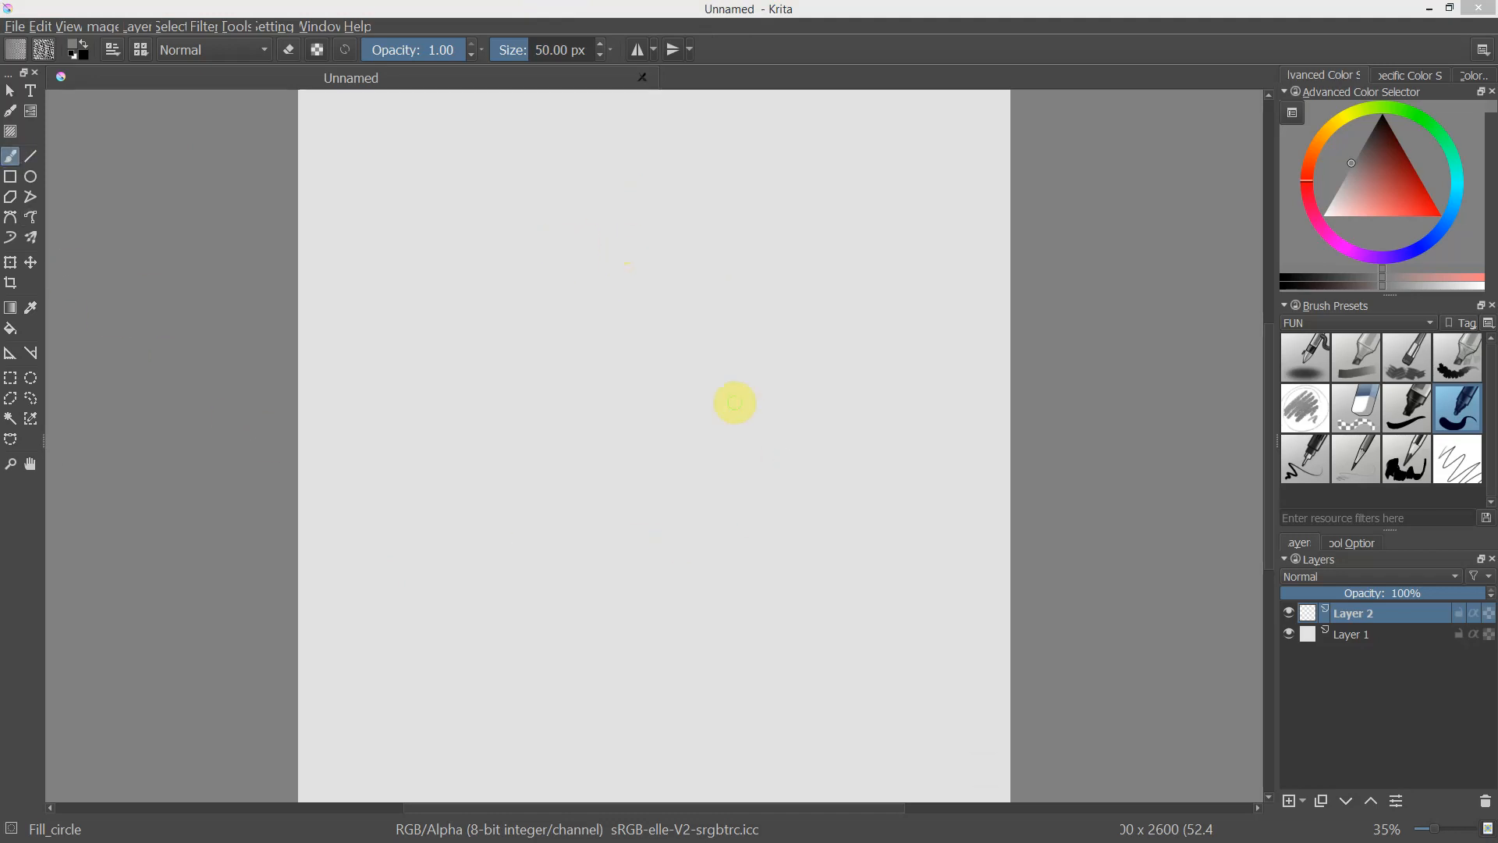
Pick the Block_fuzzy brush at about 30 px and rough in the head circle, one shoulder and its upper arm in grey.
left_click(1449, 370)
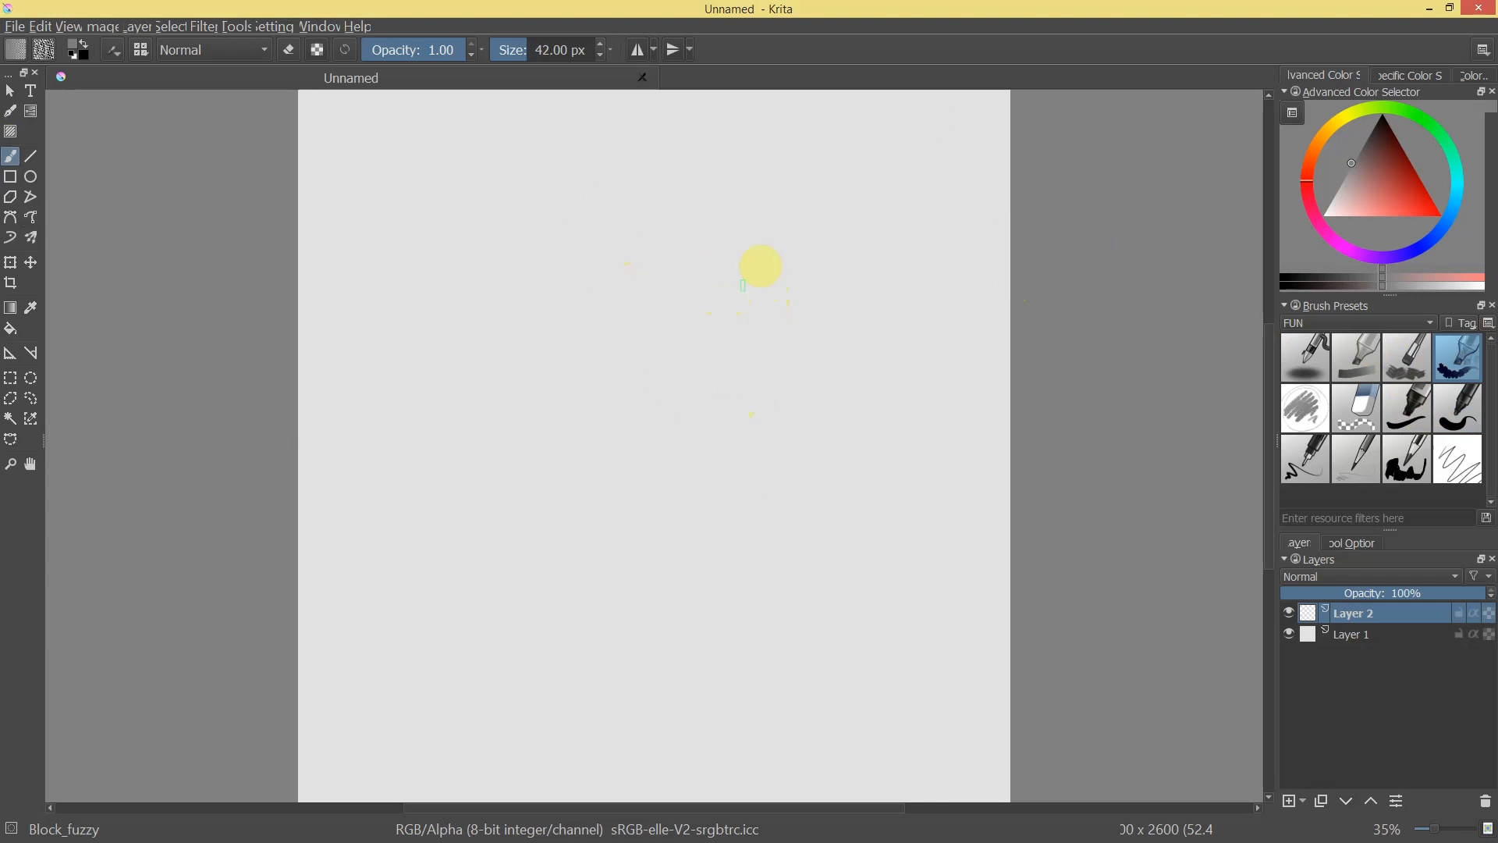
left_click_drag(690, 335, 705, 336)
left_click_drag(782, 298, 784, 297)
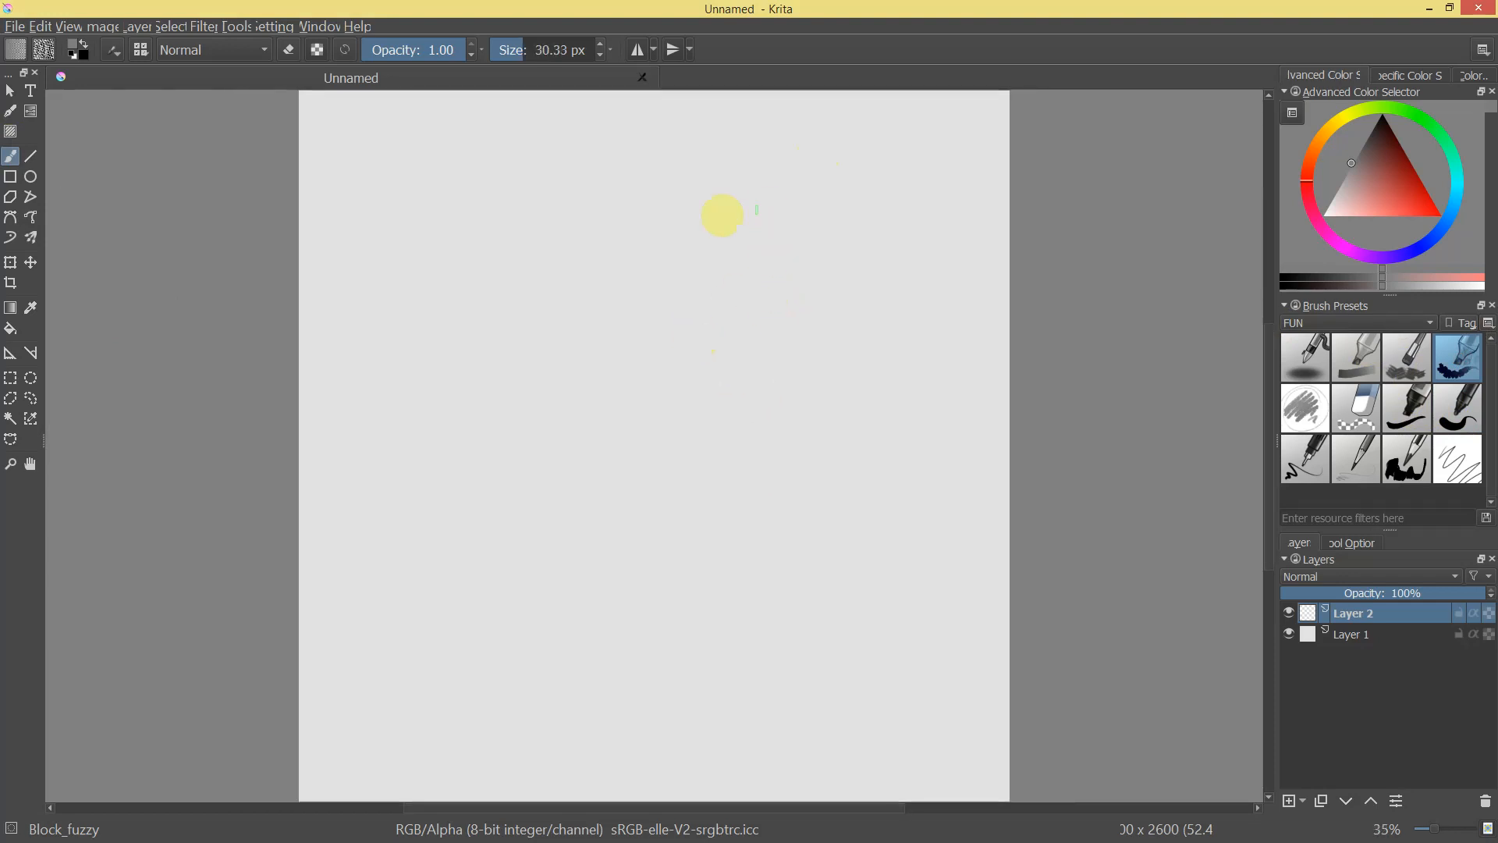
mouse_move(736, 242)
left_mouse_down()
mouse_move(759, 296)
mouse_move(709, 282)
mouse_move(721, 298)
mouse_move(792, 242)
mouse_move(762, 278)
mouse_move(725, 282)
mouse_move(749, 264)
mouse_move(756, 212)
mouse_move(673, 226)
left_mouse_up()
left_click_drag(668, 220, 690, 243)
mouse_move(754, 176)
left_mouse_down()
mouse_move(752, 307)
mouse_move(796, 234)
mouse_move(769, 243)
mouse_move(782, 273)
mouse_move(843, 304)
mouse_move(822, 274)
mouse_move(839, 337)
mouse_move(821, 375)
mouse_move(873, 336)
mouse_move(845, 277)
mouse_move(804, 285)
left_mouse_up()
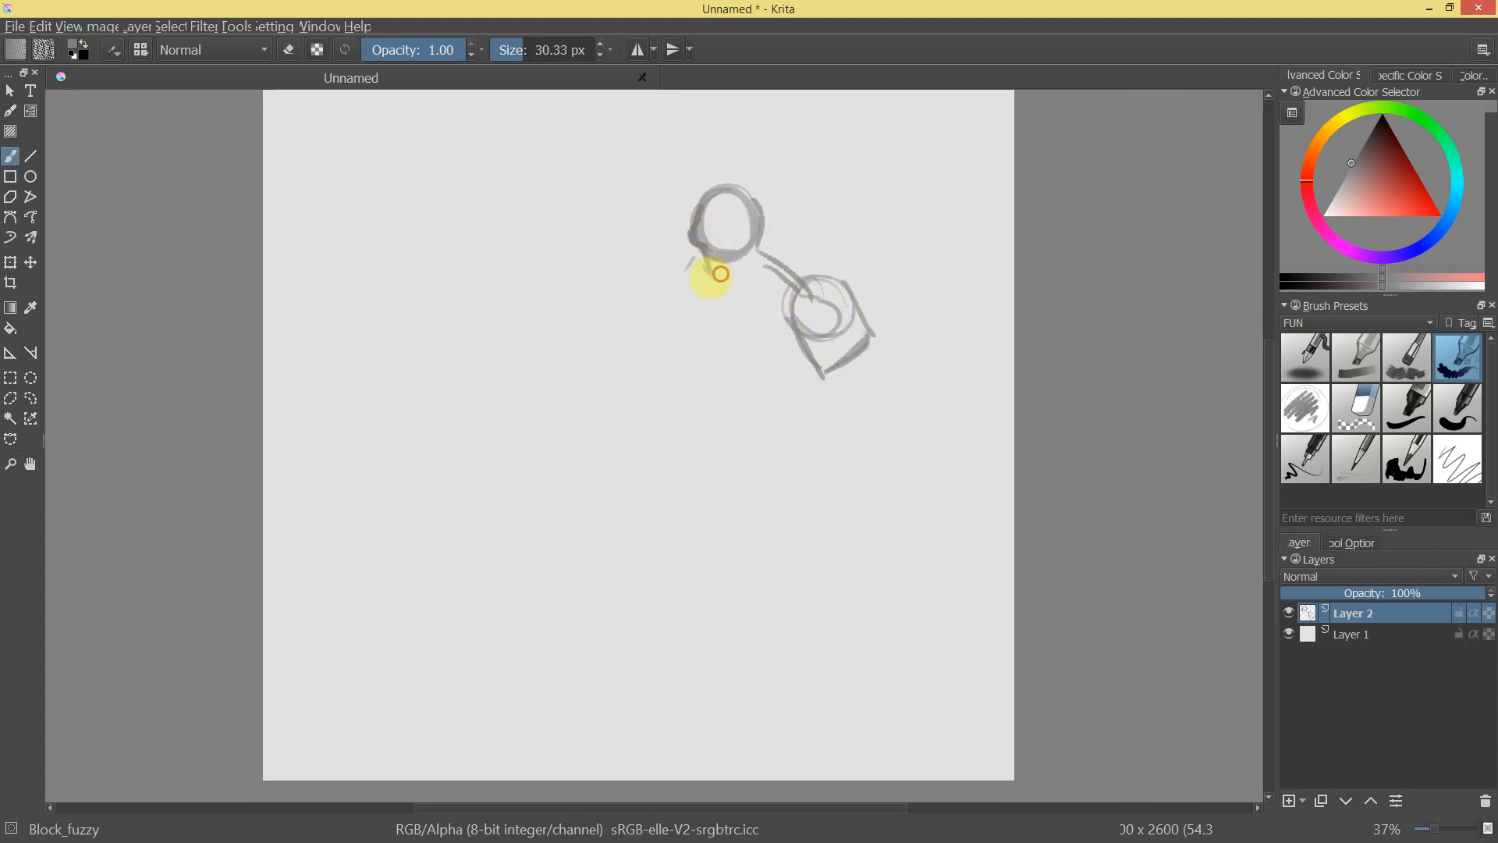
Rough in the neck, the chest centre line, the second shoulder, the waist and the hanging belt cloth.
mouse_move(692, 250)
left_mouse_down()
mouse_move(725, 274)
mouse_move(739, 259)
mouse_move(692, 267)
mouse_move(665, 335)
mouse_move(707, 341)
left_mouse_up()
mouse_move(718, 267)
left_mouse_down()
mouse_move(714, 319)
mouse_move(732, 337)
mouse_move(795, 328)
mouse_move(768, 347)
mouse_move(707, 329)
left_mouse_up()
mouse_move(669, 277)
left_mouse_down()
mouse_move(739, 327)
mouse_move(728, 368)
mouse_move(663, 352)
mouse_move(740, 420)
mouse_move(700, 353)
mouse_move(656, 322)
mouse_move(674, 372)
mouse_move(662, 344)
mouse_move(669, 406)
left_mouse_up()
mouse_move(807, 326)
left_mouse_down()
mouse_move(726, 414)
mouse_move(692, 421)
mouse_move(676, 346)
mouse_move(662, 418)
mouse_move(702, 424)
mouse_move(780, 391)
left_mouse_up()
mouse_move(687, 422)
left_mouse_down()
mouse_move(774, 392)
mouse_move(761, 427)
mouse_move(721, 431)
mouse_move(758, 437)
mouse_move(786, 422)
mouse_move(678, 419)
mouse_move(655, 404)
mouse_move(678, 423)
mouse_move(672, 445)
mouse_move(680, 423)
mouse_move(663, 486)
mouse_move(699, 406)
mouse_move(707, 473)
left_mouse_up()
Define the chest muscles, the abdomen and the second shoulder's outline between the neck and belt.
mouse_move(776, 272)
left_mouse_down()
mouse_move(737, 356)
mouse_move(719, 338)
mouse_move(686, 375)
mouse_move(678, 355)
mouse_move(731, 357)
left_mouse_up()
left_click_drag(734, 358, 724, 407)
left_click_drag(676, 355, 683, 404)
left_click_drag(677, 349, 731, 356)
left_click_drag(734, 357, 722, 411)
mouse_move(677, 348)
left_mouse_down()
mouse_move(679, 391)
mouse_move(727, 356)
mouse_move(739, 394)
left_mouse_up()
left_click_drag(795, 344, 753, 392)
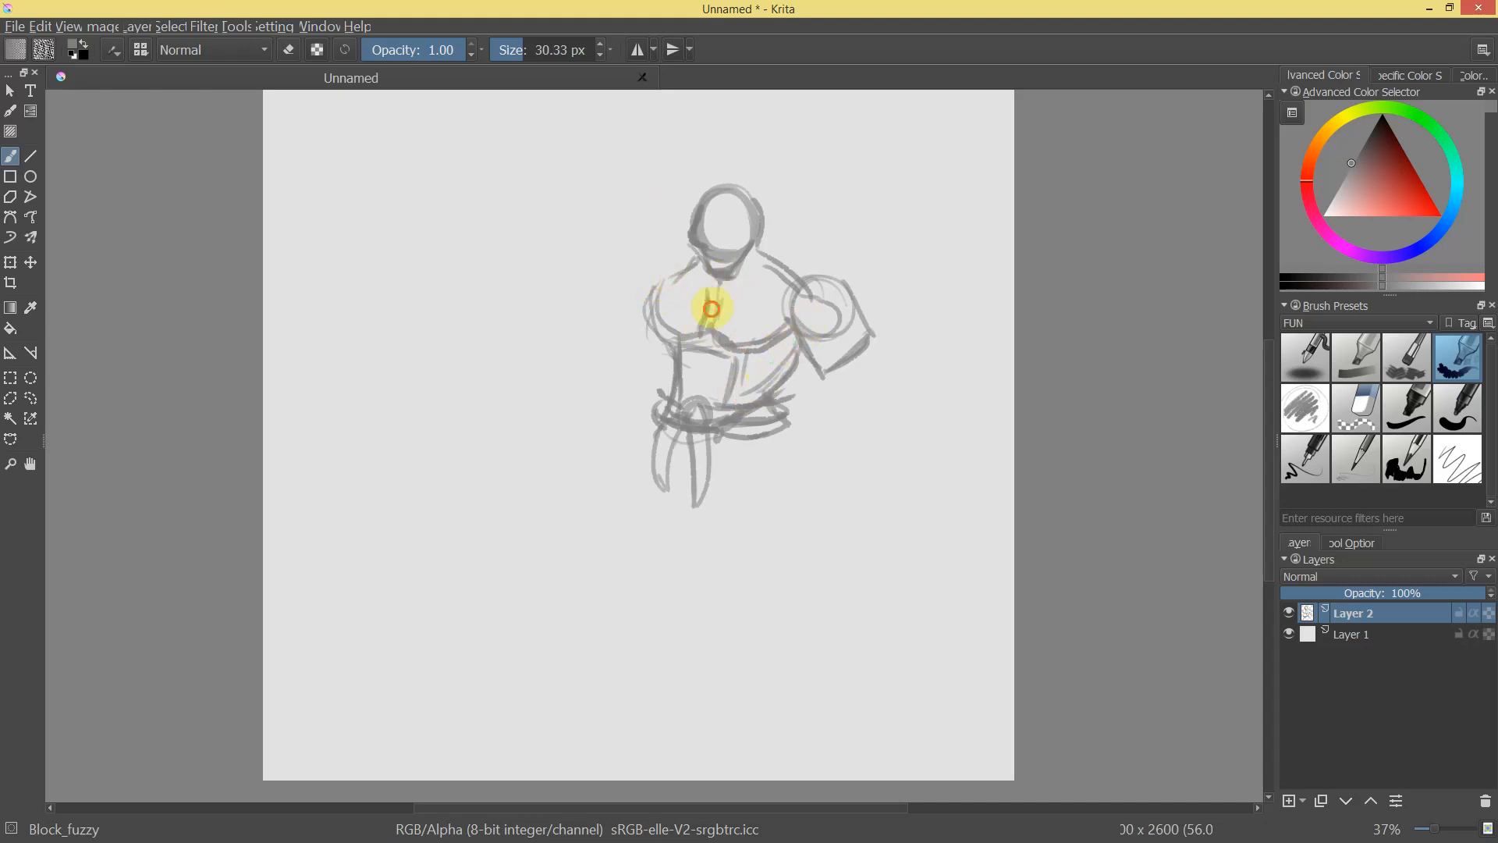
mouse_move(681, 271)
left_mouse_down()
mouse_move(711, 297)
mouse_move(691, 265)
left_mouse_up()
mouse_move(759, 340)
left_mouse_down()
mouse_move(695, 481)
mouse_move(820, 312)
left_mouse_up()
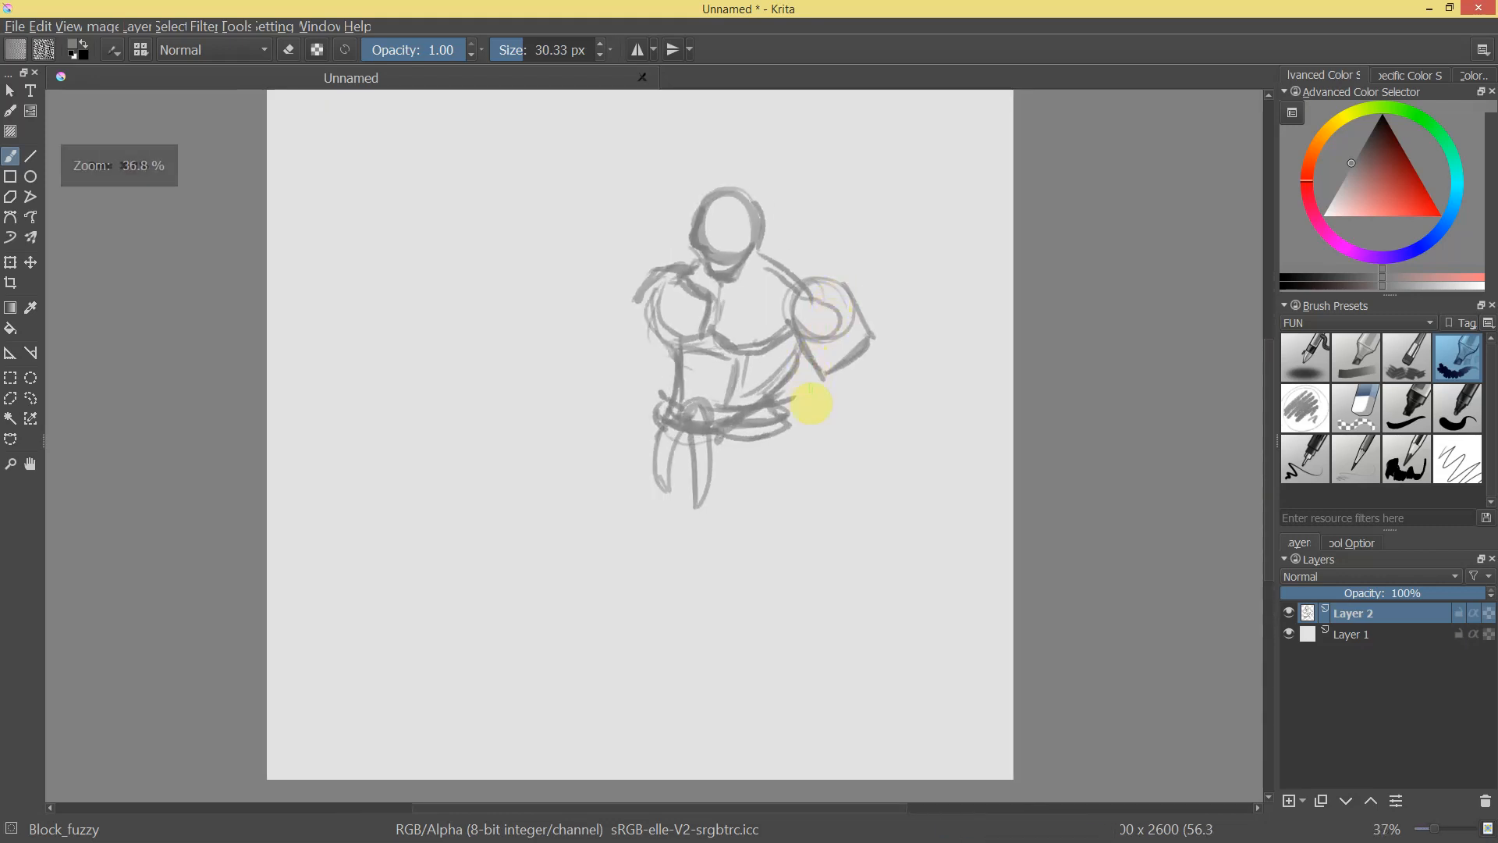
Sketch the two baggy trouser legs from the belt down to the knees, shading the inner folds.
left_click_drag(780, 426, 833, 575)
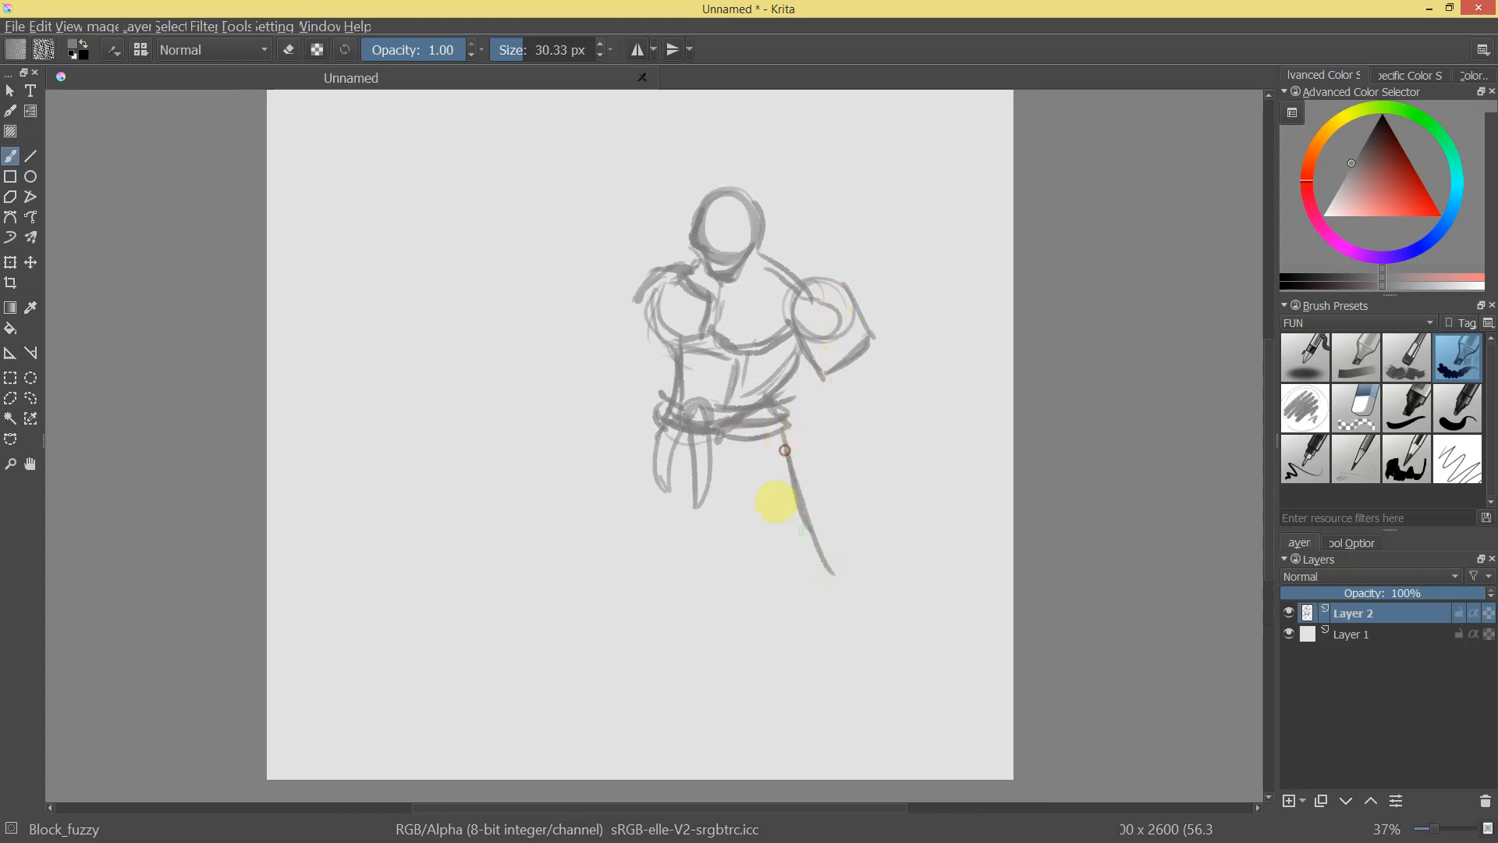
left_click_drag(707, 500, 729, 546)
mouse_move(712, 492)
left_mouse_down()
mouse_move(739, 549)
mouse_move(733, 538)
mouse_move(731, 567)
mouse_move(792, 539)
mouse_move(816, 571)
mouse_move(779, 543)
mouse_move(819, 559)
left_mouse_up()
mouse_move(779, 432)
left_mouse_down()
mouse_move(816, 551)
mouse_move(776, 429)
mouse_move(803, 495)
left_mouse_up()
mouse_move(706, 496)
left_mouse_down()
mouse_move(730, 544)
mouse_move(708, 490)
left_mouse_up()
mouse_move(671, 428)
left_mouse_down()
mouse_move(678, 562)
mouse_move(713, 518)
mouse_move(735, 557)
left_mouse_up()
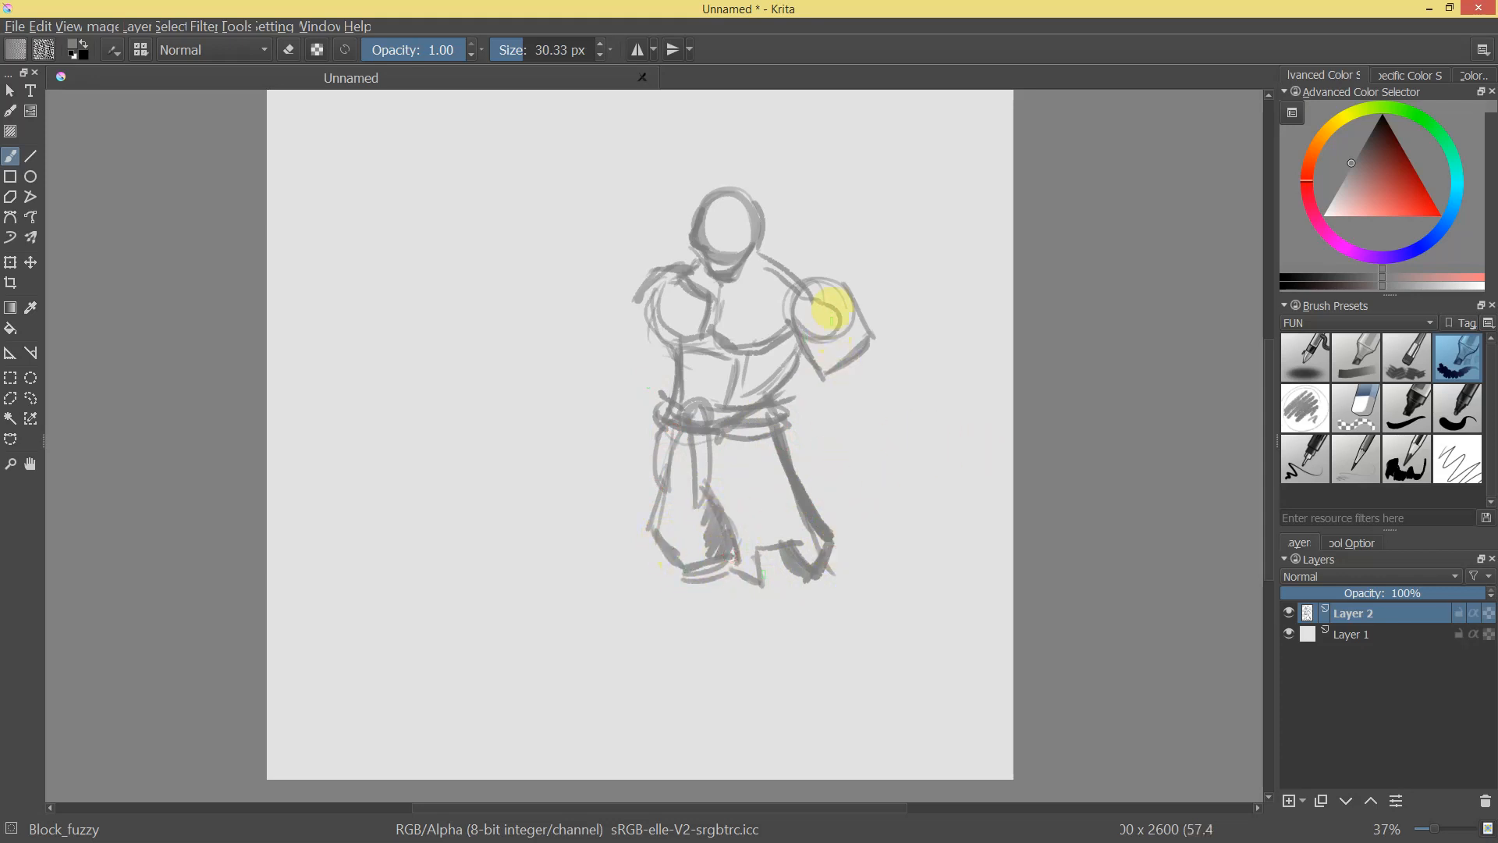
Strengthen the head, neck and lowered upper arm contours, and erase the stray lines beside the head.
mouse_move(826, 386)
left_mouse_down()
mouse_move(877, 361)
mouse_move(740, 245)
mouse_move(779, 259)
mouse_move(744, 196)
mouse_move(754, 225)
mouse_move(741, 198)
mouse_move(698, 220)
left_mouse_up()
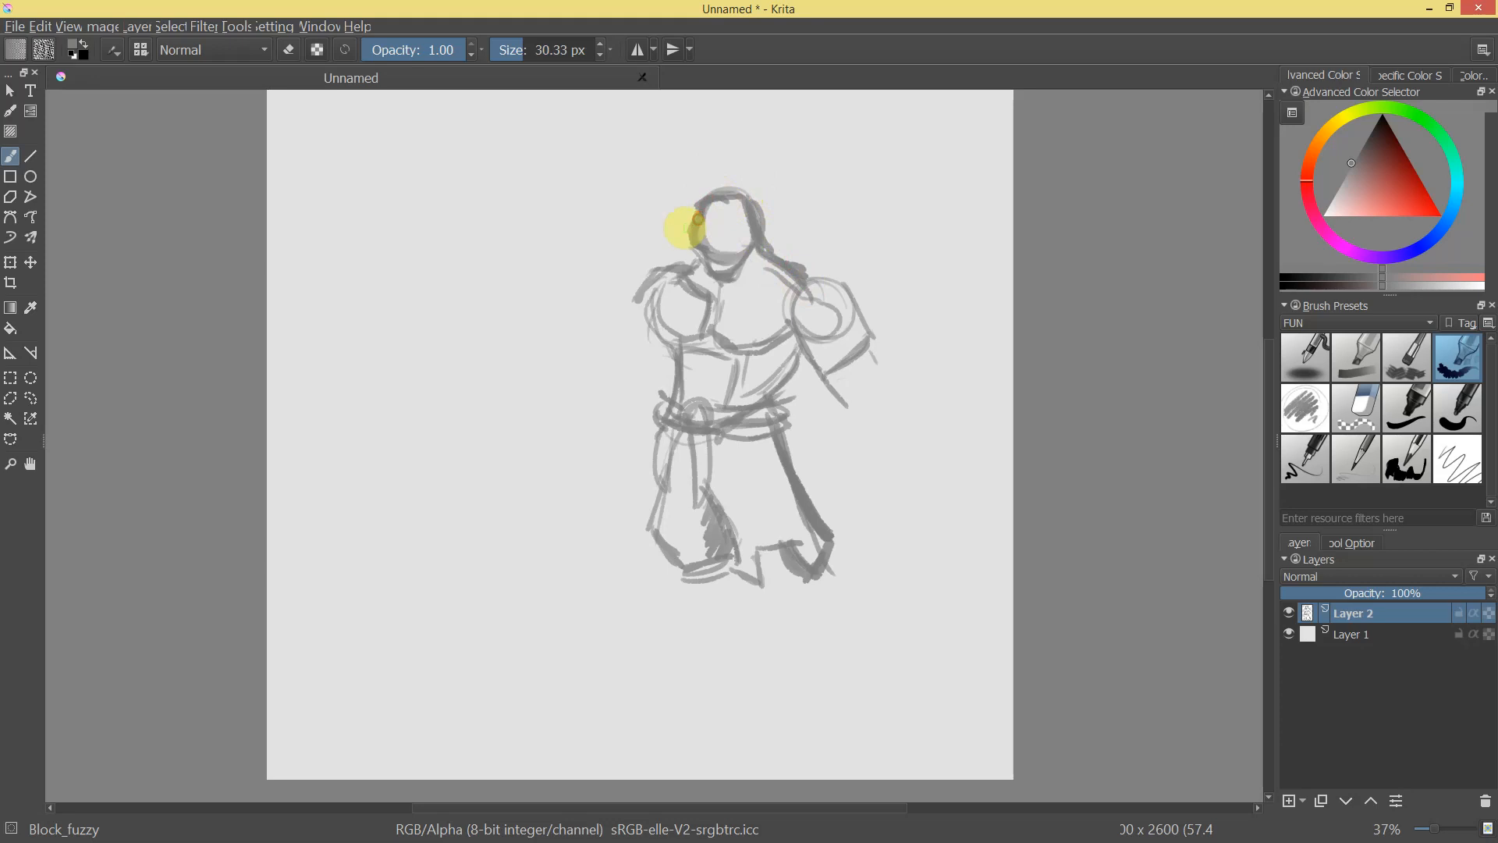
mouse_move(868, 344)
left_mouse_down()
mouse_move(879, 299)
mouse_move(869, 356)
mouse_move(818, 379)
mouse_move(843, 375)
mouse_move(875, 252)
mouse_move(807, 303)
mouse_move(793, 295)
mouse_move(830, 340)
mouse_move(787, 326)
mouse_move(775, 342)
mouse_move(822, 344)
left_mouse_up()
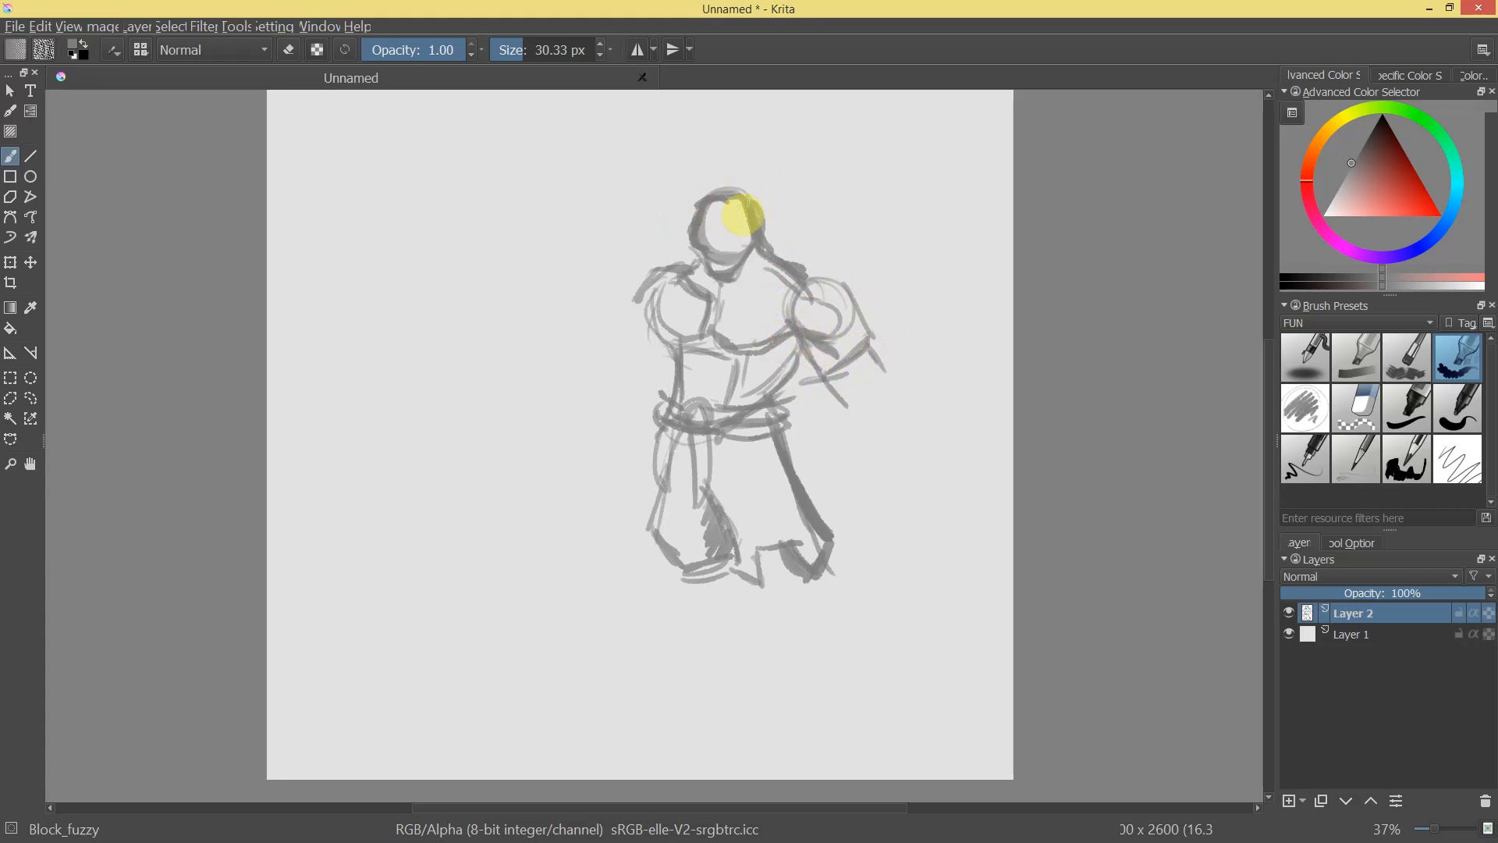
key("e")
left_click_drag(755, 194, 768, 243)
key("e")
Sketch the lowered forearm and hand, and firm up the chest and abdomen lines.
mouse_move(851, 422)
left_mouse_down()
mouse_move(884, 357)
mouse_move(910, 413)
mouse_move(898, 439)
mouse_move(848, 393)
mouse_move(864, 384)
mouse_move(855, 432)
mouse_move(875, 456)
mouse_move(850, 395)
mouse_move(889, 369)
mouse_move(902, 439)
left_mouse_up()
left_click_drag(894, 378, 898, 444)
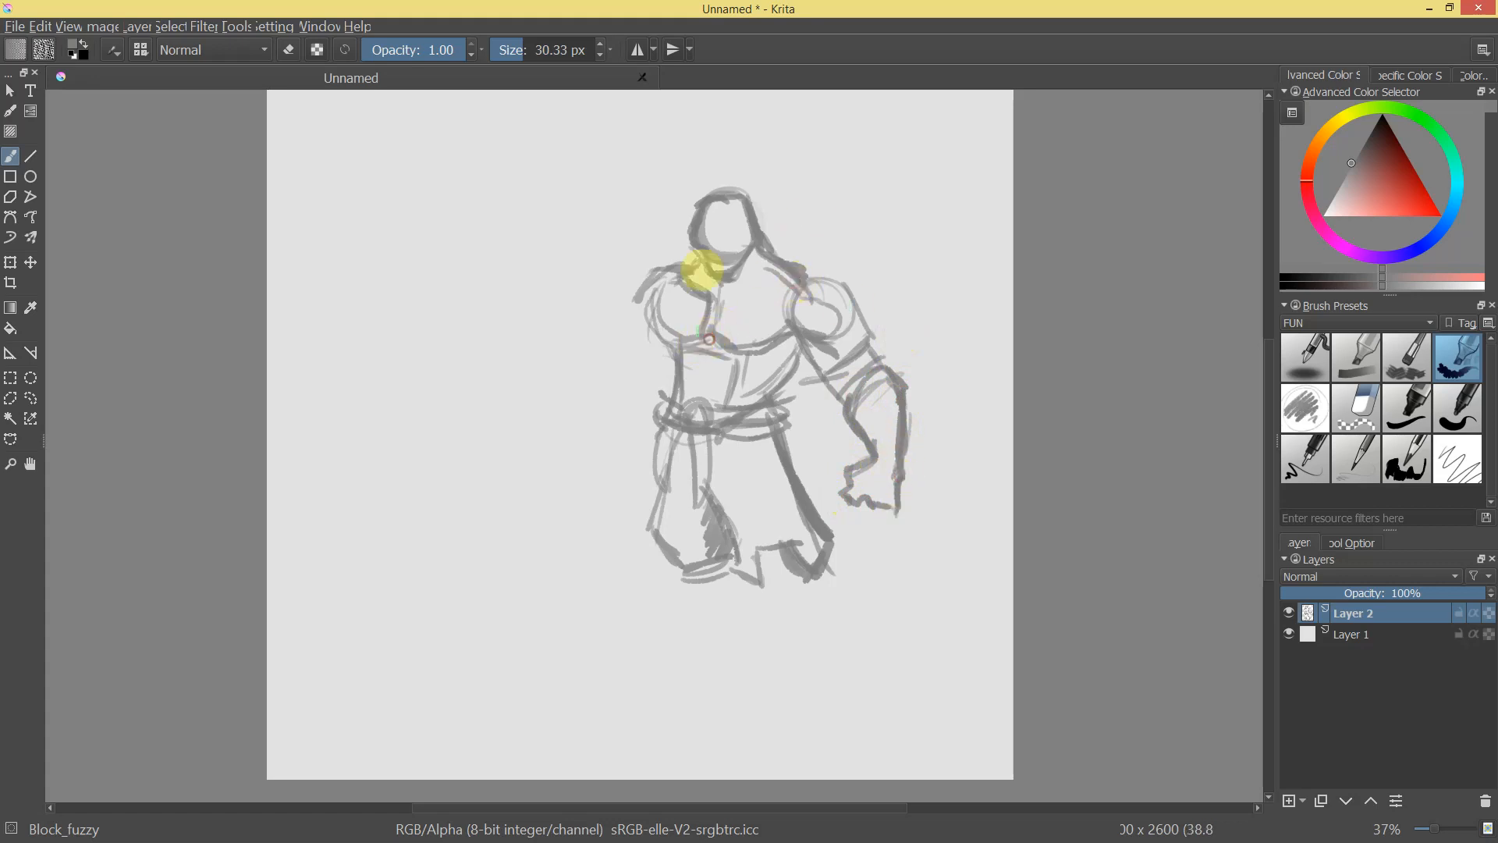
left_click_drag(660, 302, 689, 338)
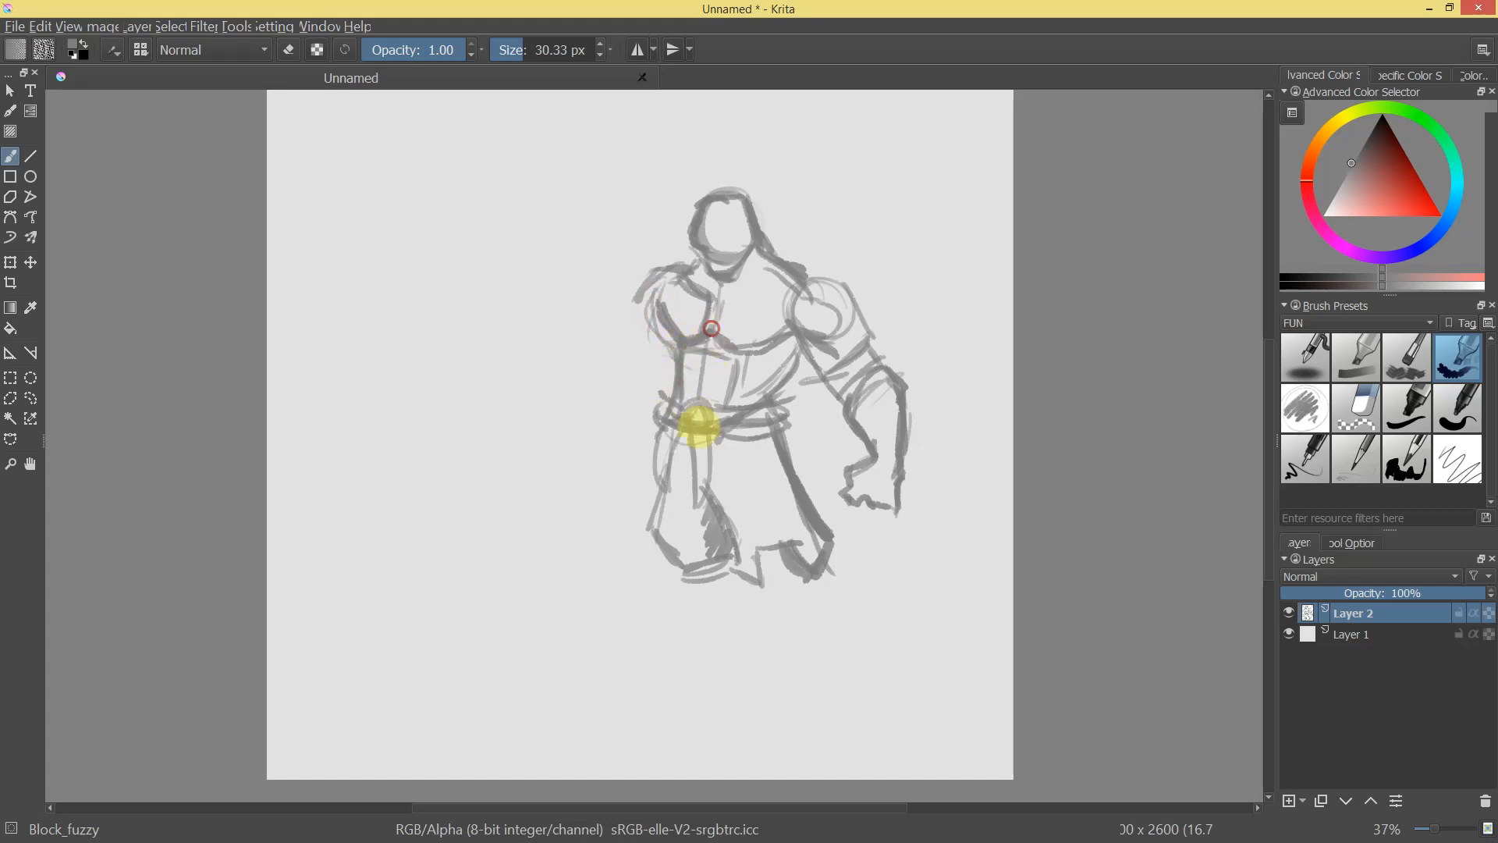
scroll(779, 472, "down", 2)
left_click_drag(779, 472, 847, 385)
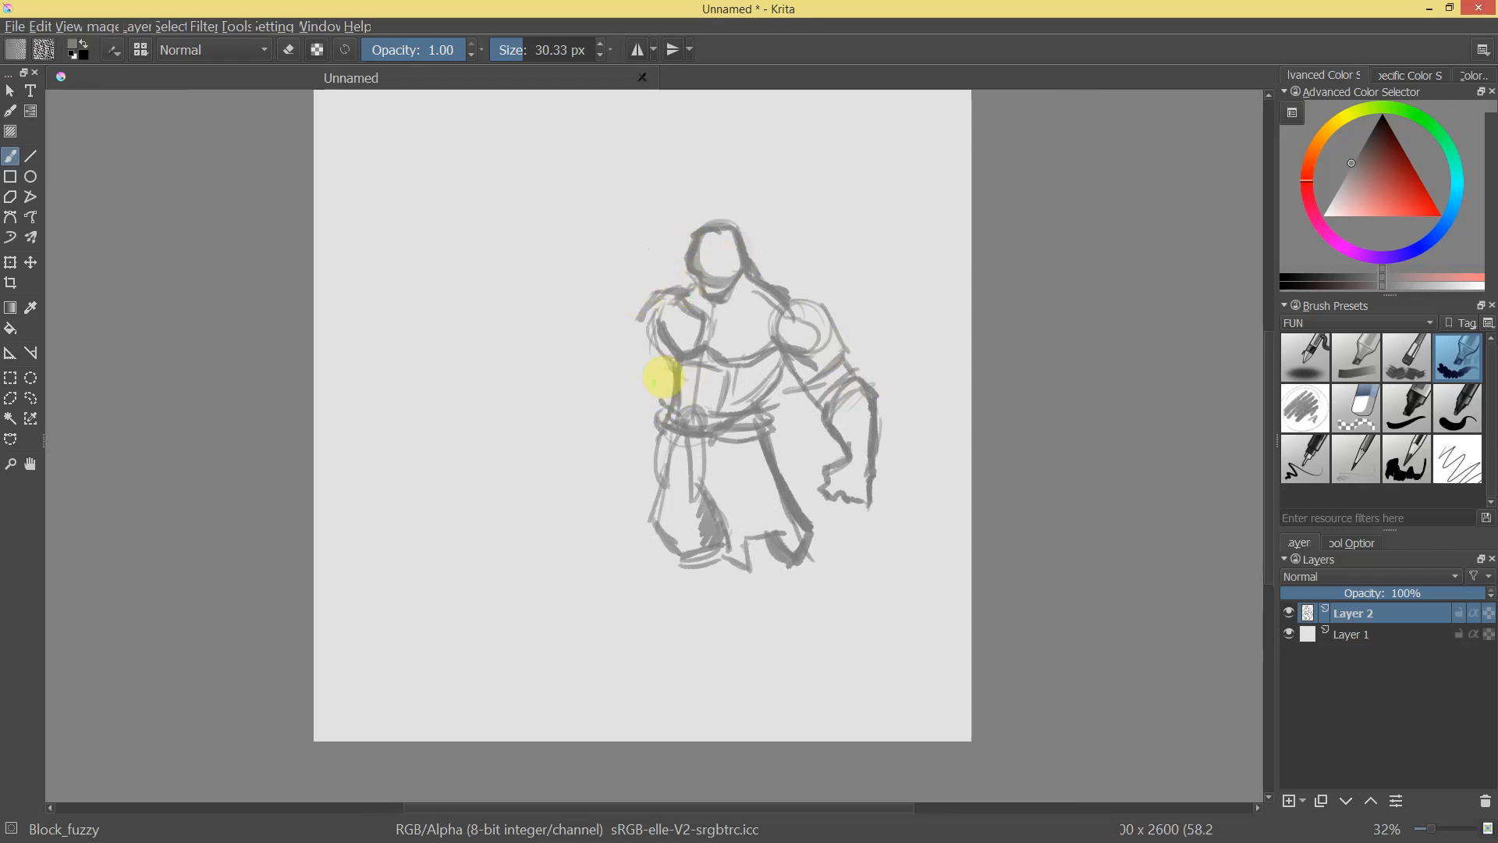
Rough in the elbow, forearm and curved upper edge of the fist for the raised arm beside the torso.
left_click_drag(645, 411, 633, 429)
left_click_drag(599, 423, 591, 349)
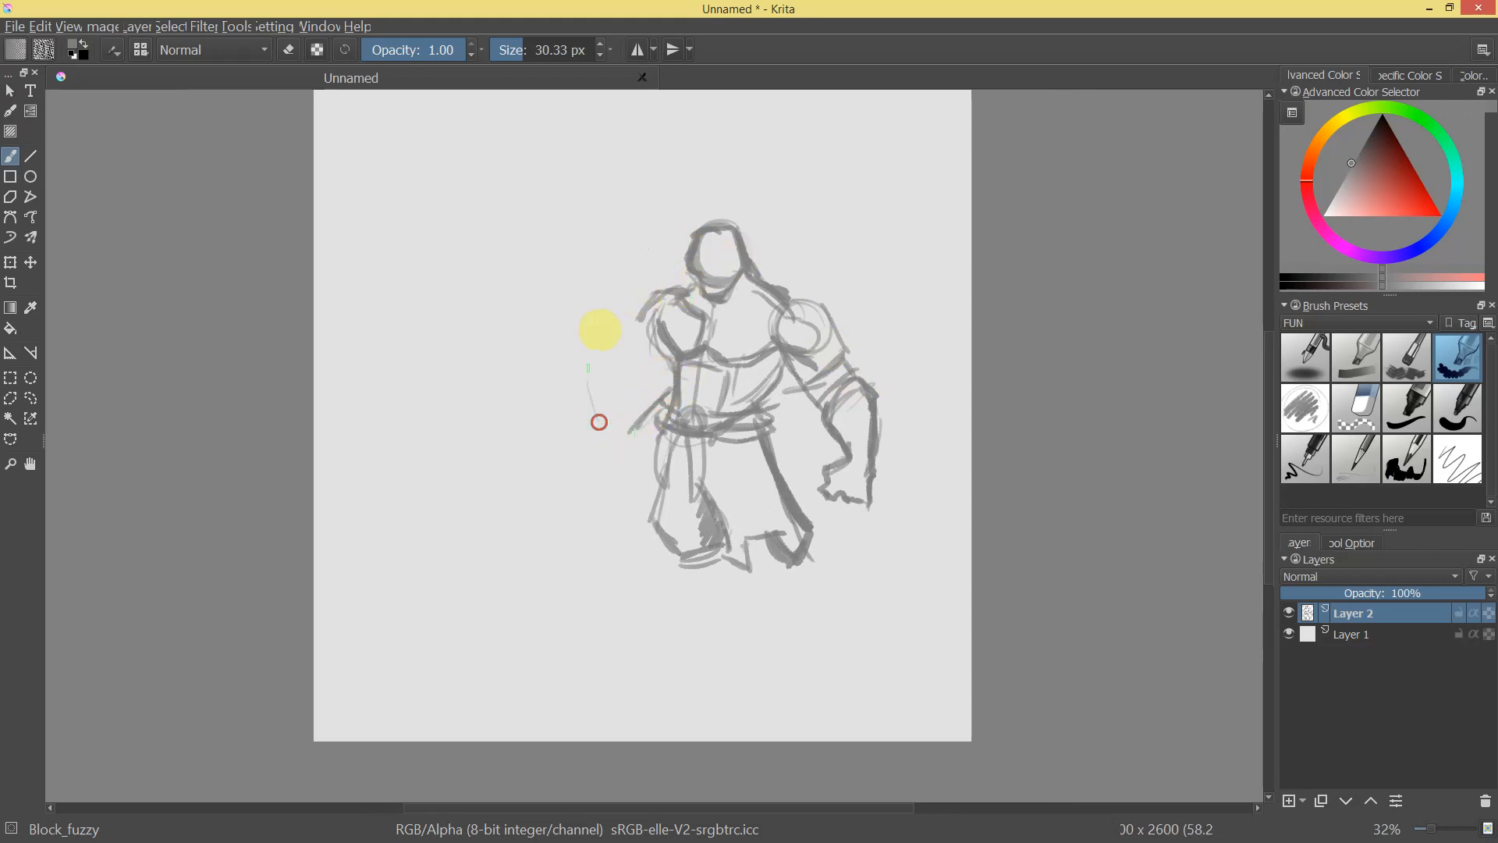
left_click_drag(620, 419, 569, 356)
left_click_drag(546, 297, 621, 318)
mouse_move(575, 298)
left_mouse_down()
mouse_move(625, 323)
mouse_move(618, 339)
left_mouse_up()
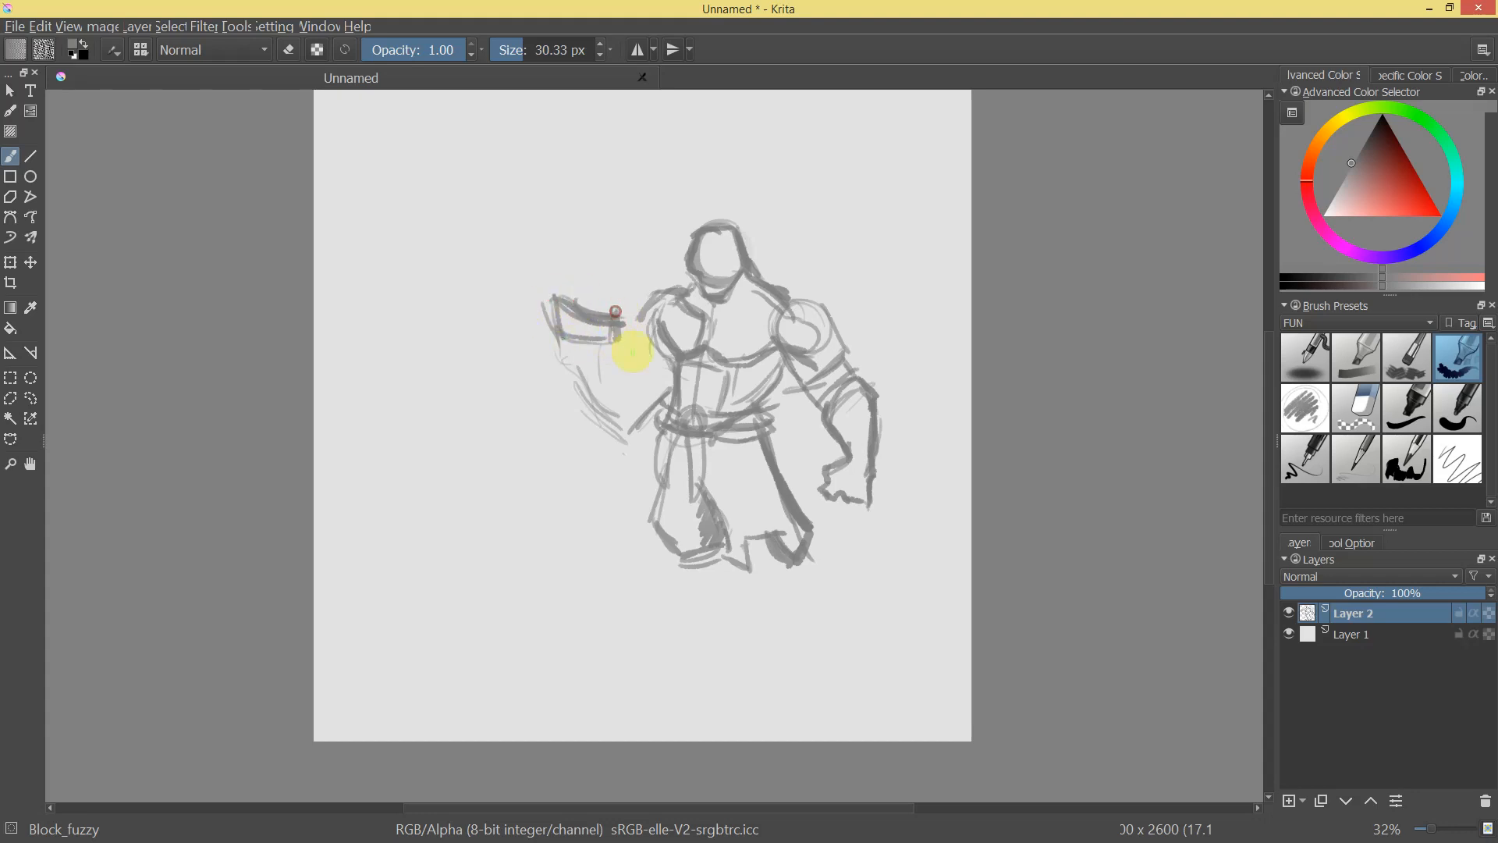
mouse_move(552, 303)
left_mouse_down()
mouse_move(626, 331)
mouse_move(606, 318)
mouse_move(619, 375)
mouse_move(632, 344)
mouse_move(616, 320)
mouse_move(585, 341)
mouse_move(545, 328)
mouse_move(578, 362)
mouse_move(615, 367)
mouse_move(536, 348)
mouse_move(551, 346)
mouse_move(610, 429)
left_mouse_up()
key("ctrl+z")
key("ctrl+z")
Firm up the raised forearm and elbow, and build the oversized fist with finger lines above it.
mouse_move(563, 386)
left_mouse_down()
mouse_move(597, 397)
mouse_move(605, 440)
mouse_move(640, 462)
left_mouse_up()
mouse_move(634, 456)
left_mouse_down()
mouse_move(648, 423)
mouse_move(633, 430)
left_mouse_up()
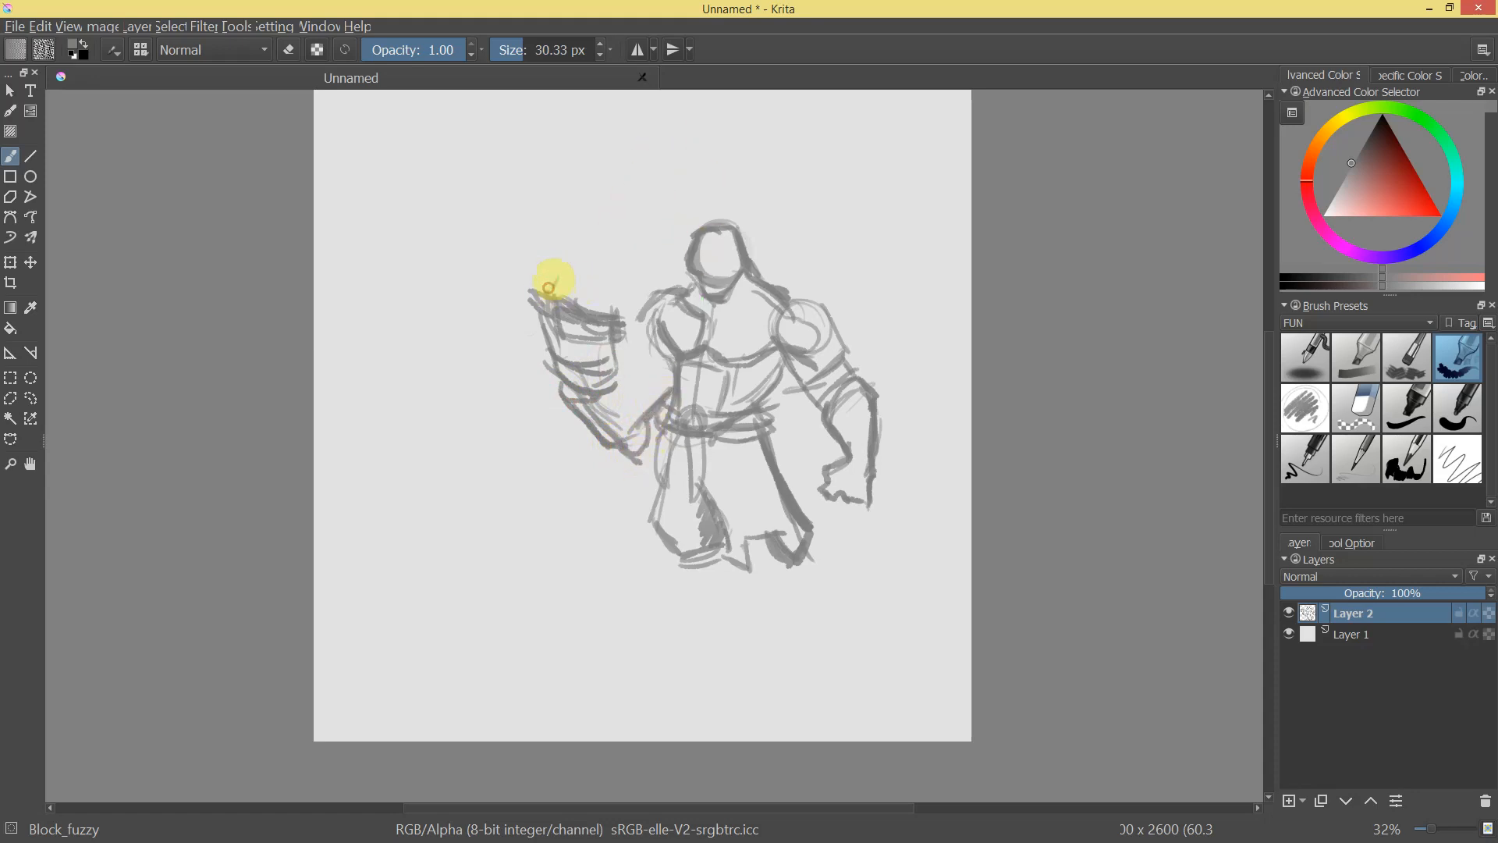
mouse_move(564, 269)
left_mouse_down()
mouse_move(561, 298)
mouse_move(615, 313)
mouse_move(565, 269)
mouse_move(648, 272)
mouse_move(601, 260)
mouse_move(601, 282)
mouse_move(572, 279)
mouse_move(629, 262)
mouse_move(578, 251)
left_mouse_up()
mouse_move(616, 337)
left_mouse_down()
mouse_move(625, 316)
mouse_move(636, 351)
mouse_move(601, 389)
left_mouse_up()
left_click_drag(627, 308, 645, 349)
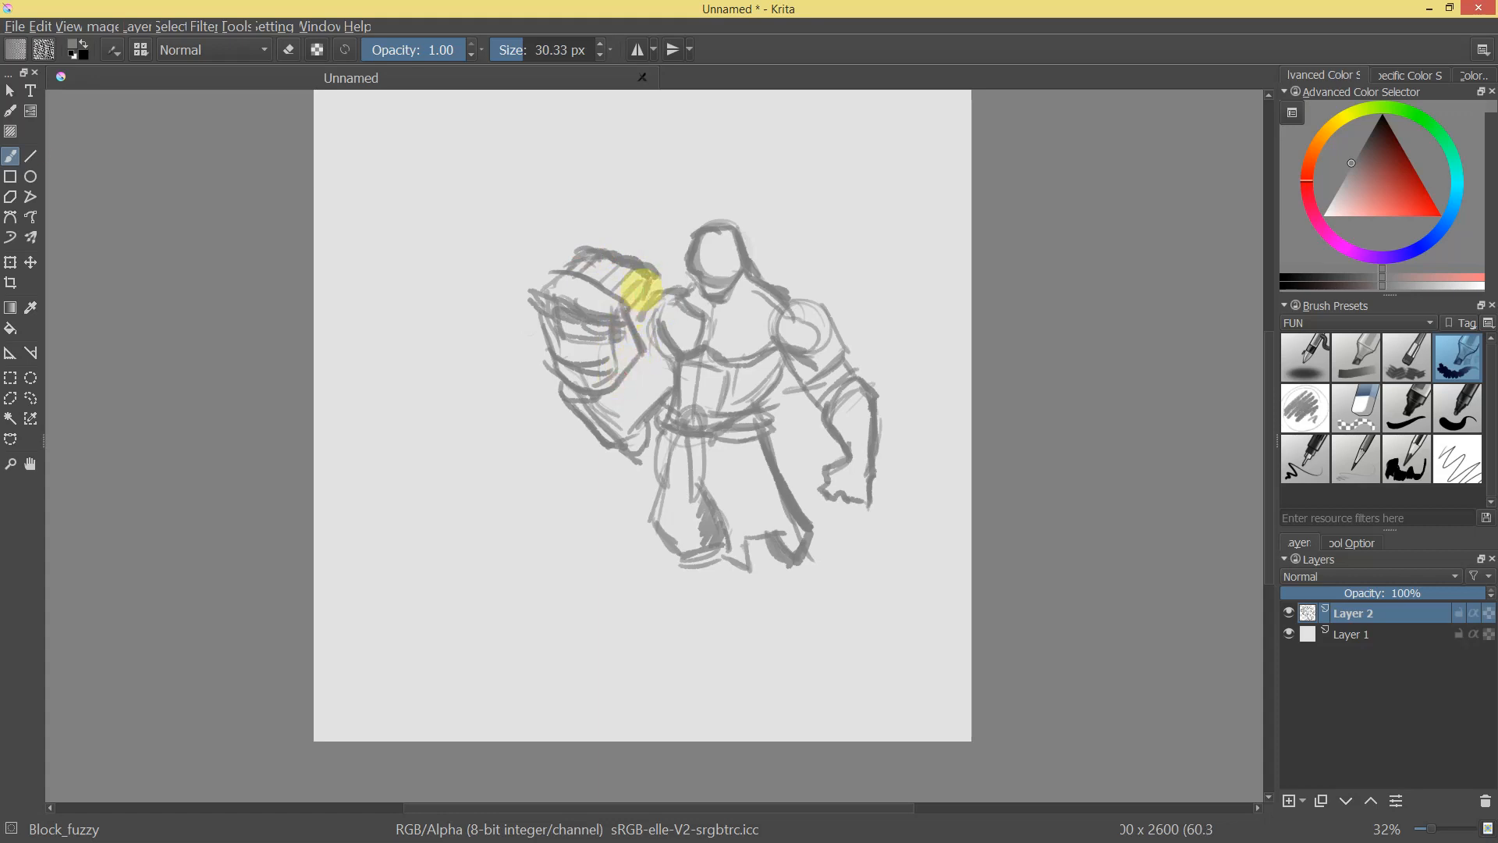
Select the raised fist and forearm with a freehand selection, move them away from the torso, and clear the selection.
key("l")
left_click_drag(644, 236, 591, 226)
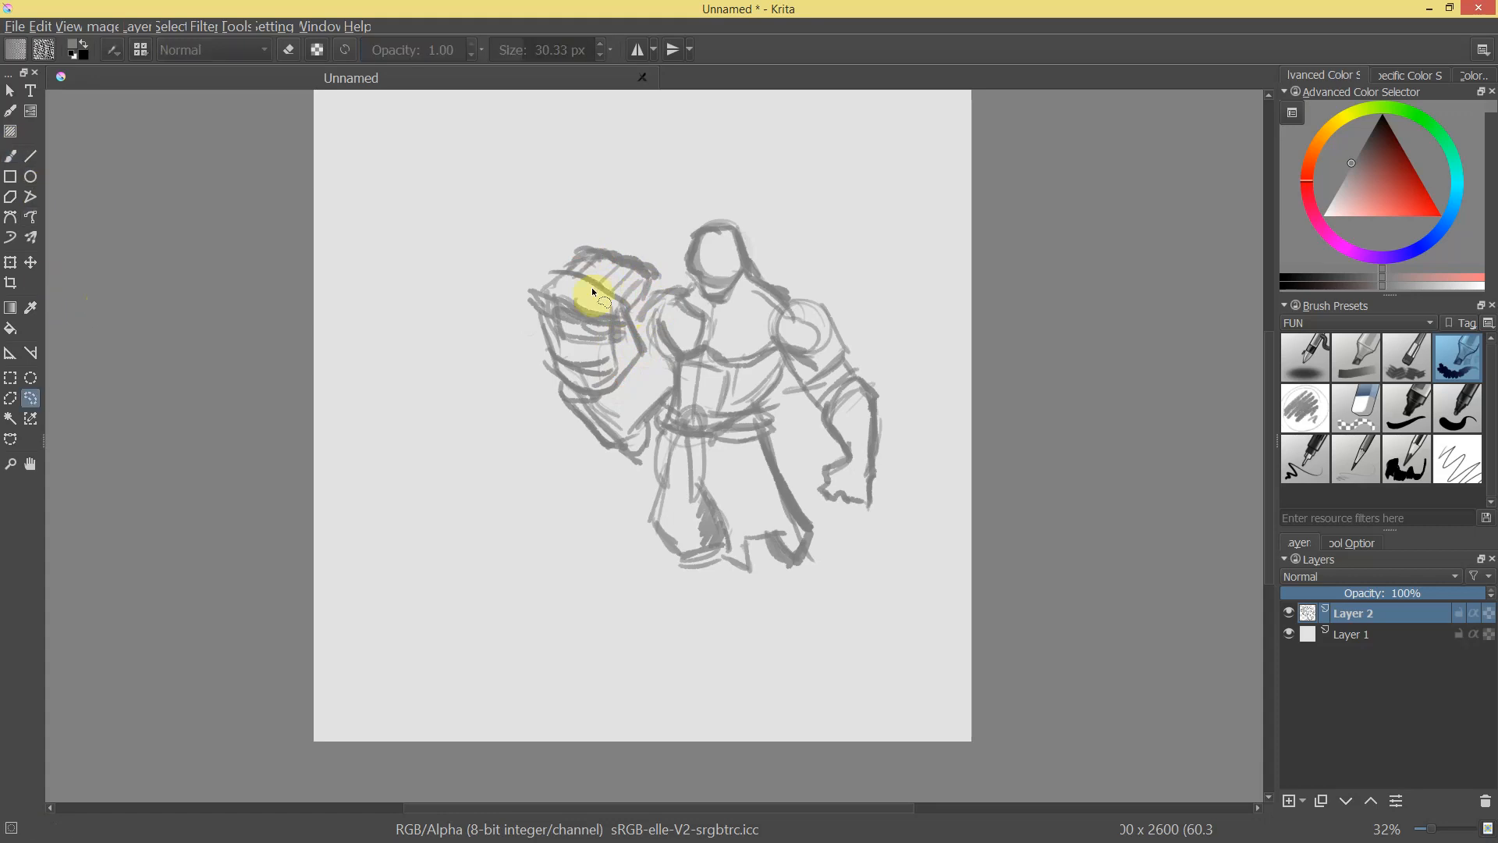
mouse_move(646, 460)
left_mouse_down()
mouse_move(676, 373)
mouse_move(648, 342)
left_mouse_up()
left_click_drag(655, 252, 649, 241)
key("ctrl+t")
left_click_drag(620, 349, 596, 353)
left_click_drag(673, 484, 639, 444)
left_click(11, 156)
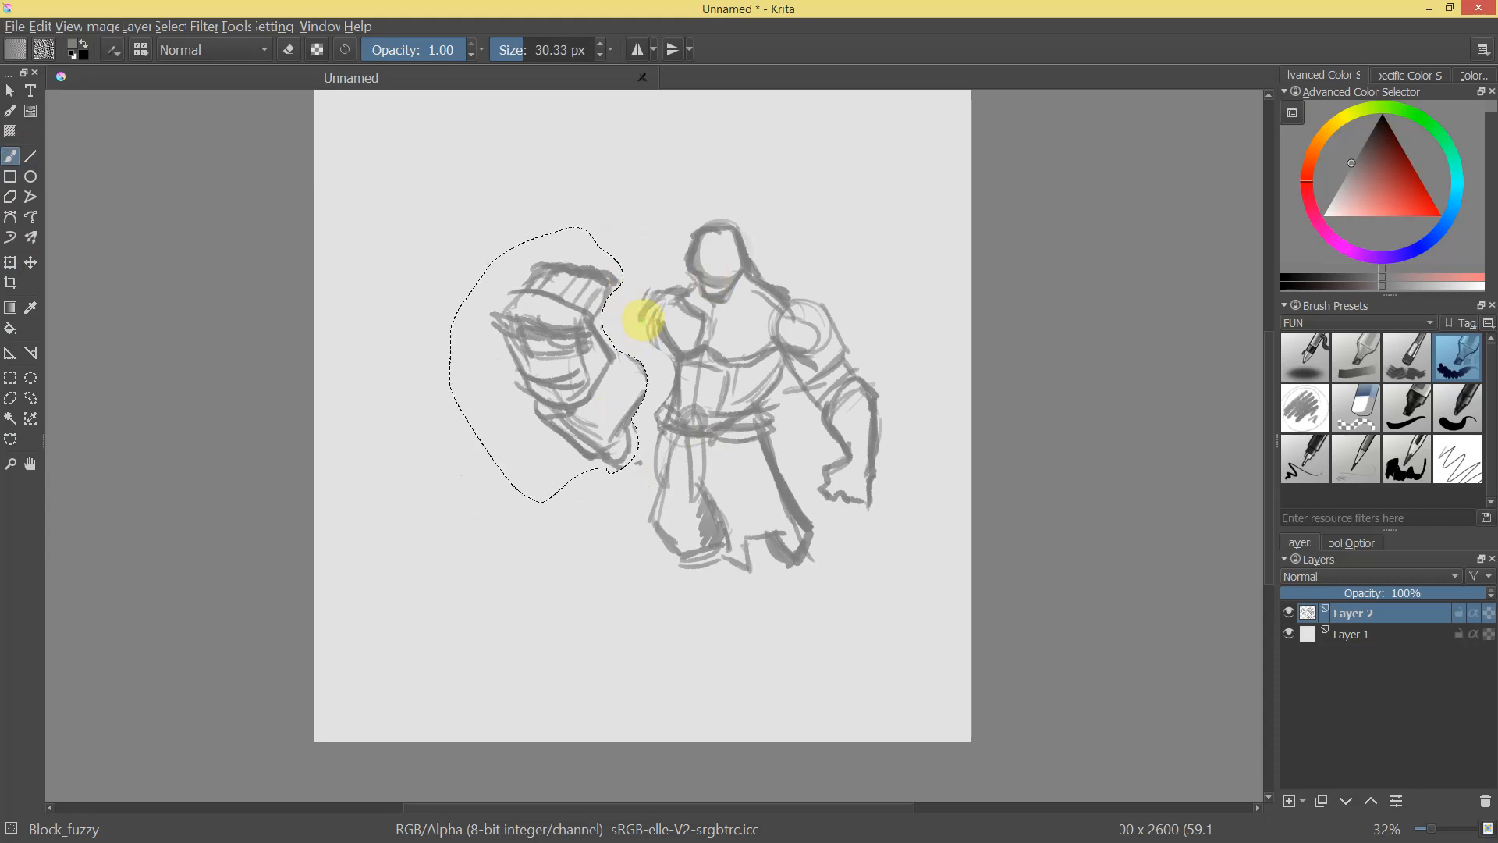
key("ctrl+shift+a")
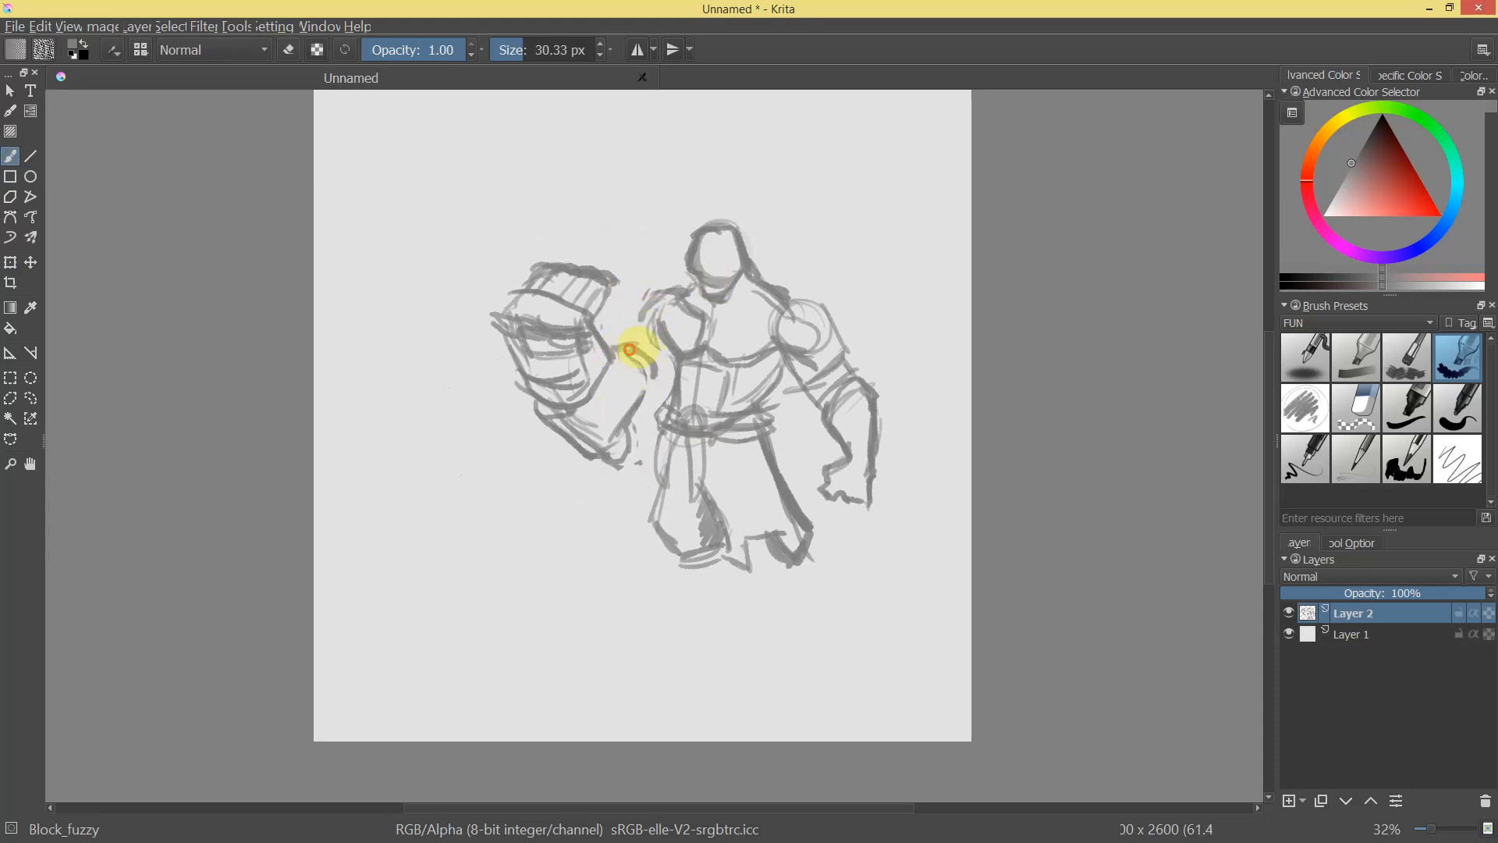
Sketch the upper arm that connects the shoulder to the relocated raised forearm.
mouse_move(650, 296)
left_mouse_down()
mouse_move(686, 298)
mouse_move(688, 390)
mouse_move(639, 407)
mouse_move(664, 388)
mouse_move(627, 436)
mouse_move(658, 407)
left_mouse_up()
mouse_move(761, 410)
left_mouse_down()
mouse_move(730, 521)
mouse_move(838, 344)
left_mouse_up()
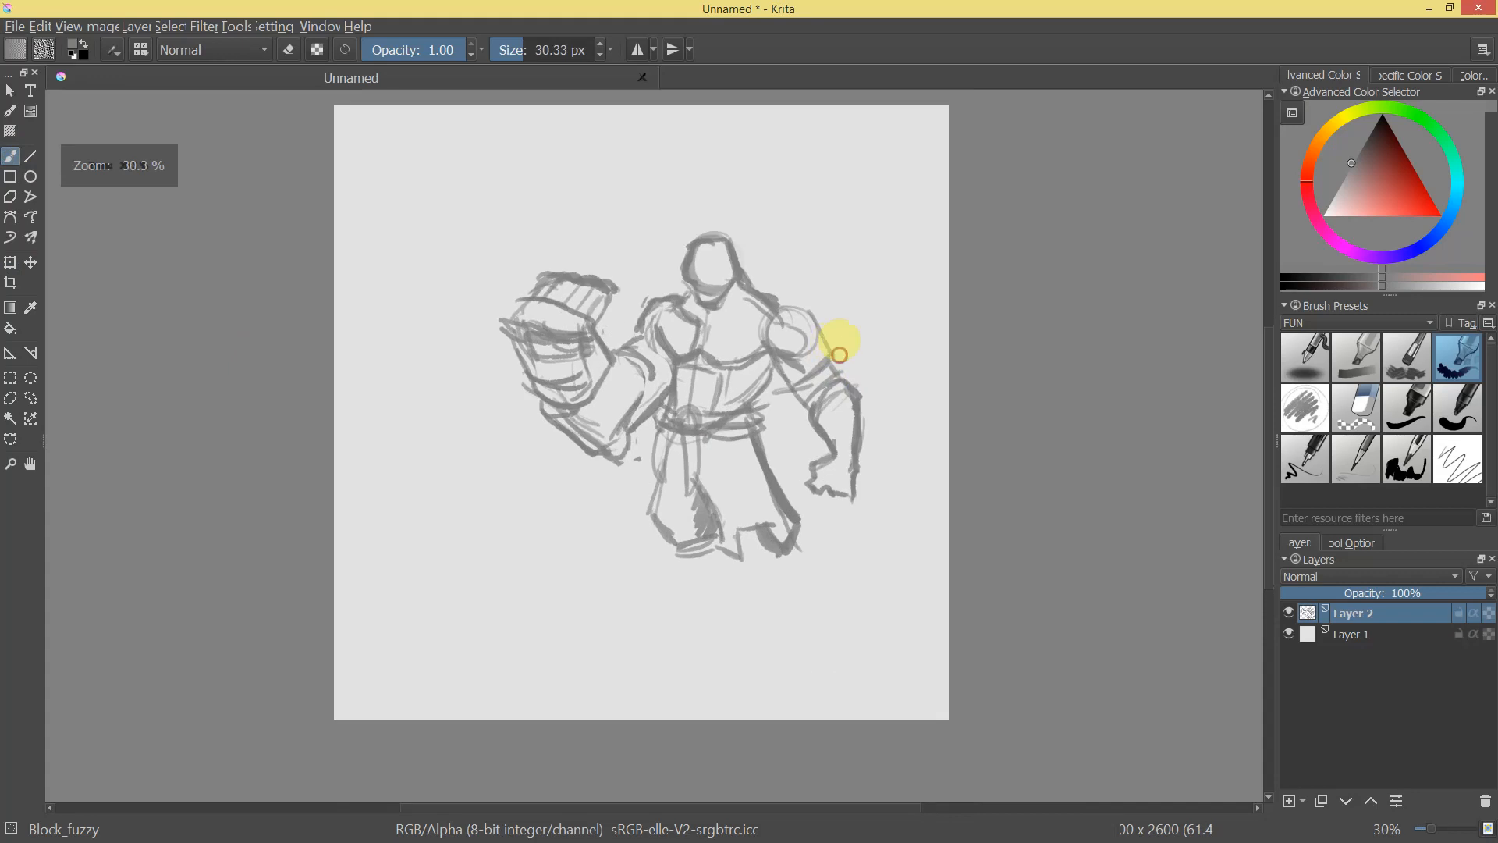
key("5")
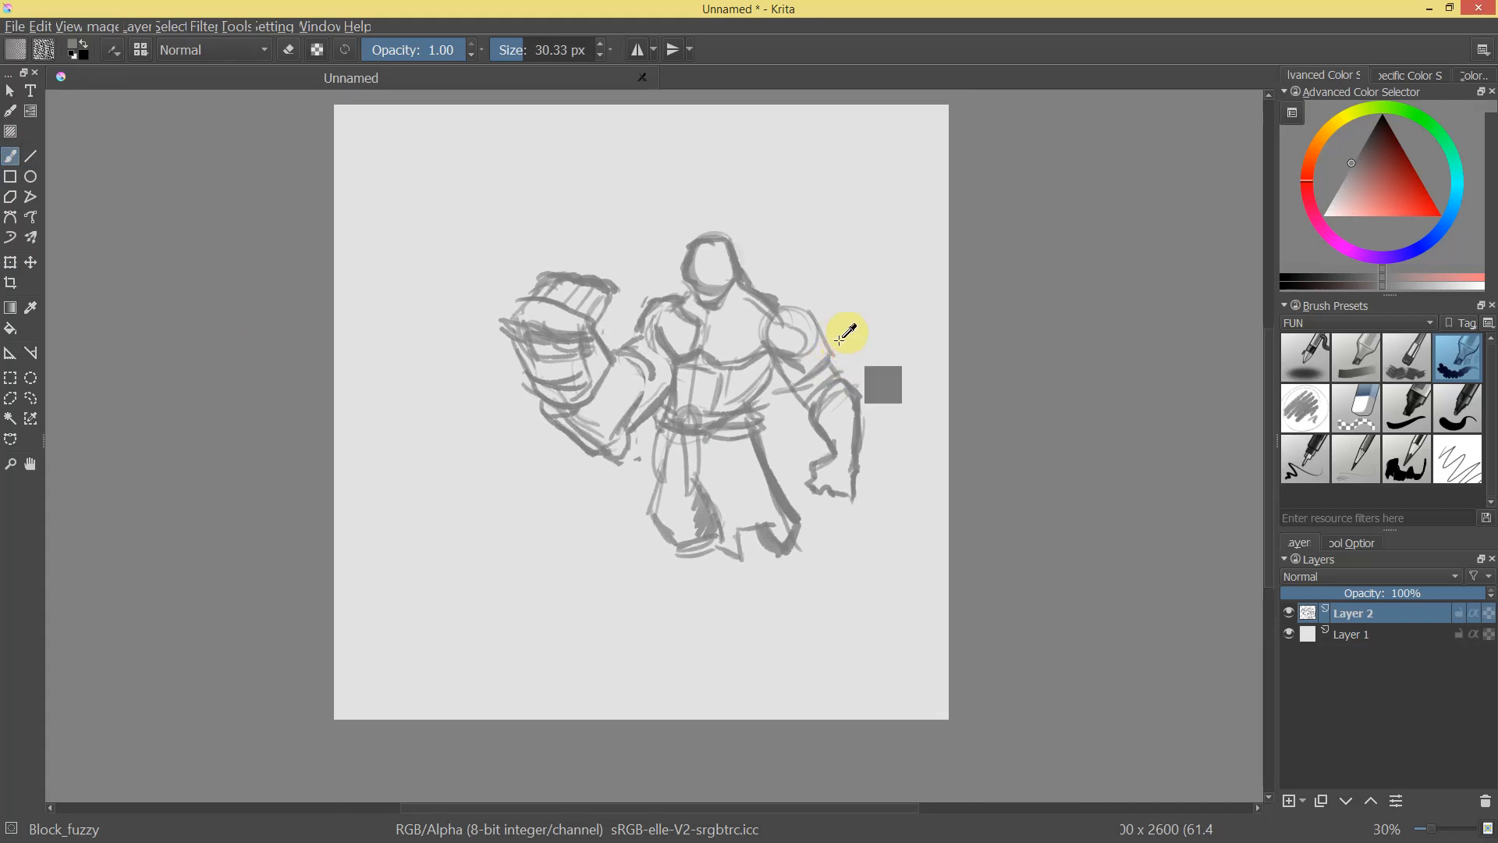
Check the figure in mirrored view and add hatched shading to the side of the ribcage.
key("ctrl+m")
left_click(839, 243)
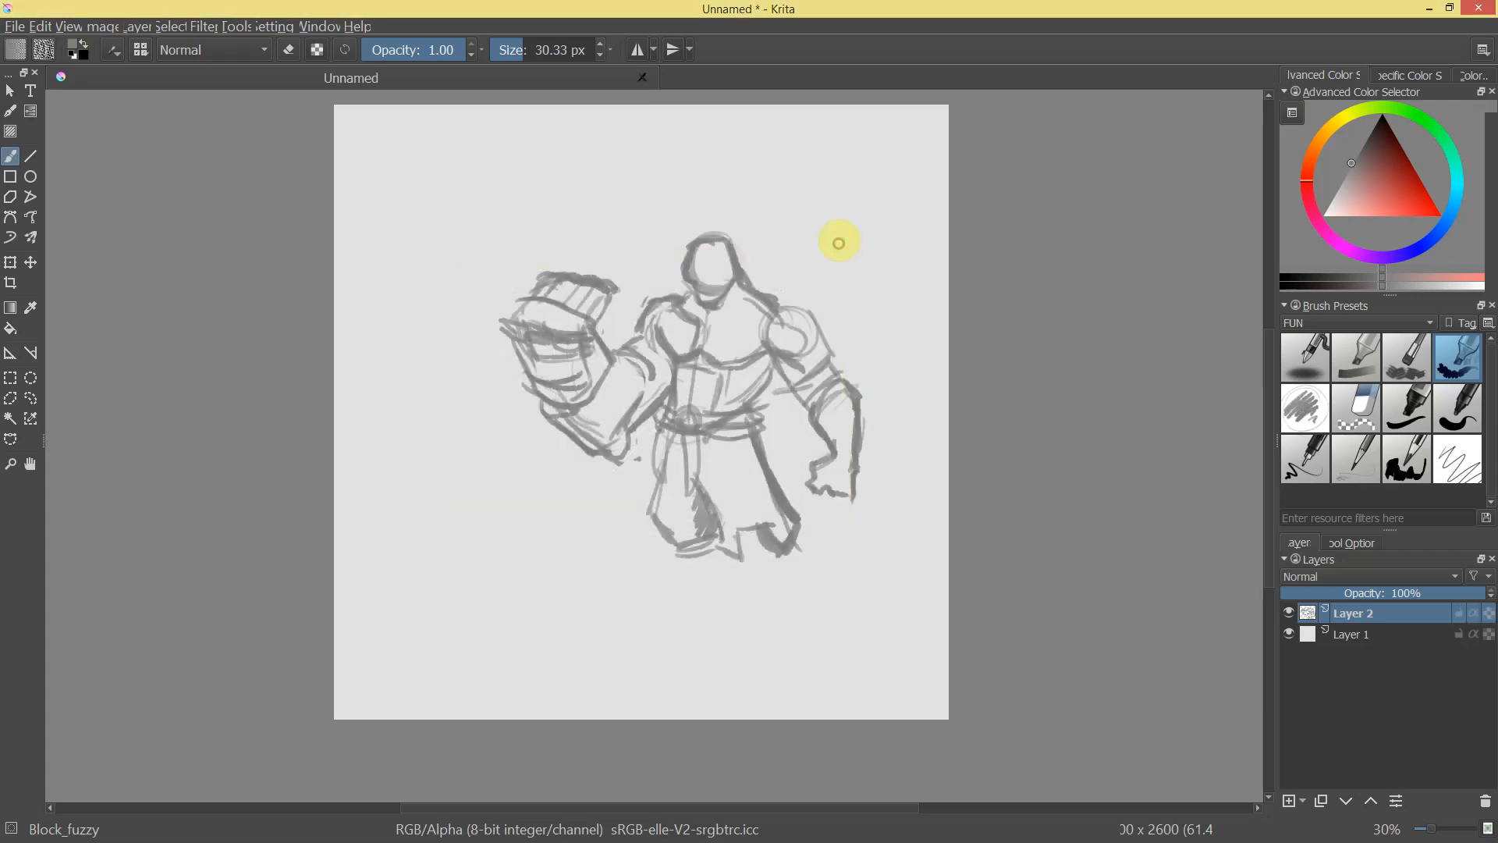
key("m")
key("m")
key("m")
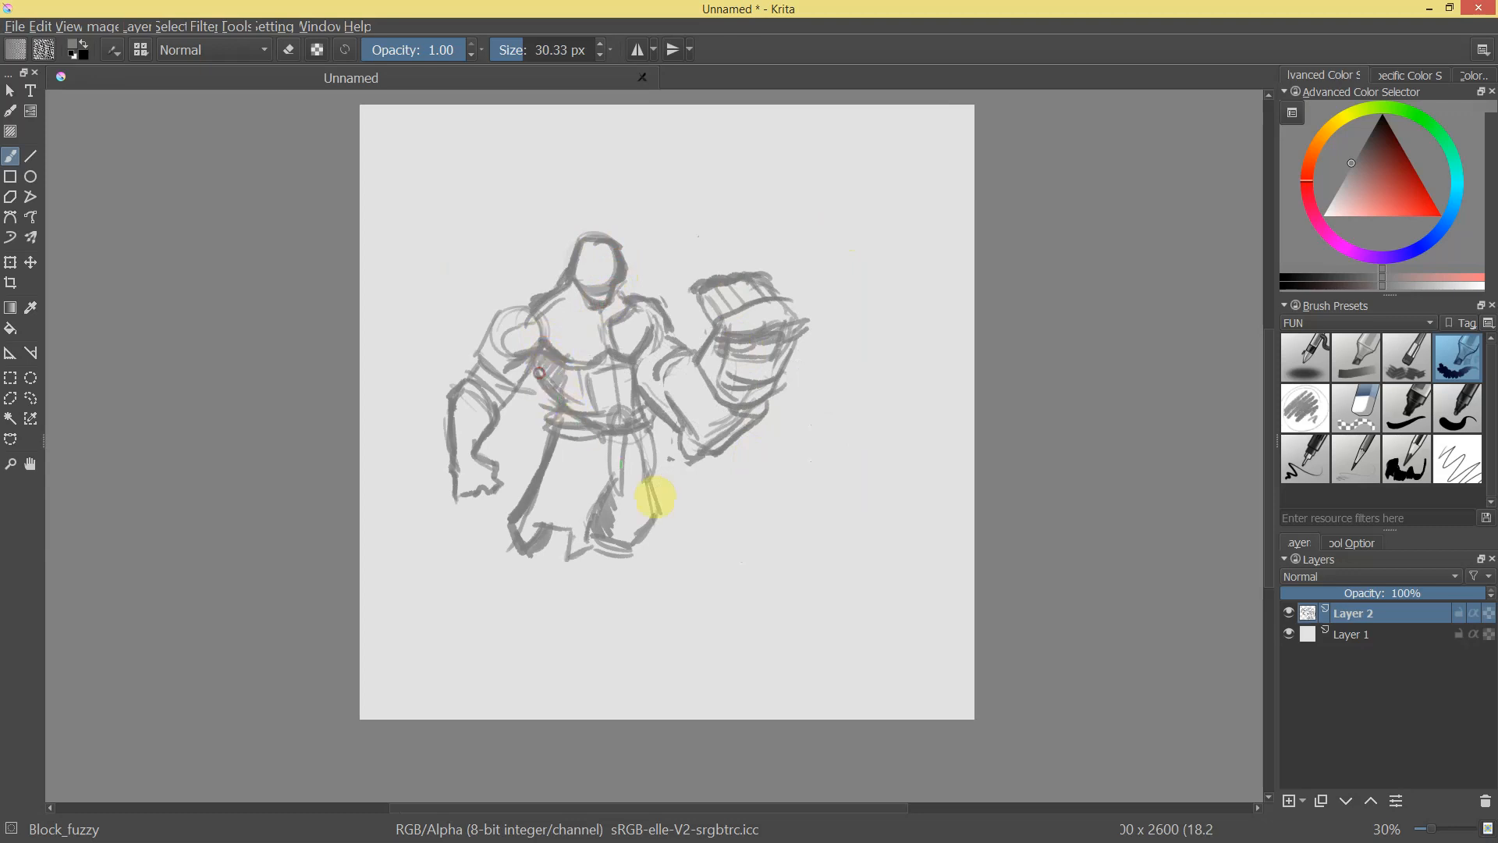
key("m")
Move the whole sketch upward and closer to the canvas centre with the Transform tool, and return to the brush.
key("ctrl+t")
left_click_drag(778, 367, 729, 337)
key("m")
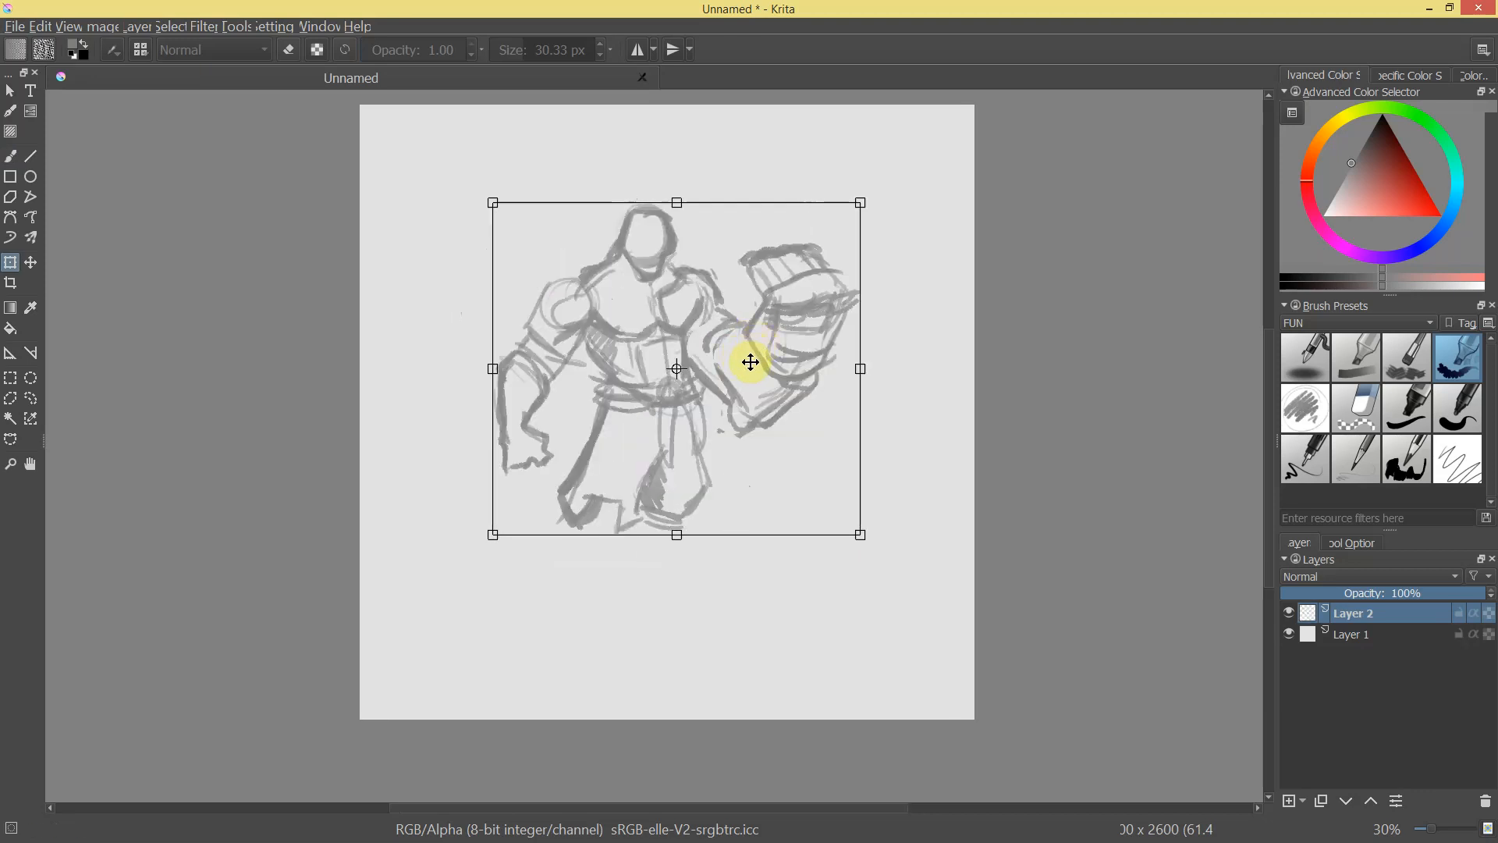
key("m")
key("b")
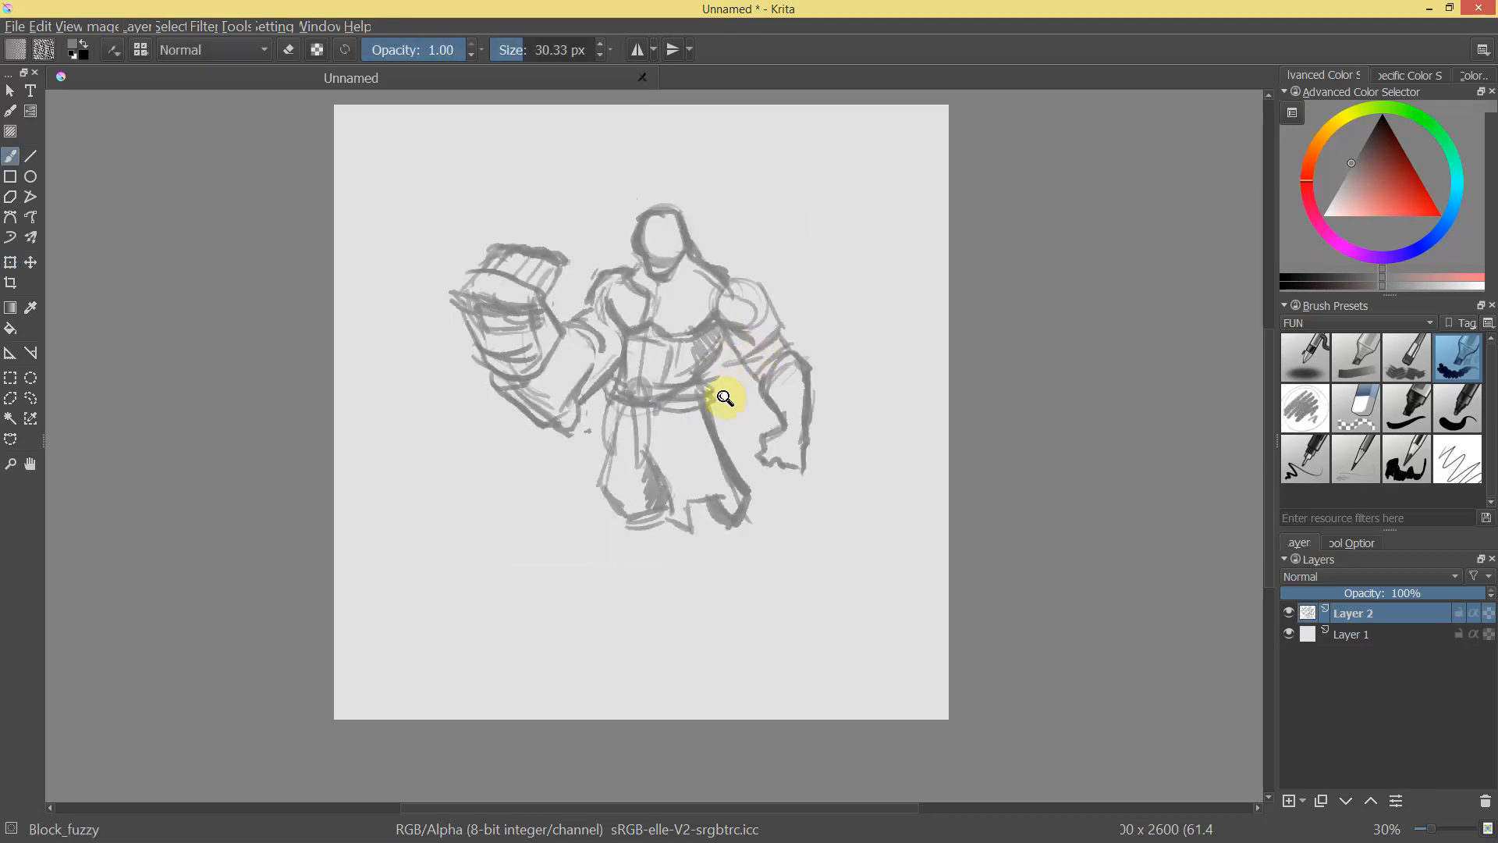
Sketch the knee shapes and the upper shins beneath the trouser legs, and touch up the lowered arm's shoulder.
left_click_drag(723, 395, 735, 384)
mouse_move(697, 572)
left_mouse_down()
mouse_move(748, 530)
mouse_move(702, 564)
mouse_move(705, 587)
mouse_move(745, 605)
mouse_move(763, 561)
mouse_move(764, 581)
mouse_move(752, 495)
left_mouse_up()
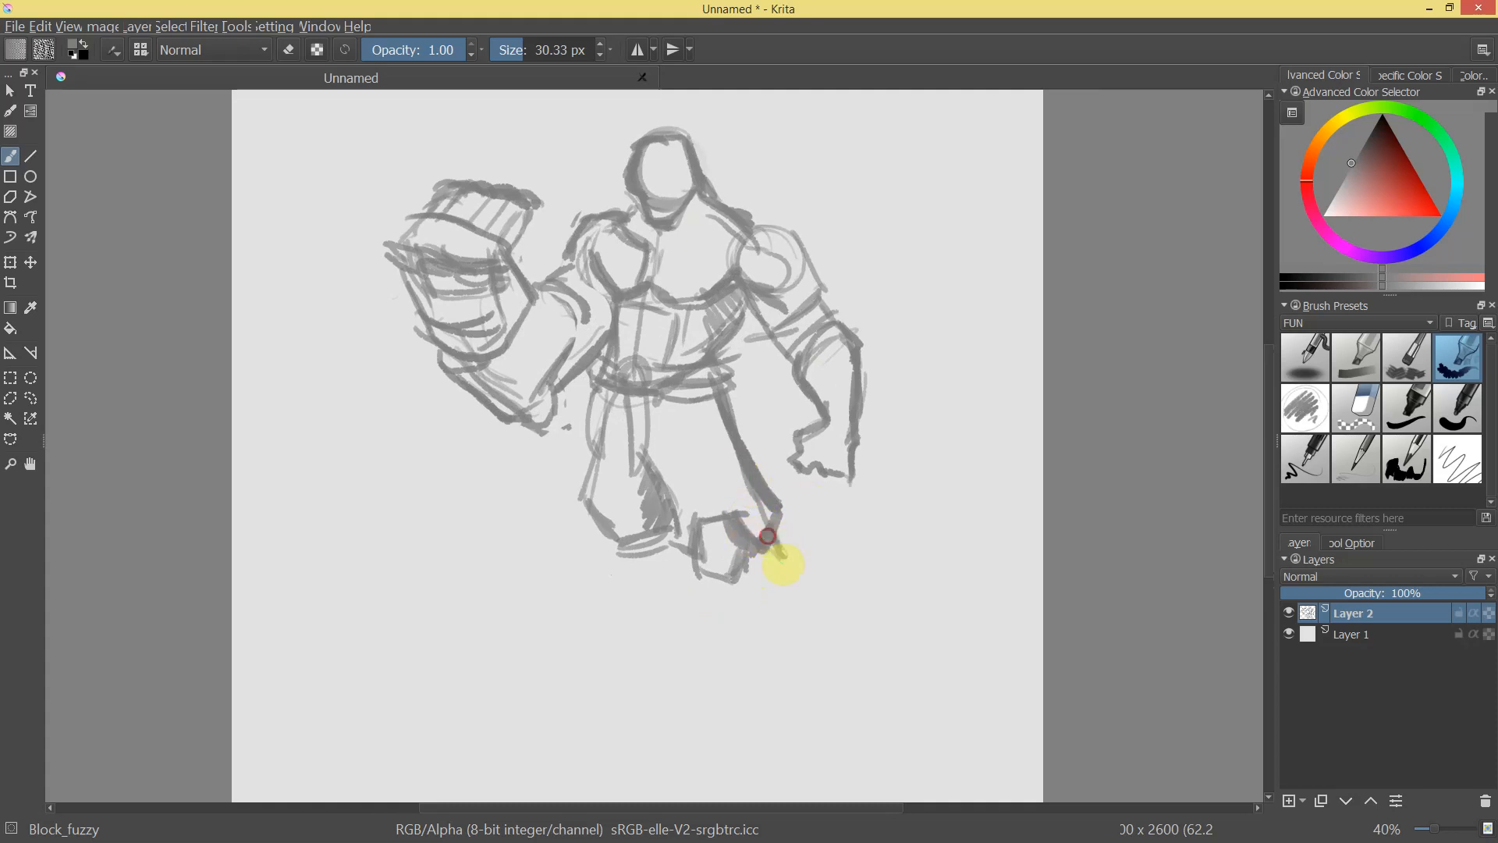
left_click_drag(688, 551, 716, 603)
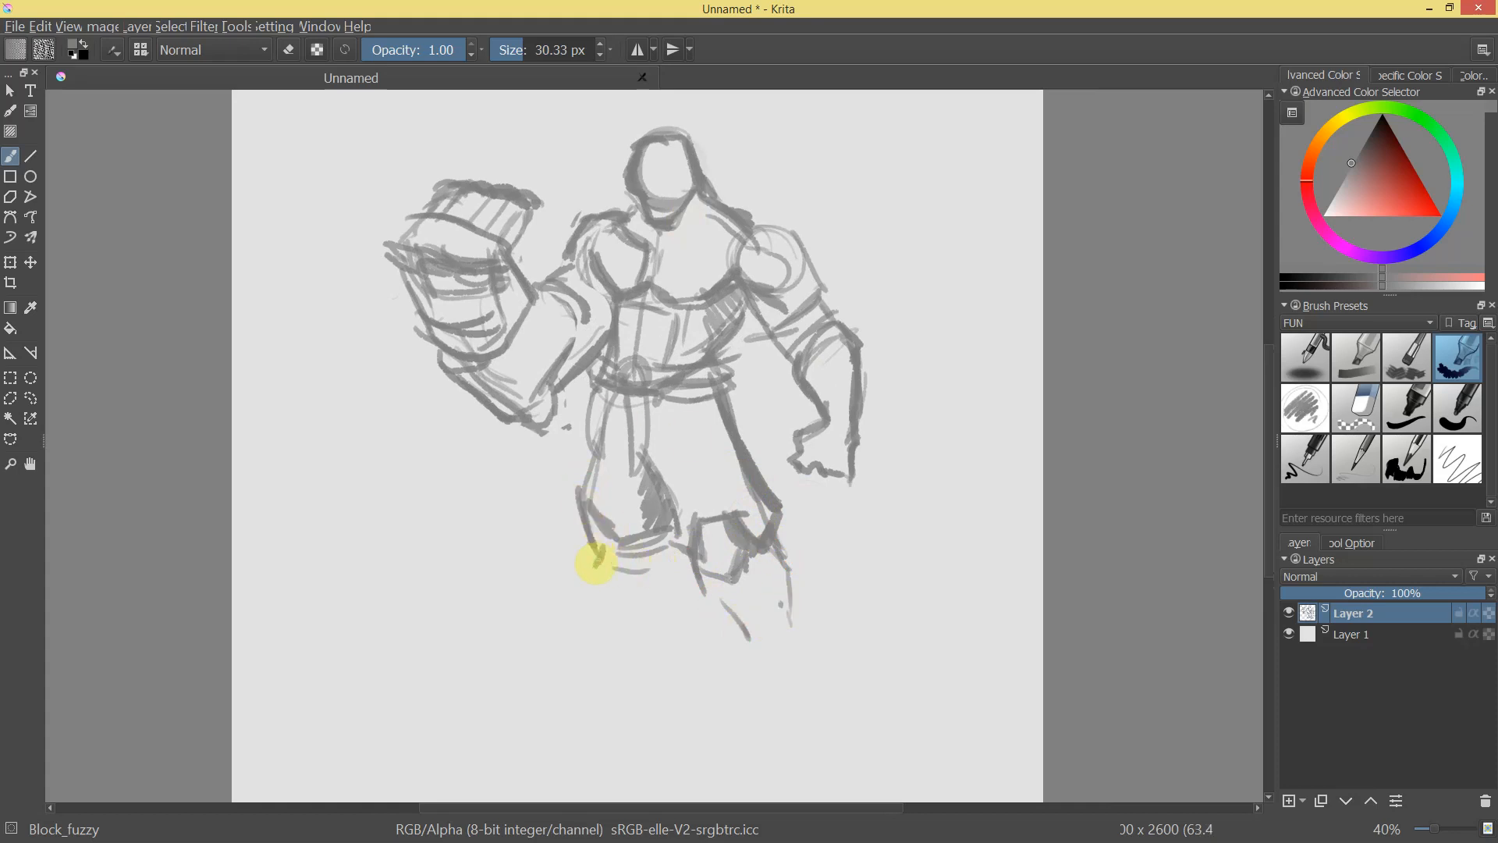
left_click_drag(679, 541, 691, 567)
left_click_drag(881, 438, 844, 430)
left_click_drag(751, 380, 792, 227)
mouse_move(781, 291)
left_mouse_down()
mouse_move(741, 385)
mouse_move(785, 303)
left_mouse_up()
Choose a darker grey, reduce the brush to 18.45 px, and redraw the head, jaw, neck and shoulder contours.
left_click_drag(1369, 153, 1366, 139)
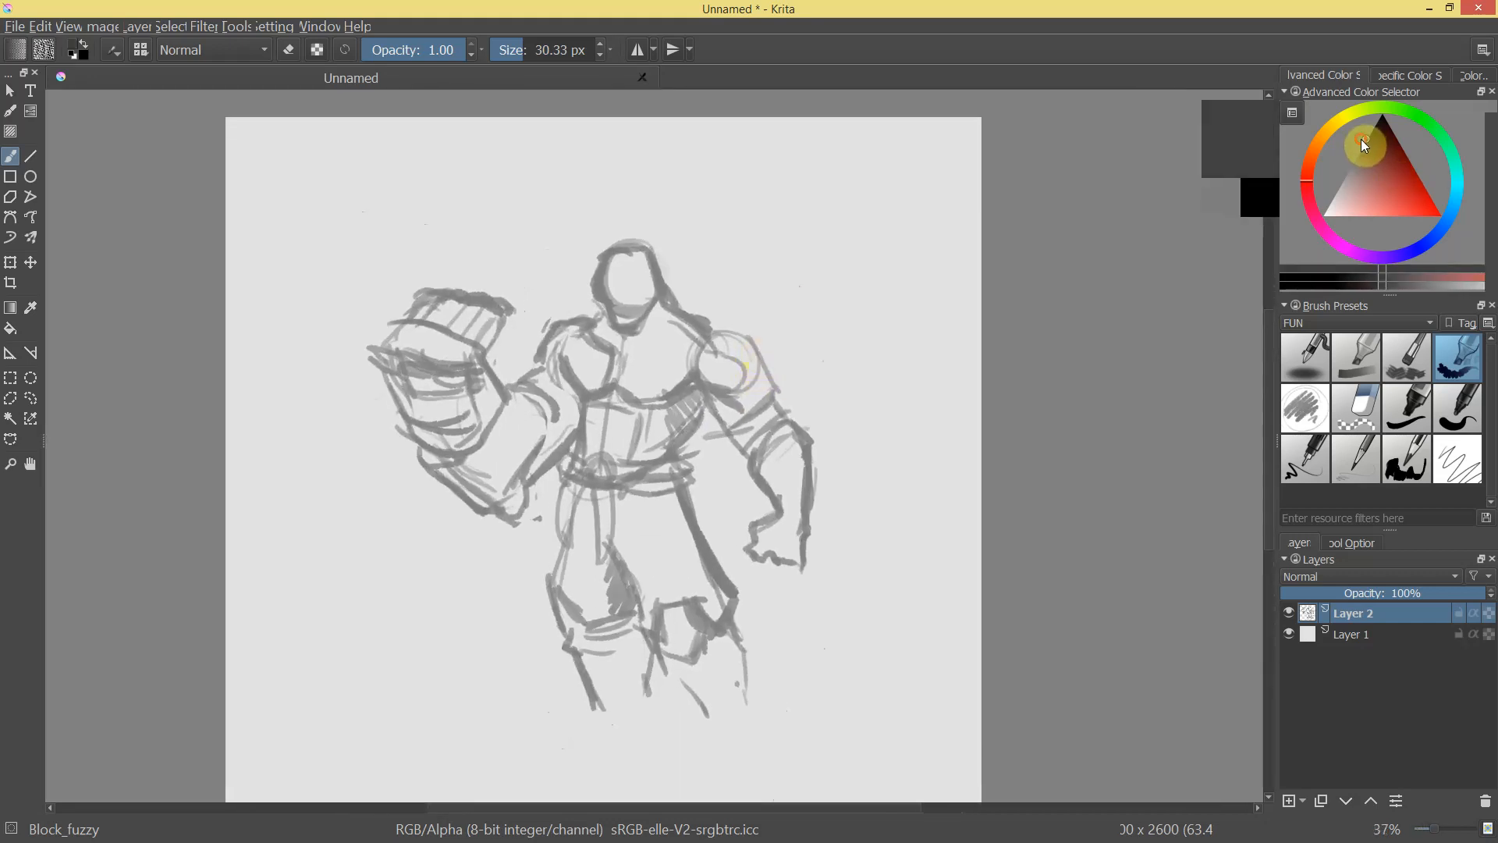
key("bracketleft")
mouse_move(692, 274)
left_mouse_down()
mouse_move(756, 167)
mouse_move(632, 162)
mouse_move(624, 306)
mouse_move(542, 258)
mouse_move(529, 281)
mouse_move(567, 363)
mouse_move(558, 351)
mouse_move(610, 373)
mouse_move(650, 256)
mouse_move(648, 288)
mouse_move(643, 241)
left_mouse_up()
mouse_move(545, 227)
left_mouse_down()
mouse_move(535, 266)
mouse_move(568, 218)
mouse_move(637, 230)
mouse_move(673, 328)
mouse_move(658, 232)
mouse_move(668, 321)
mouse_move(723, 348)
left_mouse_up()
left_click_drag(515, 357, 417, 403)
mouse_move(692, 398)
left_mouse_down()
mouse_move(686, 462)
mouse_move(739, 352)
mouse_move(711, 294)
left_mouse_up()
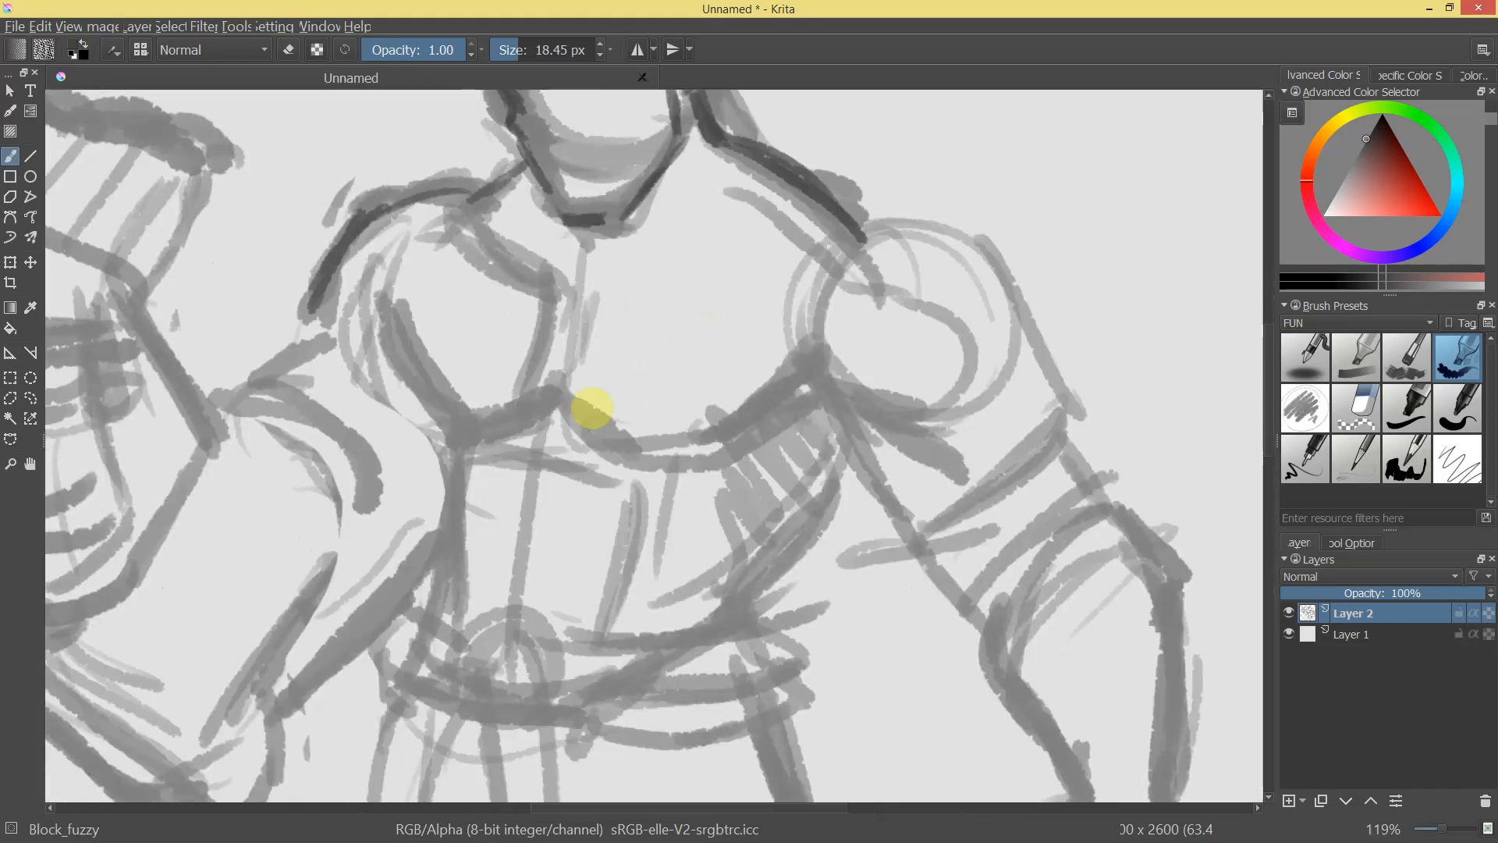
Darken the lower chest contour and draw the lowered arm's rounded shoulder with pointed armour shapes at its outer edge.
mouse_move(552, 409)
left_mouse_down()
mouse_move(572, 433)
mouse_move(676, 463)
mouse_move(637, 461)
mouse_move(729, 440)
mouse_move(816, 347)
mouse_move(875, 324)
left_mouse_up()
mouse_move(763, 367)
left_mouse_down()
mouse_move(910, 361)
mouse_move(883, 331)
mouse_move(901, 423)
left_mouse_up()
left_click_drag(821, 438, 883, 450)
left_click_drag(909, 394, 925, 431)
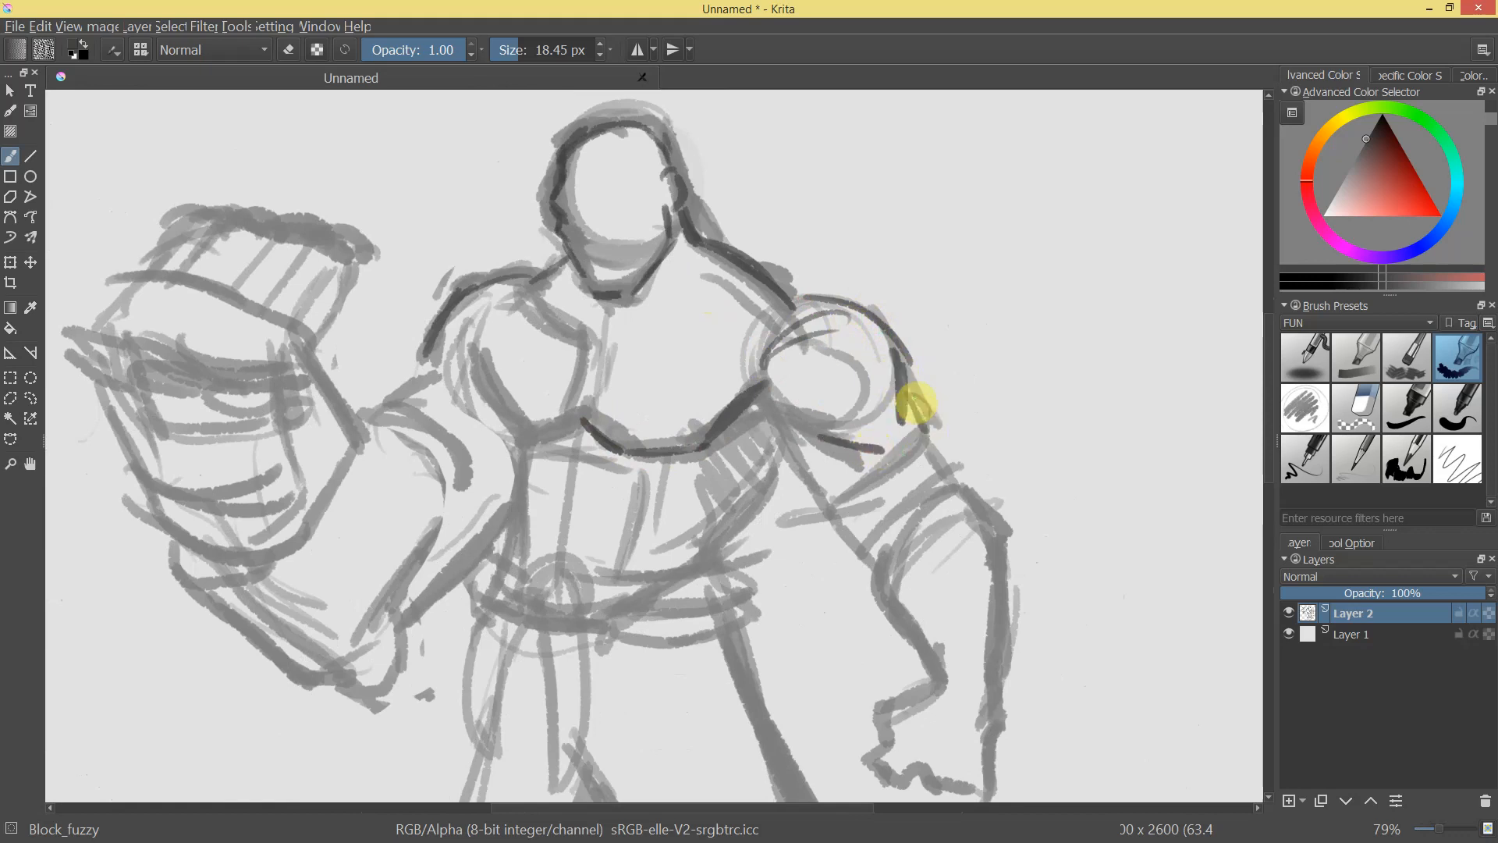
mouse_move(939, 336)
left_mouse_down()
mouse_move(946, 429)
mouse_move(863, 428)
mouse_move(863, 478)
mouse_move(925, 421)
left_mouse_up()
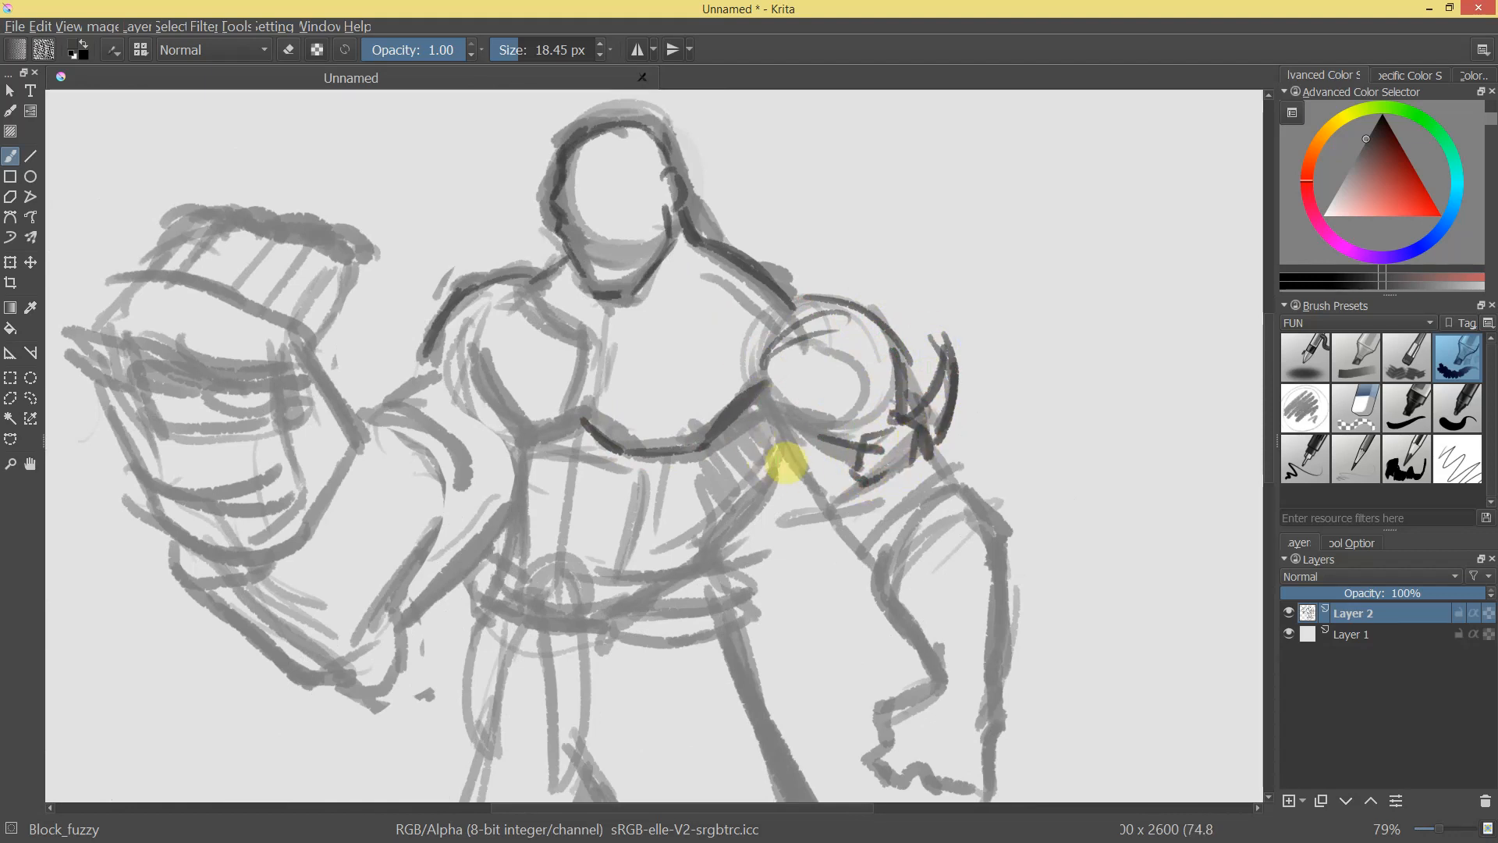
Darken the underside of the lowered upper arm and the side of the torso down to the belt.
left_click_drag(794, 428, 808, 483)
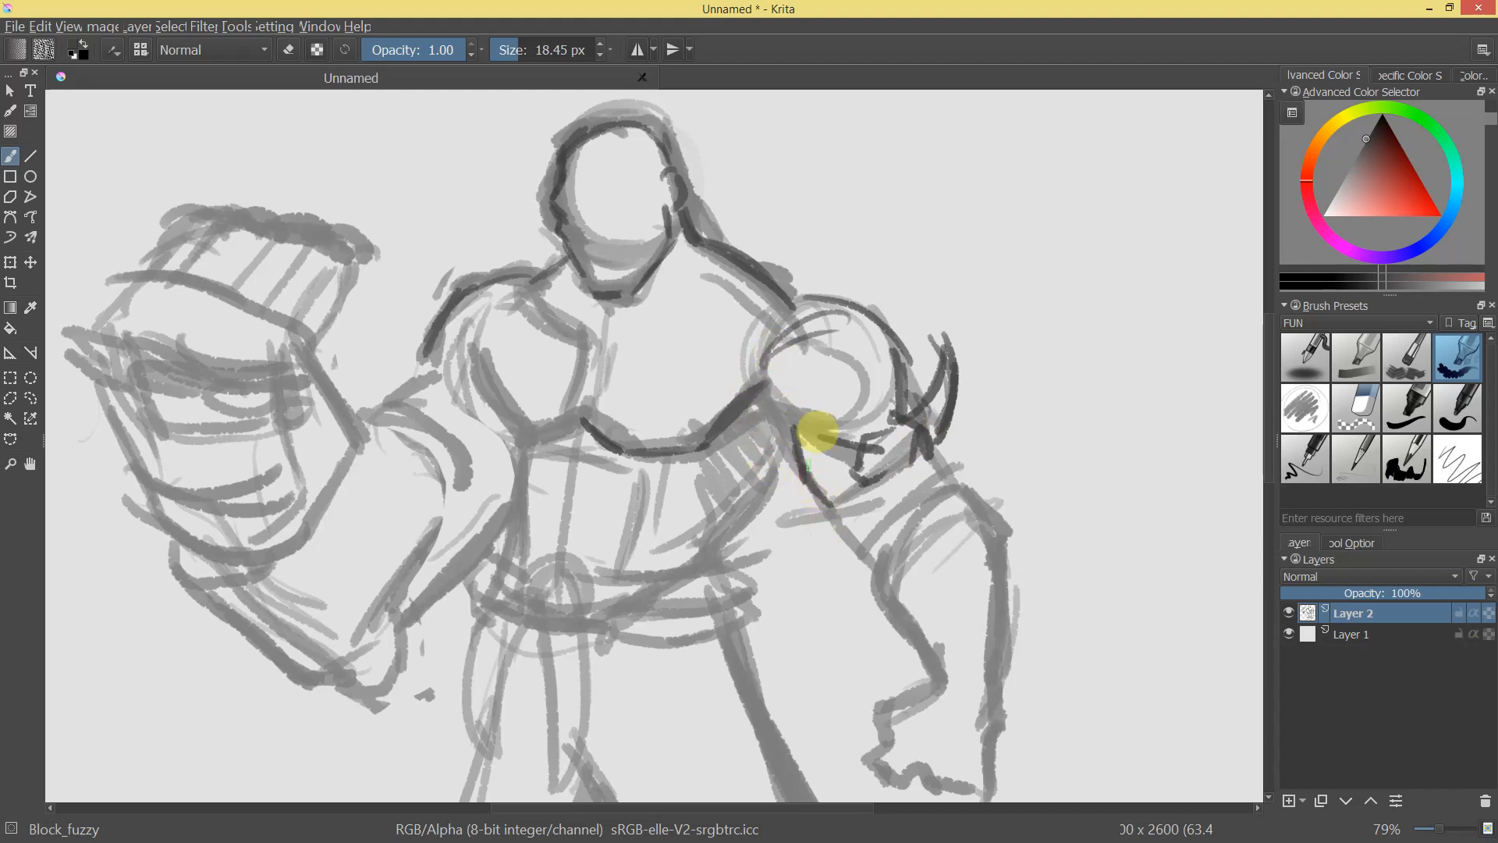
mouse_move(876, 401)
left_mouse_down()
mouse_move(856, 450)
mouse_move(926, 348)
left_mouse_up()
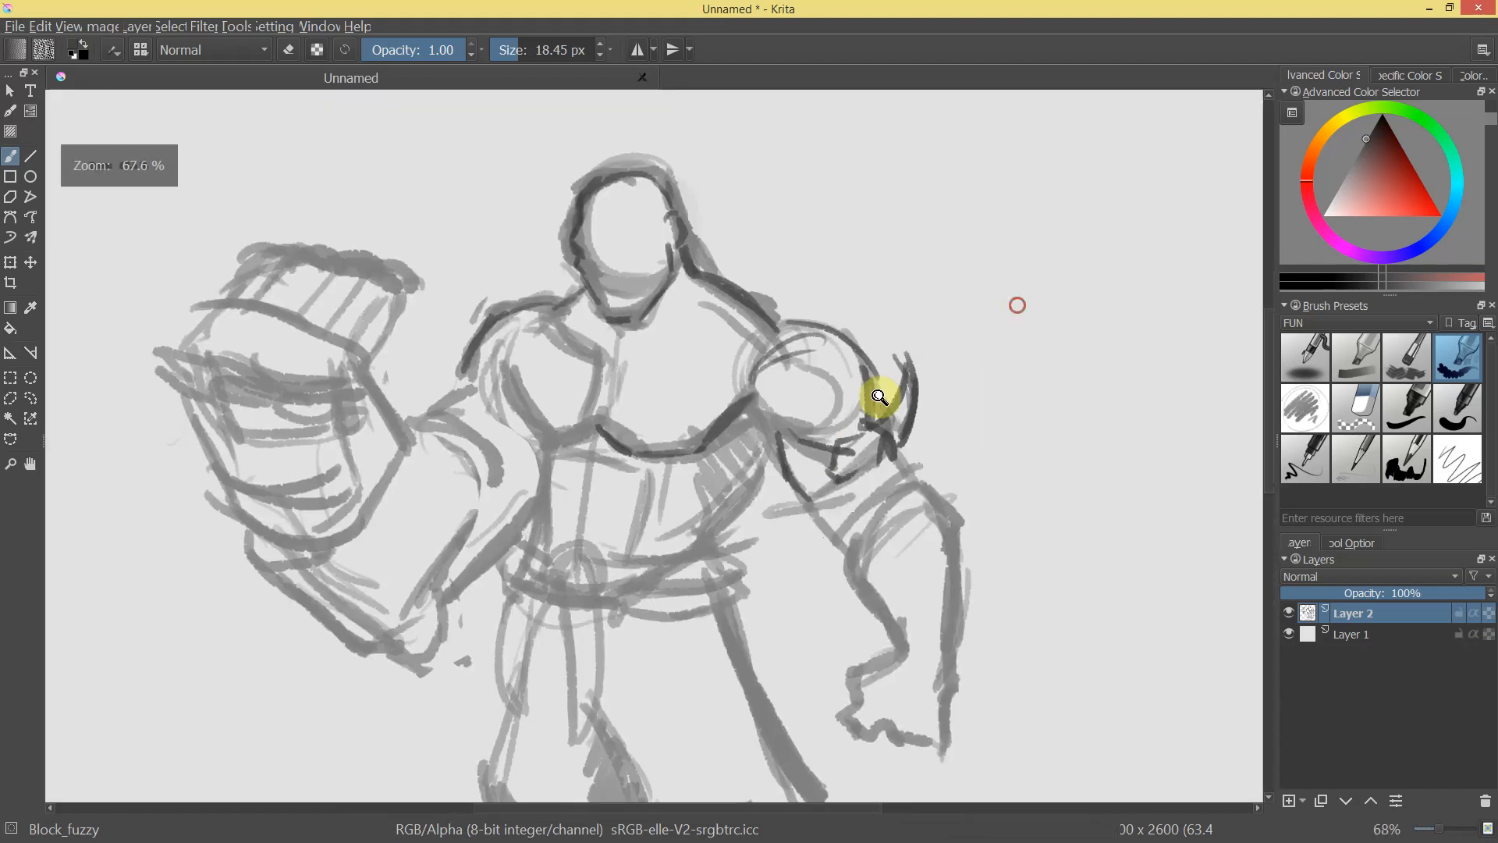
mouse_move(767, 458)
left_mouse_down()
mouse_move(729, 532)
mouse_move(740, 514)
mouse_move(702, 542)
left_mouse_up()
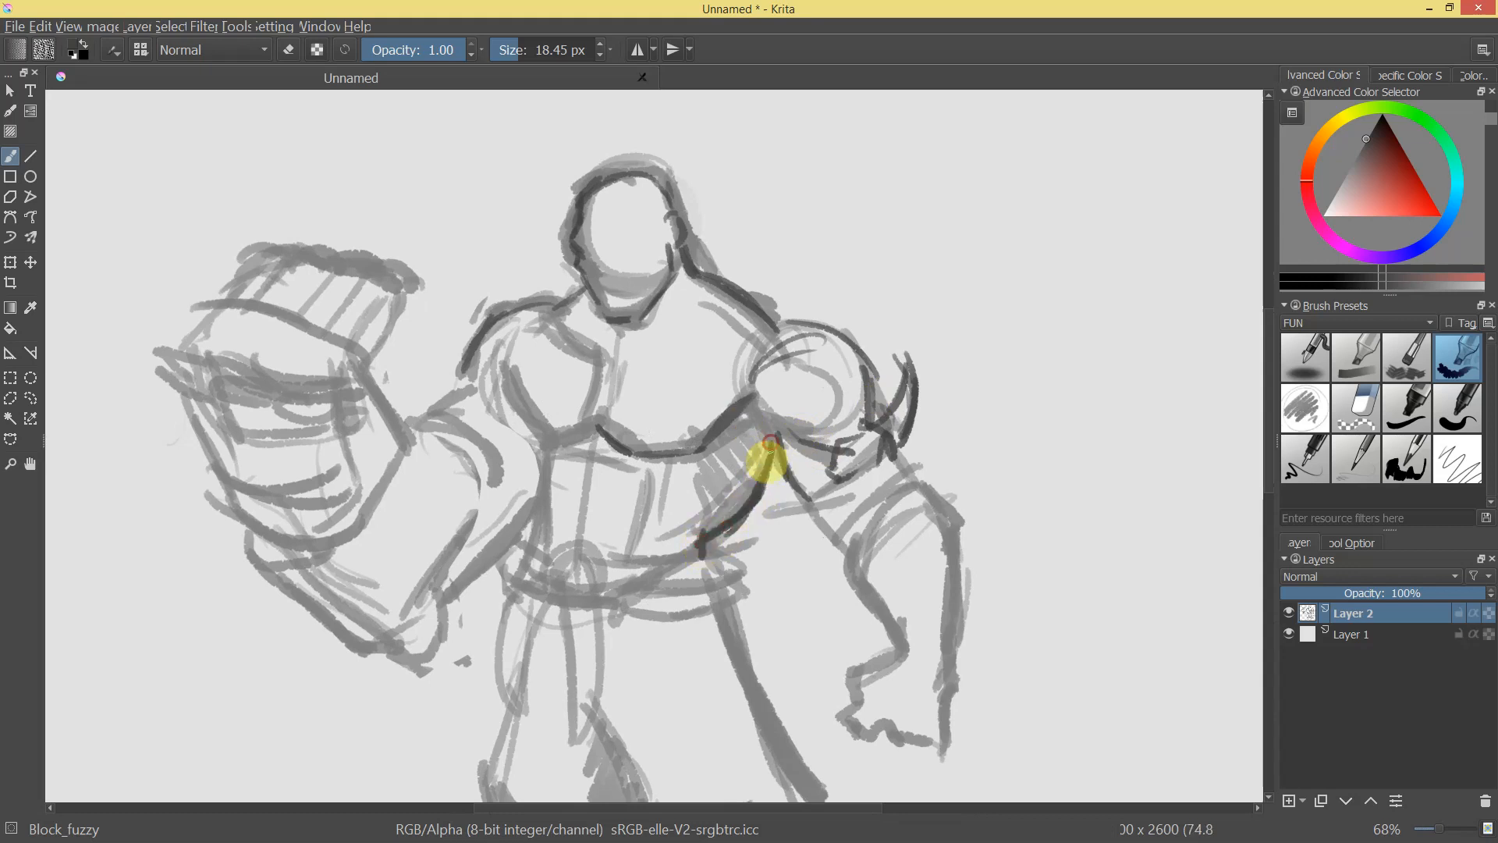
mouse_move(803, 447)
left_mouse_down()
mouse_move(728, 578)
mouse_move(812, 391)
left_mouse_up()
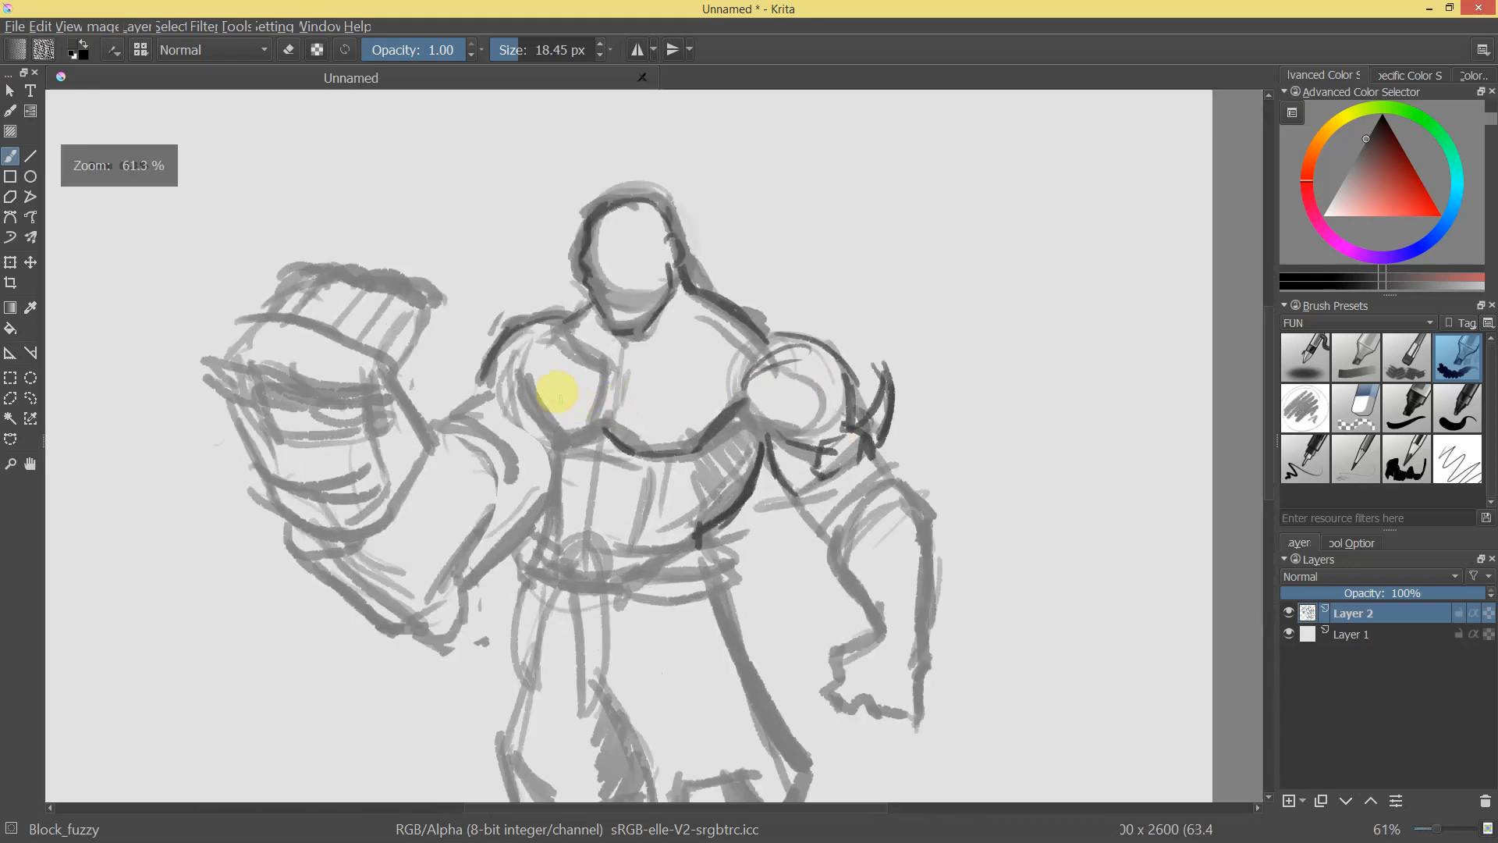
Darken the chest muscle contours and the shoulder edge on the raised arm's side.
mouse_move(521, 381)
left_mouse_down()
mouse_move(569, 439)
mouse_move(607, 417)
mouse_move(613, 373)
mouse_move(575, 348)
mouse_move(605, 375)
mouse_move(592, 417)
left_mouse_up()
left_click_drag(666, 367, 767, 302)
left_click_drag(528, 317, 557, 332)
mouse_move(499, 376)
left_mouse_down()
mouse_move(466, 396)
mouse_move(445, 338)
mouse_move(488, 294)
mouse_move(536, 284)
left_mouse_up()
Draw a long curved horn and a shorter pointed spike on top of the raised arm's shoulder.
mouse_move(450, 314)
left_mouse_down()
mouse_move(486, 276)
mouse_move(455, 304)
mouse_move(433, 209)
mouse_move(478, 295)
left_mouse_up()
mouse_move(441, 204)
left_mouse_down()
mouse_move(488, 283)
mouse_move(457, 301)
mouse_move(473, 303)
left_mouse_up()
mouse_move(789, 119)
left_mouse_down()
mouse_move(681, 364)
mouse_move(806, 178)
left_mouse_up()
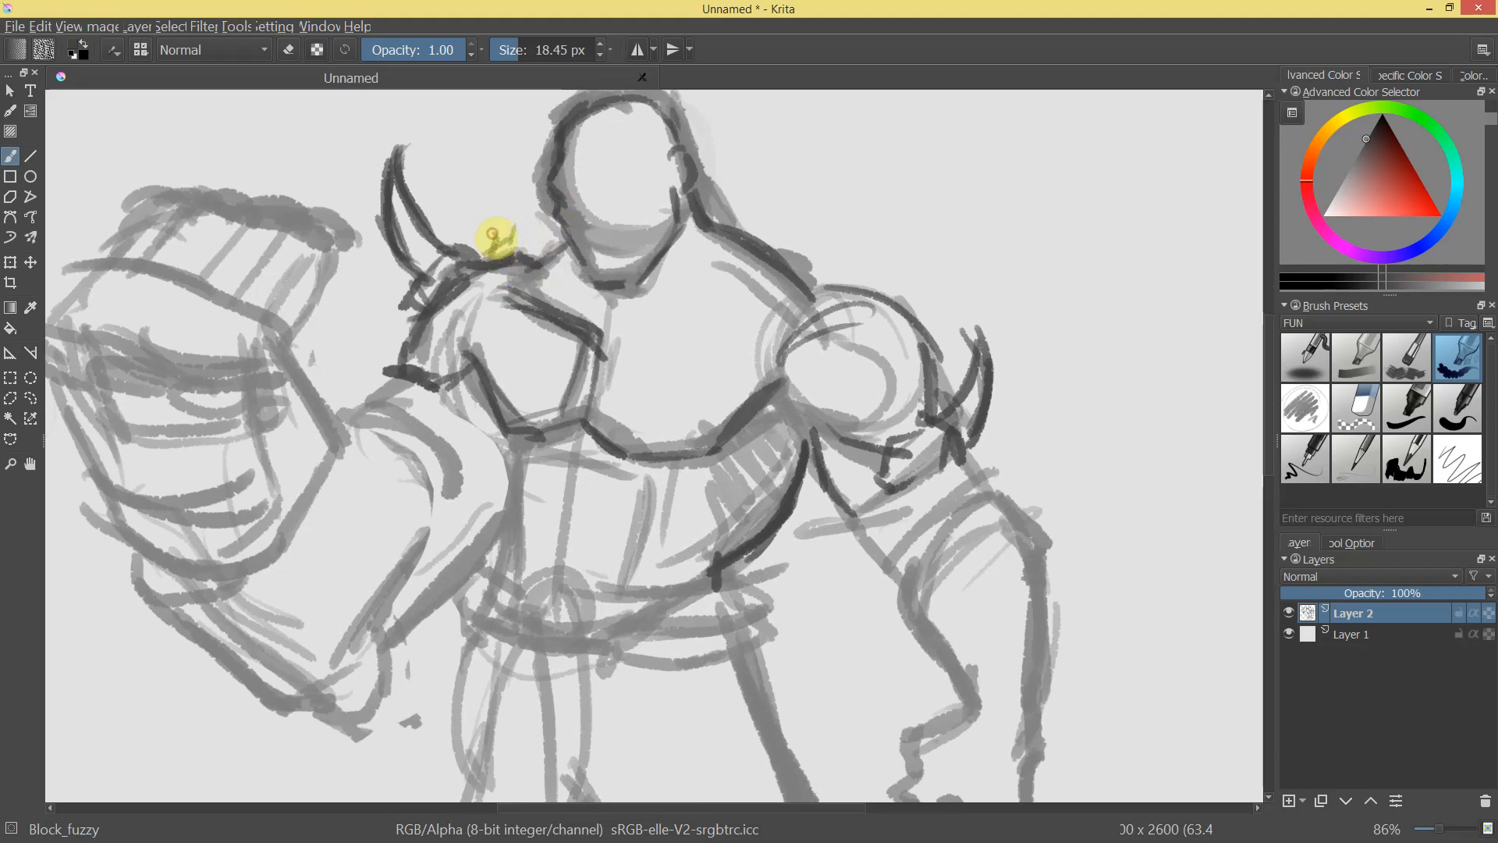
left_click_drag(508, 171, 511, 187)
scroll(559, 351, "down", 5)
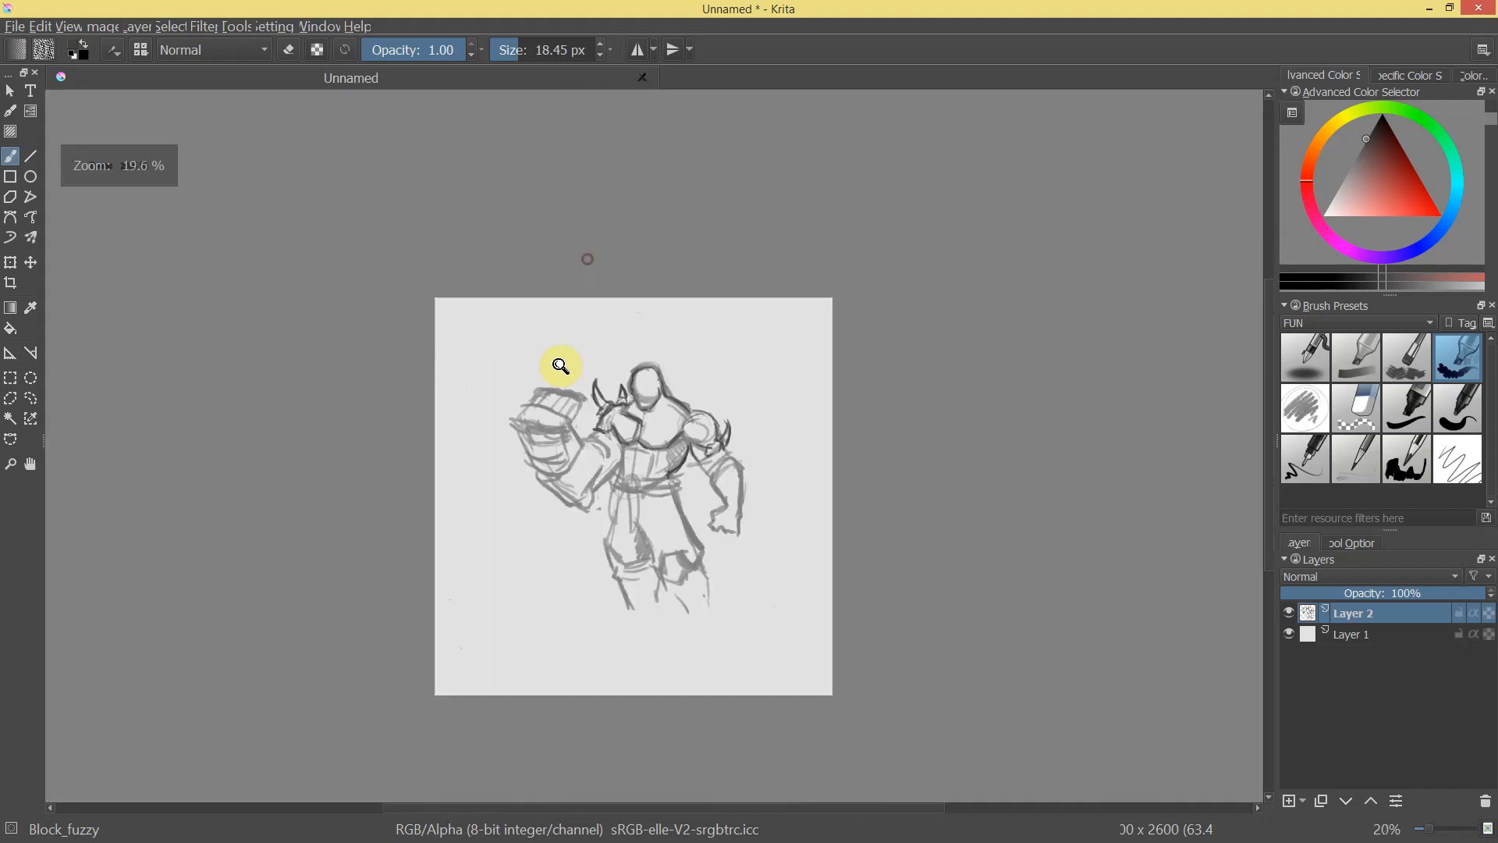
scroll(695, 206, "up", 5)
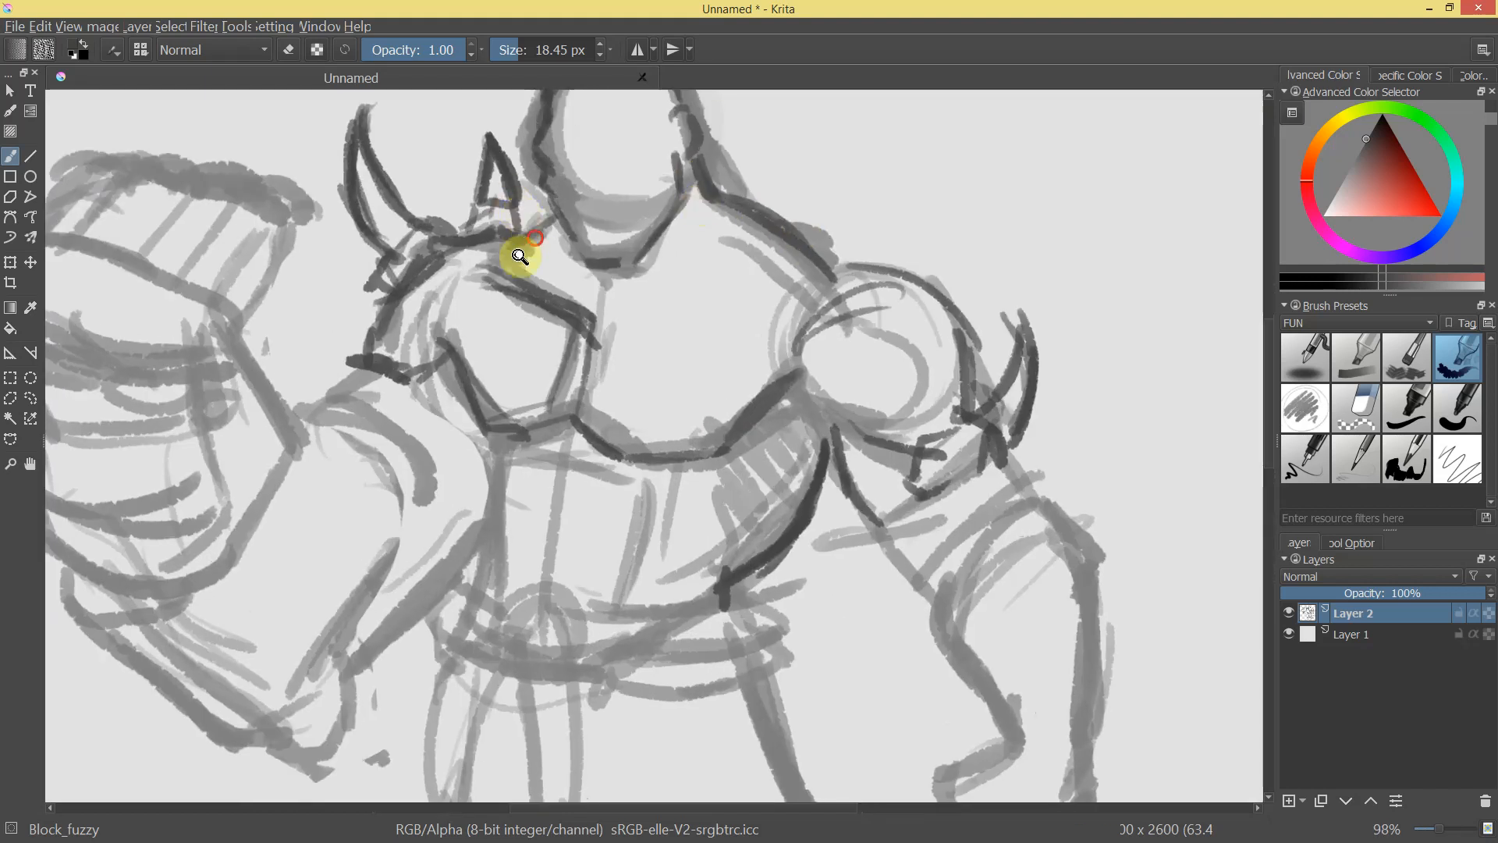
Darken the side of the torso below the chest on the raised arm's side.
scroll(536, 227, "down", 5)
scroll(561, 255, "up", 5)
mouse_move(546, 226)
left_mouse_down()
mouse_move(525, 325)
mouse_move(546, 435)
mouse_move(601, 400)
mouse_move(605, 376)
mouse_move(656, 386)
mouse_move(620, 387)
mouse_move(752, 363)
mouse_move(729, 354)
mouse_move(769, 400)
mouse_move(632, 425)
mouse_move(779, 425)
mouse_move(605, 438)
mouse_move(592, 461)
mouse_move(578, 421)
mouse_move(608, 546)
mouse_move(559, 575)
mouse_move(545, 438)
mouse_move(503, 518)
mouse_move(503, 442)
left_mouse_up()
mouse_move(816, 365)
left_mouse_down()
mouse_move(755, 488)
mouse_move(783, 445)
mouse_move(803, 346)
mouse_move(729, 184)
mouse_move(662, 308)
mouse_move(508, 214)
left_mouse_up()
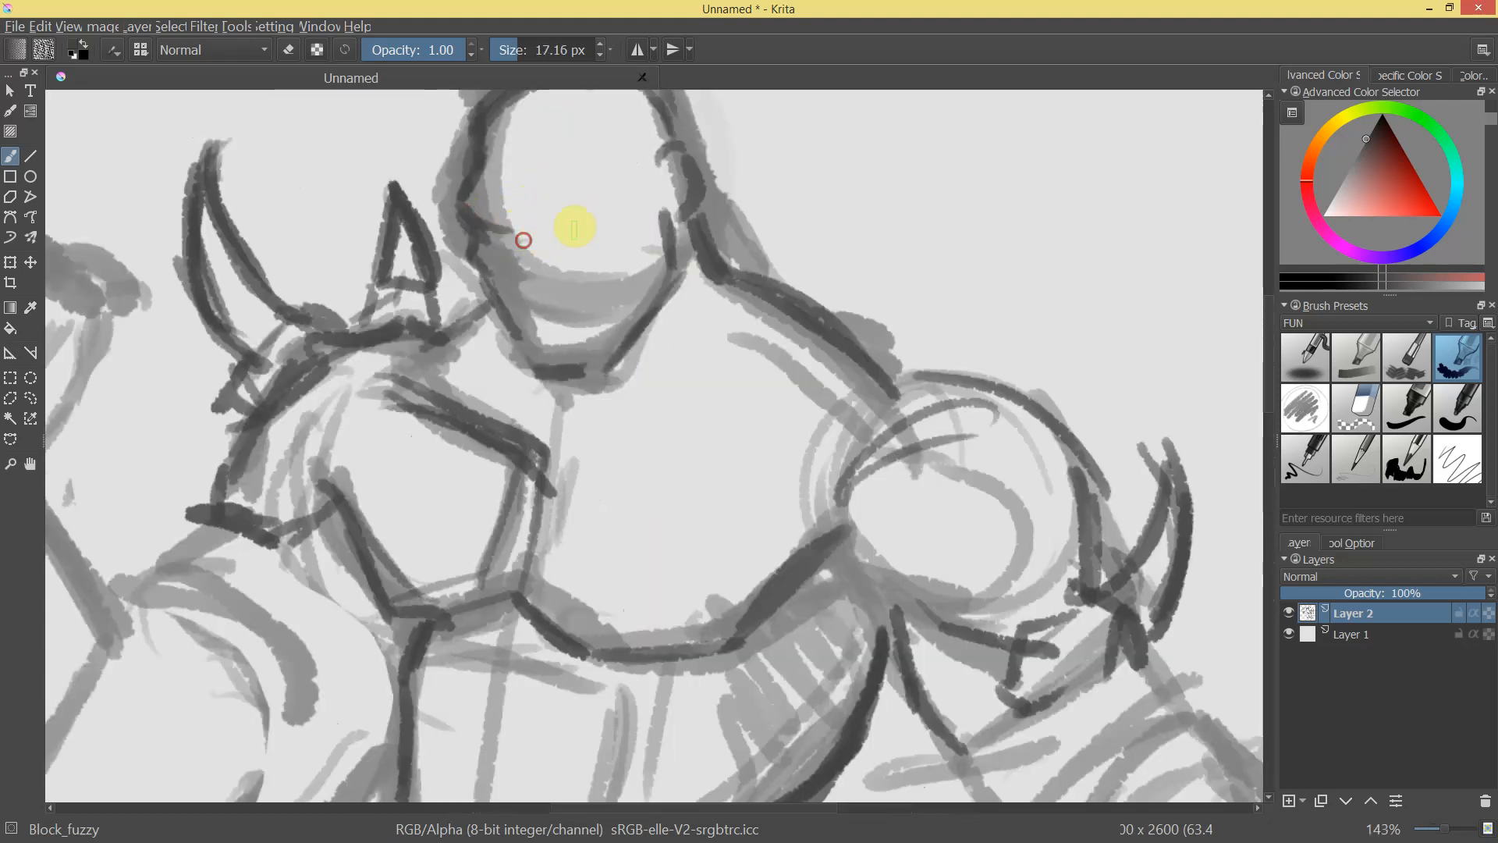
Reduce the brush to 10.77 px and sketch the temple, cheekbone, nose and mouth on the face.
mouse_move(634, 117)
left_mouse_down()
mouse_move(615, 185)
mouse_move(638, 248)
left_mouse_up()
mouse_move(633, 240)
left_mouse_down()
mouse_move(605, 320)
mouse_move(665, 289)
mouse_move(665, 311)
mouse_move(637, 294)
left_mouse_up()
left_click_drag(634, 298, 616, 316)
mouse_move(698, 367)
left_mouse_down()
mouse_move(702, 395)
mouse_move(755, 257)
mouse_move(491, 261)
mouse_move(601, 344)
mouse_move(658, 244)
mouse_move(526, 299)
mouse_move(508, 267)
left_mouse_up()
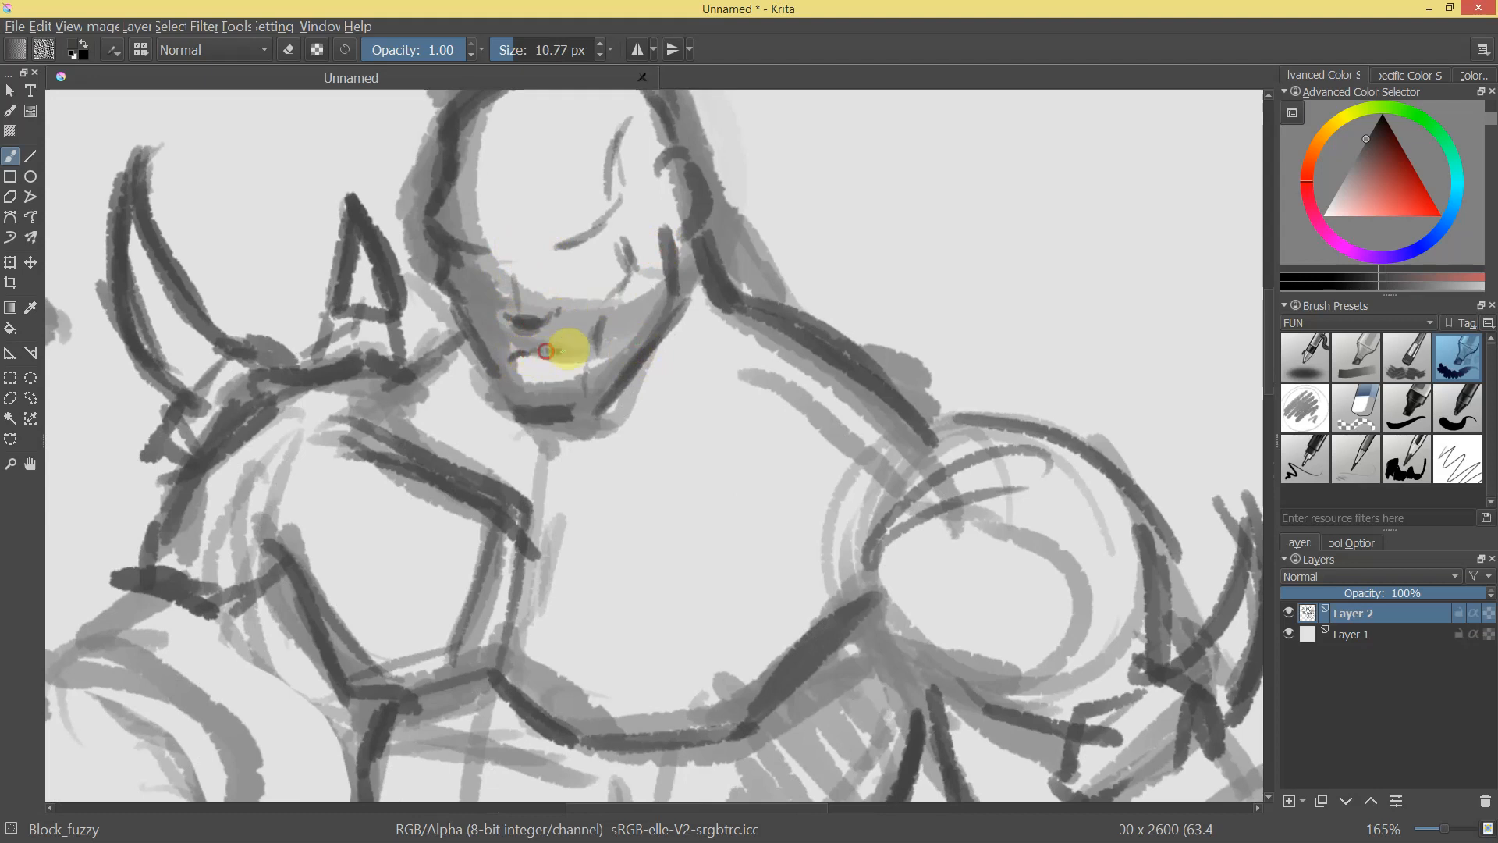
left_click_drag(633, 360, 723, 299)
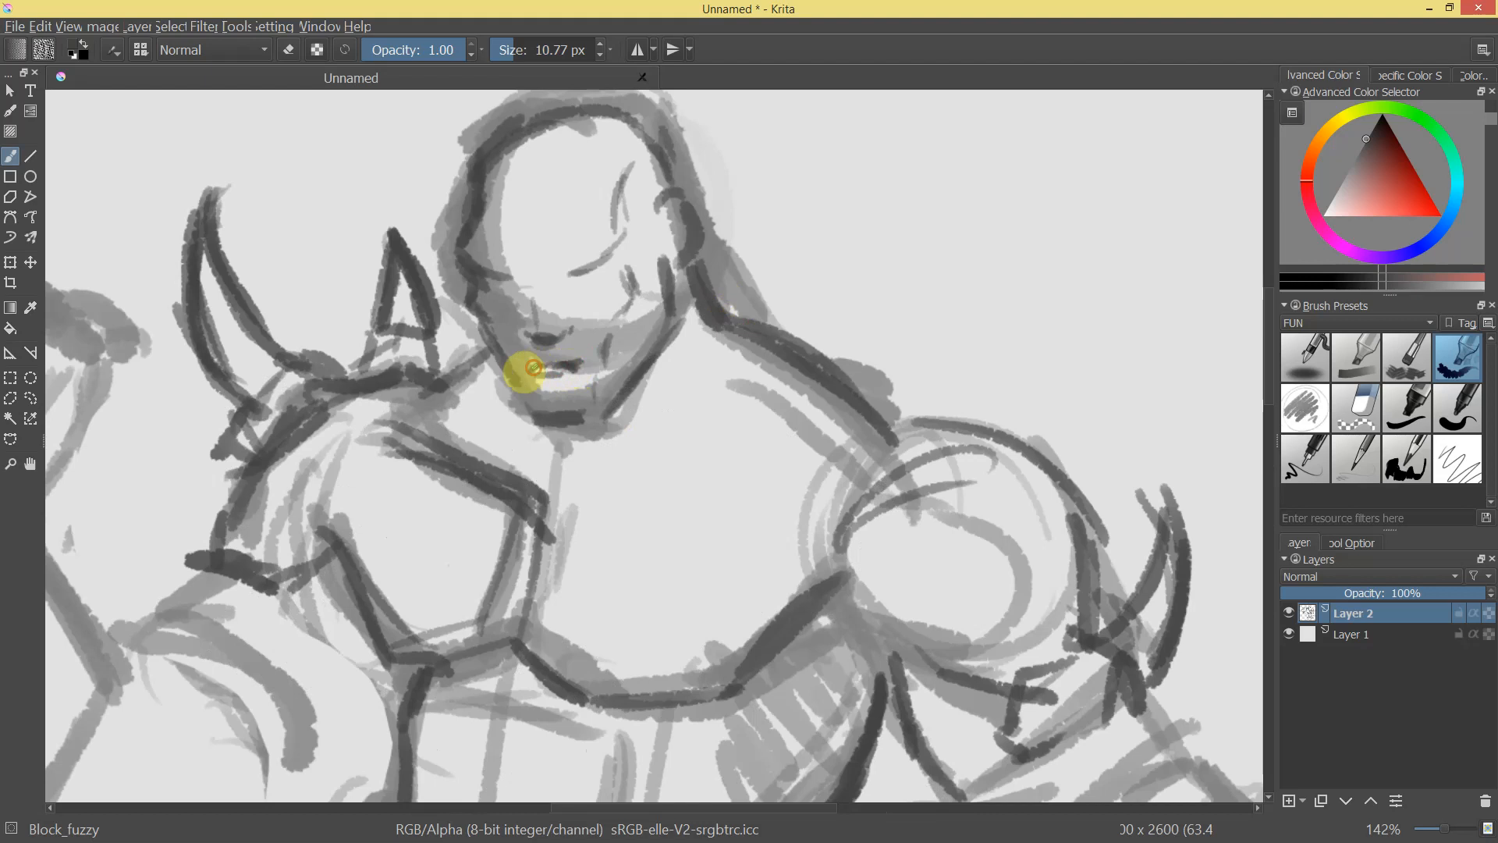
scroll(569, 368, "down", 10)
scroll(664, 444, "up", 15)
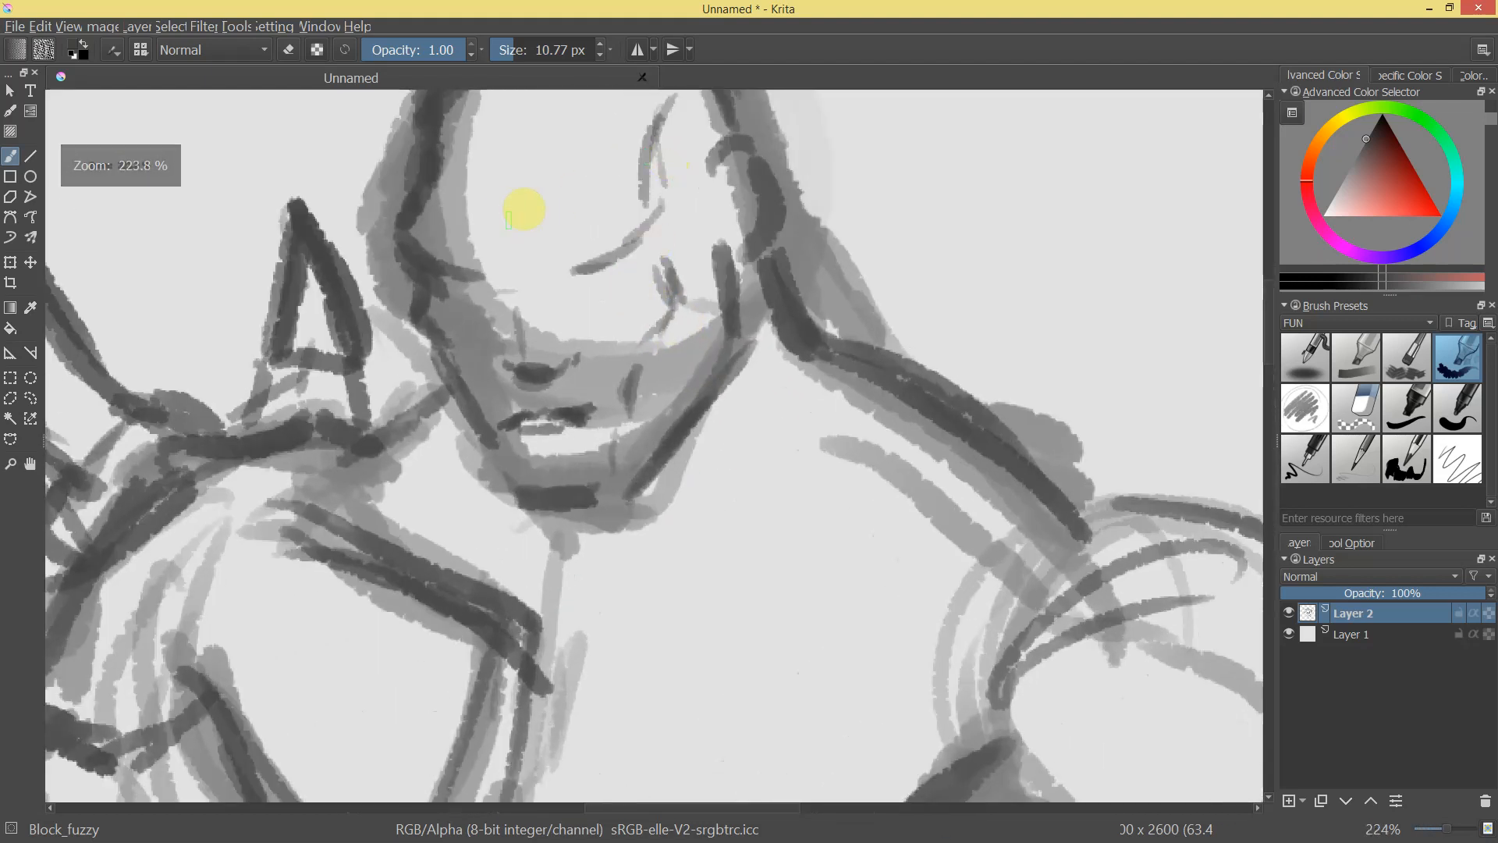
Draw the narrowed eyes and angry slanted brows on the face.
left_click_drag(452, 293, 499, 280)
mouse_move(598, 284)
left_mouse_down()
mouse_move(579, 282)
mouse_move(611, 268)
mouse_move(535, 250)
mouse_move(660, 205)
mouse_move(682, 243)
left_mouse_up()
mouse_move(509, 246)
left_mouse_down()
mouse_move(503, 277)
mouse_move(409, 230)
left_mouse_up()
mouse_move(640, 415)
left_mouse_down()
mouse_move(702, 378)
mouse_move(743, 221)
mouse_move(589, 328)
left_mouse_up()
left_click_drag(622, 390, 607, 538)
left_click_drag(702, 441, 752, 341)
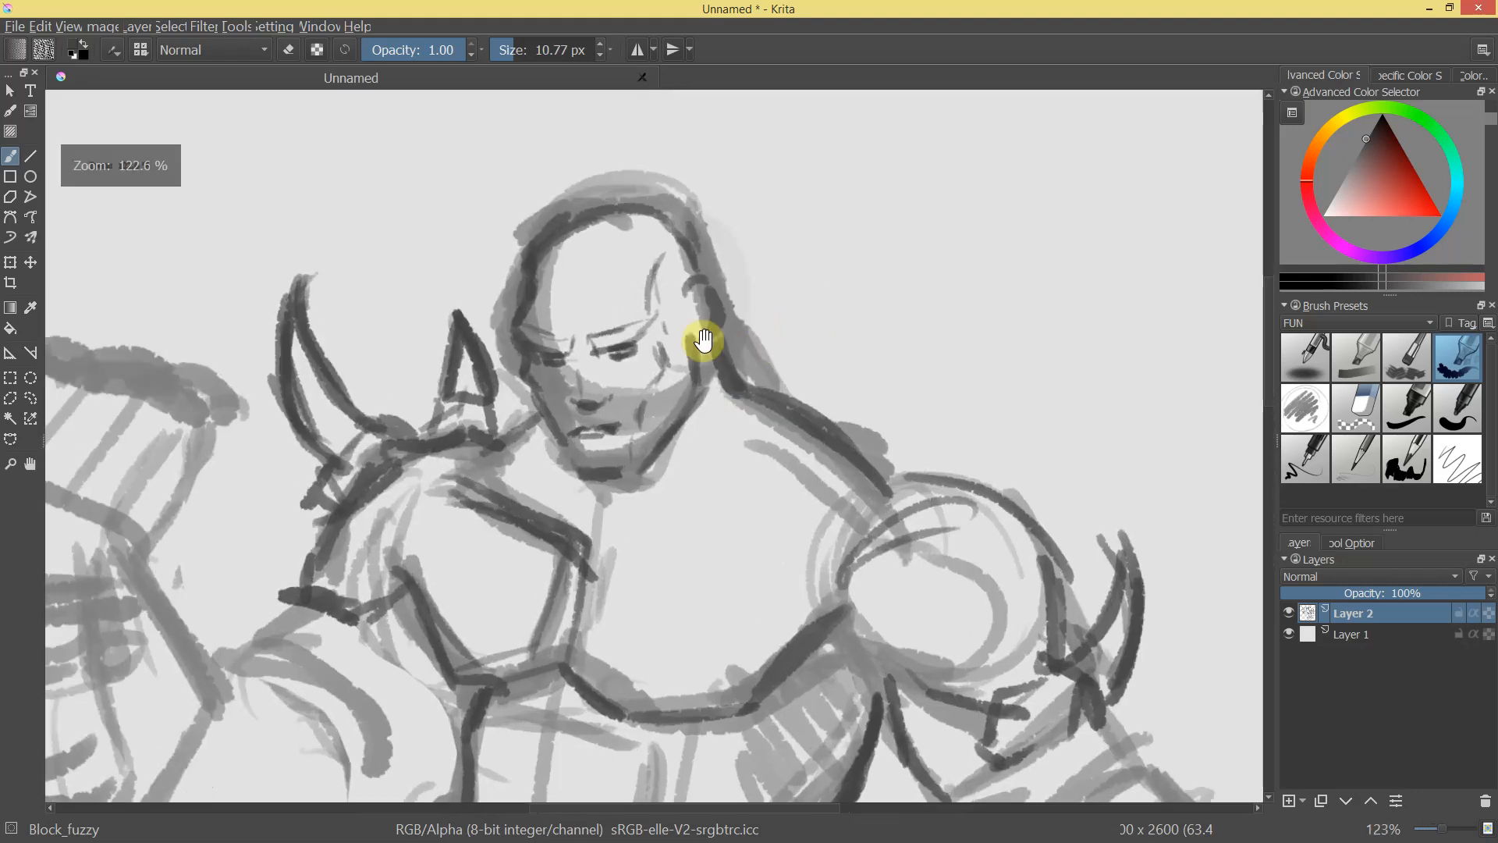
left_click_drag(633, 390, 529, 284)
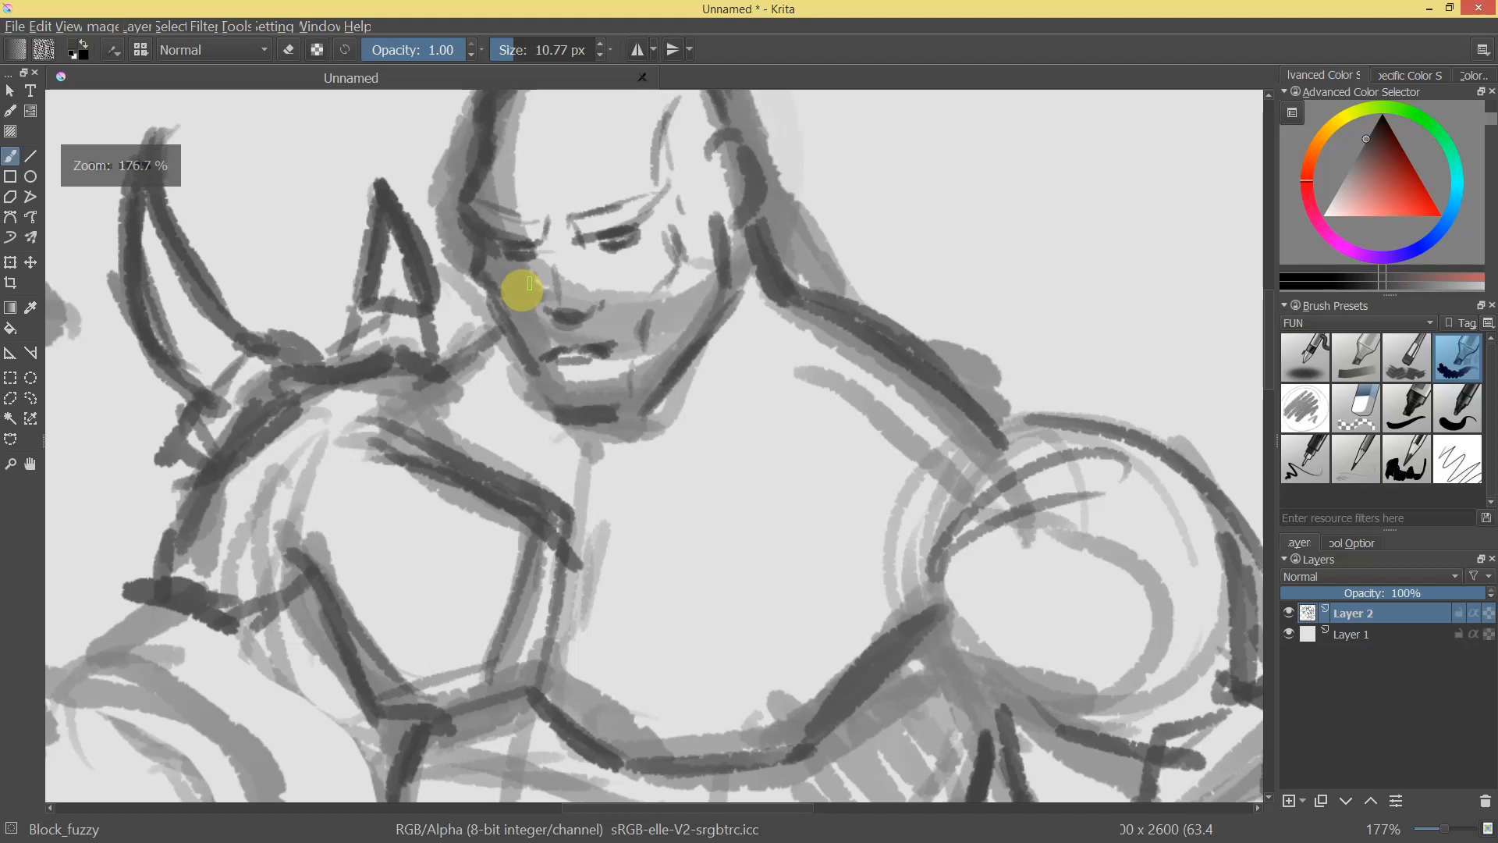
With a 19.14 px brush, darken the outline of the lowered hand and make a curved test stroke beside the arm.
scroll(522, 290, "down", 5)
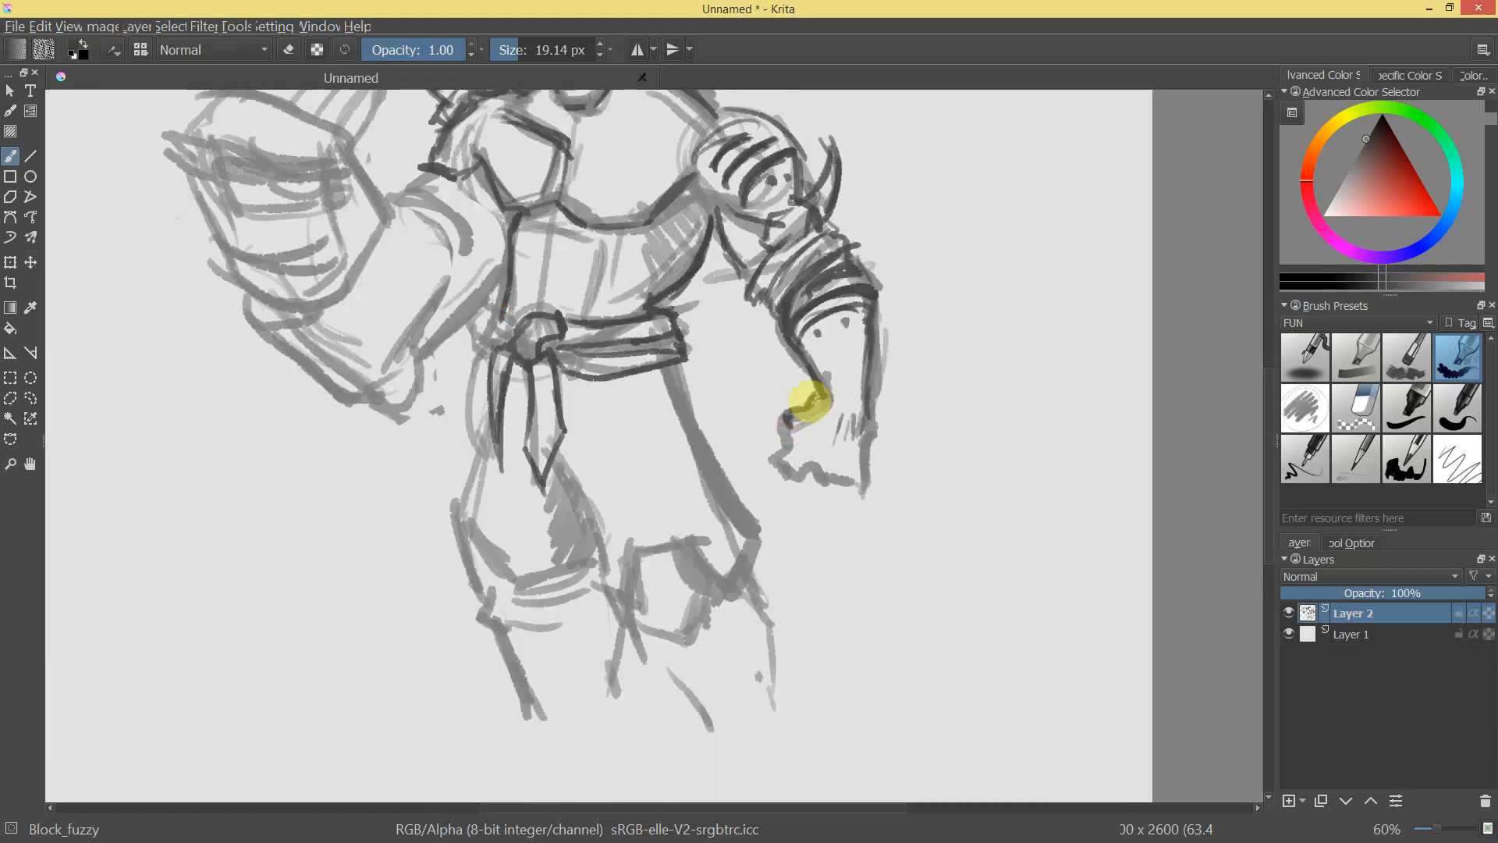
left_click_drag(966, 232, 995, 283)
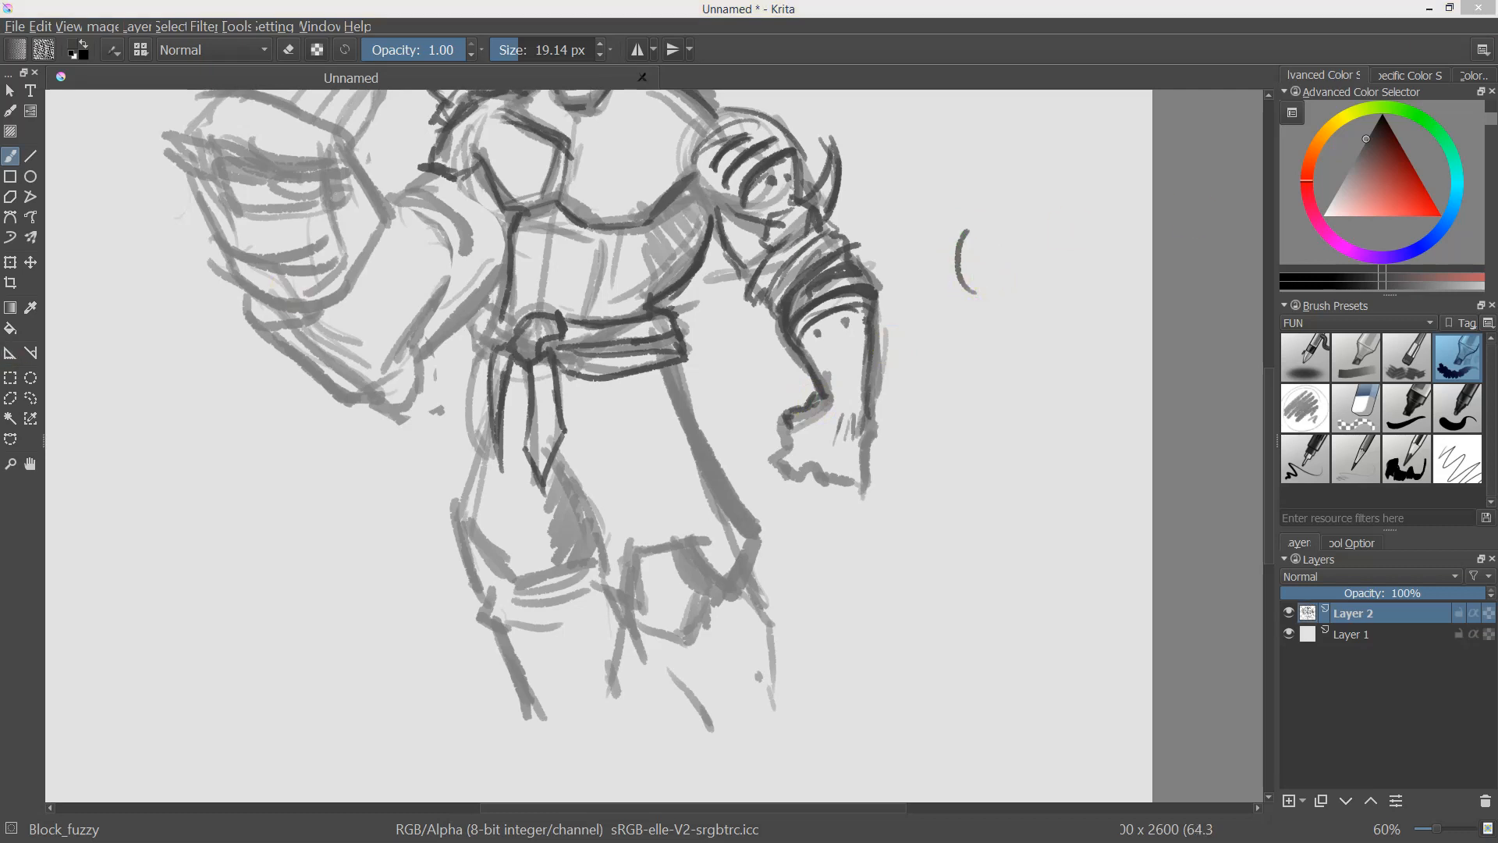
mouse_move(785, 424)
left_mouse_down()
mouse_move(777, 466)
mouse_move(794, 478)
mouse_move(836, 466)
mouse_move(804, 474)
mouse_move(825, 433)
mouse_move(814, 476)
mouse_move(860, 482)
left_mouse_up()
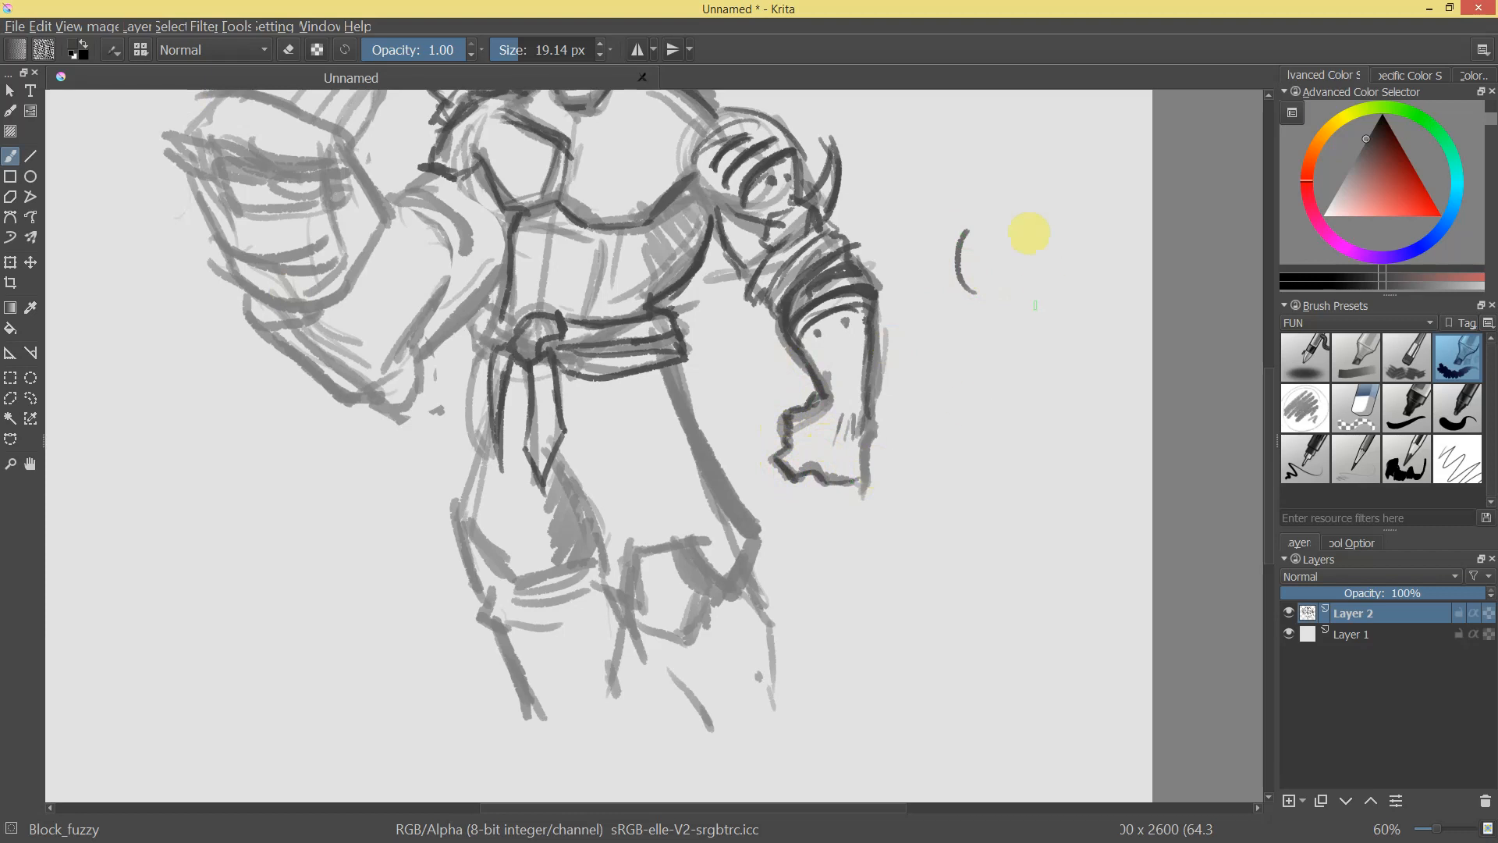
Draw a pair of converging straight lines as a practice limb in the empty area beside the lowered arm.
left_click_drag(1027, 225, 1030, 357)
left_click_drag(951, 235, 981, 338)
left_click_drag(959, 264, 987, 351)
left_click_drag(951, 236, 980, 336)
left_click_drag(1028, 225, 1032, 348)
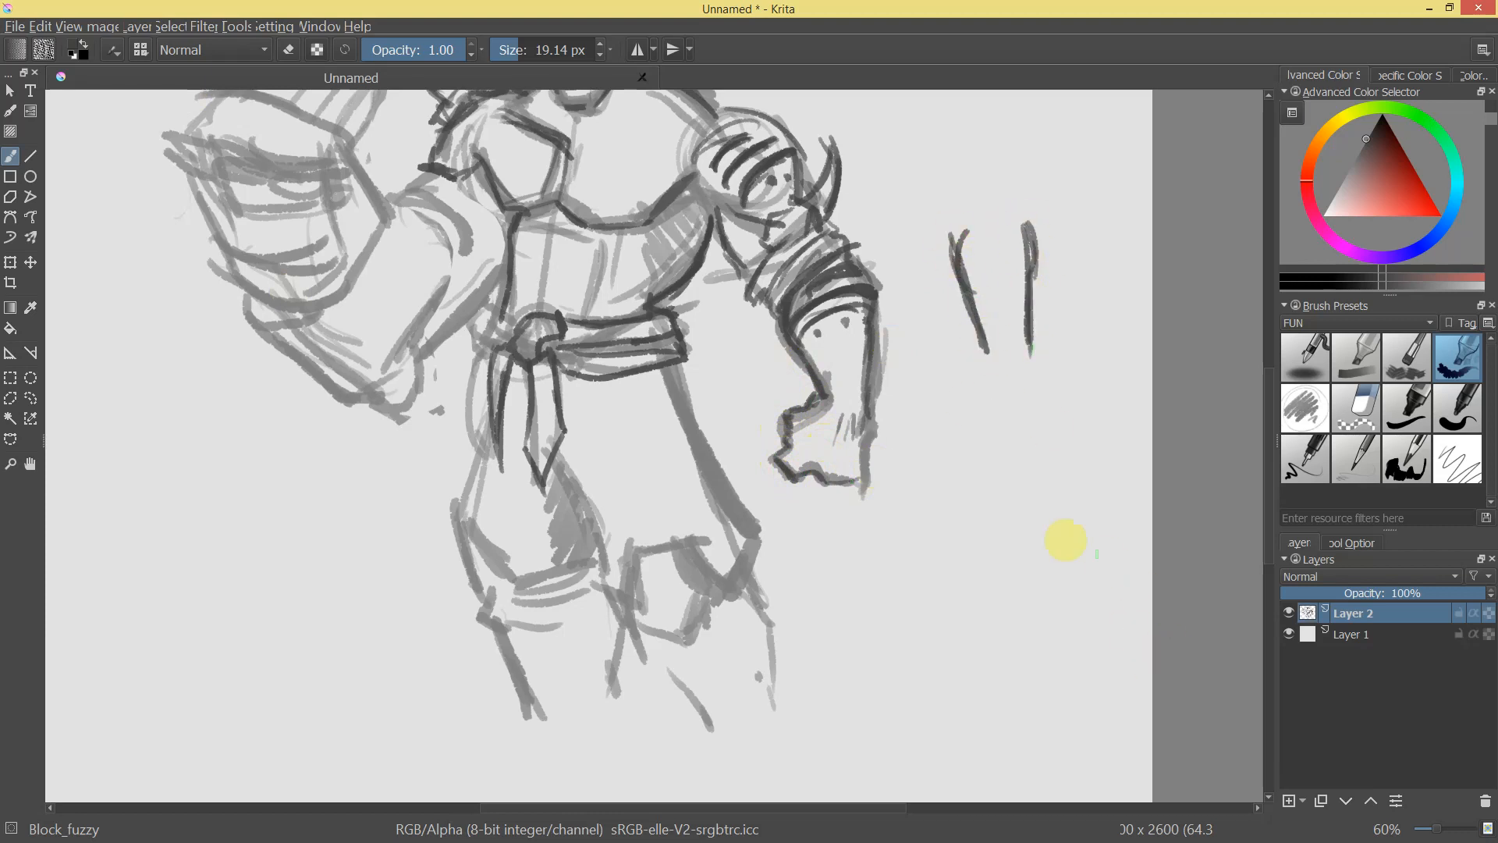
Draw a second practice limb below the first as a tapered cylinder with curved bands and an oval end.
left_click_drag(1011, 495, 1013, 504)
mouse_move(1035, 382)
left_mouse_down()
mouse_move(1044, 455)
mouse_move(1047, 373)
mouse_move(1051, 488)
left_mouse_up()
left_click_drag(984, 410, 1037, 393)
left_click_drag(991, 454, 1030, 429)
left_click_drag(1006, 478, 1053, 489)
left_click_drag(985, 392, 1050, 375)
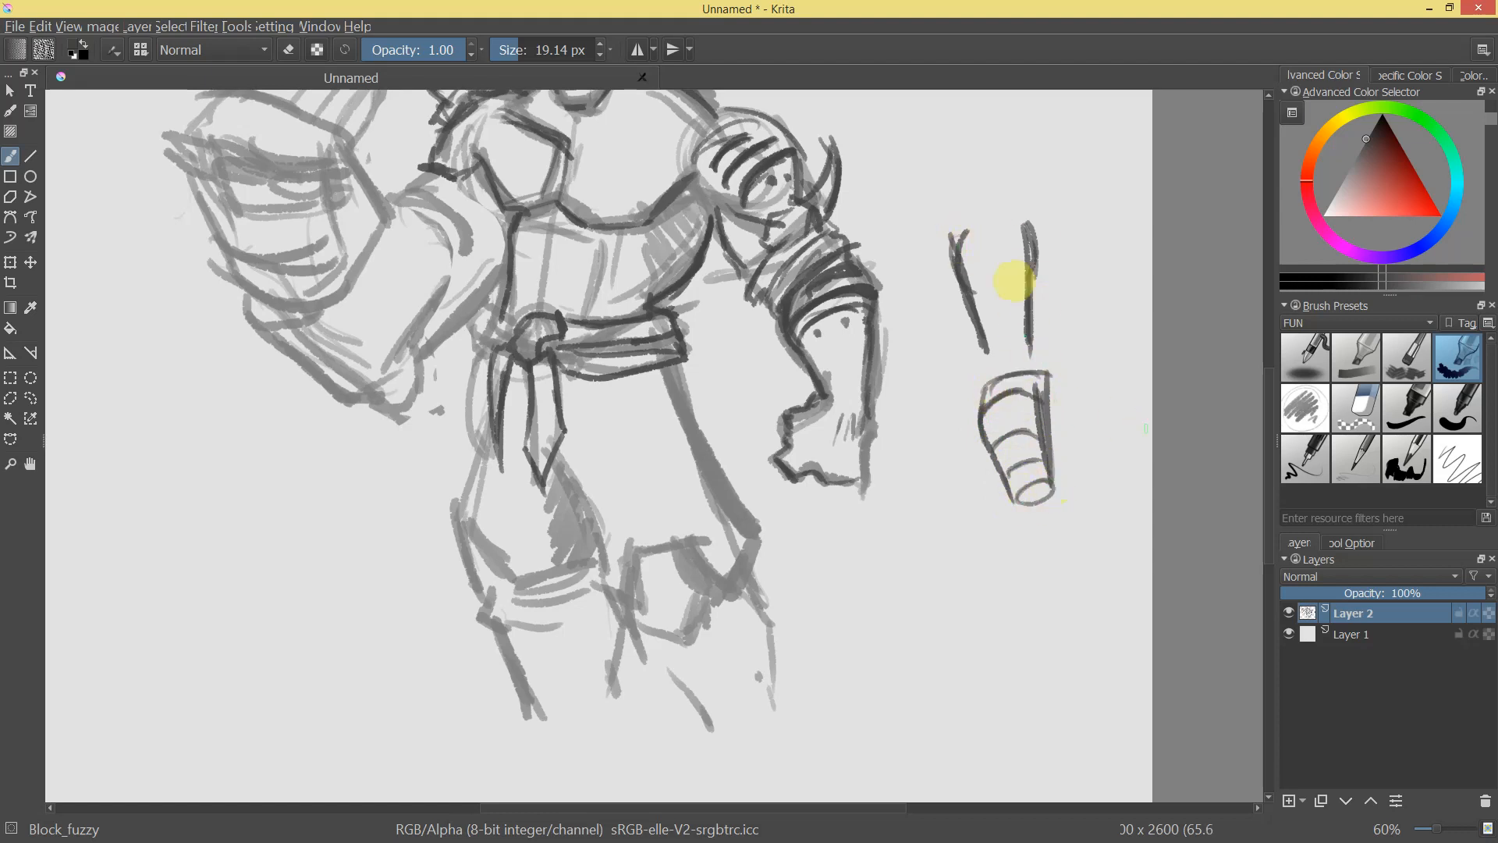
Try curved bands across the upper practice limb, and undo the last five strokes.
mouse_move(967, 273)
left_mouse_down()
mouse_move(1007, 284)
mouse_move(996, 261)
mouse_move(1026, 318)
mouse_move(982, 312)
mouse_move(1028, 343)
left_mouse_up()
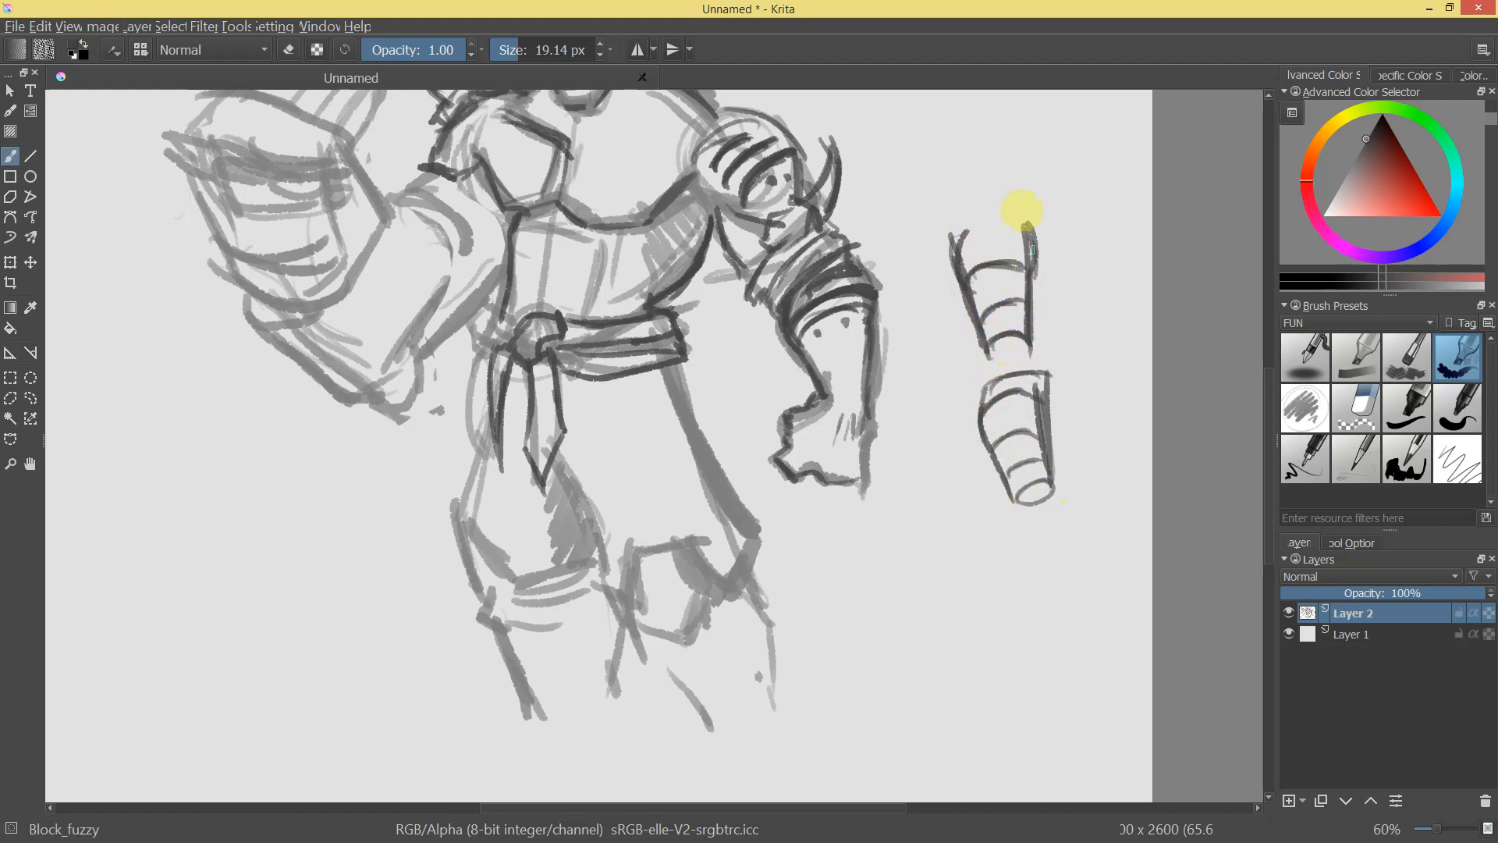
mouse_move(959, 241)
left_mouse_down()
mouse_move(997, 248)
mouse_move(990, 226)
mouse_move(1015, 258)
mouse_move(1034, 231)
left_mouse_up()
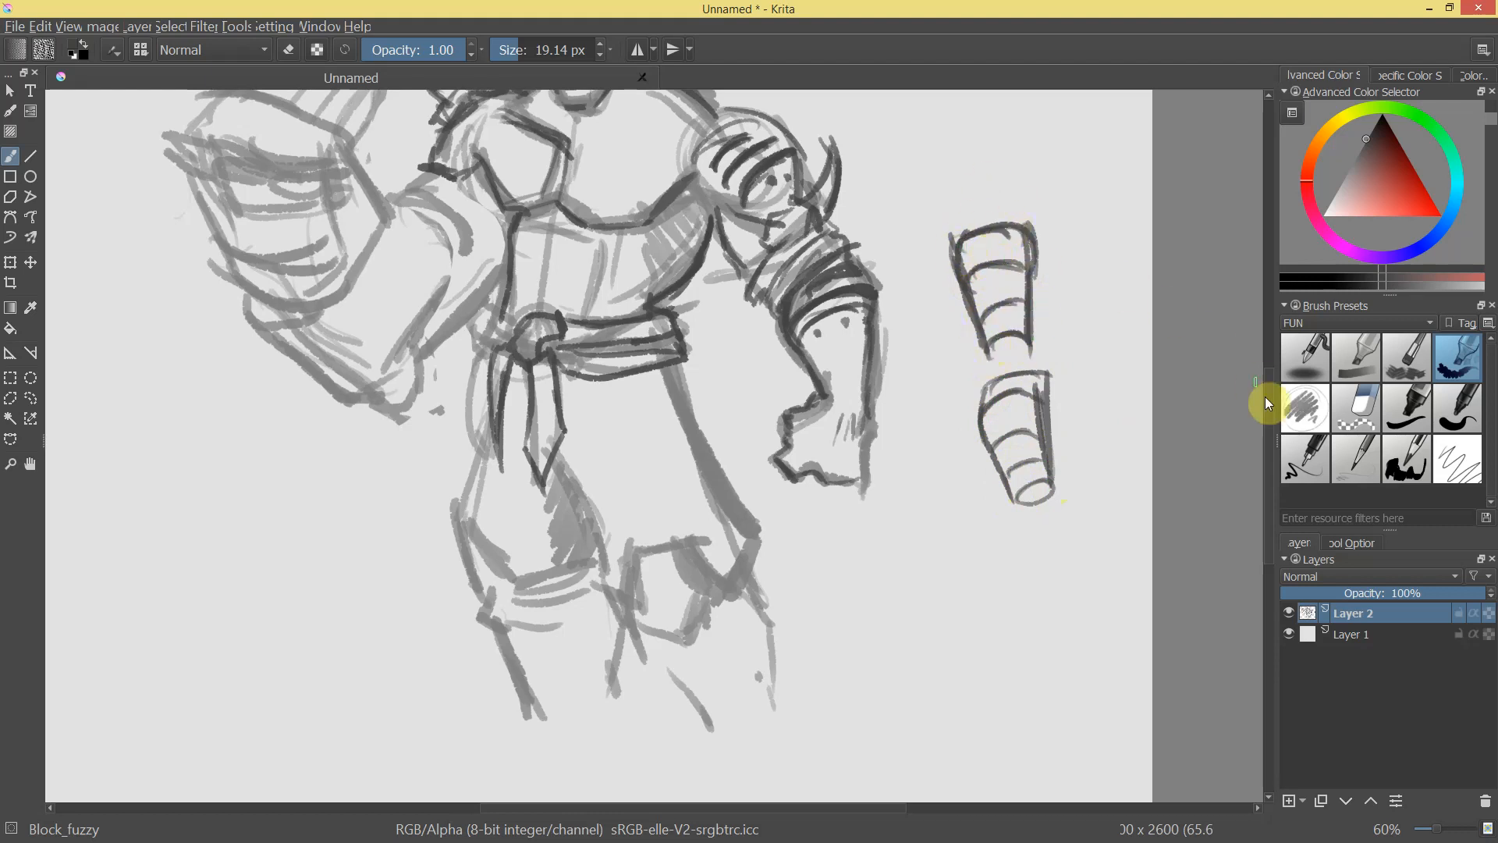
key("ctrl+z")
key("ctrl+z")
key("ctrl+z")
key("ctrl+z")
key("ctrl+z")
Try flat, straight bands across the practice limb for comparison.
left_click_drag(953, 234, 1026, 232)
left_click_drag(960, 292, 1020, 284)
mouse_move(971, 334)
left_mouse_down()
mouse_move(1020, 331)
mouse_move(979, 332)
mouse_move(1015, 356)
mouse_move(1029, 328)
left_mouse_up()
mouse_move(967, 241)
left_mouse_down()
mouse_move(1013, 241)
mouse_move(1024, 214)
mouse_move(1033, 310)
mouse_move(1019, 271)
mouse_move(964, 241)
mouse_move(990, 267)
mouse_move(1002, 356)
left_mouse_up()
mouse_move(1073, 308)
left_mouse_down()
mouse_move(1077, 383)
mouse_move(1122, 301)
left_mouse_up()
left_click_drag(907, 362, 946, 371)
mouse_move(921, 302)
left_mouse_down()
mouse_move(962, 301)
mouse_move(940, 308)
mouse_move(940, 246)
mouse_move(957, 412)
mouse_move(964, 483)
left_mouse_up()
Erase the practice limb sketches beside the lowered arm.
key("e")
mouse_move(939, 253)
left_mouse_down()
mouse_move(909, 267)
mouse_move(905, 432)
left_mouse_up()
mouse_move(854, 331)
left_mouse_down()
mouse_move(856, 390)
mouse_move(840, 344)
mouse_move(775, 334)
mouse_move(829, 301)
mouse_move(819, 317)
mouse_move(836, 308)
mouse_move(847, 330)
left_mouse_up()
key("e")
Using a 23.90 px brush and a darker shade, strengthen the inner trouser fold, outer trouser edge, knee guard and shin.
left_click_drag(565, 445, 614, 550)
mouse_move(686, 424)
left_mouse_down()
mouse_move(671, 391)
mouse_move(704, 468)
left_mouse_up()
key("e")
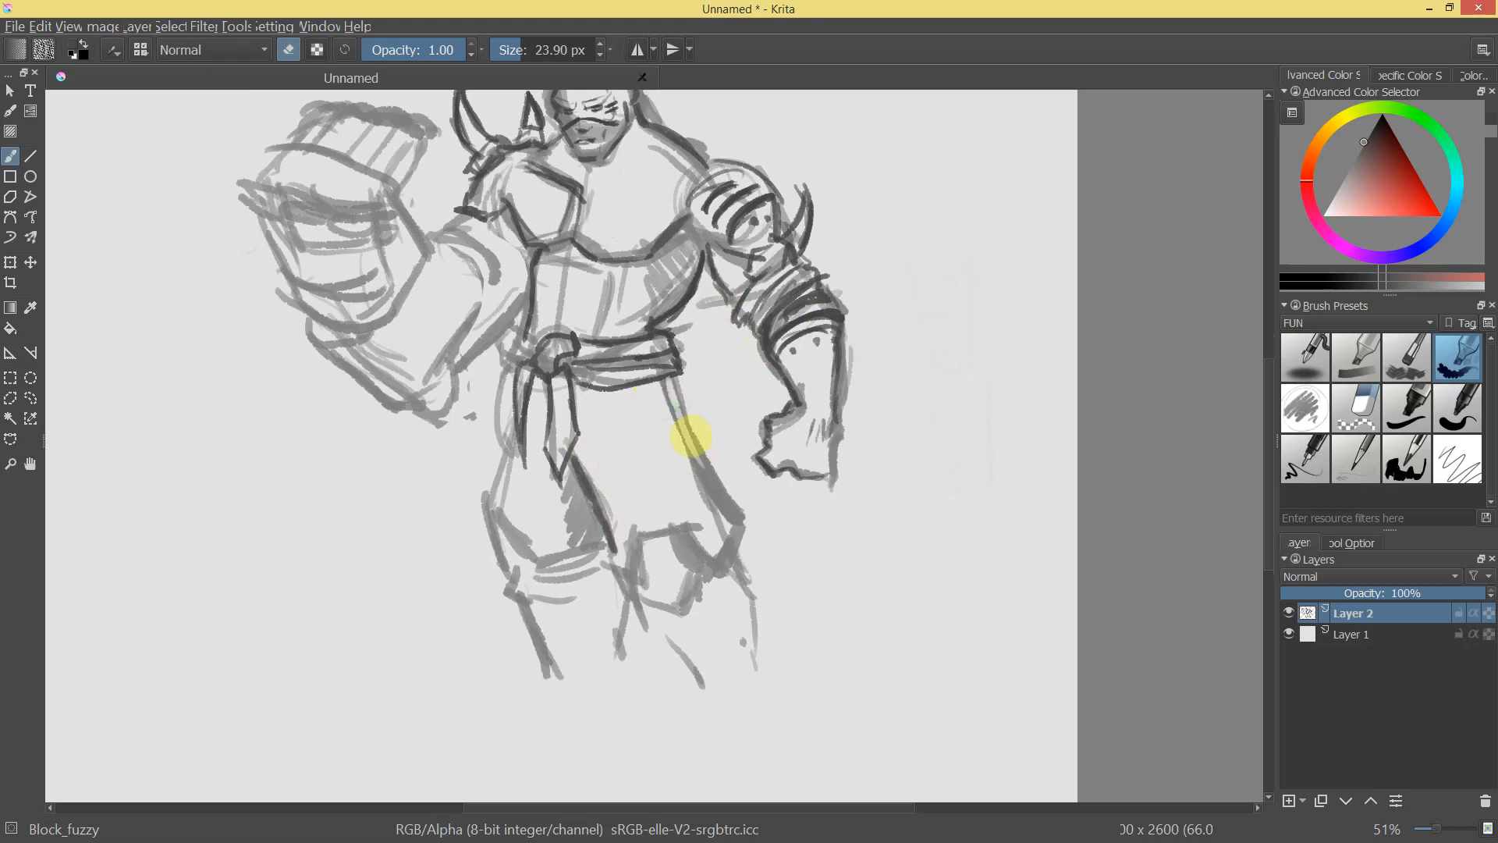
left_click(1372, 127)
key("e")
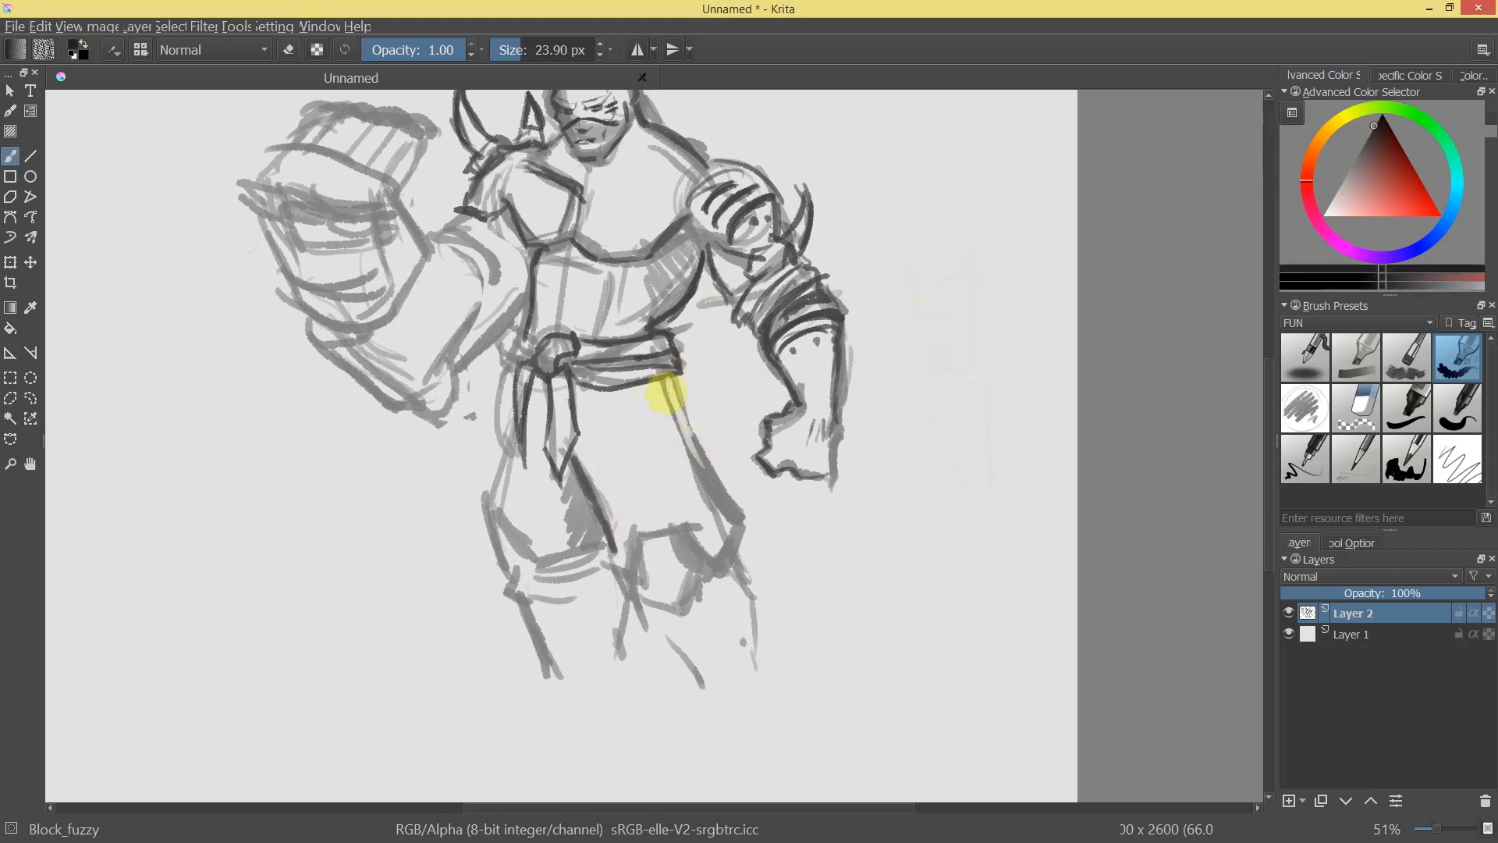
mouse_move(668, 385)
left_mouse_down()
mouse_move(701, 460)
mouse_move(694, 441)
mouse_move(752, 517)
mouse_move(742, 508)
mouse_move(734, 538)
mouse_move(742, 529)
mouse_move(698, 545)
mouse_move(669, 520)
mouse_move(679, 528)
mouse_move(629, 539)
mouse_move(638, 580)
mouse_move(650, 596)
mouse_move(647, 574)
mouse_move(674, 543)
mouse_move(697, 583)
mouse_move(659, 540)
mouse_move(663, 571)
mouse_move(686, 561)
mouse_move(647, 591)
mouse_move(676, 613)
mouse_move(698, 585)
mouse_move(680, 600)
mouse_move(749, 597)
mouse_move(761, 671)
left_mouse_up()
left_click_drag(650, 599, 702, 685)
Reduce the brush to 15.38 px and darken the eye details above the mask line on the face.
mouse_move(767, 351)
left_mouse_down()
mouse_move(756, 535)
mouse_move(791, 341)
mouse_move(612, 134)
mouse_move(646, 241)
mouse_move(742, 337)
mouse_move(639, 138)
mouse_move(678, 503)
left_mouse_up()
mouse_move(672, 431)
left_mouse_down()
mouse_move(659, 431)
mouse_move(716, 431)
left_mouse_up()
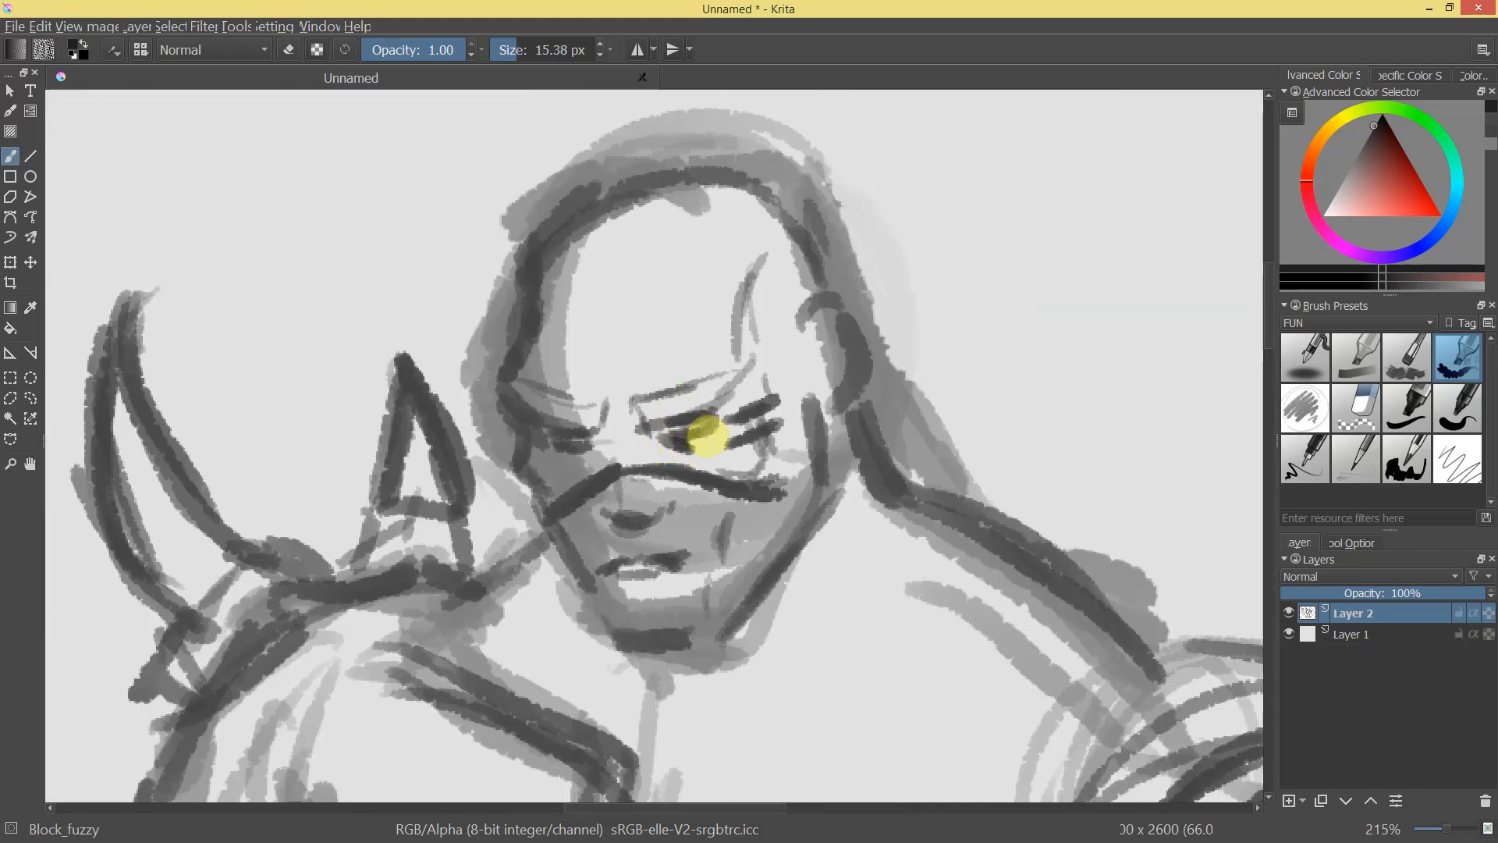
mouse_move(712, 551)
left_mouse_down()
mouse_move(702, 611)
mouse_move(806, 508)
mouse_move(712, 327)
mouse_move(668, 284)
left_mouse_up()
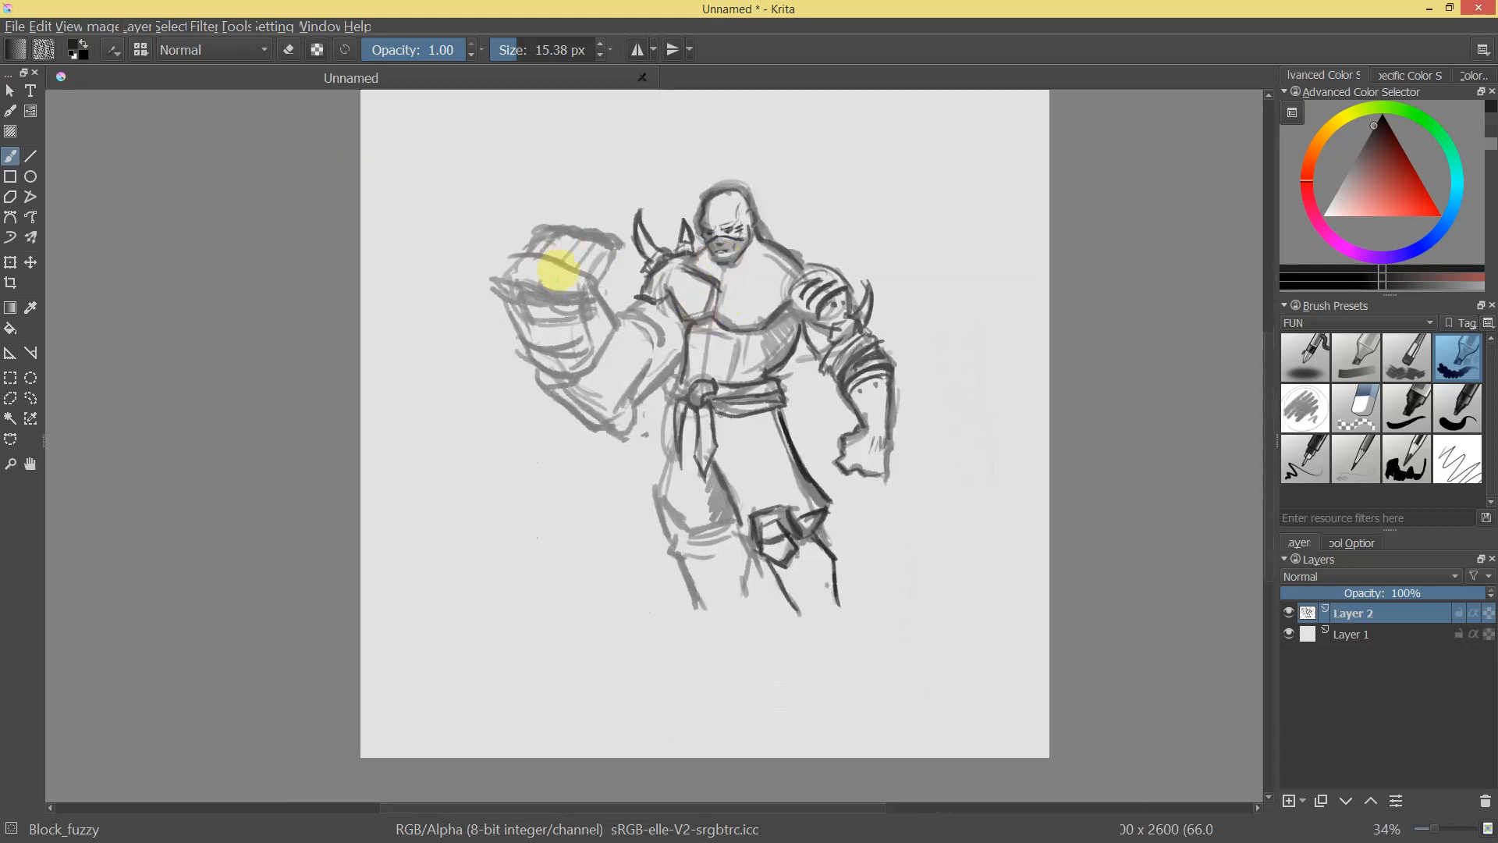
Set the brush to 20.12 px and outline the row of curled fingertips across the raised fist.
mouse_move(492, 279)
left_mouse_down()
mouse_move(557, 305)
mouse_move(579, 293)
mouse_move(568, 307)
left_mouse_up()
left_click_drag(702, 280, 696, 226)
left_click_drag(536, 184, 550, 248)
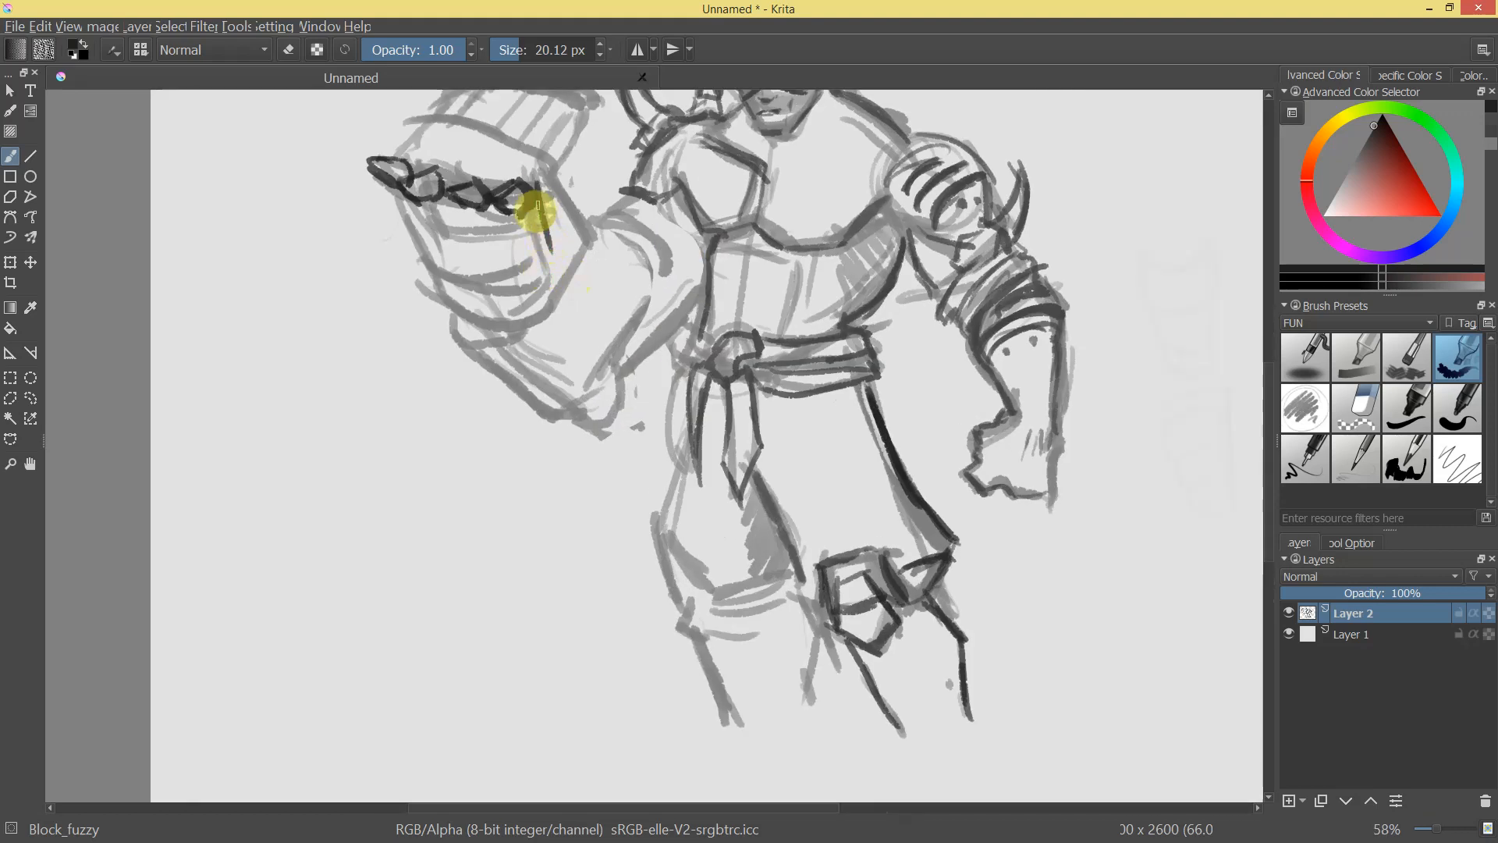
Darken the thumb, the palm contours and the heel of the raised fist.
mouse_move(551, 166)
left_mouse_down()
mouse_move(593, 236)
mouse_move(569, 227)
mouse_move(556, 262)
left_mouse_up()
mouse_move(401, 194)
left_mouse_down()
mouse_move(432, 277)
mouse_move(538, 285)
left_mouse_up()
mouse_move(448, 208)
left_mouse_down()
mouse_move(443, 229)
mouse_move(490, 235)
mouse_move(434, 214)
mouse_move(437, 234)
left_mouse_up()
mouse_move(460, 272)
left_mouse_down()
mouse_move(497, 265)
mouse_move(484, 250)
mouse_move(456, 317)
mouse_move(441, 297)
mouse_move(548, 308)
mouse_move(441, 304)
left_mouse_up()
Outline the wrist cuff and the outer forearm edge beneath the raised fist.
mouse_move(635, 289)
left_mouse_down()
mouse_move(658, 354)
mouse_move(678, 258)
mouse_move(585, 250)
mouse_move(602, 227)
mouse_move(578, 294)
mouse_move(495, 320)
mouse_move(491, 368)
mouse_move(475, 361)
mouse_move(539, 422)
left_mouse_up()
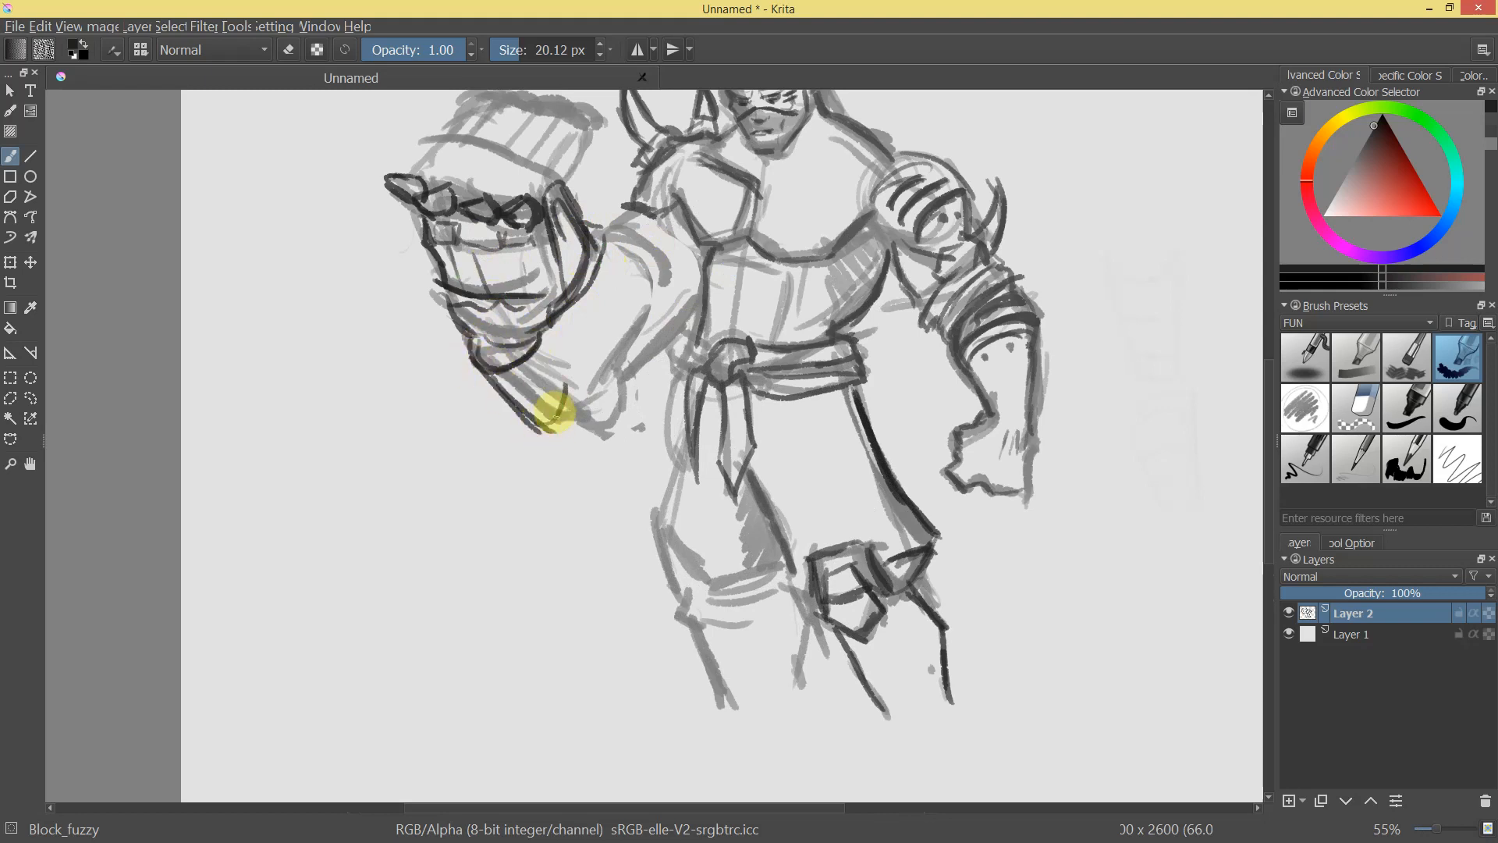
mouse_move(538, 331)
left_mouse_down()
mouse_move(559, 391)
mouse_move(538, 410)
left_mouse_up()
left_click_drag(492, 348, 500, 345)
mouse_move(677, 317)
left_mouse_down()
mouse_move(645, 406)
mouse_move(668, 348)
mouse_move(678, 227)
mouse_move(627, 306)
mouse_move(619, 284)
left_mouse_up()
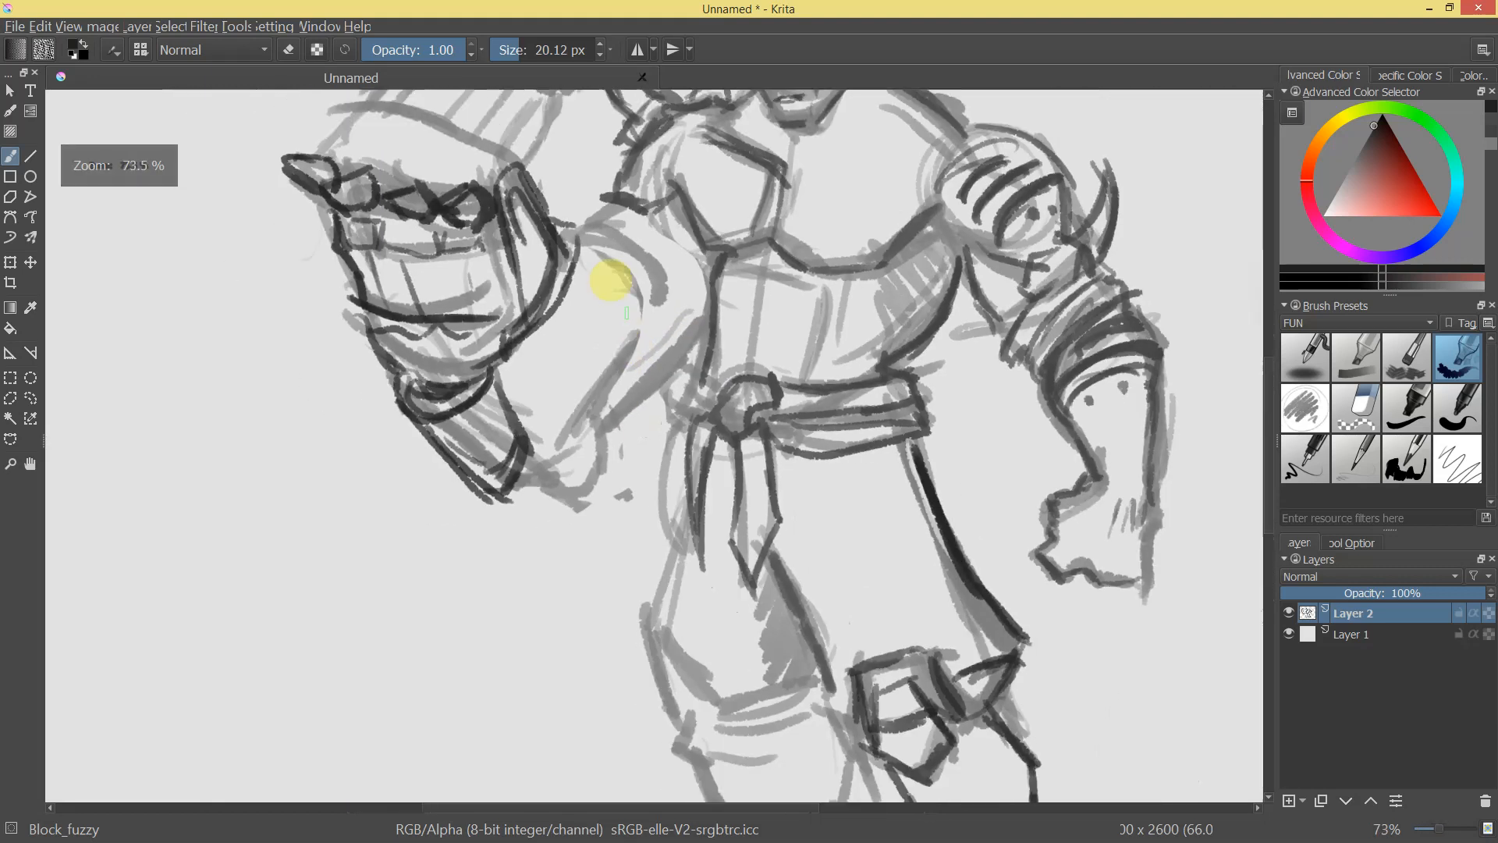
Outline the long panel along the raised forearm and draw a double line along the upper arm's underside.
left_click_drag(538, 316, 608, 466)
mouse_move(509, 363)
left_mouse_down()
mouse_move(575, 496)
mouse_move(559, 349)
mouse_move(588, 479)
mouse_move(579, 467)
mouse_move(679, 279)
left_mouse_up()
mouse_move(688, 346)
left_mouse_down()
mouse_move(601, 424)
mouse_move(629, 408)
mouse_move(638, 425)
mouse_move(615, 438)
mouse_move(633, 417)
left_mouse_up()
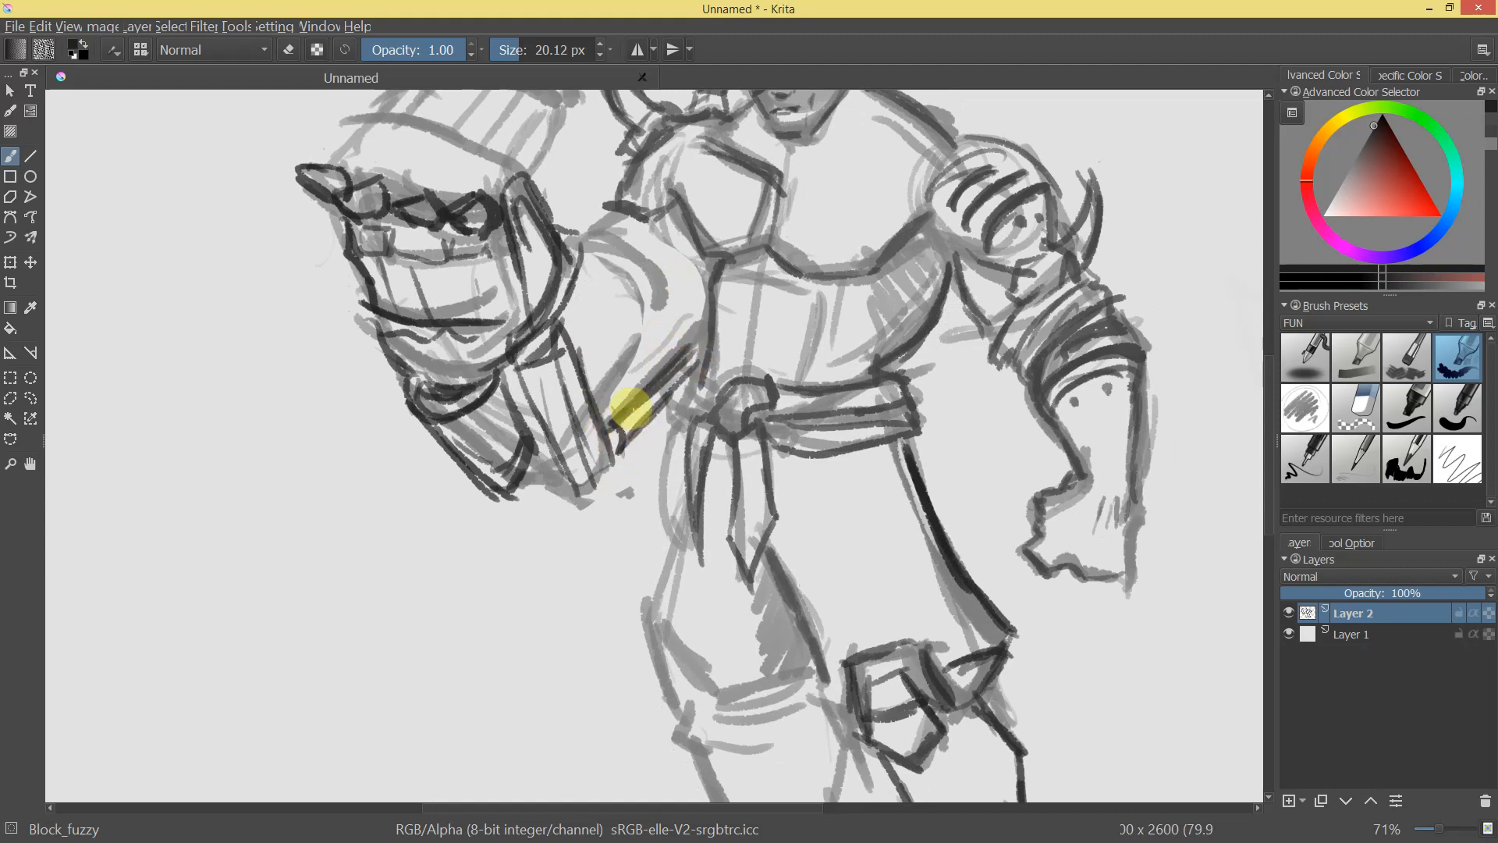
Draw the curved biceps contours between the raised fist and the shoulder.
mouse_move(759, 335)
left_mouse_down()
mouse_move(764, 464)
mouse_move(819, 284)
left_mouse_up()
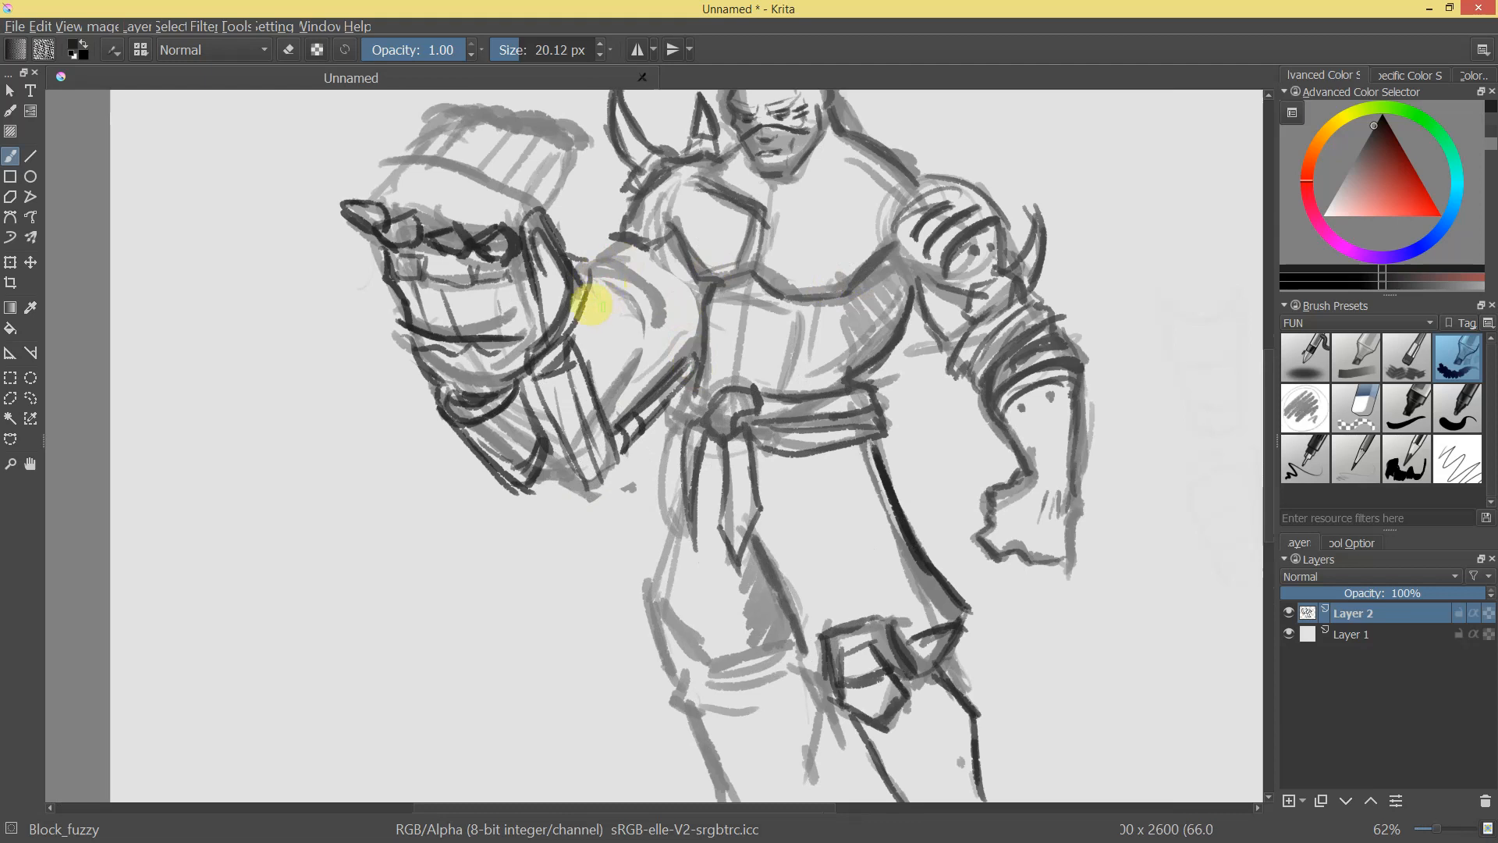
mouse_move(597, 278)
left_mouse_down()
mouse_move(638, 330)
mouse_move(656, 318)
mouse_move(626, 257)
mouse_move(648, 271)
mouse_move(602, 255)
left_mouse_up()
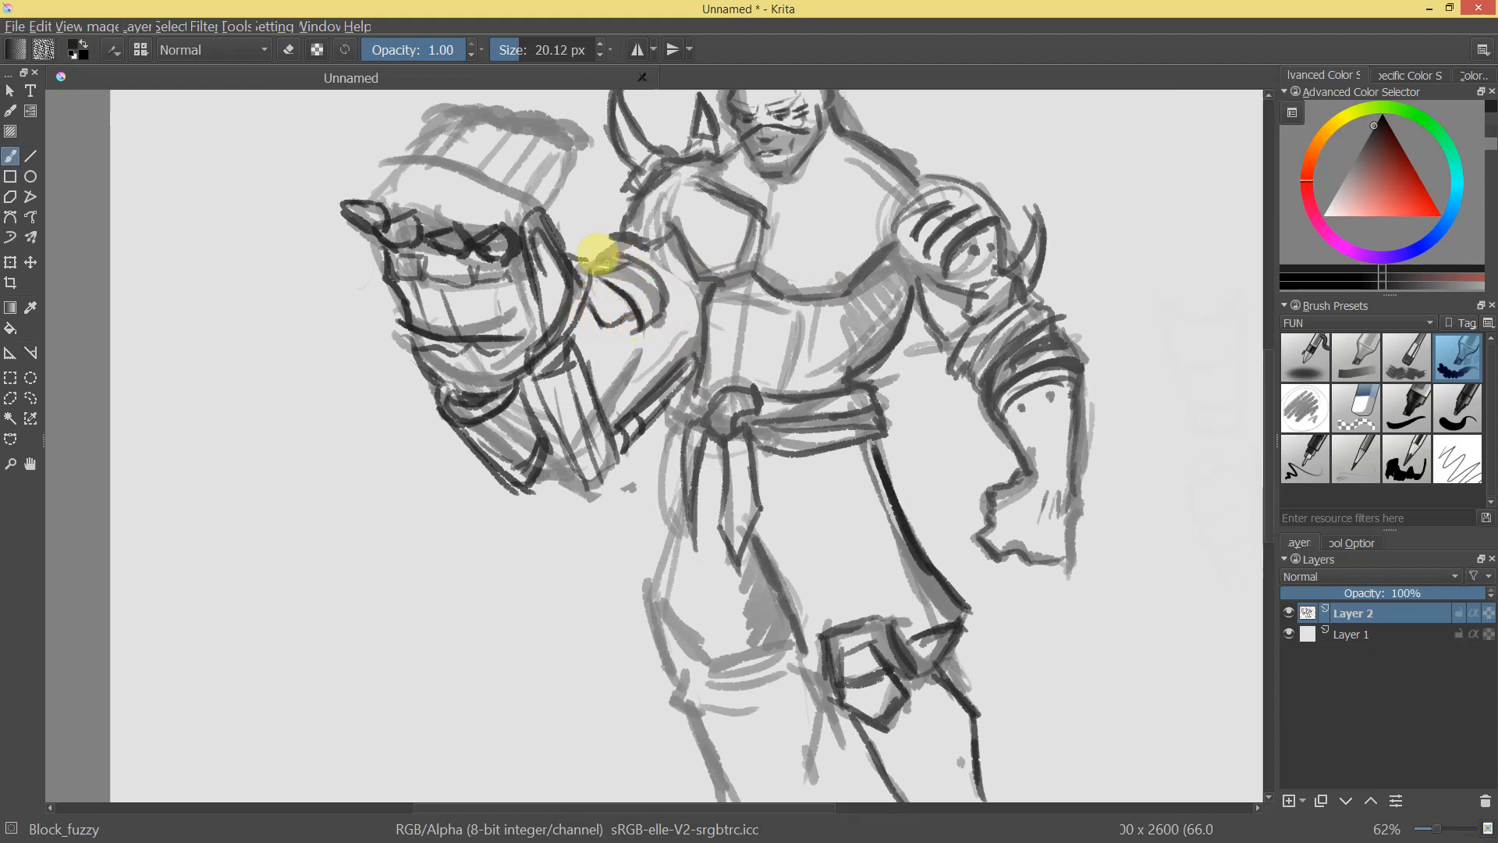
mouse_move(849, 269)
left_mouse_down()
mouse_move(794, 374)
mouse_move(816, 261)
left_mouse_up()
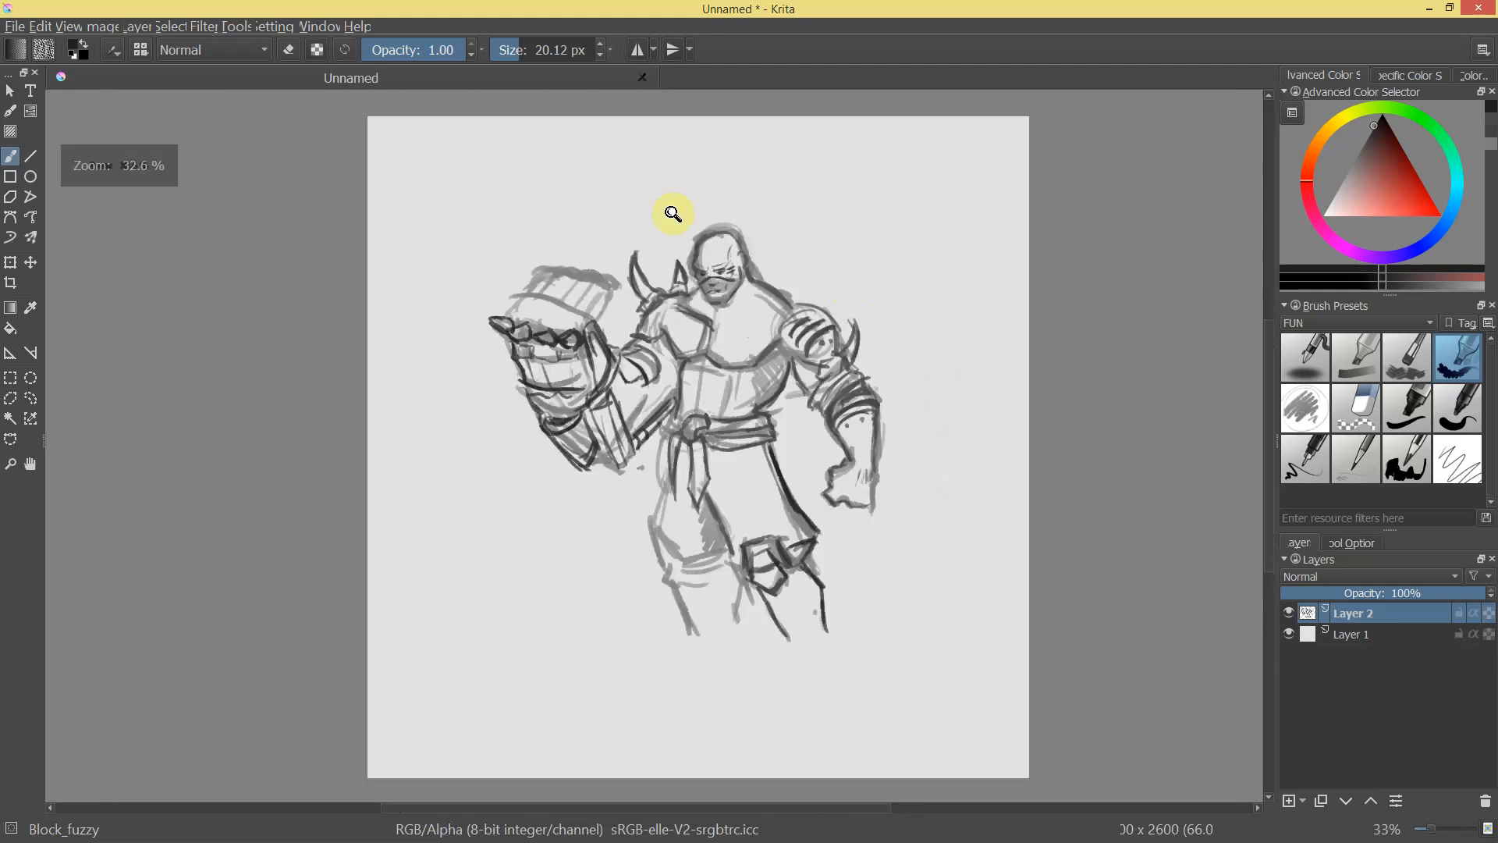
Outline the separate finger segments and knuckles across the top of the raised fist.
mouse_move(572, 256)
left_mouse_down()
mouse_move(421, 313)
mouse_move(413, 291)
mouse_move(414, 326)
mouse_move(430, 312)
mouse_move(416, 326)
mouse_move(448, 304)
mouse_move(478, 325)
mouse_move(494, 313)
mouse_move(474, 348)
mouse_move(498, 325)
mouse_move(480, 344)
mouse_move(519, 329)
mouse_move(501, 356)
mouse_move(523, 328)
mouse_move(520, 344)
mouse_move(494, 254)
mouse_move(447, 244)
mouse_move(447, 258)
mouse_move(472, 252)
mouse_move(422, 285)
mouse_move(453, 295)
left_mouse_up()
mouse_move(454, 289)
left_mouse_down()
mouse_move(477, 265)
mouse_move(451, 263)
mouse_move(501, 251)
mouse_move(463, 283)
mouse_move(517, 266)
left_mouse_up()
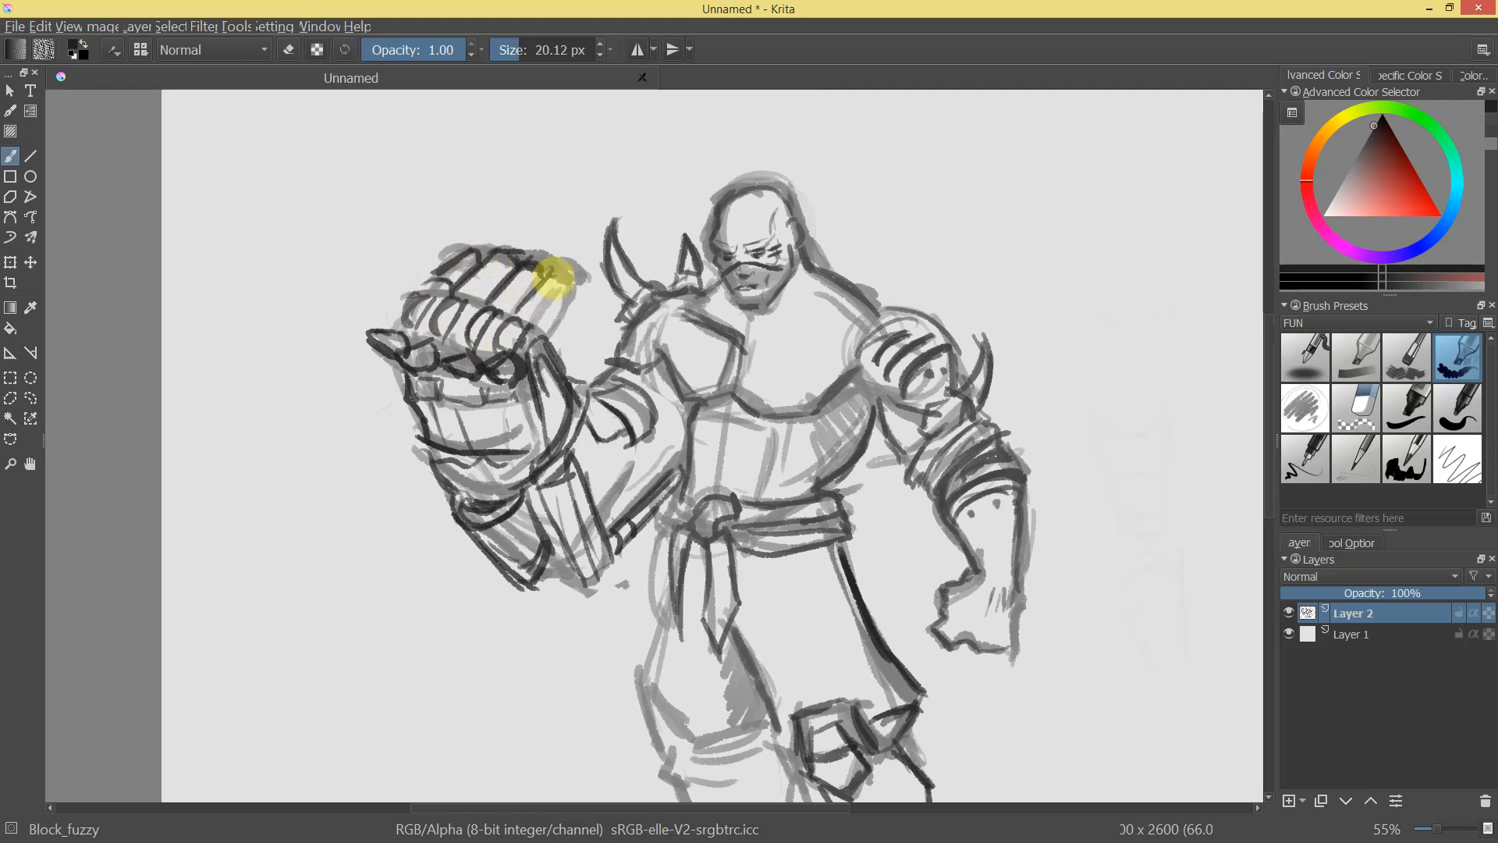
mouse_move(546, 264)
left_mouse_down()
mouse_move(572, 305)
mouse_move(542, 323)
left_mouse_up()
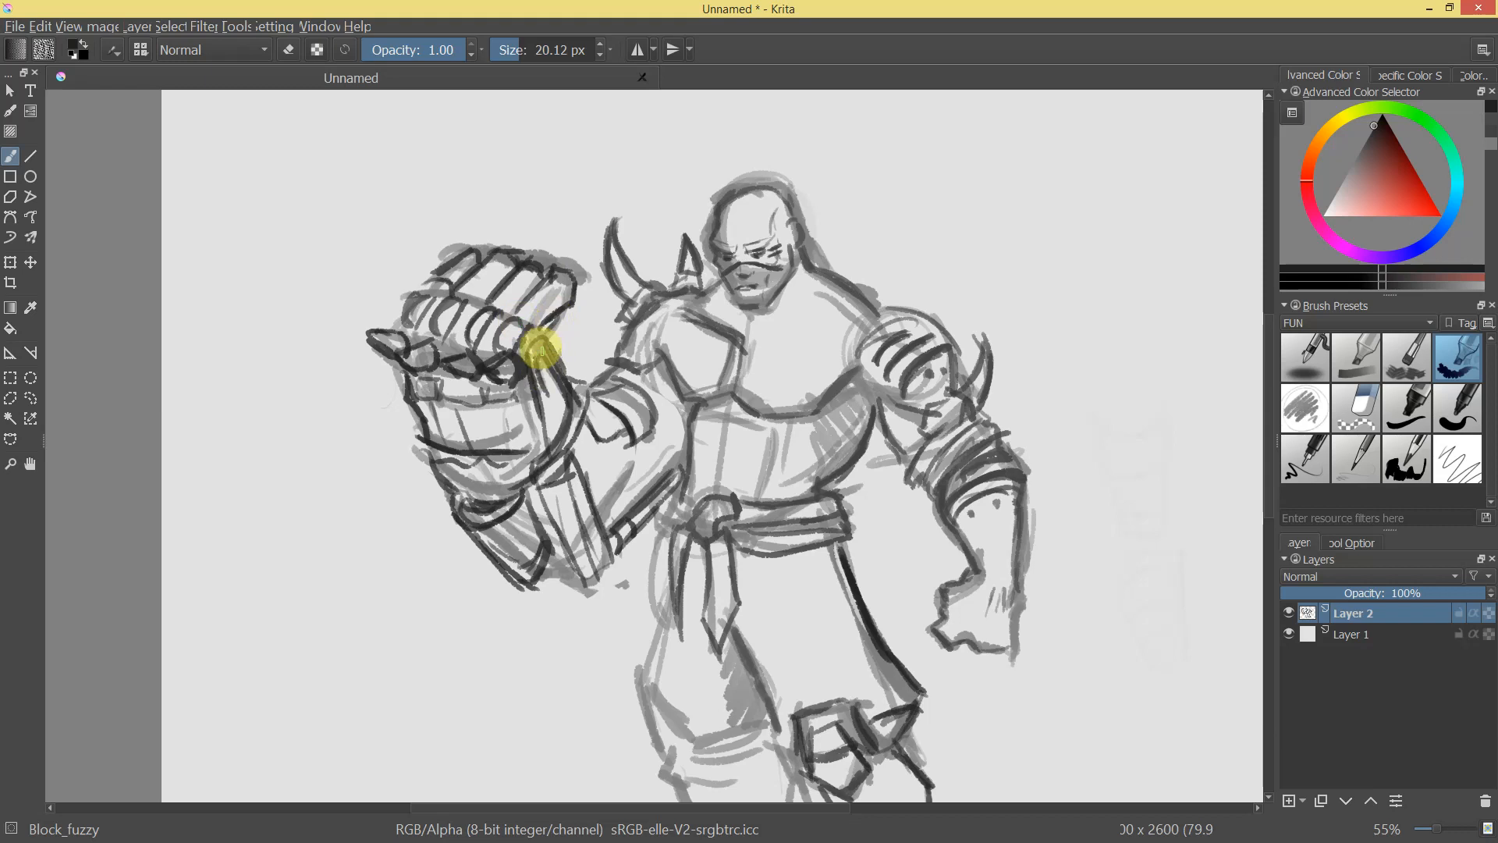
mouse_move(470, 249)
left_mouse_down()
mouse_move(495, 257)
mouse_move(448, 294)
mouse_move(516, 323)
left_mouse_up()
Darken the outer edge, cuff and inner fold of the trouser leg on the raised arm's side.
left_click_drag(735, 295, 707, 423)
left_click_drag(822, 398, 902, 344)
left_click_drag(855, 423, 743, 268)
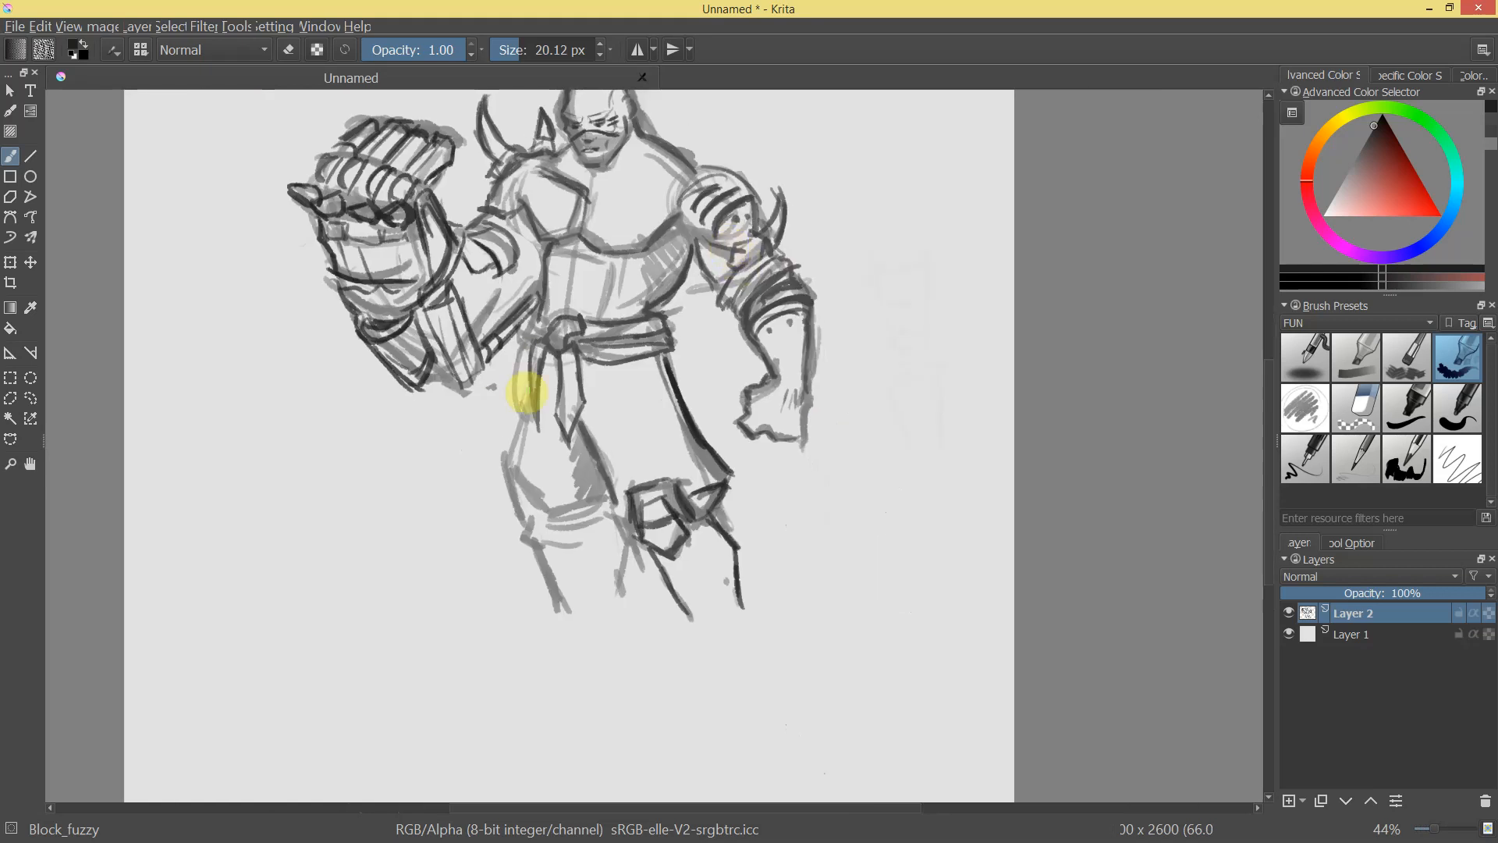
mouse_move(521, 383)
left_mouse_down()
mouse_move(512, 420)
mouse_move(527, 358)
mouse_move(606, 342)
mouse_move(611, 358)
mouse_move(578, 393)
mouse_move(554, 377)
mouse_move(590, 371)
mouse_move(518, 443)
mouse_move(537, 382)
mouse_move(503, 461)
mouse_move(540, 500)
mouse_move(500, 455)
mouse_move(541, 530)
mouse_move(566, 512)
mouse_move(547, 511)
mouse_move(601, 500)
mouse_move(582, 424)
mouse_move(591, 489)
mouse_move(627, 544)
mouse_move(604, 612)
mouse_move(617, 502)
mouse_move(611, 534)
mouse_move(631, 538)
mouse_move(560, 506)
mouse_move(528, 537)
left_mouse_up()
left_click_drag(803, 448, 823, 342)
Transform the sketch layer to shift the character slightly left on the canvas, and apply the change.
key("ctrl+t")
left_click(9, 91)
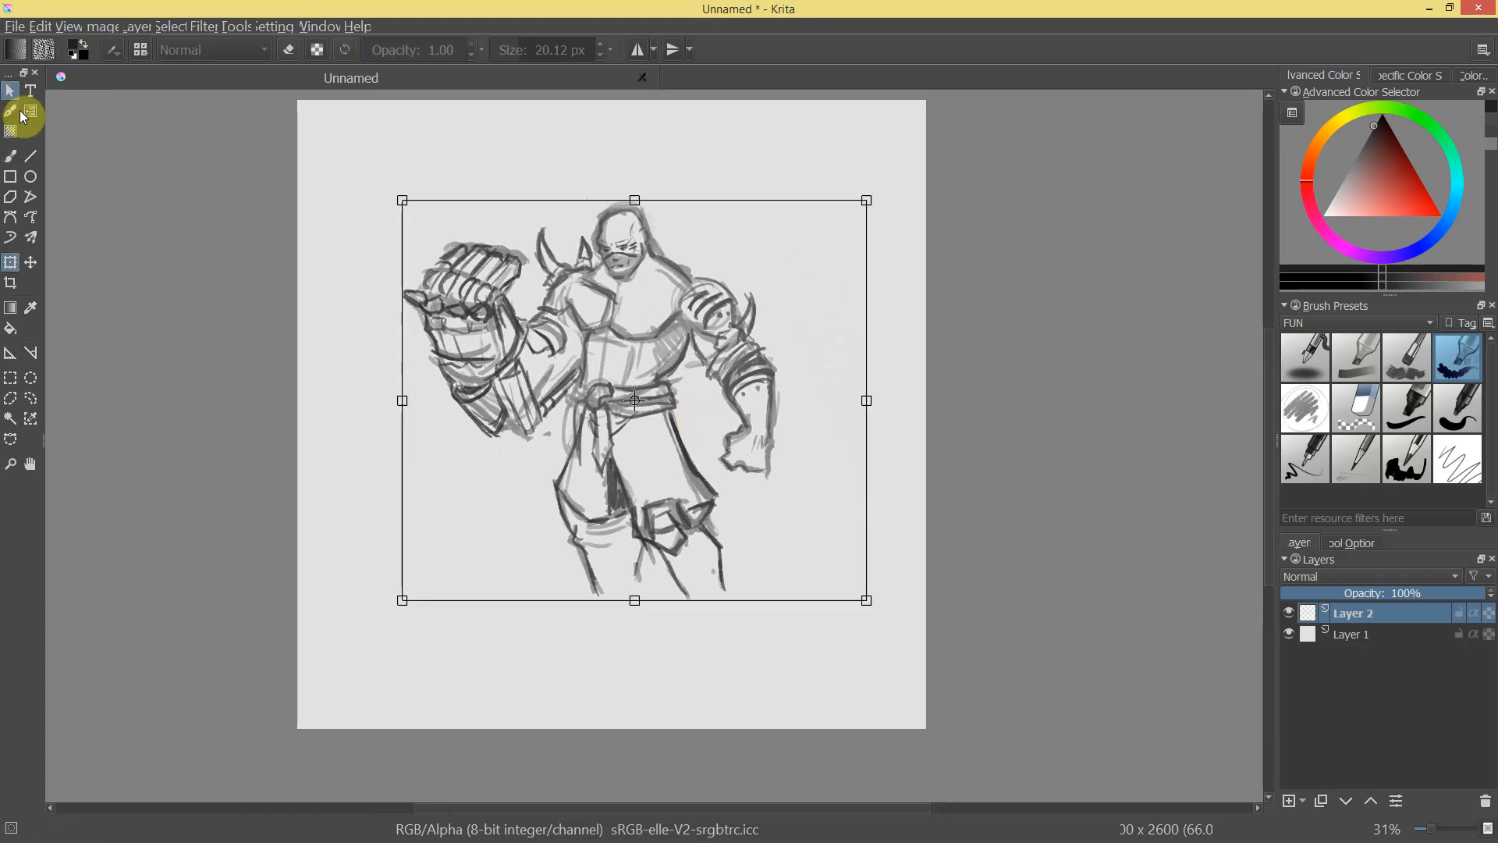
key("ctrl+t")
mouse_move(676, 431)
left_mouse_down()
mouse_move(655, 441)
mouse_move(646, 285)
left_mouse_up()
key("Return")
Switch back to the brush and add collarbone and neck muscle lines above the chest.
key("b")
mouse_move(575, 173)
left_mouse_down()
mouse_move(636, 149)
mouse_move(688, 160)
left_mouse_up()
mouse_move(878, 224)
left_mouse_down()
mouse_move(839, 341)
mouse_move(852, 276)
left_mouse_up()
mouse_move(662, 160)
left_mouse_down()
mouse_move(668, 418)
mouse_move(622, 251)
left_mouse_up()
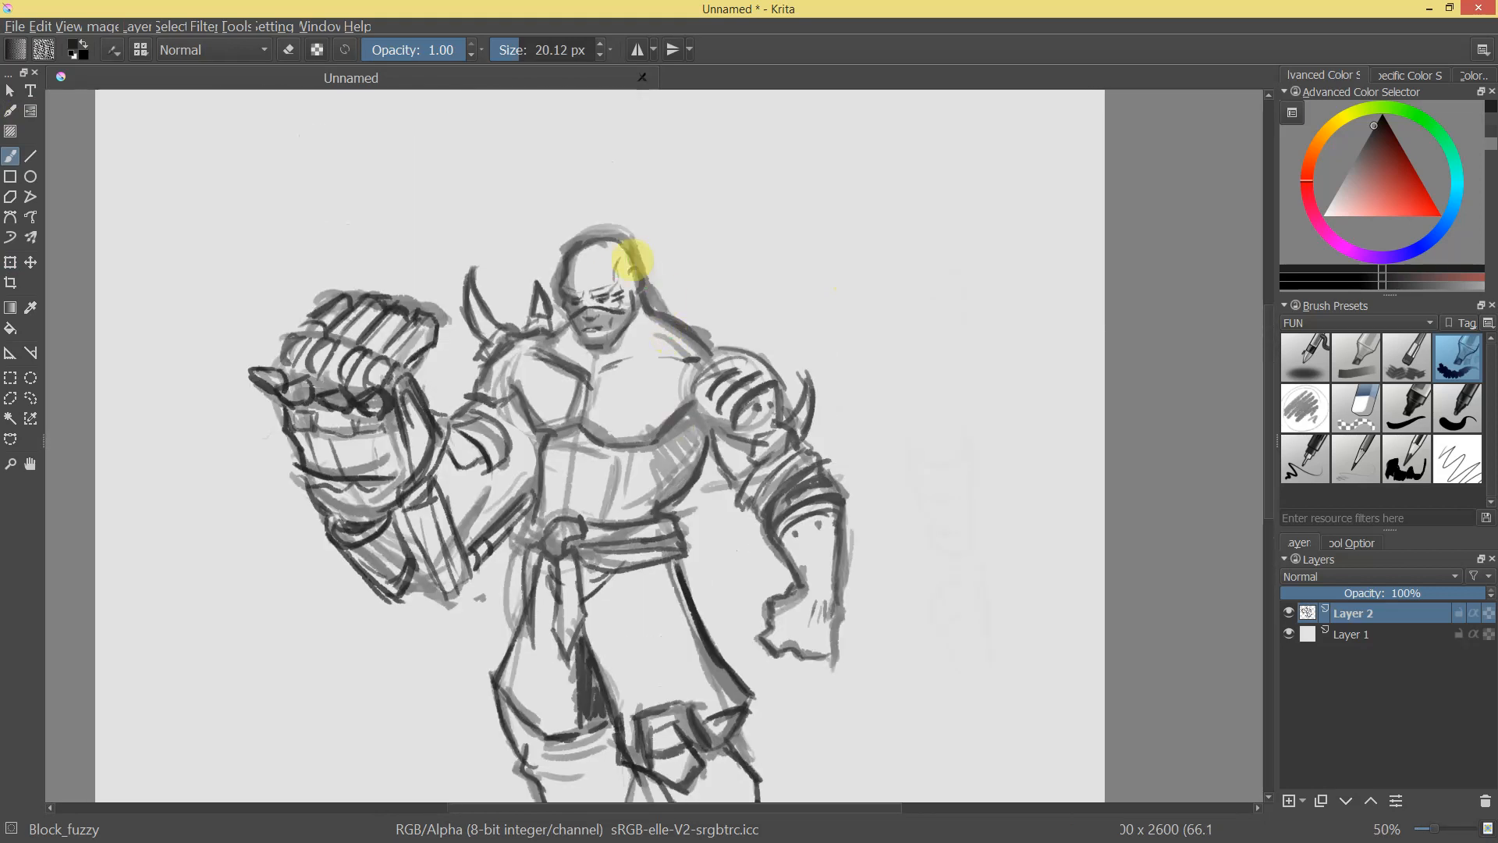
left_click_drag(637, 346, 654, 319)
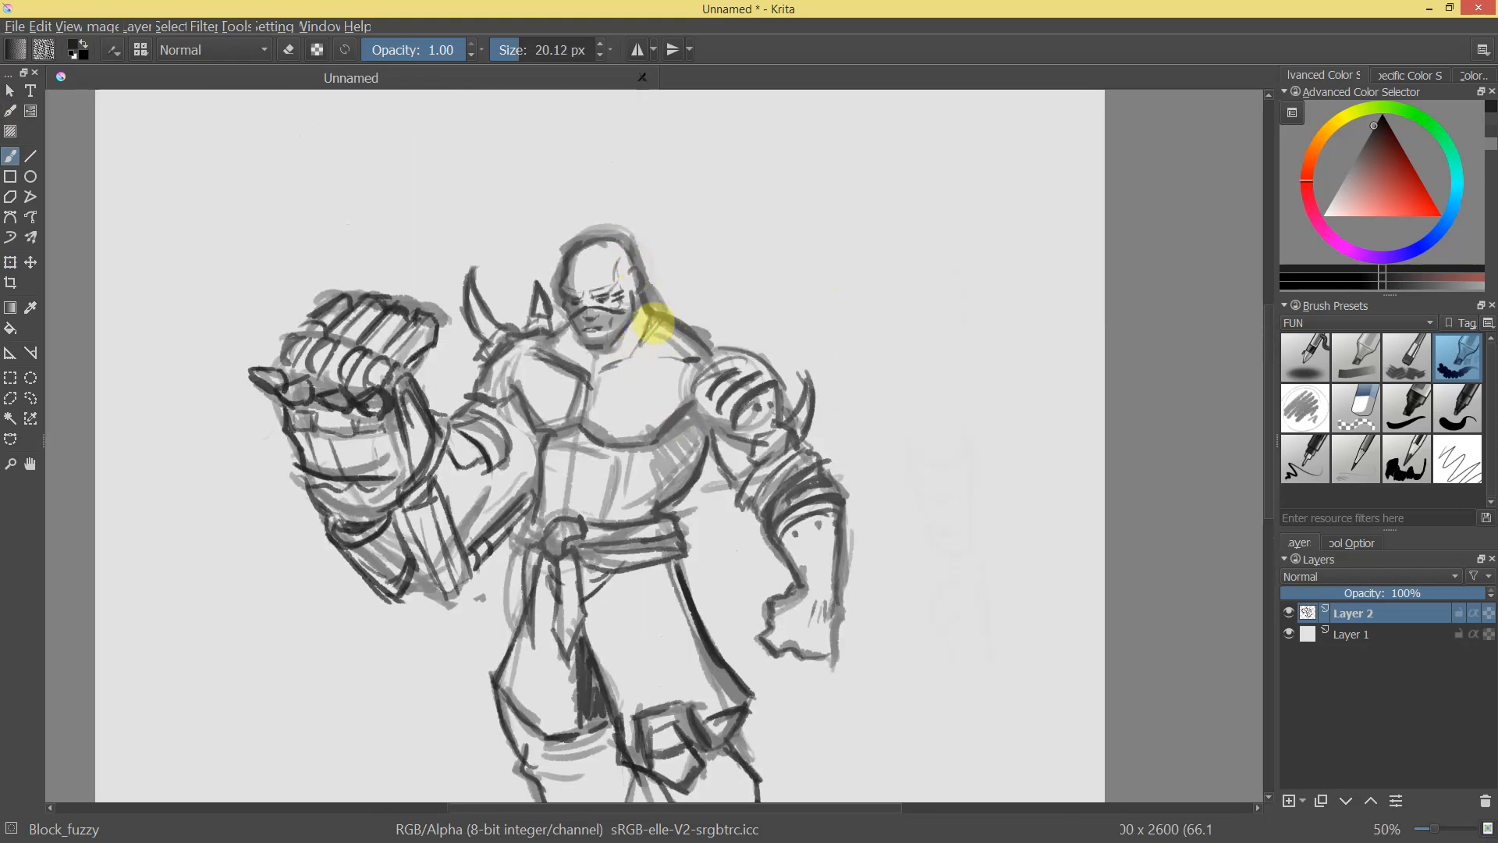
scroll(776, 425, "down", 3)
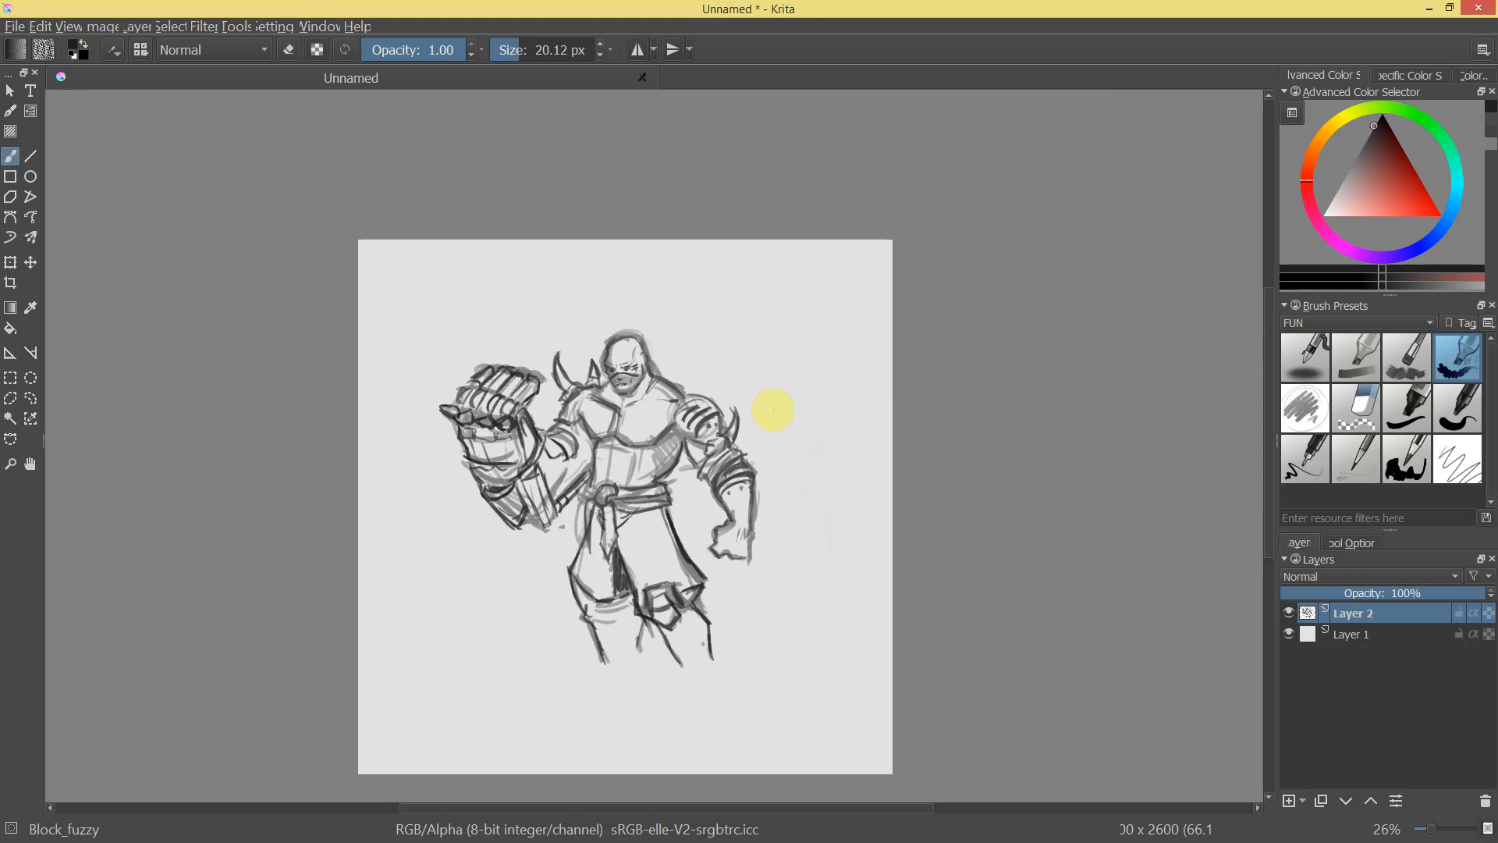
Hide the character sketch on Layer 2 and add a new paint layer above it.
left_click(1288, 612)
left_click(1290, 799)
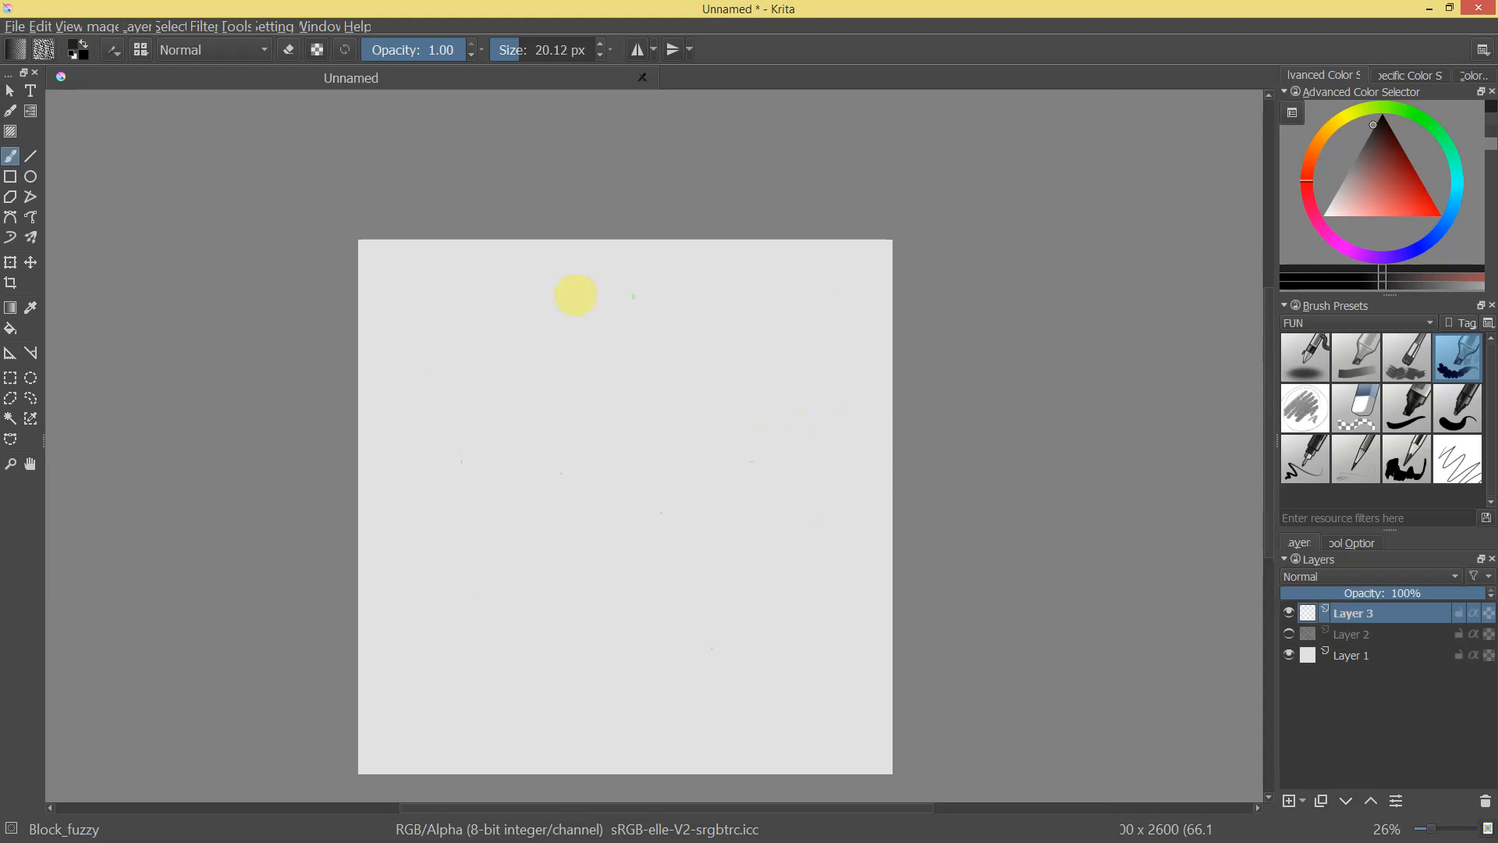
left_click(1320, 655)
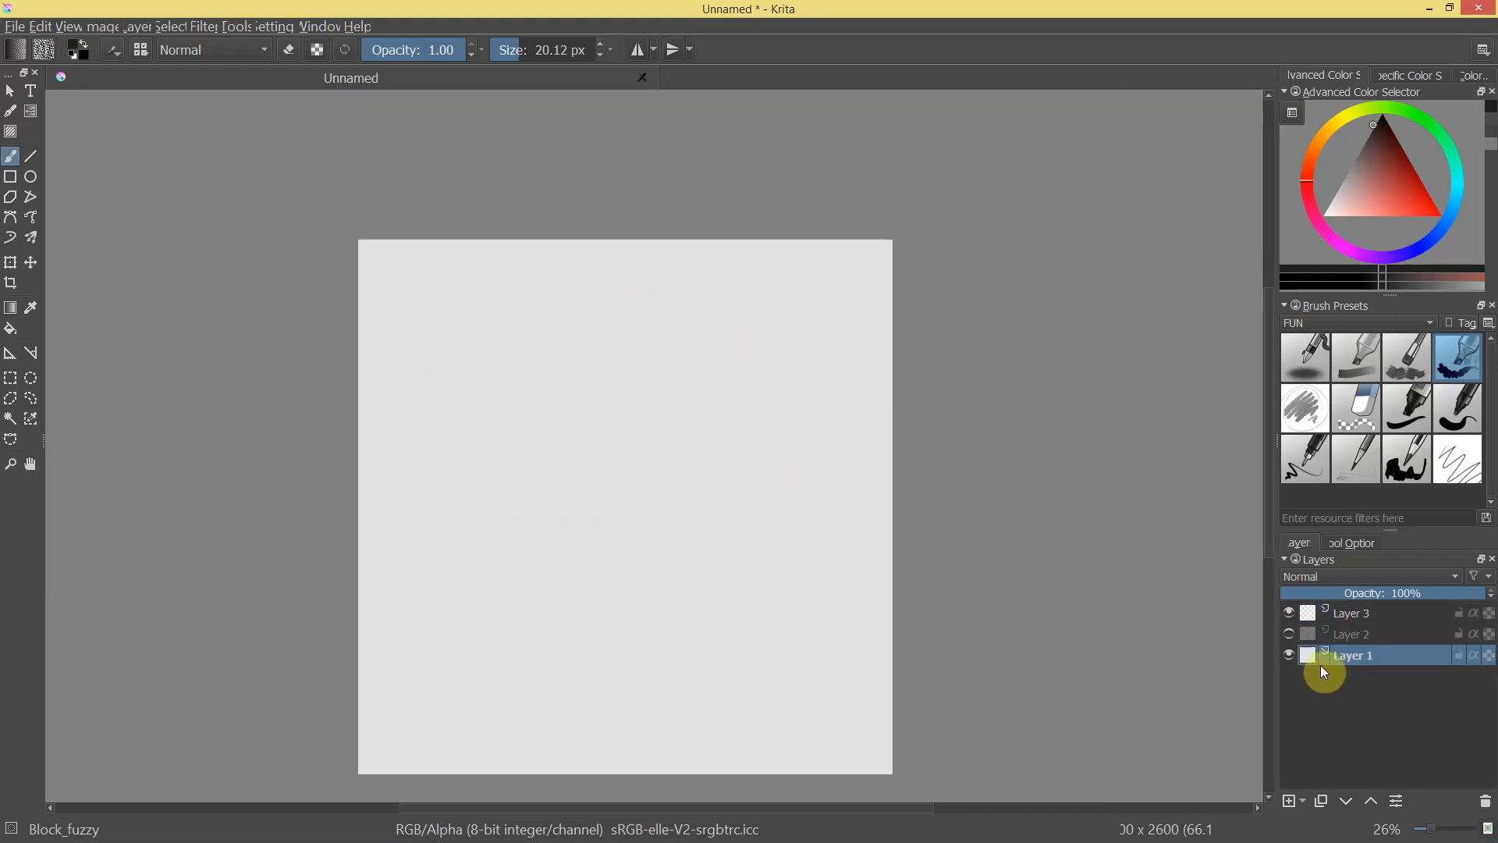
left_click(1362, 617)
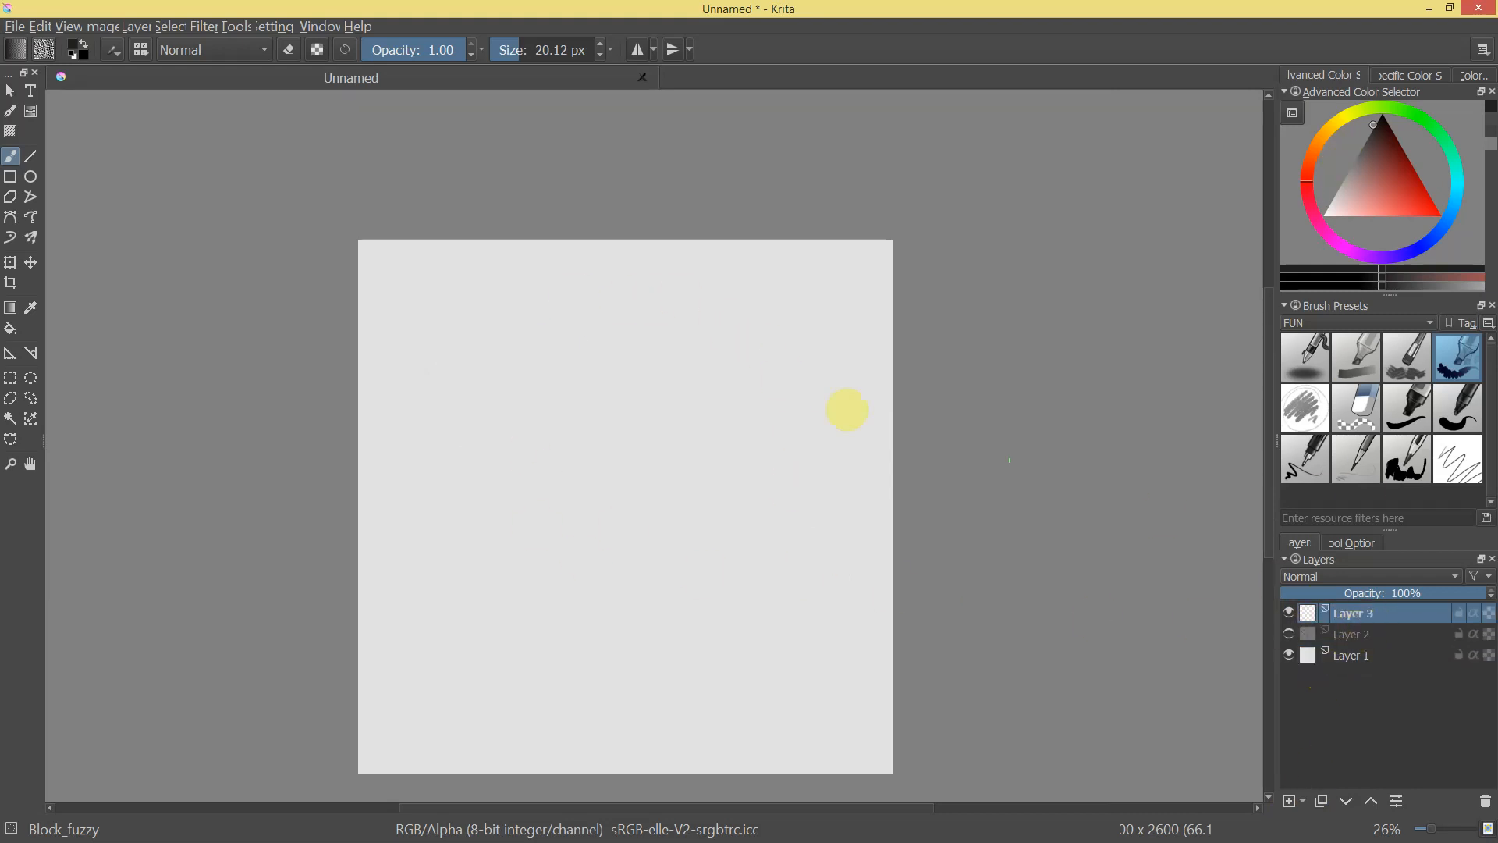
left_click_drag(896, 376, 903, 349)
left_click_drag(904, 370, 911, 225)
left_click_drag(691, 268, 693, 266)
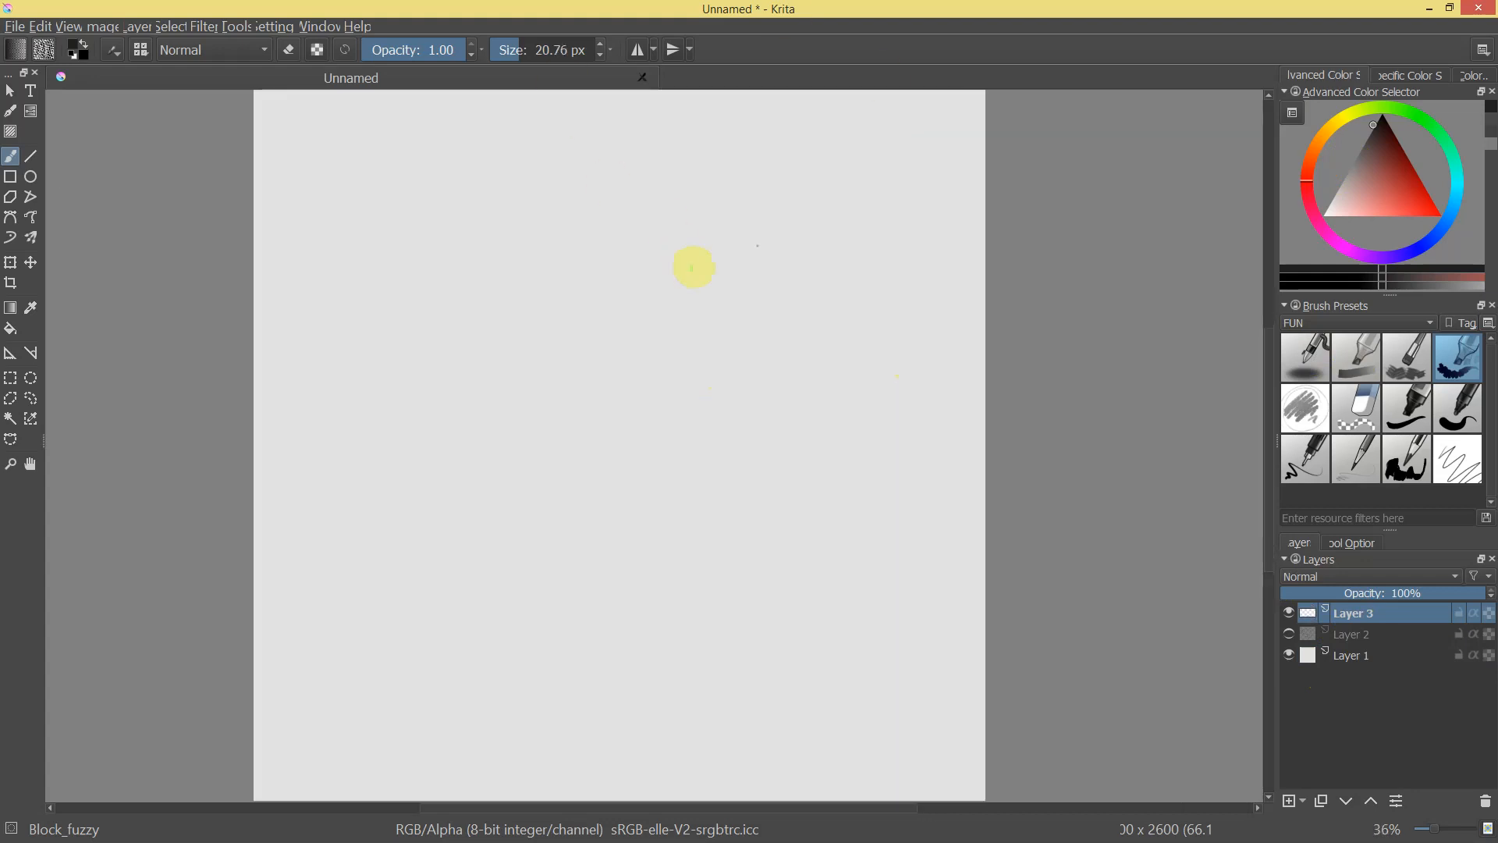
mouse_move(615, 304)
left_mouse_down()
mouse_move(602, 222)
mouse_move(556, 298)
left_mouse_up()
left_click_drag(637, 191, 628, 294)
left_click_drag(545, 238, 673, 259)
left_click_drag(614, 192, 567, 294)
left_click_drag(565, 224, 680, 269)
mouse_move(704, 216)
left_mouse_down()
mouse_move(706, 201)
mouse_move(555, 234)
mouse_move(611, 302)
mouse_move(517, 277)
left_mouse_up()
mouse_move(557, 365)
left_mouse_down()
mouse_move(526, 455)
mouse_move(578, 361)
mouse_move(554, 314)
mouse_move(561, 363)
mouse_move(596, 352)
mouse_move(598, 303)
mouse_move(517, 345)
mouse_move(527, 390)
left_mouse_up()
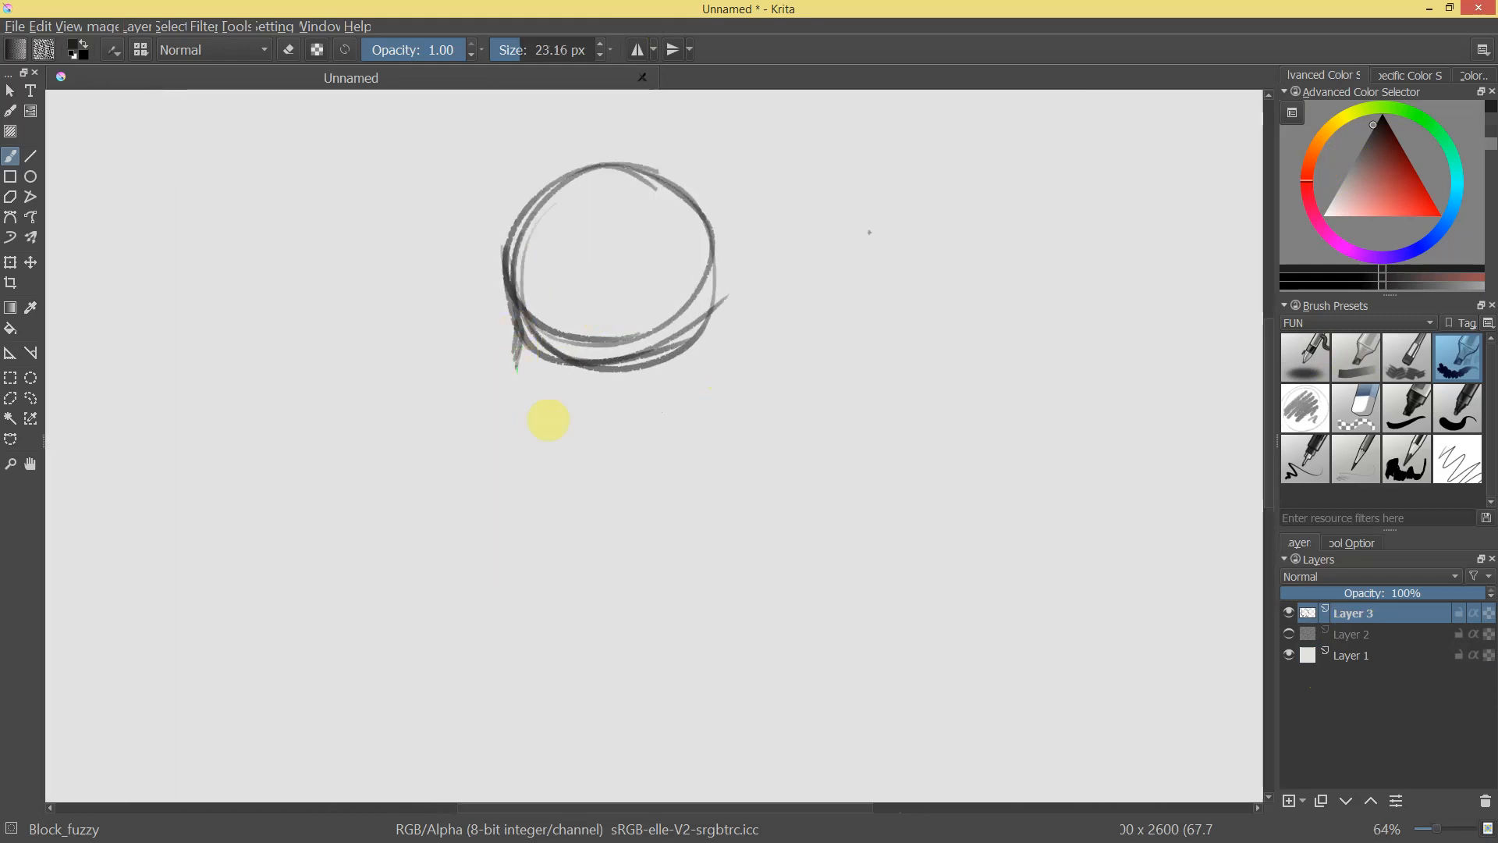
key("ctrl+z")
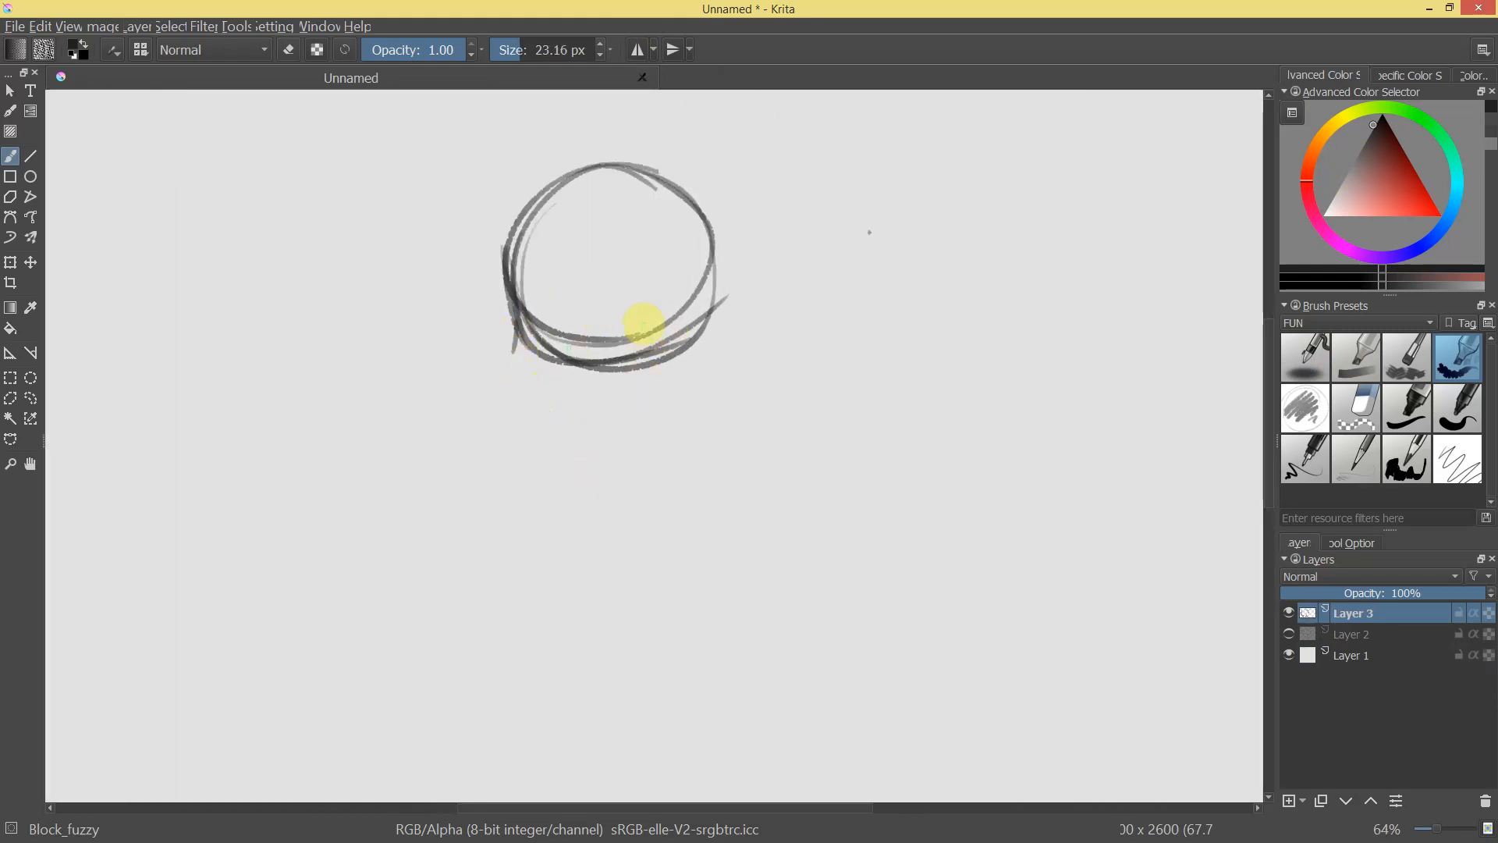
mouse_move(638, 303)
left_mouse_down()
mouse_move(602, 391)
mouse_move(685, 327)
left_mouse_up()
key("ctrl+z")
key("ctrl+z")
key("ctrl+z")
key("ctrl+z")
key("ctrl+z")
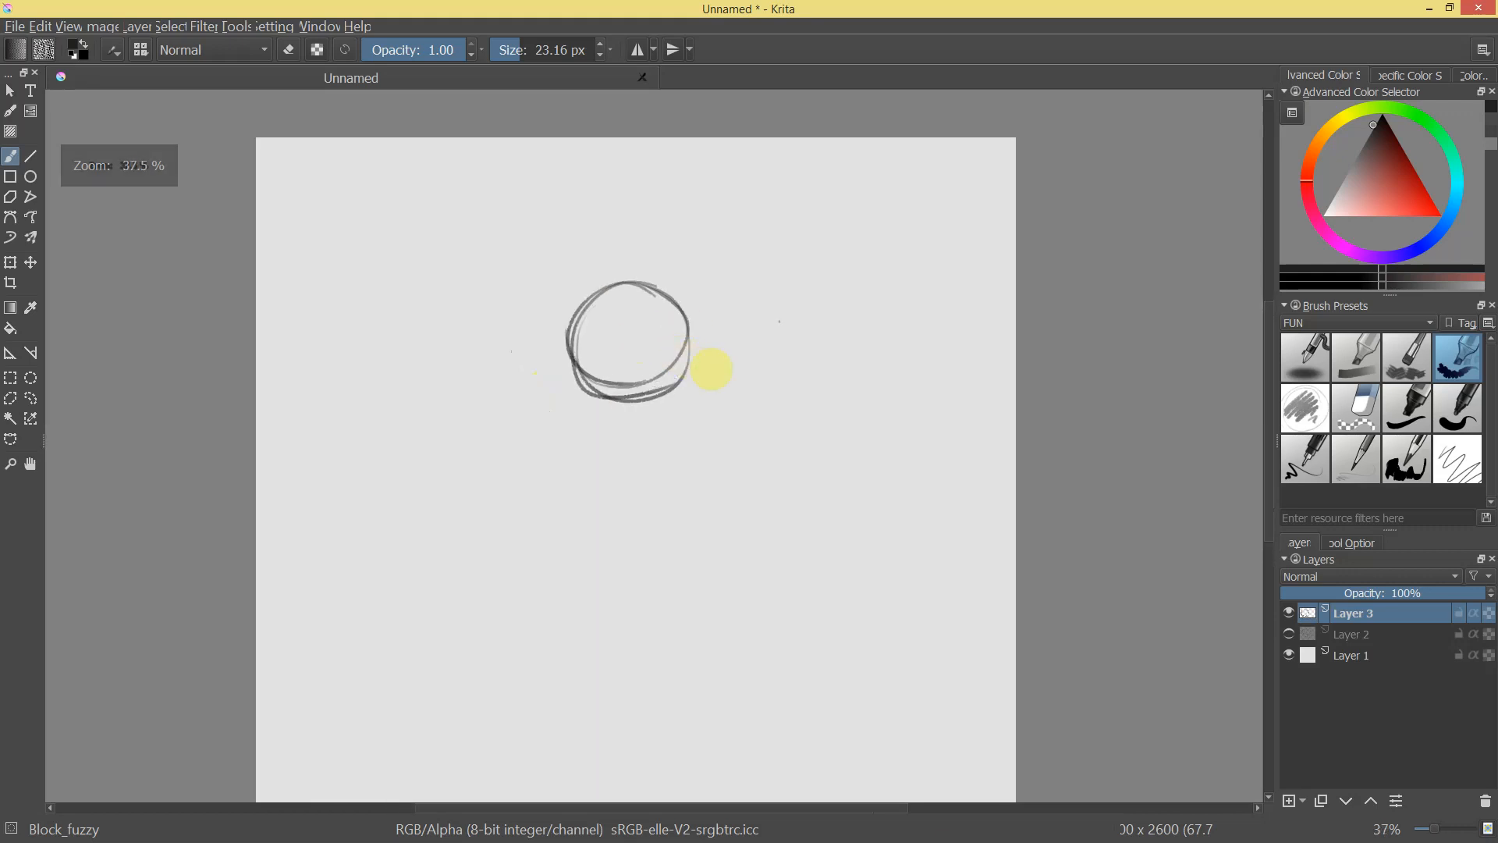
key("ctrl+z")
Sketch three loose, evenly spaced circles in a row across the upper part of the canvas on Layer 3.
left_click_drag(784, 308, 788, 238)
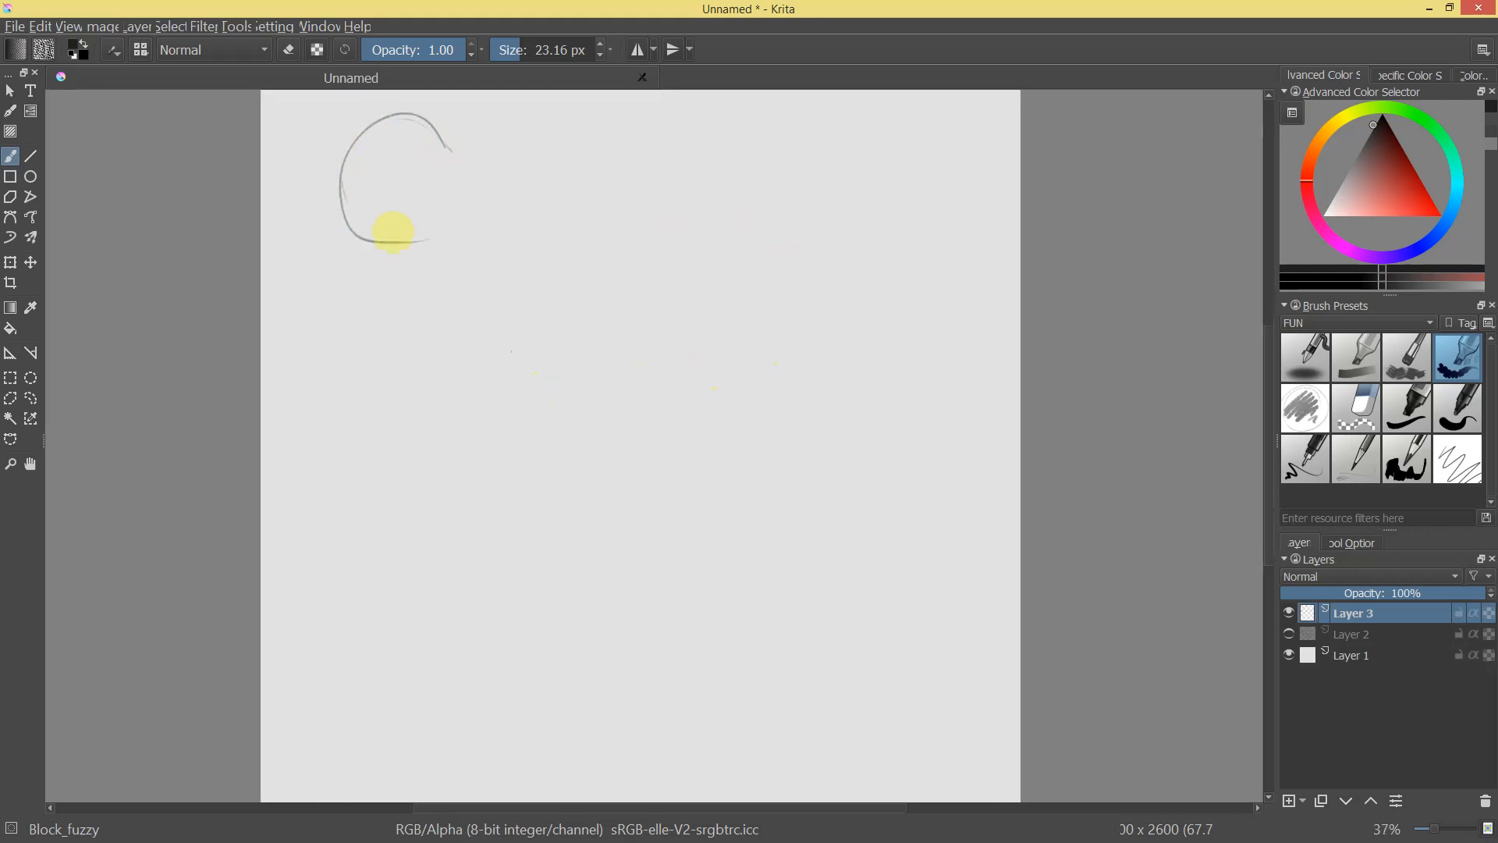
left_click_drag(456, 169, 368, 129)
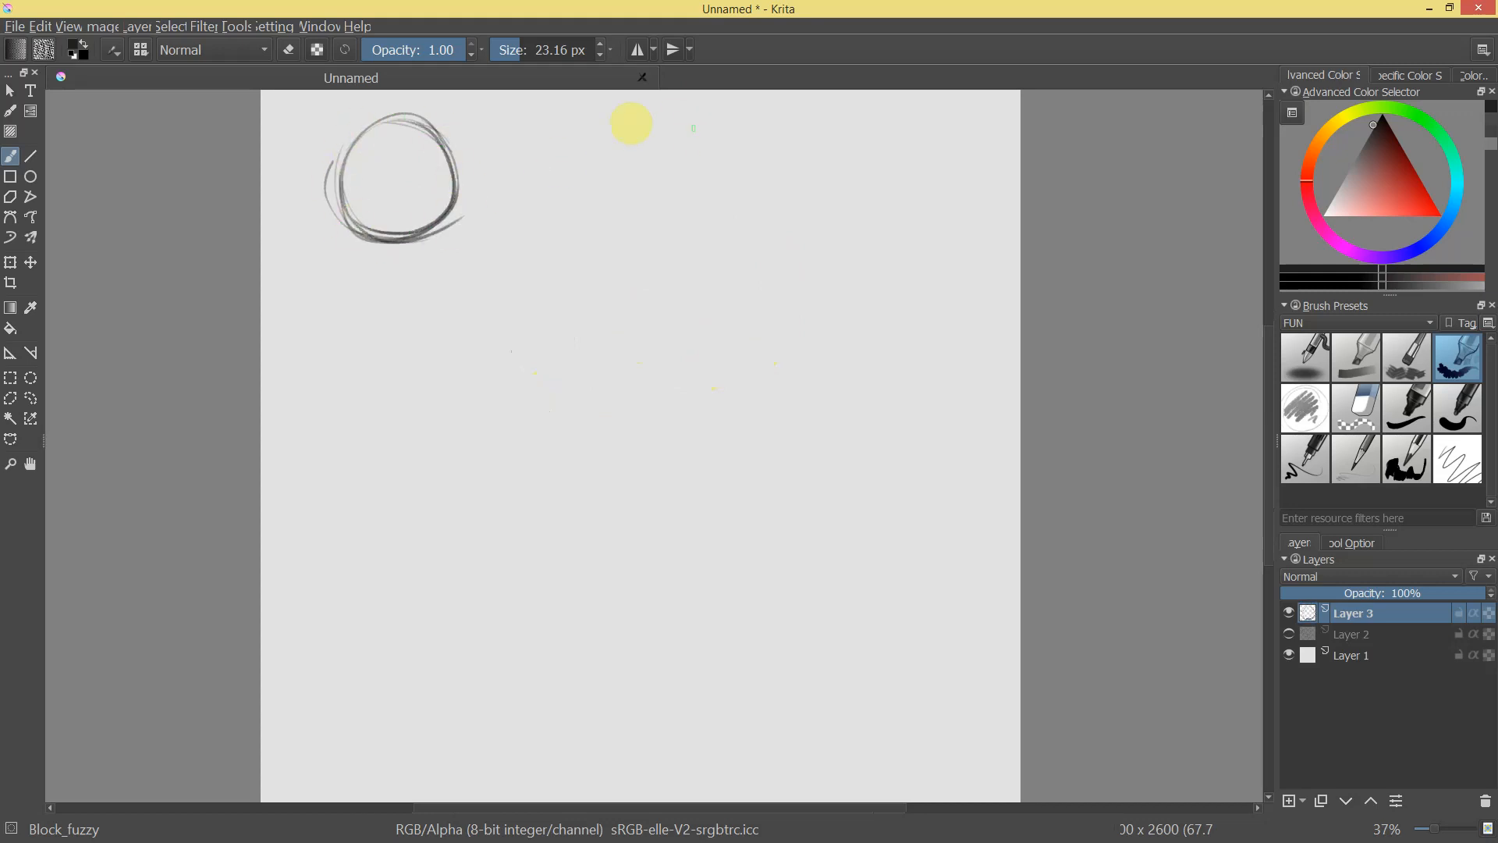
mouse_move(640, 238)
left_mouse_down()
mouse_move(726, 214)
mouse_move(692, 119)
left_mouse_up()
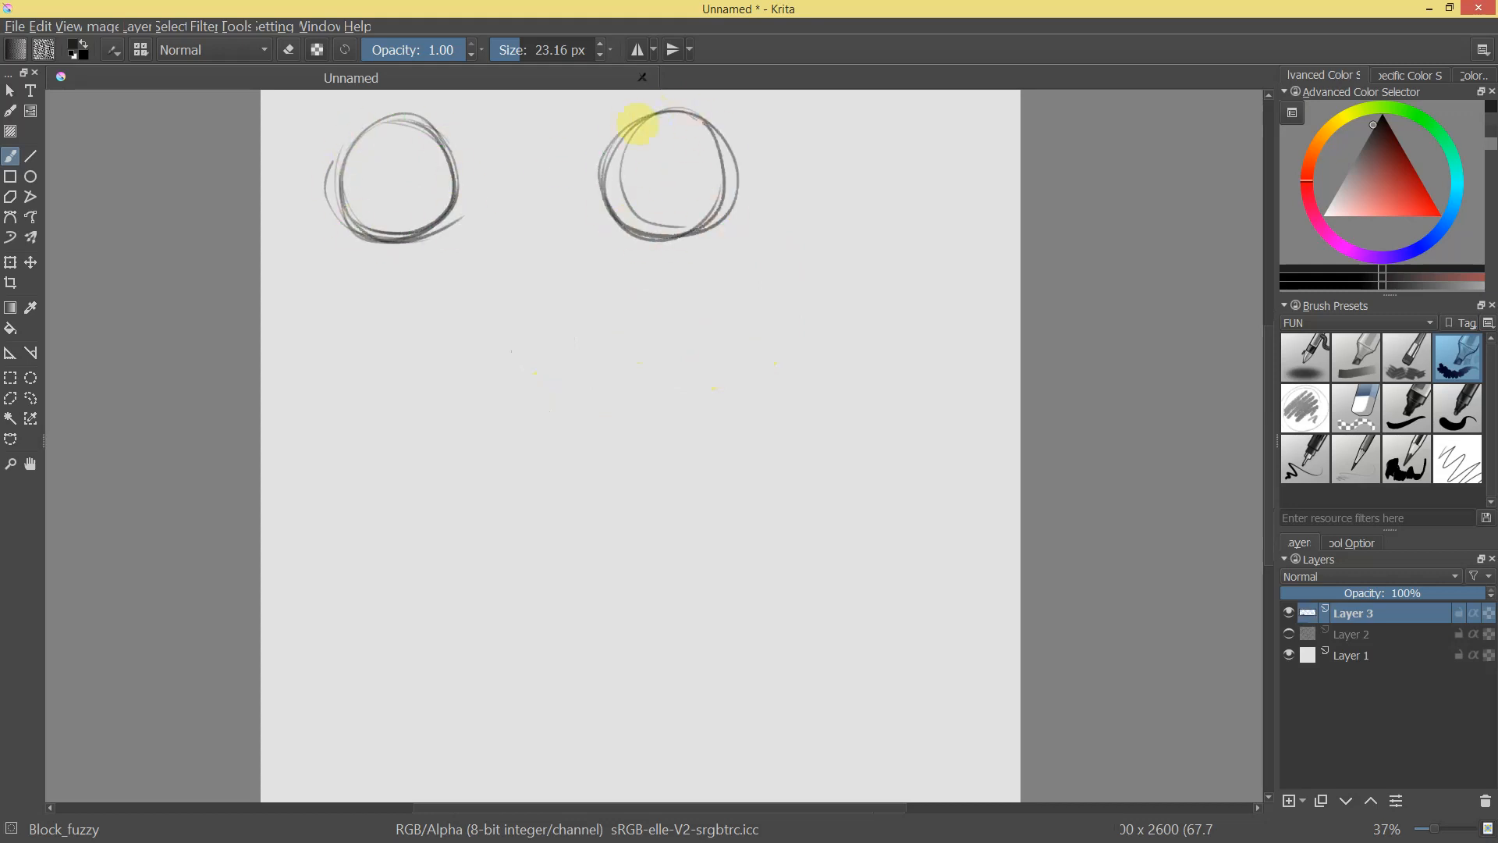
mouse_move(932, 111)
left_mouse_down()
mouse_move(856, 166)
mouse_move(930, 226)
left_mouse_up()
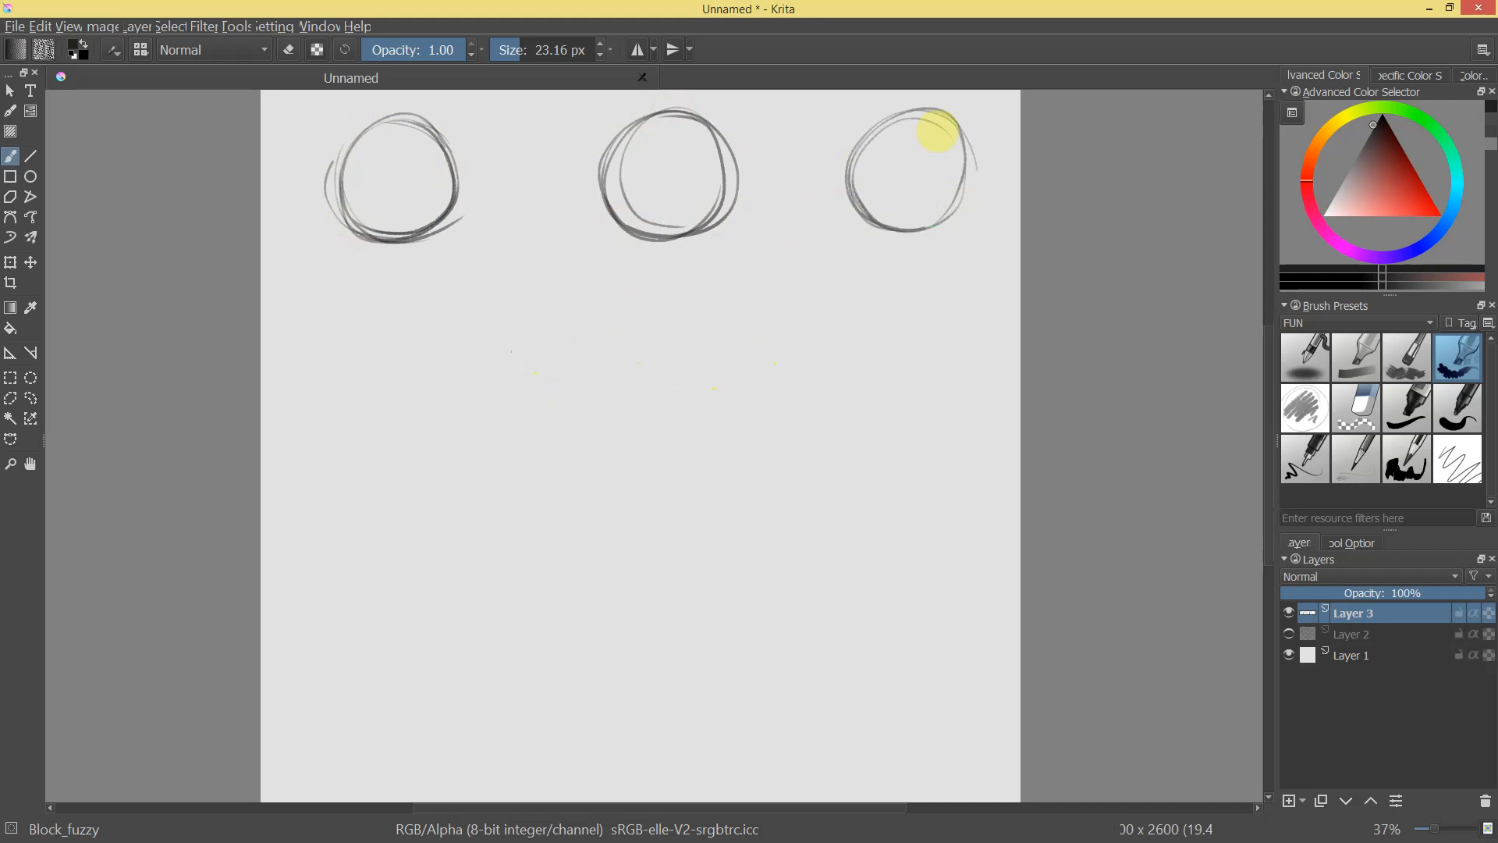
Sketch a second row of three loose circles beneath the first row, redrawing the middle one.
left_click_drag(453, 445, 348, 404)
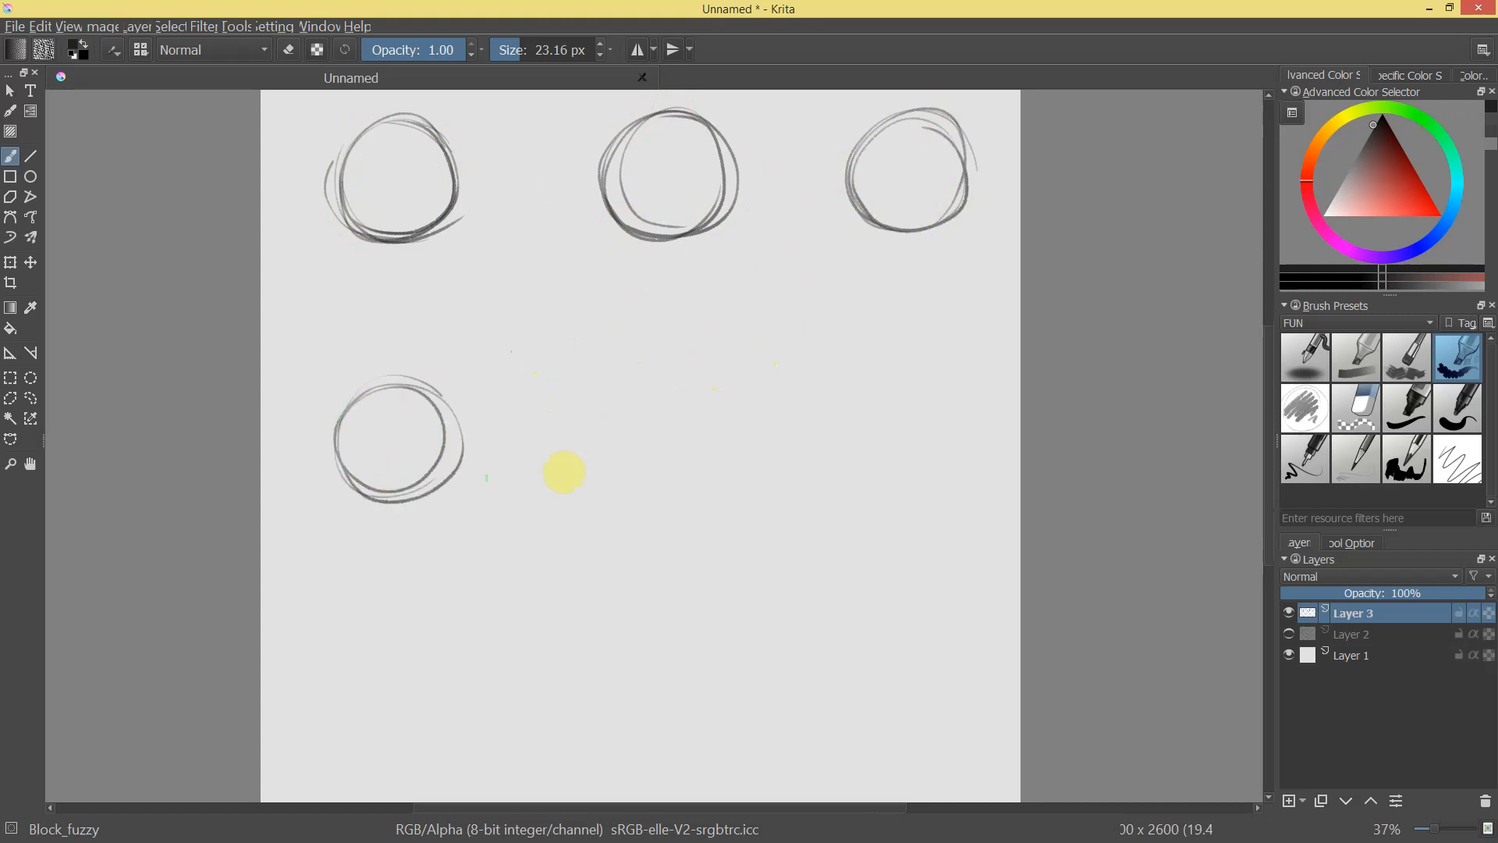
mouse_move(600, 445)
left_mouse_down()
mouse_move(733, 448)
mouse_move(692, 381)
mouse_move(630, 439)
left_mouse_up()
key("ctrl+z")
key("ctrl+z")
mouse_move(685, 381)
left_mouse_down()
mouse_move(629, 468)
mouse_move(714, 454)
left_mouse_up()
left_click_drag(707, 380, 717, 471)
left_click_drag(927, 491, 969, 456)
Transform the layer to shift all six circles slightly left and down, apply it, and return to the brush.
scroll(913, 378, "down", 5)
scroll(846, 307, "up", 4)
key("ctrl+t")
left_click_drag(858, 412, 839, 444)
key("Return")
left_click_drag(513, 279, 545, 134)
mouse_move(427, 216)
left_mouse_down()
mouse_move(749, 439)
mouse_move(702, 429)
left_mouse_up()
key("b")
Draw curved vertical and horizontal face guidelines on the left and middle circles of the upper row.
left_click_drag(485, 357, 531, 329)
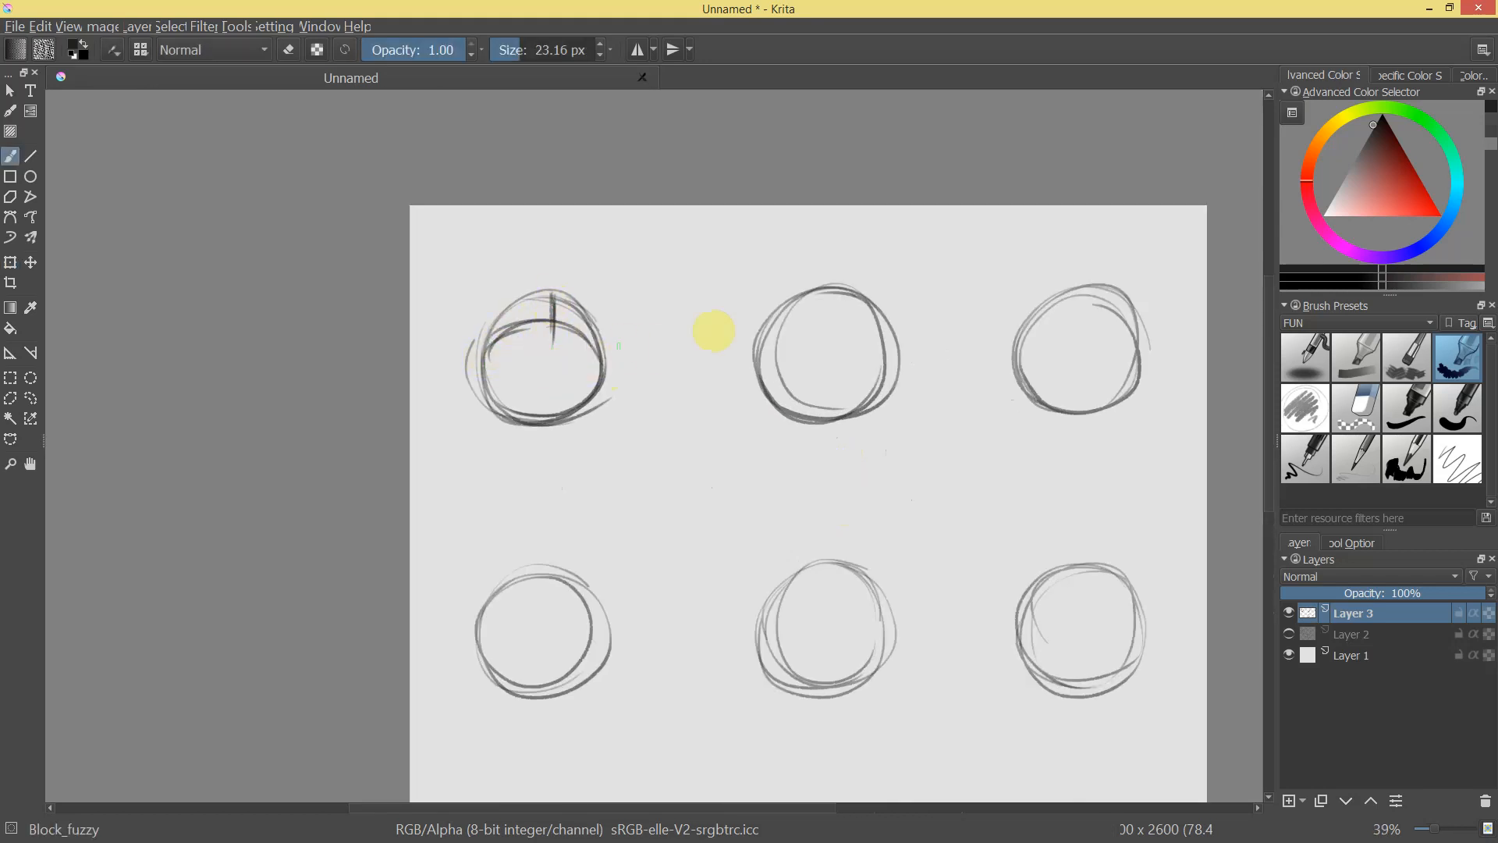
left_click_drag(550, 287, 544, 417)
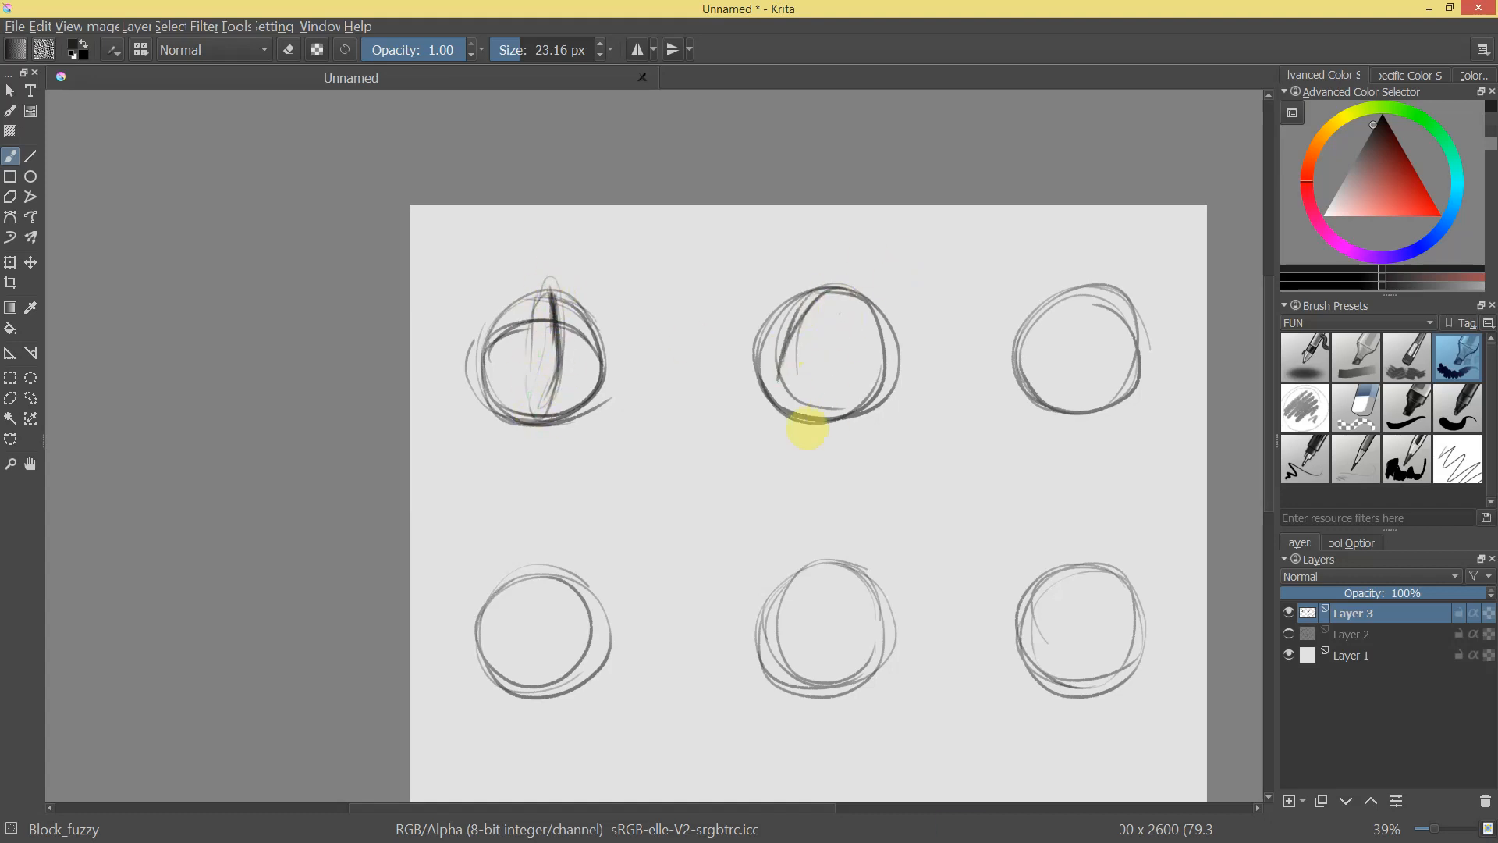
mouse_move(789, 340)
left_mouse_down()
mouse_move(809, 422)
mouse_move(838, 373)
mouse_move(894, 349)
left_mouse_up()
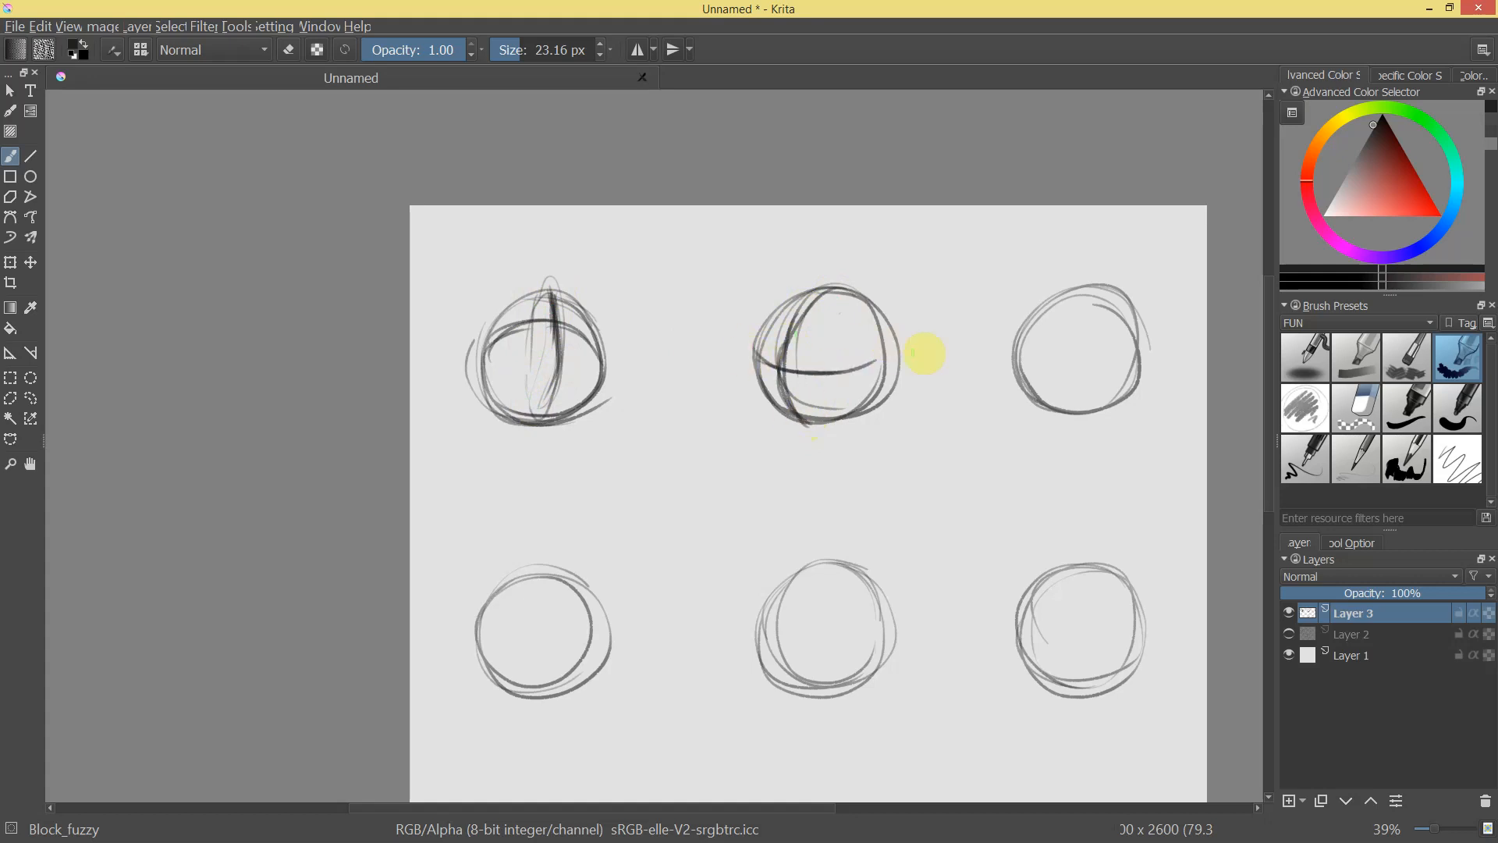
Draw a straight vertical and horizontal cross through the right circle of the upper row, redoing the horizontal line.
left_click_drag(1008, 348, 710, 301)
scroll(816, 234, "up", 2)
left_click_drag(807, 188, 810, 337)
left_click_drag(767, 257, 877, 256)
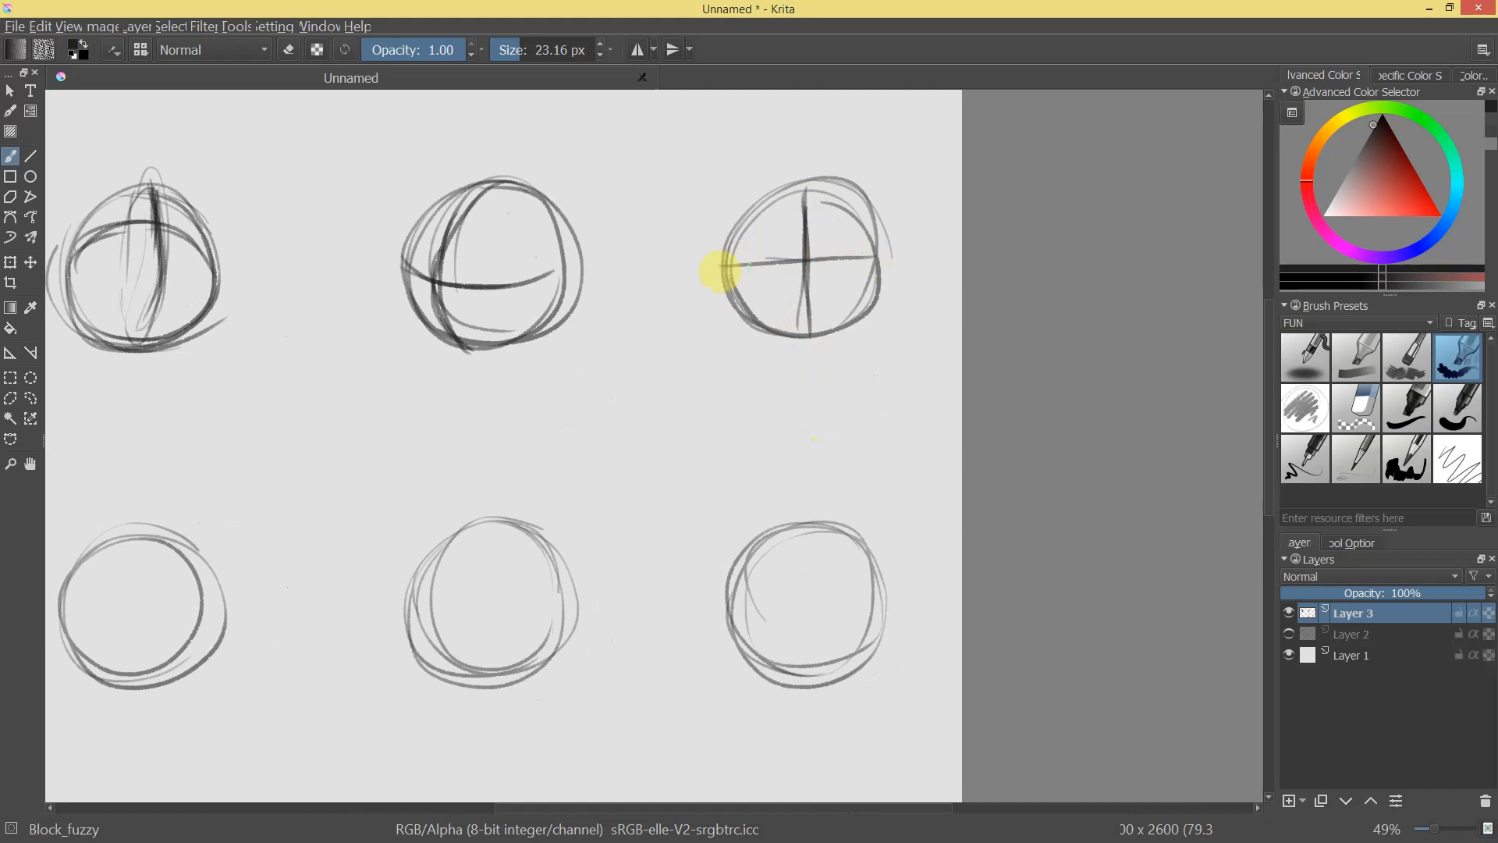
key("ctrl+z")
mouse_move(719, 269)
left_mouse_down()
mouse_move(873, 266)
mouse_move(855, 276)
left_mouse_up()
Draw a vertical guideline right of centre and a low curved horizontal guideline on the lower row's left circle.
left_click_drag(913, 340, 1324, 304)
key("ctrl+z")
mouse_move(542, 503)
left_mouse_down()
mouse_move(545, 664)
mouse_move(543, 626)
left_mouse_up()
key("ctrl+z")
key("ctrl+z")
left_click_drag(582, 511, 556, 654)
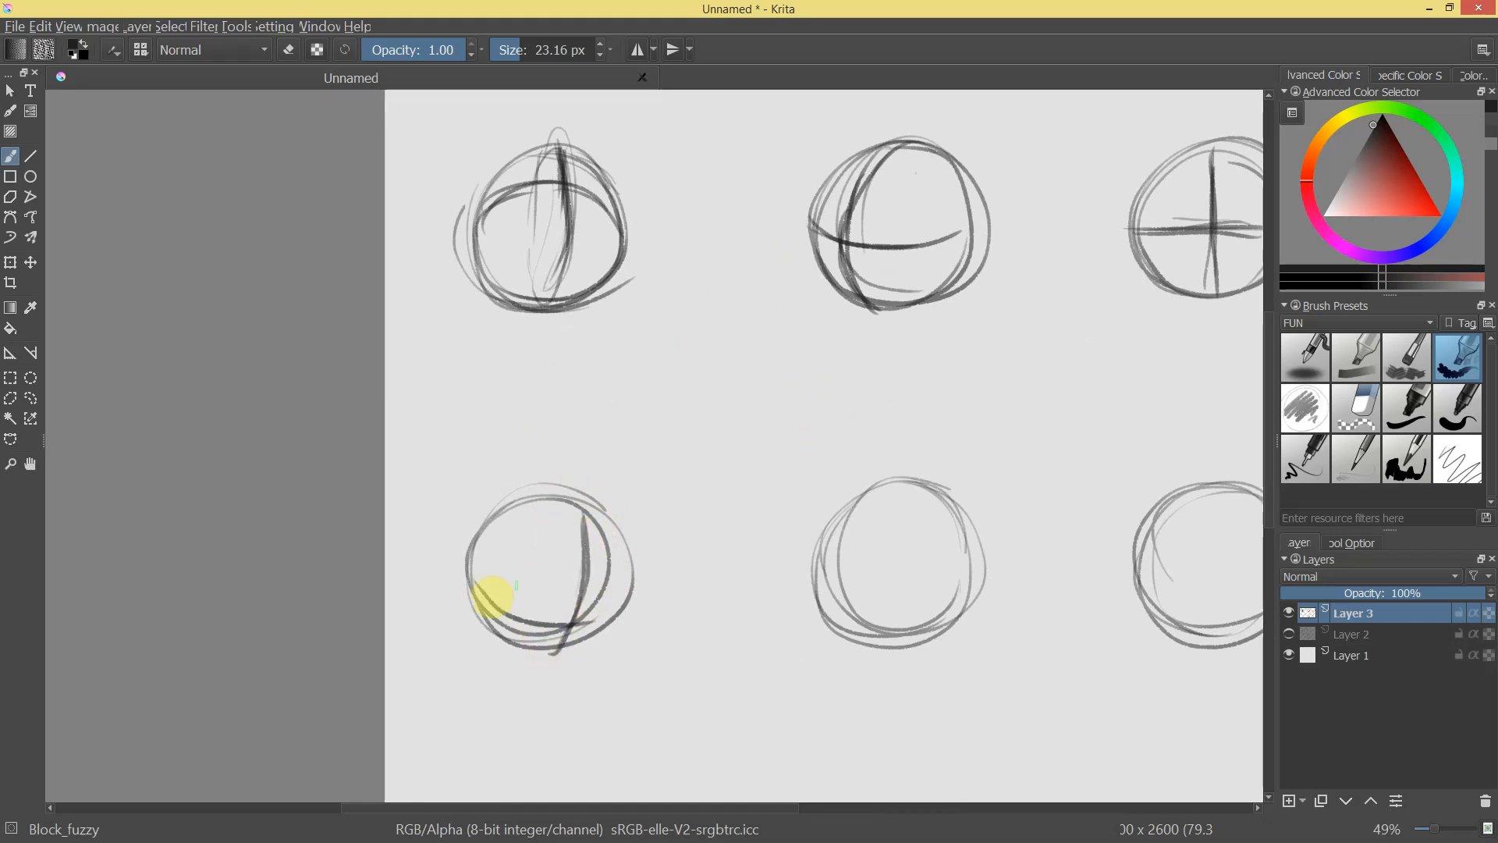
left_click_drag(475, 581, 614, 610)
left_click_drag(511, 612, 614, 609)
Draw a right-bowed vertical guideline and a downward-curving horizontal guideline on the lower row's middle circle.
mouse_move(731, 510)
left_mouse_down()
mouse_move(755, 558)
mouse_move(824, 433)
mouse_move(692, 375)
mouse_move(671, 305)
left_mouse_up()
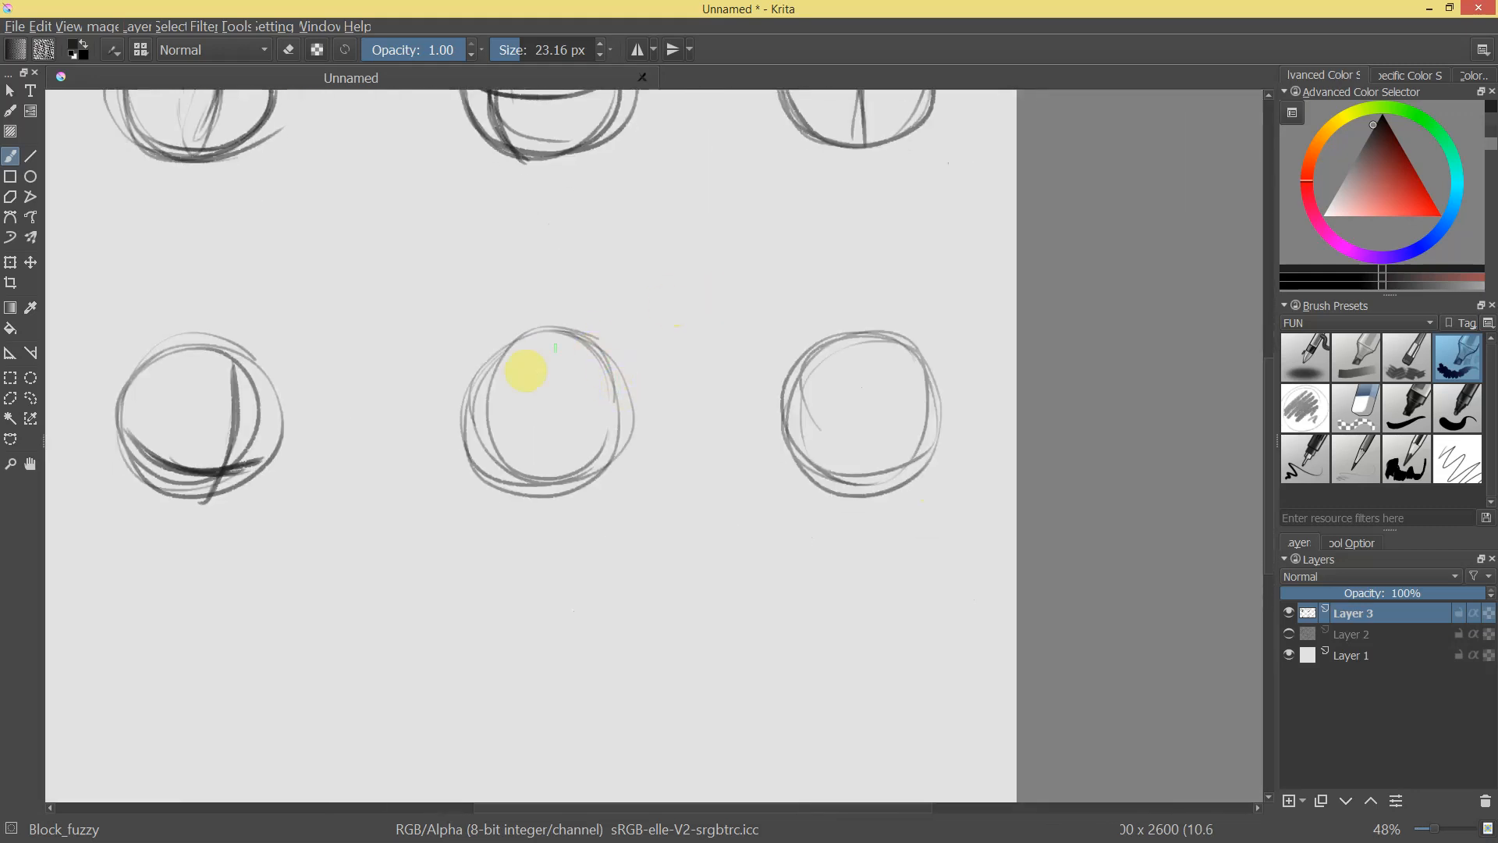
mouse_move(558, 331)
left_mouse_down()
mouse_move(575, 461)
mouse_move(593, 478)
left_mouse_up()
left_click_drag(557, 330, 546, 502)
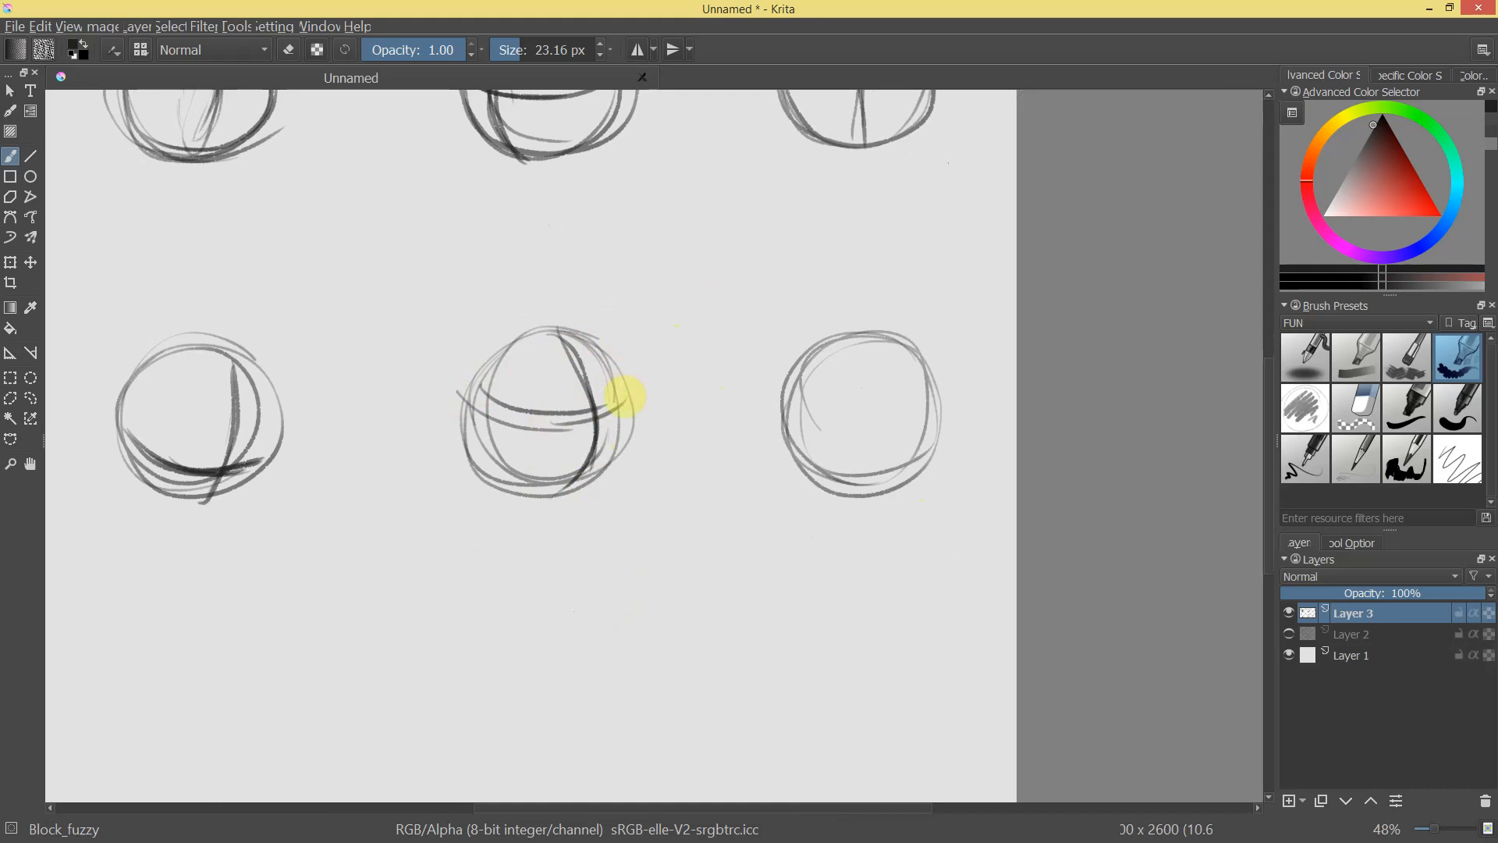
Draw a left-bowed vertical guideline and a crossing horizontal guideline on the lower row's right circle.
left_click_drag(771, 374, 808, 235)
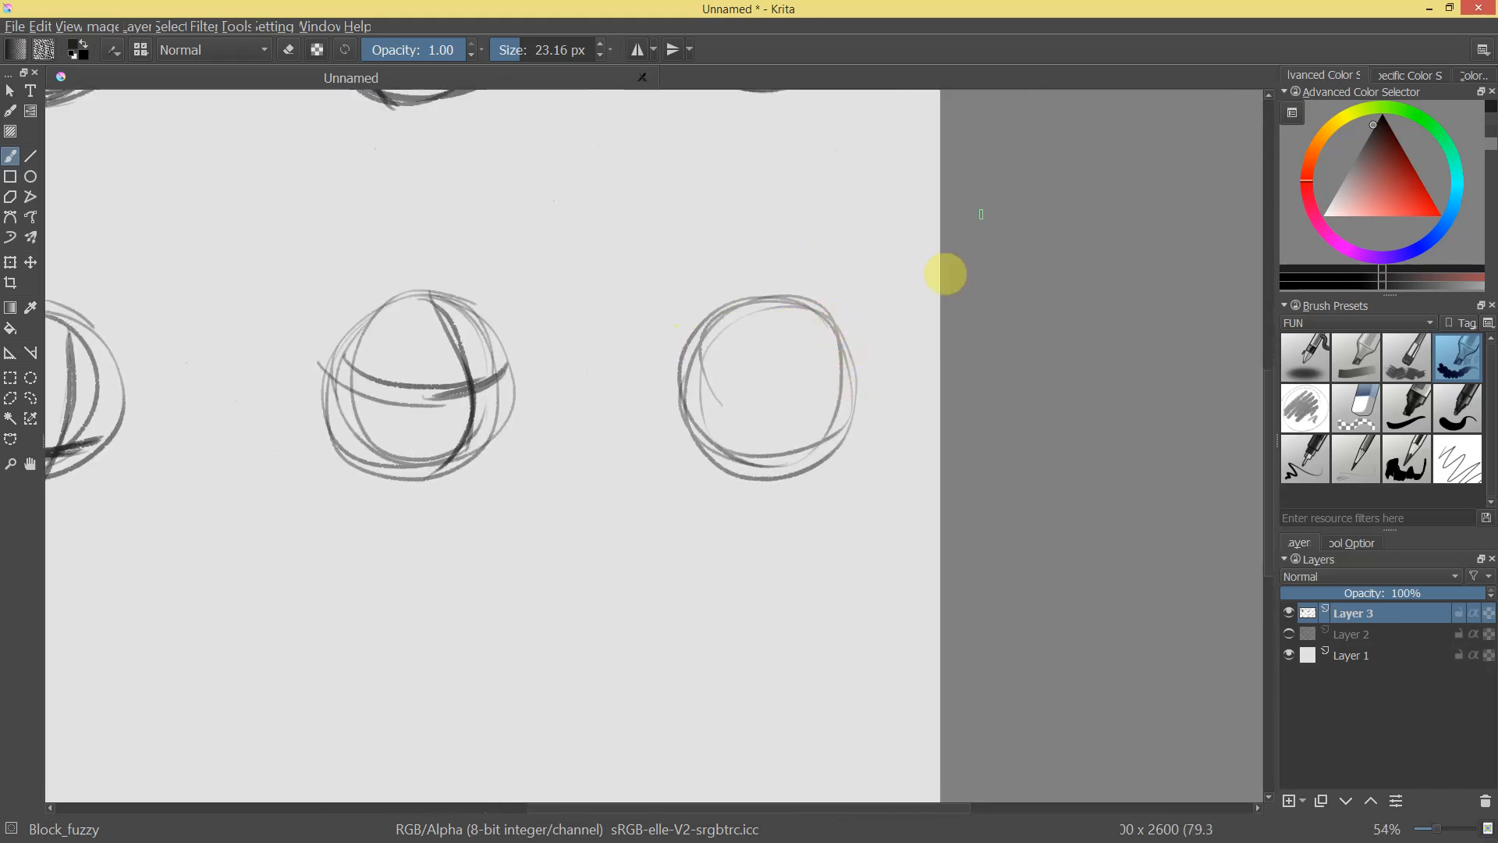
left_click_drag(779, 306, 757, 478)
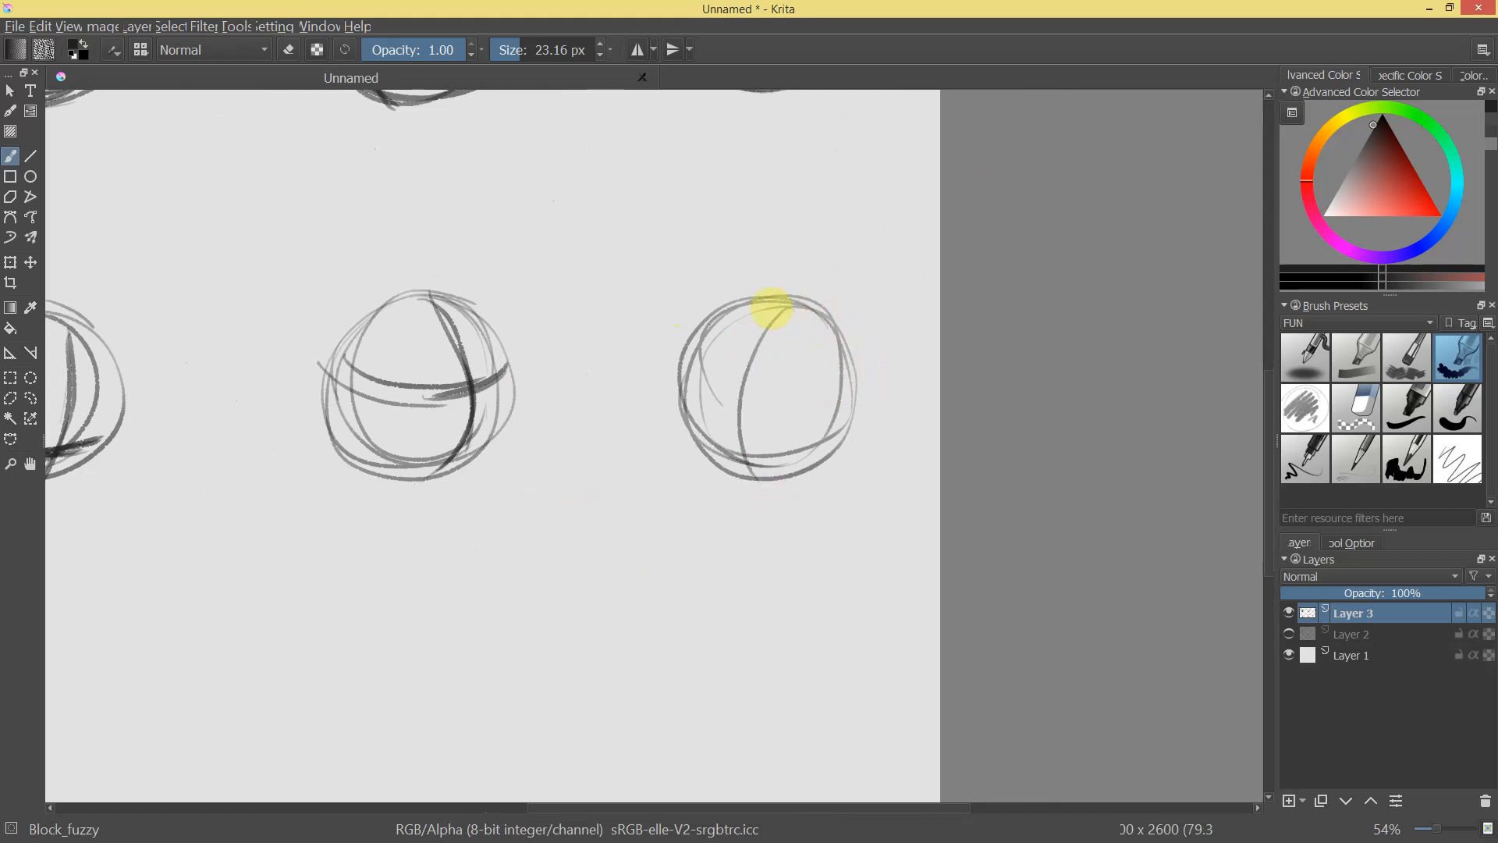
left_click_drag(746, 324, 765, 475)
mouse_move(686, 381)
left_mouse_down()
mouse_move(841, 394)
mouse_move(832, 465)
mouse_move(746, 293)
left_mouse_up()
left_click_drag(749, 390, 727, 239)
left_click_drag(635, 227, 687, 343)
left_click_drag(547, 227, 559, 295)
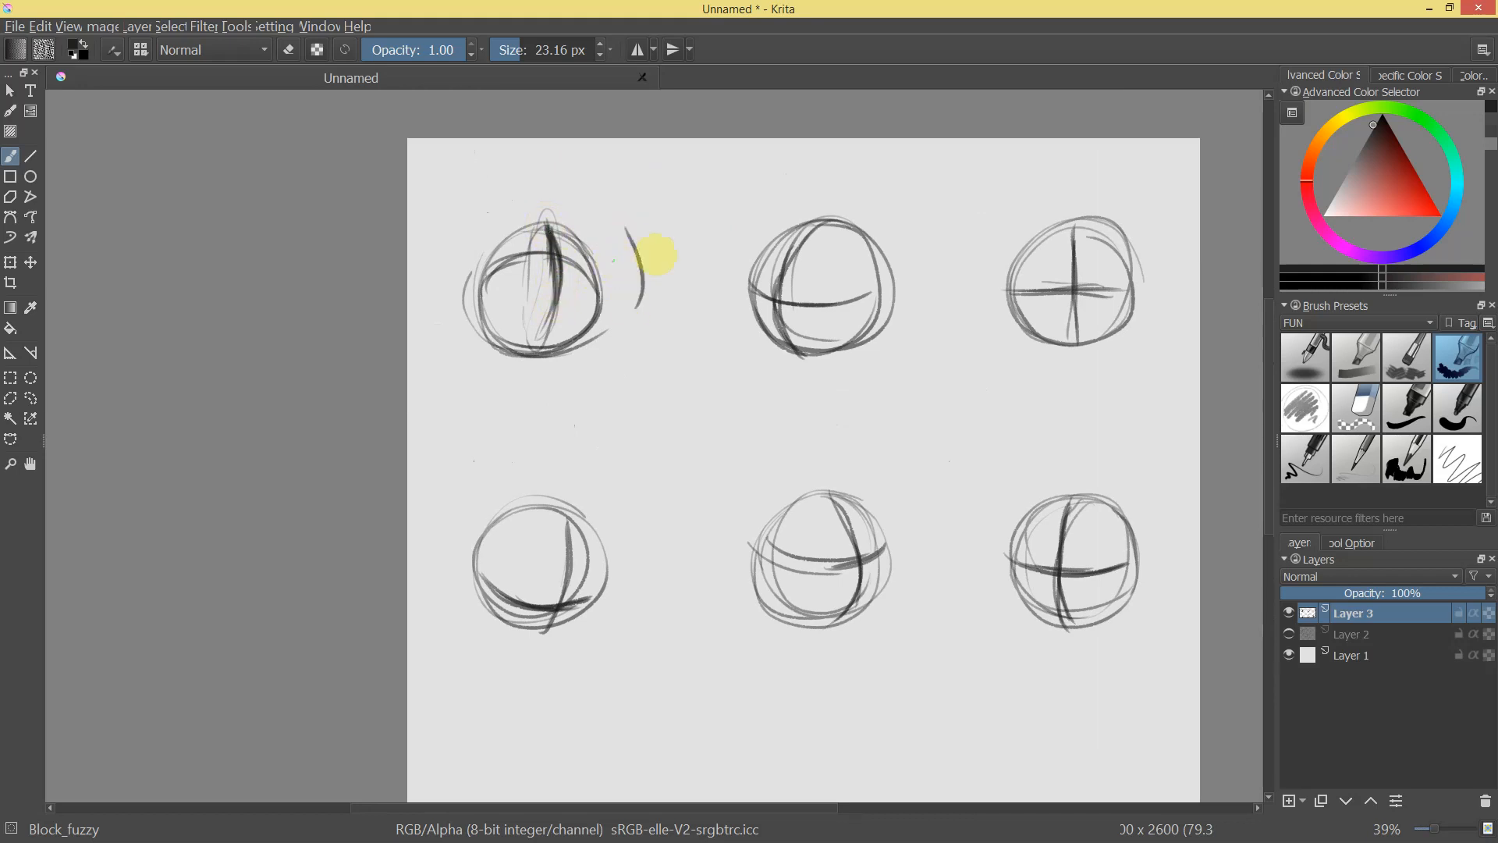
left_click_drag(756, 326, 616, 206)
Set the brush size to 21.41 px and draw dark brow strokes above the eye line of the upper-left head.
left_click_drag(597, 199, 705, 351)
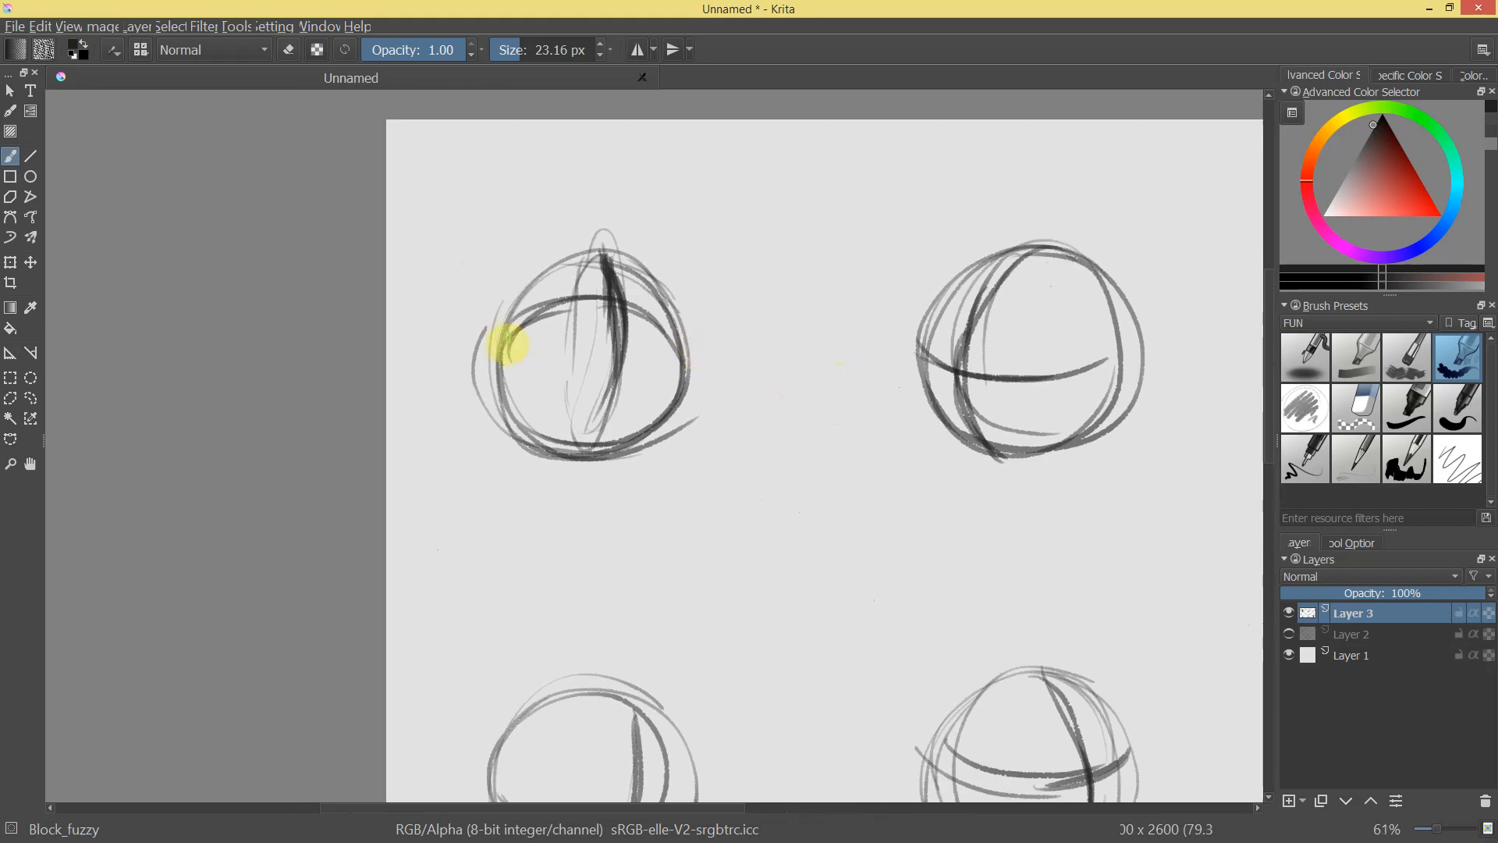
left_click_drag(499, 362, 492, 377)
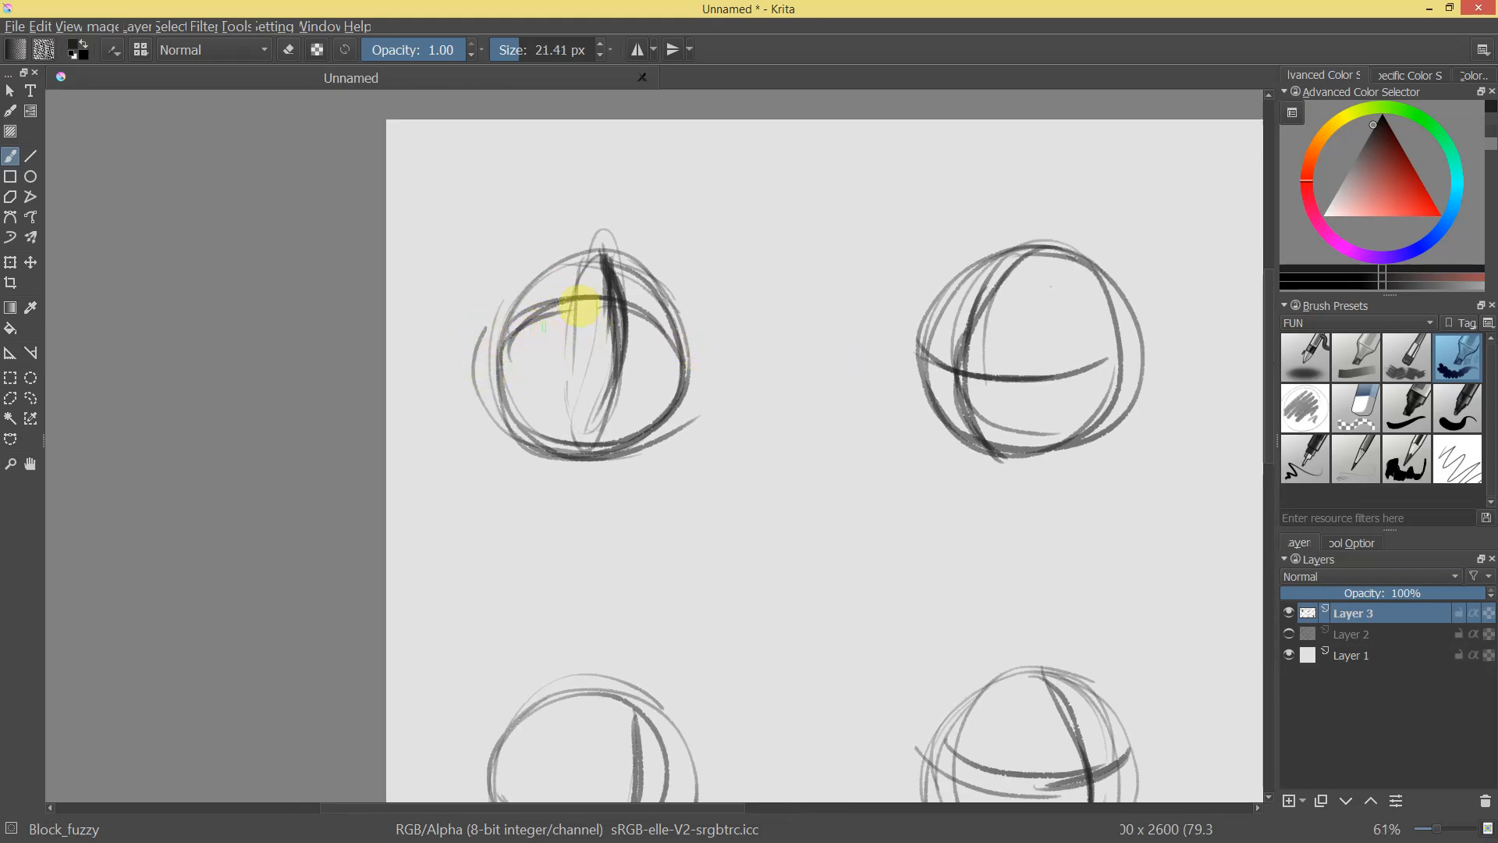
mouse_move(559, 295)
left_mouse_down()
mouse_move(588, 284)
mouse_move(554, 293)
mouse_move(638, 288)
left_mouse_up()
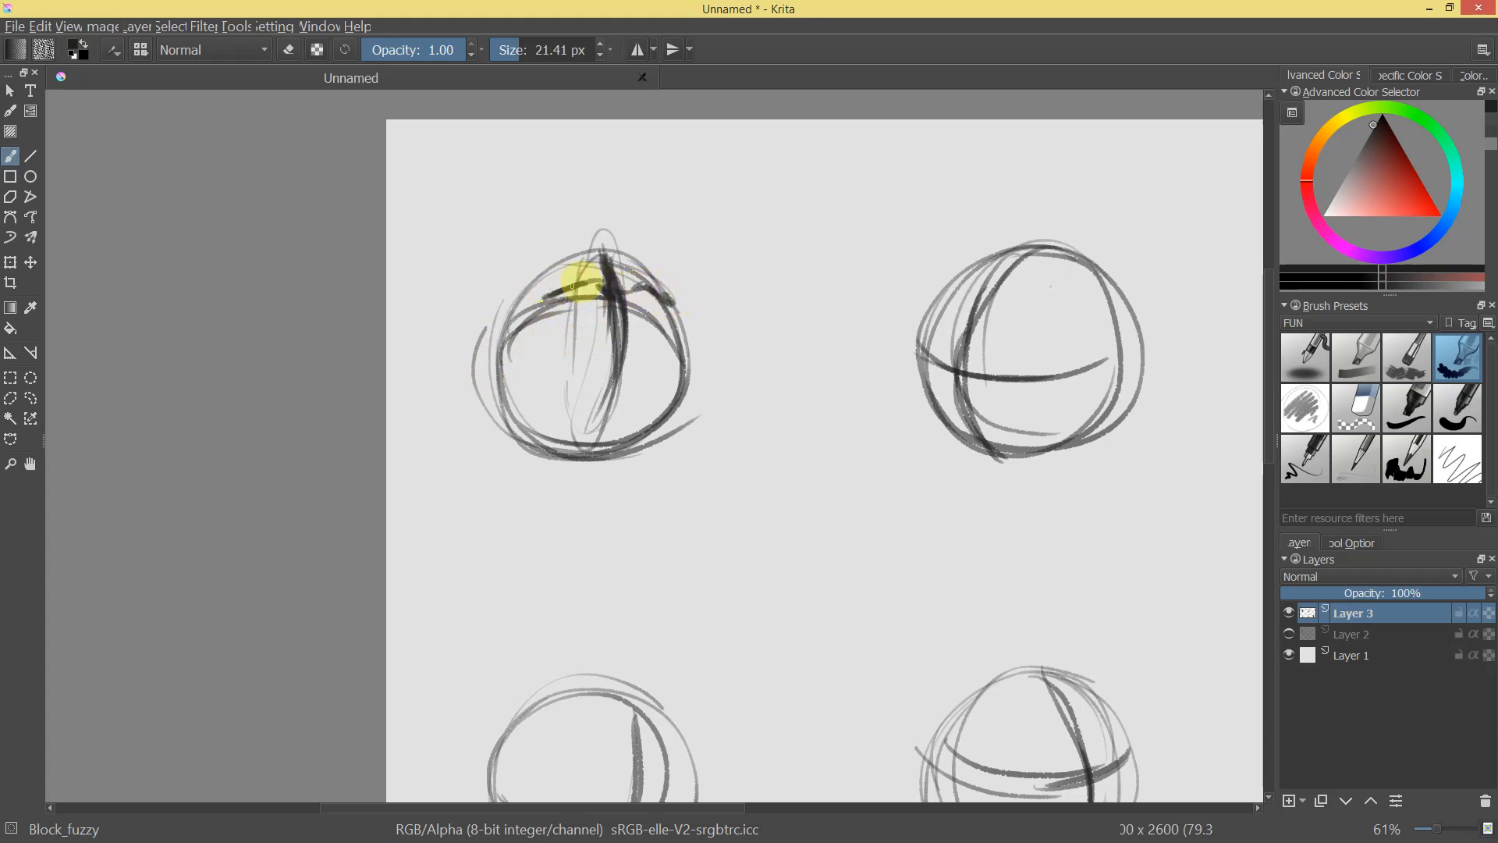
left_click_drag(520, 305, 611, 267)
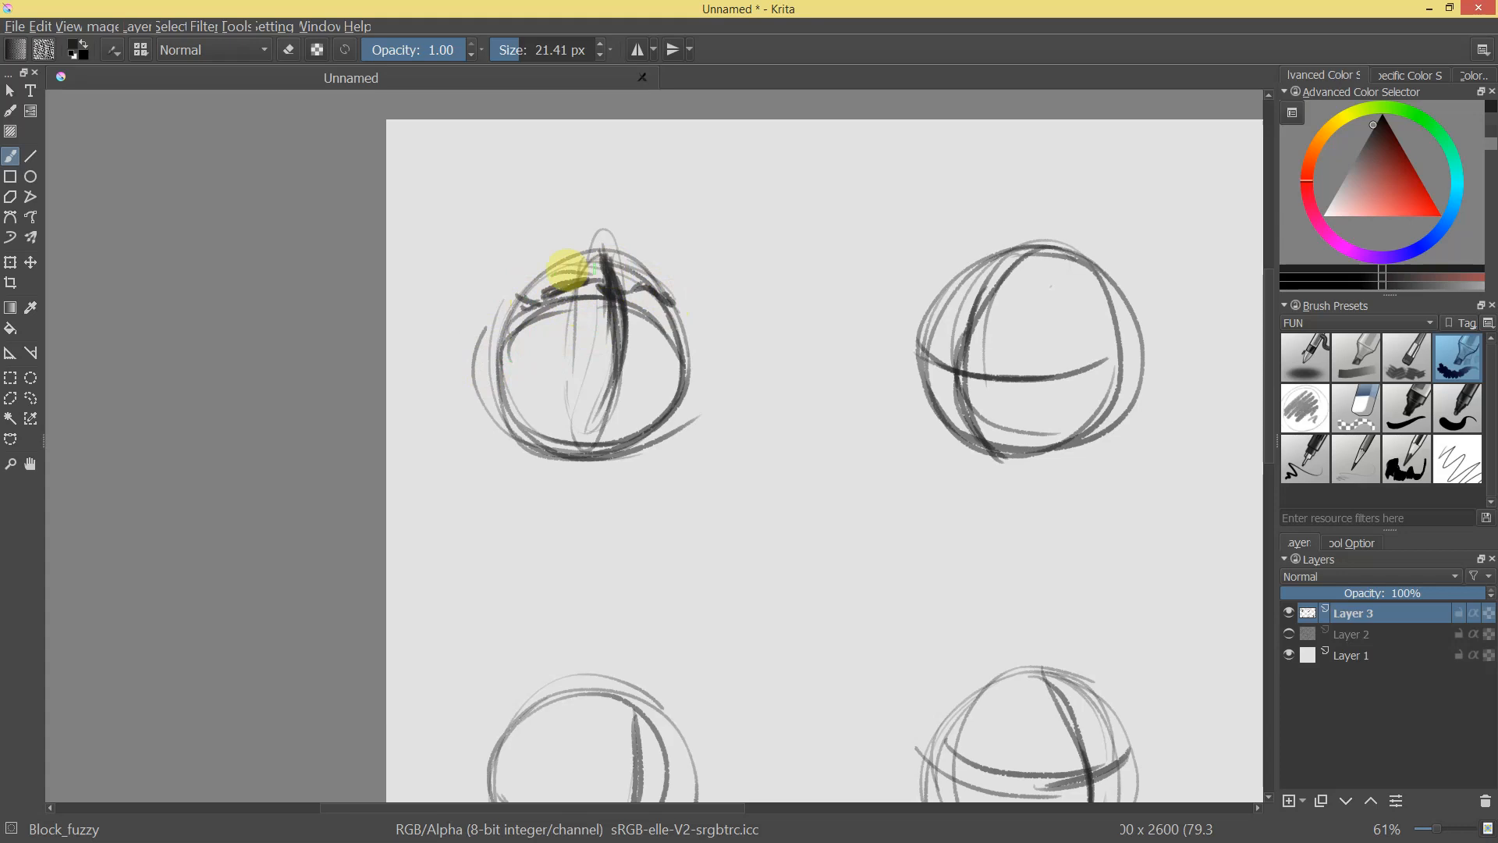
Reduce the brush size to 14.30 px and draw the underside of the nose and the mouth line.
left_click_drag(663, 319, 693, 271)
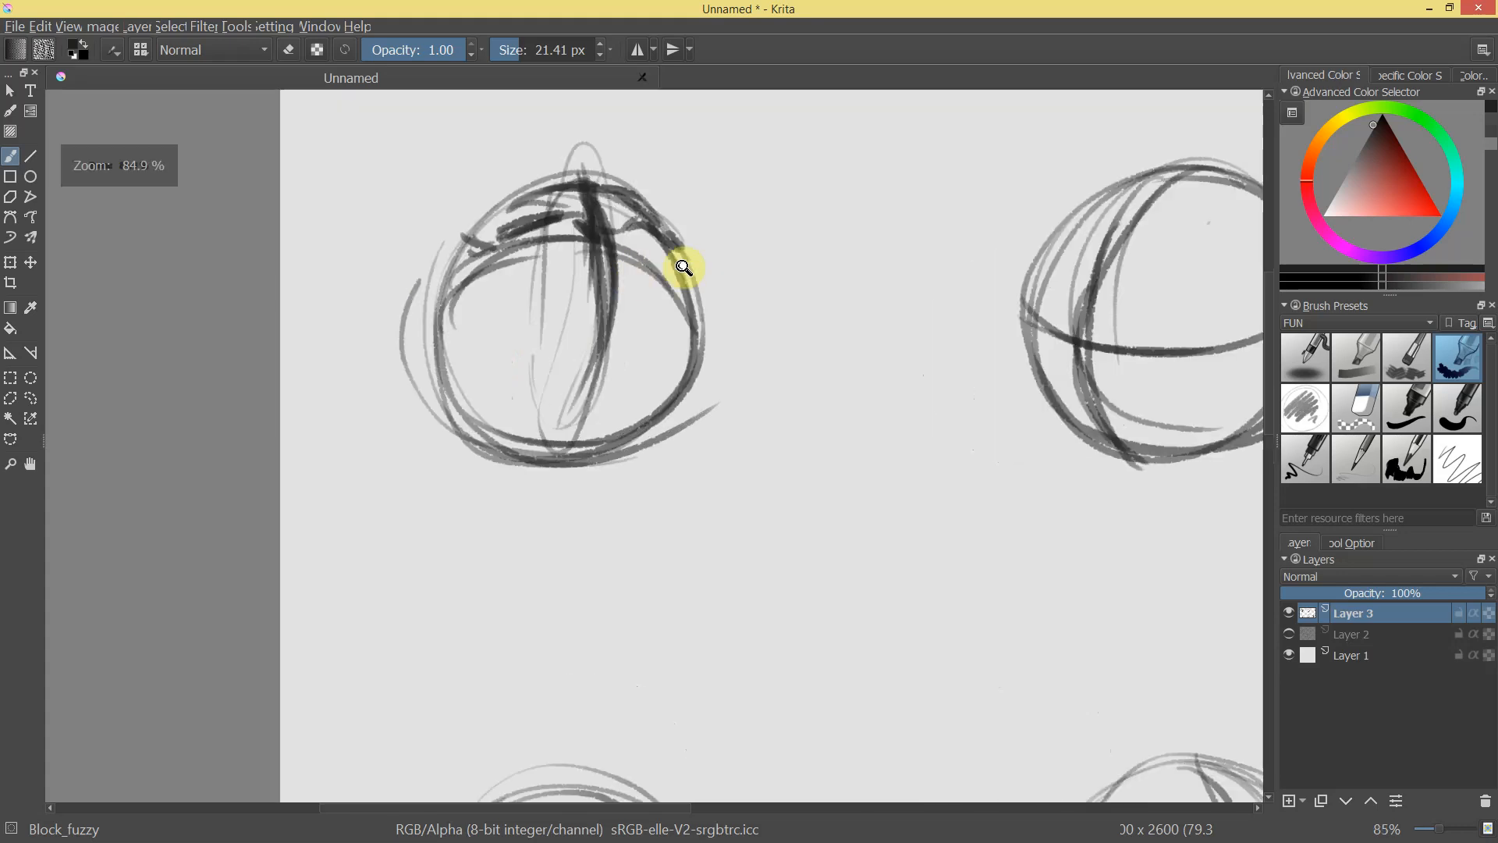
mouse_move(607, 251)
left_mouse_down("shift")
mouse_move(588, 239)
mouse_move(616, 243)
mouse_move(595, 258)
mouse_move(606, 227)
mouse_move(595, 234)
left_mouse_up("shift")
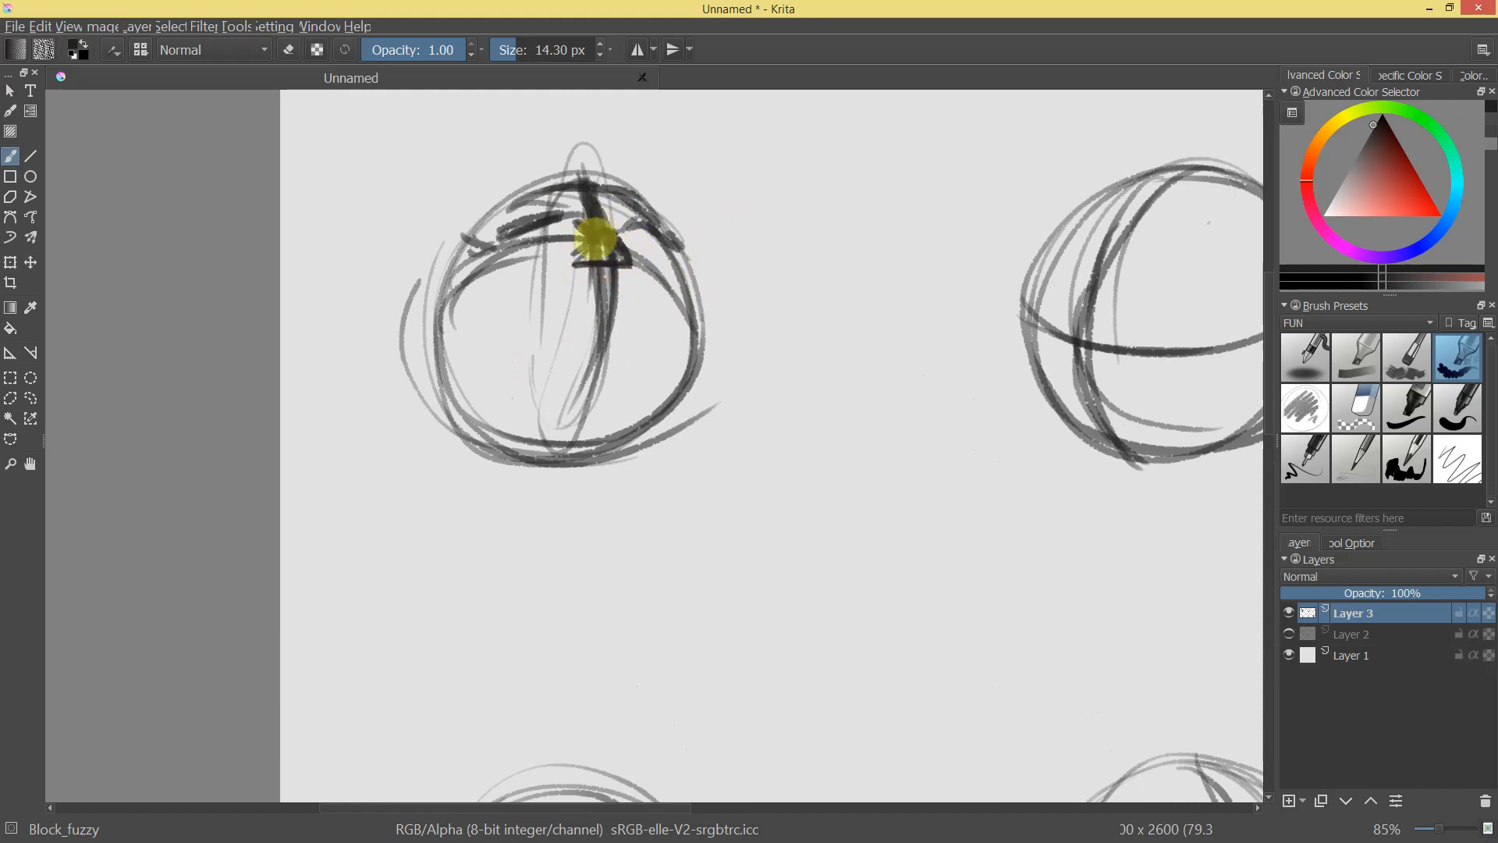
mouse_move(589, 237)
left_mouse_down()
mouse_move(631, 264)
mouse_move(580, 301)
mouse_move(568, 294)
mouse_move(604, 284)
mouse_move(543, 294)
left_mouse_up()
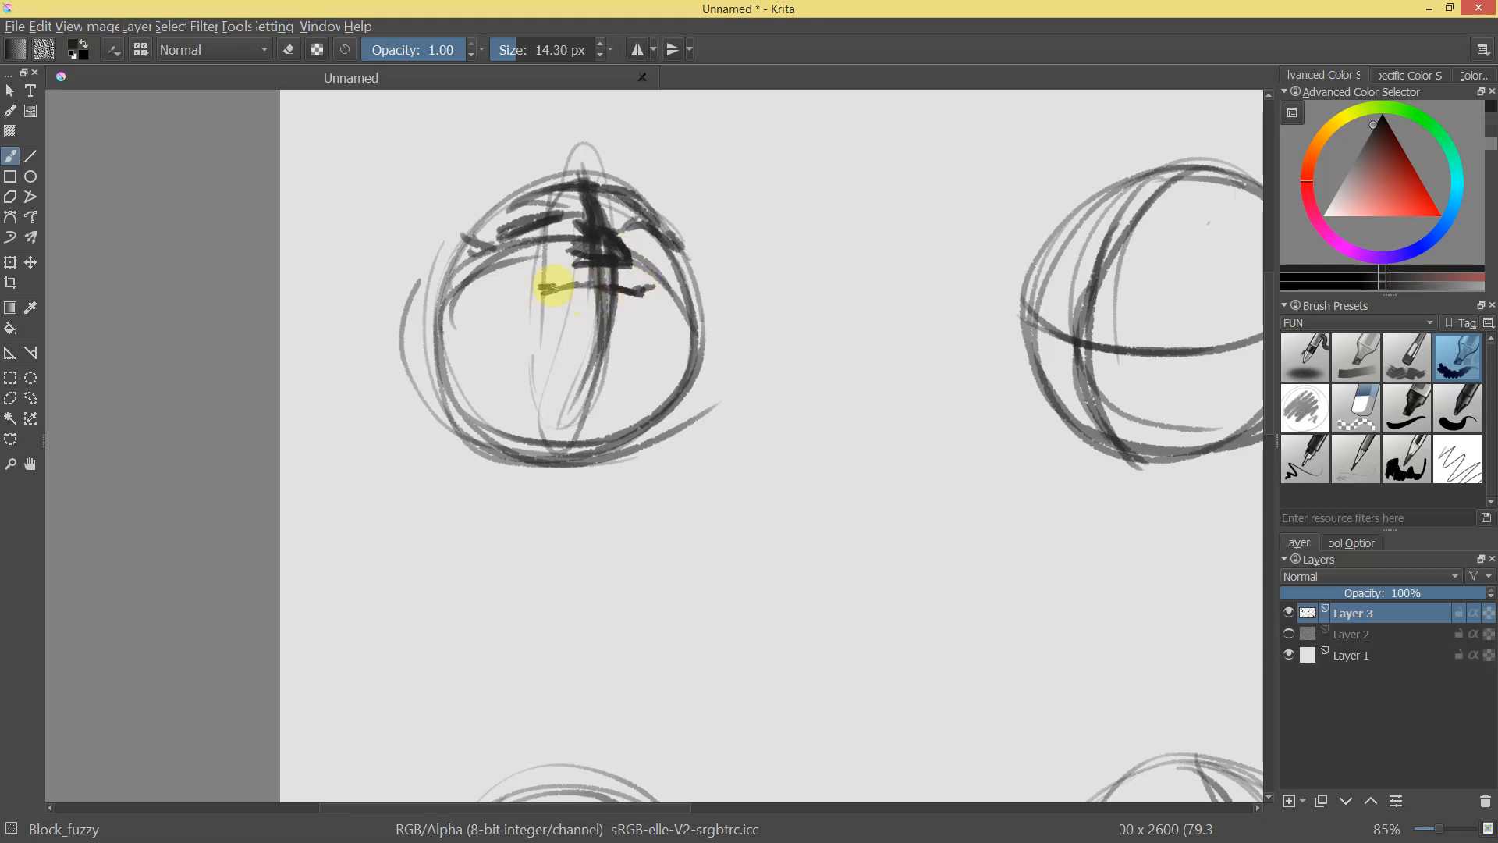
Add the cheek contour, a short chin line and two diverging jaw lines to the upper-left head.
scroll(719, 468, "down", 3)
scroll(636, 325, "up", 2)
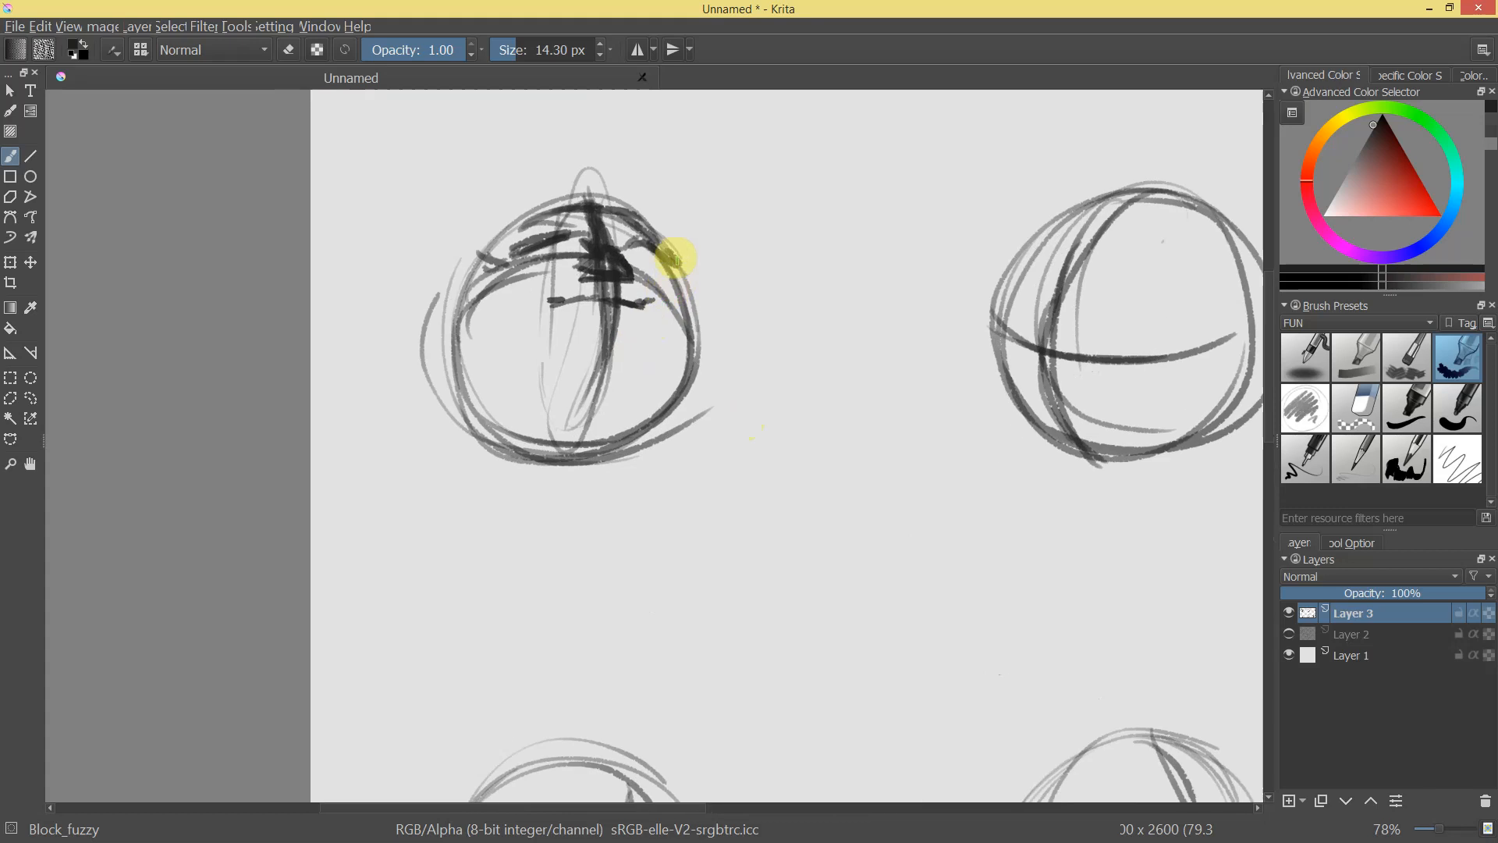
left_click_drag(672, 270, 680, 356)
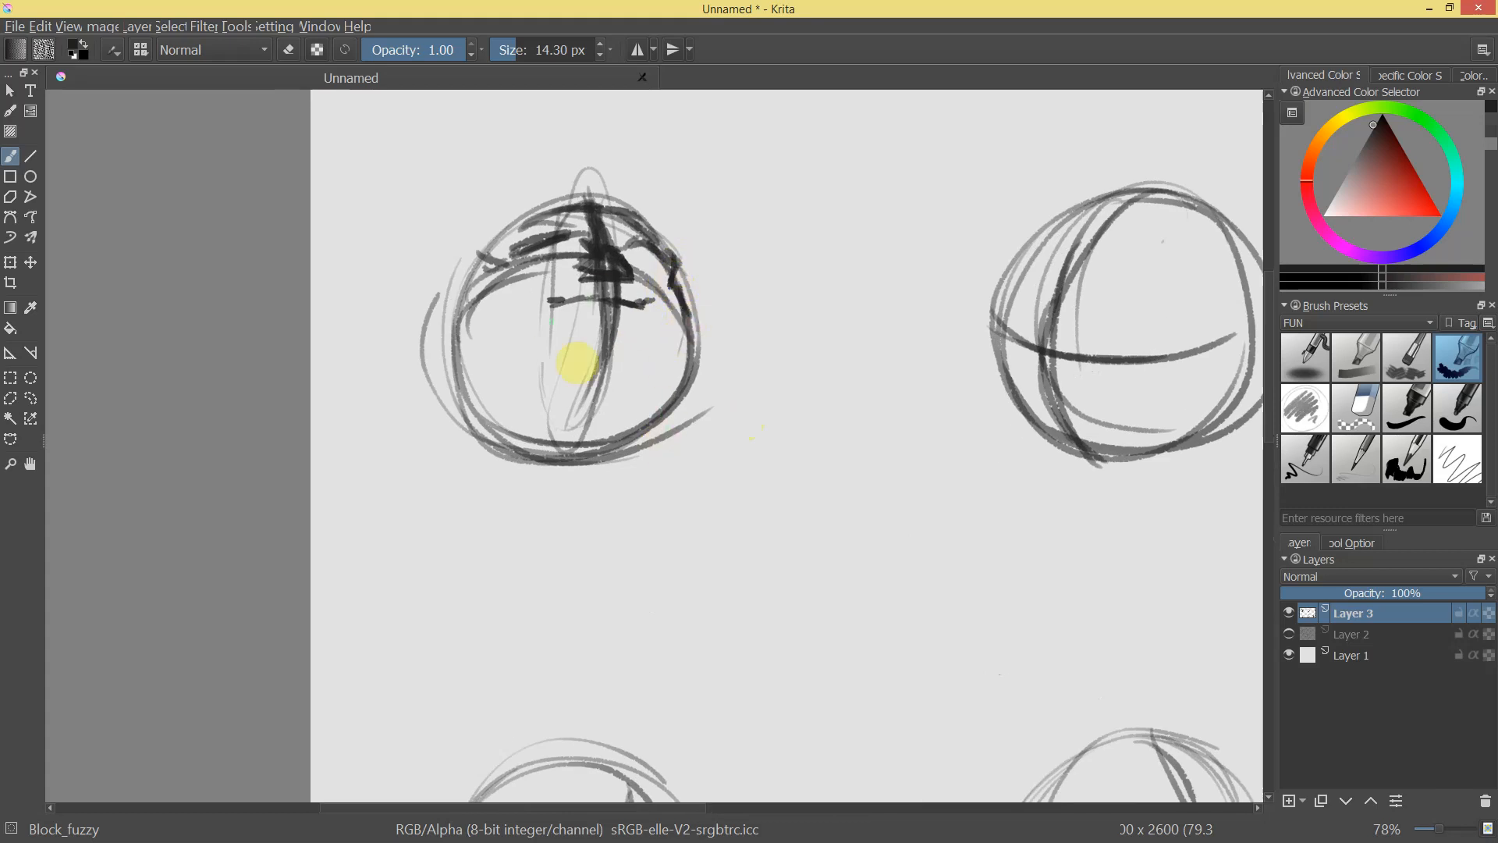
mouse_move(575, 347)
left_mouse_down()
mouse_move(628, 338)
mouse_move(648, 411)
mouse_move(624, 349)
mouse_move(636, 341)
mouse_move(665, 409)
left_mouse_up()
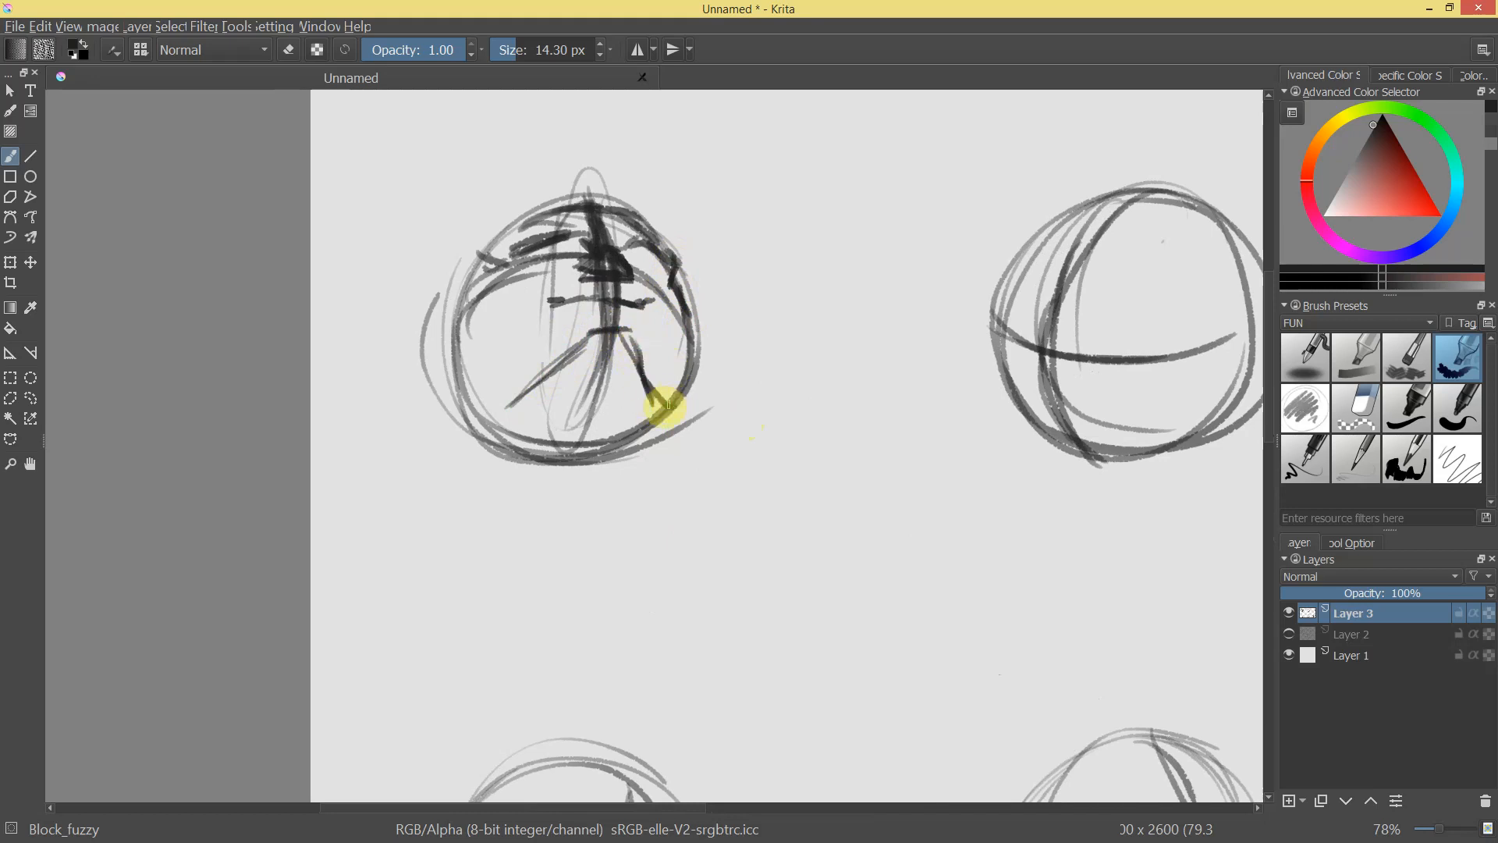
left_click_drag(570, 351, 510, 405)
Draw the neck line below the jaw corner and a small oval beneath the chin.
mouse_move(672, 496)
left_mouse_down()
mouse_move(666, 518)
mouse_move(716, 384)
mouse_move(643, 492)
left_mouse_up()
left_click_drag(662, 428, 655, 472)
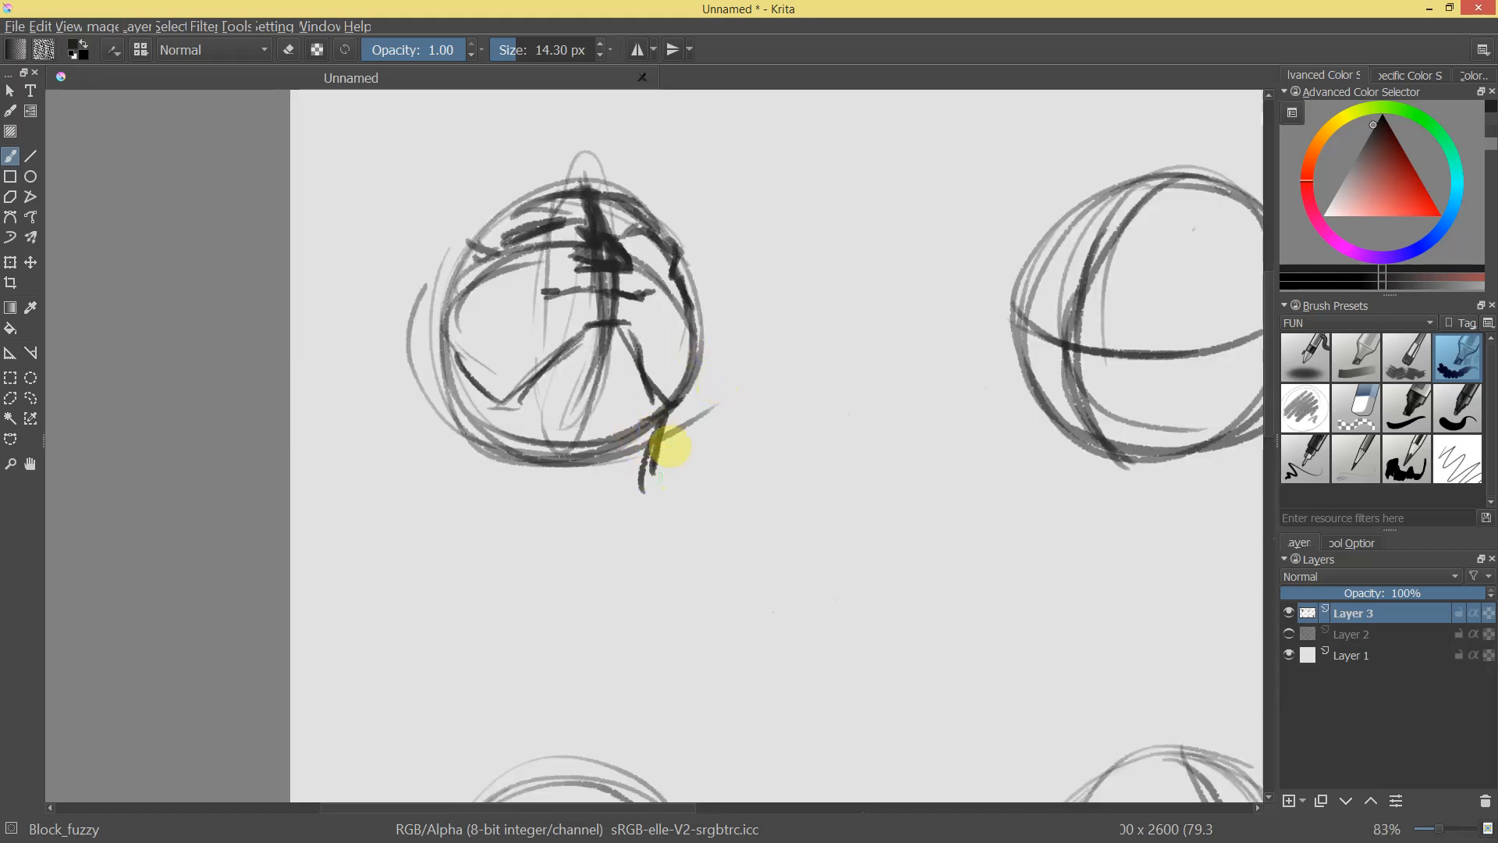
mouse_move(620, 411)
left_mouse_down()
mouse_move(549, 446)
mouse_move(602, 390)
mouse_move(617, 447)
mouse_move(577, 459)
mouse_move(612, 363)
mouse_move(685, 386)
mouse_move(735, 461)
mouse_move(708, 528)
mouse_move(745, 417)
left_mouse_up()
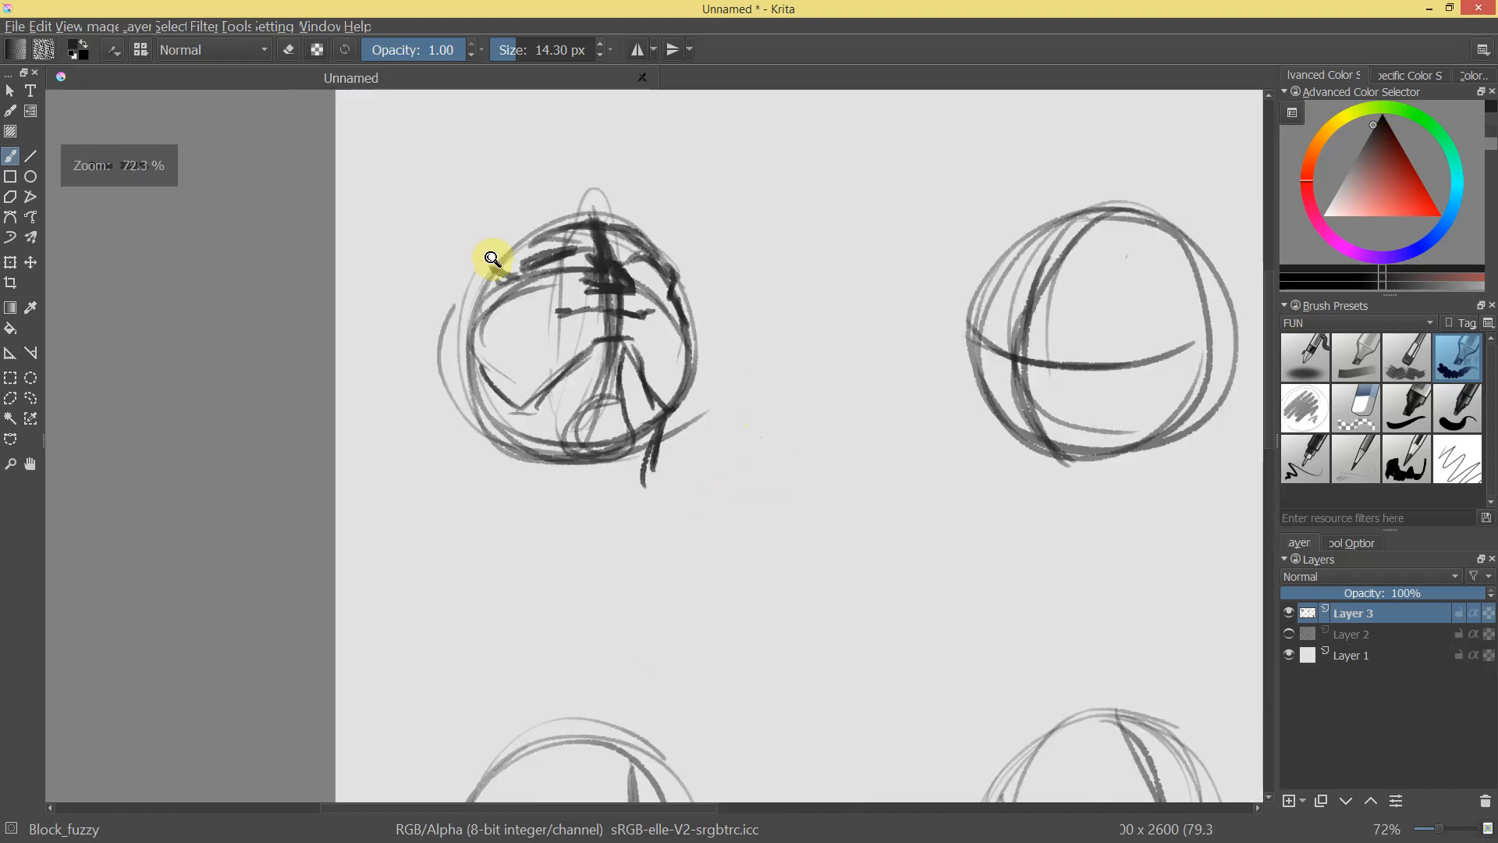
Sketch the ear at the end of the jaw line and darken the skull outline above it.
mouse_move(475, 368)
left_mouse_down()
mouse_move(447, 372)
mouse_move(484, 384)
left_mouse_up()
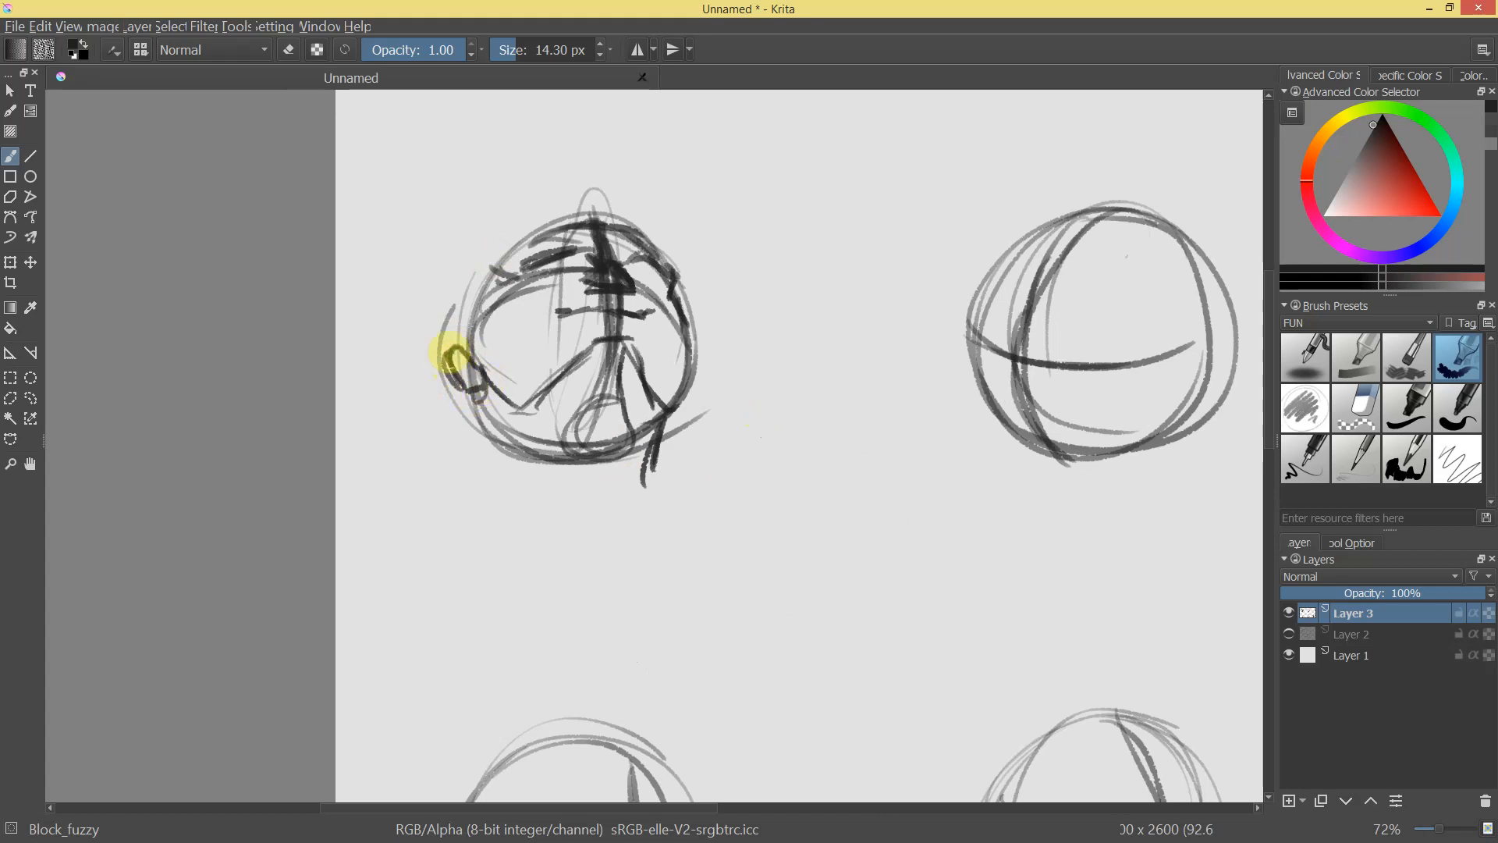
mouse_move(883, 308)
left_mouse_down()
mouse_move(848, 390)
mouse_move(888, 330)
mouse_move(860, 222)
mouse_move(663, 228)
mouse_move(542, 202)
mouse_move(572, 191)
mouse_move(546, 217)
mouse_move(504, 222)
mouse_move(451, 273)
mouse_move(440, 309)
mouse_move(454, 282)
mouse_move(471, 356)
mouse_move(433, 327)
mouse_move(422, 271)
left_mouse_up()
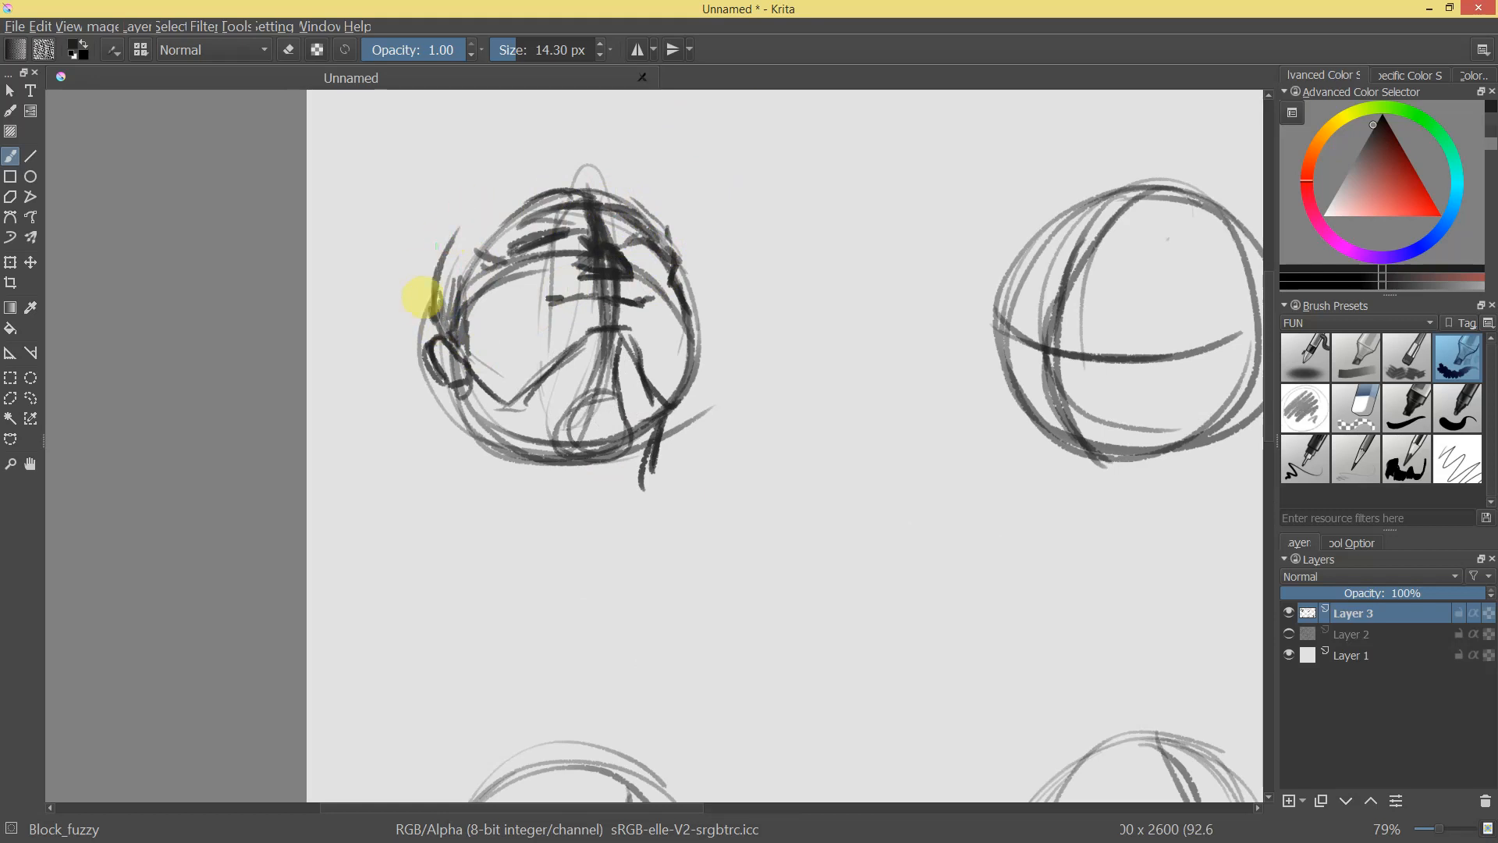
Sketch the hair outline, far ear and neck lines around the upper-left head.
left_click_drag(439, 337, 425, 279)
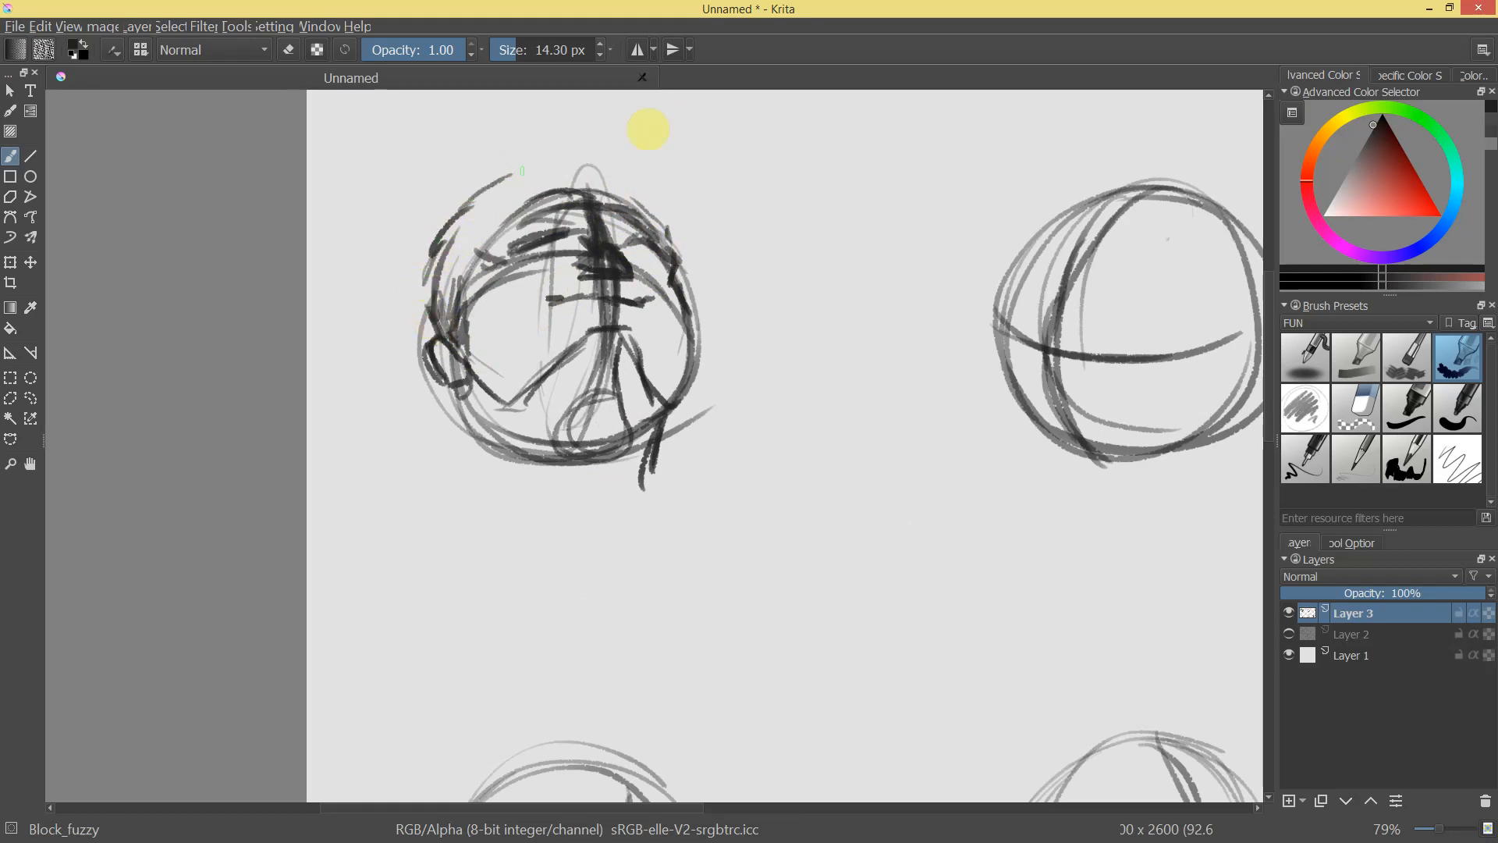
mouse_move(525, 179)
left_mouse_down()
mouse_move(491, 188)
mouse_move(623, 161)
mouse_move(548, 167)
mouse_move(627, 144)
mouse_move(625, 162)
mouse_move(688, 231)
mouse_move(681, 304)
mouse_move(643, 202)
mouse_move(504, 188)
mouse_move(597, 145)
mouse_move(632, 151)
mouse_move(571, 148)
mouse_move(427, 231)
mouse_move(483, 185)
mouse_move(427, 263)
mouse_move(427, 316)
left_mouse_up()
mouse_move(742, 250)
left_mouse_down()
mouse_move(721, 375)
mouse_move(751, 344)
mouse_move(745, 242)
left_mouse_up()
left_click_drag(455, 374, 491, 486)
mouse_move(578, 326)
left_mouse_down()
mouse_move(628, 328)
mouse_move(654, 382)
left_mouse_up()
left_click_drag(685, 314, 669, 394)
mouse_move(782, 247)
left_mouse_down()
mouse_move(723, 464)
mouse_move(789, 368)
mouse_move(551, 234)
mouse_move(663, 334)
mouse_move(671, 458)
mouse_move(802, 331)
mouse_move(736, 258)
mouse_move(686, 324)
mouse_move(709, 250)
left_mouse_up()
Reduce the brush size to 10.56 px, close the hair at the crown and add thin cheek lines to the upper-left head.
key("bracketleft")
key("bracketleft")
key("bracketleft")
key("bracketleft")
key("bracketleft")
mouse_move(522, 189)
left_mouse_down()
mouse_move(536, 184)
mouse_move(518, 200)
mouse_move(640, 201)
left_mouse_up()
mouse_move(418, 191)
left_mouse_down()
mouse_move(480, 316)
mouse_move(464, 308)
mouse_move(495, 294)
mouse_move(548, 321)
left_mouse_up()
mouse_move(419, 311)
left_mouse_down()
mouse_move(582, 296)
mouse_move(499, 296)
left_mouse_up()
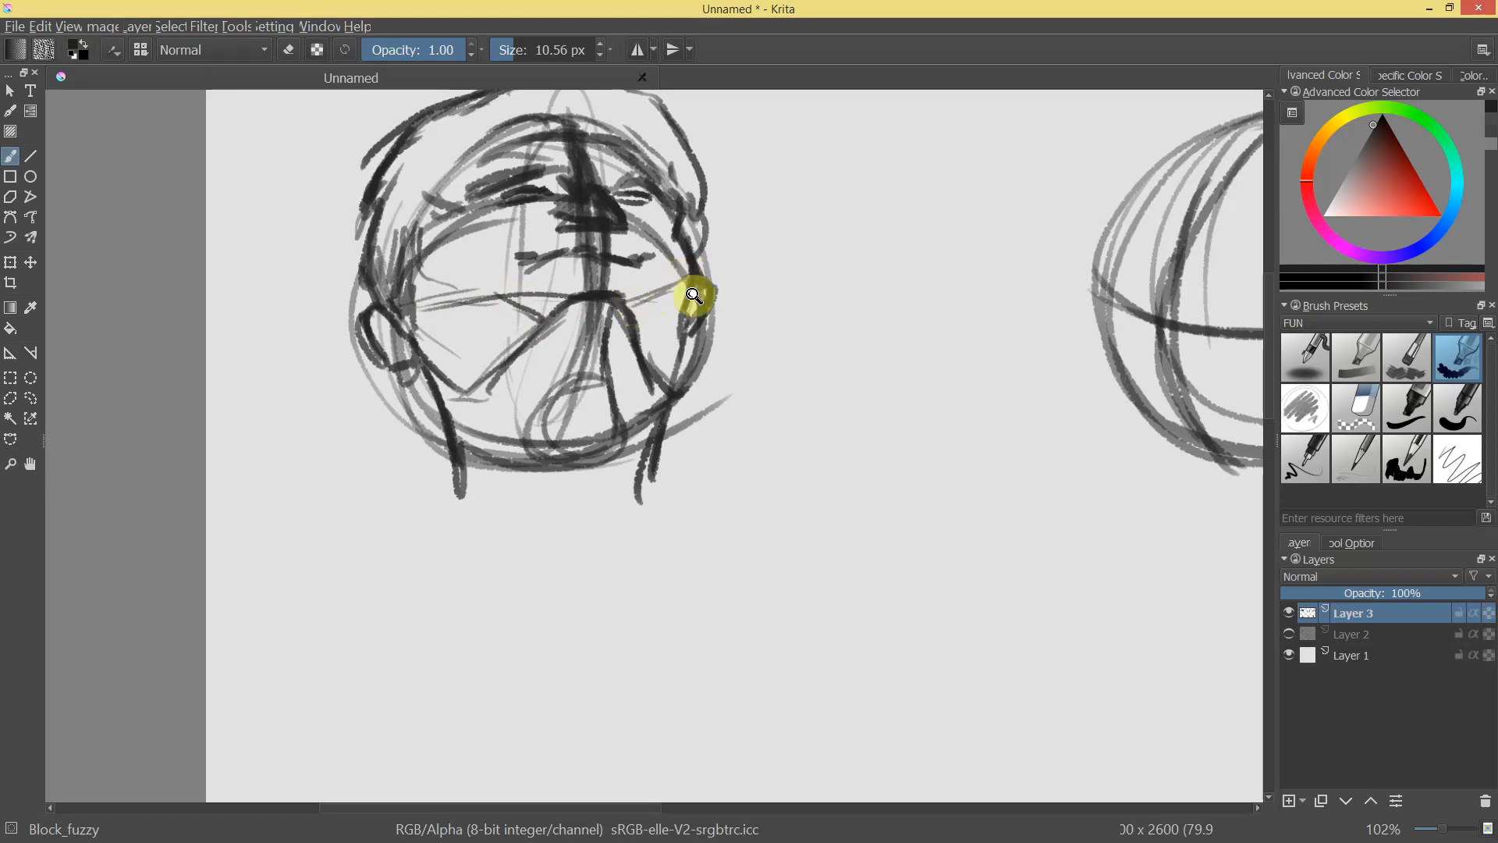
Erase the dark chin line where the jaw lines meet on the upper-left head.
scroll(659, 366, "down", 5)
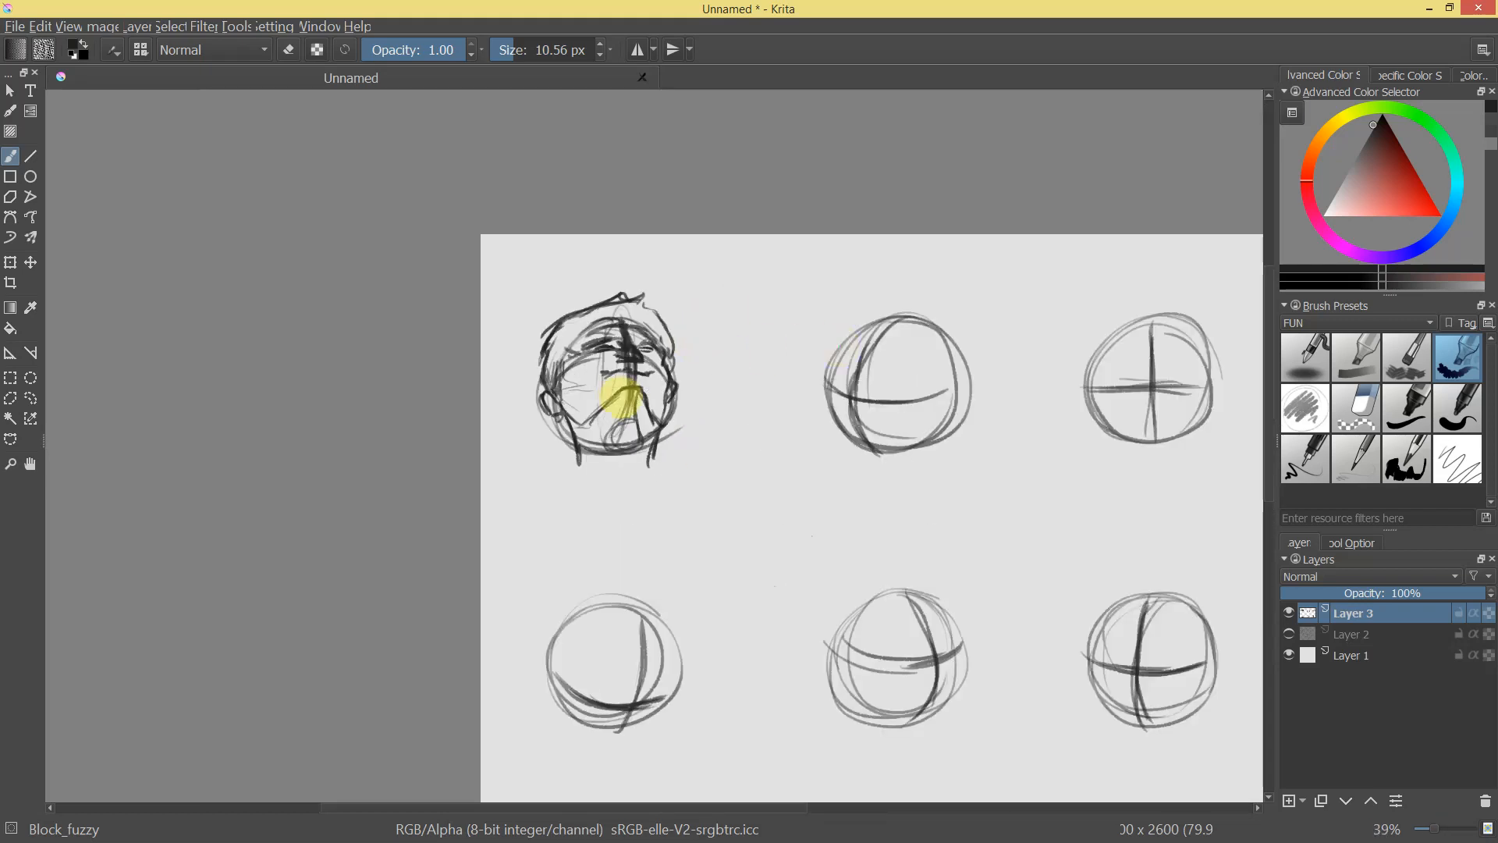
scroll(638, 394, "up", 3)
key("e")
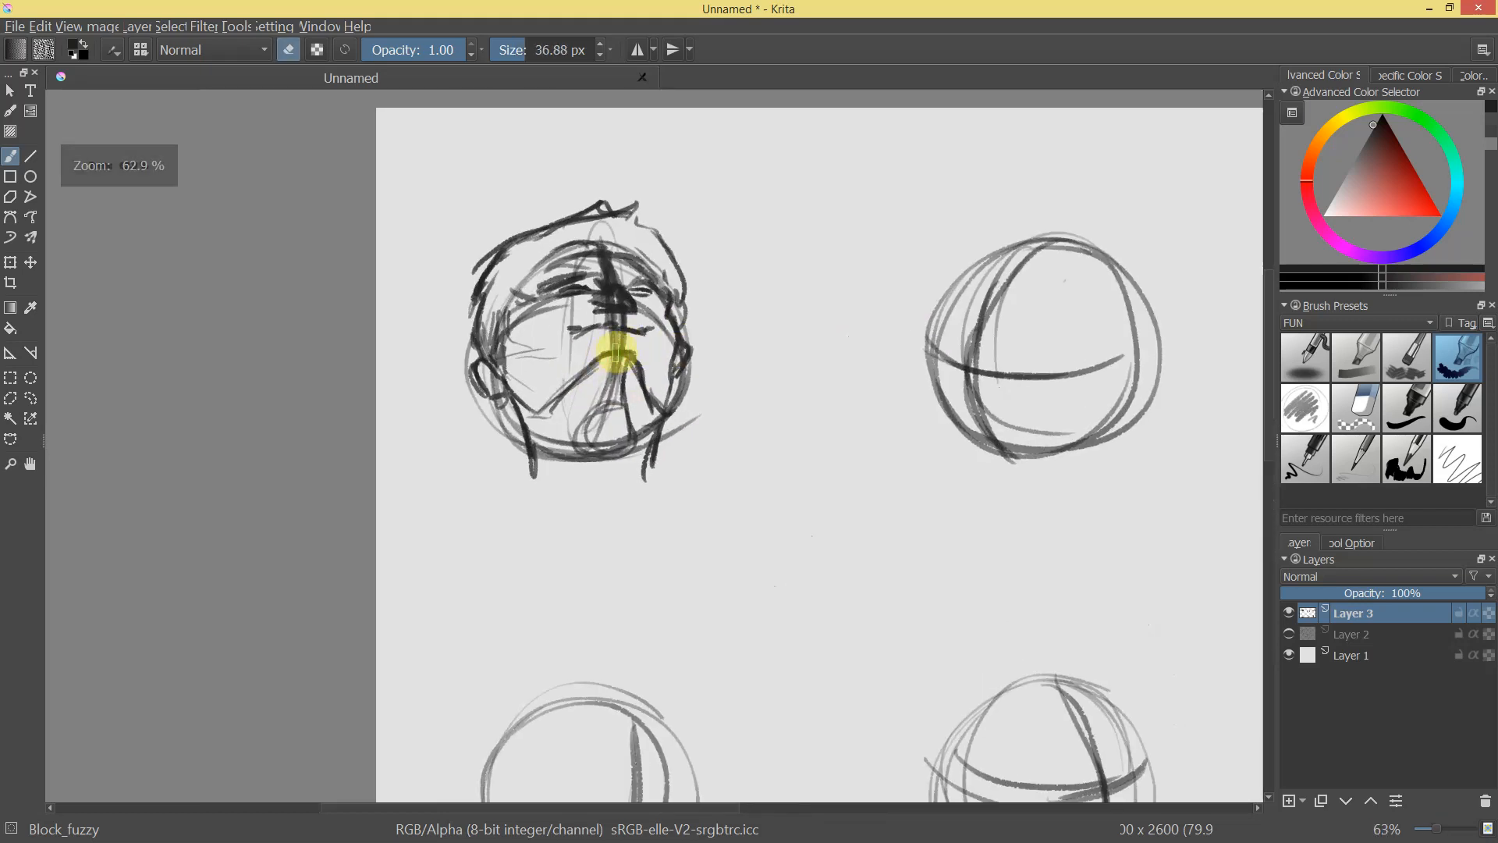
left_click_drag(620, 366, 628, 358)
key("e")
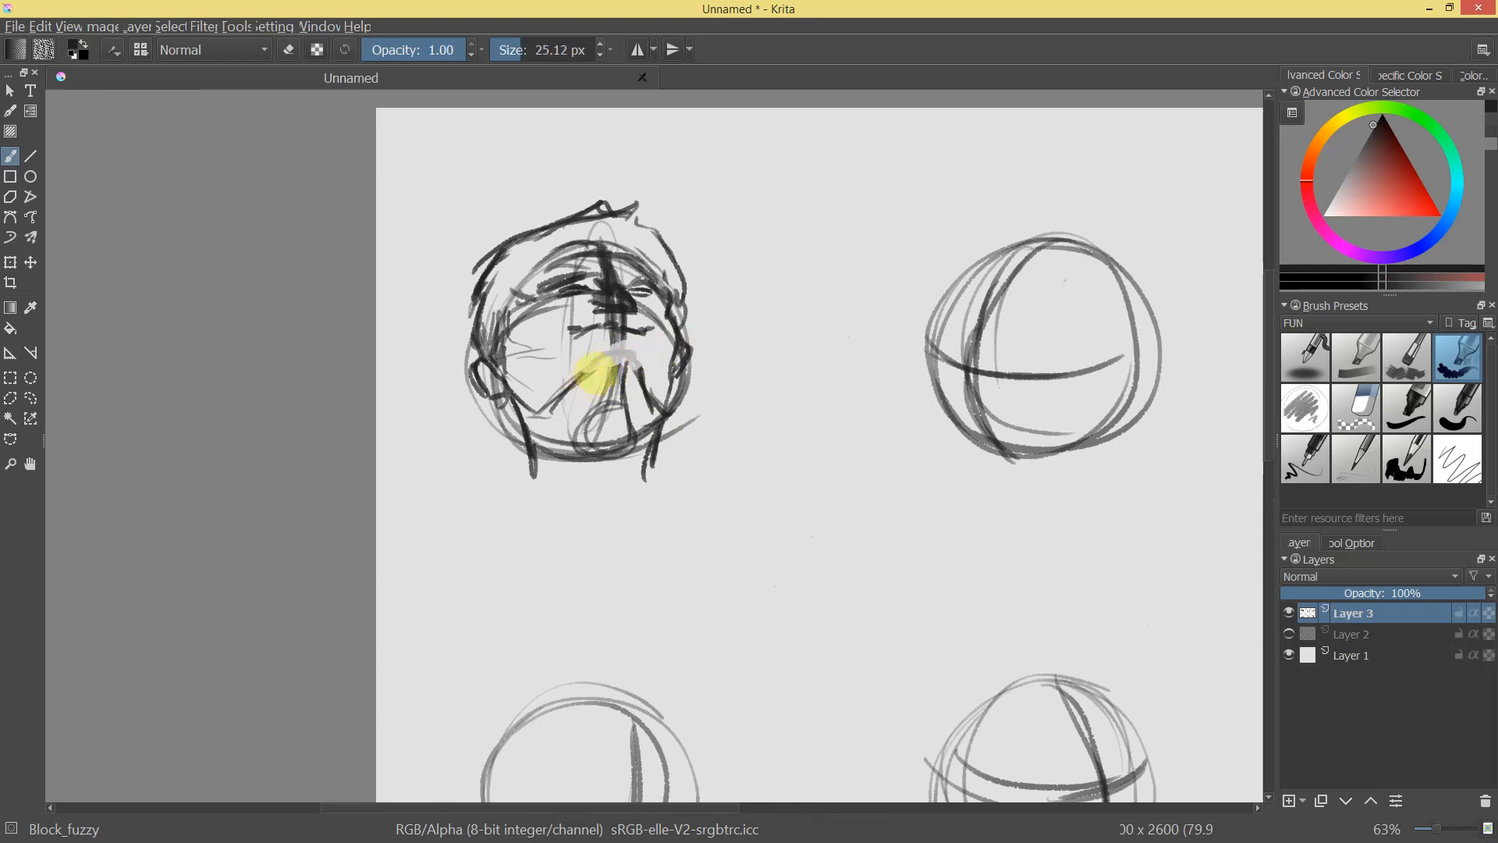
Reduce the brush size to 15.03 px, mark the brow and eye on the upper-middle head and draw its far face contour downward.
scroll(730, 464, "down", 5)
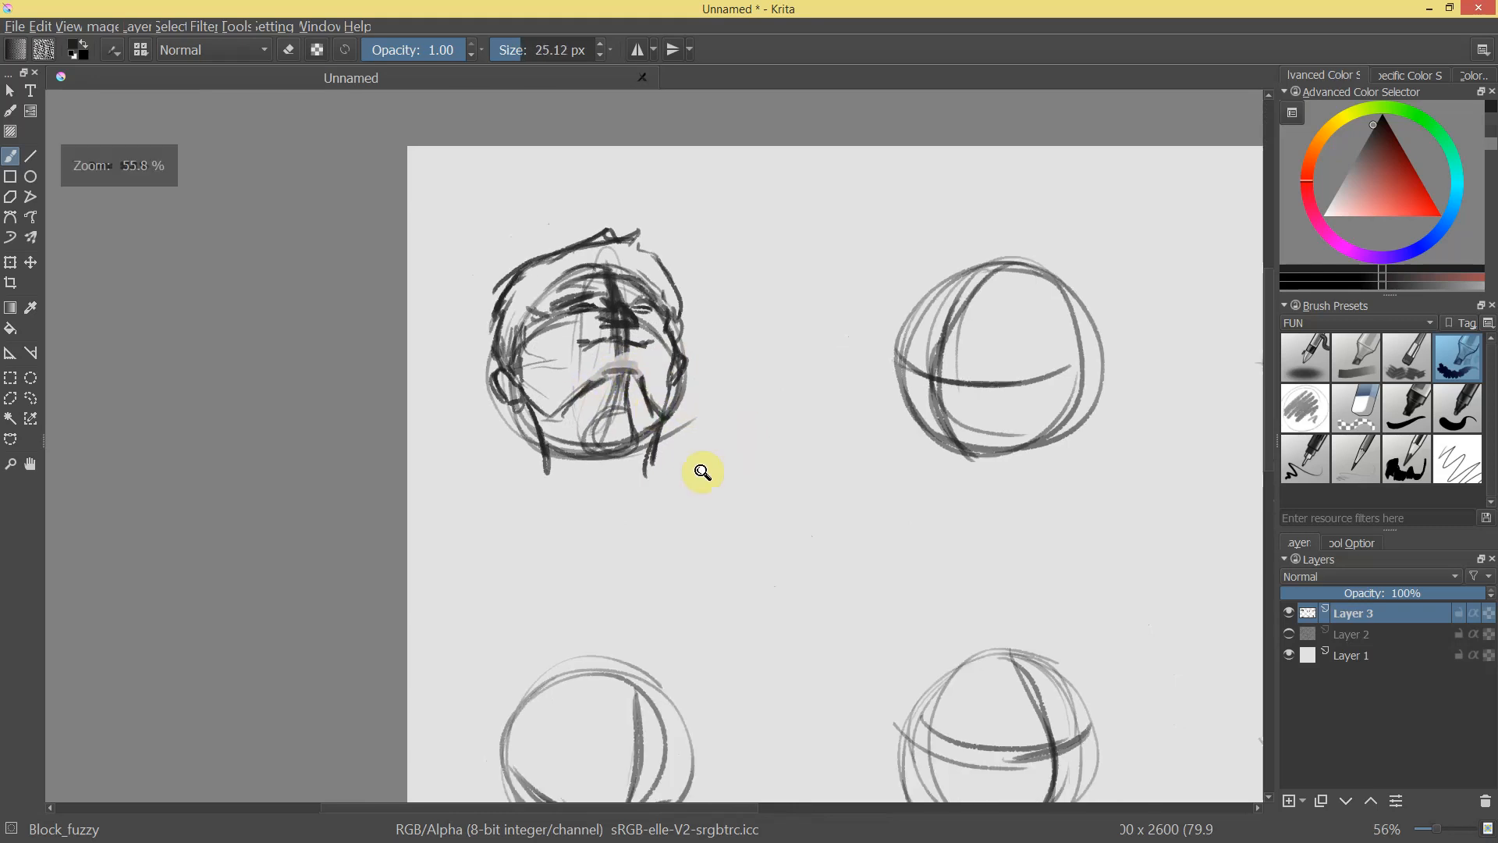
scroll(731, 464, "up", 6)
mouse_move(582, 284)
left_mouse_down()
mouse_move(616, 302)
mouse_move(781, 289)
mouse_move(713, 294)
mouse_move(816, 304)
mouse_move(830, 287)
mouse_move(757, 284)
mouse_move(837, 288)
left_mouse_up()
key("bracketleft")
mouse_move(705, 259)
left_mouse_down()
mouse_move(742, 267)
mouse_move(709, 252)
mouse_move(714, 216)
mouse_move(701, 327)
mouse_move(736, 429)
left_mouse_up()
left_click_drag(705, 335, 736, 432)
left_click_drag(740, 302, 752, 428)
left_click_drag(744, 367, 751, 427)
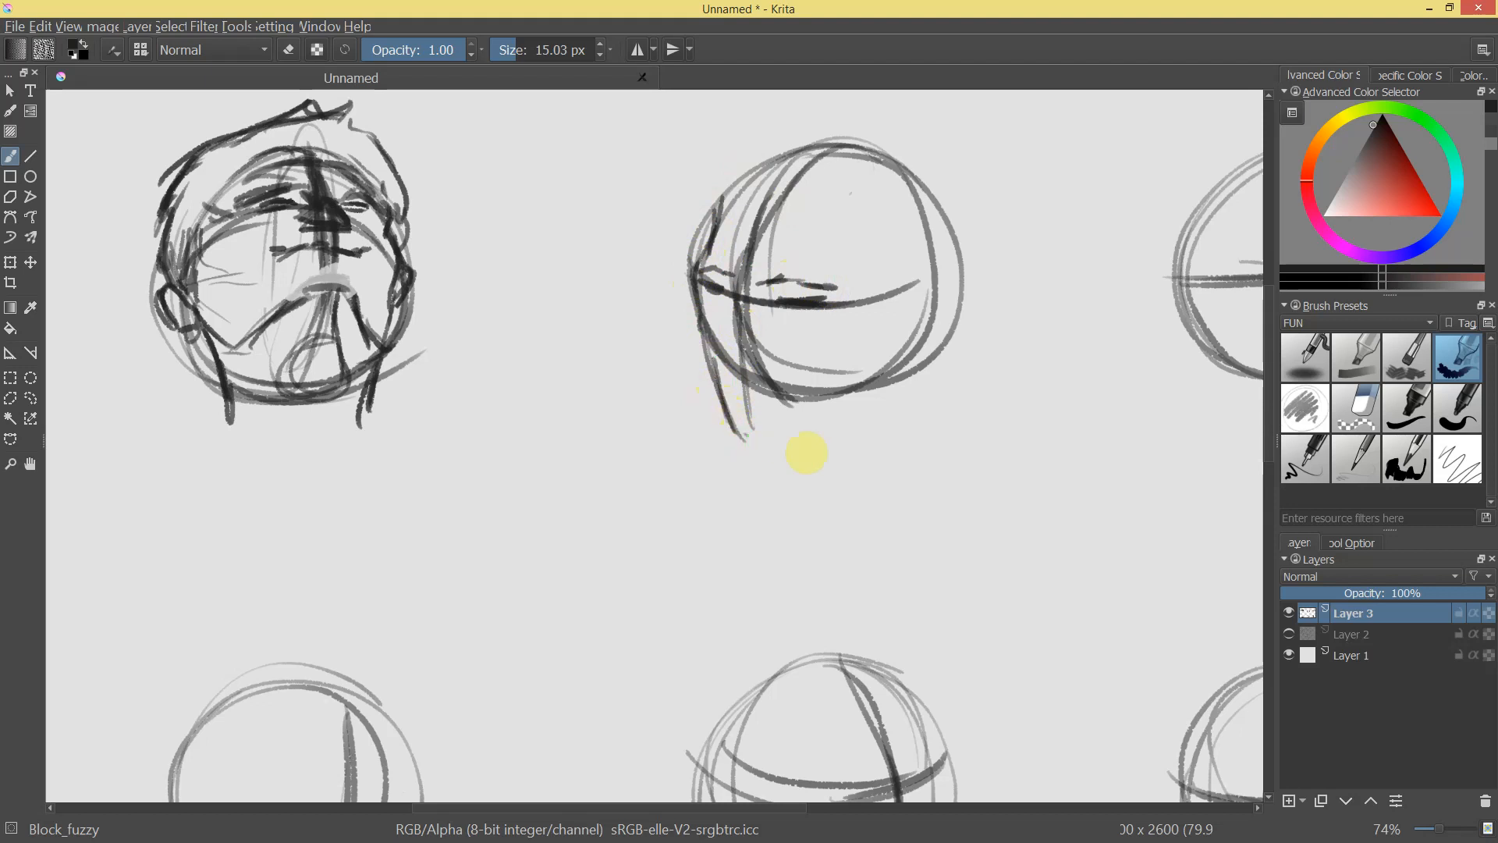
Draw the jaw line of the upper-middle head from the chin up to the ear and sketch the ear.
mouse_move(802, 443)
left_mouse_down()
mouse_move(908, 365)
mouse_move(808, 434)
mouse_move(919, 319)
mouse_move(913, 321)
left_mouse_up()
left_click_drag(917, 334, 809, 428)
mouse_move(940, 300)
left_mouse_down()
mouse_move(903, 344)
mouse_move(937, 208)
mouse_move(929, 251)
mouse_move(835, 150)
mouse_move(792, 151)
mouse_move(905, 157)
left_mouse_up()
mouse_move(984, 349)
left_mouse_down()
mouse_move(916, 429)
mouse_move(906, 241)
mouse_move(882, 209)
mouse_move(829, 234)
mouse_move(859, 251)
mouse_move(836, 234)
mouse_move(887, 243)
mouse_move(732, 227)
mouse_move(765, 241)
mouse_move(743, 246)
mouse_move(765, 245)
left_mouse_up()
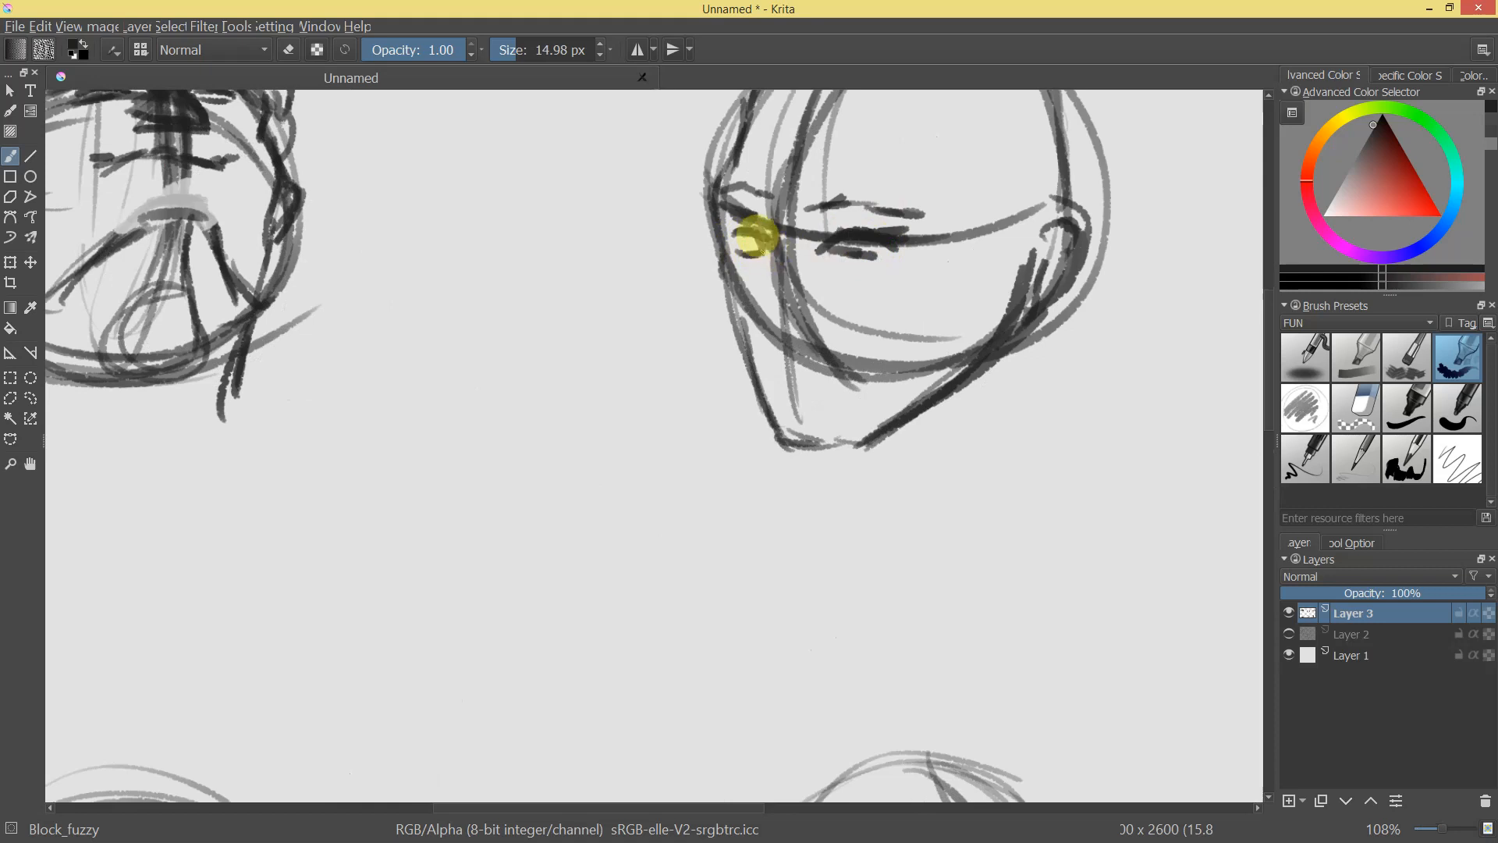
Darken the skull and far cheek outline of the upper-middle head and sketch the nose and lips.
left_click_drag(1061, 173, 961, 193)
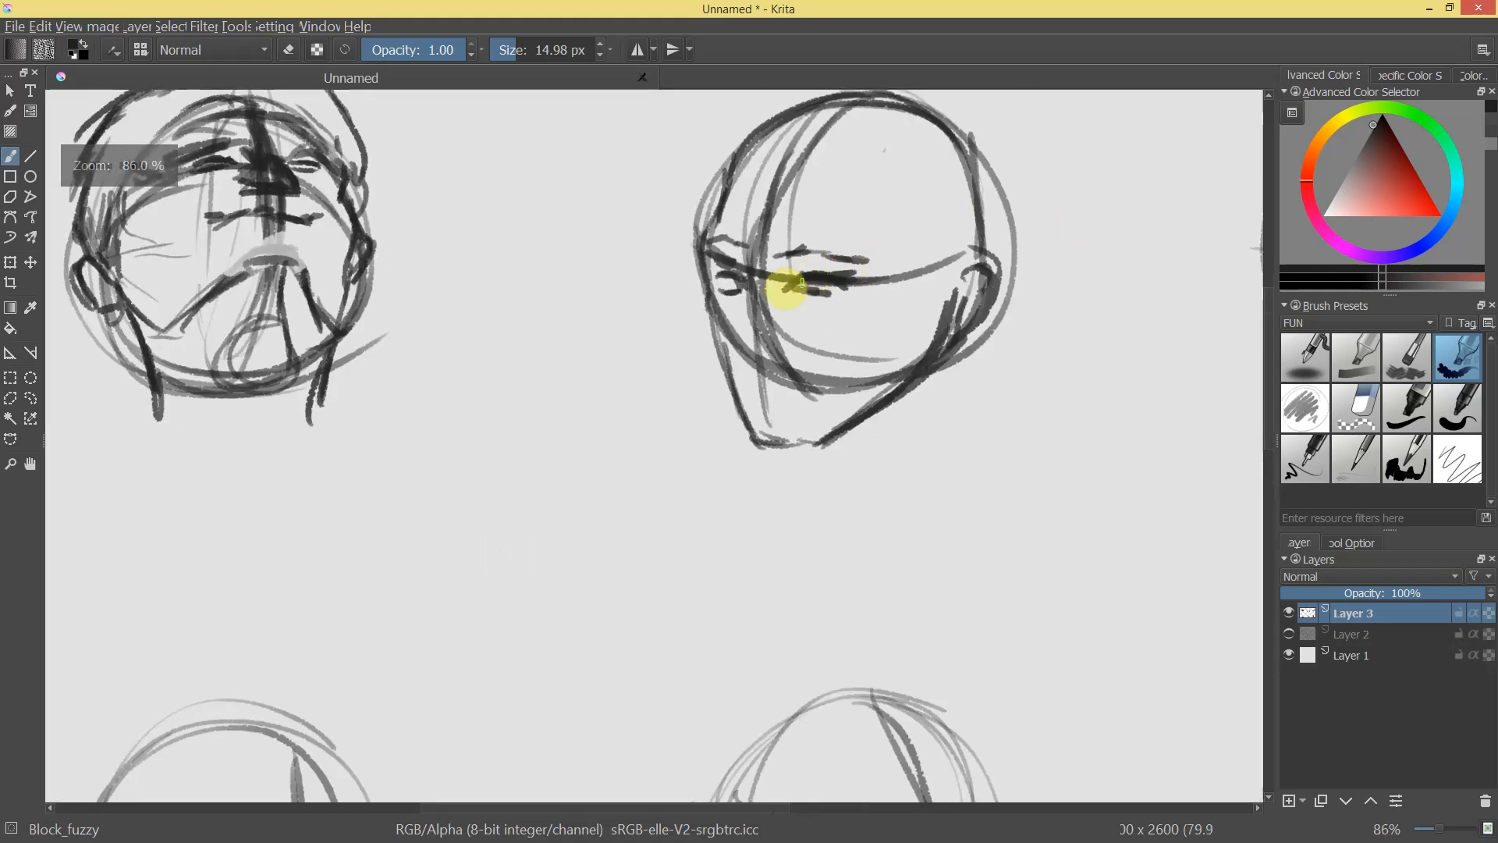
mouse_move(712, 272)
left_mouse_down()
mouse_move(729, 267)
mouse_move(715, 291)
mouse_move(756, 278)
mouse_move(803, 294)
mouse_move(759, 260)
mouse_move(741, 321)
mouse_move(759, 347)
mouse_move(774, 341)
mouse_move(739, 331)
mouse_move(755, 281)
mouse_move(752, 300)
left_mouse_up()
mouse_move(893, 301)
left_mouse_down()
mouse_move(855, 398)
mouse_move(901, 282)
left_mouse_up()
mouse_move(712, 370)
left_mouse_down()
mouse_move(743, 439)
mouse_move(813, 421)
mouse_move(932, 236)
left_mouse_up()
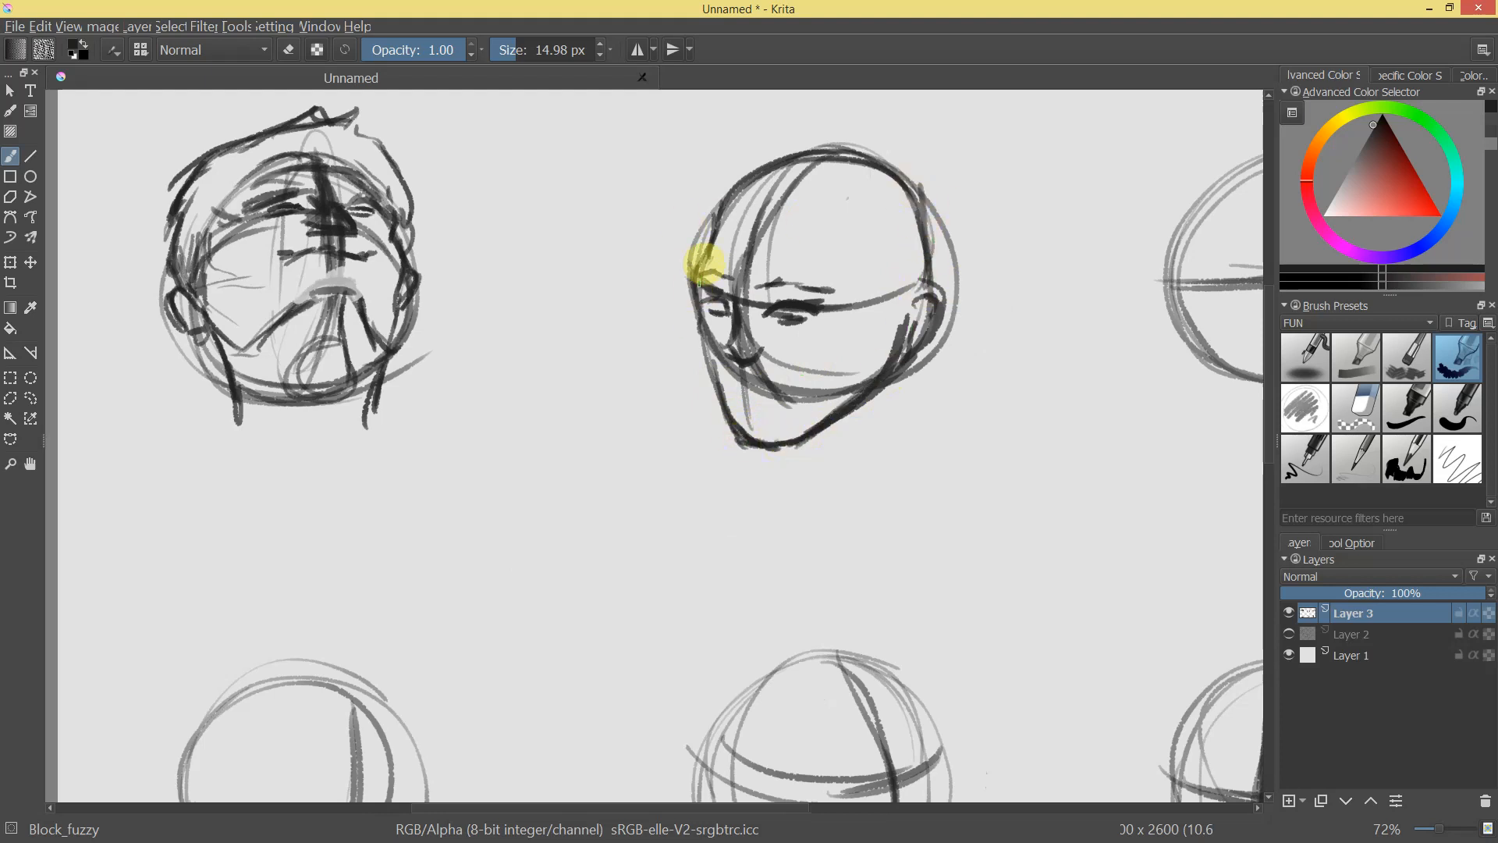
left_click_drag(693, 282, 730, 411)
mouse_move(840, 369)
left_mouse_down()
mouse_move(868, 373)
mouse_move(862, 273)
mouse_move(769, 408)
mouse_move(855, 315)
mouse_move(728, 312)
left_mouse_up()
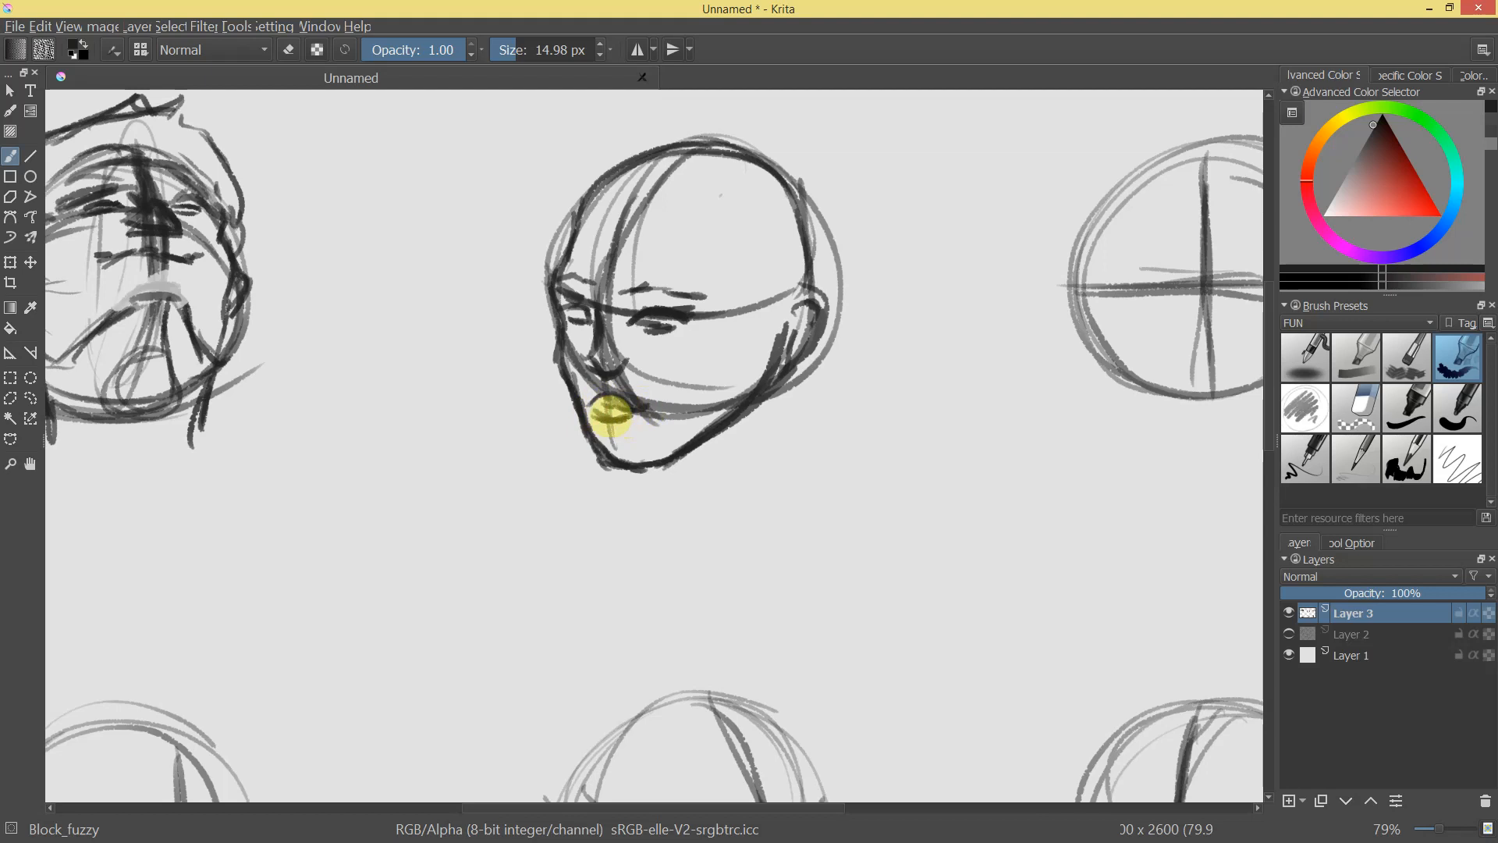
Erase the rough lips and far cheek edge of the upper-middle head, and redraw them finely with a 7.07 px brush.
scroll(735, 366, "down", 5)
scroll(716, 390, "up", 7)
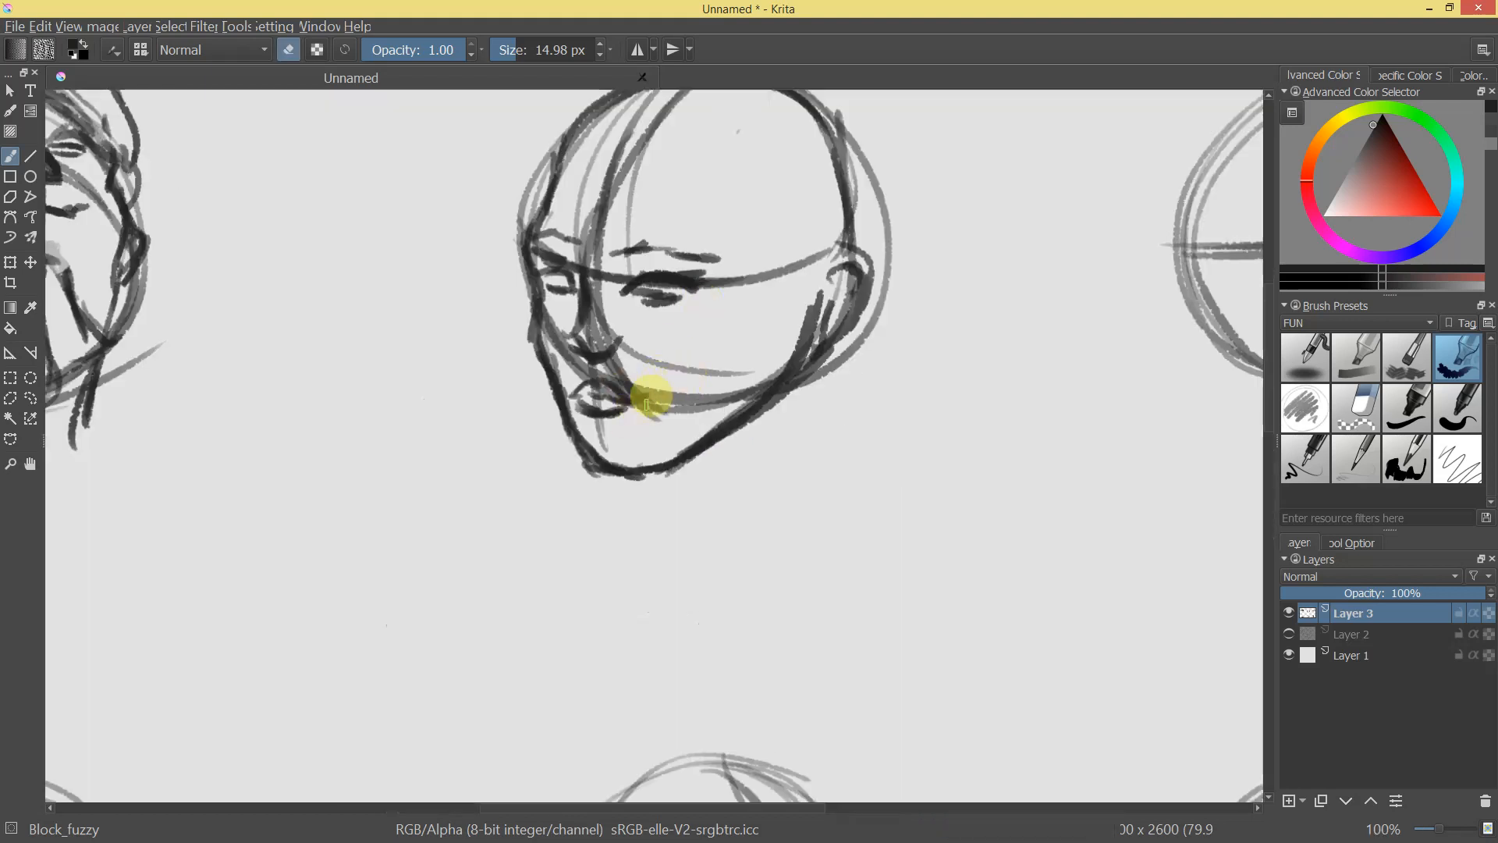
mouse_move(546, 343)
left_mouse_down()
mouse_move(573, 425)
mouse_move(611, 364)
mouse_move(592, 368)
mouse_move(589, 425)
left_mouse_up()
key("e")
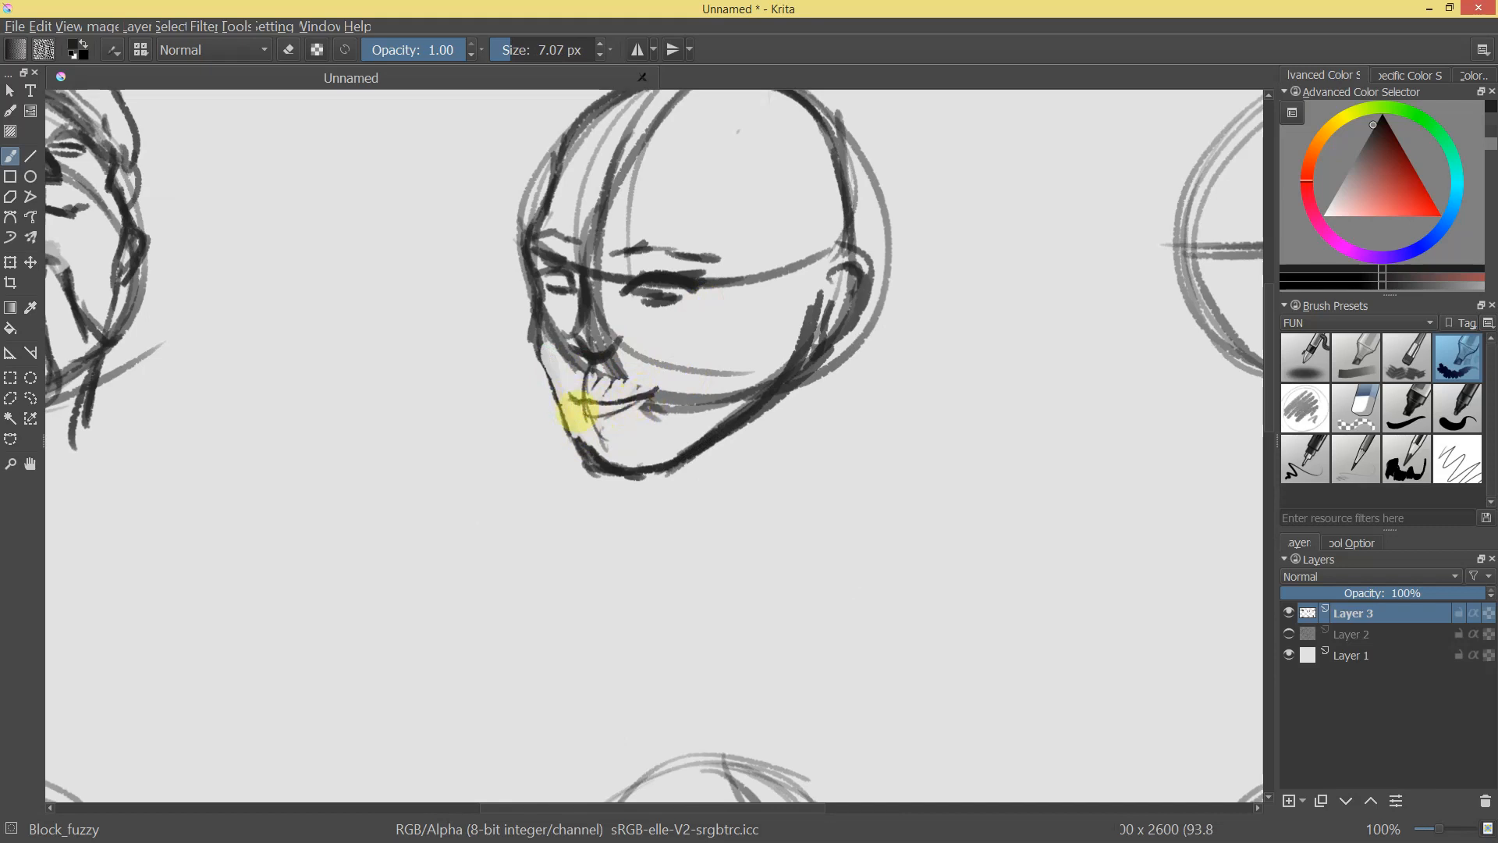
mouse_move(575, 411)
left_mouse_down()
mouse_move(596, 421)
mouse_move(645, 401)
left_mouse_up()
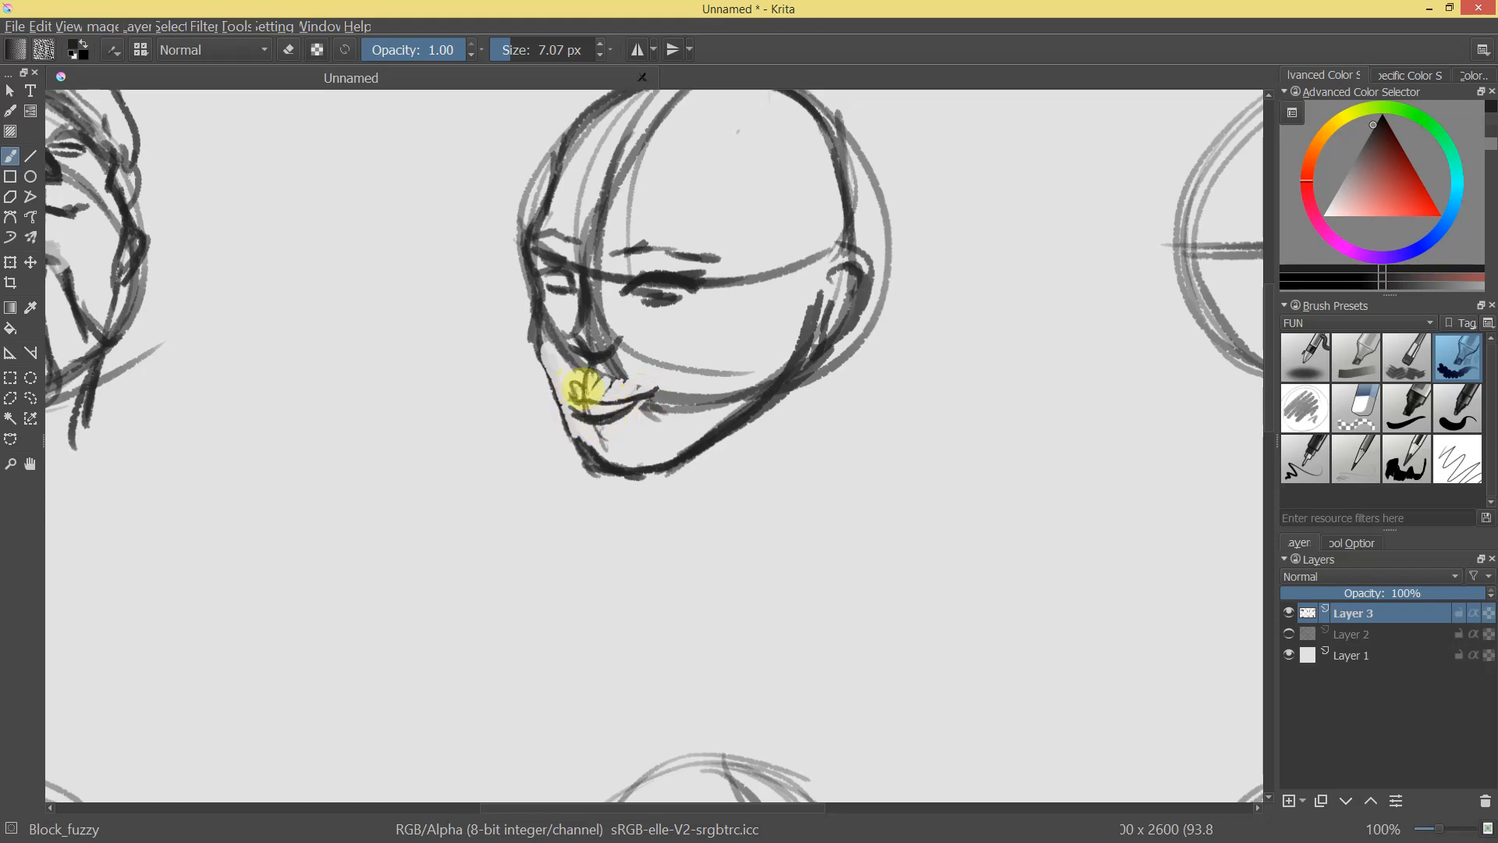
mouse_move(615, 397)
left_mouse_down()
mouse_move(629, 394)
mouse_move(587, 383)
mouse_move(616, 408)
mouse_move(718, 428)
mouse_move(796, 408)
mouse_move(833, 351)
mouse_move(839, 293)
left_mouse_up()
Clean up the jaw line of the upper-middle head with the eraser and thicken the brows.
key("e")
mouse_move(788, 383)
left_mouse_down()
mouse_move(692, 465)
mouse_move(669, 448)
mouse_move(762, 405)
mouse_move(725, 425)
left_mouse_up()
key("e")
mouse_move(809, 334)
left_mouse_down()
mouse_move(742, 408)
mouse_move(655, 461)
mouse_move(629, 445)
left_mouse_up()
left_click_drag(695, 363, 671, 403)
left_click_drag(649, 328, 625, 337)
mouse_move(535, 290)
left_mouse_down()
mouse_move(518, 281)
mouse_move(702, 305)
left_mouse_up()
mouse_move(734, 414)
left_mouse_down()
mouse_move(738, 440)
mouse_move(775, 261)
left_mouse_up()
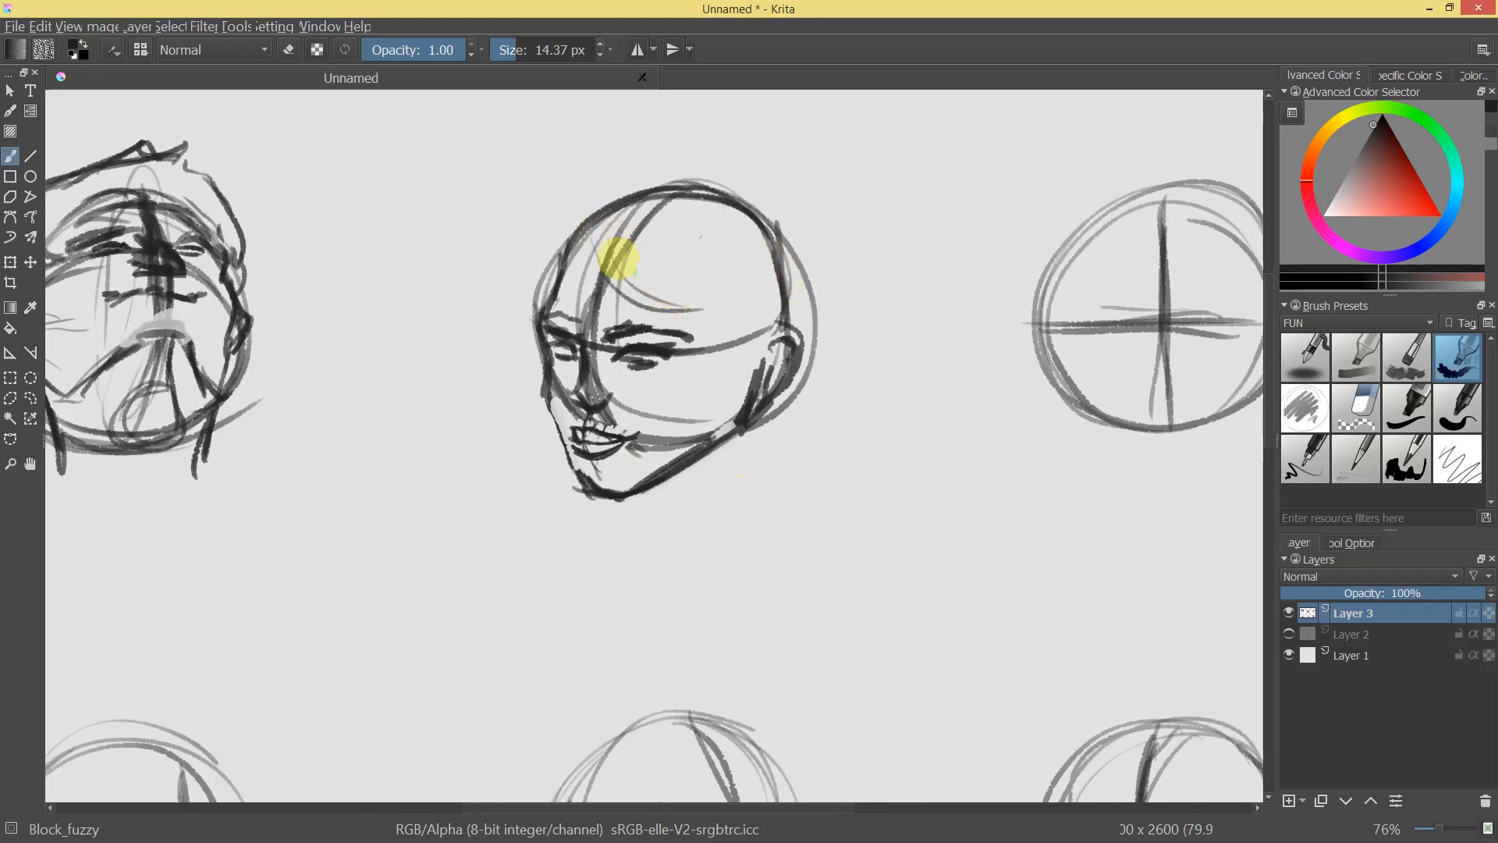
Sketch the forehead strands and hair outline of the upper-middle head, plus the back of the neck and collar, at 14.37 px.
left_click_drag(611, 234, 702, 301)
mouse_move(609, 168)
left_mouse_down()
mouse_move(742, 157)
mouse_move(806, 191)
mouse_move(834, 296)
mouse_move(807, 442)
mouse_move(716, 549)
left_mouse_up()
mouse_move(835, 487)
left_mouse_down()
mouse_move(735, 559)
mouse_move(656, 584)
left_mouse_up()
left_click_drag(708, 469, 664, 553)
mouse_move(636, 170)
left_mouse_down()
mouse_move(593, 187)
mouse_move(518, 273)
left_mouse_up()
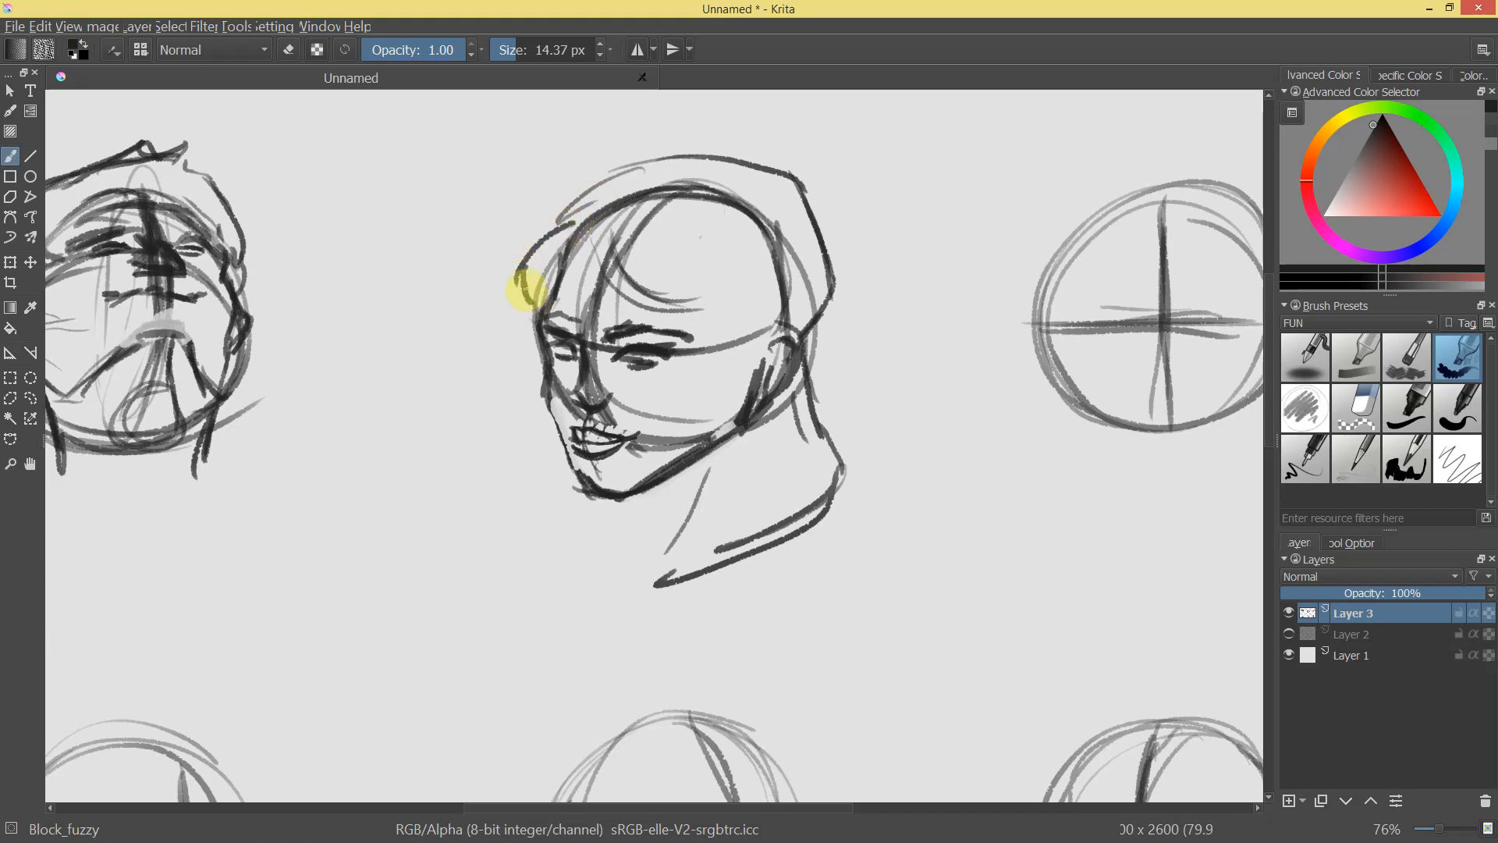
Add the front neck lines, the far collar curve and a short throat stroke beneath the upper-middle head's chin.
left_click_drag(856, 257, 682, 338)
left_click_drag(699, 455, 656, 565)
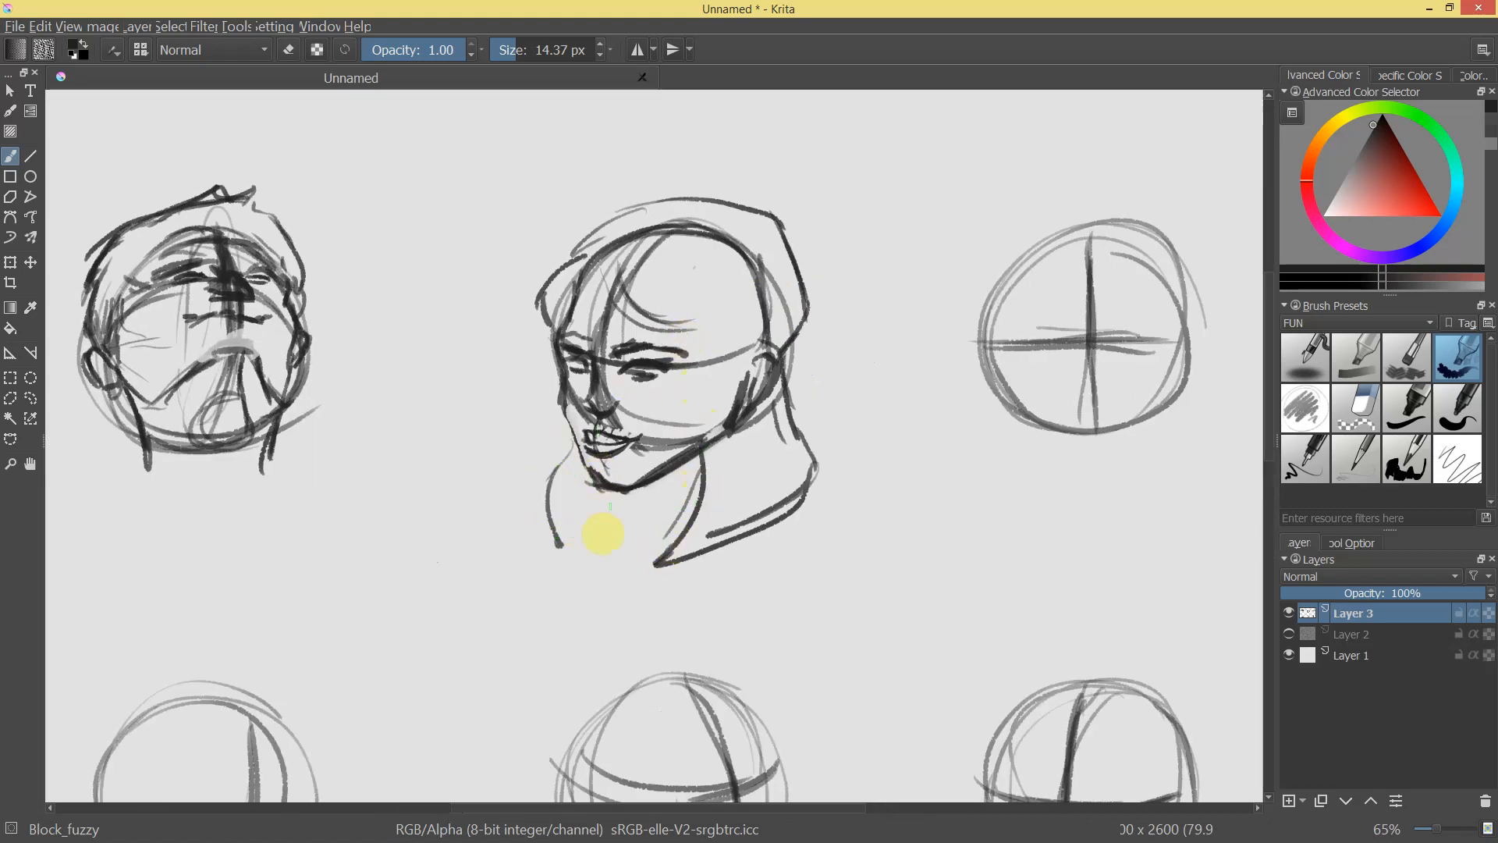
mouse_move(798, 531)
left_mouse_down()
mouse_move(766, 569)
mouse_move(718, 478)
left_mouse_up()
left_click_drag(594, 499, 601, 537)
left_click_drag(701, 480, 637, 528)
mouse_move(789, 478)
left_mouse_down()
mouse_move(766, 491)
mouse_move(786, 373)
left_mouse_up()
Draw the collar and converging neck lines beneath the upper-left head.
left_click_drag(201, 467, 203, 483)
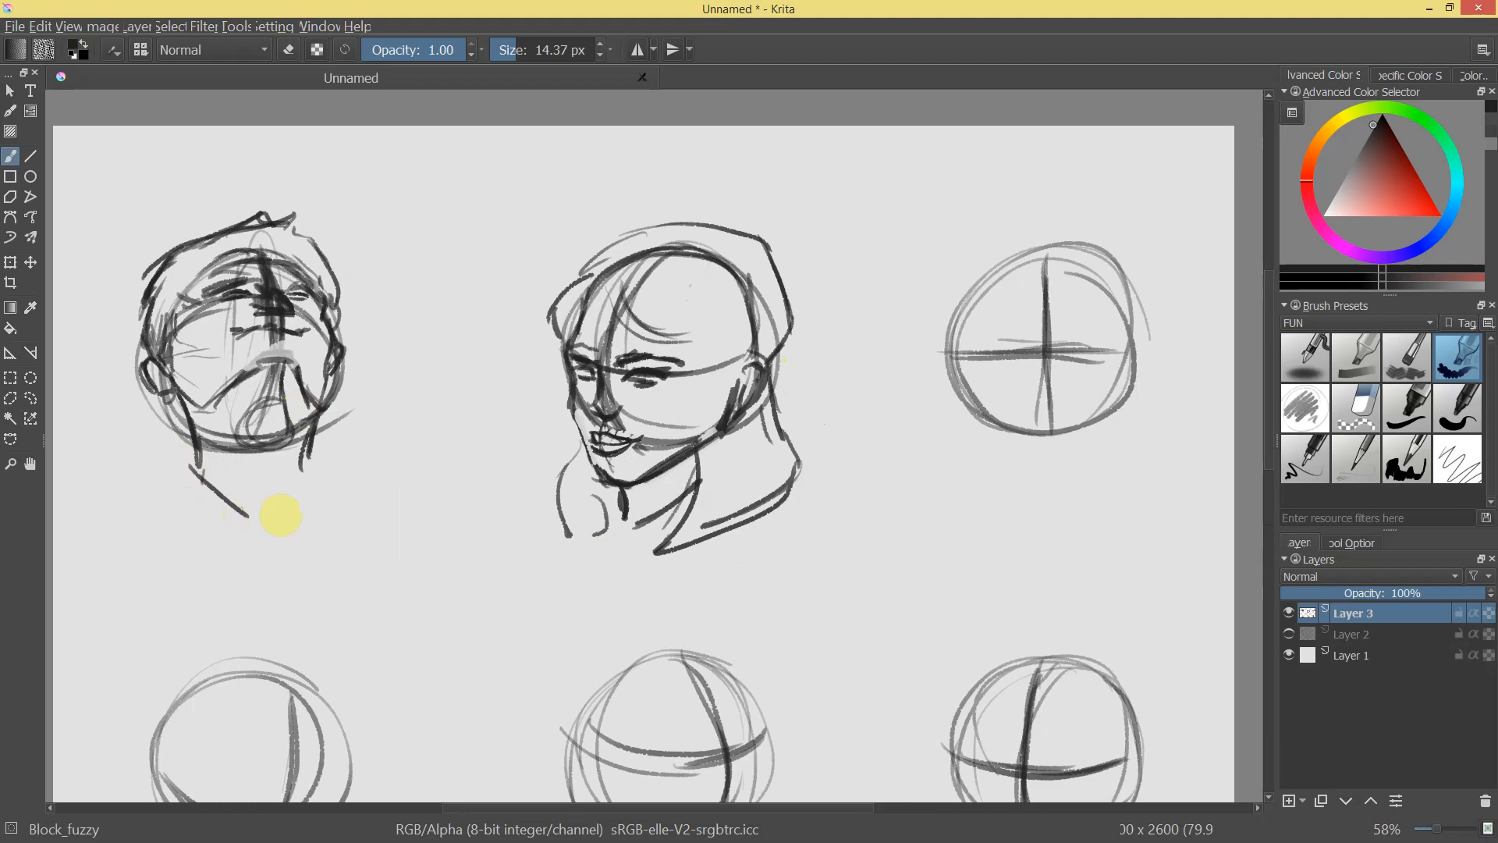
mouse_move(201, 413)
left_mouse_down()
mouse_move(255, 495)
mouse_move(176, 399)
mouse_move(227, 478)
left_mouse_up()
left_click_drag(302, 446, 287, 490)
left_click_drag(299, 443, 277, 491)
left_click_drag(282, 373, 276, 480)
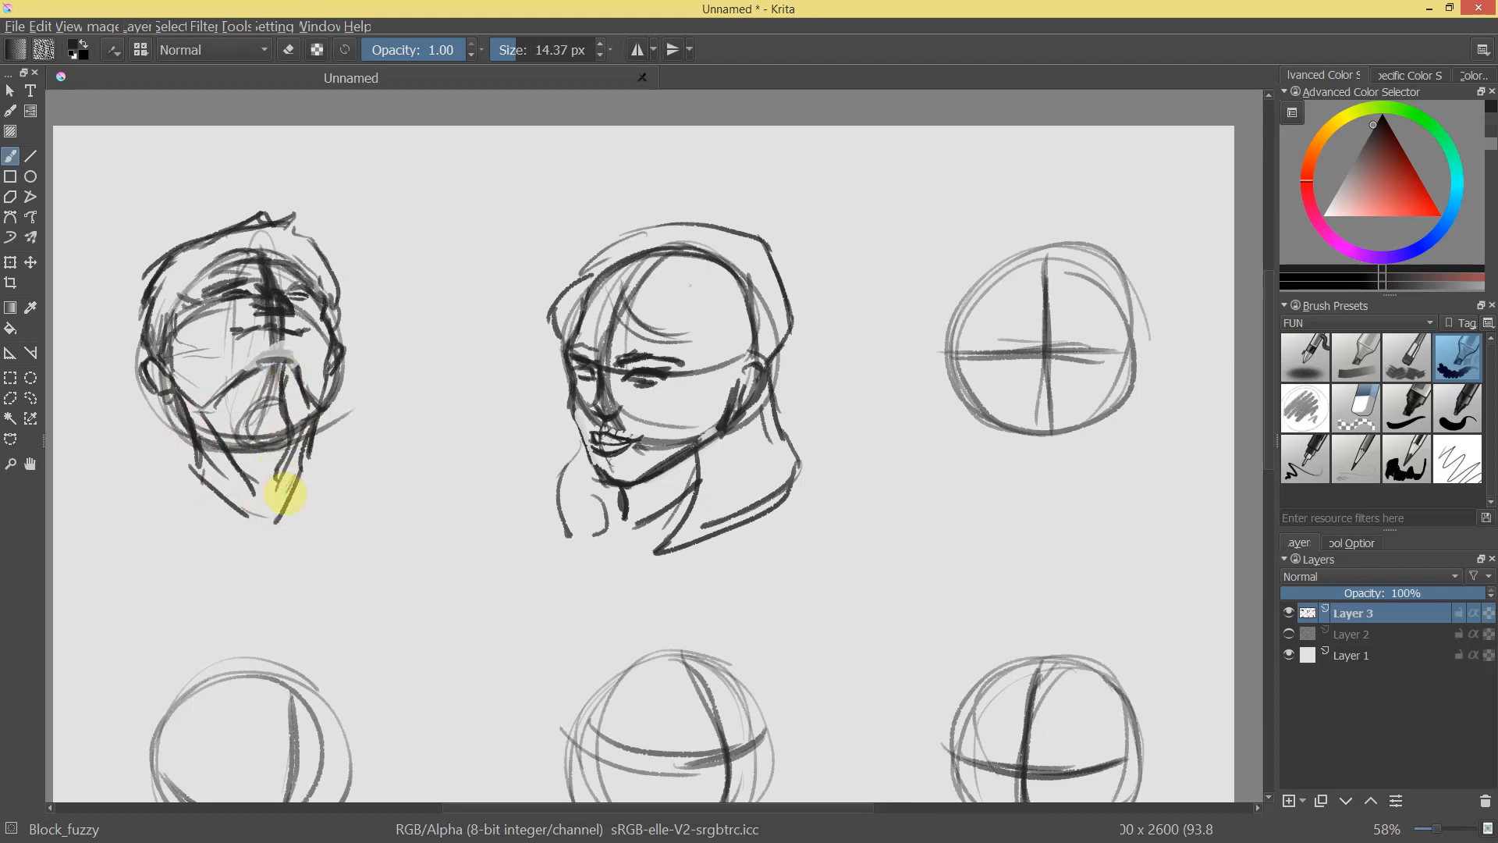
Select the upper-middle head, move it slightly upward with the Transform tool and clear the selection.
mouse_move(700, 394)
left_mouse_down()
mouse_move(702, 374)
mouse_move(709, 468)
mouse_move(755, 389)
left_mouse_up()
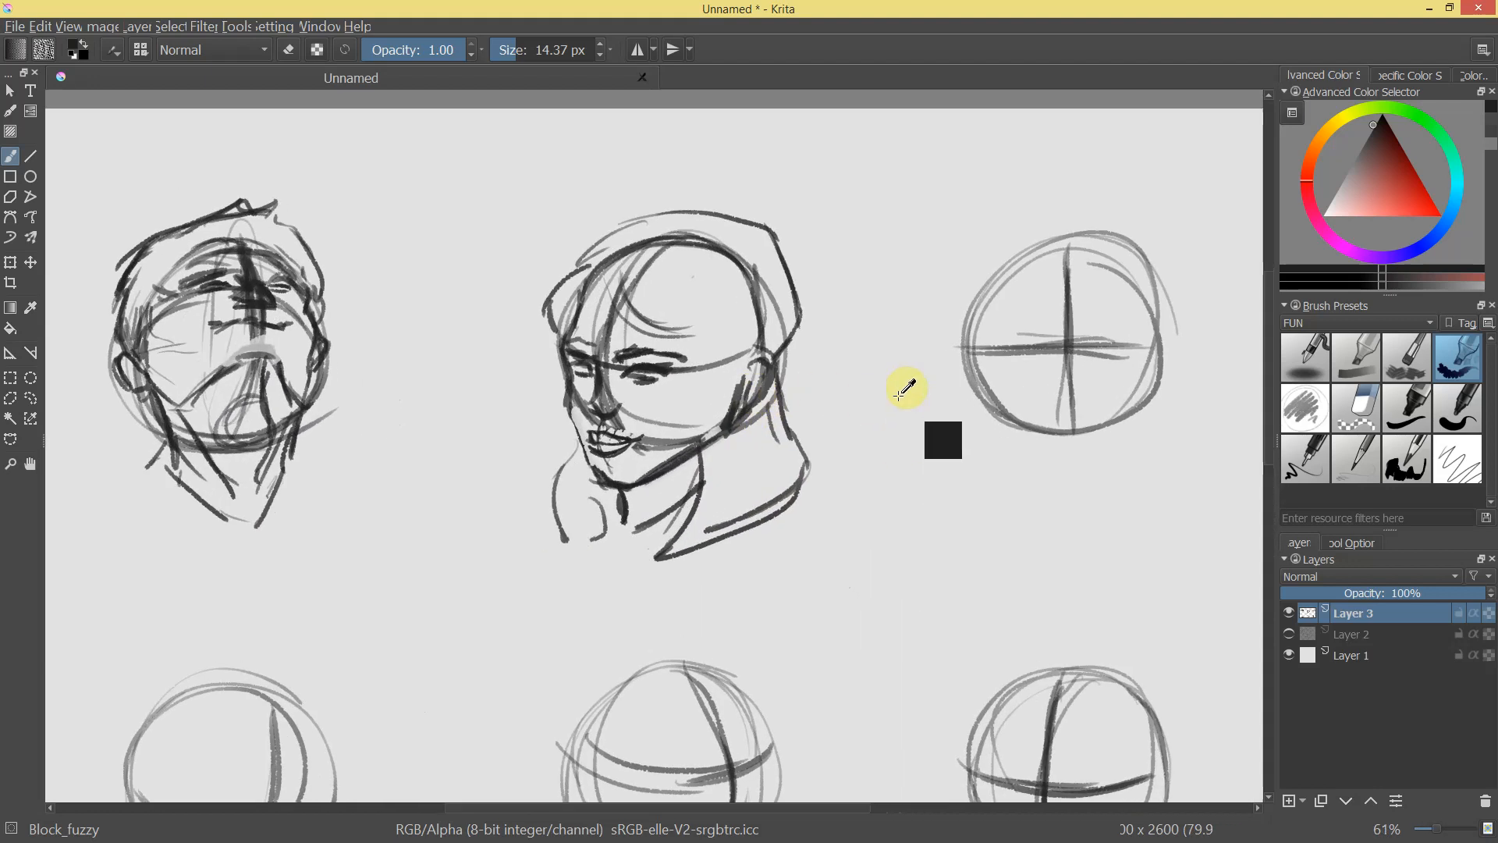
key("l")
key("ctrl+t")
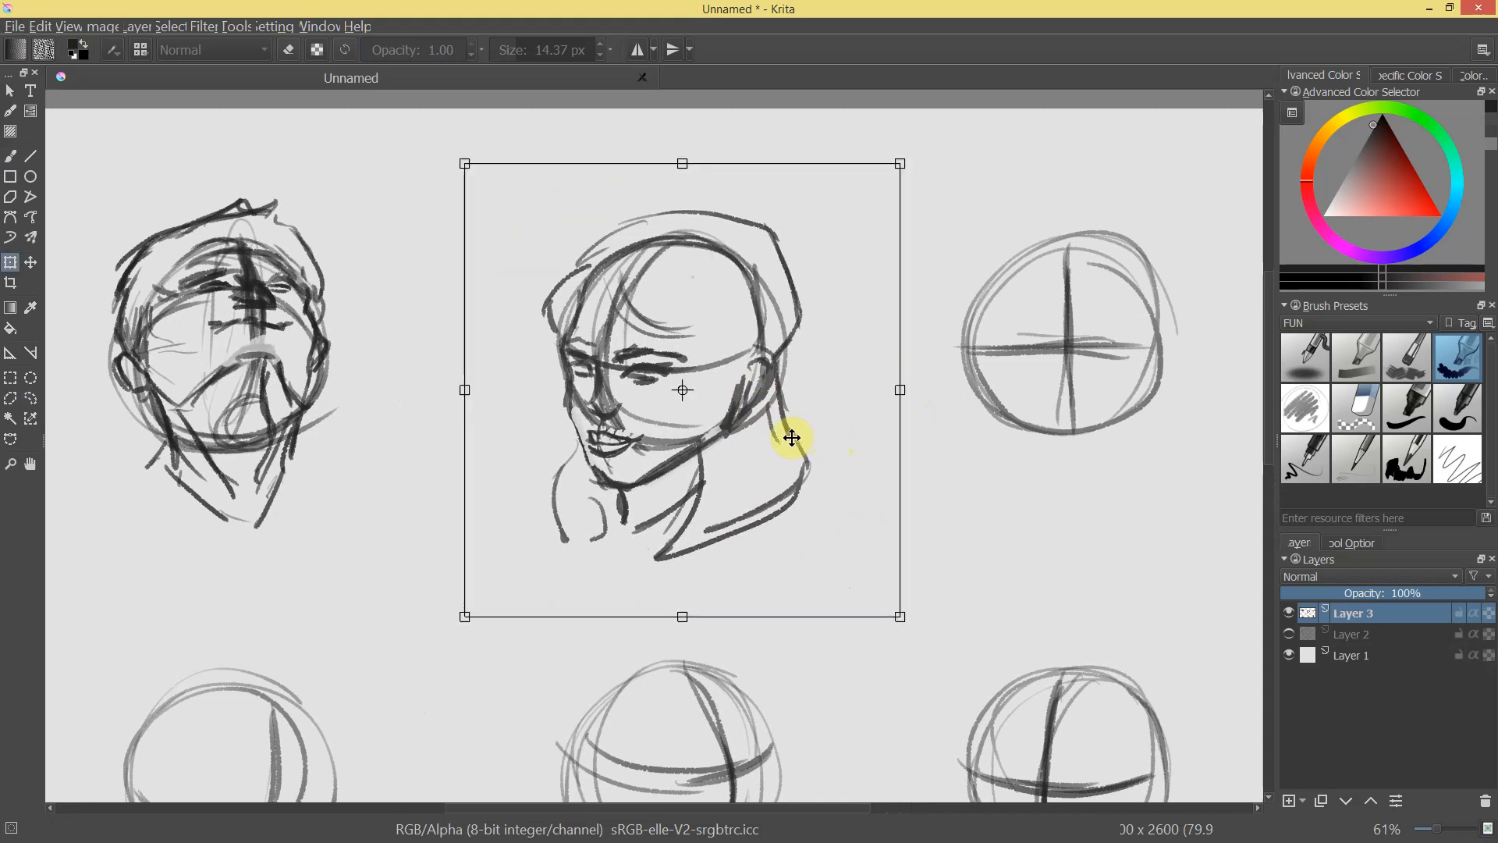
mouse_move(812, 421)
left_mouse_down()
mouse_move(769, 499)
mouse_move(793, 434)
left_mouse_up()
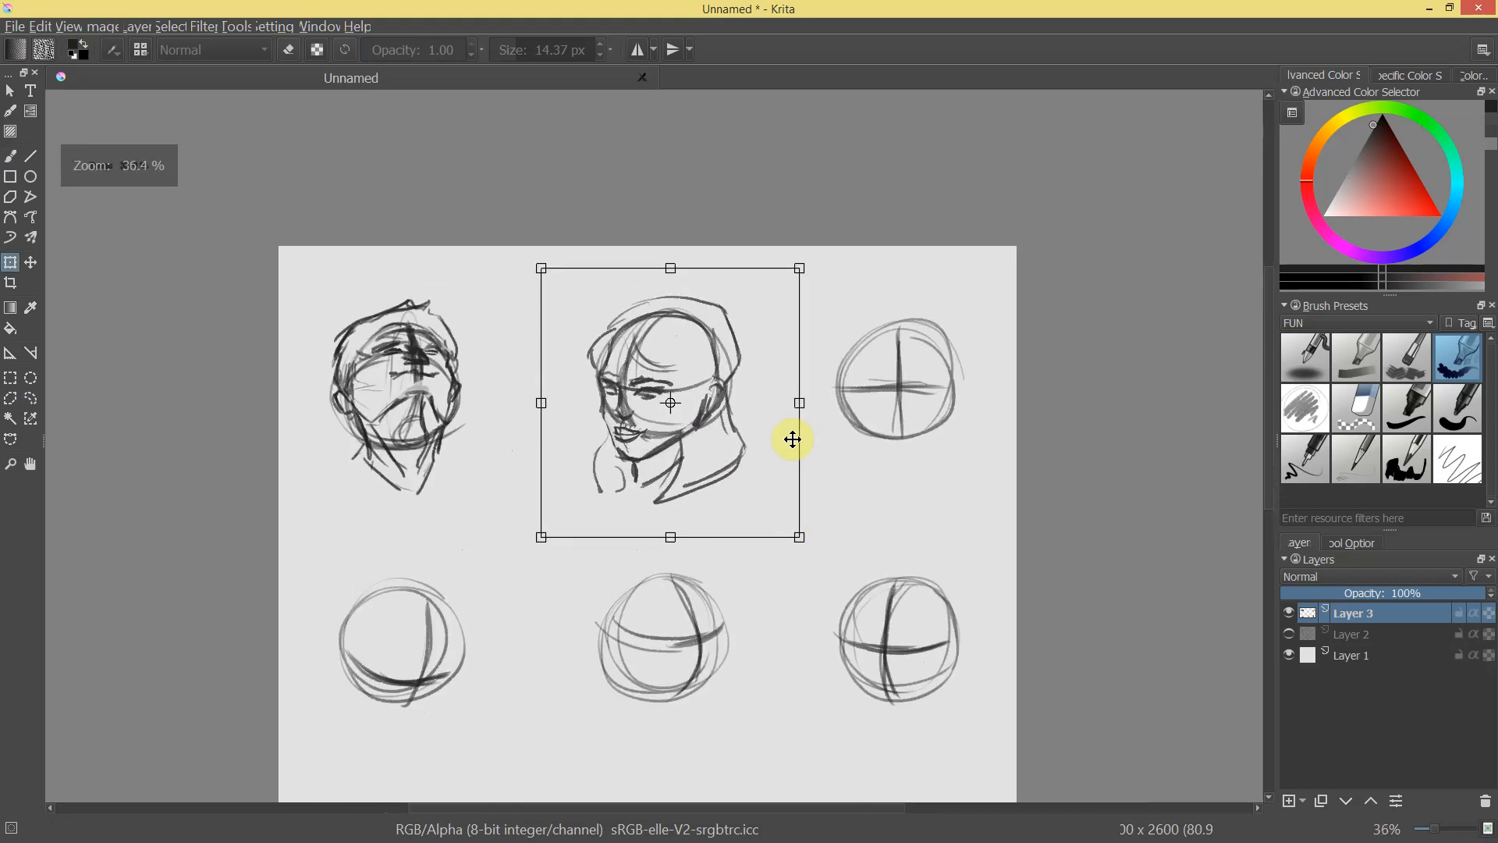
key("b")
left_click_drag(942, 378, 668, 280)
key("ctrl+shift+a")
Draw the cheek sides, tapered jaw, chin and both ears on the upper-right head.
left_click_drag(827, 340, 846, 327)
left_click_drag(846, 327, 848, 357)
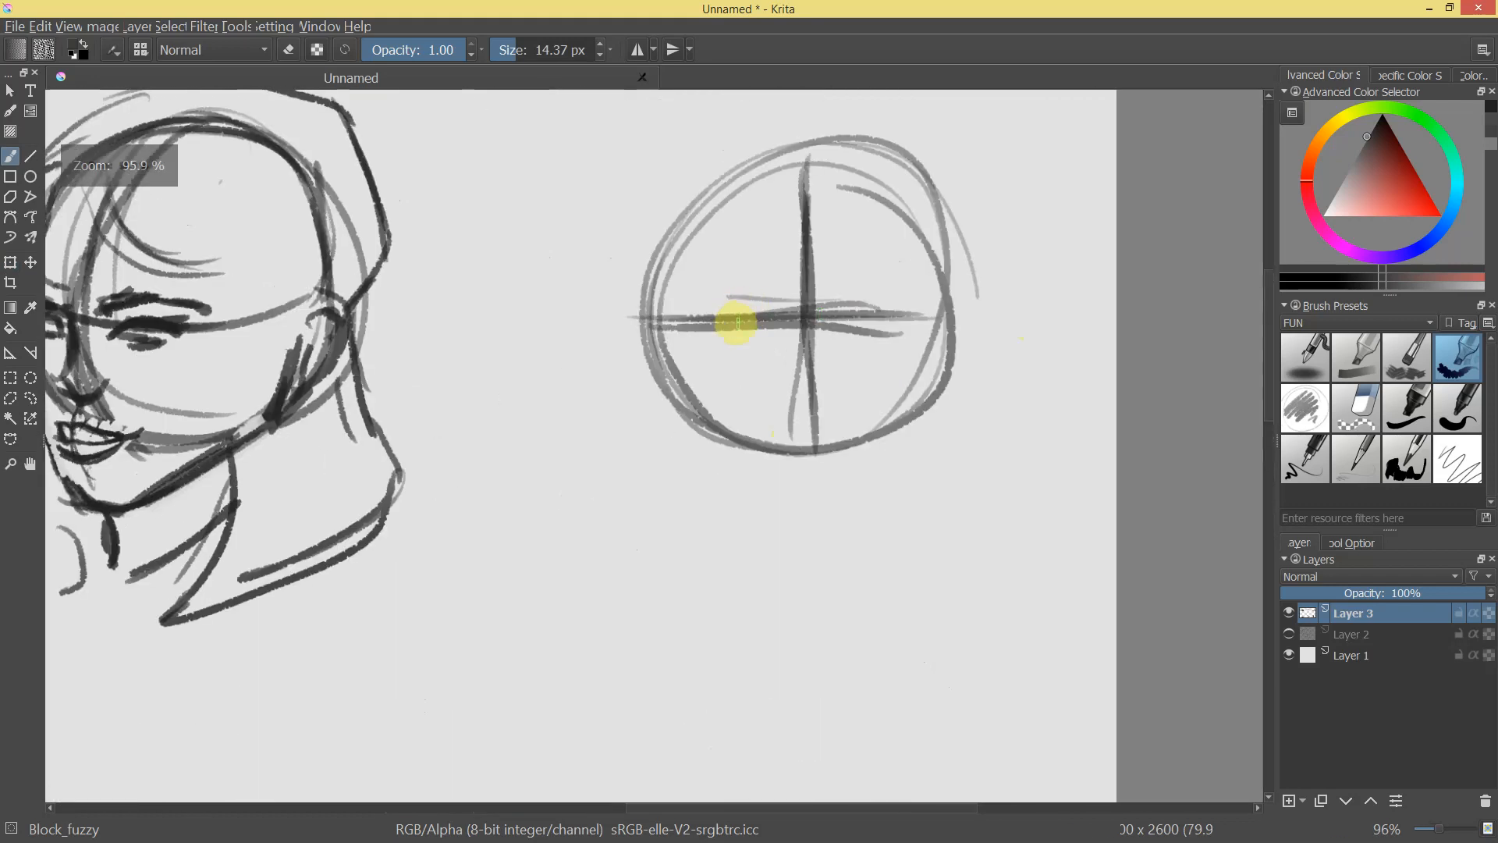
left_click_drag(669, 368, 694, 480)
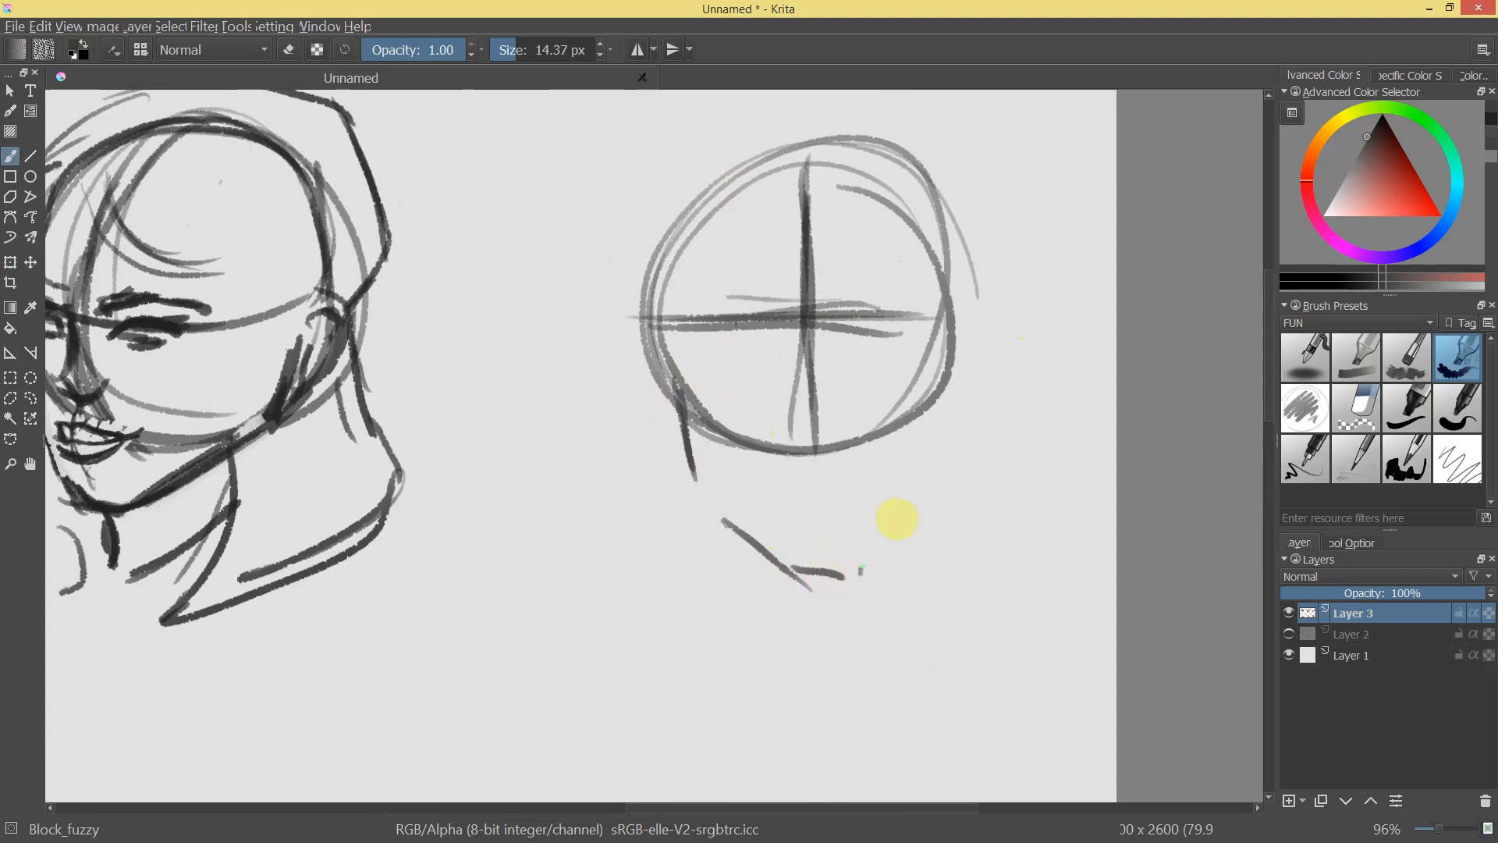
mouse_move(937, 394)
left_mouse_down()
mouse_move(921, 490)
mouse_move(929, 401)
mouse_move(902, 508)
mouse_move(915, 484)
mouse_move(848, 567)
mouse_move(792, 571)
mouse_move(822, 555)
mouse_move(713, 510)
mouse_move(766, 542)
mouse_move(690, 419)
mouse_move(714, 493)
left_mouse_up()
mouse_move(687, 412)
left_mouse_down()
mouse_move(701, 490)
mouse_move(756, 538)
left_mouse_up()
mouse_move(661, 373)
left_mouse_down()
mouse_move(645, 335)
mouse_move(672, 433)
left_mouse_up()
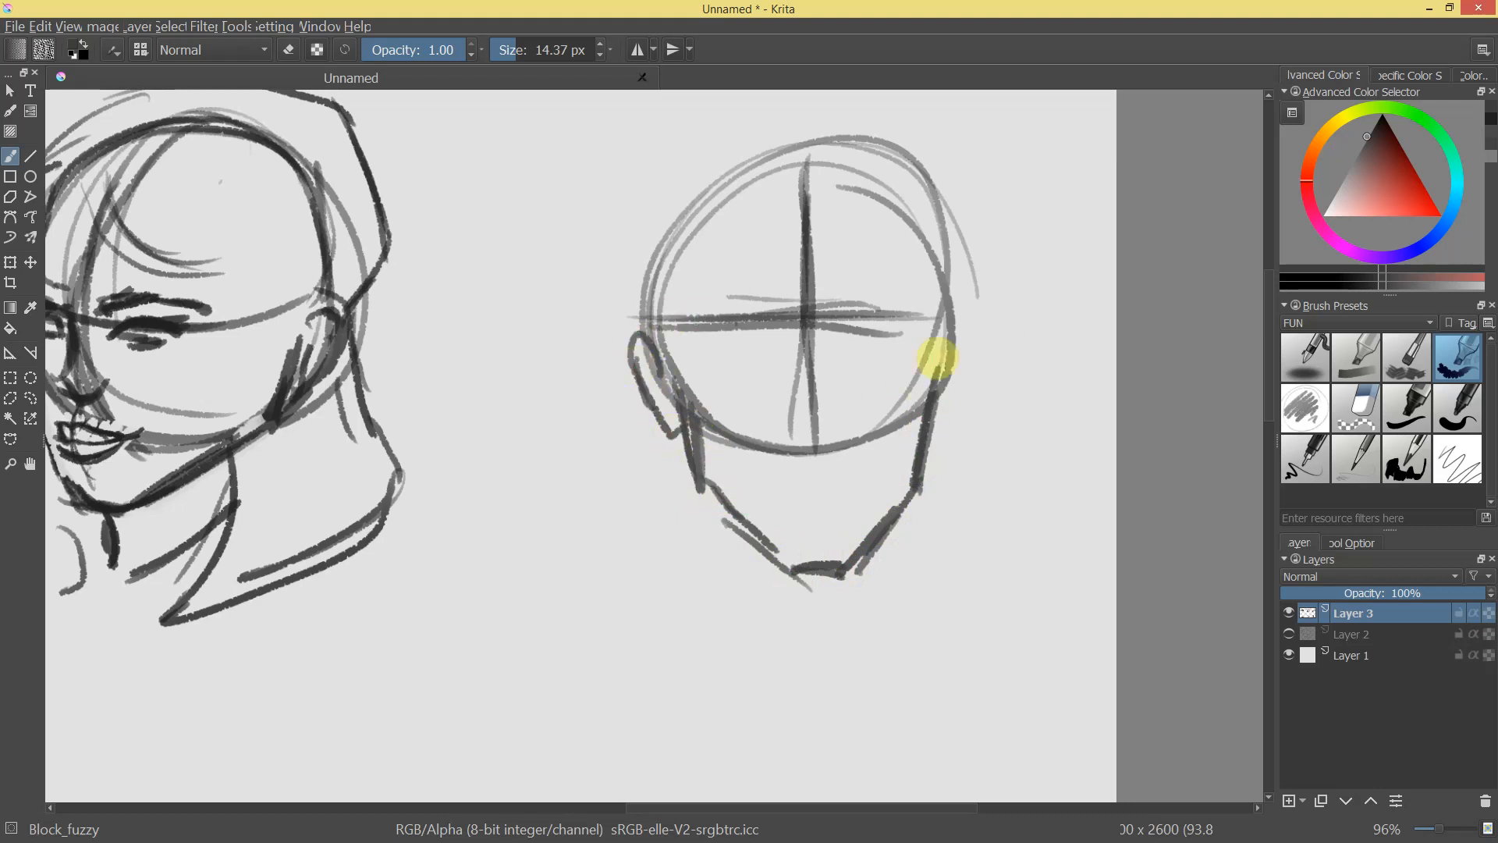
Draw two small eye ovals enclosed by a horizontal band in the space between the upper-middle and upper-right heads.
left_click_drag(890, 259, 798, 281)
left_click_drag(969, 301, 762, 311)
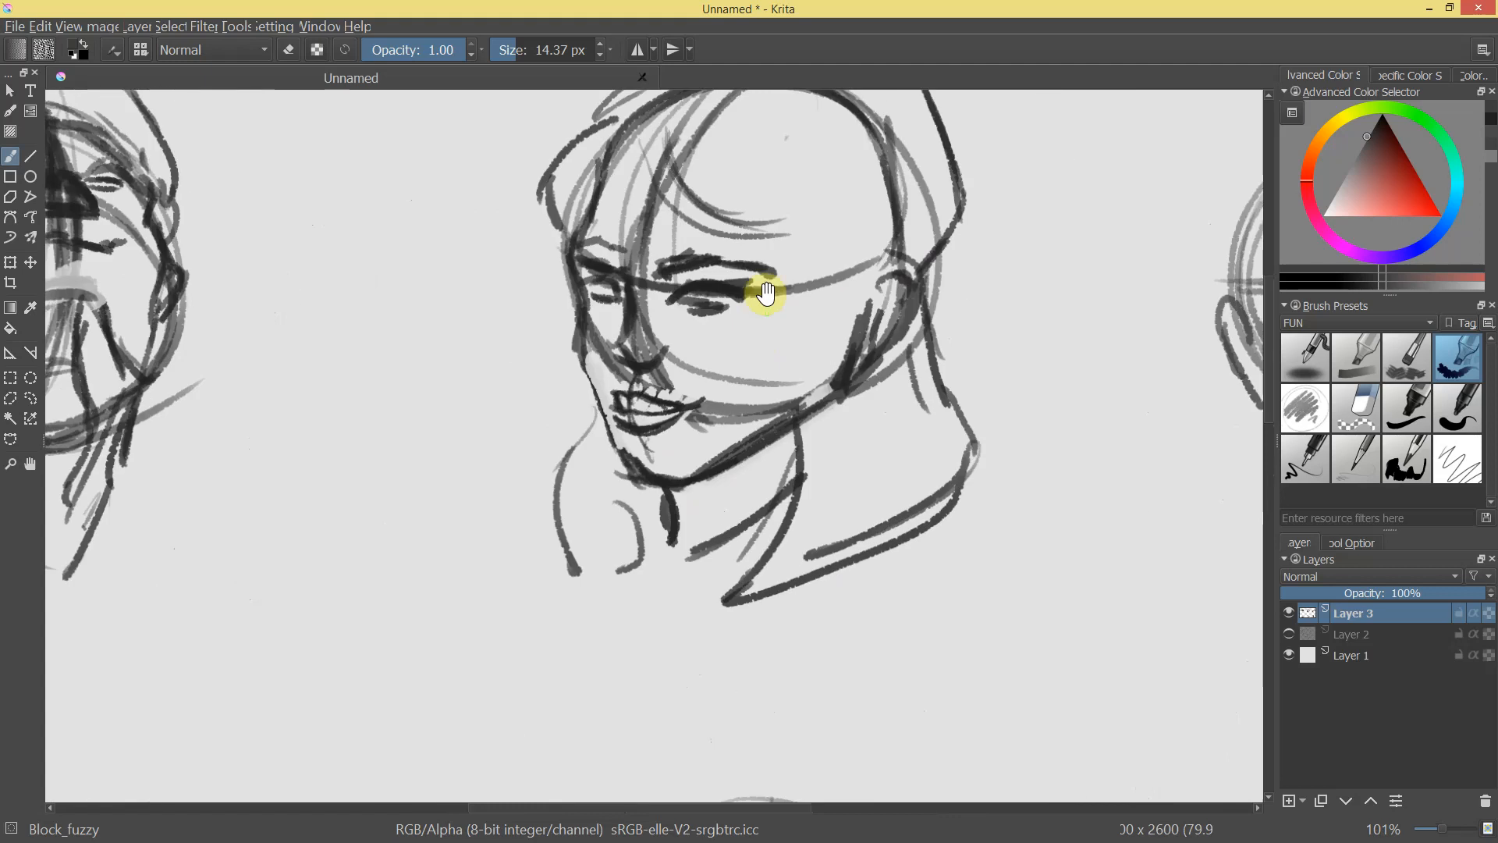
mouse_move(672, 294)
left_mouse_down()
mouse_move(742, 351)
mouse_move(624, 334)
mouse_move(420, 341)
left_mouse_up()
left_click_drag(632, 329, 624, 279)
left_click_drag(623, 281, 614, 291)
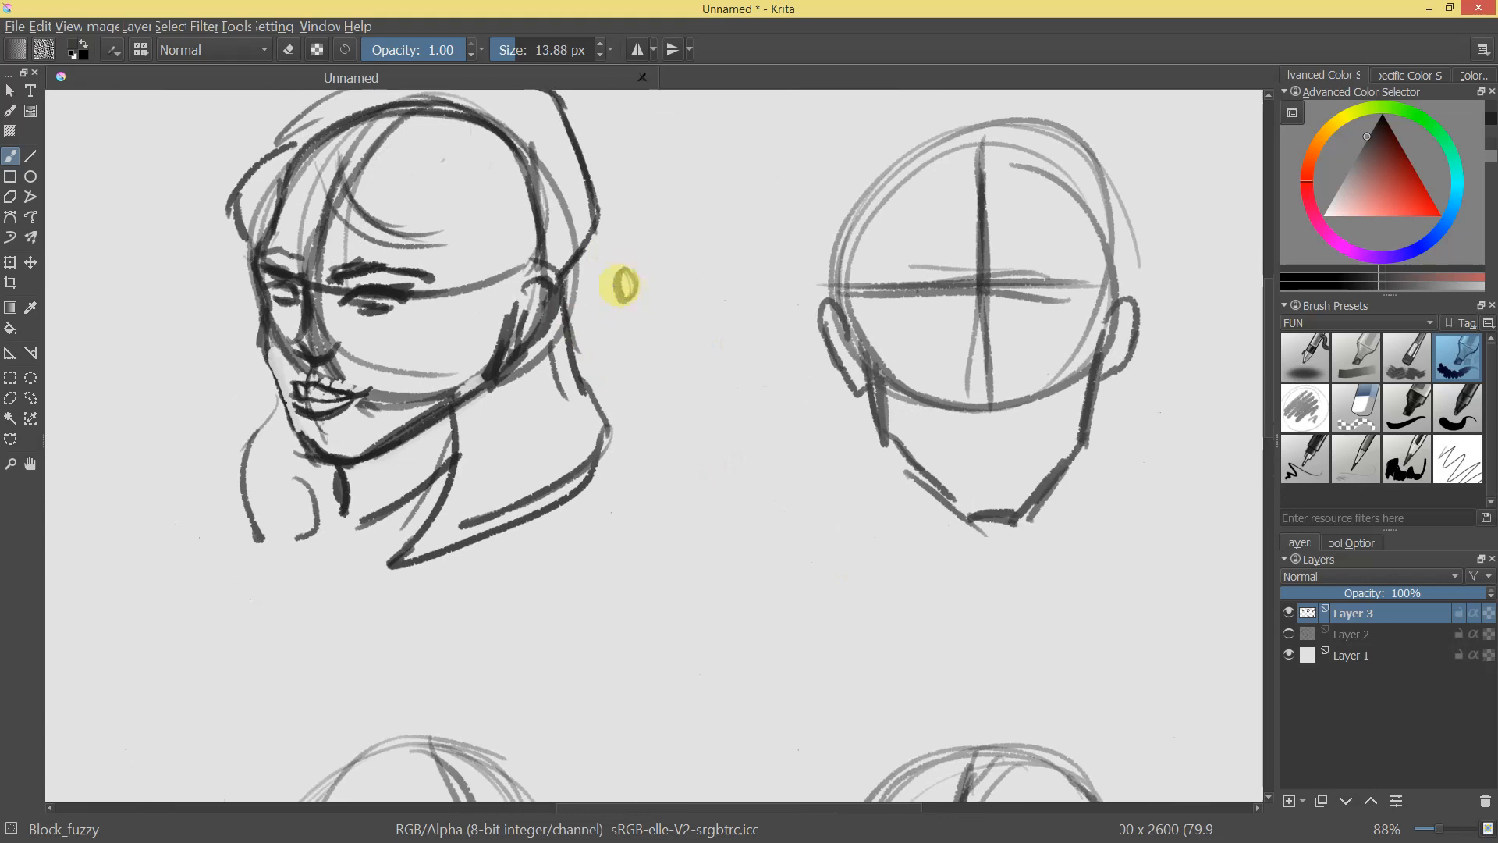
left_click_drag(733, 277, 705, 281)
left_click_drag(616, 265, 719, 265)
mouse_move(616, 300)
left_mouse_down()
mouse_move(741, 275)
mouse_move(735, 401)
mouse_move(797, 282)
mouse_move(619, 274)
left_mouse_up()
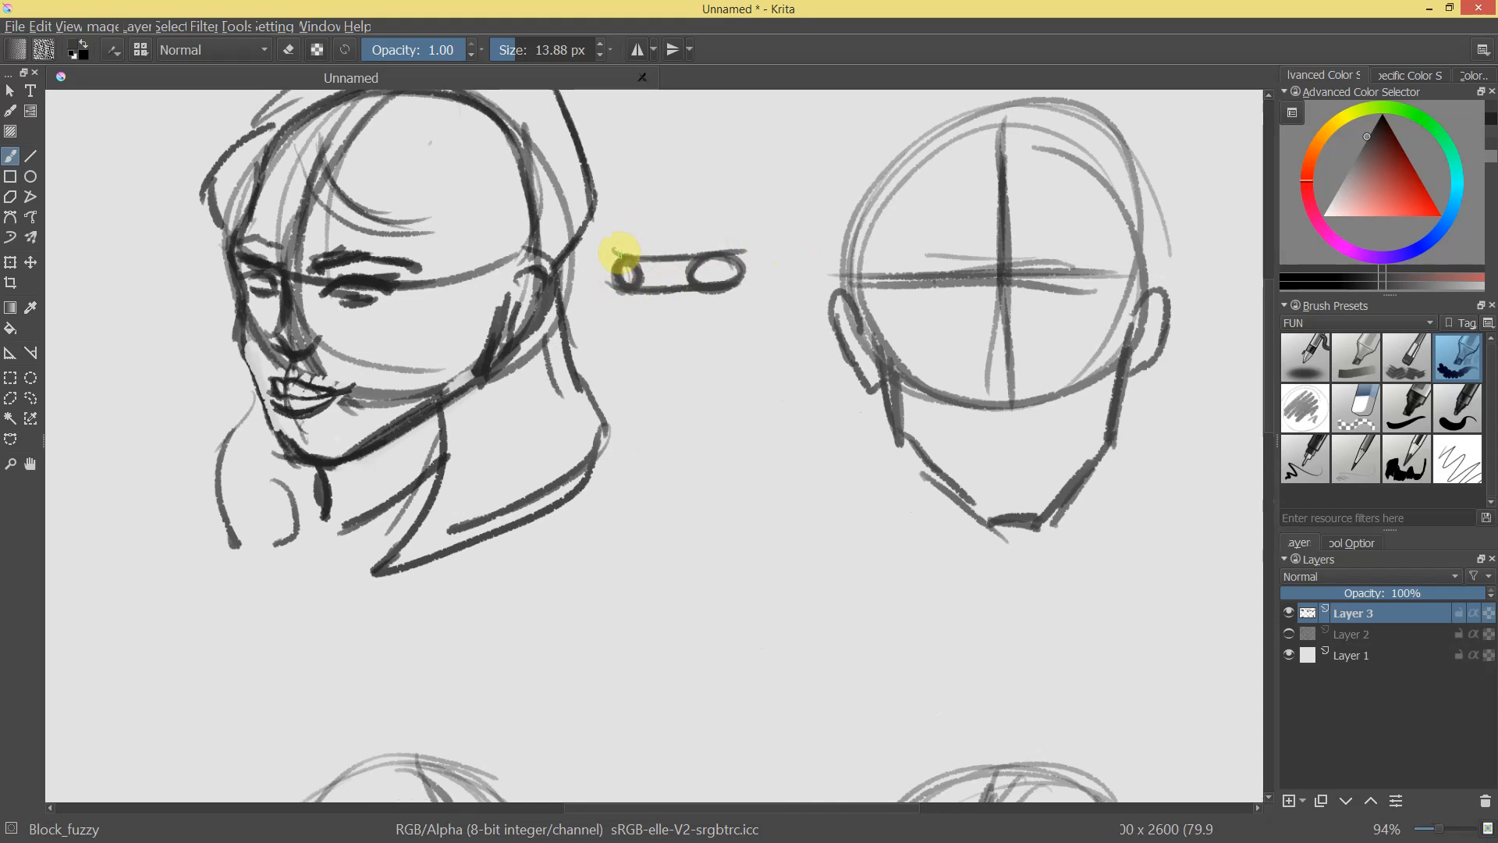
Below the band, sketch a small and a large eye circle with brows, a nose line and small ovals beneath.
mouse_move(614, 341)
left_mouse_down()
mouse_move(652, 274)
mouse_move(628, 328)
left_mouse_up()
mouse_move(762, 315)
left_mouse_down()
mouse_move(758, 353)
mouse_move(760, 317)
mouse_move(748, 336)
mouse_move(763, 335)
mouse_move(713, 358)
left_mouse_up()
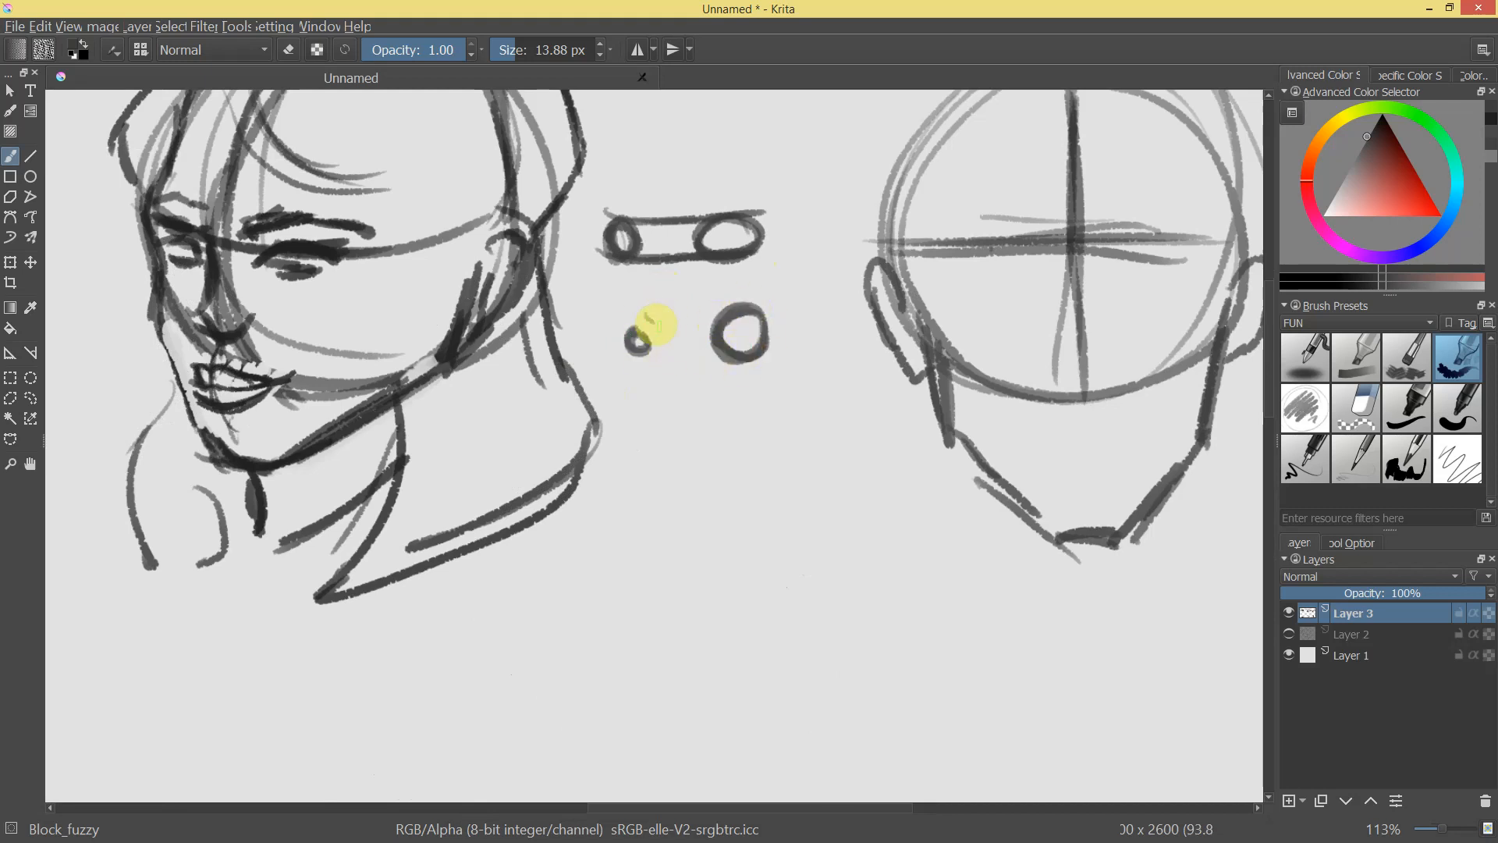
left_click_drag(727, 302, 751, 297)
mouse_move(667, 331)
left_mouse_down()
mouse_move(662, 407)
mouse_move(705, 501)
left_mouse_up()
left_click_drag(721, 379, 665, 485)
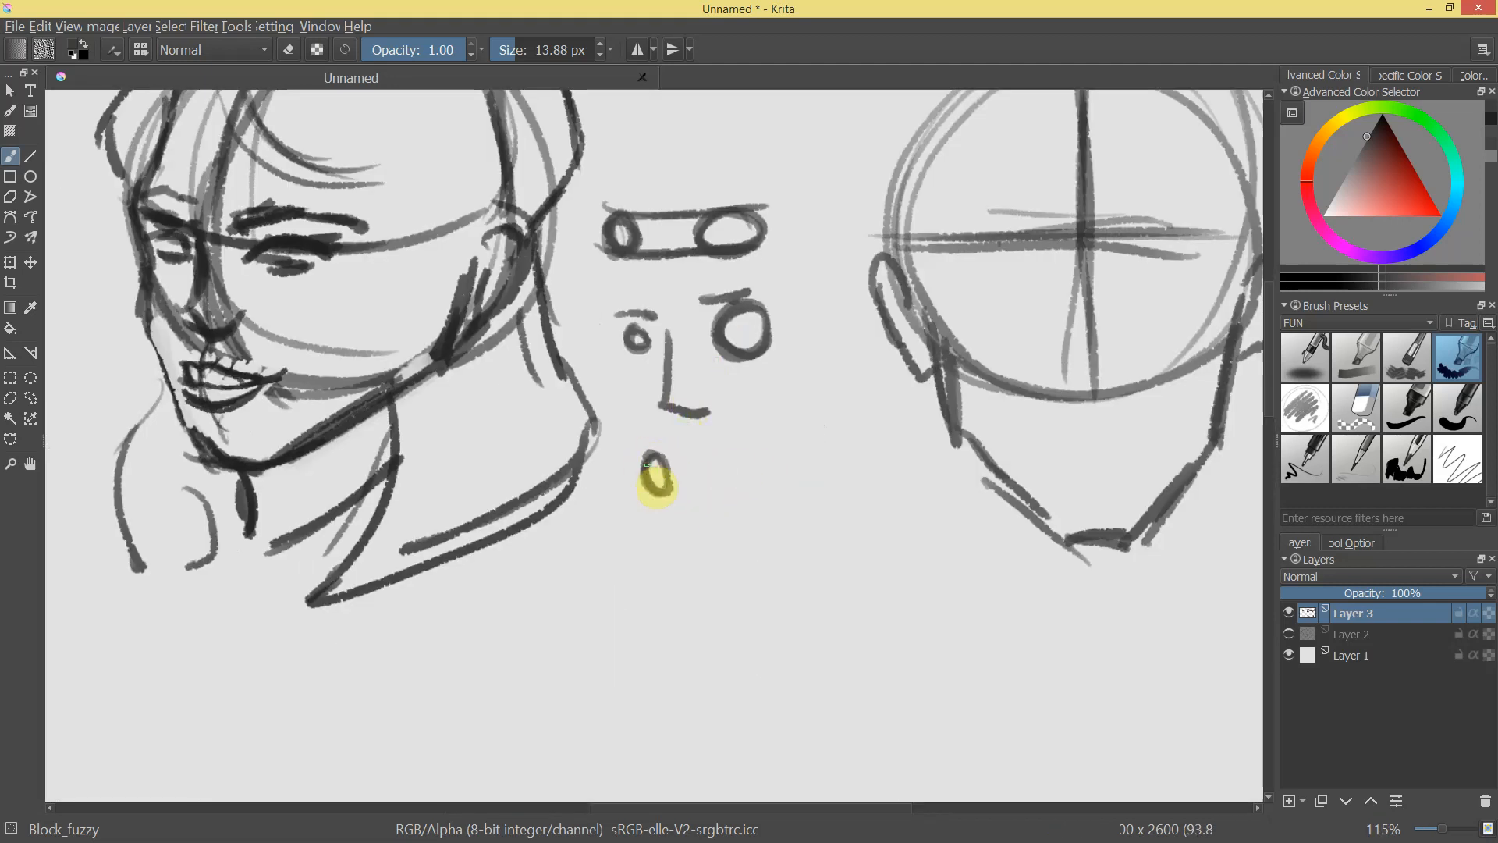
mouse_move(737, 484)
left_mouse_down()
mouse_move(766, 468)
mouse_move(761, 452)
left_mouse_up()
left_click_drag(739, 538, 776, 528)
Erase the eye, nose and oval diagrams between the two heads with a 63.22 px eraser.
mouse_move(694, 290)
left_mouse_down()
mouse_move(761, 283)
mouse_move(712, 271)
mouse_move(693, 320)
mouse_move(725, 341)
mouse_move(743, 433)
mouse_move(740, 326)
mouse_move(686, 478)
mouse_move(654, 457)
left_mouse_up()
key("e")
left_click_drag(741, 257, 705, 394)
left_click_drag(686, 446, 732, 382)
mouse_move(735, 372)
left_mouse_down()
mouse_move(706, 380)
mouse_move(897, 268)
left_mouse_up()
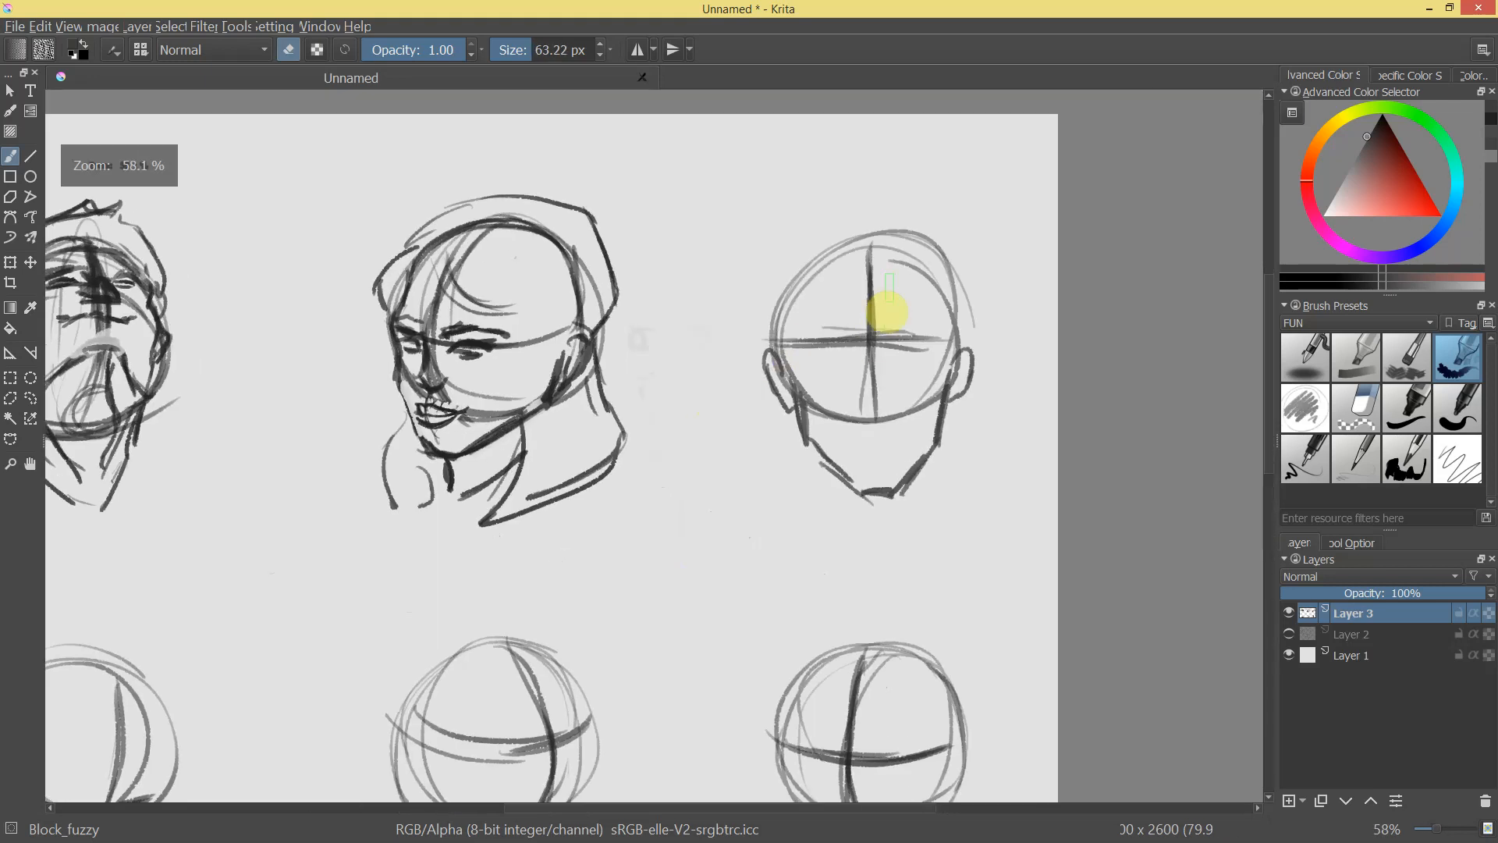
Reduce the brush size and draw horizontal eye-level and nose-base guidelines across the upper-right head.
key("bracketleft")
mouse_move(862, 368)
left_mouse_down()
mouse_move(909, 334)
mouse_move(987, 335)
mouse_move(757, 318)
left_mouse_up()
key("bracketleft")
key("bracketleft")
key("e")
key("bracketleft")
key("bracketleft")
mouse_move(586, 285)
left_mouse_down()
mouse_move(796, 288)
mouse_move(870, 272)
left_mouse_up()
key("bracketleft")
key("bracketleft")
key("bracketleft")
key("bracketleft")
left_click_drag(611, 384, 862, 382)
Set the brush size to 11.28 px and draw the brow marks and nose on the upper-right head.
key("bracketleft")
left_click_drag(640, 300, 830, 278)
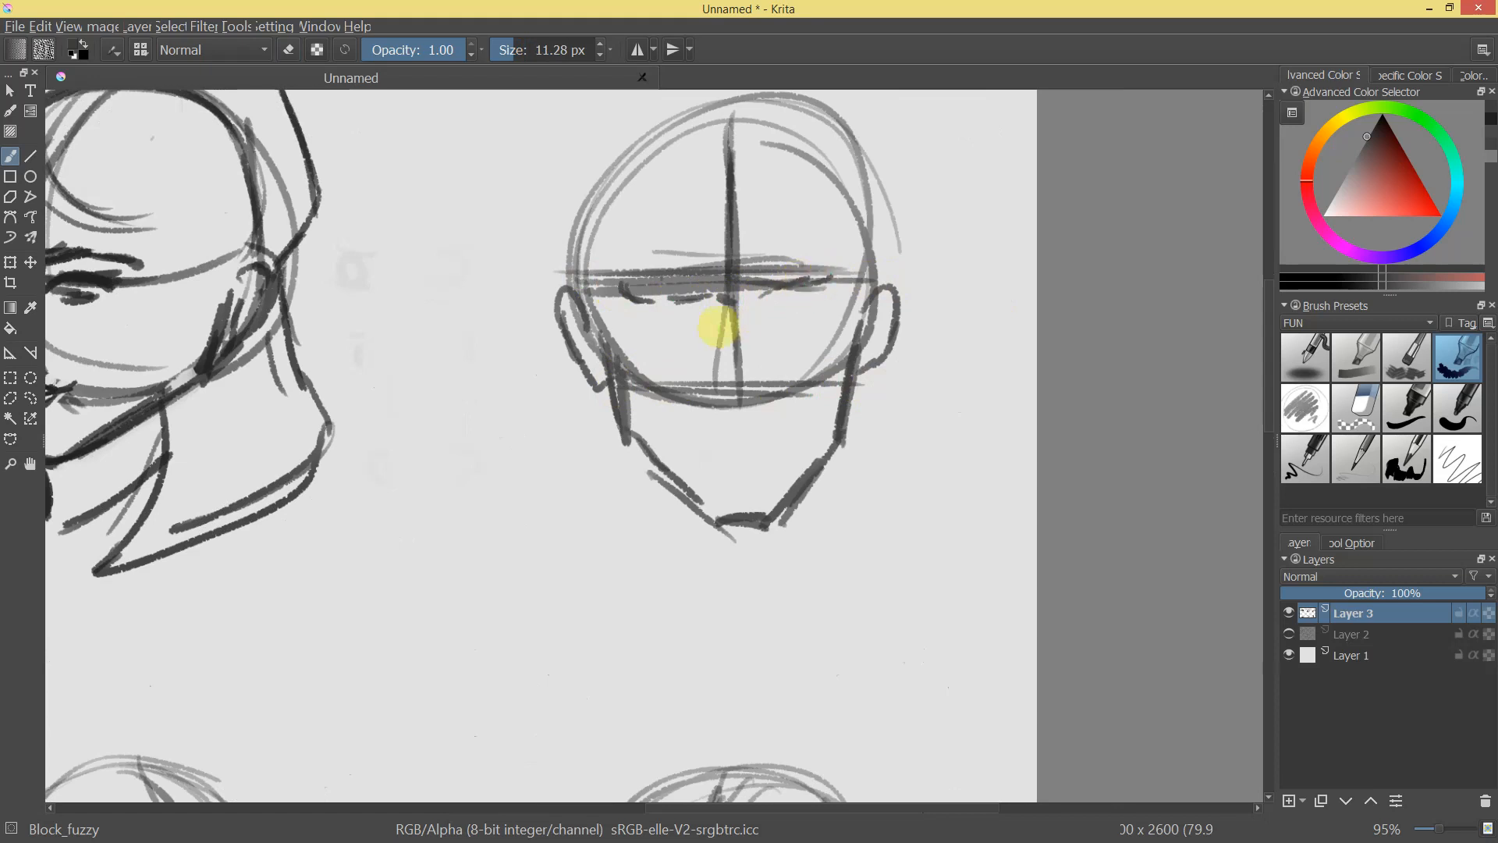
mouse_move(724, 340)
left_mouse_down()
mouse_move(712, 372)
mouse_move(742, 391)
mouse_move(759, 379)
left_mouse_up()
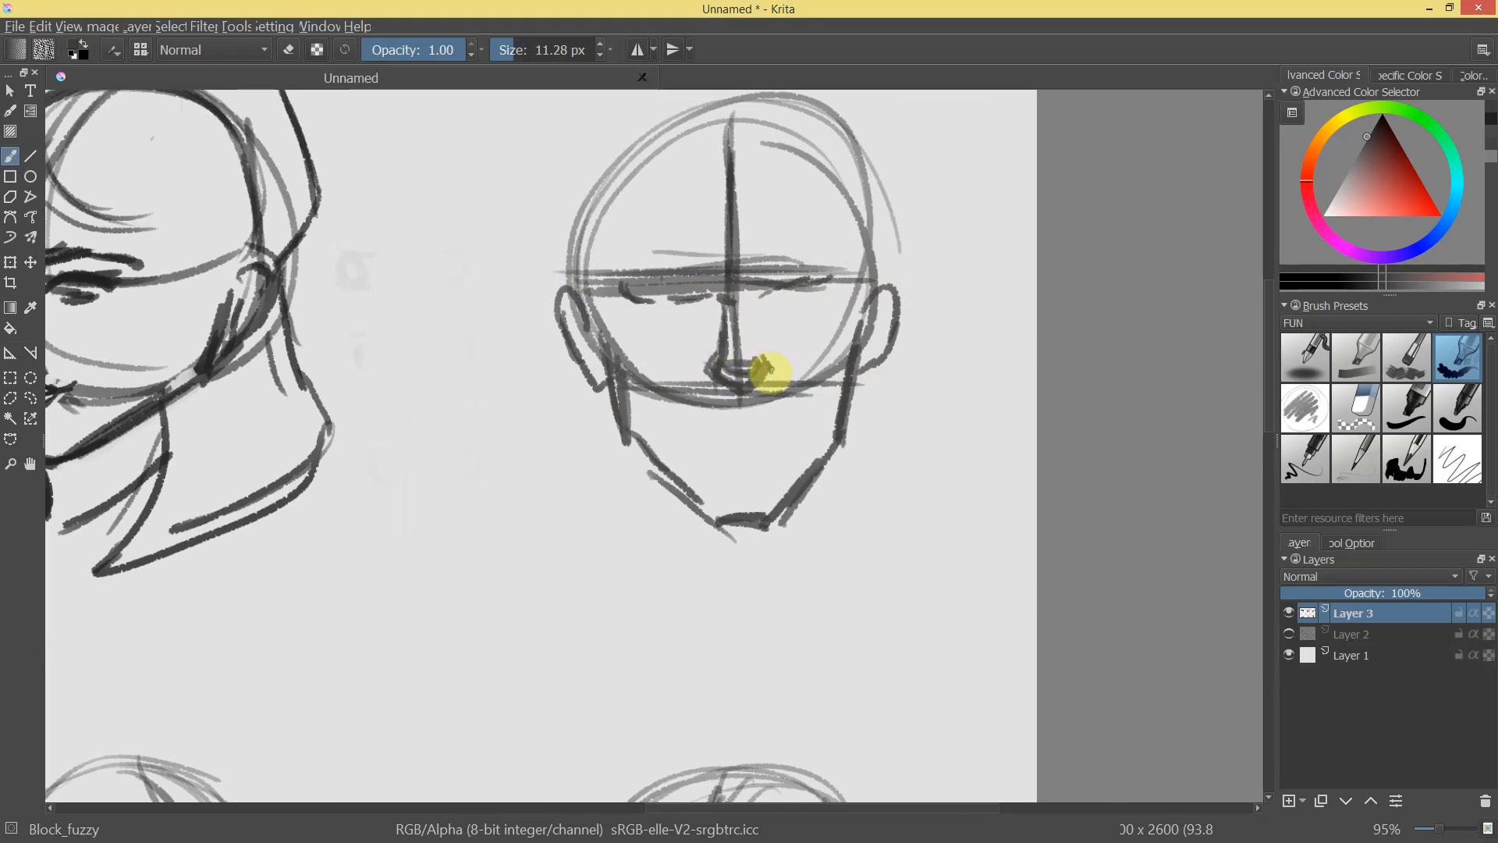
Draw the first mouth line and sketch both eyes with their upper and lower lids on the upper-right head.
scroll(763, 437, "down", 5)
scroll(780, 406, "up", 6)
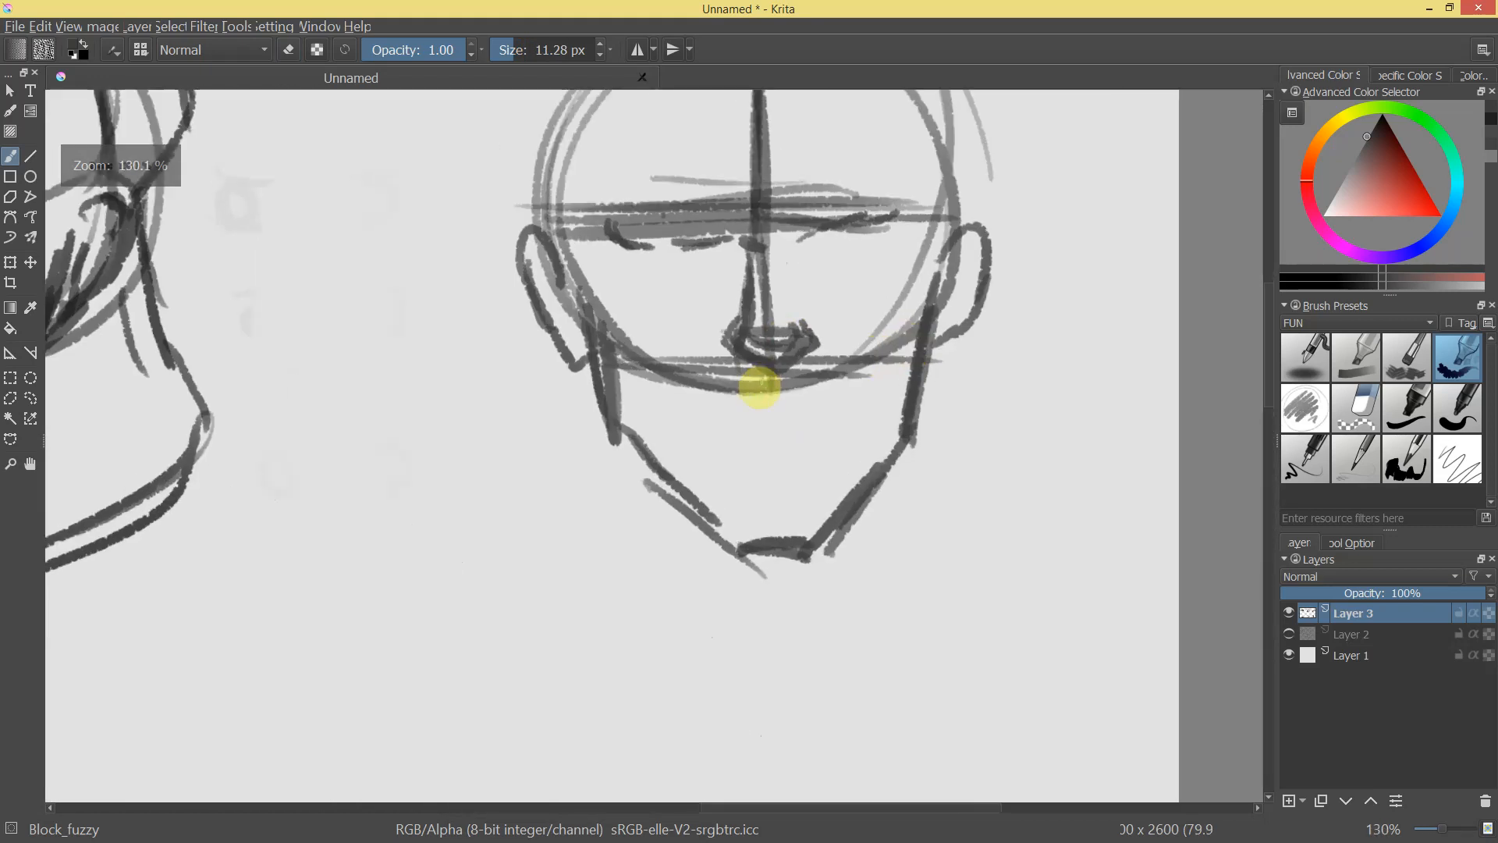
left_click_drag(750, 410, 706, 421)
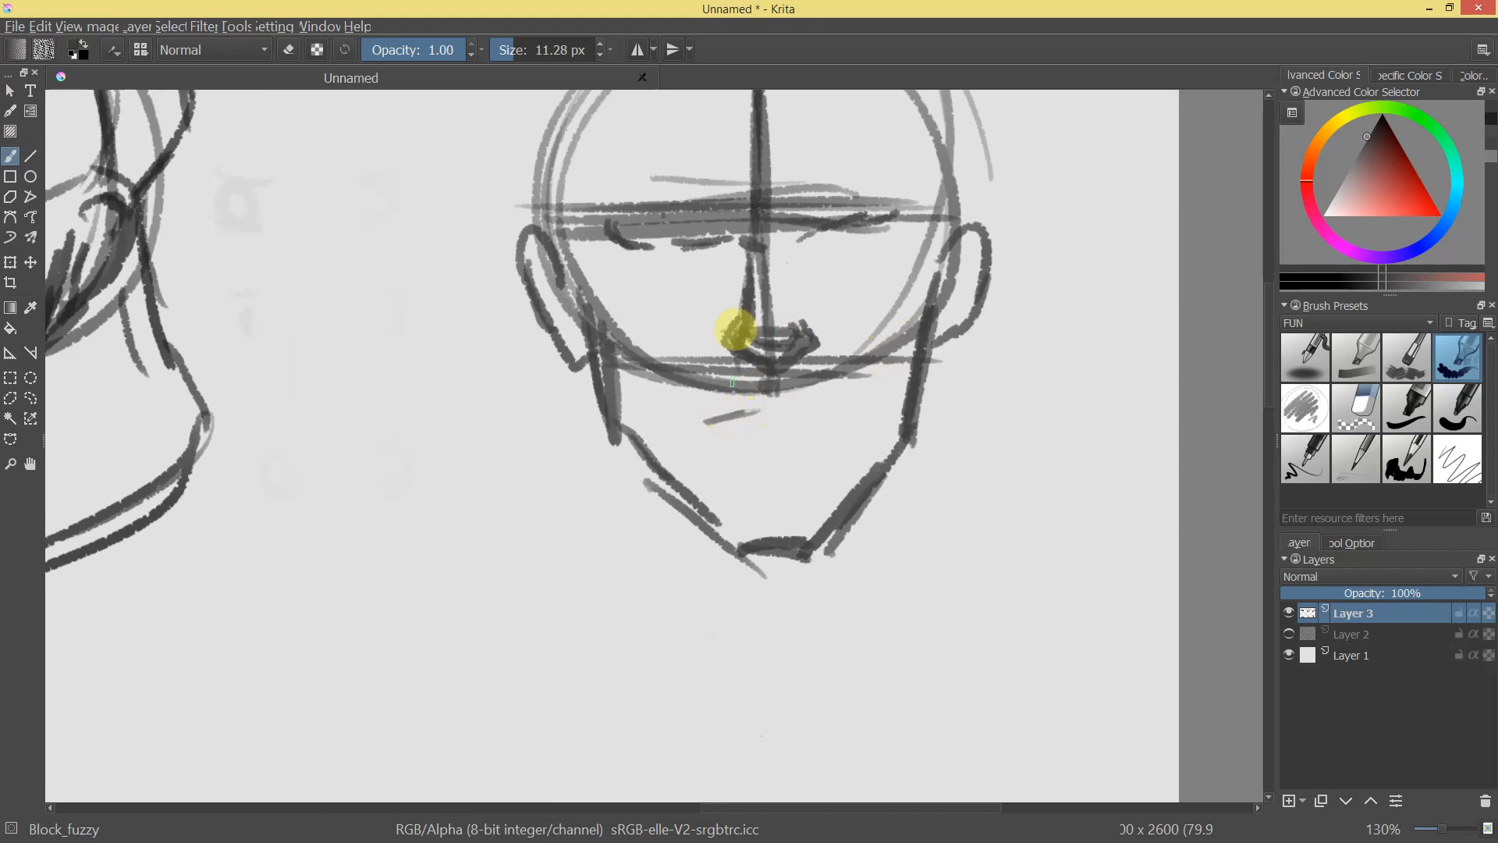
mouse_move(699, 247)
left_mouse_down()
mouse_move(671, 255)
mouse_move(702, 258)
left_mouse_up()
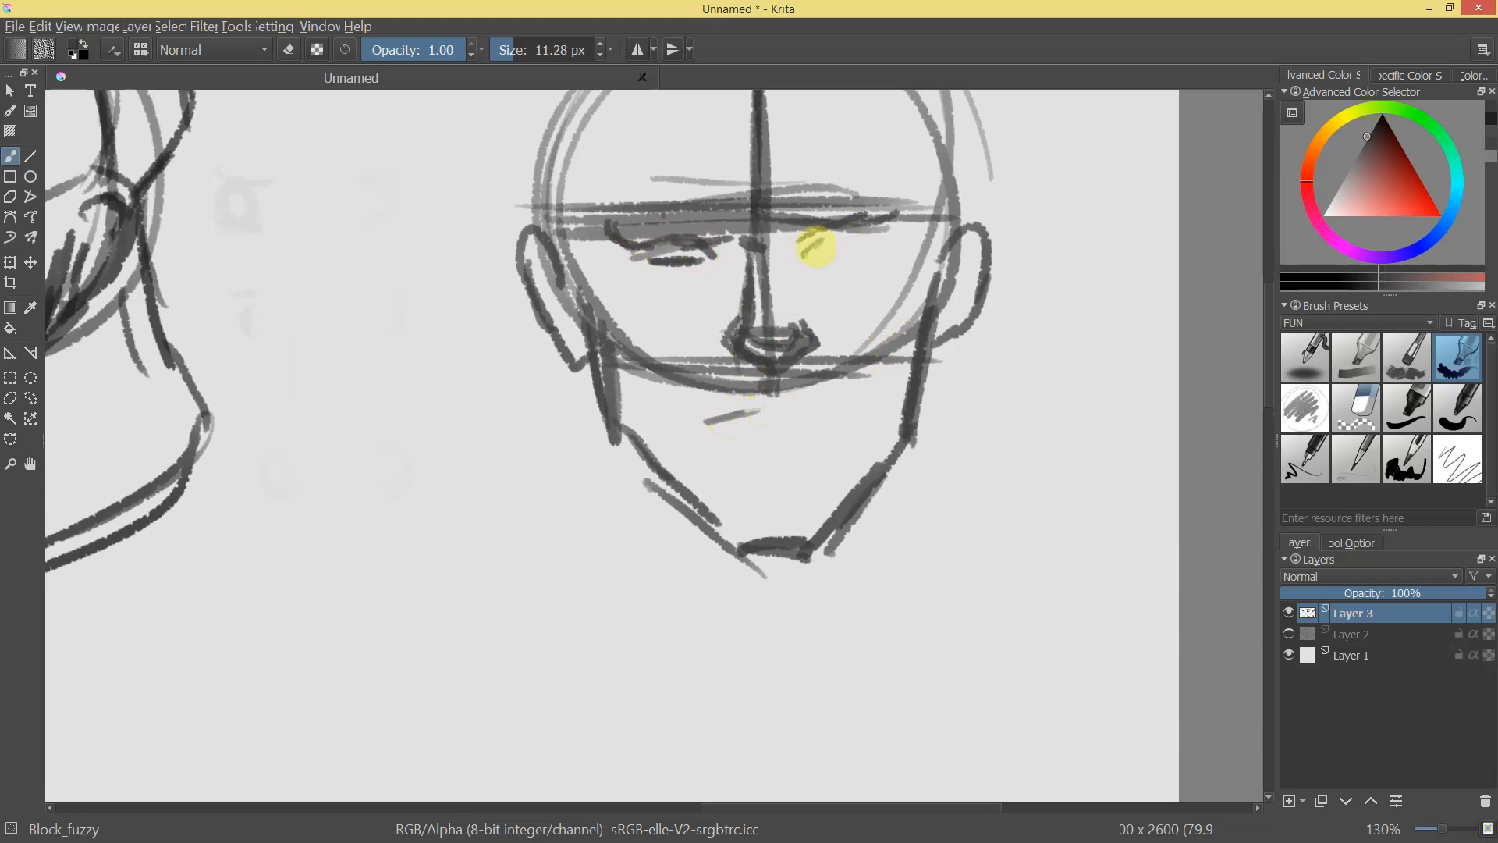
mouse_move(829, 239)
left_mouse_down()
mouse_move(864, 255)
mouse_move(846, 415)
mouse_move(882, 361)
mouse_move(851, 191)
left_mouse_up()
left_click_drag(793, 297, 821, 285)
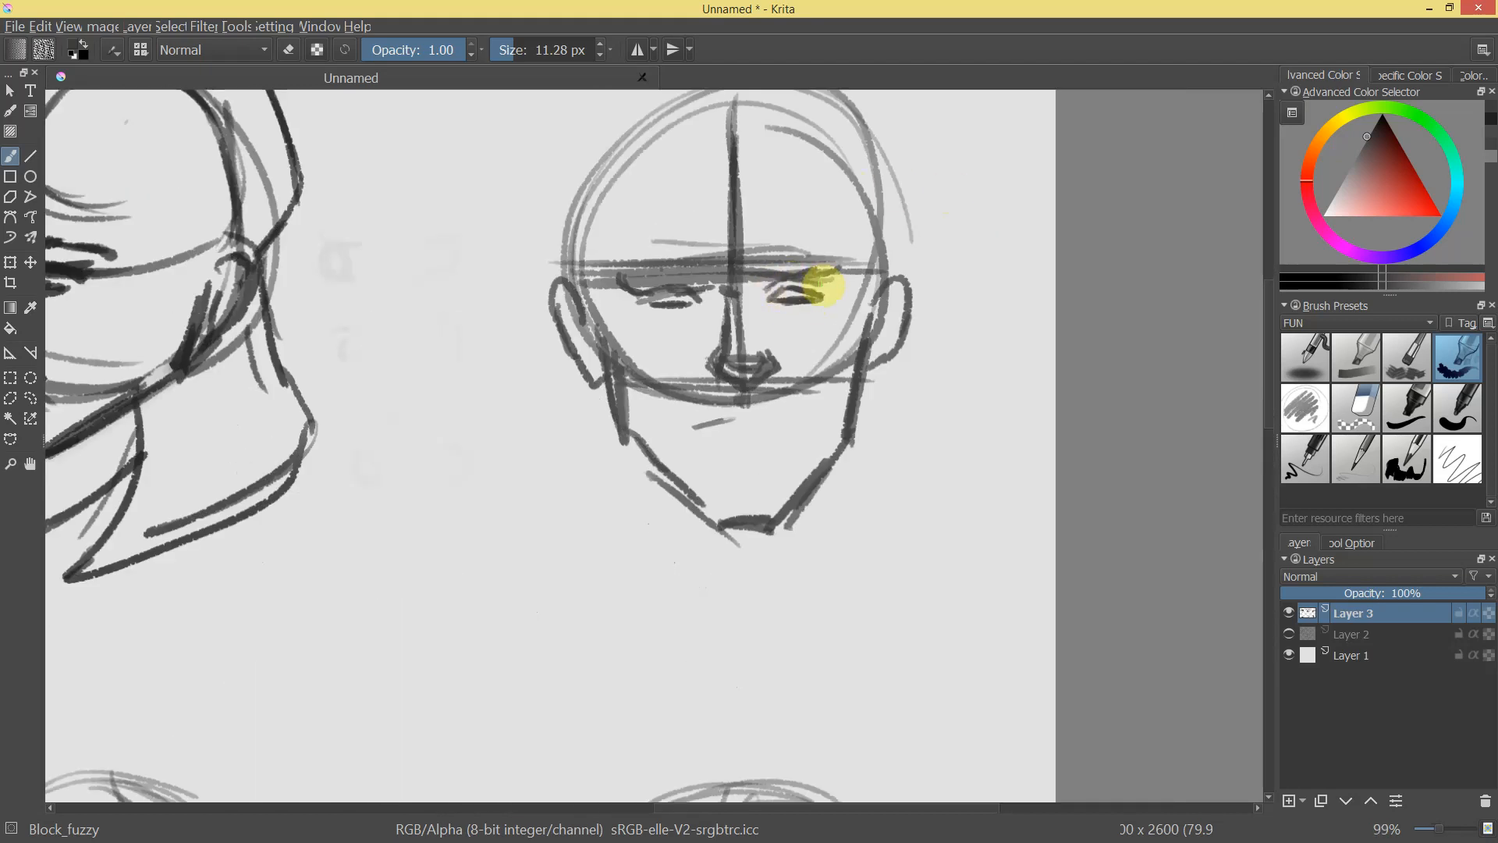
mouse_move(649, 292)
left_mouse_down()
mouse_move(697, 298)
mouse_move(689, 290)
mouse_move(706, 306)
left_mouse_up()
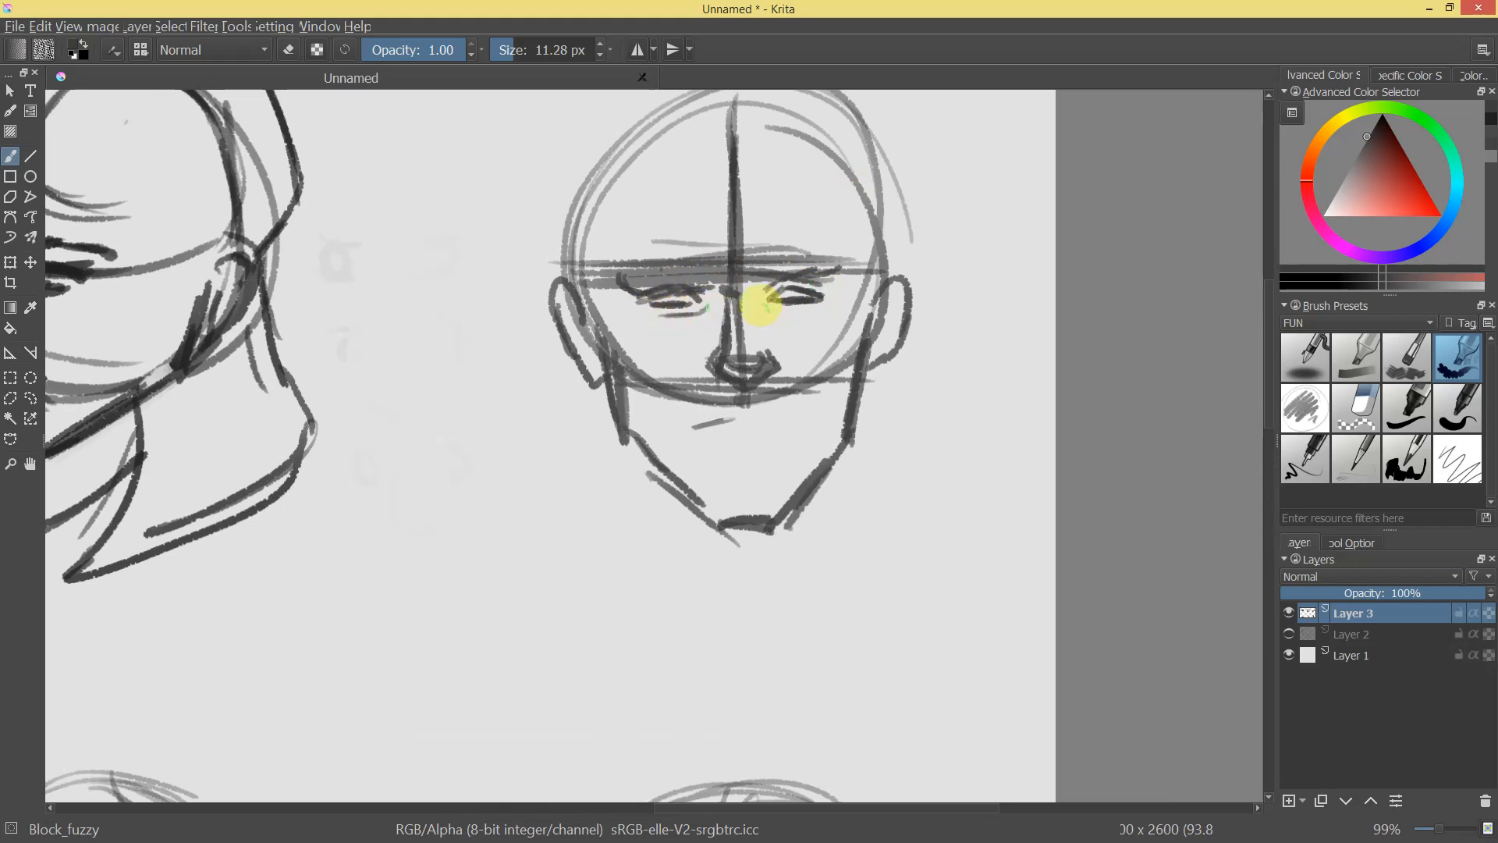
left_click_drag(830, 368, 859, 311)
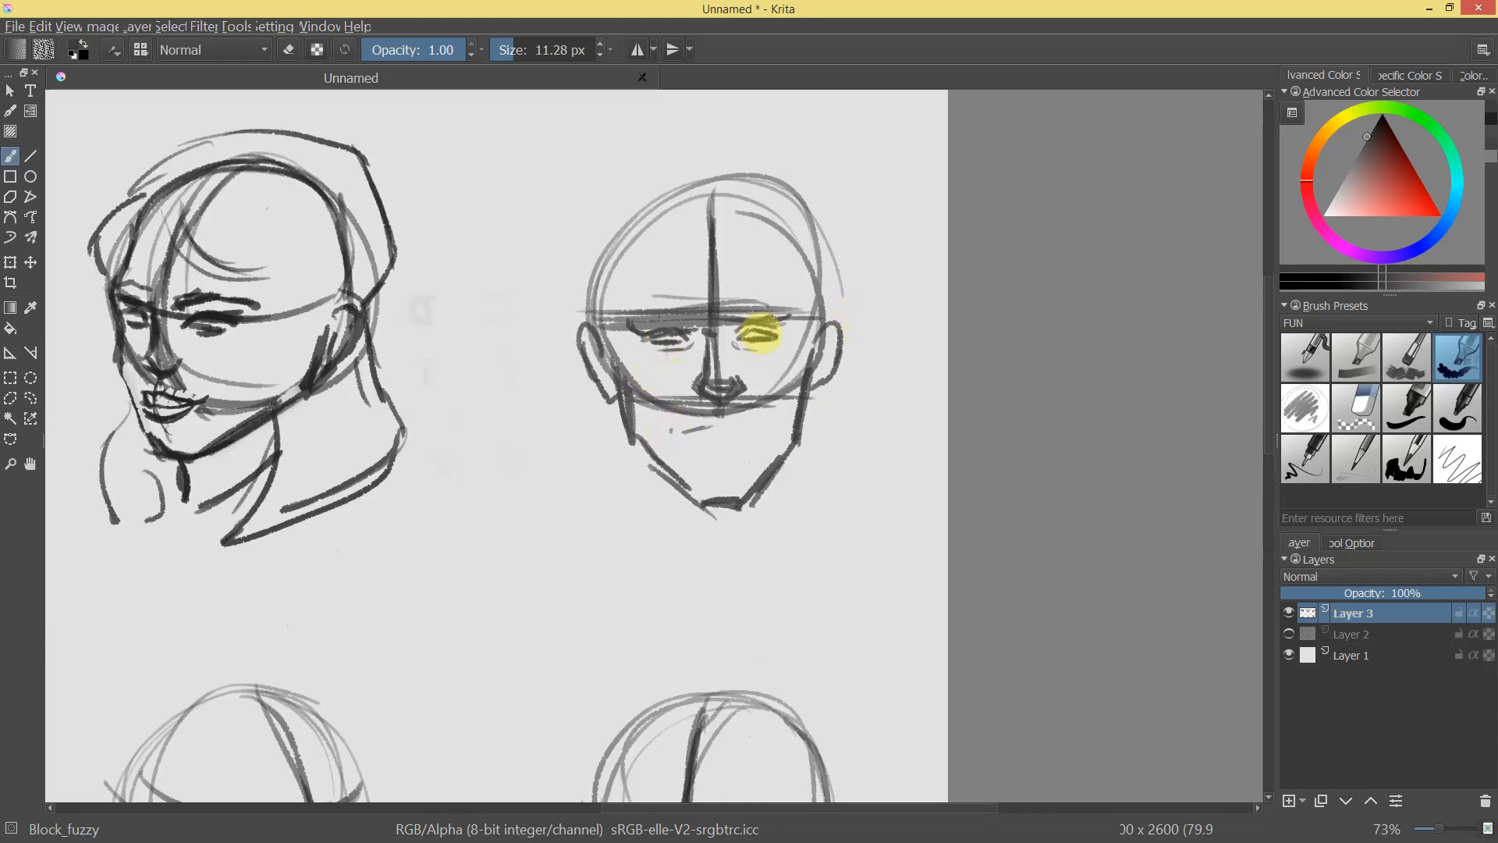
Finish the lips, darken both brows and add cheek contours and a lower-lip shadow on the upper-right head.
left_click_drag(709, 426, 723, 428)
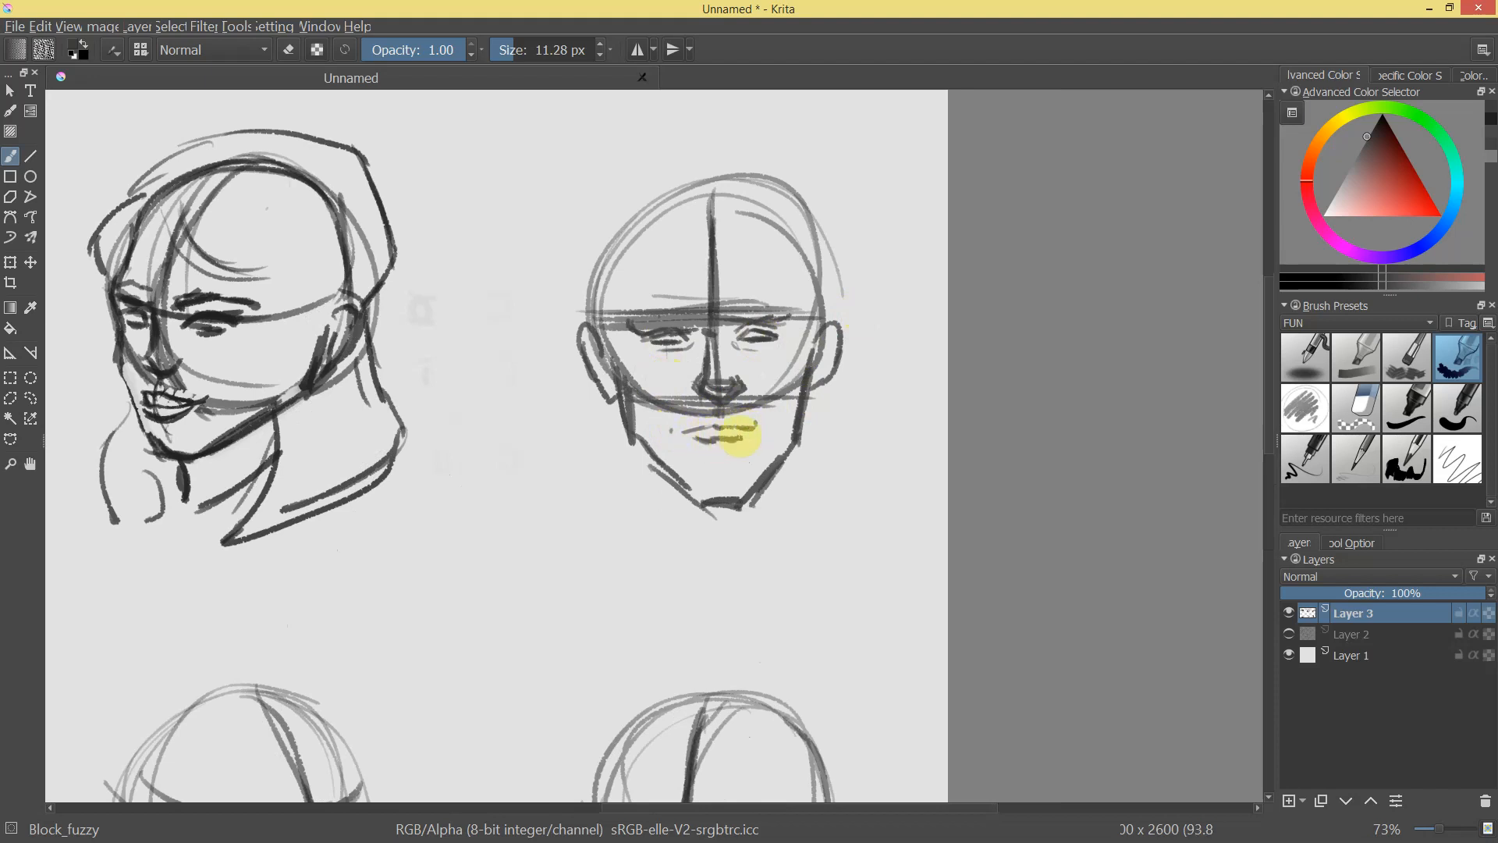
left_click_drag(866, 423, 901, 334)
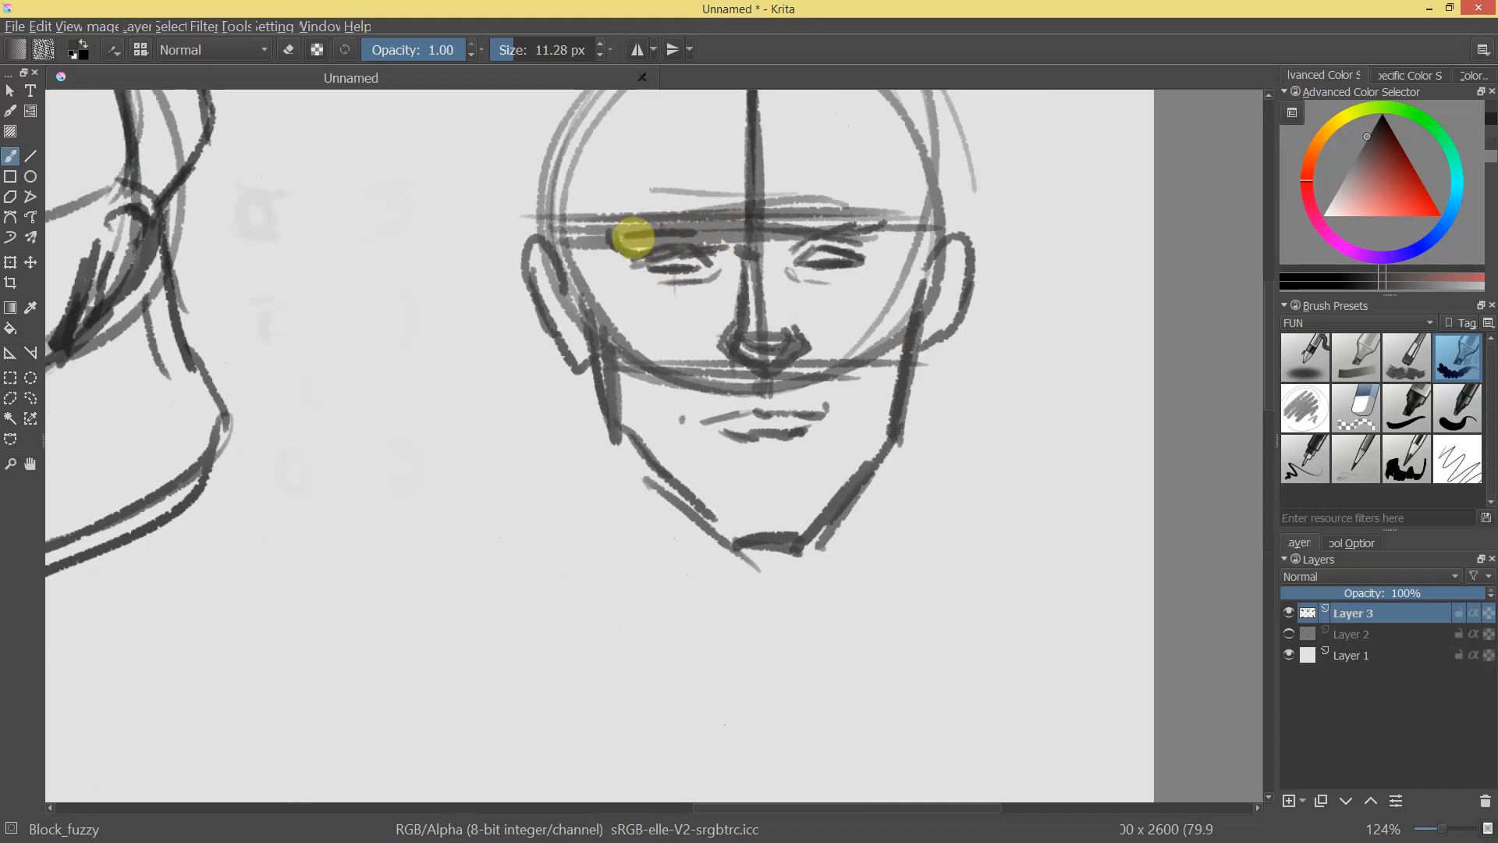
mouse_move(835, 227)
left_mouse_down()
mouse_move(796, 234)
mouse_move(862, 228)
mouse_move(916, 281)
mouse_move(910, 335)
mouse_move(879, 268)
mouse_move(856, 422)
left_mouse_up()
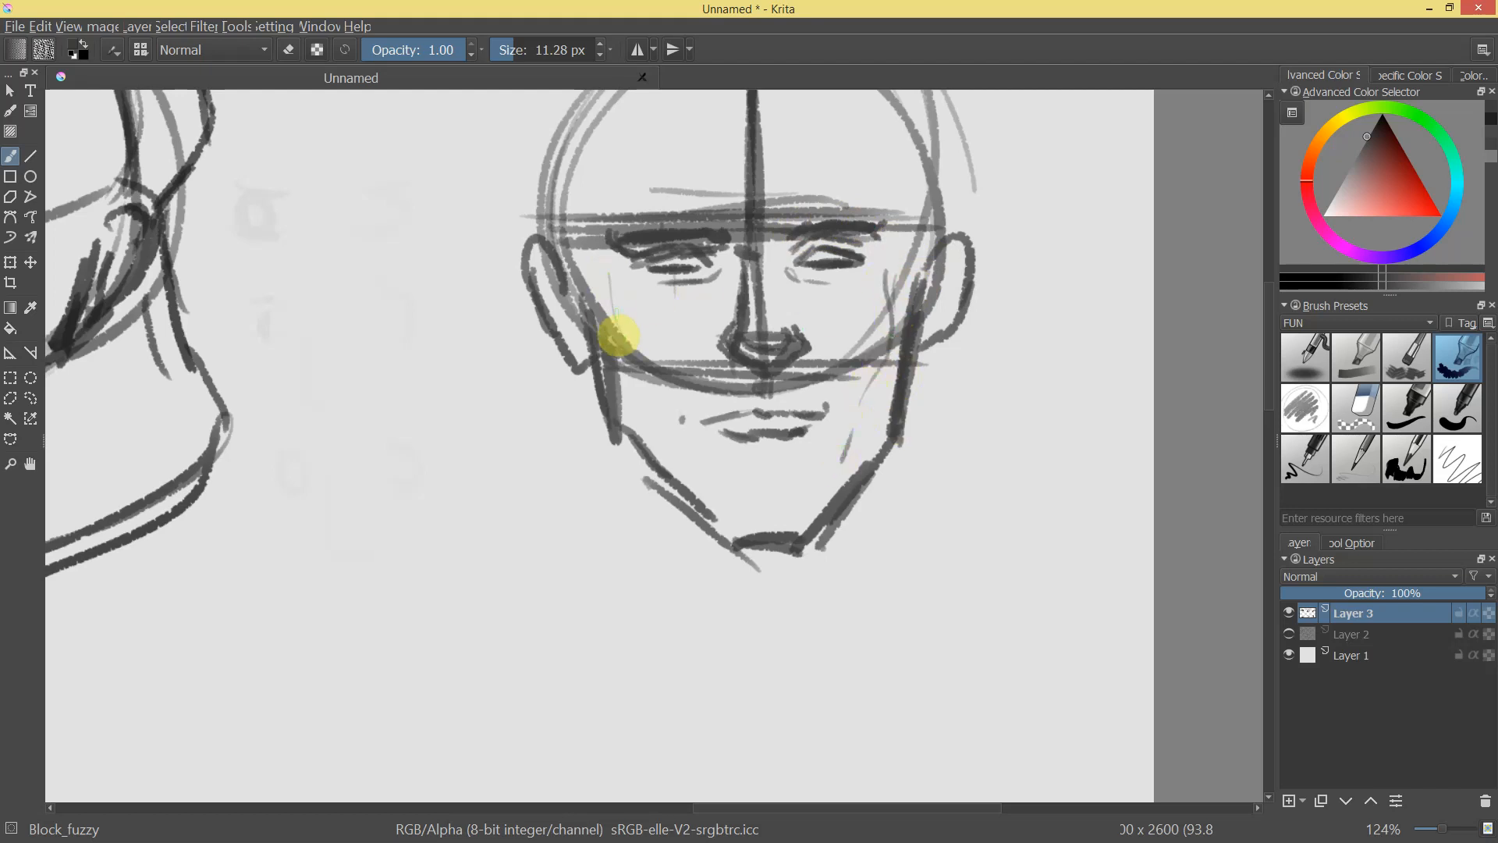
mouse_move(730, 471)
left_mouse_down()
mouse_move(795, 466)
mouse_move(858, 545)
mouse_move(843, 490)
left_mouse_up()
mouse_move(755, 321)
left_mouse_down()
mouse_move(753, 452)
mouse_move(866, 245)
left_mouse_up()
left_click_drag(843, 383, 778, 308)
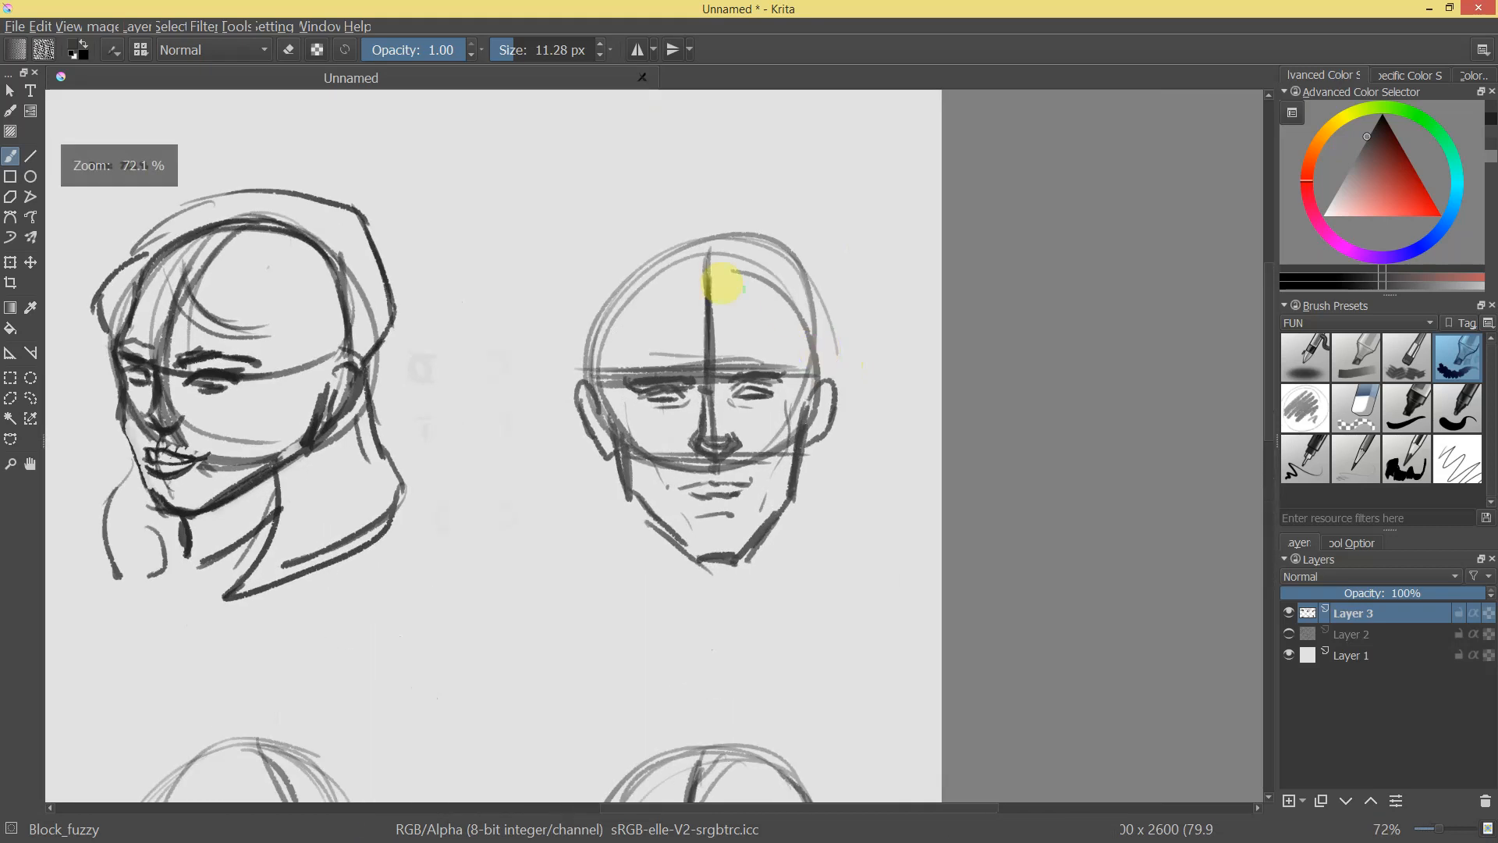
Draw the hairline across the forehead and down both temples of the upper-right head, with a swept tuft above it.
left_click_drag(674, 301, 747, 305)
left_click_drag(665, 311, 749, 305)
mouse_move(653, 312)
left_mouse_down()
mouse_move(628, 365)
mouse_move(613, 352)
left_mouse_up()
left_click_drag(612, 359, 615, 421)
left_click_drag(752, 306, 794, 351)
left_click_drag(723, 310, 779, 272)
mouse_move(779, 265)
left_mouse_down()
mouse_move(822, 337)
mouse_move(808, 411)
left_mouse_up()
left_click_drag(788, 343, 799, 402)
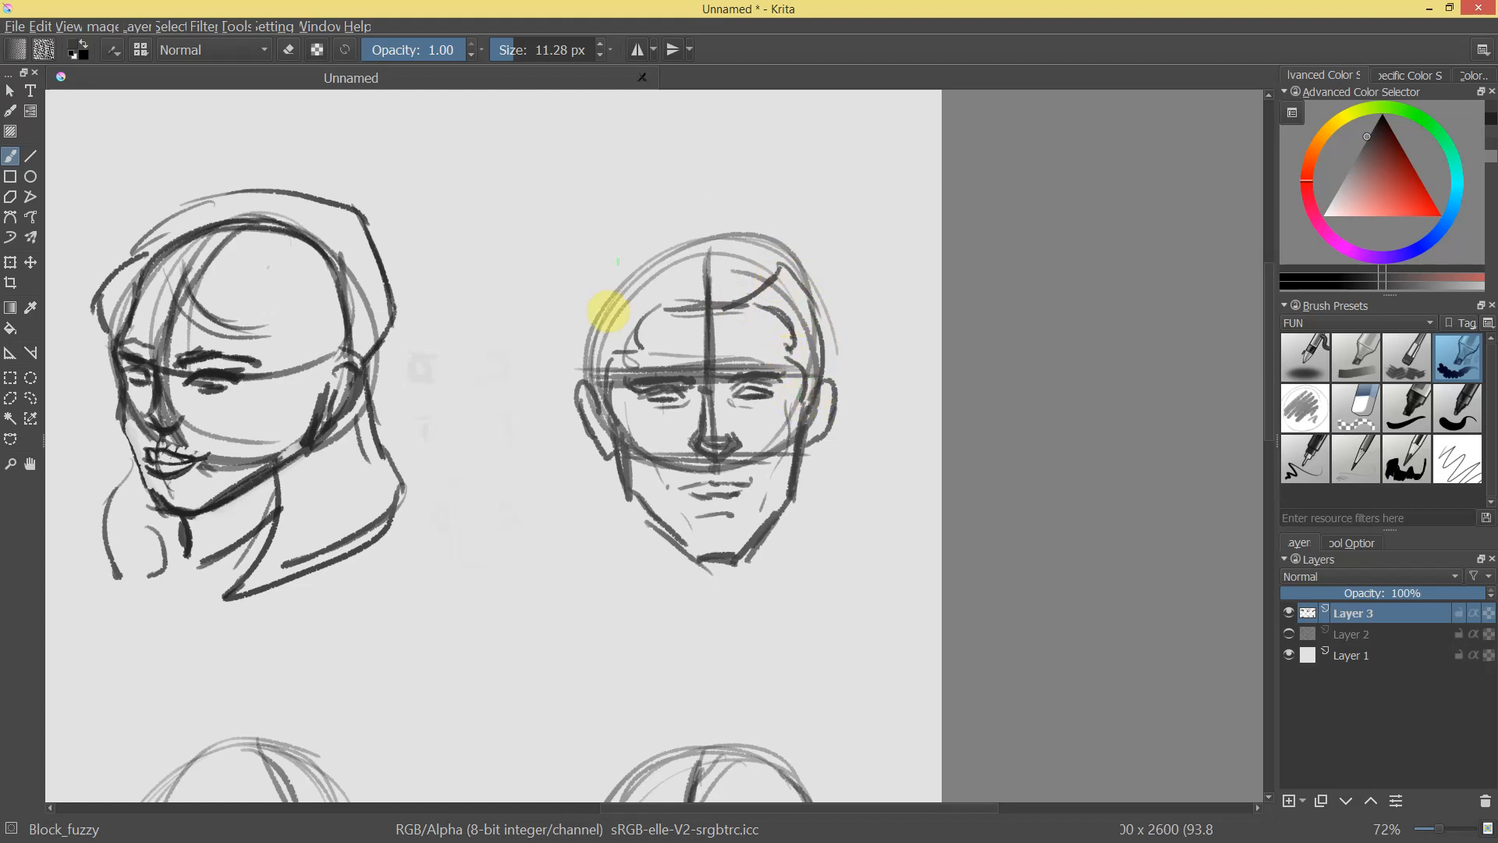
Outline the outer hair shape of the upper-right head and draw the neck sides and neck muscles below the jaw.
mouse_move(591, 390)
left_mouse_down()
mouse_move(585, 317)
mouse_move(679, 234)
mouse_move(810, 251)
left_mouse_up()
left_click_drag(795, 266, 842, 344)
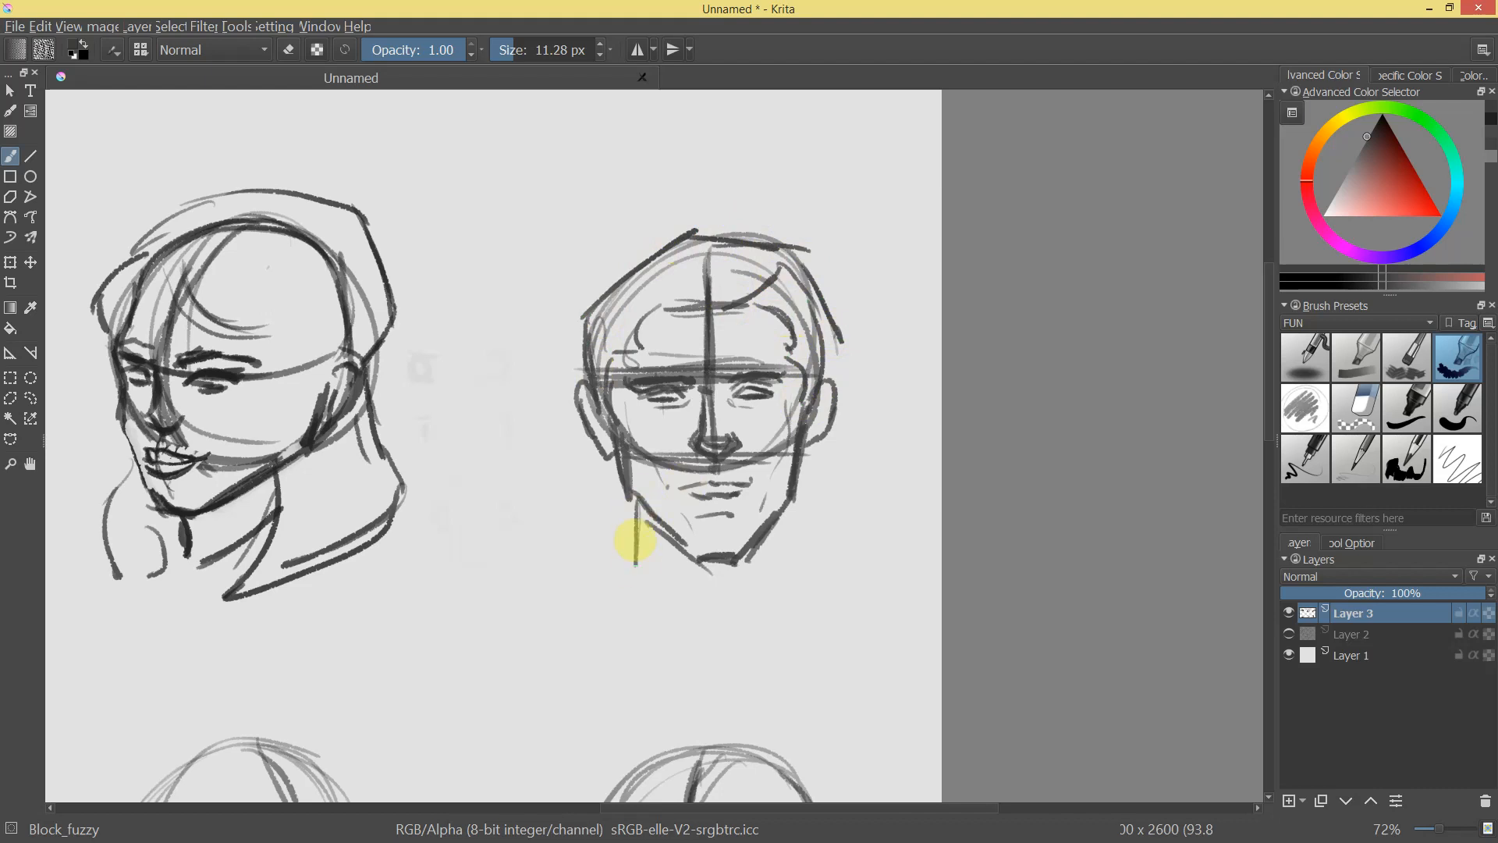
left_click_drag(779, 517, 788, 577)
mouse_move(654, 551)
left_mouse_down()
mouse_move(691, 611)
mouse_move(713, 605)
left_mouse_up()
left_click_drag(778, 512, 753, 565)
left_click_drag(858, 553, 845, 585)
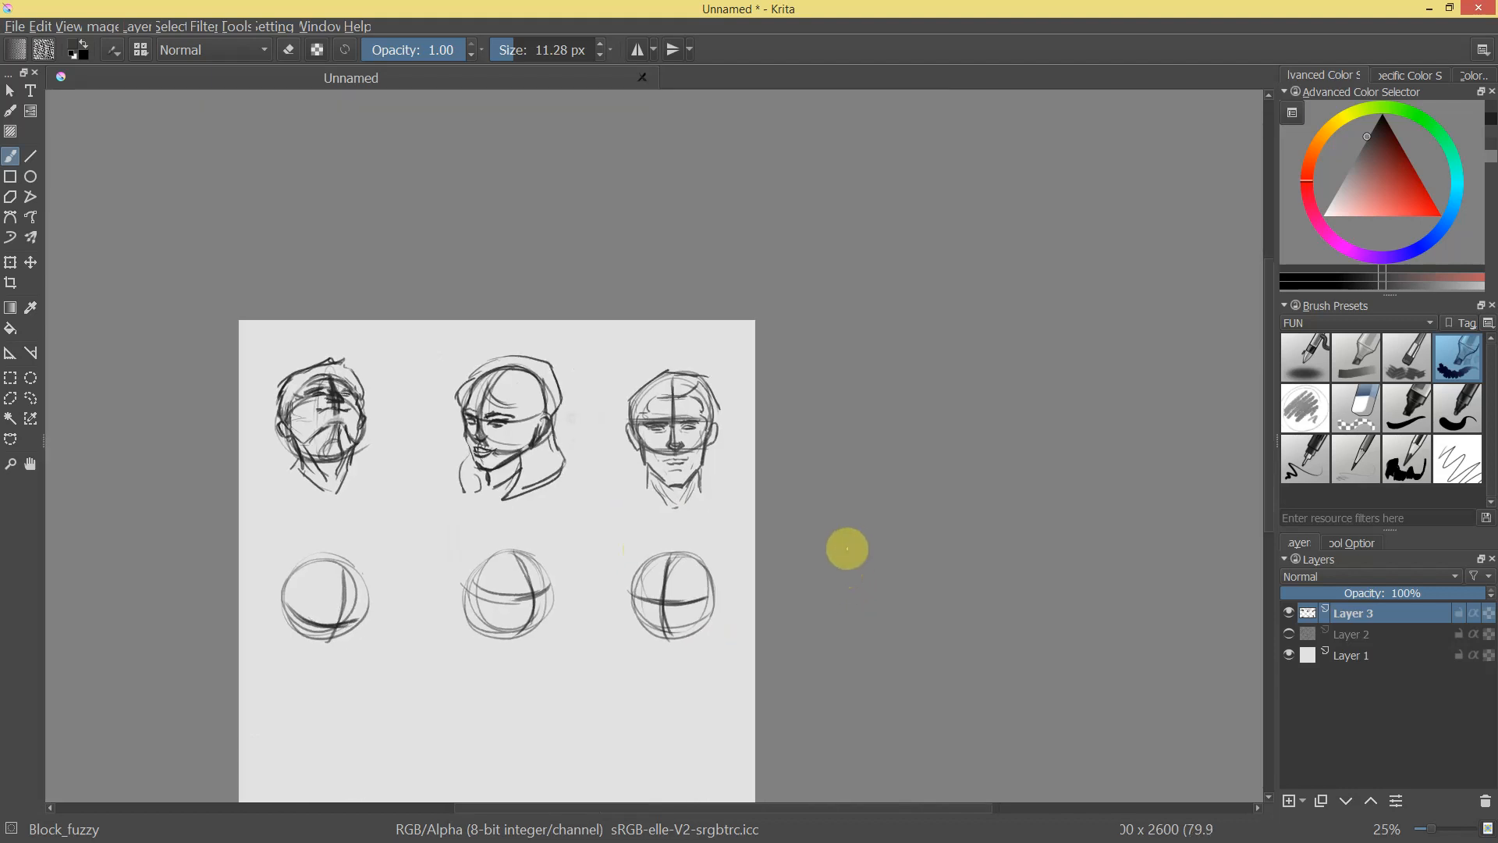
Lasso the upper-right head, move it slightly upward with the Transform tool and clear the selection.
key("l")
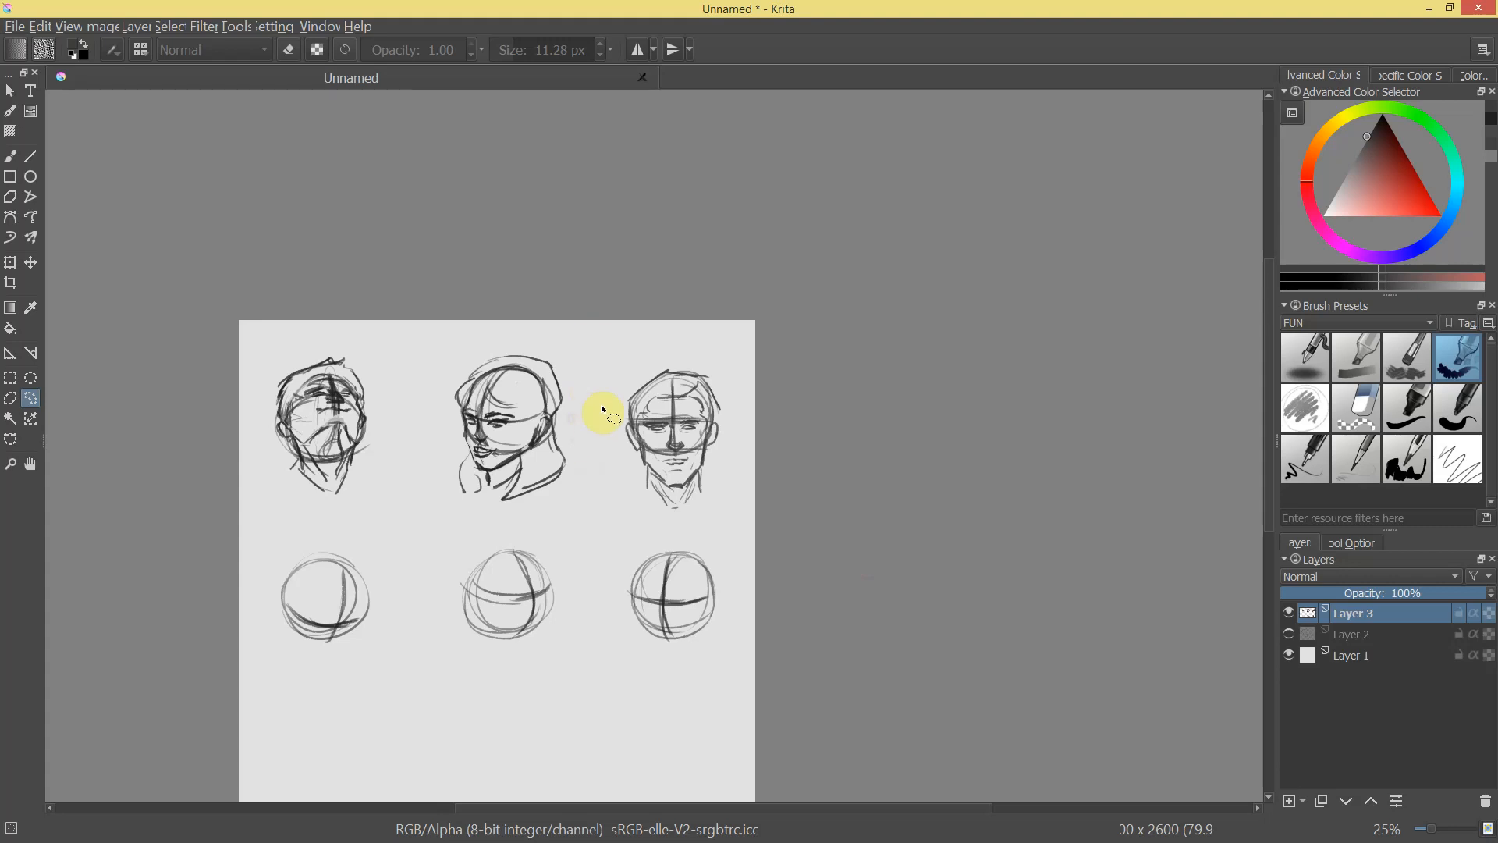
left_click_drag(576, 472, 578, 503)
mouse_move(738, 380)
left_mouse_down()
mouse_move(723, 437)
mouse_move(739, 406)
left_mouse_up()
key("ctrl+t")
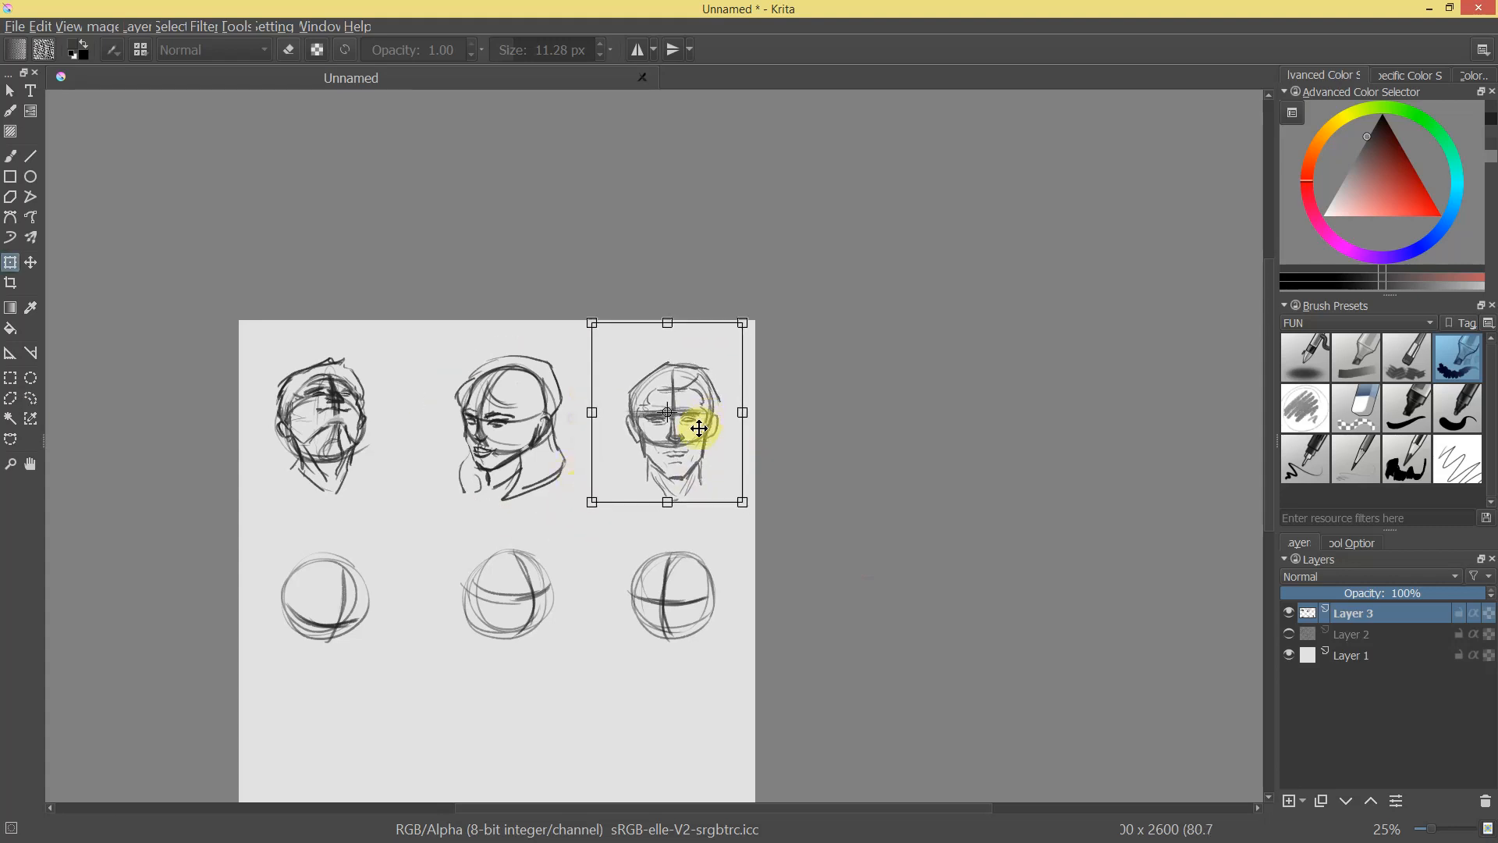
key("l")
key("b")
mouse_move(650, 451)
left_mouse_down()
mouse_move(471, 297)
mouse_move(281, 293)
left_mouse_up()
left_click_drag(281, 294, 647, 309)
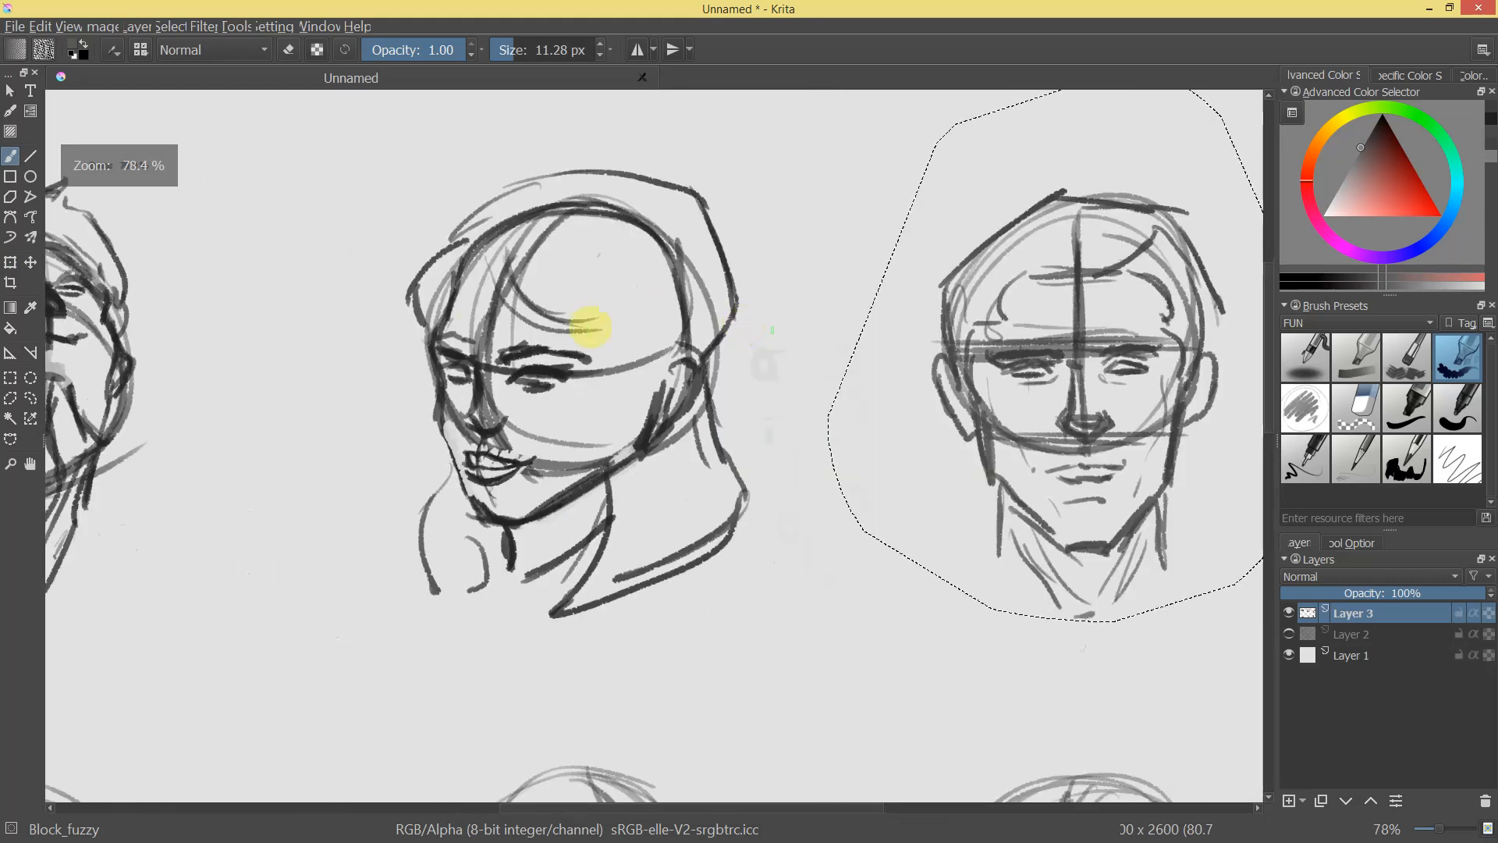
key("ctrl+shift+a")
Draw swept hair strands across the forehead and above the ear of the upper-middle head.
mouse_move(668, 384)
left_mouse_down()
mouse_move(625, 380)
mouse_move(524, 310)
mouse_move(536, 327)
mouse_move(502, 257)
mouse_move(484, 261)
mouse_move(486, 283)
left_mouse_up()
left_click_drag(788, 442, 785, 473)
mouse_move(667, 439)
left_mouse_down()
mouse_move(597, 337)
mouse_move(559, 349)
left_mouse_up()
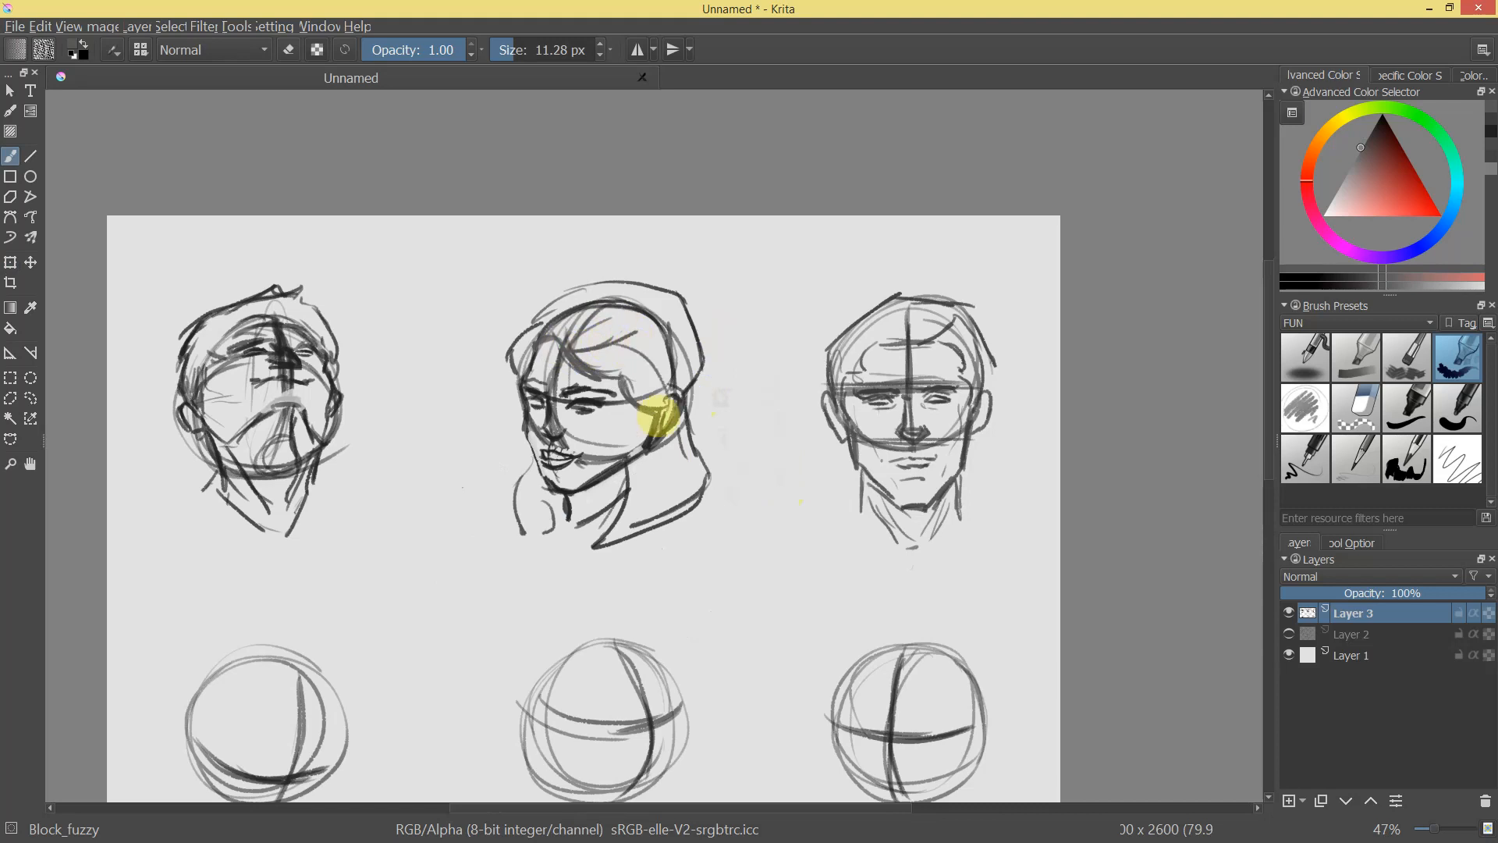
left_click_drag(749, 408, 886, 435)
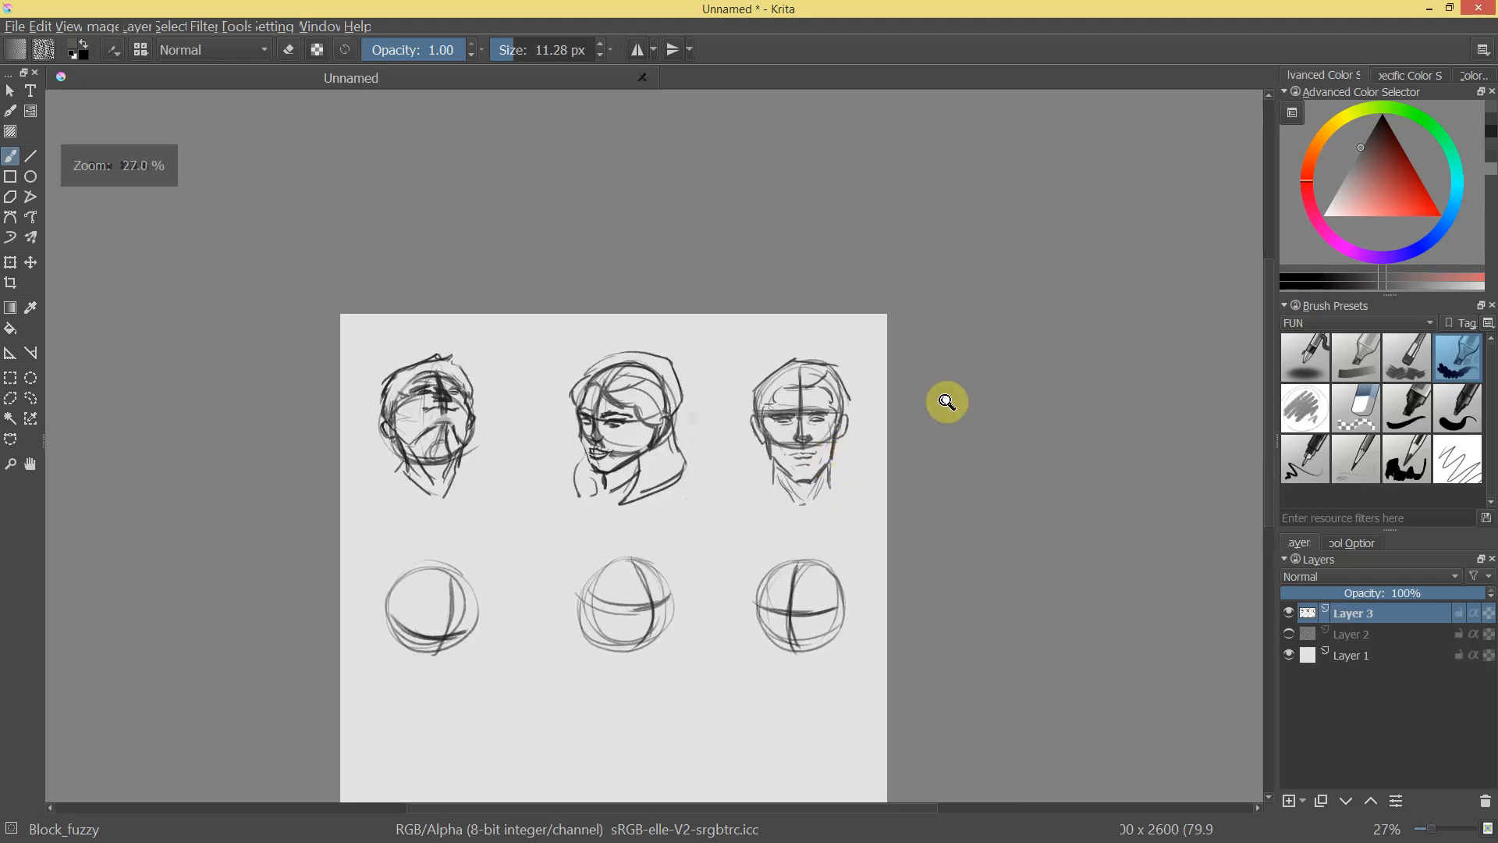
Choose a dark grey brush colour and check the whole sheet of heads in mirrored view.
left_click_drag(579, 541, 839, 341)
left_click_drag(713, 384, 632, 300)
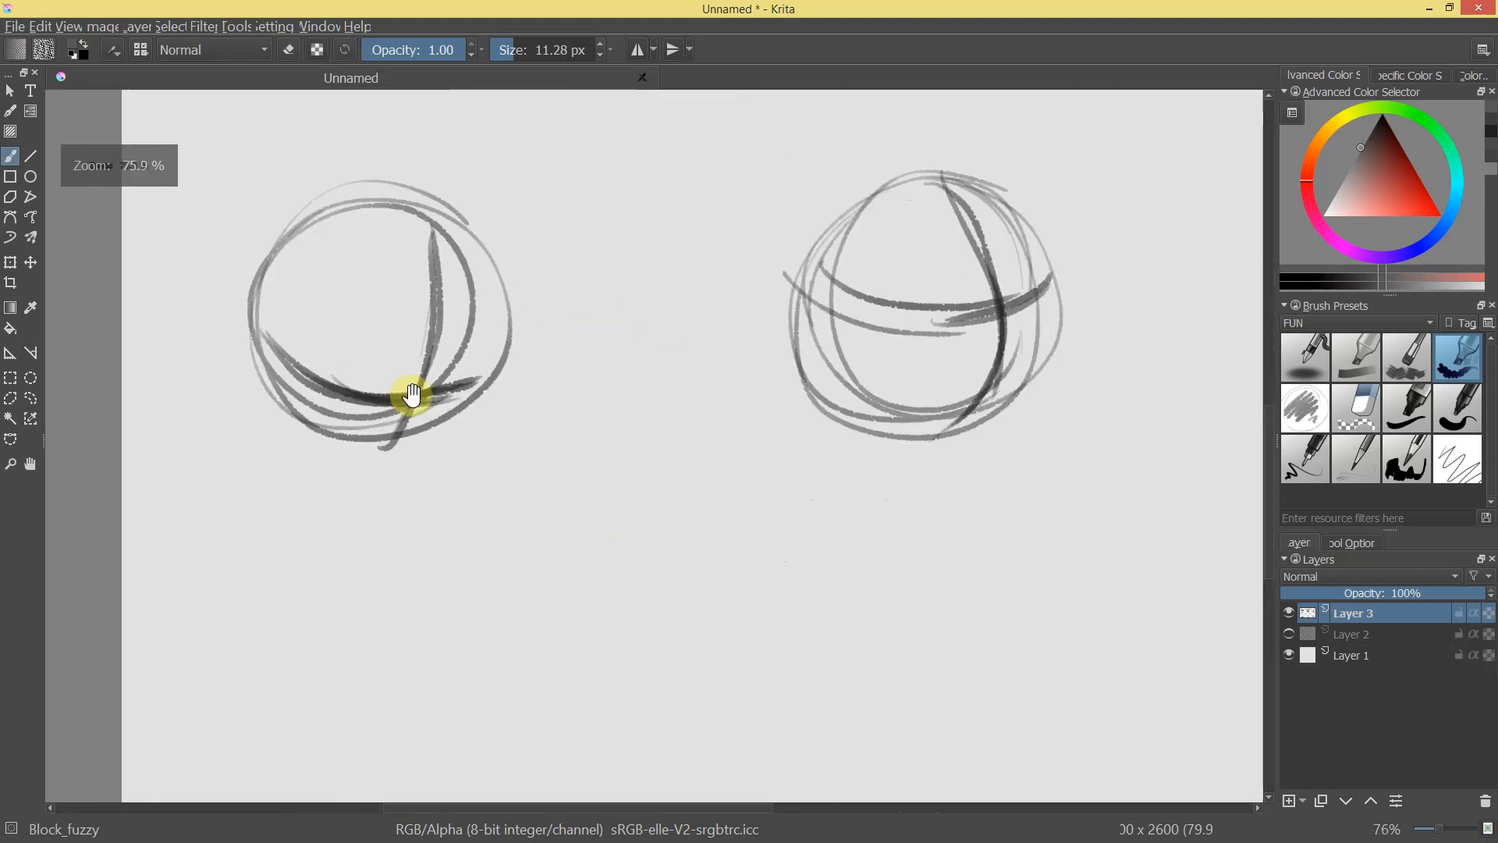
left_click_drag(476, 404, 653, 442)
left_click(1365, 138)
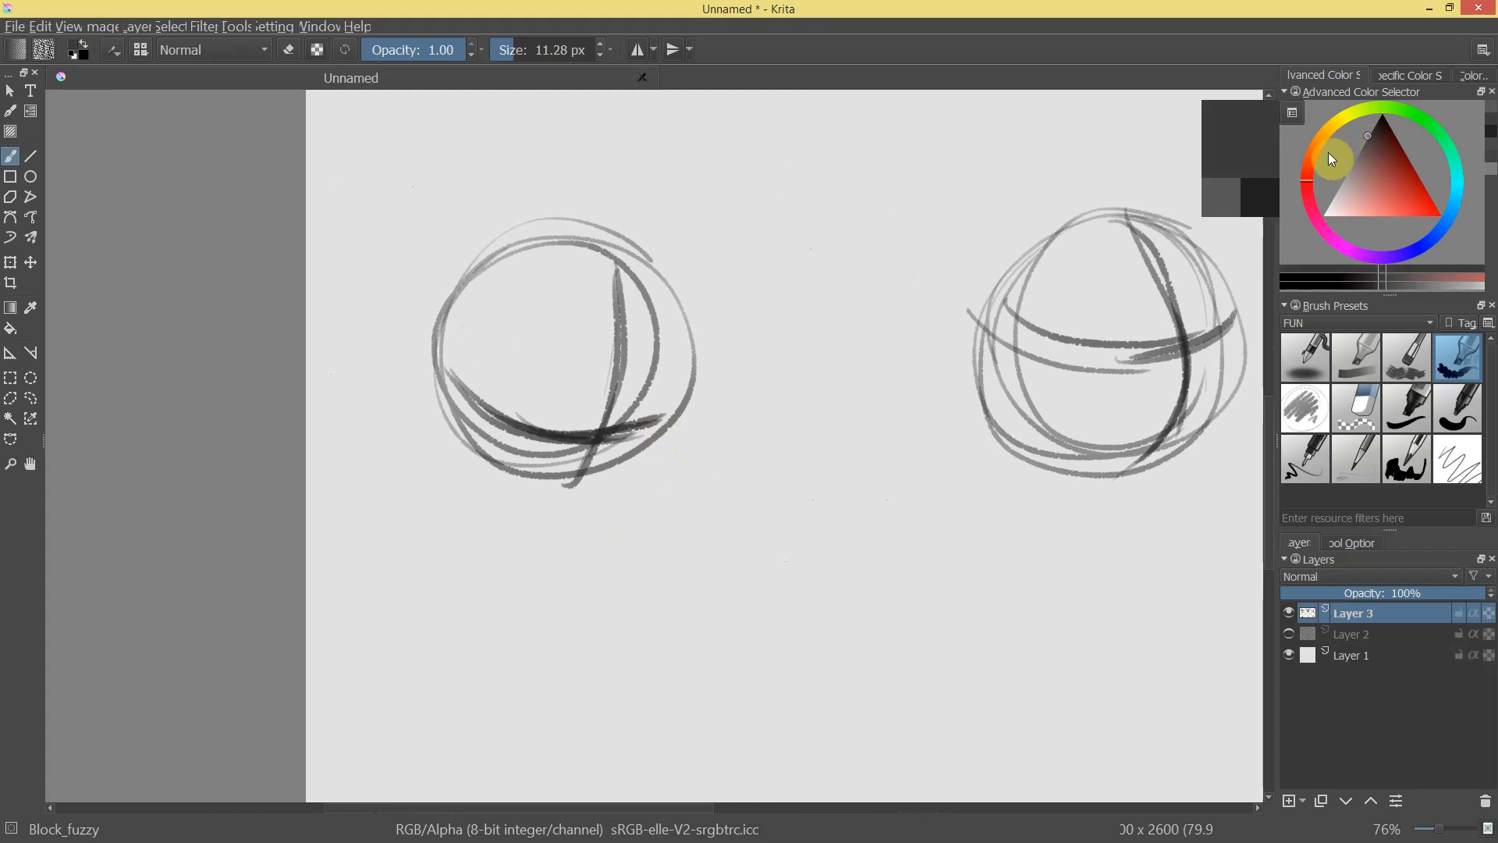
mouse_move(709, 374)
left_mouse_down()
mouse_move(635, 528)
mouse_move(896, 377)
left_mouse_up()
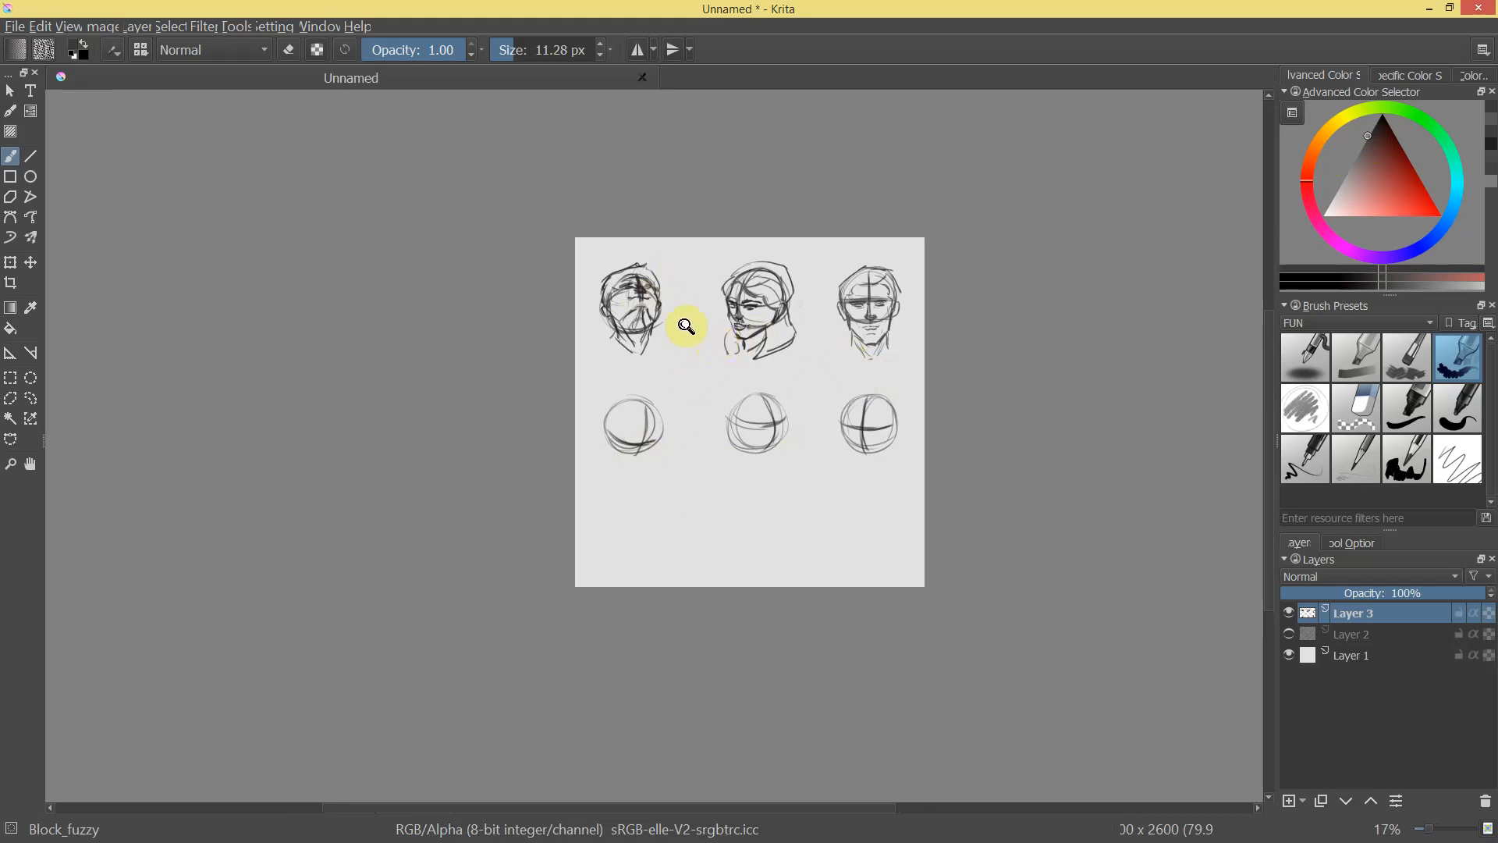
left_click_drag(685, 340, 739, 279)
key("m")
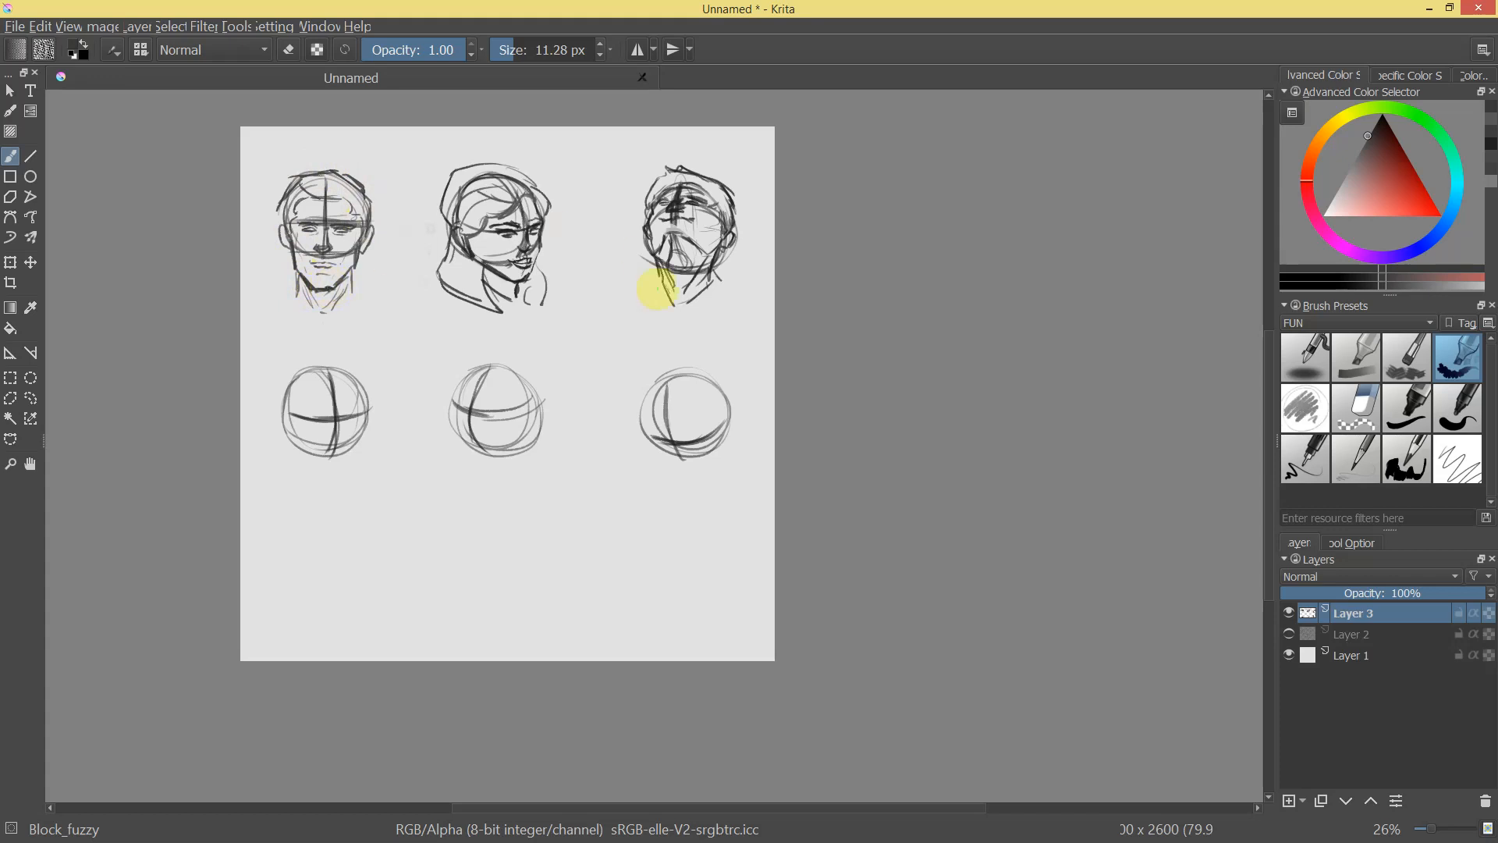
key("m")
On the lower-left circle, draw the side-plane curve, the brow and far temple line, and the nose wedge beneath.
scroll(645, 408, "up", 5)
left_click_drag(397, 395, 388, 362)
mouse_move(372, 211)
left_mouse_down()
mouse_move(348, 382)
mouse_move(399, 333)
left_mouse_up()
mouse_move(397, 391)
left_mouse_down()
mouse_move(426, 418)
mouse_move(505, 441)
mouse_move(633, 434)
left_mouse_up()
mouse_move(702, 291)
left_mouse_down()
mouse_move(652, 428)
mouse_move(552, 461)
mouse_move(565, 453)
mouse_move(556, 519)
mouse_move(525, 515)
mouse_move(538, 502)
mouse_move(525, 512)
mouse_move(512, 492)
mouse_move(561, 468)
mouse_move(557, 533)
mouse_move(522, 535)
left_mouse_up()
mouse_move(618, 506)
left_mouse_down()
mouse_move(562, 612)
mouse_move(529, 457)
mouse_move(505, 528)
mouse_move(556, 546)
left_mouse_up()
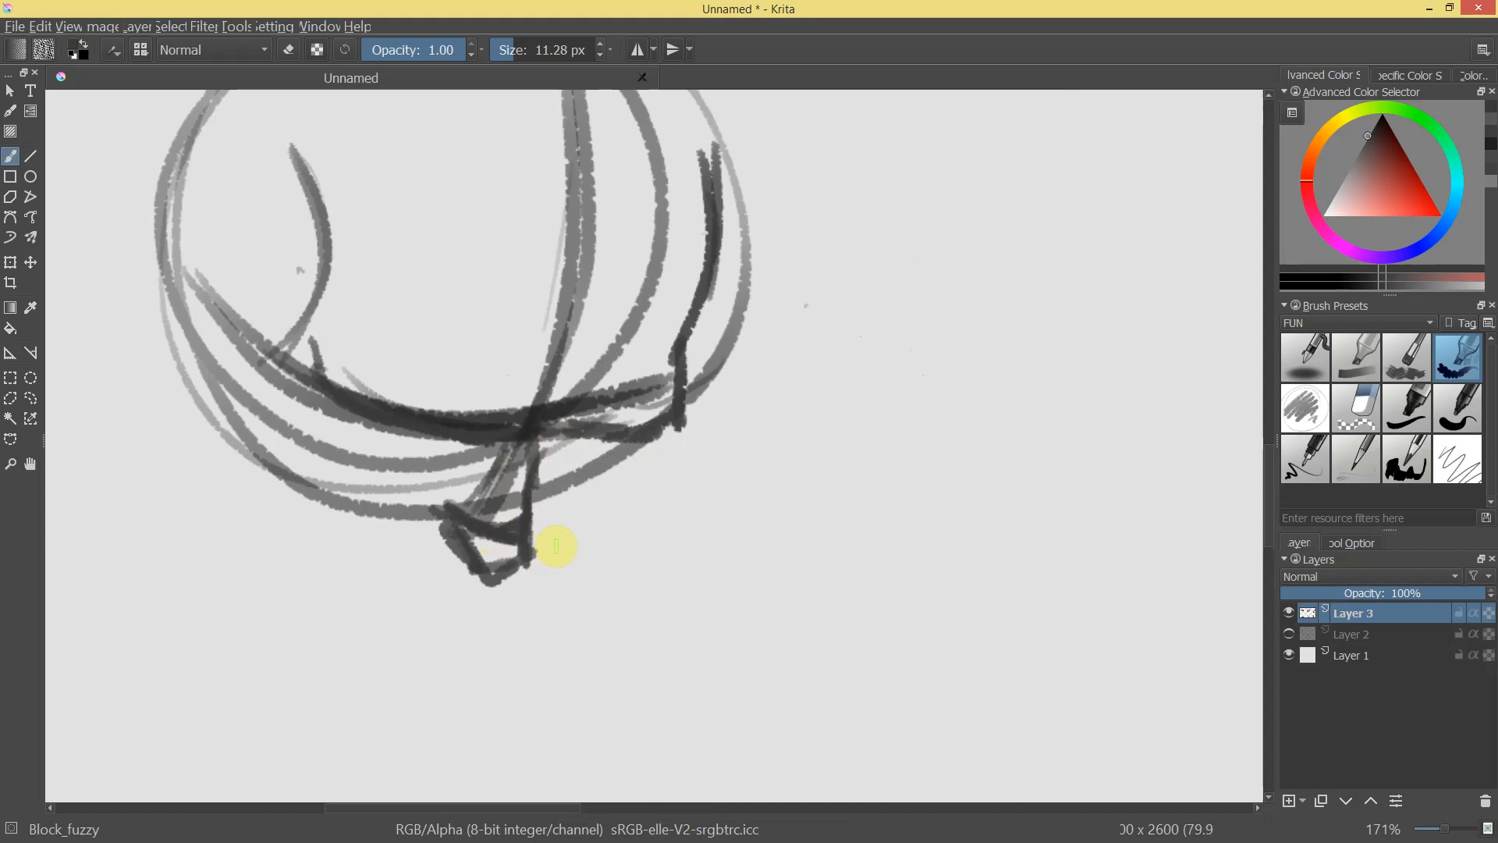
Add the eye lines, the far cheek edge and the mouth marks around the nose of the lower-left head.
left_click_drag(372, 428, 468, 451)
mouse_move(557, 439)
left_mouse_down()
mouse_move(601, 451)
mouse_move(619, 509)
mouse_move(695, 505)
mouse_move(679, 472)
left_mouse_up()
mouse_move(591, 458)
left_mouse_down()
mouse_move(577, 513)
mouse_move(611, 525)
left_mouse_up()
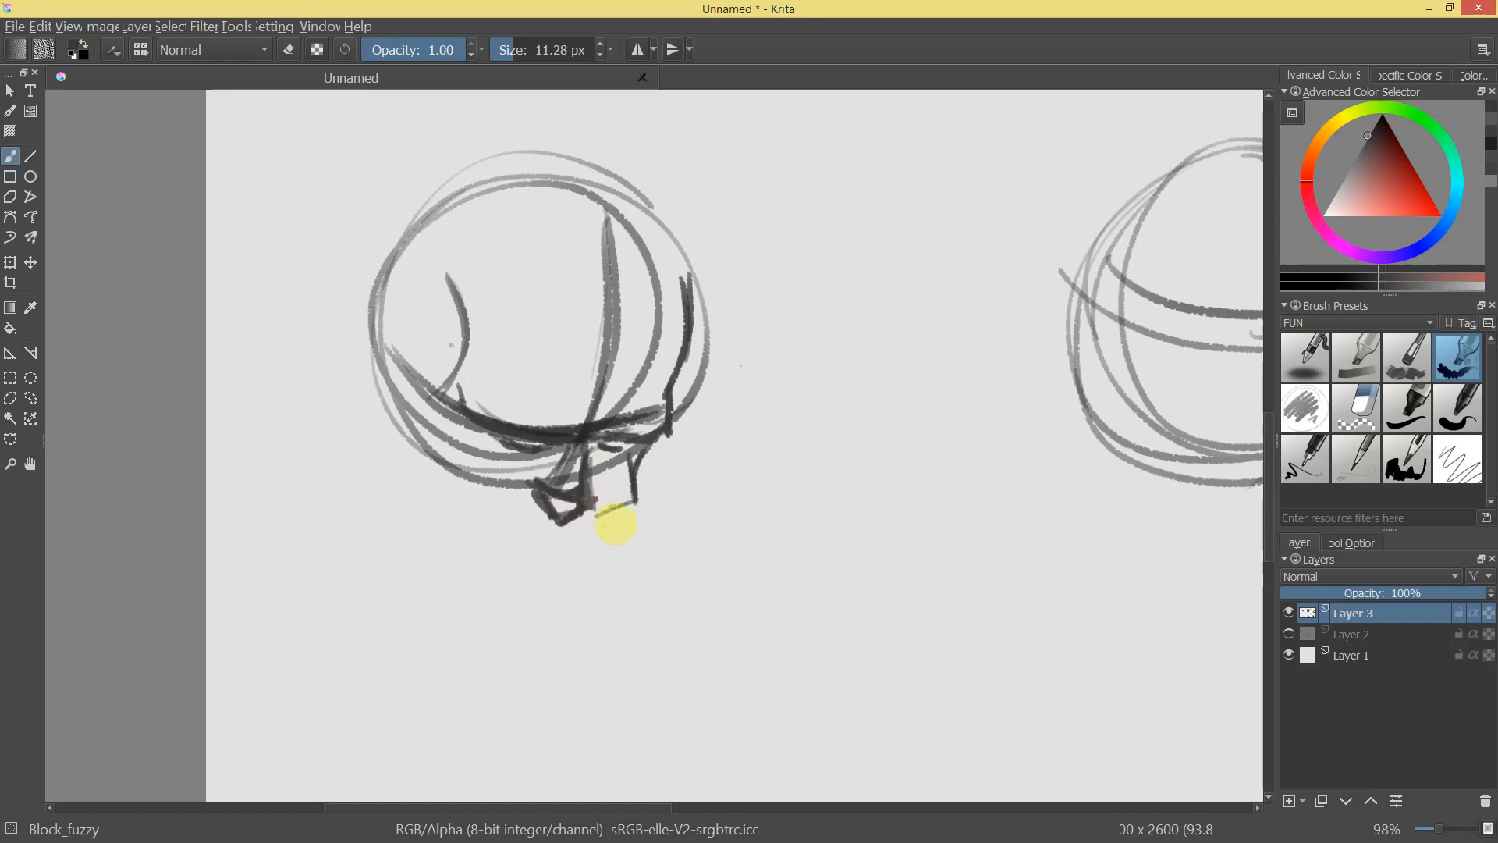
key("e")
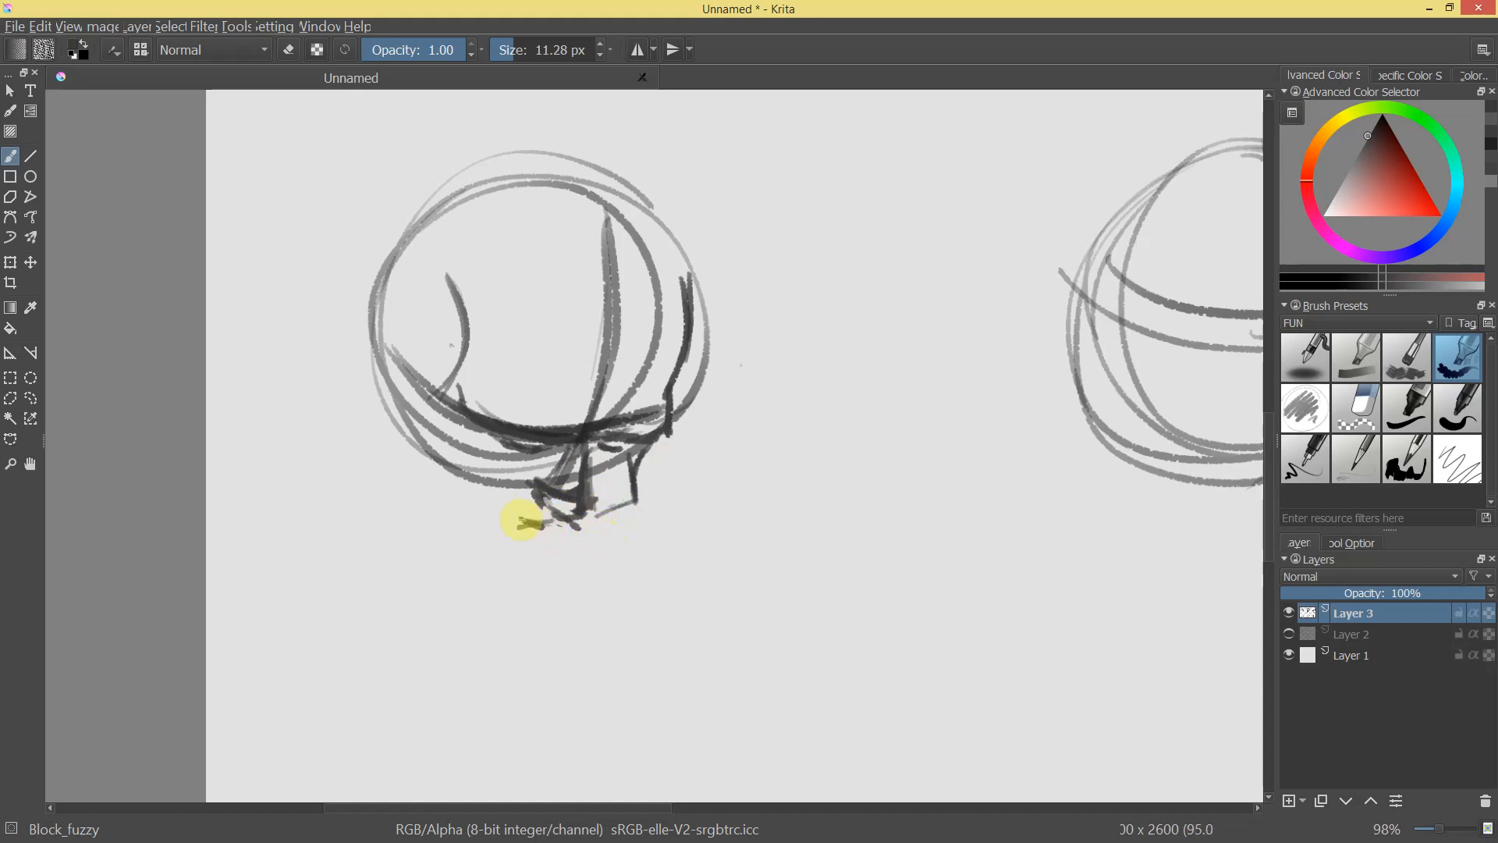
scroll(622, 575, "down", 5)
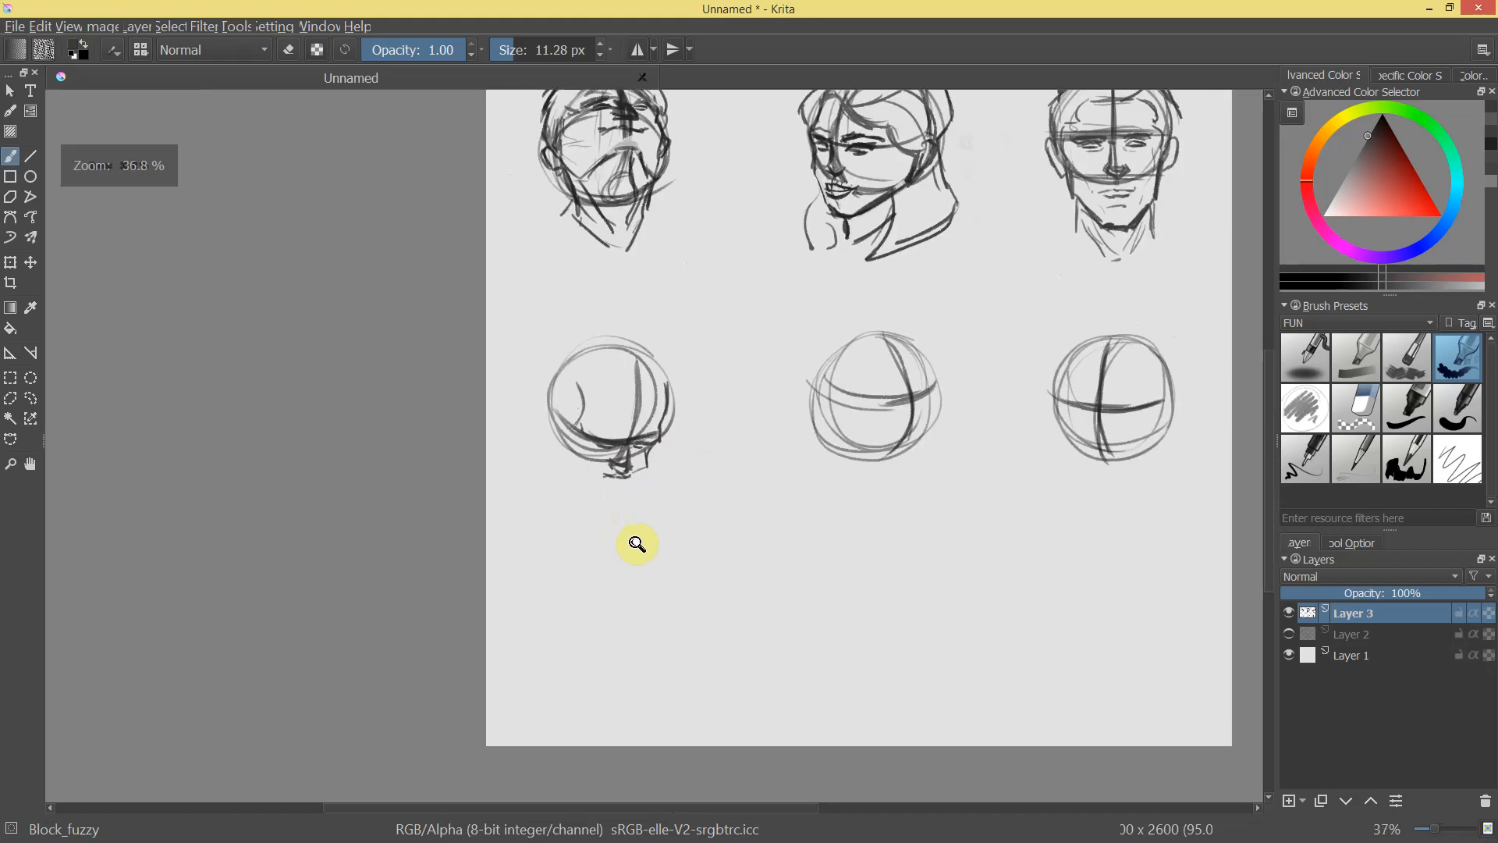
Draw the jaw and pointed chin of the lower-left head and thicken the near jawline.
scroll(468, 401, "up", 2)
mouse_move(536, 443)
left_mouse_down()
mouse_move(543, 474)
mouse_move(594, 509)
left_mouse_up()
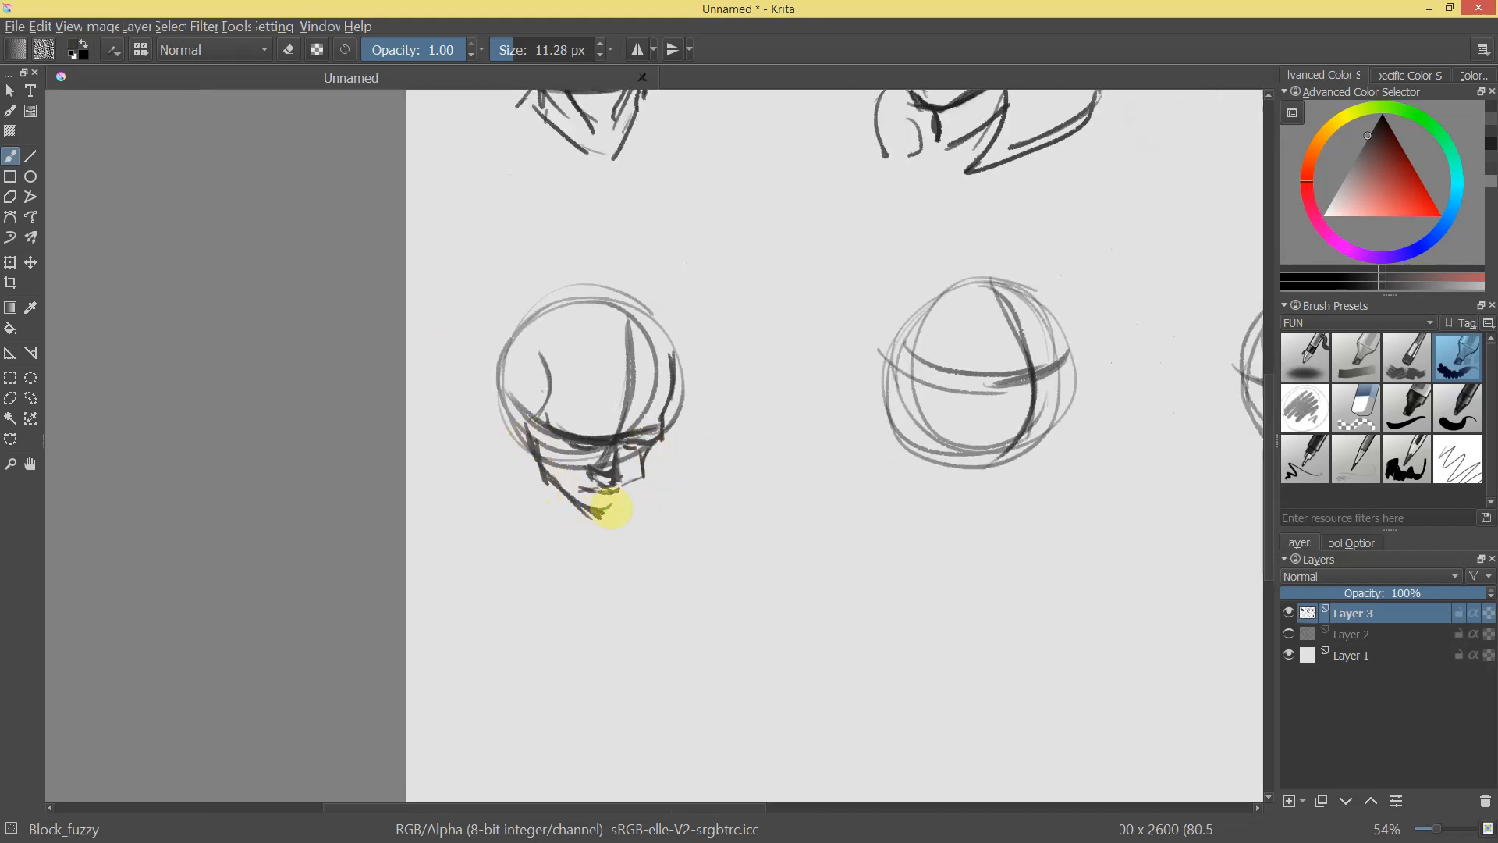
scroll(624, 544, "down", 4)
scroll(624, 544, "up", 8)
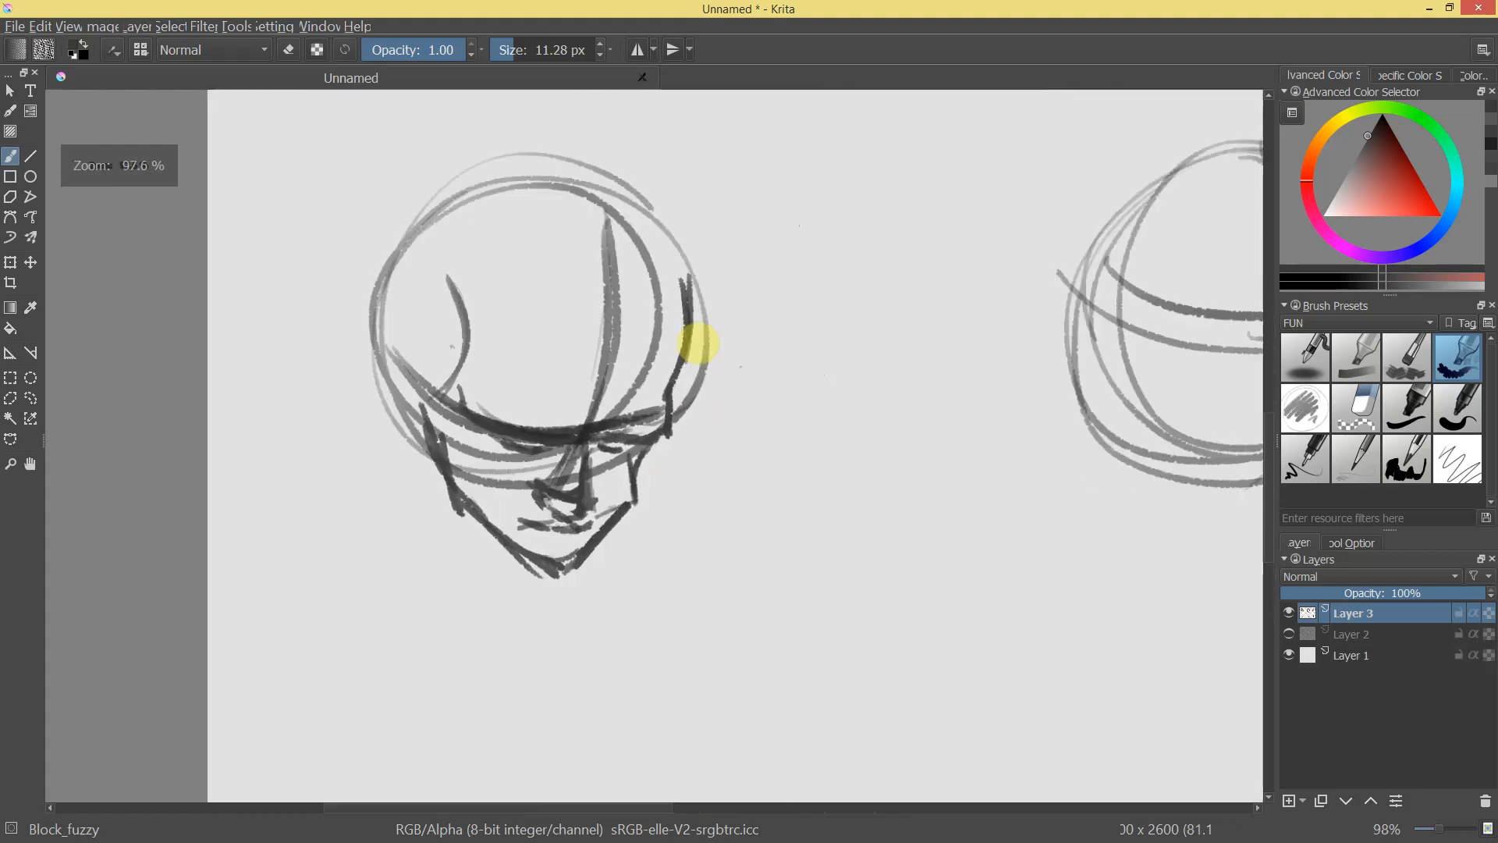
mouse_move(425, 401)
left_mouse_down()
mouse_move(439, 482)
mouse_move(562, 577)
left_mouse_up()
scroll(595, 582, "down", 4)
scroll(595, 408, "up", 7)
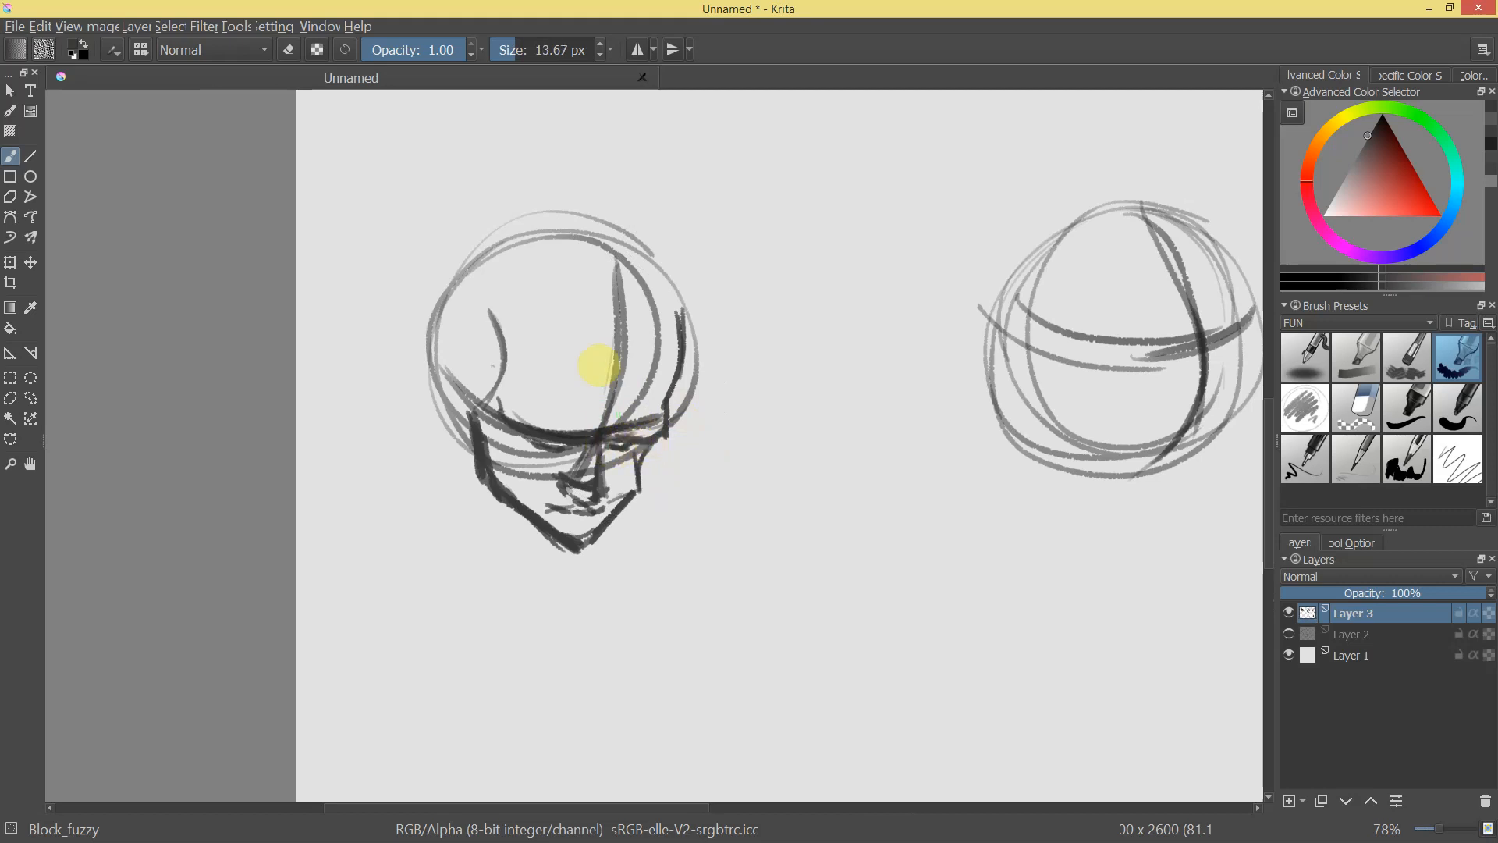
Erase the guidelines running through the lower-left head's nose and redraw the nose outline with a 9.52 px brush.
key("e")
mouse_move(605, 478)
left_mouse_down()
mouse_move(601, 461)
mouse_move(579, 487)
mouse_move(575, 468)
mouse_move(611, 437)
left_mouse_up()
key("e")
key("bracketleft")
key("bracketleft")
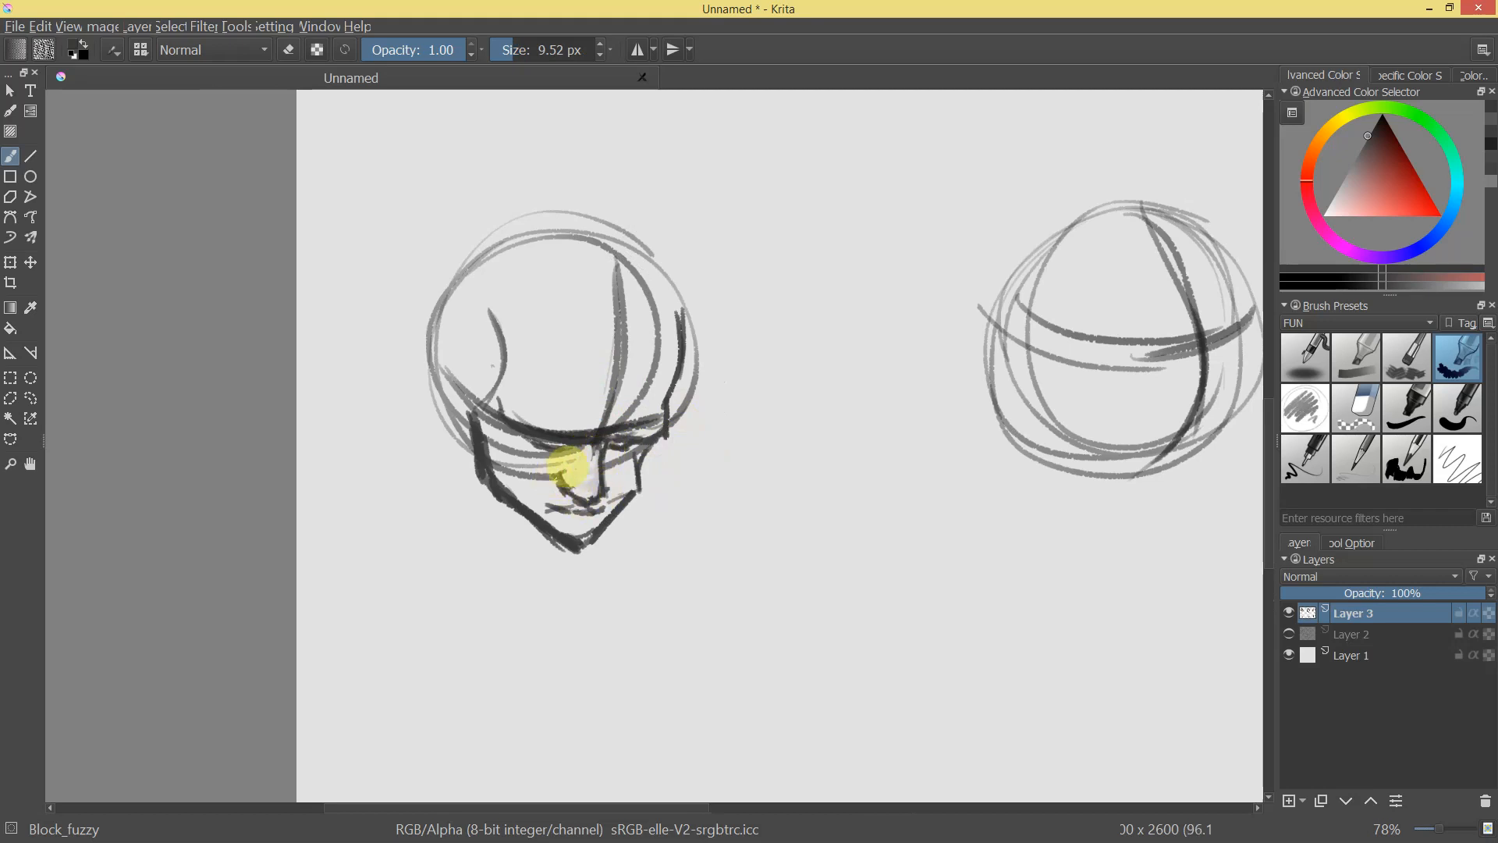
mouse_move(577, 485)
left_mouse_down()
mouse_move(615, 477)
mouse_move(599, 497)
mouse_move(676, 495)
mouse_move(623, 608)
mouse_move(673, 501)
mouse_move(656, 381)
mouse_move(496, 402)
mouse_move(527, 426)
mouse_move(474, 411)
mouse_move(534, 429)
mouse_move(478, 411)
mouse_move(650, 422)
mouse_move(602, 426)
mouse_move(644, 404)
mouse_move(649, 448)
mouse_move(610, 520)
mouse_move(632, 504)
mouse_move(568, 577)
mouse_move(571, 562)
mouse_move(532, 579)
mouse_move(635, 655)
mouse_move(671, 590)
mouse_move(447, 404)
mouse_move(453, 377)
mouse_move(449, 422)
mouse_move(470, 422)
mouse_move(459, 438)
mouse_move(466, 396)
left_mouse_up()
Enlarge the brush to 12.96 px and draw the forehead curve and darker temple lines on the lower-left head.
key("bracketright")
key("bracketright")
key("bracketright")
key("bracketright")
key("e")
mouse_move(673, 507)
left_mouse_down()
mouse_move(662, 559)
mouse_move(706, 400)
mouse_move(679, 312)
mouse_move(671, 378)
left_mouse_up()
left_click_drag(572, 341, 640, 356)
left_click_drag(706, 287, 677, 378)
mouse_move(687, 238)
left_mouse_down()
mouse_move(702, 364)
mouse_move(691, 382)
left_mouse_up()
Outline the lower-left head's hair, fill it with swept strands and draw the ear beside the brow line.
mouse_move(710, 294)
left_mouse_down()
mouse_move(602, 175)
mouse_move(508, 169)
left_mouse_up()
mouse_move(511, 169)
left_mouse_down()
mouse_move(576, 188)
mouse_move(395, 267)
mouse_move(386, 418)
left_mouse_up()
mouse_move(569, 298)
left_mouse_down()
mouse_move(459, 362)
mouse_move(564, 330)
mouse_move(471, 384)
mouse_move(443, 445)
left_mouse_up()
mouse_move(762, 318)
left_mouse_down()
mouse_move(714, 511)
mouse_move(685, 284)
left_mouse_up()
mouse_move(593, 374)
left_mouse_down()
mouse_move(529, 414)
mouse_move(617, 365)
mouse_move(524, 377)
mouse_move(627, 343)
mouse_move(579, 327)
mouse_move(675, 369)
mouse_move(671, 421)
left_mouse_up()
mouse_move(671, 422)
left_mouse_down()
mouse_move(679, 494)
mouse_move(763, 360)
mouse_move(445, 451)
left_mouse_up()
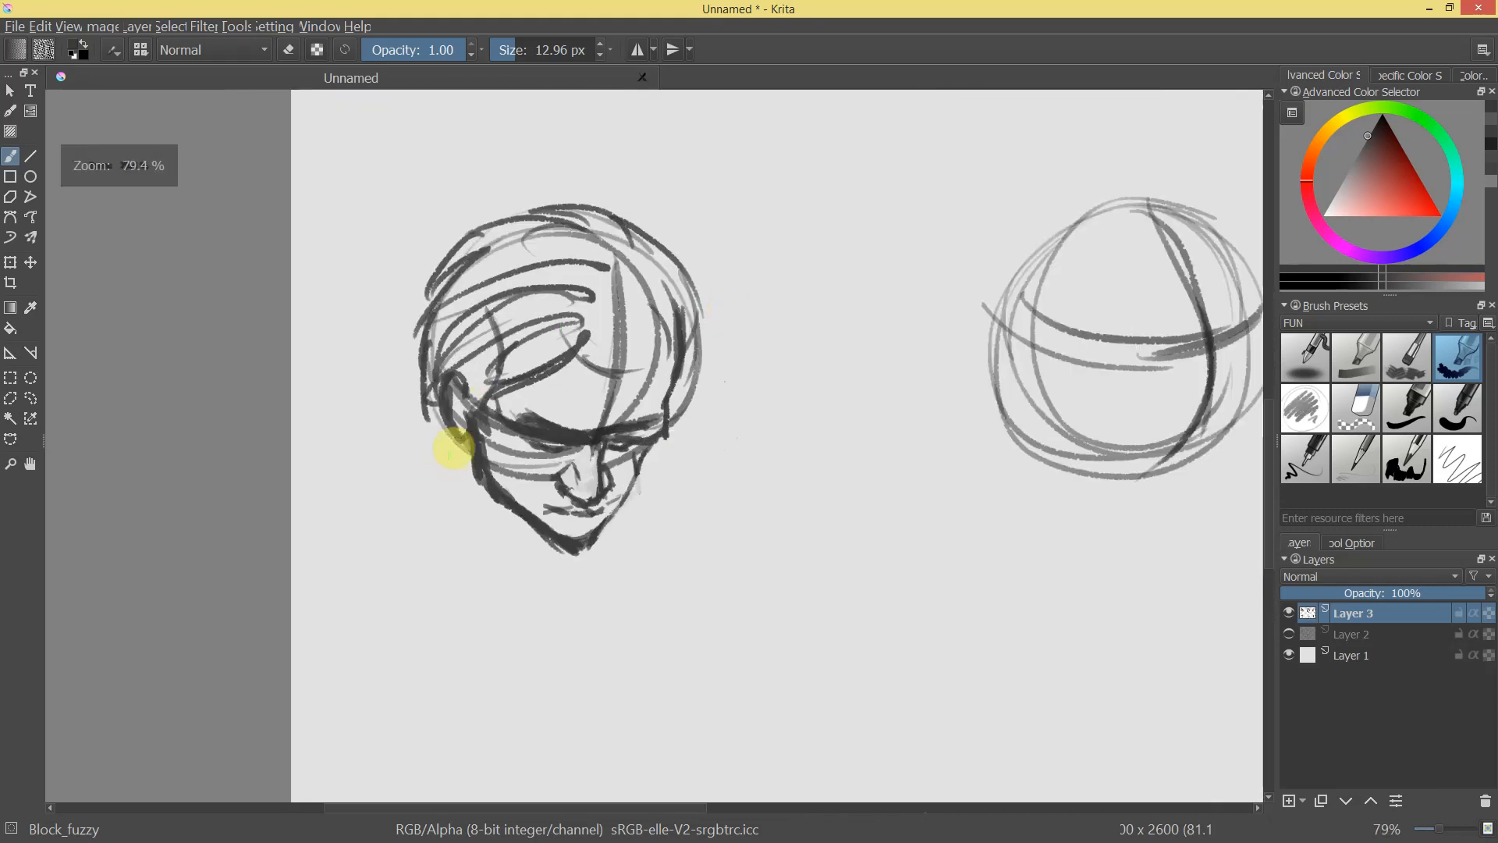
Thin the jaw, chin and far cheek lines of the lower-left head with a 12.96 px eraser.
key("e")
left_click_drag(623, 511, 629, 468)
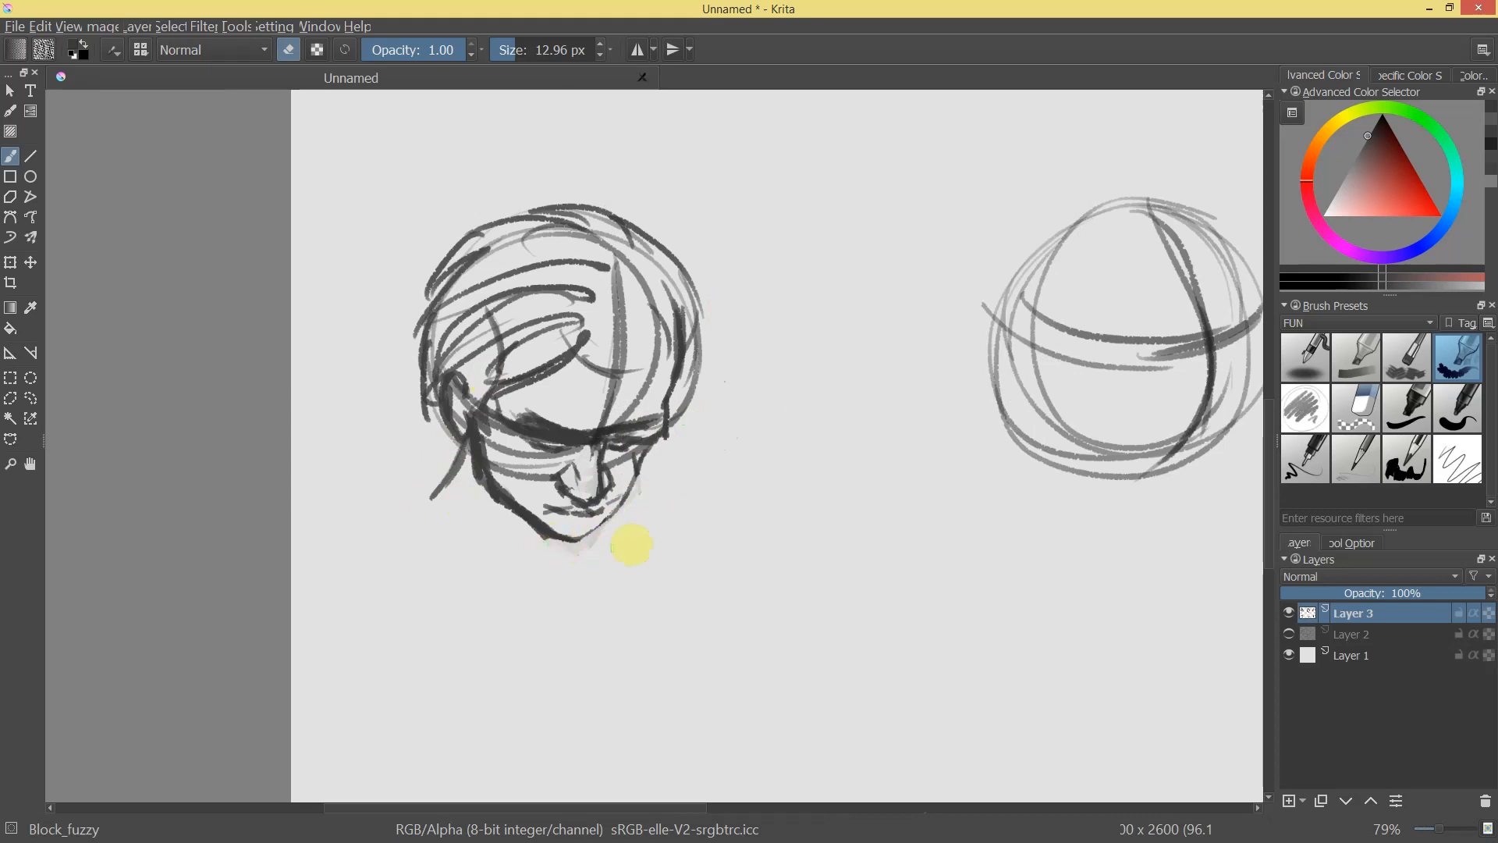
left_click_drag(461, 424, 526, 512)
mouse_move(691, 355)
left_mouse_down()
mouse_move(702, 465)
mouse_move(729, 326)
left_mouse_up()
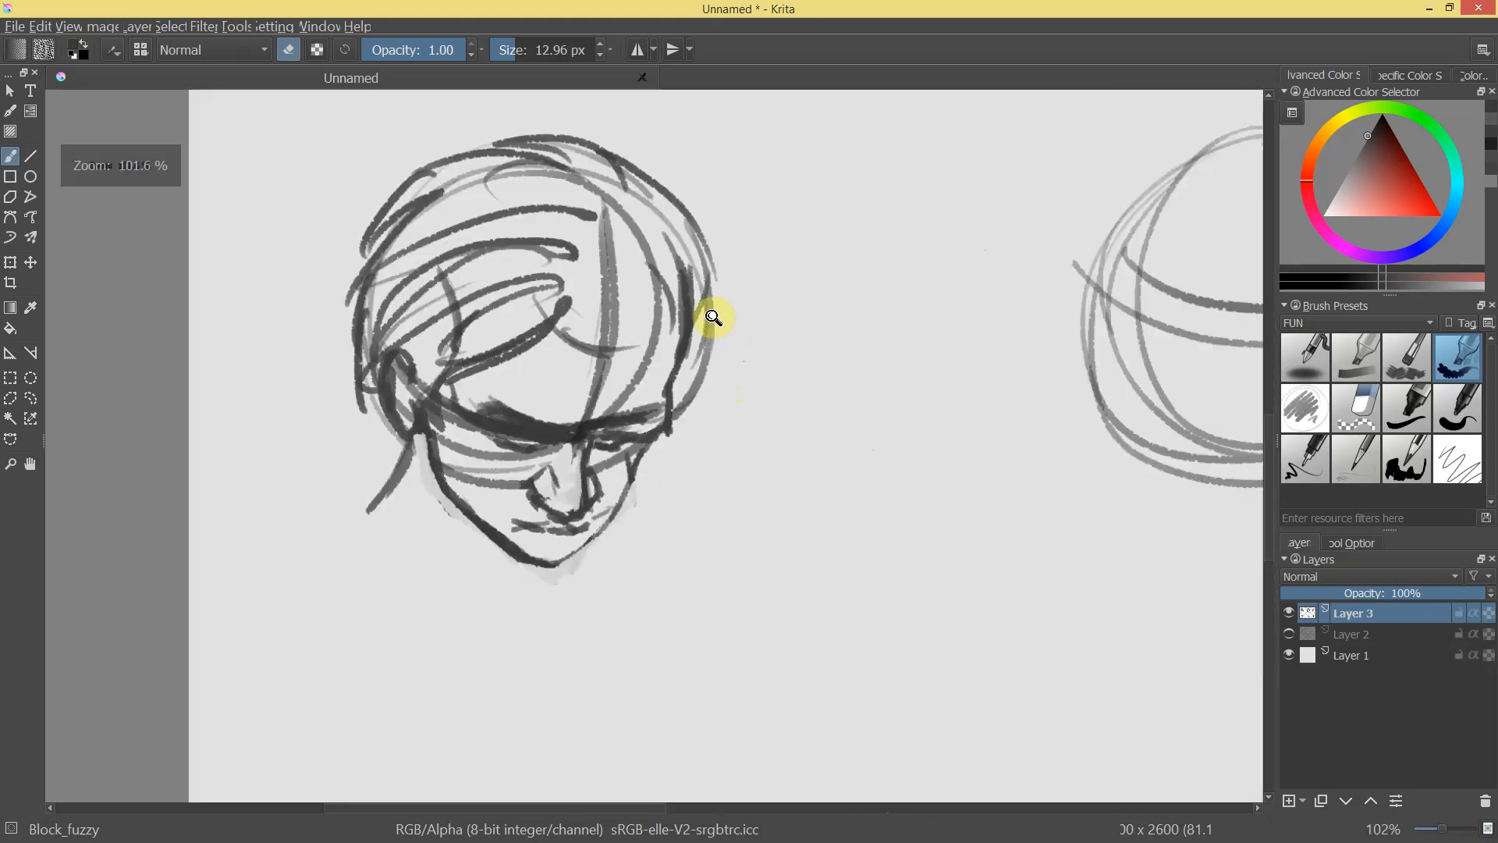
mouse_move(618, 452)
left_mouse_down()
mouse_move(552, 528)
mouse_move(612, 502)
mouse_move(519, 577)
mouse_move(585, 511)
left_mouse_up()
Redraw the lower-left head's chin and jaw with a thinner brush and erase stray marks by the far cheek.
key("e")
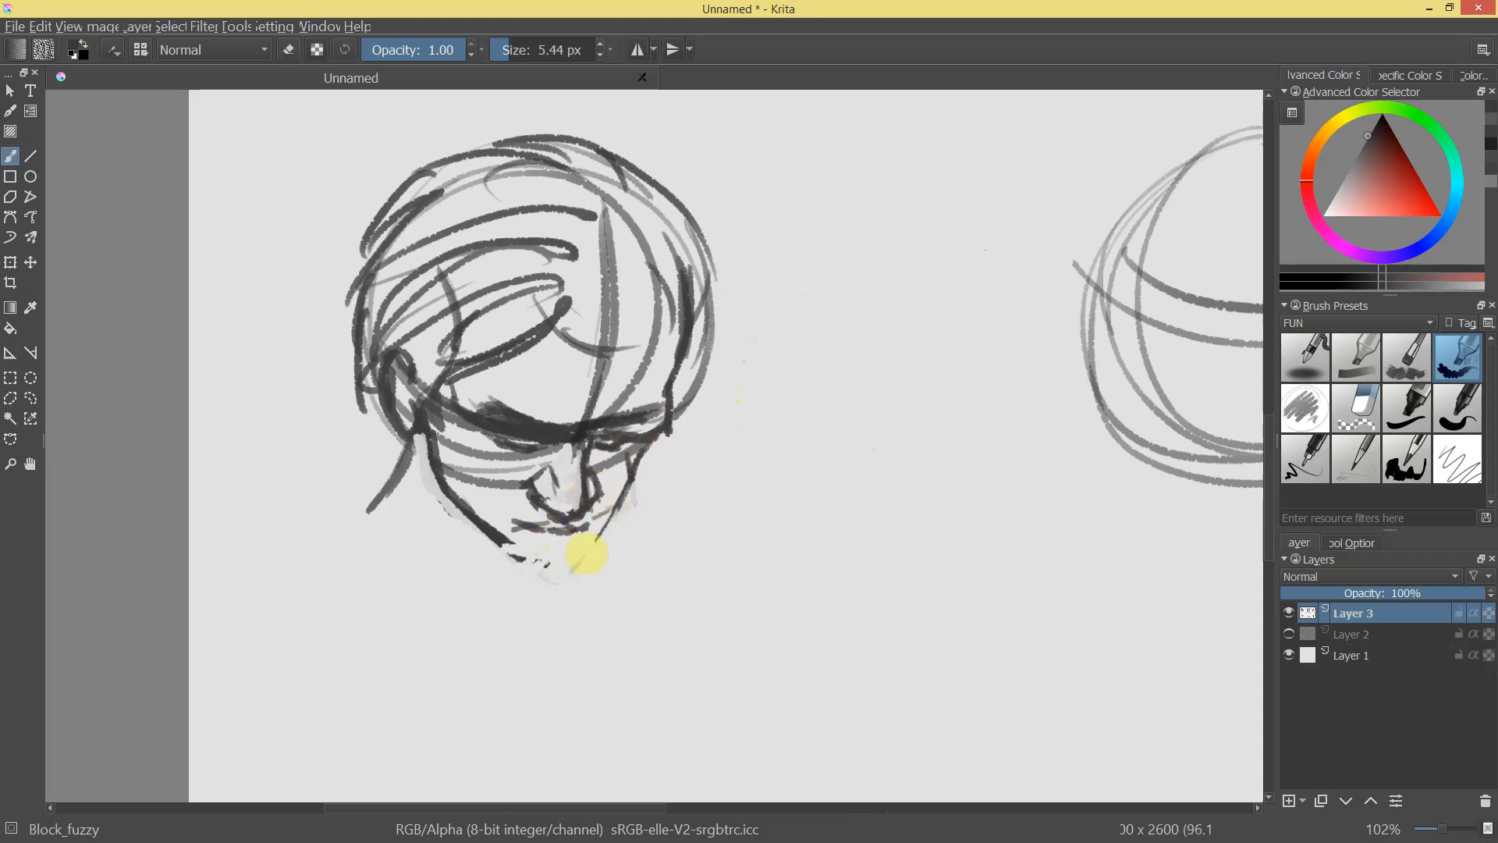
left_click_drag(546, 569, 499, 532)
mouse_move(650, 540)
left_mouse_down()
mouse_move(587, 638)
mouse_move(611, 600)
mouse_move(623, 487)
mouse_move(568, 449)
mouse_move(550, 408)
mouse_move(565, 473)
mouse_move(539, 498)
mouse_move(520, 490)
mouse_move(553, 515)
mouse_move(515, 486)
mouse_move(567, 524)
left_mouse_up()
key("e")
mouse_move(652, 488)
left_mouse_down()
mouse_move(588, 578)
mouse_move(632, 494)
mouse_move(619, 485)
left_mouse_up()
key("e")
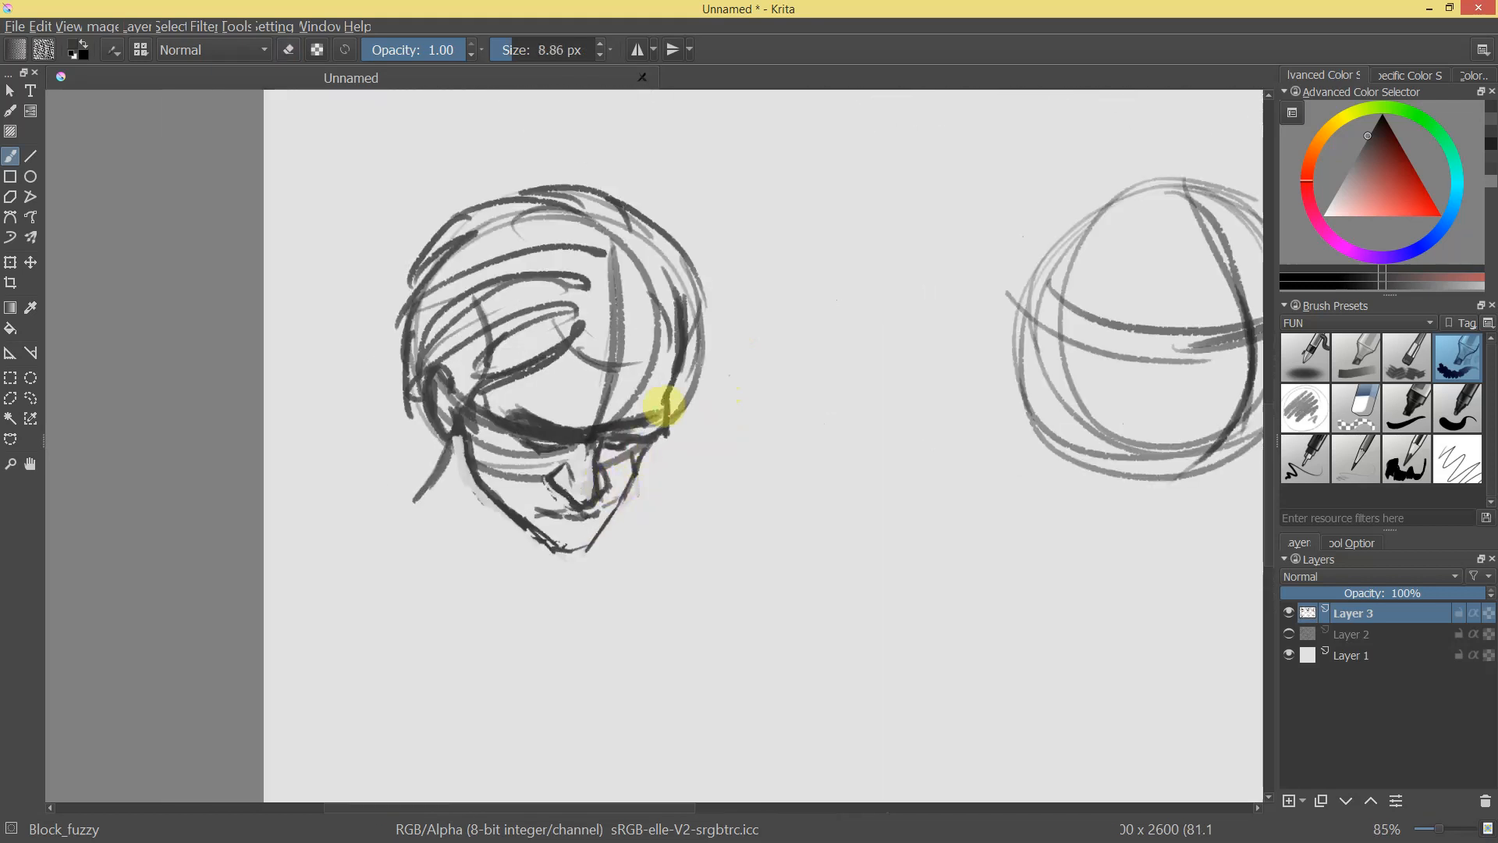
Strengthen the lower-left head's near cheek and draw its neck and shoulder lines.
left_click_drag(466, 438, 472, 478)
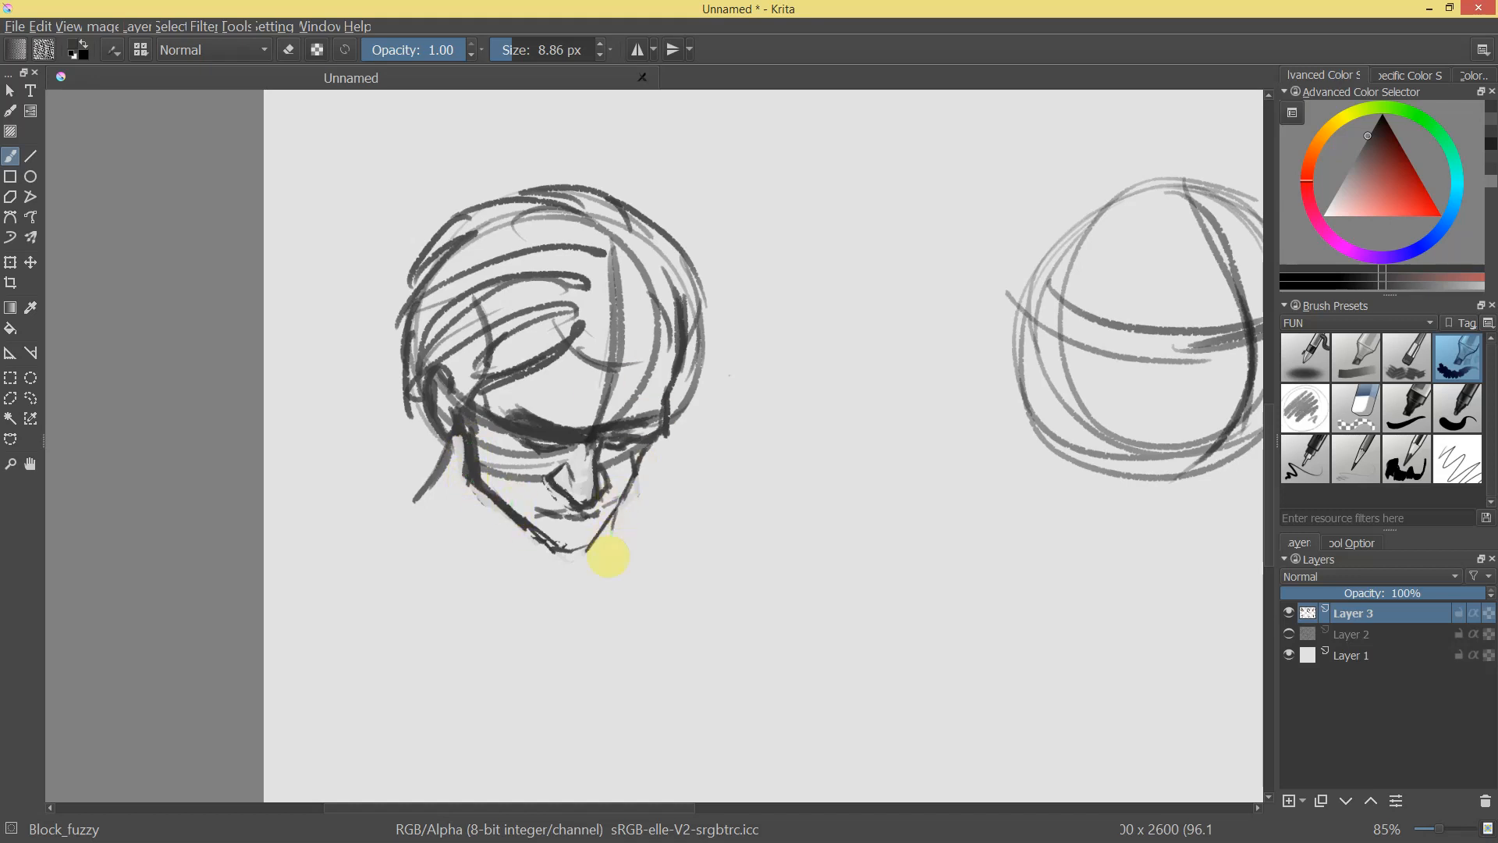
key("ctrl+z")
left_click_drag(881, 445, 793, 445)
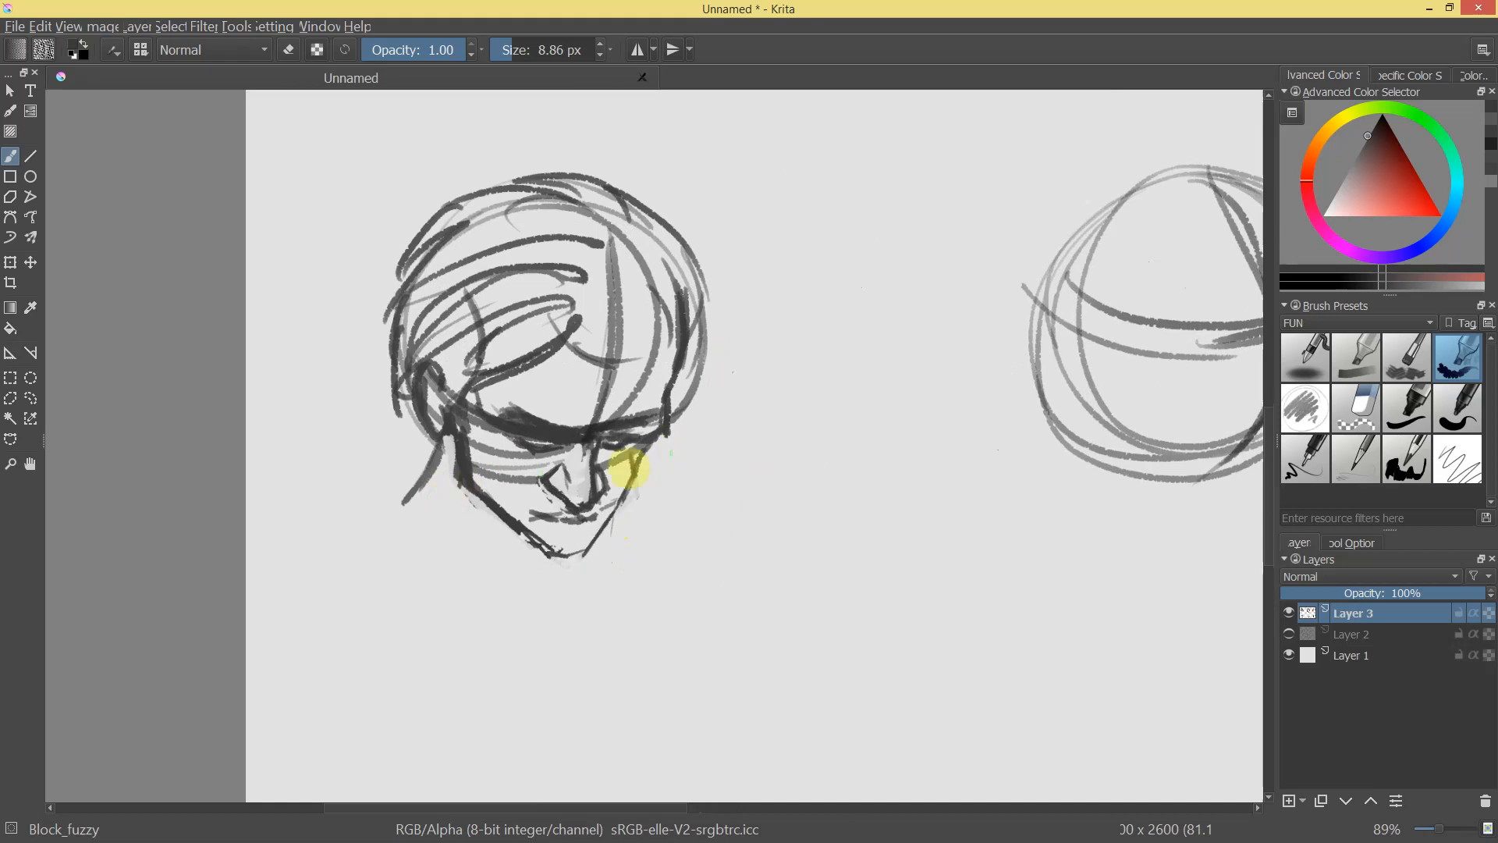
left_click_drag(446, 434, 458, 548)
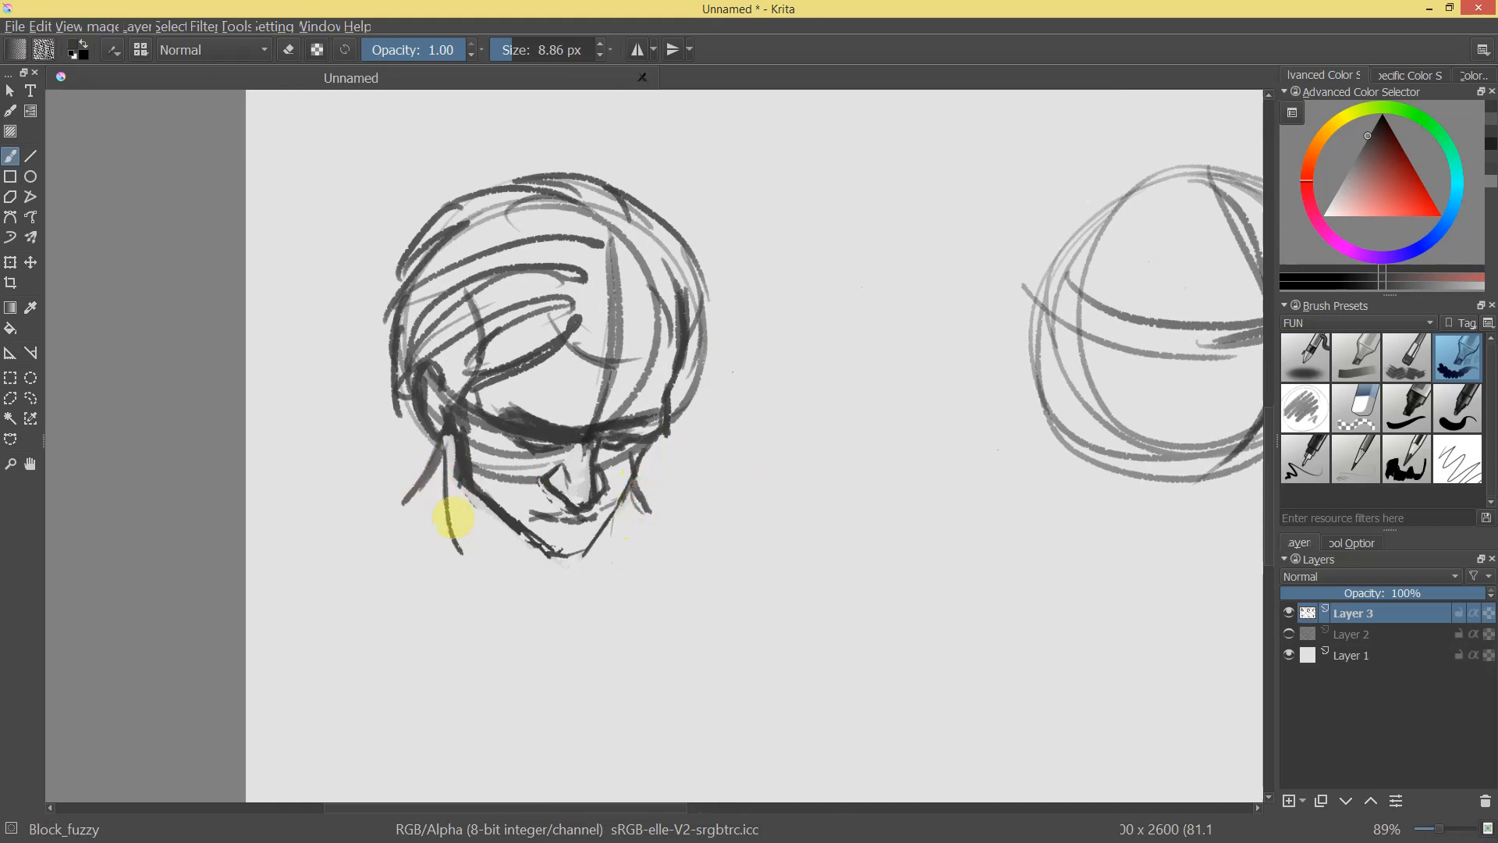
mouse_move(590, 557)
left_mouse_down()
mouse_move(575, 672)
mouse_move(577, 558)
left_mouse_up()
left_click_drag(466, 492, 389, 523)
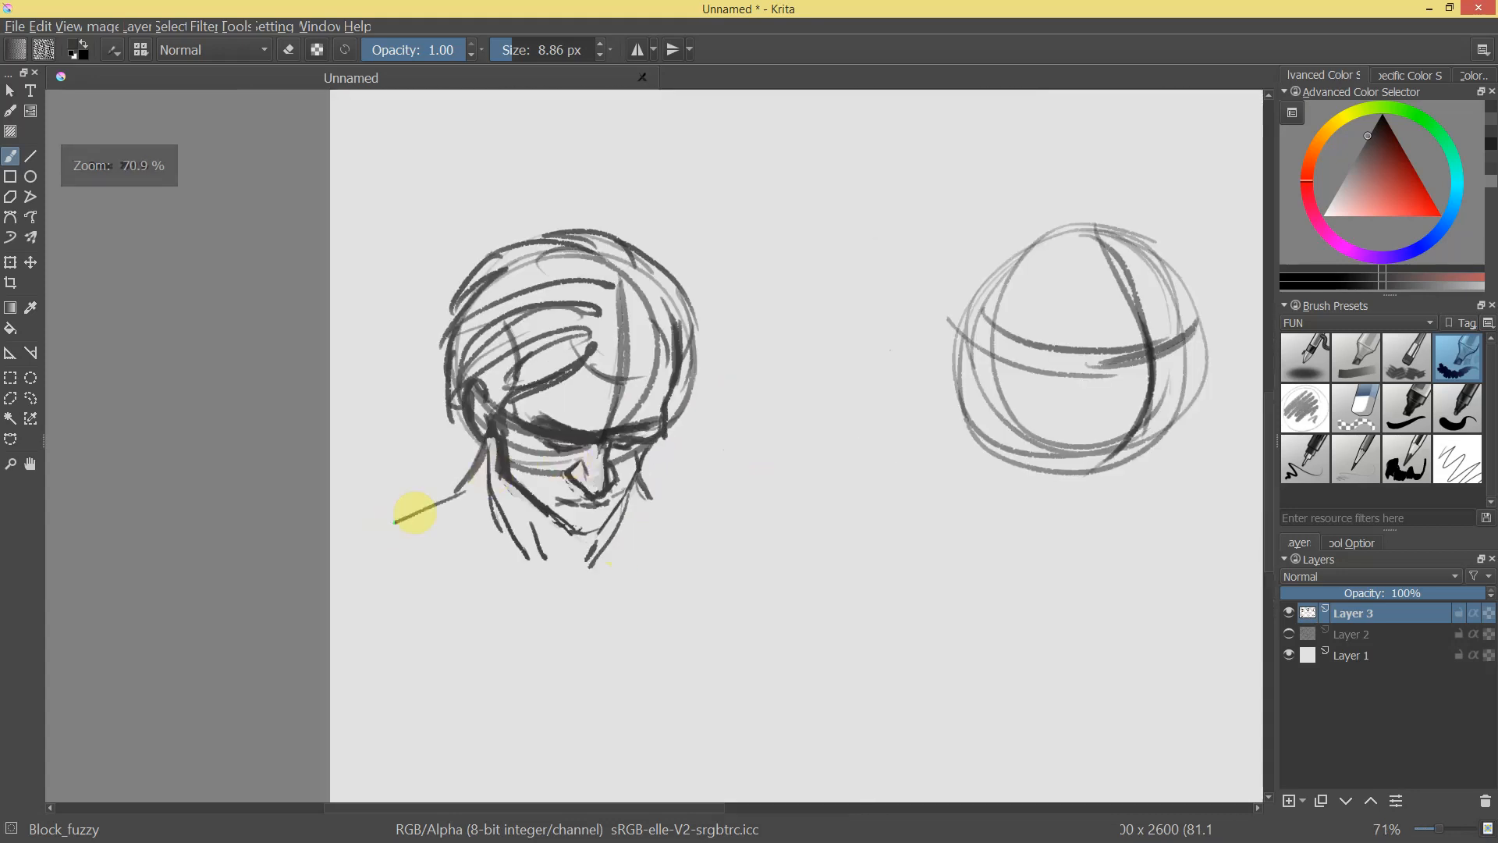
left_click_drag(585, 518, 699, 496)
Draw a curved nose guideline and the far brow-to-cheek contour on the lower-middle circle with an 11.17 px brush.
mouse_move(840, 409)
left_mouse_down()
mouse_move(812, 482)
mouse_move(858, 401)
mouse_move(766, 398)
mouse_move(789, 461)
left_mouse_up()
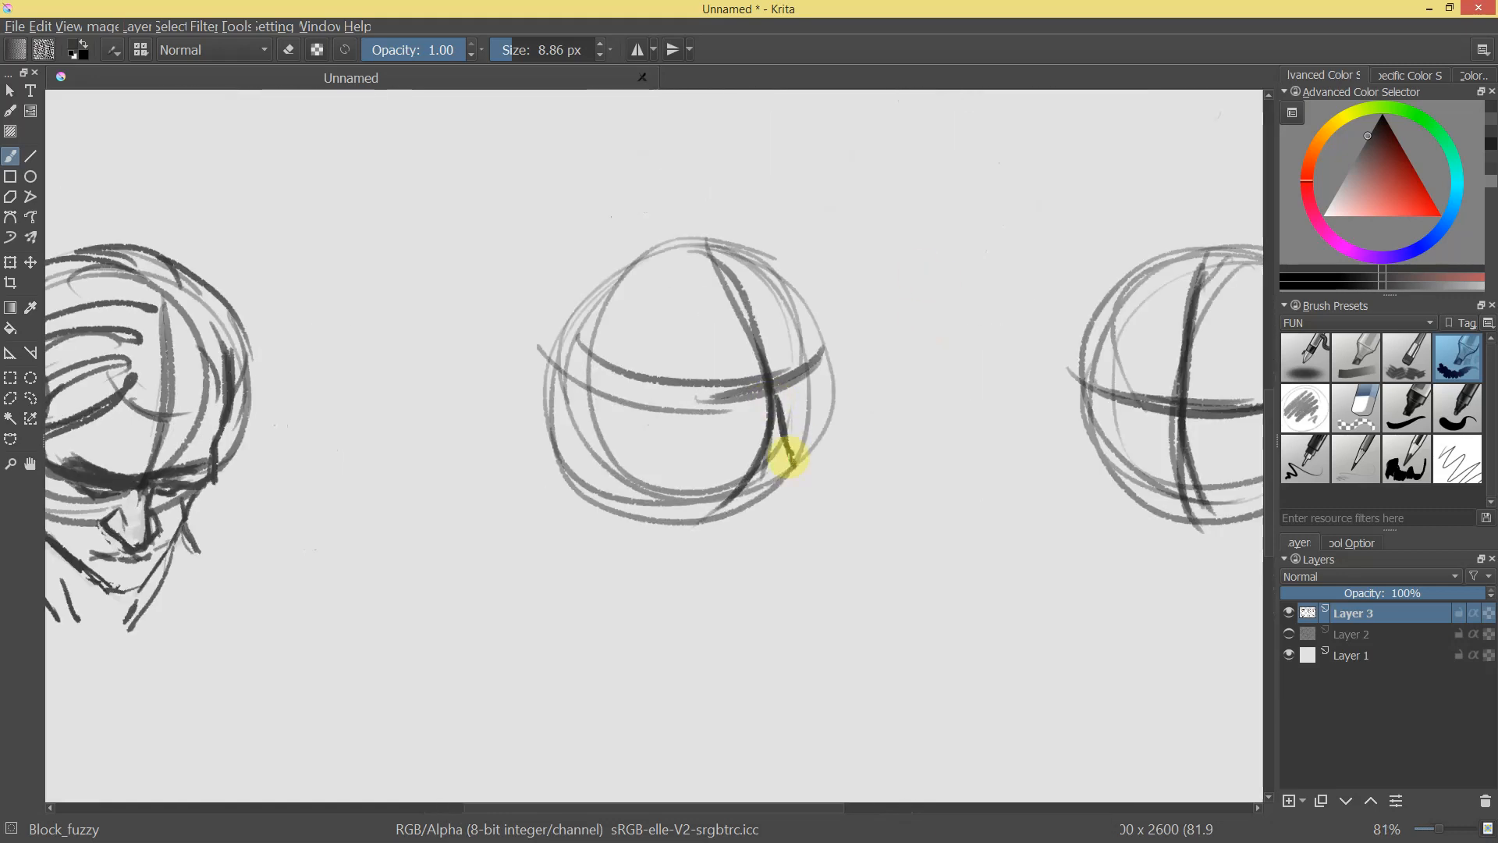
key("ctrl+z")
left_click_drag(563, 422, 749, 458)
left_click_drag(594, 449, 803, 450)
left_click_drag(810, 368, 816, 413)
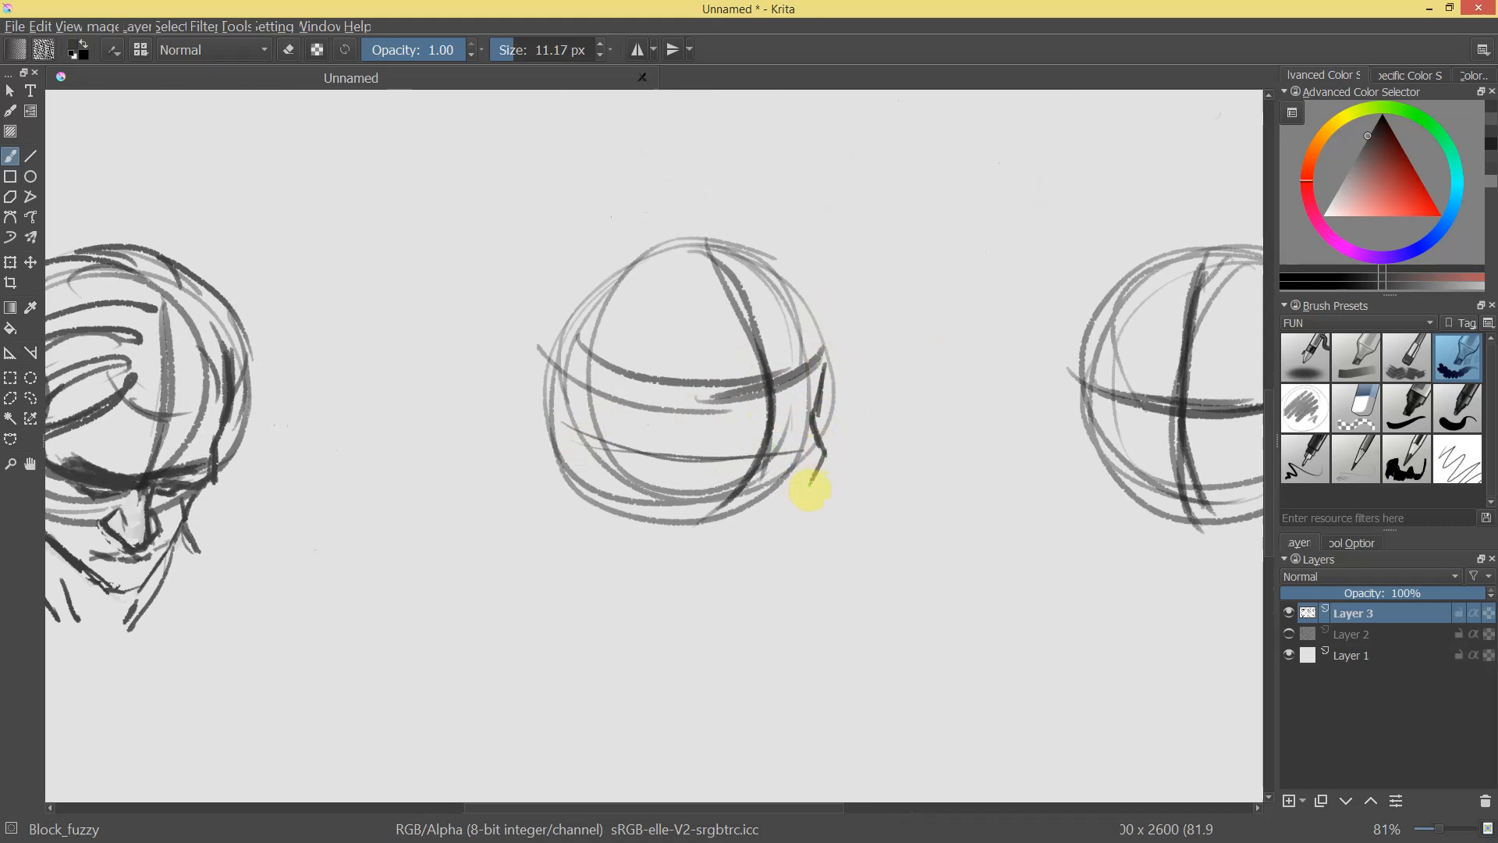
Extend the lower-middle circle with a far cheek line and a near jaw curve running down to the chin.
left_click_drag(731, 606, 694, 608)
left_click_drag(585, 468, 698, 606)
left_click_drag(585, 467, 702, 611)
mouse_move(836, 554)
left_mouse_down()
mouse_move(818, 601)
mouse_move(842, 425)
left_mouse_up()
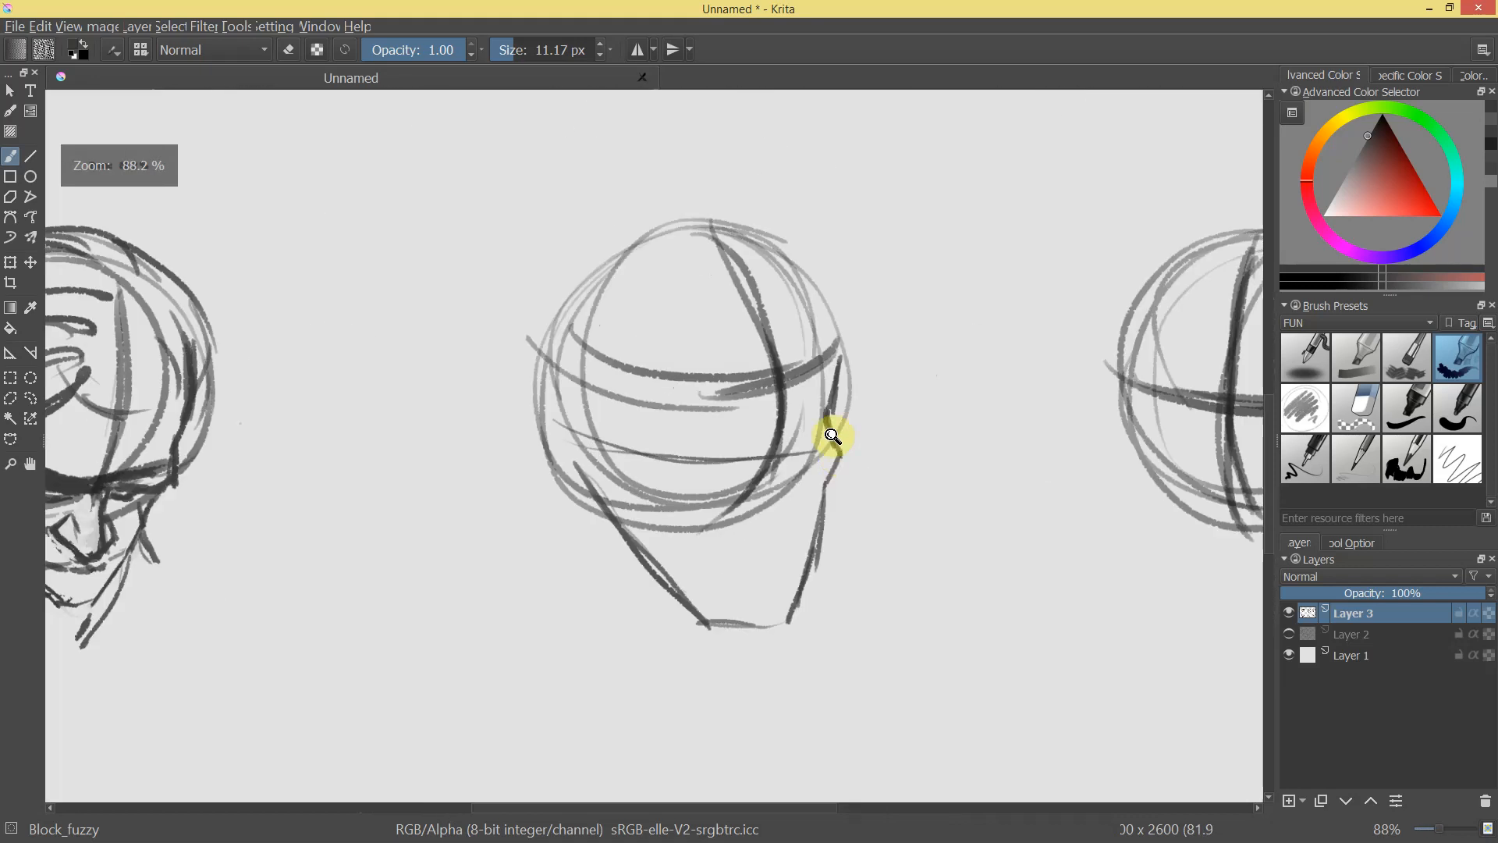
mouse_move(575, 468)
left_mouse_down()
mouse_move(652, 545)
mouse_move(780, 596)
left_mouse_up()
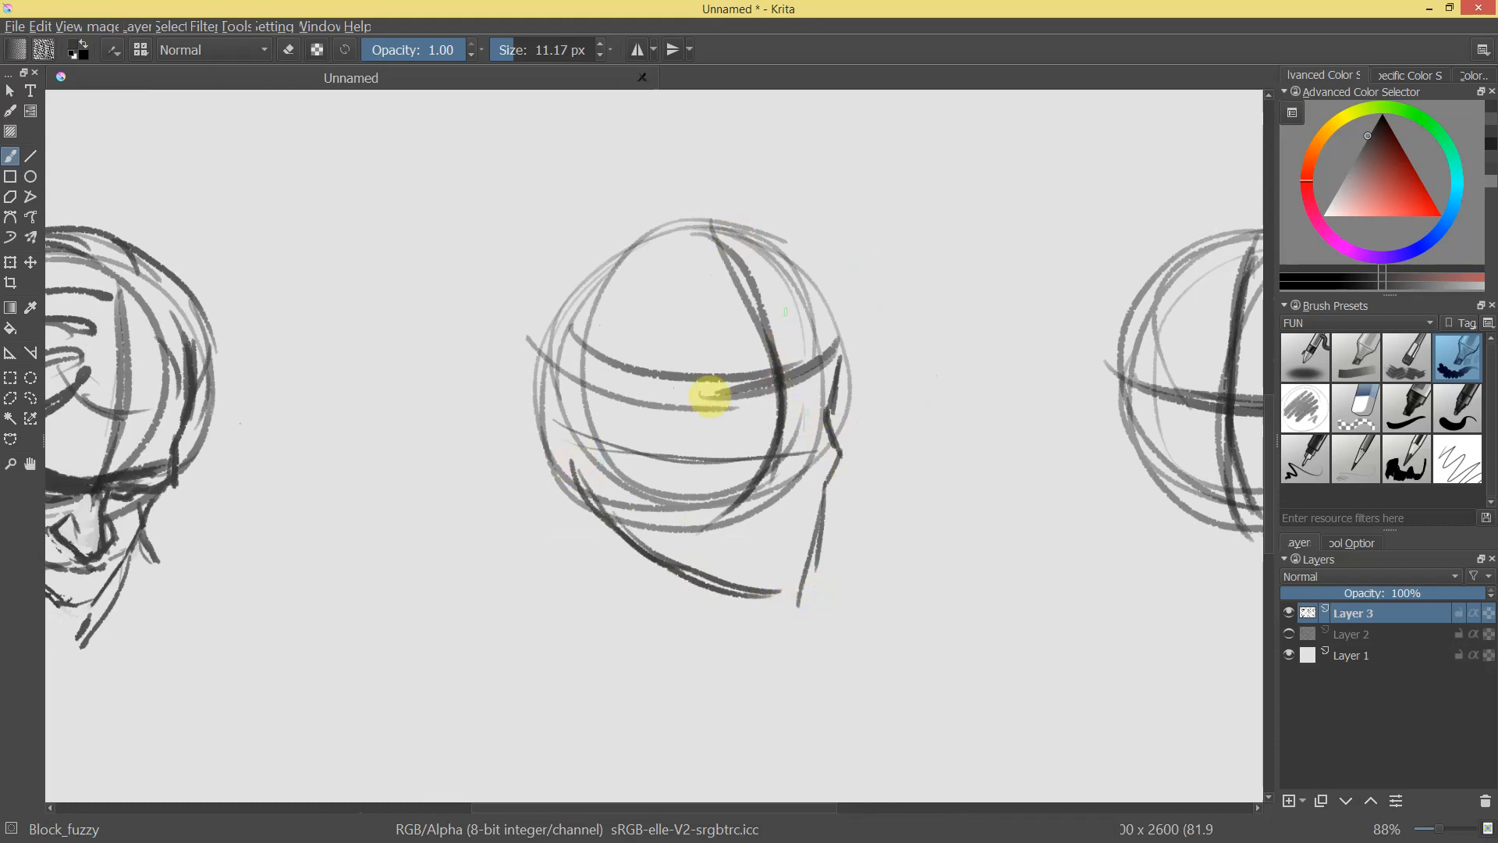
Sketch the lower-middle head's eye guideline, eyebrows, eyes and nose, and try a mouth line below.
mouse_move(662, 412)
left_mouse_down()
mouse_move(762, 408)
mouse_move(829, 361)
mouse_move(816, 415)
left_mouse_up()
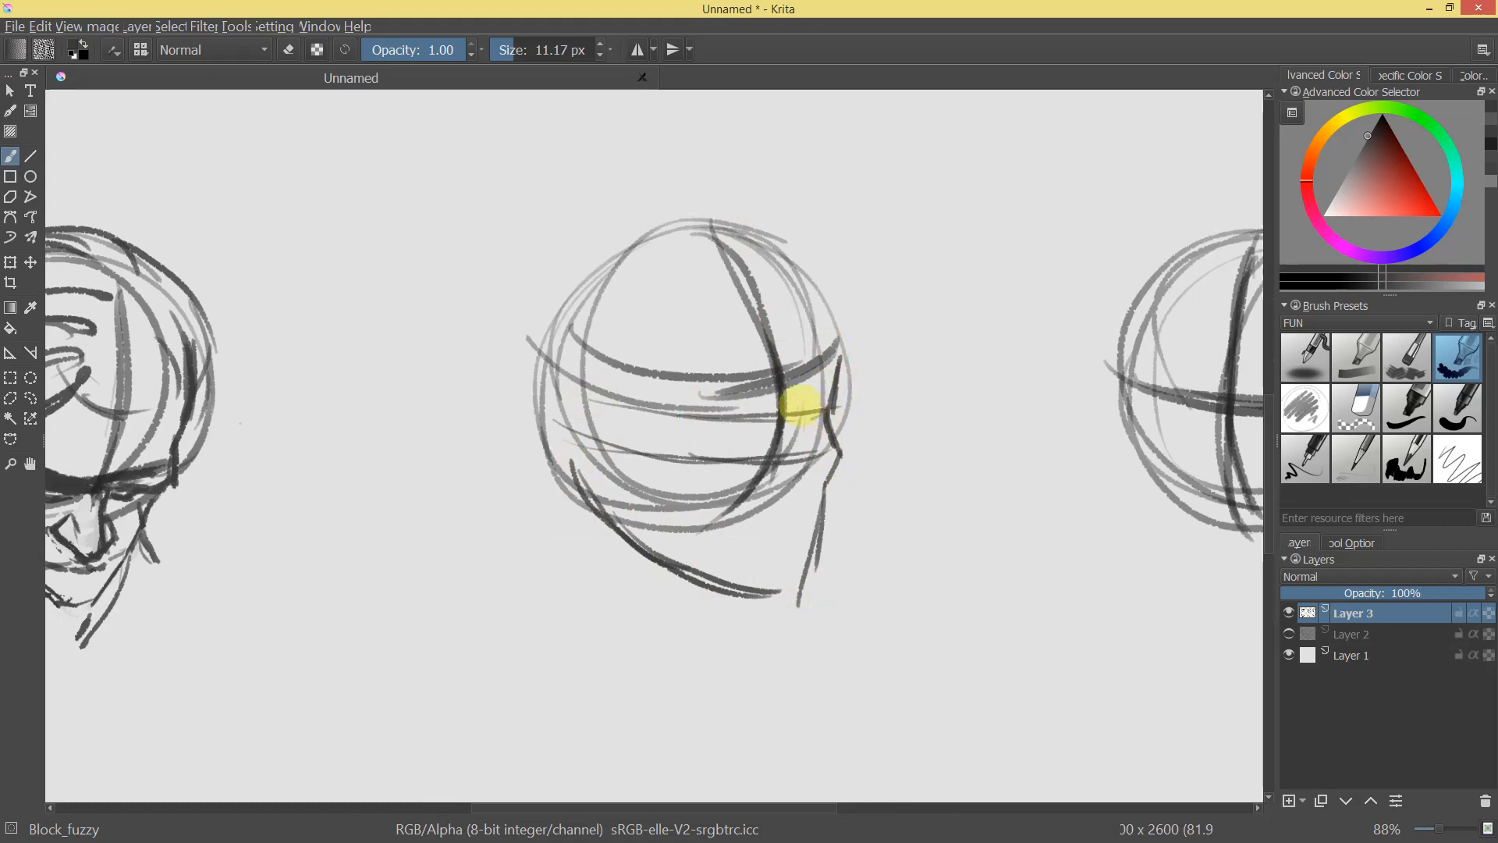
mouse_move(689, 404)
left_mouse_down()
mouse_move(725, 408)
mouse_move(713, 421)
mouse_move(669, 391)
mouse_move(762, 368)
mouse_move(836, 378)
mouse_move(699, 405)
mouse_move(712, 411)
mouse_move(700, 425)
left_mouse_up()
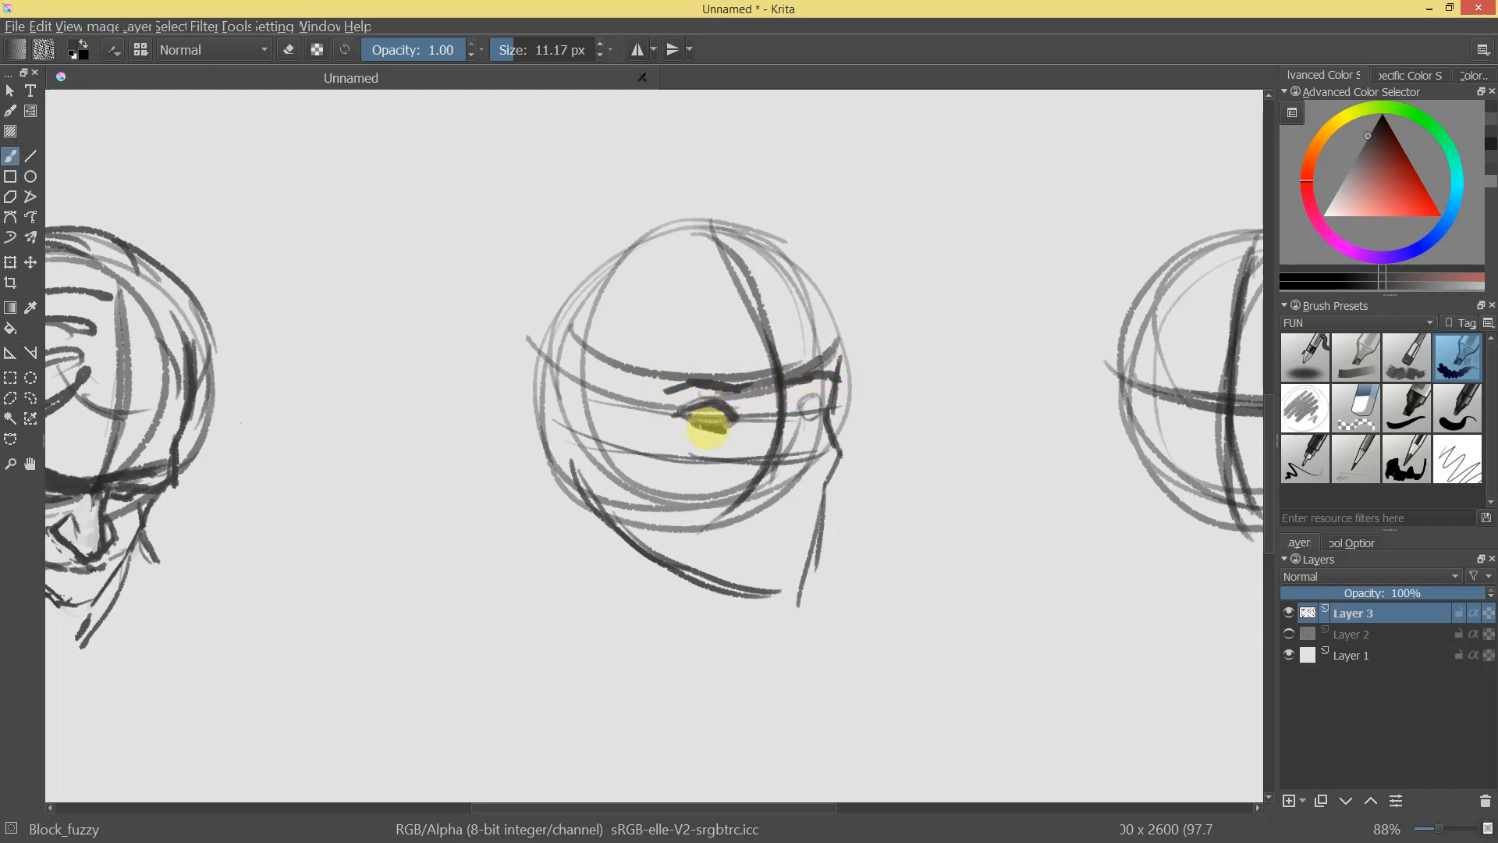
mouse_move(810, 397)
left_mouse_down()
mouse_move(821, 407)
mouse_move(793, 418)
mouse_move(792, 374)
mouse_move(808, 472)
mouse_move(770, 486)
mouse_move(812, 472)
mouse_move(795, 485)
left_mouse_up()
left_click_drag(787, 431, 812, 471)
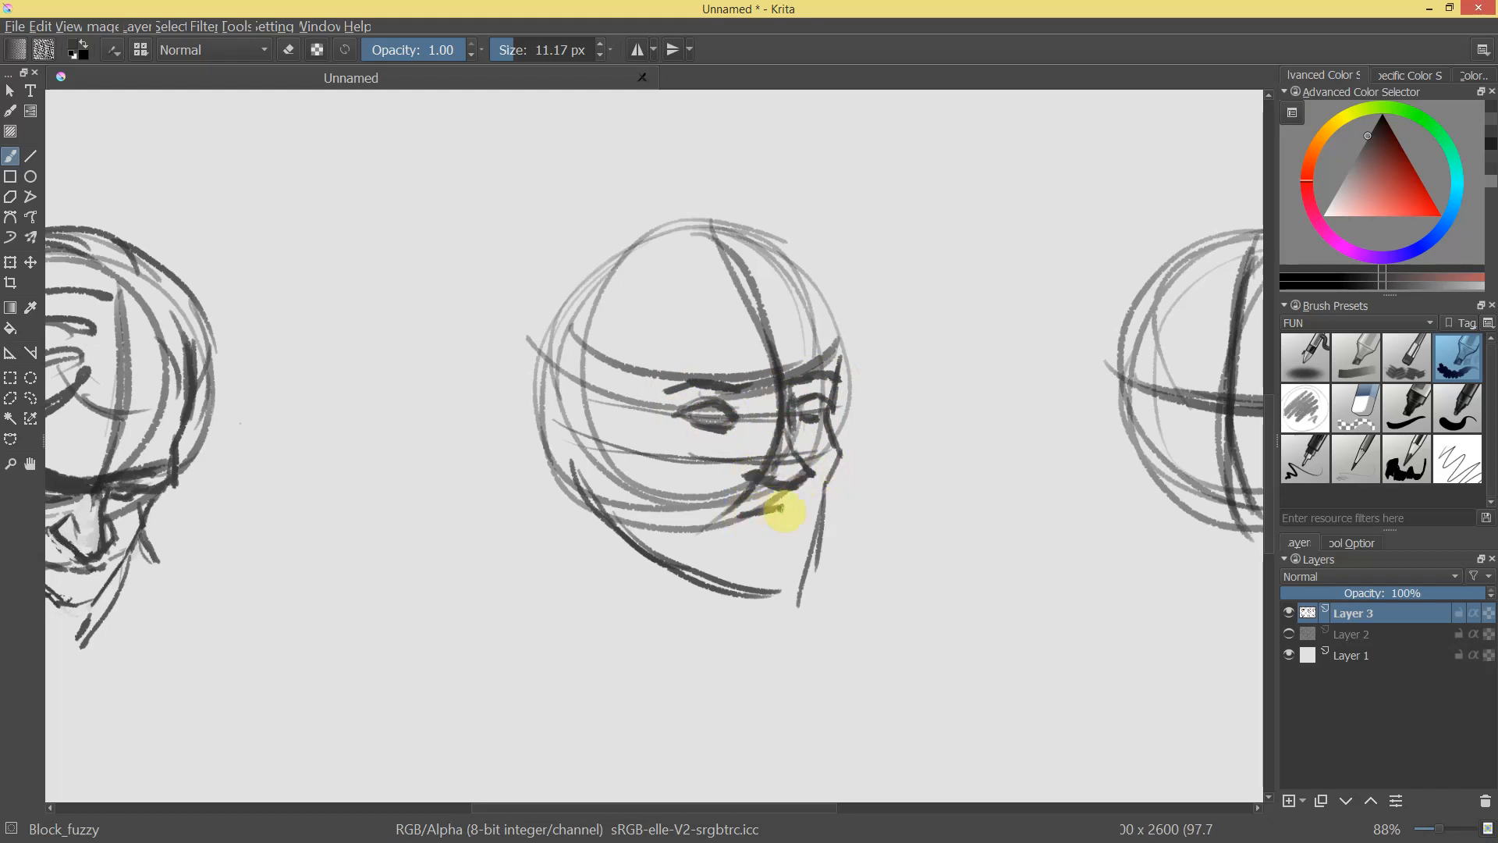
left_click_drag(804, 508, 812, 517)
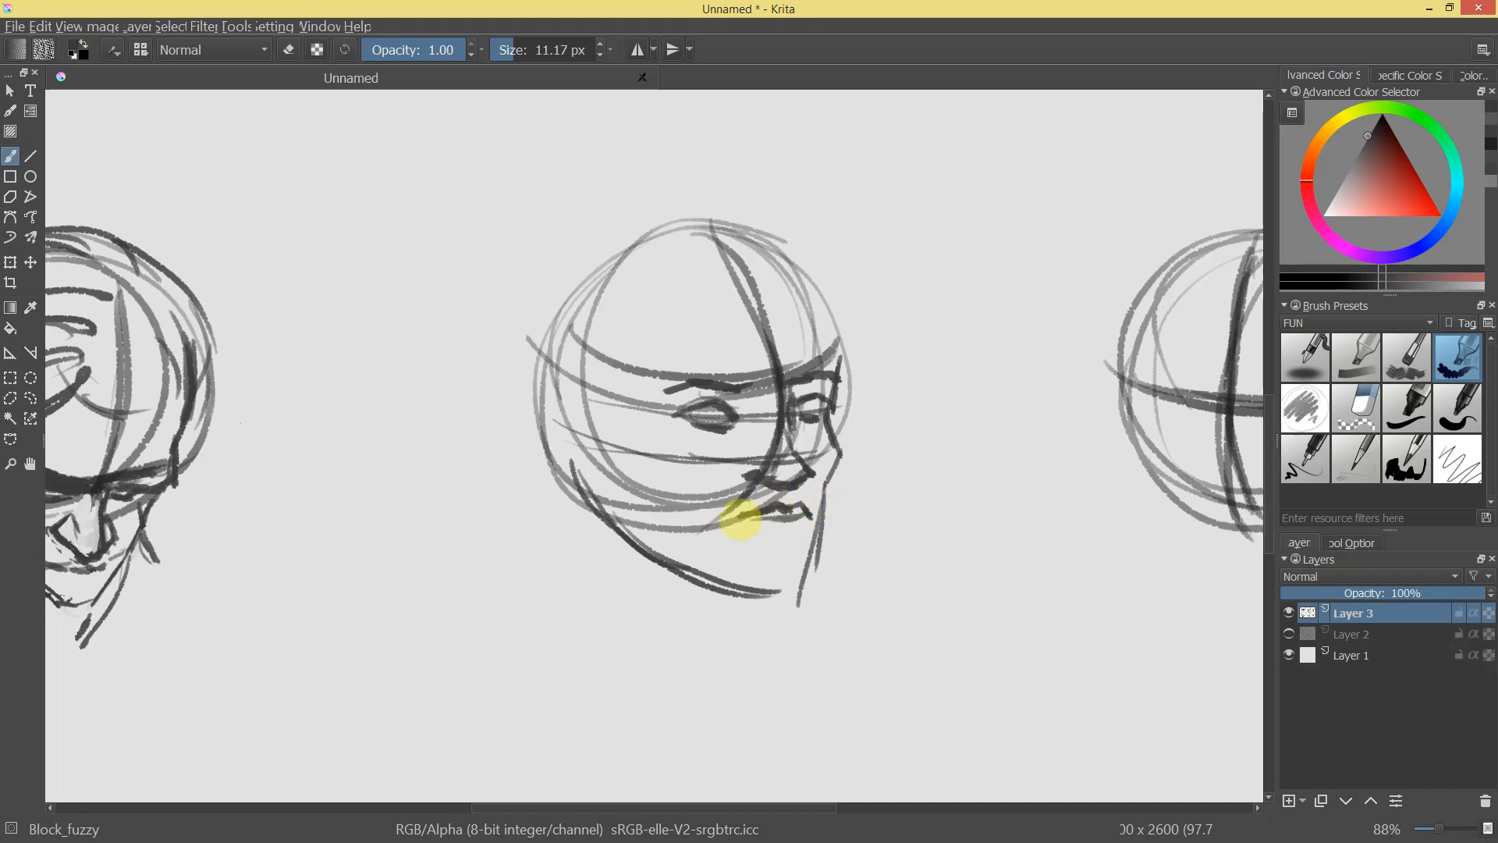
Draw the lower-middle head's centre contour from nose to chin and darken its chin, far cheek and jaw.
mouse_move(869, 488)
left_mouse_down()
mouse_move(800, 600)
mouse_move(886, 463)
left_mouse_up()
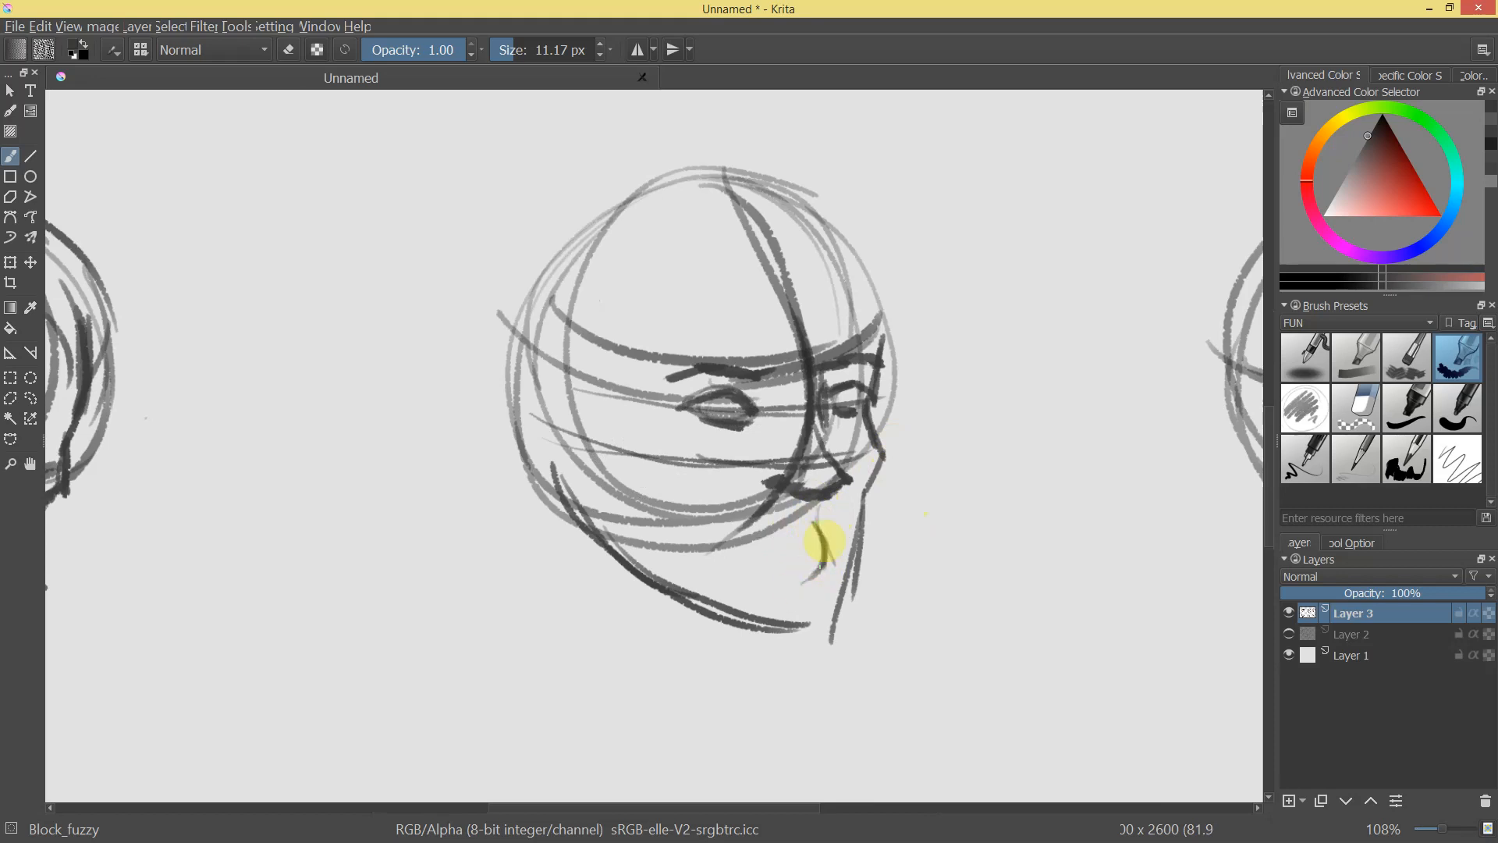
left_click_drag(814, 575, 823, 611)
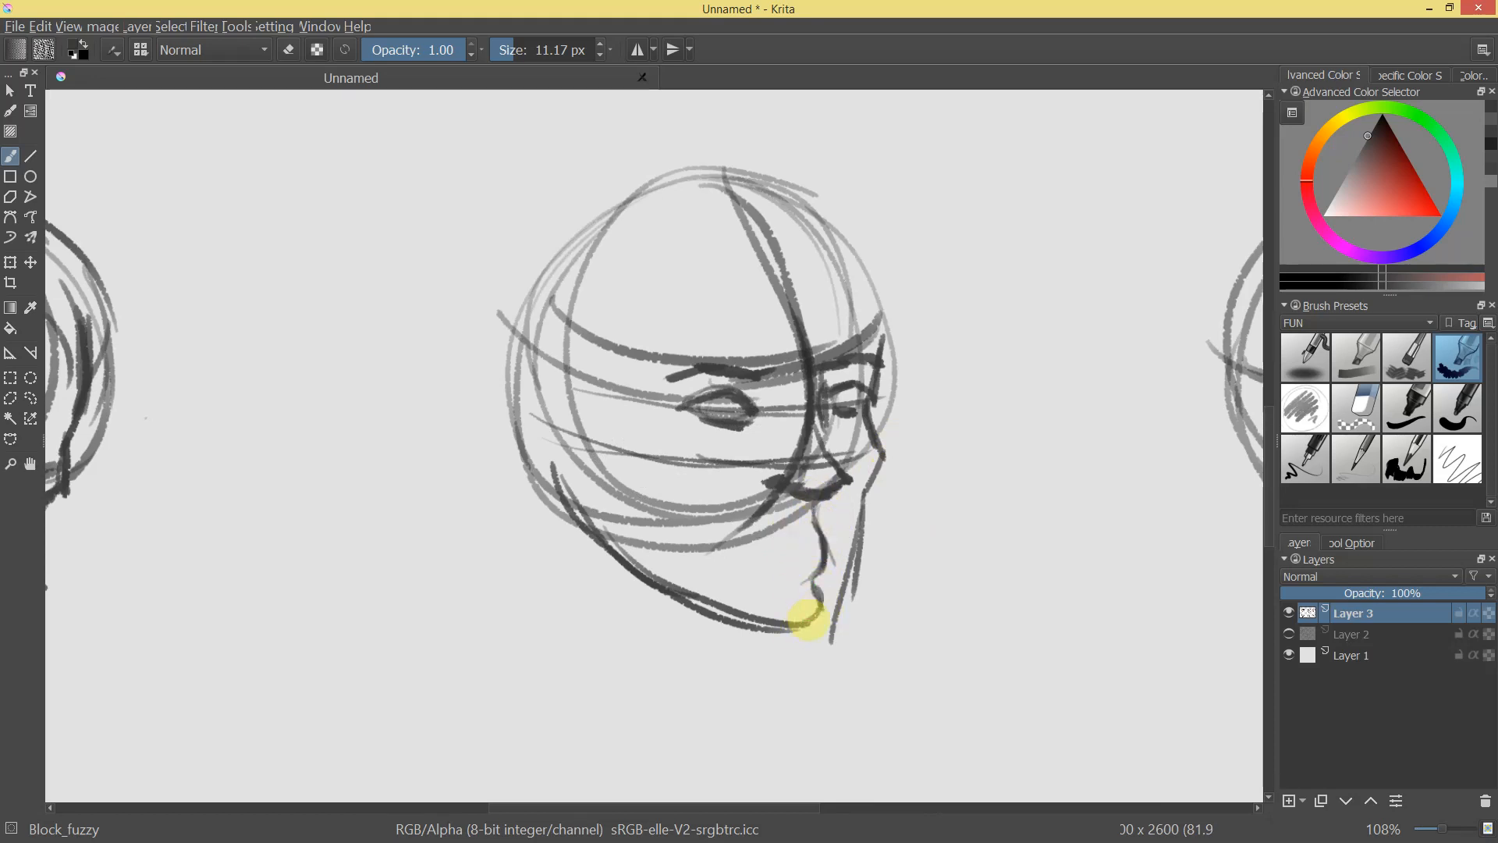
left_click_drag(876, 467, 847, 591)
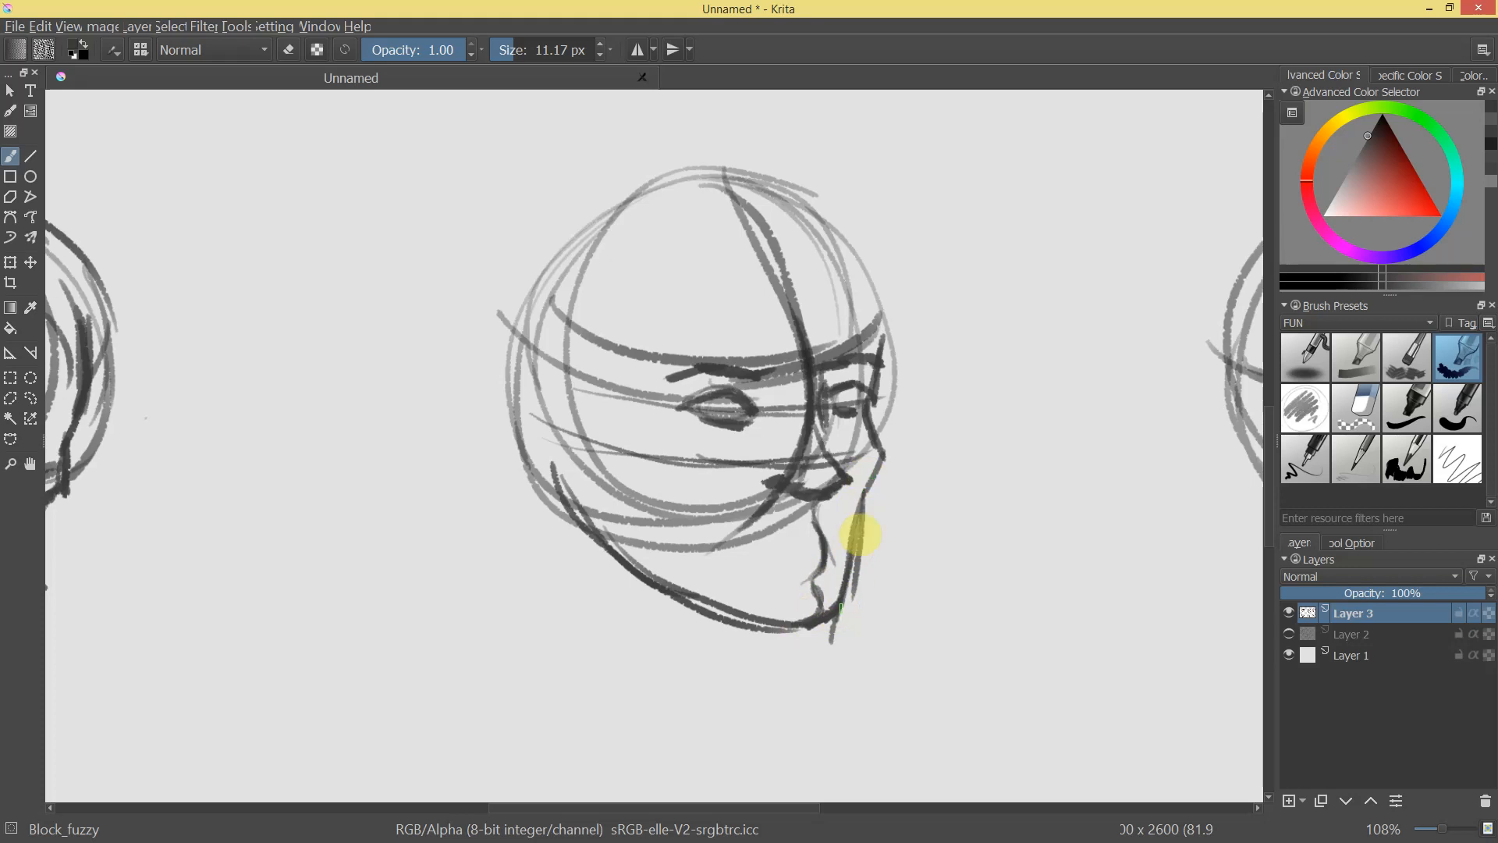
mouse_move(863, 518)
left_mouse_down()
mouse_move(881, 618)
mouse_move(812, 445)
left_mouse_up()
mouse_move(602, 496)
left_mouse_down()
mouse_move(692, 568)
mouse_move(742, 585)
mouse_move(581, 482)
mouse_move(602, 463)
left_mouse_up()
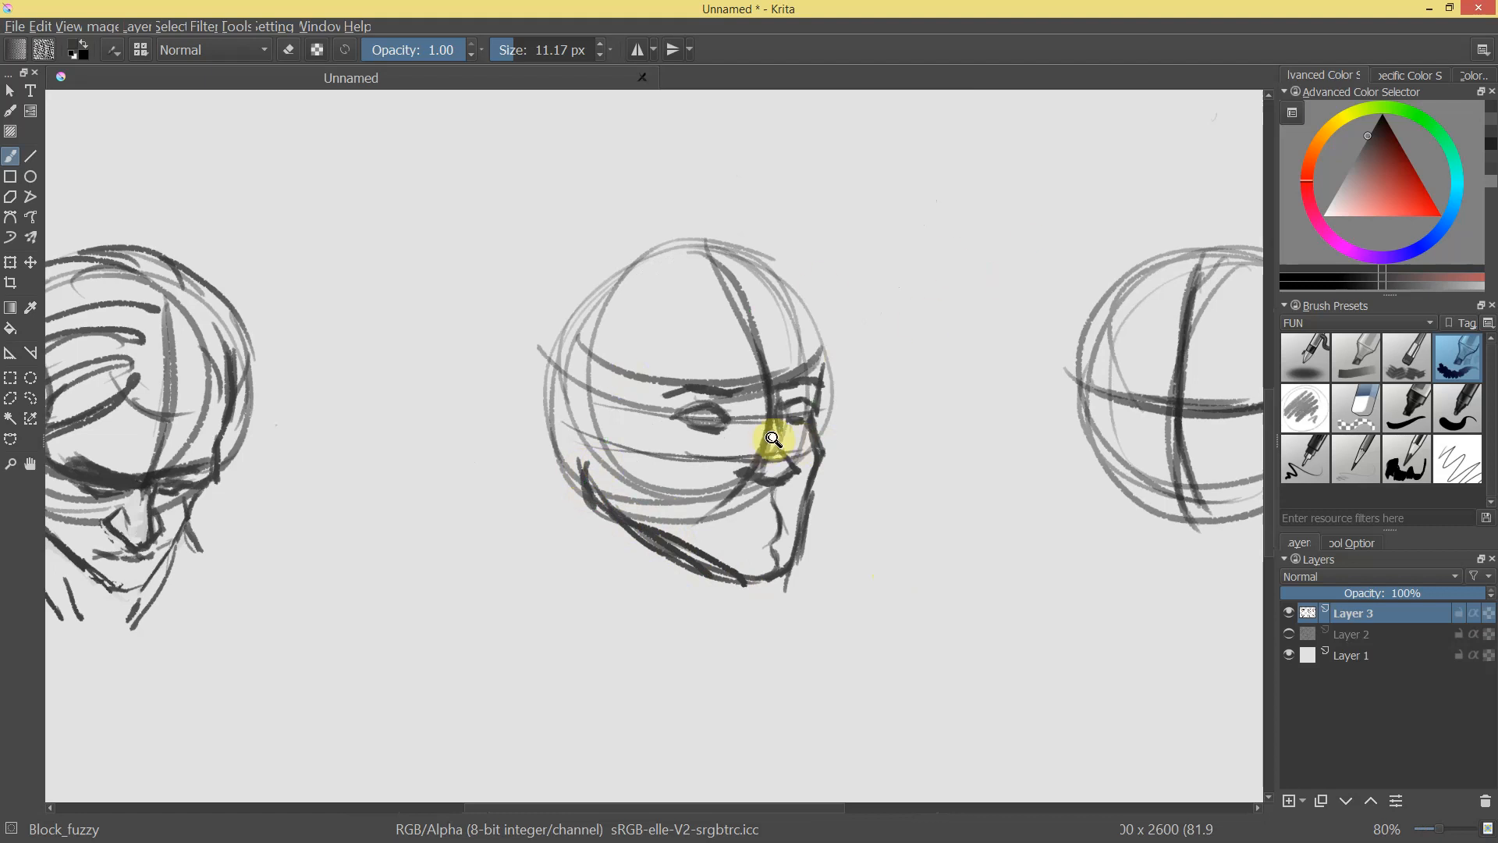
Add a crease under the near eye and build up the lips, refining them with an 8.71 px brush.
left_click_drag(769, 435, 709, 401)
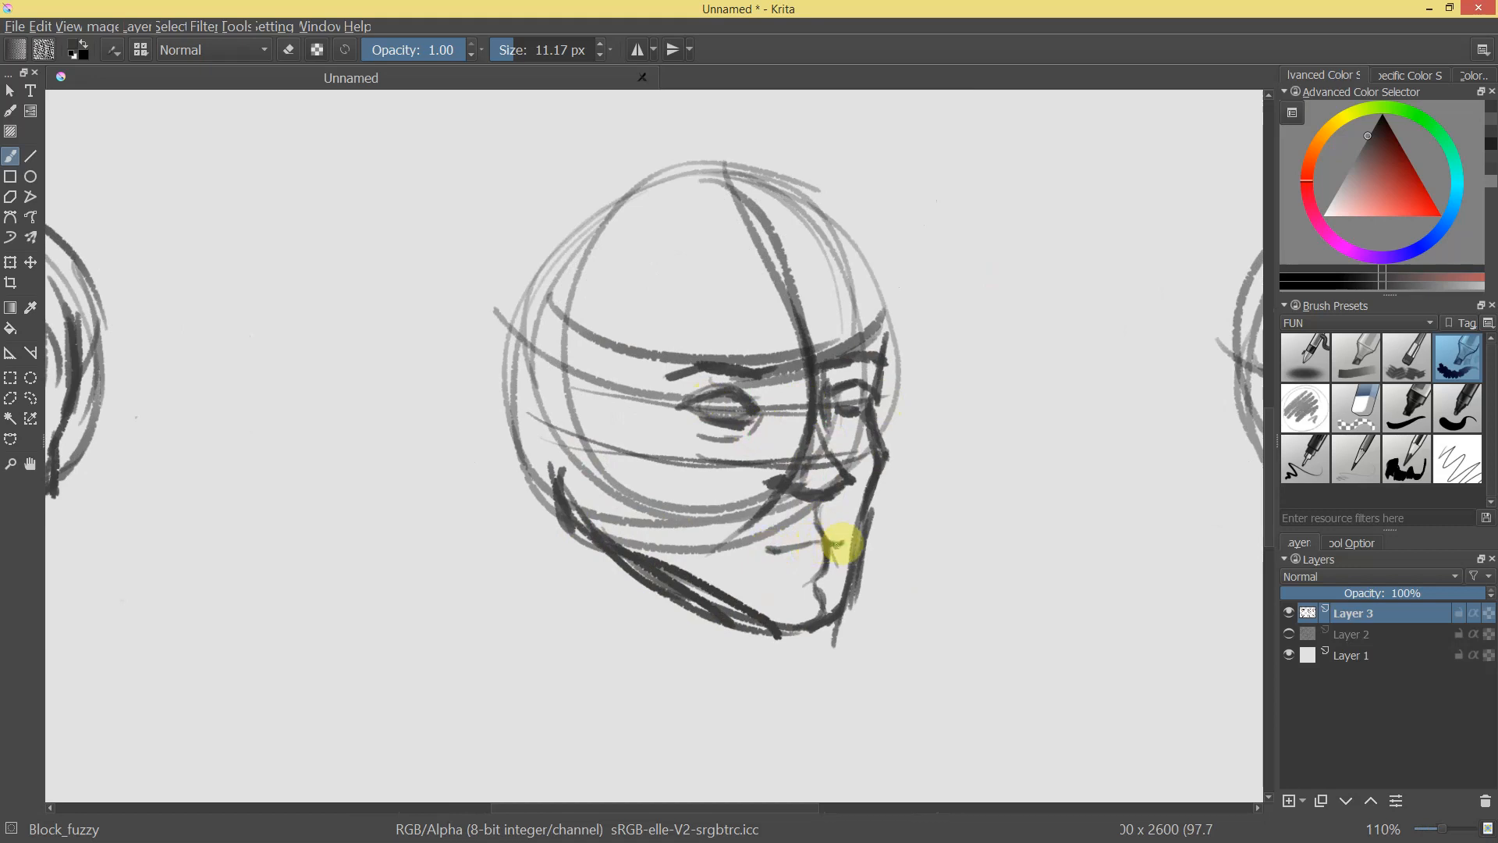
mouse_move(972, 540)
left_mouse_down()
mouse_move(944, 612)
mouse_move(1149, 371)
left_mouse_up()
mouse_move(843, 602)
left_mouse_down()
mouse_move(918, 618)
mouse_move(931, 590)
mouse_move(911, 615)
mouse_move(853, 594)
mouse_move(862, 564)
mouse_move(886, 562)
mouse_move(844, 584)
mouse_move(889, 554)
left_mouse_up()
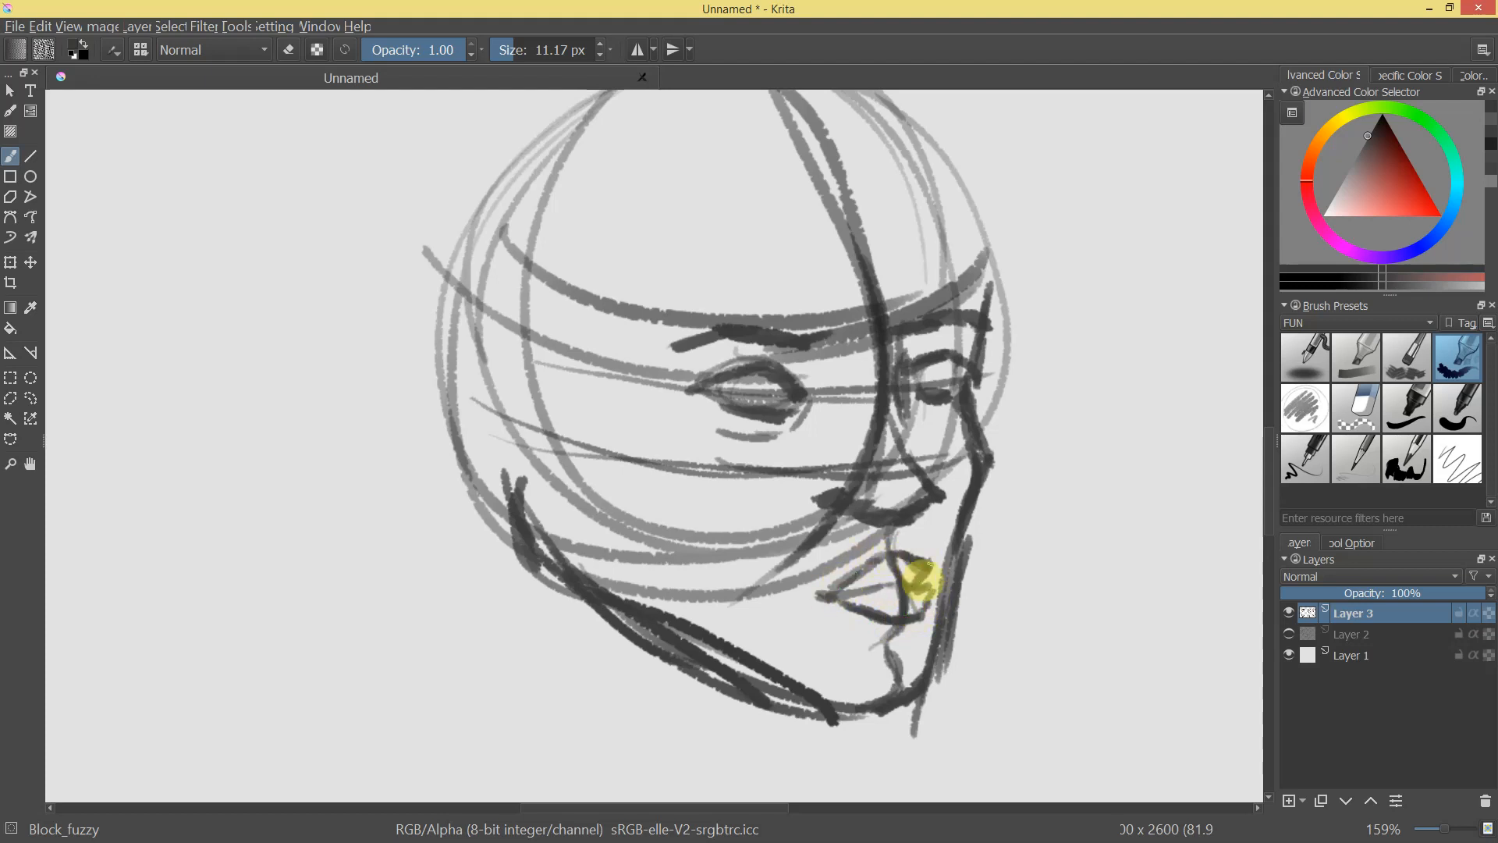
mouse_move(909, 578)
left_mouse_down()
mouse_move(910, 645)
mouse_move(940, 585)
left_mouse_up()
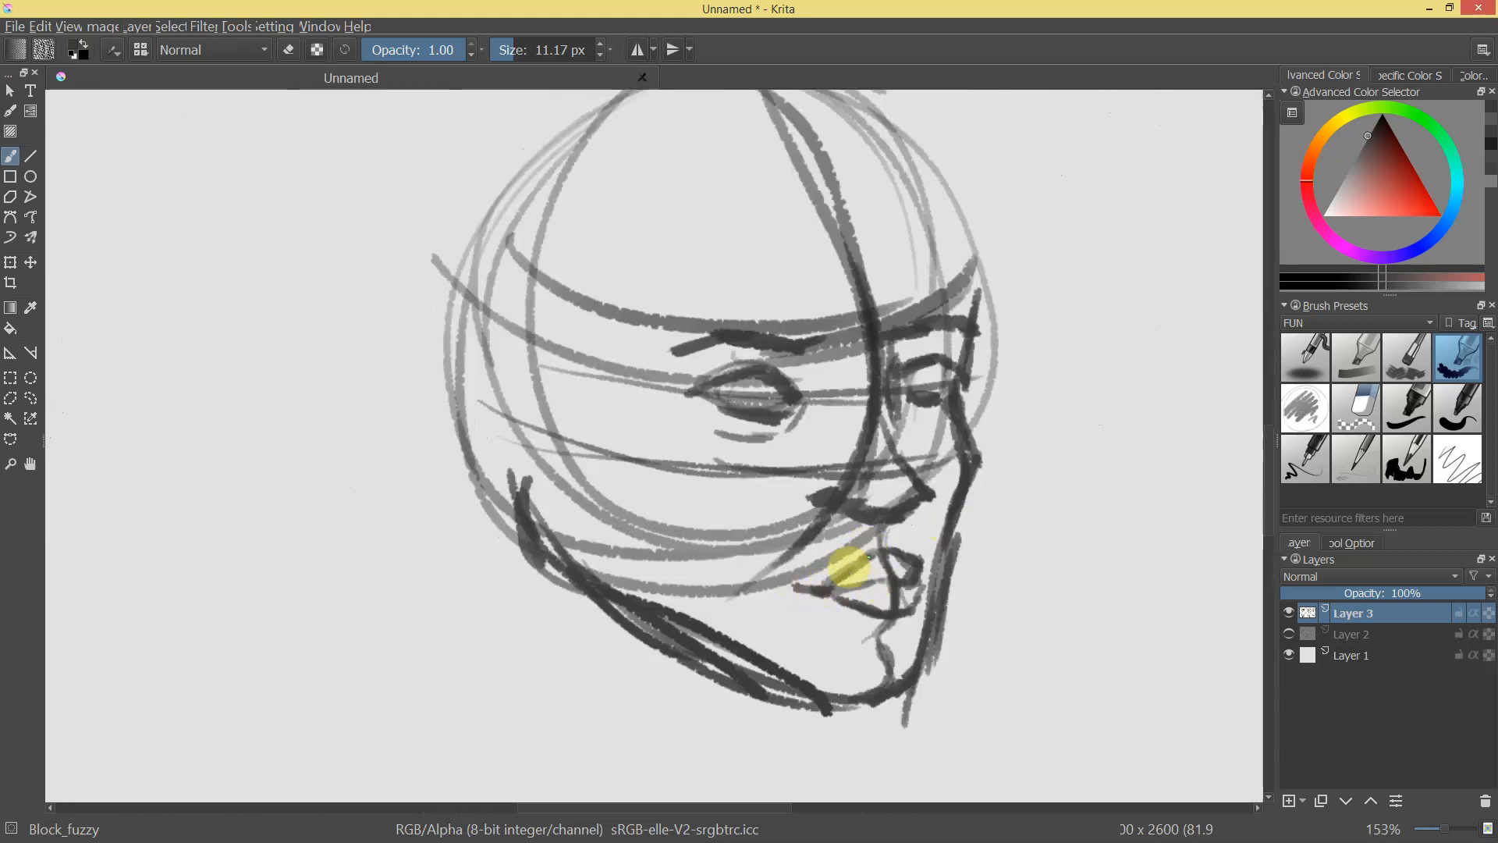
key("bracketleft")
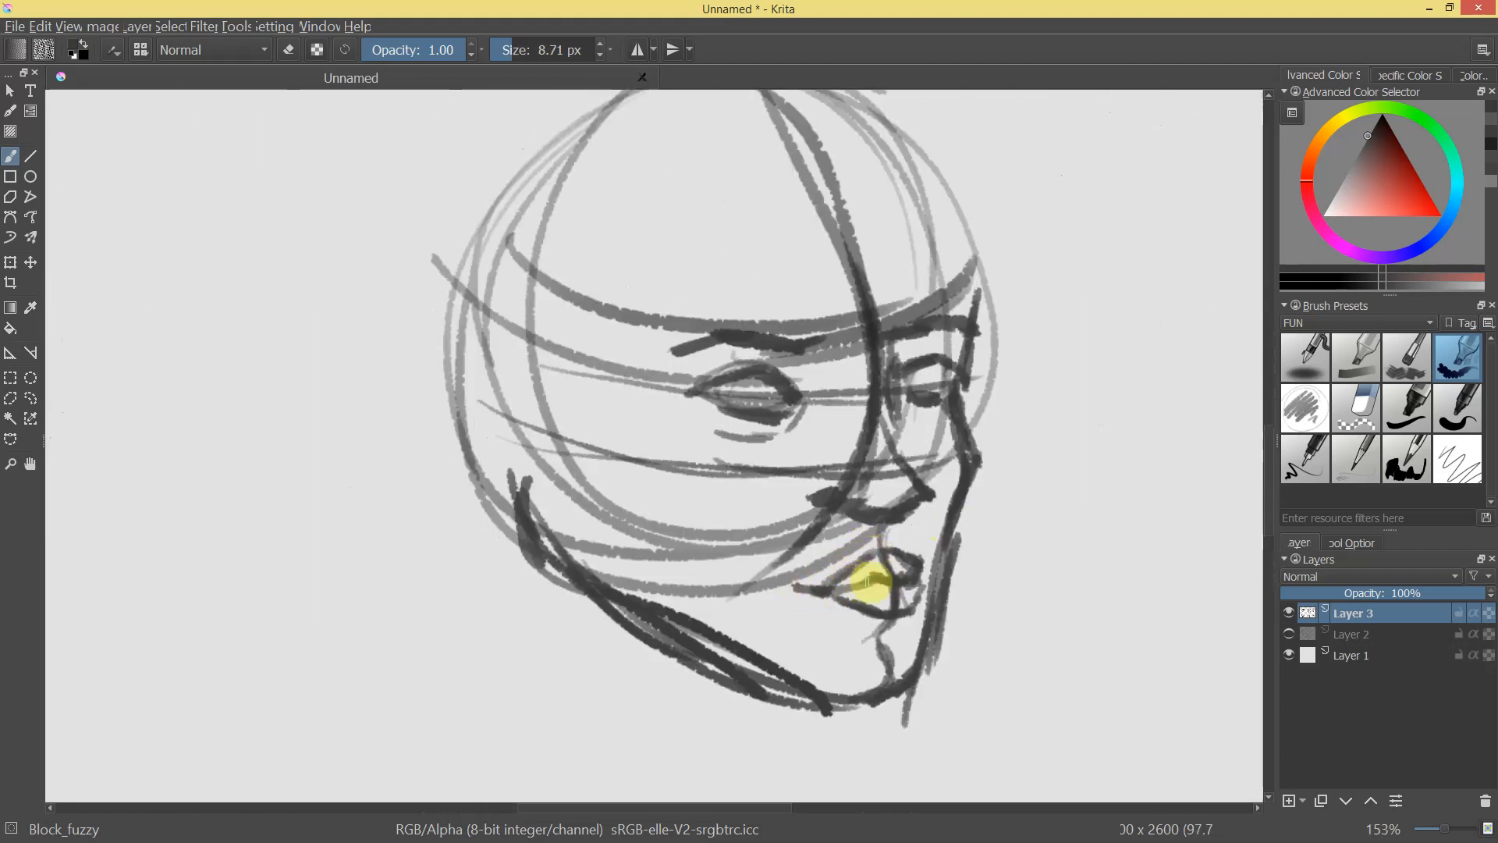
mouse_move(993, 568)
left_mouse_down()
mouse_move(873, 669)
mouse_move(905, 629)
mouse_move(863, 549)
left_mouse_up()
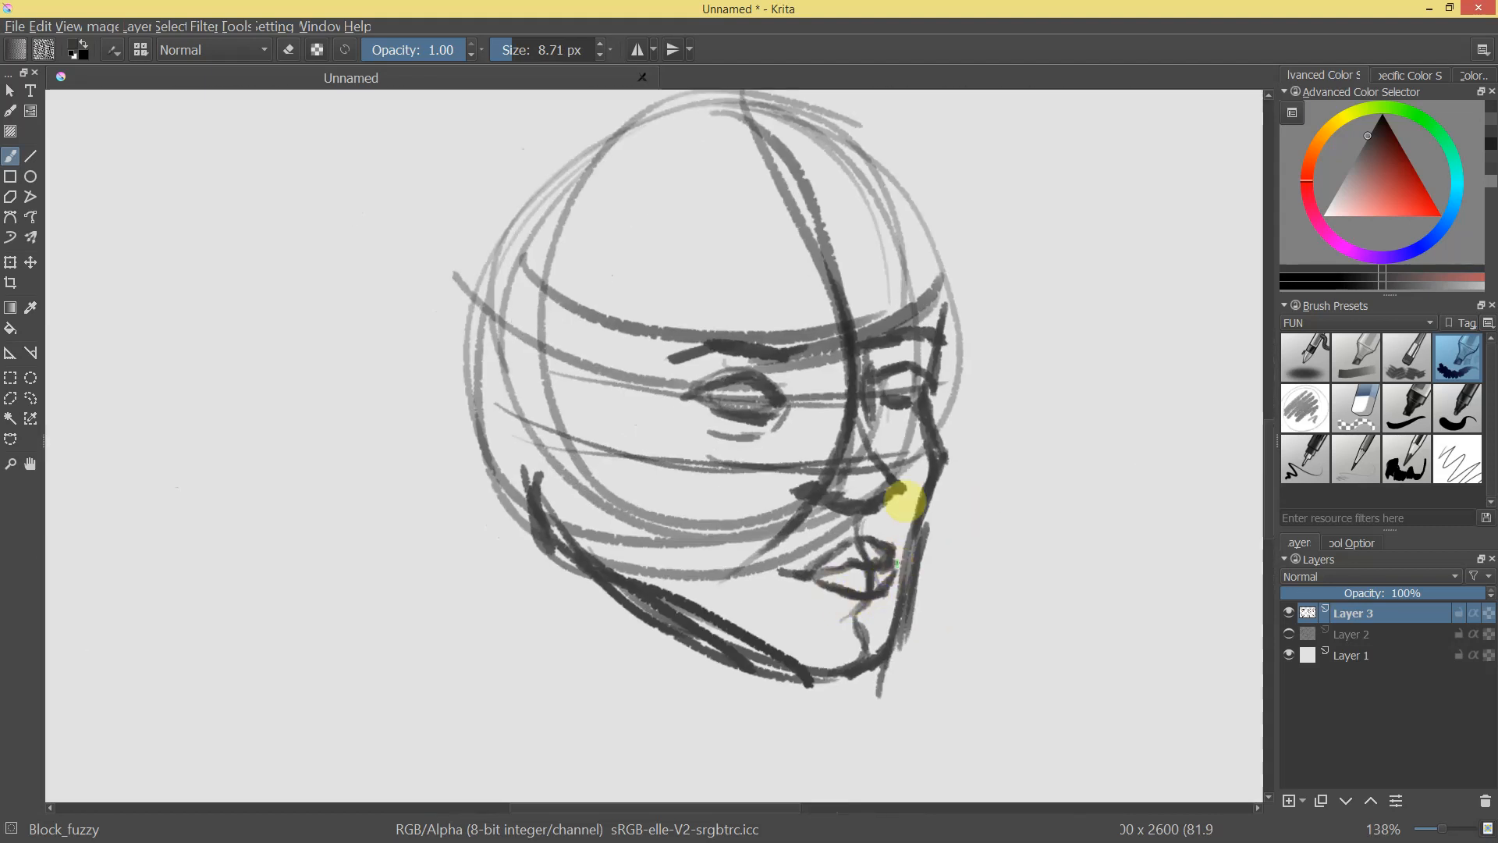
Set the brush to 10.74 px and draw the lower-middle head's far forehead edge and near ear.
key("bracketright")
key("bracketleft")
left_click_drag(939, 398, 779, 377)
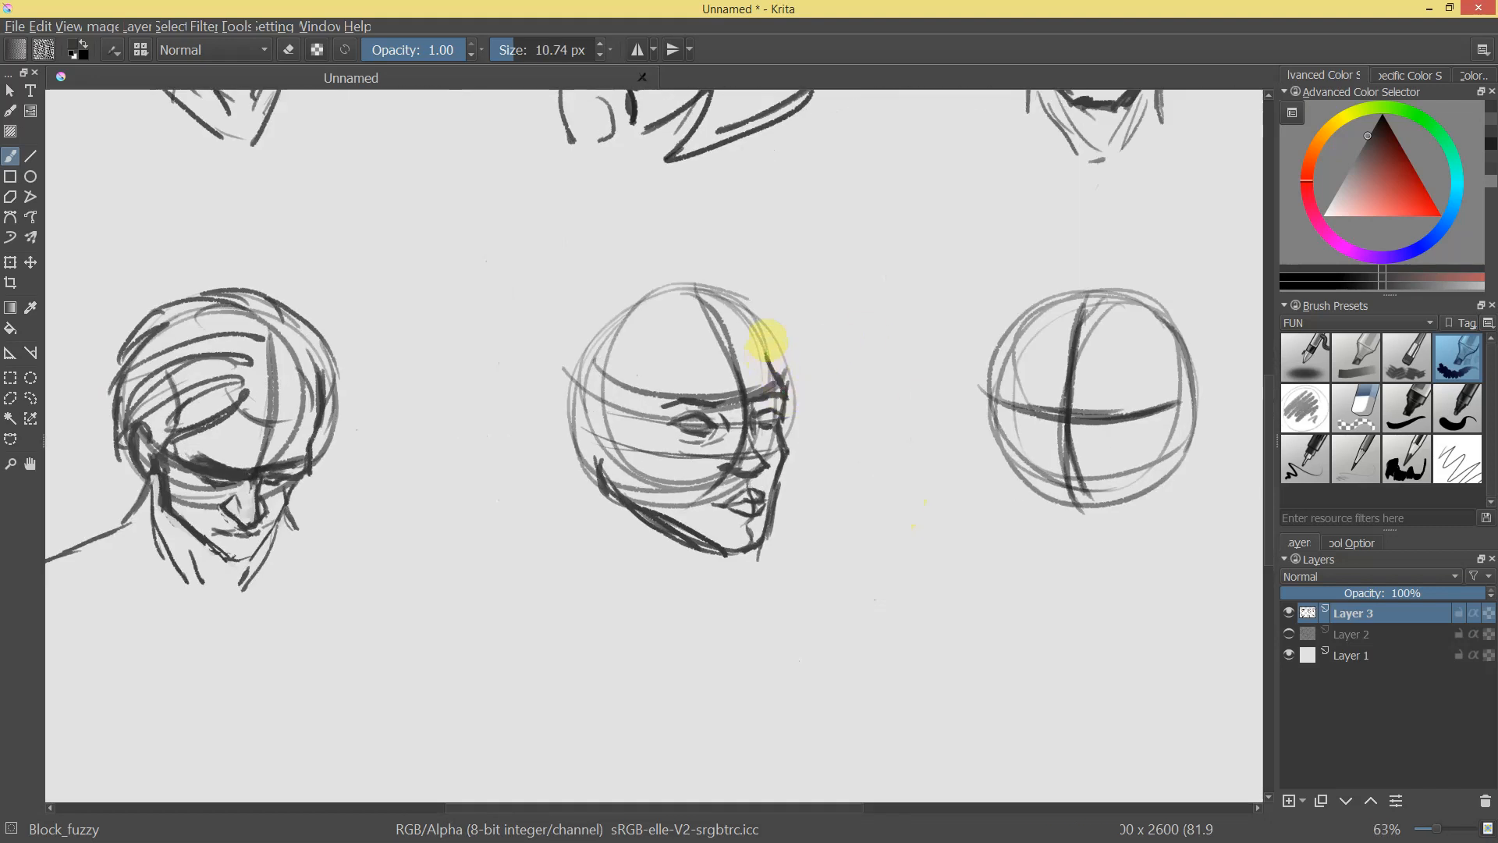
left_click_drag(826, 521, 872, 312)
mouse_move(563, 406)
left_mouse_down()
mouse_move(557, 462)
mouse_move(574, 475)
mouse_move(808, 530)
mouse_move(785, 571)
mouse_move(803, 524)
mouse_move(710, 396)
mouse_move(601, 507)
left_mouse_up()
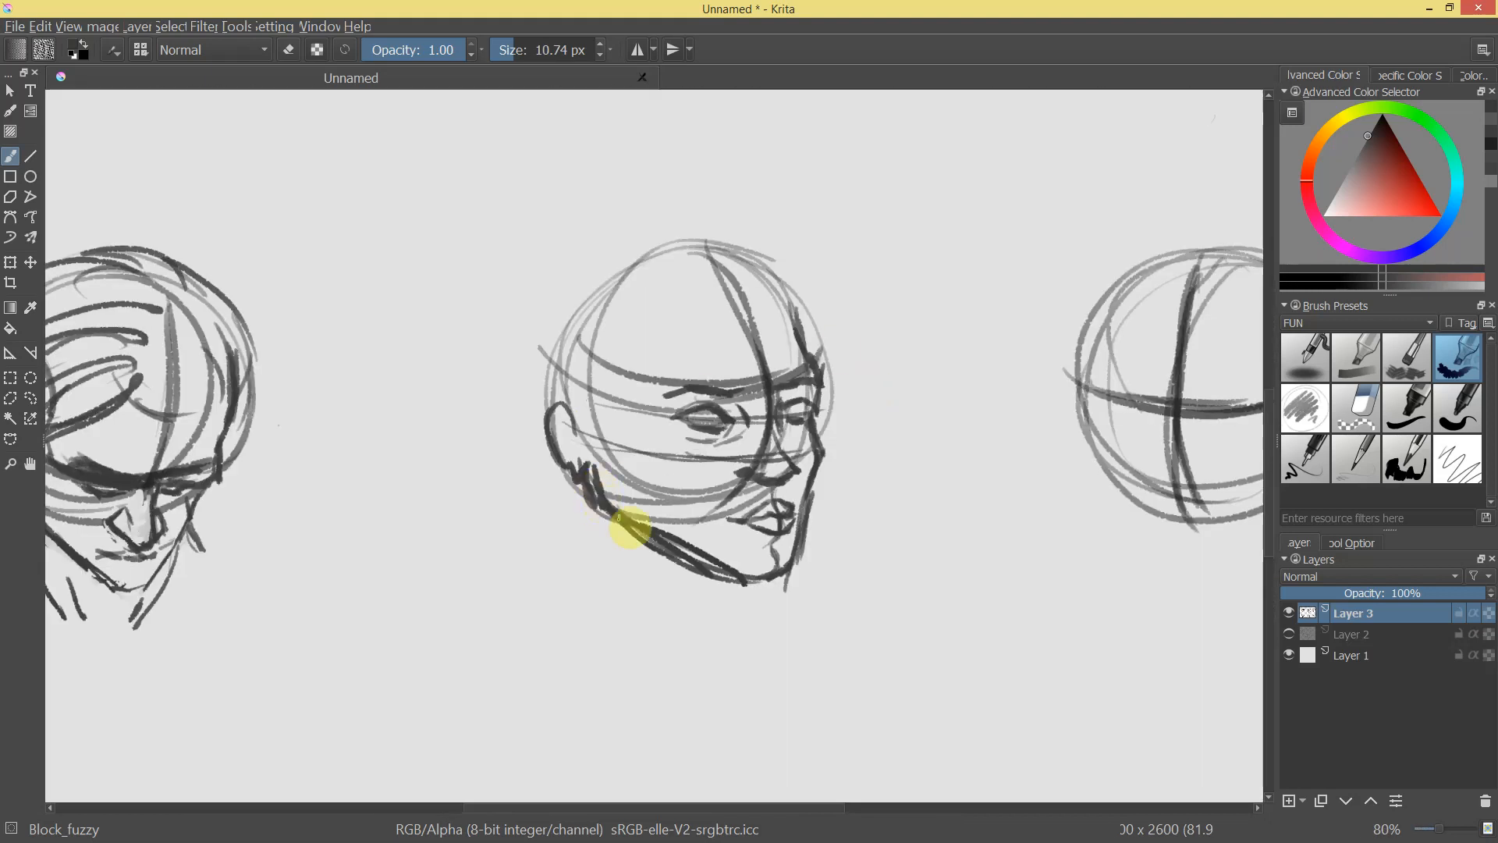
Draw the irises in both eyes of the lower-middle head and darken the nose bridge.
left_click_drag(786, 611, 812, 562)
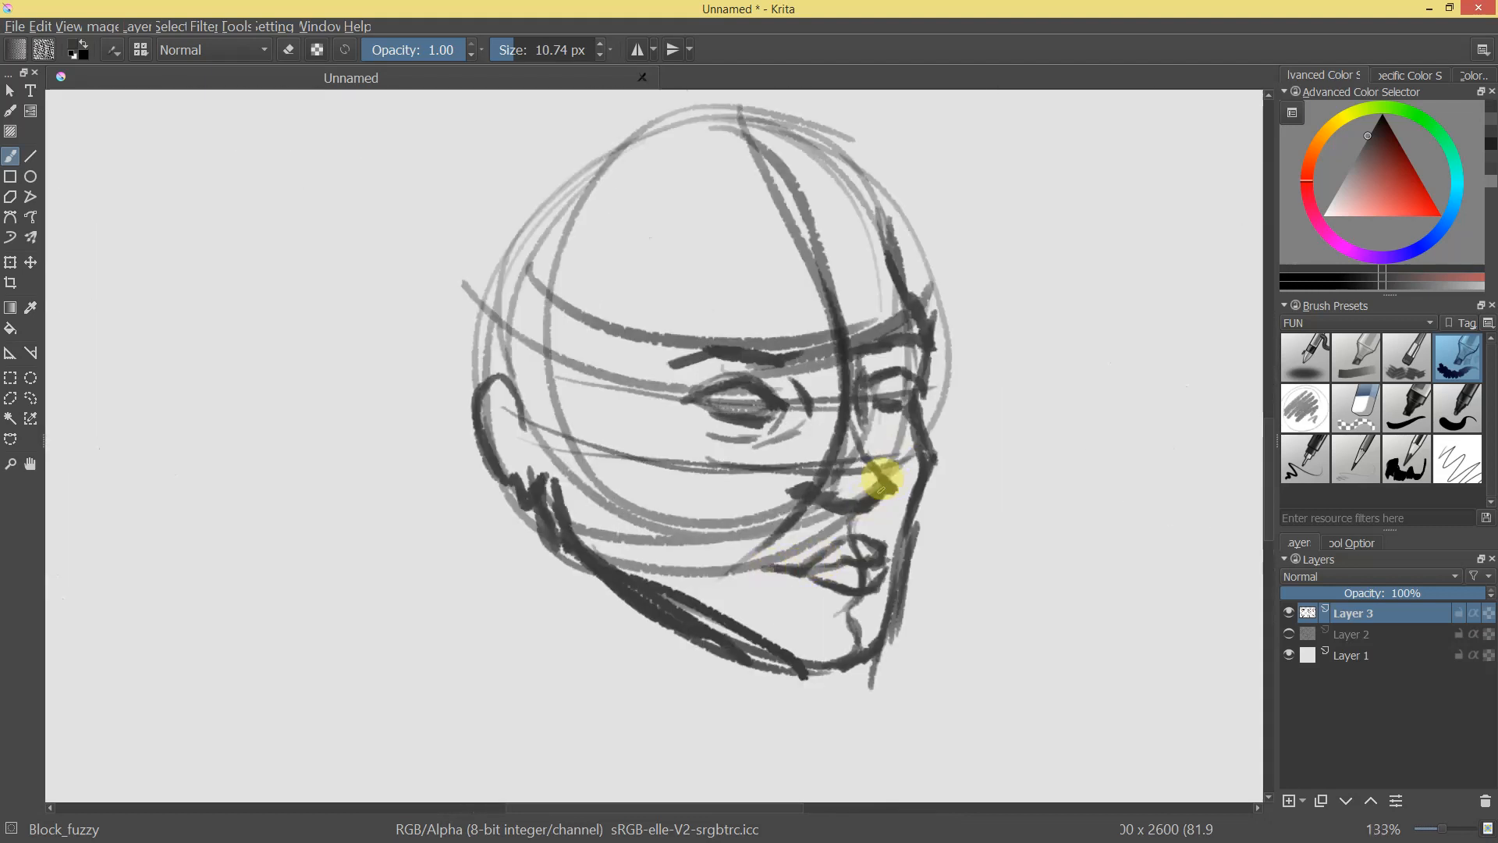
mouse_move(845, 375)
left_mouse_down()
mouse_move(870, 460)
mouse_move(858, 504)
mouse_move(838, 497)
mouse_move(880, 510)
mouse_move(807, 611)
mouse_move(877, 514)
mouse_move(885, 384)
left_mouse_up()
left_click_drag(741, 380, 763, 402)
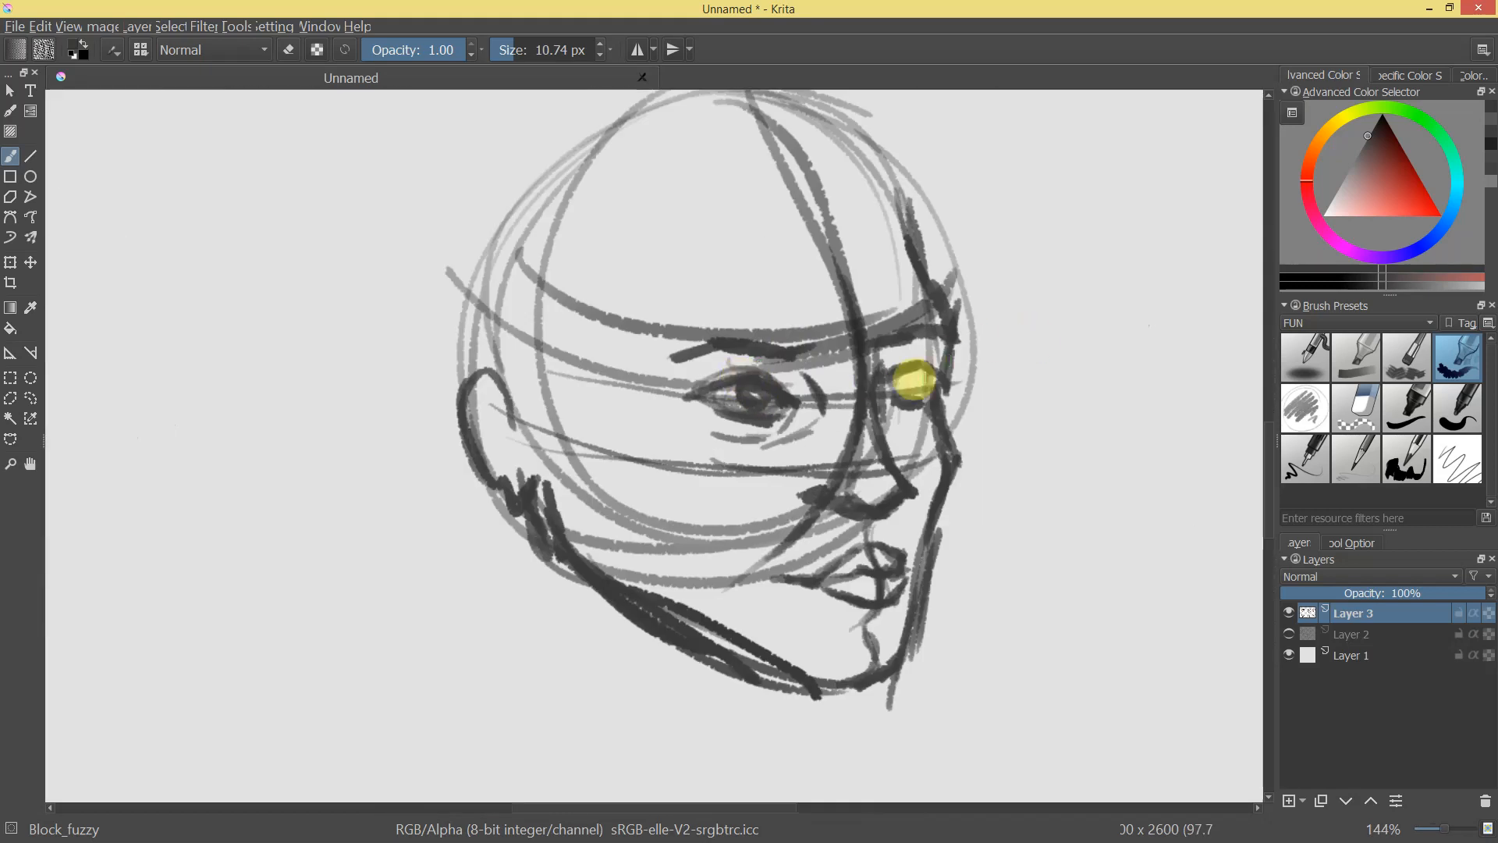
mouse_move(963, 425)
left_mouse_down()
mouse_move(916, 531)
mouse_move(946, 488)
mouse_move(953, 390)
left_mouse_up()
Trim the lines around the lips and near eye with the eraser and darken the irises of the lower-middle head.
key("e")
mouse_move(804, 558)
left_mouse_down()
mouse_move(796, 535)
mouse_move(834, 524)
mouse_move(767, 554)
mouse_move(849, 555)
mouse_move(826, 525)
mouse_move(836, 565)
mouse_move(829, 507)
mouse_move(816, 560)
mouse_move(845, 551)
mouse_move(859, 616)
mouse_move(877, 548)
left_mouse_up()
key("e")
left_click_drag(782, 474, 885, 289)
mouse_move(756, 401)
left_mouse_down()
mouse_move(803, 380)
mouse_move(674, 398)
mouse_move(728, 361)
mouse_move(881, 340)
mouse_move(686, 398)
mouse_move(770, 373)
mouse_move(732, 374)
mouse_move(802, 383)
left_mouse_up()
key("e")
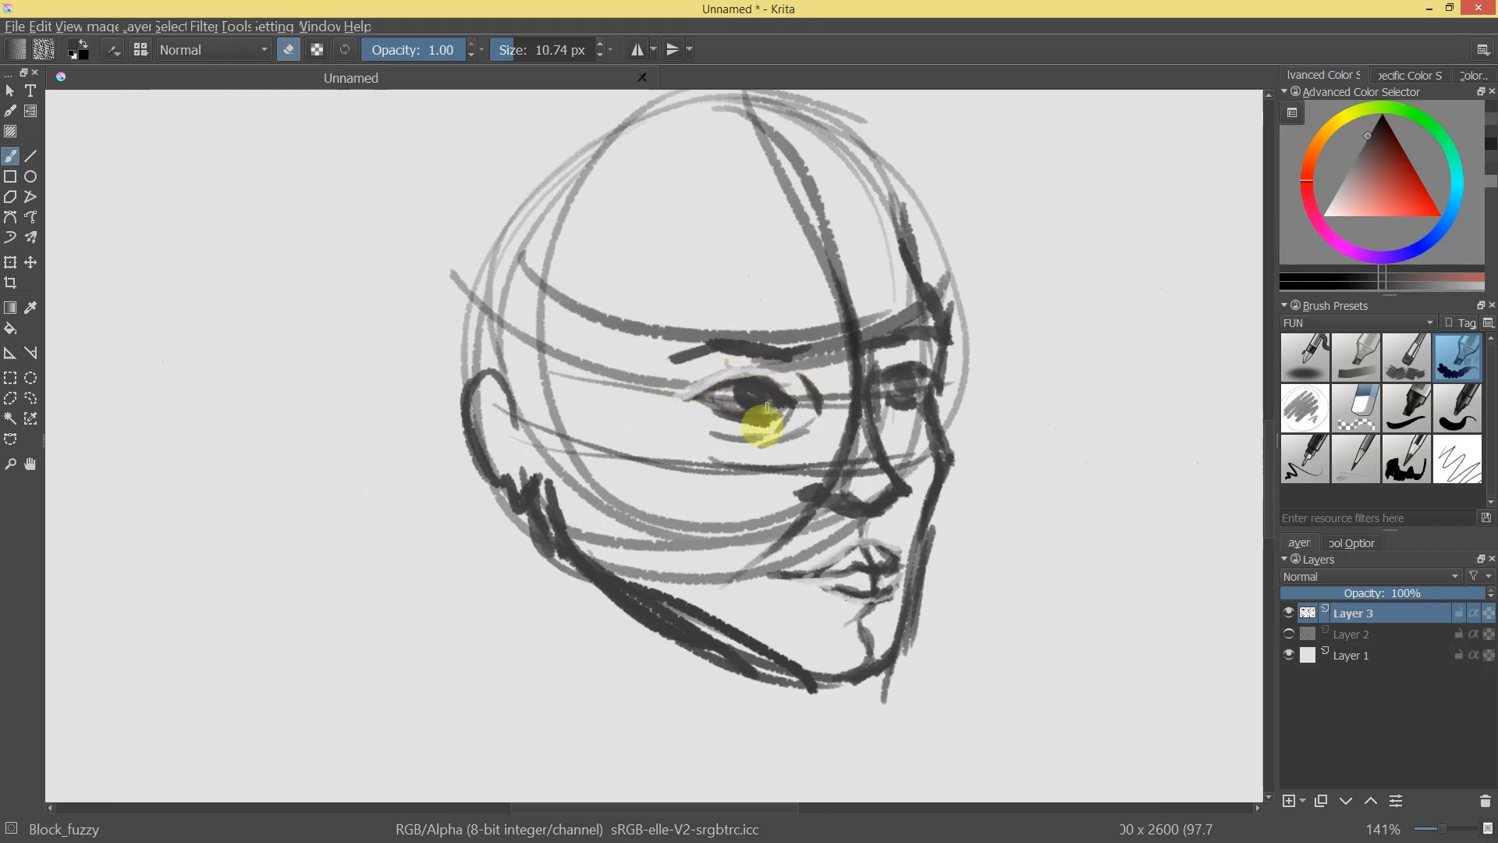
key("e")
Redefine the eyelids and thicken both eyebrows on the lower-middle head.
left_click_drag(882, 384, 863, 378)
mouse_move(751, 376)
left_mouse_down()
mouse_move(783, 391)
mouse_move(783, 565)
mouse_move(812, 525)
mouse_move(706, 358)
mouse_move(686, 365)
mouse_move(769, 348)
mouse_move(815, 366)
left_mouse_up()
mouse_move(902, 334)
left_mouse_down()
mouse_move(876, 351)
mouse_move(896, 344)
mouse_move(925, 378)
left_mouse_up()
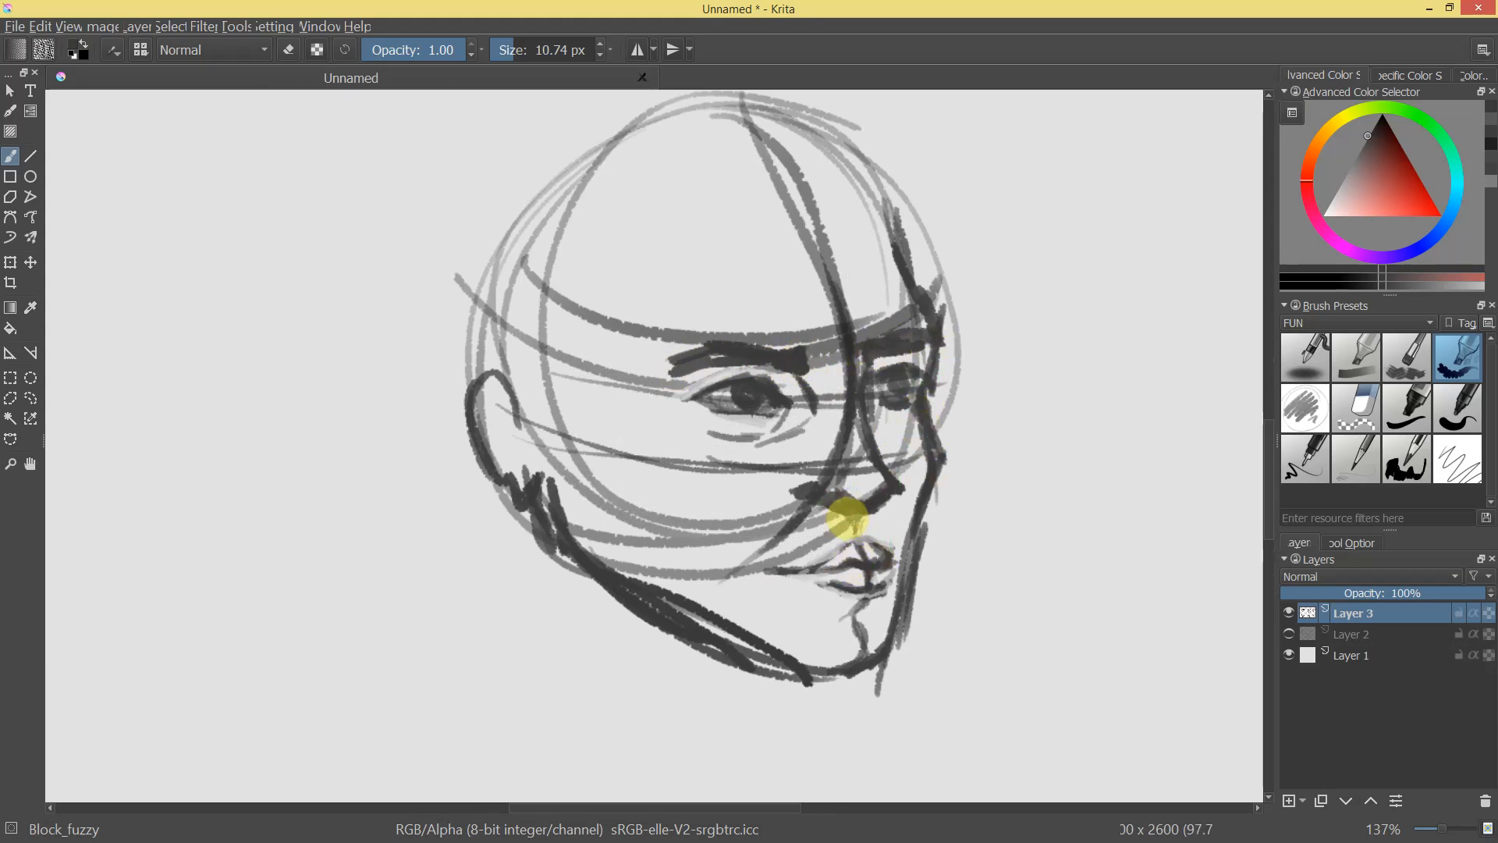
Draw the lower-middle head's sideburn, outline the skull and forehead, and start the hairline across the brow.
key("ctrl+space")
mouse_move(902, 508)
left_mouse_down()
mouse_move(853, 607)
mouse_move(905, 444)
left_mouse_up()
left_click_drag(531, 334, 547, 426)
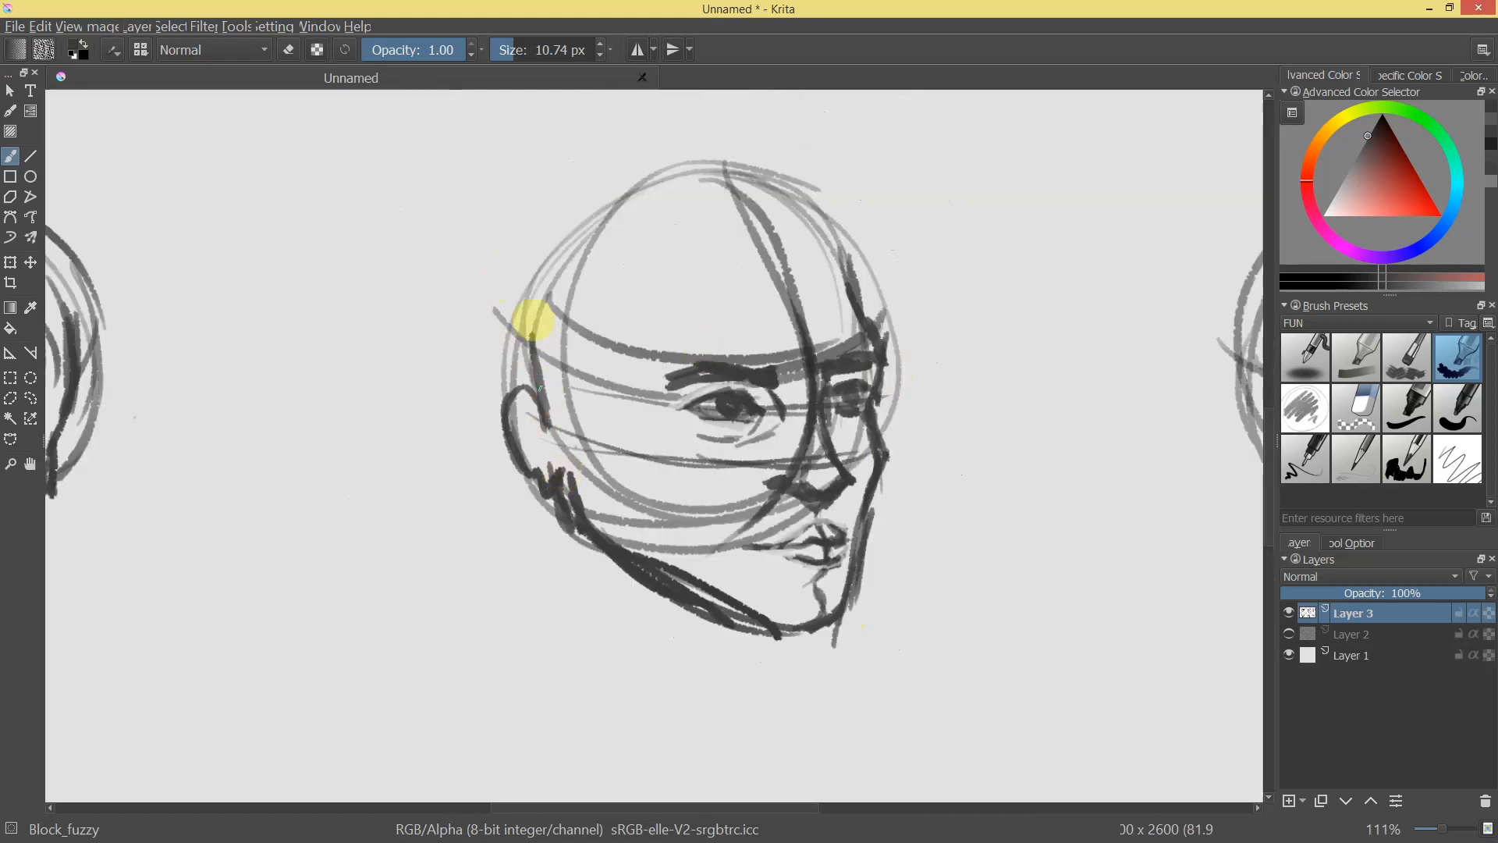
mouse_move(534, 328)
left_mouse_down()
mouse_move(580, 234)
mouse_move(556, 269)
mouse_move(624, 202)
mouse_move(536, 290)
mouse_move(688, 170)
mouse_move(647, 176)
mouse_move(817, 176)
mouse_move(783, 174)
mouse_move(823, 185)
mouse_move(870, 323)
left_mouse_up()
mouse_move(886, 418)
left_mouse_down()
mouse_move(889, 497)
mouse_move(906, 308)
left_mouse_up()
mouse_move(745, 267)
left_mouse_down()
mouse_move(796, 345)
mouse_move(795, 385)
left_mouse_up()
mouse_move(698, 267)
left_mouse_down()
mouse_move(730, 334)
mouse_move(581, 406)
mouse_move(618, 400)
mouse_move(610, 443)
mouse_move(577, 415)
mouse_move(579, 368)
left_mouse_up()
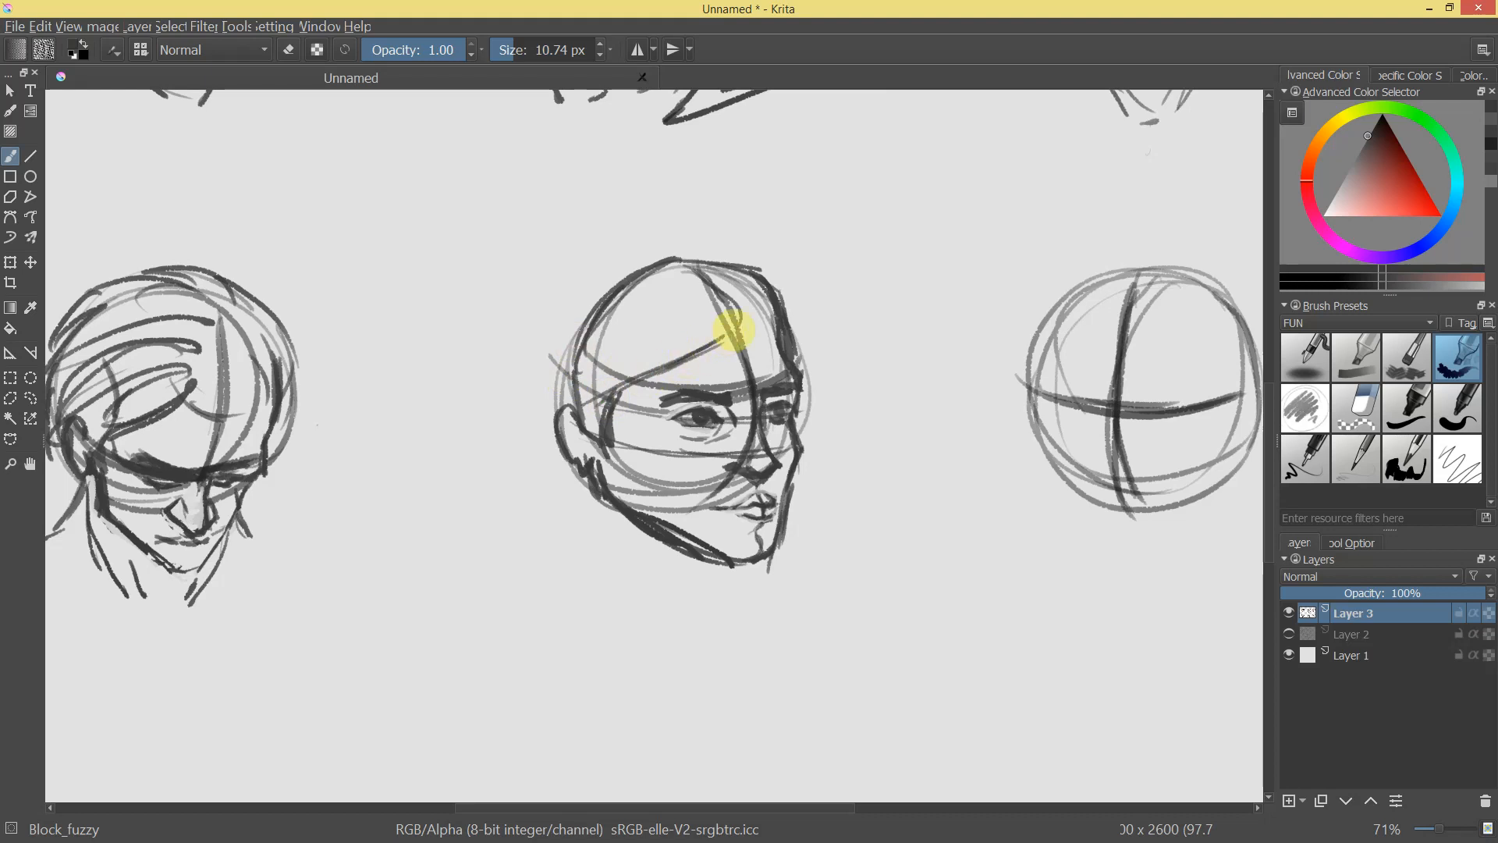
Complete the lower-middle head's hairline from crown to temple and fill the hair with crosshatched strokes.
mouse_move(691, 275)
left_mouse_down()
mouse_move(731, 335)
mouse_move(617, 383)
left_mouse_up()
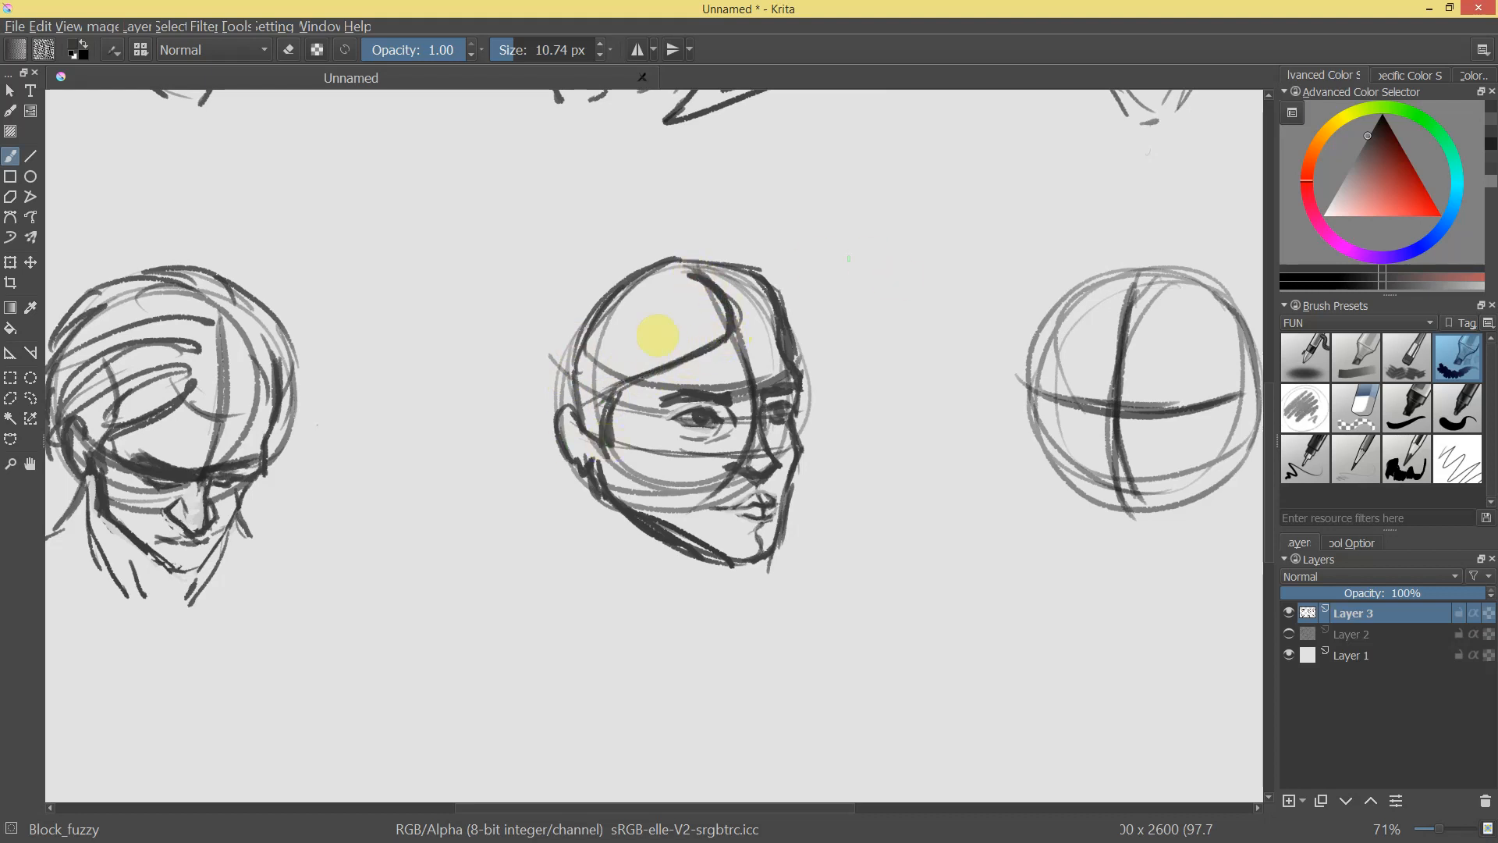
mouse_move(593, 376)
left_mouse_down()
mouse_move(595, 325)
mouse_move(652, 346)
mouse_move(703, 295)
mouse_move(595, 425)
mouse_move(709, 294)
mouse_move(597, 335)
left_mouse_up()
left_click_drag(923, 361, 628, 316)
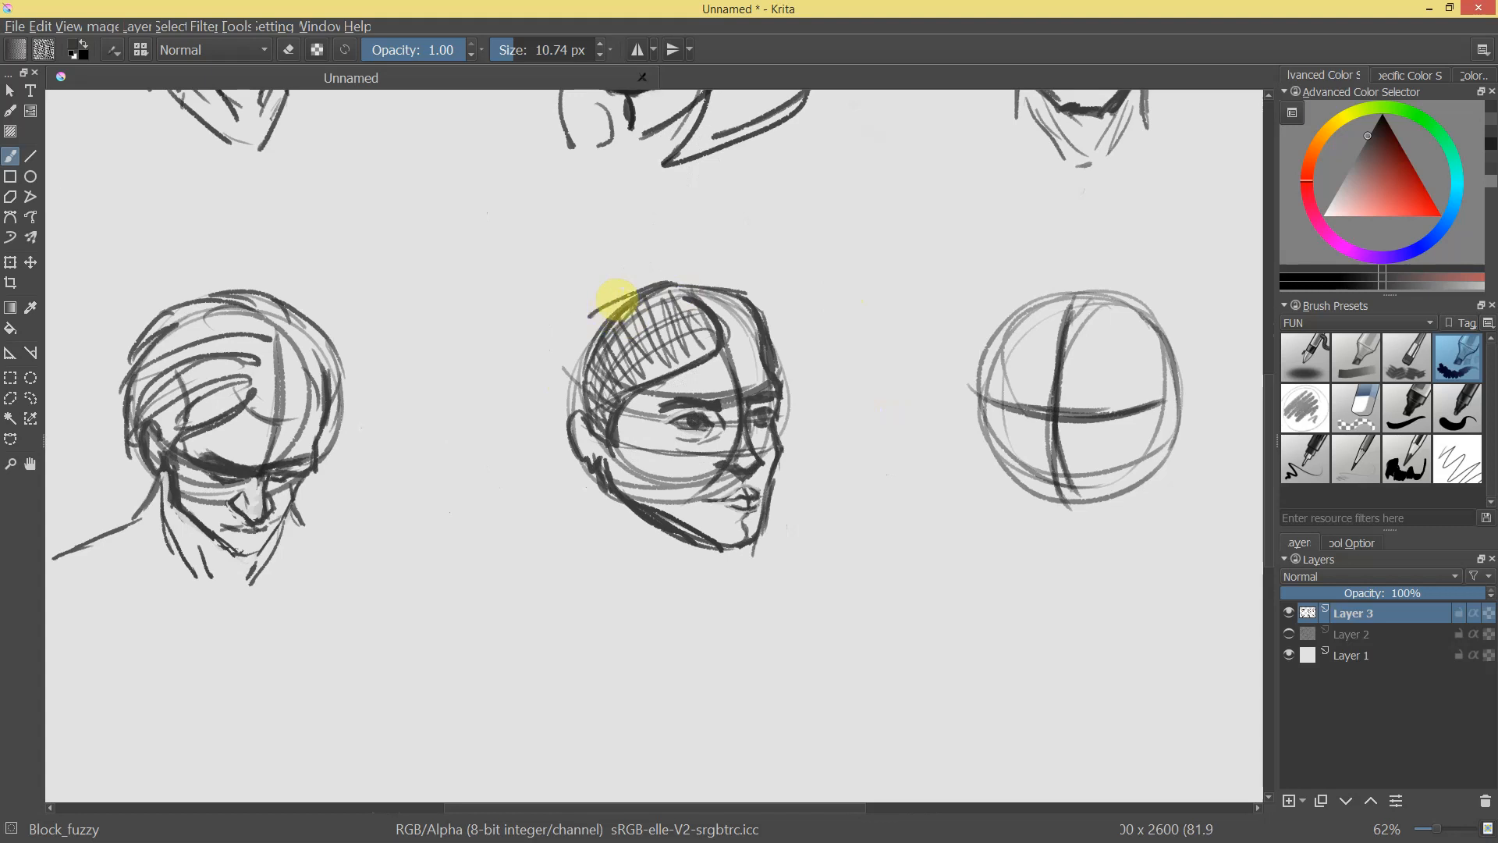
Erase the lower-middle head's excess jaw and chin lines, then redraw the chin and darken the far forehead edge.
left_click_drag(1015, 254, 871, 365)
key("e")
mouse_move(668, 595)
left_mouse_down()
mouse_move(622, 562)
mouse_move(826, 629)
mouse_move(792, 581)
left_mouse_up()
mouse_move(792, 581)
left_mouse_down()
mouse_move(749, 590)
mouse_move(807, 557)
mouse_move(770, 562)
mouse_move(790, 525)
left_mouse_up()
key("e")
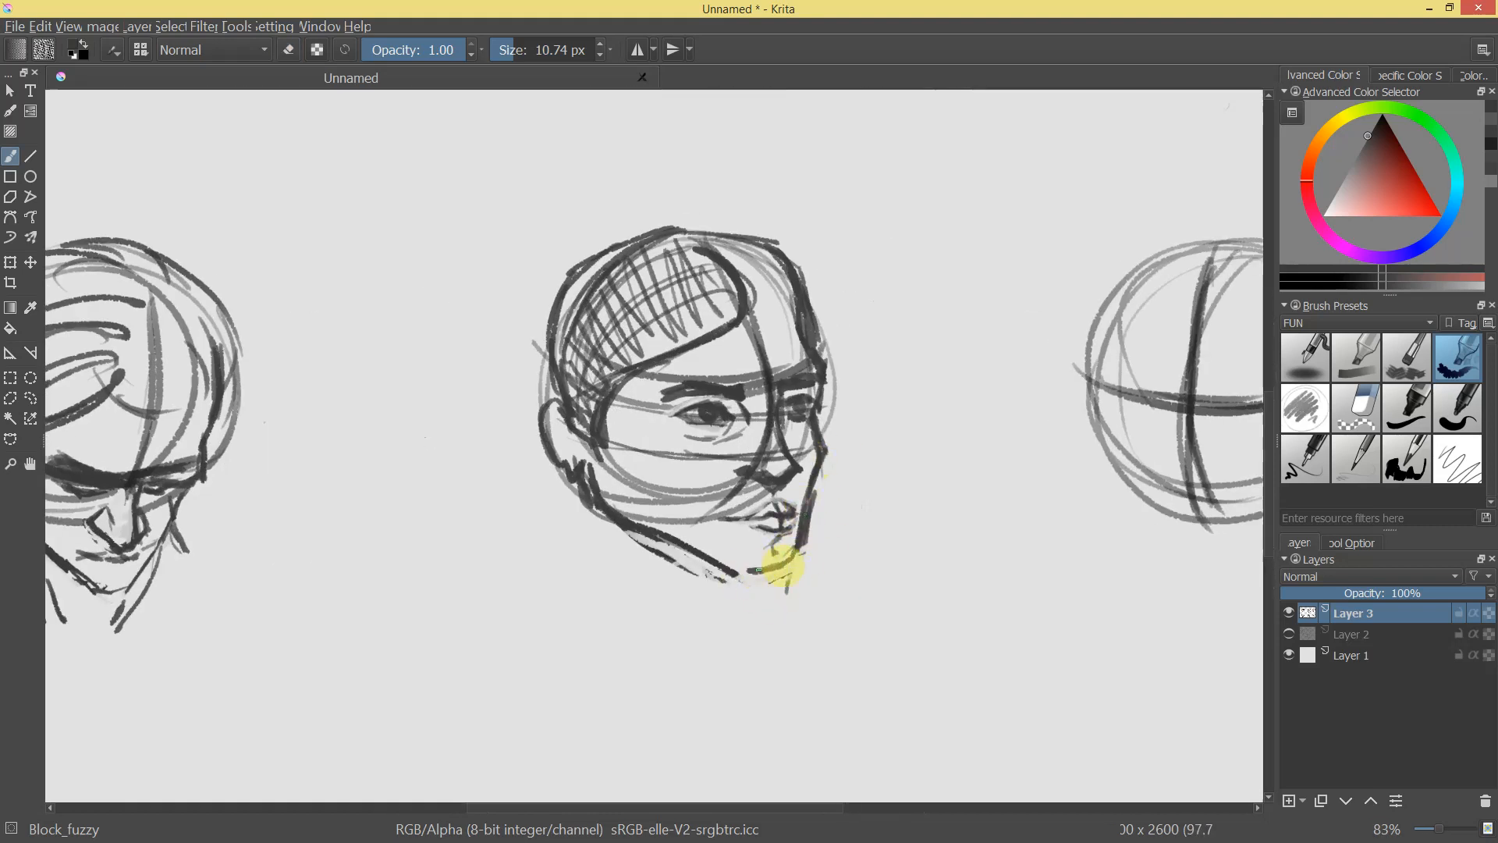
mouse_move(826, 433)
left_mouse_down()
mouse_move(775, 552)
mouse_move(843, 411)
mouse_move(769, 245)
mouse_move(791, 301)
left_mouse_up()
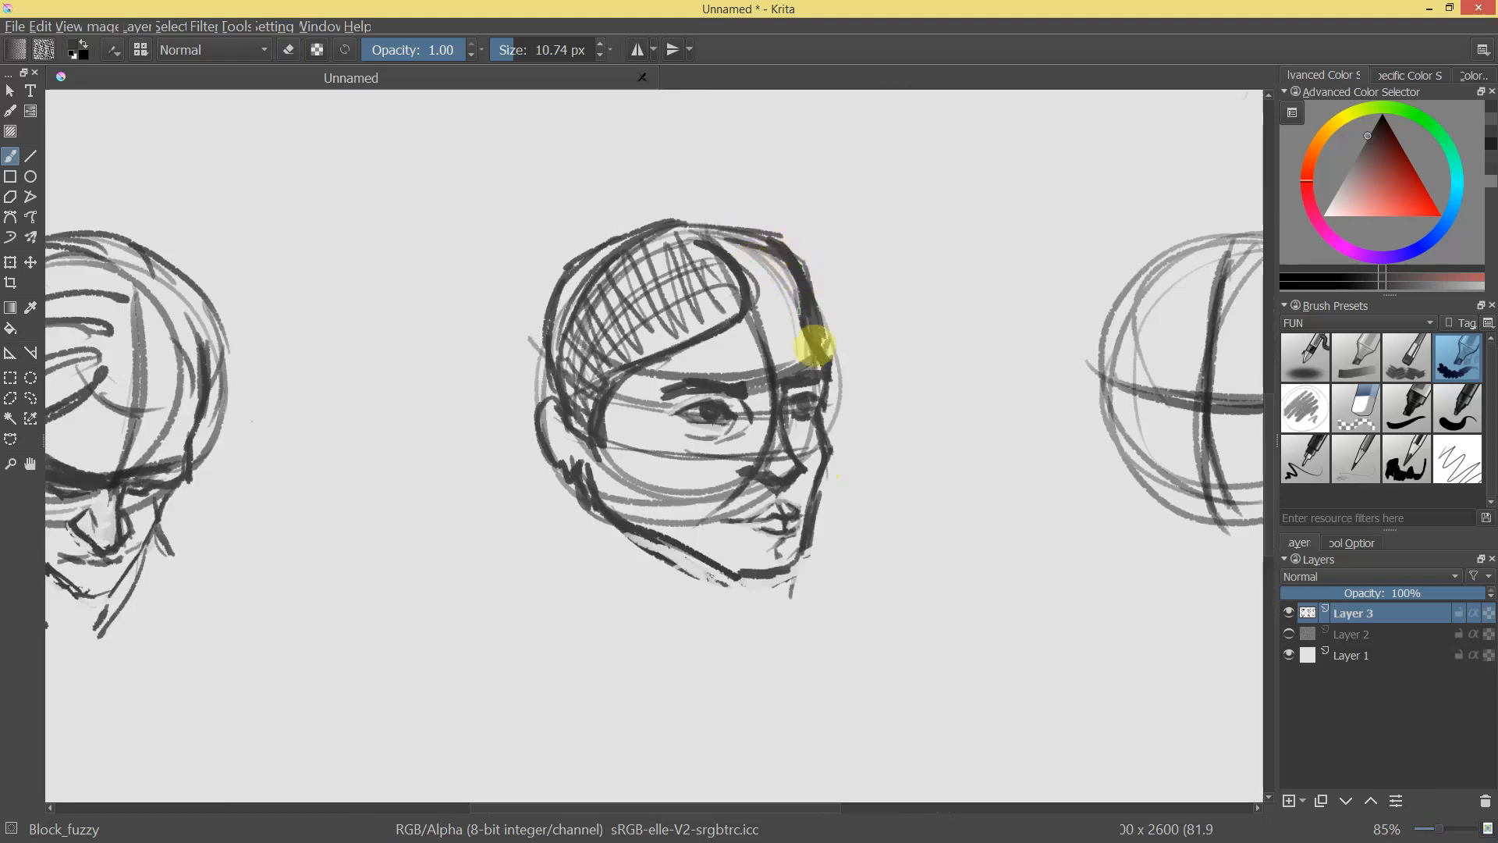
Draw the lower-middle head's neck, shoulder line and open collar beneath the jaw.
left_click_drag(575, 475, 587, 571)
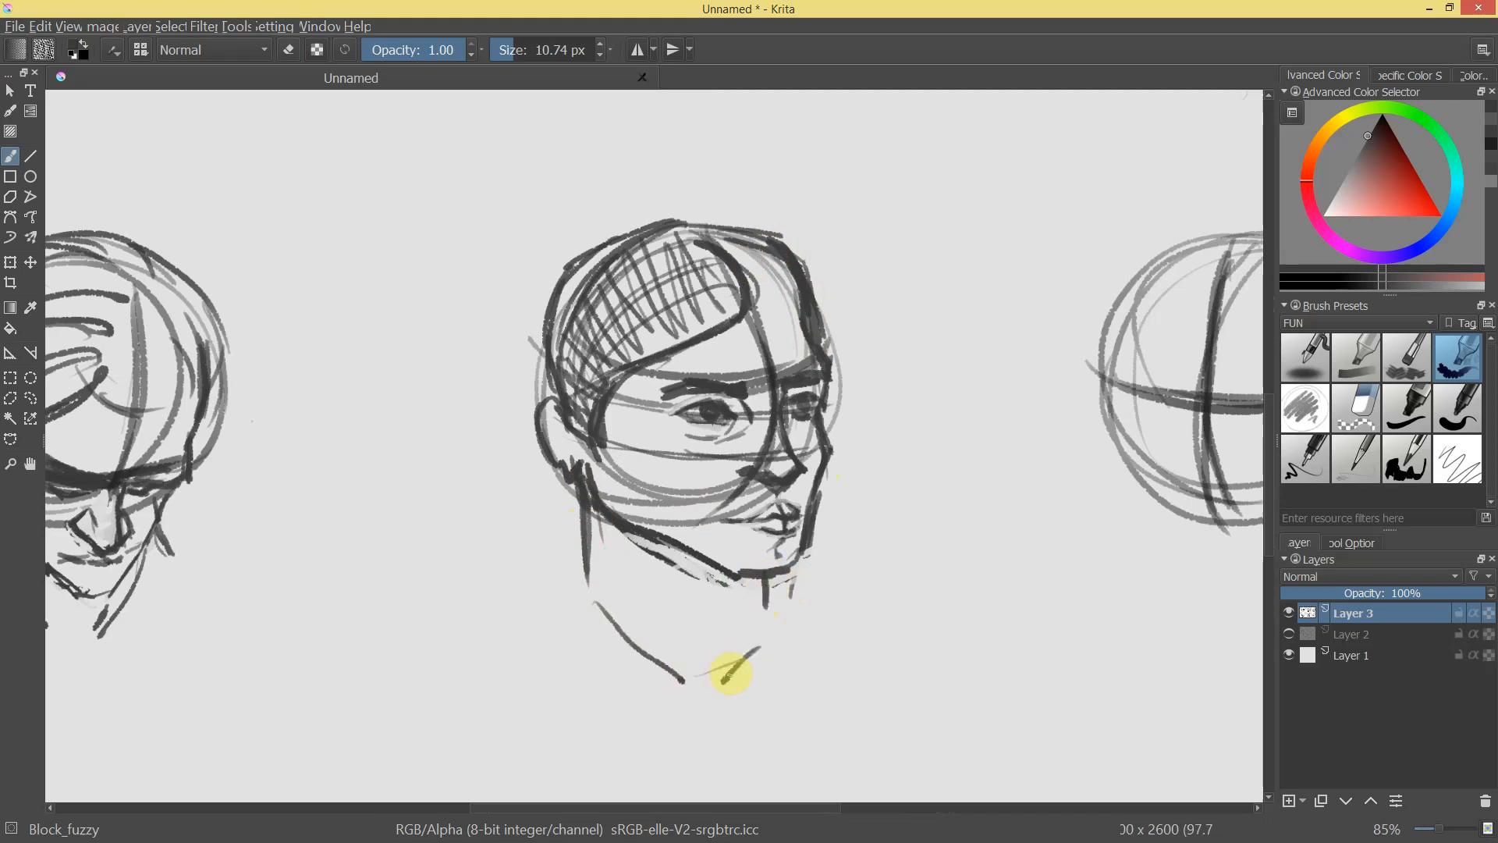
left_click_drag(773, 606, 791, 619)
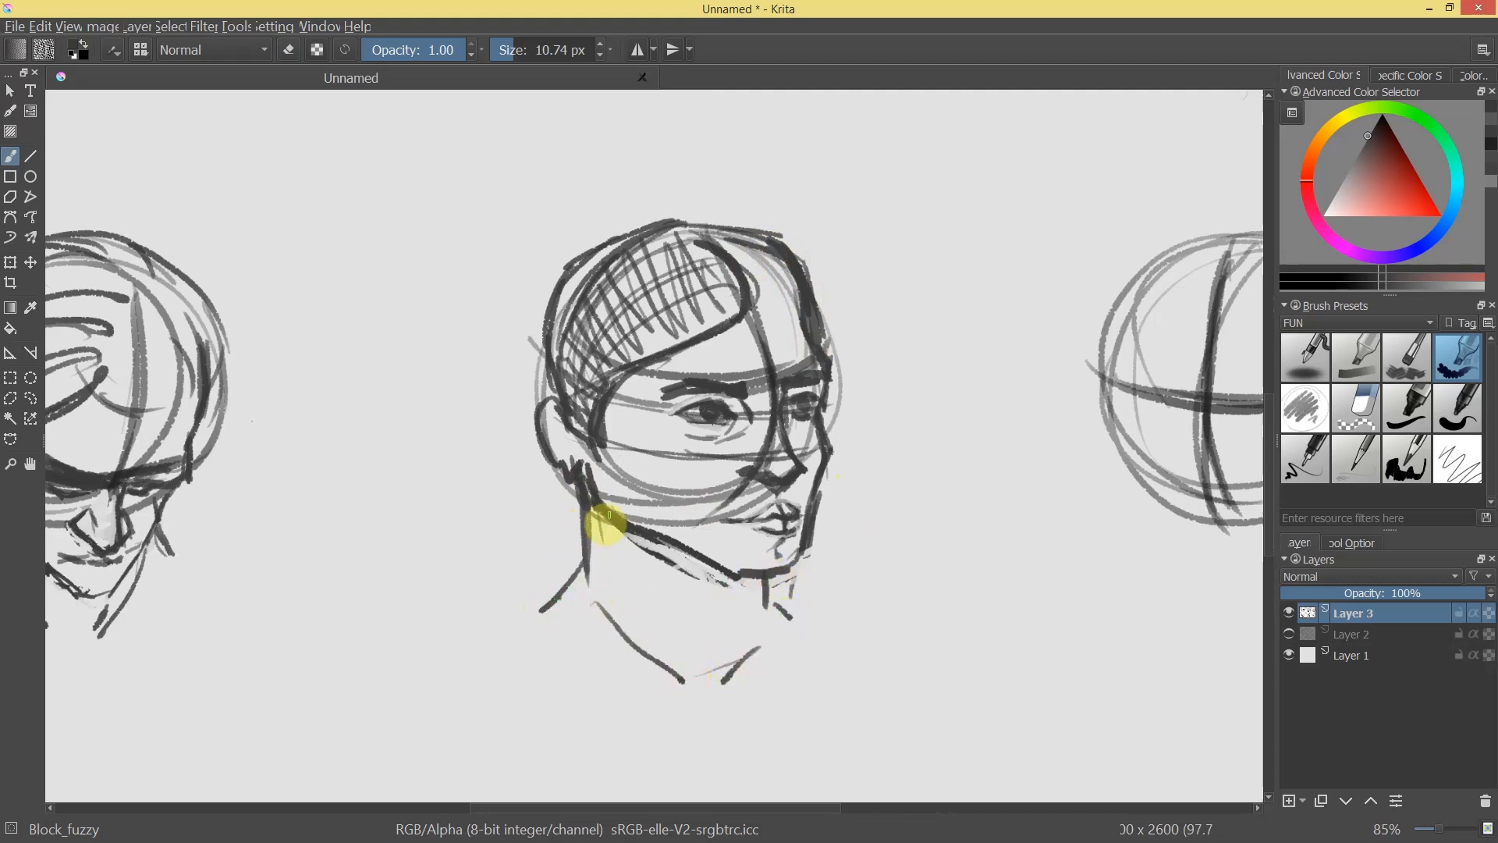
left_click_drag(599, 505, 700, 649)
left_click_drag(800, 590, 911, 471)
Erase the lower-middle head's mouth and redraw the lips with a 12.24 px brush.
key("e")
mouse_move(843, 545)
left_mouse_down()
mouse_move(843, 525)
mouse_move(789, 575)
mouse_move(846, 538)
left_mouse_up()
key("e")
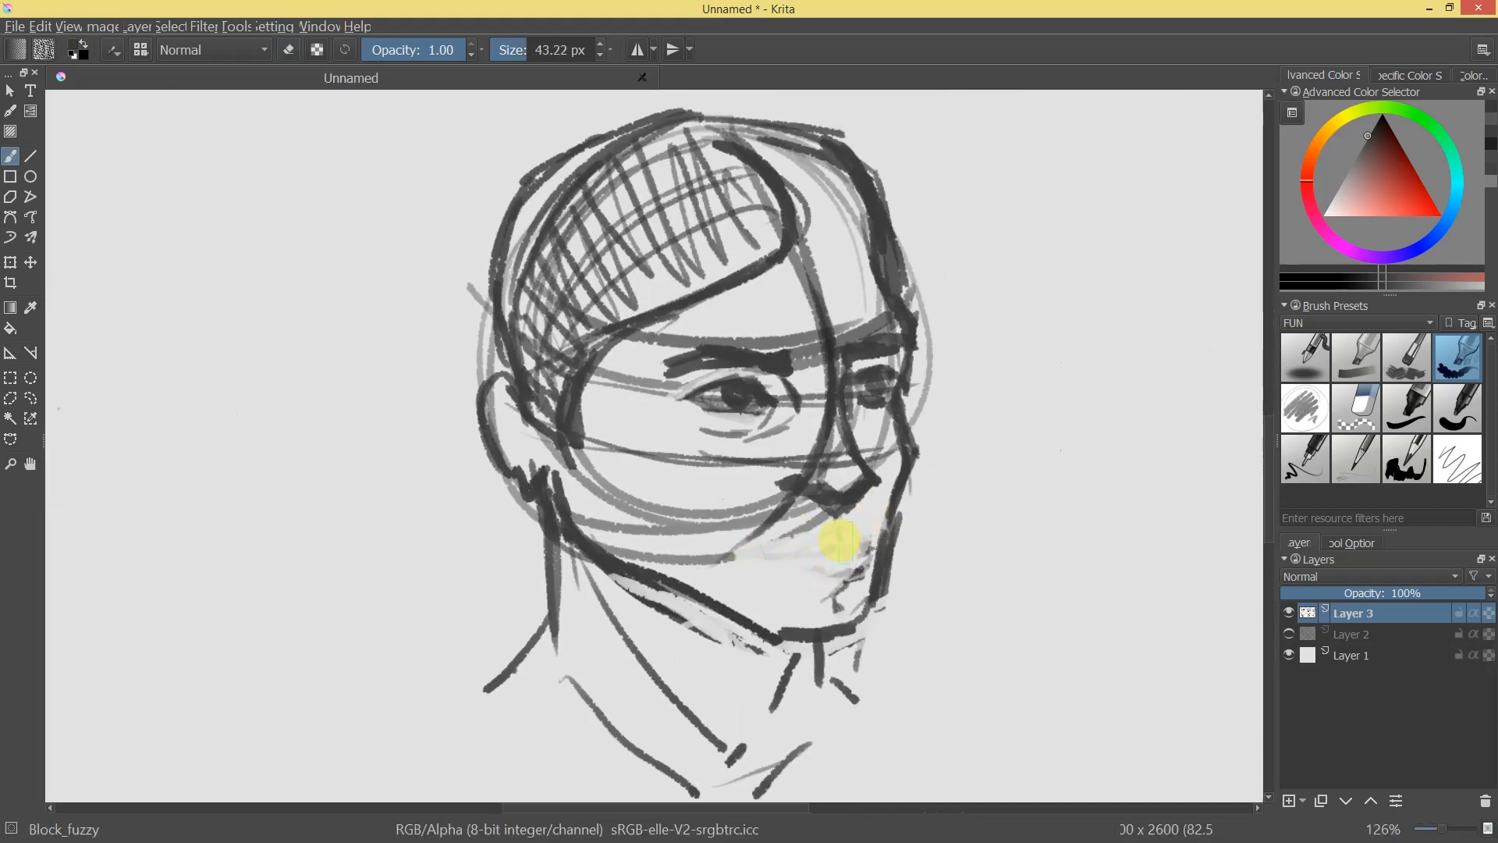
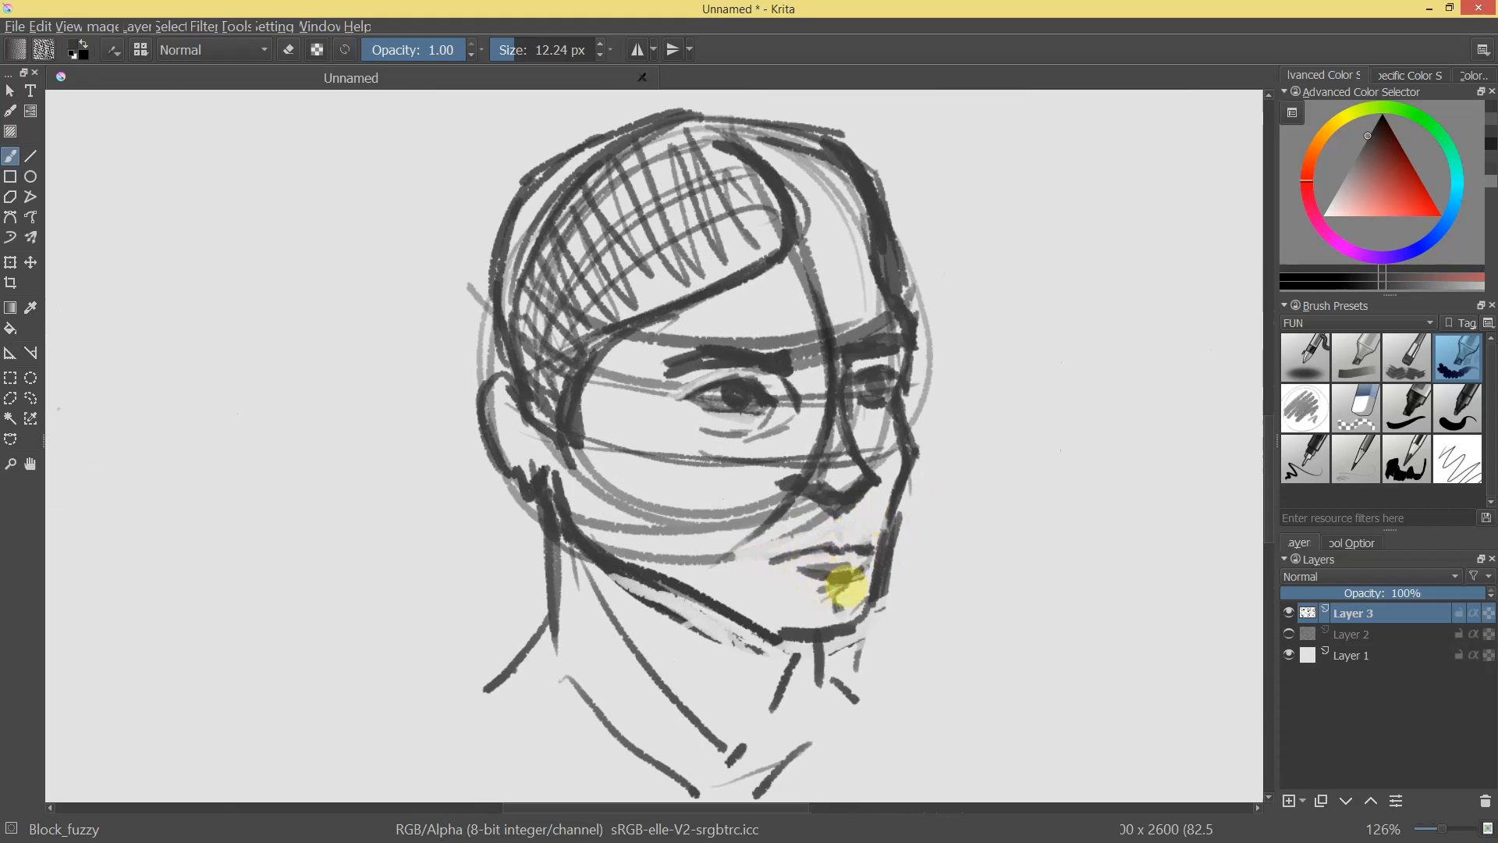
scroll(819, 589, "down", 6)
scroll(893, 601, "up", 4)
key("e")
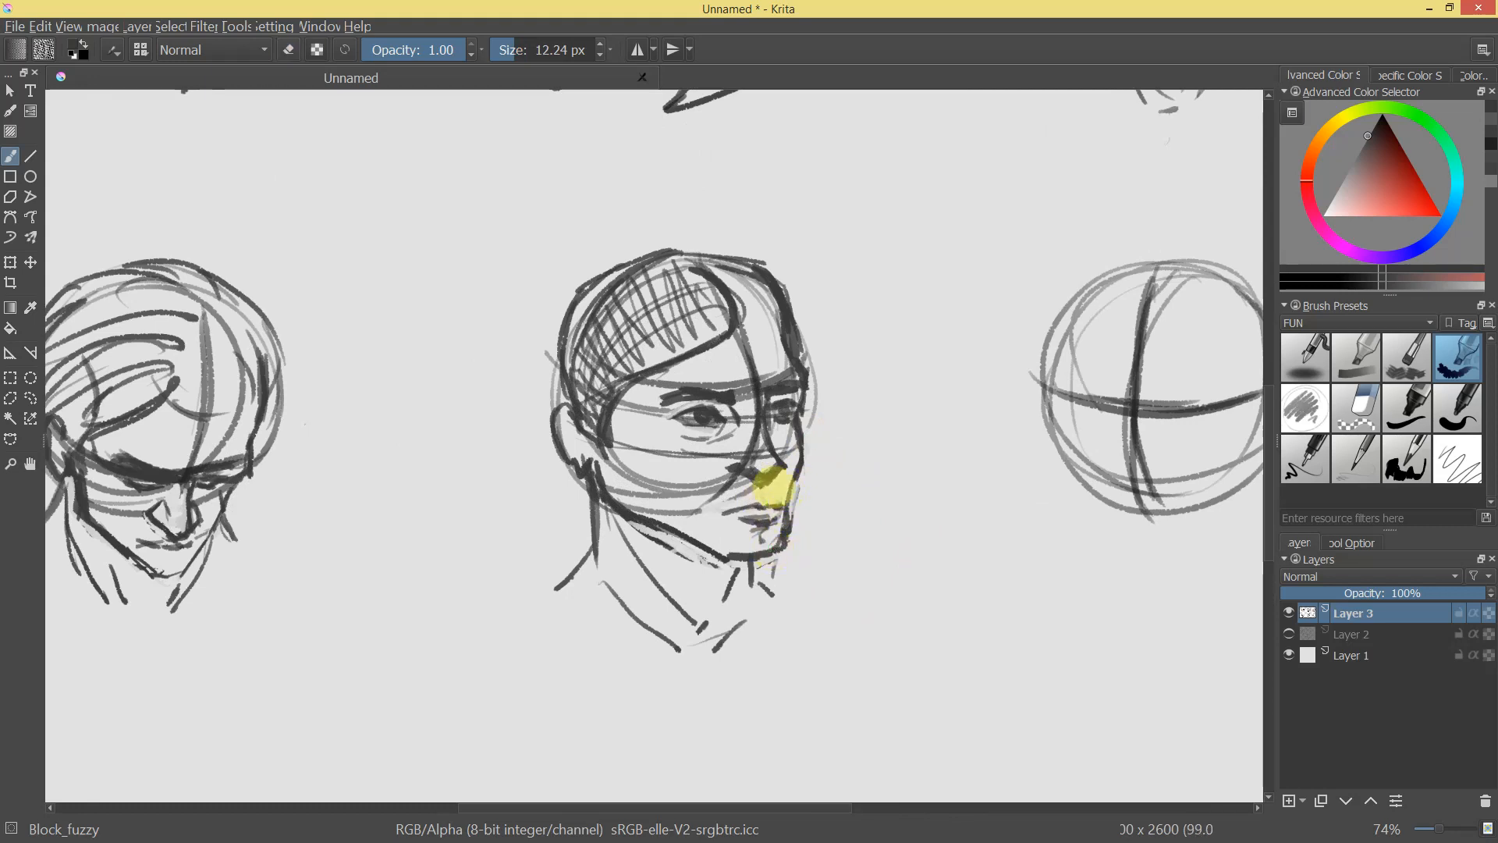
left_click_drag(819, 515, 805, 456)
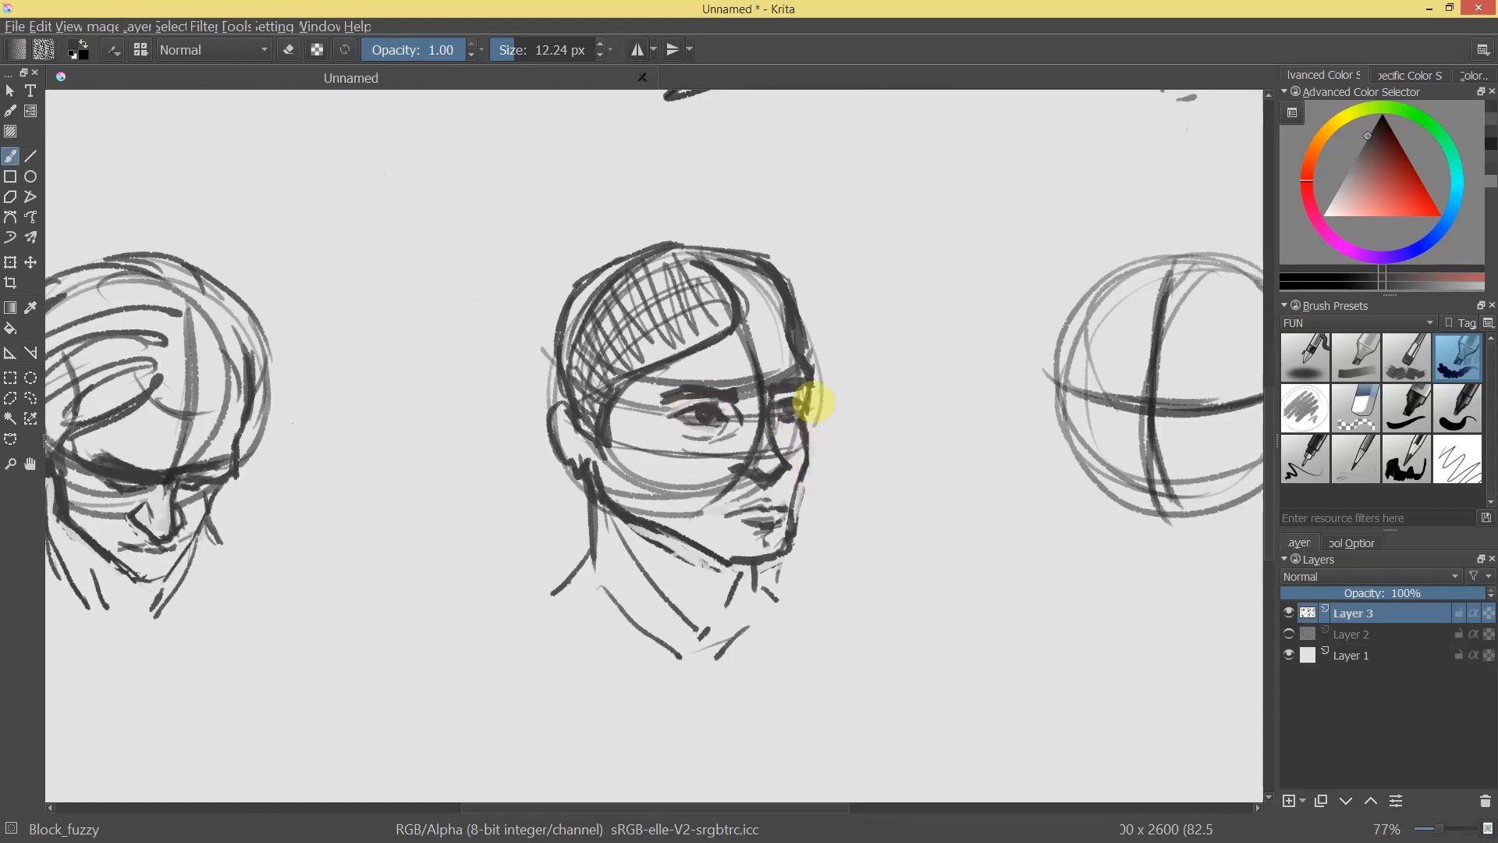
Trim the far forehead contour of the lower-middle head and darken the crosshatching in the hair.
key("e")
mouse_move(808, 358)
left_mouse_down()
mouse_move(776, 274)
mouse_move(824, 293)
left_mouse_up()
key("e")
mouse_move(694, 263)
left_mouse_down()
mouse_move(715, 272)
mouse_move(648, 341)
mouse_move(572, 378)
mouse_move(676, 278)
mouse_move(581, 328)
left_mouse_up()
Erase the lower-middle head's vertical guideline over forehead and nose, and add folds beside the mouth and under the near eye.
mouse_move(815, 499)
left_mouse_down()
mouse_move(775, 588)
mouse_move(855, 492)
mouse_move(762, 307)
mouse_move(772, 466)
mouse_move(730, 514)
left_mouse_up()
key("e")
left_click_drag(863, 499, 752, 434)
key("e")
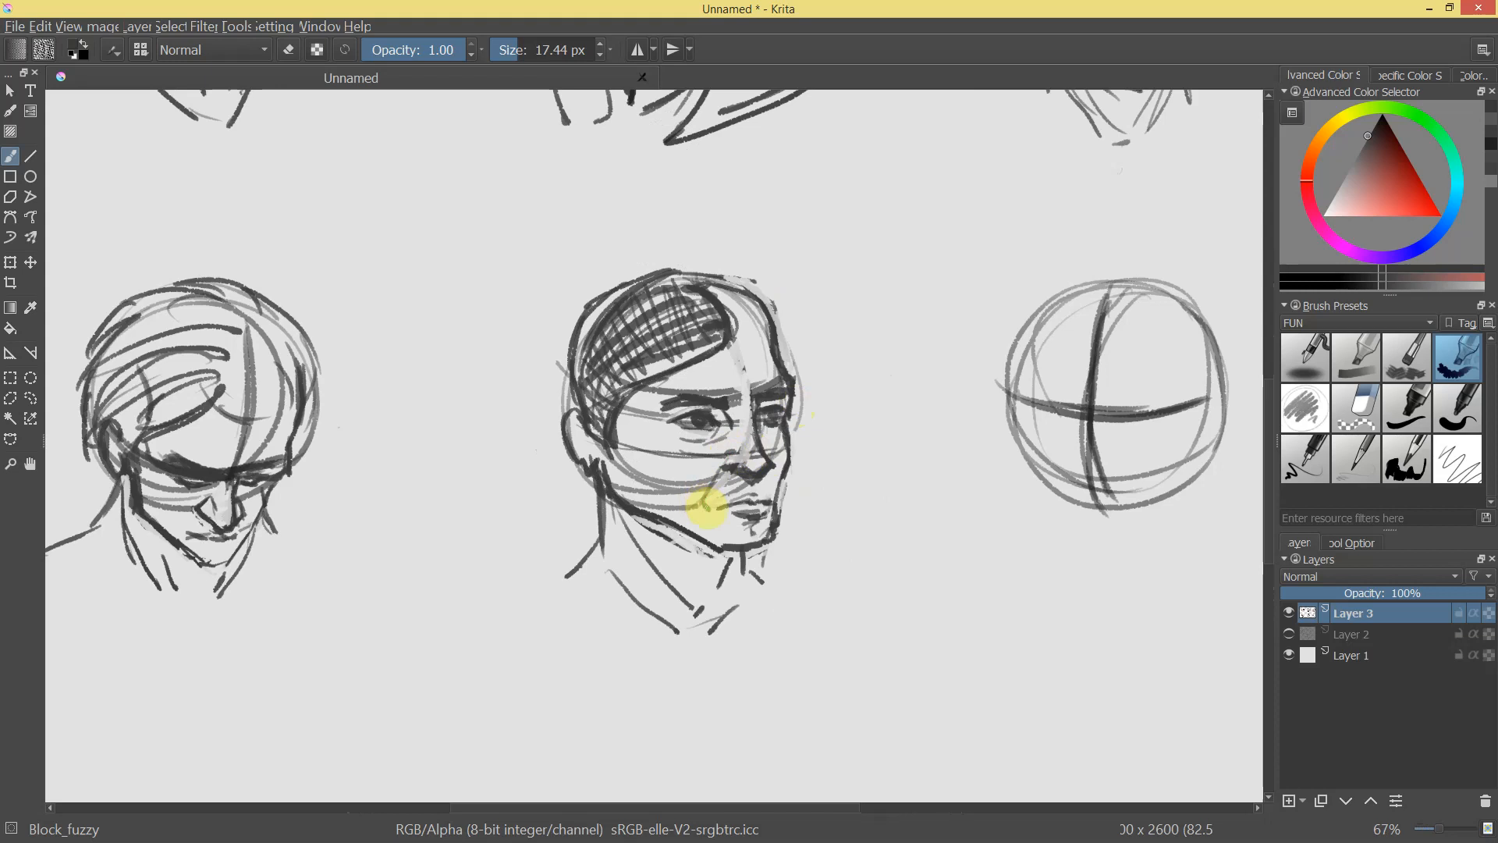
left_click_drag(898, 495, 873, 460)
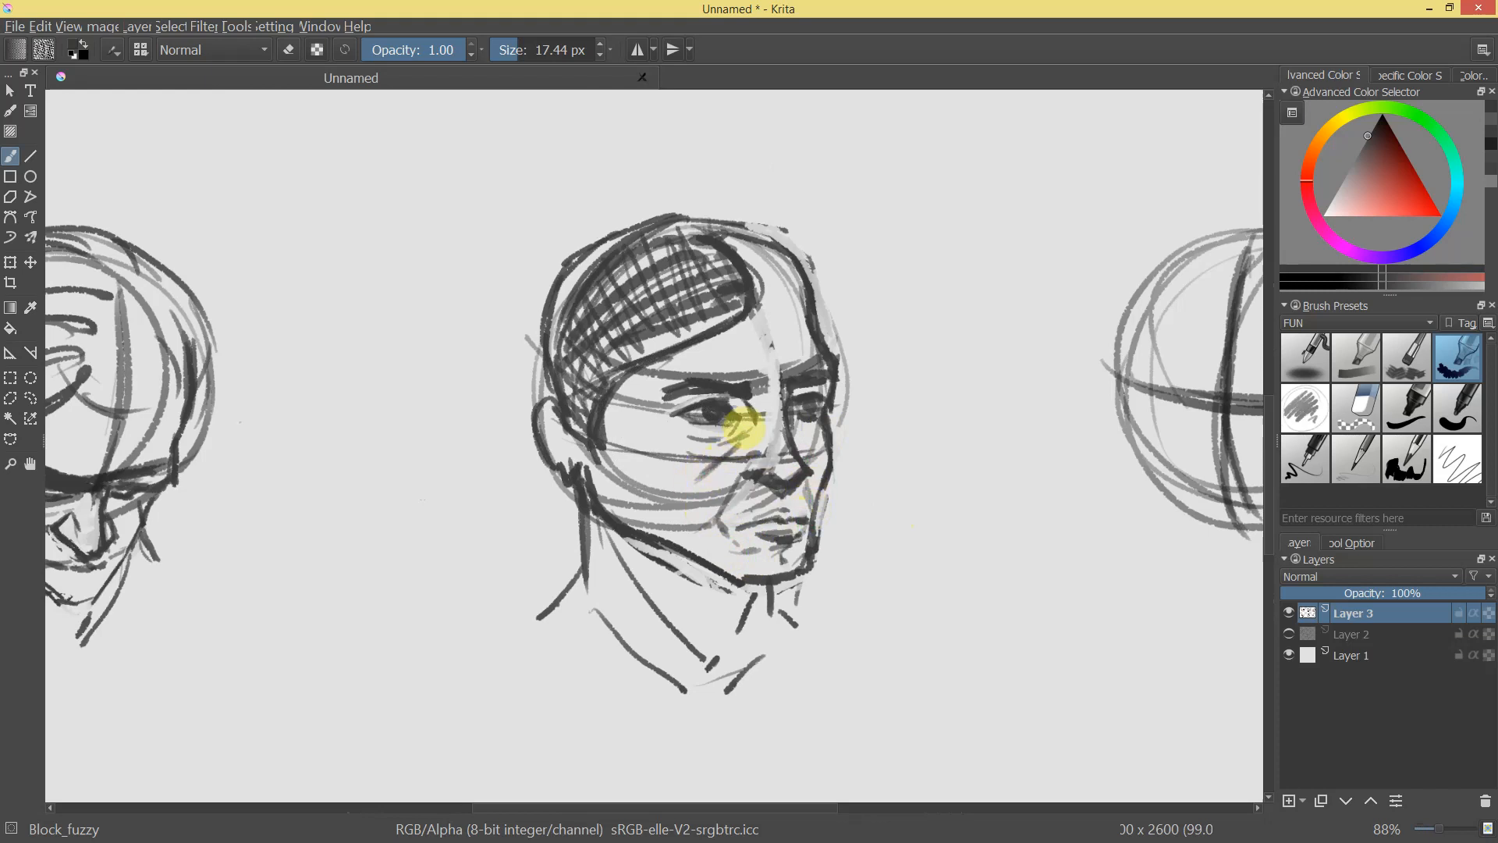
mouse_move(803, 434)
left_mouse_down()
mouse_move(812, 555)
mouse_move(779, 622)
mouse_move(863, 485)
mouse_move(809, 392)
left_mouse_up()
Erase the lower-middle head's low hairline and hatching down to a close-cropped band, and sketch the temple line.
key("e")
mouse_move(624, 397)
left_mouse_down()
mouse_move(619, 434)
mouse_move(606, 394)
mouse_move(692, 335)
mouse_move(637, 370)
left_mouse_up()
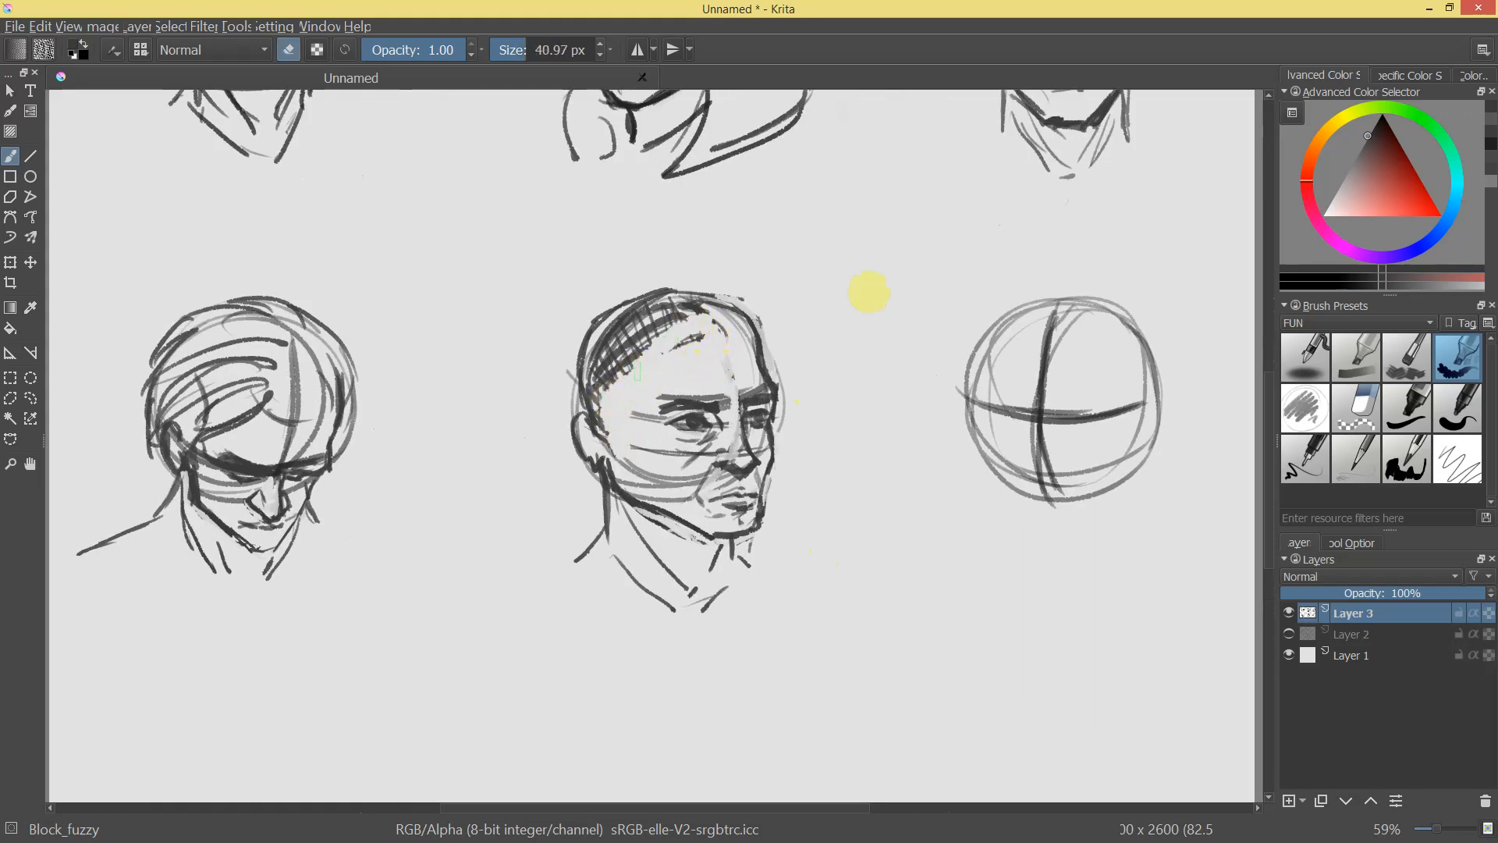
left_click_drag(708, 330, 610, 379)
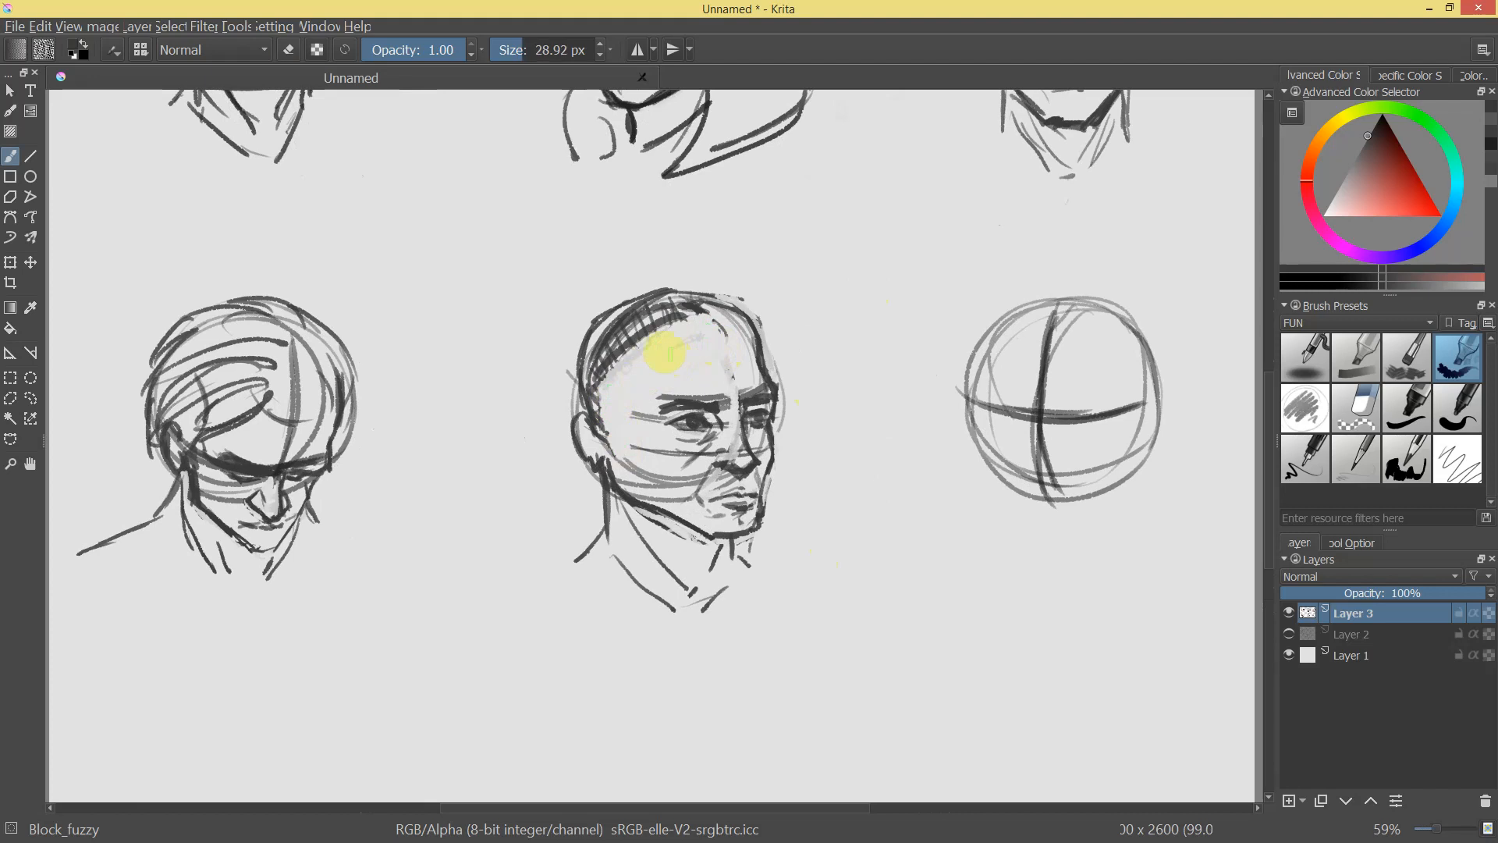
mouse_move(770, 421)
left_mouse_down()
mouse_move(792, 374)
mouse_move(781, 304)
left_mouse_up()
key("e")
left_click_drag(570, 355, 578, 407)
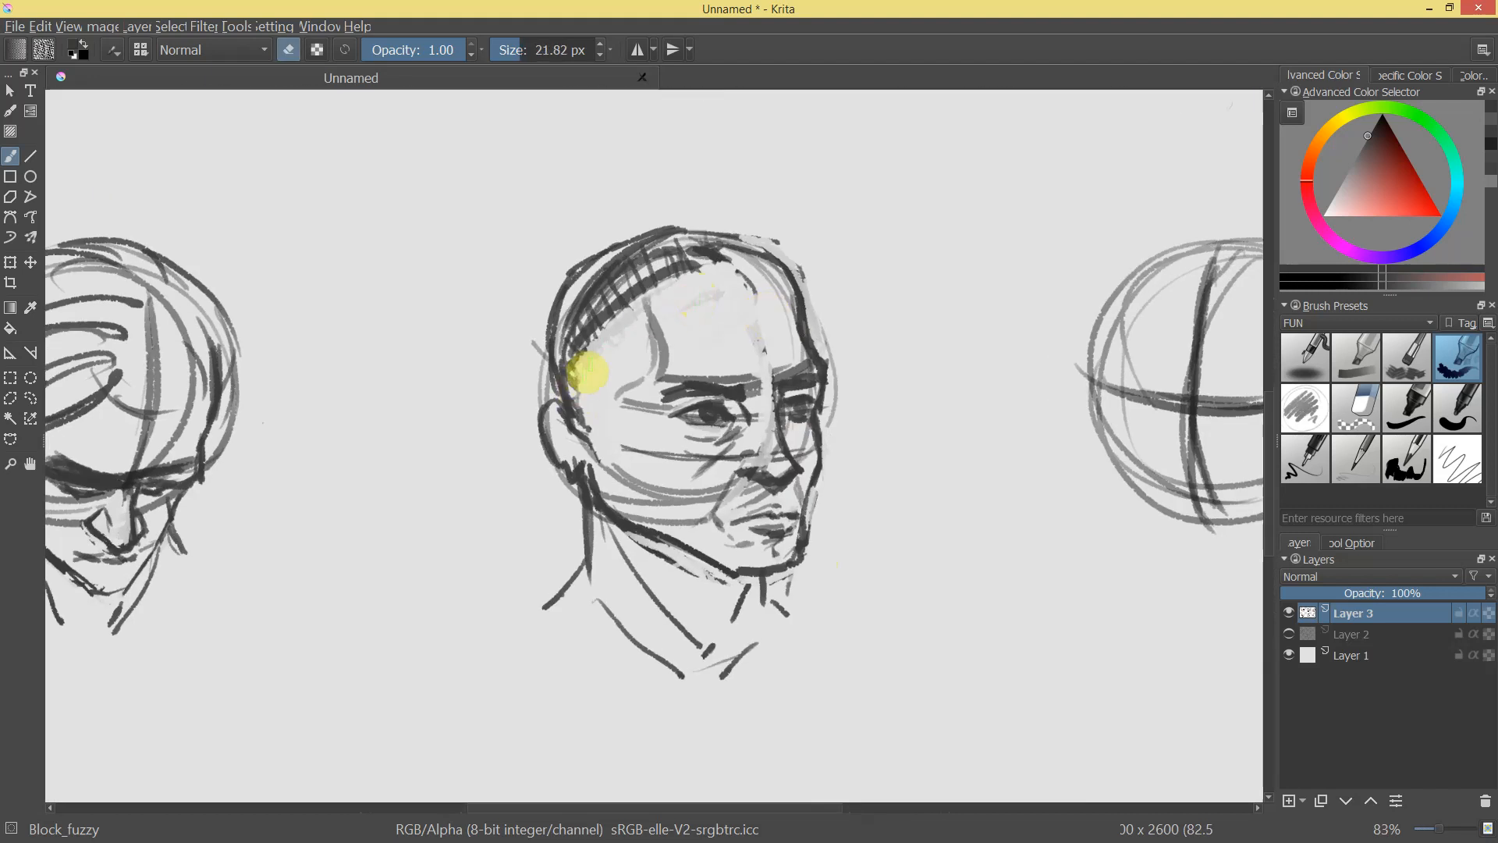
Rework the cropped hair along the lower-middle head's crown and temple, then check the drawing in mirrored view.
mouse_move(700, 267)
left_mouse_down()
mouse_move(635, 294)
mouse_move(594, 335)
left_mouse_up()
mouse_move(840, 364)
left_mouse_down()
mouse_move(855, 528)
mouse_move(863, 320)
left_mouse_up()
mouse_move(638, 305)
left_mouse_down()
mouse_move(694, 295)
mouse_move(678, 286)
mouse_move(648, 306)
mouse_move(633, 295)
mouse_move(705, 298)
left_mouse_up()
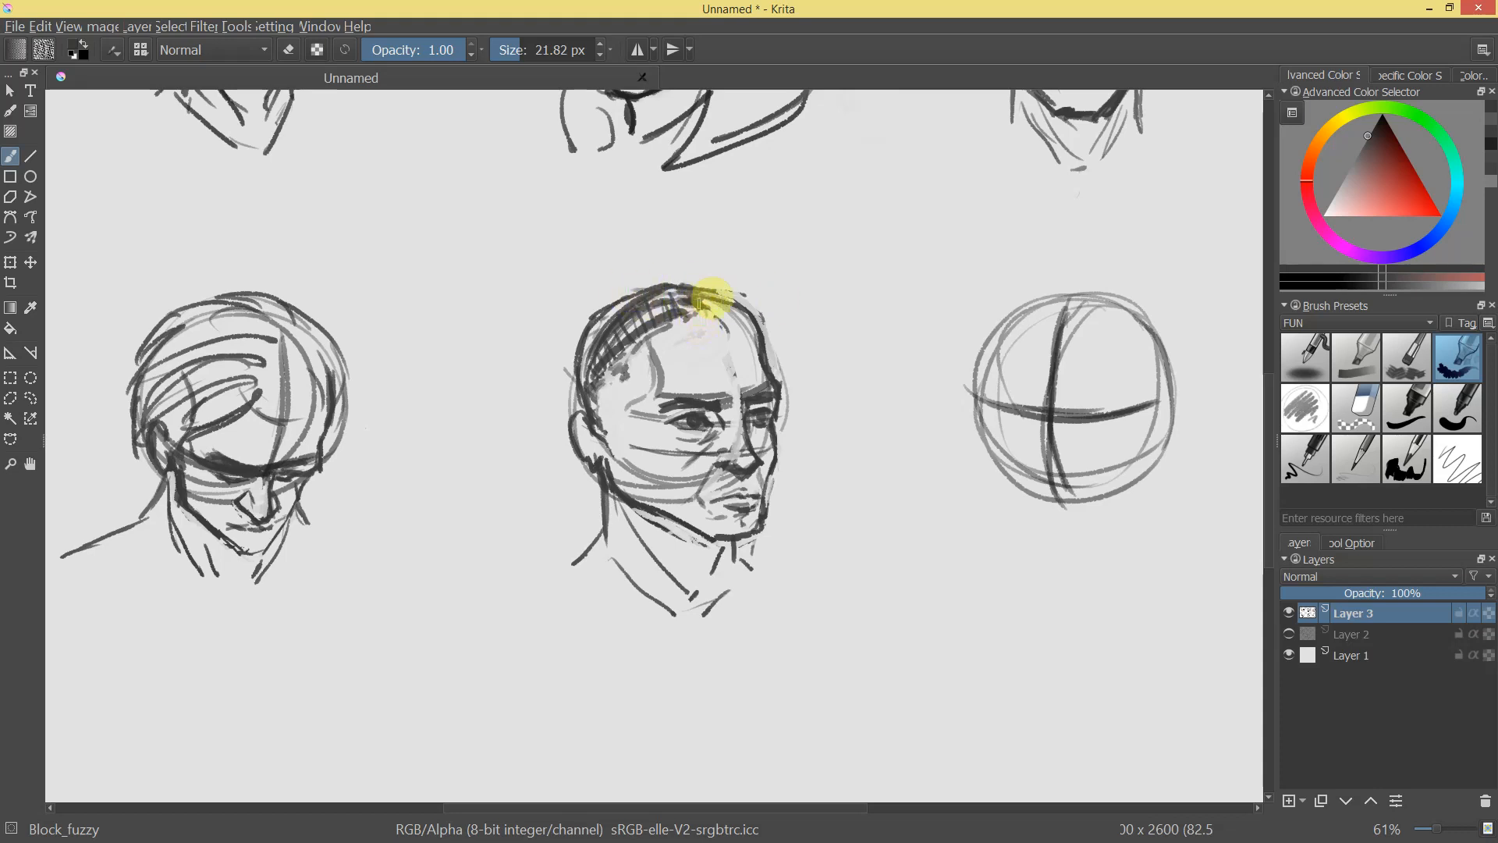
left_click_drag(917, 355, 999, 364)
key("m")
key("m")
left_click_drag(675, 401, 892, 468)
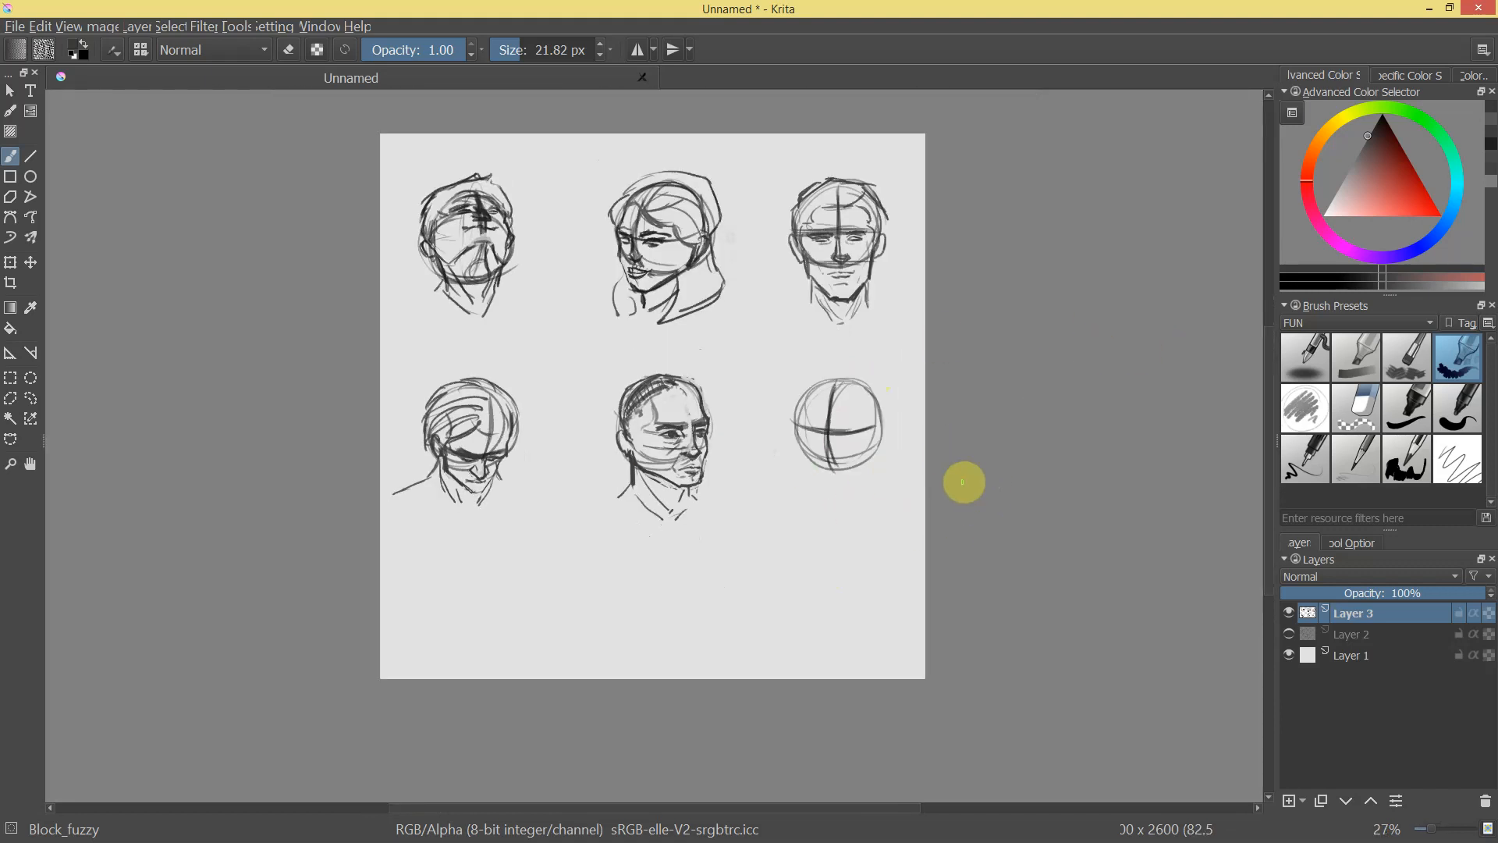
mouse_move(950, 495)
left_mouse_down()
mouse_move(897, 572)
mouse_move(966, 495)
mouse_move(947, 479)
mouse_move(1080, 428)
mouse_move(712, 348)
mouse_move(696, 362)
mouse_move(638, 333)
mouse_move(667, 340)
left_mouse_up()
mouse_move(599, 263)
left_mouse_down()
mouse_move(630, 435)
mouse_move(711, 559)
left_mouse_up()
key("ctrl+z")
mouse_move(614, 385)
left_mouse_down()
mouse_move(668, 515)
mouse_move(699, 533)
left_mouse_up()
key("ctrl+z")
key("ctrl+z")
Draw the lower-right head's far cheek, tapered jaw and chin, and add the ear on the near side.
left_click_drag(597, 332, 622, 450)
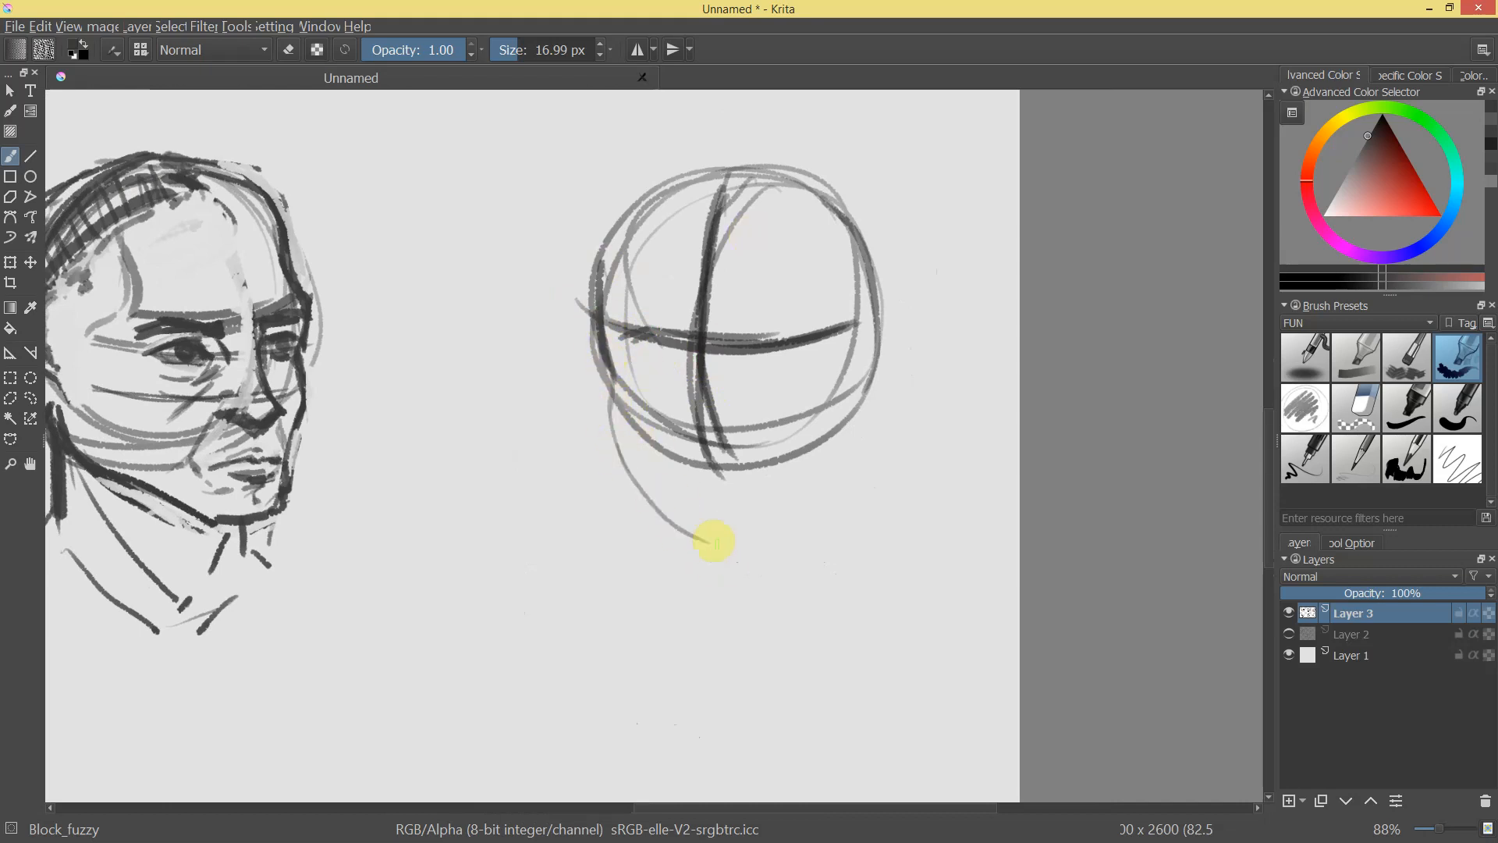
mouse_move(761, 532)
left_mouse_down()
mouse_move(831, 436)
mouse_move(747, 538)
left_mouse_up()
mouse_move(599, 316)
left_mouse_down()
mouse_move(598, 408)
mouse_move(684, 533)
left_mouse_up()
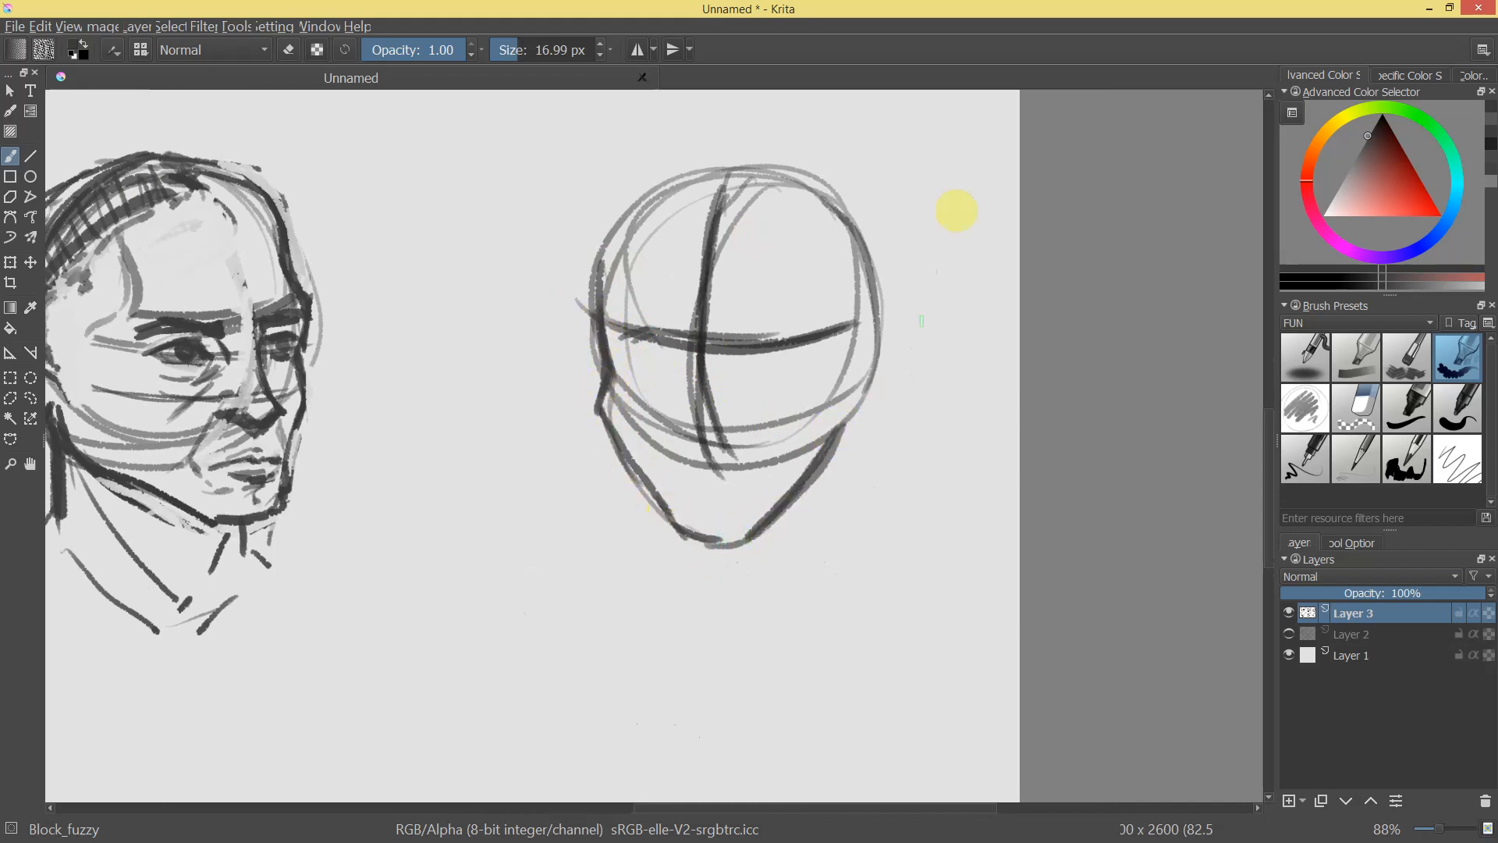
left_click_drag(856, 377, 860, 419)
mouse_move(824, 135)
left_mouse_down()
mouse_move(713, 467)
mouse_move(686, 153)
left_mouse_up()
Block in both eyes, the base of the nose and the lips on the lower-right head.
left_click_drag(646, 351, 635, 364)
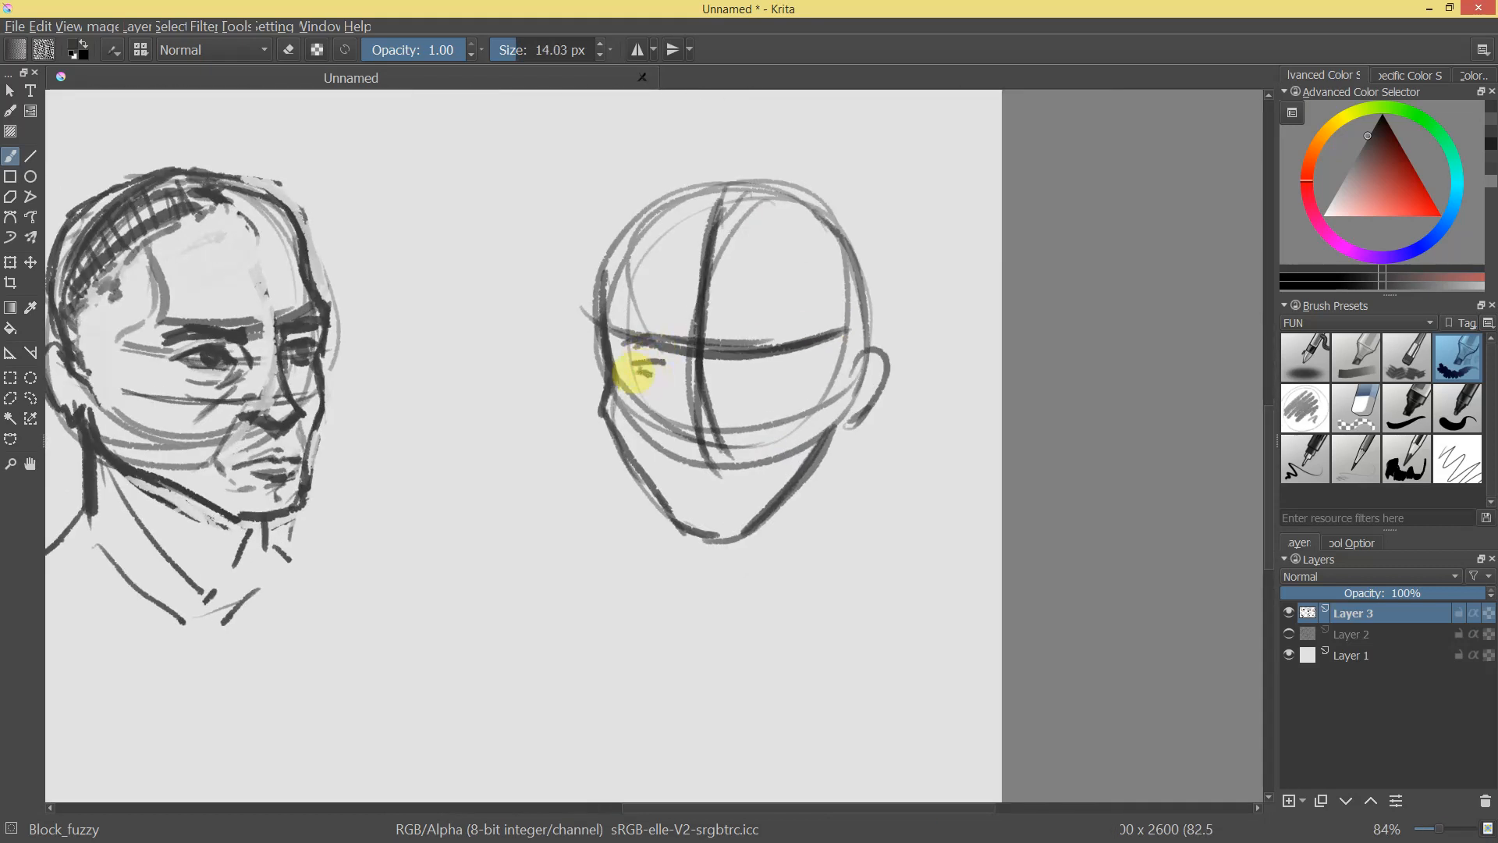
left_click_drag(741, 369, 750, 369)
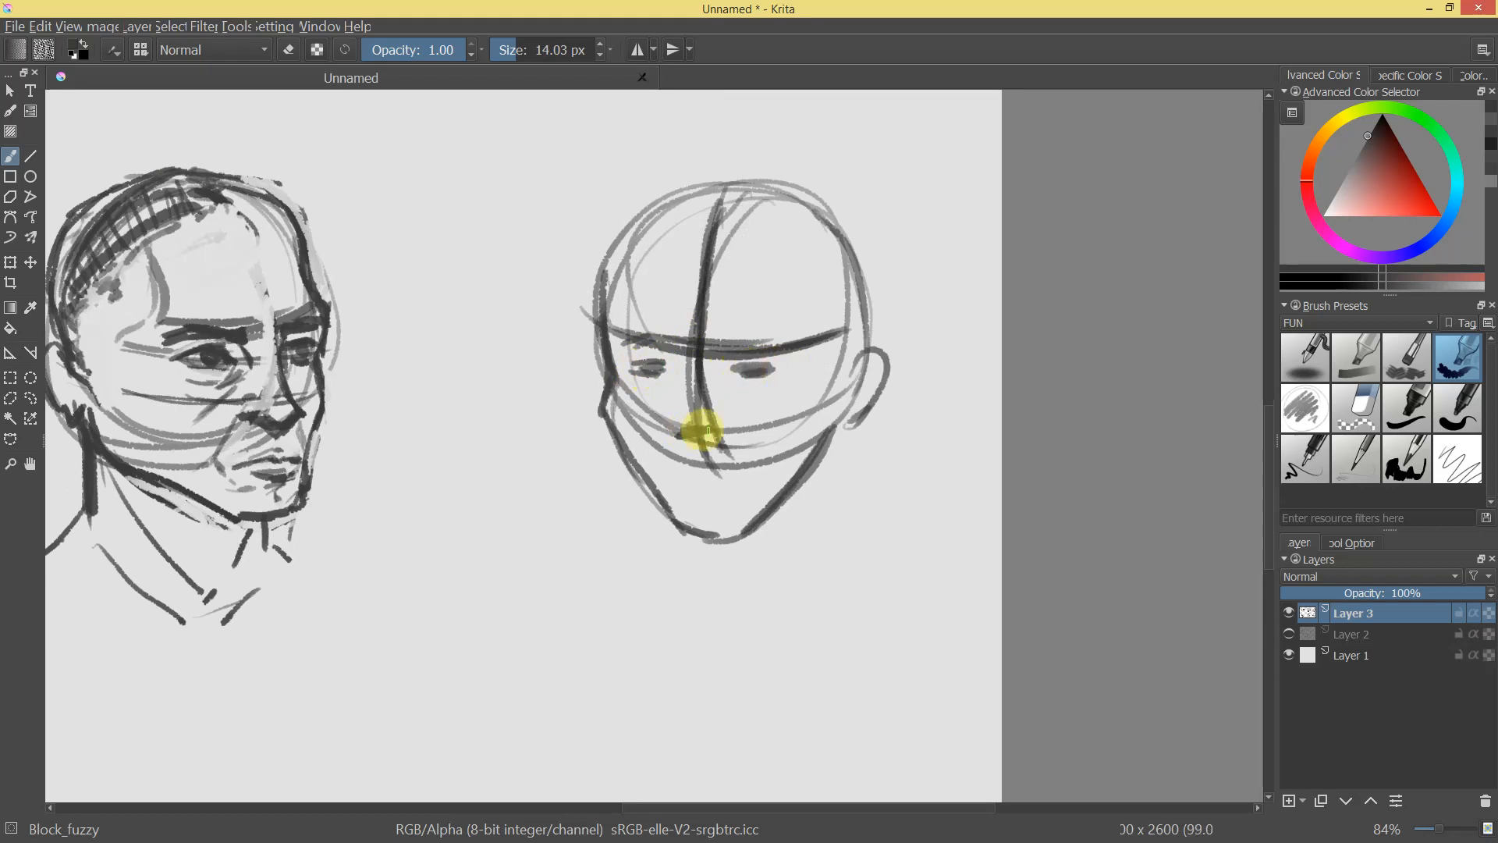
left_click_drag(692, 431, 727, 443)
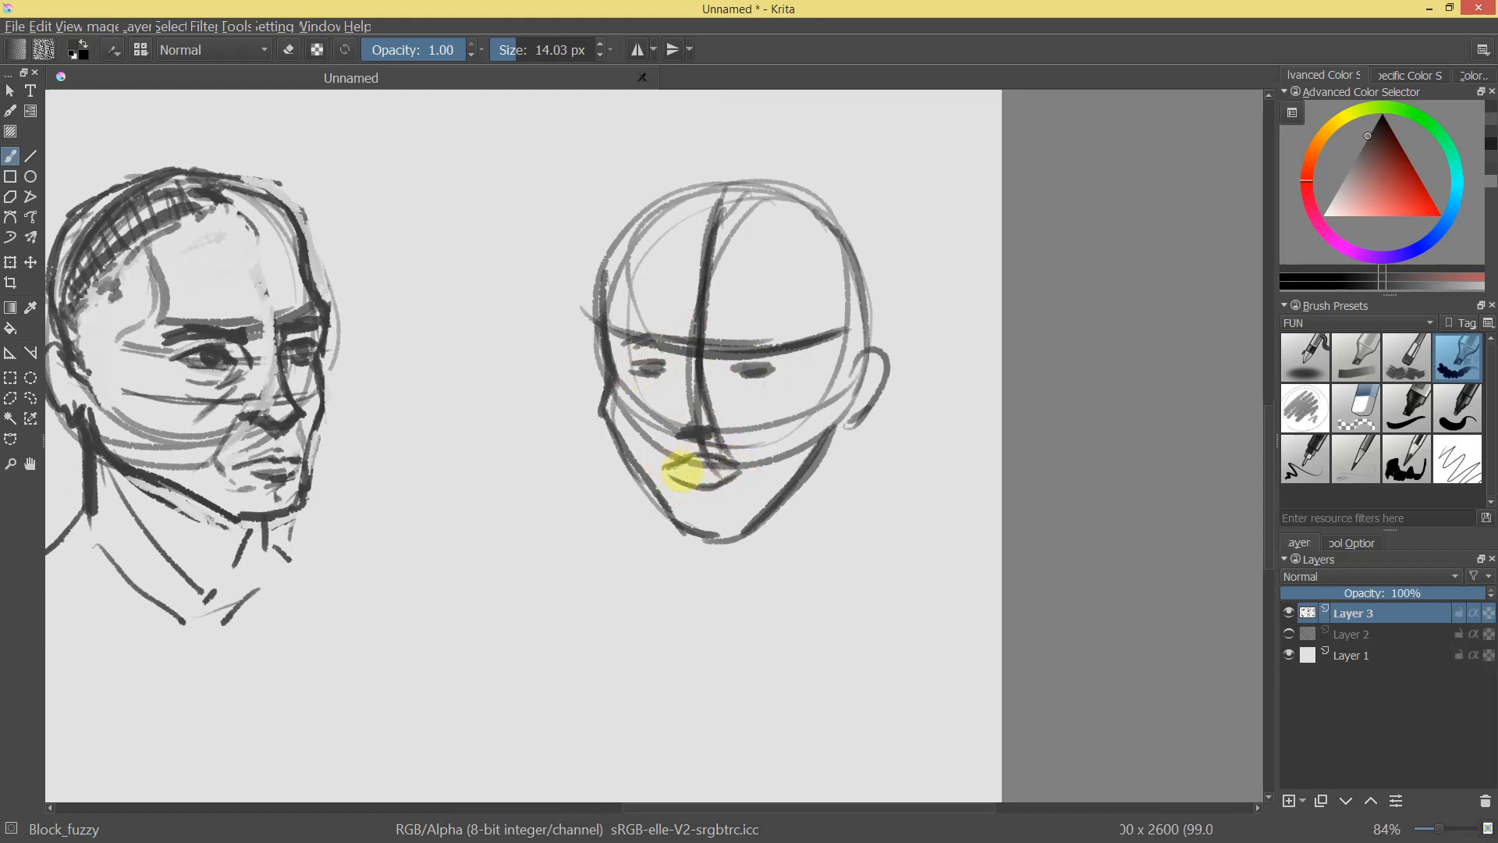
left_click_drag(704, 469, 736, 467)
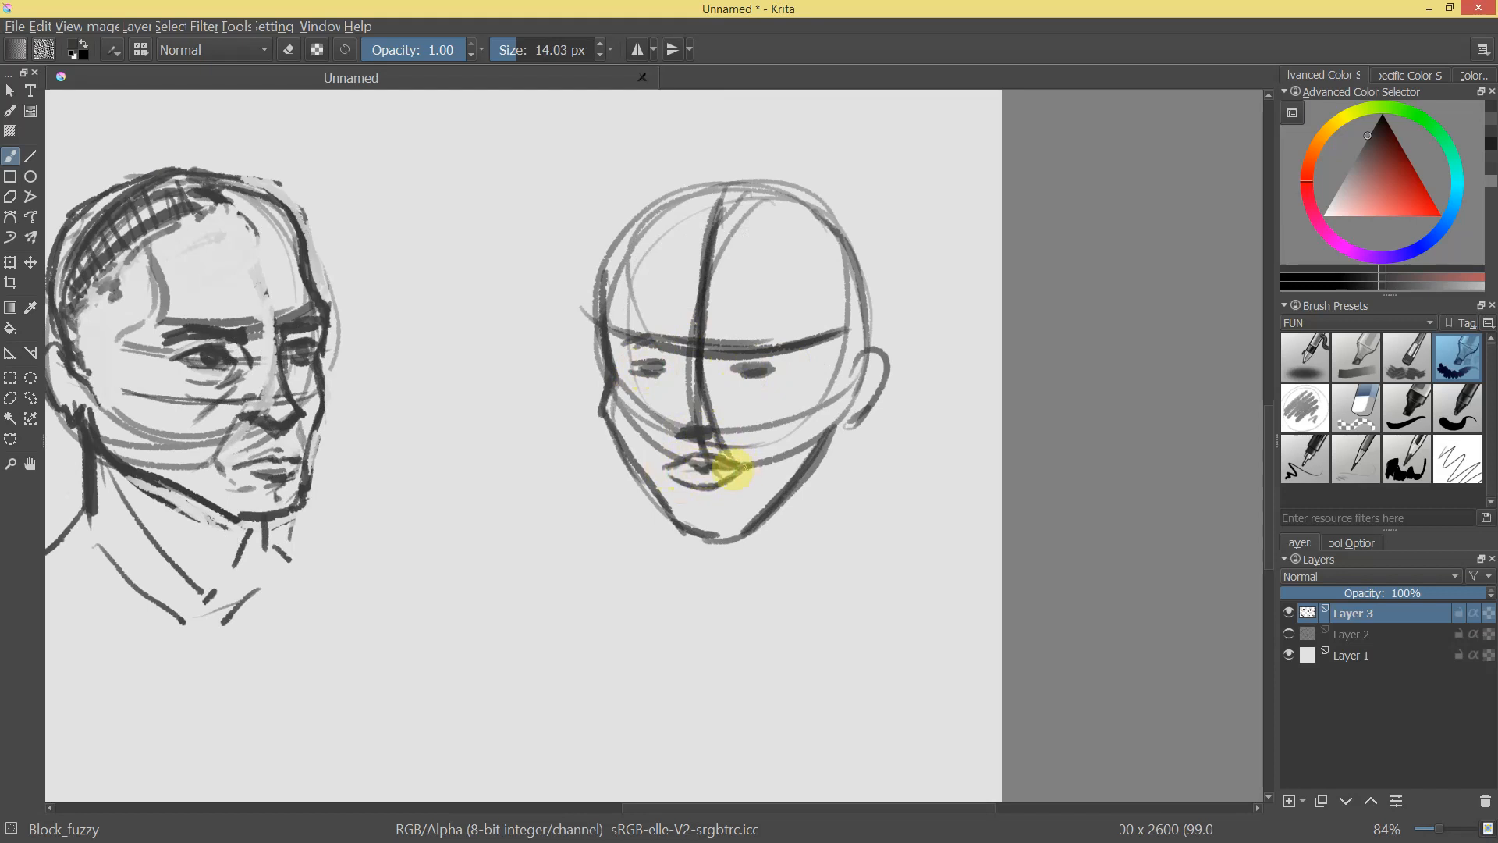
Outline the eyelids of both eyes on the lower-right head with a 9.92 px brush.
scroll(859, 528, "down", 8)
scroll(653, 320, "up", 10)
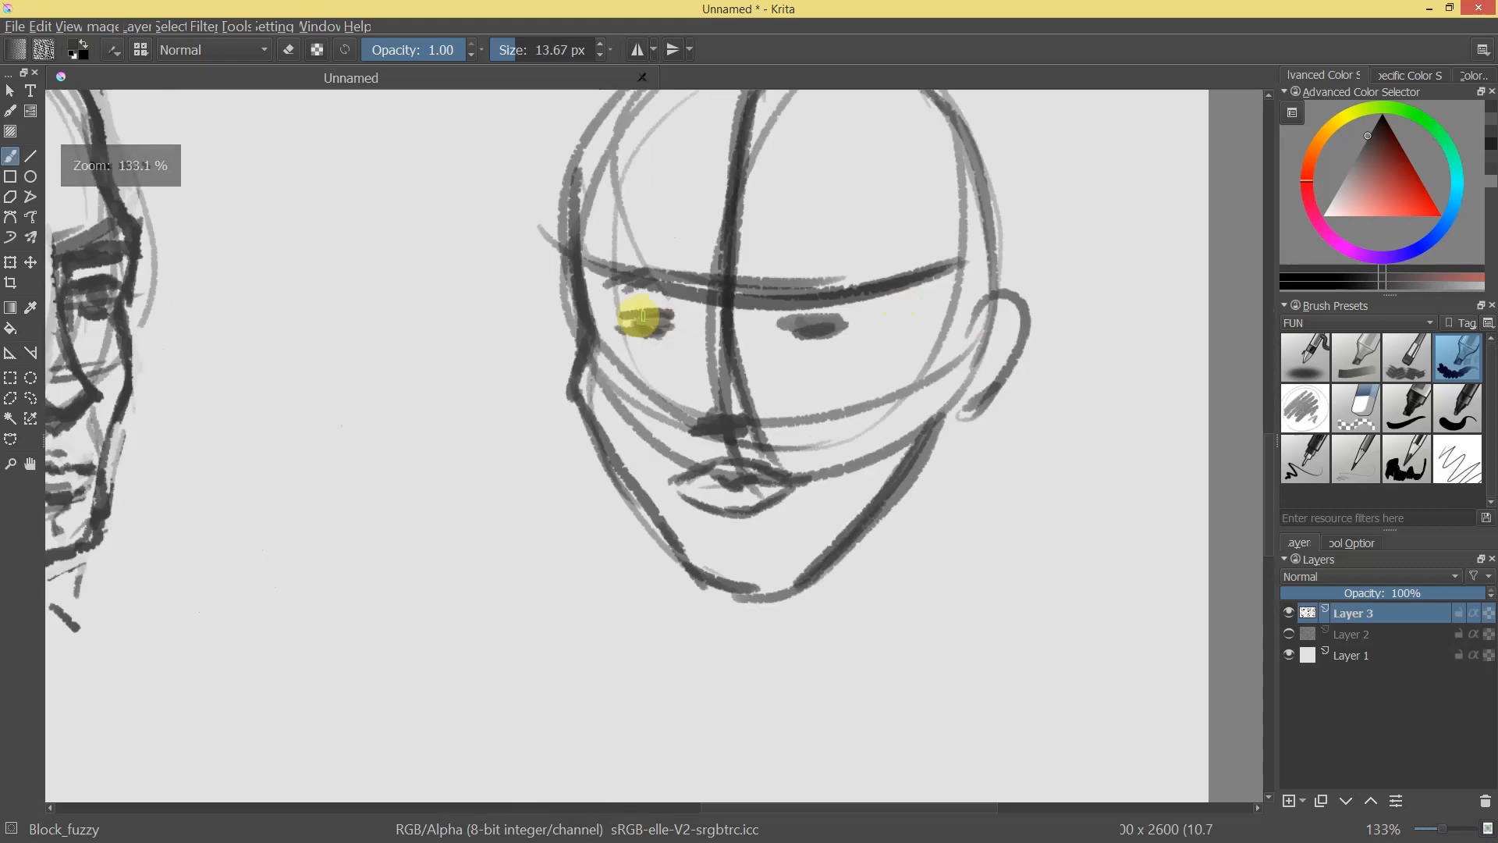
key("[")
mouse_move(617, 320)
left_mouse_down()
mouse_move(664, 307)
mouse_move(681, 334)
mouse_move(635, 347)
mouse_move(666, 339)
mouse_move(622, 335)
mouse_move(666, 334)
mouse_move(765, 257)
mouse_move(627, 333)
mouse_move(698, 309)
mouse_move(666, 337)
left_mouse_up()
key("ctrl+z")
mouse_move(768, 326)
left_mouse_down()
mouse_move(802, 302)
mouse_move(803, 318)
mouse_move(769, 324)
mouse_move(819, 324)
left_mouse_up()
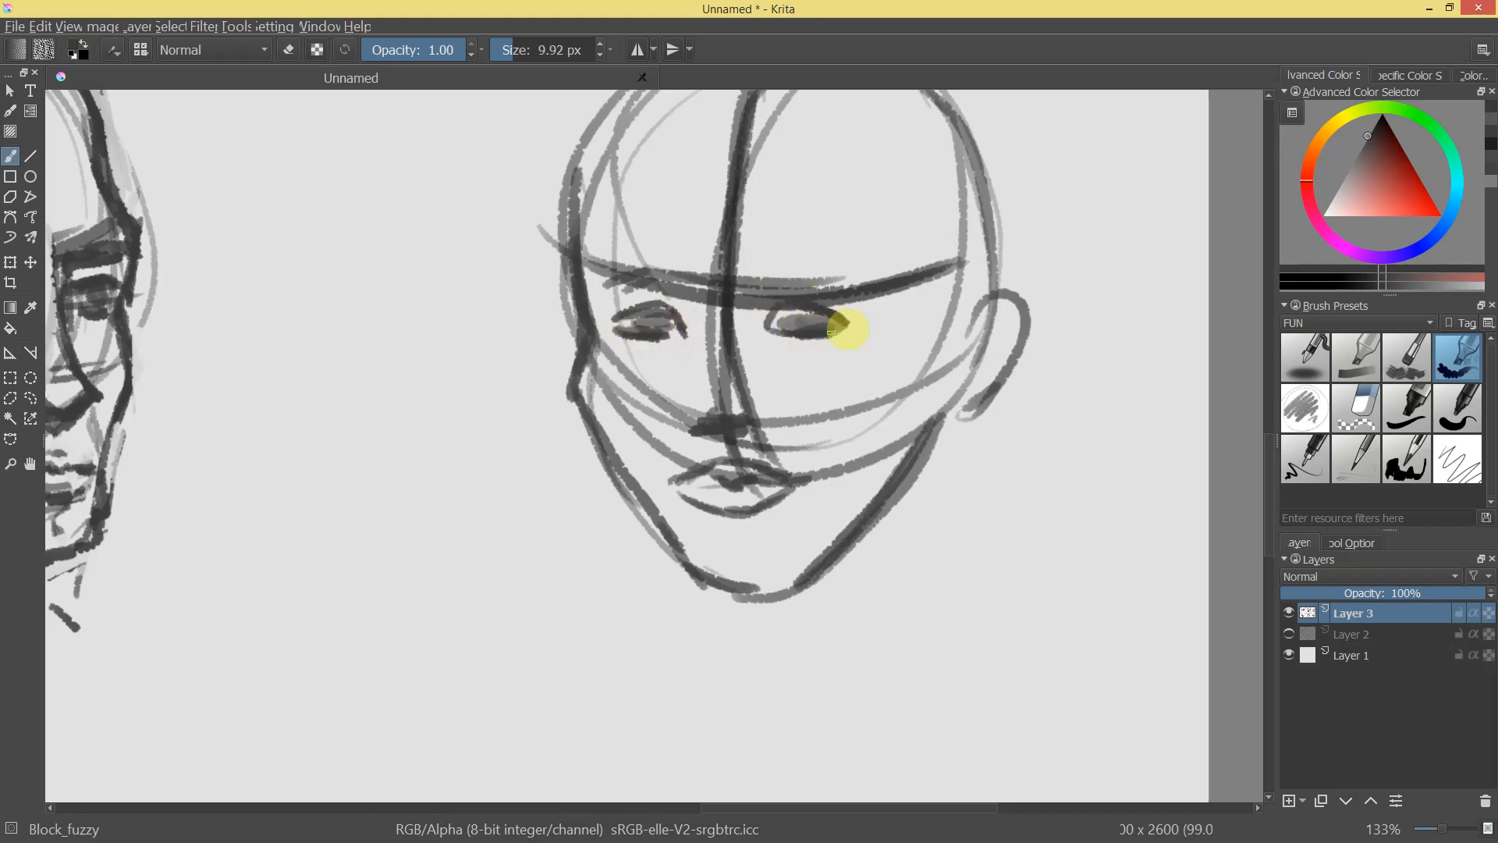
Draw the lower-right head's eyebrows and outline the far temple and cheek.
scroll(847, 473, "down", 5)
scroll(663, 437, "up", 5)
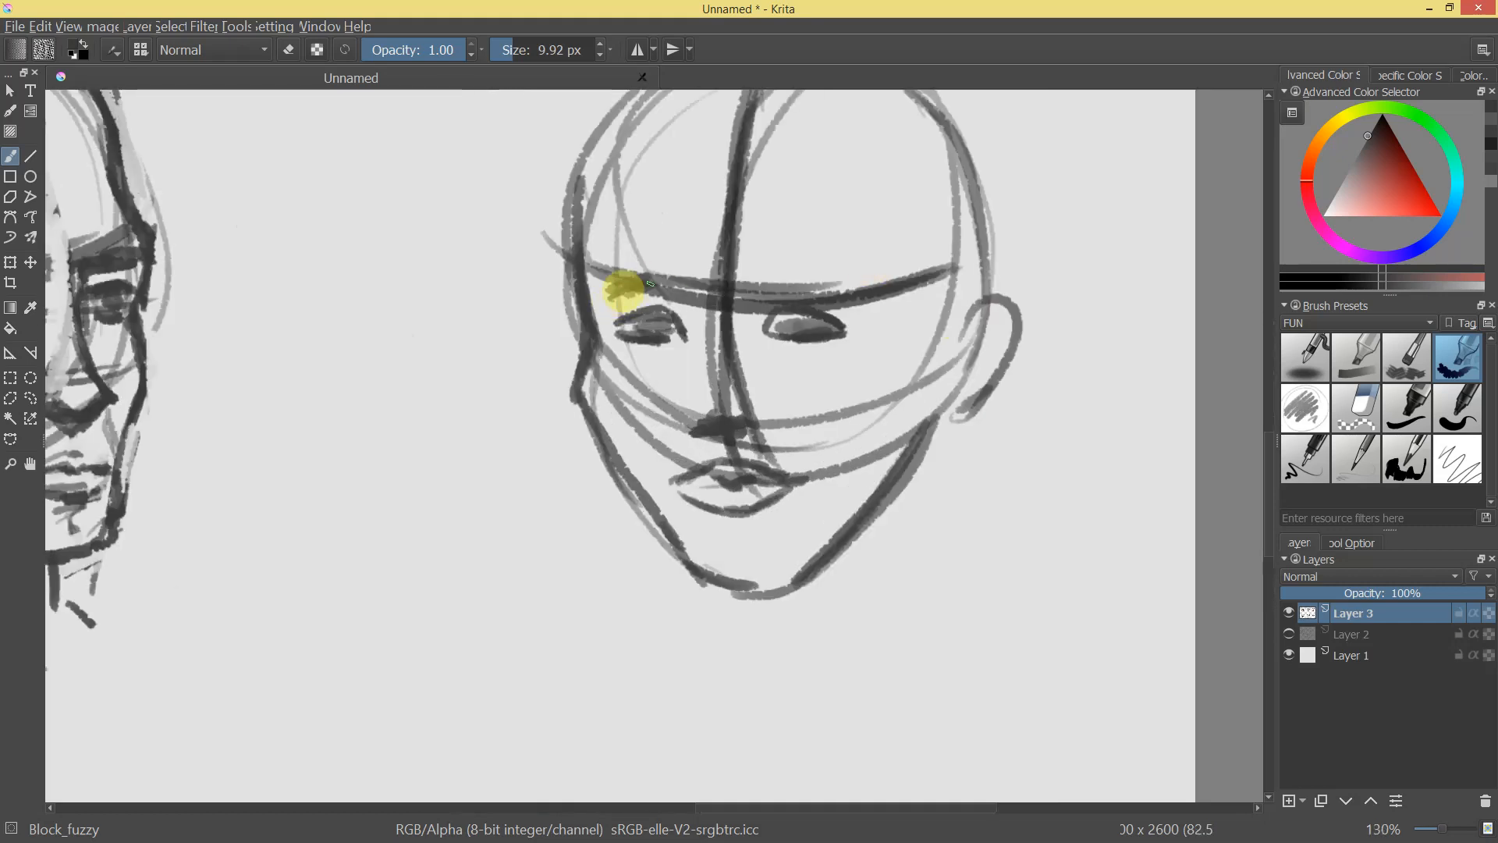
mouse_move(679, 288)
left_mouse_down()
mouse_move(767, 300)
mouse_move(891, 284)
left_mouse_up()
mouse_move(618, 133)
left_mouse_down()
mouse_move(582, 214)
mouse_move(595, 194)
mouse_move(588, 425)
mouse_move(653, 514)
left_mouse_up()
mouse_move(878, 465)
left_mouse_down()
mouse_move(869, 580)
mouse_move(946, 406)
mouse_move(686, 468)
mouse_move(705, 451)
mouse_move(749, 458)
mouse_move(702, 495)
mouse_move(694, 479)
mouse_move(800, 472)
mouse_move(752, 565)
mouse_move(690, 545)
mouse_move(728, 575)
mouse_move(796, 572)
mouse_move(913, 496)
mouse_move(833, 595)
mouse_move(722, 491)
mouse_move(746, 441)
mouse_move(725, 441)
left_mouse_up()
Erase the lower-right head's chin and jaw lines, then redraw the far cheek down to the chin.
key("e")
mouse_move(587, 376)
left_mouse_down()
mouse_move(615, 525)
mouse_move(677, 606)
left_mouse_up()
key("e")
key("bracketleft")
key("bracketleft")
key("bracketleft")
key("bracketleft")
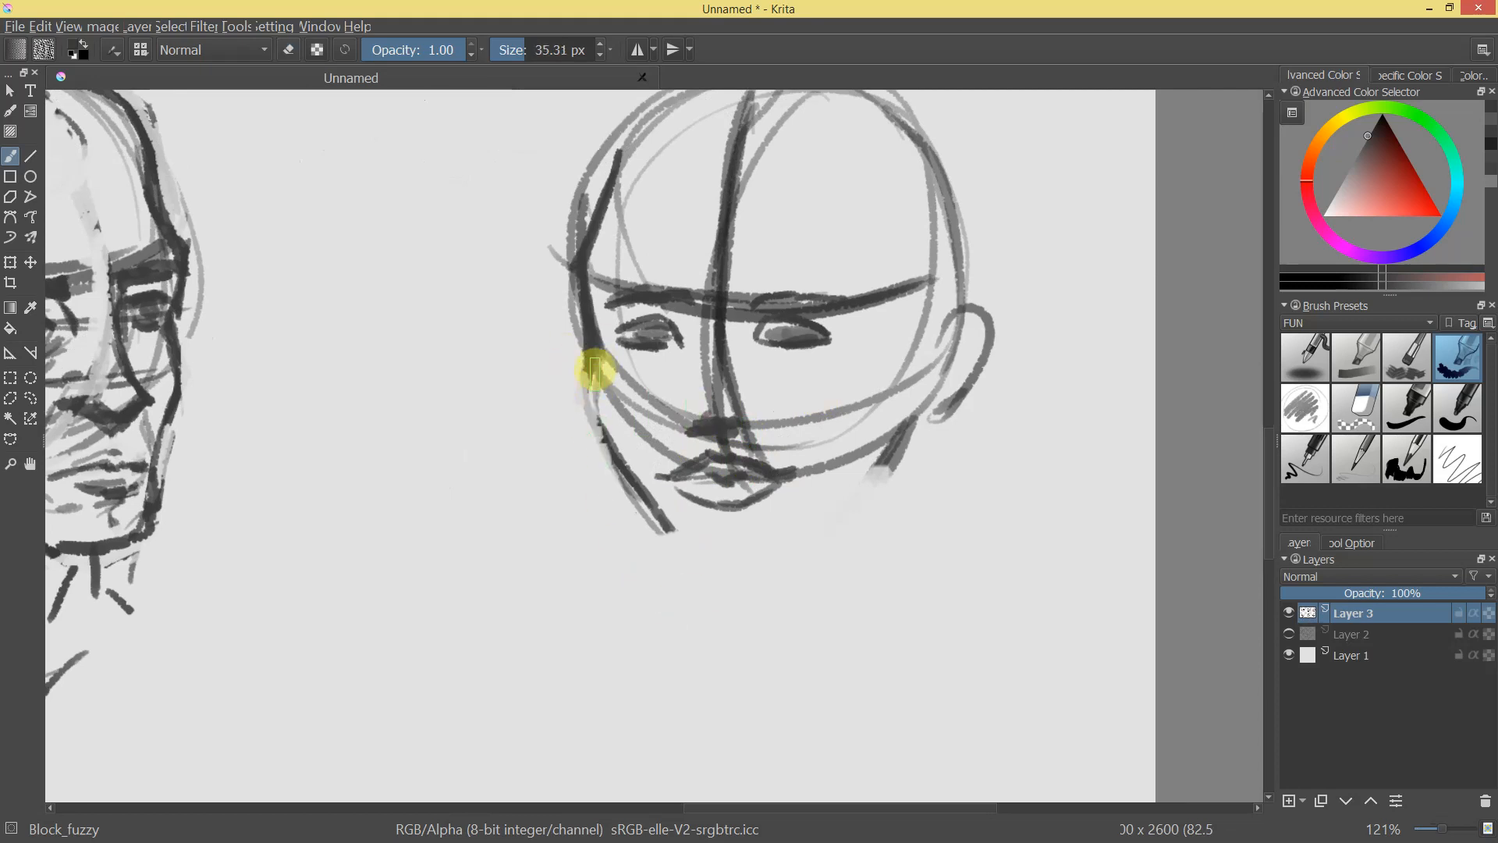
mouse_move(595, 359)
left_mouse_down()
mouse_move(592, 420)
mouse_move(588, 400)
mouse_move(718, 548)
left_mouse_up()
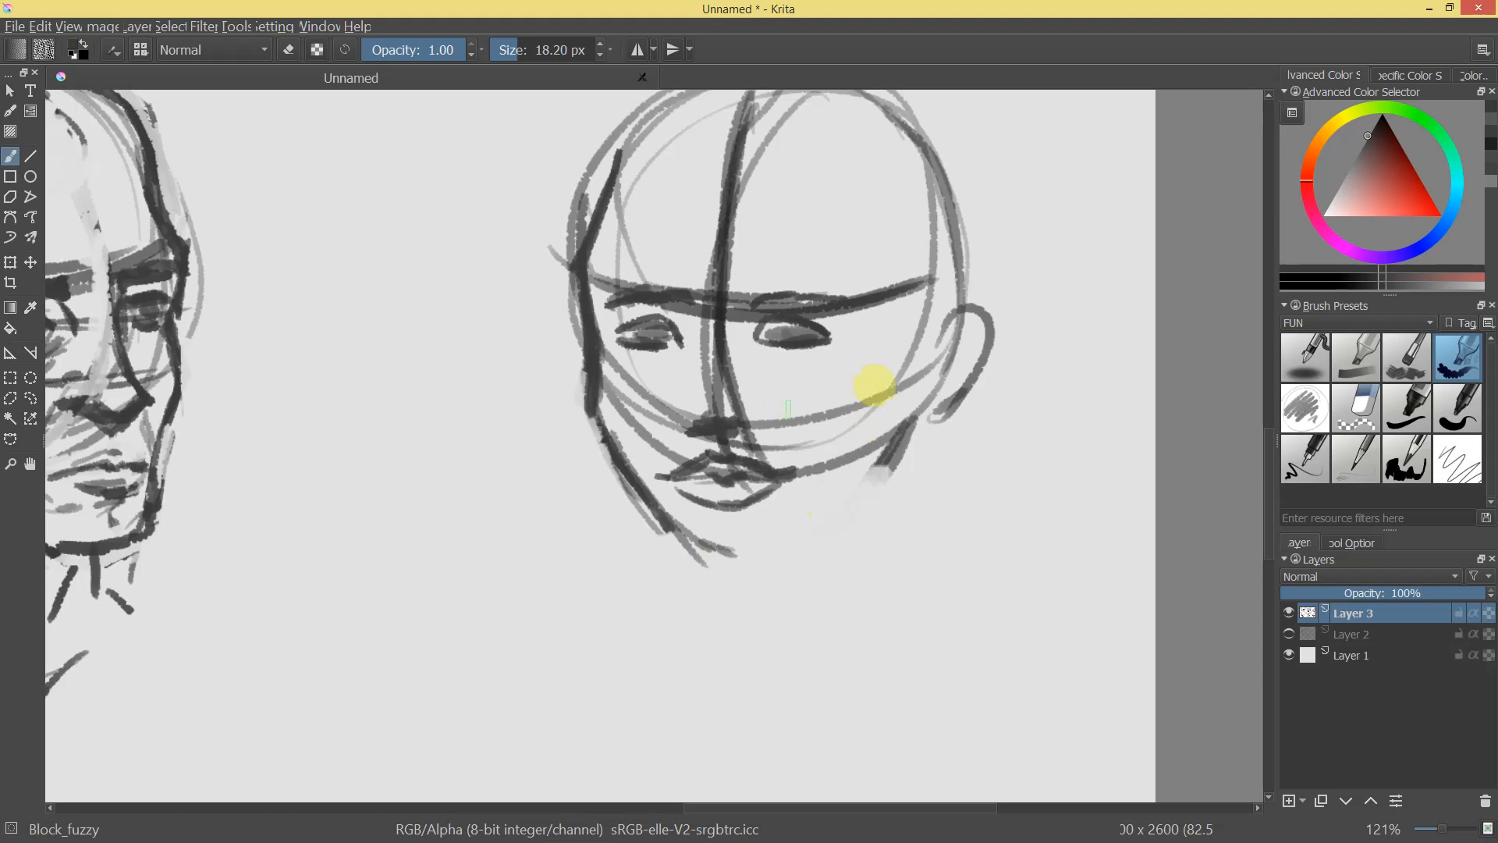
Redraw the lower-right head's chin and near jaw up to the ear, cleaning the jaw edge and thickening the ear outline.
mouse_move(924, 390)
left_mouse_down()
mouse_move(916, 452)
mouse_move(752, 562)
left_mouse_up()
key("ctrl+space")
mouse_move(896, 515)
left_mouse_down()
mouse_move(846, 639)
mouse_move(877, 442)
mouse_move(709, 536)
left_mouse_up()
key("e")
left_click_drag(795, 497, 750, 520)
key("e")
mouse_move(855, 417)
left_mouse_down()
mouse_move(853, 449)
mouse_move(822, 469)
left_mouse_up()
left_click_drag(731, 523, 825, 467)
left_click_drag(863, 422, 890, 342)
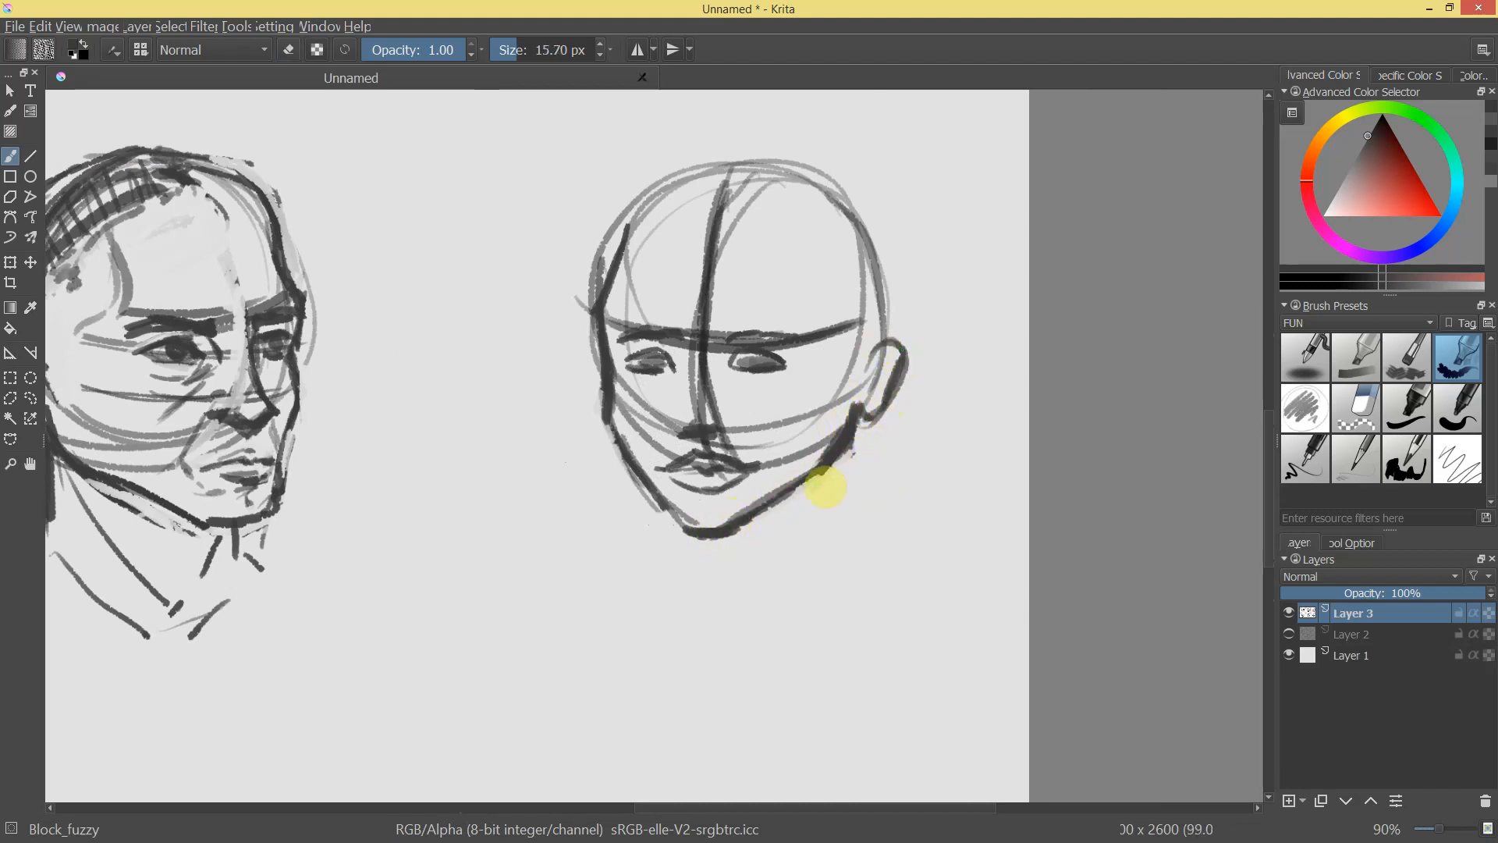
Undo the last stroke and draw both sides of the lower-right head's neck with short shoulder and collarbone lines.
key("ctrl+z")
left_click_drag(853, 433, 798, 596)
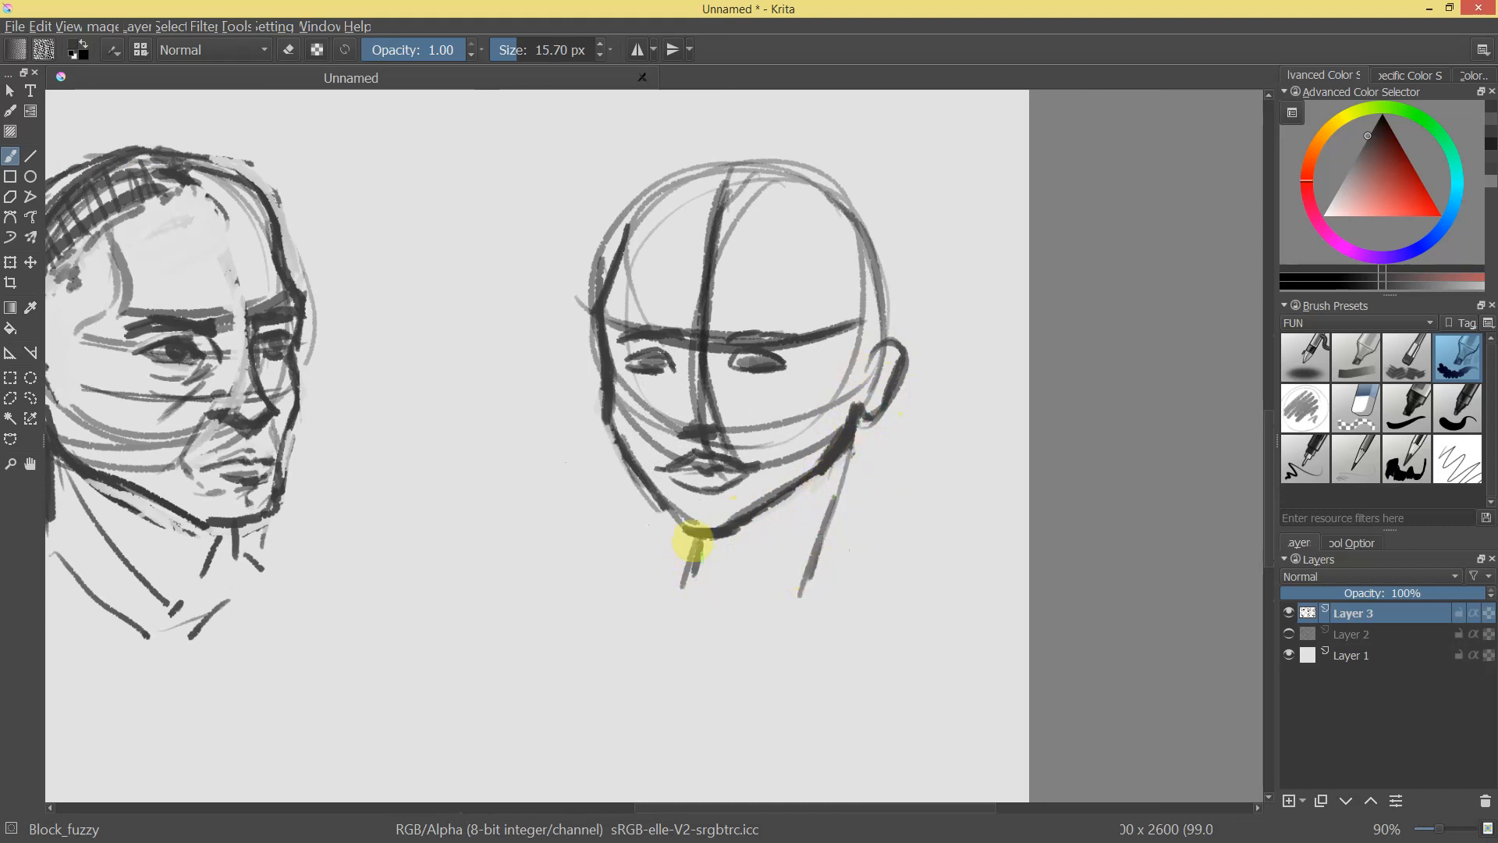
mouse_move(847, 454)
left_mouse_down()
mouse_move(809, 596)
mouse_move(836, 491)
mouse_move(811, 584)
left_mouse_up()
left_click_drag(823, 521, 833, 586)
left_click_drag(828, 492, 856, 592)
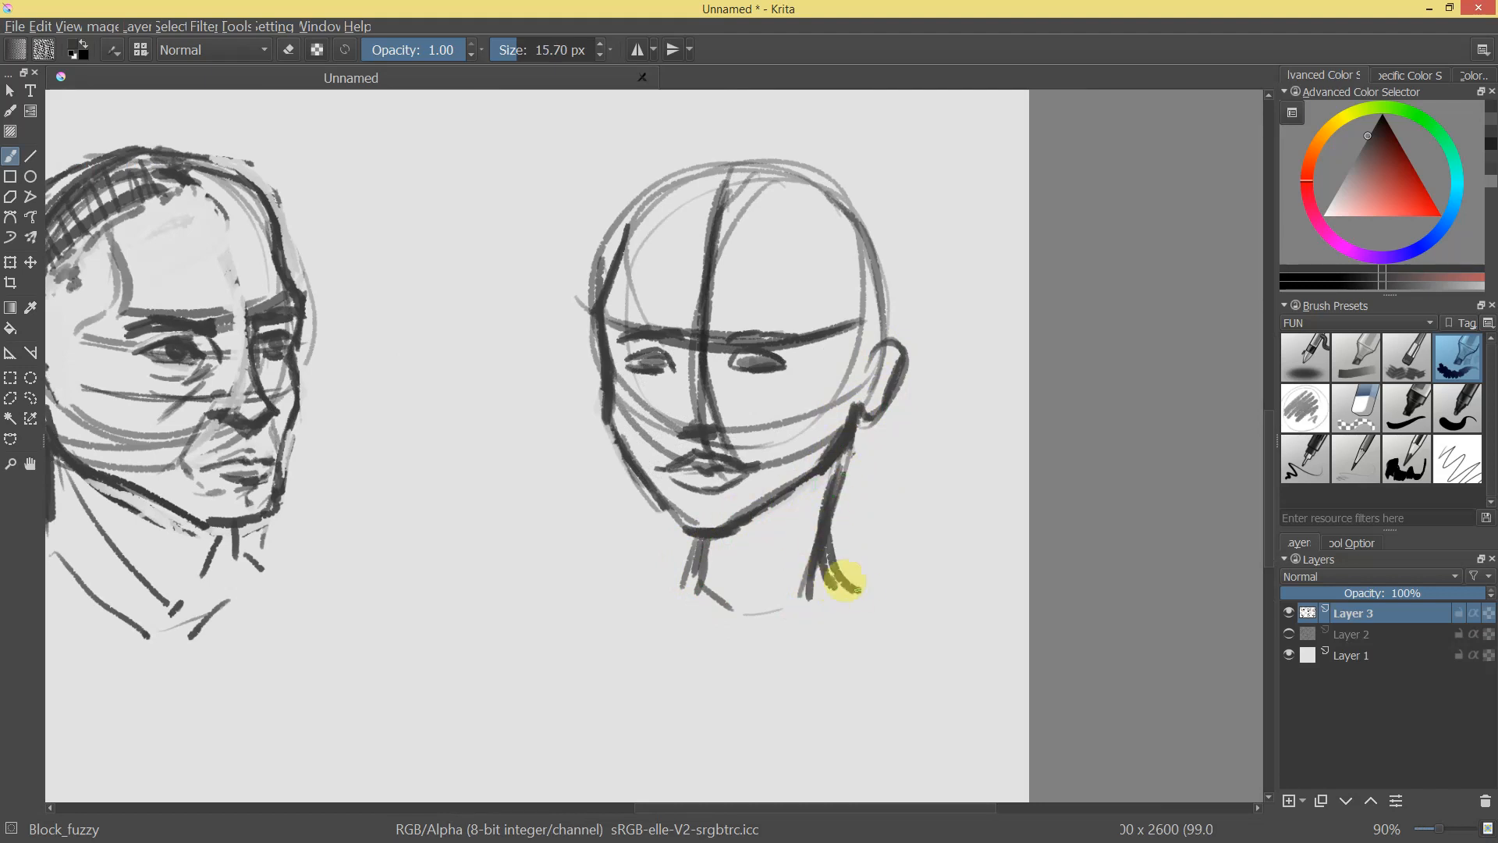
left_click_drag(706, 531, 683, 591)
Darken the lower-right head's eyebrows and pupils and define the nose wings with a 7.44 px brush.
scroll(830, 516, "down", 10)
scroll(769, 394, "up", 15)
left_click_drag(690, 343, 684, 337)
mouse_move(602, 312)
left_mouse_down()
mouse_move(716, 296)
mouse_move(728, 310)
mouse_move(725, 297)
mouse_move(797, 301)
left_mouse_up()
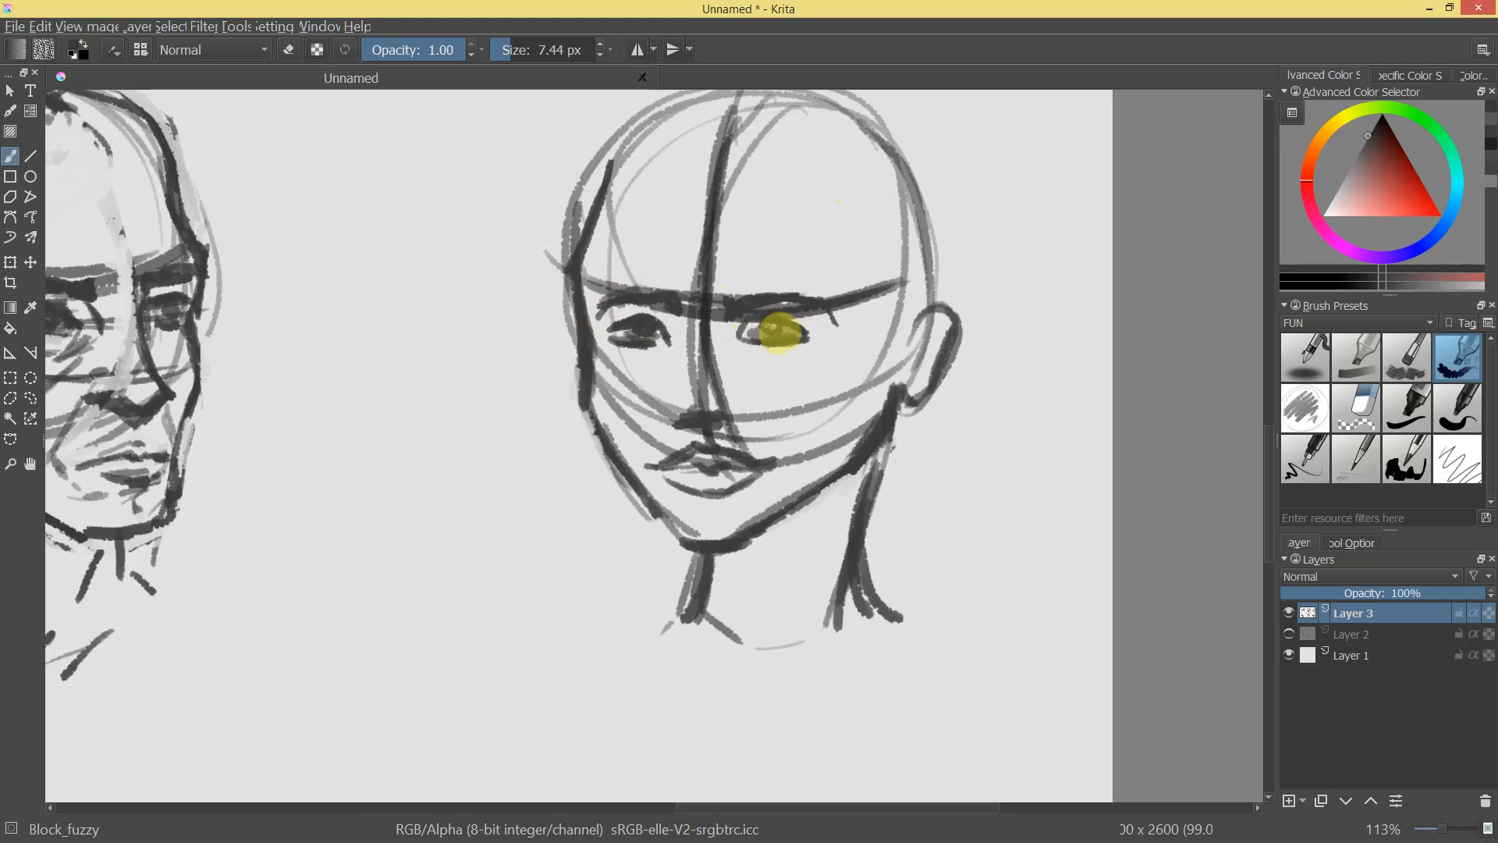
mouse_move(679, 408)
left_mouse_down()
mouse_move(724, 412)
mouse_move(698, 400)
mouse_move(721, 393)
left_mouse_up()
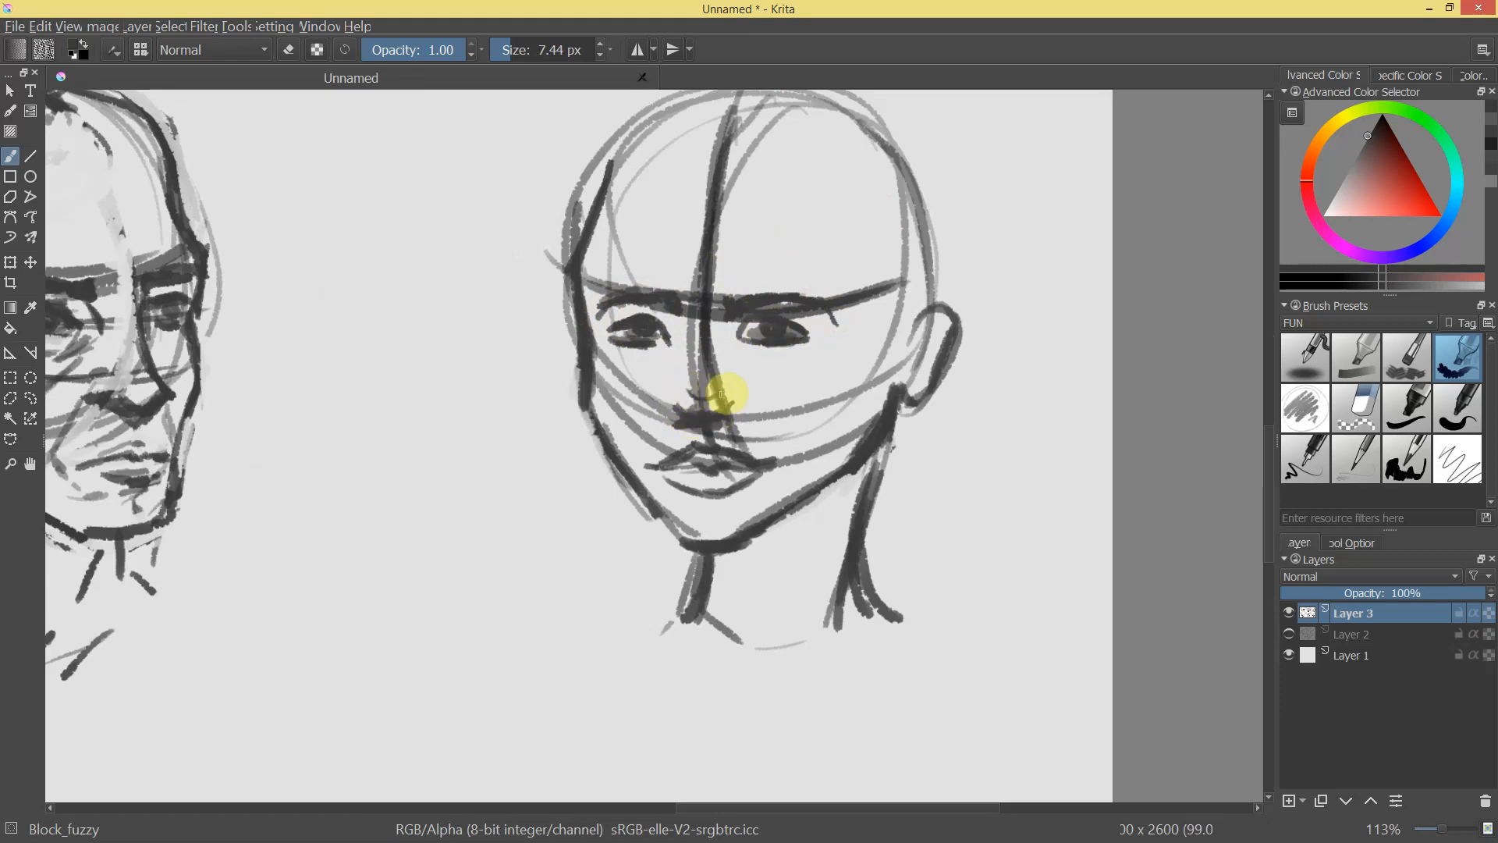
Sketch a swept hairline across the lower-right head's forehead to both temples and a loose hair outline above the skull.
scroll(803, 541, "down", 6)
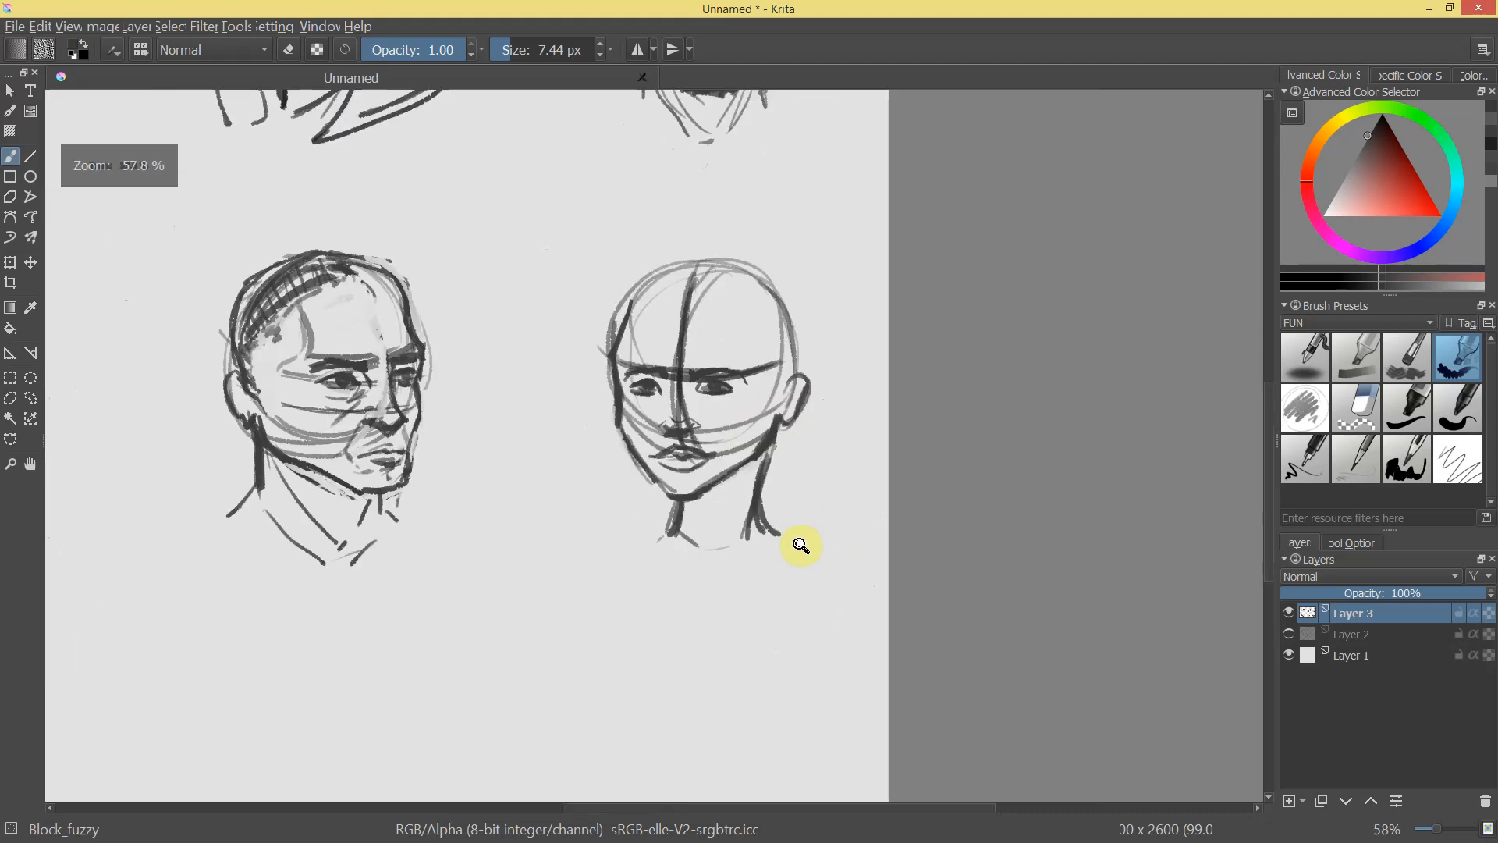
left_click_drag(793, 555, 829, 375)
left_click_drag(697, 307, 692, 308)
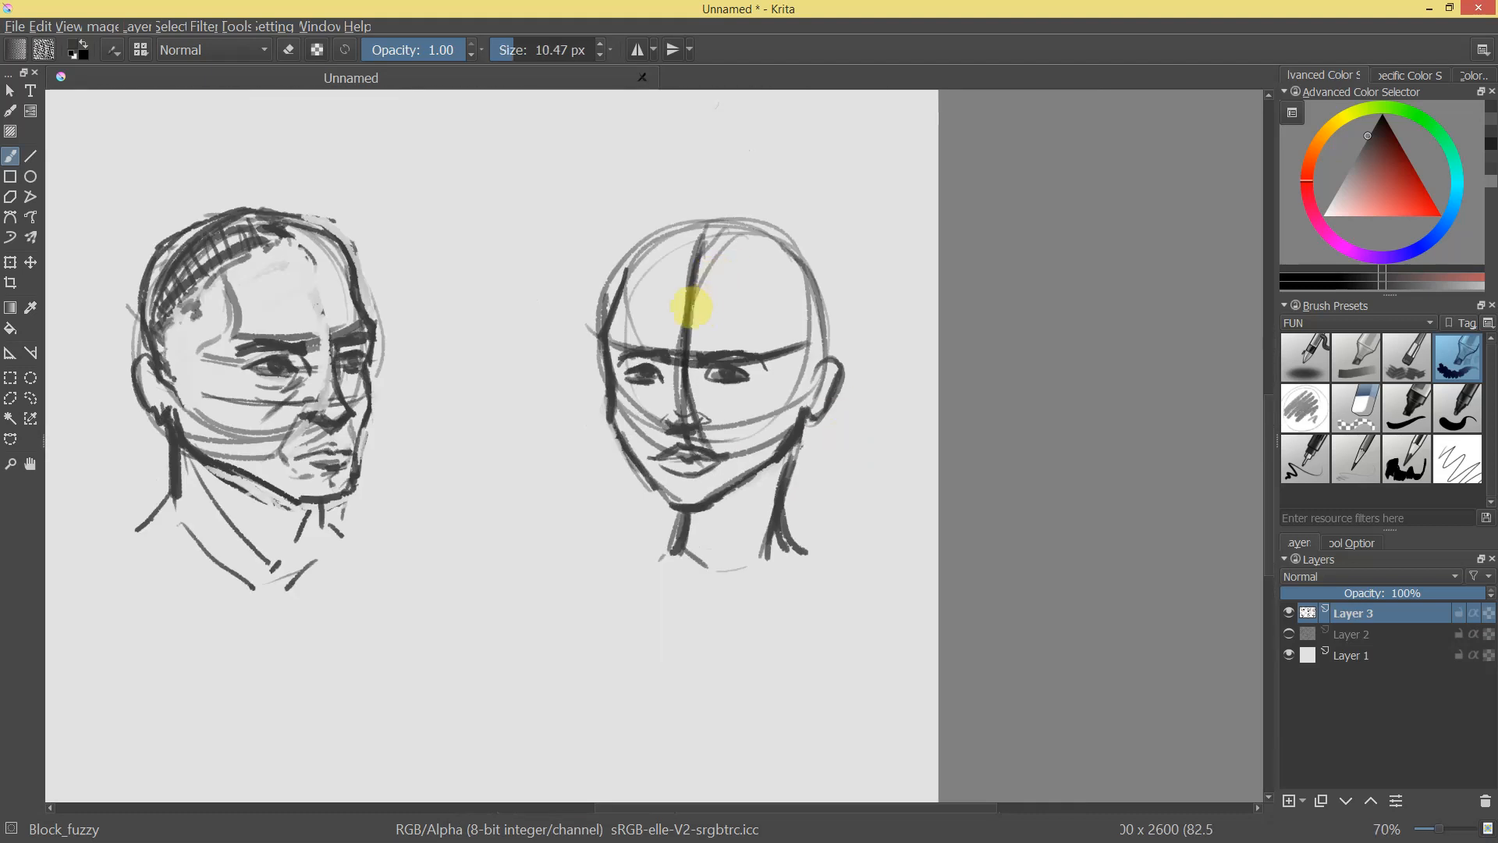
mouse_move(833, 363)
left_mouse_down()
mouse_move(819, 384)
mouse_move(685, 261)
mouse_move(819, 338)
mouse_move(802, 359)
left_mouse_up()
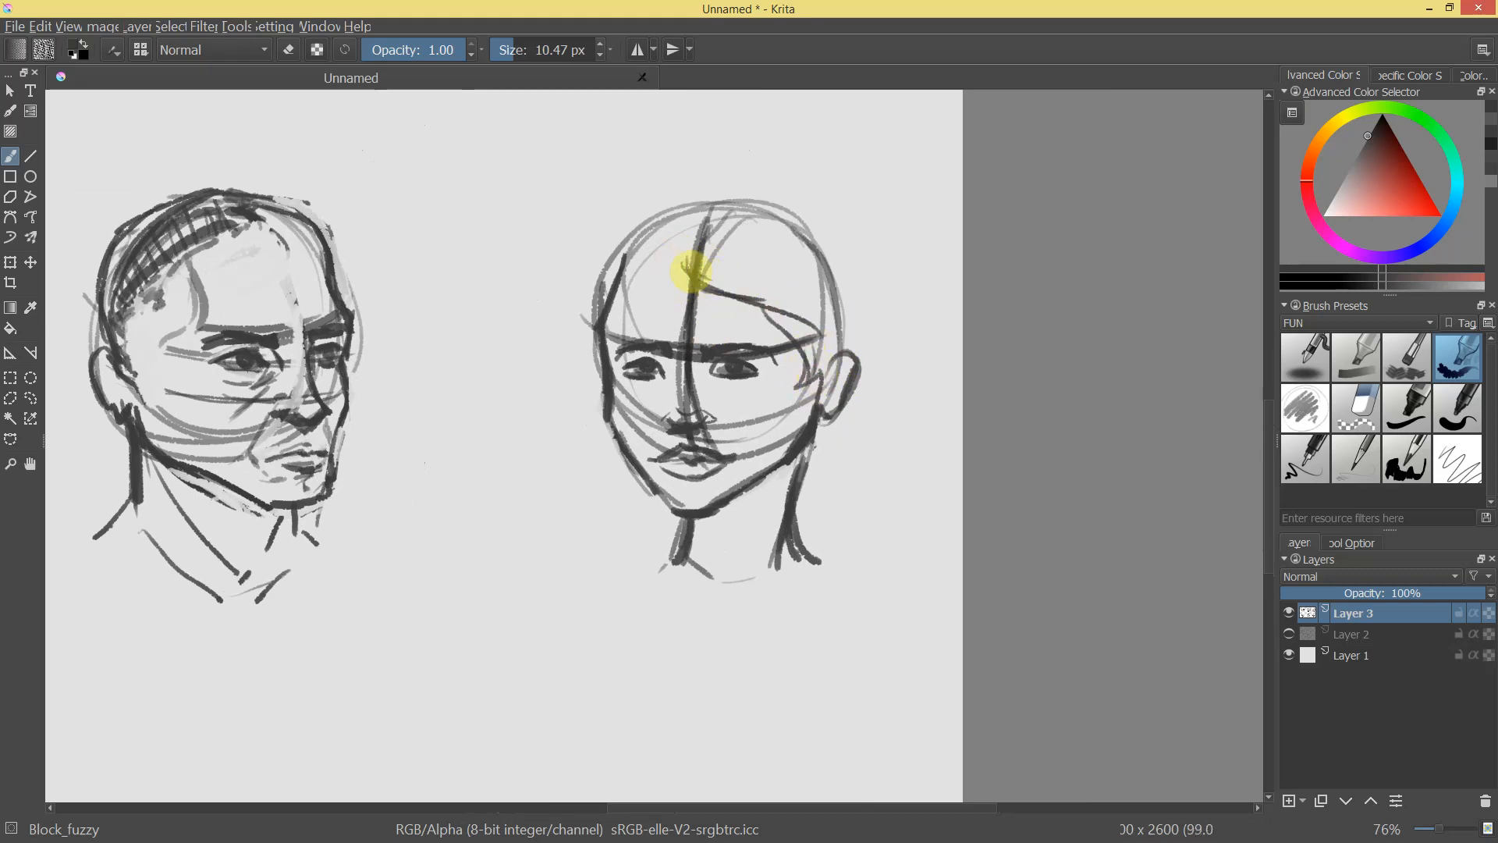
mouse_move(665, 269)
left_mouse_down()
mouse_move(745, 300)
mouse_move(621, 331)
left_mouse_up()
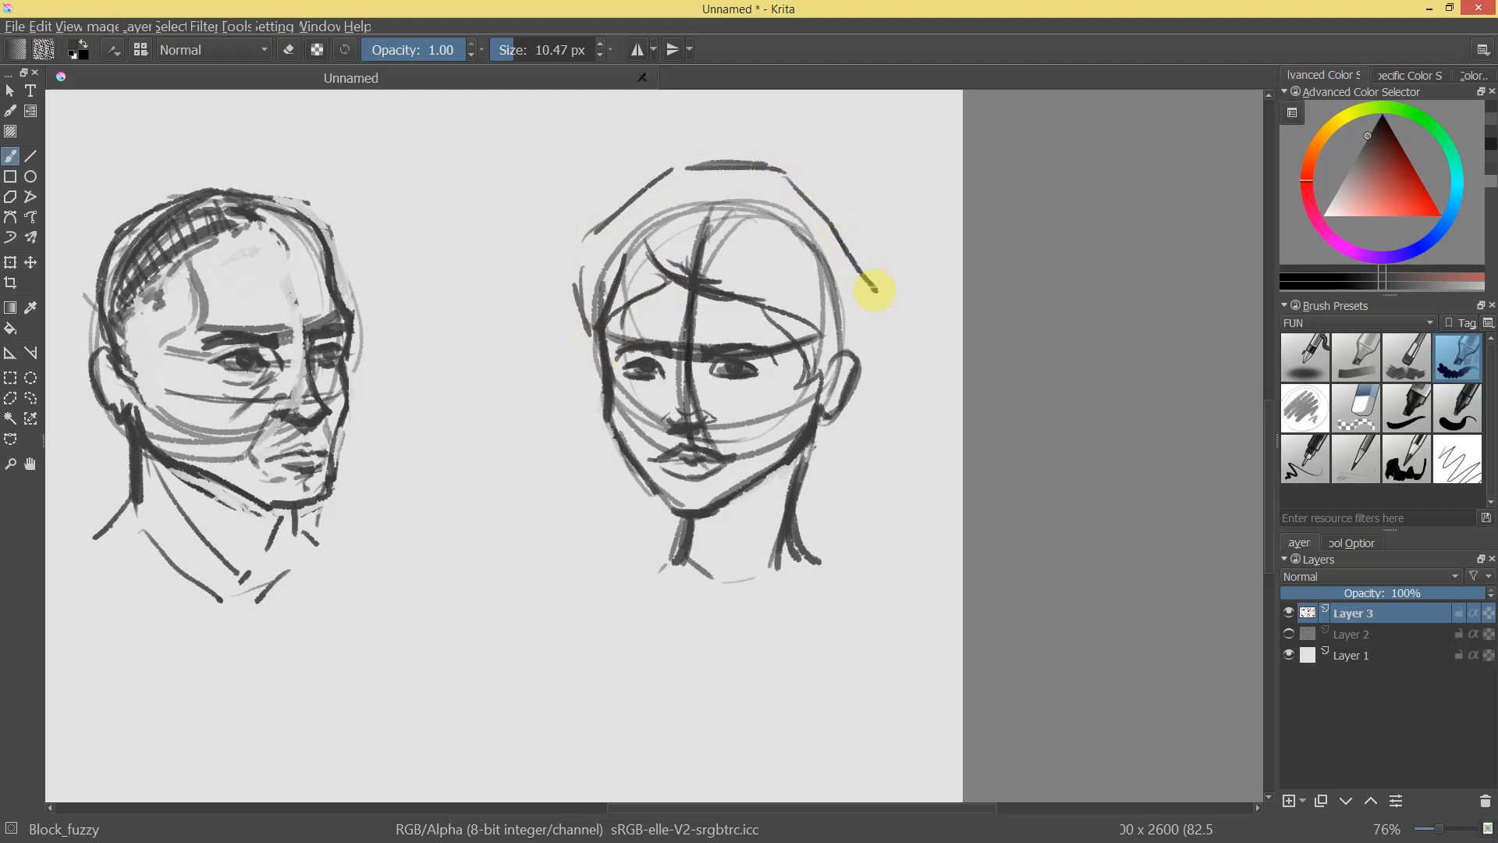
Undo the angular hair outline and redraw it closer to the lower-right head with a tousled top, using a 12.48 px brush.
scroll(876, 376, "down", 5)
scroll(889, 481, "up", 5)
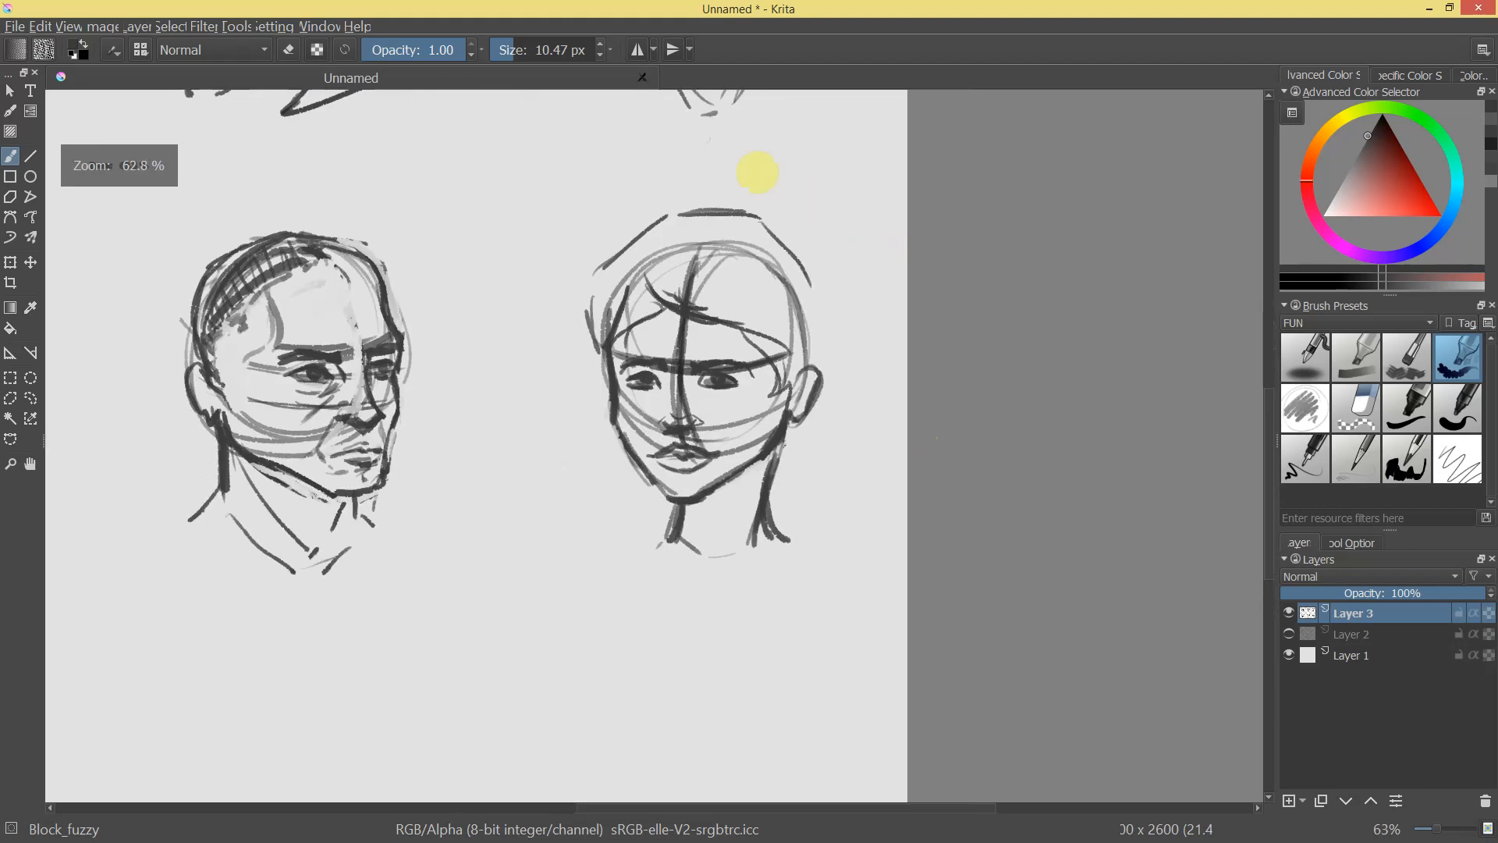
key("ctrl+z")
key("bracketright")
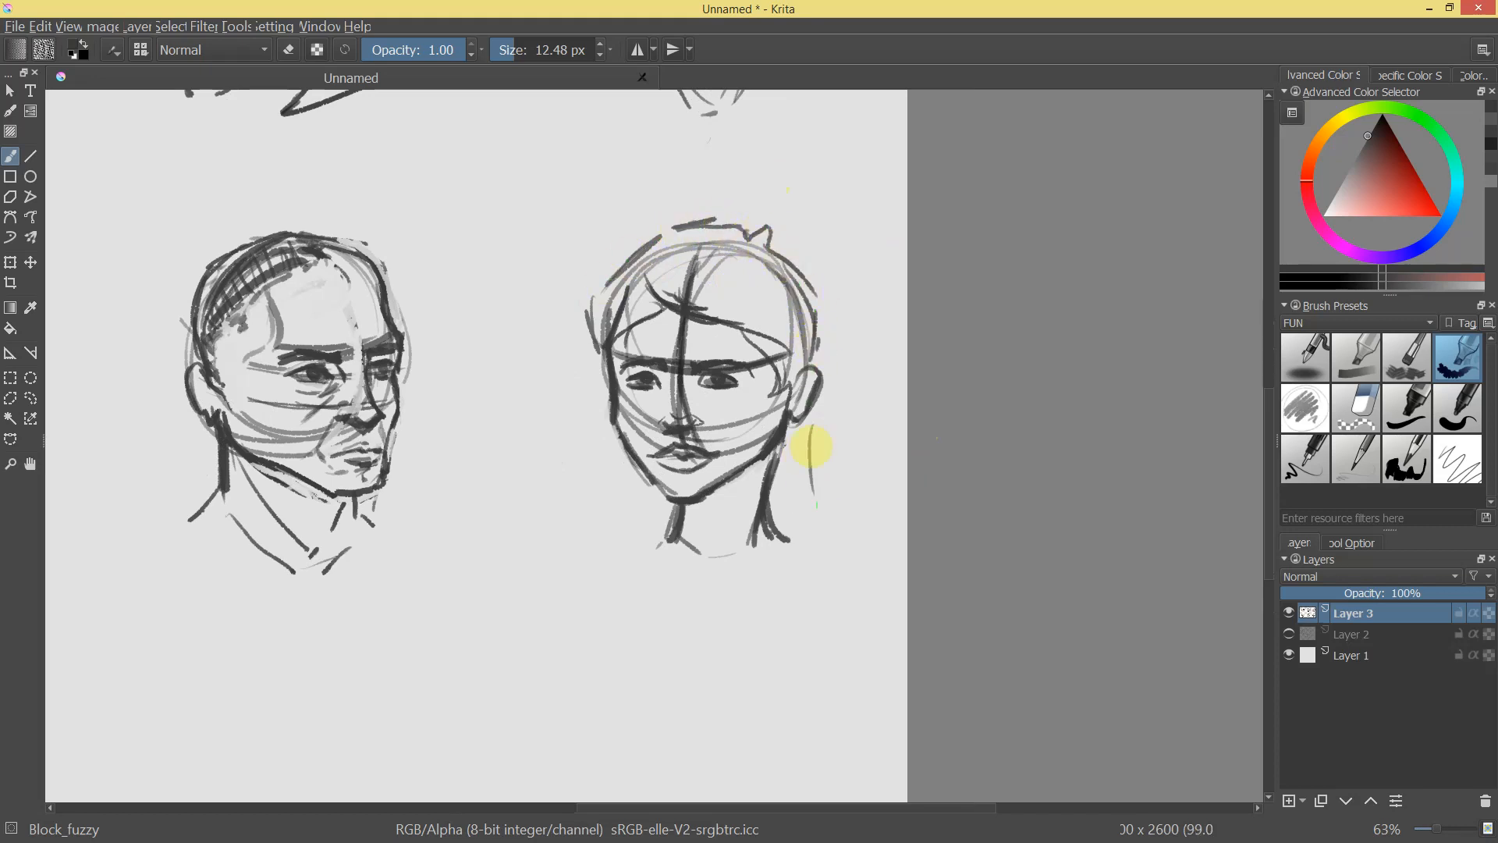
left_click_drag(813, 479, 841, 568)
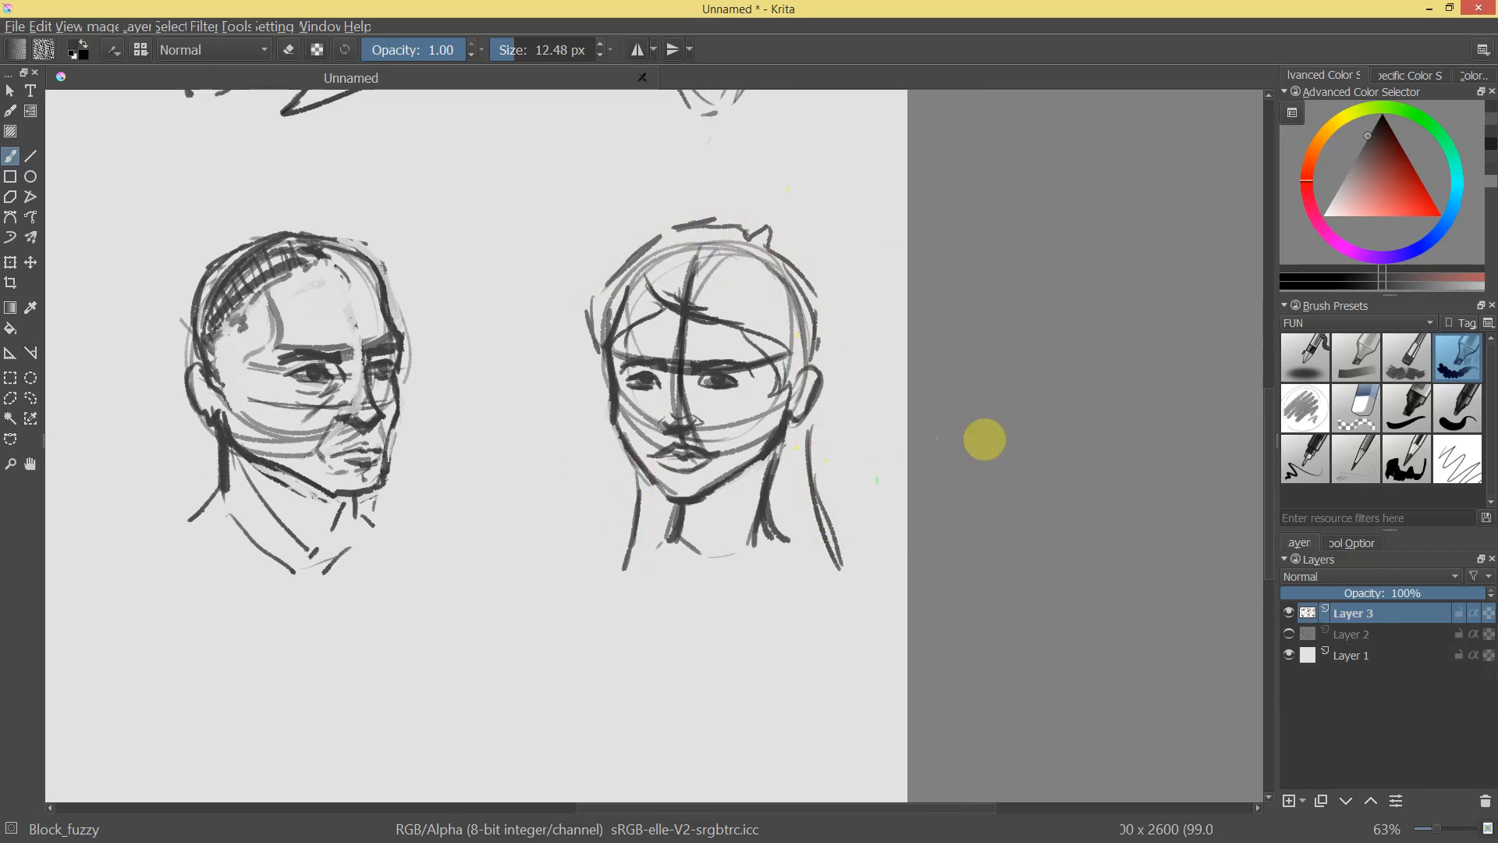
Draw long hair strands down both sides of the lower-right head's neck and a ponytail curving below the ear.
left_click_drag(894, 452, 861, 358)
key("ctrl+z")
key("ctrl+z")
left_click_drag(642, 490, 627, 585)
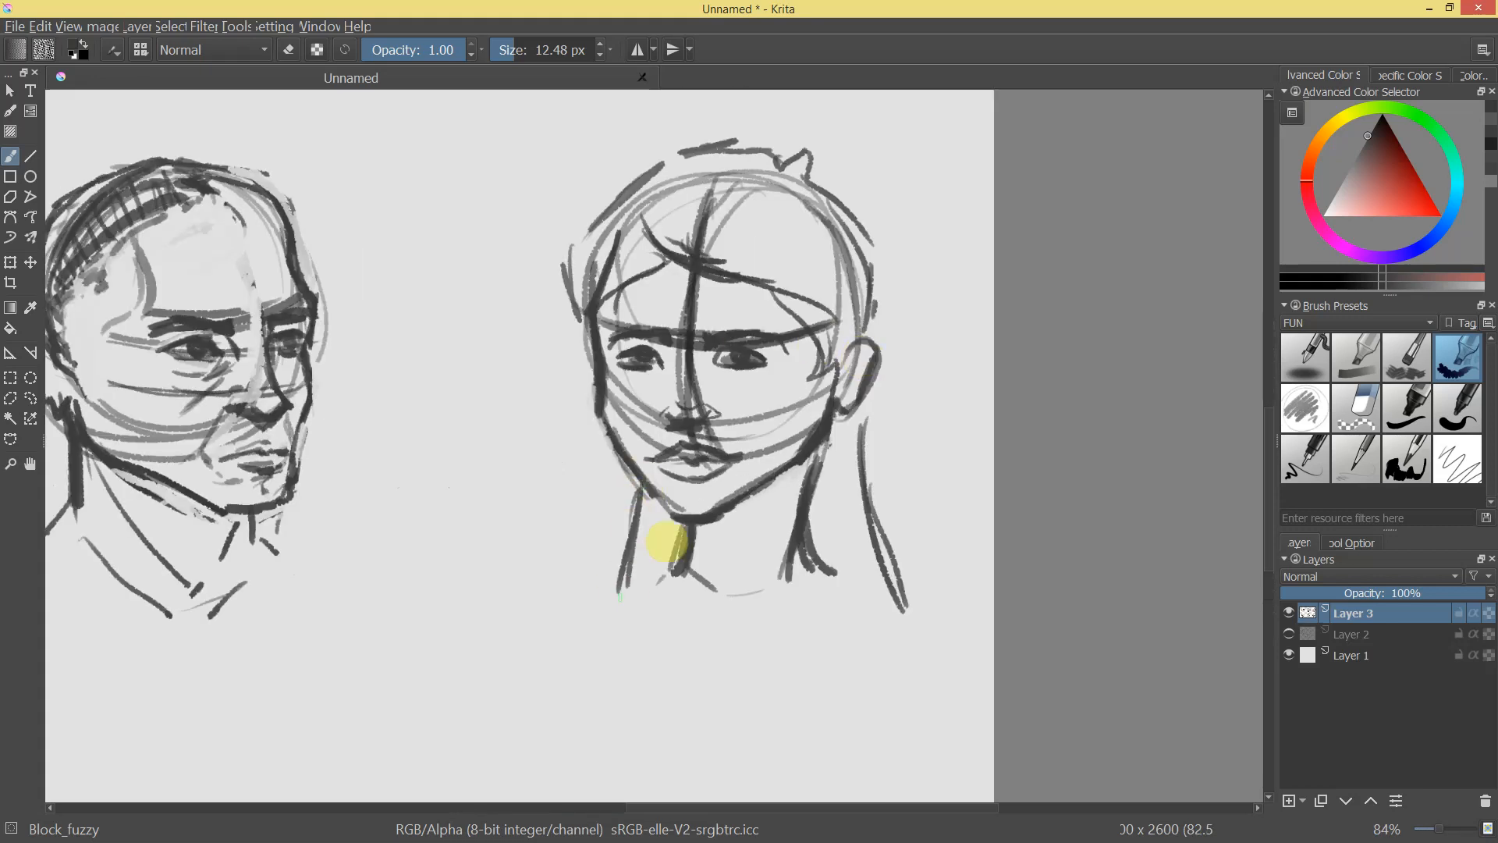
left_click_drag(861, 405, 862, 580)
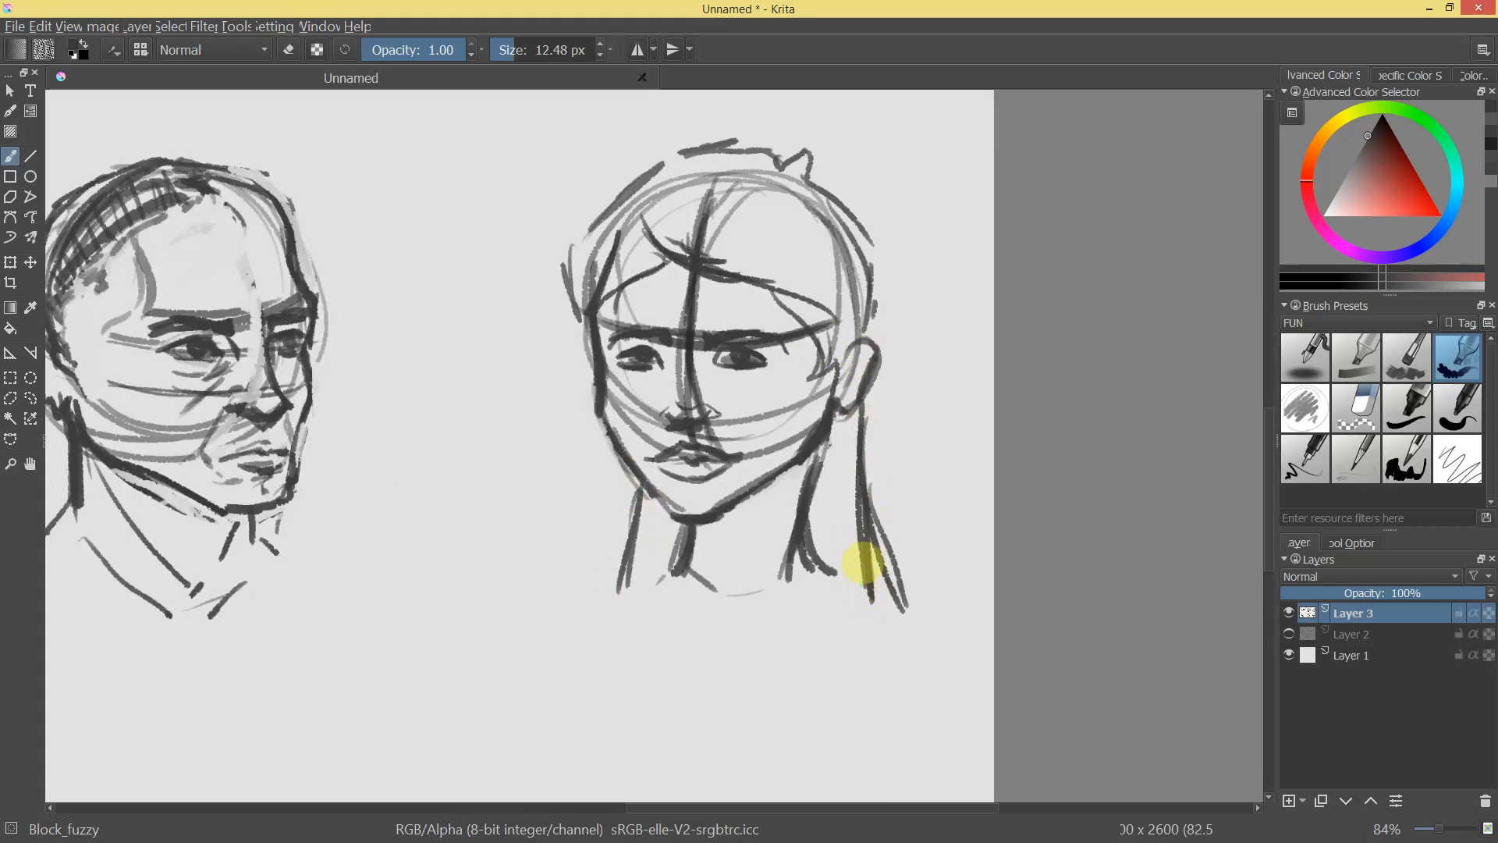
mouse_move(839, 452)
left_mouse_down()
mouse_move(866, 587)
mouse_move(807, 696)
mouse_move(845, 462)
left_mouse_up()
mouse_move(906, 470)
left_mouse_down()
mouse_move(874, 593)
mouse_move(903, 461)
left_mouse_up()
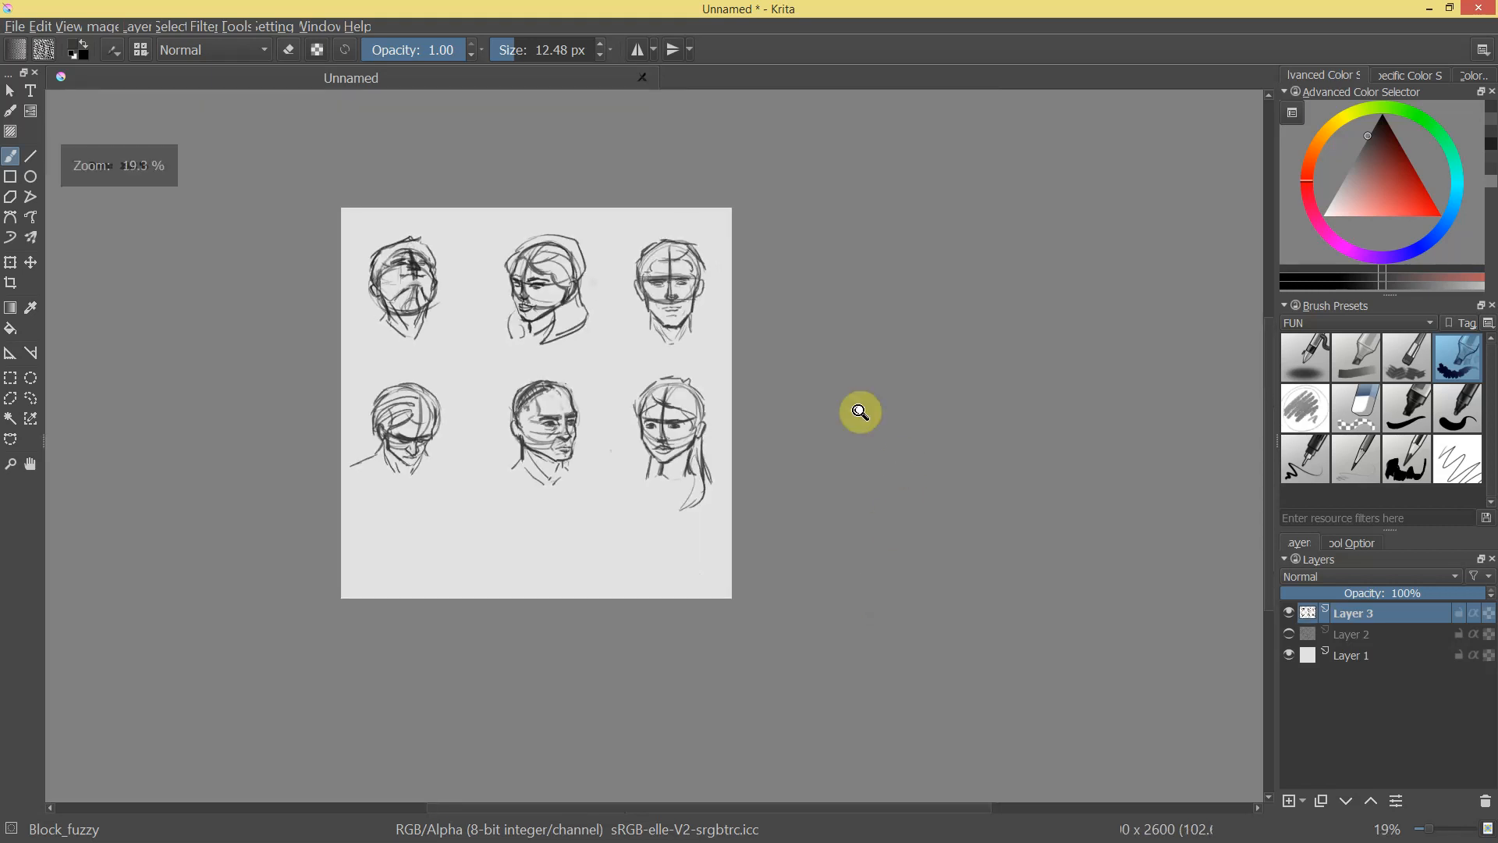
Sketch the collarbones and the notch between them at the base of the lower-right head's neck.
left_click_drag(690, 616, 725, 653)
left_click_drag(848, 620, 771, 622)
left_click_drag(619, 622, 614, 622)
mouse_move(913, 607)
left_mouse_down()
mouse_move(962, 641)
mouse_move(983, 404)
left_mouse_up()
Darken the lower-right head's eyes and lip line with a 9.90 px brush.
left_click_drag(816, 339, 825, 269)
key("bracketleft")
mouse_move(633, 316)
left_mouse_down()
mouse_move(607, 334)
mouse_move(603, 322)
left_mouse_up()
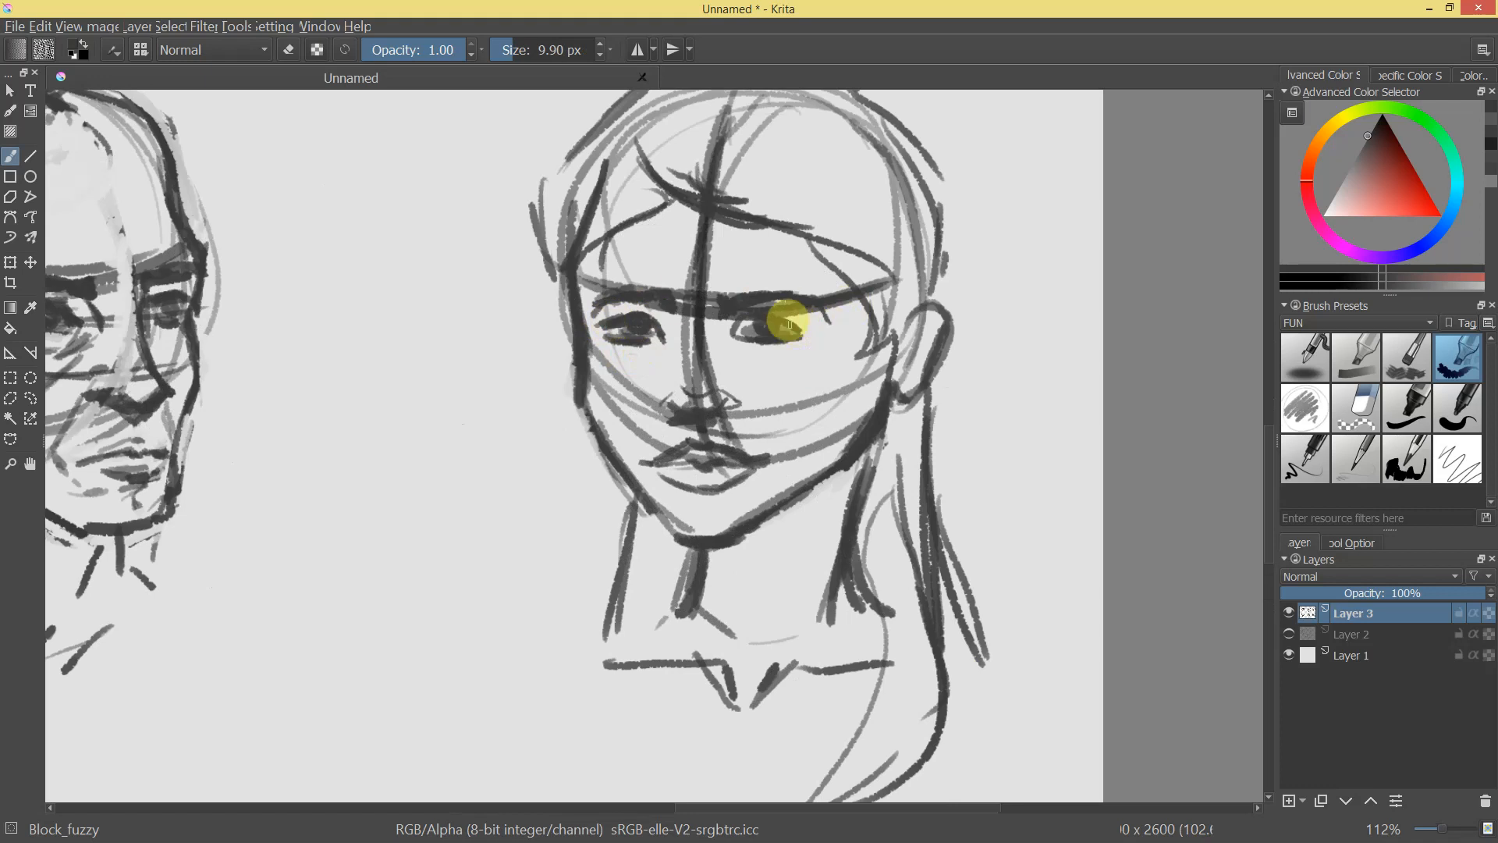
left_click_drag(863, 324, 945, 381)
scroll(702, 461, "up", 5)
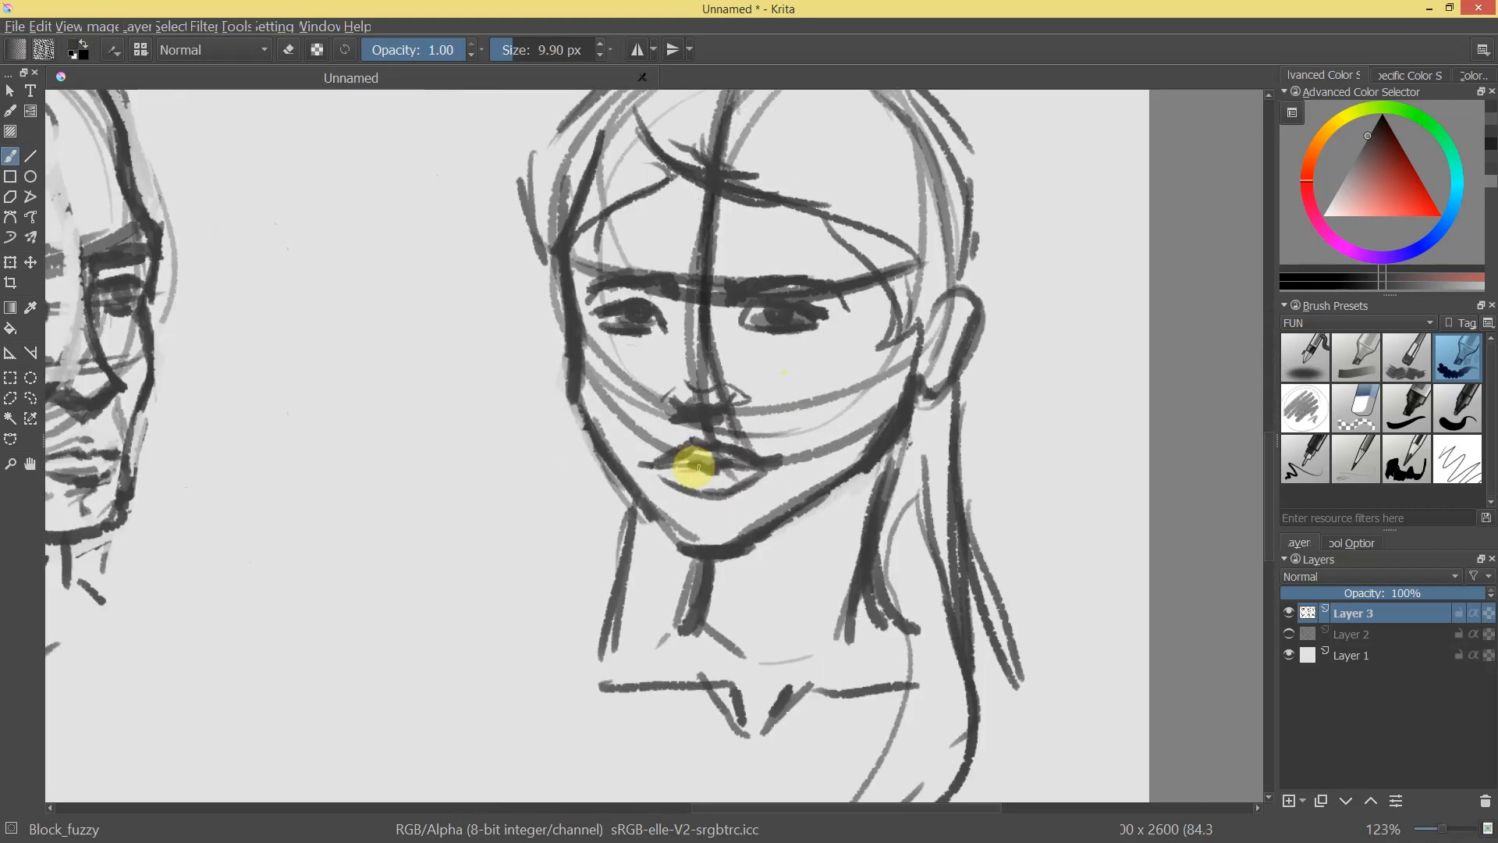
left_click_drag(659, 467, 883, 404)
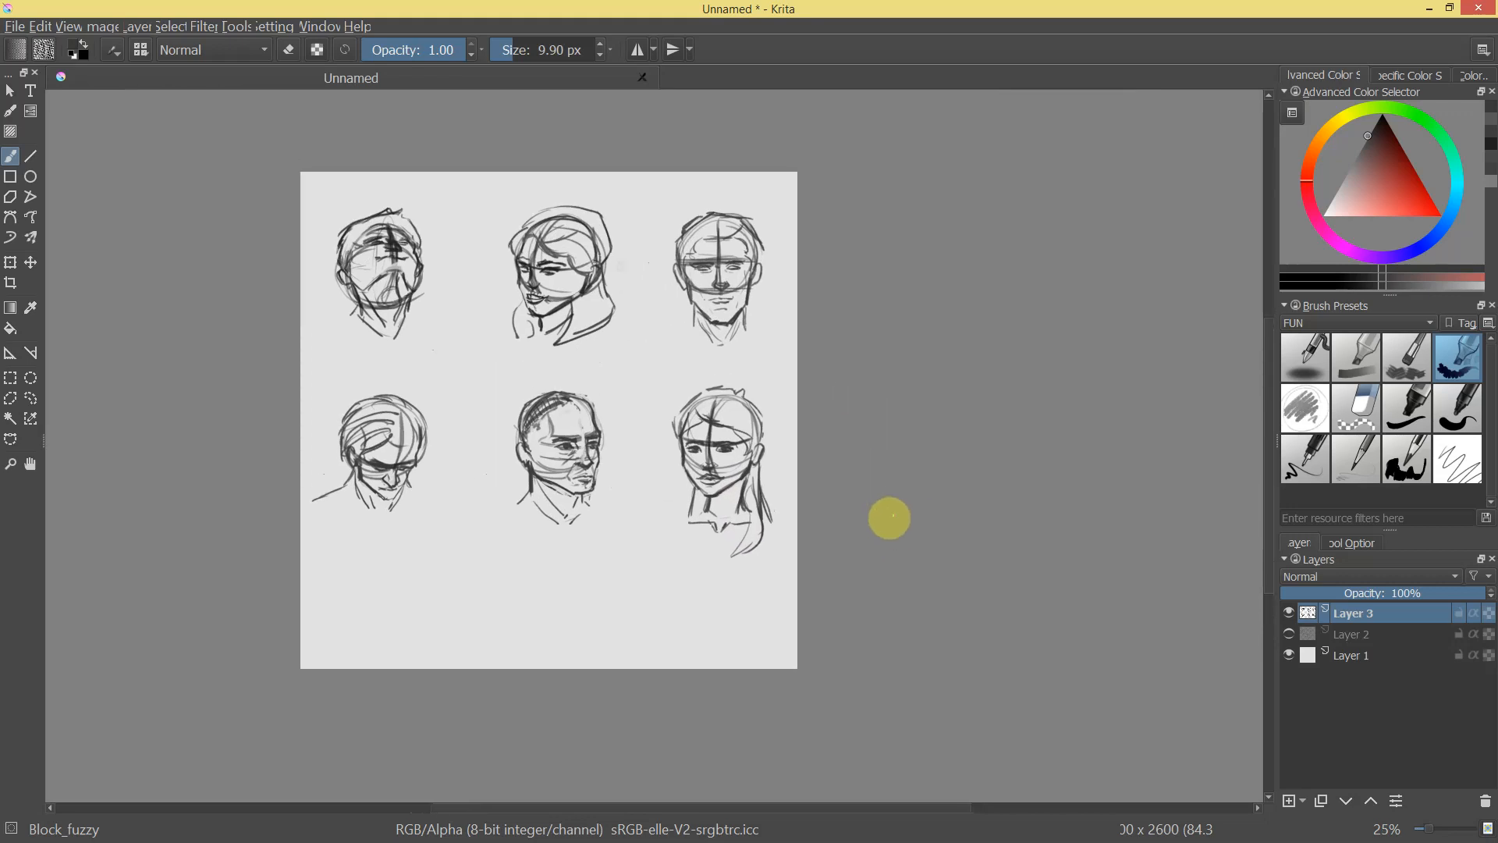
Darken the pupils and eyelid lines of the upper-right front-facing head.
mouse_move(690, 230)
left_mouse_down()
mouse_move(793, 390)
mouse_move(903, 217)
mouse_move(796, 320)
mouse_move(819, 318)
left_mouse_up()
mouse_move(1030, 313)
left_mouse_down()
mouse_move(1069, 312)
mouse_move(1043, 465)
mouse_move(1047, 428)
left_mouse_up()
left_click_drag(645, 396, 917, 346)
left_click_drag(1042, 283, 1143, 302)
mouse_move(1048, 421)
left_mouse_down()
mouse_move(1089, 416)
mouse_move(1035, 406)
left_mouse_up()
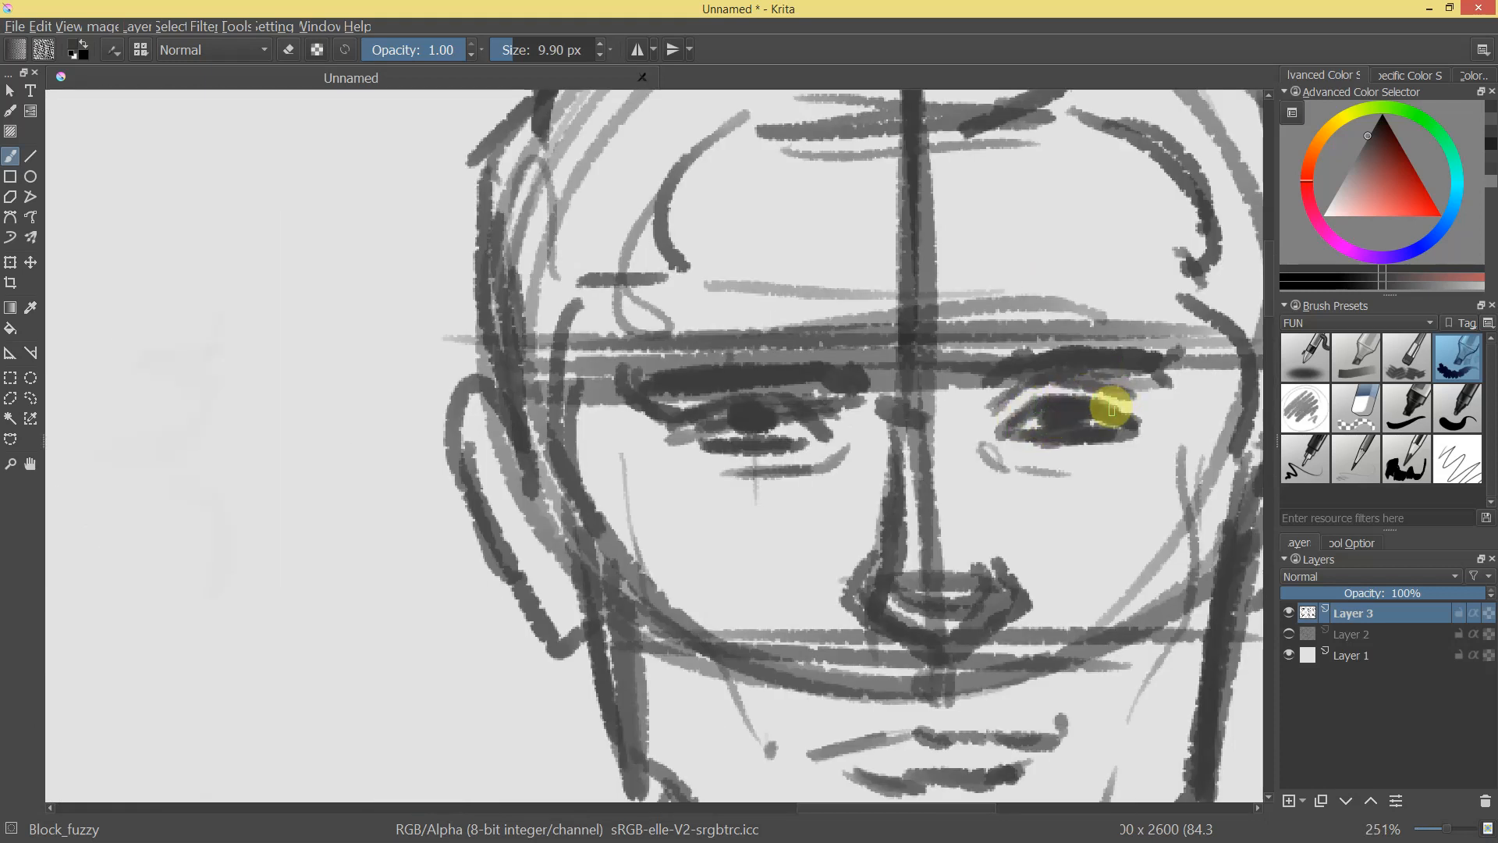
left_click_drag(1032, 539, 953, 529)
left_click_drag(688, 452, 890, 388)
Strengthen both eyes of the upper-middle head with darker pupils and lids.
left_click_drag(970, 351, 1147, 227)
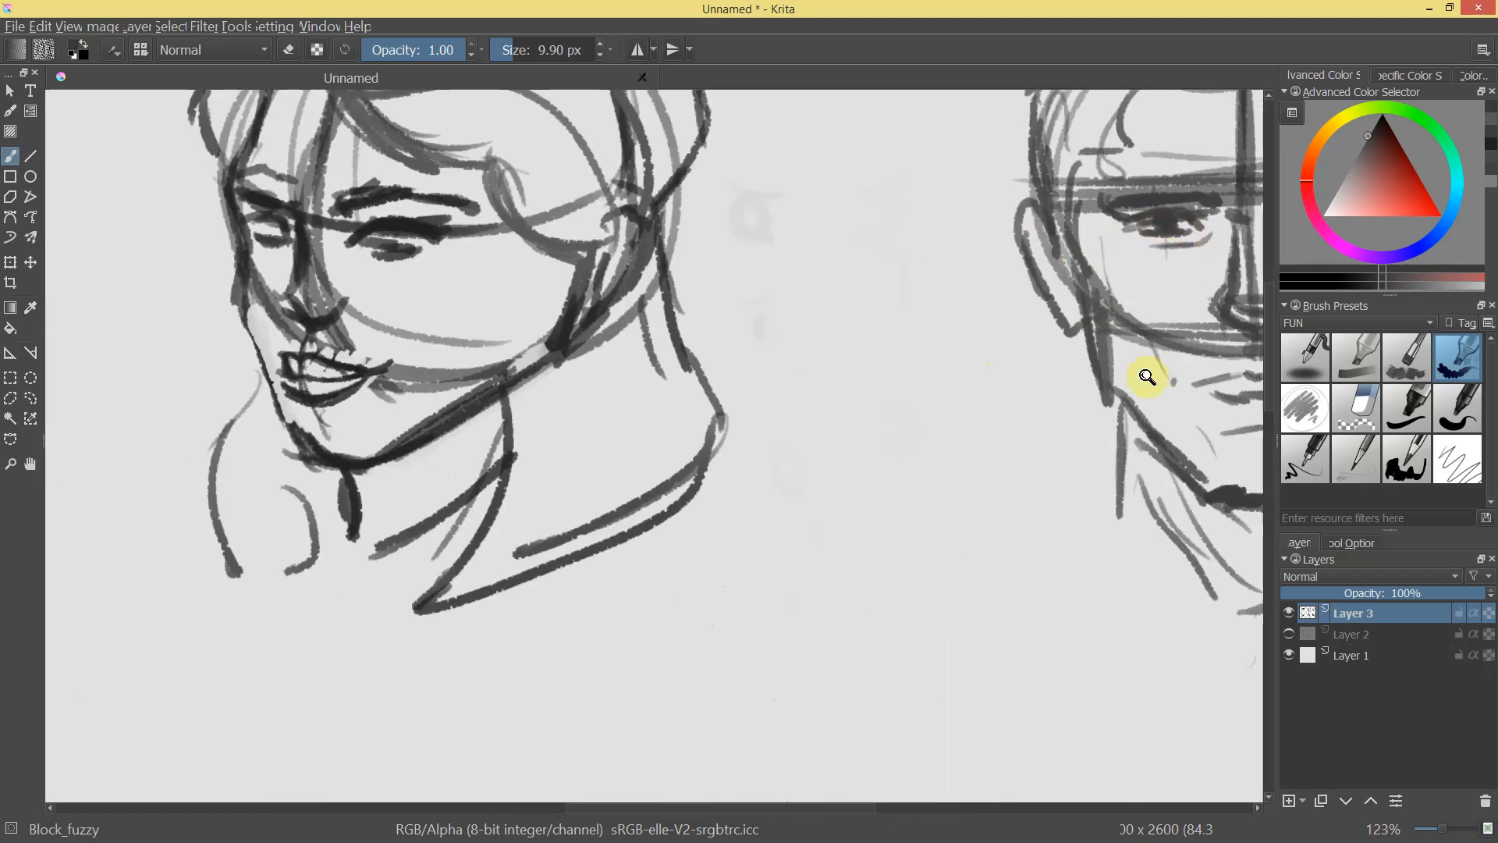
left_click_drag(1170, 334, 1076, 468)
left_click_drag(596, 418, 485, 344)
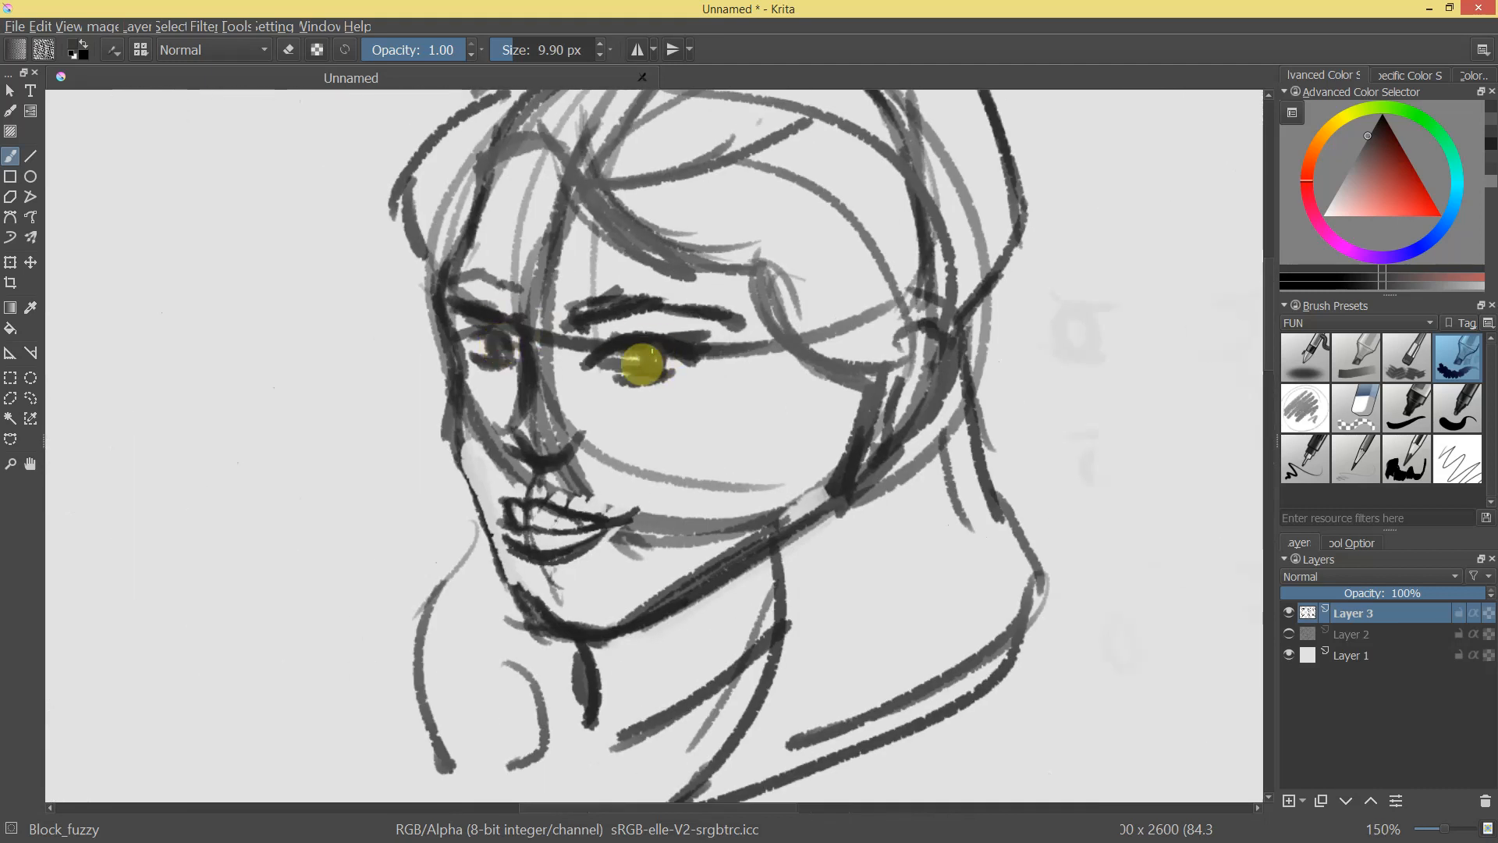
left_click_drag(775, 421, 757, 472)
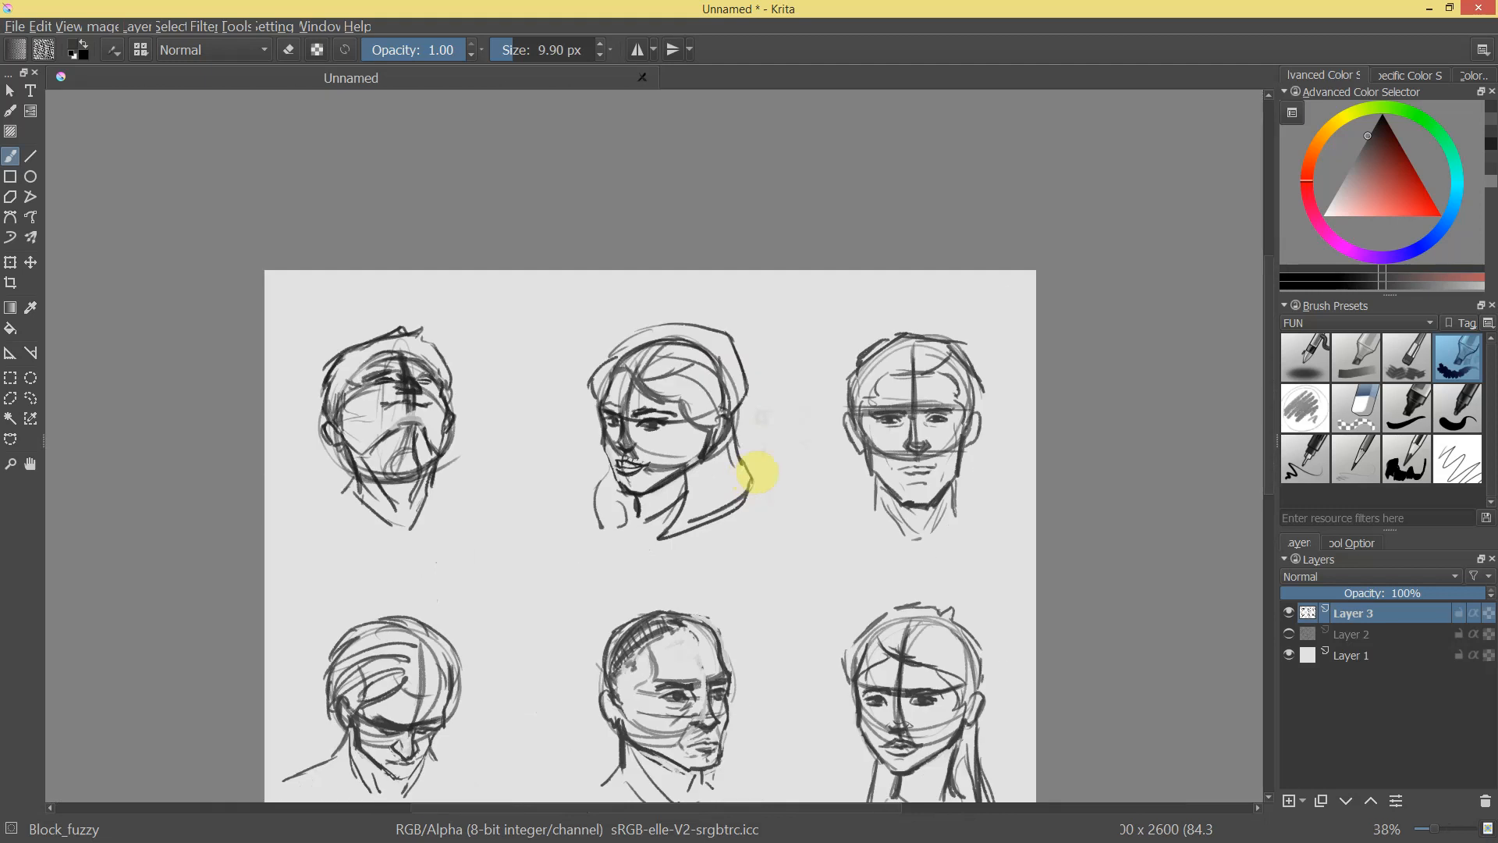
Darken the eye lines of the upper-left upward-looking head.
left_click_drag(402, 344, 505, 177)
left_click_drag(418, 200, 1348, 373)
mouse_move(320, 251)
left_mouse_down()
mouse_move(295, 251)
mouse_move(334, 234)
mouse_move(341, 247)
mouse_move(301, 253)
left_mouse_up()
left_click_drag(495, 300, 920, 319)
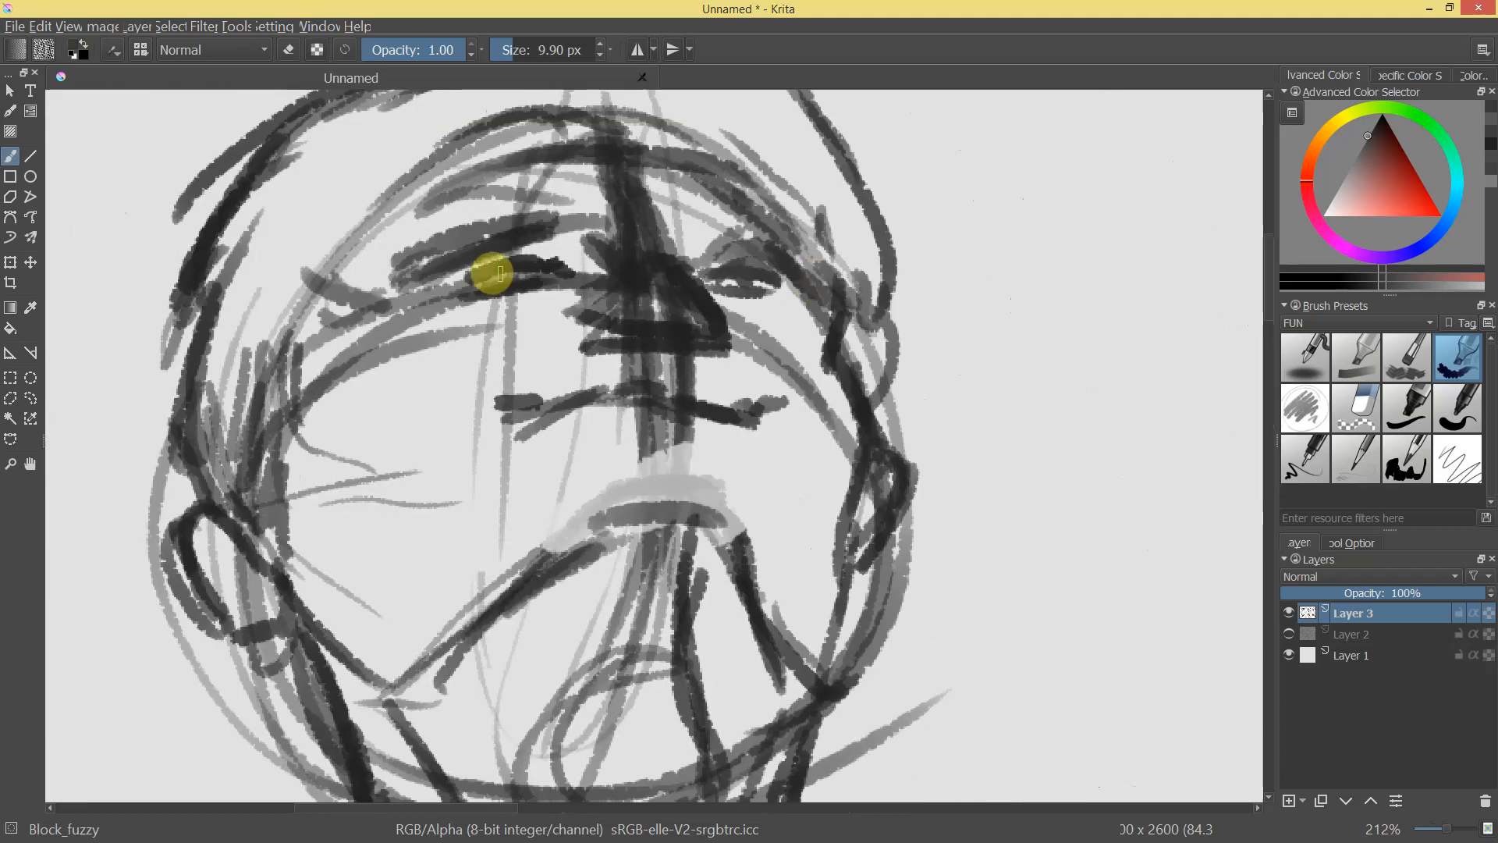
mouse_move(798, 399)
left_mouse_down()
mouse_move(812, 501)
mouse_move(863, 429)
mouse_move(779, 338)
mouse_move(618, 273)
mouse_move(872, 460)
mouse_move(967, 437)
mouse_move(850, 382)
mouse_move(863, 374)
mouse_move(909, 461)
left_mouse_up()
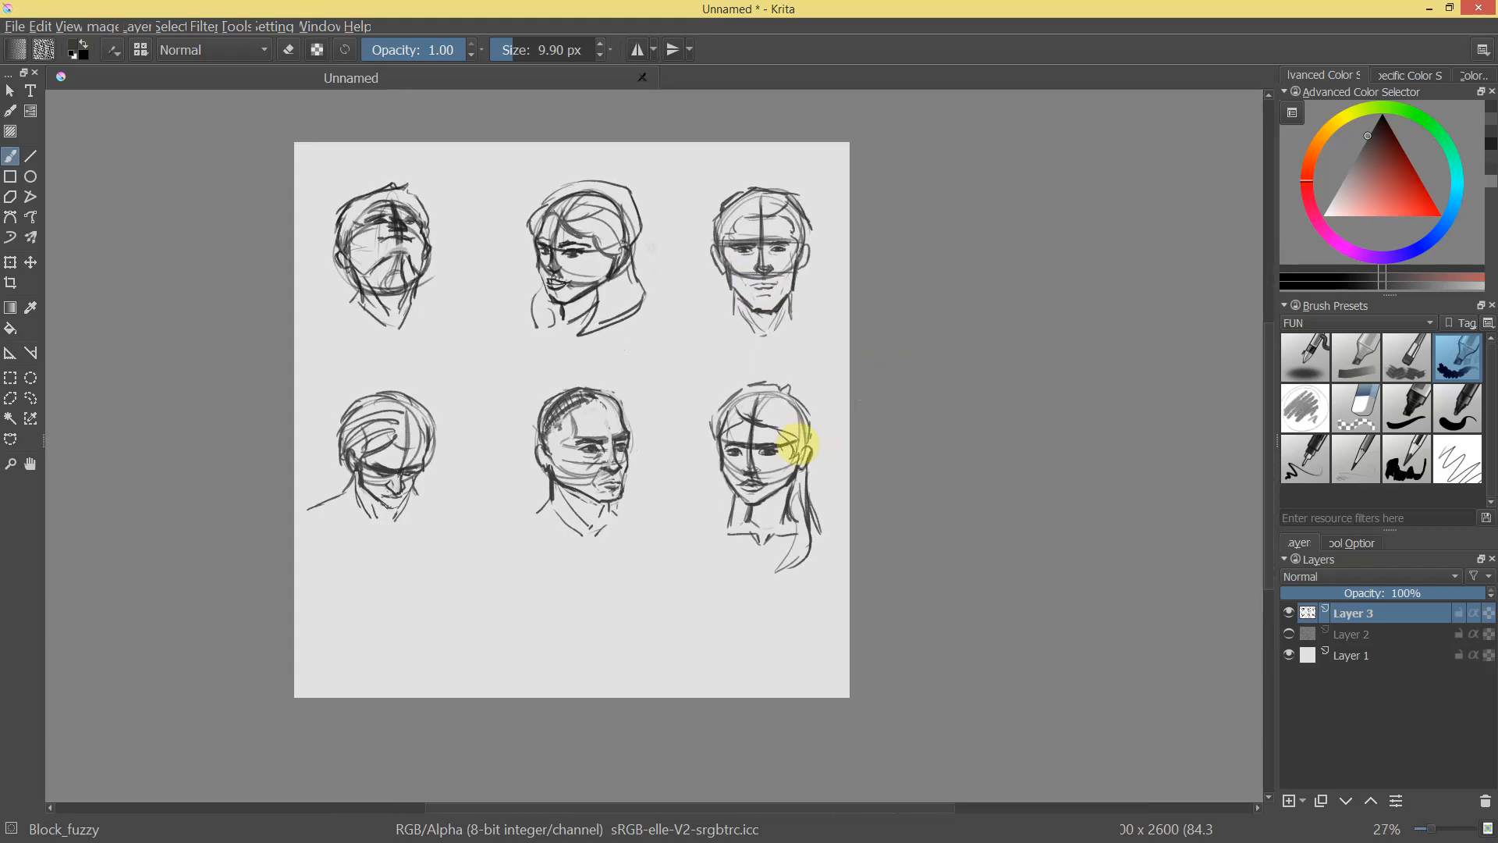
Select the lower-middle head with a freehand selection and adjust it slightly with the Transform tool.
key("l")
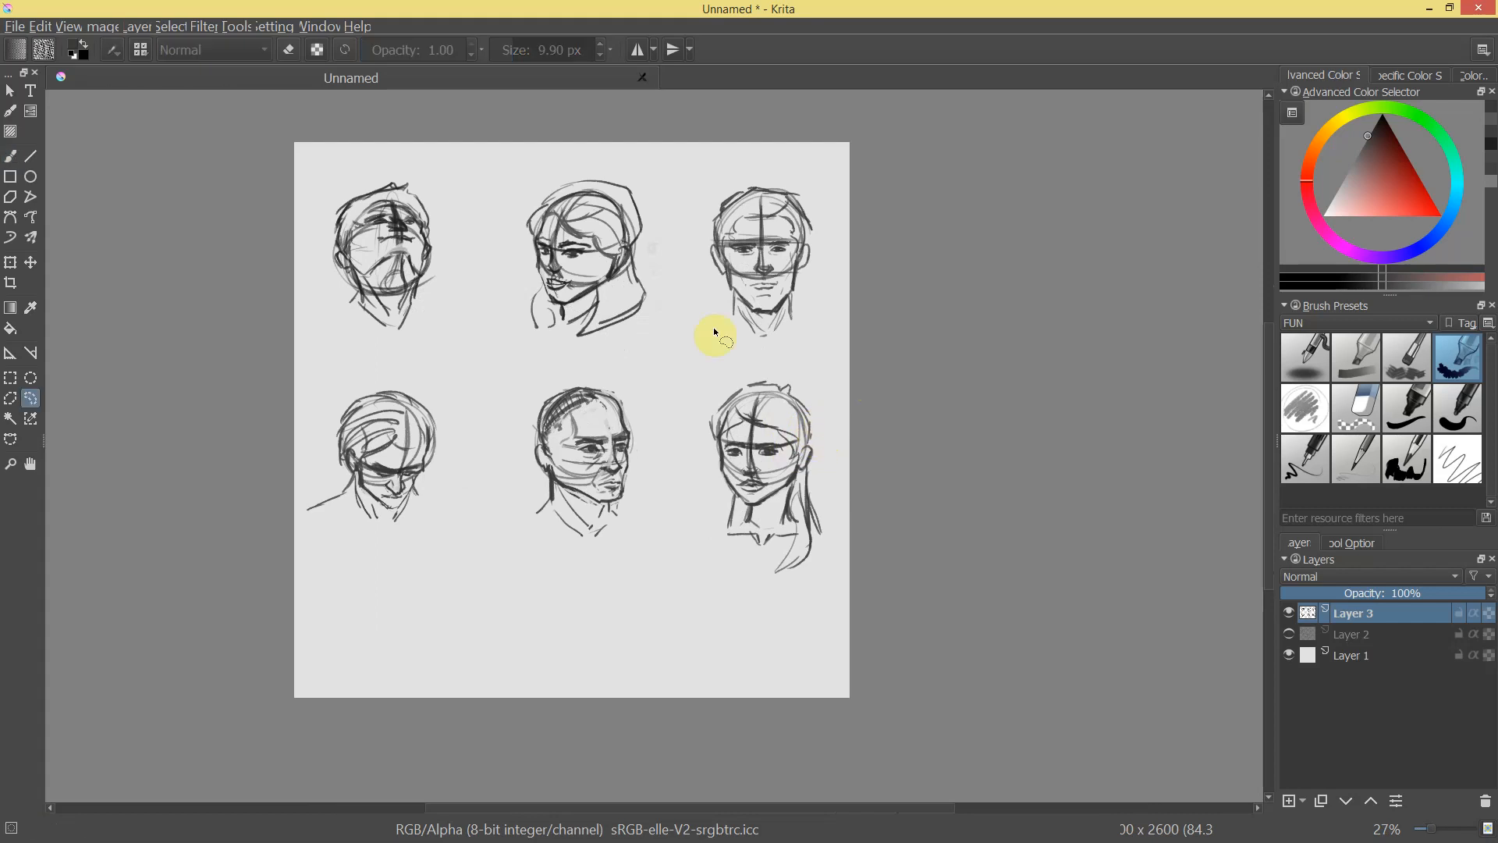
left_click_drag(642, 551, 677, 425)
key("ctrl+t")
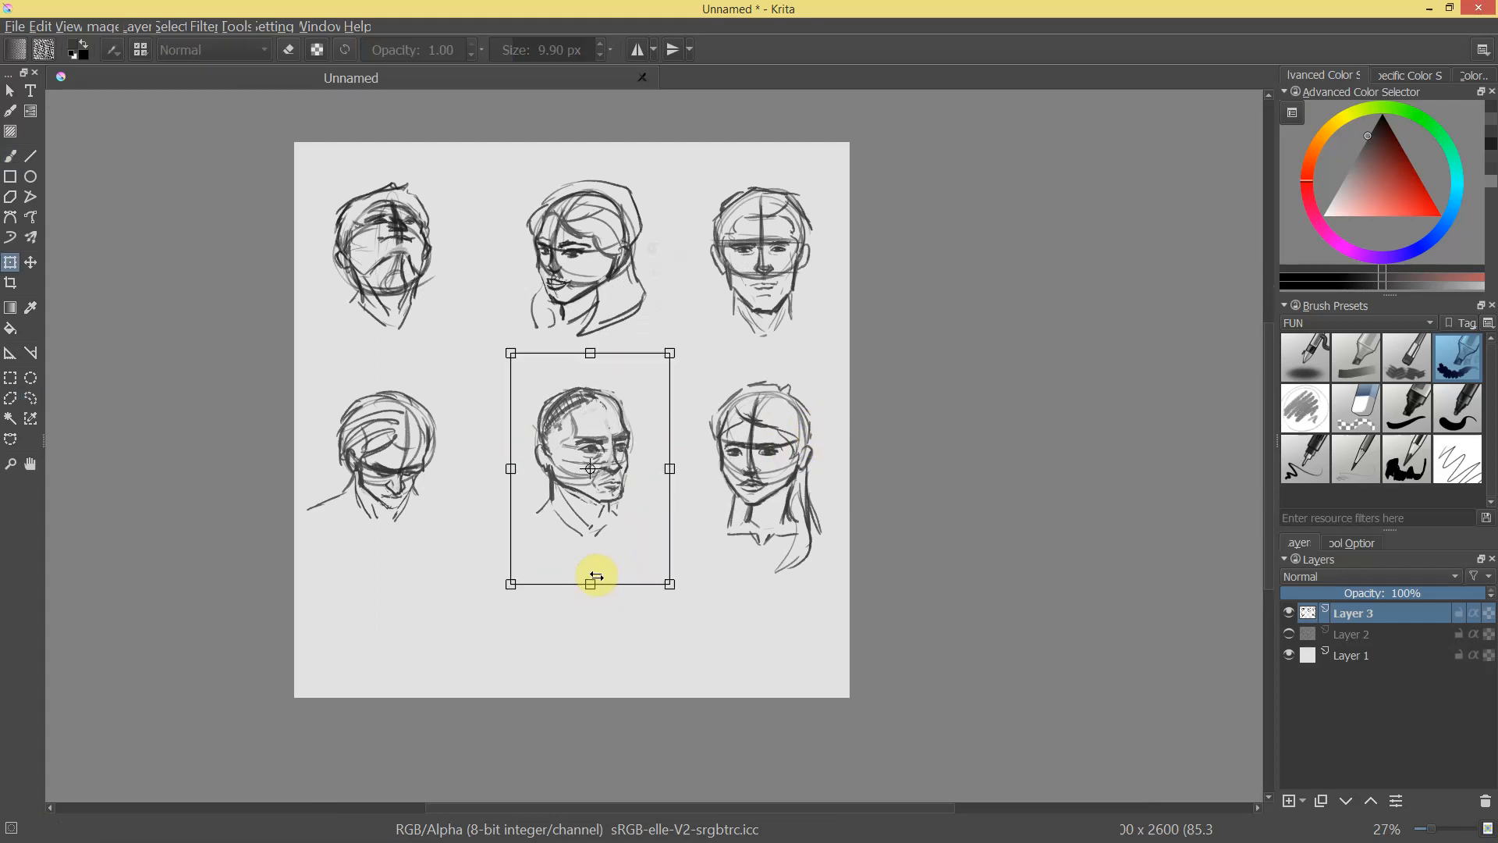
mouse_move(610, 582)
left_mouse_down()
mouse_move(589, 579)
mouse_move(603, 588)
left_mouse_up()
key("Return")
Clear the selection and shift the head sketches slightly by transforming their layer.
mouse_move(733, 422)
left_mouse_down()
mouse_move(763, 444)
mouse_move(809, 381)
mouse_move(829, 425)
left_mouse_up()
key("ctrl+shift+a")
key("ctrl+t")
left_click_drag(821, 512, 822, 501)
key("Return")
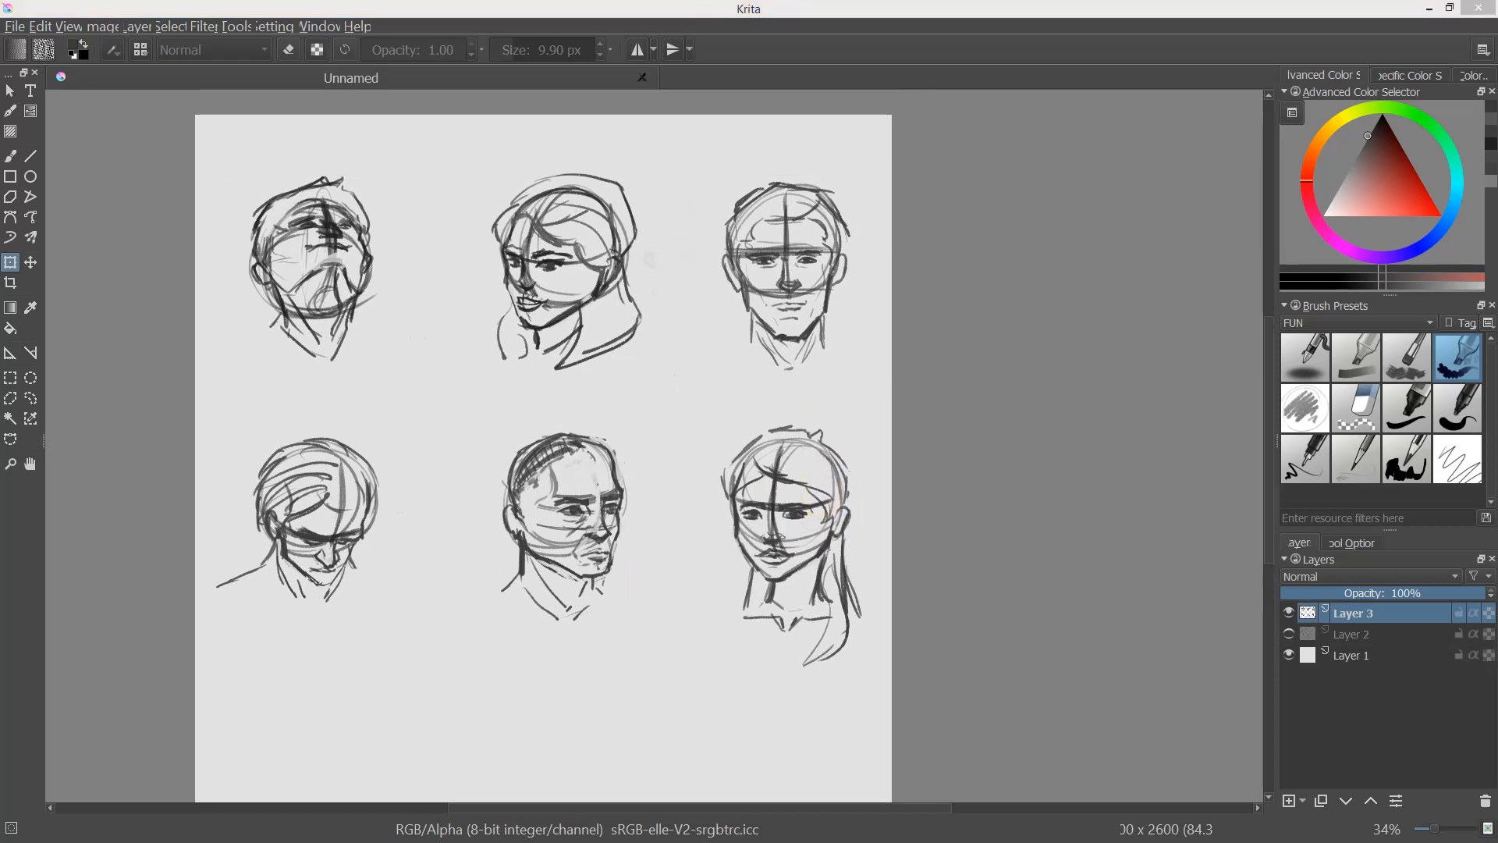
Lower the sketch layer's opacity to 26%, add a paint layer above it and pick a near-black colour.
left_click_drag(1444, 599, 1357, 599)
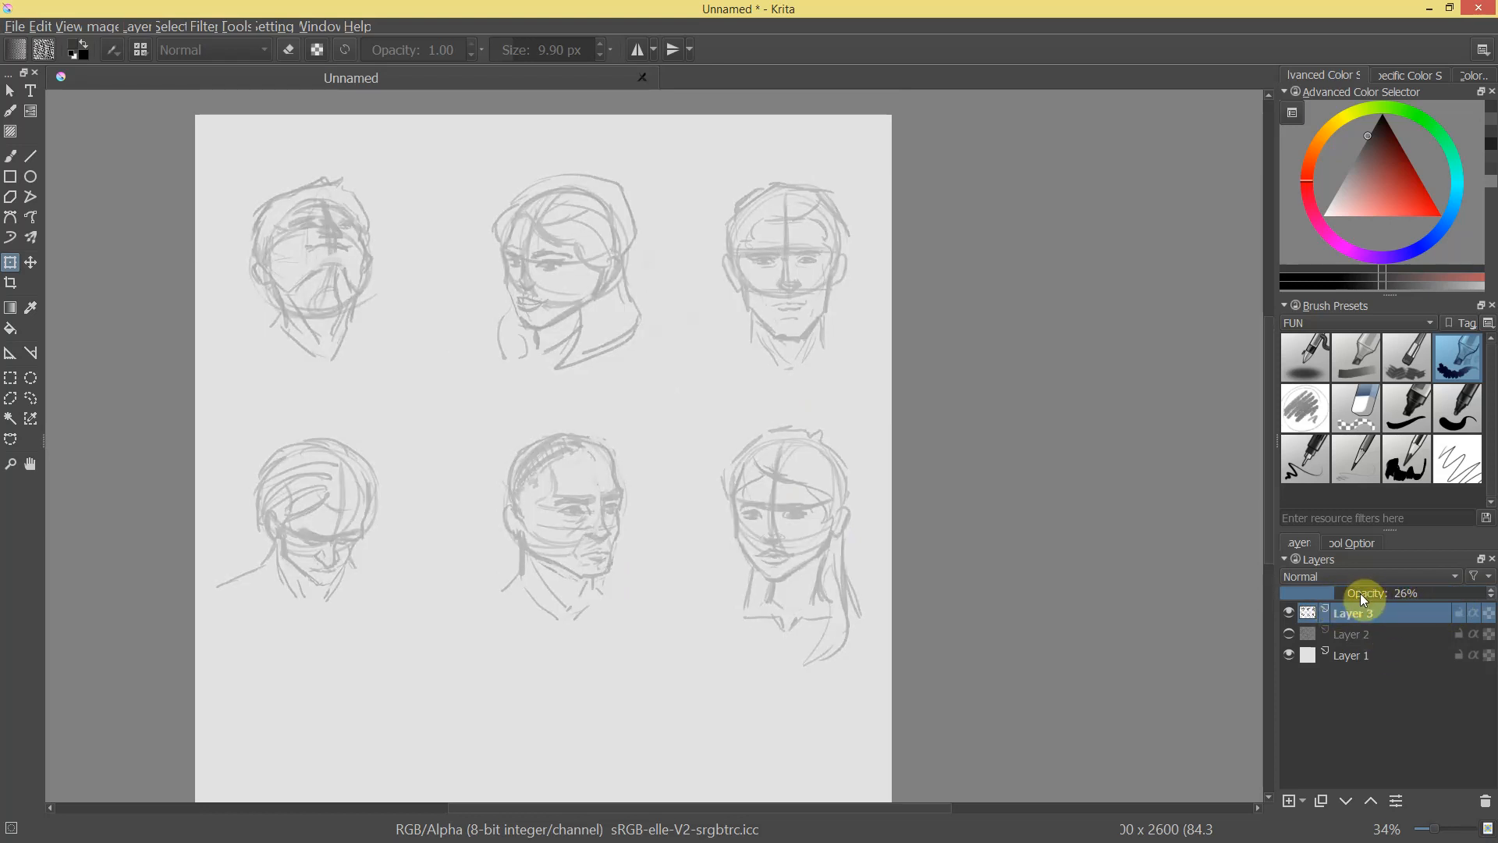
left_click(1289, 801)
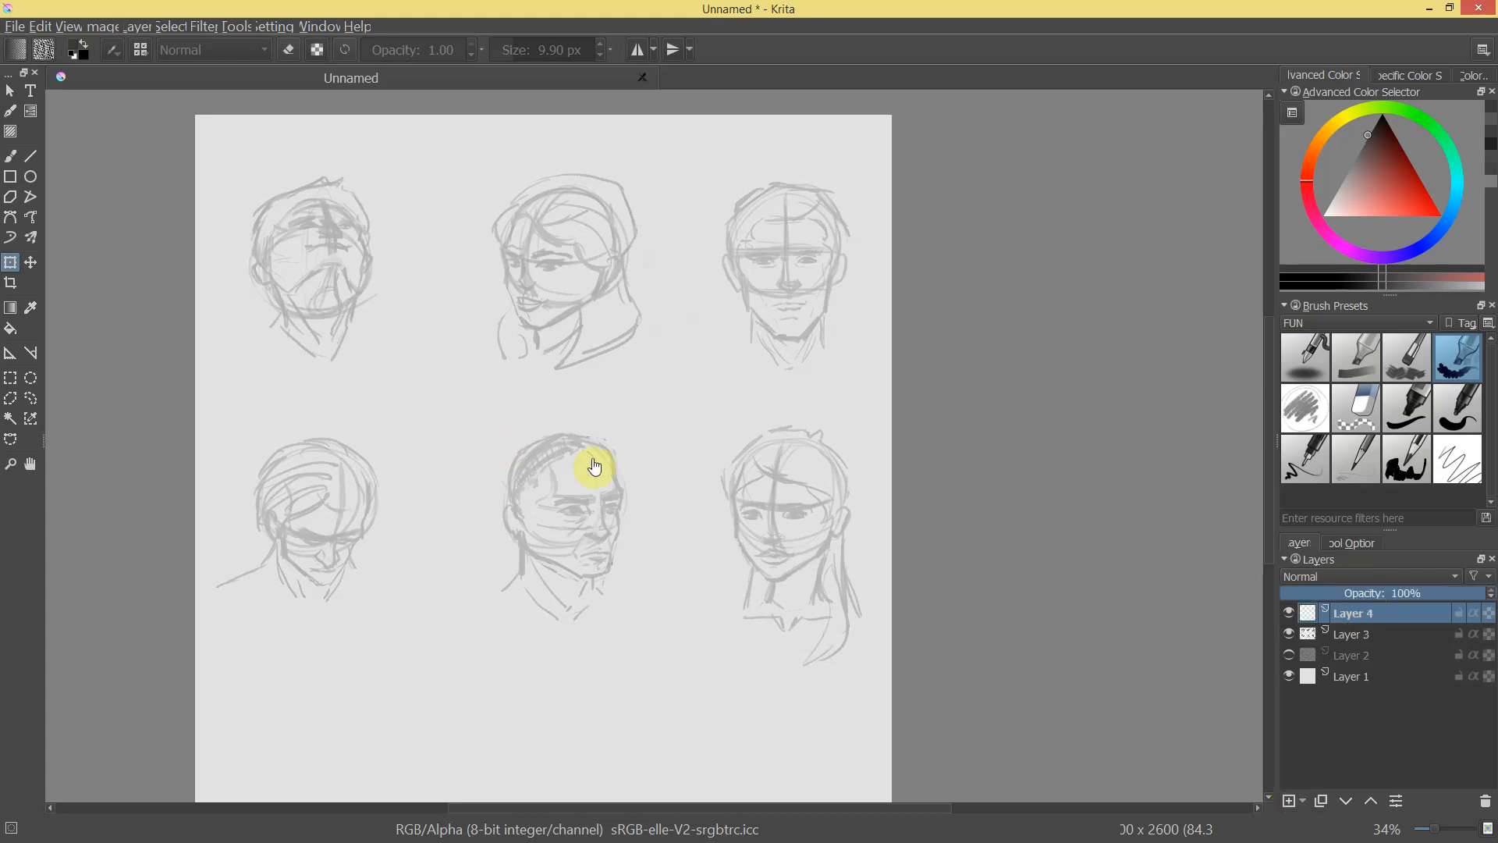
mouse_move(1370, 129)
left_mouse_down()
mouse_move(1398, 150)
mouse_move(1367, 130)
left_mouse_up()
Draw the upper-left head's nose tip, wings and dark nostrils on the new layer with a 9.24 px brush.
left_click(857, 360)
mouse_move(288, 249)
left_mouse_down()
mouse_move(552, 327)
mouse_move(705, 351)
mouse_move(753, 269)
mouse_move(694, 281)
left_mouse_up()
left_click(710, 315)
key("b")
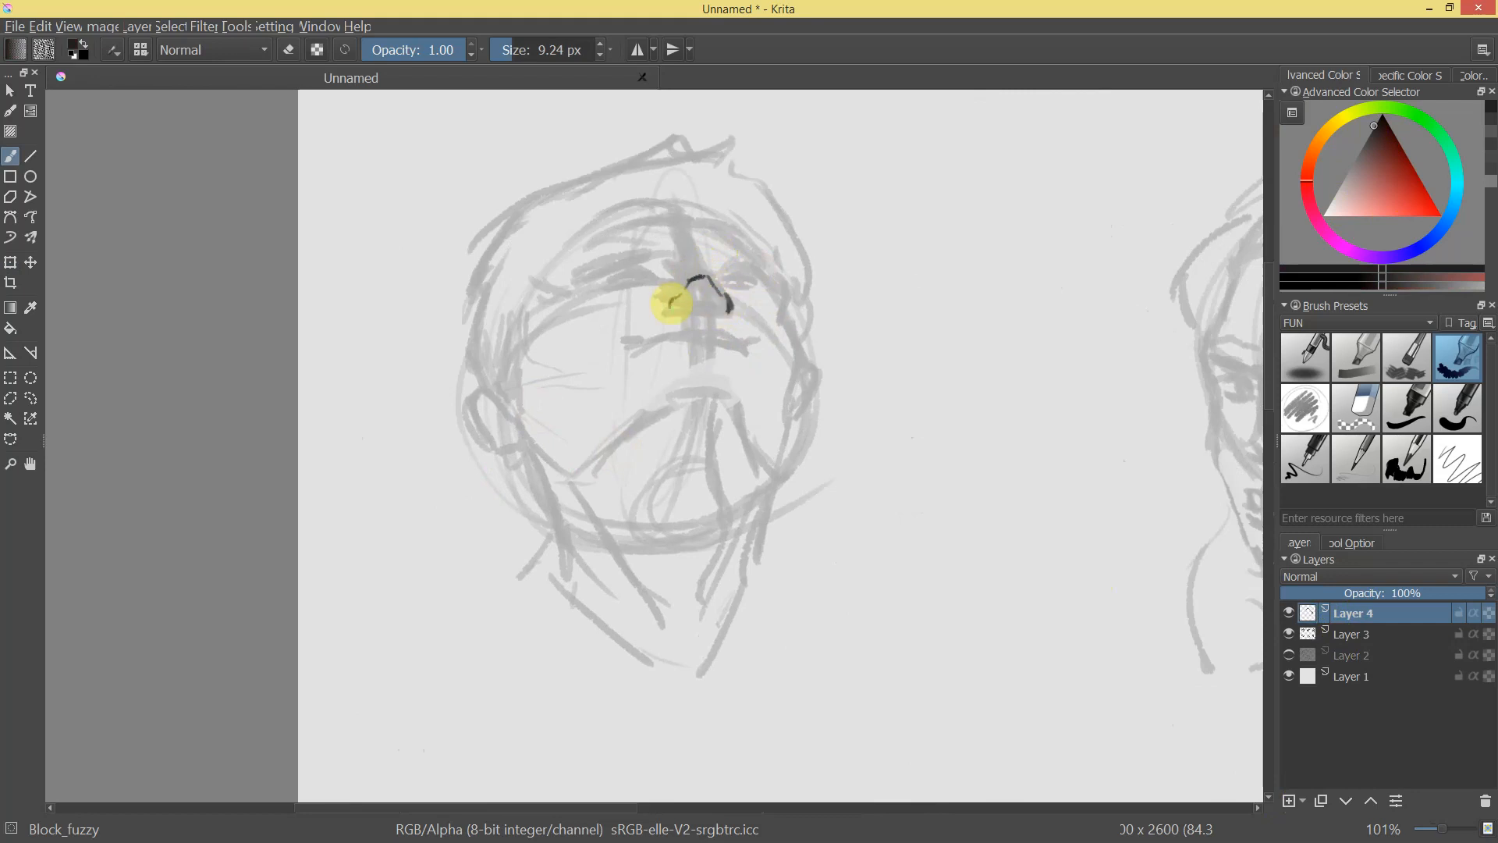
left_click_drag(682, 309, 695, 296)
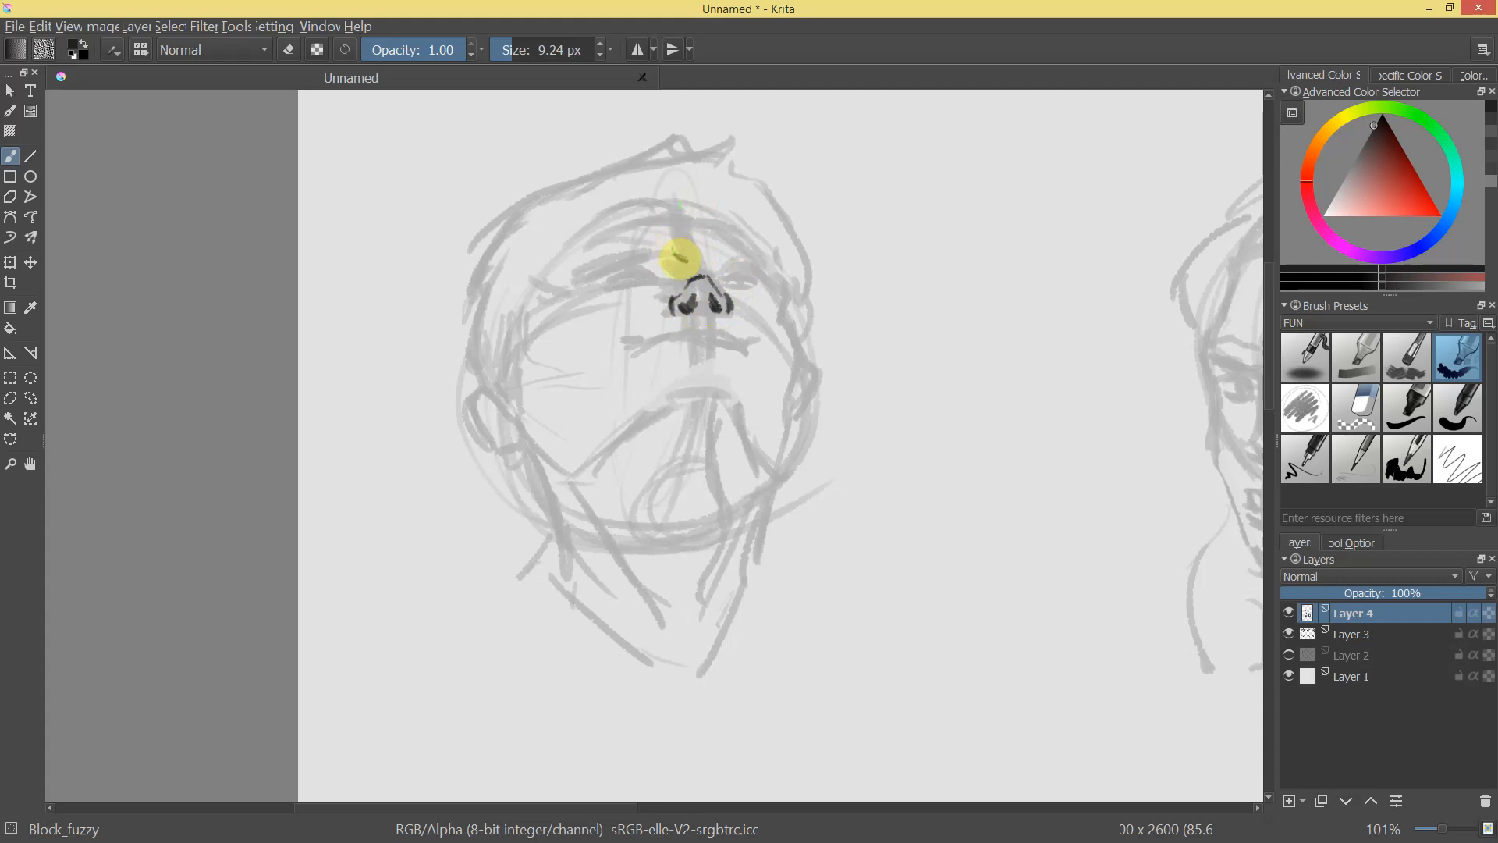
Draw the upper-left head's eyebrows and eyelid lines over the faded sketch.
mouse_move(667, 259)
left_mouse_down()
mouse_move(624, 242)
mouse_move(578, 267)
left_mouse_up()
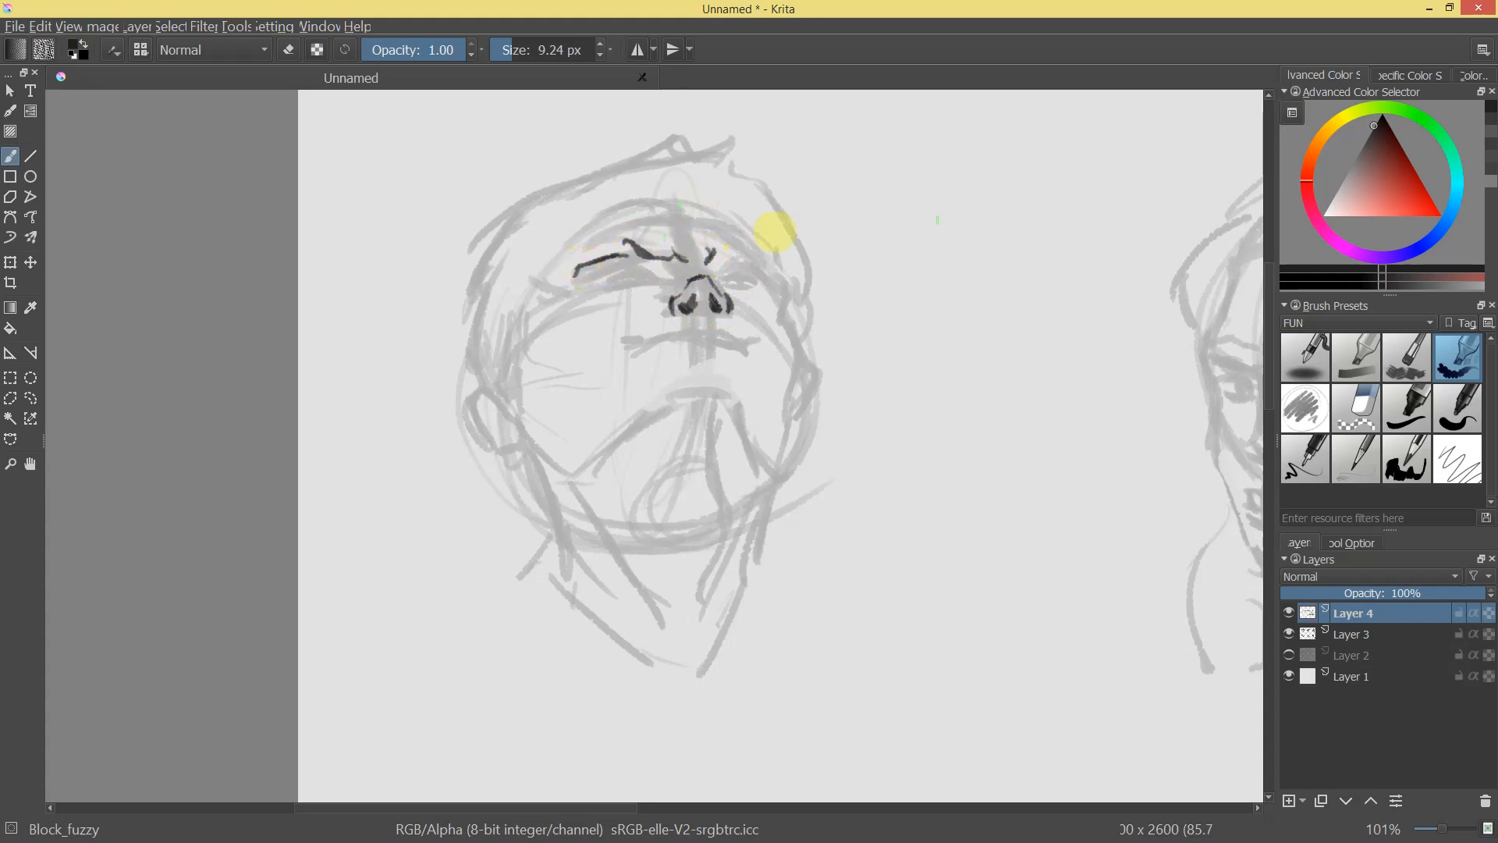
left_click_drag(720, 258, 760, 262)
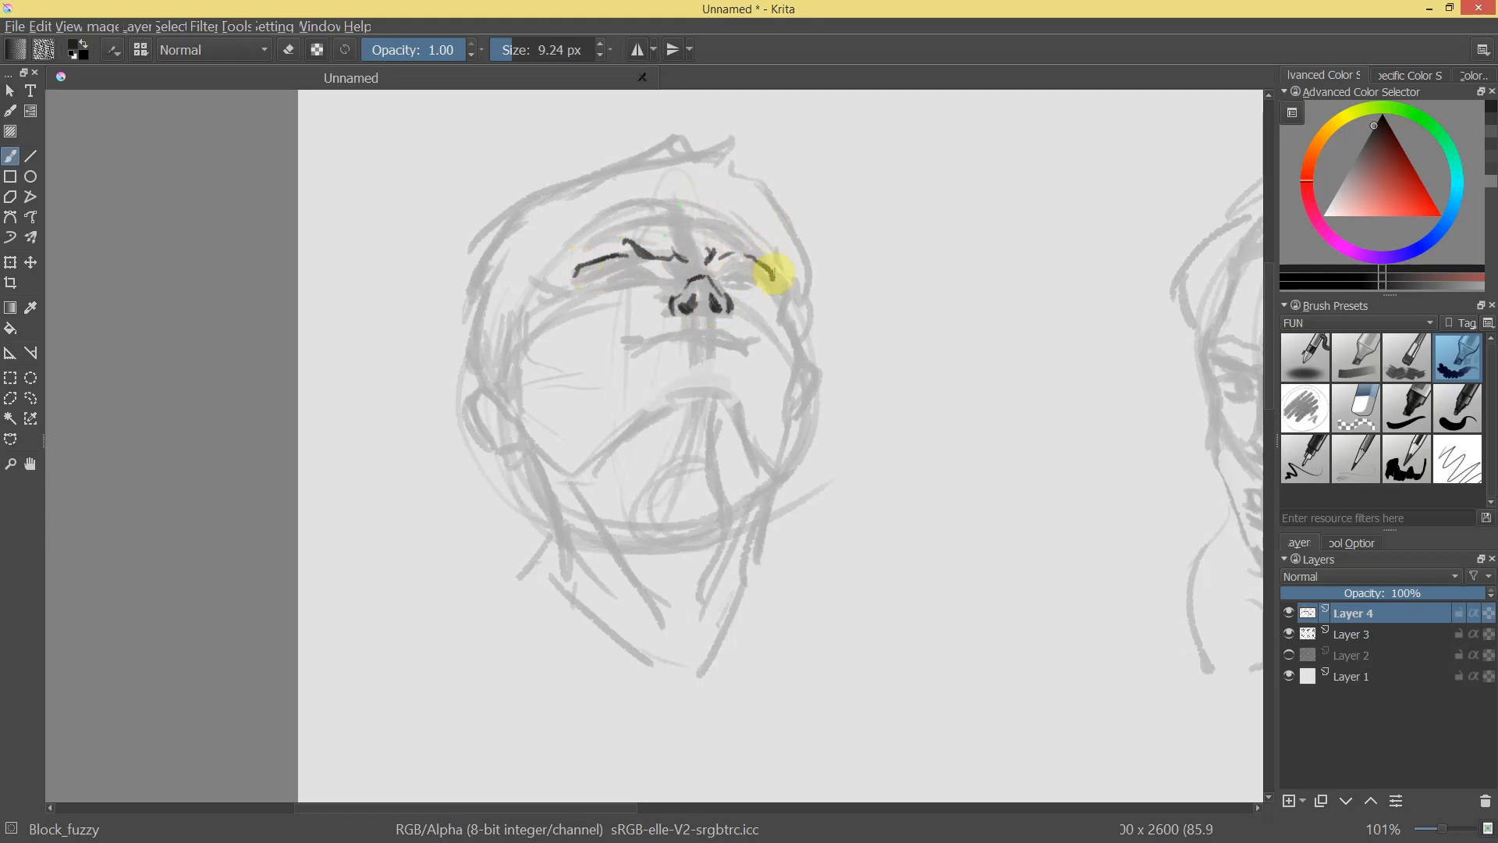
left_click_drag(624, 264, 623, 282)
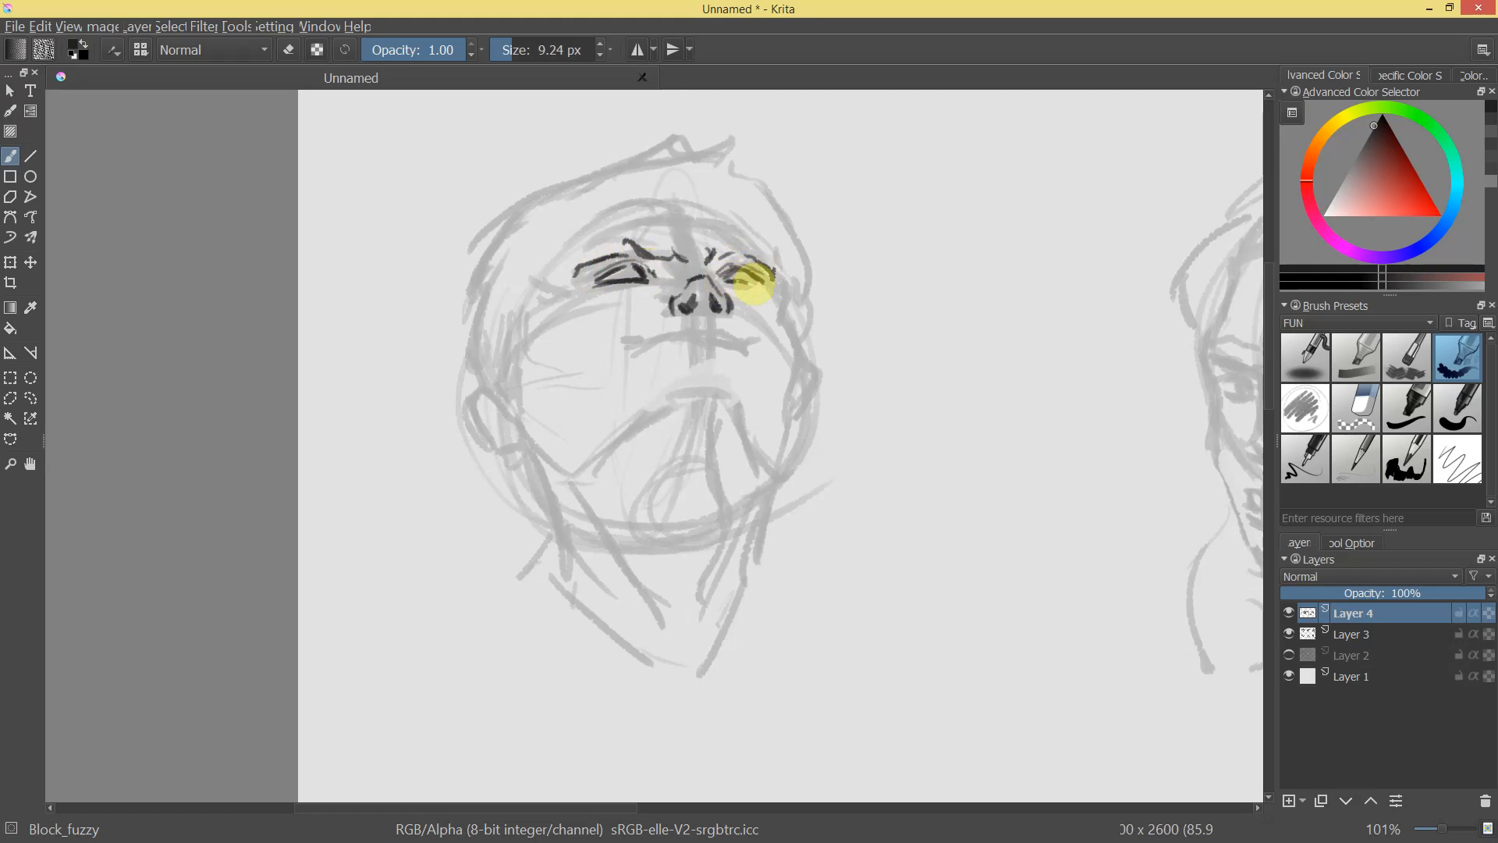
scroll(803, 411, "down", 5)
scroll(776, 495, "up", 7)
Draw the upper-left head's lips and the short curved line of the chin below them.
mouse_move(696, 269)
left_mouse_down()
mouse_move(628, 299)
mouse_move(723, 255)
mouse_move(797, 279)
left_mouse_up()
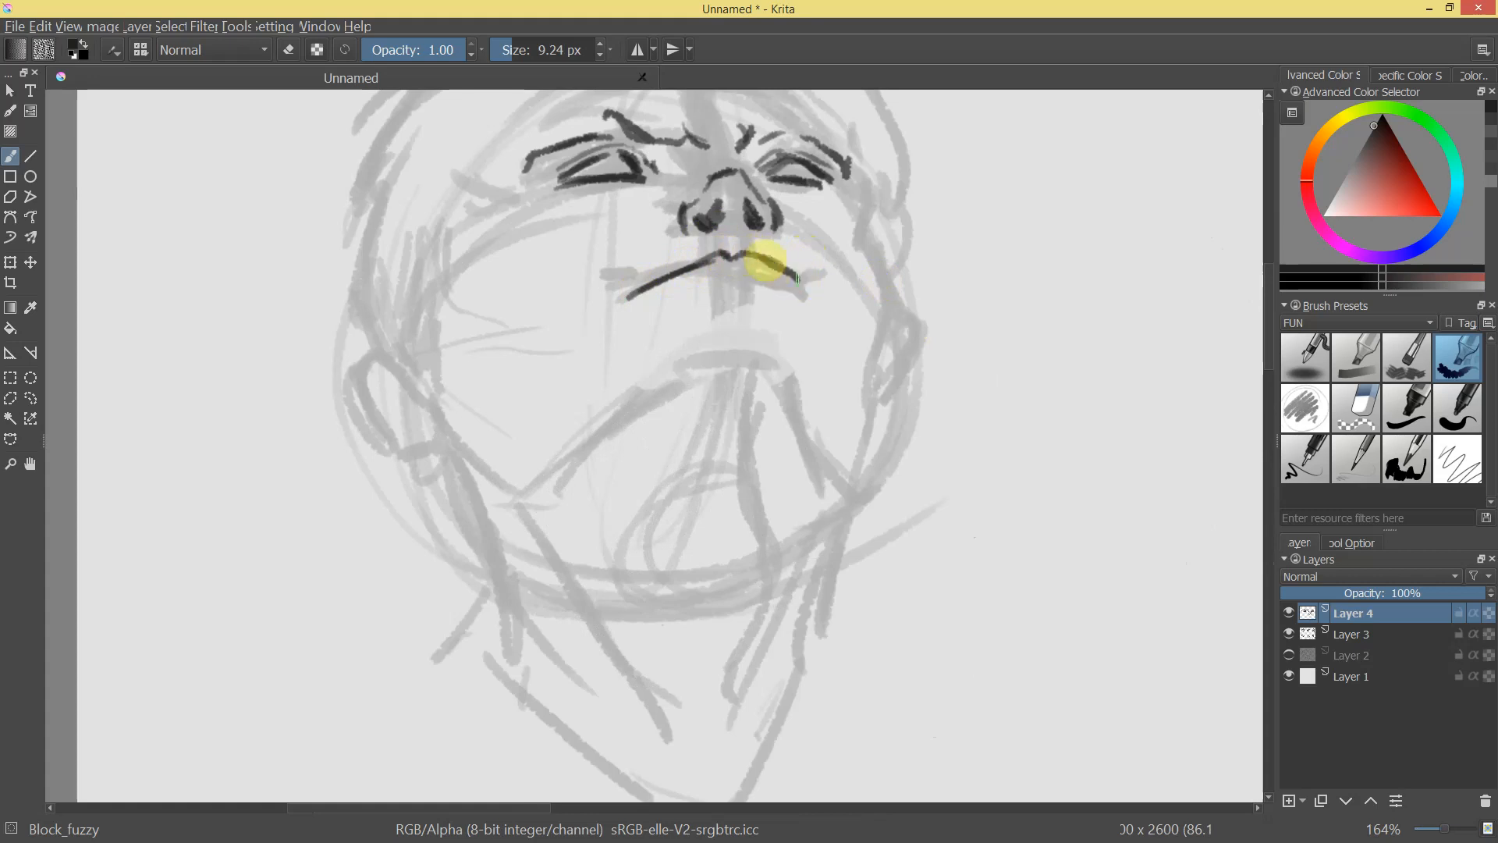
mouse_move(678, 261)
left_mouse_down()
mouse_move(669, 277)
mouse_move(702, 275)
mouse_move(816, 384)
mouse_move(853, 369)
mouse_move(839, 277)
left_mouse_up()
mouse_move(676, 350)
left_mouse_down()
mouse_move(722, 350)
mouse_move(718, 334)
mouse_move(687, 362)
mouse_move(727, 397)
left_mouse_up()
mouse_move(789, 436)
left_mouse_down()
mouse_move(803, 535)
mouse_move(887, 376)
left_mouse_up()
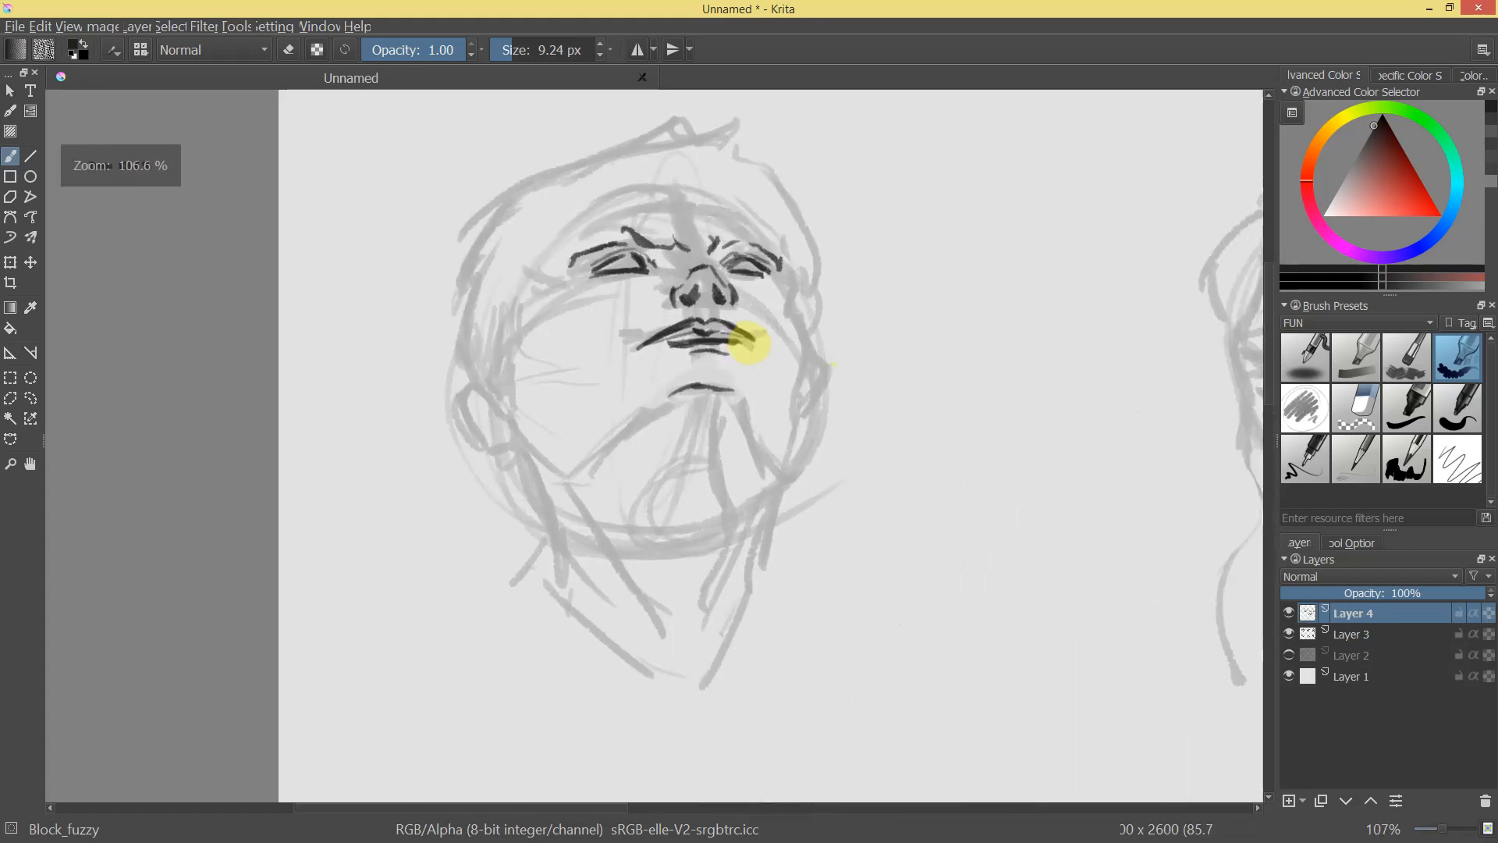
Clean up the upper-left head's eyes with the eraser and add dark irises to both.
key("e")
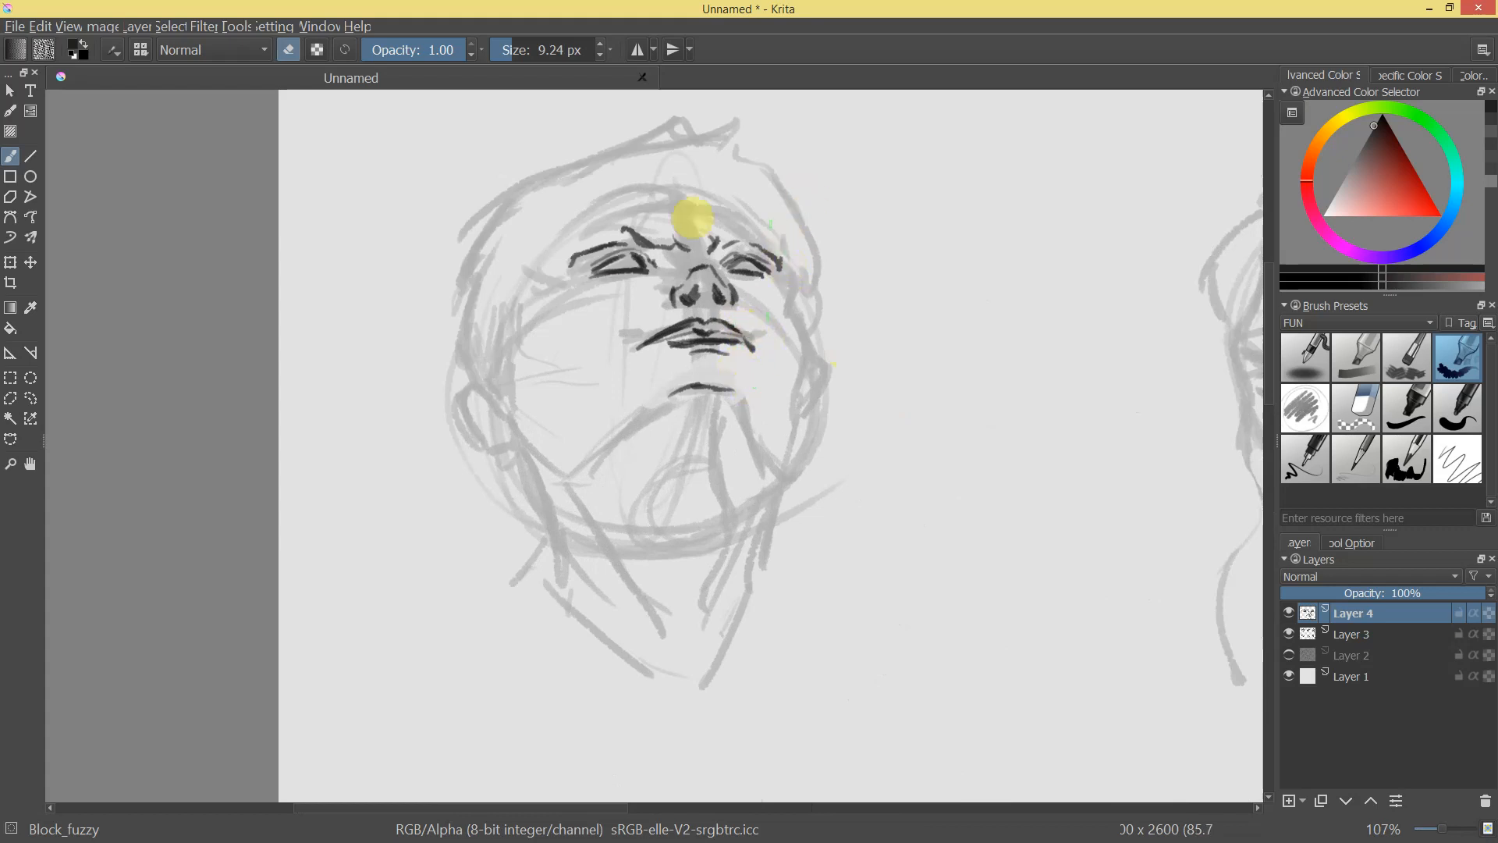
mouse_move(639, 265)
left_mouse_down()
mouse_move(602, 106)
mouse_move(618, 251)
left_mouse_up()
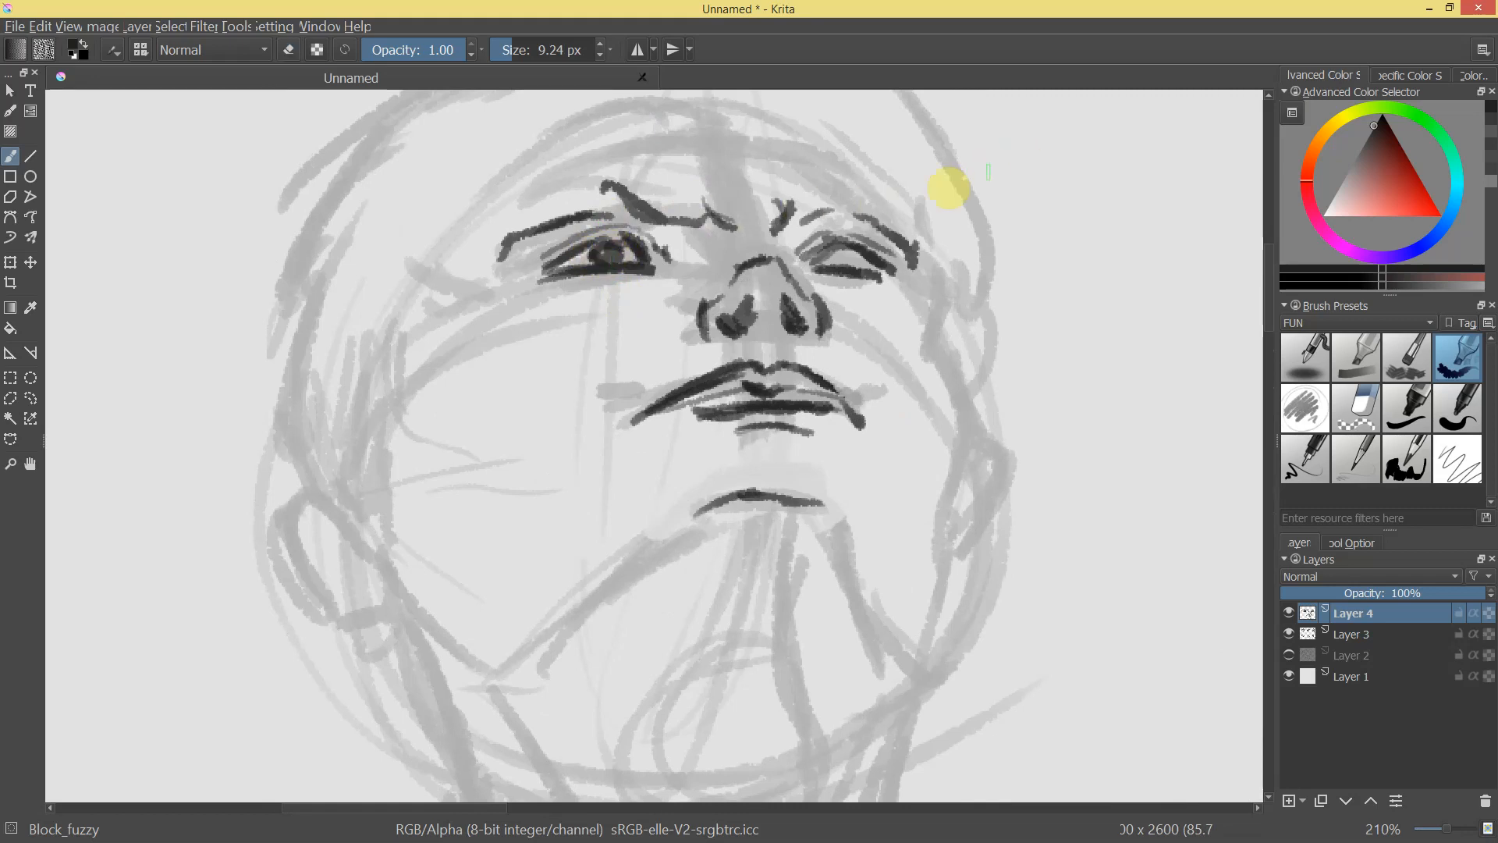
mouse_move(850, 261)
left_mouse_down()
mouse_move(859, 475)
mouse_move(984, 303)
mouse_move(980, 271)
left_mouse_up()
Draw the upper-left head's far cheek contour from the eye to the jaw, undoing and redrawing its lower part.
left_click_drag(806, 335, 805, 383)
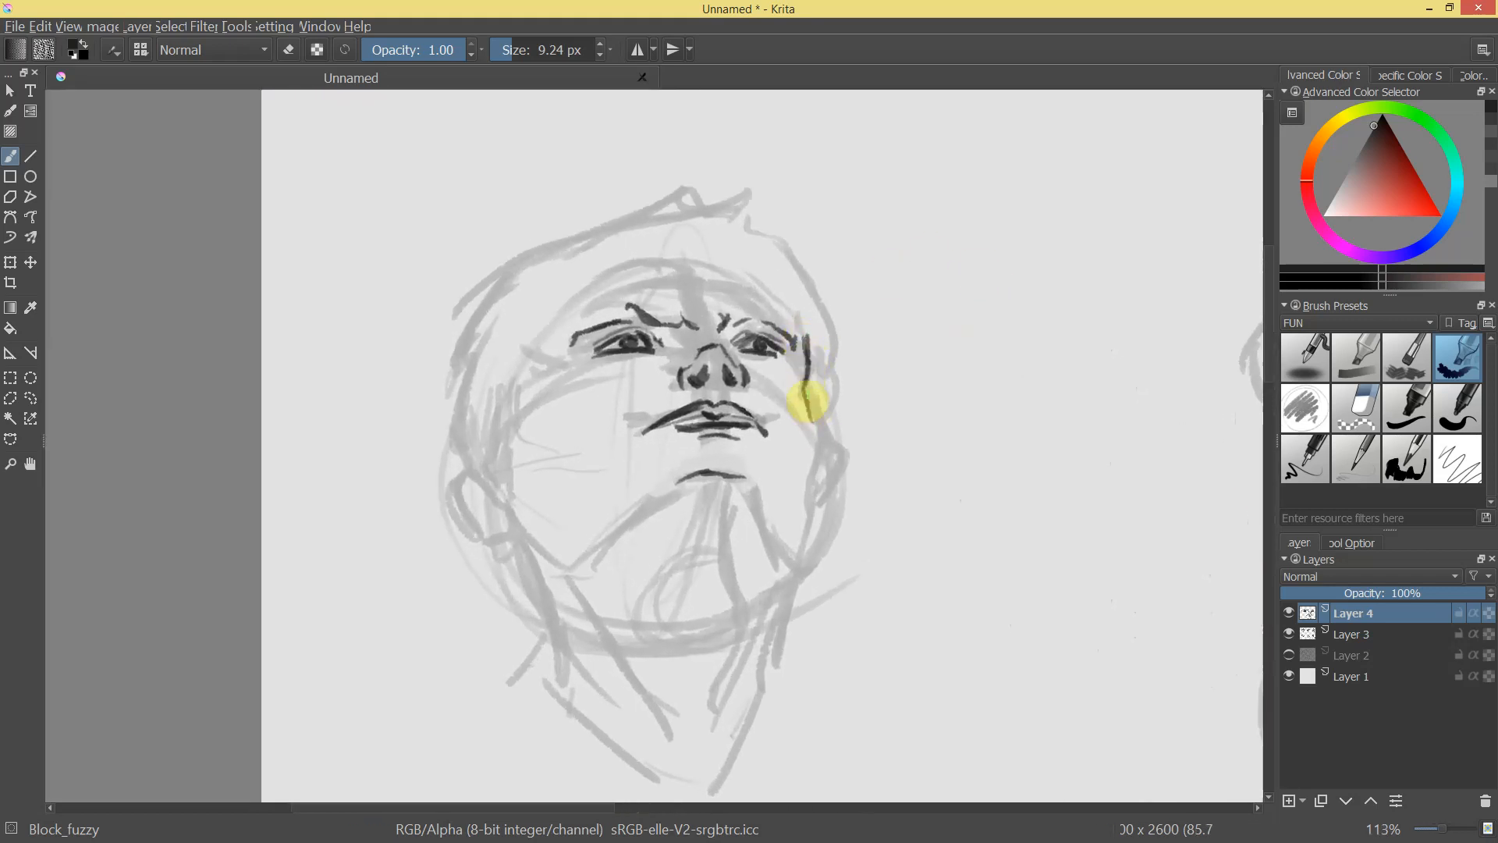
left_click_drag(817, 451, 798, 516)
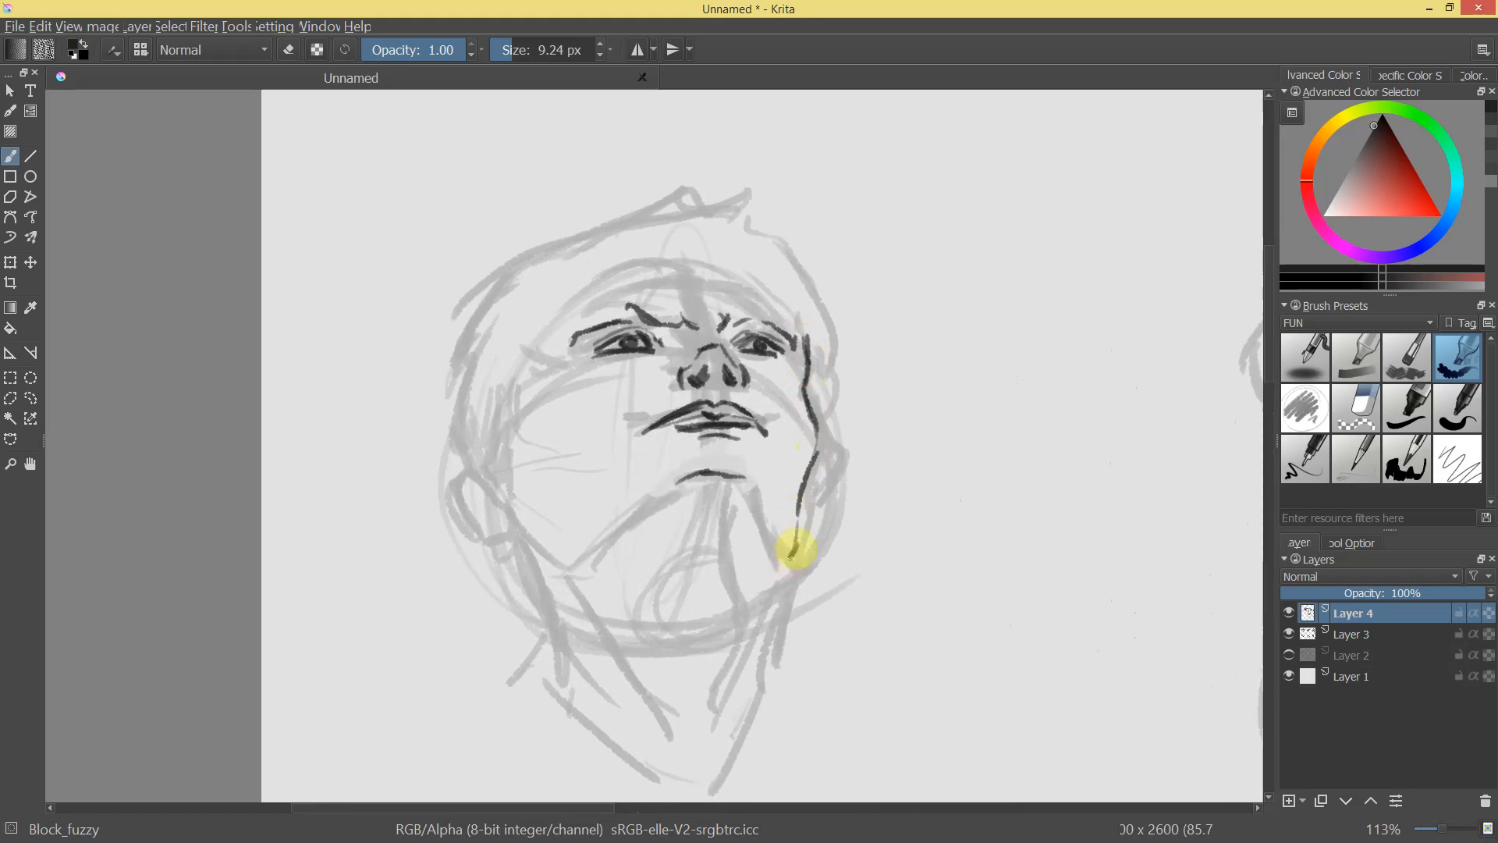
key("ctrl+z")
key("ctrl+z")
left_click_drag(819, 432, 803, 527)
mouse_move(817, 471)
left_mouse_down()
mouse_move(792, 560)
mouse_move(809, 599)
mouse_move(857, 423)
left_mouse_up()
Outline the upper-left head's jaw up to the chin on both sides and add cheekbone lines.
left_click_drag(535, 488, 574, 537)
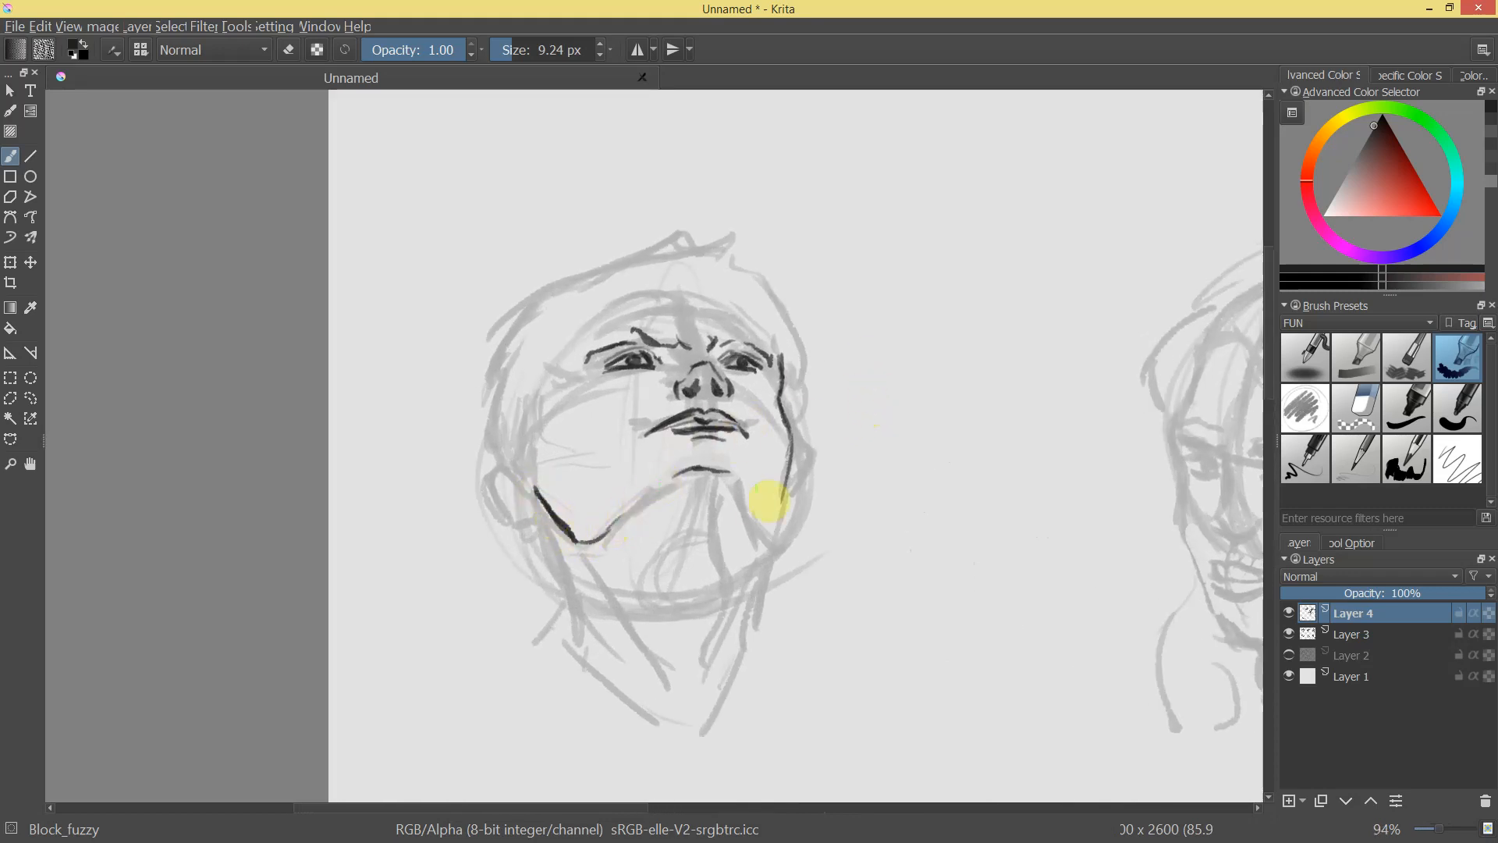
left_click_drag(741, 491, 765, 535)
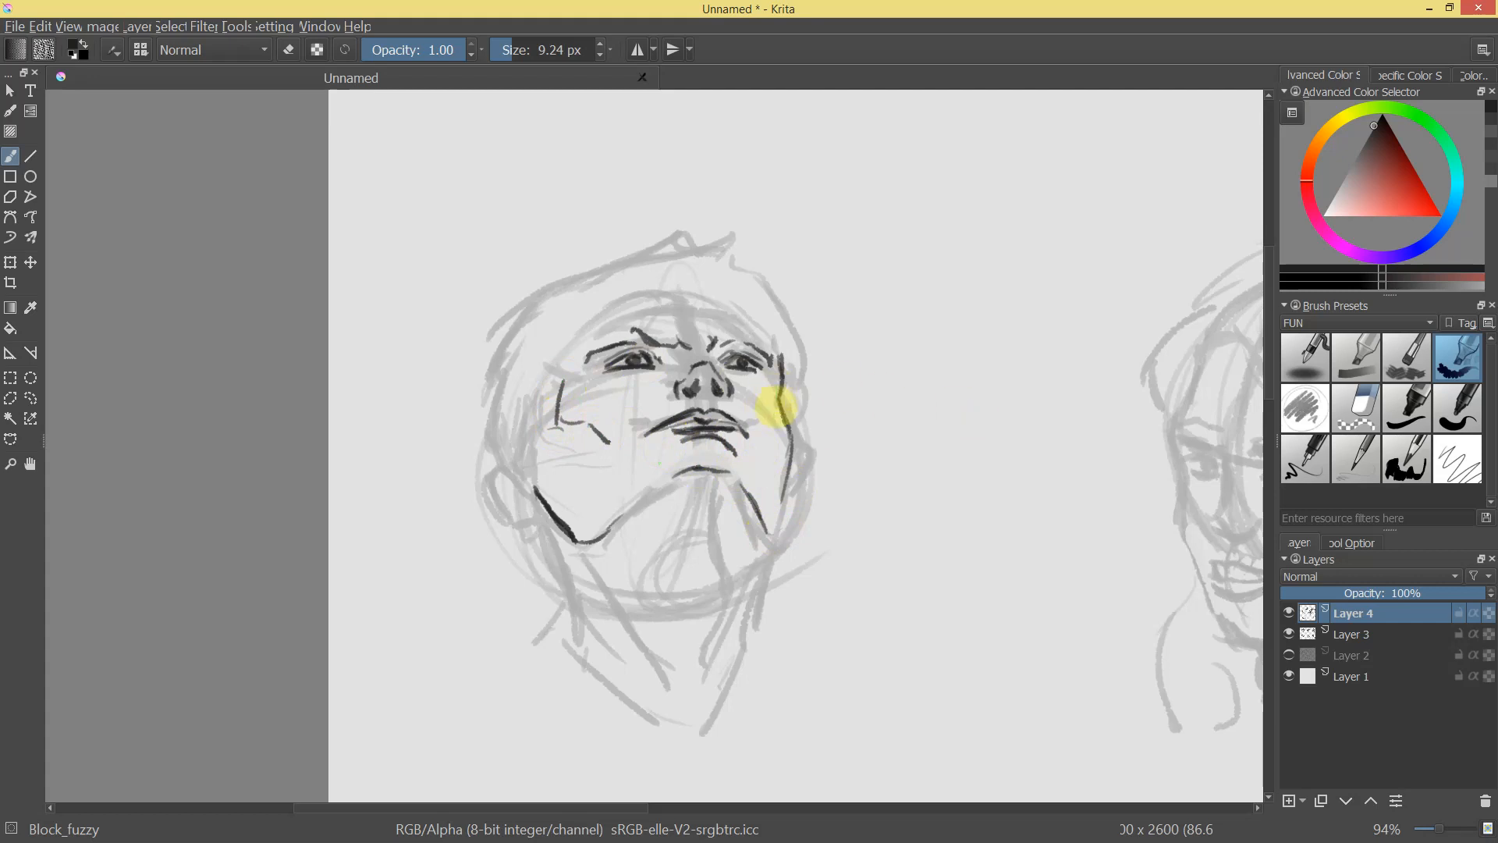
mouse_move(783, 402)
left_mouse_down()
mouse_move(793, 468)
mouse_move(828, 392)
left_mouse_up()
Draw the hairline across the upper-left head's forehead and start the tousled hair outline on top.
mouse_move(614, 314)
left_mouse_down()
mouse_move(581, 336)
mouse_move(697, 306)
left_mouse_up()
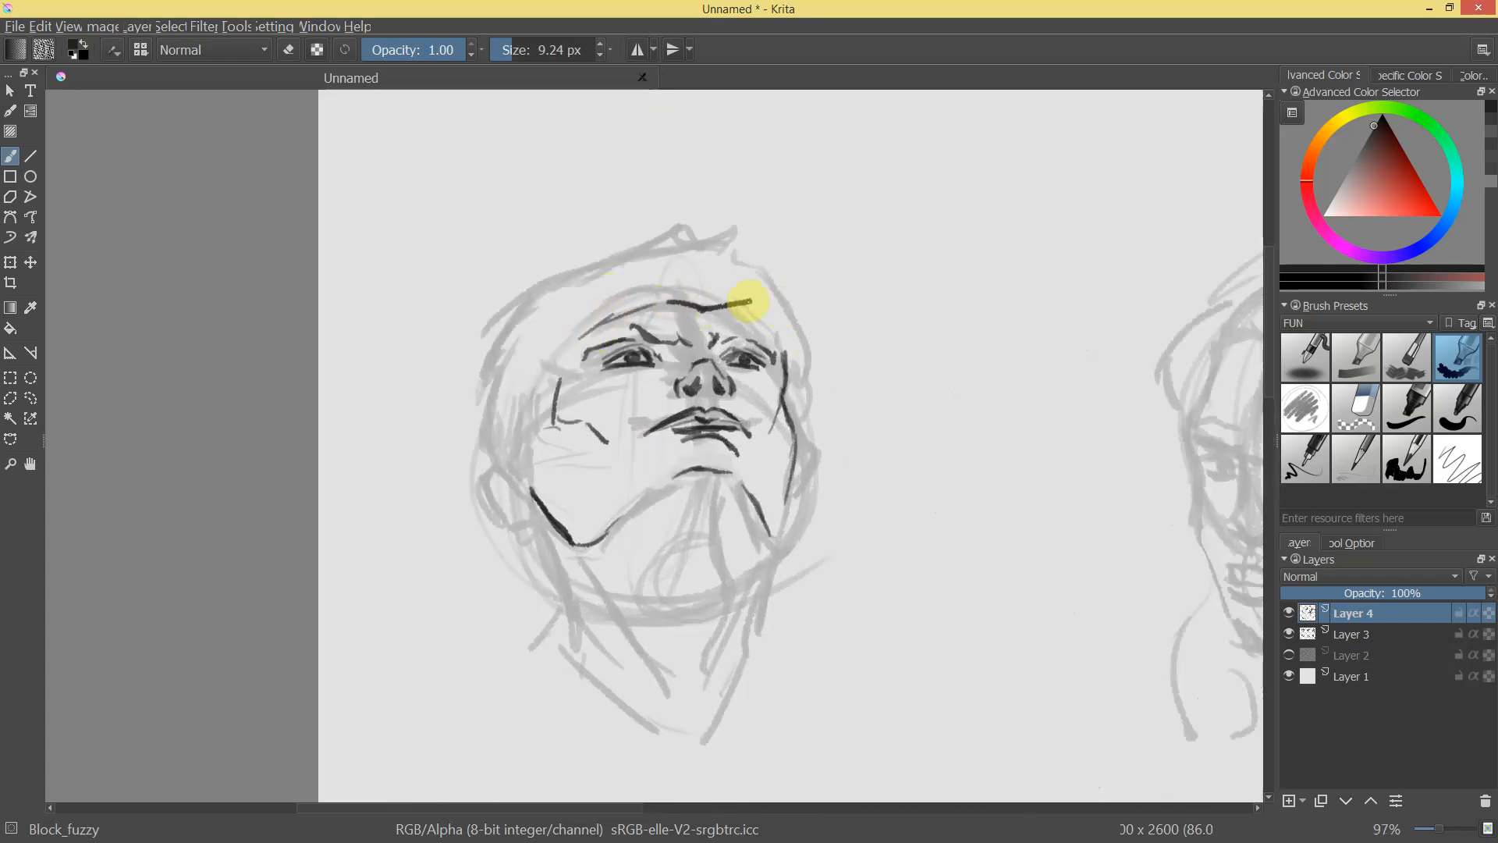
mouse_move(712, 228)
left_mouse_down()
mouse_move(764, 209)
mouse_move(766, 249)
left_mouse_up()
mouse_move(691, 234)
left_mouse_down()
mouse_move(682, 195)
mouse_move(640, 220)
left_mouse_up()
mouse_move(1036, 180)
left_mouse_down()
mouse_move(962, 311)
mouse_move(968, 137)
left_mouse_up()
mouse_move(623, 147)
left_mouse_down()
mouse_move(630, 171)
mouse_move(493, 204)
mouse_move(419, 294)
left_mouse_up()
mouse_move(978, 290)
left_mouse_down()
mouse_move(932, 382)
mouse_move(1006, 278)
left_mouse_up()
key("ctrl+z")
key("ctrl+z")
key("ctrl+z")
mouse_move(629, 227)
left_mouse_down()
mouse_move(494, 301)
mouse_move(484, 428)
mouse_move(502, 484)
left_mouse_up()
mouse_move(716, 473)
left_mouse_down()
mouse_move(742, 582)
mouse_move(792, 481)
mouse_move(812, 287)
left_mouse_up()
key("ctrl+z")
key("ctrl+z")
key("ctrl+z")
key("ctrl+z")
key("ctrl+z")
key("ctrl+z")
Draw the upper-left head's hair outline down the left side to the ear and outline that ear.
mouse_move(592, 245)
left_mouse_down()
mouse_move(517, 291)
mouse_move(478, 391)
mouse_move(492, 478)
left_mouse_up()
mouse_move(793, 458)
left_mouse_down()
mouse_move(761, 514)
mouse_move(501, 317)
left_mouse_up()
mouse_move(425, 508)
left_mouse_down()
mouse_move(384, 491)
mouse_move(382, 549)
mouse_move(434, 586)
mouse_move(451, 545)
mouse_move(469, 575)
left_mouse_up()
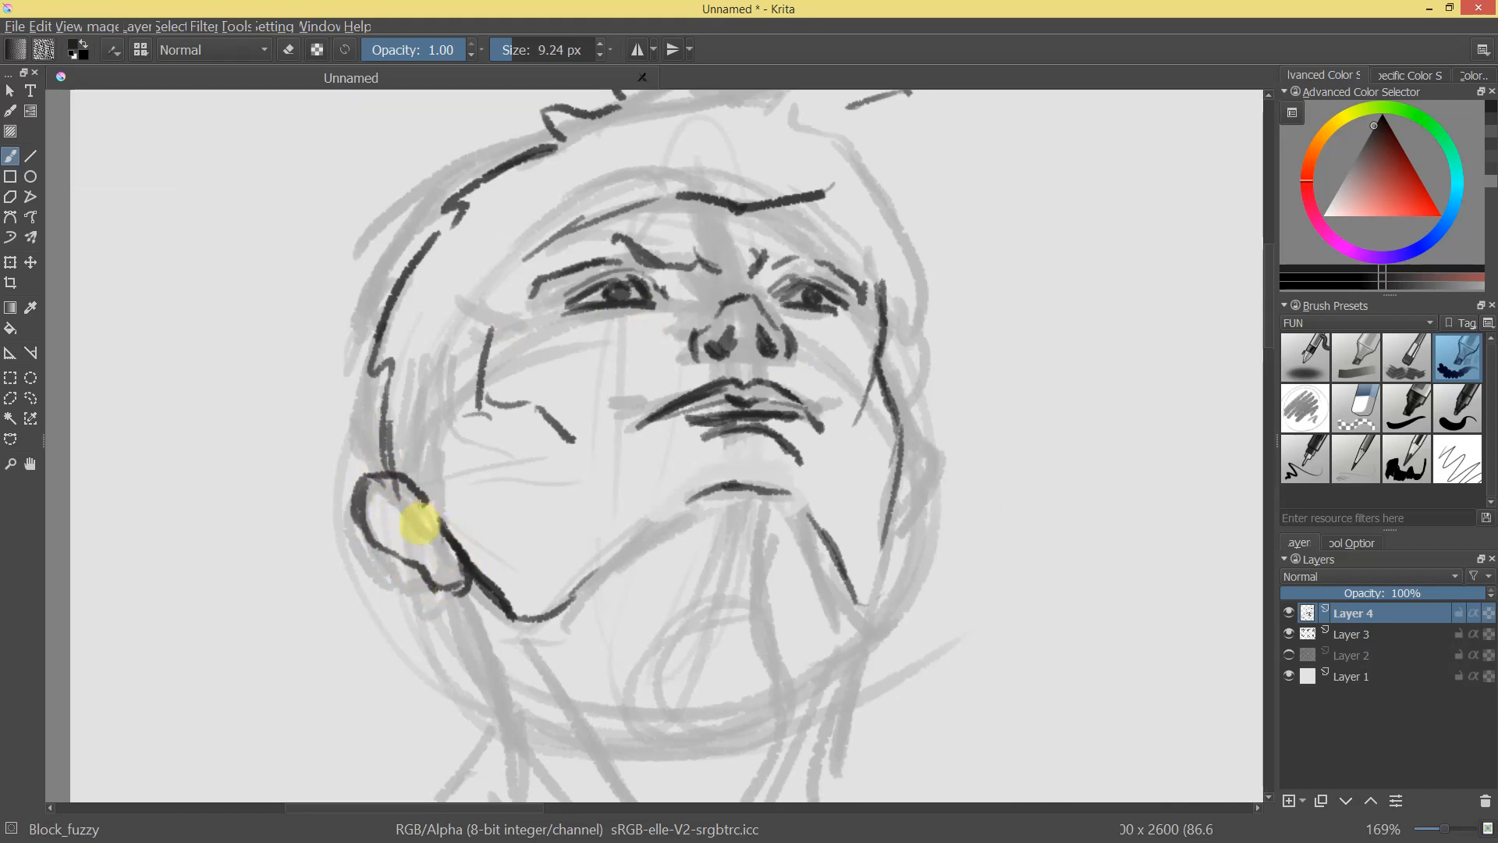
Add the inner folds of the upper-left head's near ear and outline the narrow far ear beside the cheek.
left_click_drag(375, 493, 434, 567)
left_click_drag(665, 535, 762, 471)
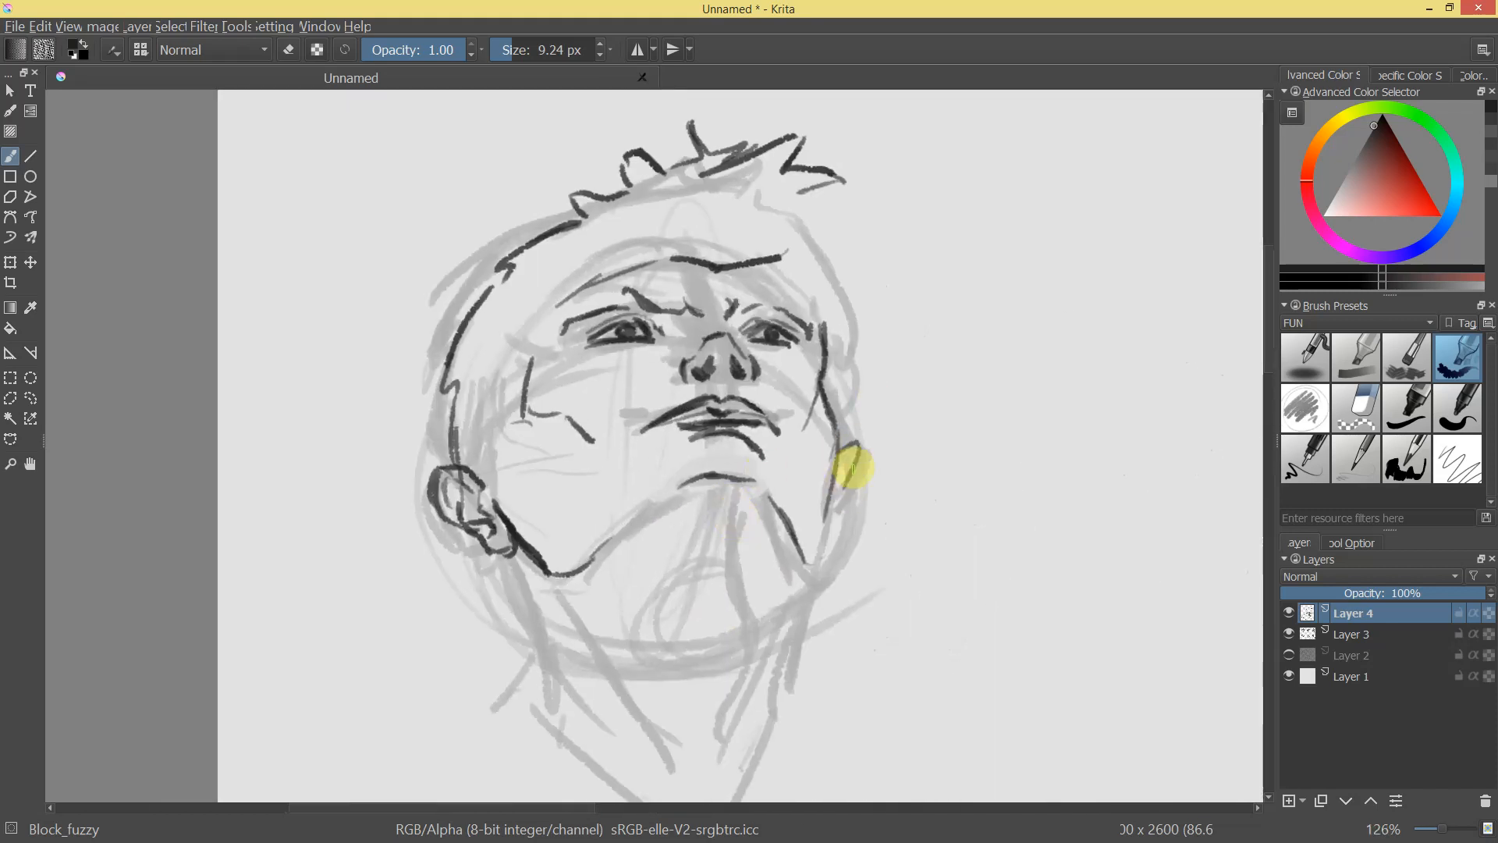
left_click_drag(849, 448, 831, 509)
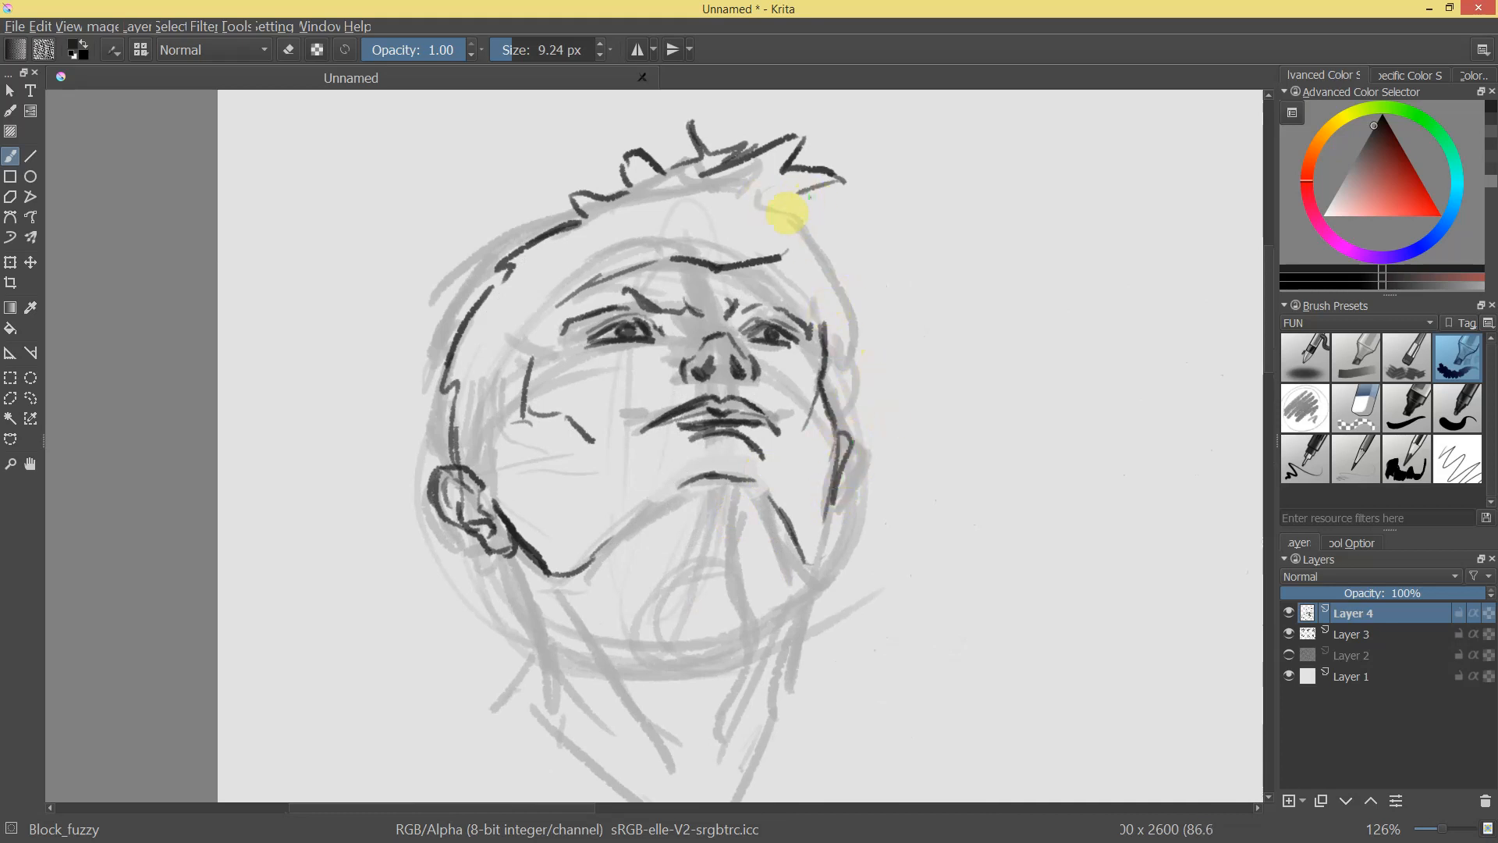
Draw the upper-left head's far hair edge, the strands sweeping up from the forehead, and the hairline down the near temple.
left_click_drag(823, 291, 839, 303)
mouse_move(840, 310)
left_mouse_down()
mouse_move(842, 434)
mouse_move(860, 417)
mouse_move(850, 473)
left_mouse_up()
left_click_drag(742, 298, 798, 344)
left_click_drag(682, 286, 739, 181)
mouse_move(702, 293)
left_mouse_down()
mouse_move(779, 189)
mouse_move(669, 203)
left_mouse_up()
mouse_move(793, 287)
left_mouse_down()
mouse_move(751, 415)
mouse_move(805, 297)
mouse_move(665, 194)
left_mouse_up()
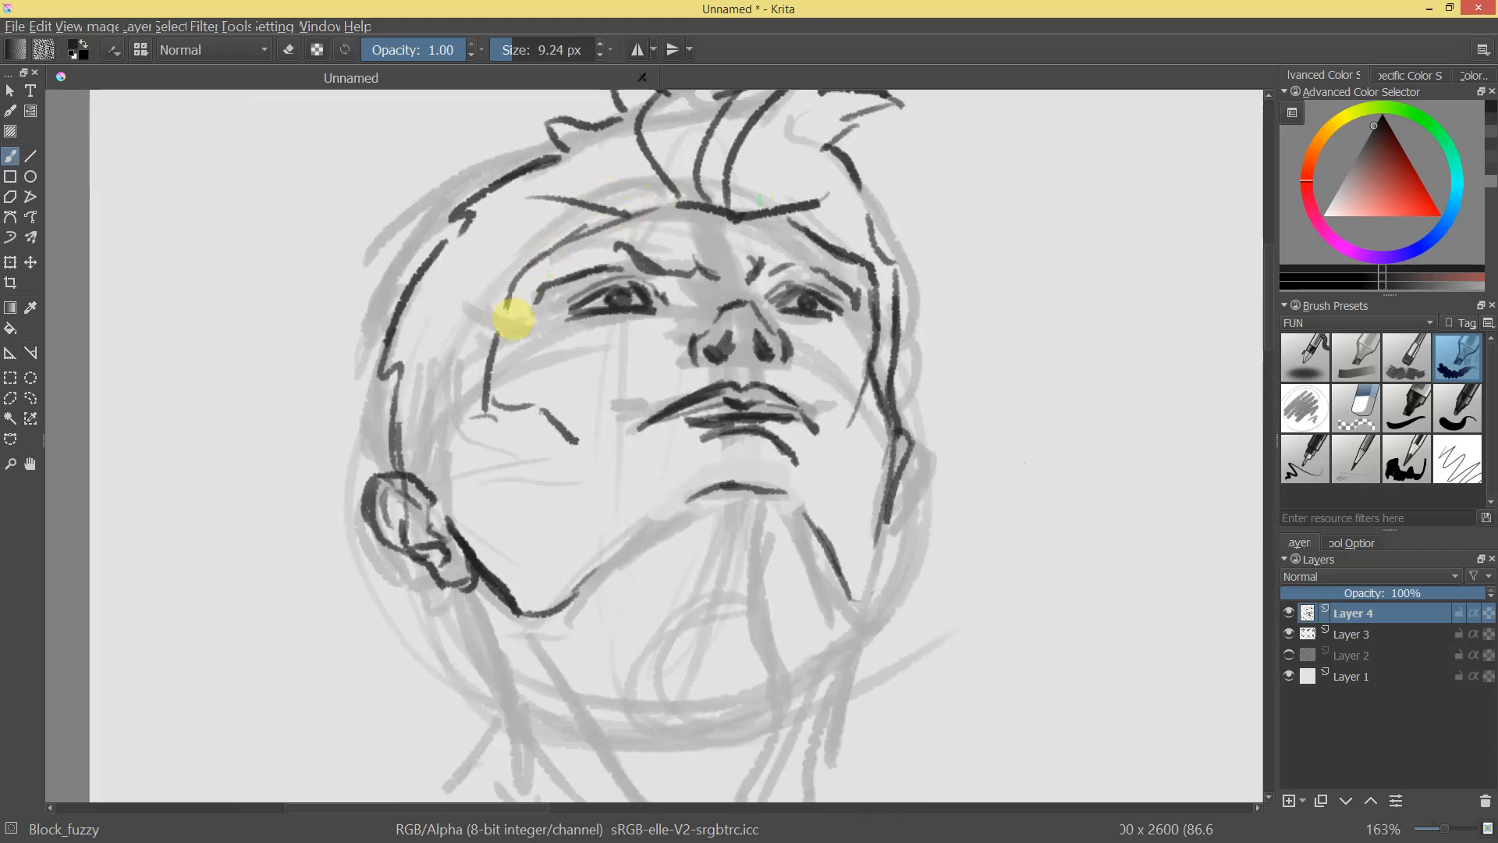
left_click_drag(513, 316, 473, 415)
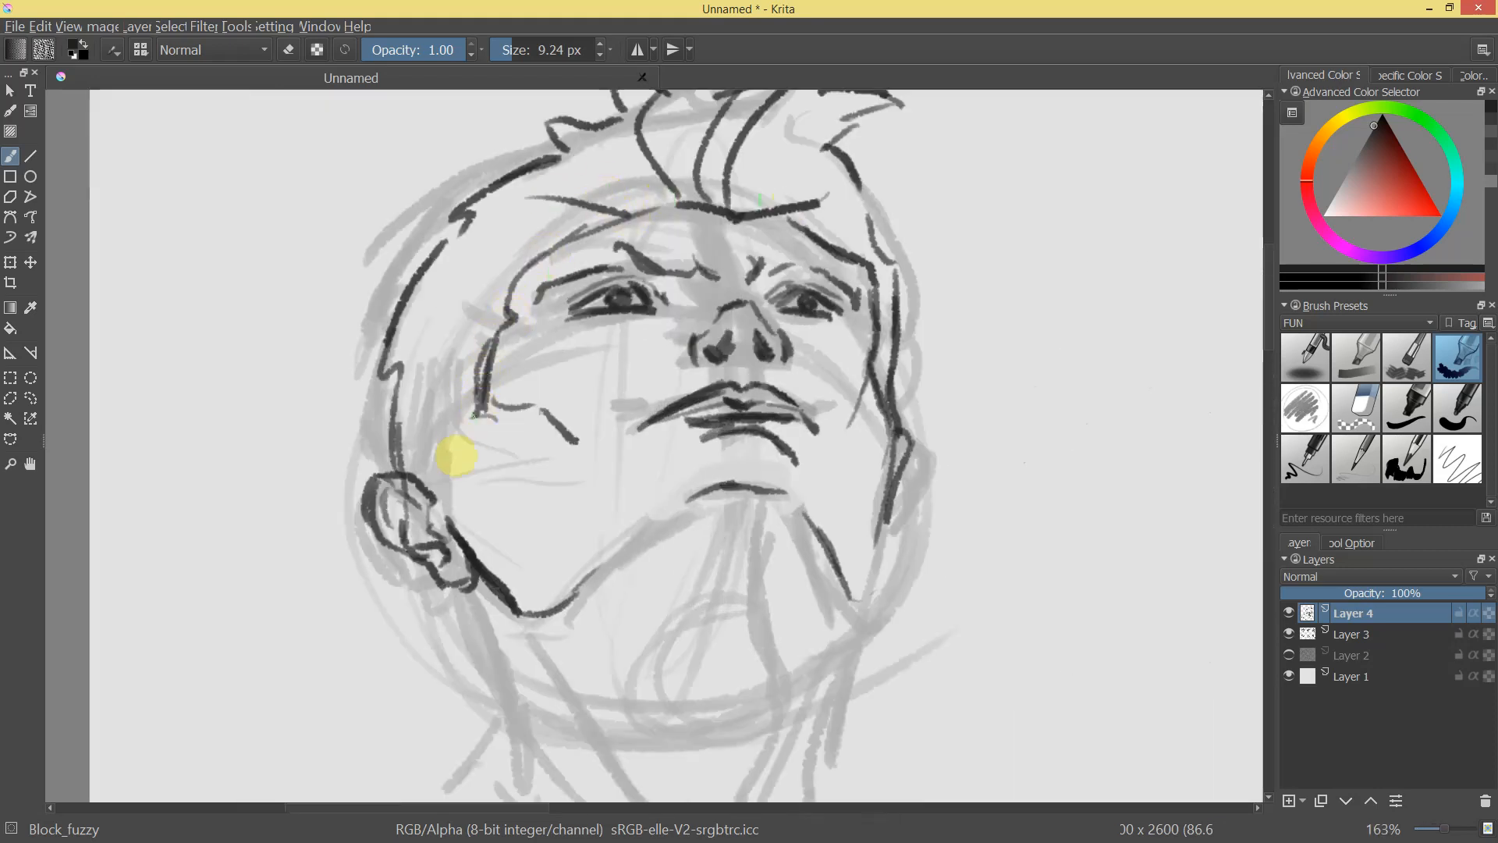
Draw the upper-left head's neck contours and throat lines, cleaning up the far jaw corner with the eraser.
mouse_move(464, 506)
left_mouse_down()
mouse_move(669, 551)
mouse_move(682, 525)
mouse_move(544, 563)
mouse_move(572, 569)
mouse_move(591, 607)
left_mouse_up()
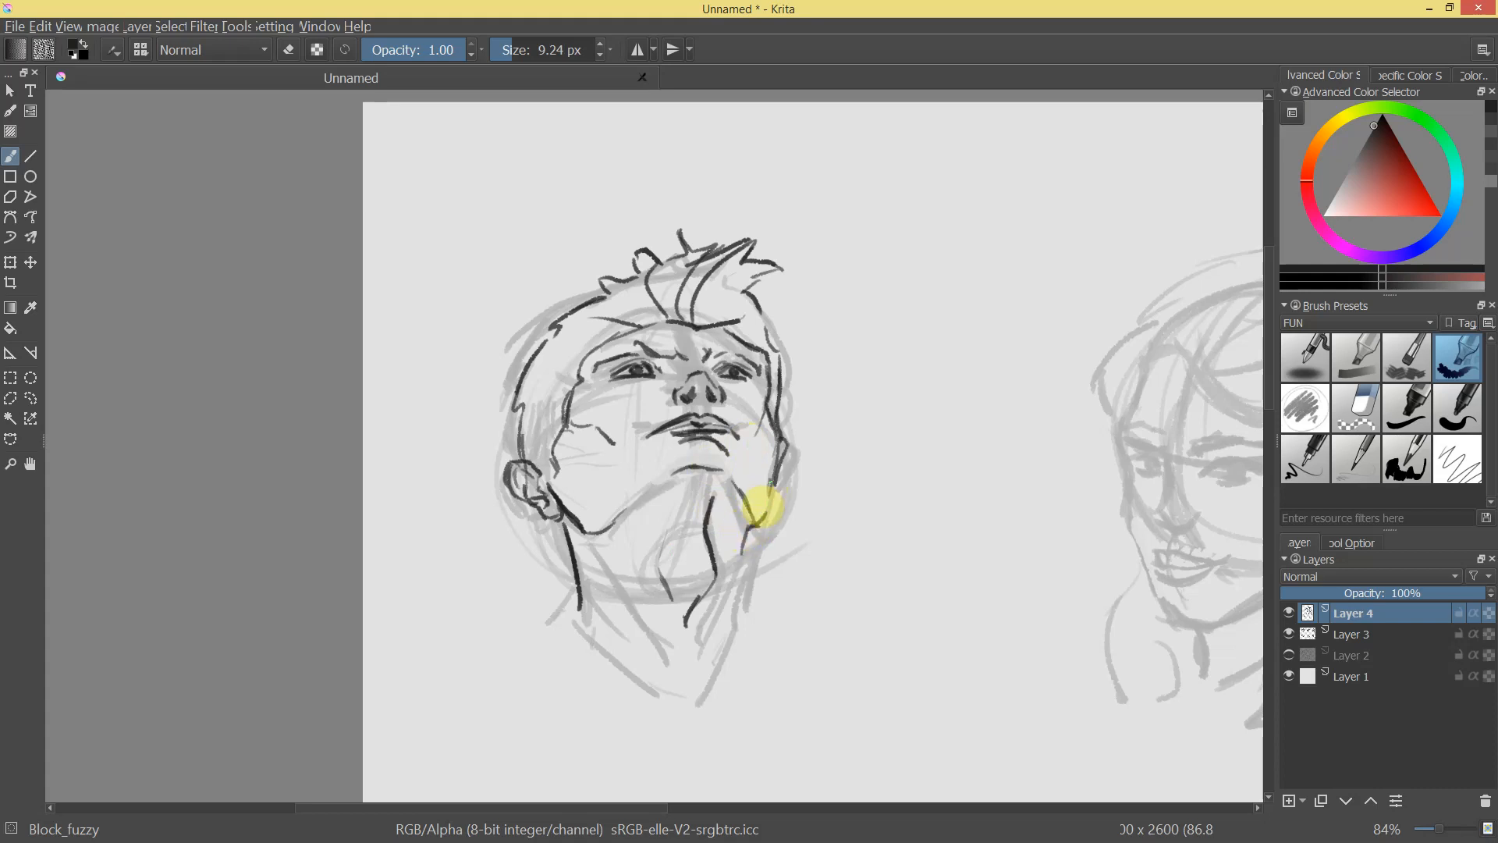
mouse_move(845, 462)
left_mouse_down()
mouse_move(833, 513)
mouse_move(846, 448)
left_mouse_up()
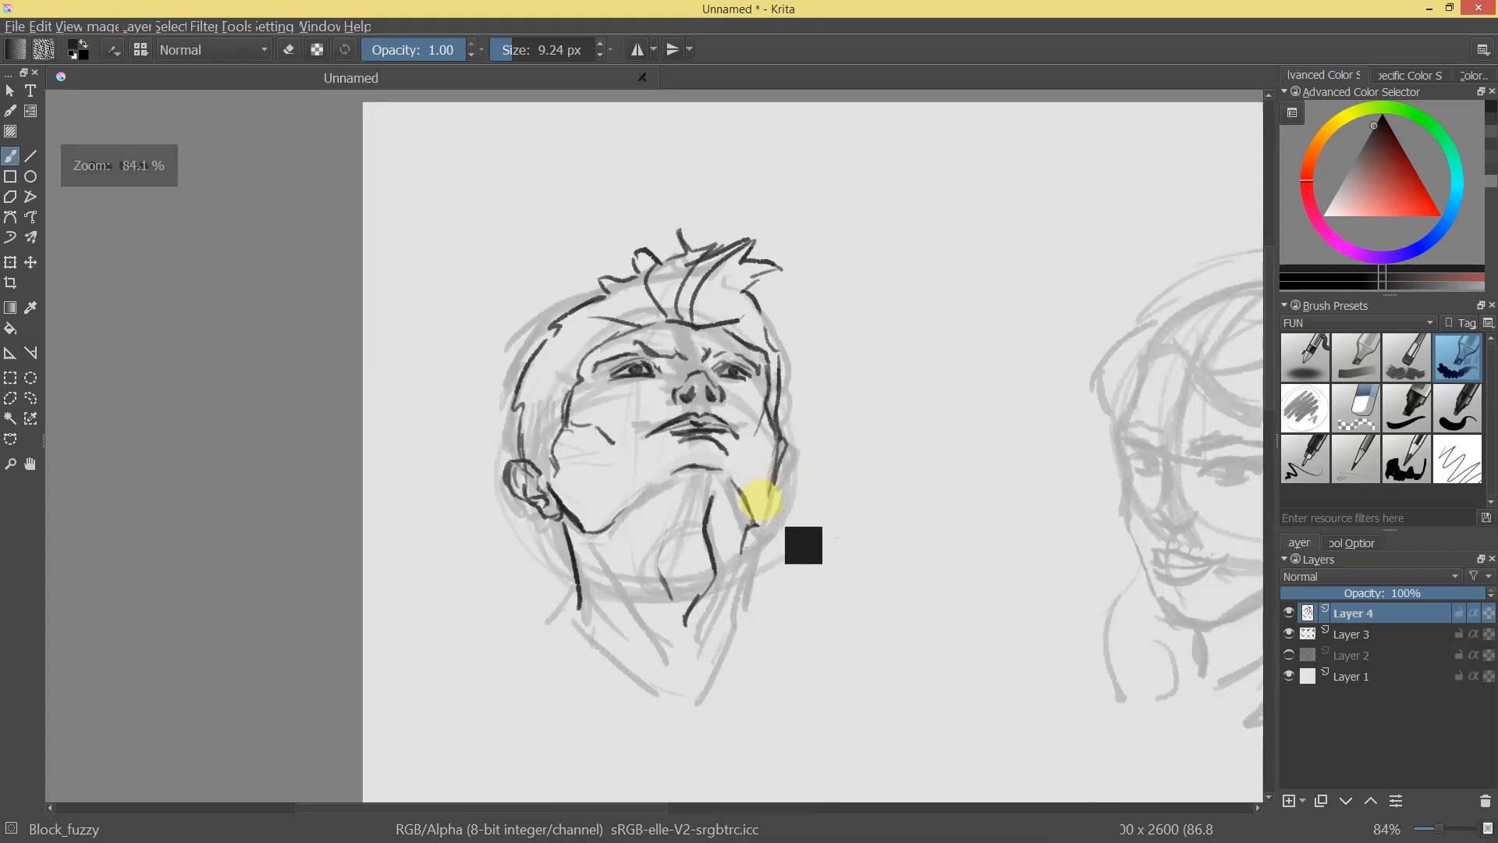
key("e")
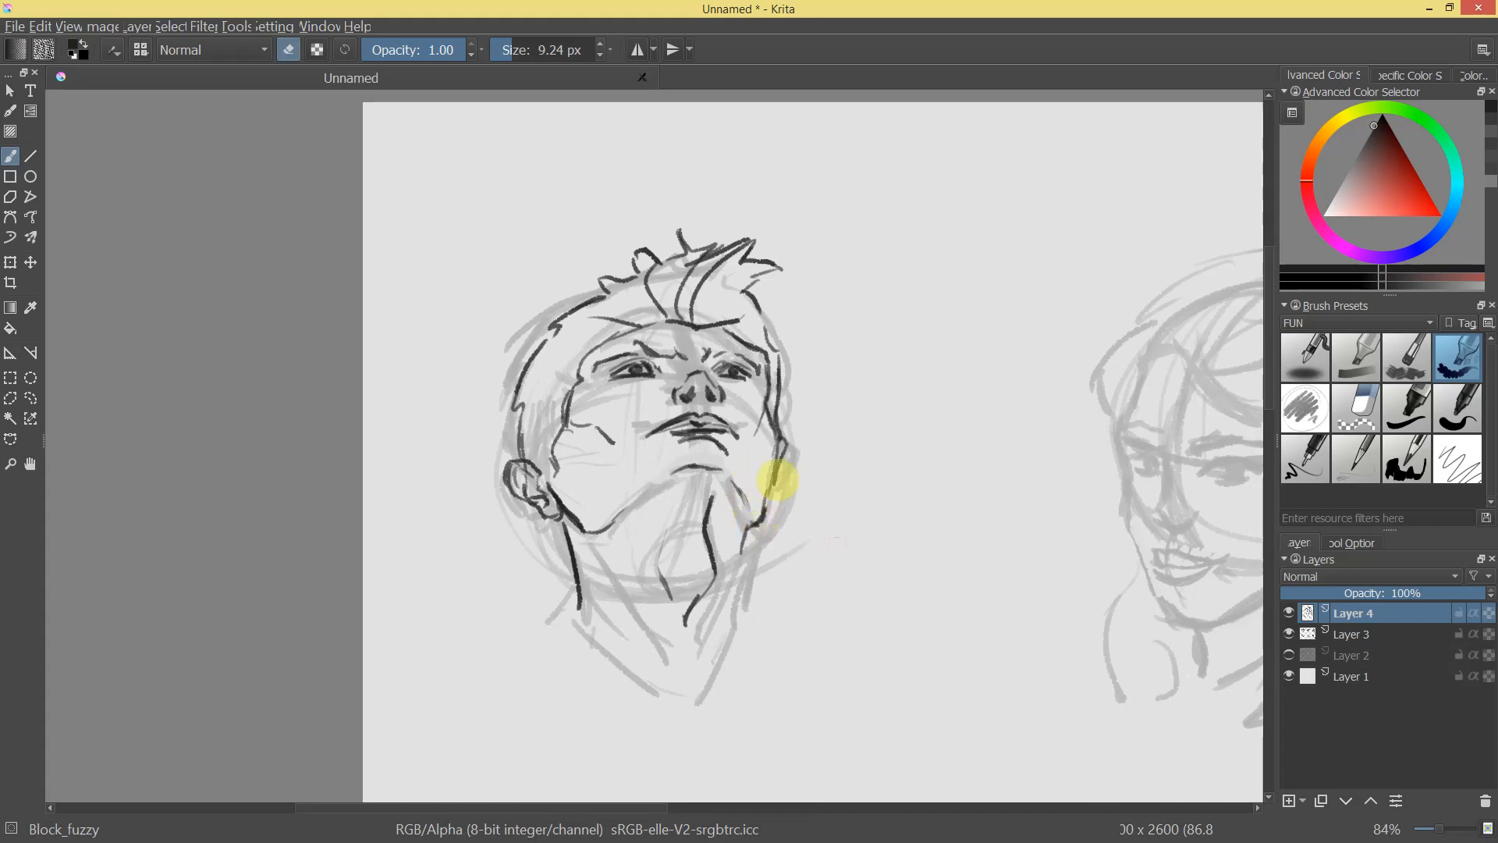
left_click_drag(767, 513, 736, 575)
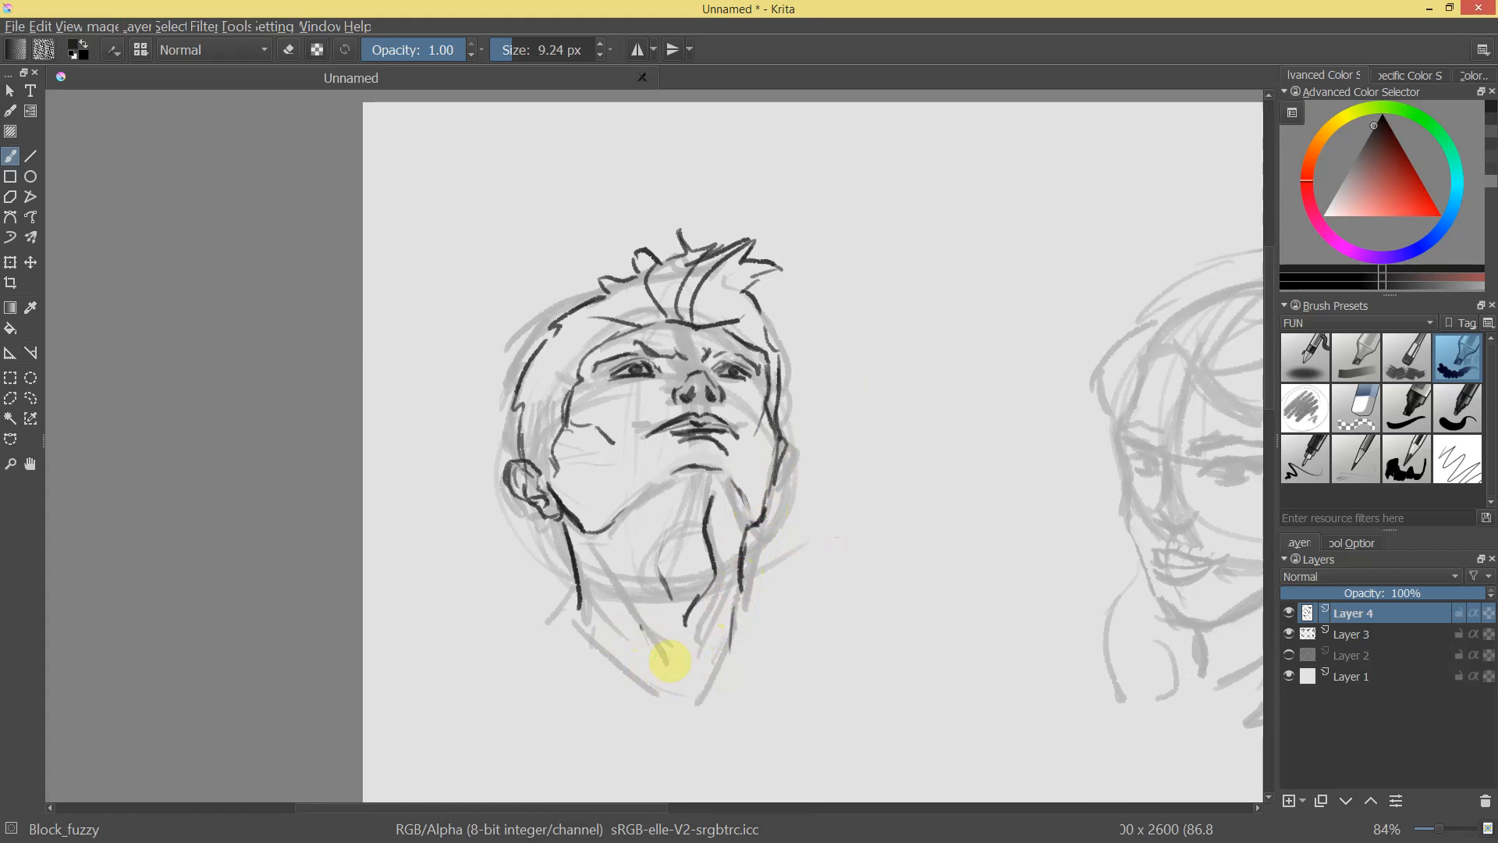
mouse_move(702, 645)
left_mouse_down()
mouse_move(803, 595)
mouse_move(855, 518)
mouse_move(647, 203)
mouse_move(595, 264)
mouse_move(716, 445)
left_mouse_up()
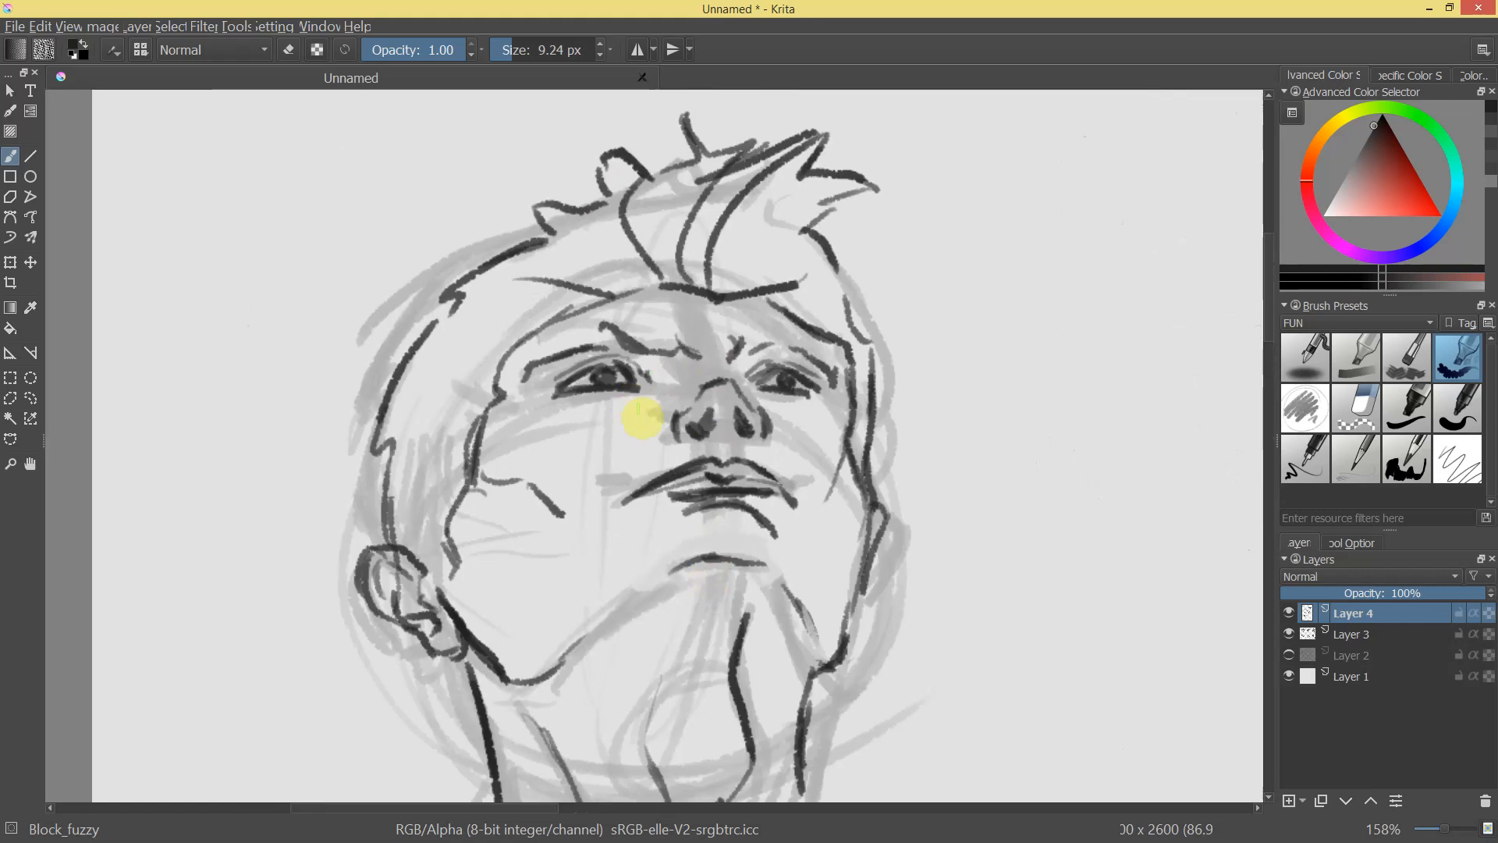
Select the upper-left head's eyes with a freehand selection and transform them to sit slightly lower on the face.
key("l")
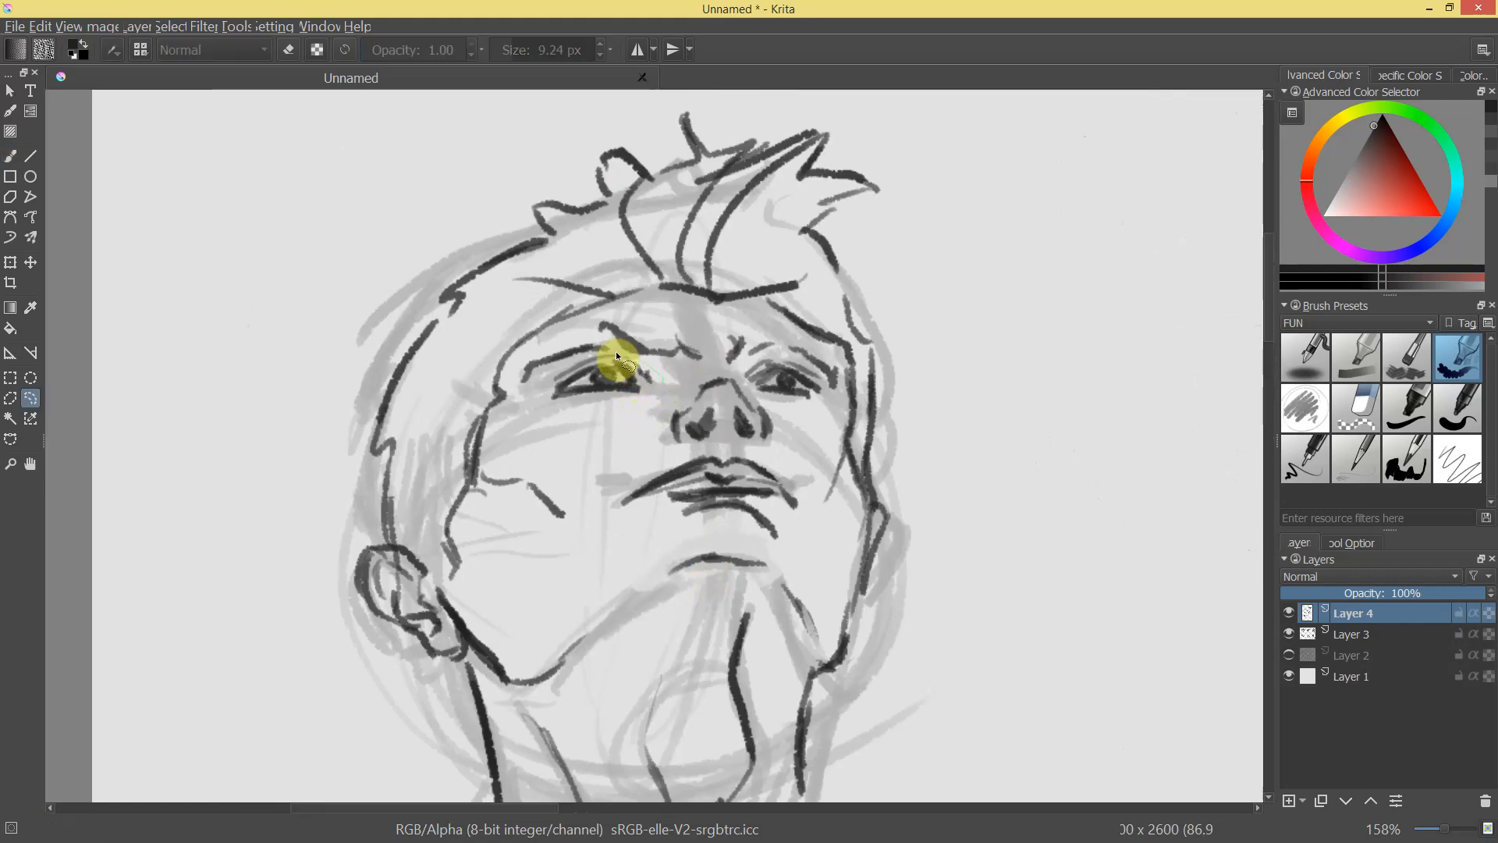
mouse_move(772, 358)
left_mouse_down()
mouse_move(750, 393)
mouse_move(786, 413)
left_mouse_up()
key("ctrl+t")
key("b")
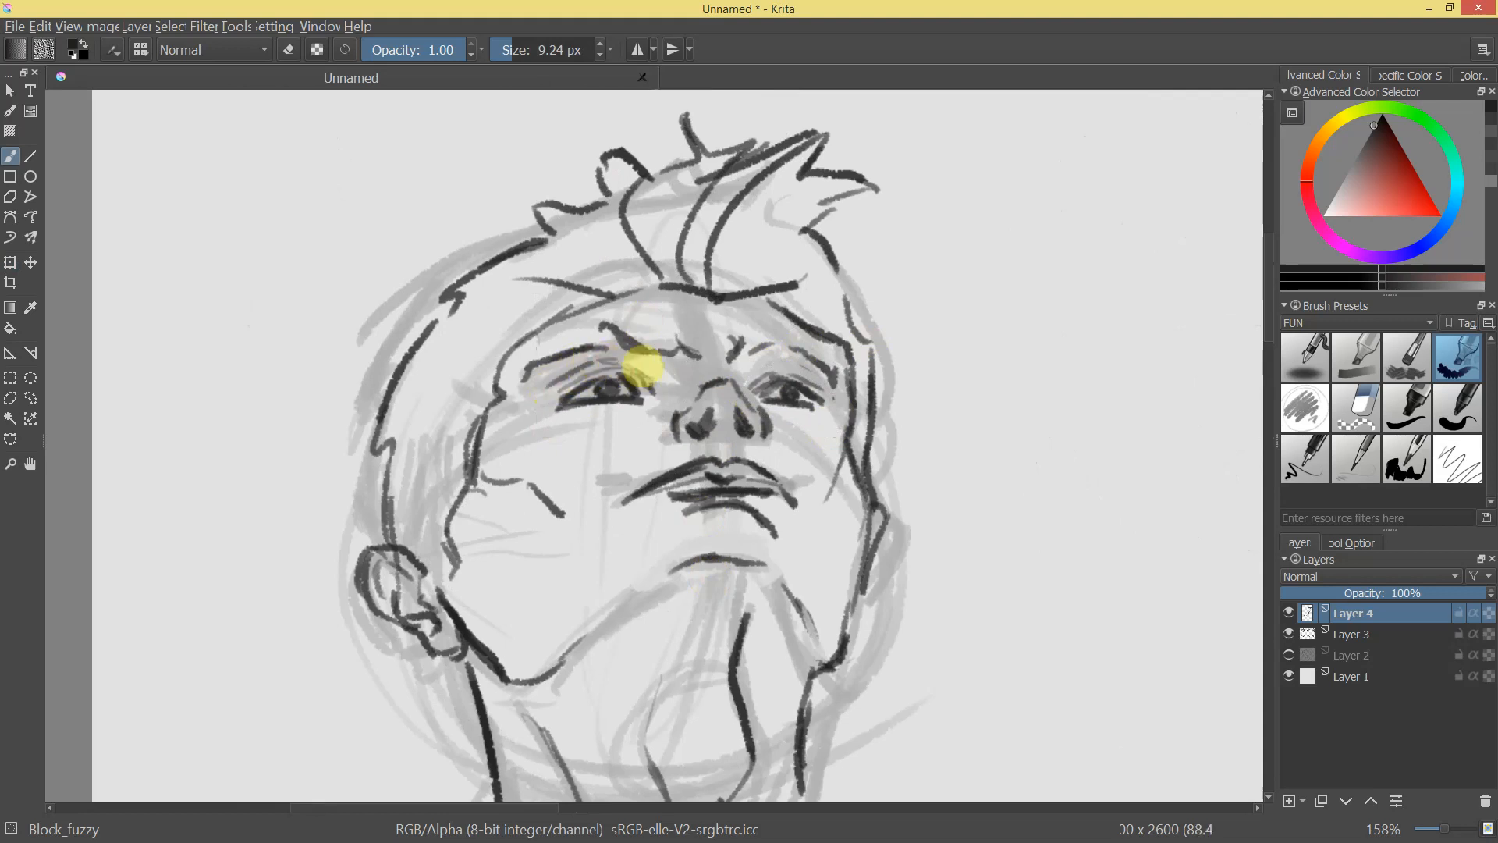
Add eyelid creases and brow lines around the upper-left head's eyes, refining the eyes with a 5.45 px brush.
mouse_move(751, 355)
left_mouse_down()
mouse_move(784, 338)
mouse_move(758, 368)
mouse_move(820, 363)
left_mouse_up()
mouse_move(859, 423)
left_mouse_down()
mouse_move(829, 543)
mouse_move(835, 525)
mouse_move(811, 555)
mouse_move(906, 485)
mouse_move(940, 398)
mouse_move(612, 433)
mouse_move(746, 281)
mouse_move(554, 306)
mouse_move(591, 317)
mouse_move(526, 327)
mouse_move(568, 311)
mouse_move(487, 344)
mouse_move(600, 310)
left_mouse_up()
mouse_move(817, 362)
left_mouse_down()
mouse_move(804, 509)
mouse_move(855, 384)
left_mouse_up()
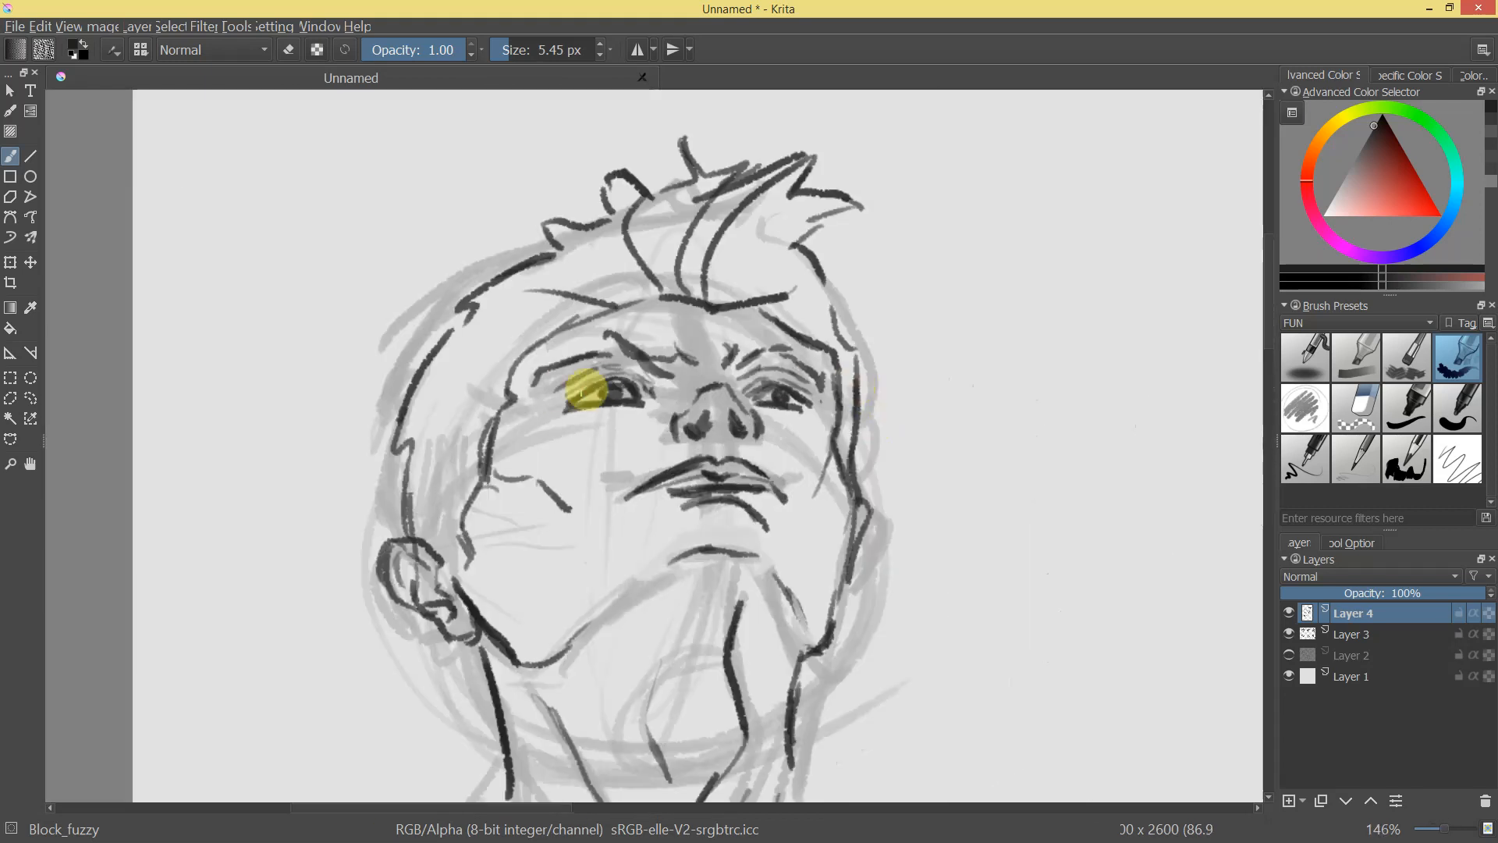
left_click_drag(785, 385, 562, 344)
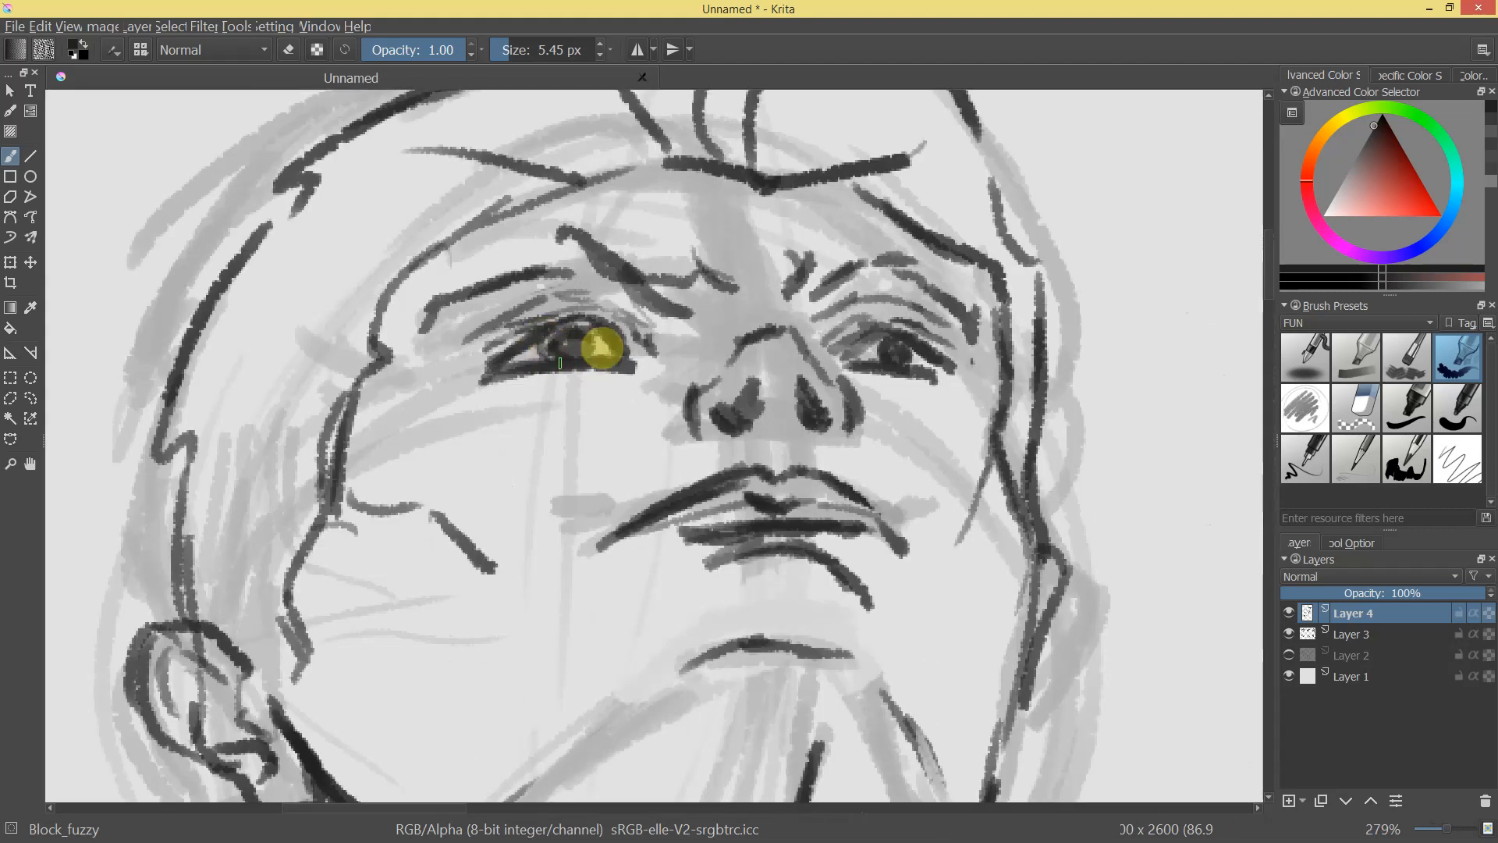
mouse_move(903, 358)
left_mouse_down()
mouse_move(813, 553)
mouse_move(956, 405)
left_mouse_up()
mouse_move(725, 484)
left_mouse_down()
mouse_move(843, 501)
mouse_move(820, 576)
mouse_move(810, 548)
left_mouse_up()
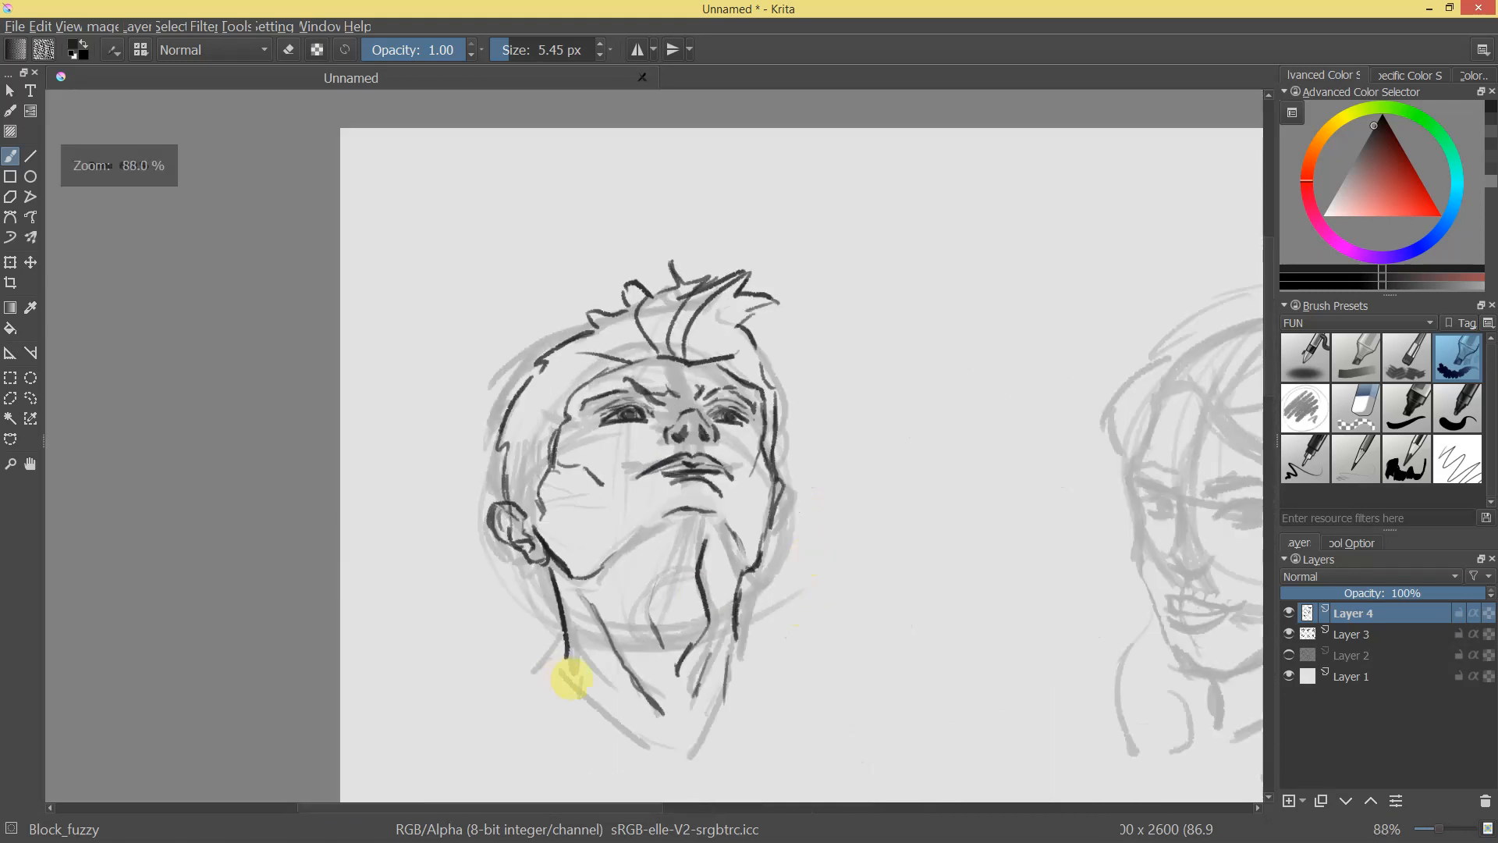
Draw a V-shaped collar below the upper-left head's neck and shoulder lines on both sides with a larger brush.
left_click_drag(572, 668, 639, 730)
left_click_drag(748, 612, 780, 446)
key("bracketright")
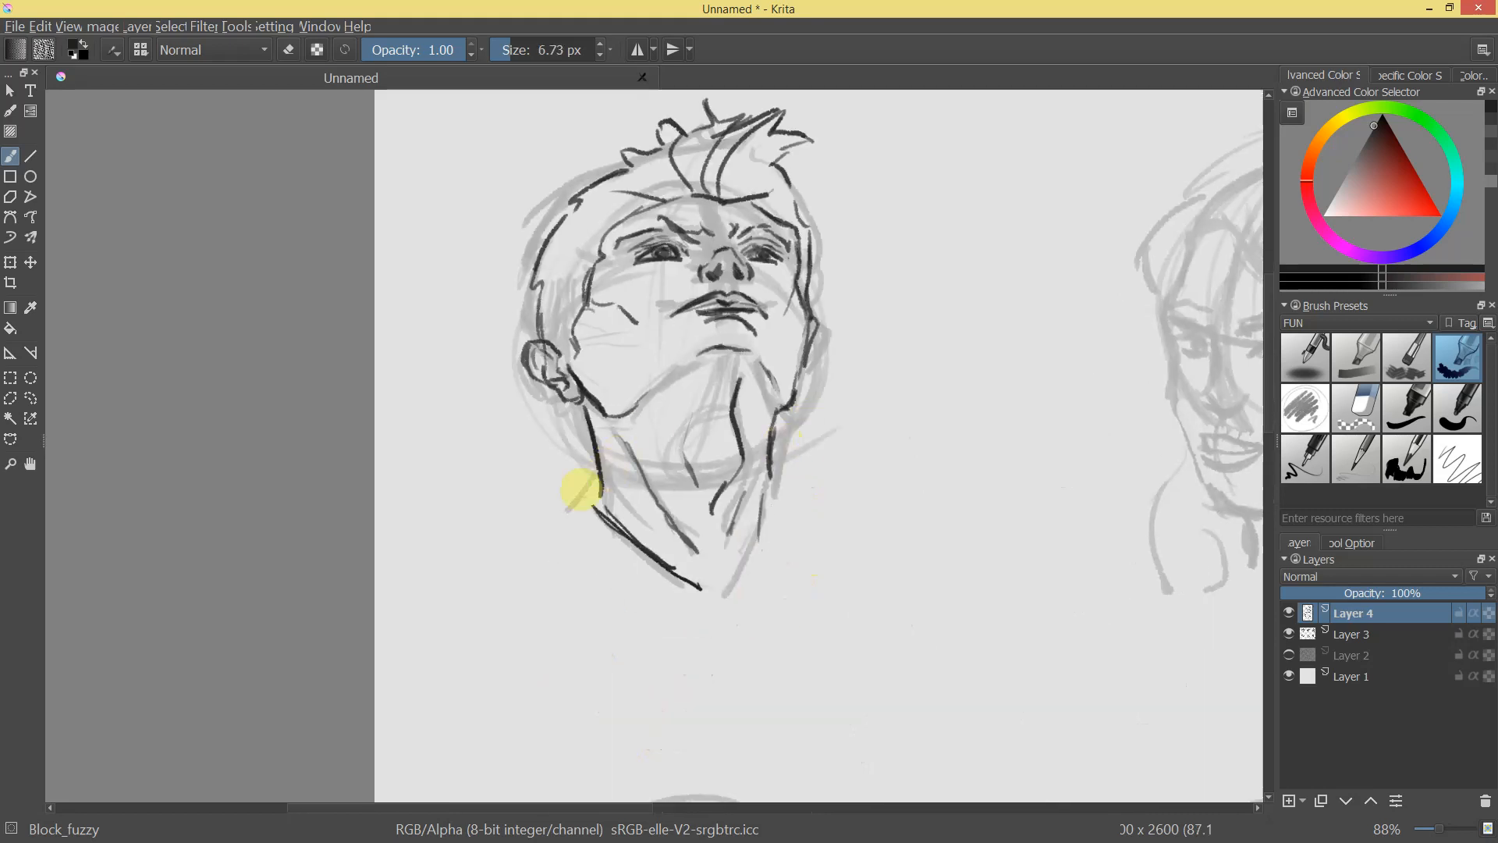
left_click_drag(591, 470, 596, 466)
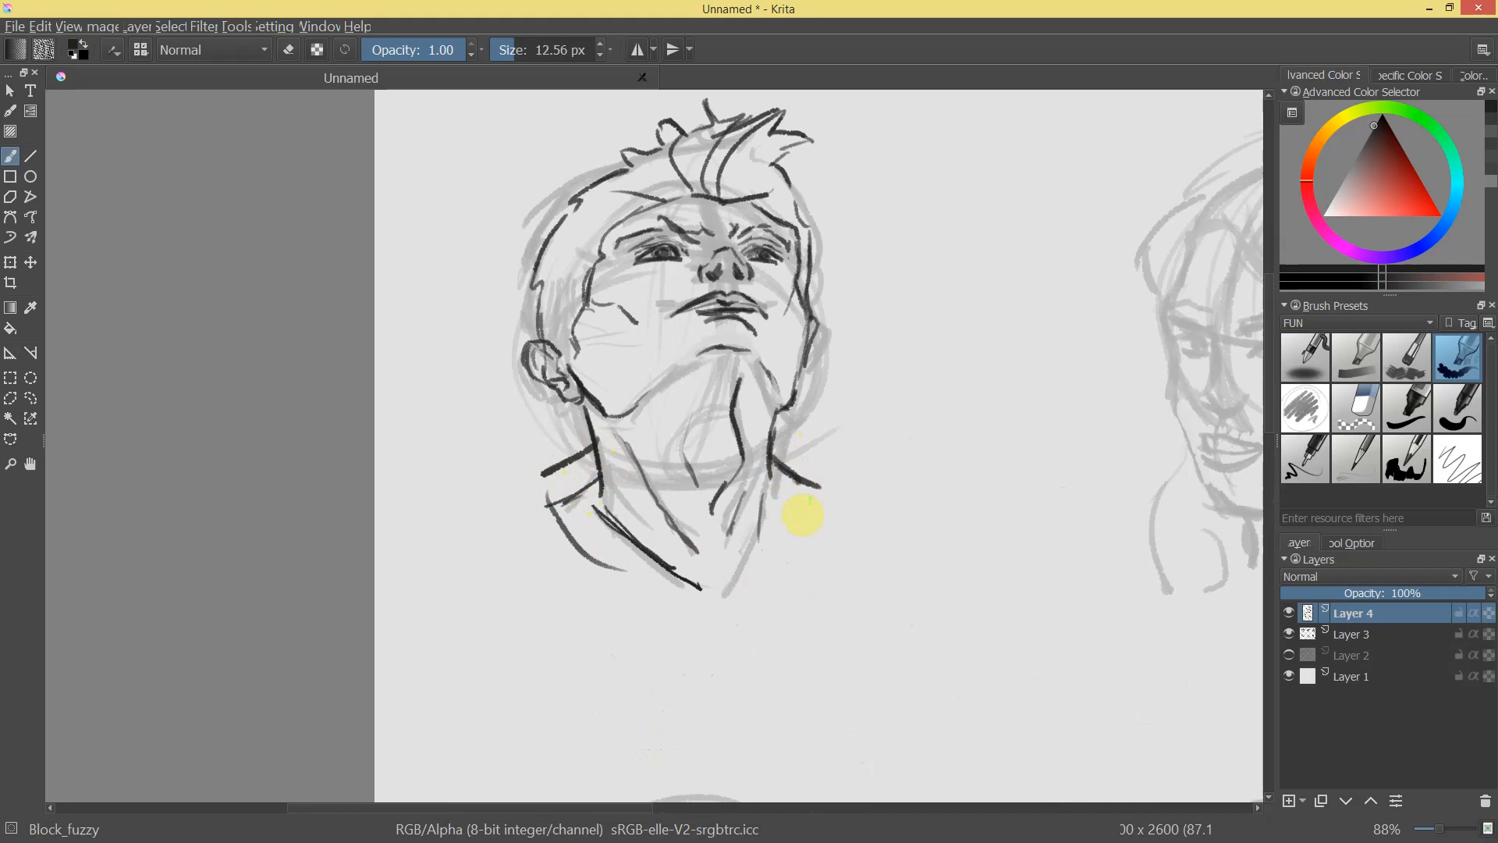
mouse_move(827, 497)
left_mouse_down()
mouse_move(755, 625)
mouse_move(796, 384)
mouse_move(762, 406)
left_mouse_up()
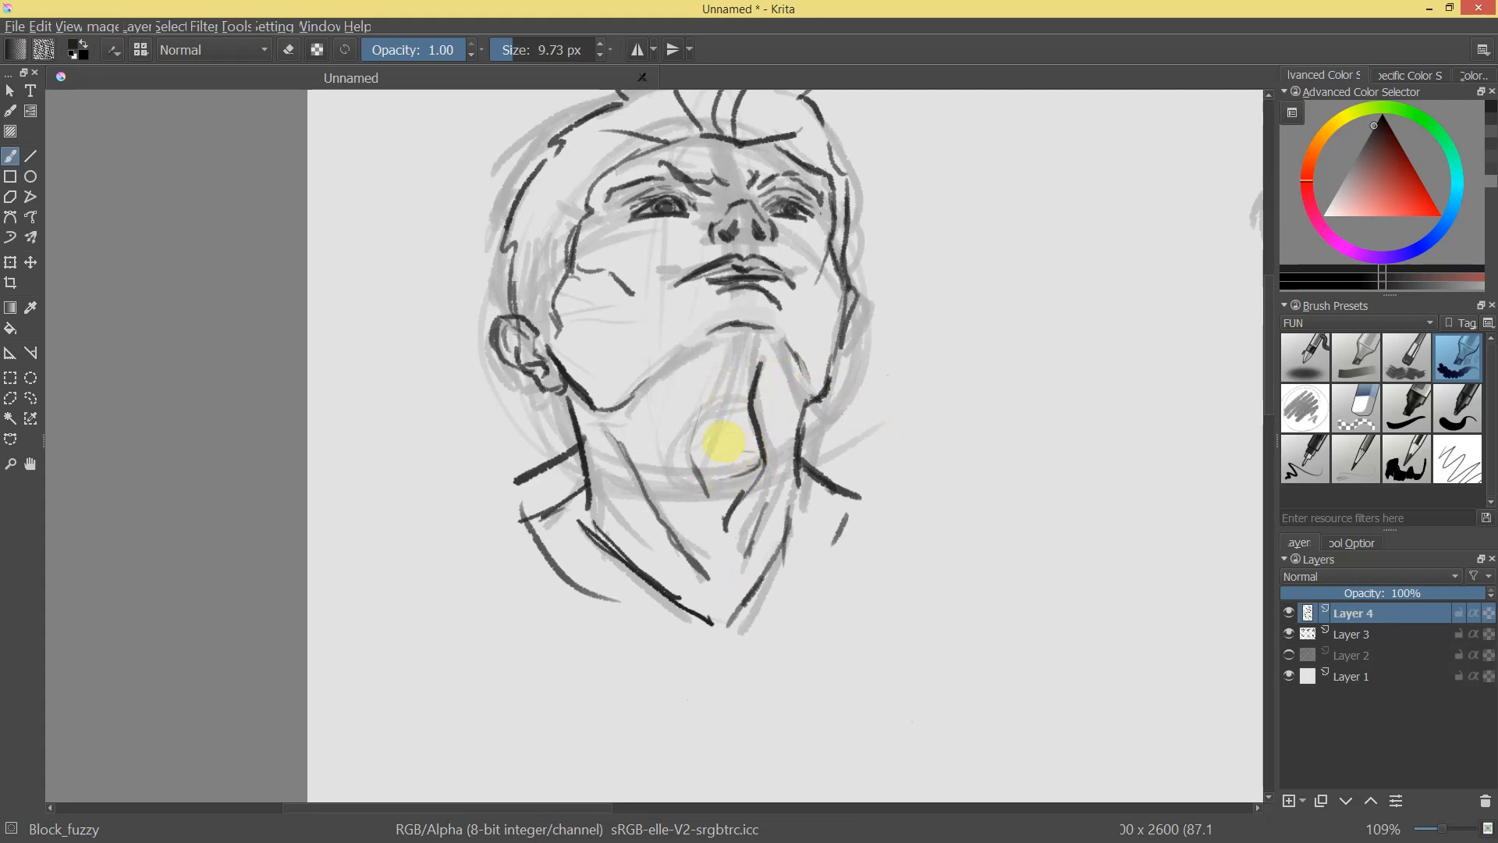
Select the inked upward-looking head on Layer 4, rotate it slightly counter-clockwise, apply the transform and clear the selection.
left_click_drag(776, 390, 731, 376)
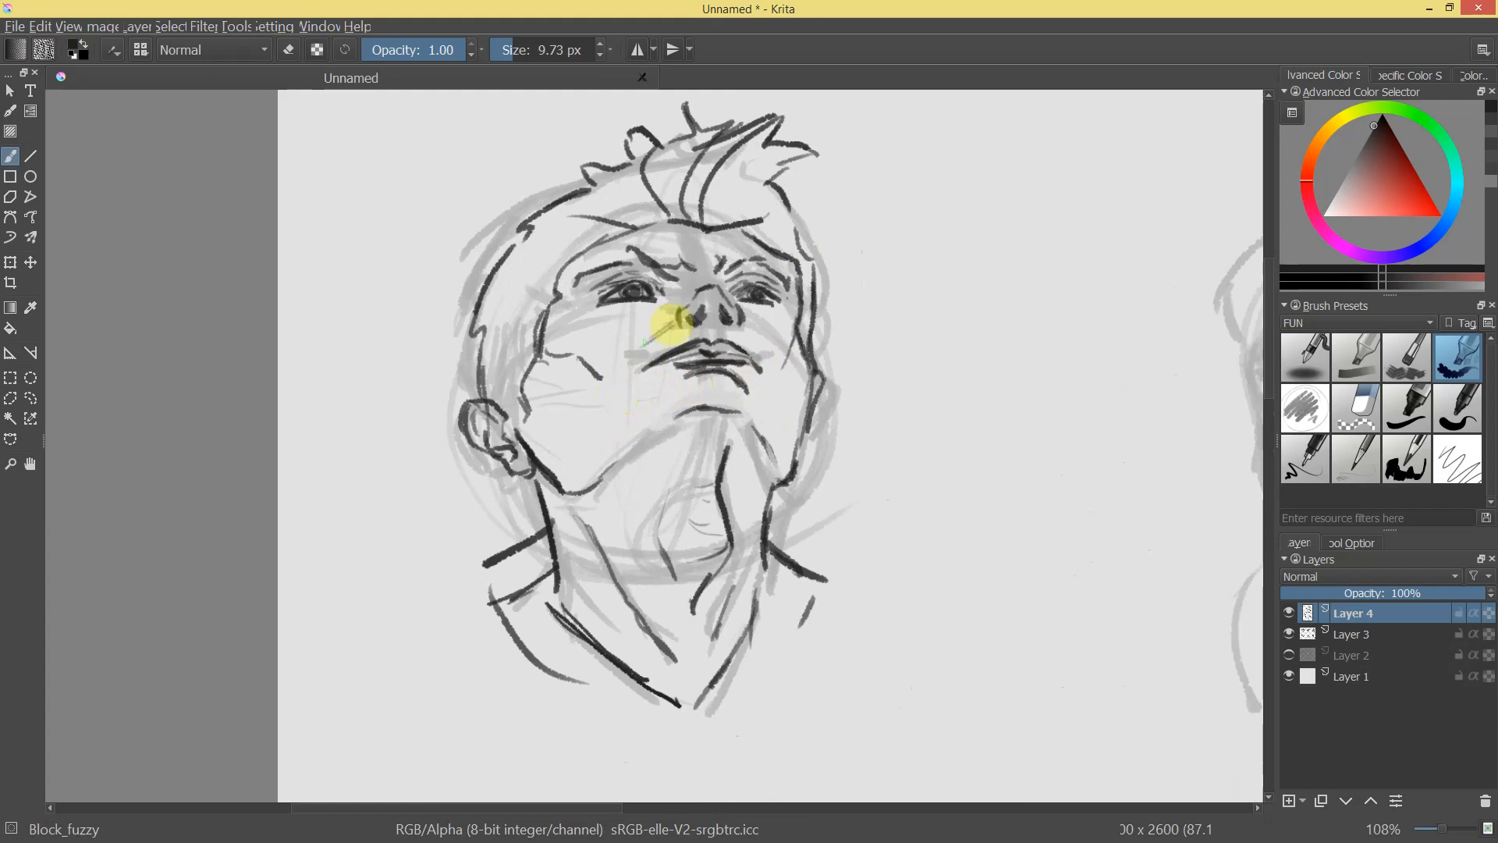
left_click_drag(755, 343, 915, 430)
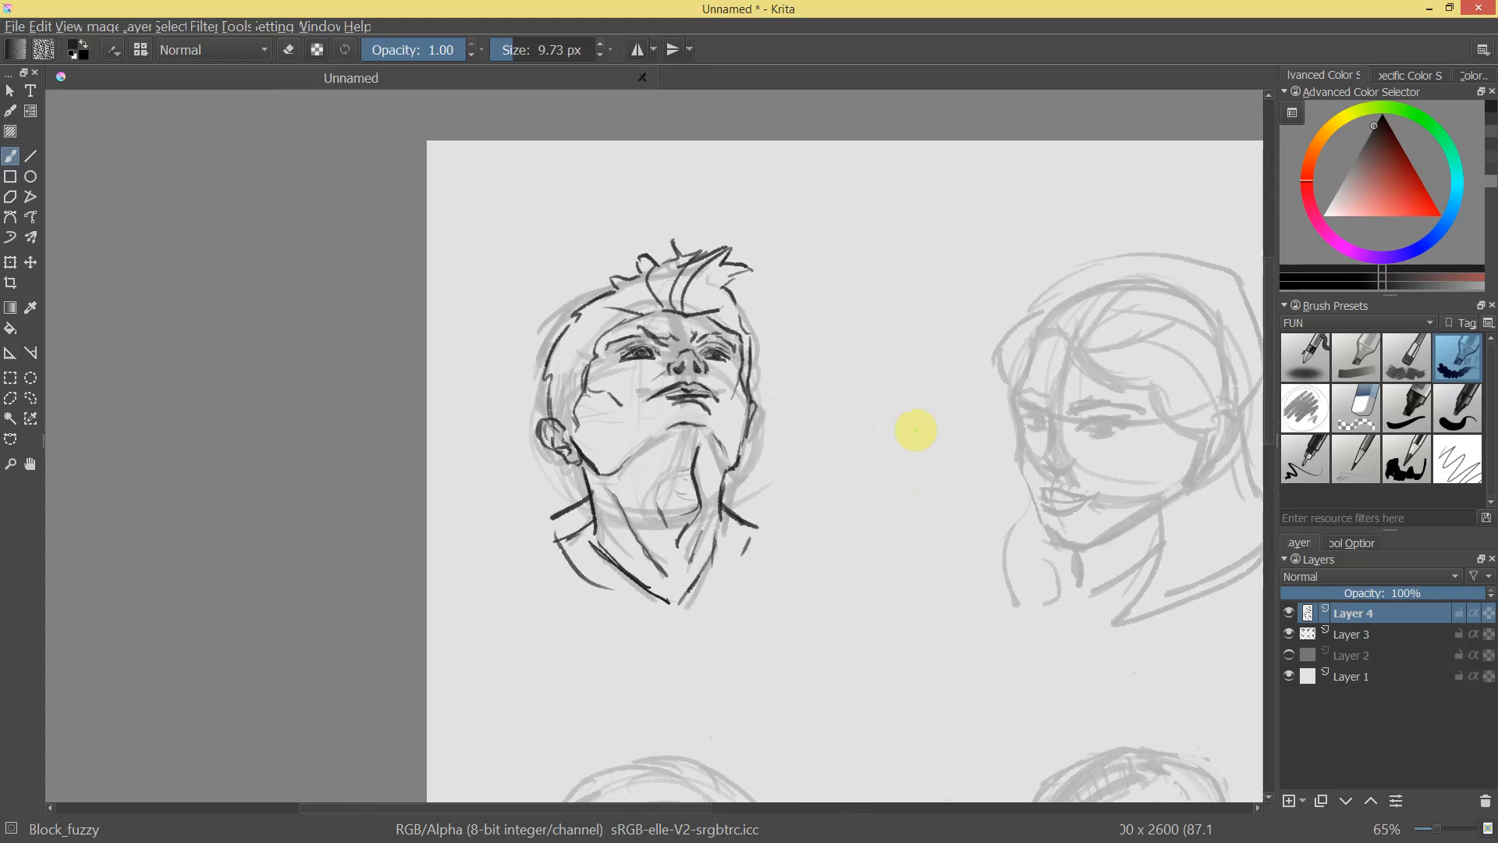
left_click_drag(816, 384, 862, 348)
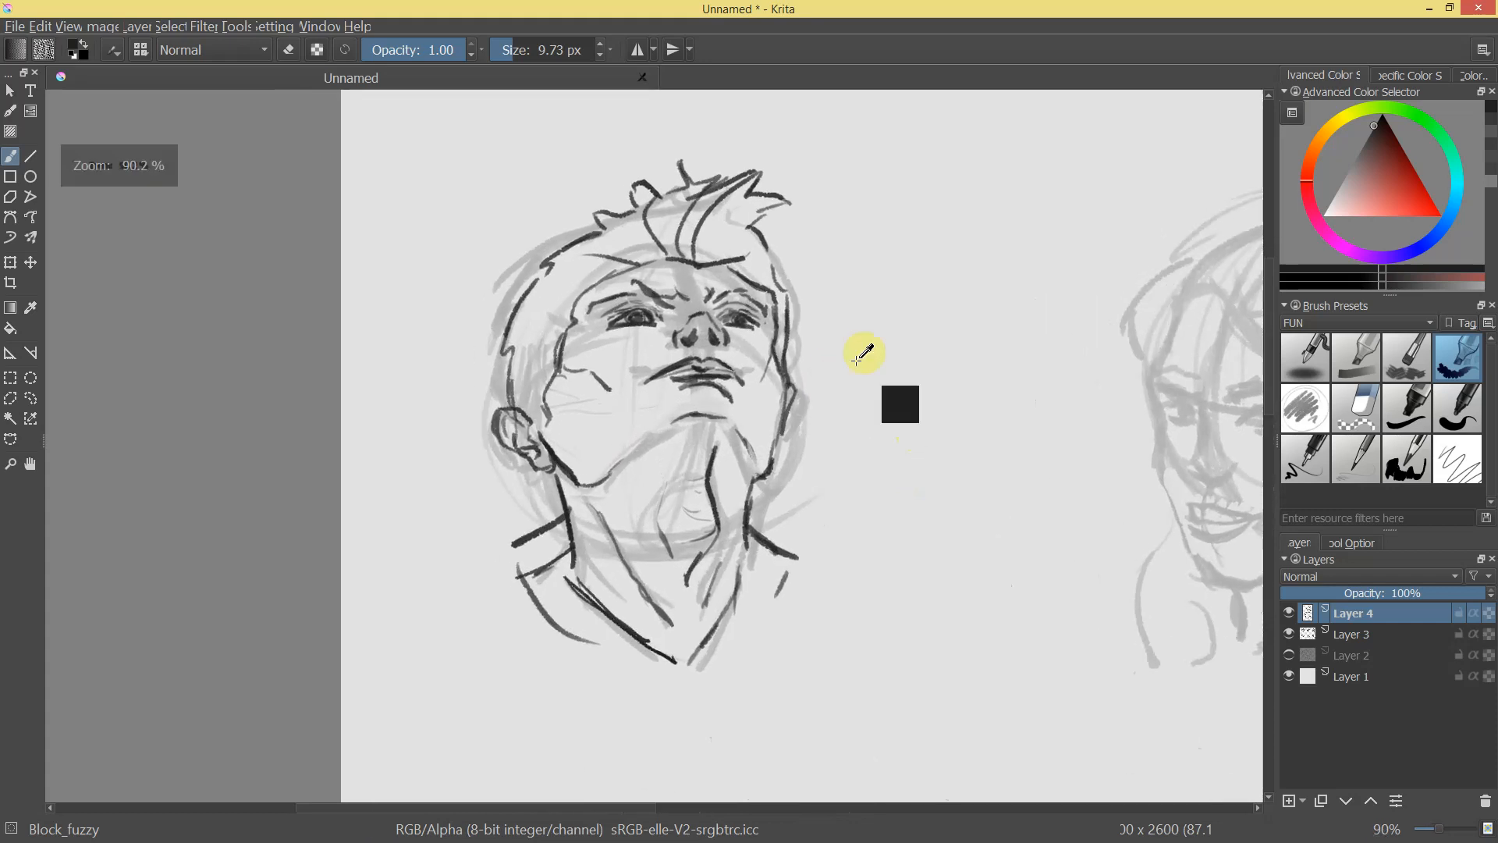
left_click_drag(545, 170, 827, 156)
key("ctrl+t")
left_click_drag(678, 151, 673, 139)
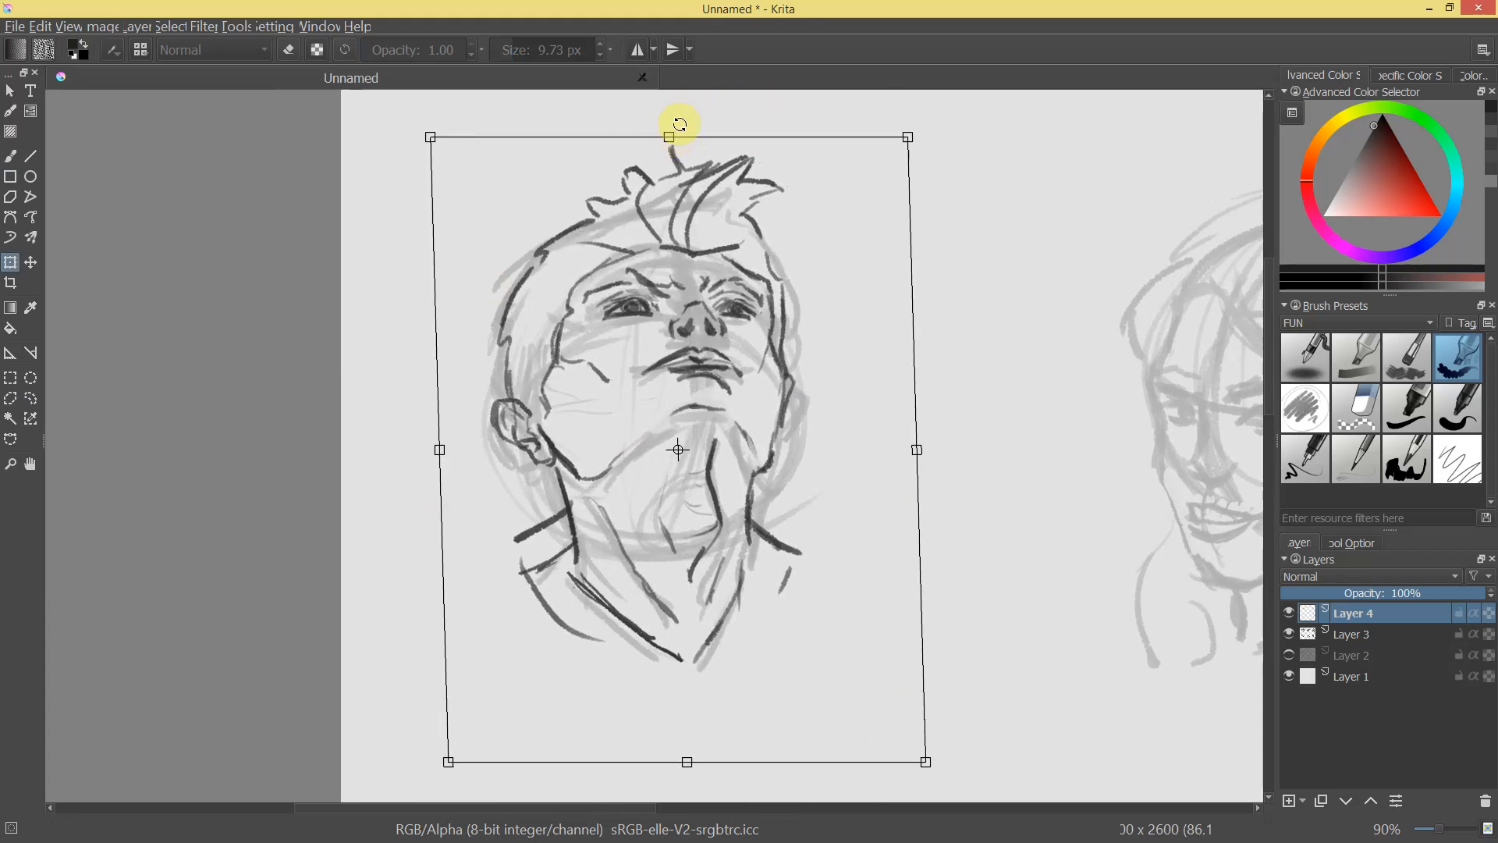
key("Return")
key("b")
scroll(869, 502, "down", 5)
scroll(909, 446, "up", 2)
key("ctrl+shift+a")
Erase parts of the mouth on the upward-looking face and redraw the lip line and the shadow under the lower lip.
left_click_drag(892, 381, 925, 256)
key("e")
mouse_move(738, 295)
left_mouse_down()
mouse_move(653, 301)
mouse_move(690, 281)
mouse_move(664, 292)
mouse_move(785, 275)
mouse_move(808, 309)
mouse_move(618, 322)
left_mouse_up()
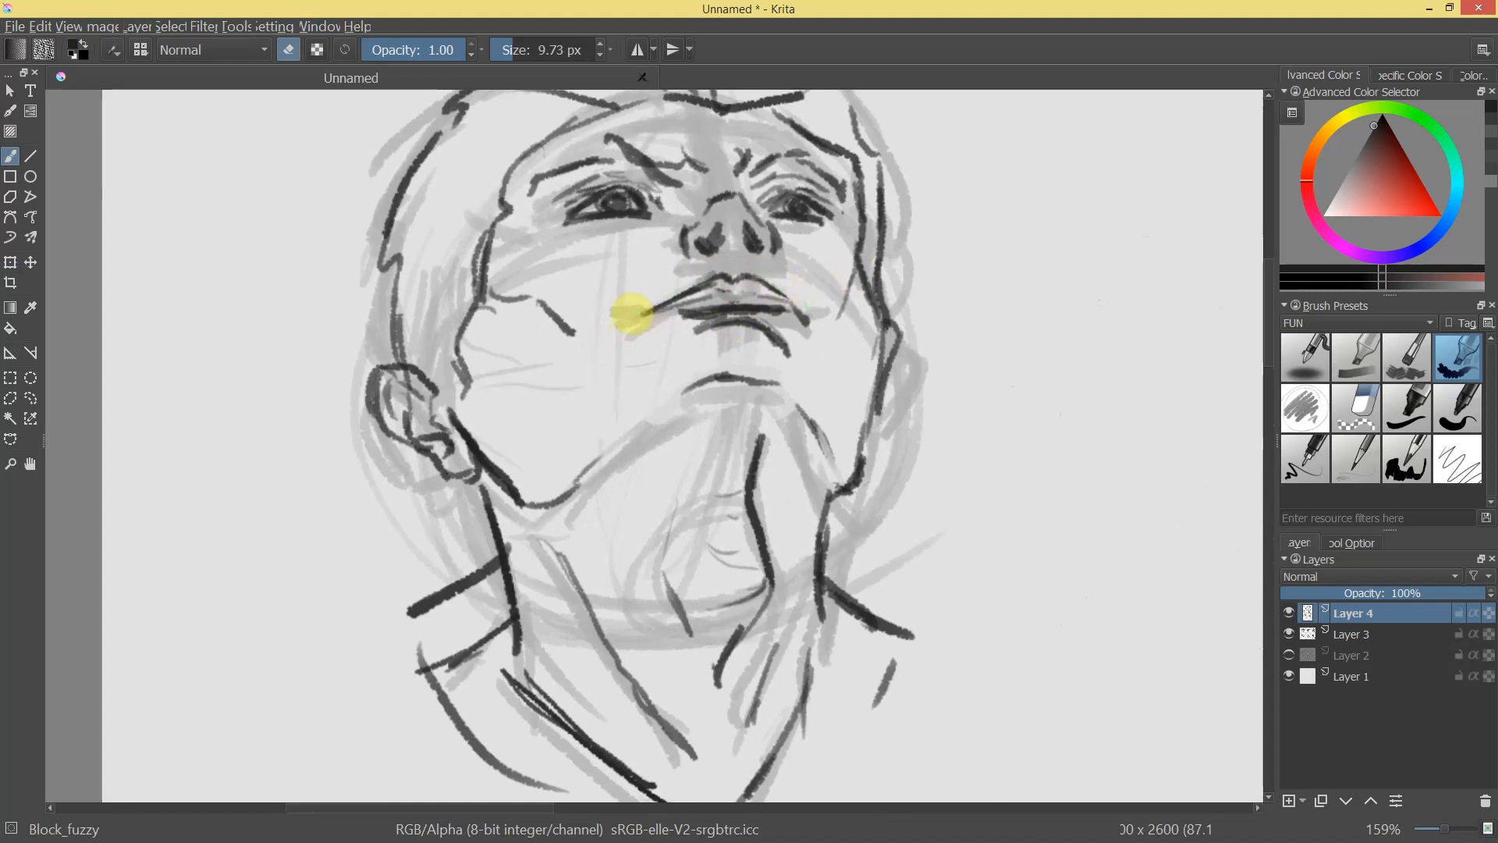
left_click_drag(803, 301, 778, 272)
key("e")
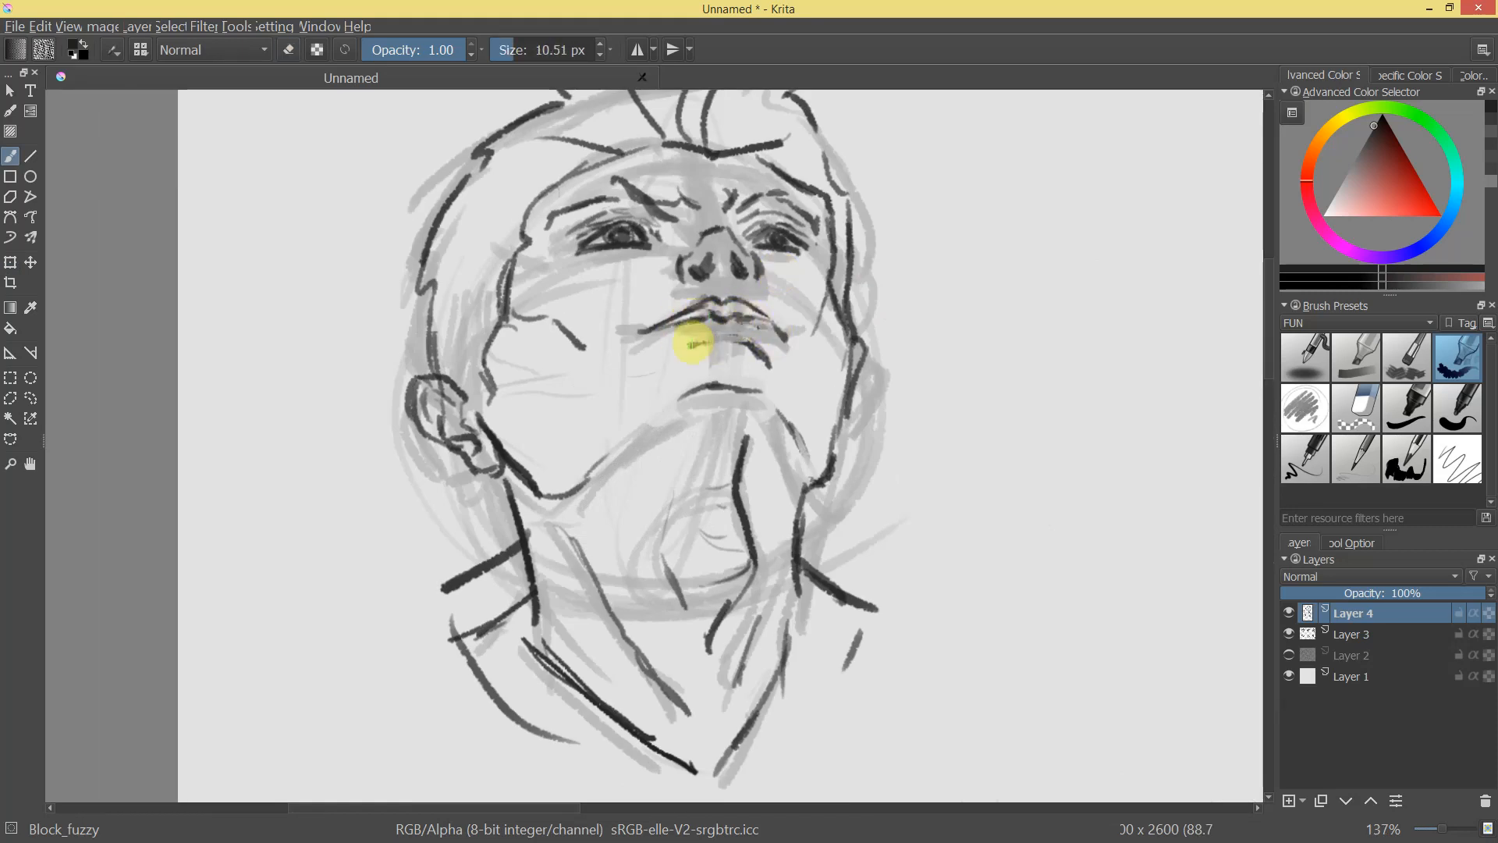
mouse_move(780, 360)
left_mouse_down()
mouse_move(819, 549)
mouse_move(897, 404)
mouse_move(902, 361)
left_mouse_up()
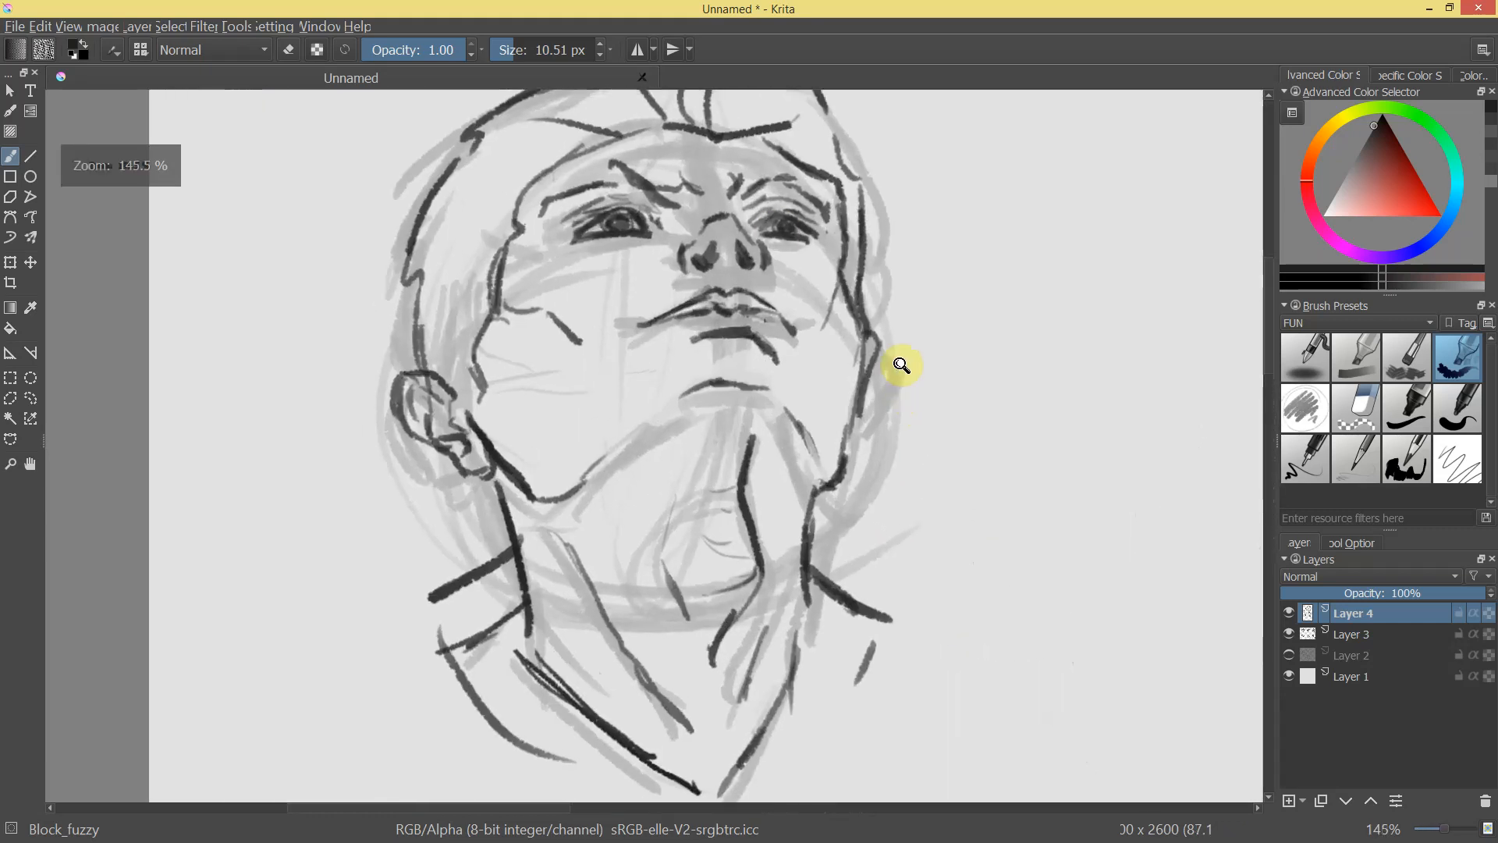
Strengthen the nose bridge of the upward-looking face and refine the inner and outer corners of both eyes with a smaller brush.
left_click_drag(716, 225, 699, 233)
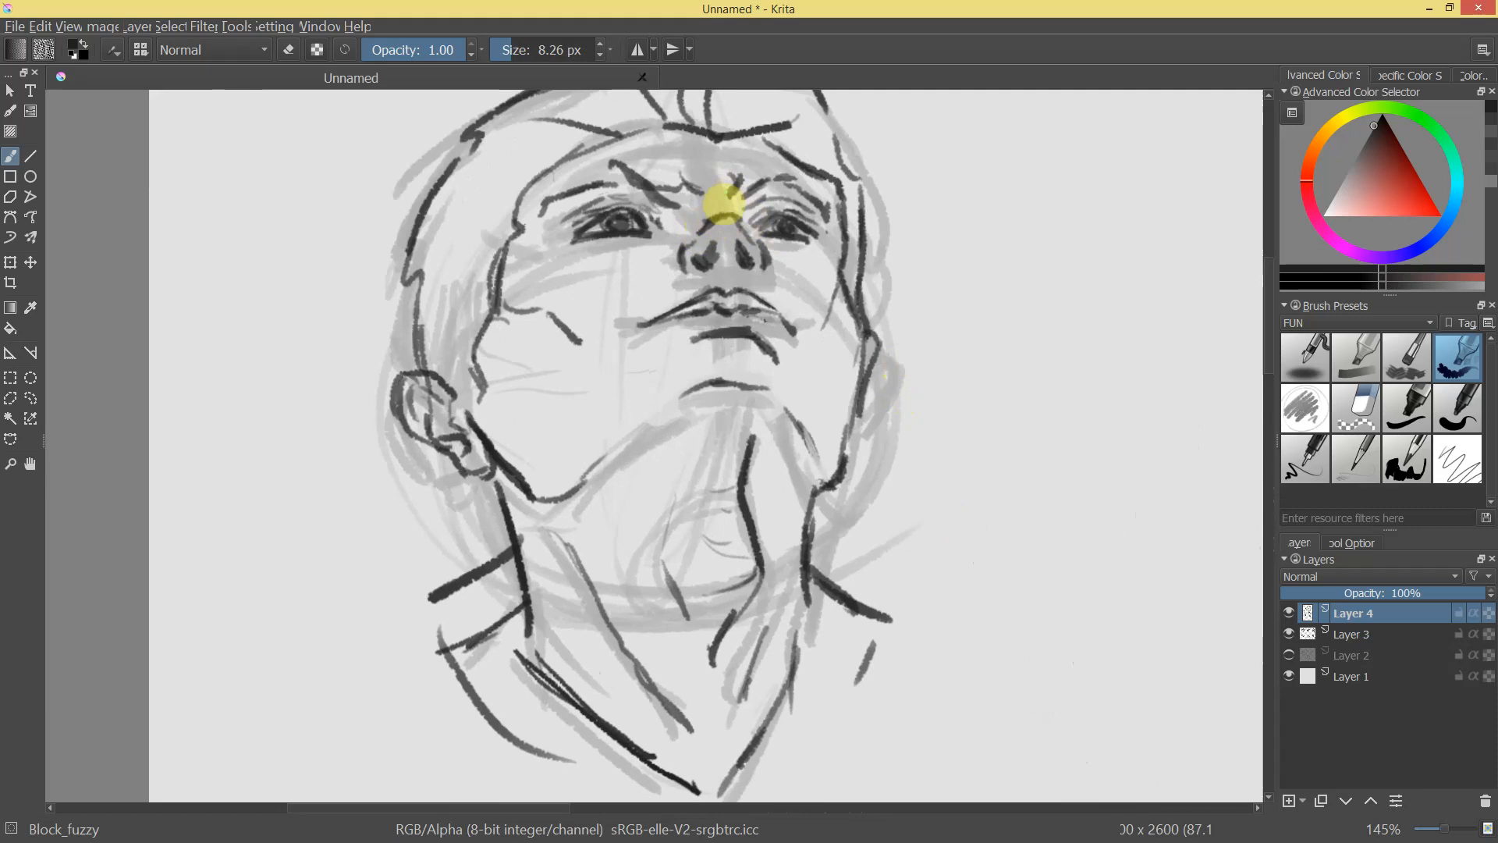
mouse_move(695, 195)
left_mouse_down()
mouse_move(812, 435)
mouse_move(804, 277)
mouse_move(685, 241)
mouse_move(823, 445)
mouse_move(996, 250)
left_mouse_up()
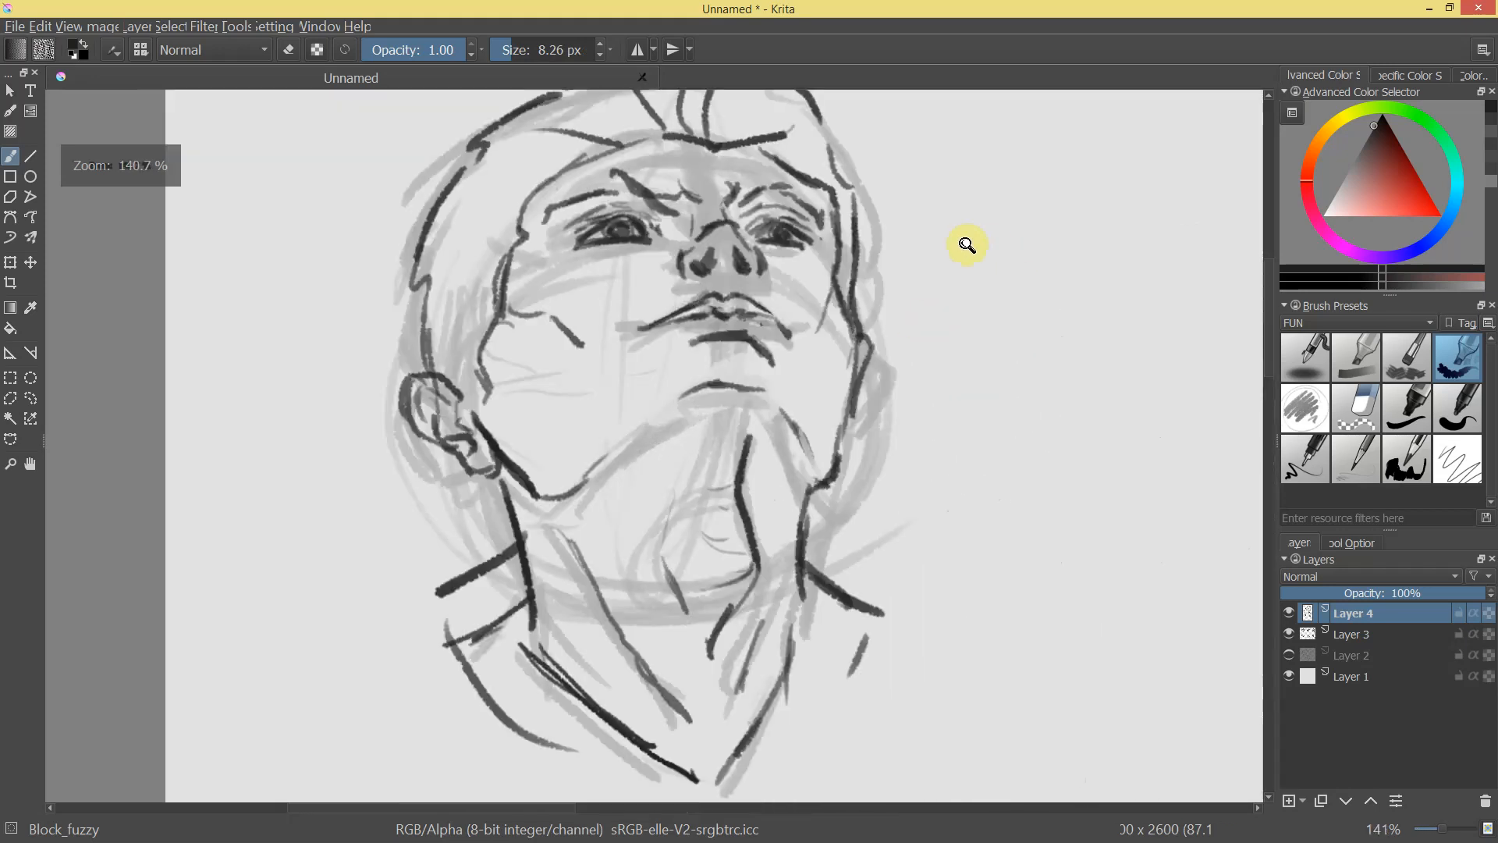
mouse_move(595, 268)
left_mouse_down()
mouse_move(595, 375)
mouse_move(664, 327)
mouse_move(590, 321)
mouse_move(655, 321)
left_mouse_up()
key("e")
key("e")
key("e")
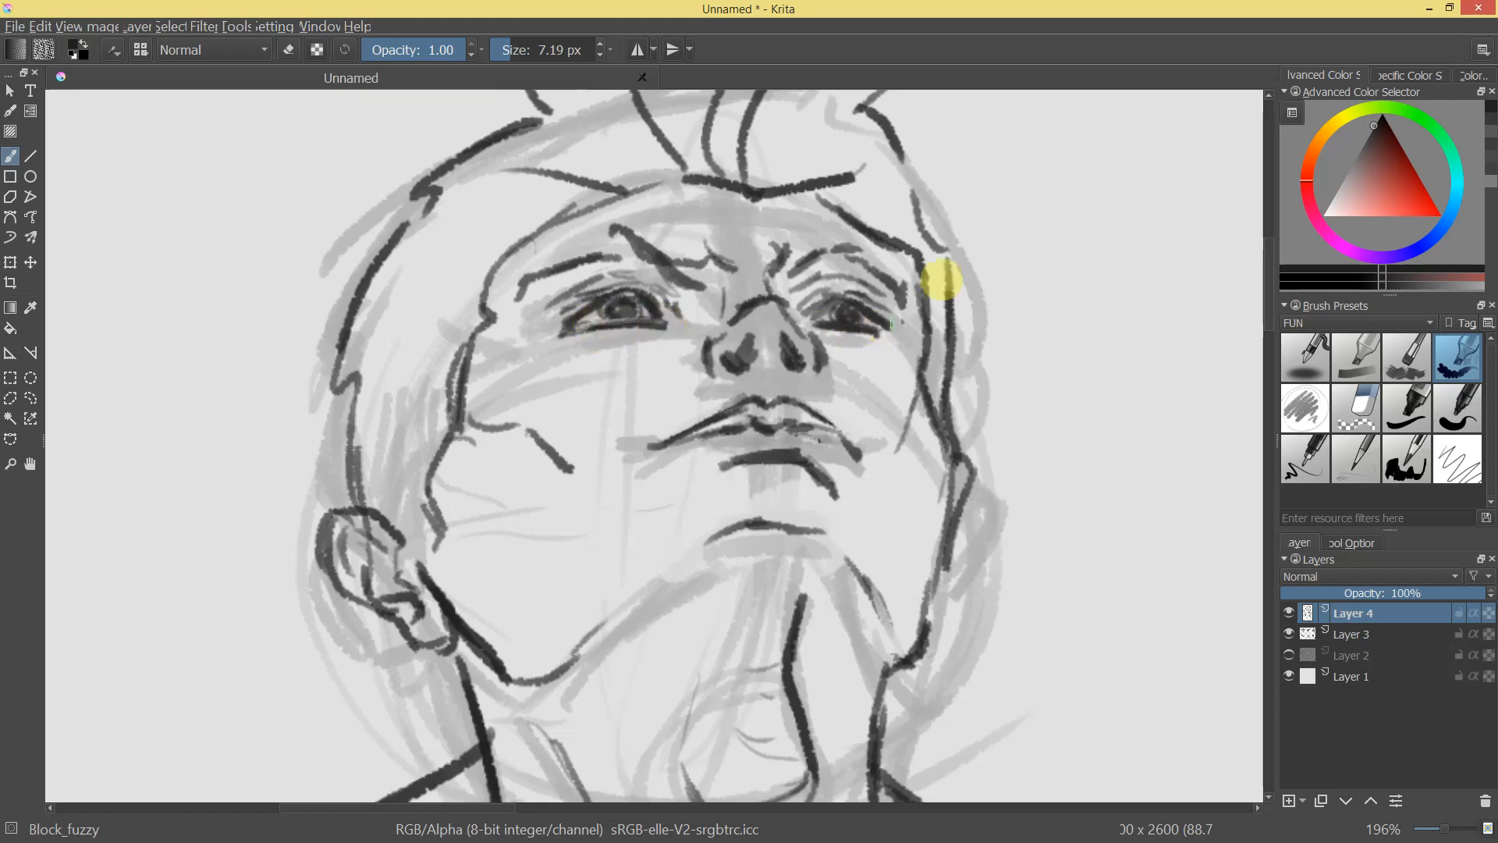
Touch up the cheek and jaw edge of the upward-looking head with brush and eraser.
mouse_move(942, 446)
left_mouse_down()
mouse_move(936, 484)
mouse_move(1000, 421)
mouse_move(943, 429)
mouse_move(695, 260)
mouse_move(569, 251)
left_mouse_up()
key("e")
key("e")
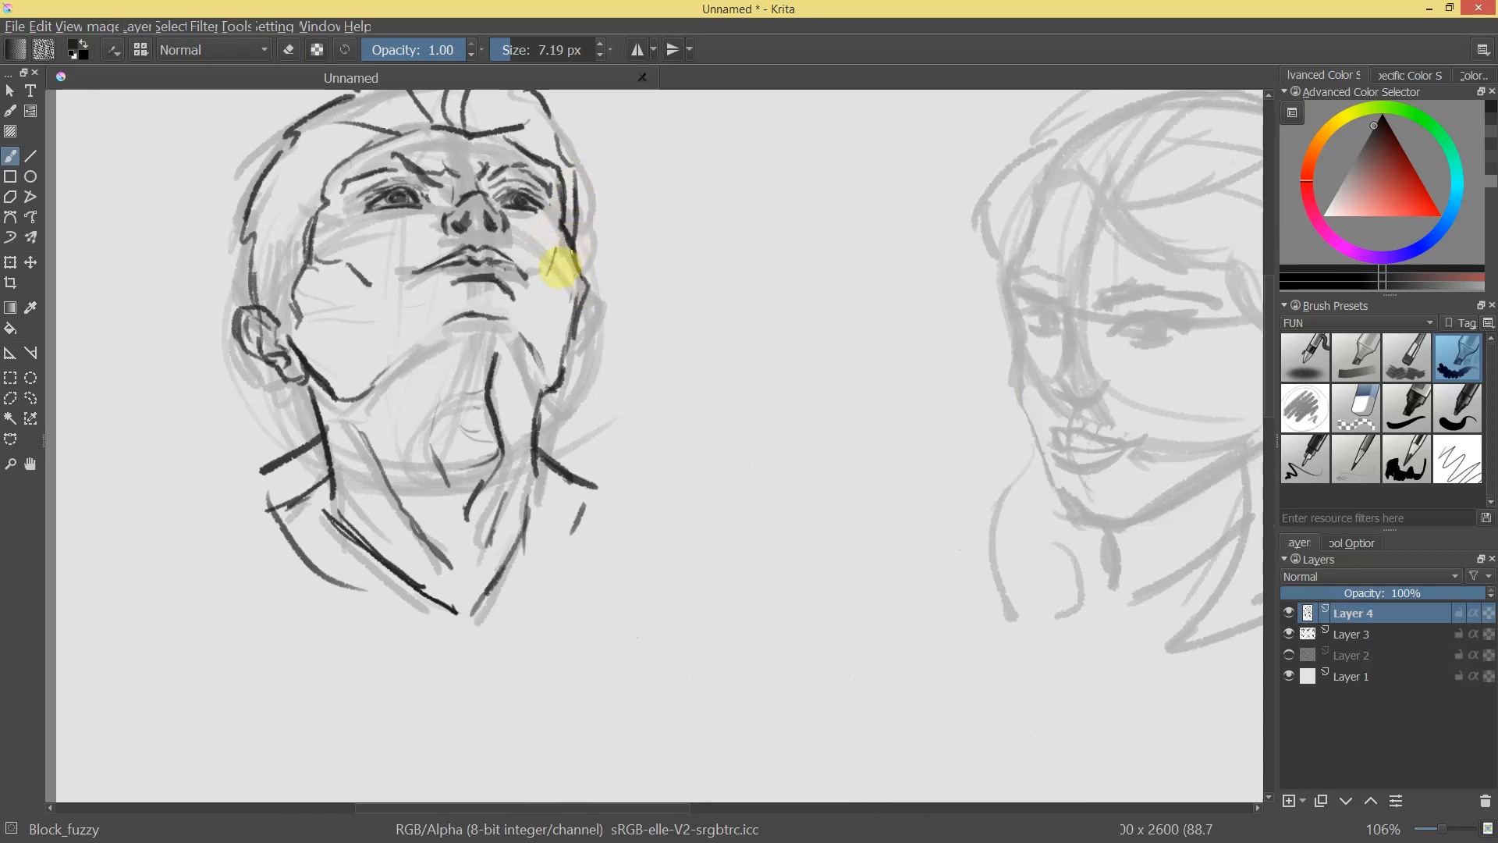
left_click_drag(572, 277, 559, 351)
key("e")
Ink the far eyebrow, the nose outline and the far eye of the three-quarter female head over the grey sketch.
mouse_move(575, 294)
left_mouse_down()
mouse_move(551, 389)
mouse_move(614, 389)
mouse_move(614, 419)
mouse_move(673, 332)
mouse_move(650, 470)
mouse_move(697, 471)
mouse_move(839, 316)
mouse_move(816, 357)
mouse_move(934, 337)
mouse_move(920, 369)
mouse_move(696, 355)
mouse_move(755, 274)
mouse_move(555, 203)
mouse_move(511, 212)
mouse_move(565, 219)
mouse_move(575, 258)
left_mouse_up()
left_click_drag(575, 277, 559, 310)
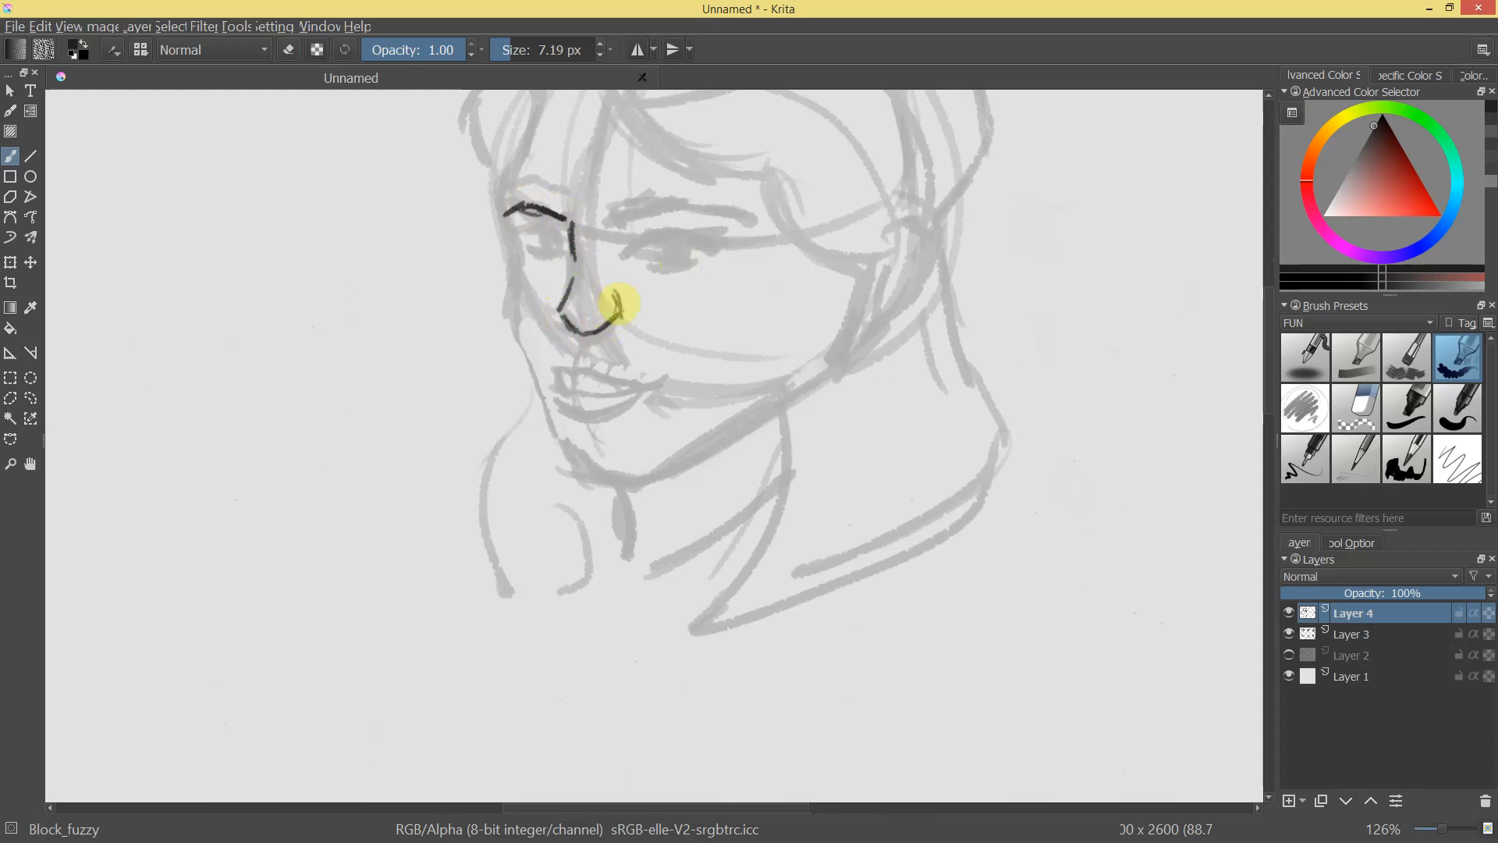
scroll(621, 320, "down", 5)
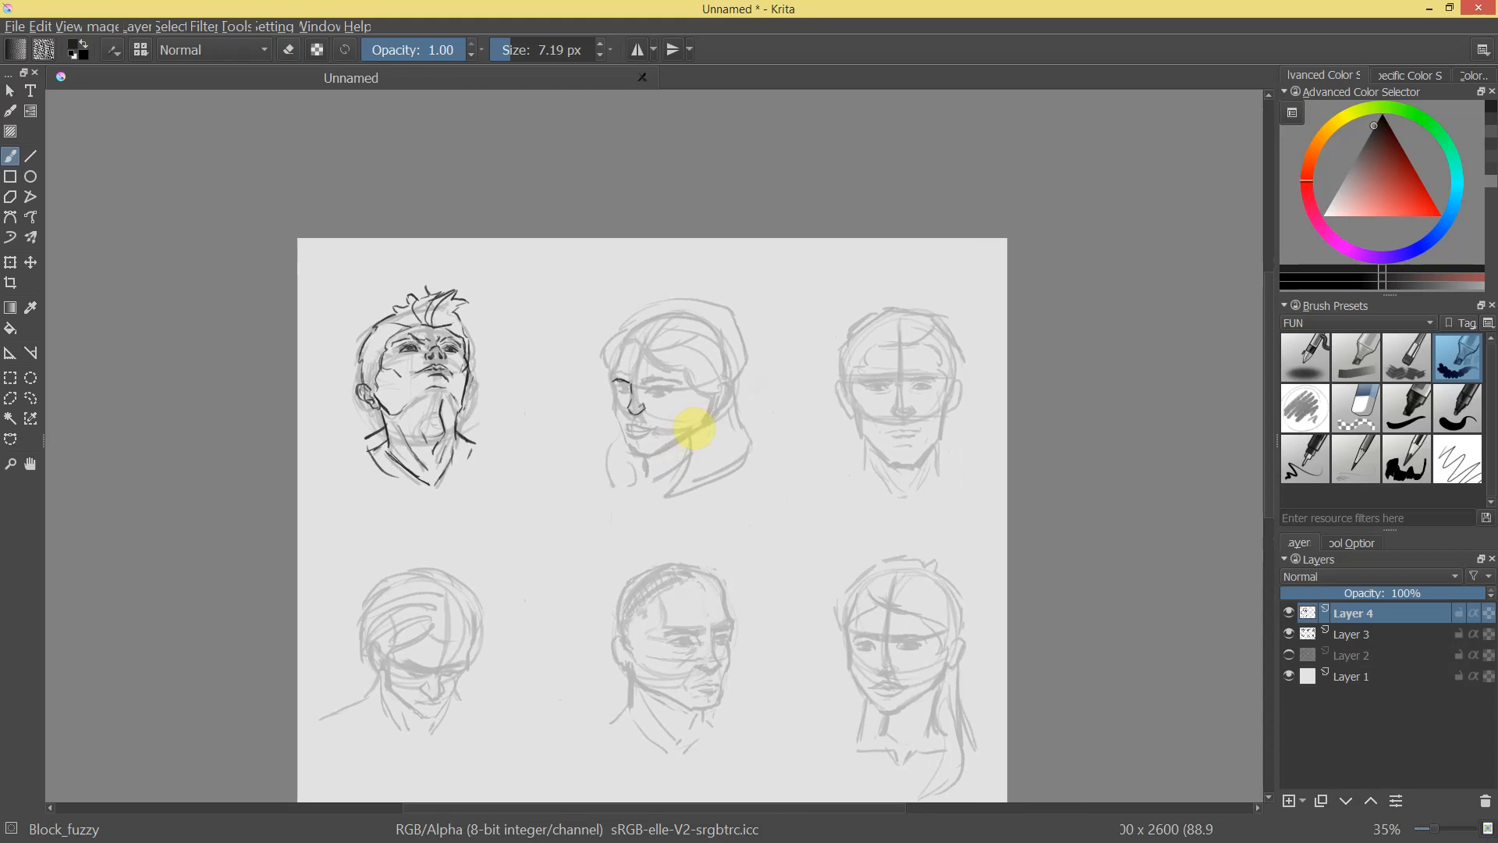
mouse_move(685, 428)
left_mouse_down()
mouse_move(736, 218)
mouse_move(644, 400)
mouse_move(753, 657)
left_mouse_up()
mouse_move(527, 317)
left_mouse_down()
mouse_move(587, 310)
mouse_move(593, 322)
mouse_move(531, 357)
mouse_move(602, 356)
left_mouse_up()
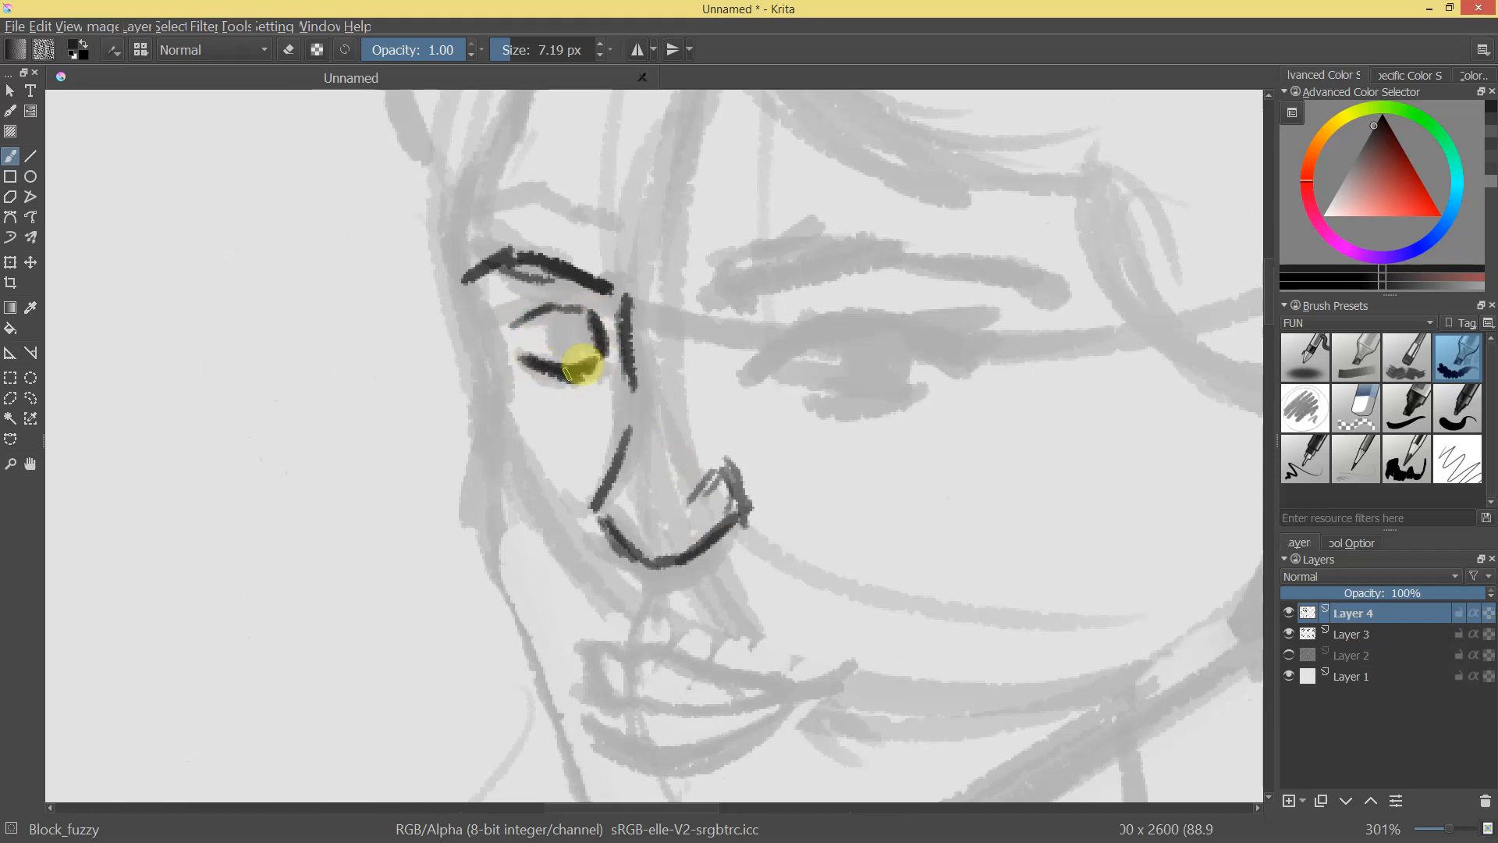
mouse_move(558, 312)
left_mouse_down()
mouse_move(560, 355)
mouse_move(581, 349)
mouse_move(562, 331)
left_mouse_up()
Ink the near eye of the three-quarter head with upper lid, lower lid and iris, undoing the misplaced strokes.
mouse_move(741, 337)
left_mouse_down("ctrl")
mouse_move(736, 465)
mouse_move(771, 422)
mouse_move(769, 348)
left_mouse_up("ctrl")
left_click_drag(722, 395, 772, 369)
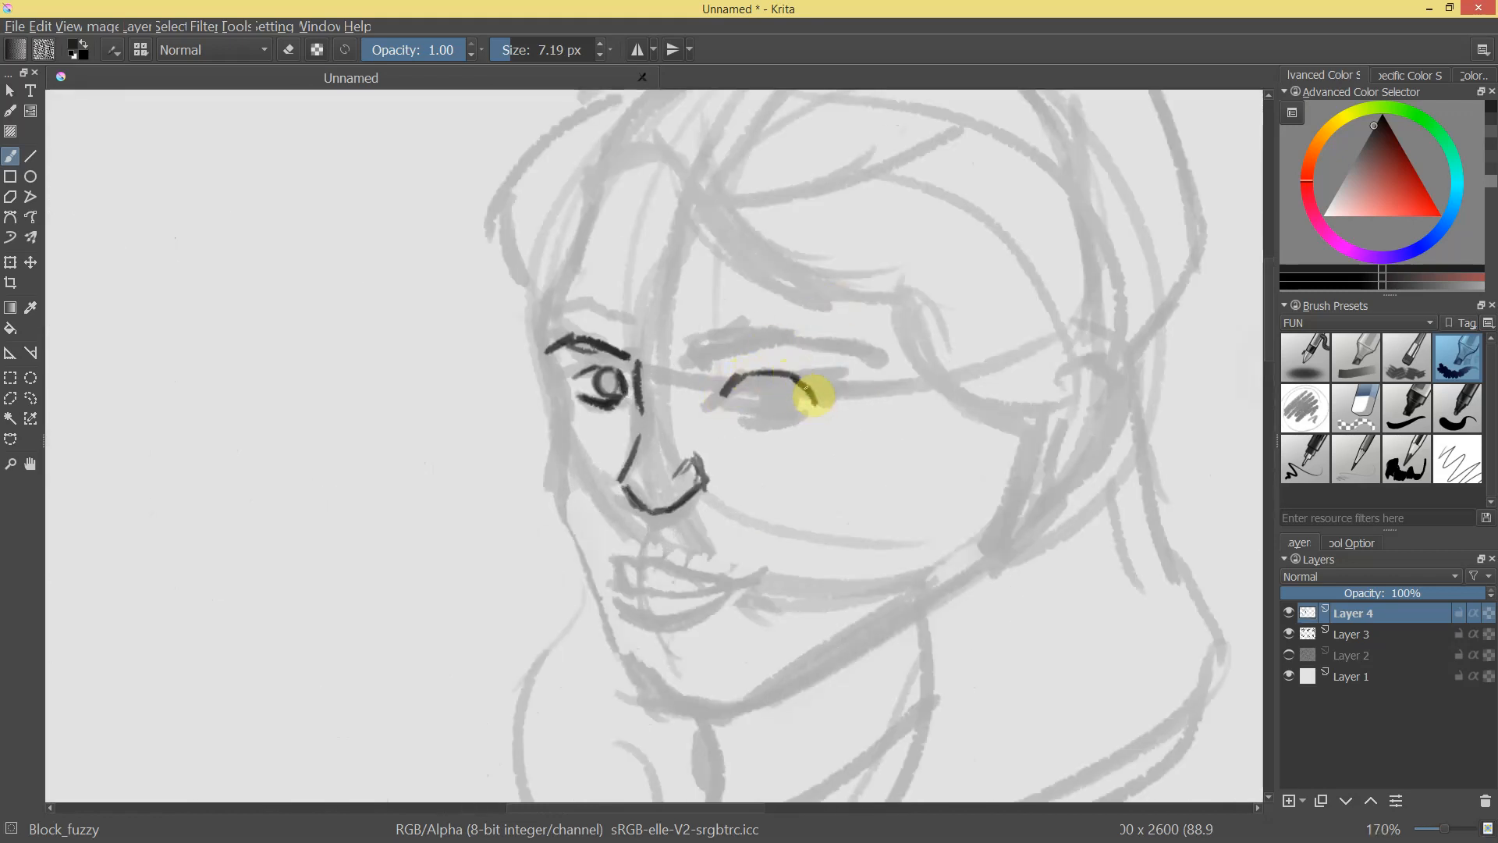
mouse_move(748, 412)
left_mouse_down()
mouse_move(773, 409)
mouse_move(809, 441)
mouse_move(802, 471)
mouse_move(902, 288)
left_mouse_up()
mouse_move(816, 341)
left_mouse_down()
mouse_move(859, 375)
mouse_move(862, 341)
mouse_move(827, 338)
mouse_move(834, 485)
mouse_move(965, 331)
mouse_move(928, 346)
left_mouse_up()
key("ctrl+z")
key("ctrl+z")
key("ctrl+z")
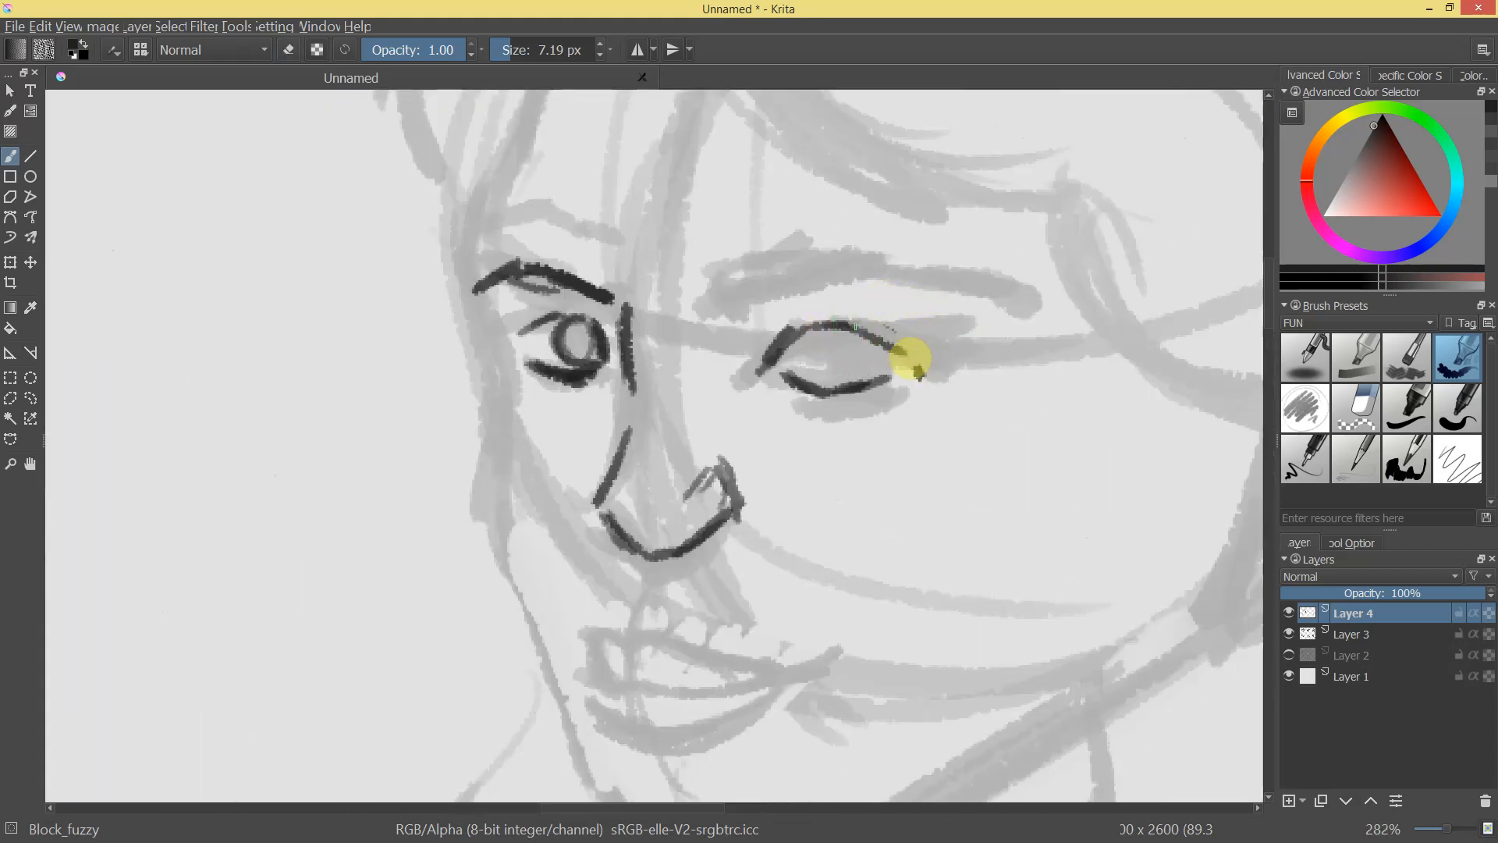
mouse_move(827, 334)
left_mouse_down()
mouse_move(863, 373)
mouse_move(886, 372)
left_mouse_up()
mouse_move(946, 411)
left_mouse_down("ctrl")
mouse_move(943, 538)
mouse_move(1030, 445)
mouse_move(949, 331)
mouse_move(622, 482)
mouse_move(686, 499)
left_mouse_up("ctrl")
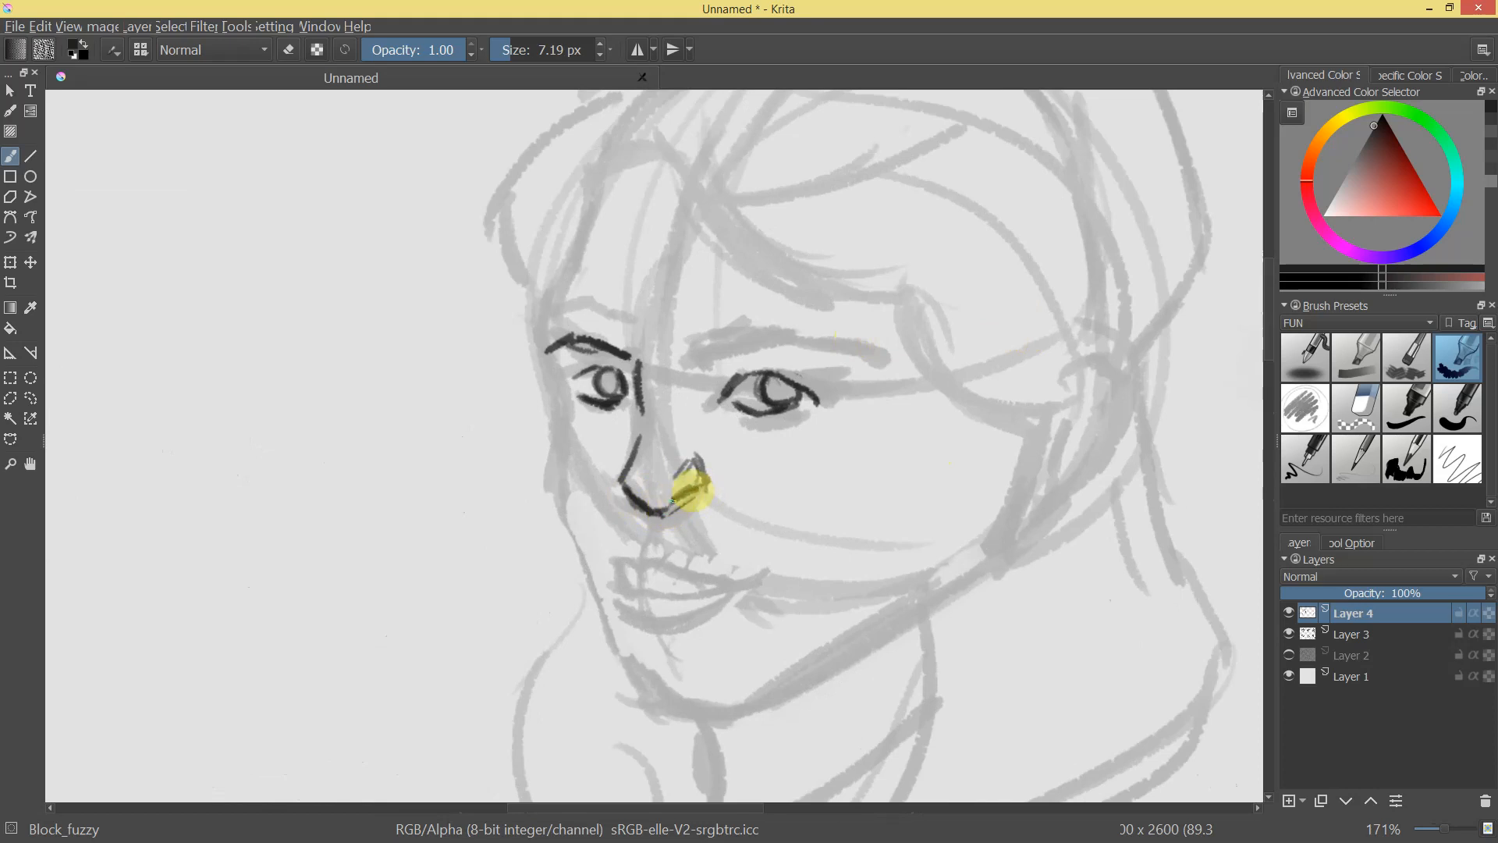
Ink the nostril and both lips of the three-quarter head, and clean up the far mouth corner with the eraser.
mouse_move(690, 462)
left_mouse_down("ctrl")
mouse_move(749, 559)
mouse_move(715, 595)
mouse_move(659, 452)
mouse_move(635, 679)
mouse_move(683, 543)
mouse_move(662, 391)
left_mouse_up("ctrl")
left_click_drag(581, 442, 597, 475)
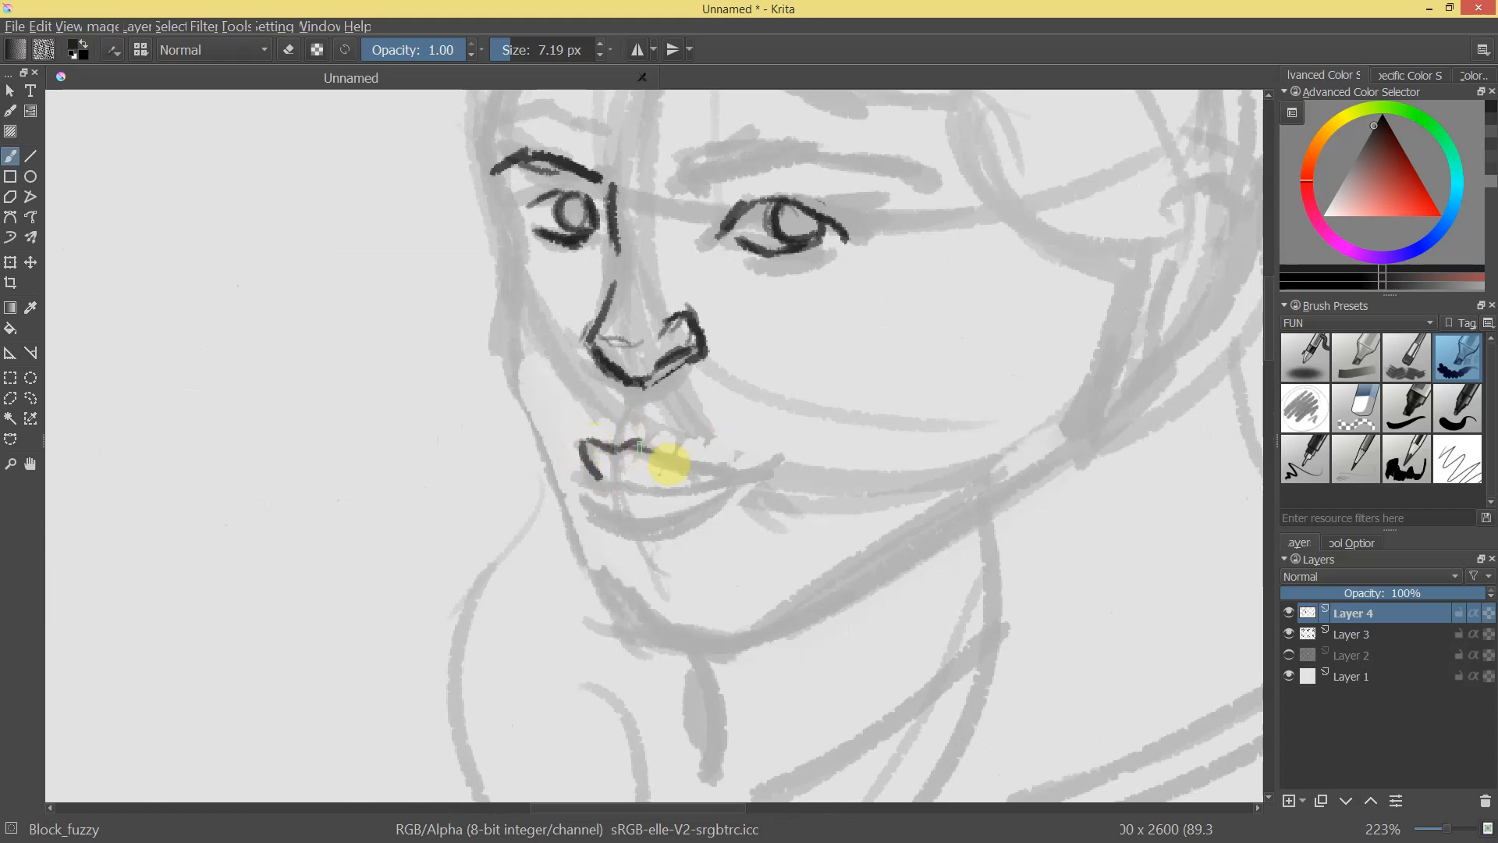
left_click_drag(692, 554, 762, 408)
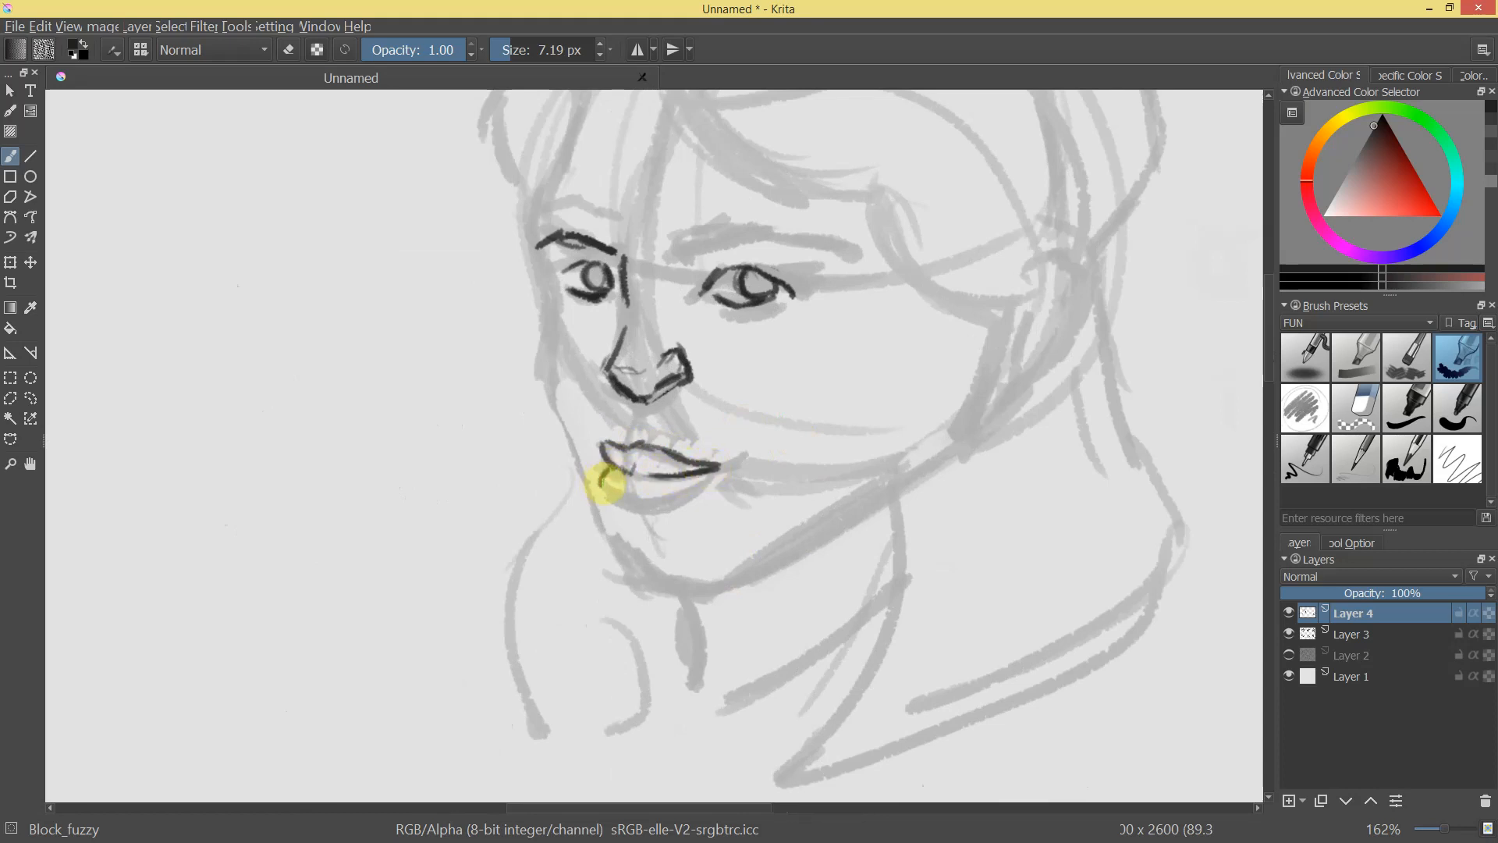
left_click_drag(773, 478, 570, 503)
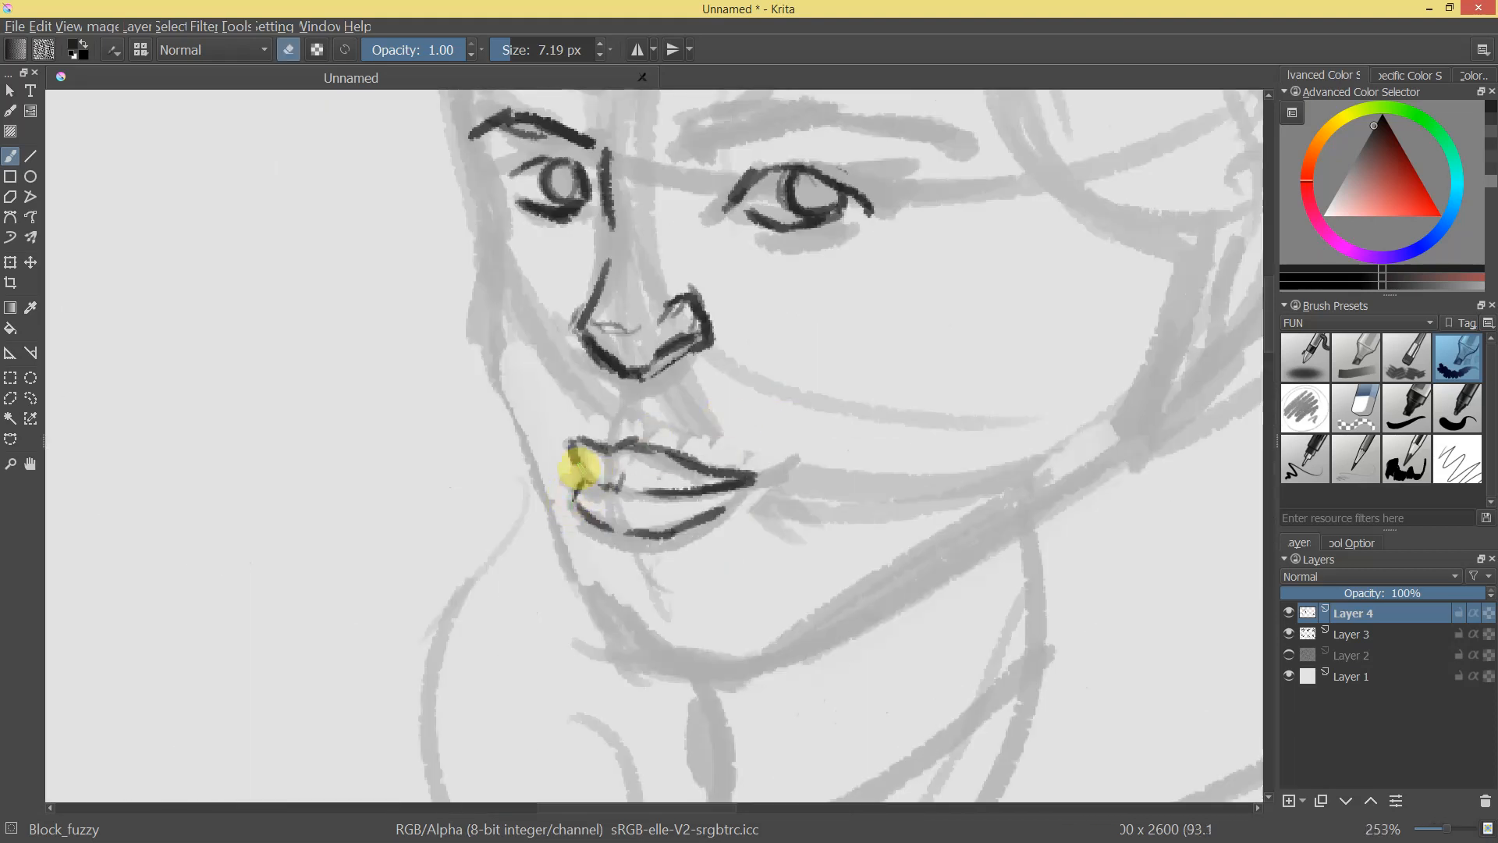
mouse_move(639, 485)
left_mouse_down()
mouse_move(679, 484)
mouse_move(713, 635)
mouse_move(678, 601)
mouse_move(708, 504)
mouse_move(713, 368)
mouse_move(596, 559)
left_mouse_up()
key("e")
mouse_move(640, 467)
left_mouse_down()
mouse_move(729, 444)
mouse_move(692, 508)
mouse_move(833, 294)
mouse_move(753, 449)
mouse_move(810, 275)
left_mouse_up()
key("e")
Ink the far face contour of the three-quarter head from the brow past the cheek down to the chin.
mouse_move(548, 145)
left_mouse_down()
mouse_move(531, 197)
mouse_move(535, 308)
mouse_move(602, 500)
left_mouse_up()
mouse_move(569, 419)
left_mouse_down()
mouse_move(612, 541)
mouse_move(632, 571)
mouse_move(667, 578)
left_mouse_up()
left_click_drag(842, 476, 842, 640)
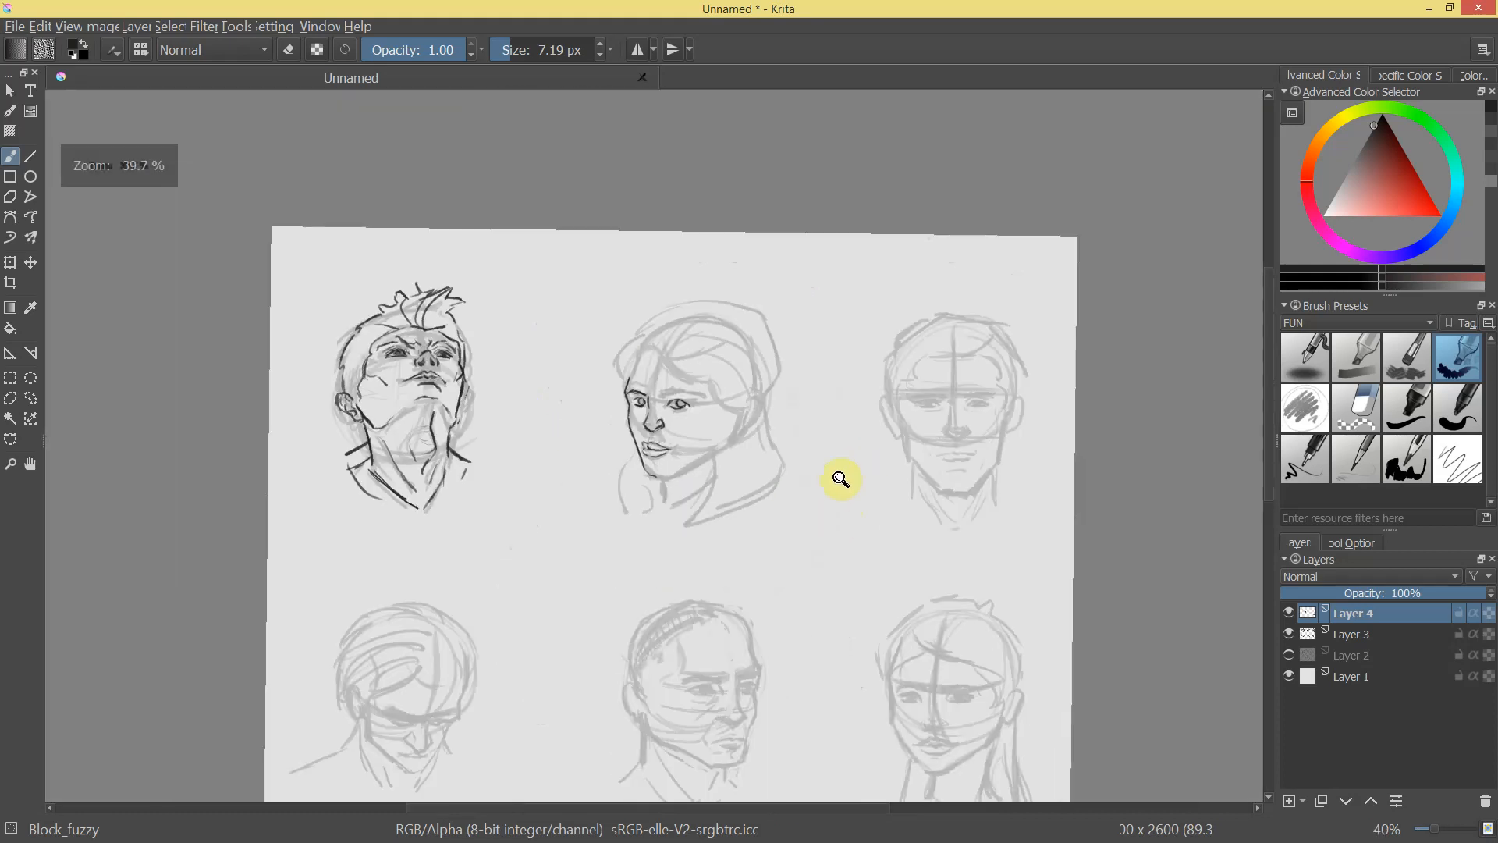
left_click_drag(897, 421, 906, 390)
Darken both irises of the three-quarter head, ink the near eyebrow and refine the line between the lips.
left_click_drag(741, 361, 595, 294)
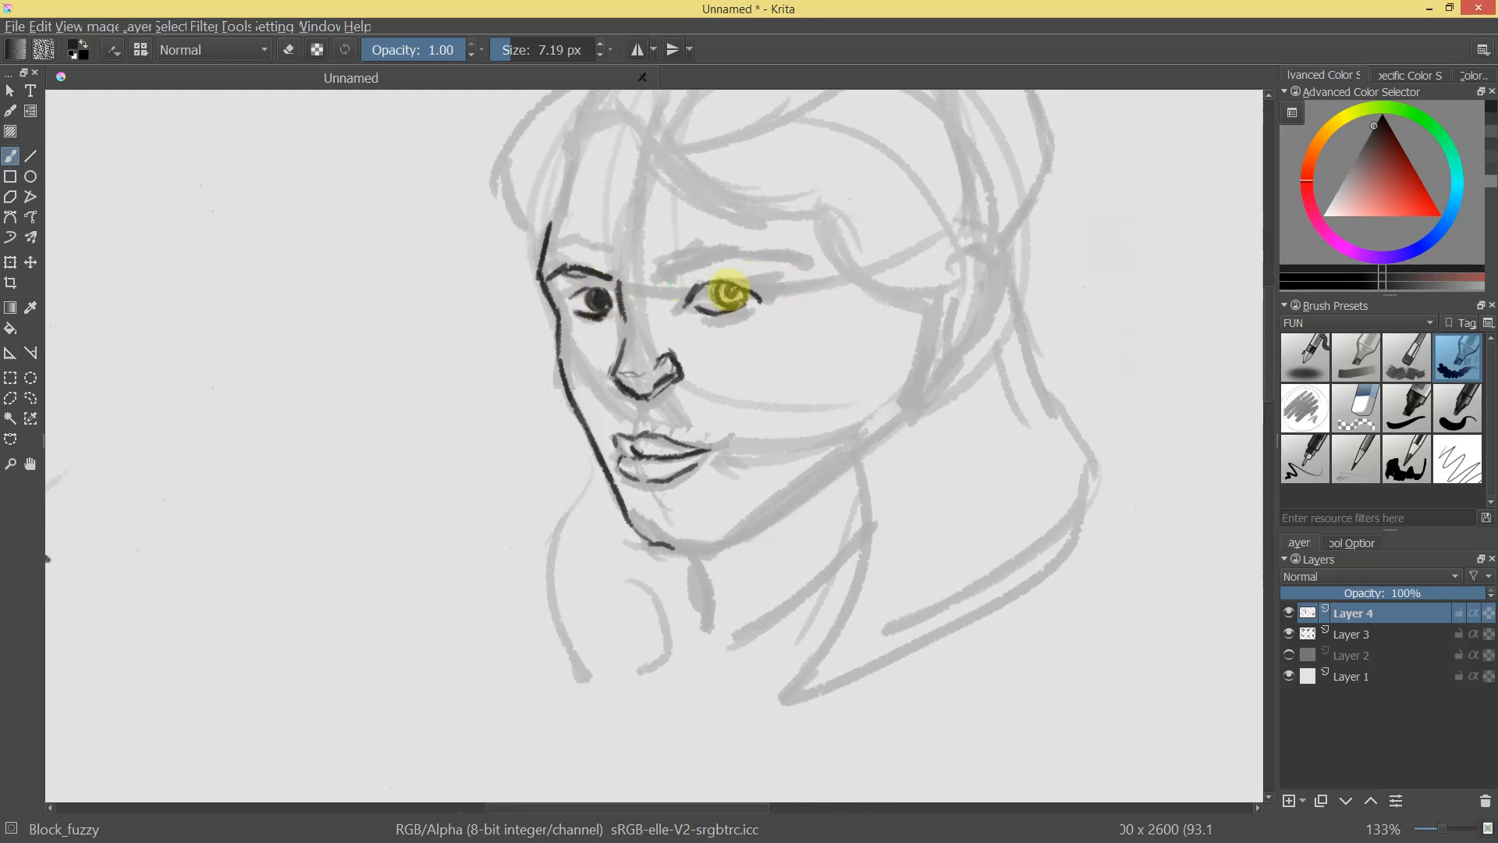
mouse_move(729, 295)
left_mouse_down()
mouse_move(756, 412)
mouse_move(802, 353)
mouse_move(778, 312)
mouse_move(753, 313)
mouse_move(743, 259)
mouse_move(679, 272)
mouse_move(665, 253)
mouse_move(765, 243)
mouse_move(797, 265)
mouse_move(858, 394)
mouse_move(812, 499)
mouse_move(872, 412)
mouse_move(870, 365)
mouse_move(848, 405)
left_mouse_up()
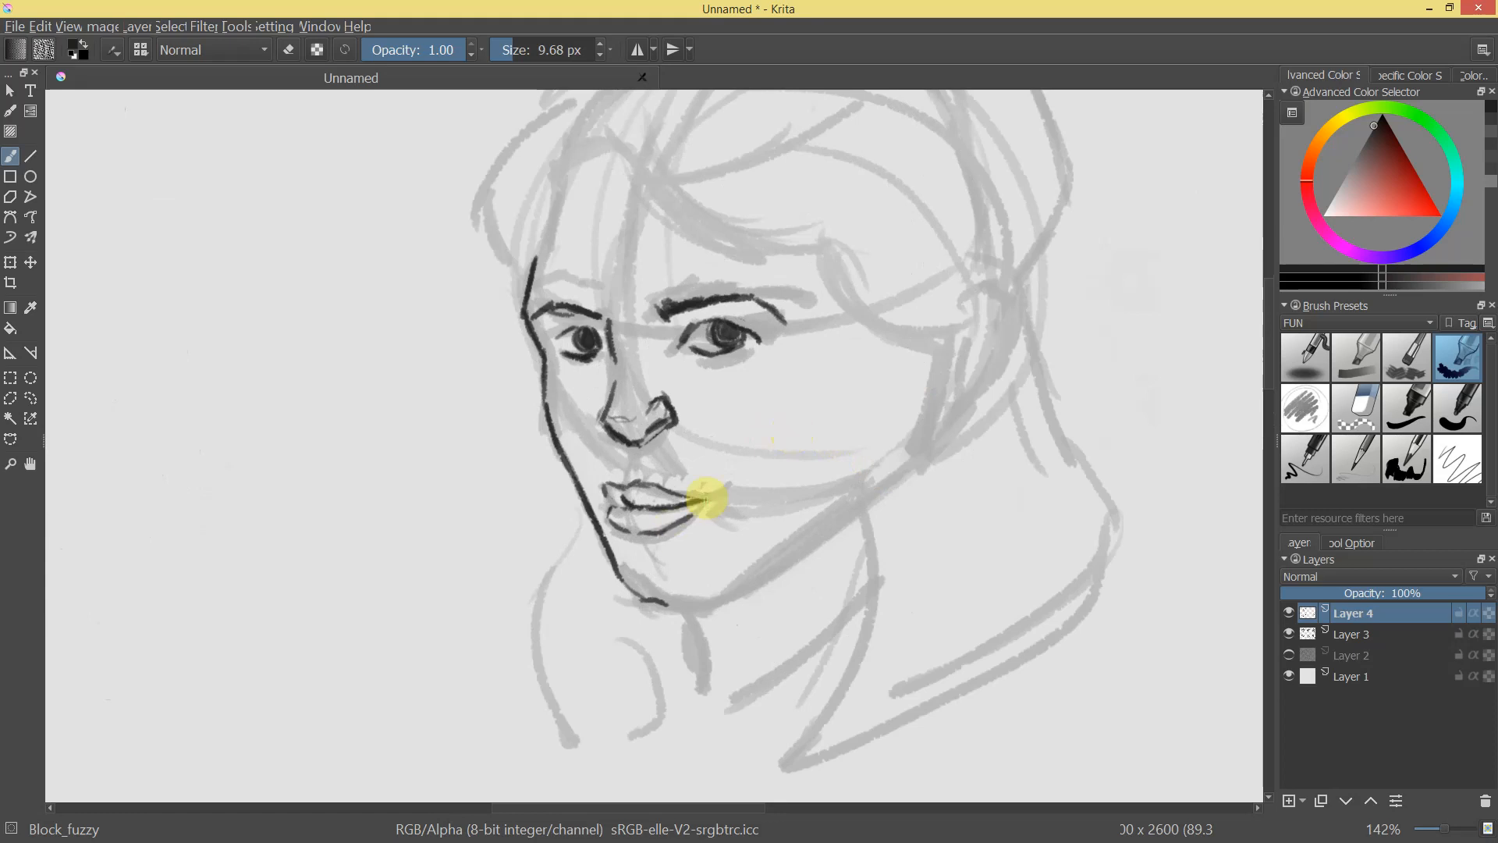
mouse_move(752, 484)
left_mouse_down()
mouse_move(808, 632)
mouse_move(782, 535)
mouse_move(660, 413)
mouse_move(769, 425)
mouse_move(890, 583)
mouse_move(943, 429)
mouse_move(612, 408)
mouse_move(669, 424)
mouse_move(645, 592)
mouse_move(645, 367)
mouse_move(622, 388)
mouse_move(679, 411)
mouse_move(712, 478)
mouse_move(762, 375)
mouse_move(775, 285)
left_mouse_up()
key("e")
key("e")
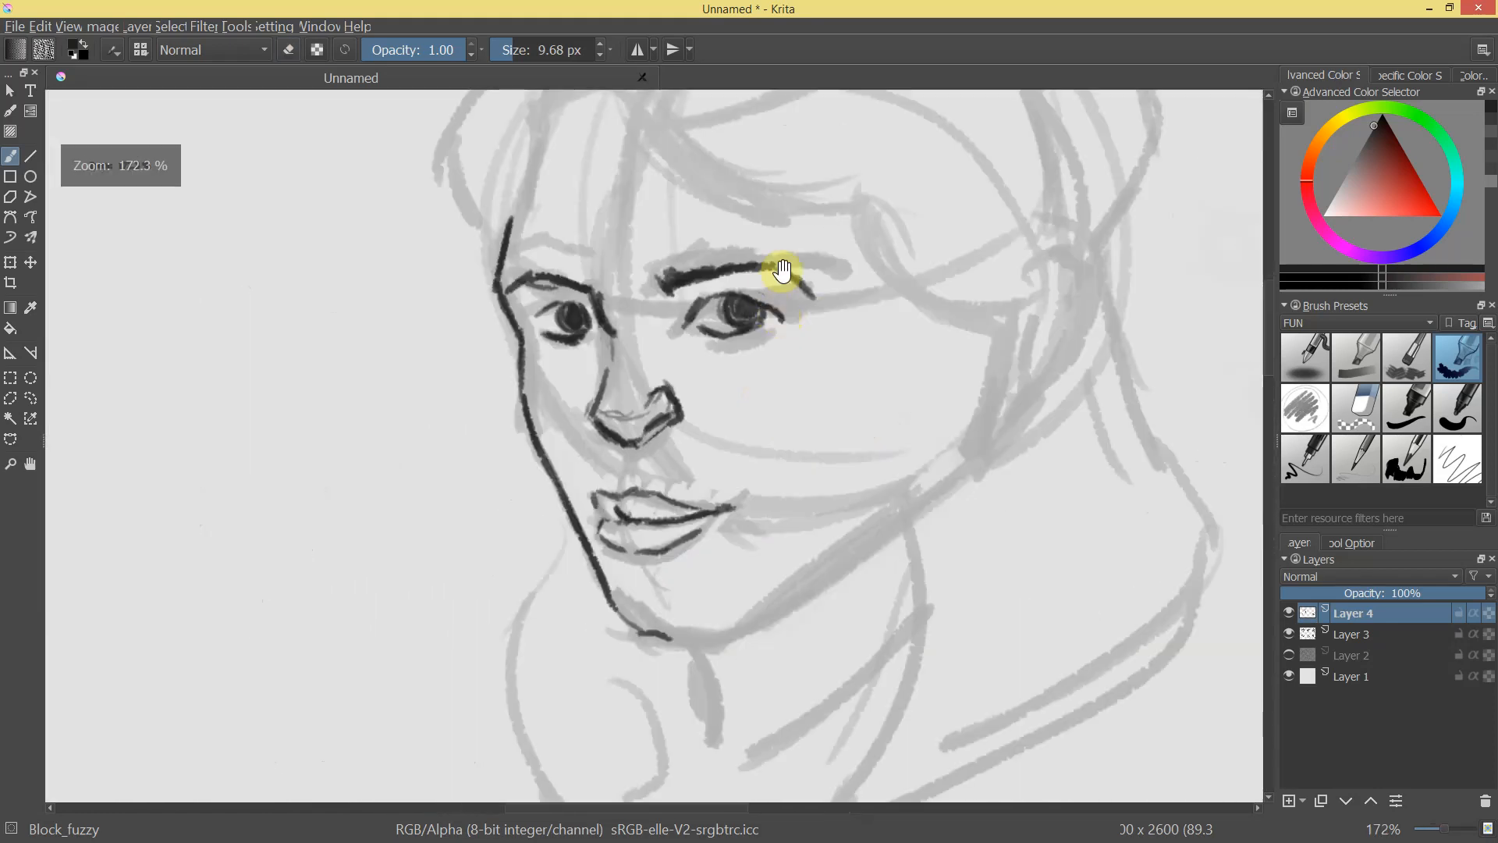
Ink the forehead edge, the jawline from chin to ear, and the ear of the three-quarter head.
left_click_drag(523, 201, 502, 284)
mouse_move(690, 643)
left_mouse_down()
mouse_move(743, 627)
mouse_move(976, 454)
mouse_move(1007, 344)
left_mouse_up()
mouse_move(1052, 273)
left_mouse_down()
mouse_move(1054, 347)
mouse_move(1031, 387)
mouse_move(1006, 356)
mouse_move(1053, 301)
mouse_move(1049, 267)
mouse_move(1061, 310)
mouse_move(1035, 357)
left_mouse_up()
left_click_drag(1098, 294, 1028, 394)
left_click_drag(749, 413, 783, 318)
Ink the short neck line under the chin, then clean up the chin with the eraser and strengthen the jawline.
left_click_drag(687, 608, 709, 684)
key("e")
left_click_drag(713, 604, 750, 579)
mouse_move(762, 575)
left_mouse_down()
mouse_move(695, 597)
mouse_move(636, 592)
mouse_move(761, 560)
mouse_move(749, 554)
mouse_move(801, 530)
mouse_move(717, 580)
mouse_move(618, 570)
mouse_move(662, 583)
mouse_move(642, 589)
mouse_move(702, 561)
left_mouse_up()
key("e")
mouse_move(912, 494)
left_mouse_down()
mouse_move(846, 612)
mouse_move(920, 478)
mouse_move(866, 351)
left_mouse_up()
Thicken the upper eyelids of the three-quarter head and clean up the nostril wing with the eraser.
mouse_move(765, 278)
left_mouse_down()
mouse_move(812, 296)
mouse_move(792, 282)
mouse_move(815, 291)
mouse_move(844, 244)
mouse_move(775, 280)
mouse_move(815, 302)
mouse_move(734, 265)
left_mouse_up()
left_click_drag(544, 275, 503, 296)
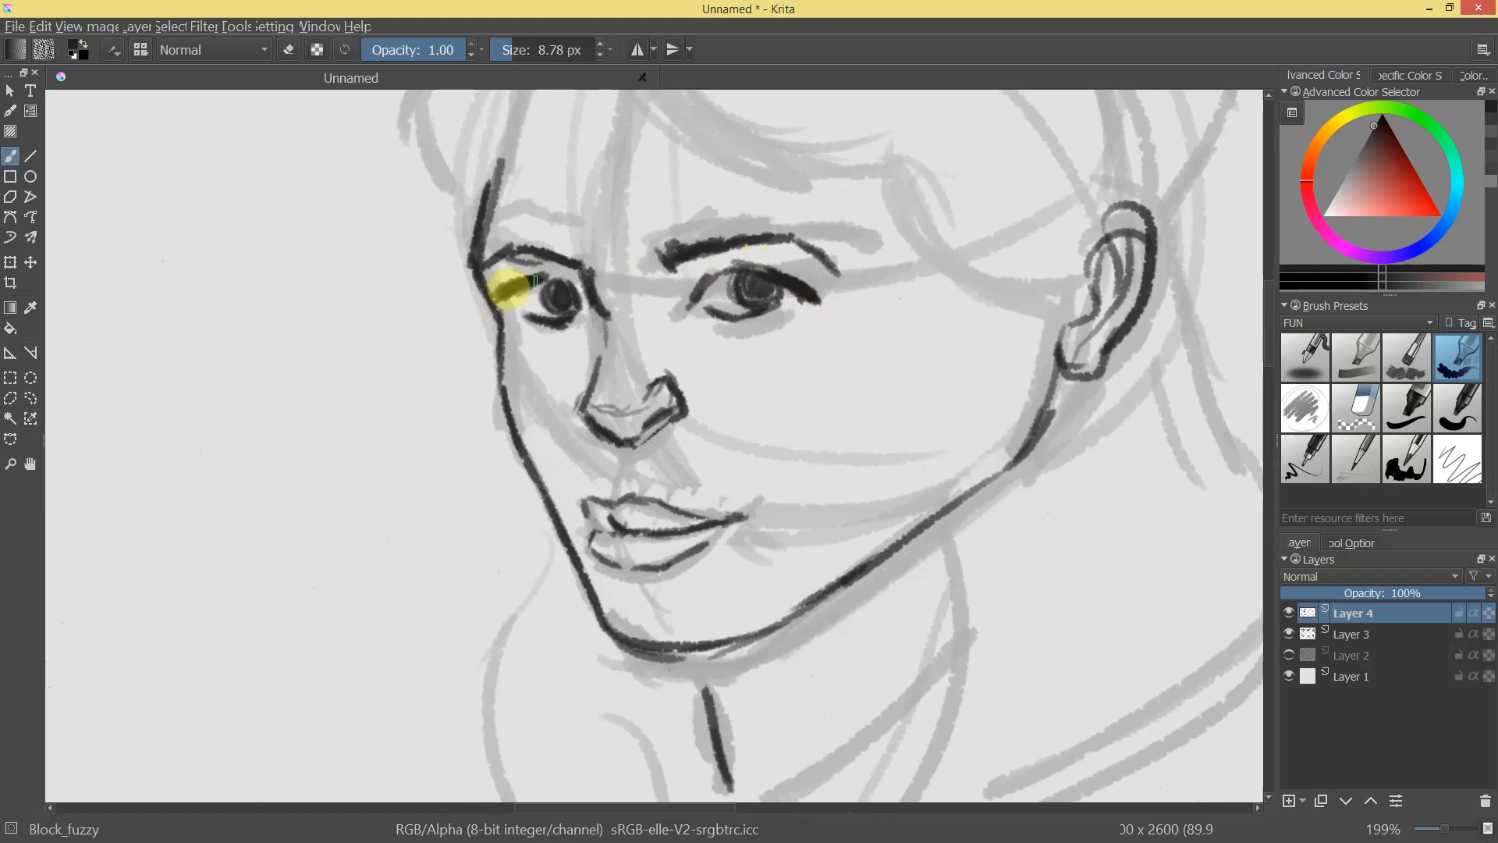
left_click_drag(861, 441, 694, 395)
key("e")
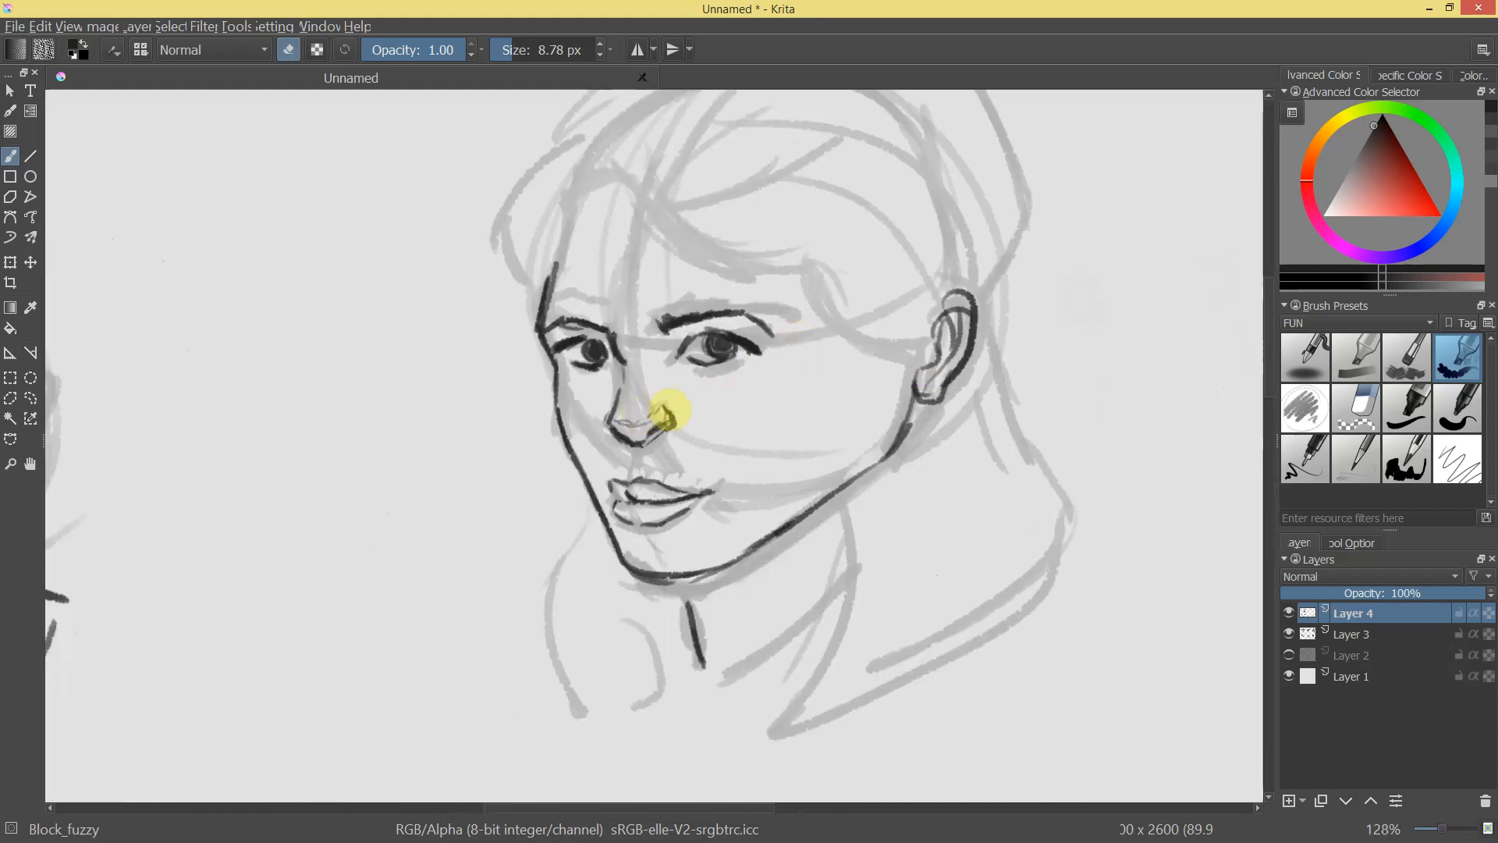
mouse_move(724, 482)
left_mouse_down()
mouse_move(749, 559)
mouse_move(675, 347)
left_mouse_up()
key("e")
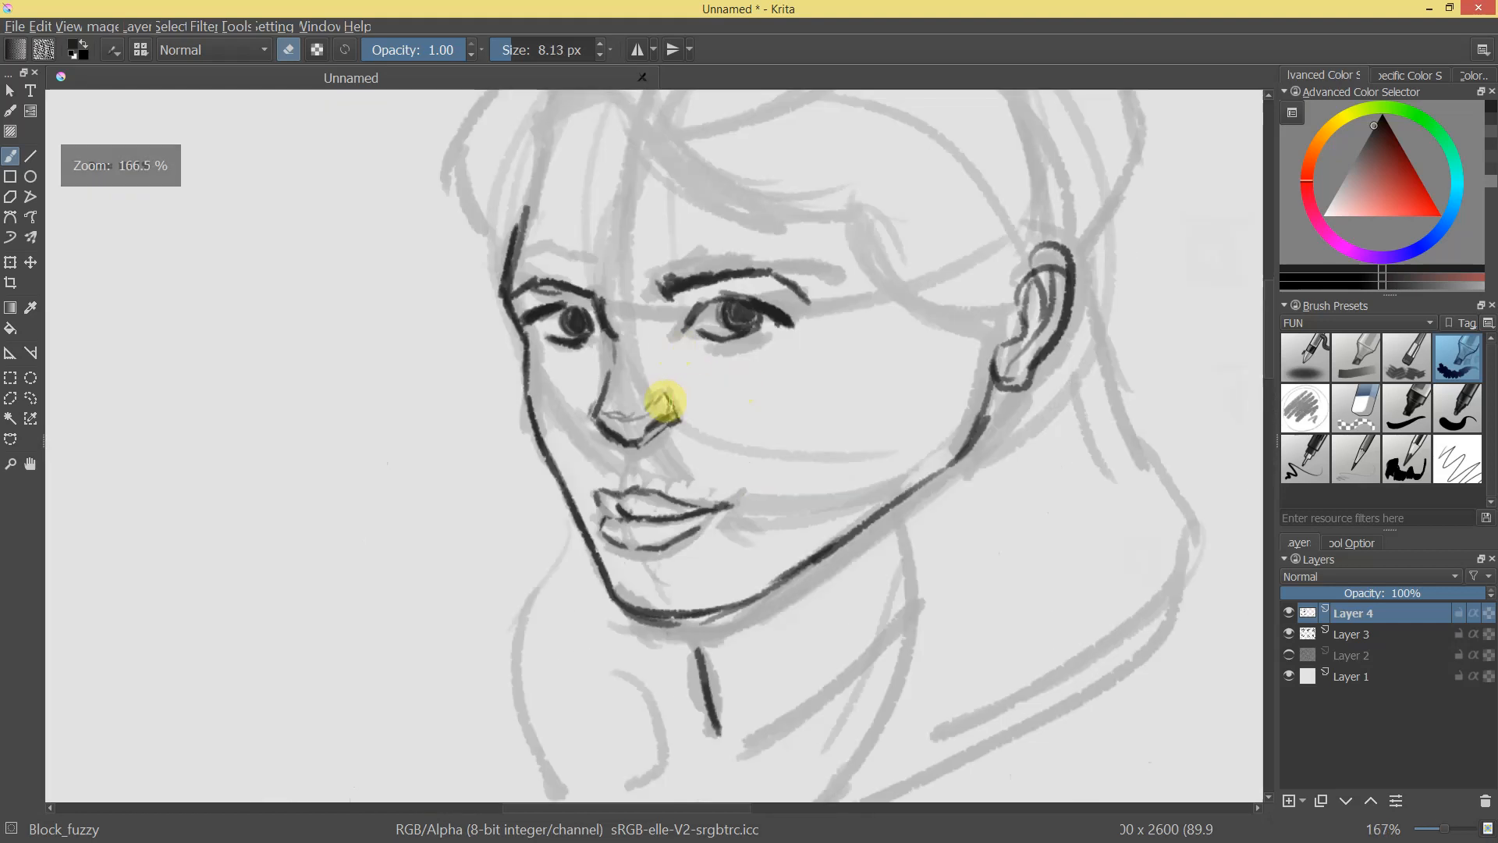
left_click_drag(662, 399, 615, 188)
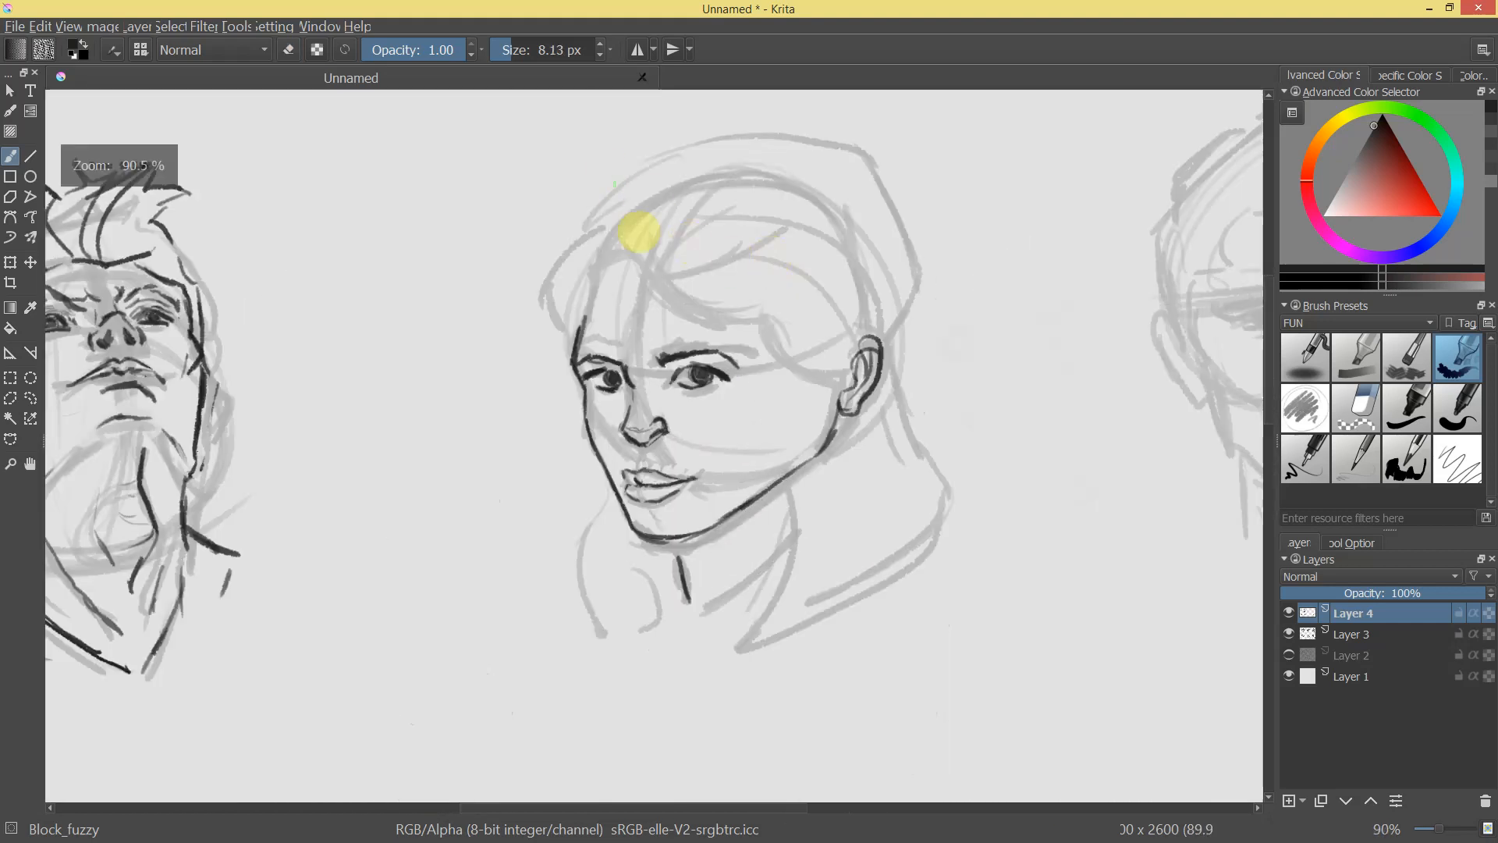
Ink the swept fringe, the side hair above the ear and the inner edge of the hood on the three-quarter head.
mouse_move(640, 256)
left_mouse_down()
mouse_move(663, 297)
mouse_move(663, 208)
left_mouse_up()
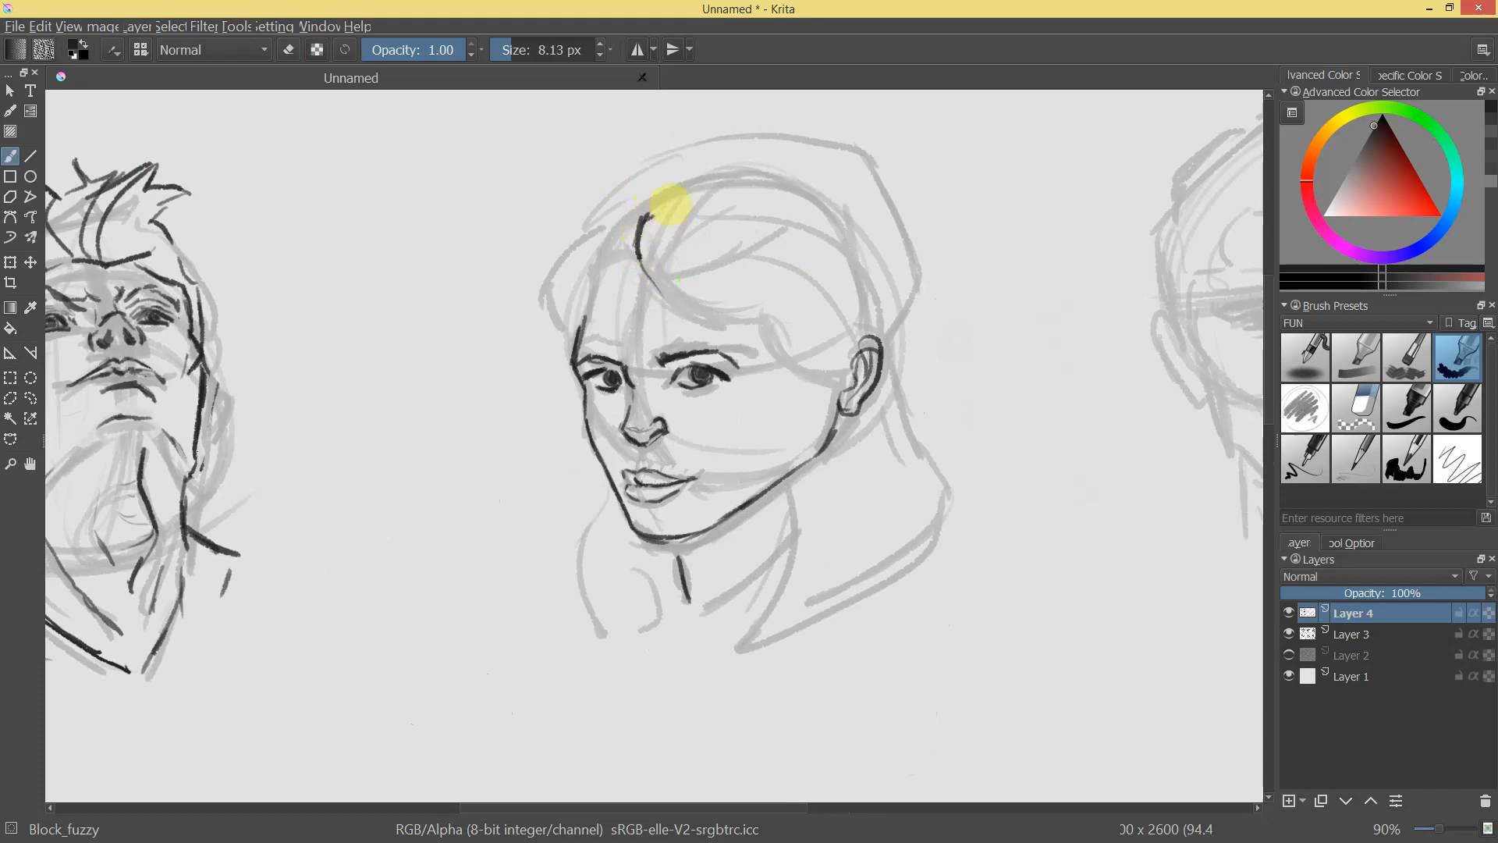
mouse_move(638, 258)
left_mouse_down()
mouse_move(719, 318)
mouse_move(827, 352)
left_mouse_up()
mouse_move(845, 289)
left_mouse_down()
mouse_move(863, 334)
mouse_move(876, 325)
mouse_move(841, 223)
mouse_move(745, 179)
left_mouse_up()
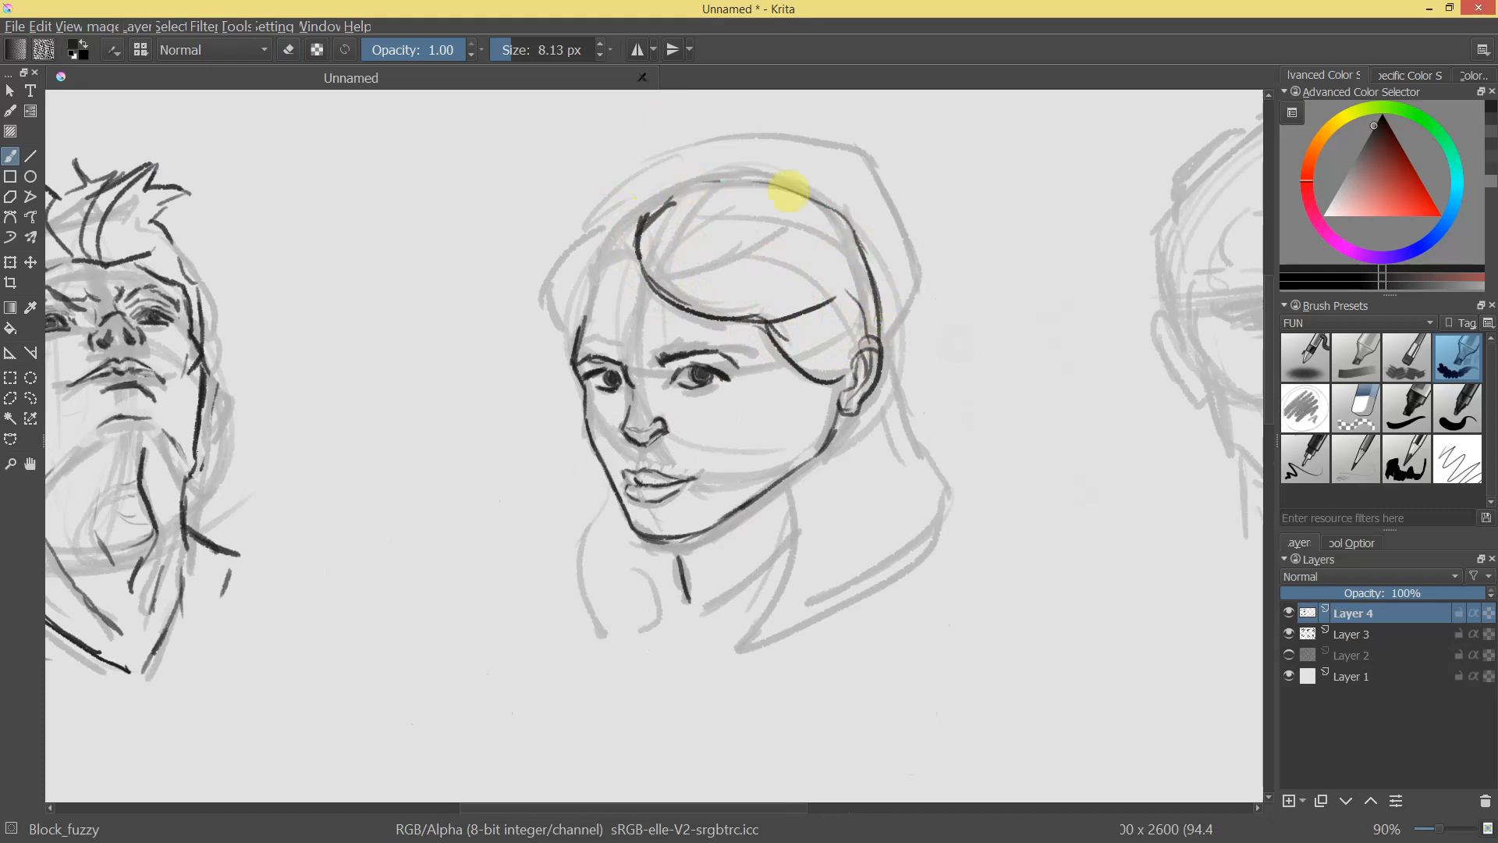
Ink the back outline of the hood down to its lower tip, and the neck curve below the jaw.
mouse_move(920, 302)
left_mouse_down()
mouse_move(897, 335)
mouse_move(909, 434)
mouse_move(952, 502)
mouse_move(953, 539)
mouse_move(747, 657)
left_mouse_up()
left_click_drag(797, 550, 784, 487)
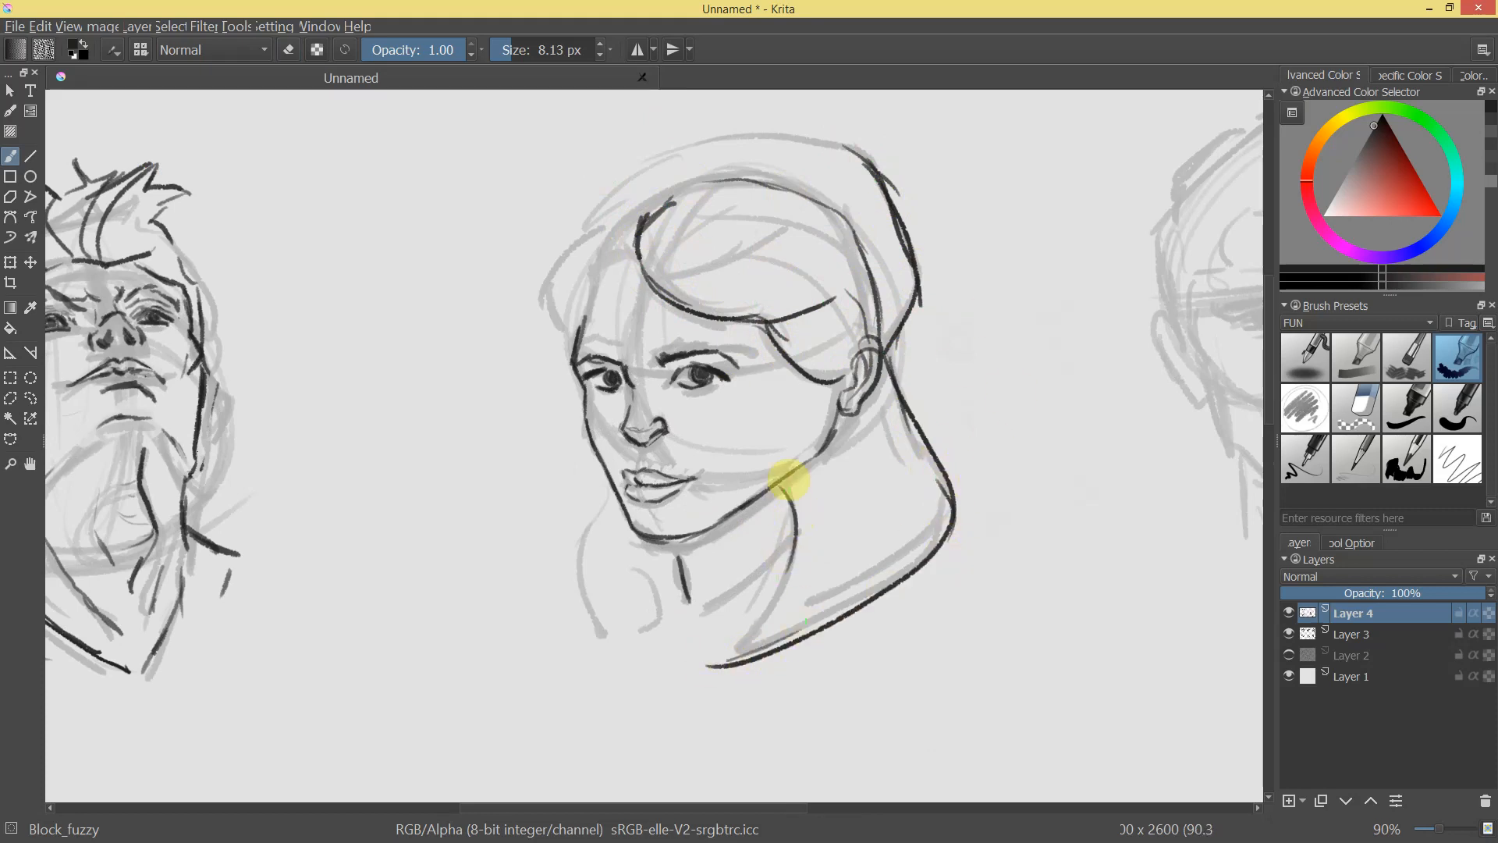
left_click_drag(772, 620, 732, 652)
Ink the crown and front edge of the hood, and the curved lower front edge beside the chin.
left_click_drag(1015, 394, 969, 293)
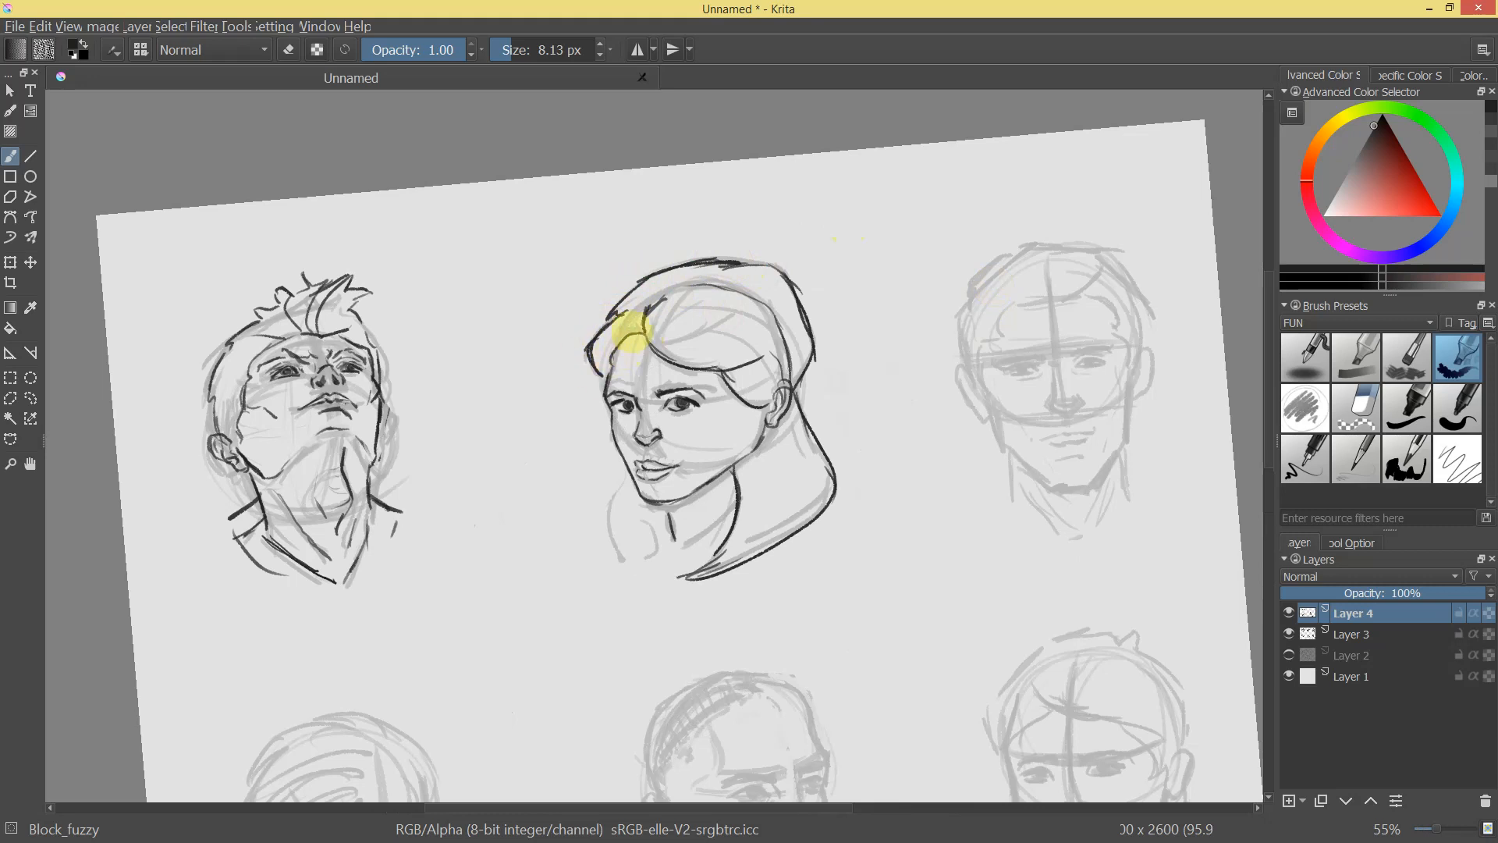
left_click_drag(635, 324, 853, 61)
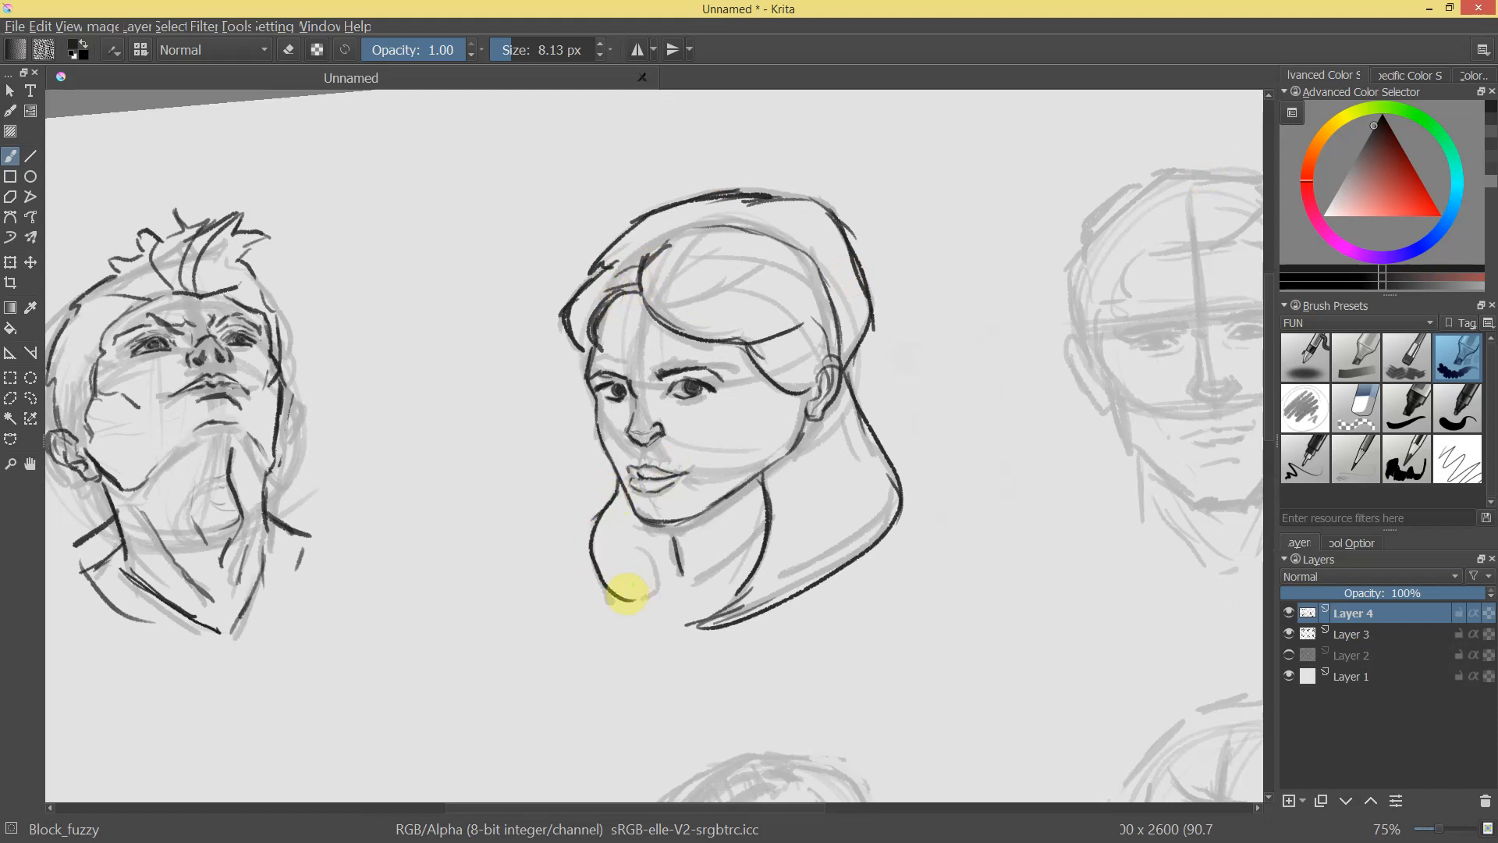
left_click_drag(599, 574, 617, 490)
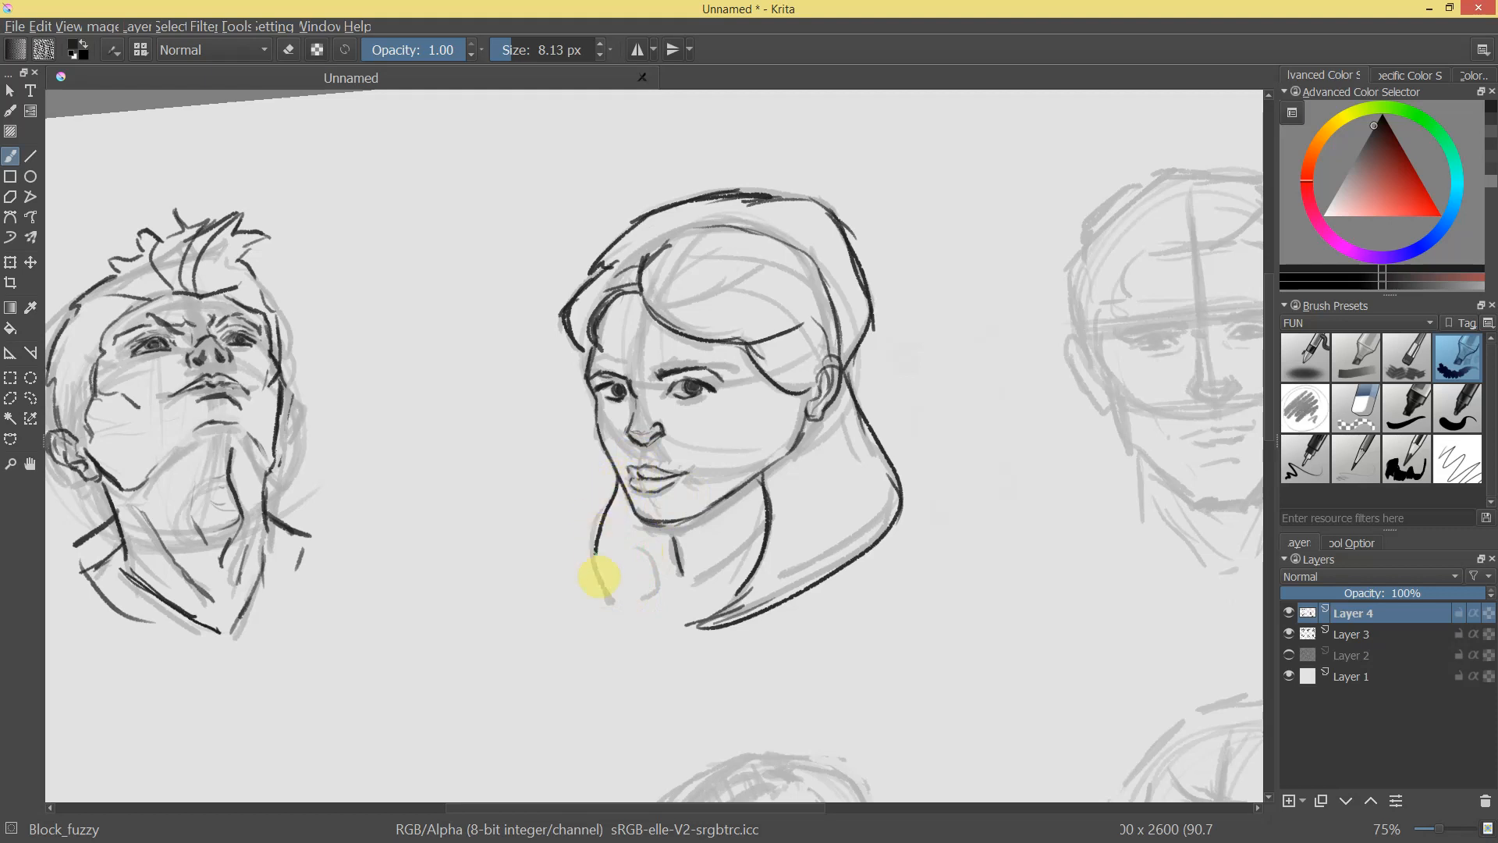
key("ctrl+z")
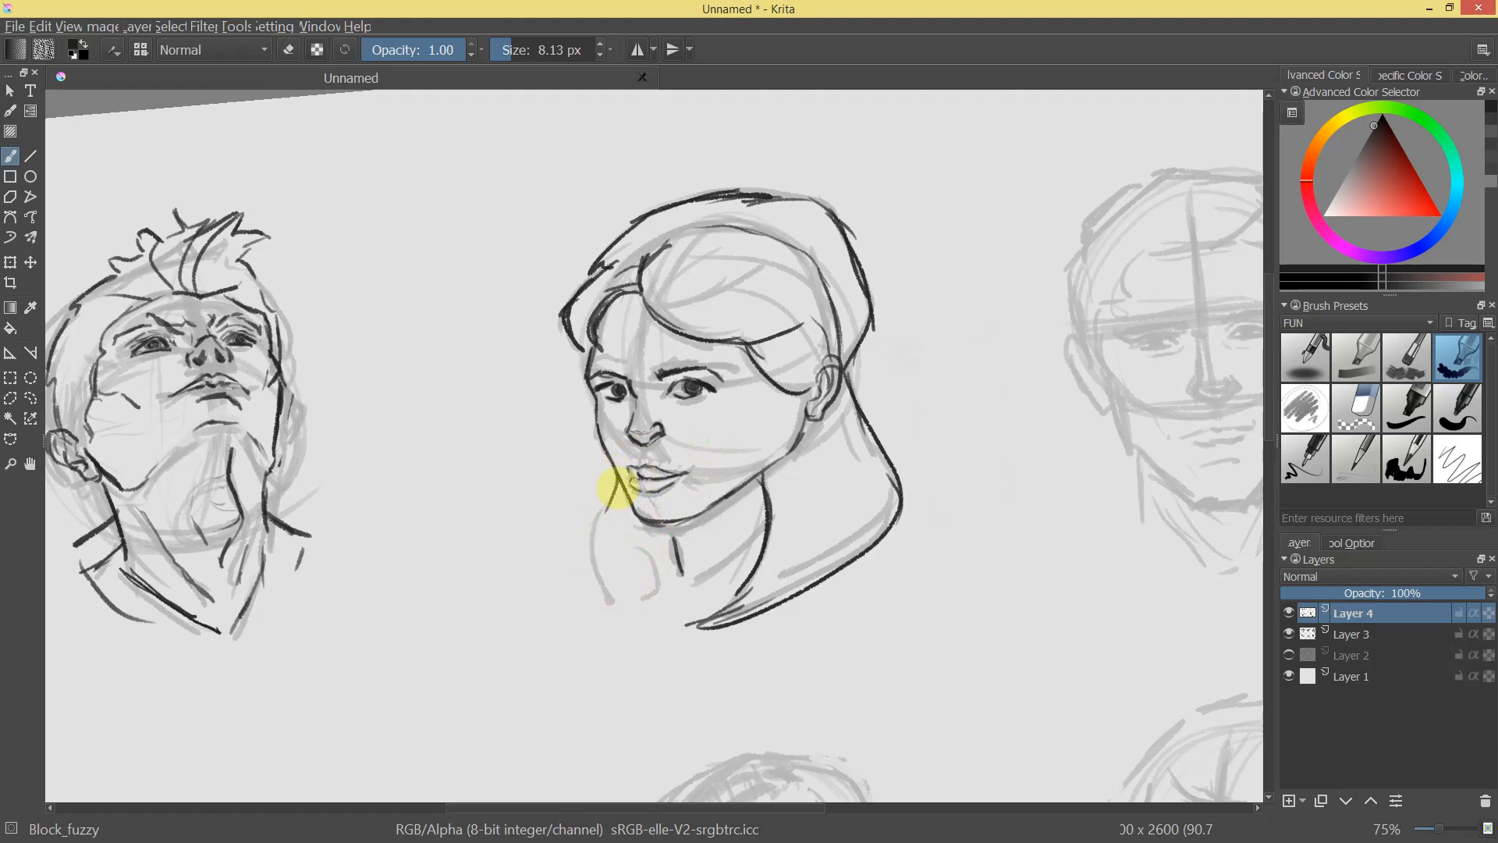
mouse_move(695, 311)
left_mouse_down()
mouse_move(742, 491)
mouse_move(785, 401)
mouse_move(774, 320)
left_mouse_up()
left_click_drag(656, 528, 677, 571)
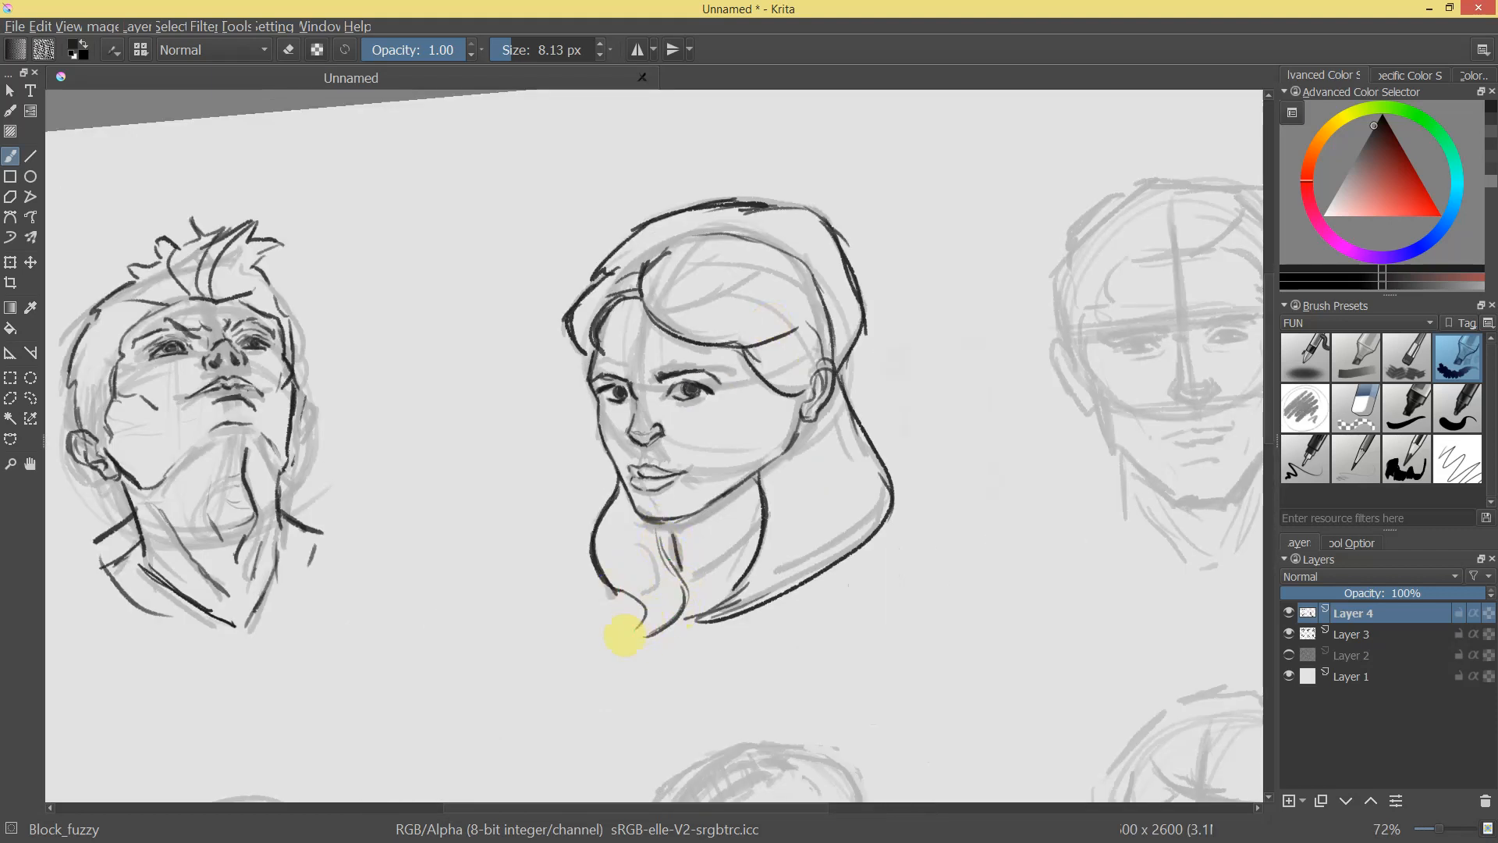
Finish the pointed lower front tip of the hood and ink the neck muscle and collarbone lines inside it.
mouse_move(819, 414)
left_mouse_down()
mouse_move(588, 535)
mouse_move(642, 603)
left_mouse_up()
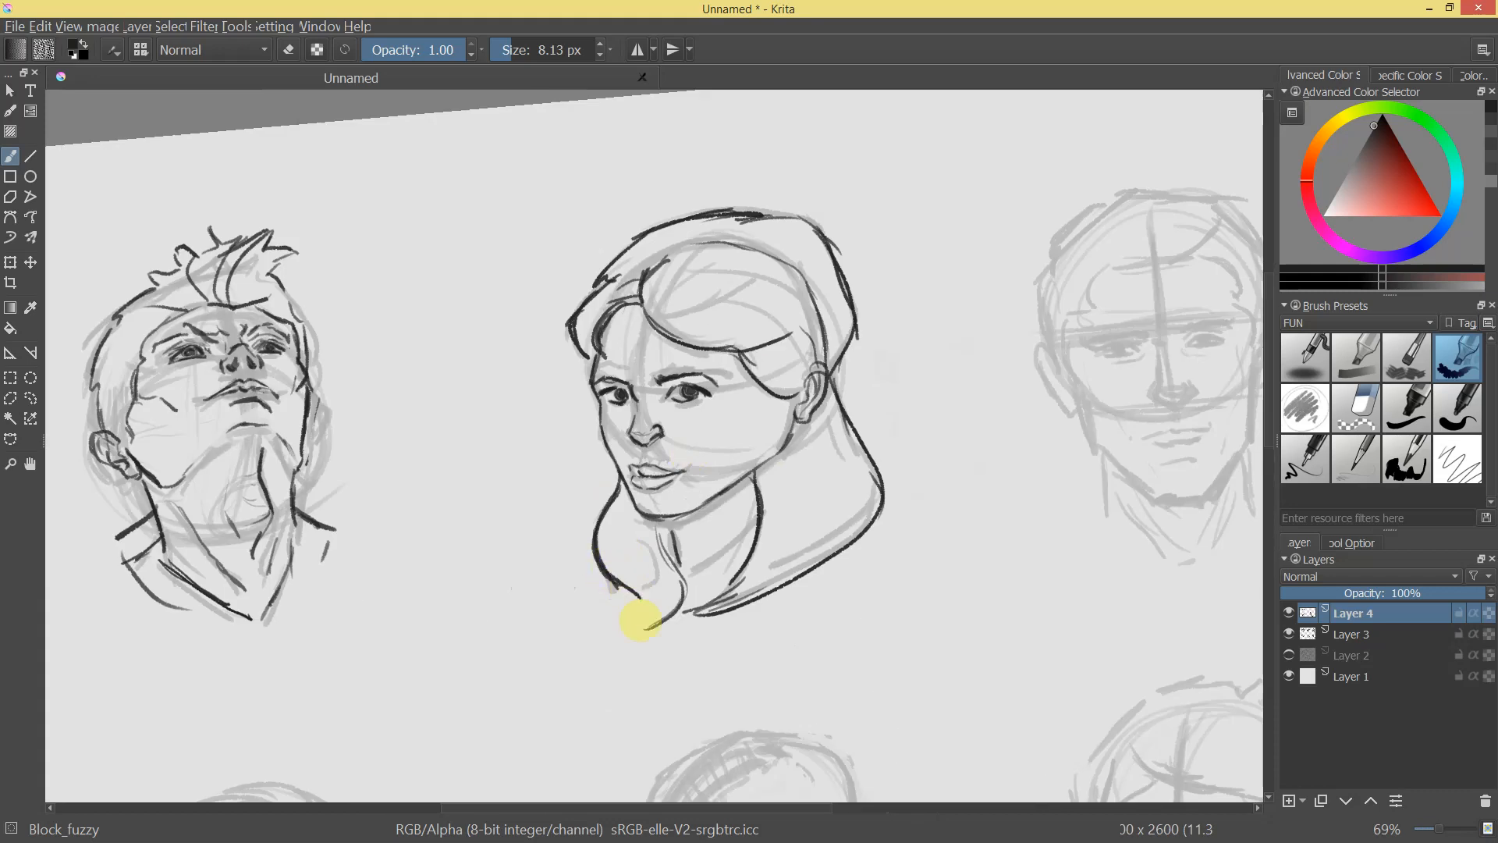
mouse_move(796, 485)
left_mouse_down()
mouse_move(752, 601)
mouse_move(756, 507)
mouse_move(793, 609)
mouse_move(835, 536)
mouse_move(735, 685)
left_mouse_up()
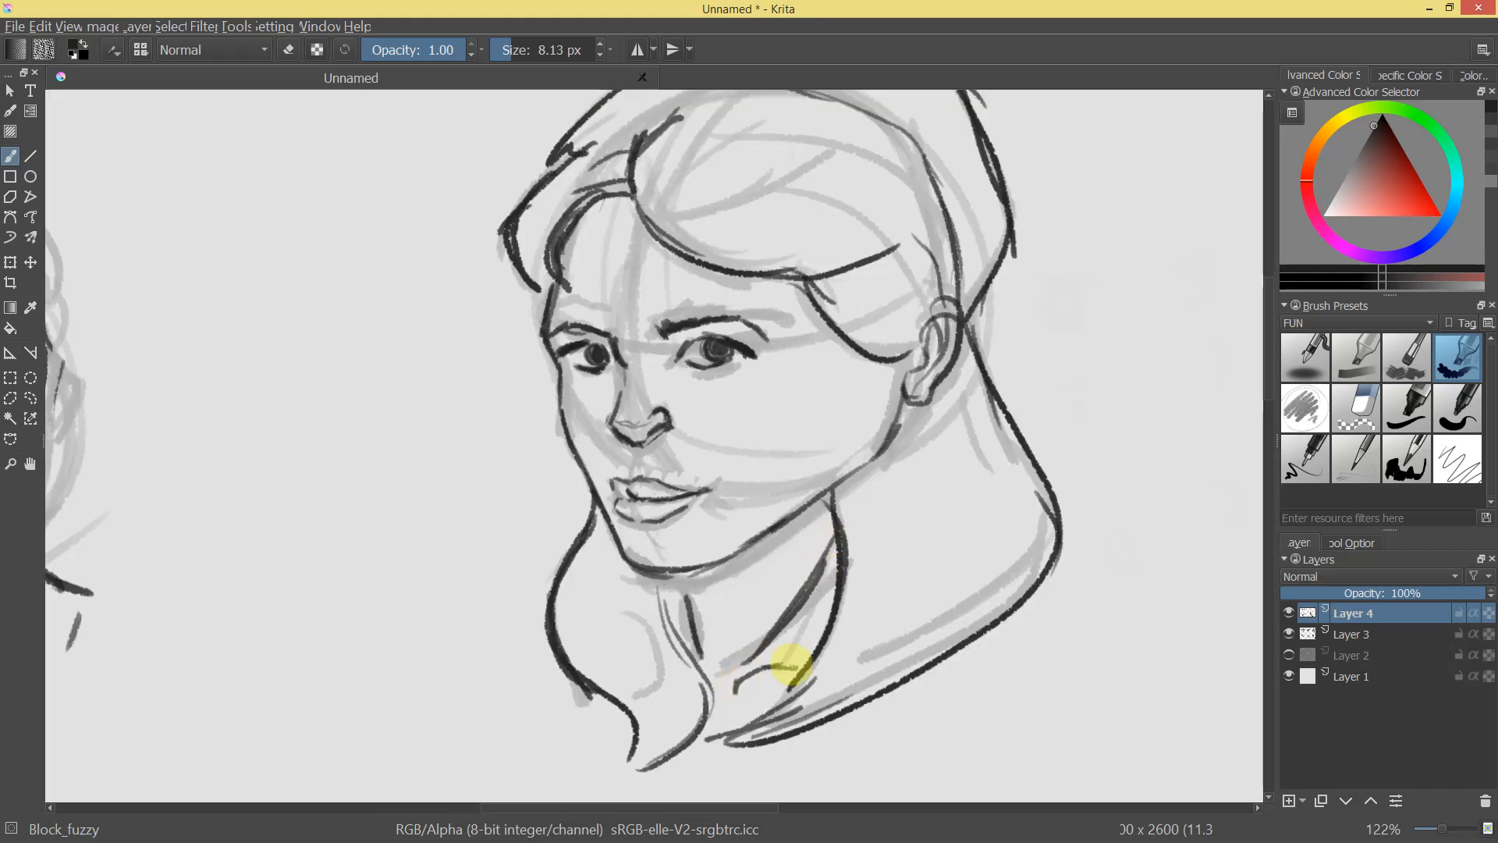
left_click_drag(813, 612, 624, 121)
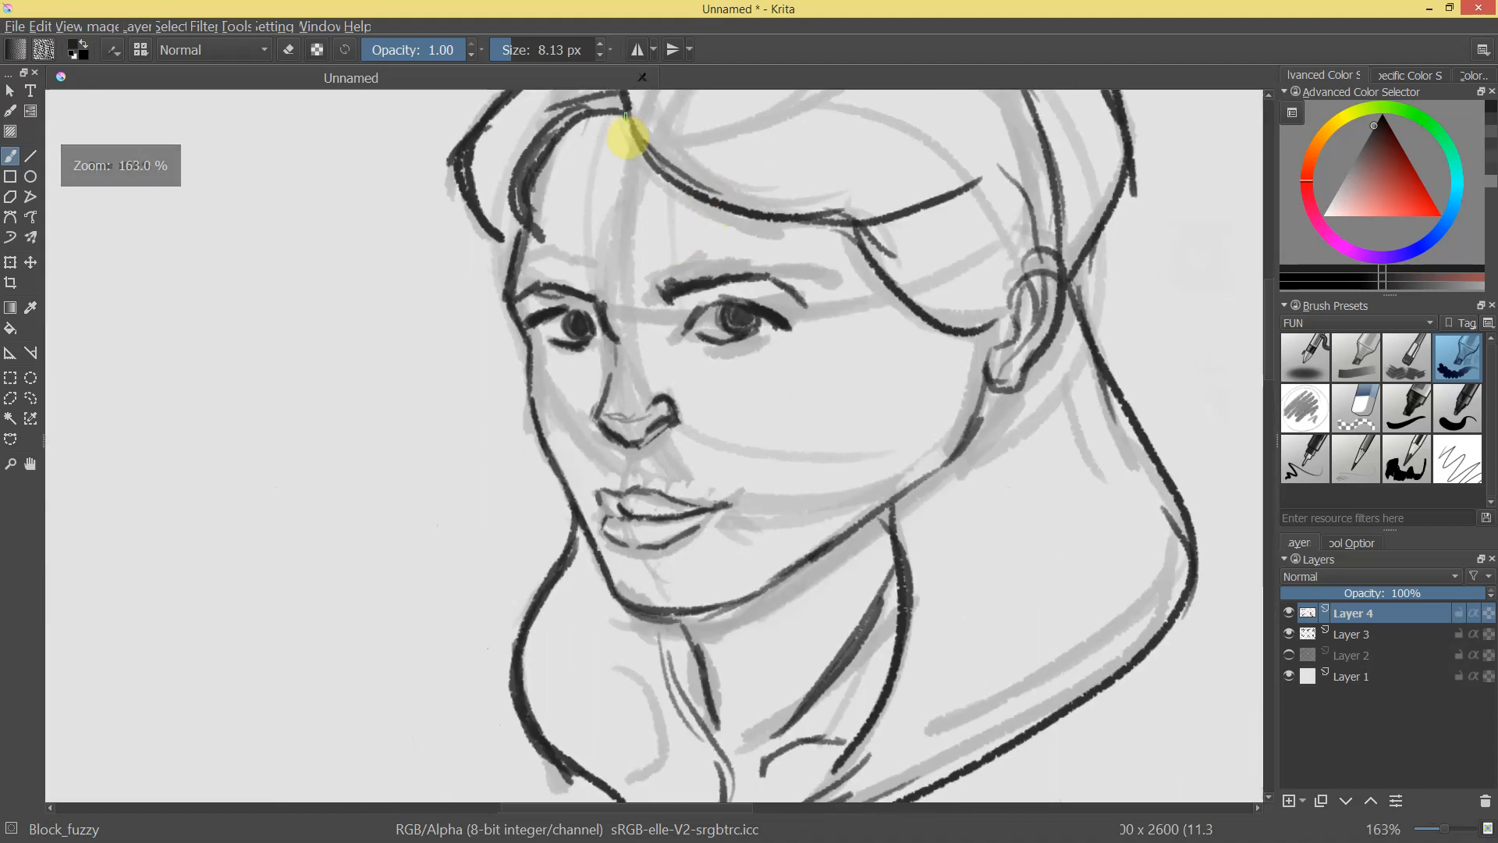
Clean up the forehead edge of the three-quarter head, then ink a short cheek line and the jaw in front of the ear.
key("e")
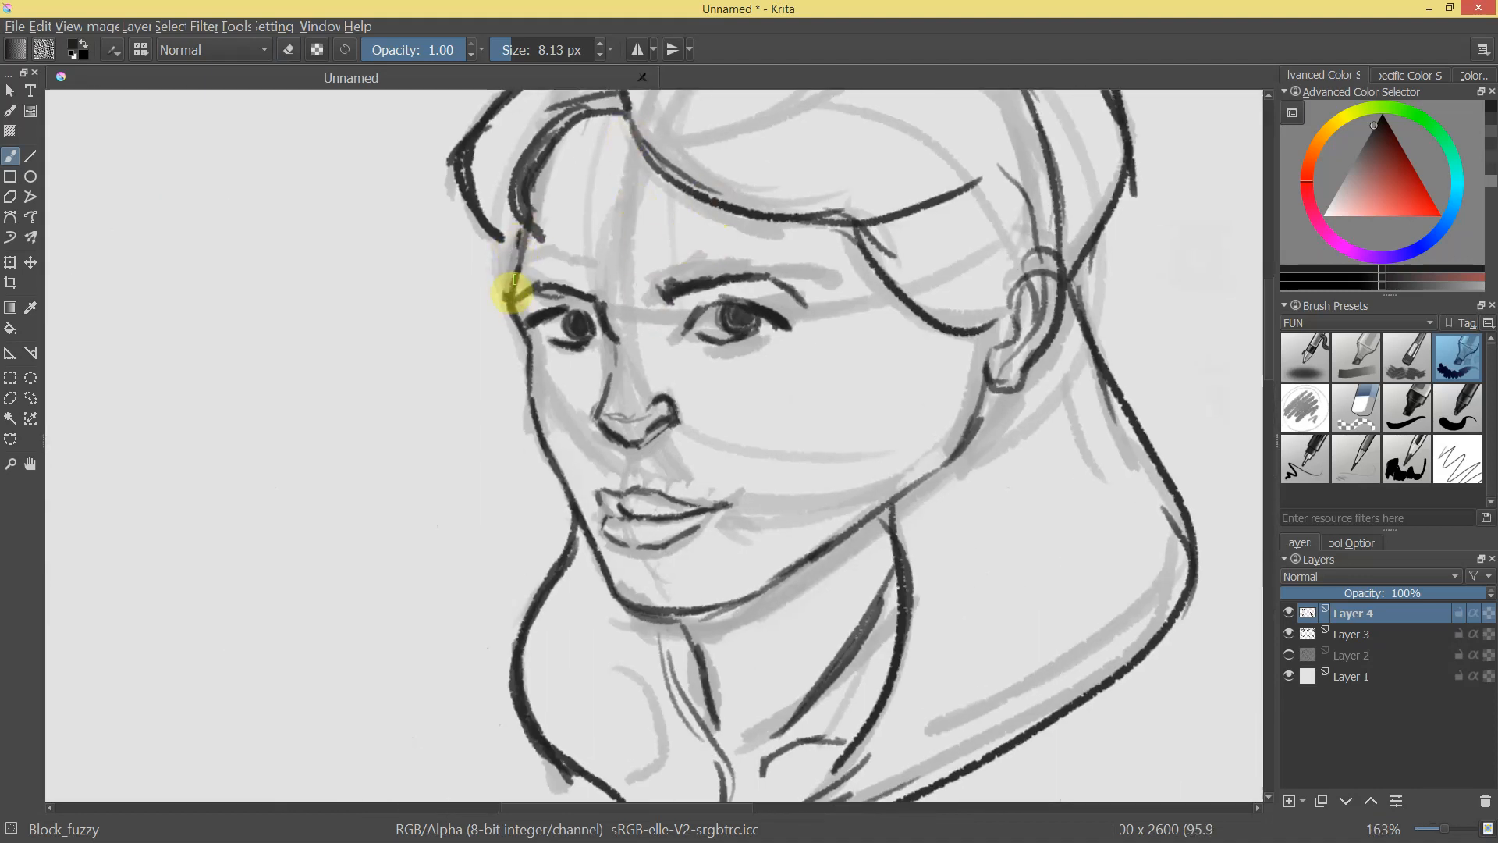
left_click_drag(509, 261, 776, 388)
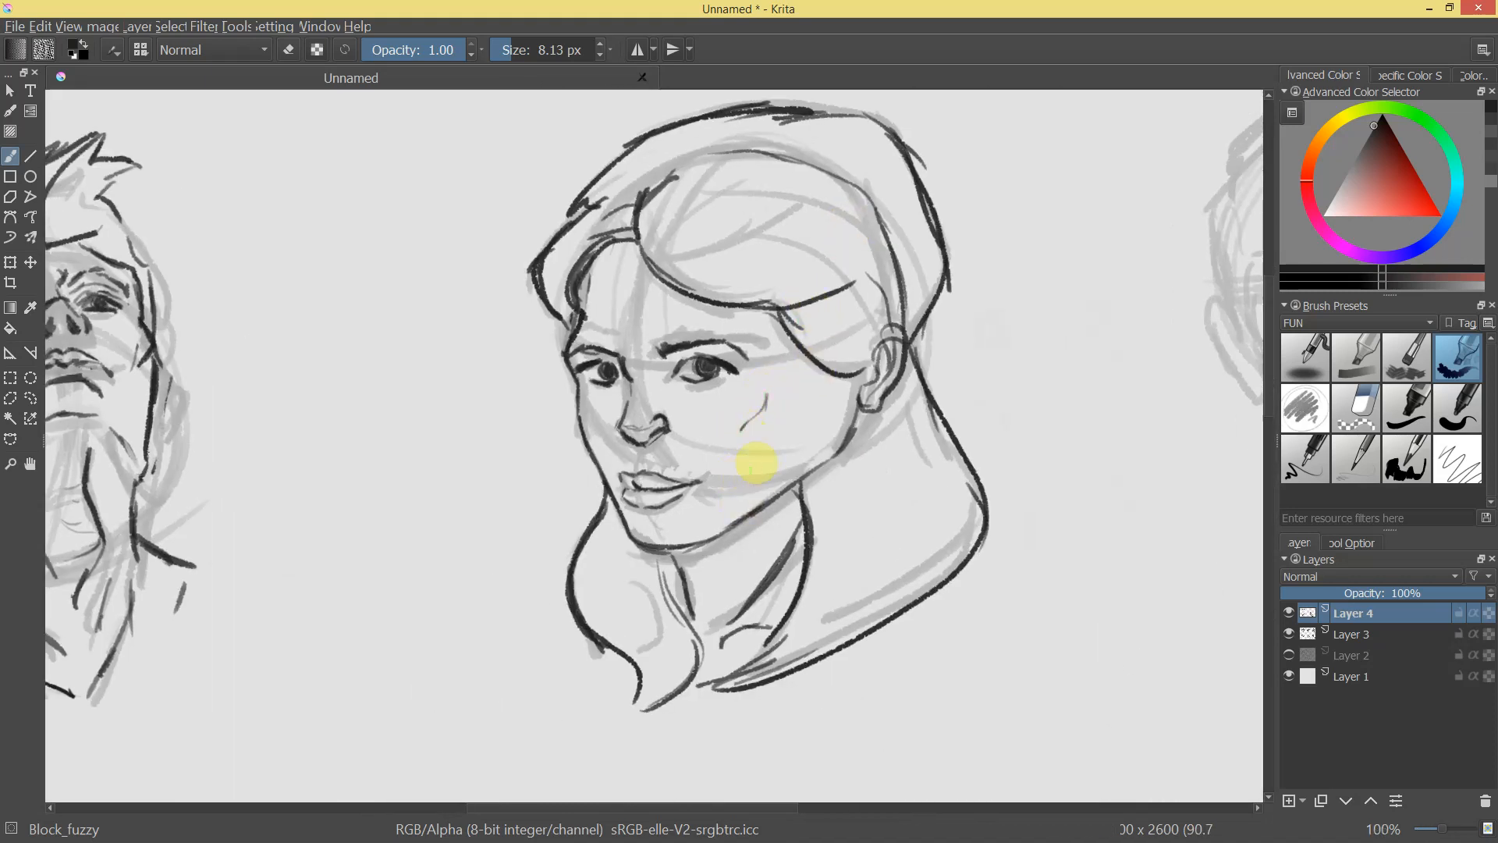
left_click_drag(889, 334, 836, 326)
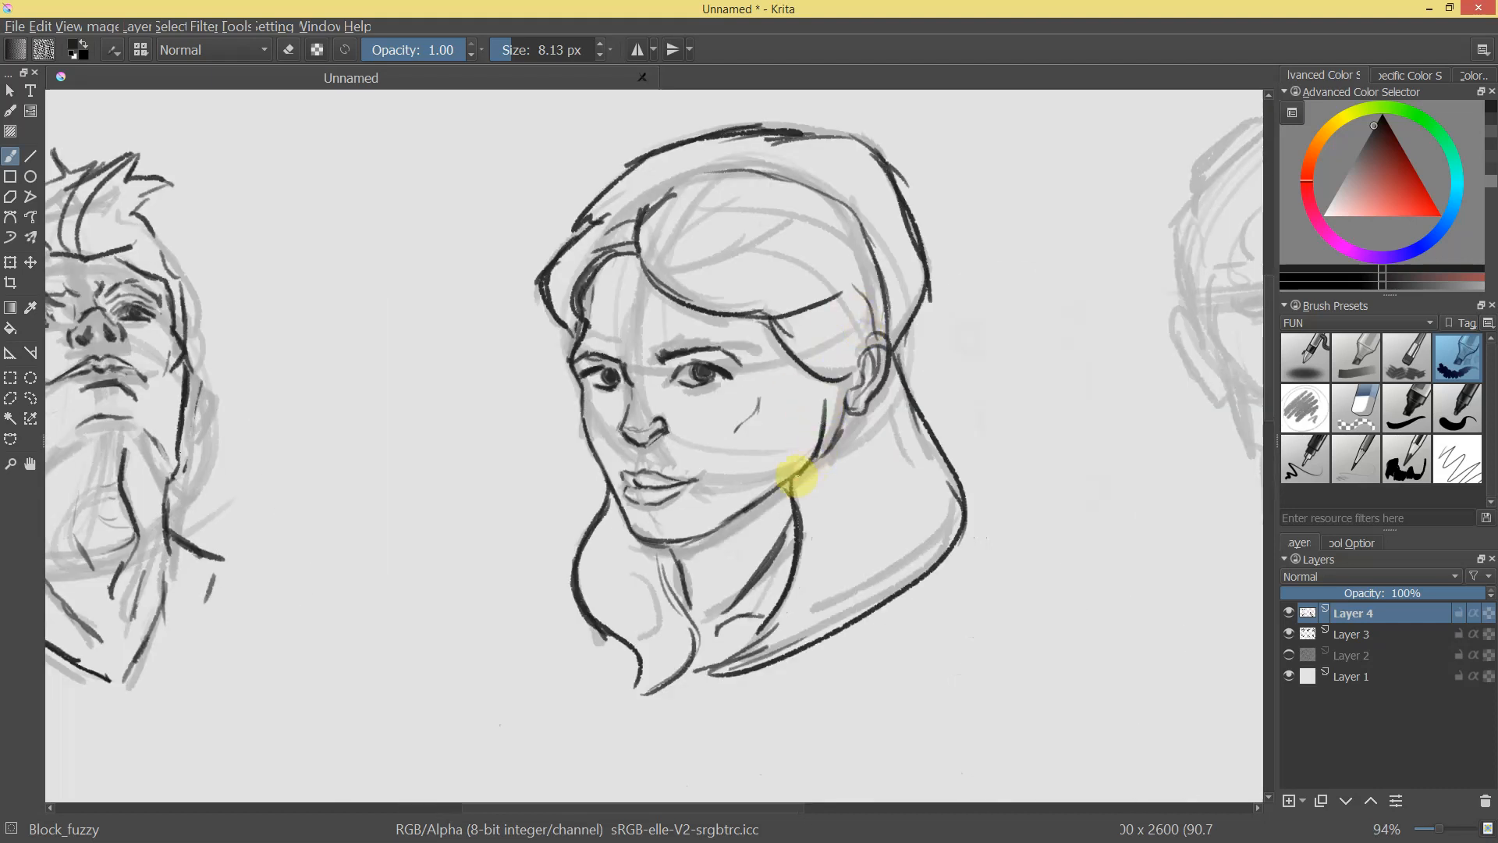
left_click_drag(712, 596, 929, 405)
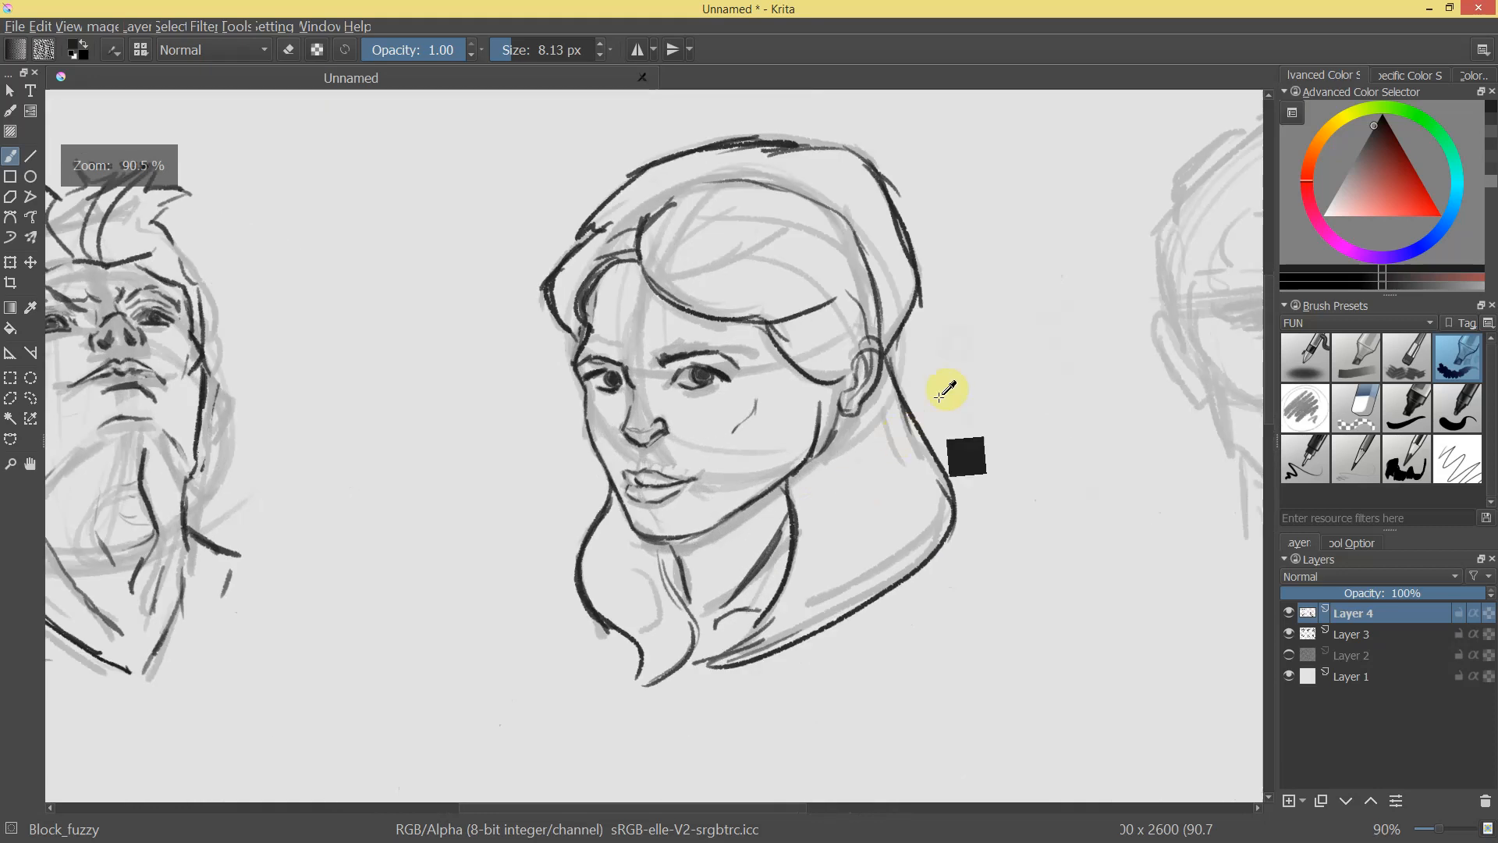
Erase the ear of the three-quarter head together with the line ends of the jaw and side hair around it.
key("e")
mouse_move(840, 391)
left_mouse_down()
mouse_move(863, 344)
mouse_move(856, 434)
left_mouse_up()
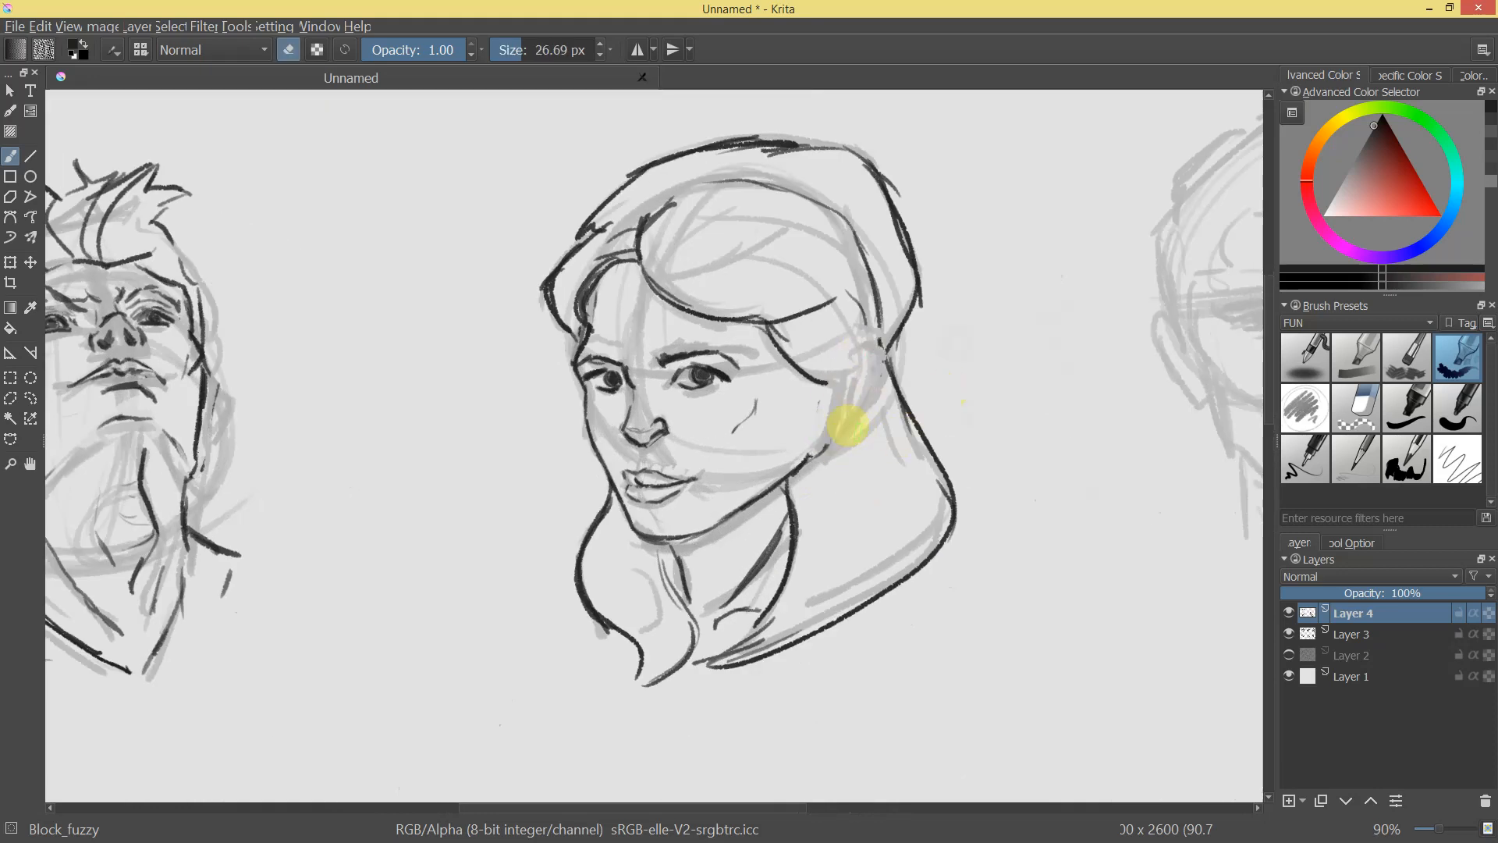
left_click_drag(819, 387, 801, 375)
Redraw the ear closer to the face with a 7.81 px brush, and ink the side hair and strands behind it.
left_click_drag(813, 455, 805, 458, "shift")
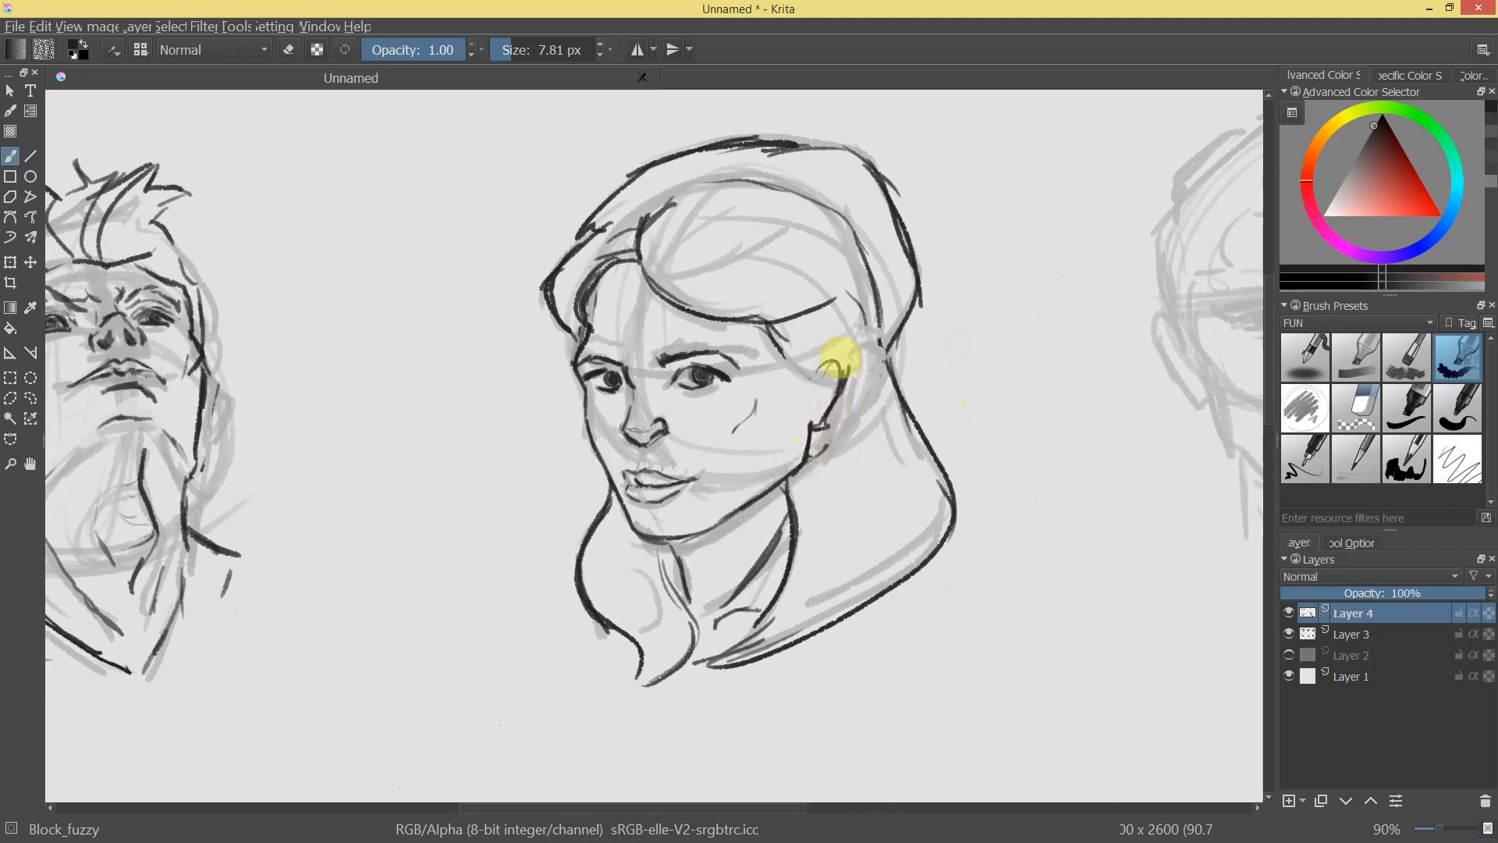
left_click_drag(814, 398, 819, 373)
left_click_drag(771, 323, 819, 370)
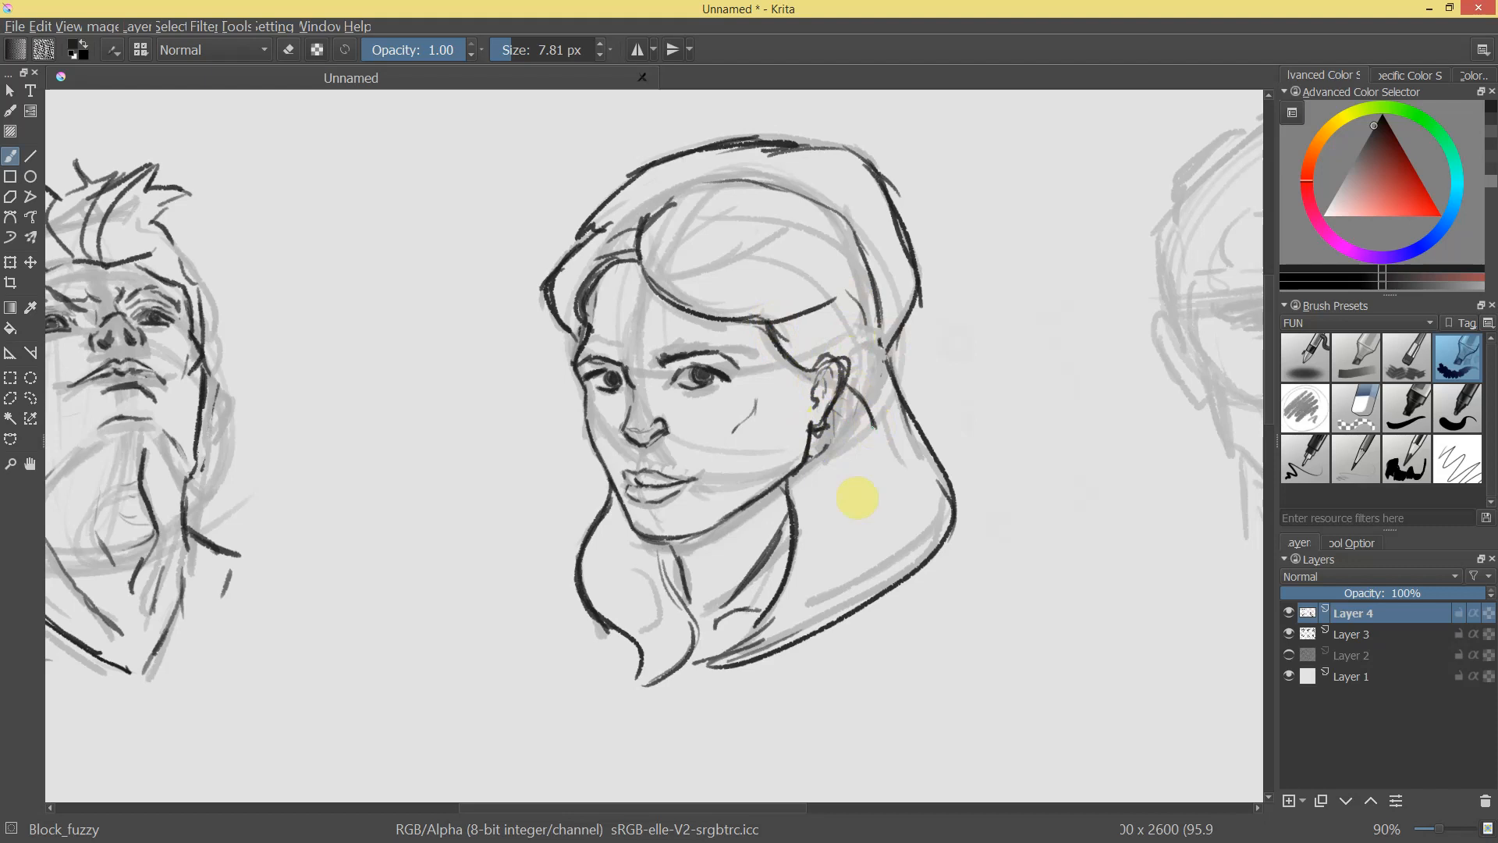
left_click_drag(826, 418, 831, 370)
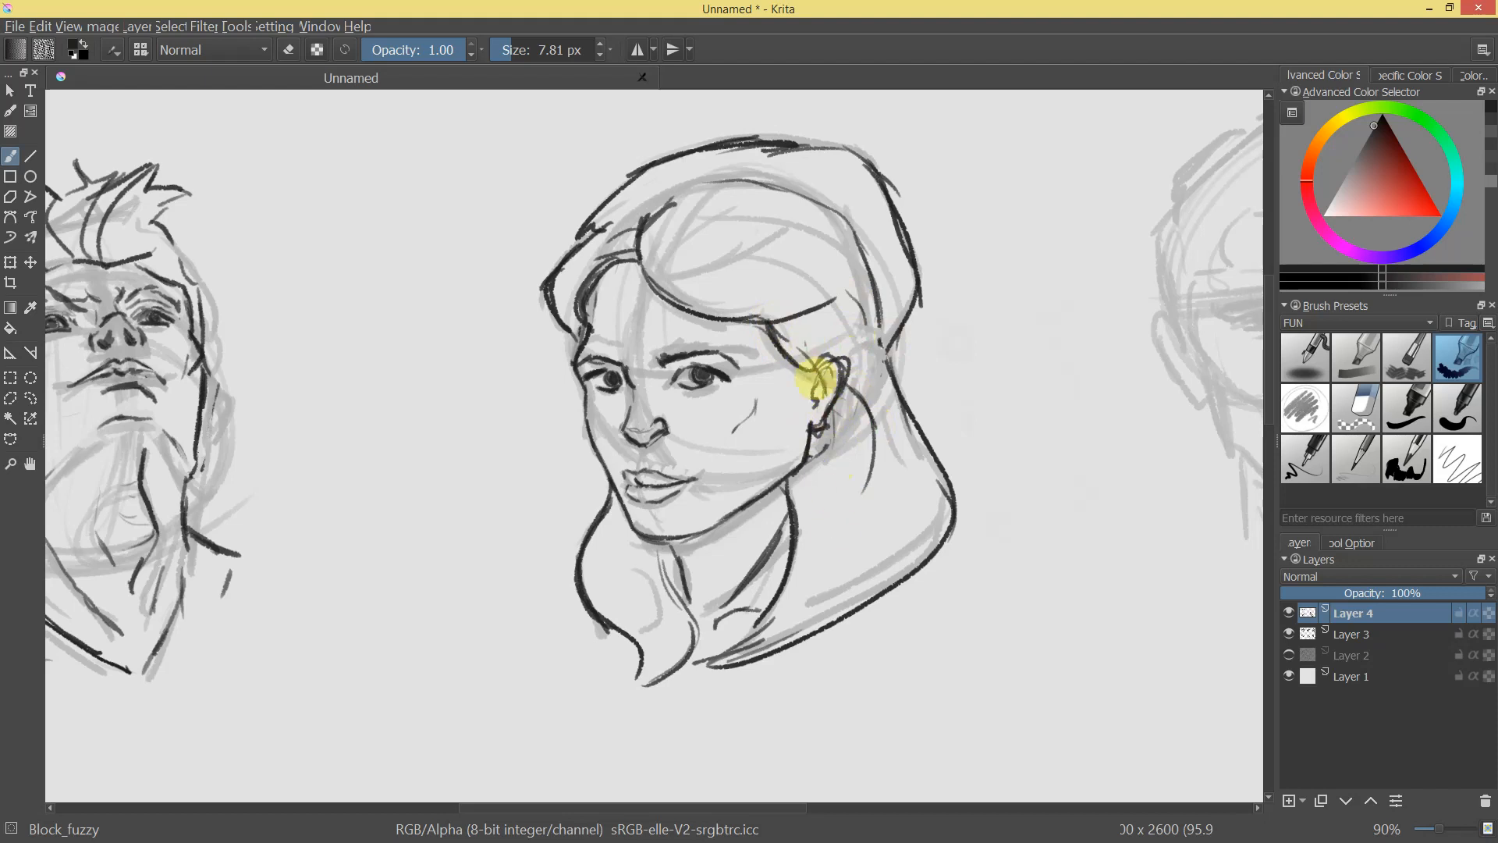
mouse_move(886, 438)
left_mouse_down()
mouse_move(907, 406)
mouse_move(890, 426)
left_mouse_up()
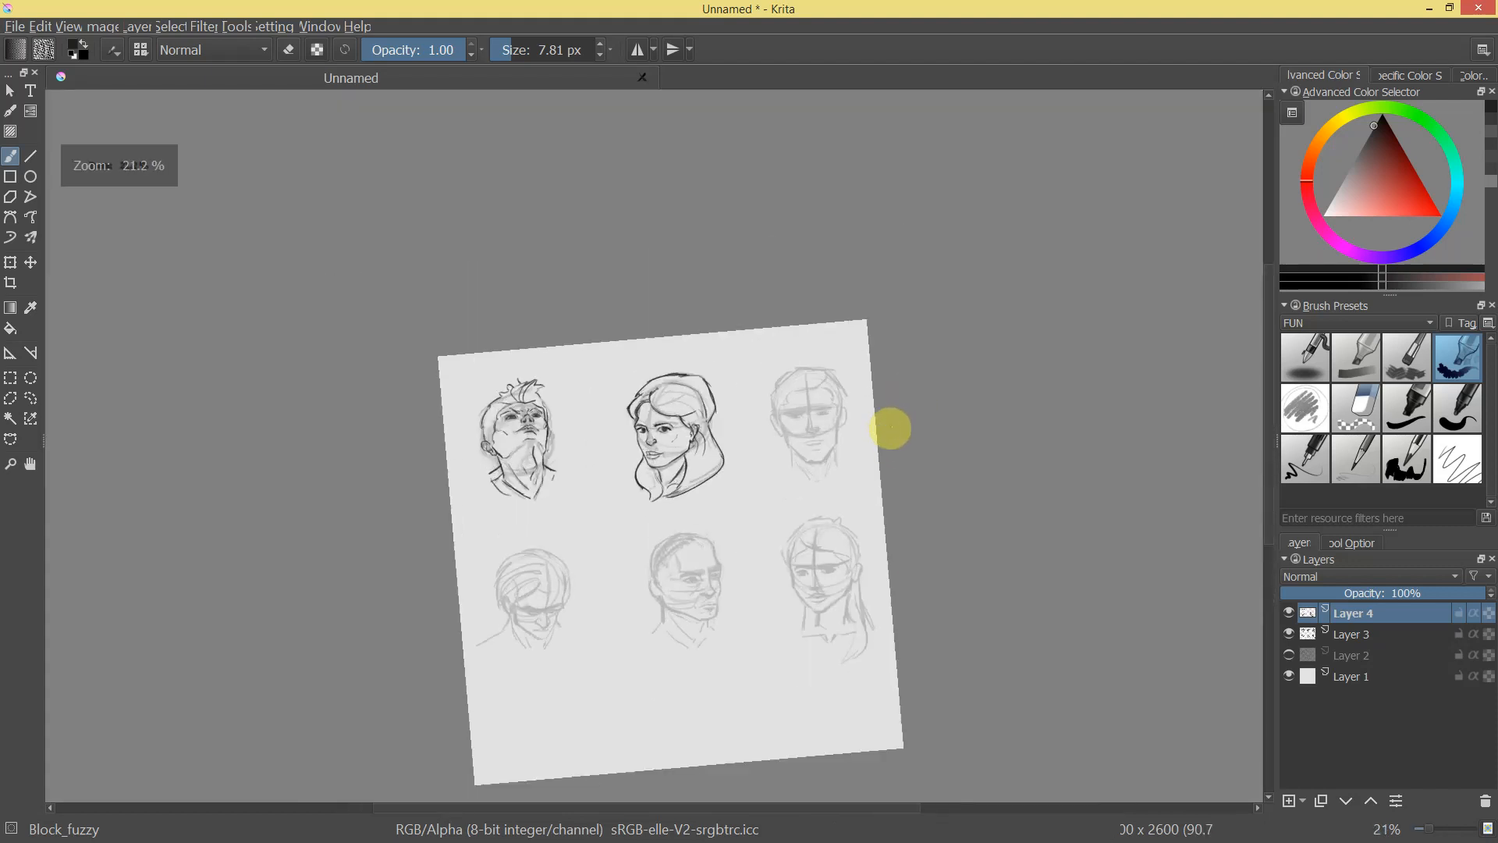
Add short vertical crease strokes to the lips of the three-quarter head.
mouse_move(859, 475)
left_mouse_down()
mouse_move(890, 466)
mouse_move(892, 512)
left_mouse_up()
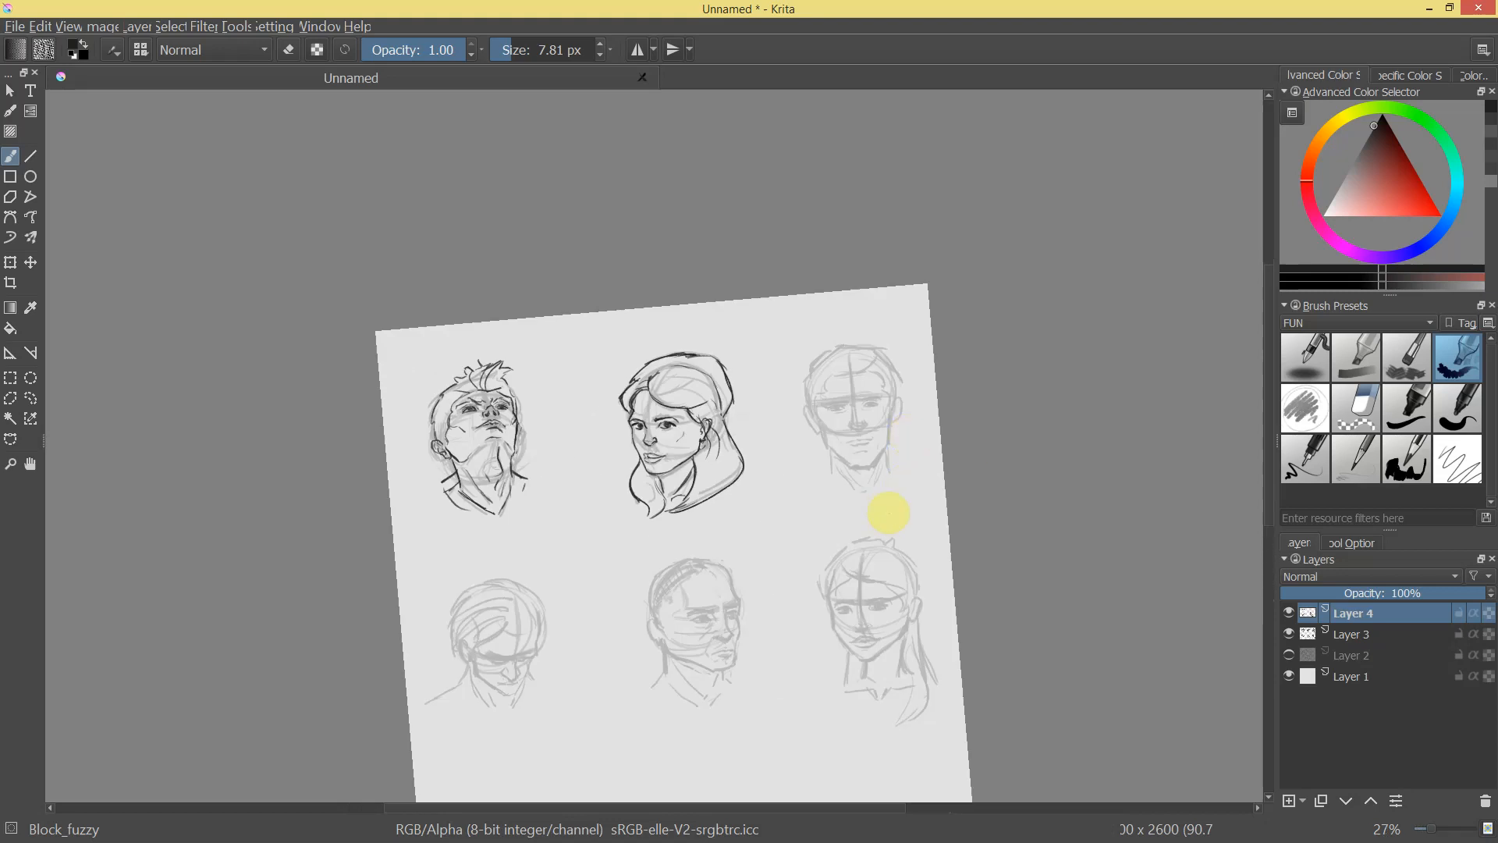
mouse_move(888, 513)
left_mouse_down()
mouse_move(756, 390)
mouse_move(809, 294)
mouse_move(766, 325)
mouse_move(609, 582)
mouse_move(572, 598)
left_mouse_up()
left_click_drag(598, 582, 604, 624)
left_click_drag(619, 580, 622, 609)
left_click_drag(649, 588, 666, 624)
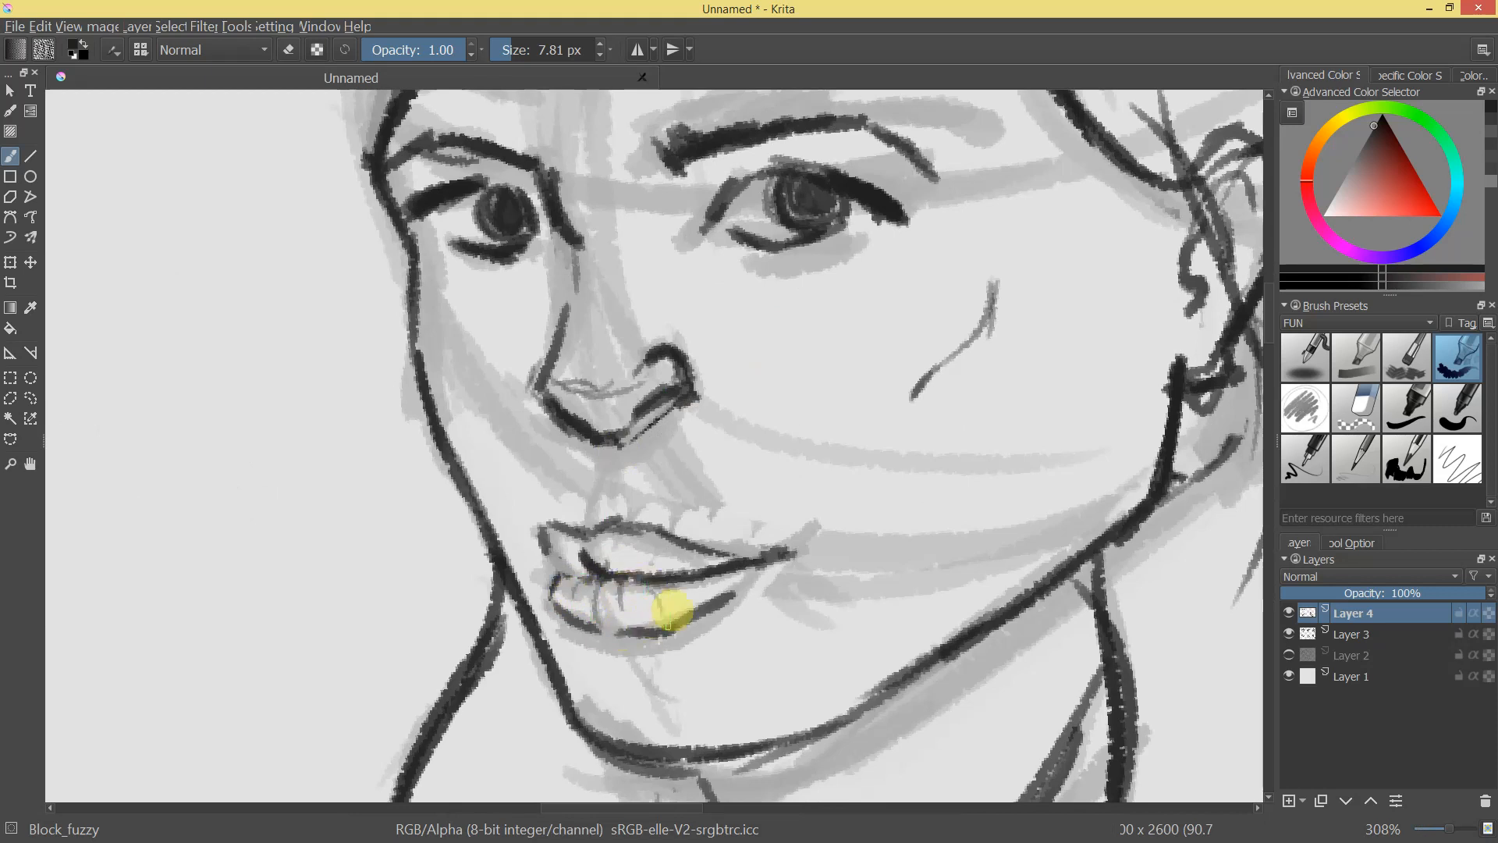
mouse_move(622, 546)
left_mouse_down()
mouse_move(668, 618)
mouse_move(644, 680)
left_mouse_up()
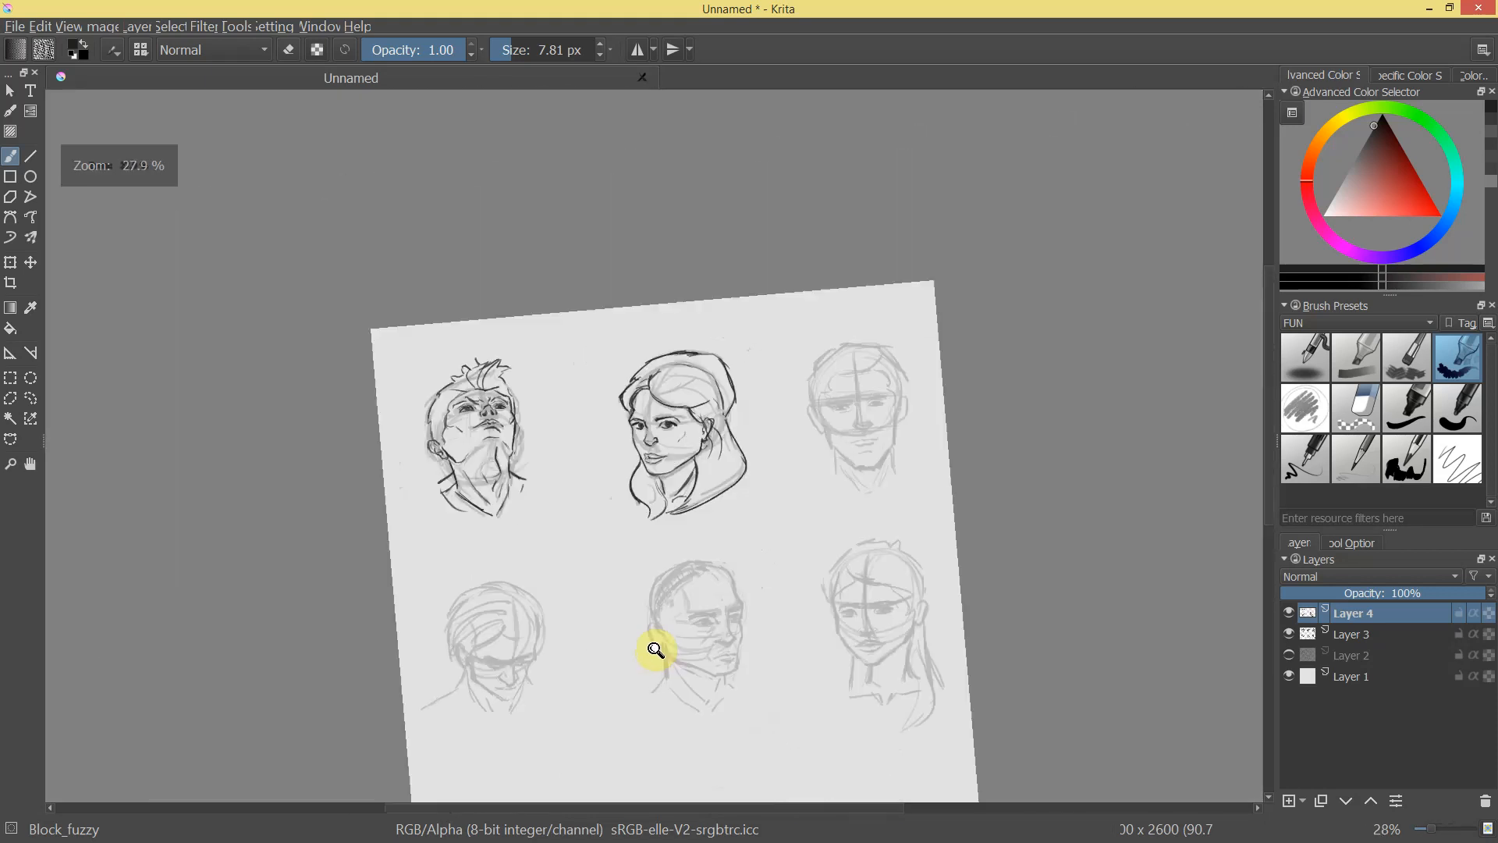
Reduce the brush size to 5.18 px and add fine detail strokes to the inked heads.
left_click_drag(344, 307, 700, 392)
left_click_drag(639, 426, 633, 426)
left_click_drag(458, 309, 500, 296)
mouse_move(647, 336)
left_mouse_down()
mouse_move(719, 497)
mouse_move(779, 500)
left_mouse_up()
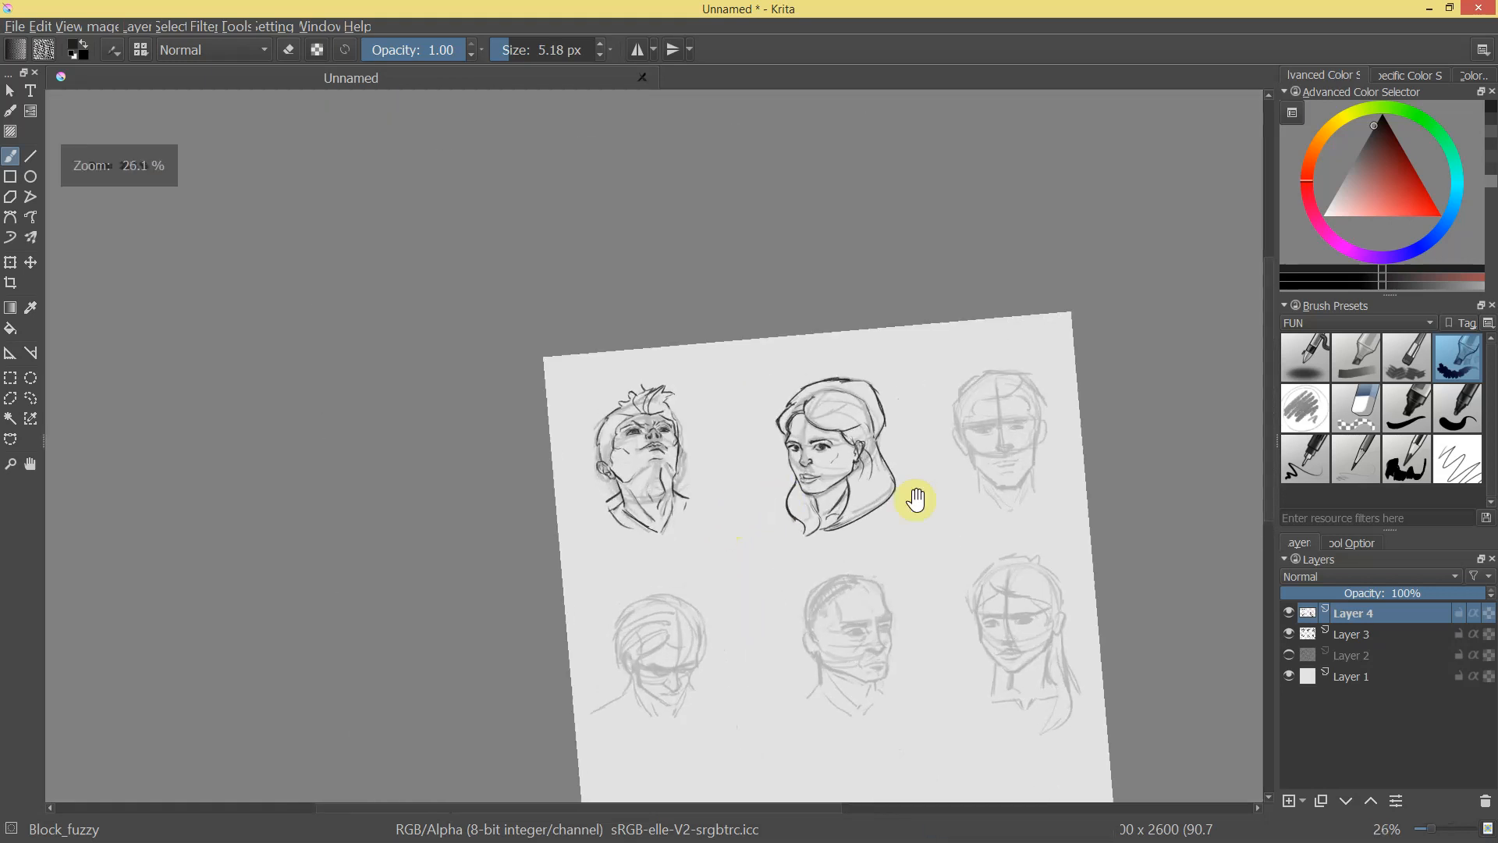
left_click_drag(969, 505, 780, 425)
left_click_drag(401, 376, 506, 346)
mouse_move(496, 404)
left_mouse_down()
mouse_move(546, 508)
mouse_move(622, 418)
mouse_move(896, 361)
mouse_move(878, 380)
mouse_move(745, 401)
left_mouse_up()
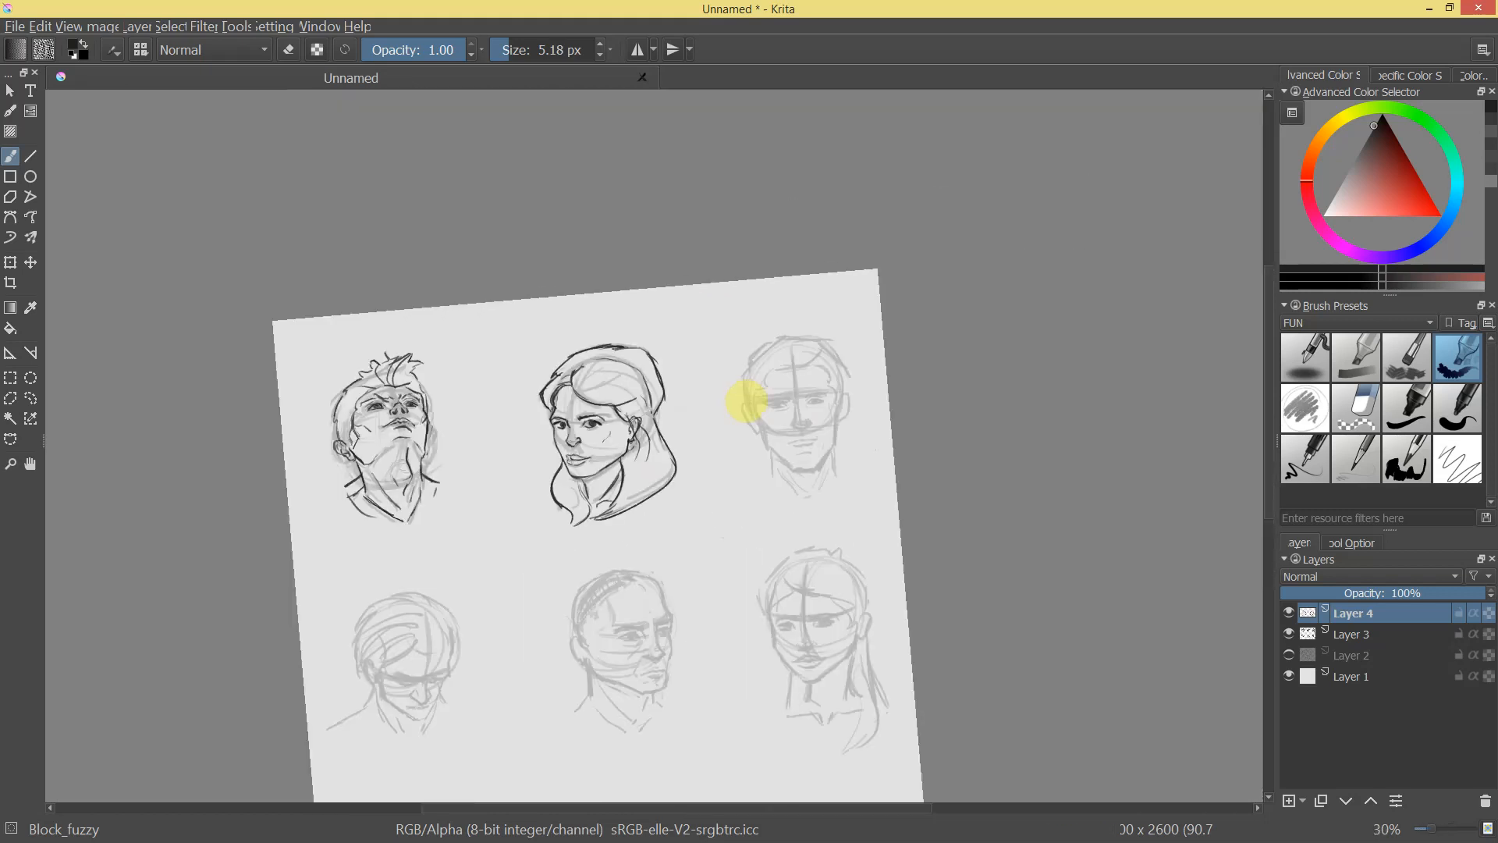
Reset the canvas rotation to 0°.
left_click_drag(861, 428, 850, 455)
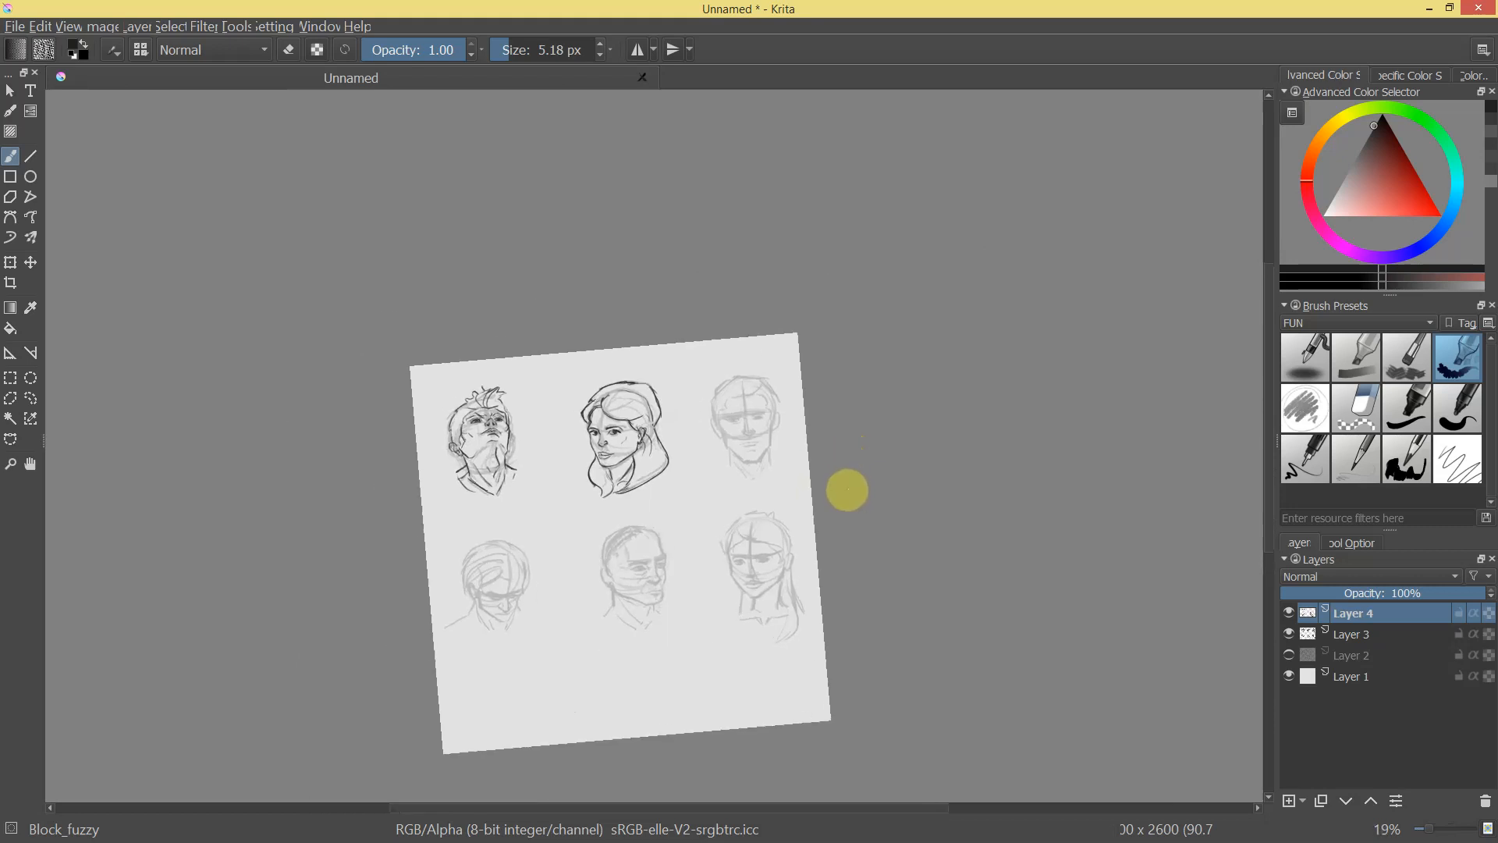
key("5")
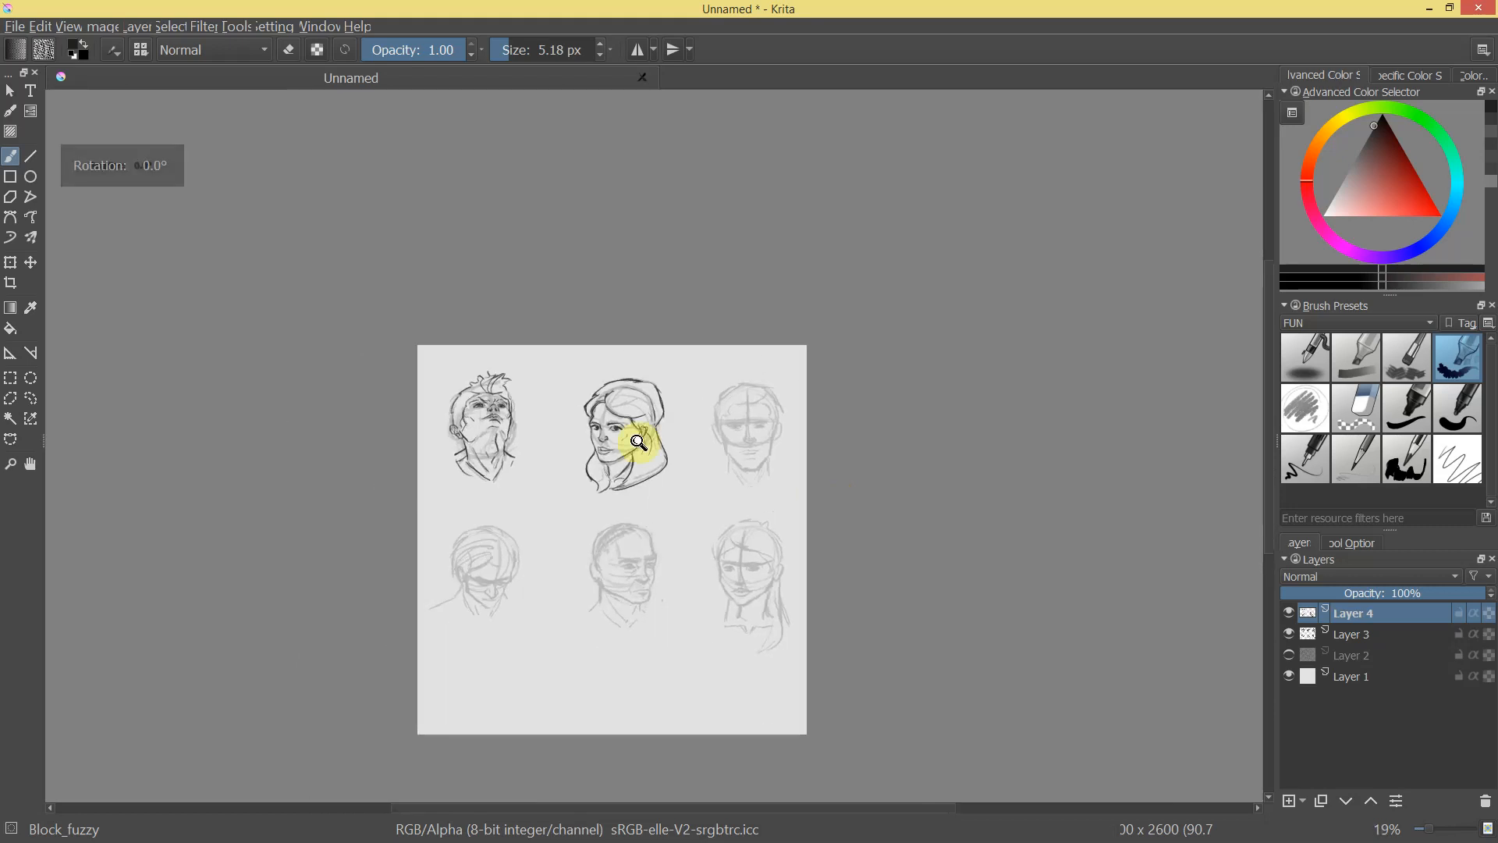
left_click_drag(832, 508, 819, 257)
left_click_drag(861, 459, 935, 373)
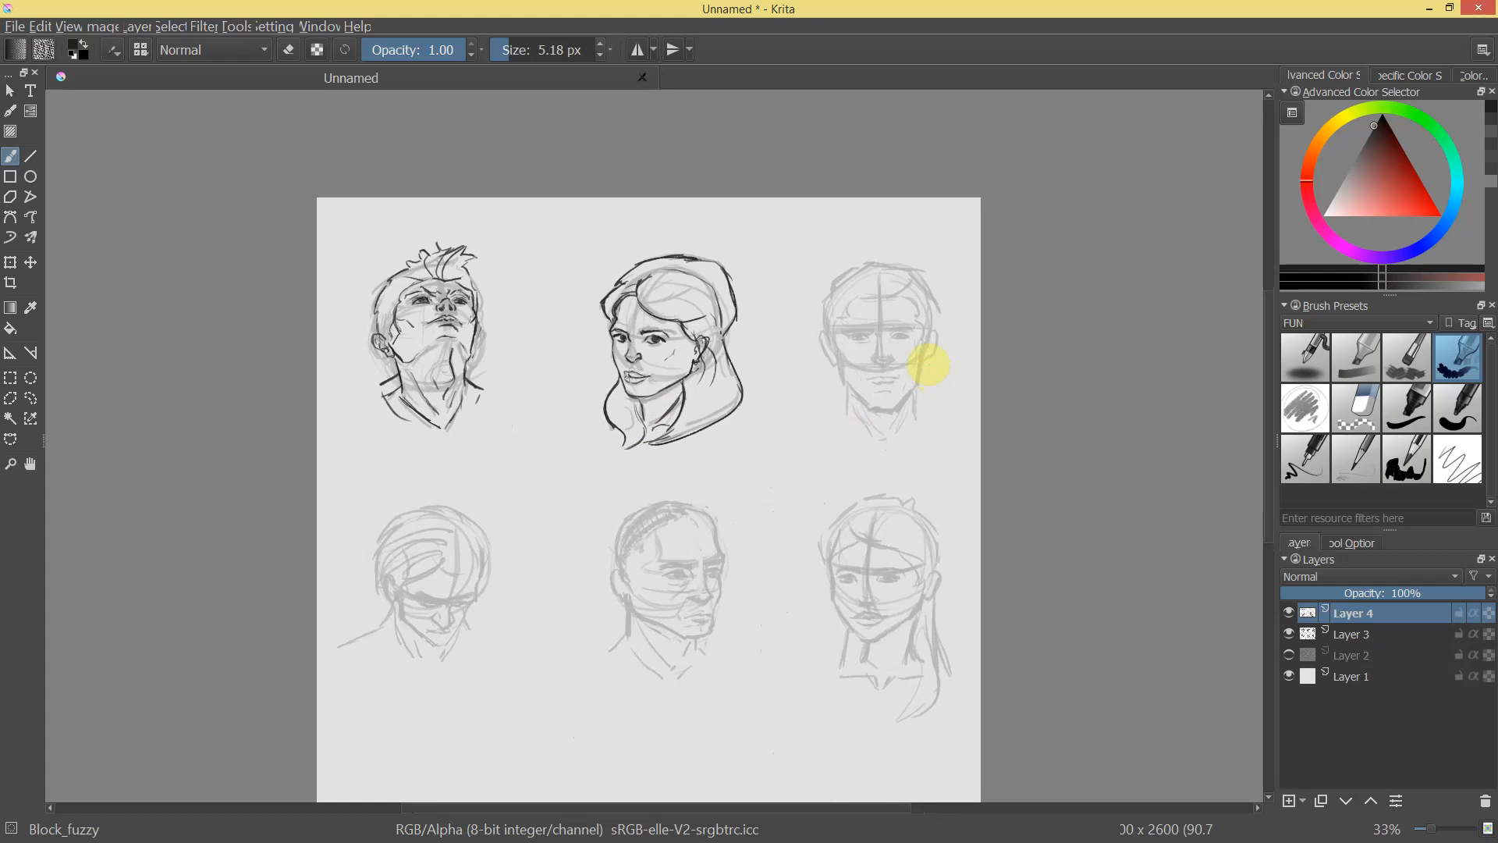
Toggle the visibility of Layer 4 and Layer 3 to compare the line art with the grey sketch.
left_click(1289, 613)
left_click(1287, 615)
left_click(1288, 613)
left_click(1289, 612)
left_click(1286, 629)
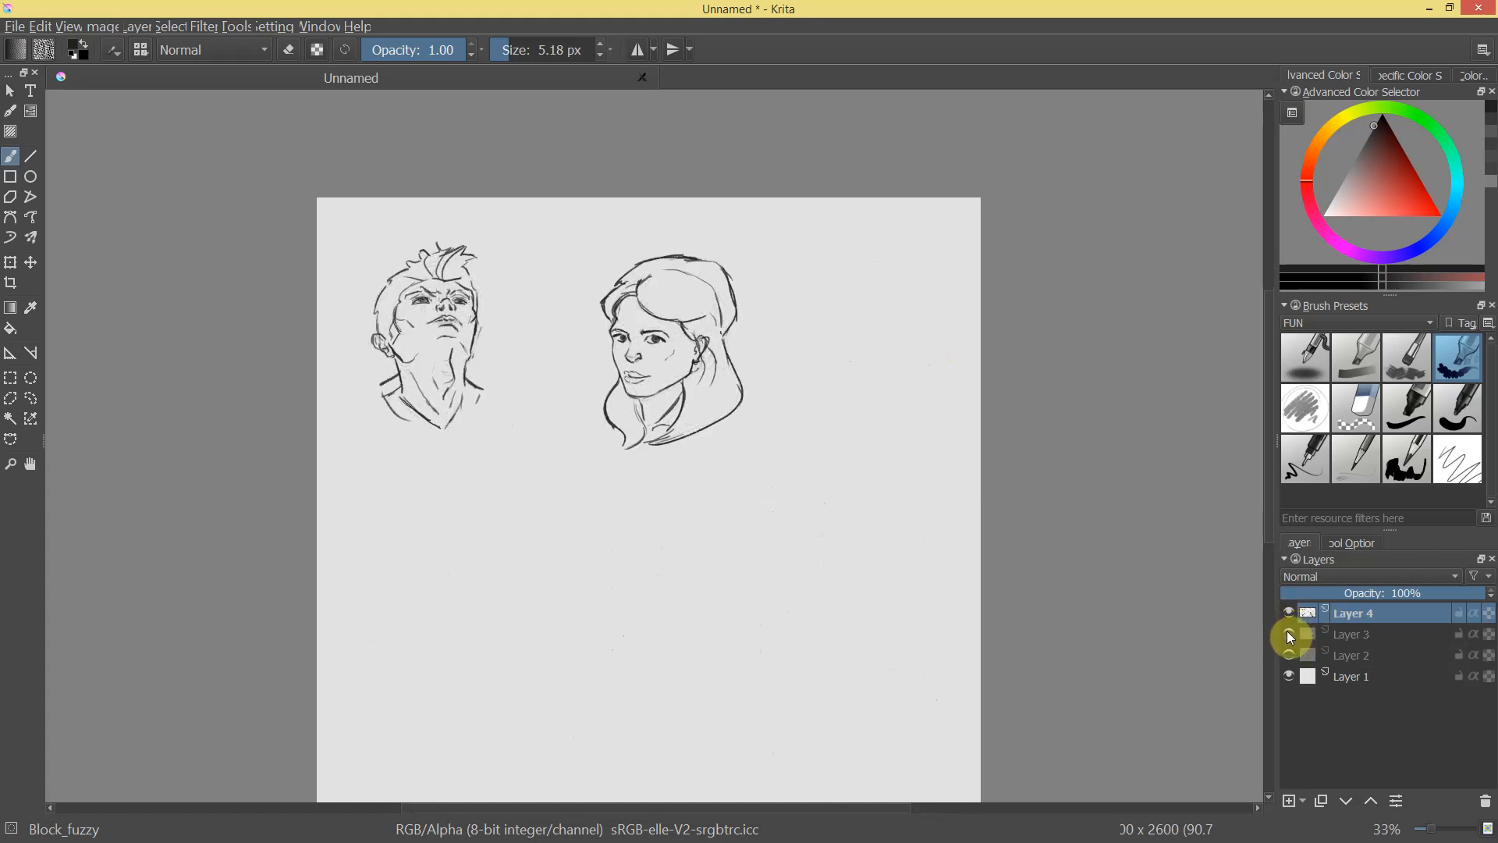
left_click(1287, 630)
left_click(1287, 630)
left_click(1288, 630)
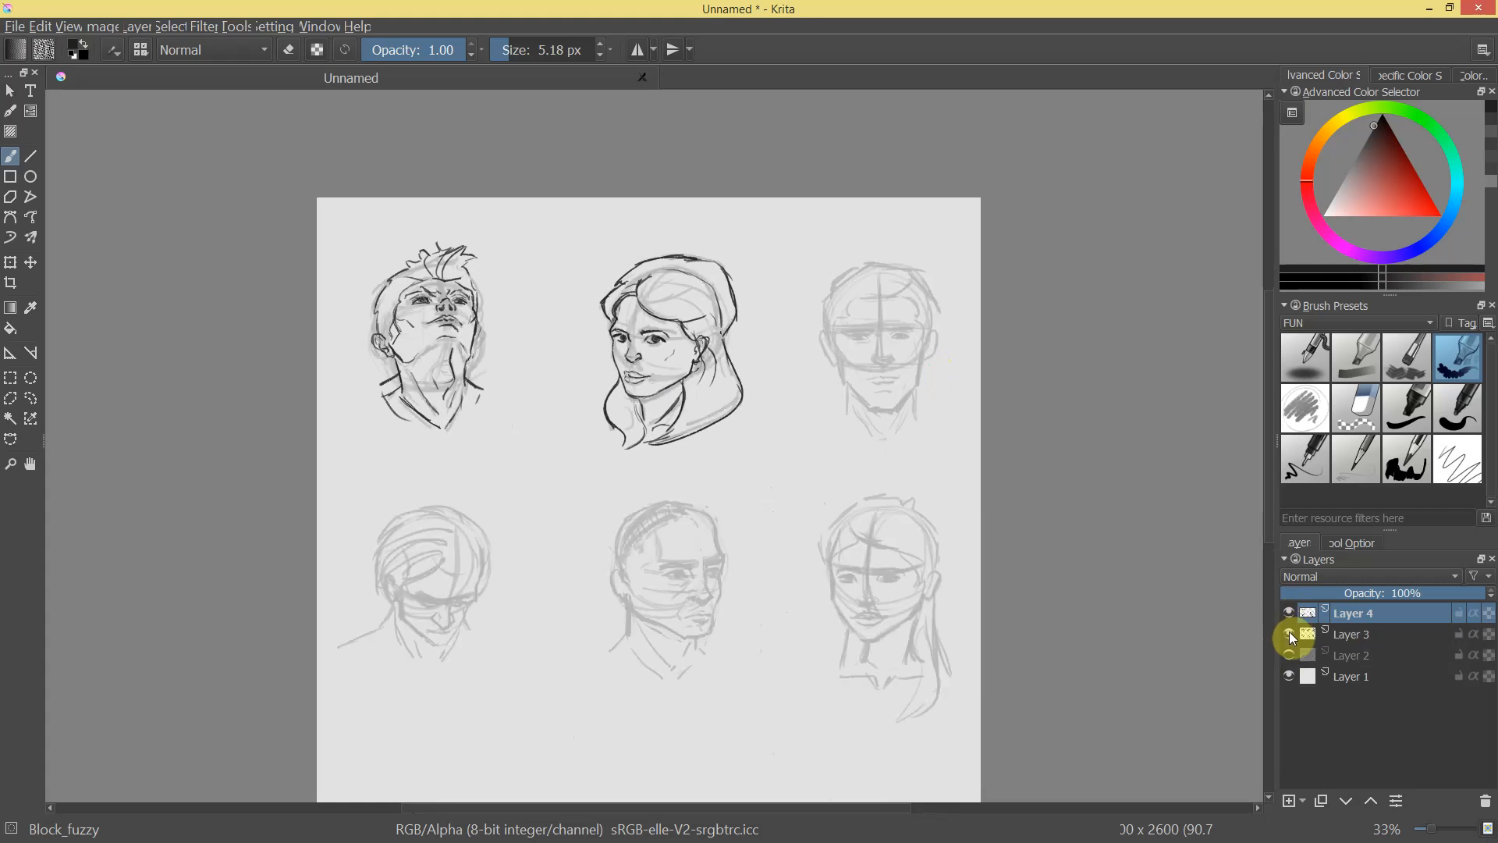
left_click(1289, 630)
left_click(1289, 631)
Ink one eyebrow and the eyelid outlines of both eyes on the front-facing male head.
left_click_drag(913, 294, 1108, 98)
left_click_drag(594, 517, 252, 537)
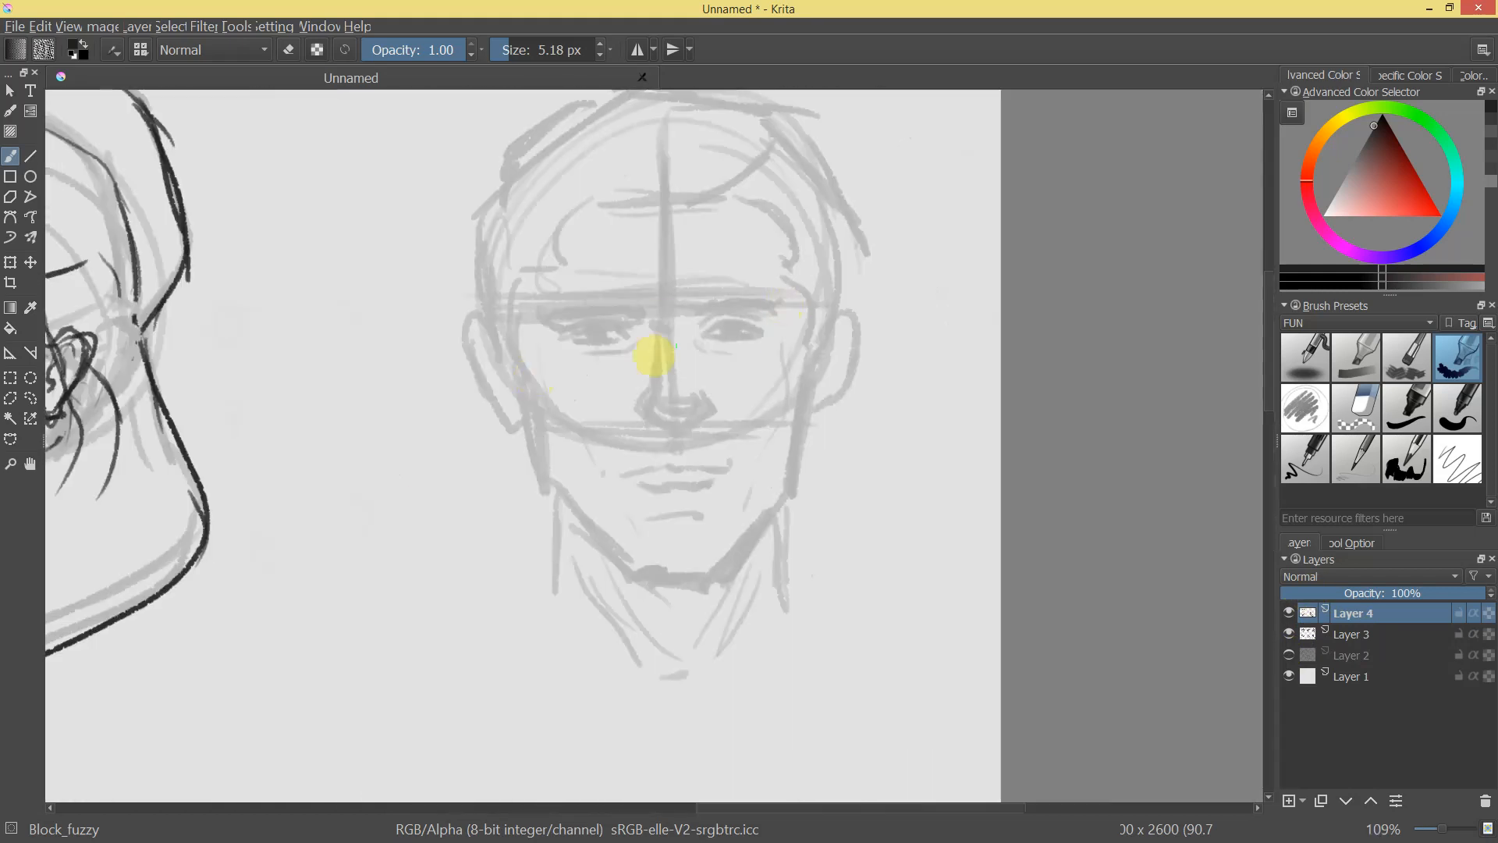
mouse_move(557, 310)
left_mouse_down()
mouse_move(642, 305)
mouse_move(574, 326)
mouse_move(611, 316)
mouse_move(623, 332)
mouse_move(587, 340)
mouse_move(628, 338)
left_mouse_up()
mouse_move(777, 383)
left_mouse_down()
mouse_move(818, 181)
mouse_move(743, 256)
mouse_move(825, 266)
left_mouse_up()
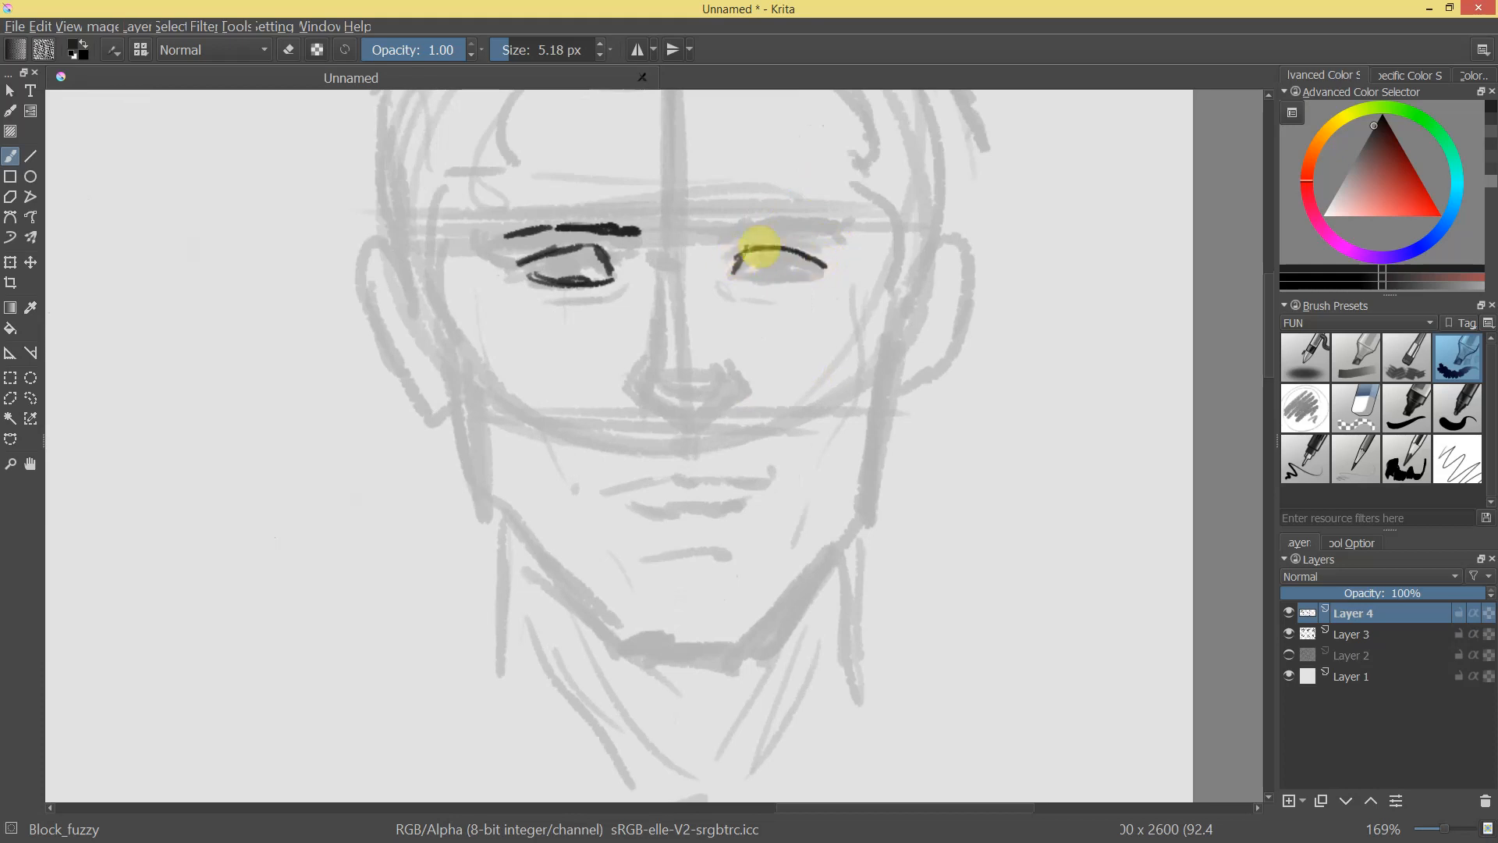
mouse_move(756, 277)
left_mouse_down()
mouse_move(803, 279)
mouse_move(806, 411)
mouse_move(869, 251)
left_mouse_up()
left_click_drag(728, 225, 772, 291)
Clean up the eye lines with the eraser, then ink the irises and the line from the brow to the nose bridge.
key("e")
mouse_move(657, 361)
left_mouse_down()
mouse_move(595, 348)
mouse_move(629, 361)
mouse_move(660, 348)
left_mouse_up()
key("e")
mouse_move(808, 308)
left_mouse_down()
mouse_move(799, 486)
mouse_move(843, 411)
mouse_move(858, 284)
left_mouse_up()
left_click_drag(693, 303, 694, 313)
mouse_move(604, 318)
left_mouse_down()
mouse_move(608, 335)
mouse_move(625, 318)
mouse_move(648, 329)
left_mouse_up()
mouse_move(808, 318)
left_mouse_down()
mouse_move(854, 320)
mouse_move(886, 368)
mouse_move(822, 478)
mouse_move(896, 361)
mouse_move(815, 332)
mouse_move(875, 334)
left_mouse_up()
Ink the nose and lips of the front-facing head, including the crease below the lower lip.
left_click_drag(708, 349, 706, 439)
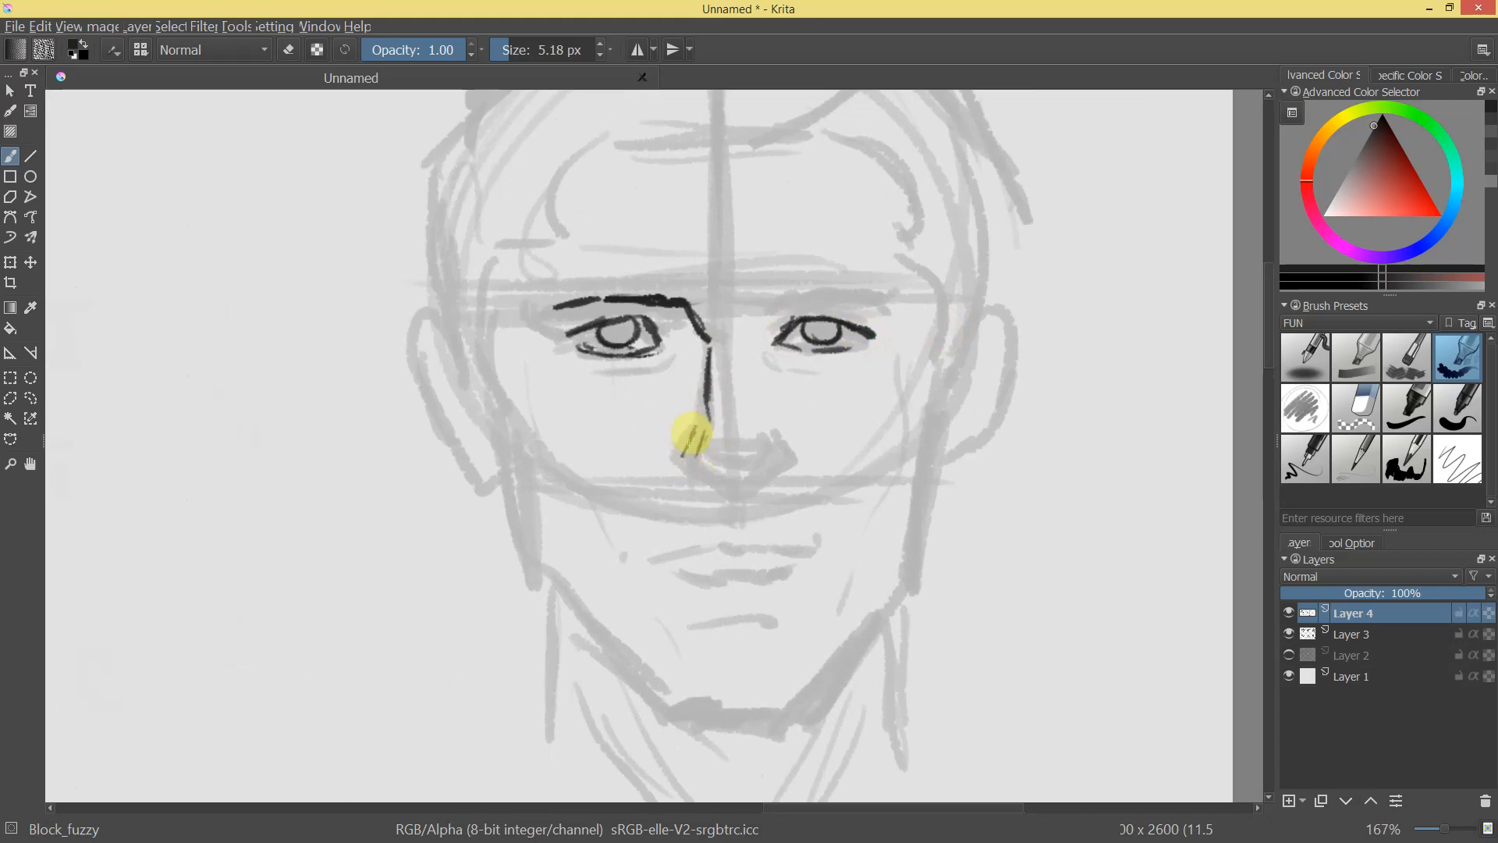
mouse_move(709, 466)
left_mouse_down()
mouse_move(740, 484)
mouse_move(720, 475)
mouse_move(771, 471)
mouse_move(788, 453)
mouse_move(778, 436)
mouse_move(827, 426)
mouse_move(823, 573)
mouse_move(876, 442)
left_mouse_up()
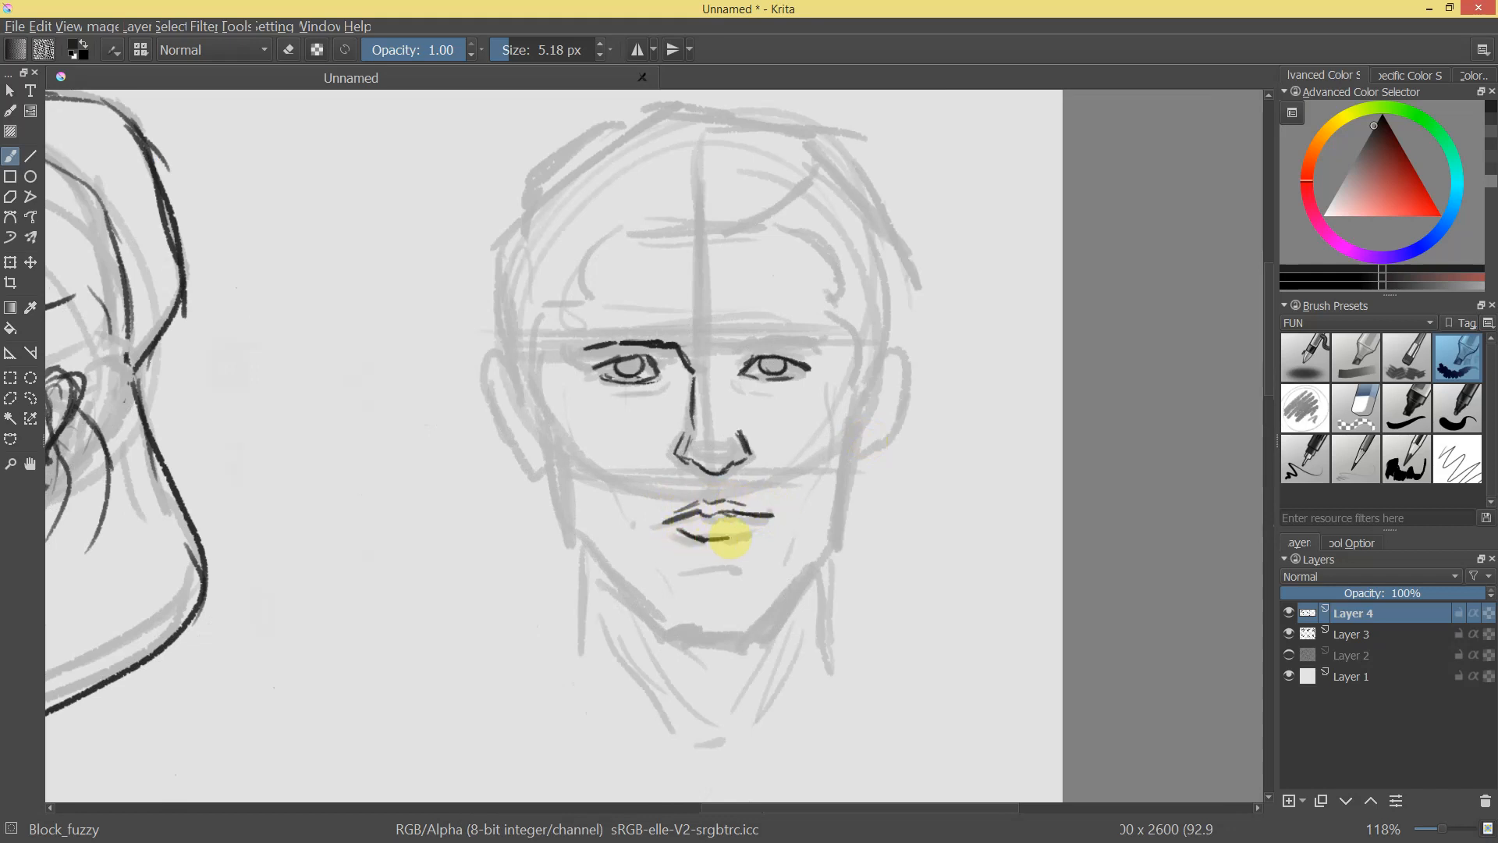
left_click_drag(745, 532, 658, 535)
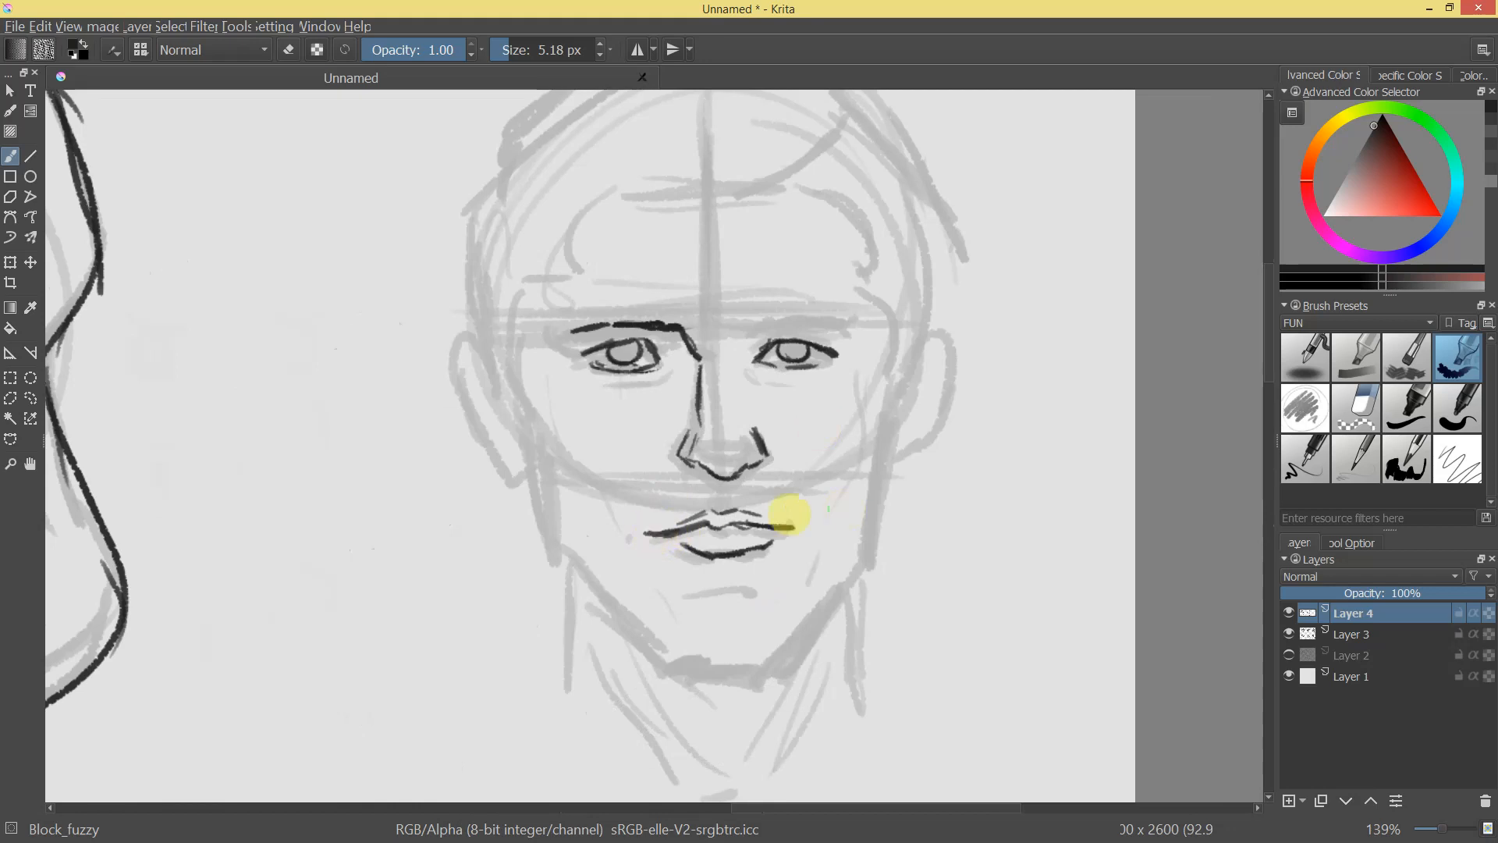
mouse_move(691, 594)
left_mouse_down()
mouse_move(748, 586)
mouse_move(844, 701)
mouse_move(805, 751)
mouse_move(888, 646)
mouse_move(1042, 356)
mouse_move(768, 220)
left_mouse_up()
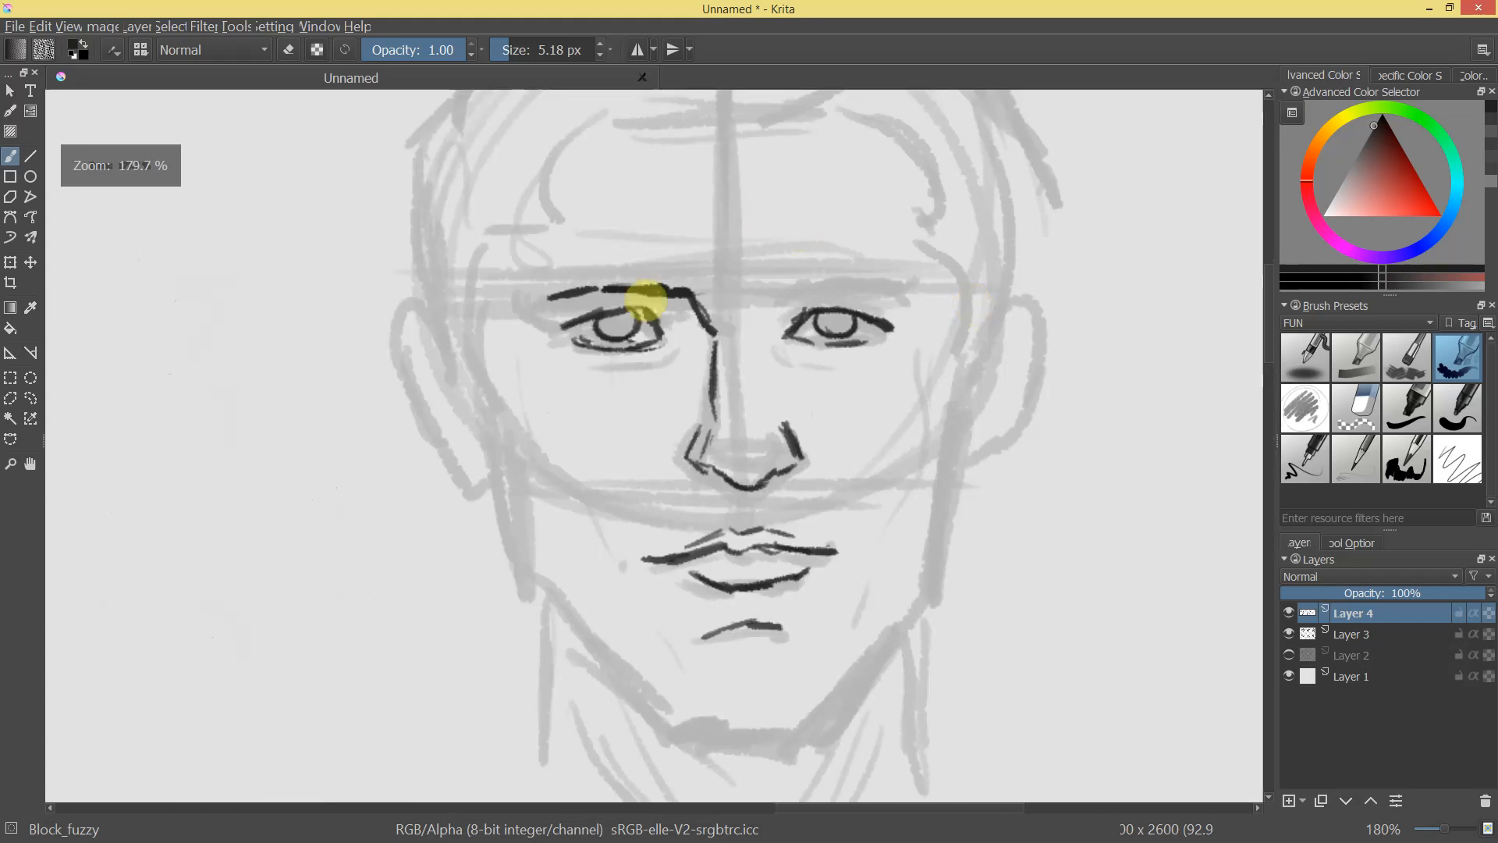
Add the creases below both eyes and ink thick, dark eyebrows on the front-facing head.
left_click_drag(614, 372, 670, 348)
left_click_drag(805, 362, 827, 365)
left_click_drag(784, 291, 910, 294)
mouse_move(791, 293)
left_mouse_down()
mouse_move(897, 272)
mouse_move(836, 267)
mouse_move(916, 298)
left_mouse_up()
mouse_move(694, 291)
left_mouse_down()
mouse_move(692, 274)
mouse_move(602, 273)
mouse_move(552, 294)
left_mouse_up()
Ink the temples, cheek sides, angular jaw and flat chin of the front-facing head with a 7.70 px brush.
mouse_move(833, 279)
left_mouse_down()
mouse_move(829, 444)
mouse_move(588, 348)
mouse_move(629, 367)
mouse_move(731, 358)
mouse_move(829, 451)
mouse_move(855, 378)
mouse_move(659, 234)
left_mouse_up()
mouse_move(514, 272)
left_mouse_down()
mouse_move(506, 390)
mouse_move(546, 467)
mouse_move(567, 582)
mouse_move(661, 662)
mouse_move(553, 556)
mouse_move(676, 681)
mouse_move(656, 663)
mouse_move(789, 677)
mouse_move(908, 481)
mouse_move(886, 574)
mouse_move(927, 309)
mouse_move(929, 355)
mouse_move(923, 265)
mouse_move(896, 438)
left_mouse_up()
mouse_move(981, 390)
left_mouse_down()
mouse_move(933, 538)
mouse_move(997, 342)
left_mouse_up()
Ink thin smile folds from both nostrils towards the mouth corners, with short marks beside the mouth.
left_click_drag(658, 445, 656, 409)
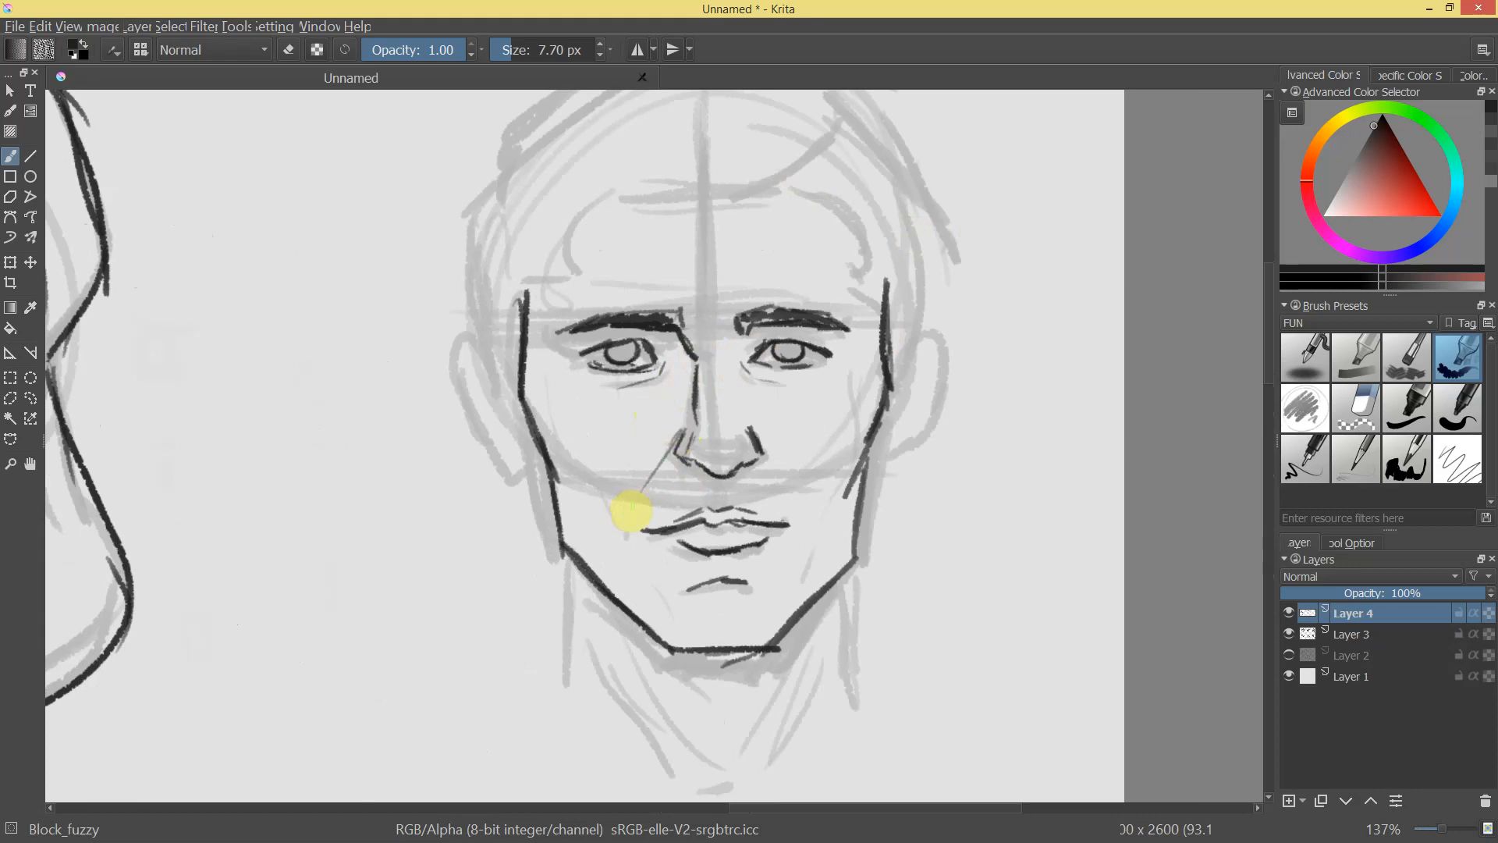
mouse_move(787, 469)
left_mouse_down()
mouse_move(819, 542)
mouse_move(853, 551)
mouse_move(879, 508)
mouse_move(859, 311)
mouse_move(910, 410)
left_mouse_up()
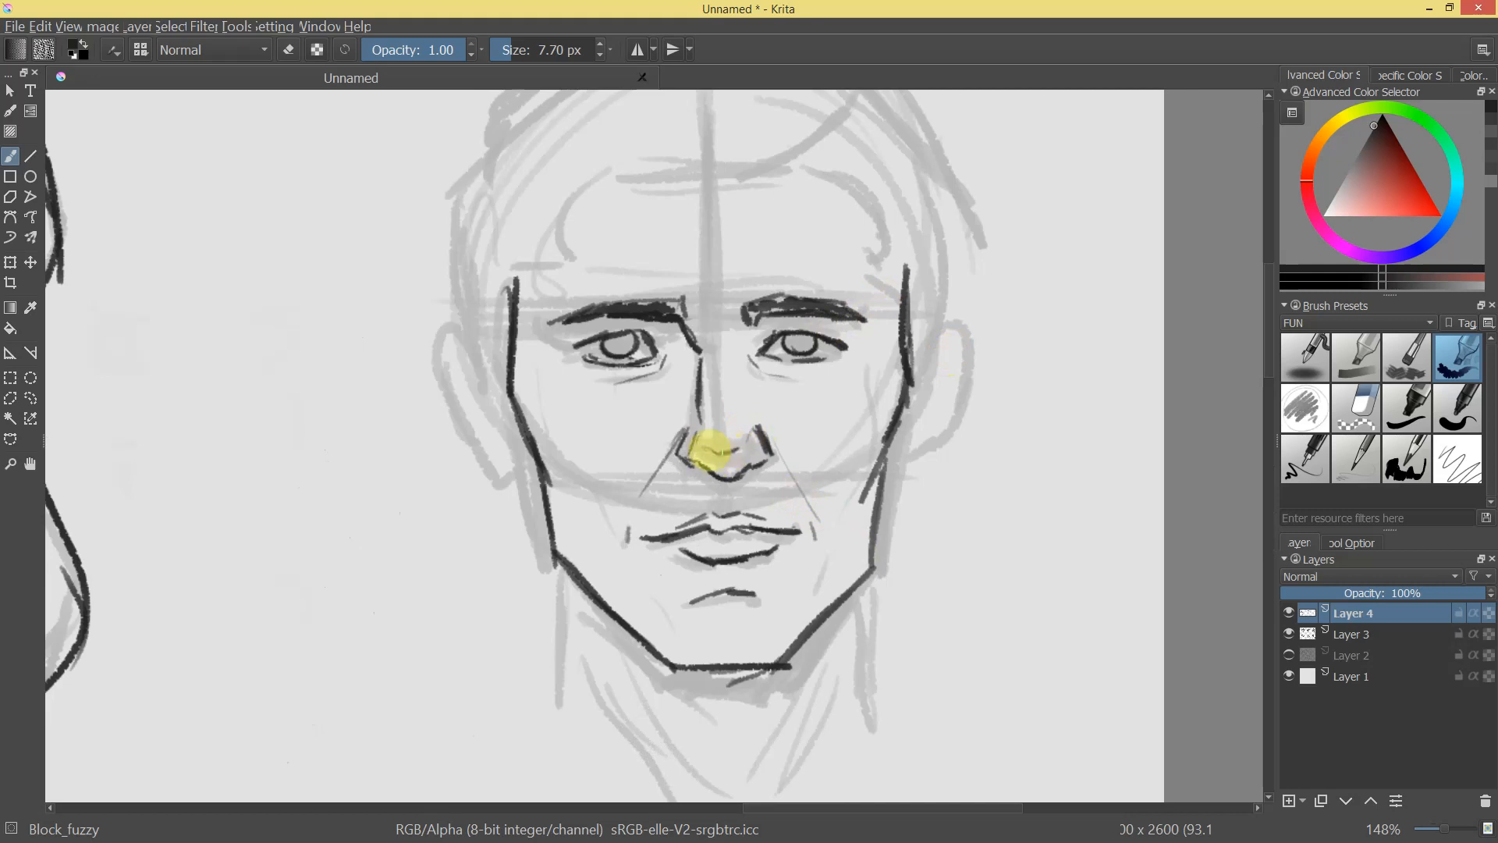
Refine the nose of the front-facing head and ink small dark pupils inside both irises.
left_click_drag(816, 377, 793, 542)
left_click_drag(783, 442, 728, 377)
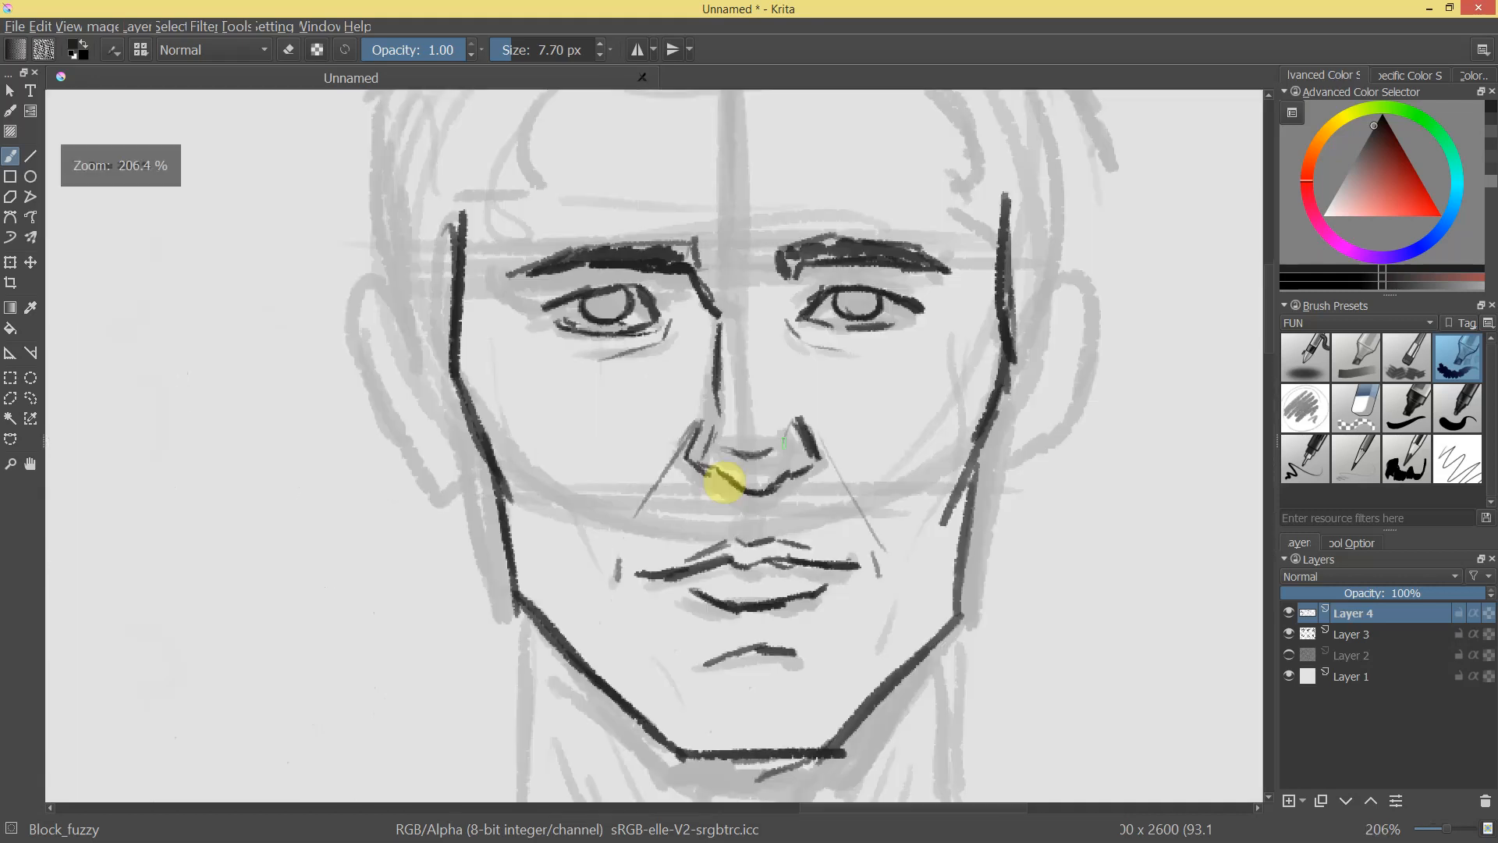
mouse_move(812, 494)
left_mouse_down()
mouse_move(792, 418)
mouse_move(766, 446)
mouse_move(769, 586)
mouse_move(846, 468)
mouse_move(754, 383)
left_mouse_up()
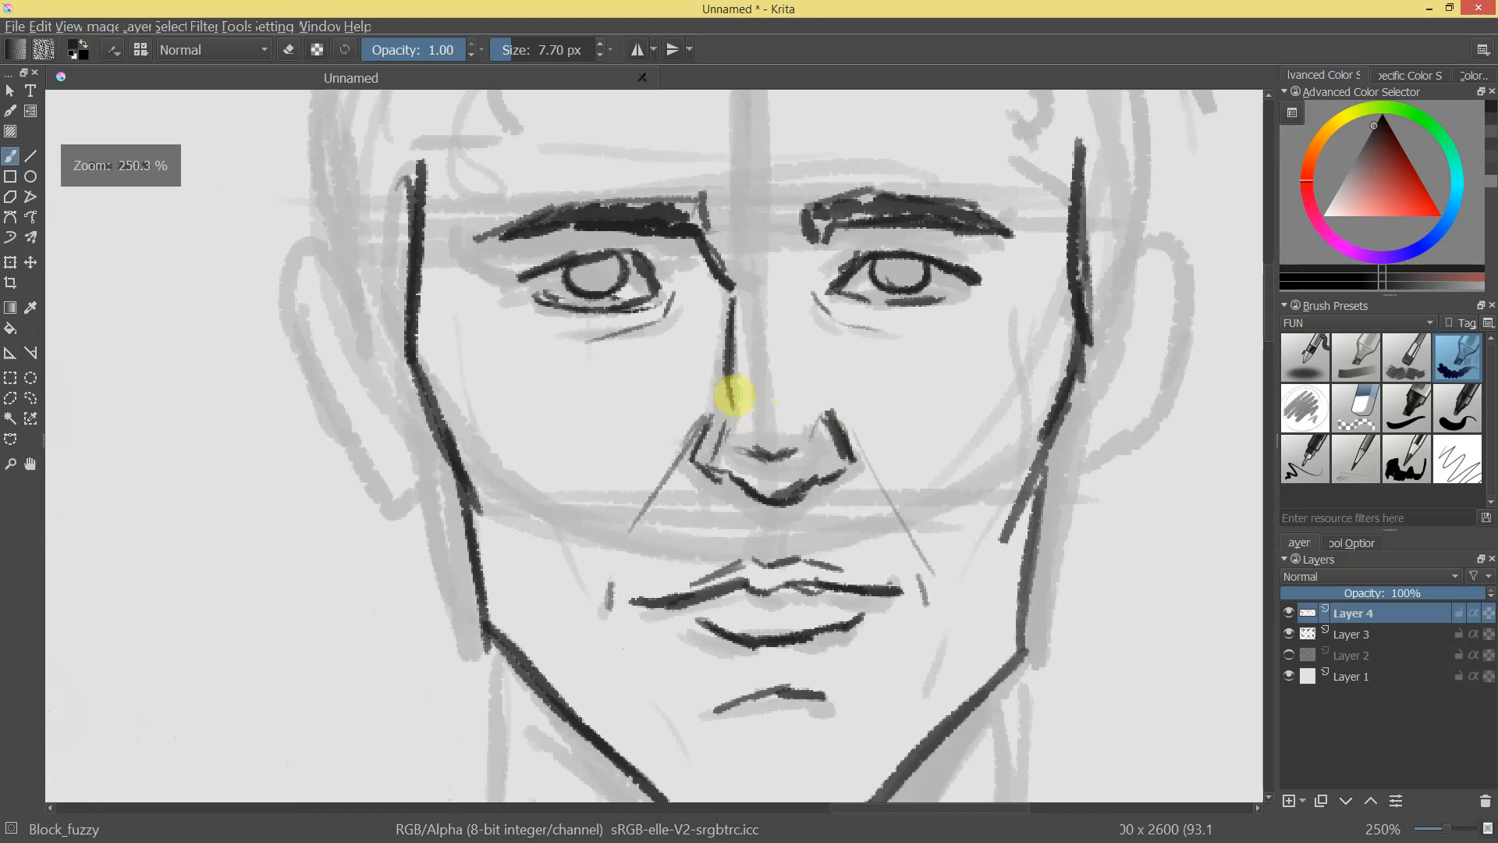
left_click_drag(773, 284, 772, 398)
left_click_drag(929, 495, 1033, 391)
left_click_drag(815, 389, 624, 240)
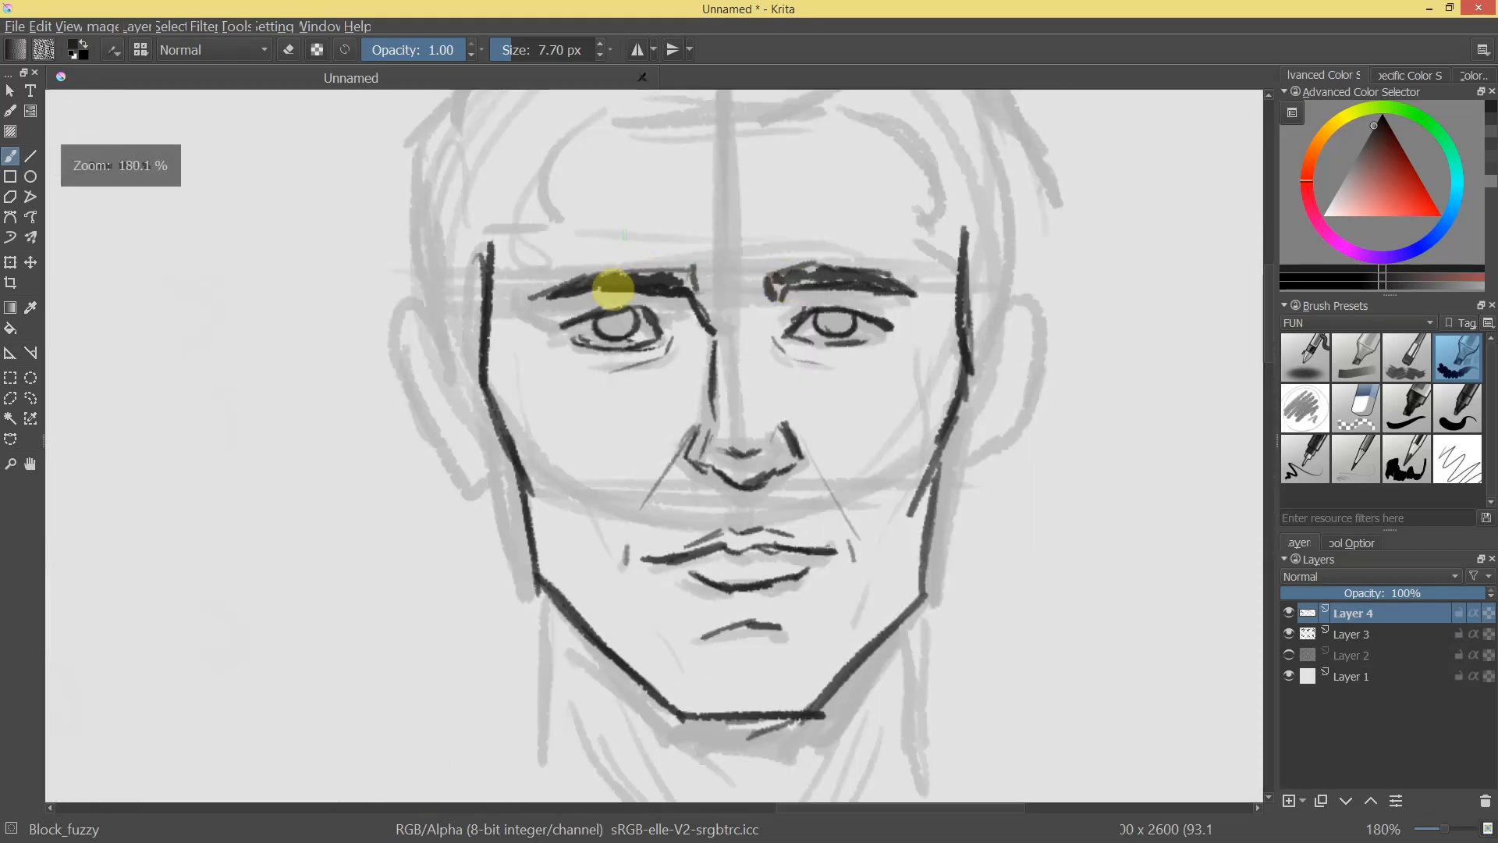
left_click_drag(610, 321, 622, 320)
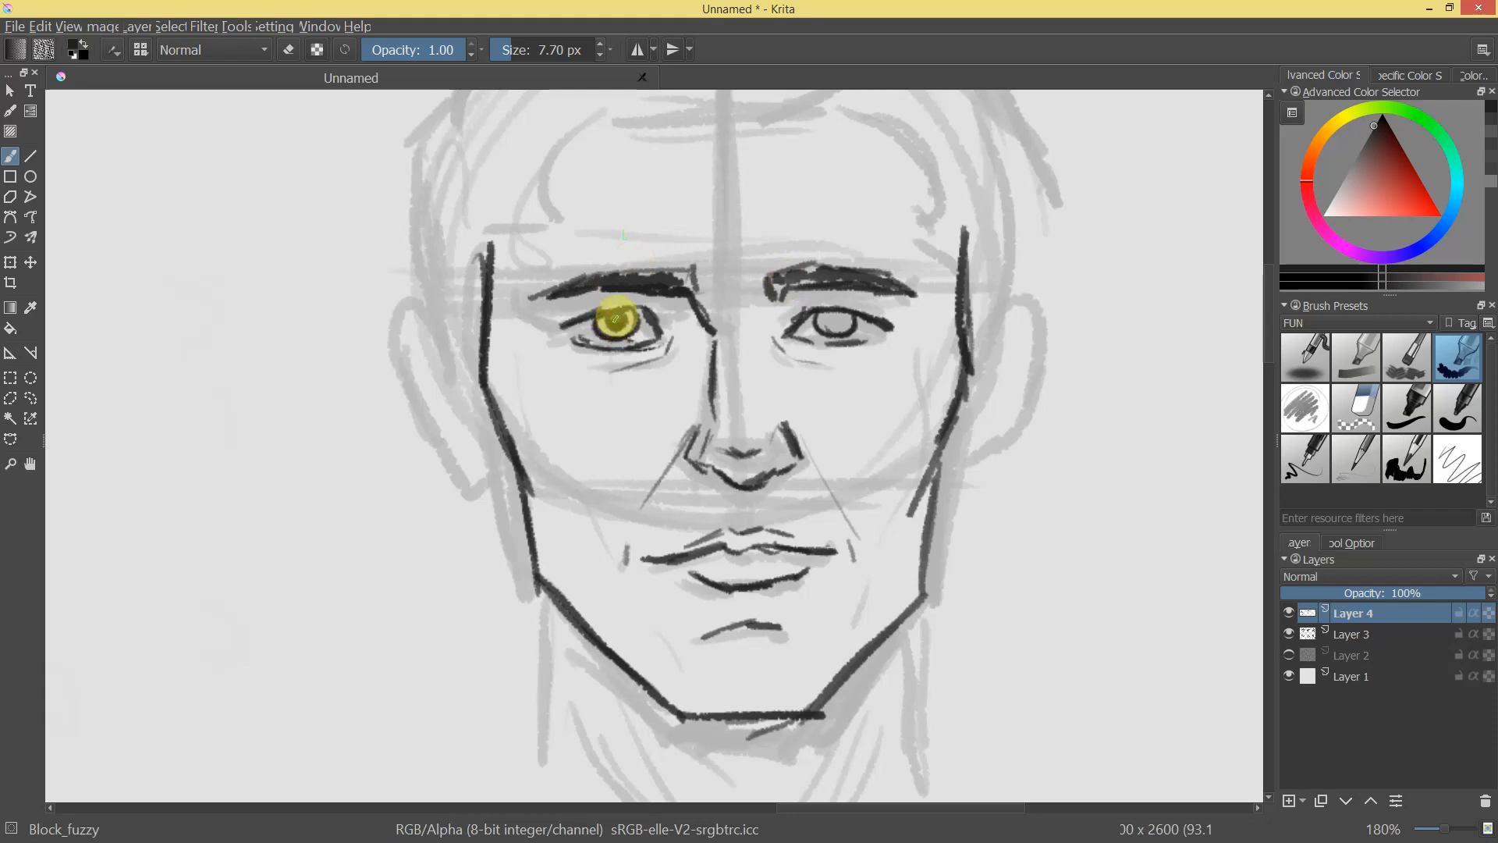
mouse_move(832, 323)
left_mouse_down()
mouse_move(846, 320)
mouse_move(832, 326)
left_mouse_up()
left_click(596, 320)
left_click_drag(596, 320, 615, 328)
Ink the front-facing head's hairline around the forehead, with a curved fringe line sweeping up across it.
mouse_move(780, 437)
left_mouse_down()
mouse_move(786, 465)
mouse_move(803, 449)
mouse_move(774, 295)
mouse_move(678, 194)
mouse_move(552, 317)
mouse_move(552, 428)
mouse_move(535, 344)
mouse_move(541, 367)
left_mouse_up()
left_click_drag(623, 201, 842, 150)
left_click_drag(821, 215, 849, 273)
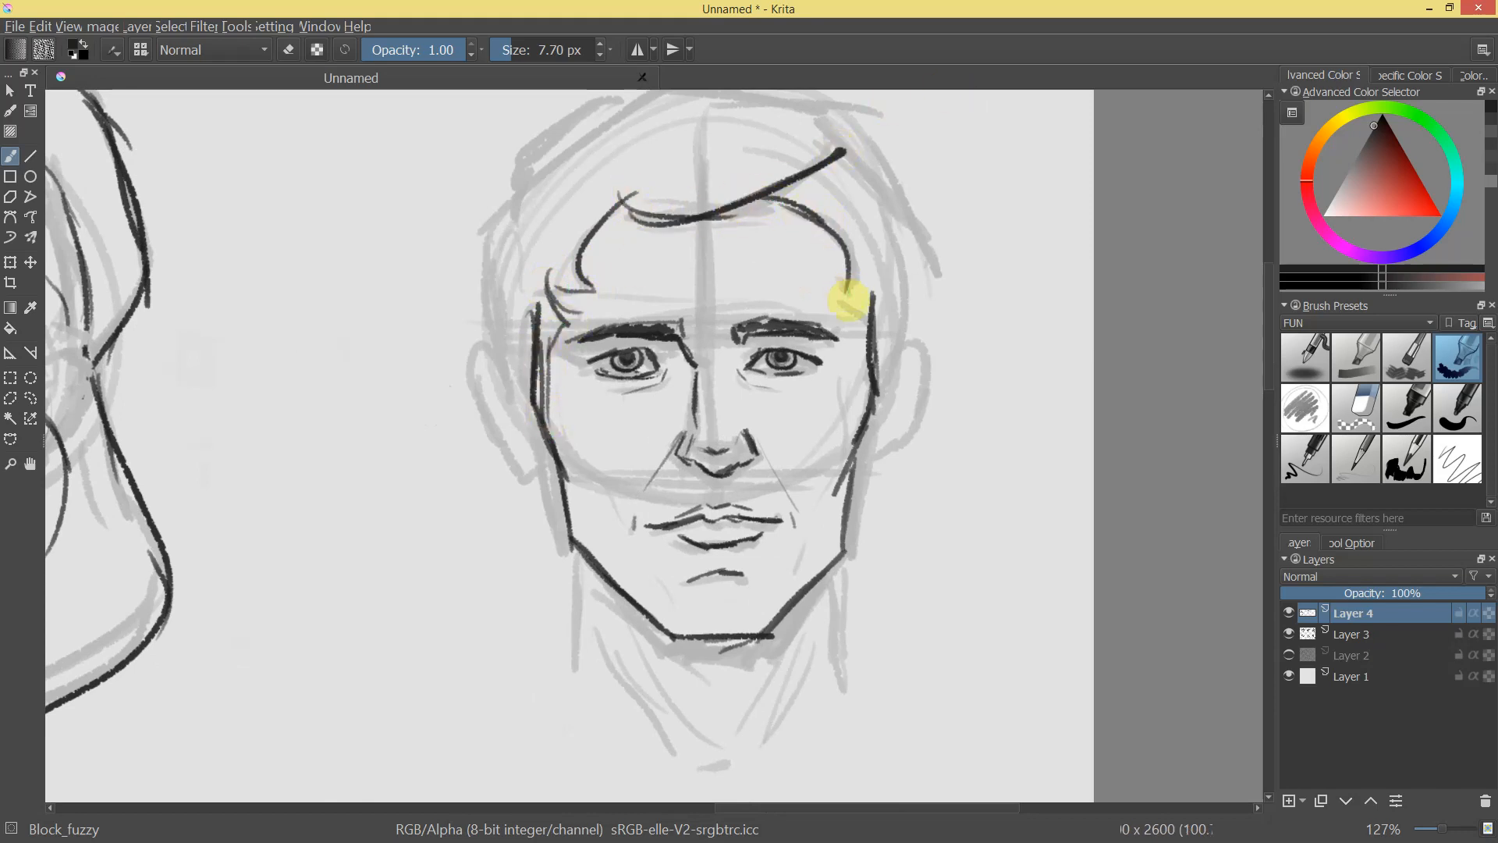
Ink the outlines of both ears on the front-facing head.
key("minus")
mouse_move(841, 373)
left_mouse_down()
mouse_move(862, 400)
mouse_move(847, 439)
left_mouse_up()
key("ctrl+z")
left_click_drag(856, 354, 862, 419)
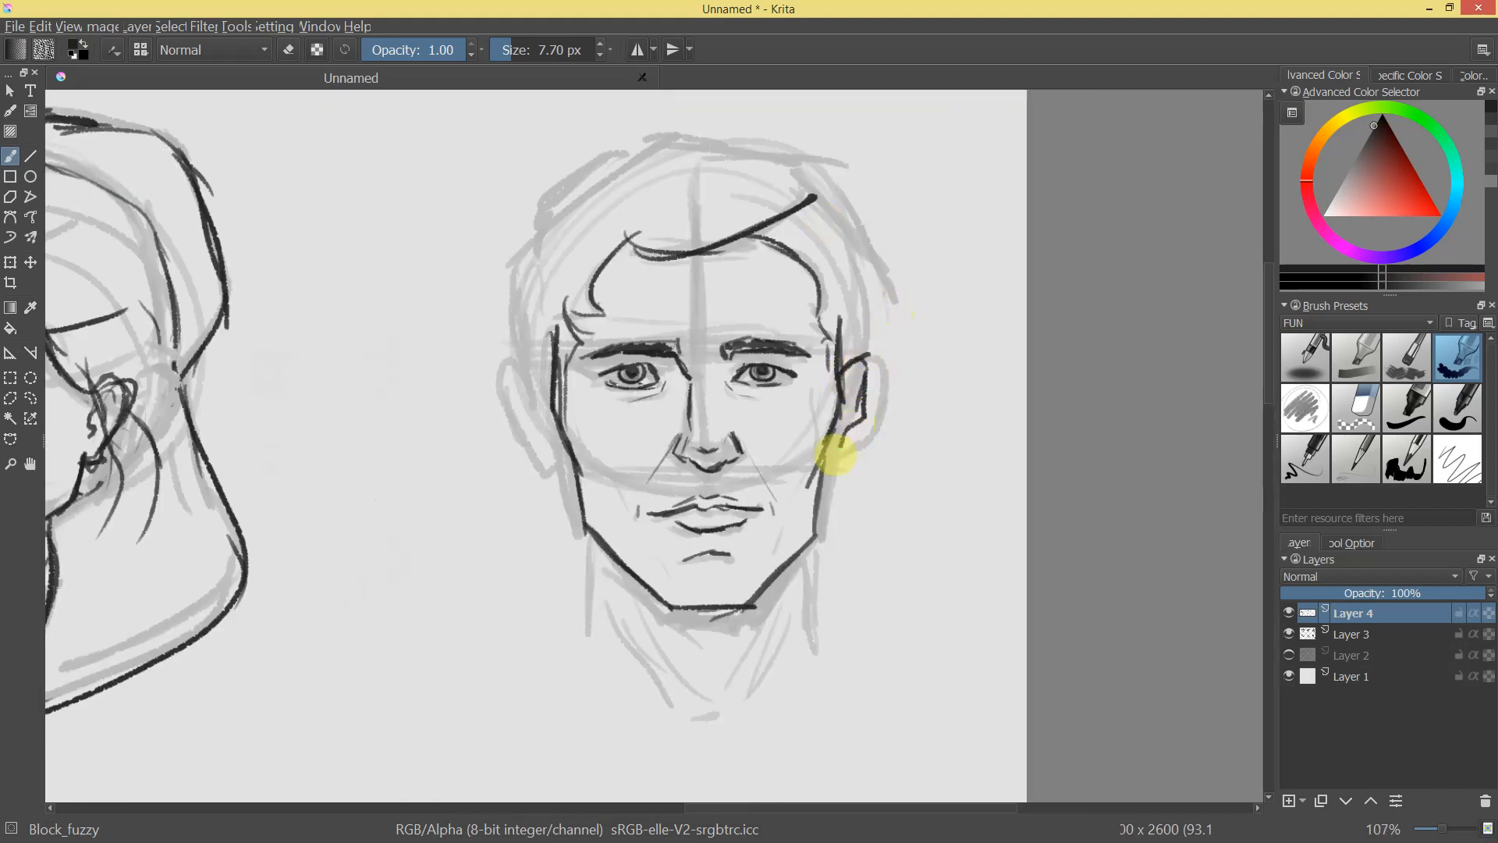
mouse_move(524, 370)
left_mouse_down()
mouse_move(542, 435)
mouse_move(577, 464)
left_mouse_up()
mouse_move(912, 460)
left_mouse_down()
mouse_move(933, 455)
mouse_move(933, 395)
left_mouse_up()
Ink the outer hair contour around the front-facing head's skull, plus the neck sides and the lines converging below the chin.
left_click_drag(560, 344, 567, 388)
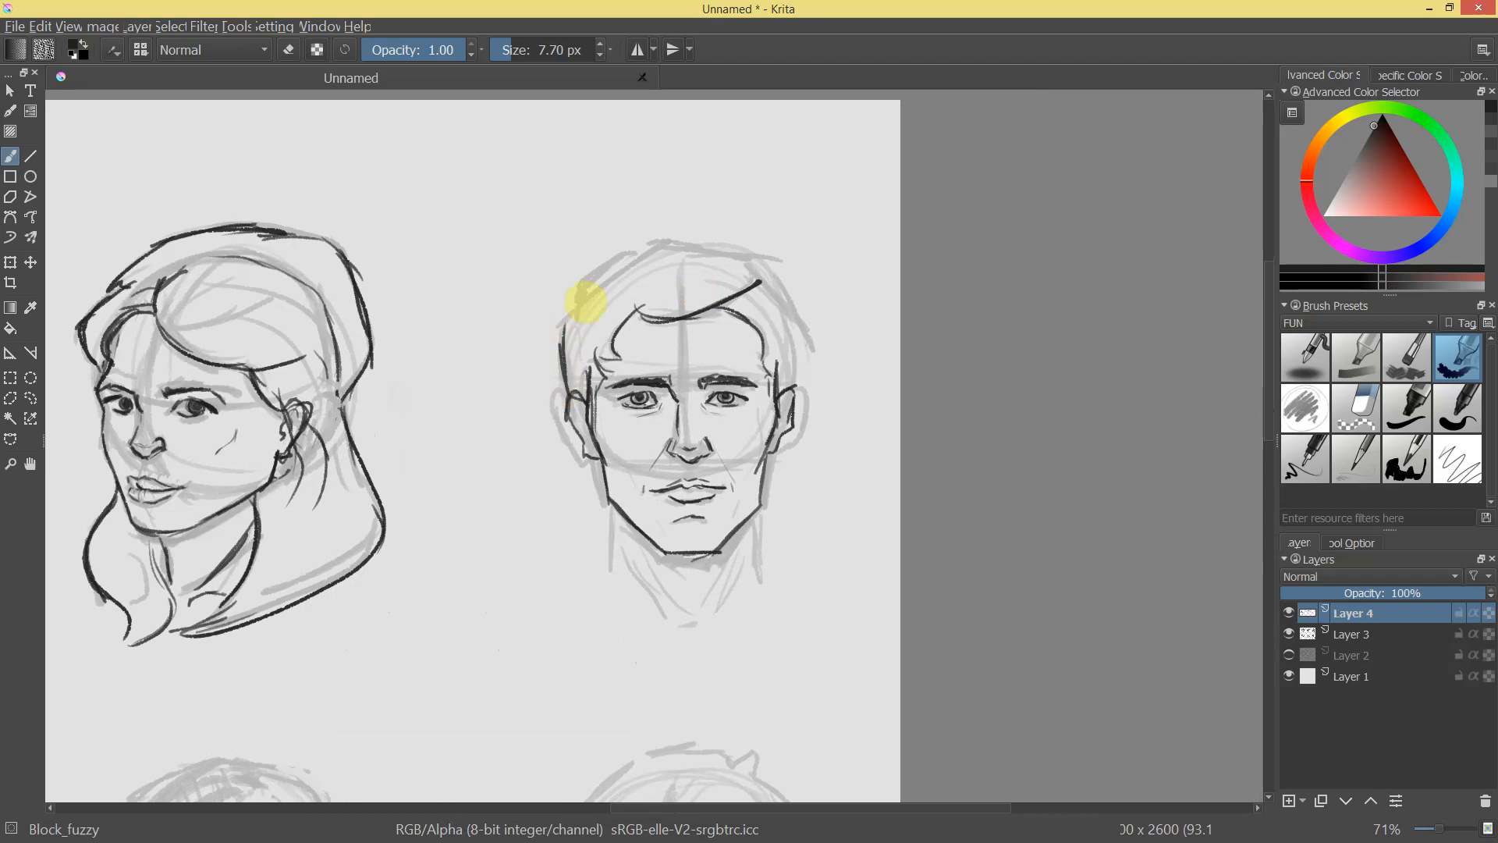
left_click_drag(637, 256, 690, 247)
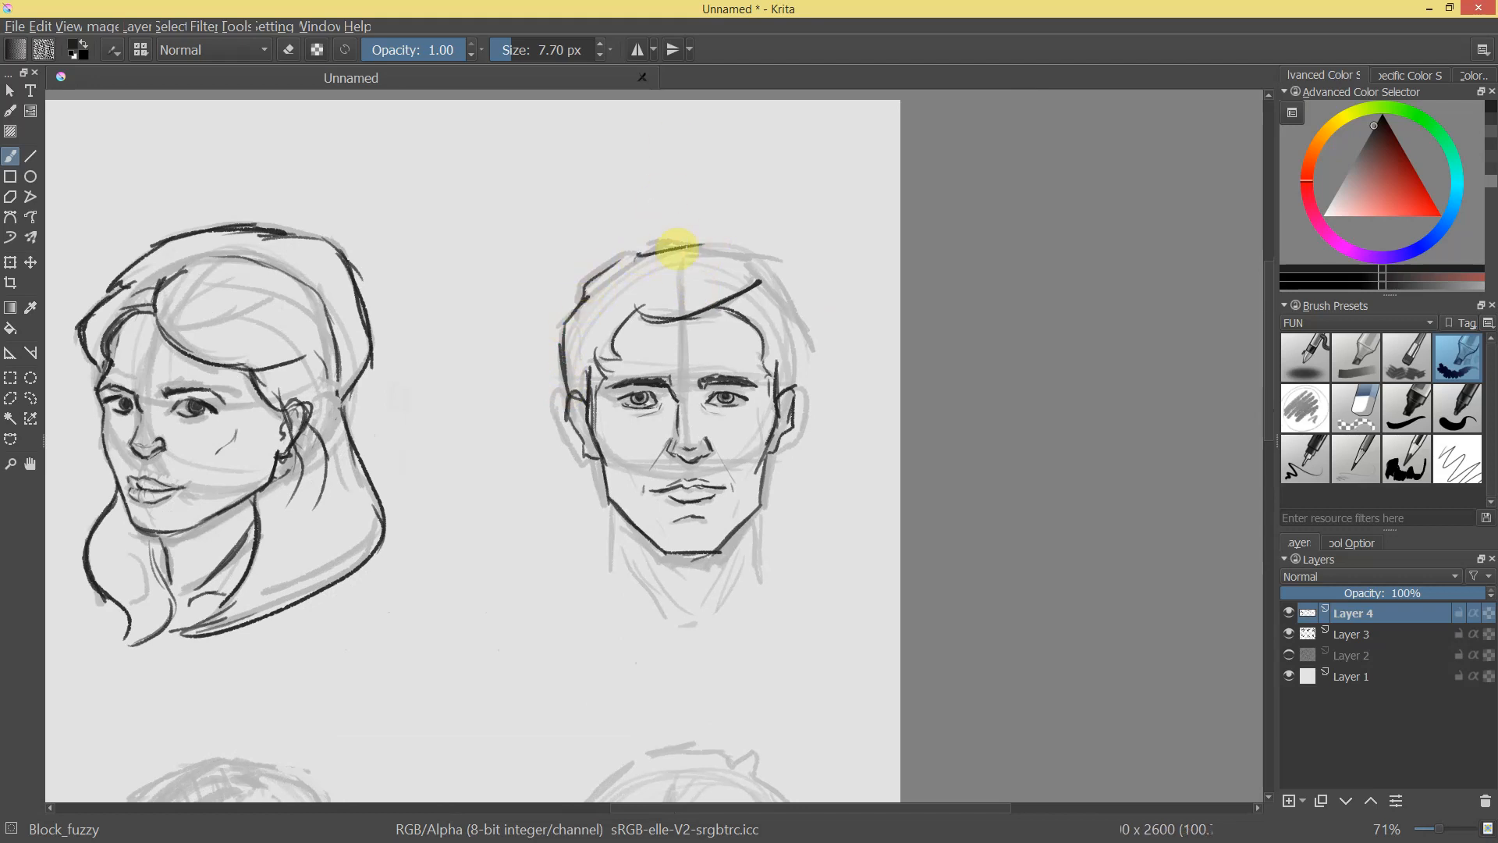
left_click_drag(791, 351, 786, 449)
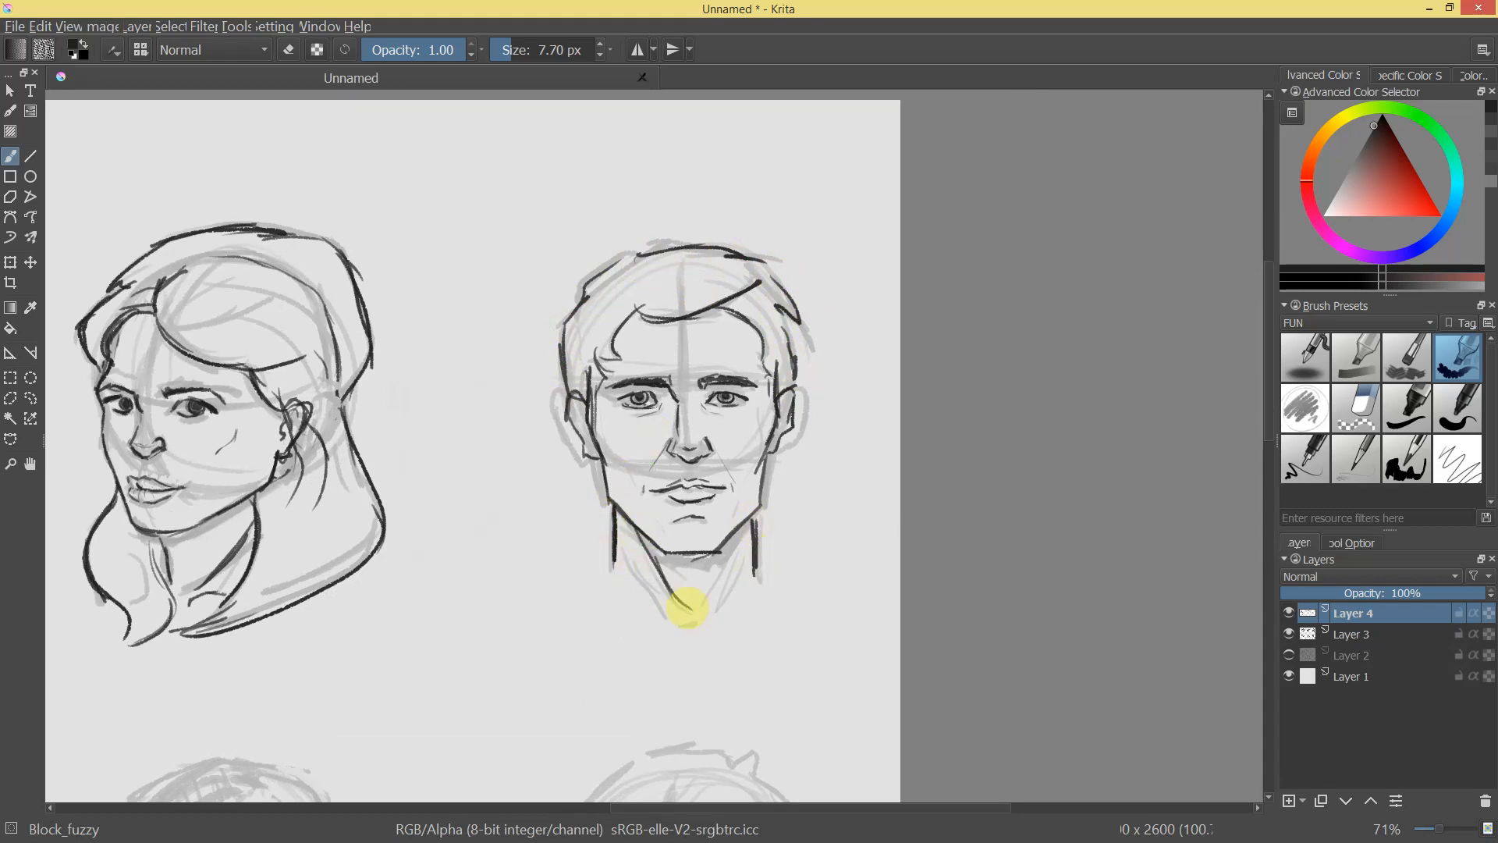
Ink thin upper eyelid creases above both eyes of the front-facing head.
scroll(796, 508, "down", 4)
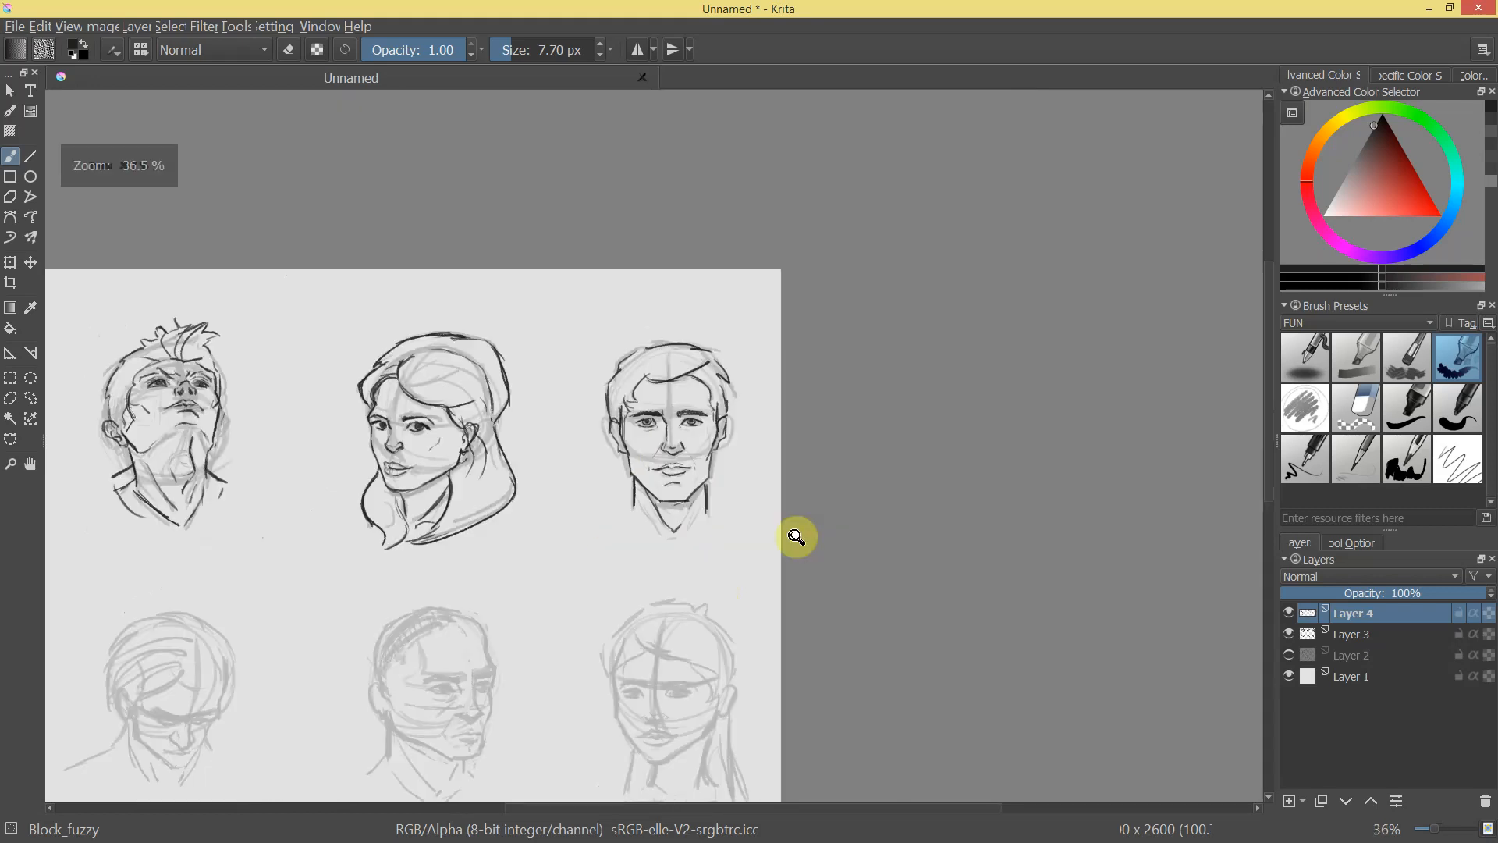
scroll(796, 508, "up", 2)
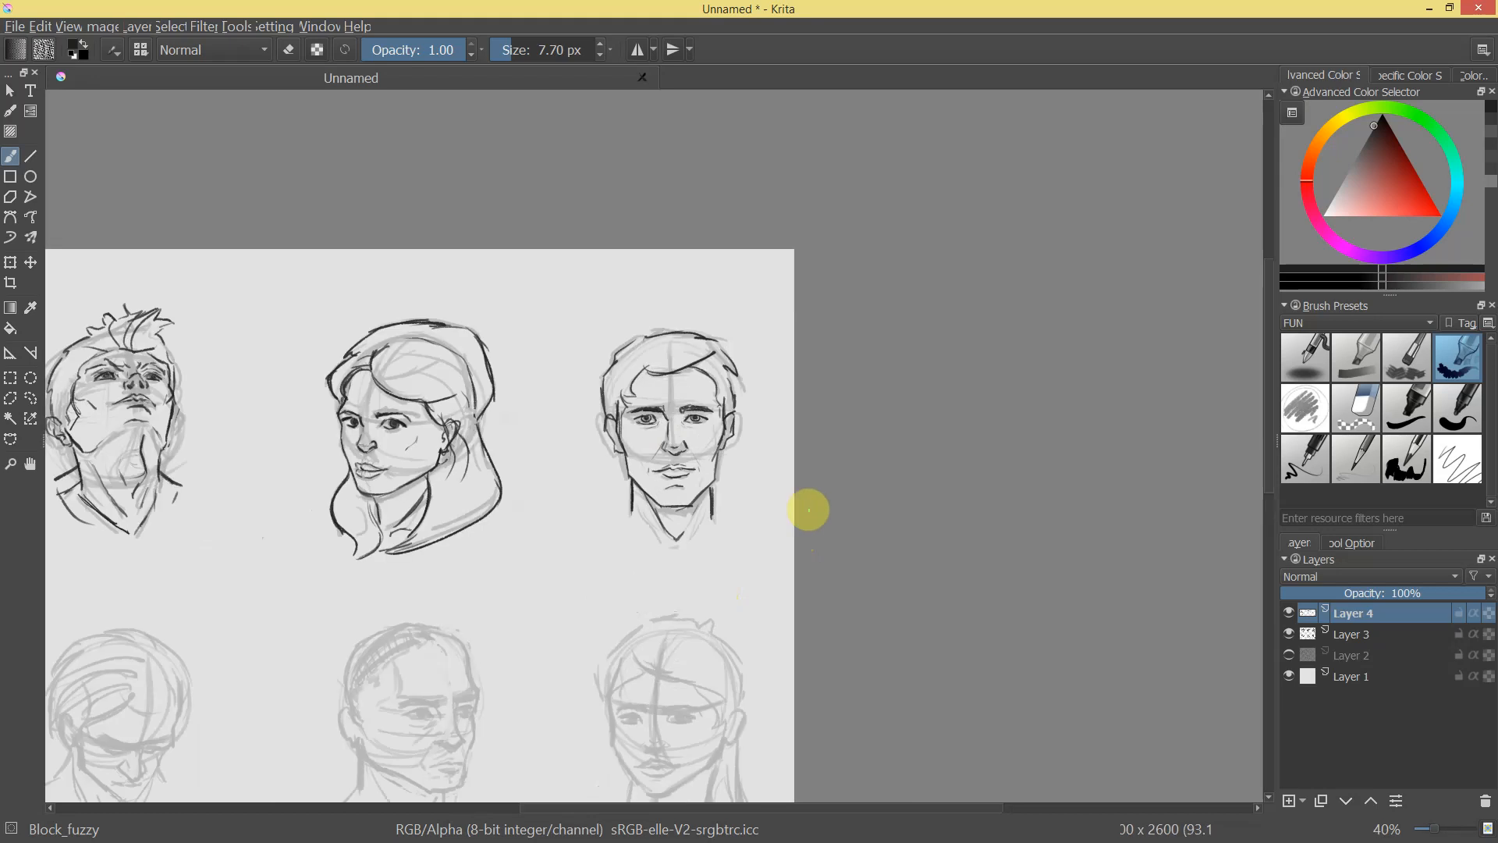
scroll(808, 510, "up", 5)
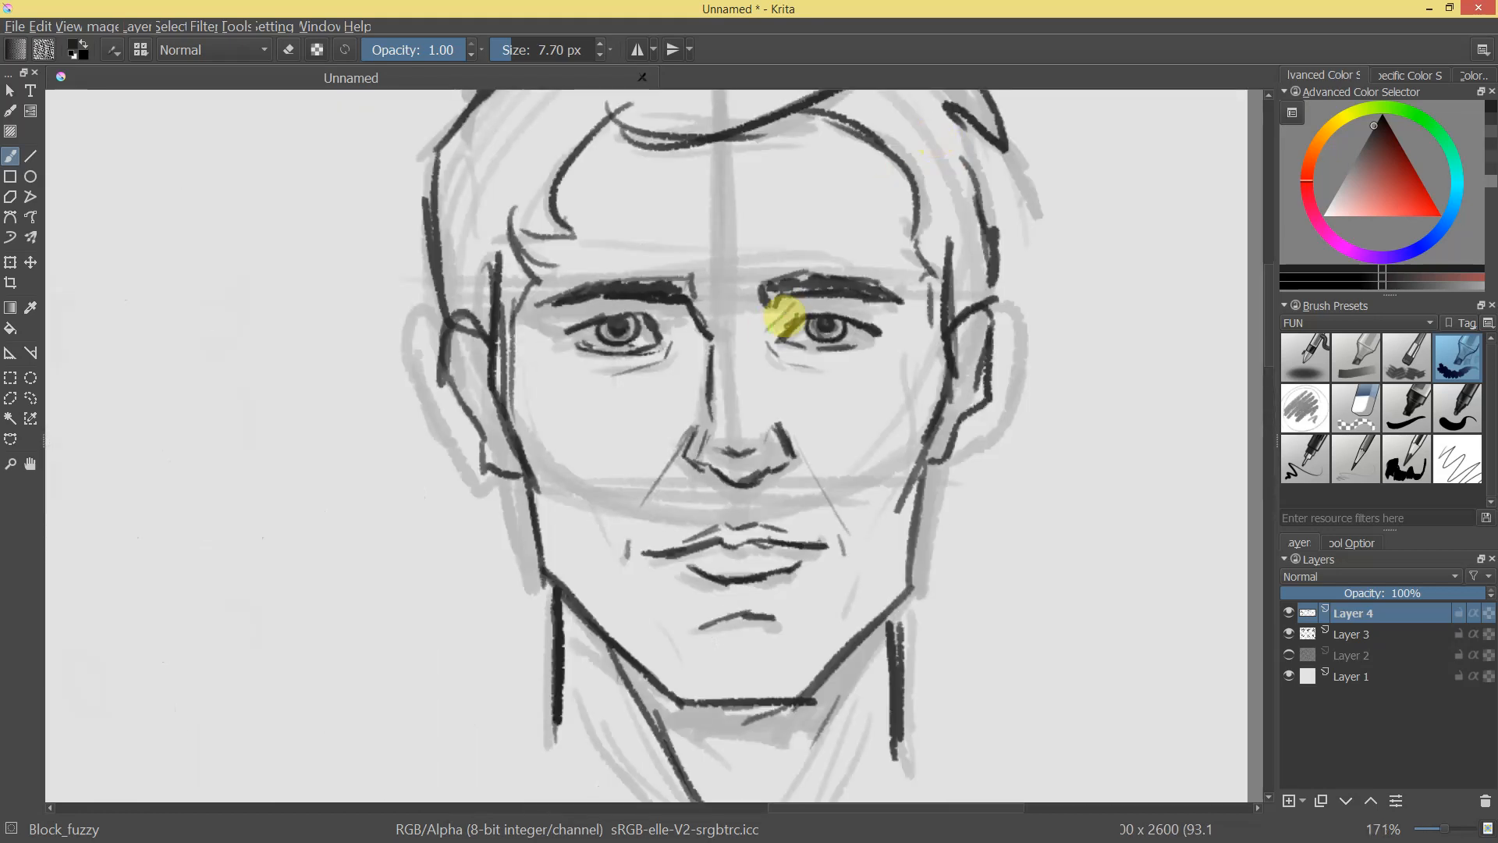
left_click_drag(826, 307, 874, 324)
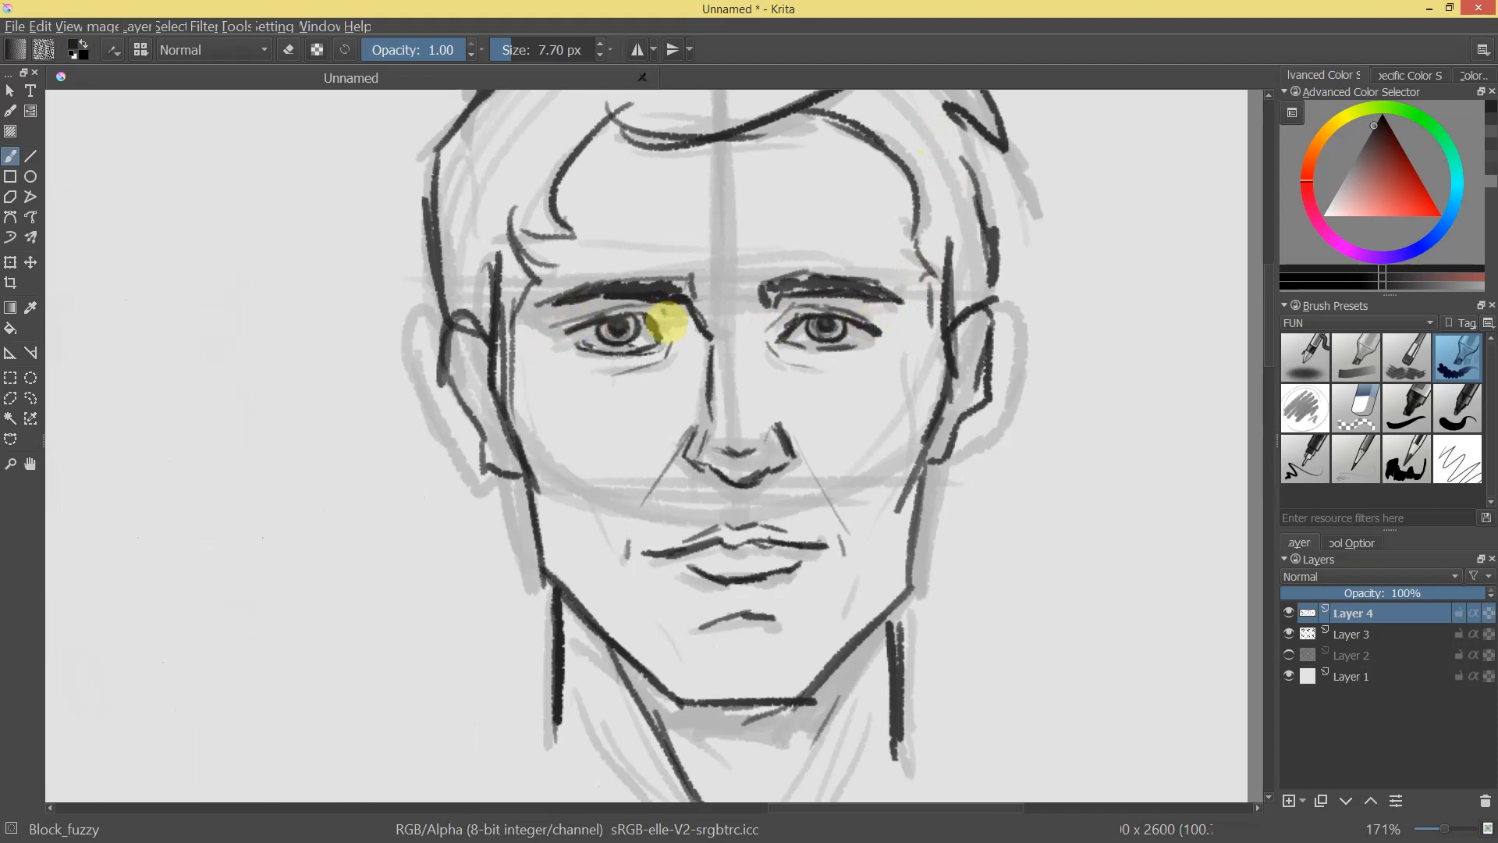
scroll(875, 515, "down", 5)
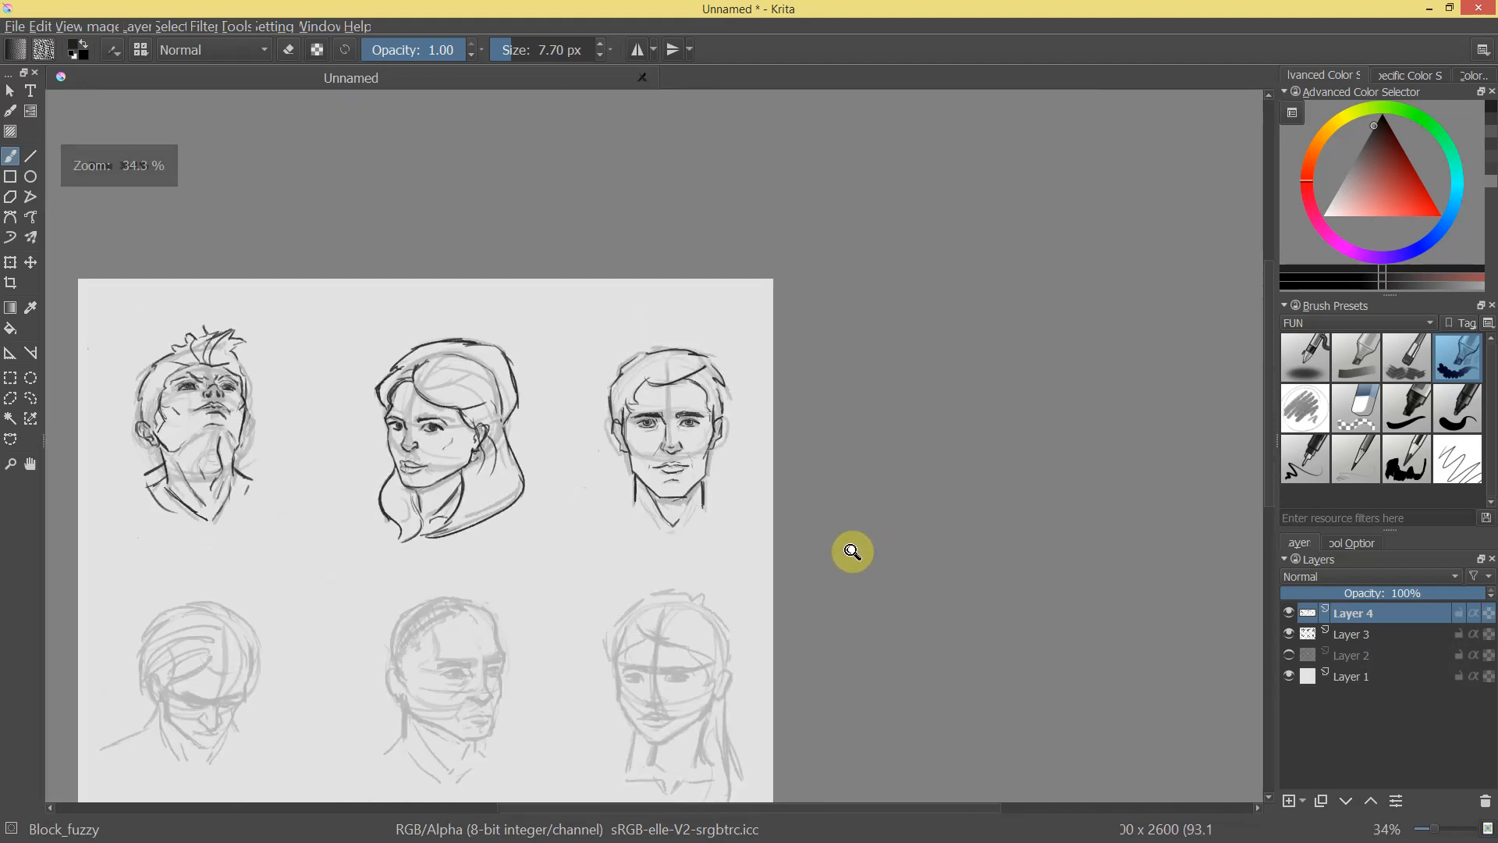
Ink the nose bridge, tip and nostril wings of the downward-looking head in the second row with a 7.34 px brush.
left_click_drag(769, 394, 788, 358)
left_click_drag(789, 468, 909, 410)
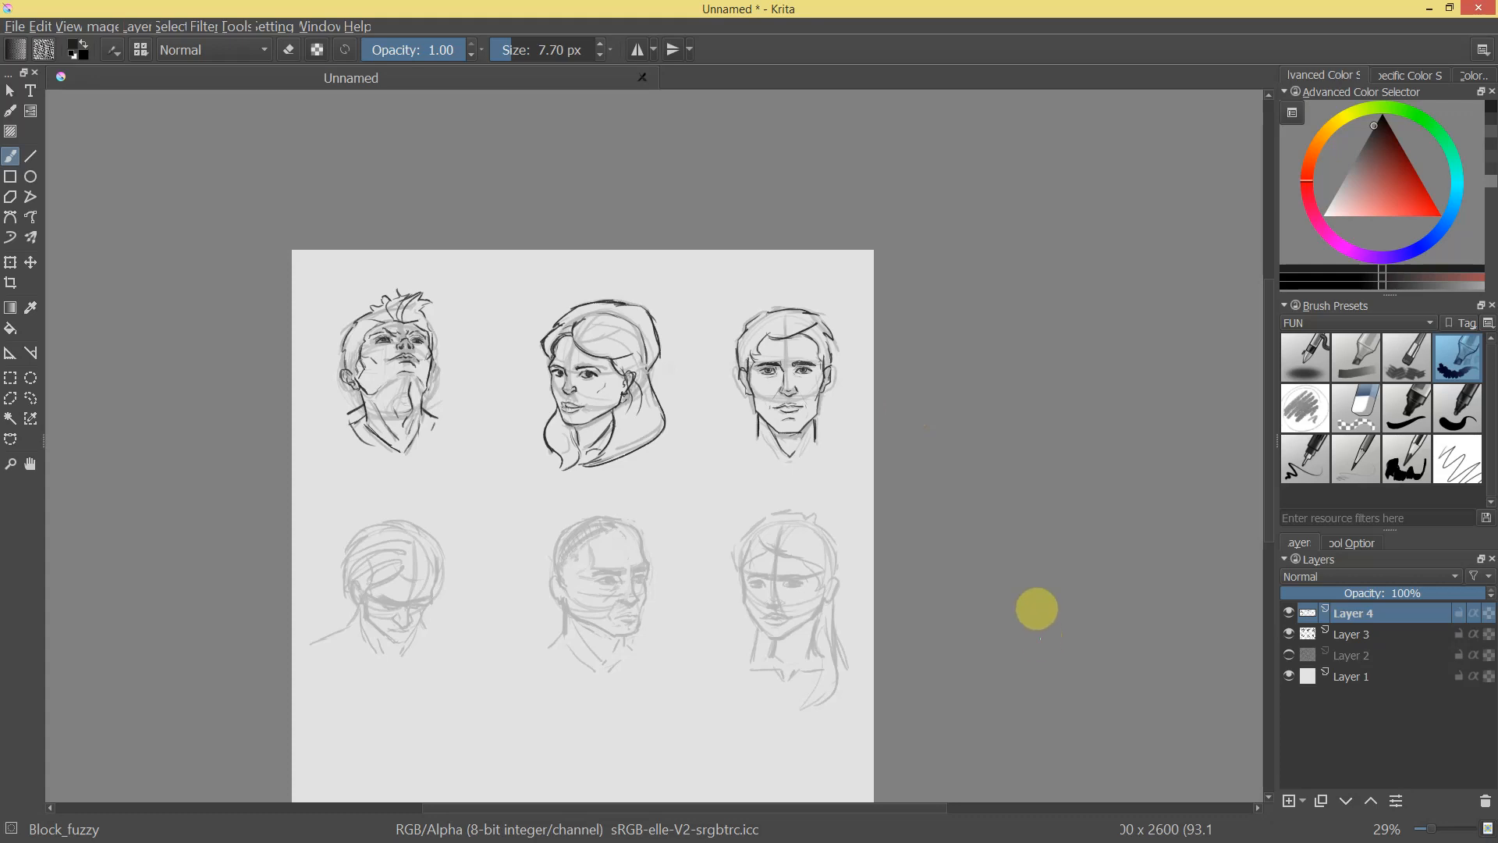
mouse_move(846, 473)
left_mouse_down()
mouse_move(832, 535)
mouse_move(866, 461)
left_mouse_up()
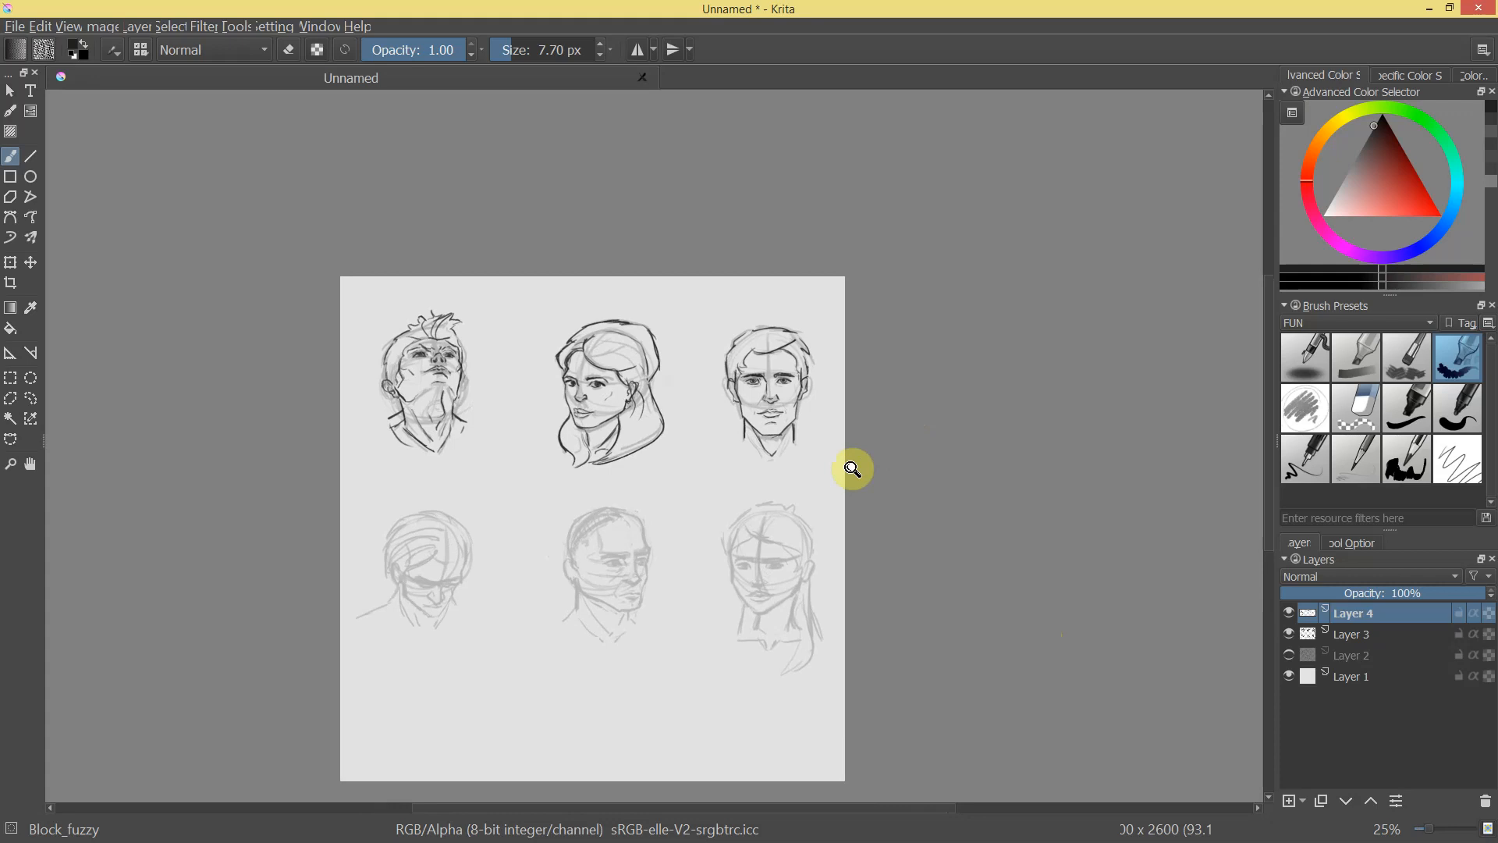
mouse_move(424, 525)
left_mouse_down()
mouse_move(859, 344)
mouse_move(798, 472)
mouse_move(822, 451)
mouse_move(810, 498)
left_mouse_up()
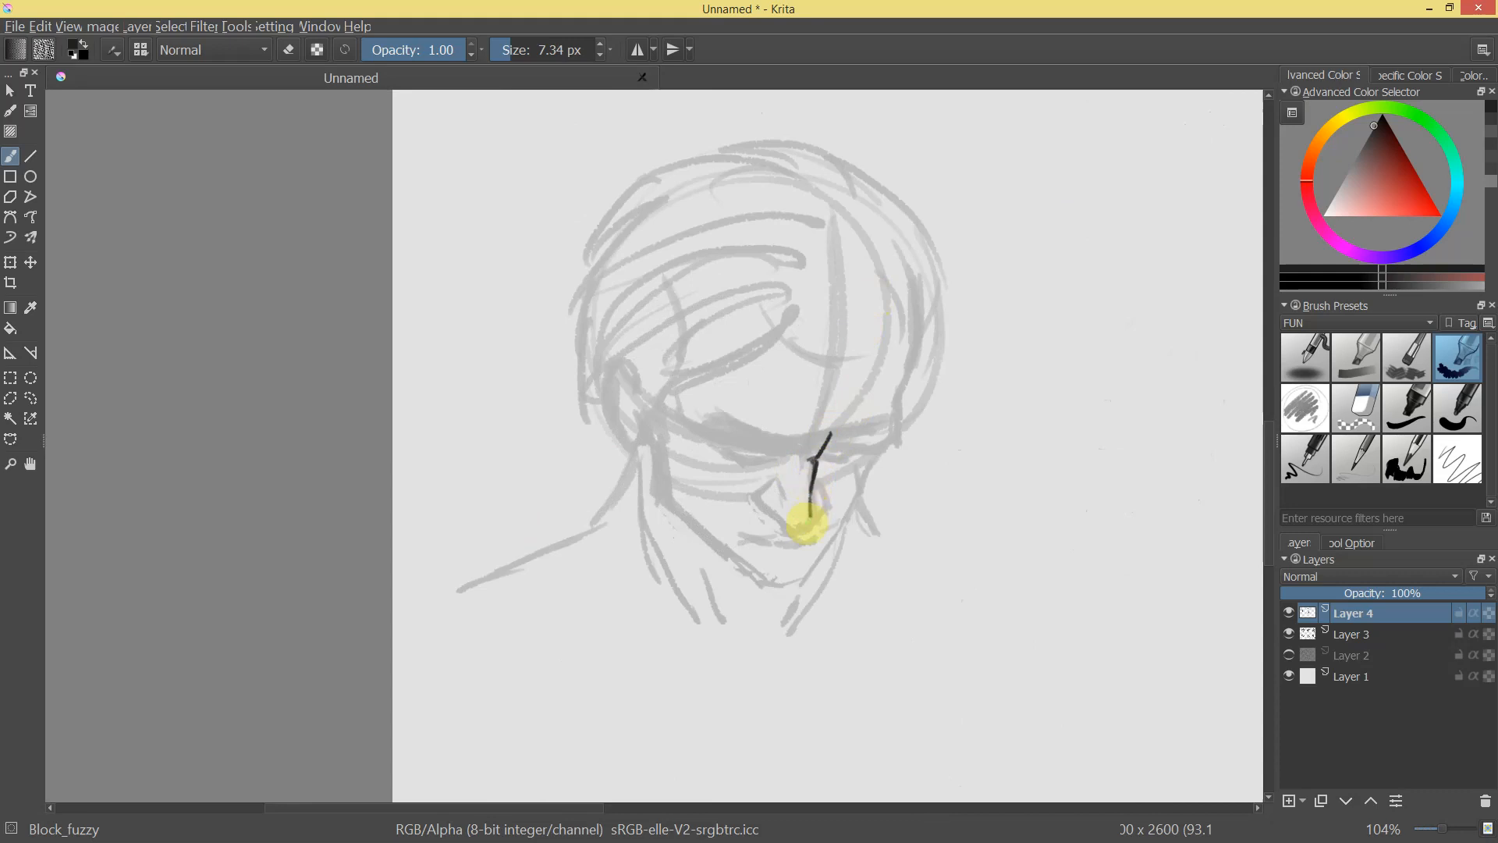
left_click_drag(761, 509, 768, 484)
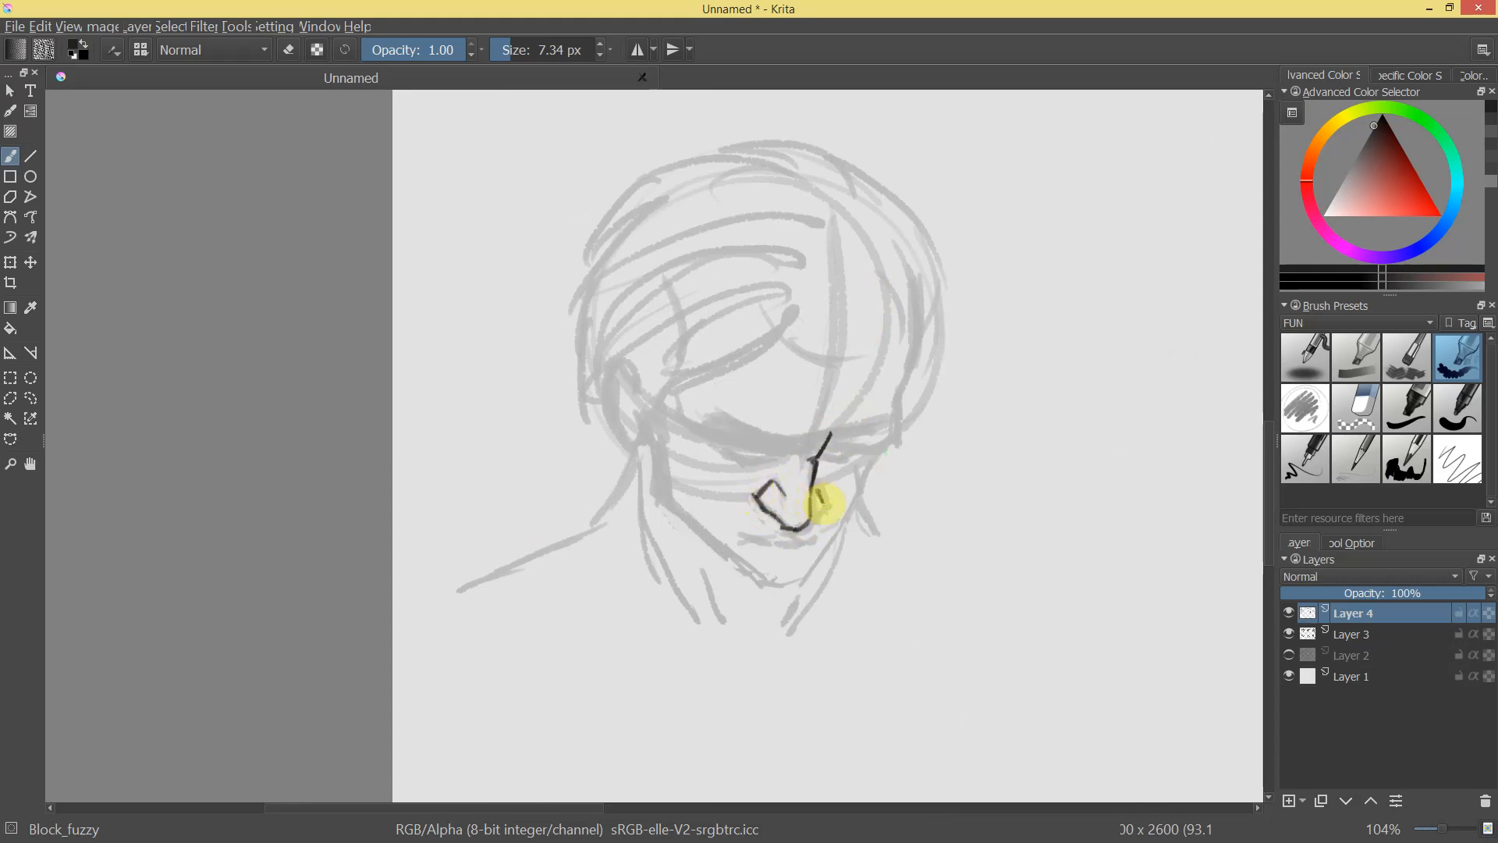
Ink the brow ridges of the downward-looking head, carrying the lines up along both temples.
mouse_move(876, 465)
left_mouse_down()
mouse_move(866, 539)
mouse_move(975, 361)
left_mouse_up()
mouse_move(970, 422)
left_mouse_down()
mouse_move(931, 451)
mouse_move(978, 417)
mouse_move(956, 431)
mouse_move(1048, 413)
left_mouse_up()
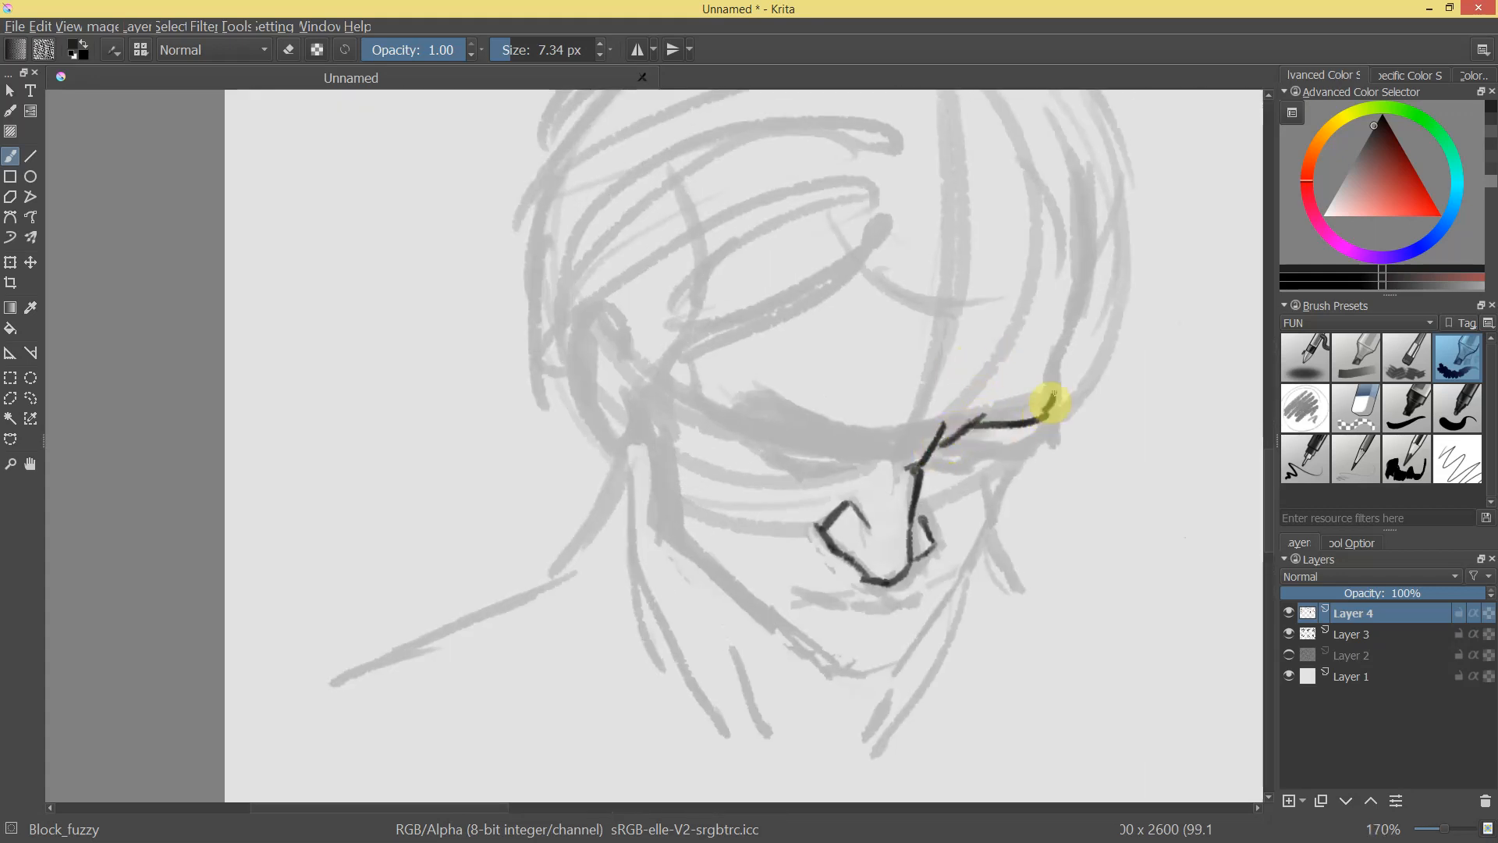
mouse_move(707, 388)
left_mouse_down()
mouse_move(755, 450)
mouse_move(748, 436)
mouse_move(869, 440)
mouse_move(846, 450)
mouse_move(888, 450)
left_mouse_up()
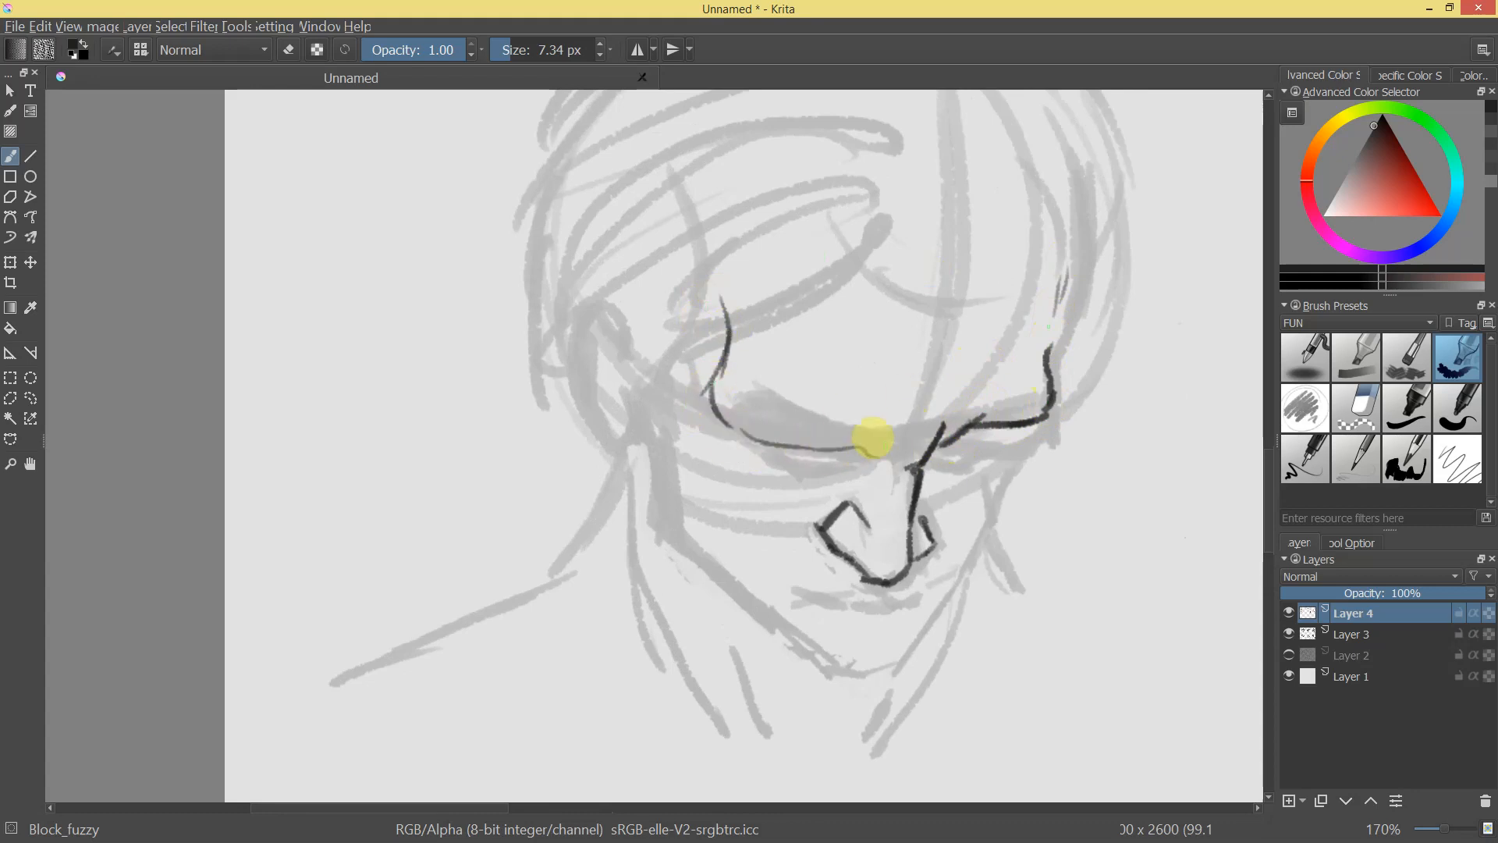
Undo the near-side brow line of the downward-looking head and redraw its temple curve down to the brow.
mouse_move(1030, 478)
left_mouse_down()
mouse_move(949, 605)
mouse_move(1020, 466)
left_mouse_up()
key("ctrl+z")
key("ctrl+z")
key("ctrl+z")
key("ctrl+z")
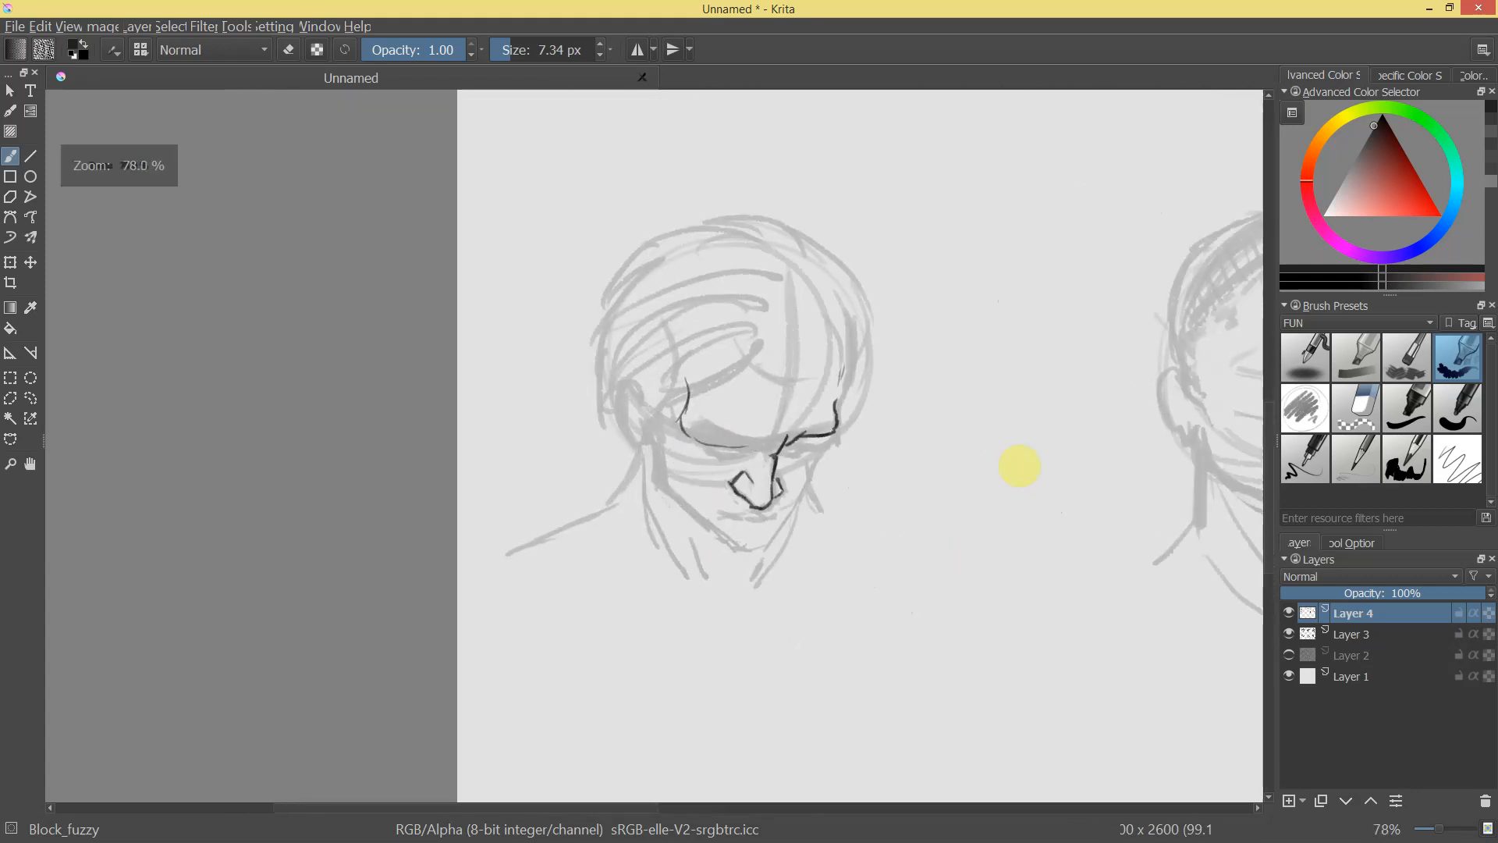
left_click_drag(697, 422, 724, 438)
left_click_drag(724, 438, 774, 447)
left_click_drag(870, 426, 920, 340)
key("ctrl+z")
key("ctrl+z")
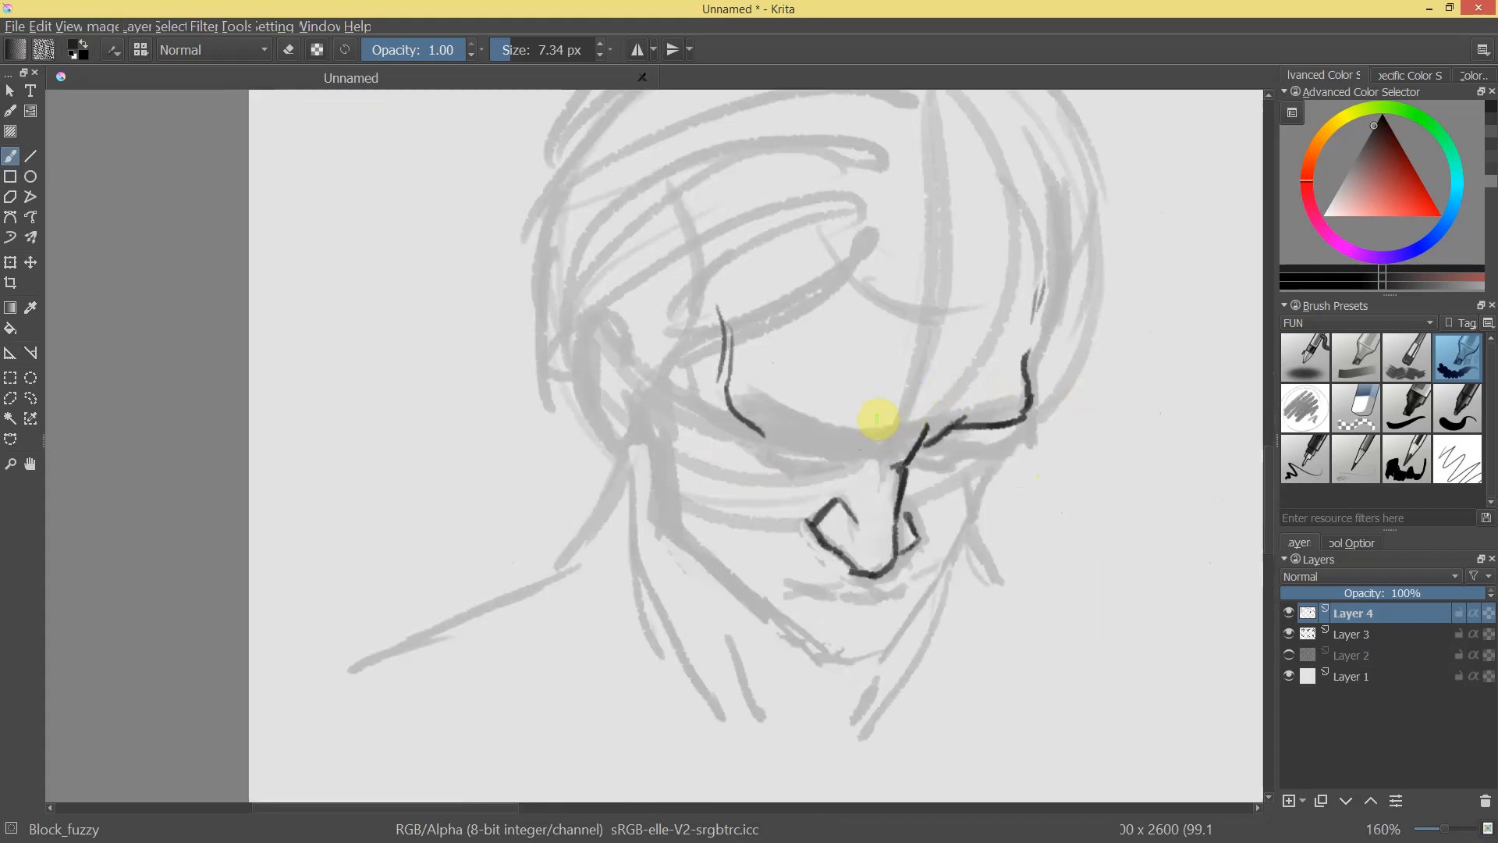
Ink the near-side brow ridge and the frown creases above the nose bridge, erasing stray marks.
mouse_move(827, 404)
left_mouse_down()
mouse_move(876, 450)
mouse_move(759, 419)
left_mouse_up()
mouse_move(999, 505)
left_mouse_down()
mouse_move(1019, 374)
mouse_move(852, 702)
left_mouse_up()
key("e")
mouse_move(705, 494)
left_mouse_down()
mouse_move(696, 525)
mouse_move(764, 461)
left_mouse_up()
key("e")
mouse_move(898, 472)
left_mouse_down()
mouse_move(956, 523)
mouse_move(801, 311)
mouse_move(822, 275)
mouse_move(987, 185)
mouse_move(975, 265)
mouse_move(1029, 239)
mouse_move(1103, 267)
mouse_move(1086, 332)
left_mouse_up()
Ink the lowered eyelids of both eyes beneath the brows of the downward-looking head.
mouse_move(744, 392)
left_mouse_down()
mouse_move(778, 406)
mouse_move(745, 387)
mouse_move(795, 395)
mouse_move(830, 374)
mouse_move(781, 385)
left_mouse_up()
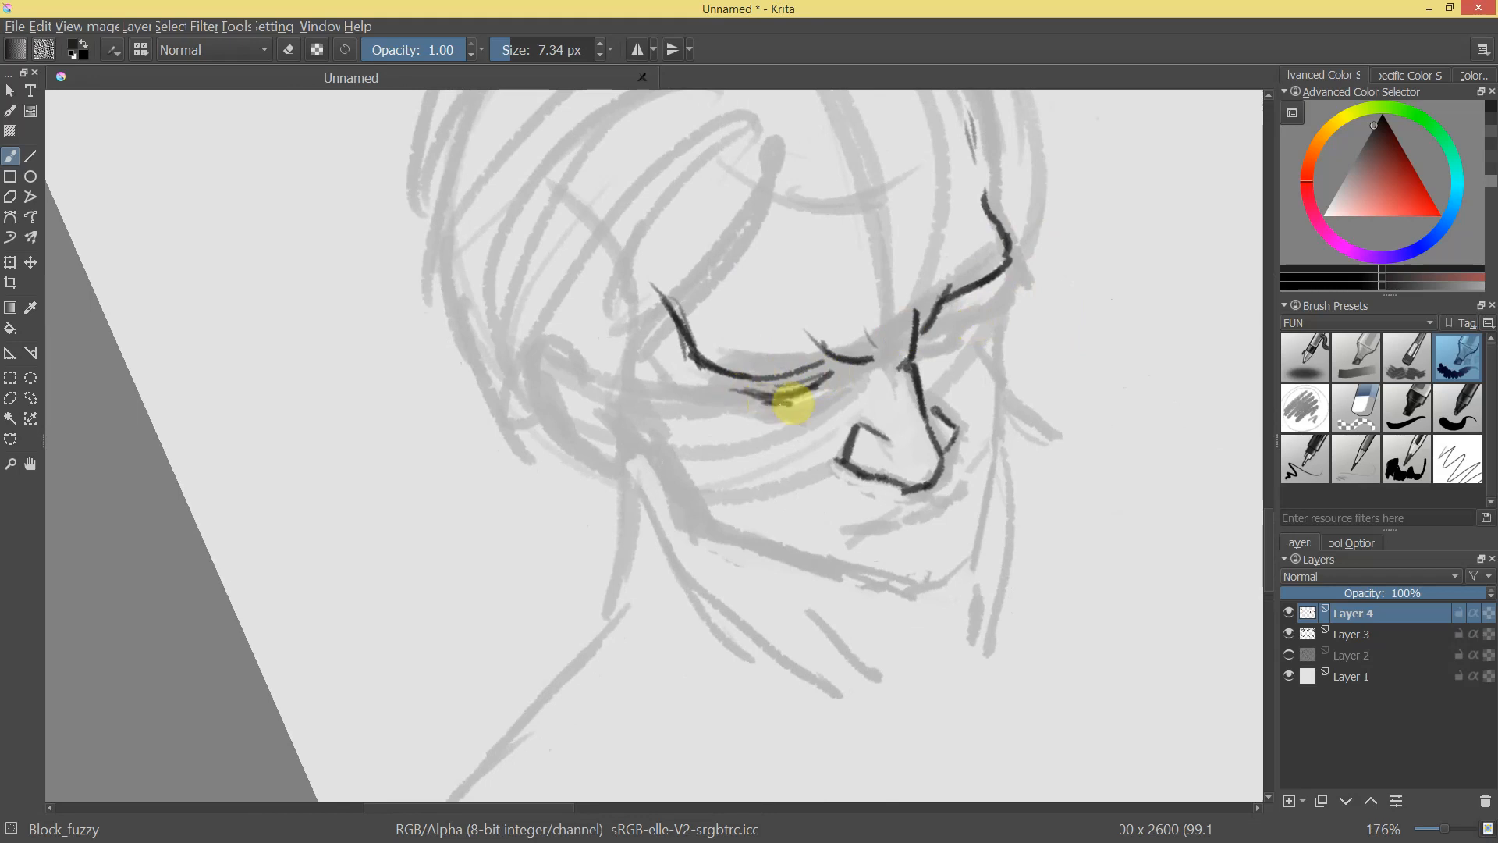
left_click_drag(939, 335, 1046, 278)
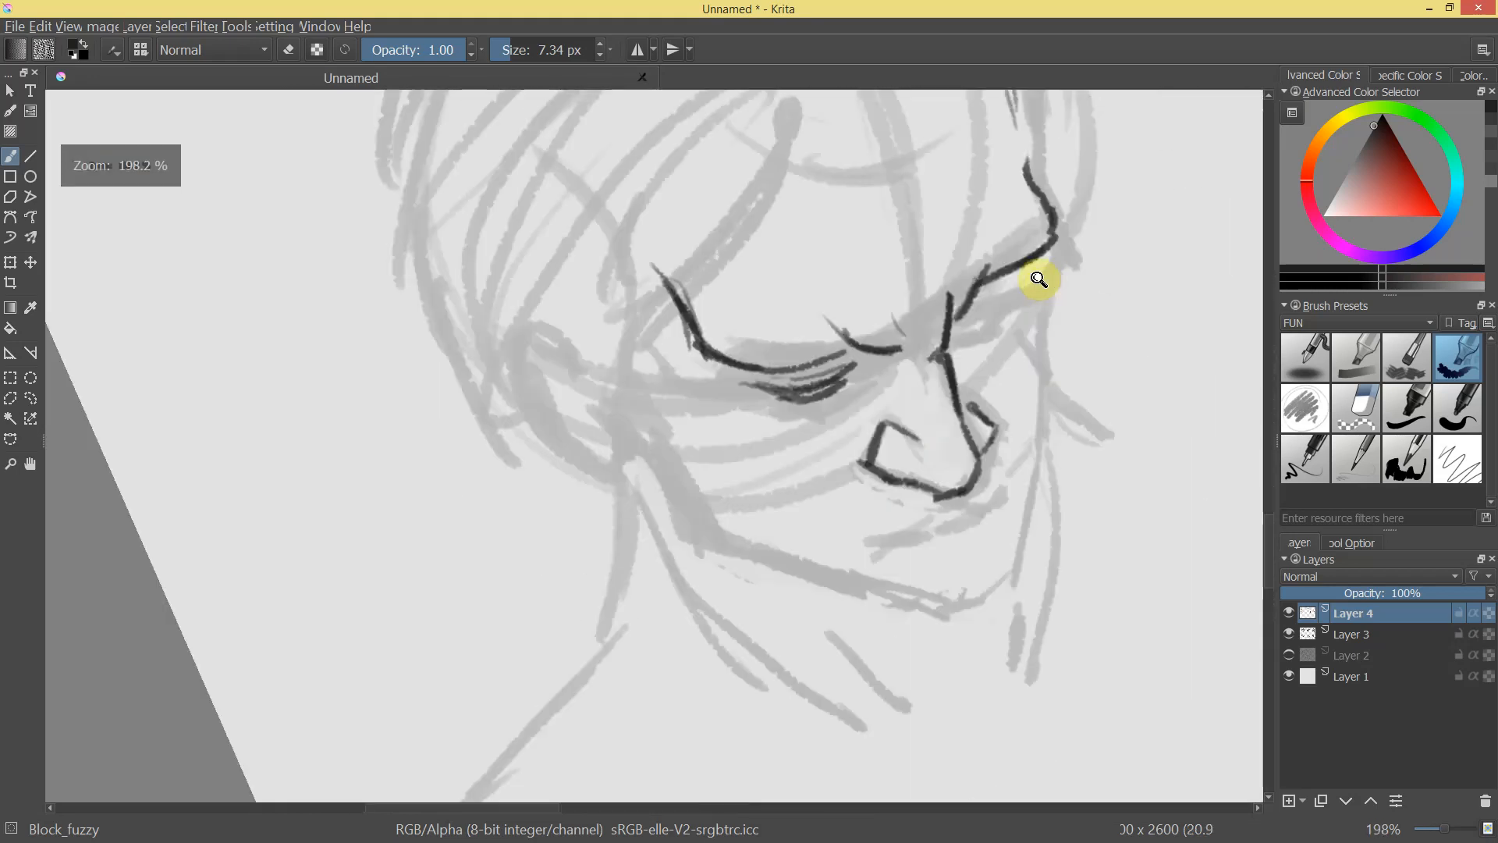
scroll(1046, 289, "up", 1)
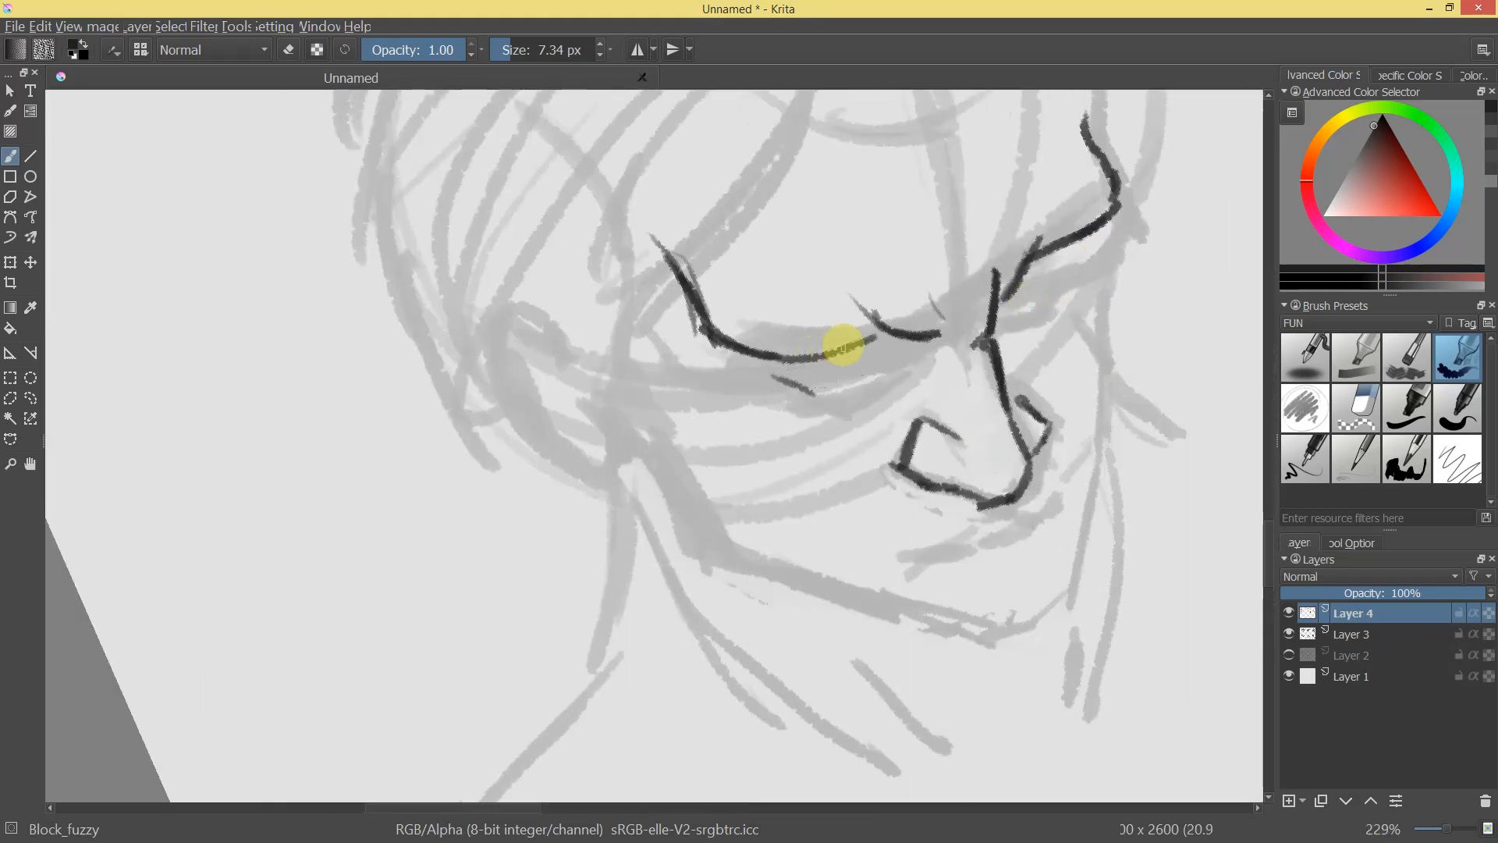
mouse_move(780, 370)
left_mouse_down()
mouse_move(869, 355)
mouse_move(831, 376)
mouse_move(783, 373)
left_mouse_up()
mouse_move(1041, 343)
left_mouse_down()
mouse_move(990, 448)
mouse_move(1092, 364)
mouse_move(1015, 492)
mouse_move(990, 449)
left_mouse_up()
left_click_drag(836, 404, 896, 431)
left_click_drag(966, 417, 903, 429)
mouse_move(1201, 386)
left_mouse_down()
mouse_move(859, 393)
mouse_move(907, 391)
left_mouse_up()
mouse_move(925, 307)
left_mouse_down()
mouse_move(856, 452)
mouse_move(876, 434)
mouse_move(825, 507)
mouse_move(976, 361)
mouse_move(1014, 300)
left_mouse_up()
Erase the far-side brow and temple line and redraw it as a straighter, longer contour with a 7.29 px brush.
key("e")
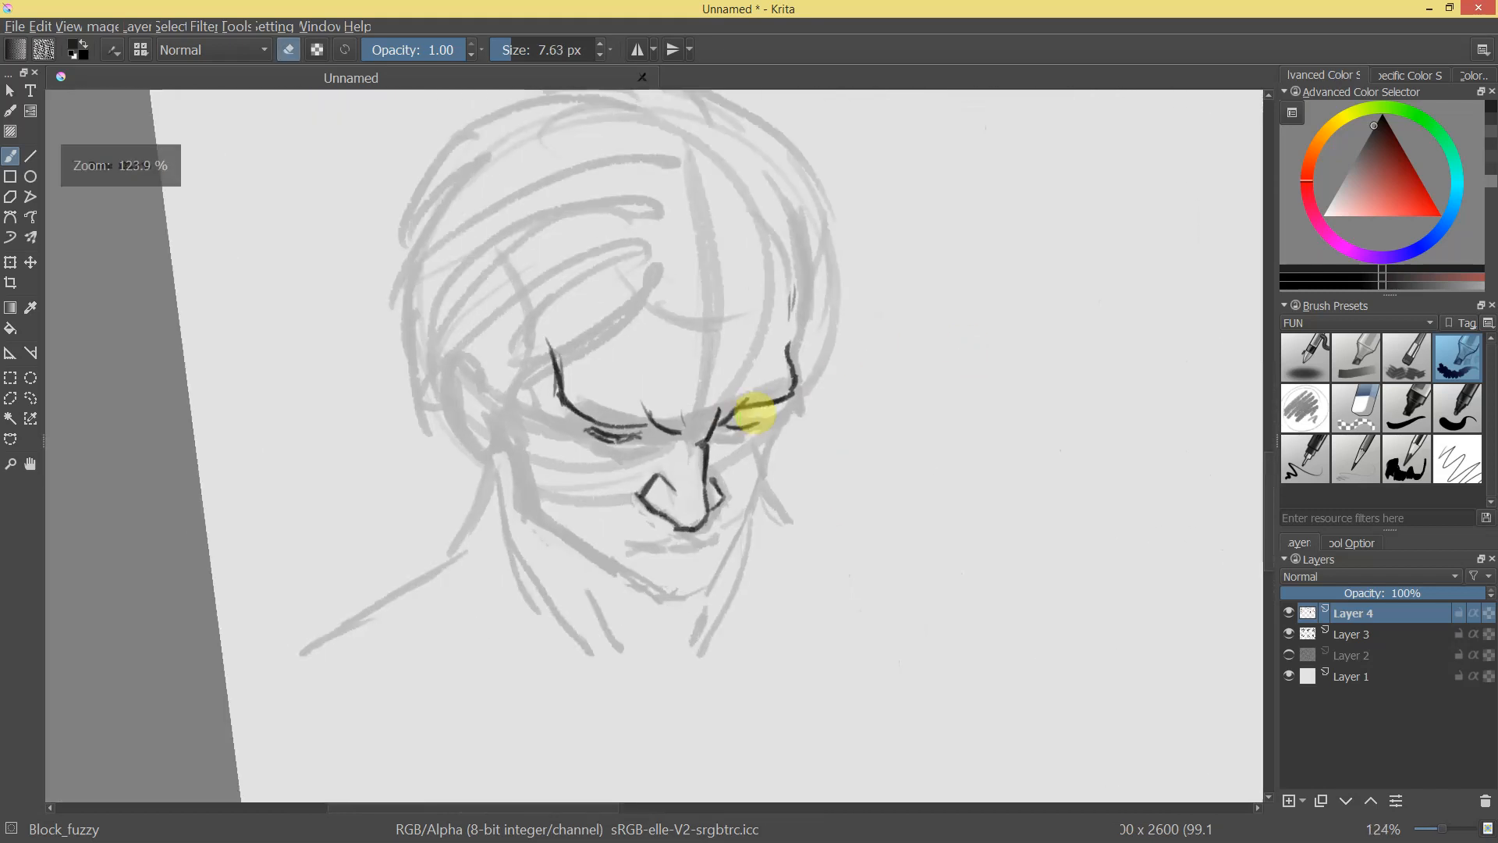
left_click_drag(742, 409, 789, 365)
key("e")
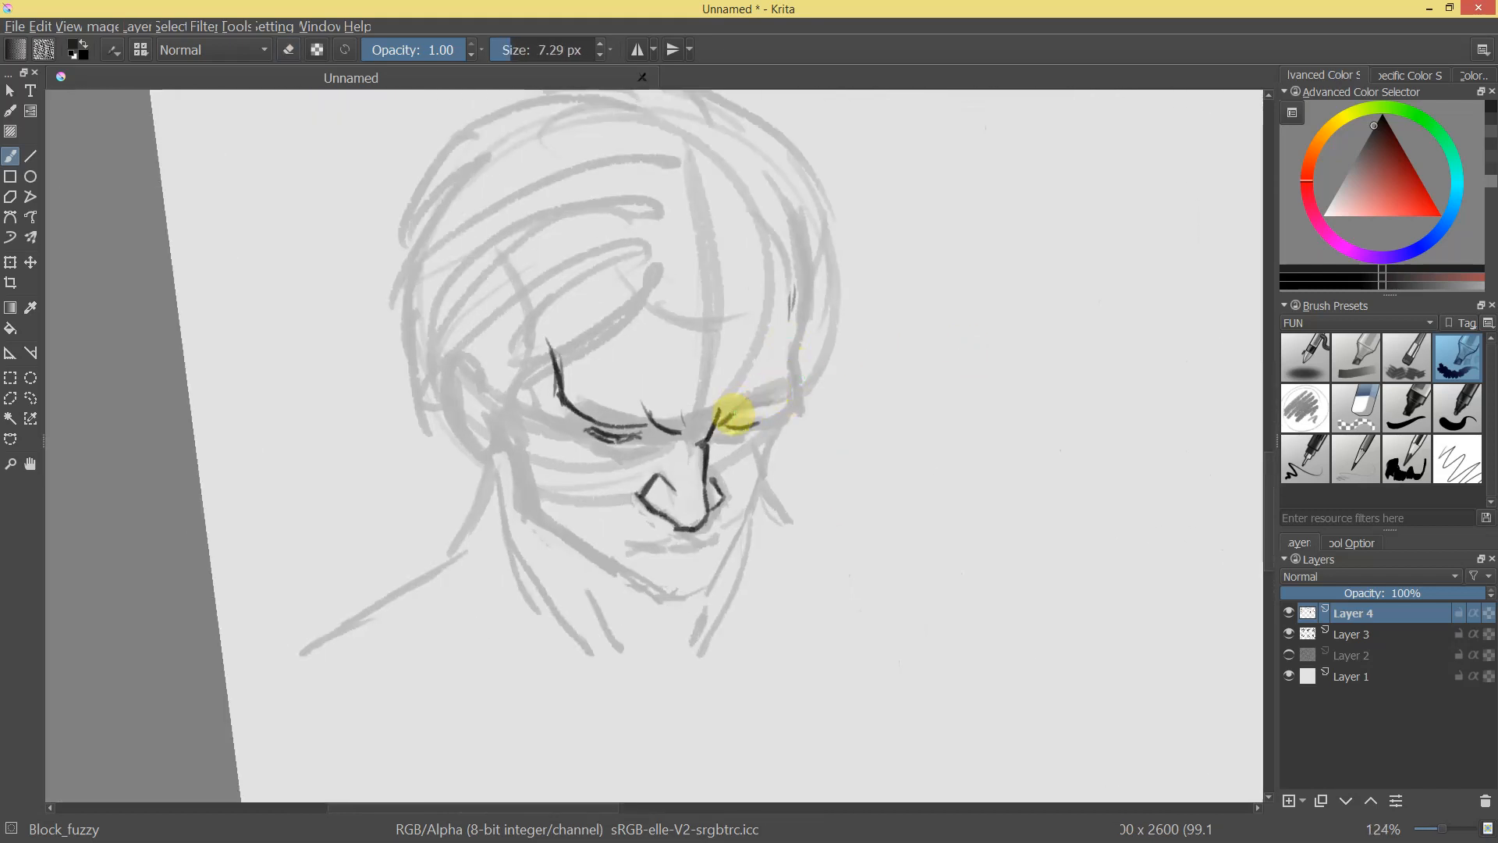
mouse_move(736, 411)
left_mouse_down()
mouse_move(765, 414)
mouse_move(788, 382)
left_mouse_up()
left_click_drag(792, 296, 788, 388)
left_click_drag(788, 388, 887, 304)
mouse_move(801, 410)
left_mouse_down()
mouse_move(877, 410)
mouse_move(857, 417)
mouse_move(840, 525)
mouse_move(768, 606)
mouse_move(802, 284)
left_mouse_up()
Ink the far cheekbone and cheek down to the chin, and the near-side jawline of the downward-looking head.
left_click_drag(756, 427, 775, 468)
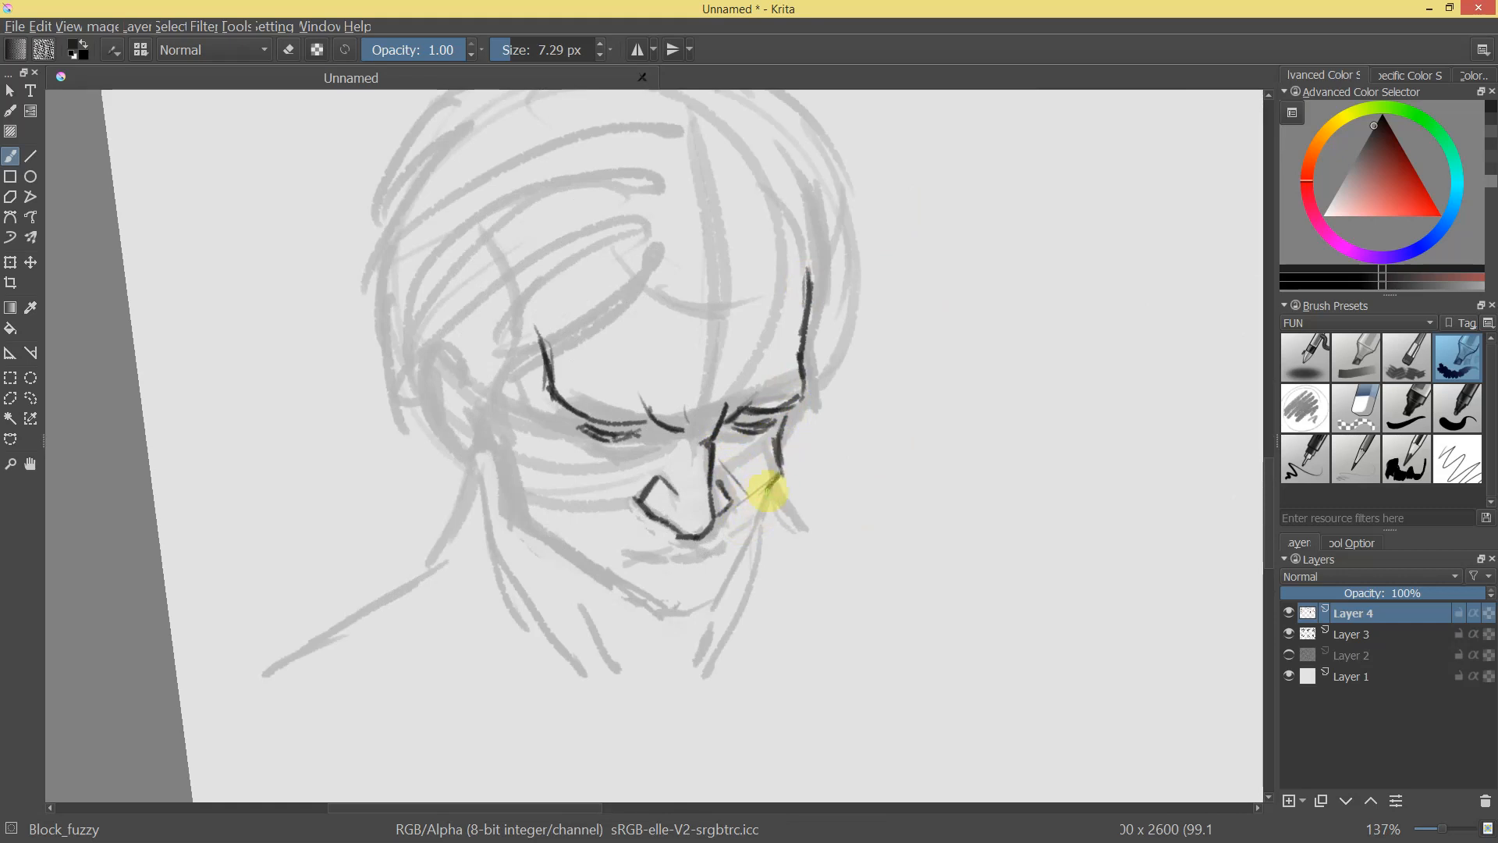
left_click_drag(744, 550, 723, 592)
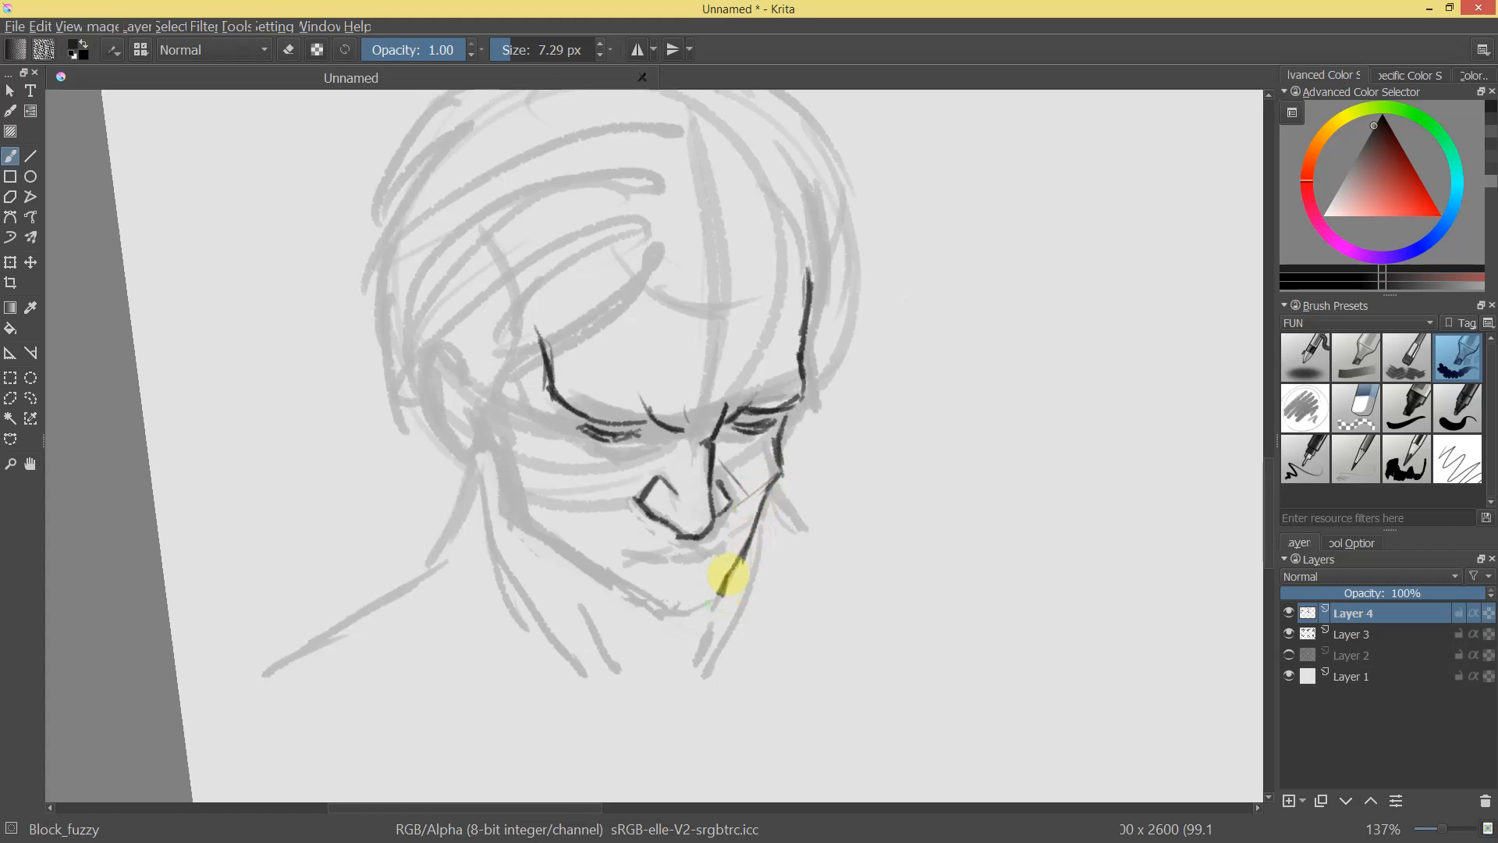
scroll(840, 558, "down", 15)
scroll(910, 334, "up", 15)
mouse_move(489, 395)
left_mouse_down()
mouse_move(526, 521)
mouse_move(643, 599)
left_mouse_up()
Ink the back of the neck, the sloping near shoulder and the front neck lines of the downward-looking head.
scroll(816, 575, "down", 10)
scroll(850, 612, "up", 9)
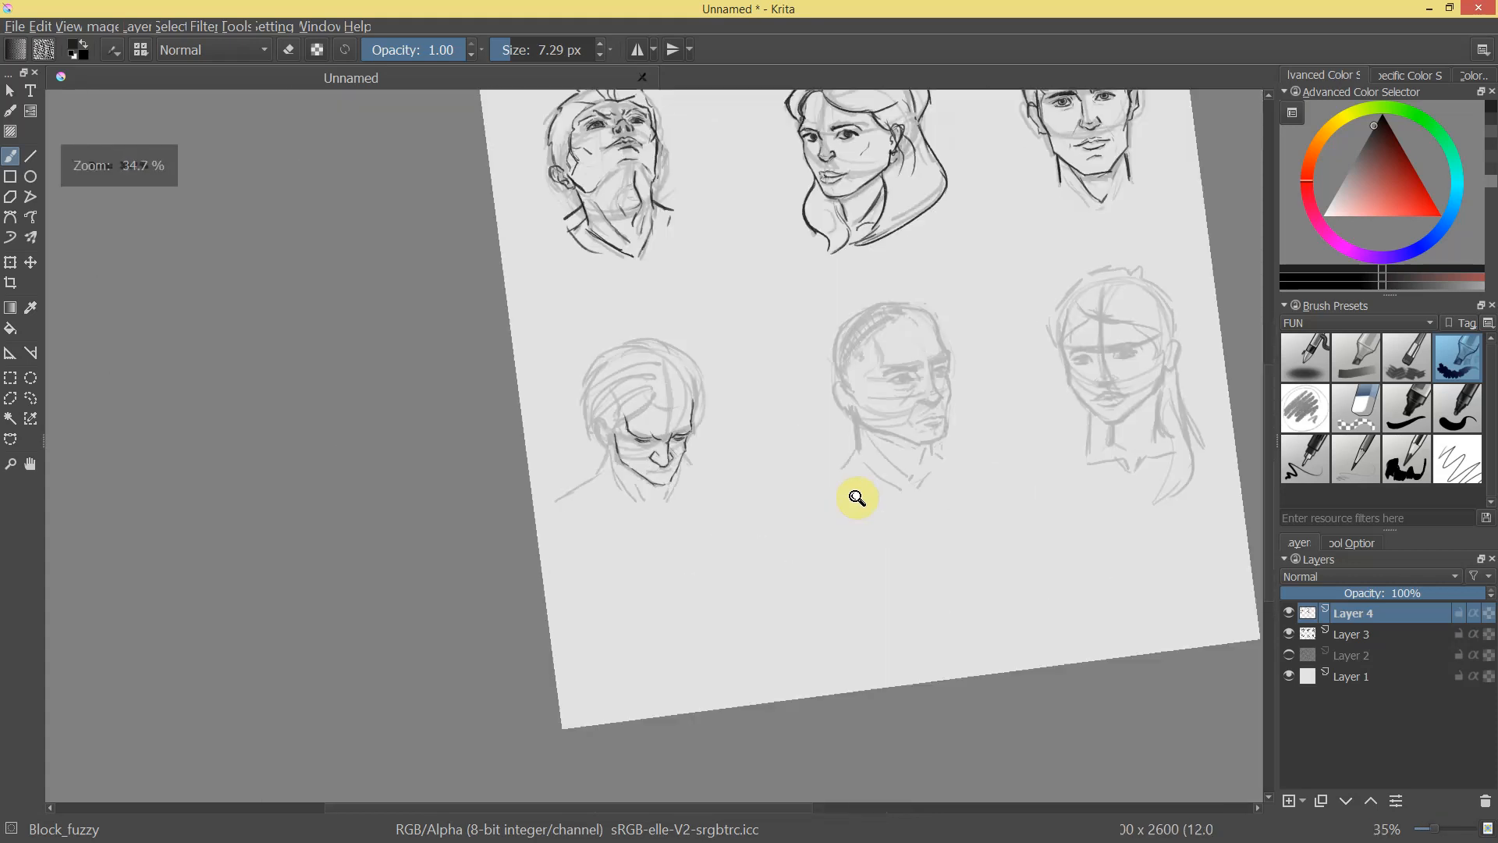
mouse_move(503, 449)
left_mouse_down()
mouse_move(479, 522)
mouse_move(308, 636)
left_mouse_up()
left_click_drag(738, 521, 688, 636)
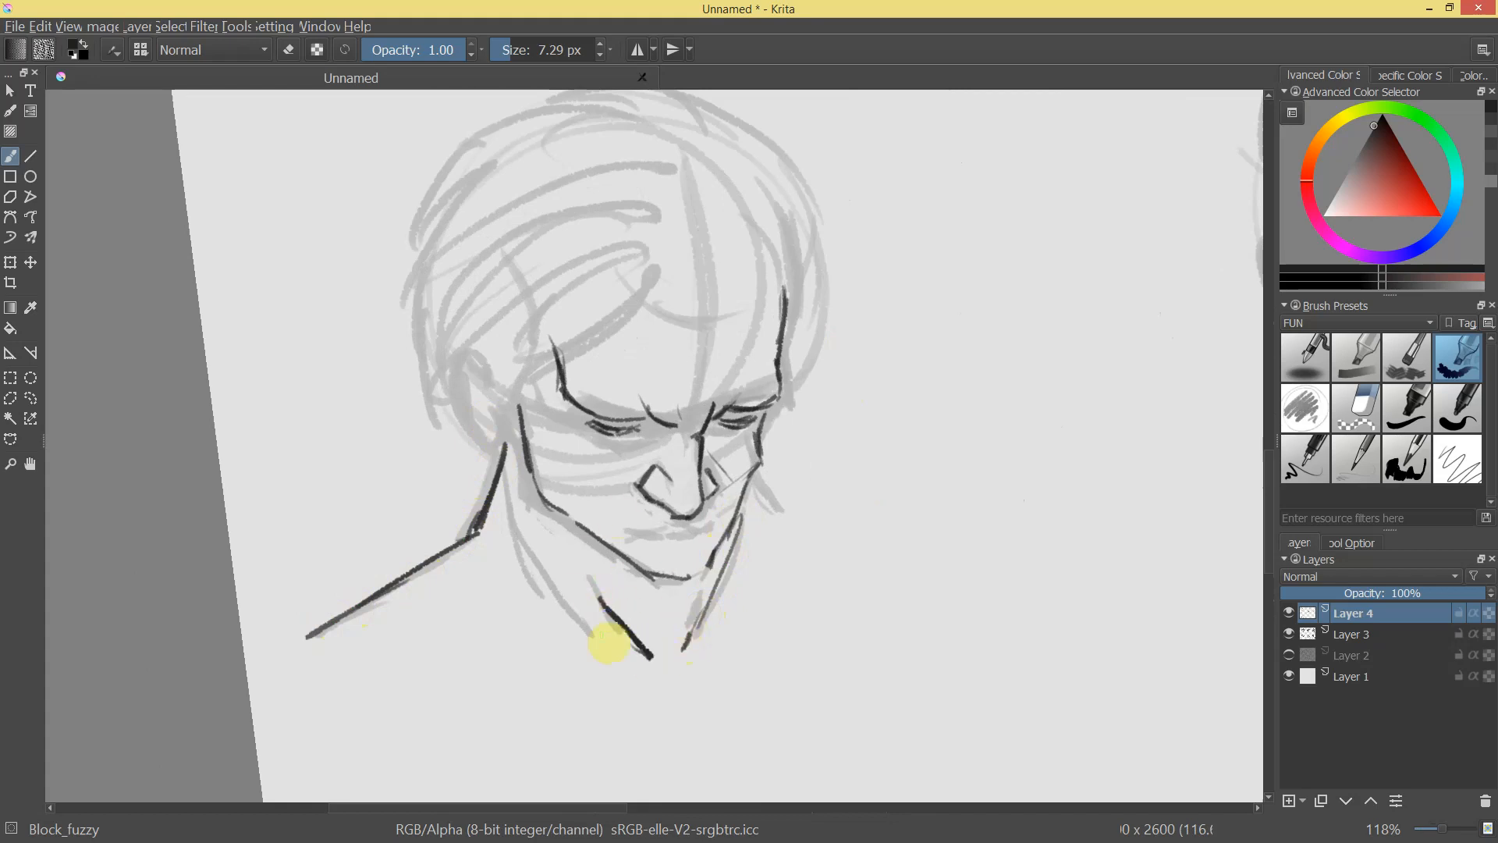
Ink the side neck muscle, the near collarbone and the far shoulder line, erasing and redrawing the collarbone more cleanly.
left_click_drag(442, 613, 484, 604)
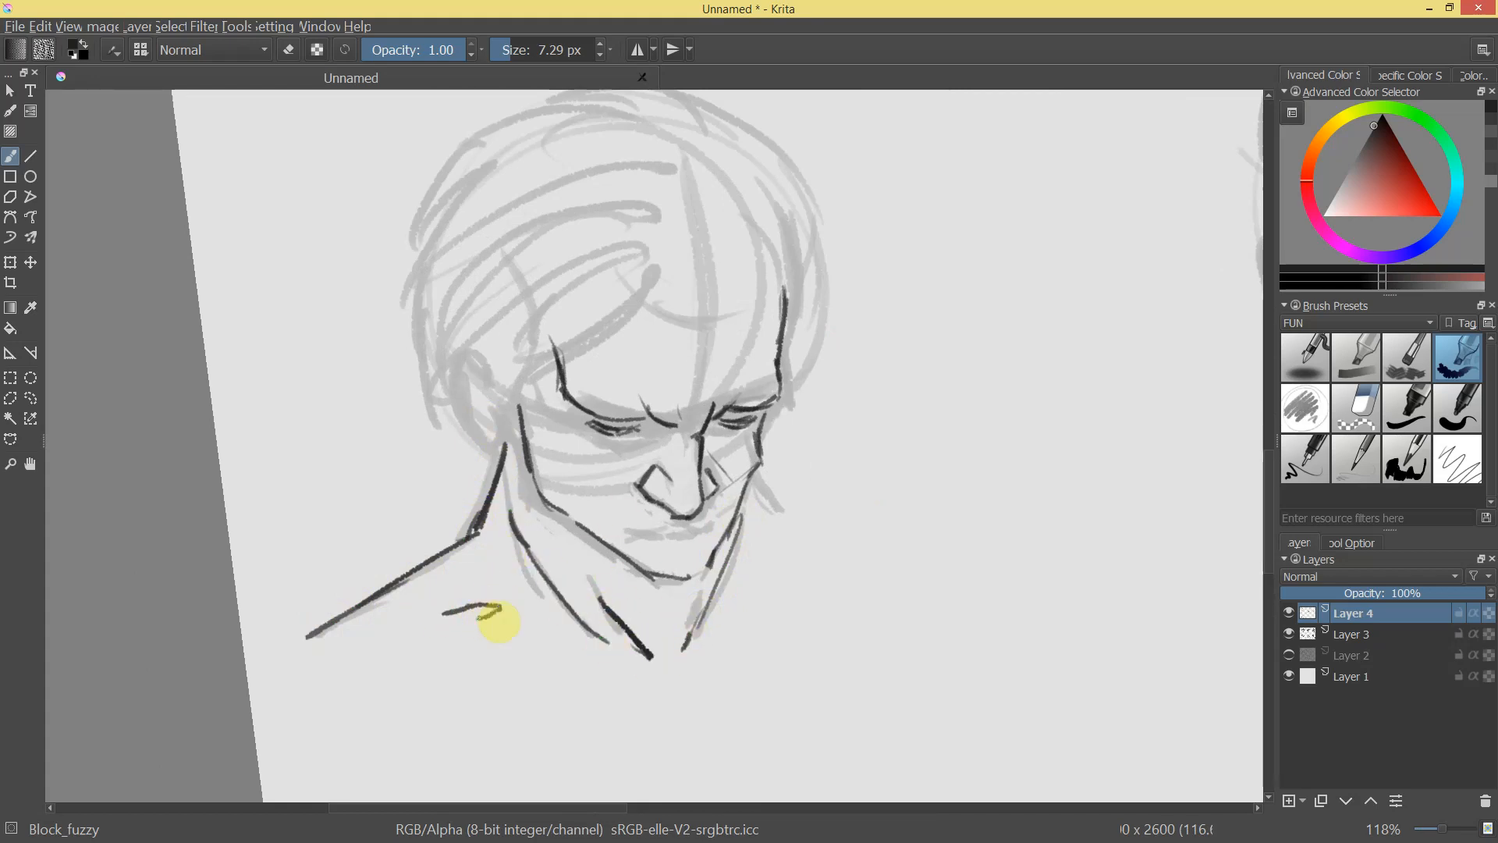
left_click_drag(809, 681, 767, 513)
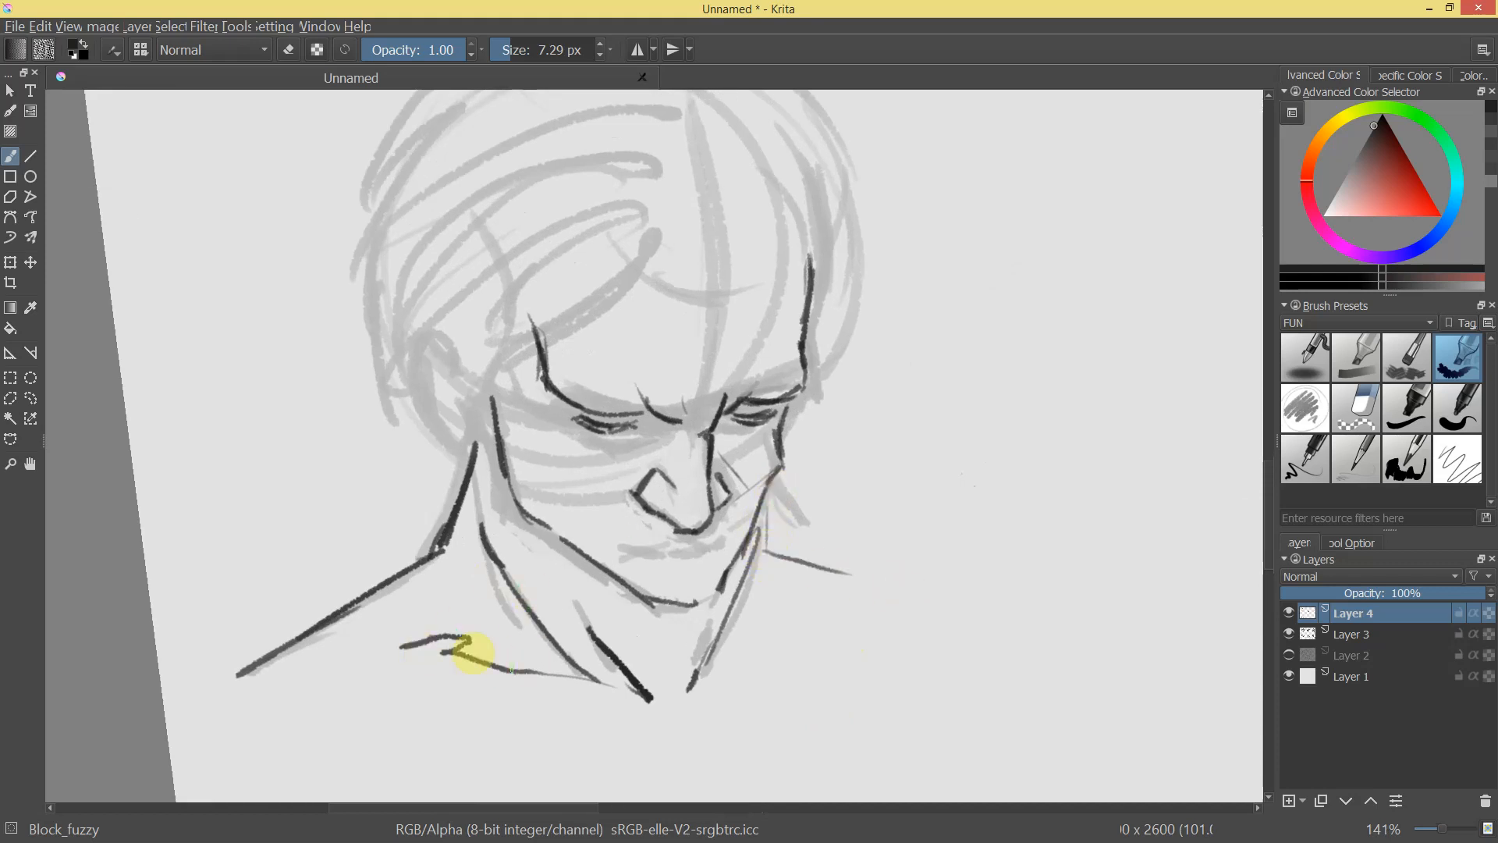
mouse_move(390, 670)
left_mouse_down()
mouse_move(585, 709)
mouse_move(762, 625)
mouse_move(695, 562)
left_mouse_up()
key("e")
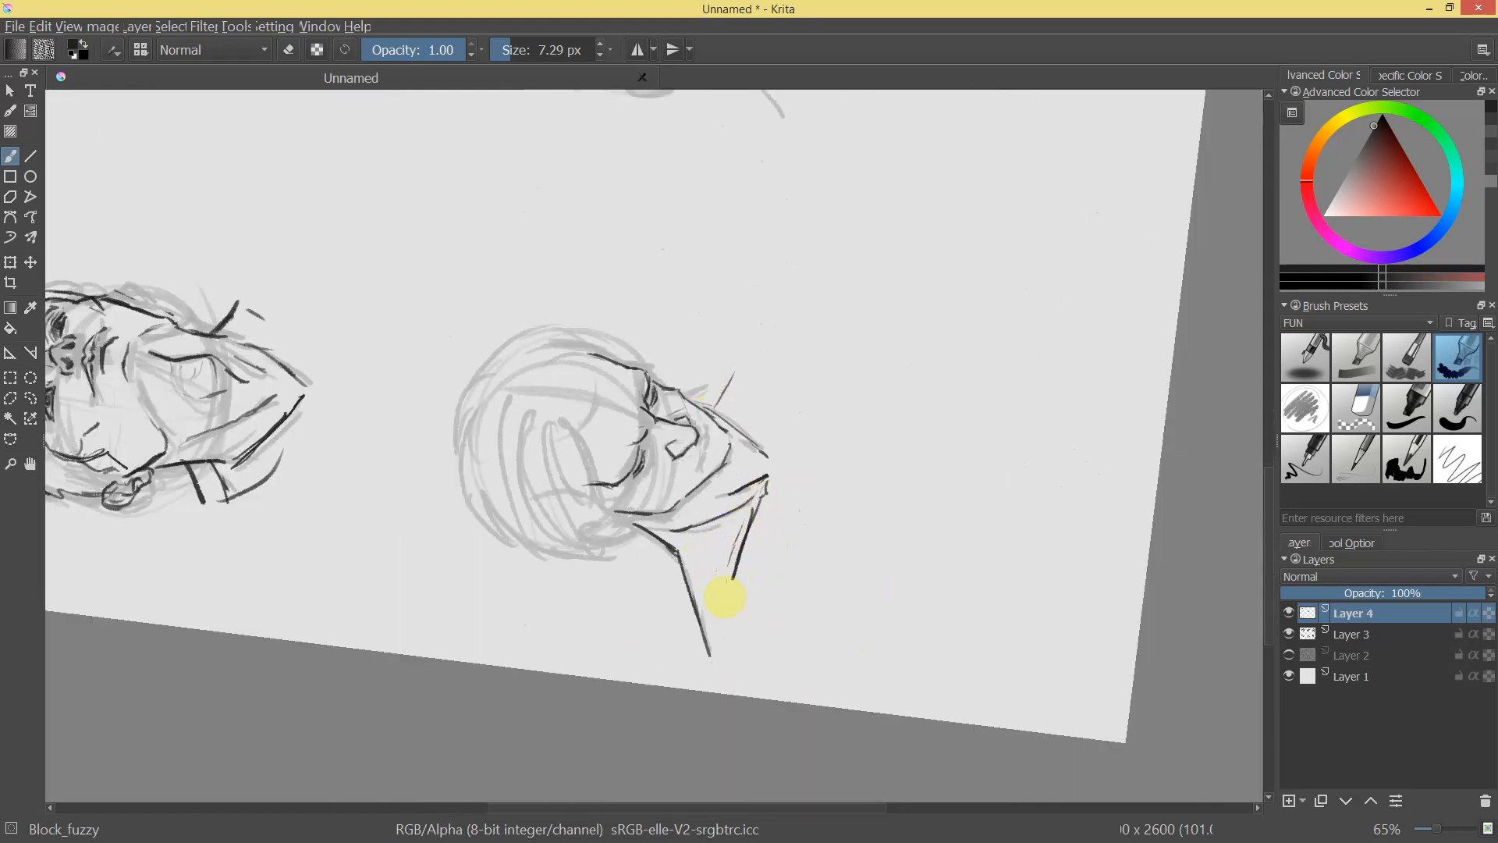
left_click_drag(894, 511, 870, 616)
left_click_drag(852, 616, 546, 652)
Ink the far-side hair contour, the temple strands and the front lock over the forehead of the downward-looking head.
left_click_drag(672, 501, 748, 348)
mouse_move(646, 333)
left_mouse_down()
mouse_move(727, 402)
mouse_move(676, 390)
mouse_move(735, 461)
left_mouse_up()
mouse_move(794, 421)
left_mouse_down()
mouse_move(819, 376)
mouse_move(811, 452)
mouse_move(822, 394)
mouse_move(825, 472)
mouse_move(841, 406)
mouse_move(815, 516)
mouse_move(846, 388)
mouse_move(774, 191)
mouse_move(819, 250)
mouse_move(675, 138)
mouse_move(487, 153)
left_mouse_up()
left_click_drag(1047, 374, 1046, 329)
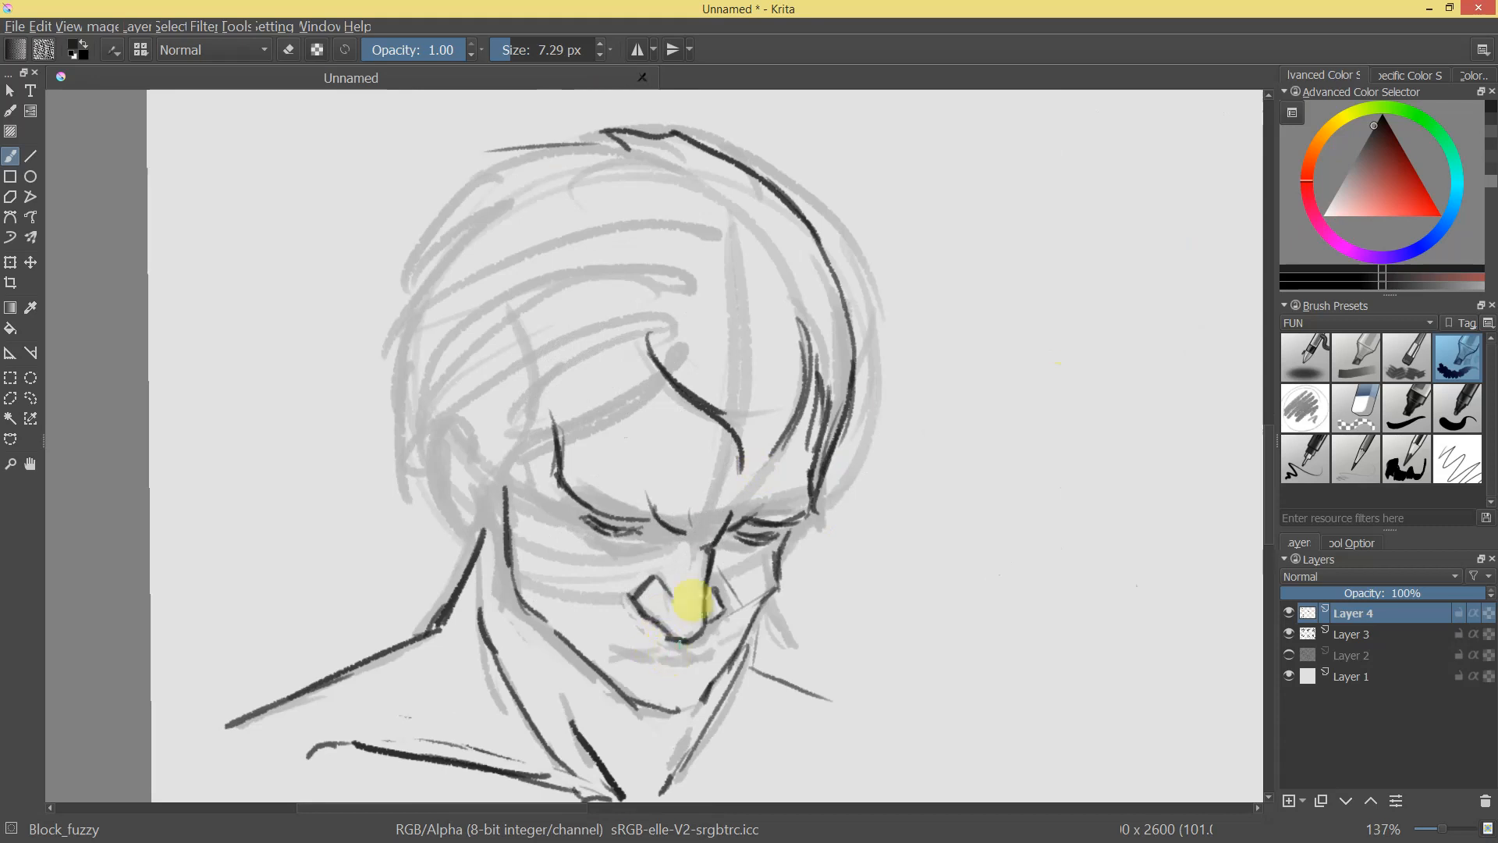
Ink the near-side hair outline, the ear, the hatched sideburn and the front hairline running from the forehead to the ear.
mouse_move(525, 161)
left_mouse_down()
mouse_move(587, 149)
mouse_move(487, 196)
mouse_move(498, 204)
mouse_move(405, 344)
mouse_move(451, 501)
mouse_move(488, 433)
mouse_move(507, 474)
mouse_move(473, 428)
mouse_move(467, 504)
mouse_move(483, 530)
mouse_move(701, 482)
mouse_move(694, 581)
mouse_move(723, 524)
mouse_move(713, 325)
left_mouse_up()
mouse_move(427, 548)
left_mouse_down()
mouse_move(444, 548)
mouse_move(431, 613)
left_mouse_up()
mouse_move(663, 439)
left_mouse_down()
mouse_move(782, 518)
mouse_move(842, 269)
left_mouse_up()
mouse_move(517, 478)
left_mouse_down()
mouse_move(549, 449)
mouse_move(540, 521)
mouse_move(520, 482)
mouse_move(516, 546)
left_mouse_up()
mouse_move(756, 458)
left_mouse_down()
mouse_move(762, 578)
mouse_move(783, 523)
mouse_move(717, 654)
mouse_move(842, 451)
mouse_move(813, 359)
left_mouse_up()
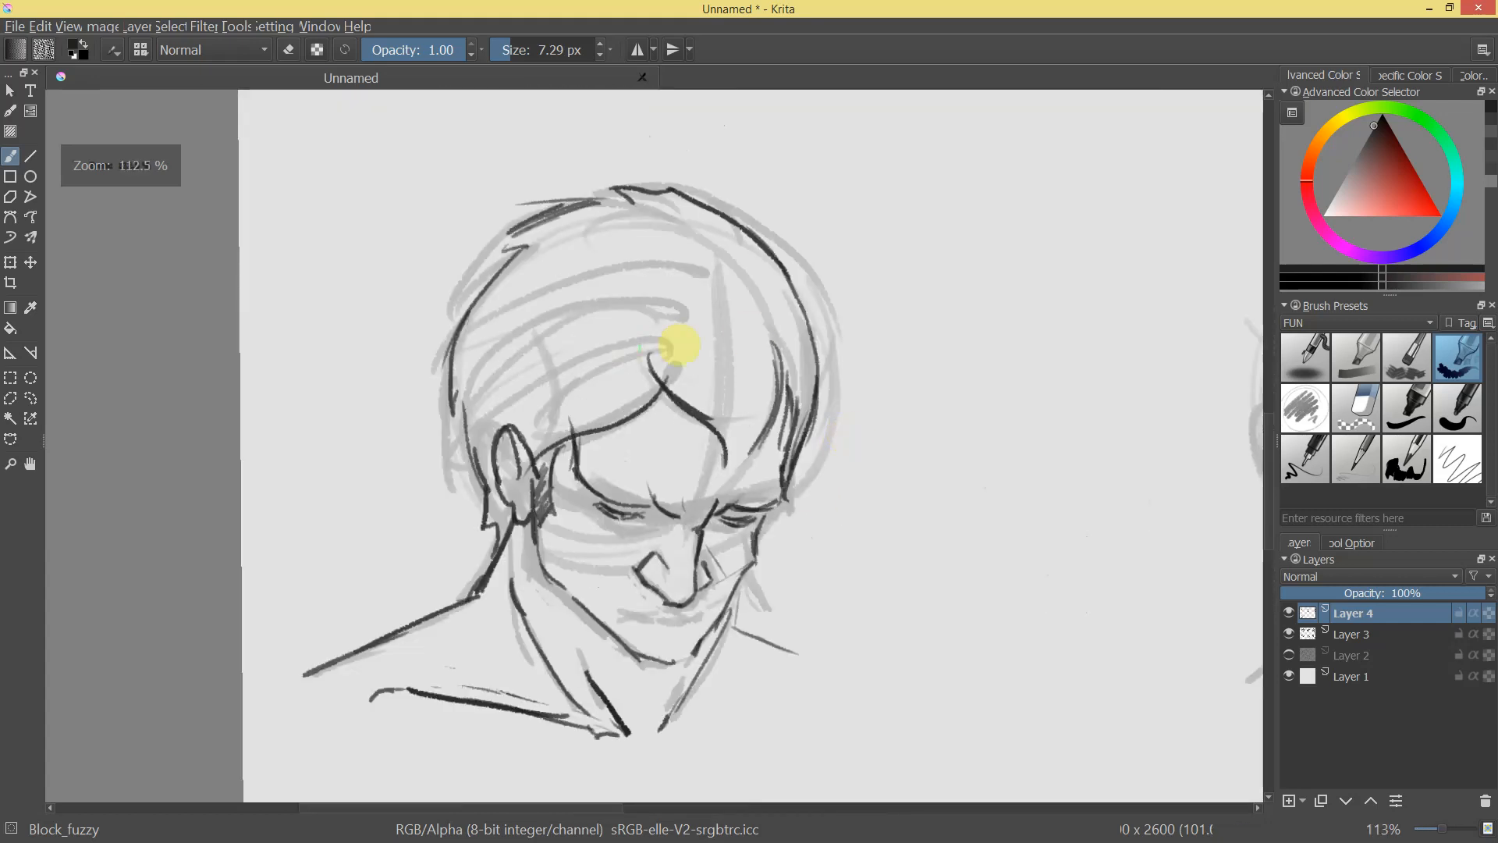
Ink the thin parting line and the sweeping near-side hair strands, undoing one misplaced stroke.
left_click_drag(650, 353, 690, 415)
mouse_move(662, 243)
left_mouse_down()
mouse_move(667, 376)
mouse_move(463, 444)
left_mouse_up()
key("ctrl+z")
left_click_drag(646, 358, 484, 457)
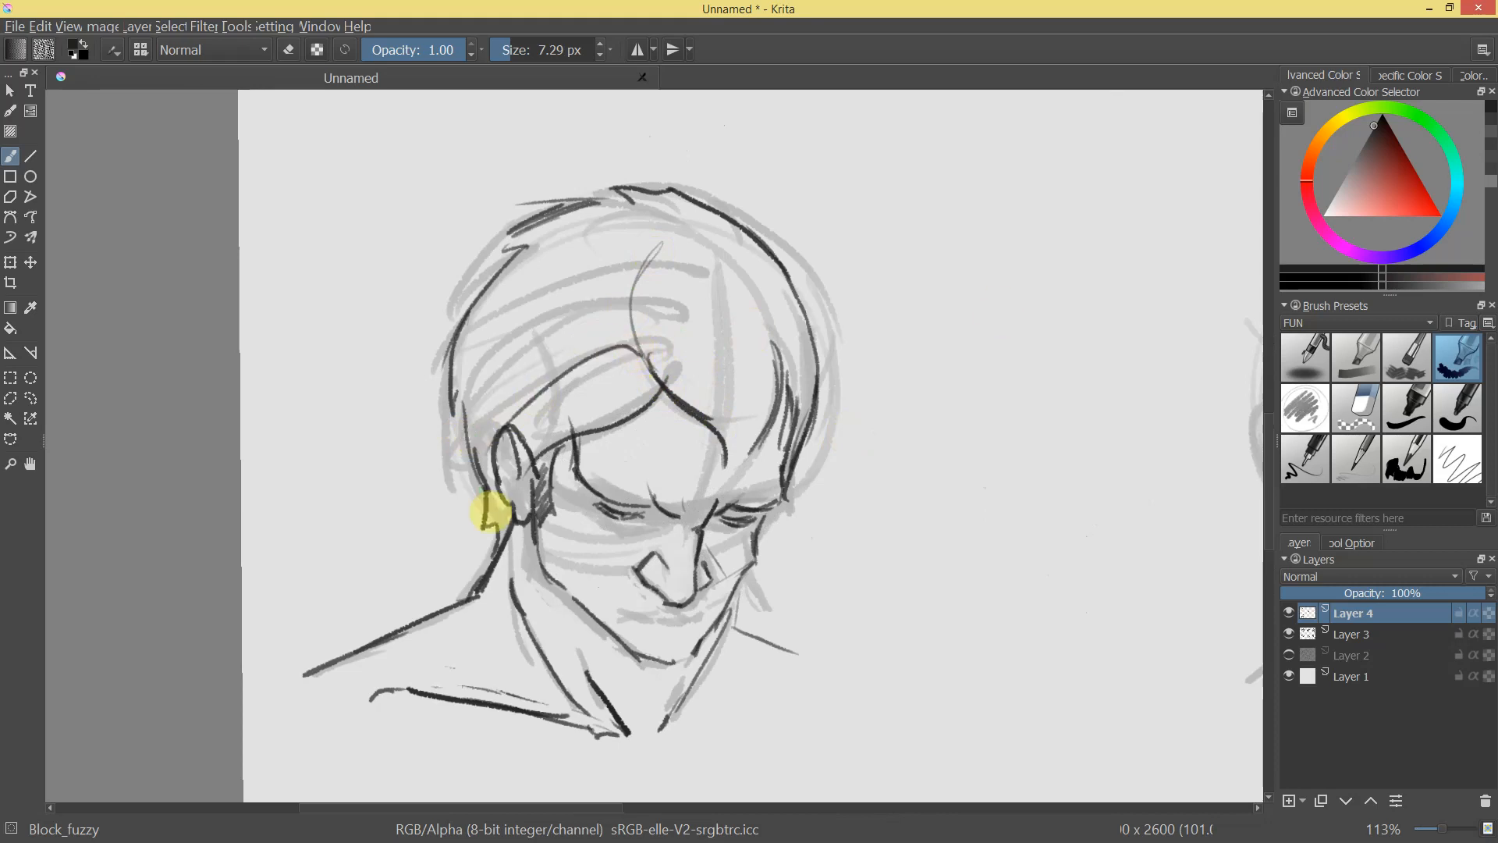
left_click_drag(611, 260, 463, 360)
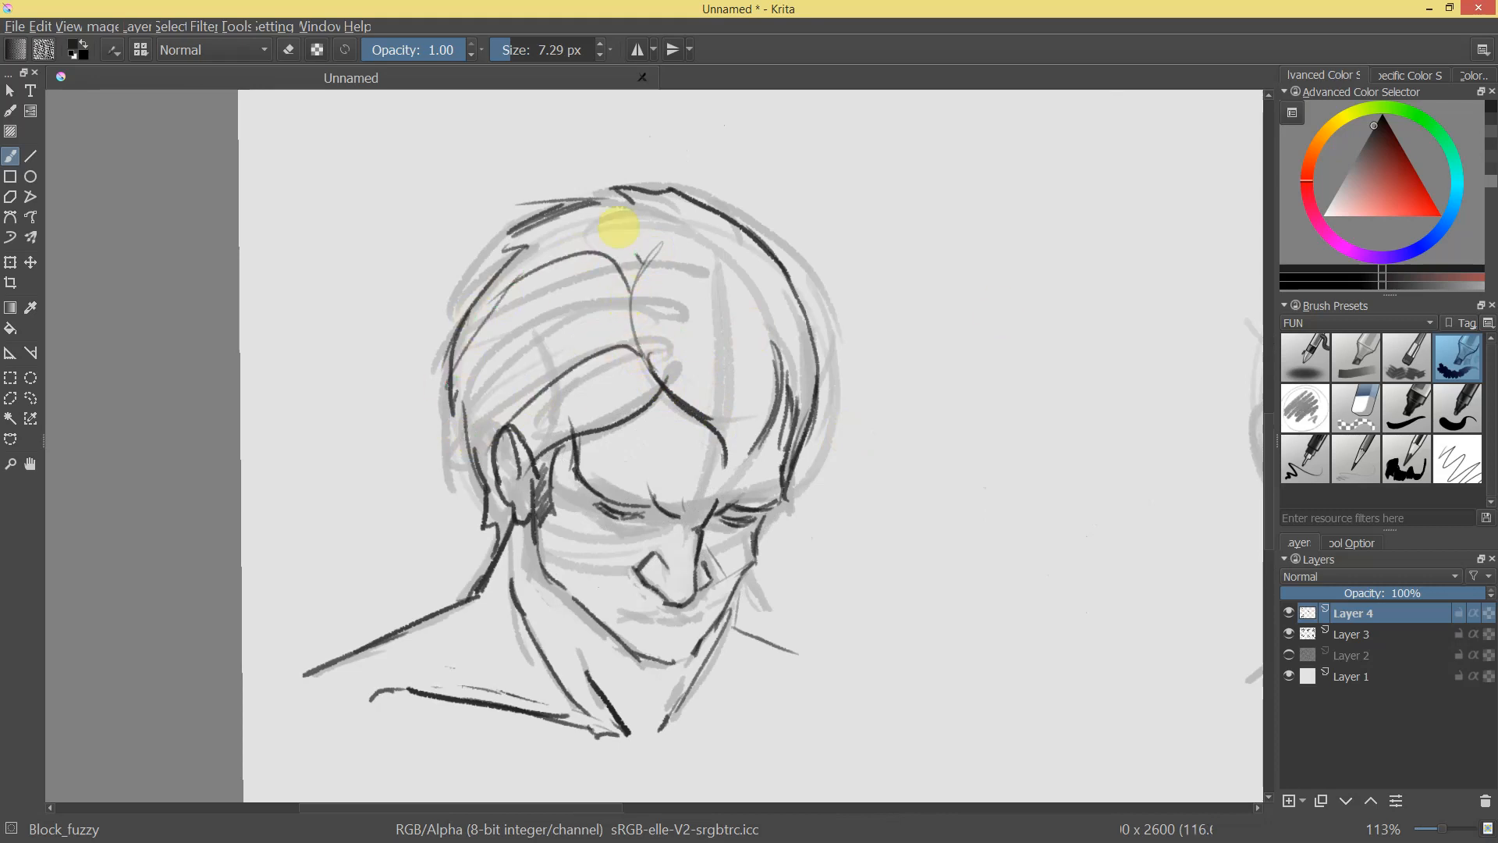
Break up and redraw the far-side hair contour with a 7.71 px brush, undoing the last four strokes.
mouse_move(873, 364)
left_mouse_down()
mouse_move(846, 441)
mouse_move(882, 387)
mouse_move(779, 338)
mouse_move(771, 269)
mouse_move(799, 394)
mouse_move(773, 475)
left_mouse_up()
key("e")
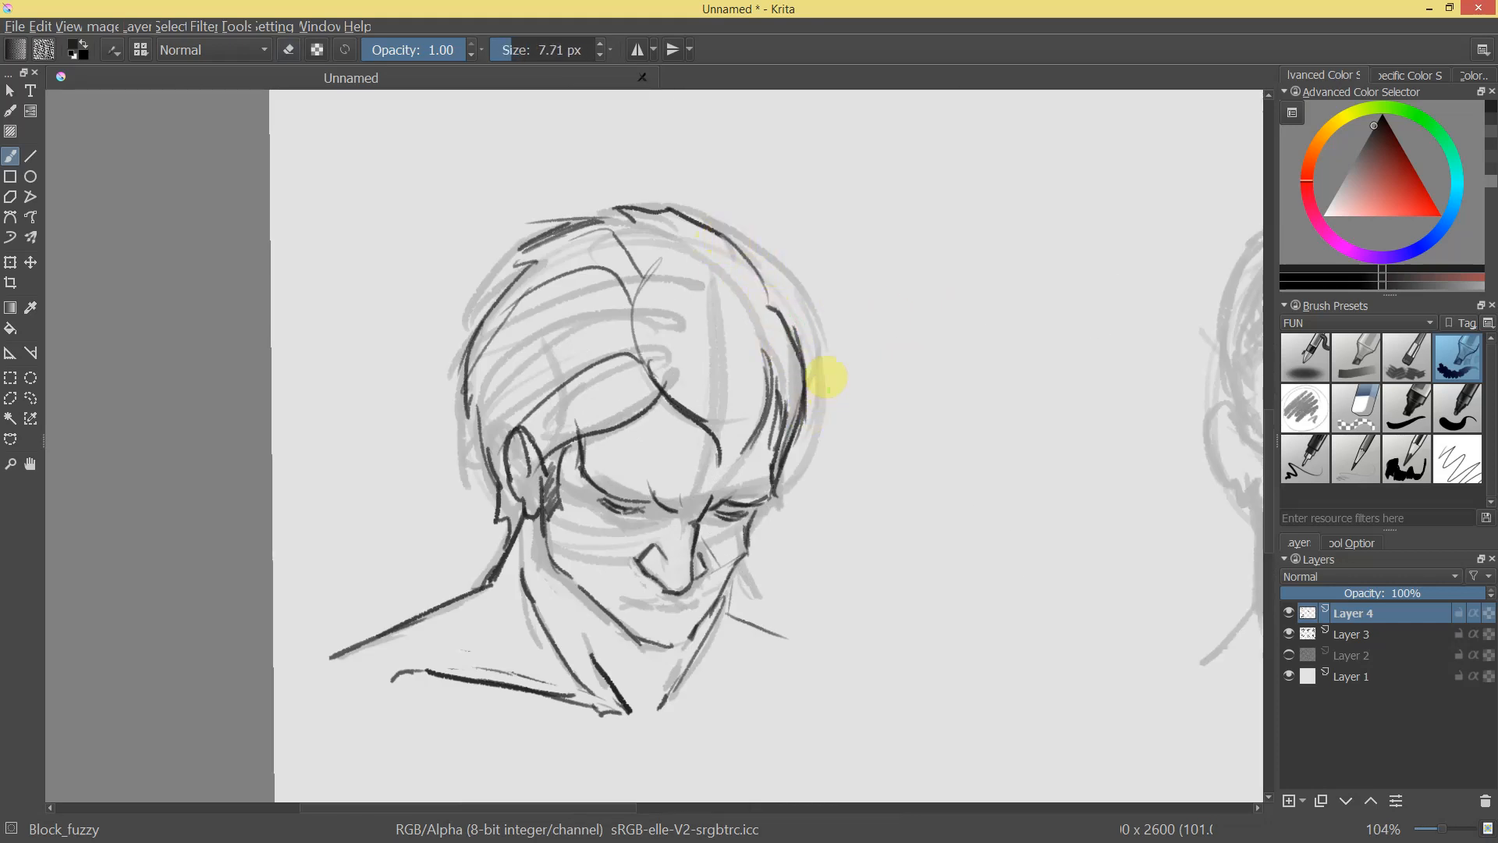
left_click_drag(829, 388, 839, 331)
mouse_move(525, 519)
left_mouse_down()
mouse_move(642, 572)
mouse_move(696, 554)
mouse_move(518, 521)
left_mouse_up()
mouse_move(835, 579)
left_mouse_down()
mouse_move(859, 572)
mouse_move(926, 478)
left_mouse_up()
key("ctrl+z")
key("ctrl+z")
key("ctrl+z")
key("ctrl+z")
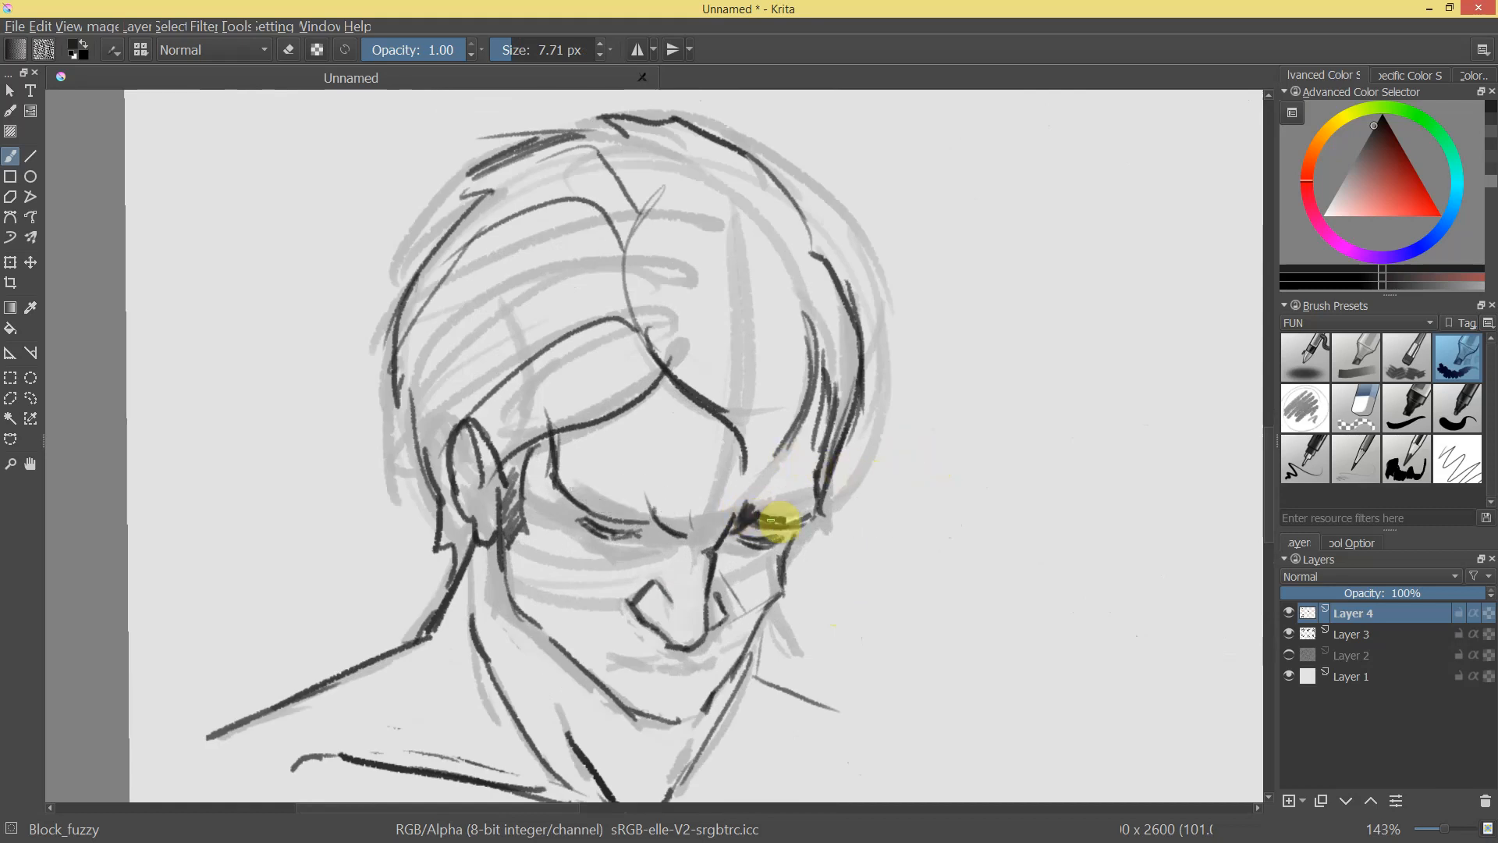
Thicken both eyebrows of the downward-looking head with solid black strokes, including the inner end of the near brow.
left_click_drag(797, 508, 740, 507)
mouse_move(645, 514)
left_mouse_down()
mouse_move(594, 518)
mouse_move(565, 487)
left_mouse_up()
left_click_drag(876, 469, 830, 467)
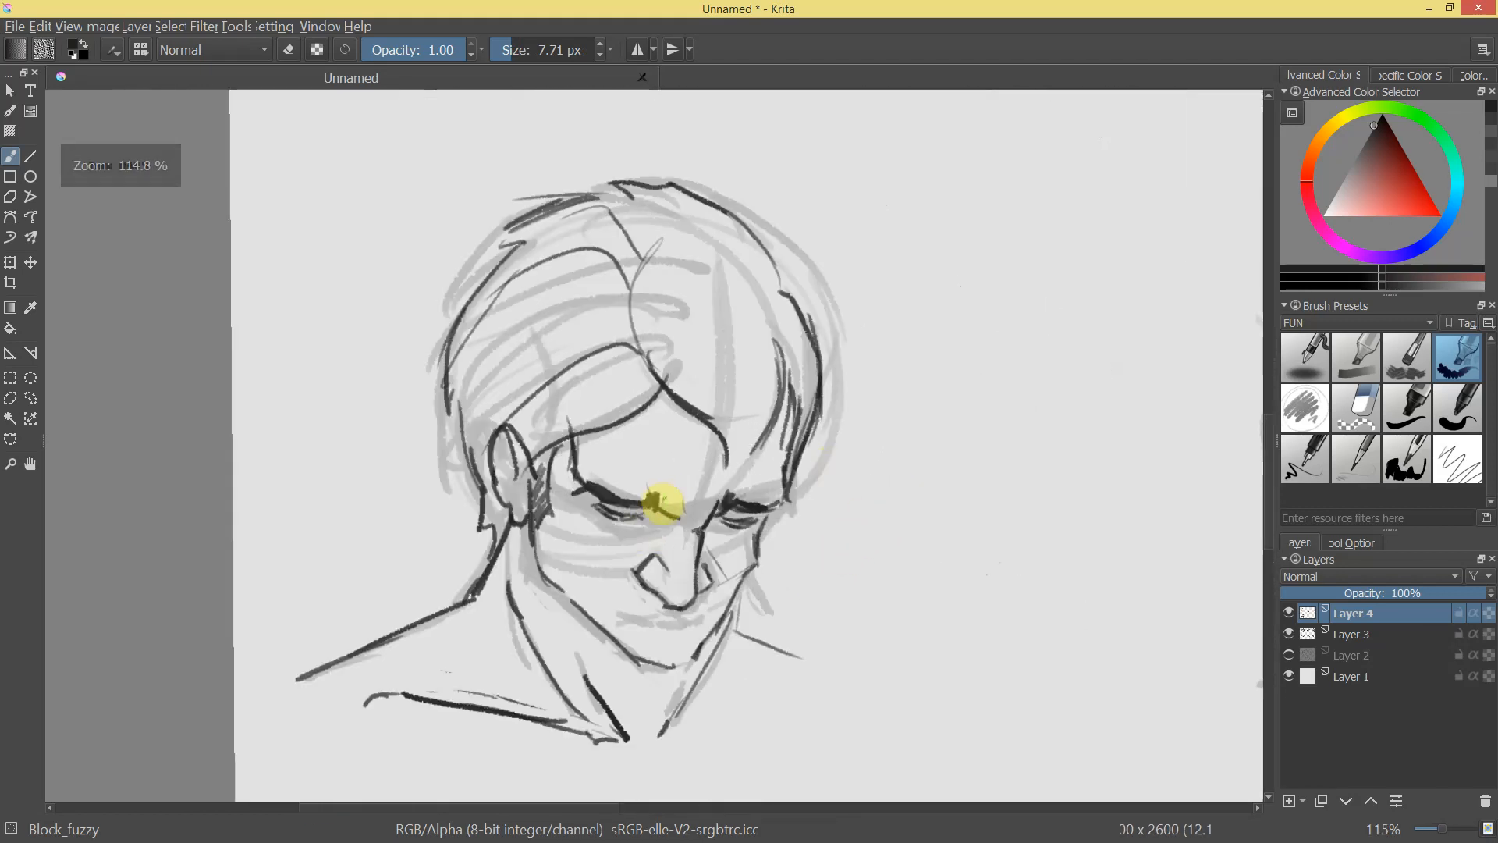
left_click_drag(659, 493, 667, 508)
left_click_drag(929, 495, 896, 576)
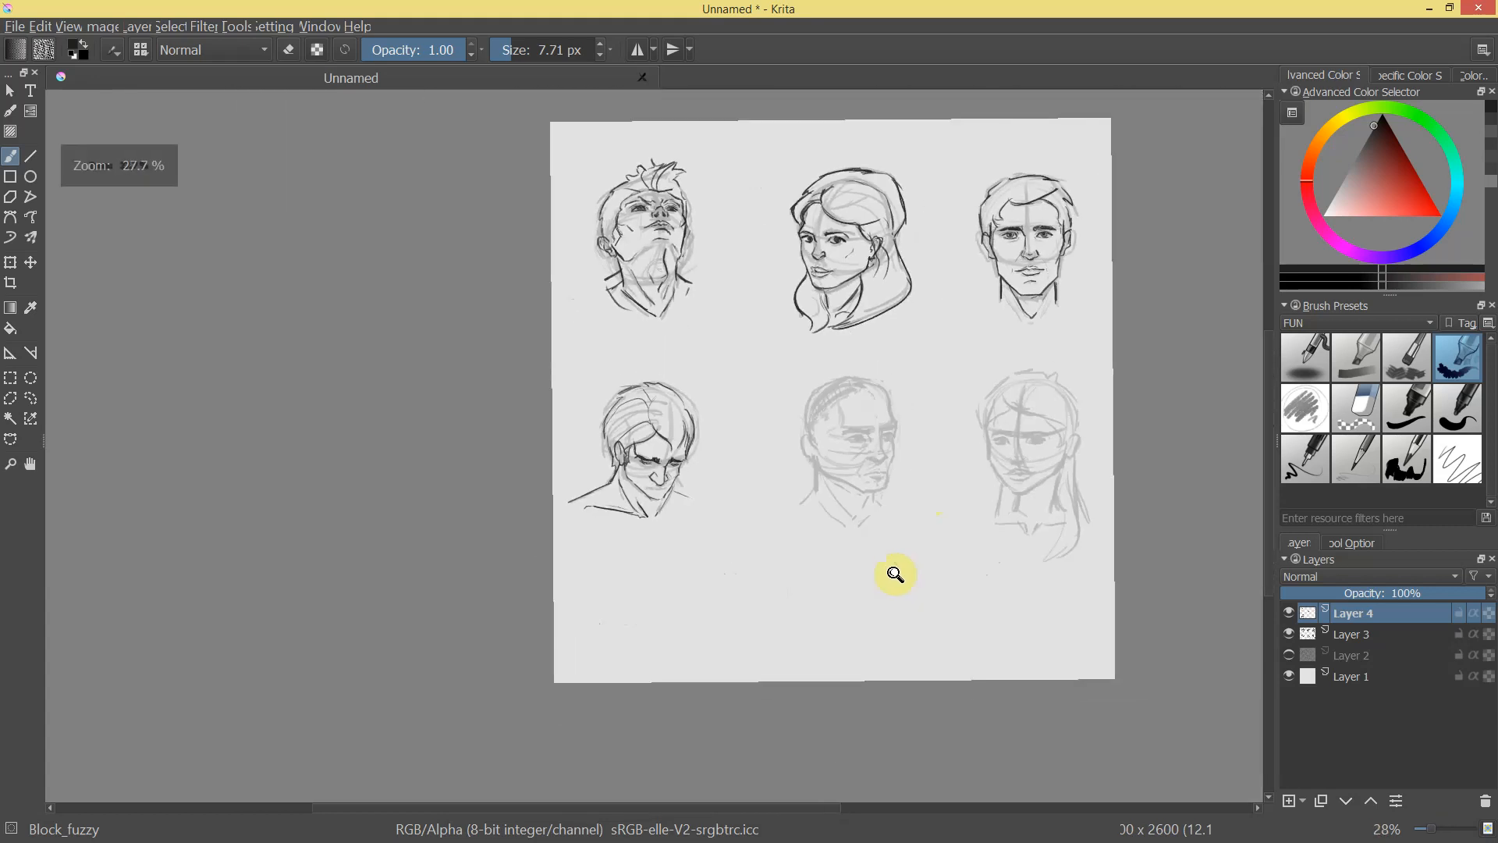
Review the inked downward-looking head against the other heads on the whole page.
left_click_drag(659, 448, 668, 347)
left_click_drag(930, 438, 808, 228)
left_click_drag(744, 521, 715, 552)
left_click_drag(825, 551, 807, 614)
mouse_move(770, 622)
left_mouse_down()
mouse_move(748, 629)
mouse_move(595, 528)
mouse_move(578, 241)
left_mouse_up()
key("e")
left_click_drag(424, 367, 423, 491)
left_click_drag(648, 500, 672, 741)
left_click_drag(546, 257, 799, 268)
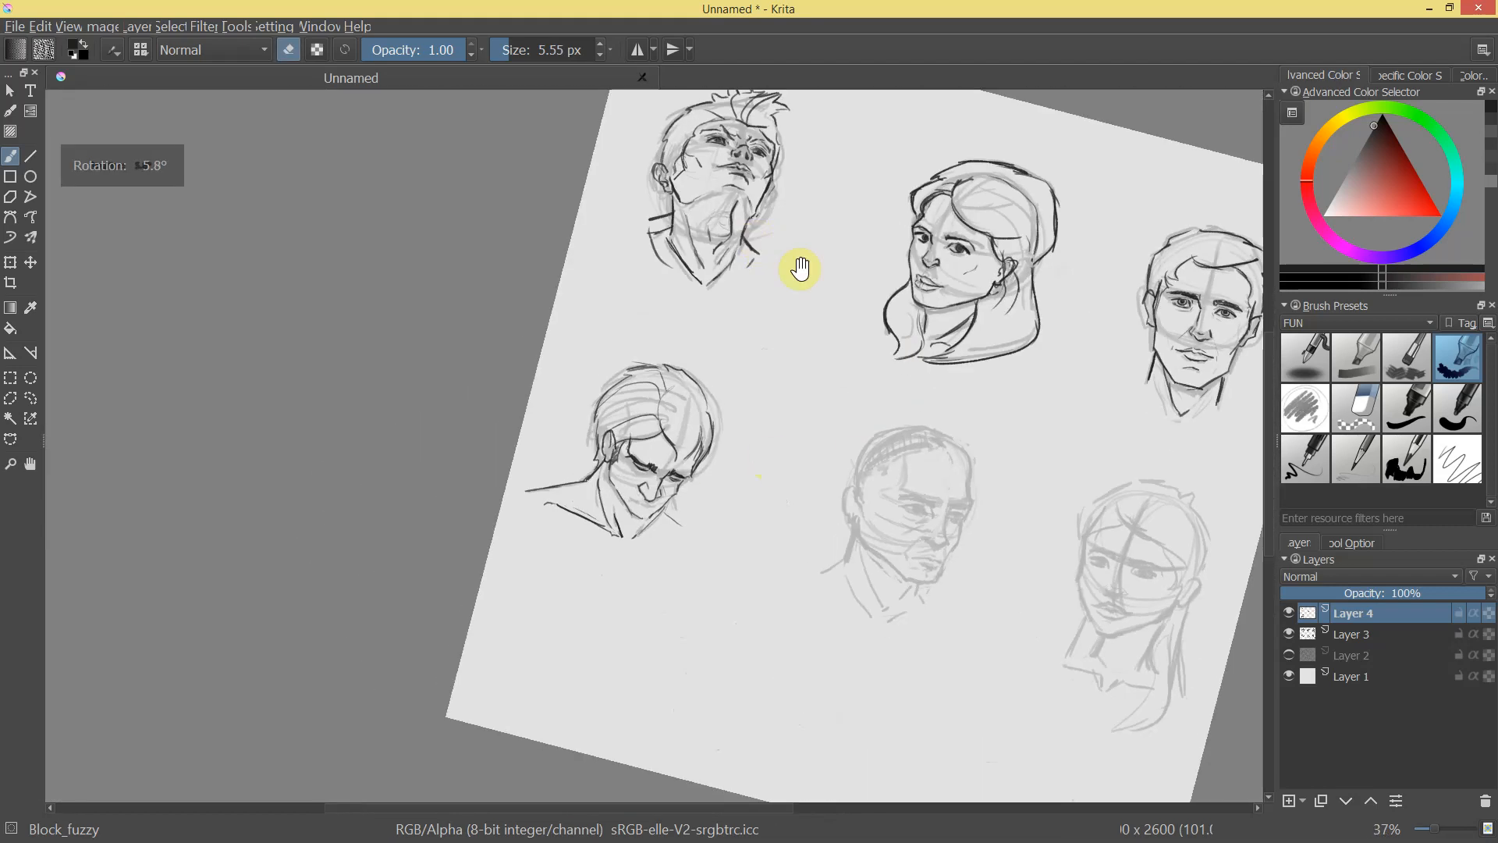
left_click_drag(749, 499, 796, 248)
mouse_move(826, 501)
left_mouse_down()
mouse_move(789, 348)
mouse_move(747, 402)
left_mouse_up()
Ink the mouth line just below the nose with a 5.62 px brush, switching to the eraser for small corrections.
key("e")
key("e")
mouse_move(692, 452)
left_mouse_down()
mouse_move(699, 415)
mouse_move(692, 485)
mouse_move(643, 509)
mouse_move(725, 464)
mouse_move(711, 430)
left_mouse_up()
key("e")
key("e")
mouse_move(705, 369)
left_mouse_down()
mouse_move(695, 457)
mouse_move(762, 575)
mouse_move(831, 433)
left_mouse_up()
mouse_move(833, 337)
left_mouse_down()
mouse_move(669, 518)
mouse_move(678, 612)
mouse_move(639, 672)
mouse_move(740, 412)
mouse_move(736, 343)
left_mouse_up()
key("e")
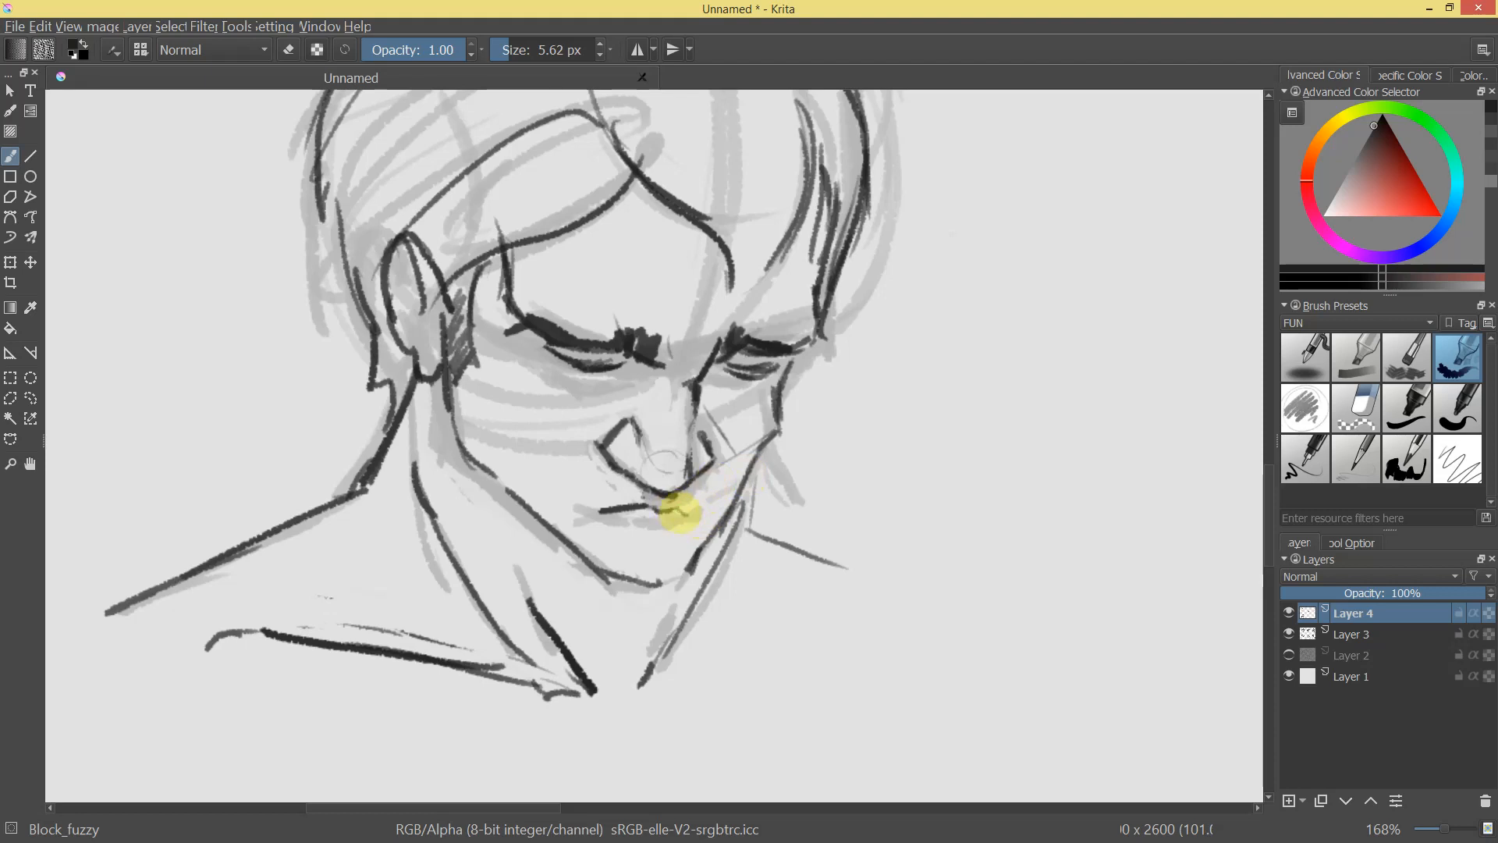
Refine the mouth line out to the far corner and ink the upper and lower lip contours.
left_click_drag(699, 558, 712, 636)
left_click_drag(833, 470, 735, 204)
left_click_drag(756, 437, 727, 492)
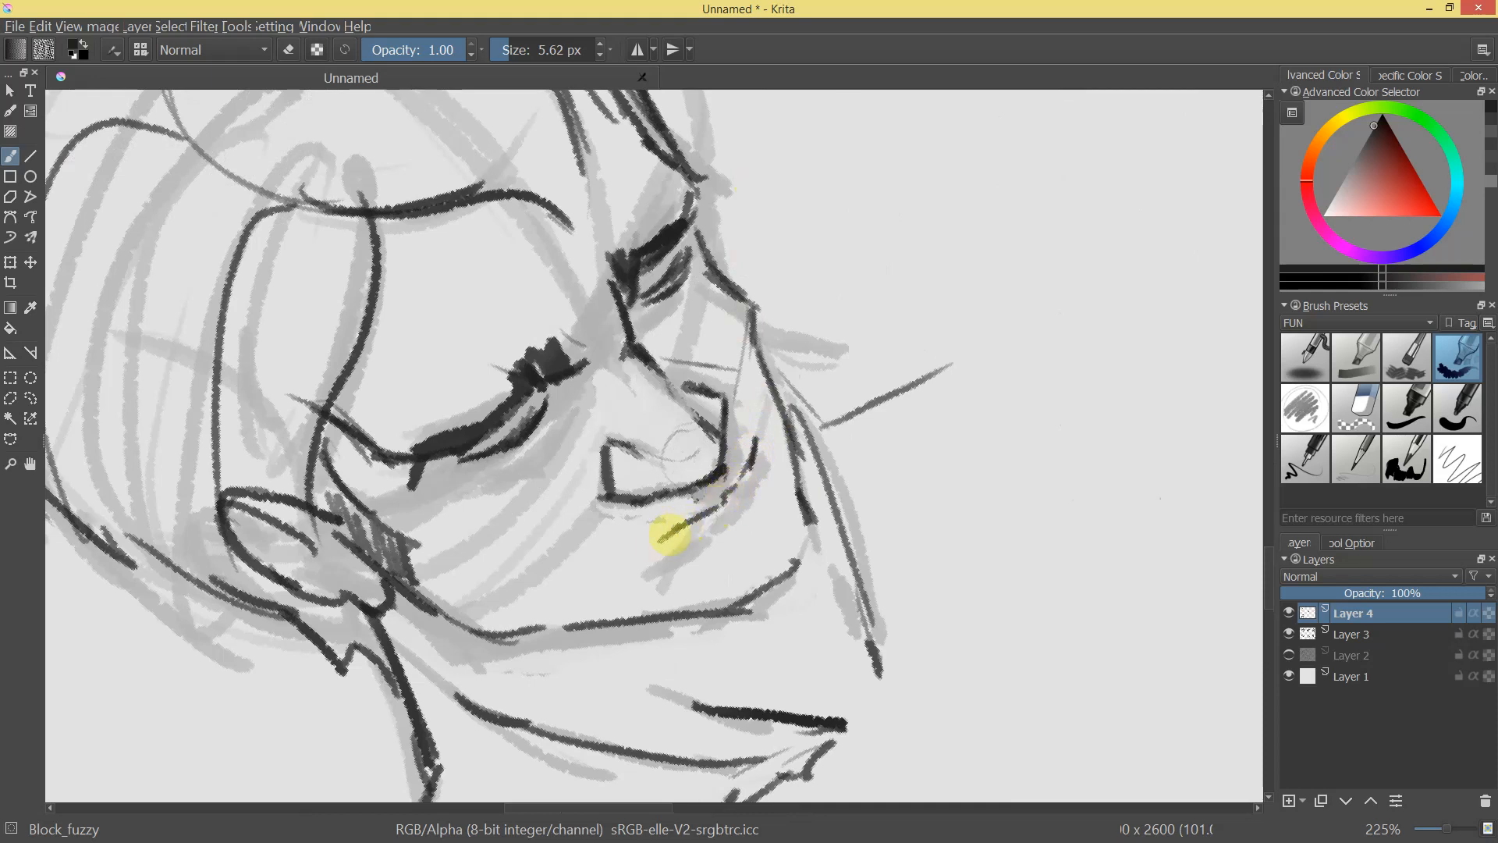
left_click_drag(862, 428, 881, 246)
left_click_drag(889, 343, 918, 460)
left_click_drag(865, 322, 921, 185)
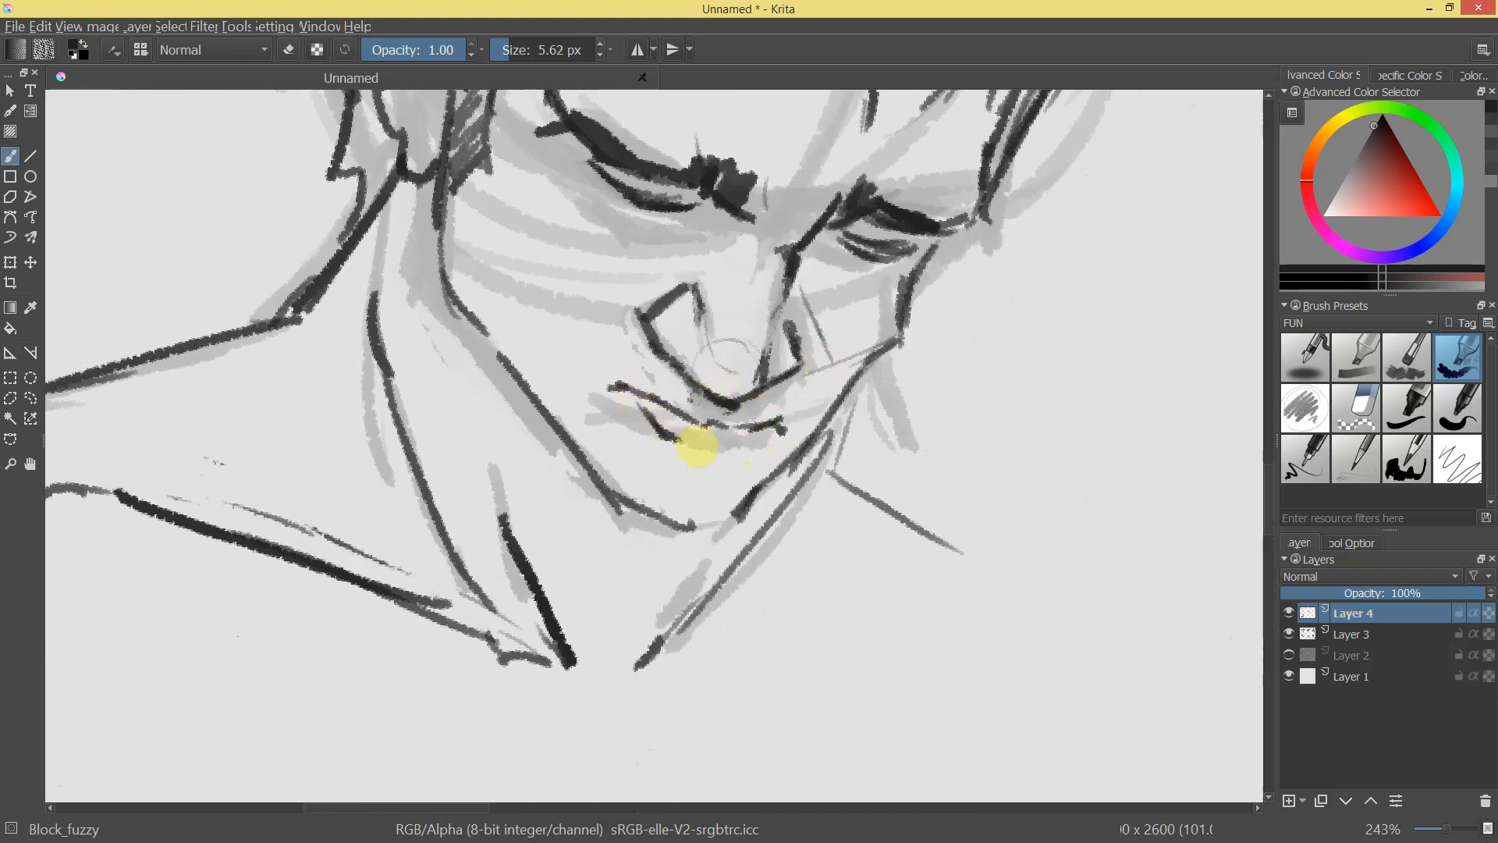
left_click_drag(882, 504, 862, 440)
left_click_drag(850, 414, 819, 320)
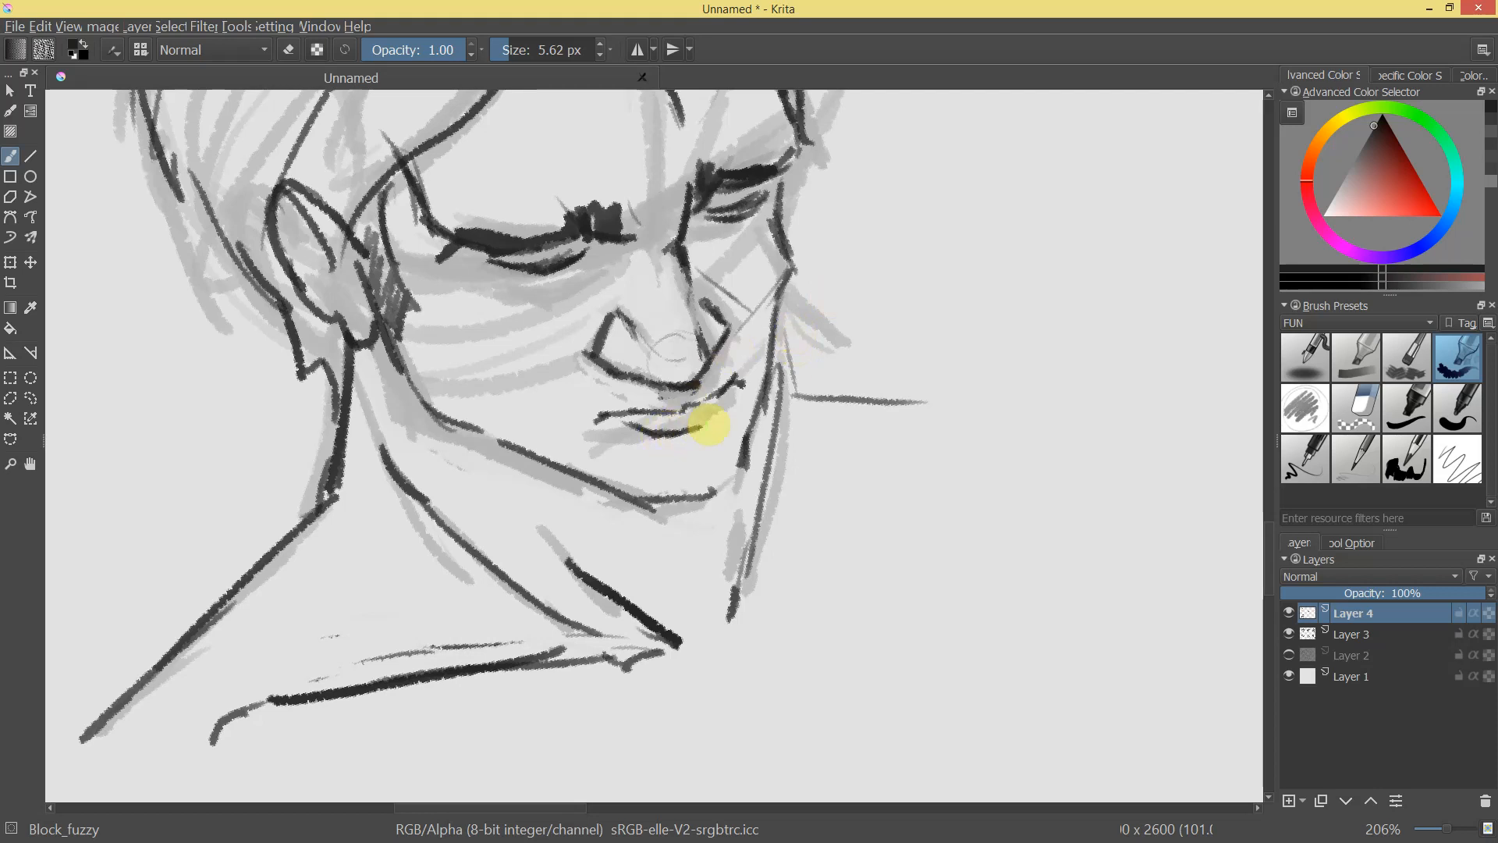
left_click_drag(729, 406, 809, 294)
left_click_drag(873, 397, 686, 444)
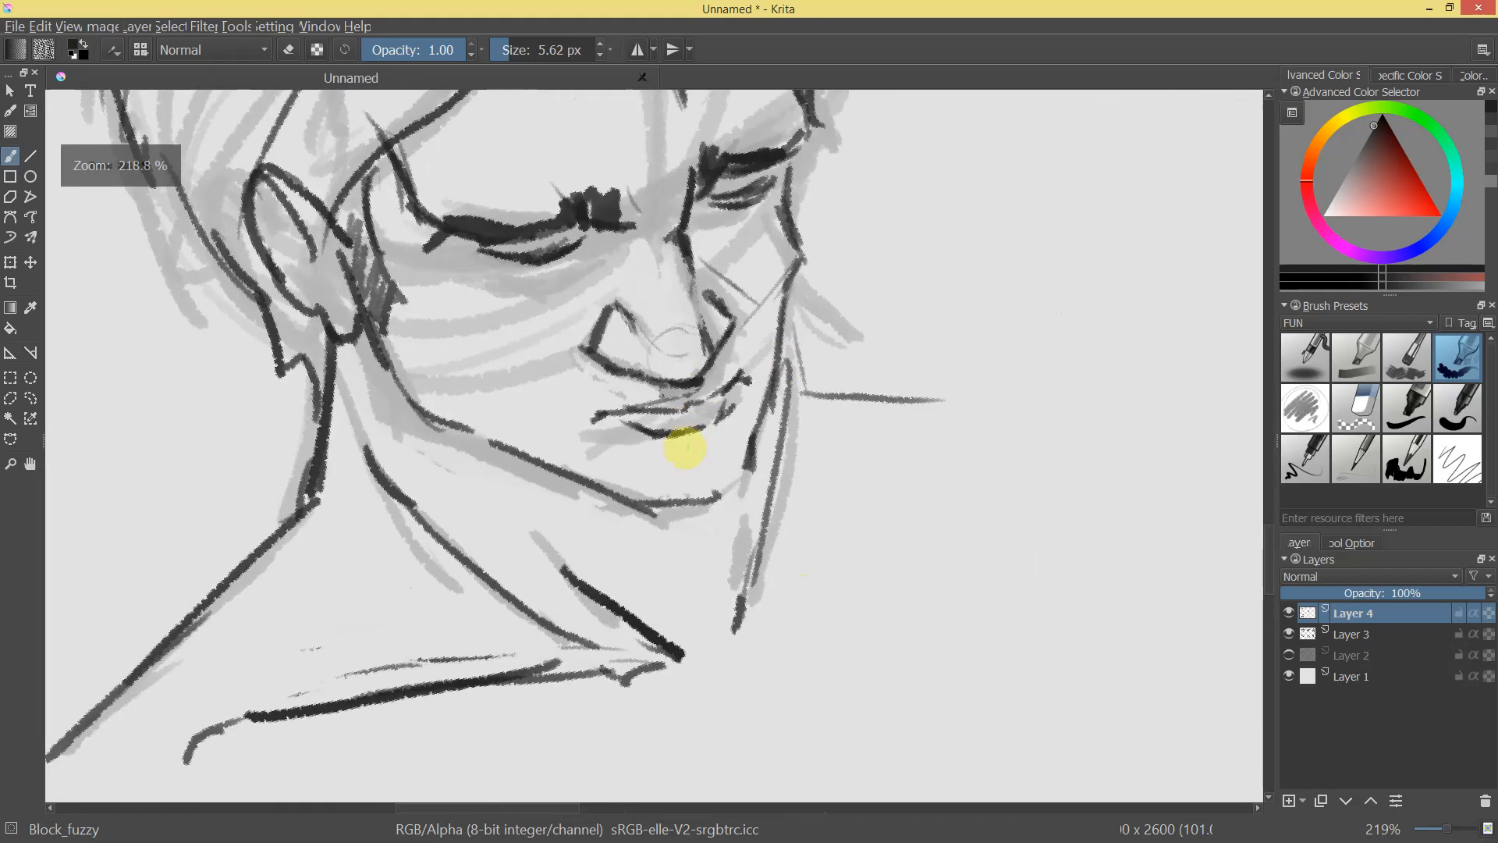
Erase the far cheek and chin line and redraw it closer to the mouth with a 5.83 px brush.
key("e")
left_click_drag(773, 361, 746, 472)
key("e")
left_click_drag(790, 273, 756, 428)
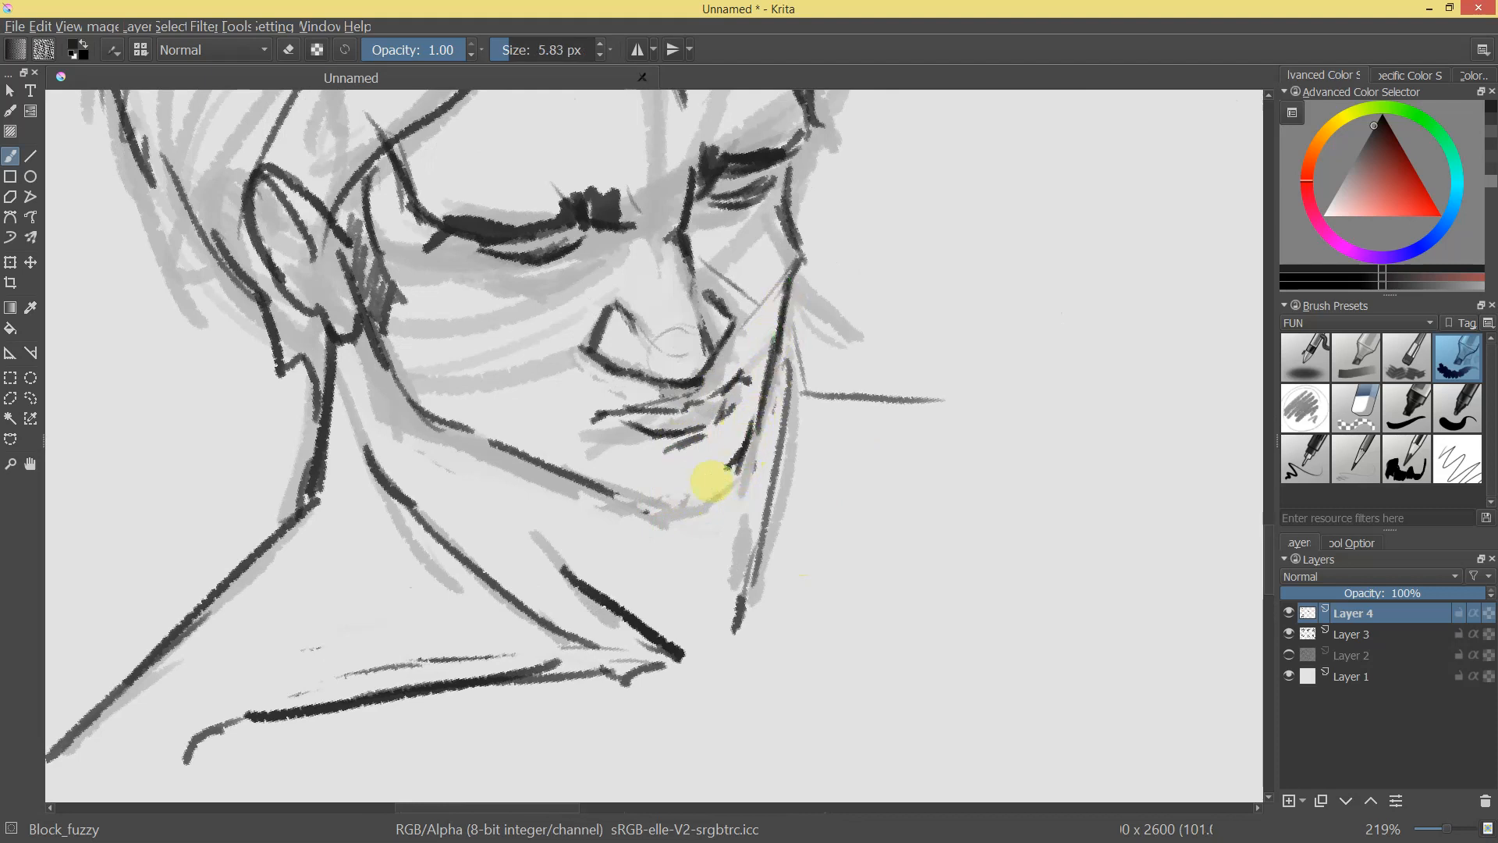
left_click_drag(815, 423, 882, 546)
Redraw the near-side jawline further inward, running from the chin up to the ear.
left_click_drag(905, 539, 607, 616)
left_click_drag(631, 414, 622, 371)
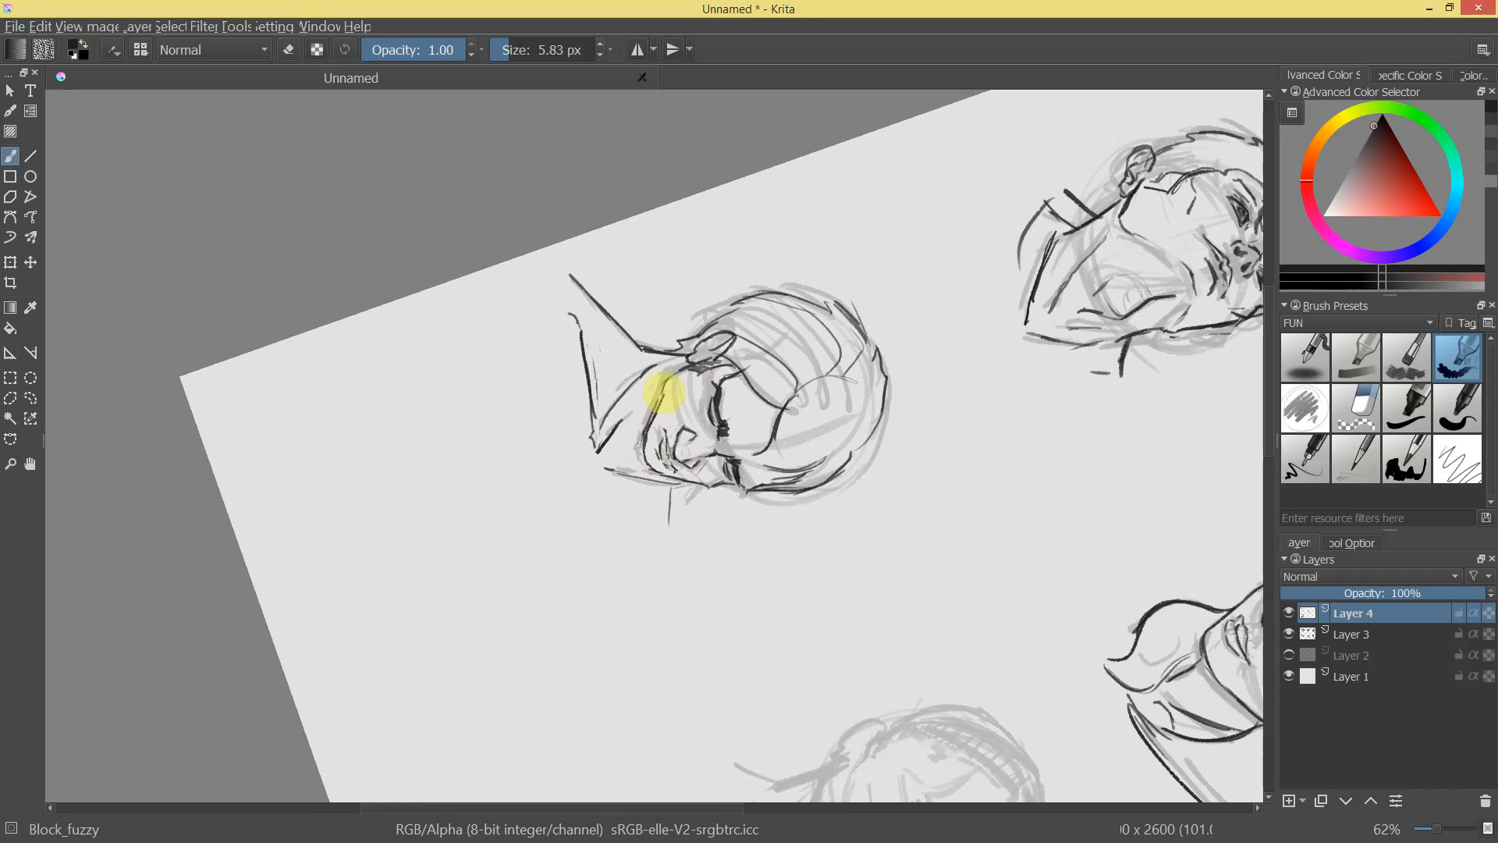
left_click_drag(787, 359, 696, 288)
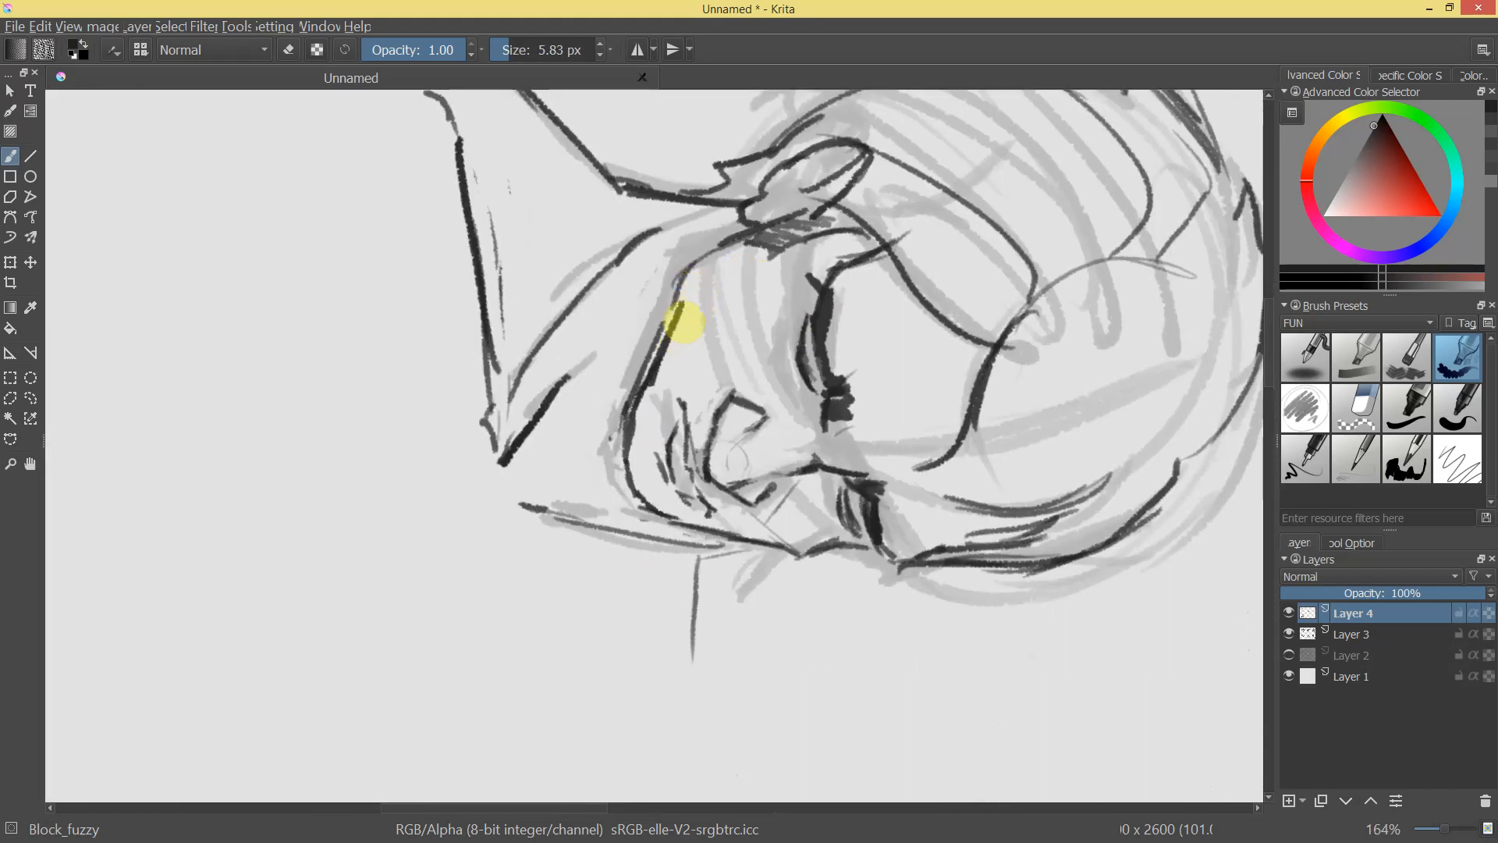
mouse_move(750, 232)
left_mouse_down()
mouse_move(708, 265)
mouse_move(662, 356)
mouse_move(689, 284)
mouse_move(625, 427)
left_mouse_up()
mouse_move(816, 418)
left_mouse_down()
mouse_move(847, 363)
mouse_move(923, 418)
mouse_move(713, 250)
mouse_move(736, 220)
mouse_move(511, 359)
left_mouse_up()
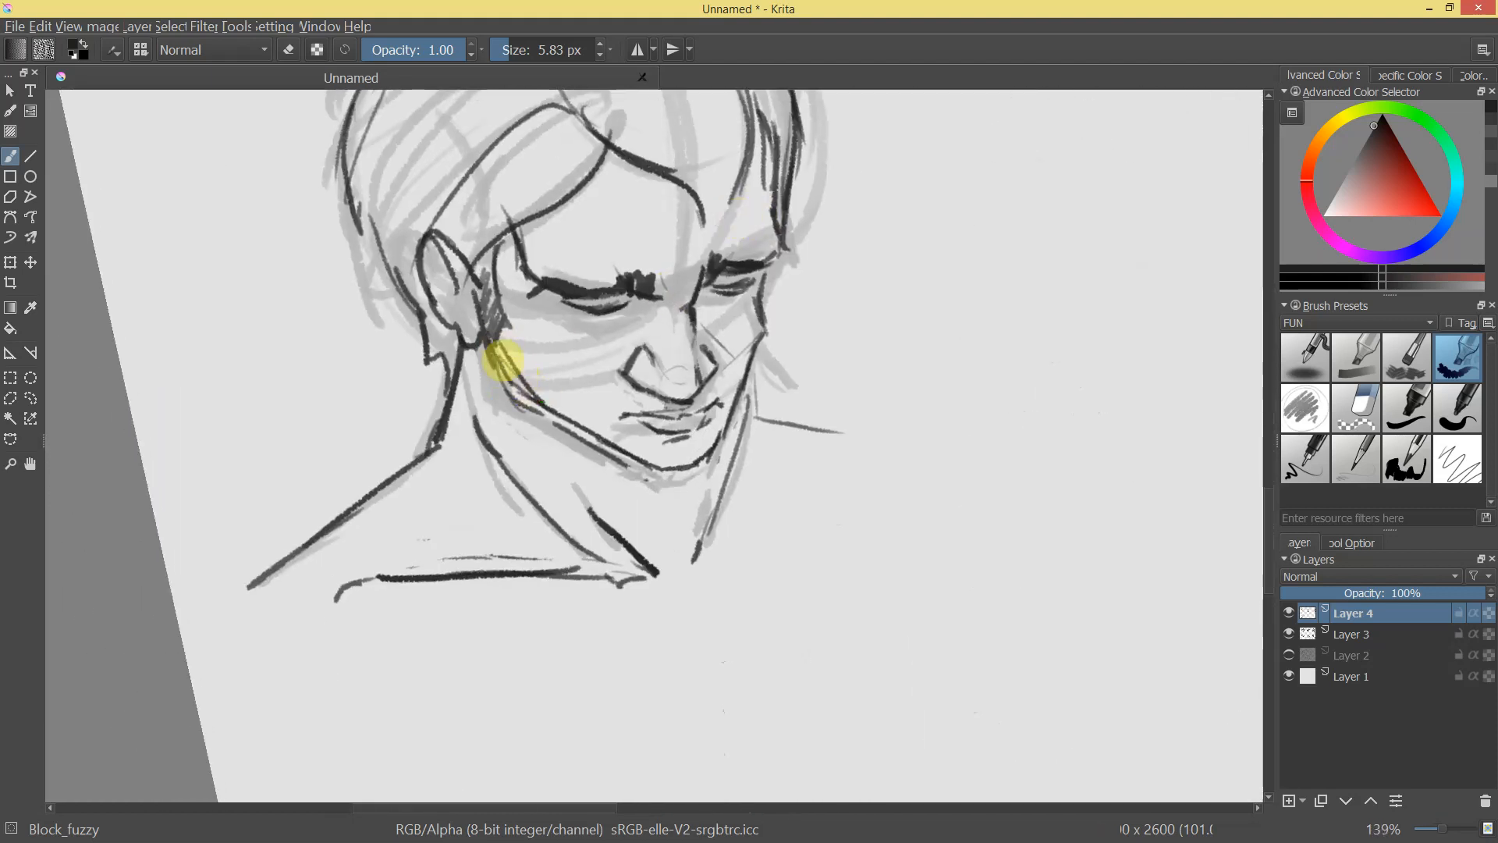
Erase the leftover old jawline with a 10.29 px eraser and reinforce the new jawline with a 7.01 px brush.
key("e")
key("bracketright")
key("bracketright")
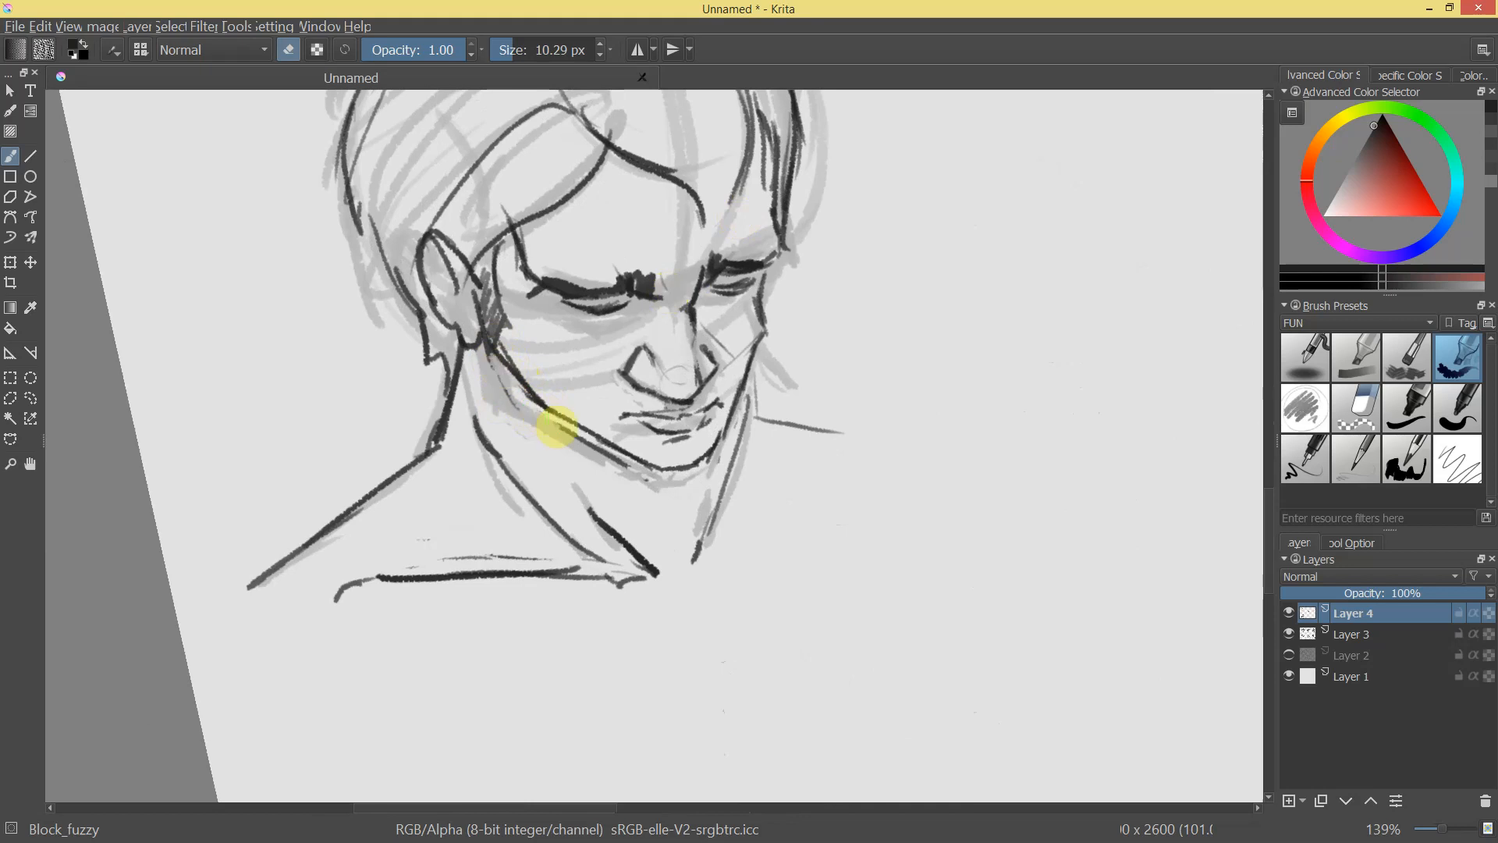
mouse_move(726, 434)
left_mouse_down()
mouse_move(719, 502)
mouse_move(716, 357)
left_mouse_up()
mouse_move(580, 424)
left_mouse_down()
mouse_move(667, 471)
mouse_move(691, 428)
left_mouse_up()
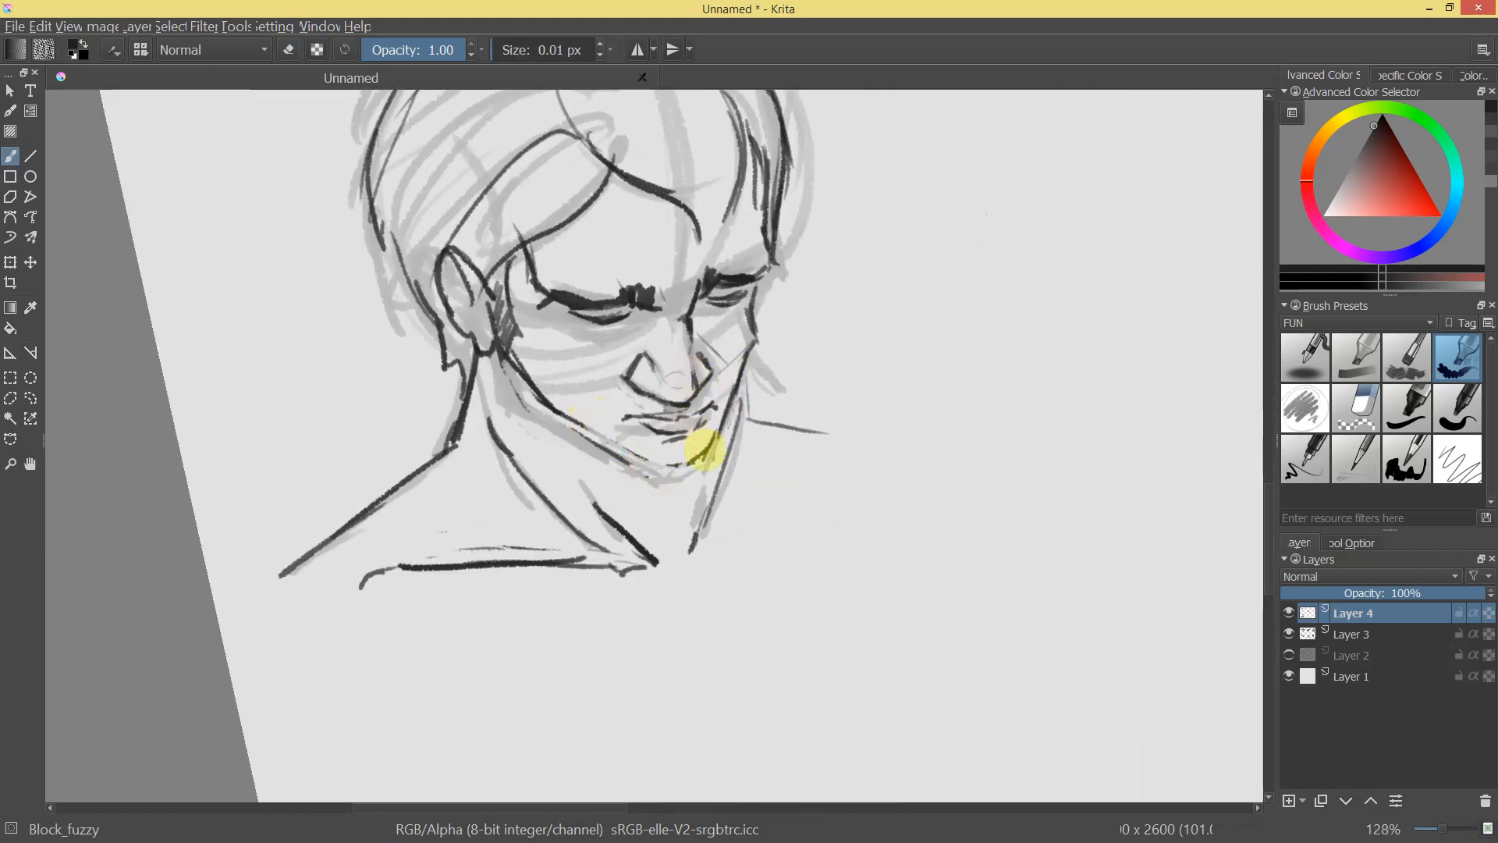
mouse_move(884, 430)
left_mouse_down()
mouse_move(681, 551)
mouse_move(619, 377)
mouse_move(622, 424)
left_mouse_up()
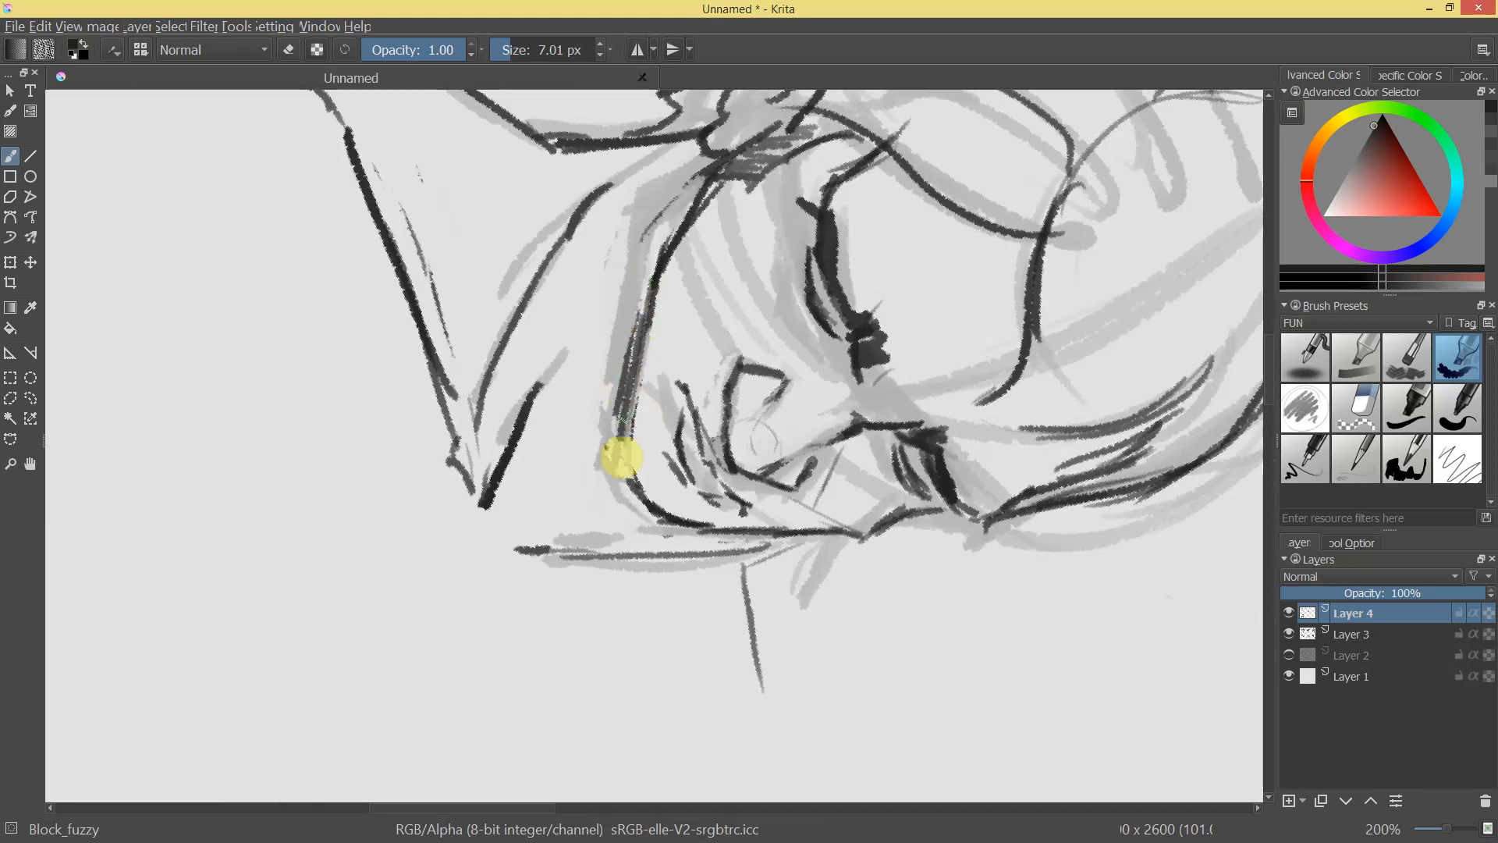
Ink the cheekbone plane lines, the temple edge and a light forehead curve, using a 7.92 px brush.
left_click_drag(836, 373, 535, 284)
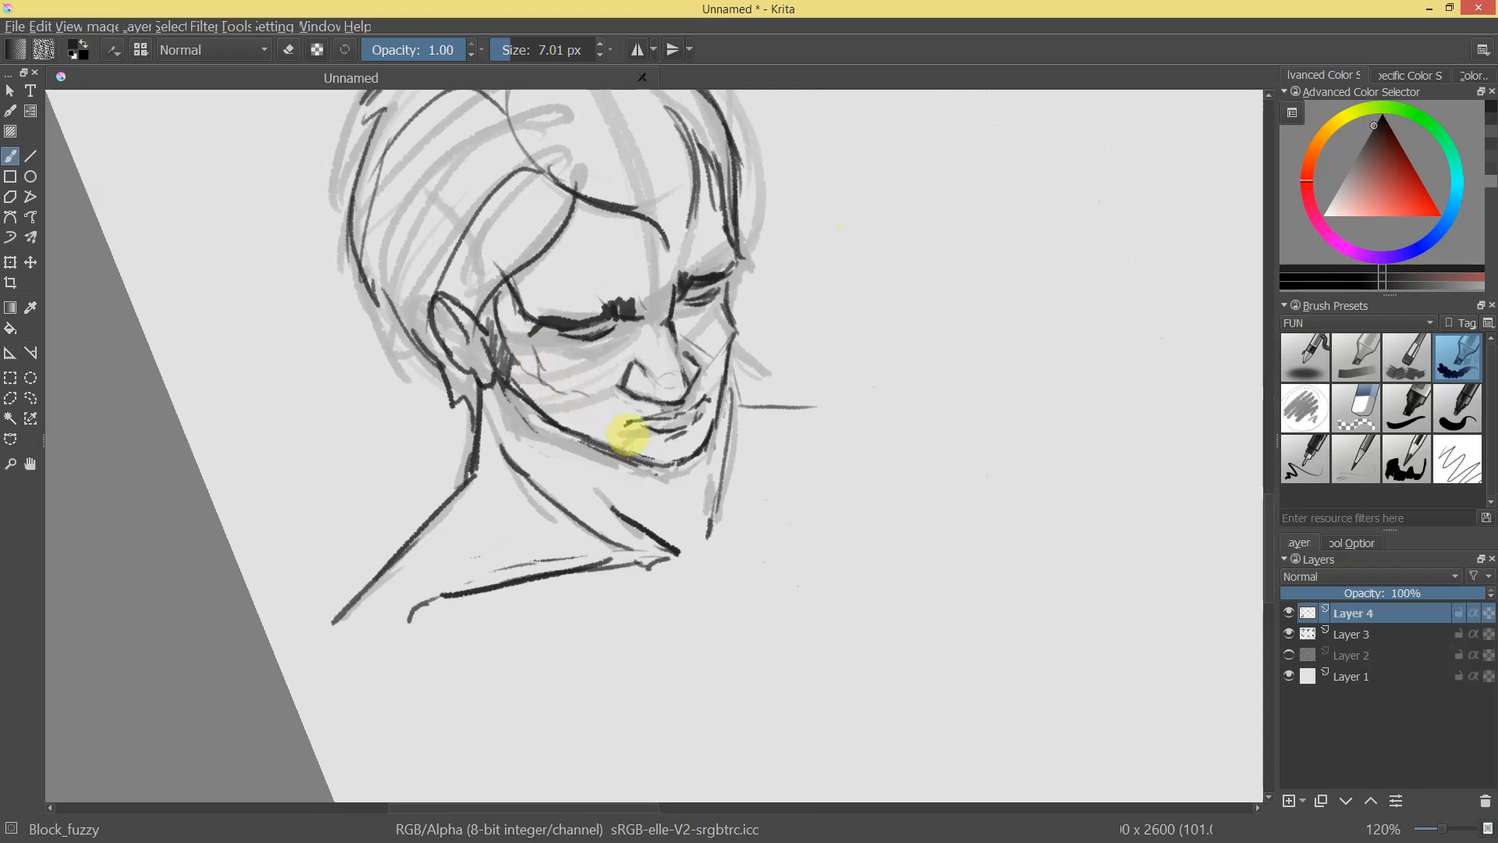
mouse_move(630, 460)
left_mouse_down()
mouse_move(776, 522)
mouse_move(803, 404)
mouse_move(723, 187)
mouse_move(518, 396)
mouse_move(578, 501)
mouse_move(728, 476)
mouse_move(512, 396)
mouse_move(730, 502)
mouse_move(646, 325)
mouse_move(526, 421)
left_mouse_up()
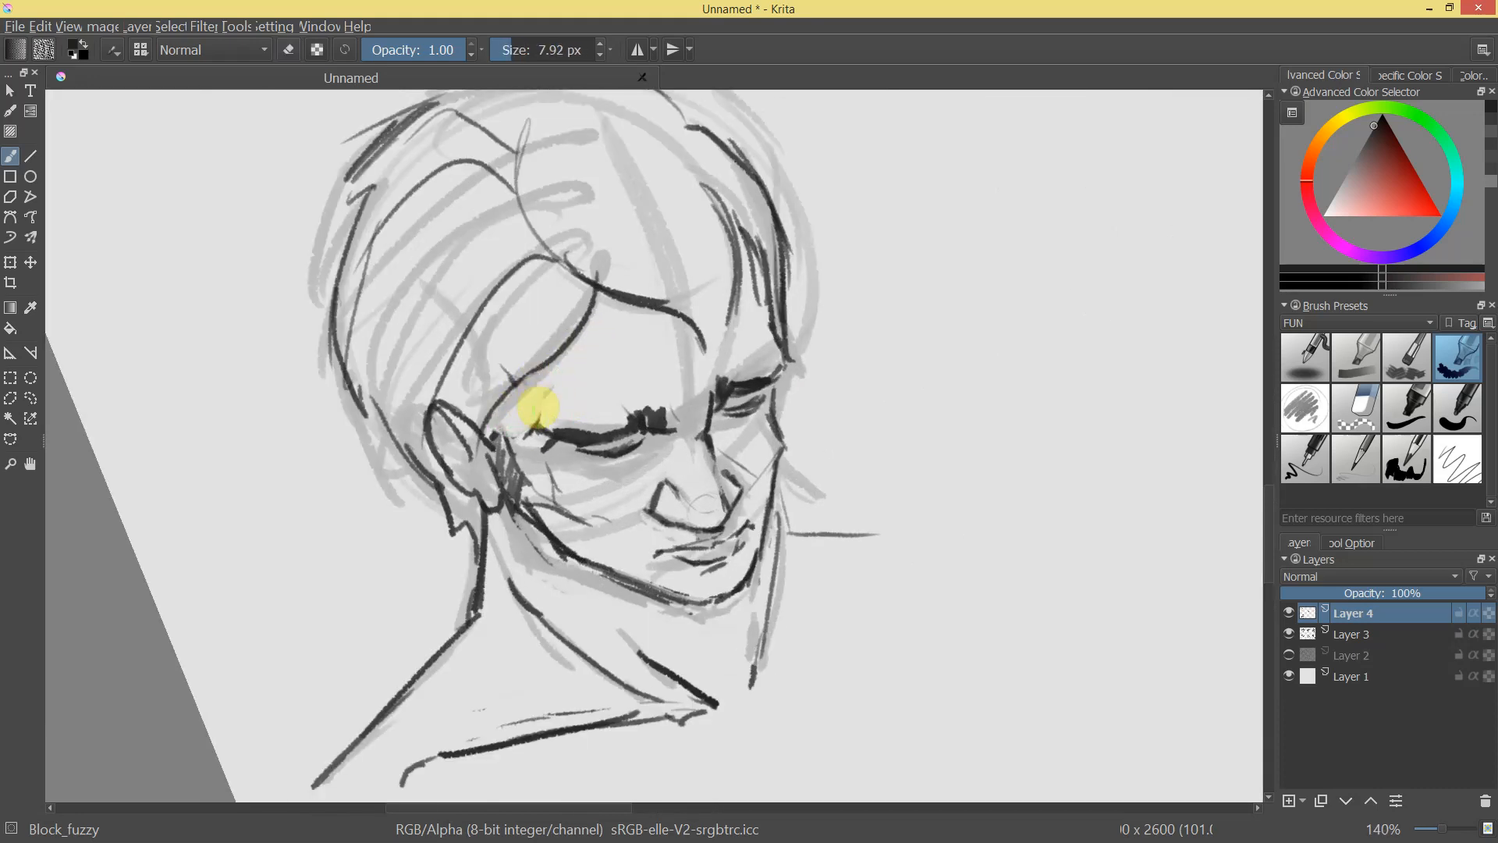
left_click_drag(784, 349, 588, 324)
mouse_move(588, 388)
left_mouse_down()
mouse_move(793, 435)
mouse_move(809, 371)
mouse_move(832, 484)
mouse_move(836, 428)
left_mouse_up()
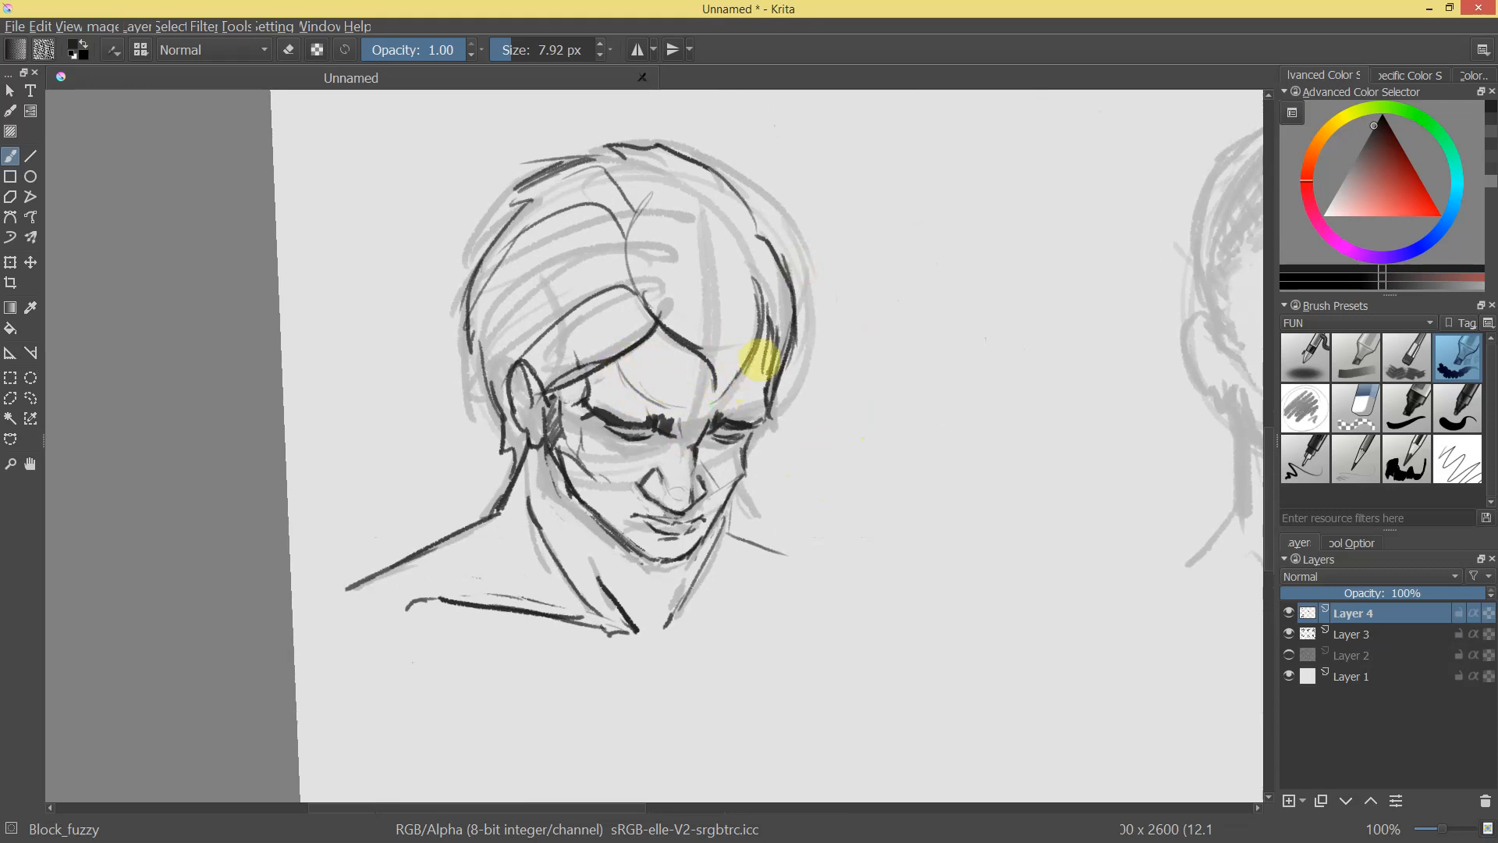
scroll(725, 388, "down", 2)
scroll(712, 421, "up", 4)
left_click_drag(660, 258, 652, 341)
scroll(902, 441, "down", 5)
scroll(929, 391, "up", 3)
scroll(909, 434, "up", 3)
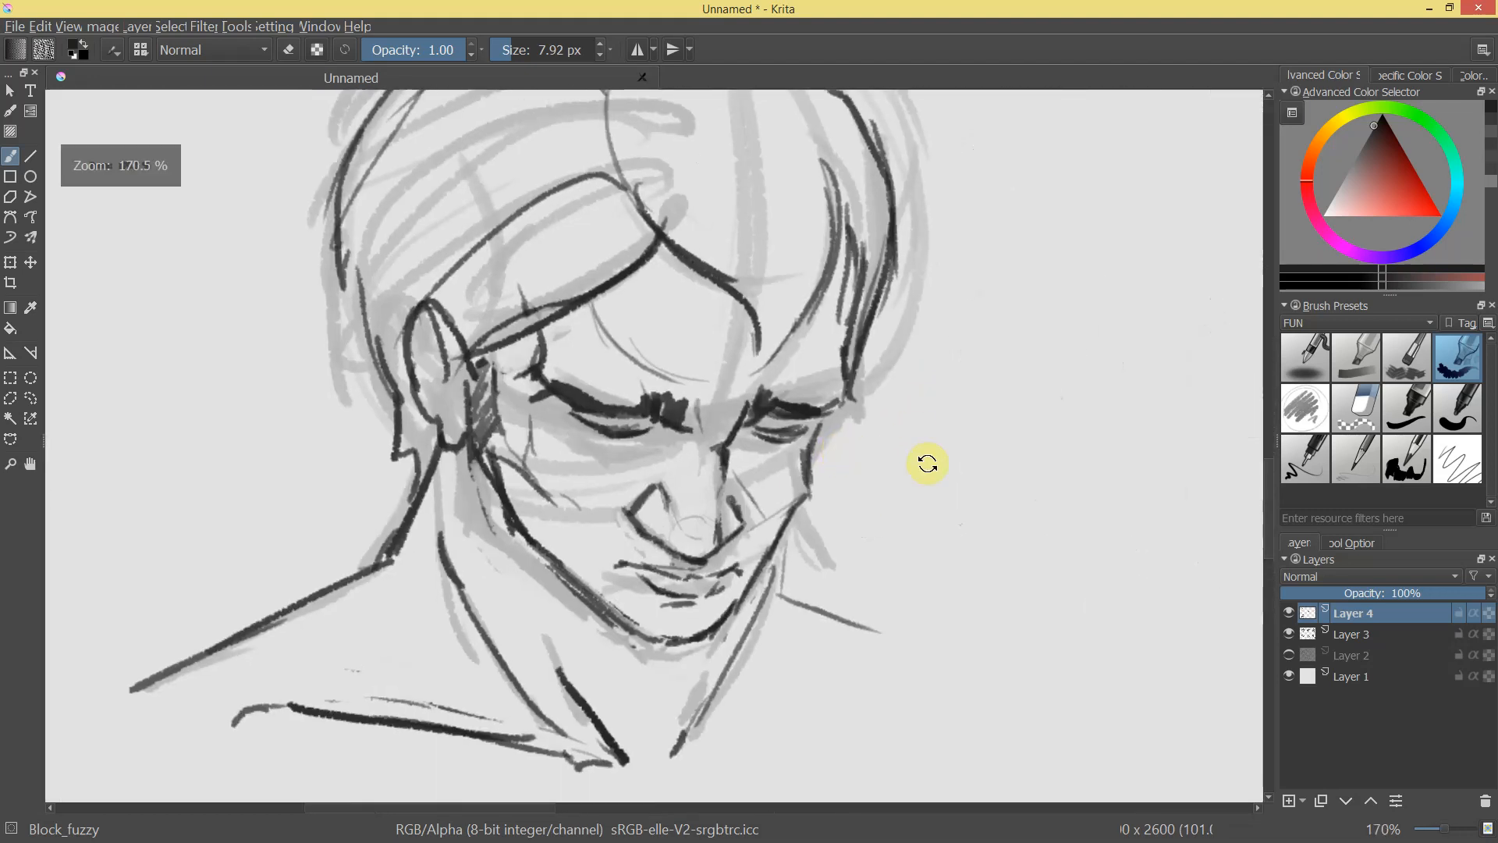
Thicken the jaw and chin contour into one heavy dark line.
left_click_drag(909, 434, 491, 472)
mouse_move(496, 548)
left_mouse_down()
mouse_move(495, 575)
mouse_move(723, 656)
left_mouse_up()
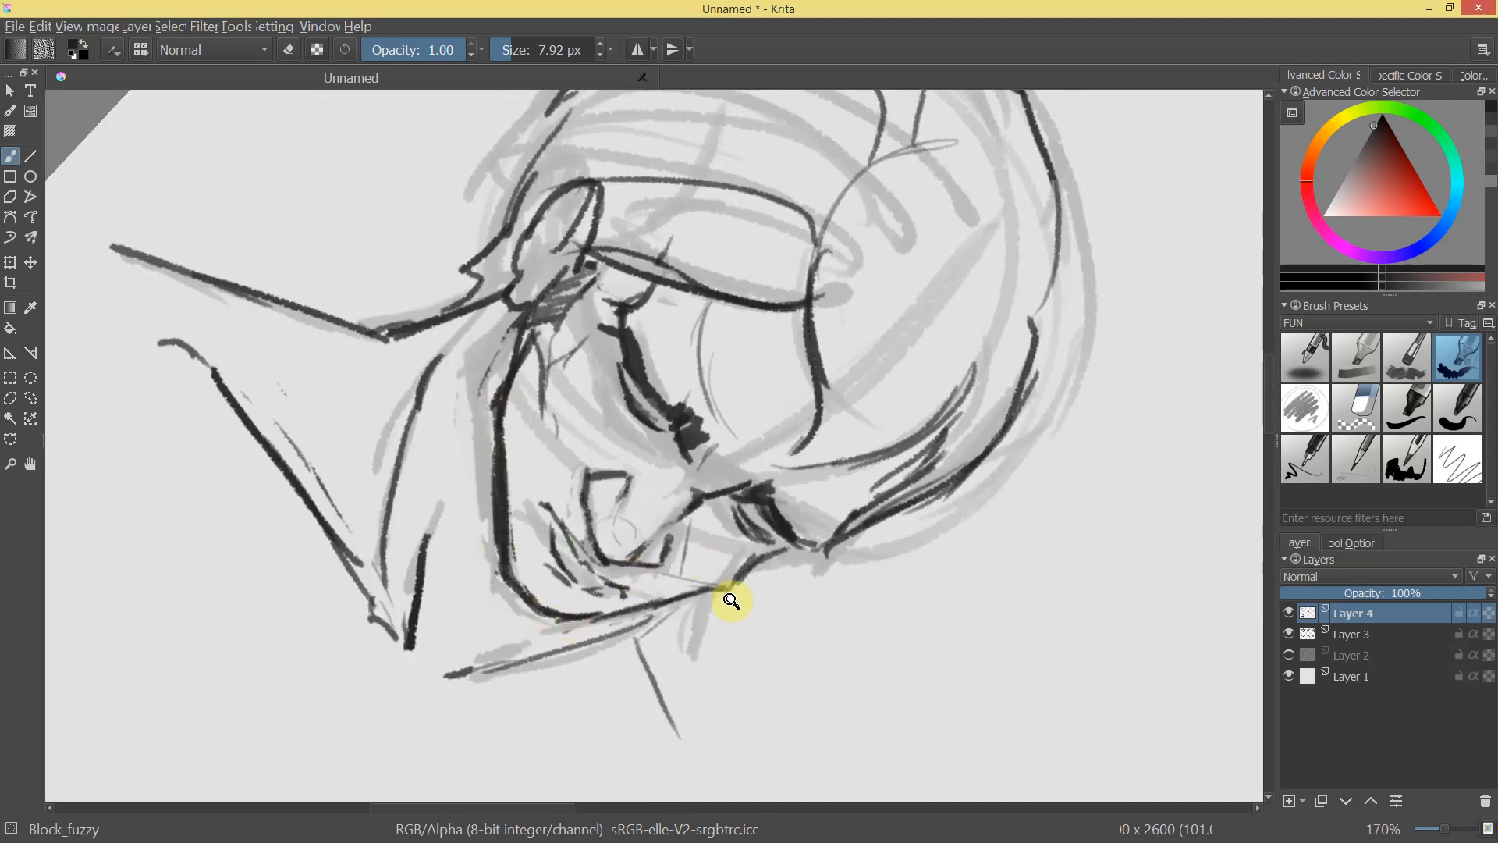
scroll(723, 655, "down", 6)
Erase the entire jaw and chin contour of the downward-looking head with a 22.11 px eraser.
mouse_move(896, 581)
left_mouse_down()
mouse_move(872, 371)
mouse_move(1004, 401)
mouse_move(803, 391)
mouse_move(859, 306)
left_mouse_up()
key("plus")
key("e")
left_click_drag(539, 485, 545, 509)
mouse_move(763, 577)
left_mouse_down()
mouse_move(755, 606)
mouse_move(746, 438)
left_mouse_up()
key("e")
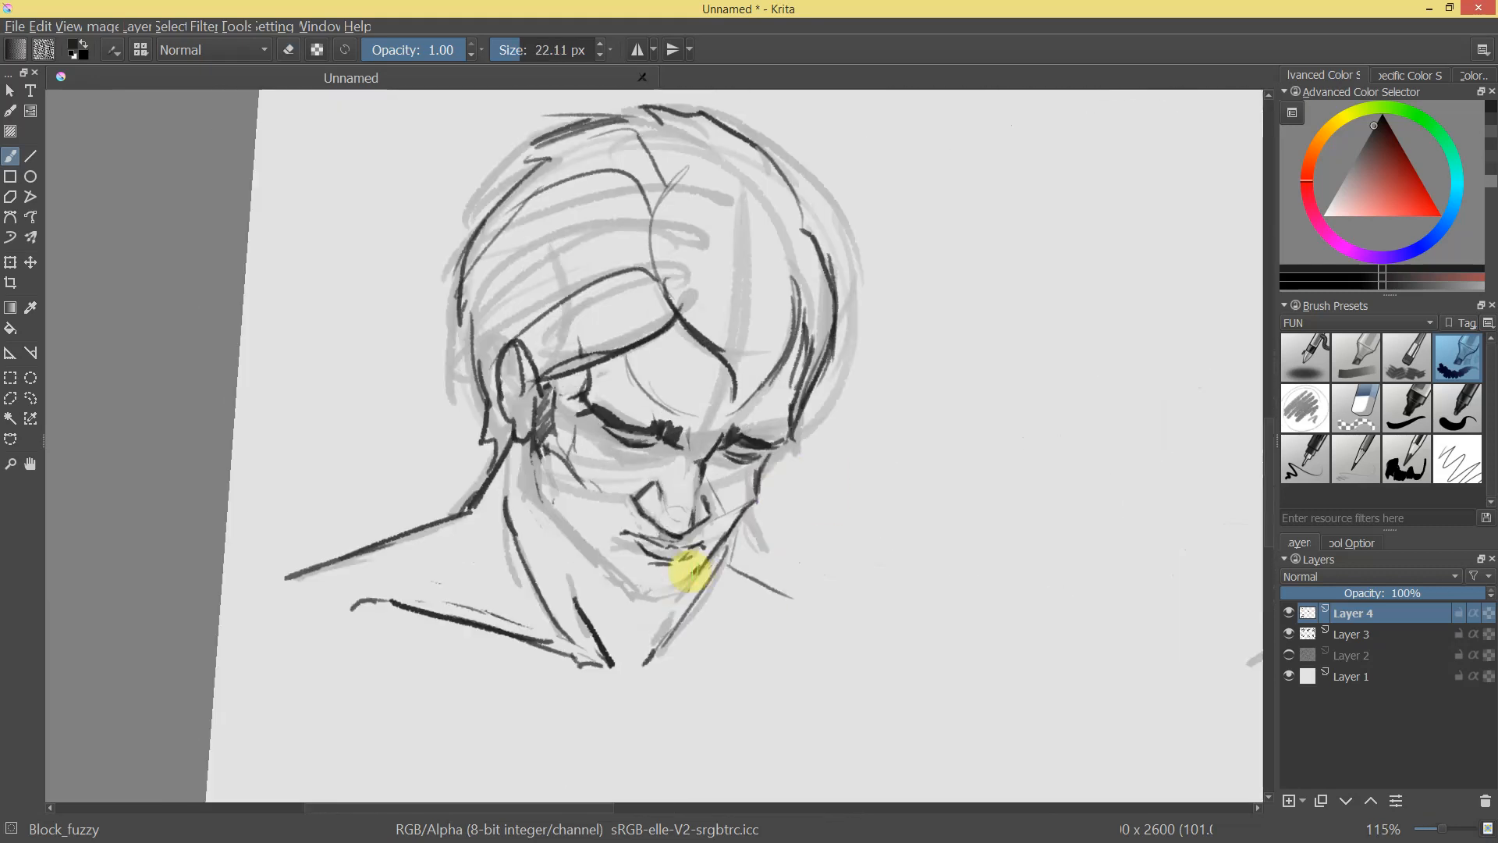
Redraw the jawline from the ear around the chin to the far cheek with an 11.56 px brush.
left_click_drag(836, 531, 629, 456)
key("e")
mouse_move(550, 346)
left_mouse_down()
mouse_move(589, 321)
mouse_move(553, 333)
mouse_move(581, 324)
mouse_move(533, 372)
mouse_move(542, 339)
mouse_move(519, 452)
mouse_move(536, 374)
mouse_move(528, 393)
mouse_move(581, 305)
mouse_move(523, 332)
left_mouse_up()
key("e")
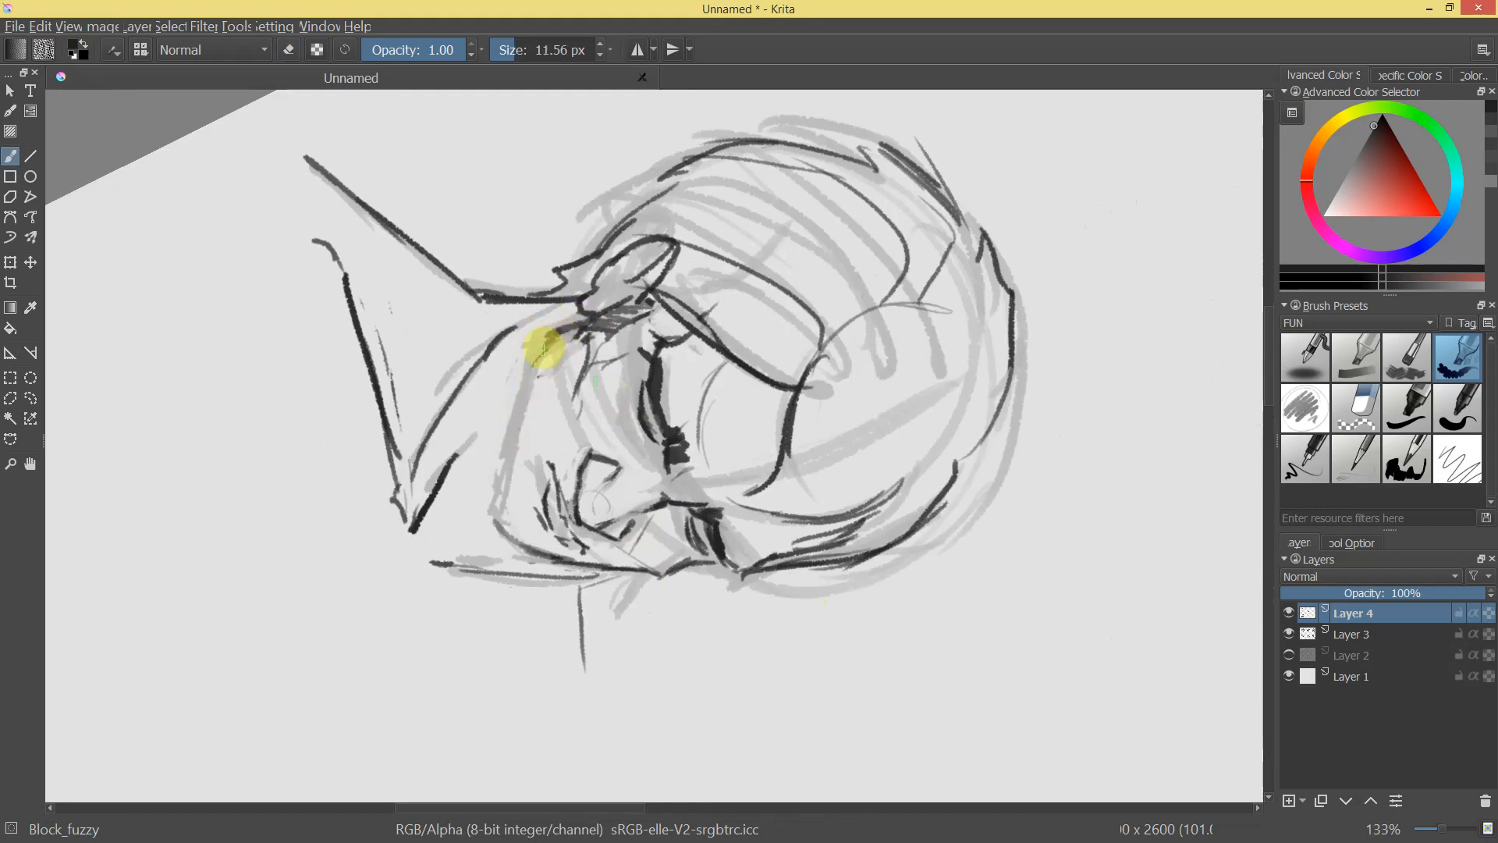
left_click_drag(489, 511, 837, 312)
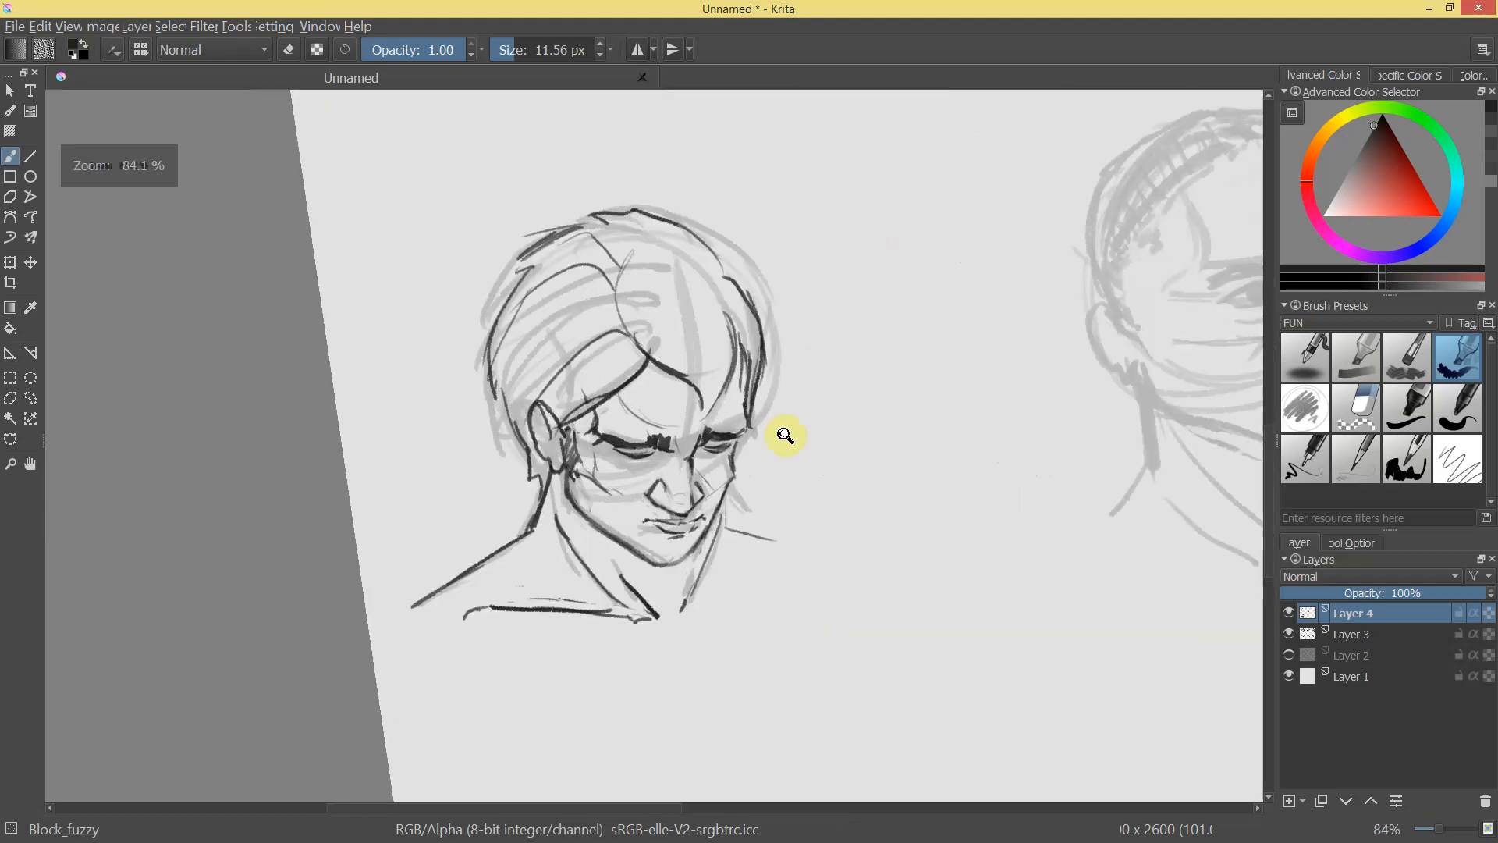
key("plus")
key("e")
key("e")
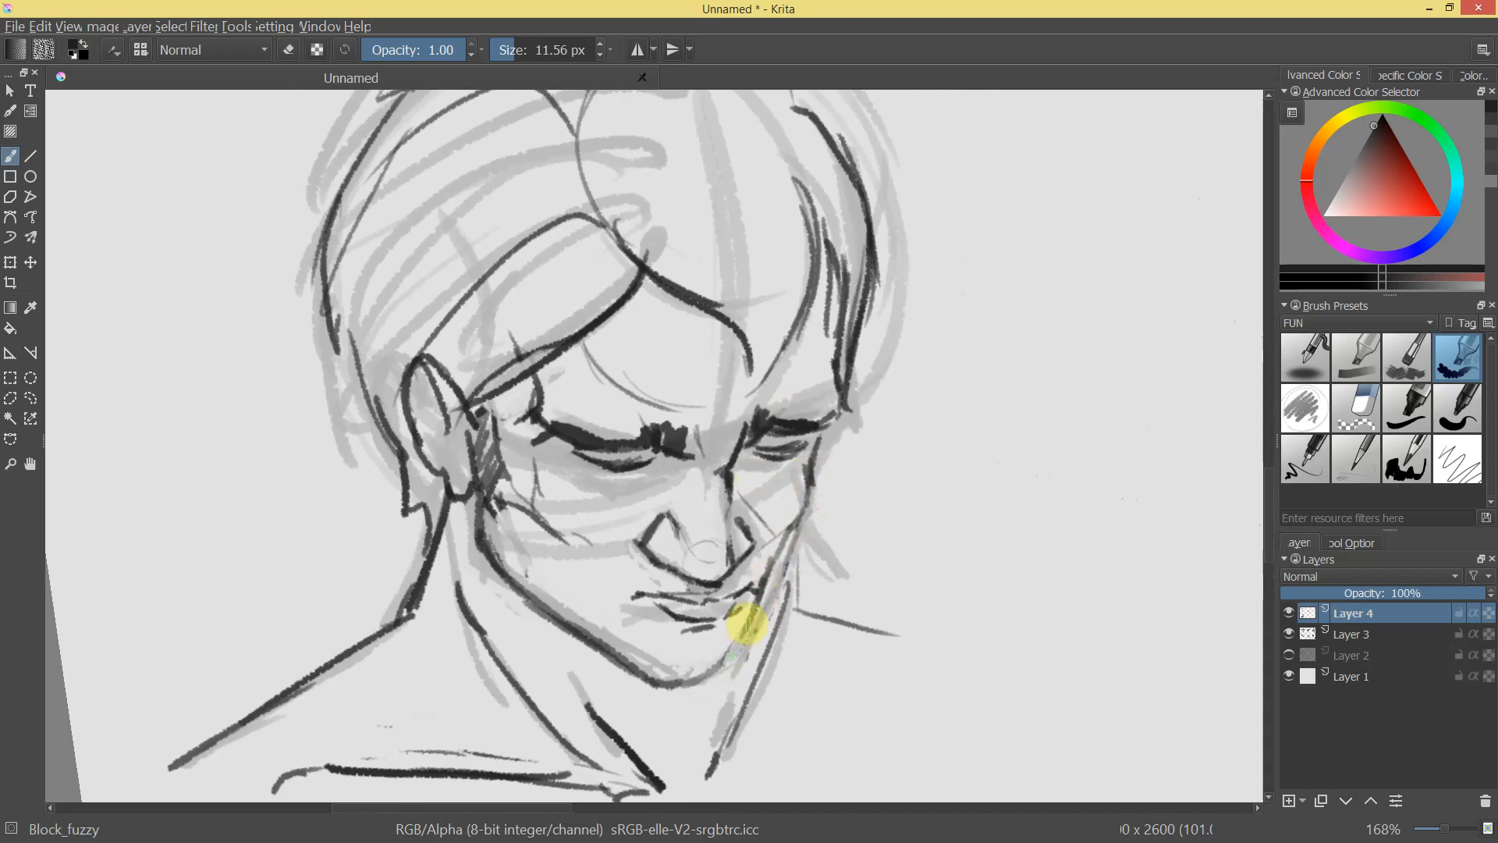
Darken the near and far eyelids beneath the brows with a 6.57 px brush.
left_click_drag(855, 573, 654, 493)
mouse_move(703, 446)
left_mouse_down()
mouse_move(678, 496)
mouse_move(635, 511)
left_mouse_up()
key("e")
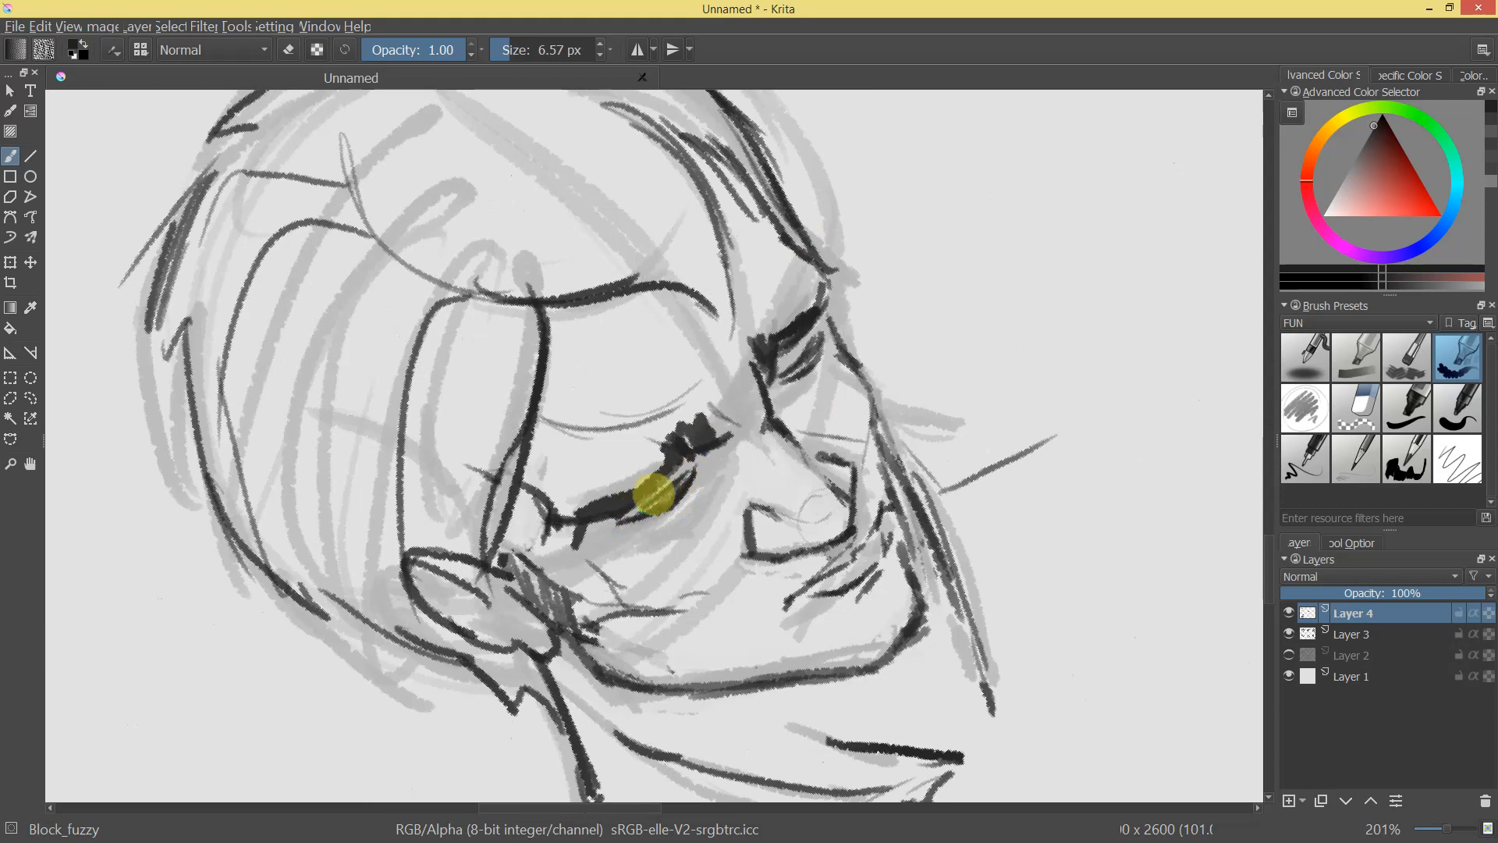
left_click_drag(831, 312, 800, 362)
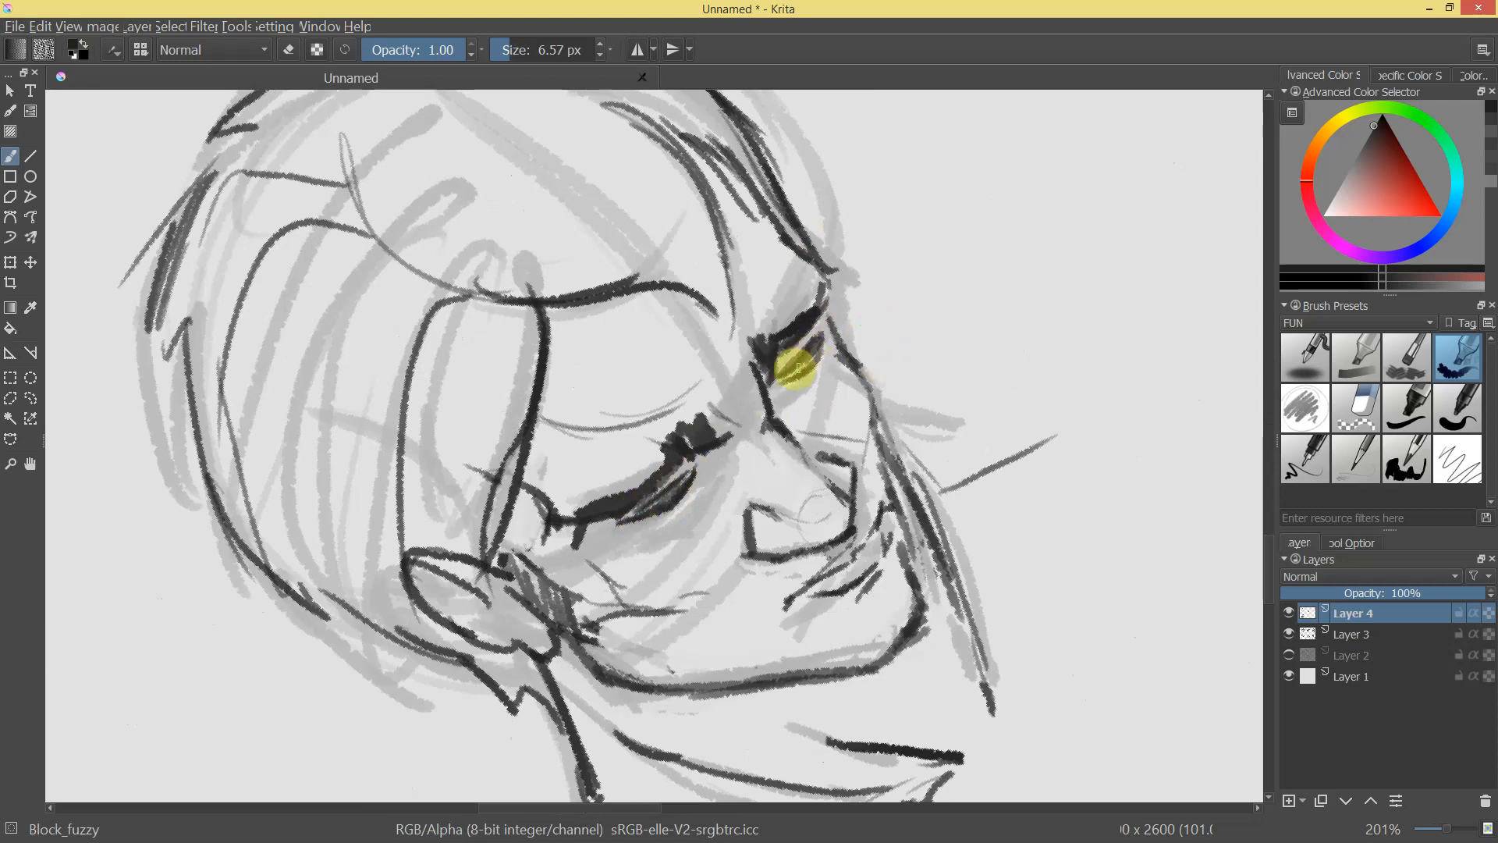
Erase highlights inside the near eye and redraw the eyelid lines and under-eye folds with a 5.82 px brush.
left_click_drag(926, 375, 784, 594, "ctrl")
left_click_drag(592, 431, 590, 335, "ctrl")
key("e")
left_click_drag(548, 552, 584, 560)
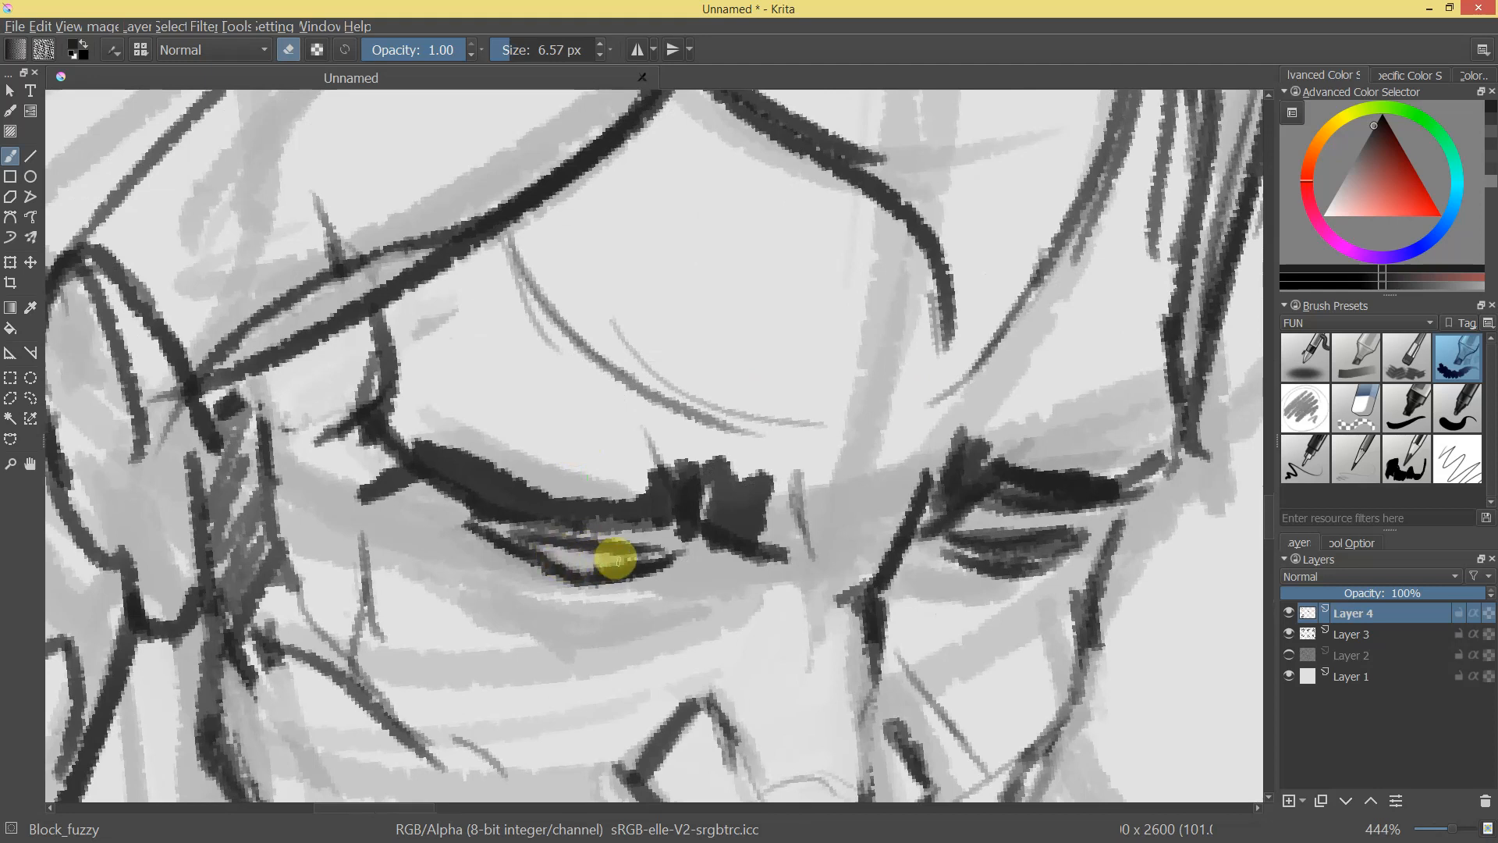
mouse_move(1033, 551)
left_mouse_down("ctrl")
mouse_move(1021, 607)
mouse_move(949, 669)
mouse_move(996, 538)
mouse_move(989, 500)
left_mouse_up("ctrl")
key("e")
left_click_drag(695, 534, 612, 584)
left_click_drag(511, 535, 588, 585)
mouse_move(826, 649)
left_mouse_down("ctrl")
mouse_move(769, 635)
mouse_move(863, 494)
mouse_move(799, 666)
mouse_move(910, 518)
left_mouse_up("ctrl")
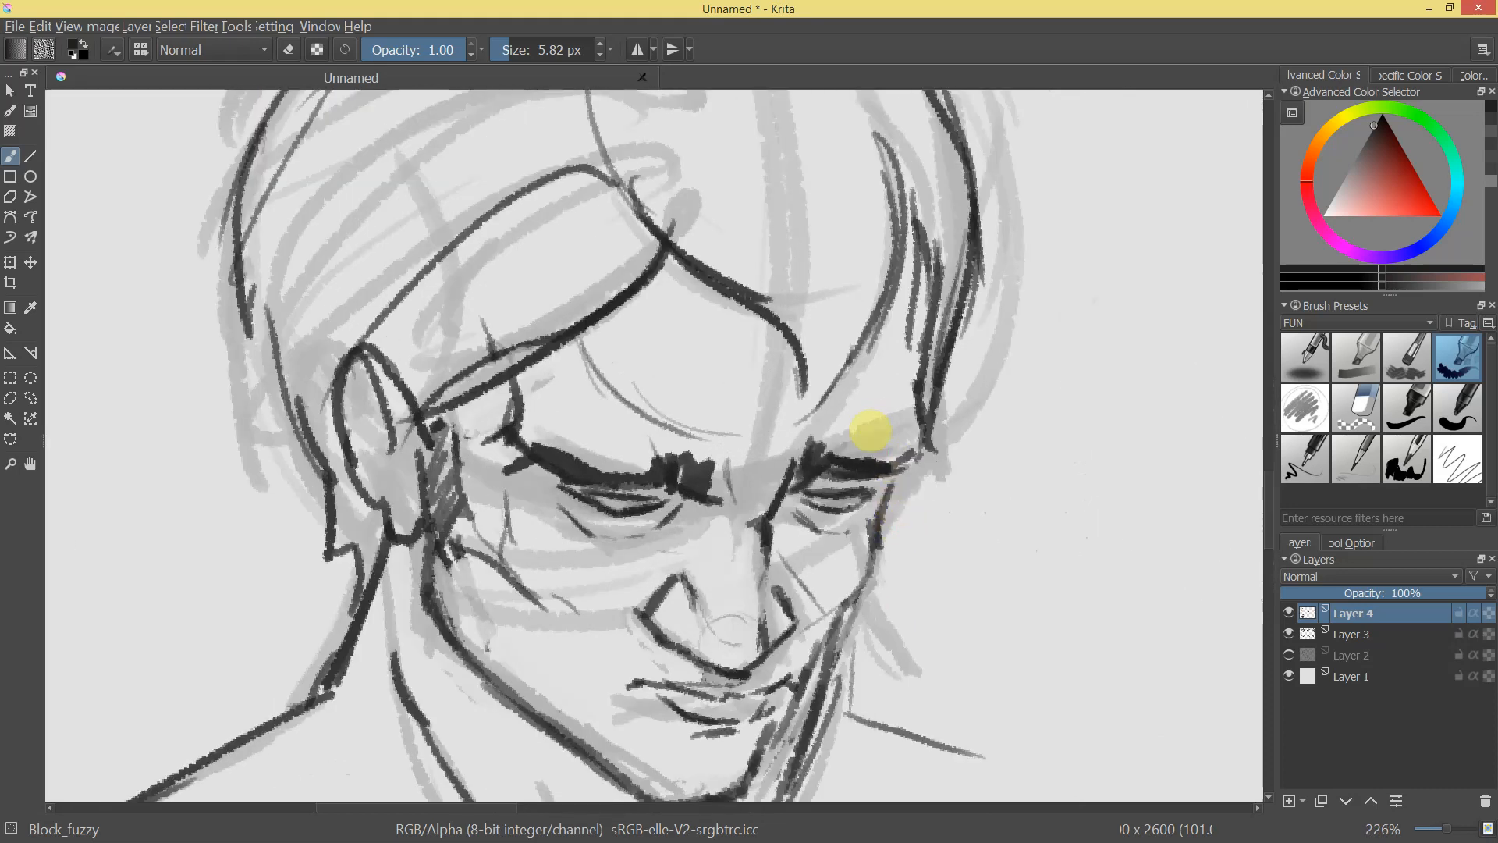
key("l")
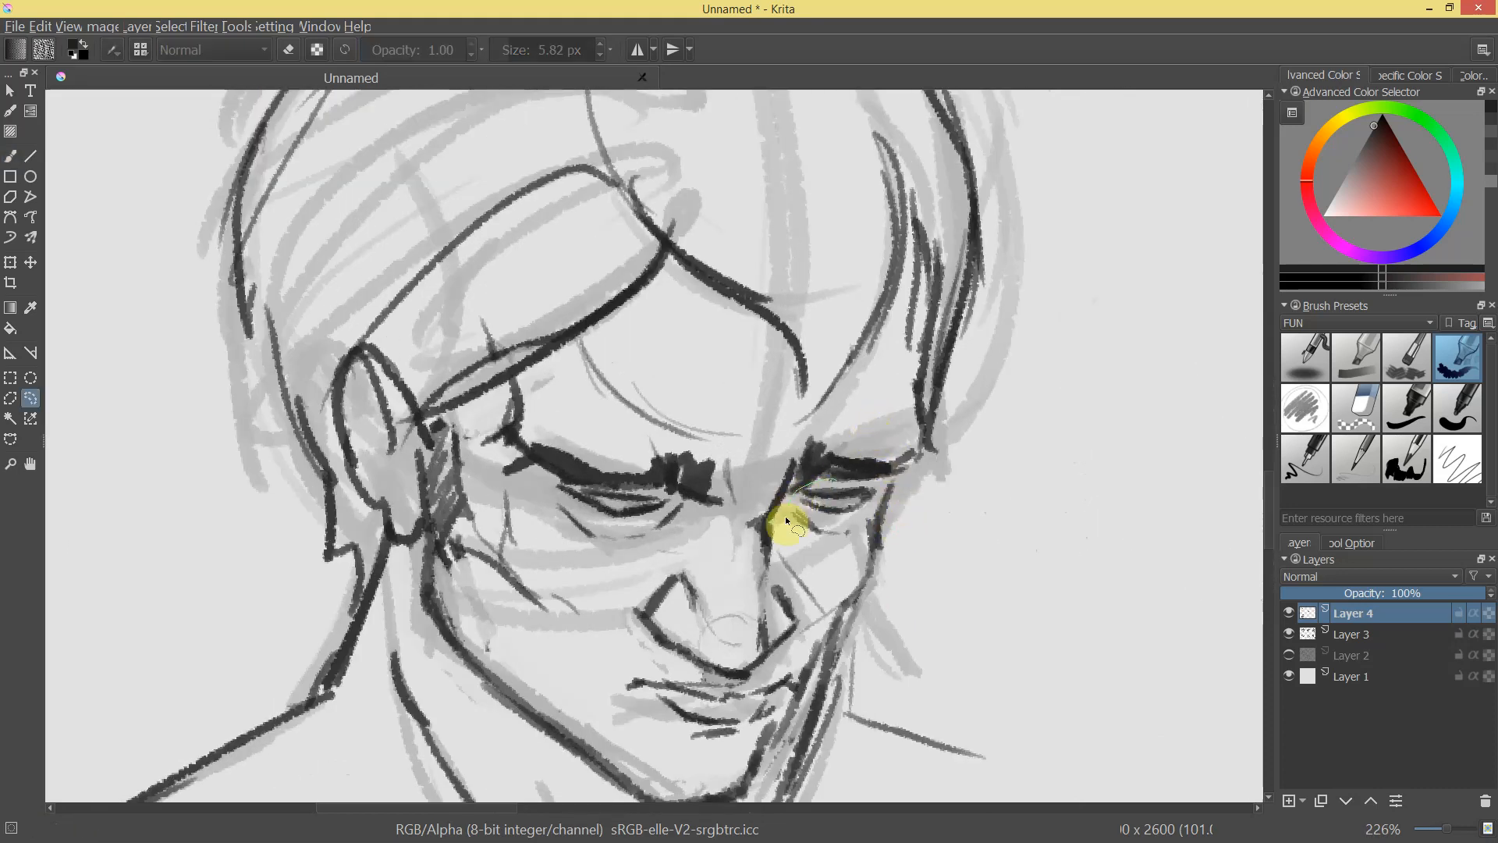
key("ctrl+t")
mouse_move(879, 502)
left_mouse_down("ctrl")
mouse_move(864, 546)
mouse_move(871, 497)
mouse_move(1004, 434)
left_mouse_up("ctrl")
key("b")
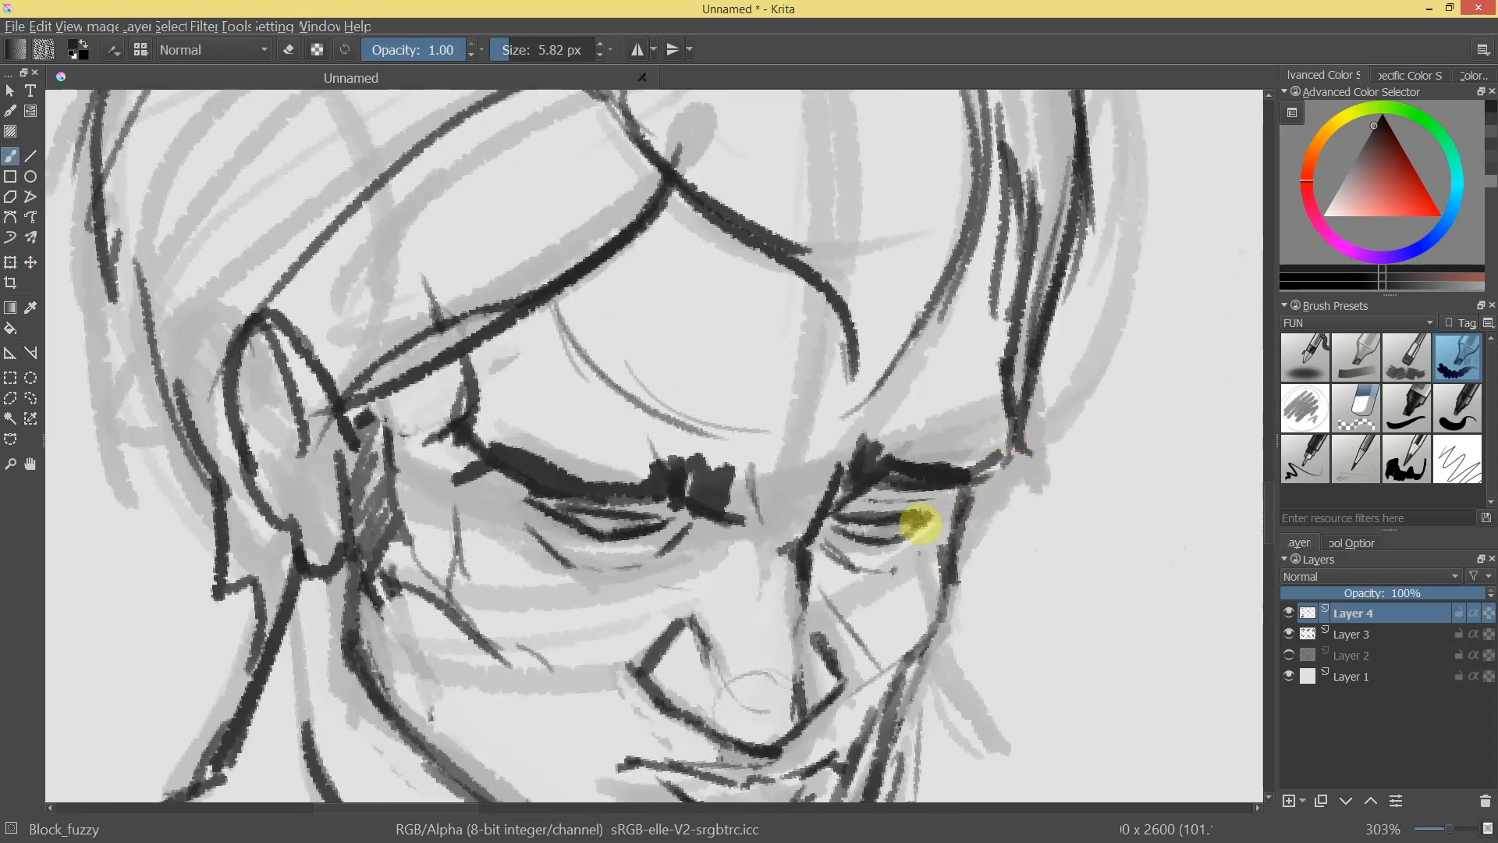
Trim the near brow's blocky inner end and redraw both brows and eyelids of the downward-looking head as straighter, darker shapes.
mouse_move(749, 508)
left_mouse_down("ctrl")
mouse_move(619, 702)
mouse_move(718, 503)
mouse_move(663, 434)
mouse_move(663, 405)
mouse_move(672, 495)
left_mouse_up("ctrl")
key("e")
mouse_move(649, 340)
left_mouse_down()
mouse_move(635, 318)
mouse_move(650, 350)
left_mouse_up()
key("e")
left_click_drag(671, 412, 684, 503)
mouse_move(749, 432)
left_mouse_down("ctrl")
mouse_move(906, 425)
mouse_move(720, 528)
left_mouse_up("ctrl")
left_click_drag(657, 447, 829, 414, "ctrl")
mouse_move(578, 471)
left_mouse_down()
mouse_move(622, 485)
mouse_move(552, 471)
mouse_move(625, 478)
mouse_move(762, 585)
mouse_move(728, 642)
mouse_move(890, 444)
left_mouse_up()
scroll(611, 508, "up", 4)
key("bracketleft")
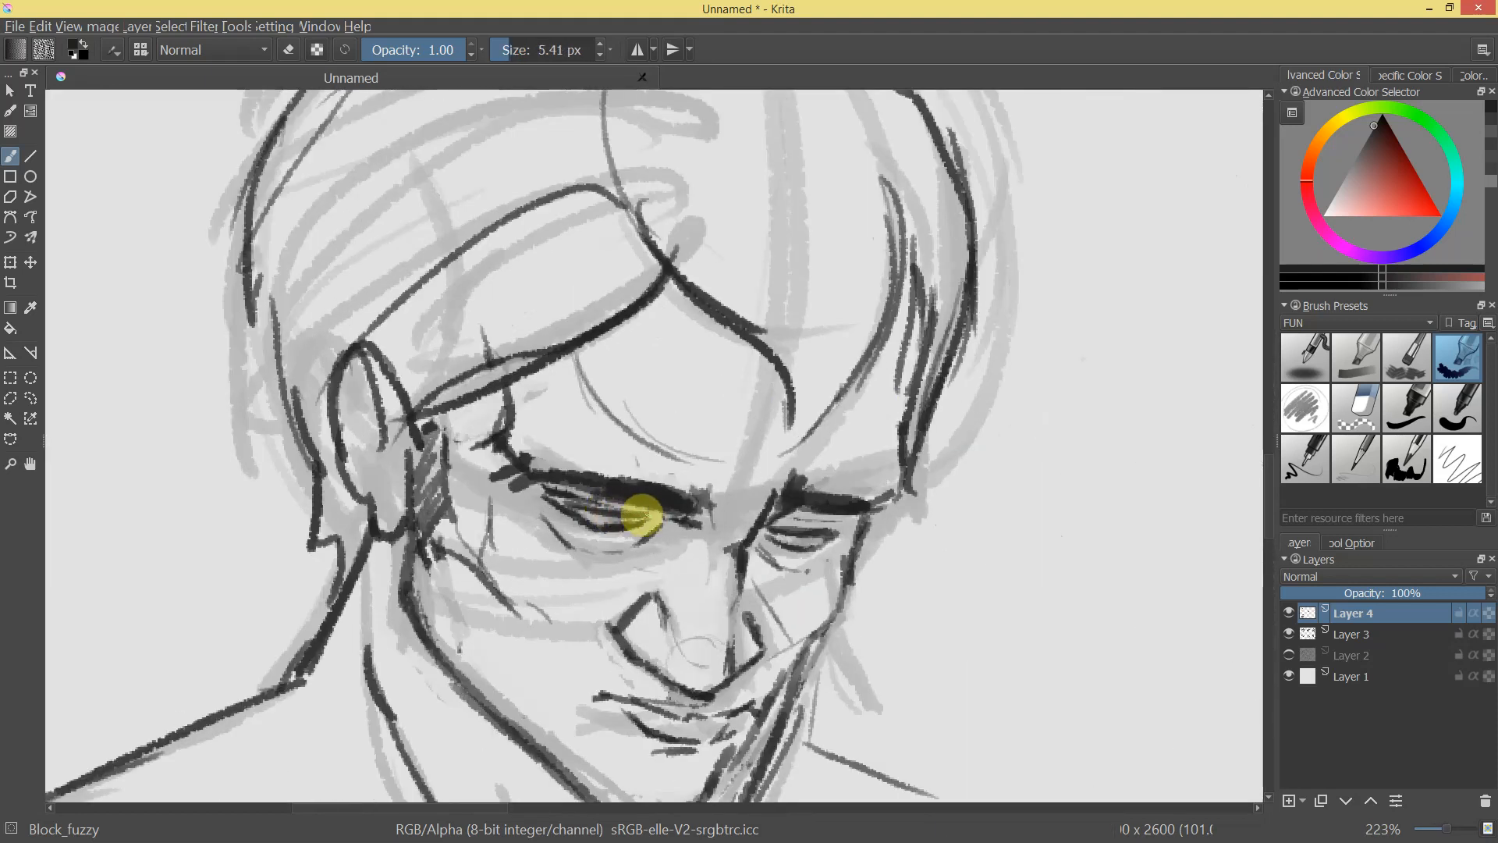
Clean up the near brow and eye of the downward-looking head with small eraser touches.
key("e")
left_click_drag(791, 504, 692, 469, "ctrl")
left_click_drag(548, 470, 530, 484)
mouse_move(711, 510)
left_mouse_down("ctrl")
mouse_move(815, 618)
mouse_move(777, 663)
mouse_move(804, 628)
mouse_move(742, 497)
mouse_move(815, 493)
mouse_move(815, 524)
mouse_move(886, 561)
mouse_move(806, 659)
mouse_move(909, 439)
mouse_move(886, 488)
mouse_move(886, 468)
left_mouse_up("ctrl")
key("e")
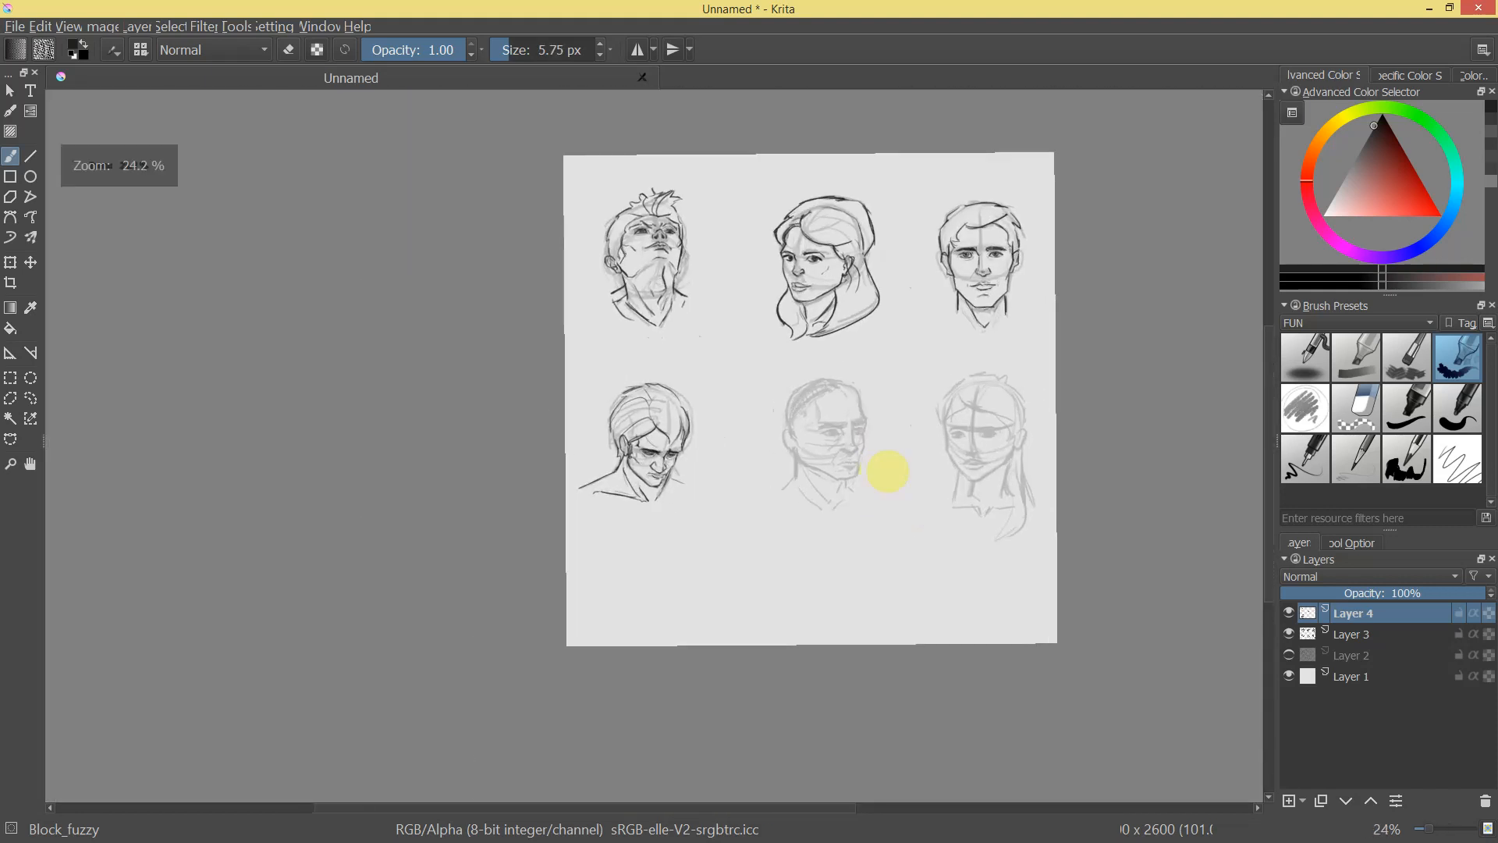
Darken the far shoulder line and touch up the collar lines of the downward-looking head.
left_click_drag(747, 517, 794, 426, "ctrl")
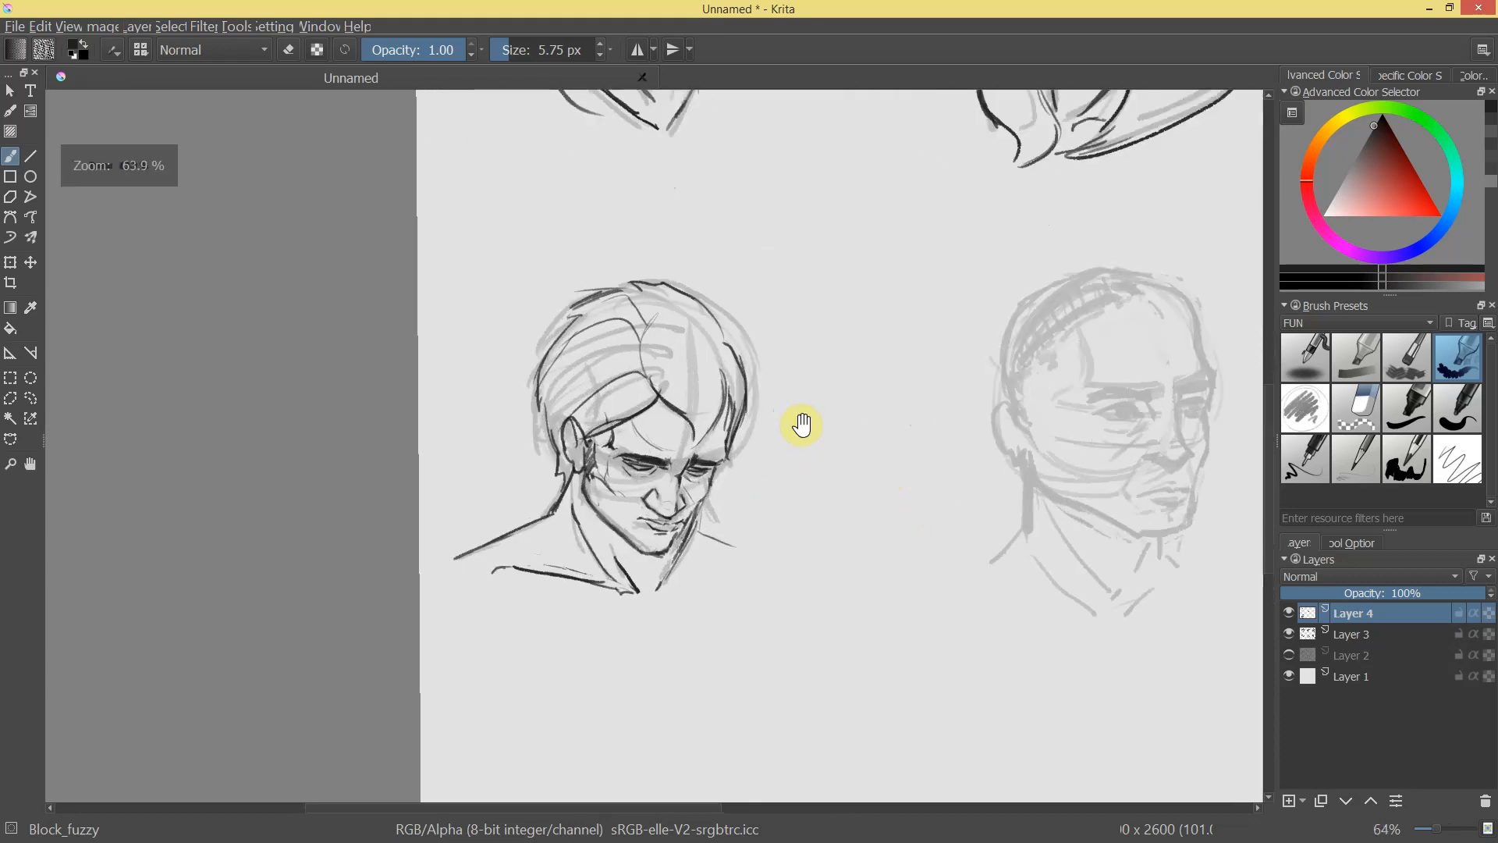
left_click_drag(991, 531, 808, 509)
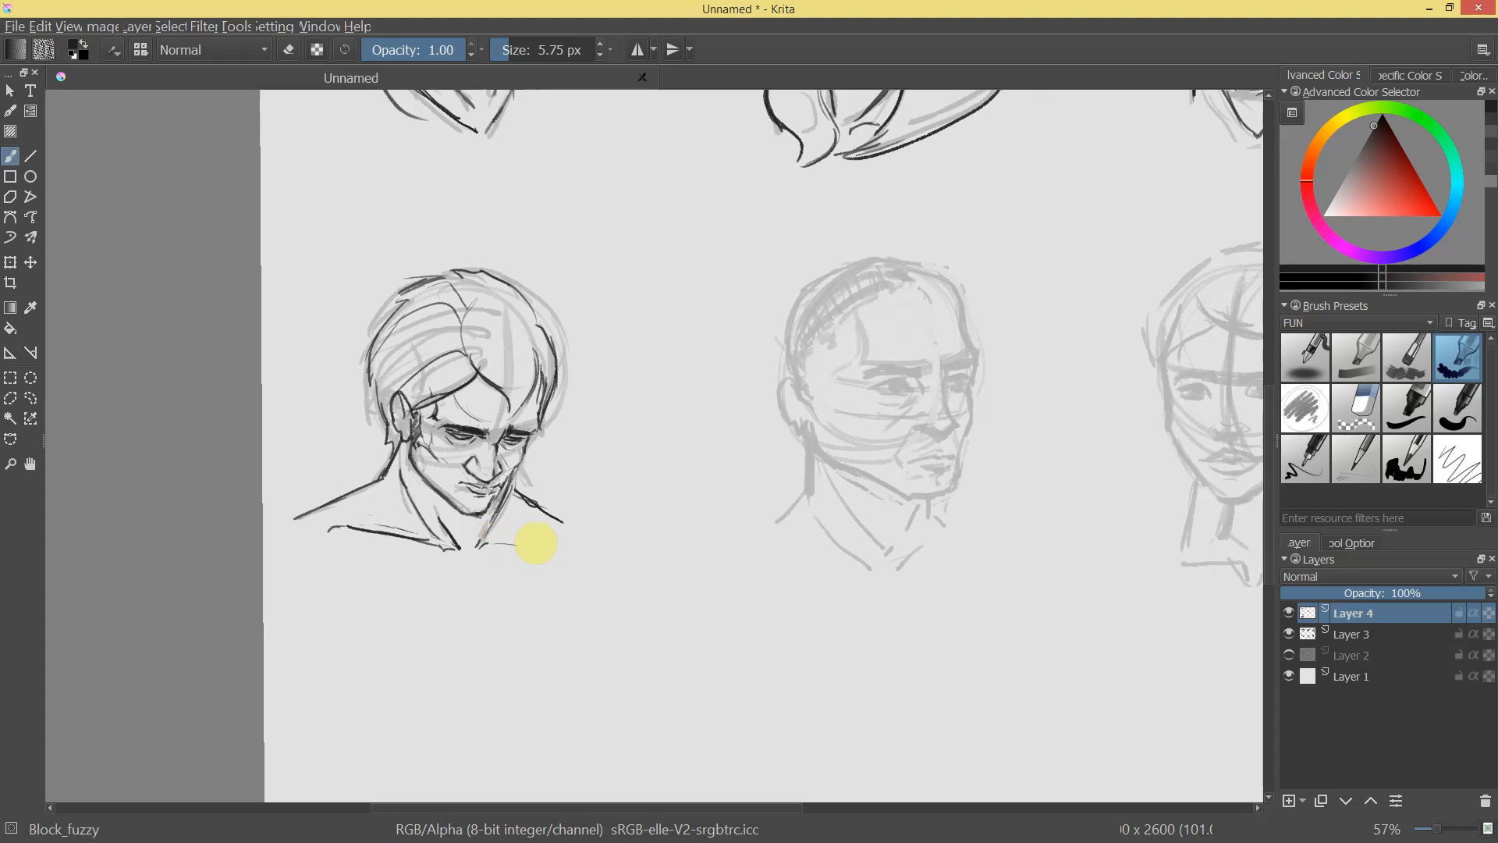
mouse_move(719, 546)
left_mouse_down("ctrl")
mouse_move(699, 602)
mouse_move(678, 538)
left_mouse_up("ctrl")
left_click_drag(479, 575, 479, 575, "shift")
mouse_move(864, 425)
left_mouse_down("ctrl")
mouse_move(856, 443)
mouse_move(880, 422)
left_mouse_up("ctrl")
left_click_drag(886, 444, 739, 582)
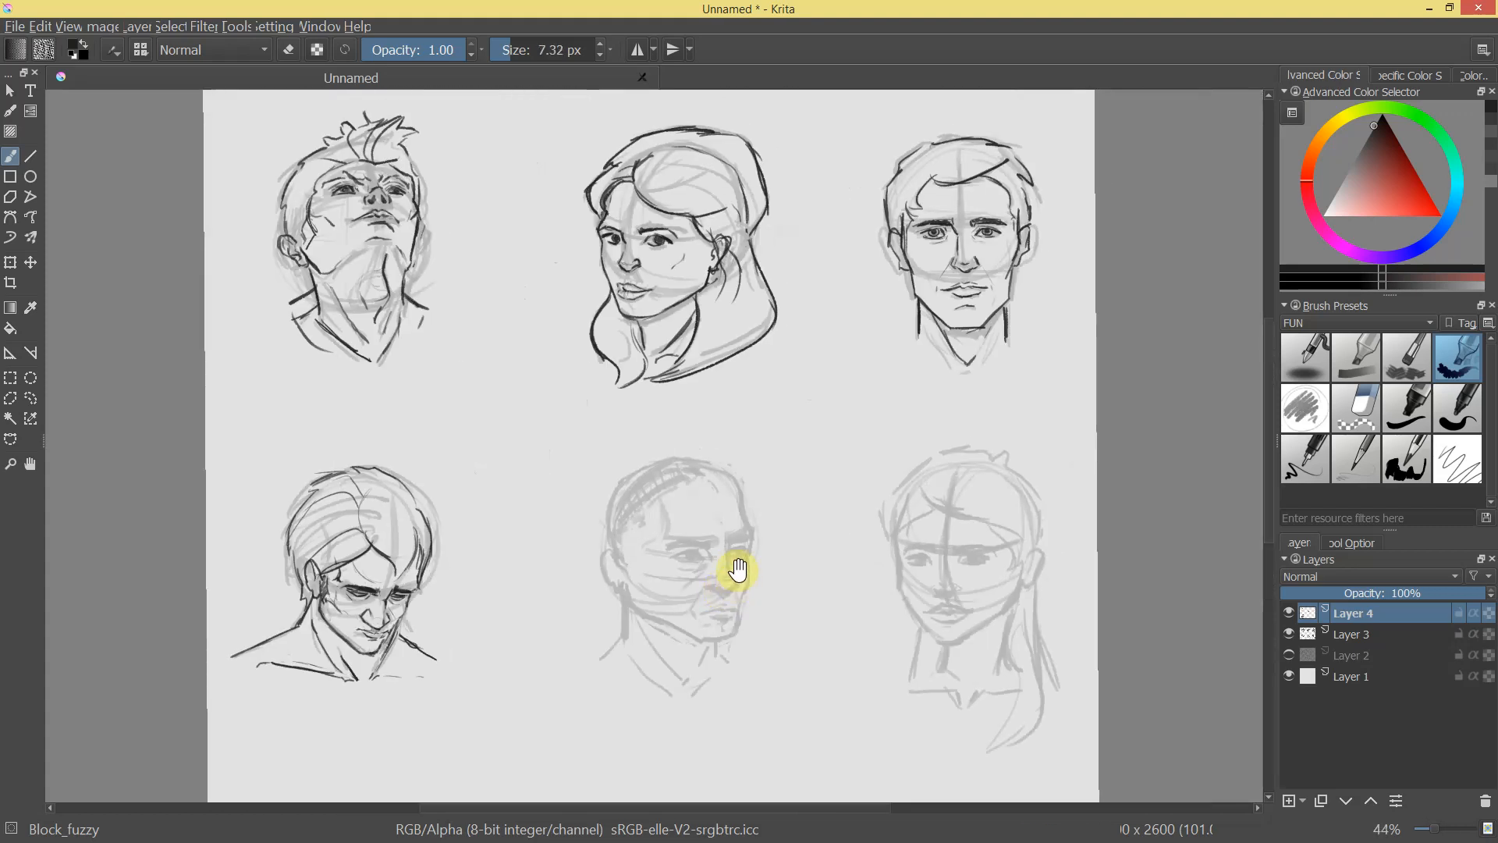
Ink the nose bridge, tip and nostril of the bald three-quarter head with a 9.53 px brush.
left_click_drag(840, 445, 757, 117, "ctrl")
mouse_move(812, 324)
left_mouse_down("ctrl")
mouse_move(816, 384)
mouse_move(789, 308)
left_mouse_up("ctrl")
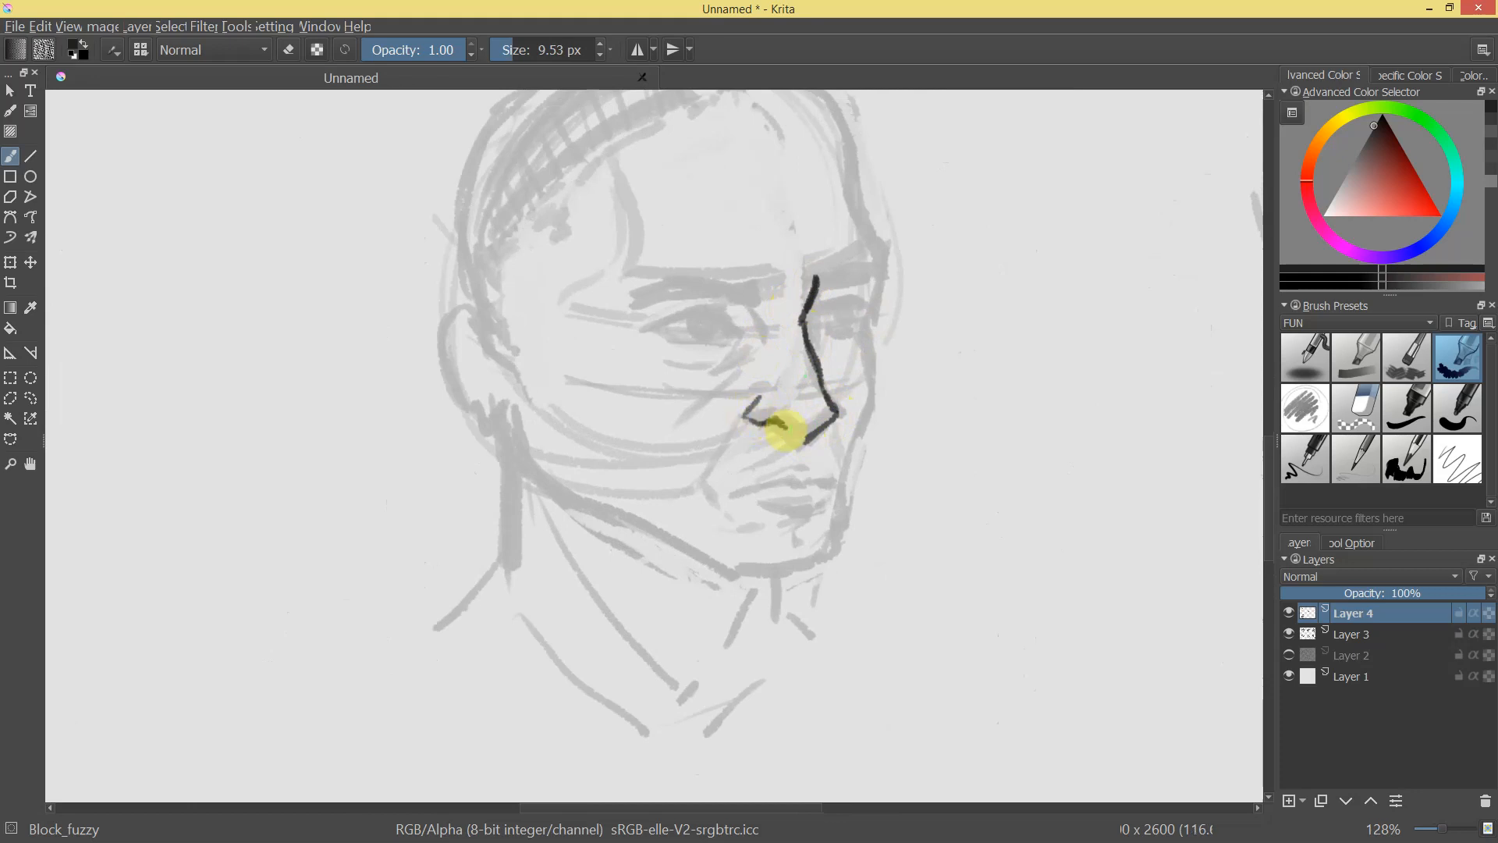
left_click_drag(839, 412, 863, 338, "ctrl")
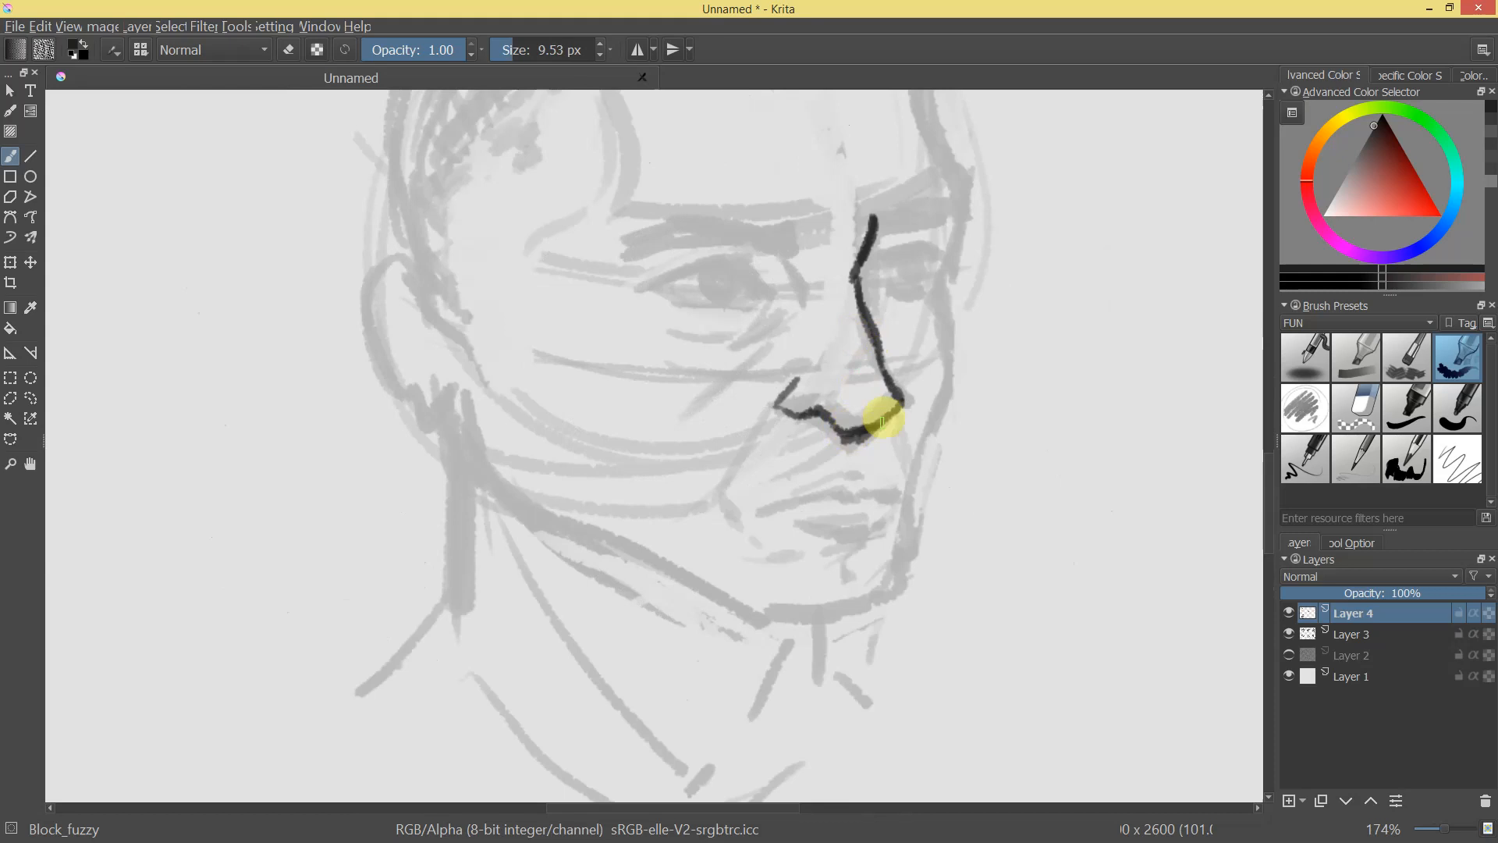
left_click_drag(886, 401, 889, 374)
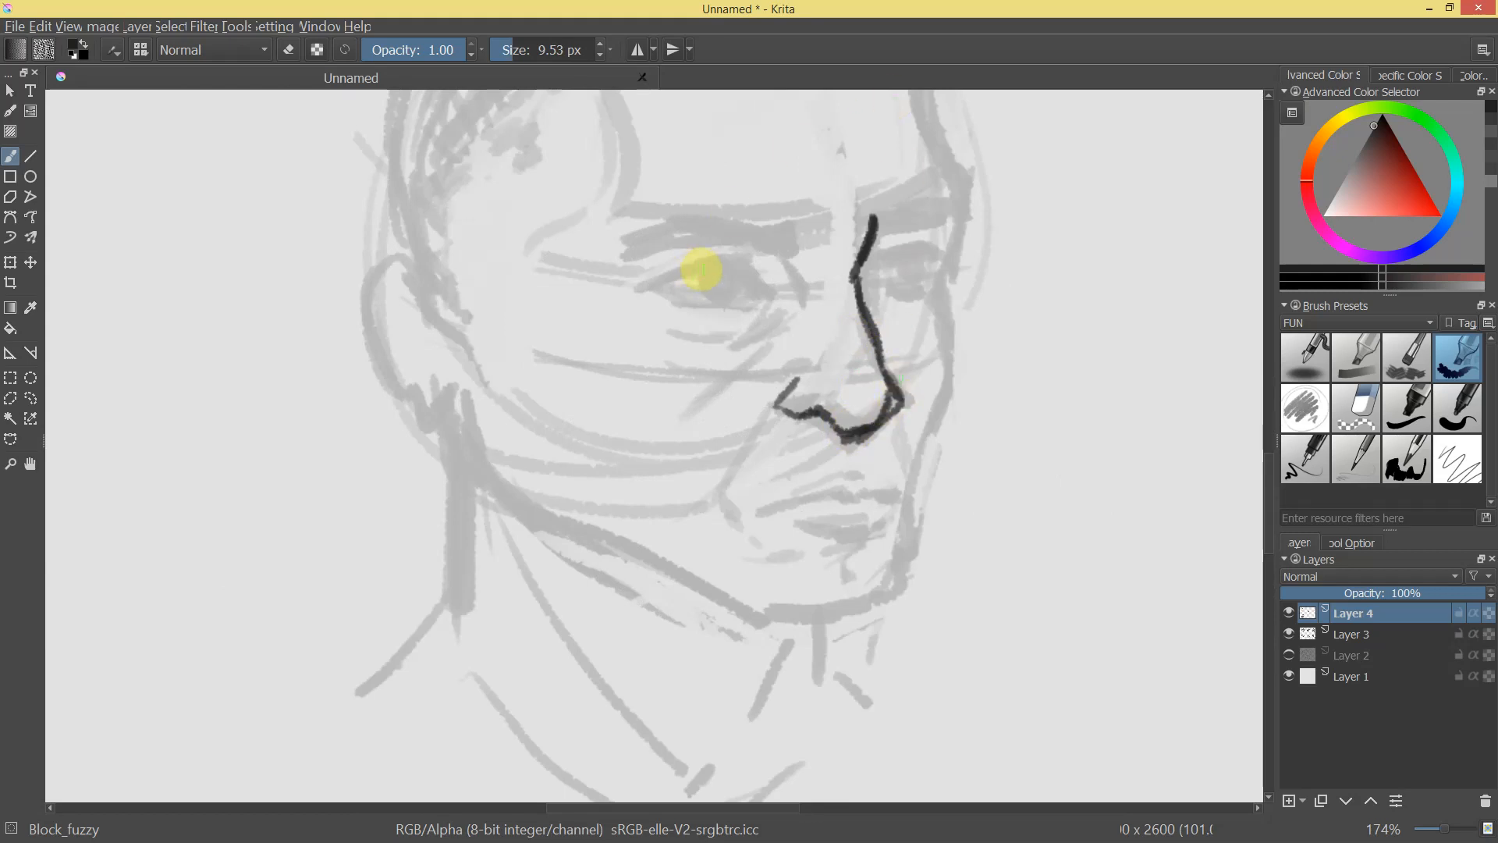
Outline the upper and lower lids of both eyes on the bald head with an 8.95 px brush.
left_click_drag(757, 273, 770, 291)
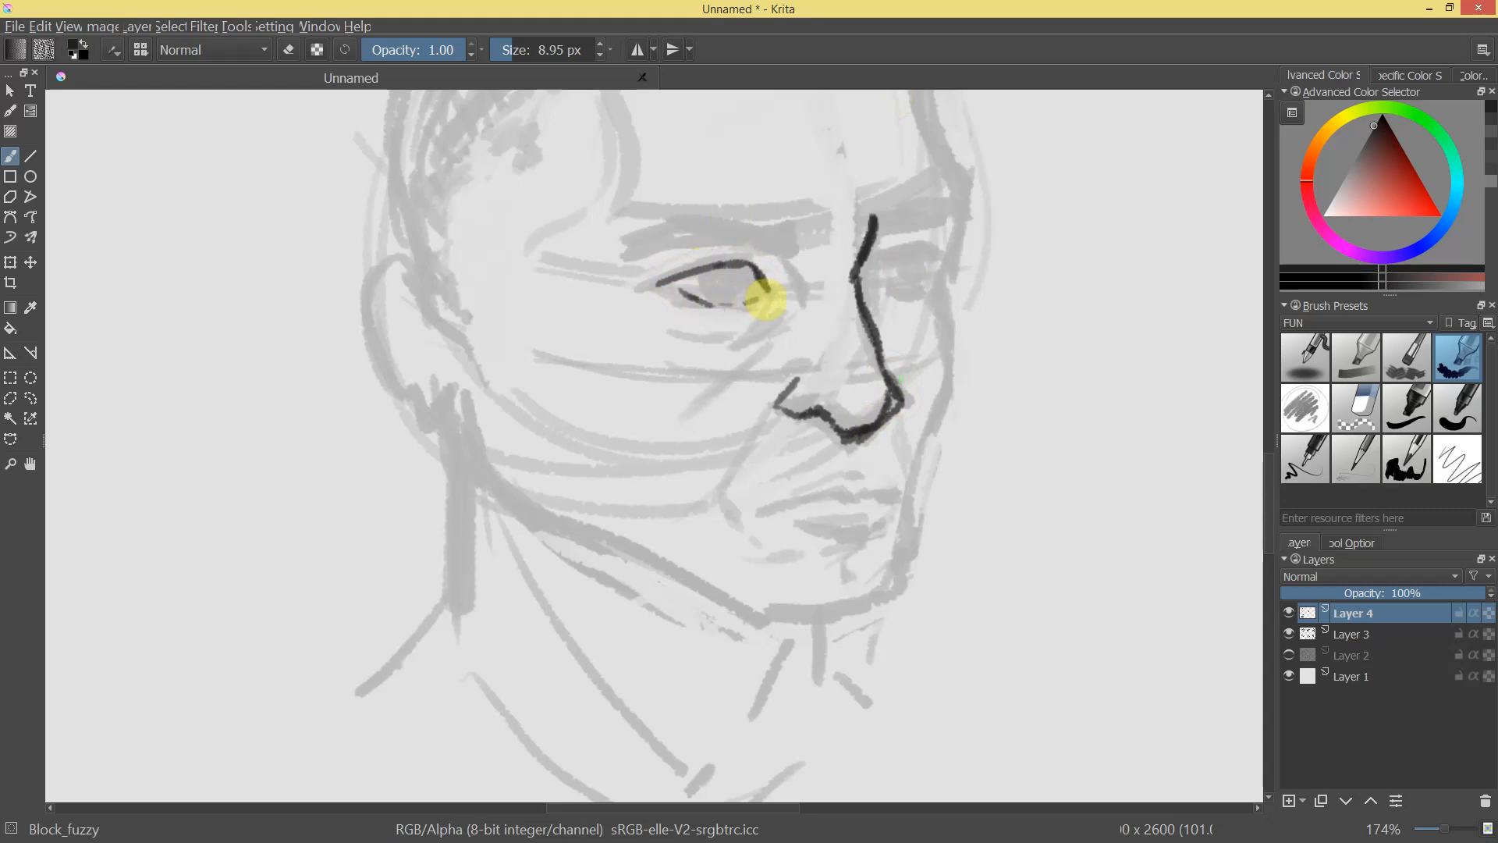
left_click_drag(929, 332, 912, 491, "ctrl")
left_click_drag(983, 265, 967, 133)
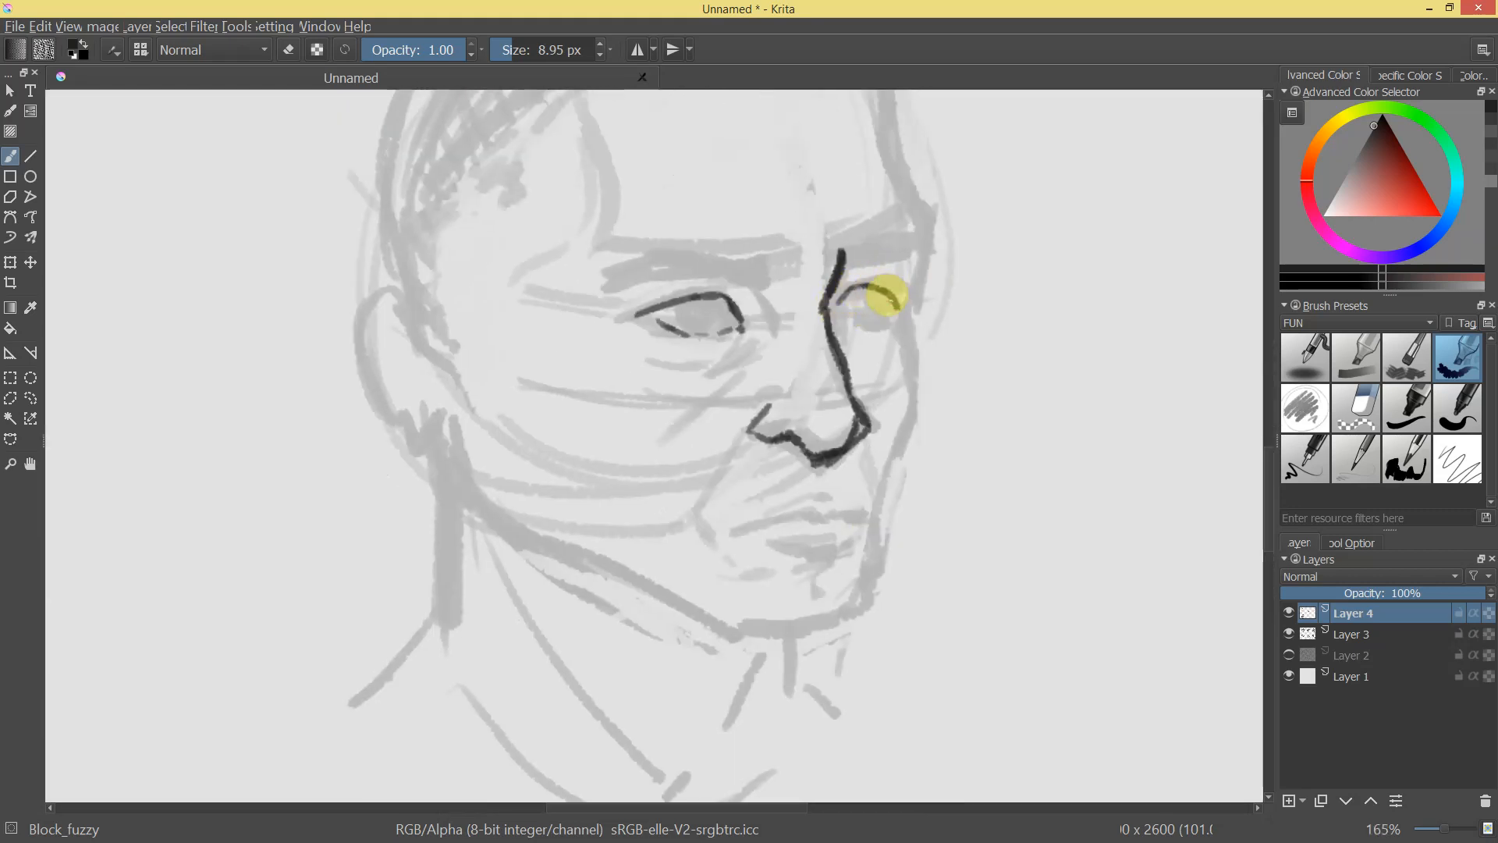
Fill in both dark irises and add the upper eyelid creases on the bald head.
left_click_drag(864, 319, 890, 266)
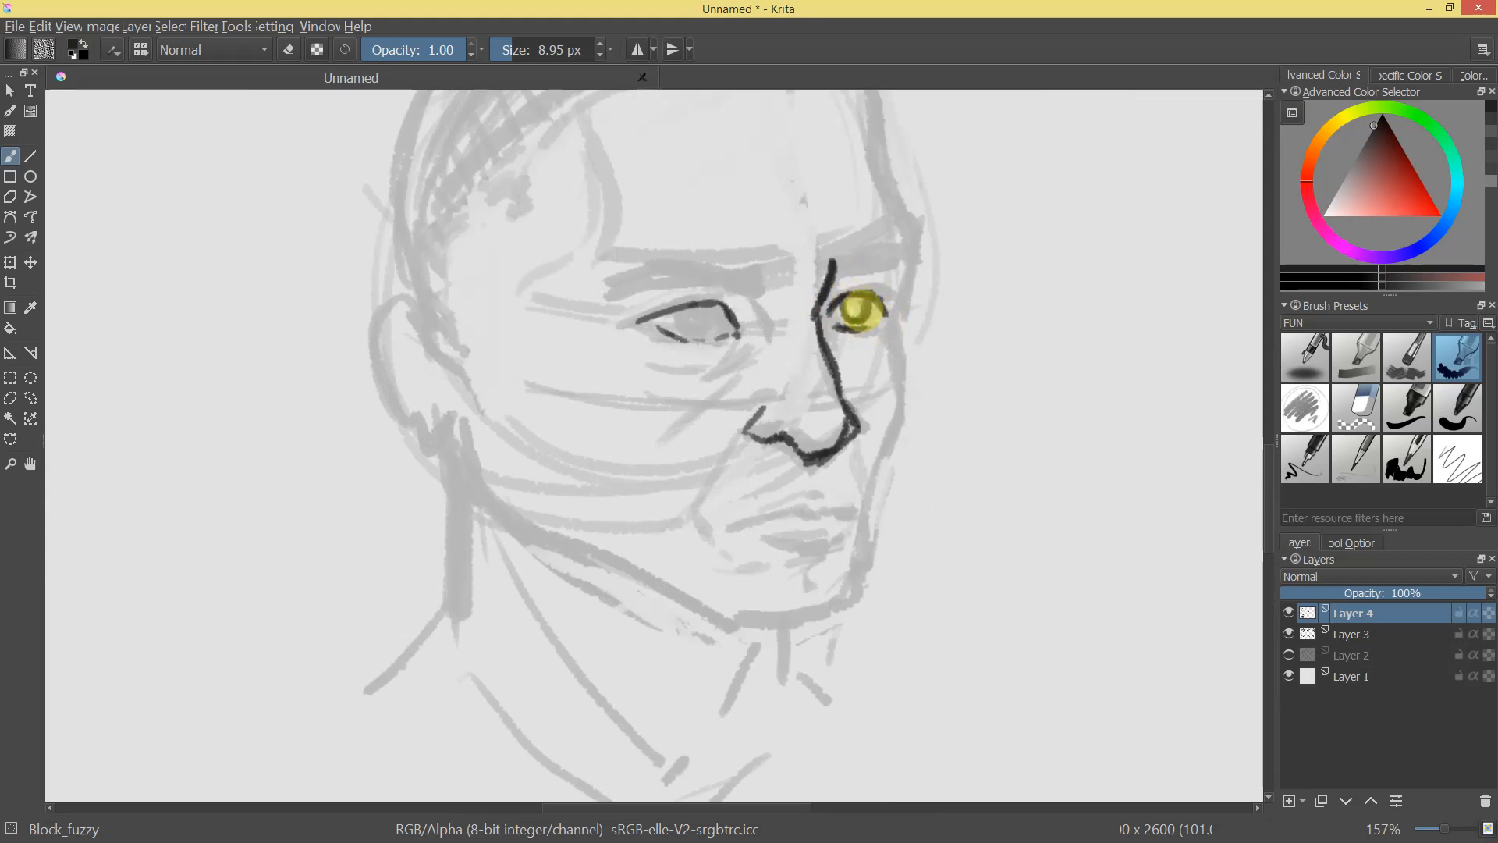
left_click_drag(948, 345, 685, 301)
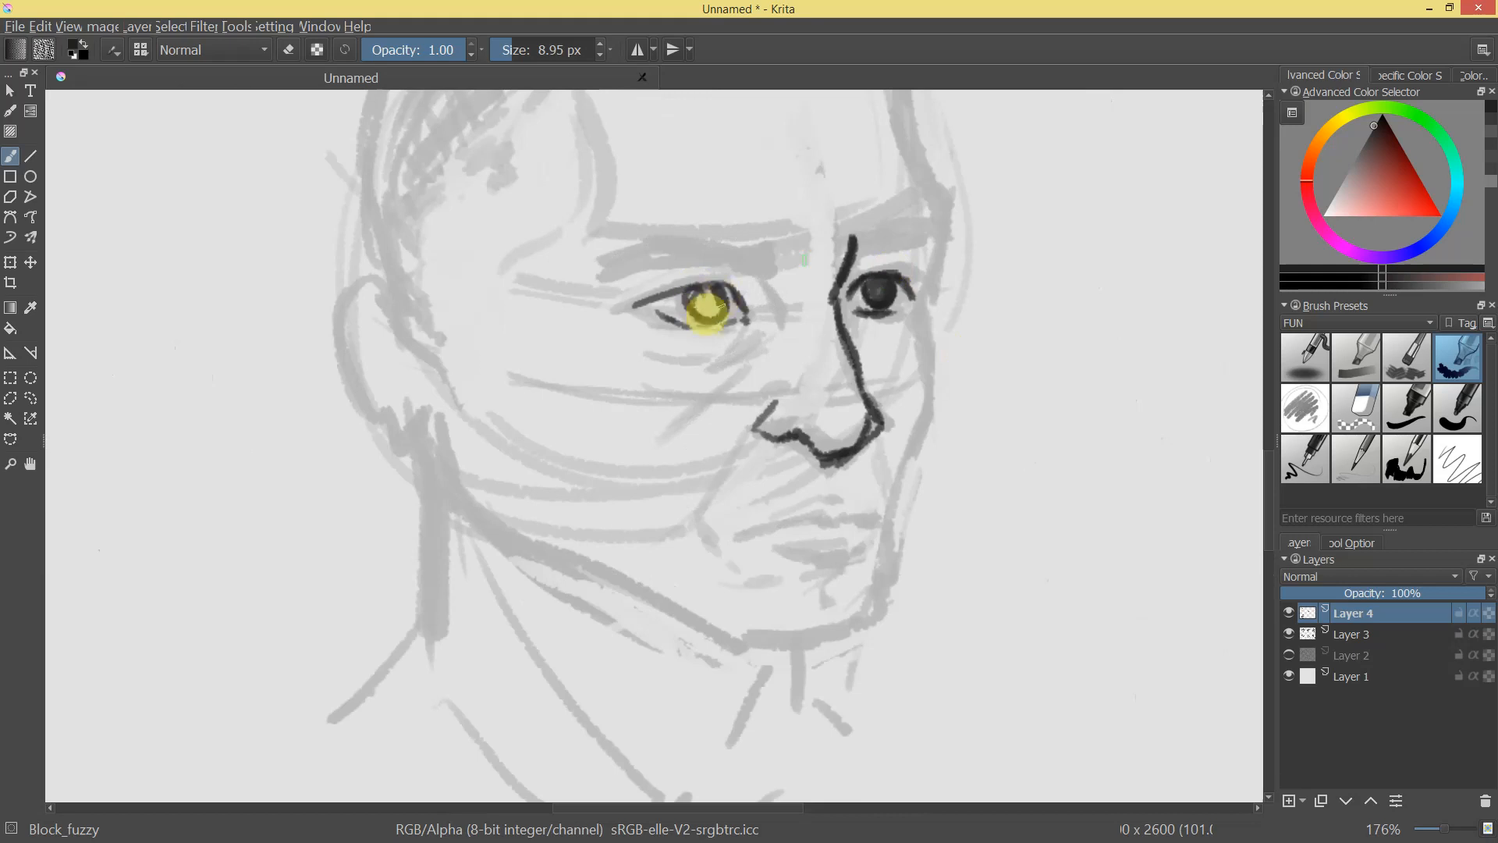
mouse_move(953, 445)
left_mouse_down()
mouse_move(898, 511)
mouse_move(930, 471)
mouse_move(834, 309)
mouse_move(652, 330)
mouse_move(686, 314)
mouse_move(727, 337)
left_mouse_up()
left_click_drag(809, 313, 846, 309)
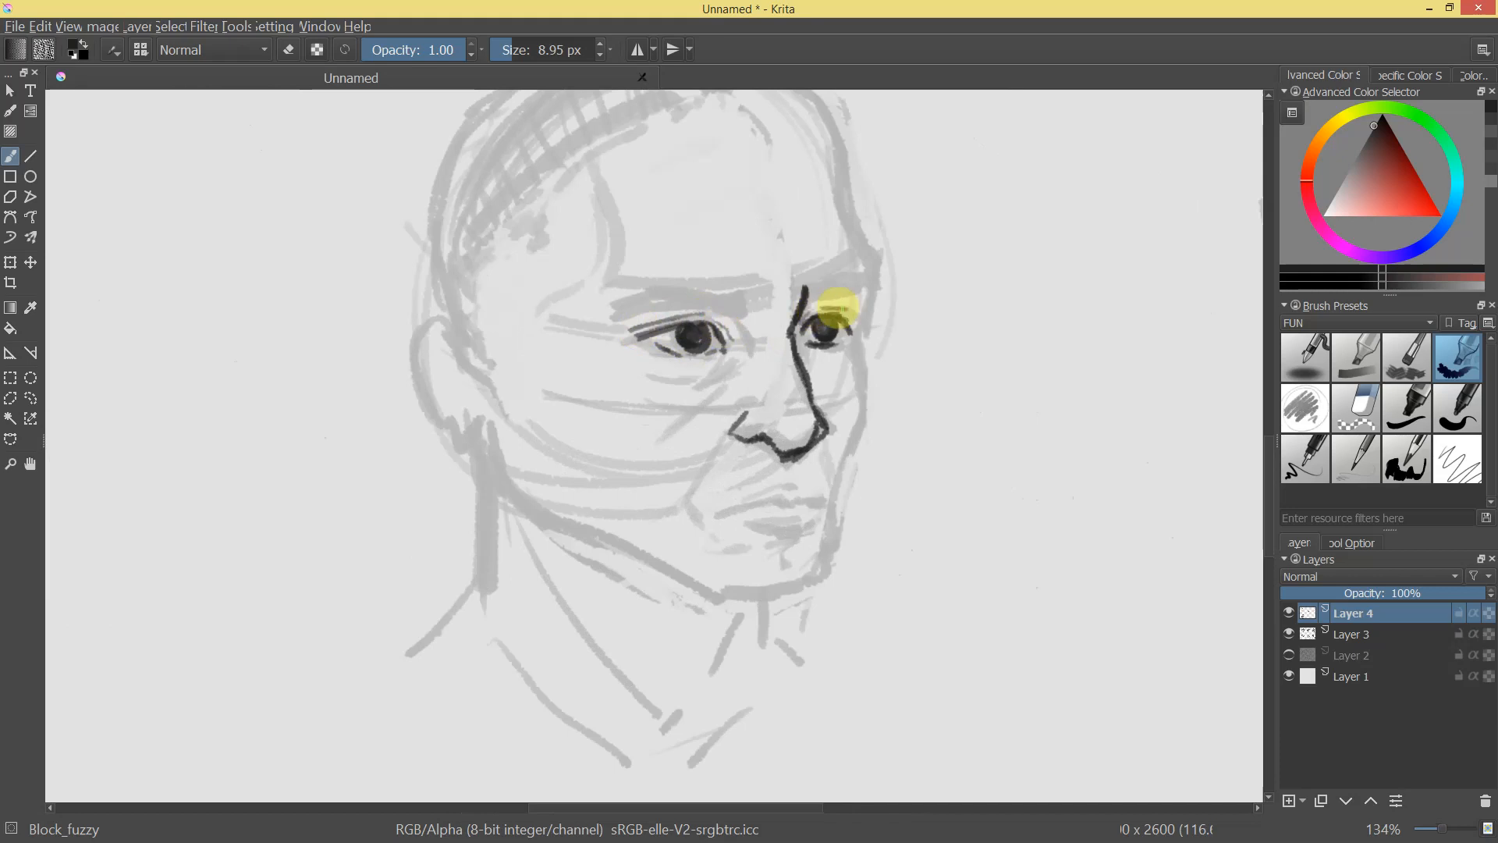
mouse_move(868, 361)
left_mouse_down()
mouse_move(843, 441)
mouse_move(889, 316)
left_mouse_up()
Ink the bald head's nose-to-mouth fold and lips, undoing the first strokes and redrawing them.
mouse_move(783, 387)
left_mouse_down()
mouse_move(716, 478)
mouse_move(705, 545)
mouse_move(717, 555)
left_mouse_up()
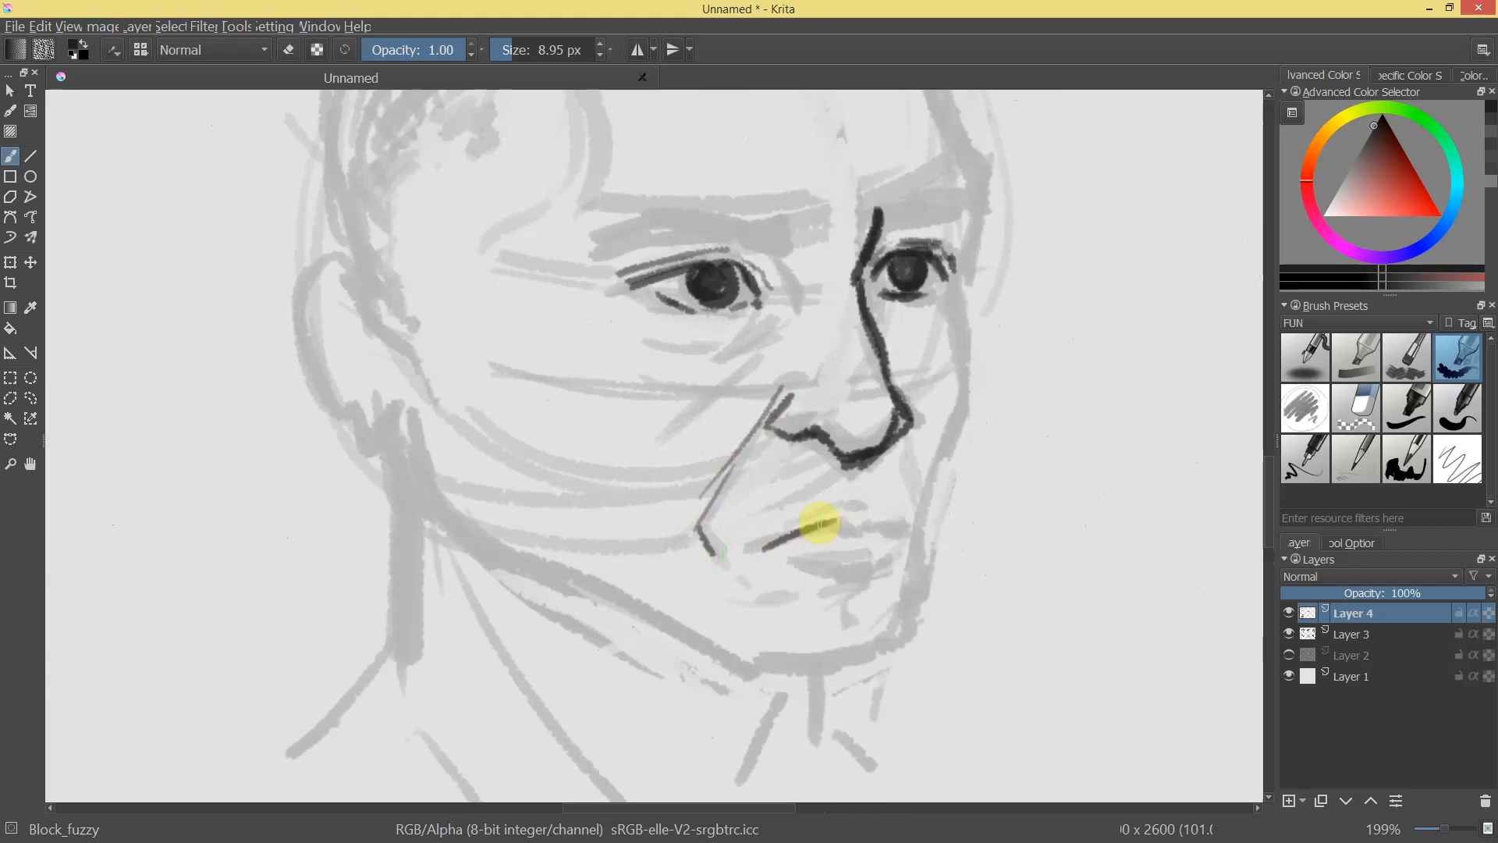
key("ctrl+z")
key("ctrl+z")
mouse_move(819, 508)
left_mouse_down()
mouse_move(762, 528)
mouse_move(841, 501)
mouse_move(909, 514)
mouse_move(751, 532)
mouse_move(881, 578)
left_mouse_up()
Draw the far face contour from the brow past the cheekbone down to the chin.
mouse_move(885, 583)
left_mouse_down()
mouse_move(897, 635)
mouse_move(869, 662)
mouse_move(924, 504)
mouse_move(852, 302)
left_mouse_up()
left_click_drag(892, 412, 851, 556)
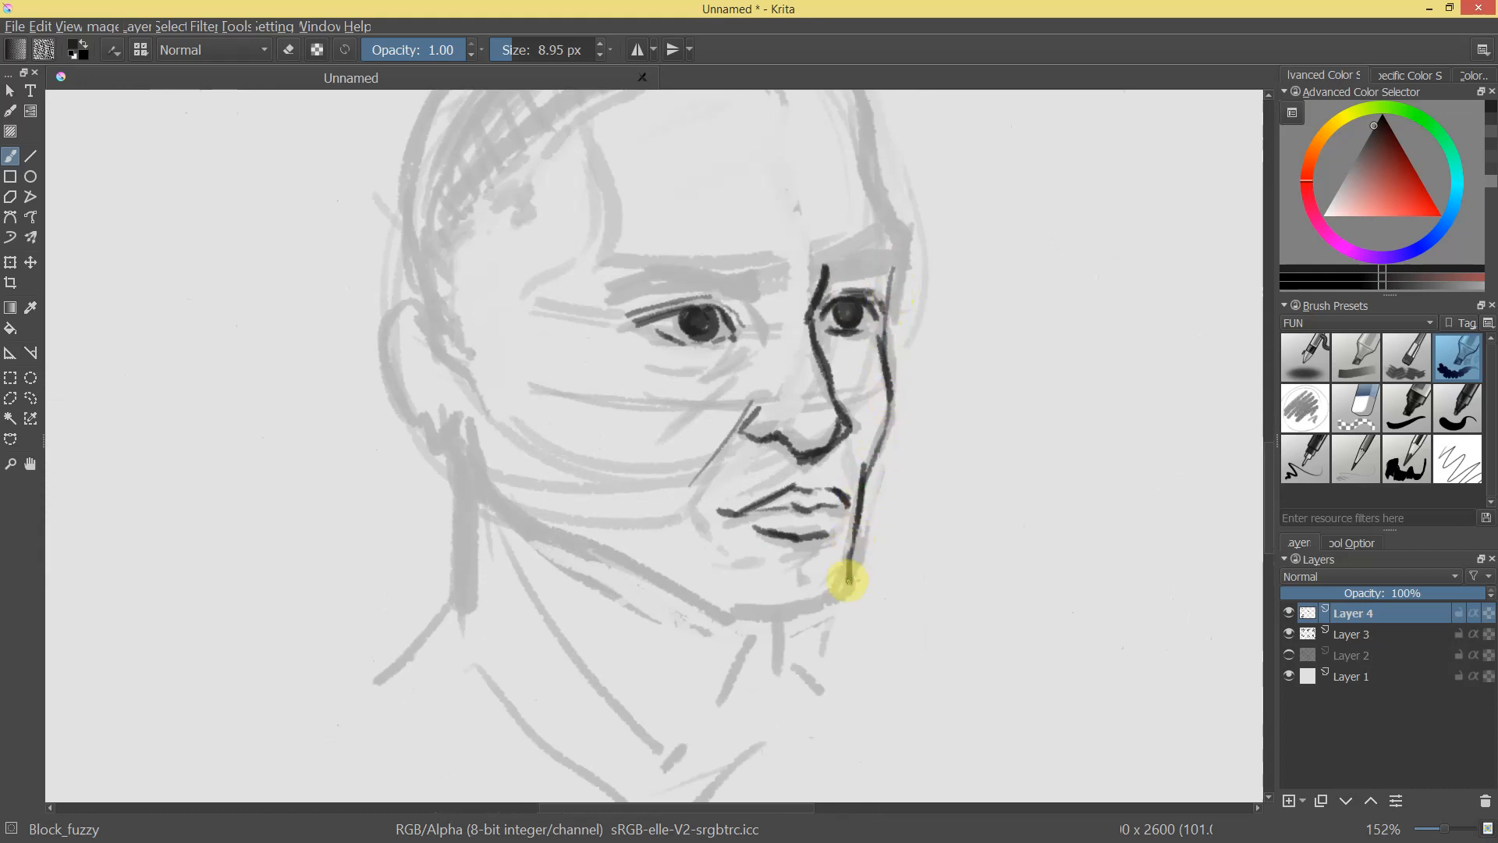
mouse_move(909, 429)
left_mouse_down()
mouse_move(863, 588)
mouse_move(914, 411)
left_mouse_up()
Ink the near cheekbone plane line and the ear outline with its inner folds.
left_click_drag(605, 375, 614, 418)
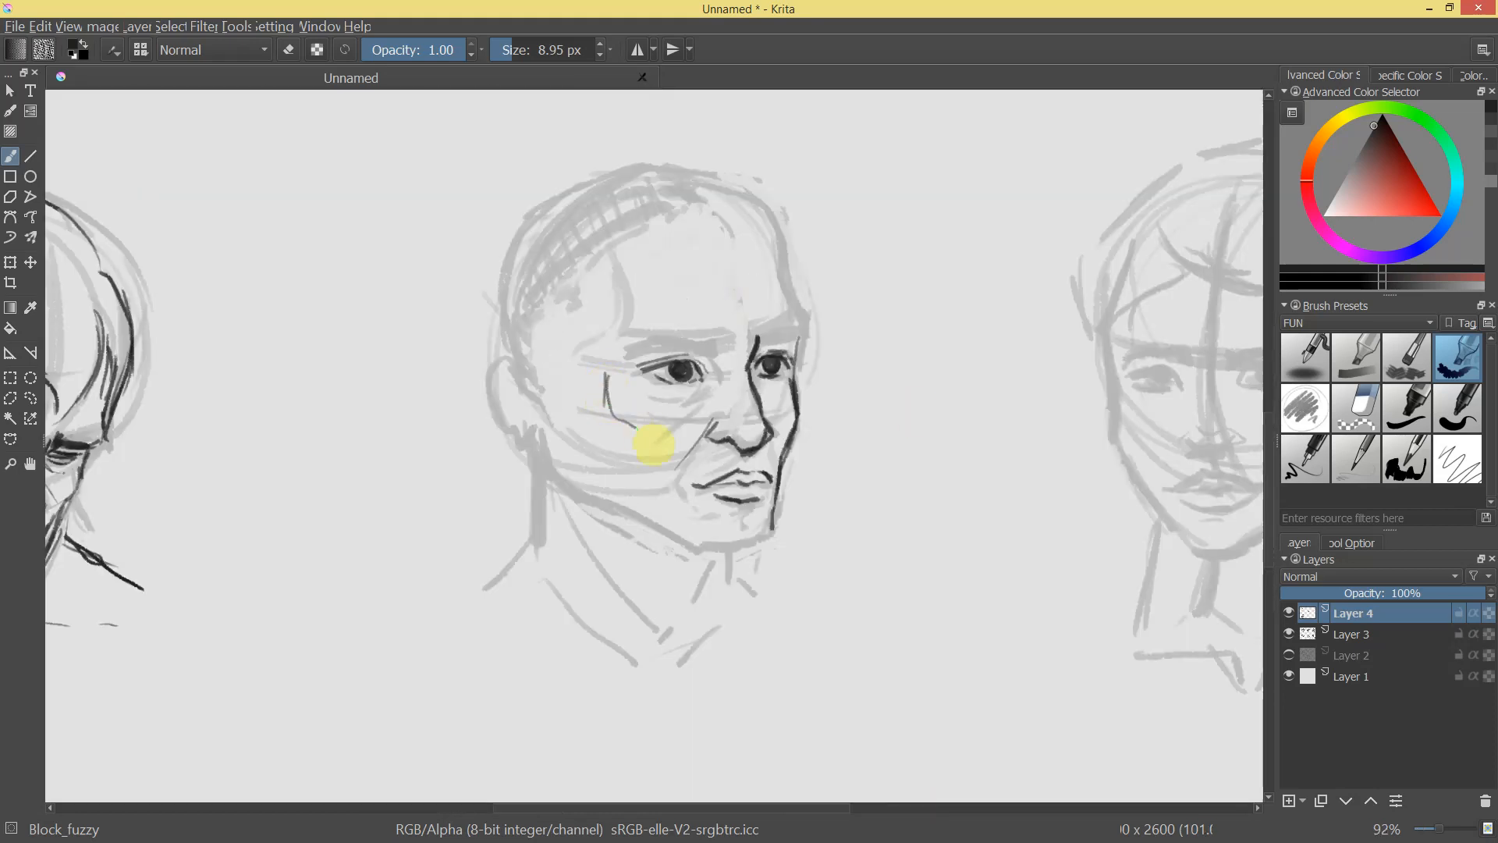
mouse_move(883, 634)
left_mouse_down()
mouse_move(876, 492)
mouse_move(434, 323)
mouse_move(490, 373)
mouse_move(451, 408)
mouse_move(500, 433)
mouse_move(525, 488)
mouse_move(562, 517)
left_mouse_up()
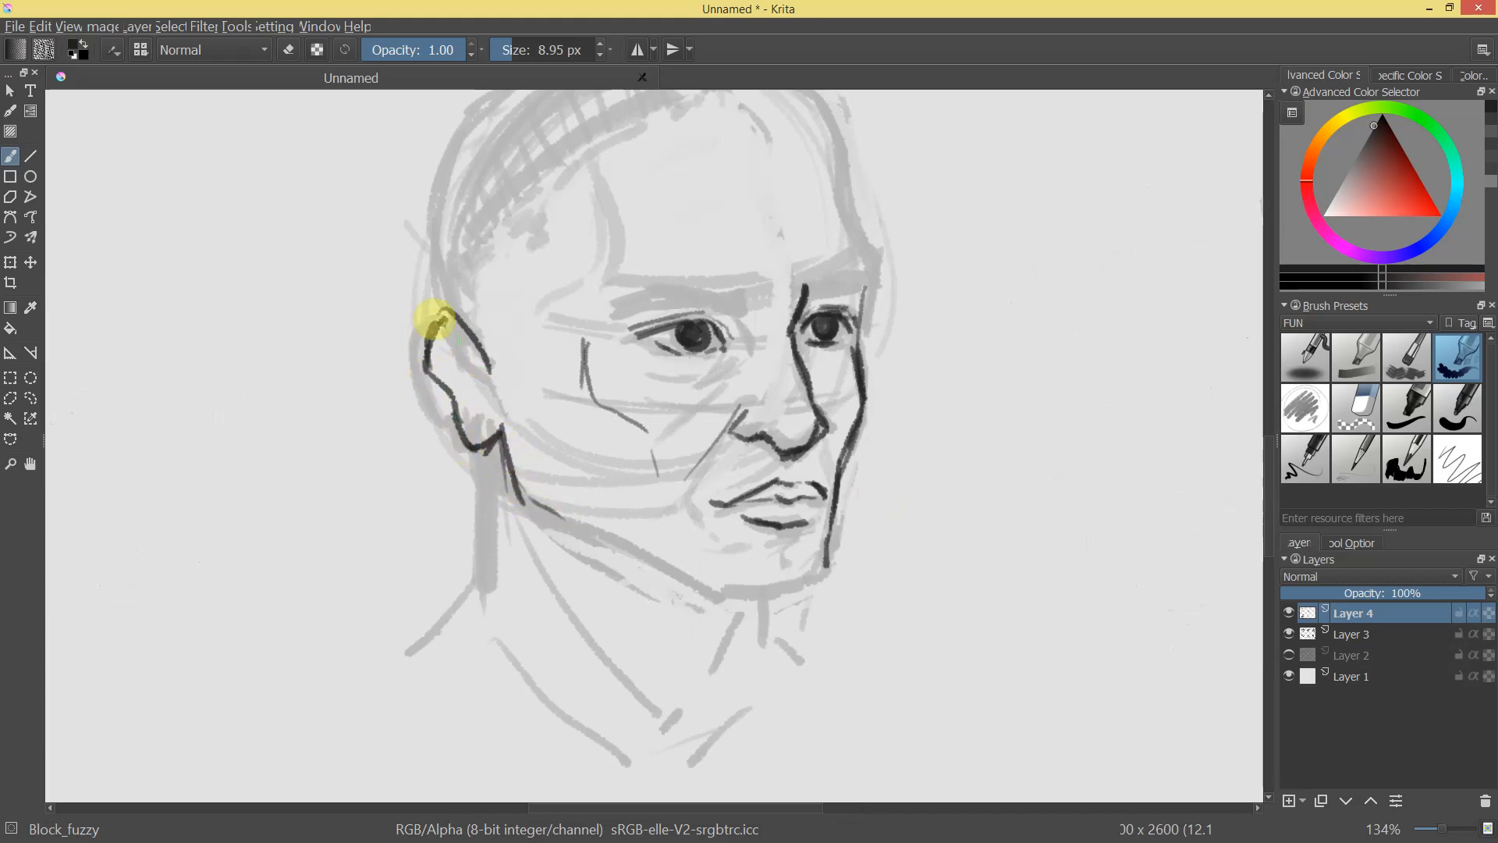
mouse_move(447, 334)
left_mouse_down()
mouse_move(491, 408)
mouse_move(455, 348)
mouse_move(449, 375)
mouse_move(495, 433)
left_mouse_up()
Ink the bald head's jawline from below the earlobe to the chin and finish the inner ear lines.
mouse_move(722, 438)
left_mouse_down()
mouse_move(729, 558)
mouse_move(773, 460)
mouse_move(863, 362)
left_mouse_up()
mouse_move(866, 443)
left_mouse_down()
mouse_move(873, 501)
mouse_move(665, 584)
left_mouse_up()
mouse_move(609, 356)
left_mouse_down()
mouse_move(554, 491)
mouse_move(572, 566)
left_mouse_up()
left_click_drag(740, 466, 779, 562)
Draw and fill both eyebrows of the bald head as thick dark shapes, undoing the stray strokes.
left_click_drag(936, 495, 642, 278)
left_click_drag(792, 413, 837, 296)
mouse_move(990, 382)
left_mouse_down()
mouse_move(976, 449)
mouse_move(1046, 278)
left_mouse_up()
mouse_move(590, 333)
left_mouse_down()
mouse_move(651, 311)
mouse_move(711, 320)
mouse_move(662, 294)
mouse_move(630, 301)
mouse_move(589, 336)
mouse_move(807, 284)
mouse_move(756, 285)
left_mouse_up()
key("ctrl+z")
key("ctrl+z")
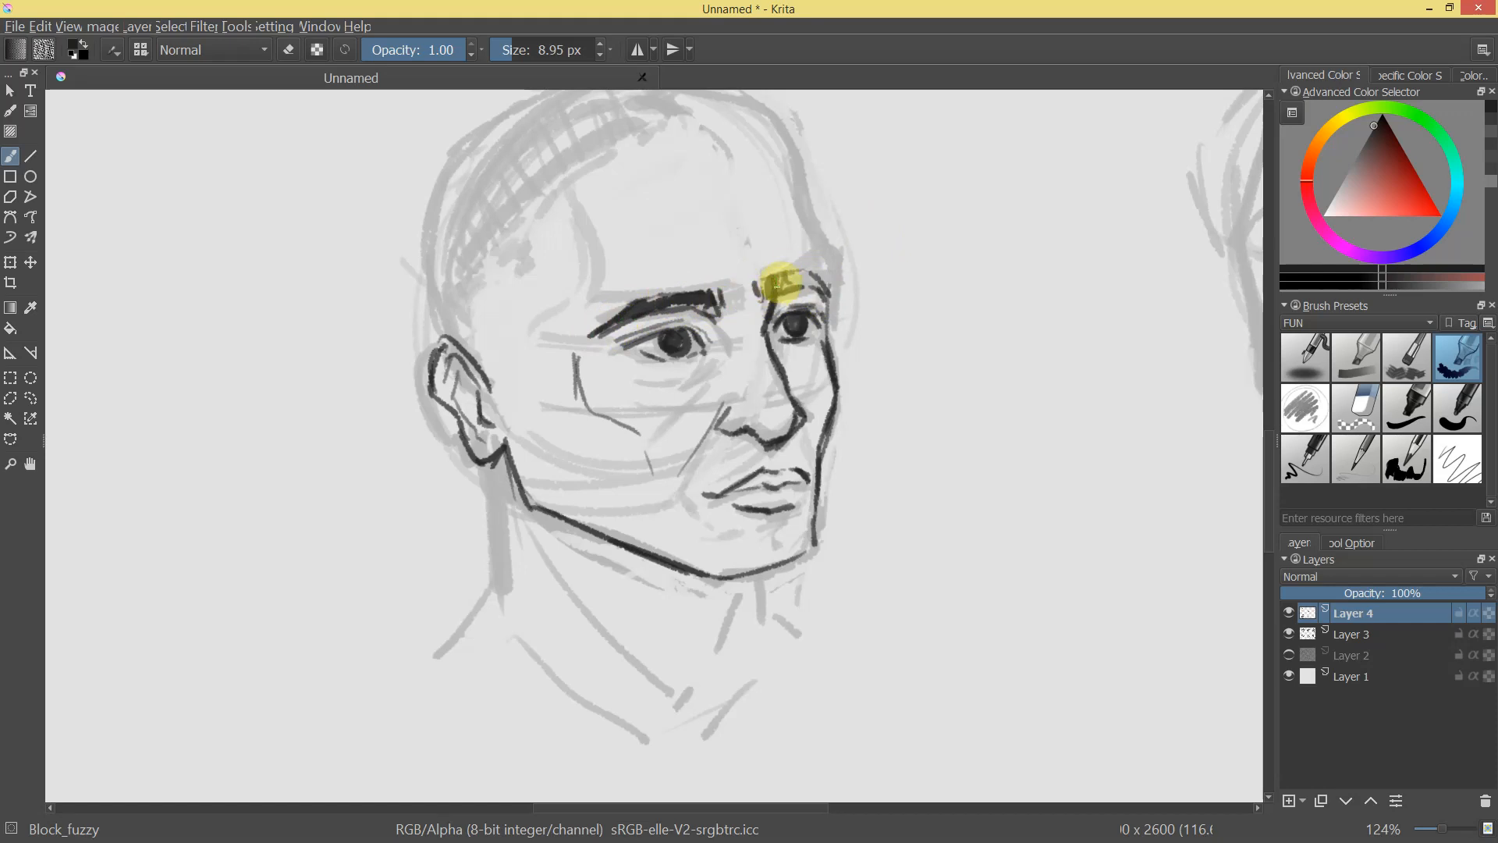
left_click_drag(794, 278, 821, 294)
mouse_move(883, 376)
left_mouse_down()
mouse_move(886, 405)
mouse_move(983, 302)
mouse_move(945, 396)
left_mouse_up()
Touch up the bald head's eyes, erasing small highlights in the dark irises.
mouse_move(687, 358)
left_mouse_down()
mouse_move(721, 338)
mouse_move(698, 265)
left_mouse_up()
key("e")
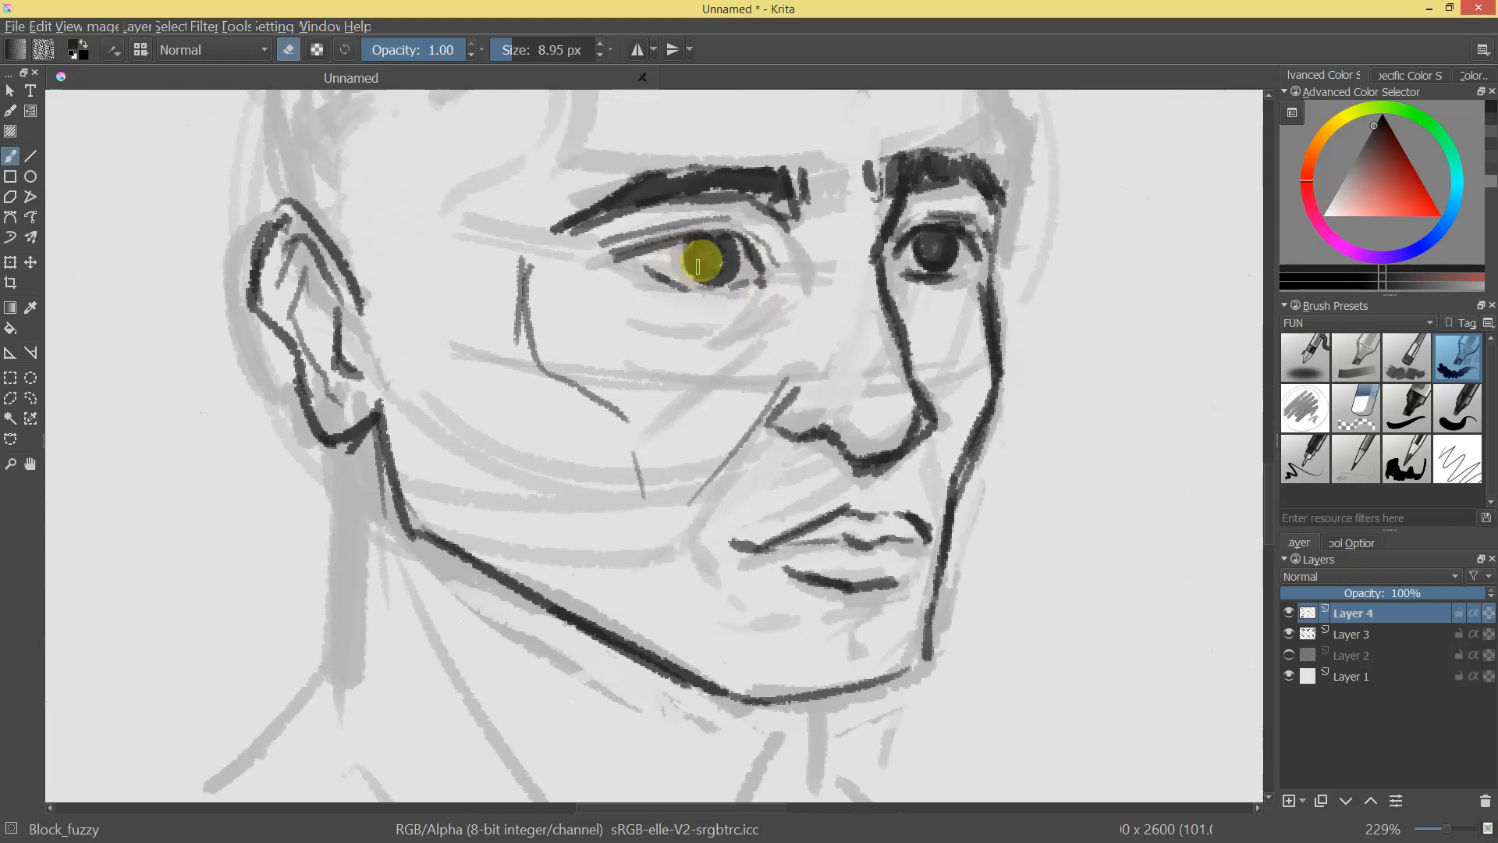
key("e")
left_click_drag(952, 237, 947, 408)
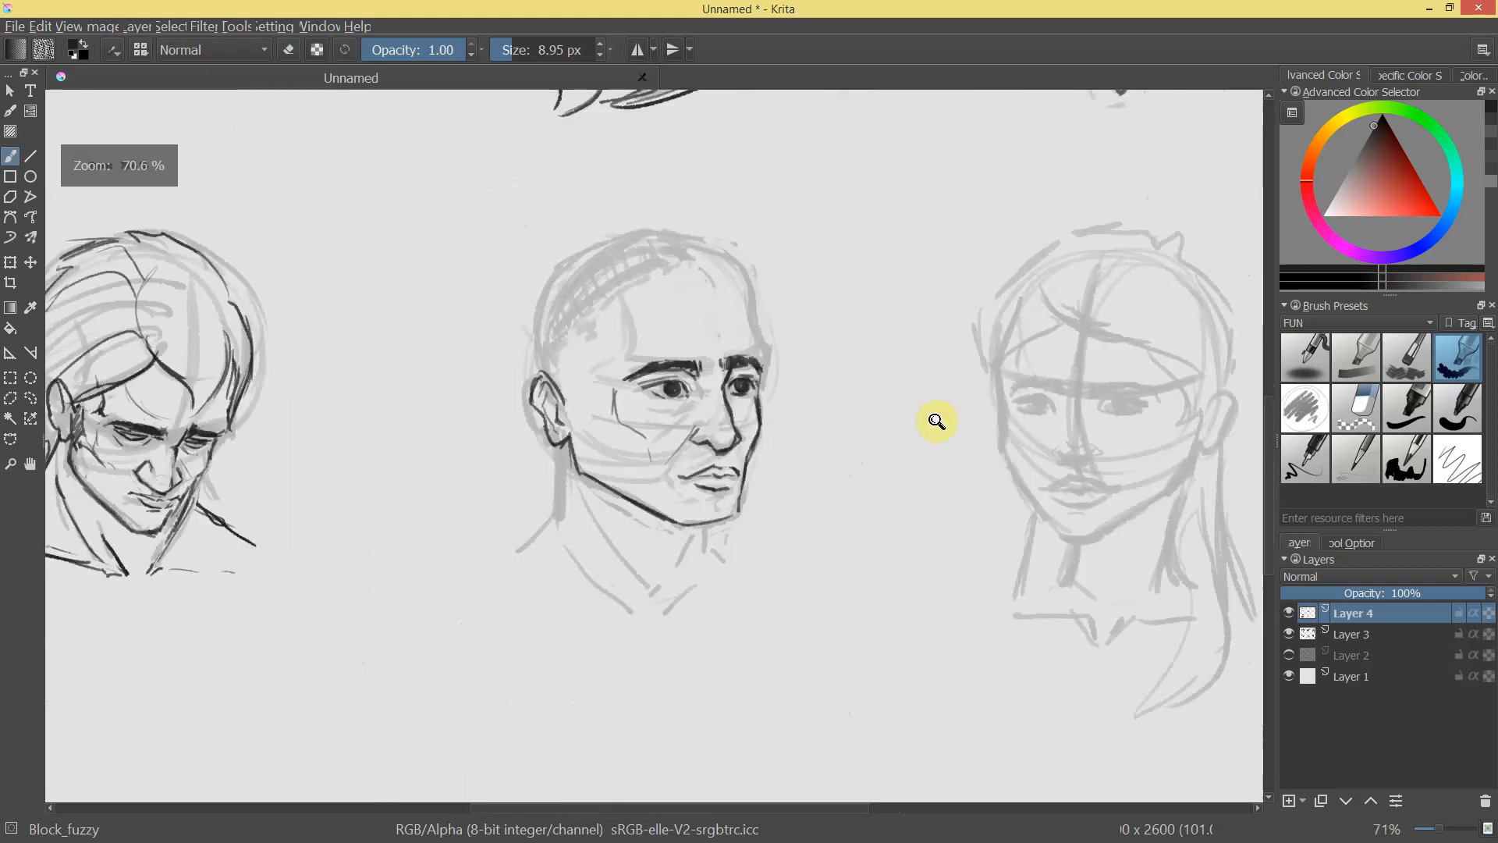
mouse_move(1010, 307)
left_mouse_down()
mouse_move(876, 281)
mouse_move(923, 428)
mouse_move(946, 392)
left_mouse_up()
key("e")
key("e")
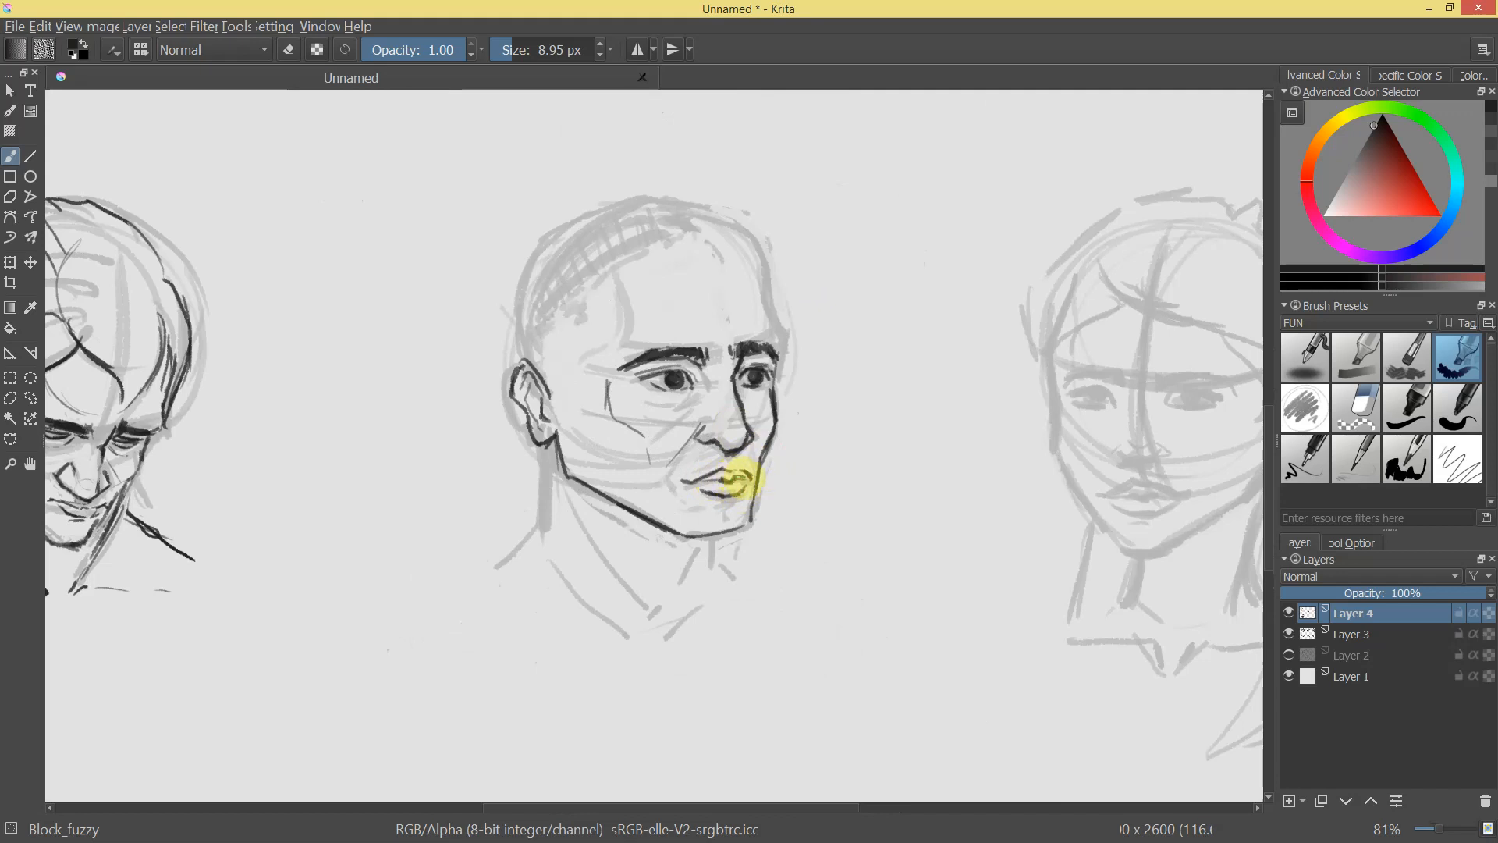
Darken the parting line between the lips and clean up the mouth of the bald head.
left_click_drag(799, 460, 779, 429)
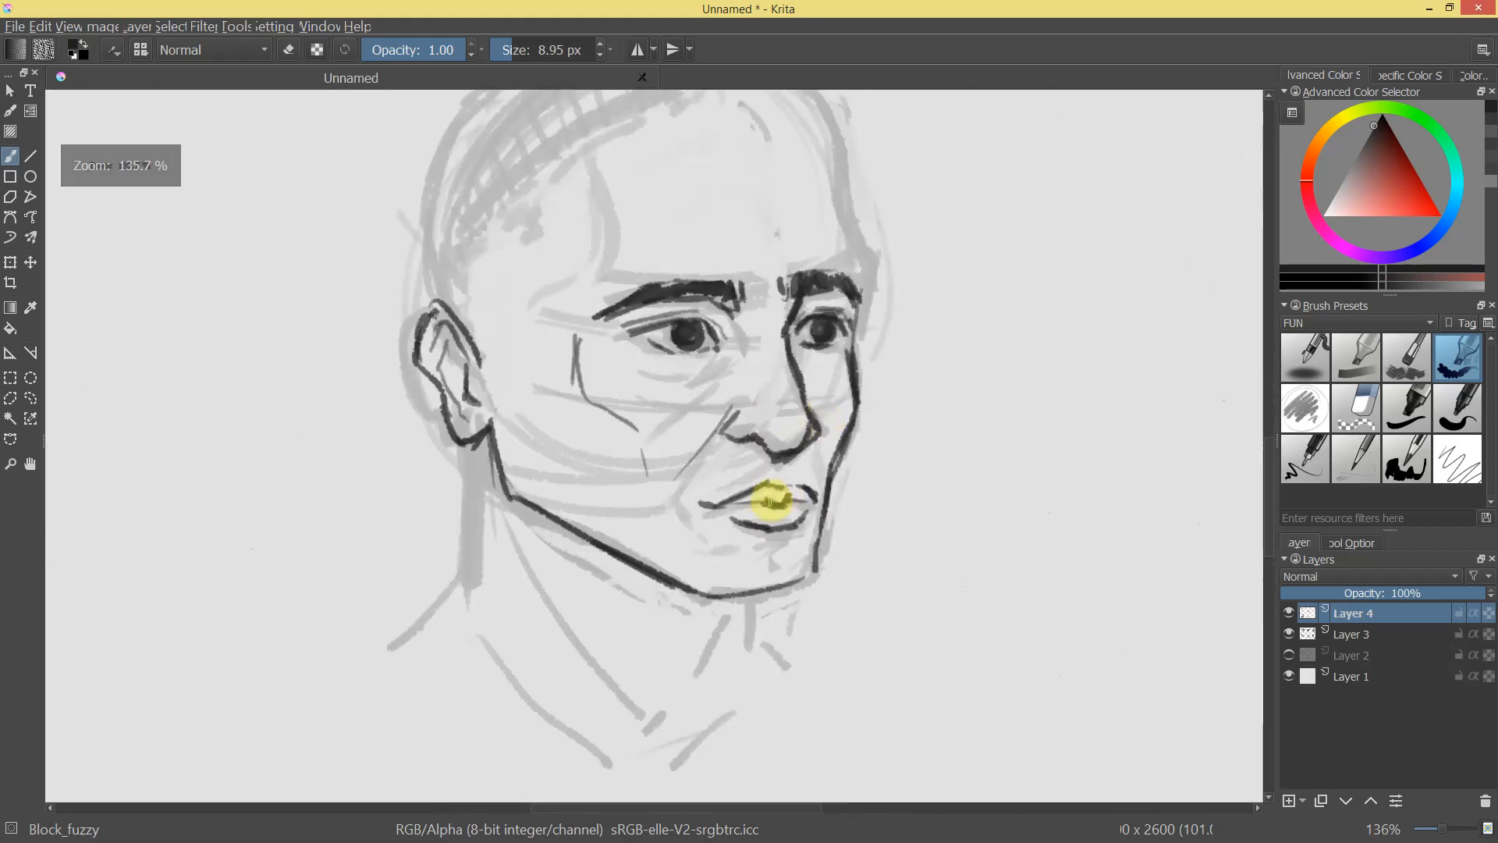
mouse_move(798, 497)
left_mouse_down()
mouse_move(762, 585)
mouse_move(785, 538)
mouse_move(812, 545)
left_mouse_up()
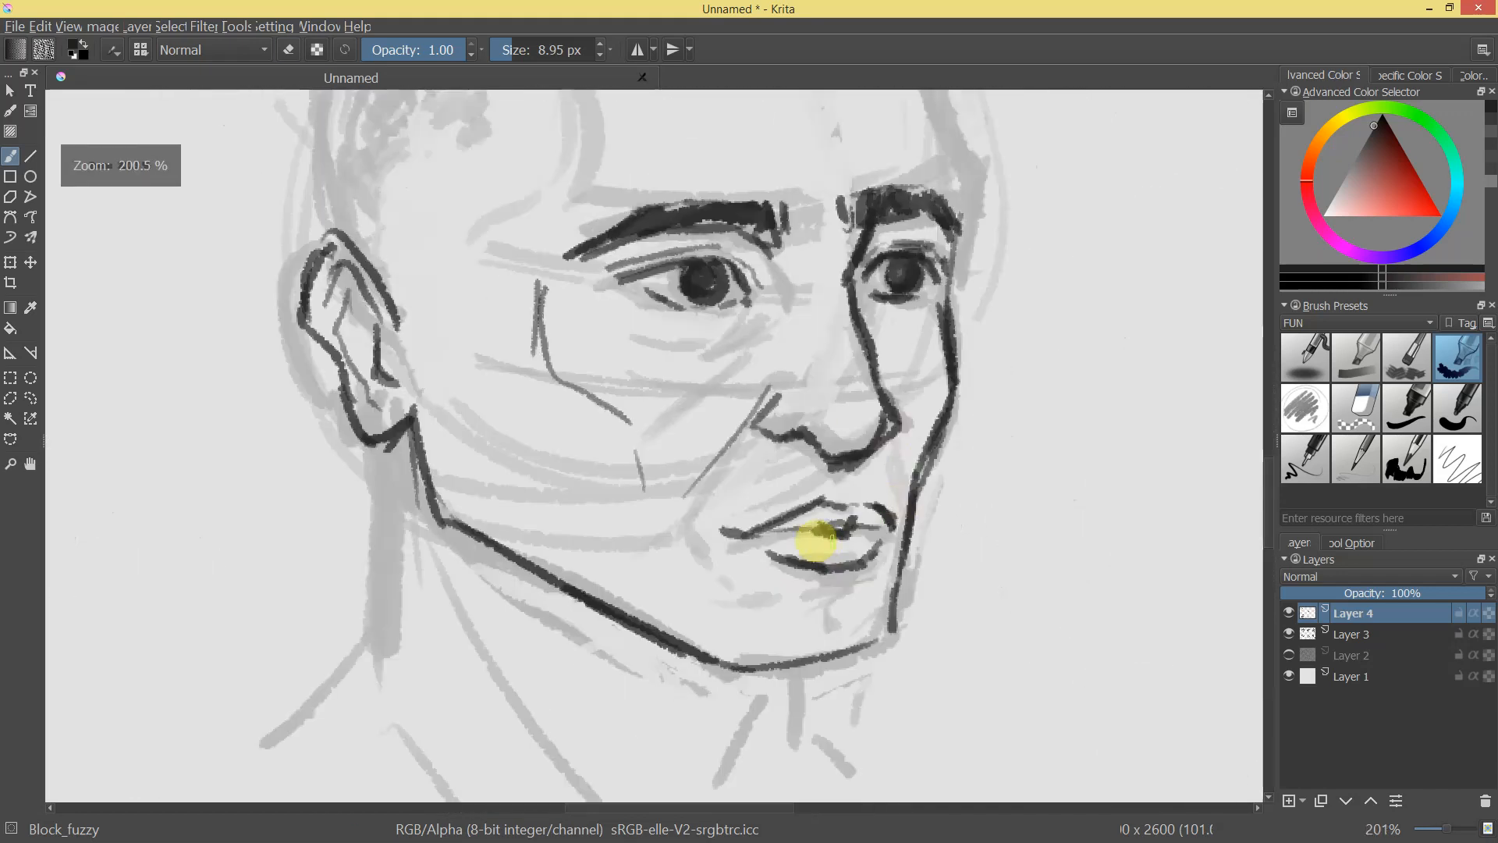
key("e")
left_click_drag(965, 494, 968, 302)
scroll(937, 320, "up", 5)
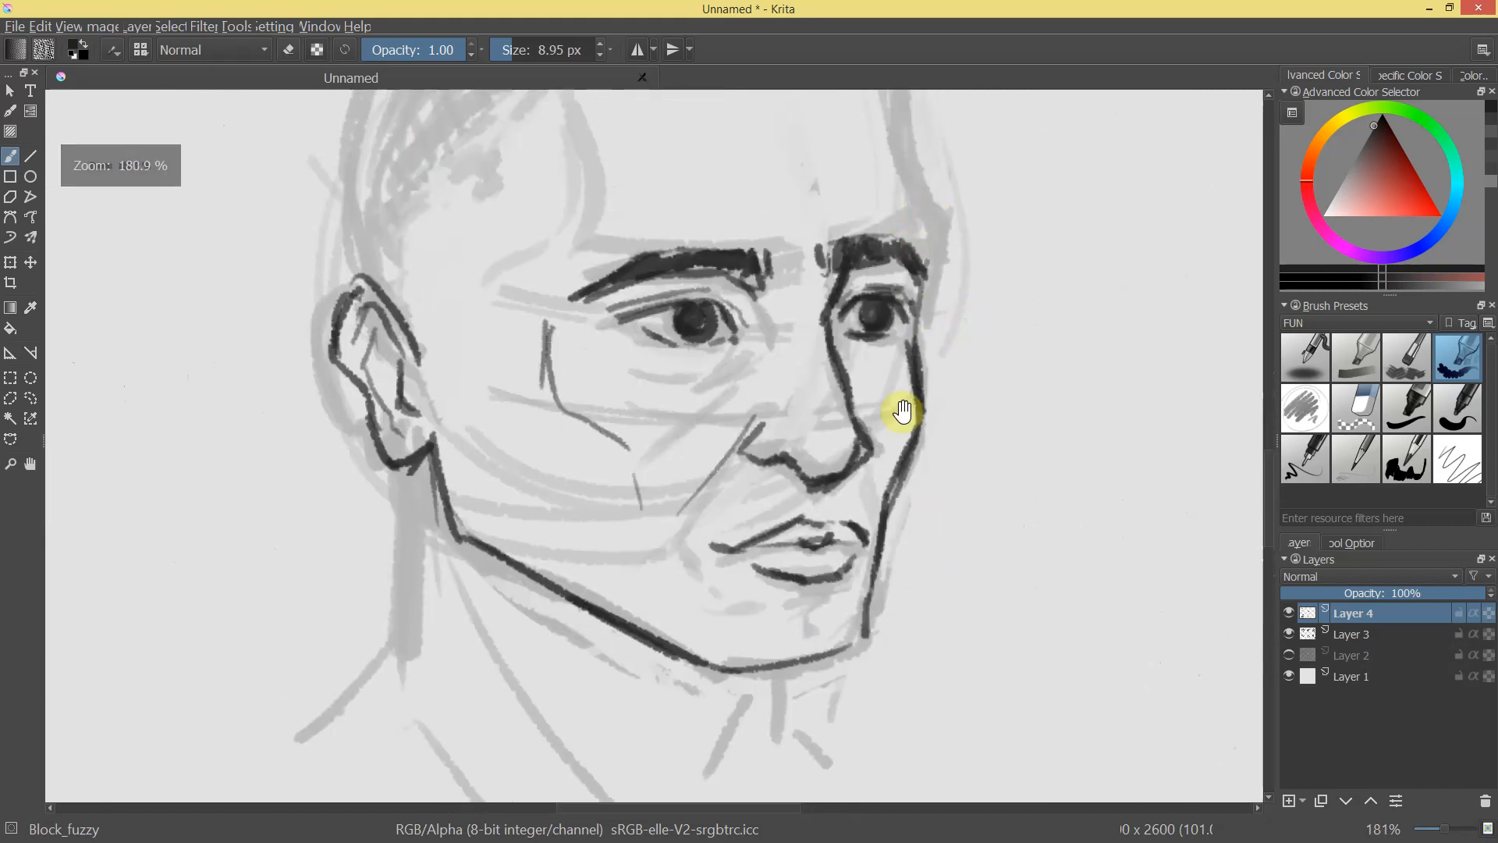
key("e")
Ink the far forehead contour and add temple and forehead plane lines above the brows.
left_click_drag(872, 178, 882, 296)
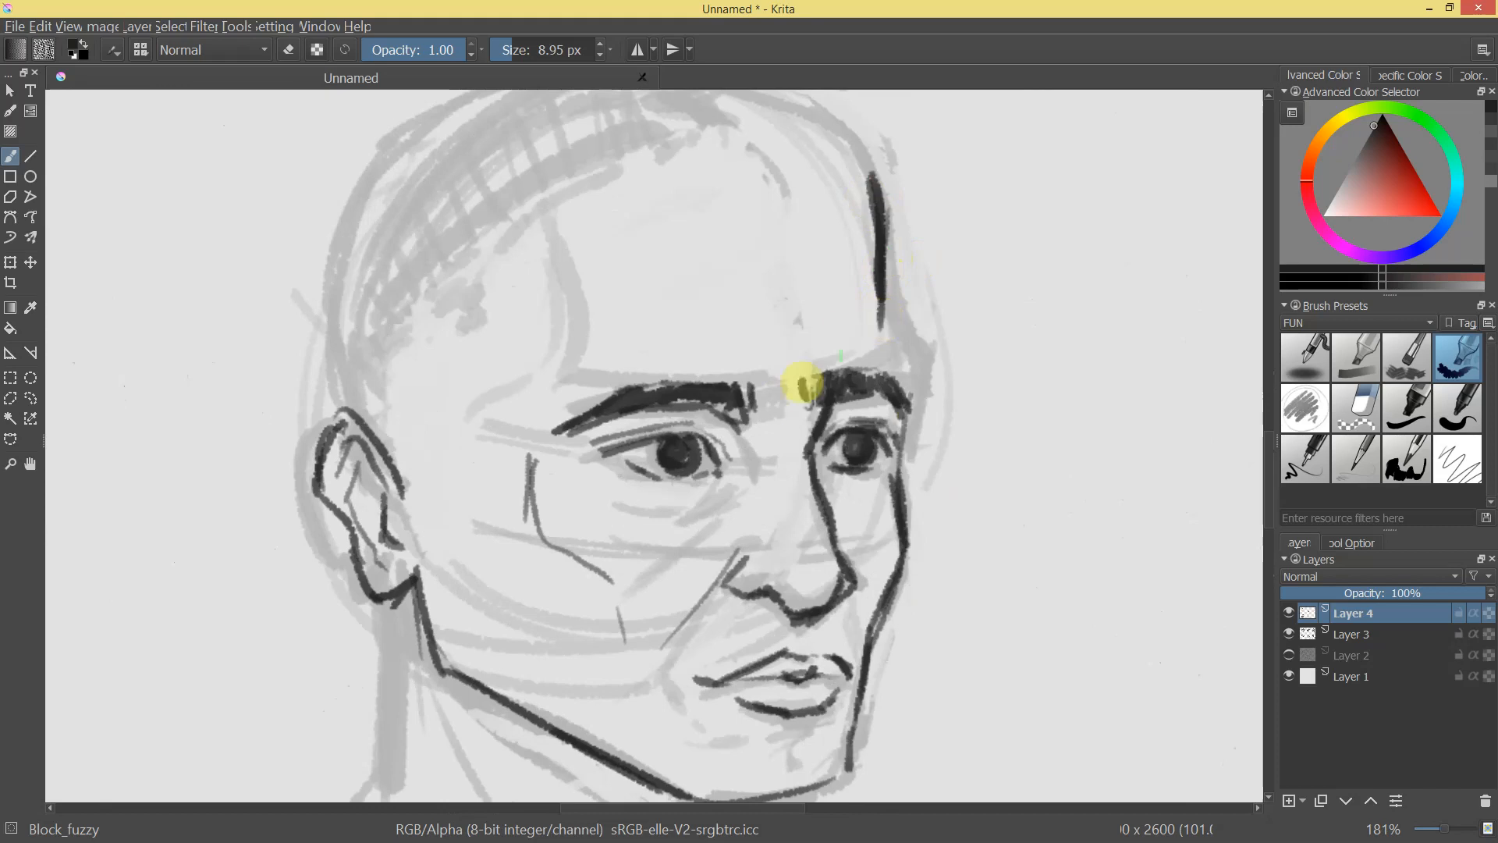
mouse_move(819, 364)
left_mouse_down()
mouse_move(880, 304)
mouse_move(918, 369)
mouse_move(910, 542)
mouse_move(916, 394)
mouse_move(682, 390)
left_mouse_up()
mouse_move(601, 344)
left_mouse_down()
mouse_move(660, 400)
mouse_move(604, 361)
mouse_move(587, 421)
mouse_move(848, 513)
mouse_move(902, 344)
left_mouse_up()
Ink the skull contour from the far forehead over the crown and down to the ear.
mouse_move(808, 254)
left_mouse_down()
mouse_move(732, 196)
mouse_move(805, 234)
mouse_move(701, 174)
mouse_move(603, 162)
mouse_move(727, 141)
mouse_move(609, 161)
left_mouse_up()
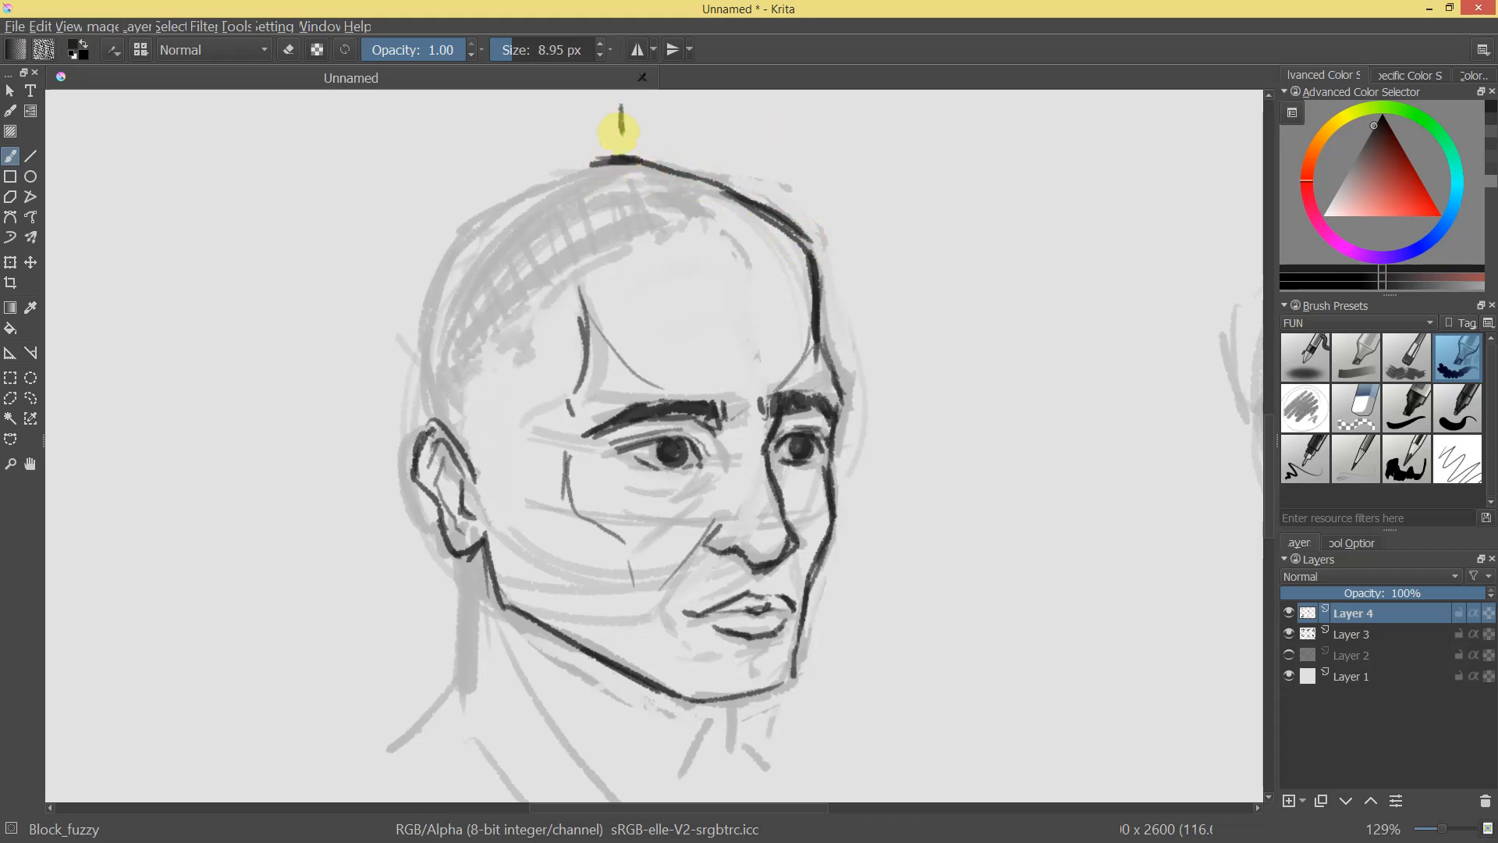
mouse_move(570, 174)
left_mouse_down()
mouse_move(455, 244)
mouse_move(441, 270)
mouse_move(418, 371)
mouse_move(437, 312)
mouse_move(441, 419)
mouse_move(455, 259)
mouse_move(462, 453)
left_mouse_up()
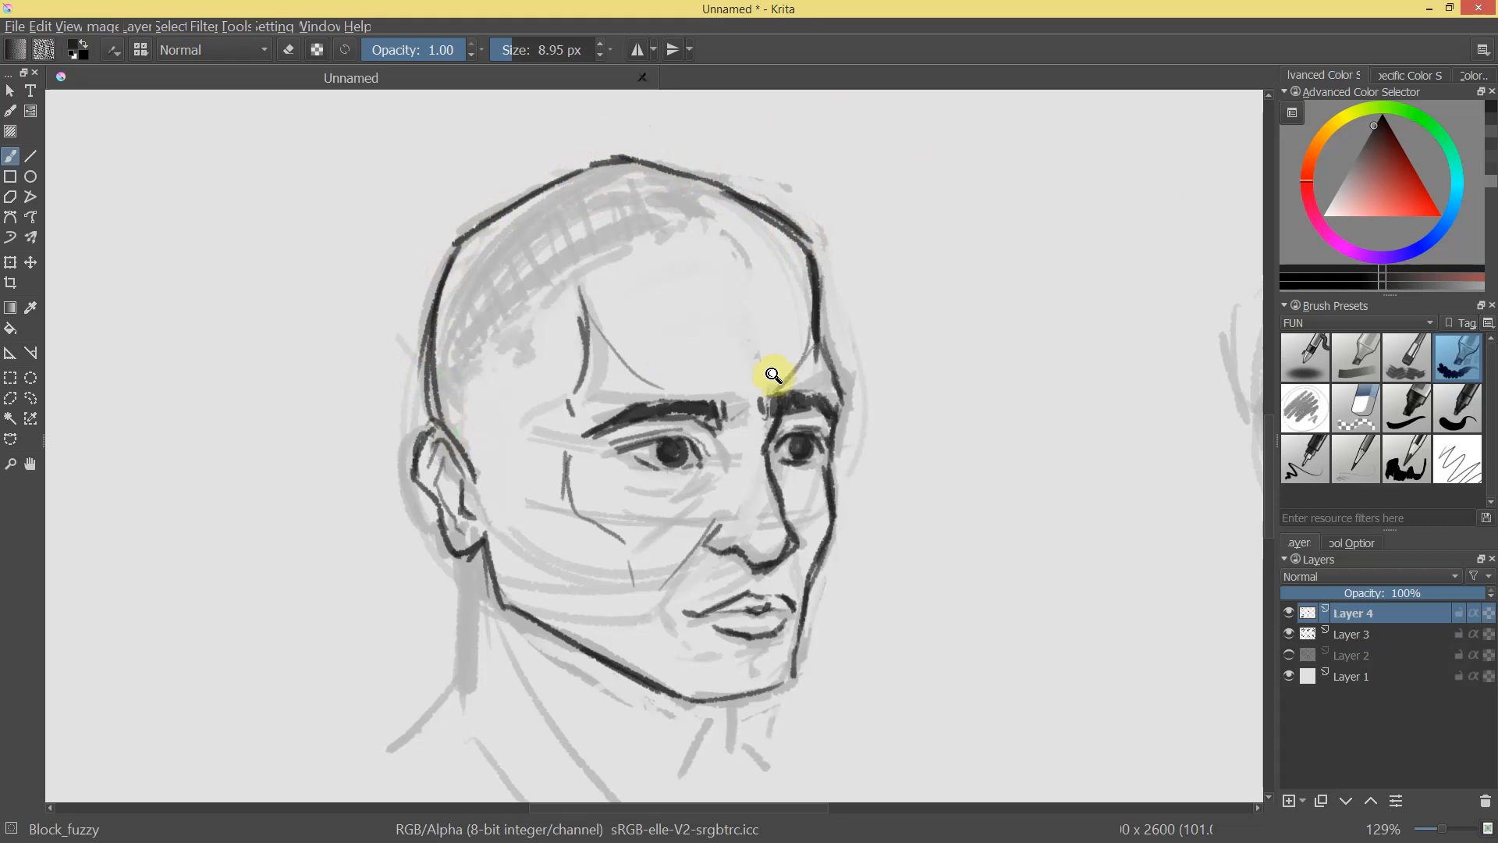
Undo the back-of-skull strokes and redraw that contour slightly farther out, down to the top of the ear.
scroll(741, 437, "down", 8)
scroll(809, 352, "up", 6)
left_click_drag(533, 286, 478, 384)
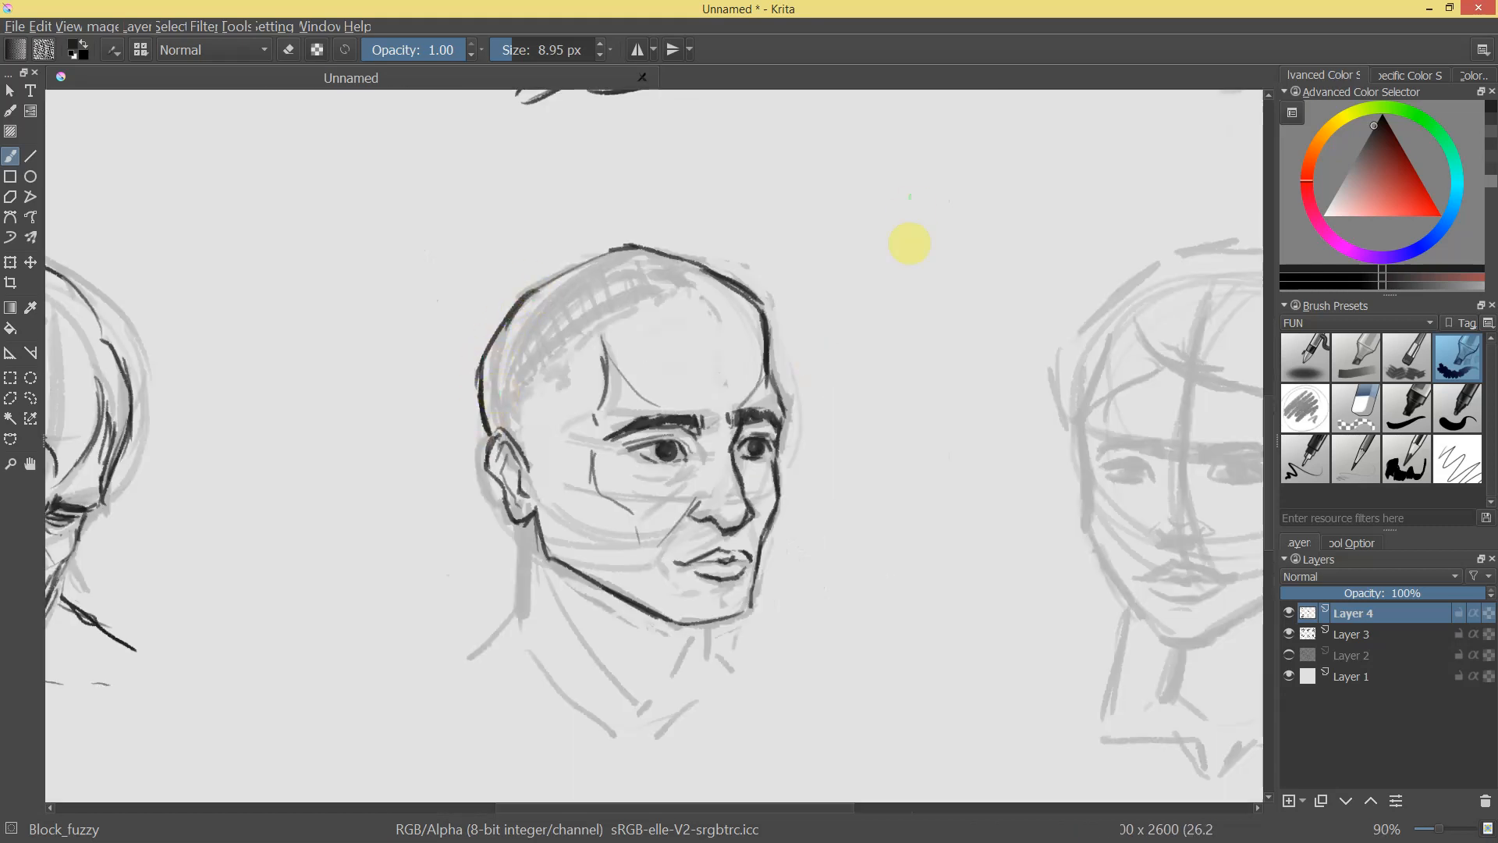
scroll(845, 411, "down", 3)
scroll(644, 292, "up", 5)
key("ctrl+z")
key("ctrl+z")
left_click_drag(449, 336, 452, 428)
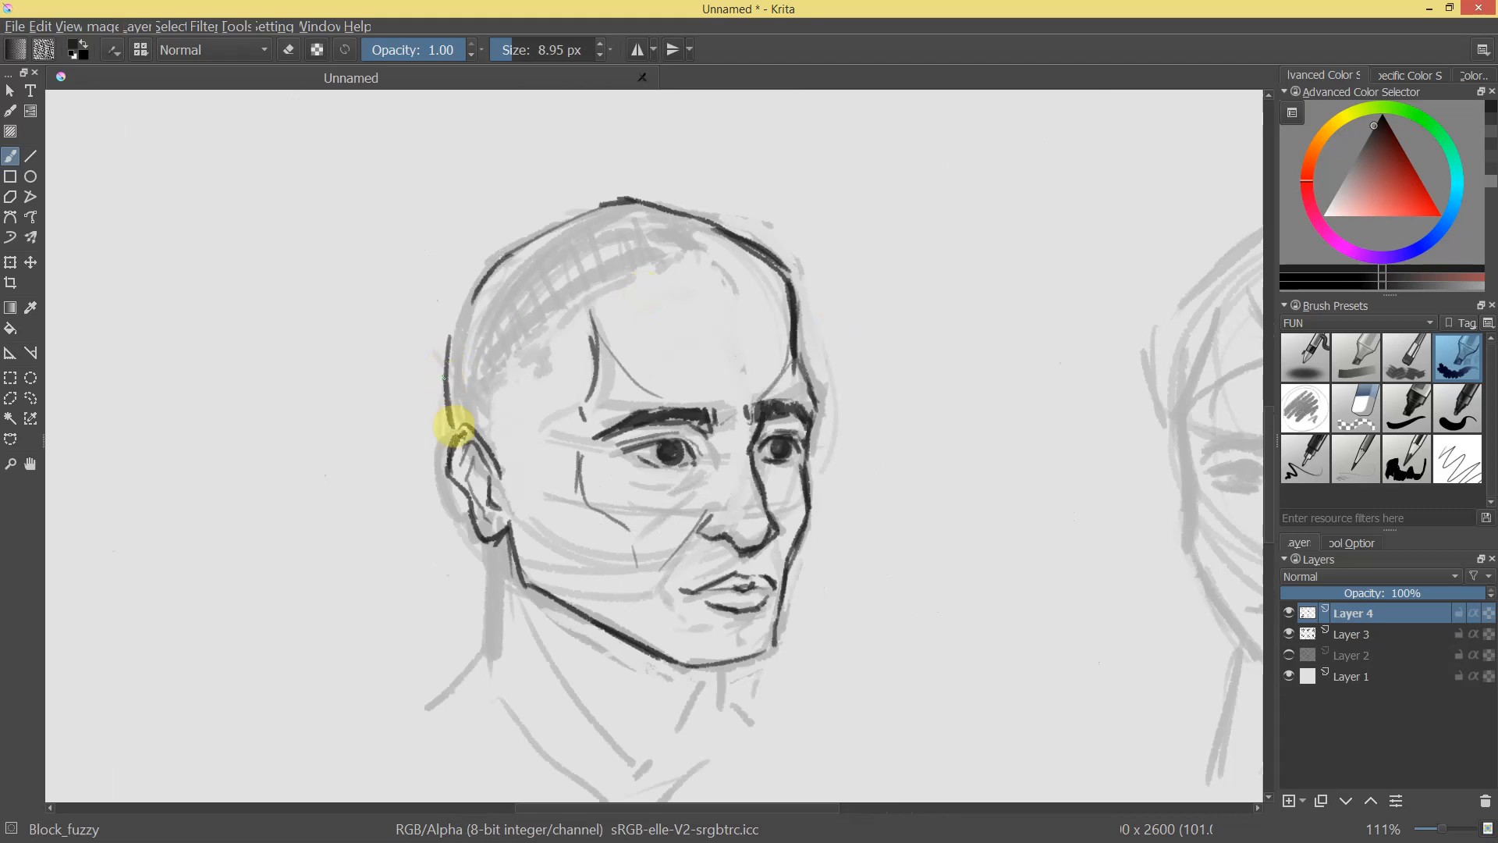
left_click_drag(487, 267, 547, 230)
left_click_drag(753, 258, 906, 245)
Ink the bald head's neck sides, throat lines and both shoulder lines.
left_click_drag(467, 588, 509, 403)
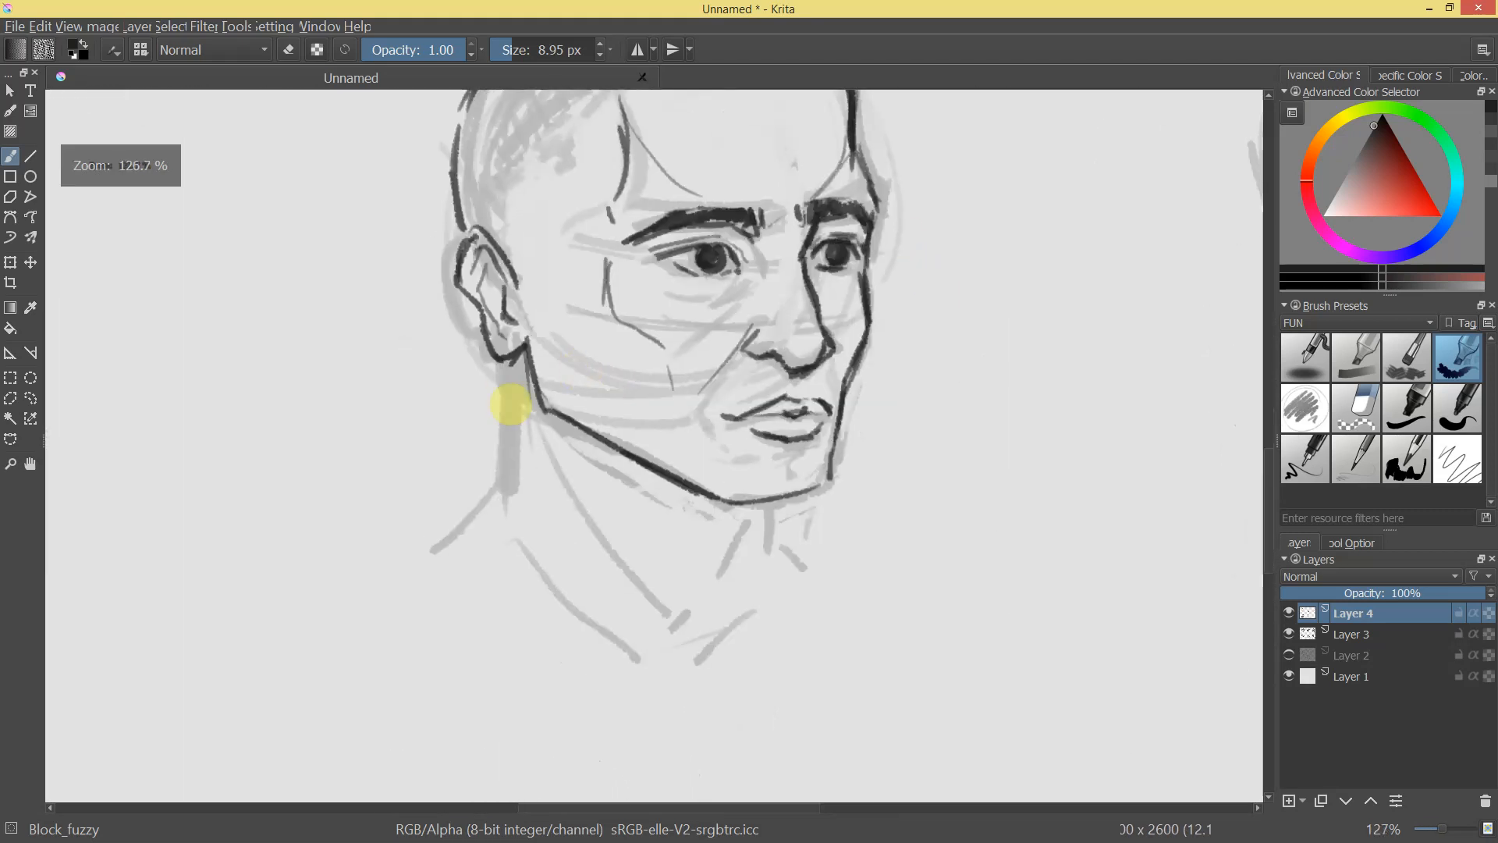
left_click_drag(527, 347, 505, 480)
mouse_move(531, 374)
left_mouse_down()
mouse_move(503, 499)
mouse_move(489, 496)
left_mouse_up()
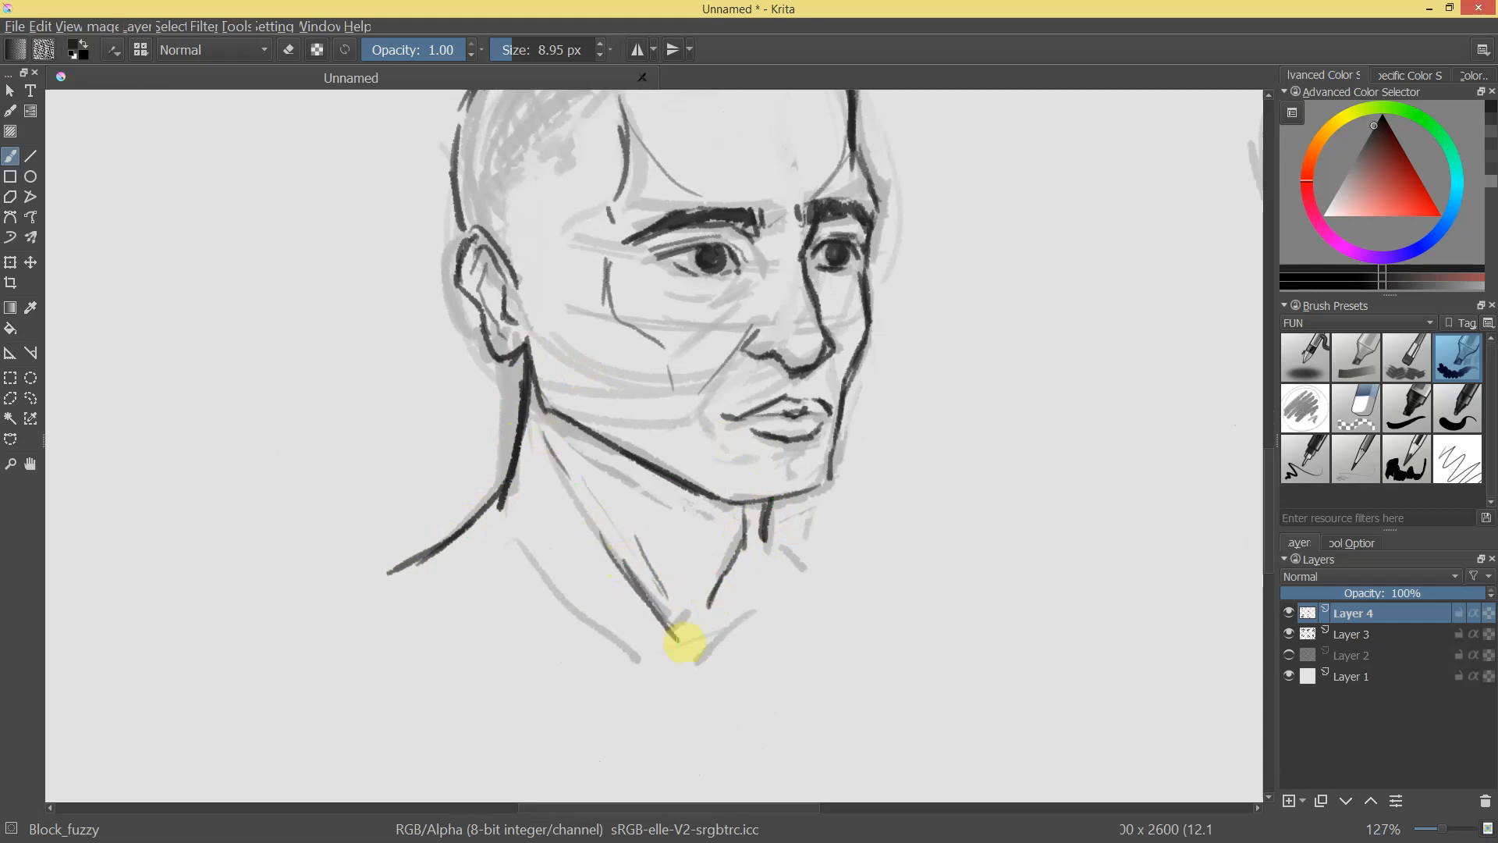
scroll(842, 632, "down", 4)
left_click_drag(728, 505, 786, 544)
Add a short crease beneath the lower lip of the bald head.
scroll(799, 544, "down", 3)
scroll(812, 615, "up", 6)
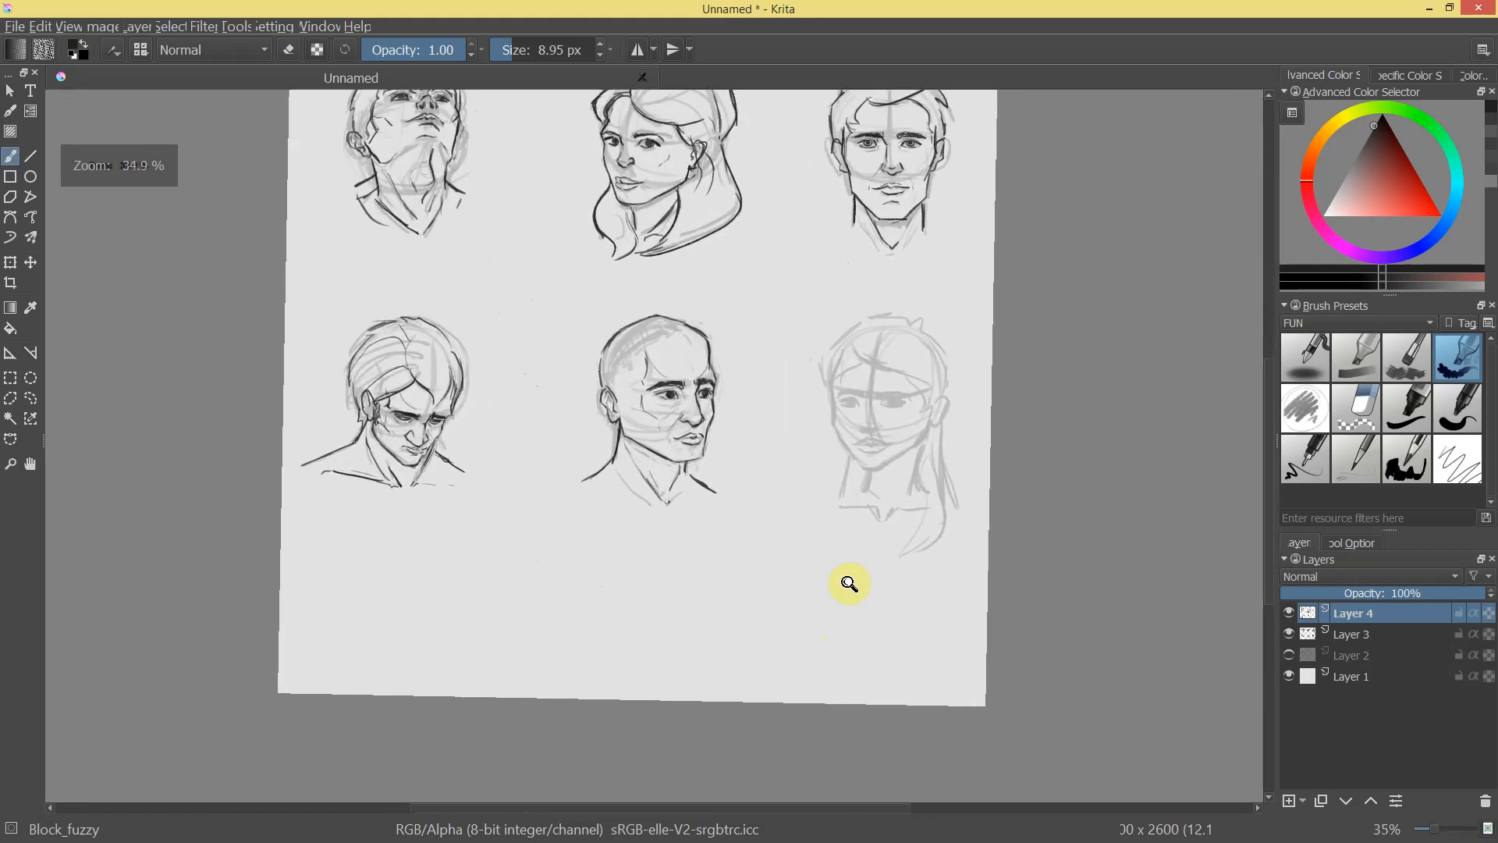
left_click_drag(1004, 416, 1034, 366)
left_click_drag(799, 464, 856, 456)
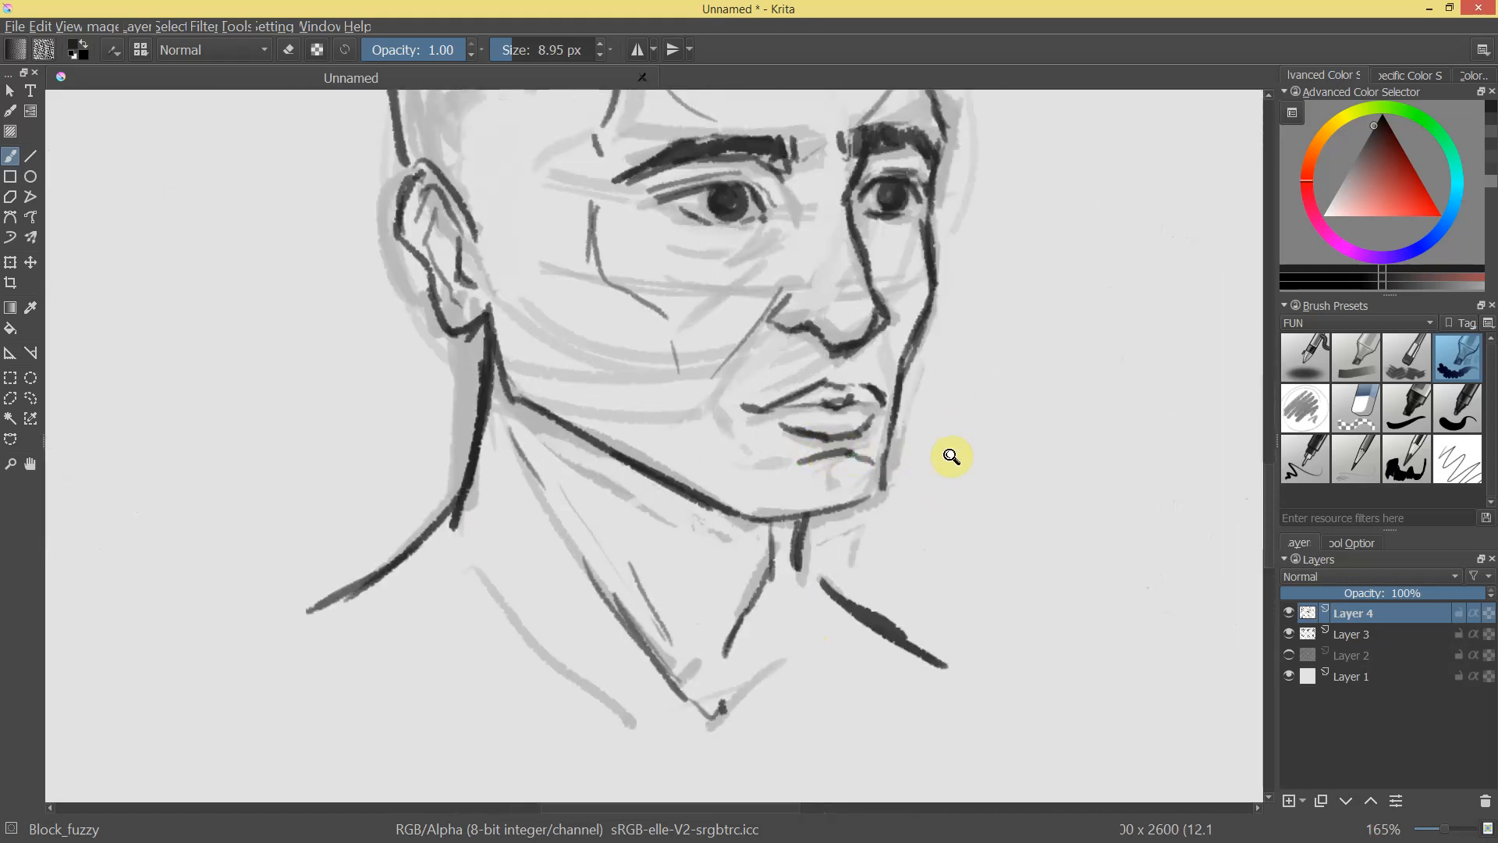
Ink the receding hairline of the bald three-quarter head from the top of the forehead toward the near temple.
scroll(920, 457, "down", 5)
scroll(890, 508, "up", 6)
mouse_move(791, 452)
left_mouse_down()
mouse_move(827, 447)
mouse_move(753, 578)
mouse_move(880, 389)
left_mouse_up()
left_click_drag(903, 241, 853, 375)
left_click_drag(880, 455, 769, 355)
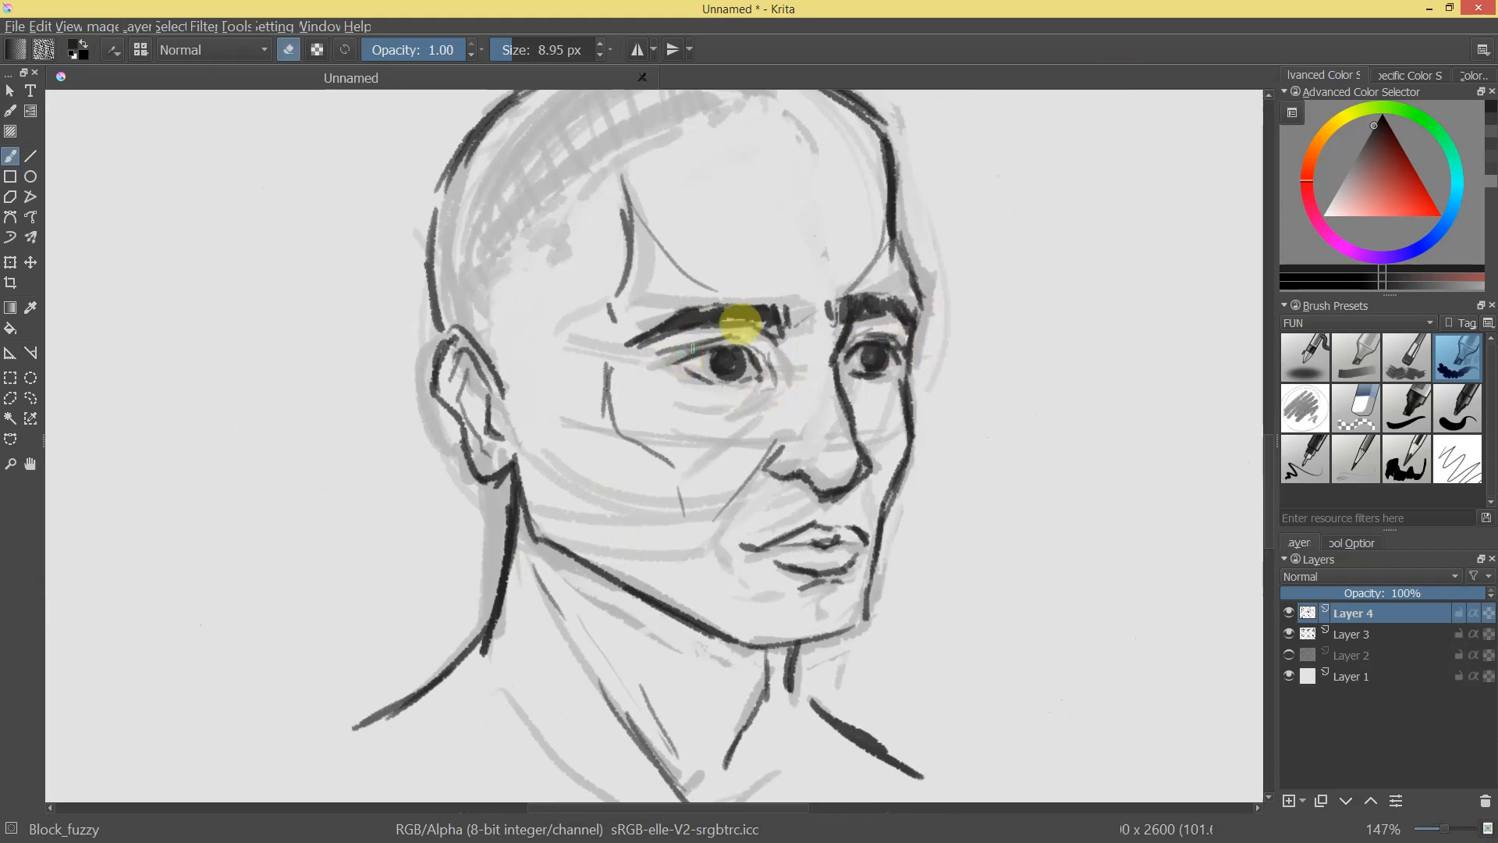
left_click_drag(998, 322, 923, 430)
key("e")
mouse_move(639, 372)
left_mouse_down()
mouse_move(757, 252)
mouse_move(654, 319)
left_mouse_up()
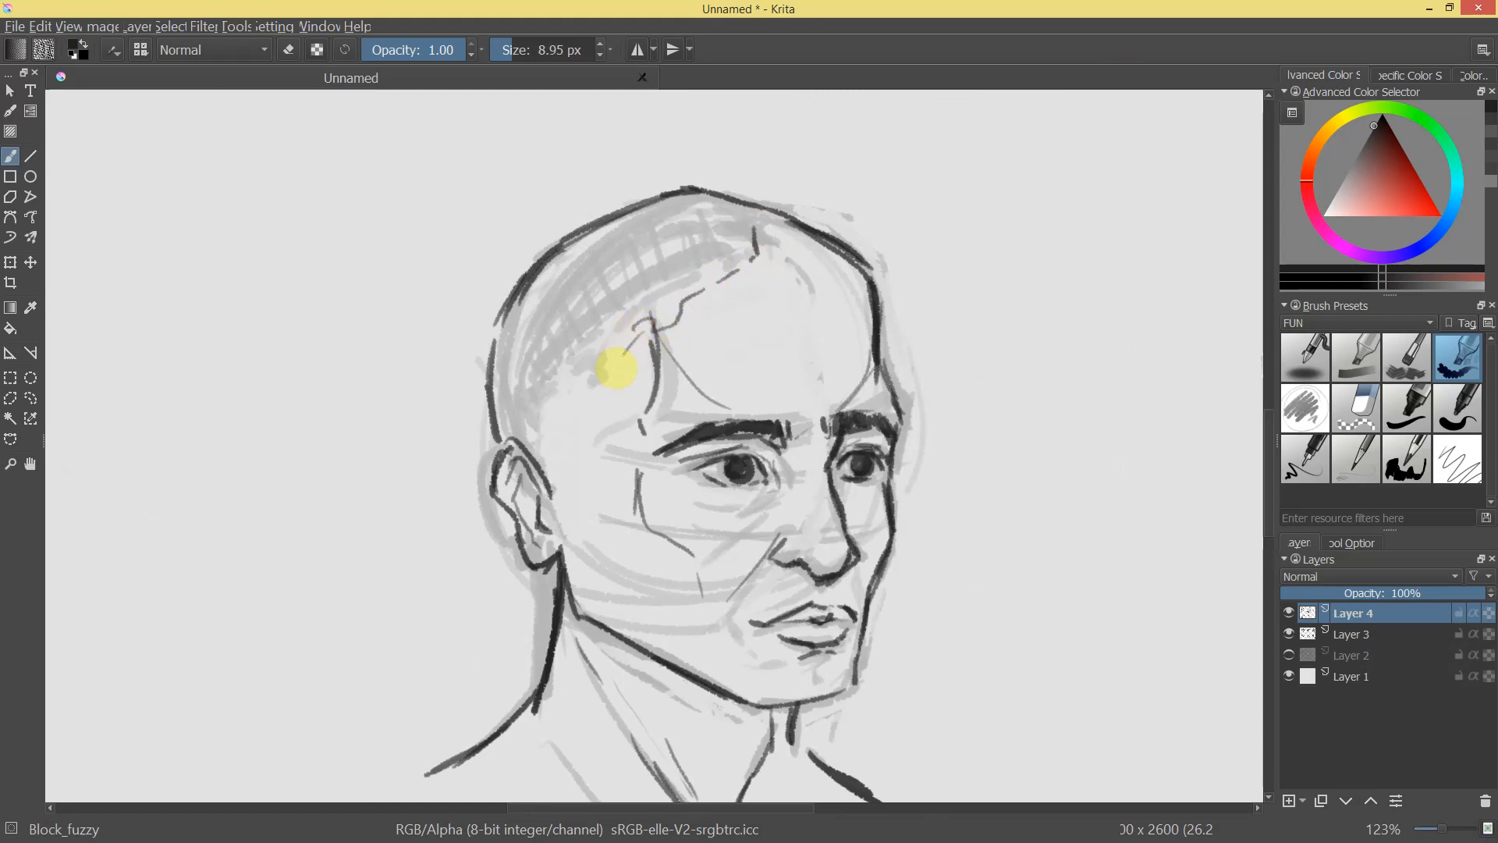
Extend the hairline down to the ear, hatch cropped hair over the skull, and stipple the far hairline with a larger brush.
mouse_move(559, 439)
left_mouse_down()
mouse_move(564, 474)
mouse_move(829, 495)
mouse_move(815, 517)
left_mouse_up()
mouse_move(763, 352)
left_mouse_down()
mouse_move(681, 200)
mouse_move(709, 177)
mouse_move(748, 189)
mouse_move(669, 250)
mouse_move(622, 207)
mouse_move(528, 290)
mouse_move(619, 244)
mouse_move(608, 318)
mouse_move(593, 301)
mouse_move(534, 320)
mouse_move(479, 375)
mouse_move(518, 401)
mouse_move(538, 460)
left_mouse_up()
left_click_drag(933, 359, 621, 363)
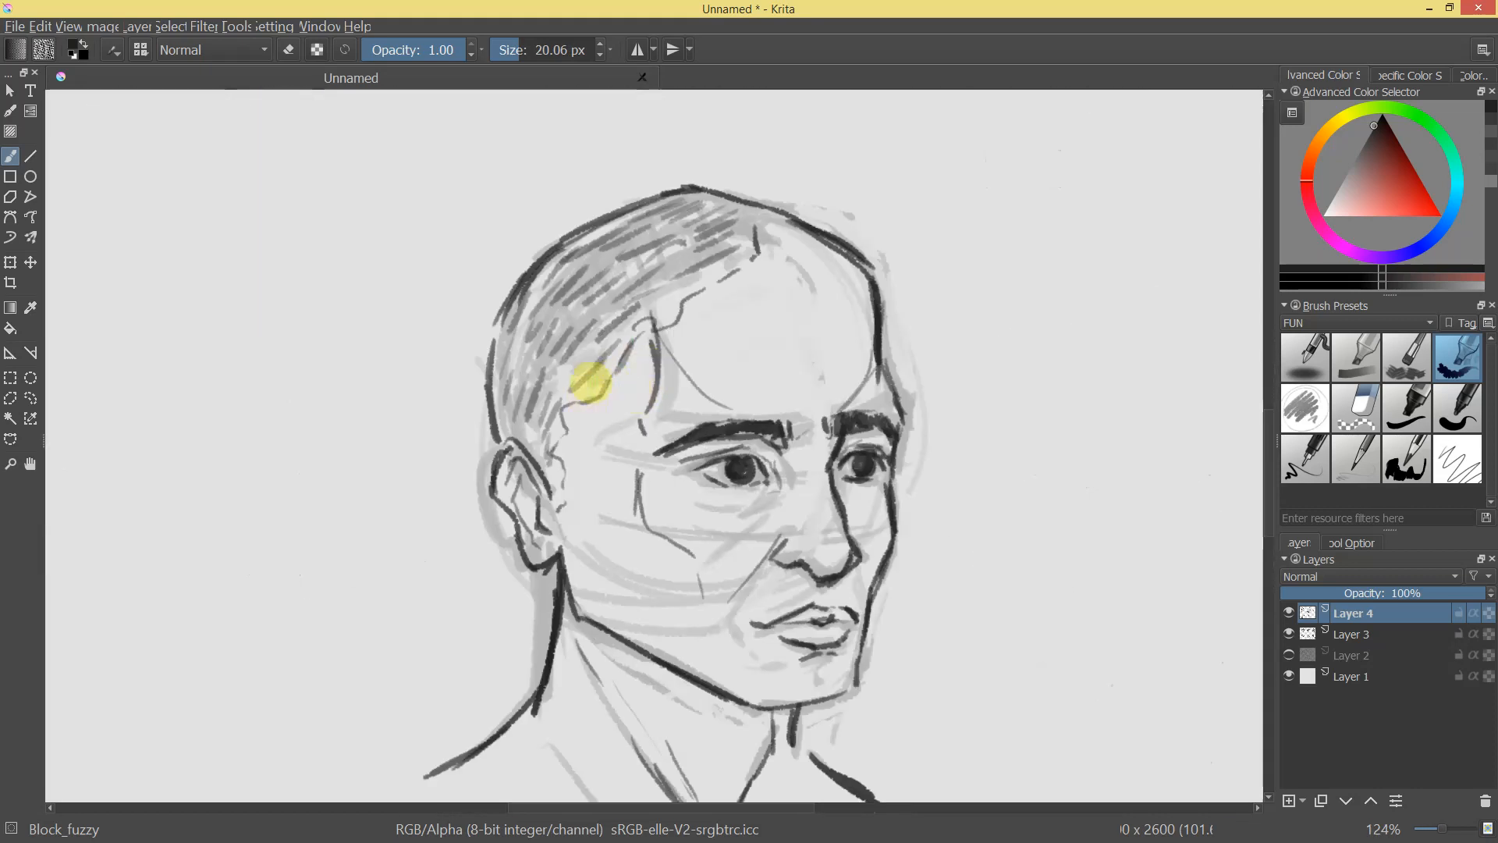
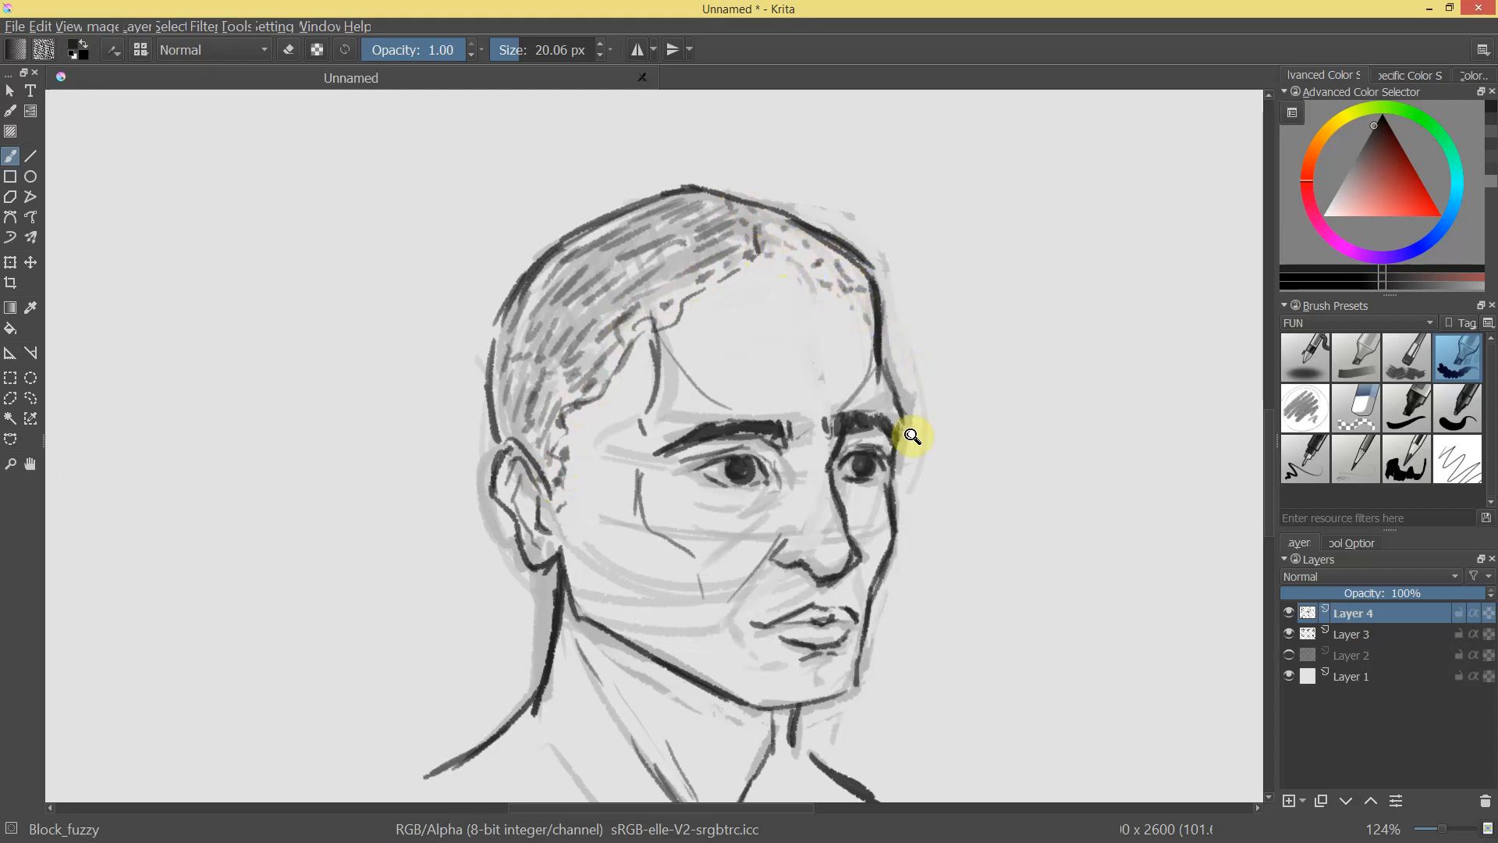
Remove the dense hair hatching and jagged hairline, and ink a simpler, thin hairline across the forehead and temple.
scroll(928, 407, "down", 8)
scroll(902, 469, "up", 7)
mouse_move(697, 297)
left_mouse_down()
mouse_move(729, 261)
mouse_move(619, 244)
mouse_move(552, 354)
mouse_move(588, 367)
mouse_move(568, 385)
mouse_move(551, 458)
mouse_move(551, 385)
mouse_move(523, 394)
left_mouse_up()
mouse_move(878, 433)
left_mouse_down()
mouse_move(821, 538)
mouse_move(863, 421)
left_mouse_up()
left_click_drag(737, 295, 790, 314)
mouse_move(877, 391)
left_mouse_down()
mouse_move(850, 475)
mouse_move(905, 393)
left_mouse_up()
mouse_move(707, 330)
left_mouse_down()
mouse_move(642, 381)
mouse_move(768, 341)
mouse_move(675, 359)
mouse_move(670, 348)
mouse_move(886, 331)
mouse_move(856, 459)
mouse_move(926, 364)
left_mouse_up()
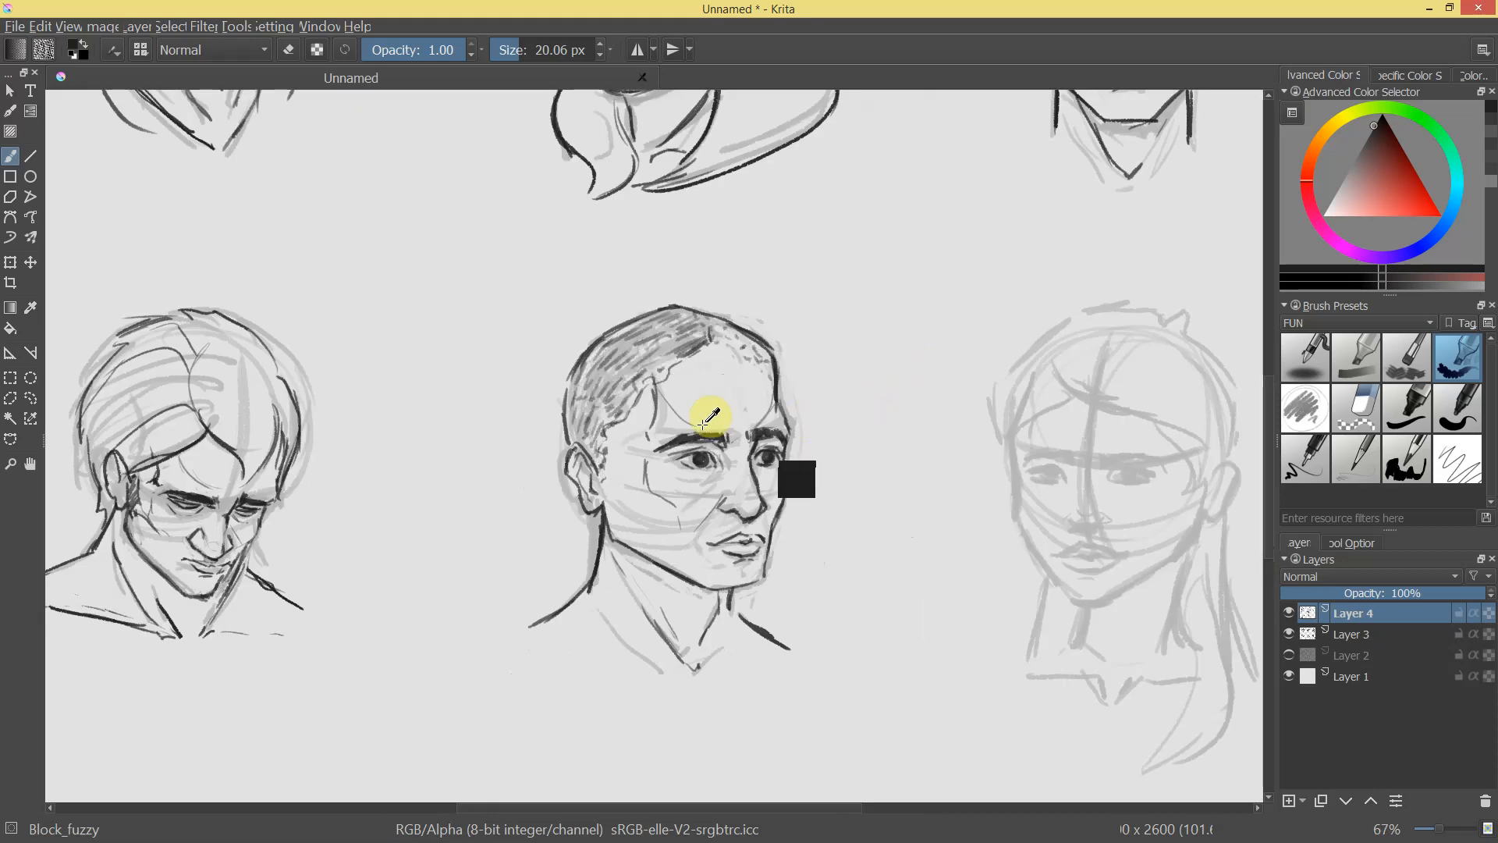
key("ctrl+plus")
key("e")
mouse_move(696, 320)
left_mouse_down()
mouse_move(657, 344)
mouse_move(674, 301)
mouse_move(635, 312)
mouse_move(579, 382)
mouse_move(627, 350)
mouse_move(608, 418)
mouse_move(634, 377)
mouse_move(712, 323)
mouse_move(791, 303)
mouse_move(747, 351)
mouse_move(777, 303)
mouse_move(803, 331)
left_mouse_up()
left_click_drag(803, 332, 793, 342)
key("e")
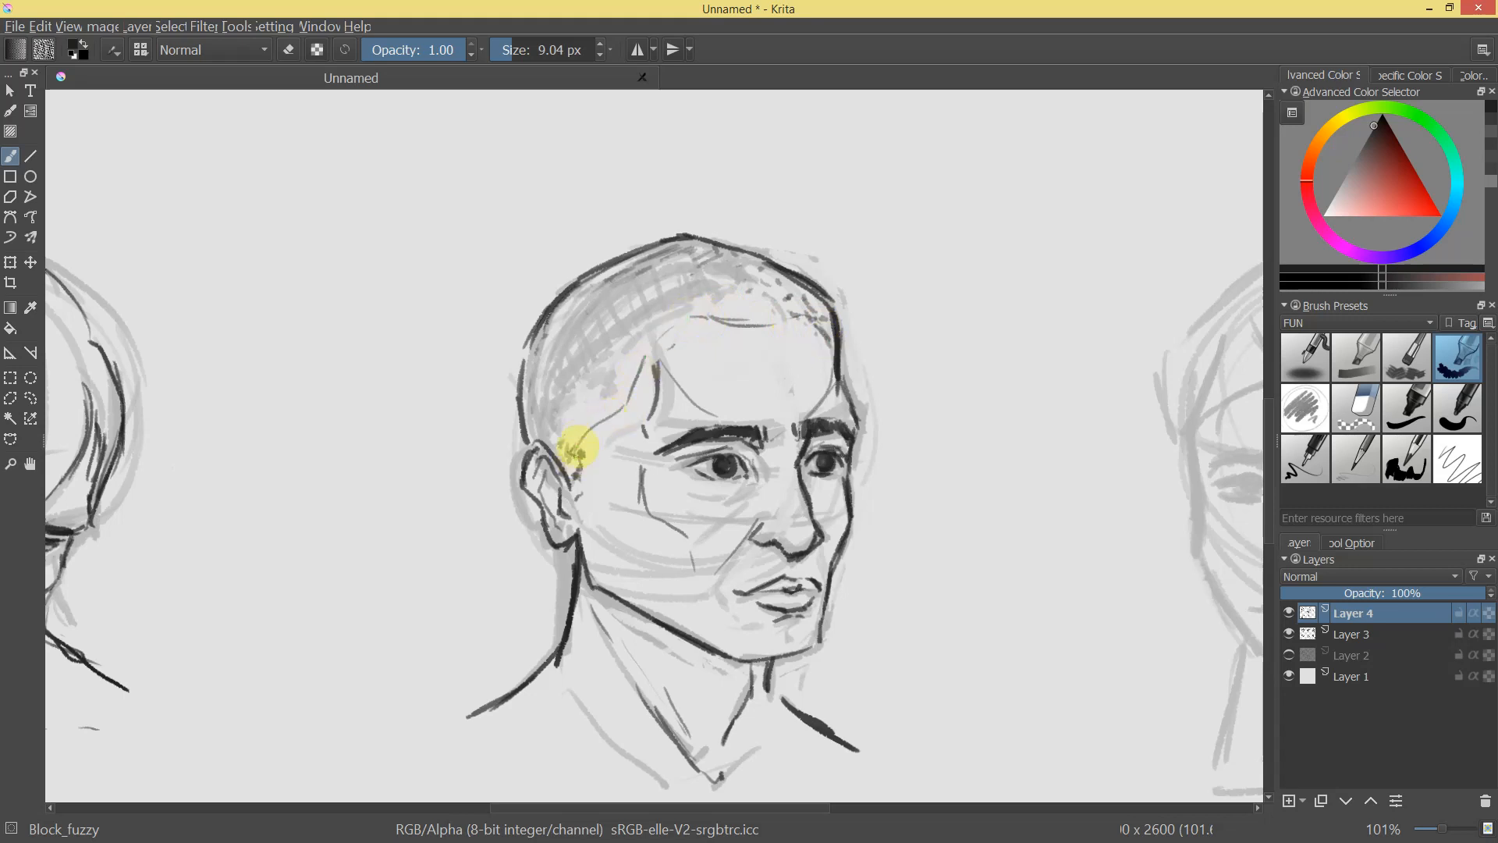
Hatch sparse thin hair strokes across the skull of the three-quarter head.
left_click_drag(969, 358, 810, 122)
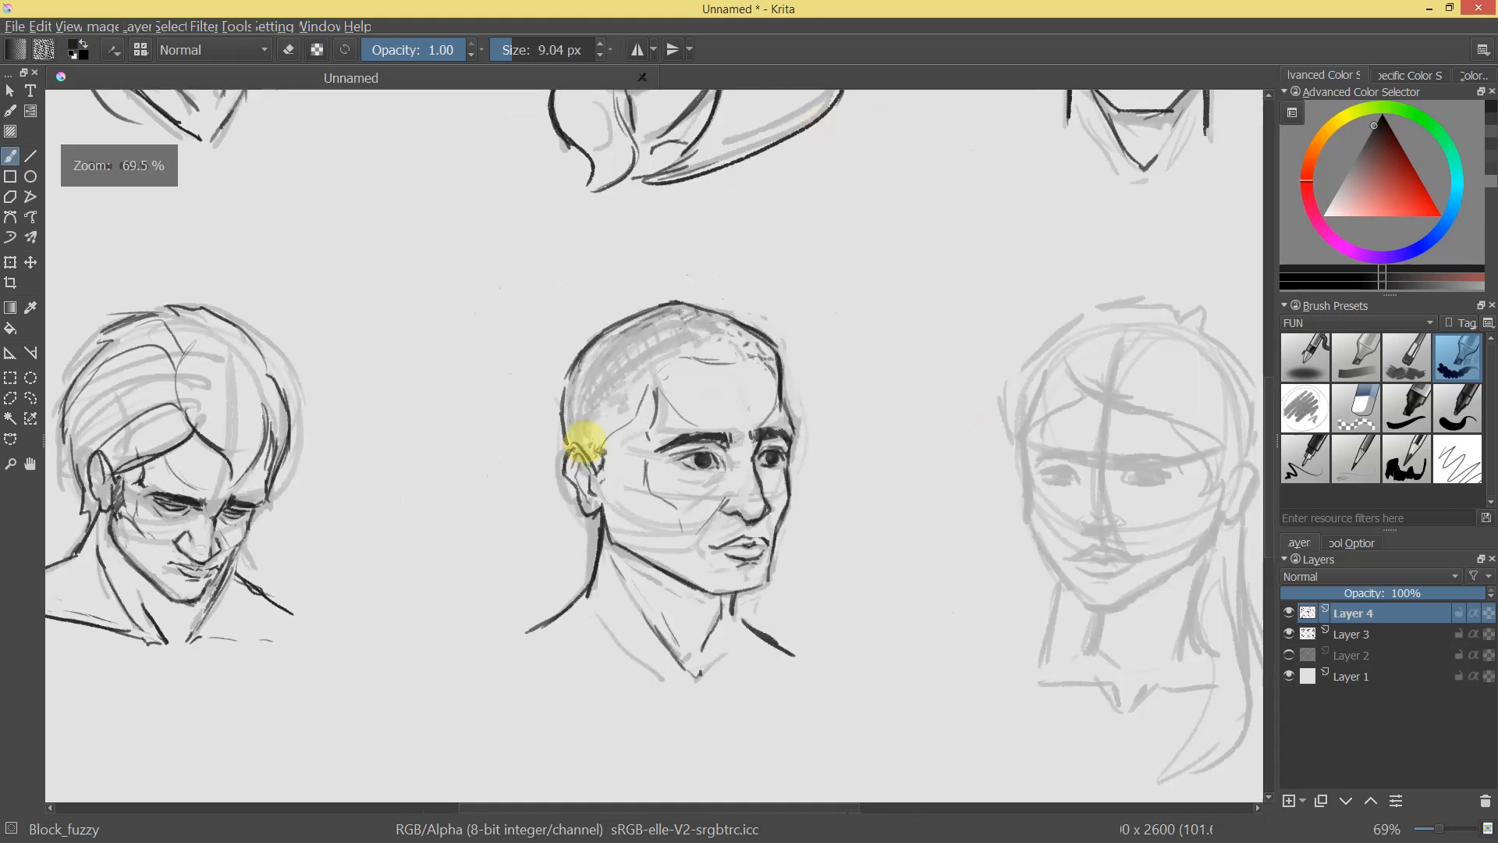
mouse_move(602, 361)
left_mouse_down()
mouse_move(664, 303)
mouse_move(691, 353)
left_mouse_up()
mouse_move(843, 324)
left_mouse_down()
mouse_move(877, 442)
mouse_move(926, 377)
mouse_move(810, 353)
mouse_move(662, 90)
left_mouse_up()
Outline a beard from the ear around the mouth and fill the jaw and chin with light stubble hatching.
mouse_move(688, 431)
left_mouse_down()
mouse_move(635, 452)
mouse_move(712, 452)
mouse_move(762, 522)
mouse_move(804, 449)
mouse_move(753, 568)
mouse_move(665, 600)
left_mouse_up()
left_click_drag(629, 211, 637, 265)
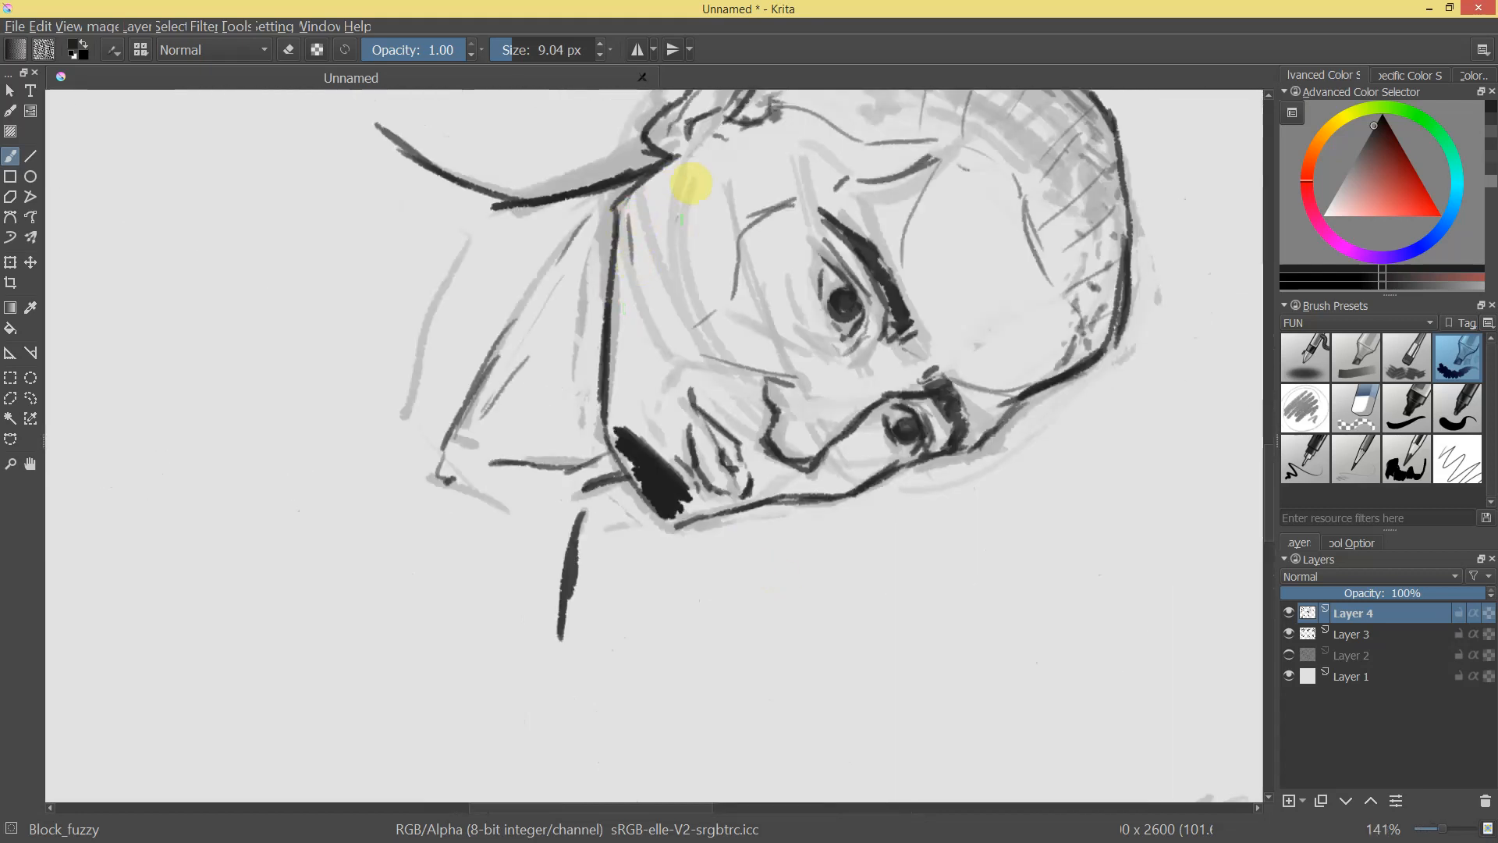
mouse_move(641, 397)
left_mouse_down()
mouse_move(696, 209)
mouse_move(664, 199)
mouse_move(629, 238)
mouse_move(614, 420)
mouse_move(630, 244)
mouse_move(678, 188)
mouse_move(849, 351)
mouse_move(920, 385)
mouse_move(713, 211)
mouse_move(856, 268)
left_mouse_up()
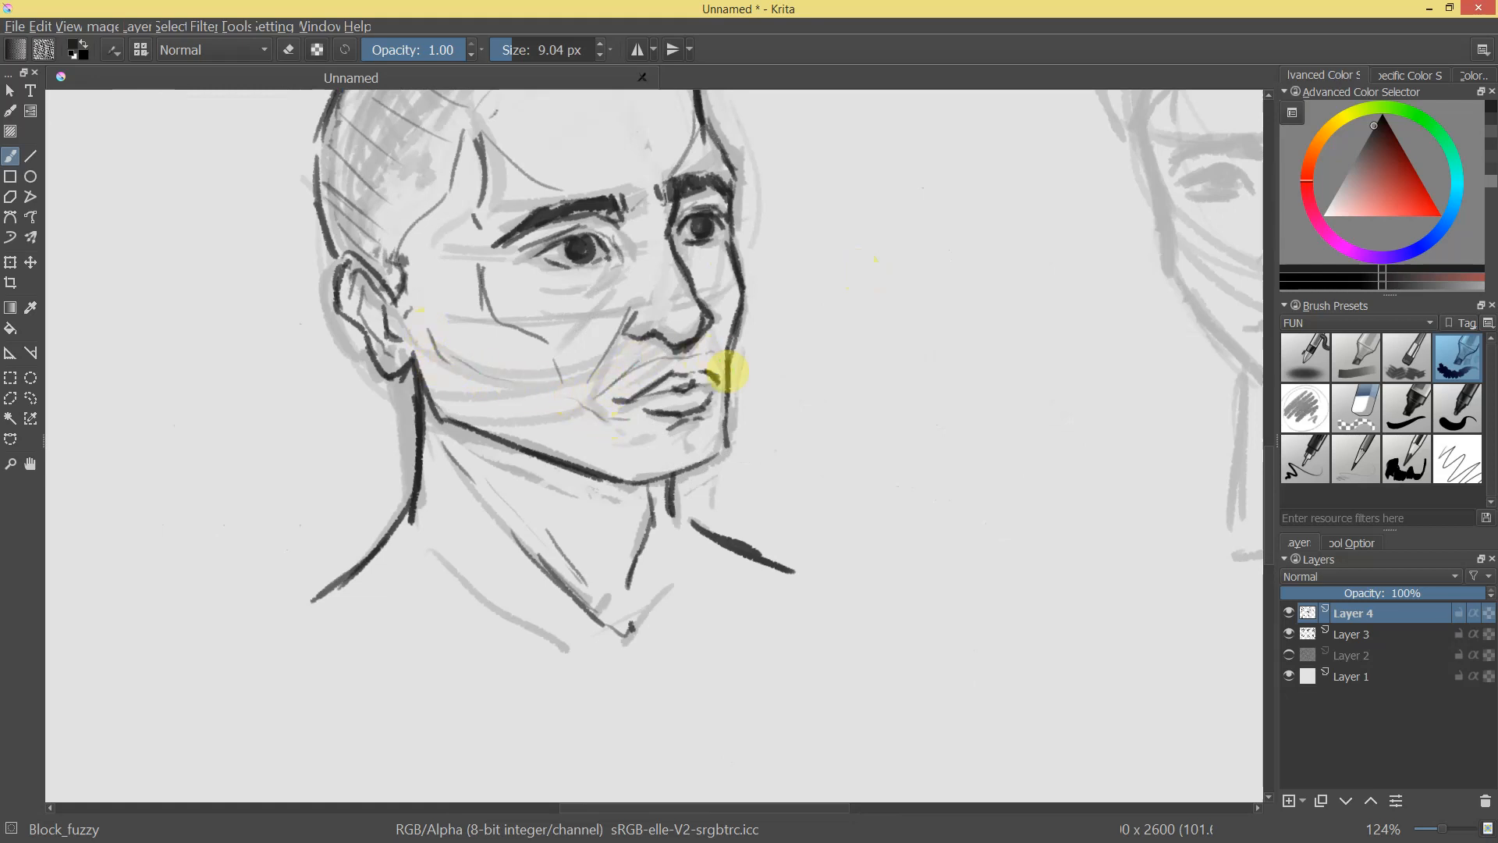
left_click_drag(804, 505, 812, 453)
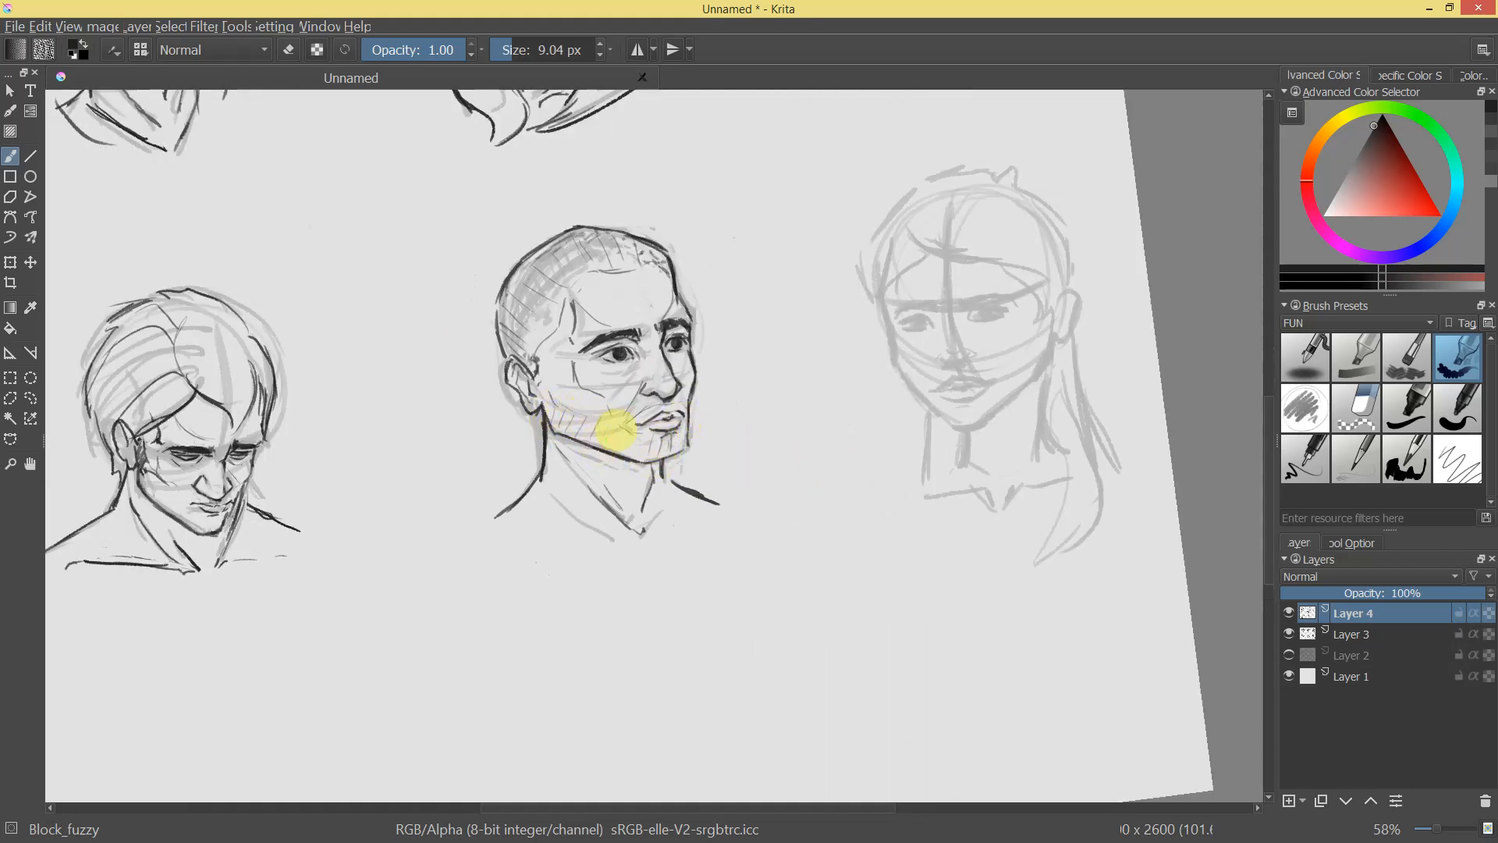
left_click_drag(720, 454, 772, 427)
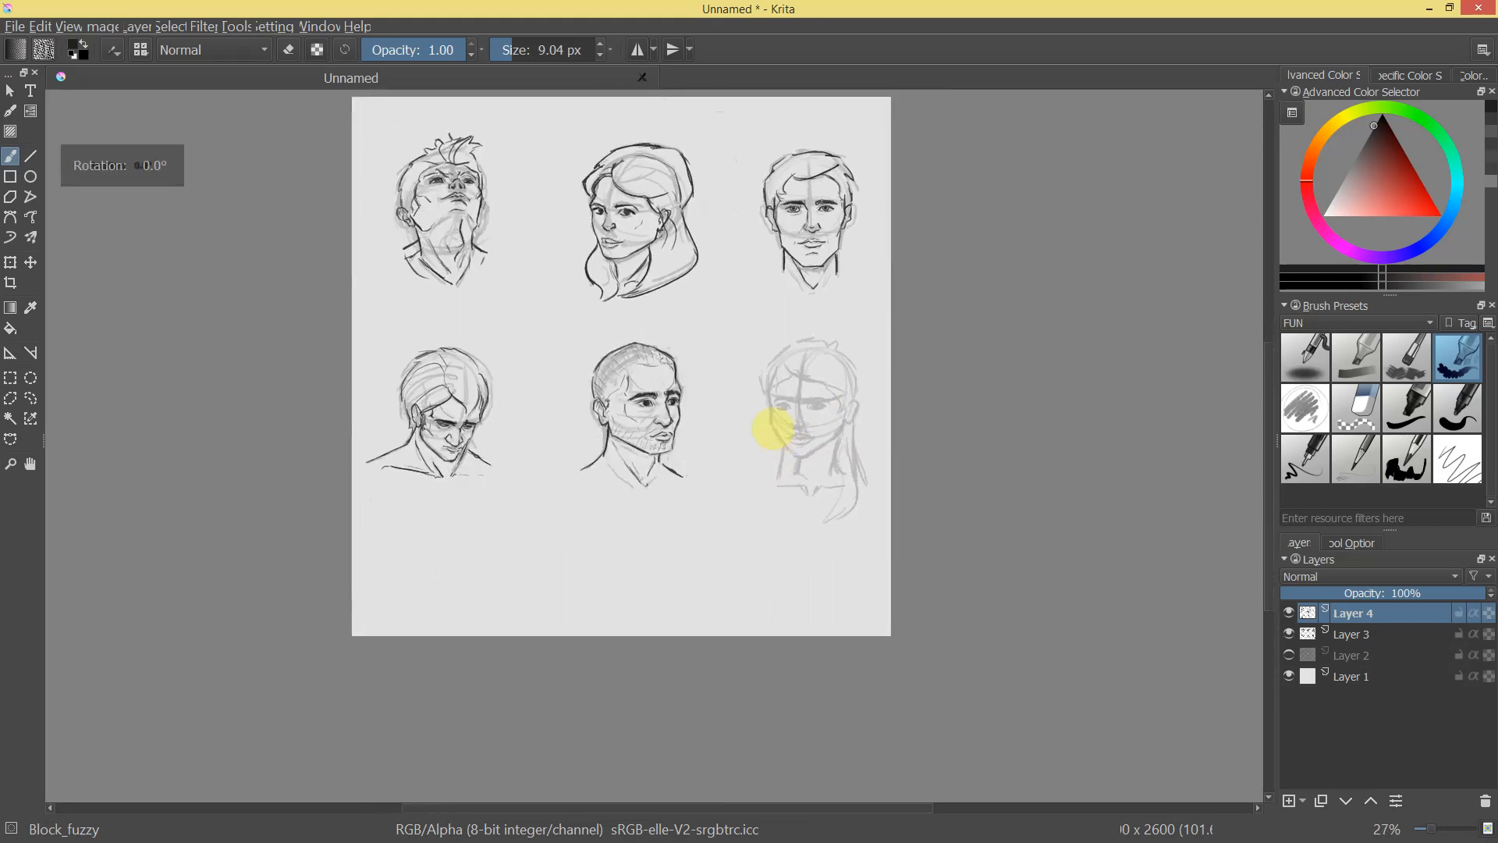
Ink the upper and lower lids of both eyes on the ponytailed head.
mouse_move(854, 380)
left_mouse_down()
mouse_move(1014, 242)
mouse_move(775, 431)
mouse_move(762, 469)
mouse_move(768, 419)
mouse_move(802, 429)
mouse_move(796, 485)
mouse_move(839, 414)
mouse_move(906, 359)
mouse_move(863, 398)
mouse_move(749, 314)
left_mouse_up()
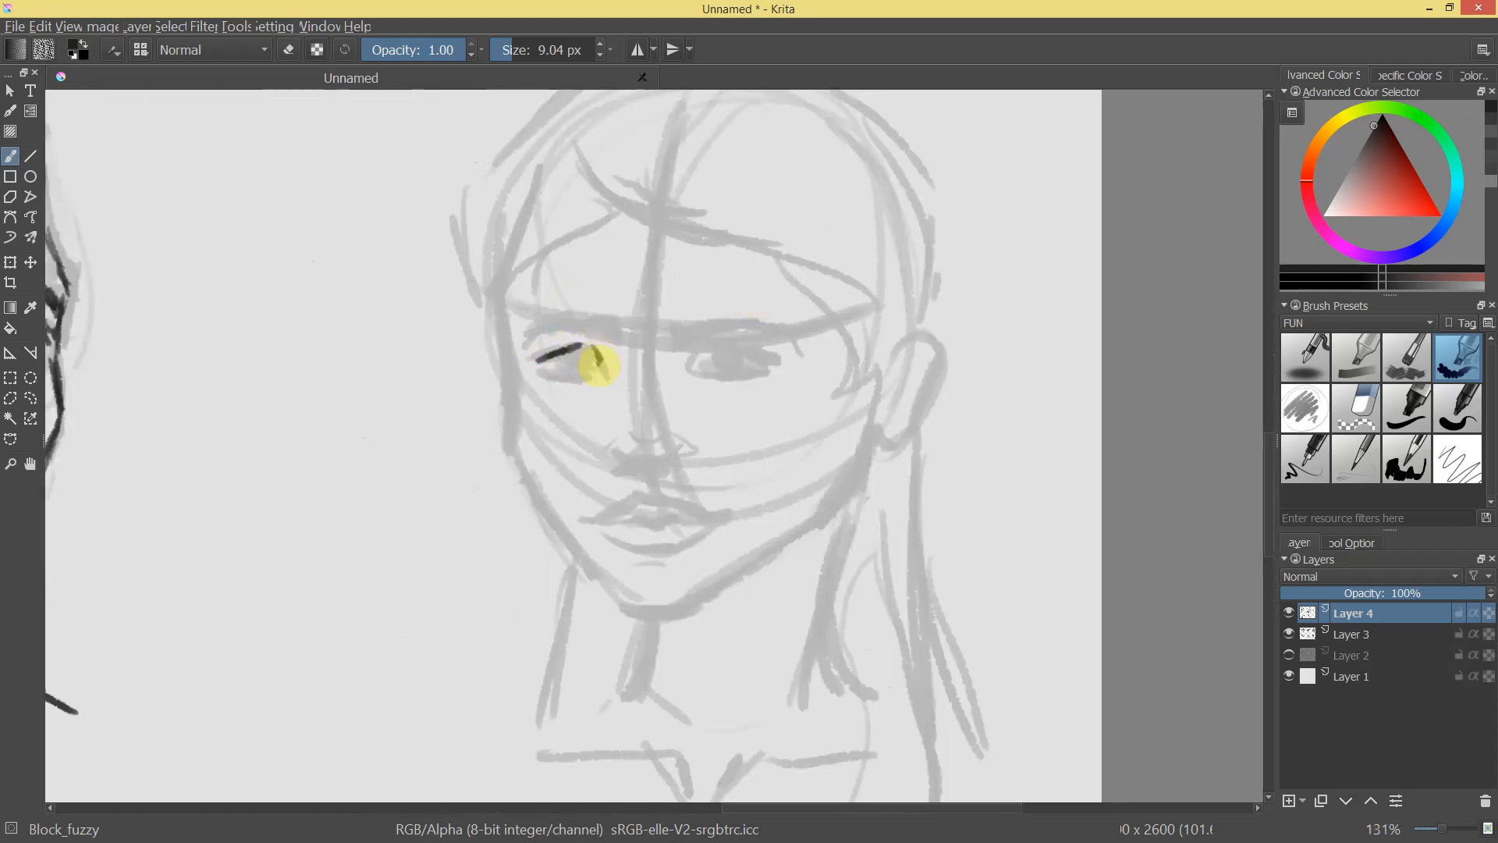
left_click_drag(594, 355, 602, 372)
left_click_drag(550, 378, 593, 379)
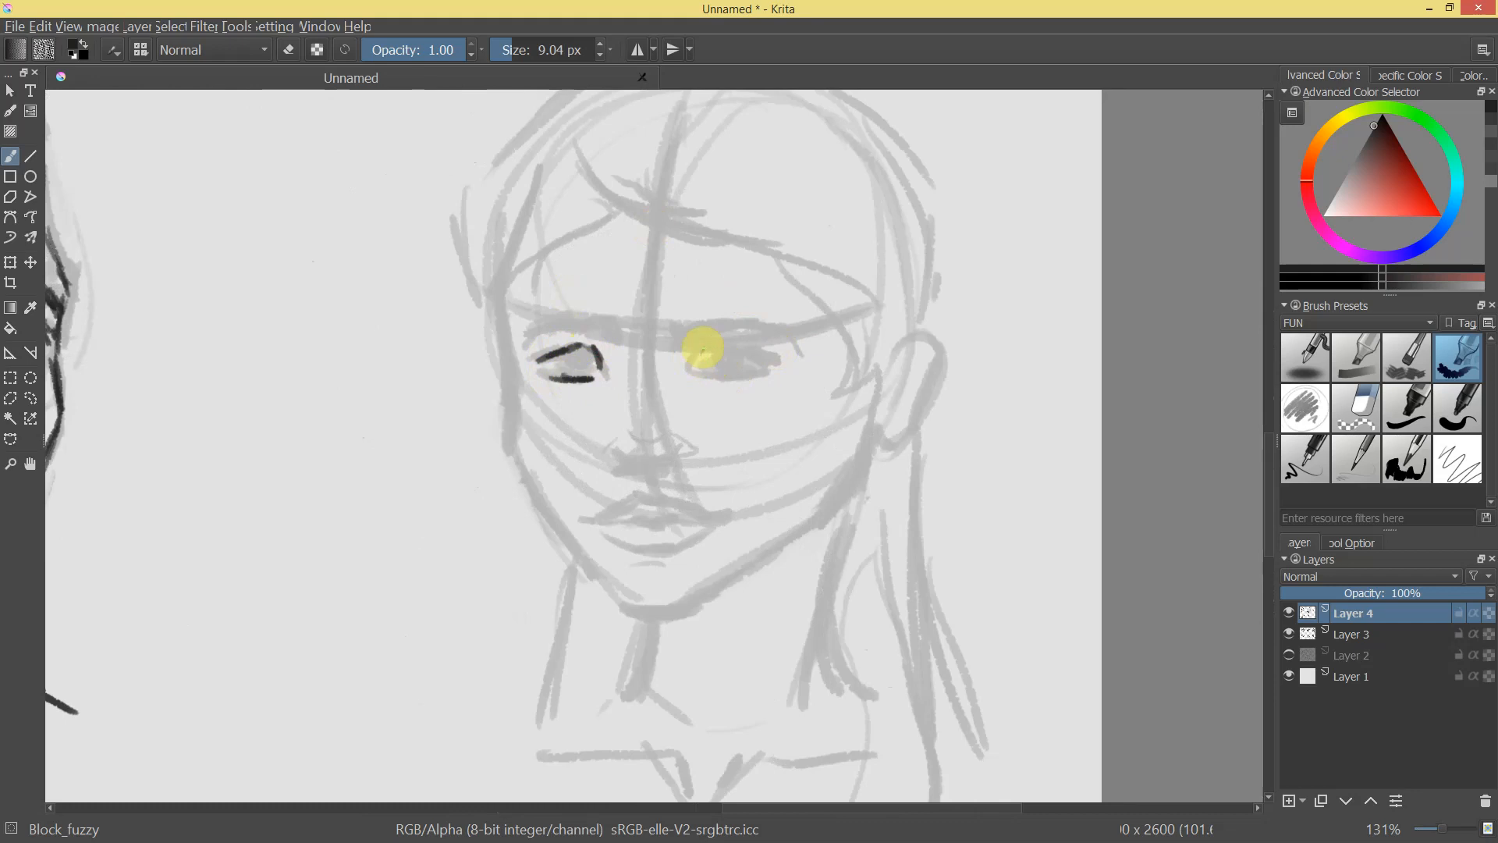
left_click_drag(718, 341, 776, 365)
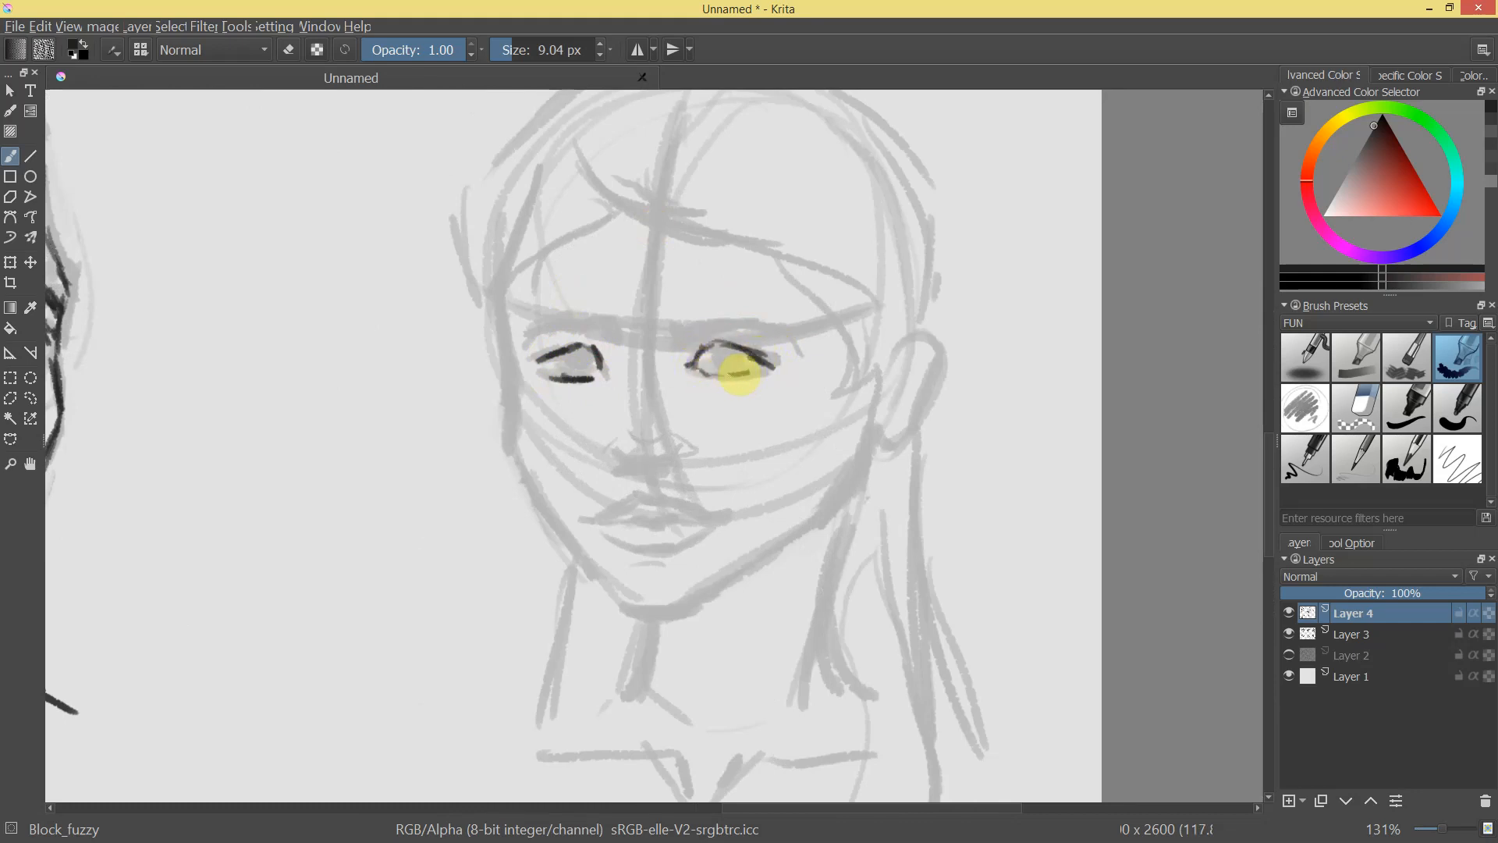
mouse_move(828, 362)
left_mouse_down()
mouse_move(754, 458)
mouse_move(672, 273)
left_mouse_up()
Ink the side of the nose bridge, the nostrils and the underside of the nose.
mouse_move(526, 312)
left_mouse_down()
mouse_move(567, 309)
mouse_move(587, 350)
mouse_move(493, 341)
mouse_move(521, 355)
mouse_move(525, 321)
left_mouse_up()
left_click_drag(867, 300, 799, 451)
mouse_move(637, 291)
left_mouse_down()
mouse_move(598, 264)
mouse_move(603, 336)
left_mouse_up()
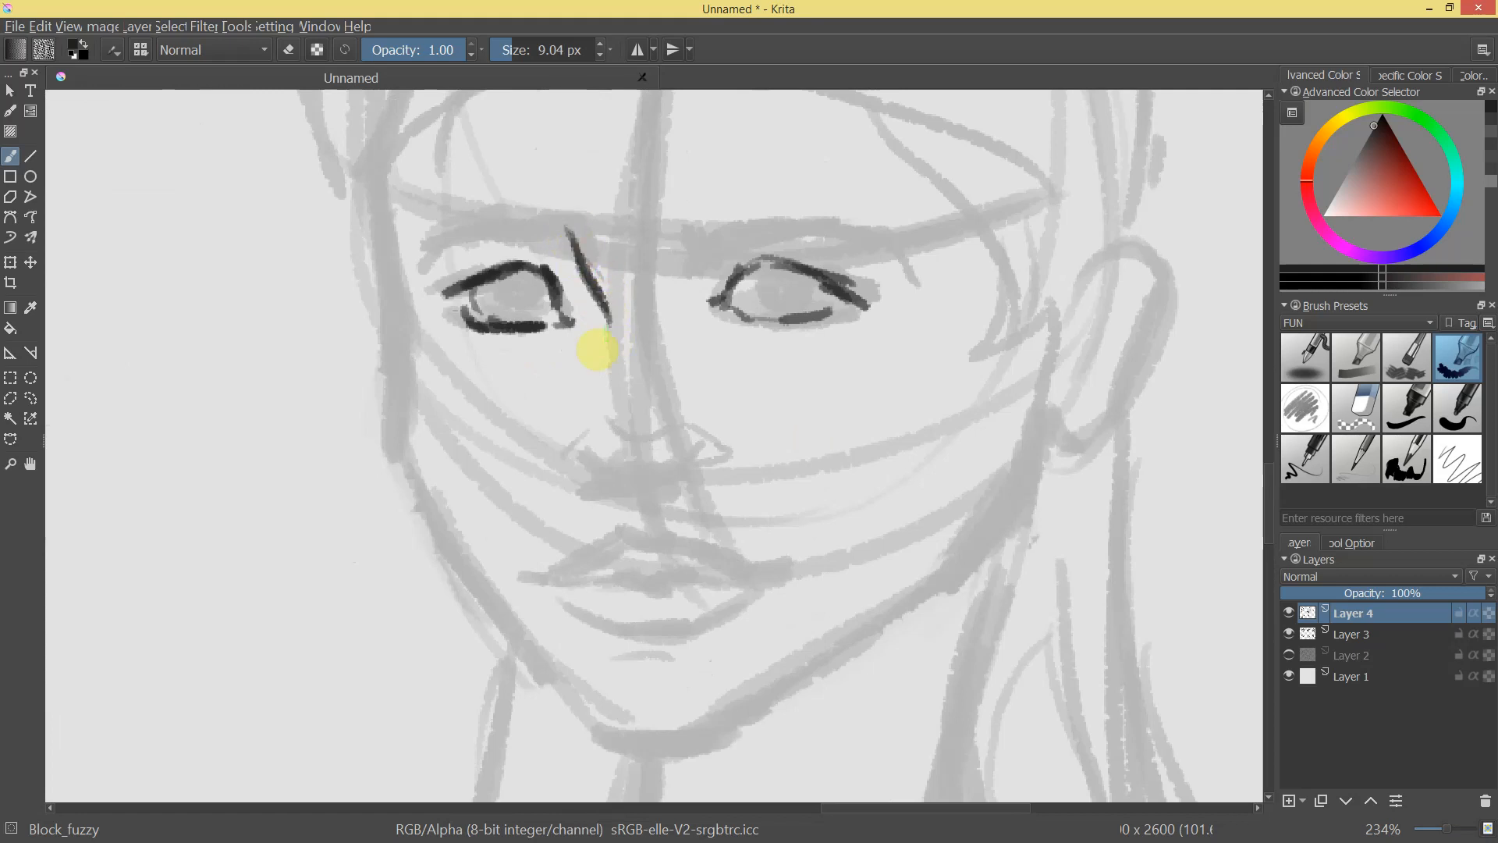
mouse_move(584, 446)
left_mouse_down()
mouse_move(630, 490)
mouse_move(669, 482)
mouse_move(710, 462)
mouse_move(693, 418)
mouse_move(714, 434)
mouse_move(709, 465)
left_mouse_up()
Draw round irises in both eyes of the ponytailed head and darken them with pupils.
mouse_move(828, 461)
left_mouse_down()
mouse_move(802, 605)
mouse_move(840, 545)
mouse_move(747, 299)
left_mouse_up()
mouse_move(525, 321)
left_mouse_down()
mouse_move(562, 303)
mouse_move(543, 334)
left_mouse_up()
mouse_move(748, 298)
left_mouse_down()
mouse_move(772, 321)
mouse_move(753, 320)
mouse_move(749, 298)
mouse_move(785, 326)
mouse_move(745, 315)
mouse_move(796, 315)
mouse_move(802, 484)
left_mouse_up()
left_click_drag(842, 435, 1004, 294)
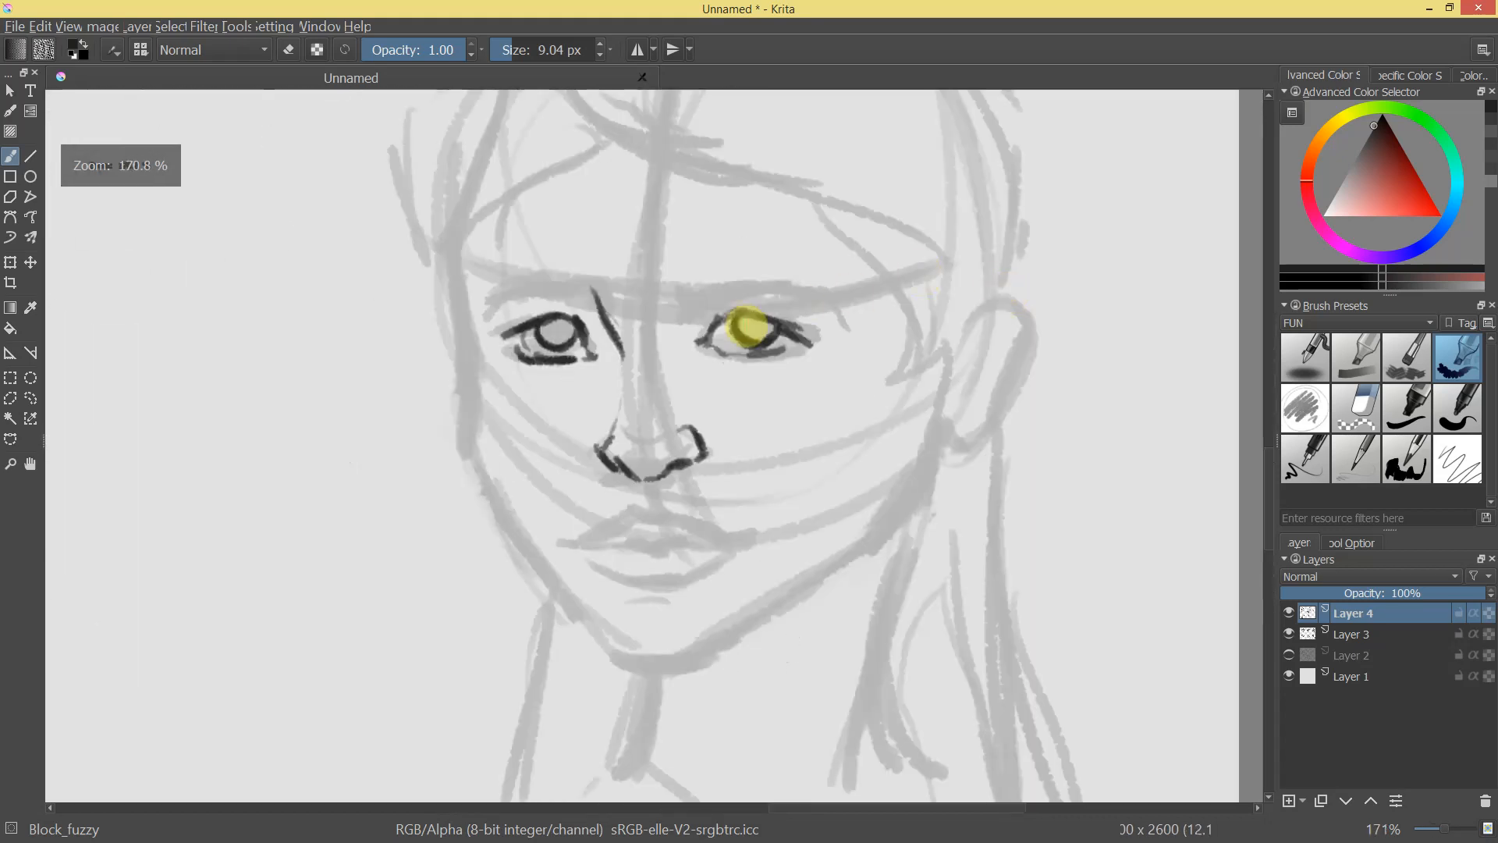
left_click_drag(749, 322, 763, 326)
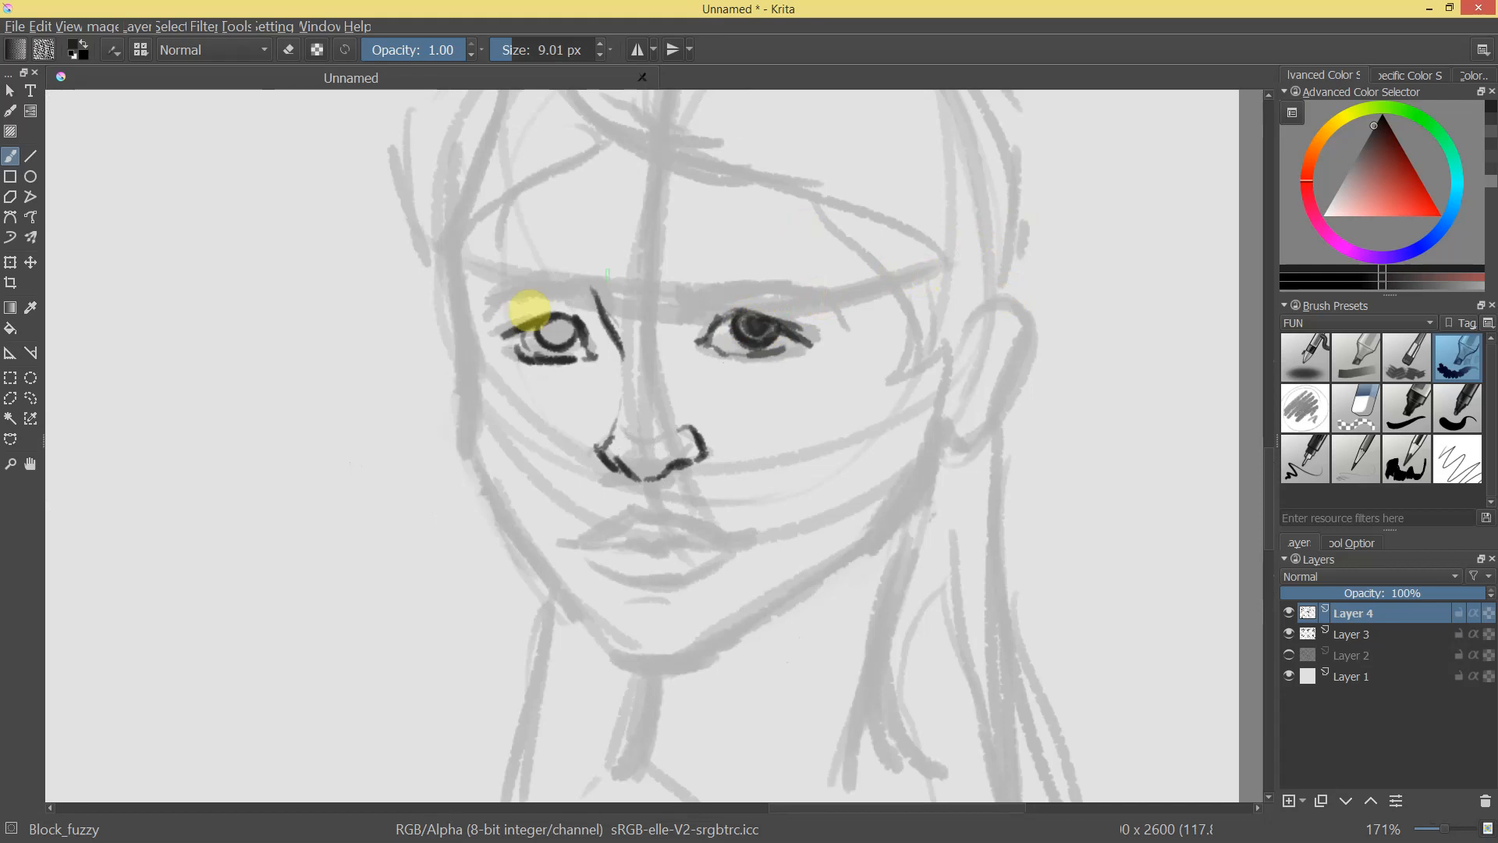
left_click_drag(552, 328, 560, 341)
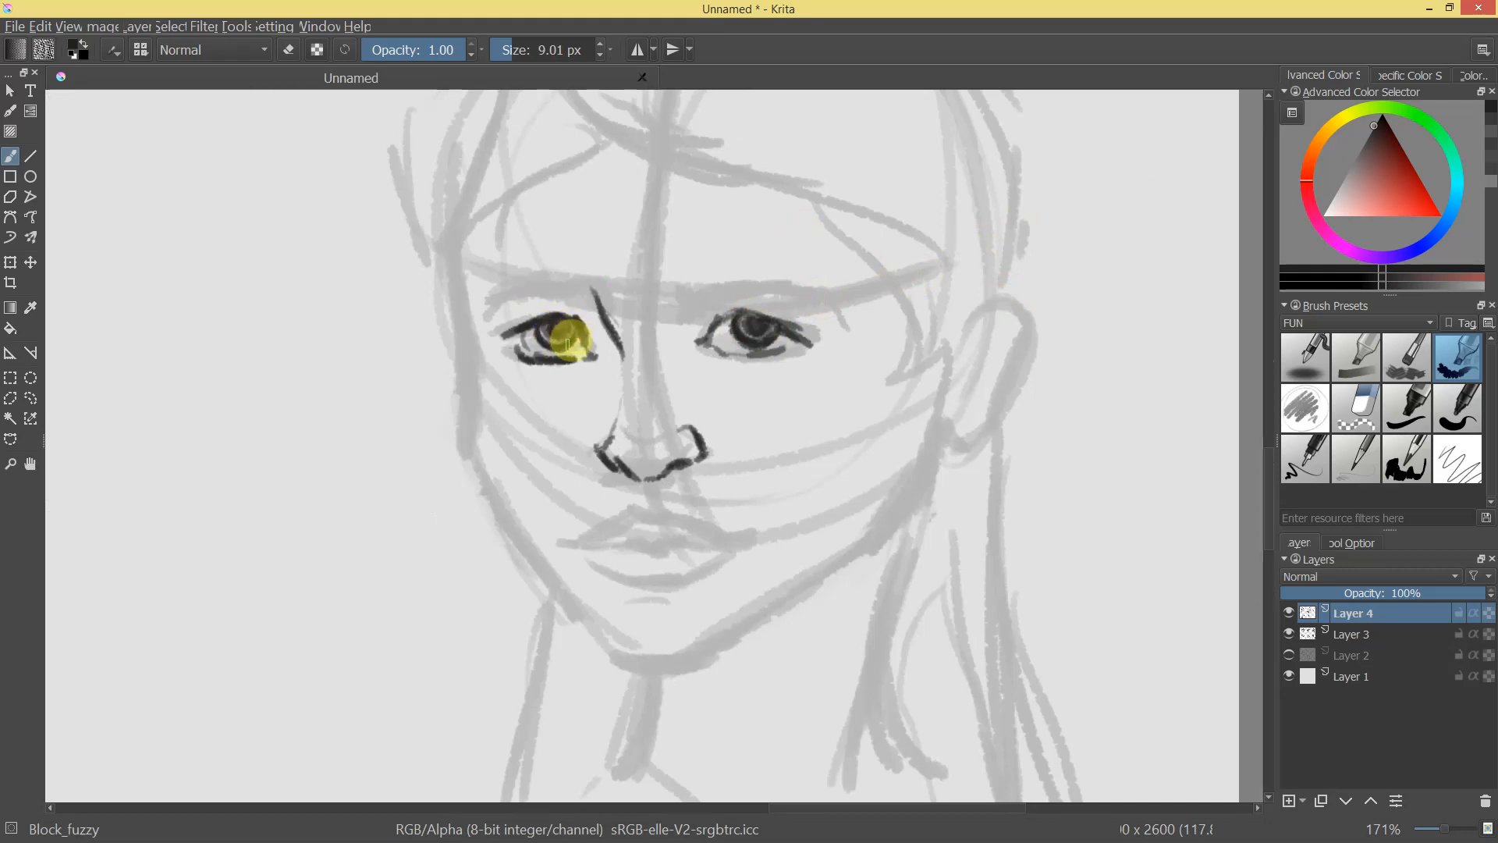
Ink thin outlines for both eyebrows above the eyes of the ponytailed head.
scroll(699, 458, "down", 6)
scroll(733, 348, "up", 4)
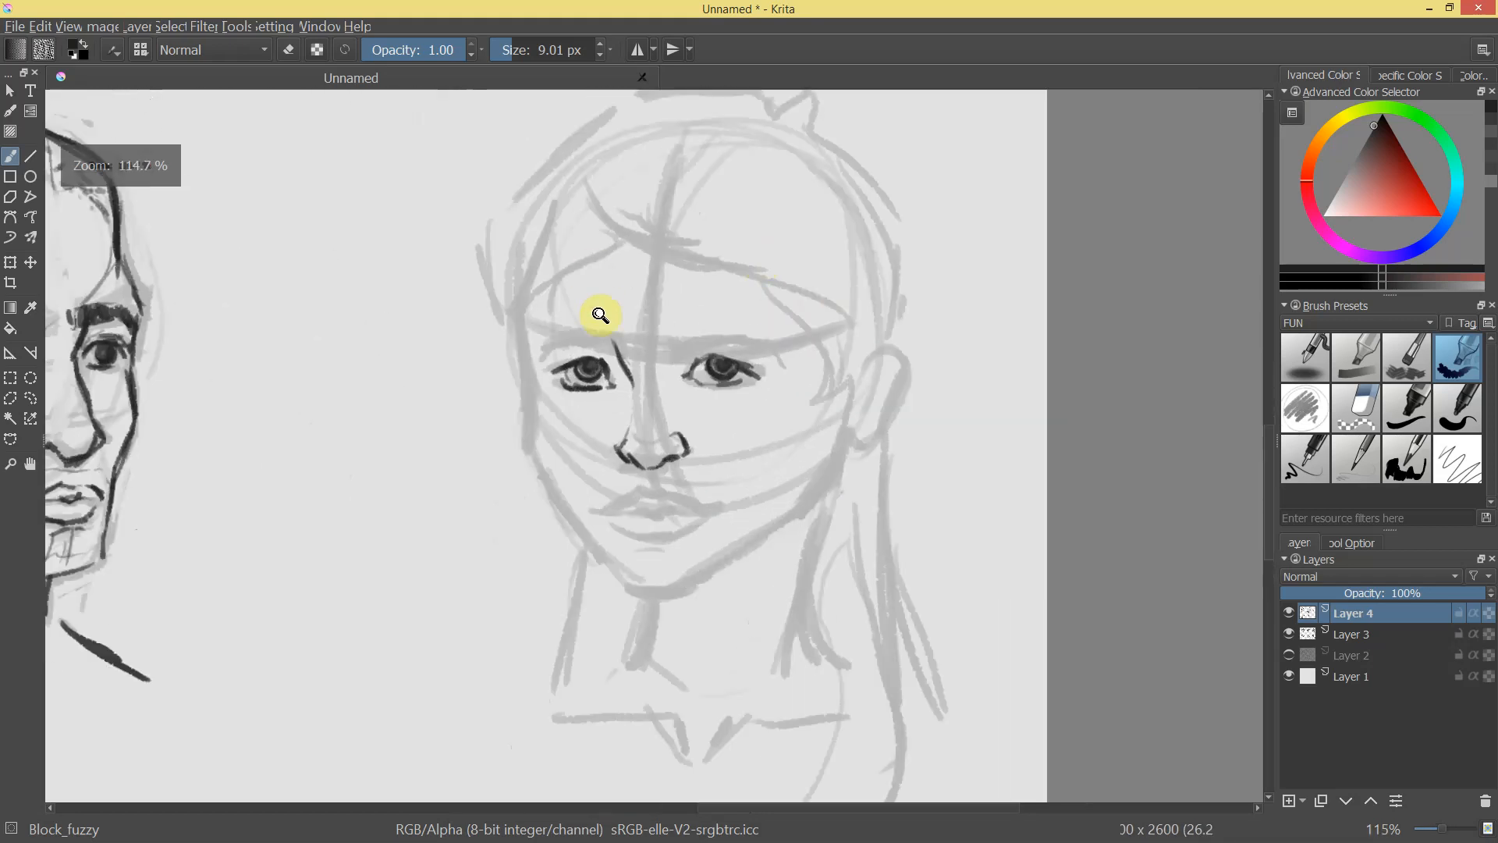
scroll(598, 301, "up", 3)
mouse_move(492, 317)
left_mouse_down()
mouse_move(535, 294)
mouse_move(593, 295)
mouse_move(616, 311)
mouse_move(624, 355)
left_mouse_up()
mouse_move(687, 316)
left_mouse_down()
mouse_move(732, 290)
mouse_move(719, 289)
mouse_move(843, 307)
left_mouse_up()
scroll(871, 422, "down", 5)
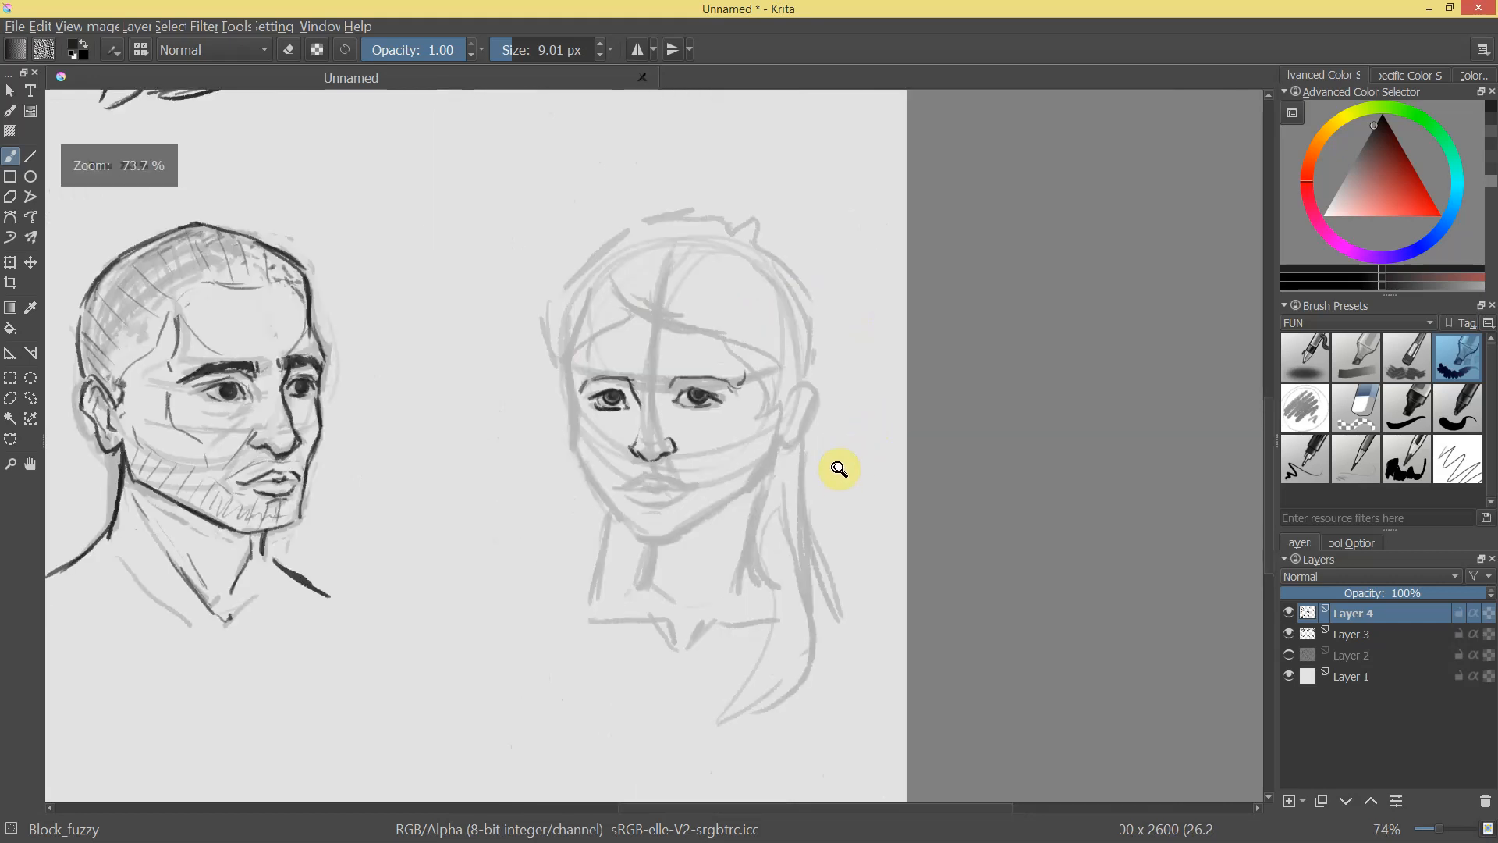
Ink the upper lip, the mouth line and the lower lip of the ponytailed head.
scroll(838, 475, "up", 3)
mouse_move(636, 496)
left_mouse_down()
mouse_move(642, 494)
mouse_move(710, 515)
mouse_move(639, 514)
mouse_move(733, 513)
left_mouse_up()
mouse_move(841, 497)
left_mouse_down()
mouse_move(804, 593)
mouse_move(859, 476)
left_mouse_up()
mouse_move(604, 543)
left_mouse_down()
mouse_move(658, 560)
mouse_move(701, 544)
mouse_move(631, 529)
left_mouse_up()
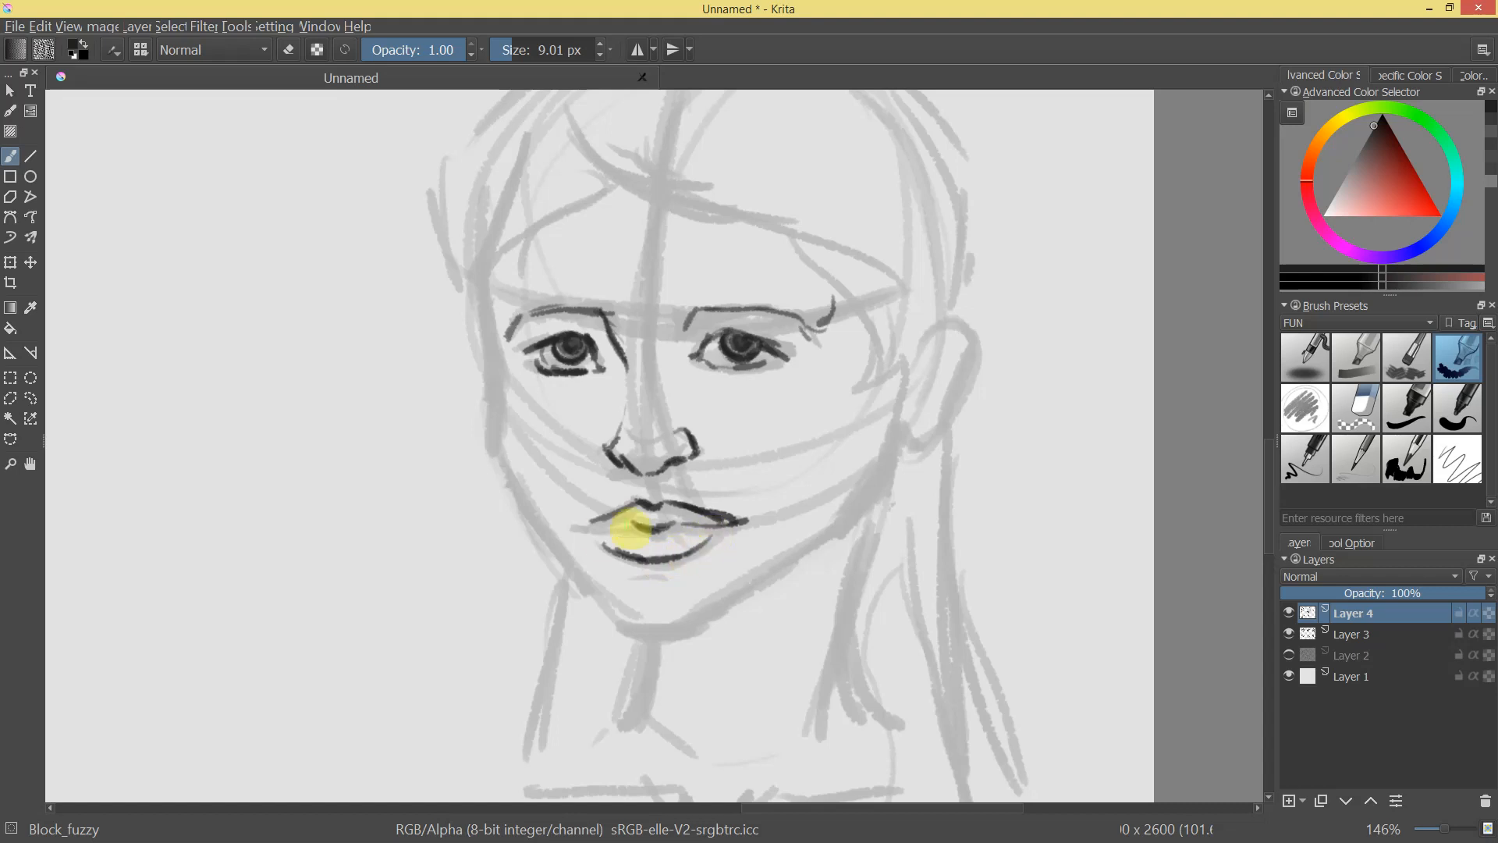
Ink the far face contour from temple over cheek to chin, and clean its edge with the eraser.
mouse_move(915, 487)
left_mouse_down()
mouse_move(836, 602)
mouse_move(887, 385)
left_mouse_up()
mouse_move(593, 524)
left_mouse_down()
mouse_move(632, 532)
mouse_move(572, 529)
mouse_move(864, 580)
mouse_move(851, 638)
mouse_move(886, 556)
mouse_move(625, 342)
mouse_move(545, 352)
mouse_move(543, 328)
mouse_move(551, 394)
left_mouse_up()
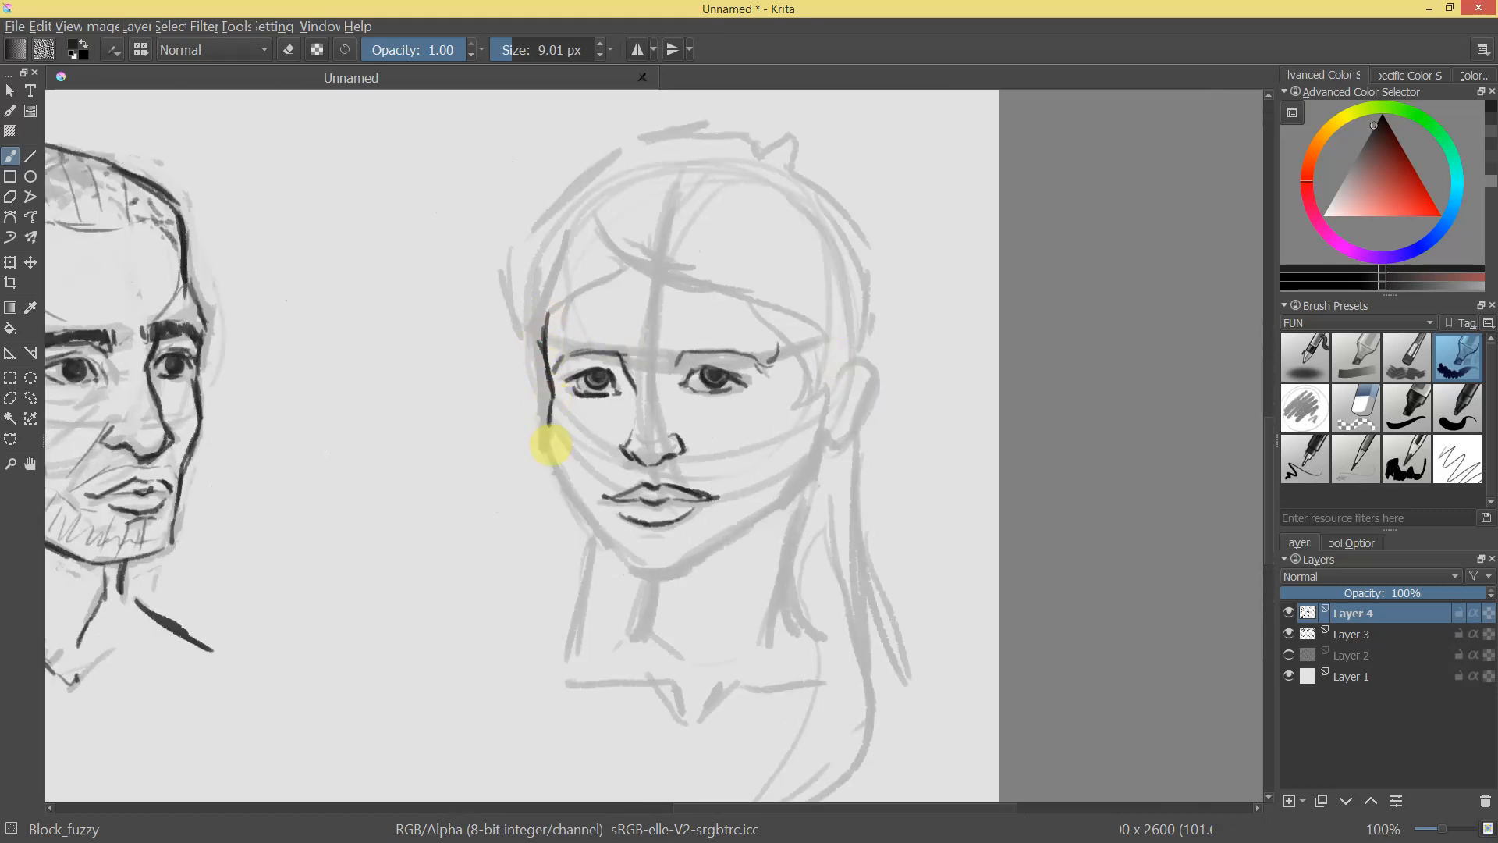
left_click_drag(576, 479, 607, 538)
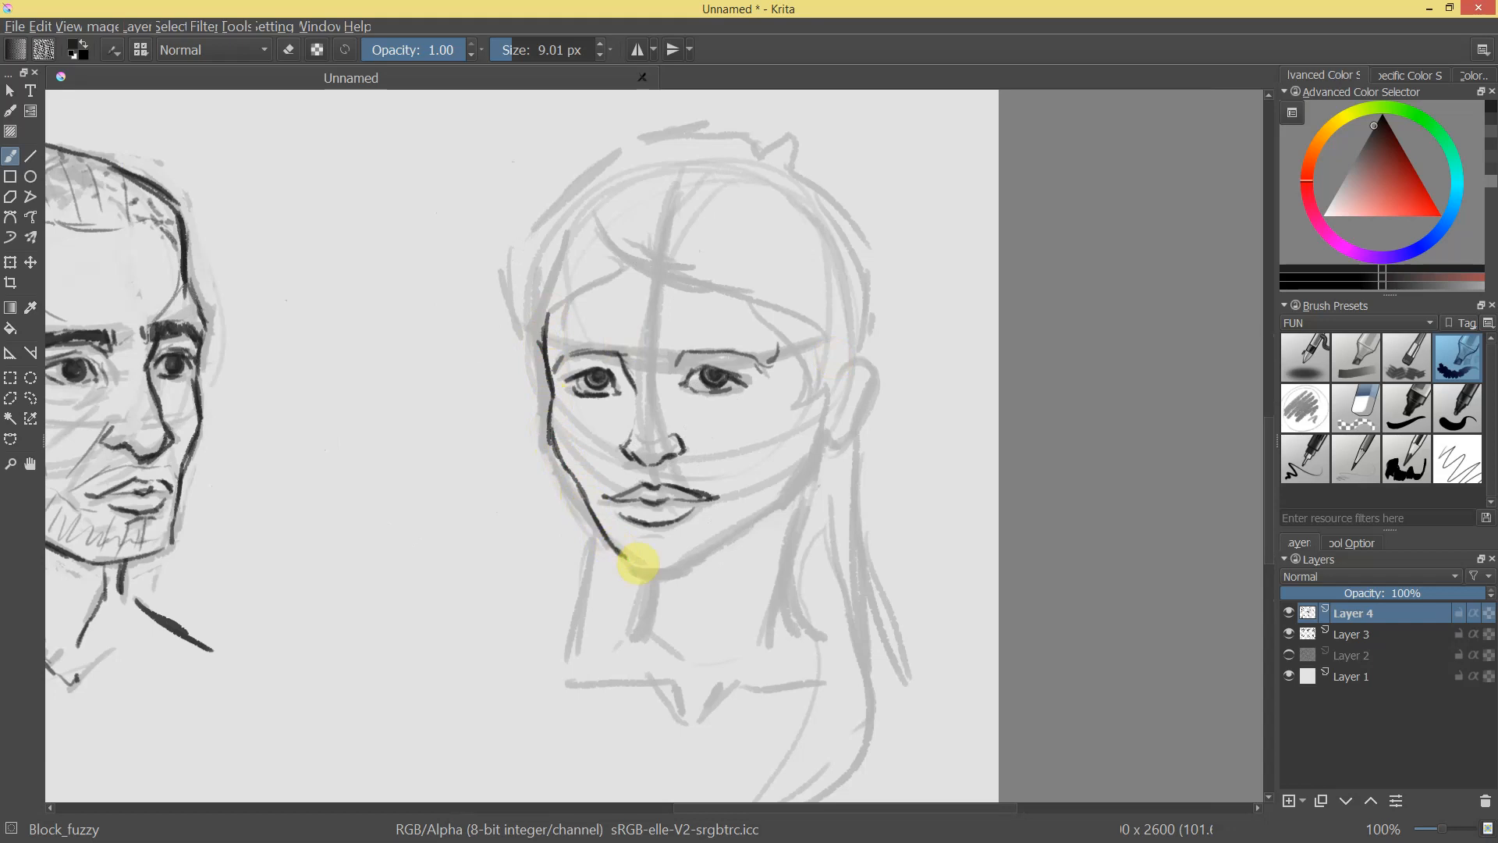
mouse_move(829, 465)
left_mouse_down()
mouse_move(812, 481)
mouse_move(408, 418)
left_mouse_up()
key("e")
mouse_move(616, 536)
left_mouse_down()
mouse_move(649, 512)
mouse_move(694, 375)
left_mouse_up()
left_click_drag(496, 454, 537, 527)
key("e")
Ink the near jawline between chin and ear, undoing one pass and redrawing it as a cleaner line.
mouse_move(479, 428)
left_mouse_down()
mouse_move(546, 545)
mouse_move(484, 401)
mouse_move(479, 331)
left_mouse_up()
mouse_move(773, 288)
left_mouse_down()
mouse_move(775, 468)
mouse_move(864, 284)
left_mouse_up()
mouse_move(616, 570)
left_mouse_down()
mouse_move(686, 585)
mouse_move(812, 492)
mouse_move(841, 422)
left_mouse_up()
key("ctrl+z")
left_click_drag(824, 479, 695, 582)
mouse_move(850, 535)
left_mouse_down()
mouse_move(798, 609)
mouse_move(875, 481)
left_mouse_up()
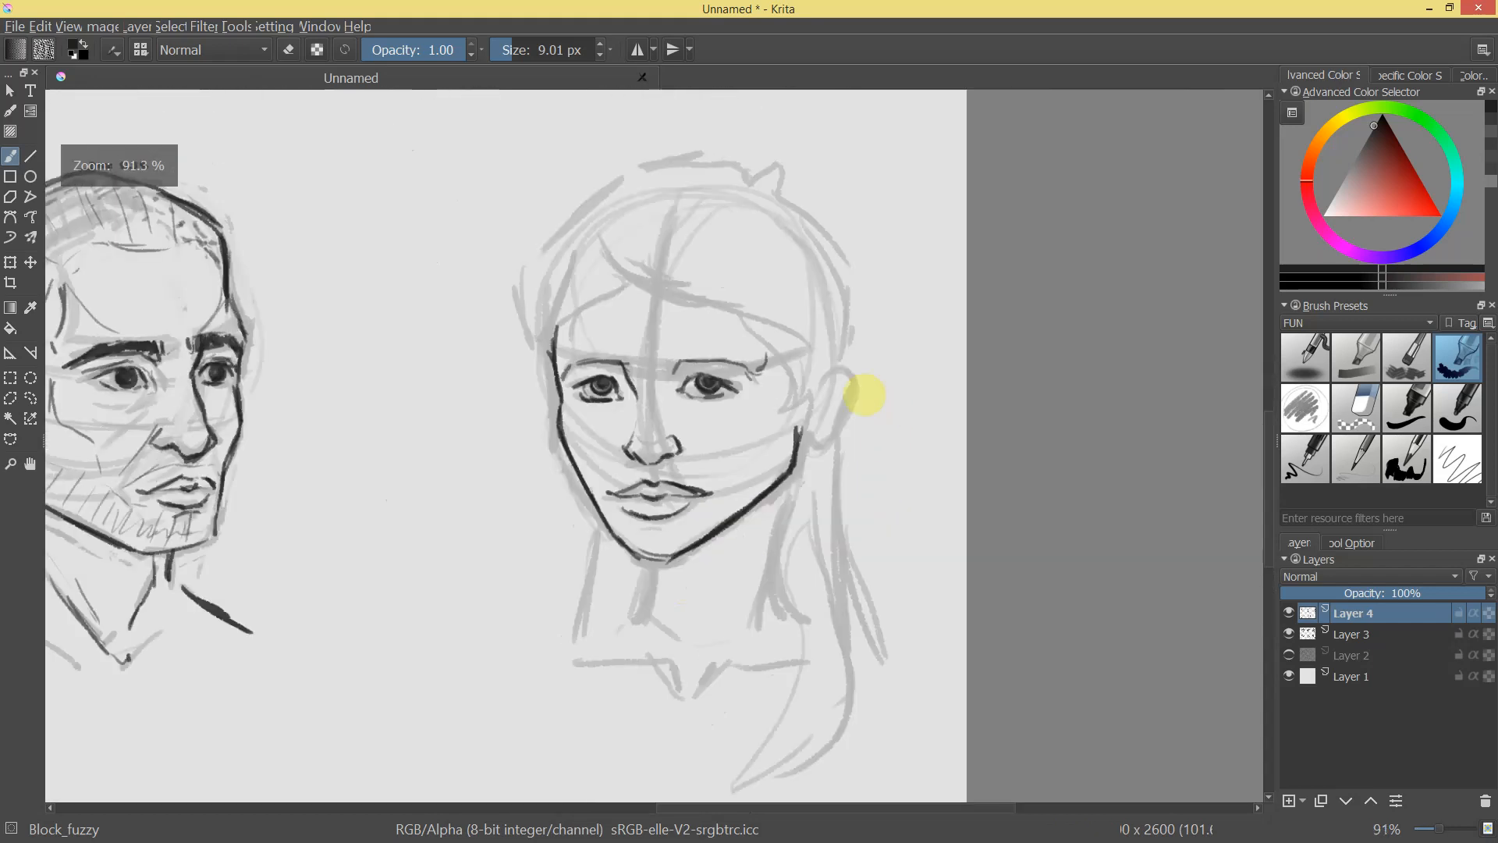
Ink the near ear's lobe, outer rim and inner folds, joining it to the jawline.
left_click_drag(864, 394, 866, 387)
key("e")
key("e")
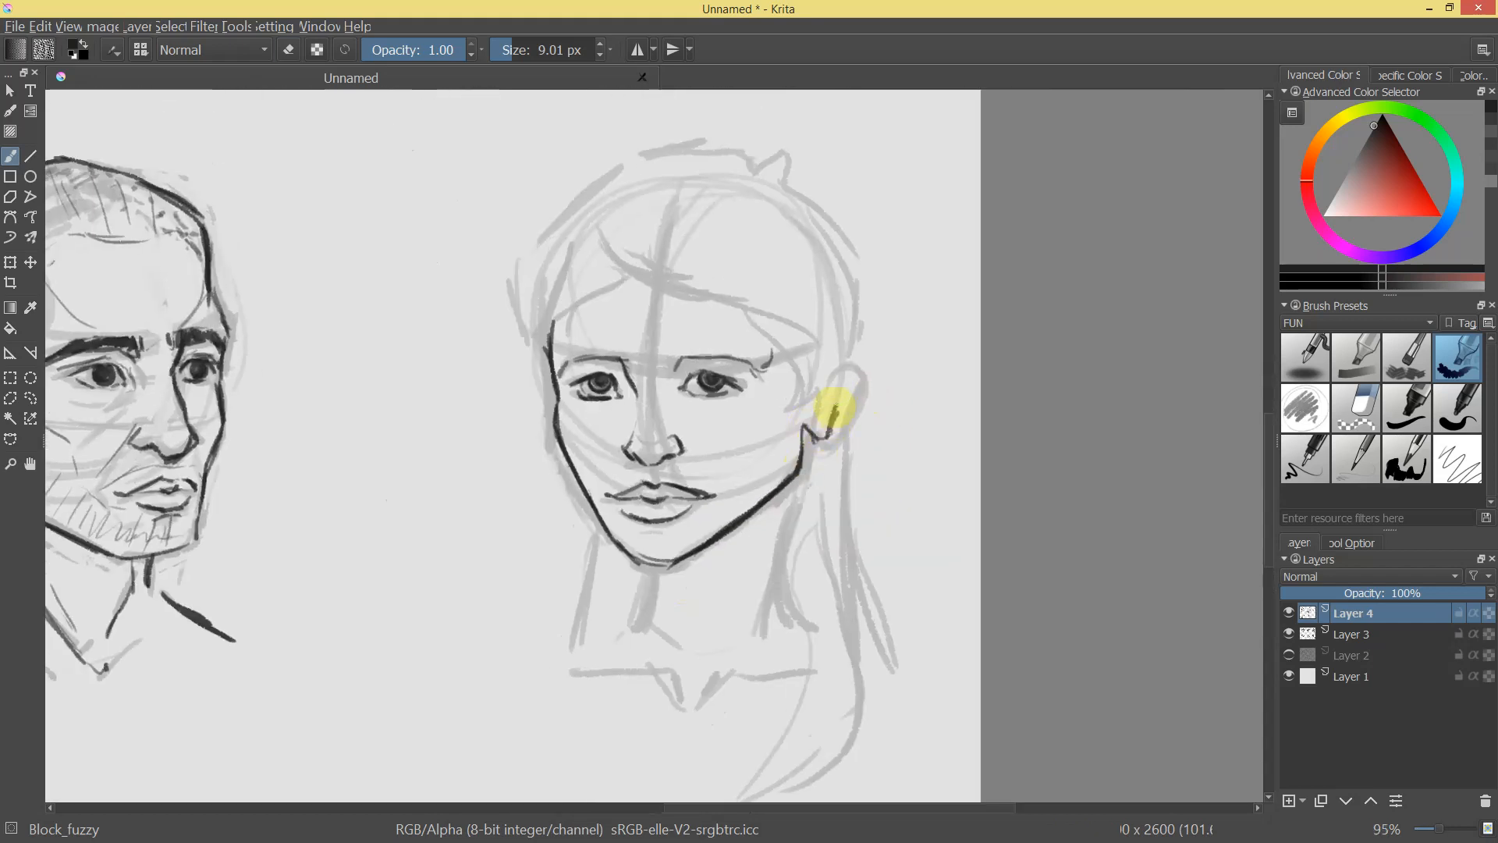
left_click_drag(829, 408, 823, 437)
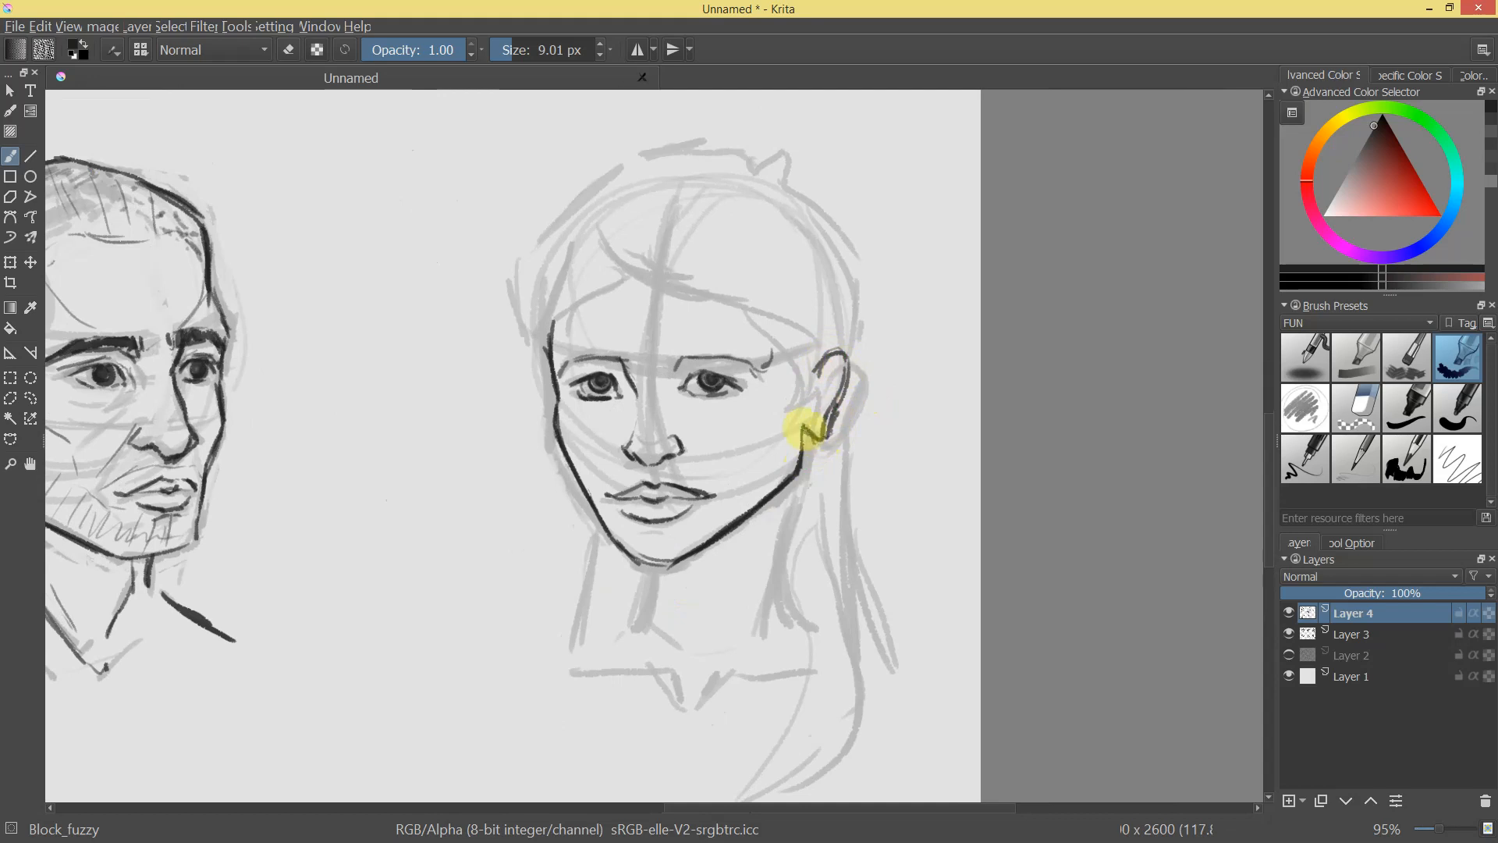
left_click_drag(822, 376, 808, 415)
left_click_drag(831, 365, 812, 418)
Ink the cheek plane line, both sides of the neck and the collarbones of the ponytailed head.
mouse_move(909, 485)
left_mouse_down()
mouse_move(902, 537)
mouse_move(883, 252)
left_mouse_up()
mouse_move(543, 279)
left_mouse_down()
mouse_move(525, 324)
mouse_move(541, 267)
mouse_move(544, 394)
mouse_move(776, 408)
mouse_move(769, 568)
mouse_move(853, 348)
mouse_move(758, 414)
mouse_move(735, 462)
left_mouse_up()
mouse_move(831, 414)
left_mouse_down()
mouse_move(773, 535)
mouse_move(771, 346)
left_mouse_up()
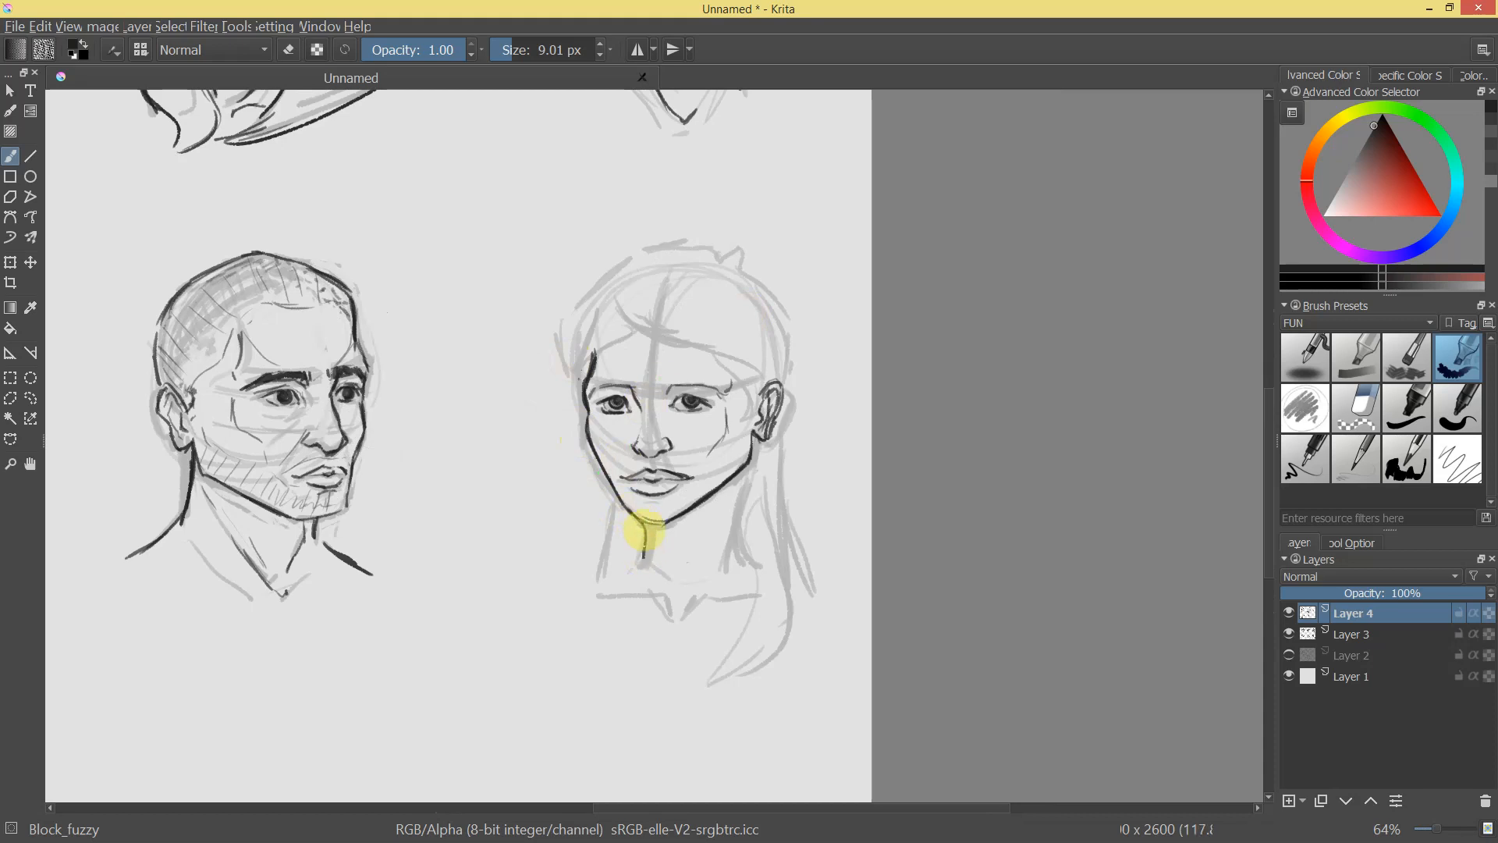
left_click_drag(745, 471, 744, 555)
mouse_move(770, 488)
left_mouse_down()
mouse_move(765, 532)
mouse_move(749, 488)
left_mouse_up()
left_click_drag(680, 629, 665, 616)
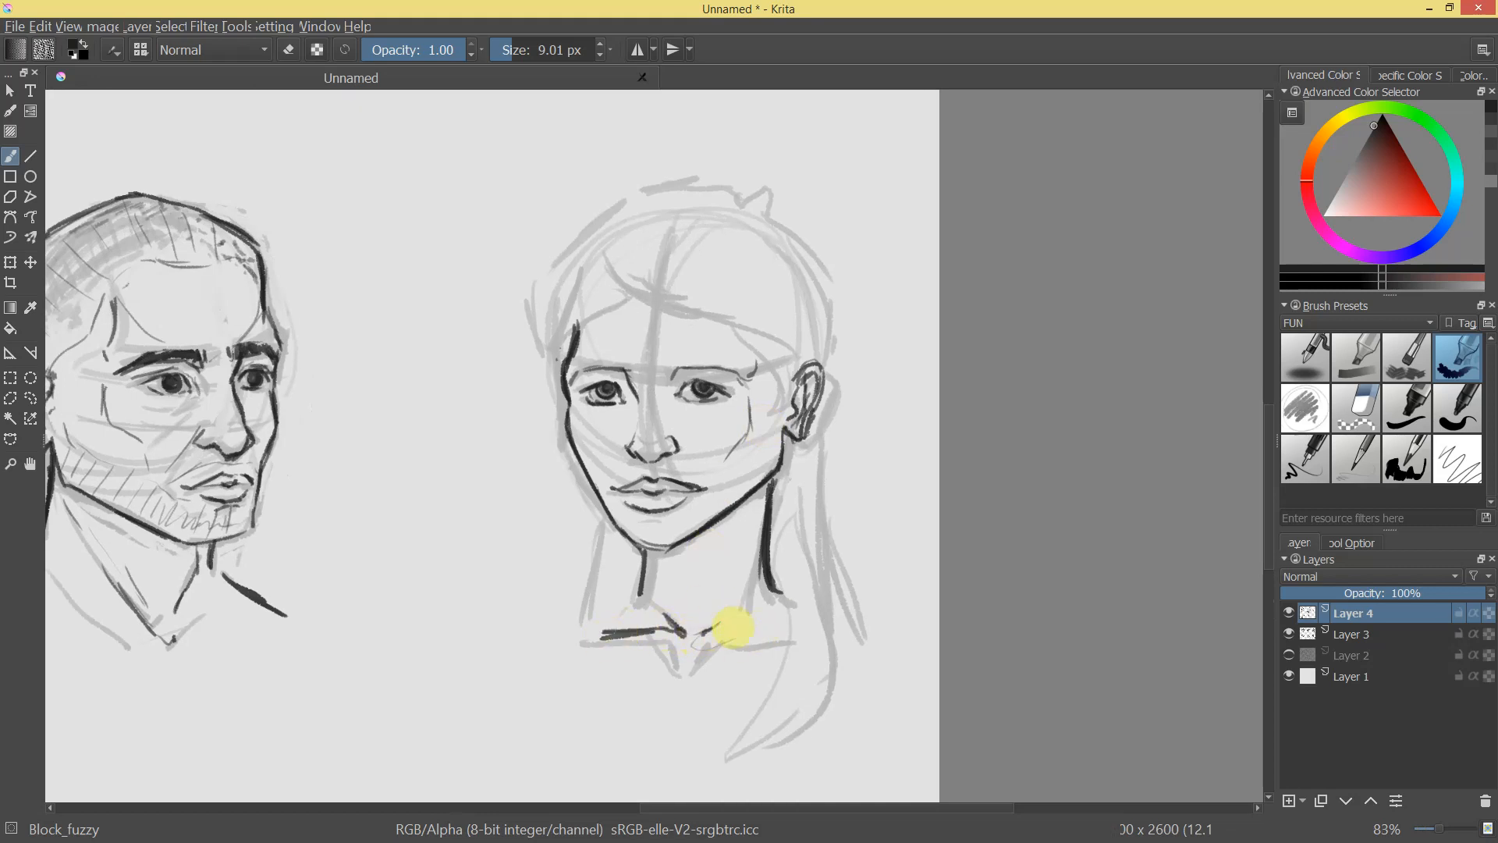
Ink the long ponytail strands falling from behind the ear past the shoulder.
left_click_drag(771, 472, 790, 630)
left_click_drag(747, 724, 718, 755)
left_click_drag(809, 408, 854, 642)
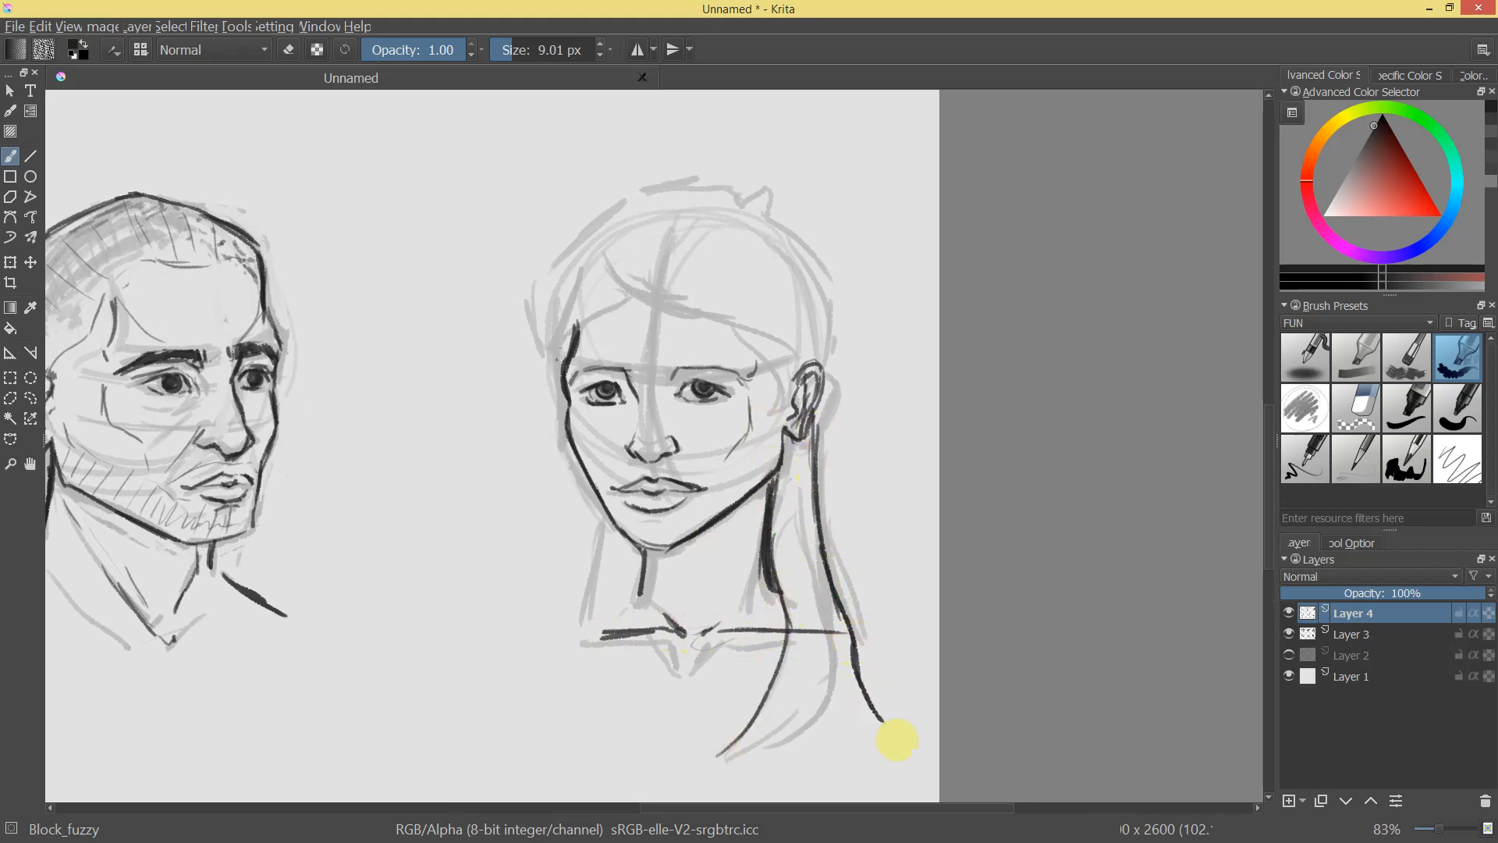
left_click_drag(818, 585, 825, 706)
Ink the swept hairline from the far temple up to the parting and down to the near ear, undoing unsatisfactory strokes.
mouse_move(874, 468)
left_mouse_down()
mouse_move(849, 558)
mouse_move(887, 452)
mouse_move(837, 320)
left_mouse_up()
mouse_move(577, 335)
left_mouse_down()
mouse_move(629, 287)
mouse_move(779, 395)
mouse_move(801, 363)
left_mouse_up()
key("ctrl+z")
mouse_move(630, 247)
left_mouse_down()
mouse_move(682, 314)
mouse_move(788, 385)
mouse_move(813, 351)
mouse_move(803, 425)
left_mouse_up()
key("ctrl+z")
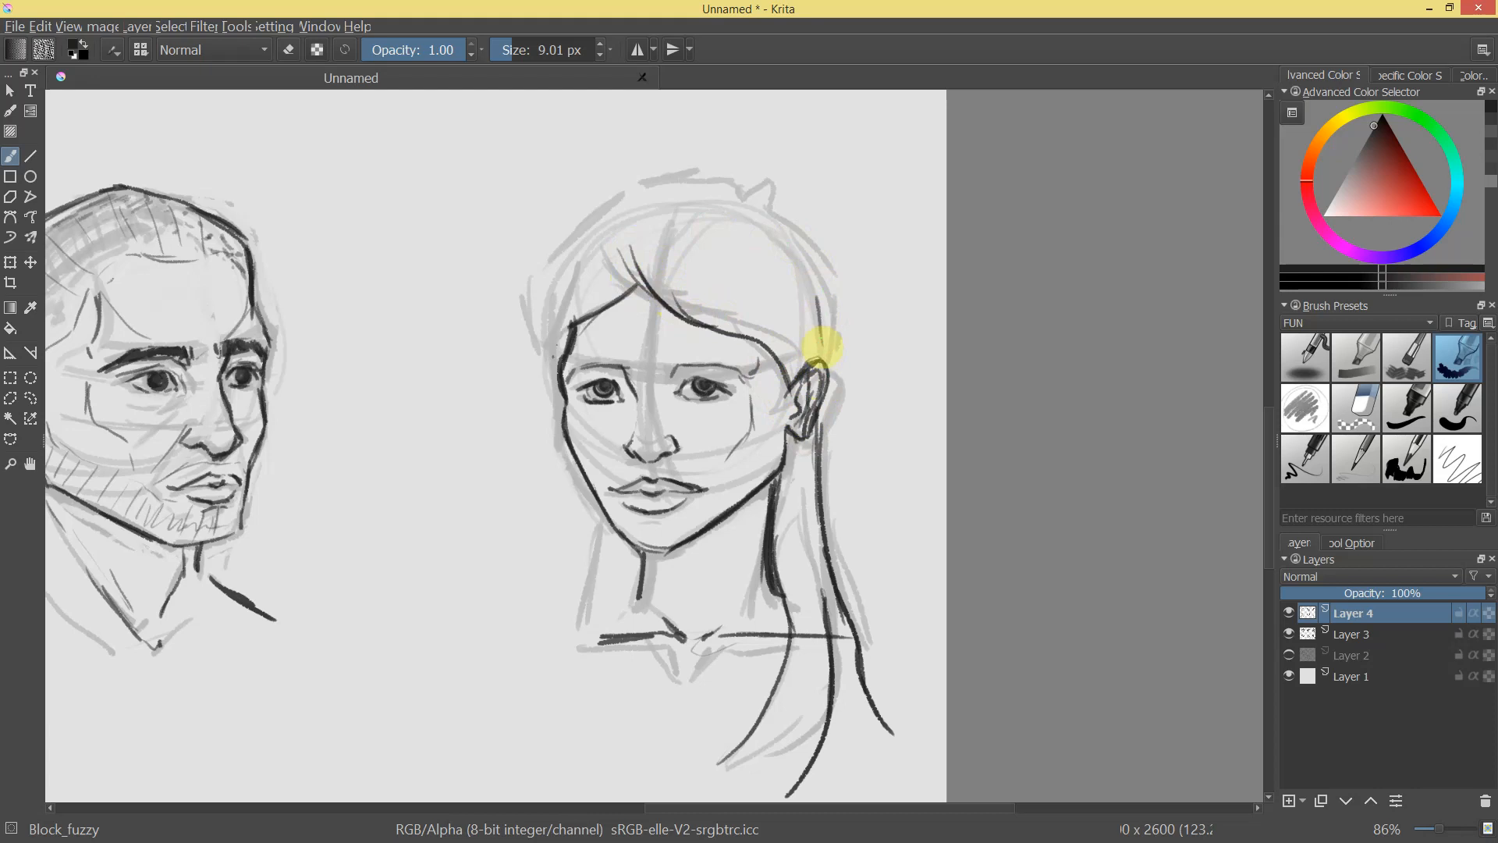
Ink the outer hair contour over the crown and far side, undoing and redrawing the far-side stroke.
mouse_move(800, 250)
left_mouse_down()
mouse_move(759, 465)
mouse_move(806, 332)
mouse_move(714, 307)
mouse_move(791, 180)
mouse_move(787, 105)
left_mouse_up()
mouse_move(512, 165)
left_mouse_down()
mouse_move(427, 271)
mouse_move(442, 364)
left_mouse_up()
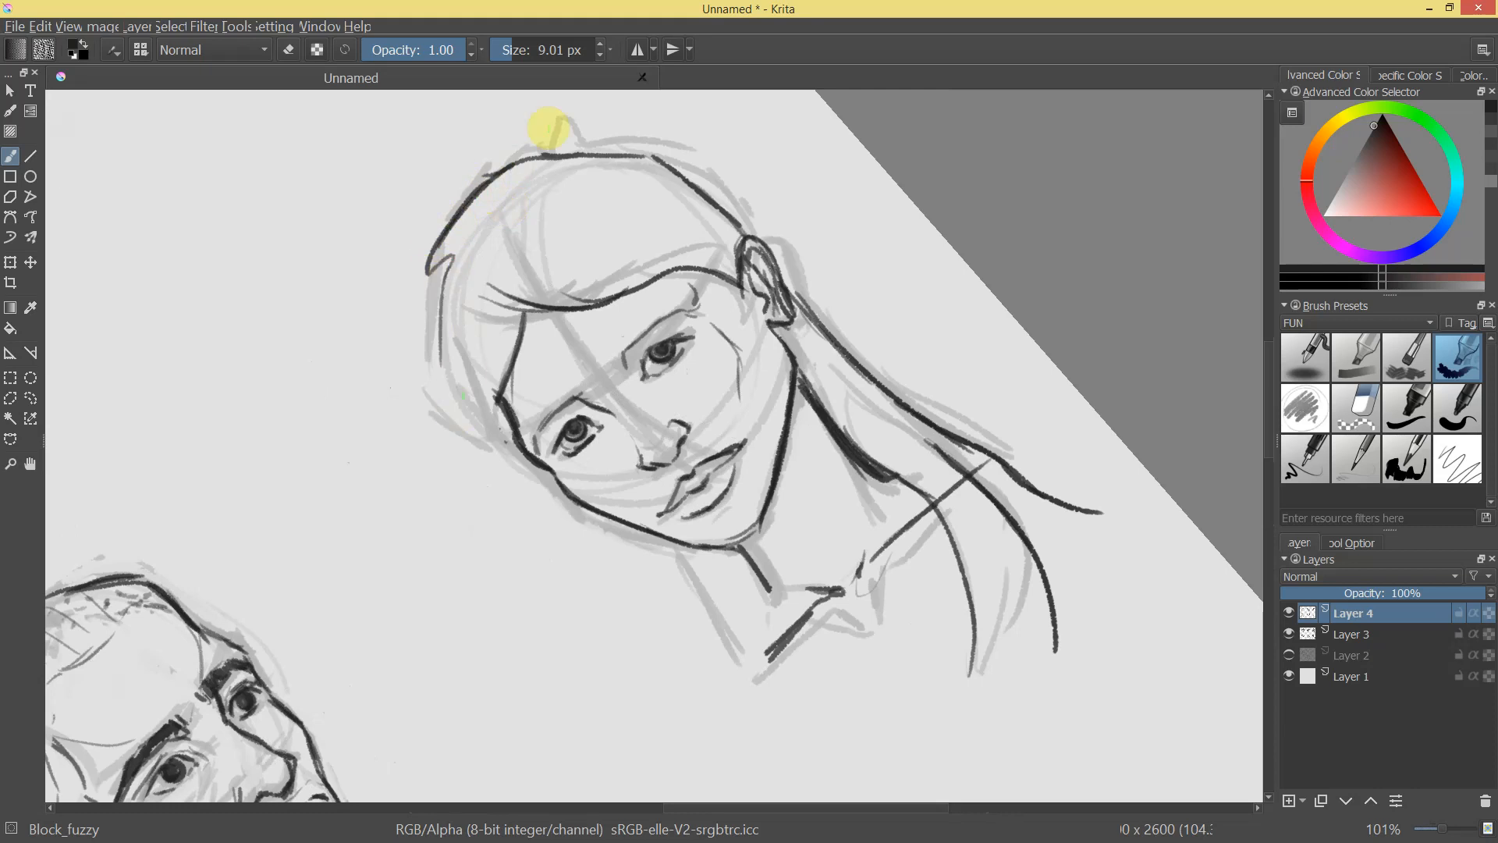
key("ctrl+z")
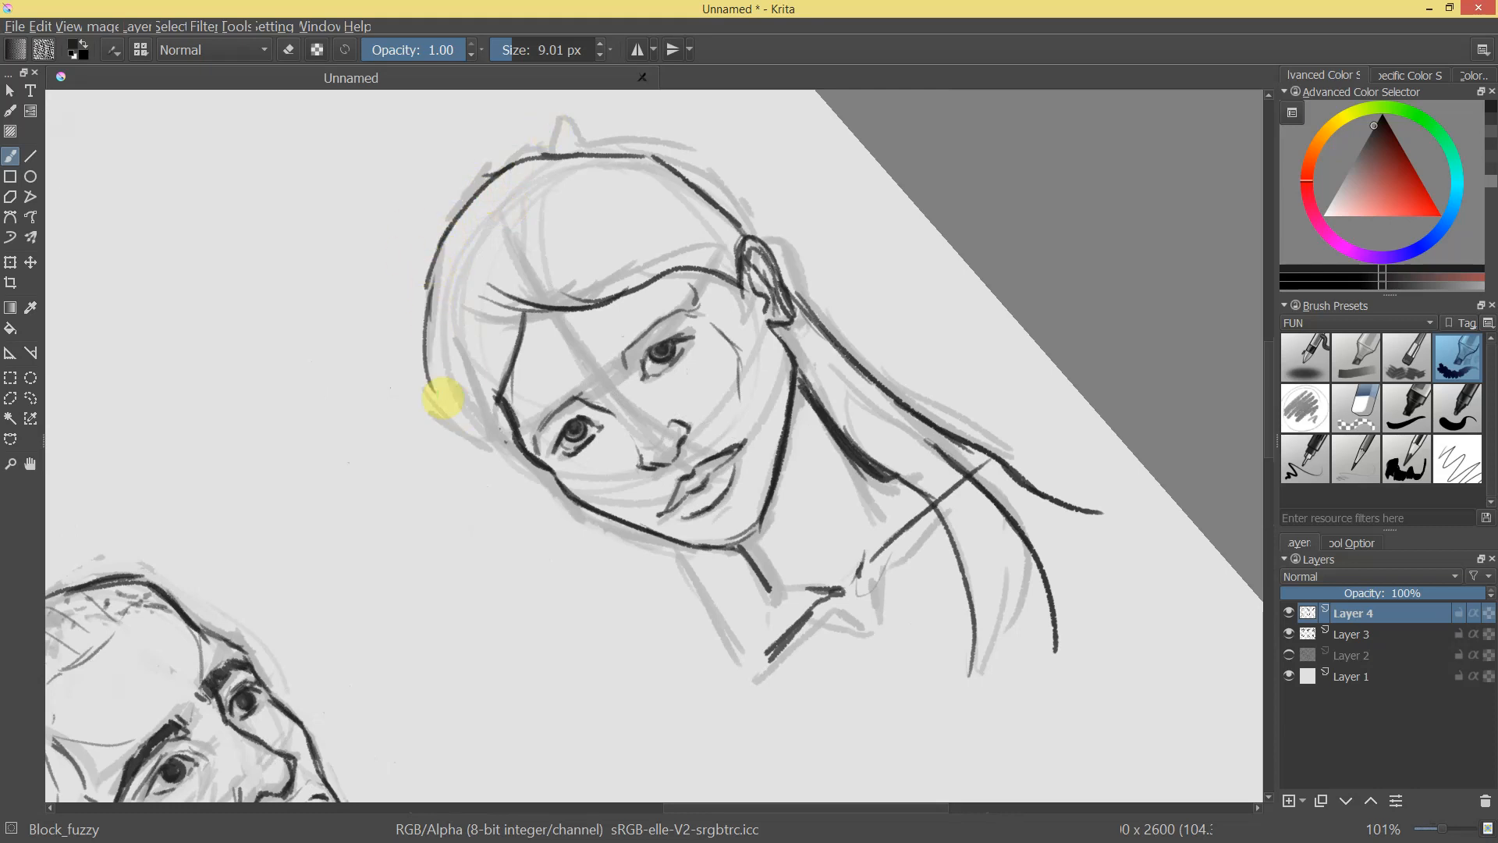
mouse_move(785, 258)
left_mouse_down()
mouse_move(819, 318)
mouse_move(769, 234)
left_mouse_up()
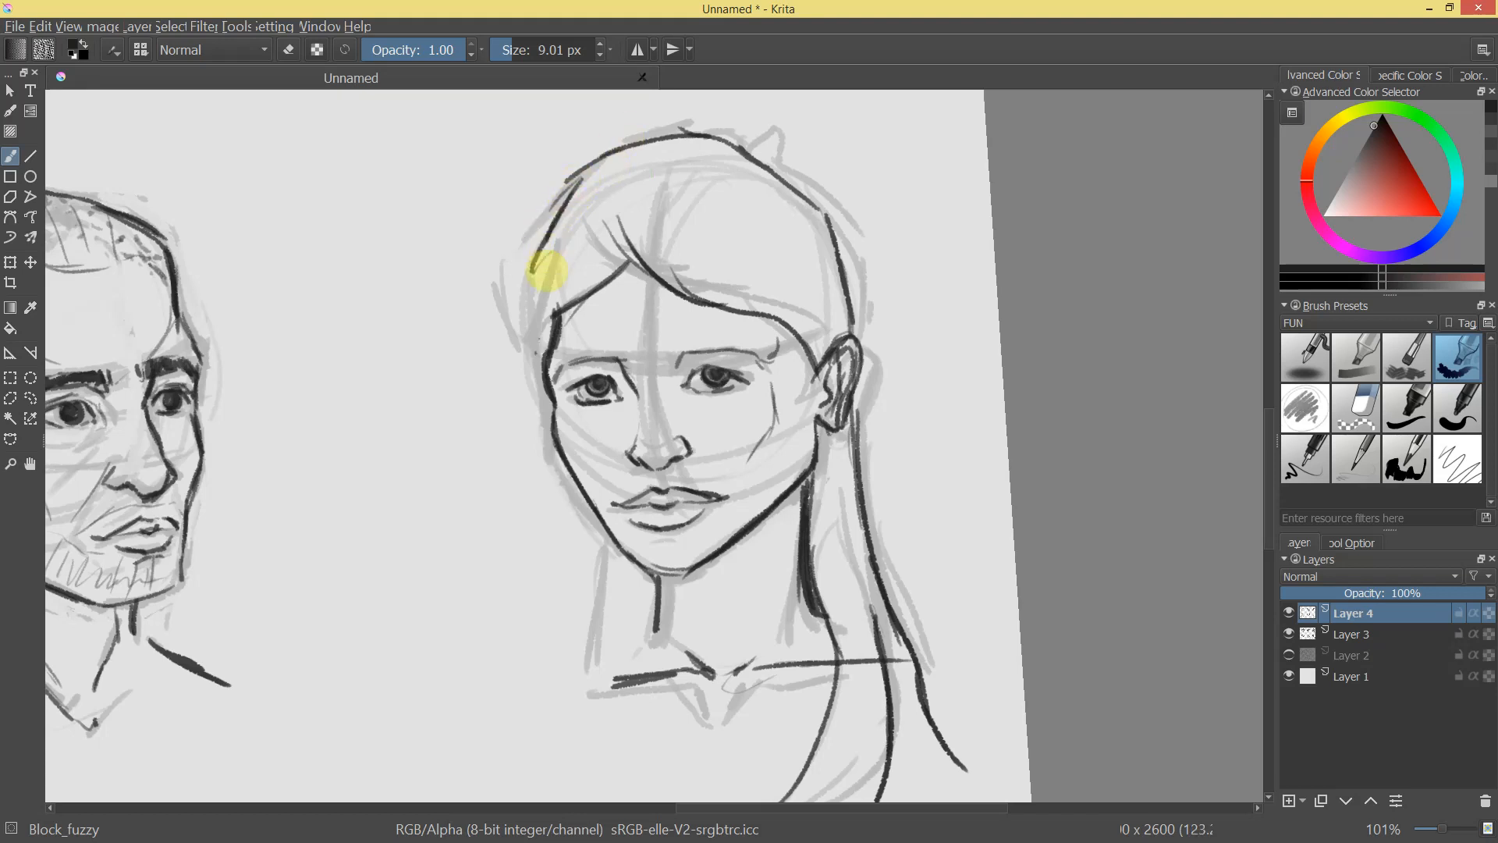
Redraw the near-side hair contour from crown to ear slightly farther out and erase the overlapping strokes.
mouse_move(911, 191)
left_mouse_down()
mouse_move(866, 334)
mouse_move(853, 165)
mouse_move(889, 294)
left_mouse_up()
key("e")
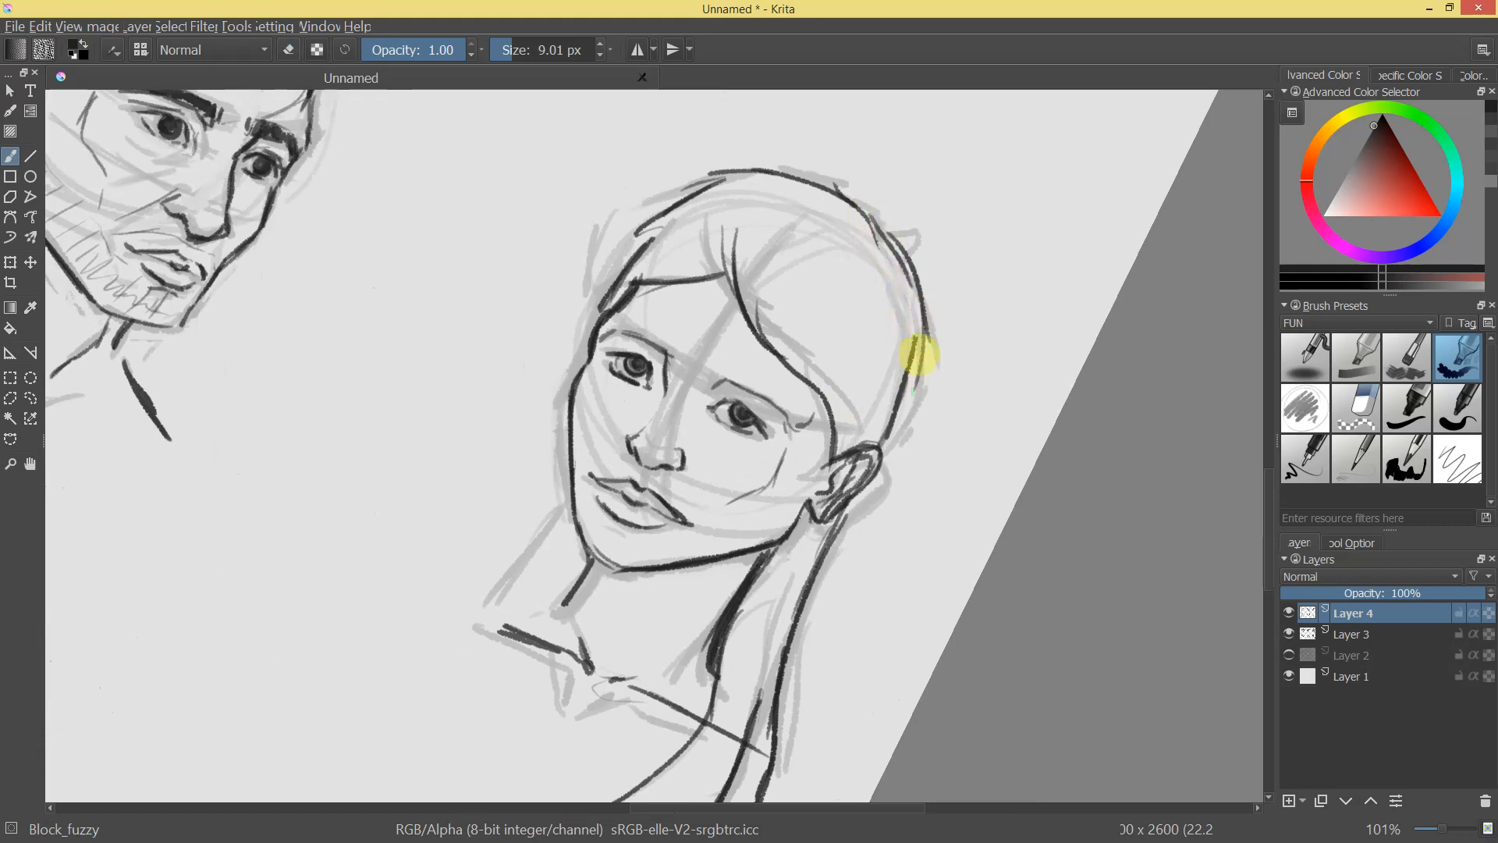
left_click_drag(960, 399, 924, 525)
left_click_drag(923, 414, 901, 261)
left_click_drag(921, 273, 932, 173)
key("e")
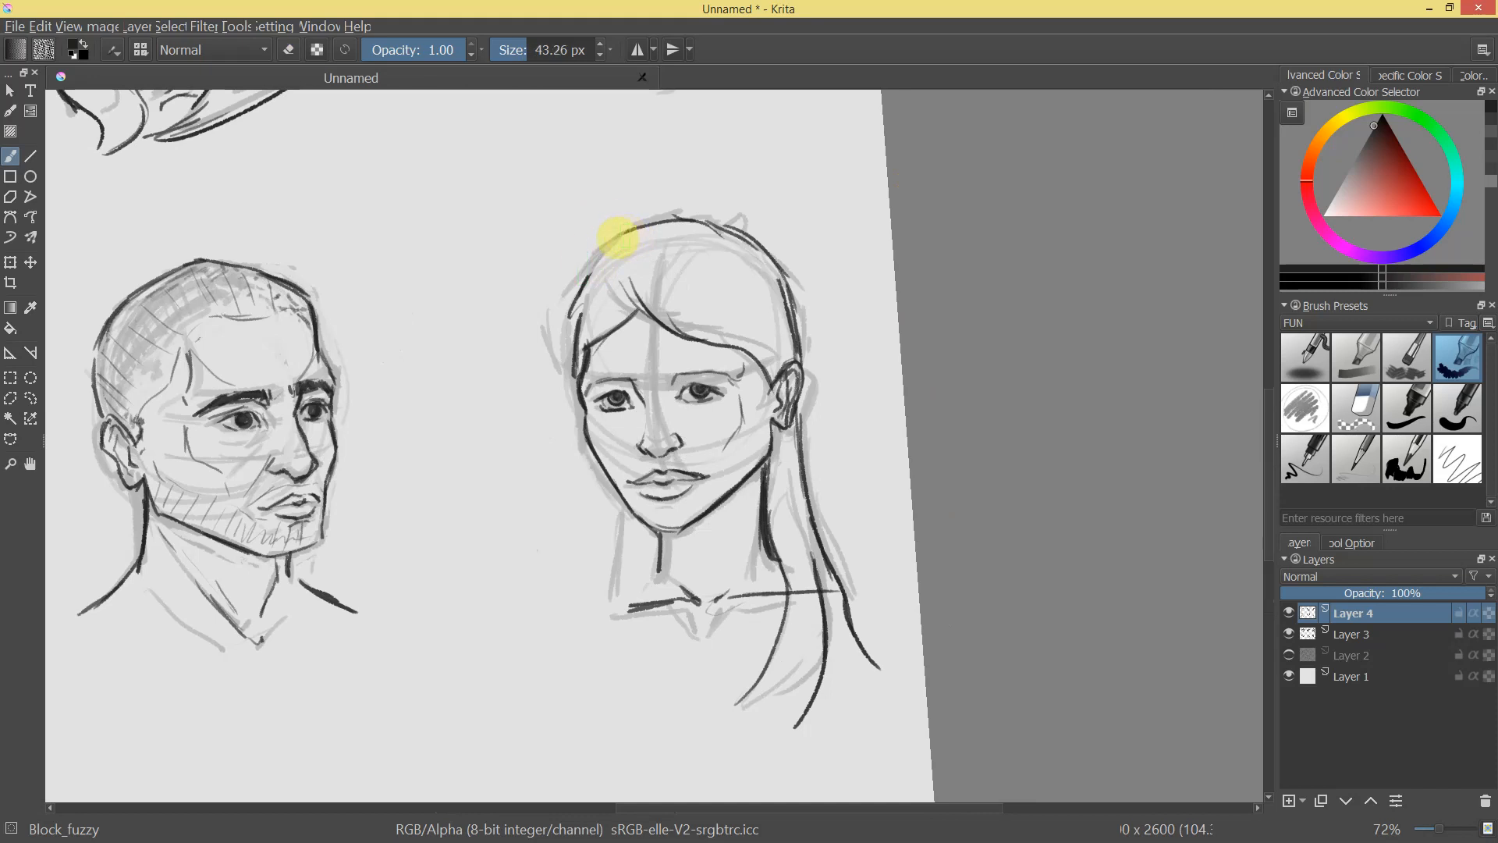
Ink the ponytailed head's far-side hairline from the parting to the temple and erase the overlapping stroke beside it.
mouse_move(765, 304)
left_mouse_down()
mouse_move(742, 357)
mouse_move(788, 184)
left_mouse_up()
left_click_drag(635, 274, 618, 259)
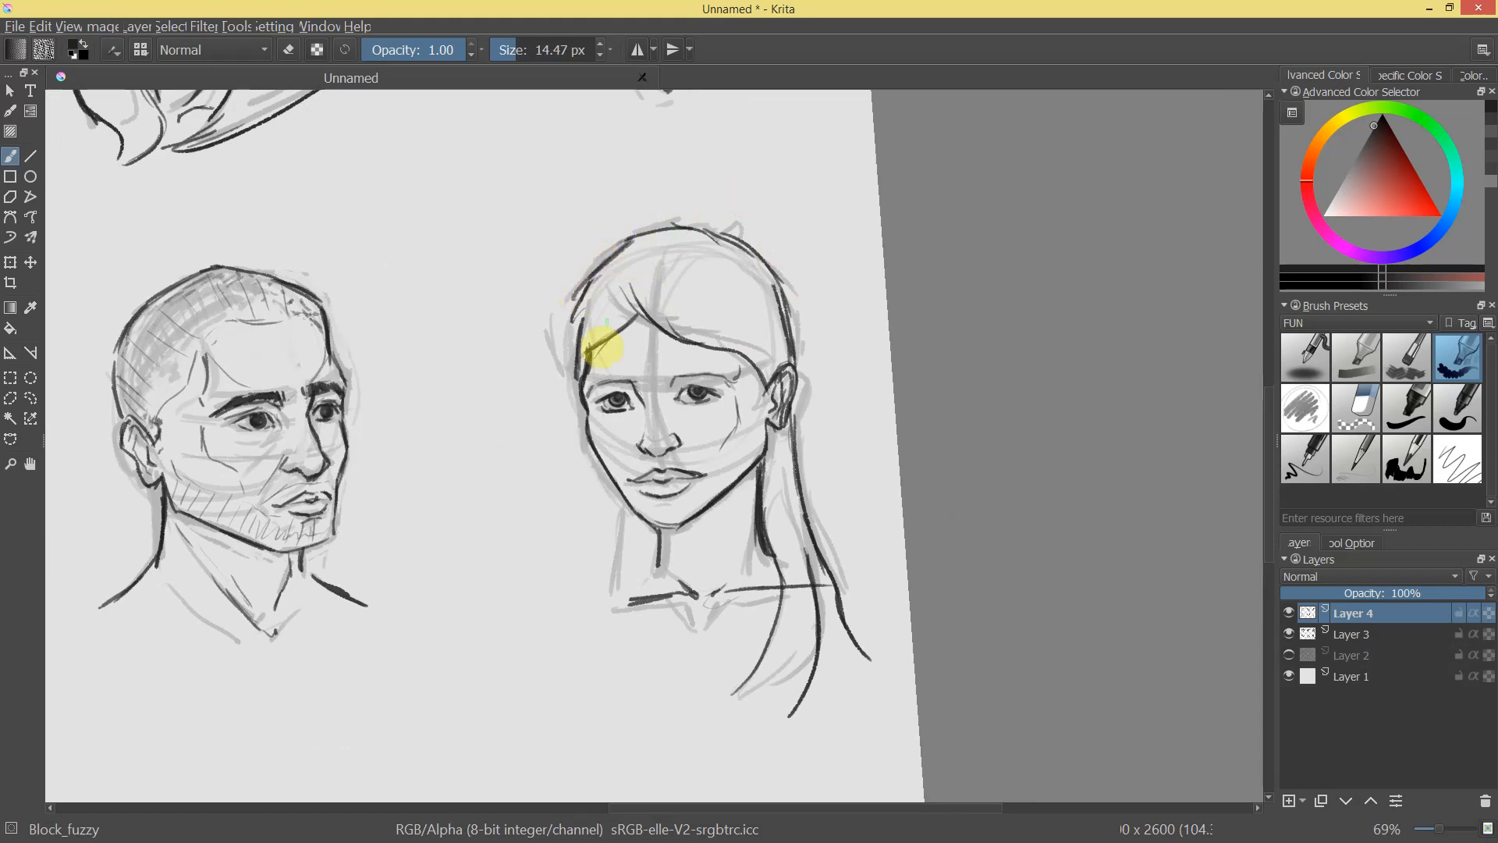
left_click_drag(787, 364, 742, 213)
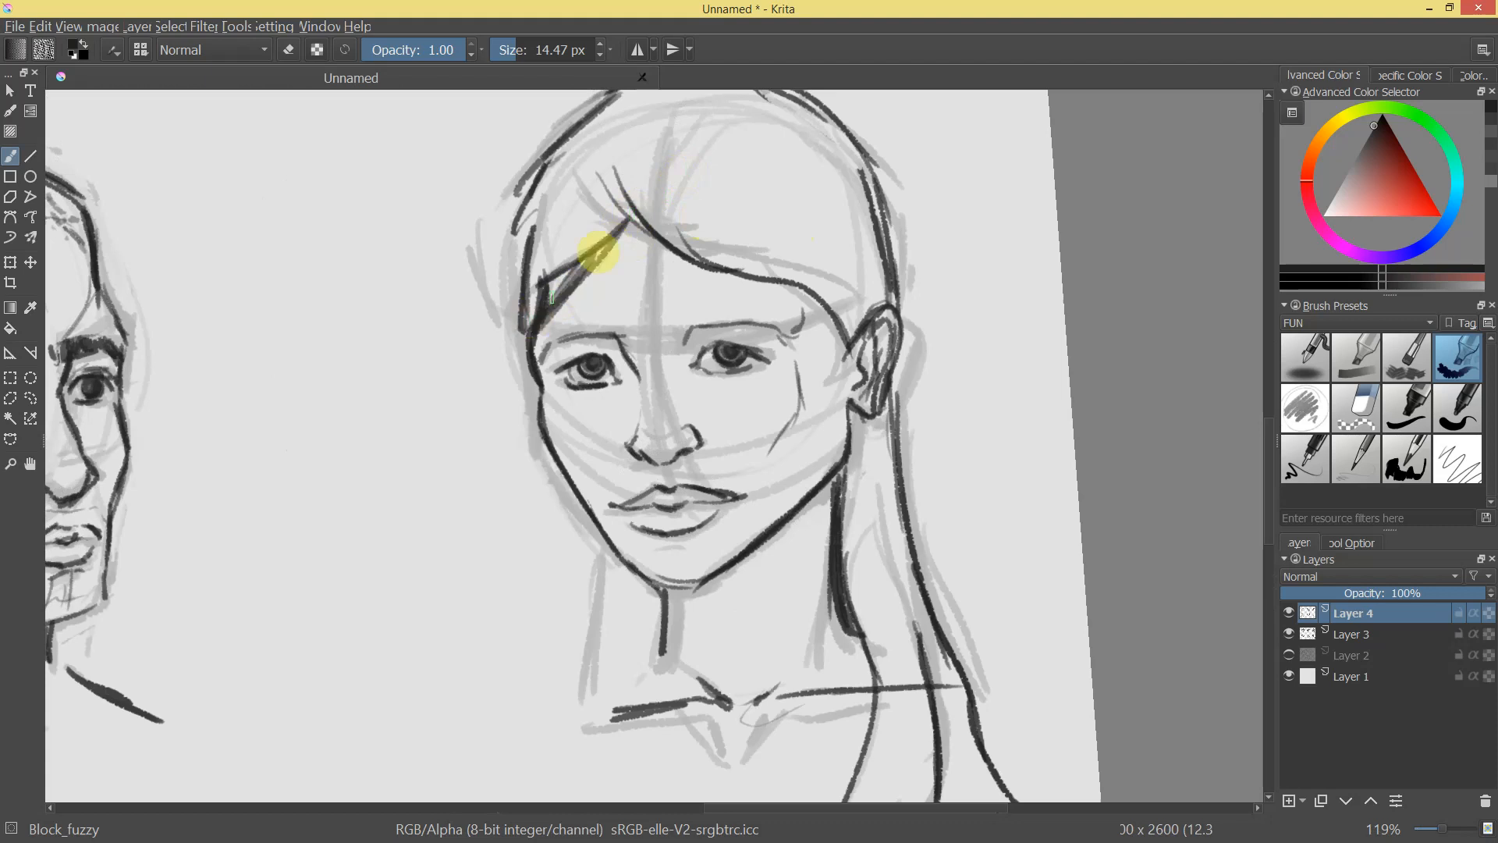
key("e")
left_click_drag(537, 311, 550, 275)
mouse_move(779, 205)
left_mouse_down()
mouse_move(729, 294)
mouse_move(826, 177)
mouse_move(853, 317)
mouse_move(731, 148)
left_mouse_up()
key("e")
Darken the ponytailed head's eyebrows and reinforce the near ear's outline with a 9.55 px brush.
mouse_move(683, 292)
left_mouse_down()
mouse_move(724, 261)
mouse_move(708, 273)
left_mouse_up()
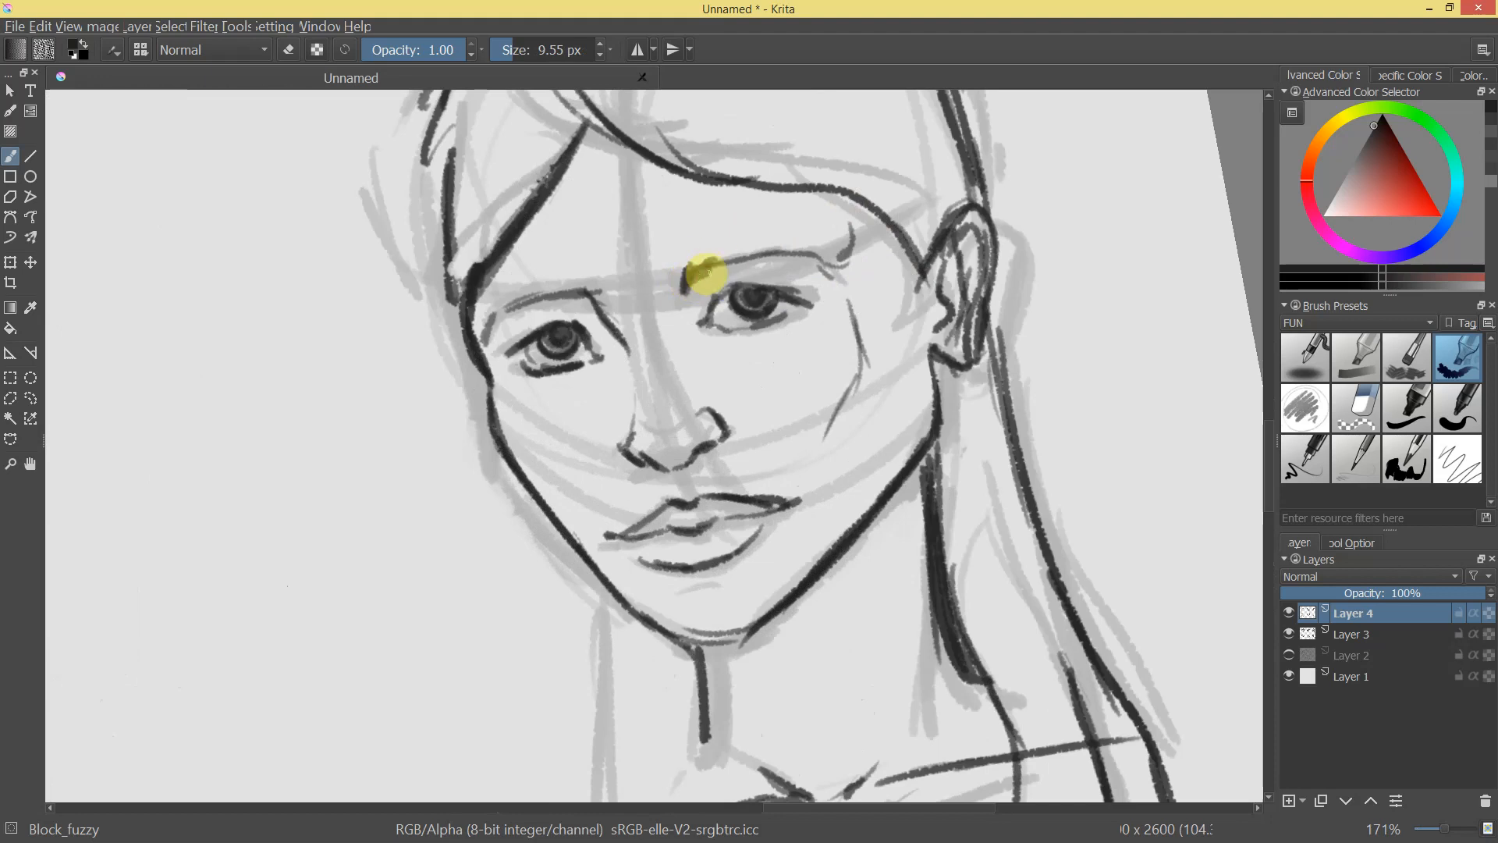
mouse_move(813, 258)
left_mouse_down()
mouse_move(692, 263)
mouse_move(680, 289)
left_mouse_up()
mouse_move(568, 282)
left_mouse_down()
mouse_move(500, 306)
mouse_move(487, 337)
left_mouse_up()
mouse_move(856, 350)
left_mouse_down()
mouse_move(846, 414)
mouse_move(916, 240)
mouse_move(911, 209)
left_mouse_up()
mouse_move(952, 351)
left_mouse_down()
mouse_move(910, 518)
mouse_move(979, 414)
mouse_move(964, 373)
left_mouse_up()
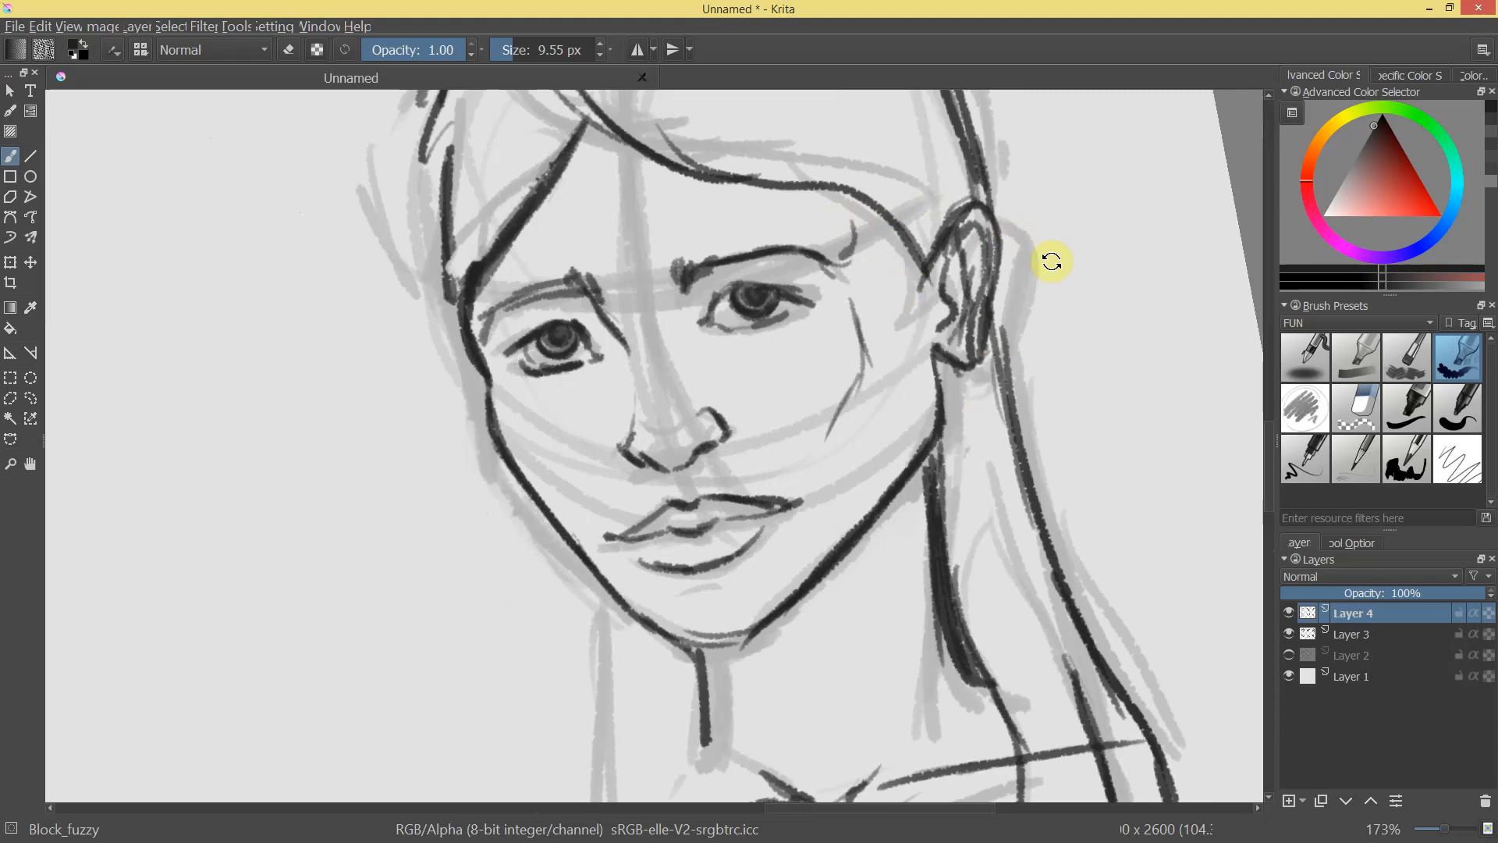
Extend and thicken the upper lash lines of both eyes with a 5.50 px brush.
left_click_drag(1032, 232, 777, 584)
mouse_move(886, 425)
left_mouse_down()
mouse_move(993, 562)
mouse_move(806, 284)
mouse_move(812, 314)
mouse_move(780, 401)
mouse_move(813, 482)
mouse_move(820, 328)
mouse_move(612, 234)
mouse_move(344, 536)
left_mouse_up()
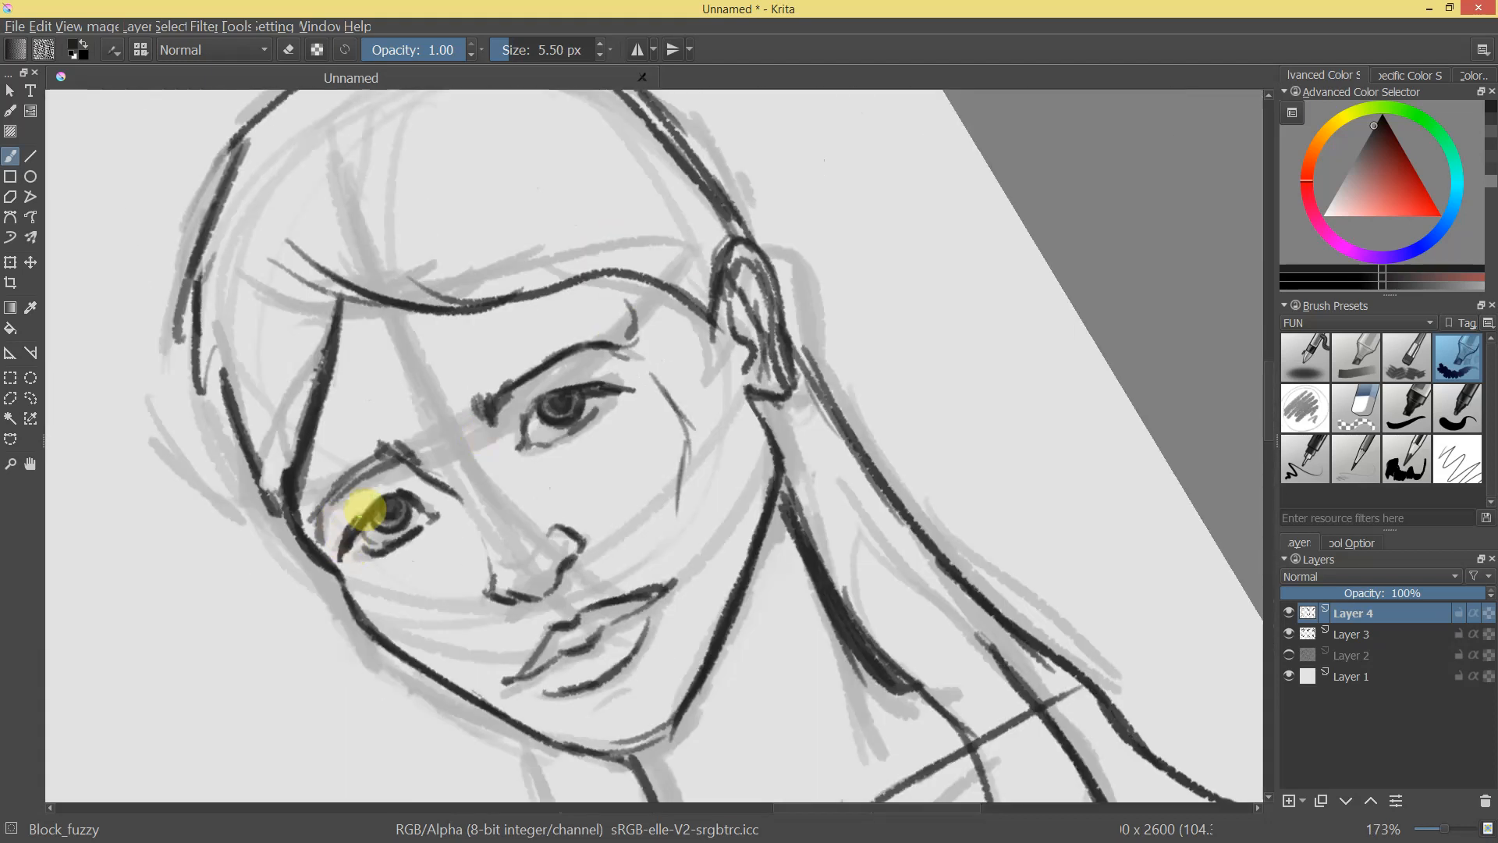
mouse_move(671, 378)
left_mouse_down()
mouse_move(678, 454)
mouse_move(718, 411)
mouse_move(759, 270)
mouse_move(695, 665)
mouse_move(728, 535)
mouse_move(551, 395)
mouse_move(624, 383)
left_mouse_up()
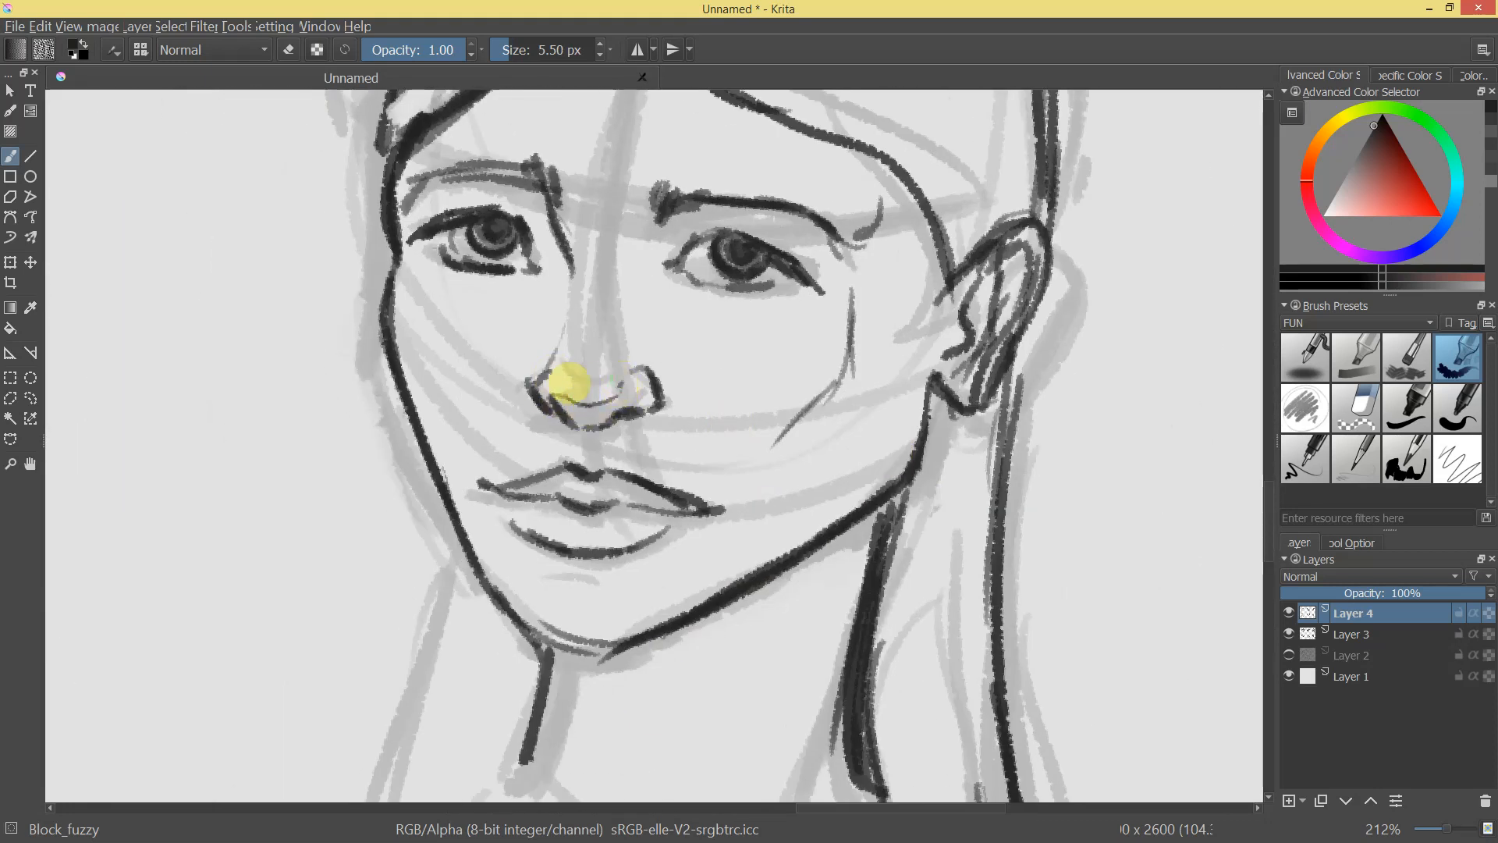
Refine the ponytailed head's nose tip and nostrils, and ink fine creases on the lips and a short line below them.
mouse_move(738, 447)
left_mouse_down()
mouse_move(738, 525)
mouse_move(762, 390)
left_mouse_up()
key("e")
mouse_move(552, 389)
left_mouse_down()
mouse_move(616, 407)
mouse_move(742, 535)
mouse_move(789, 367)
mouse_move(676, 401)
left_mouse_up()
key("e")
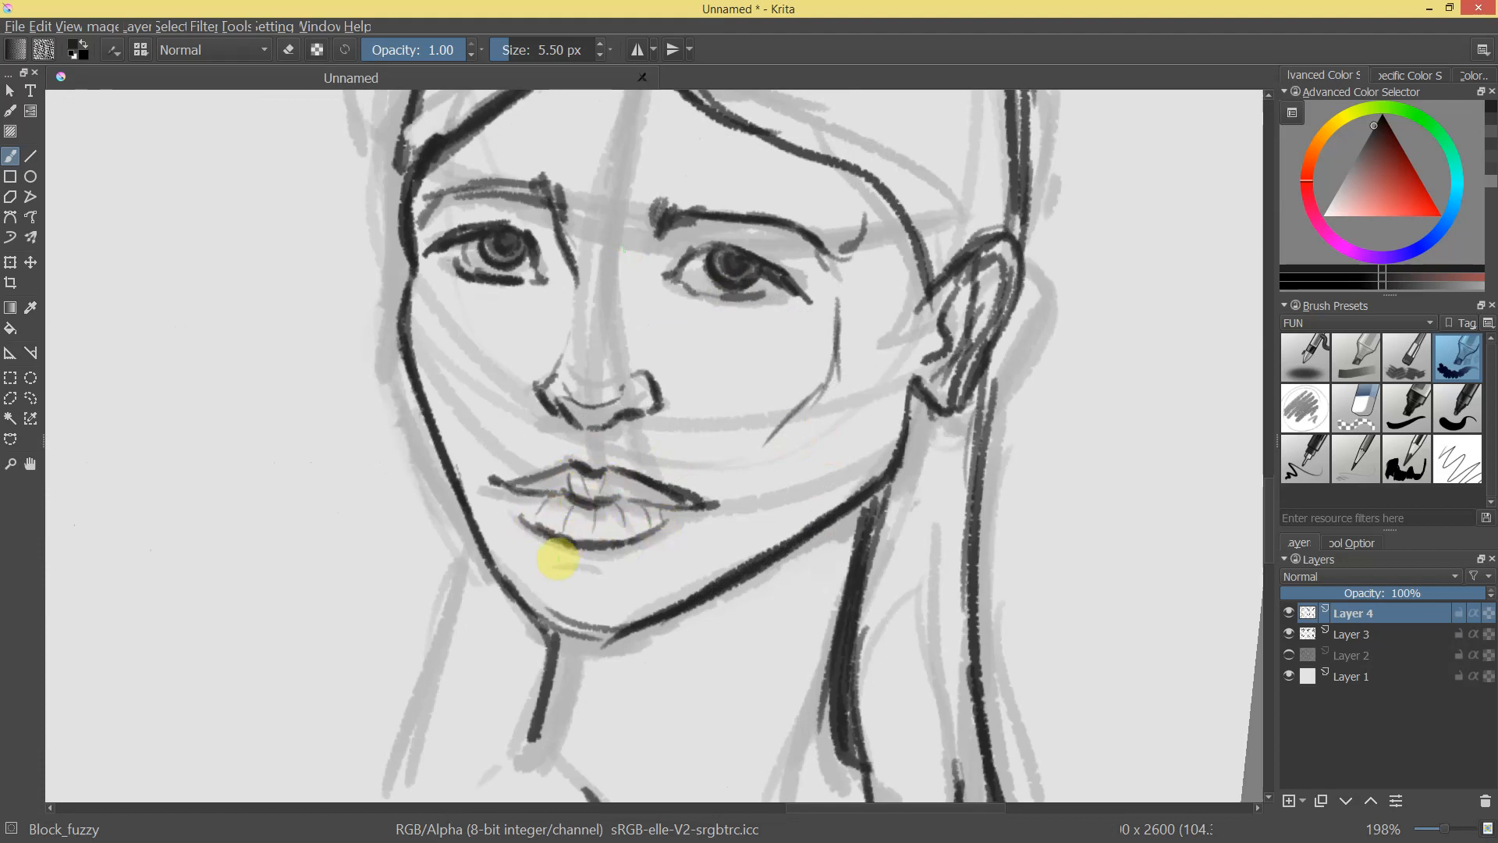
left_click_drag(565, 560, 909, 462)
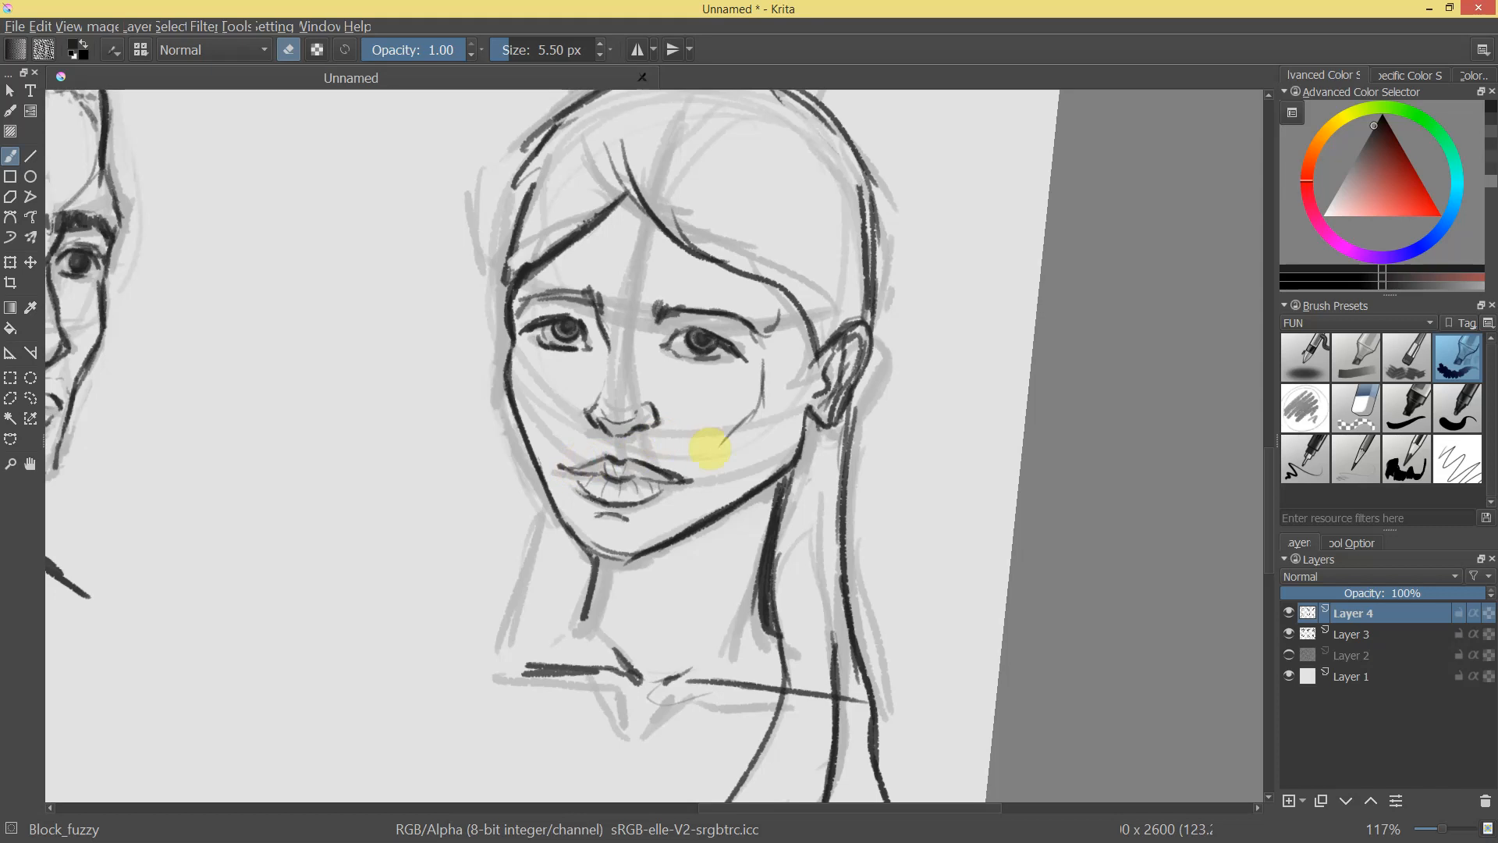
Ink the ponytailed head's neck lines and the far-side hair strand falling to the shoulder with an 11.86 px brush.
left_click_drag(712, 472, 636, 294)
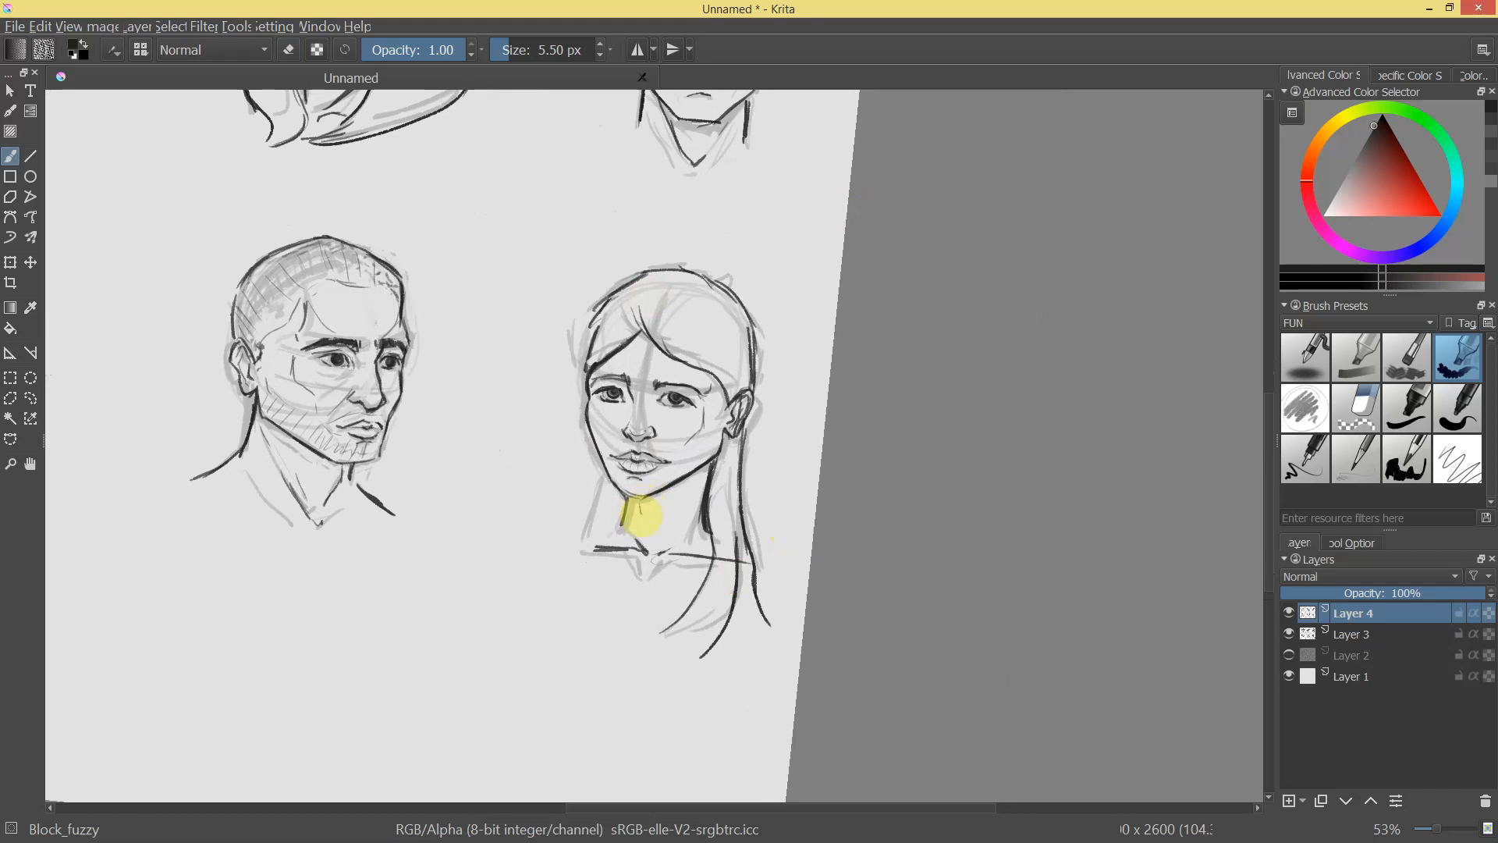
mouse_move(642, 538)
left_mouse_down()
mouse_move(665, 606)
mouse_move(709, 468)
mouse_move(782, 325)
mouse_move(763, 428)
mouse_move(826, 338)
mouse_move(685, 385)
mouse_move(636, 537)
mouse_move(869, 465)
mouse_move(635, 545)
left_mouse_up()
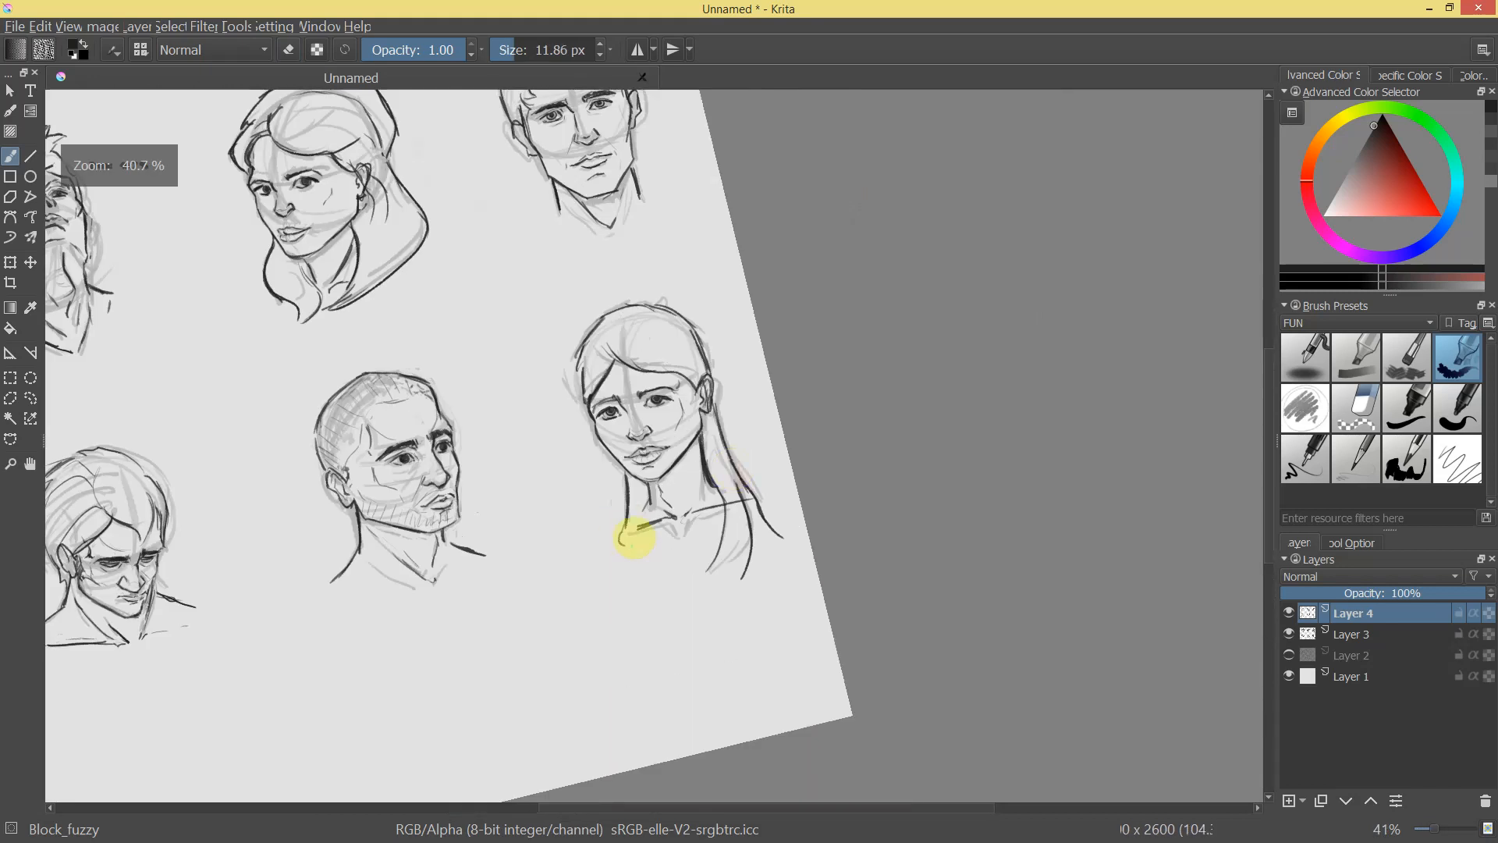
mouse_move(713, 488)
left_mouse_down()
mouse_move(766, 518)
mouse_move(712, 362)
mouse_move(587, 457)
mouse_move(589, 517)
left_mouse_up()
mouse_move(690, 599)
left_mouse_down()
mouse_move(719, 632)
mouse_move(738, 549)
mouse_move(545, 294)
mouse_move(533, 310)
mouse_move(538, 270)
left_mouse_up()
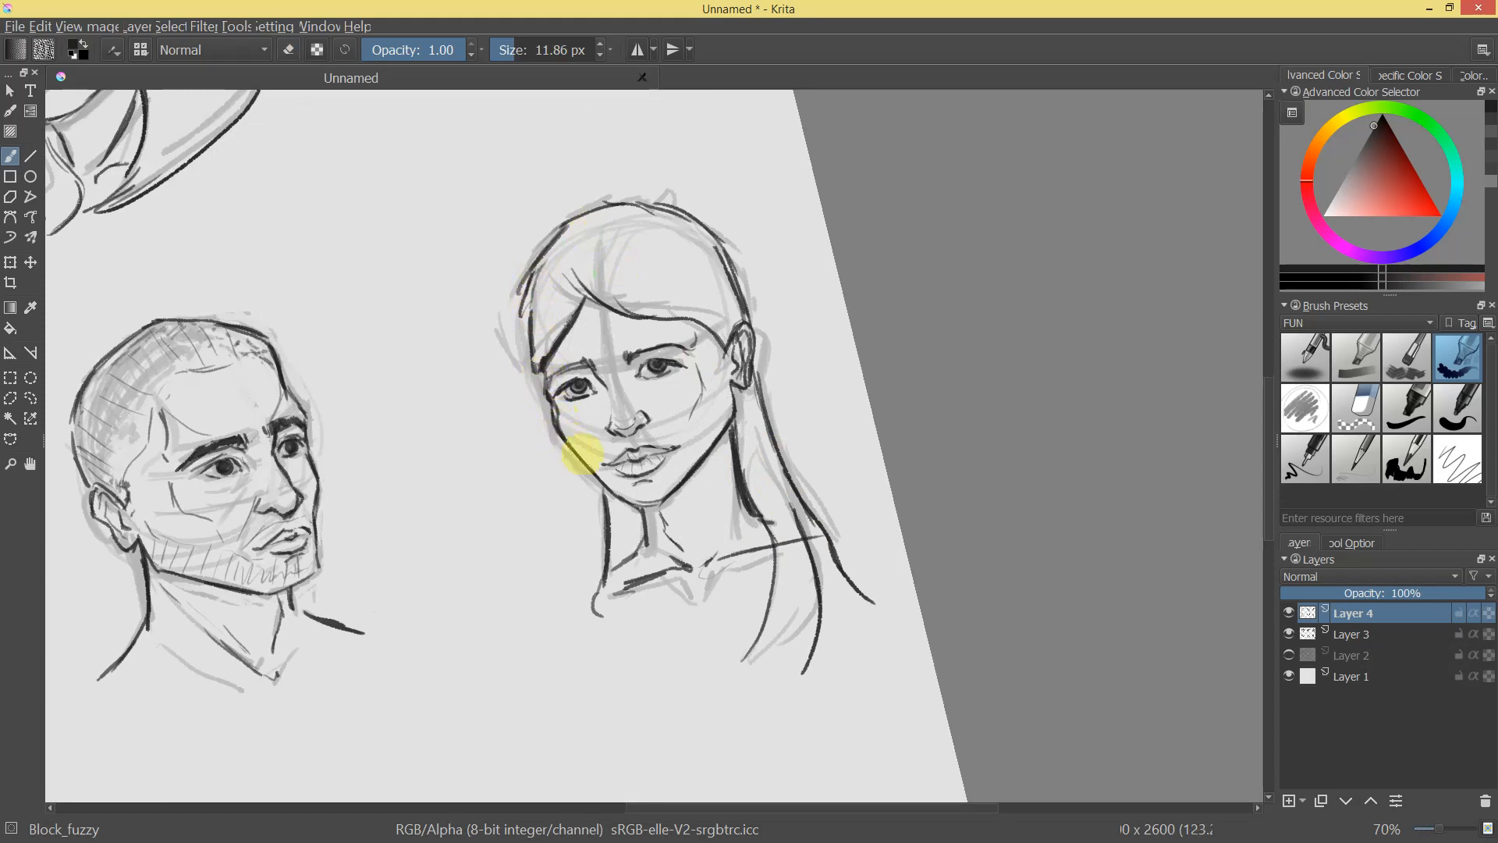
left_click_drag(760, 457, 578, 469)
left_click_drag(846, 419, 981, 430)
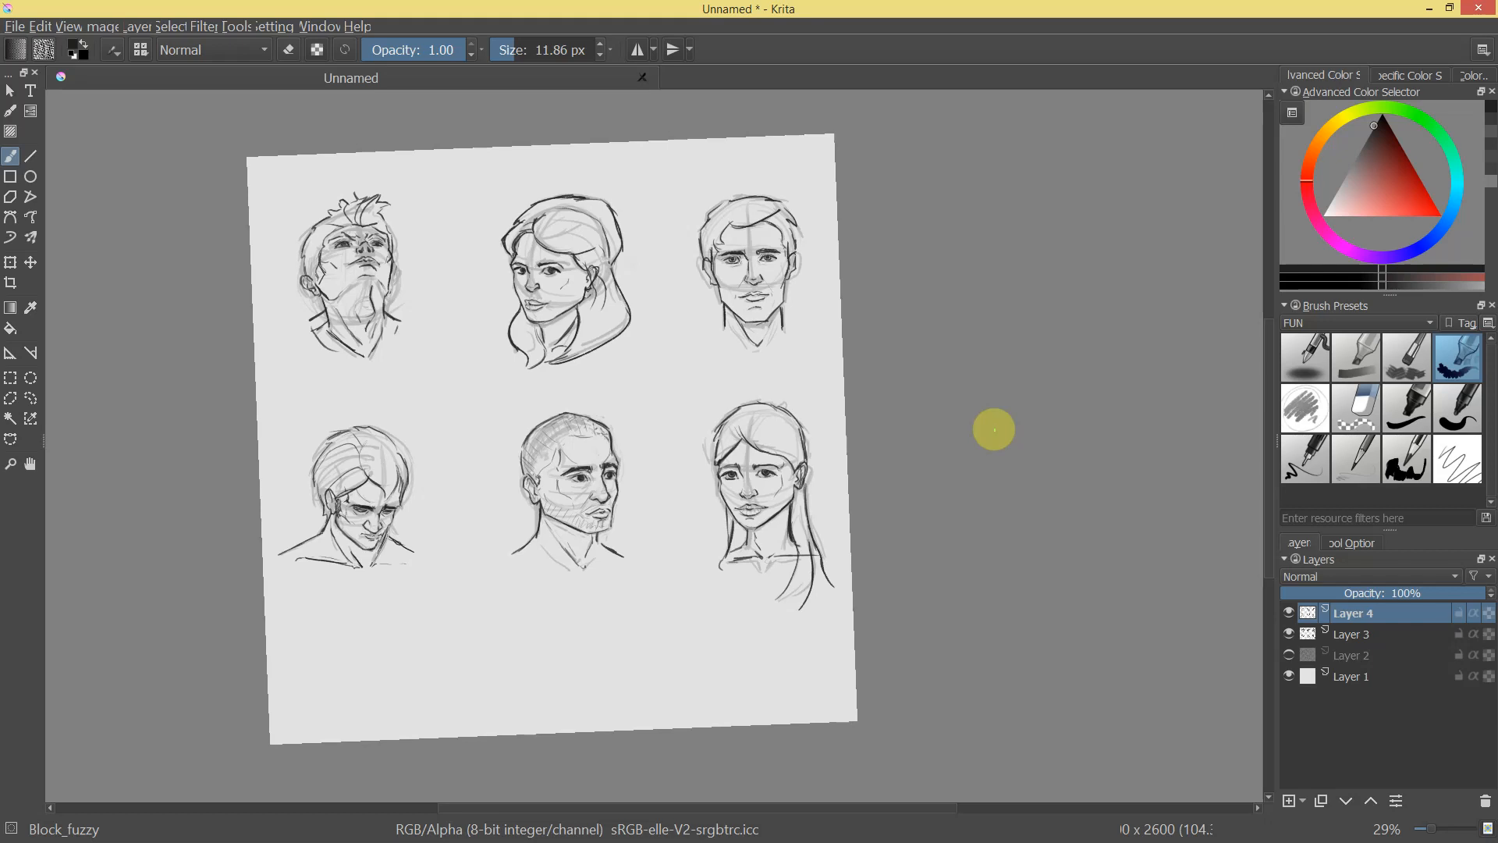
Touch up the upturned head's line art along the far side of the face and the brow, reducing the brush size to 6.47 px.
left_click_drag(856, 348, 1103, 552)
mouse_move(679, 334)
left_mouse_down()
mouse_move(679, 210)
mouse_move(674, 297)
left_mouse_up()
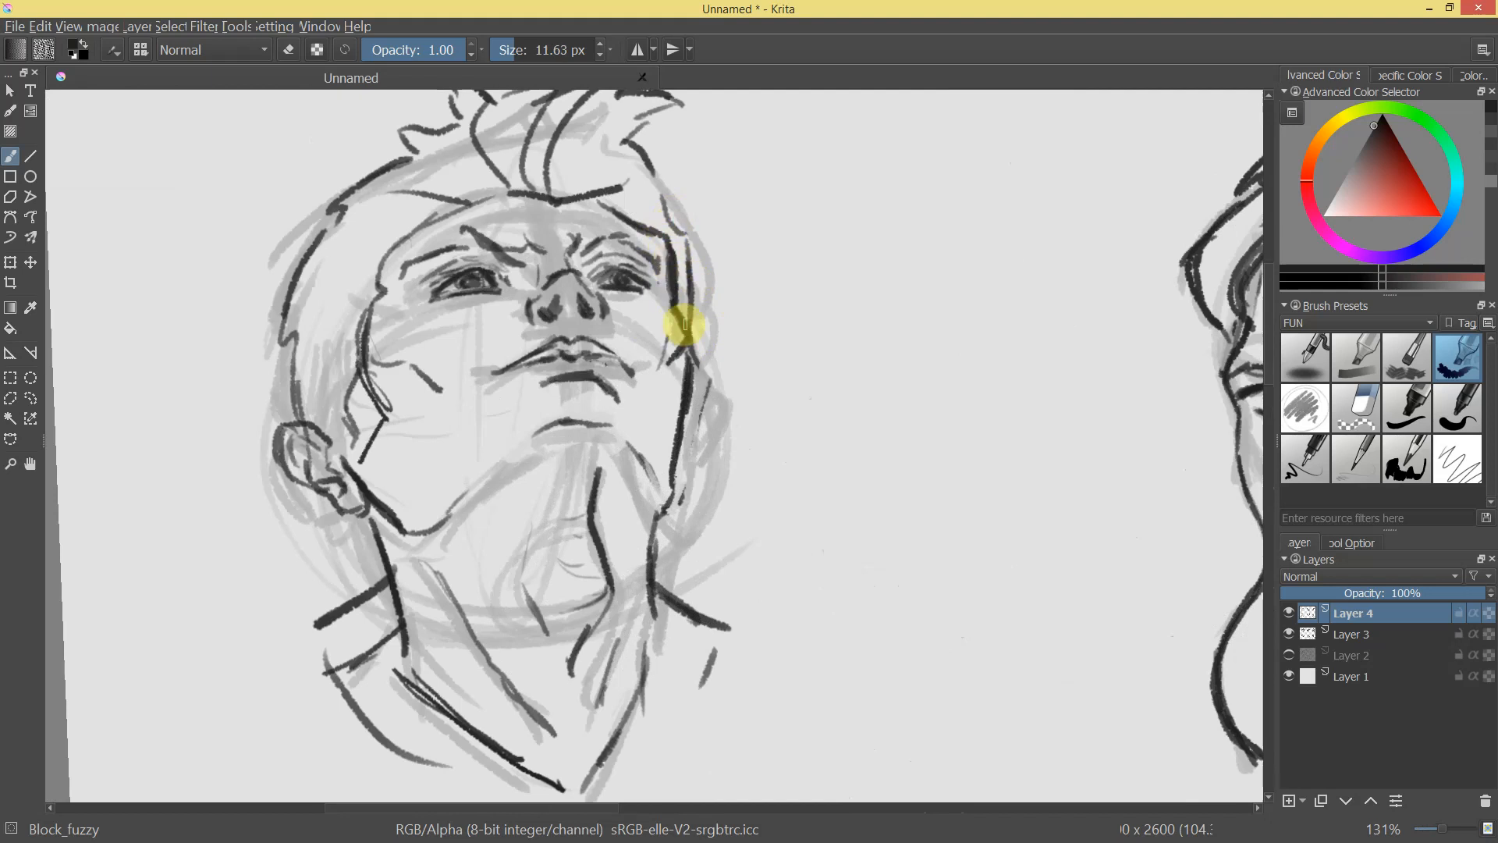
mouse_move(696, 469)
left_mouse_down("ctrl")
mouse_move(682, 505)
mouse_move(713, 391)
left_mouse_up("ctrl")
mouse_move(419, 239)
left_mouse_down("shift")
mouse_move(386, 260)
mouse_move(429, 229)
mouse_move(462, 251)
mouse_move(395, 220)
mouse_move(428, 221)
left_mouse_up("shift")
mouse_move(604, 230)
left_mouse_down()
mouse_move(629, 237)
mouse_move(612, 217)
mouse_move(655, 226)
left_mouse_up()
left_click_drag(555, 317, 709, 574)
Hide the grey sketch on Layer 3 and crop the canvas closer around the six heads, to about 2039 px high.
left_click_drag(796, 518, 1075, 415)
left_click_drag(1075, 415, 1062, 472)
left_click(1289, 633)
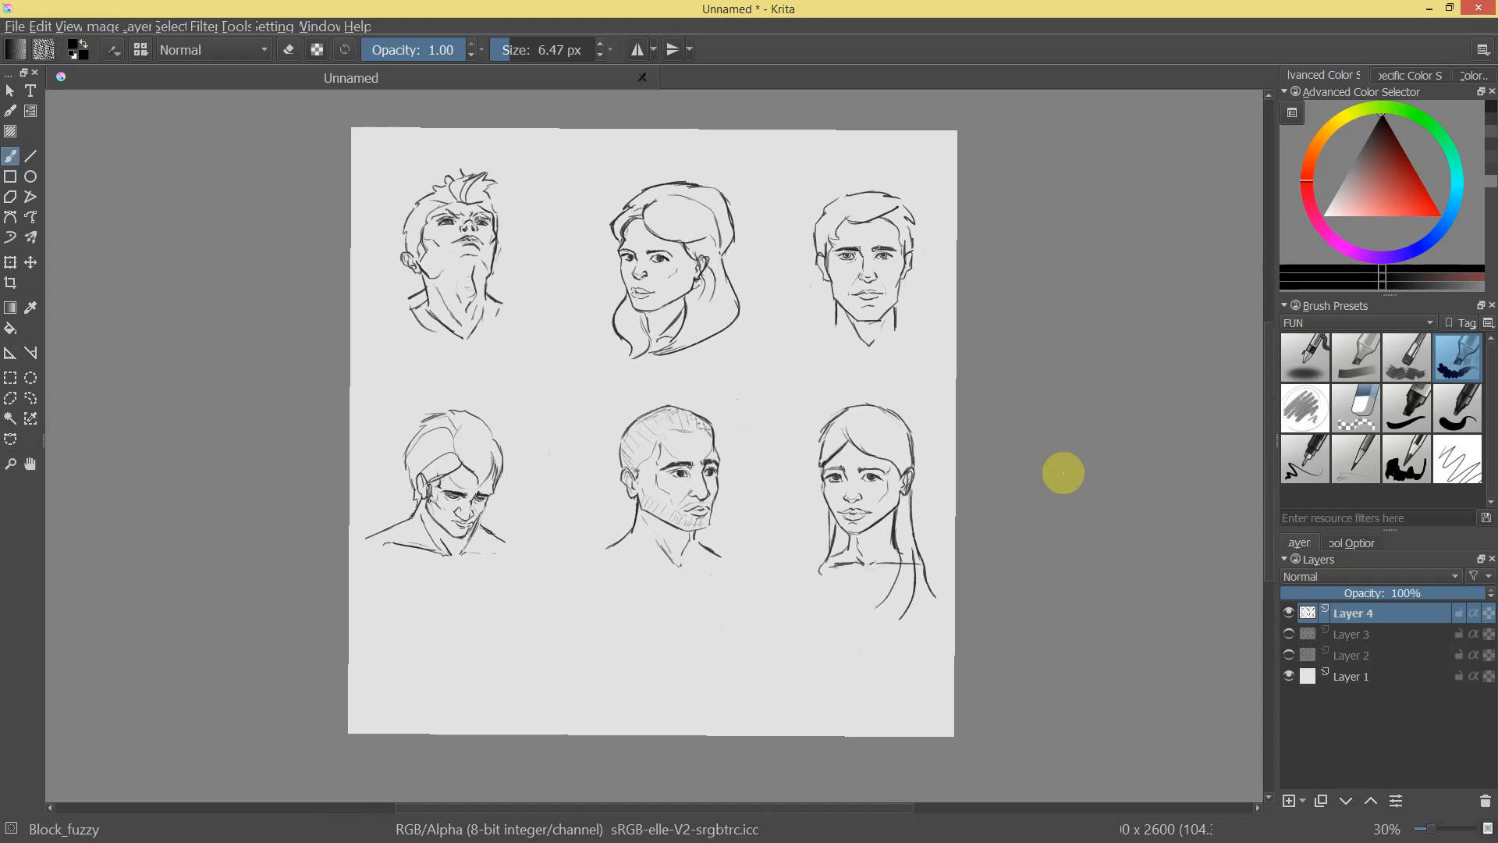
left_click(10, 283)
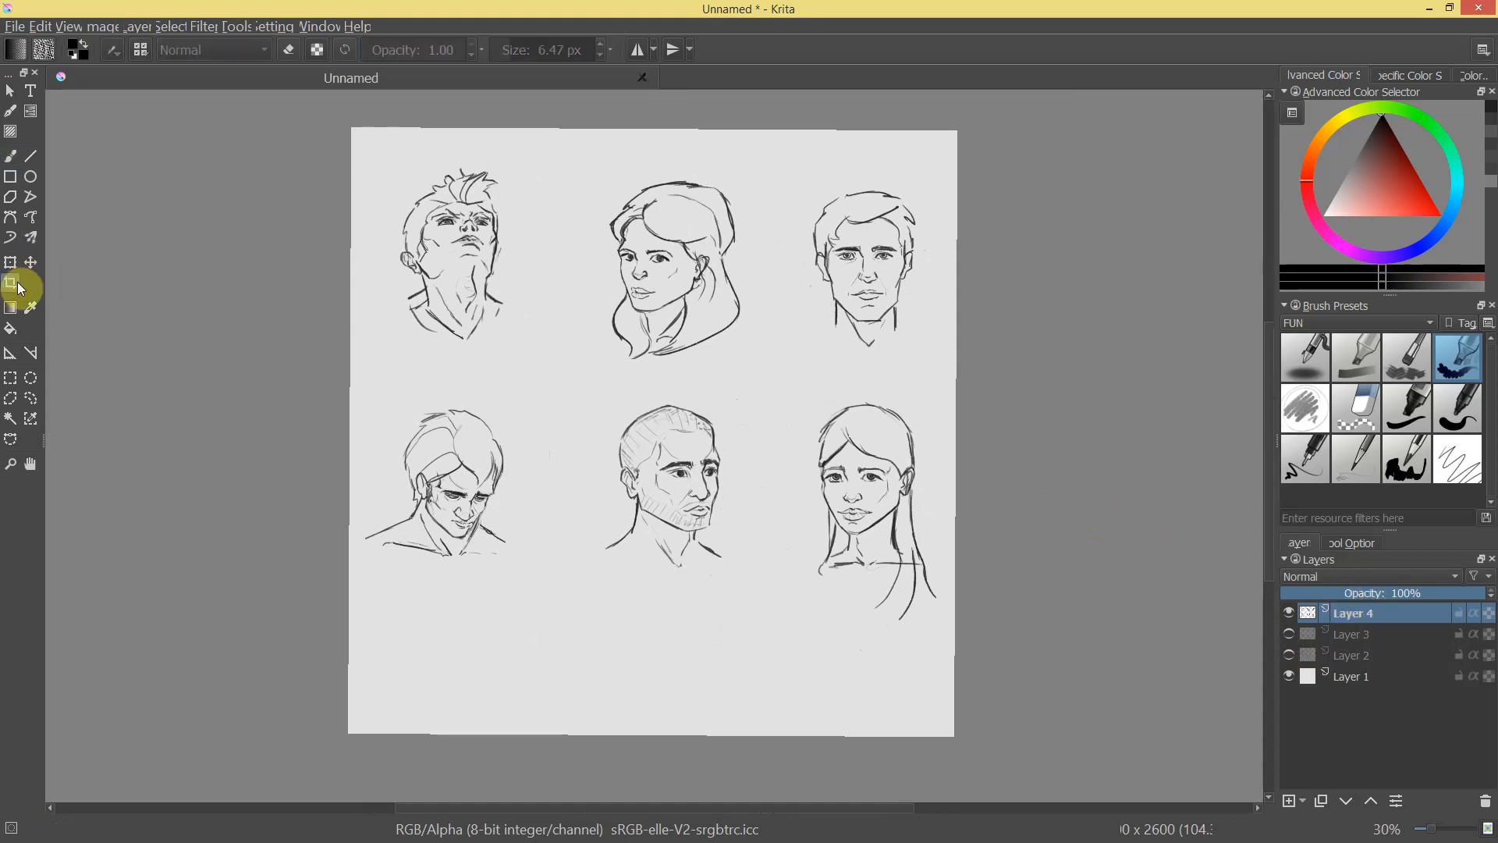
left_click_drag(316, 144, 1024, 632)
key("Return")
left_click_drag(924, 418, 993, 417)
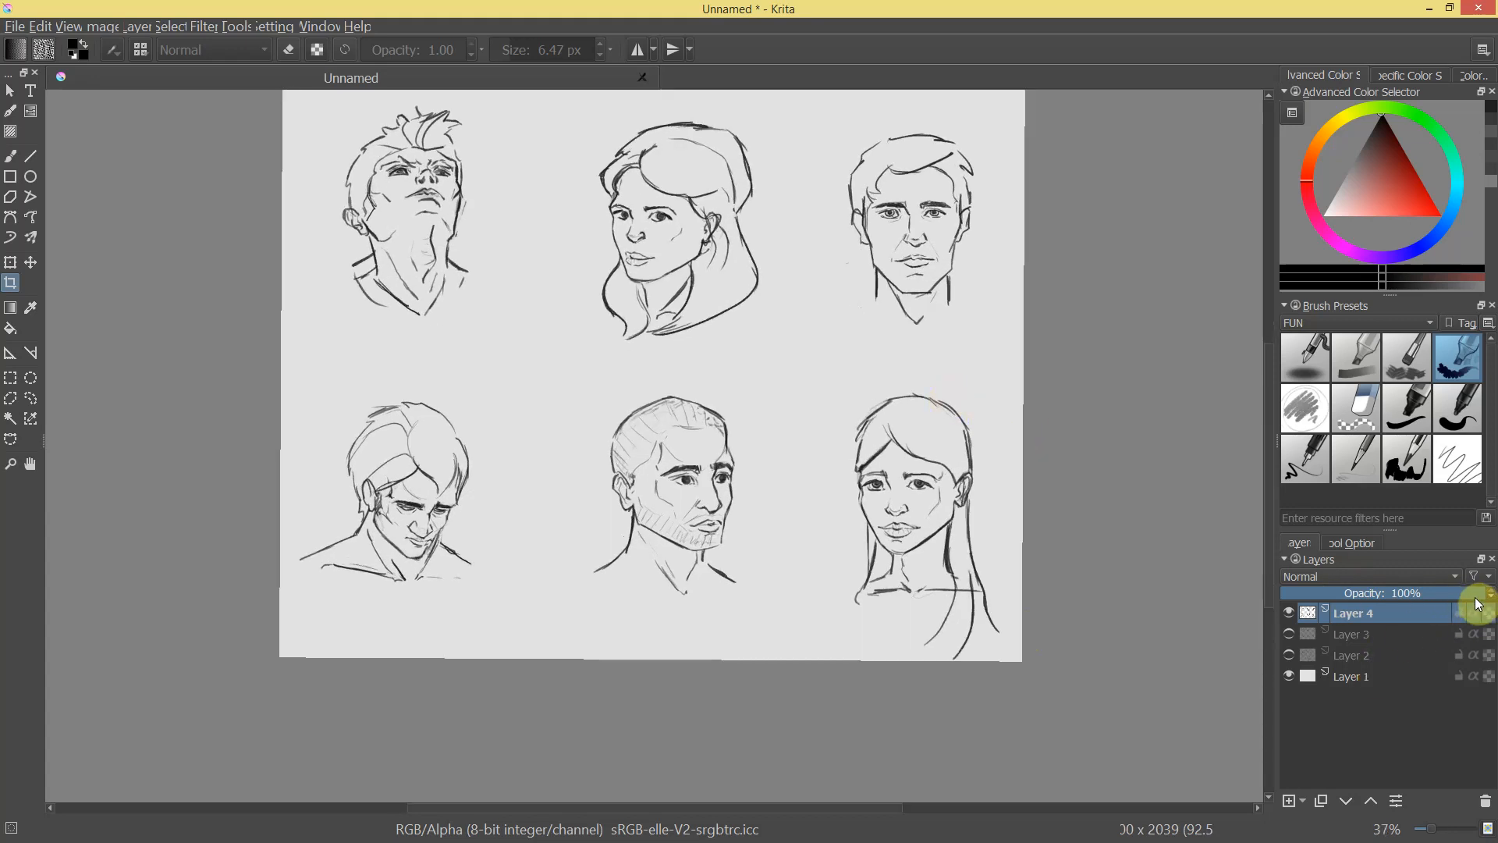
Add a new paint layer above Layer 4 and set its blending mode to Multiply.
left_click(1288, 800)
left_click(1375, 577)
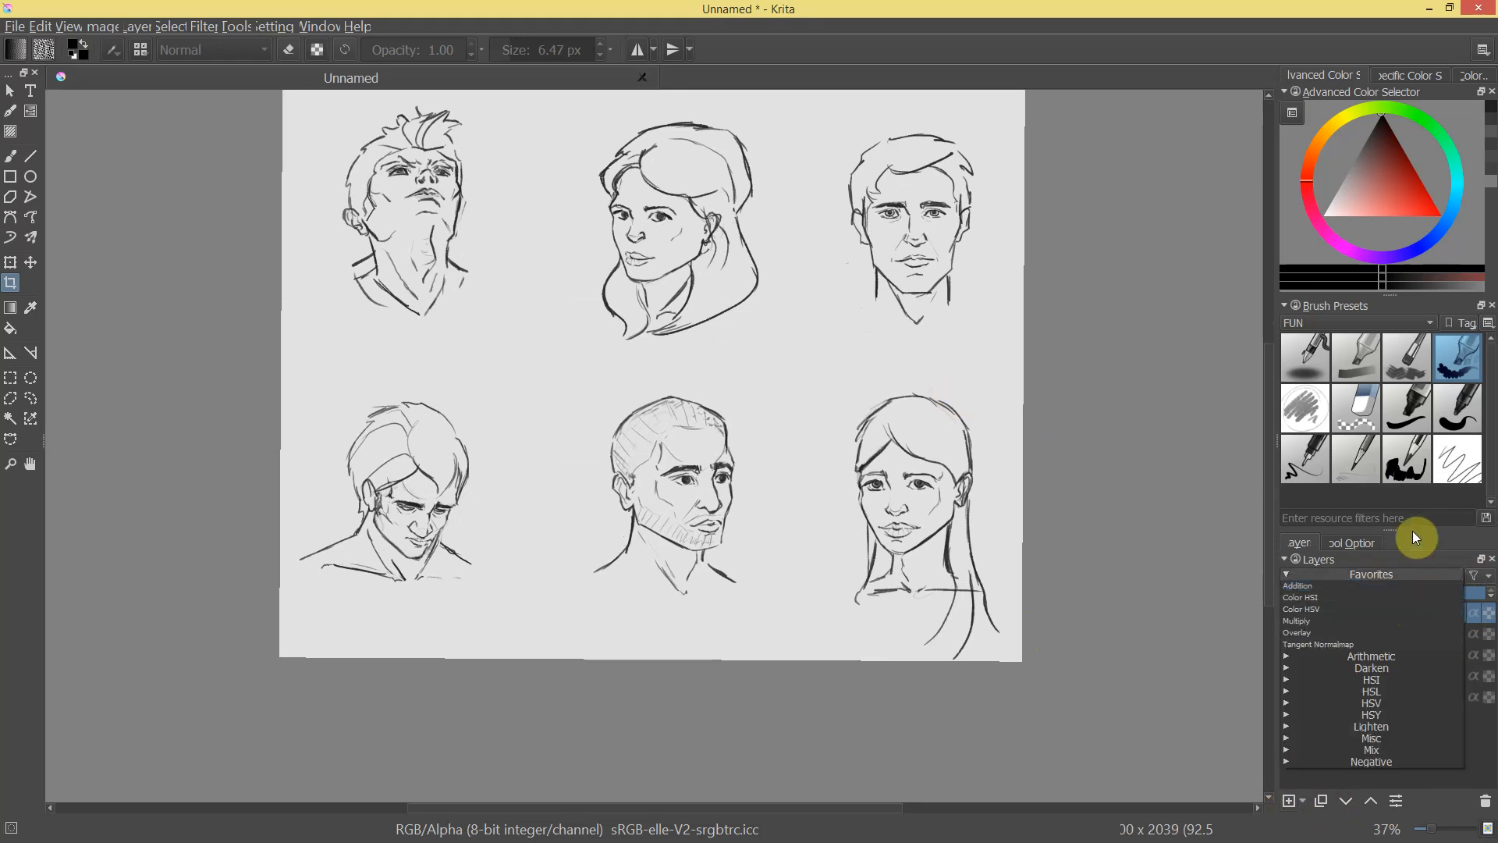
left_click(1359, 623)
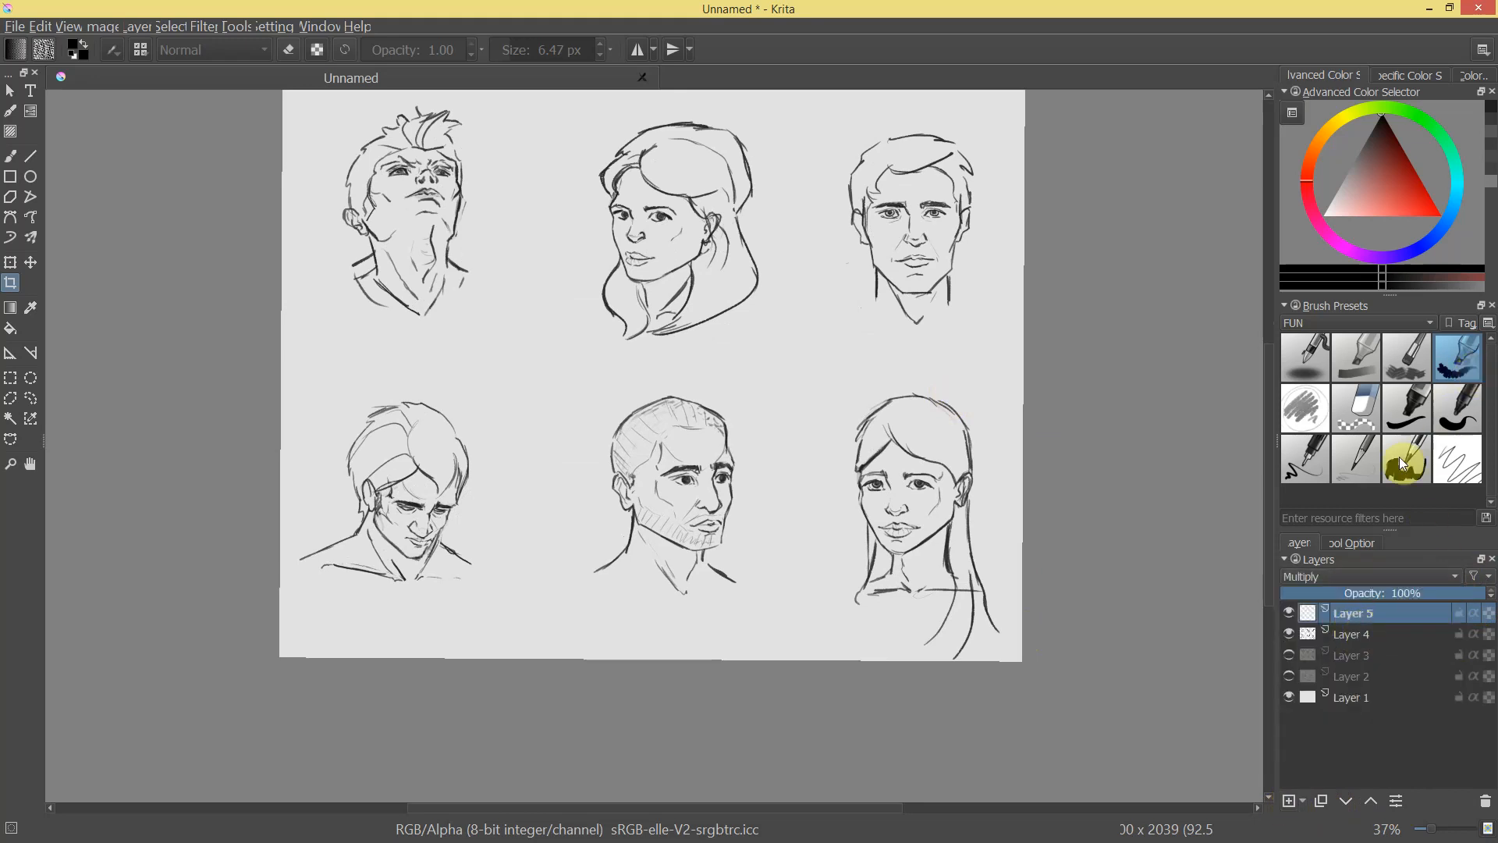
Choose a light grey and fill the upturned head's face and neck with a 46.54 px brush.
key("b")
key("space")
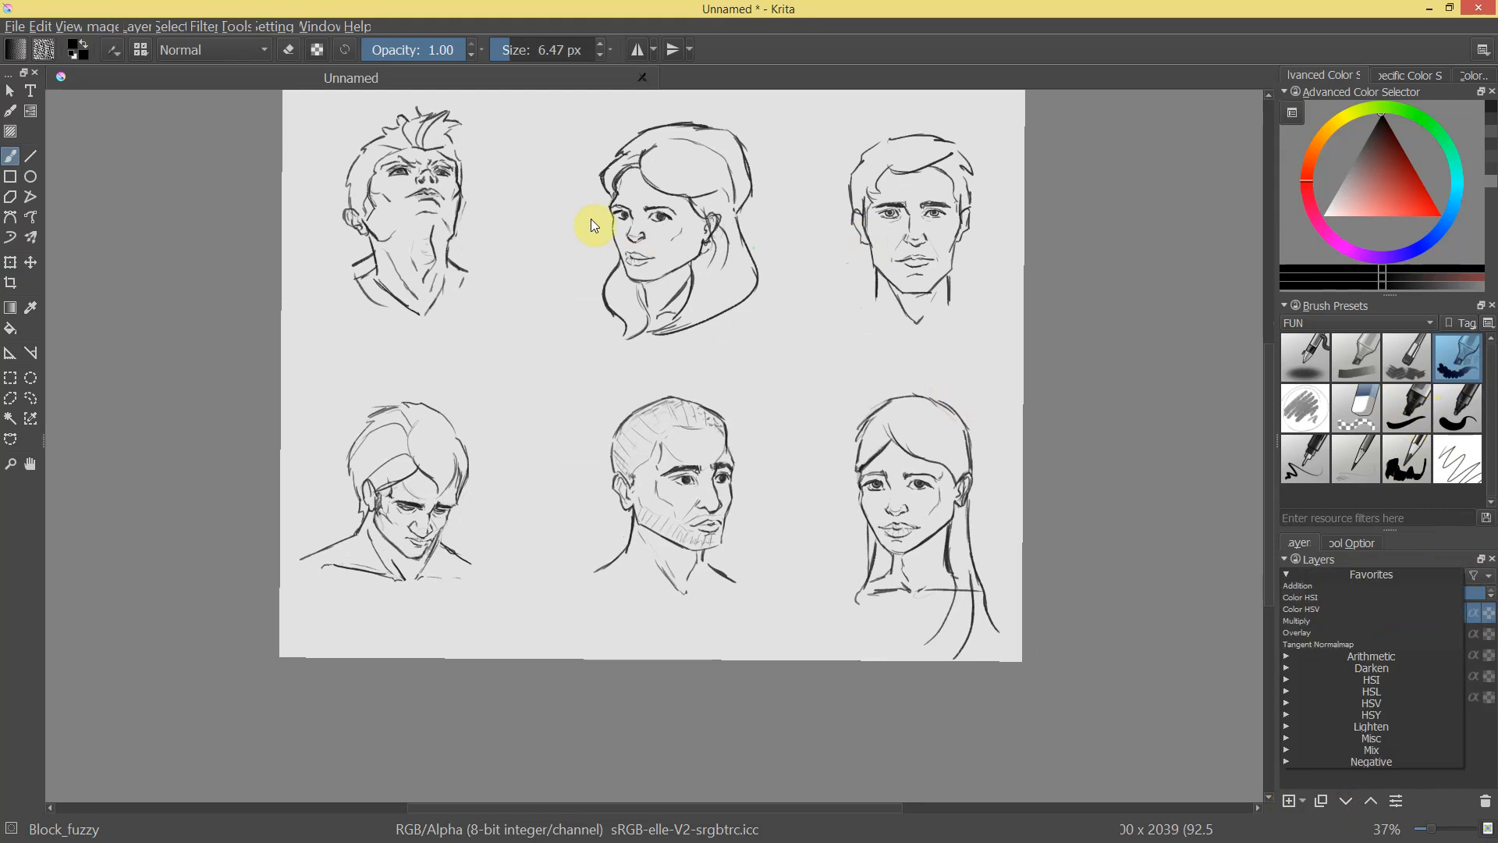
left_click(633, 233, "ctrl")
mouse_move(635, 235)
left_mouse_down()
mouse_move(653, 212)
mouse_move(843, 509)
left_mouse_up()
left_click_drag(1355, 190, 1339, 186)
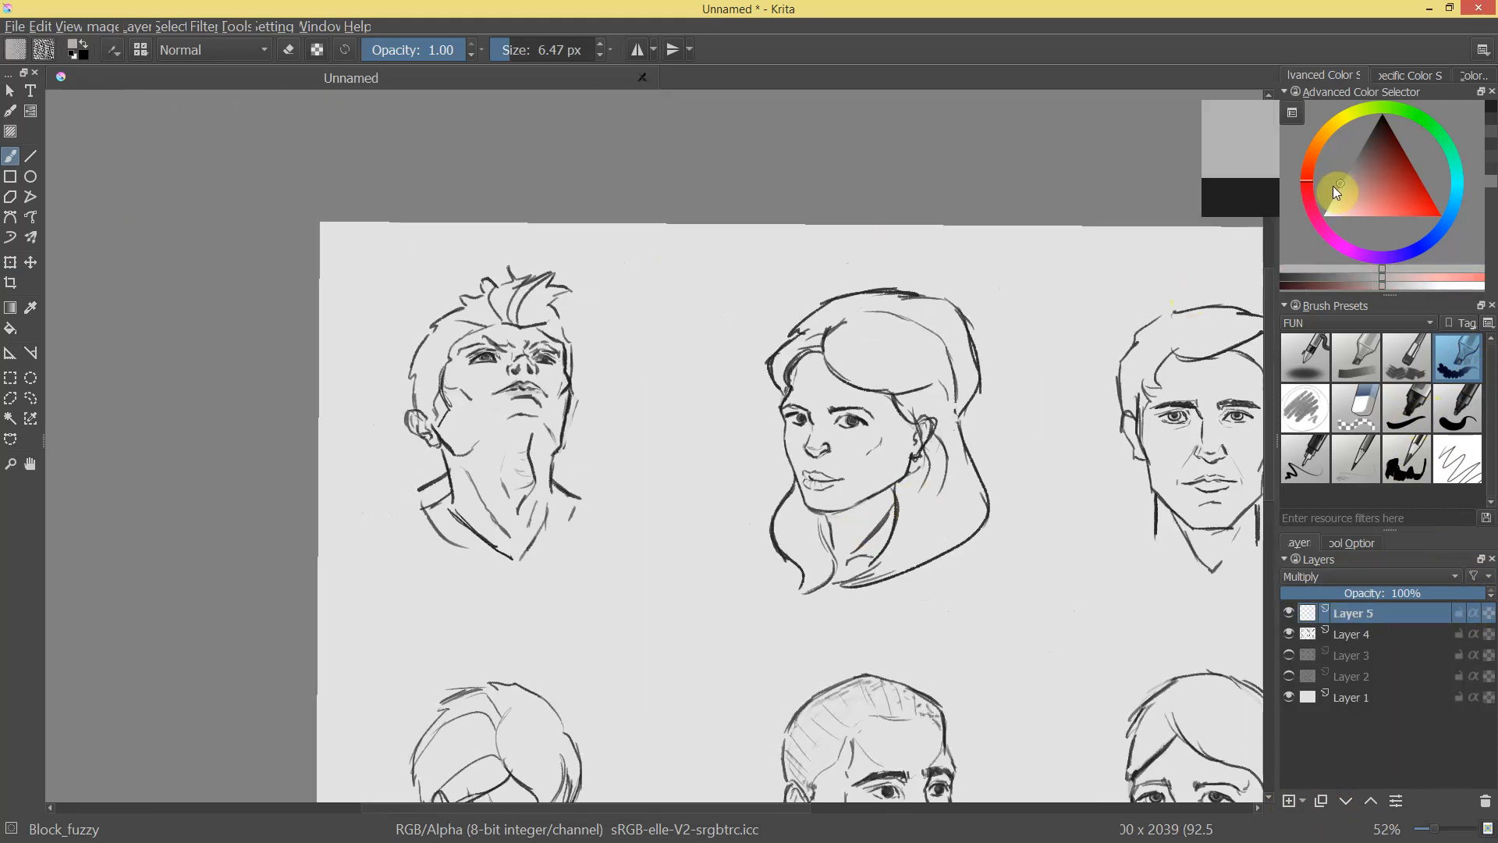
mouse_move(557, 384)
left_mouse_down()
mouse_move(452, 343)
mouse_move(431, 288)
mouse_move(444, 331)
mouse_move(395, 307)
mouse_move(371, 377)
mouse_move(385, 435)
mouse_move(408, 435)
mouse_move(428, 484)
mouse_move(492, 391)
mouse_move(488, 468)
mouse_move(422, 563)
mouse_move(375, 428)
mouse_move(343, 511)
mouse_move(375, 569)
mouse_move(484, 585)
mouse_move(519, 538)
left_mouse_up()
mouse_move(468, 395)
left_mouse_down()
mouse_move(455, 544)
mouse_move(508, 344)
mouse_move(463, 294)
left_mouse_up()
Fill the long-haired woman's face and neck with the same light grey, staying within the hairline.
left_click_drag(856, 387, 724, 304)
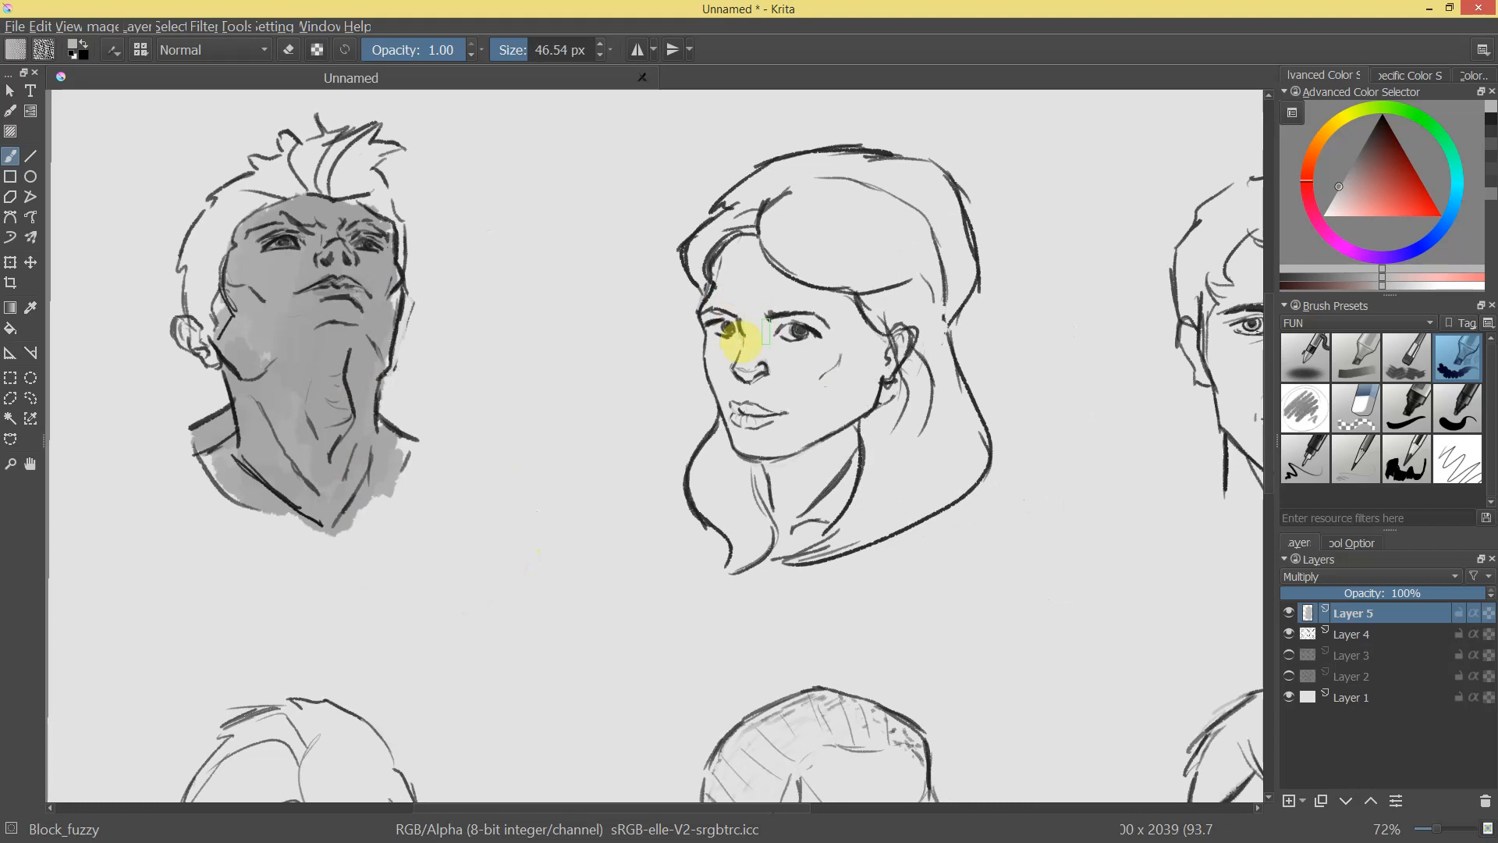
mouse_move(733, 253)
left_mouse_down()
mouse_move(712, 344)
mouse_move(772, 412)
mouse_move(849, 335)
mouse_move(863, 390)
mouse_move(896, 344)
mouse_move(784, 445)
mouse_move(736, 425)
mouse_move(775, 469)
mouse_move(838, 492)
left_mouse_up()
mouse_move(749, 289)
left_mouse_down()
mouse_move(863, 317)
mouse_move(711, 335)
mouse_move(723, 241)
left_mouse_up()
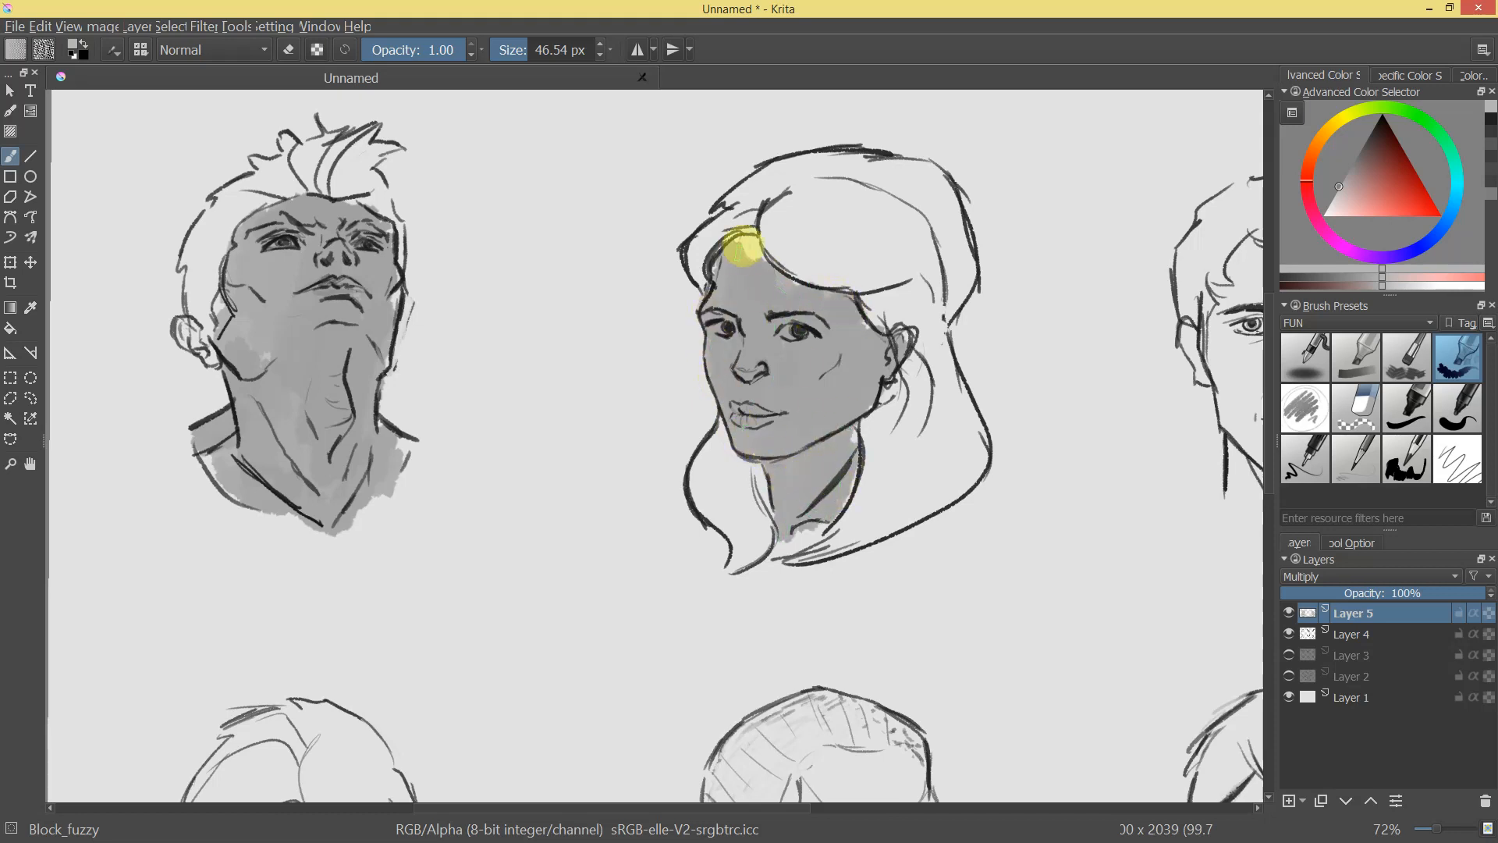
Fill the front-facing man's face, ears and neck with the light grey.
key("ctrl+space")
mouse_move(950, 361)
left_mouse_down()
mouse_move(979, 502)
mouse_move(1013, 344)
left_mouse_up()
key("ctrl+space")
key("space")
left_click_drag(1012, 366, 737, 348)
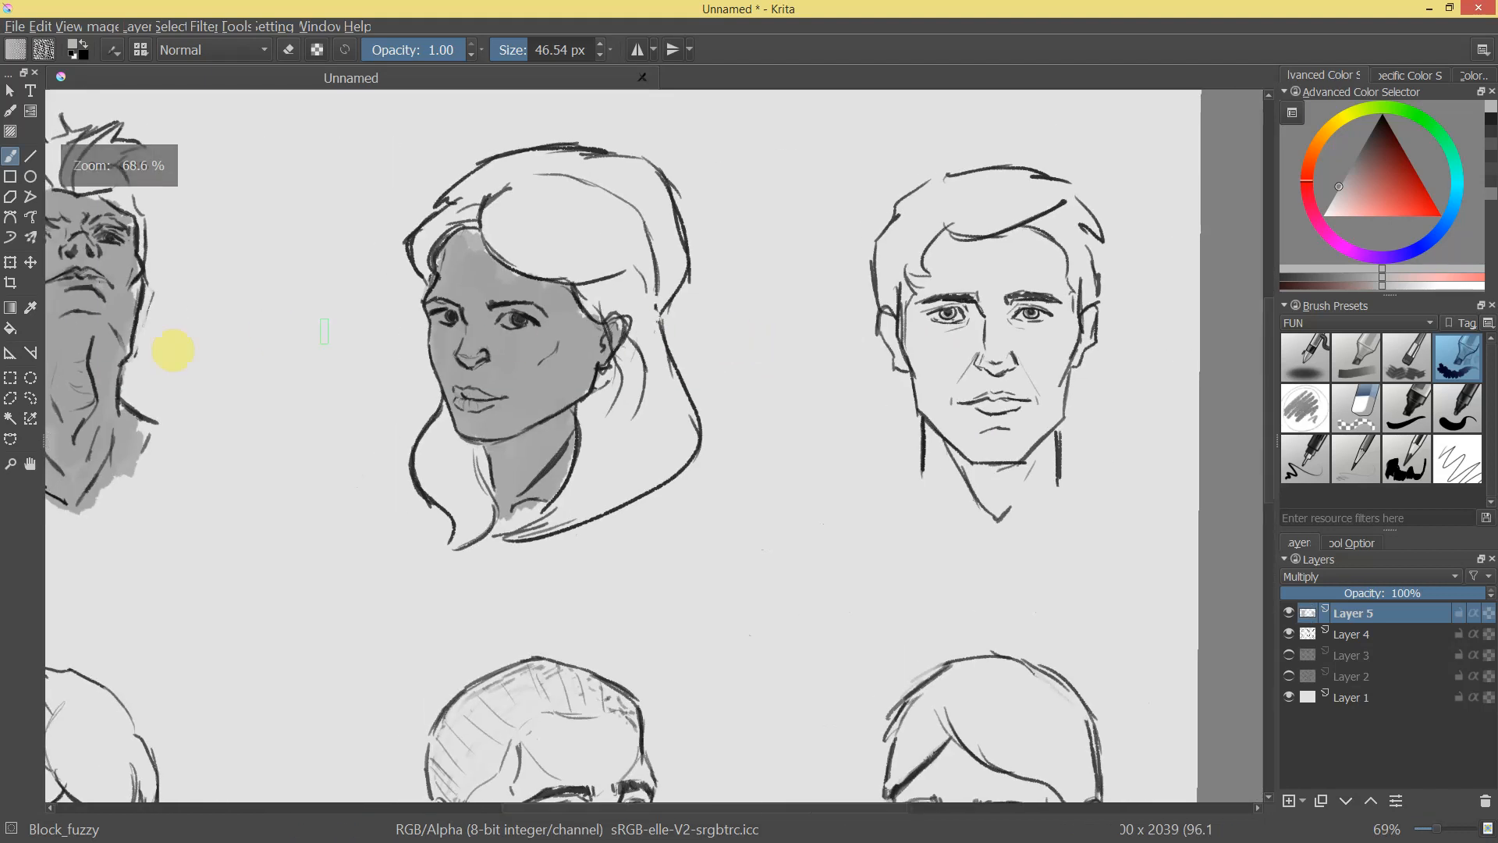
key("ctrl+space")
left_click_drag(829, 373, 815, 413)
key("space")
key("ctrl+space")
mouse_move(935, 336)
left_mouse_down()
mouse_move(849, 298)
mouse_move(852, 230)
left_mouse_up()
mouse_move(907, 232)
left_mouse_down()
mouse_move(886, 299)
mouse_move(863, 207)
mouse_move(796, 241)
mouse_move(770, 227)
mouse_move(783, 315)
mouse_move(803, 312)
mouse_move(772, 294)
mouse_move(835, 395)
mouse_move(853, 386)
mouse_move(819, 335)
mouse_move(796, 435)
mouse_move(803, 418)
mouse_move(872, 479)
mouse_move(896, 395)
mouse_move(926, 452)
mouse_move(930, 338)
mouse_move(896, 374)
mouse_move(903, 154)
mouse_move(796, 157)
mouse_move(869, 167)
mouse_move(920, 148)
mouse_move(942, 298)
mouse_move(926, 367)
mouse_move(970, 227)
mouse_move(958, 292)
left_mouse_up()
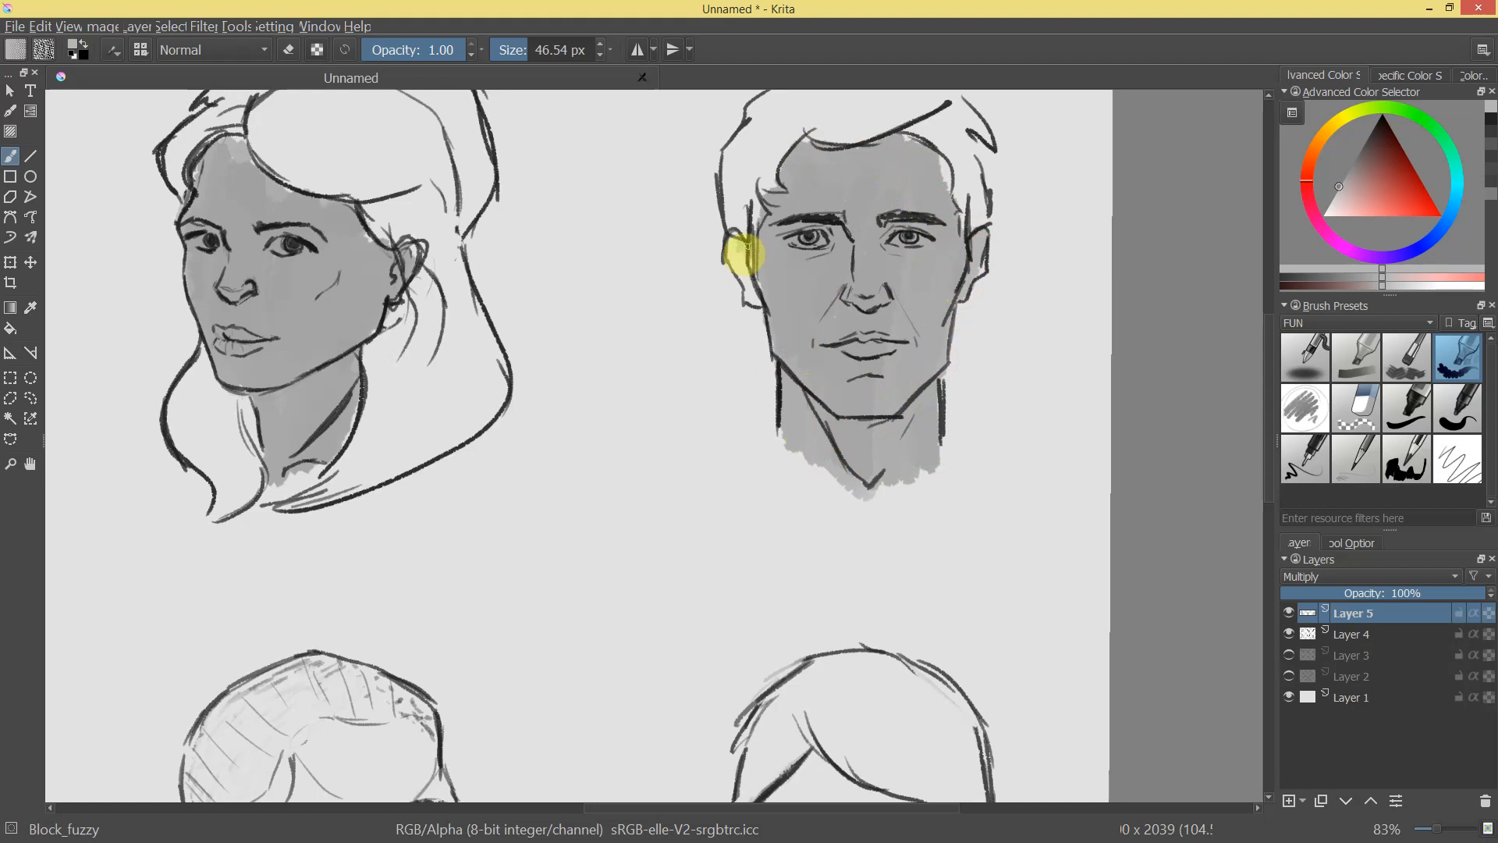
left_click_drag(980, 282, 981, 301)
Fill the downward-looking head's face, neck and shoulders with the light grey.
left_click_drag(675, 448, 1049, 199)
left_click_drag(626, 428, 637, 343)
mouse_move(476, 437)
left_mouse_down()
mouse_move(433, 538)
mouse_move(367, 468)
mouse_move(333, 521)
mouse_move(268, 536)
mouse_move(518, 551)
mouse_move(468, 542)
mouse_move(478, 435)
mouse_move(488, 468)
mouse_move(515, 394)
left_mouse_up()
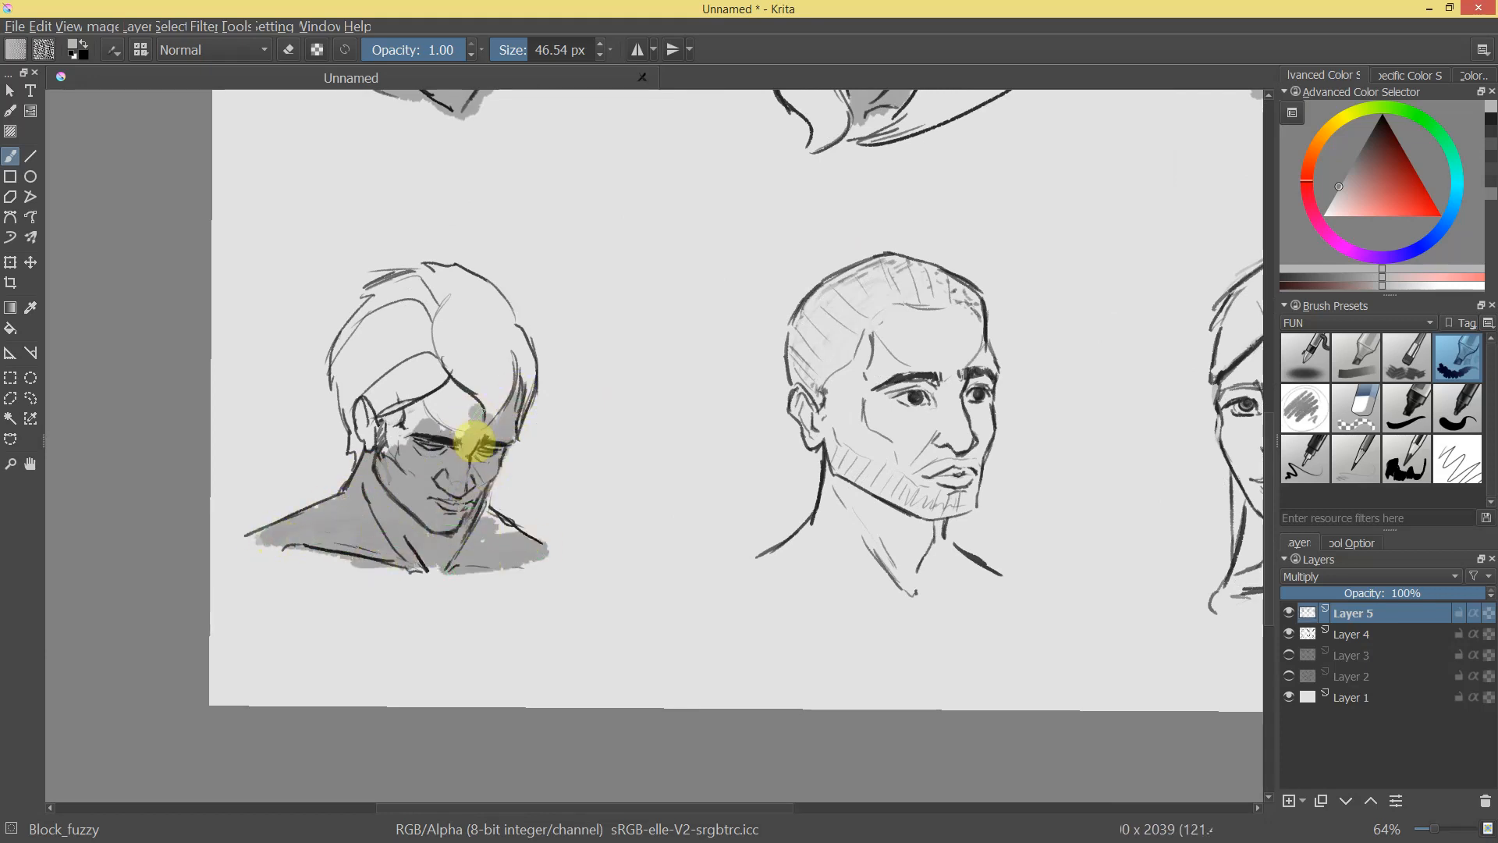
mouse_move(458, 434)
left_mouse_down()
mouse_move(449, 396)
mouse_move(388, 422)
mouse_move(407, 448)
mouse_move(467, 414)
left_mouse_up()
Fill the short-haired bearded man's face, scalp, neck and shoulders with the light grey.
left_click_drag(819, 402, 568, 495)
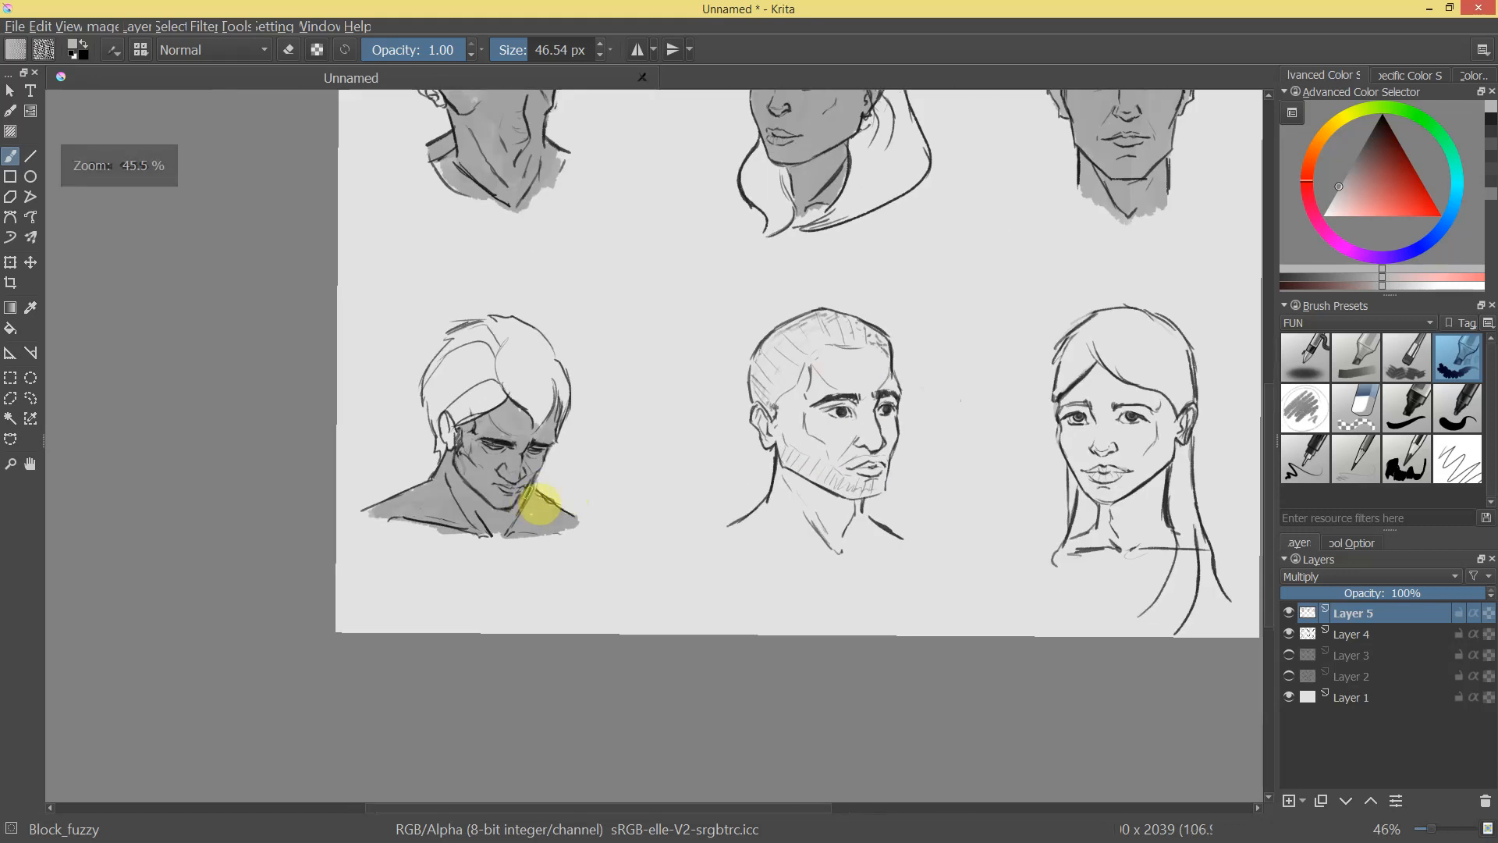
mouse_move(816, 485)
left_mouse_down()
mouse_move(790, 460)
mouse_move(800, 496)
mouse_move(779, 525)
mouse_move(812, 512)
mouse_move(862, 540)
mouse_move(835, 508)
mouse_move(852, 524)
left_mouse_up()
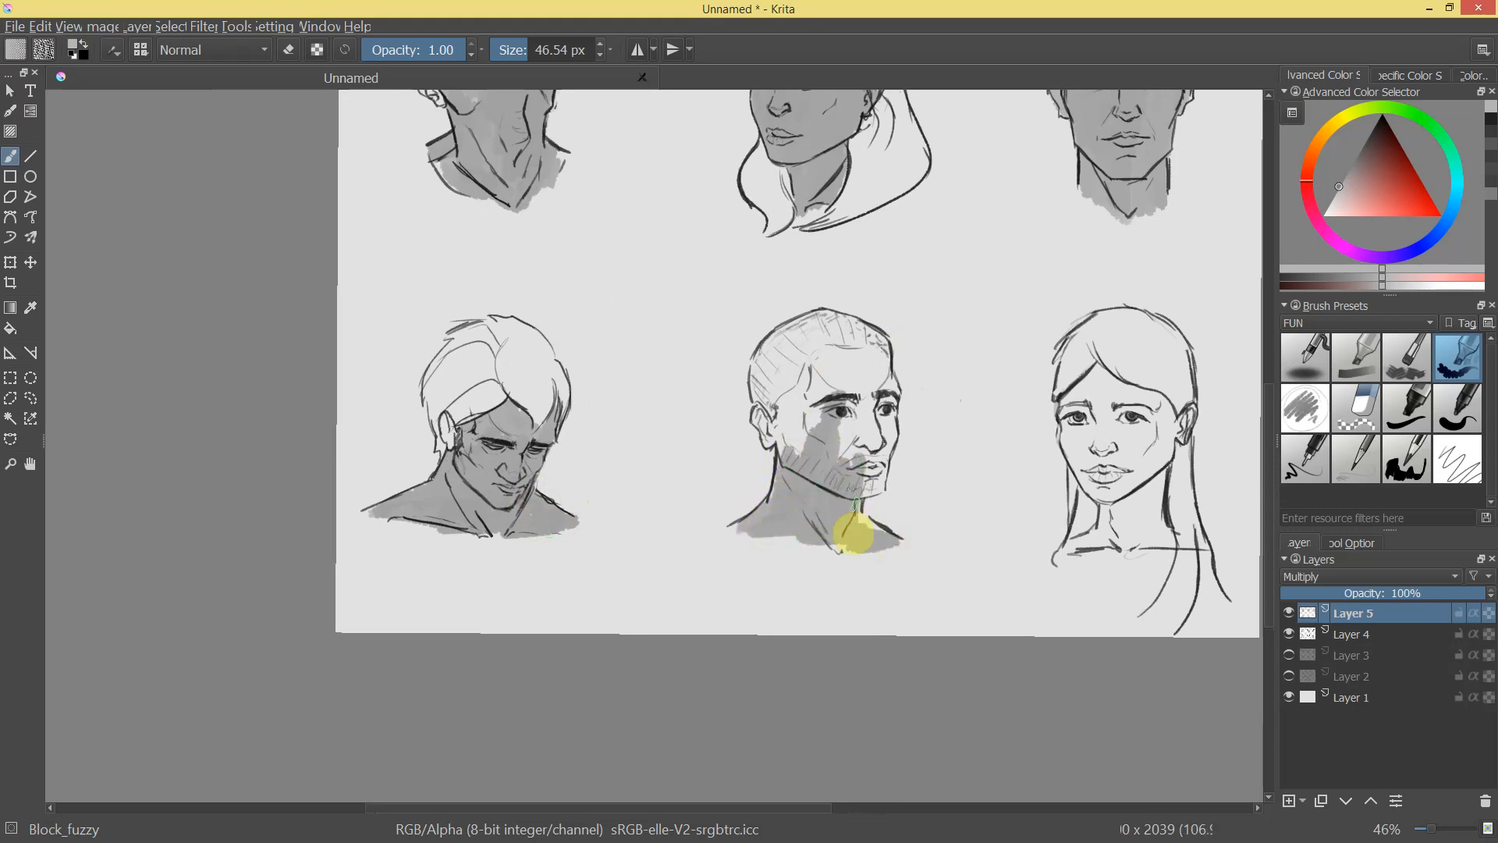
mouse_move(821, 384)
left_mouse_down()
mouse_move(790, 445)
mouse_move(761, 410)
mouse_move(769, 438)
mouse_move(825, 367)
mouse_move(843, 494)
mouse_move(873, 412)
mouse_move(886, 449)
mouse_move(874, 483)
mouse_move(883, 419)
left_mouse_up()
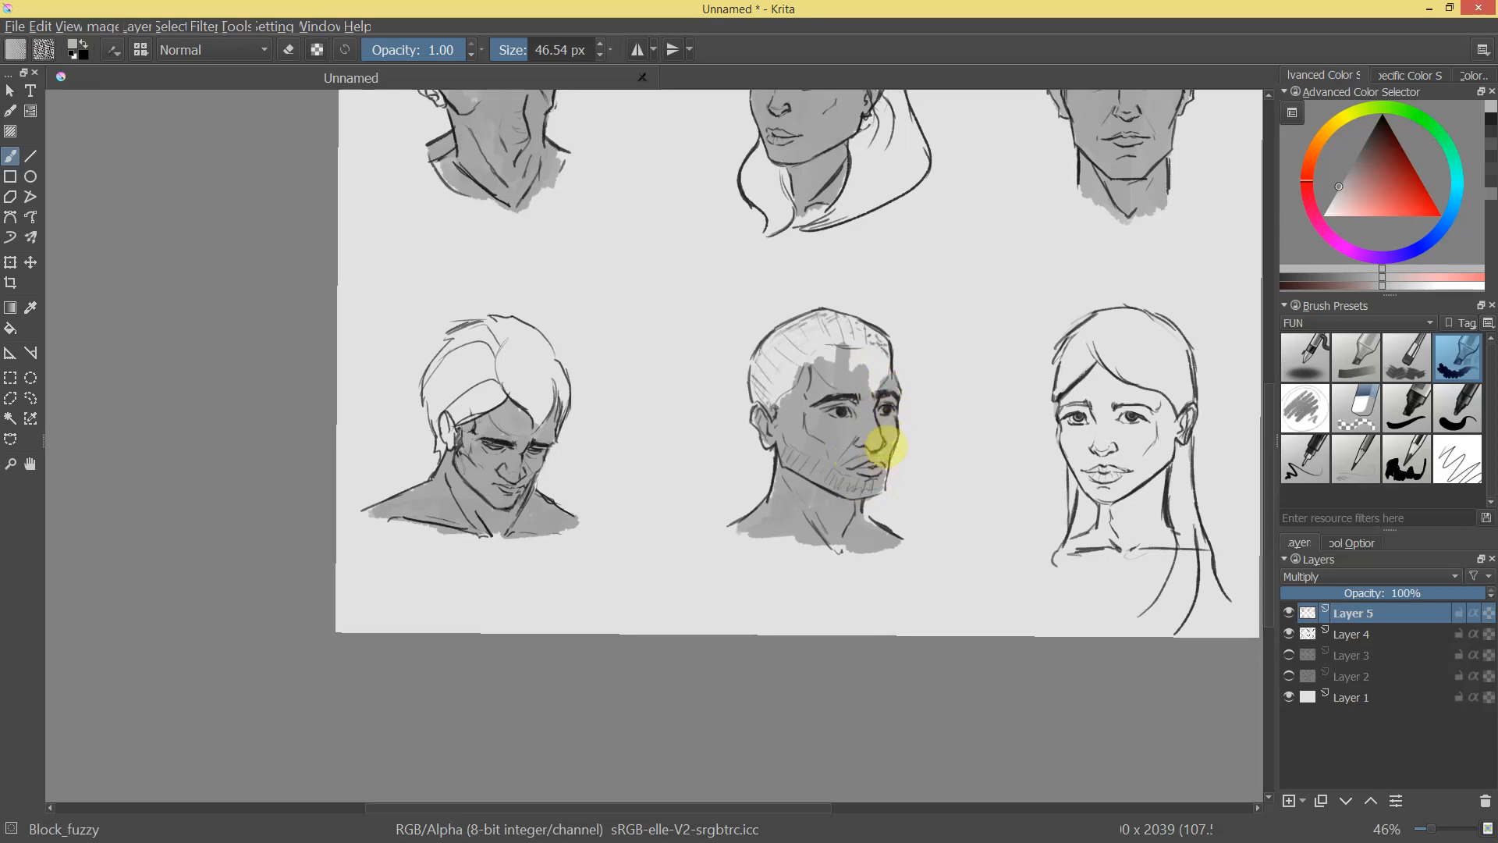
mouse_move(880, 466)
left_mouse_down()
mouse_move(812, 489)
mouse_move(849, 336)
mouse_move(772, 399)
left_mouse_up()
mouse_move(796, 331)
left_mouse_down()
mouse_move(761, 365)
mouse_move(830, 319)
mouse_move(882, 362)
left_mouse_up()
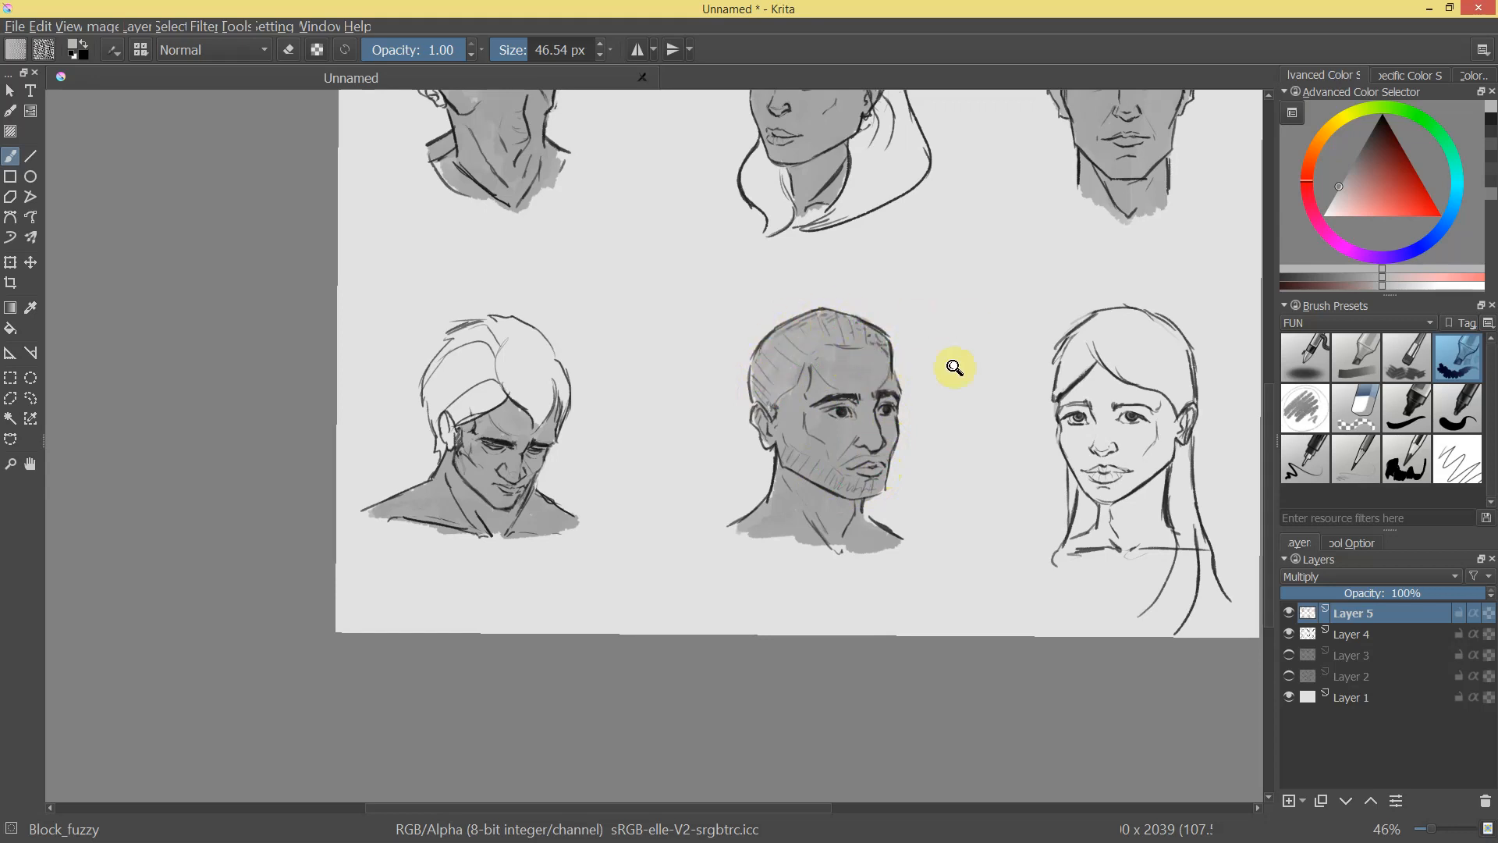
Fill the ponytailed head's face, neck and upper chest with the light grey, covering the remaining gap on the forehead.
key("minus")
mouse_move(969, 325)
left_mouse_down()
mouse_move(980, 374)
mouse_move(979, 335)
left_mouse_up()
left_click_drag(955, 422, 775, 477)
left_click_drag(820, 468, 830, 405)
left_click_drag(937, 483, 762, 395)
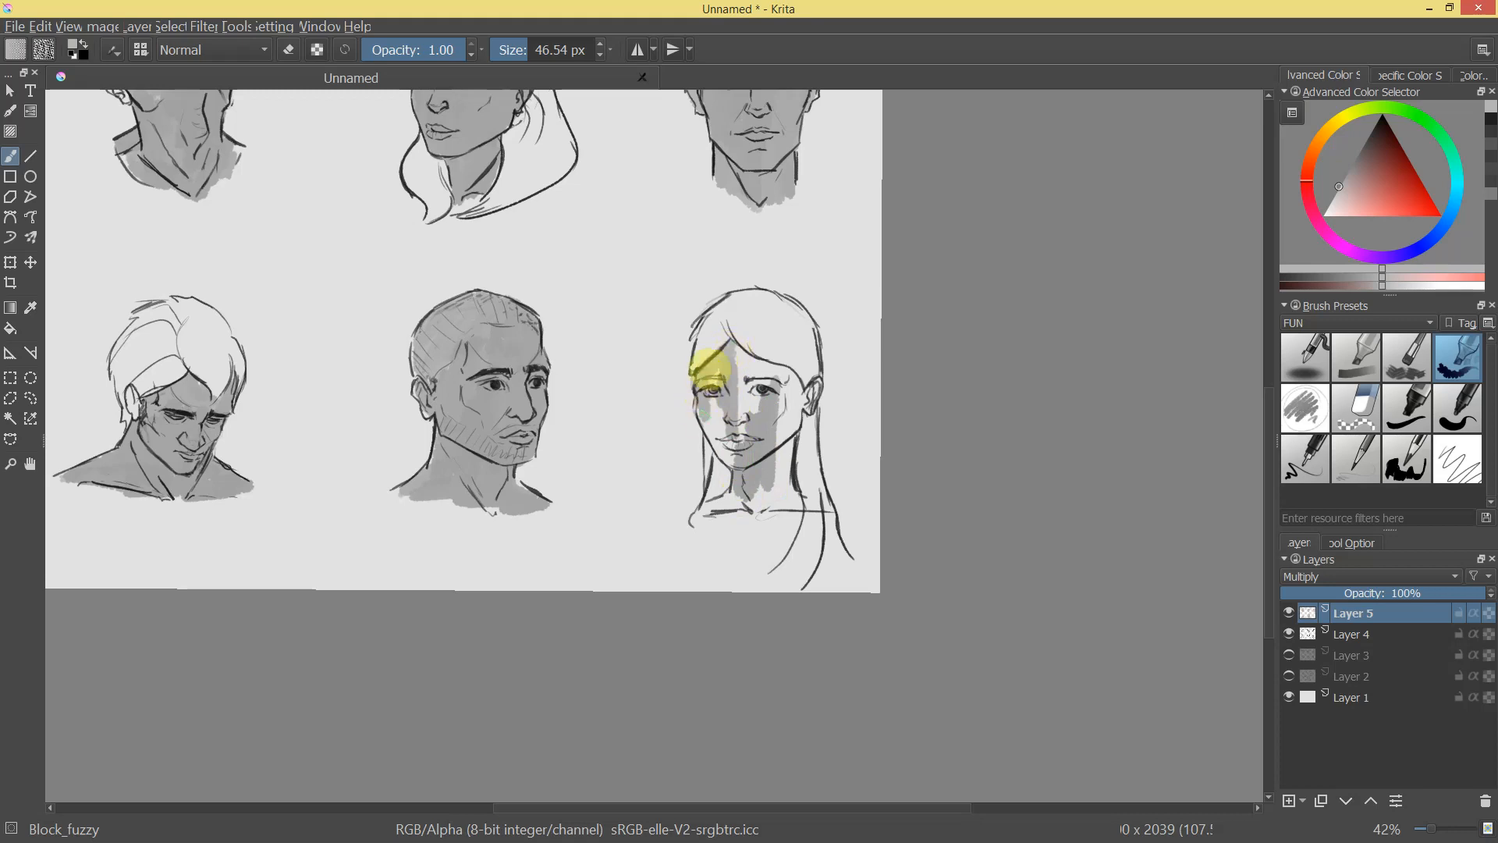
mouse_move(717, 446)
left_mouse_down()
mouse_move(736, 468)
mouse_move(752, 452)
mouse_move(762, 495)
mouse_move(786, 467)
left_mouse_up()
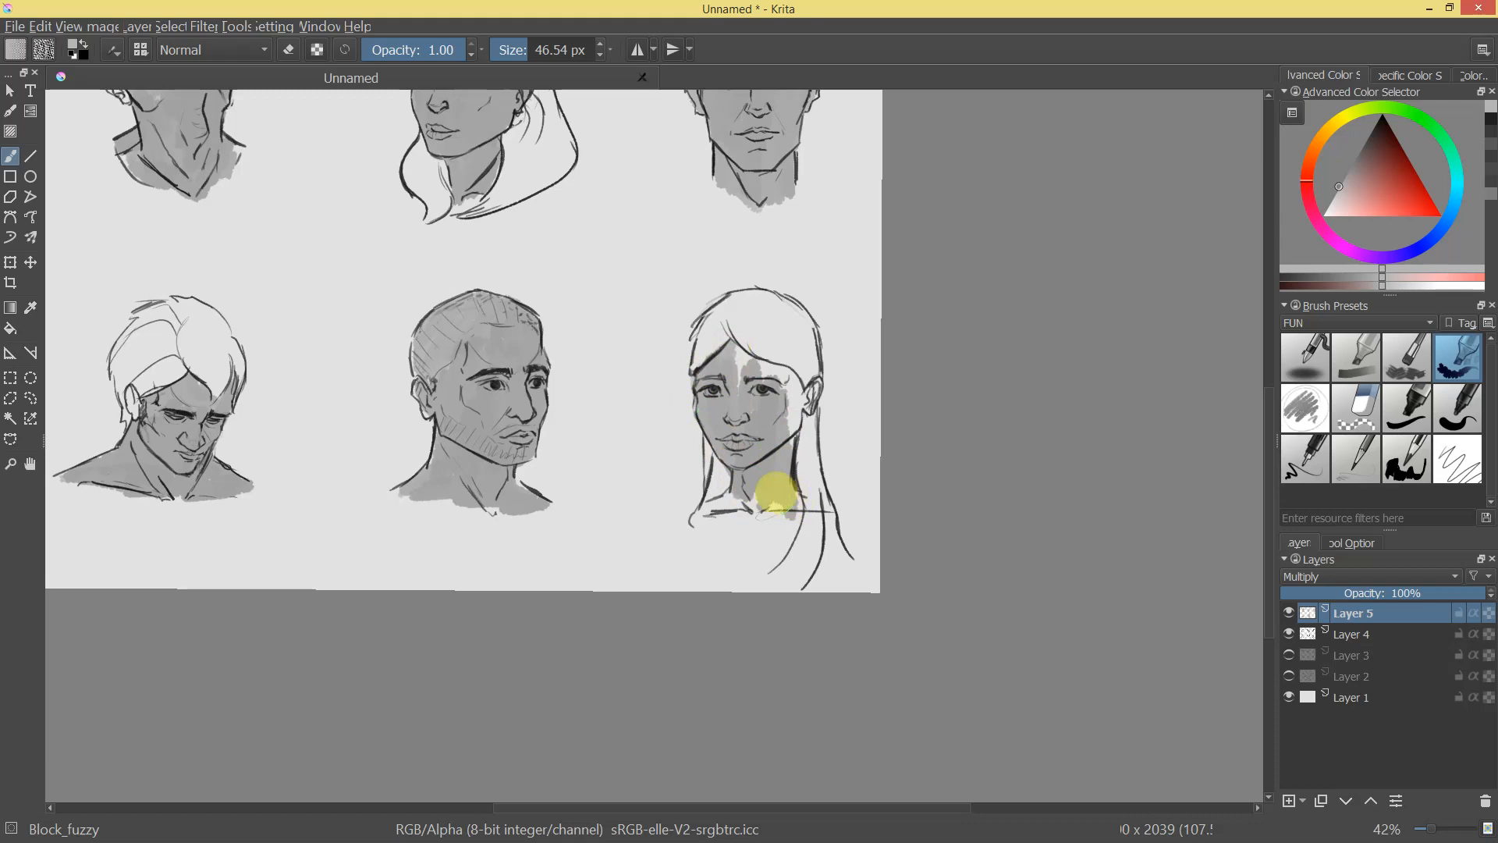
mouse_move(737, 511)
left_mouse_down()
mouse_move(743, 450)
mouse_move(710, 522)
mouse_move(730, 524)
mouse_move(760, 486)
mouse_move(785, 511)
left_mouse_up()
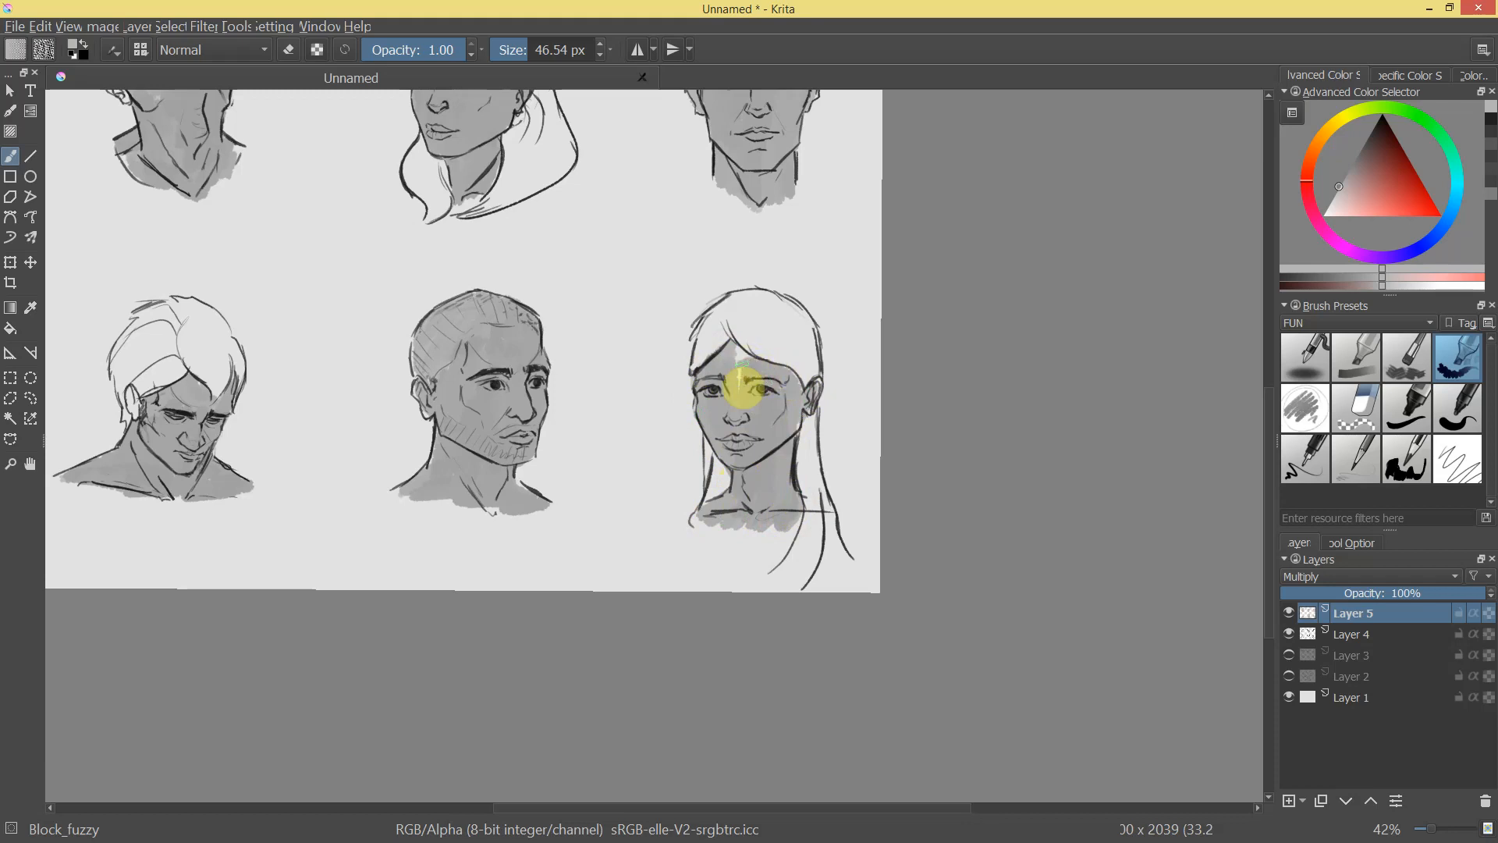
mouse_move(736, 350)
left_mouse_down()
mouse_move(752, 391)
mouse_move(785, 398)
mouse_move(782, 455)
left_mouse_up()
Choose a darker grey and block in the upturned head's hair.
left_click_drag(897, 202, 900, 174)
left_click_drag(866, 289, 968, 342)
left_click_drag(1051, 345, 1053, 334)
left_click_drag(1350, 180, 1351, 163)
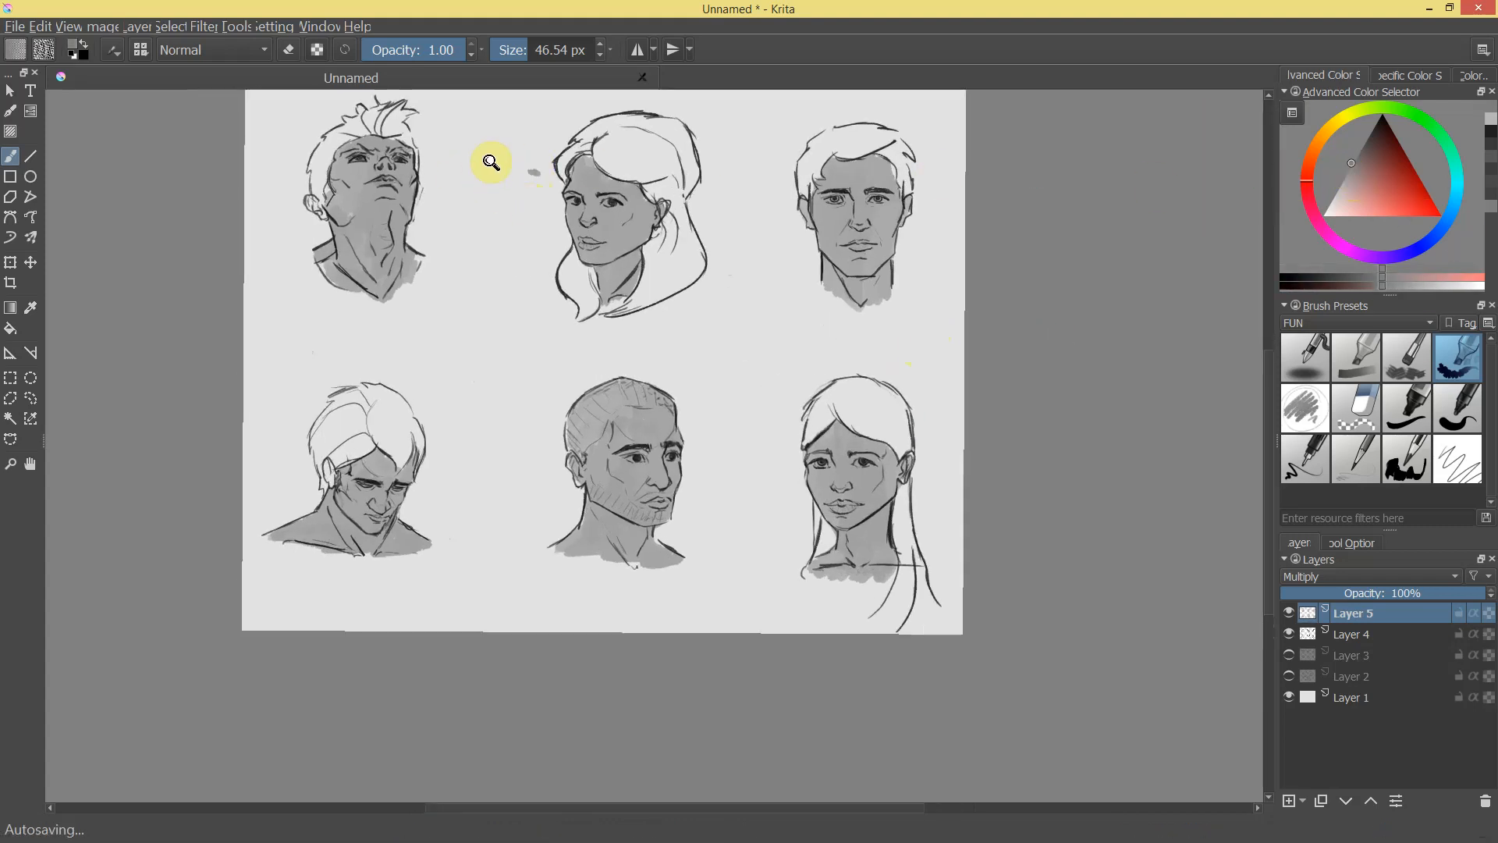
left_click_drag(596, 241, 838, 241)
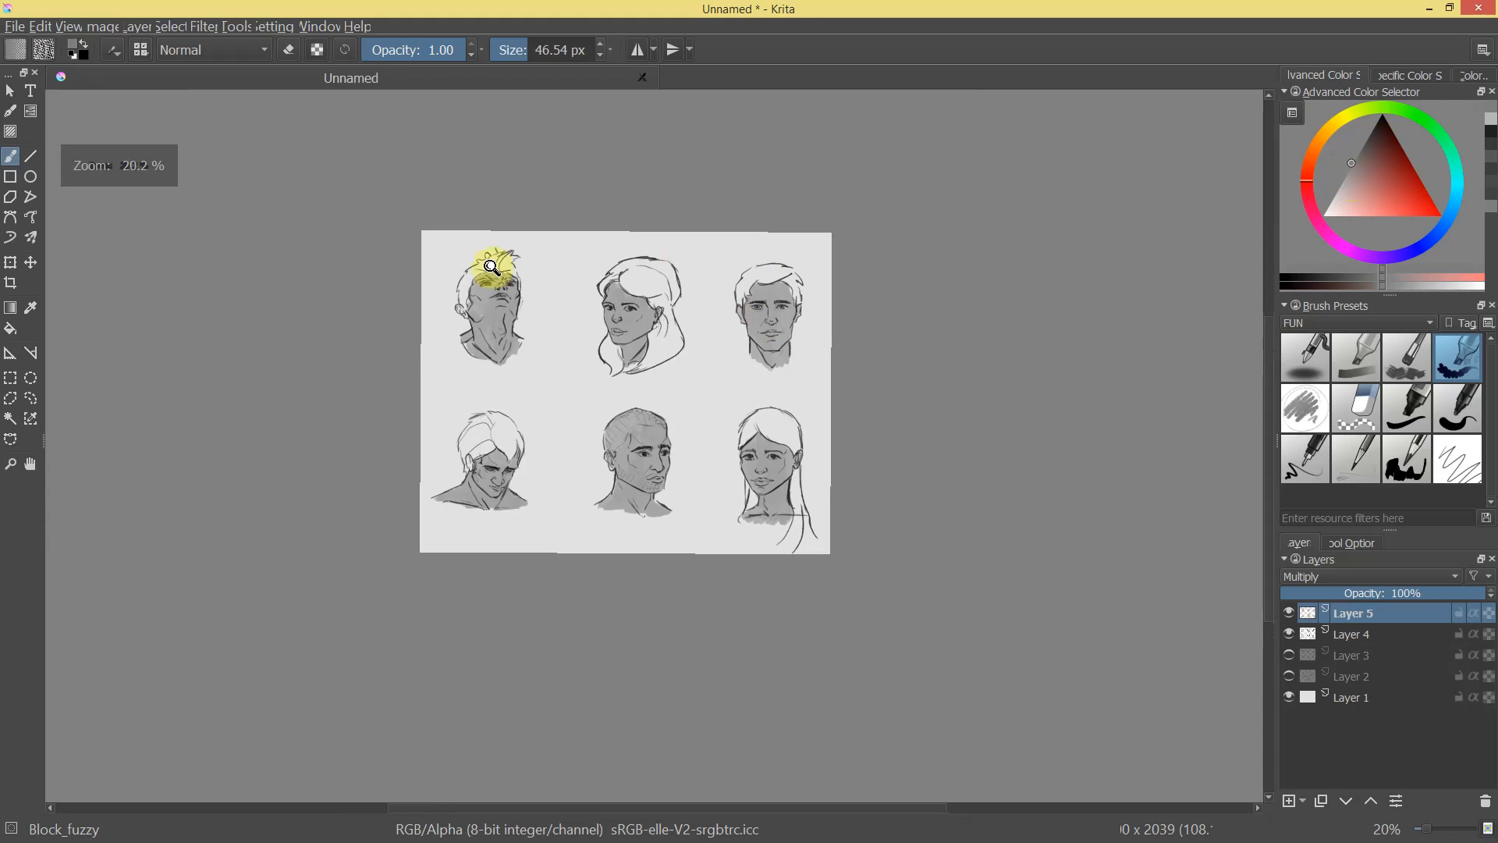
left_click_drag(528, 263, 468, 152)
left_click_drag(429, 232, 926, 642)
left_click_drag(728, 473, 769, 402)
mouse_move(826, 359)
left_mouse_down()
mouse_move(715, 438)
mouse_move(709, 541)
mouse_move(743, 555)
mouse_move(719, 508)
mouse_move(755, 508)
left_mouse_up()
Tidy the upturned head's grey fills, sampling tones from the canvas and reducing the brush size to 32.99 px.
left_click(826, 537, "ctrl")
left_click_drag(719, 560, 729, 561)
left_click(730, 479, "ctrl")
mouse_move(802, 408)
left_mouse_down()
mouse_move(853, 361)
mouse_move(766, 380)
mouse_move(903, 325)
mouse_move(885, 376)
mouse_move(924, 383)
mouse_move(1043, 564)
mouse_move(1047, 639)
left_mouse_up()
key("bracketleft")
left_click_drag(1053, 442, 705, 380)
mouse_move(761, 323)
left_mouse_down()
mouse_move(614, 378)
mouse_move(740, 356)
left_mouse_up()
left_click(382, 412, "ctrl")
mouse_move(335, 427)
left_mouse_down()
mouse_move(304, 438)
mouse_move(378, 391)
mouse_move(334, 428)
mouse_move(344, 394)
mouse_move(308, 424)
mouse_move(337, 428)
mouse_move(324, 397)
mouse_move(361, 424)
left_mouse_up()
left_click(313, 408, "ctrl")
left_click(395, 251, "ctrl")
Block in the long-haired woman's hair with the darker grey, including the locks beside her neck.
mouse_move(807, 282)
left_mouse_down()
mouse_move(735, 341)
mouse_move(786, 319)
mouse_move(797, 272)
mouse_move(869, 253)
mouse_move(814, 295)
mouse_move(901, 266)
mouse_move(951, 270)
mouse_move(887, 311)
mouse_move(959, 301)
mouse_move(904, 362)
mouse_move(850, 357)
mouse_move(805, 298)
mouse_move(844, 352)
mouse_move(830, 317)
mouse_move(854, 308)
mouse_move(920, 373)
mouse_move(943, 371)
mouse_move(971, 329)
mouse_move(994, 365)
mouse_move(960, 412)
mouse_move(956, 390)
mouse_move(916, 397)
mouse_move(905, 381)
mouse_move(940, 464)
mouse_move(932, 356)
mouse_move(953, 494)
mouse_move(965, 468)
mouse_move(977, 496)
mouse_move(990, 451)
mouse_move(885, 474)
mouse_move(867, 463)
mouse_move(847, 494)
mouse_move(887, 464)
mouse_move(887, 494)
mouse_move(857, 523)
mouse_move(899, 521)
left_mouse_up()
mouse_move(843, 574)
left_mouse_down()
mouse_move(857, 520)
mouse_move(851, 546)
mouse_move(899, 481)
mouse_move(914, 509)
mouse_move(901, 544)
mouse_move(927, 527)
mouse_move(919, 458)
mouse_move(924, 515)
left_mouse_up()
left_click_drag(1062, 502, 1143, 343)
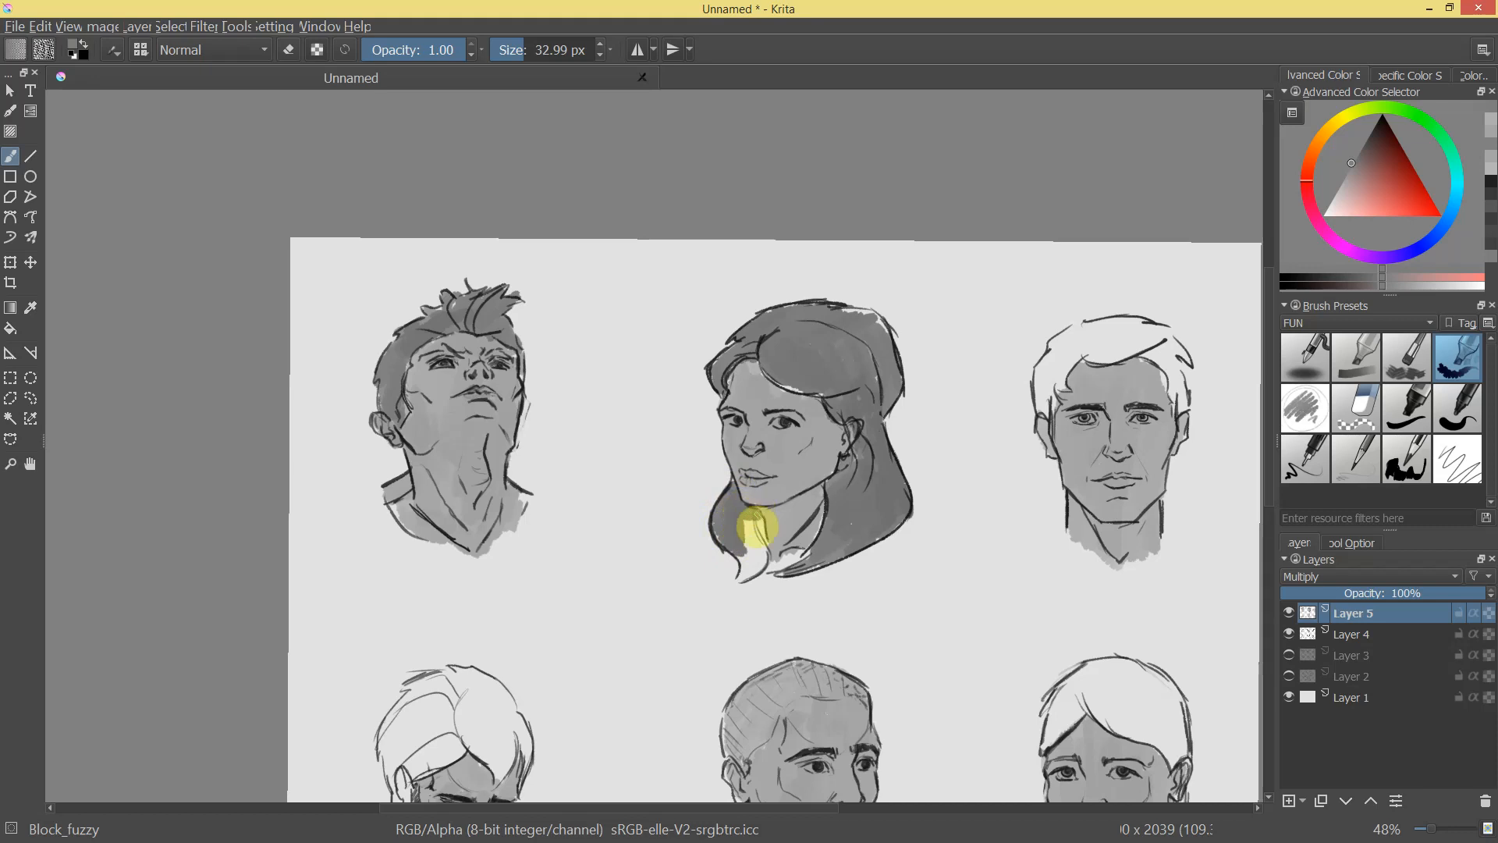
left_click_drag(746, 516, 750, 559)
left_click_drag(919, 443, 1009, 242)
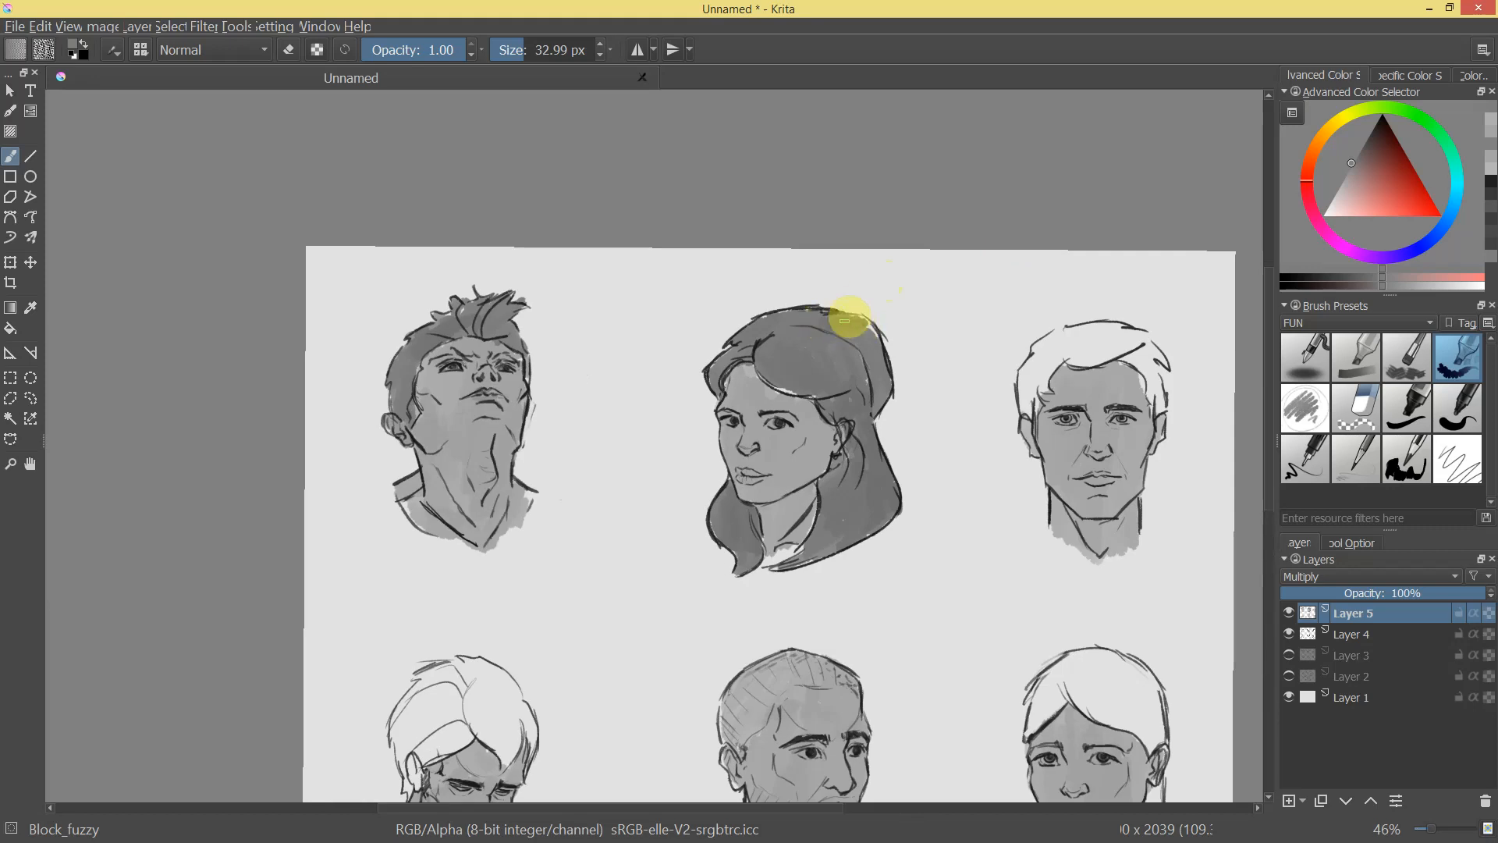
Fill the front-facing man's short hair with the darker grey and clean up its edge along the forehead, sampling canvas tones.
left_click_drag(985, 452, 924, 271)
left_click_drag(806, 267, 786, 305)
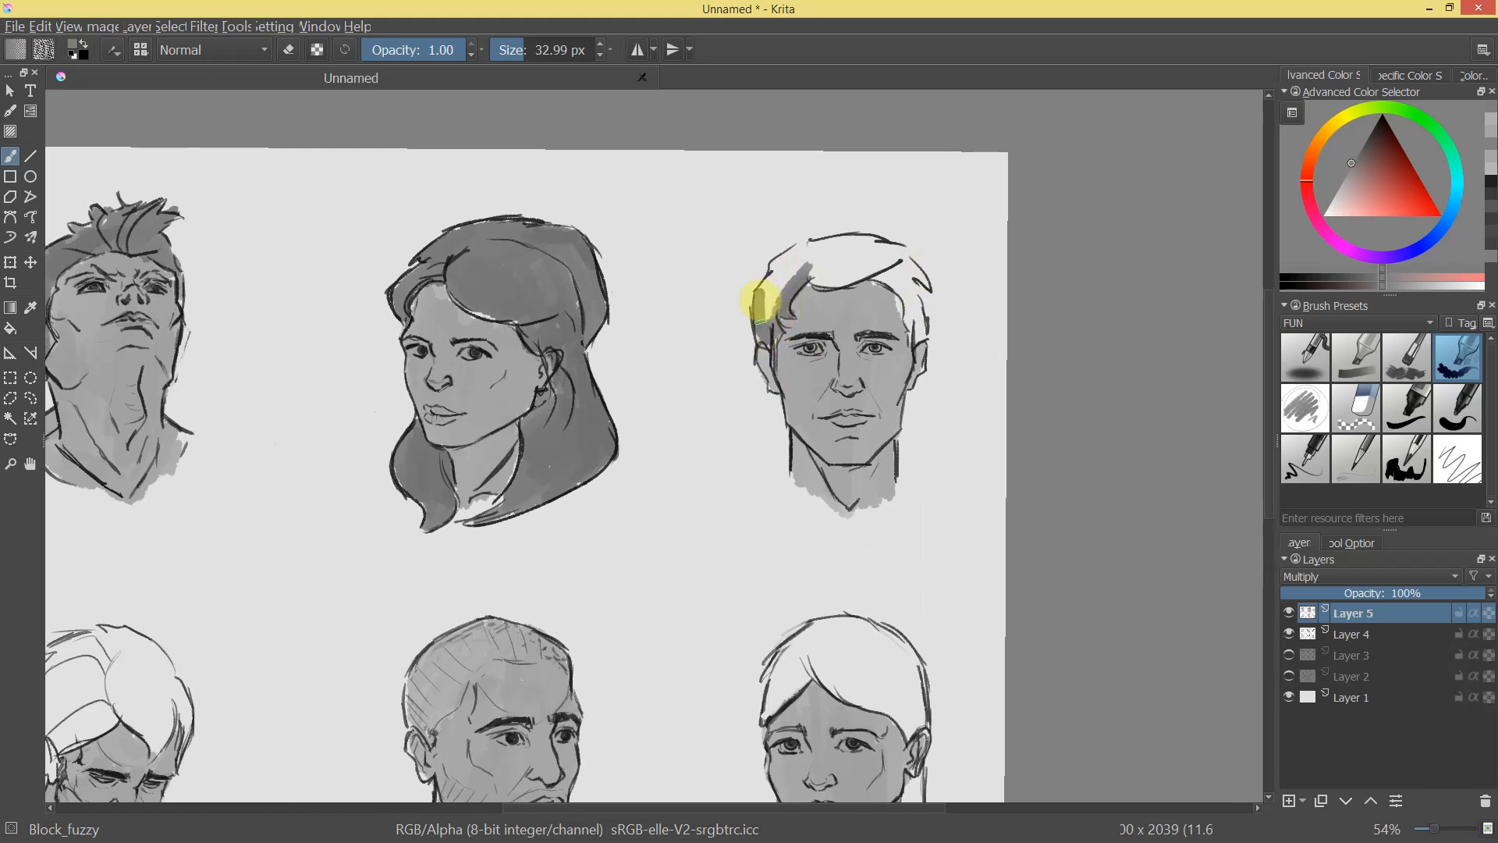
left_click_drag(801, 266, 891, 248)
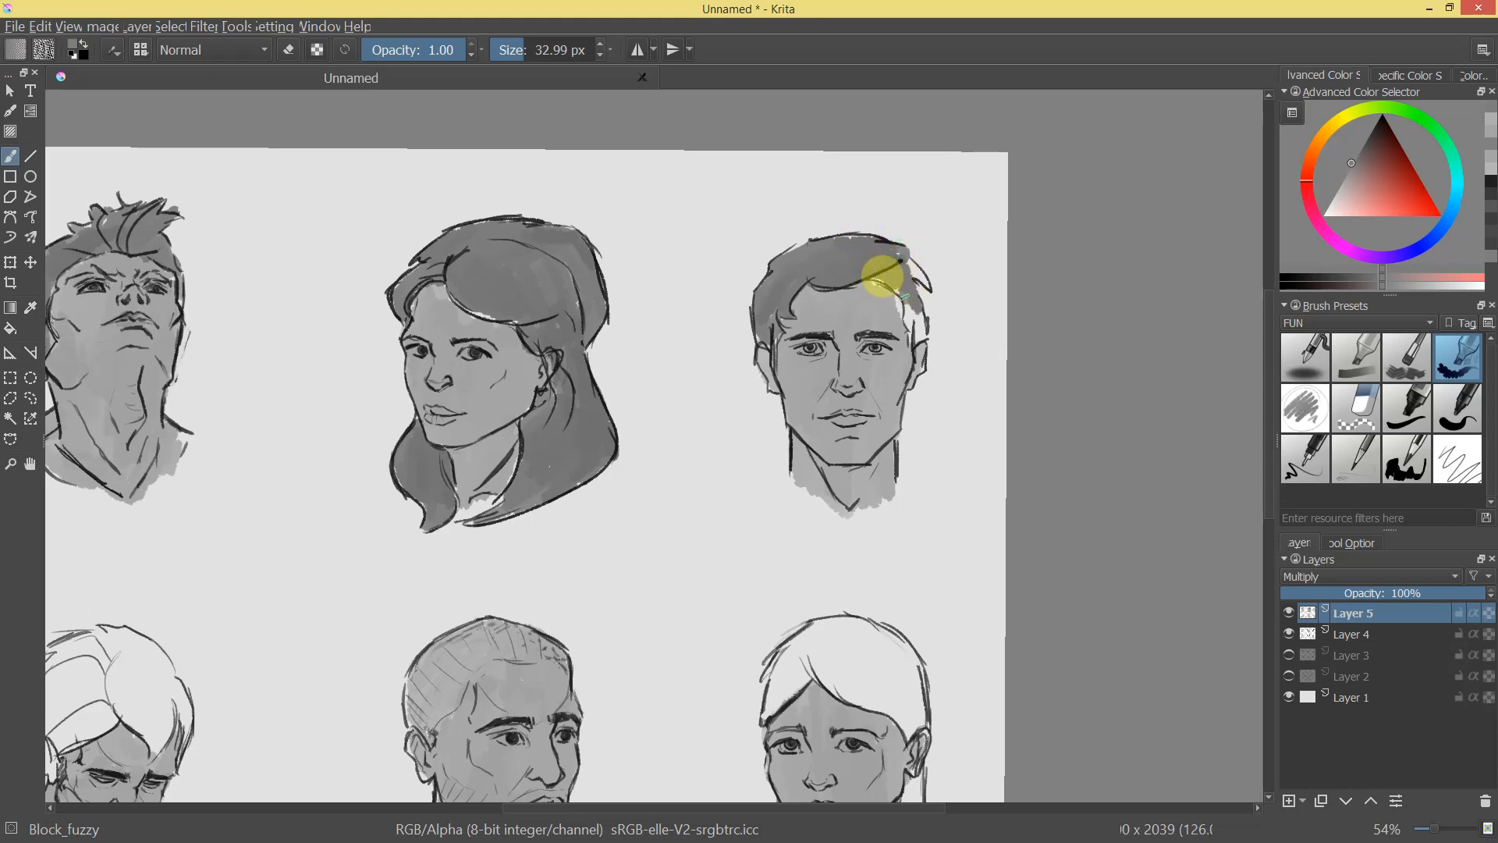
left_click_drag(914, 314, 903, 254)
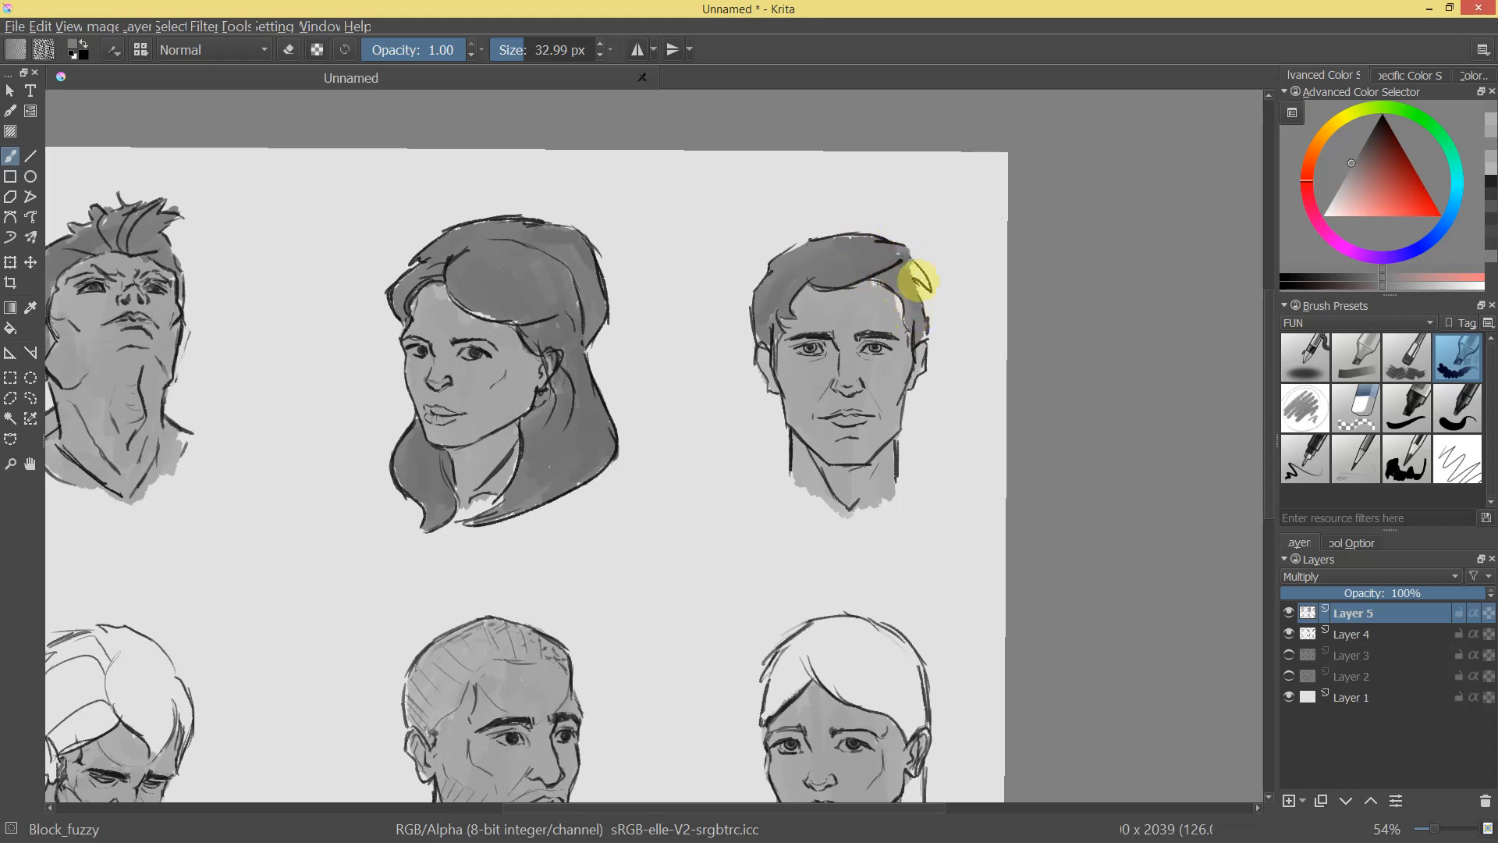
left_click(896, 305, "ctrl")
left_click(903, 268, "ctrl")
left_click_drag(899, 312, 903, 378)
Block in the downward-looking head's hair with the darker grey, sampling canvas tones to cover the remaining white areas.
mouse_move(868, 320)
left_mouse_down()
mouse_move(852, 301)
mouse_move(903, 337)
mouse_move(768, 479)
left_mouse_up()
mouse_move(760, 491)
left_mouse_down()
mouse_move(1012, 255)
mouse_move(1194, 138)
left_mouse_up()
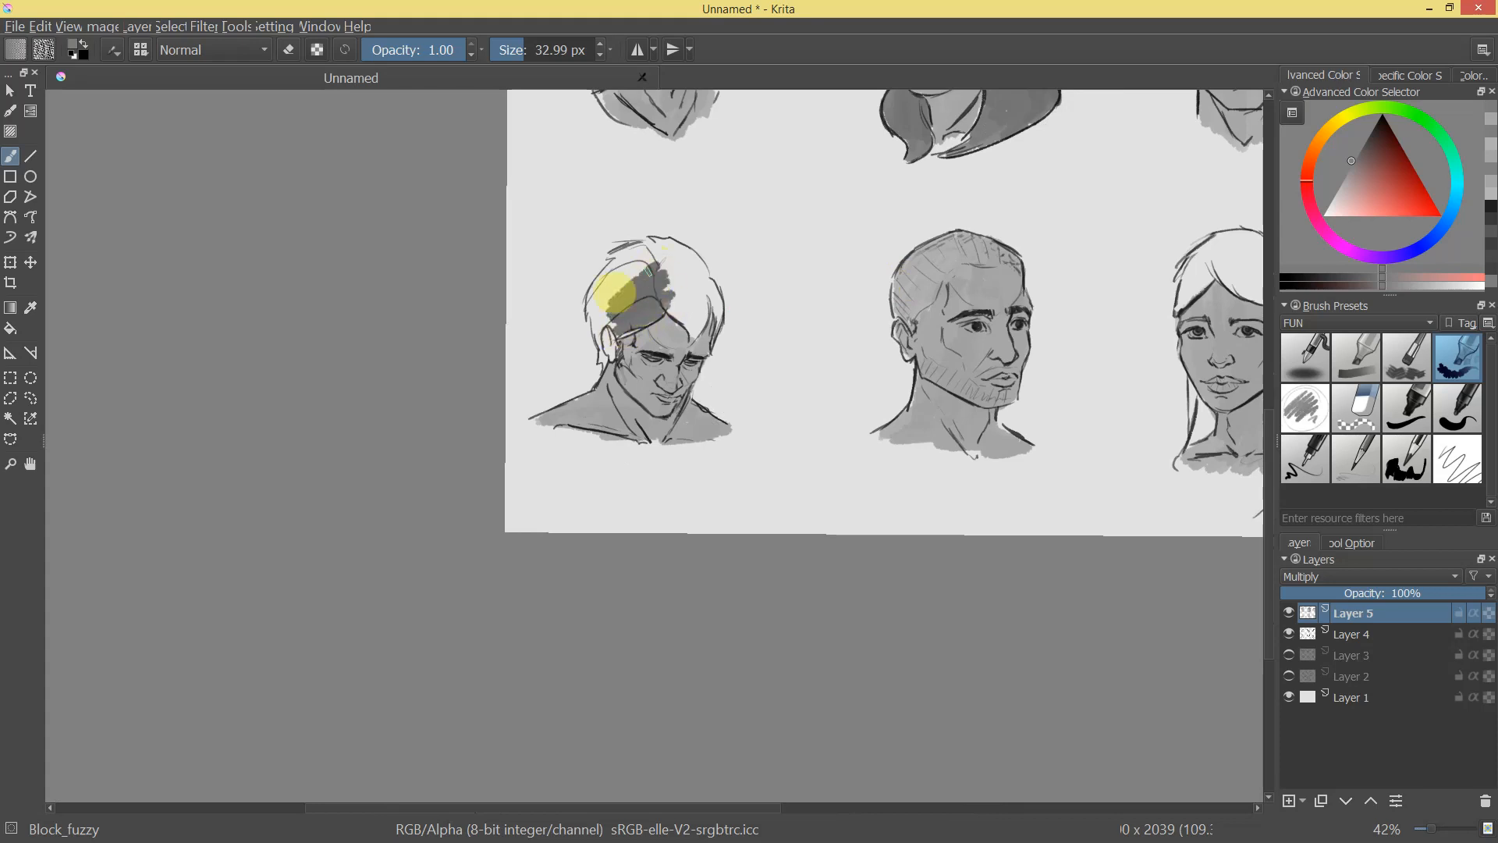
mouse_move(606, 316)
left_mouse_down()
mouse_move(625, 367)
mouse_move(609, 341)
mouse_move(613, 367)
left_mouse_up()
left_click(669, 419, "ctrl")
left_click(616, 315, "ctrl")
mouse_move(641, 248)
left_mouse_down()
mouse_move(671, 251)
mouse_move(664, 292)
mouse_move(669, 277)
mouse_move(696, 294)
mouse_move(710, 343)
left_mouse_up()
left_click_drag(703, 274, 708, 301)
mouse_move(758, 351)
left_mouse_down()
mouse_move(765, 437)
mouse_move(786, 455)
mouse_move(803, 342)
left_mouse_up()
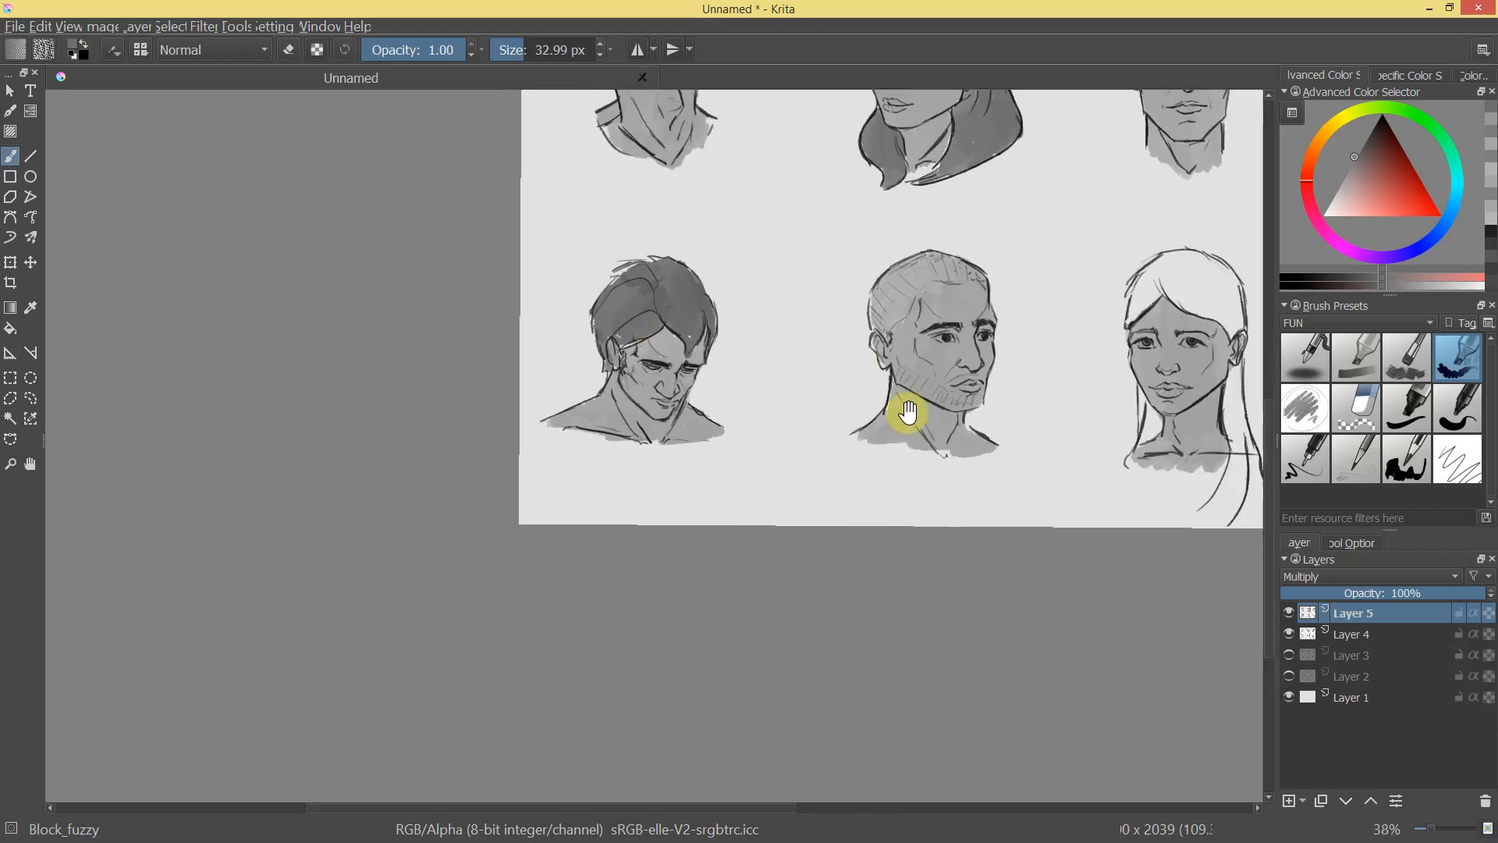
Tone the bearded man's cropped scalp and beard with a grey slightly darker than his skin.
scroll(780, 358, "up", 1)
scroll(776, 284, "up", 1)
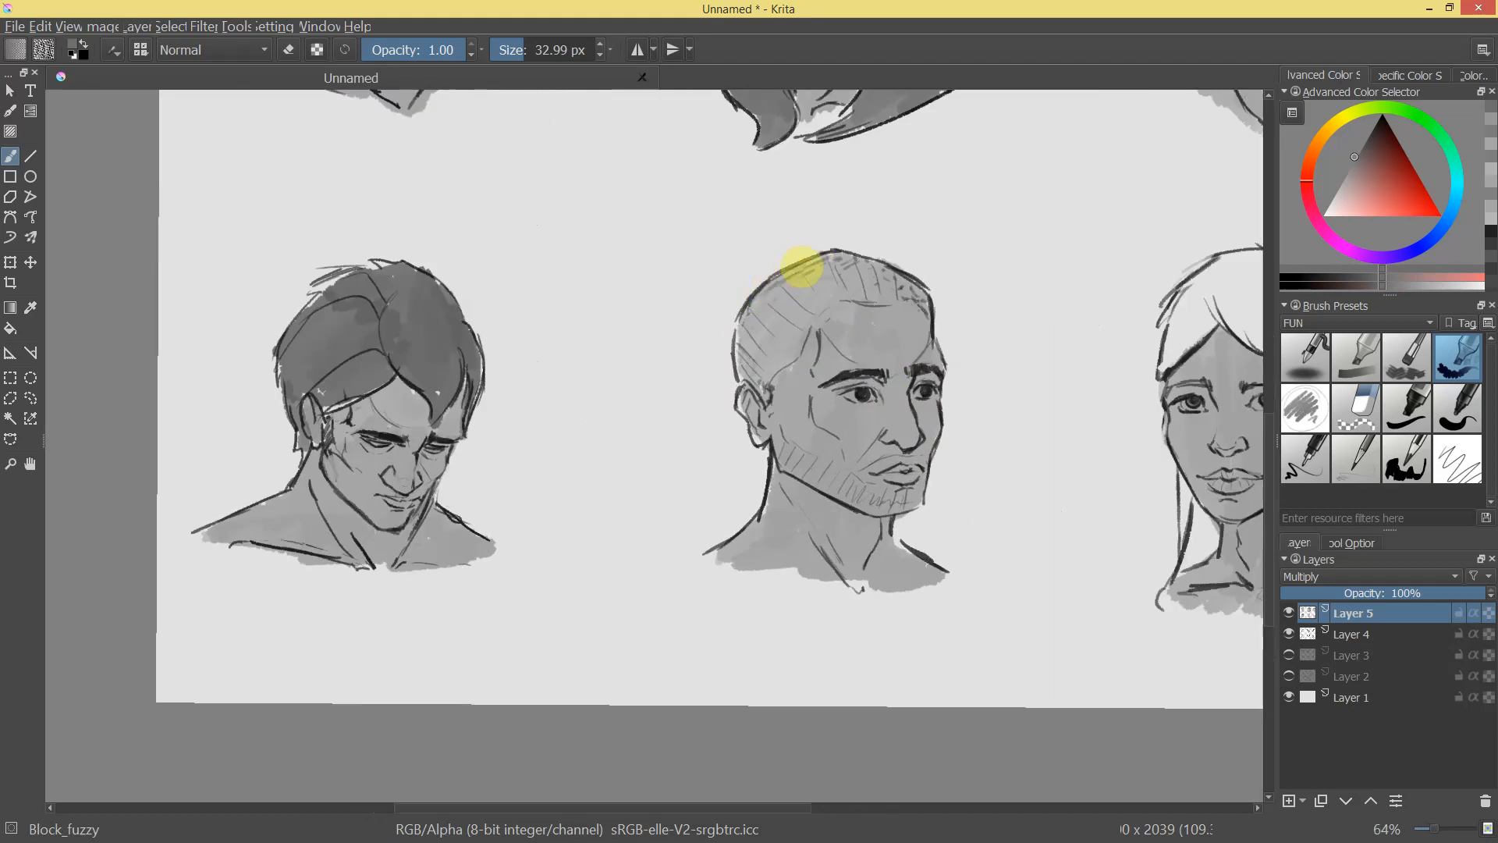
mouse_move(806, 291)
left_mouse_down()
mouse_move(796, 268)
mouse_move(769, 290)
mouse_move(793, 320)
mouse_move(769, 371)
mouse_move(748, 341)
left_mouse_up()
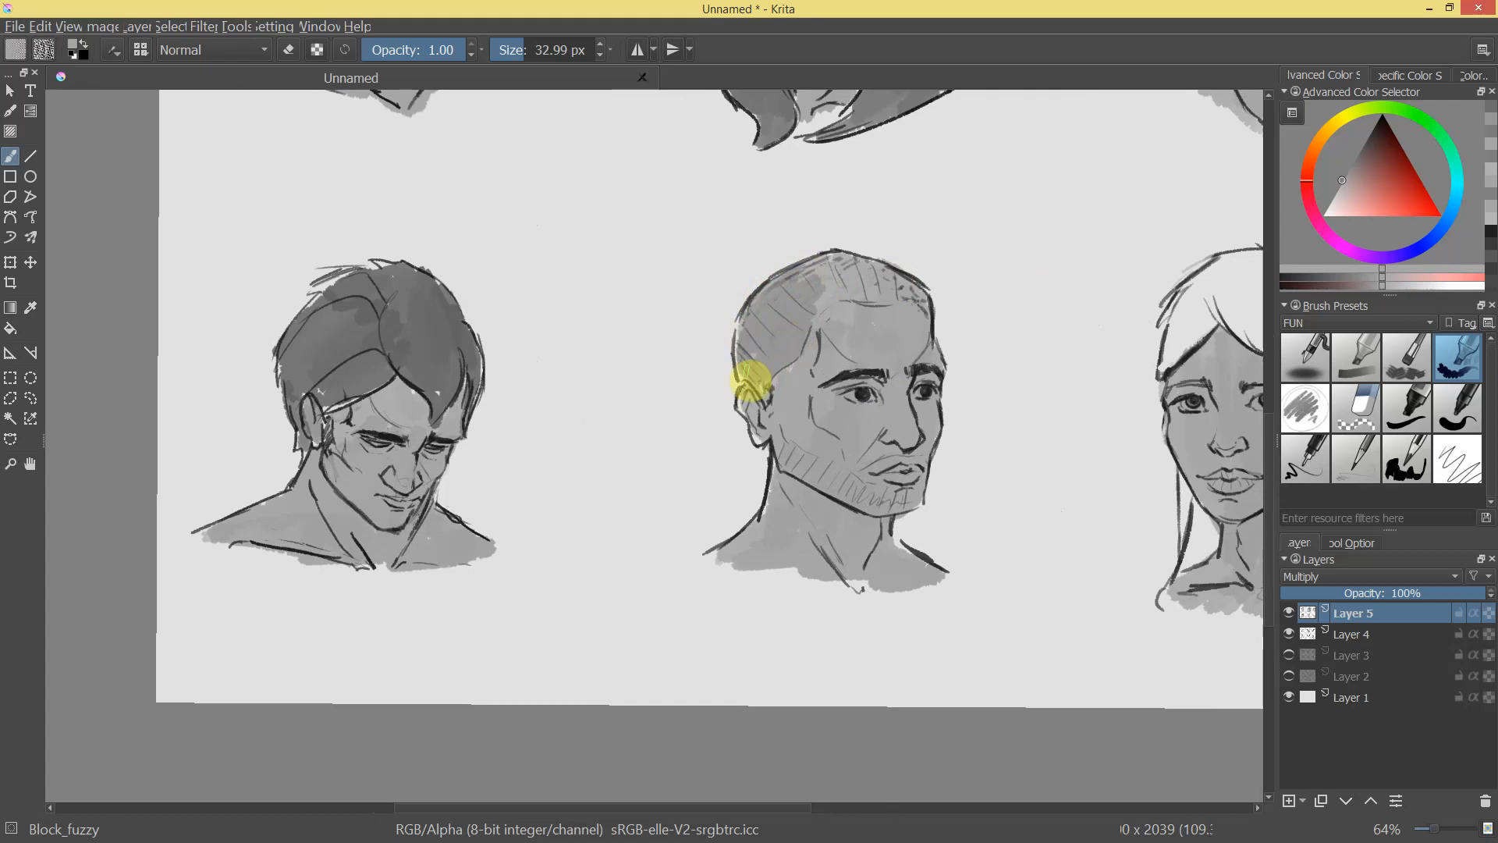
mouse_move(836, 294)
left_mouse_down()
mouse_move(842, 274)
mouse_move(926, 307)
mouse_move(944, 439)
mouse_move(920, 328)
left_mouse_up()
mouse_move(819, 428)
left_mouse_down()
mouse_move(853, 485)
mouse_move(967, 503)
left_mouse_up()
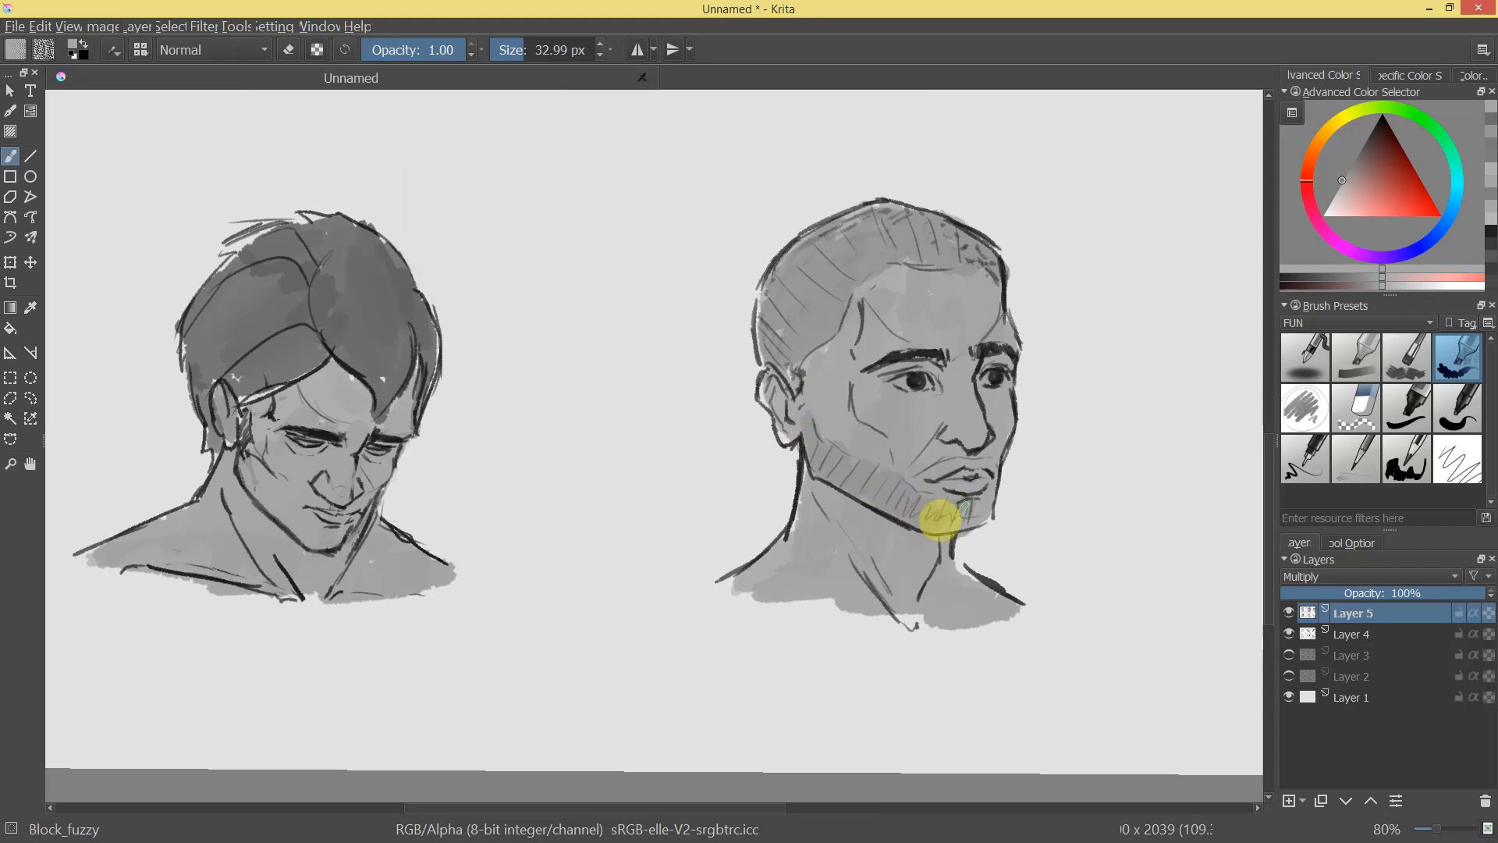
left_click_drag(1049, 462, 990, 521)
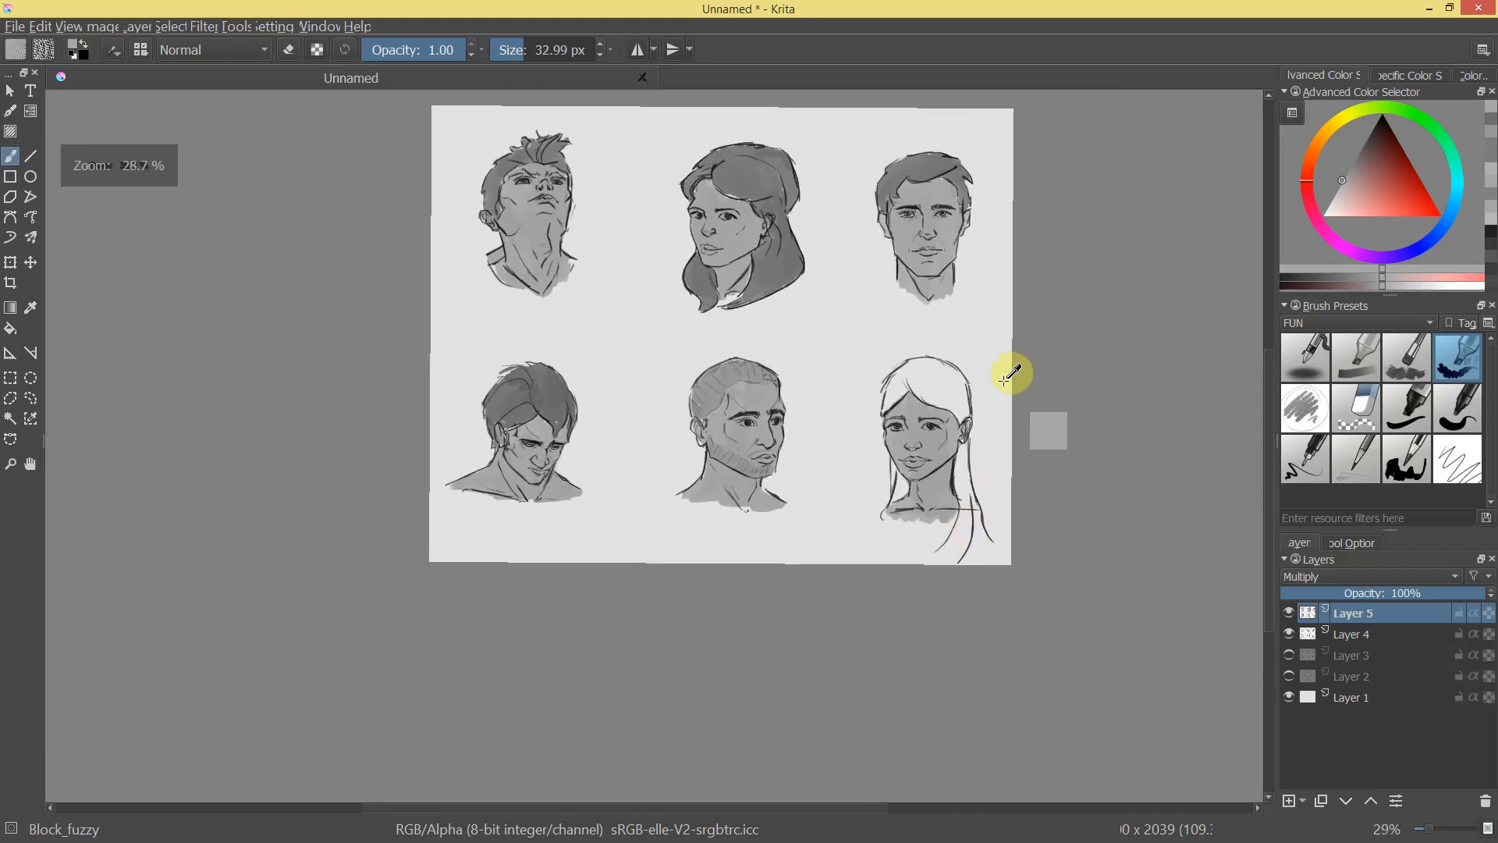
Sample the dark hair grey from the downward-looking head and block in the ponytailed head's hair, including the long strands over the shoulder.
left_click(547, 391, "ctrl")
left_click_drag(1019, 379, 860, 408)
left_click_drag(802, 484, 777, 512)
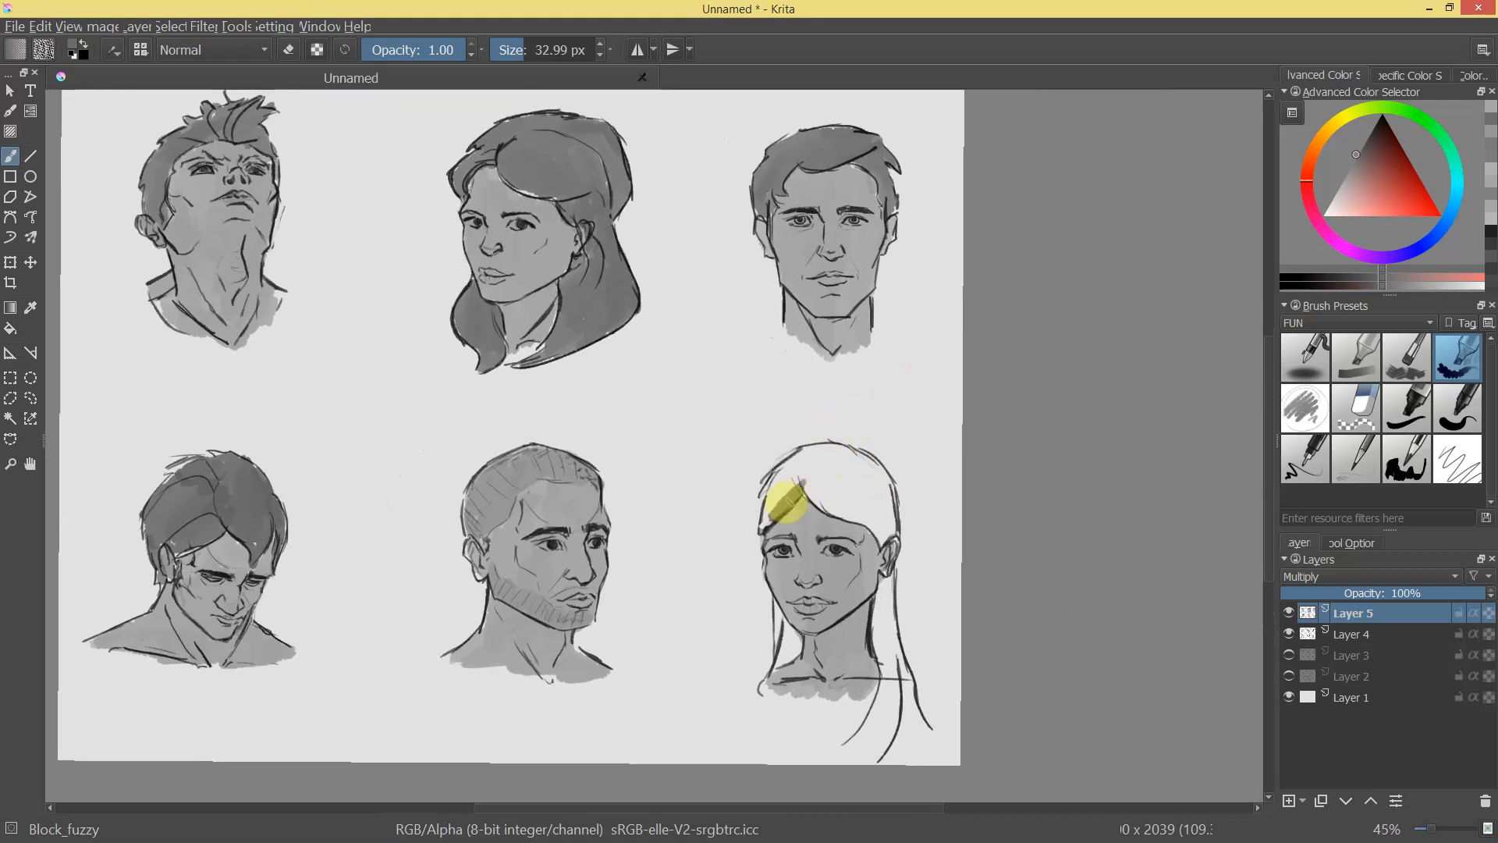
mouse_move(811, 456)
left_mouse_down()
mouse_move(850, 472)
mouse_move(835, 477)
mouse_move(876, 528)
mouse_move(890, 709)
mouse_move(885, 674)
left_mouse_up()
left_click_drag(878, 729, 890, 656)
mouse_move(779, 642)
left_mouse_down()
mouse_move(795, 635)
mouse_move(779, 605)
mouse_move(812, 611)
mouse_move(850, 659)
mouse_move(858, 557)
mouse_move(735, 625)
mouse_move(679, 692)
mouse_move(776, 391)
mouse_move(745, 400)
mouse_move(747, 538)
mouse_move(856, 335)
mouse_move(875, 481)
mouse_move(859, 505)
mouse_move(929, 484)
mouse_move(712, 230)
left_mouse_up()
left_click_drag(733, 318, 675, 297)
left_click(638, 338, "ctrl")
mouse_move(585, 373)
left_mouse_down()
mouse_move(638, 344)
mouse_move(613, 334)
mouse_move(592, 288)
mouse_move(655, 274)
mouse_move(715, 315)
mouse_move(603, 367)
mouse_move(729, 351)
mouse_move(769, 308)
left_mouse_up()
left_click_drag(918, 449, 965, 304)
Choose a very light grey and lighten the whites of the upturned head's eyes with an 18.97 px brush.
mouse_move(1305, 222)
left_mouse_down()
mouse_move(1329, 190)
mouse_move(1306, 202)
left_mouse_up()
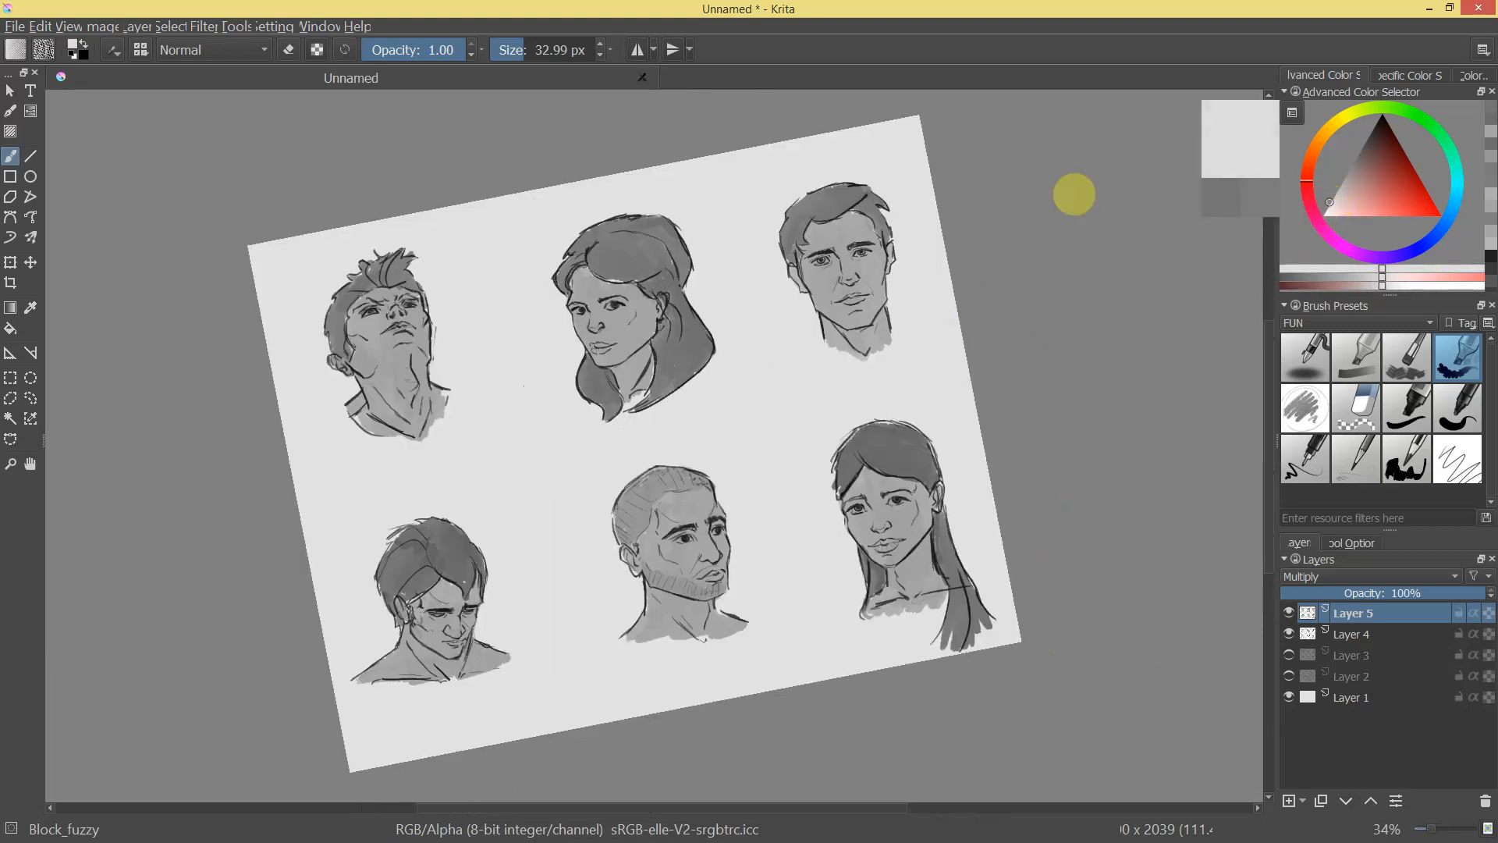
left_click_drag(378, 312, 368, 297)
mouse_move(368, 297)
left_mouse_down()
mouse_move(429, 234)
mouse_move(1108, 531)
left_mouse_up()
left_click_drag(776, 305, 769, 277)
mouse_move(749, 327)
left_mouse_down()
mouse_move(729, 331)
mouse_move(745, 321)
left_mouse_up()
left_click_drag(845, 308, 855, 303)
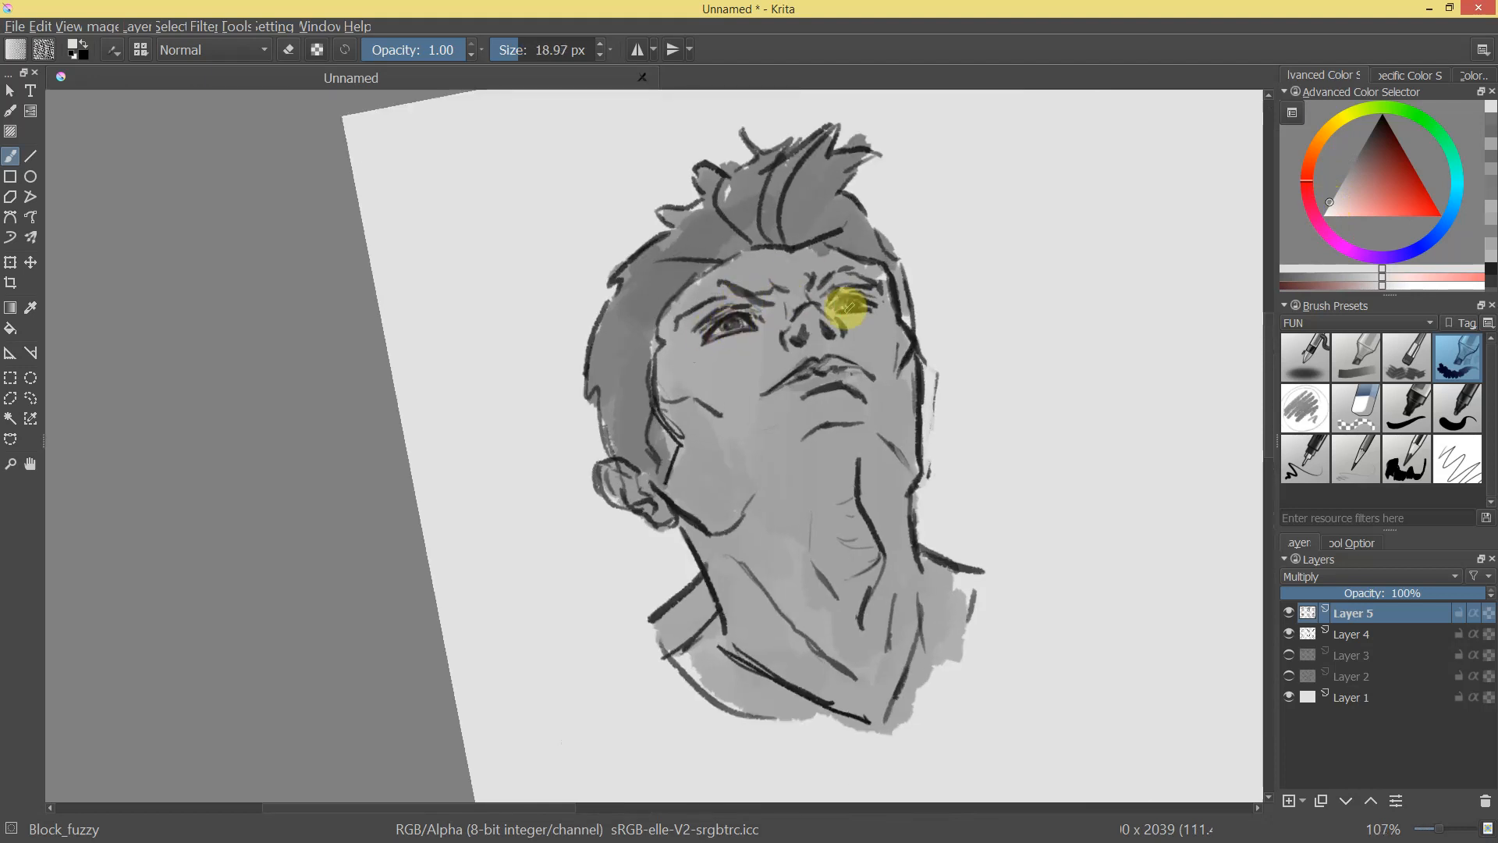
Lighten the eye whites of the other five heads with the same very light grey.
left_click_drag(1035, 357, 858, 334)
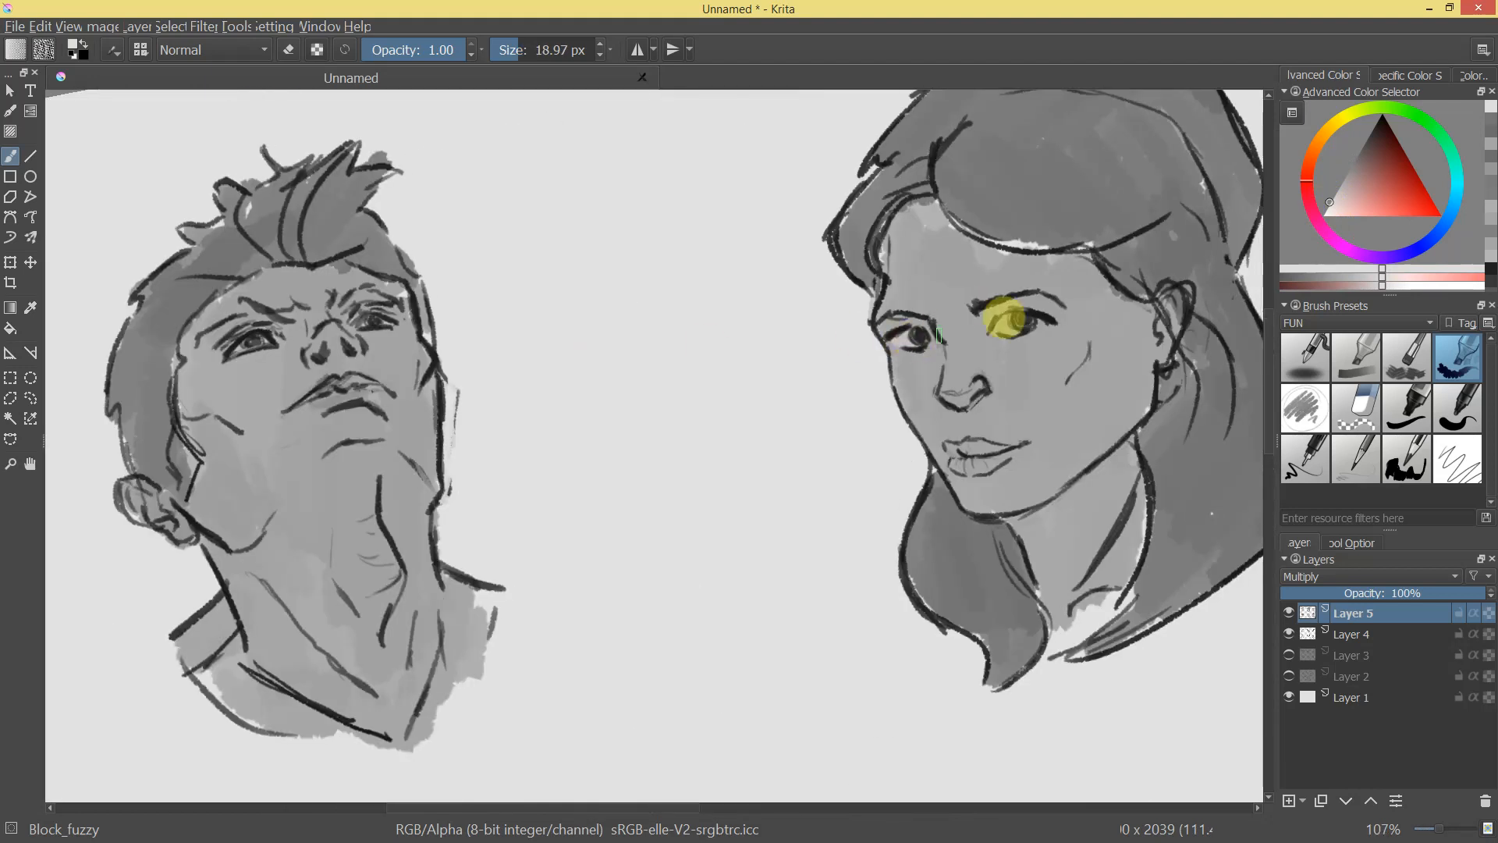
left_click_drag(1086, 327, 919, 234)
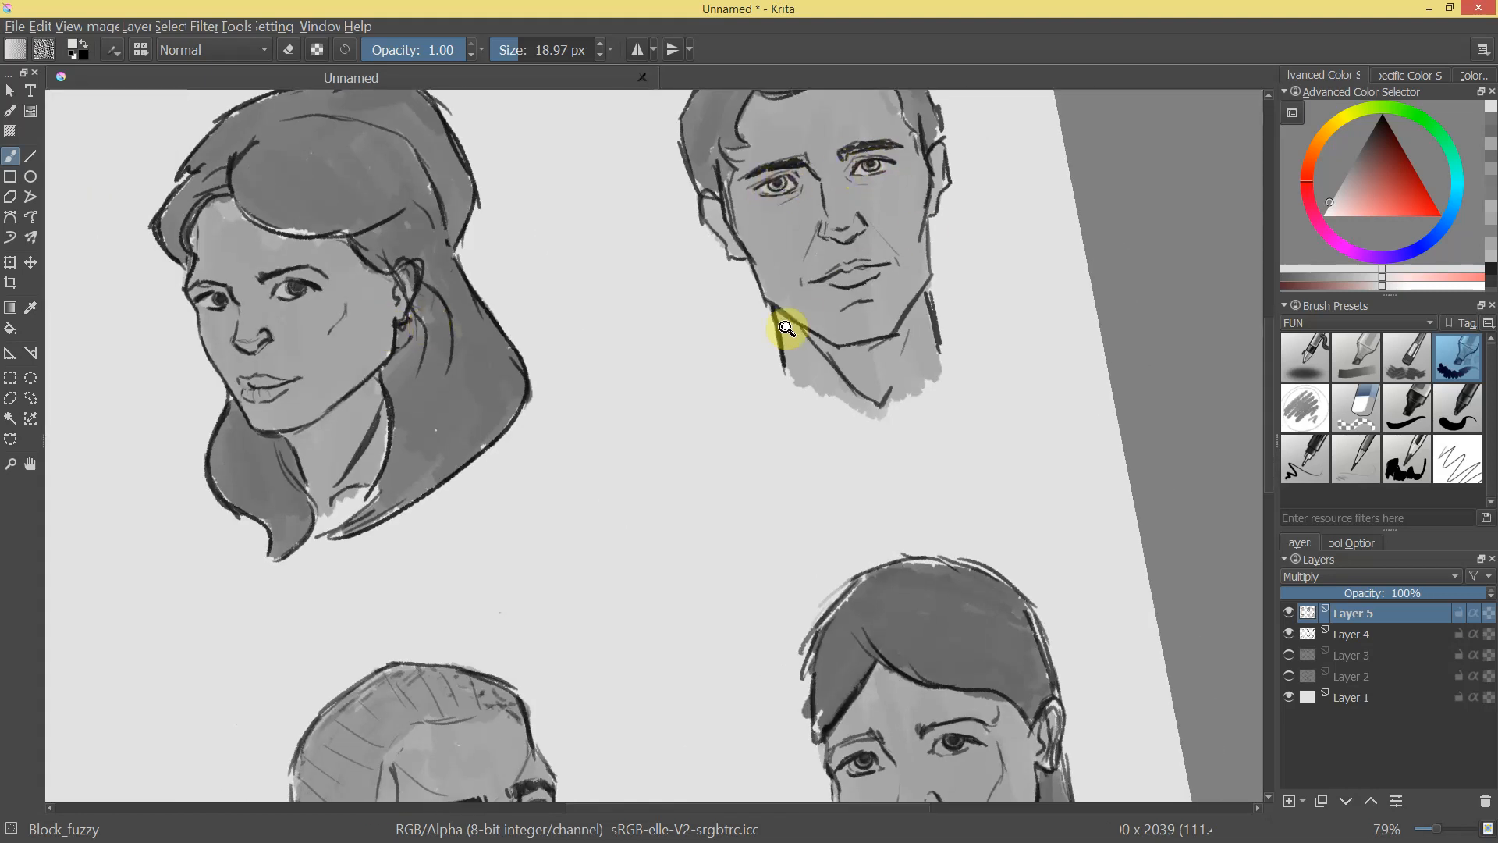
left_click_drag(812, 278, 894, 328)
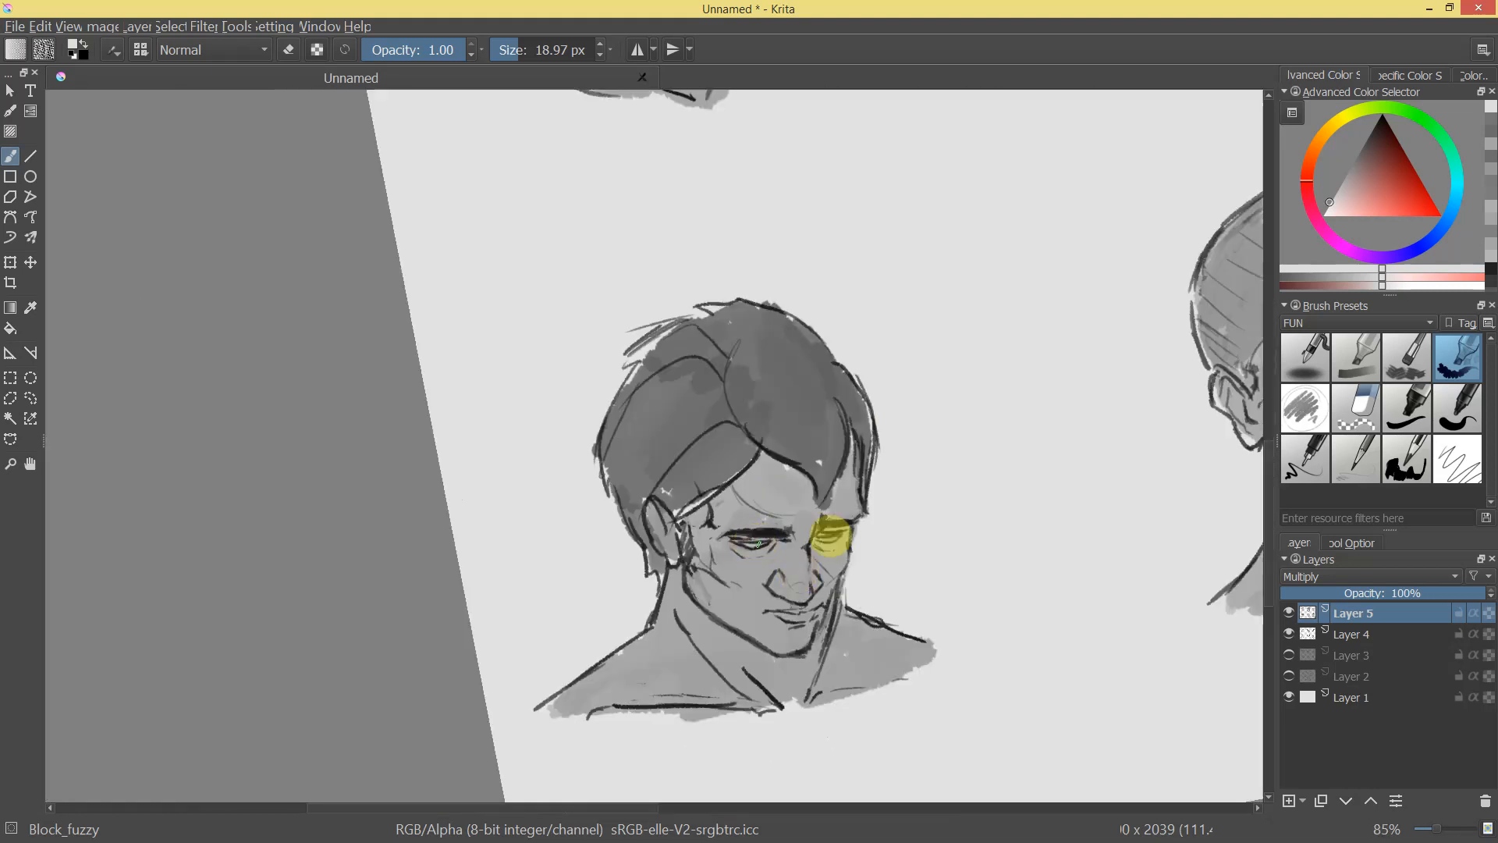
left_click_drag(802, 535, 445, 491)
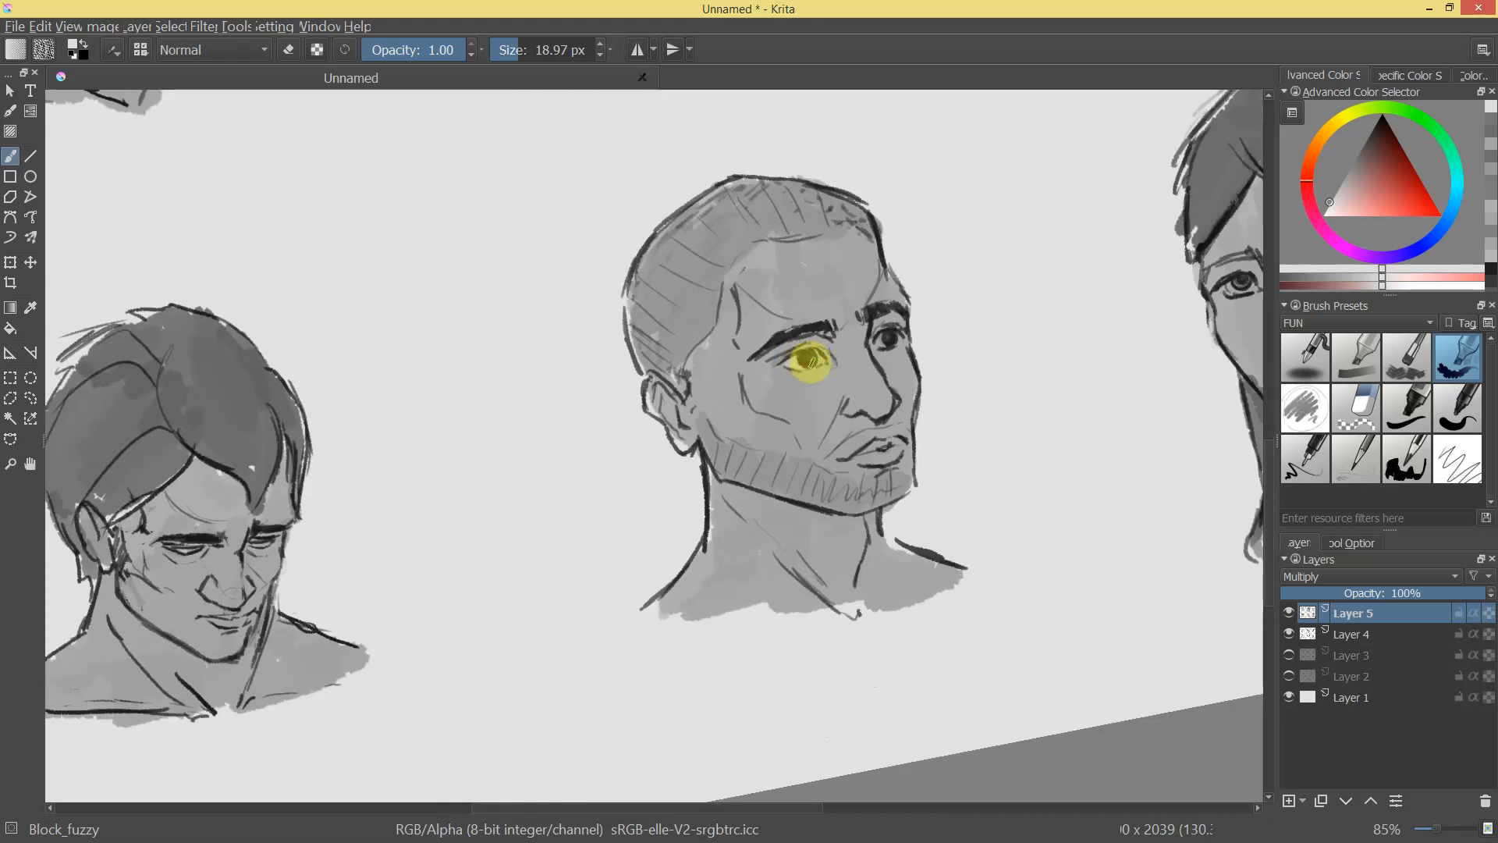
left_click_drag(960, 342, 558, 465)
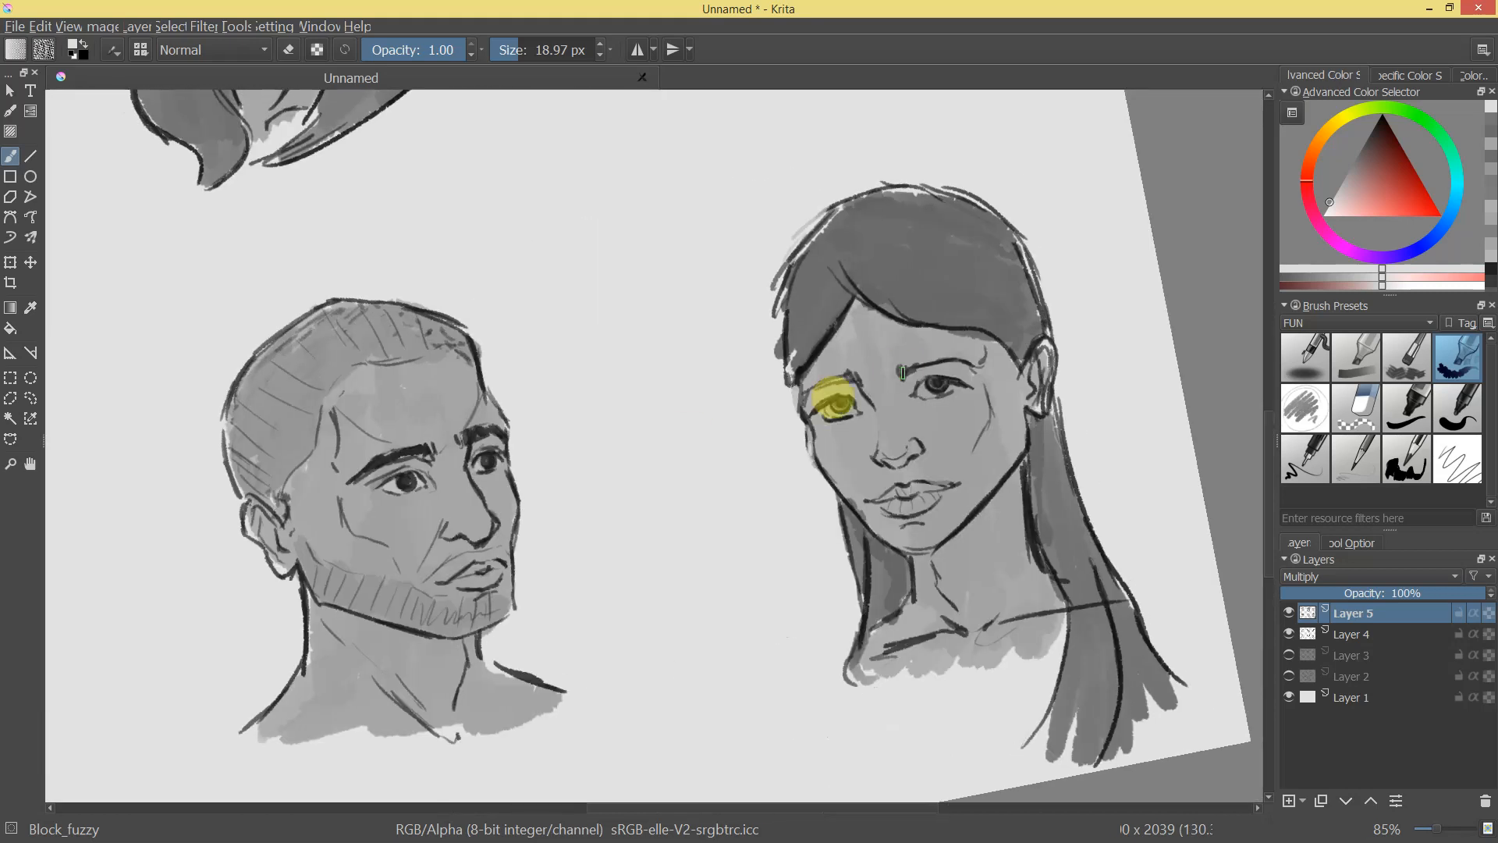
left_click_drag(995, 372, 980, 424)
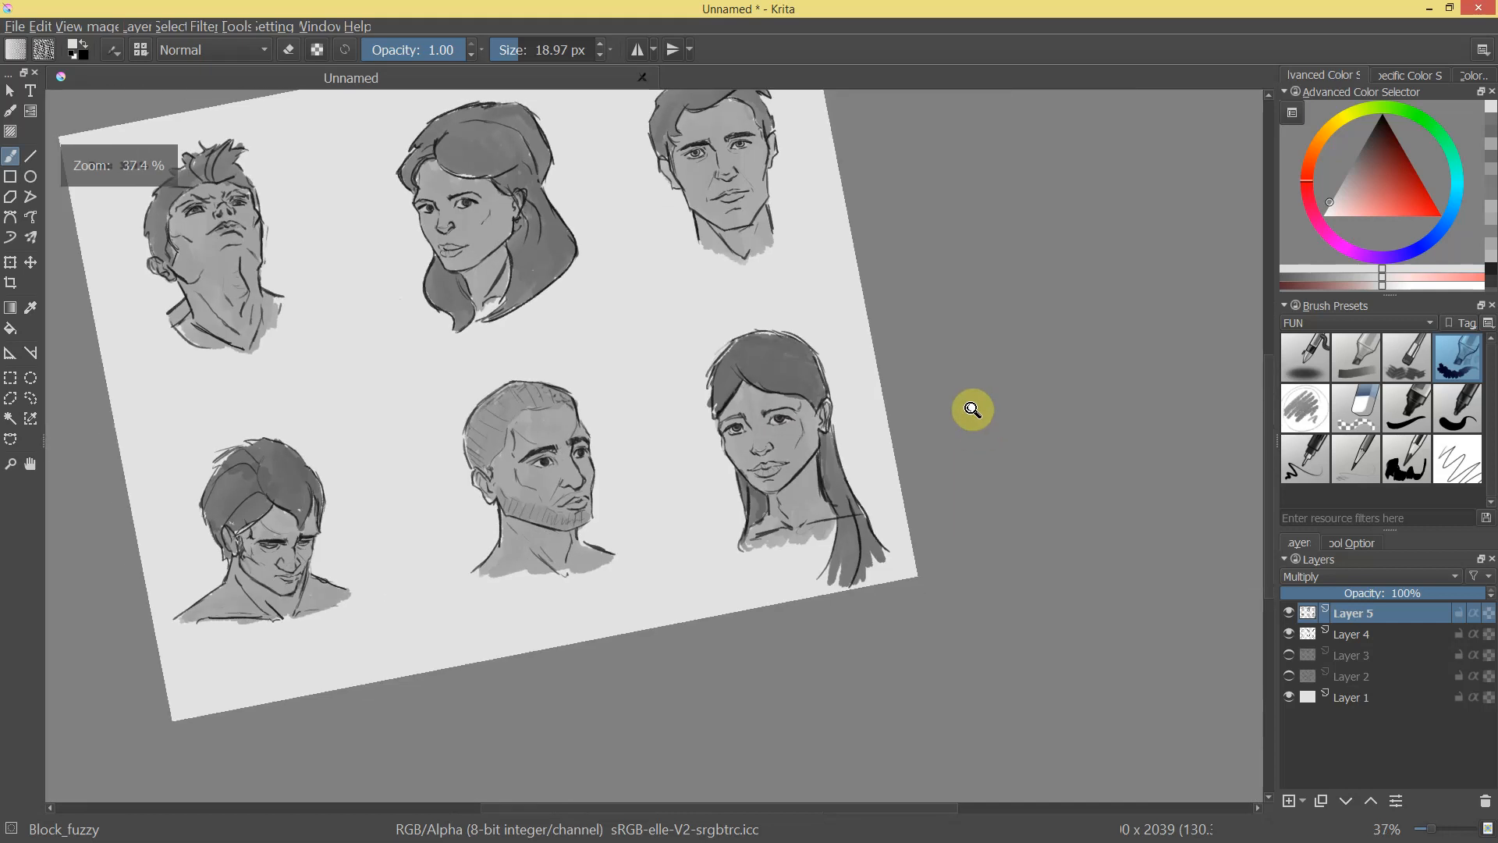
Choose a mid grey and tone the lips of the heads.
left_click(1342, 179)
left_click_drag(1338, 177, 1336, 176)
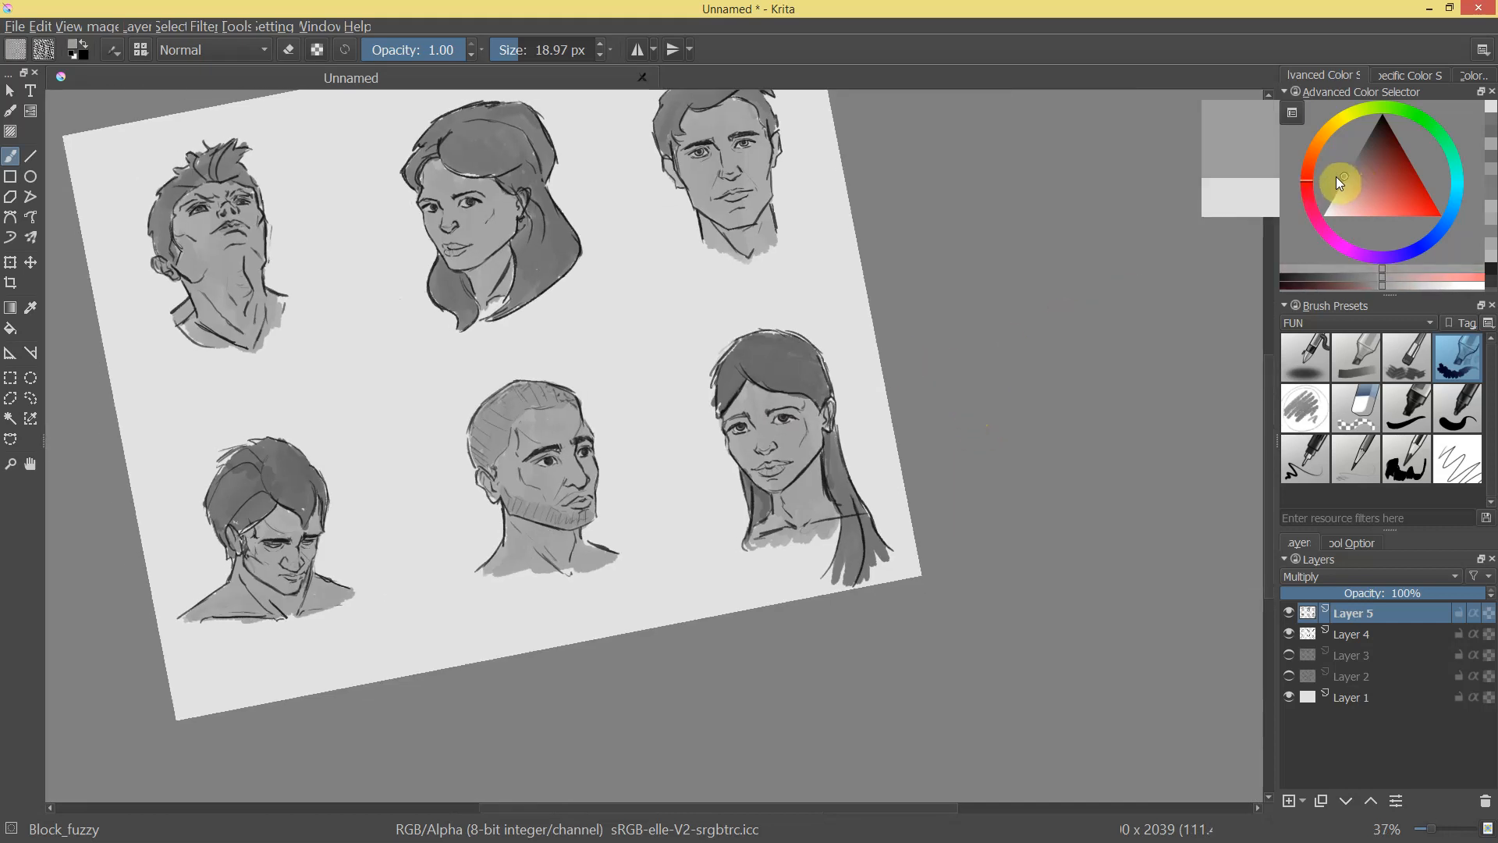
scroll(956, 294, "up", 5)
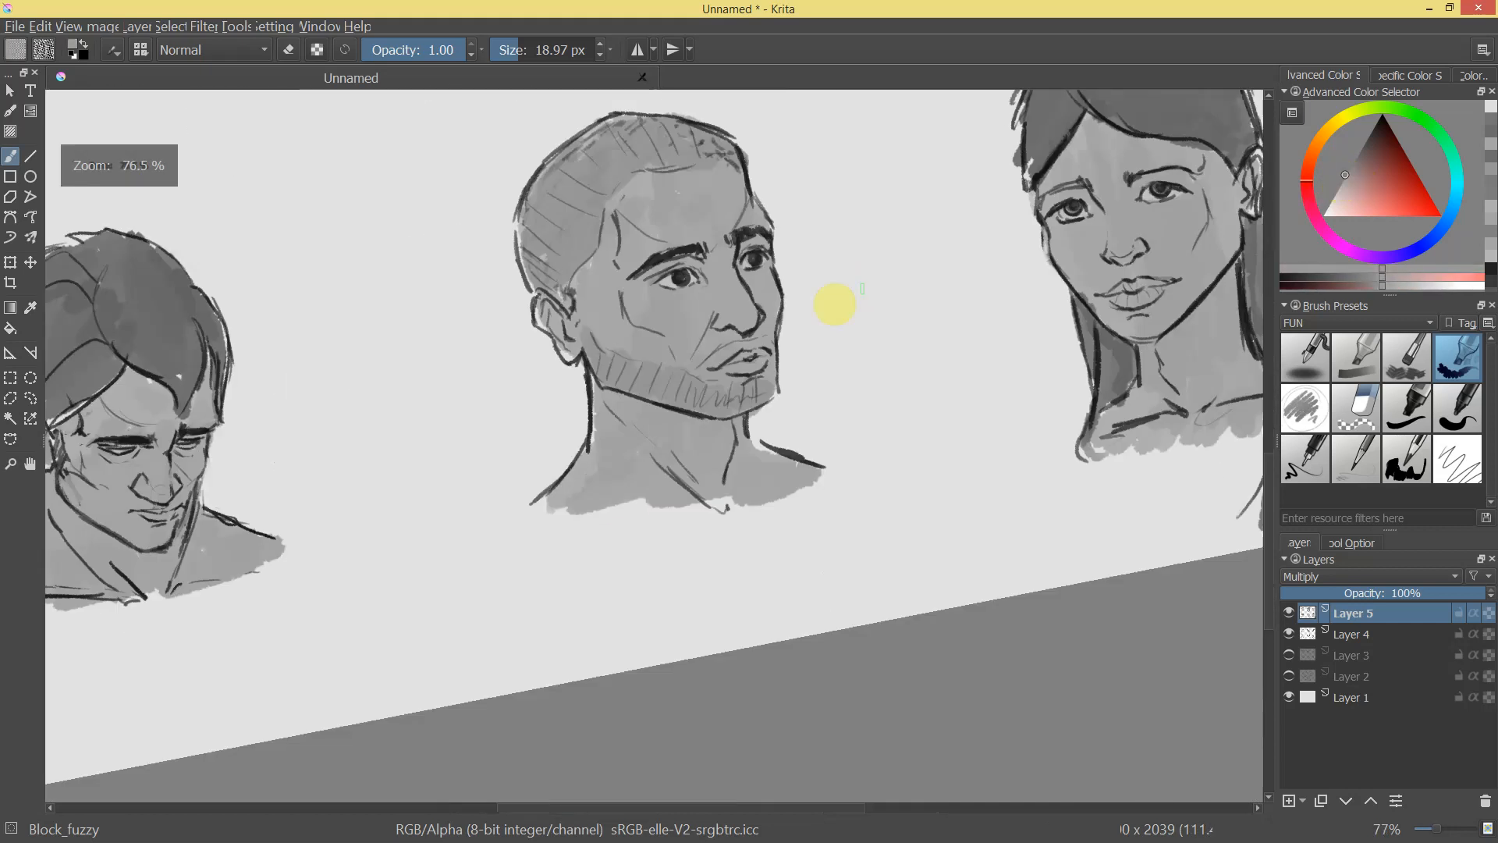
mouse_move(771, 336)
left_mouse_down()
mouse_move(820, 314)
mouse_move(762, 324)
left_mouse_up()
left_click_drag(952, 324, 971, 394)
mouse_move(1092, 304)
left_mouse_down()
mouse_move(742, 372)
mouse_move(787, 329)
mouse_move(749, 340)
mouse_move(792, 418)
mouse_move(947, 495)
mouse_move(972, 324)
mouse_move(891, 114)
mouse_move(775, 273)
mouse_move(736, 250)
mouse_move(863, 335)
mouse_move(869, 388)
mouse_move(792, 405)
mouse_move(701, 302)
mouse_move(551, 277)
mouse_move(670, 394)
mouse_move(812, 494)
mouse_move(492, 355)
mouse_move(543, 312)
left_mouse_up()
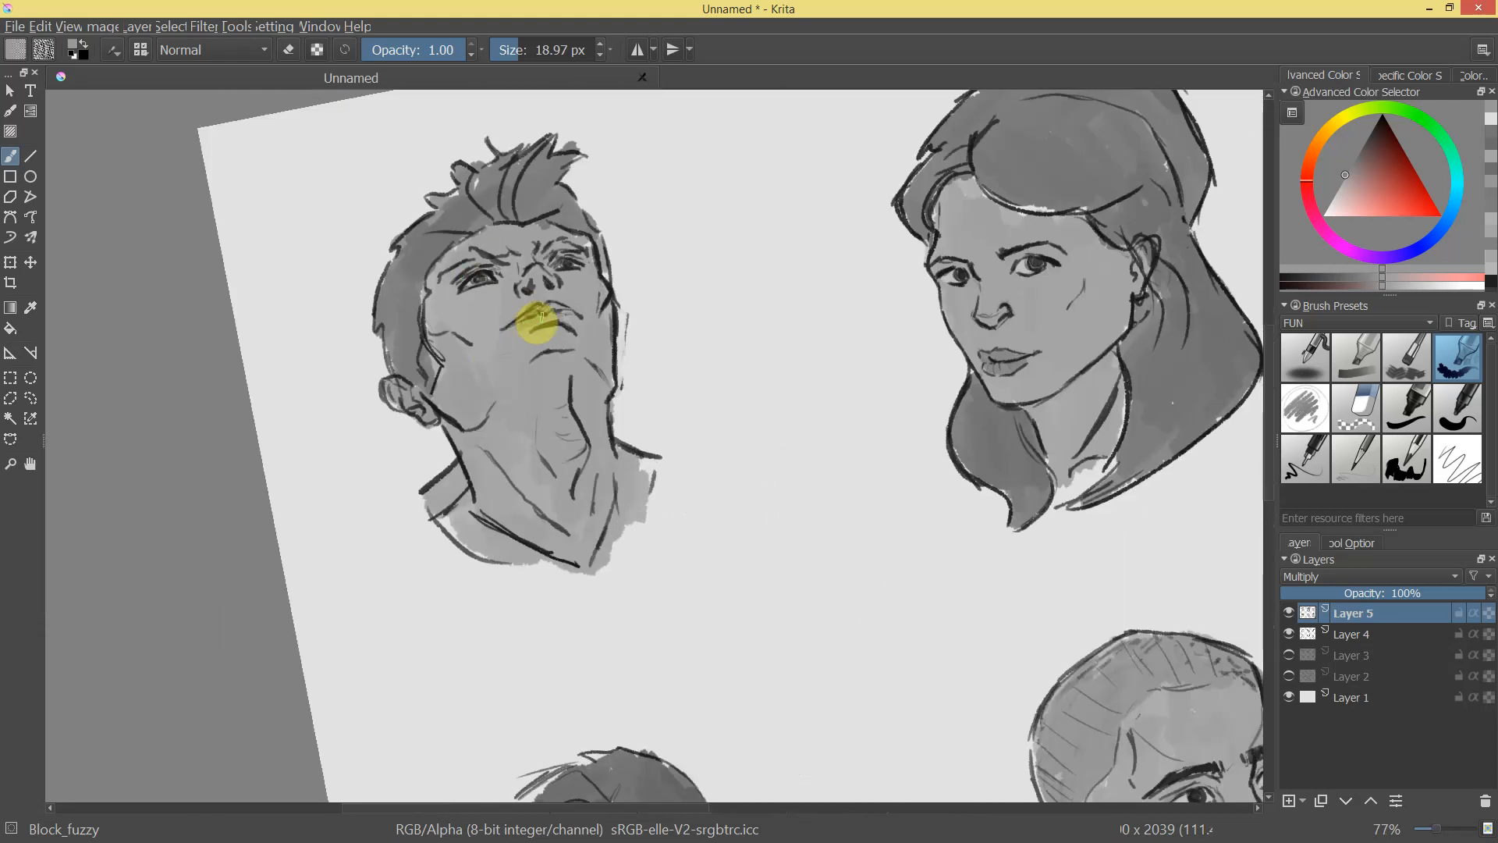
left_click_drag(733, 365, 836, 467)
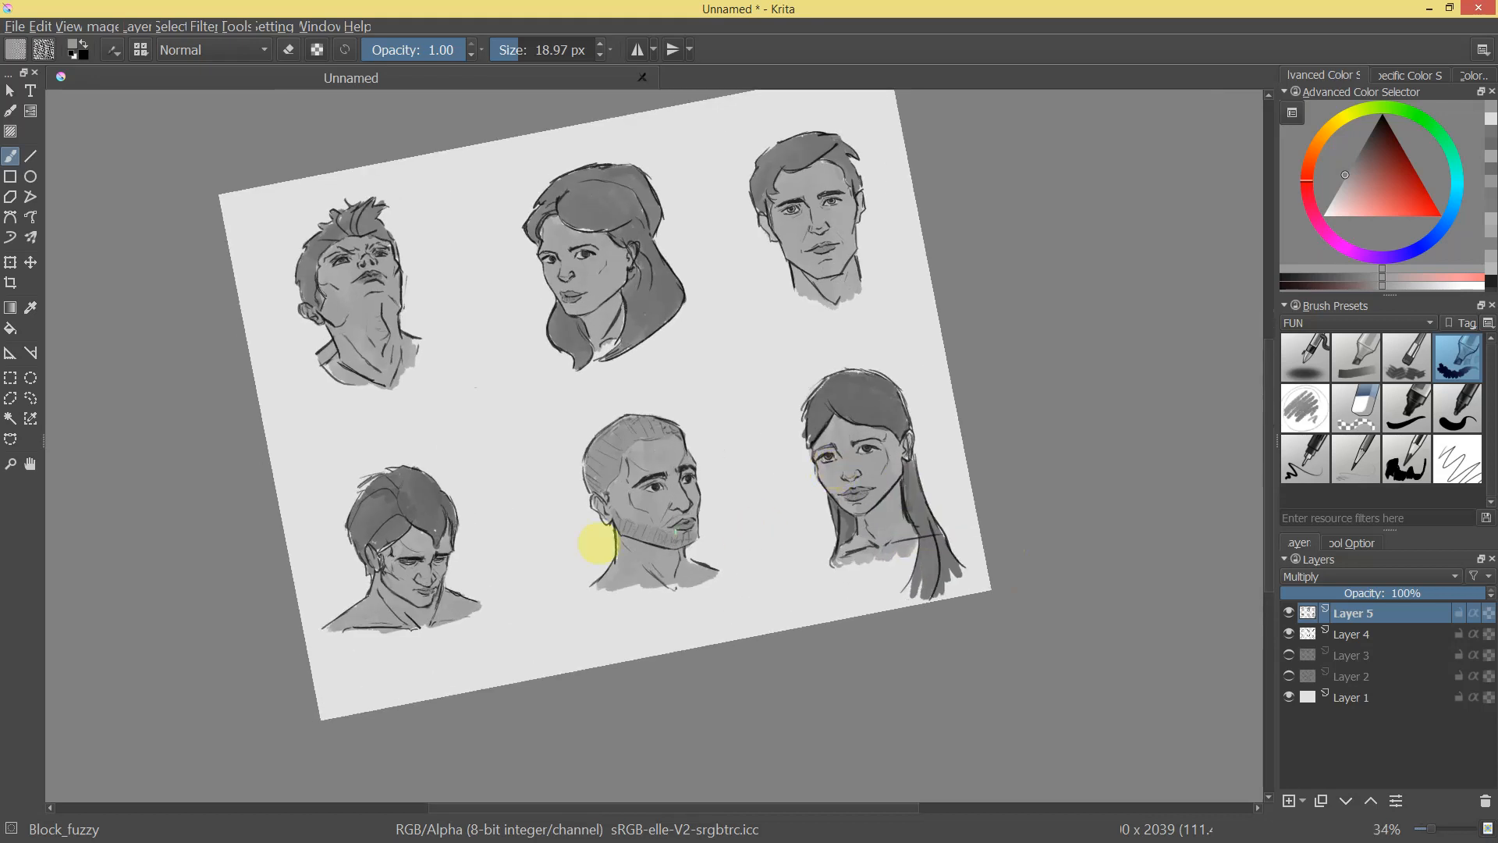
left_click_drag(425, 595, 1076, 192)
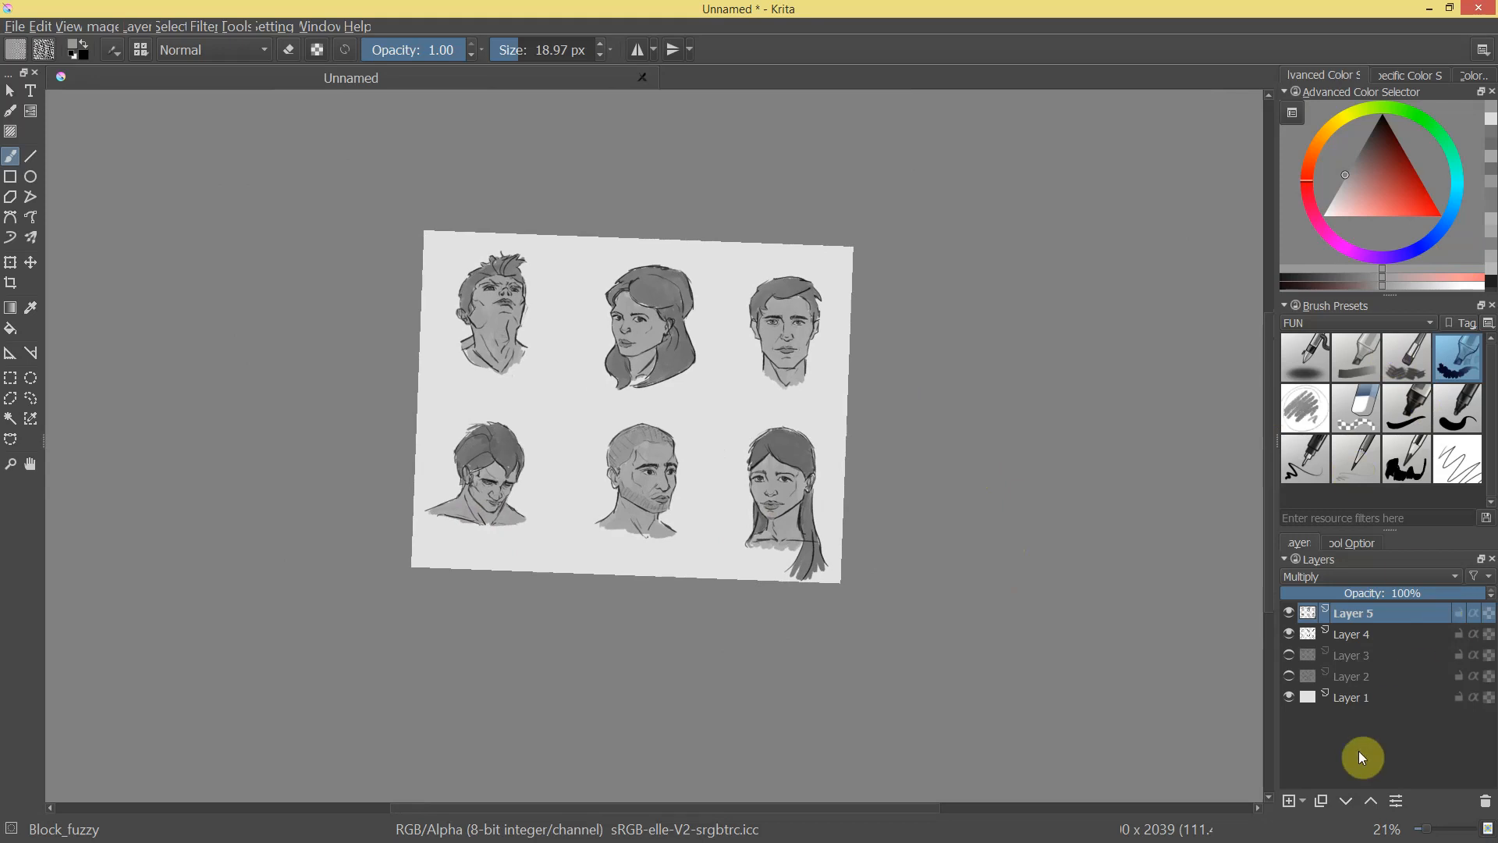
Add a new layer above the grey fills in Multiply mode and choose a darker grey.
left_click(1377, 576)
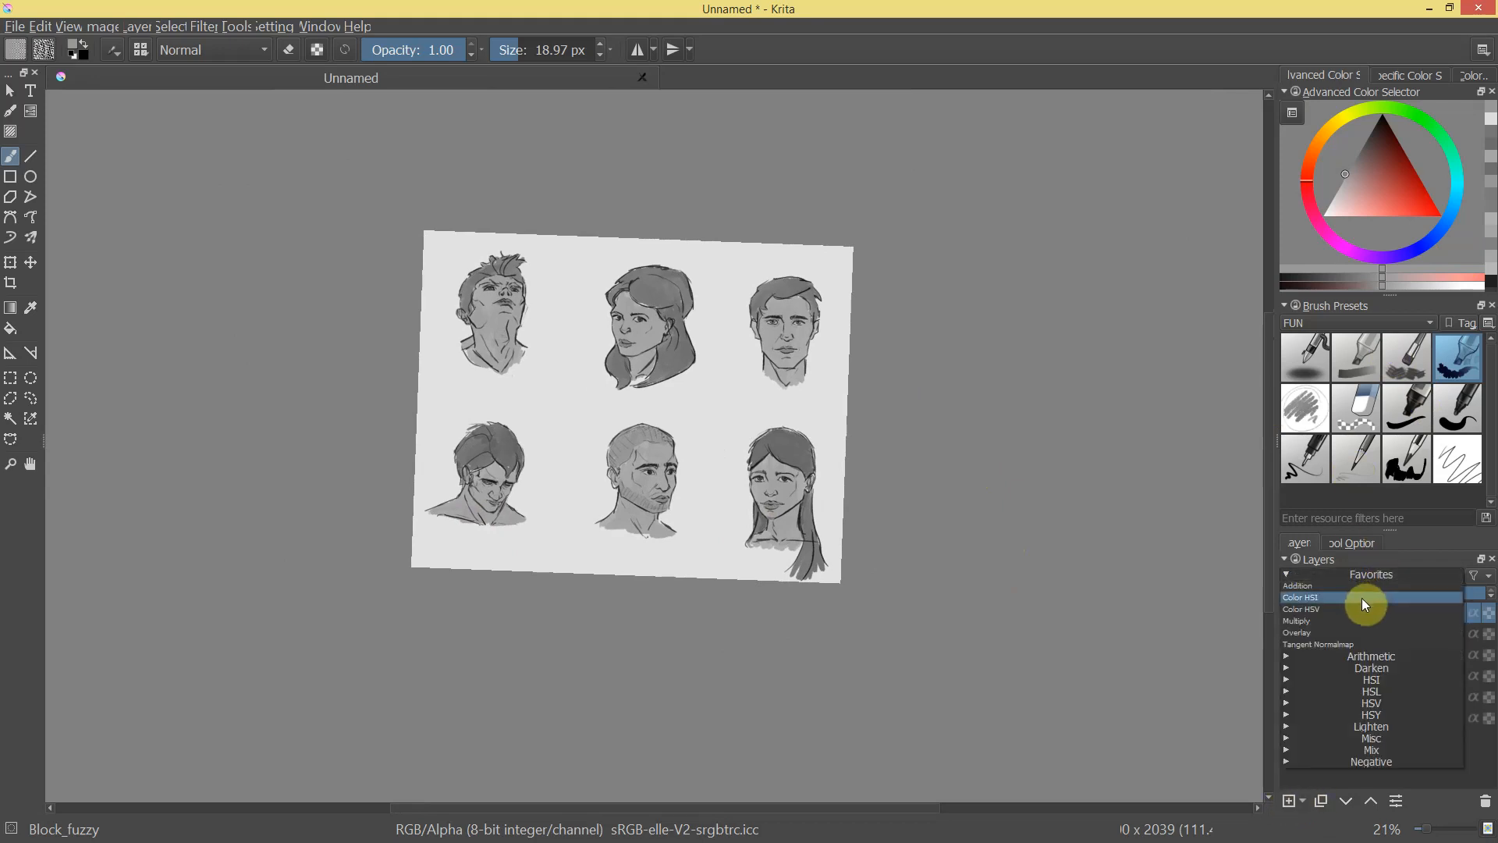
left_click(1350, 620)
left_click(1358, 153)
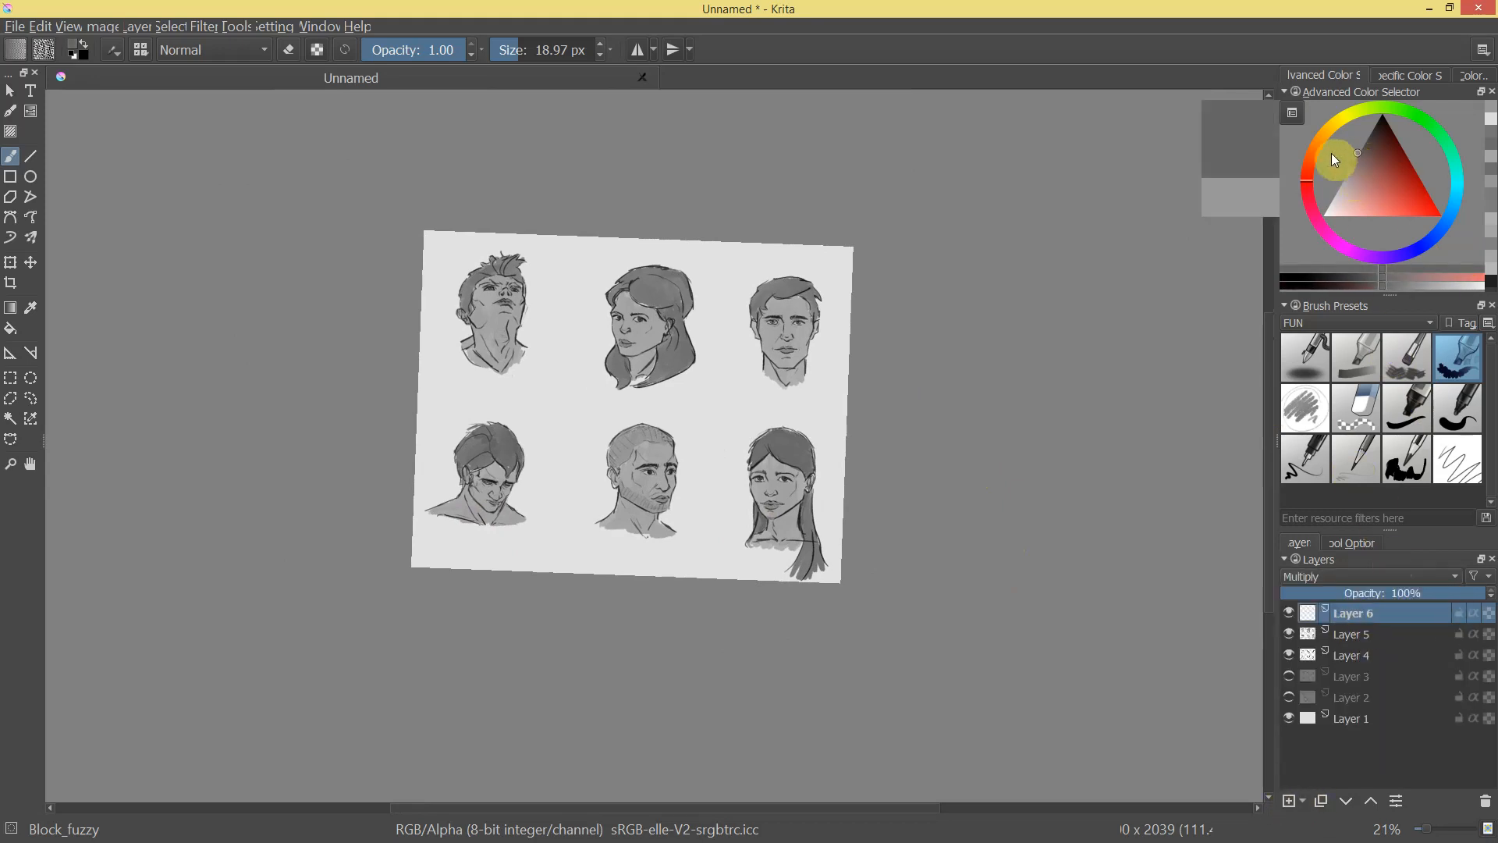
Draw a light-direction arrow beside the upturned head, slanting down towards it.
left_click_drag(490, 313, 706, 347)
left_click_drag(570, 442, 593, 445)
left_click_drag(613, 153, 939, 361)
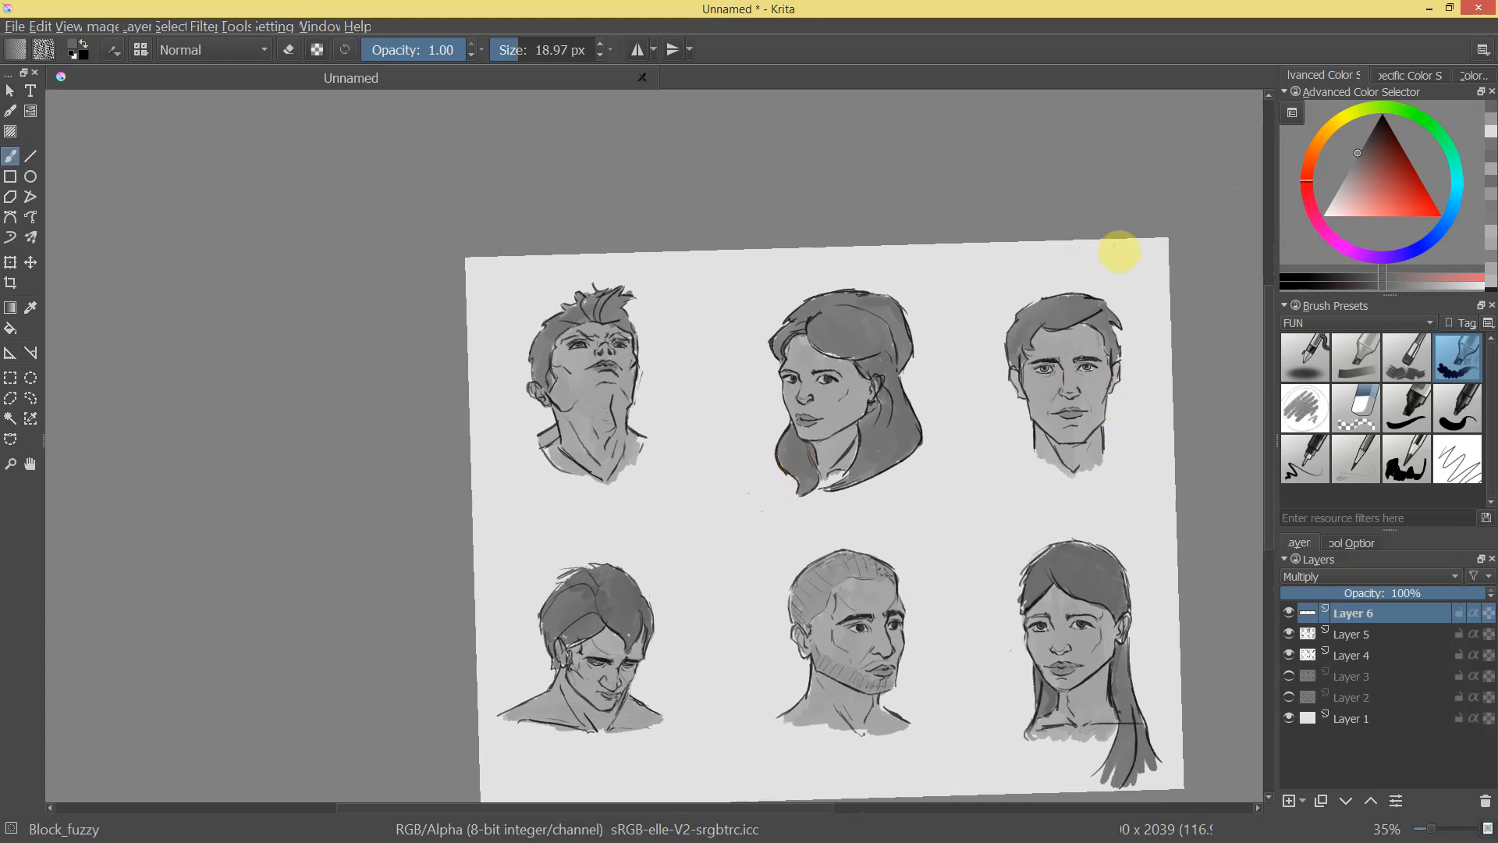
left_click_drag(856, 287, 735, 294)
Enlarge the brush to 29.53 px, shade the upturned head's side hair and cheek, and undo the neck strokes.
key("bracketright")
key("bracketright")
key("bracketright")
mouse_move(468, 250)
left_mouse_down()
mouse_move(495, 187)
mouse_move(518, 200)
mouse_move(461, 284)
mouse_move(453, 406)
mouse_move(513, 380)
mouse_move(563, 416)
mouse_move(550, 452)
mouse_move(611, 502)
mouse_move(619, 536)
mouse_move(569, 445)
mouse_move(657, 544)
mouse_move(668, 635)
mouse_move(691, 439)
left_mouse_up()
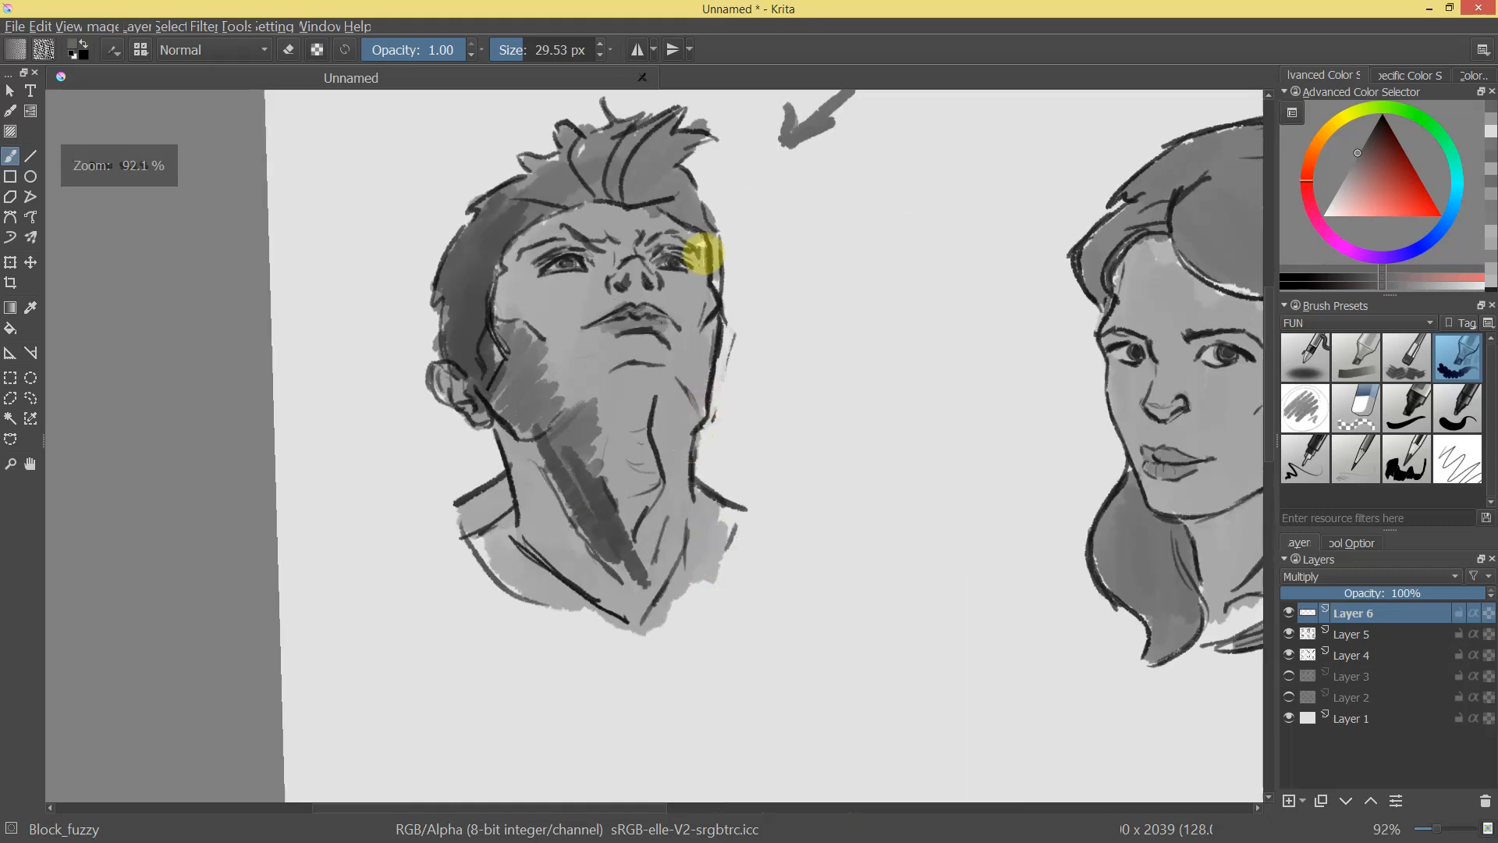
key("ctrl+z")
key("ctrl+z")
Shade the upturned head's neck edge, shoulder, eye socket and temple on the side away from the light, reducing the brush to 21.05 px.
mouse_move(502, 408)
left_mouse_down()
mouse_move(535, 532)
mouse_move(494, 552)
mouse_move(608, 616)
left_mouse_up()
mouse_move(642, 495)
left_mouse_down()
mouse_move(640, 633)
mouse_move(676, 507)
mouse_move(582, 311)
mouse_move(575, 244)
mouse_move(552, 244)
mouse_move(594, 246)
left_mouse_up()
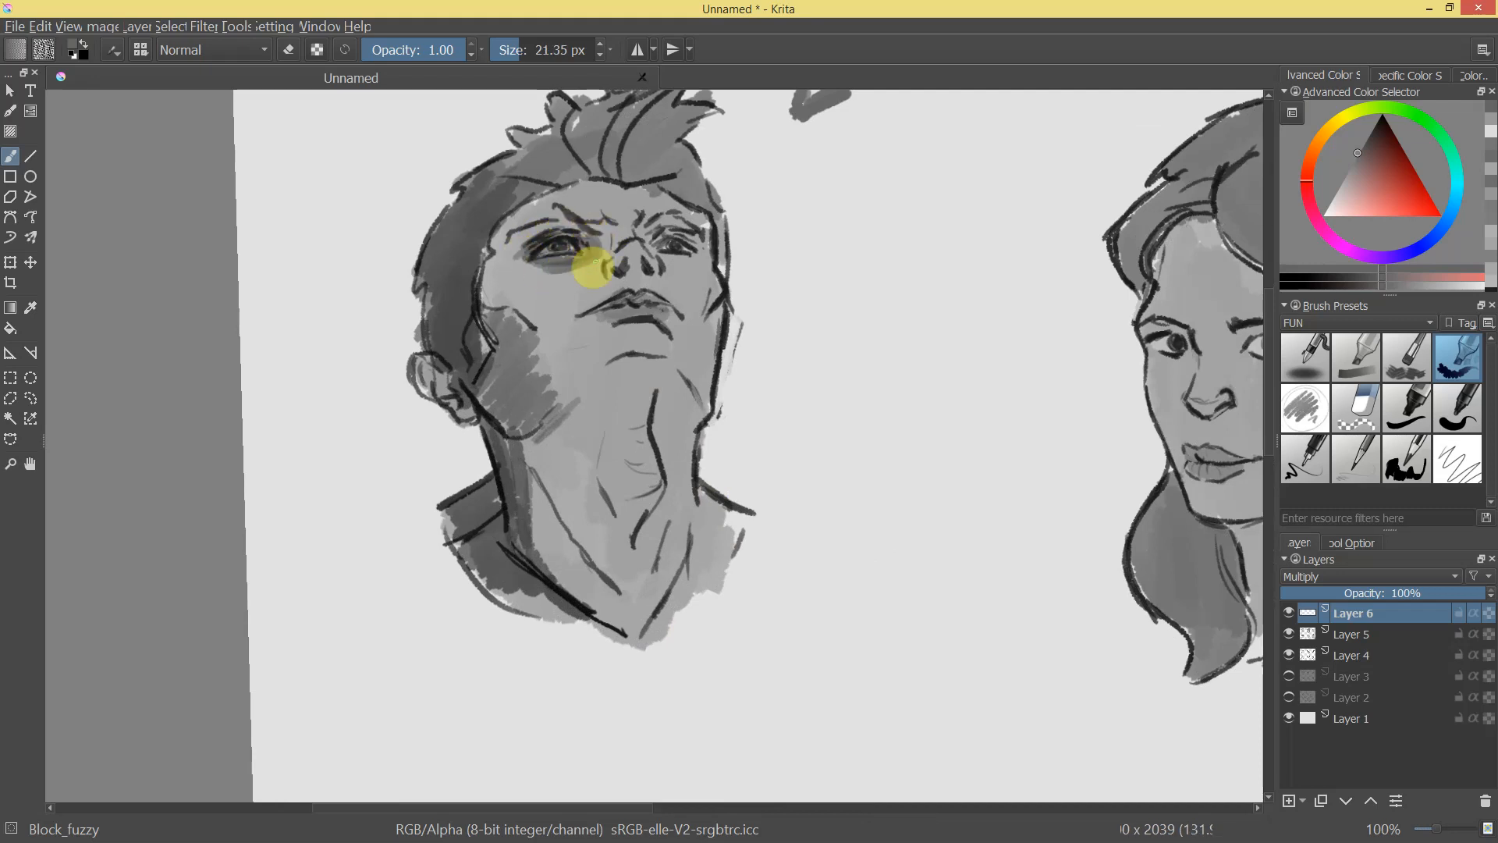
scroll(686, 250, "down", 3)
scroll(669, 295, "up", 3)
mouse_move(495, 242)
left_mouse_down()
mouse_move(465, 306)
mouse_move(501, 310)
left_mouse_up()
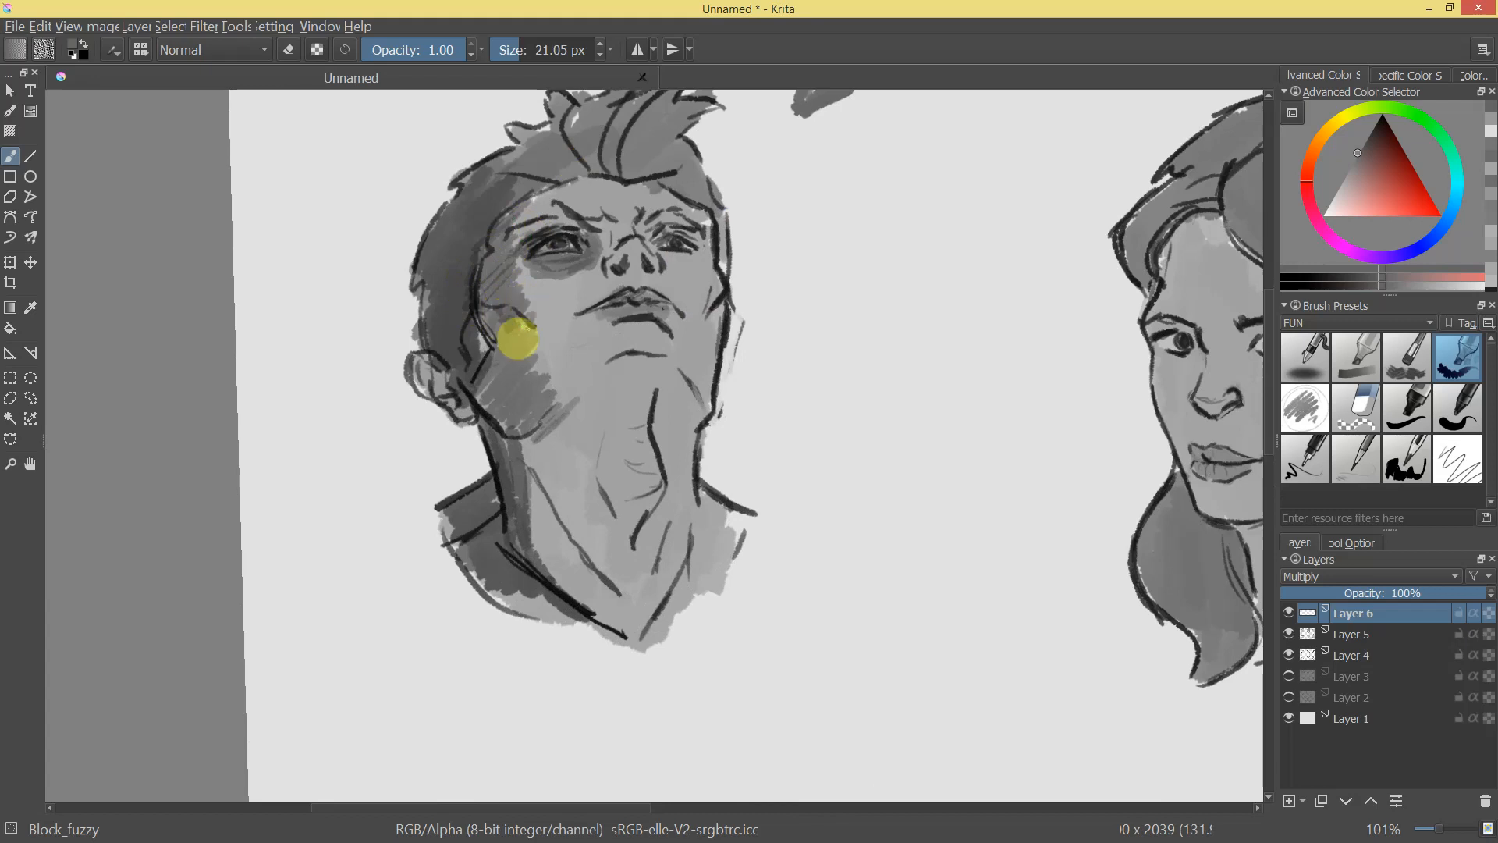
Add shadow to the upturned head's lips and the area just beneath them.
scroll(706, 468, "down", 5)
scroll(652, 326, "up", 4)
scroll(628, 339, "up", 2)
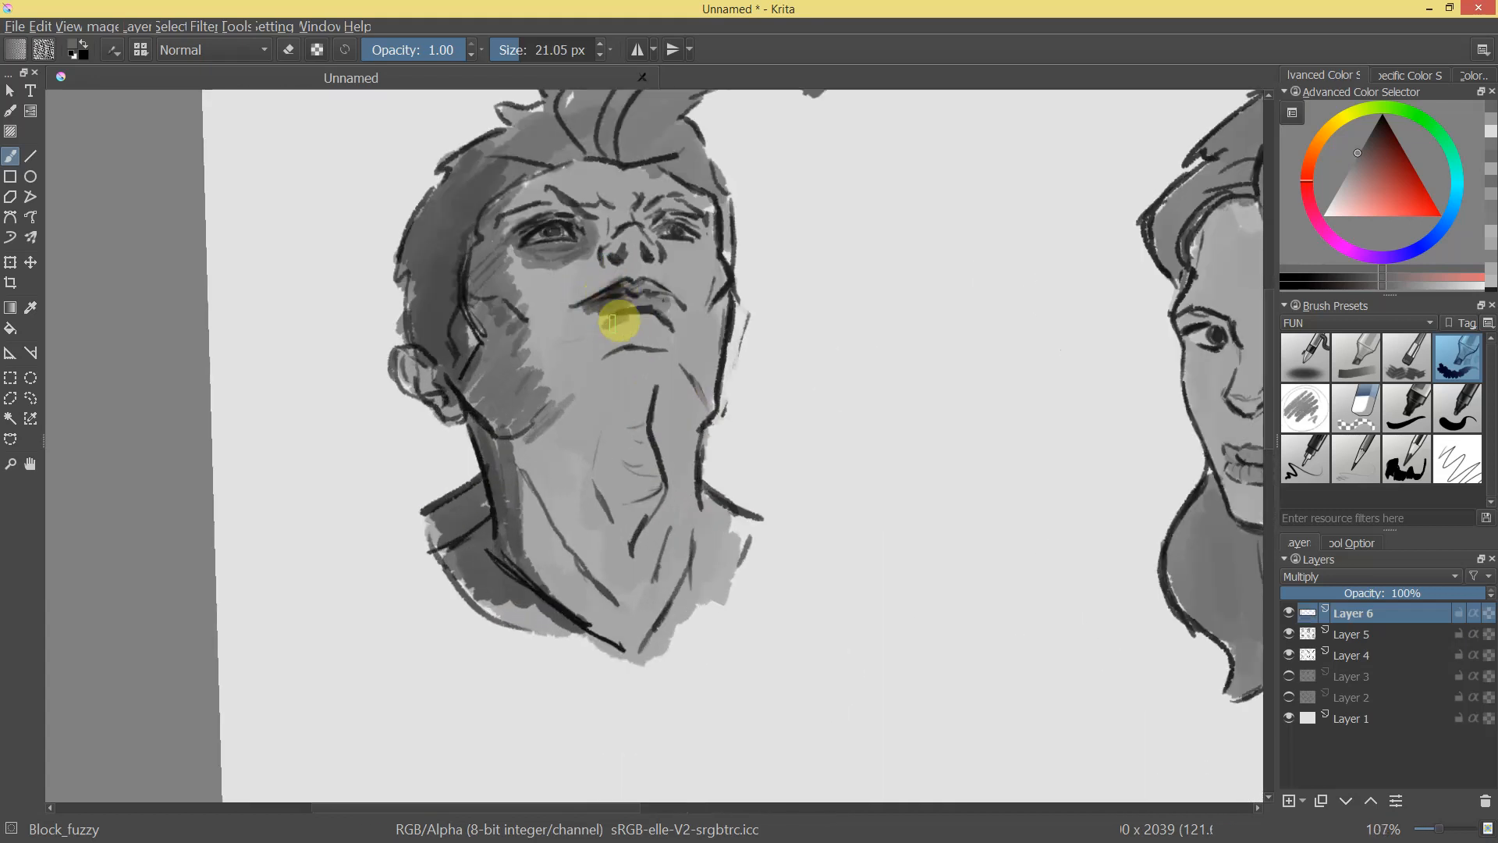
scroll(616, 333, "down", 4)
scroll(588, 167, "up", 4)
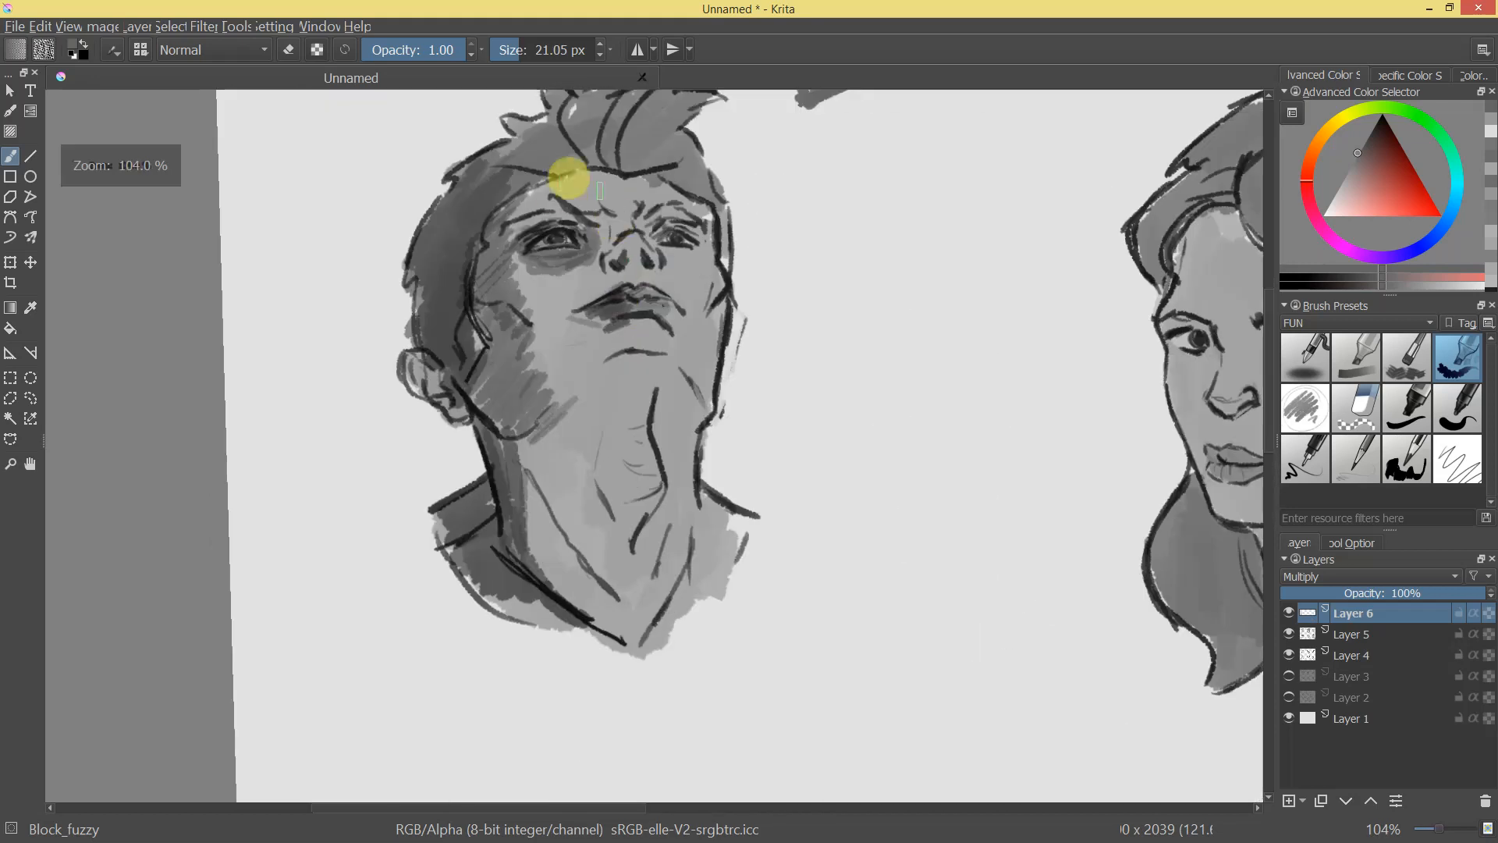
Reduce the brush to 16.11 px and deepen the shading around the upturned head's nose and far eye socket.
scroll(511, 207, "up", 4)
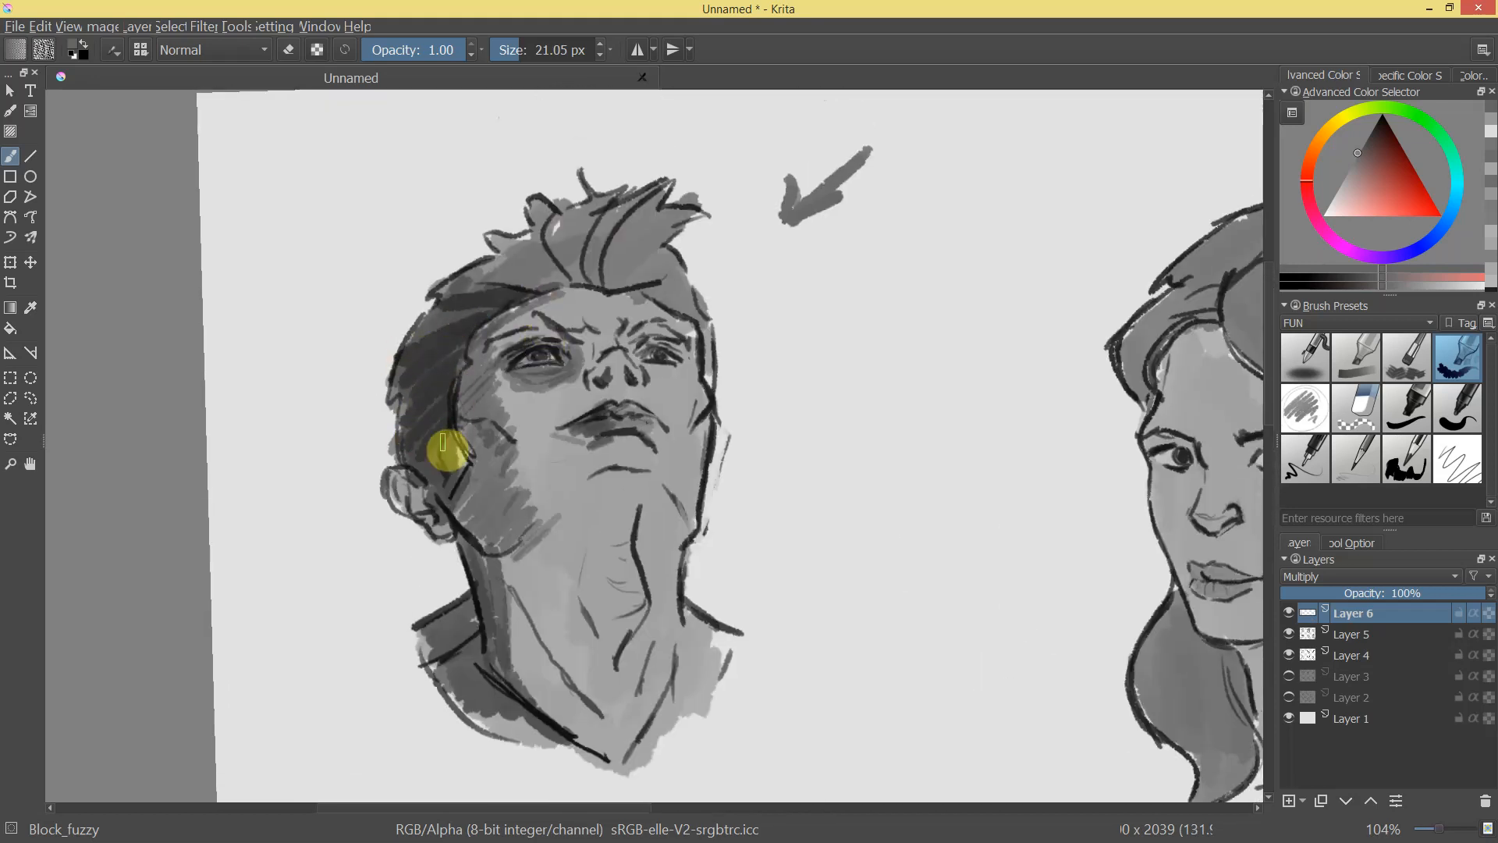
scroll(709, 501, "down", 4)
scroll(578, 209, "up", 6)
left_click_drag(578, 209, 621, 341)
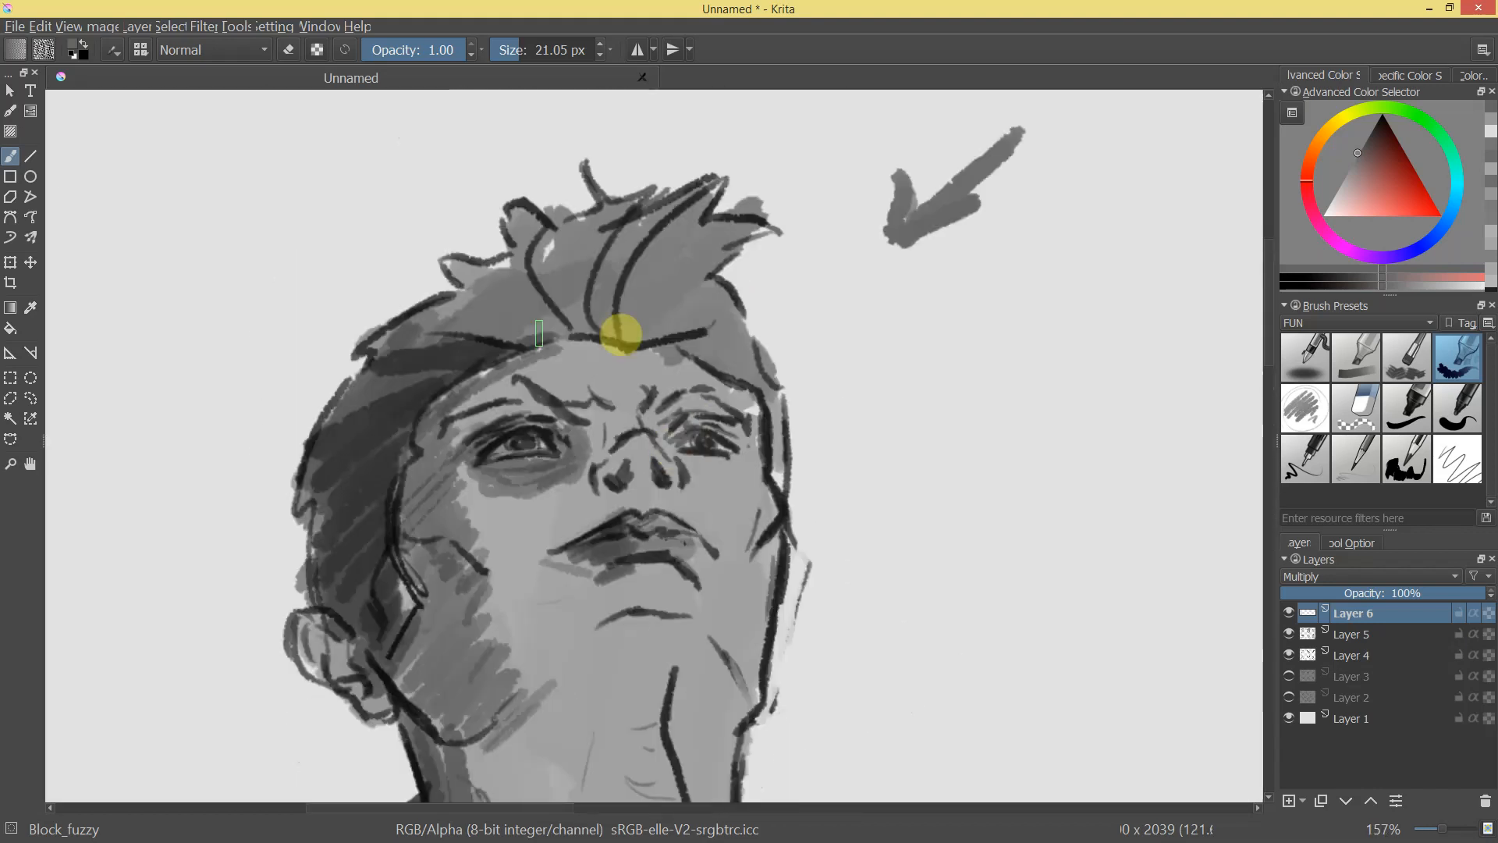
mouse_move(741, 455)
left_mouse_down()
mouse_move(655, 442)
mouse_move(625, 465)
left_mouse_up()
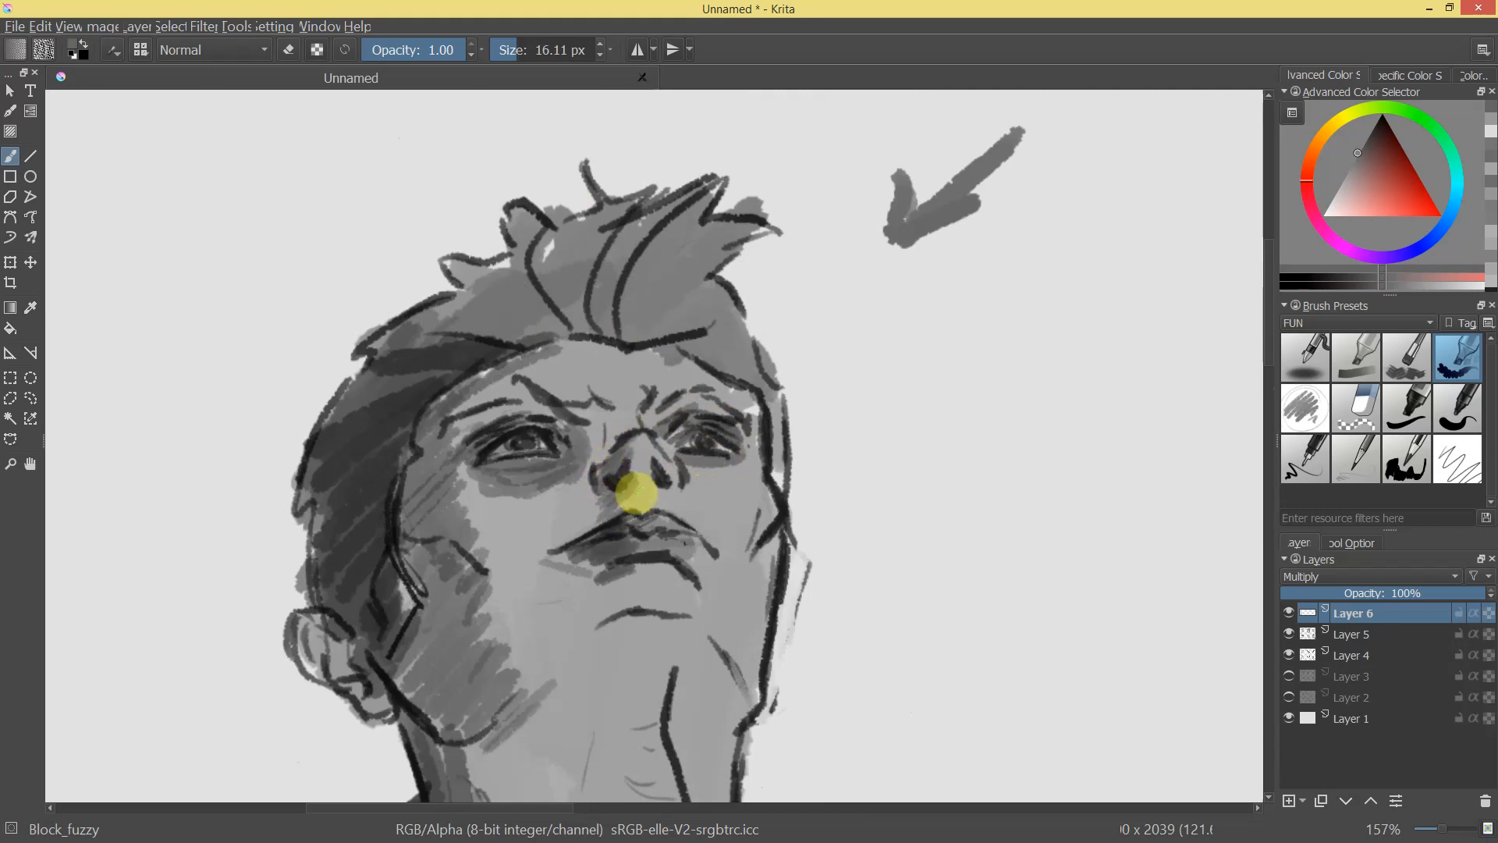
left_click_drag(705, 395, 622, 335)
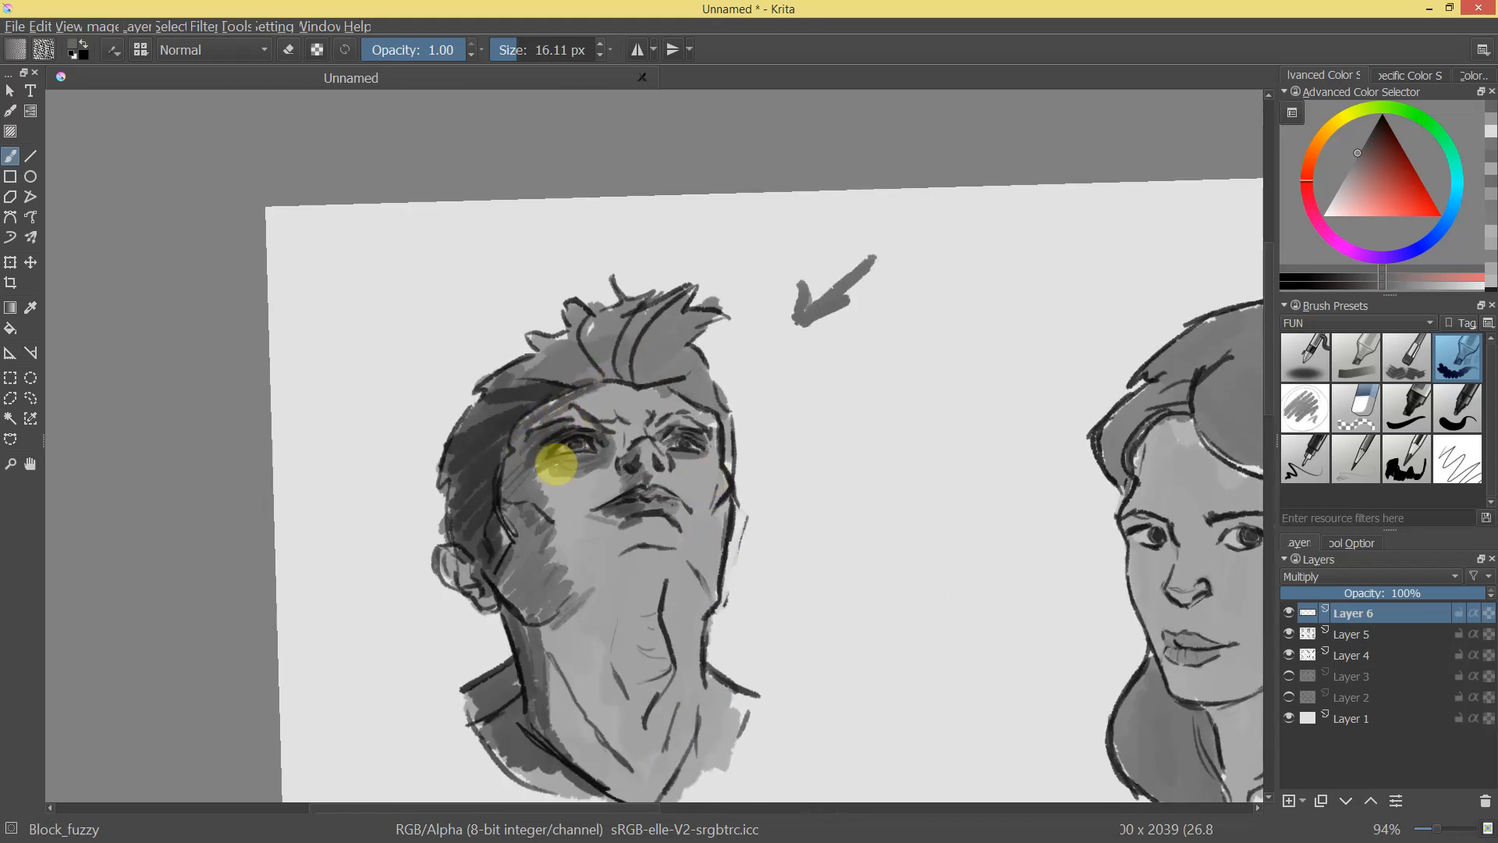
Enlarge the brush to 43.70 px, shade the upturned head's neck away from the light, and erase along the shadow's inner edge.
mouse_move(661, 453)
left_mouse_down()
mouse_move(709, 546)
mouse_move(569, 451)
mouse_move(590, 457)
left_mouse_up()
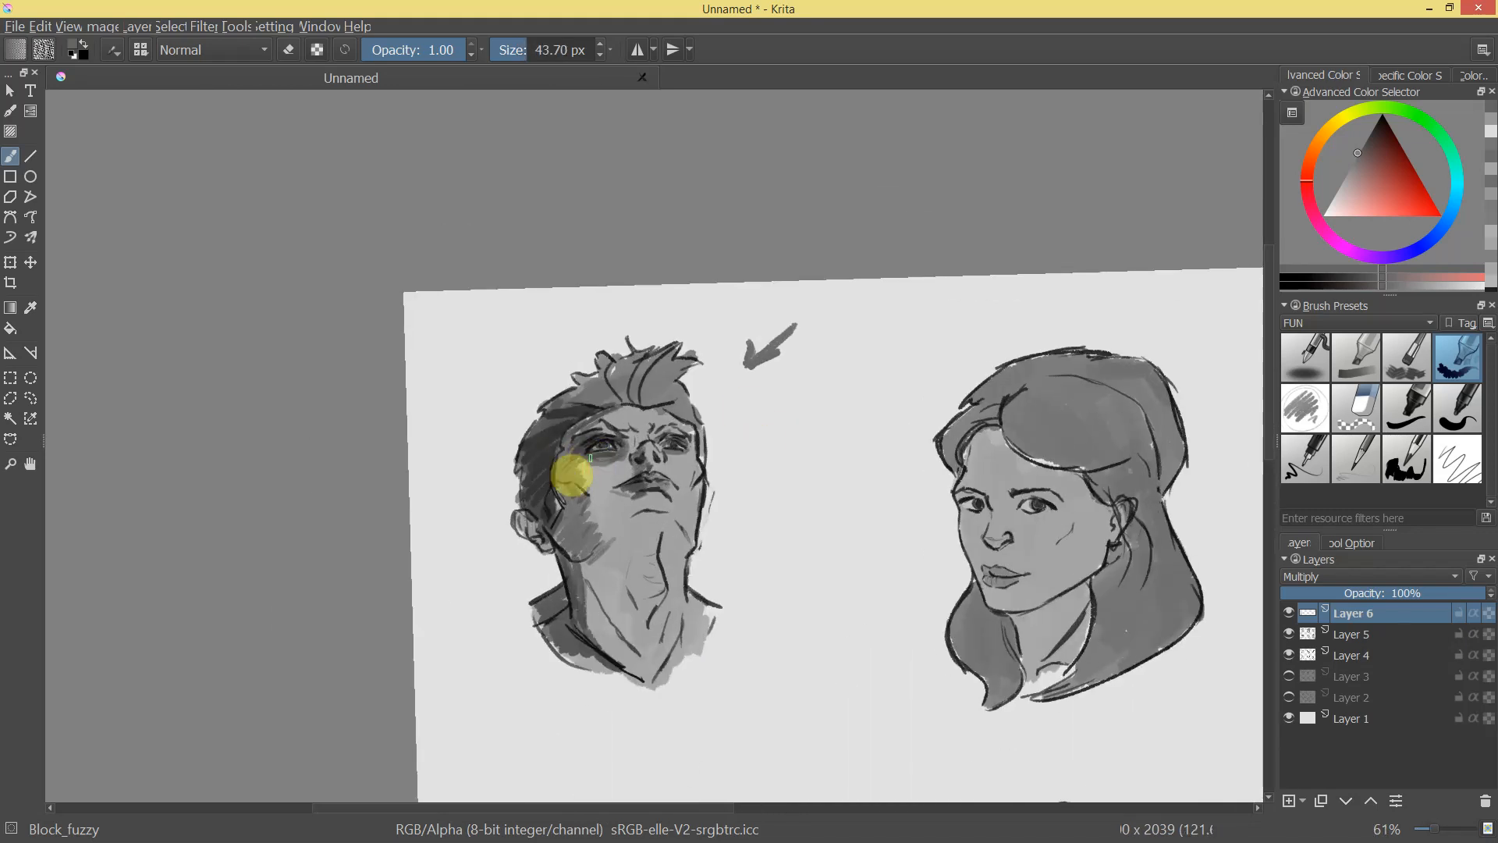
left_click_drag(618, 551, 618, 324)
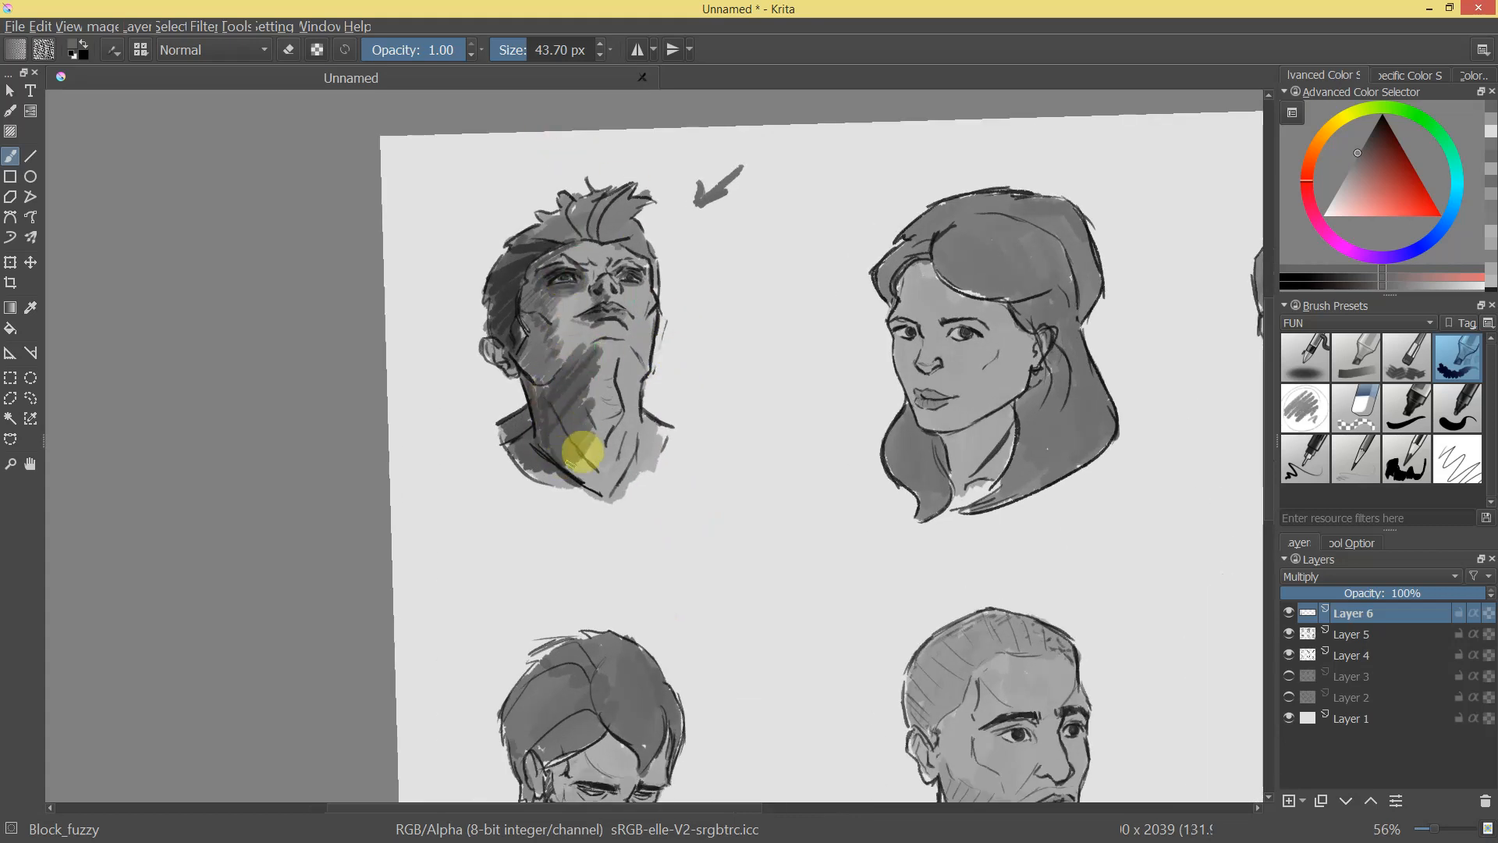
mouse_move(587, 481)
left_mouse_down()
mouse_move(665, 521)
mouse_move(676, 468)
mouse_move(545, 250)
left_mouse_up()
key("e")
left_click_drag(594, 332, 591, 460)
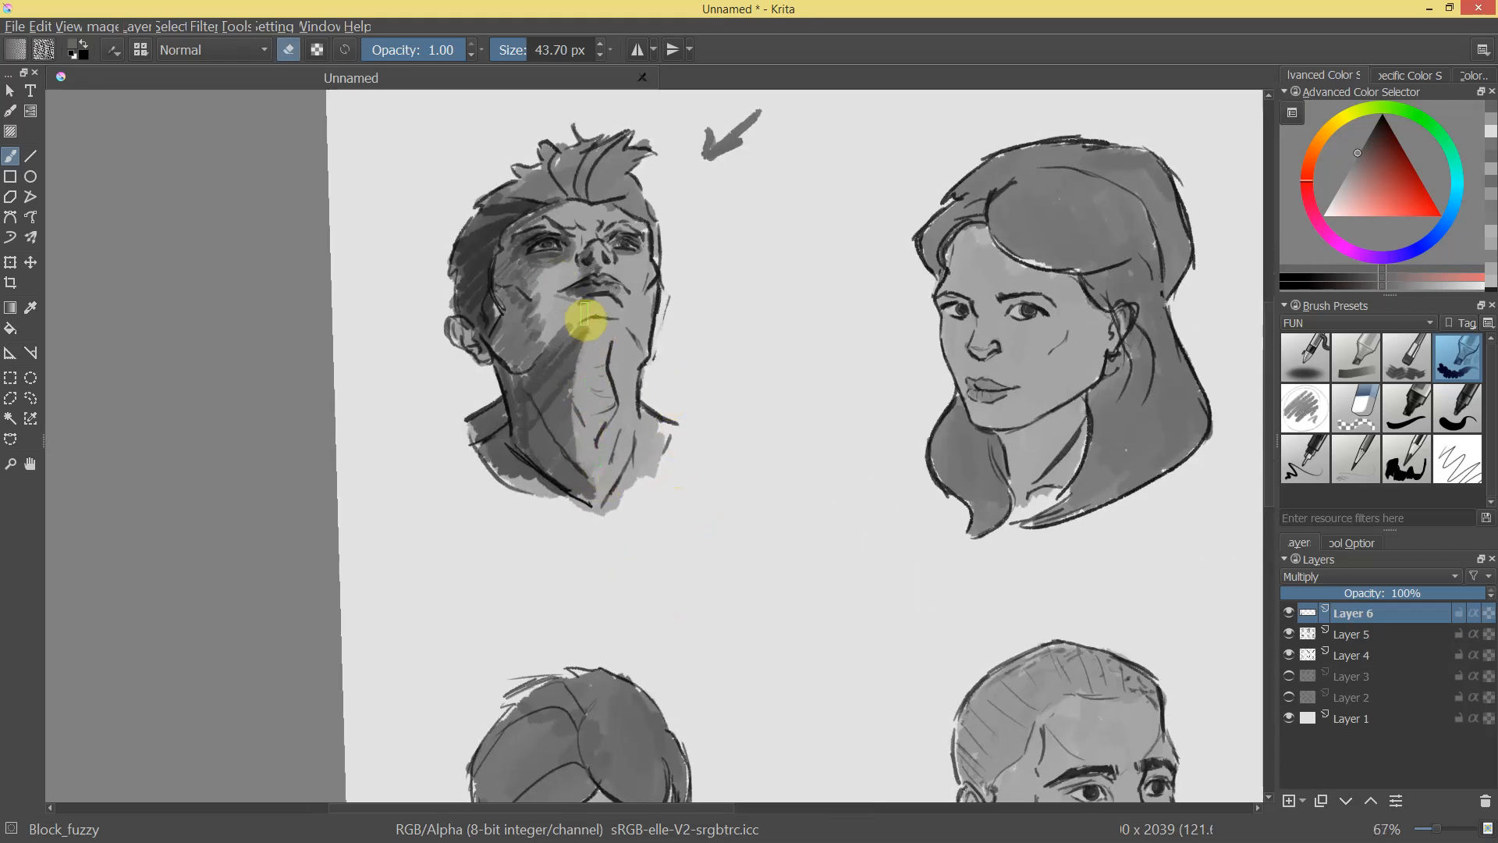
scroll(666, 345, "down", 2)
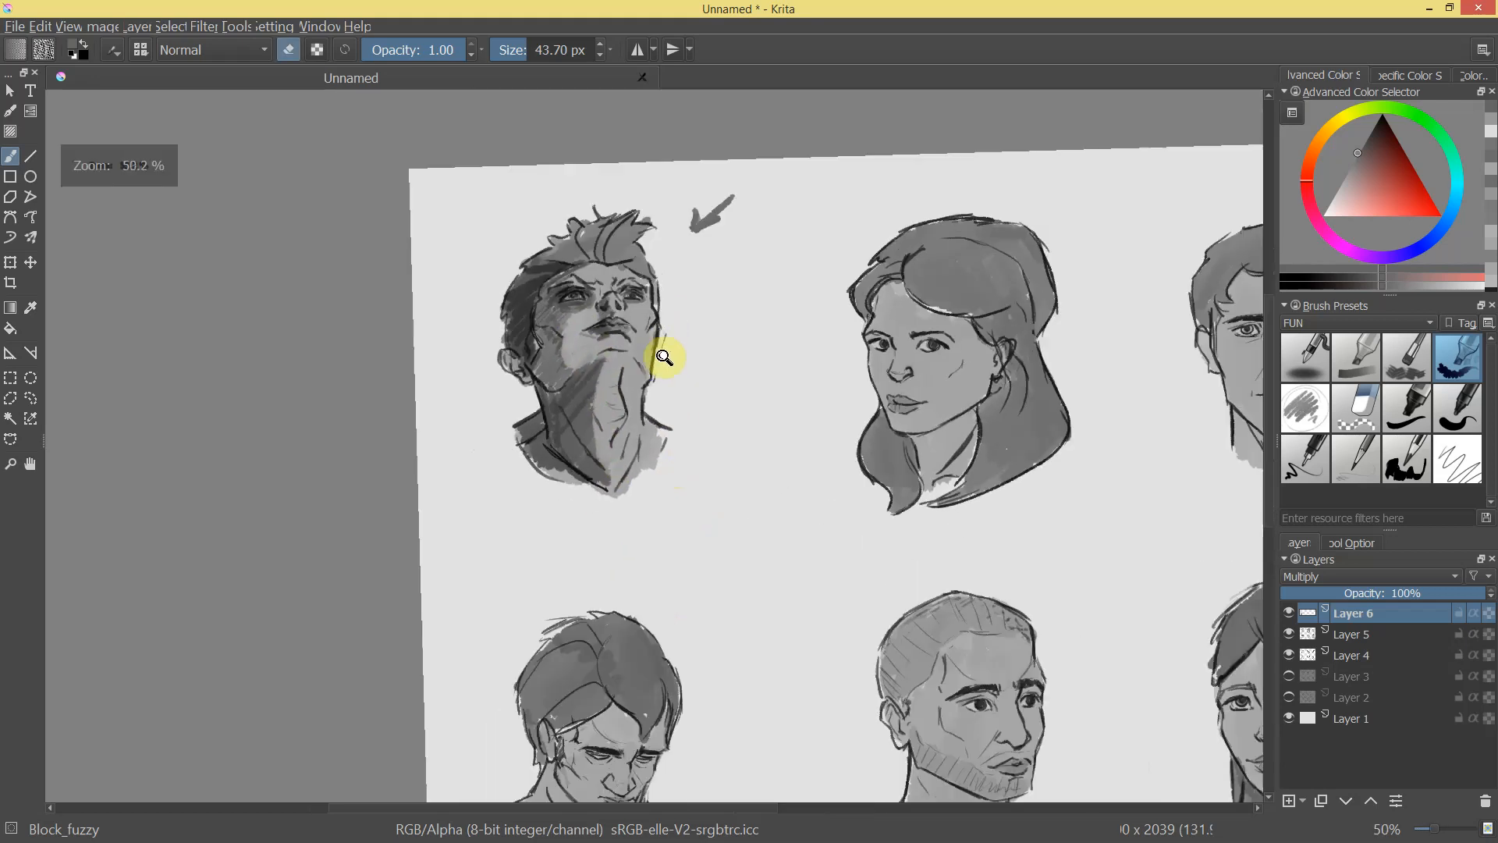
Refine the edges of the upturned head's neck and cheek shadows, reducing the eraser to 28.41 px.
mouse_move(729, 348)
left_mouse_down()
mouse_move(705, 501)
mouse_move(812, 325)
mouse_move(624, 300)
mouse_move(569, 317)
mouse_move(535, 367)
mouse_move(566, 417)
left_mouse_up()
mouse_move(605, 355)
left_mouse_down()
mouse_move(615, 390)
mouse_move(585, 431)
mouse_move(604, 482)
mouse_move(571, 523)
mouse_move(592, 468)
mouse_move(557, 468)
mouse_move(531, 496)
mouse_move(565, 512)
left_mouse_up()
key("e")
mouse_move(653, 440)
left_mouse_down()
mouse_move(684, 521)
mouse_move(728, 414)
mouse_move(721, 485)
left_mouse_up()
left_click_drag(780, 405, 768, 342)
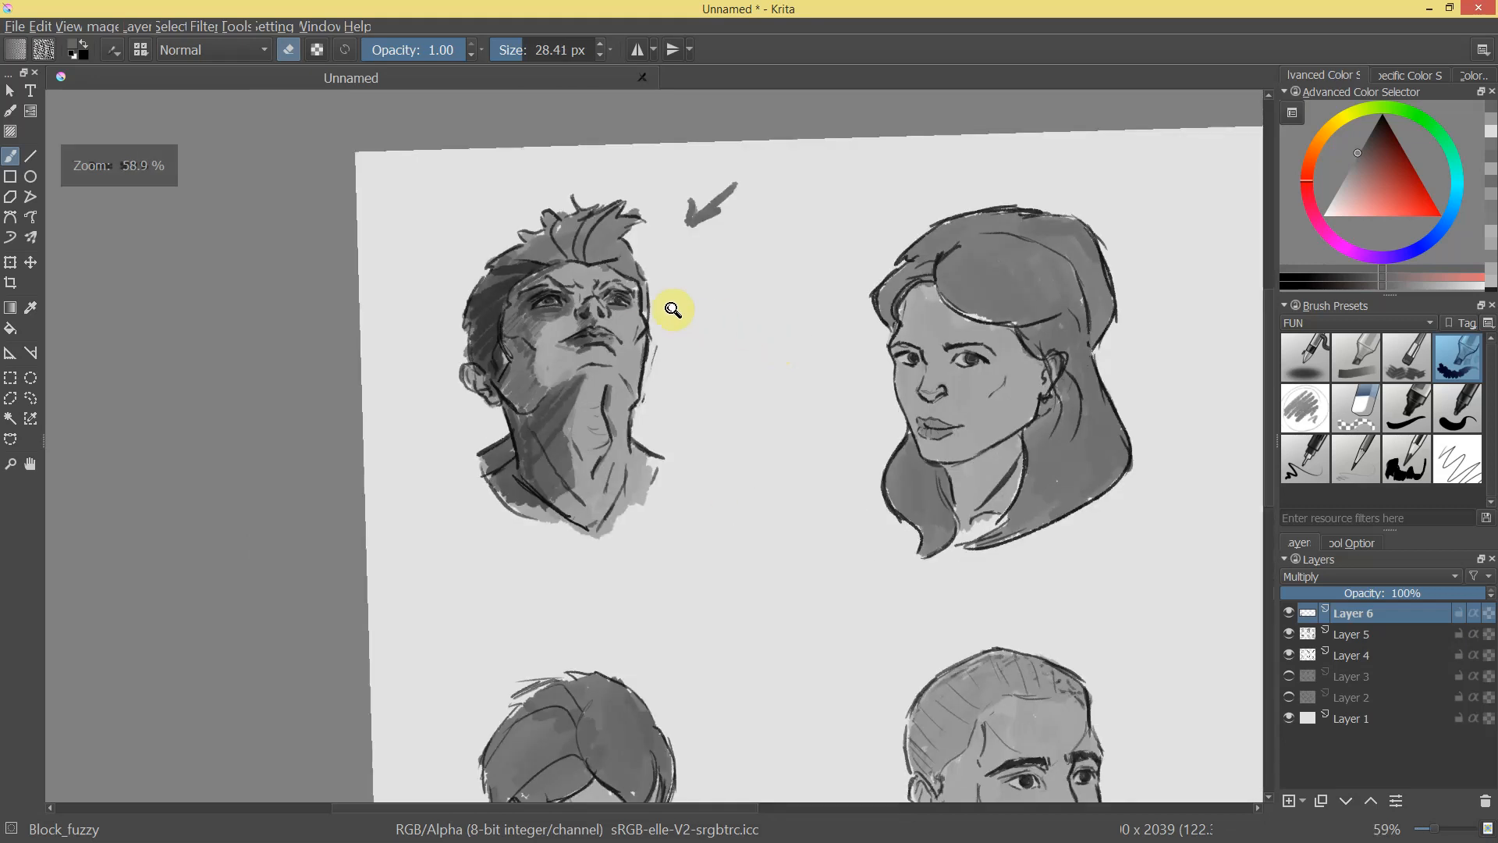
Extend the upturned head's cheek shadow towards the mouth and add a shadow stroke down the throat beneath the chin.
left_click_drag(640, 331, 435, 241)
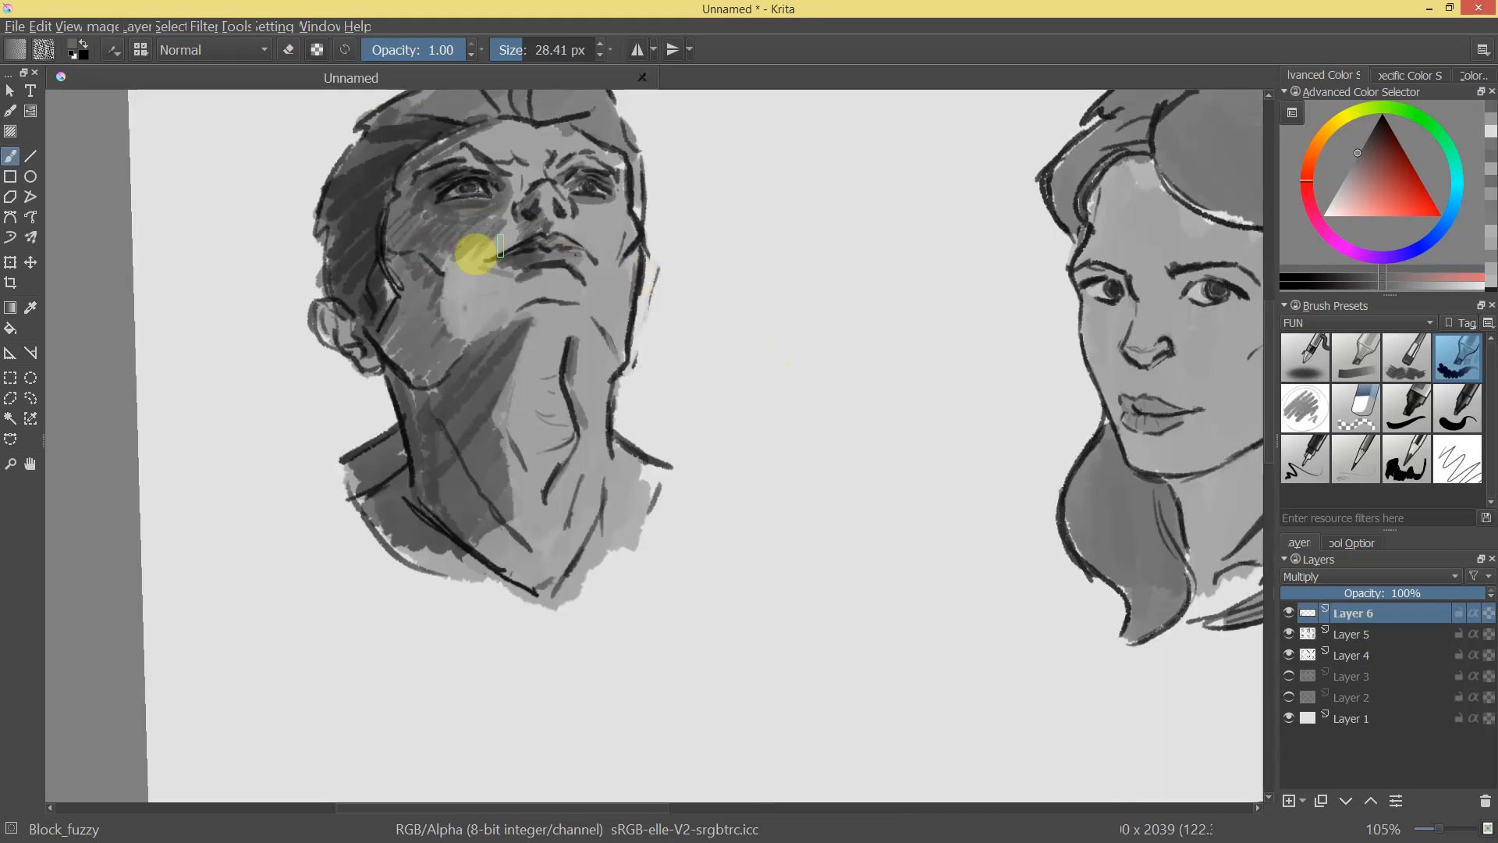
left_click_drag(484, 241, 474, 271)
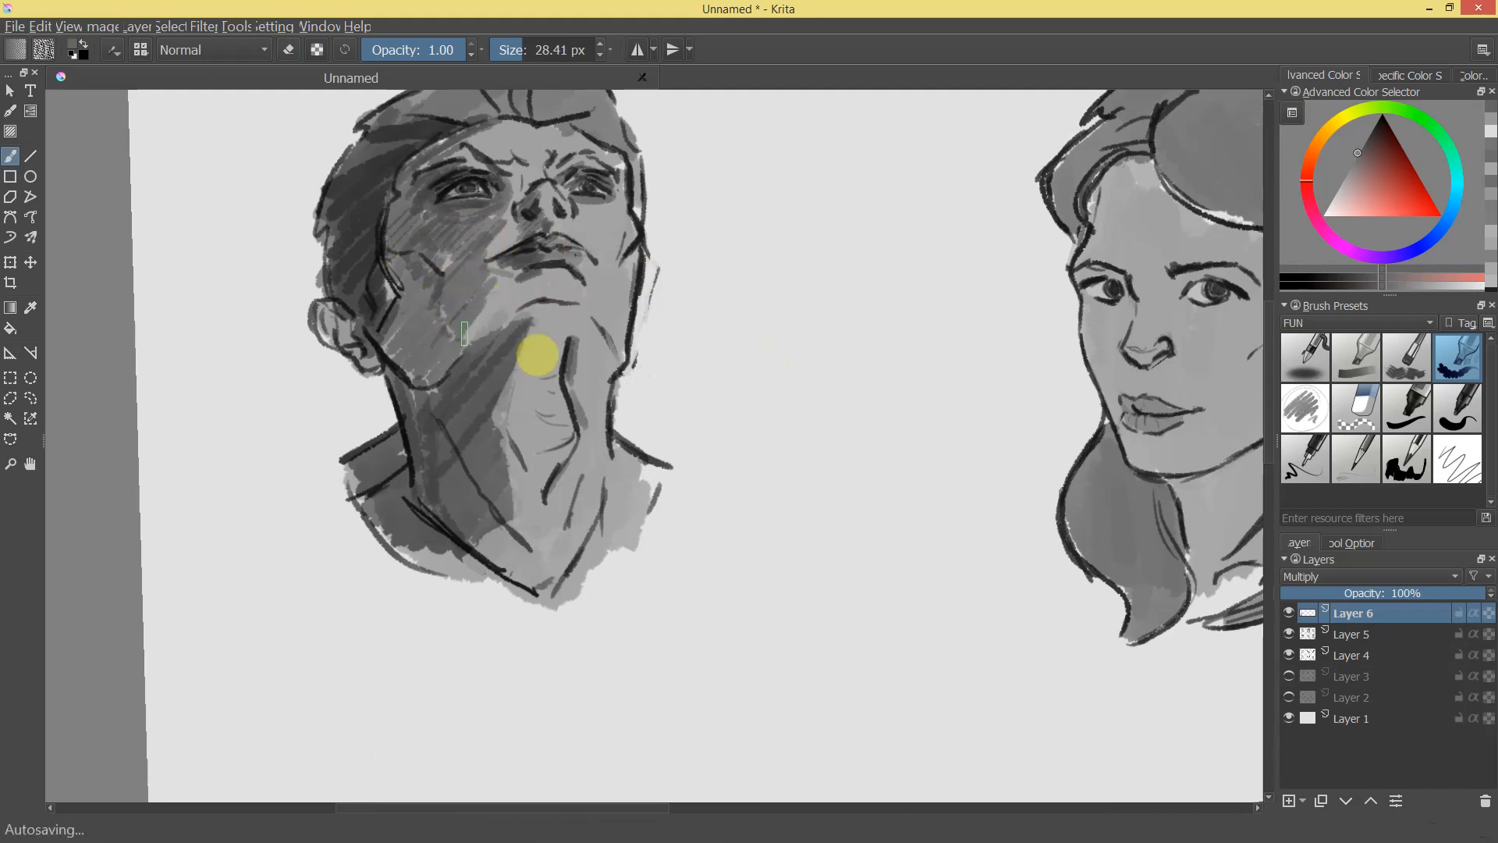
mouse_move(535, 351)
left_mouse_down()
mouse_move(528, 408)
mouse_move(565, 414)
mouse_move(699, 377)
mouse_move(538, 328)
mouse_move(438, 264)
mouse_move(611, 428)
left_mouse_up()
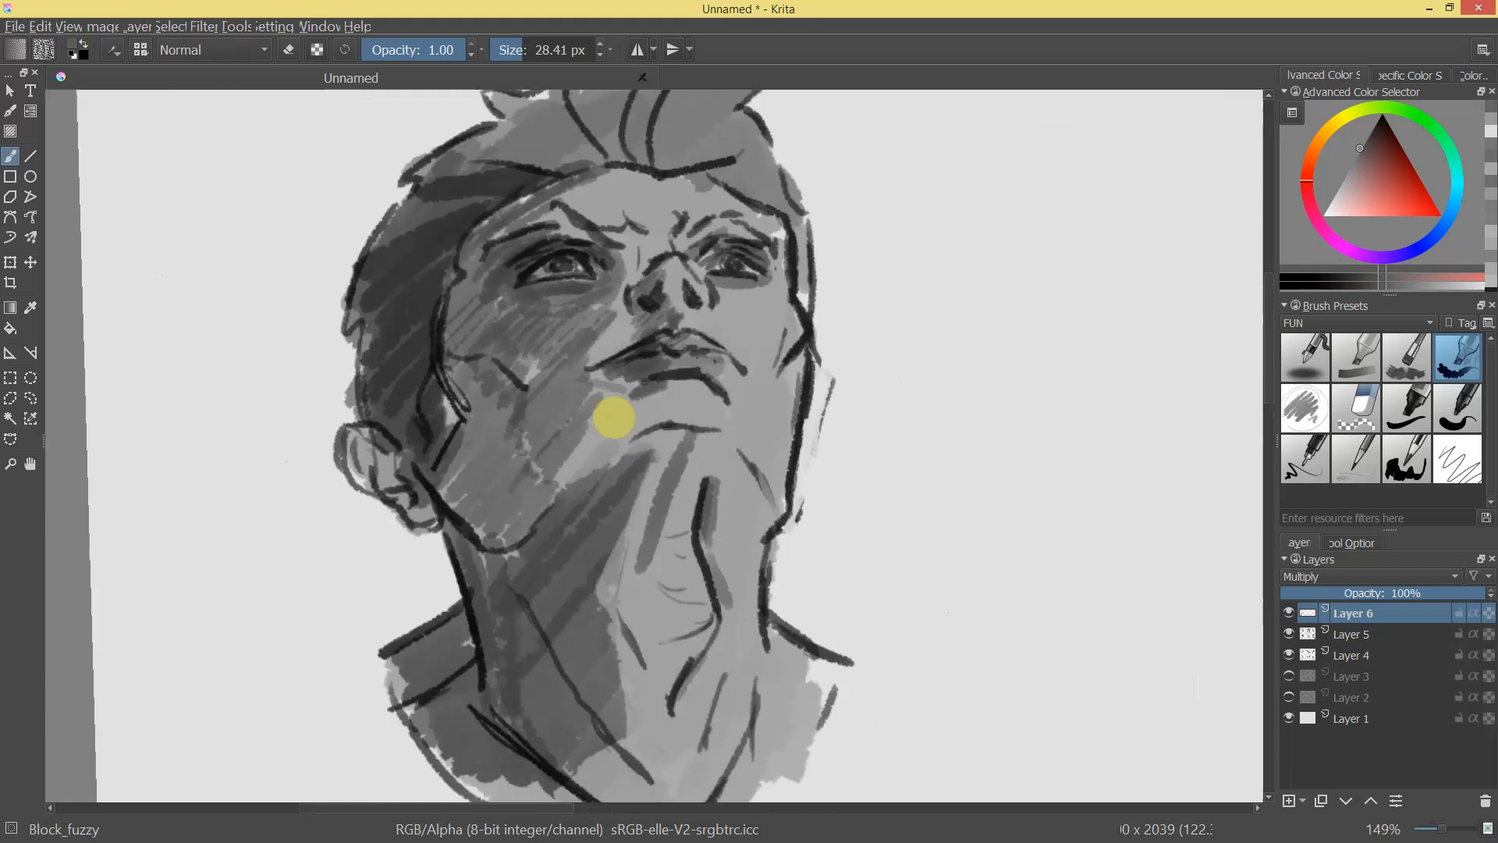
Even out the upturned head's cheek shadow with a sampled lighter grey, and try near-white strokes around the mouth.
left_click(574, 405, "ctrl")
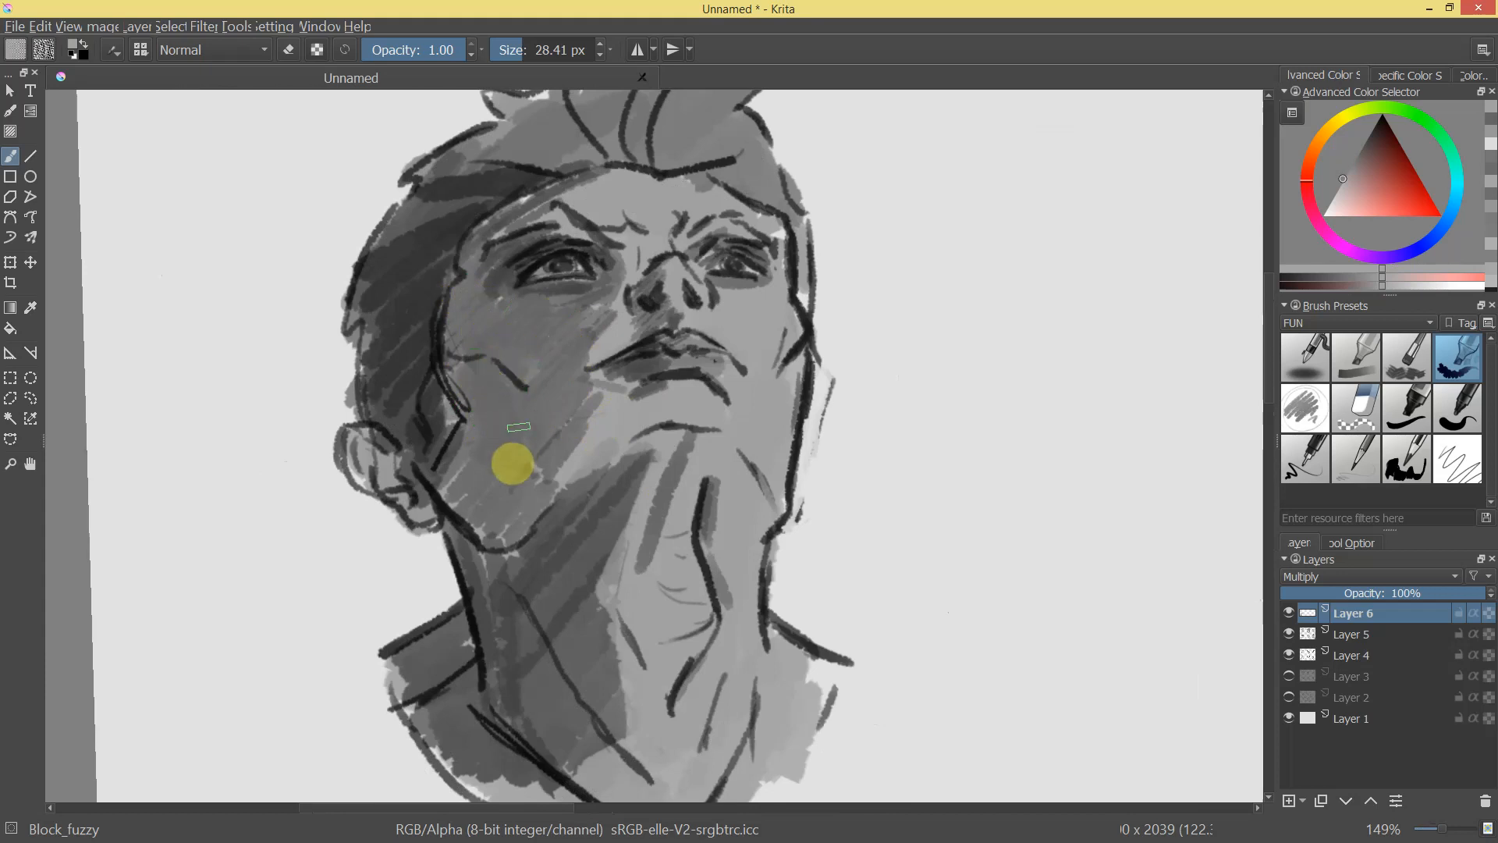
left_click_drag(672, 440, 926, 521)
mouse_move(704, 463)
left_mouse_down()
mouse_move(712, 318)
mouse_move(789, 344)
mouse_move(676, 367)
left_mouse_up()
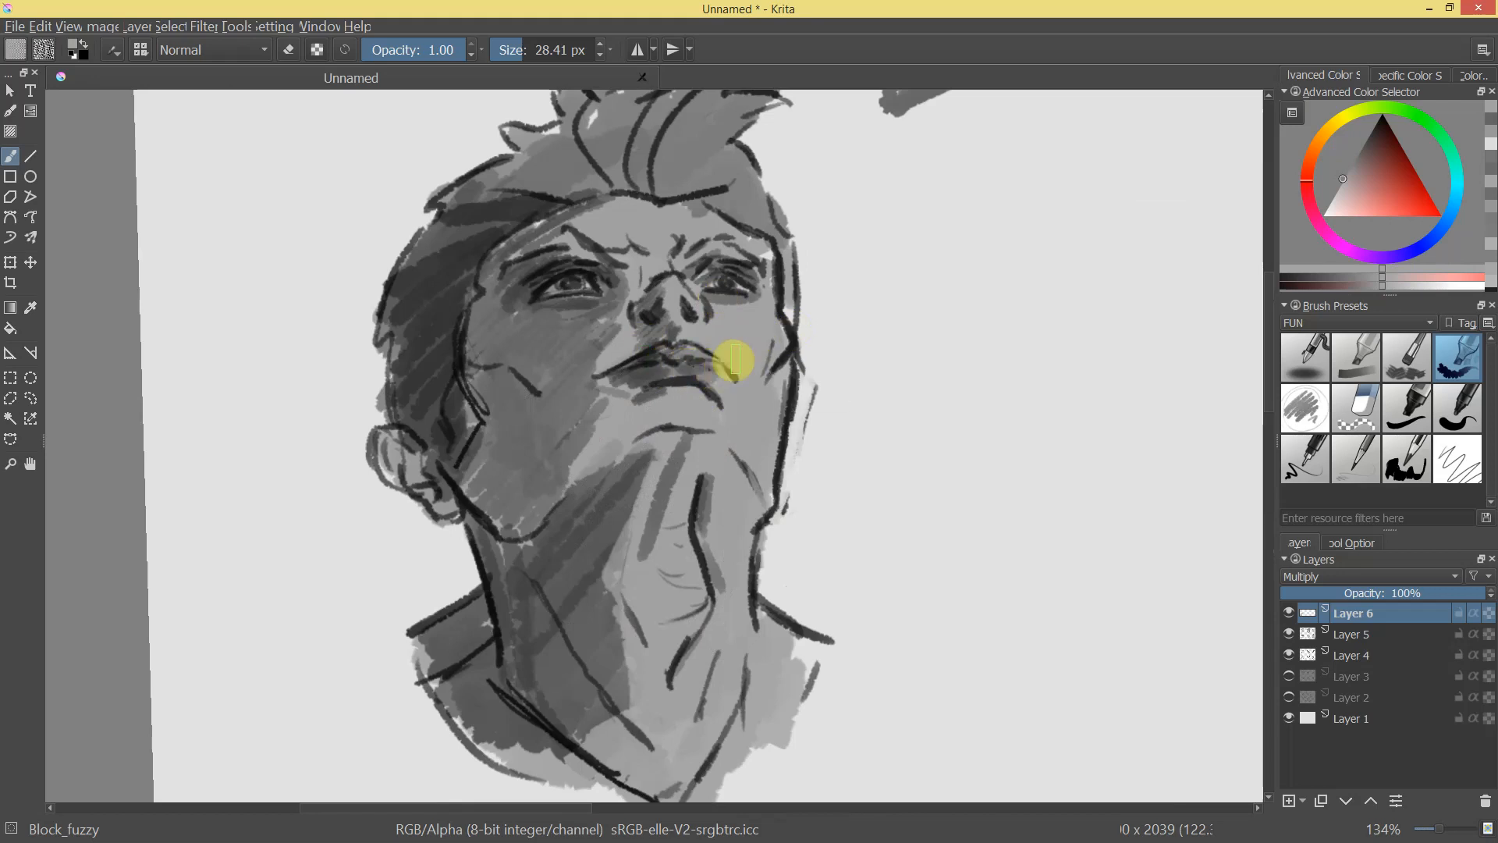
left_click(1325, 210)
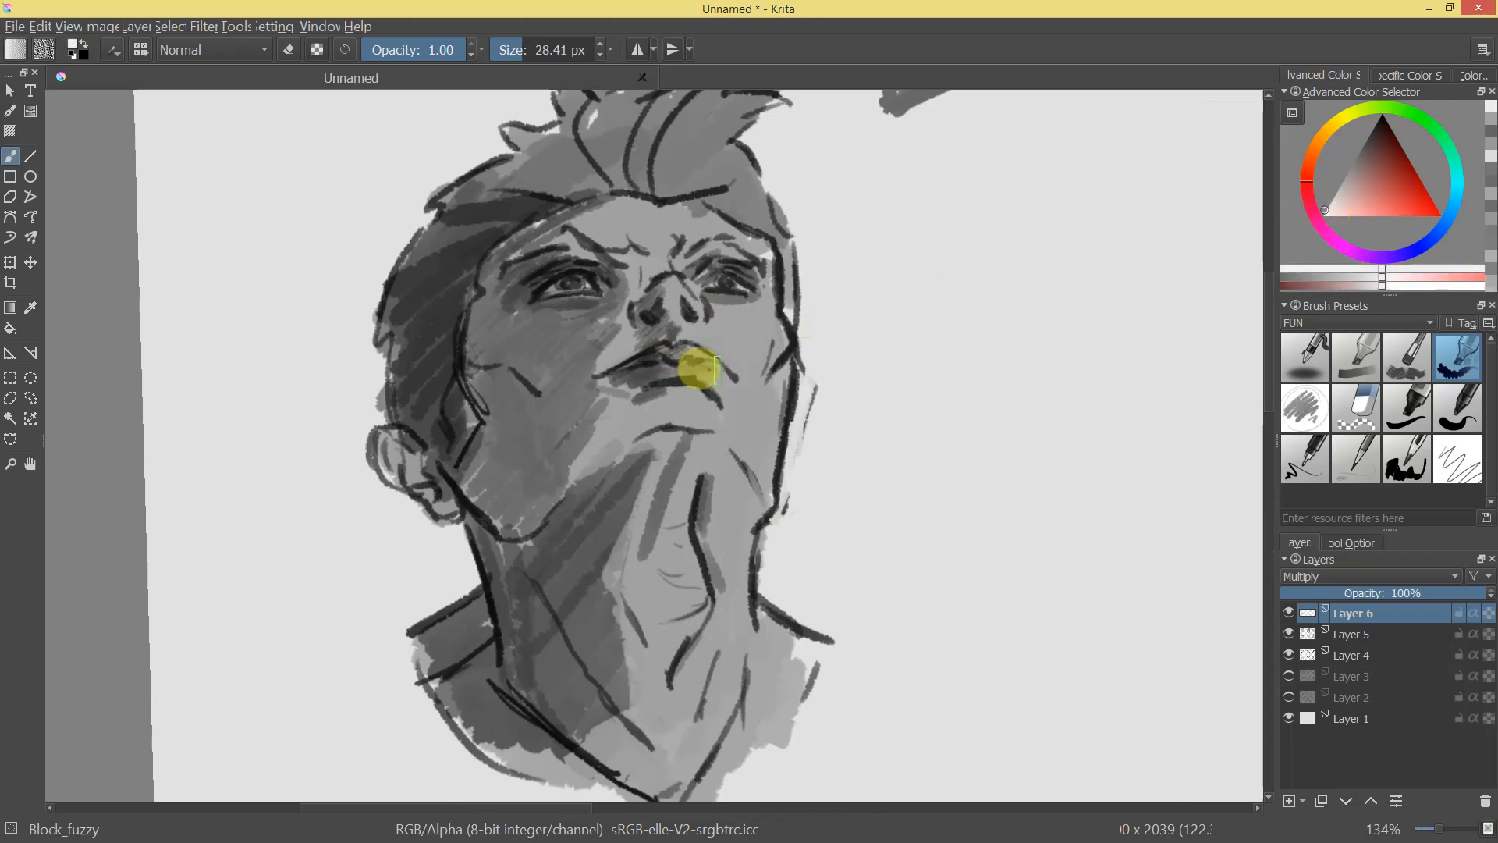
mouse_move(659, 344)
left_mouse_down()
mouse_move(765, 411)
mouse_move(762, 457)
mouse_move(899, 375)
mouse_move(914, 335)
left_mouse_up()
Choose a darker grey and shade a band beneath the upturned head's chin, continuing along the jaw edge.
left_click_drag(1361, 177, 1351, 163)
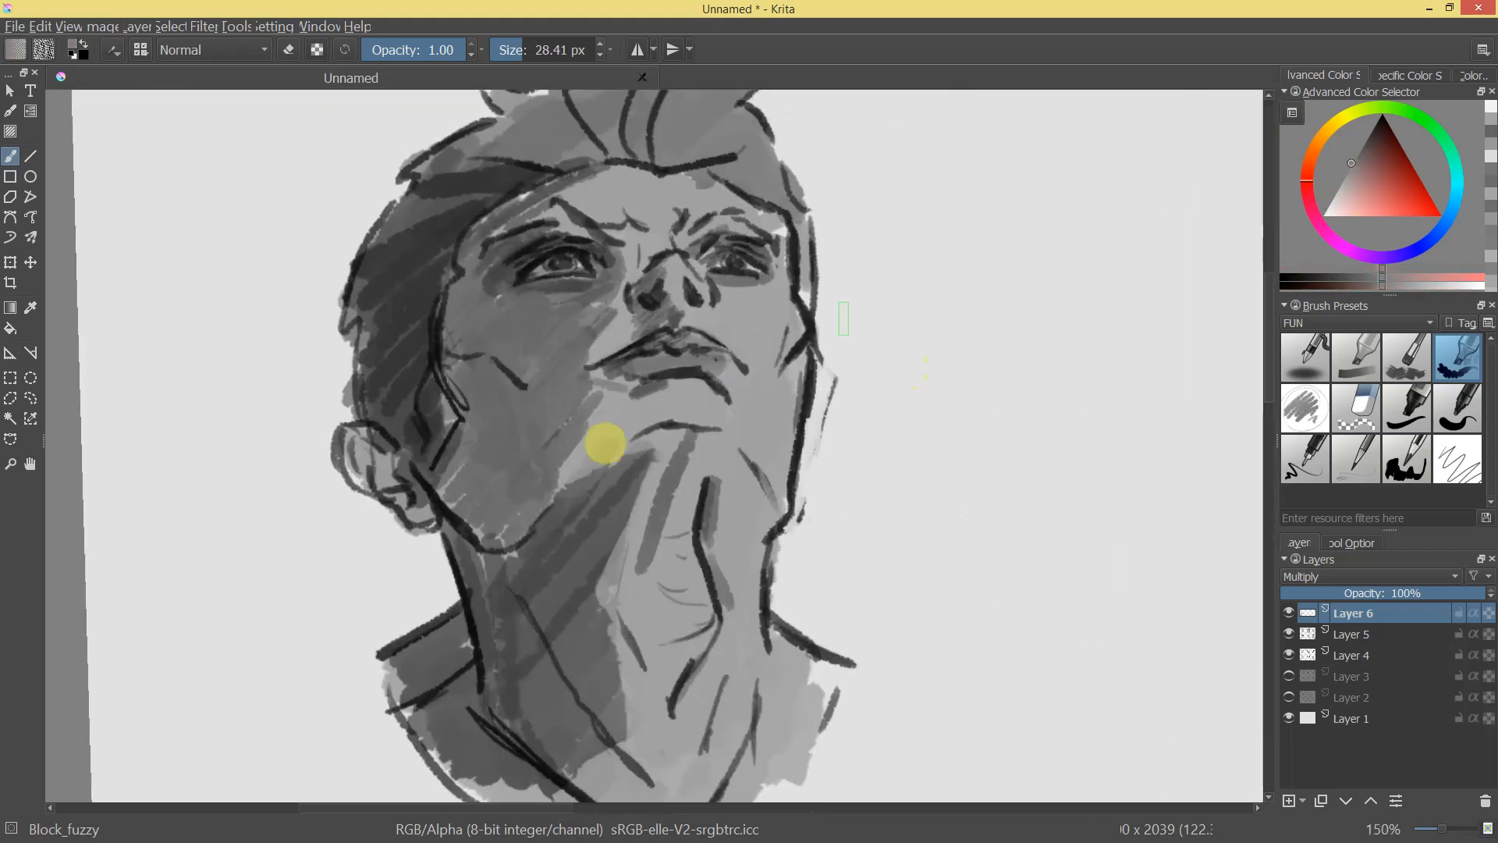
mouse_move(578, 485)
left_mouse_down()
mouse_move(621, 442)
mouse_move(712, 428)
left_mouse_up()
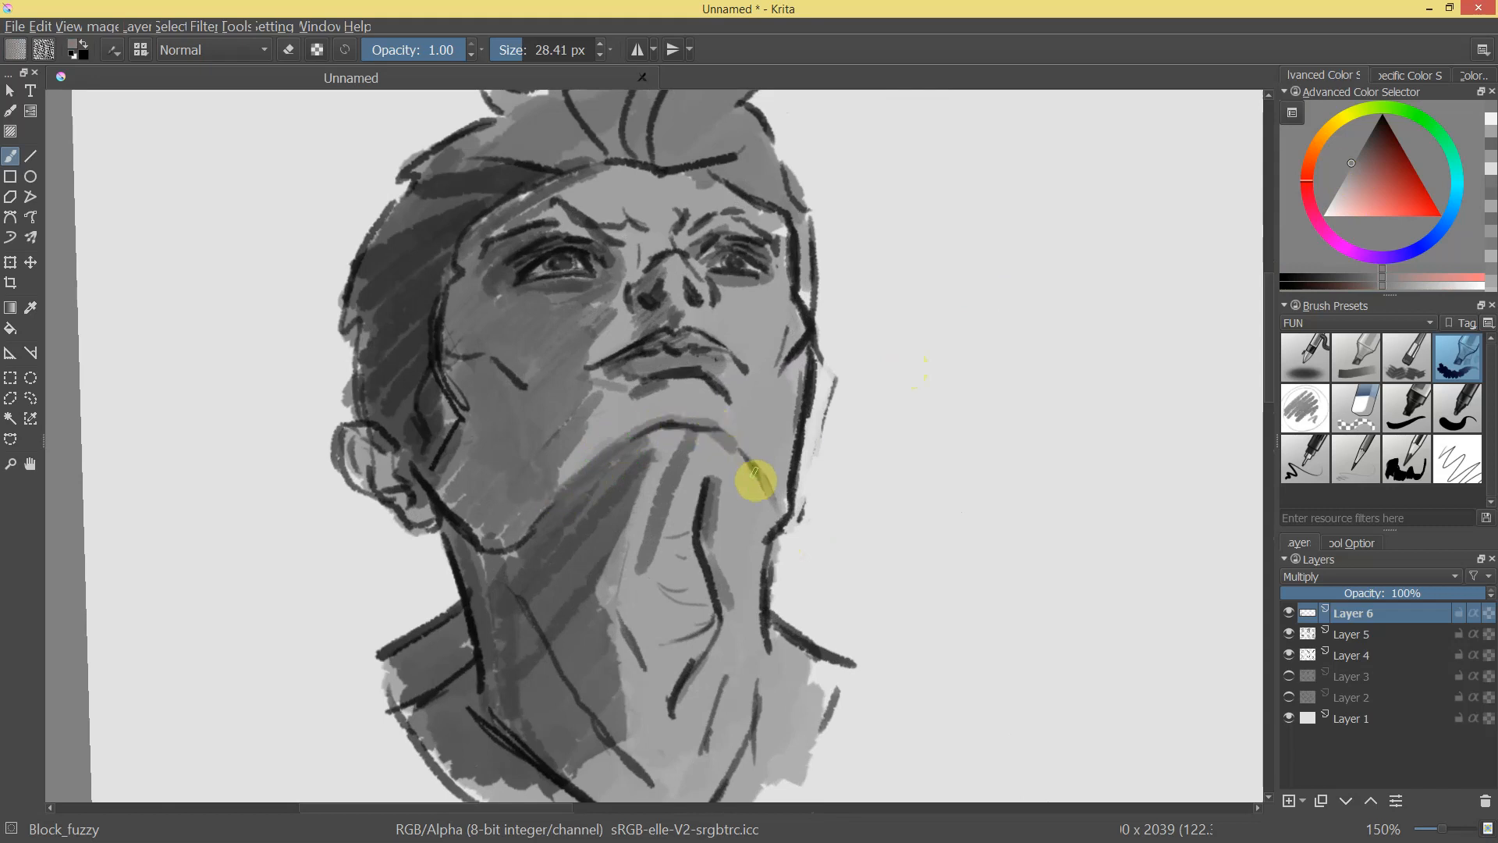
mouse_move(741, 487)
left_mouse_down()
mouse_move(673, 442)
mouse_move(634, 448)
left_mouse_up()
Darken the upturned head's hair near the base of the front locks.
mouse_move(836, 462)
left_mouse_down()
mouse_move(794, 585)
mouse_move(806, 512)
mouse_move(812, 495)
mouse_move(802, 654)
mouse_move(876, 502)
mouse_move(762, 411)
mouse_move(728, 525)
mouse_move(811, 405)
left_mouse_up()
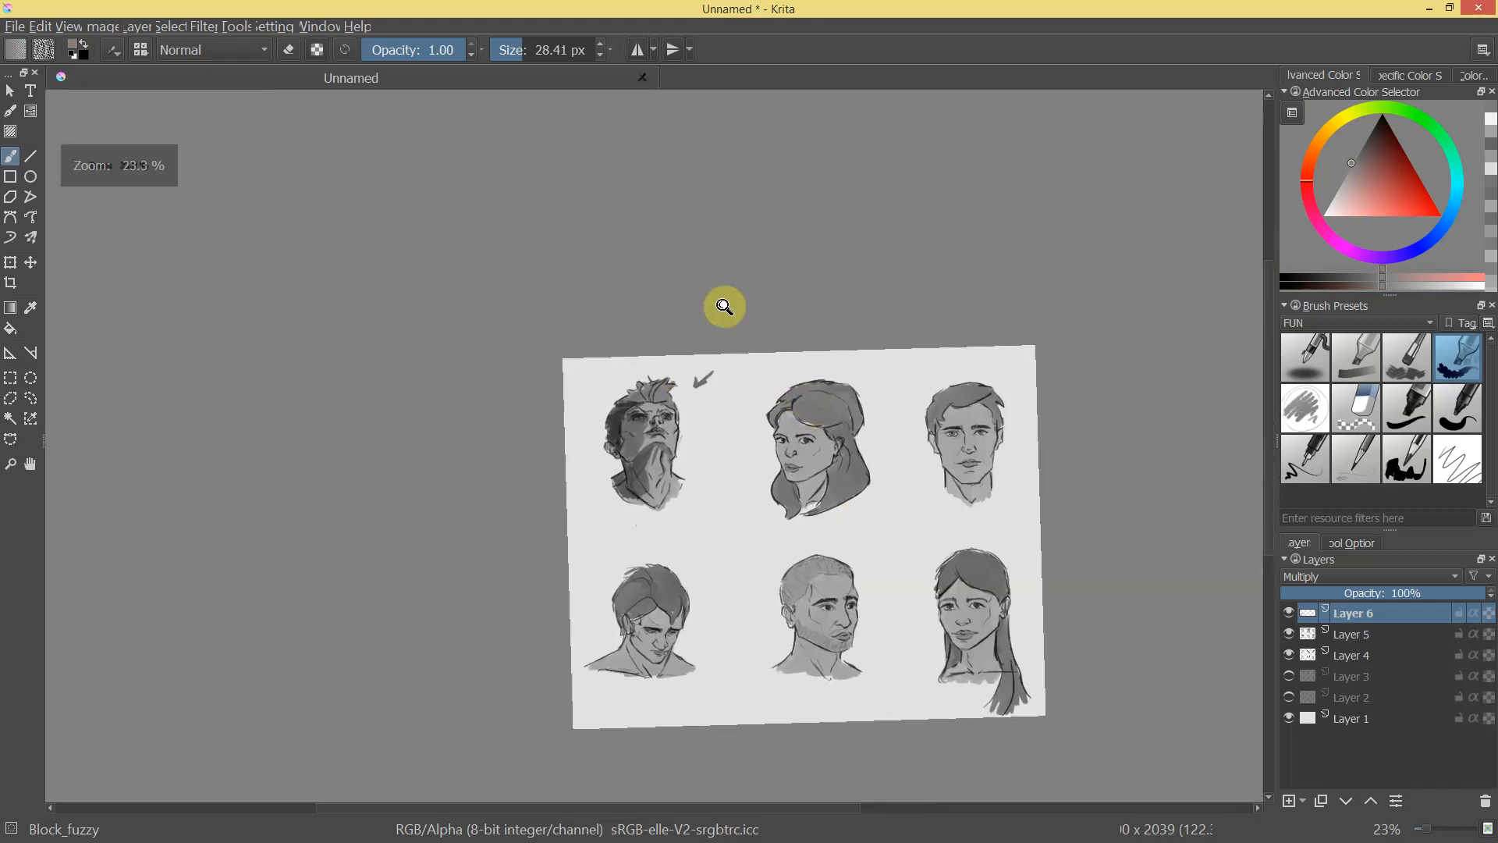
left_click_drag(690, 371, 482, 455)
mouse_move(665, 429)
left_mouse_down()
mouse_move(672, 542)
mouse_move(683, 434)
left_mouse_up()
left_click_drag(638, 263, 601, 263)
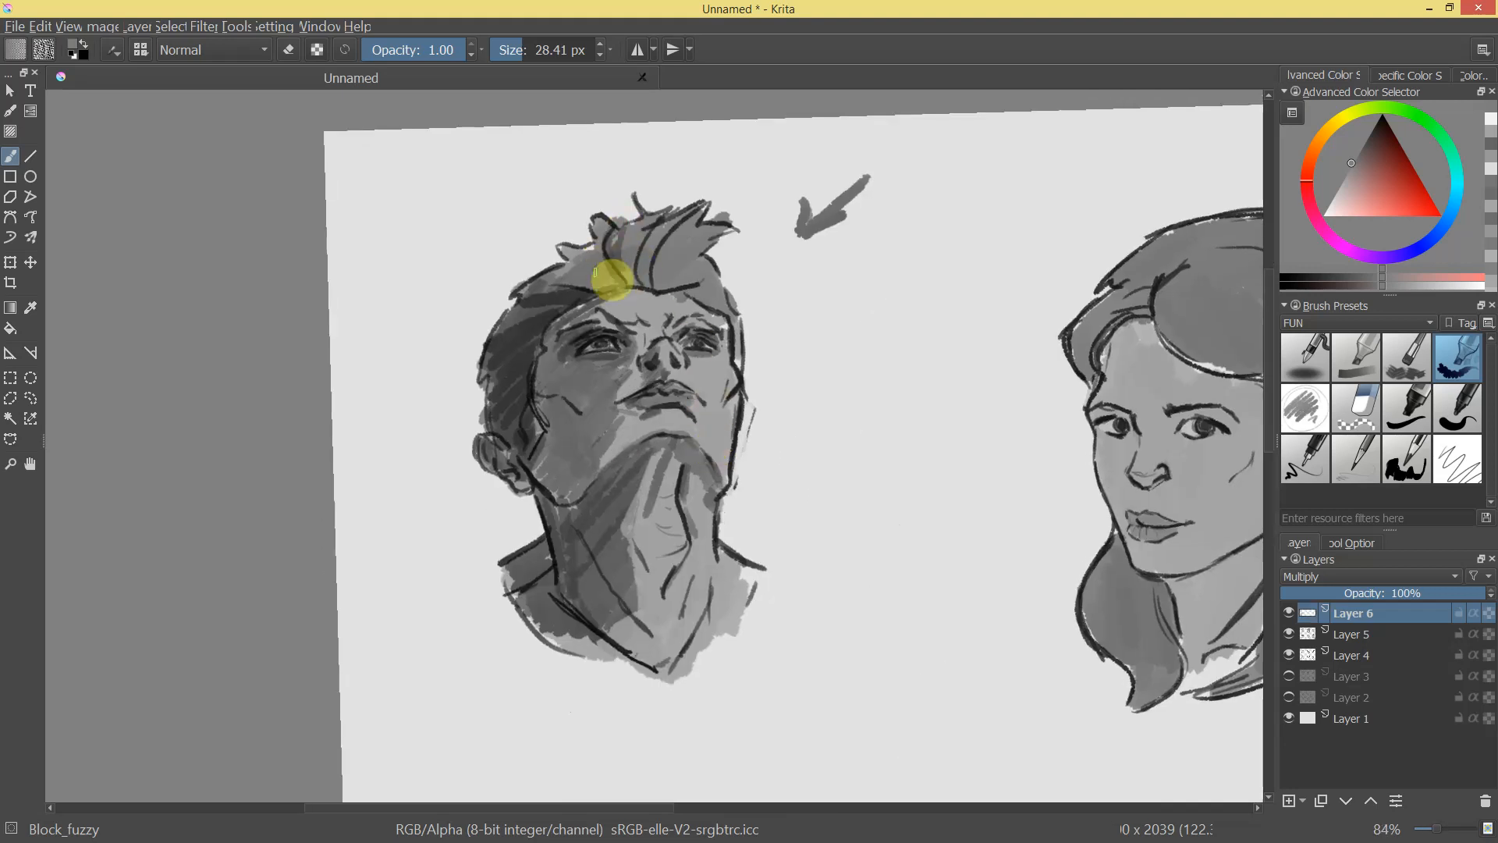
Shade the long-haired woman's hair along the crown and swept fringe, and down behind her ear and neck.
mouse_move(812, 404)
left_mouse_down()
mouse_move(915, 387)
mouse_move(954, 468)
mouse_move(742, 378)
mouse_move(816, 244)
mouse_move(825, 399)
left_mouse_up()
mouse_move(628, 351)
left_mouse_down()
mouse_move(608, 380)
mouse_move(621, 350)
mouse_move(679, 319)
mouse_move(661, 306)
mouse_move(675, 285)
mouse_move(780, 275)
mouse_move(686, 301)
mouse_move(862, 295)
left_mouse_up()
mouse_move(698, 328)
left_mouse_down()
mouse_move(790, 379)
mouse_move(716, 391)
mouse_move(819, 391)
mouse_move(799, 398)
mouse_move(853, 433)
mouse_move(808, 416)
mouse_move(852, 437)
mouse_move(872, 470)
mouse_move(858, 453)
mouse_move(874, 489)
mouse_move(806, 509)
mouse_move(787, 535)
mouse_move(823, 528)
mouse_move(784, 581)
mouse_move(825, 562)
mouse_move(727, 669)
left_mouse_up()
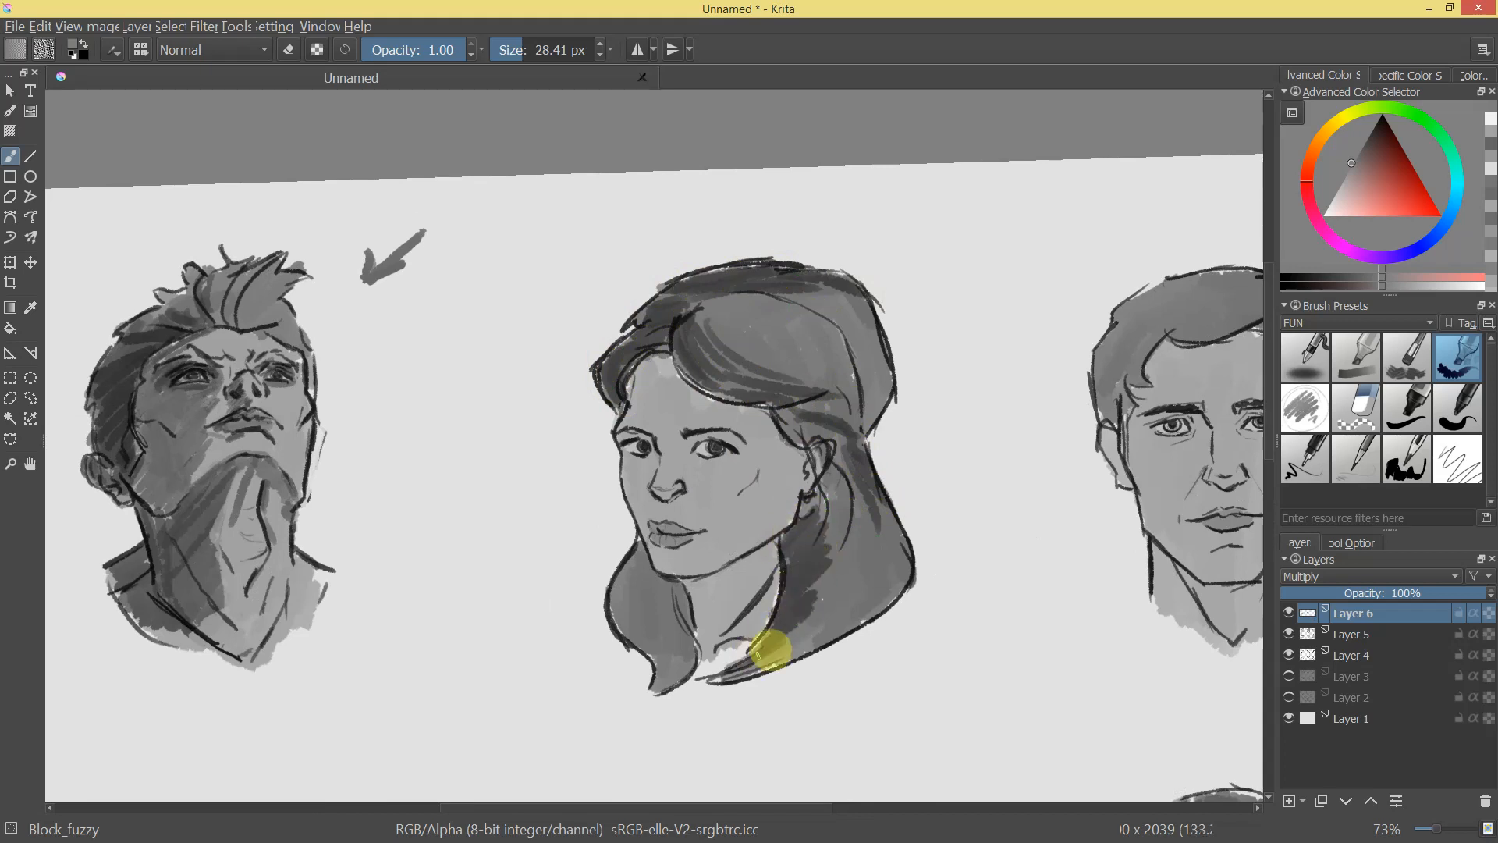
Paint dark shadow strands over the woman's hair behind her neck, across the crown and on the lower lock beside her chin.
mouse_move(831, 467)
left_mouse_down()
mouse_move(830, 534)
mouse_move(852, 470)
mouse_move(815, 610)
mouse_move(873, 547)
mouse_move(854, 621)
mouse_move(784, 653)
mouse_move(976, 612)
mouse_move(896, 663)
mouse_move(858, 712)
left_mouse_up()
left_click_drag(788, 543, 869, 291)
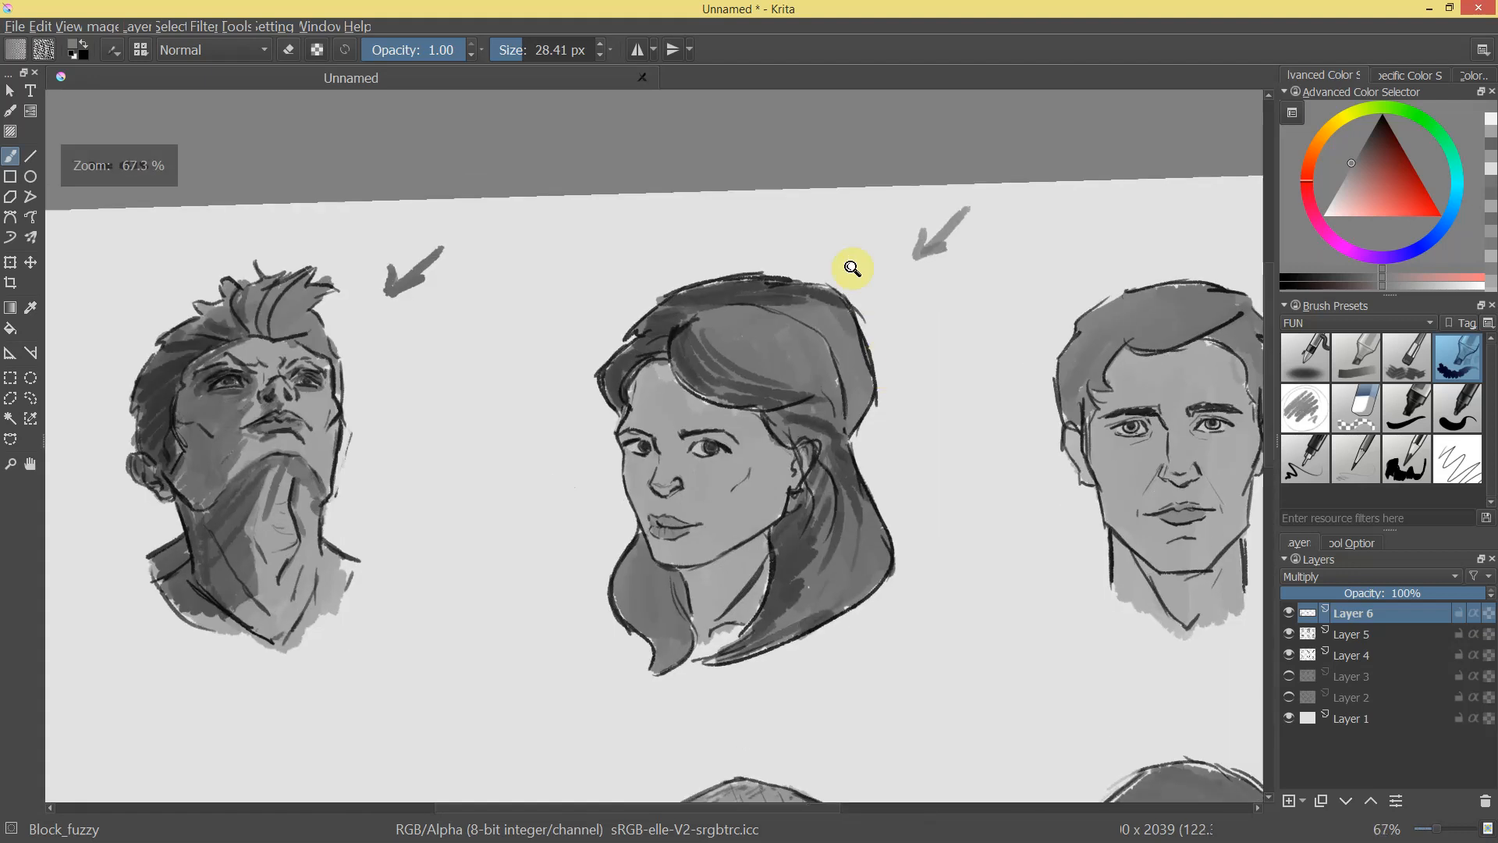
mouse_move(777, 317)
left_mouse_down()
mouse_move(855, 311)
mouse_move(779, 325)
mouse_move(707, 312)
mouse_move(820, 357)
mouse_move(758, 341)
mouse_move(802, 364)
mouse_move(746, 357)
mouse_move(897, 463)
mouse_move(775, 653)
mouse_move(765, 633)
mouse_move(849, 504)
mouse_move(797, 456)
mouse_move(874, 340)
left_mouse_up()
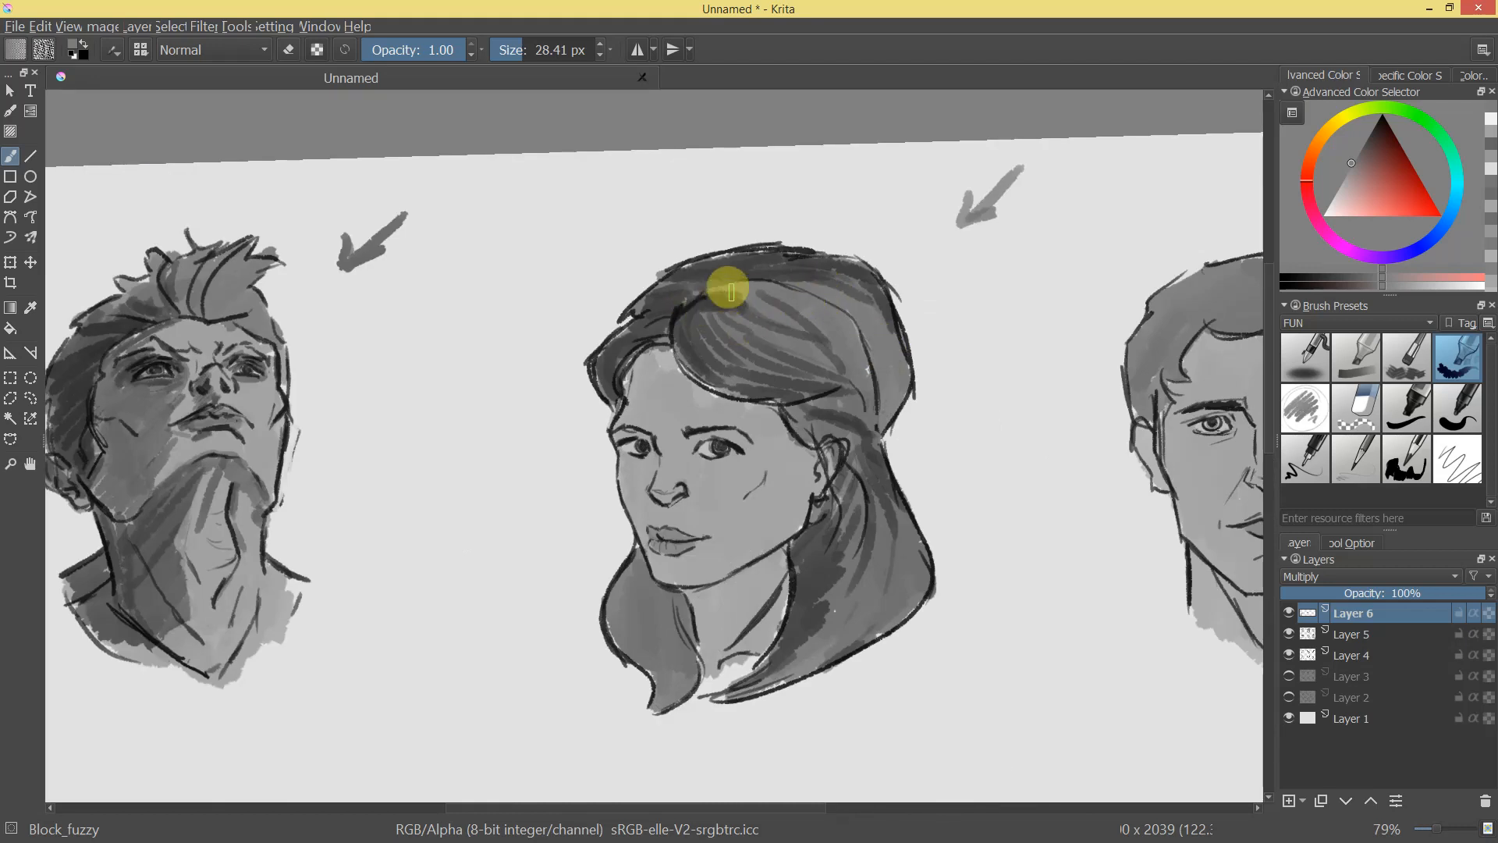
left_click_drag(845, 341, 652, 326)
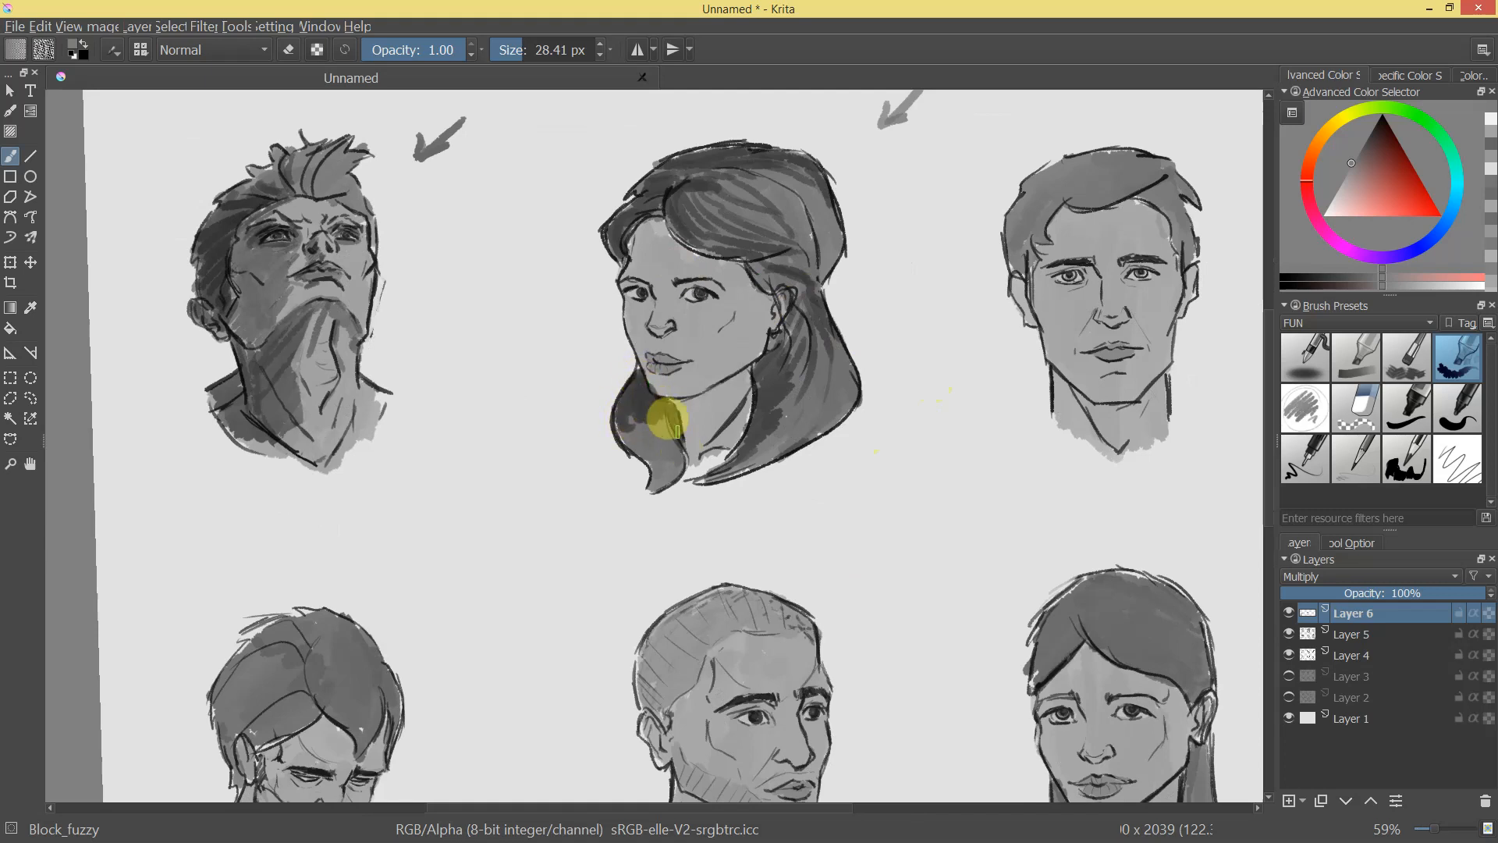
left_click_drag(673, 437, 635, 416)
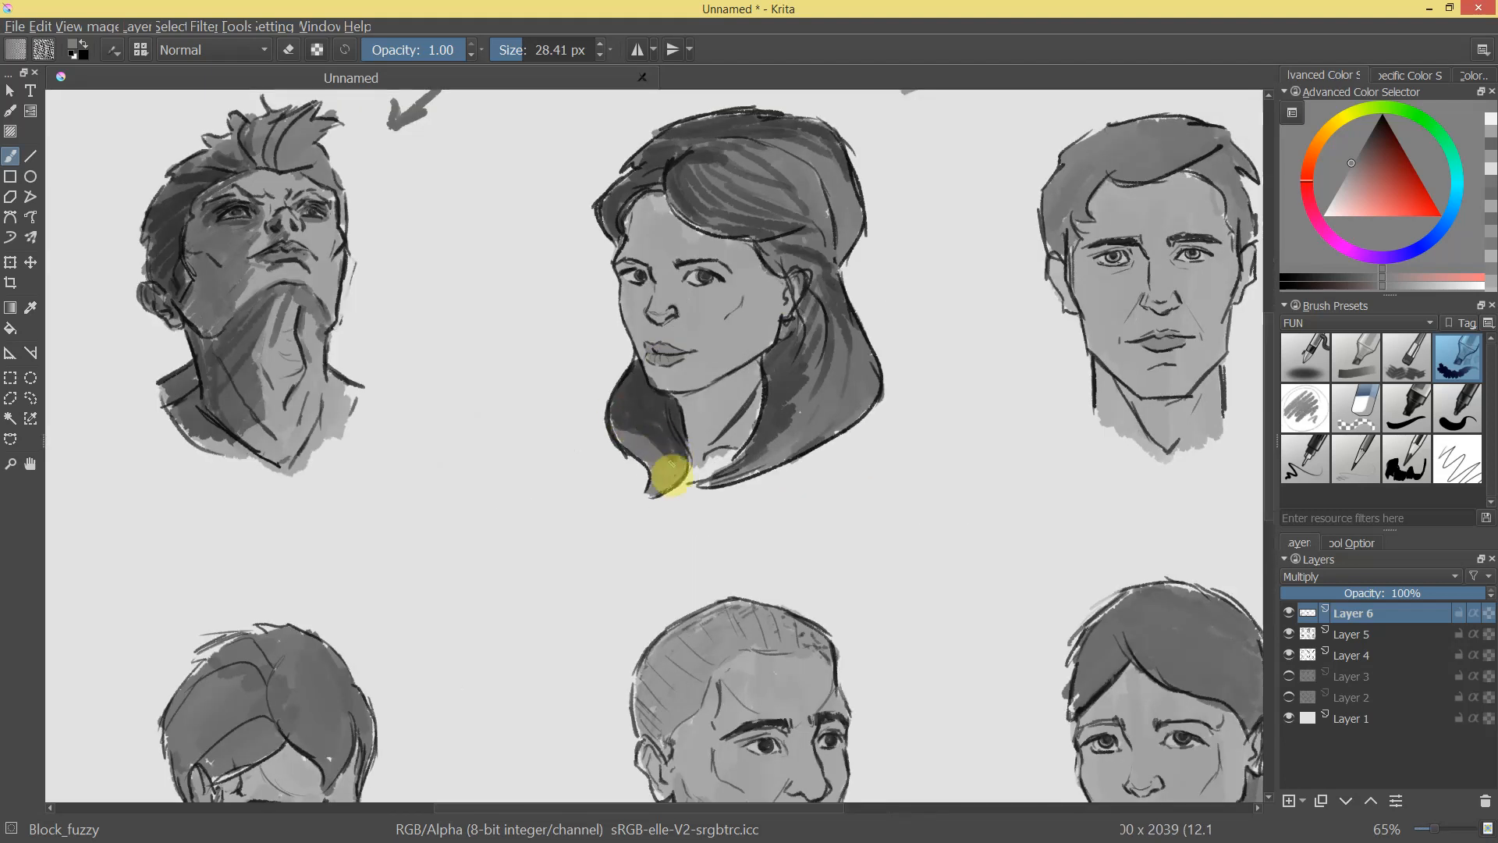
left_click_drag(786, 343, 702, 334)
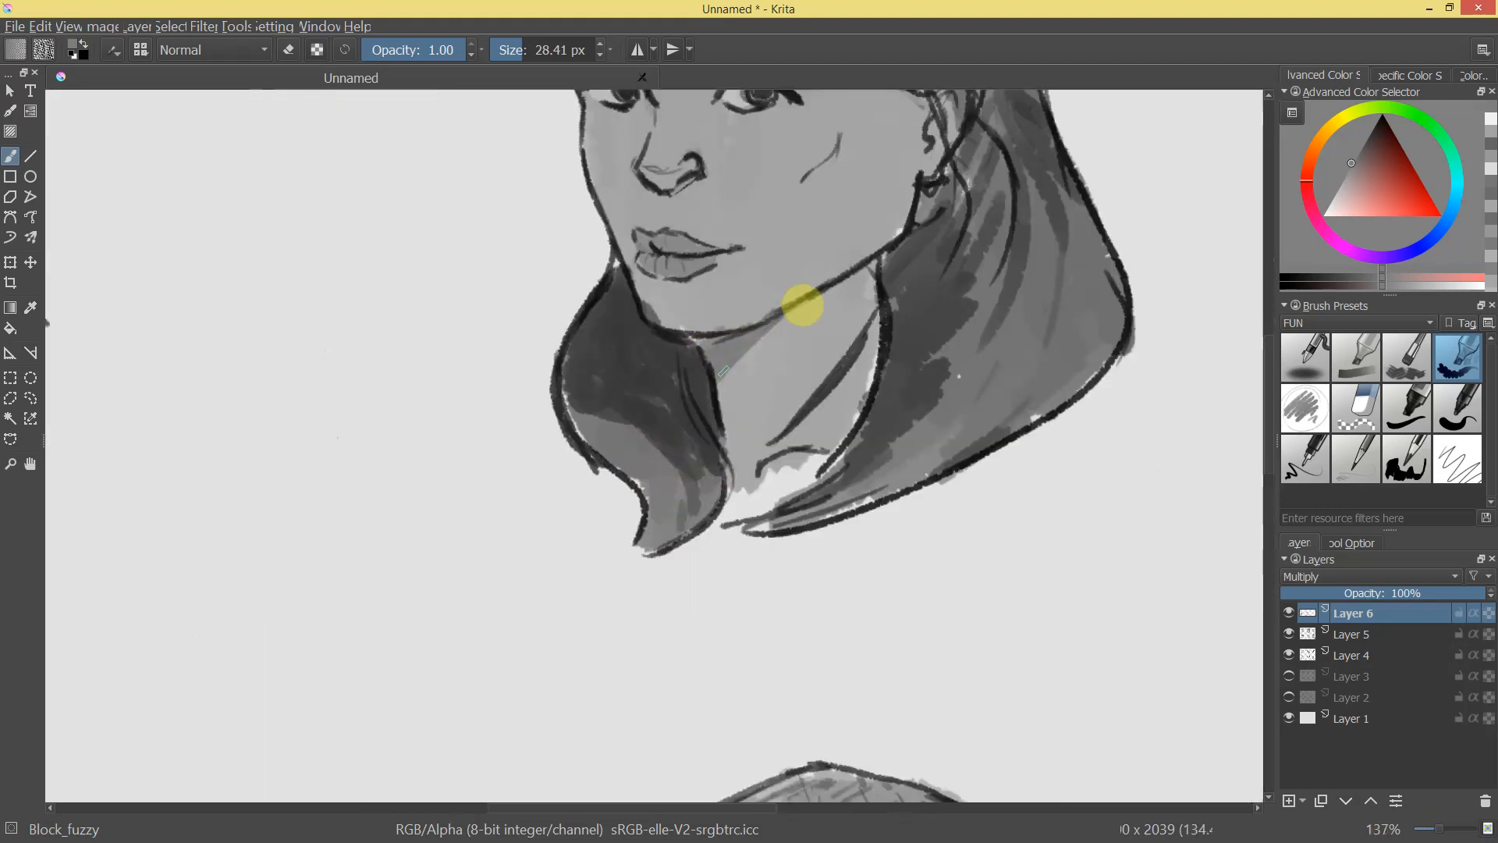
Shade the woman's neck, the underside of her nose and the far side of her face from forehead to chin.
mouse_move(864, 271)
left_mouse_down()
mouse_move(851, 304)
mouse_move(857, 272)
mouse_move(749, 366)
mouse_move(706, 347)
left_mouse_up()
mouse_move(858, 378)
left_mouse_down()
mouse_move(806, 476)
mouse_move(837, 375)
mouse_move(762, 369)
mouse_move(715, 455)
mouse_move(763, 426)
mouse_move(719, 513)
mouse_move(845, 219)
mouse_move(757, 398)
mouse_move(775, 372)
mouse_move(740, 497)
mouse_move(822, 296)
mouse_move(529, 247)
mouse_move(509, 205)
mouse_move(542, 180)
mouse_move(501, 234)
mouse_move(571, 173)
mouse_move(530, 229)
mouse_move(555, 196)
mouse_move(601, 220)
mouse_move(574, 170)
mouse_move(648, 228)
mouse_move(756, 273)
mouse_move(830, 358)
mouse_move(829, 385)
mouse_move(870, 346)
mouse_move(605, 255)
mouse_move(528, 181)
left_mouse_up()
mouse_move(511, 248)
left_mouse_down()
mouse_move(490, 335)
mouse_move(508, 341)
mouse_move(502, 269)
mouse_move(492, 355)
mouse_move(527, 317)
mouse_move(507, 379)
mouse_move(546, 358)
mouse_move(517, 454)
mouse_move(499, 426)
mouse_move(531, 434)
left_mouse_up()
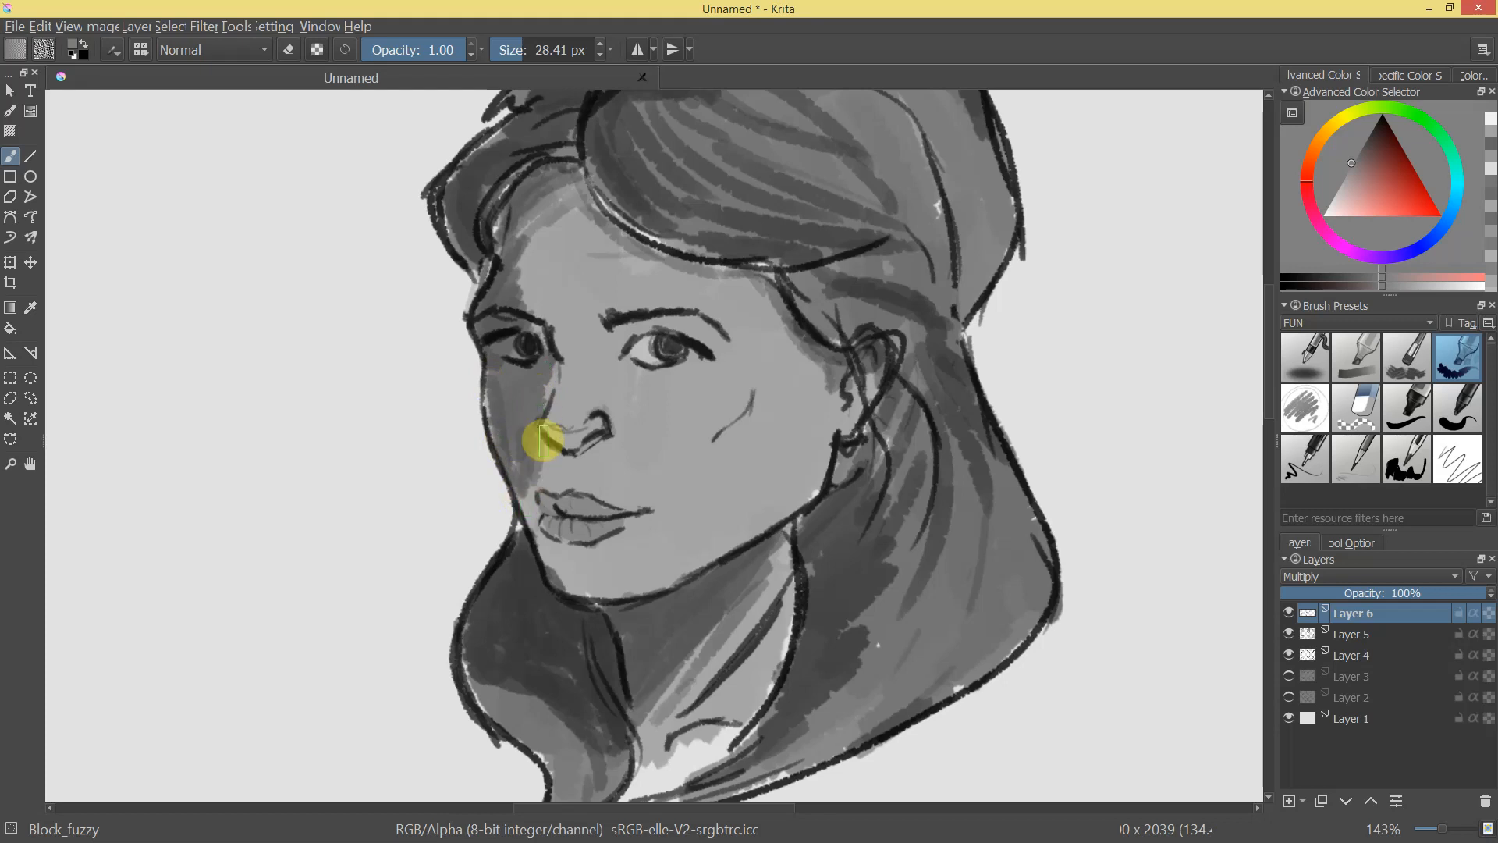
mouse_move(525, 500)
left_mouse_down()
mouse_move(547, 546)
mouse_move(590, 582)
left_mouse_up()
left_click_drag(664, 515, 665, 549)
left_click_drag(691, 479, 691, 425)
mouse_move(550, 252)
left_mouse_down()
mouse_move(582, 241)
mouse_move(575, 281)
mouse_move(562, 227)
mouse_move(557, 389)
left_mouse_up()
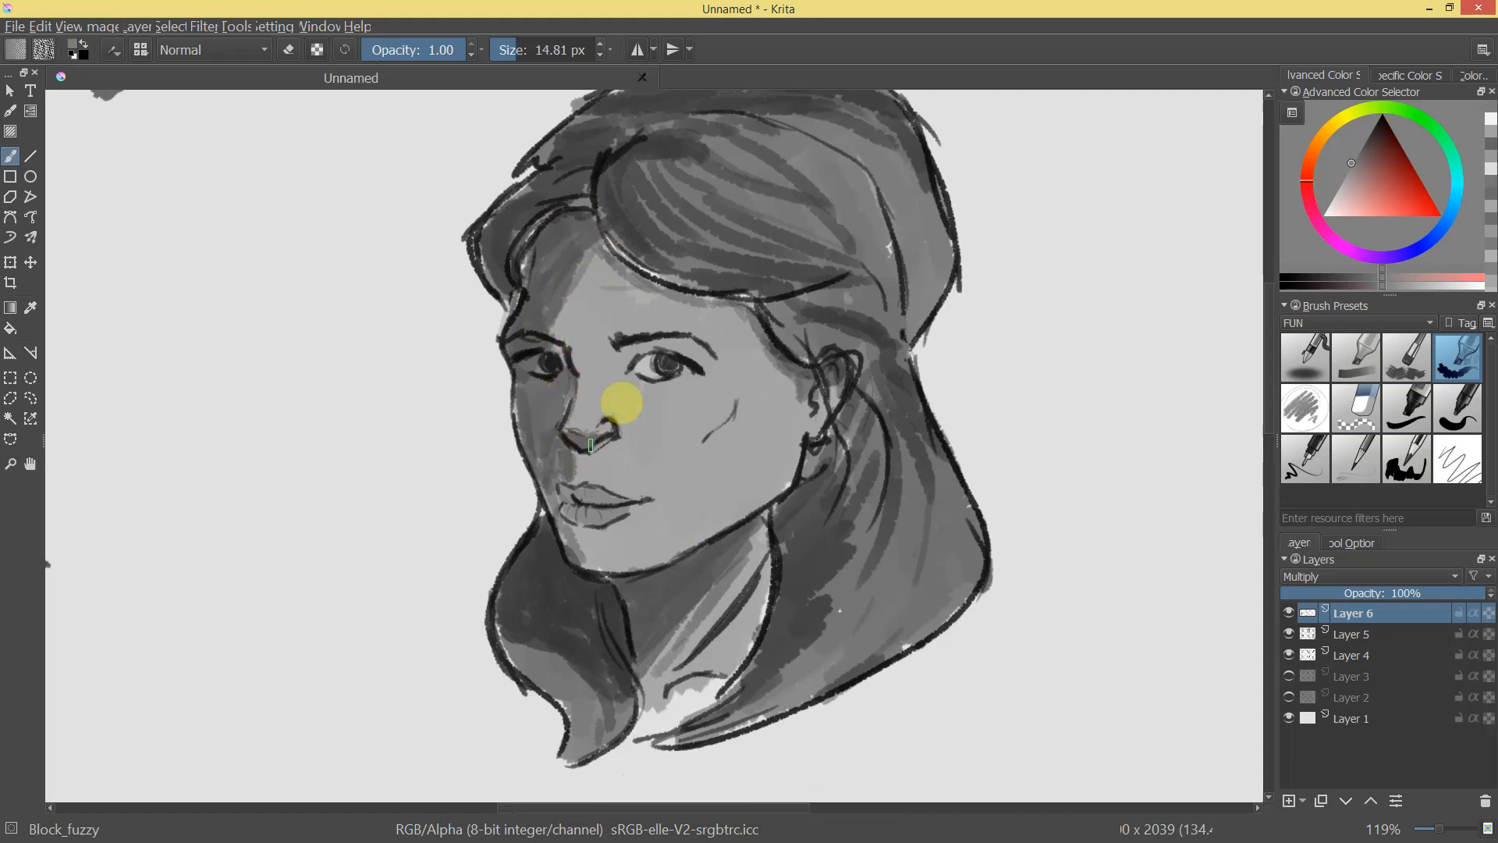
Darken the woman's far eye socket using a darker gray and a 16.42 px brush.
mouse_move(603, 466)
left_mouse_down()
mouse_move(678, 569)
mouse_move(655, 602)
mouse_move(718, 378)
mouse_move(762, 294)
mouse_move(365, 262)
left_mouse_up()
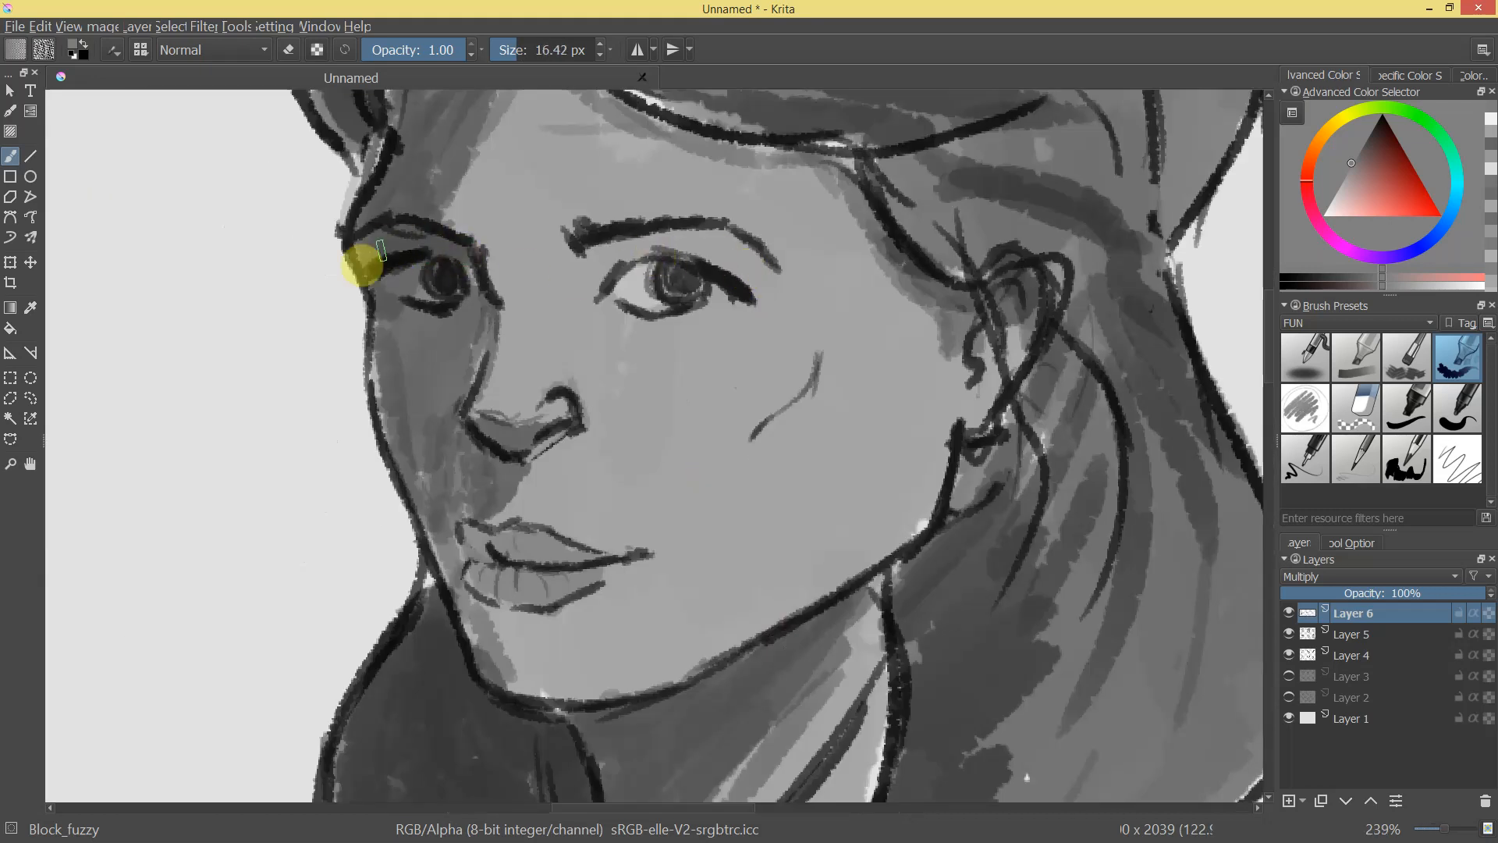
left_click(1360, 150)
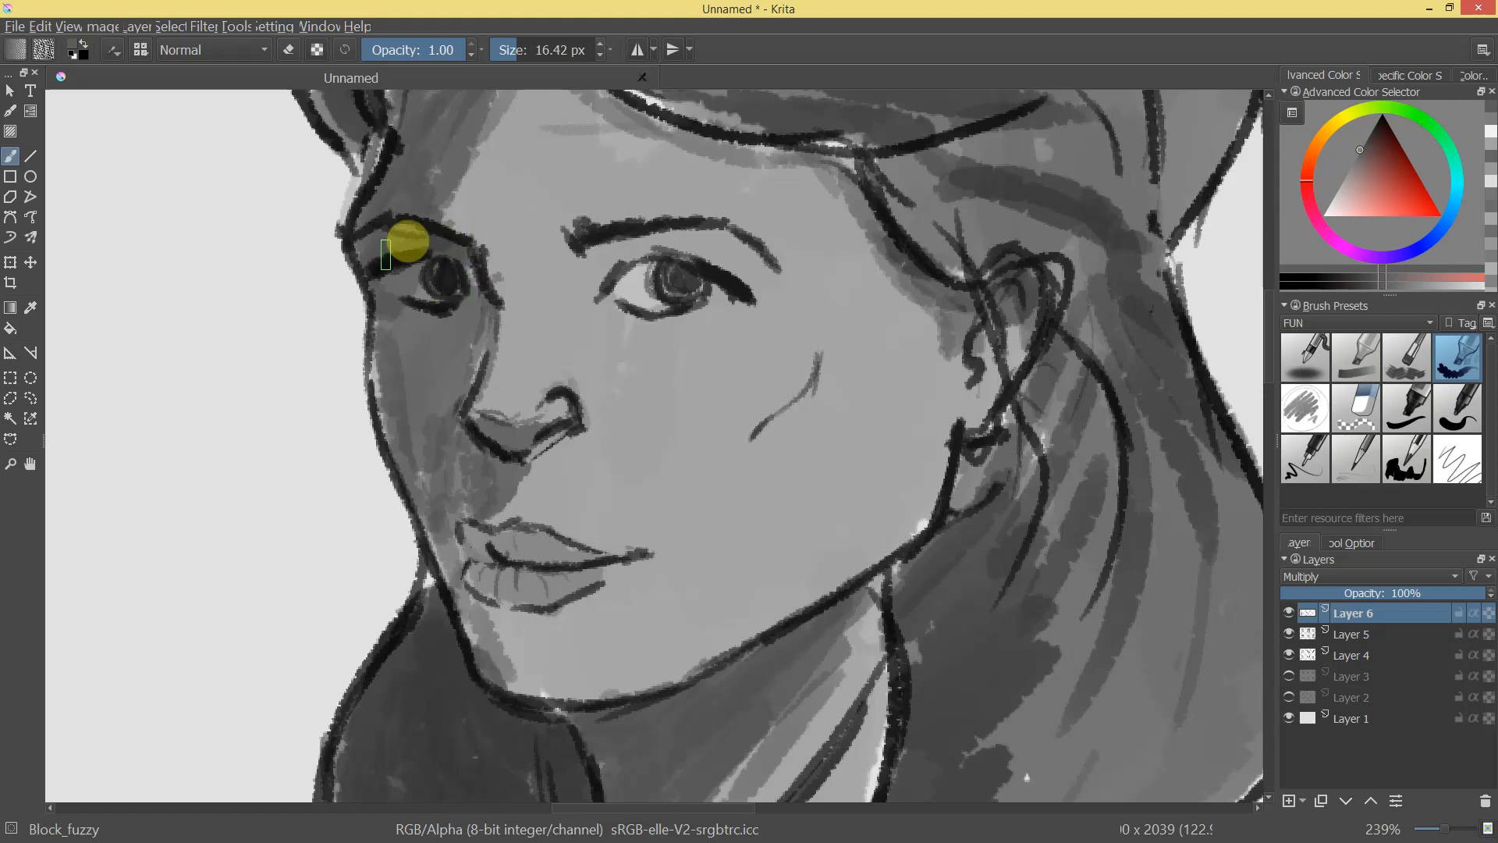
mouse_move(461, 324)
left_mouse_down()
mouse_move(394, 325)
mouse_move(492, 312)
mouse_move(742, 448)
mouse_move(726, 468)
mouse_move(757, 312)
mouse_move(501, 367)
left_mouse_up()
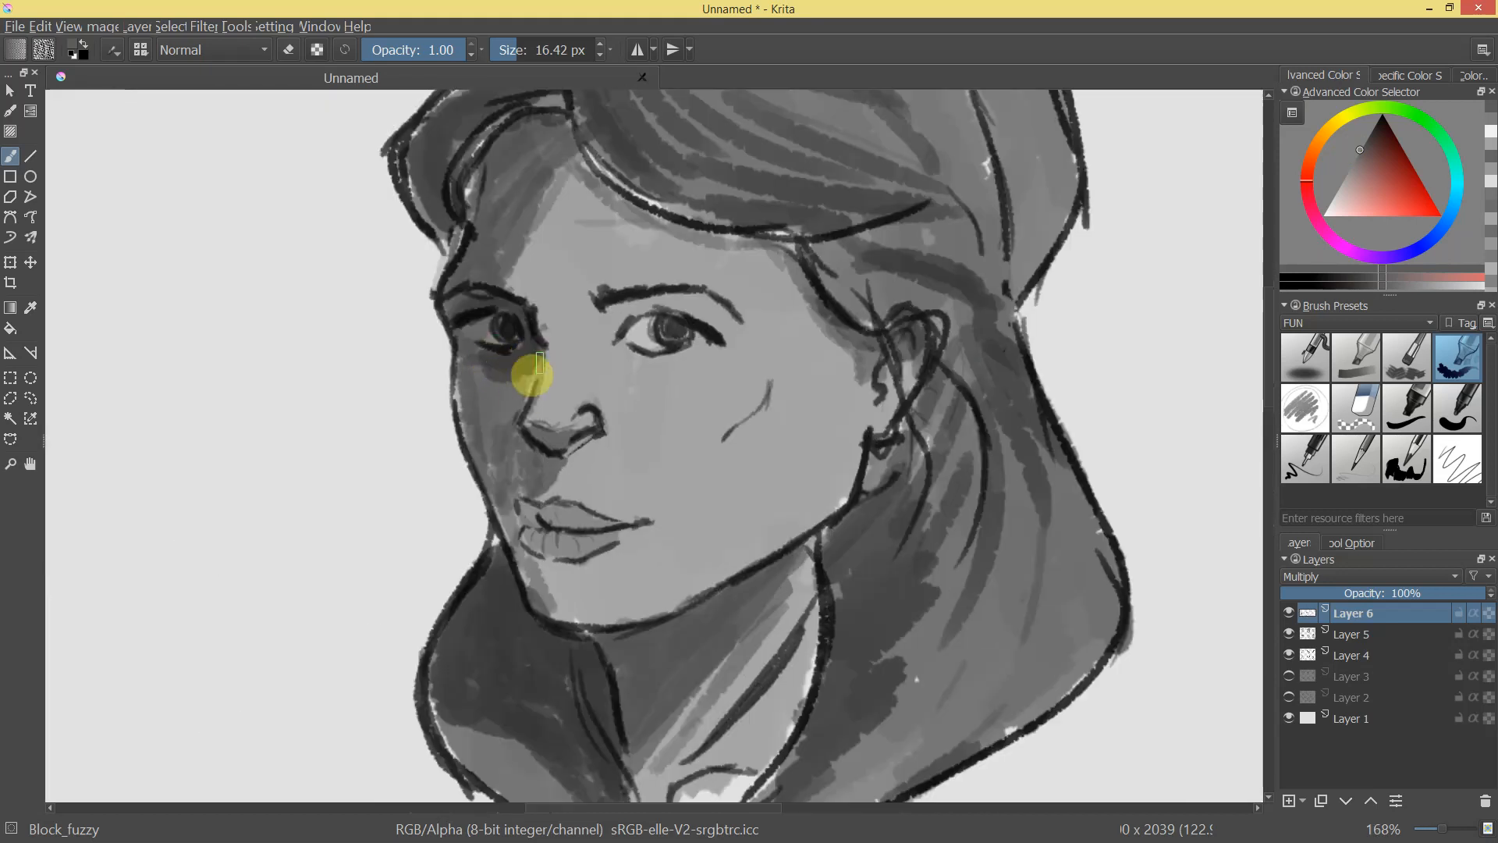
Sample a gray from the shaded side of the face and shade around the woman's near eye.
left_click(533, 360, "ctrl")
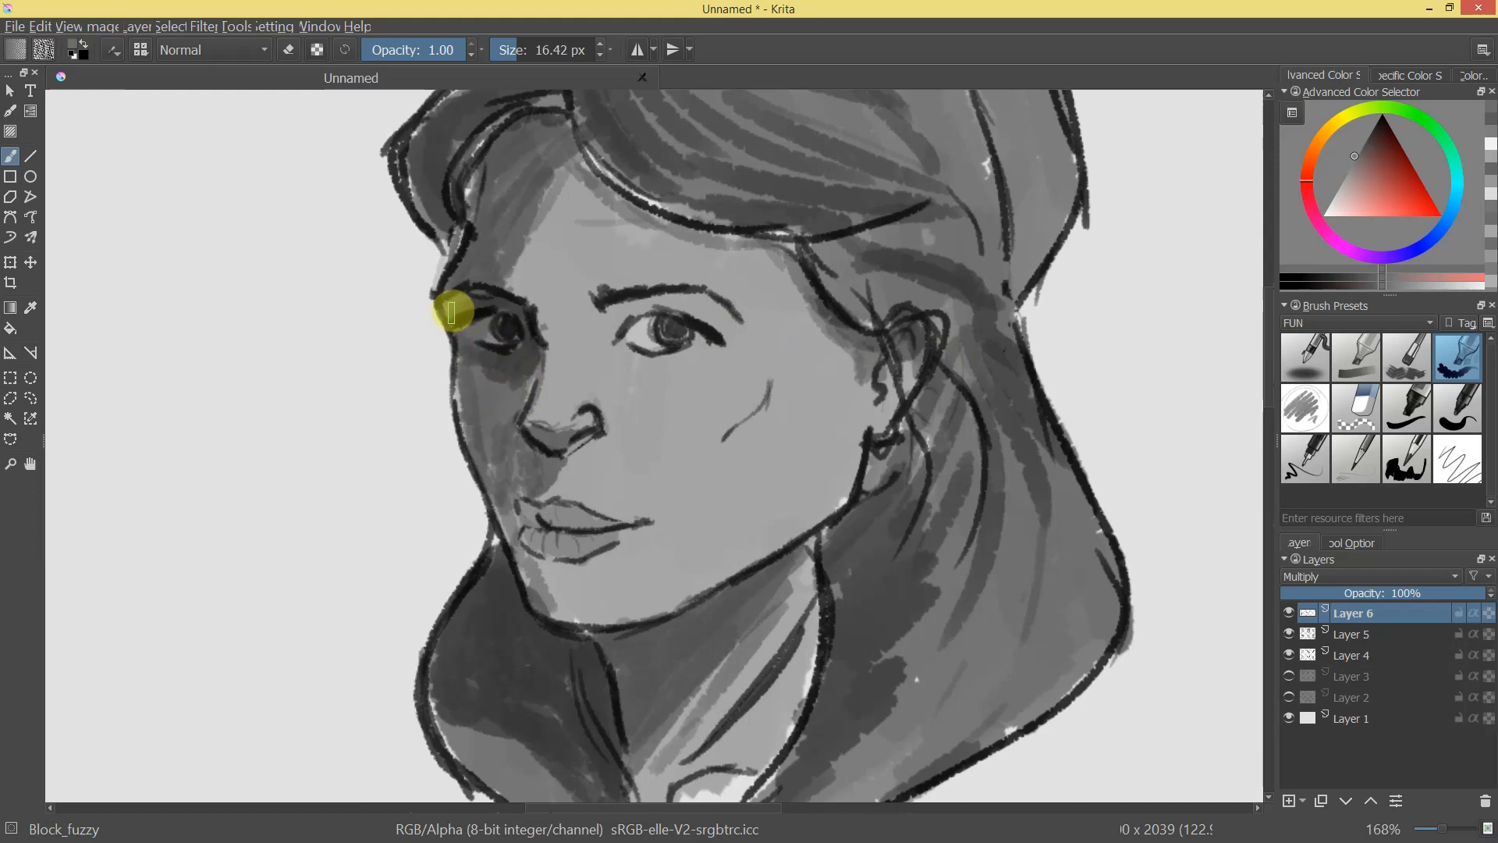
left_click_drag(465, 307, 979, 285)
key("ctrl+plus")
left_click_drag(655, 317, 694, 331)
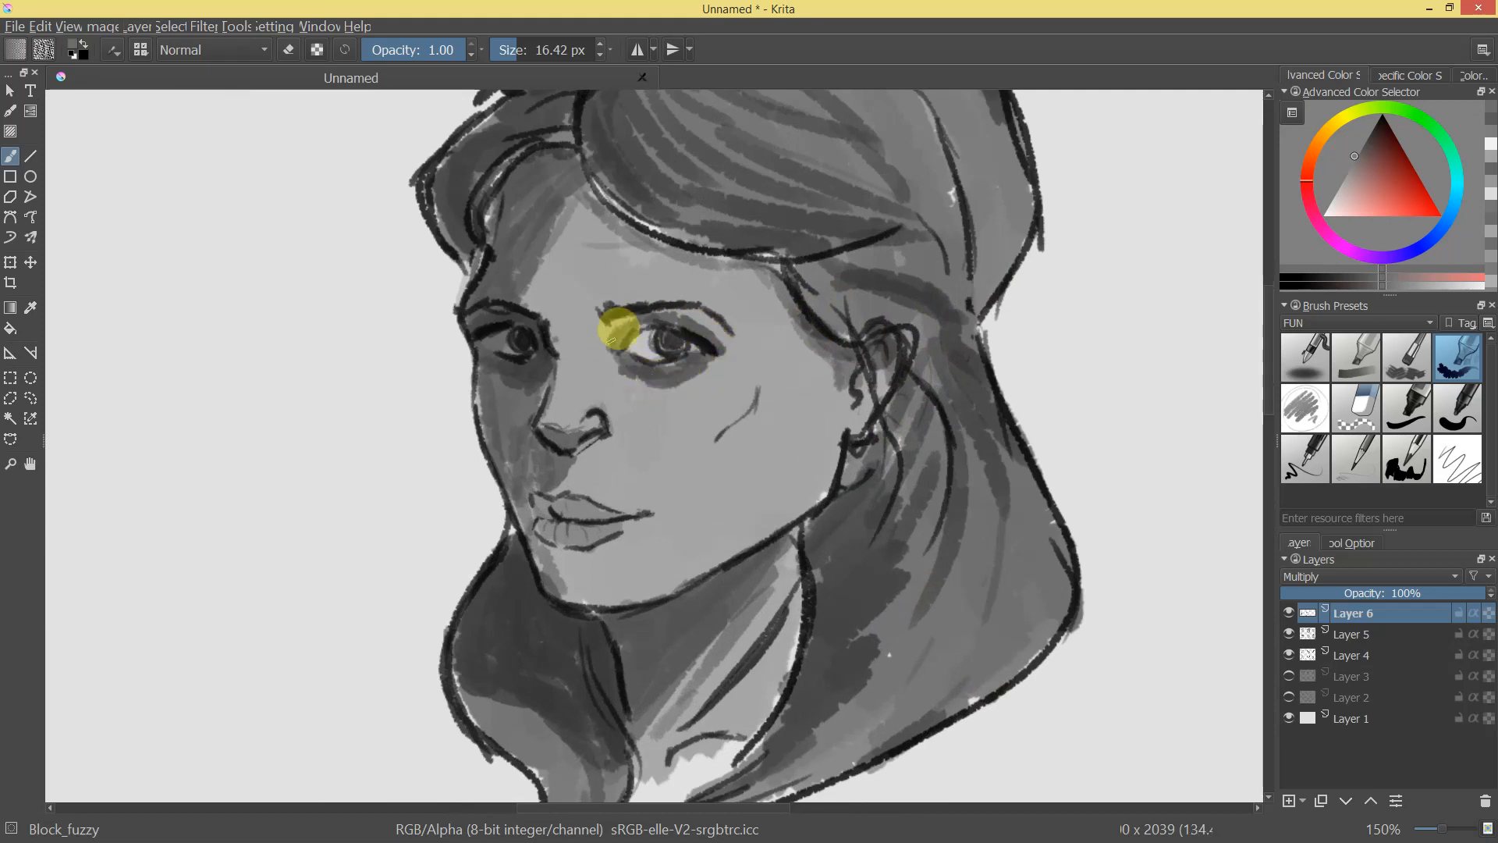
left_click_drag(625, 318, 602, 351)
Soften the shading around the woman's near eye and its inner corner with lighter grays.
left_click(674, 379, "ctrl")
left_click(1335, 181)
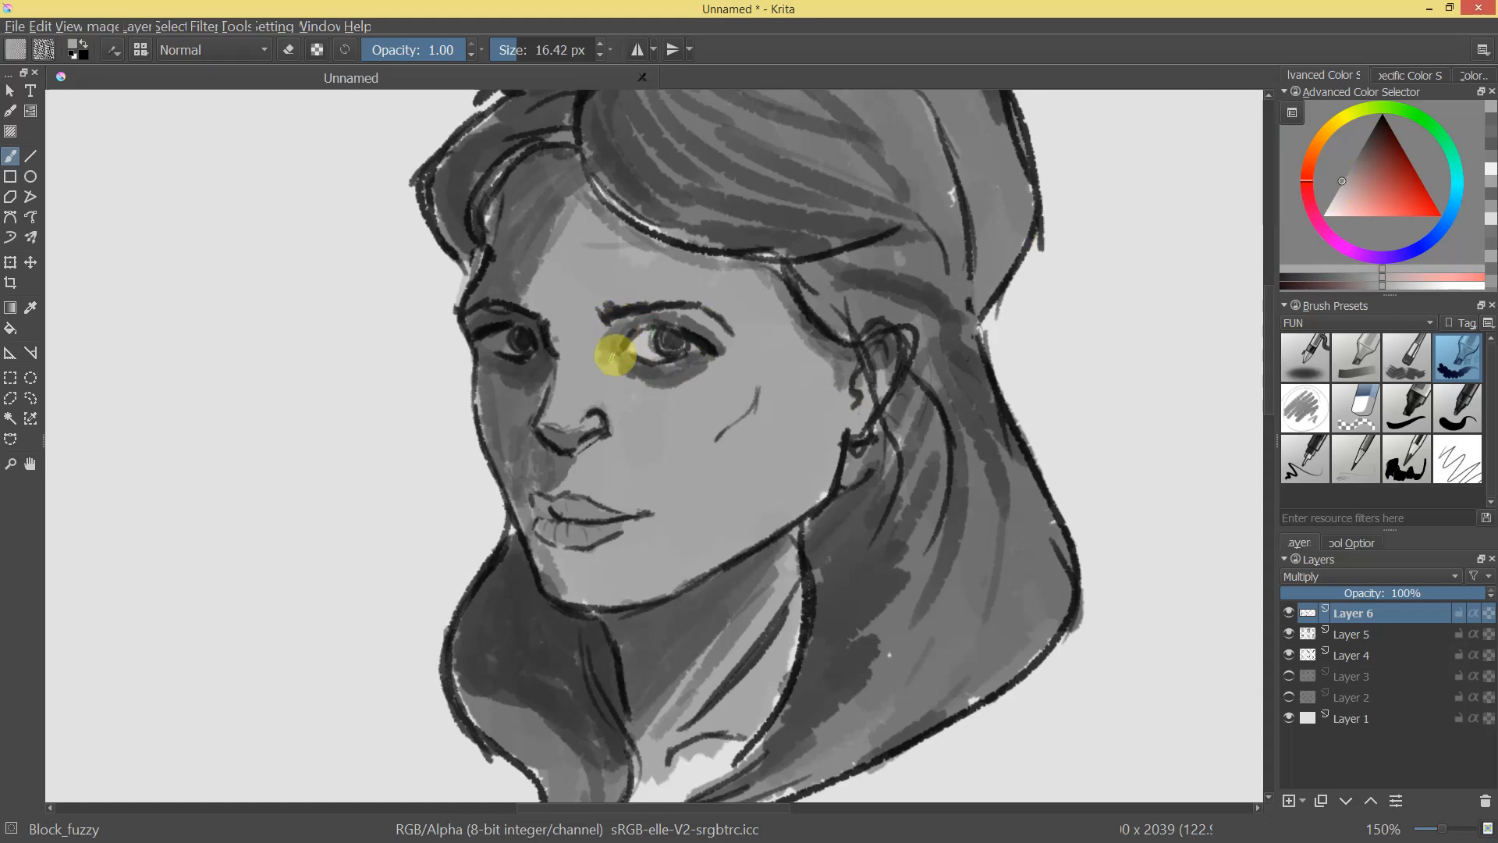
left_click_drag(832, 417, 1020, 291)
left_click_drag(1329, 188, 1333, 197)
left_click(614, 324)
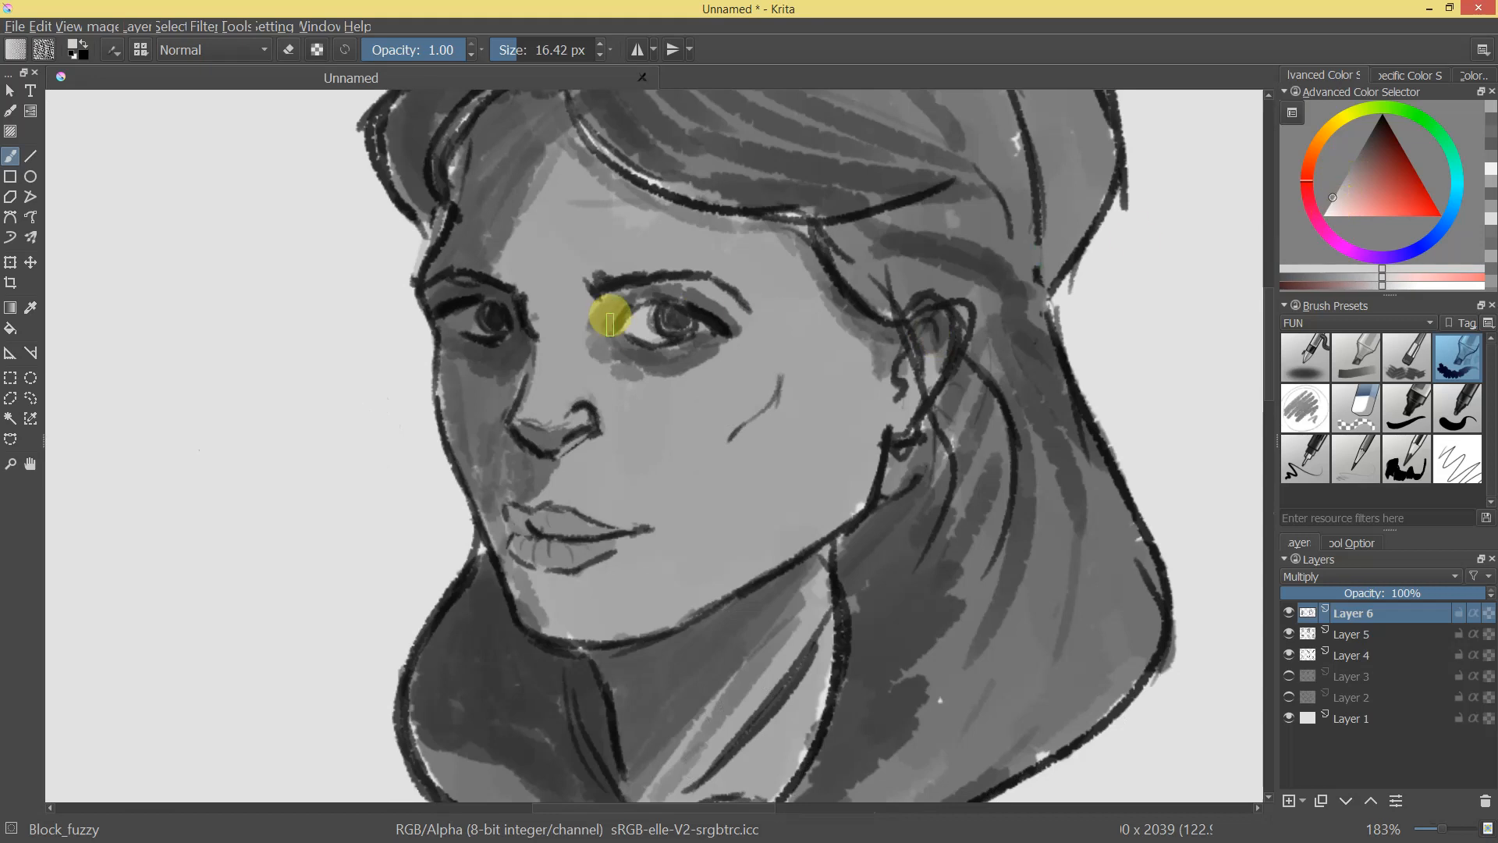
mouse_move(622, 310)
left_mouse_down()
mouse_move(676, 296)
mouse_move(812, 494)
mouse_move(839, 438)
mouse_move(605, 318)
left_mouse_up()
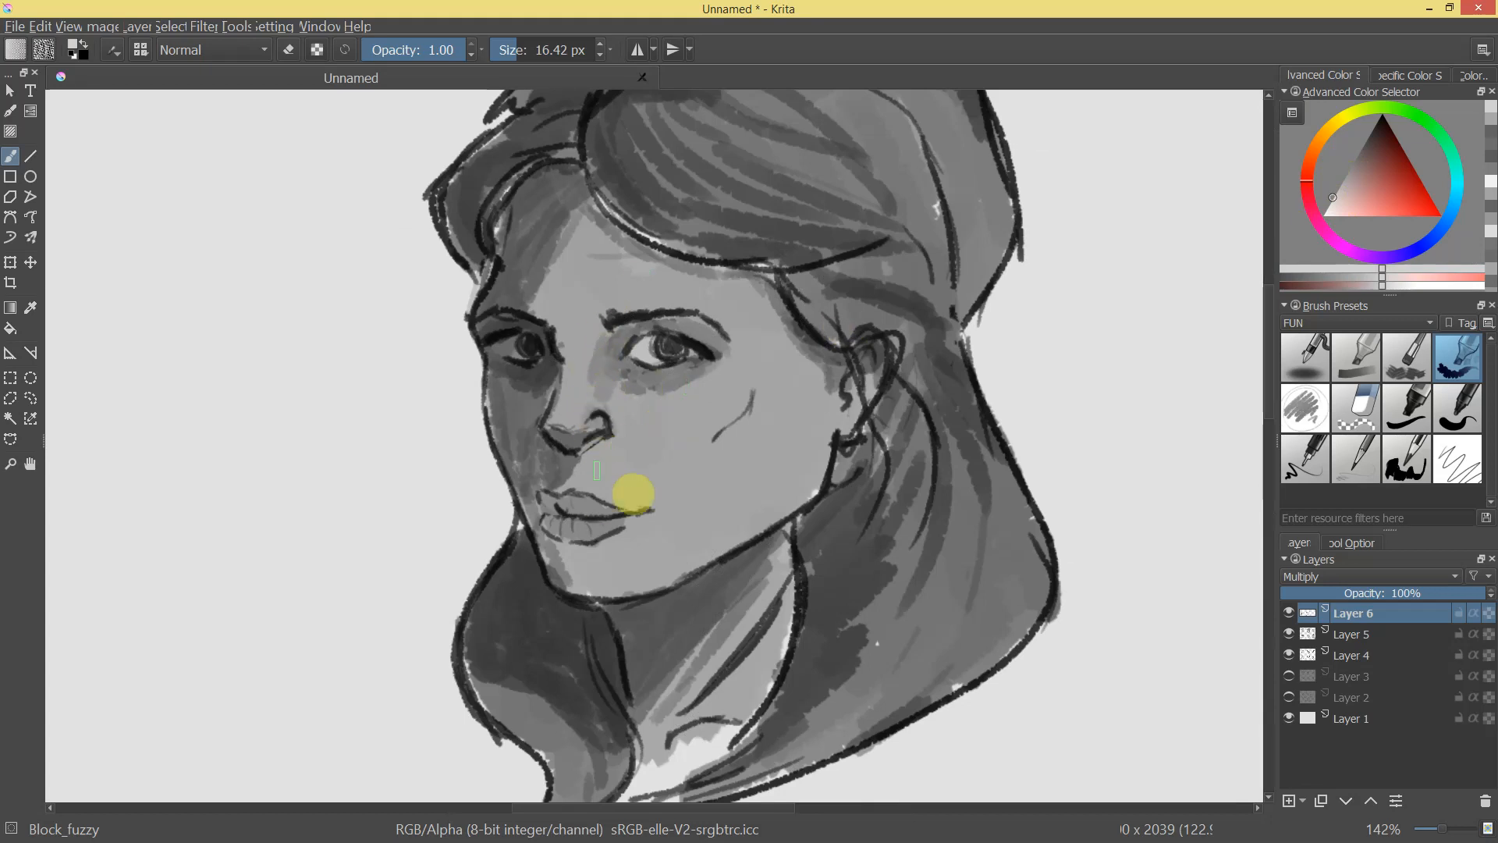
left_click_drag(836, 407, 552, 395)
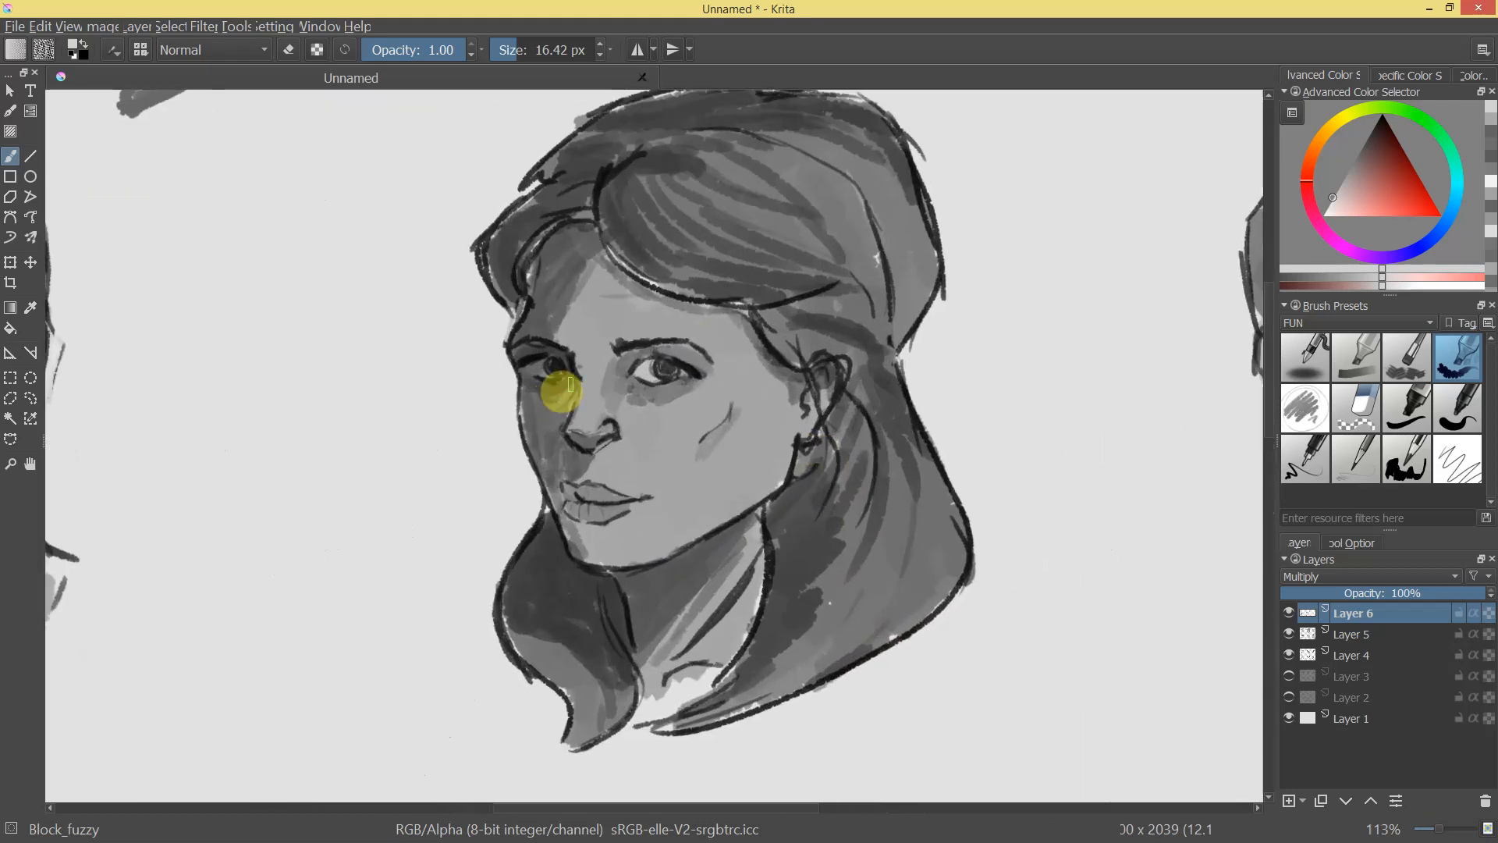
Sample grays from the woman's face and erase part of the shading on her forehead near the hairline.
left_click(558, 390, "ctrl")
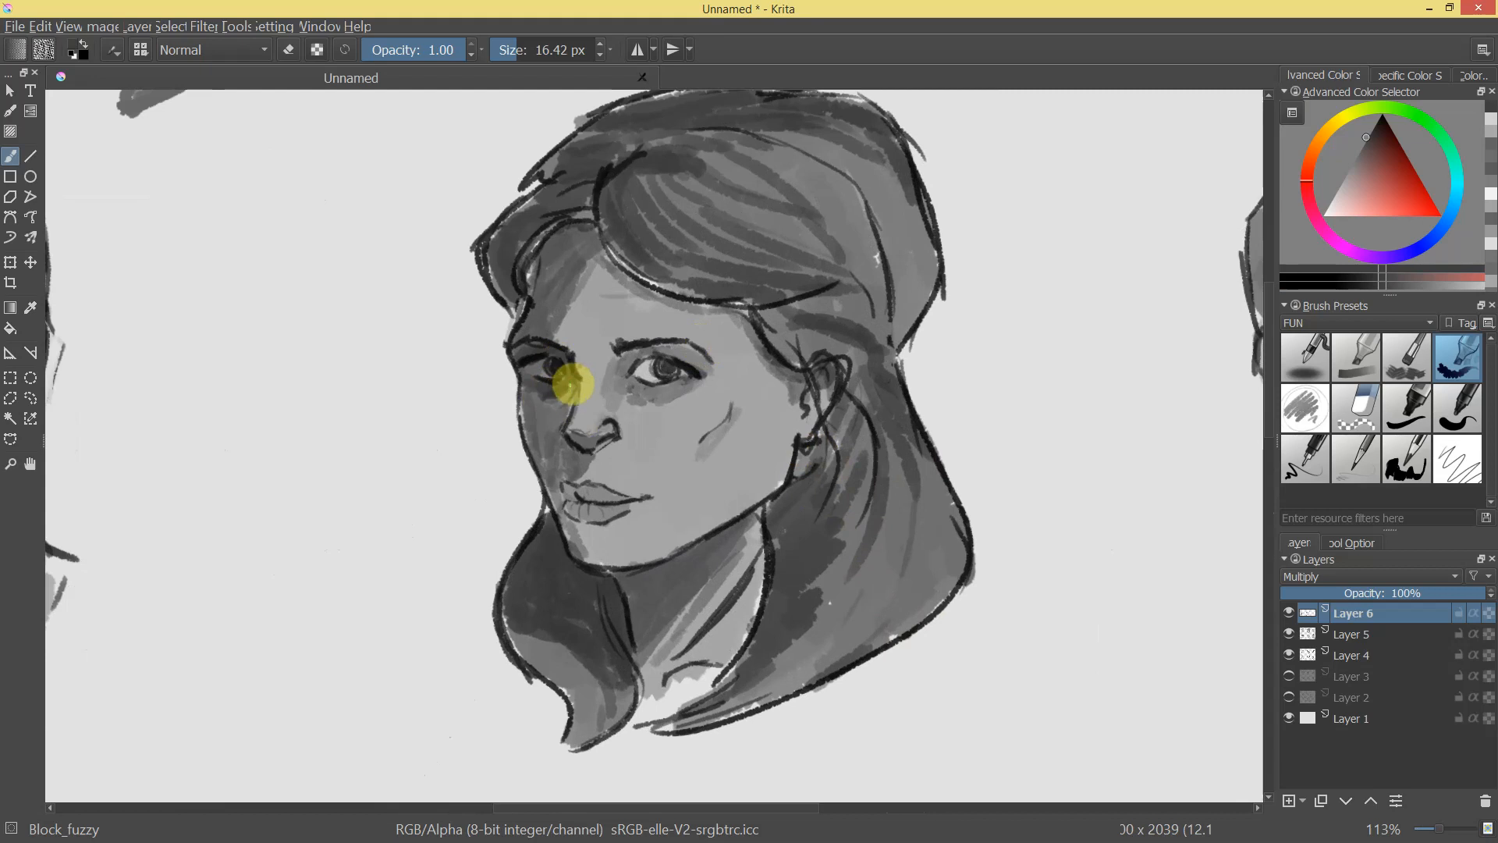
left_click(572, 358, "ctrl")
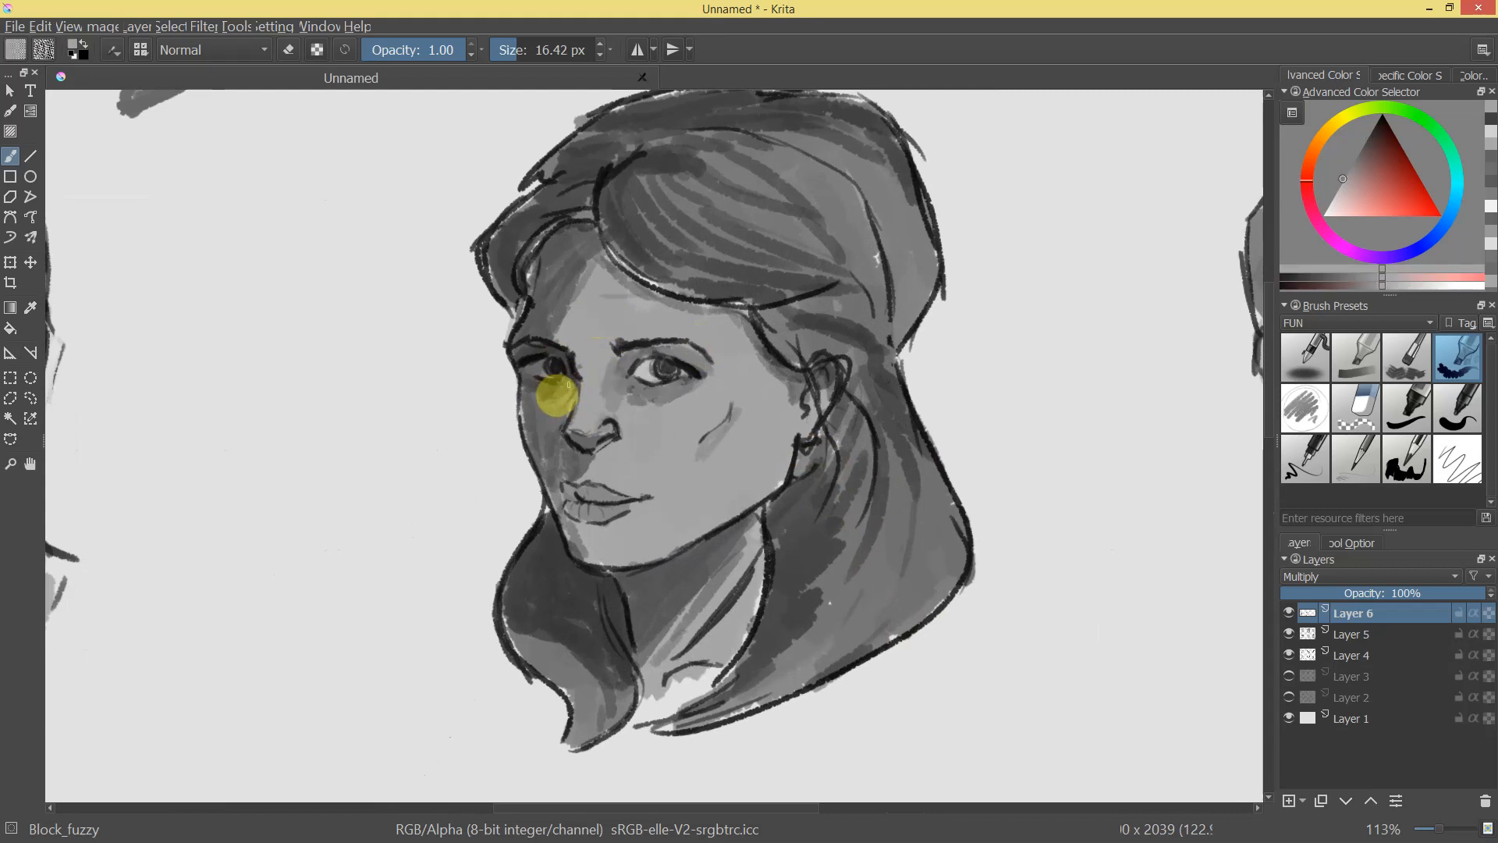
left_click_drag(561, 422, 767, 567)
left_click_drag(733, 487, 827, 304)
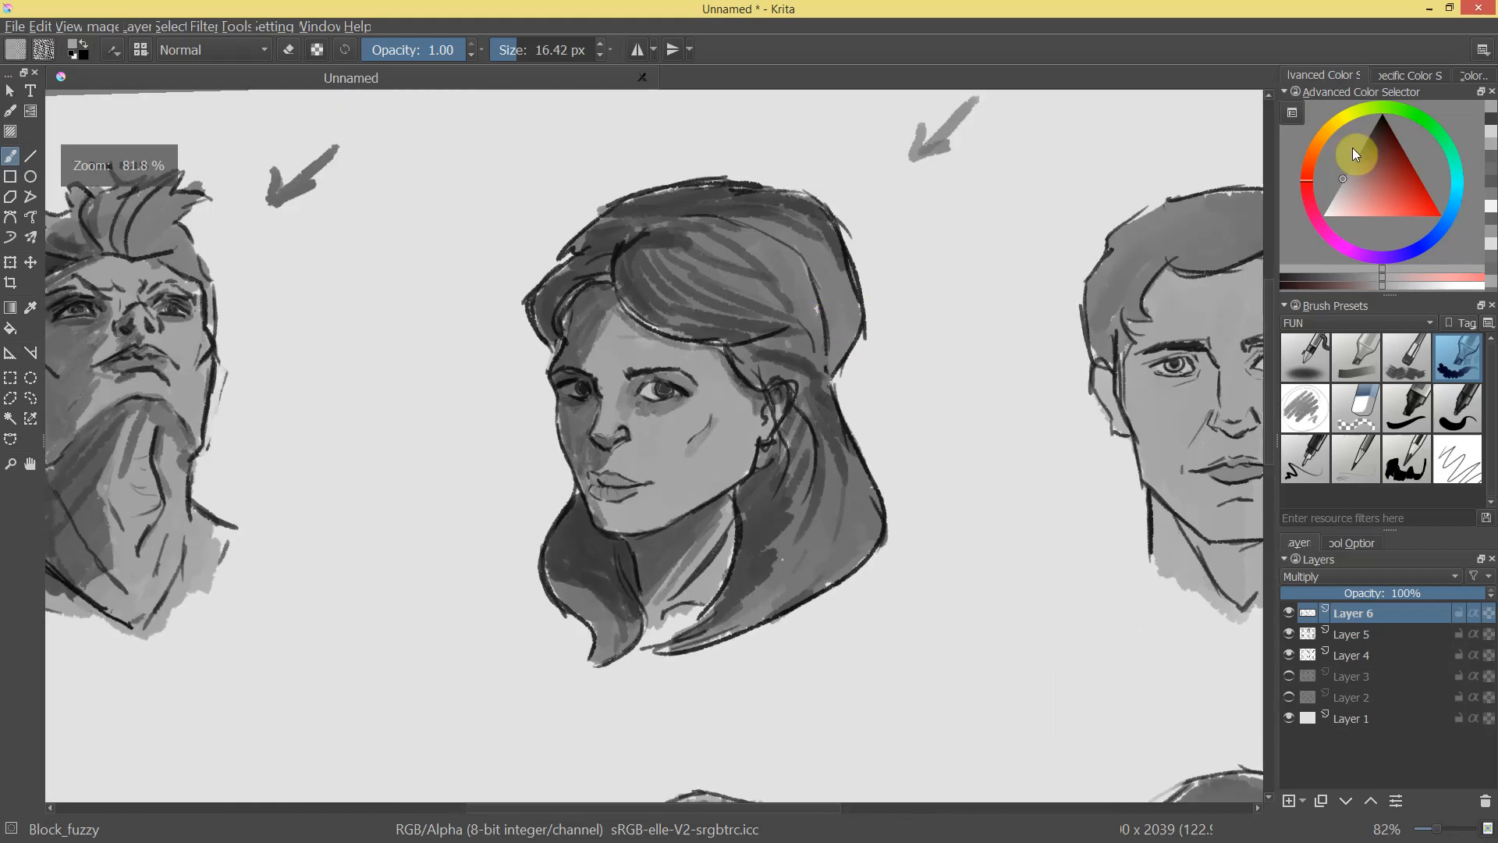
left_click(1355, 157)
left_click(611, 326, "ctrl")
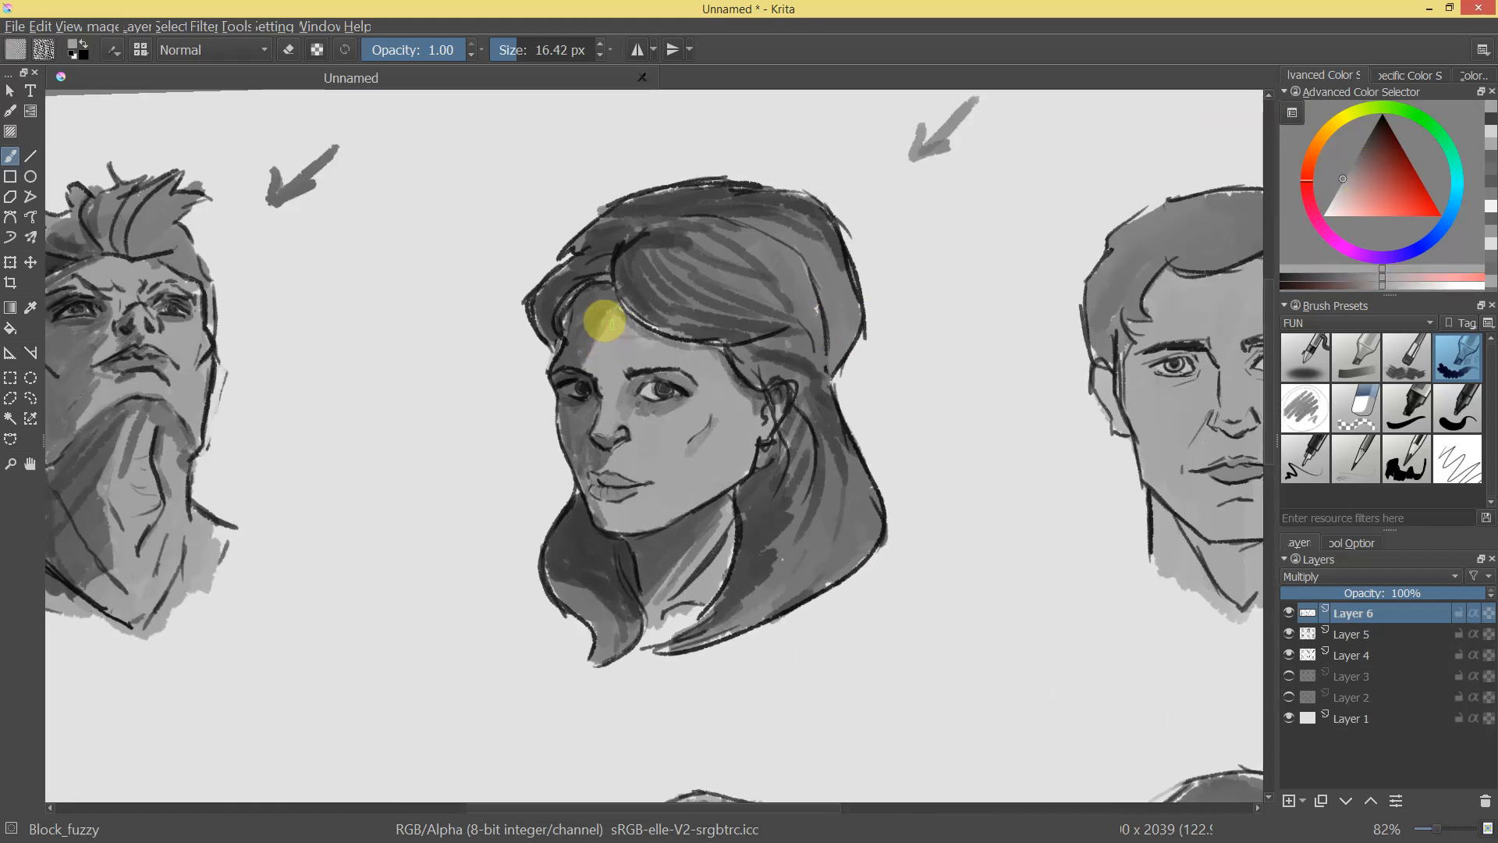
key("e")
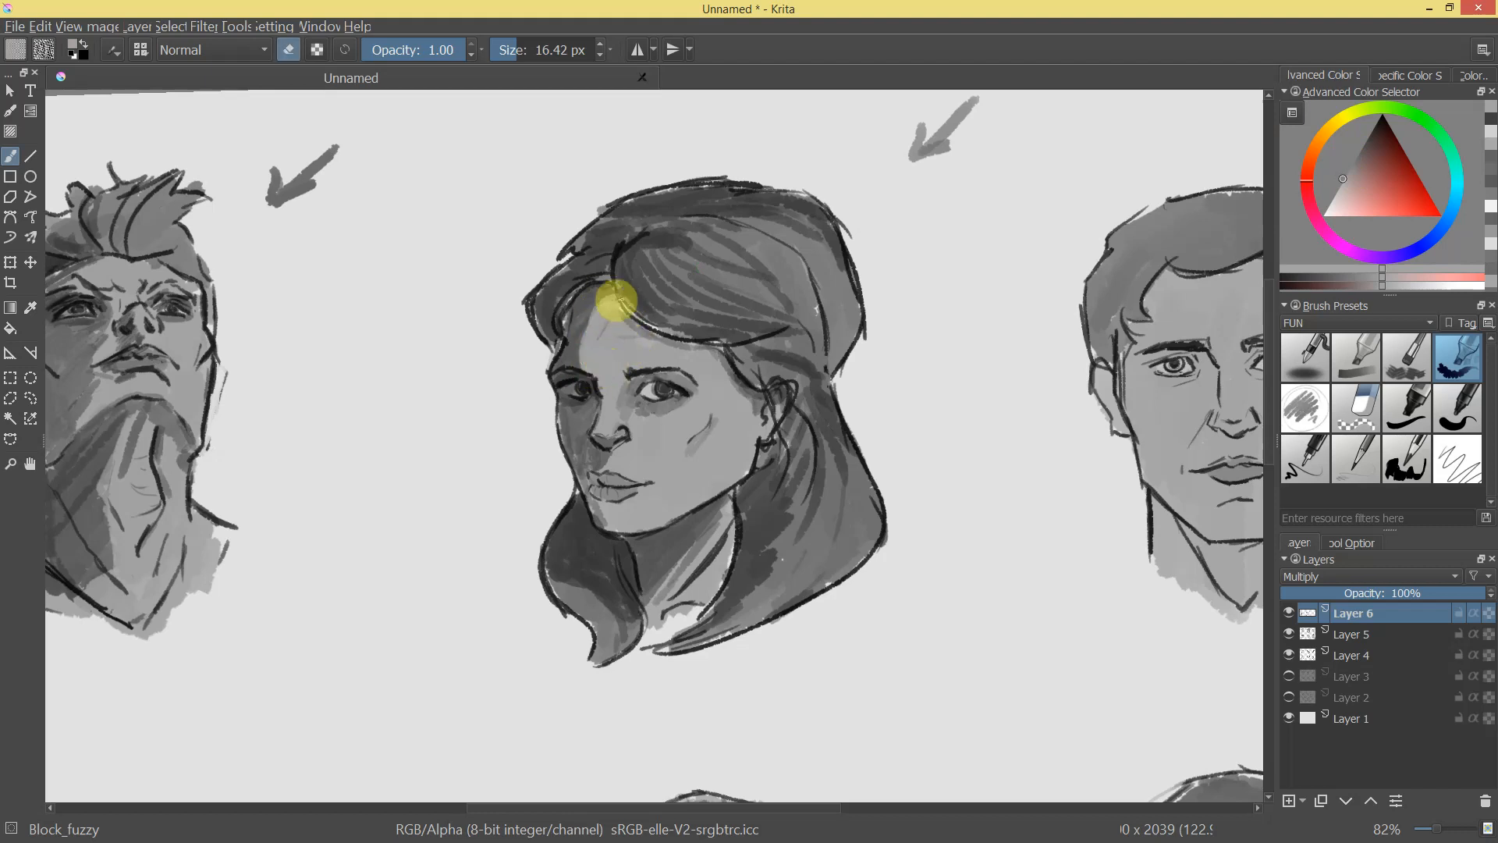
left_click_drag(745, 414, 762, 347)
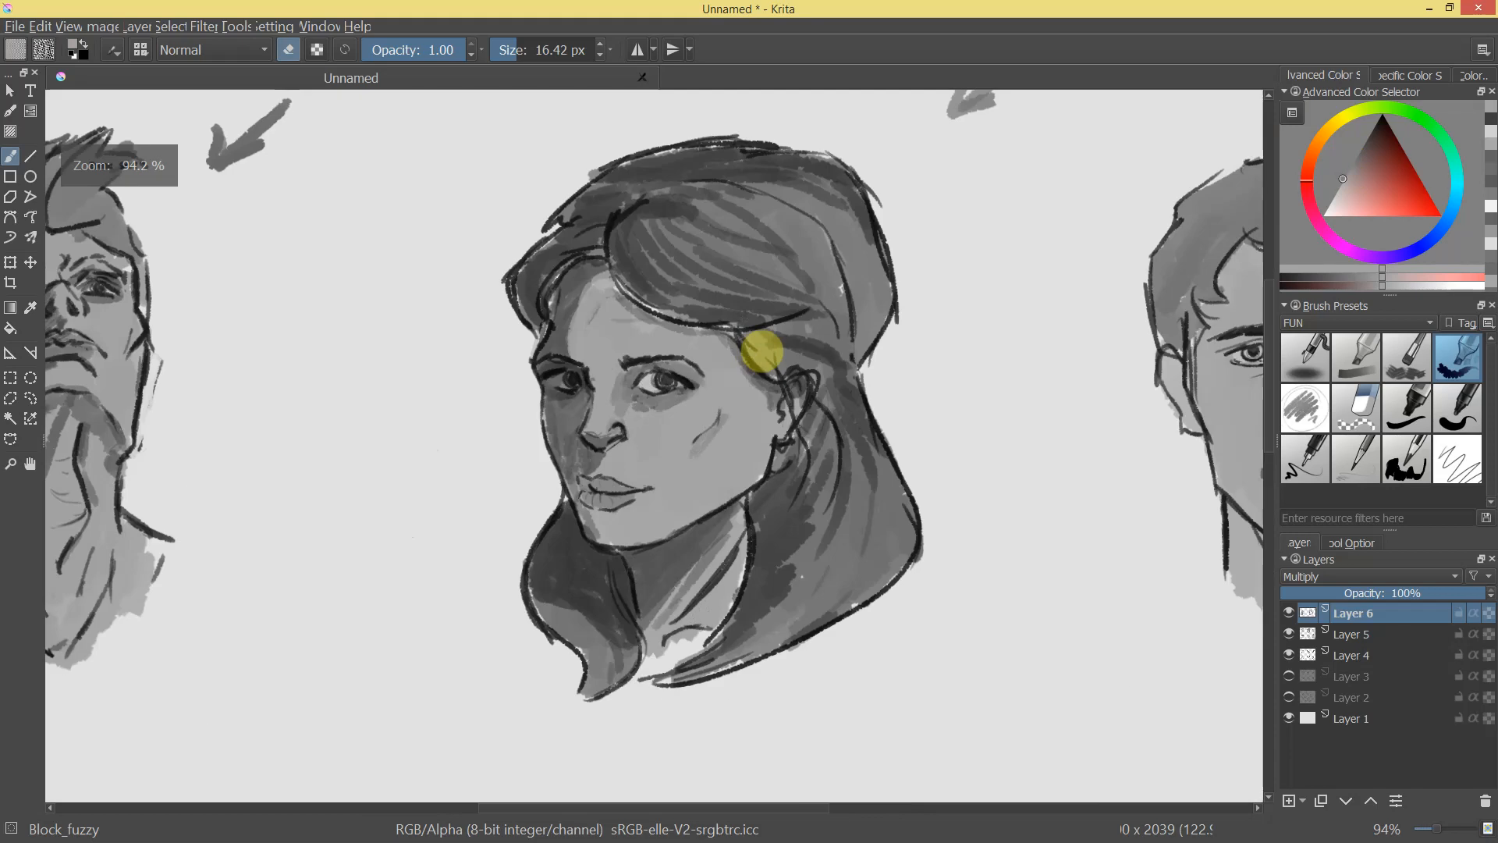
Switch back to painting with a sampled gray and shade the upward-looking man's lips using a 9.82 px brush.
left_click(580, 451, "ctrl")
key("e")
mouse_move(582, 482)
left_mouse_down()
mouse_move(980, 438)
mouse_move(829, 426)
mouse_move(808, 406)
left_mouse_up()
left_click_drag(161, 274, 655, 414)
left_click_drag(608, 429, 642, 247)
mouse_move(577, 289)
left_mouse_down()
mouse_move(591, 280)
mouse_move(638, 447)
mouse_move(718, 452)
mouse_move(849, 213)
left_mouse_up()
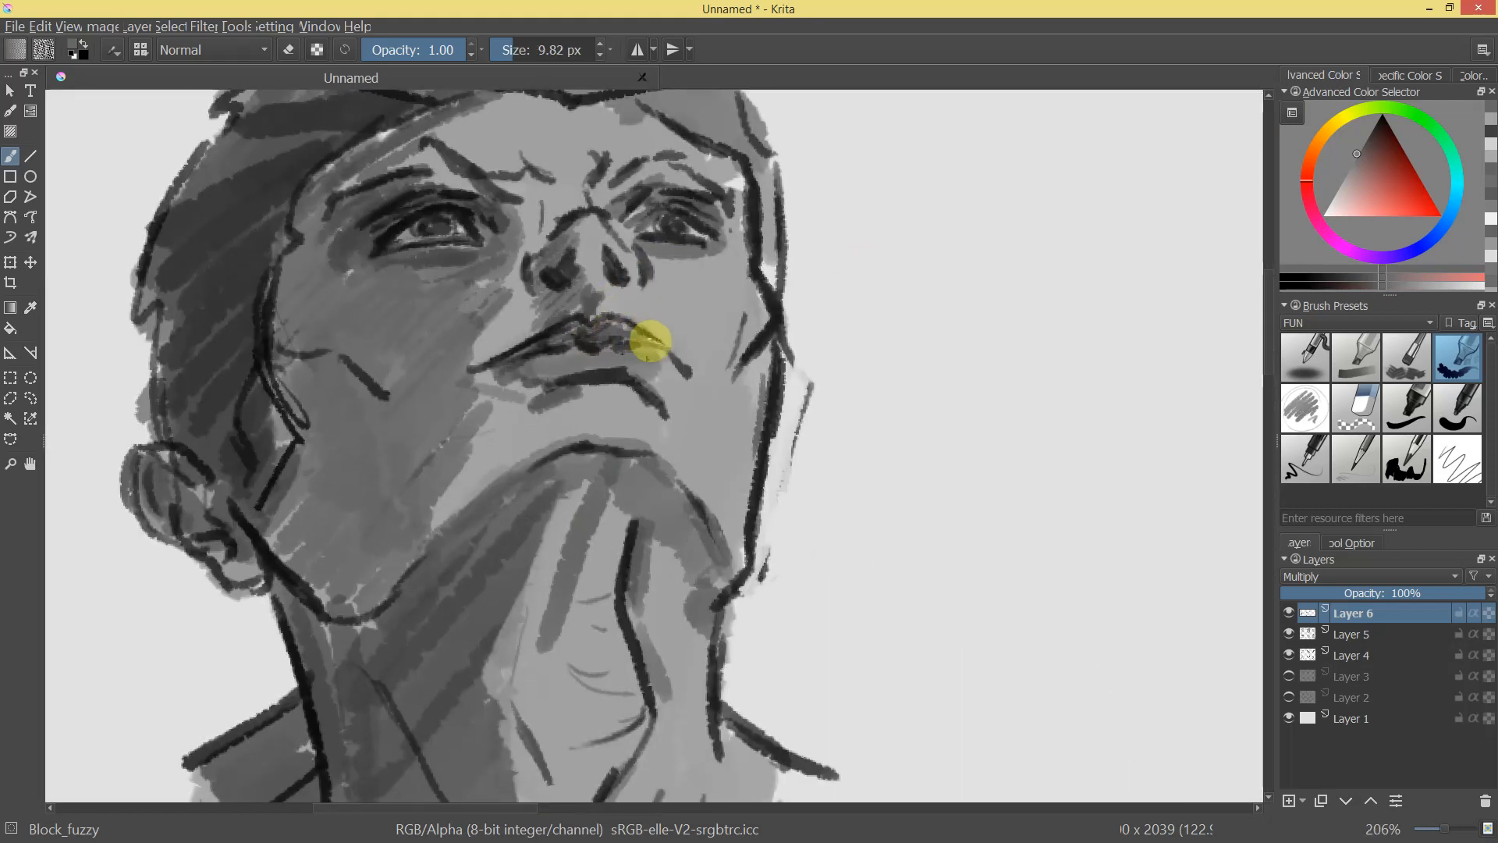
left_click_drag(676, 369, 710, 489)
Shade the woman's upper and lower lips with the same gray and small brush.
left_click_drag(837, 461, 616, 169)
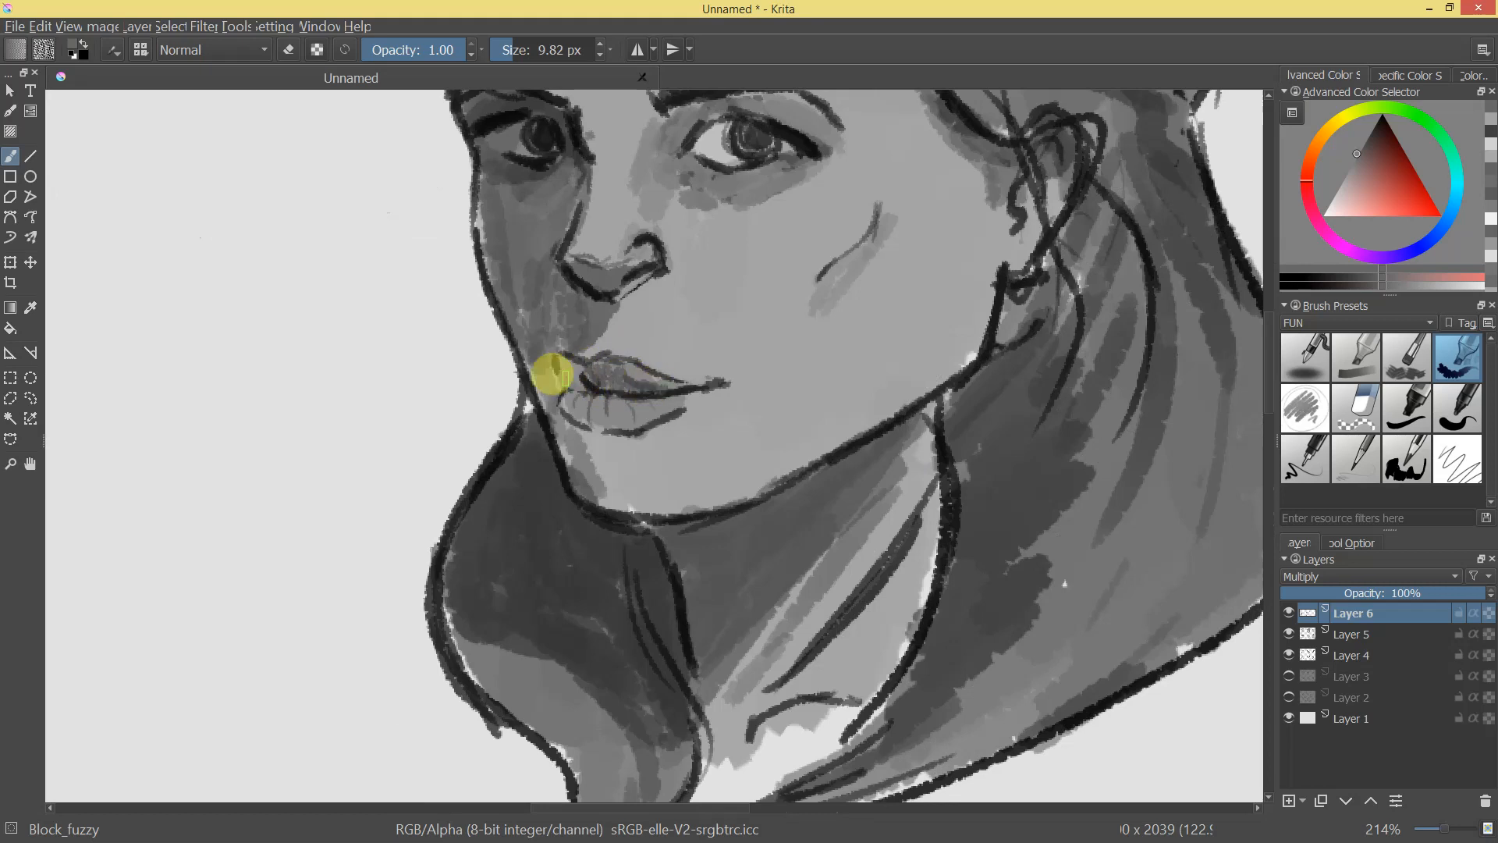
left_click_drag(812, 426, 780, 536)
left_click_drag(796, 458, 721, 325)
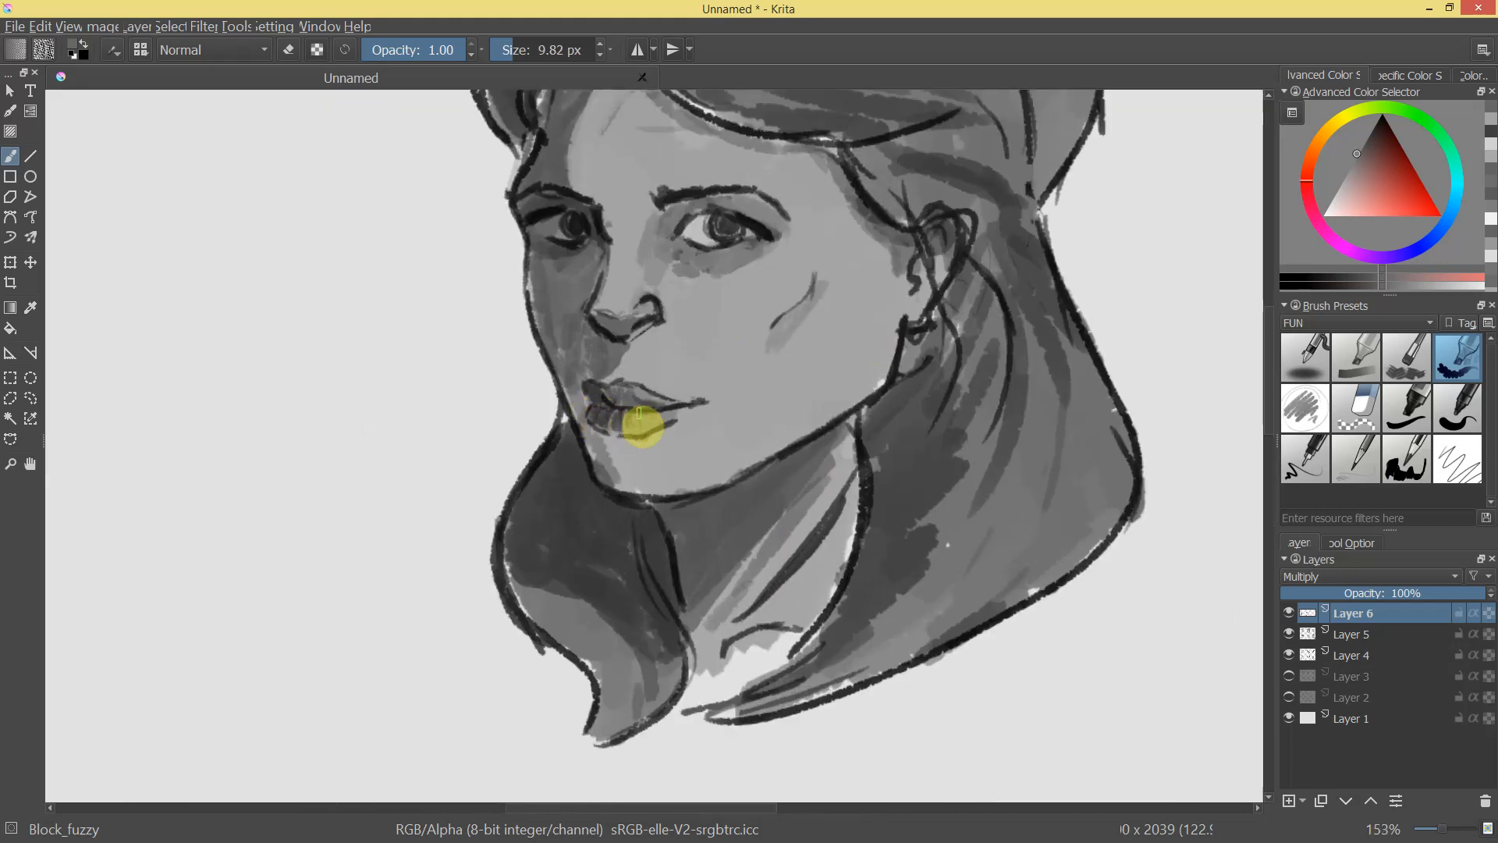
left_click_drag(874, 424, 950, 262)
mouse_move(539, 418)
left_mouse_down()
mouse_move(551, 429)
mouse_move(545, 391)
mouse_move(593, 489)
left_mouse_up()
Undo the last small stroke and shade the far side of the woman's cheek with a 25.54 px brush.
mouse_move(518, 307)
left_mouse_down()
mouse_move(502, 191)
mouse_move(544, 291)
left_mouse_up()
left_click_drag(792, 140, 868, 465)
left_click_drag(936, 335, 956, 148)
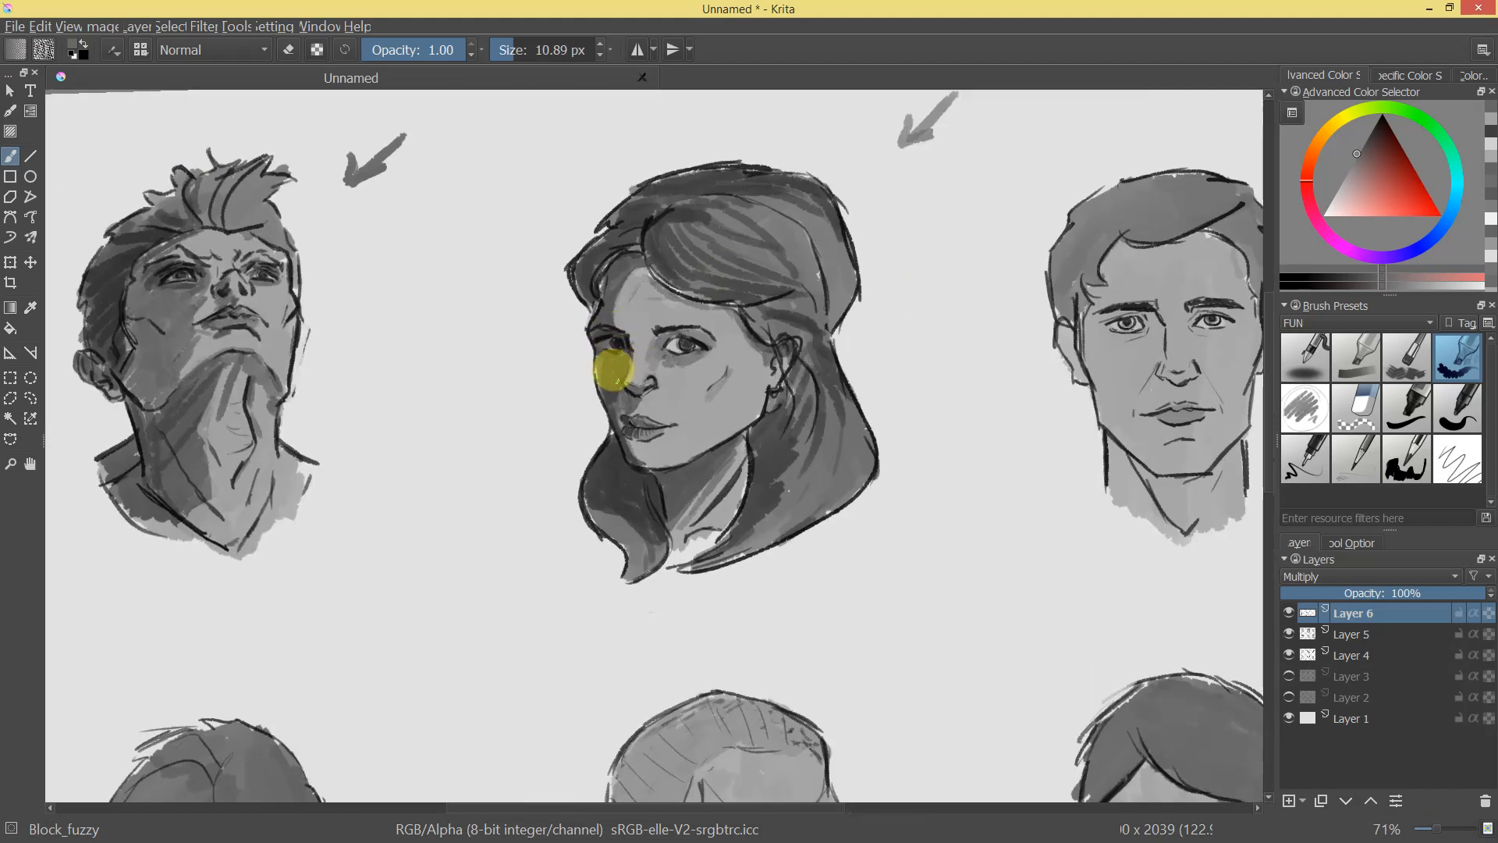
key("ctrl+z")
left_click_drag(720, 469, 696, 573)
left_click_drag(721, 495, 742, 405)
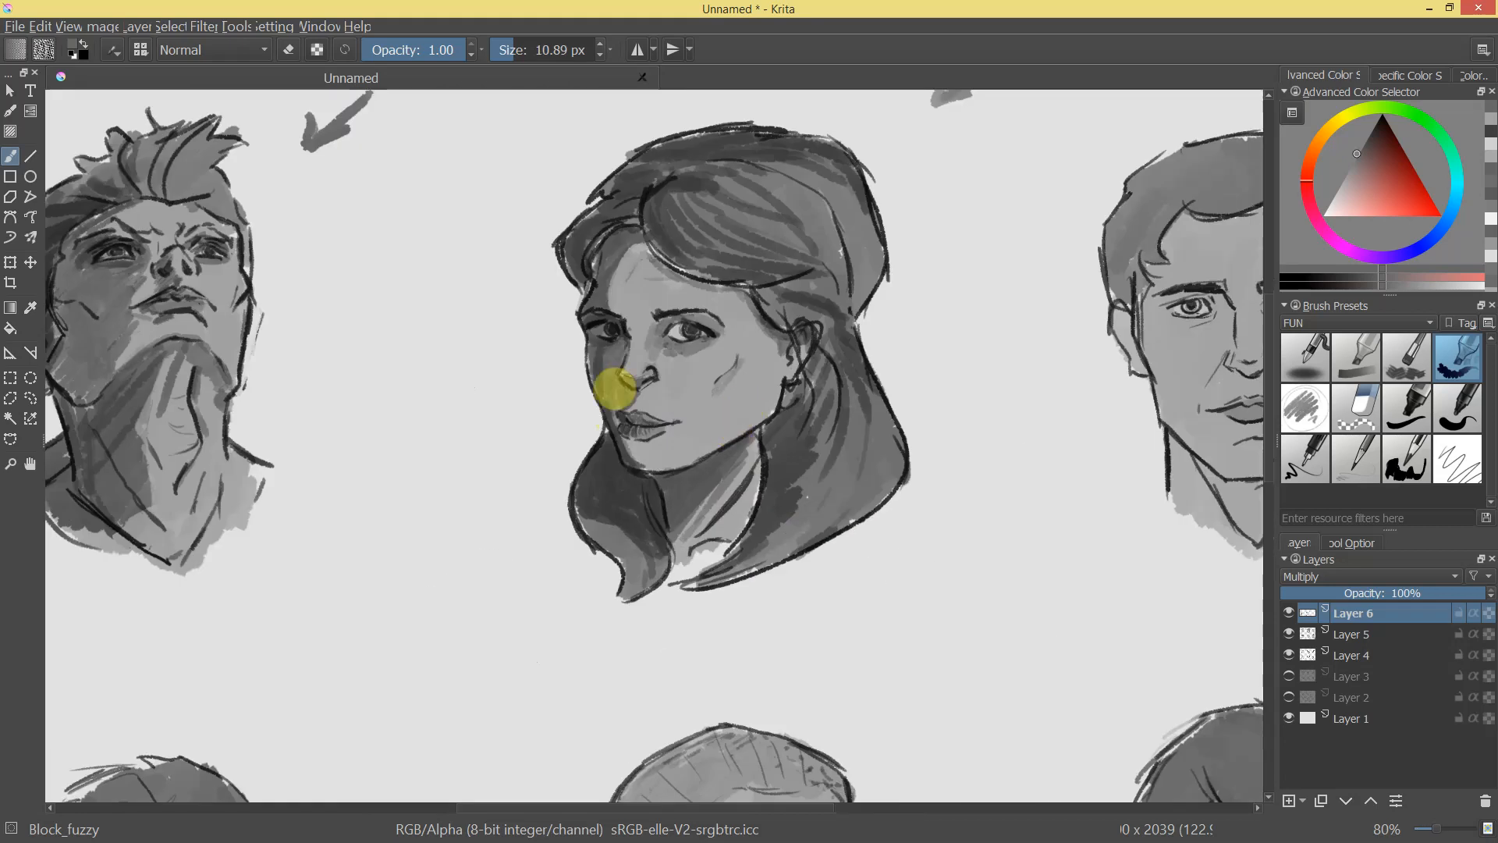
mouse_move(621, 357)
left_mouse_down()
mouse_move(639, 340)
mouse_move(595, 374)
left_mouse_up()
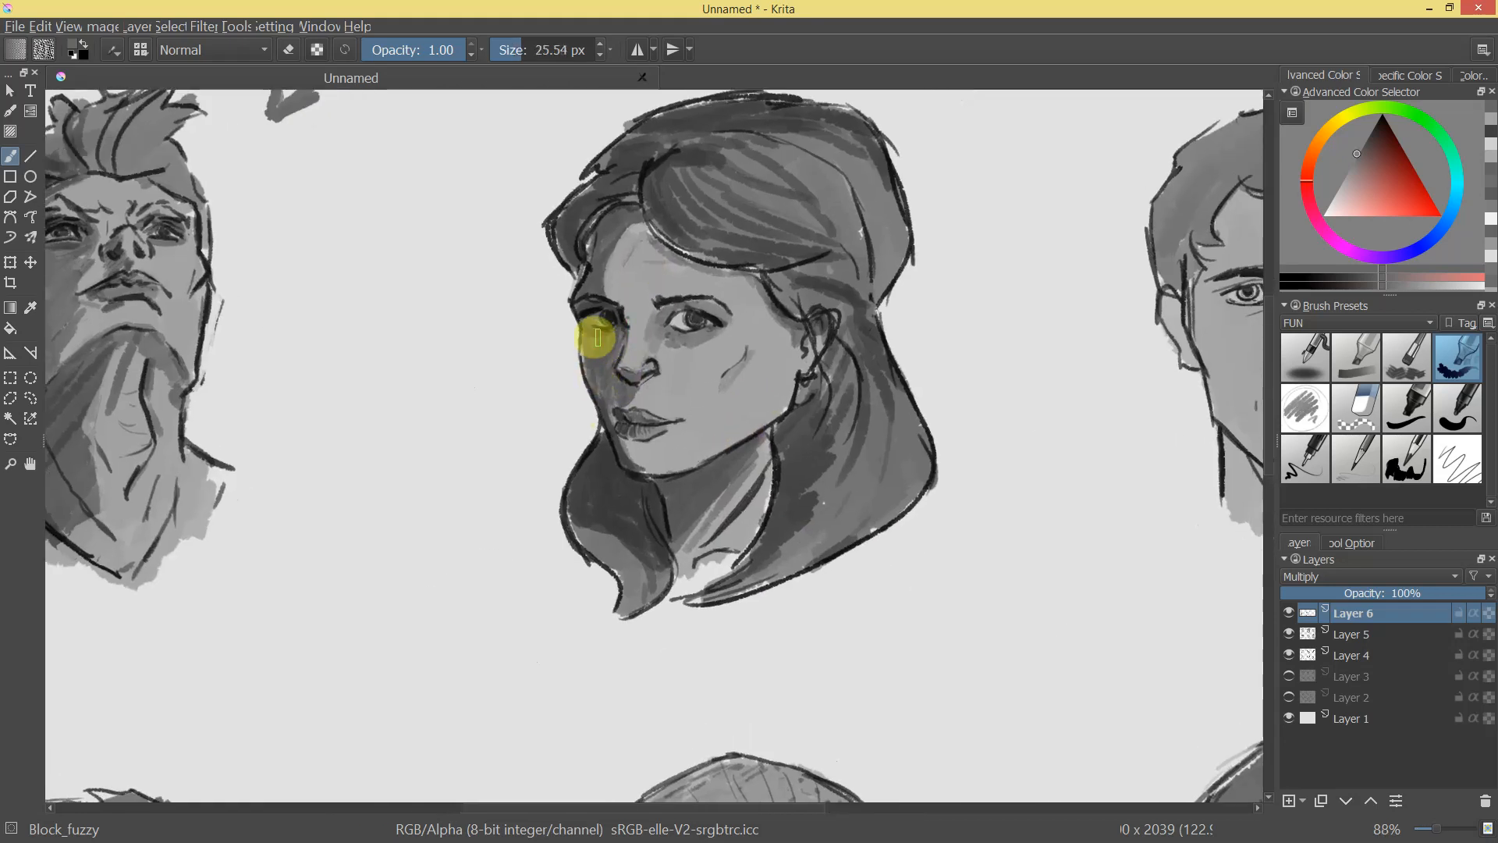
Deepen the shadows in the woman's hair below the ear, behind the jaw and along the crown.
left_click_drag(728, 404, 800, 401)
left_click_drag(652, 469, 639, 466)
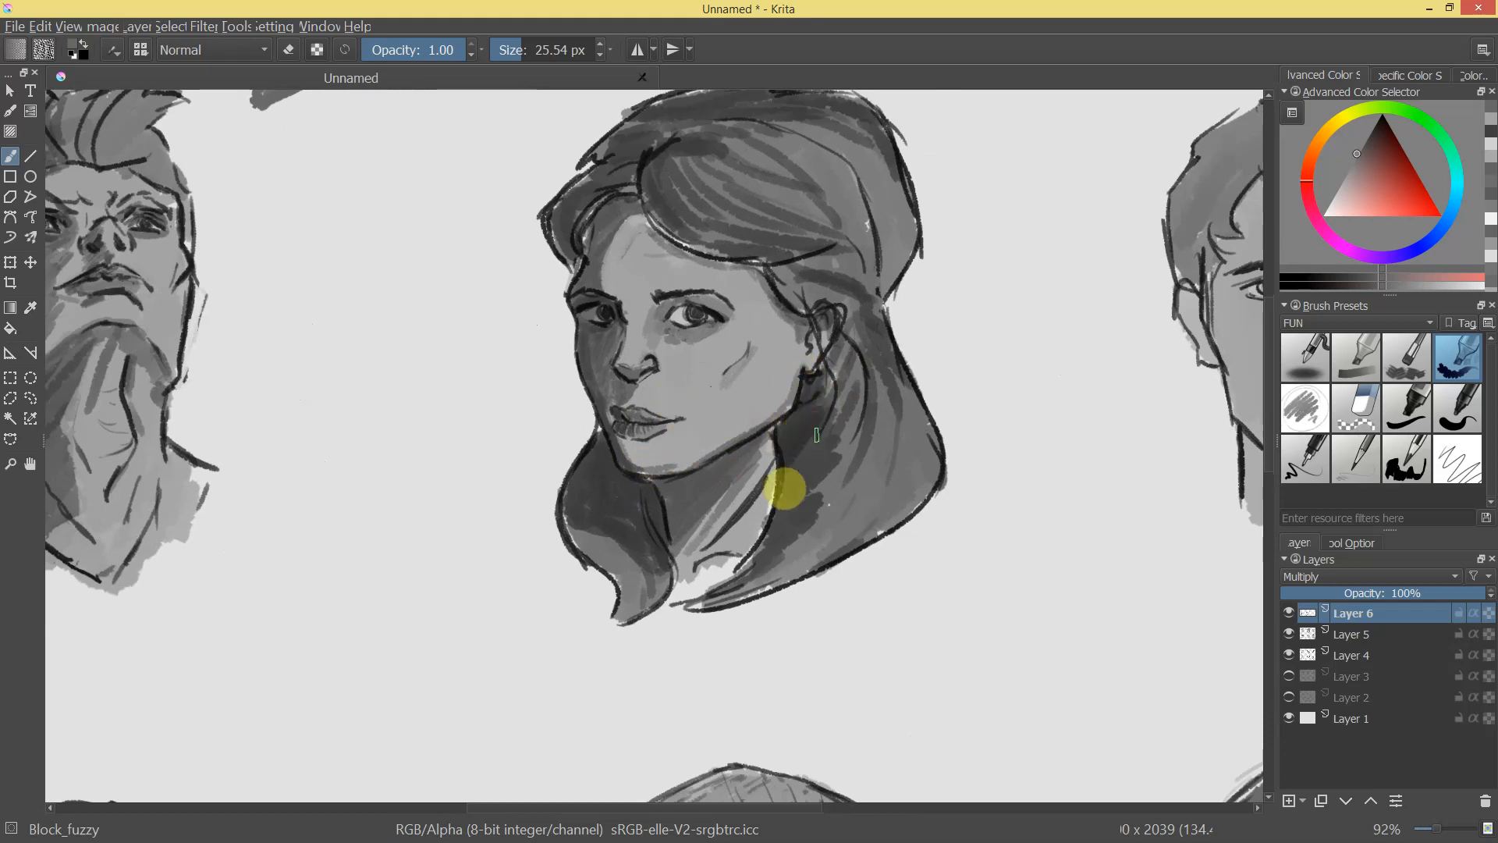
left_click_drag(792, 525, 920, 435)
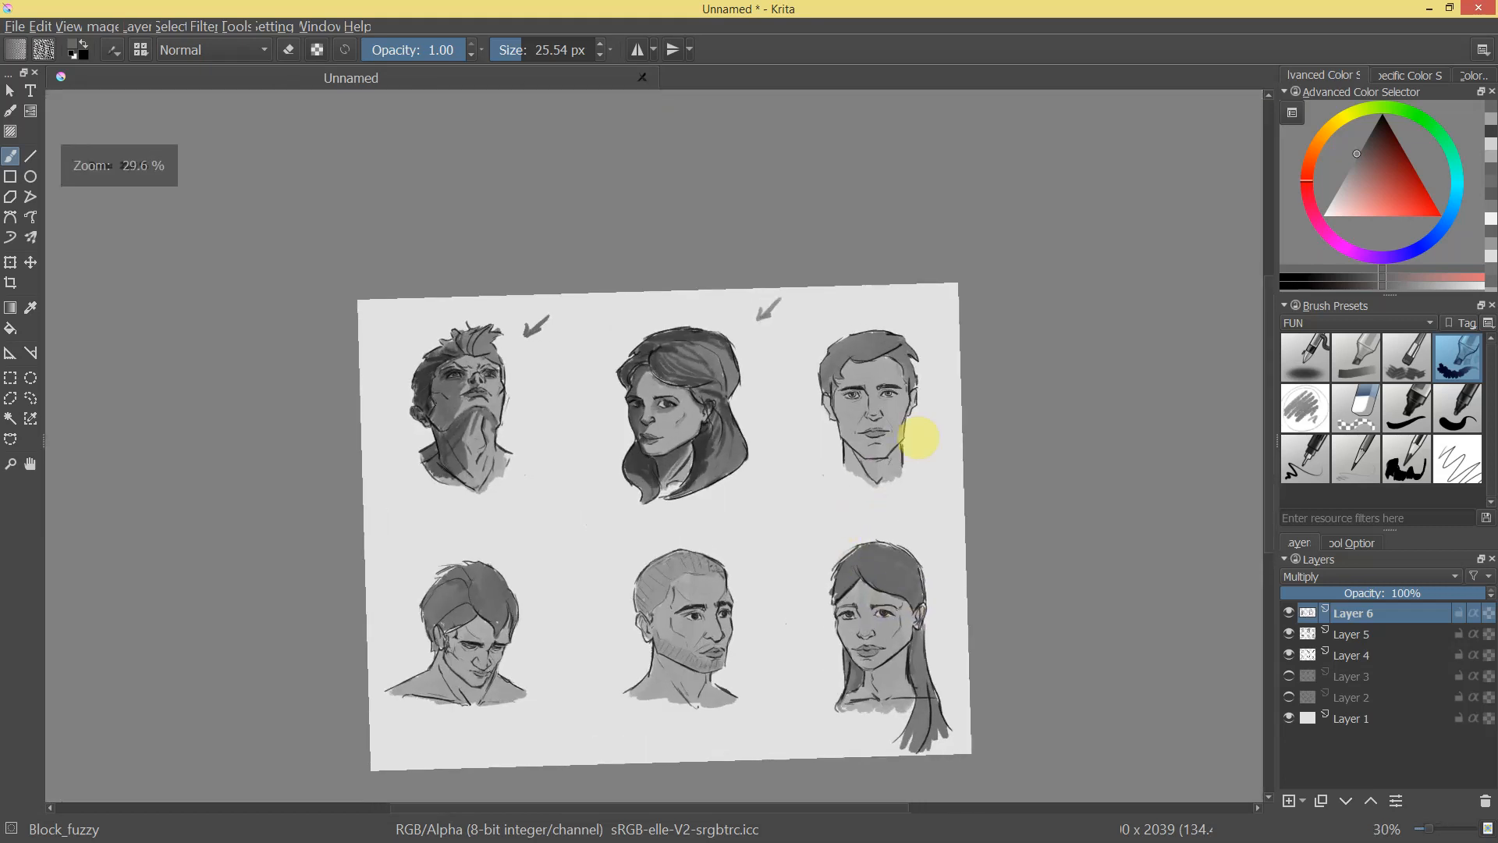
left_click_drag(728, 339, 785, 142)
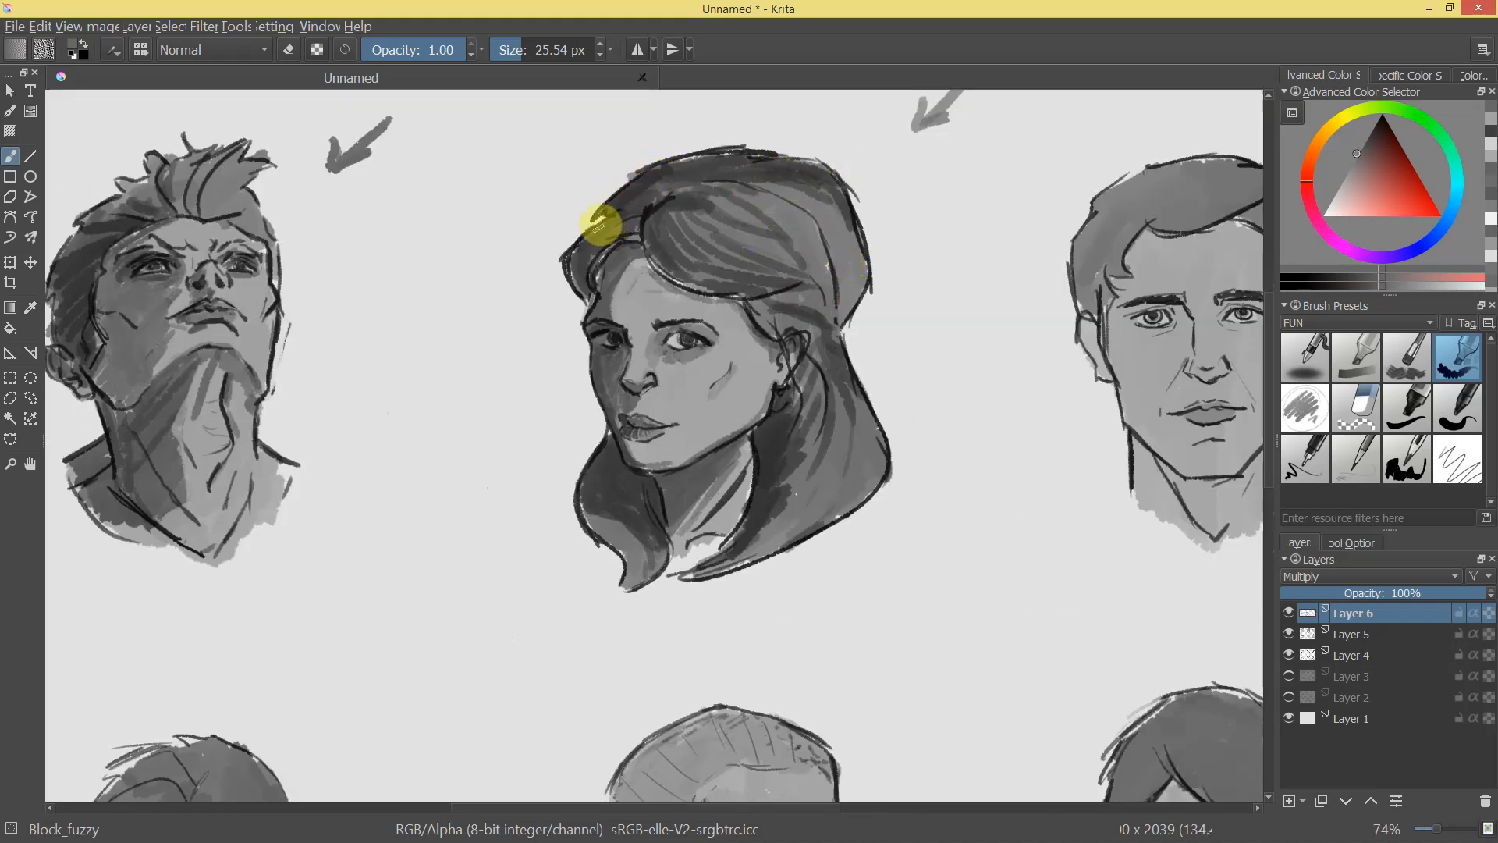
left_click_drag(812, 367, 972, 358)
left_click_drag(836, 403, 924, 320)
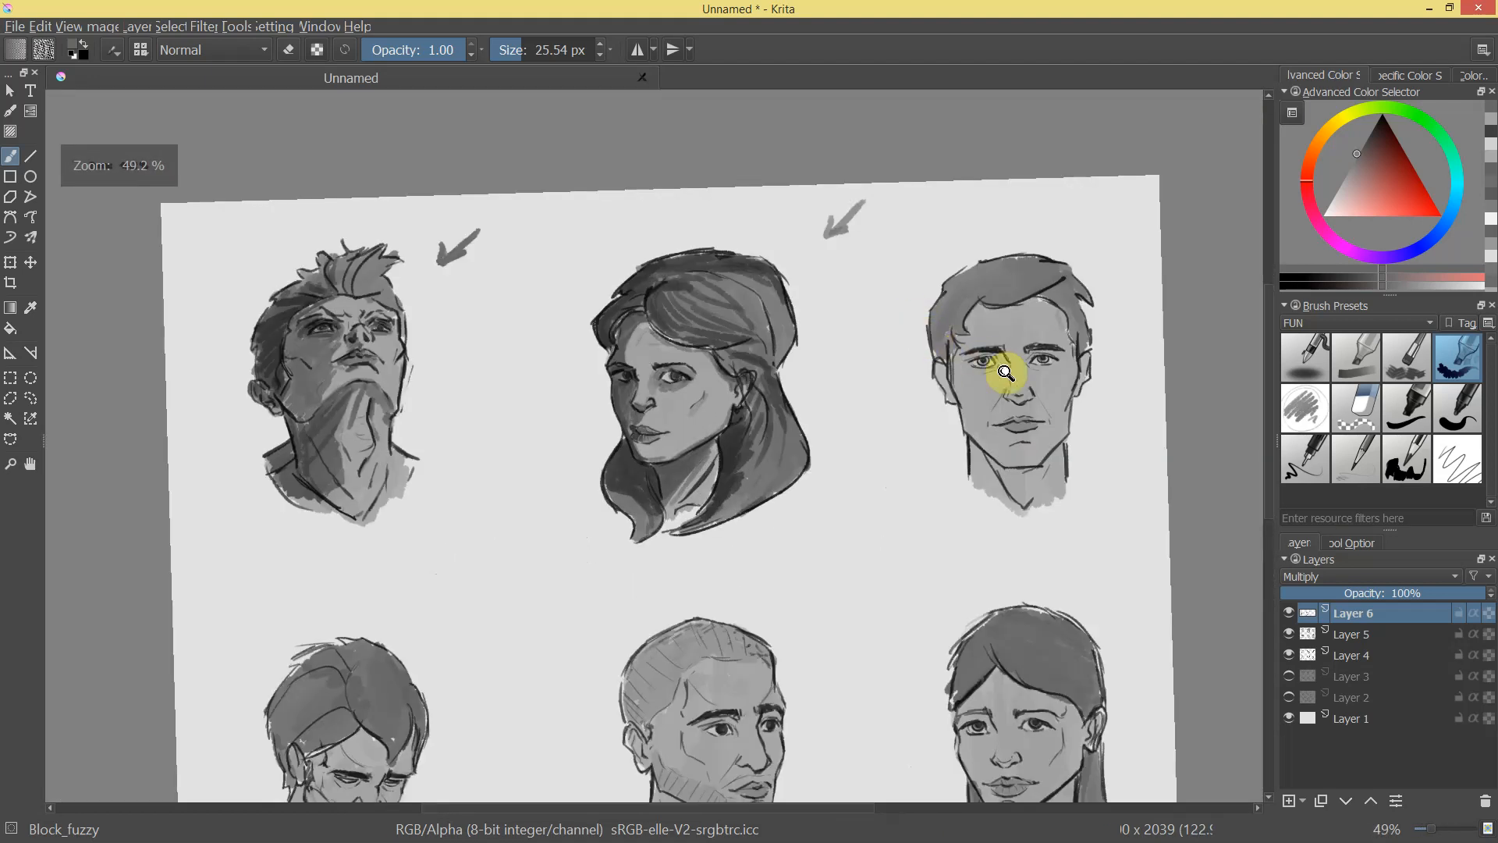
Shade the front-facing man's eye sockets and the shadowed side of his nose with a 28.74 px brush.
left_click_drag(1070, 408, 504, 390)
mouse_move(812, 374)
left_mouse_down()
mouse_move(764, 437)
mouse_move(792, 378)
mouse_move(775, 374)
mouse_move(970, 200)
mouse_move(769, 301)
mouse_move(671, 380)
left_mouse_up()
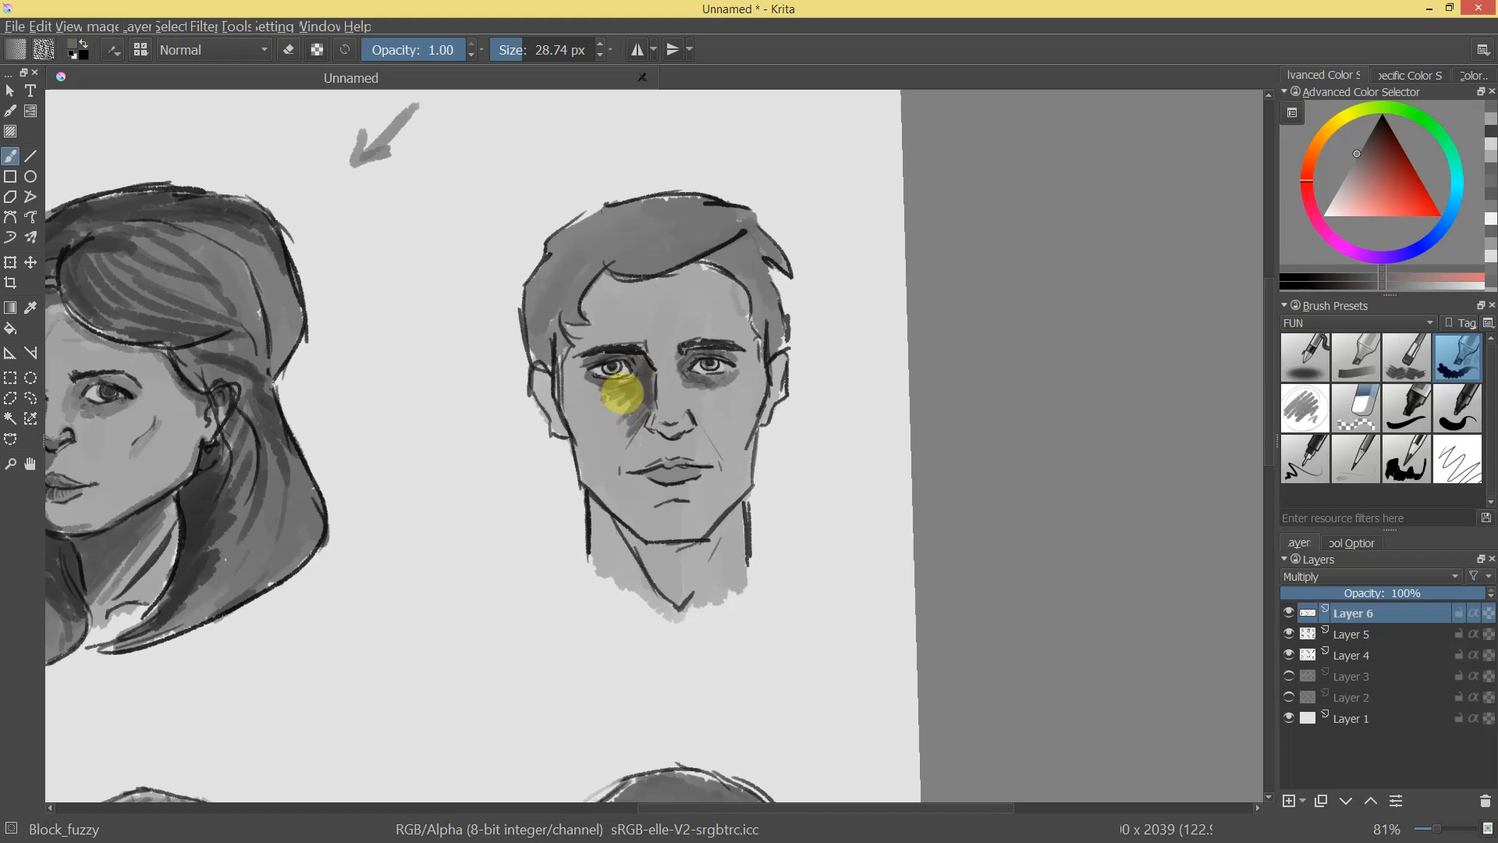
left_click_drag(756, 390, 794, 331)
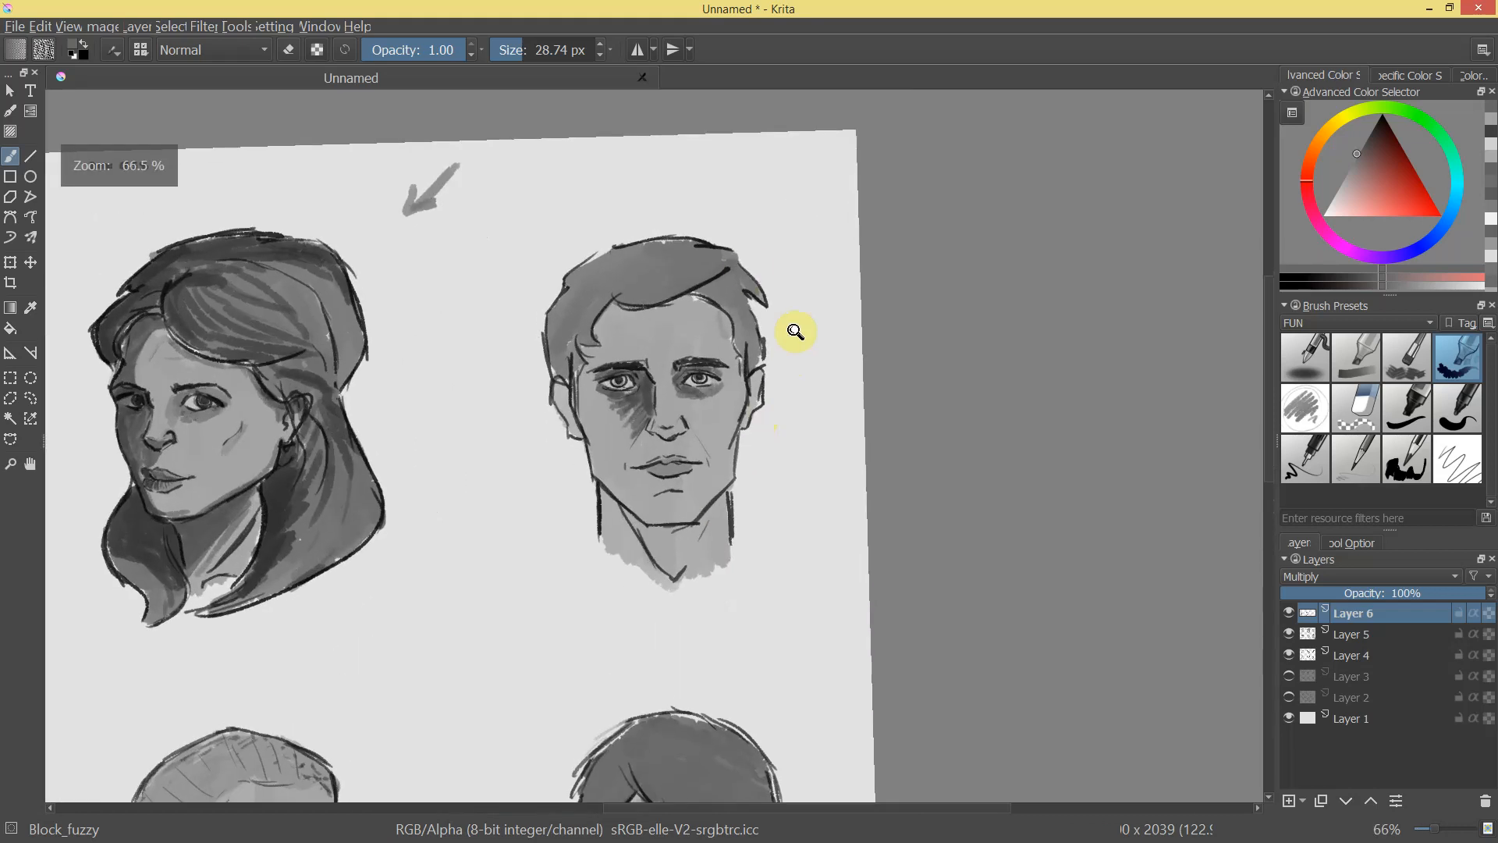
Darken the front-facing man's hair on the shadowed side of his head, down past the temple to the ear.
mouse_move(597, 312)
left_mouse_down()
mouse_move(598, 341)
mouse_move(612, 280)
mouse_move(595, 338)
mouse_move(613, 289)
mouse_move(585, 318)
mouse_move(630, 270)
left_mouse_up()
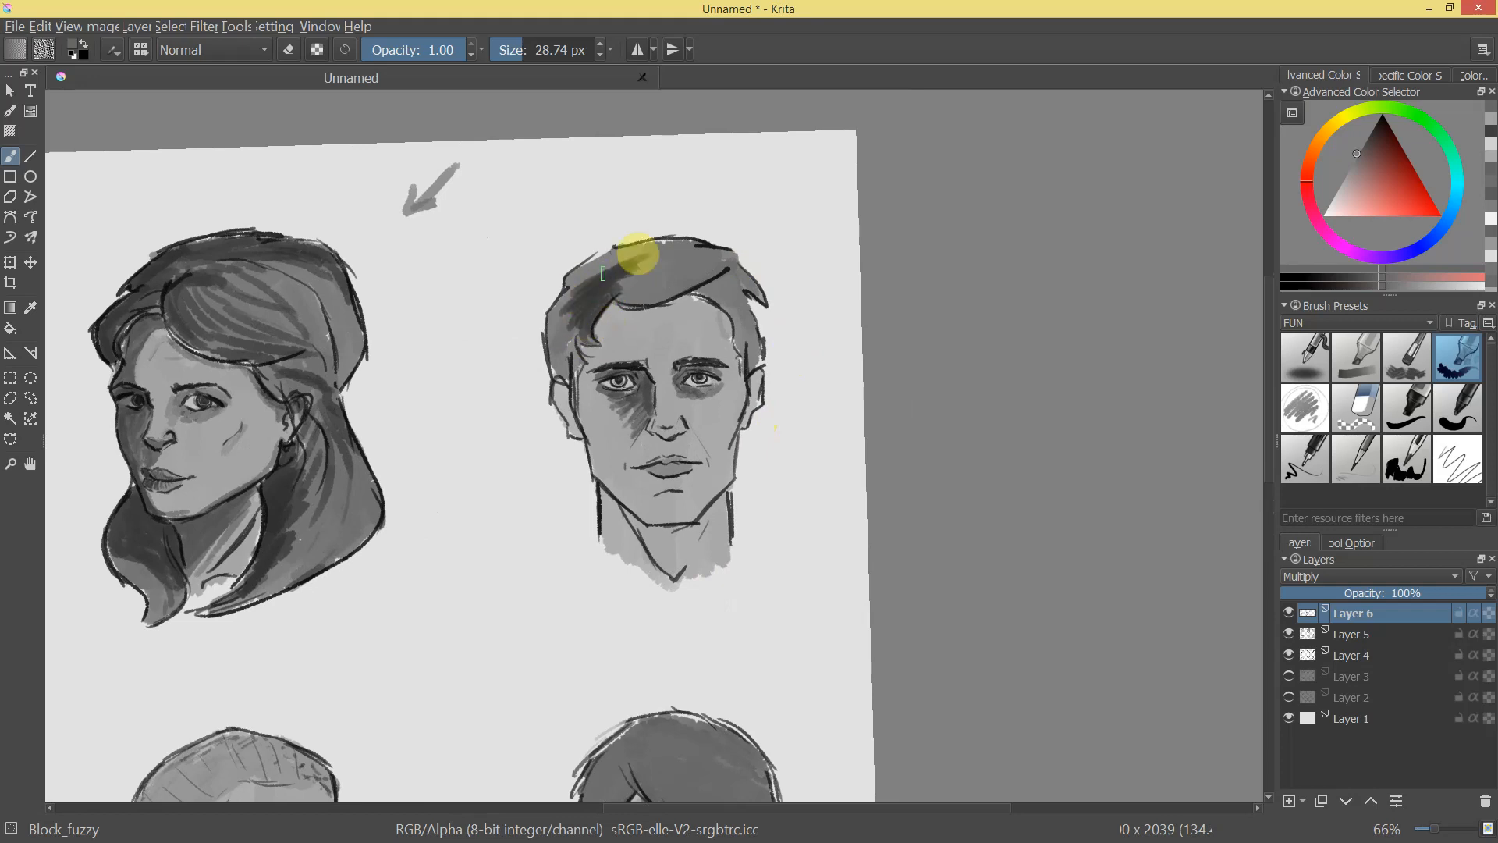
mouse_move(565, 315)
left_mouse_down()
mouse_move(575, 333)
mouse_move(602, 334)
mouse_move(573, 394)
left_mouse_up()
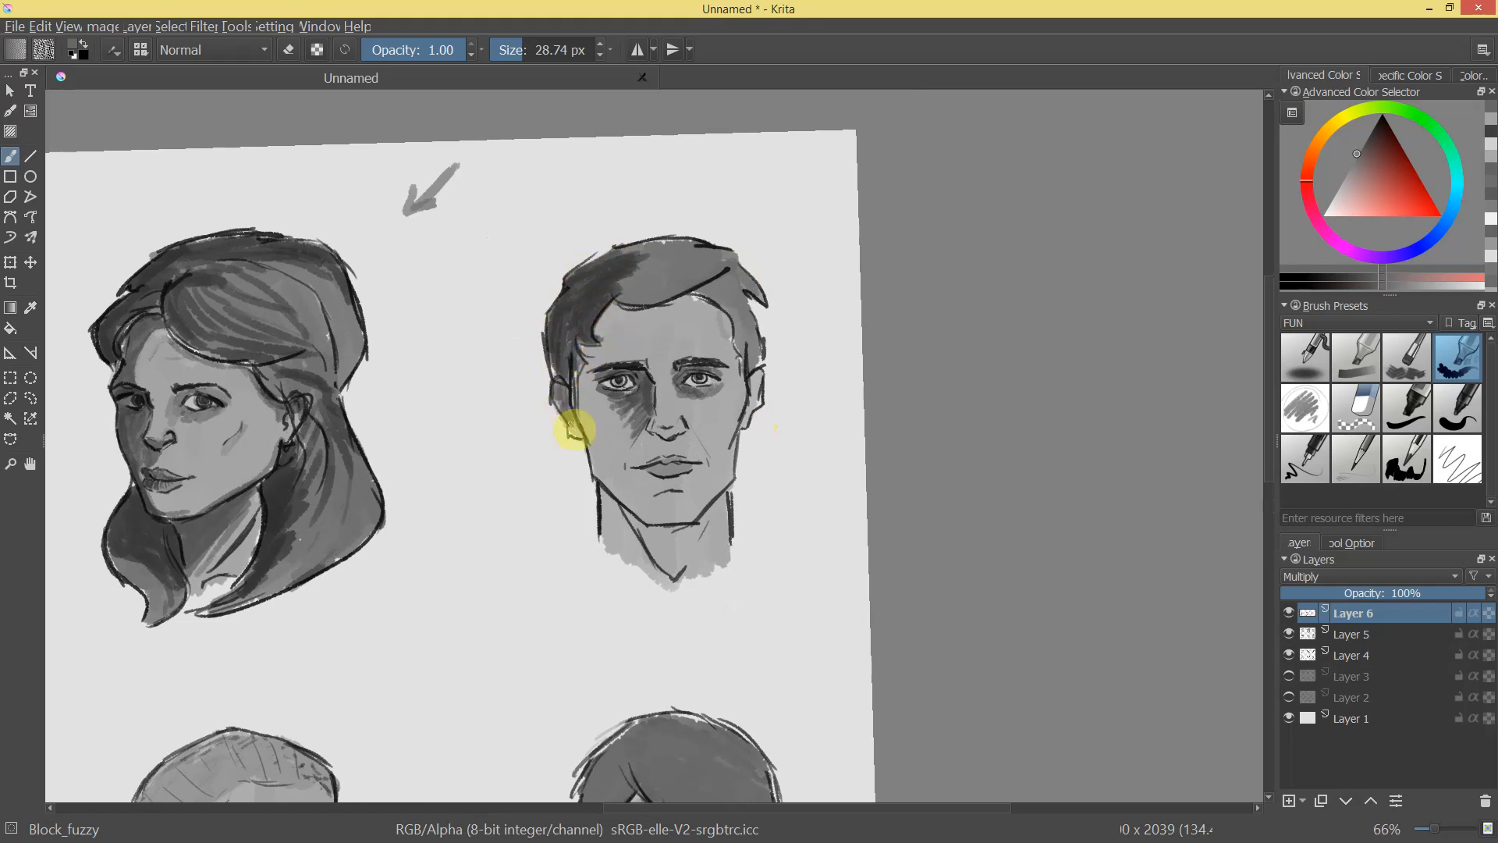
mouse_move(819, 384)
left_mouse_down()
mouse_move(794, 498)
mouse_move(841, 369)
mouse_move(830, 254)
left_mouse_up()
left_click_drag(555, 354, 566, 410)
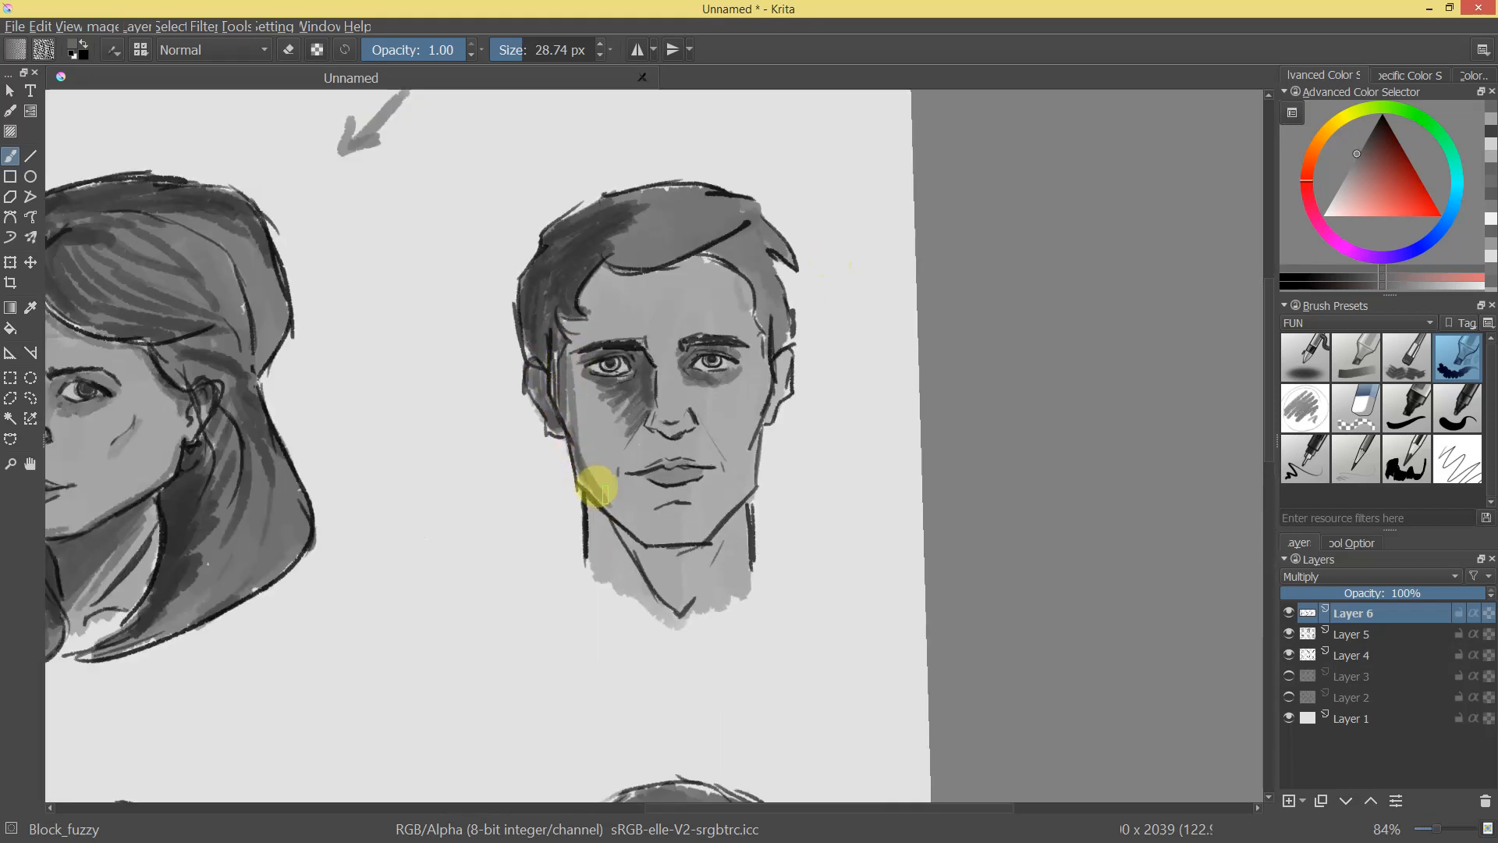
Try a mid gray for the shadow on the front-facing man's cheek and undo the strokes.
left_click_drag(686, 394, 595, 428)
left_click(1346, 174)
mouse_move(660, 374)
left_mouse_down()
mouse_move(585, 468)
mouse_move(596, 394)
mouse_move(581, 373)
left_mouse_up()
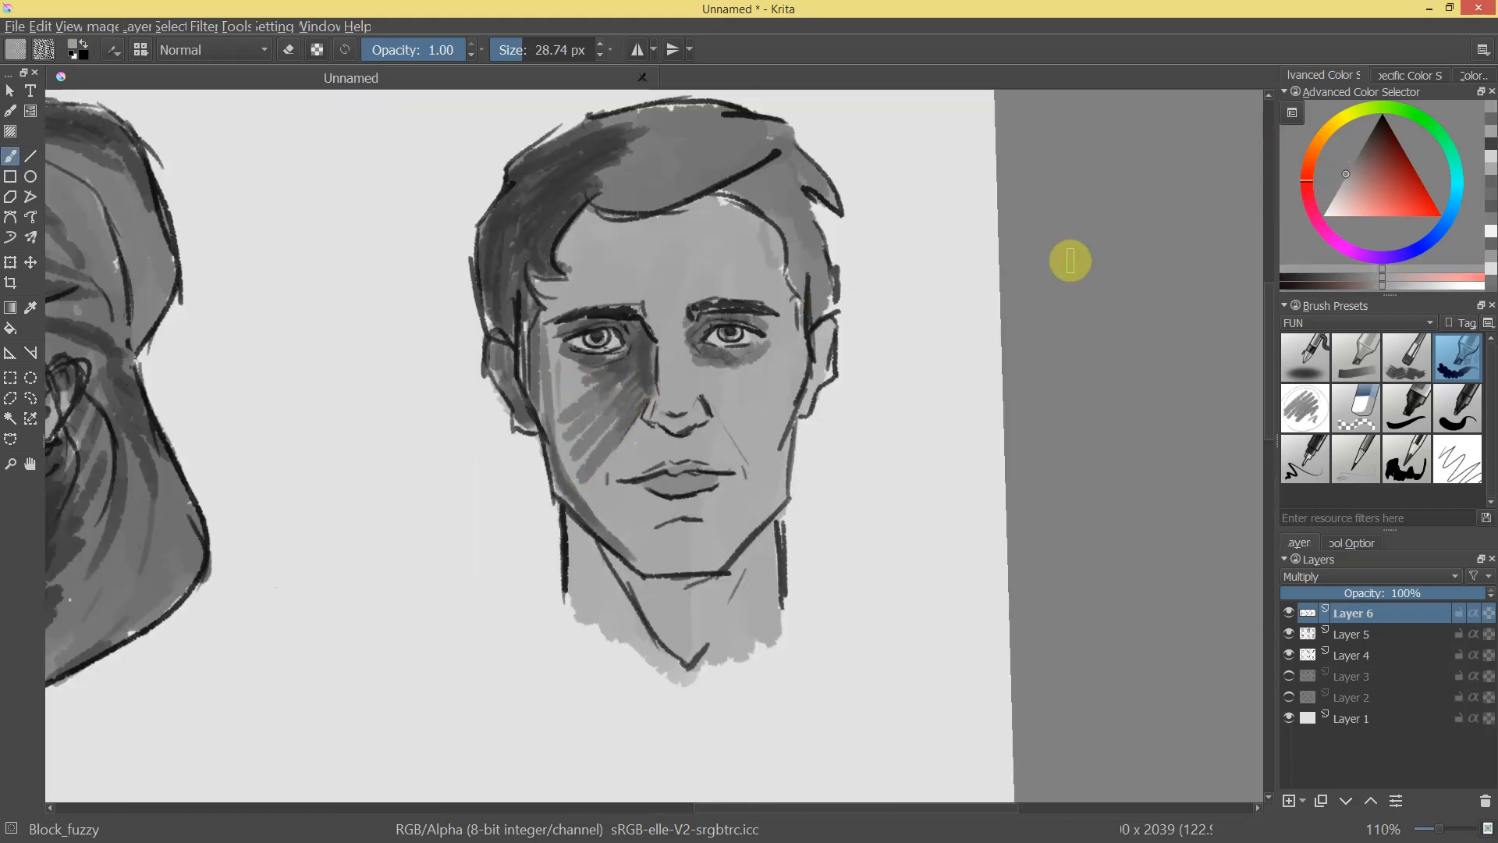
key("ctrl+z")
key("ctrl+z")
key("ctrl+z")
key("ctrl+z")
key("ctrl+z")
Pick a lighter gray and shade the front-facing man's shadowed cheek, the area around his mouth and the side of his chin.
left_click(1335, 193)
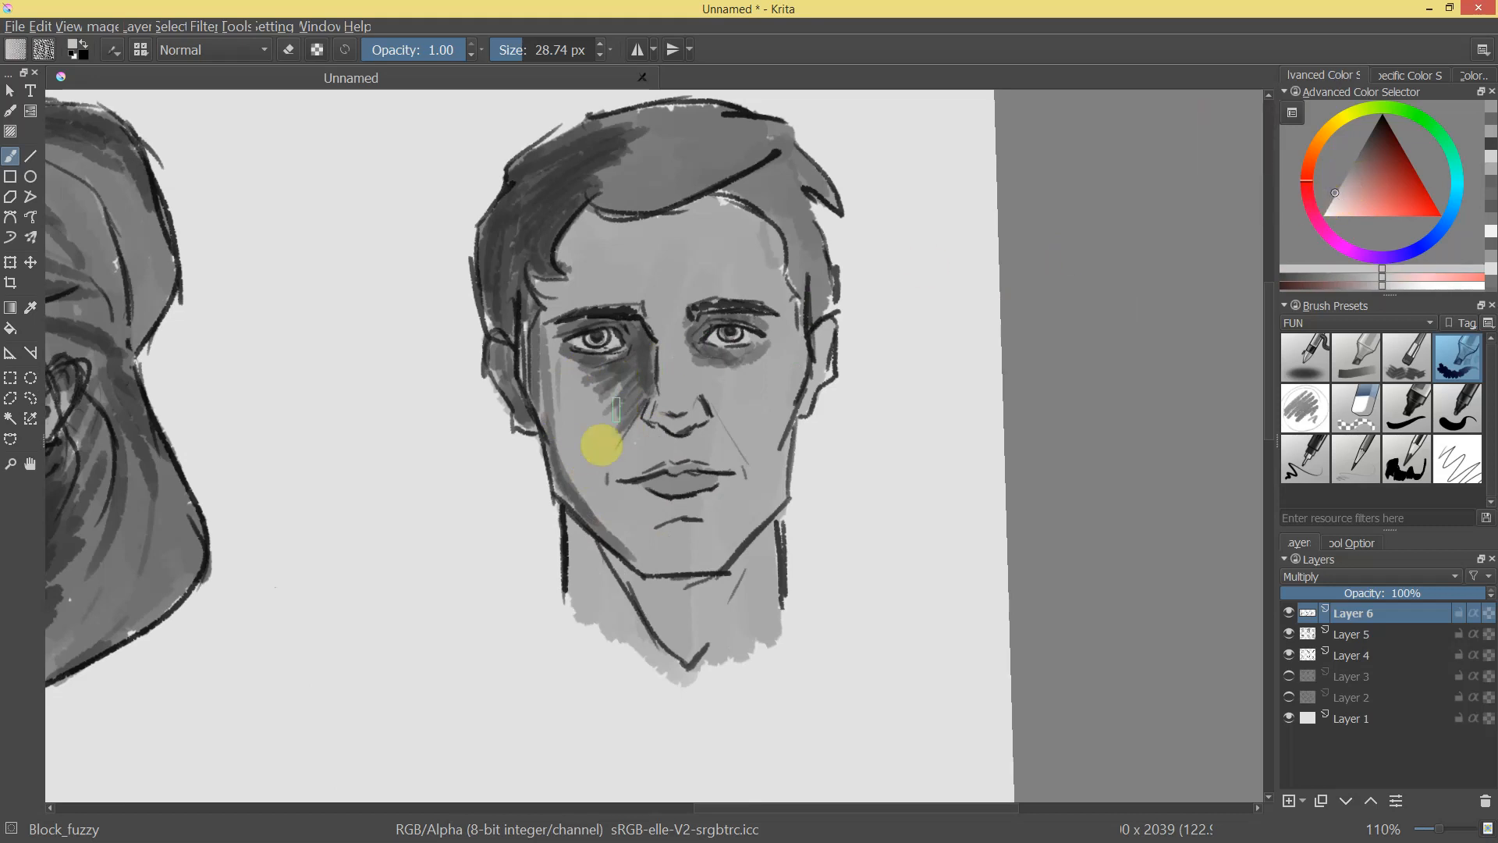
left_click_drag(616, 409, 597, 436)
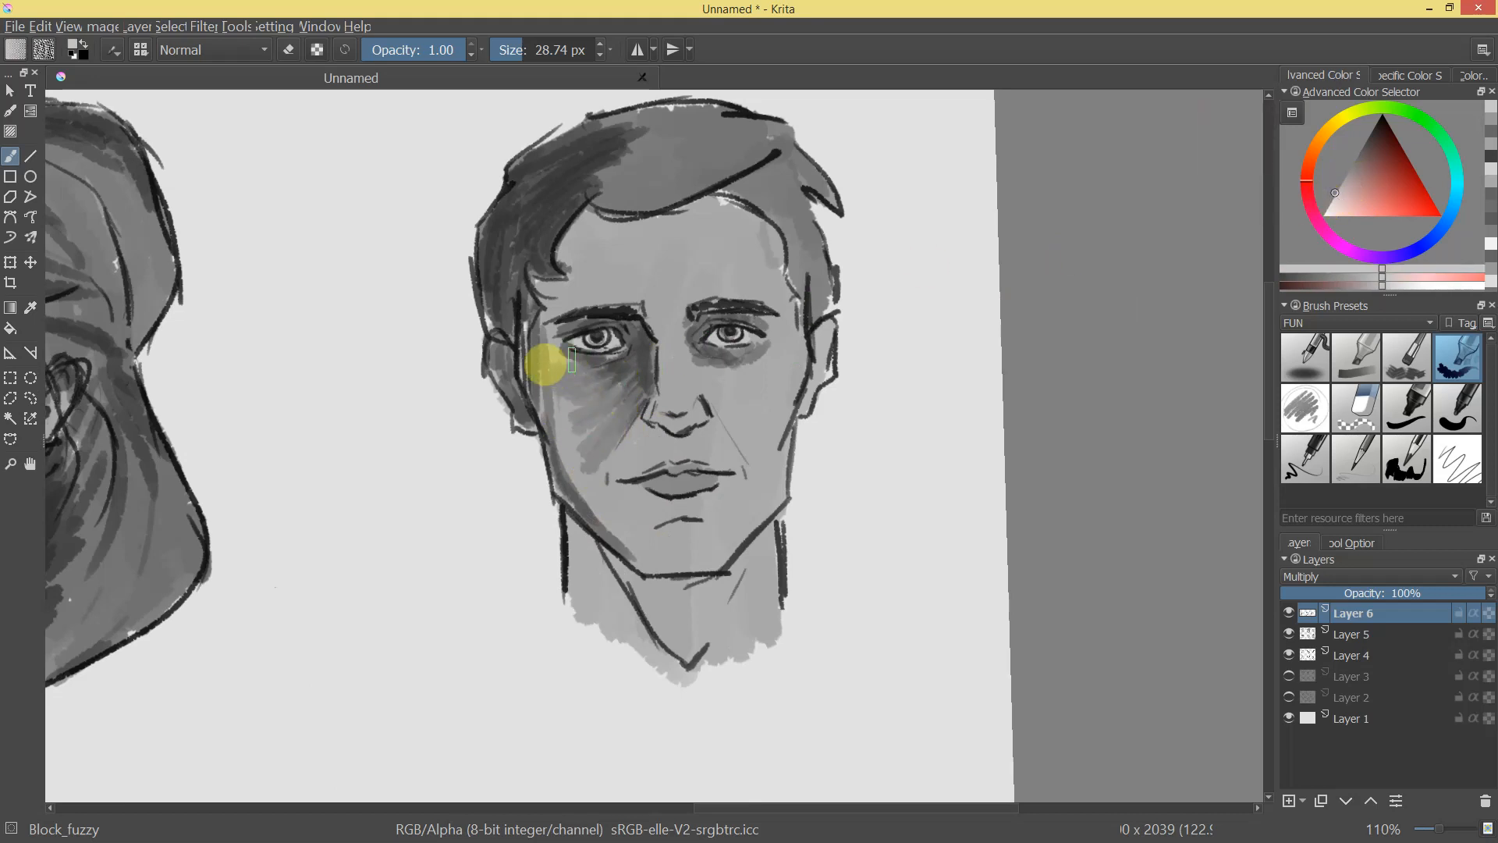
scroll(726, 605, "down", 6)
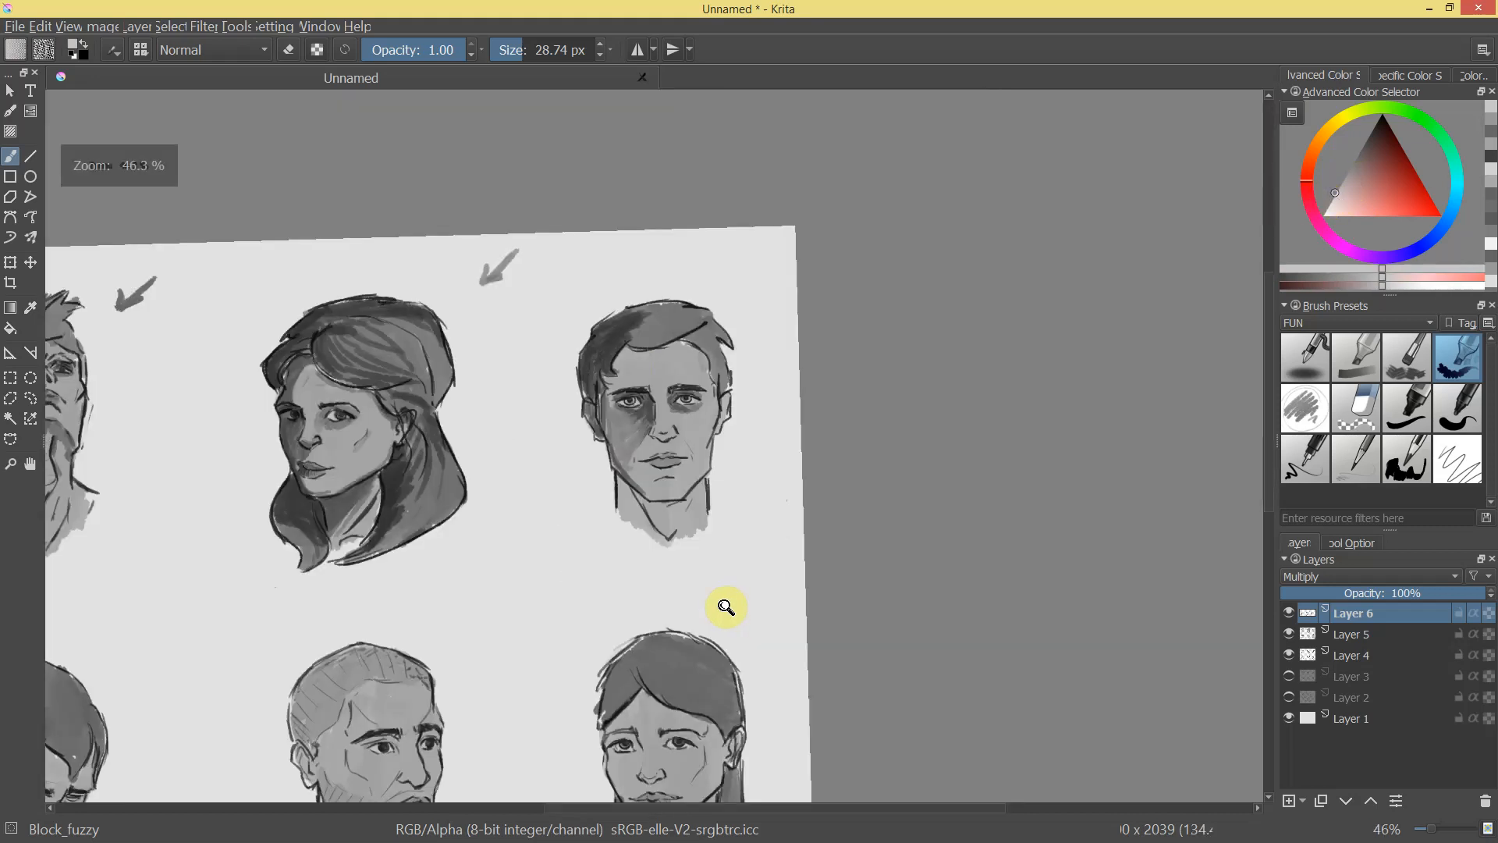
scroll(702, 499, "up", 5)
mouse_move(611, 443)
left_mouse_down()
mouse_move(594, 470)
mouse_move(635, 468)
mouse_move(672, 491)
mouse_move(679, 428)
mouse_move(685, 445)
left_mouse_up()
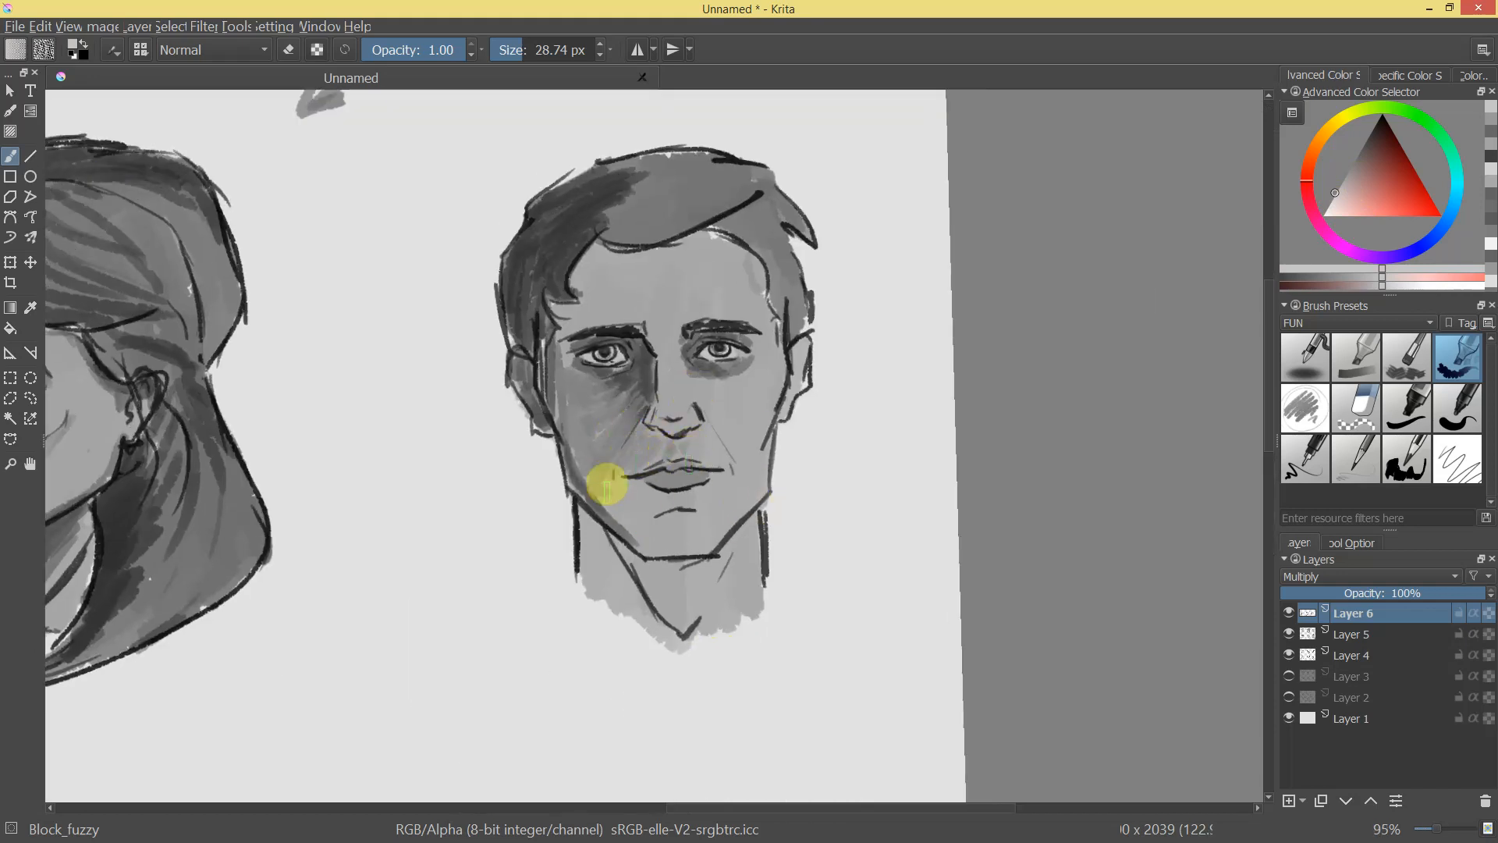
mouse_move(623, 521)
left_mouse_down()
mouse_move(671, 530)
mouse_move(649, 532)
left_mouse_up()
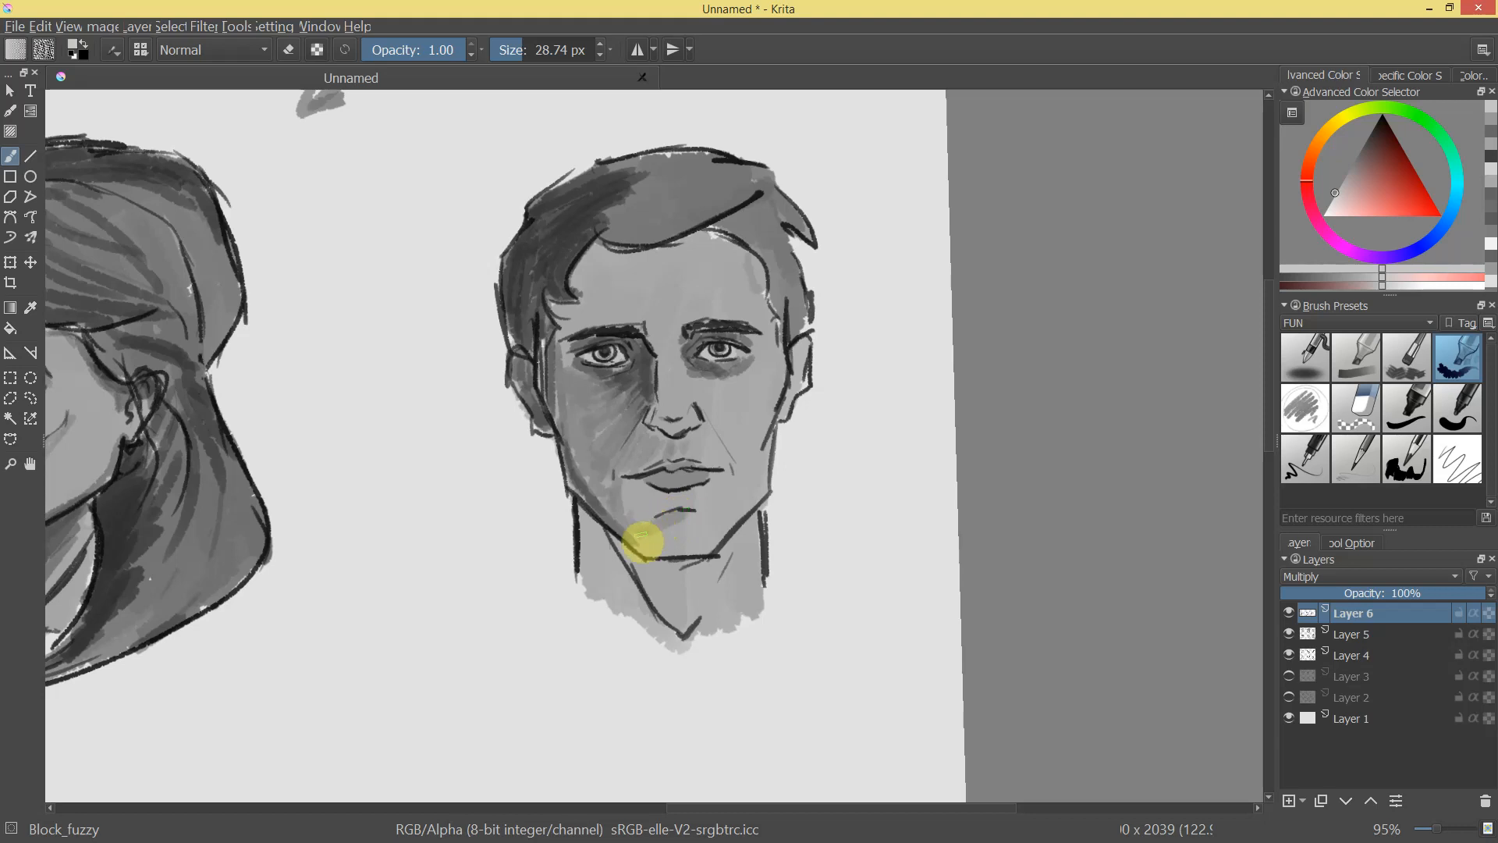
Shade the front-facing man's neck in light gray, then deepen the shadow below the jaw with a sampled darker gray.
left_click_drag(761, 614, 589, 519)
mouse_move(616, 590)
left_mouse_down()
mouse_move(615, 539)
mouse_move(668, 601)
left_mouse_up()
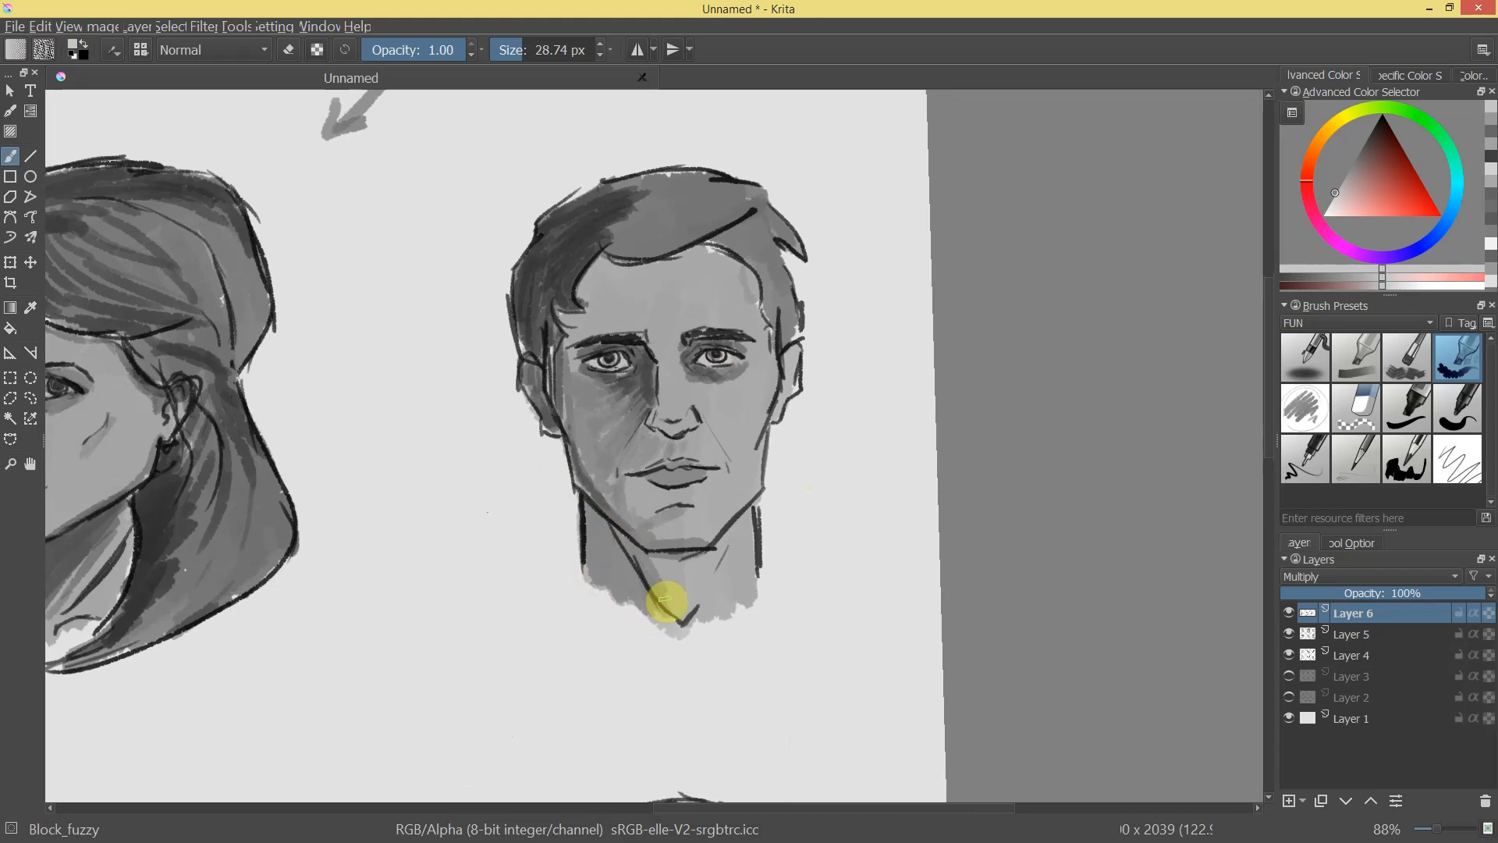
left_click(563, 423, "ctrl")
mouse_move(601, 533)
left_mouse_down()
mouse_move(677, 634)
mouse_move(706, 513)
mouse_move(721, 653)
mouse_move(713, 619)
mouse_move(757, 446)
mouse_move(675, 430)
mouse_move(795, 262)
mouse_move(664, 368)
mouse_move(723, 291)
mouse_move(715, 384)
left_mouse_up()
Sample a dark gray and extend the shadow strokes through the front of the front-facing man's hair.
left_click(695, 335, "ctrl")
mouse_move(596, 318)
left_mouse_down()
mouse_move(626, 249)
mouse_move(574, 341)
left_mouse_up()
left_click_drag(621, 401, 656, 320)
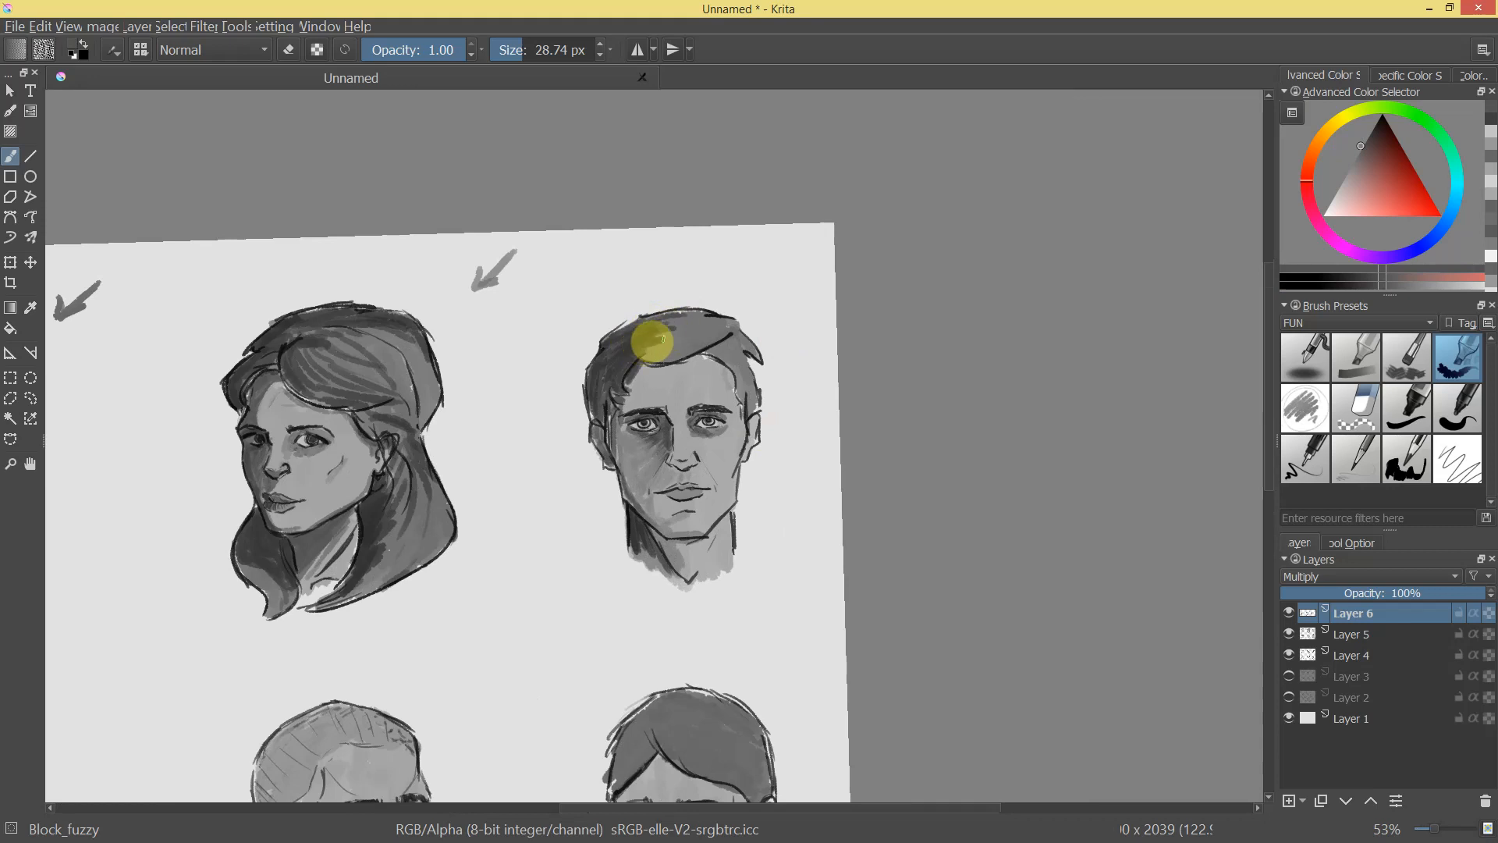
Shade the front-facing man's forehead along the hairline and the lit side of his face using lighter grays.
left_click_drag(886, 395, 1210, 190)
left_click(1347, 169)
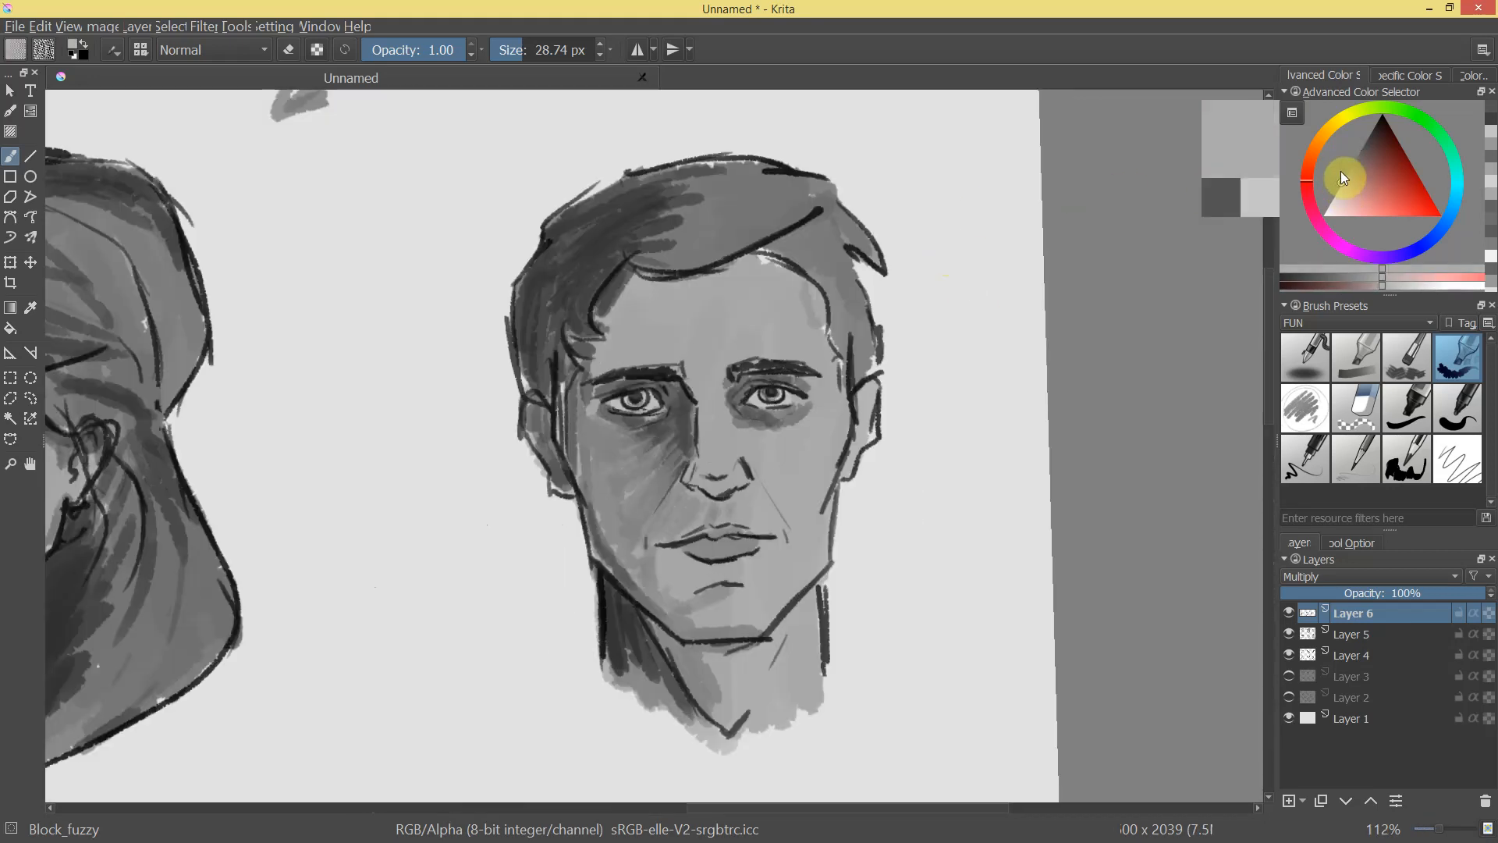
left_click_drag(669, 284, 775, 256)
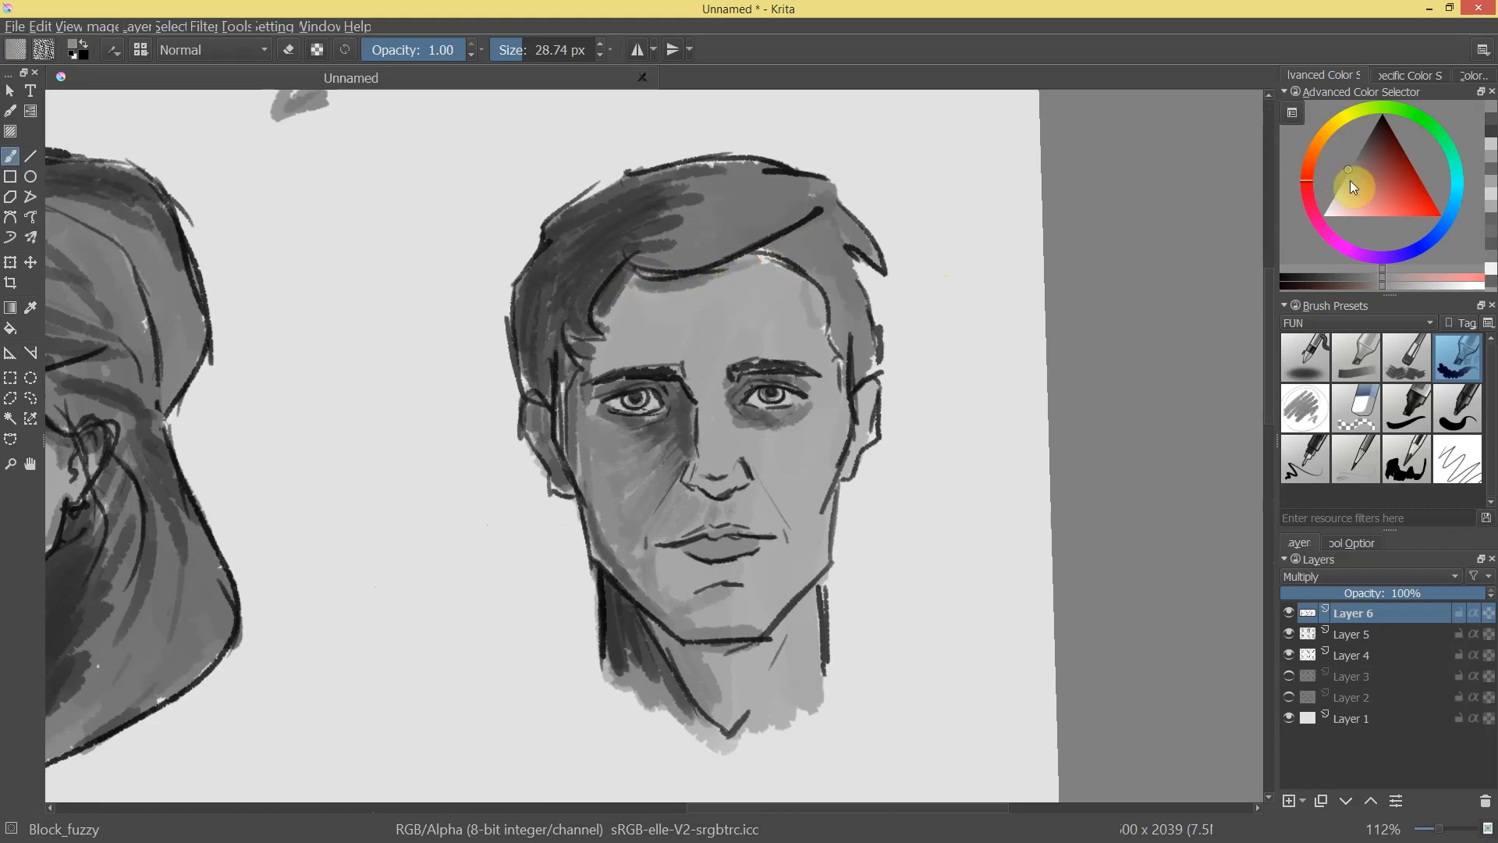
left_click(1338, 185)
left_click_drag(633, 274, 611, 307)
mouse_move(712, 276)
left_mouse_down()
mouse_move(755, 262)
mouse_move(818, 290)
mouse_move(843, 365)
left_mouse_up()
left_click_drag(837, 420, 811, 522)
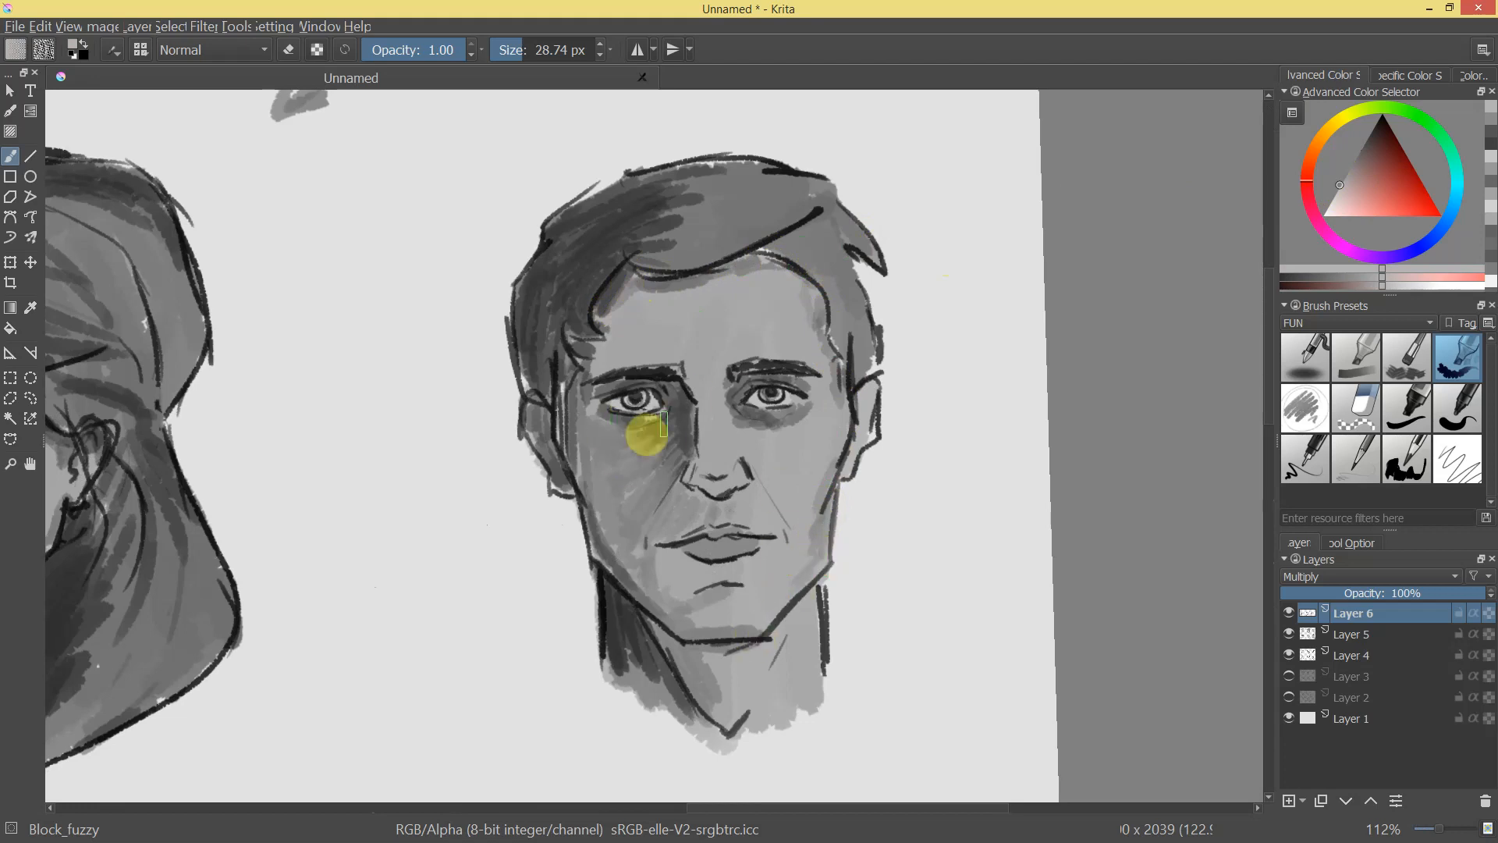
Shade the underside of the front-facing man's nose with a sampled dark gray and a smaller brush.
left_click_drag(723, 513, 695, 341)
left_click_drag(710, 492, 706, 429)
left_click(729, 509, "ctrl")
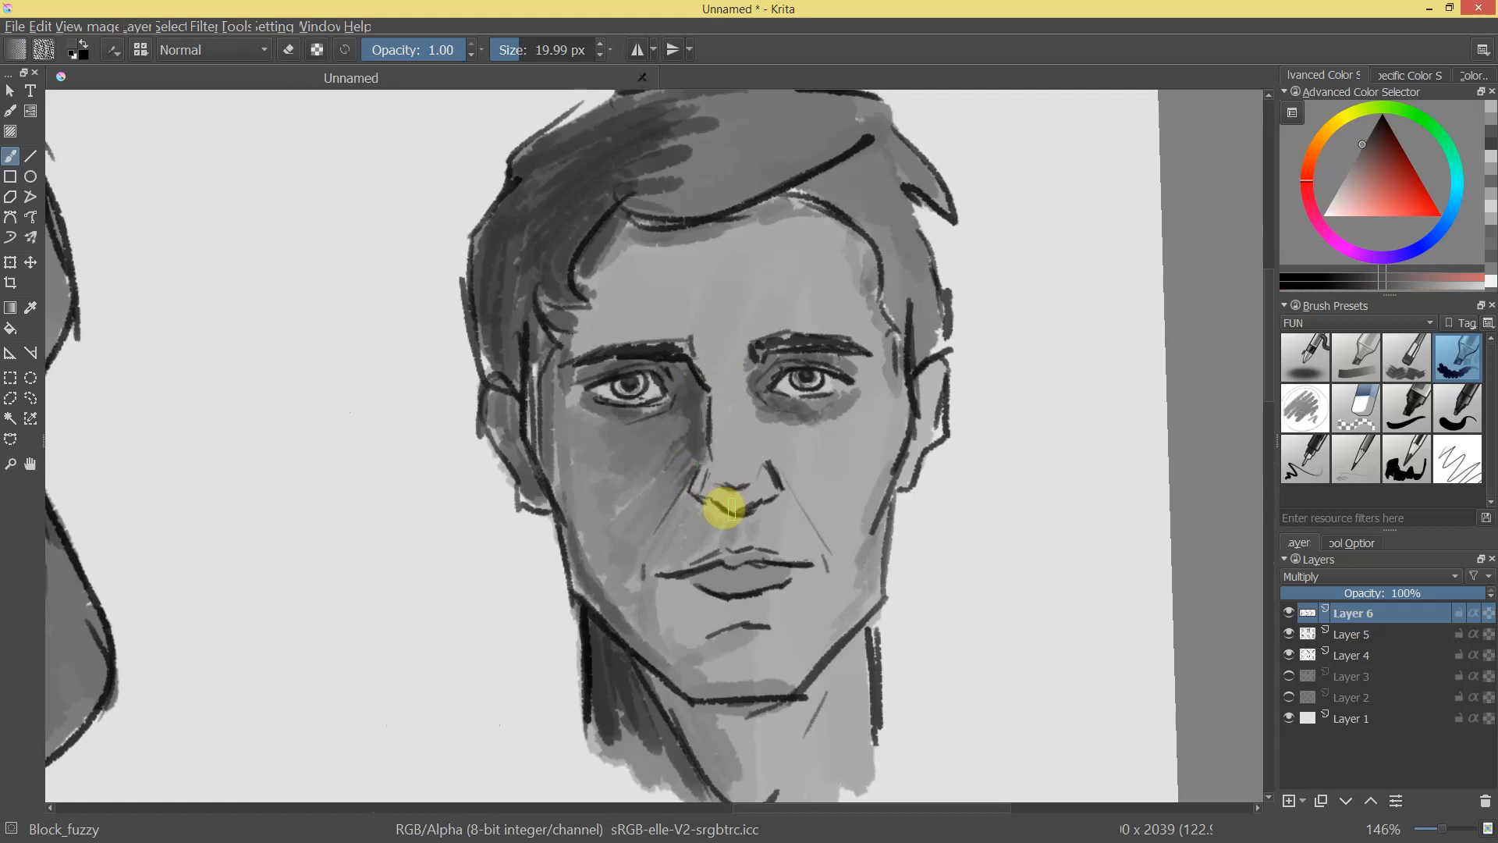
mouse_move(741, 499)
left_mouse_down()
mouse_move(707, 509)
mouse_move(763, 507)
mouse_move(760, 639)
mouse_move(830, 428)
mouse_move(778, 521)
left_mouse_up()
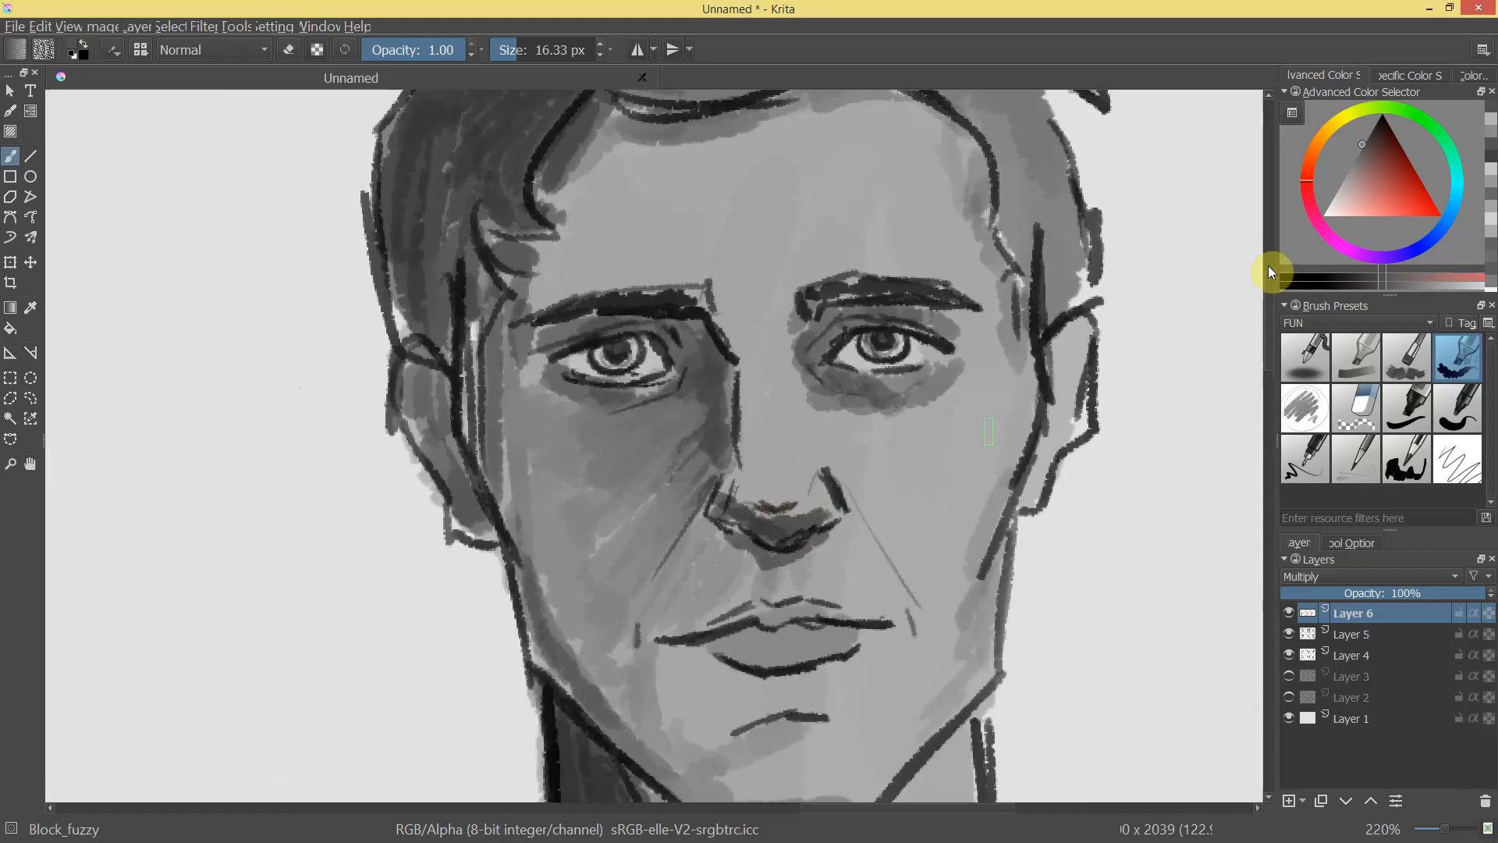
Shade around the base of the front-facing man's nose and above his upper lip with lighter grays and a 16.33 px brush.
left_click_drag(1355, 170, 1351, 166)
mouse_move(721, 492)
left_mouse_down()
mouse_move(768, 517)
mouse_move(731, 514)
mouse_move(761, 526)
mouse_move(817, 518)
mouse_move(764, 567)
left_mouse_up()
left_click(1337, 185)
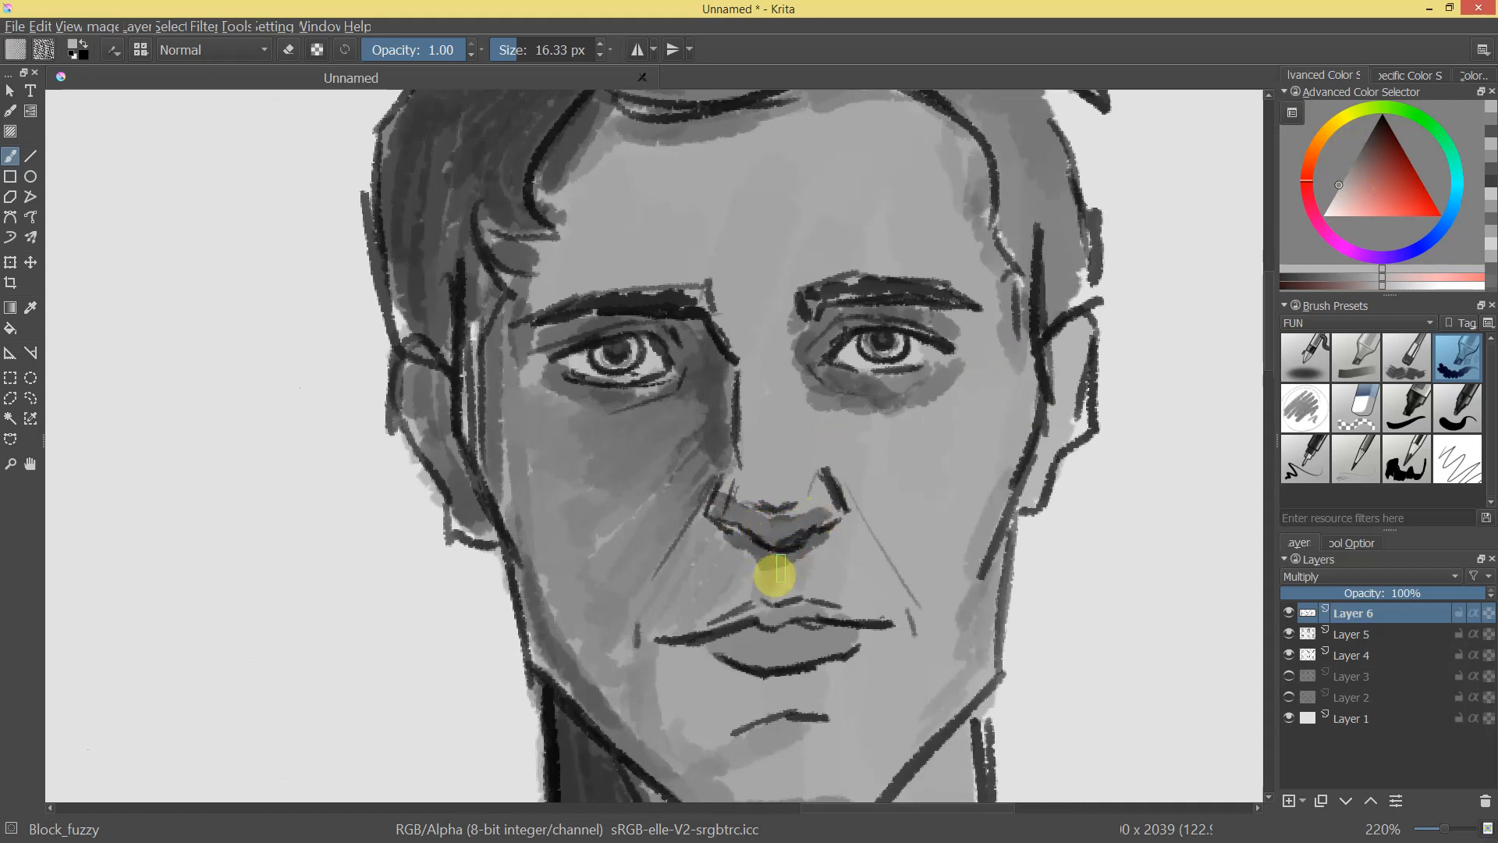
left_click_drag(897, 585, 873, 636)
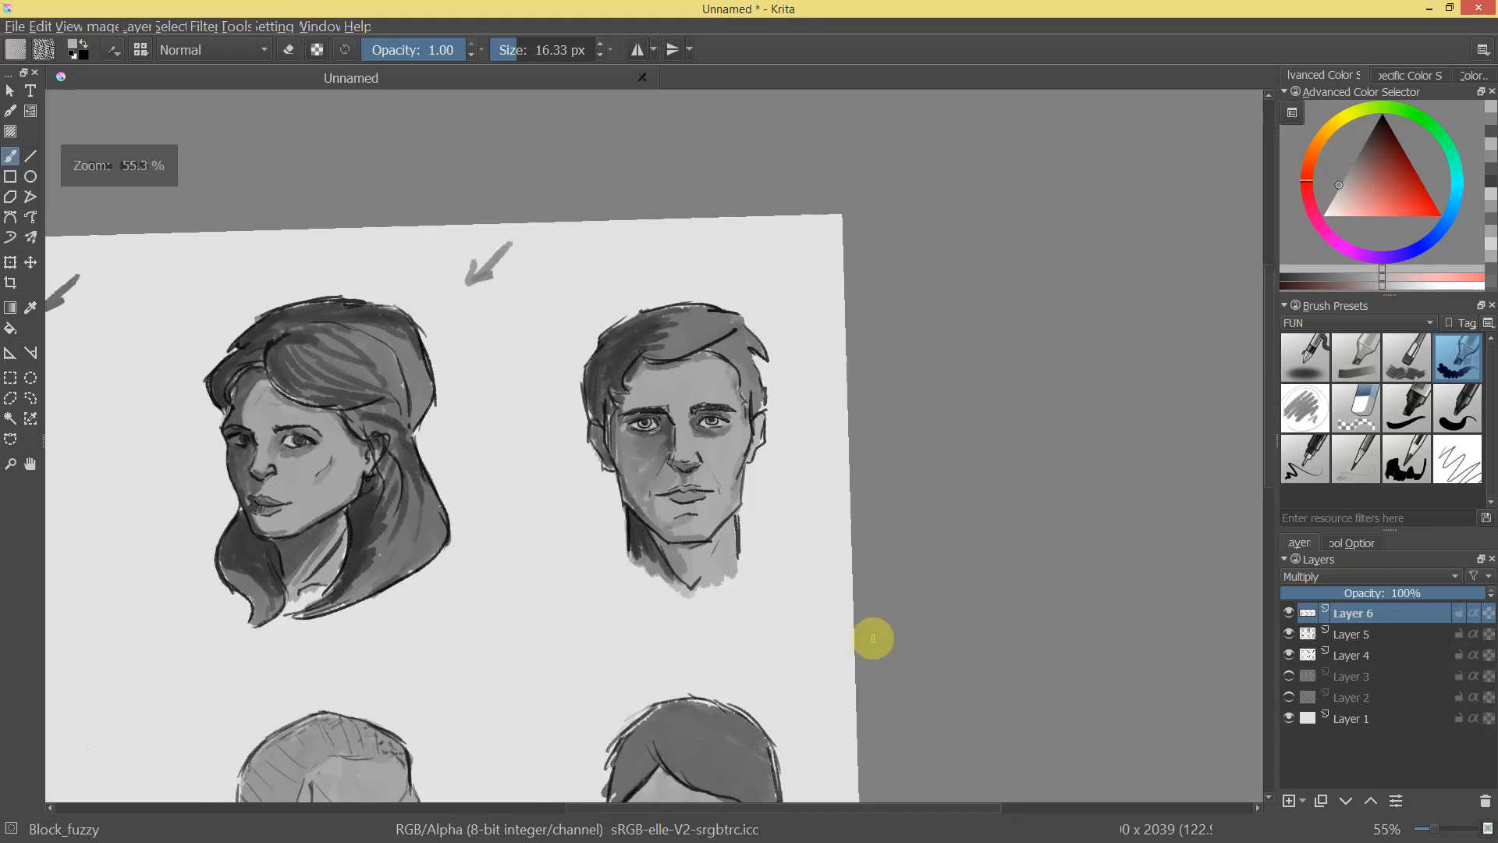
mouse_move(788, 420)
left_mouse_down()
mouse_move(781, 445)
mouse_move(860, 328)
mouse_move(812, 472)
mouse_move(834, 462)
mouse_move(866, 395)
left_mouse_up()
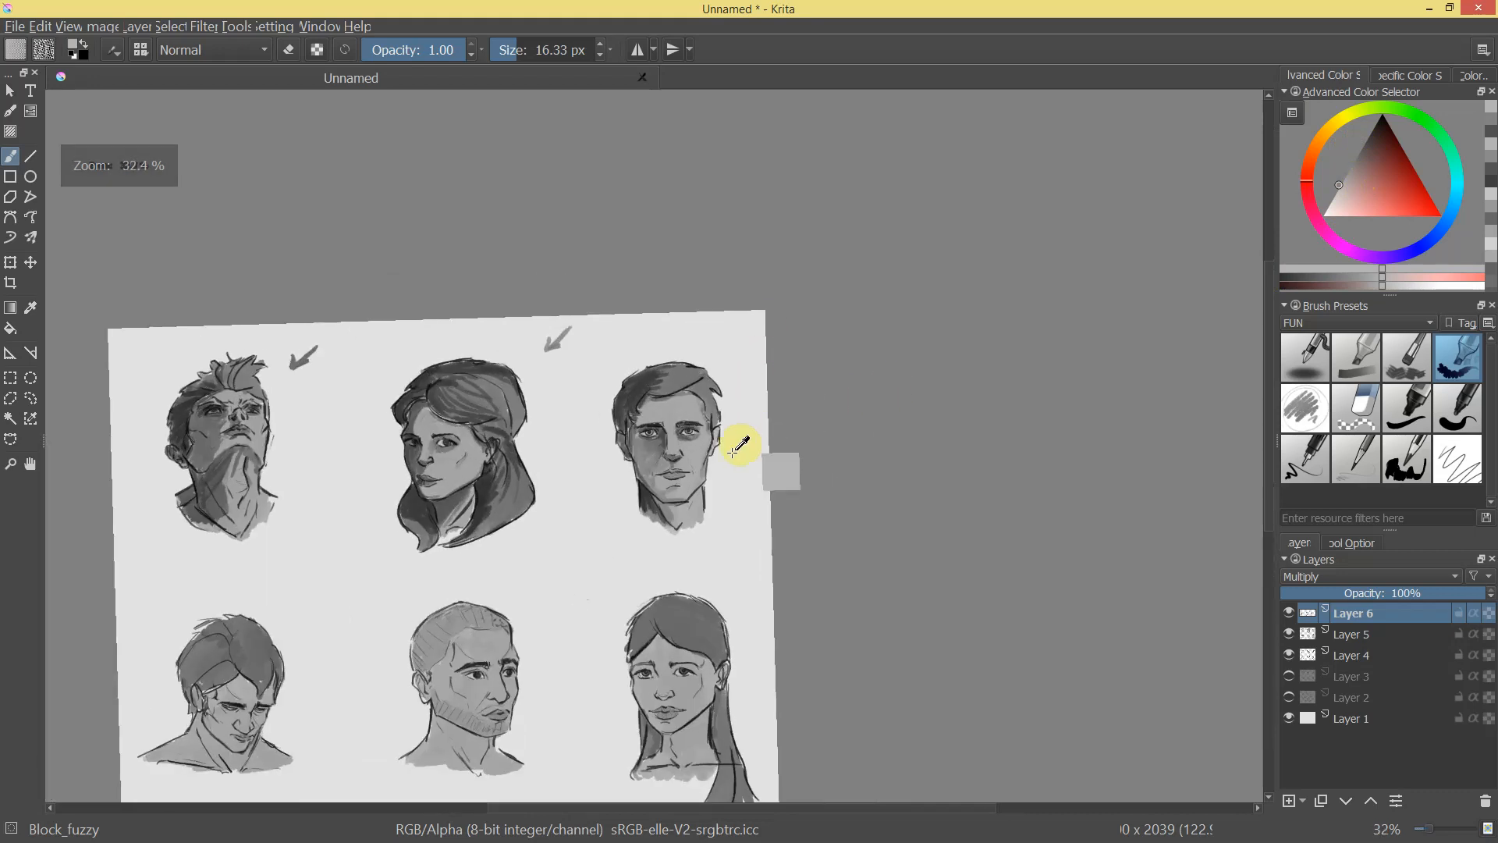
Erase part of the shadow around the upward-looking man's chin and throat.
mouse_move(713, 475)
left_mouse_down()
mouse_move(718, 456)
mouse_move(1030, 416)
left_mouse_up()
left_click_drag(572, 482, 576, 457)
left_click_drag(784, 602, 1031, 619)
left_click_drag(772, 517, 775, 492)
key("e")
left_click_drag(645, 421, 611, 359)
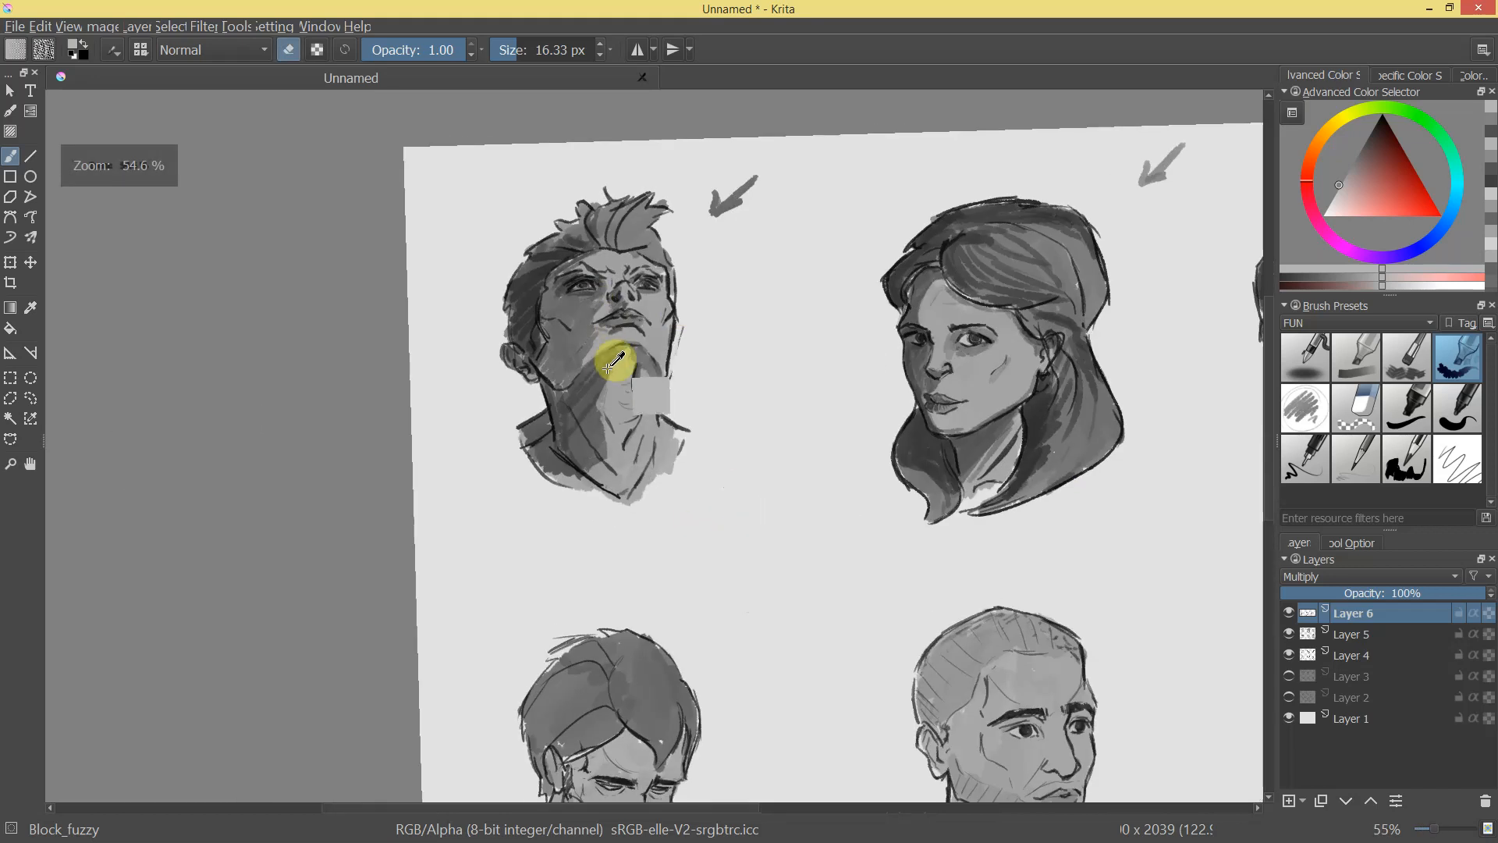
Return to painting and shade beneath the upward-looking man's chin with sampled grays and a 28.22 px brush.
key("e")
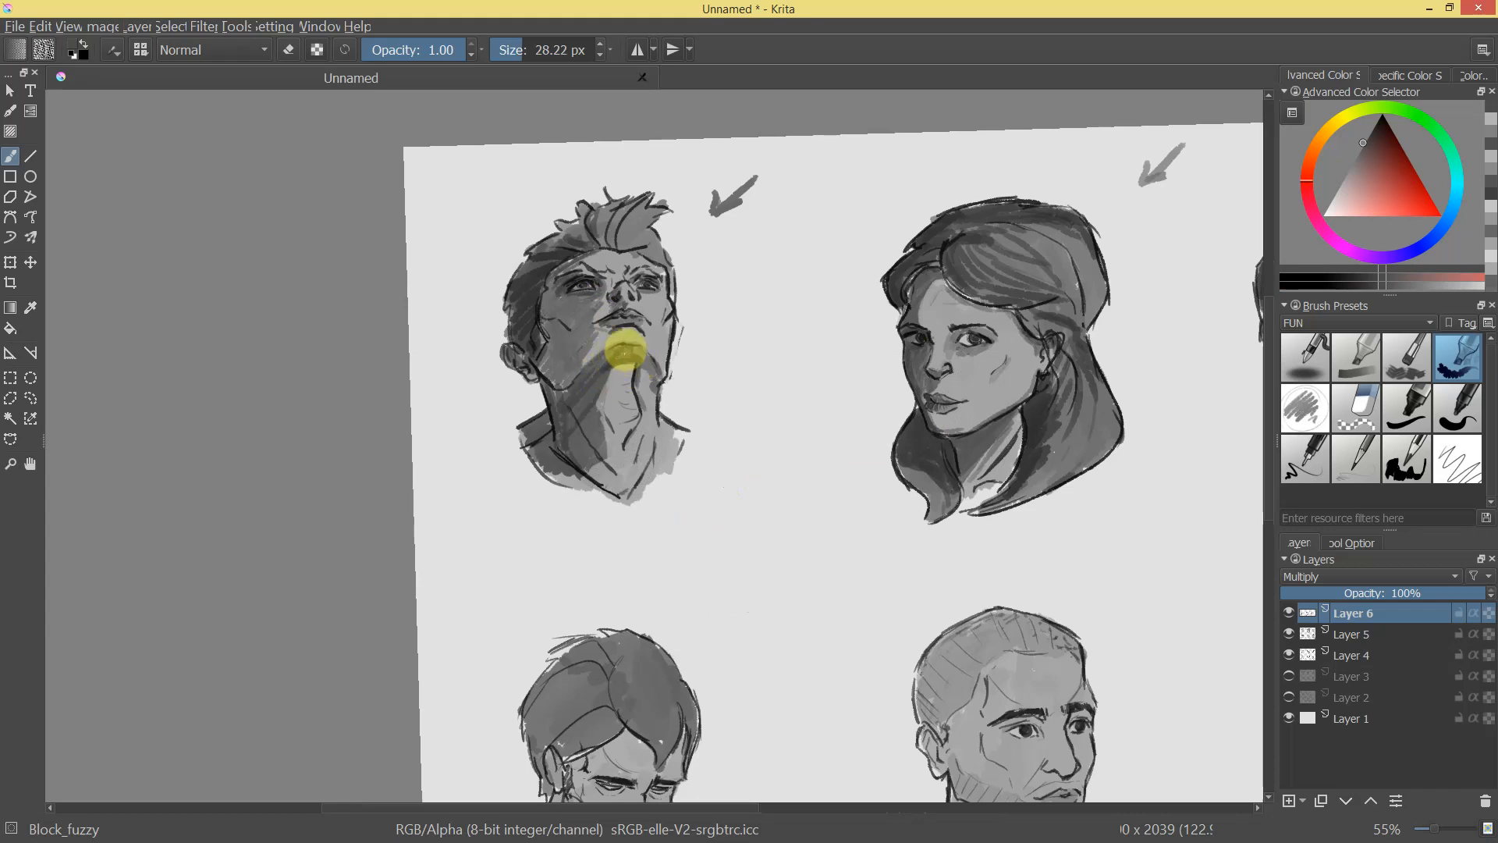
left_click_drag(769, 454, 859, 318)
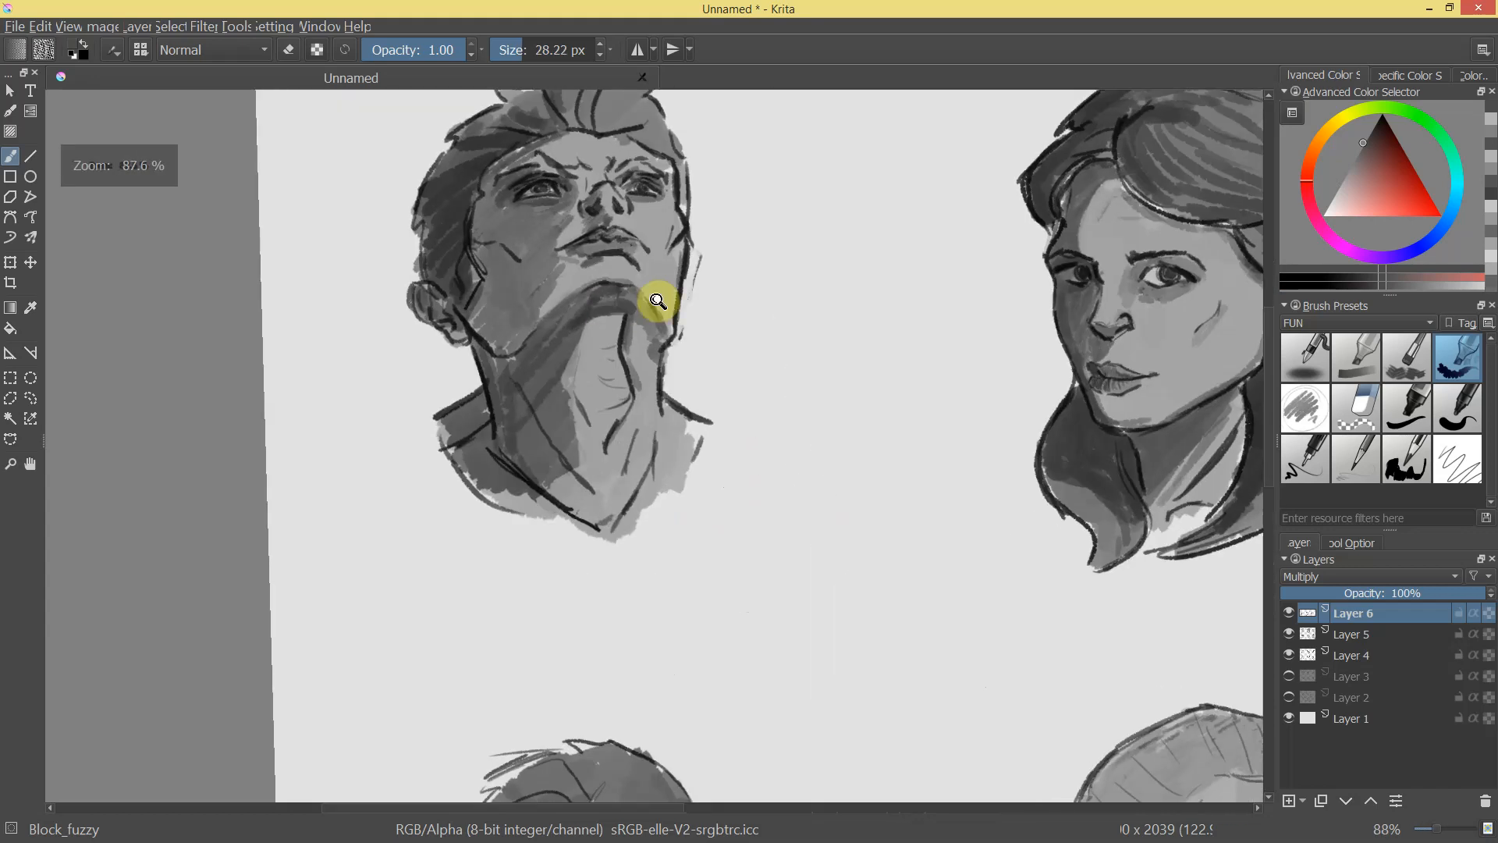
left_click(624, 310, "ctrl")
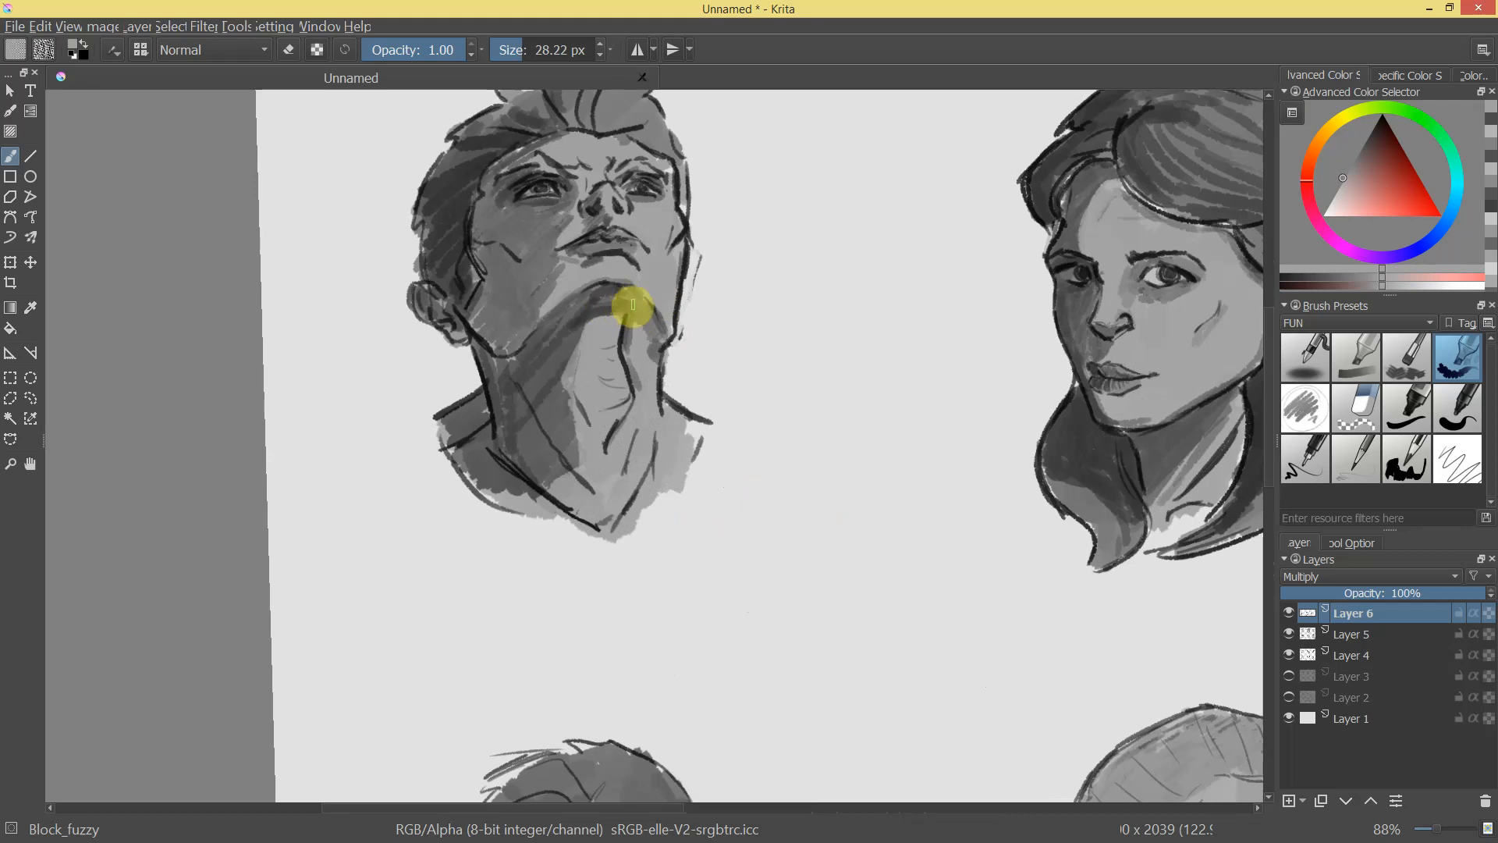
left_click_drag(625, 320, 728, 535)
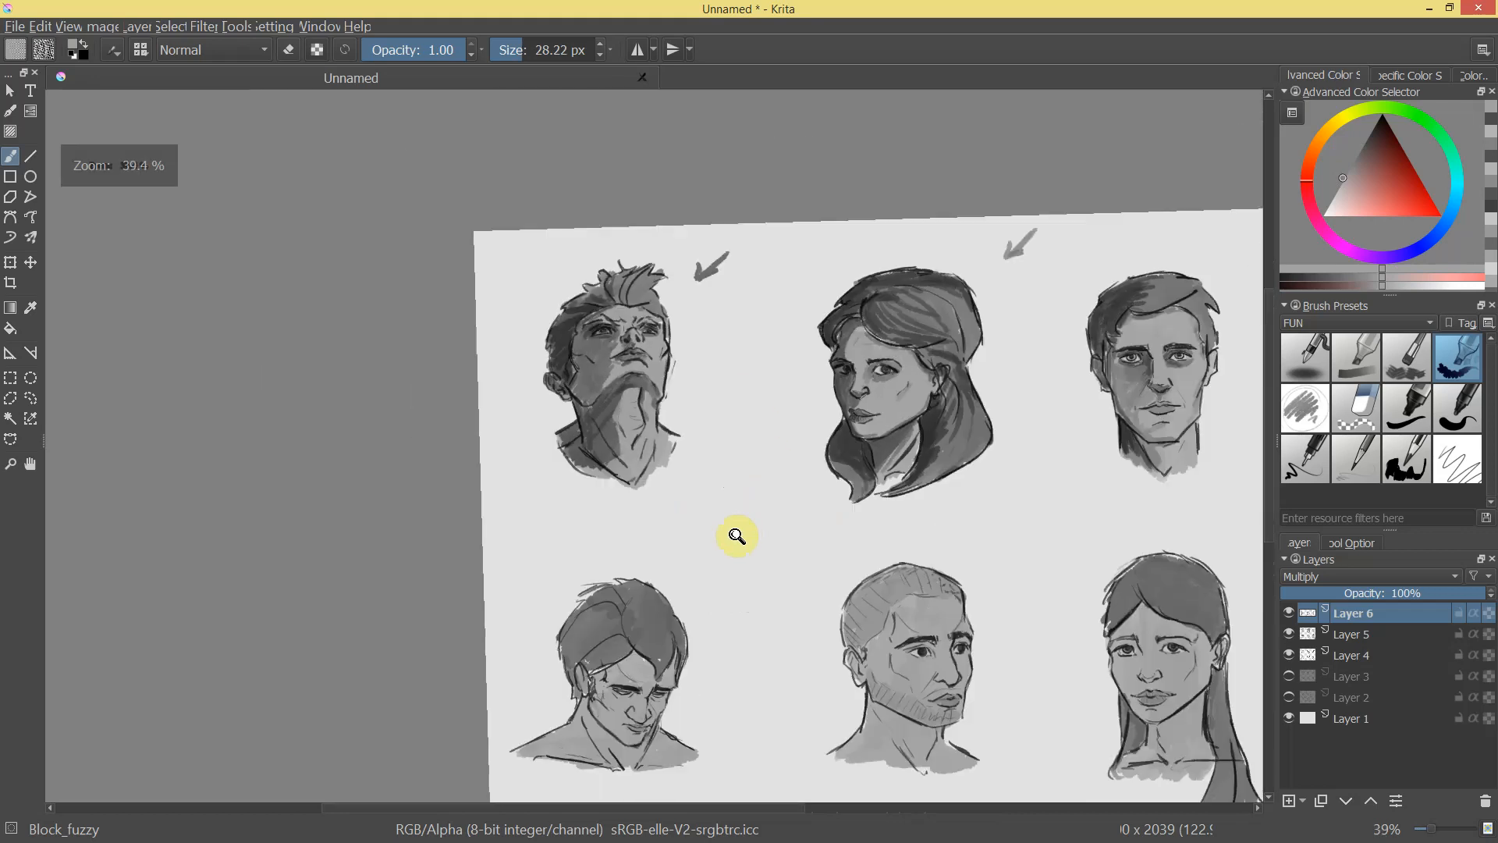
Shade the front-facing man's lips and the groove above them with a mid gray and a 15.26 px brush.
left_click_drag(1120, 492, 819, 395)
mouse_move(860, 333)
left_mouse_down()
mouse_move(843, 328)
mouse_move(853, 361)
mouse_move(863, 337)
mouse_move(779, 215)
mouse_move(867, 192)
left_mouse_up()
mouse_move(974, 318)
left_mouse_down()
mouse_move(920, 405)
mouse_move(853, 418)
mouse_move(869, 395)
mouse_move(1013, 426)
mouse_move(983, 415)
left_mouse_up()
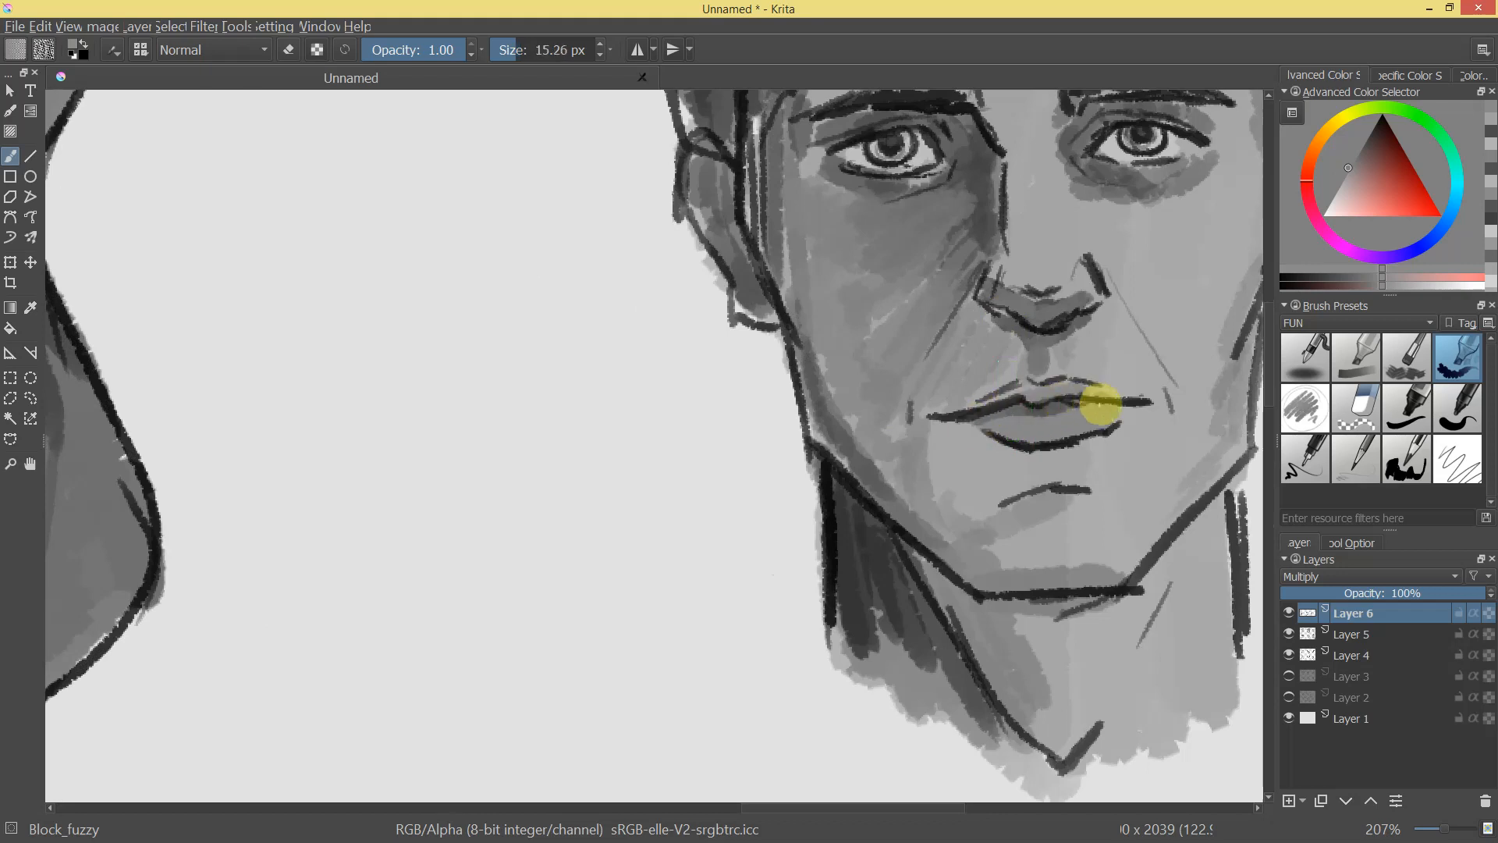
left_click_drag(1103, 394, 1050, 388)
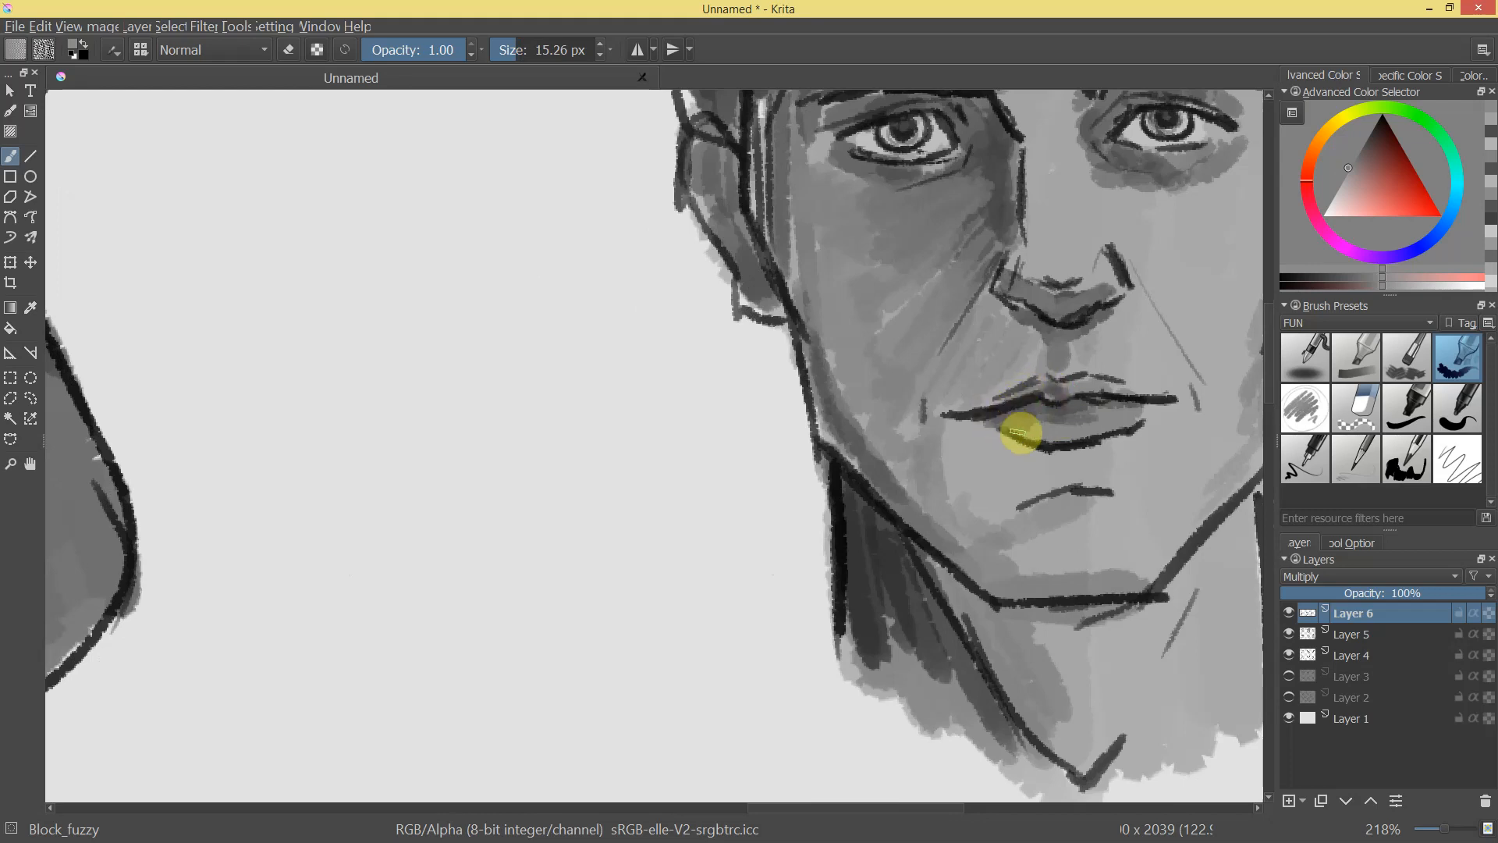
Enlarge the brush to 31.80 px and shade the front-facing man's jaw and chin with a sampled light gray.
mouse_move(931, 435)
left_mouse_down()
mouse_move(967, 424)
mouse_move(966, 506)
mouse_move(1037, 624)
mouse_move(996, 668)
mouse_move(996, 653)
left_mouse_up()
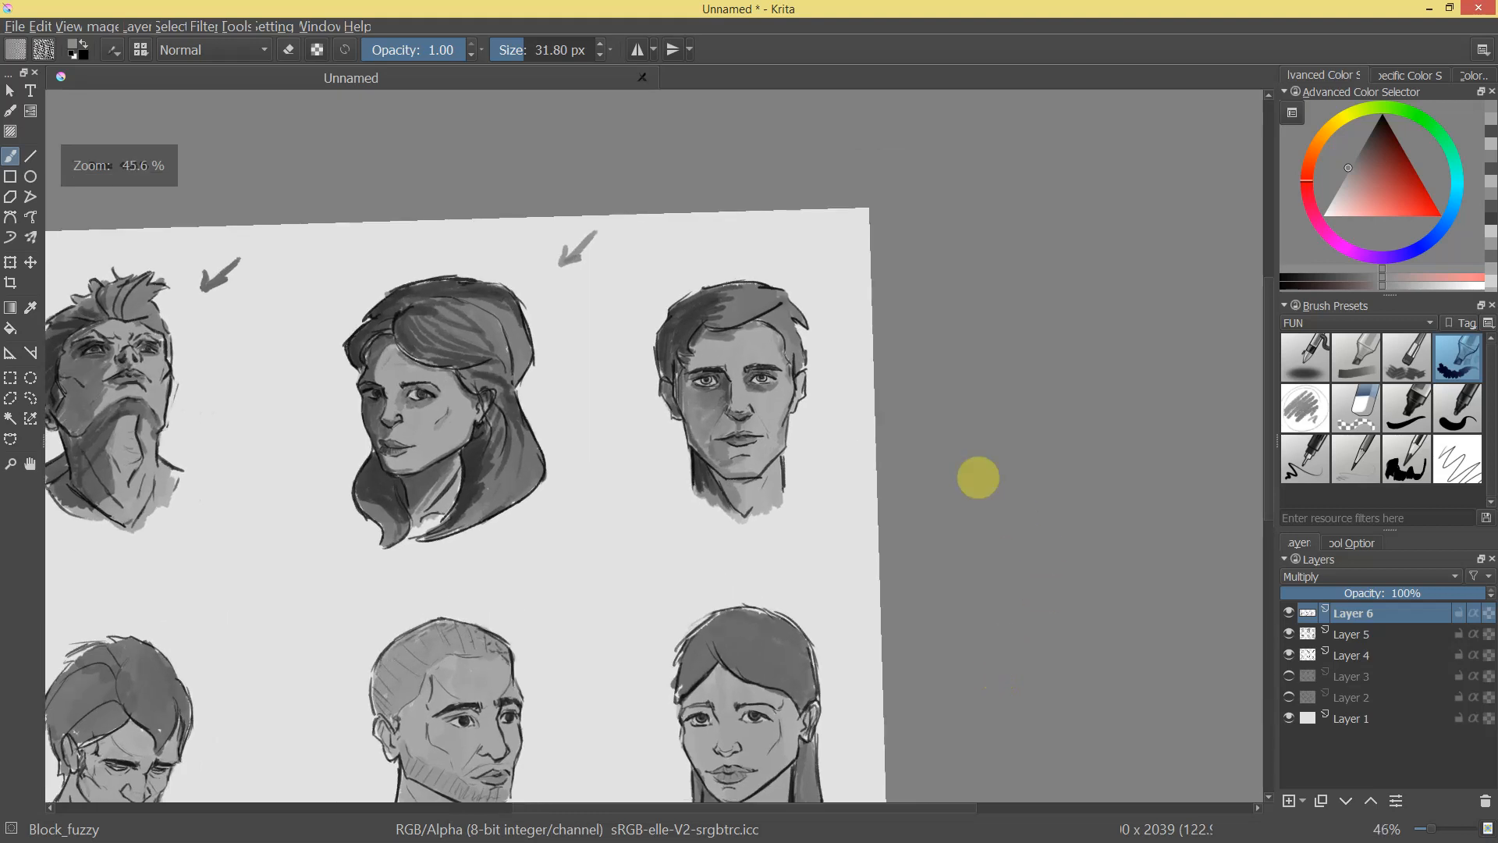
left_click_drag(977, 477, 806, 445)
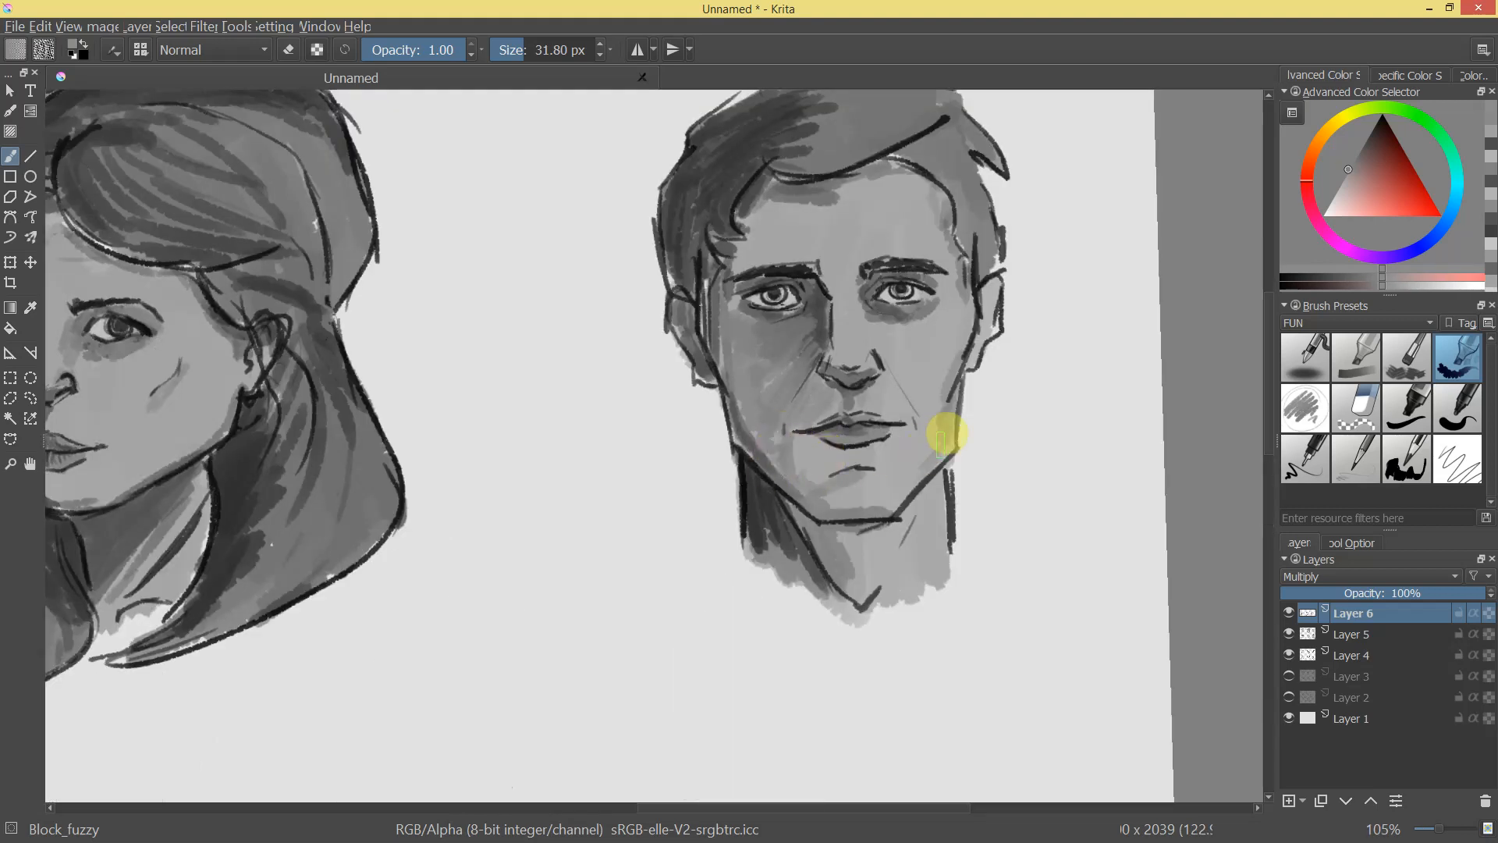
left_click(769, 454, "ctrl")
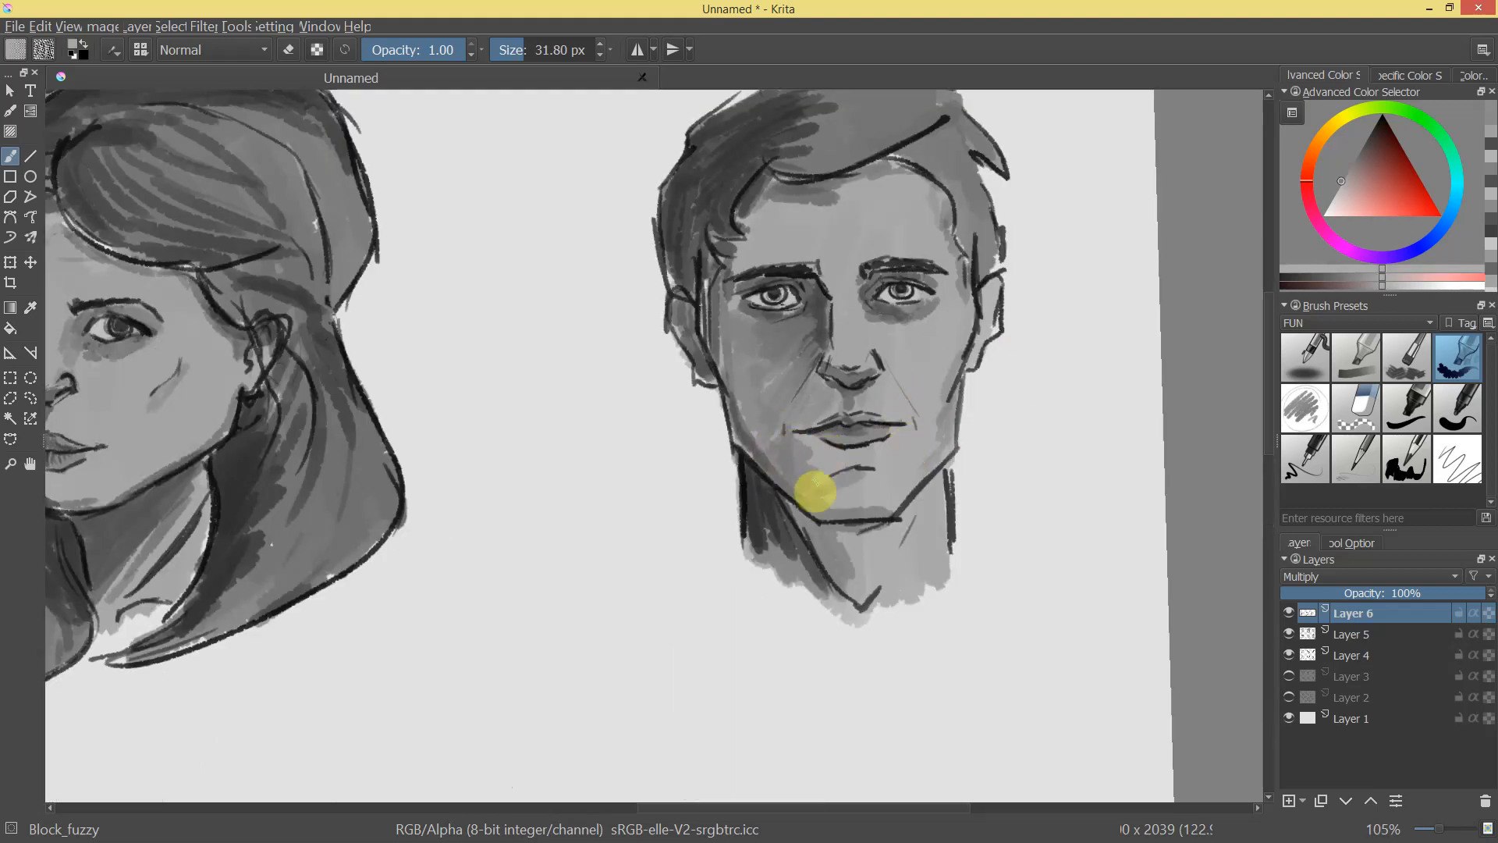
mouse_move(946, 491)
left_mouse_down()
mouse_move(890, 625)
mouse_move(886, 394)
mouse_move(862, 345)
mouse_move(775, 434)
mouse_move(765, 491)
mouse_move(772, 477)
left_mouse_up()
Pick a mid gray and shade the shadowed side of the downward-looking man's face, from forehead to jaw and chin.
mouse_move(530, 549)
left_mouse_down()
mouse_move(478, 575)
mouse_move(822, 325)
mouse_move(846, 117)
mouse_move(775, 302)
left_mouse_up()
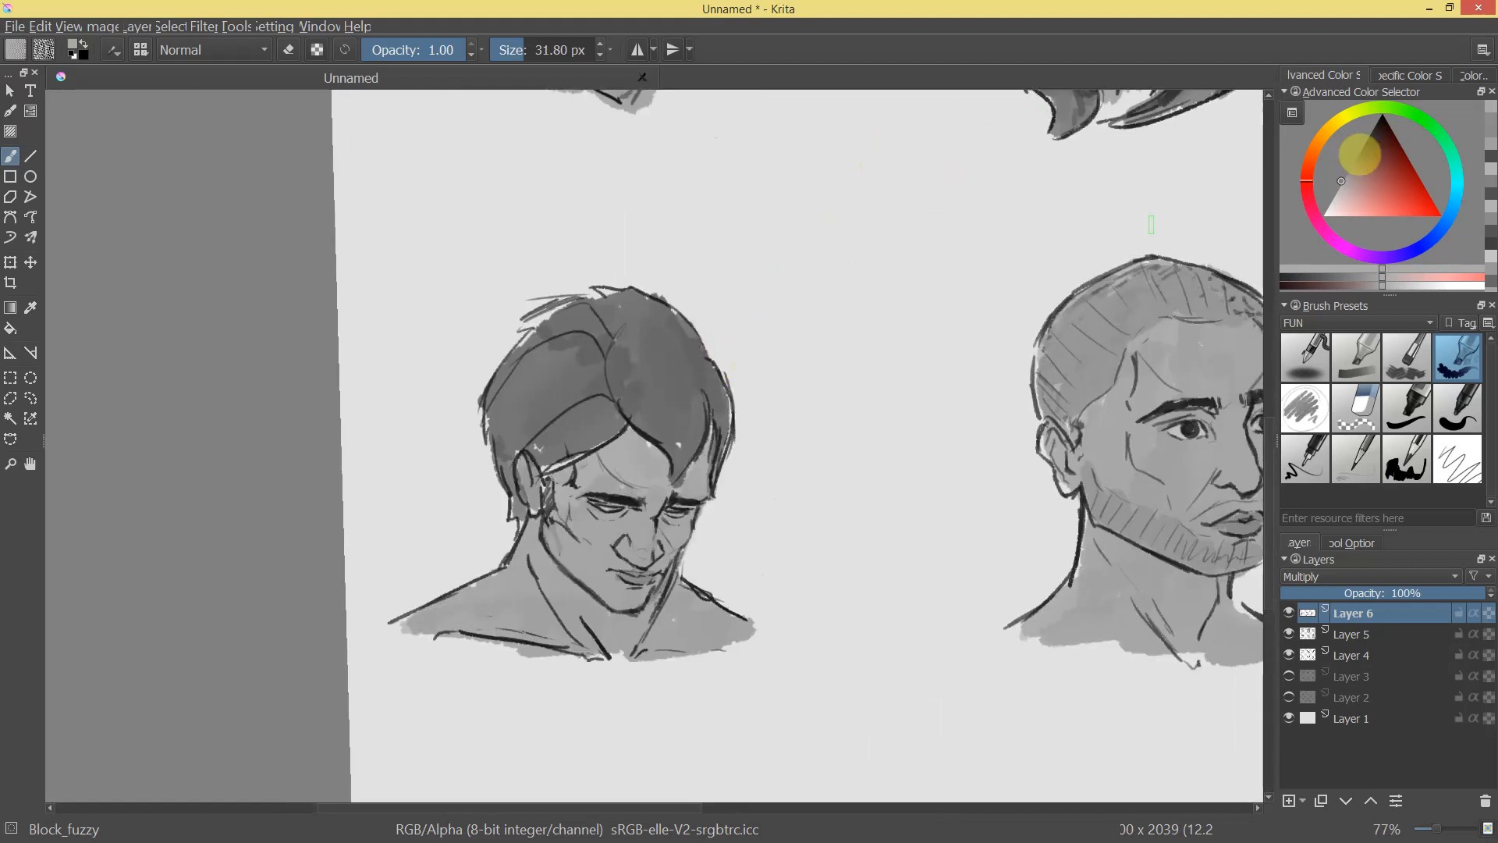
left_click(1348, 168)
mouse_move(515, 489)
left_mouse_down()
mouse_move(626, 428)
mouse_move(575, 508)
mouse_move(640, 471)
mouse_move(589, 550)
left_mouse_up()
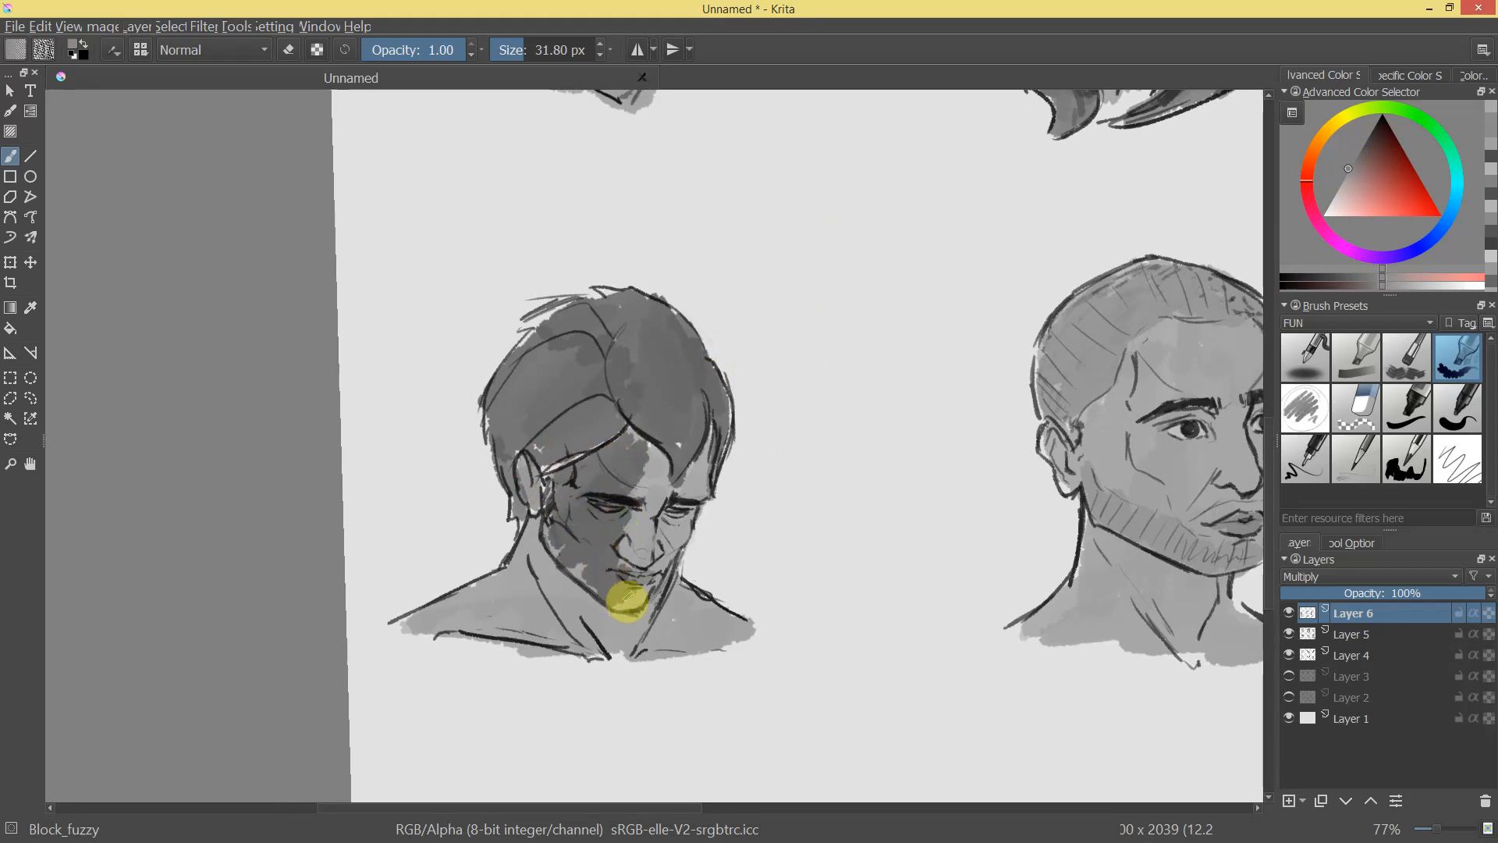
left_click_drag(615, 598, 593, 575)
left_click_drag(548, 531, 613, 589)
mouse_move(635, 656)
left_mouse_down()
mouse_move(686, 532)
mouse_move(693, 425)
mouse_move(582, 422)
mouse_move(496, 478)
mouse_move(494, 449)
mouse_move(585, 393)
left_mouse_up()
Darken the downward-looking man's hair on the shadowed side, from the parting down to the ear.
mouse_move(487, 437)
left_mouse_down()
mouse_move(575, 328)
mouse_move(471, 394)
mouse_move(460, 357)
mouse_move(434, 374)
mouse_move(455, 525)
left_mouse_up()
left_click_drag(654, 431, 685, 524)
scroll(683, 524, "down", 4)
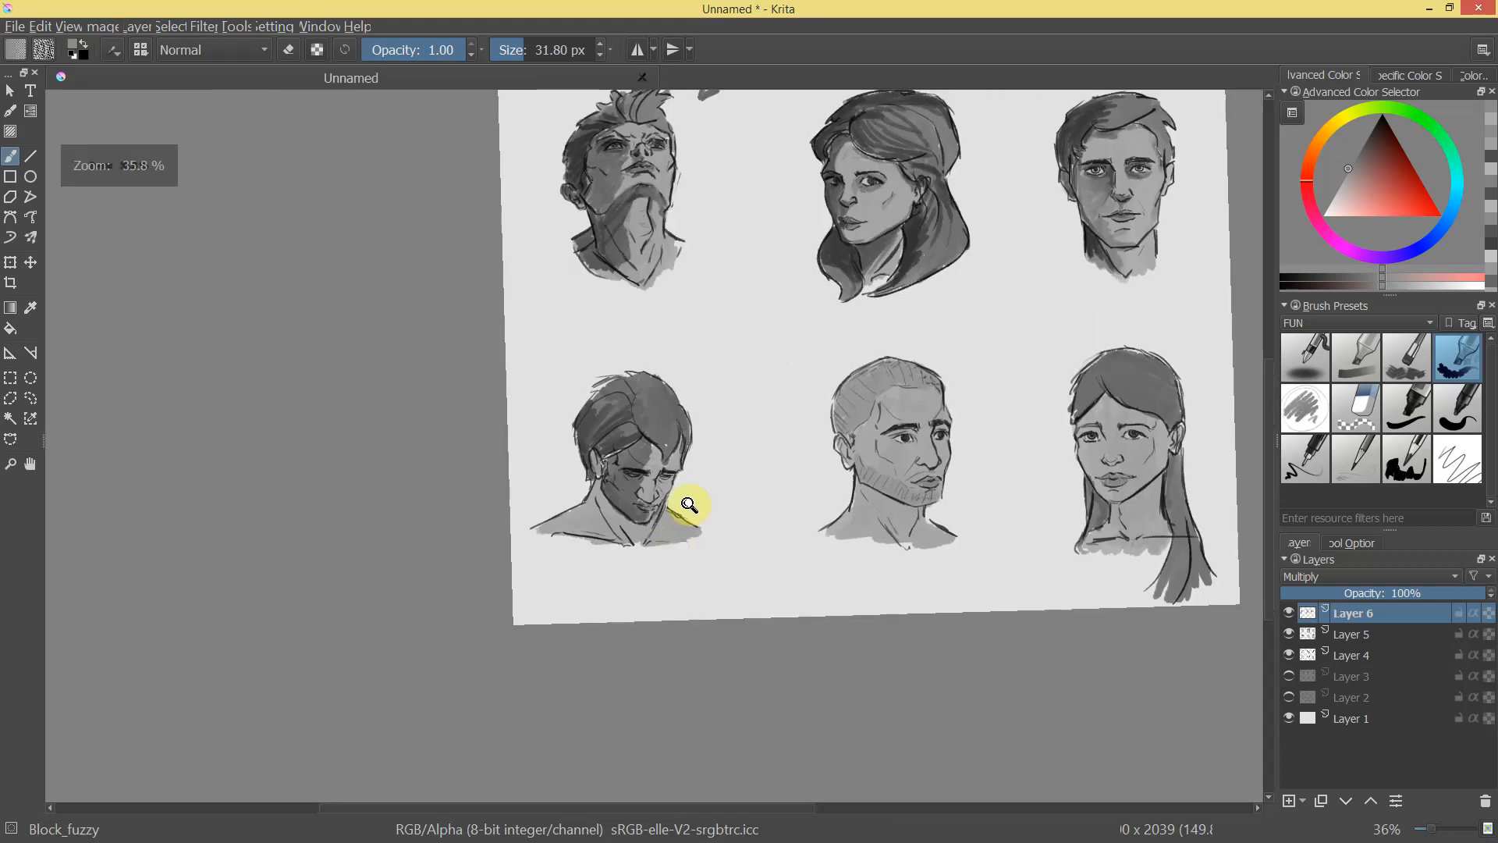
scroll(545, 342, "up", 4)
mouse_move(502, 351)
left_mouse_down()
mouse_move(478, 425)
mouse_move(569, 418)
mouse_move(500, 559)
mouse_move(546, 645)
mouse_move(496, 583)
mouse_move(517, 610)
left_mouse_up()
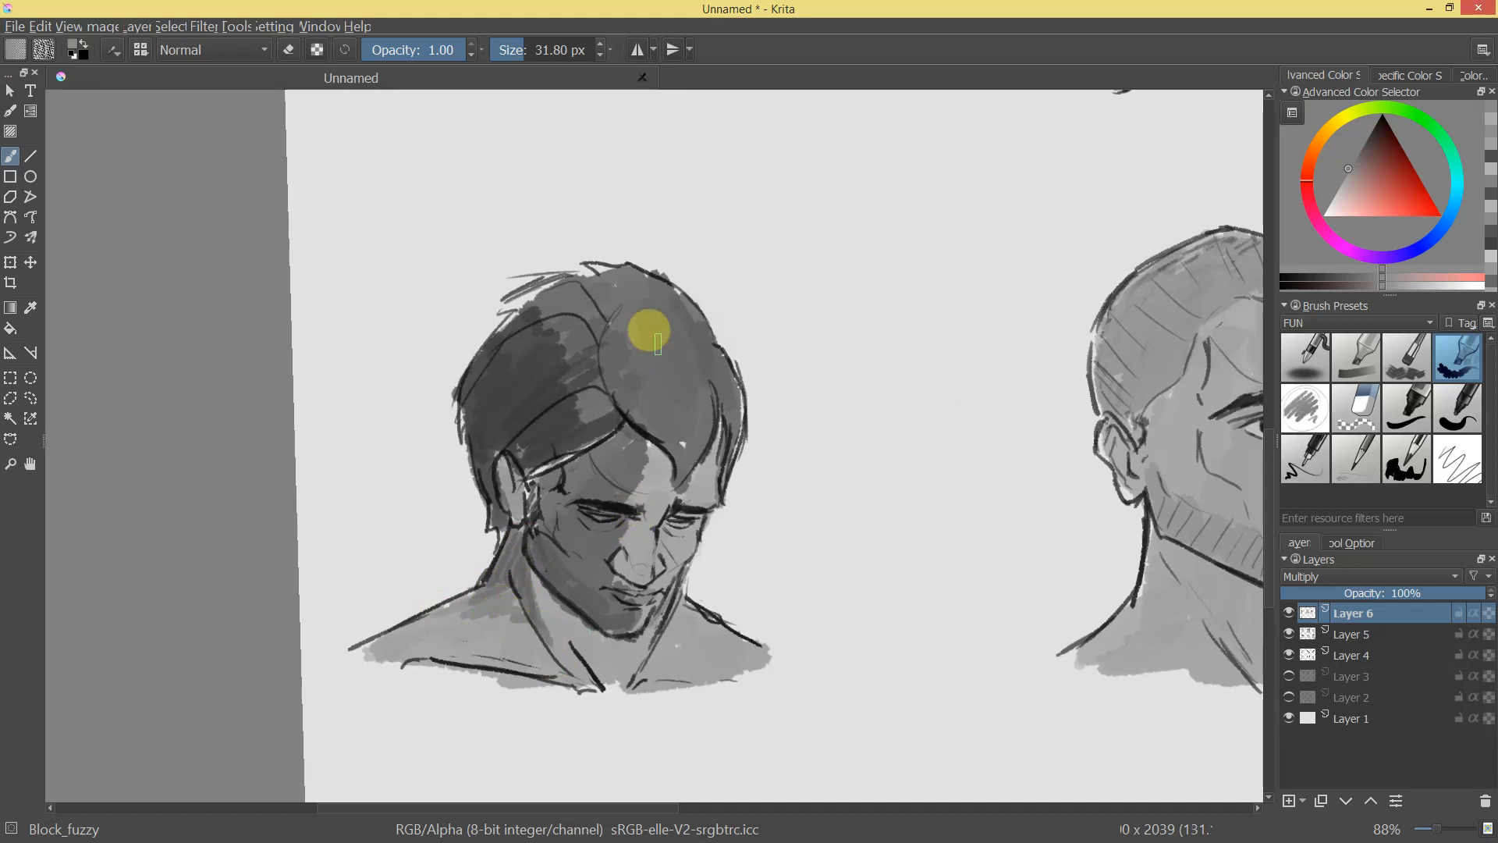
Reduce the brush to 19.05 px, pick a darker gray and shade the downward-looking man's eye socket on the shadowed side.
scroll(659, 525, "down", 3)
scroll(659, 524, "up", 5)
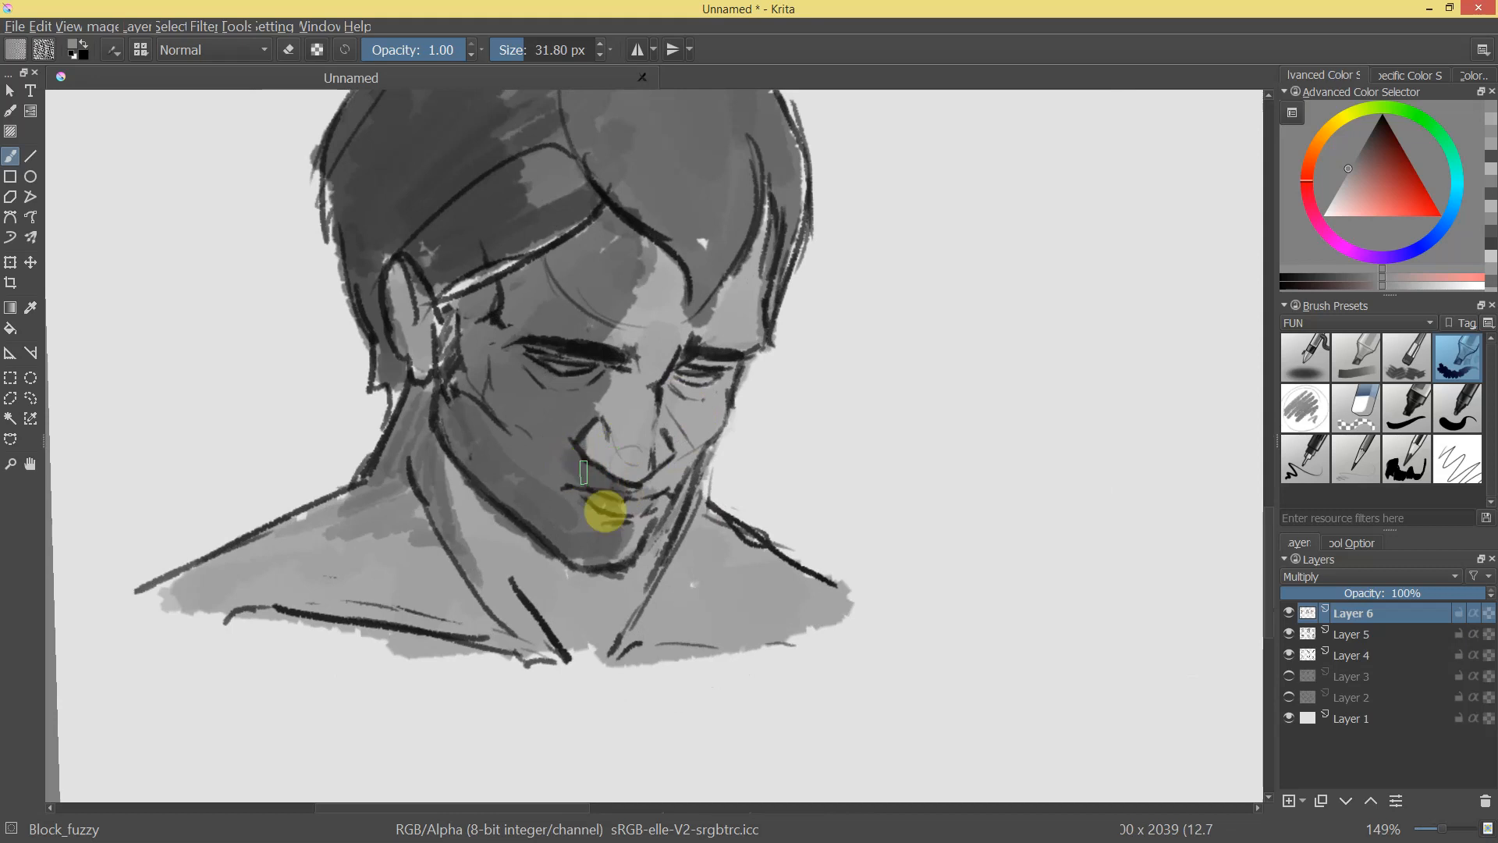
scroll(612, 492, "down", 3)
scroll(652, 471, "up", 3)
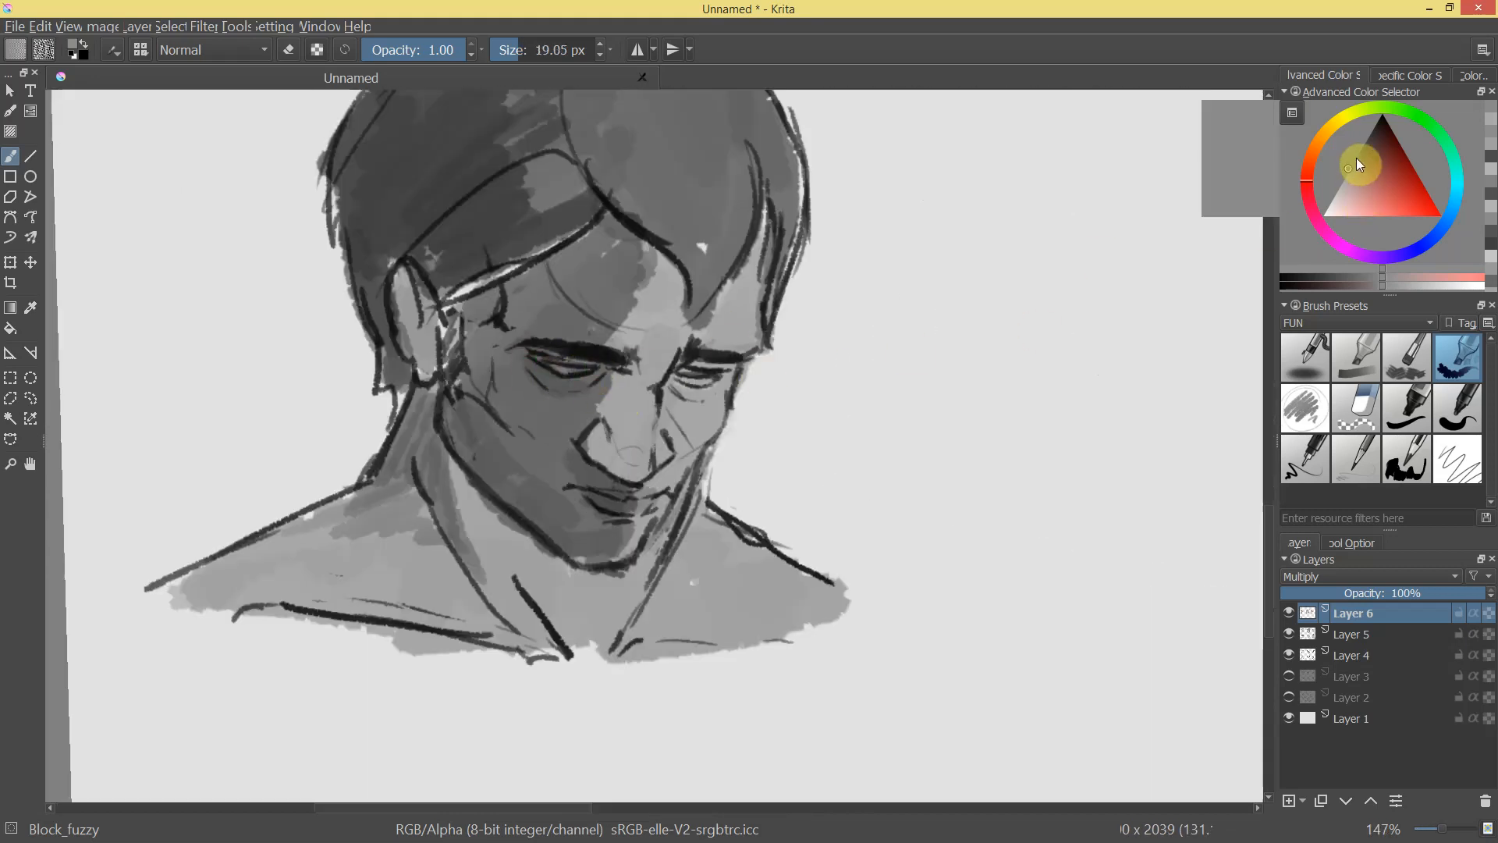
left_click(1355, 157)
mouse_move(529, 344)
left_mouse_down()
mouse_move(596, 379)
mouse_move(569, 395)
mouse_move(620, 366)
left_mouse_up()
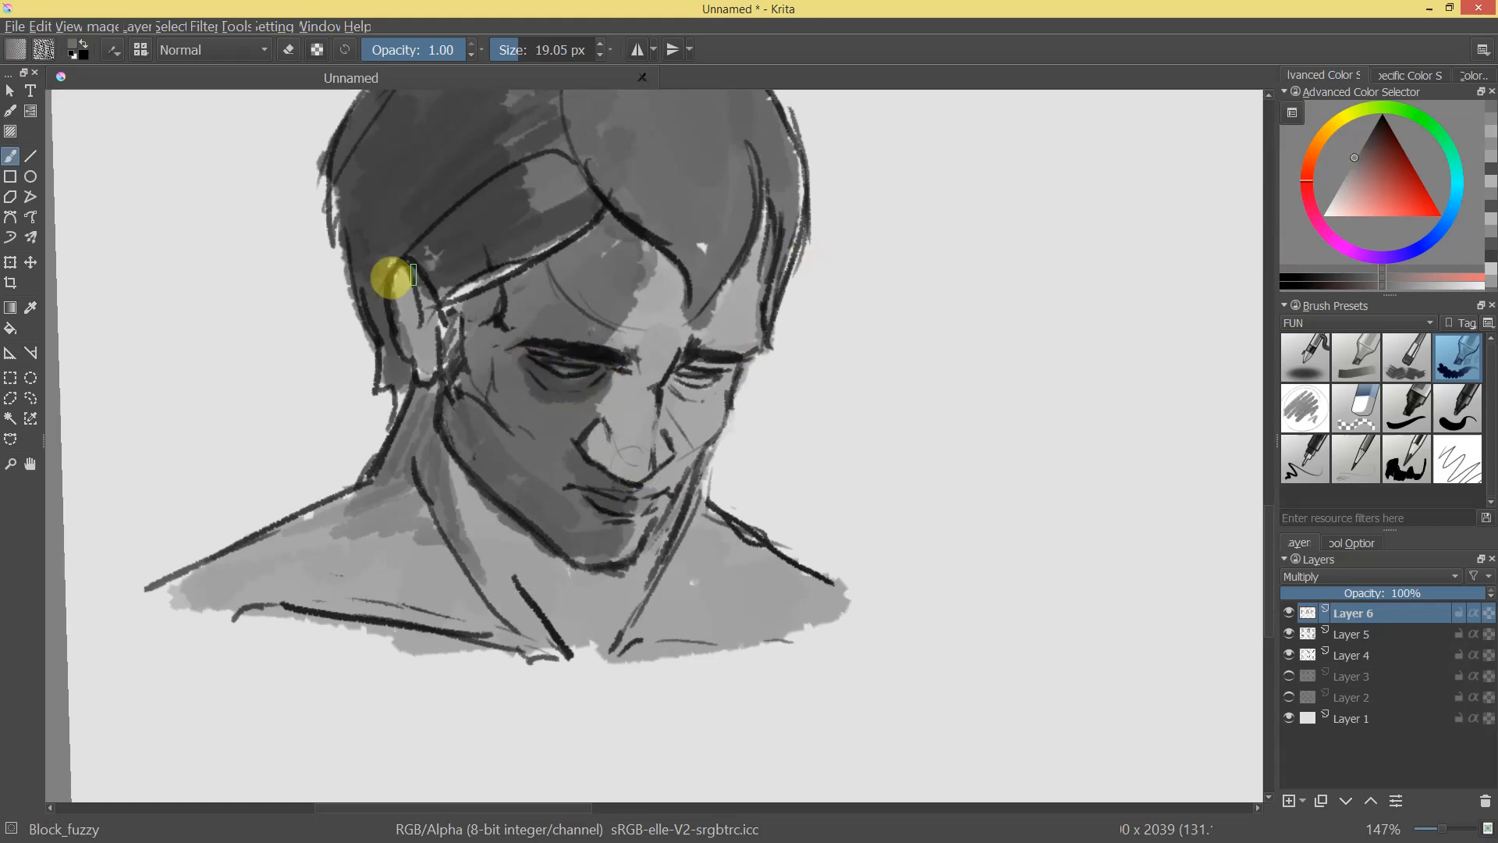
Shade the inside of the downward-looking man's ear and the side hair and forehead around it.
left_click_drag(412, 291, 428, 379)
mouse_move(548, 411)
left_mouse_down()
mouse_move(569, 438)
mouse_move(591, 303)
left_mouse_up()
left_click_drag(331, 220, 377, 358)
mouse_move(552, 279)
left_mouse_down()
mouse_move(575, 454)
mouse_move(591, 417)
left_mouse_up()
Darken the inner eye corner, nose bridge and far eye socket of the downward-looking man.
left_click_drag(586, 321, 719, 393)
left_click(692, 377)
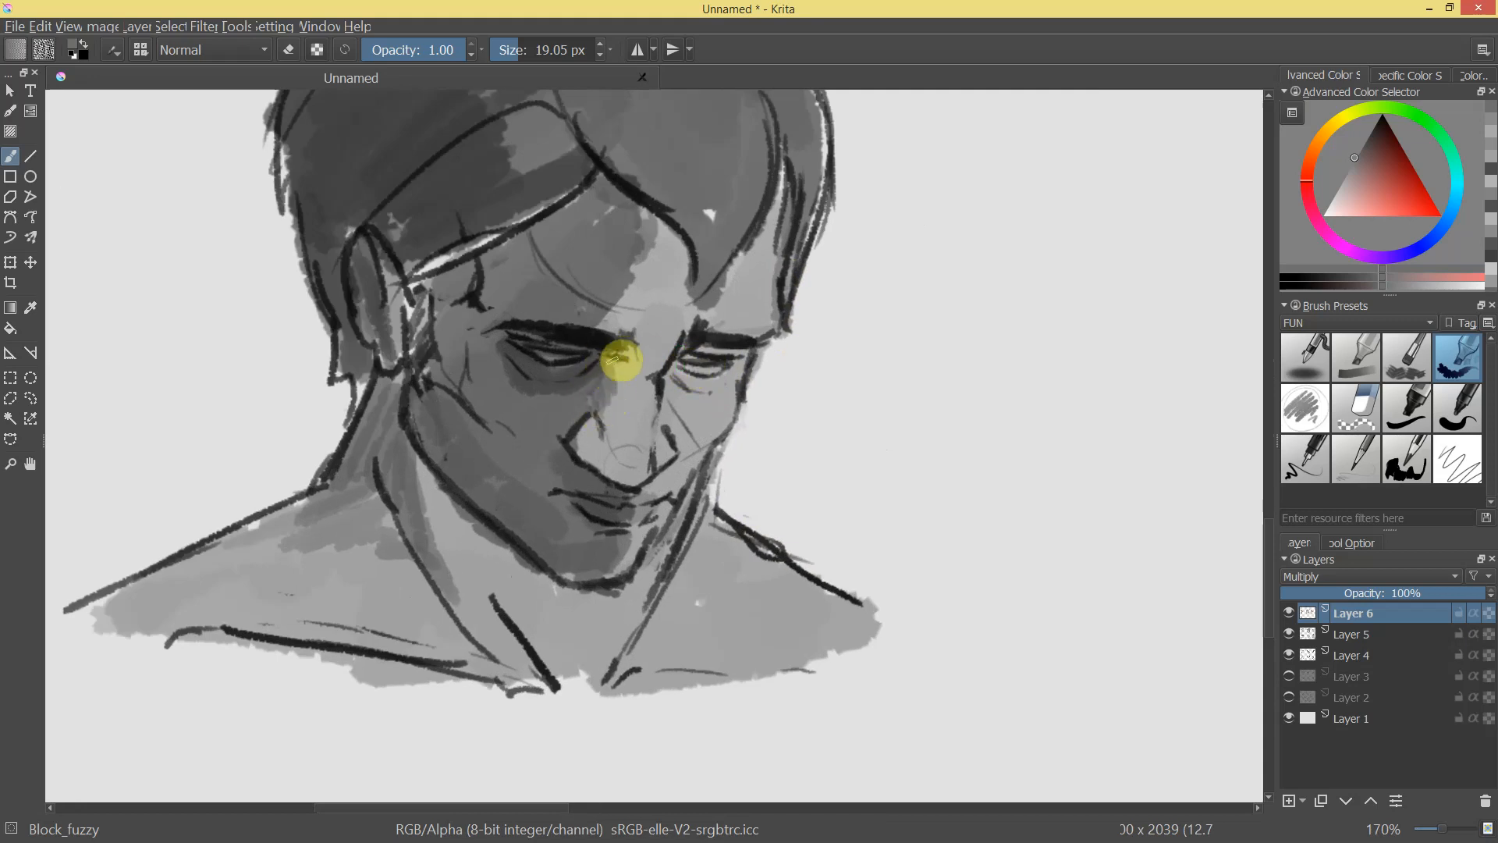
mouse_move(662, 443)
left_mouse_down()
mouse_move(686, 439)
mouse_move(669, 461)
mouse_move(657, 448)
mouse_move(603, 468)
mouse_move(659, 535)
mouse_move(619, 562)
mouse_move(695, 484)
mouse_move(705, 294)
left_mouse_up()
mouse_move(585, 306)
left_mouse_down()
mouse_move(555, 292)
mouse_move(551, 276)
mouse_move(505, 314)
mouse_move(577, 249)
mouse_move(500, 326)
mouse_move(542, 251)
mouse_move(494, 281)
mouse_move(532, 228)
mouse_move(585, 223)
left_mouse_up()
mouse_move(813, 337)
left_mouse_down()
mouse_move(829, 408)
mouse_move(987, 235)
mouse_move(835, 232)
left_mouse_up()
left_click_drag(706, 382, 707, 371)
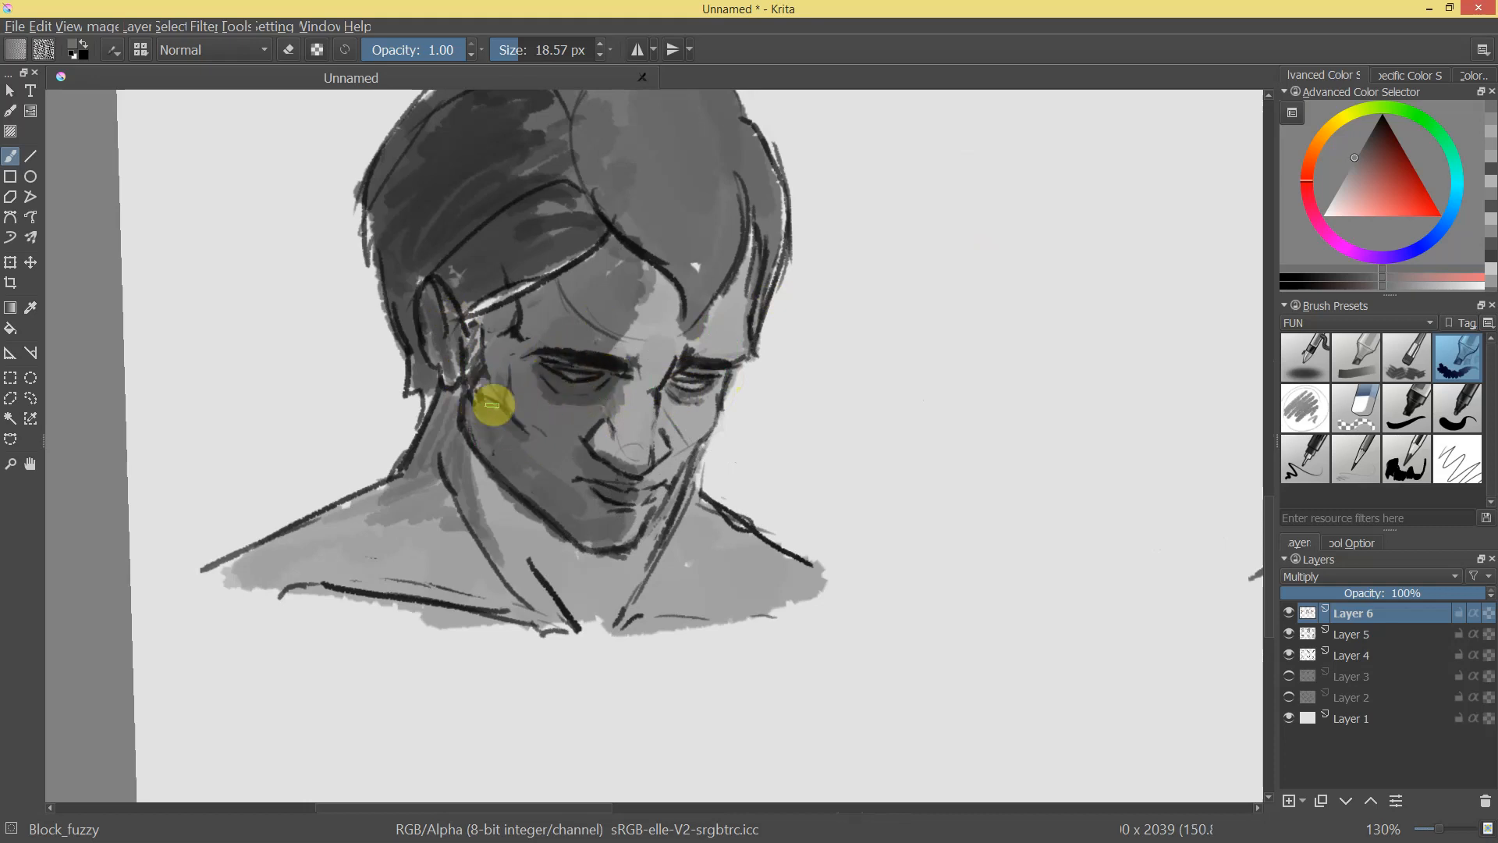
Shade the downward-looking man's lower cheek and the area under his chin with an 18.57 px brush.
mouse_move(504, 427)
left_mouse_down()
mouse_move(490, 497)
mouse_move(592, 575)
mouse_move(561, 548)
left_mouse_up()
left_click_drag(483, 477, 588, 582)
mouse_move(679, 531)
left_mouse_down()
mouse_move(627, 651)
mouse_move(663, 568)
mouse_move(849, 307)
mouse_move(569, 377)
mouse_move(621, 482)
mouse_move(672, 308)
mouse_move(759, 338)
mouse_move(755, 242)
left_mouse_up()
key("e")
key("e")
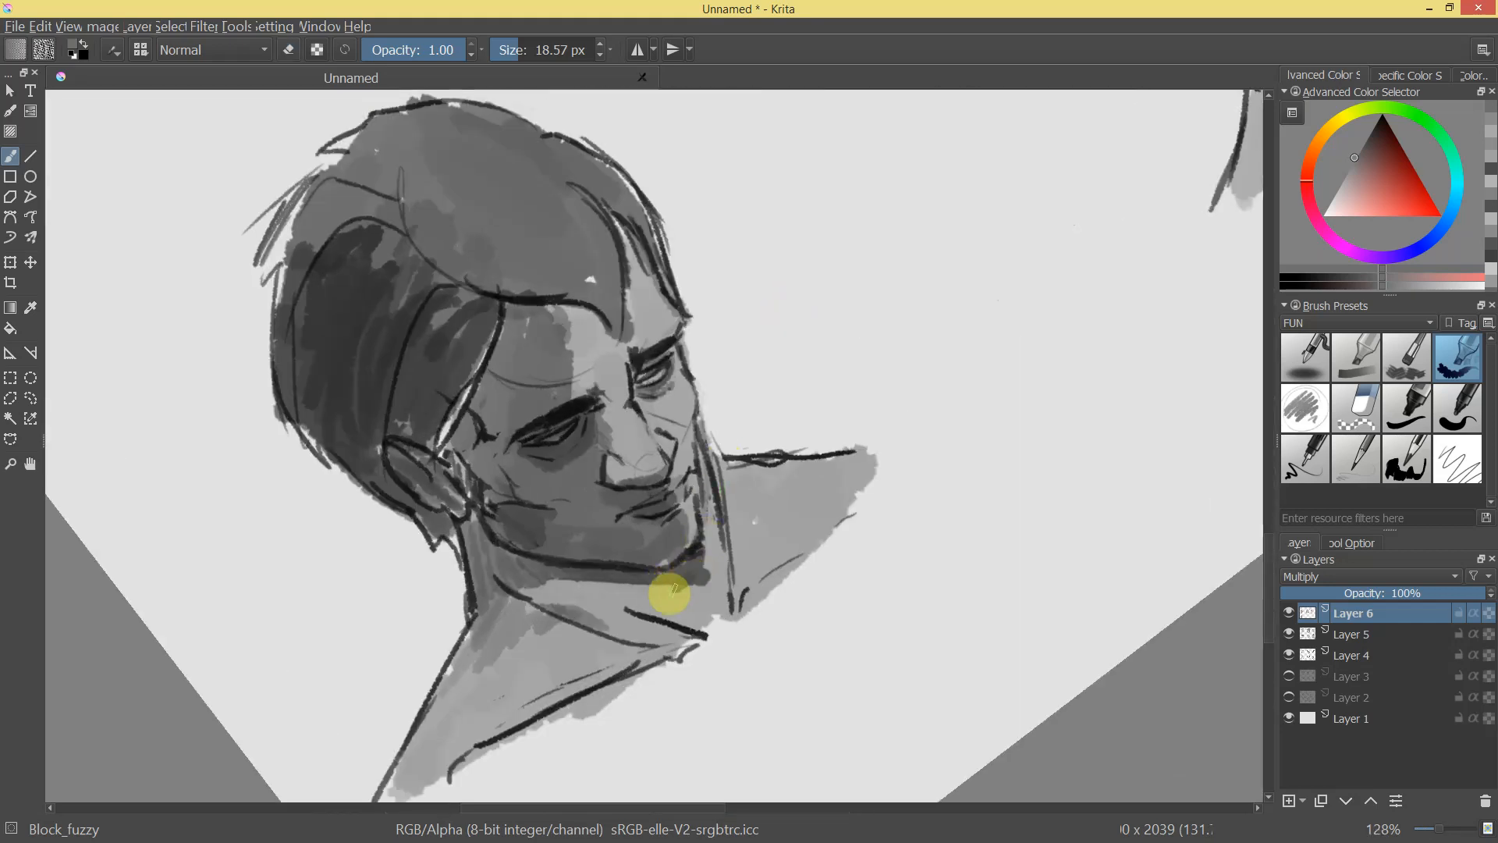
Extend the cast shadow across the downward-looking man's neck below the jaw and clean its edges with the eraser mode.
mouse_move(695, 625)
left_mouse_down()
mouse_move(730, 625)
mouse_move(752, 531)
mouse_move(892, 468)
mouse_move(537, 522)
mouse_move(532, 552)
mouse_move(566, 544)
mouse_move(554, 557)
mouse_move(583, 530)
mouse_move(508, 538)
left_mouse_up()
key("e")
key("e")
mouse_move(599, 537)
left_mouse_down()
mouse_move(570, 620)
mouse_move(758, 563)
mouse_move(757, 470)
mouse_move(763, 508)
mouse_move(763, 470)
mouse_move(748, 525)
mouse_move(799, 389)
mouse_move(837, 428)
mouse_move(781, 541)
mouse_move(864, 403)
mouse_move(845, 430)
mouse_move(715, 408)
left_mouse_up()
key("e")
mouse_move(648, 548)
left_mouse_down()
mouse_move(687, 525)
mouse_move(802, 512)
mouse_move(987, 315)
mouse_move(949, 338)
mouse_move(913, 501)
mouse_move(953, 441)
mouse_move(929, 468)
mouse_move(870, 422)
mouse_move(946, 335)
mouse_move(940, 391)
left_mouse_up()
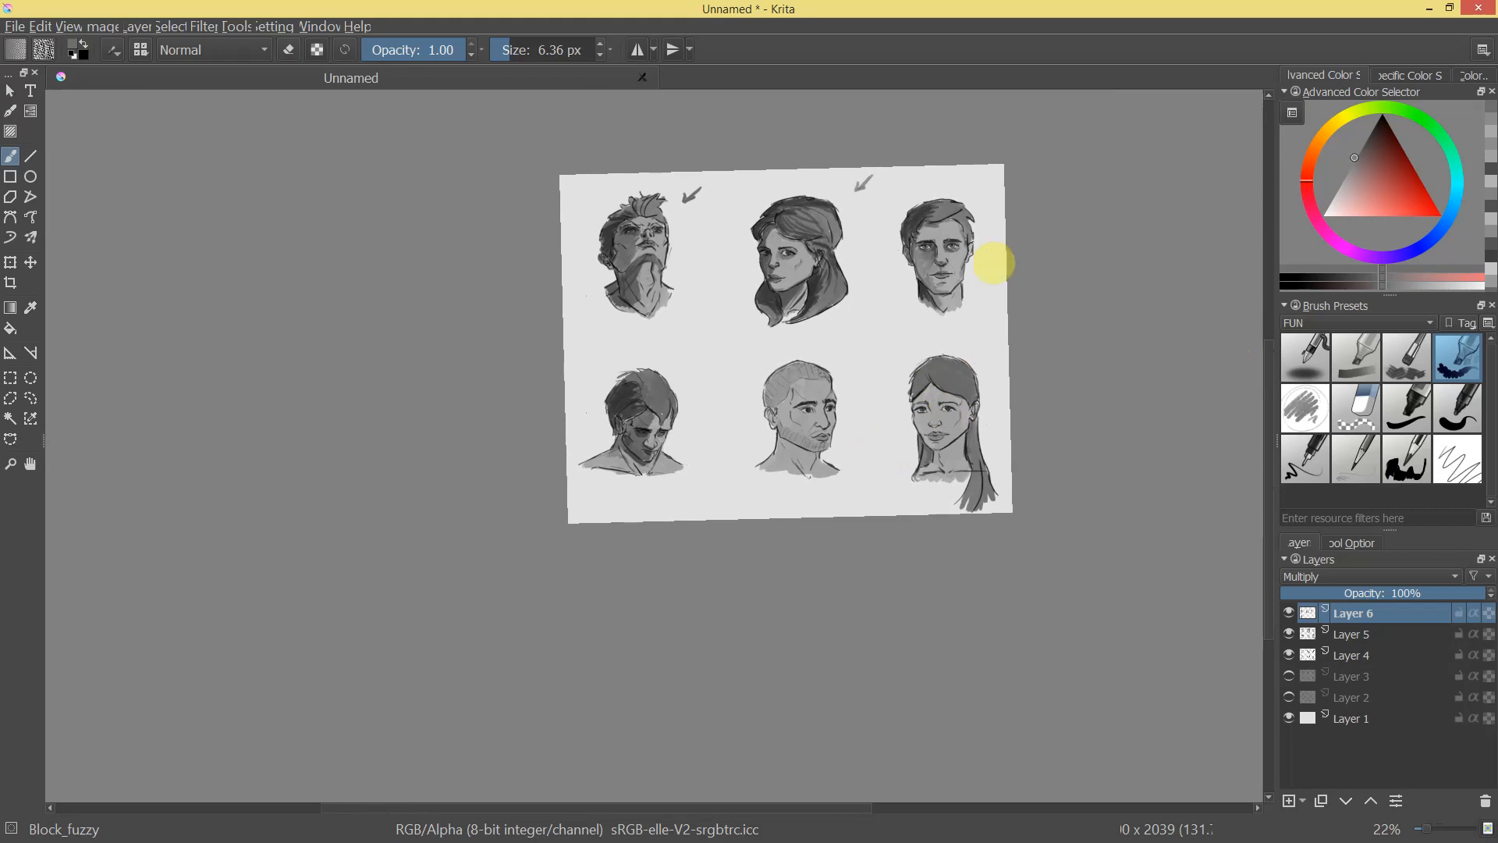
Draw a light-direction arrow beside the bearded man's head, pointing down toward his forehead from the far side.
left_click_drag(956, 336, 923, 420)
mouse_move(863, 377)
left_mouse_down()
mouse_move(1046, 308)
mouse_move(847, 363)
left_mouse_up()
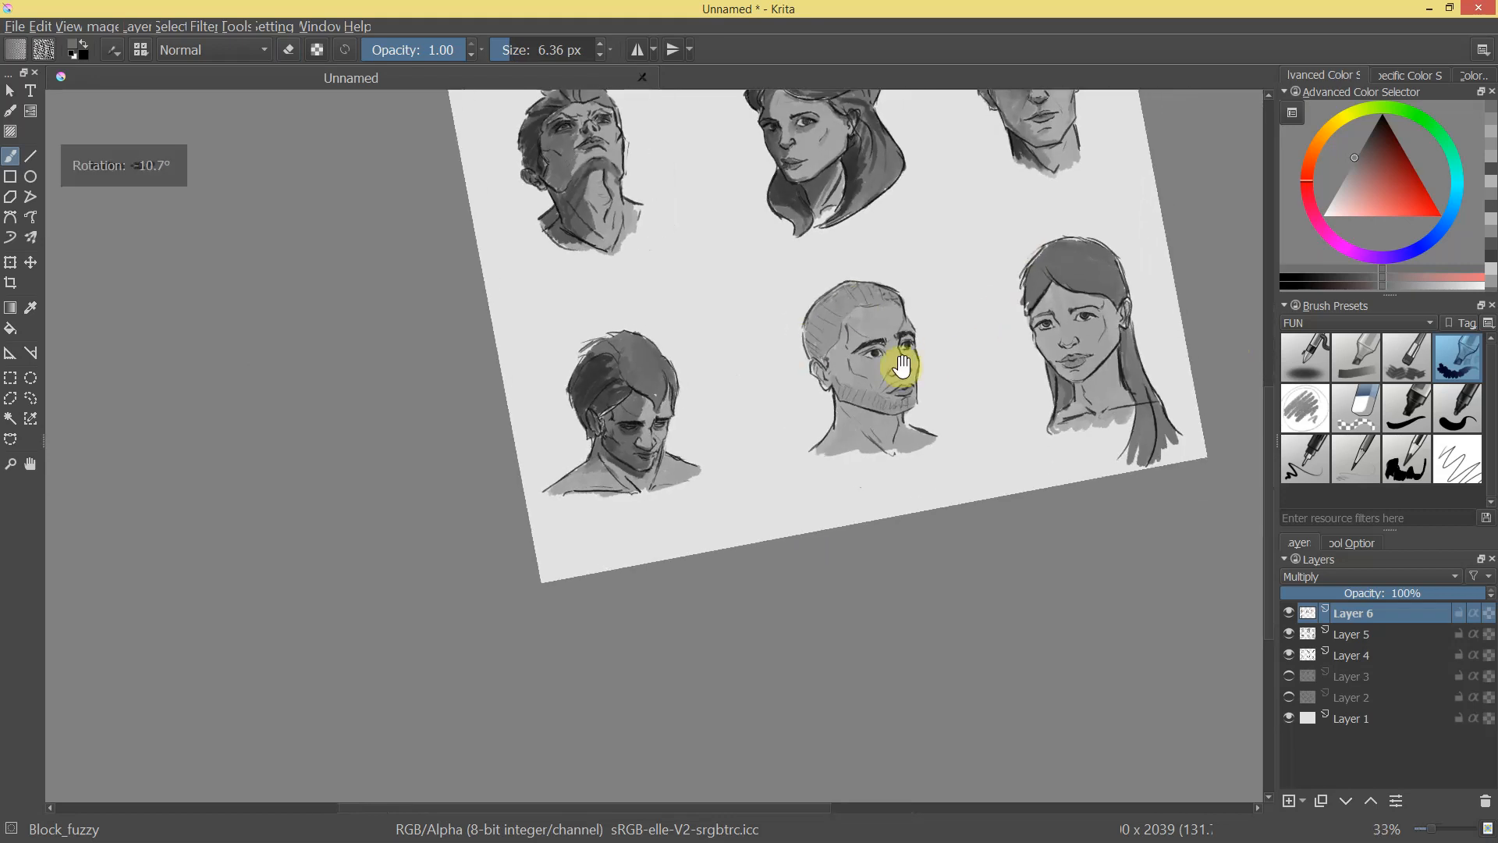
left_click_drag(995, 367, 524, 286)
left_click_drag(836, 218, 853, 341)
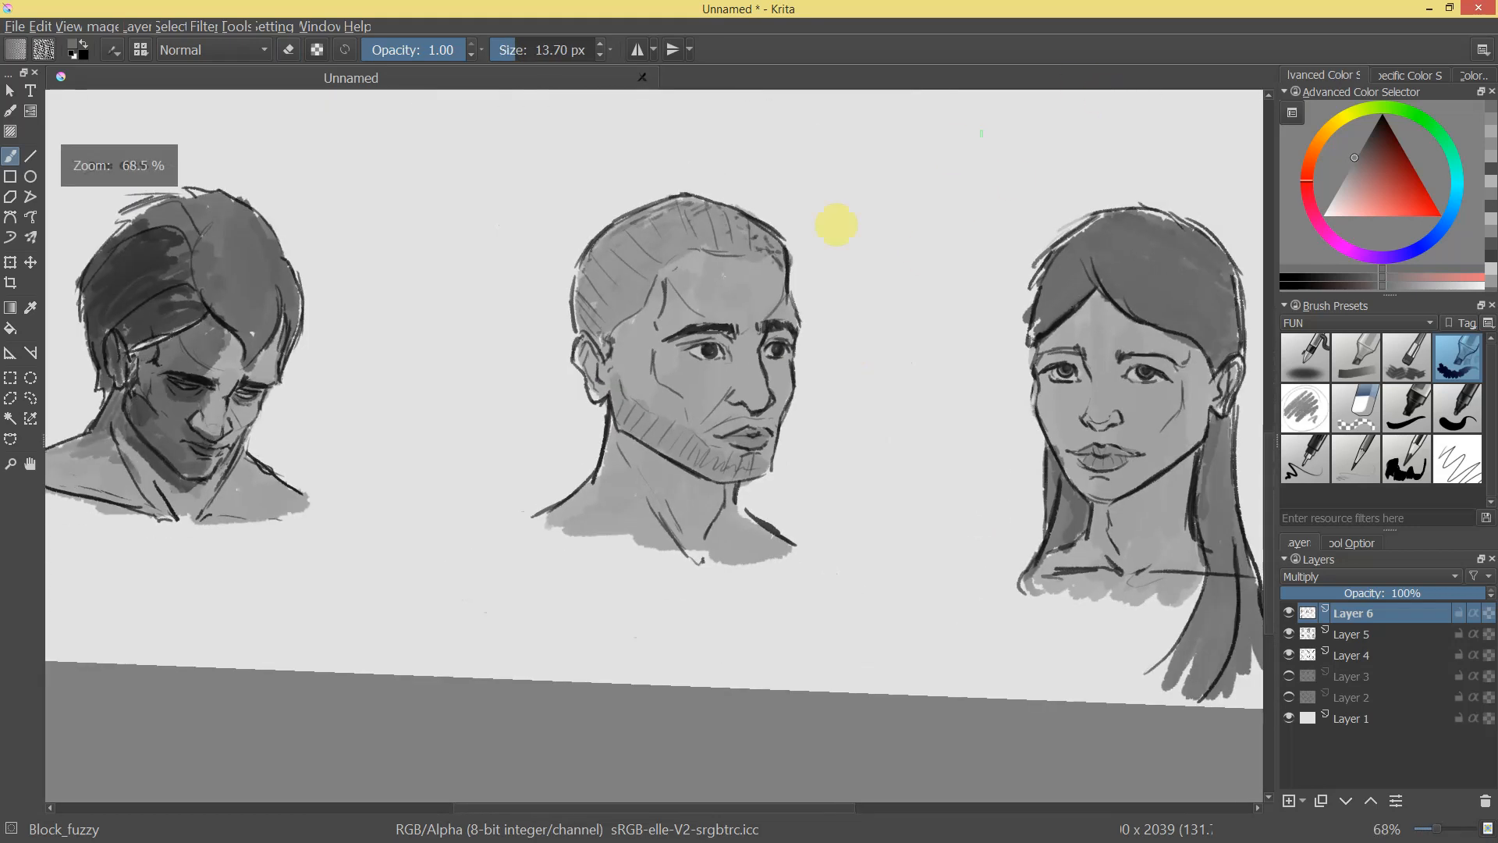
mouse_move(915, 222)
left_mouse_down()
mouse_move(853, 385)
mouse_move(854, 251)
mouse_move(816, 263)
left_mouse_up()
key("e")
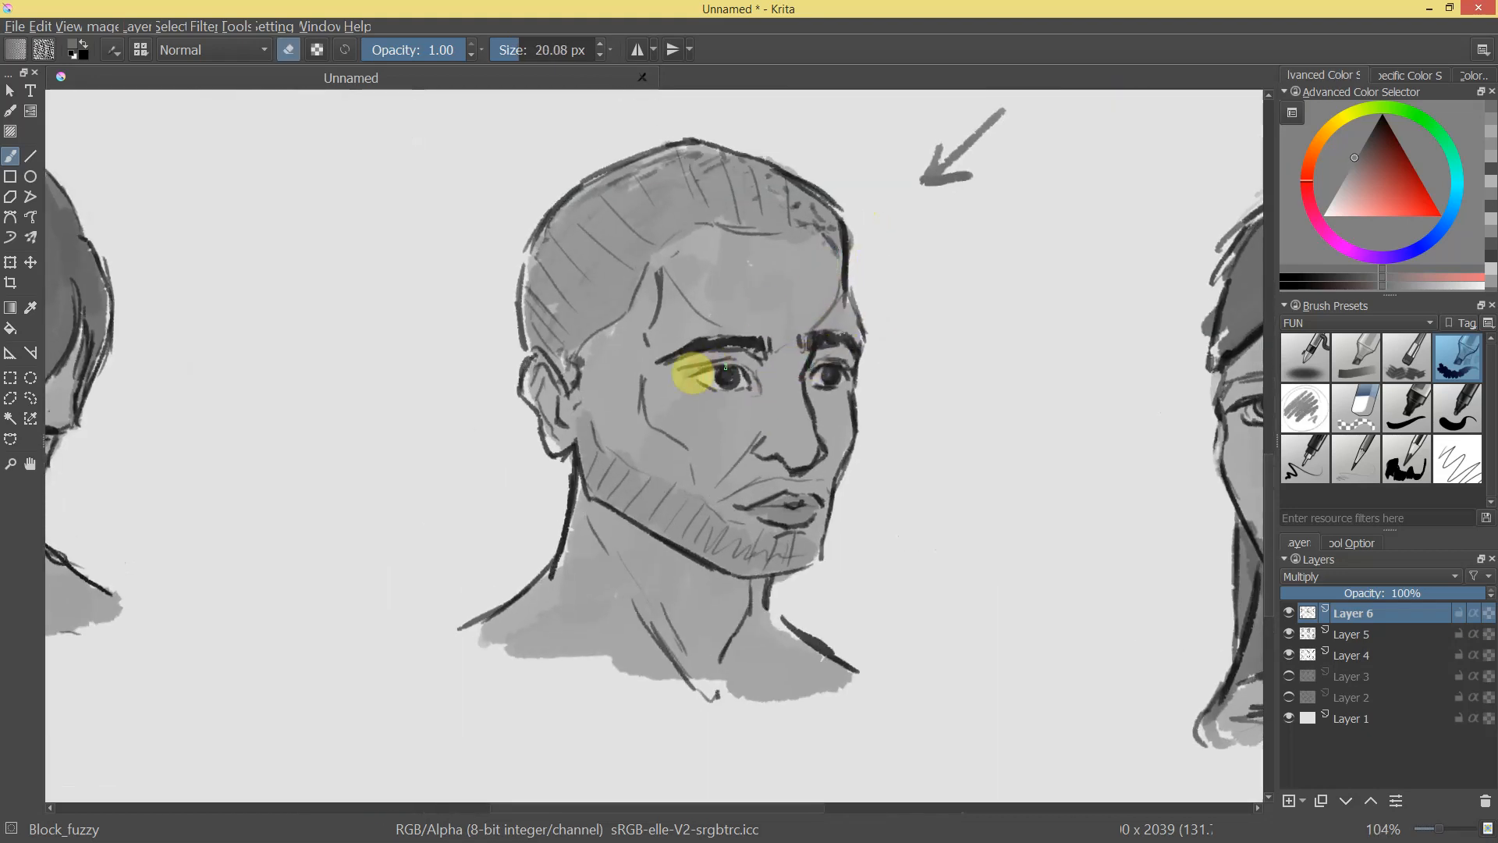
Shade the bearded man's eye sockets and under-eye areas, switching to a lighter gray with a 24.24 px brush.
mouse_move(699, 369)
left_mouse_down()
mouse_move(724, 357)
mouse_move(814, 391)
left_mouse_up()
mouse_move(814, 391)
left_mouse_down()
mouse_move(809, 434)
mouse_move(866, 341)
left_mouse_up()
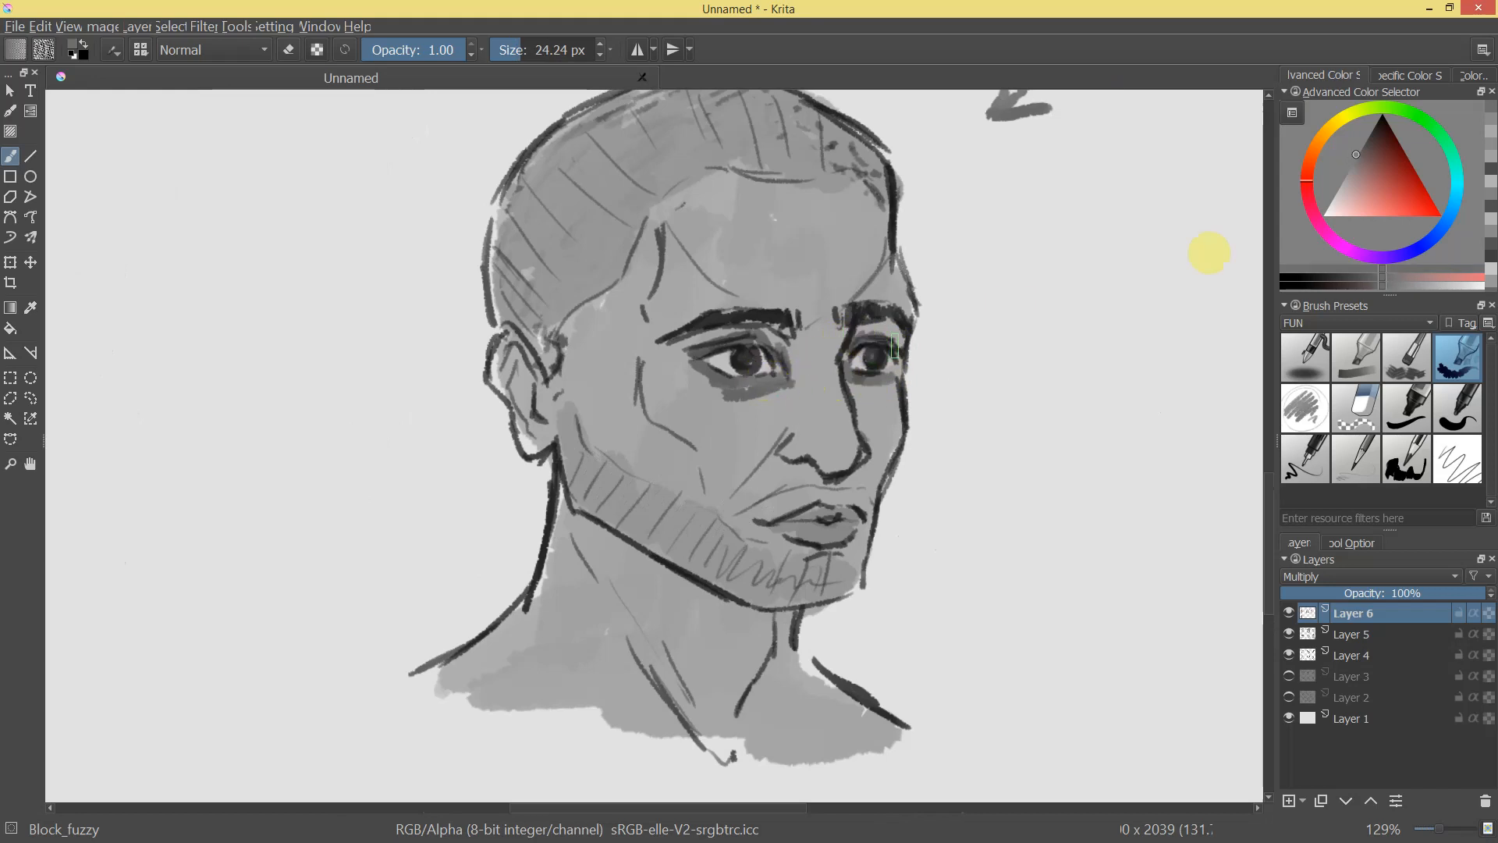
left_click(1339, 186)
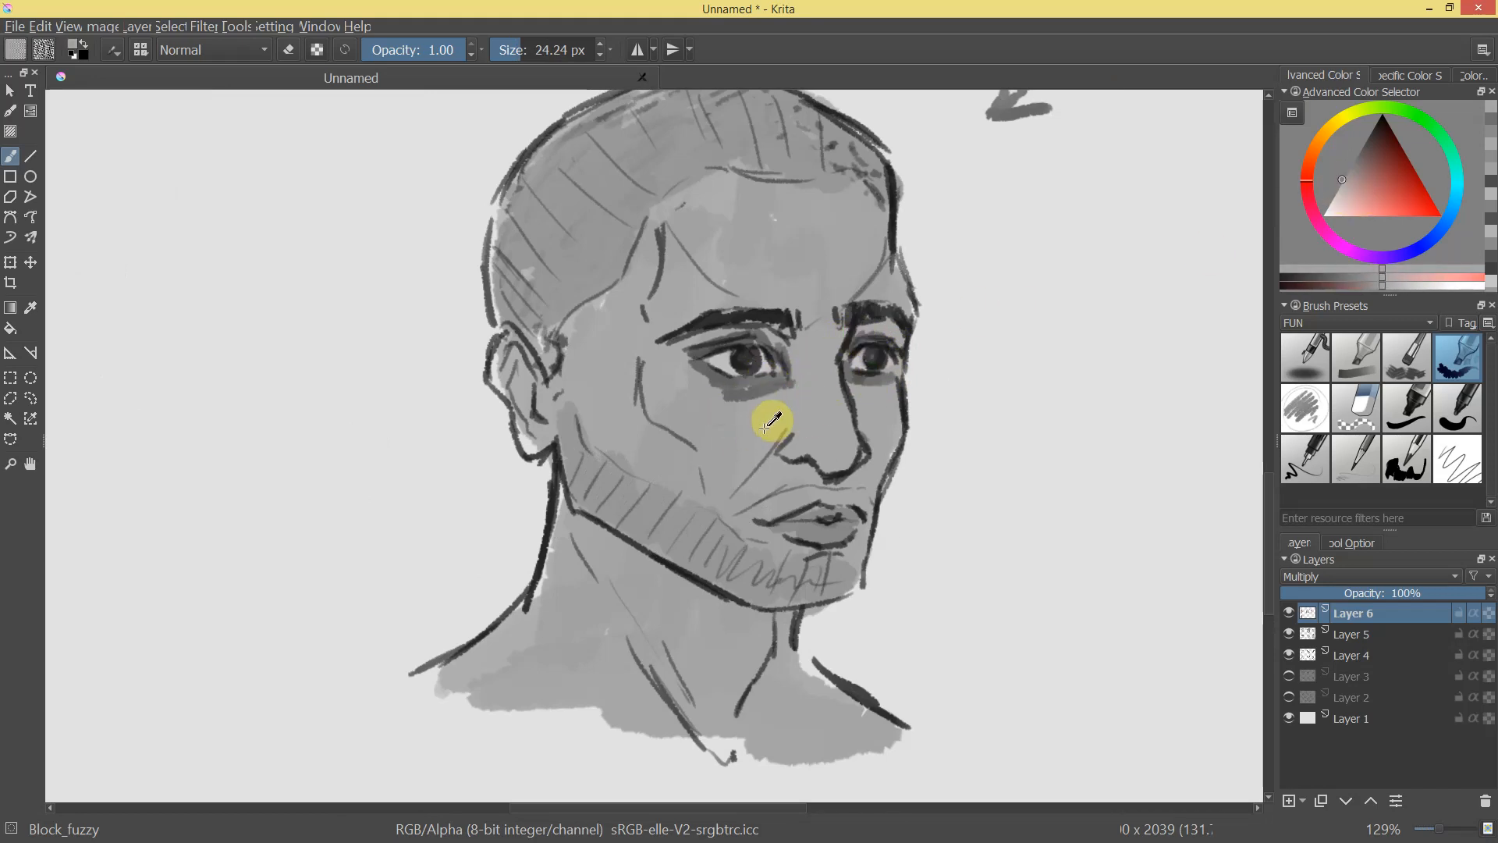
left_click_drag(773, 387, 705, 385)
mouse_move(893, 443)
left_mouse_down()
mouse_move(846, 497)
mouse_move(803, 375)
left_mouse_up()
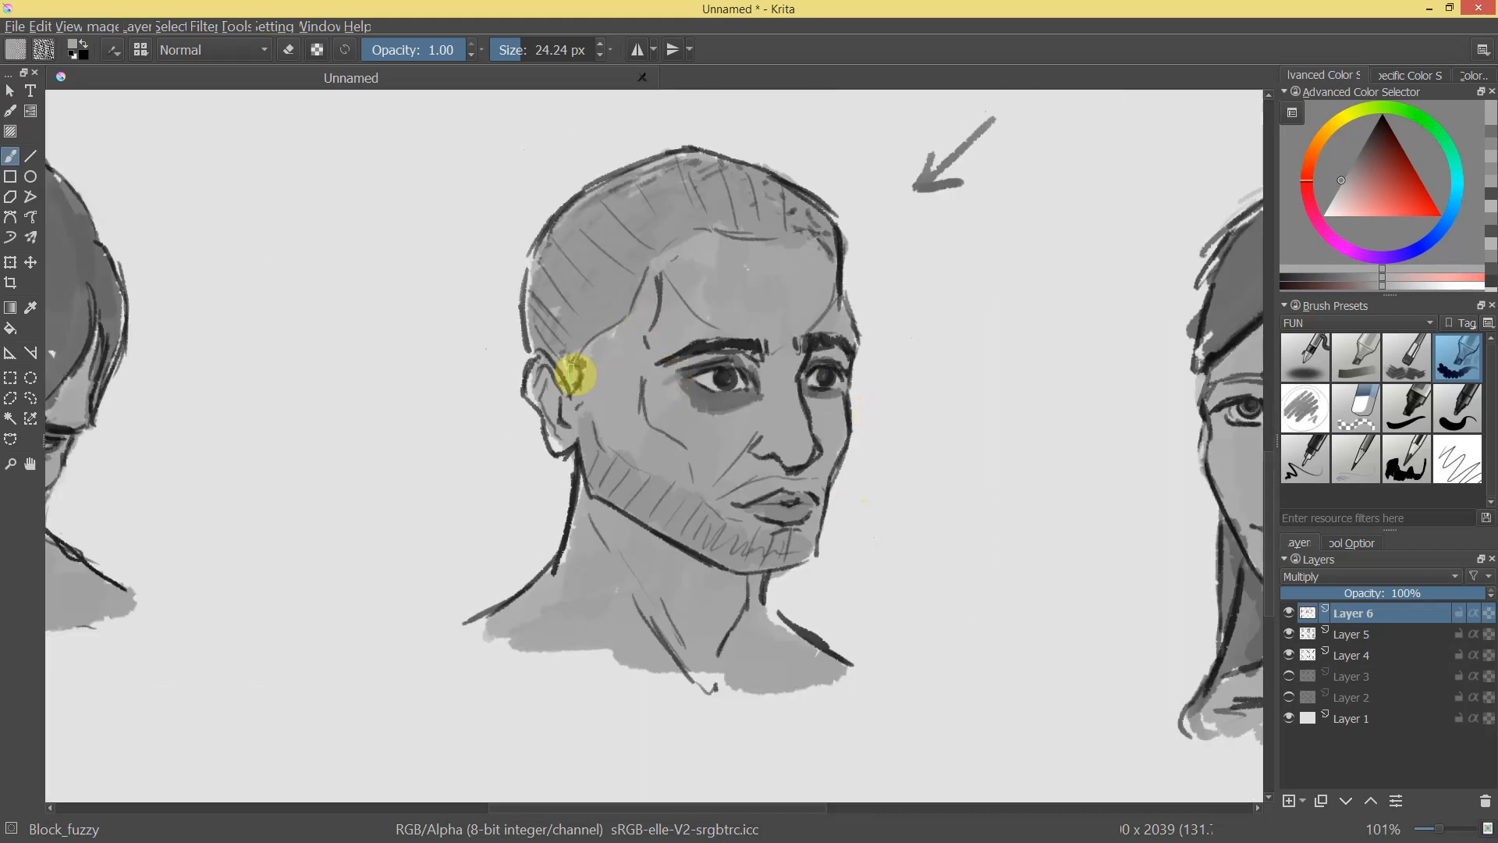
Enlarge the brush to 33.77 px and shade the bearded man's outer cheek, bearded jaw and neck.
mouse_move(545, 382)
left_mouse_down()
mouse_move(596, 376)
mouse_move(570, 429)
mouse_move(623, 411)
mouse_move(599, 466)
mouse_move(674, 448)
mouse_move(646, 509)
mouse_move(708, 498)
mouse_move(701, 529)
mouse_move(733, 541)
left_mouse_up()
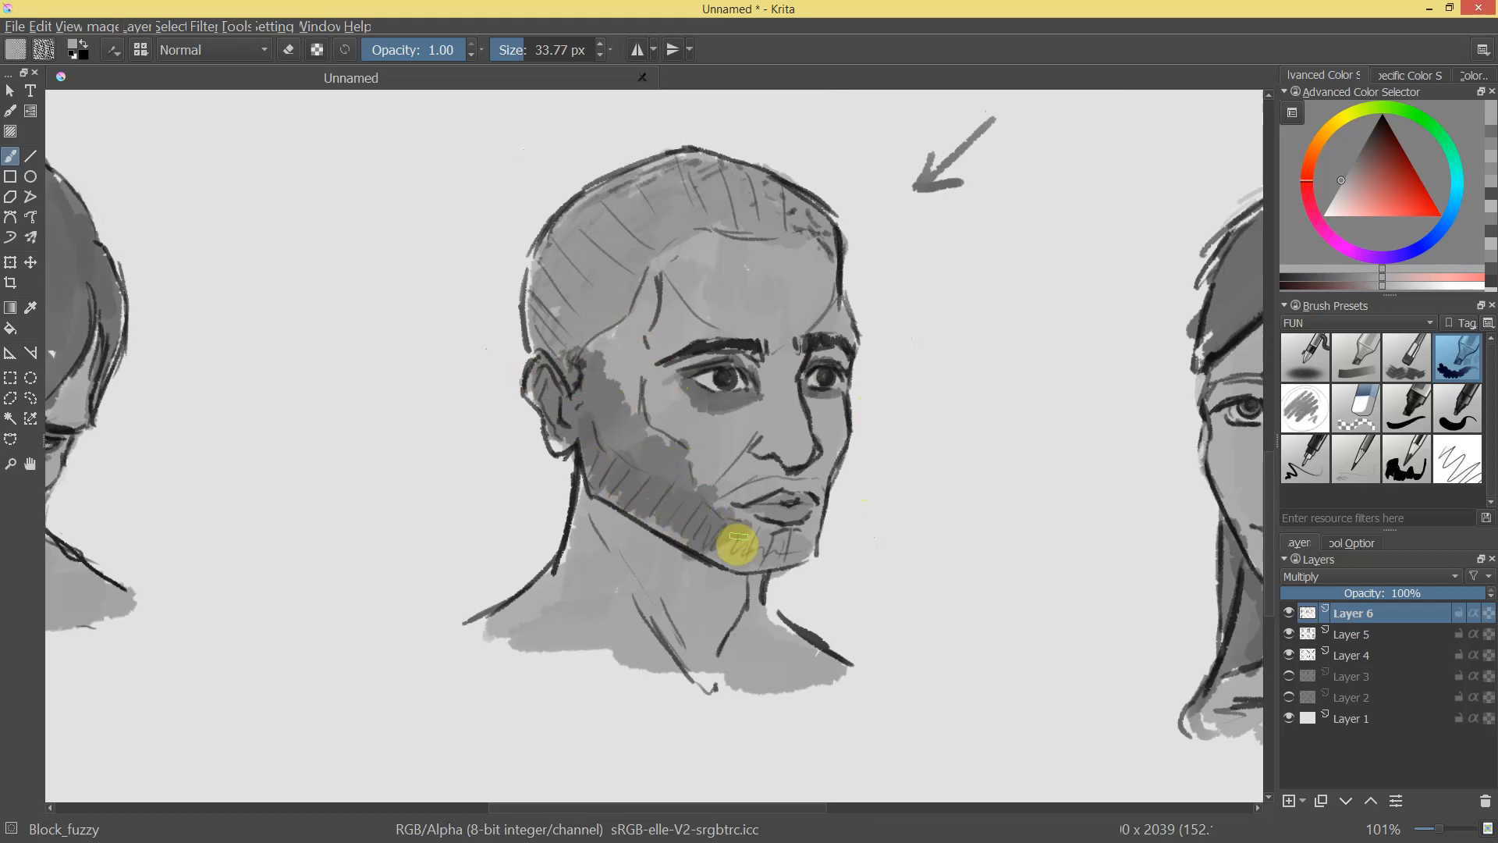
mouse_move(837, 535)
left_mouse_down()
mouse_move(793, 588)
mouse_move(605, 395)
left_mouse_up()
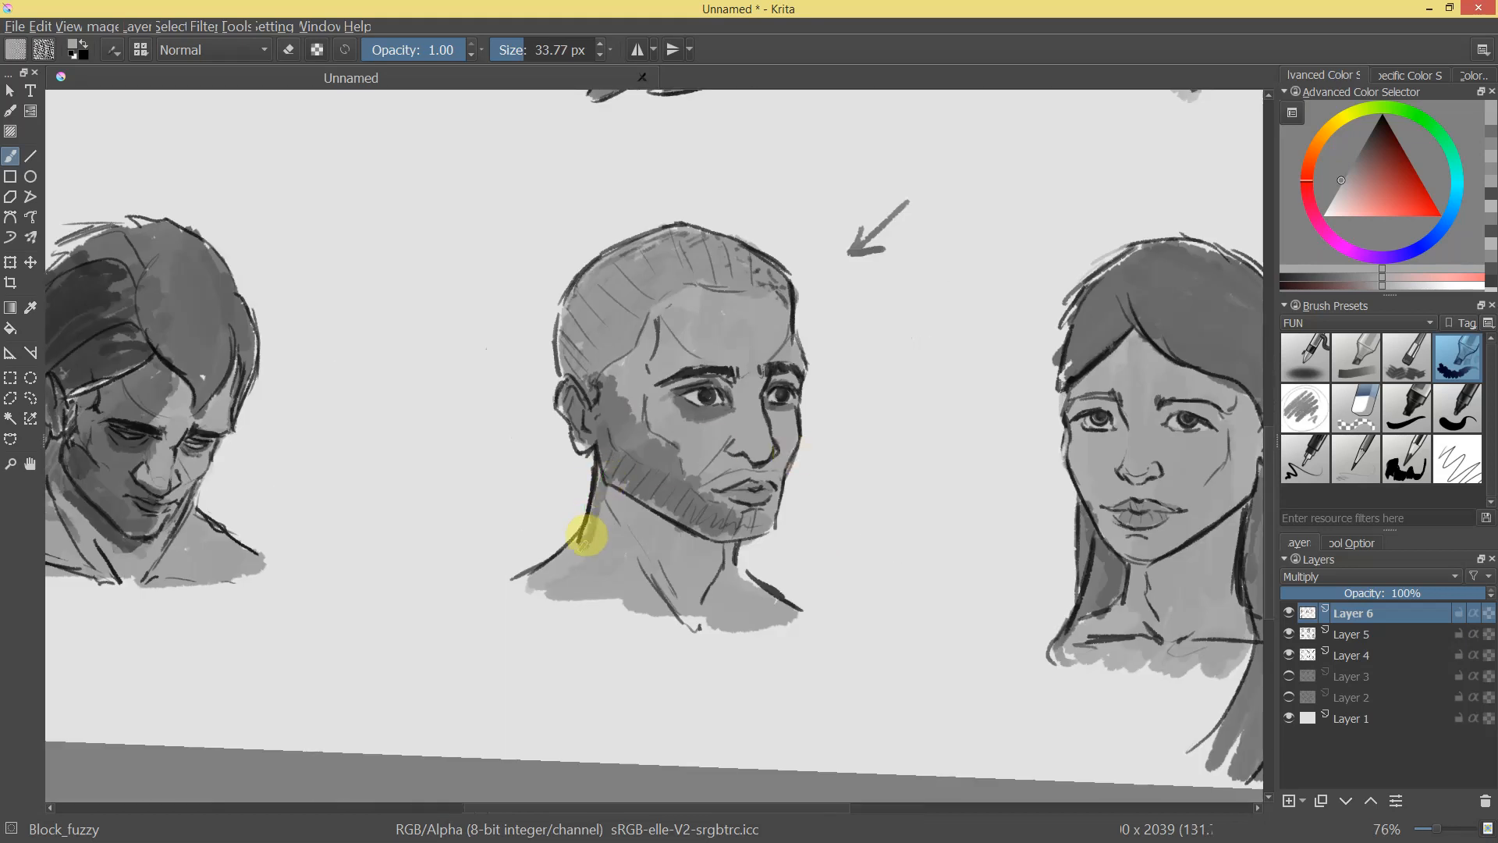
mouse_move(625, 495)
left_mouse_down()
mouse_move(612, 552)
mouse_move(685, 529)
mouse_move(659, 574)
left_mouse_up()
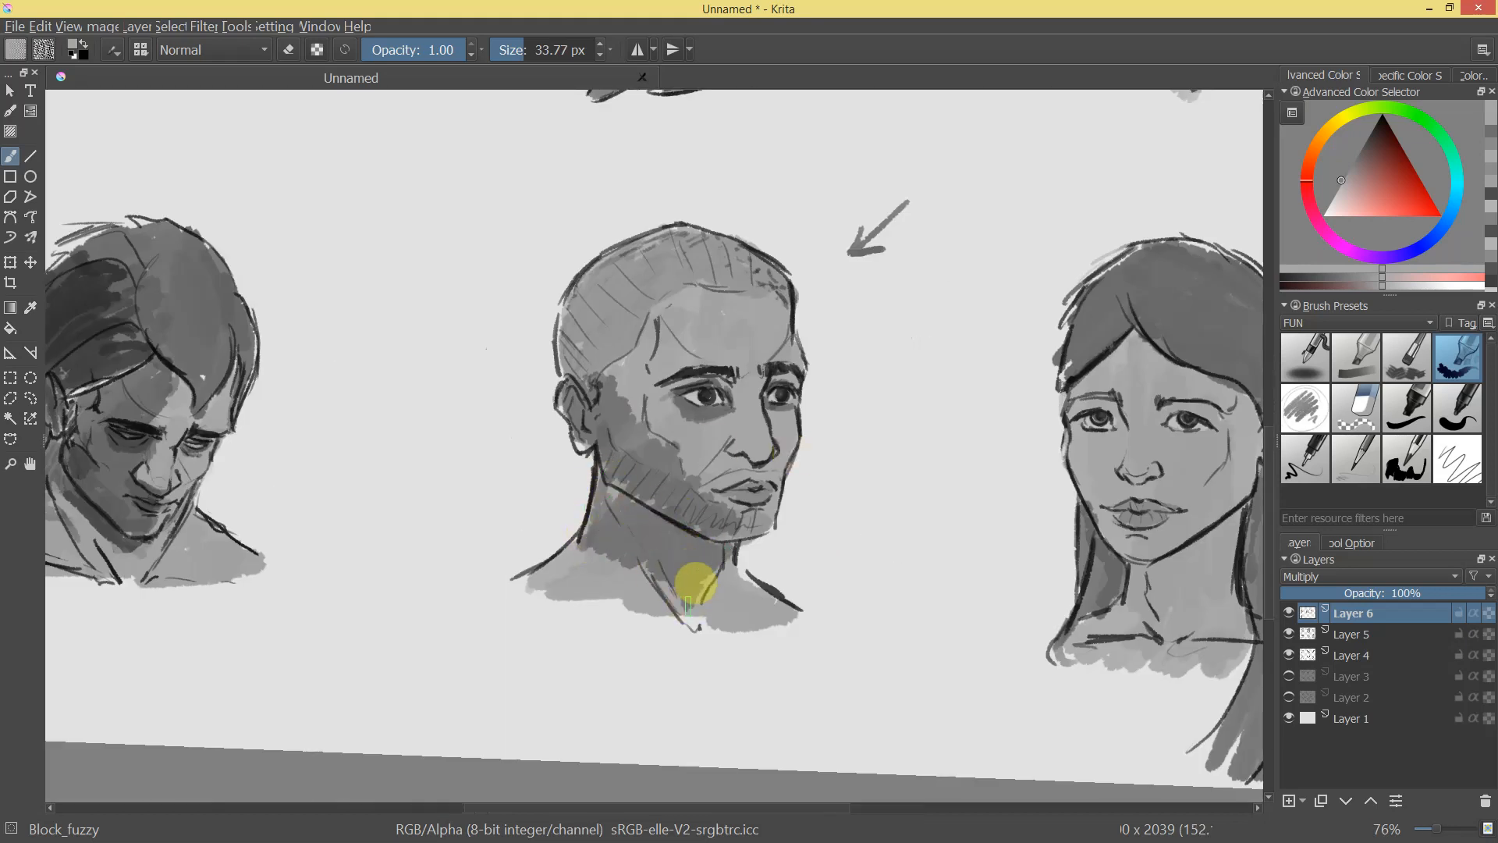
Shade the shadowed side of the bearded man's cropped hair, from the temple hairline up to the crown.
left_click_drag(597, 363, 640, 323)
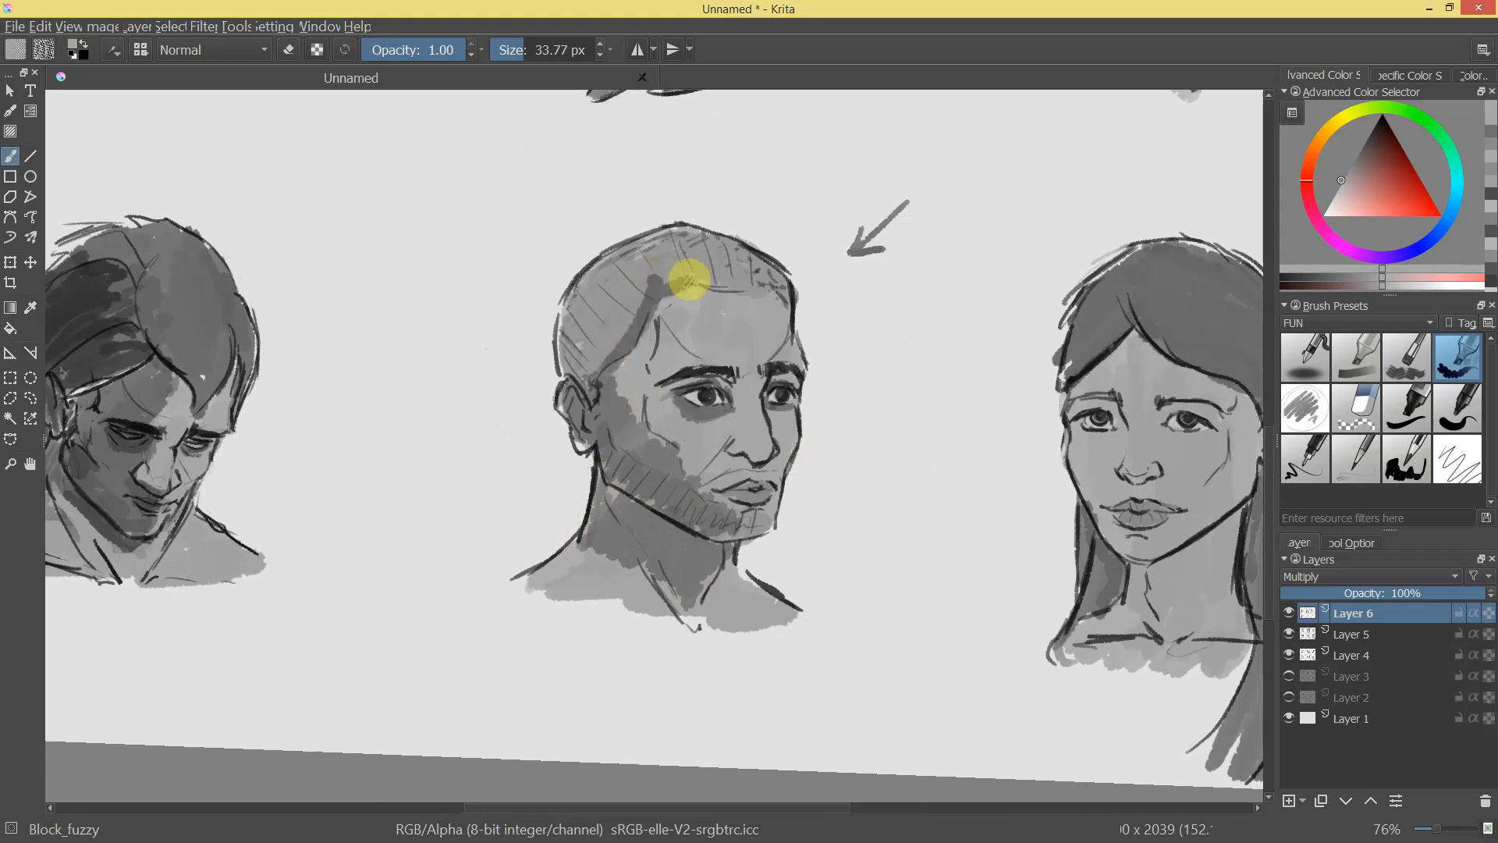
left_click_drag(657, 248, 612, 262)
mouse_move(567, 320)
left_mouse_down()
mouse_move(617, 275)
mouse_move(646, 279)
mouse_move(624, 316)
mouse_move(668, 266)
left_mouse_up()
mouse_move(829, 265)
left_mouse_down()
mouse_move(870, 448)
mouse_move(886, 294)
left_mouse_up()
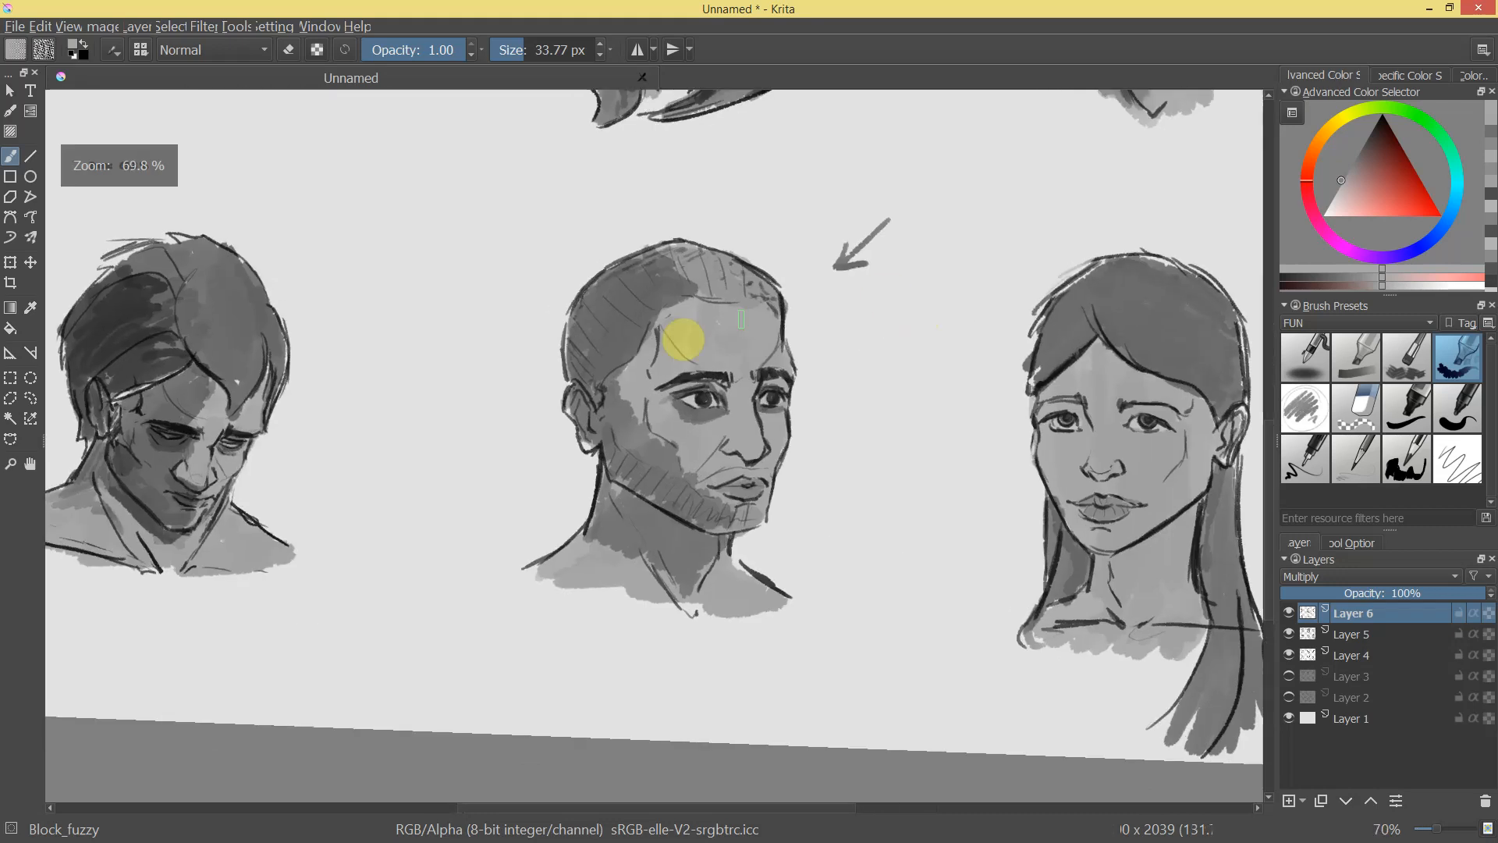
Sample grays from the bearded man's face and shade his cheekbone, temple and the side plane of the forehead.
mouse_move(641, 406)
left_mouse_down()
mouse_move(715, 434)
mouse_move(702, 612)
mouse_move(709, 424)
mouse_move(661, 418)
mouse_move(684, 390)
left_mouse_up()
left_click(667, 413, "ctrl")
left_click(1332, 196)
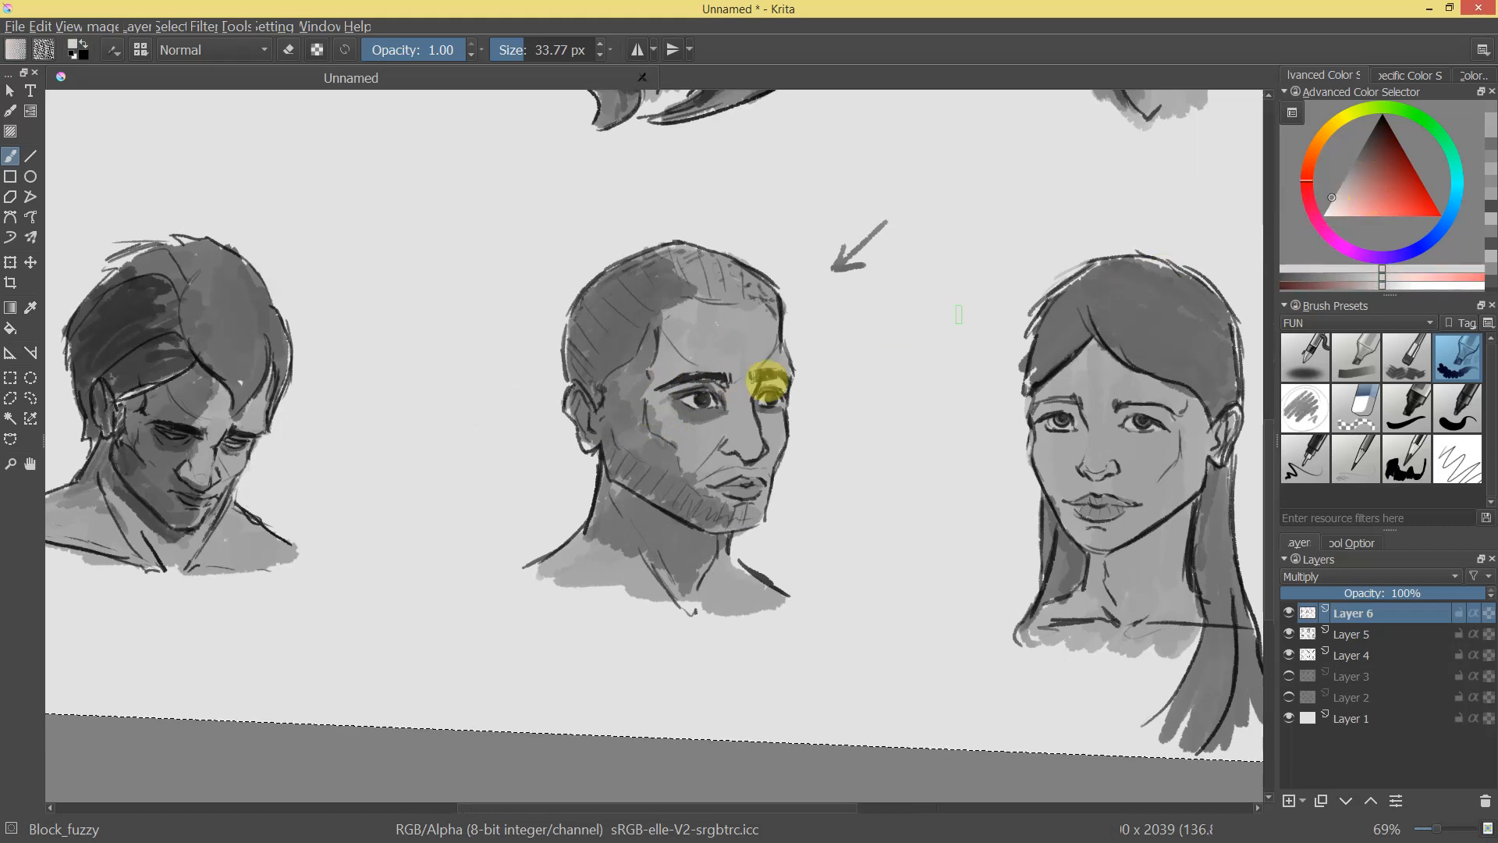
left_click_drag(660, 401, 645, 384)
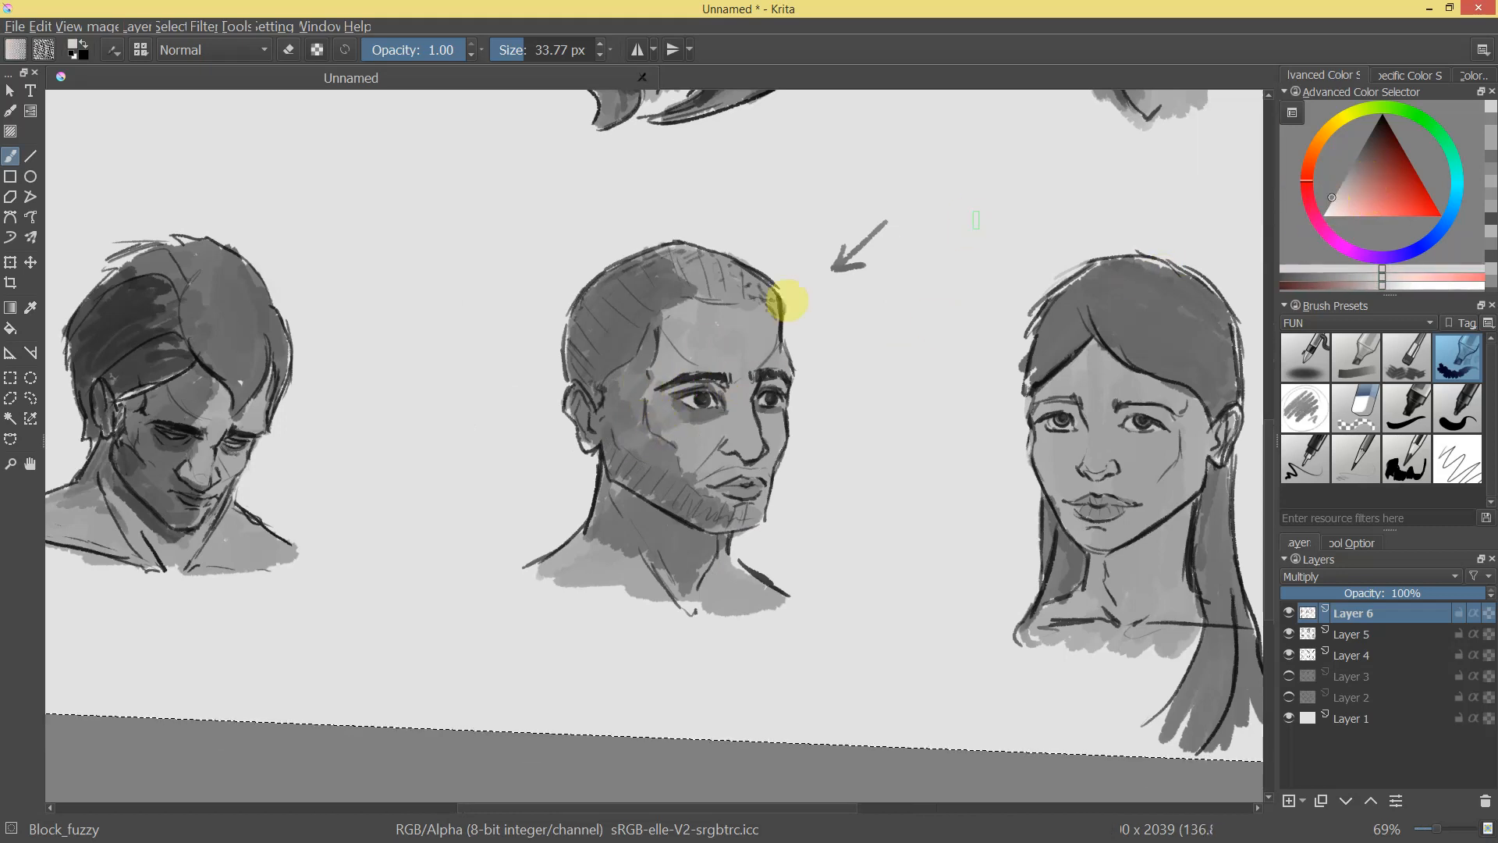
left_click(642, 365, "ctrl")
mouse_move(752, 358)
left_mouse_down()
mouse_move(770, 471)
mouse_move(843, 260)
left_mouse_up()
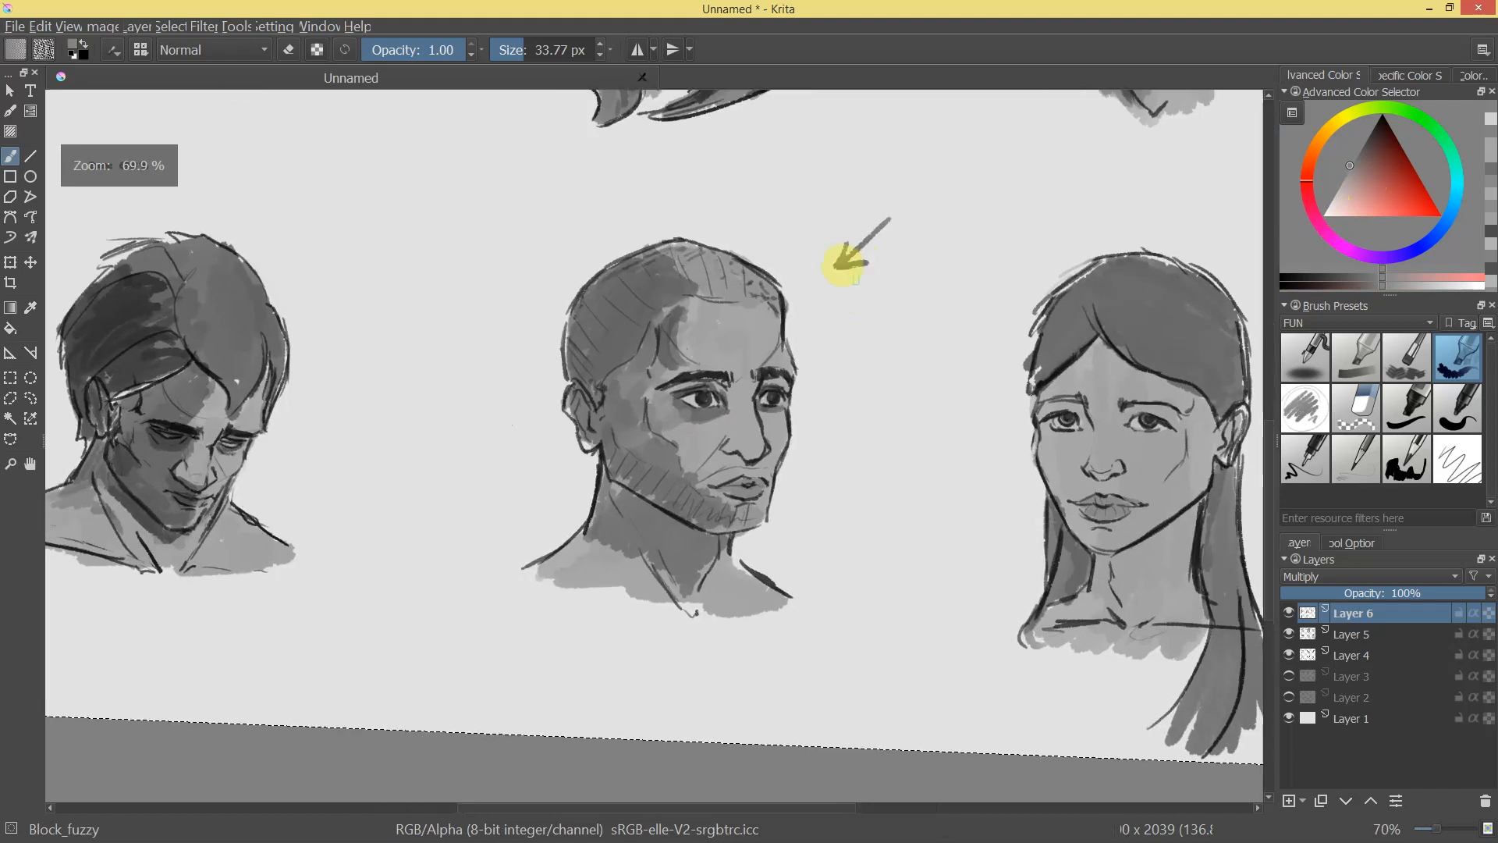
Pick a lighter gray and soften the shadow edges on the bearded man's forehead, brow and nose bridge.
left_click(1337, 190)
left_click_drag(670, 312, 656, 372)
left_click_drag(796, 343, 910, 301)
mouse_move(800, 366)
left_mouse_down()
mouse_move(800, 406)
mouse_move(768, 446)
mouse_move(789, 392)
mouse_move(739, 390)
left_mouse_up()
scroll(771, 381, "down", 5)
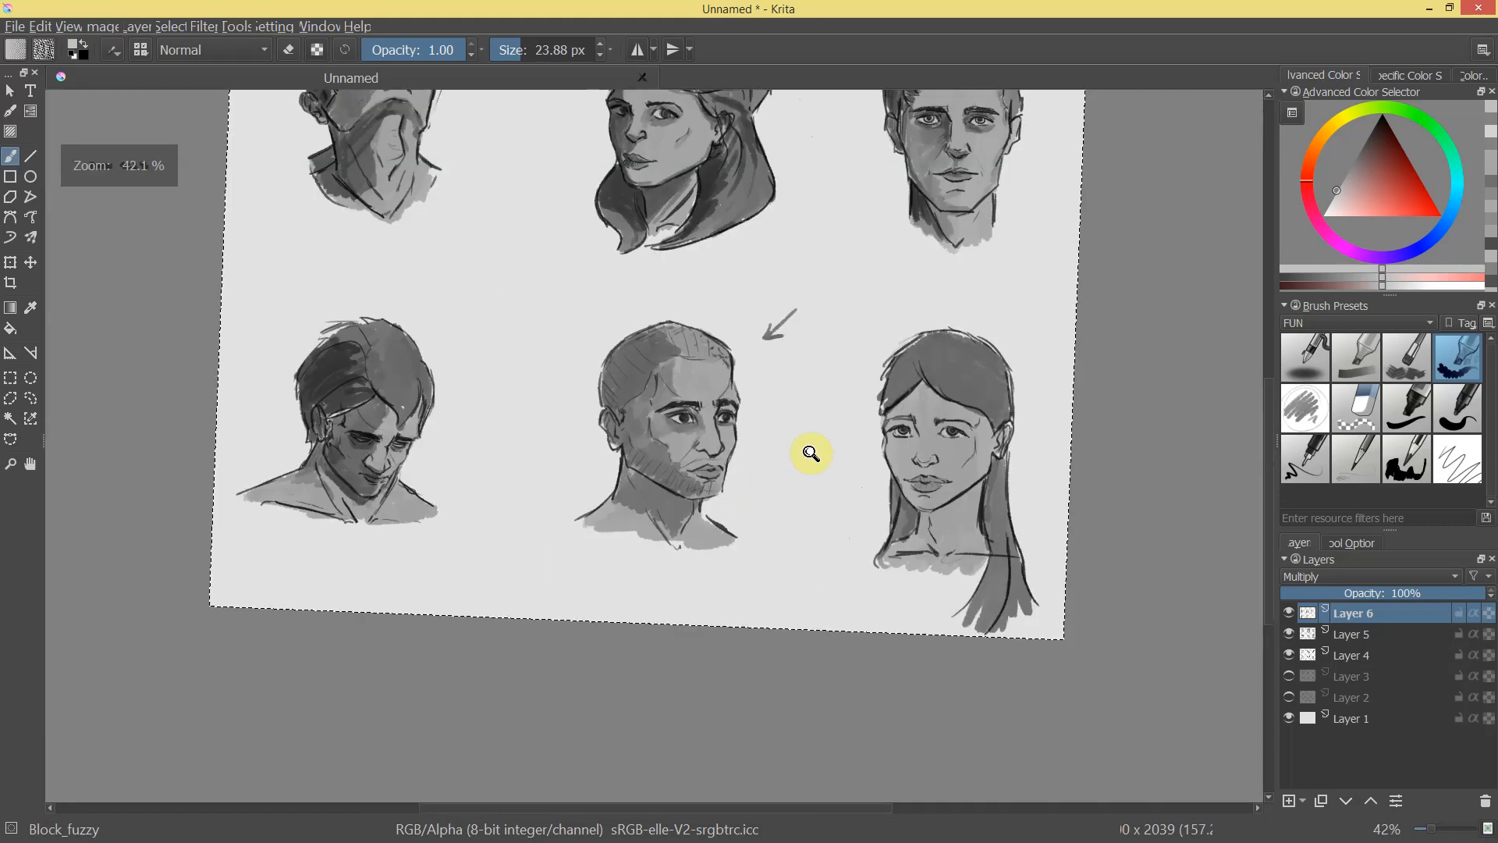
scroll(793, 484, "up", 5)
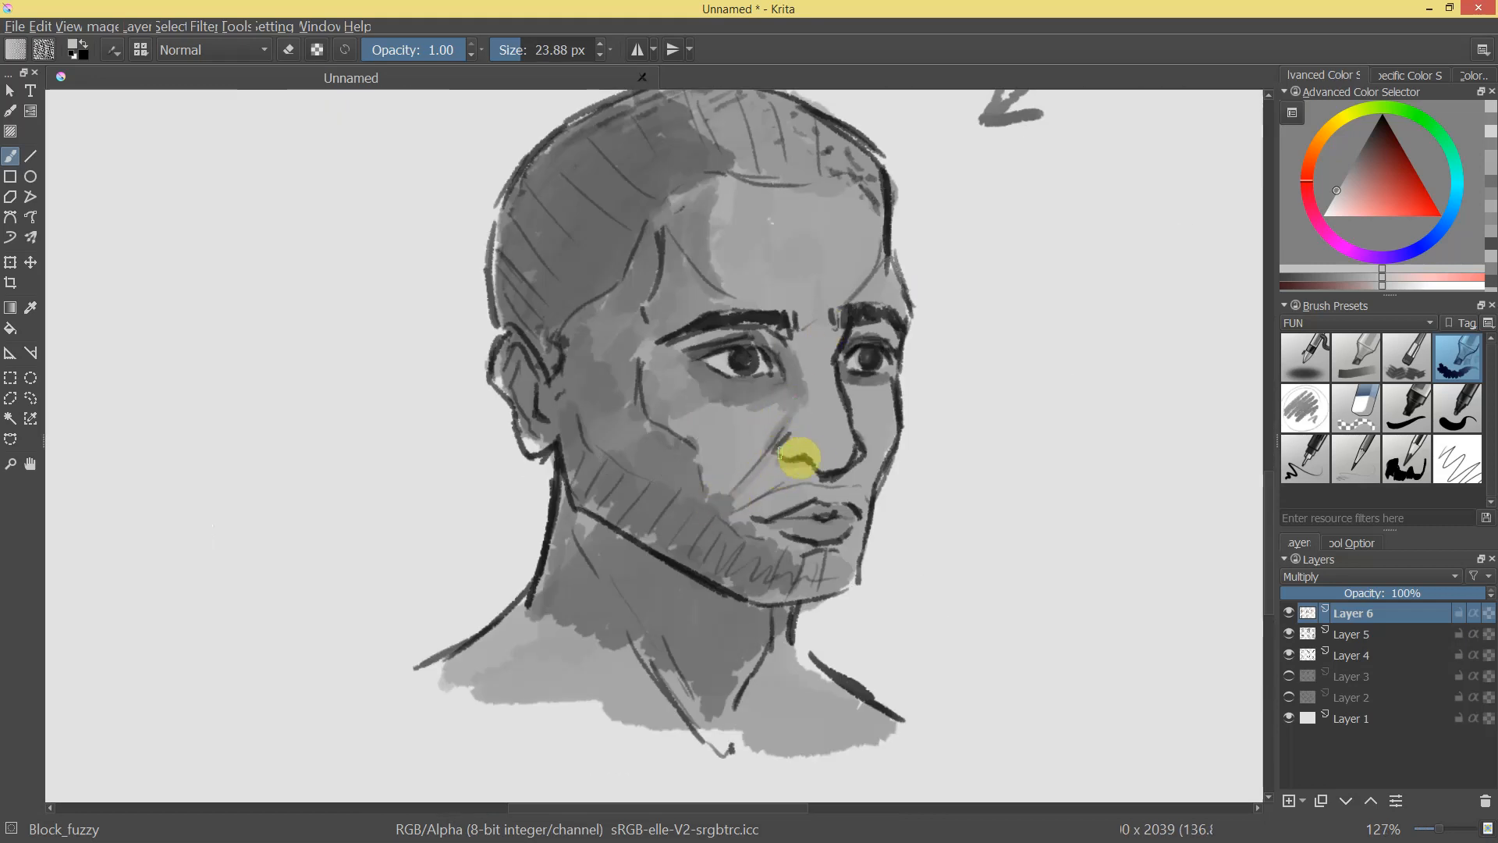
Sketch a small nose diagram beside the bearded man's head with a 4.39 px brush and erase it.
scroll(891, 489, "down", 1)
left_click_drag(948, 370, 953, 369, "shift")
left_click(1354, 163)
left_click_drag(1053, 320, 1031, 319, "shift")
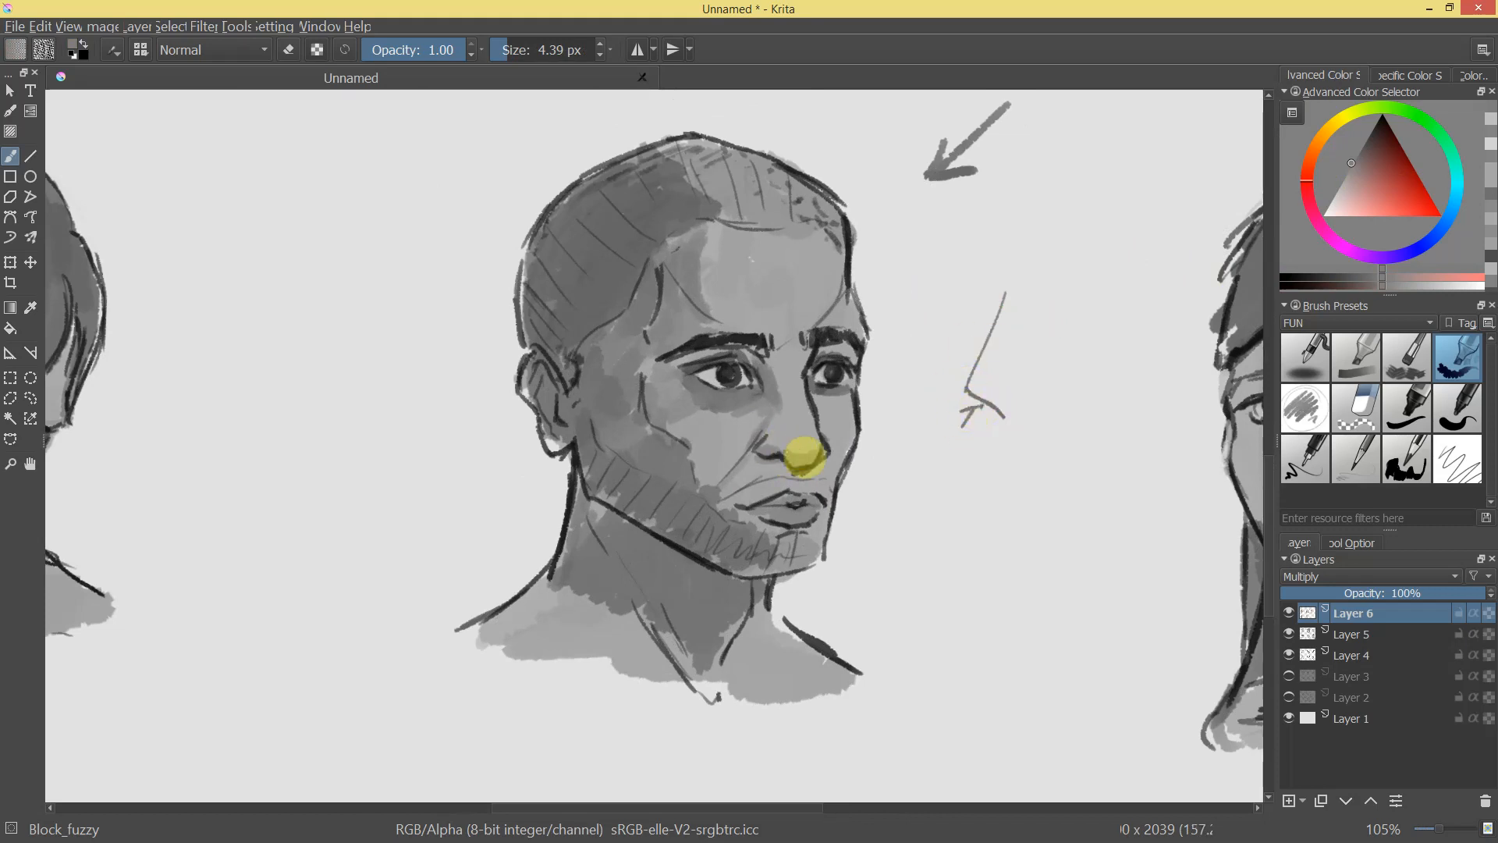
mouse_move(922, 461)
left_mouse_down()
mouse_move(909, 518)
mouse_move(852, 401)
left_mouse_up()
key("e")
mouse_move(841, 463)
left_mouse_down("ctrl")
mouse_move(823, 561)
mouse_move(936, 408)
mouse_move(963, 336)
left_mouse_up("ctrl")
left_click(982, 467, "ctrl")
key("e")
Shade the bearded man's moustache area between nose and mouth with sampled grays, using 19.86 px and 13.65 px brushes.
left_click_drag(933, 482, 961, 513, "shift")
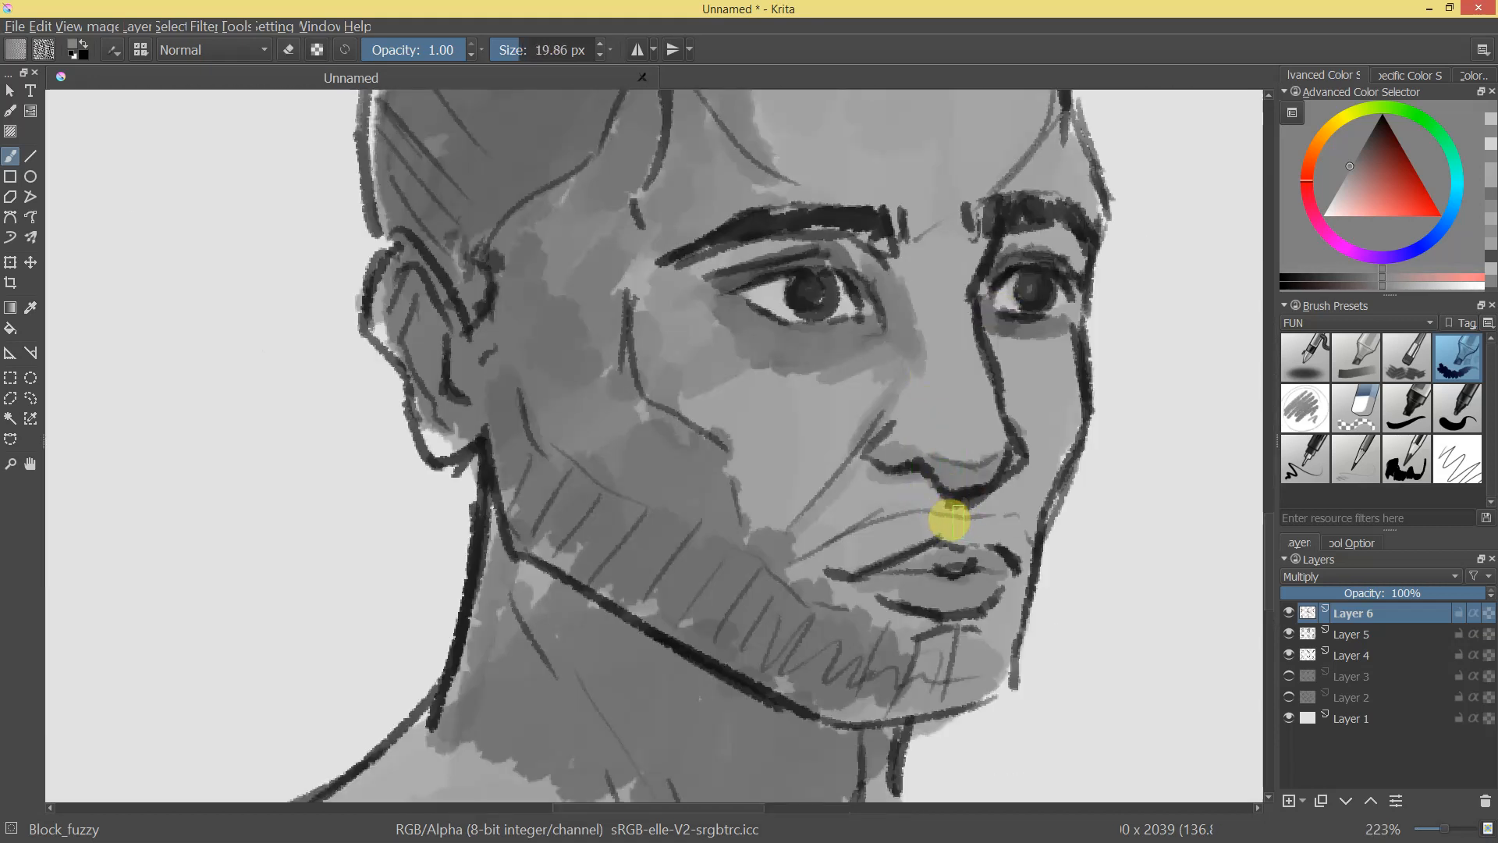
mouse_move(949, 558)
left_mouse_down("ctrl")
mouse_move(973, 503)
mouse_move(795, 408)
mouse_move(518, 385)
mouse_move(580, 394)
left_mouse_up("ctrl")
left_click(552, 377, "ctrl")
left_click(1331, 205)
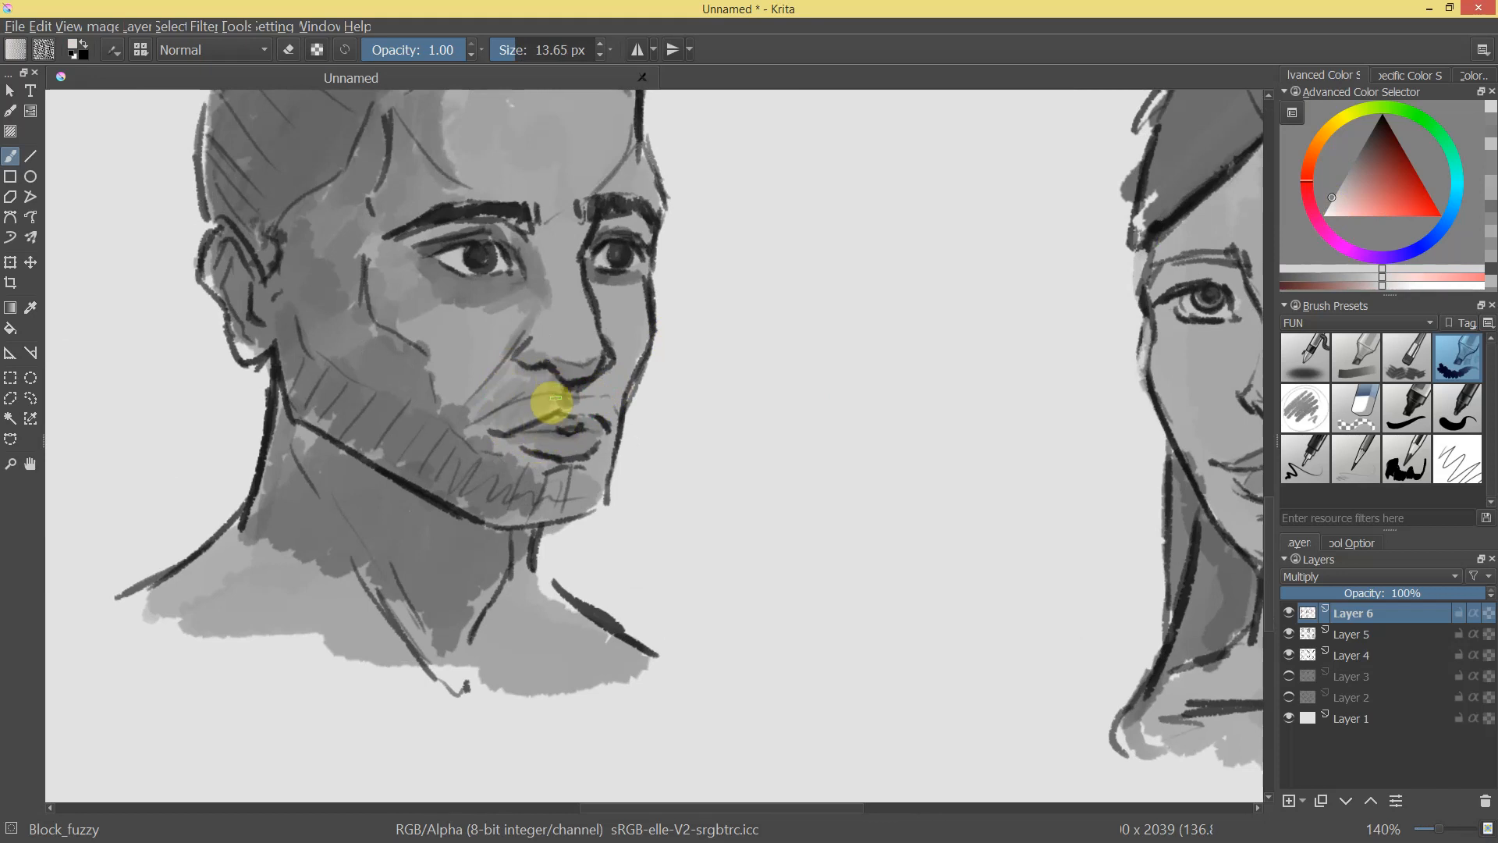
mouse_move(655, 421)
left_mouse_down("ctrl")
mouse_move(634, 511)
mouse_move(668, 461)
mouse_move(641, 518)
mouse_move(692, 395)
left_mouse_up("ctrl")
left_click(351, 147, "ctrl")
mouse_move(546, 429)
left_mouse_down("shift")
mouse_move(561, 429)
mouse_move(546, 525)
mouse_move(550, 423)
left_mouse_up("shift")
key("bracketleft")
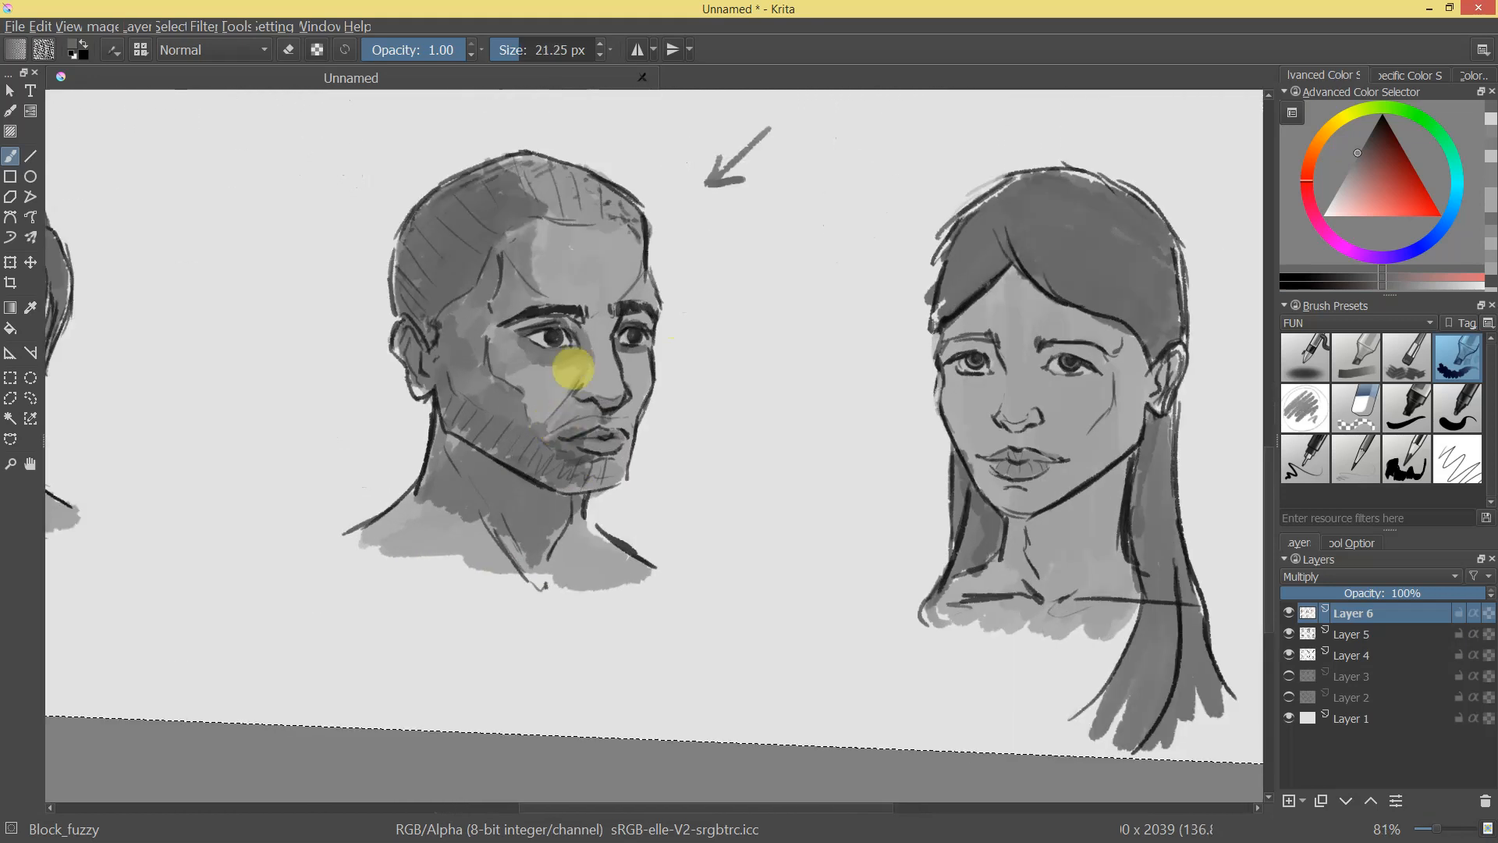
Pick a light gray, enlarge the brush to 42.35 px and tone down the bearded man's lit cheek below the eye.
left_click(568, 372, "ctrl")
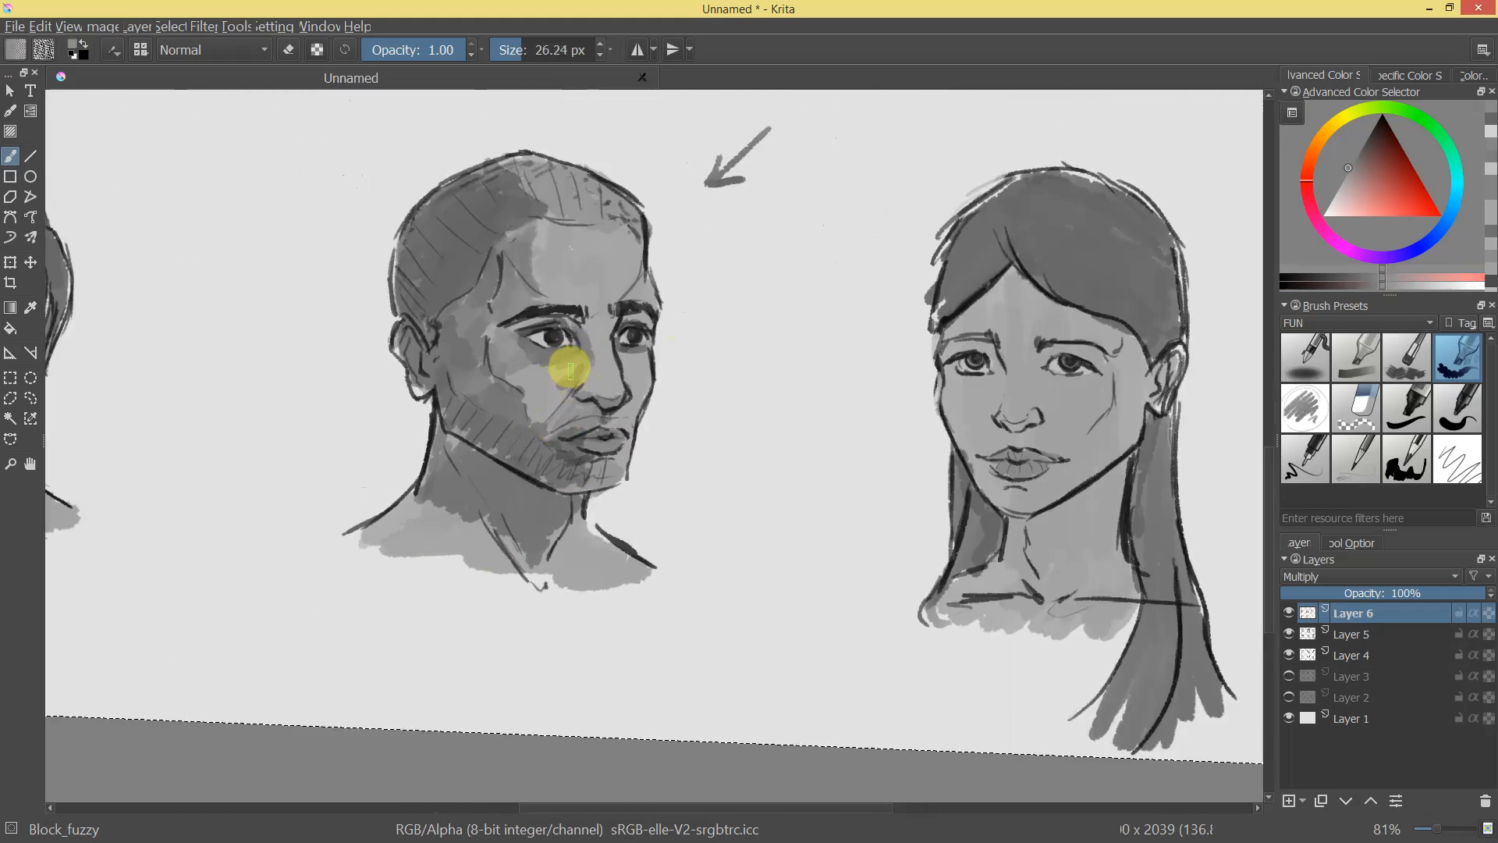
left_click(1331, 196)
left_click_drag(535, 380, 542, 379, "shift")
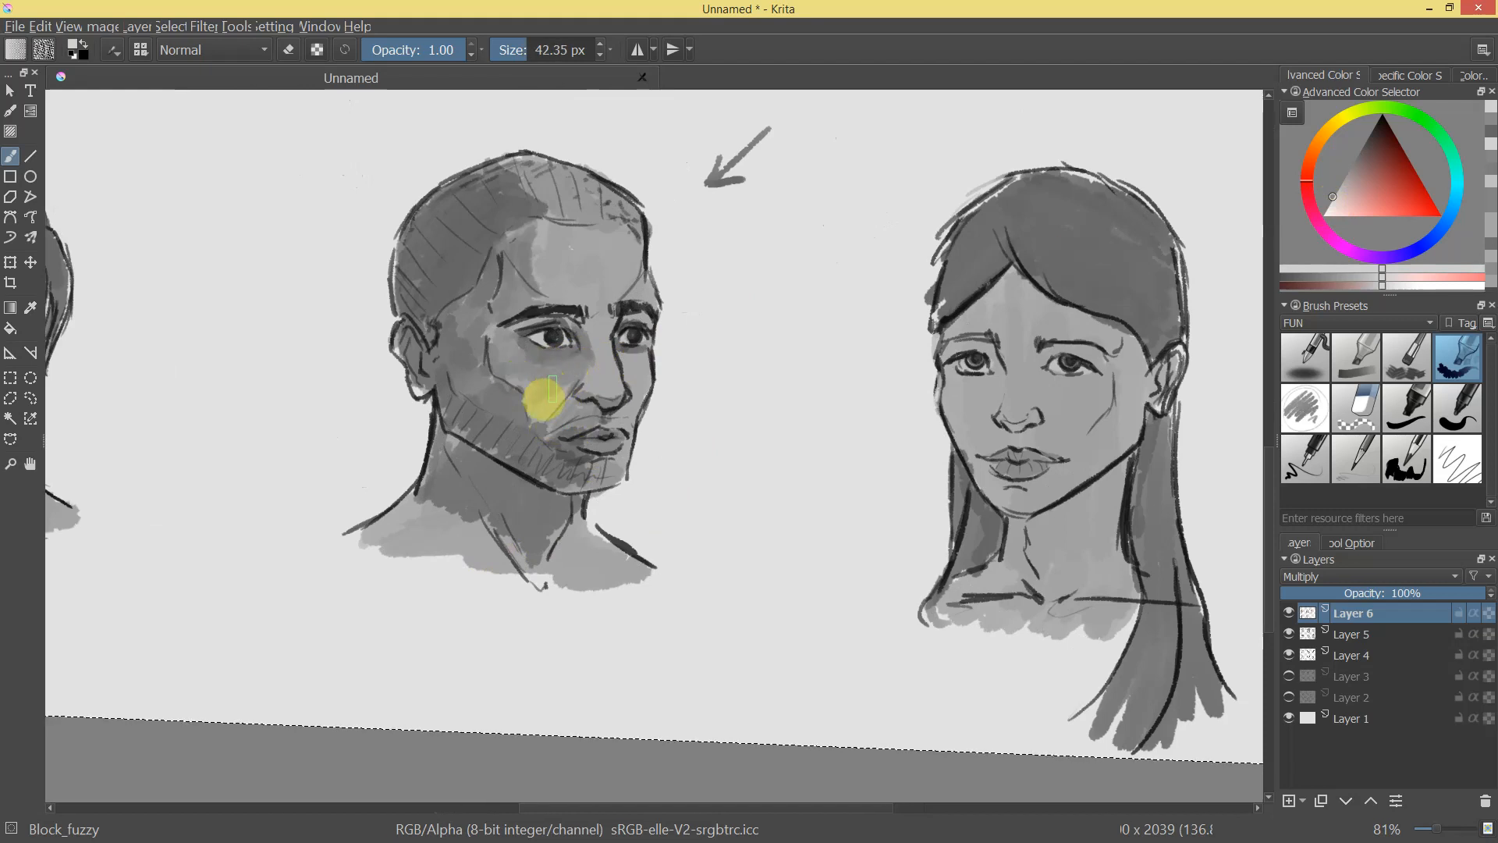
scroll(654, 390, "down", 5)
scroll(585, 492, "up", 4)
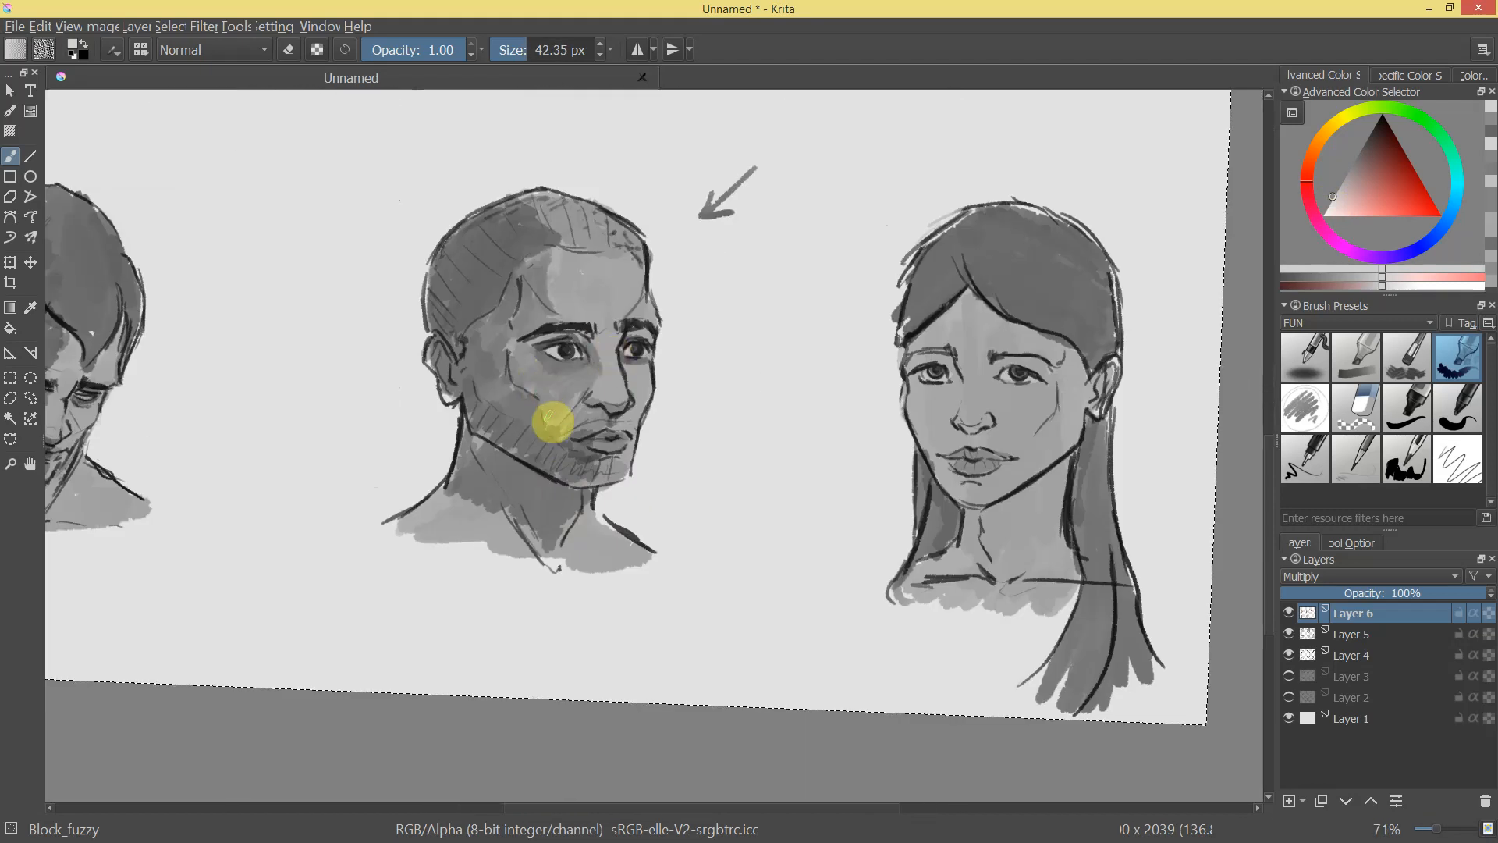
scroll(658, 475, "down", 3)
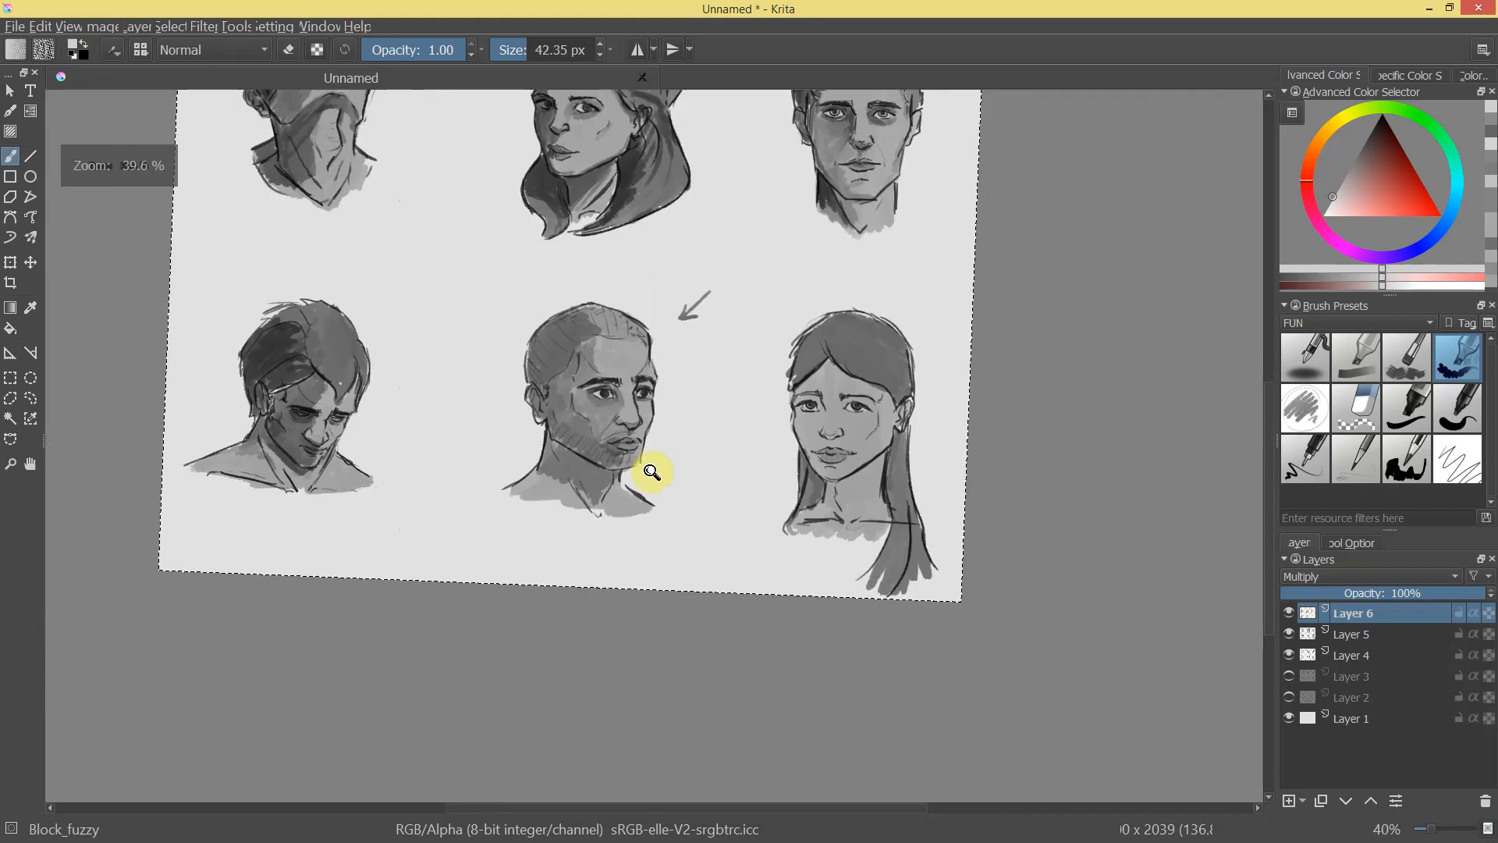
Deepen the shadow at the base of the bearded man's neck with a darker gray and a 41.70 px brush.
scroll(635, 307, "up", 5)
mouse_move(665, 360)
left_mouse_down("ctrl")
mouse_move(675, 271)
mouse_move(605, 302)
mouse_move(622, 278)
mouse_move(609, 249)
left_mouse_up("ctrl")
mouse_move(713, 320)
left_mouse_down("ctrl")
mouse_move(712, 421)
mouse_move(762, 418)
mouse_move(744, 490)
mouse_move(575, 273)
left_mouse_up("ctrl")
mouse_move(624, 366)
left_mouse_down("ctrl")
mouse_move(622, 428)
mouse_move(836, 434)
mouse_move(858, 391)
mouse_move(575, 429)
mouse_move(561, 475)
left_mouse_up("ctrl")
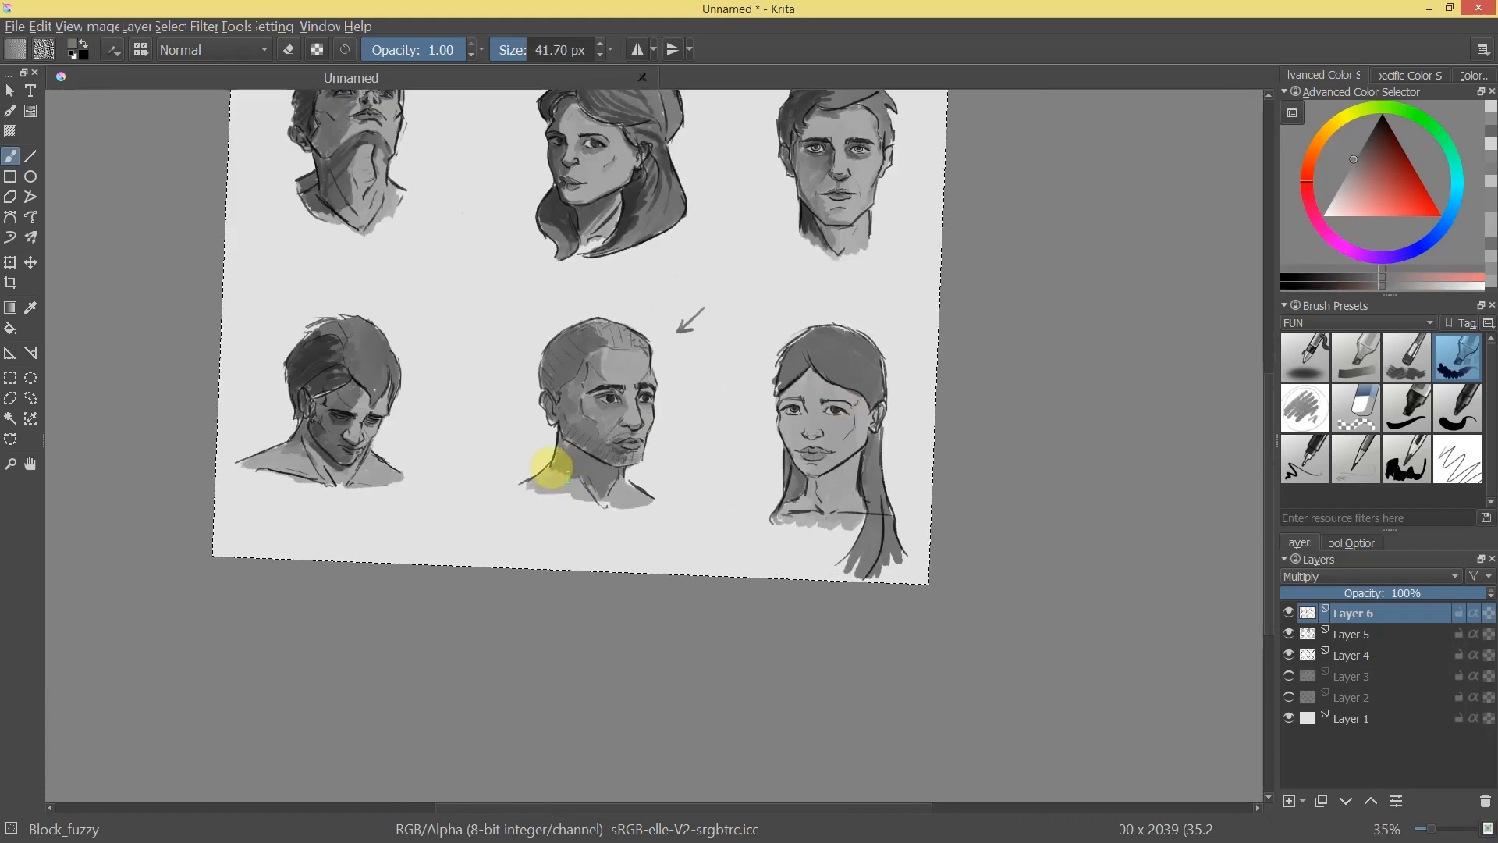
left_click_drag(696, 536, 705, 479, "ctrl")
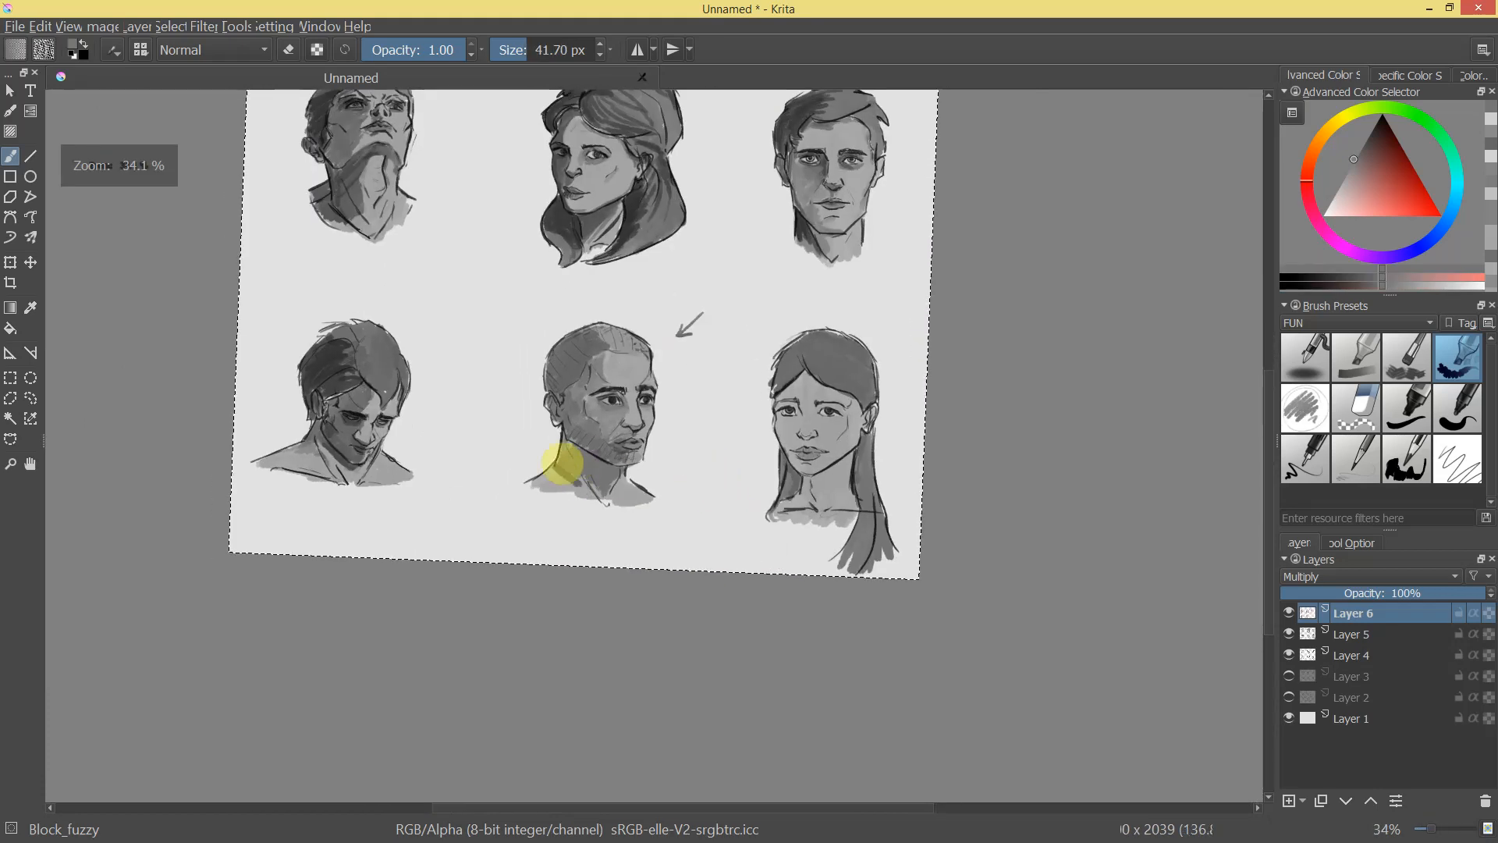
Pick a lighter gray, enlarge the brush to 56.27 px and soften the neck shadow toward the bearded man's shoulder.
left_click(581, 458, "ctrl")
left_click(1337, 188)
left_click_drag(561, 468, 573, 469, "shift")
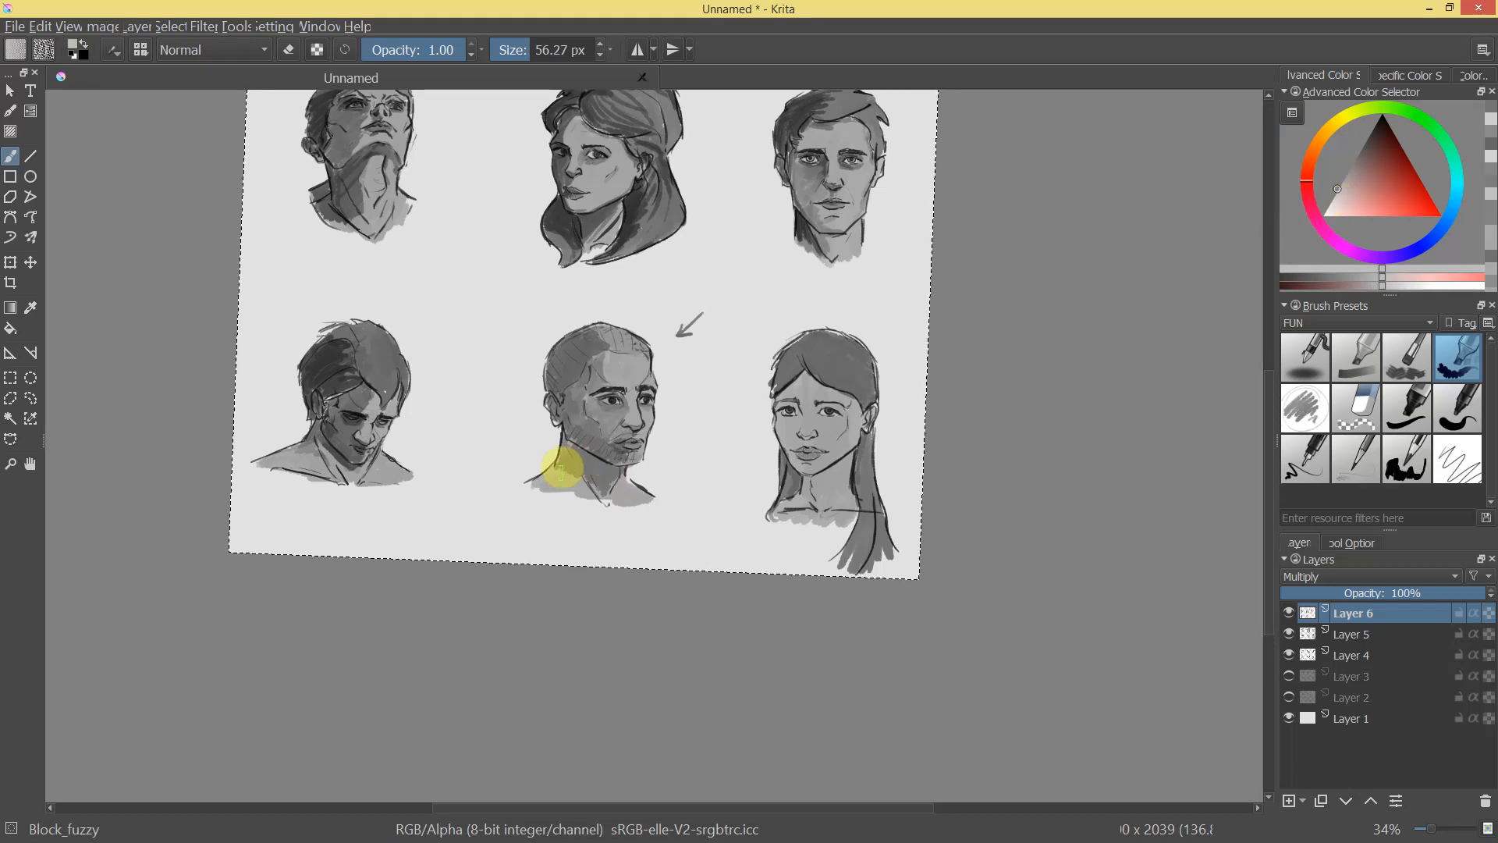
left_click_drag(724, 503, 752, 395, "ctrl")
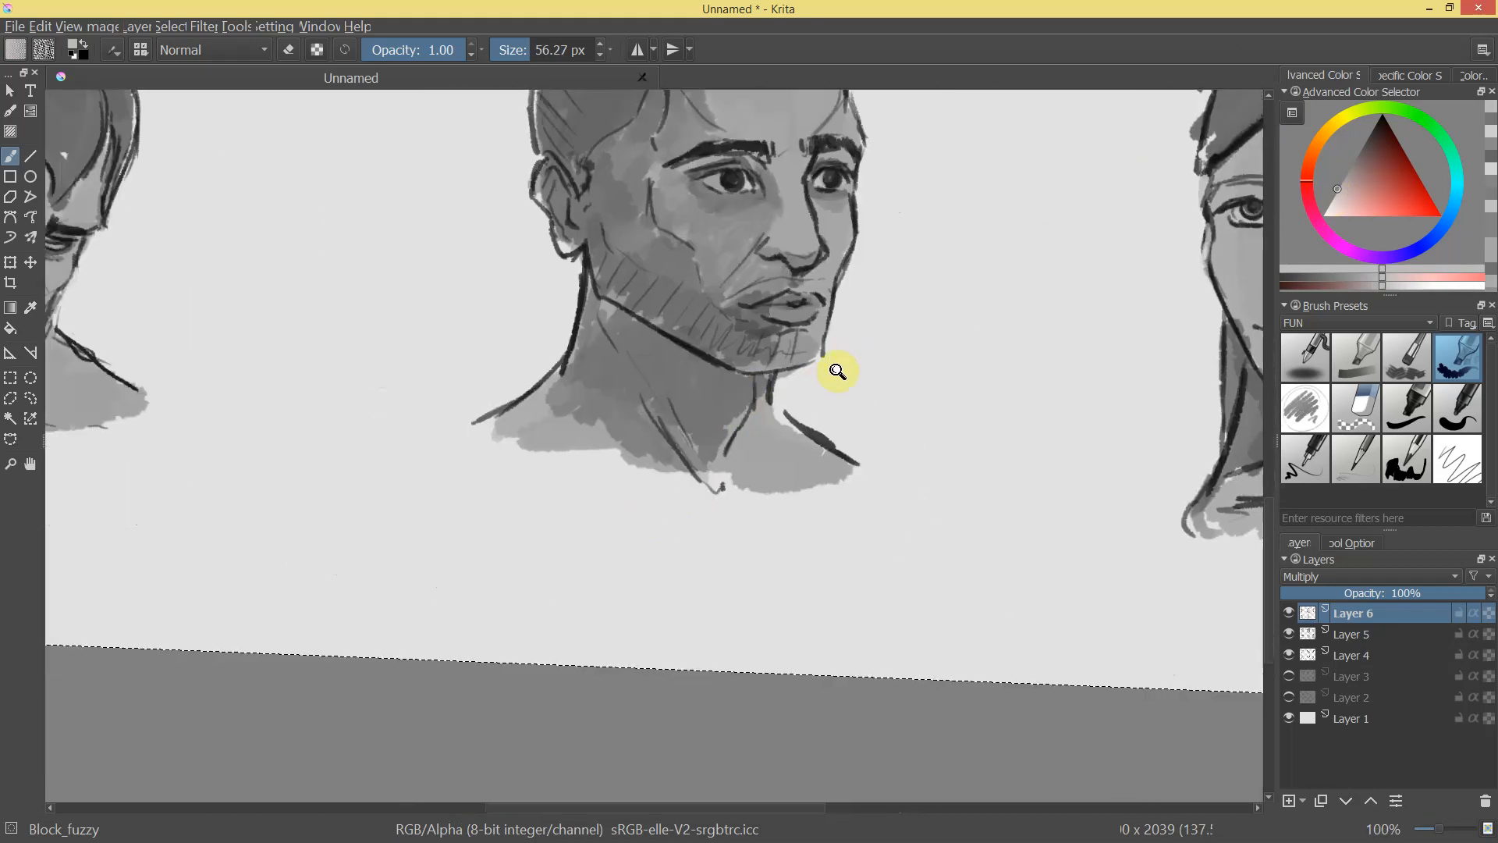
Pick a darker gray and deepen the shadow over the bearded man's side hair, shaded cheek and neck with a 56.27 px brush.
left_click_drag(847, 357, 807, 382, "ctrl")
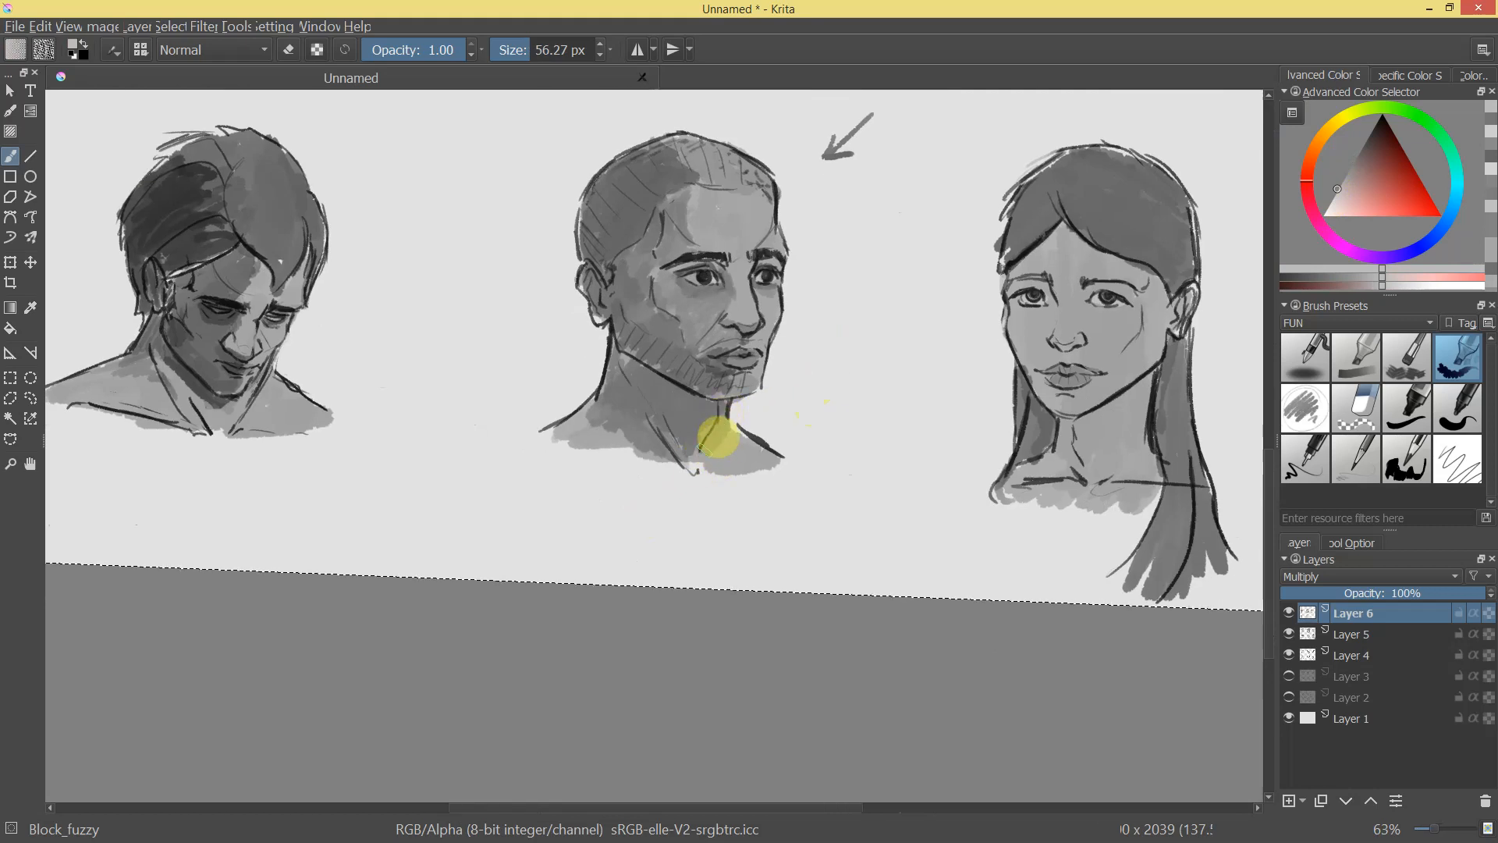
left_click_drag(855, 438, 755, 542, "ctrl")
left_click_drag(817, 390, 1243, 124, "ctrl")
mouse_move(1357, 162)
left_mouse_down()
mouse_move(1369, 152)
mouse_move(1289, 162)
left_mouse_up()
mouse_move(570, 383)
left_mouse_down()
mouse_move(562, 348)
mouse_move(670, 484)
left_mouse_up()
mouse_move(568, 468)
left_mouse_down()
mouse_move(614, 463)
mouse_move(660, 484)
mouse_move(640, 525)
mouse_move(653, 561)
mouse_move(570, 470)
left_mouse_up()
mouse_move(545, 213)
left_mouse_down()
mouse_move(535, 272)
mouse_move(562, 207)
mouse_move(568, 269)
mouse_move(535, 339)
mouse_move(576, 374)
left_mouse_up()
mouse_move(745, 419)
left_mouse_down()
mouse_move(775, 441)
mouse_move(640, 262)
left_mouse_up()
mouse_move(577, 318)
left_mouse_down()
mouse_move(674, 461)
mouse_move(676, 422)
mouse_move(621, 358)
mouse_move(618, 221)
mouse_move(596, 210)
mouse_move(608, 153)
mouse_move(618, 186)
mouse_move(572, 244)
mouse_move(569, 166)
left_mouse_up()
mouse_move(791, 457)
left_mouse_down()
mouse_move(722, 581)
mouse_move(714, 571)
mouse_move(759, 491)
mouse_move(772, 395)
mouse_move(640, 373)
mouse_move(674, 404)
mouse_move(797, 369)
mouse_move(639, 376)
mouse_move(673, 433)
left_mouse_up()
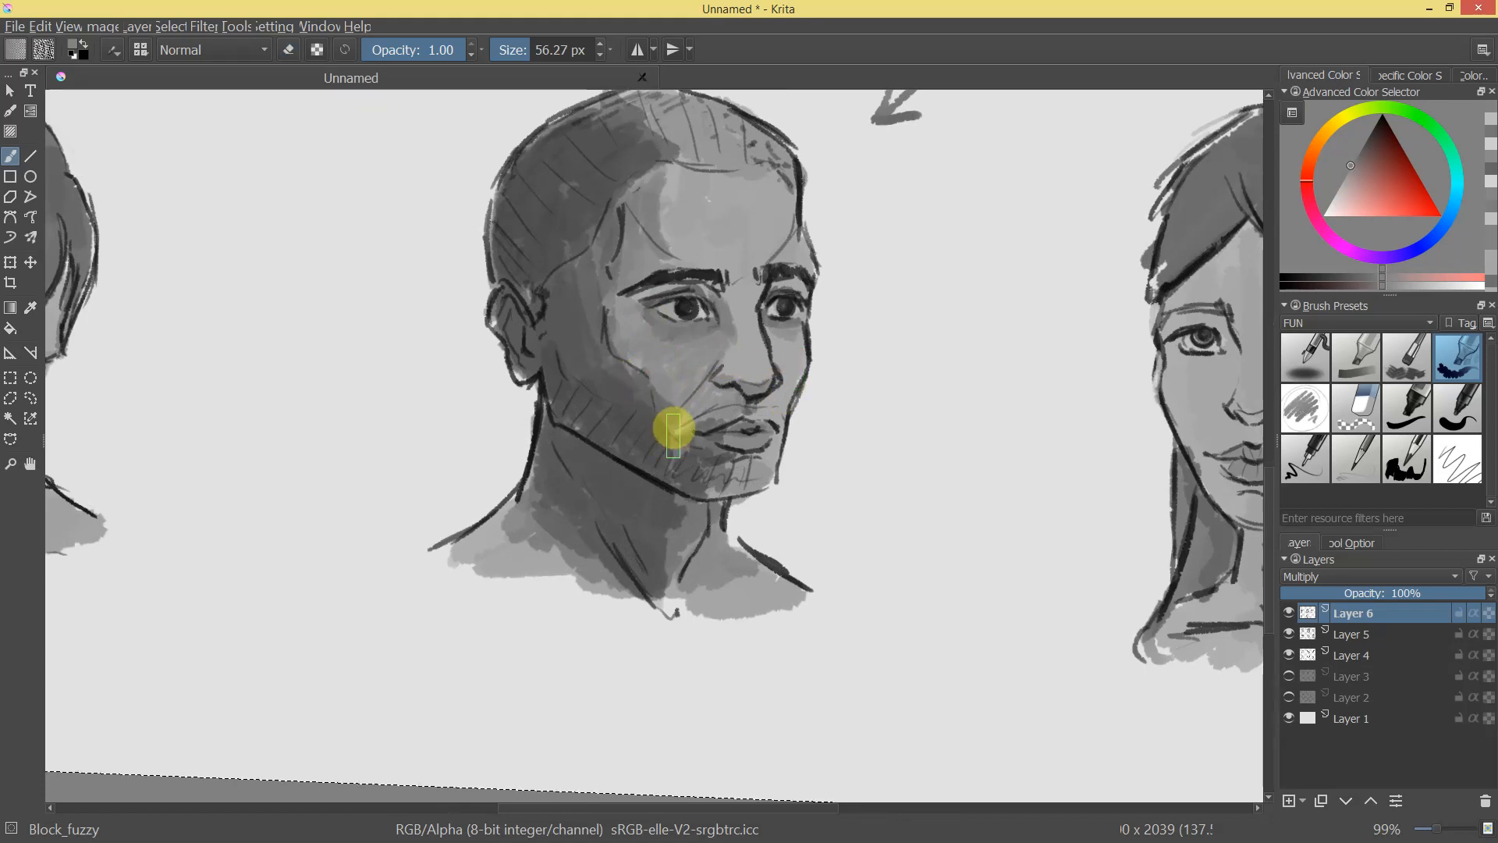
Pick lighter grays, reduce the brush to 38.82 px and soften the shadow's edge along the bearded man's cheek and jaw.
left_click(1341, 183)
left_click_drag(660, 331, 646, 329)
left_click_drag(654, 385, 662, 426)
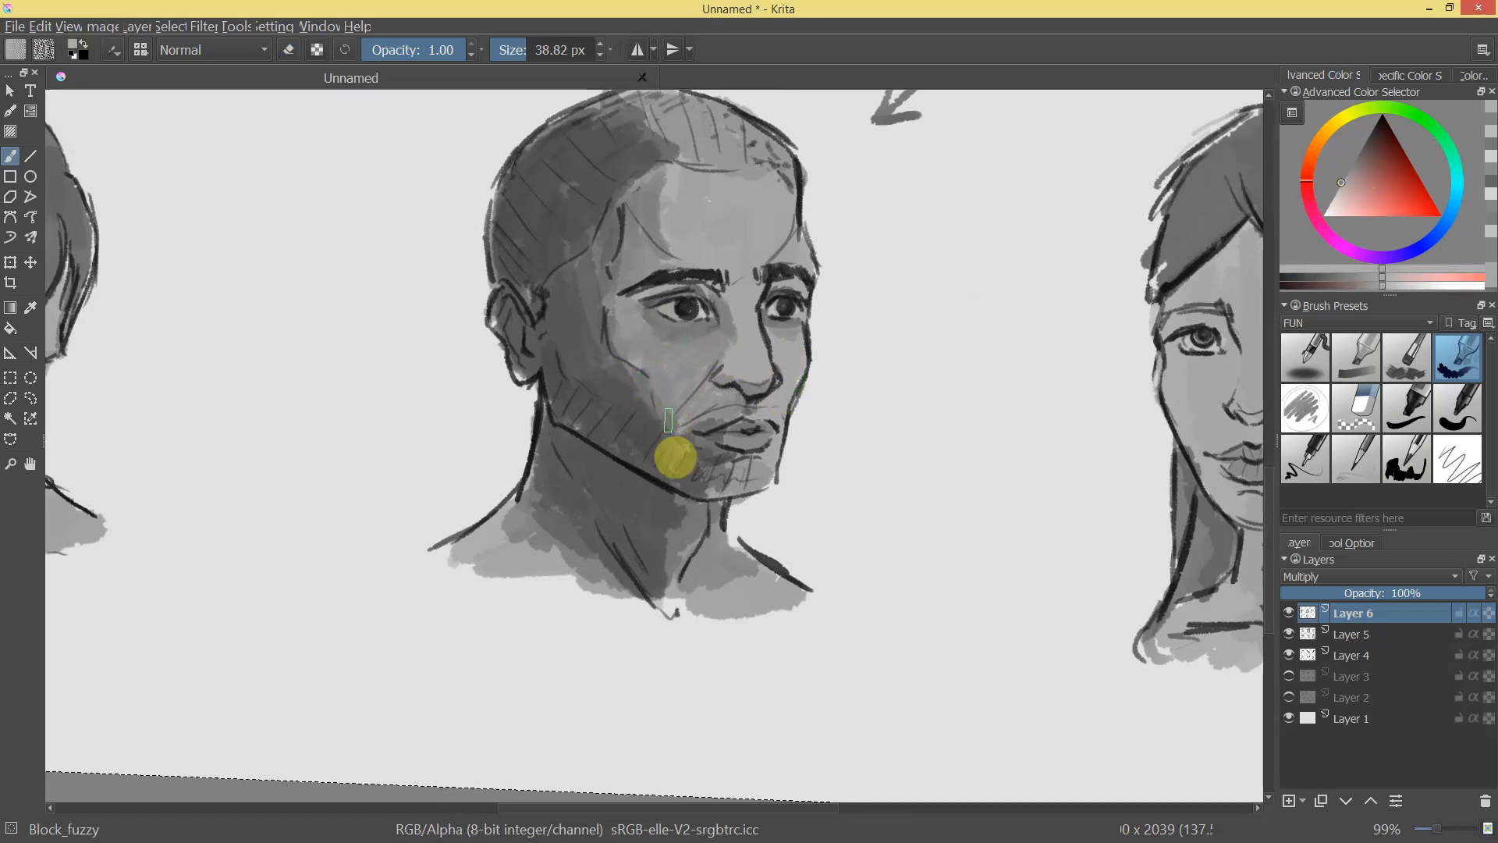
left_click_drag(1355, 185, 1270, 190)
left_click_drag(654, 367, 675, 443)
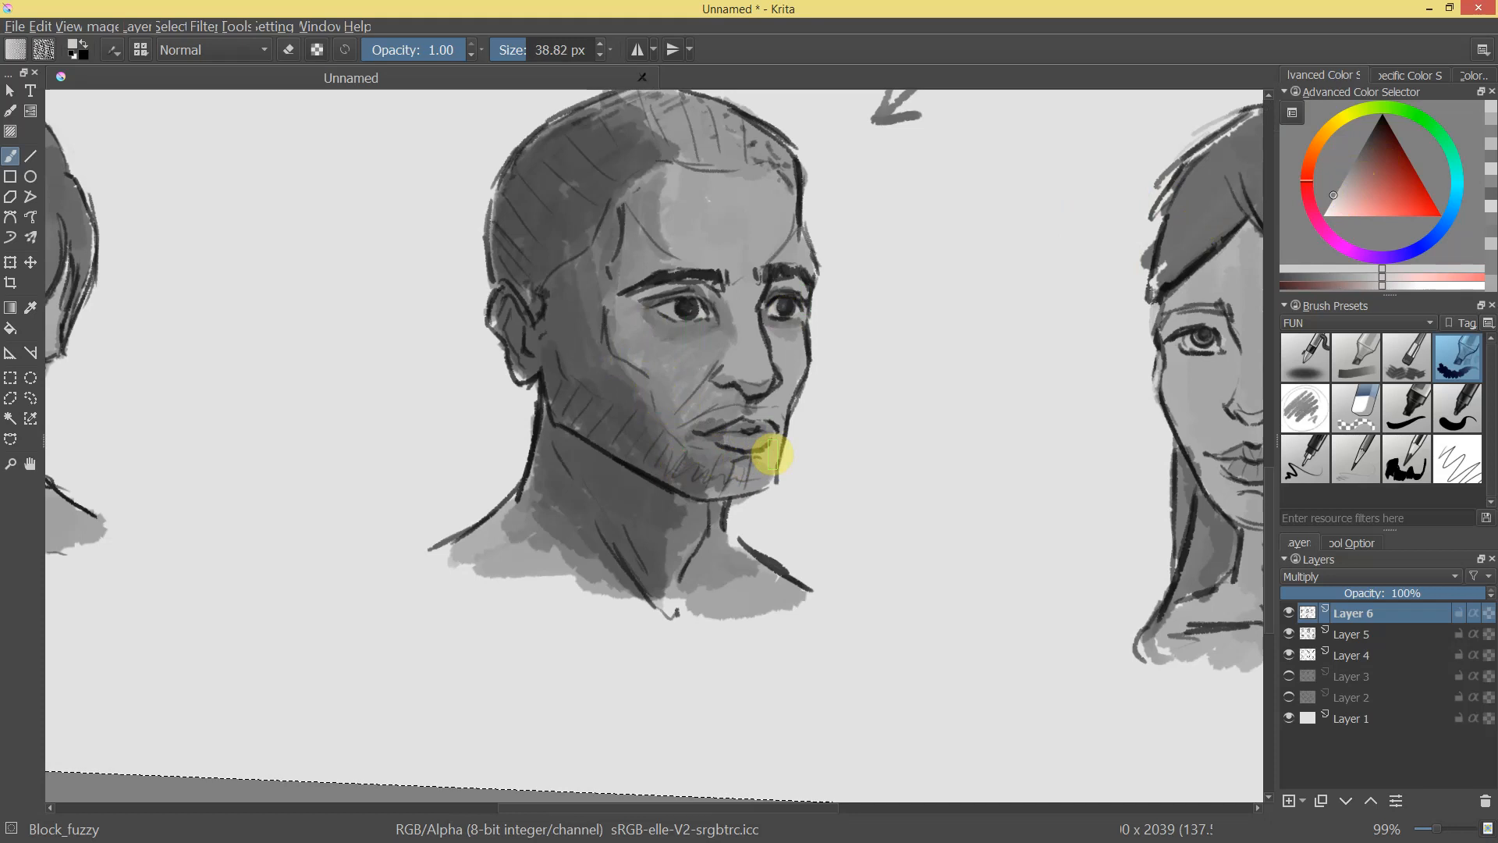
Undo a forehead stroke and shade around the bearded man's near eye with a mid gray and a 26.43 px brush.
left_click_drag(686, 187, 682, 241)
key("ctrl+z")
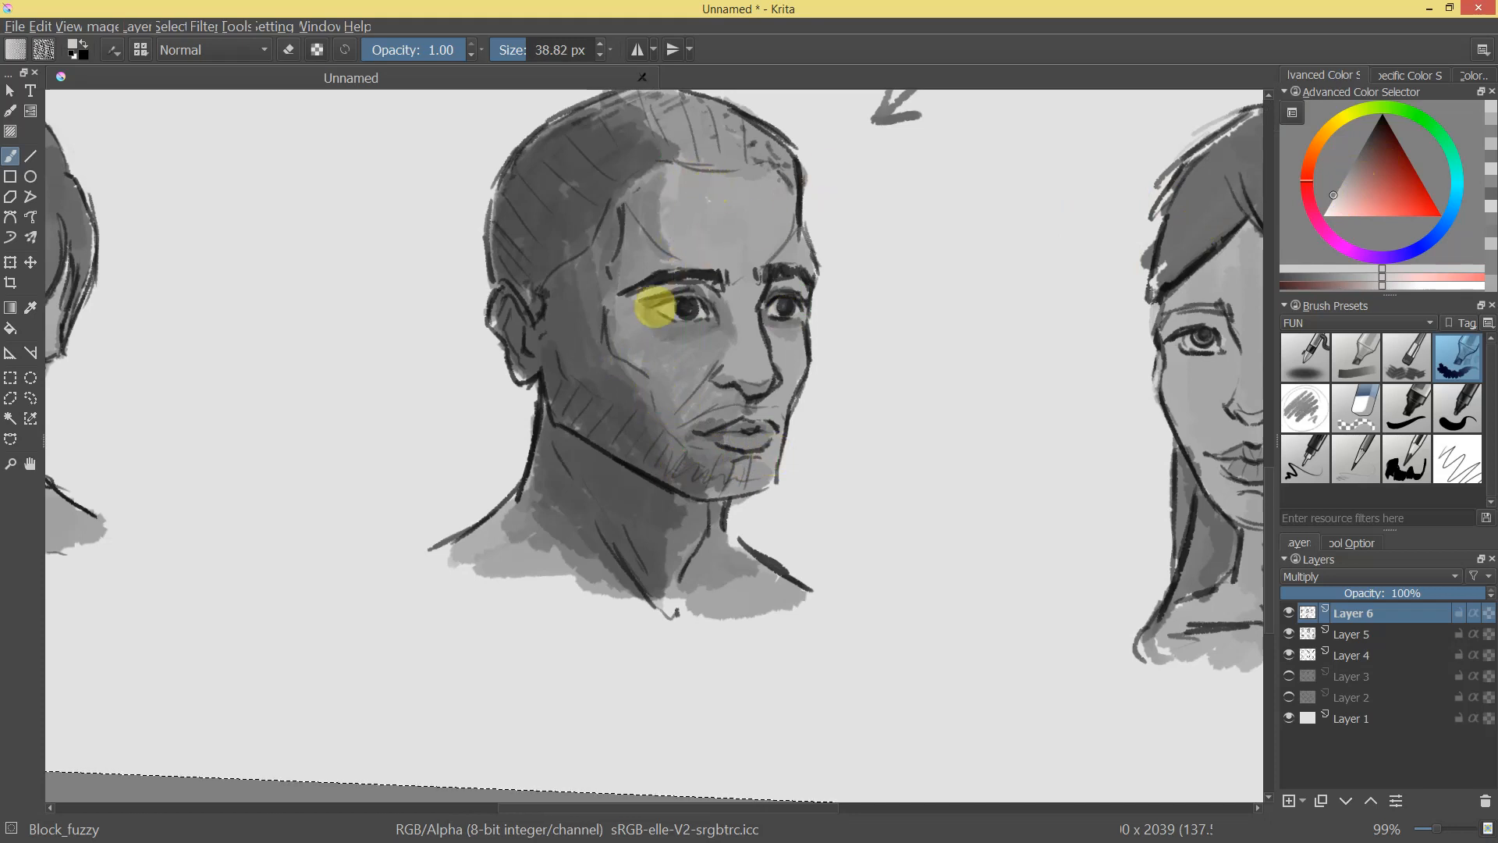
left_click_drag(1339, 184, 1345, 174)
left_click_drag(646, 310, 698, 331)
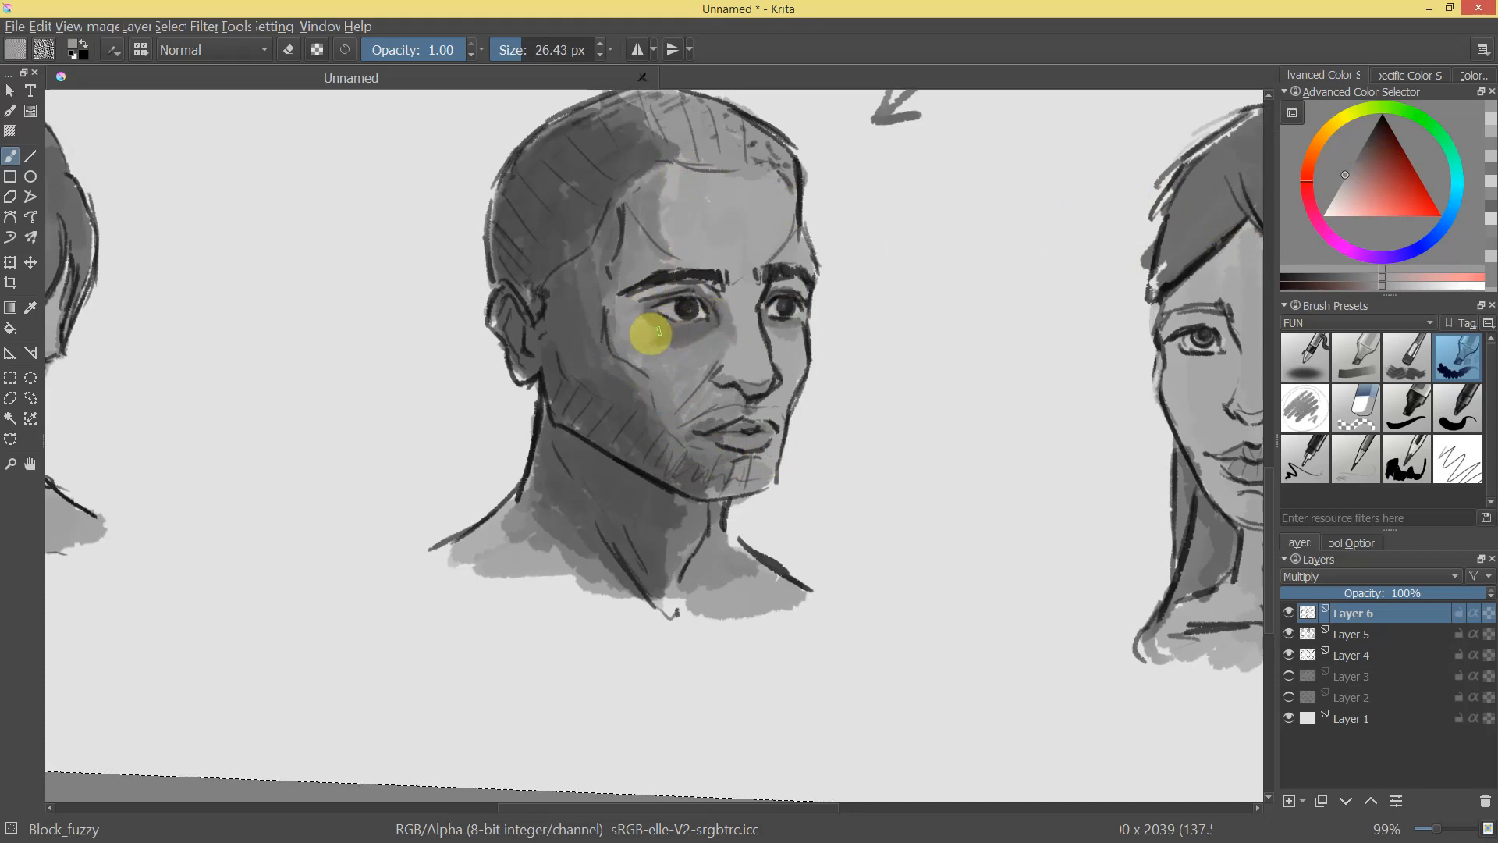
Examine the bearded man's shading up close and against the whole sheet of heads.
scroll(836, 411, "down", 6)
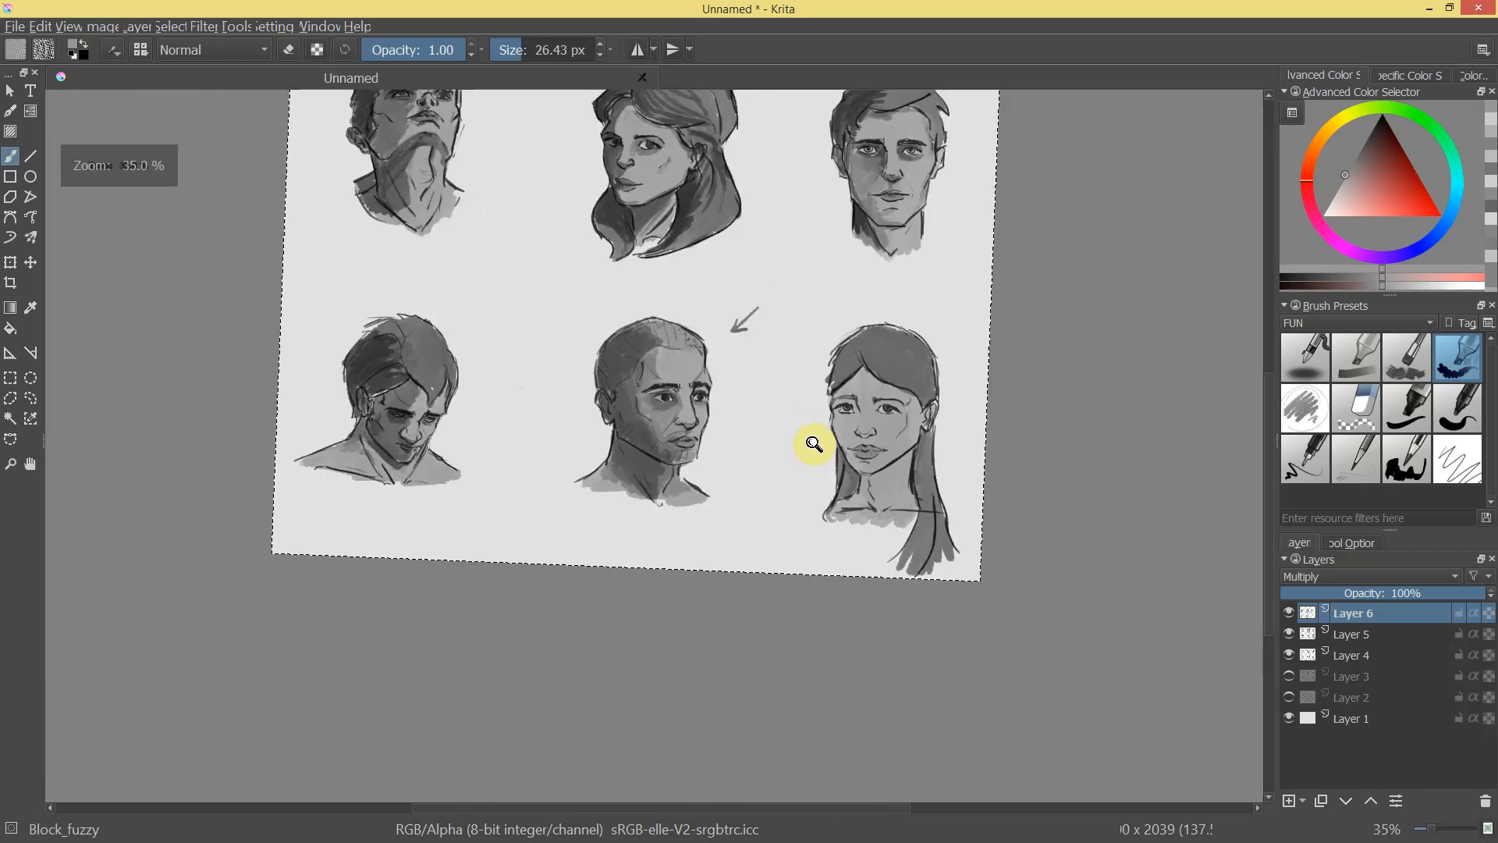
scroll(773, 382, "up", 4)
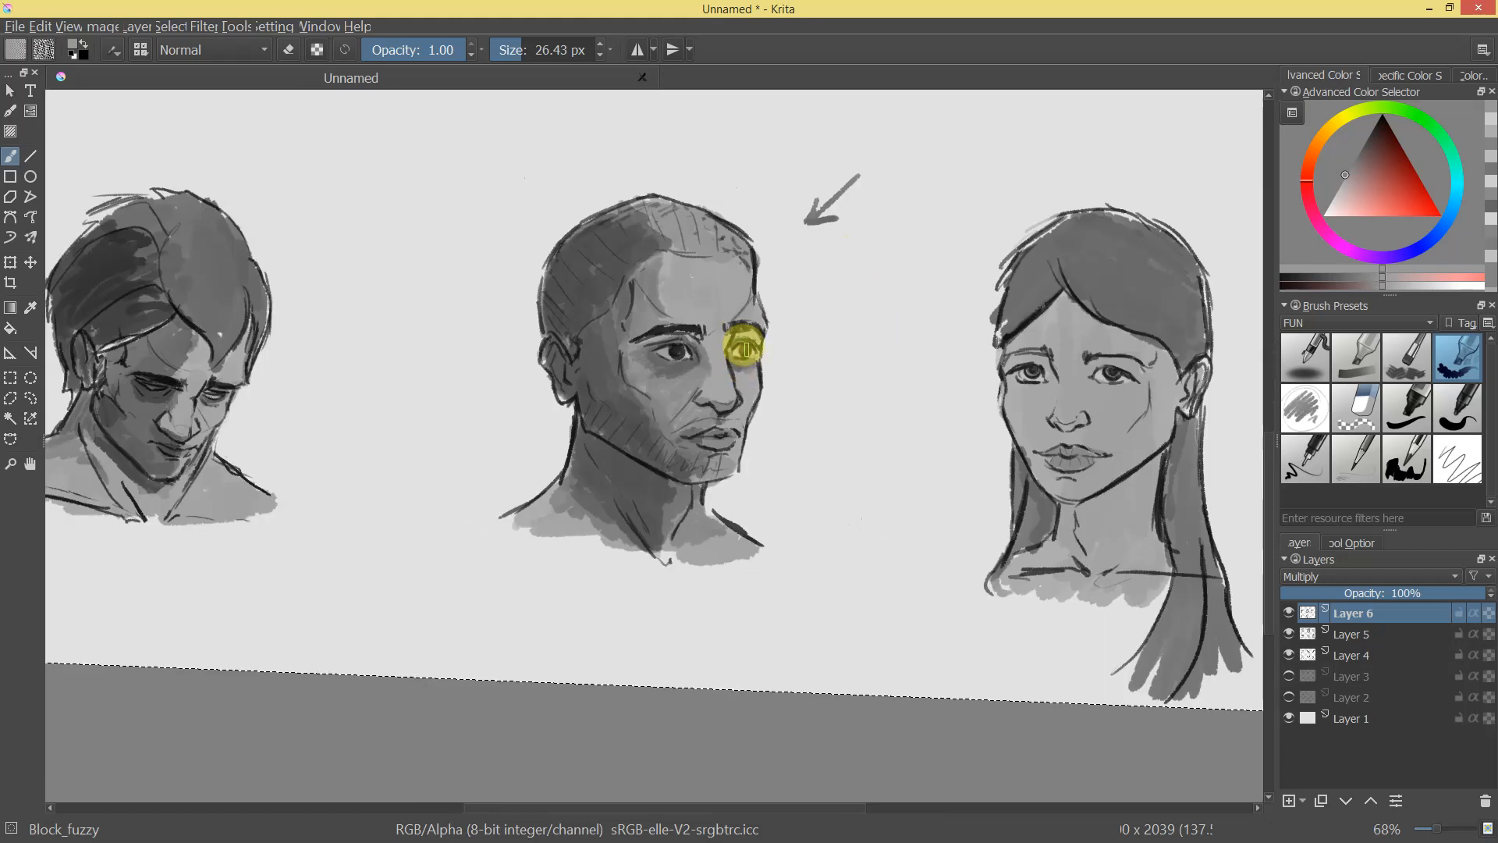
scroll(743, 398, "down", 5)
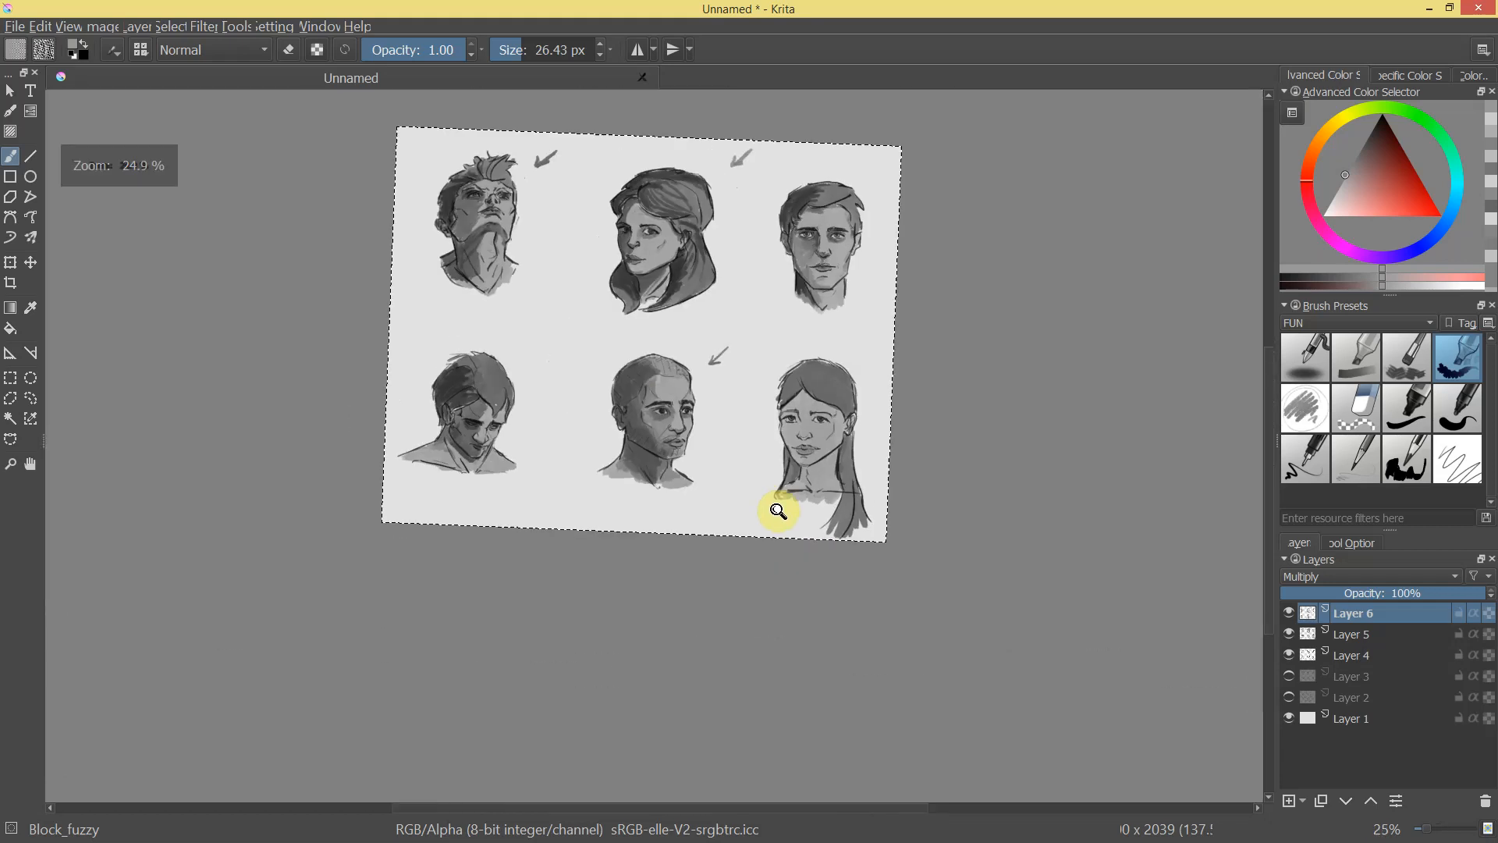
scroll(809, 452, "up", 3)
scroll(806, 418, "up", 4)
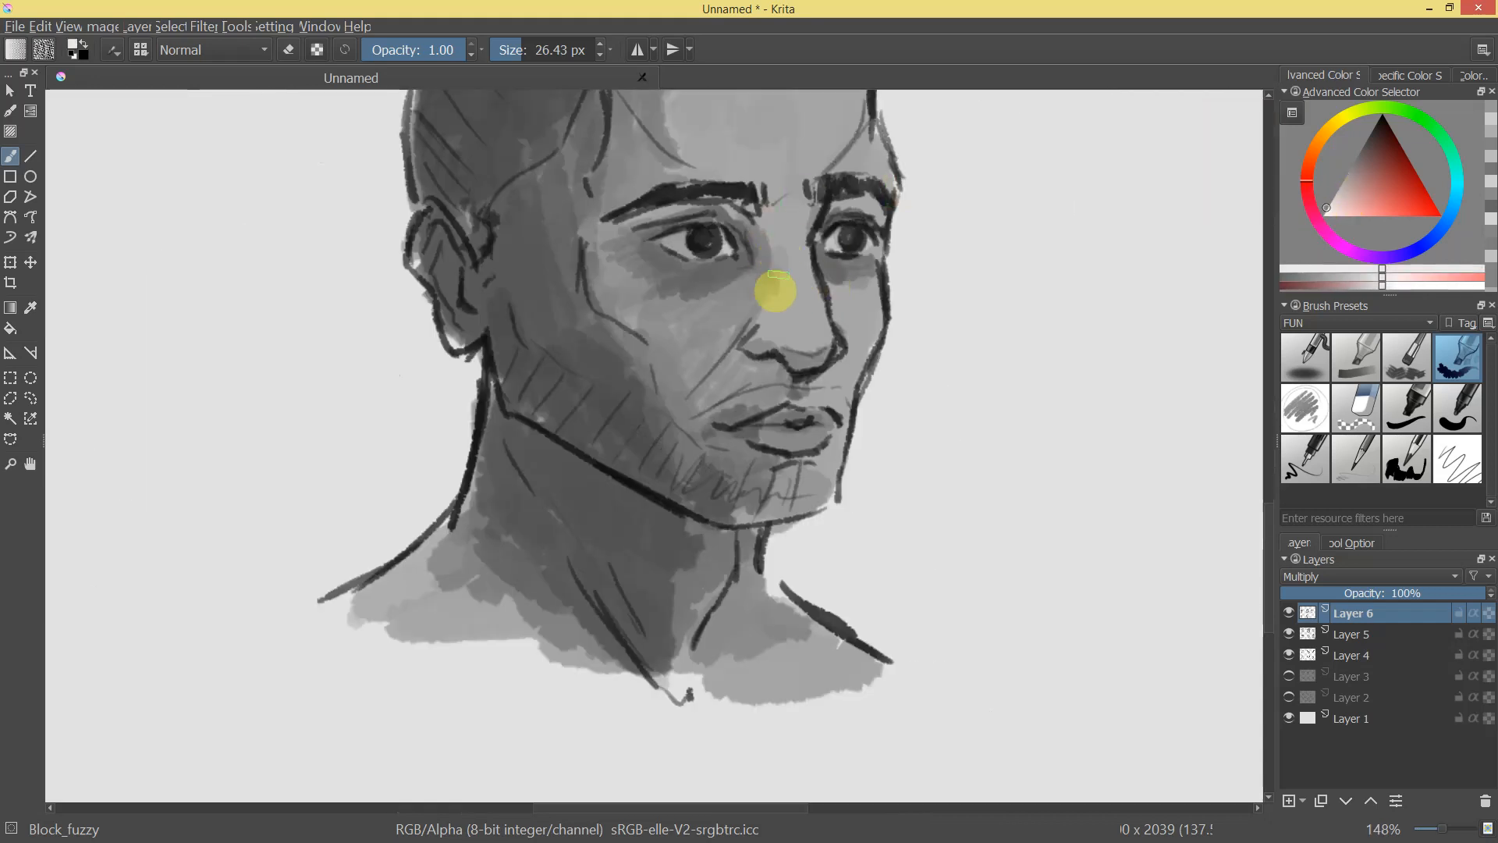
scroll(882, 319, "down", 4)
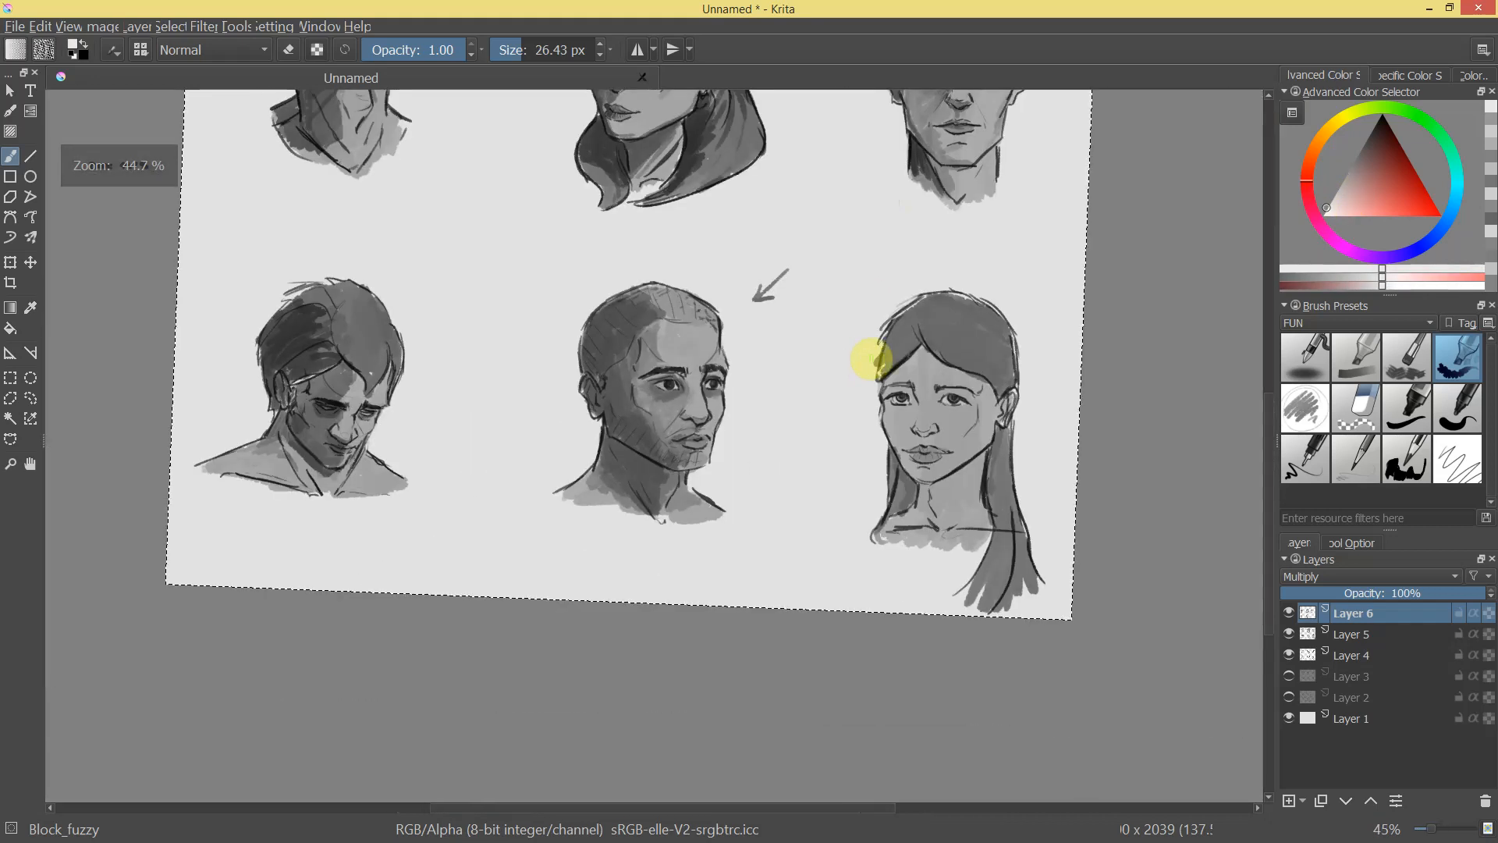
scroll(780, 249, "up", 3)
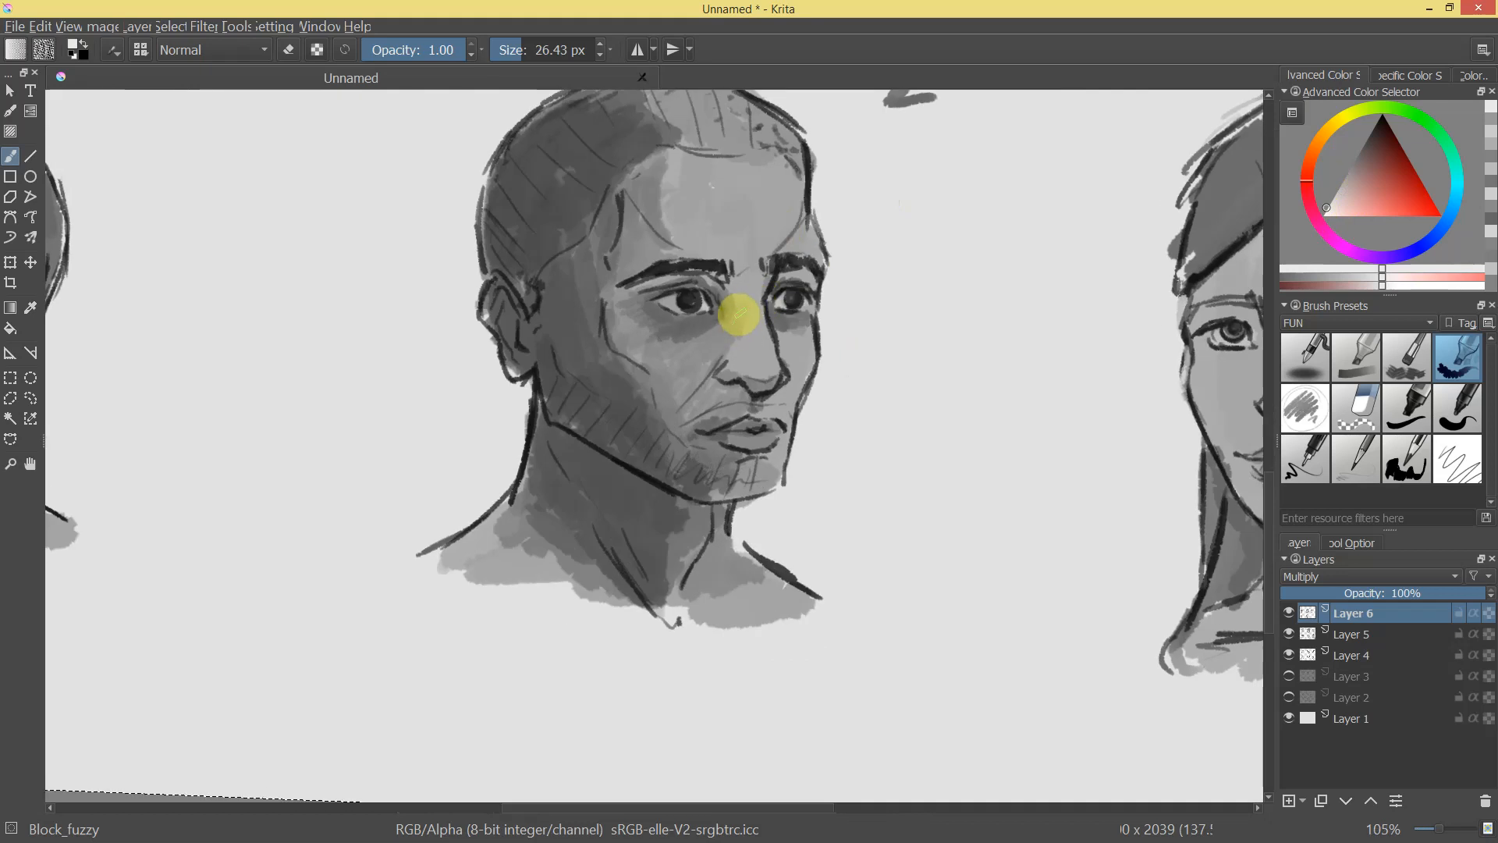
scroll(885, 438, "down", 5)
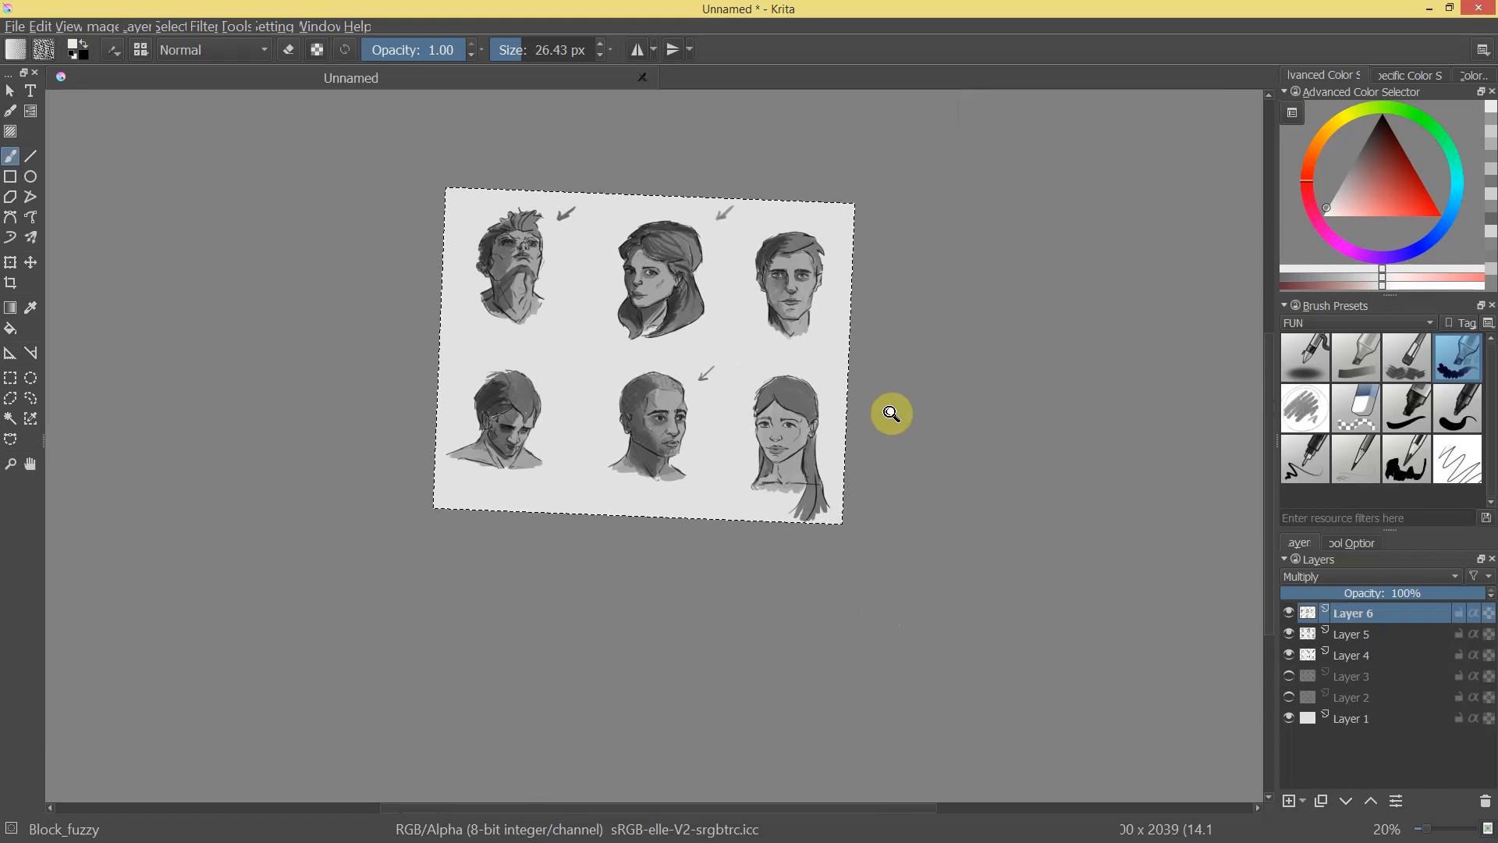
Pick a dark gray, enlarge the brush to 35.34 px and shade the shadowed half of the long-haired woman's face.
scroll(892, 413, "up", 5)
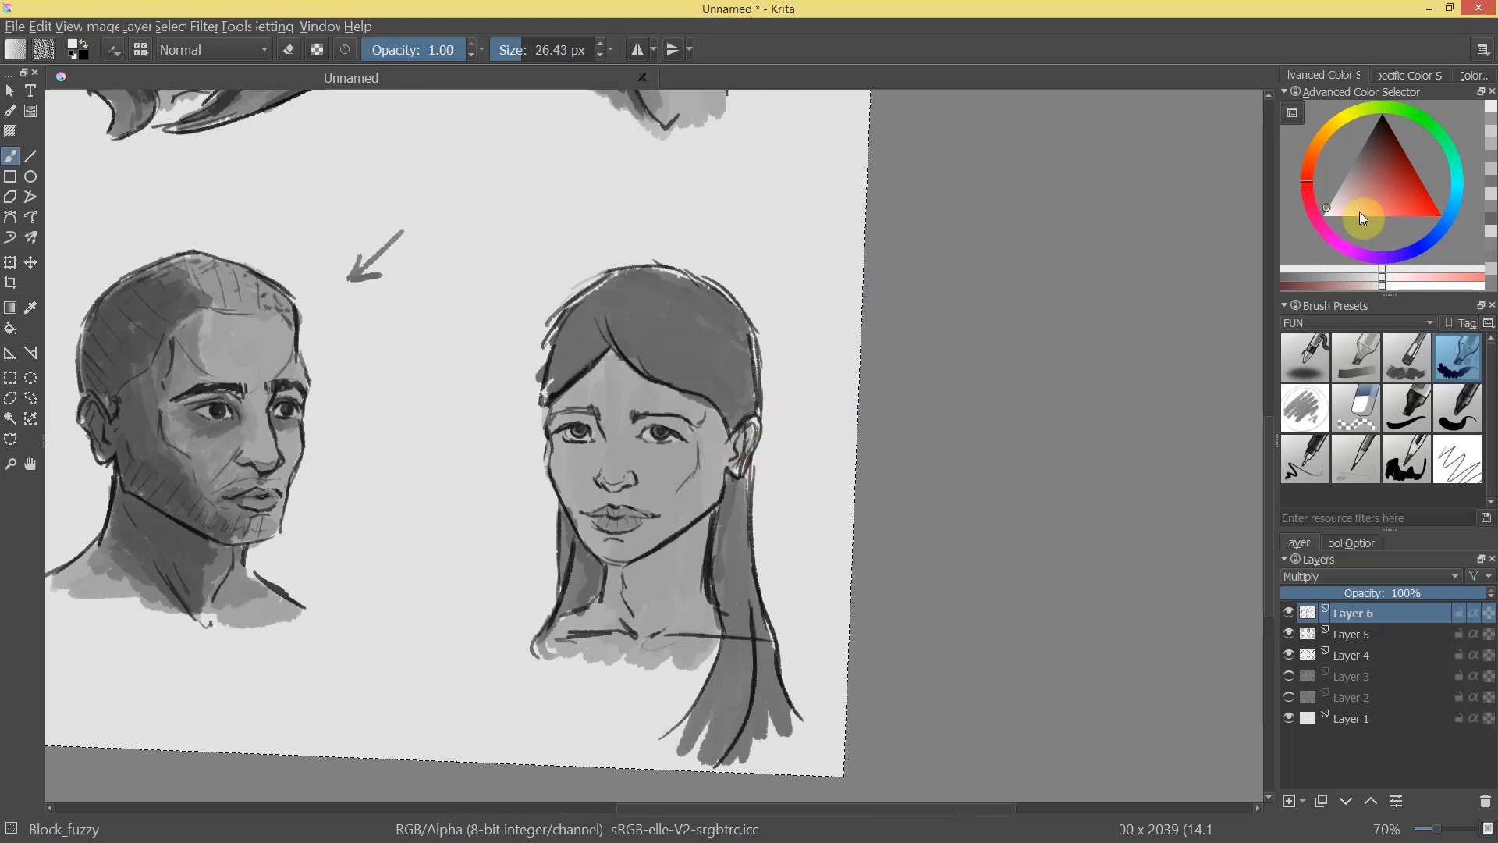
left_click(1355, 160)
left_click(1349, 166)
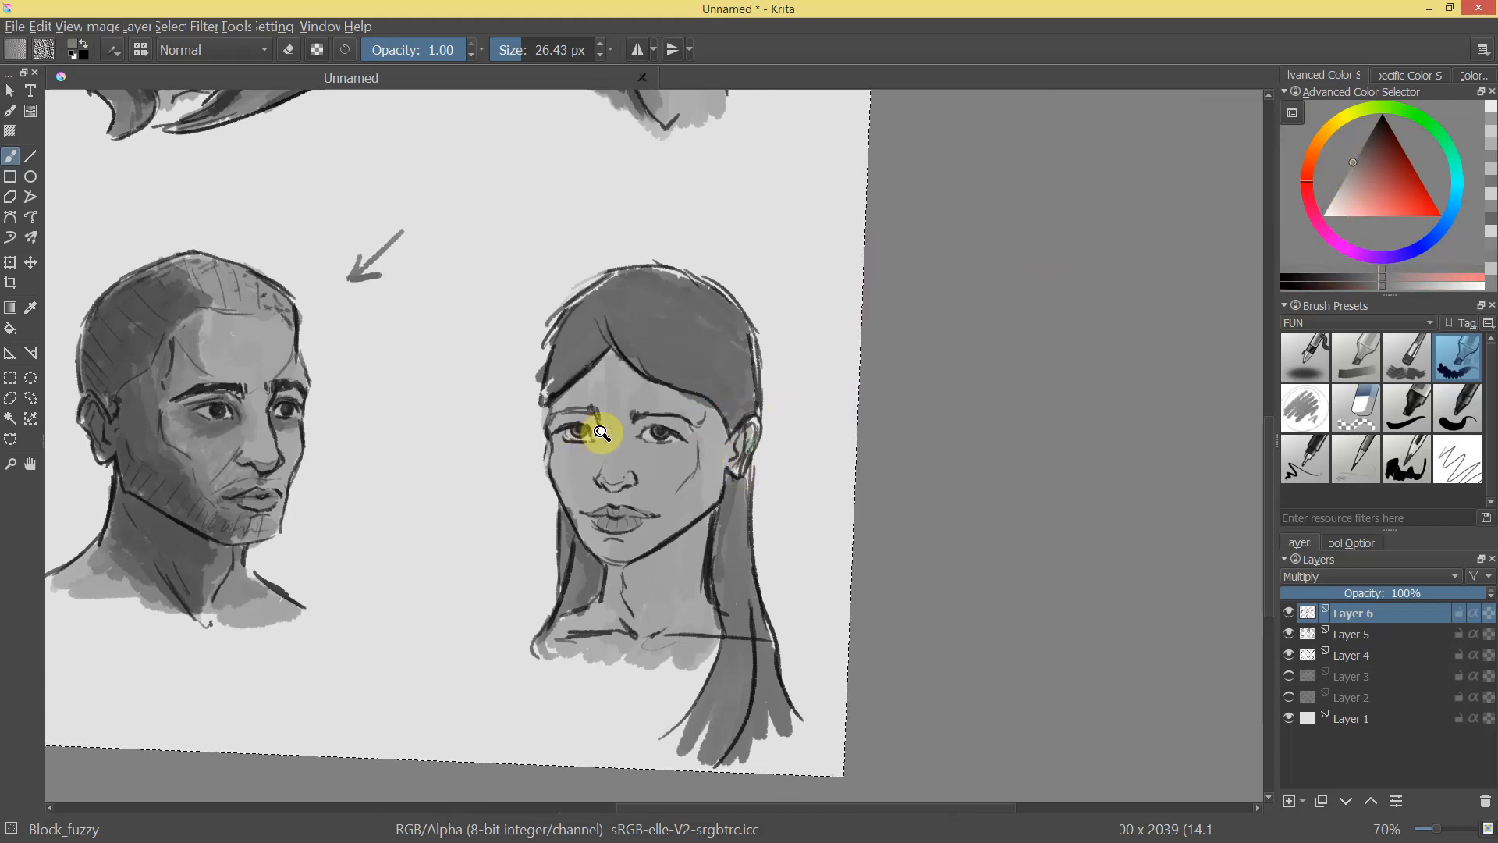
left_click_drag(793, 320, 779, 328)
mouse_move(646, 419)
left_mouse_down()
mouse_move(614, 399)
mouse_move(610, 365)
left_mouse_up()
left_click_drag(770, 390, 771, 447)
left_click_drag(755, 381, 735, 357)
left_click_drag(786, 412, 773, 412)
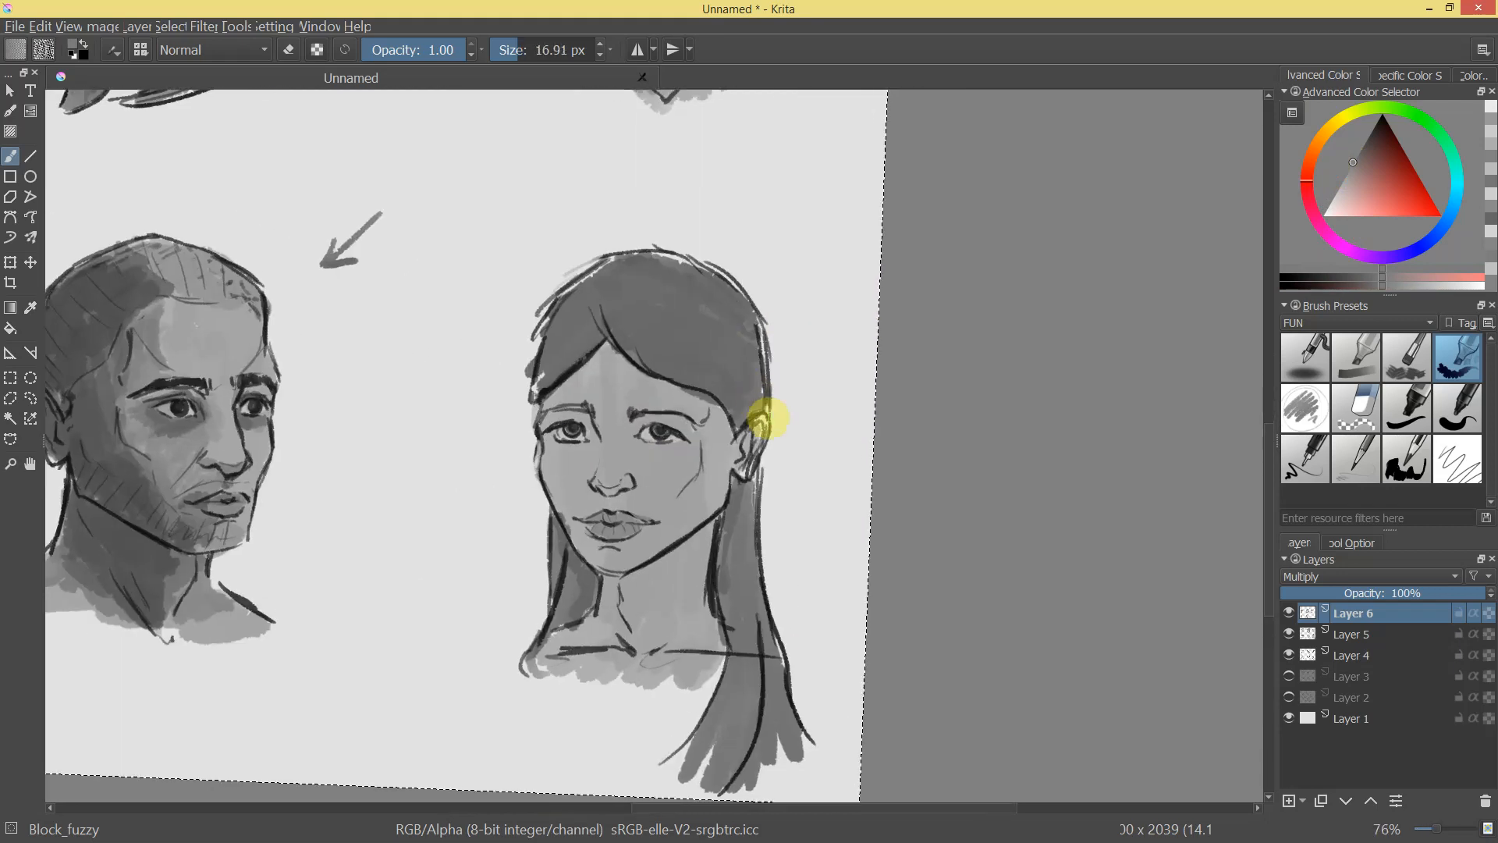
mouse_move(597, 407)
left_mouse_down()
mouse_move(546, 433)
mouse_move(555, 395)
mouse_move(566, 389)
mouse_move(546, 411)
mouse_move(582, 391)
mouse_move(556, 479)
left_mouse_up()
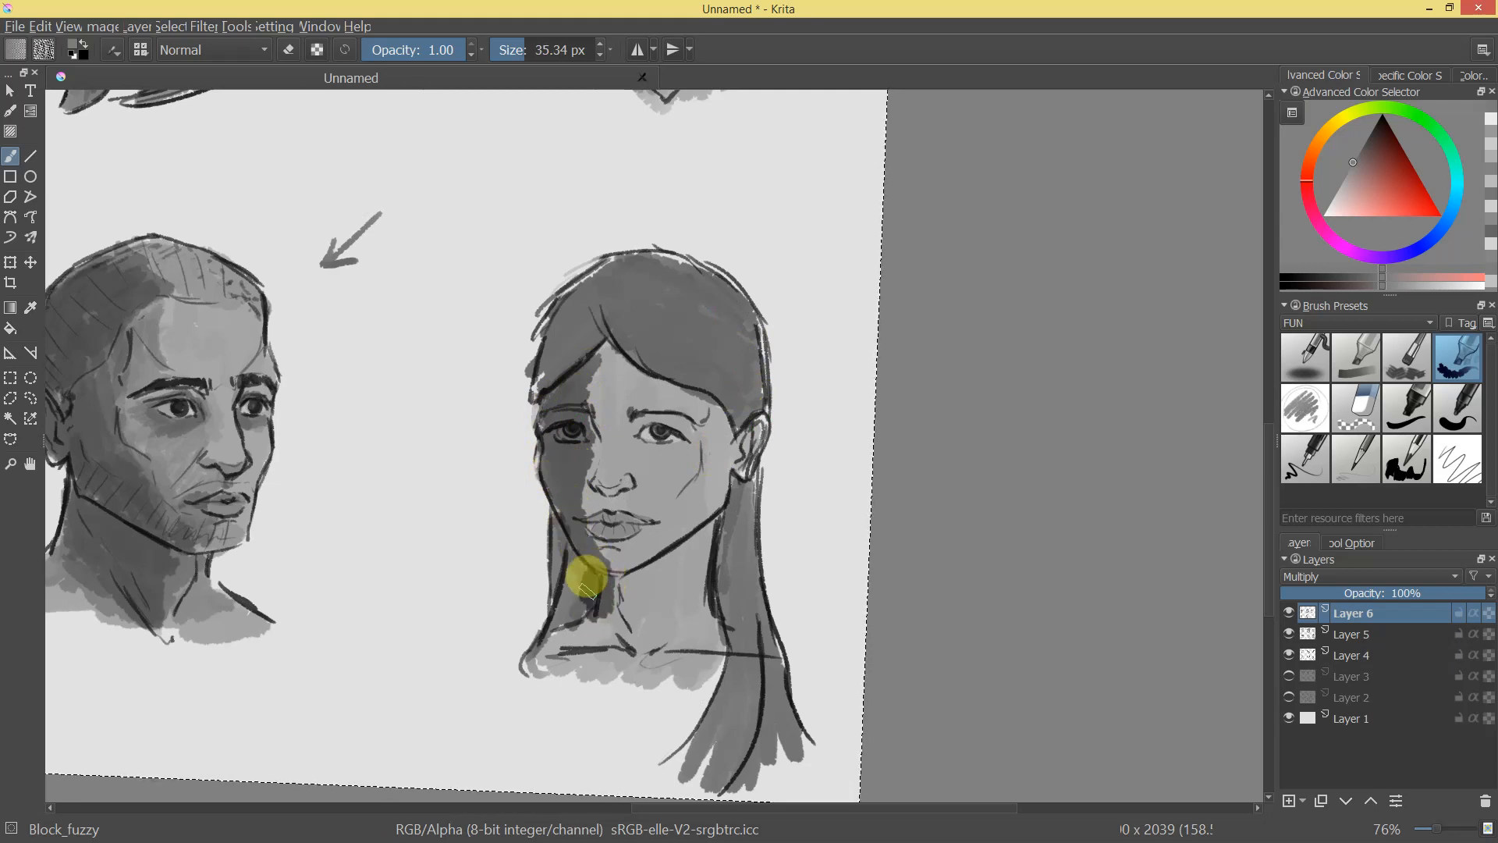
Extend the dark shadow over the long-haired woman's neck and the hair on the shaded side of her parting.
mouse_move(582, 640)
left_mouse_down()
mouse_move(612, 639)
mouse_move(678, 535)
mouse_move(635, 598)
mouse_move(650, 603)
left_mouse_up()
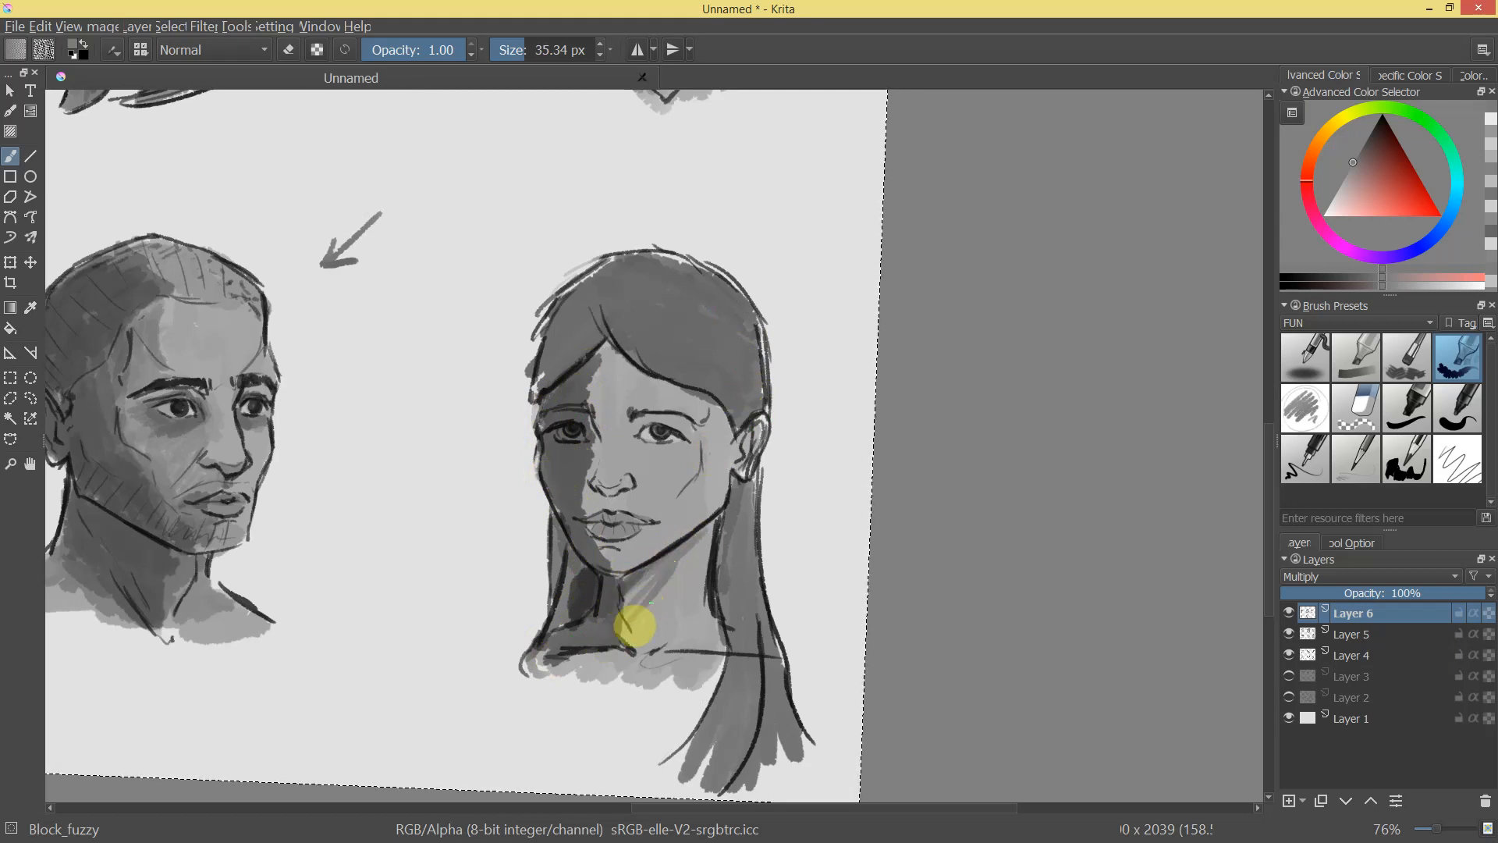
scroll(659, 683, "down", 5)
scroll(702, 671, "up", 5)
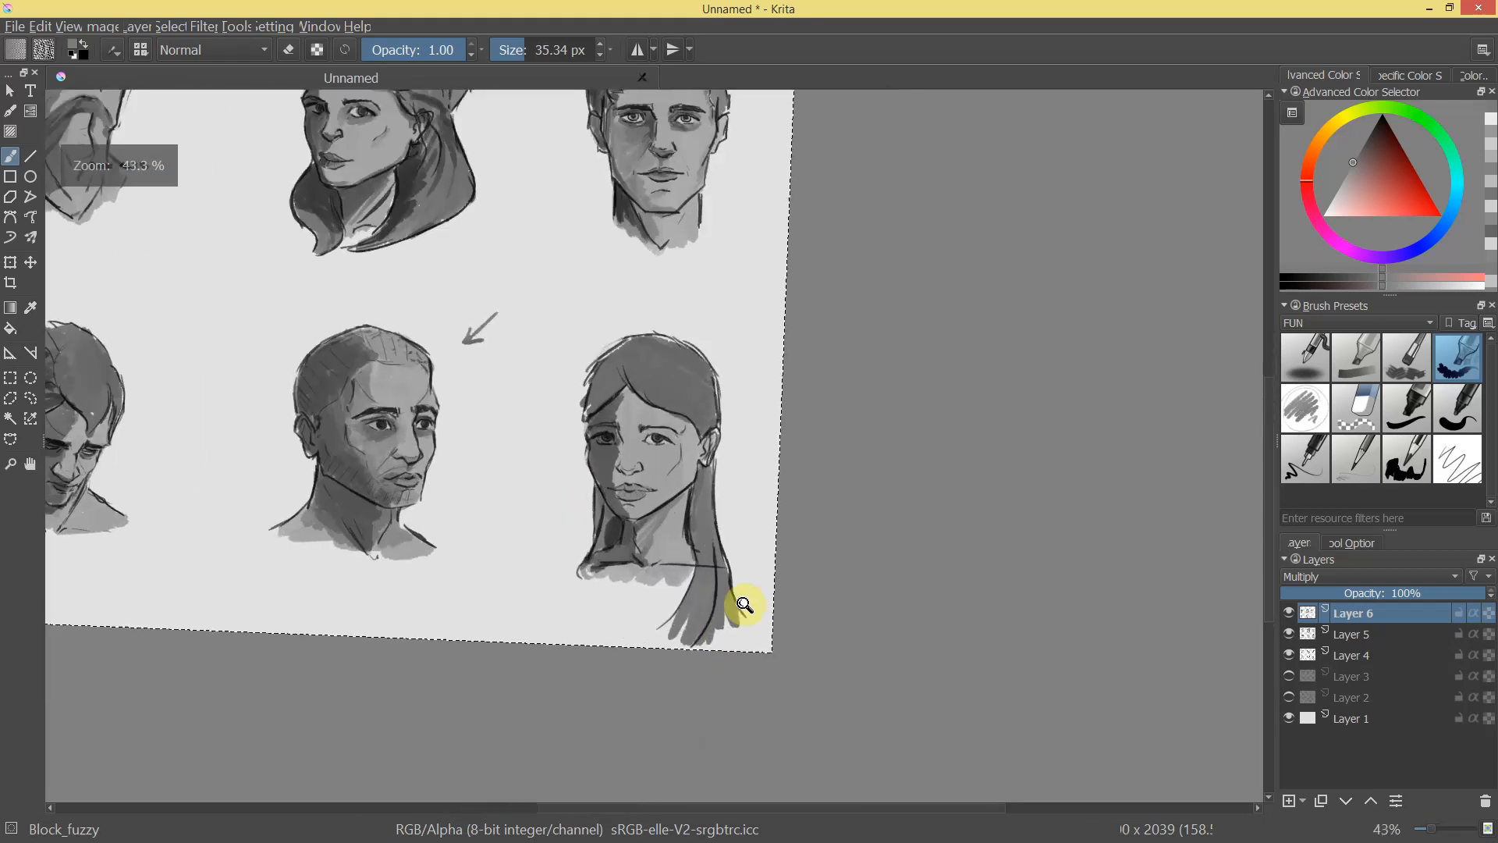
mouse_move(594, 334)
left_mouse_down()
mouse_move(534, 362)
mouse_move(592, 310)
mouse_move(609, 263)
mouse_move(570, 289)
mouse_move(585, 280)
mouse_move(550, 331)
left_mouse_up()
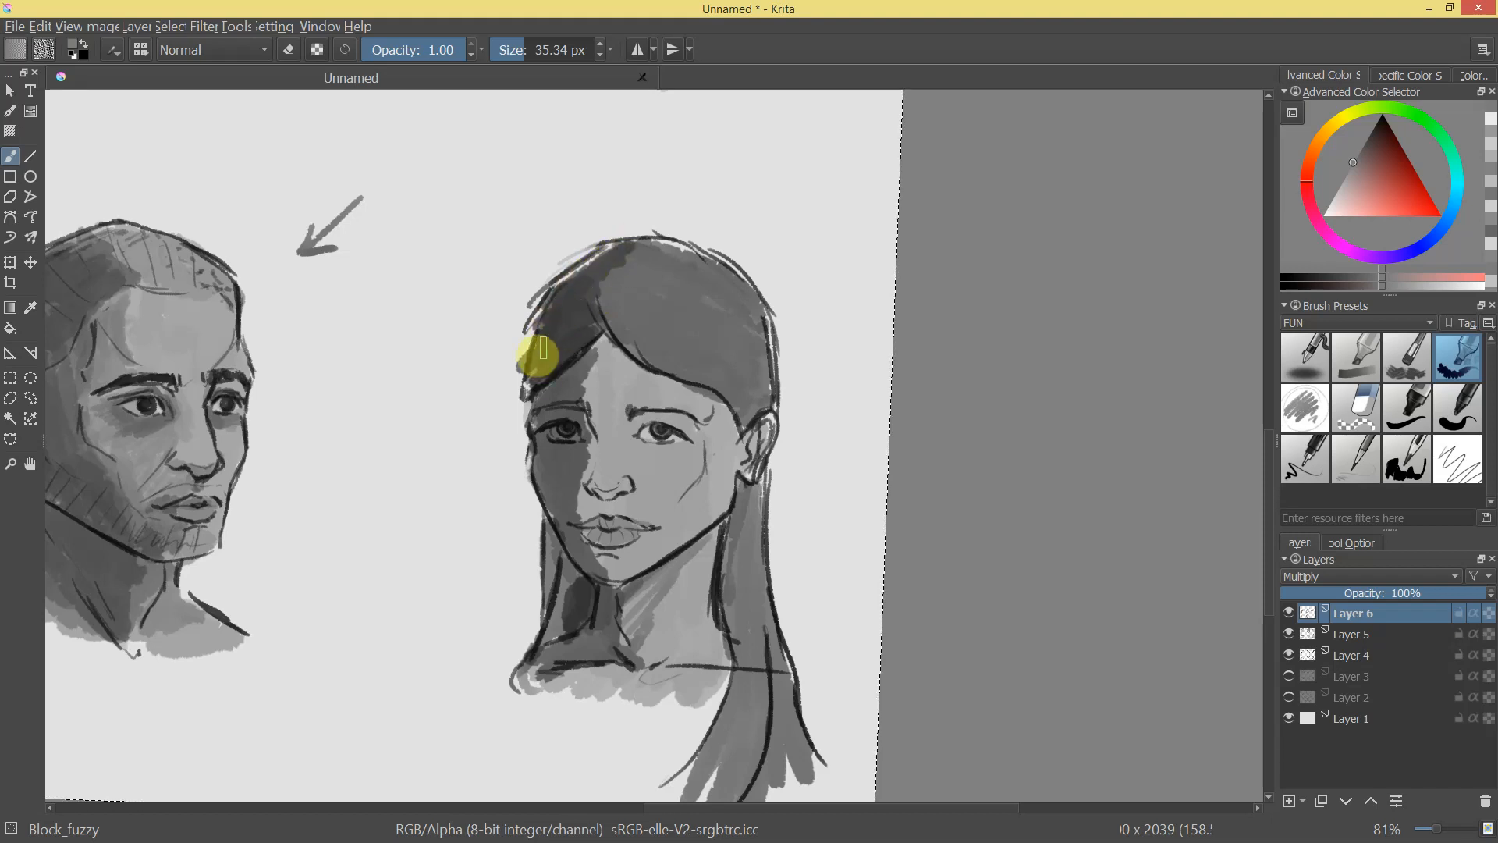
Reduce the brush to 19.84 px and refine the edge of the woman's face shadow beside her nose and mouth.
scroll(712, 435, "down", 6)
scroll(749, 351, "up", 6)
scroll(575, 464, "up", 3)
mouse_move(530, 433)
left_mouse_down()
mouse_move(500, 390)
mouse_move(525, 437)
mouse_move(521, 419)
mouse_move(509, 500)
left_mouse_up()
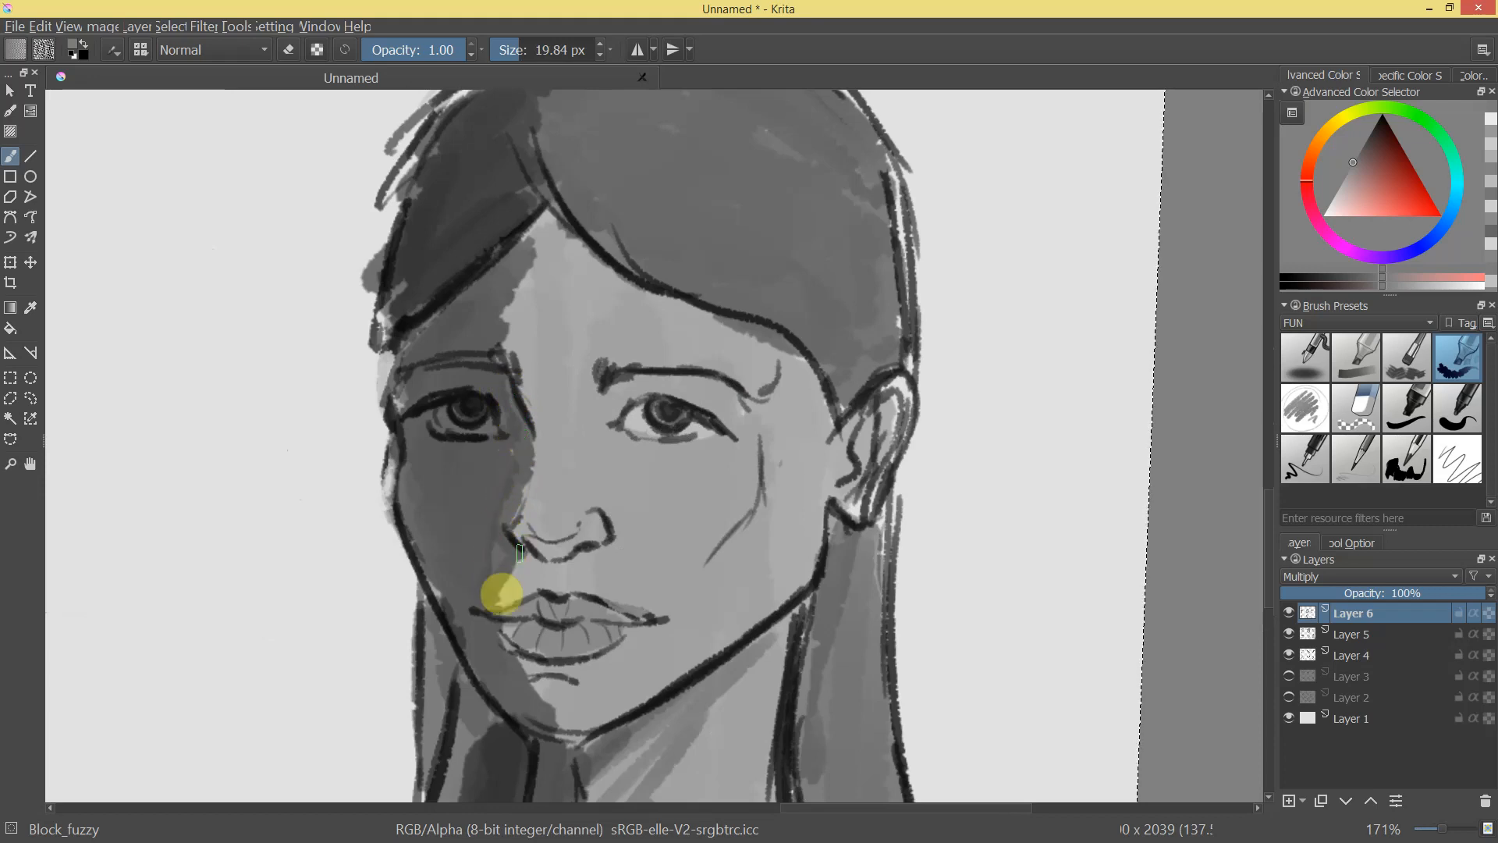
scroll(669, 609, "down", 8)
scroll(676, 497, "up", 3)
scroll(675, 496, "up", 4)
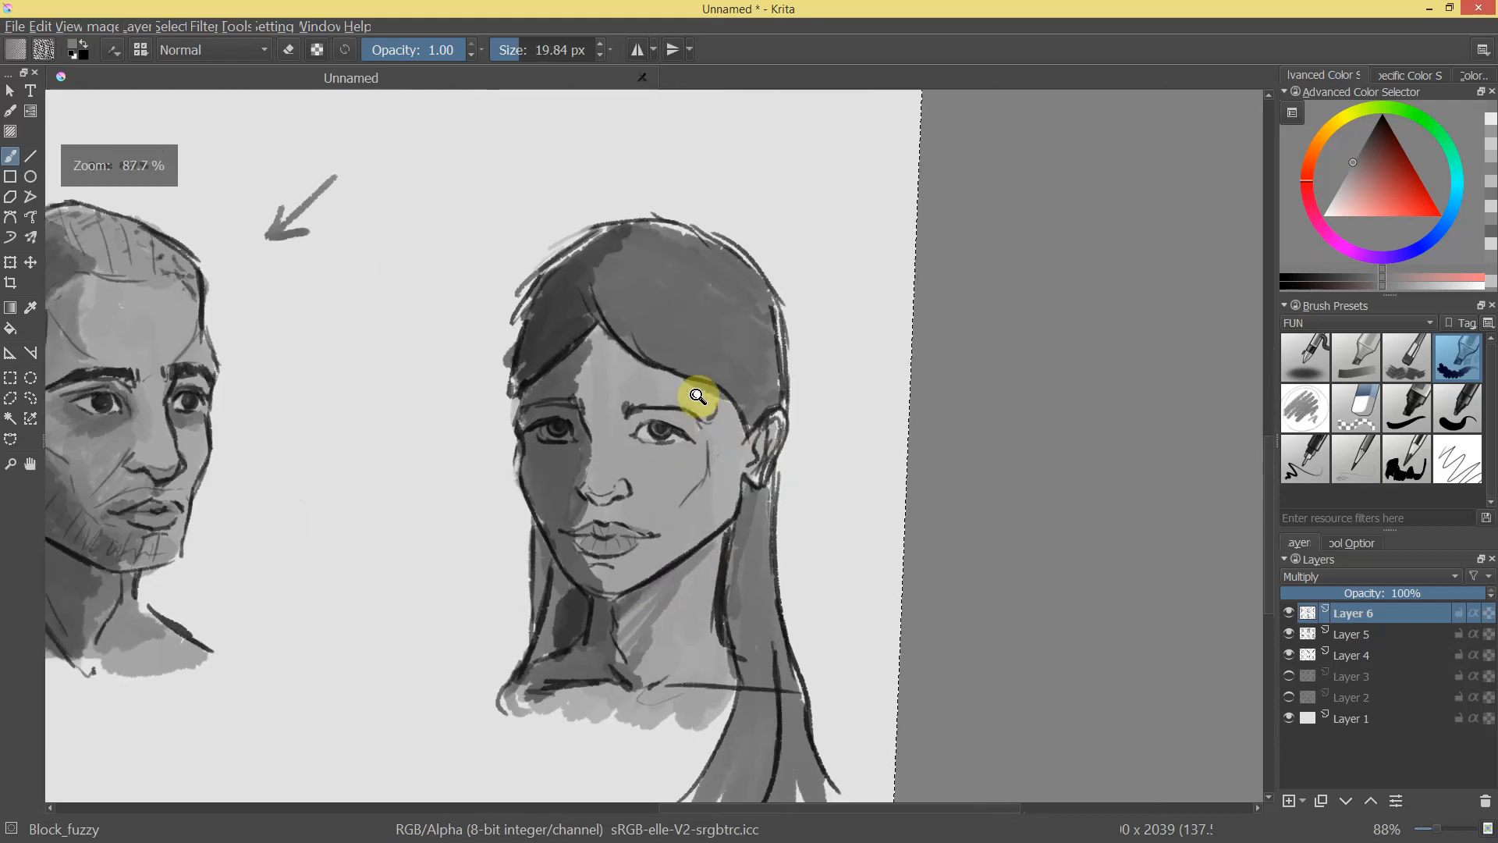
Pick a light gray and shade around the woman's lit eye with a 20.36 px brush.
scroll(709, 452, "up", 3)
left_click(1343, 187)
left_click(1339, 185)
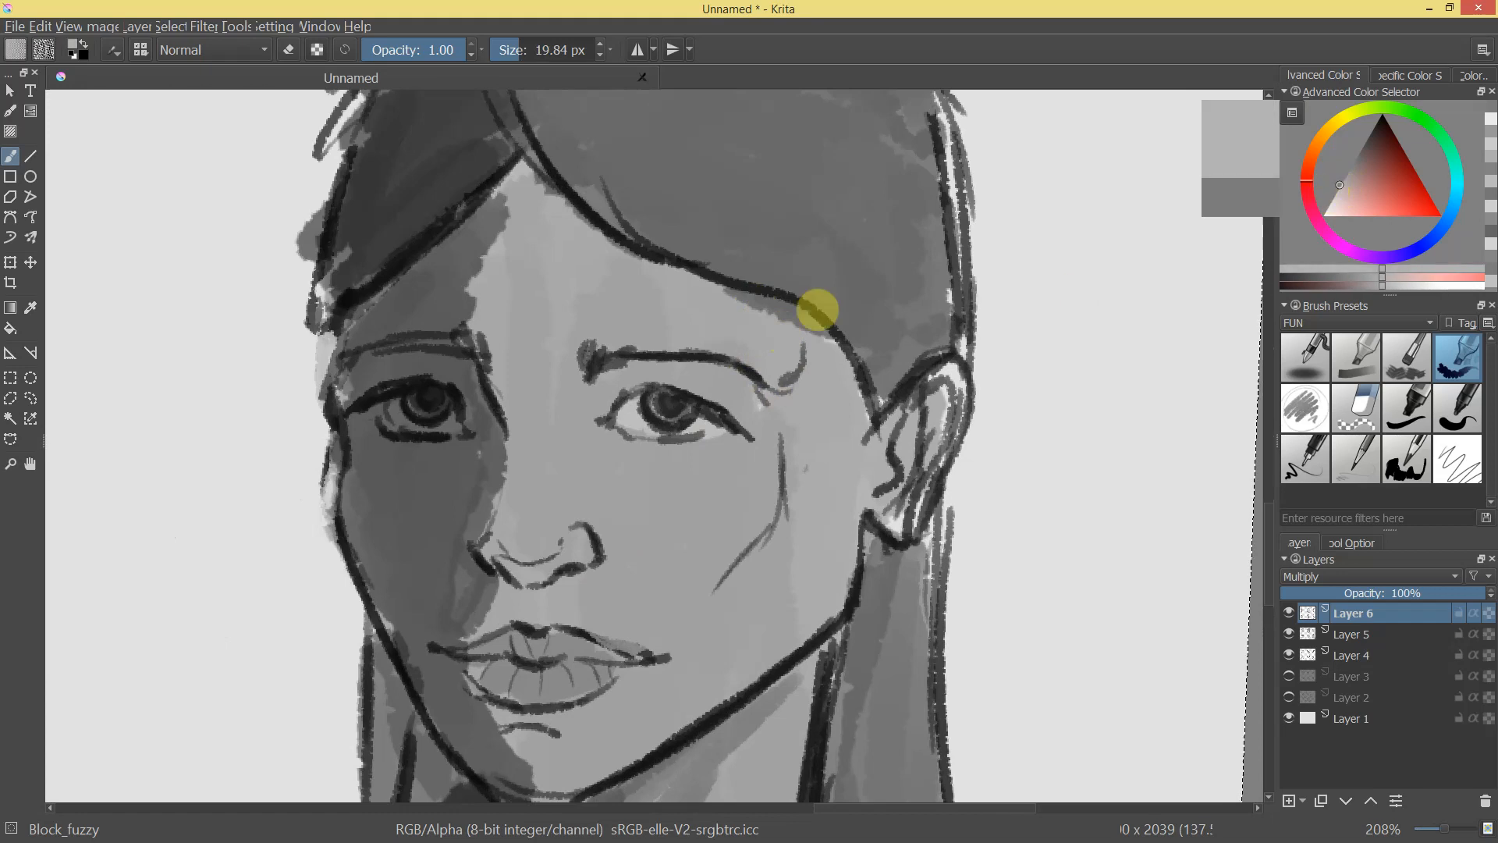
left_click(647, 390, "shift")
mouse_move(591, 416)
left_mouse_down()
mouse_move(685, 379)
mouse_move(750, 414)
mouse_move(743, 439)
mouse_move(624, 447)
mouse_move(724, 457)
mouse_move(701, 460)
mouse_move(723, 428)
mouse_move(759, 507)
mouse_move(712, 574)
left_mouse_up()
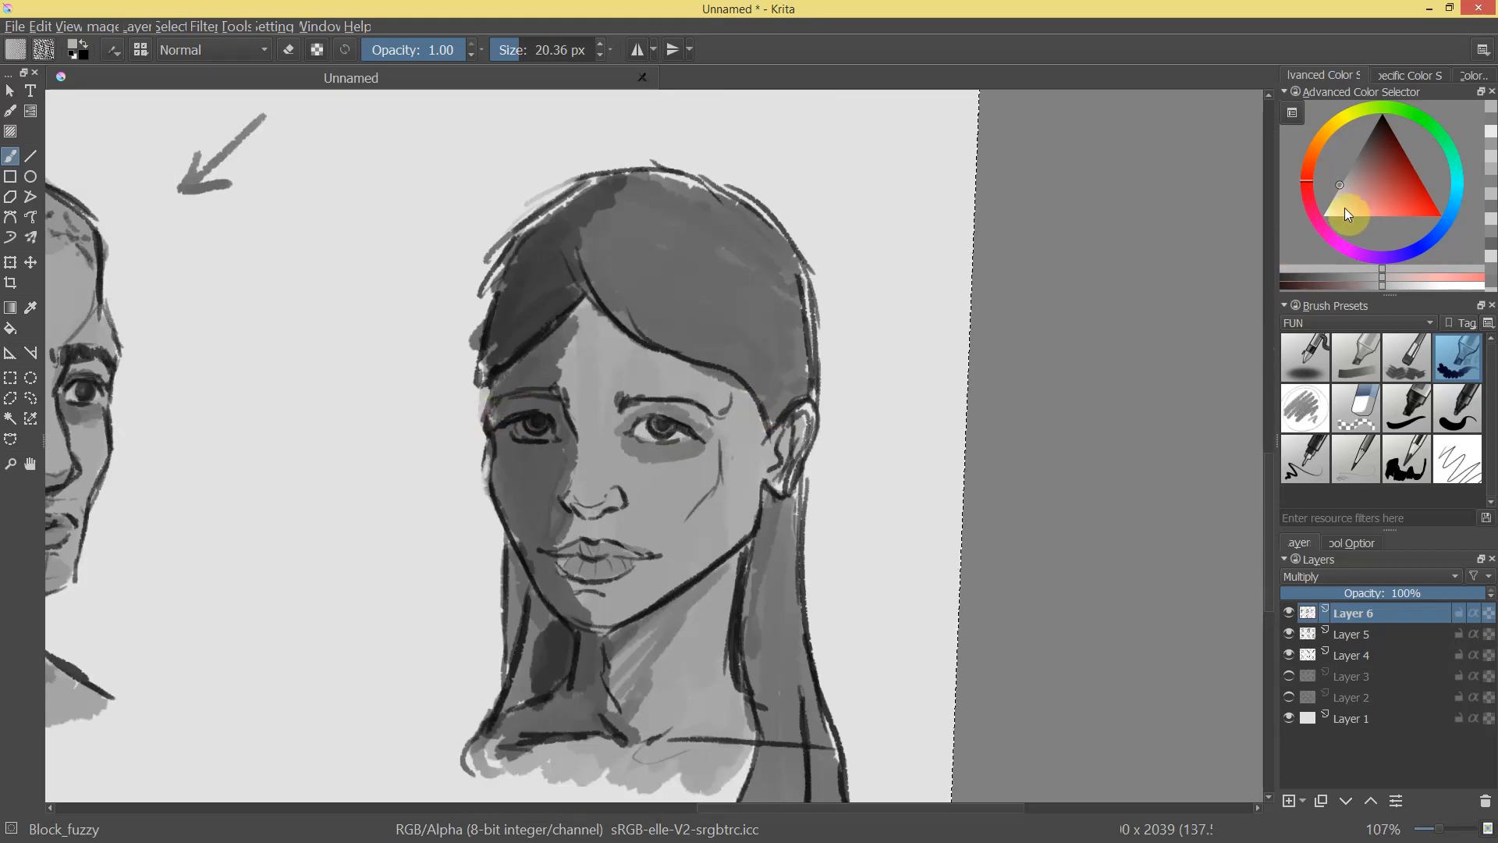
Pick a darker gray and deepen the eye socket on the shaded side of the woman's face with the 20.36 px brush.
left_click(1351, 166)
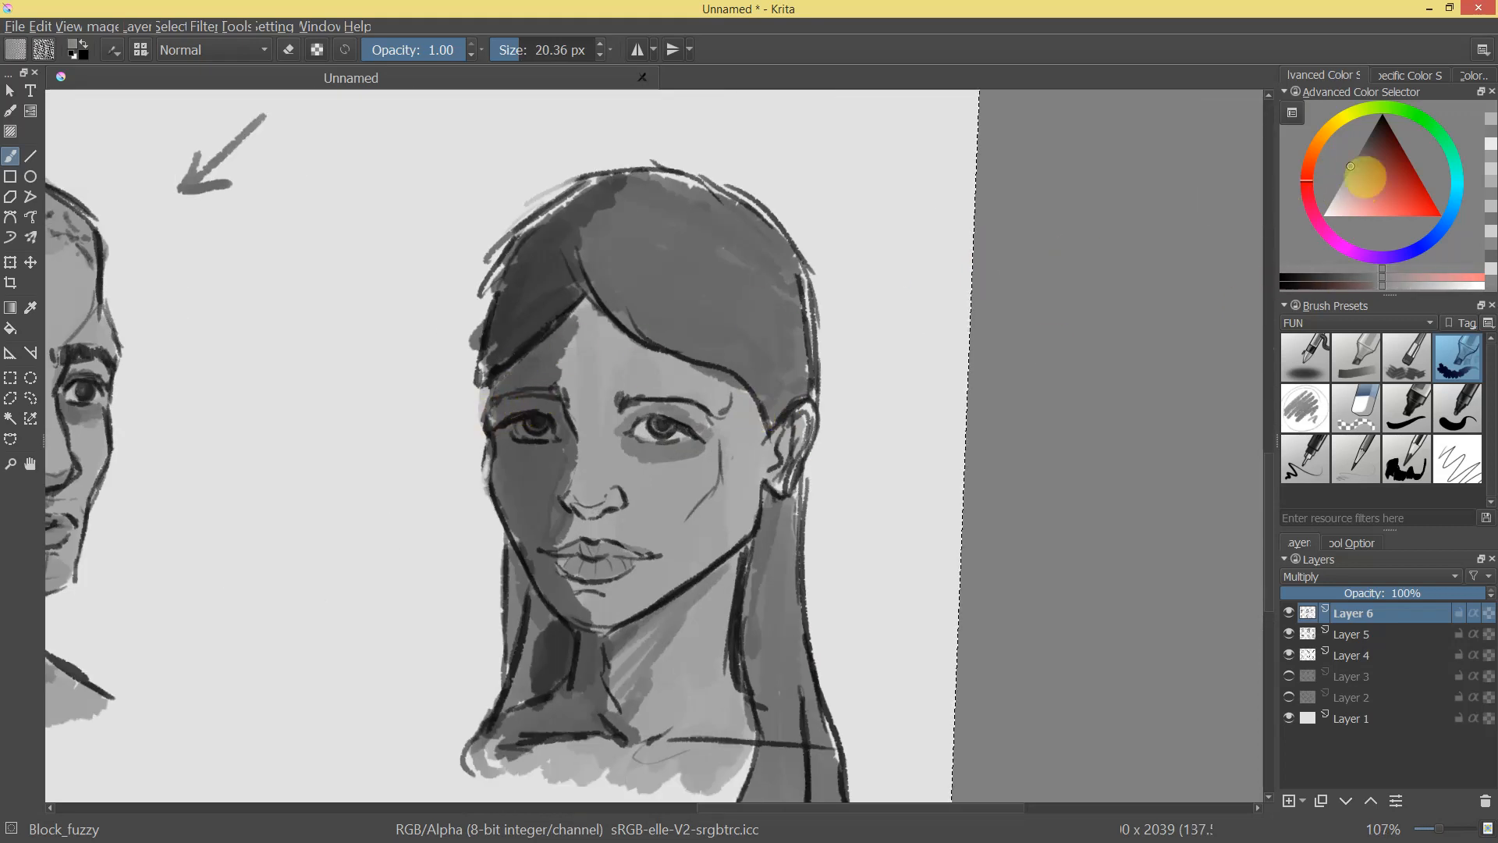
left_click(1357, 153)
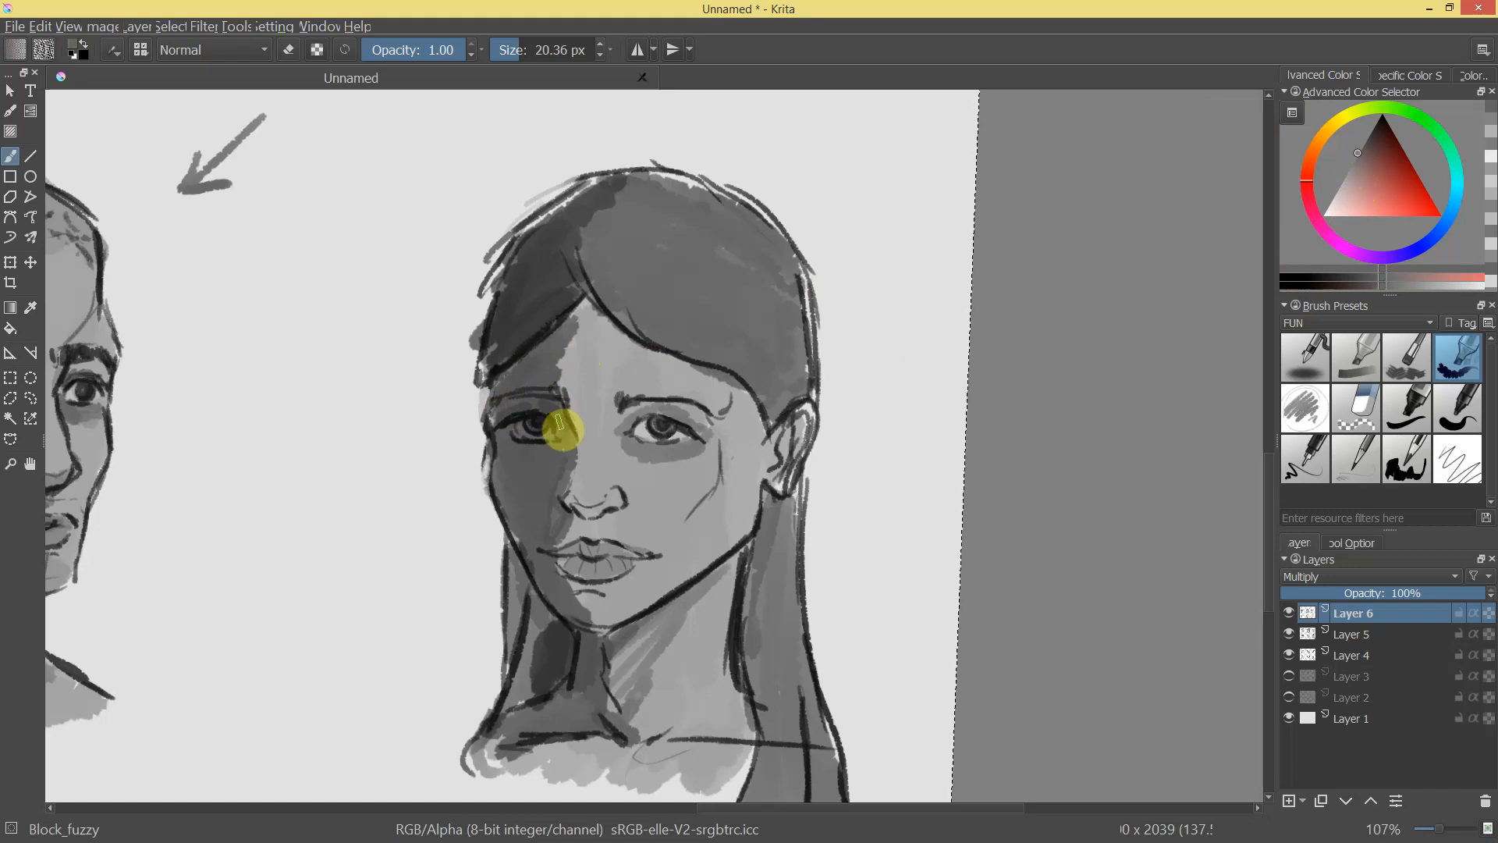
mouse_move(708, 444)
left_mouse_down()
mouse_move(661, 561)
mouse_move(713, 407)
left_mouse_up()
left_click(1361, 145)
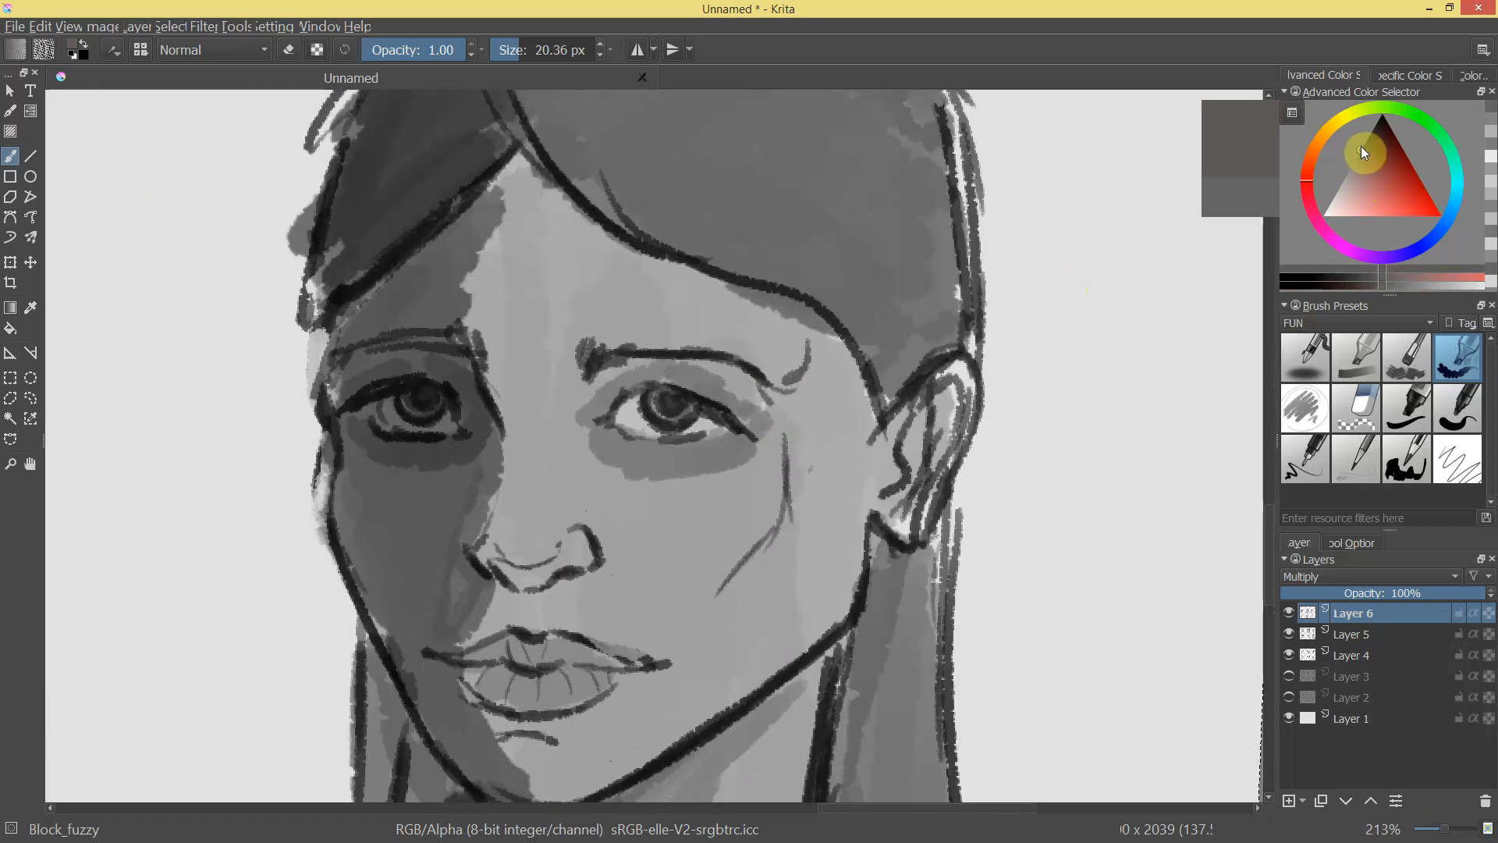
mouse_move(458, 388)
left_mouse_down()
mouse_move(396, 368)
mouse_move(463, 371)
mouse_move(481, 422)
mouse_move(436, 465)
mouse_move(454, 443)
mouse_move(386, 478)
left_mouse_up()
left_click_drag(618, 475, 703, 454)
Pick near-white and use eraser mode to trim the shading beneath the woman's lit eye.
left_click_drag(1346, 203, 1322, 216)
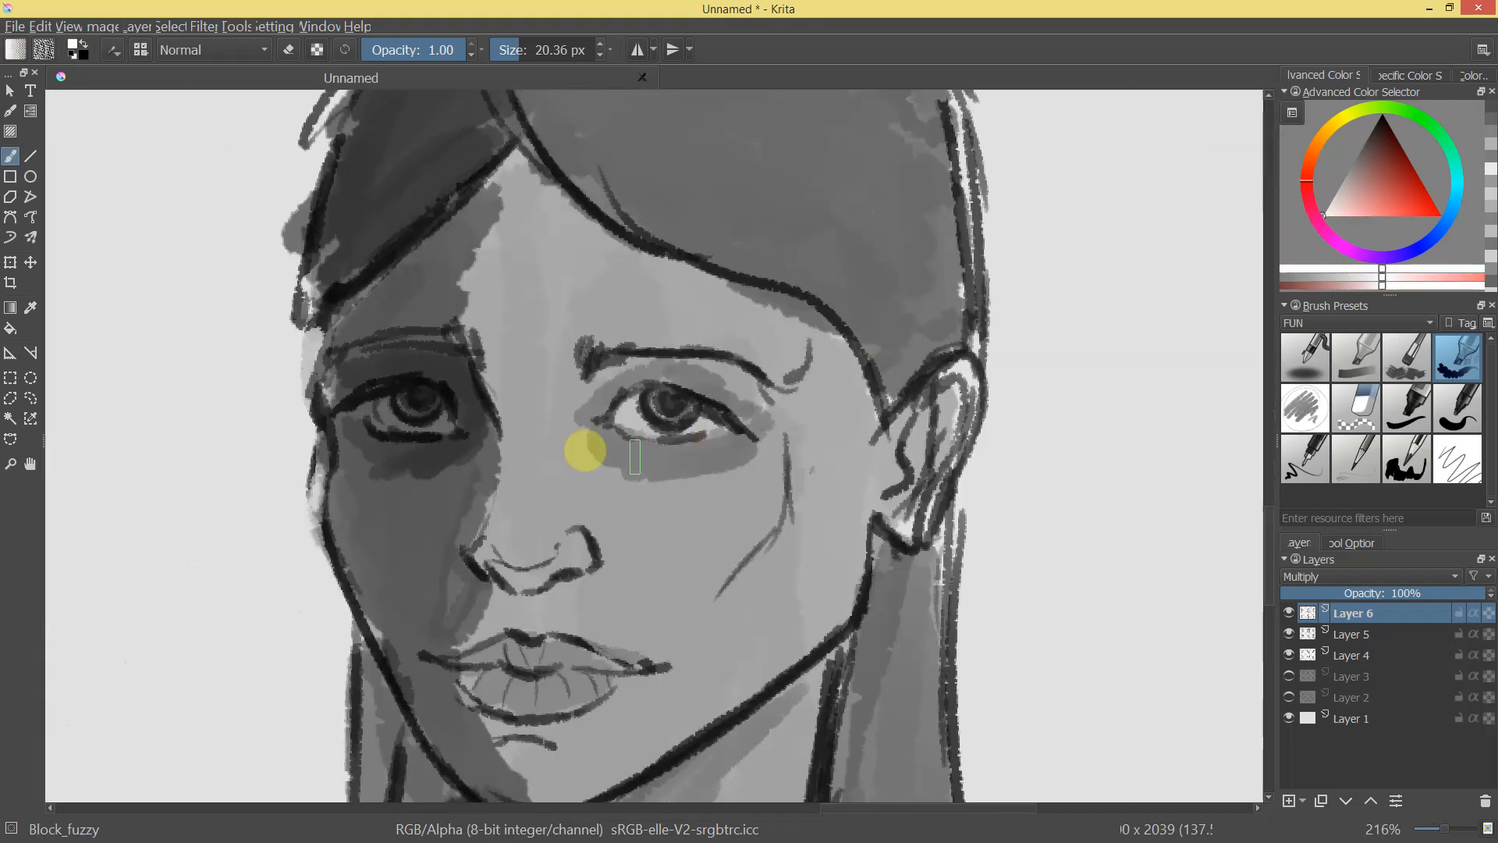
left_click_drag(750, 501, 692, 425)
key("e")
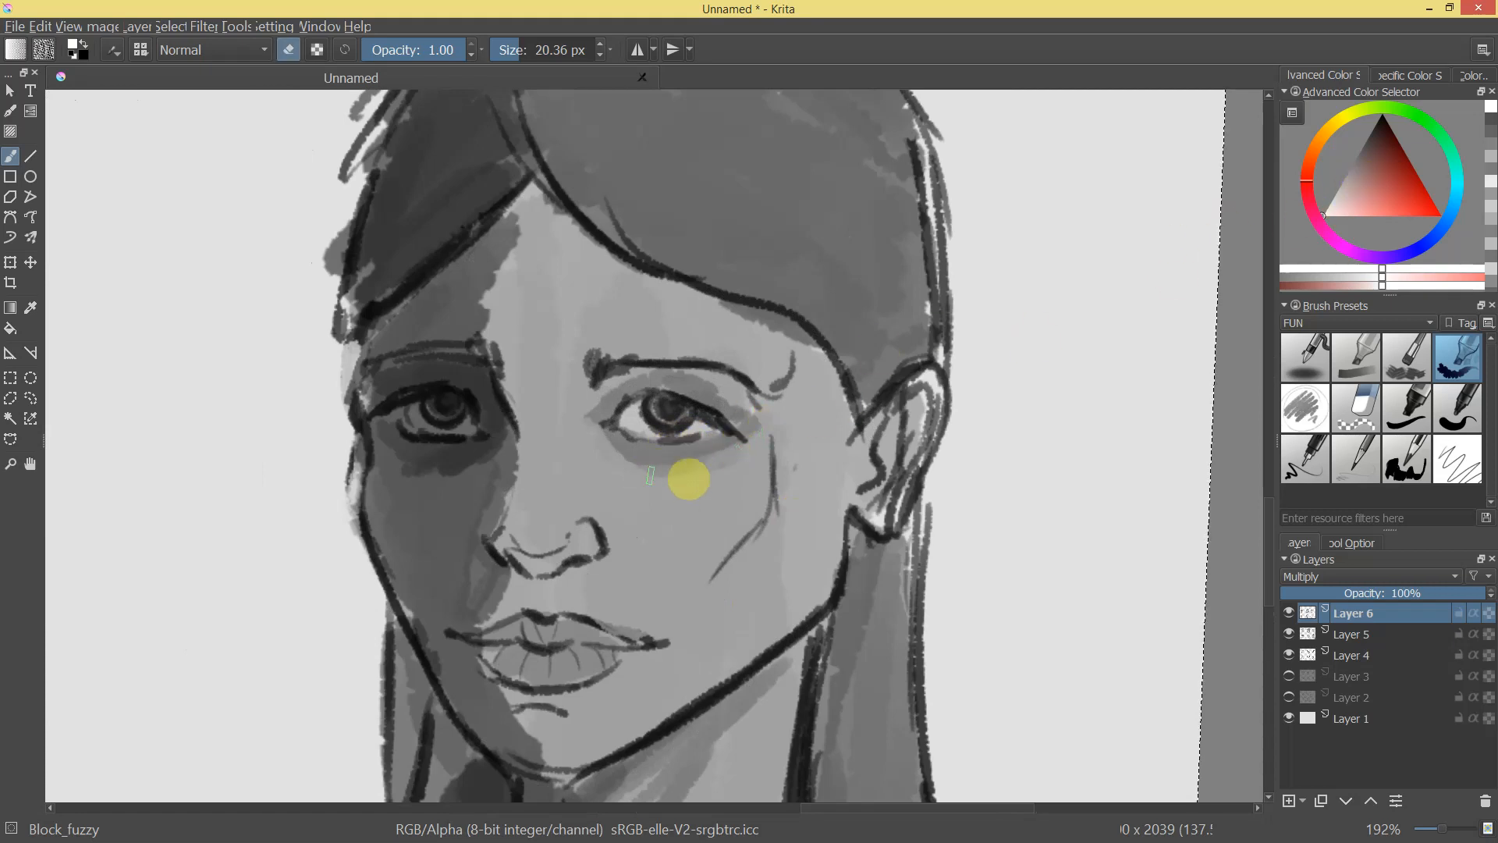
Return to painting with a light gray and a 16.22 px brush, adding shade beside the bridge of the woman's nose.
left_click(1347, 171)
key("e")
mouse_move(610, 419)
left_mouse_down("shift")
mouse_move(584, 432)
mouse_move(685, 462)
left_mouse_up("shift")
left_click(1339, 187)
mouse_move(859, 452)
left_mouse_down("ctrl")
mouse_move(725, 582)
mouse_move(797, 479)
mouse_move(797, 343)
left_mouse_up("ctrl")
key("e")
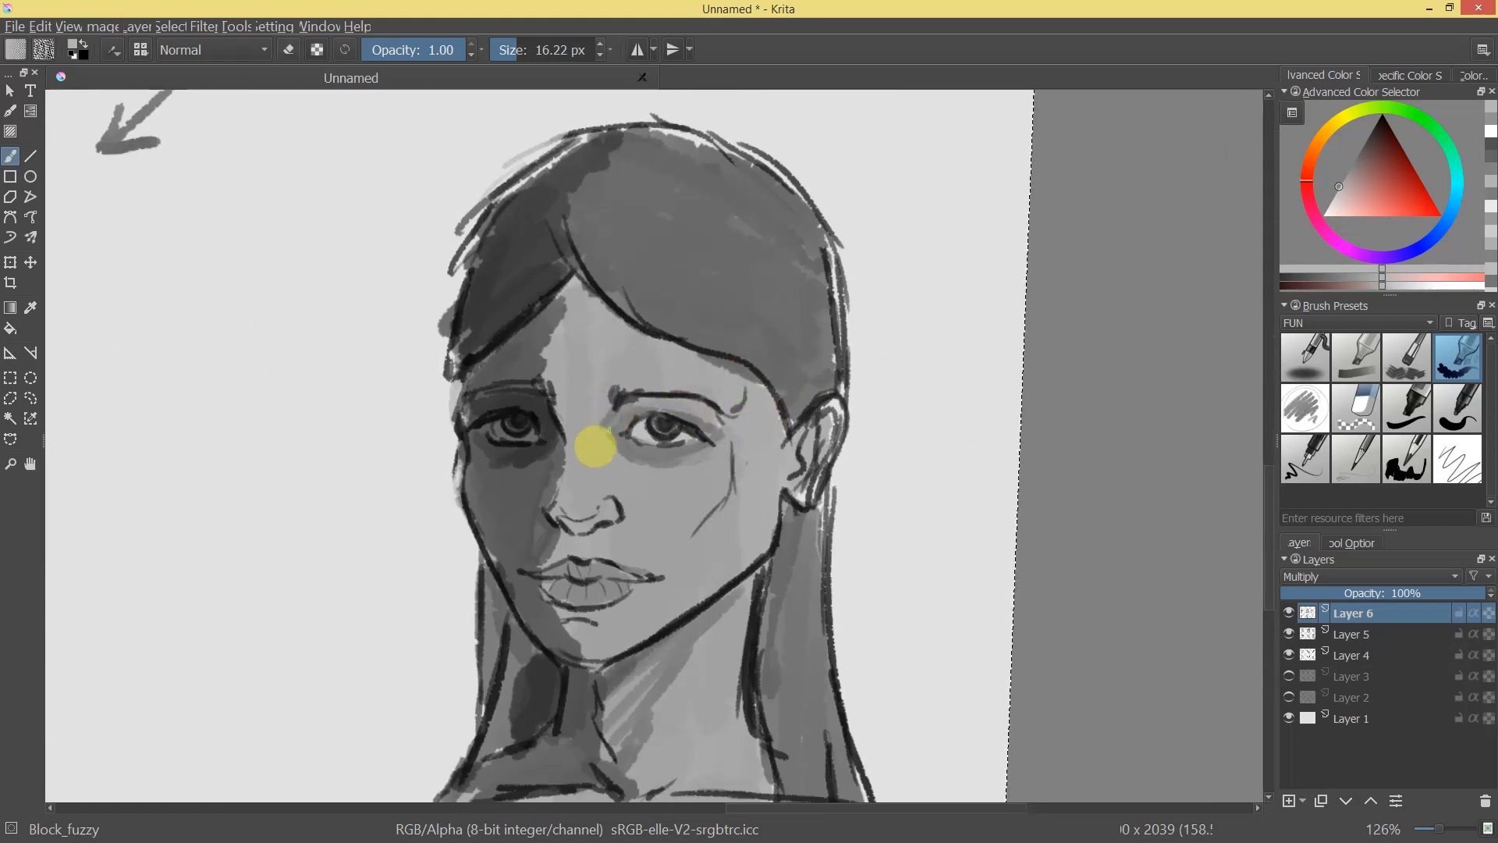
Blend gray along the shadow edge on the woman's nose, upper lip and forehead, and enlarge the brush to 41.18 px.
left_click_drag(668, 458, 549, 422, "ctrl")
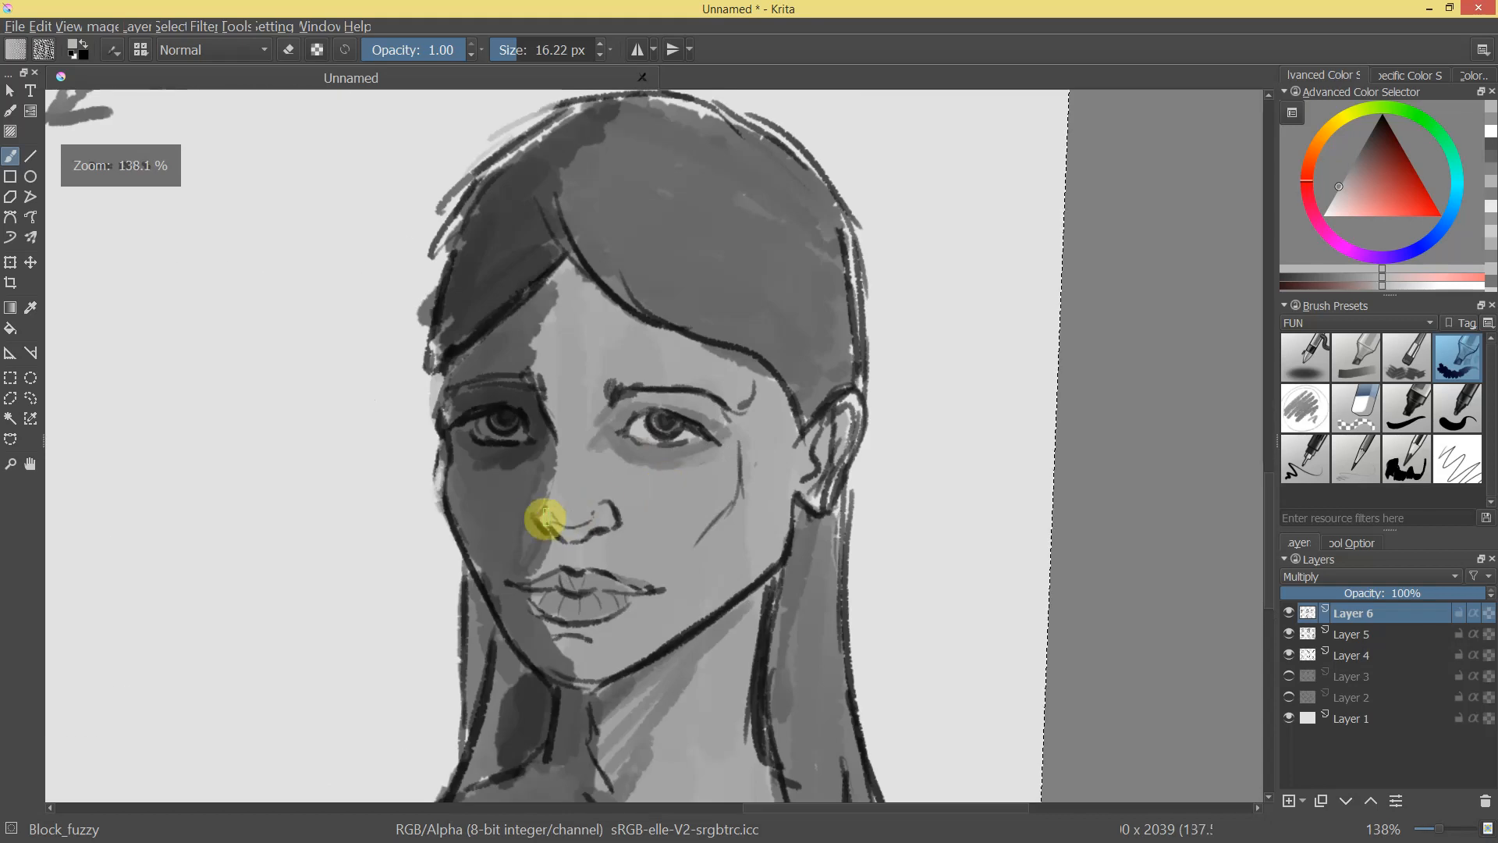
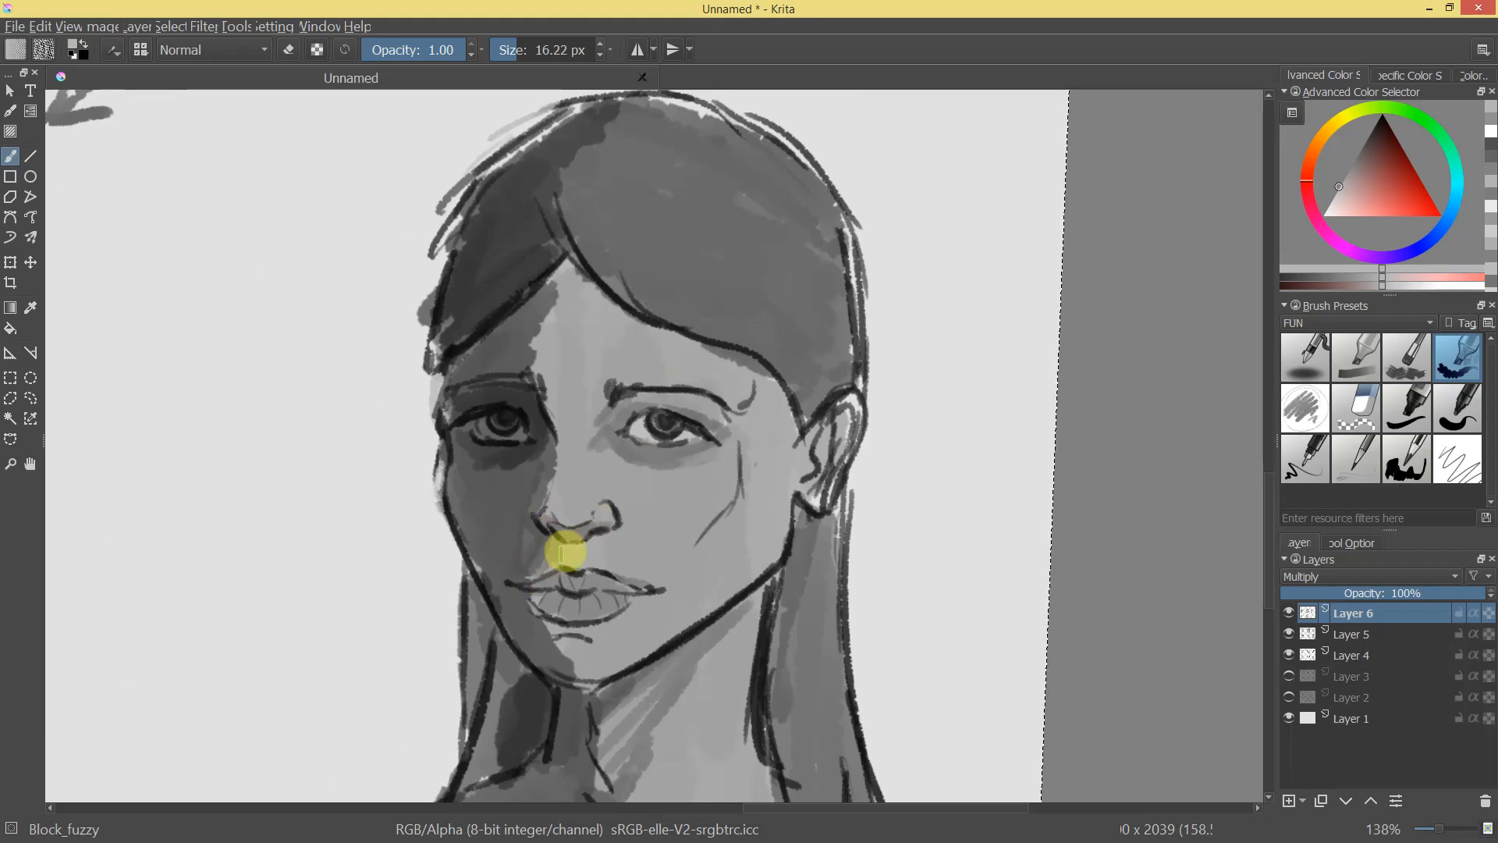
left_click_drag(598, 567, 679, 405, "ctrl")
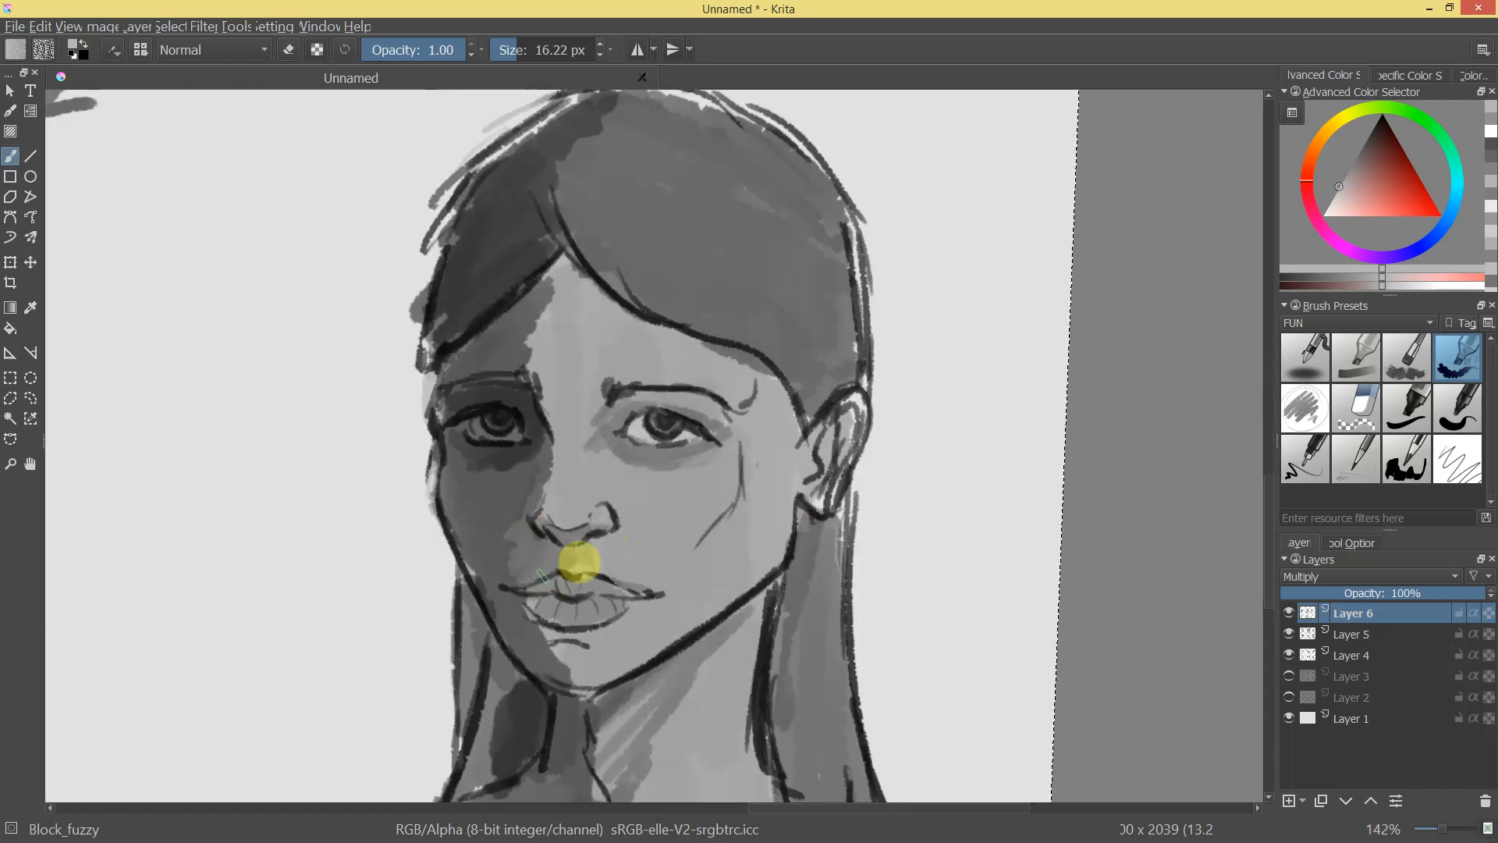
left_click_drag(639, 525, 688, 413)
left_click_drag(770, 455, 834, 372)
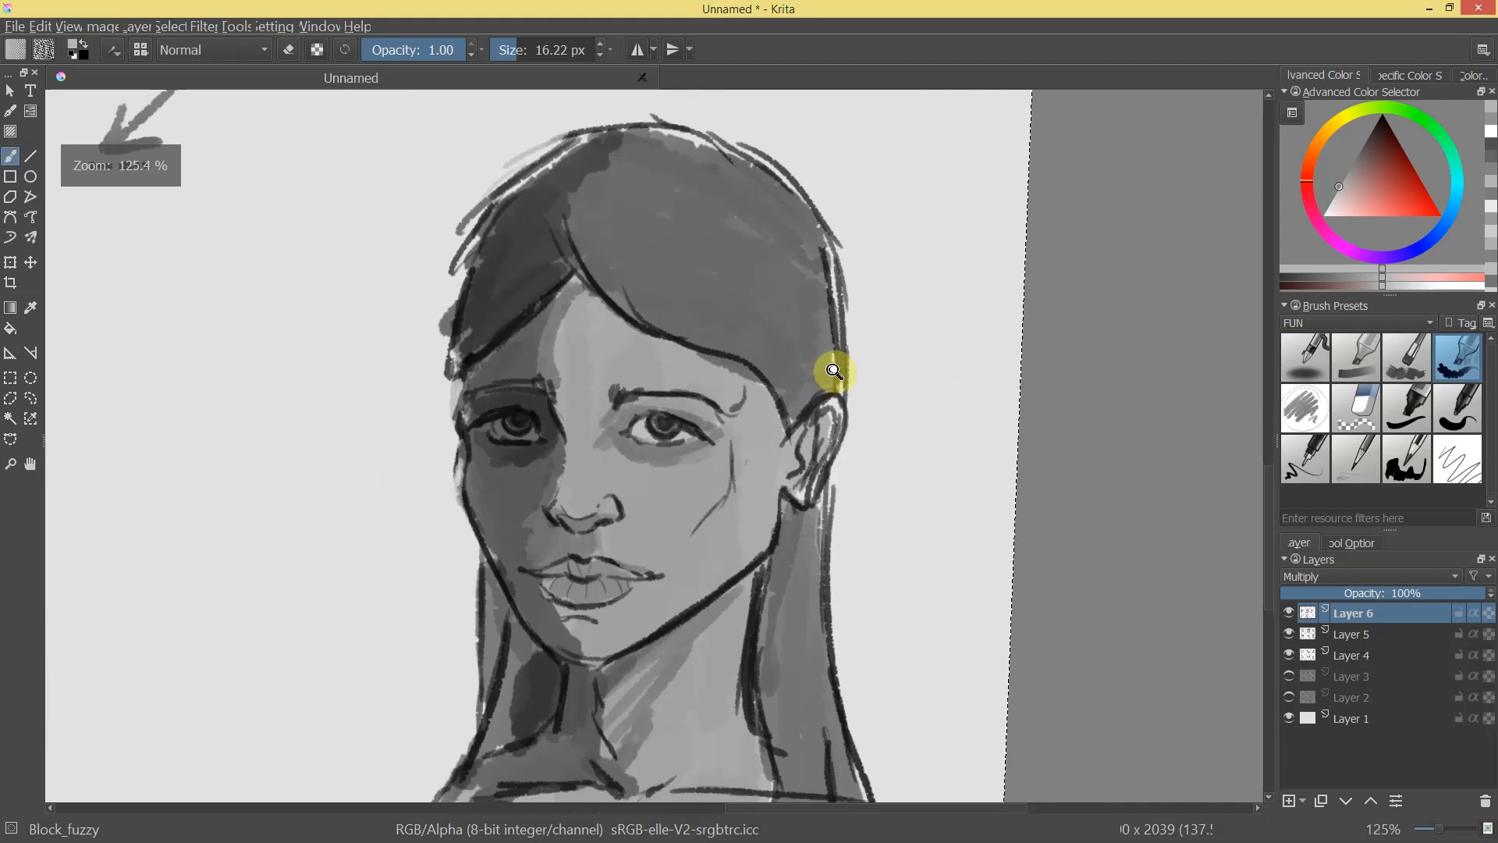
left_click_drag(948, 439, 719, 460)
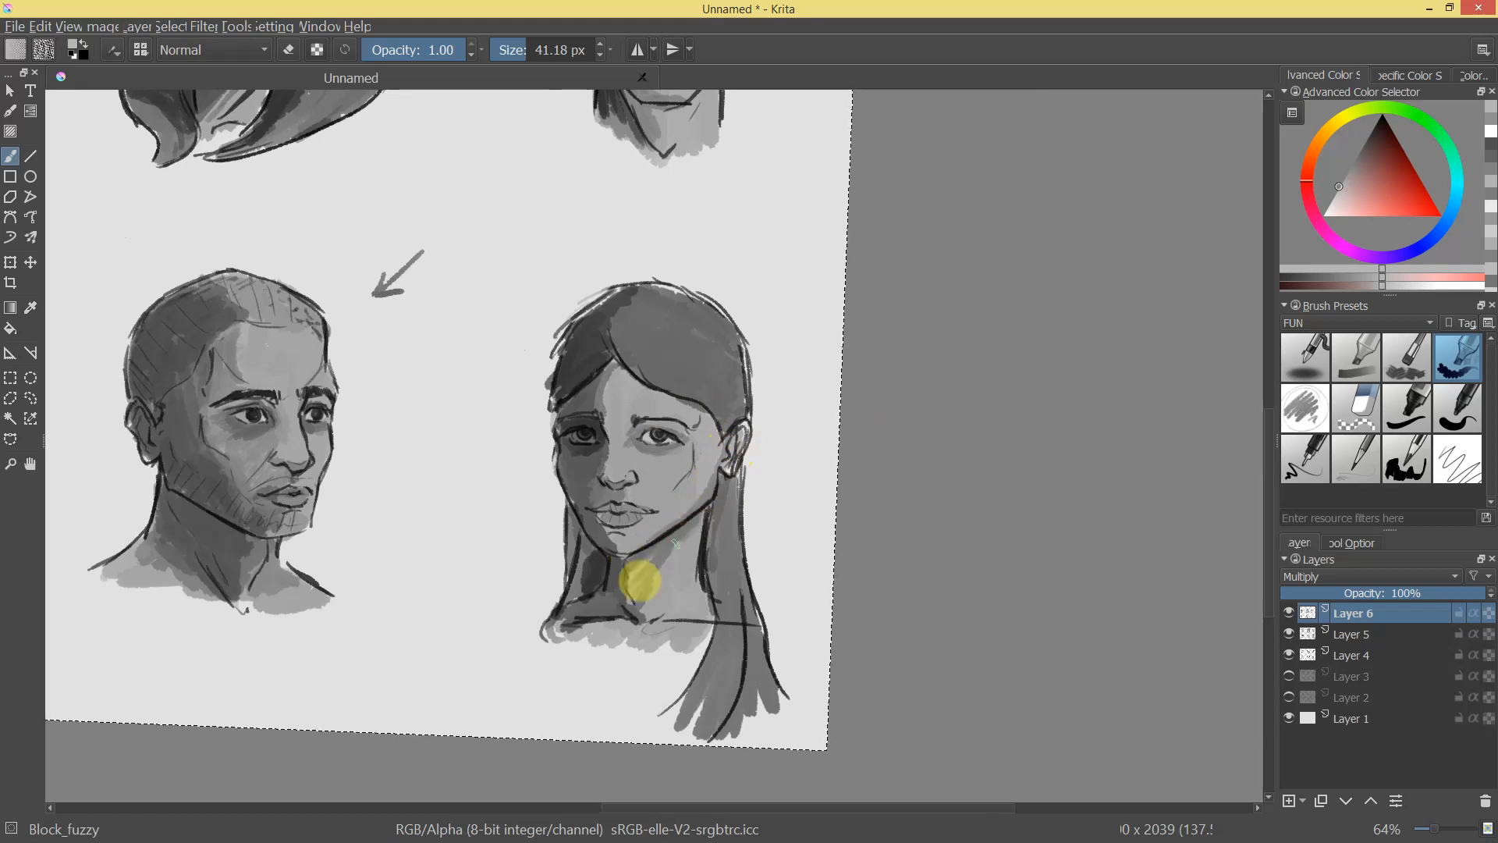
Sample a dark gray from the woman's face and deepen the shadow over her shaded cheek and jaw with the 41.18 px brush.
left_click_drag(664, 581, 747, 345)
left_click(542, 435, "ctrl")
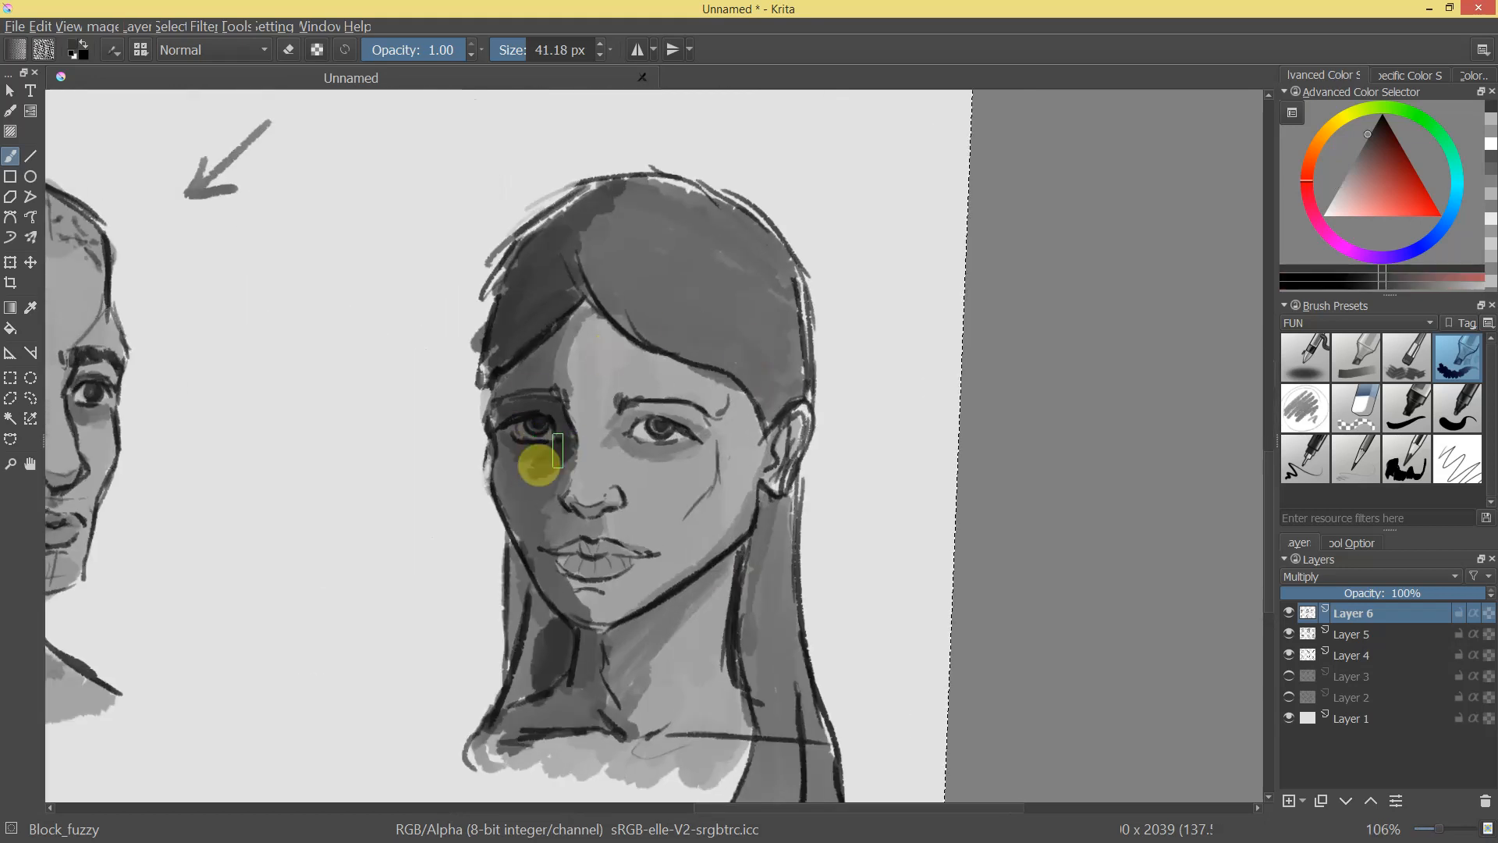
mouse_move(512, 472)
left_mouse_down()
mouse_move(543, 534)
mouse_move(535, 485)
mouse_move(546, 582)
left_mouse_up()
mouse_move(658, 611)
left_mouse_down()
mouse_move(654, 677)
mouse_move(663, 433)
left_mouse_up()
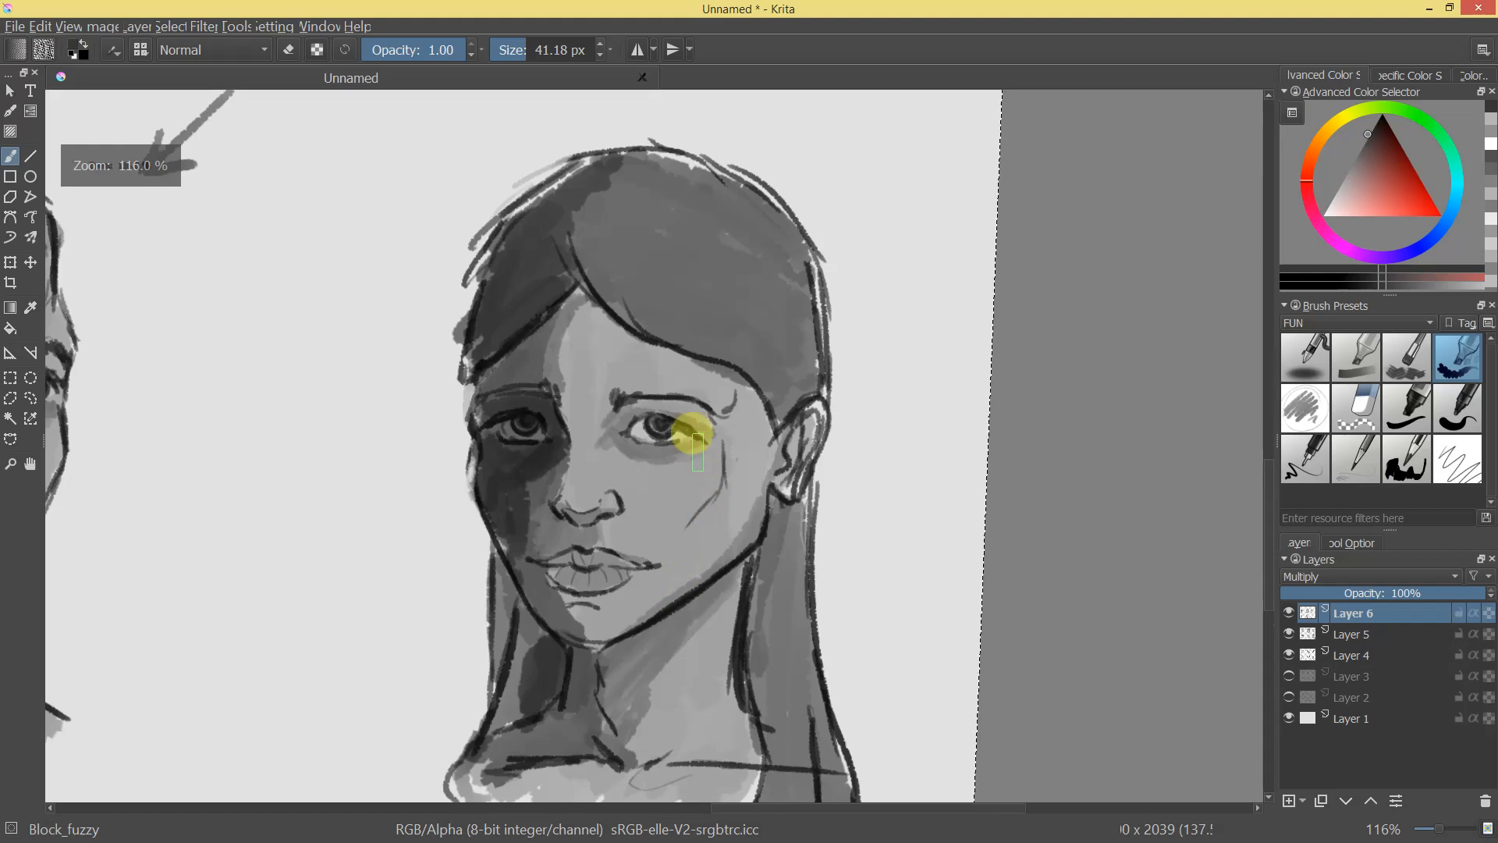
mouse_move(512, 367)
left_mouse_down()
mouse_move(482, 388)
mouse_move(482, 482)
mouse_move(500, 472)
mouse_move(501, 506)
mouse_move(486, 489)
mouse_move(557, 634)
left_mouse_up()
mouse_move(558, 634)
left_mouse_down()
mouse_move(655, 622)
mouse_move(725, 512)
mouse_move(712, 525)
mouse_move(495, 441)
left_mouse_up()
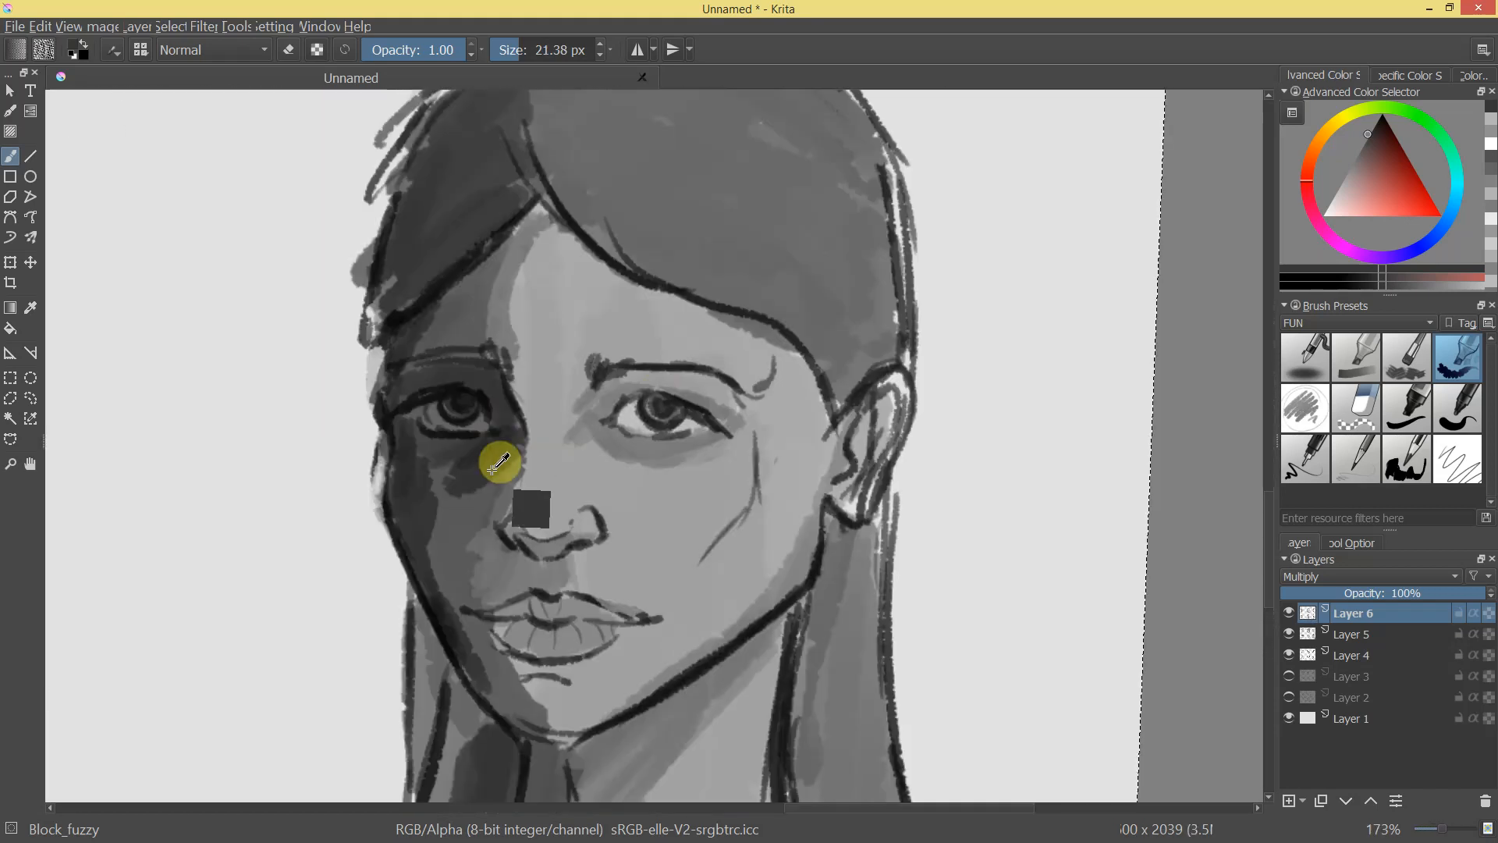
Pick mid grays and blend the shading beneath the woman's shaded eye with a 21.38 px brush.
left_click(1334, 191)
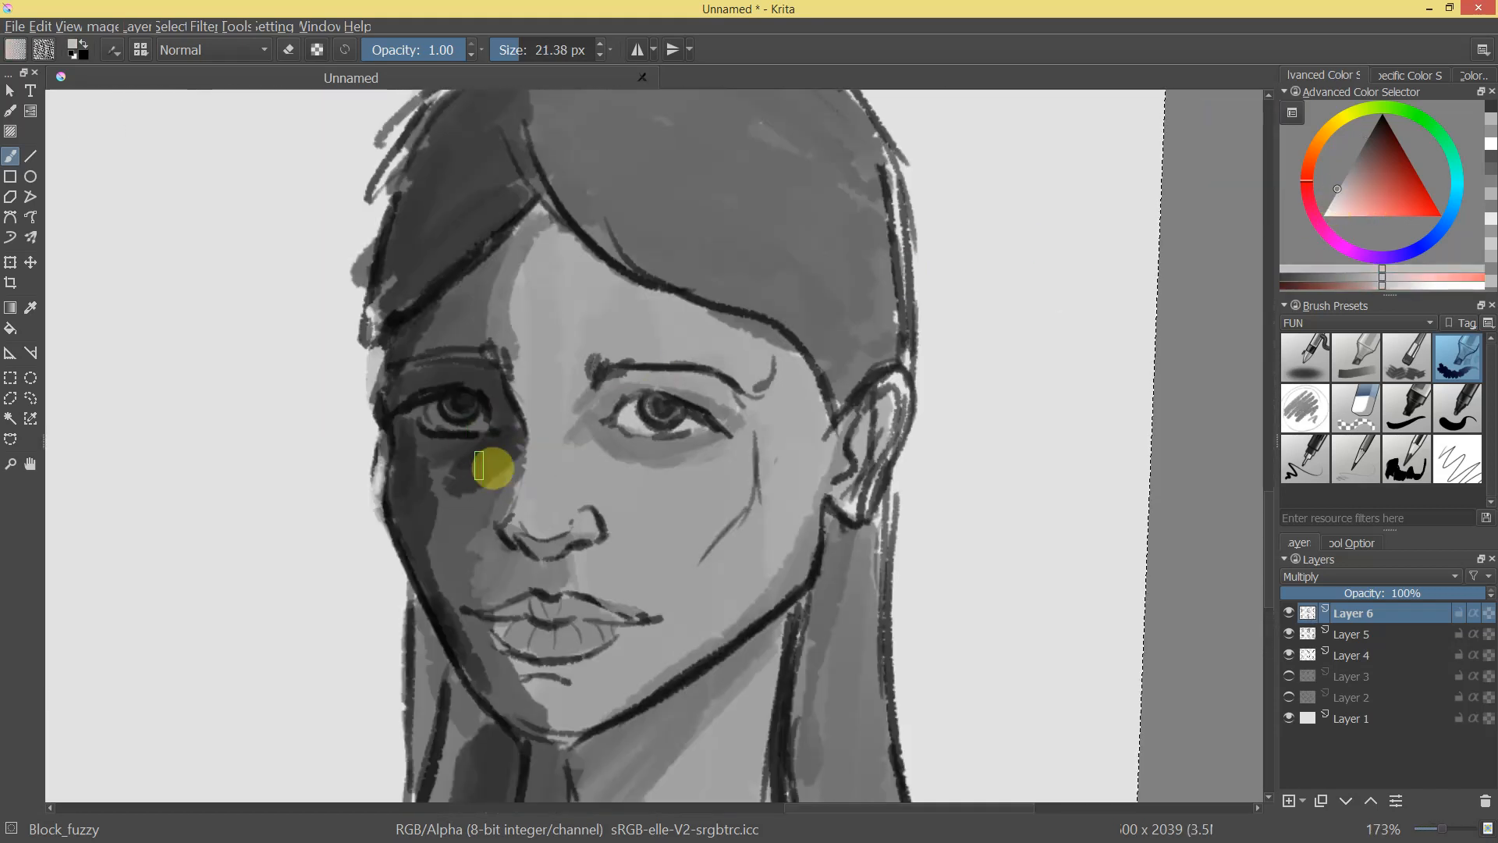
left_click_drag(482, 482, 518, 449)
mouse_move(1345, 193)
left_mouse_down()
mouse_move(1327, 203)
mouse_move(1343, 175)
left_mouse_up()
mouse_move(508, 450)
left_mouse_down()
mouse_move(497, 458)
mouse_move(497, 434)
mouse_move(455, 468)
left_mouse_up()
Pick a medium gray and shade the woman's lips with an 11.88 px brush.
mouse_move(637, 504)
left_mouse_down()
mouse_move(612, 575)
mouse_move(629, 593)
mouse_move(762, 358)
mouse_move(672, 468)
mouse_move(787, 375)
left_mouse_up()
left_click_drag(1354, 180, 1313, 173)
left_click_drag(654, 386, 638, 429)
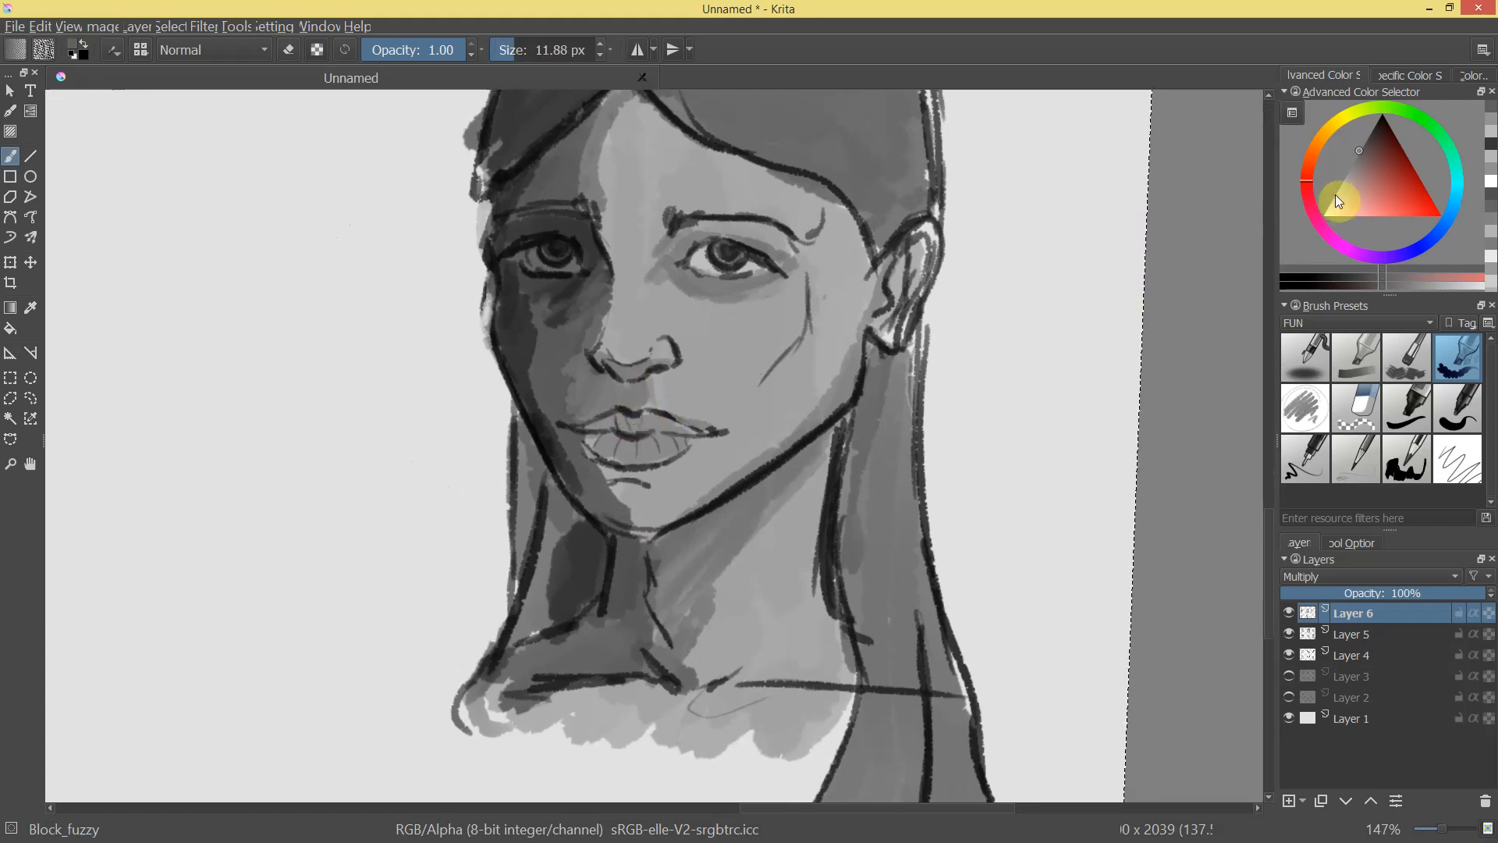
left_click(1348, 168)
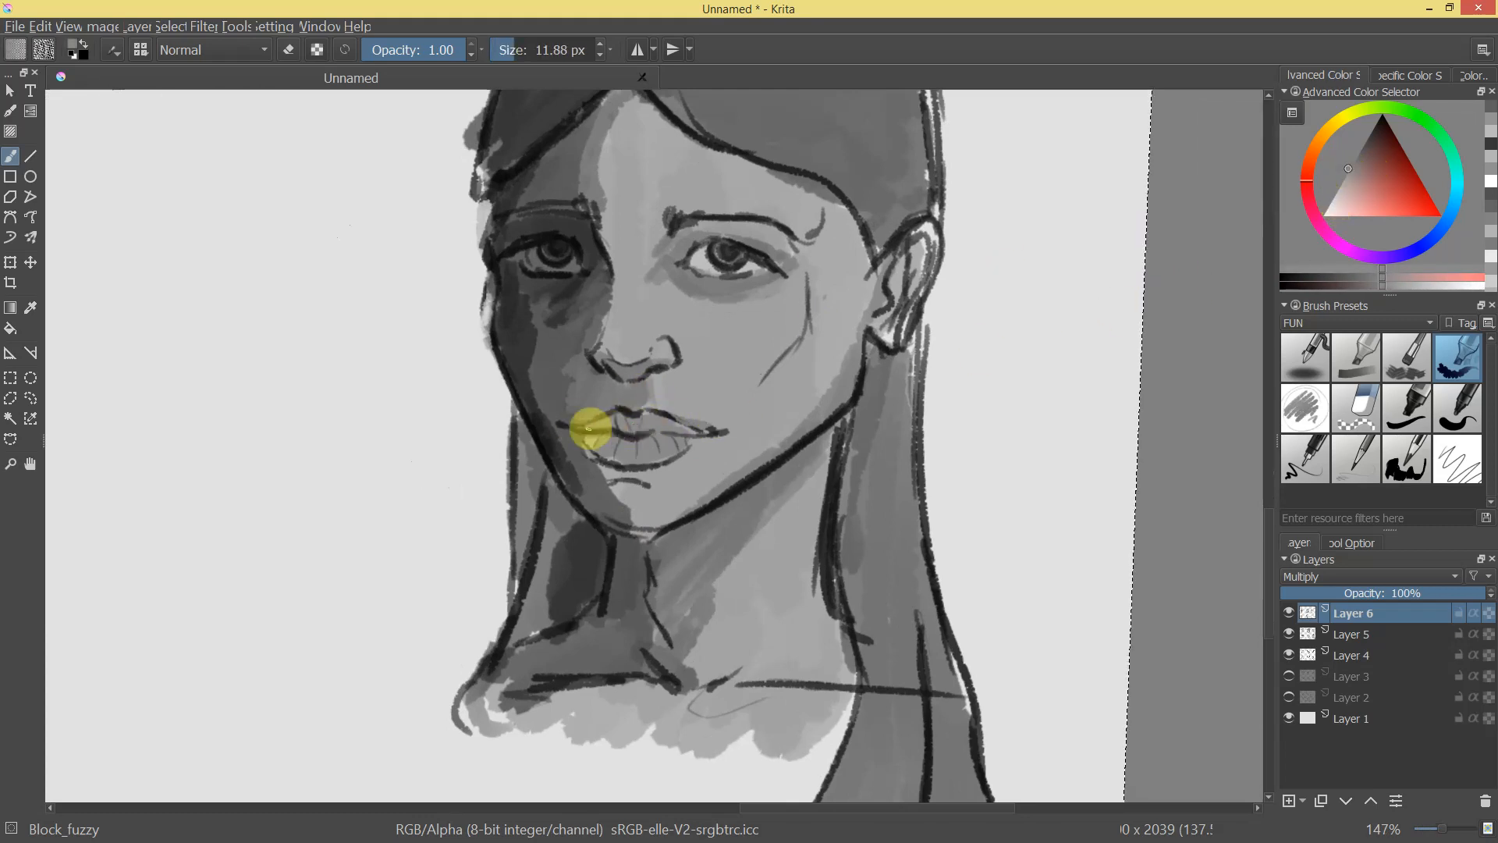
left_click_drag(606, 429, 627, 429)
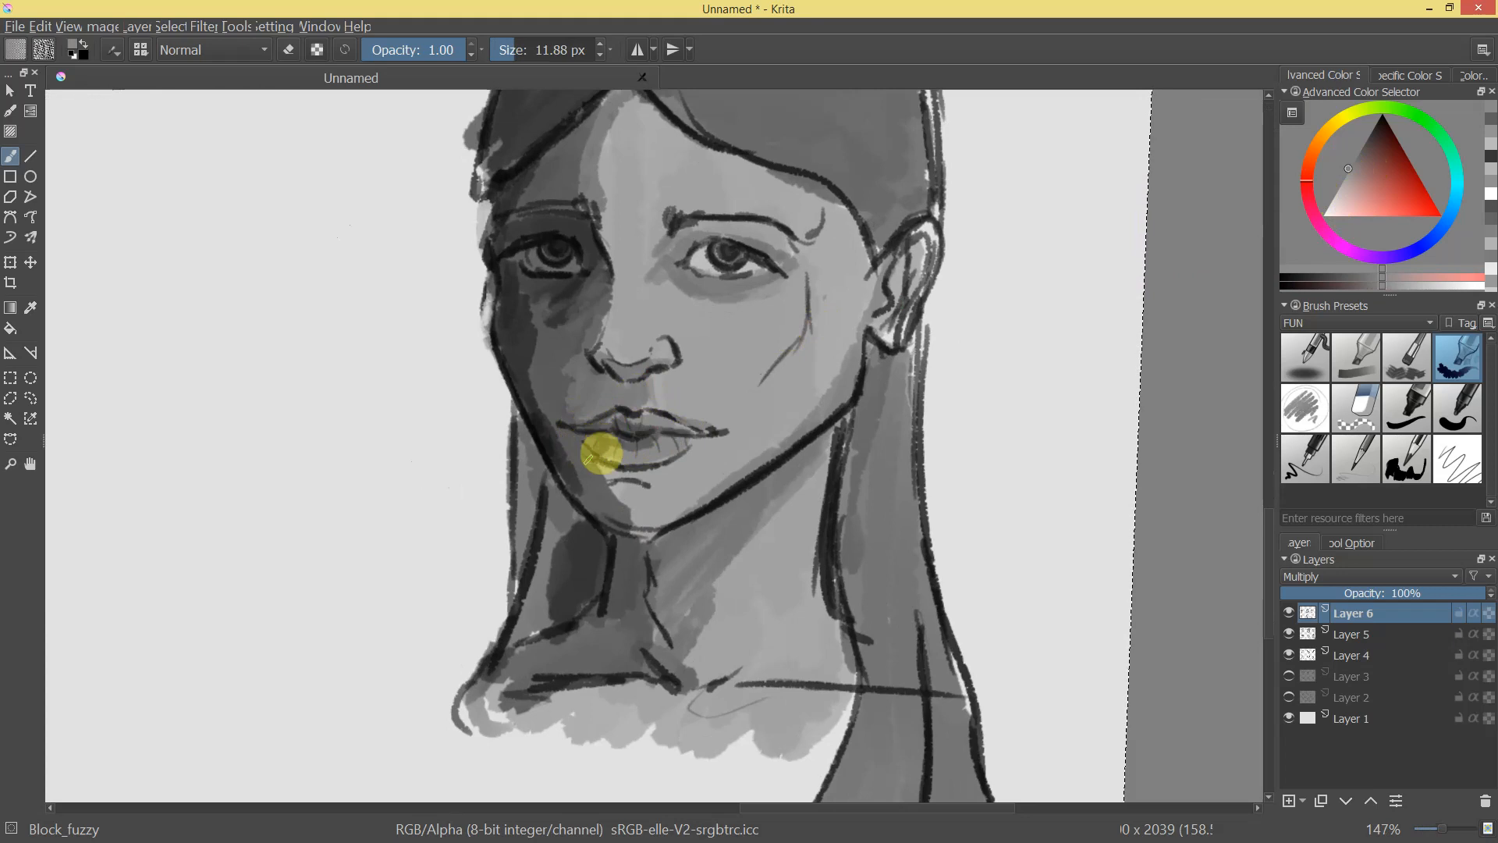
Sample a near-black gray and darken the woman's hair beside the lit side of her neck with a 17.00 px brush.
left_click(553, 443, "ctrl")
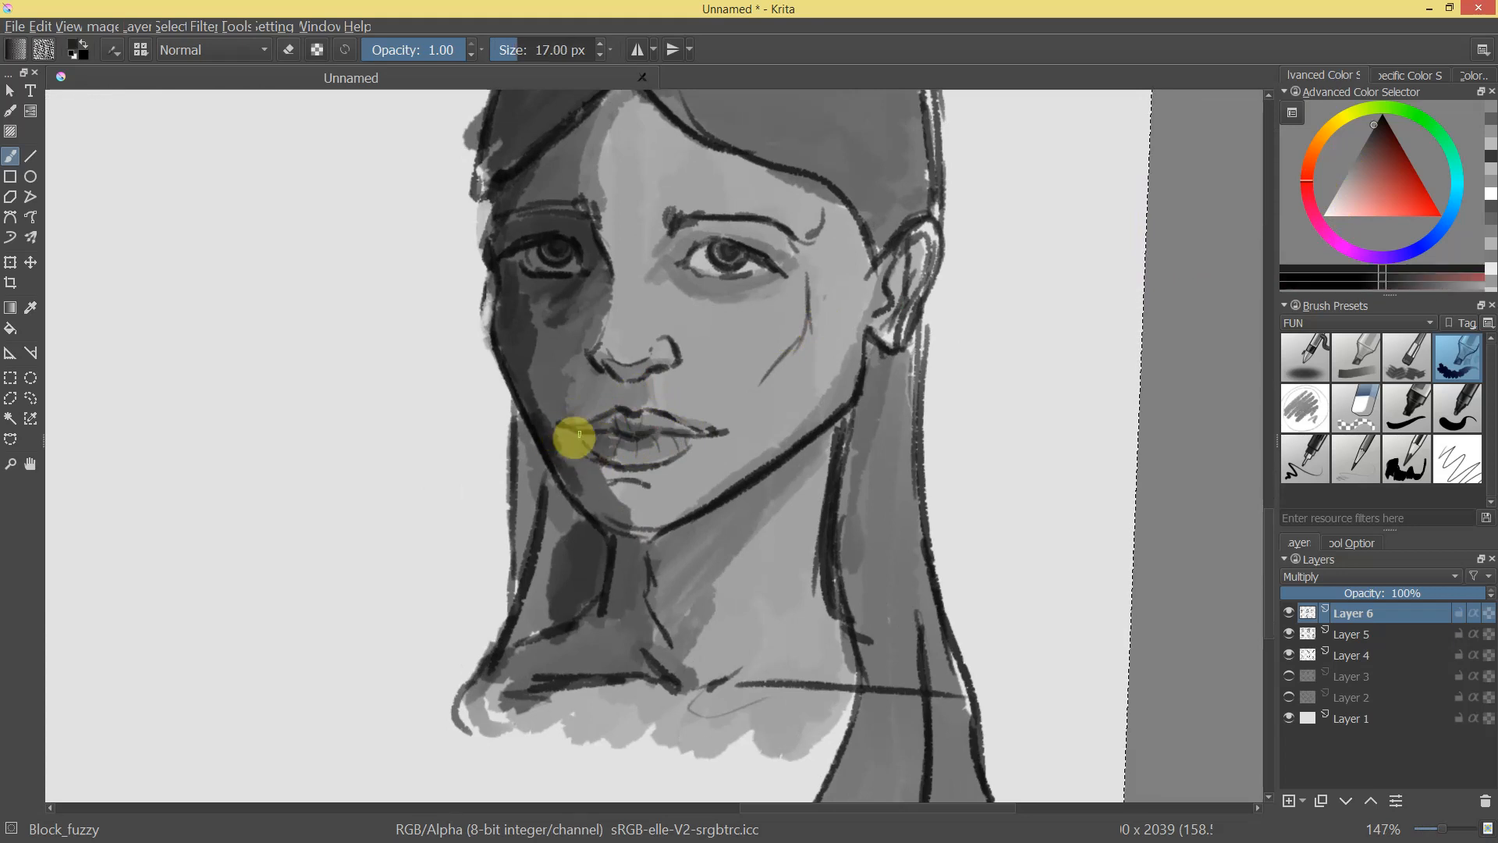
scroll(728, 518, "down", 6)
scroll(729, 619, "up", 3)
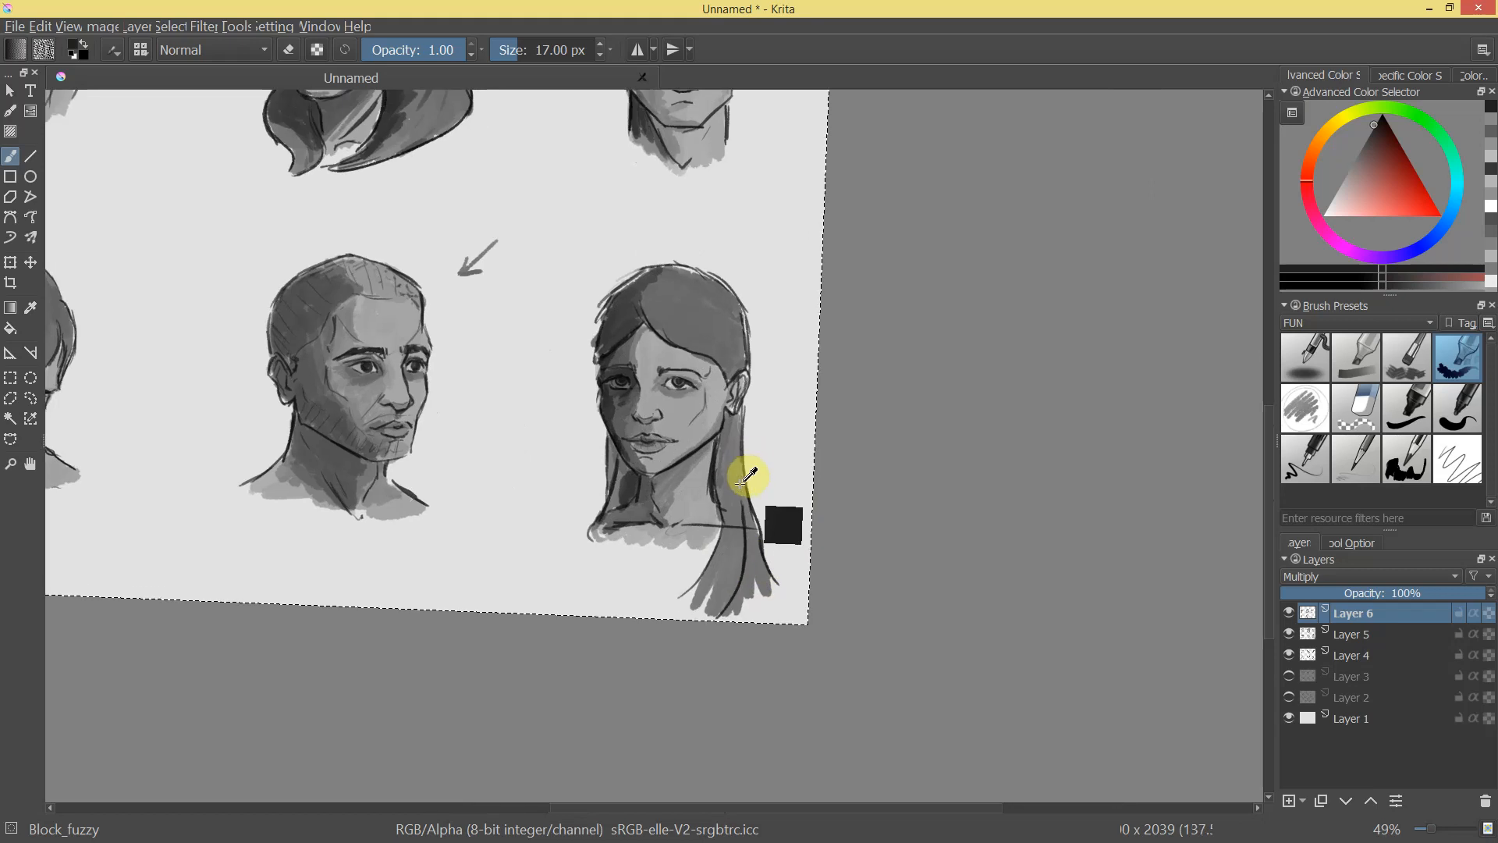
scroll(792, 433, "up", 4)
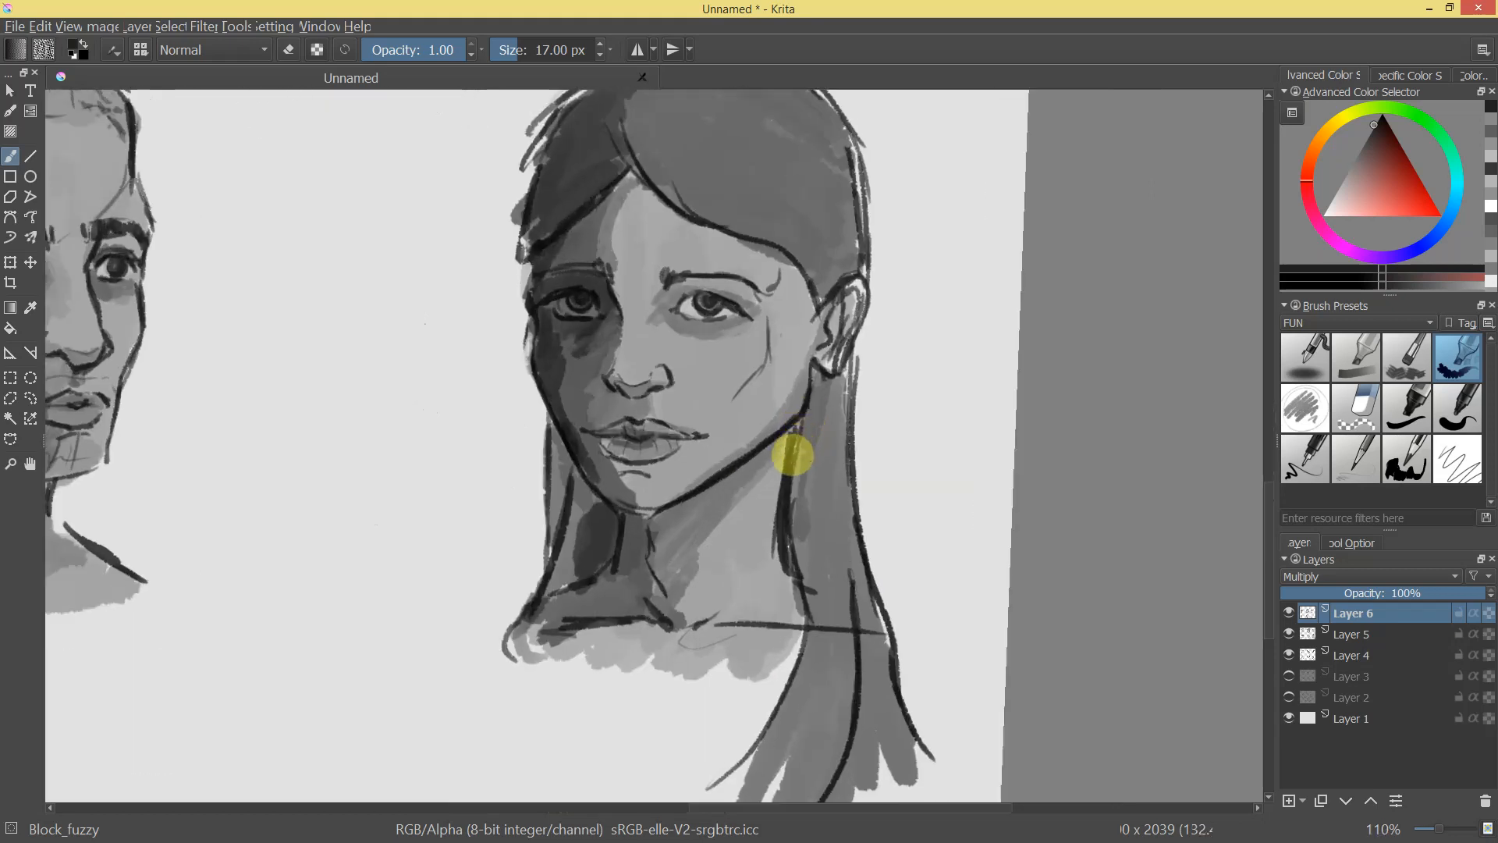
key("ctrl+y")
left_click_drag(779, 500, 1254, 244)
Pick a medium gray and refine the shading around the woman's mouth and below her lower lip with a 15.84 px brush.
left_click_drag(1342, 181, 1327, 171)
mouse_move(593, 460)
left_mouse_down()
mouse_move(675, 440)
mouse_move(603, 467)
mouse_move(578, 445)
left_mouse_up()
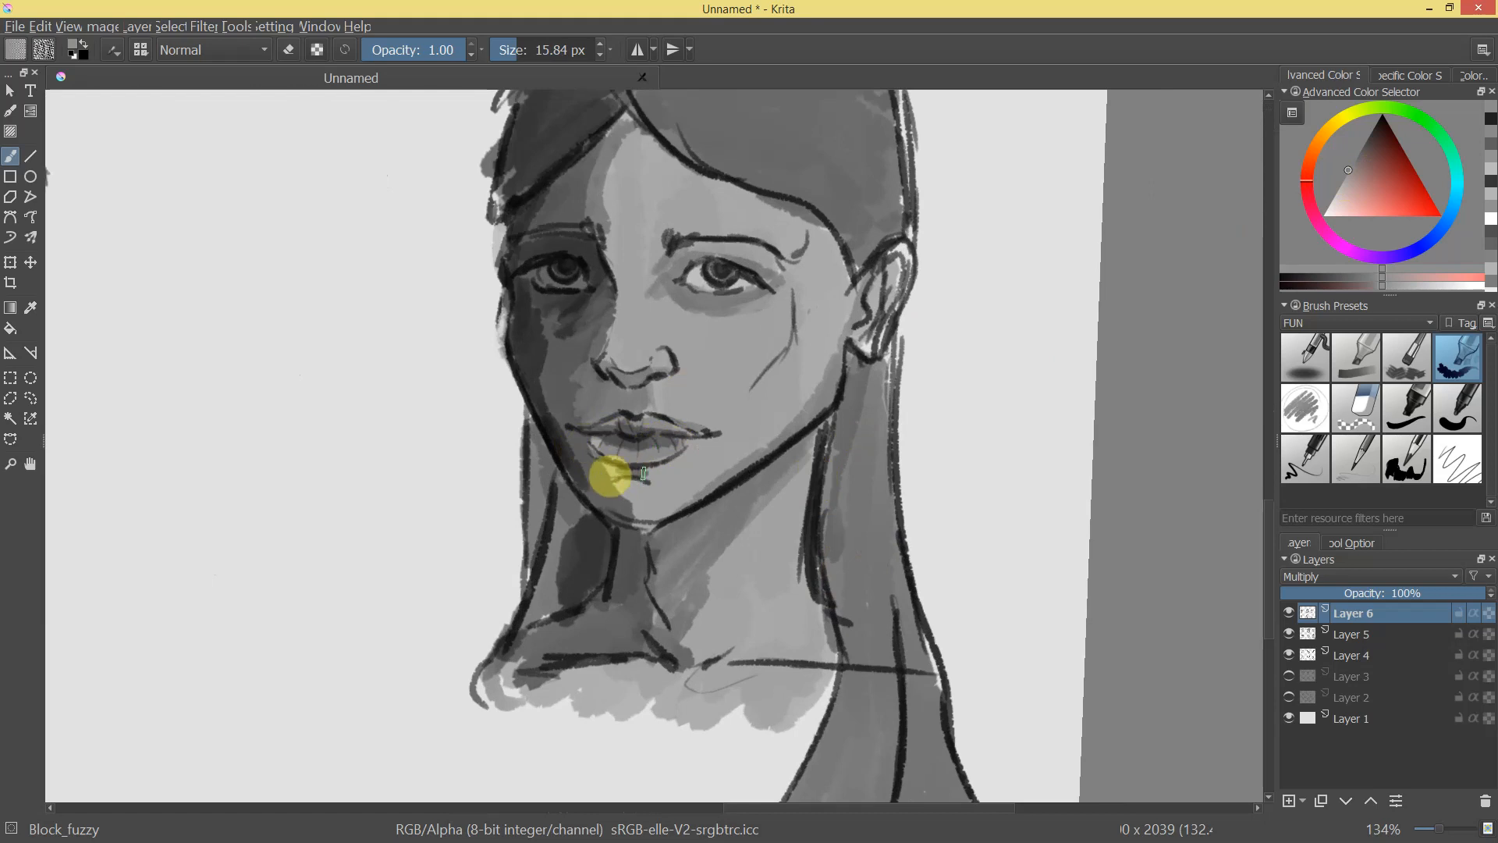
mouse_move(742, 502)
left_mouse_down()
mouse_move(713, 635)
mouse_move(685, 662)
mouse_move(736, 597)
mouse_move(659, 452)
left_mouse_up()
key("e")
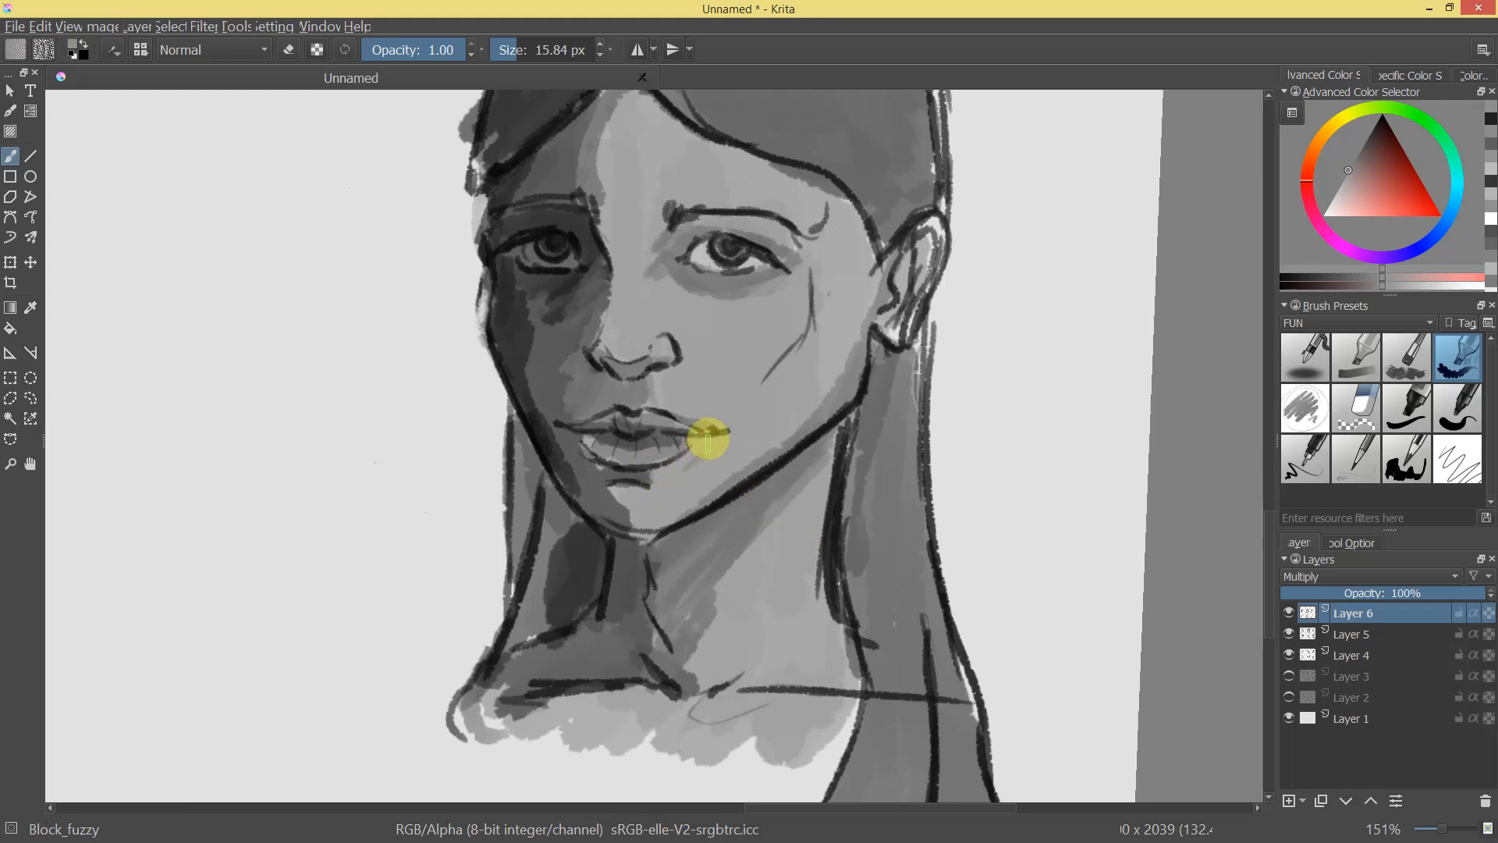
Shade the woman's temple and cheek beside the ear and add streaks to her hair with a 32.57 px brush.
mouse_move(819, 435)
left_mouse_down()
mouse_move(793, 642)
mouse_move(793, 538)
mouse_move(819, 478)
mouse_move(812, 501)
mouse_move(809, 334)
mouse_move(762, 518)
mouse_move(763, 368)
mouse_move(742, 458)
mouse_move(712, 478)
mouse_move(747, 323)
left_mouse_up()
key("e")
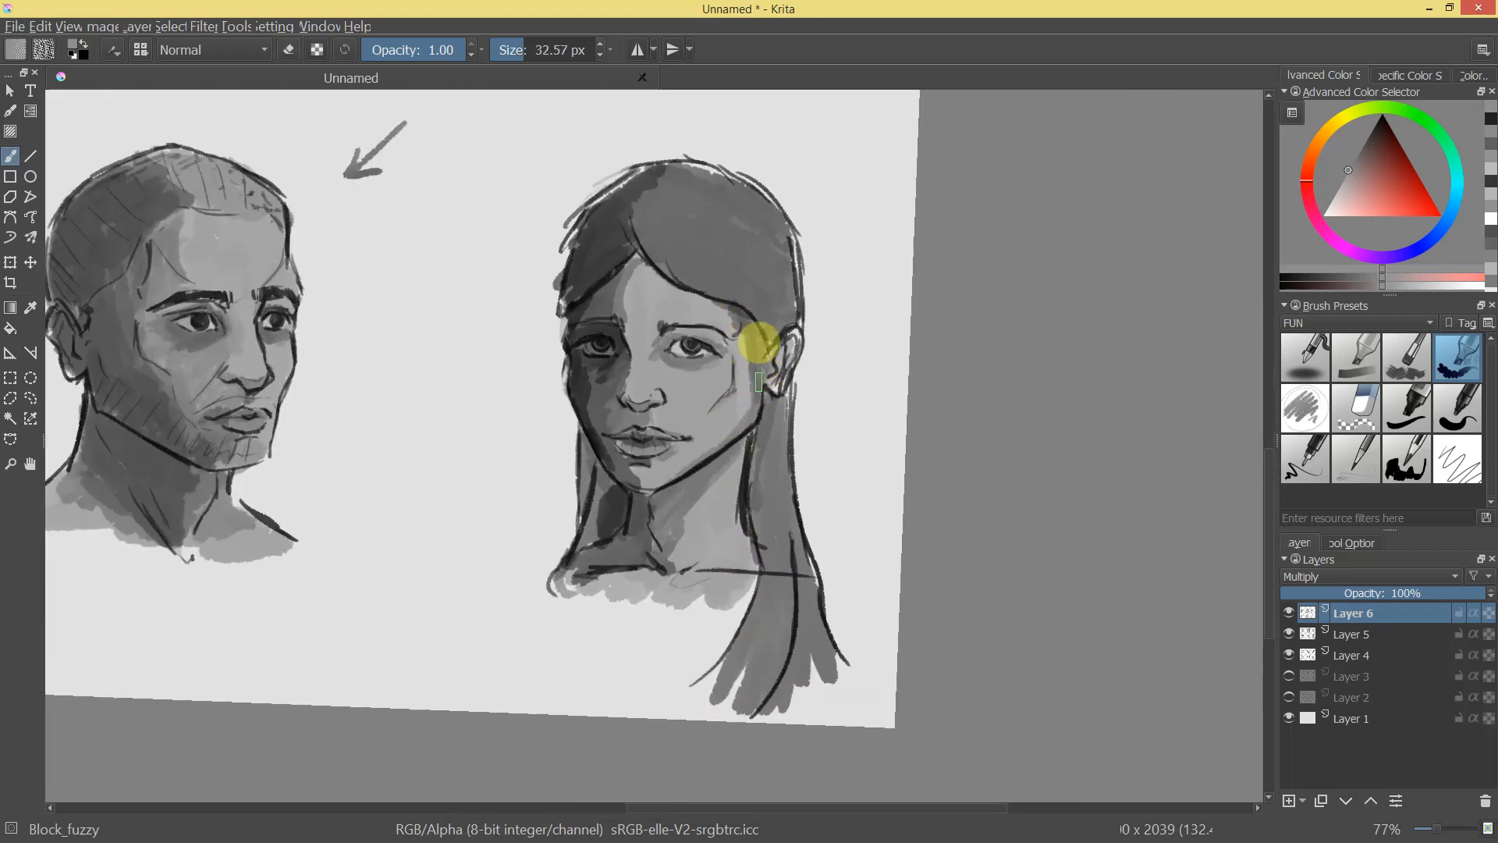
left_click_drag(800, 452, 749, 378)
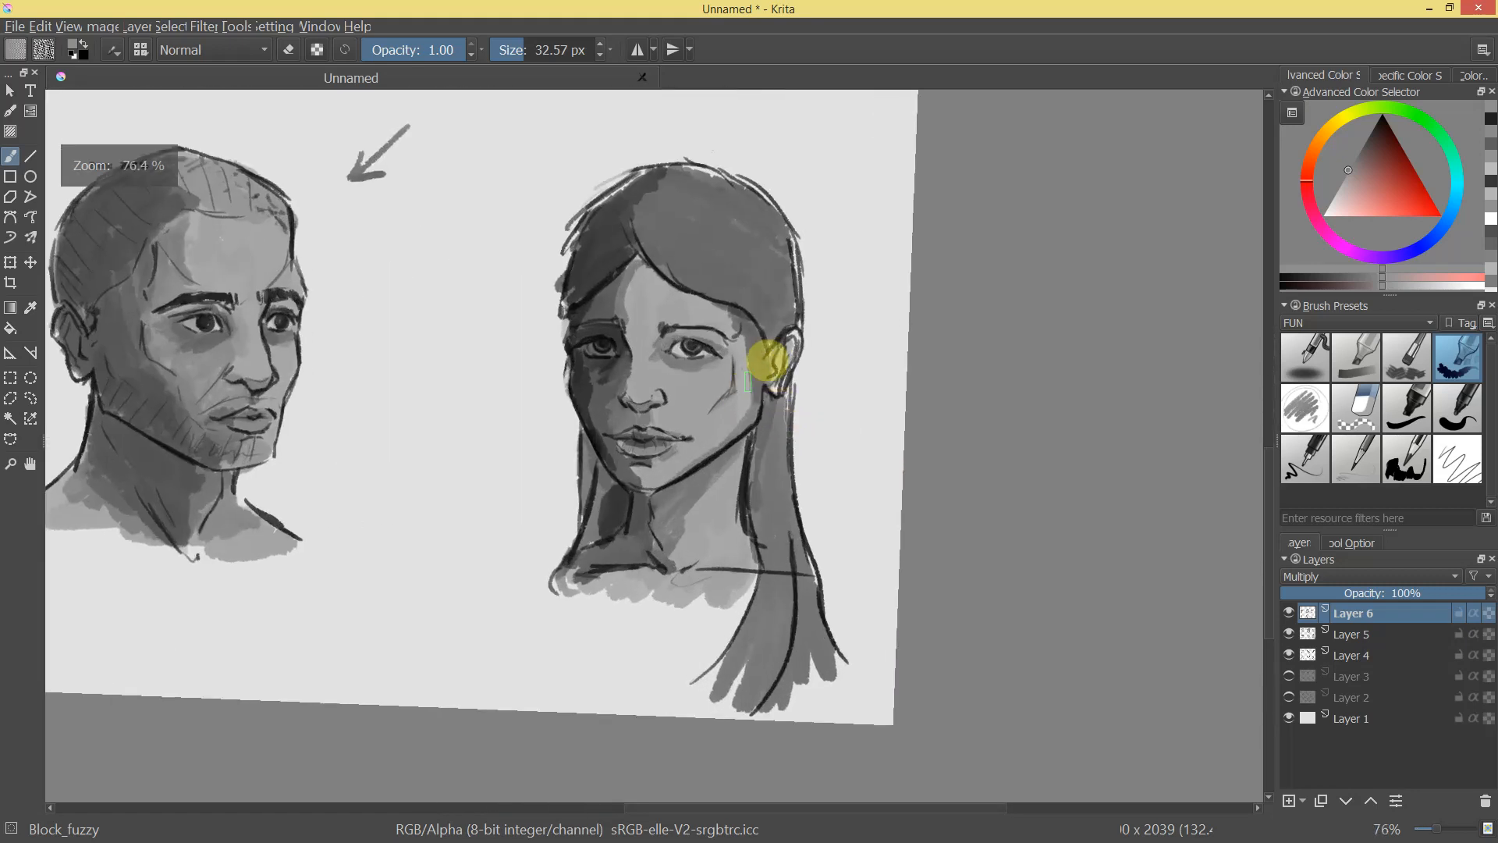
mouse_move(785, 467)
left_mouse_down()
mouse_move(746, 559)
mouse_move(796, 447)
mouse_move(816, 330)
mouse_move(853, 448)
mouse_move(866, 391)
mouse_move(776, 307)
mouse_move(665, 334)
mouse_move(629, 284)
mouse_move(709, 290)
mouse_move(713, 460)
mouse_move(734, 484)
mouse_move(744, 581)
left_mouse_up()
Sample a dark gray and darken the woman's hair on both sides of the neck and down the long strands.
left_click(625, 484, "ctrl")
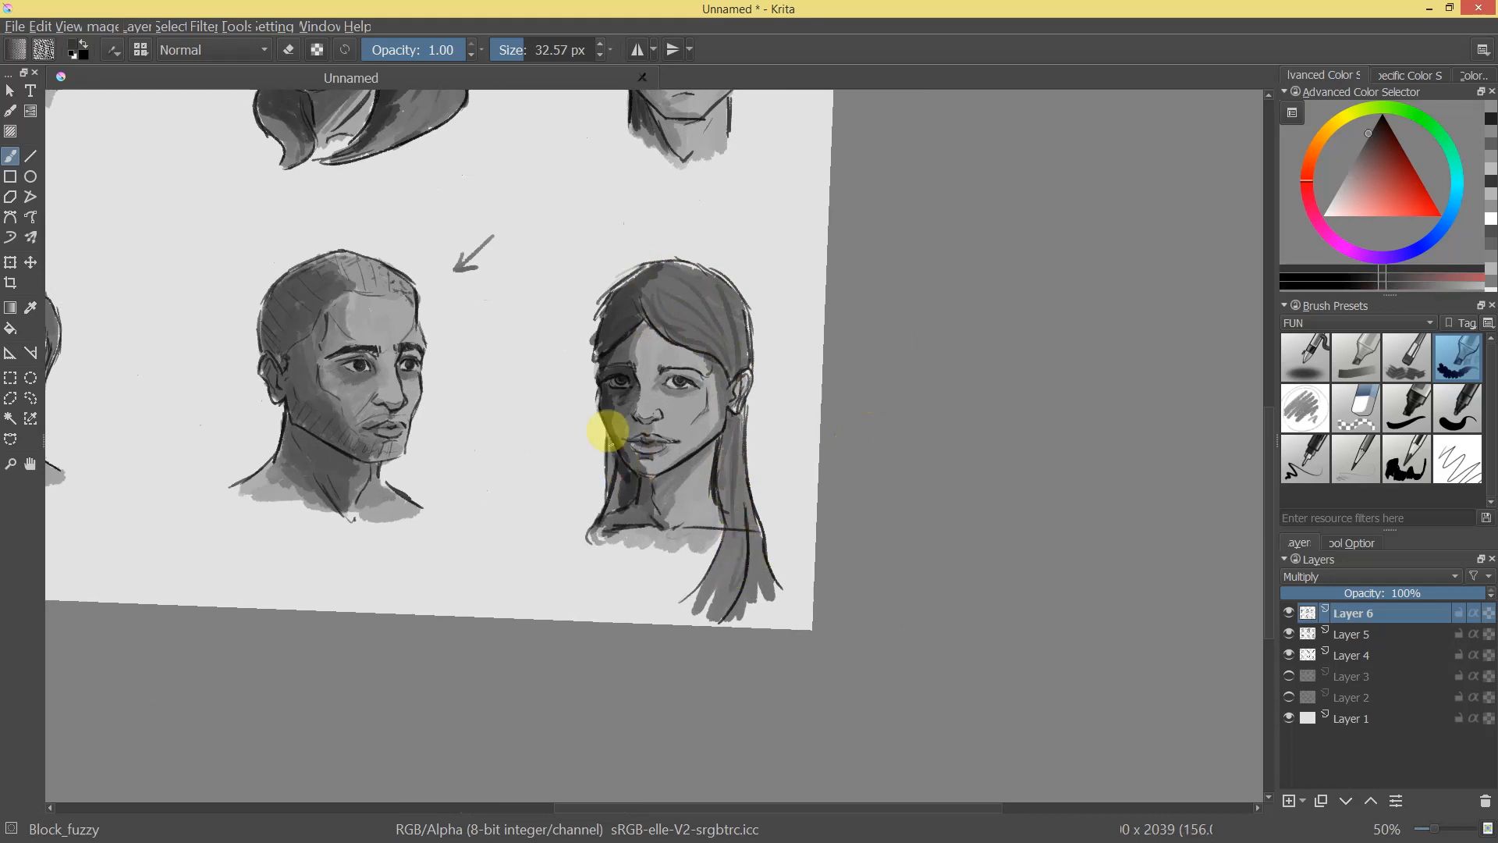
left_click_drag(612, 481, 614, 460)
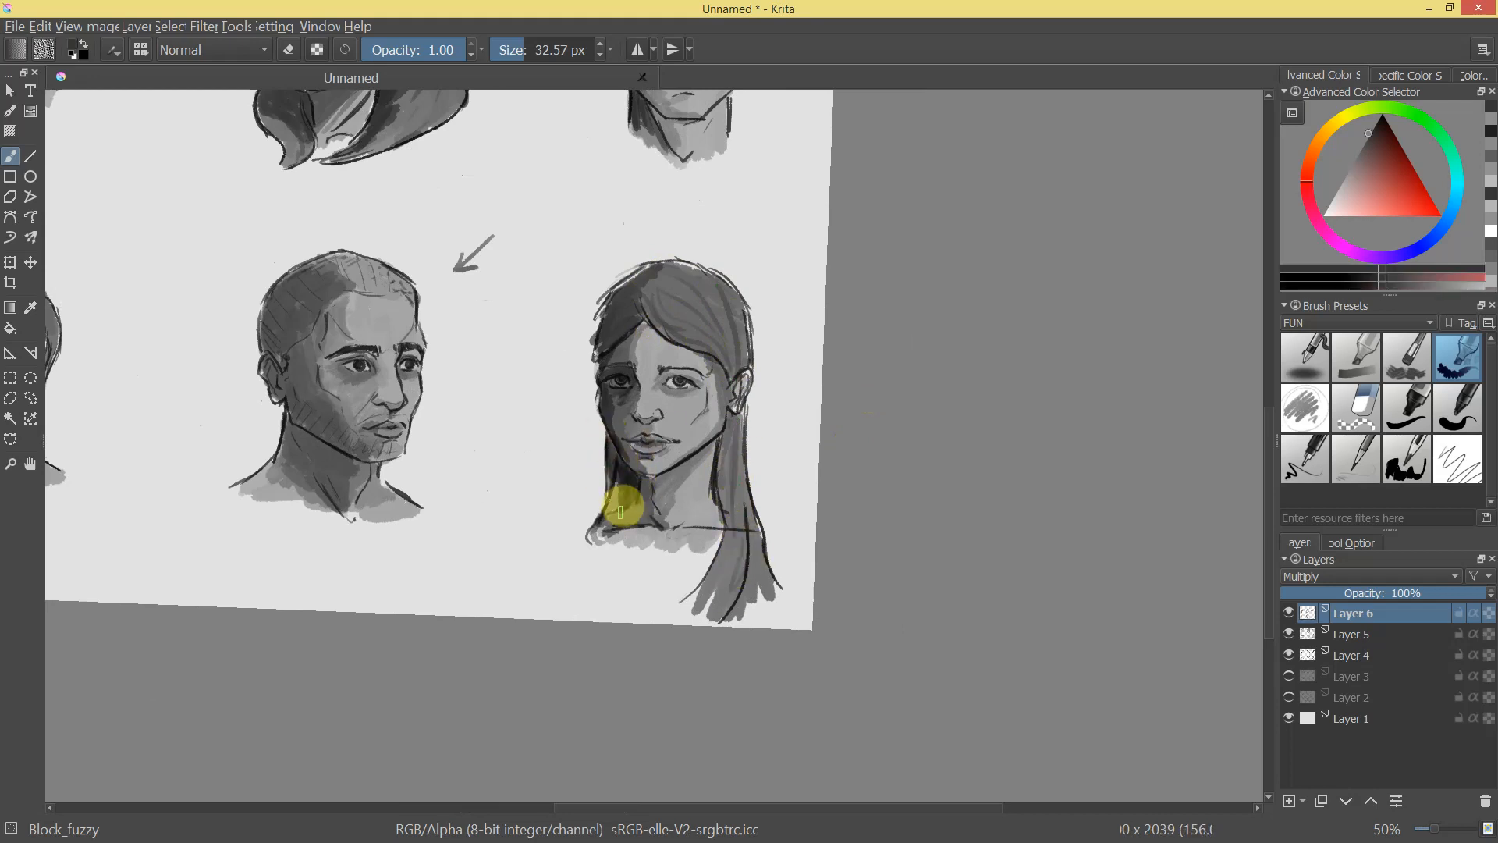
left_click_drag(722, 428, 721, 490)
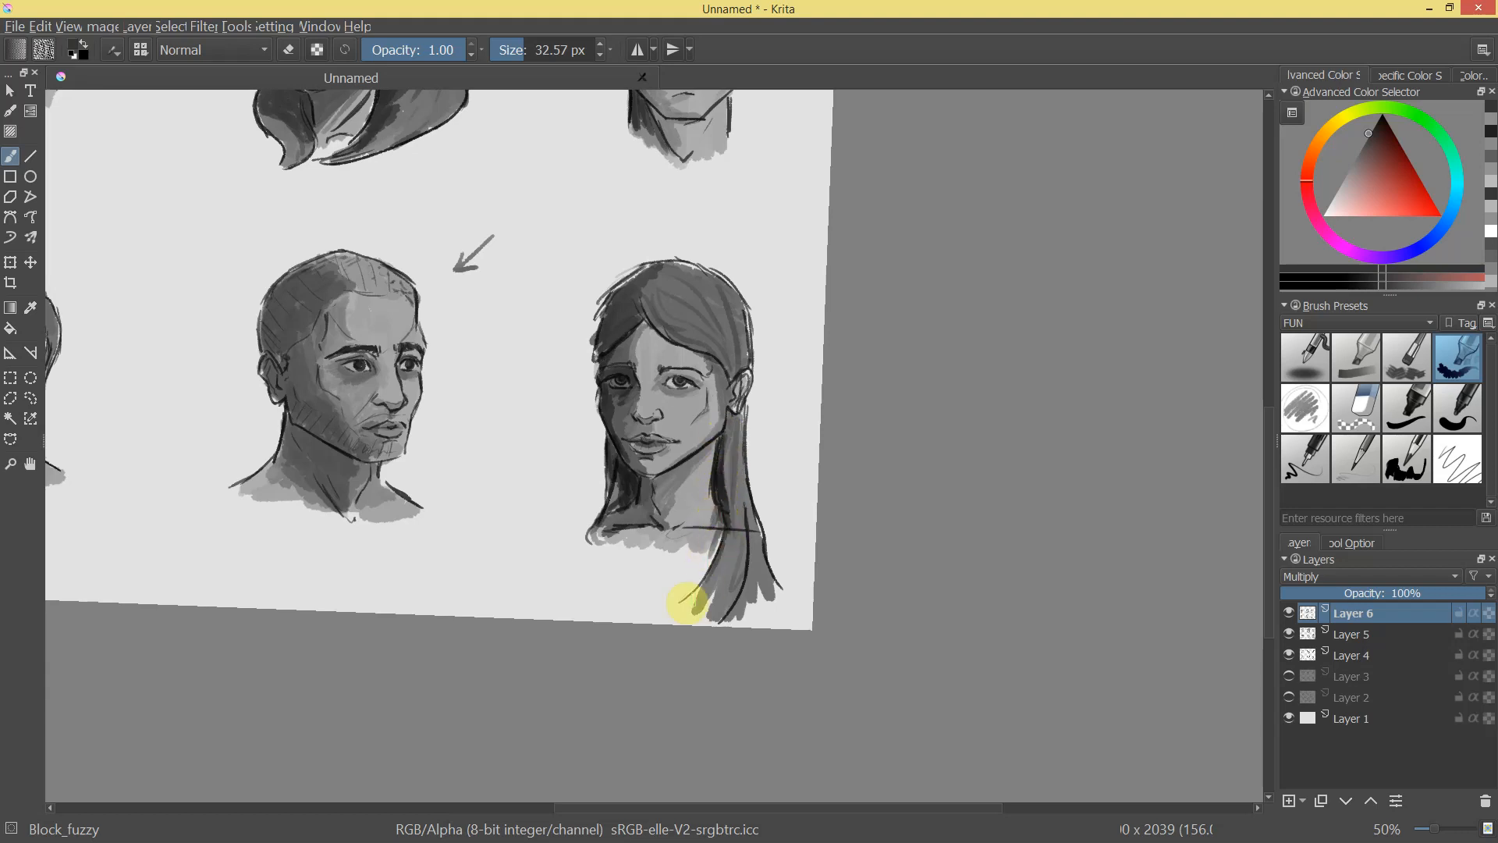
mouse_move(766, 541)
left_mouse_down()
mouse_move(749, 656)
mouse_move(785, 512)
mouse_move(742, 418)
mouse_move(788, 395)
mouse_move(835, 418)
mouse_move(876, 255)
mouse_move(869, 290)
left_mouse_up()
Select Layer 4 and erase part of the line work beside the woman's lit eye and brow with a 24.55 px eraser.
left_click(1352, 633)
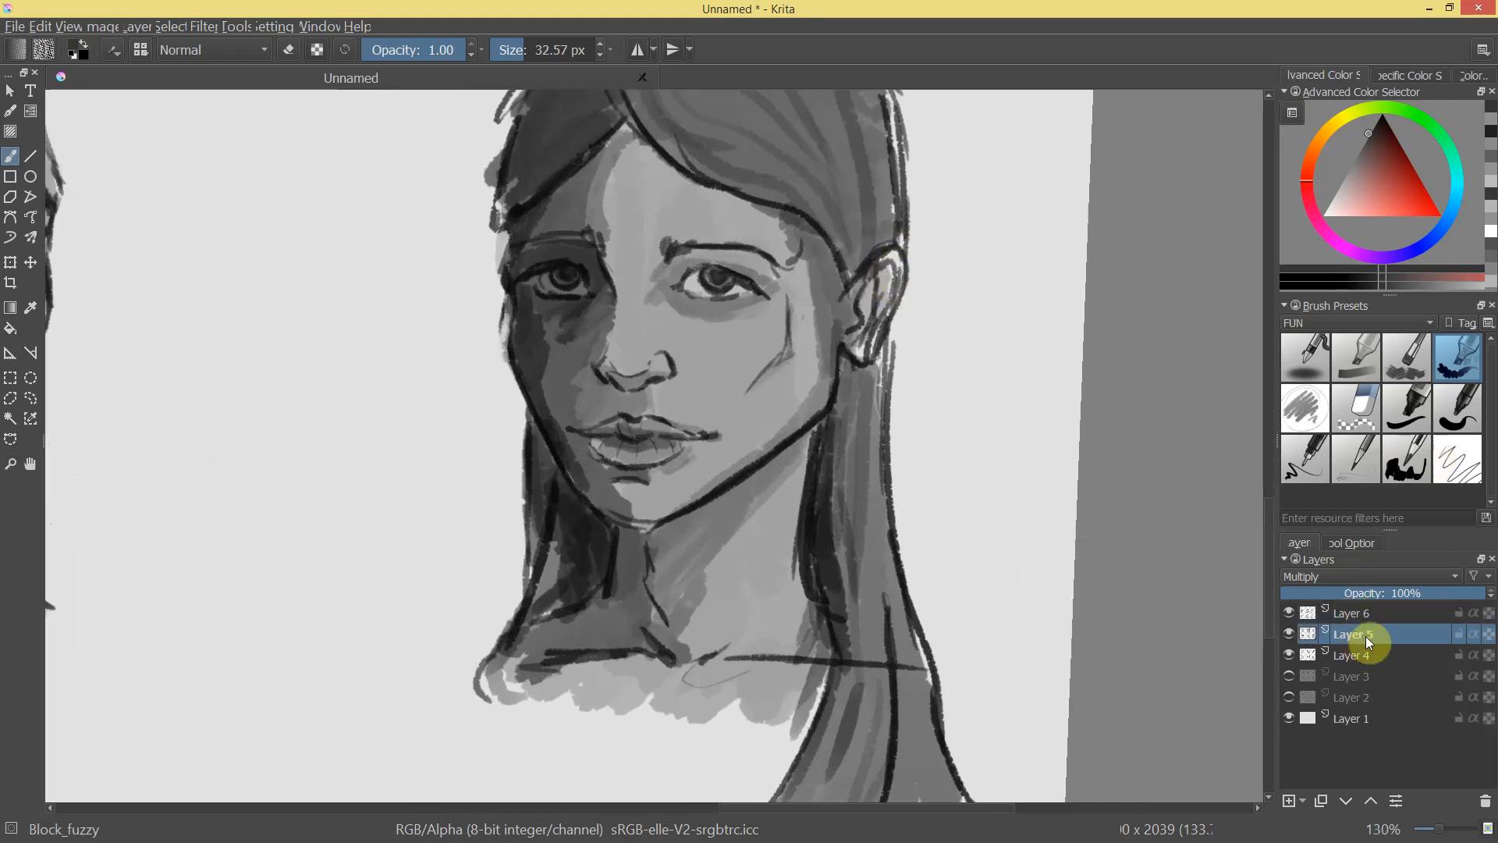
left_click(1332, 659)
left_click(796, 269, "ctrl")
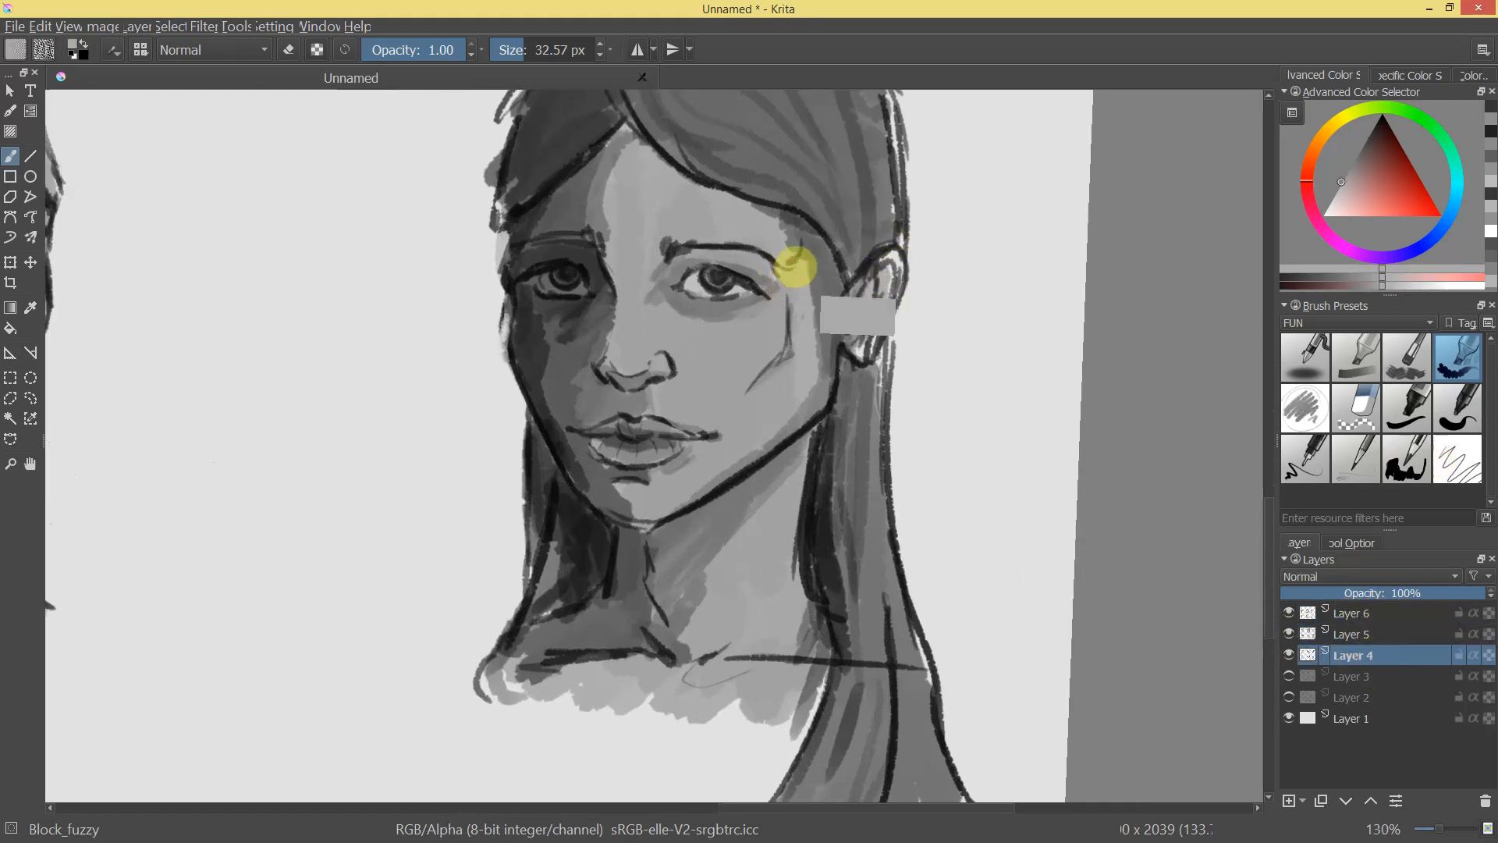
key("e")
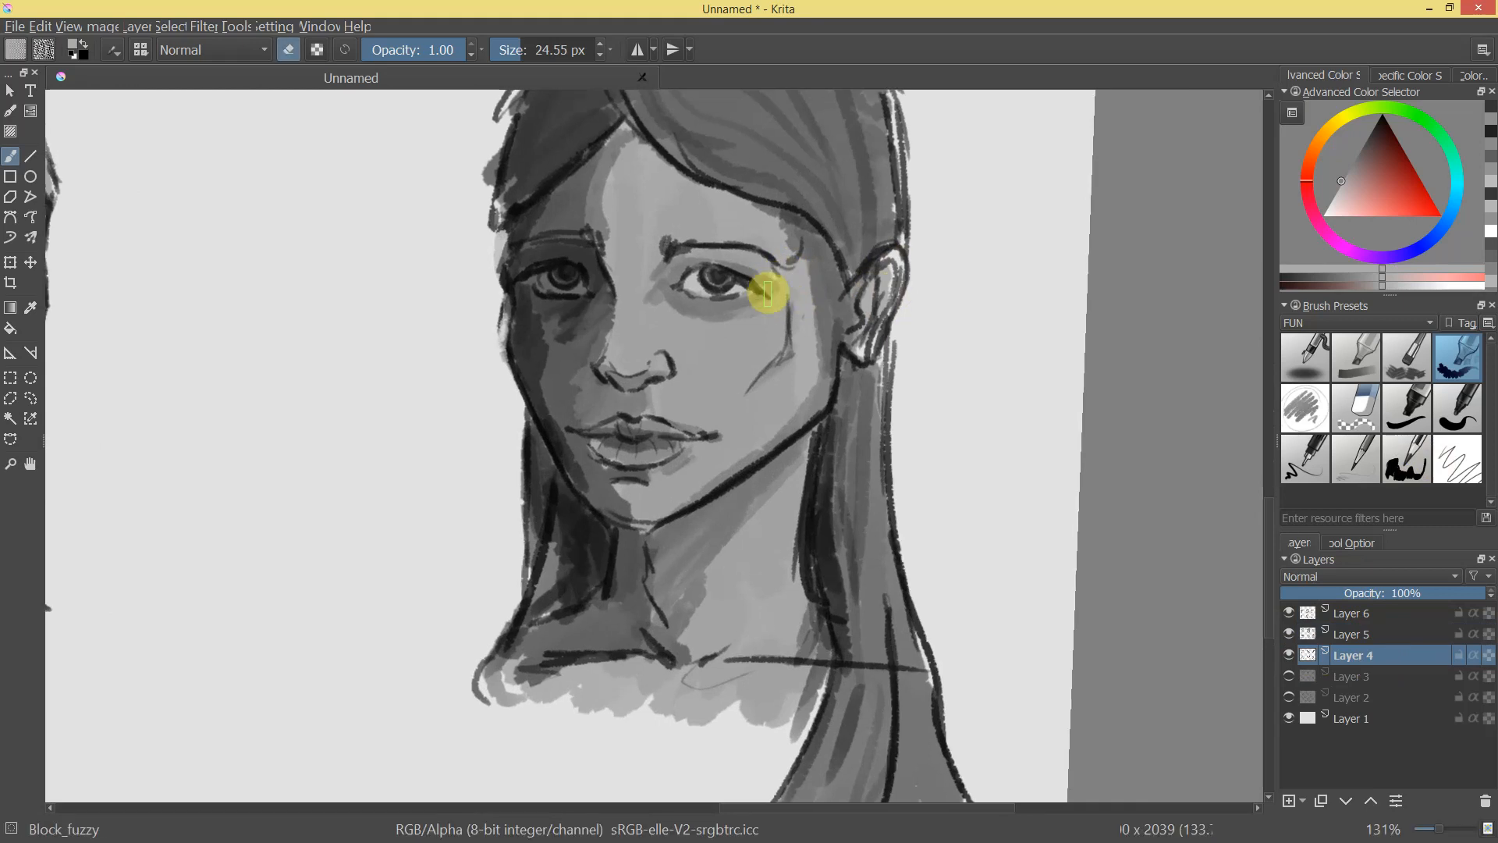
left_click_drag(835, 290, 780, 352)
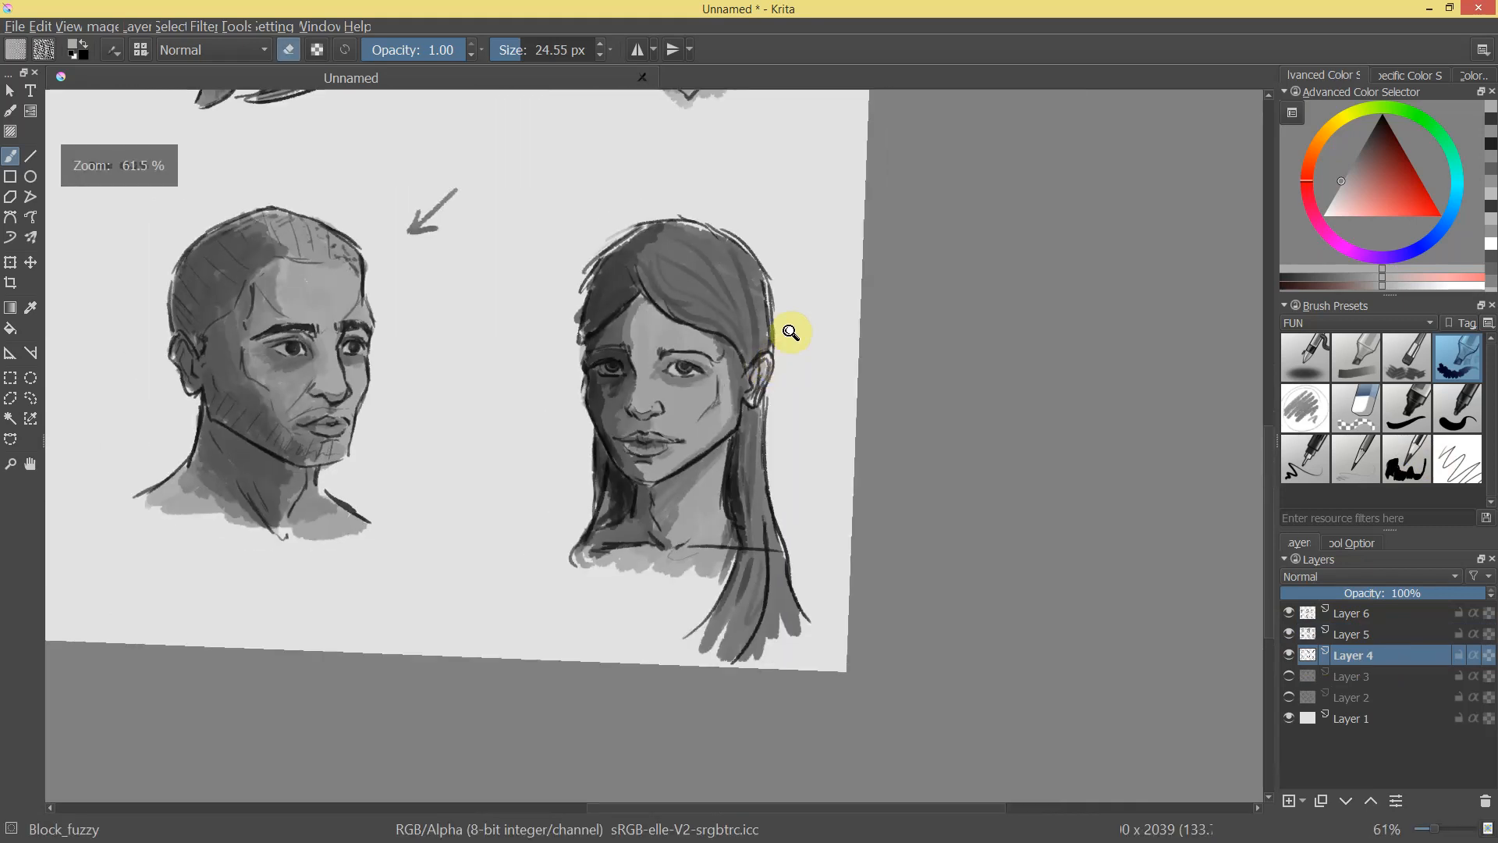
mouse_move(832, 288)
left_mouse_down()
mouse_move(668, 278)
mouse_move(552, 334)
mouse_move(634, 287)
mouse_move(729, 344)
mouse_move(779, 551)
mouse_move(846, 458)
mouse_move(568, 304)
mouse_move(518, 311)
mouse_move(667, 260)
mouse_move(792, 288)
mouse_move(776, 432)
mouse_move(790, 395)
mouse_move(508, 325)
mouse_move(816, 184)
mouse_move(788, 344)
mouse_move(762, 402)
mouse_move(785, 287)
left_mouse_up()
Rework the woman's eyebrow lines on Layer 4 in near-black, alternating erasing and painting with a small brush, and undo the last strokes.
key("e")
key("e")
left_click_drag(509, 425, 509, 422)
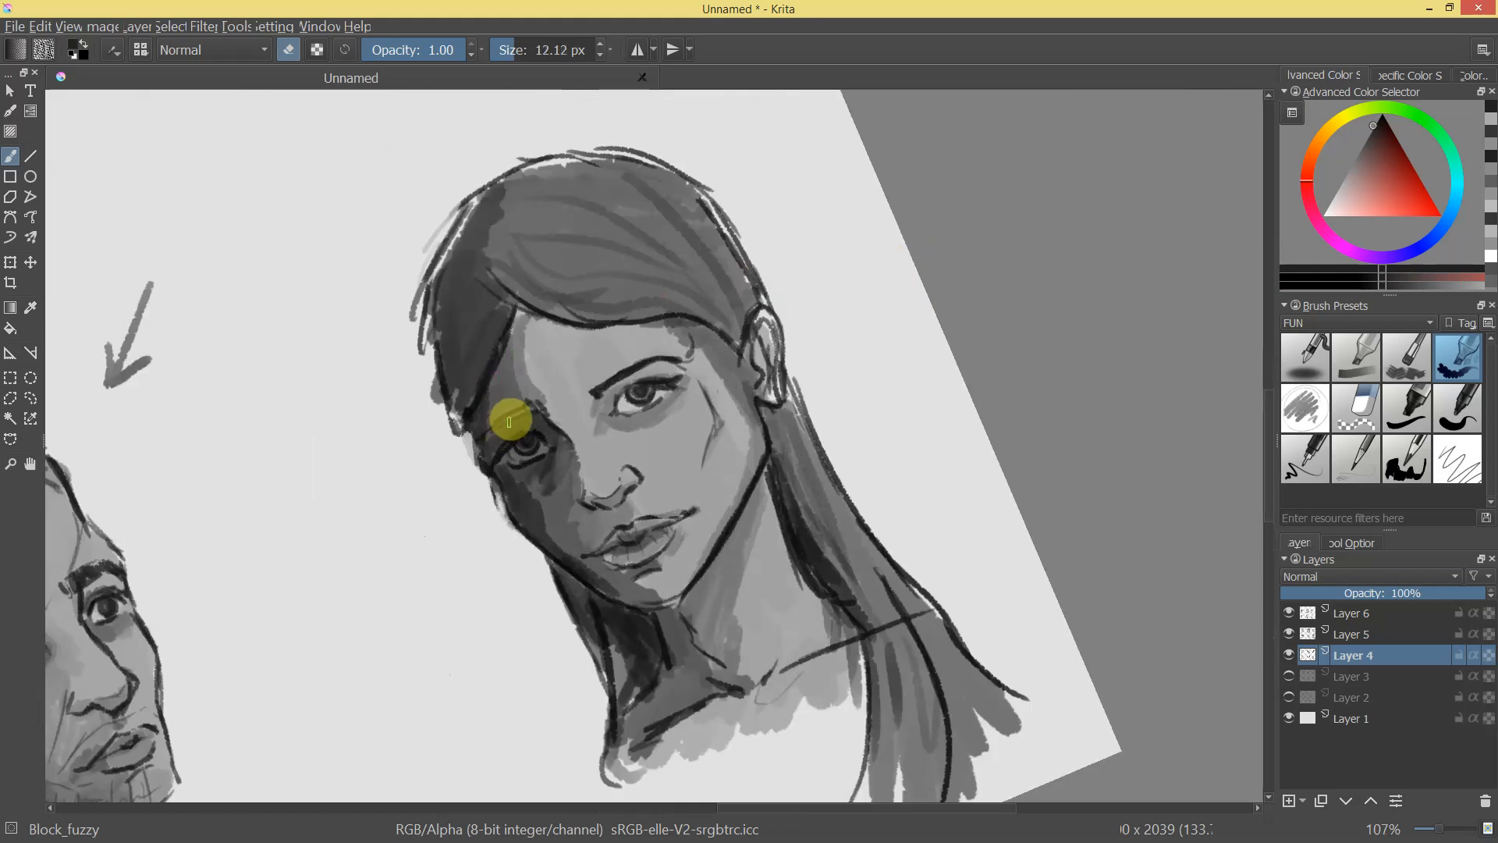
key("e")
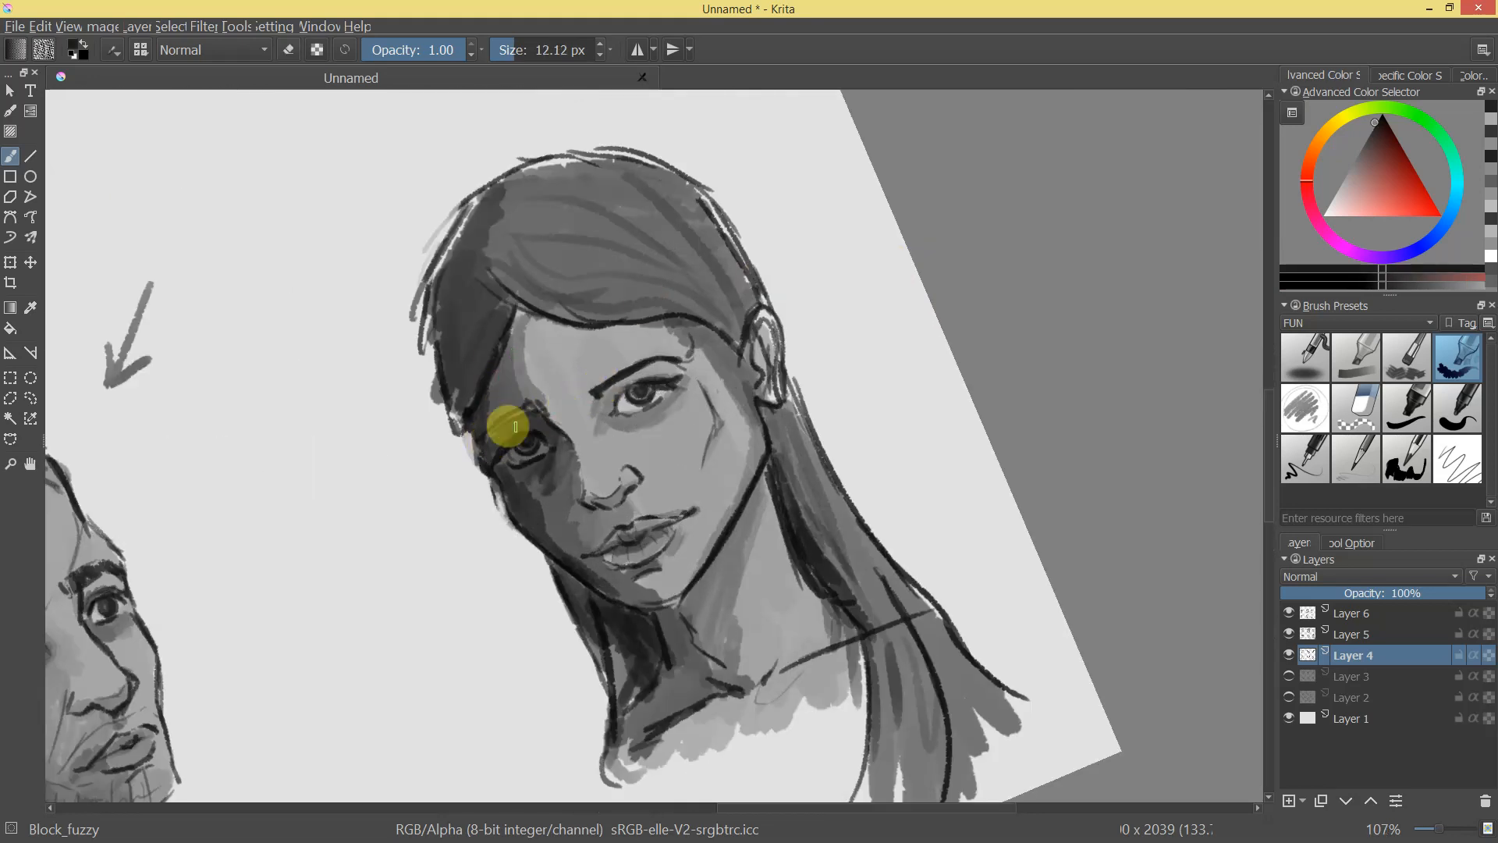
left_click_drag(780, 394, 837, 145)
key("ctrl+z")
key("ctrl+z")
mouse_move(785, 221)
left_mouse_down()
mouse_move(789, 278)
mouse_move(772, 302)
mouse_move(779, 289)
mouse_move(858, 403)
mouse_move(844, 304)
mouse_move(598, 204)
mouse_move(714, 293)
mouse_move(729, 355)
mouse_move(716, 435)
mouse_move(782, 282)
mouse_move(915, 351)
mouse_move(932, 332)
mouse_move(879, 498)
mouse_move(897, 374)
left_mouse_up()
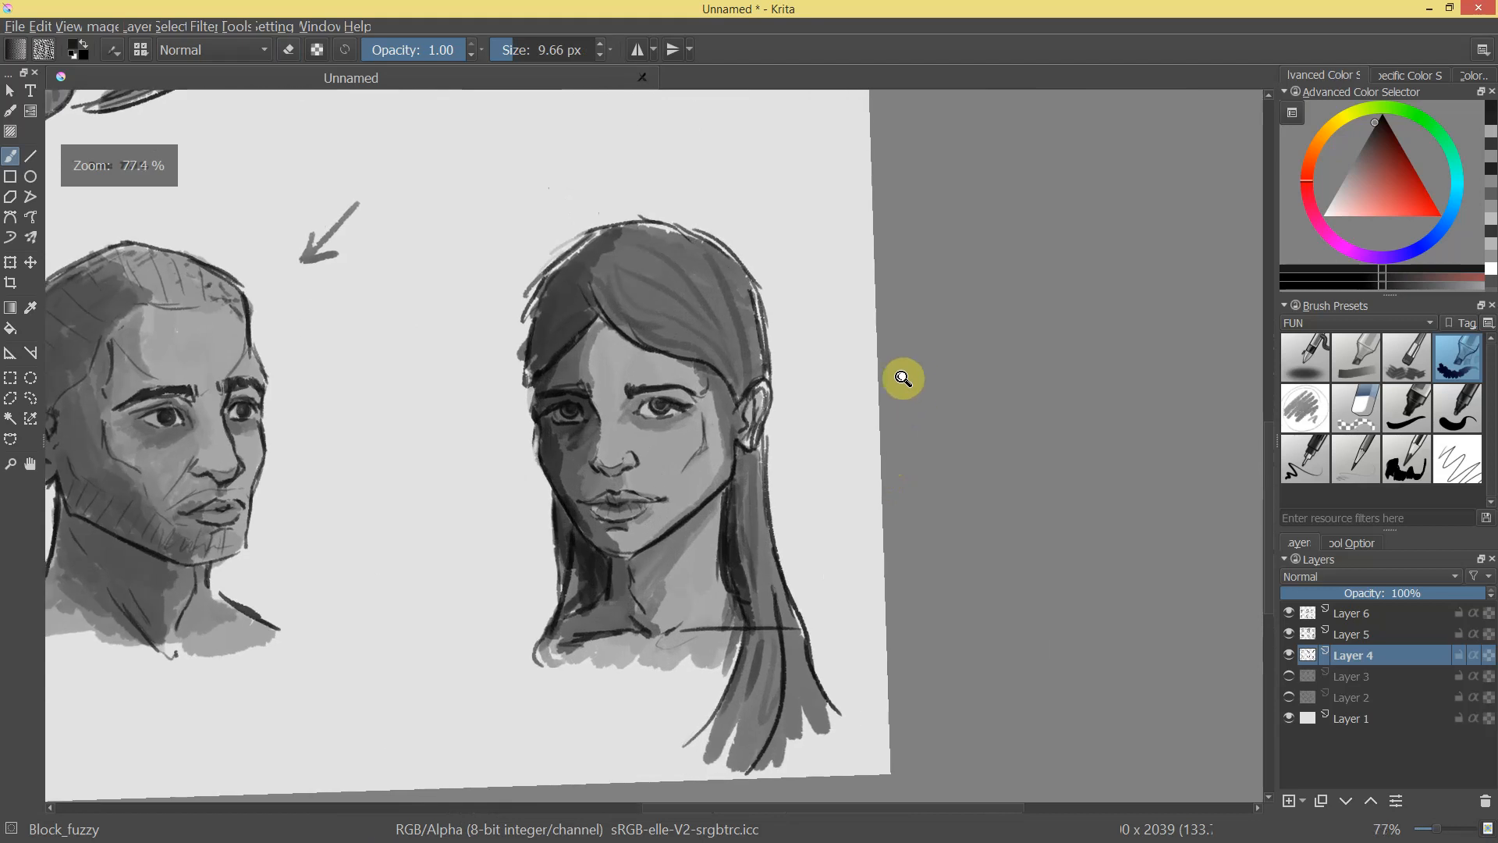
On Layer 6, touch up the woman's shaded eye in dark gray, then soften the face shadow with a 26.46 px eraser at 0.31 opacity.
left_click(1397, 615)
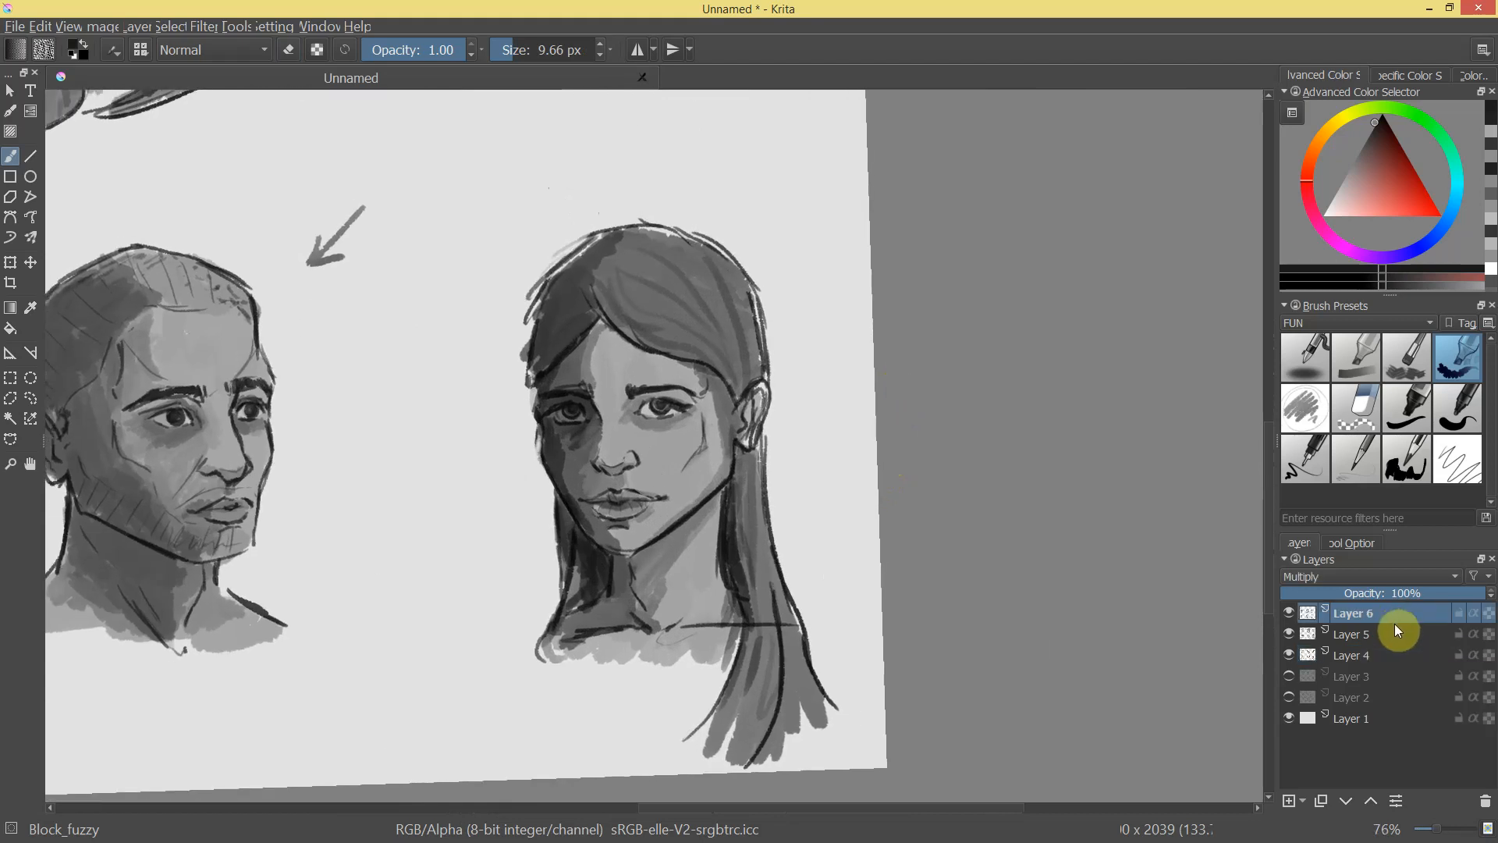
key("e")
left_click(568, 439, "ctrl")
left_click_drag(560, 432, 564, 438)
mouse_move(662, 420)
left_mouse_down()
mouse_move(605, 522)
mouse_move(676, 405)
mouse_move(659, 314)
left_mouse_up()
key("e")
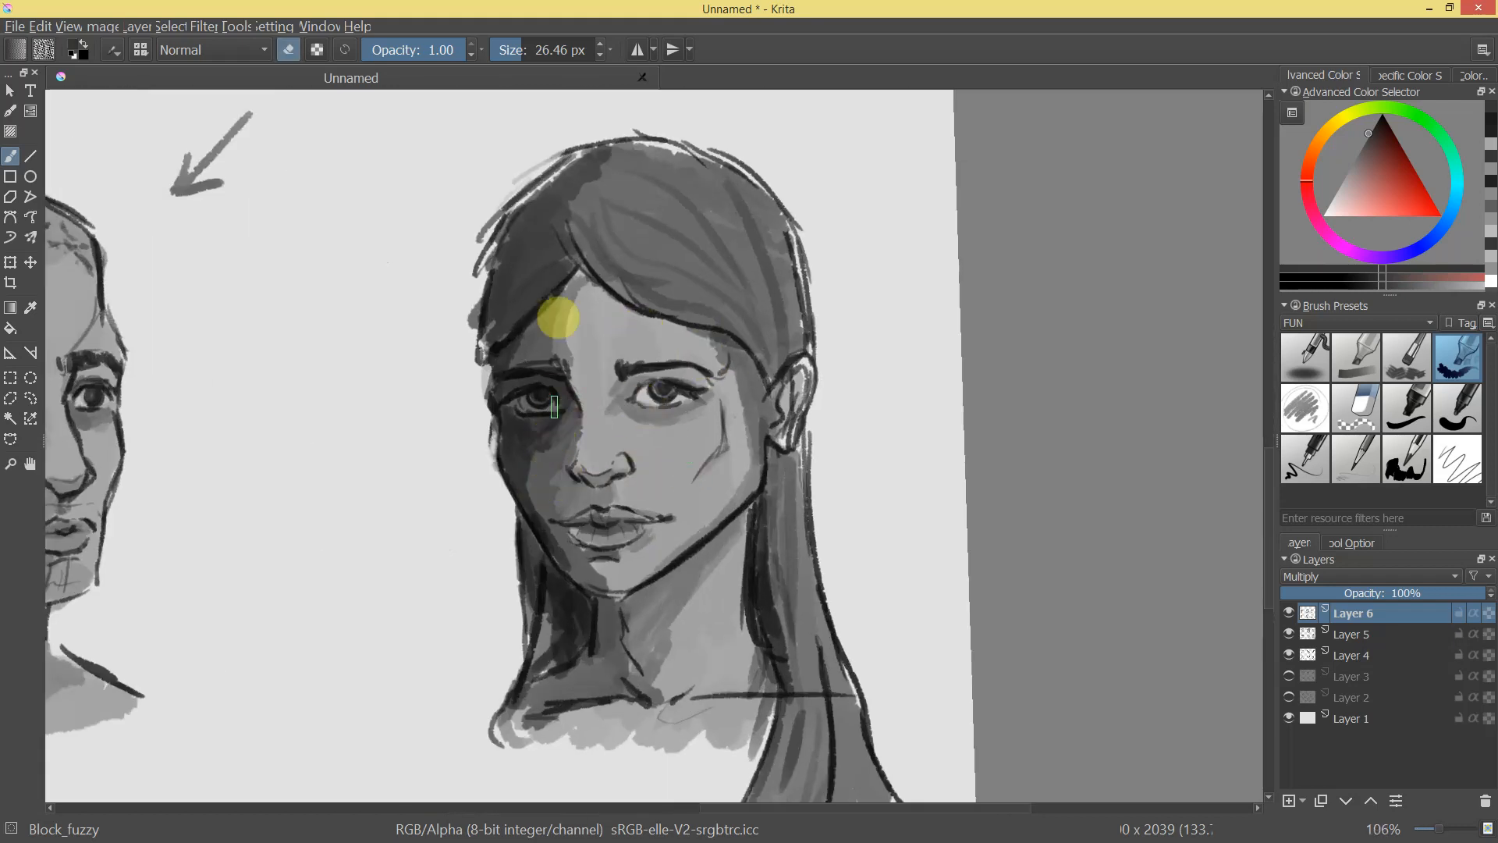
left_click(395, 49)
left_click_drag(544, 472, 955, 513)
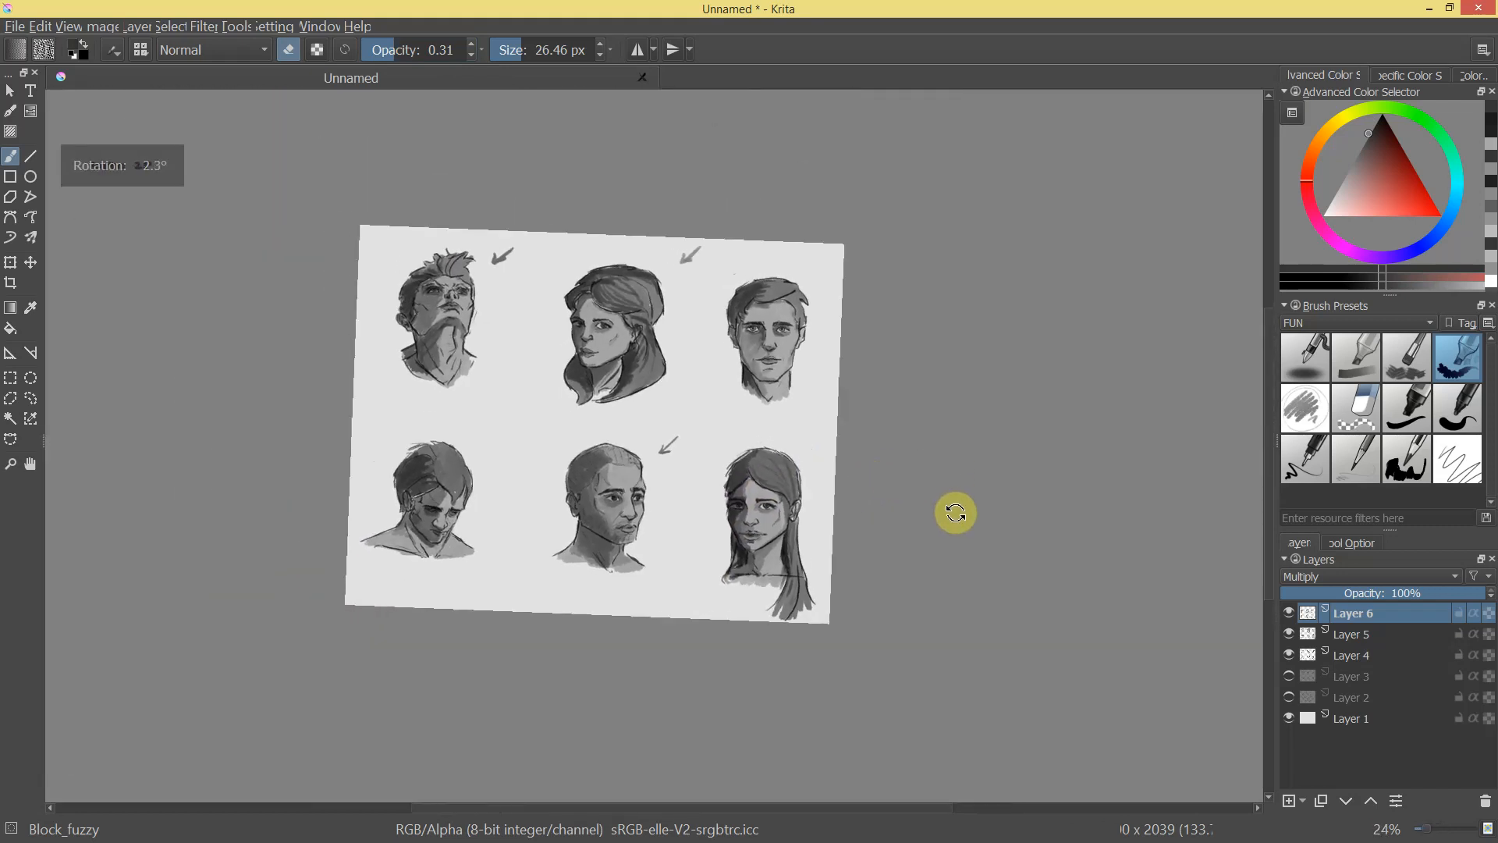
Set the eraser to 0.08 opacity and 132.43 px and lightly soften the shadows across the portrait heads.
left_click_drag(980, 656, 861, 364)
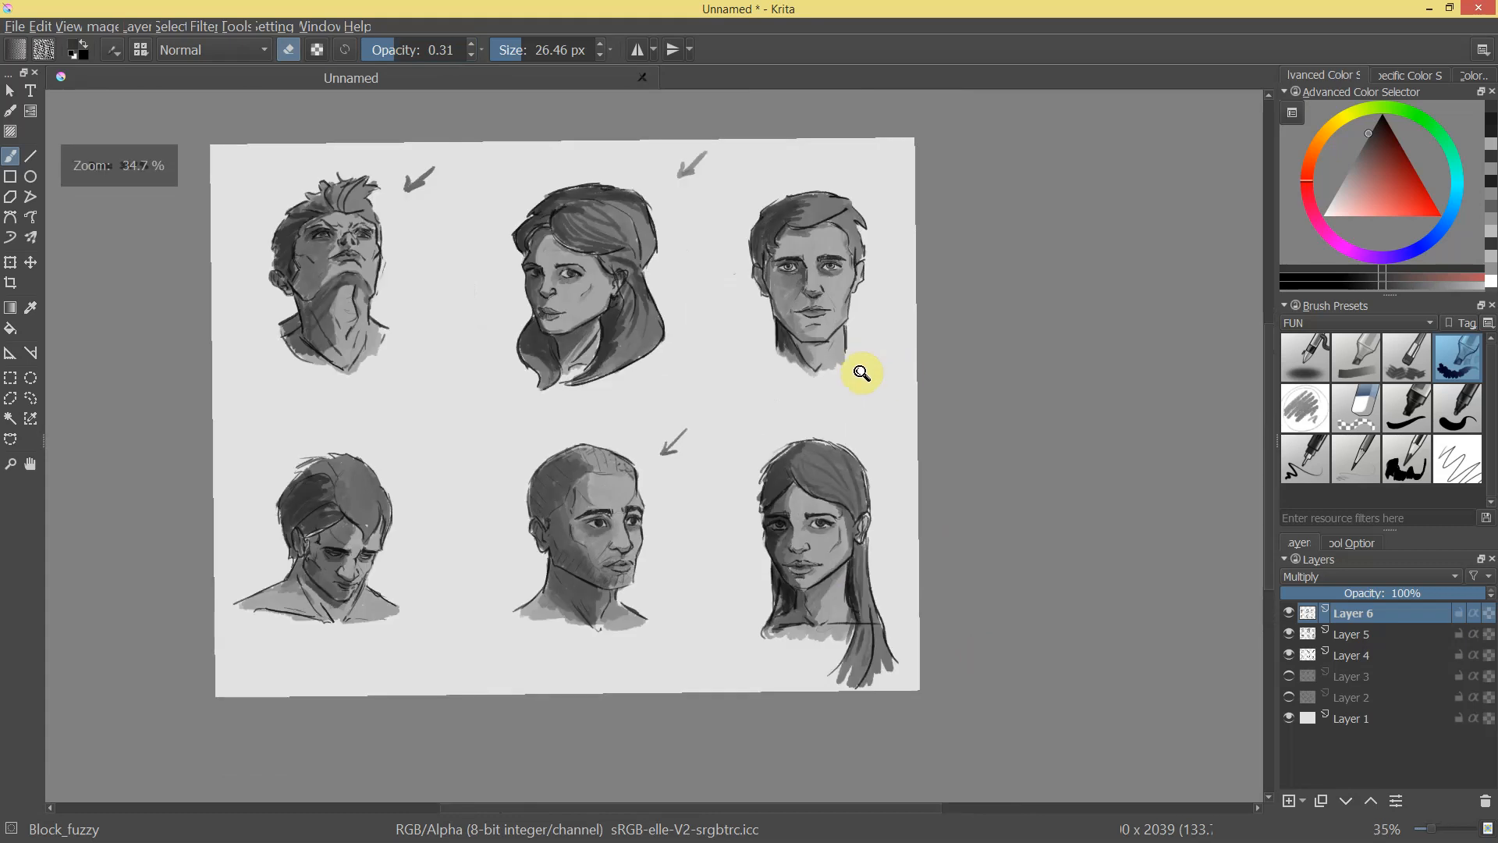
left_click_drag(747, 683, 684, 323)
left_click_drag(450, 54, 375, 66)
left_click_drag(666, 412, 714, 379)
mouse_move(613, 455)
left_mouse_down()
mouse_move(615, 390)
mouse_move(639, 476)
mouse_move(619, 426)
left_mouse_up()
mouse_move(738, 524)
left_mouse_down()
mouse_move(722, 582)
mouse_move(694, 476)
mouse_move(730, 564)
mouse_move(712, 629)
mouse_move(669, 401)
left_mouse_up()
left_click_drag(635, 495, 859, 433)
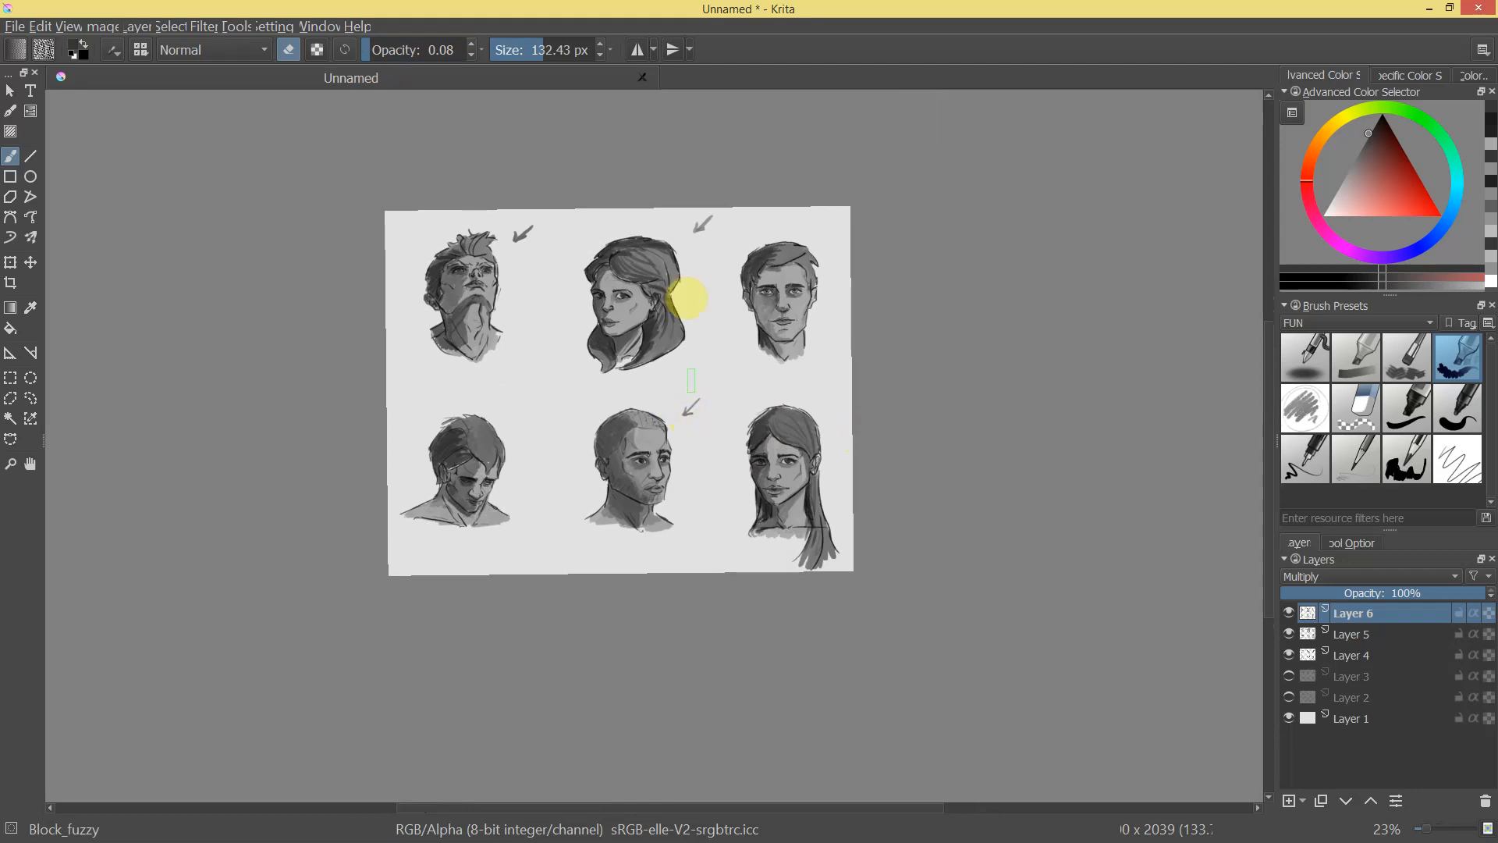
Restore the brush opacity to 1.00 and add a new layer with the Addition blending mode.
left_click_drag(437, 50, 468, 50)
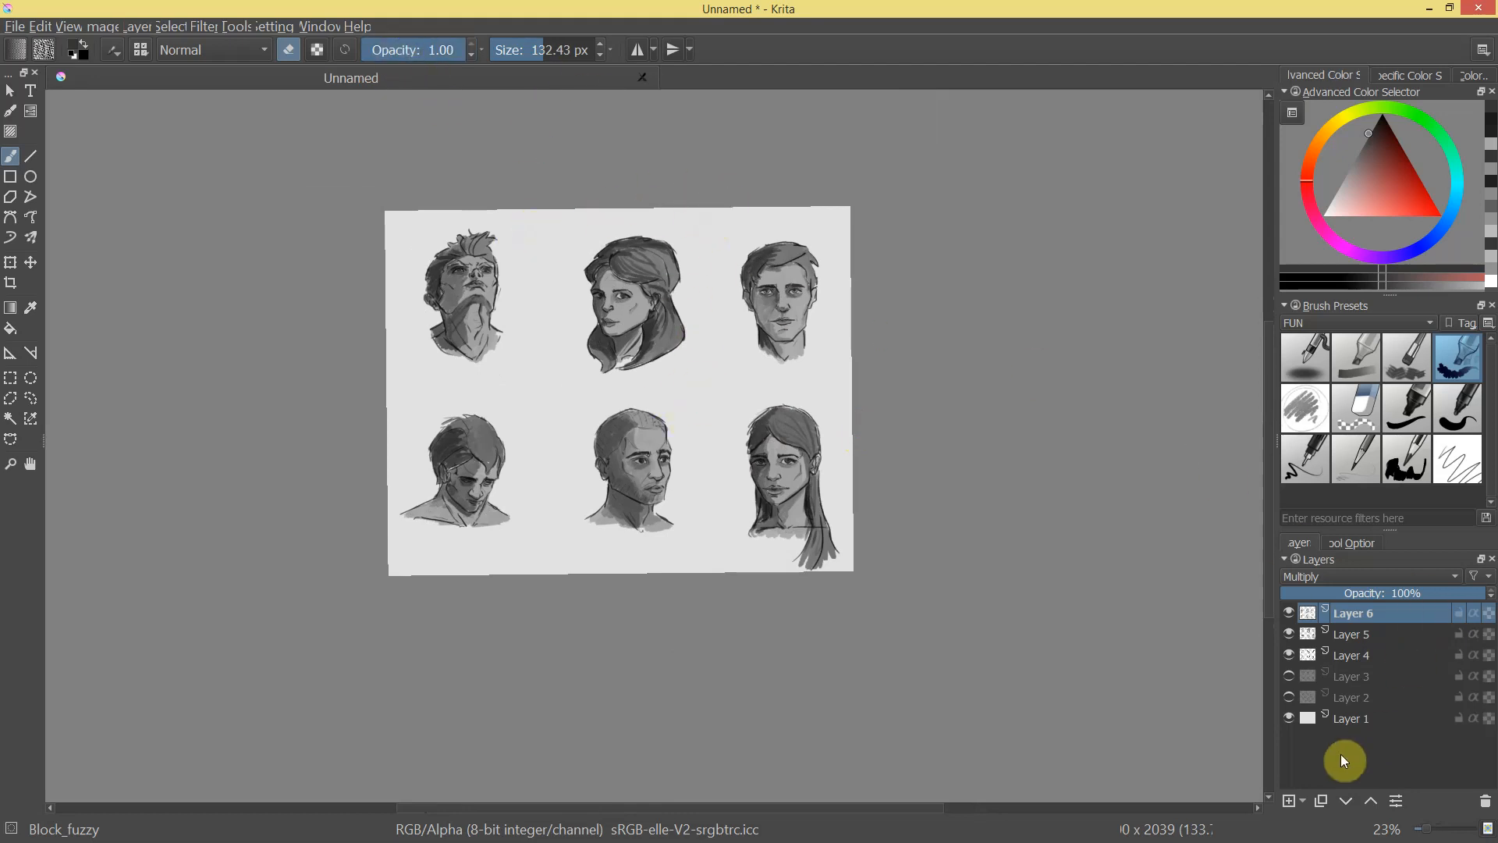
left_click(1289, 802)
left_click(1338, 578)
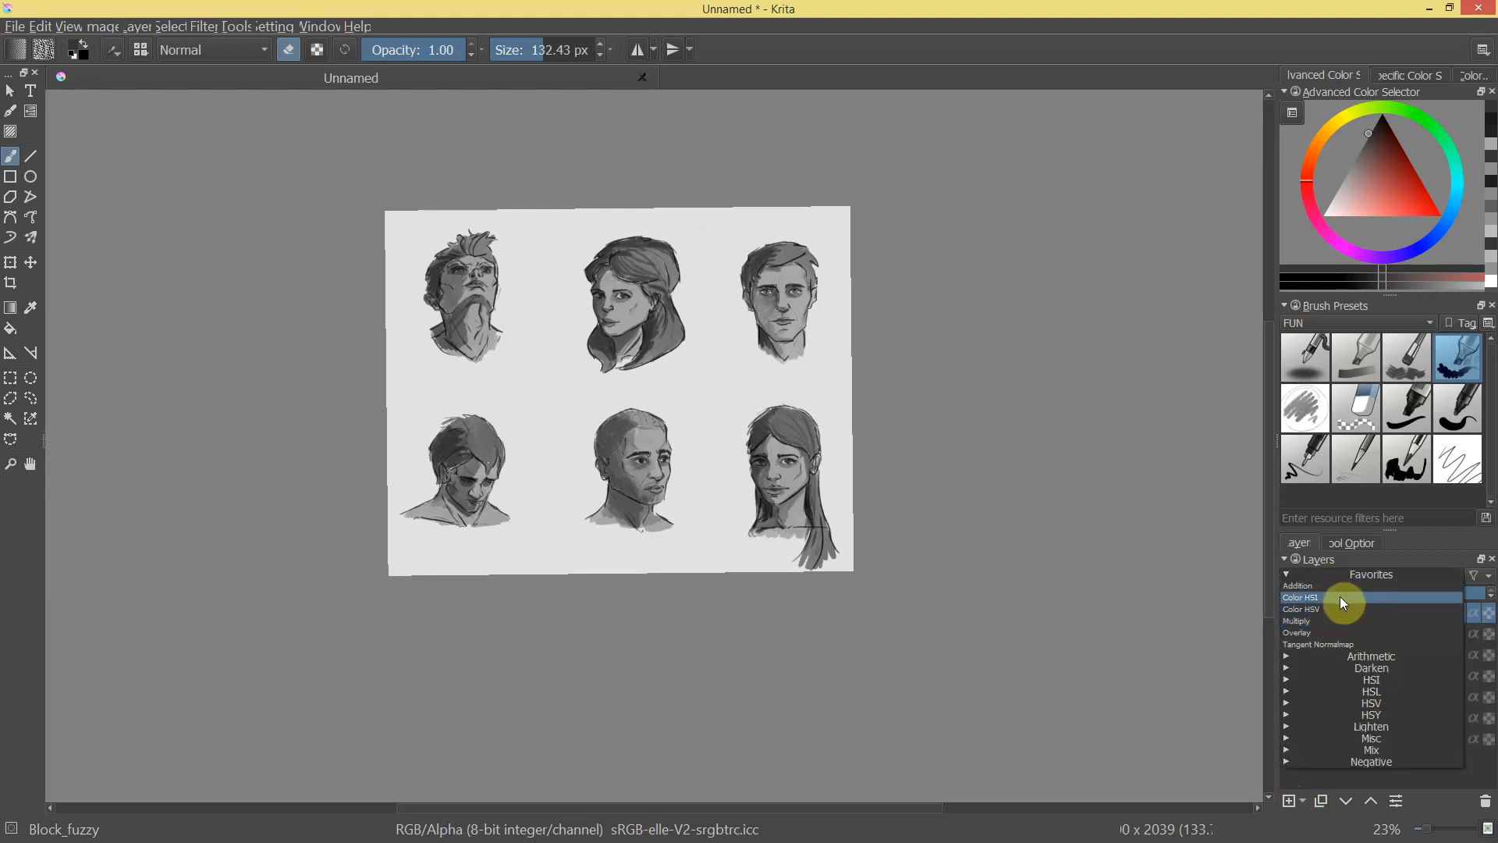
left_click(1341, 585)
Pick a light gray and paint highlights on the upward-looking man's nose, lower lip and cheek, reducing the brush to 8.32 px.
left_click(1332, 196)
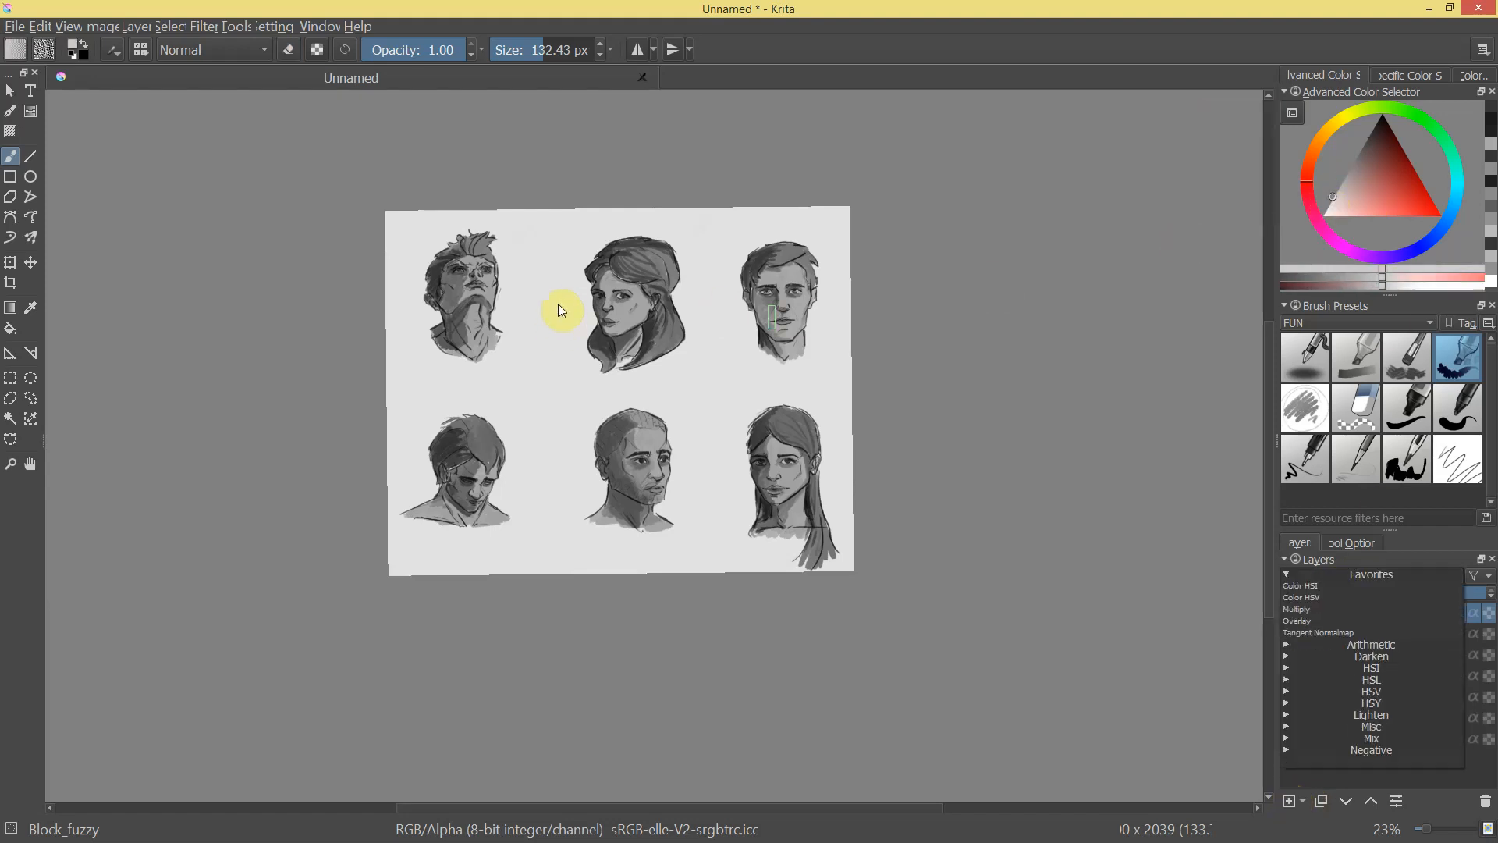
left_click_drag(561, 367, 675, 224)
key("ctrl+z")
left_click_drag(627, 306, 921, 551)
mouse_move(897, 492)
left_mouse_down()
mouse_move(658, 237)
mouse_move(597, 273)
mouse_move(611, 284)
mouse_move(576, 206)
mouse_move(508, 207)
mouse_move(434, 241)
left_mouse_up()
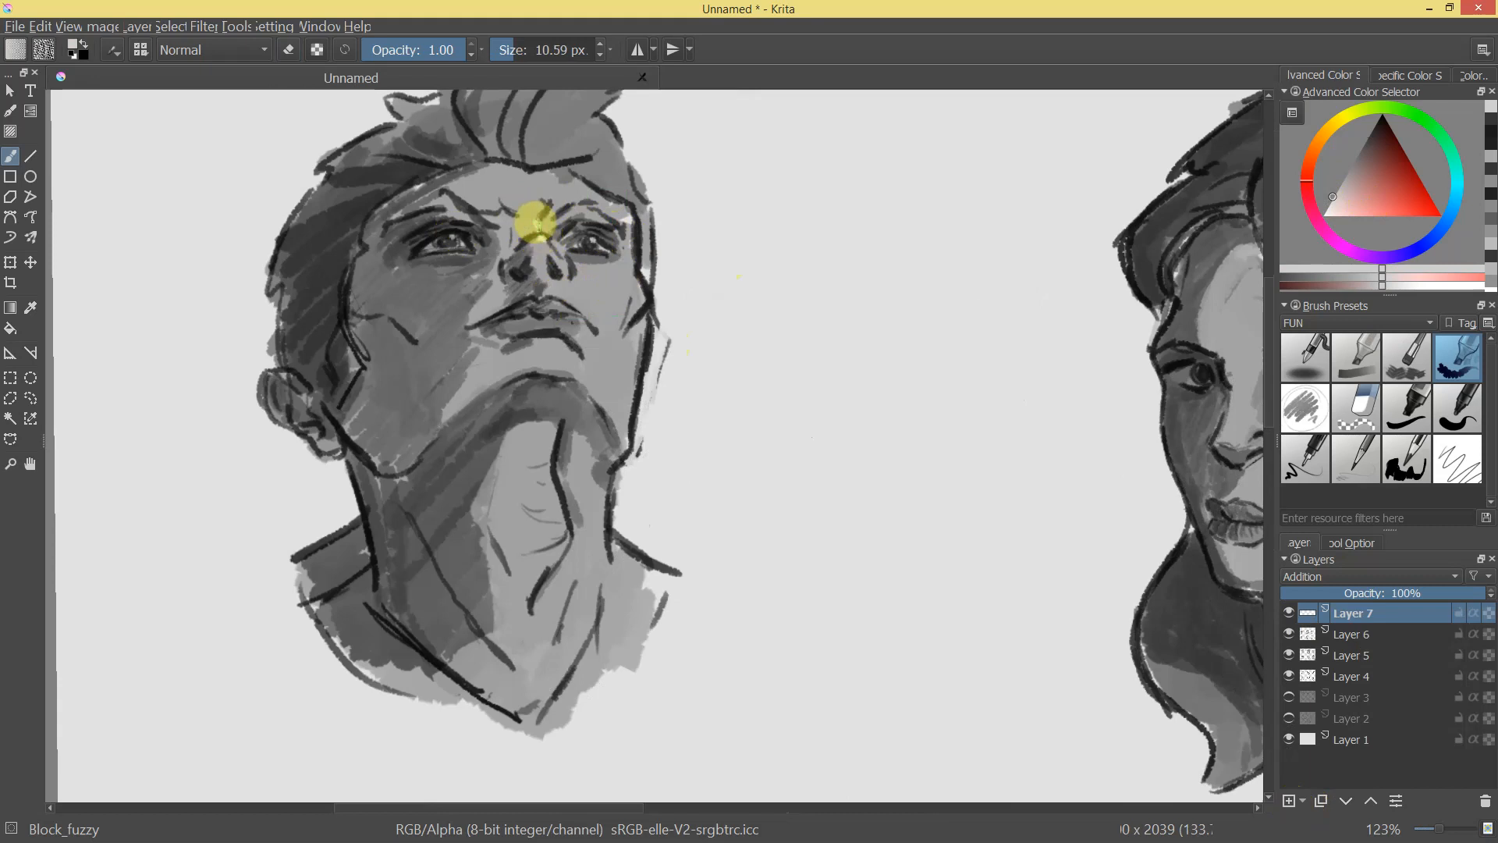
left_click_drag(542, 206, 543, 198)
mouse_move(681, 227)
left_mouse_down()
mouse_move(652, 284)
mouse_move(655, 220)
left_mouse_up()
left_click_drag(547, 293, 567, 303)
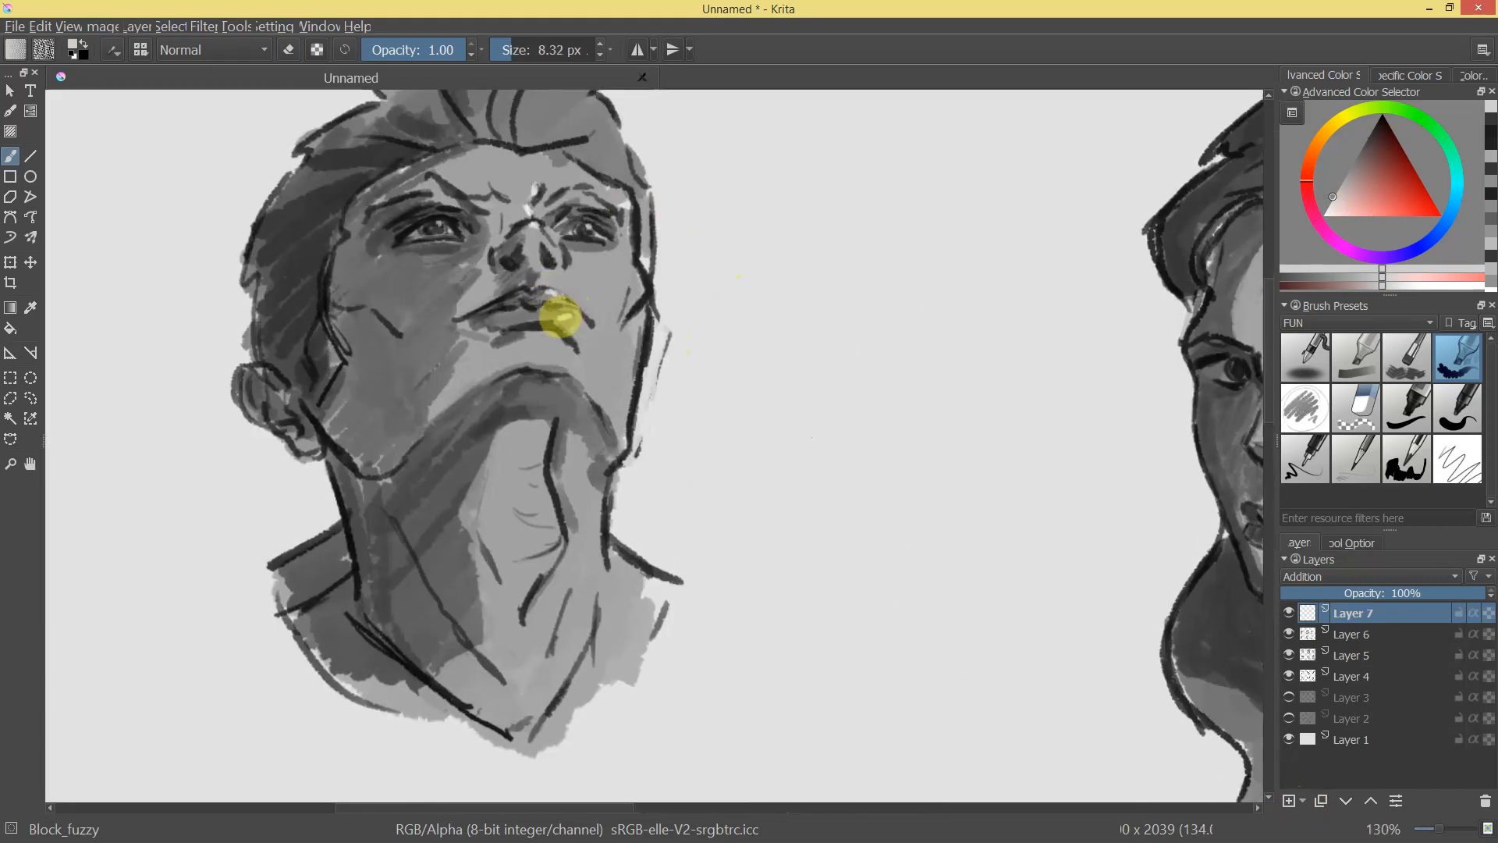
left_click_drag(653, 327, 591, 217)
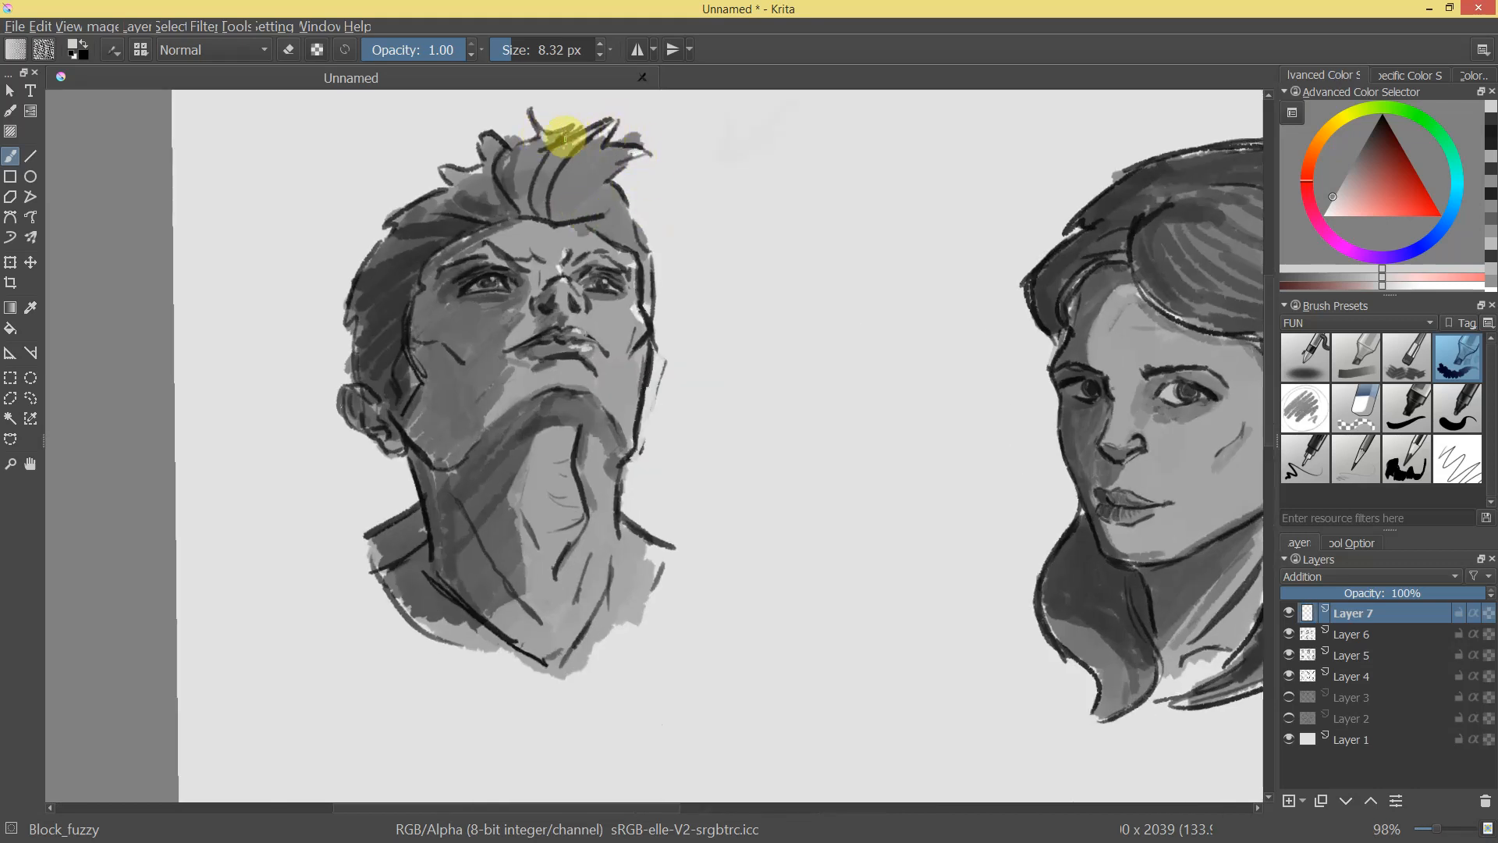
Extend the highlights on the upward-looking man's nose and along the edge of his cheek, resizing the brush to 14.90 px.
left_click_drag(624, 228, 664, 302)
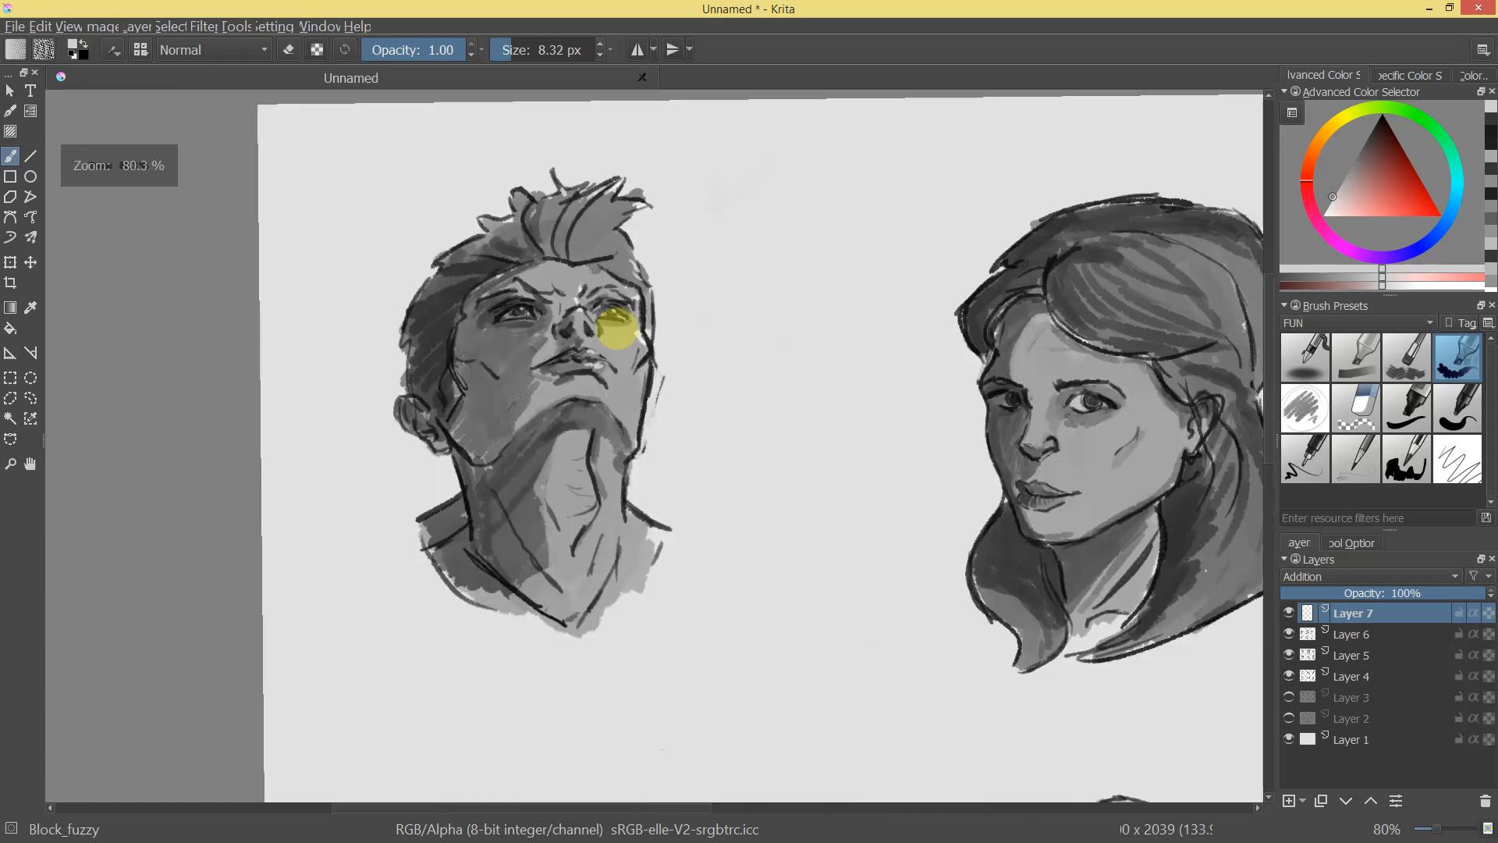
mouse_move(591, 392)
left_mouse_down()
mouse_move(662, 494)
mouse_move(685, 305)
mouse_move(587, 384)
mouse_move(756, 546)
mouse_move(788, 471)
mouse_move(482, 140)
mouse_move(494, 215)
left_mouse_up()
left_click(462, 188, "ctrl")
key("bracketleft")
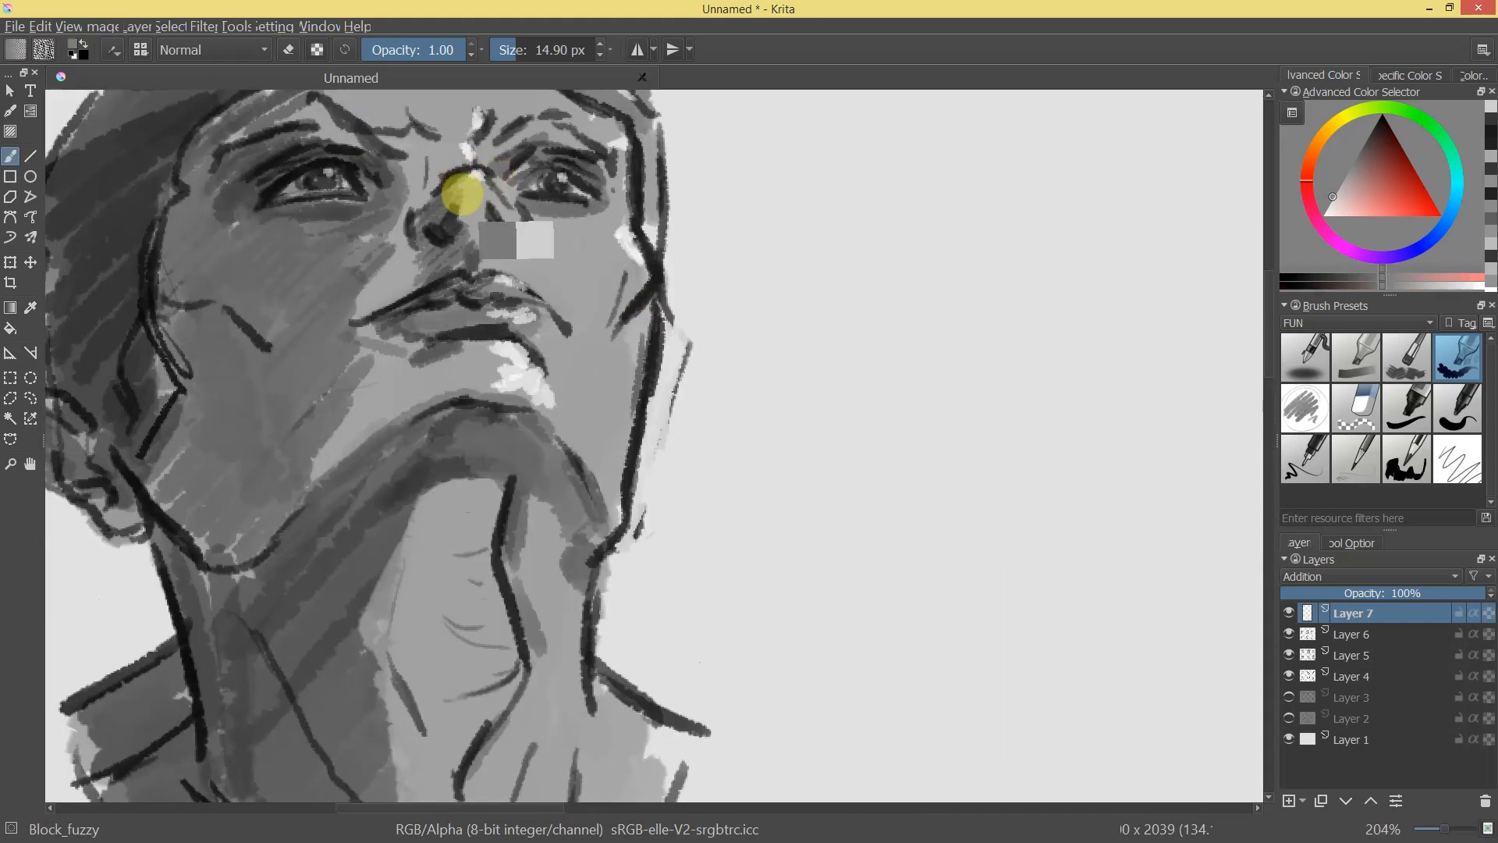
Pick a slightly darker gray and paint highlights on the woman's nose, iris and brow bone with brushes of 12.42, 6.94 and 16.25 px.
left_click_drag(585, 297, 835, 443)
left_click_drag(827, 530, 856, 351)
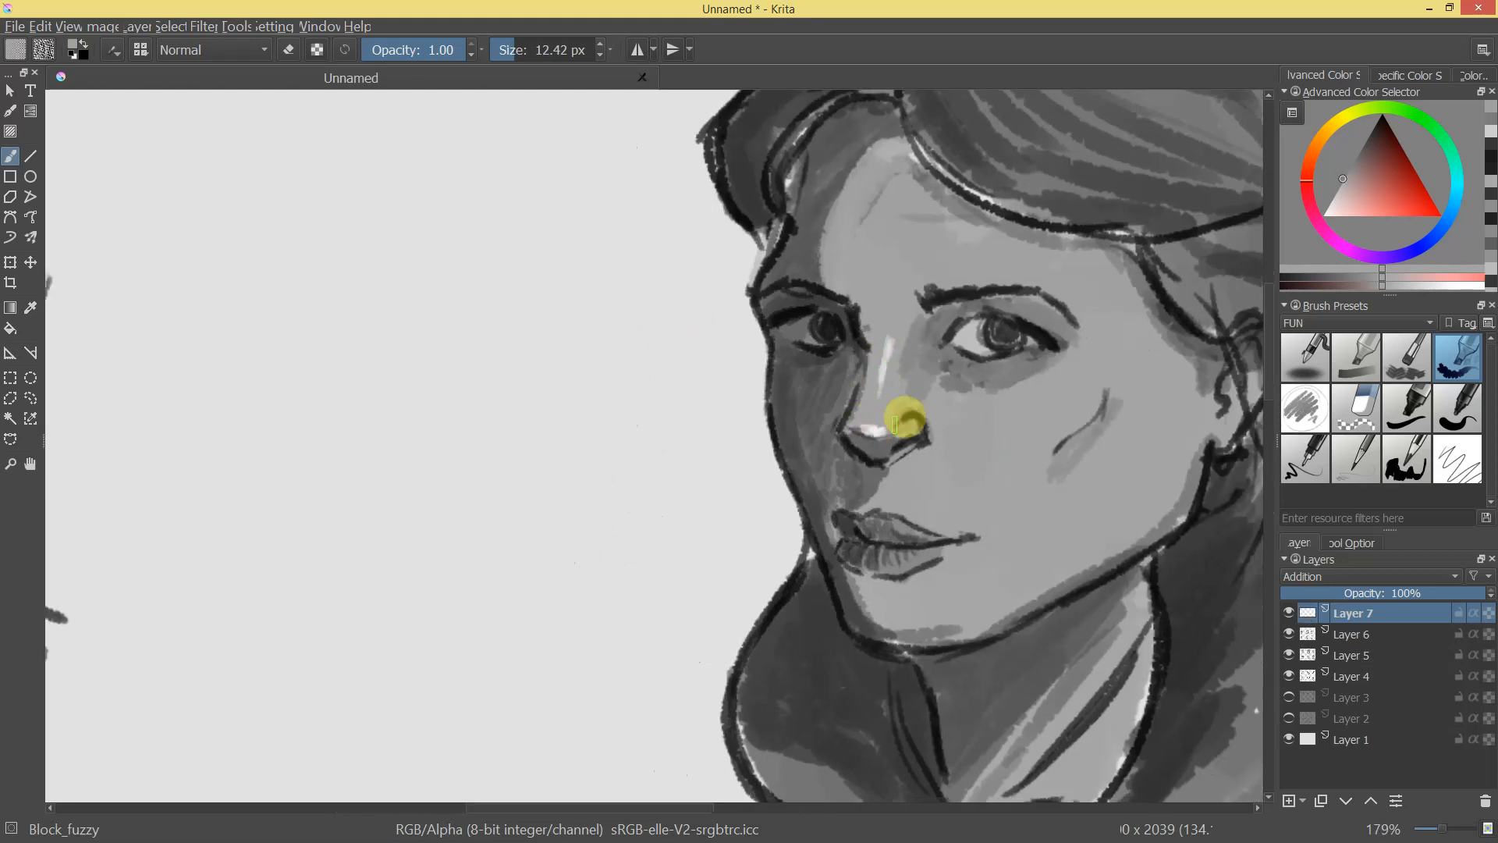
mouse_move(966, 421)
left_mouse_down()
mouse_move(929, 522)
mouse_move(947, 488)
mouse_move(903, 340)
mouse_move(913, 428)
mouse_move(859, 522)
mouse_move(942, 382)
mouse_move(815, 336)
mouse_move(864, 352)
mouse_move(700, 361)
mouse_move(742, 495)
mouse_move(729, 501)
mouse_move(875, 290)
left_mouse_up()
key("bracketleft")
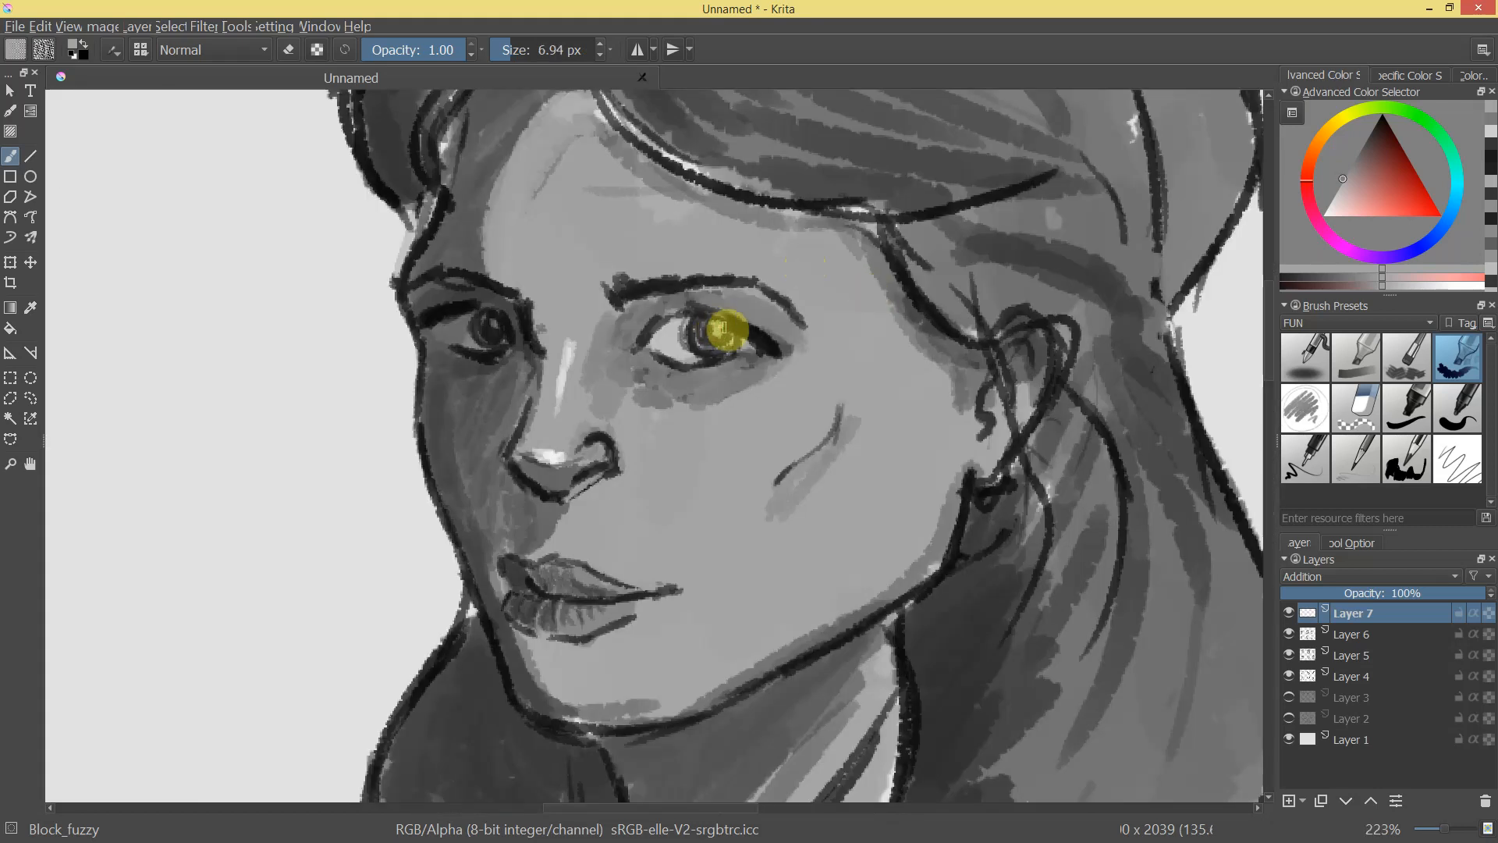
left_click_drag(721, 332, 753, 329)
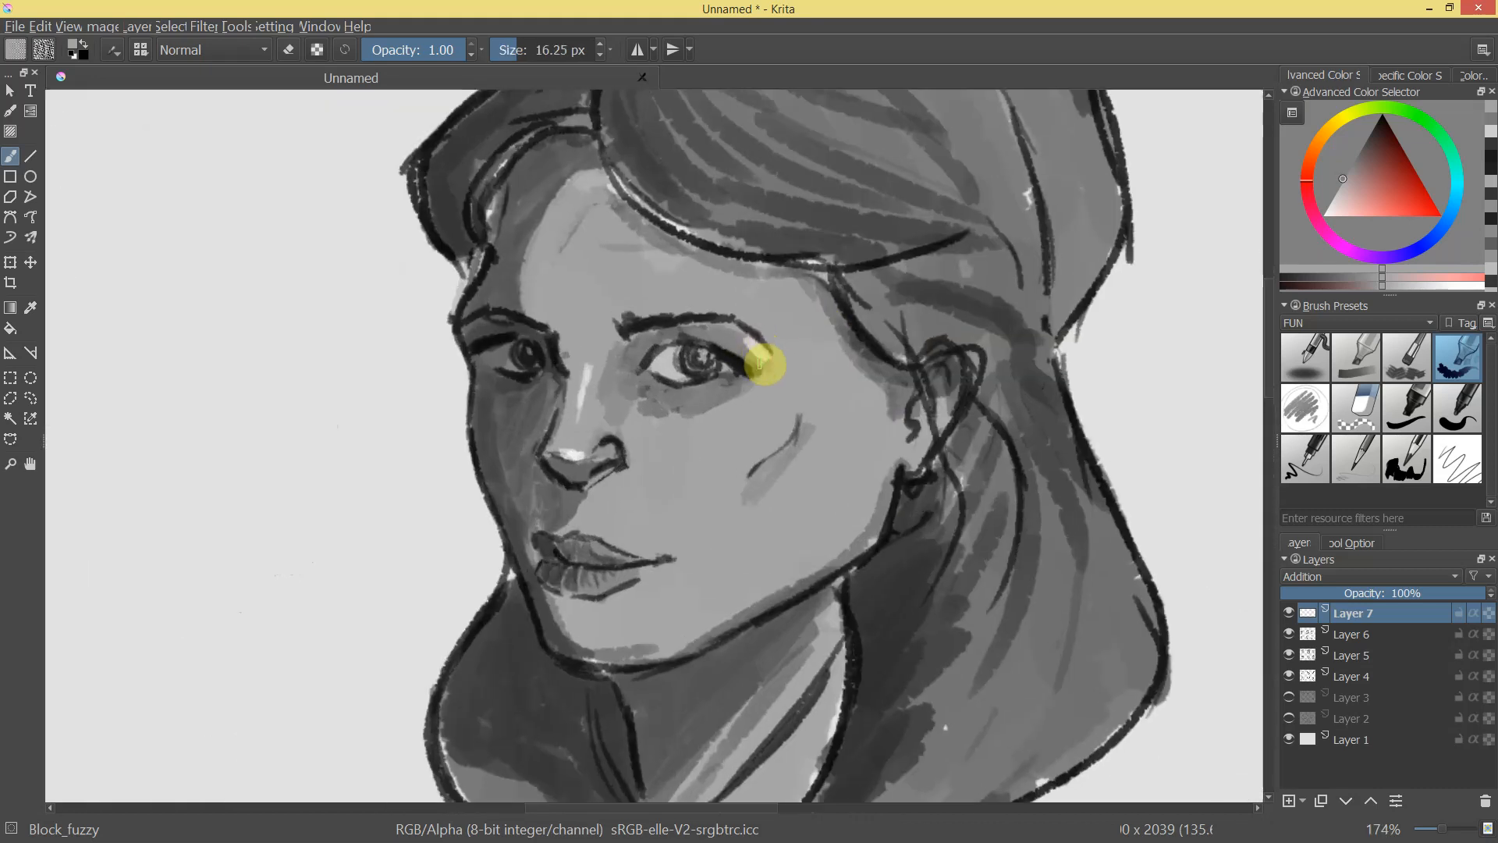
Paint highlights on the woman's upper and lower lips with a 6.82 px brush.
scroll(760, 363, "down", 5)
scroll(776, 501, "up", 2)
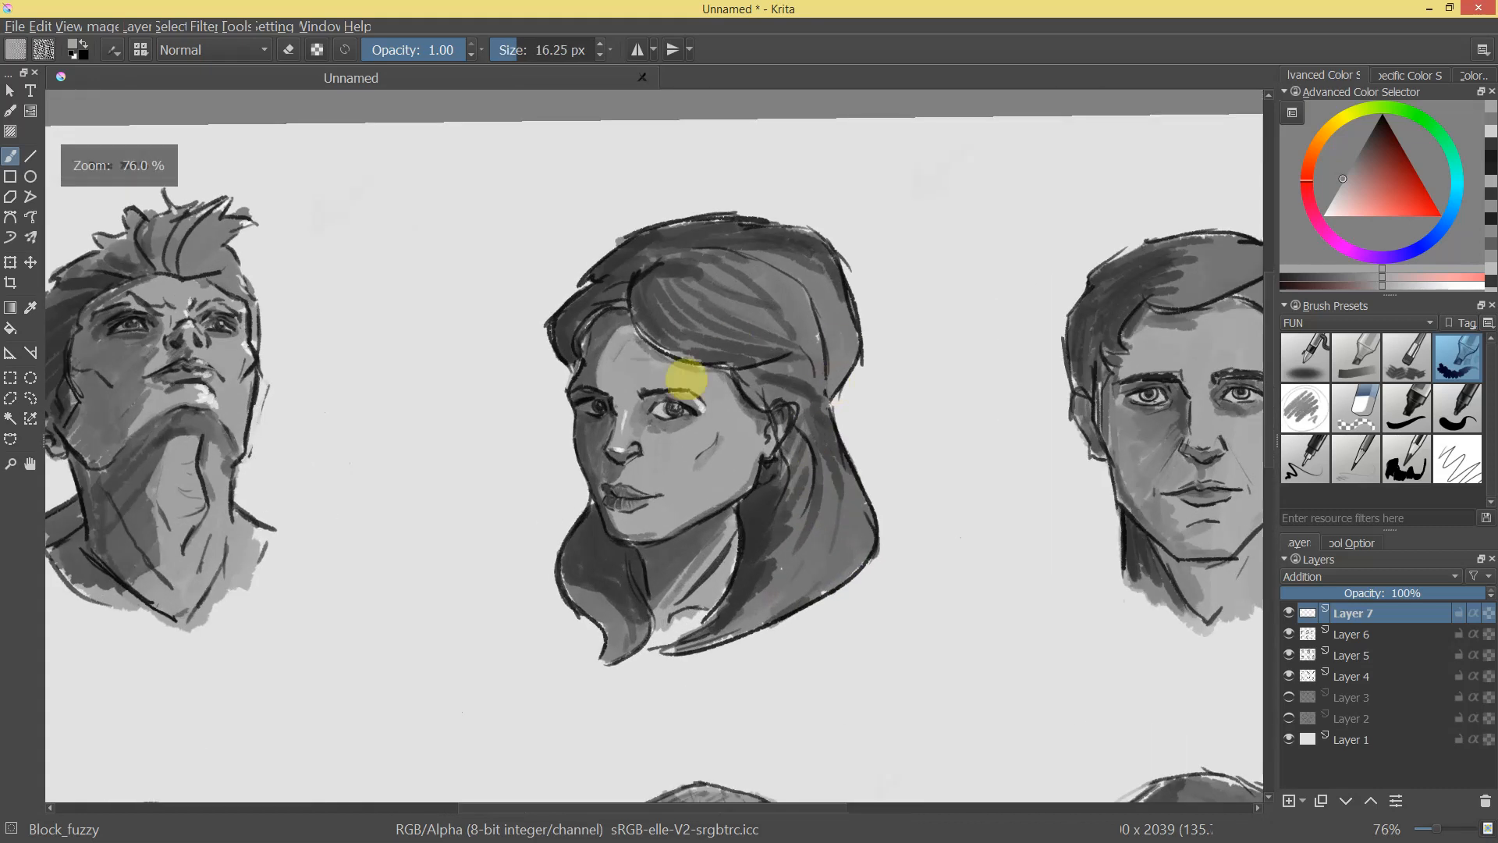
scroll(685, 380, "up", 5)
mouse_move(616, 398)
left_mouse_down()
mouse_move(575, 391)
mouse_move(611, 394)
mouse_move(626, 473)
left_mouse_up()
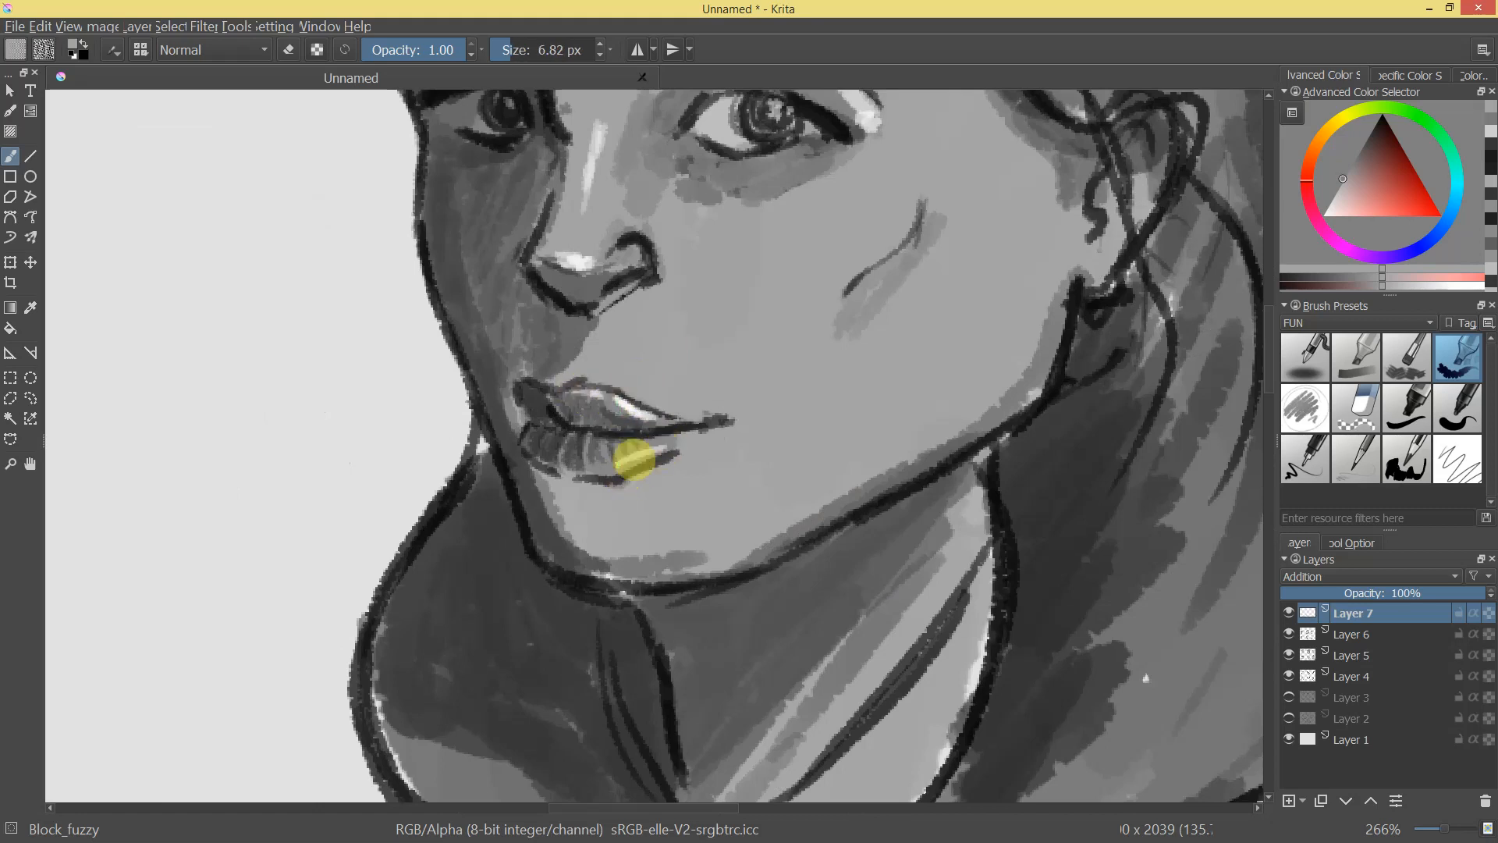
scroll(686, 480, "down", 6)
scroll(780, 468, "up", 3)
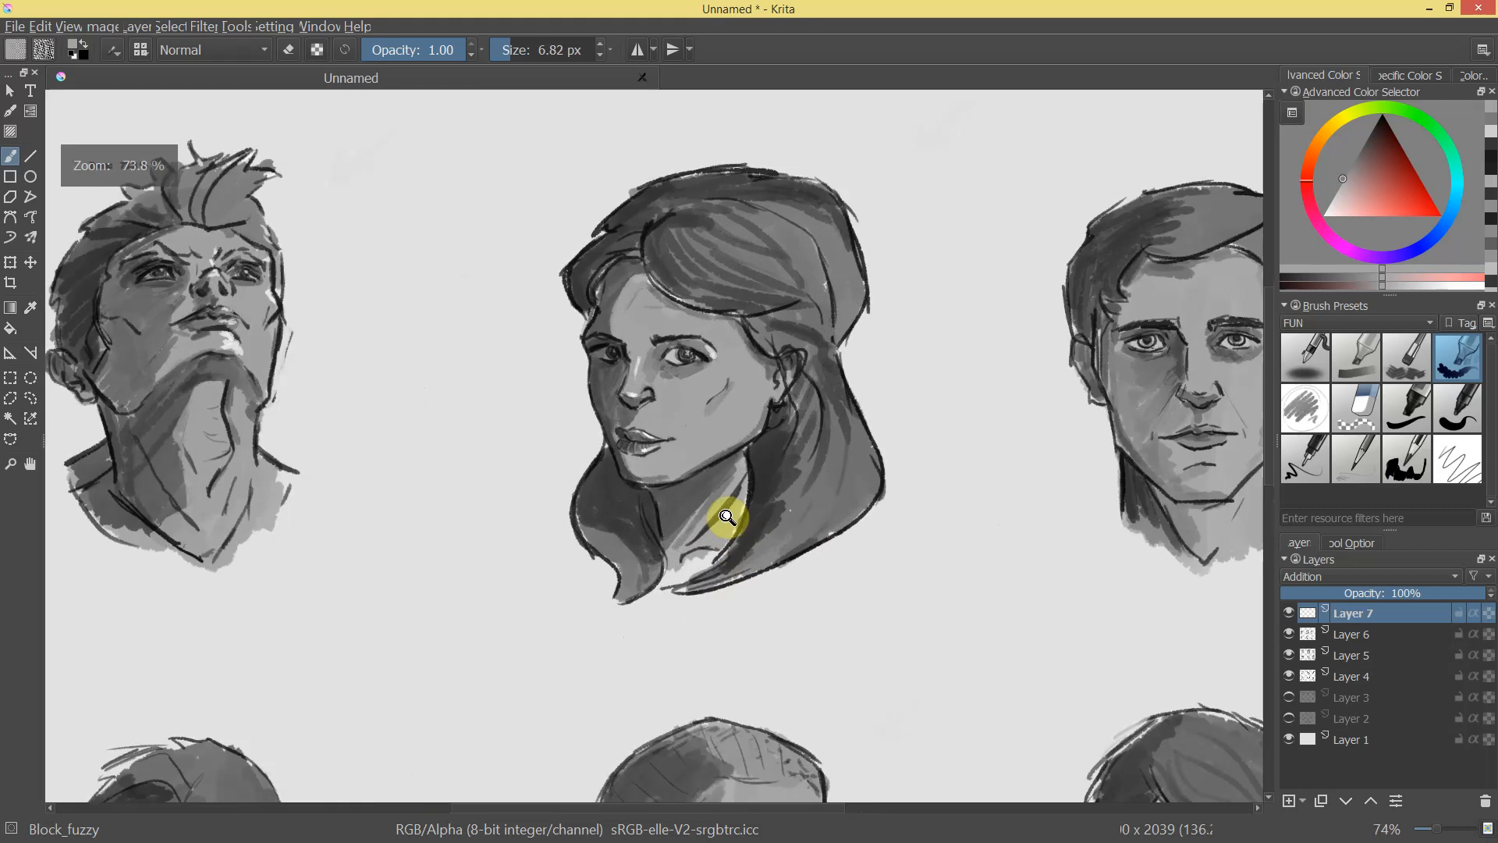
Add highlights to the woman's ear and to the crown and front strands of her hair, enlarging the brush to 13.76 px.
scroll(732, 505, "up", 2)
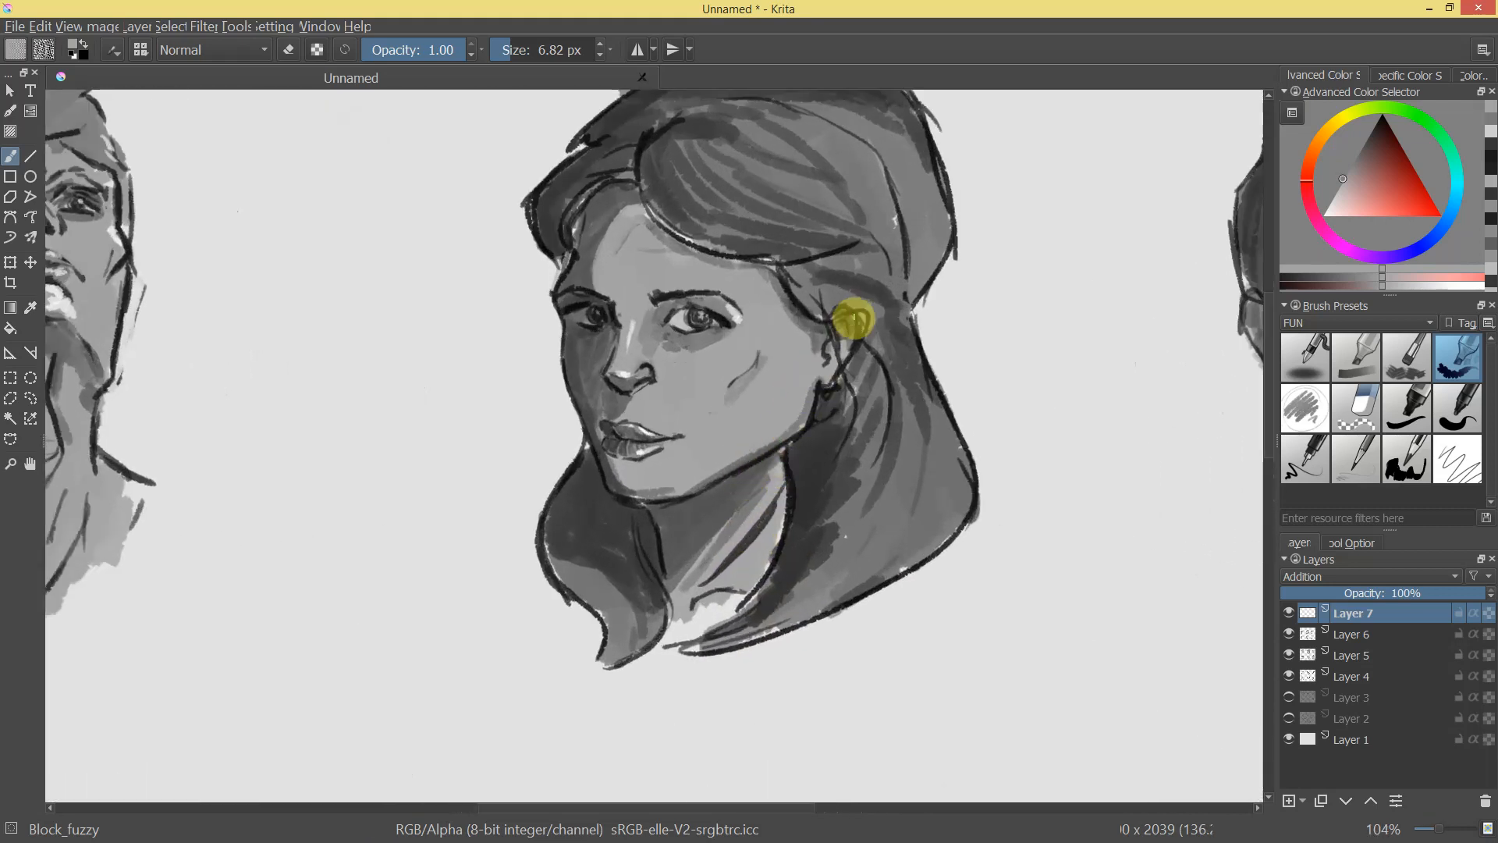
left_click_drag(862, 322, 862, 318)
left_click_drag(781, 223, 784, 223)
left_click_drag(675, 150, 772, 235)
scroll(749, 312, "down", 5)
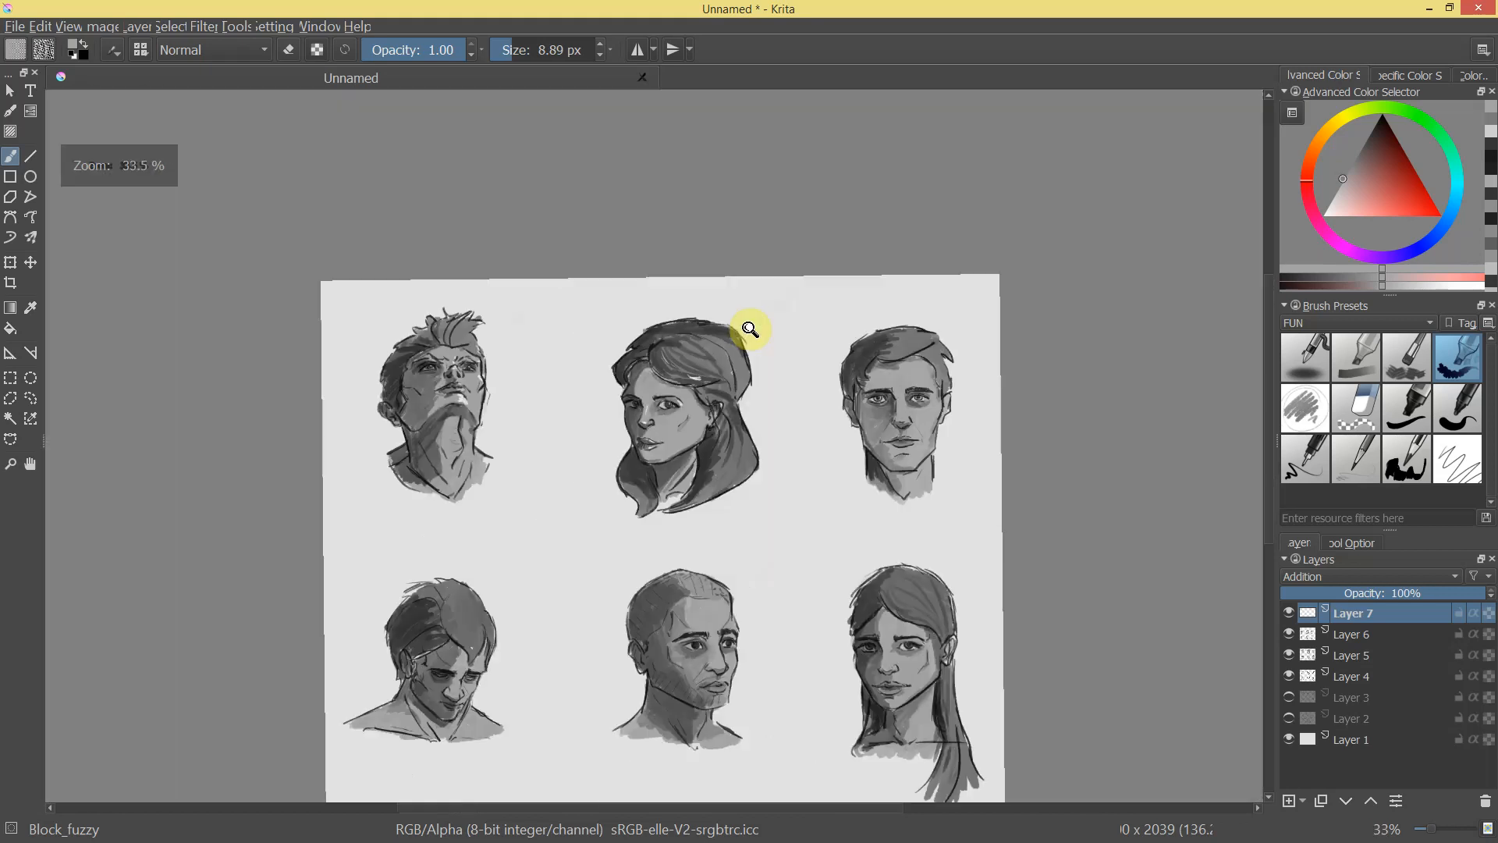
left_click_drag(811, 296, 562, 258)
left_click_drag(682, 221, 680, 148)
mouse_move(468, 375)
left_mouse_down()
mouse_move(455, 378)
mouse_move(459, 333)
left_mouse_up()
left_click_drag(772, 377, 797, 538, "ctrl")
left_click_drag(819, 484, 741, 630, "shift")
mouse_move(827, 484)
left_mouse_down("ctrl")
mouse_move(849, 324)
mouse_move(920, 222)
mouse_move(702, 307)
mouse_move(618, 316)
left_mouse_up("ctrl")
key("e")
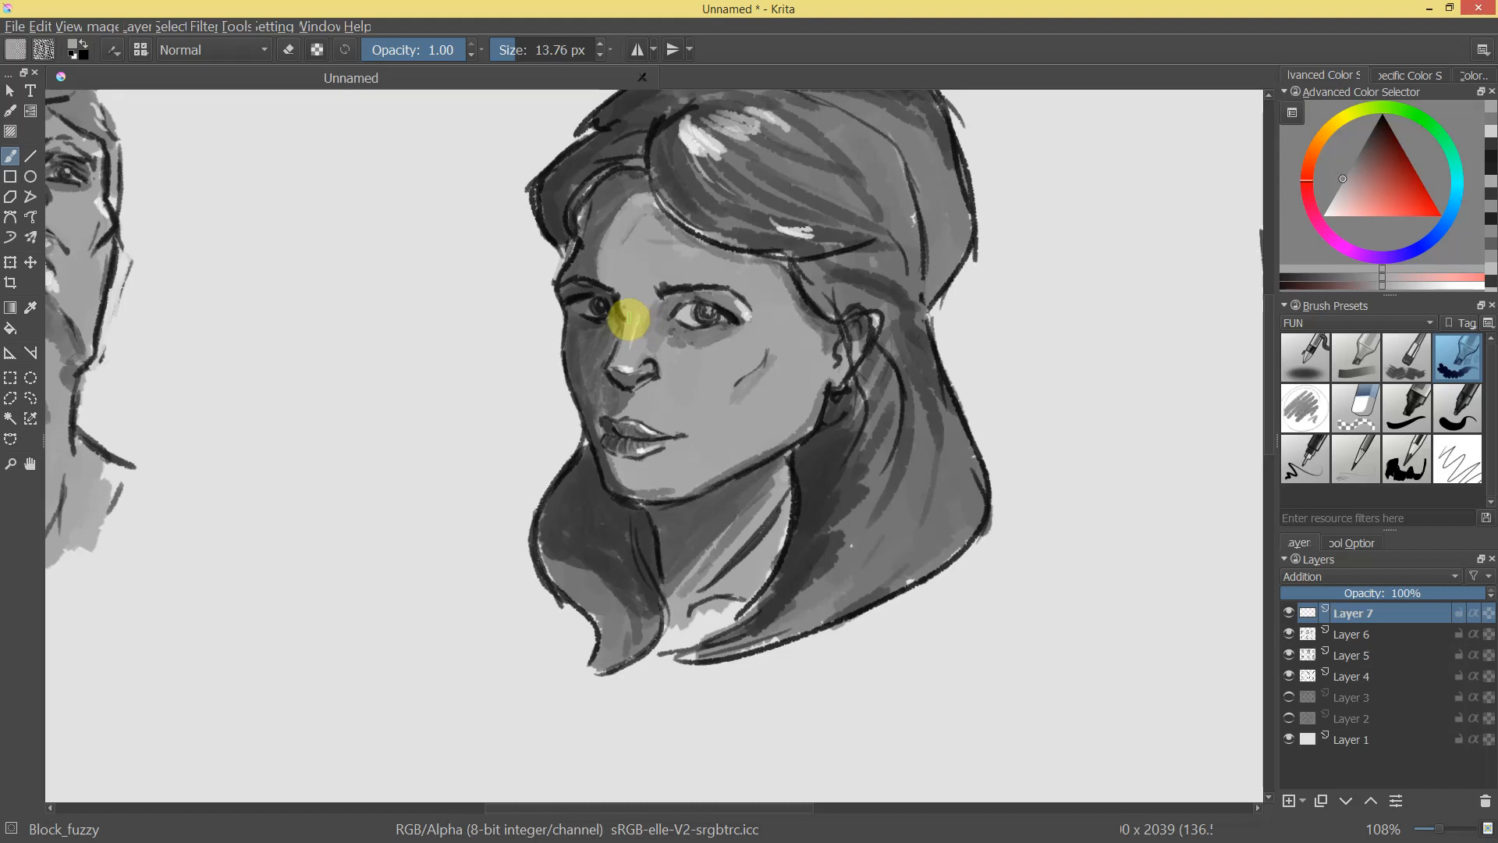
Paint a highlight down the nose bridge and on the nose tip of the front-facing man with a 10.82 px brush.
mouse_move(625, 357)
left_mouse_down("ctrl")
mouse_move(678, 428)
mouse_move(679, 511)
mouse_move(685, 301)
mouse_move(642, 337)
mouse_move(705, 498)
mouse_move(679, 244)
mouse_move(596, 258)
mouse_move(726, 411)
mouse_move(702, 499)
mouse_move(750, 456)
mouse_move(779, 475)
mouse_move(956, 452)
mouse_move(900, 558)
mouse_move(970, 465)
mouse_move(1093, 394)
mouse_move(757, 406)
mouse_move(715, 328)
mouse_move(705, 351)
left_mouse_up("ctrl")
key("e")
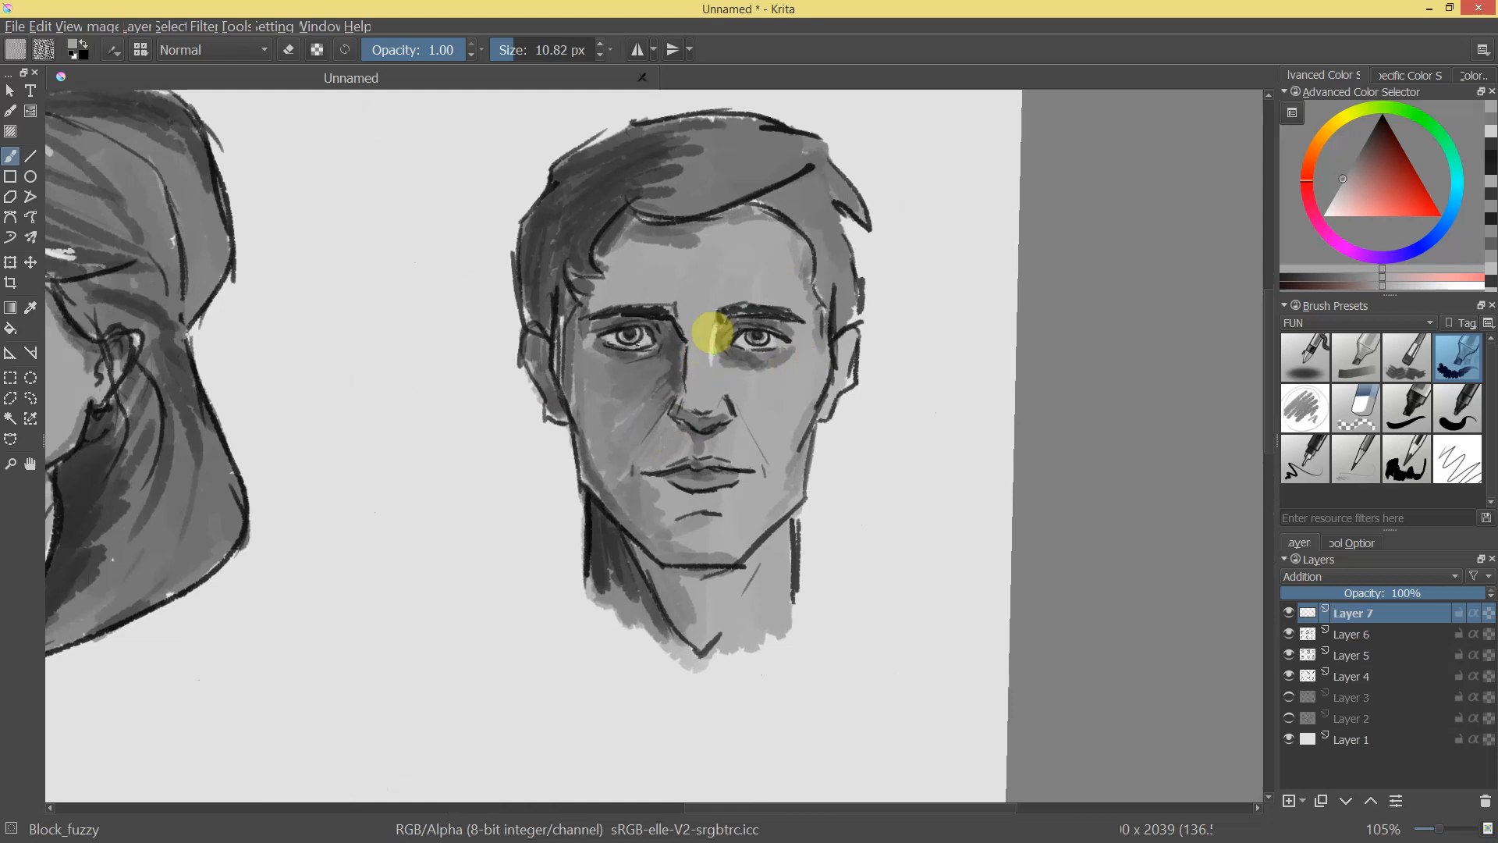
left_click_drag(716, 394, 721, 320, "ctrl")
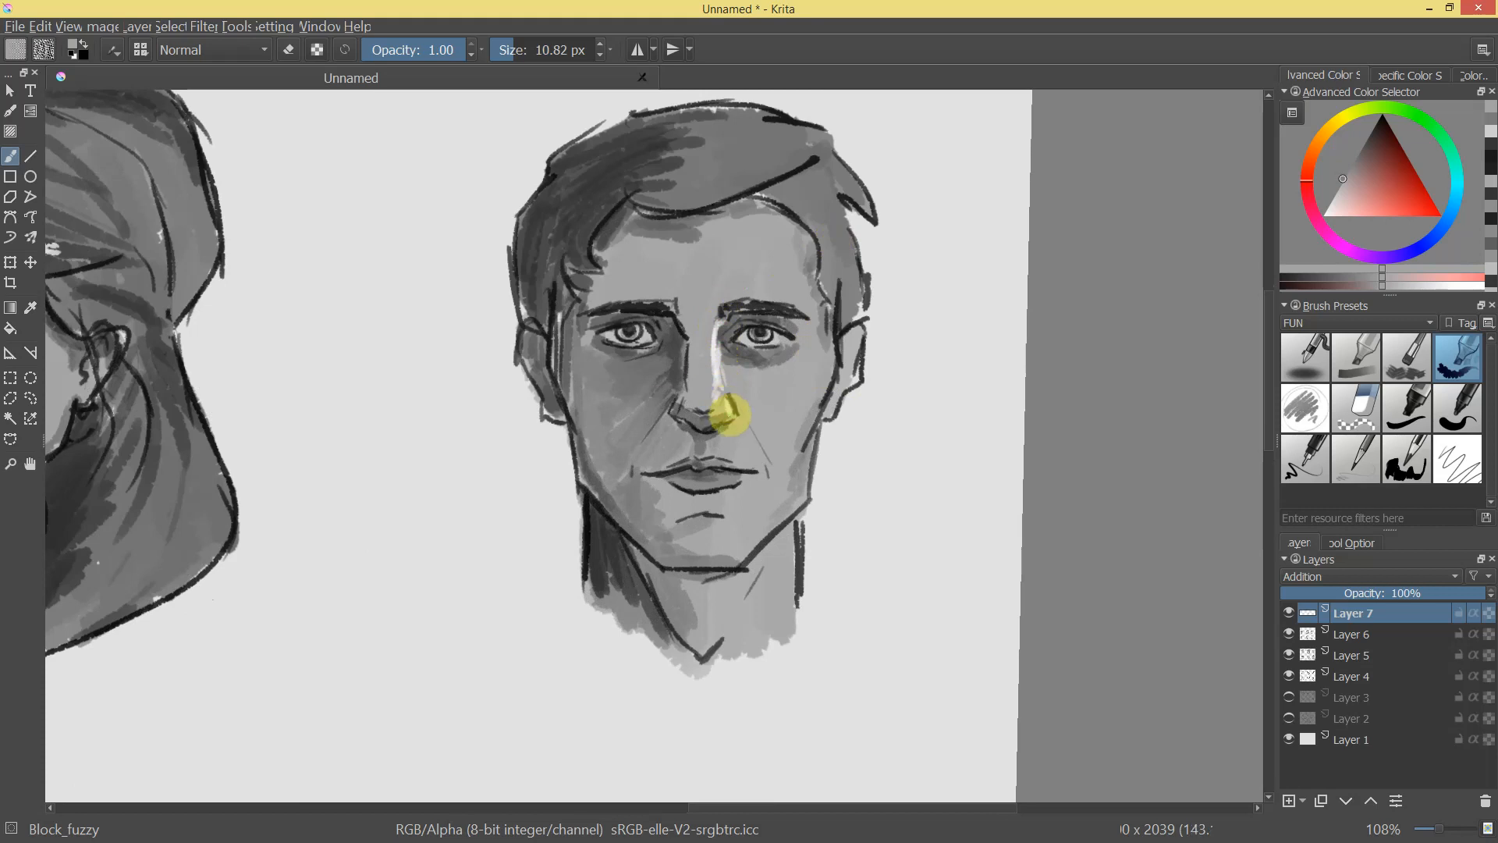
left_click_drag(708, 406, 762, 281, "ctrl")
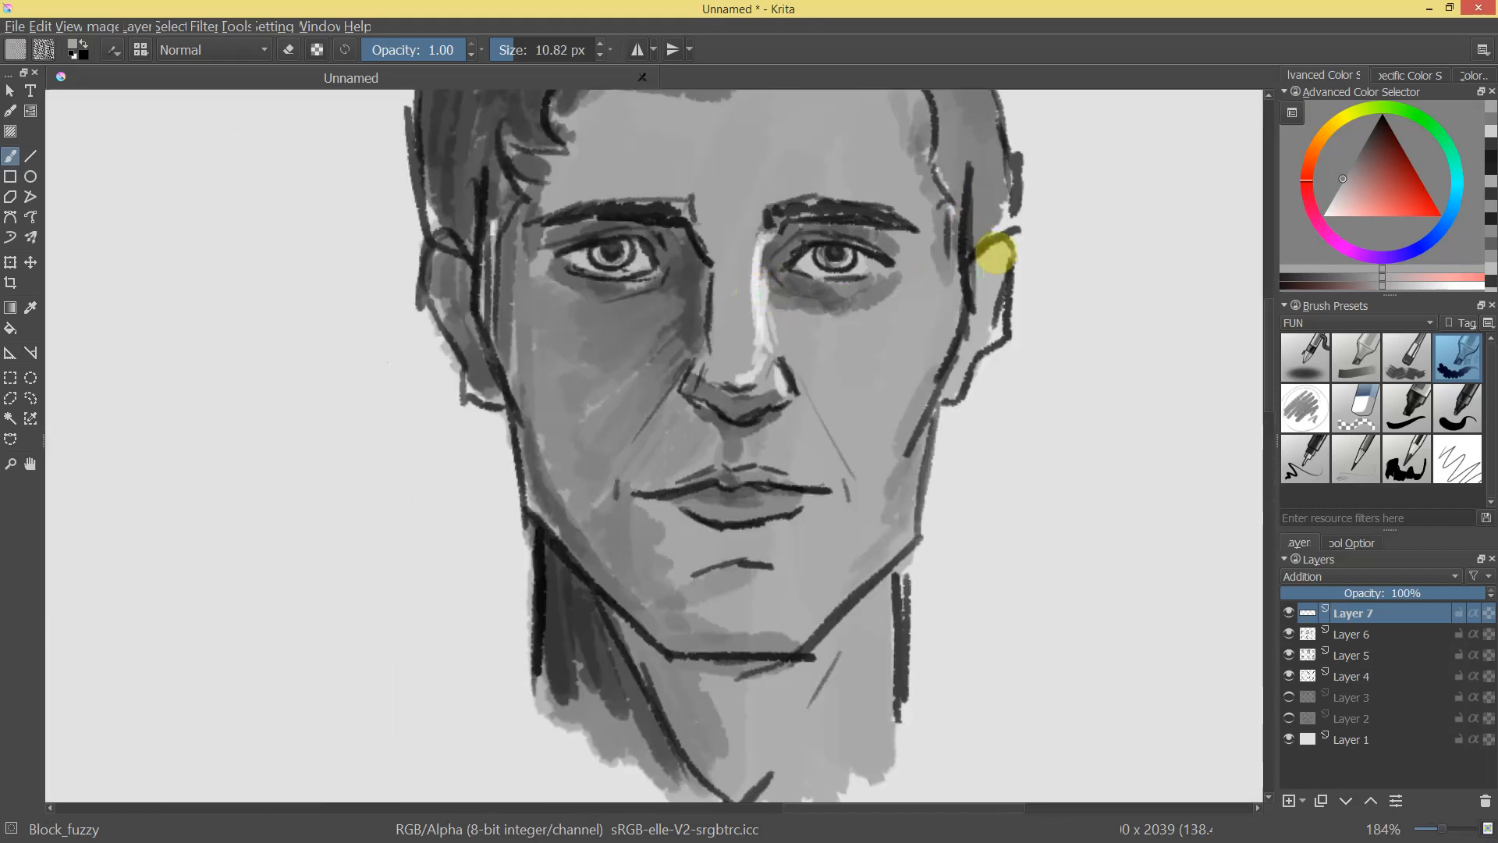
Add highlights to the front-facing man's lit ear, cheek and lips.
mouse_move(920, 368)
left_mouse_down()
mouse_move(953, 296)
mouse_move(941, 337)
mouse_move(872, 376)
mouse_move(895, 364)
mouse_move(927, 455)
mouse_move(890, 511)
mouse_move(920, 470)
mouse_move(779, 398)
mouse_move(745, 588)
mouse_move(828, 440)
mouse_move(725, 485)
left_mouse_up()
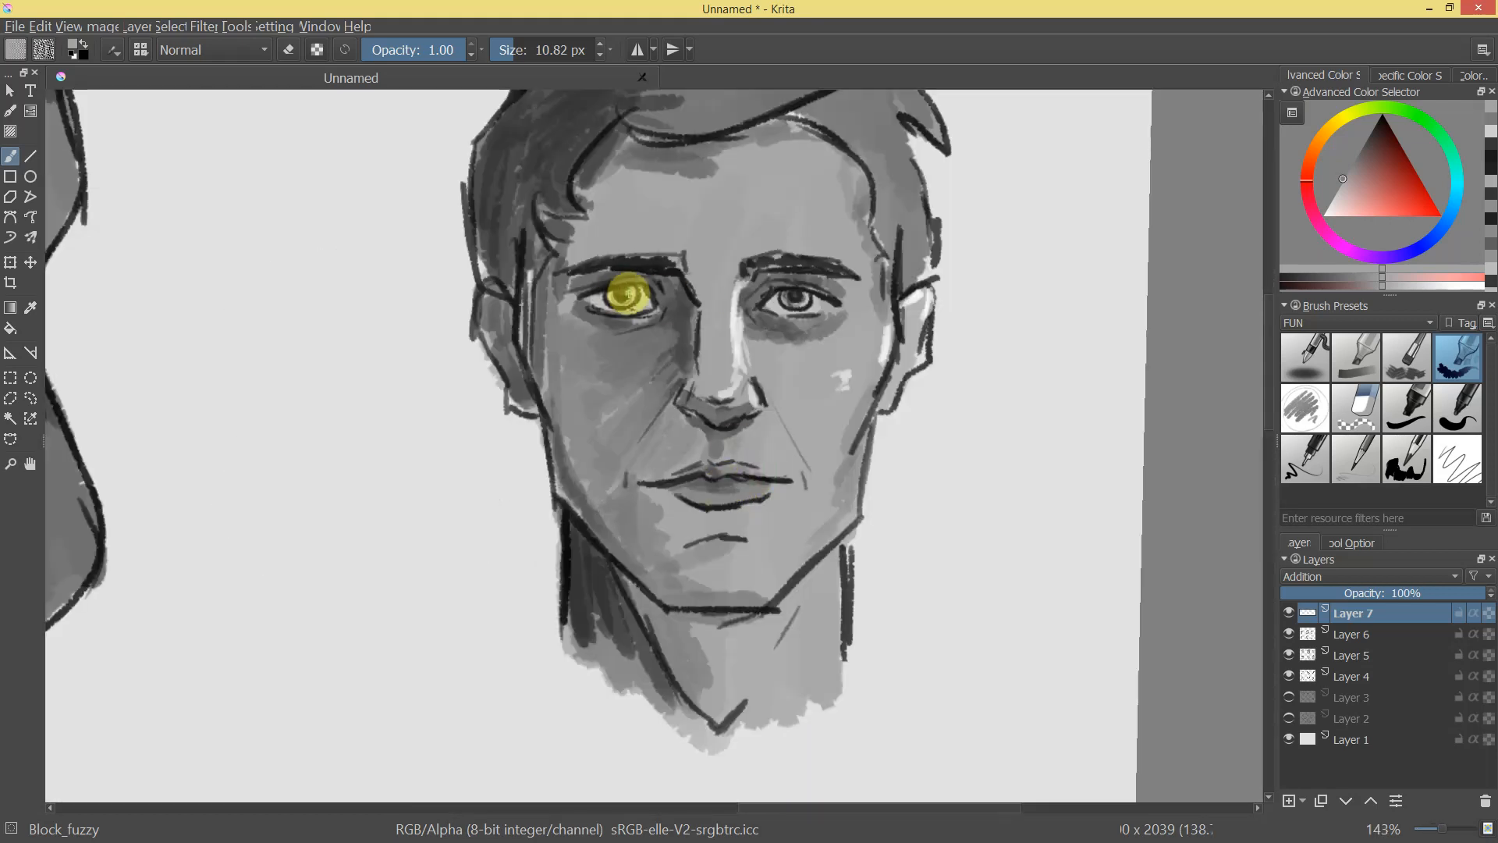
left_click_drag(859, 294, 806, 260, "ctrl")
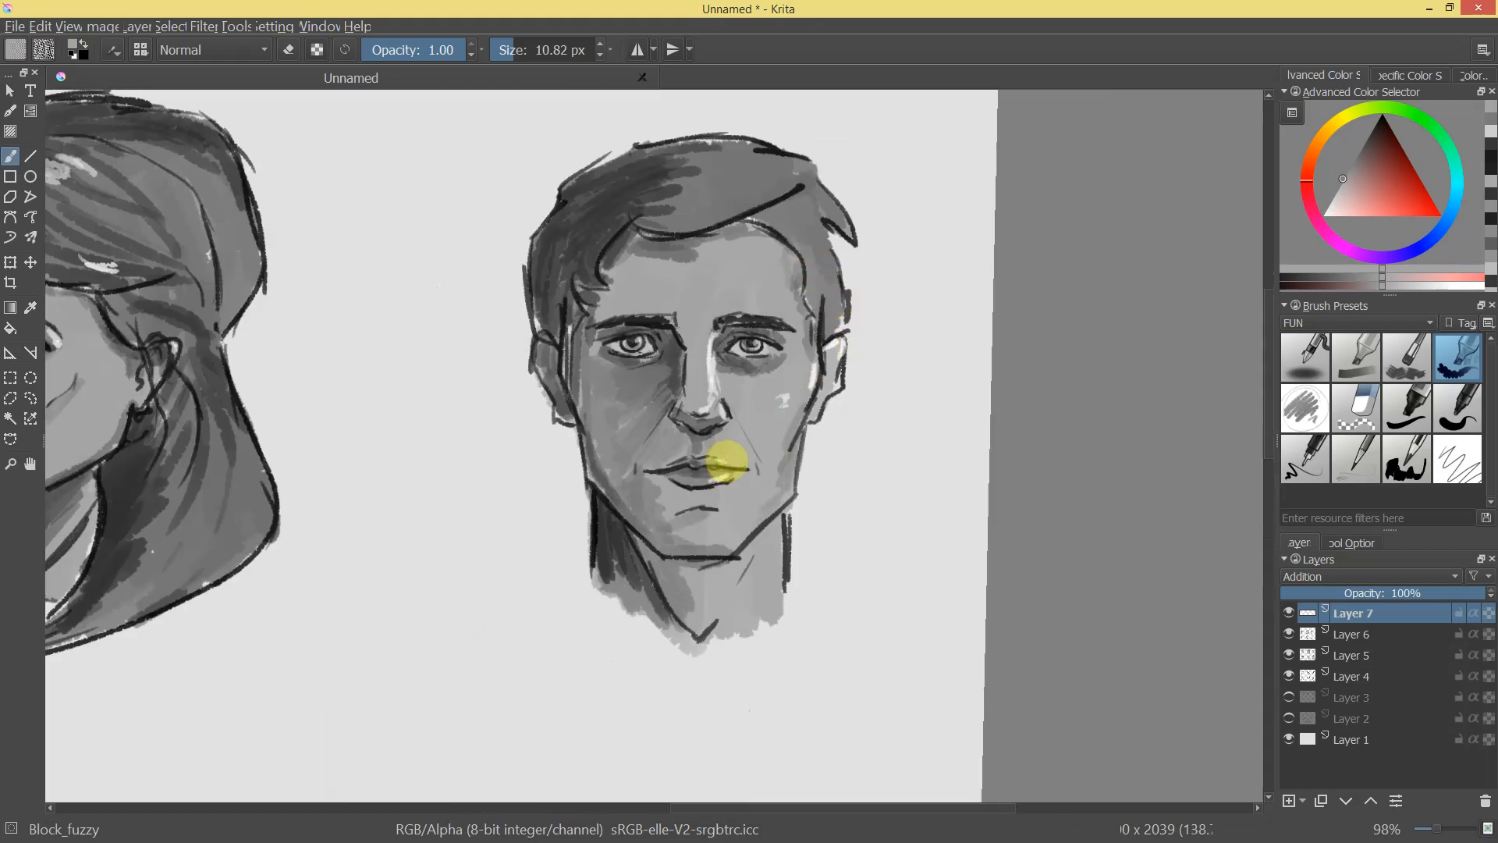
left_click_drag(727, 475, 261, 398, "ctrl")
Paint a small highlight on the chin of the woman with the hair swept over her forehead.
left_click_drag(565, 429, 515, 460, "ctrl")
left_click_drag(514, 460, 869, 519)
left_click_drag(869, 518, 862, 499, "ctrl")
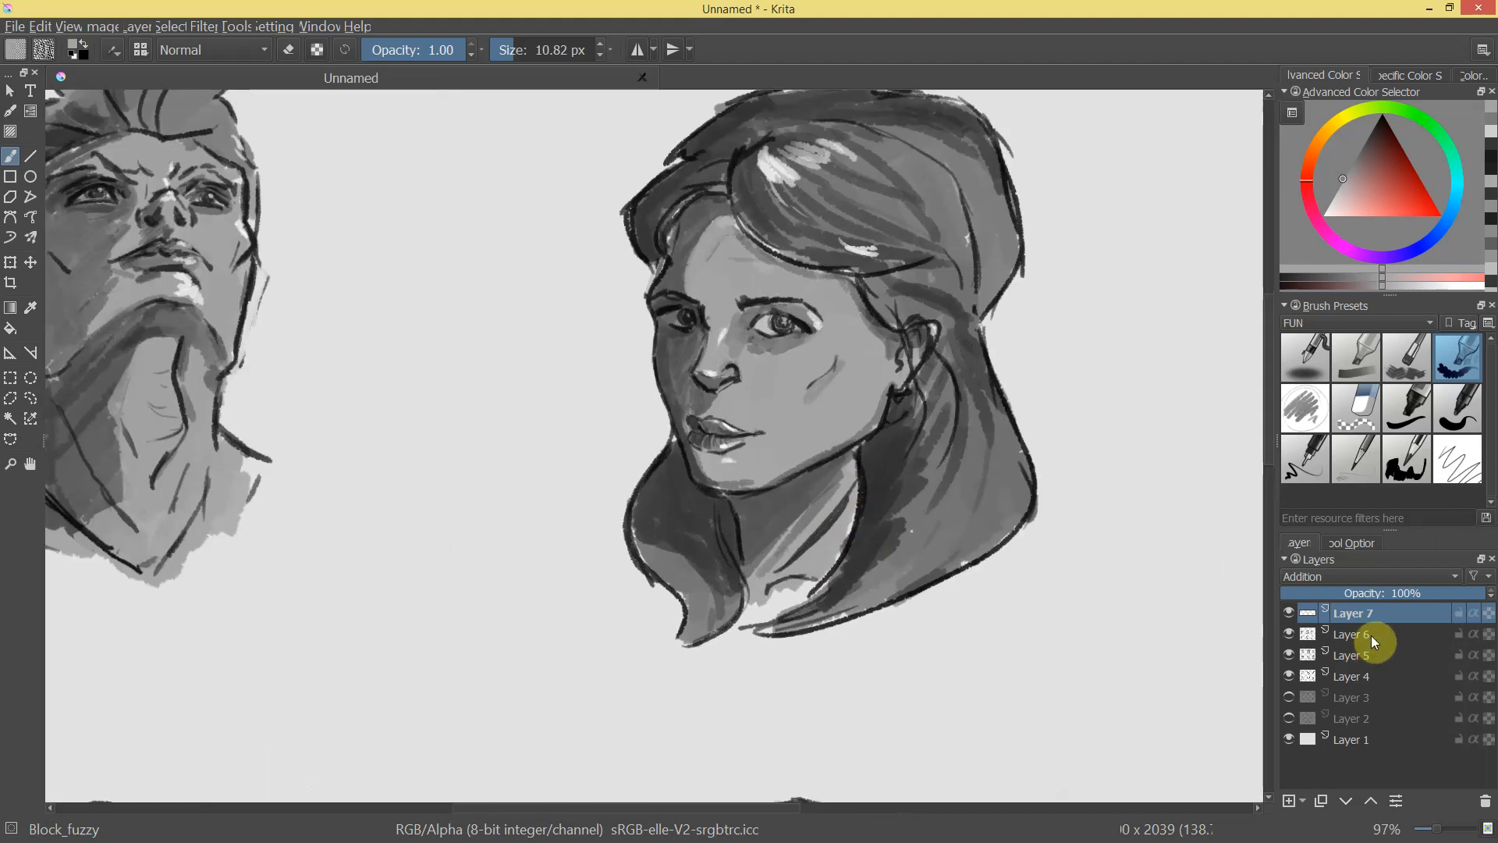
On Layer 6, pick a darker gray and shade beneath the woman's lower lip with a 17.80 px brush.
left_click(1368, 638)
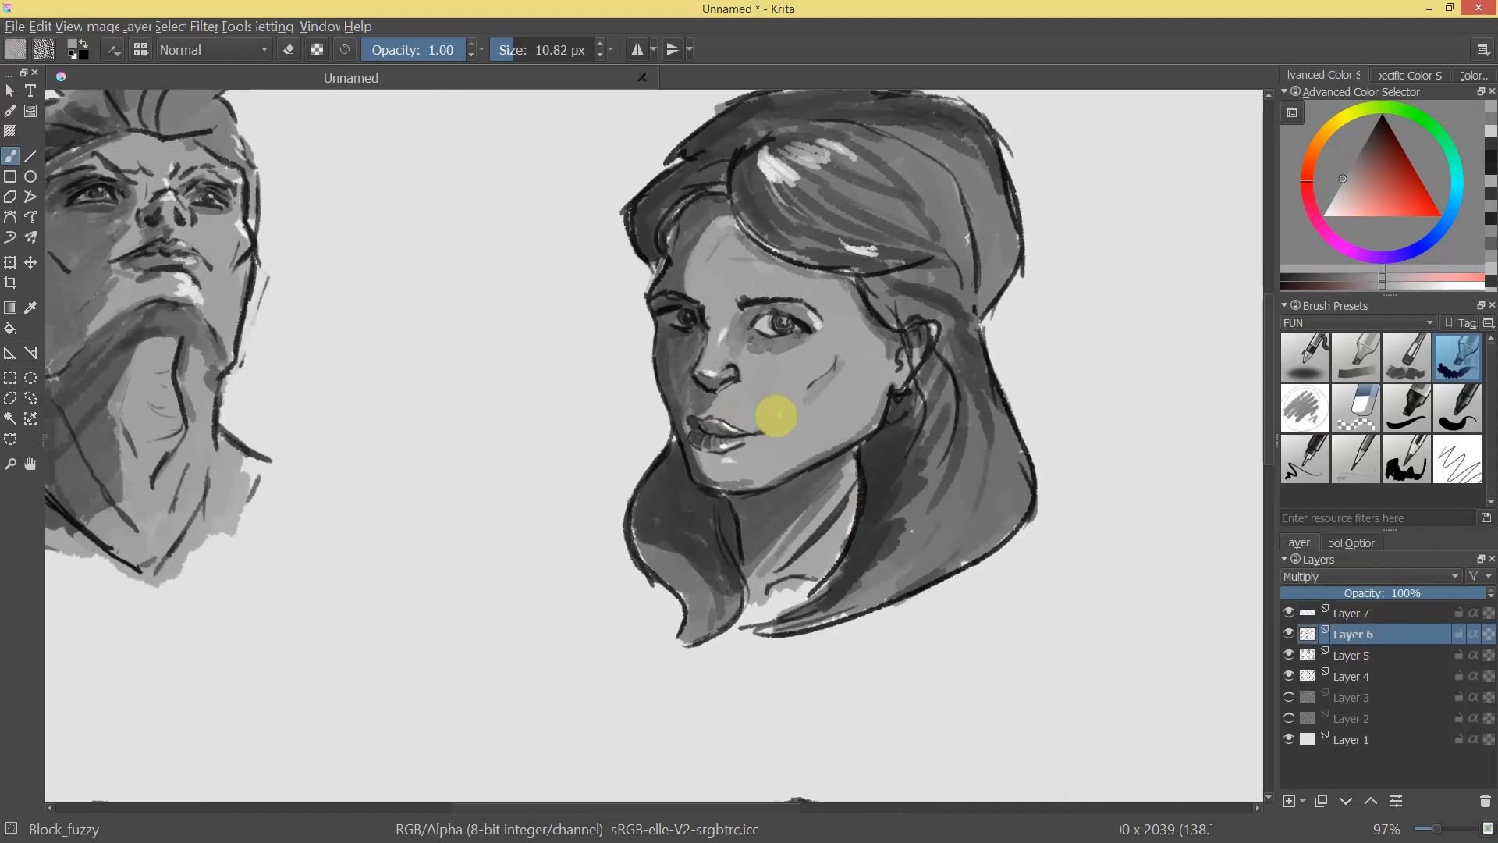
left_click_drag(776, 408, 1150, 251, "ctrl")
left_click(1358, 151)
mouse_move(717, 454)
left_mouse_down("shift")
mouse_move(731, 460)
mouse_move(713, 455)
left_mouse_up("shift")
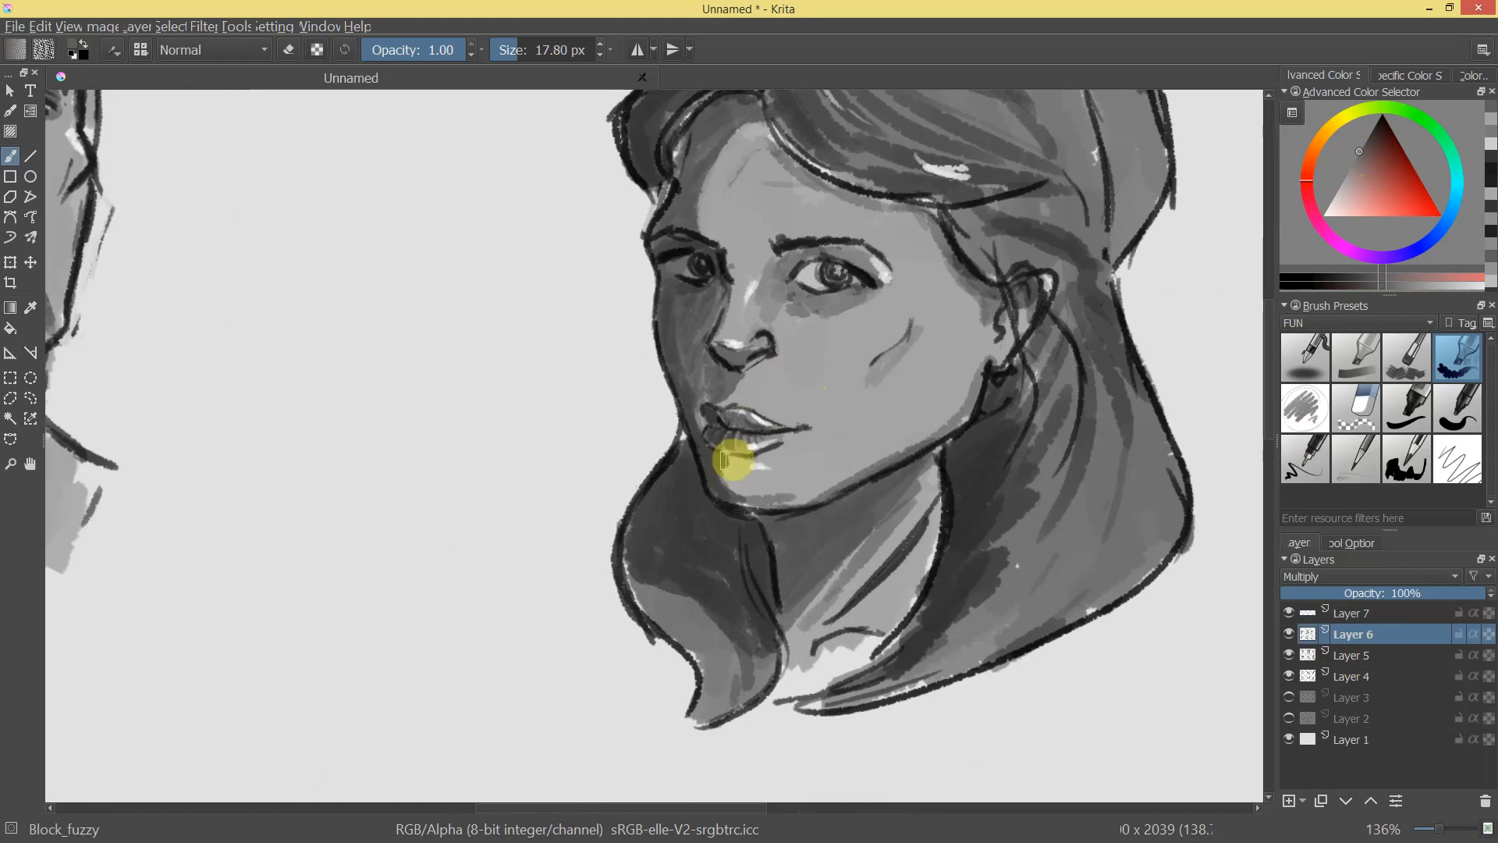
left_click_drag(883, 462, 812, 523, "ctrl")
On Layer 7, pick a light gray and paint a highlight on the front-facing man's chin.
left_click(1369, 614)
left_click(1325, 203)
left_click_drag(1317, 200, 1215, 266)
left_click_drag(1003, 395, 571, 318, "ctrl")
left_click_drag(695, 395, 670, 313, "ctrl")
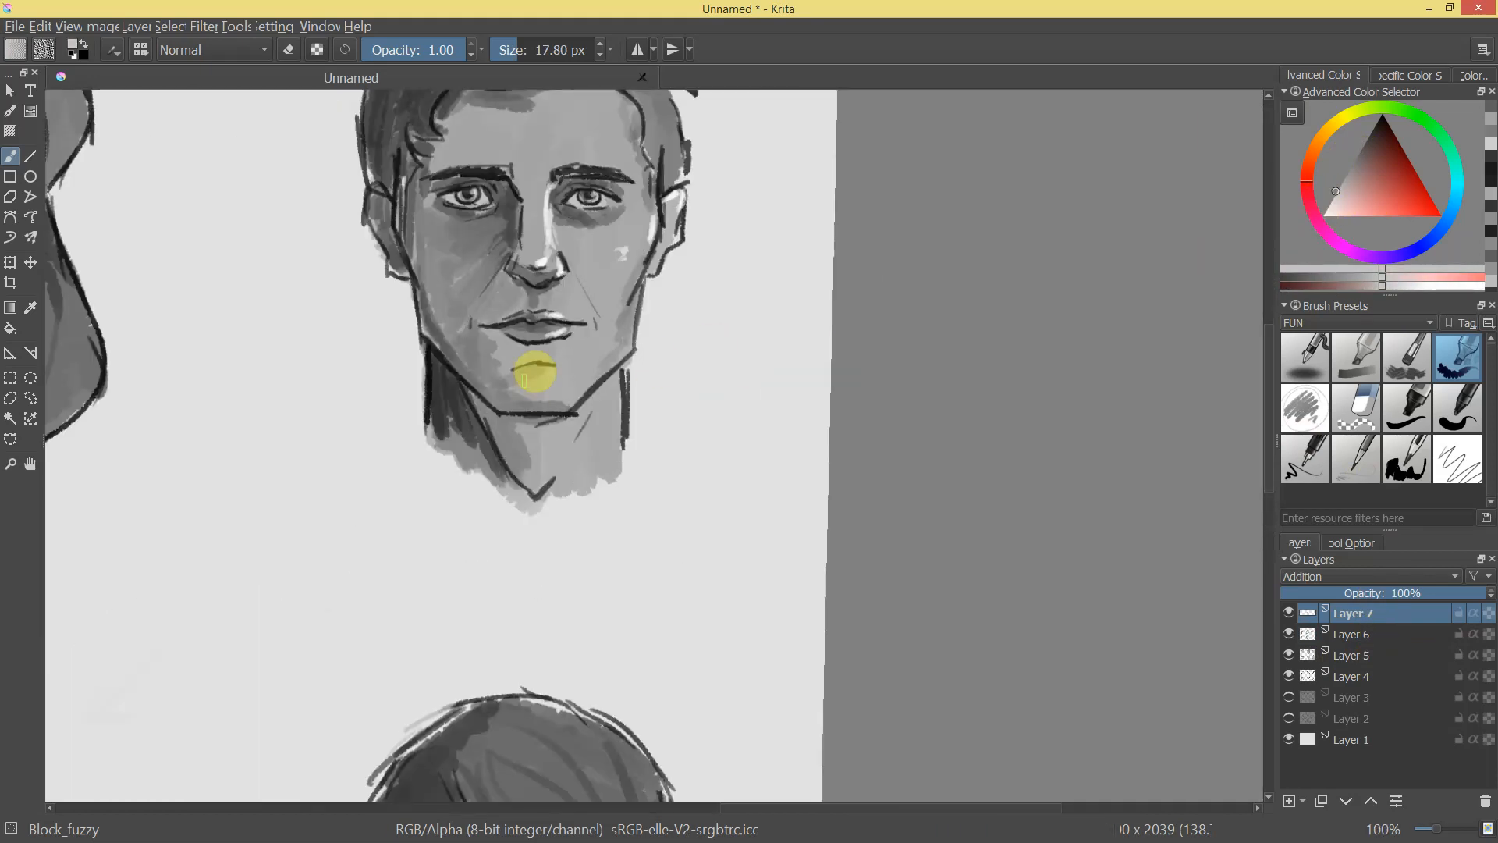
left_click_drag(551, 368, 560, 373)
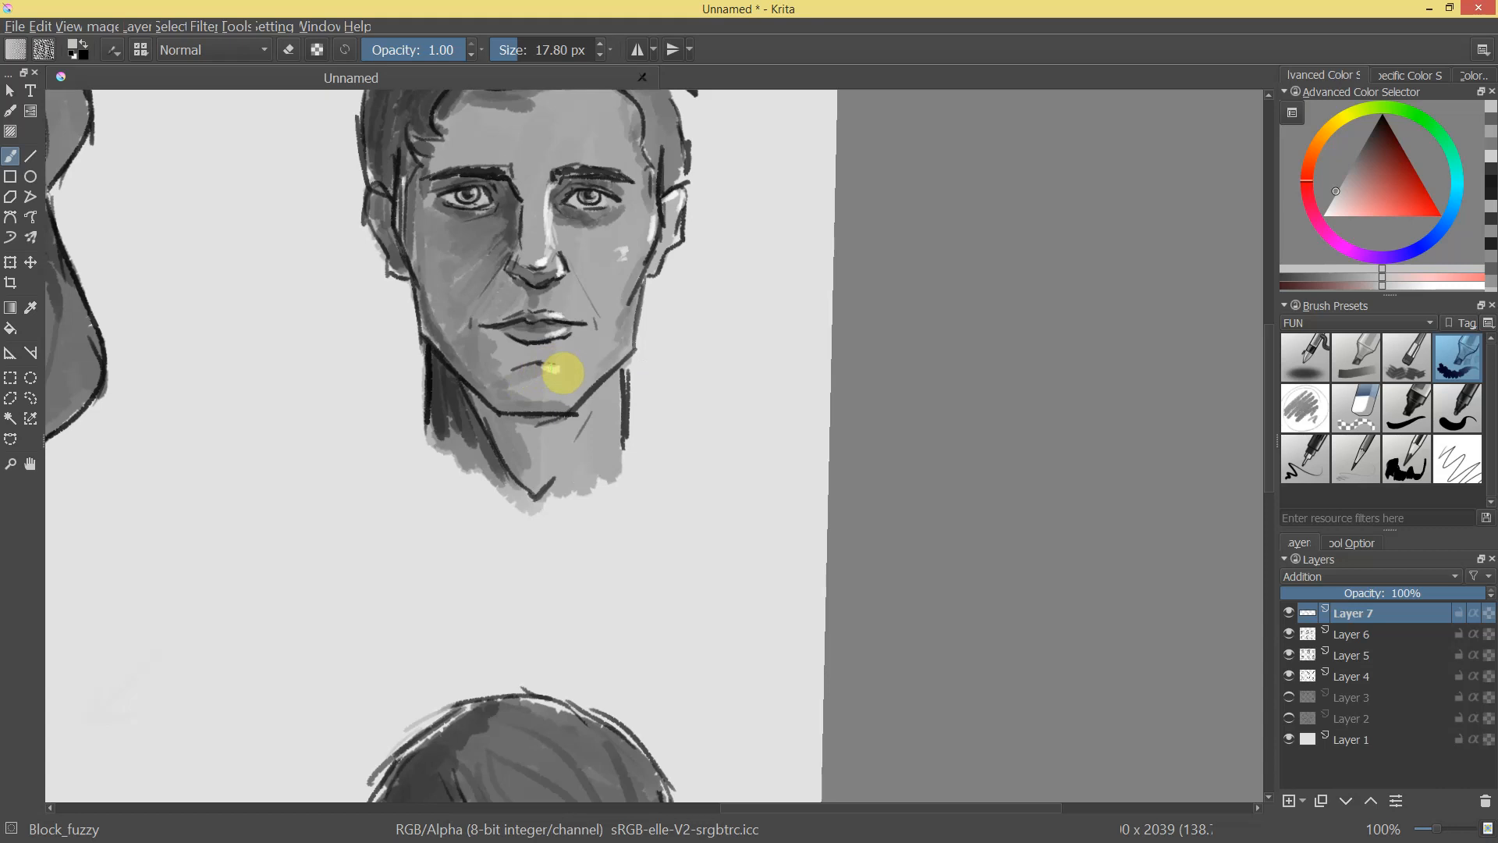
On Layer 6, pick a medium gray and shade the area below the front-facing man's lower lip.
left_click(1361, 634)
left_click(1350, 169)
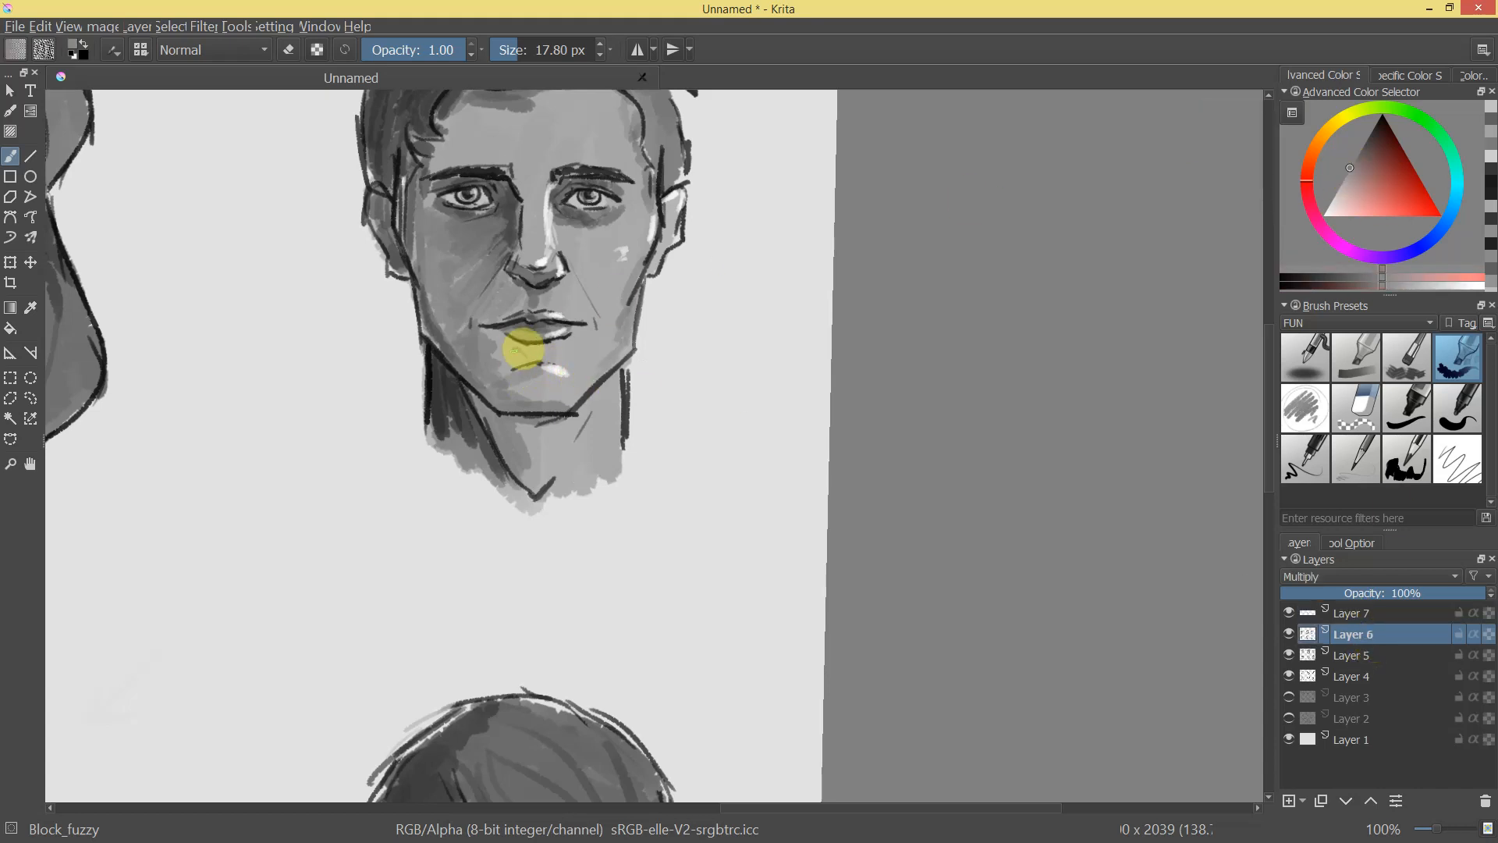
mouse_move(538, 353)
left_mouse_down("ctrl")
mouse_move(652, 418)
mouse_move(645, 471)
mouse_move(719, 361)
mouse_move(684, 240)
left_mouse_up("ctrl")
On Layer 7, trim the front-facing man's chin highlight with the eraser.
left_click(1361, 613)
left_click(694, 359, "ctrl")
key("e")
left_click_drag(432, 300, 479, 310)
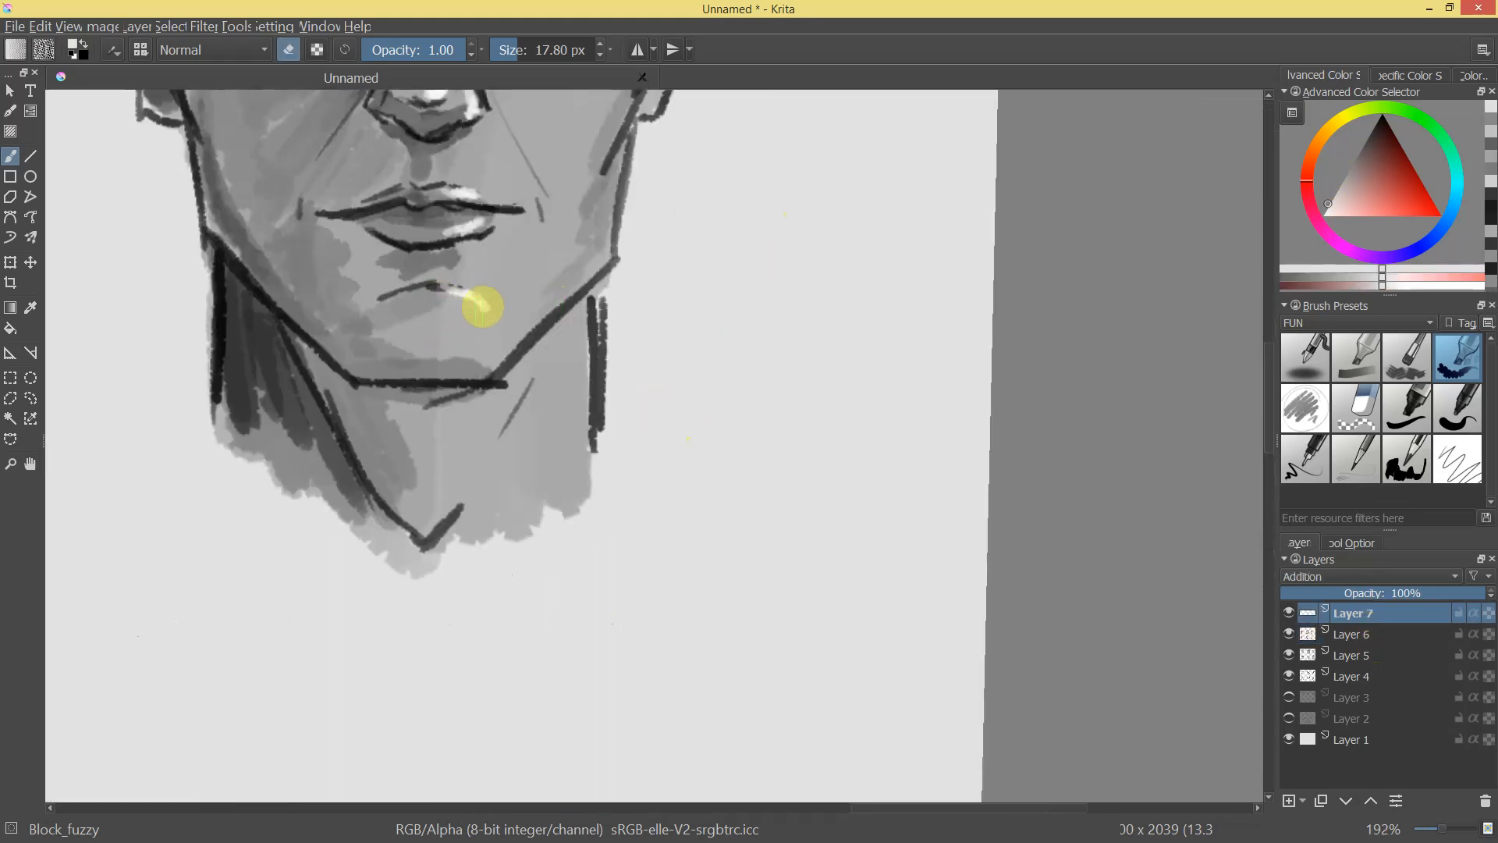
left_click_drag(750, 376, 953, 363, "ctrl")
Pick a light gray and paint highlights on the downward-looking man's nose and lit cheek.
left_click(1334, 192)
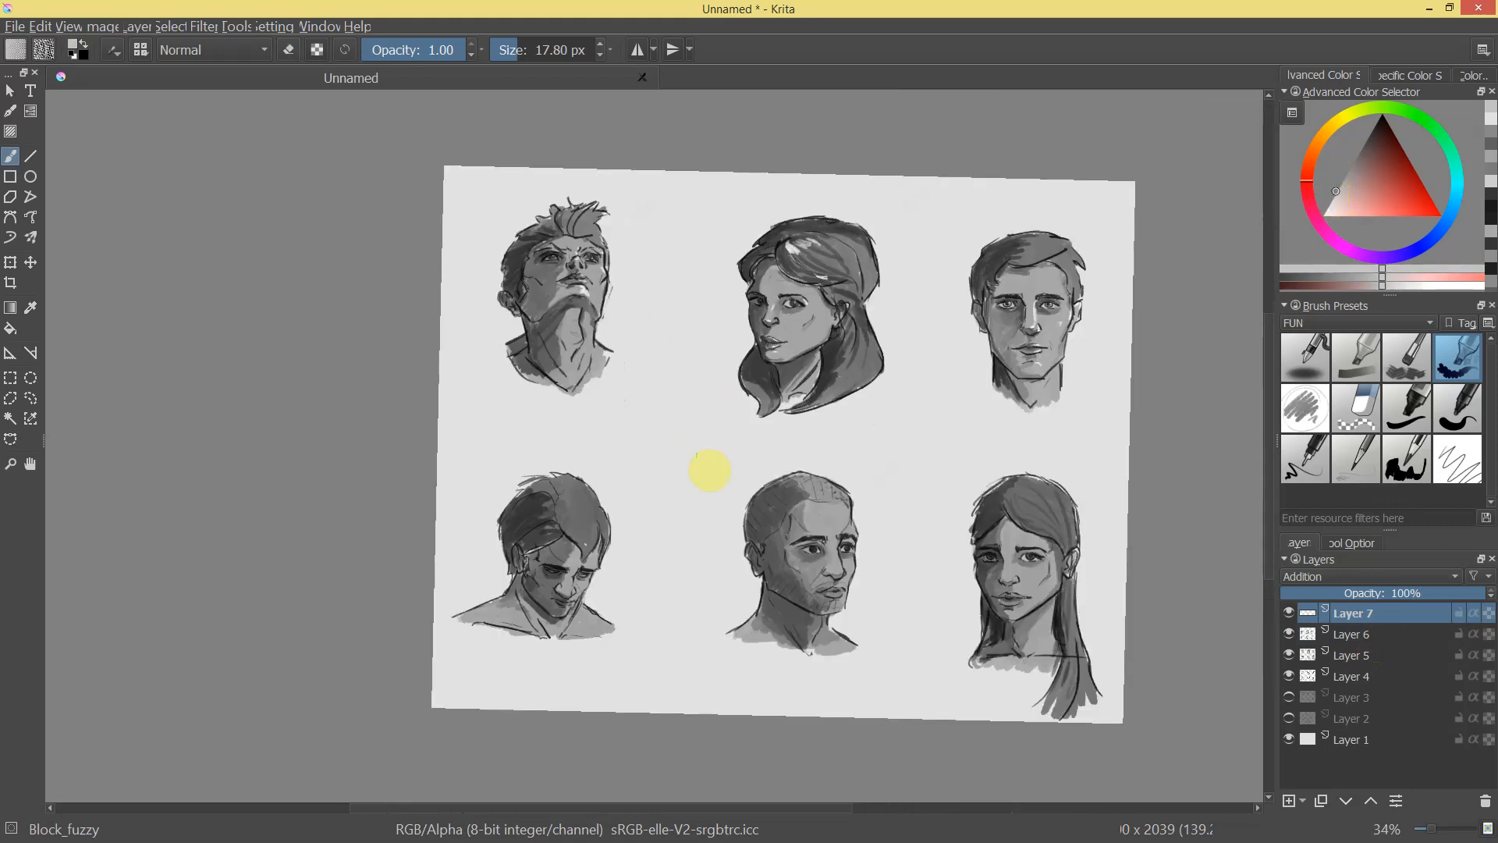
mouse_move(685, 546)
left_mouse_down("ctrl")
mouse_move(734, 462)
mouse_move(637, 529)
mouse_move(745, 303)
mouse_move(677, 420)
mouse_move(677, 407)
mouse_move(668, 457)
mouse_move(699, 446)
mouse_move(693, 525)
mouse_move(741, 439)
mouse_move(729, 395)
left_mouse_up("ctrl")
key("bracketleft")
left_click_drag(755, 269, 719, 335)
left_click_drag(768, 200, 738, 318)
left_click_drag(703, 132, 711, 199)
left_click_drag(630, 153, 680, 237)
Undo the last stroke and paint highlight strands in the downward-looking man's hair with a 28.30 px brush.
mouse_move(763, 368)
left_mouse_down("ctrl")
mouse_move(726, 514)
mouse_move(769, 442)
mouse_move(790, 204)
left_mouse_up("ctrl")
key("ctrl+z")
mouse_move(664, 221)
left_mouse_down()
mouse_move(617, 193)
mouse_move(665, 192)
mouse_move(662, 161)
mouse_move(765, 401)
mouse_move(782, 381)
mouse_move(671, 250)
left_mouse_up()
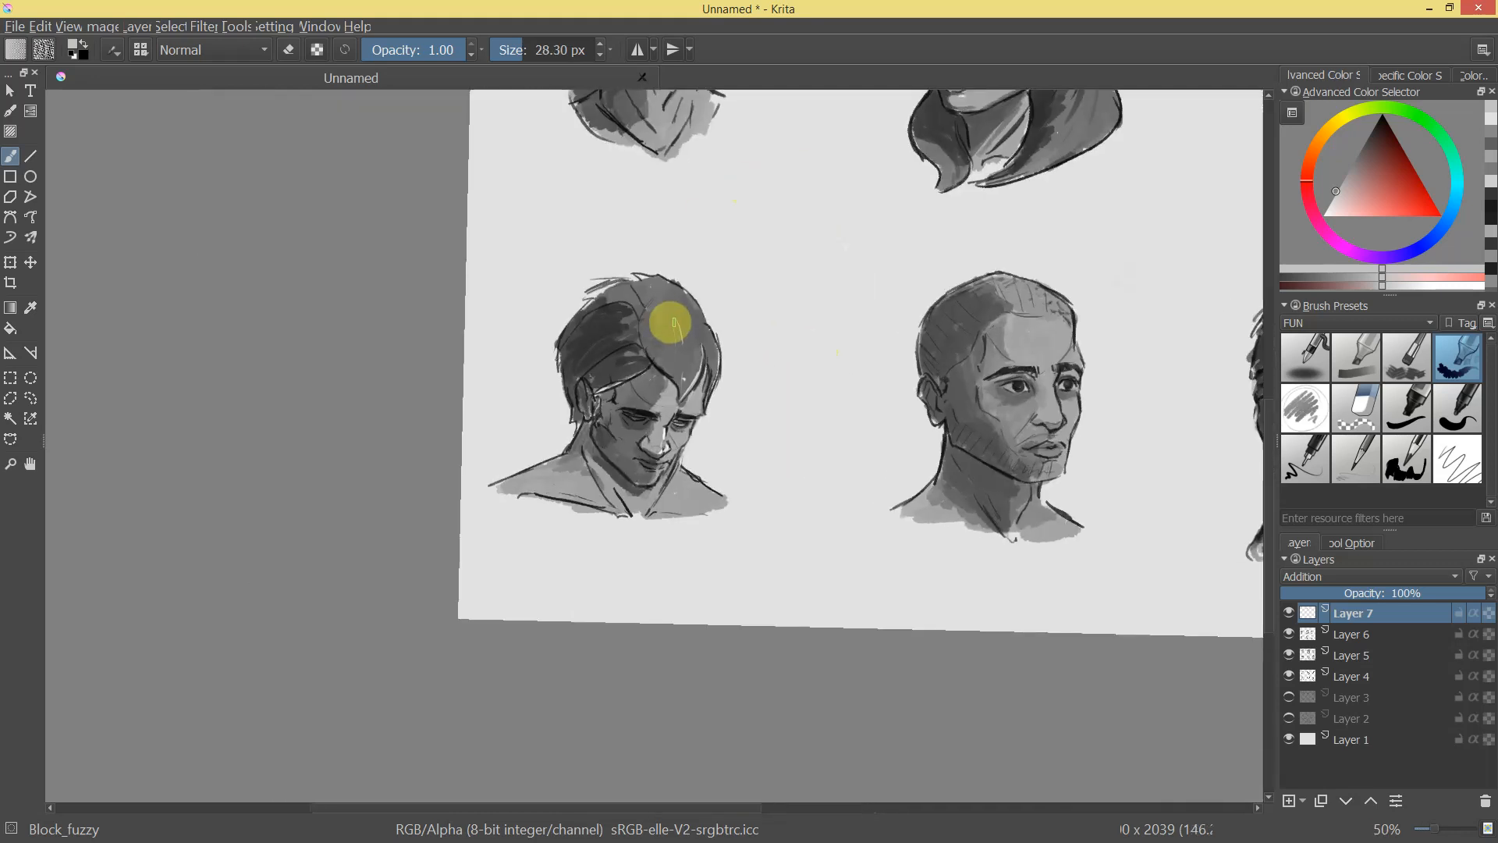
mouse_move(782, 395)
left_mouse_down("ctrl")
mouse_move(776, 344)
mouse_move(769, 356)
left_mouse_up("ctrl")
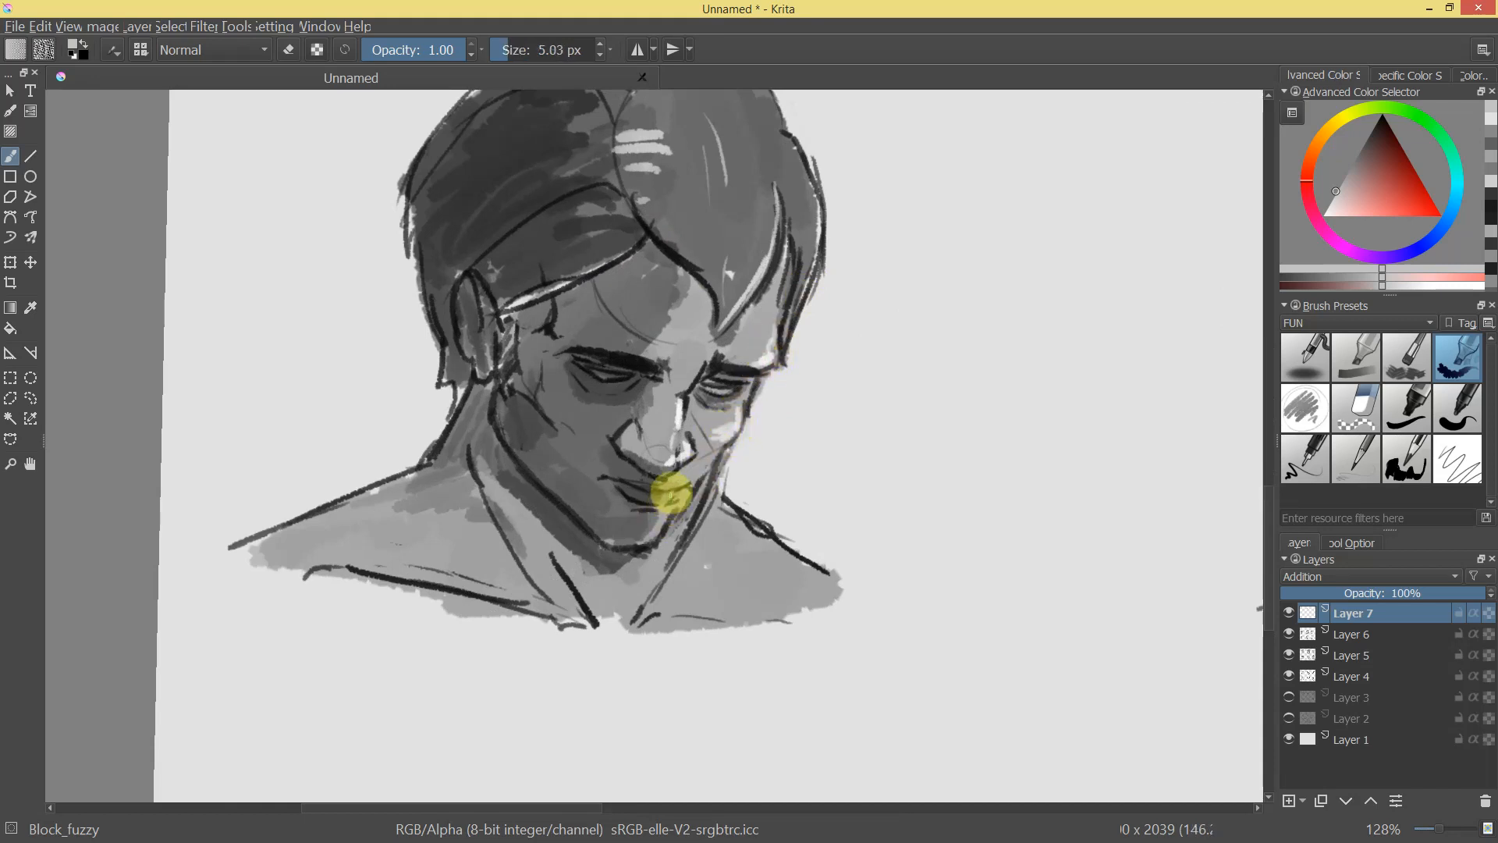
Refine the highlights on the downward-looking man's lower lip, chin and lit cheek with a 5.03 px brush and the eraser.
scroll(729, 585, "down", 4)
scroll(764, 507, "up", 6)
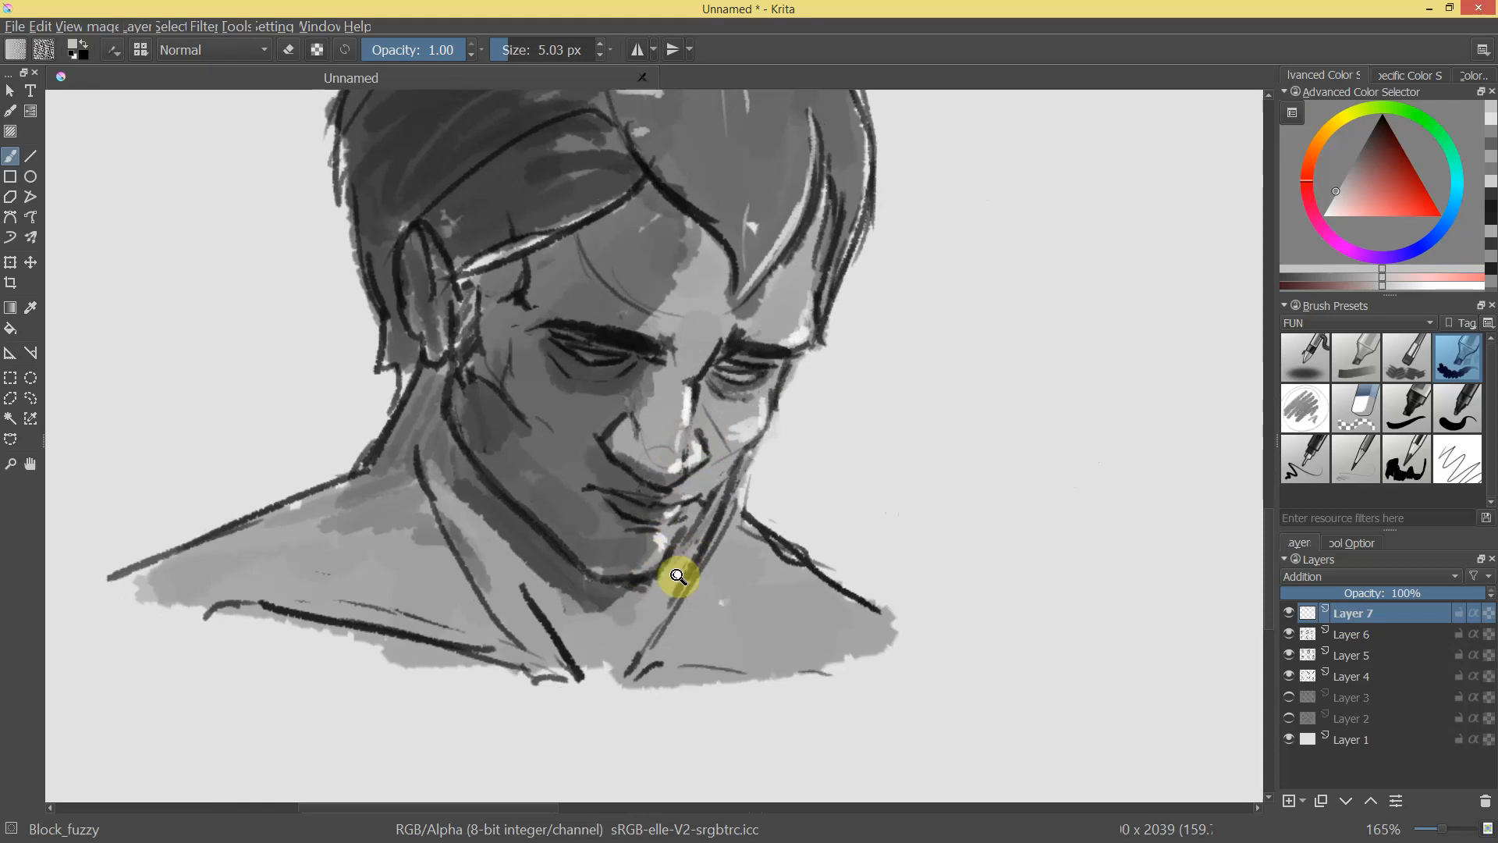
left_click_drag(674, 566, 627, 680)
left_click_drag(731, 495, 780, 418)
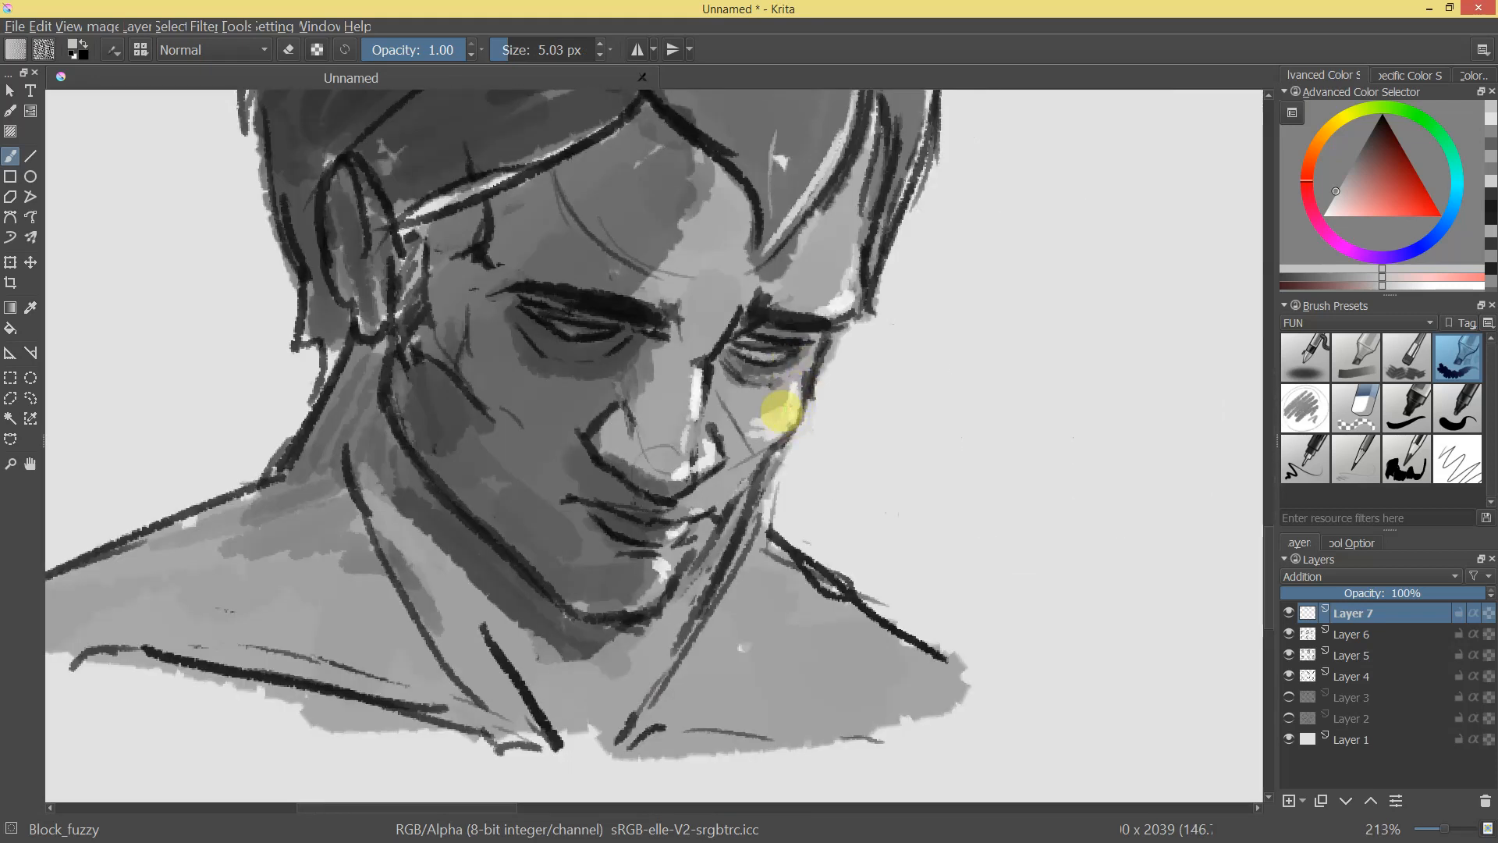
key("e")
mouse_move(788, 426)
left_mouse_down()
mouse_move(738, 619)
mouse_move(812, 498)
mouse_move(688, 522)
left_mouse_up()
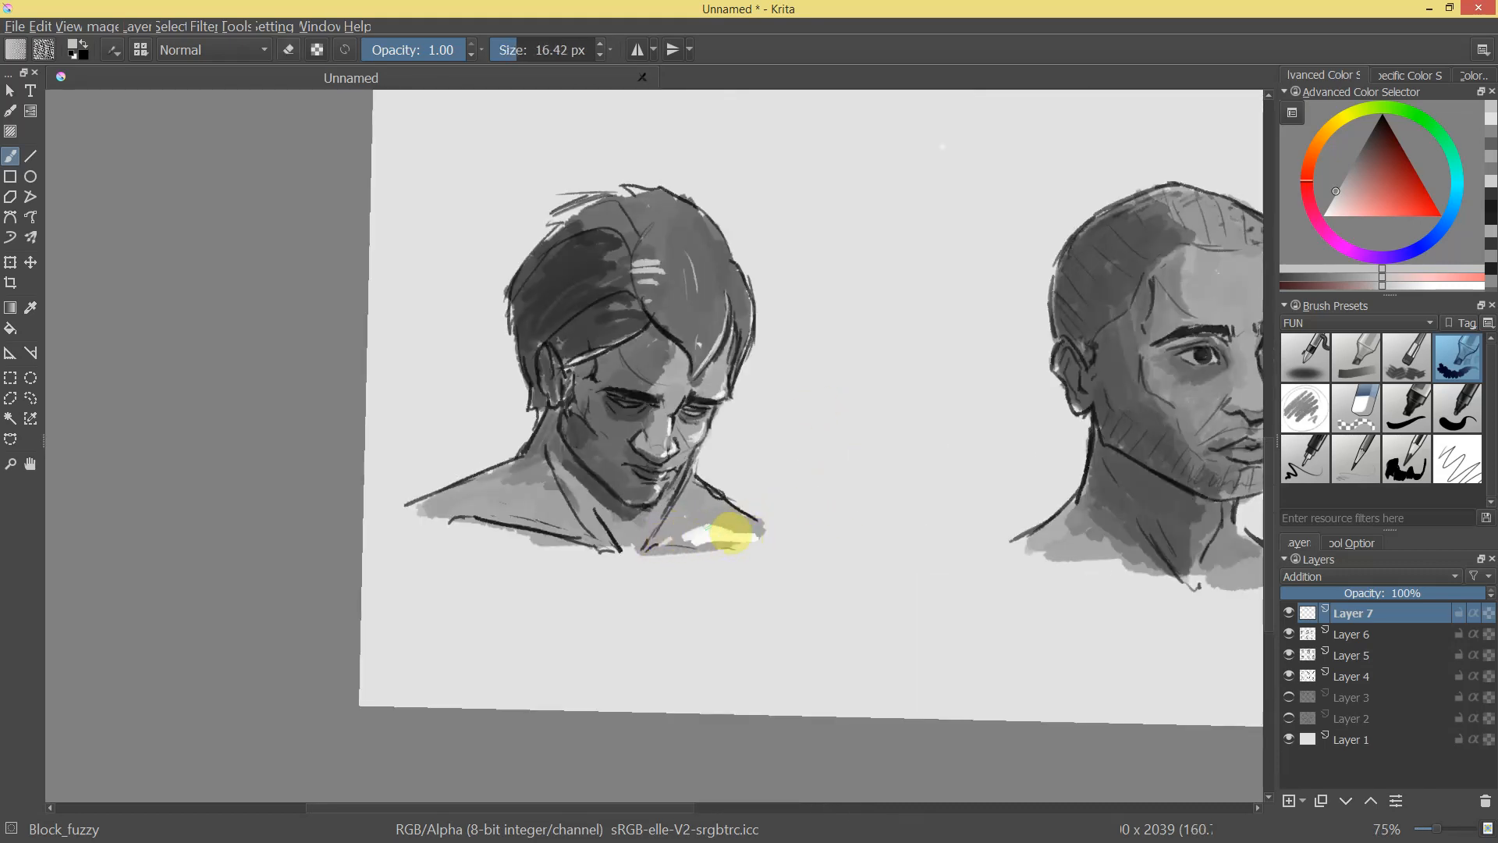
Fill in a broad highlight on the downward-looking man's lit shoulder with a 16.42 px brush.
left_click_drag(813, 535, 945, 486)
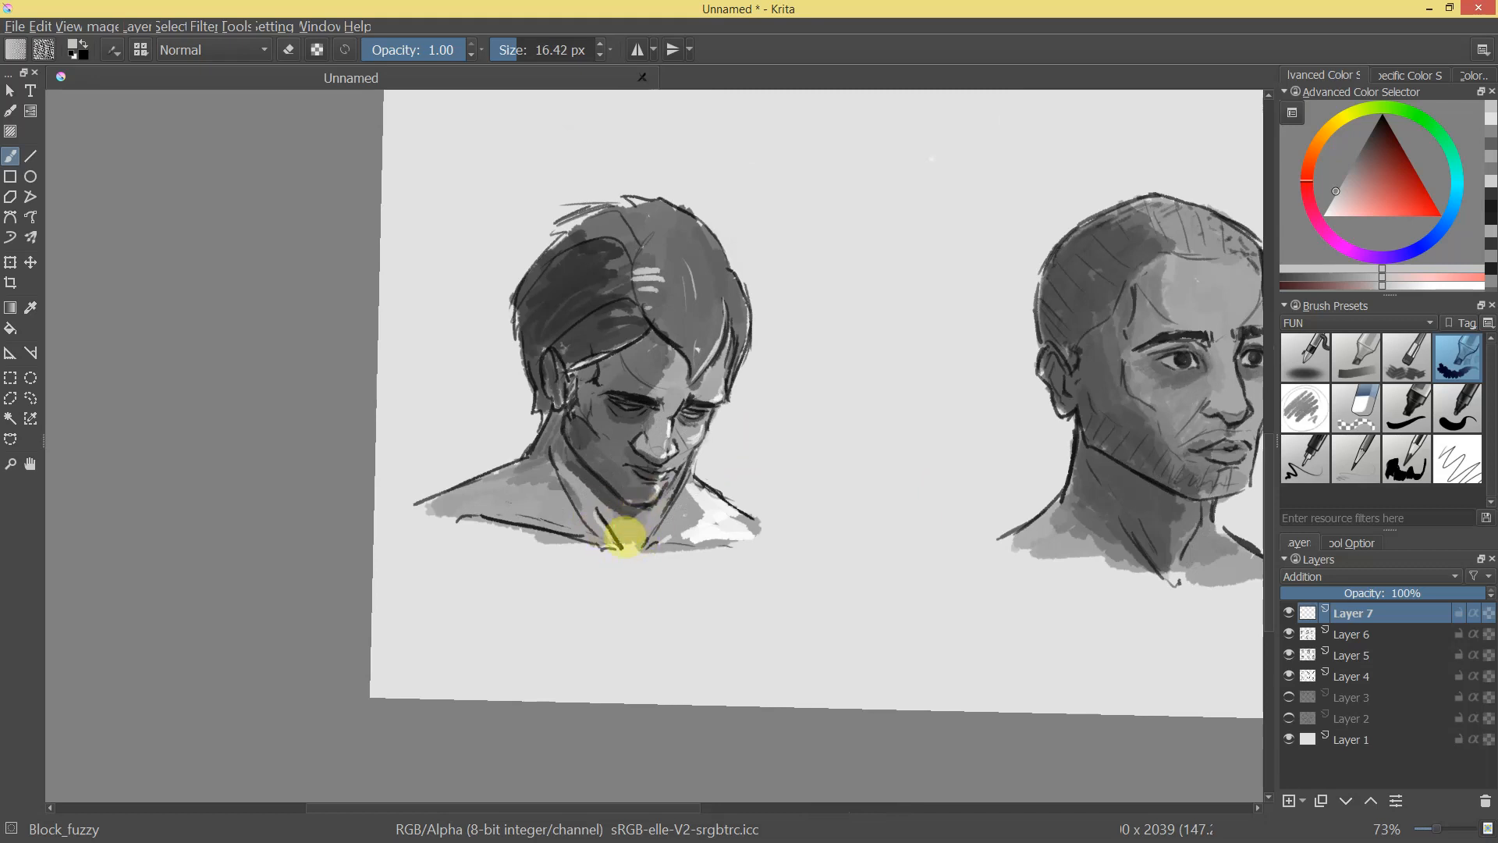
left_click_drag(645, 542, 849, 534)
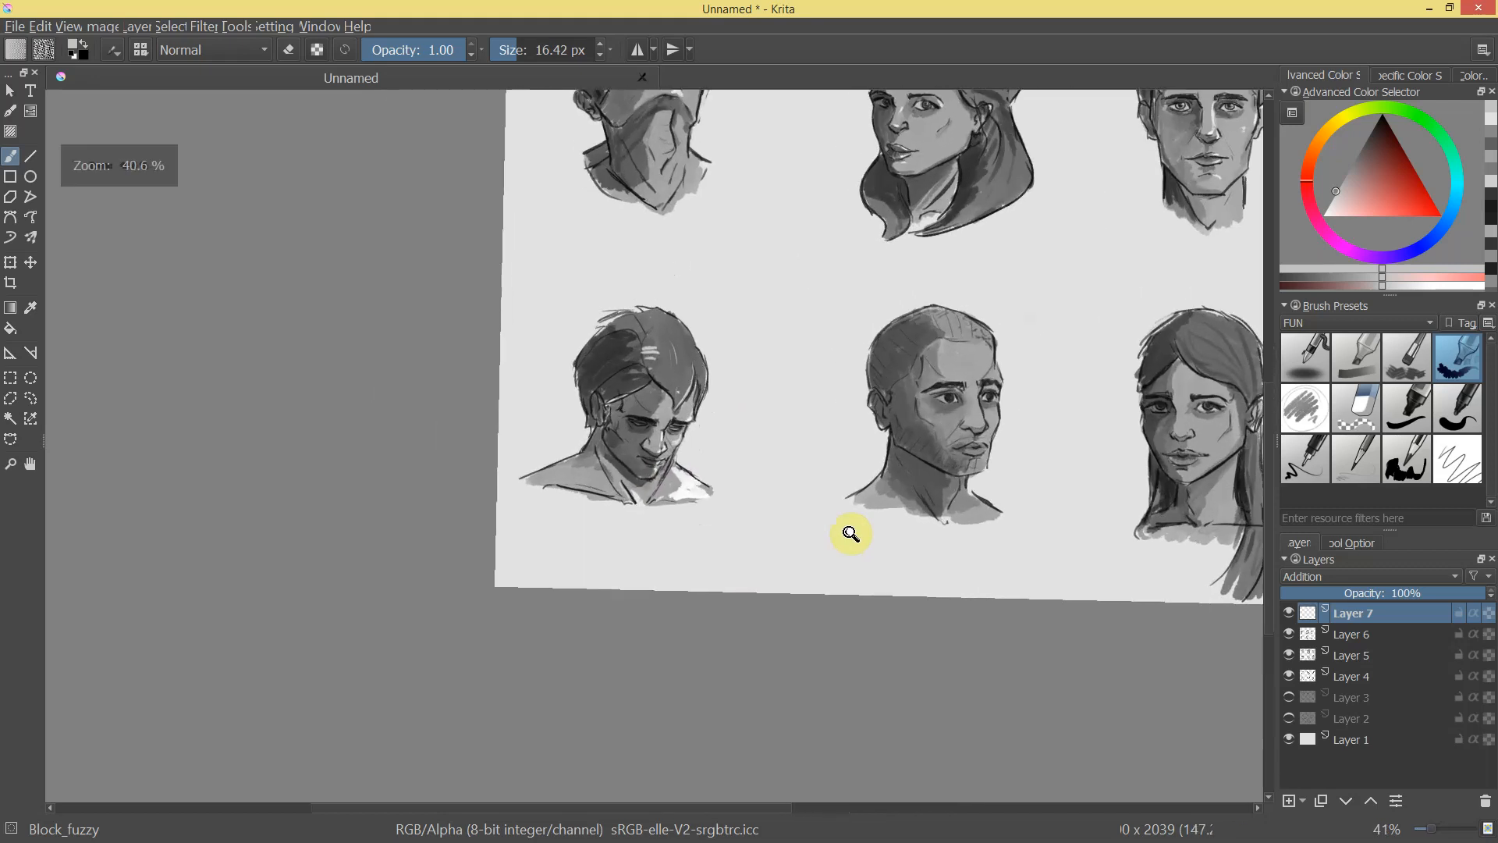
left_click_drag(901, 471, 747, 545)
left_click_drag(842, 468, 802, 562)
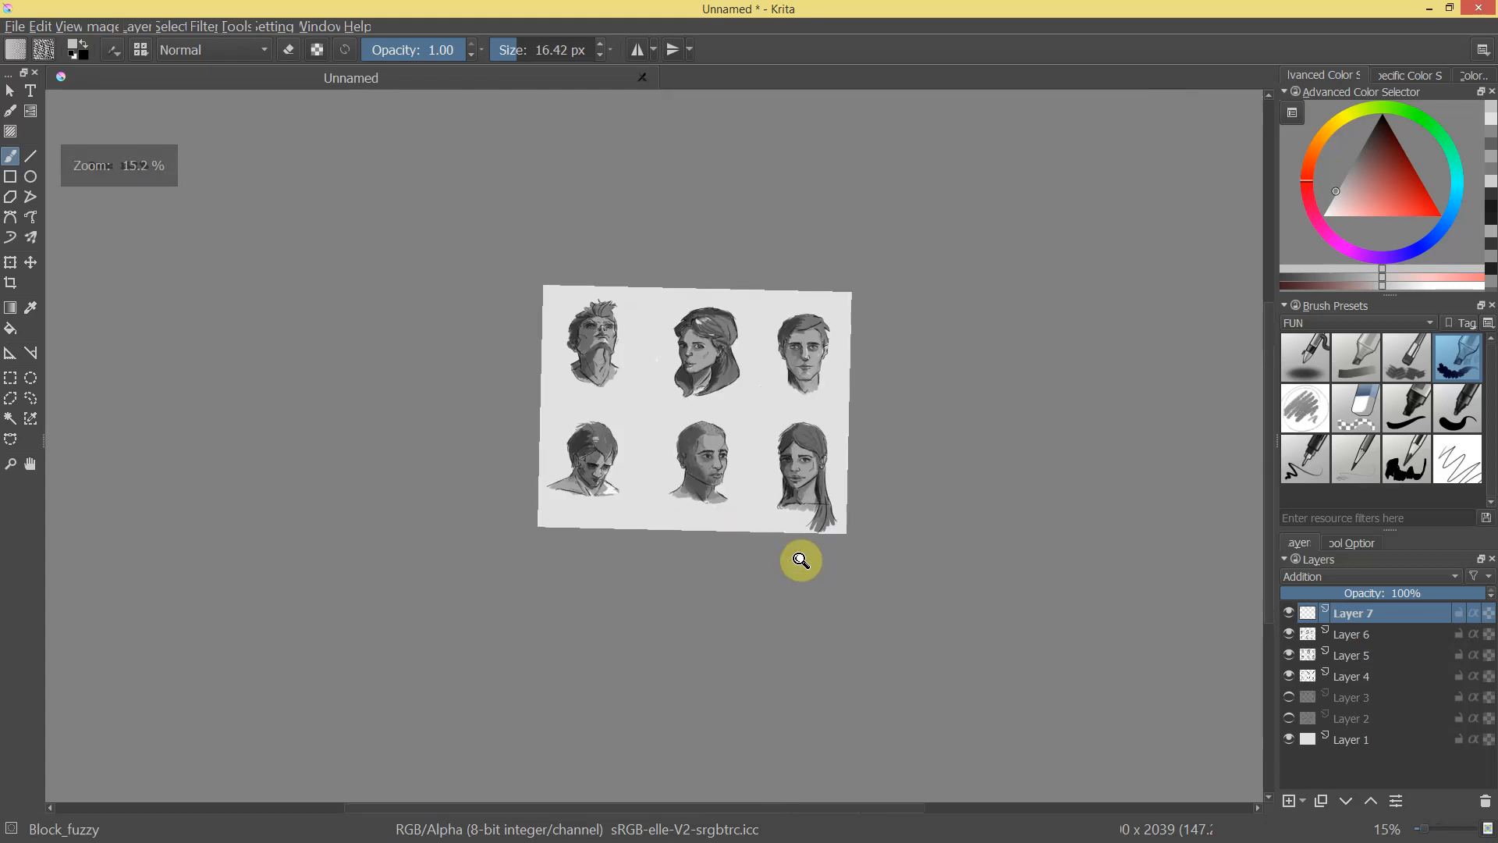
Add more highlight strands to the lit side of the downward-looking man's hair with a 25.39 px brush.
left_click_drag(725, 525, 462, 385)
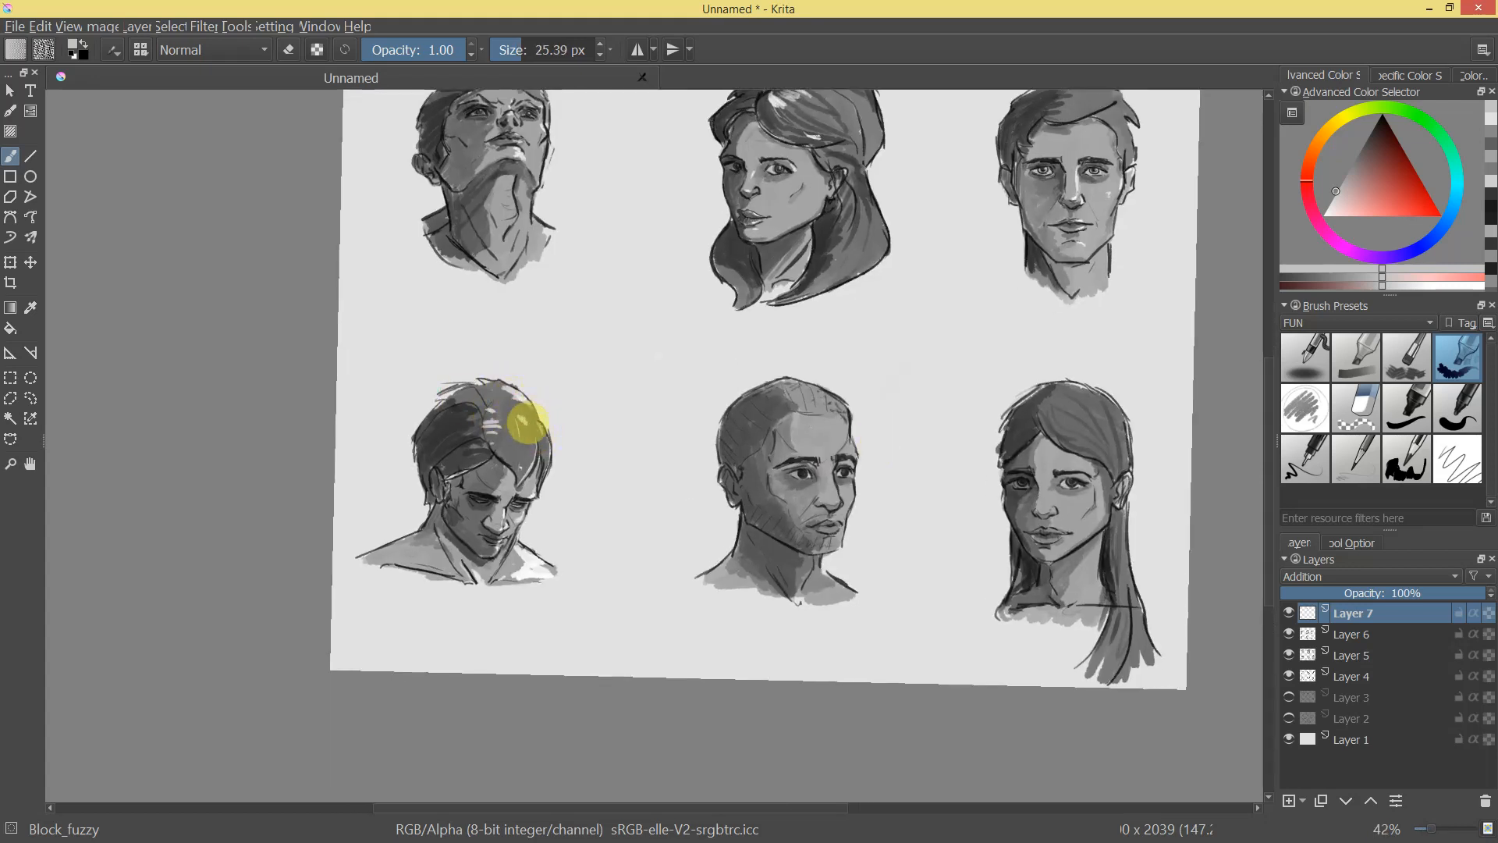
left_click_drag(525, 429, 614, 412)
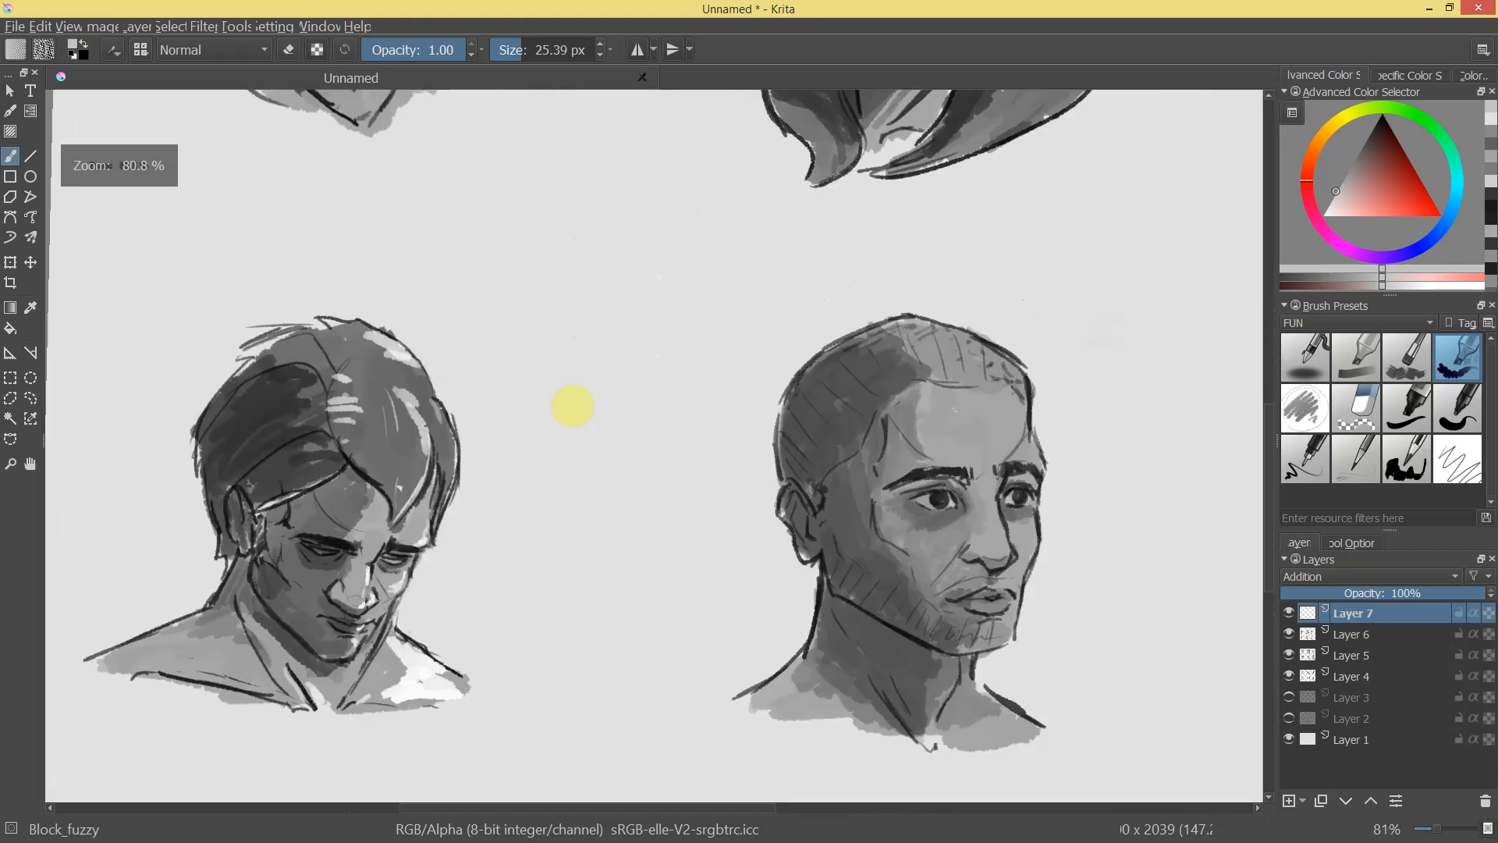
left_click_drag(445, 444, 909, 464)
Paint highlights across the shaved-head man's lit scalp with 25.39 px and 22.78 px brushes, cleaning them up with the eraser.
key("e")
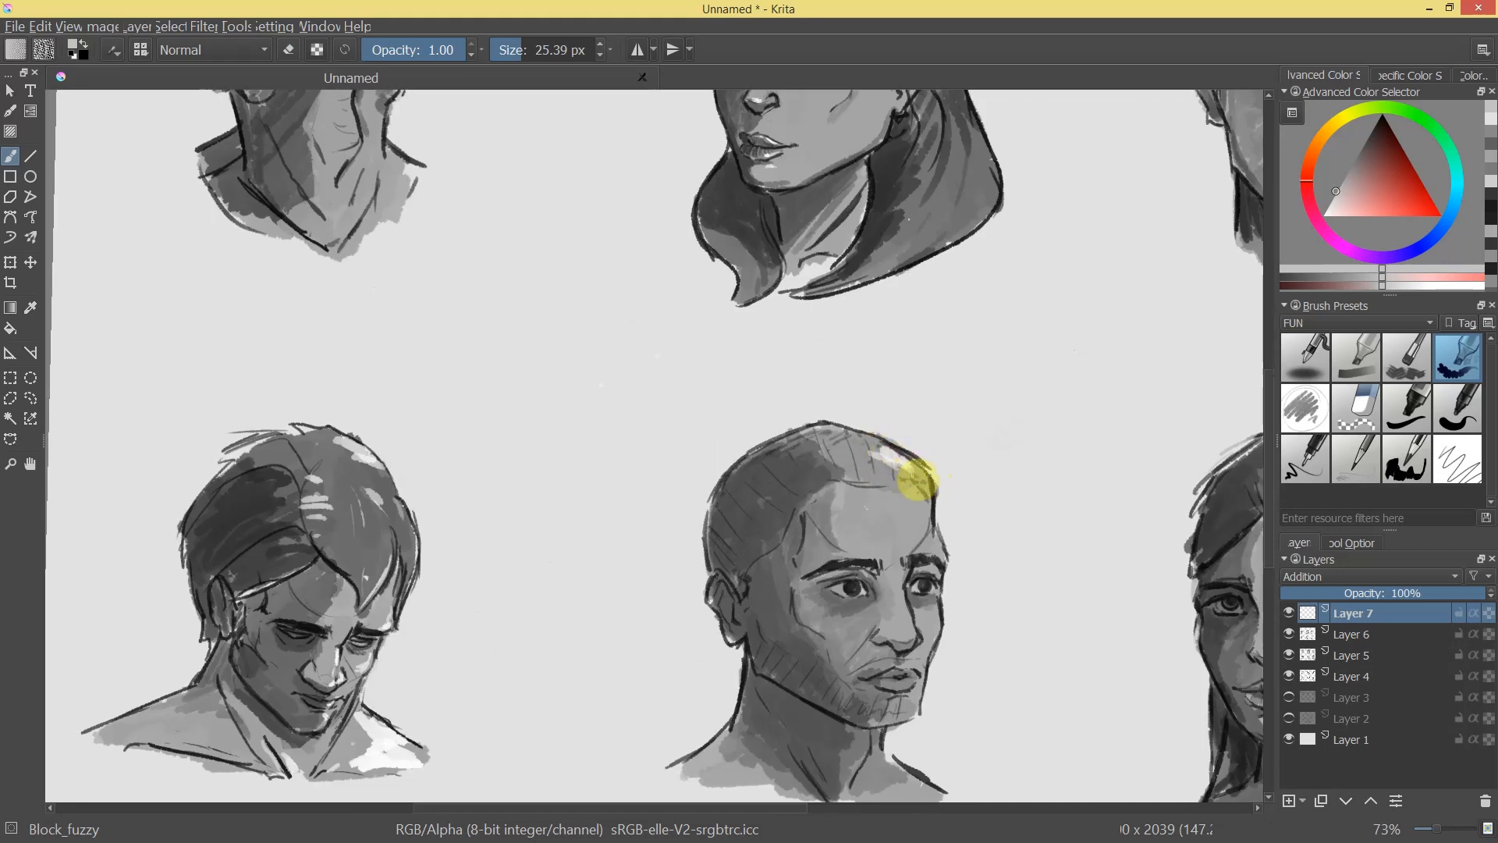
mouse_move(923, 595)
left_mouse_down()
mouse_move(962, 532)
mouse_move(940, 575)
mouse_move(977, 433)
mouse_move(820, 332)
mouse_move(738, 351)
left_mouse_up()
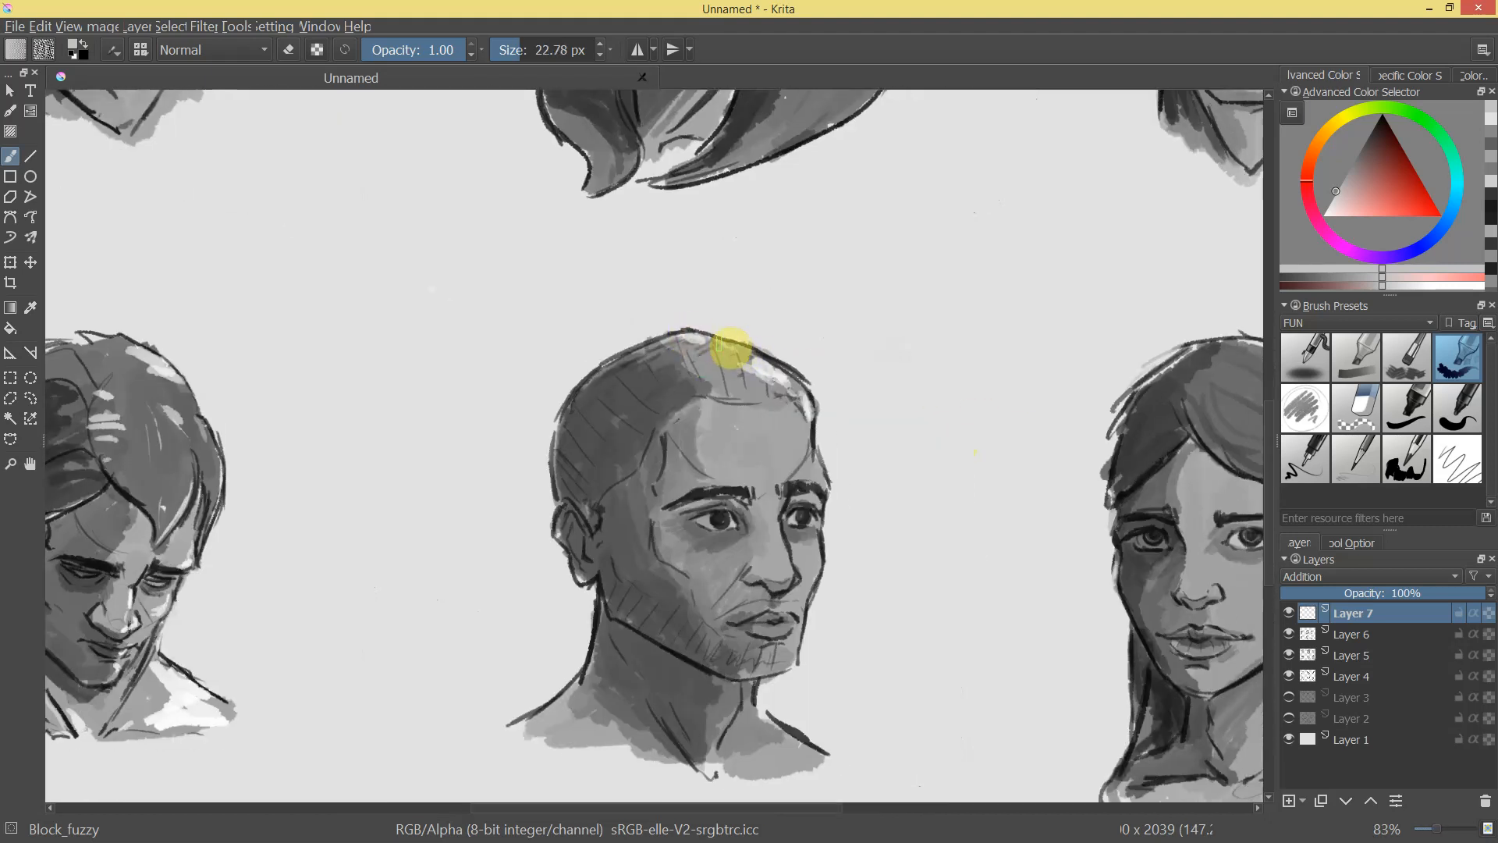
mouse_move(923, 511)
left_mouse_down()
mouse_move(903, 518)
mouse_move(822, 374)
mouse_move(742, 367)
left_mouse_up()
key("e")
left_click_drag(856, 428, 762, 307)
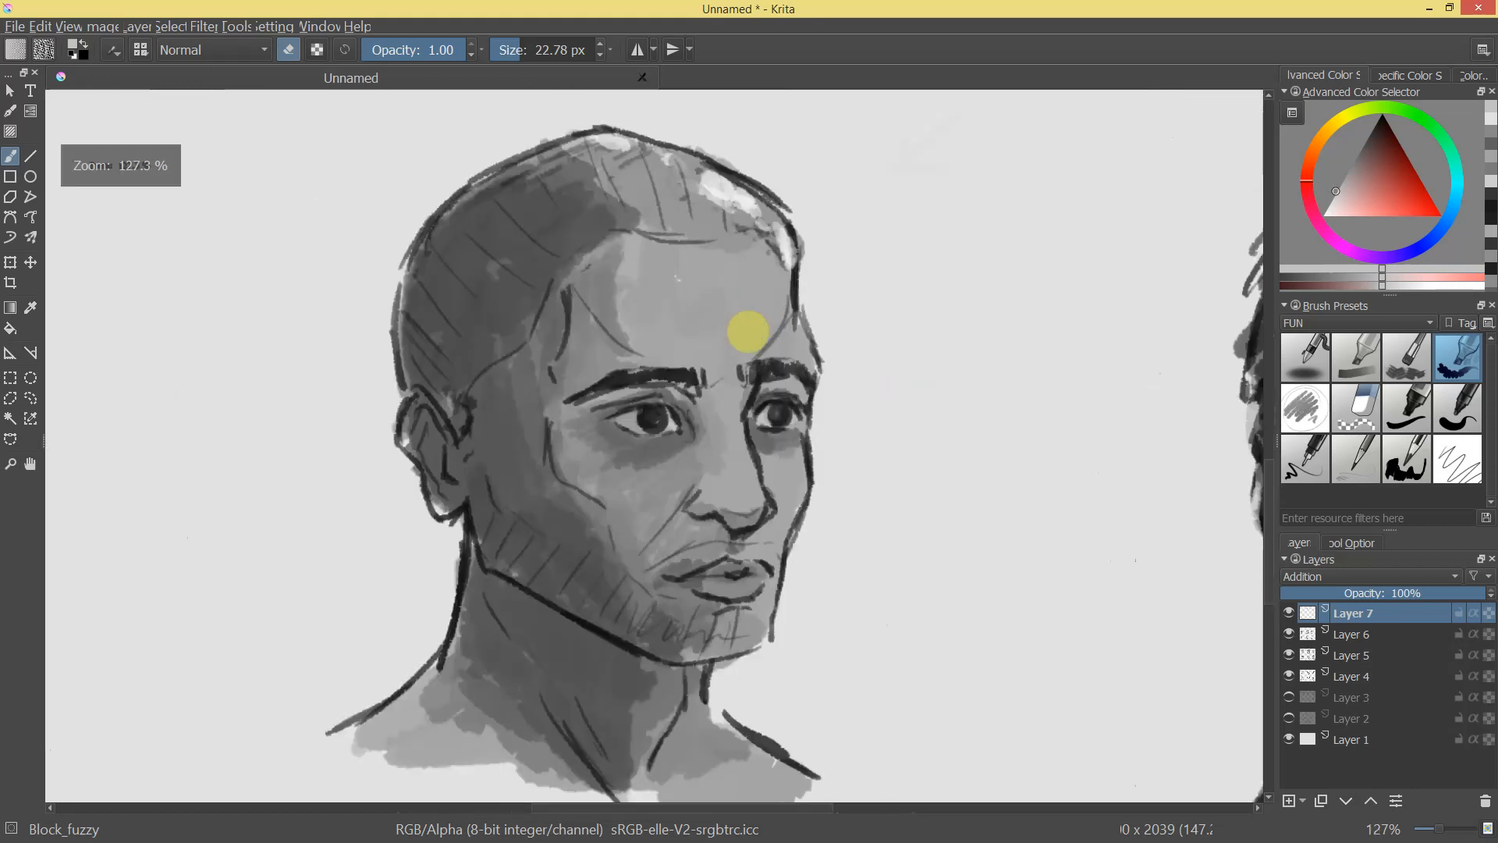
Highlight the shaved-head man's nose bridge and tip with a 14.86 px brush and dot catchlights in both eyes at 9.27 px.
key("e")
left_click_drag(734, 390, 733, 399)
left_click_drag(732, 413, 730, 420)
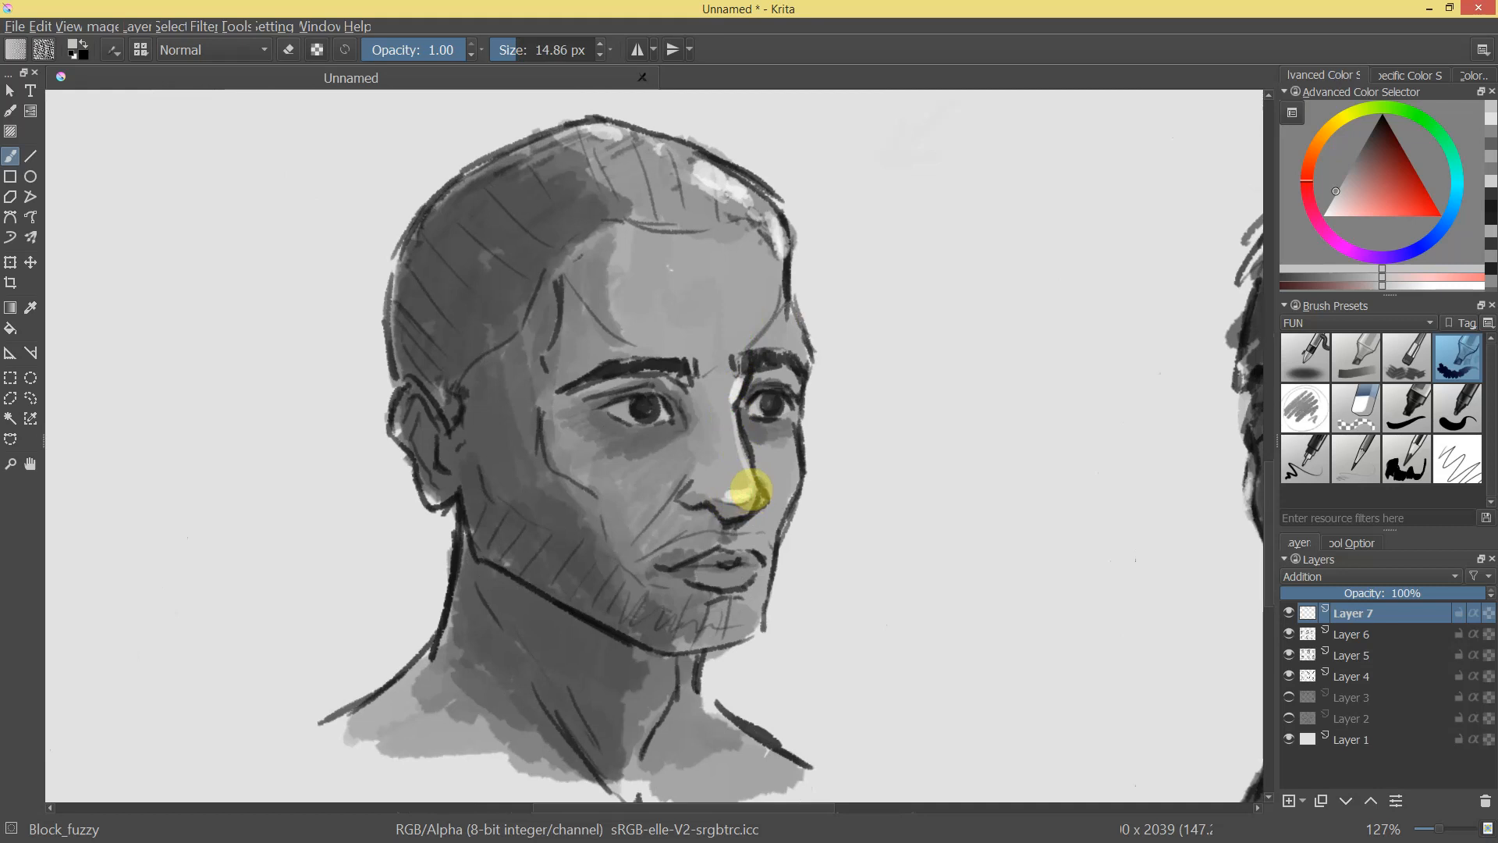
mouse_move(784, 479)
left_mouse_down()
mouse_move(726, 622)
mouse_move(848, 390)
left_mouse_up()
left_click_drag(846, 390, 843, 380)
left_click_drag(668, 384, 664, 385)
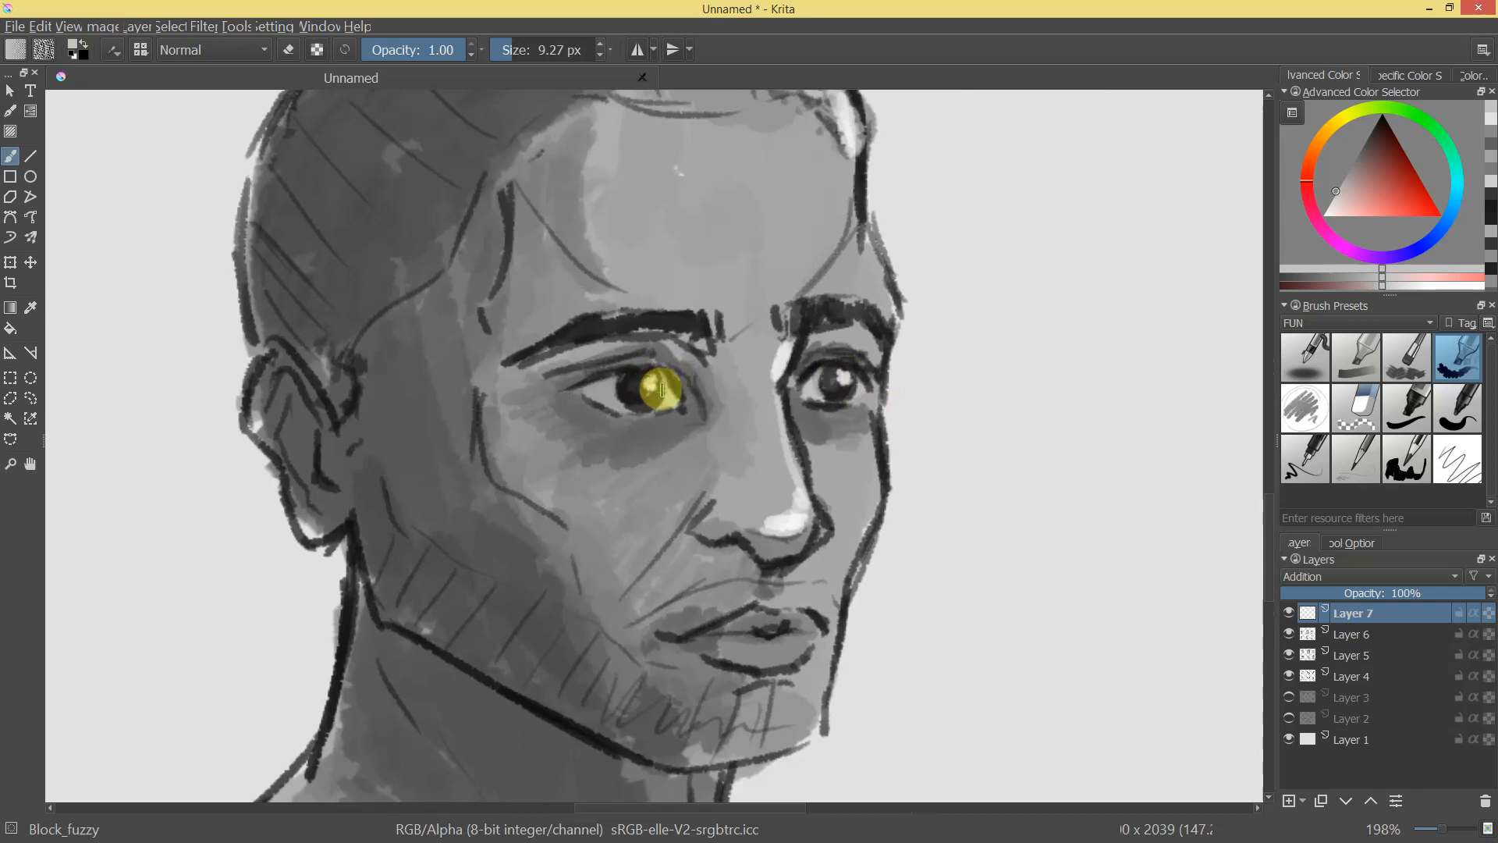
Highlight the shaved-head man's far brow, cheek, lips and chin with a 9.27 px brush and his lit shoulder at 15.30 px.
mouse_move(808, 450)
left_mouse_down()
mouse_move(766, 578)
mouse_move(782, 542)
mouse_move(702, 361)
mouse_move(836, 535)
mouse_move(853, 525)
mouse_move(853, 344)
mouse_move(804, 388)
mouse_move(850, 508)
left_mouse_up()
key("e")
key("e")
left_click_drag(975, 335, 921, 321)
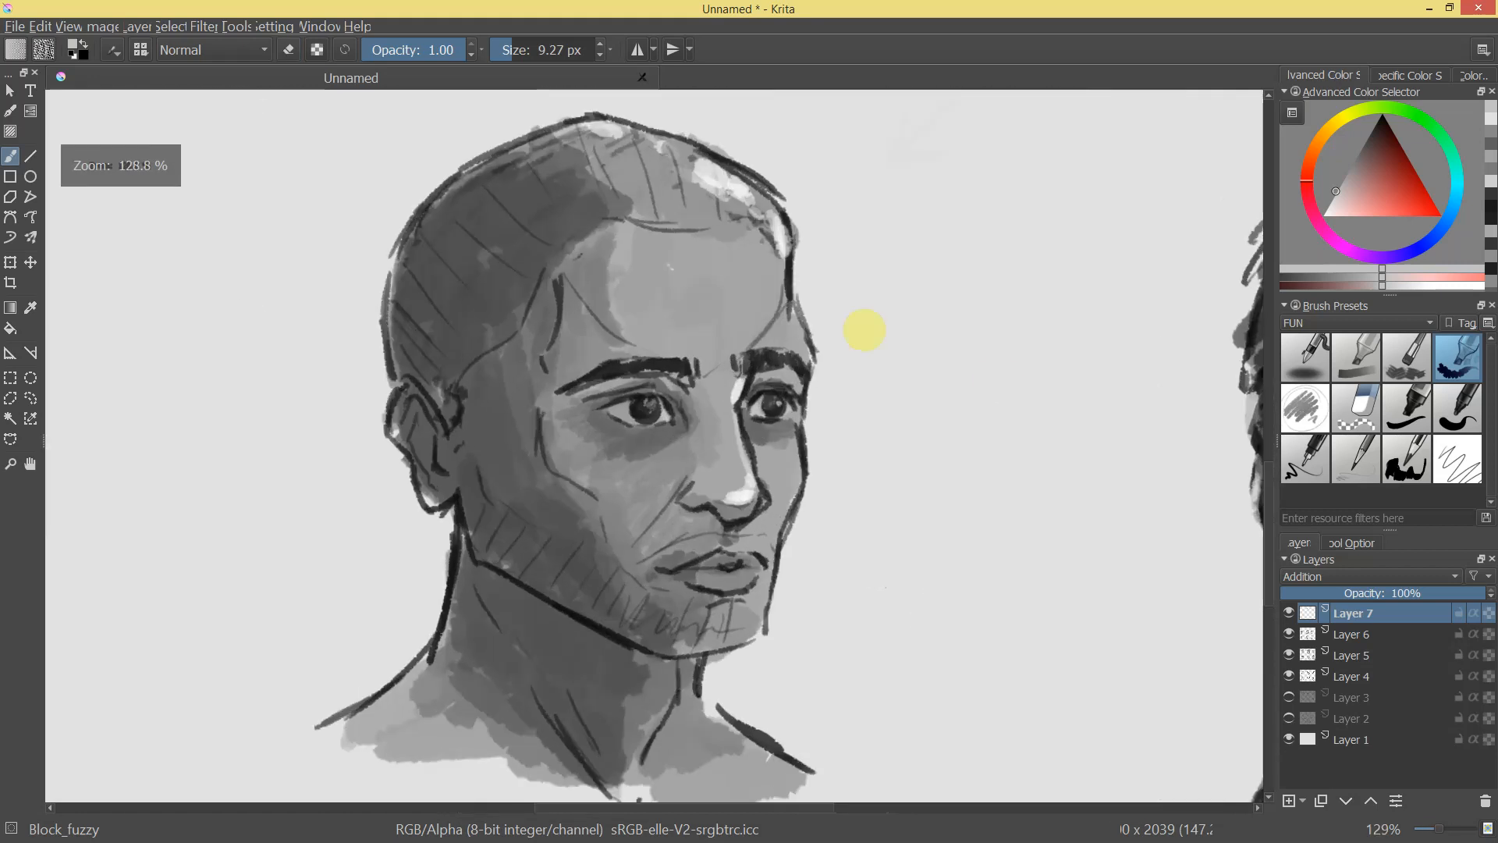
left_click_drag(794, 338, 797, 361)
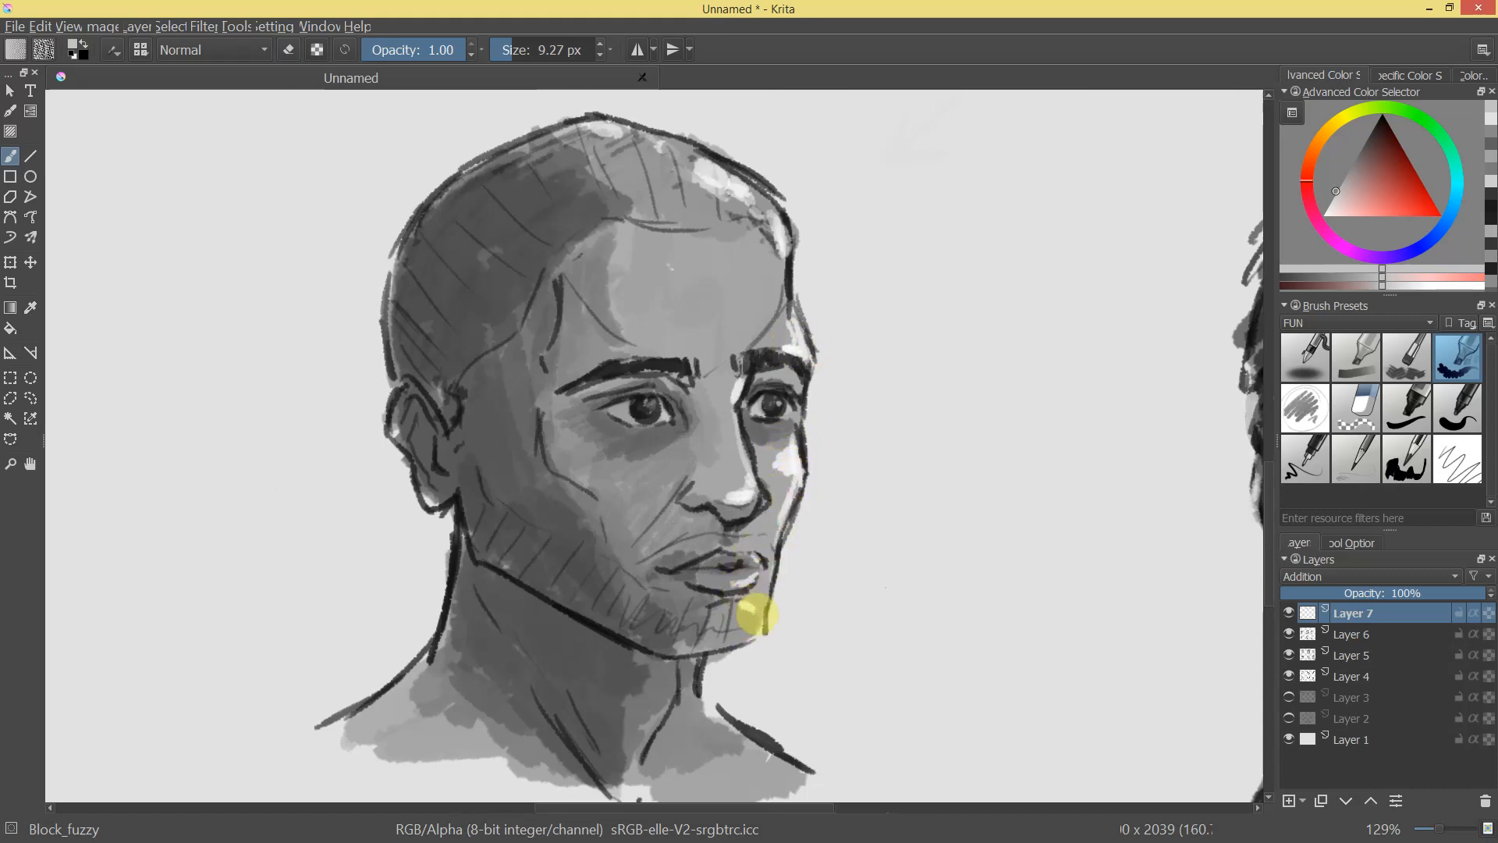
mouse_move(774, 631)
left_mouse_down()
mouse_move(799, 699)
mouse_move(809, 666)
mouse_move(706, 489)
mouse_move(736, 551)
mouse_move(729, 528)
mouse_move(712, 550)
left_mouse_up()
mouse_move(936, 535)
left_mouse_down()
mouse_move(869, 645)
mouse_move(829, 562)
mouse_move(750, 592)
mouse_move(786, 545)
mouse_move(679, 435)
mouse_move(679, 475)
mouse_move(742, 619)
mouse_move(726, 646)
mouse_move(750, 587)
left_mouse_up()
key("[")
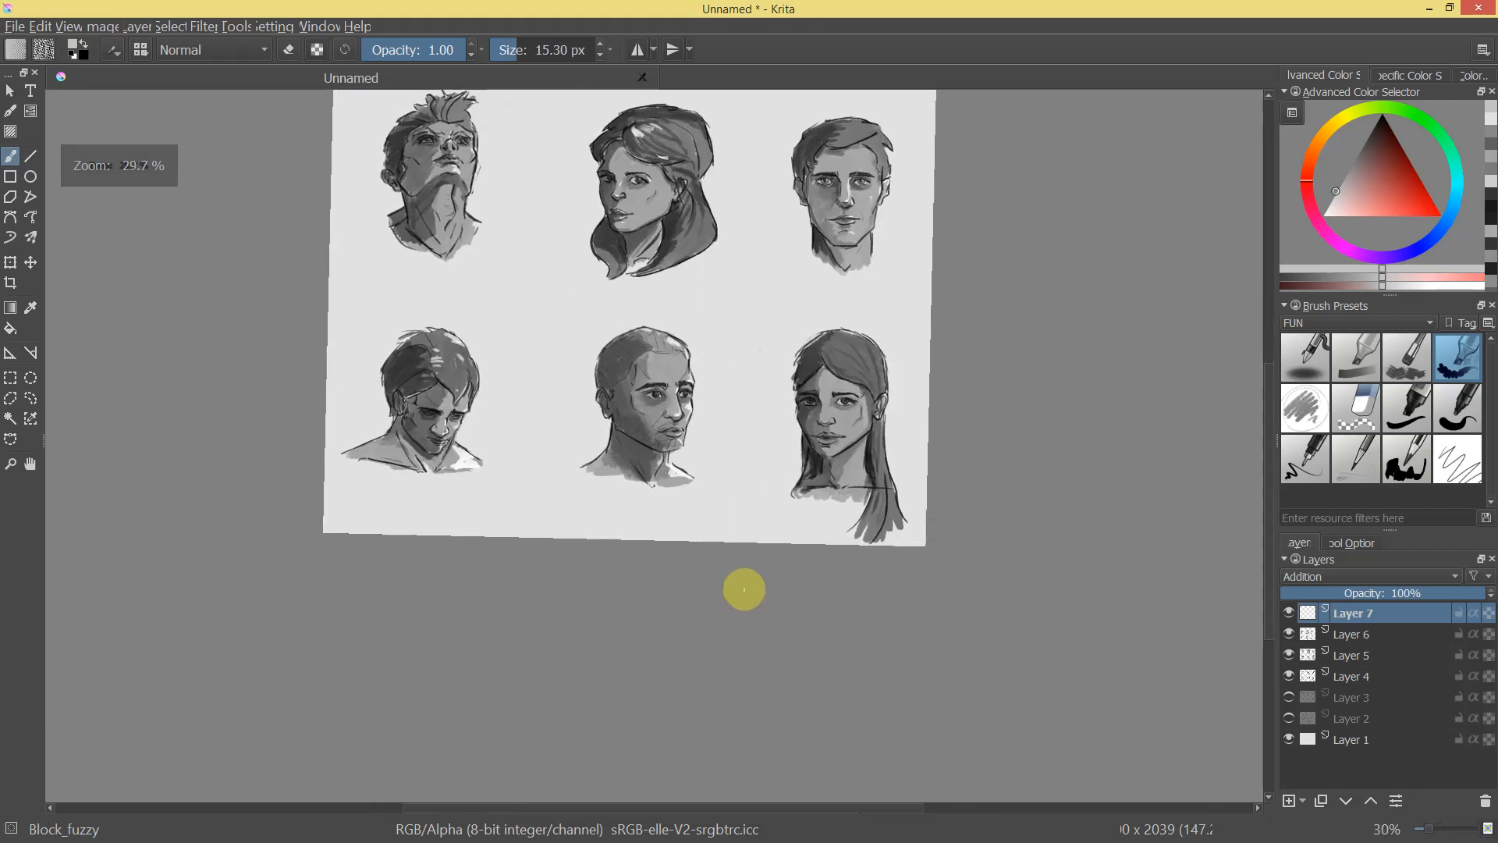
Touch up the hair highlights of the top-row woman and the upward-looking man with a 30.95 px brush and the eraser.
mouse_move(891, 360)
left_mouse_down()
mouse_move(943, 265)
mouse_move(900, 190)
mouse_move(880, 658)
left_mouse_up()
key("]")
key("]")
mouse_move(747, 448)
left_mouse_down()
mouse_move(702, 494)
mouse_move(741, 461)
mouse_move(717, 595)
mouse_move(755, 529)
mouse_move(749, 437)
mouse_move(680, 498)
mouse_move(780, 448)
mouse_move(743, 511)
mouse_move(759, 413)
mouse_move(716, 399)
left_mouse_up()
key("e")
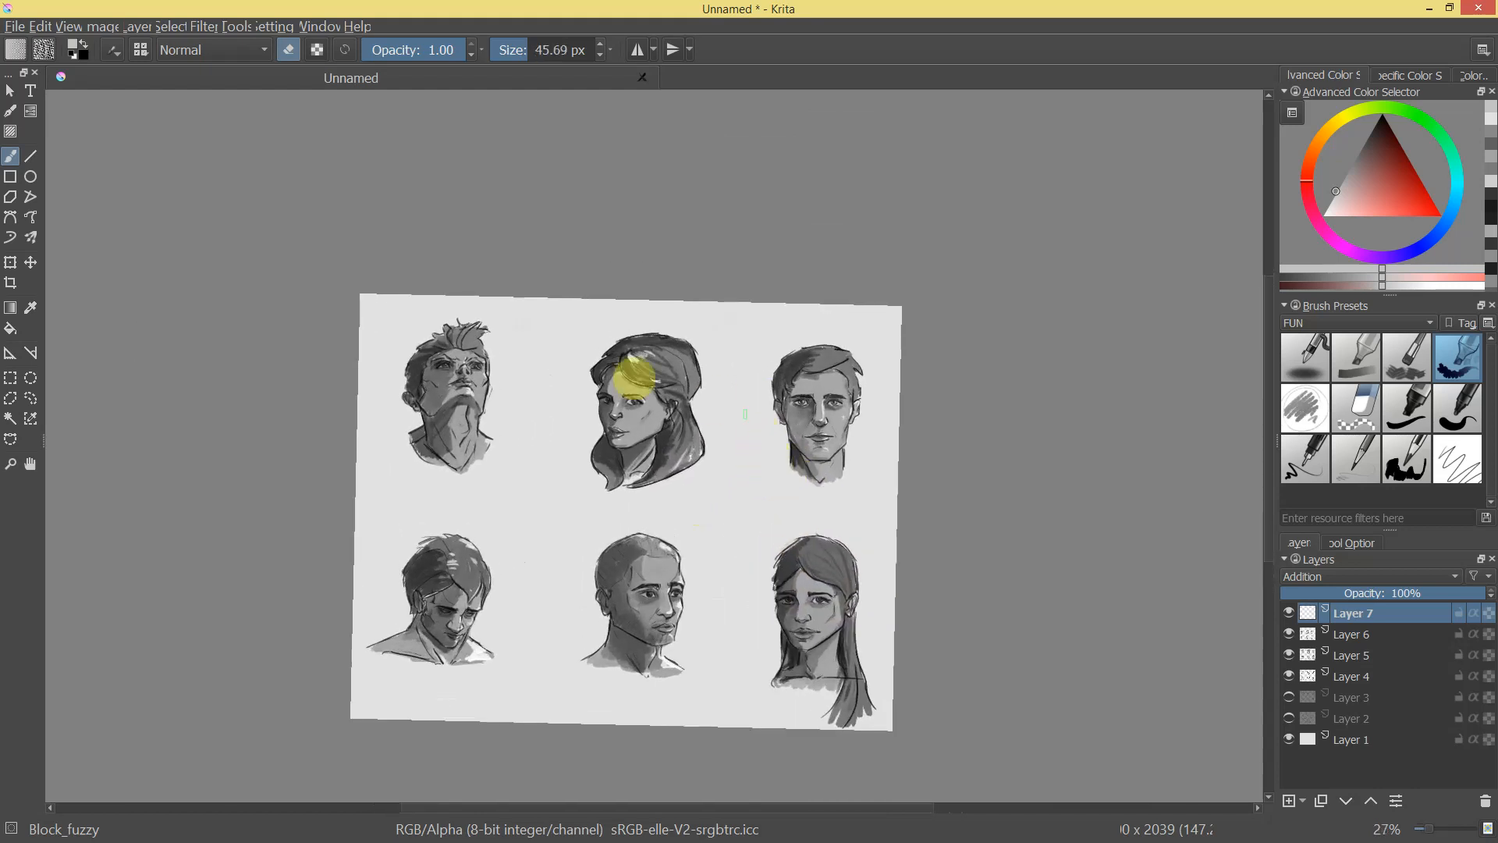
mouse_move(467, 332)
left_mouse_down()
mouse_move(454, 282)
mouse_move(391, 290)
mouse_move(461, 419)
mouse_move(257, 194)
mouse_move(541, 317)
mouse_move(533, 356)
left_mouse_up()
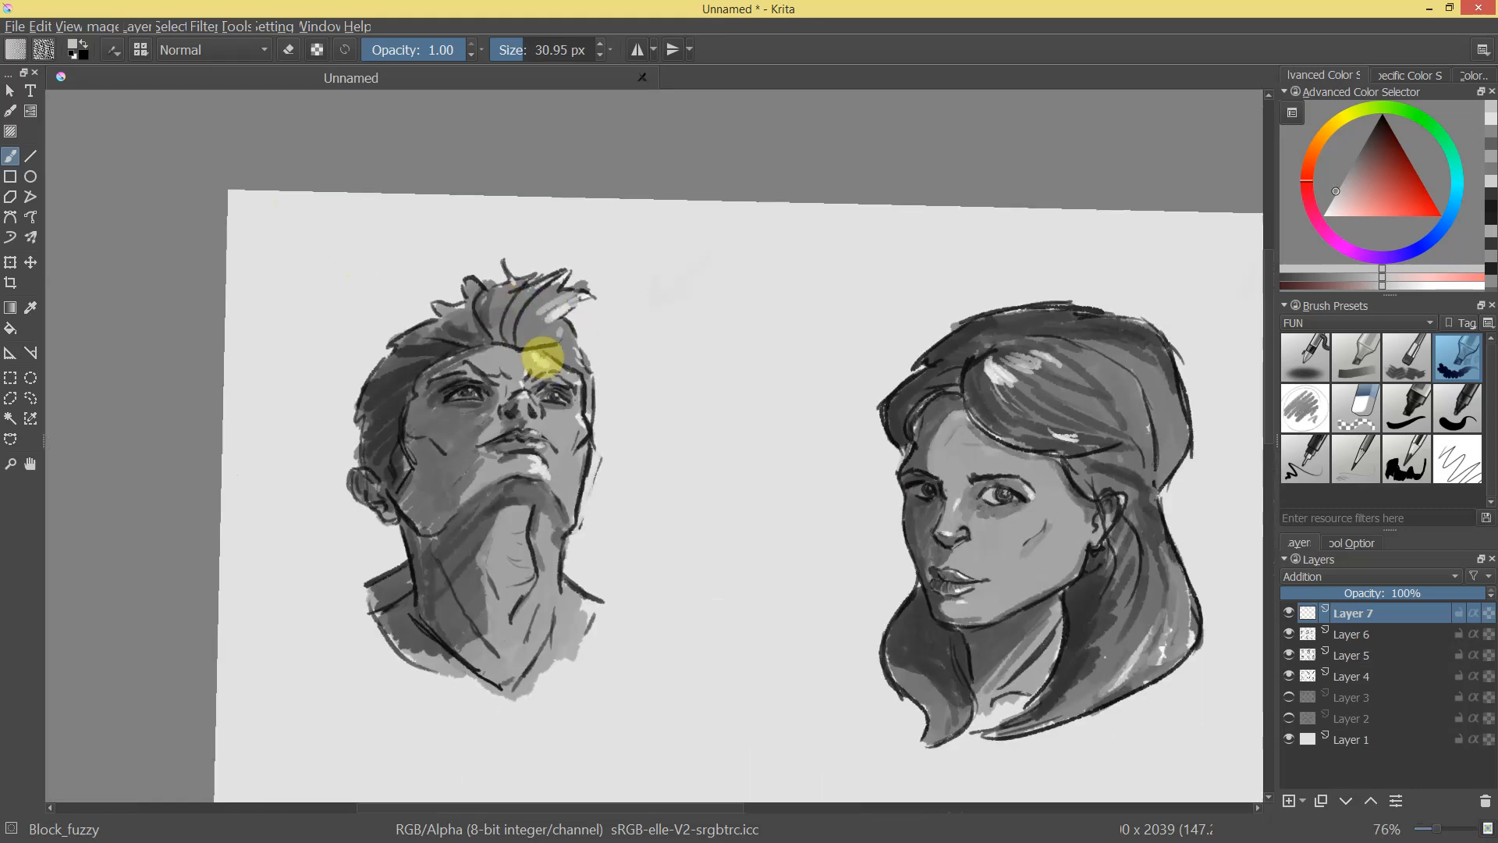
mouse_move(601, 395)
left_mouse_down()
mouse_move(612, 431)
mouse_move(562, 335)
left_mouse_up()
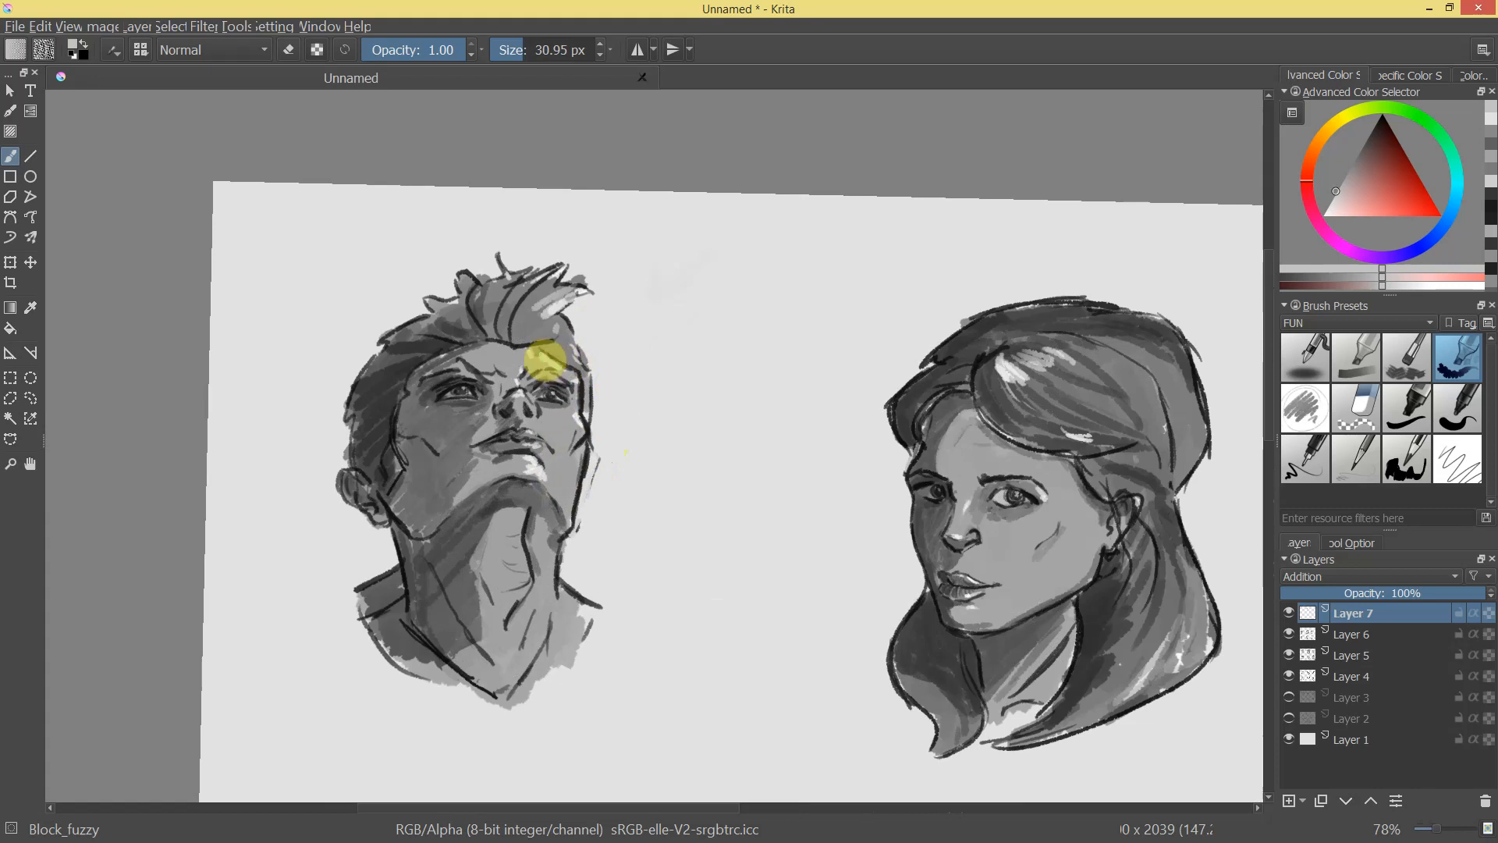
mouse_move(572, 387)
left_mouse_down()
mouse_move(652, 545)
mouse_move(936, 512)
left_mouse_up()
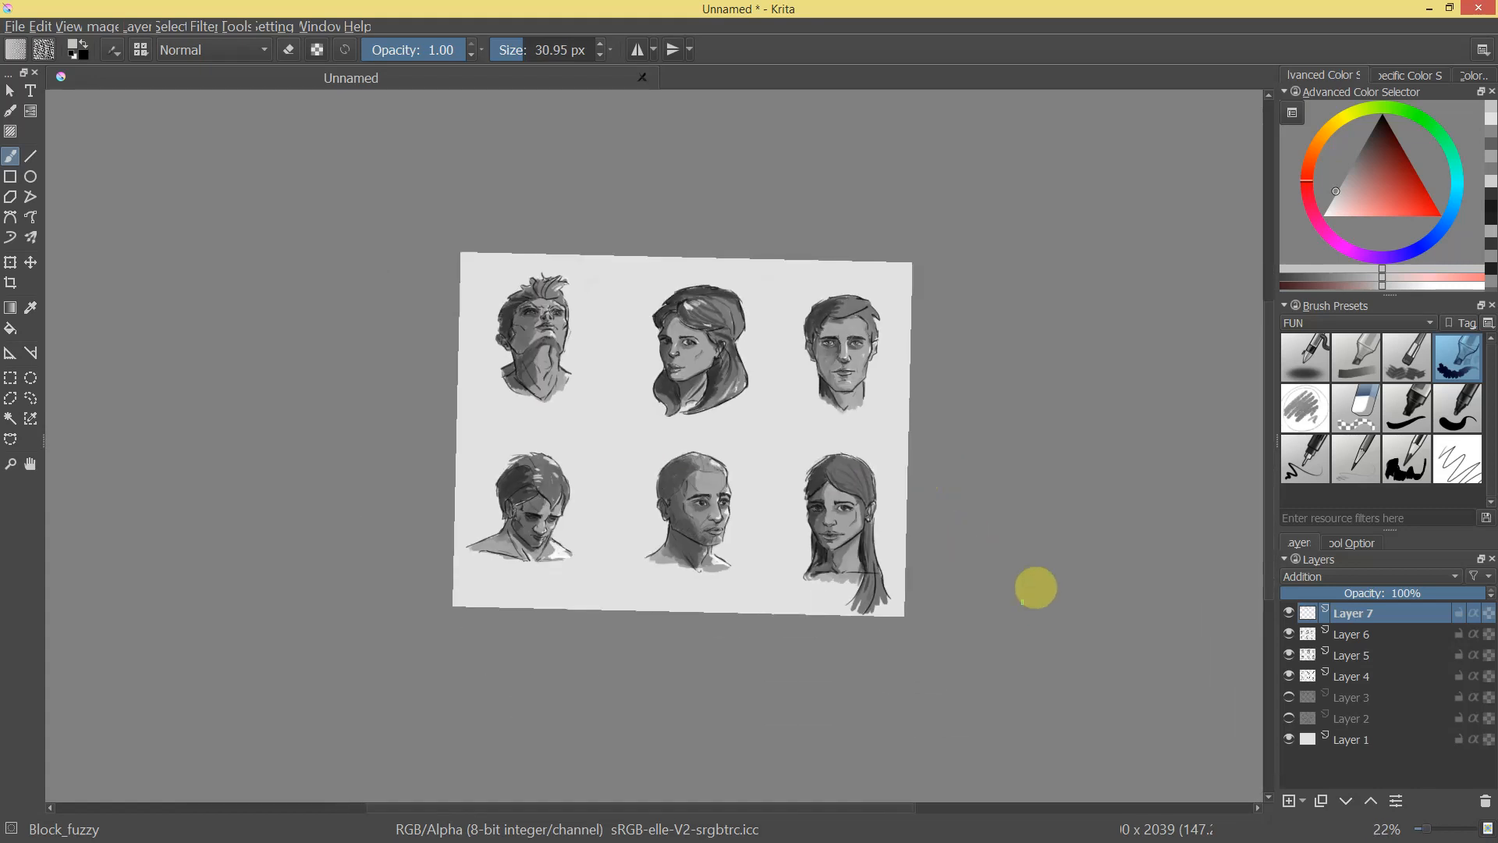
Paint a highlight between the long-haired woman's brows with a 30.95 px brush and trim its edge with the eraser.
left_click_drag(931, 437, 639, 288)
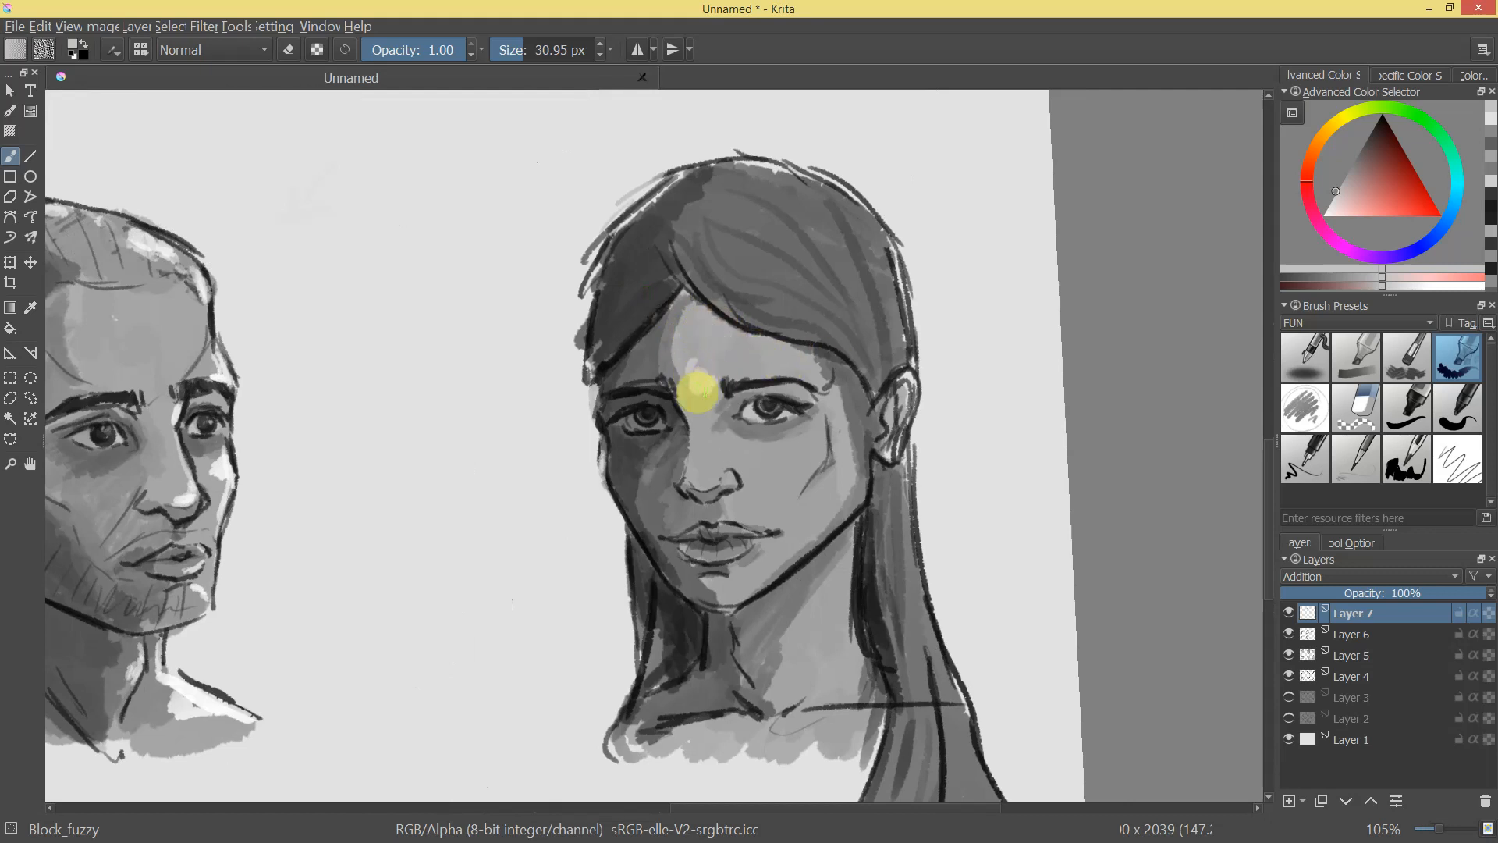
mouse_move(776, 395)
left_mouse_down()
mouse_move(736, 512)
mouse_move(757, 469)
mouse_move(765, 317)
left_mouse_up()
key("e")
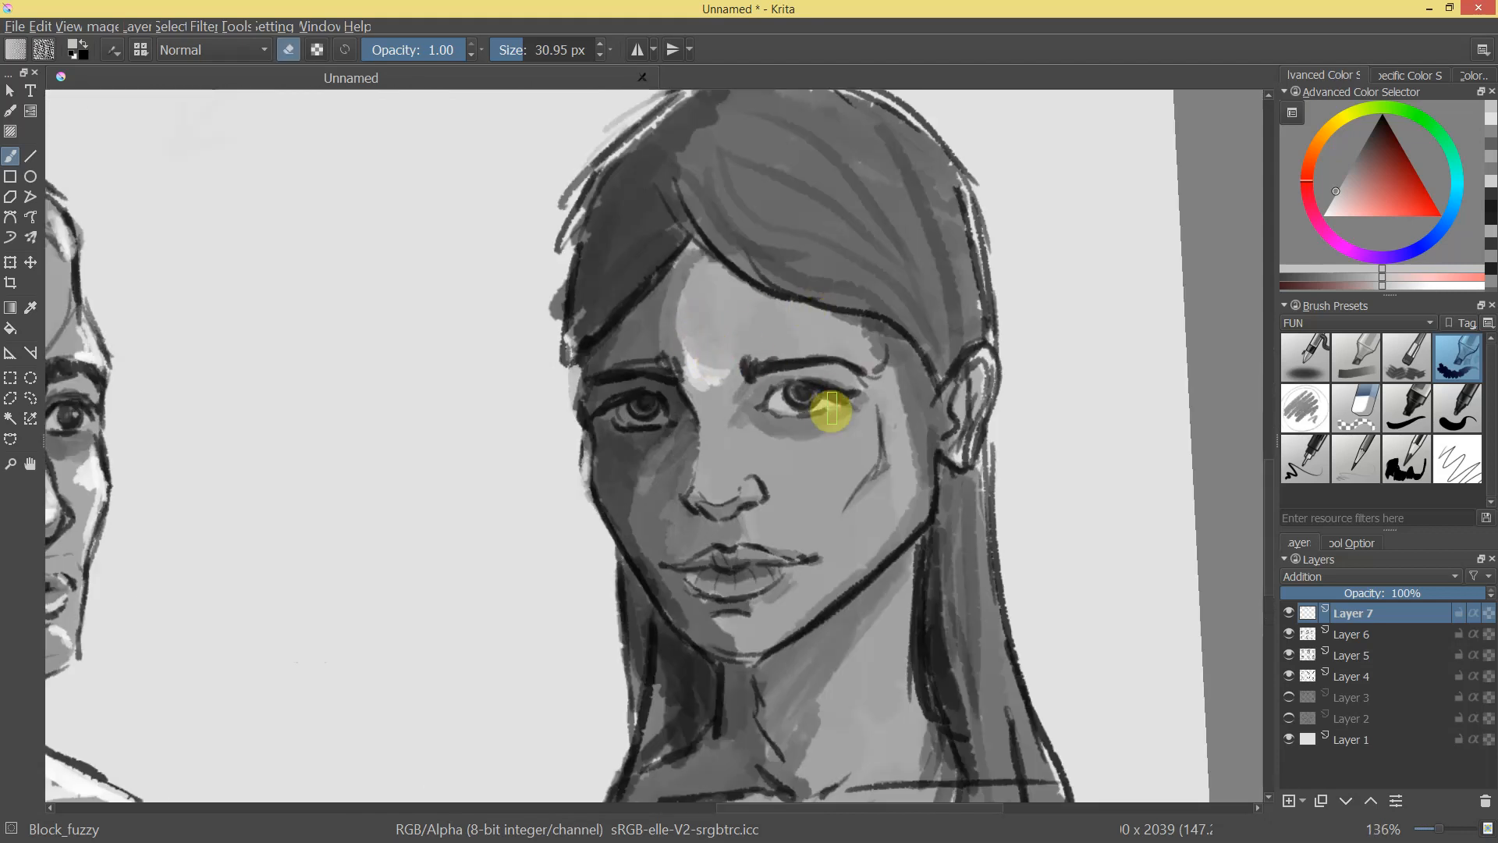
Undo the last two strokes, dot a catchlight in the long-haired woman's lit eye at 9.85 px, and erase the forehead highlight's edge.
key("e")
left_click_drag(833, 398, 797, 390, "shift")
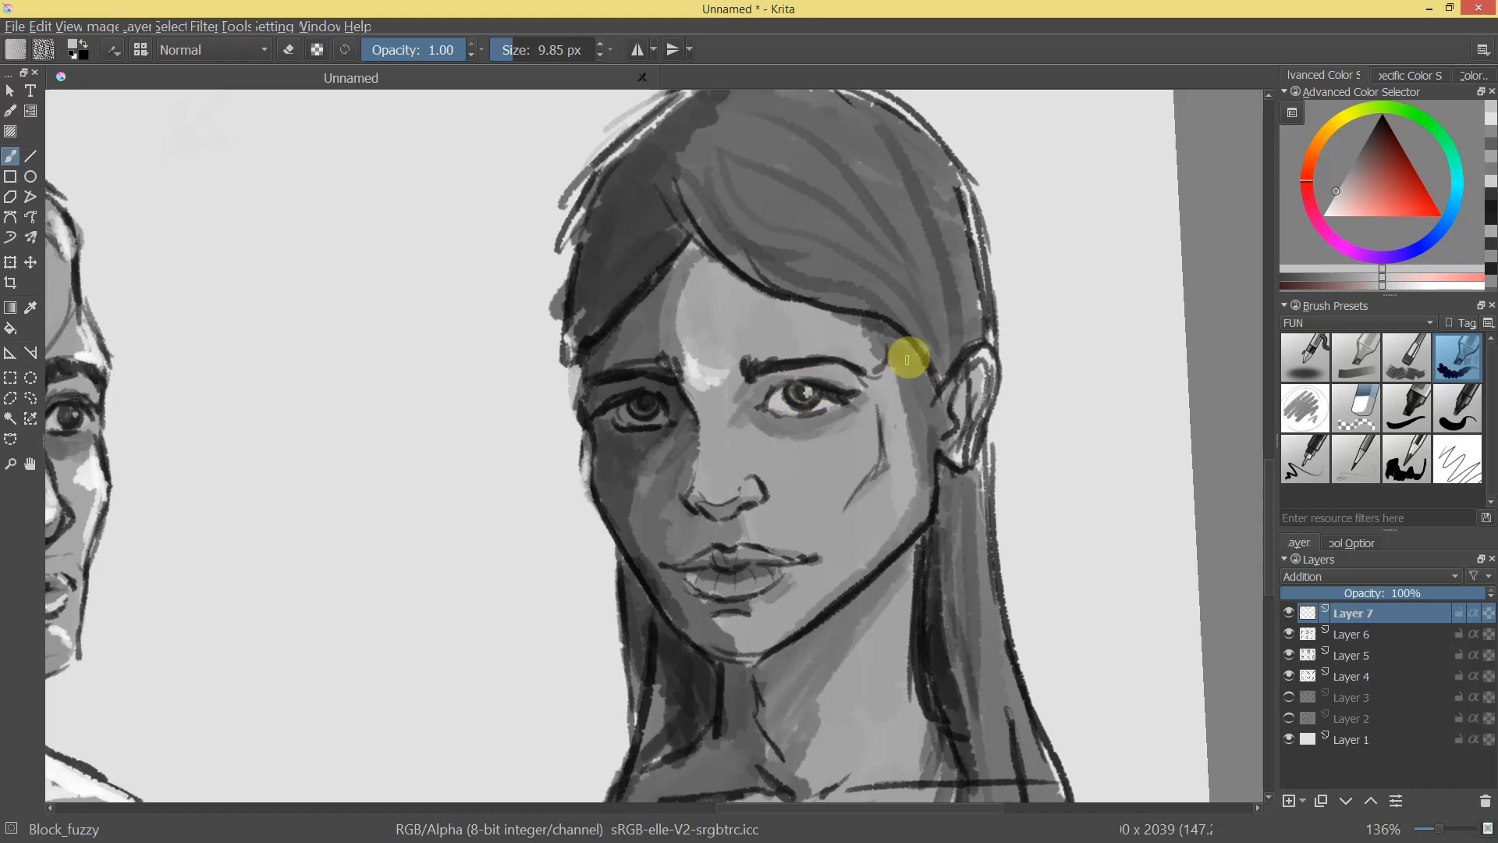
key("ctrl+z")
key("ctrl+z")
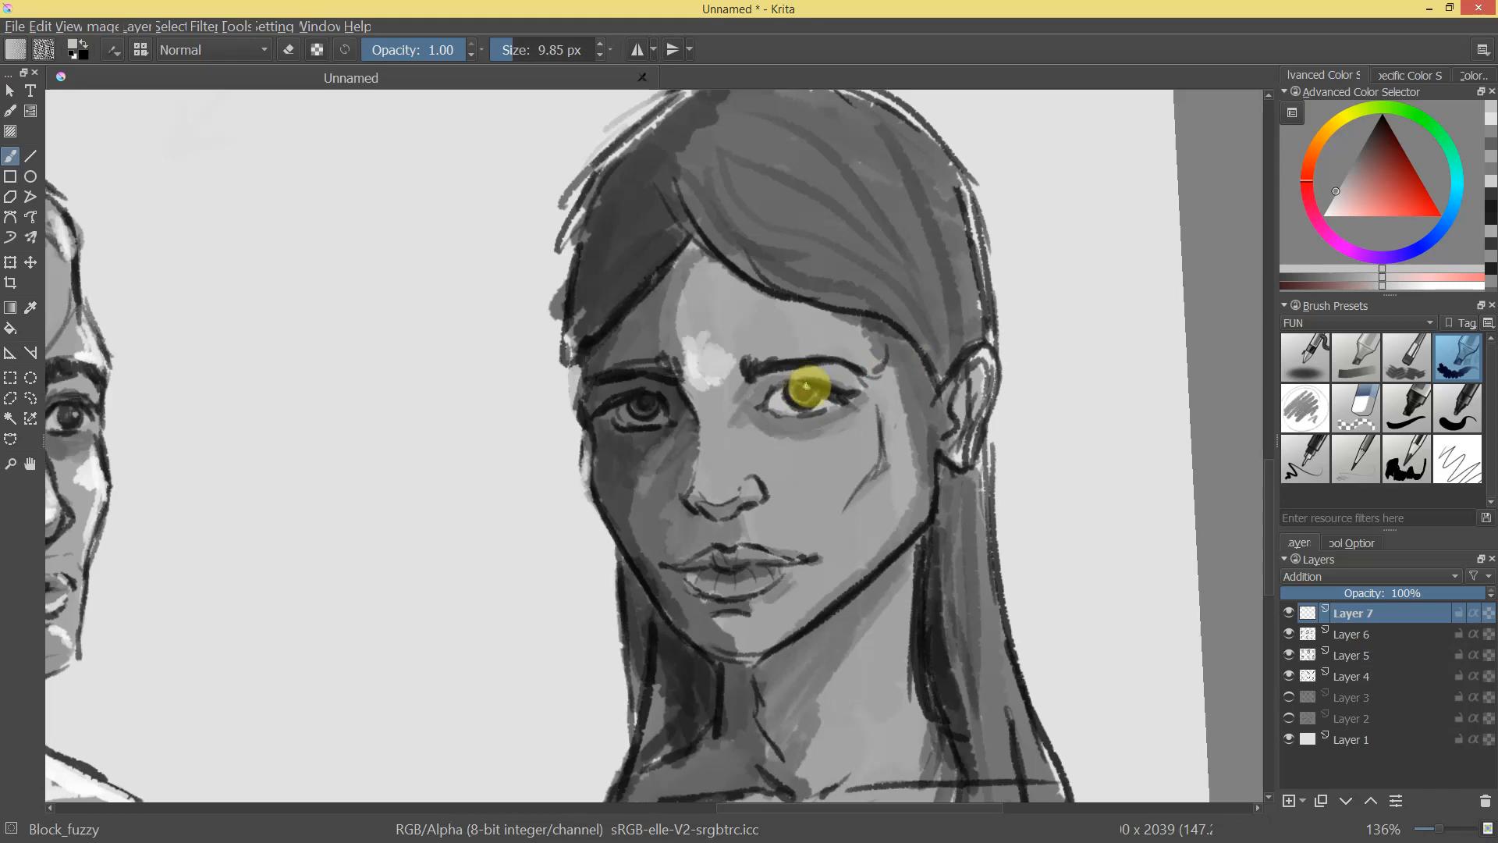
left_click(806, 385)
key("e")
mouse_move(712, 326)
left_mouse_down()
mouse_move(718, 351)
mouse_move(702, 338)
left_mouse_up()
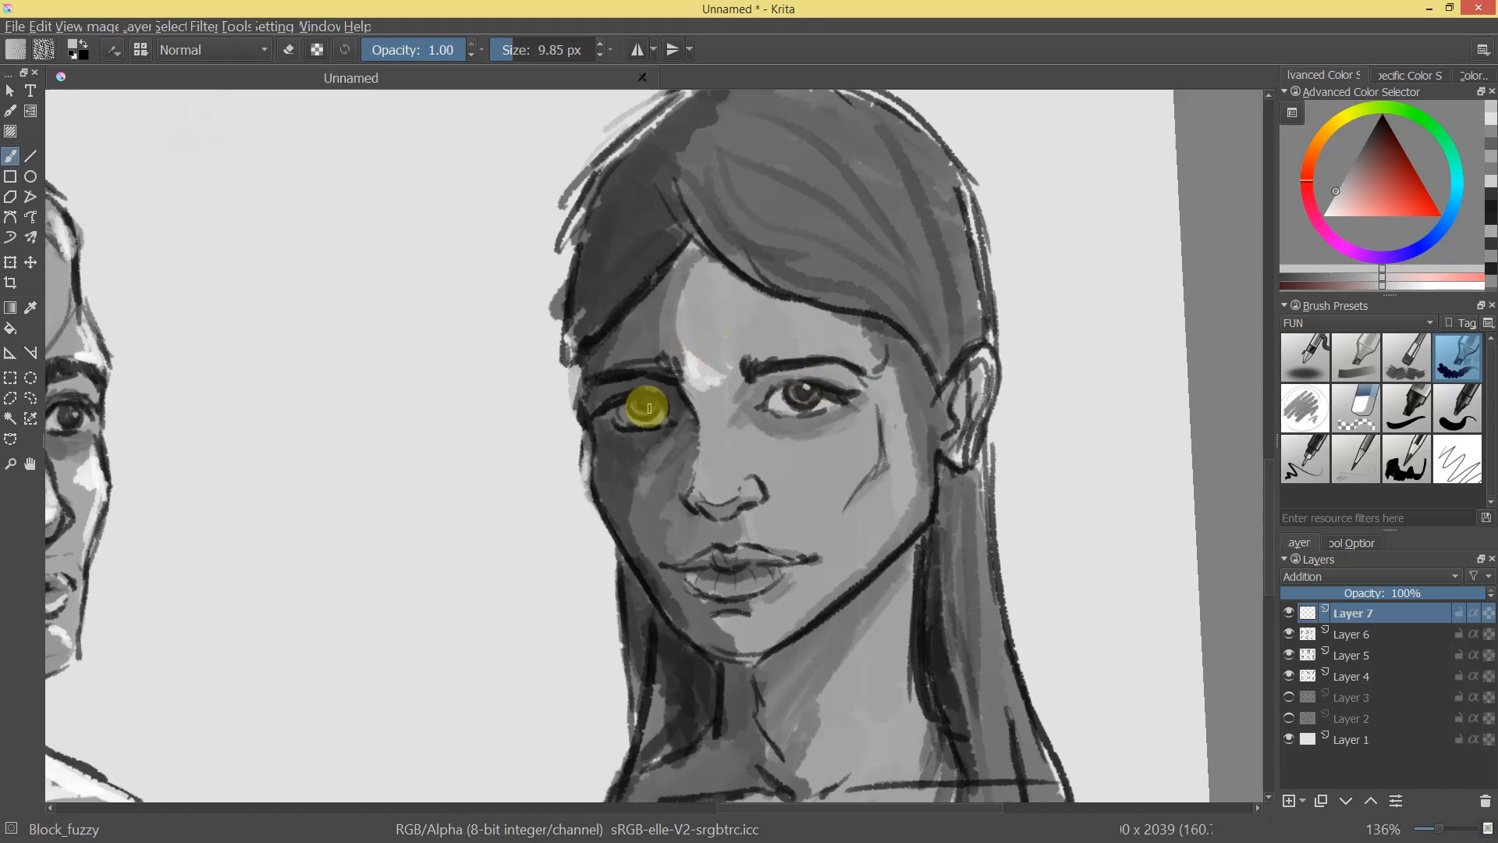
Paint highlights on the long-haired woman's ear and lips with a 9.85 px brush.
left_click_drag(869, 487, 940, 367, "ctrl")
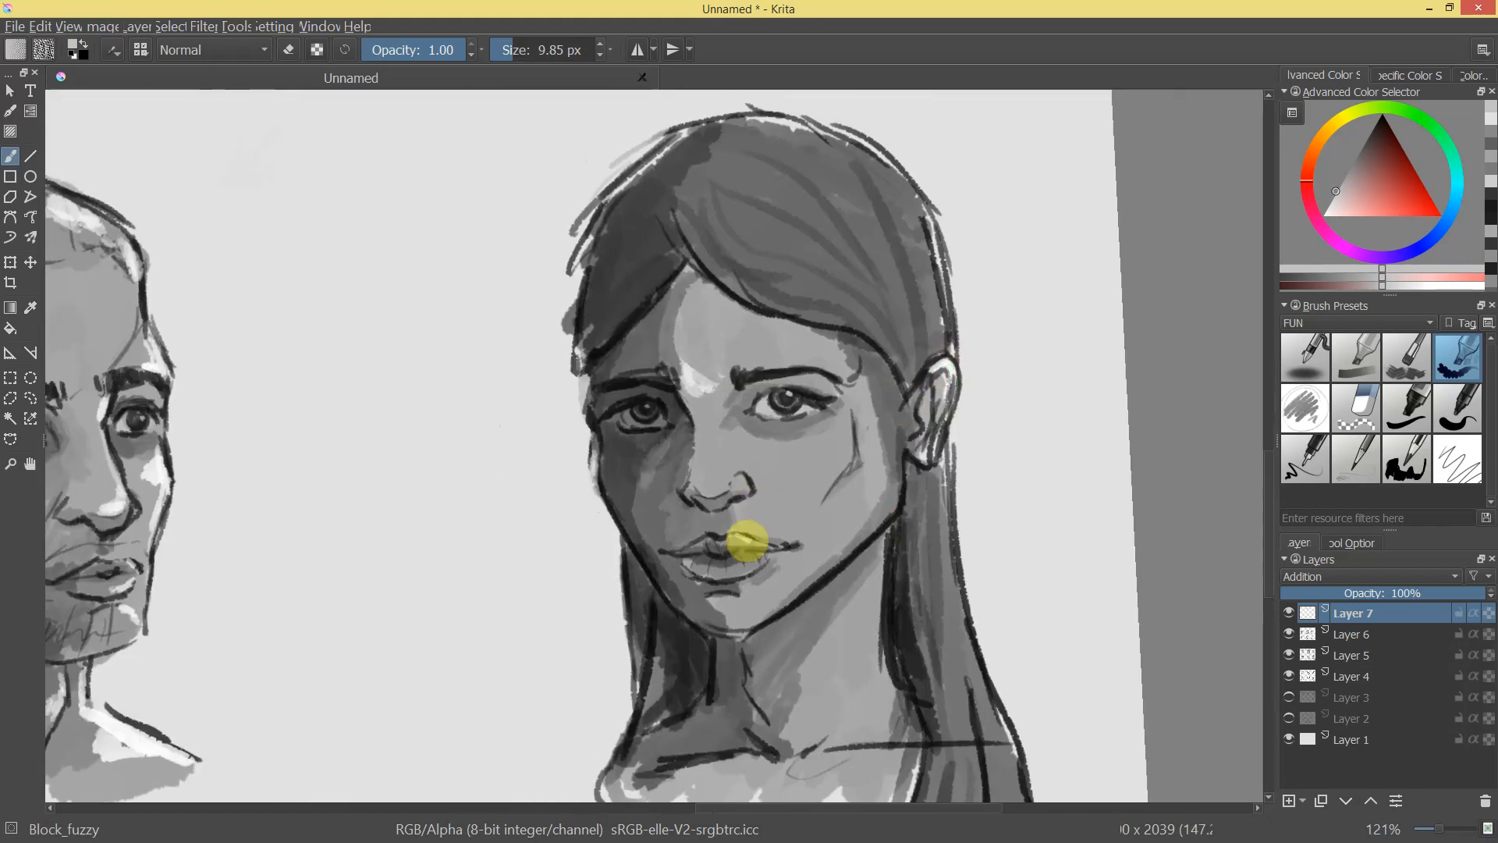
left_click_drag(742, 537, 765, 552)
mouse_move(836, 508)
left_mouse_down("ctrl")
mouse_move(785, 592)
mouse_move(689, 465)
mouse_move(803, 582)
mouse_move(812, 507)
mouse_move(729, 412)
left_mouse_up("ctrl")
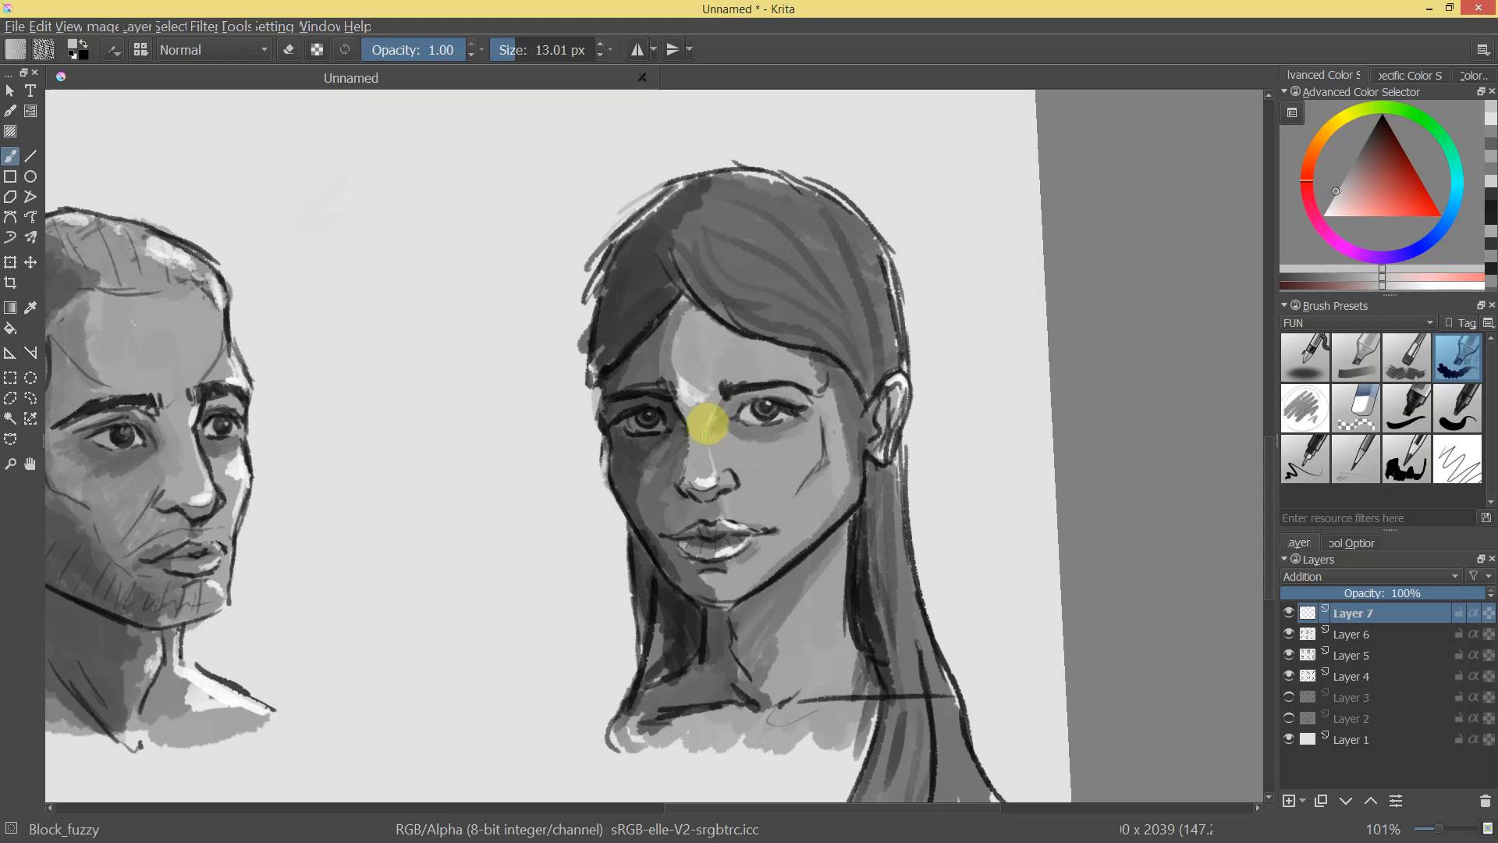
Highlight the long-haired woman's nose bridge and tip with a 13.01 px brush and trim the strokes with the eraser.
mouse_move(716, 466)
left_mouse_down("ctrl")
mouse_move(712, 545)
mouse_move(718, 444)
left_mouse_up("ctrl")
key("e")
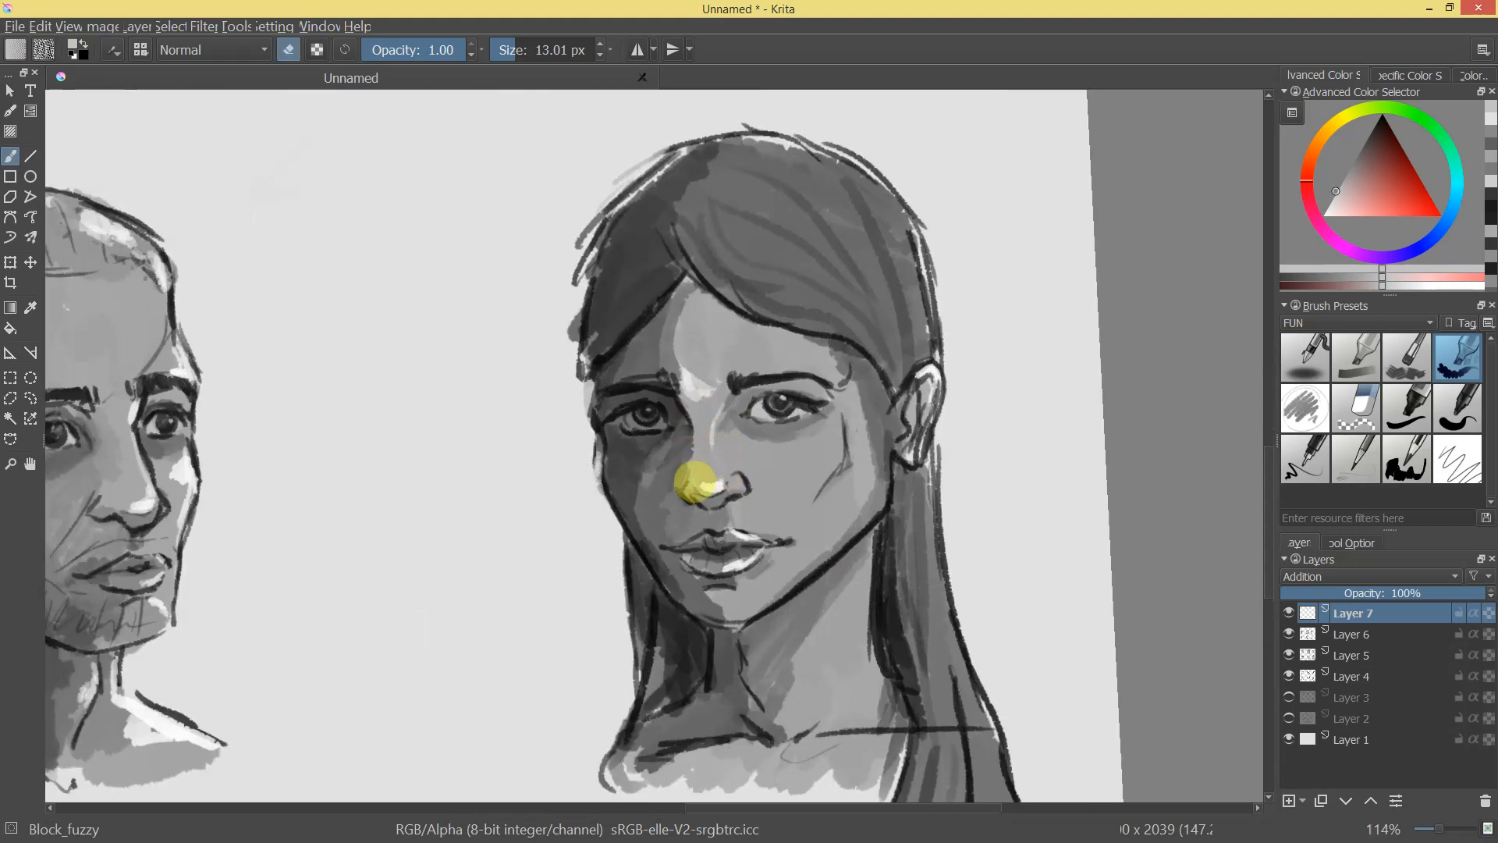
mouse_move(783, 477)
left_mouse_down("ctrl")
mouse_move(770, 601)
mouse_move(775, 508)
mouse_move(709, 479)
left_mouse_up("ctrl")
key("e")
Erase the highlight between the long-haired woman's brows and add a small highlight on her lit cheek, shaping it with a 20.25 px eraser.
mouse_move(825, 461)
left_mouse_down("ctrl")
mouse_move(822, 552)
mouse_move(856, 388)
mouse_move(780, 624)
mouse_move(812, 434)
mouse_move(685, 375)
mouse_move(712, 393)
left_mouse_up("ctrl")
key("e")
key("e")
mouse_move(859, 334)
left_mouse_down("ctrl")
mouse_move(853, 418)
mouse_move(867, 360)
left_mouse_up("ctrl")
key("e")
left_click_drag(853, 521, 829, 548, "shift")
key("e")
mouse_move(916, 446)
left_mouse_down()
mouse_move(926, 459)
mouse_move(905, 488)
mouse_move(875, 473)
left_mouse_up()
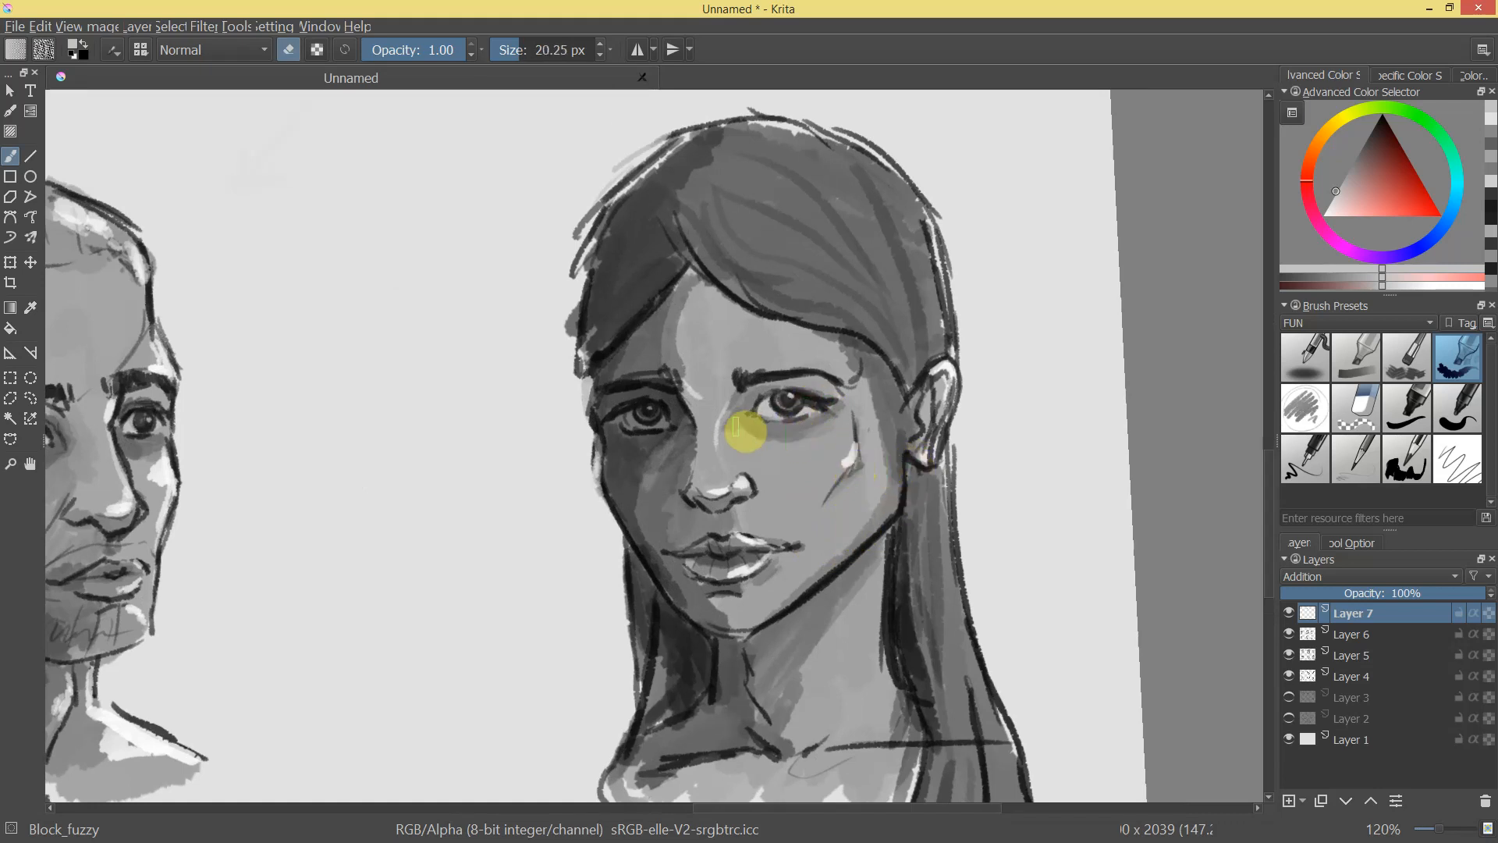
Brighten the white and outer corner of the long-haired woman's lit eye with a 13.26 px brush and the eraser.
left_click_drag(785, 419, 766, 395, "shift")
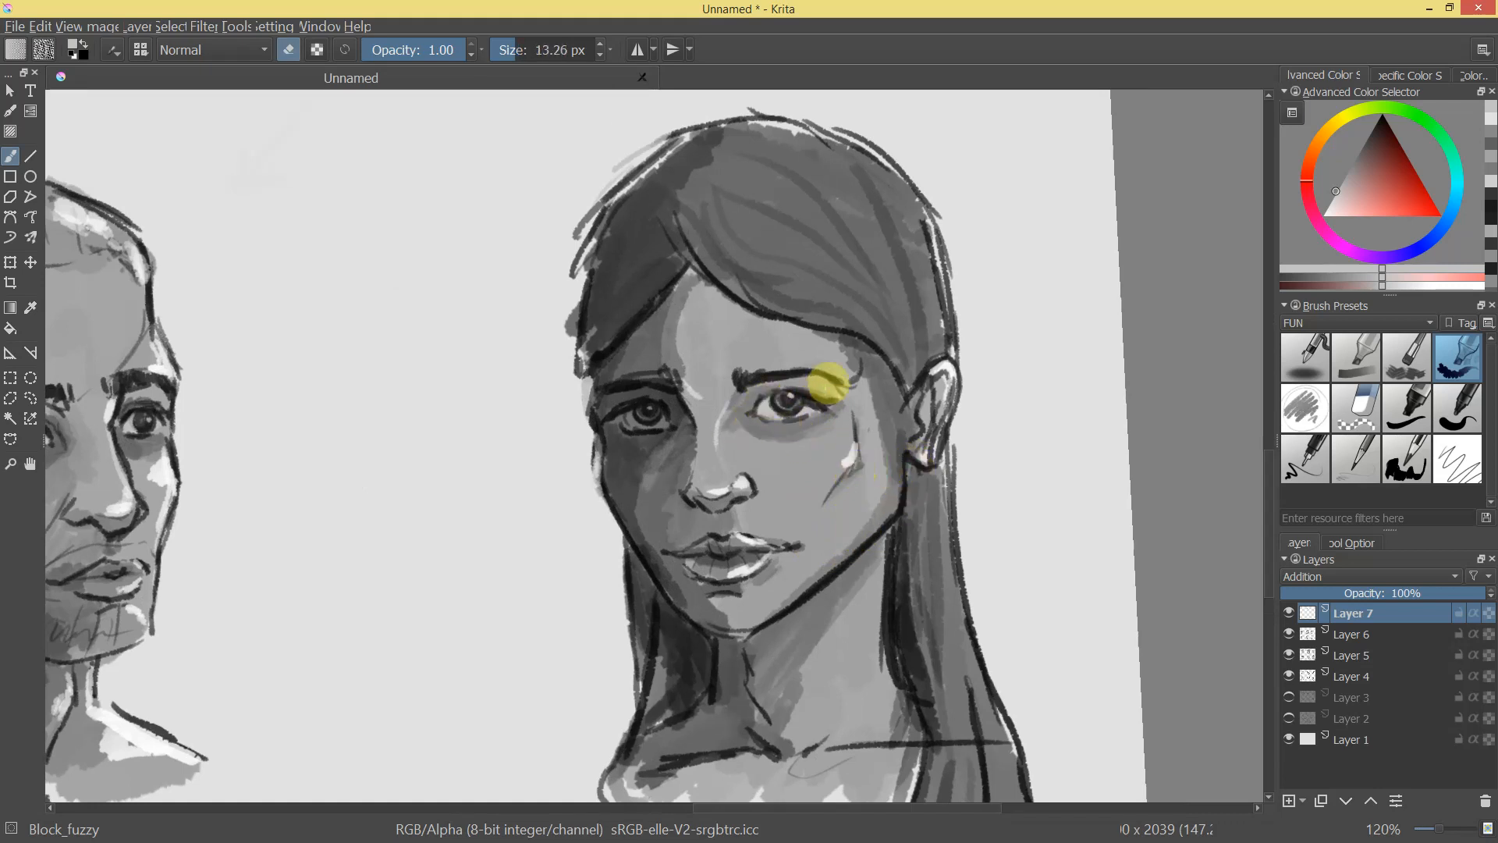
left_click_drag(835, 398, 830, 388)
key("e")
left_click_drag(798, 411, 741, 334)
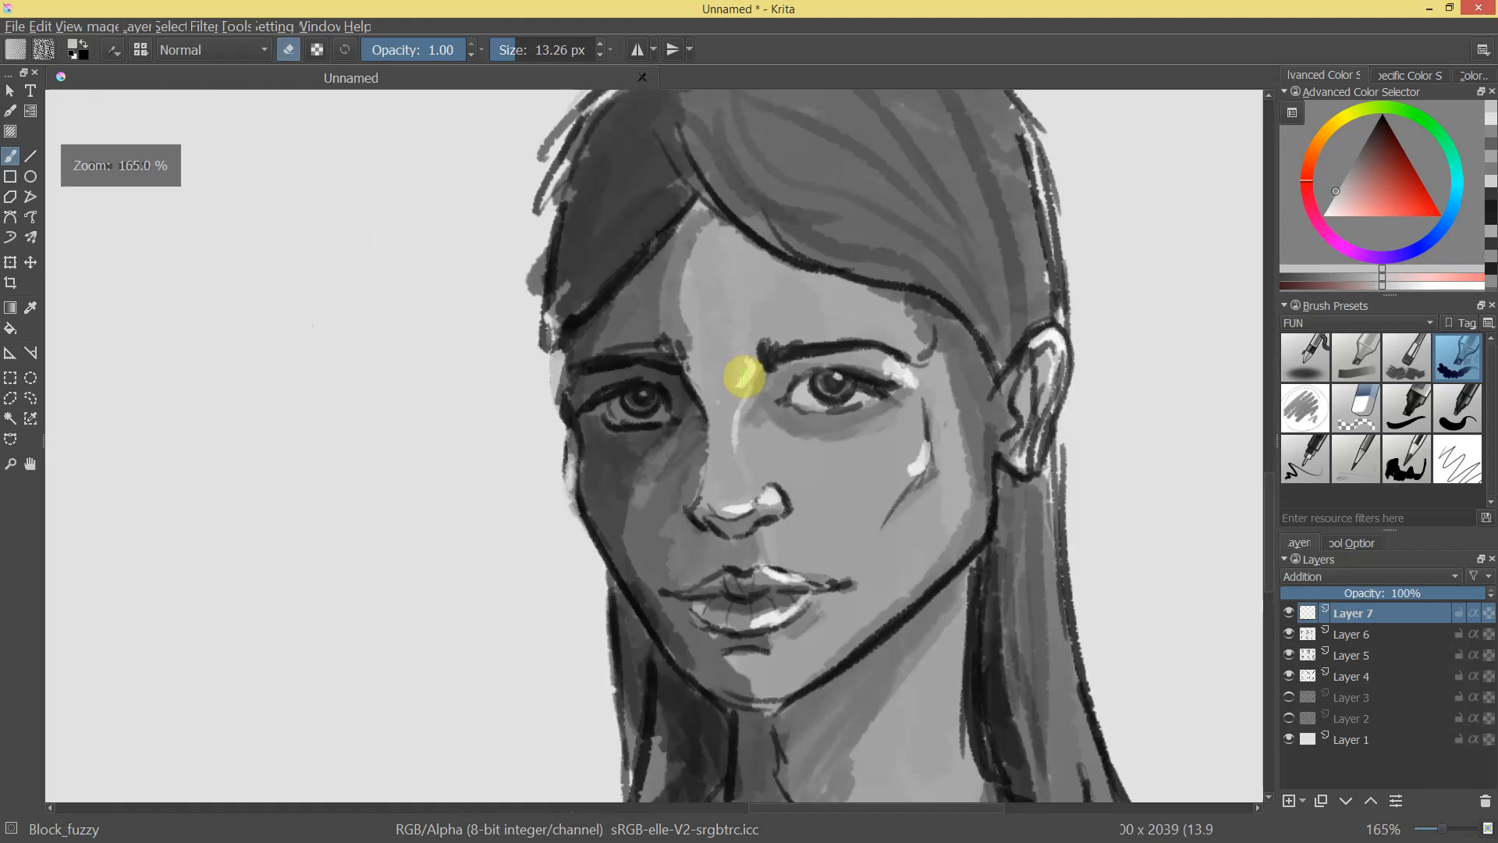
Soften the long-haired woman's nose bridge highlight with a 22.16 px eraser and refine the nose highlights in a darker gray at 11.43 px.
key("e")
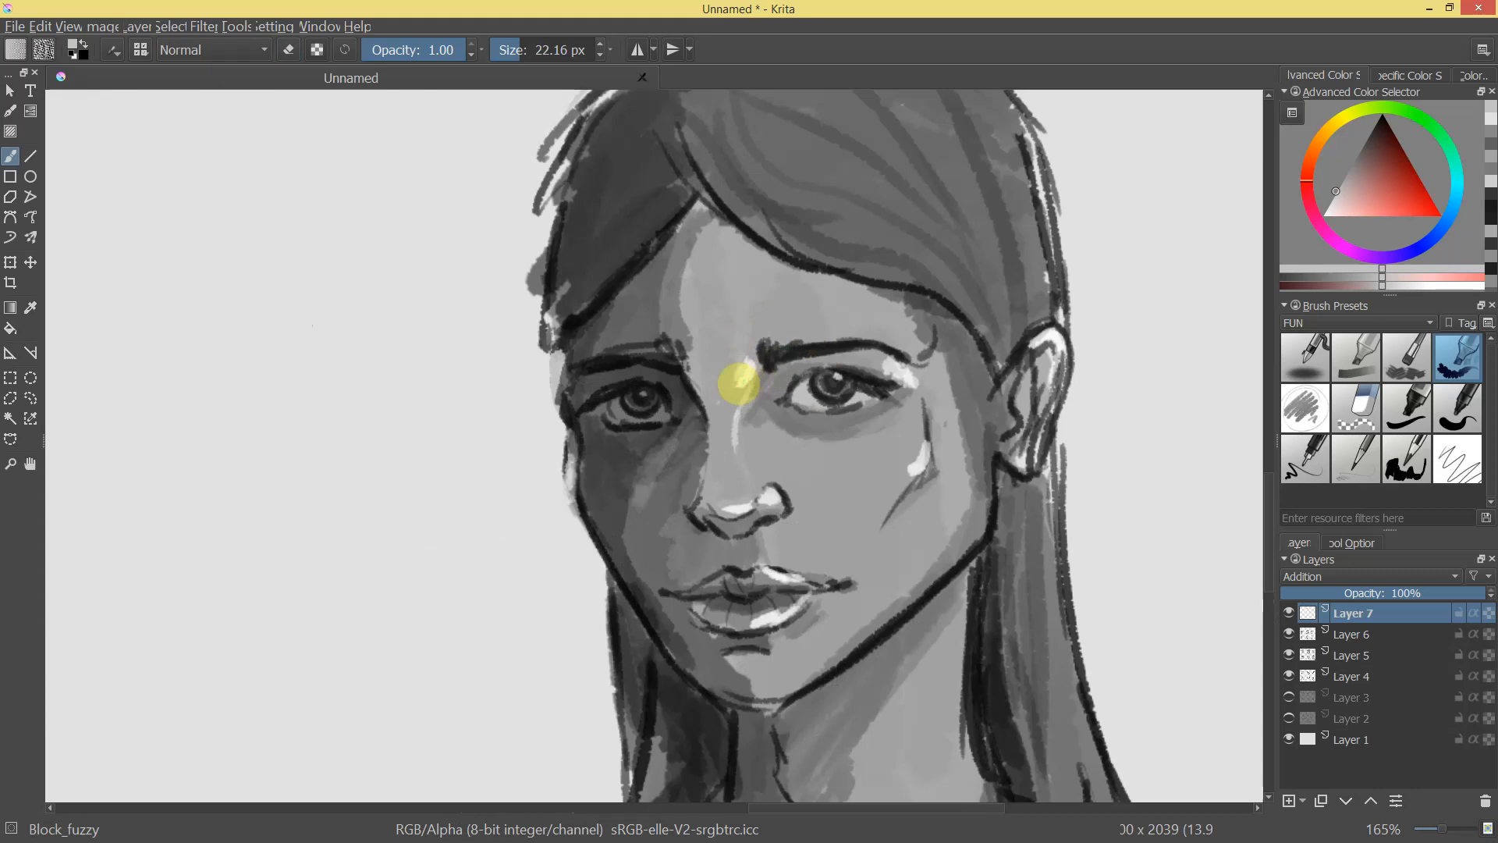
key("e")
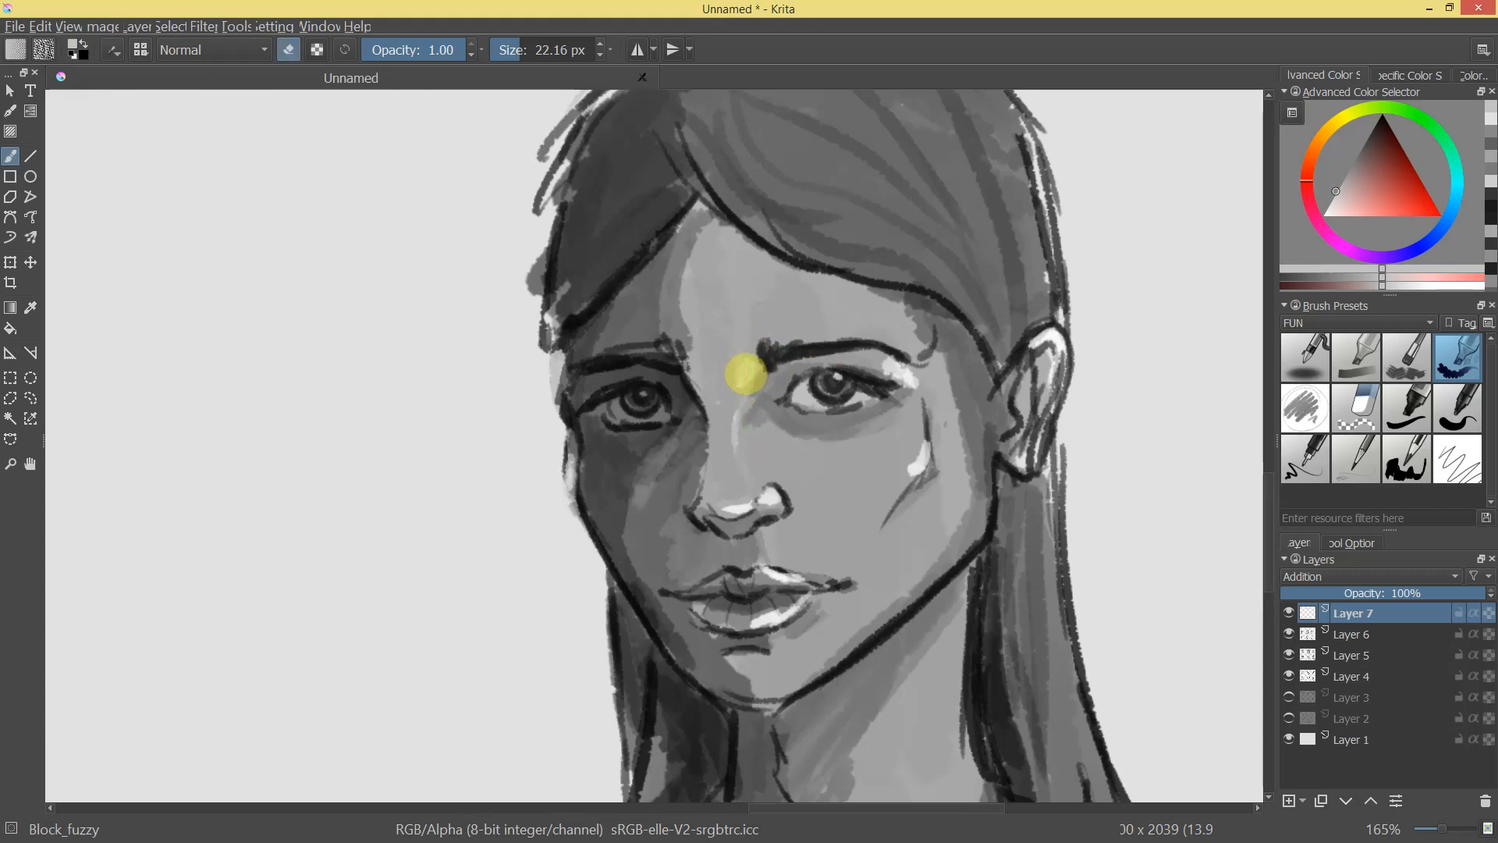
left_click(1341, 183)
left_click_drag(1341, 182, 1345, 176)
left_click_drag(759, 365, 740, 383, "shift")
mouse_move(733, 465)
left_mouse_down()
mouse_move(767, 496)
mouse_move(786, 595)
mouse_move(782, 407)
left_mouse_up()
key("e")
mouse_move(775, 501)
left_mouse_down()
mouse_move(769, 575)
mouse_move(797, 497)
left_mouse_up()
key("e")
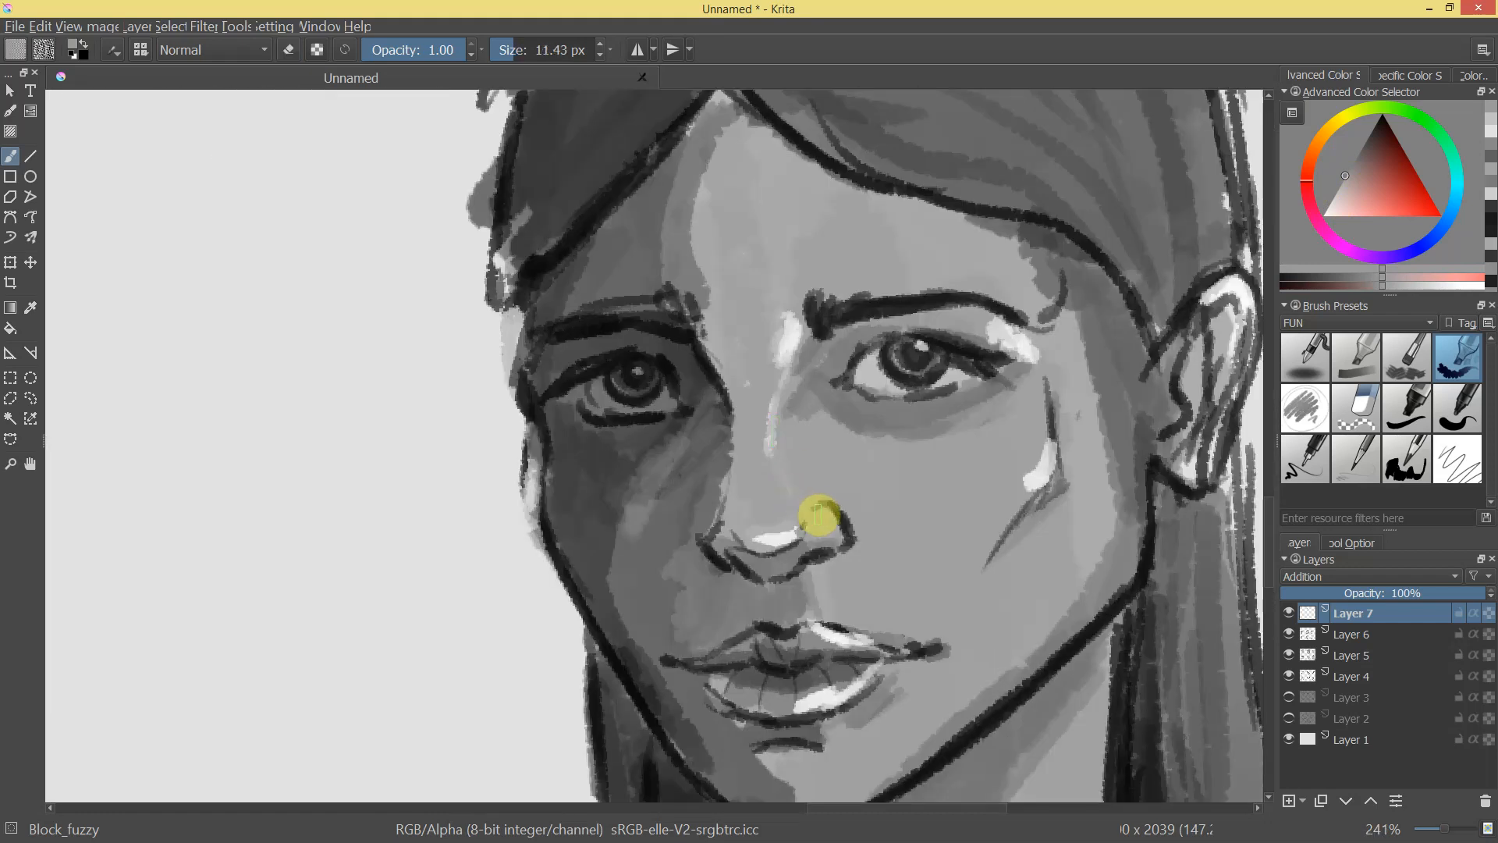
Erase the long-haired woman's lip highlights and repaint the lower lip's shine with a 6.93 px brush.
left_click_drag(904, 512, 811, 662, "ctrl")
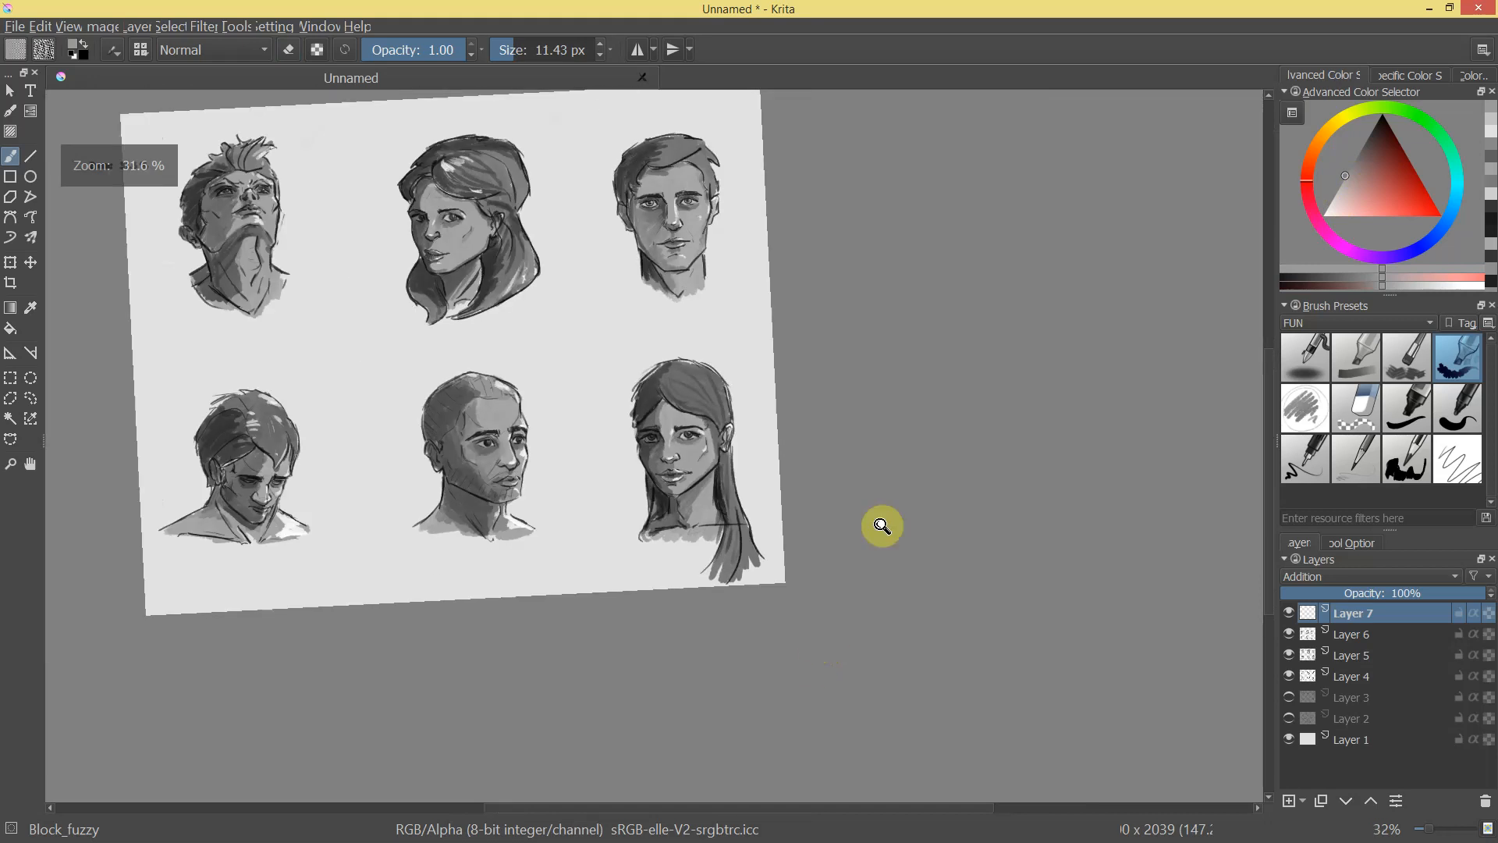
left_click_drag(853, 579, 729, 411, "ctrl")
key("e")
left_click_drag(851, 431, 829, 461, "ctrl")
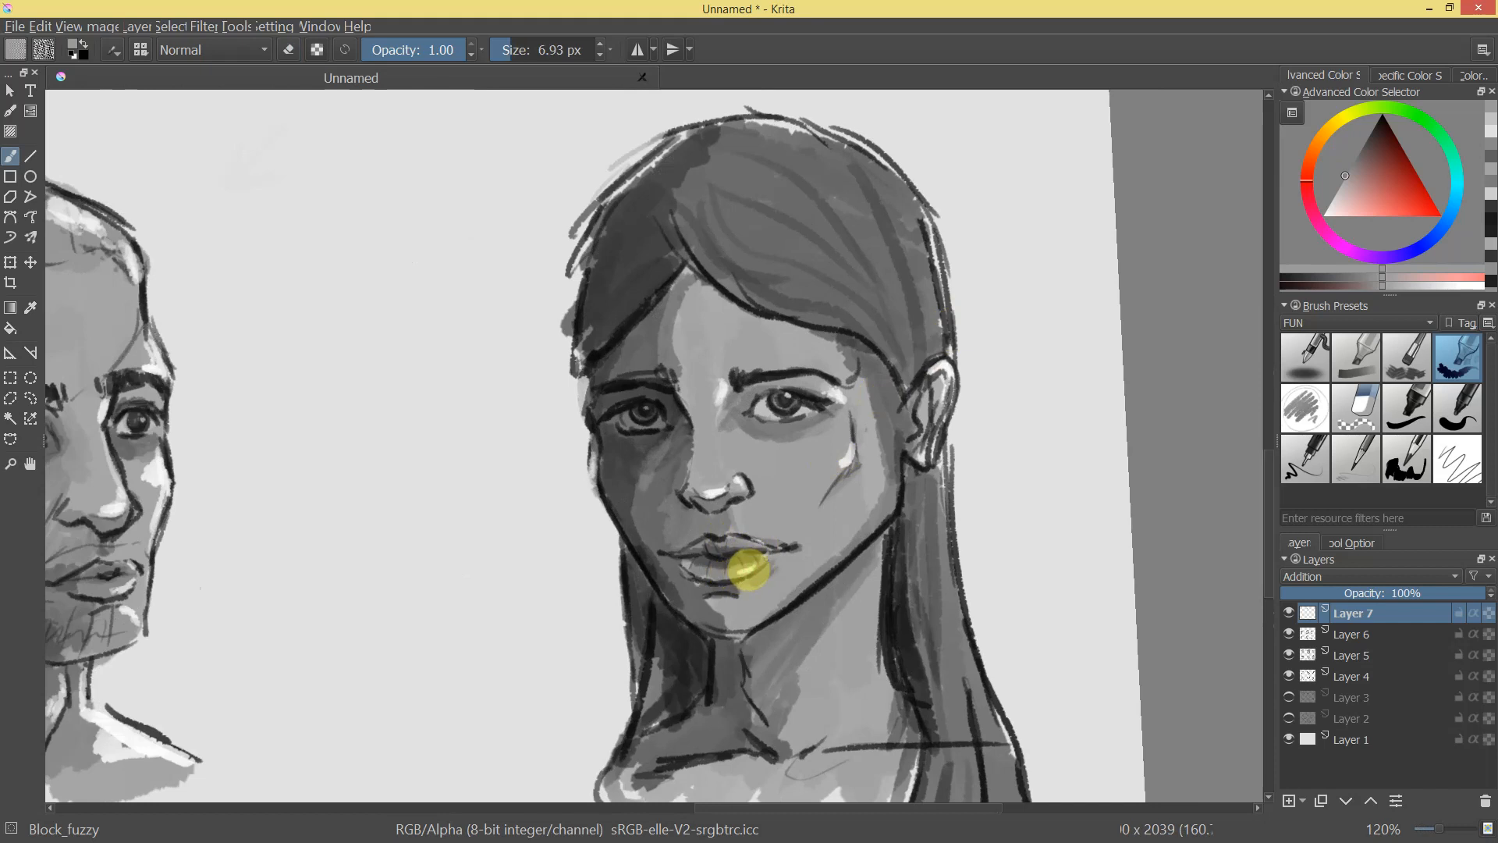
Repaint the highlight along the long-haired woman's nose bridge and its lit side with 18.59 px and 21.87 px brushes.
left_click_drag(732, 572, 707, 396, "ctrl")
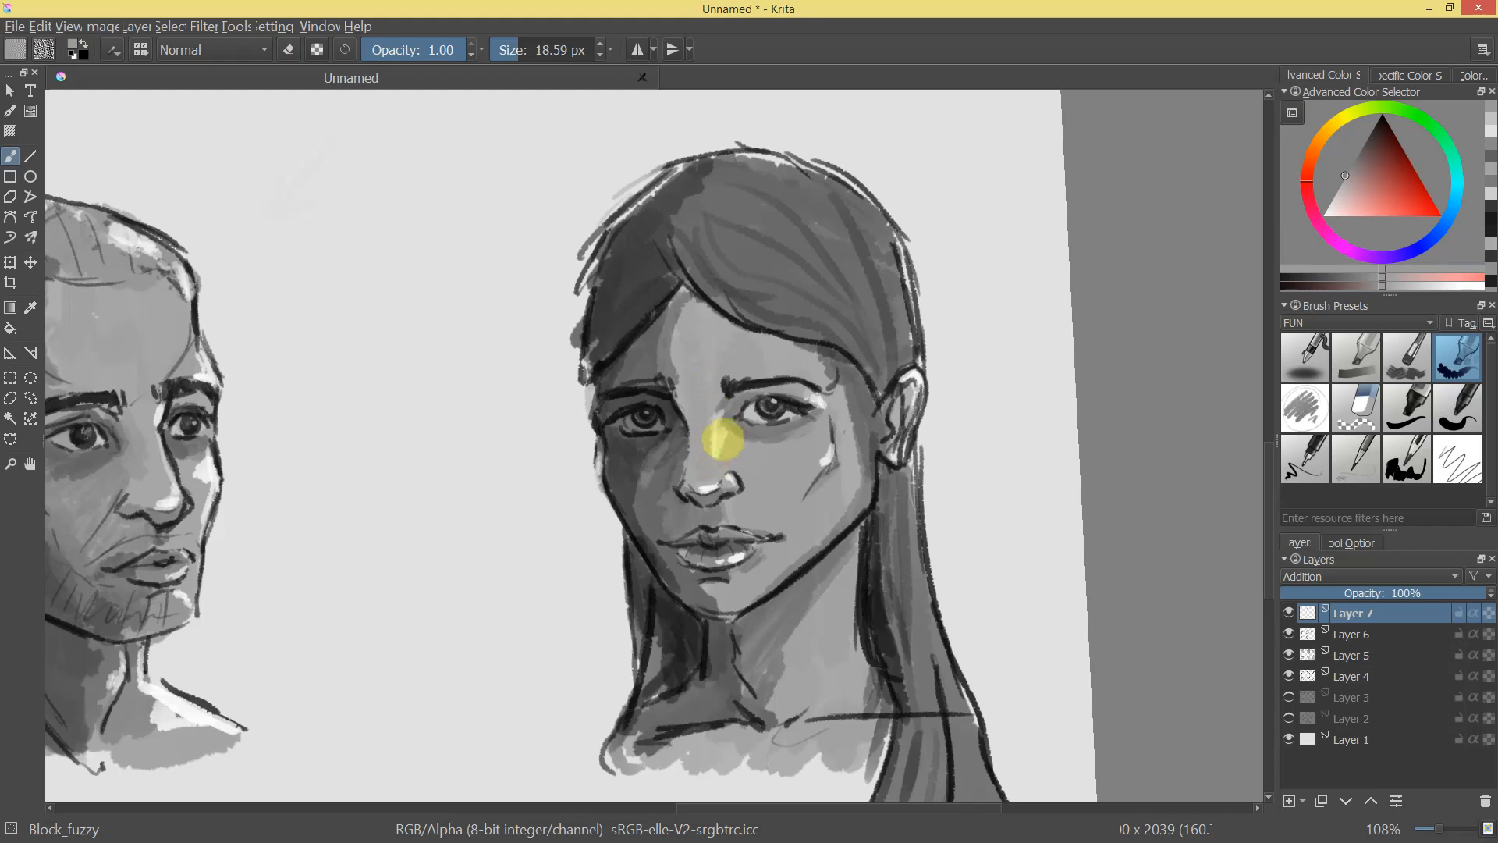
left_click_drag(724, 467, 731, 425, "ctrl")
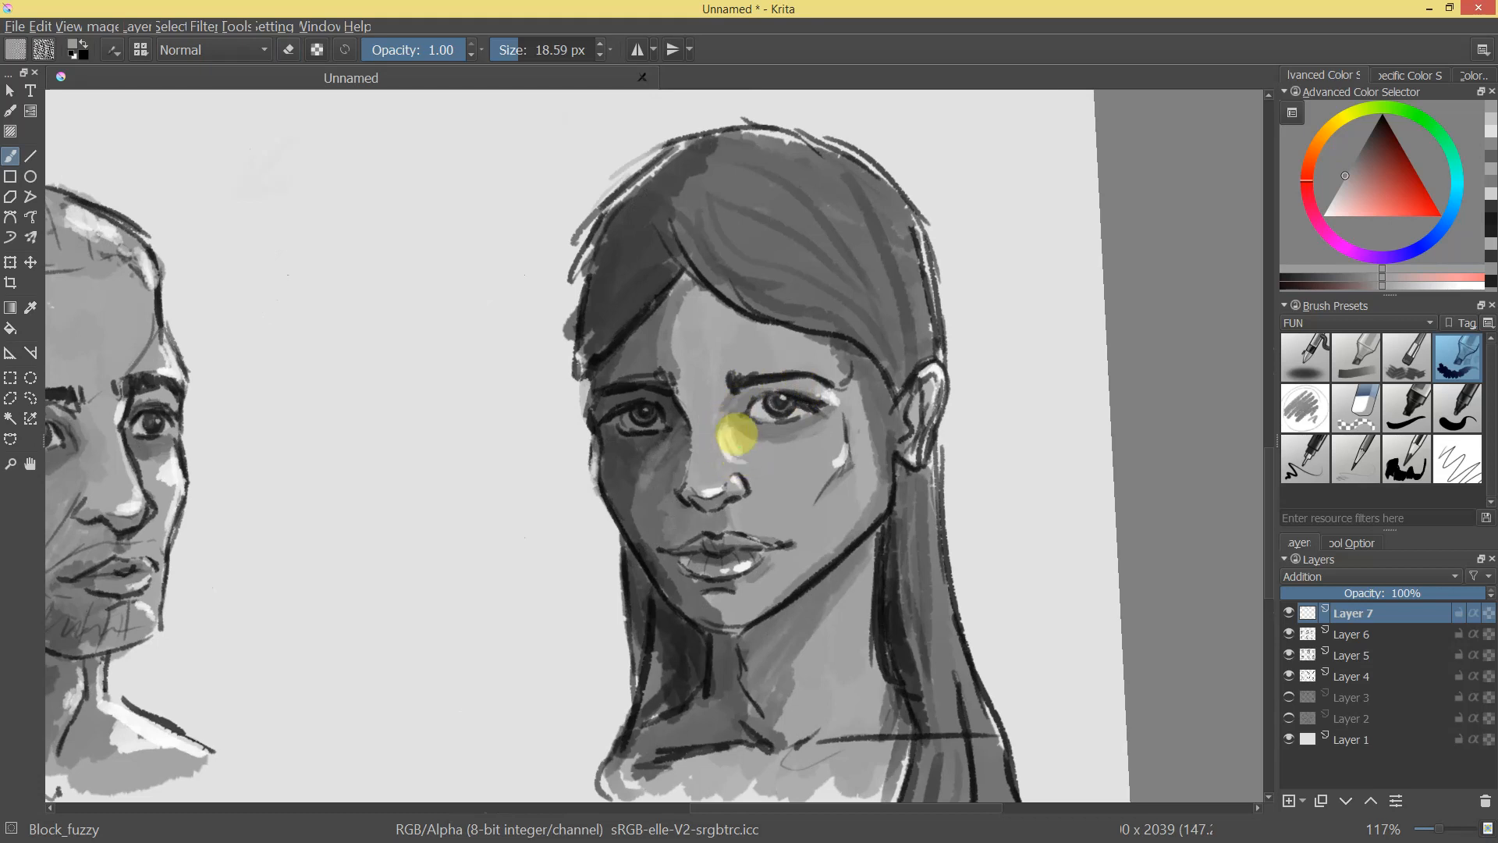
mouse_move(810, 447)
left_mouse_down("ctrl")
mouse_move(803, 546)
mouse_move(716, 428)
mouse_move(765, 555)
mouse_move(742, 562)
mouse_move(765, 383)
left_mouse_up("ctrl")
key("e")
key("e")
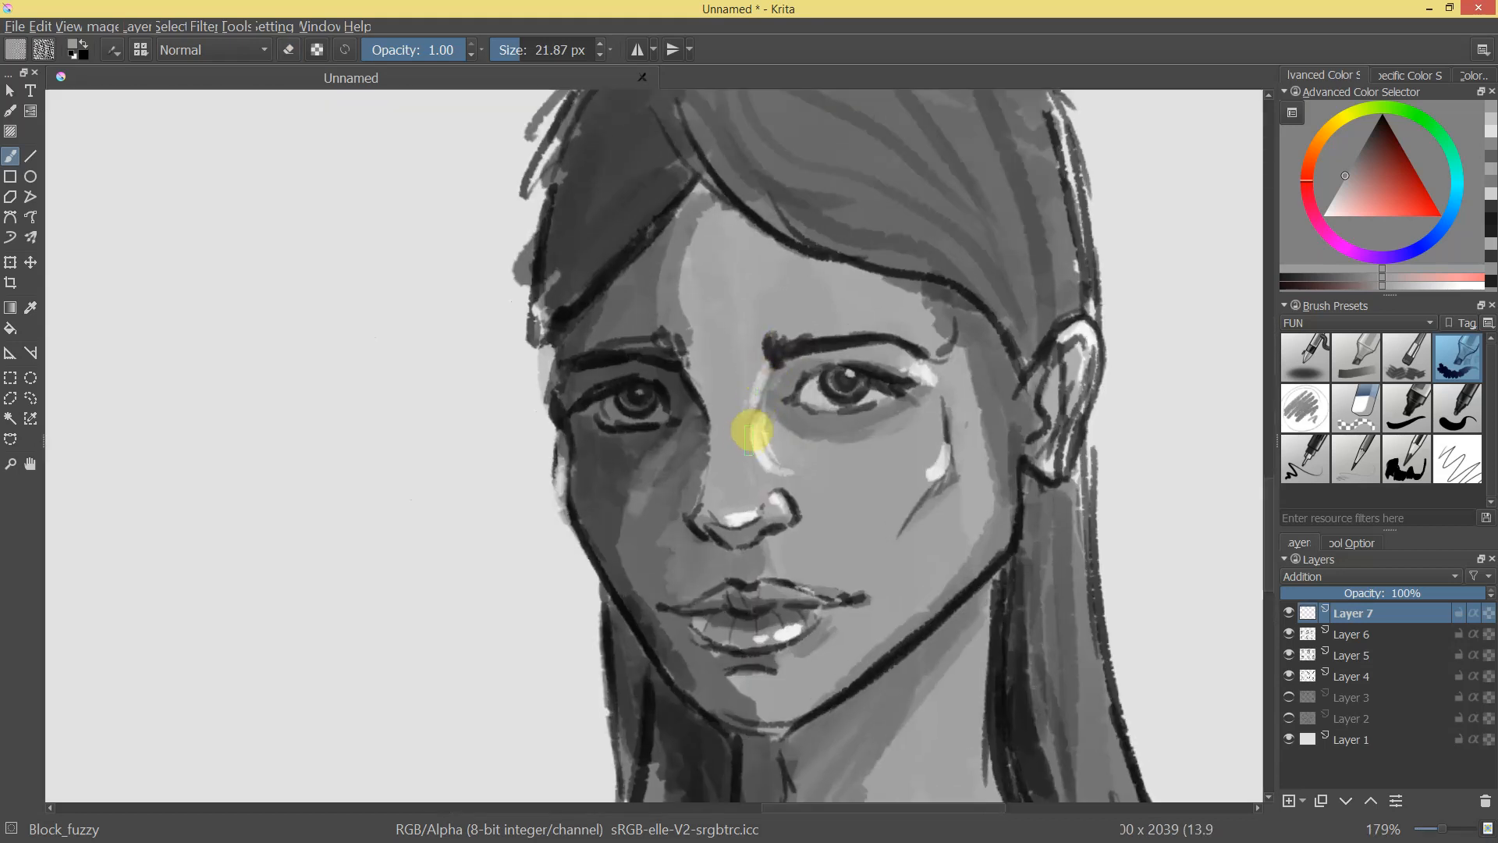
Rework the long-haired woman's nose bridge highlight, erasing with a 21.87 px brush and repainting it at 17.38 px.
mouse_move(818, 475)
left_mouse_down("ctrl")
mouse_move(803, 428)
mouse_move(742, 476)
mouse_move(726, 659)
mouse_move(762, 414)
left_mouse_up("ctrl")
key("e")
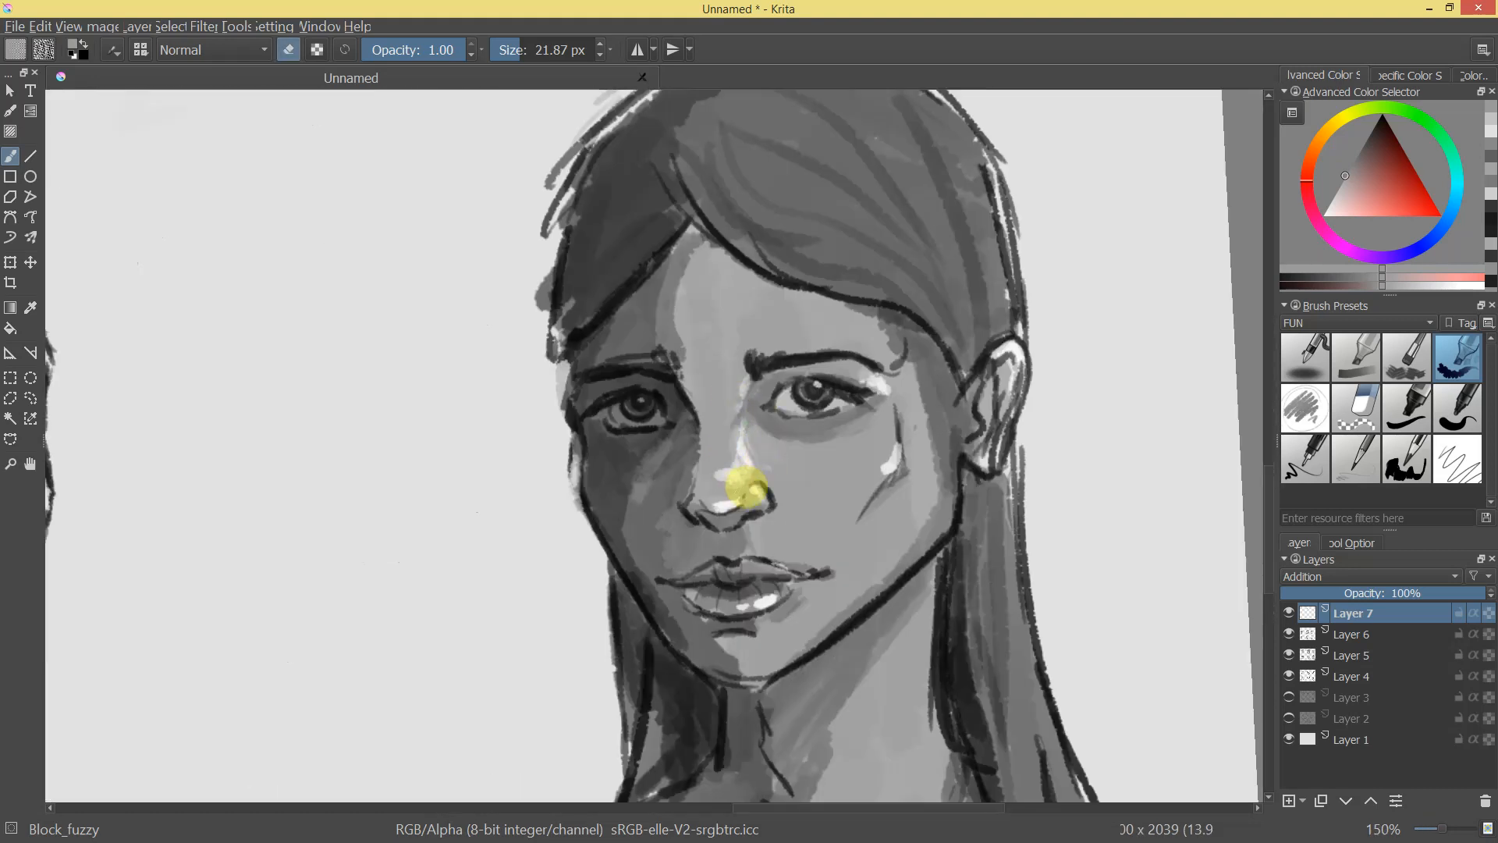
left_click_drag(742, 484, 722, 395, "ctrl")
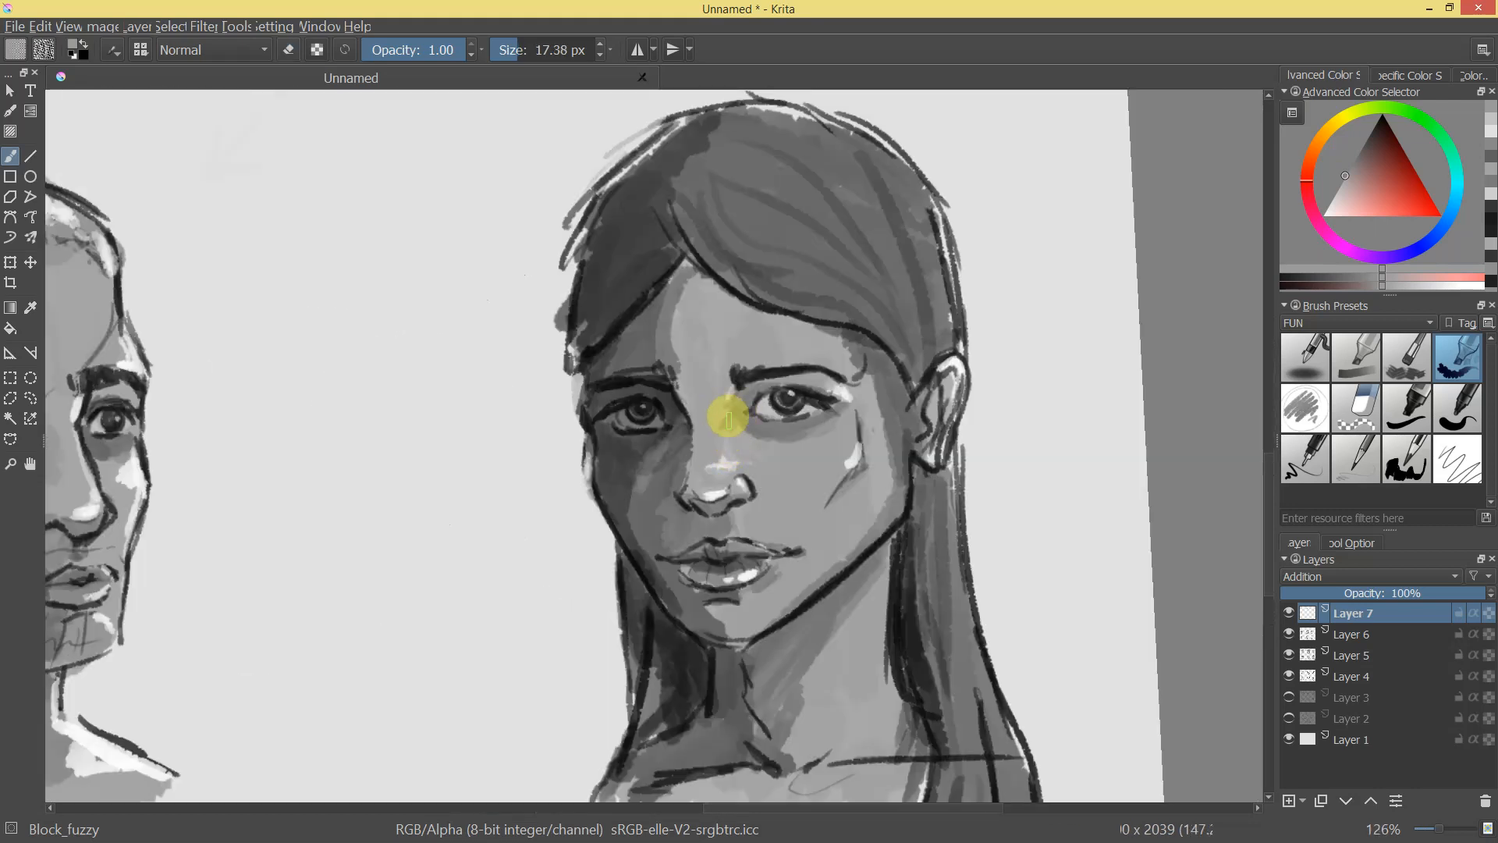
left_click_drag(734, 466, 761, 386, "ctrl")
key("e")
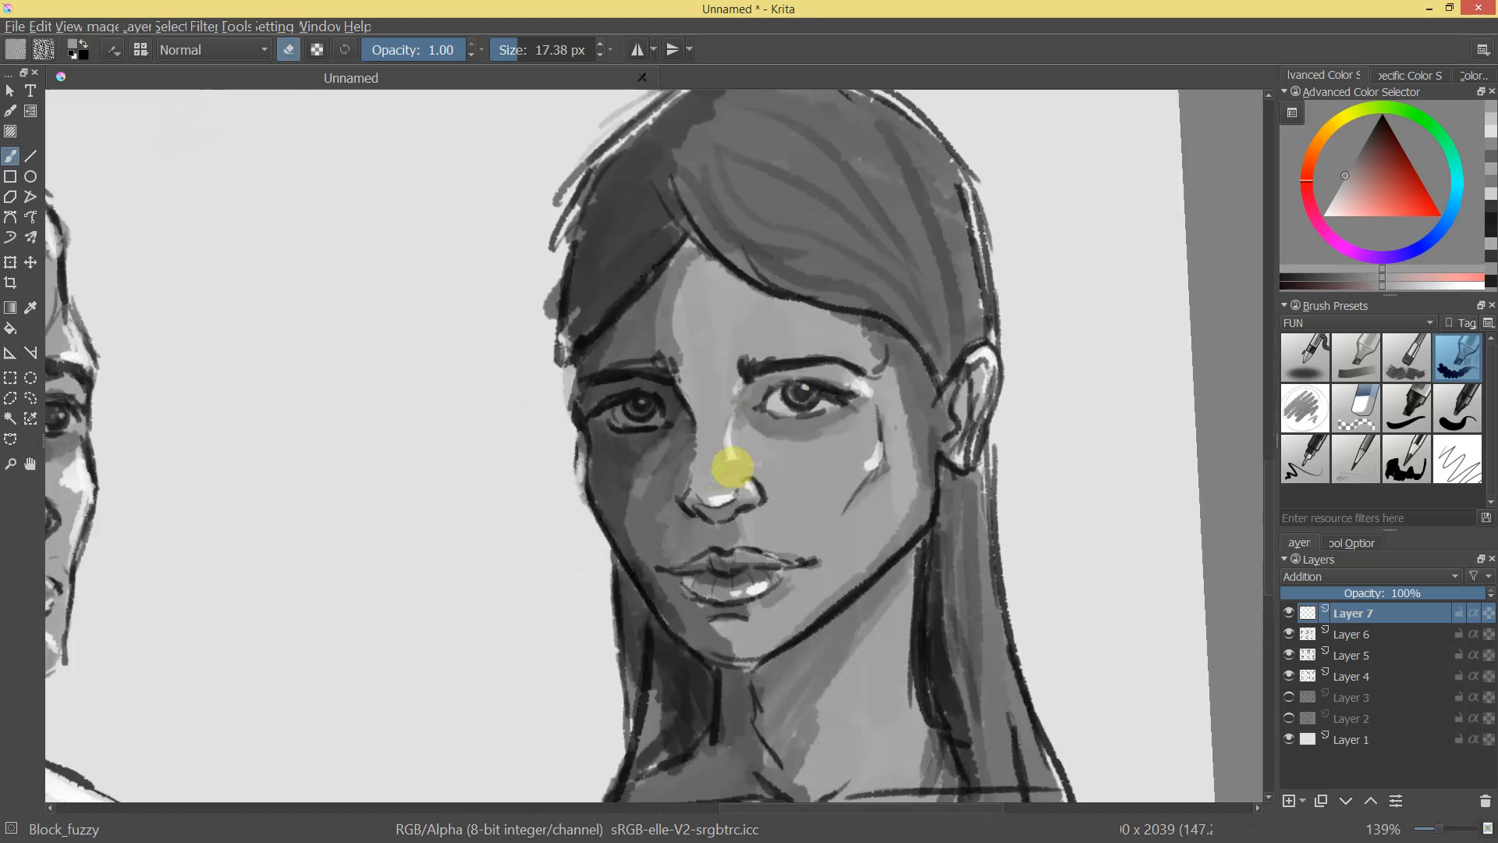
mouse_move(764, 406)
left_mouse_down("ctrl")
mouse_move(779, 491)
mouse_move(742, 391)
left_mouse_up("ctrl")
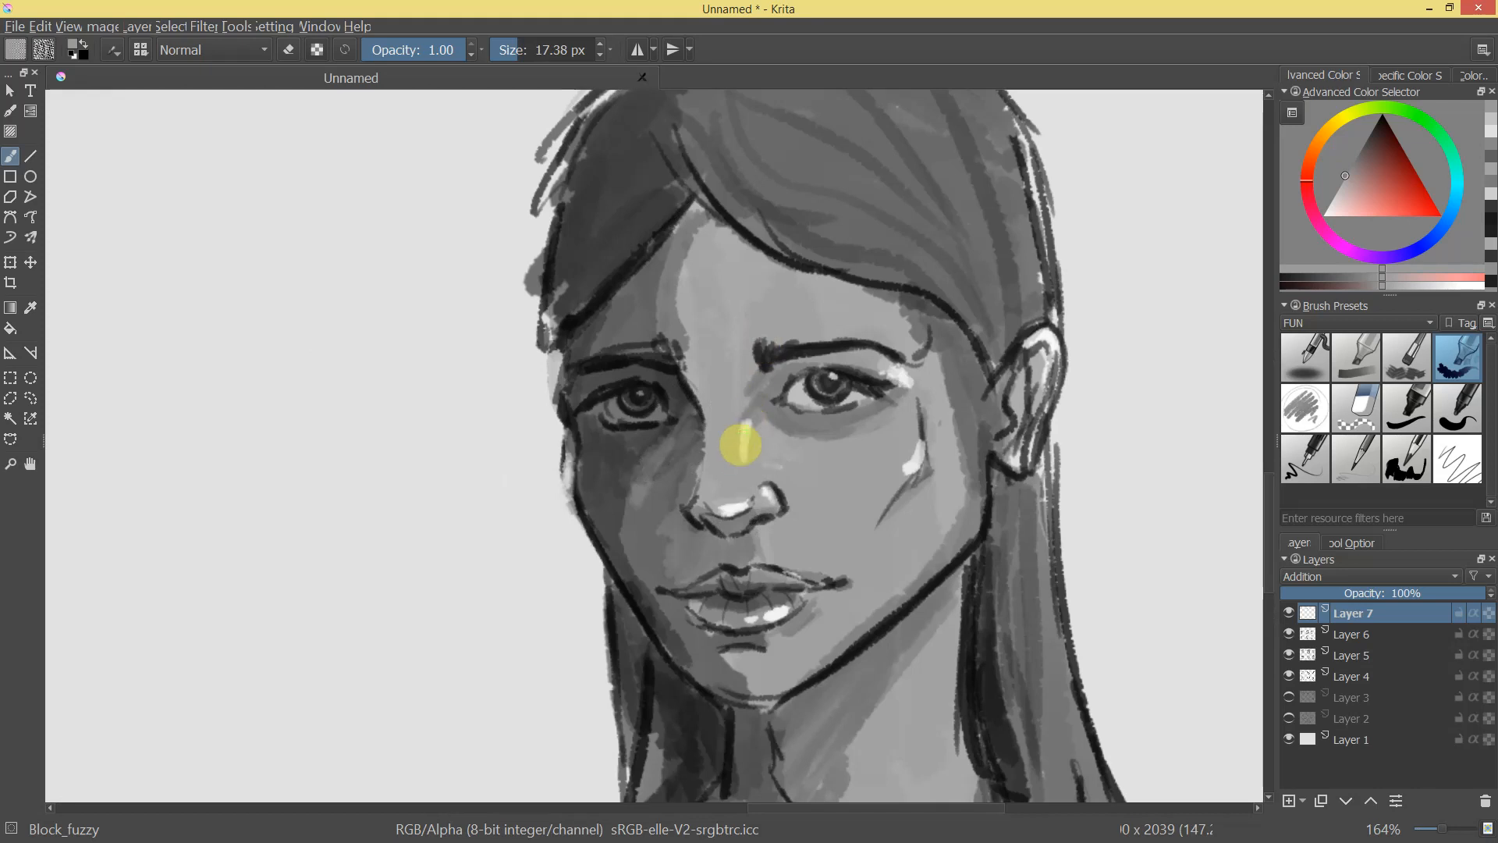
left_click_drag(763, 441, 846, 328, "ctrl")
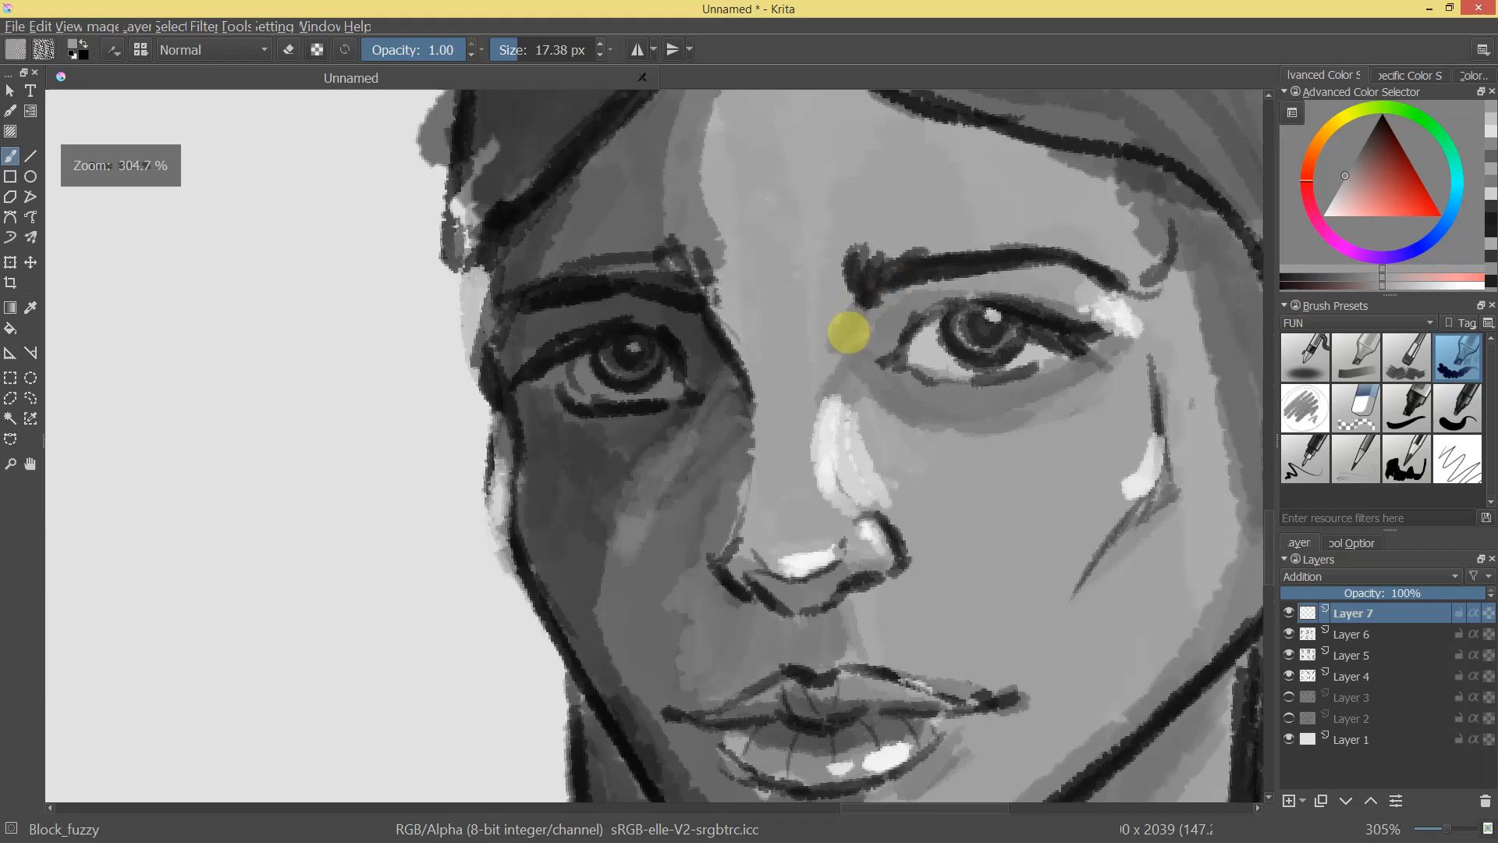
On Layer 6, refine the shadow-side contour of the long-haired woman's nose in sampled gray with 17.38 px and 10.91 px brushes.
left_click(1371, 638)
left_click(734, 476, "ctrl")
left_click_drag(733, 471, 738, 462)
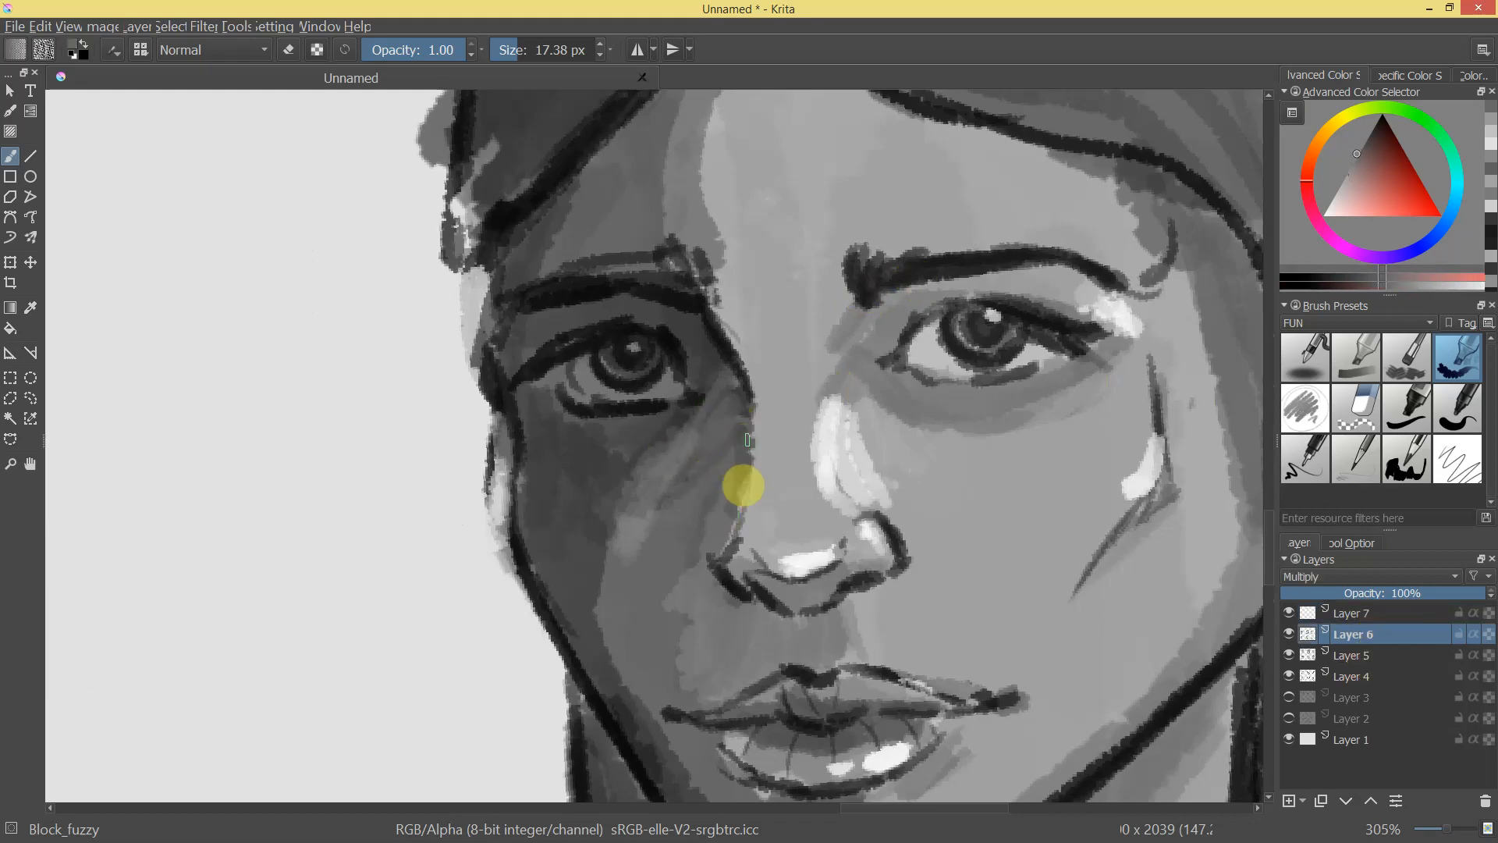
mouse_move(781, 538)
left_mouse_down("ctrl")
mouse_move(788, 616)
mouse_move(709, 404)
mouse_move(692, 433)
left_mouse_up("ctrl")
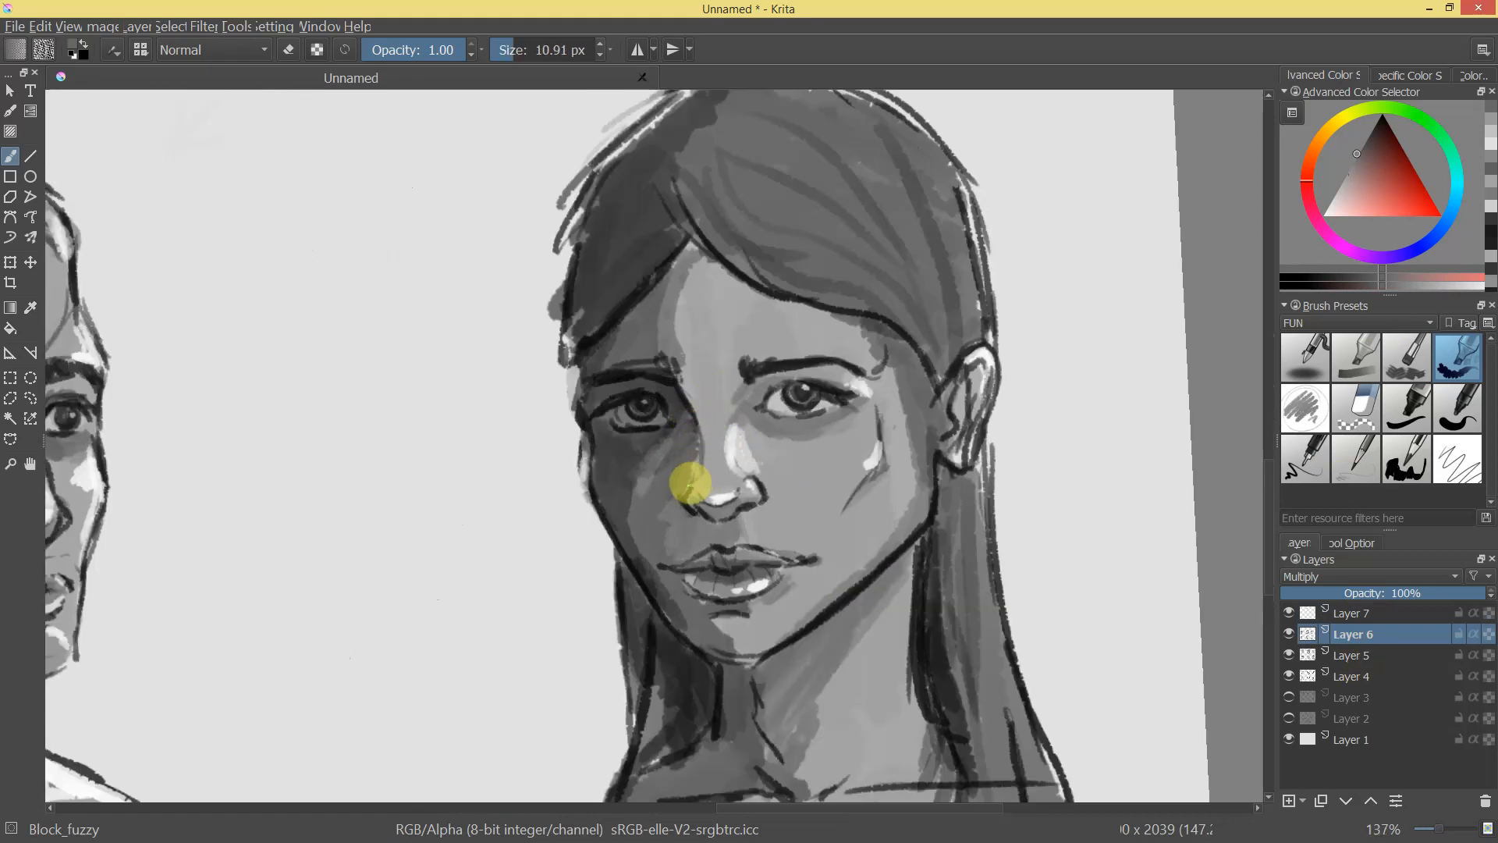
mouse_move(696, 448)
left_mouse_down("ctrl")
mouse_move(725, 592)
mouse_move(756, 424)
mouse_move(695, 465)
left_mouse_up("ctrl")
mouse_move(690, 491)
left_mouse_down()
mouse_move(692, 592)
mouse_move(658, 625)
mouse_move(751, 459)
left_mouse_up()
Sample a light tone and trim the long-haired woman's nose tip highlight on Layer 7 with a 10.91 px eraser.
left_click(743, 478, "ctrl")
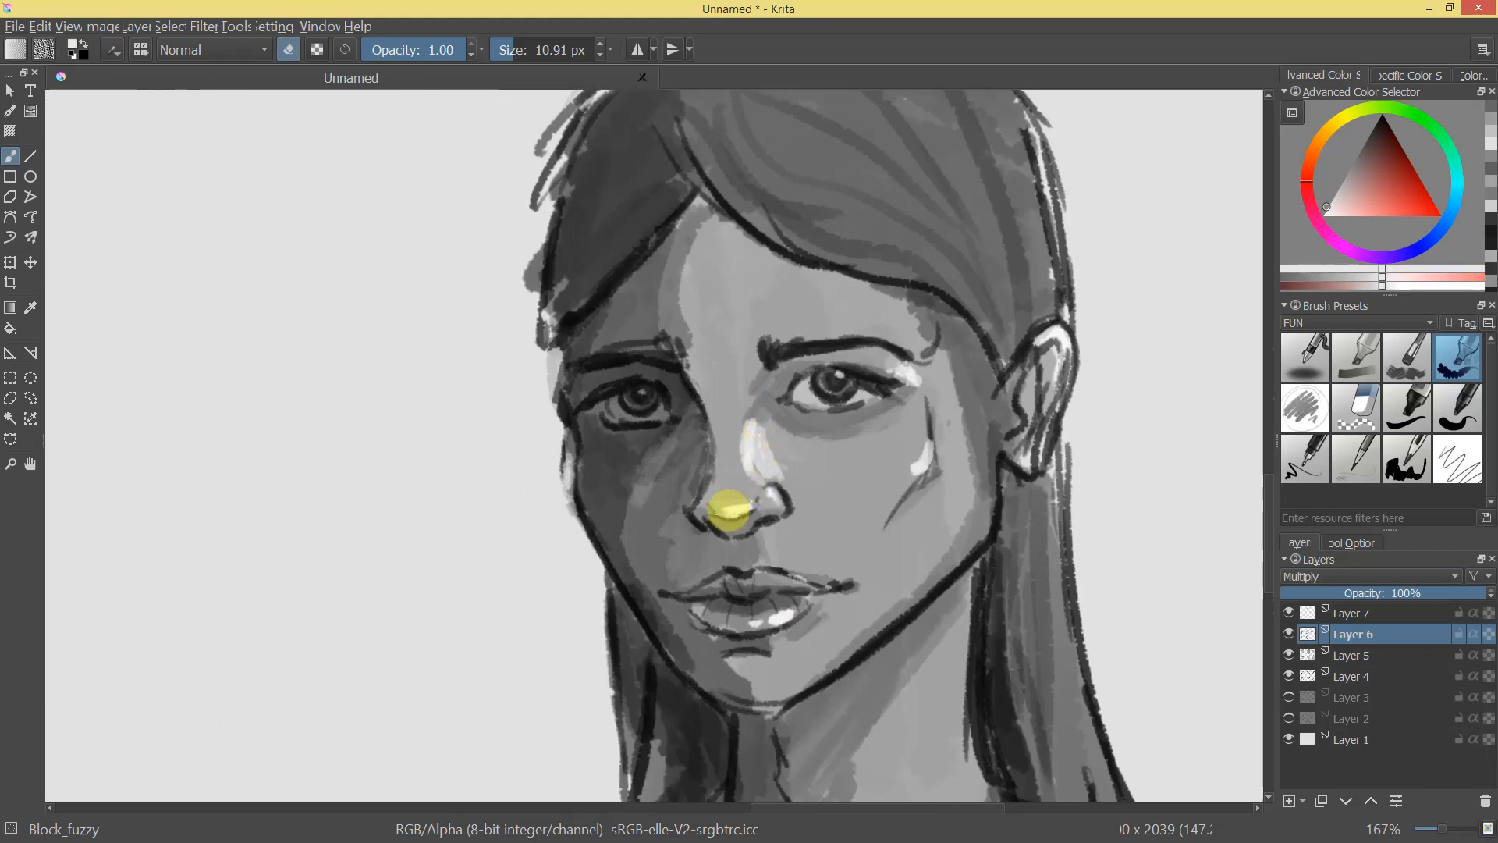
left_click_drag(729, 508, 735, 507)
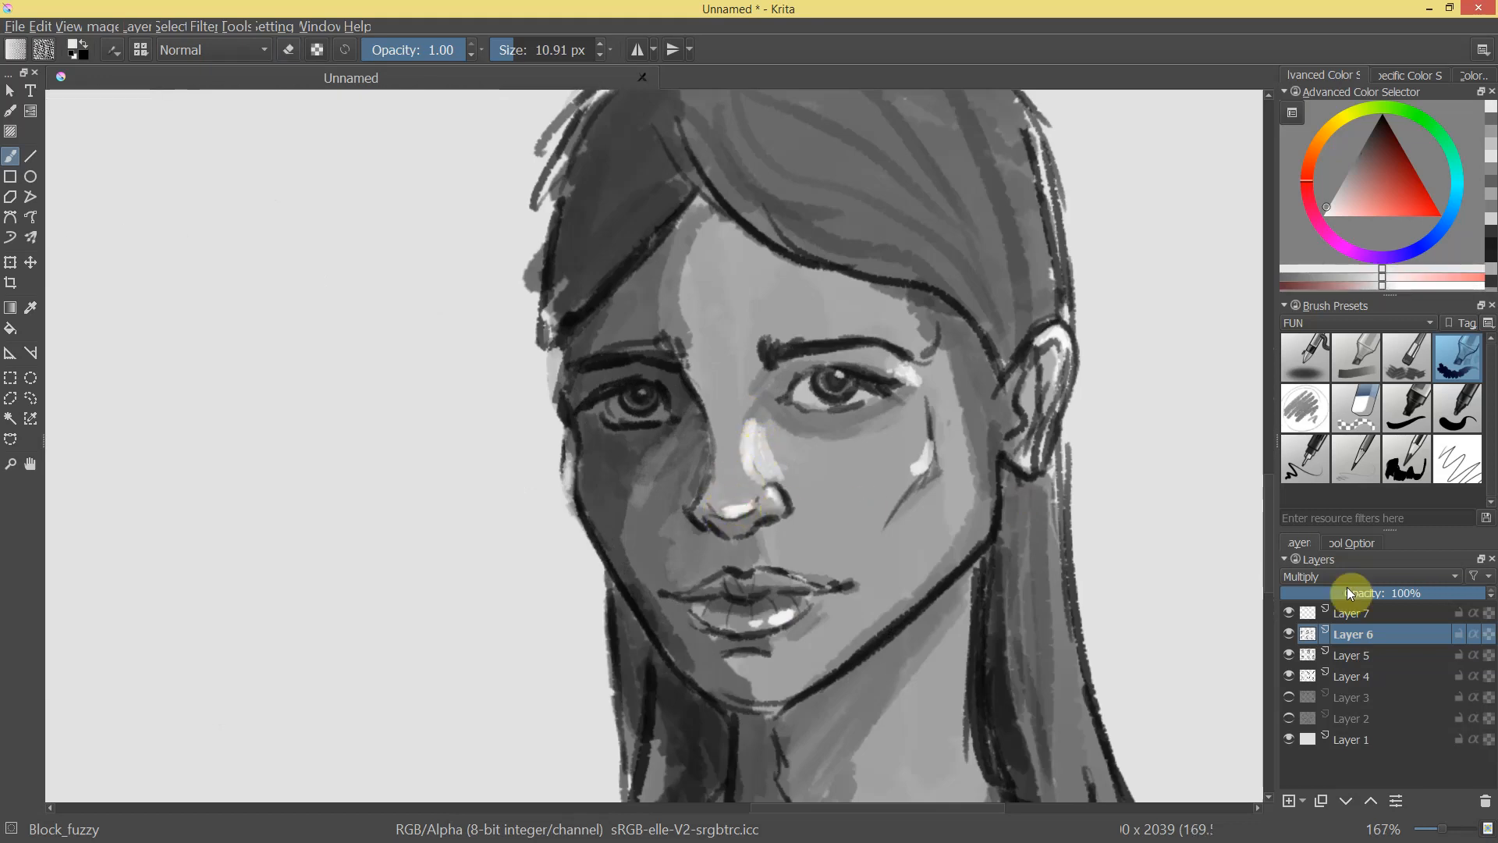
left_click(1343, 615)
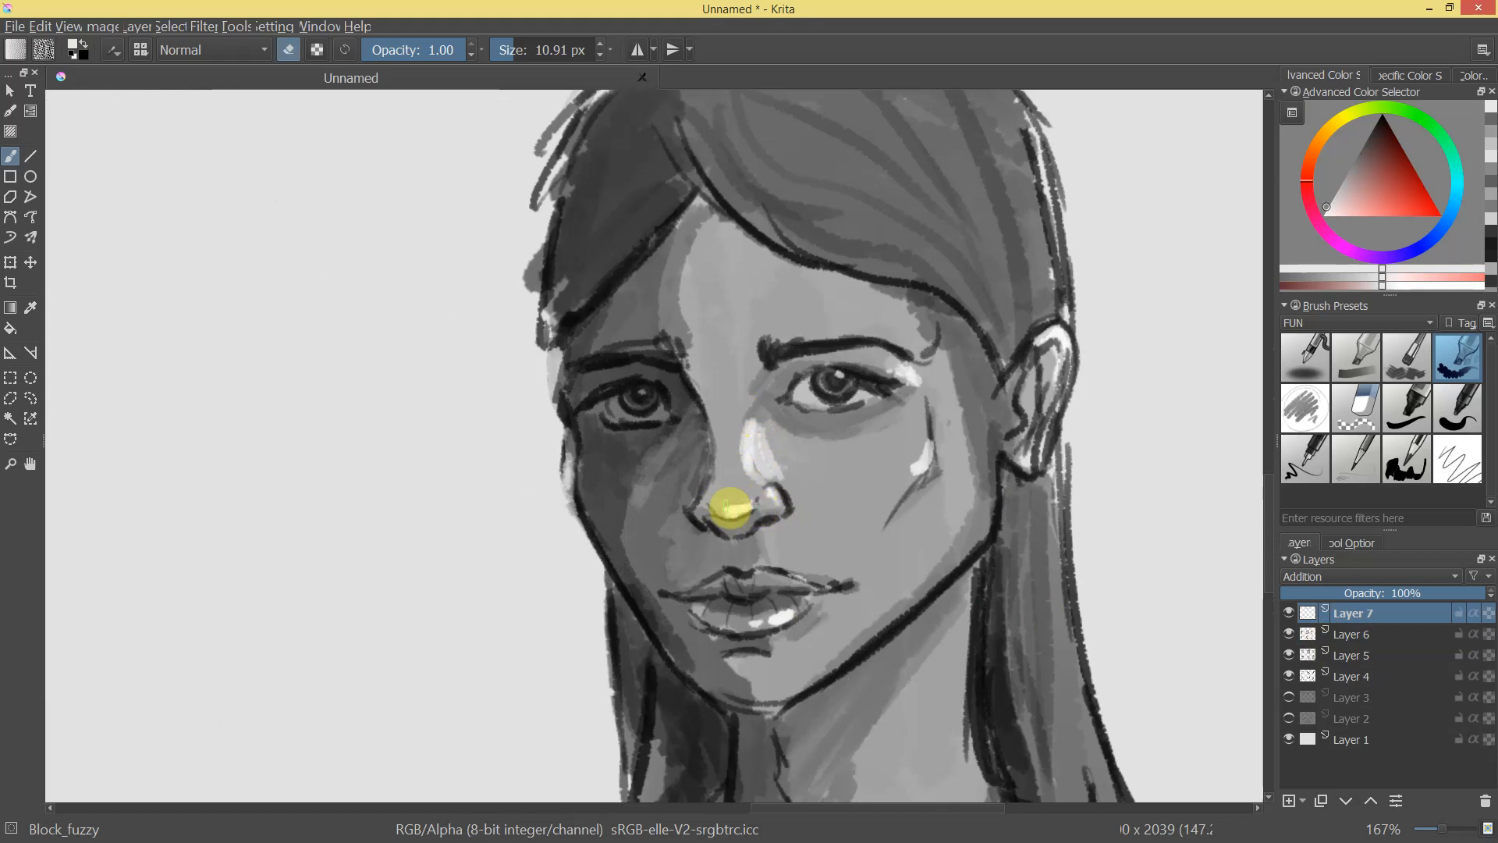
mouse_move(770, 519)
left_mouse_down()
mouse_move(726, 695)
mouse_move(793, 559)
mouse_move(806, 619)
mouse_move(863, 625)
mouse_move(905, 564)
mouse_move(915, 281)
left_mouse_up()
mouse_move(682, 390)
left_mouse_down()
mouse_move(780, 495)
mouse_move(803, 428)
mouse_move(669, 327)
mouse_move(723, 337)
mouse_move(752, 468)
mouse_move(742, 484)
mouse_move(712, 324)
mouse_move(716, 377)
left_mouse_up()
Paint light streaks on the crown and long strands of the long-haired woman's hair with a 25.10 px brush.
key("e")
left_click_drag(852, 478, 839, 583)
left_click_drag(873, 473, 1040, 401)
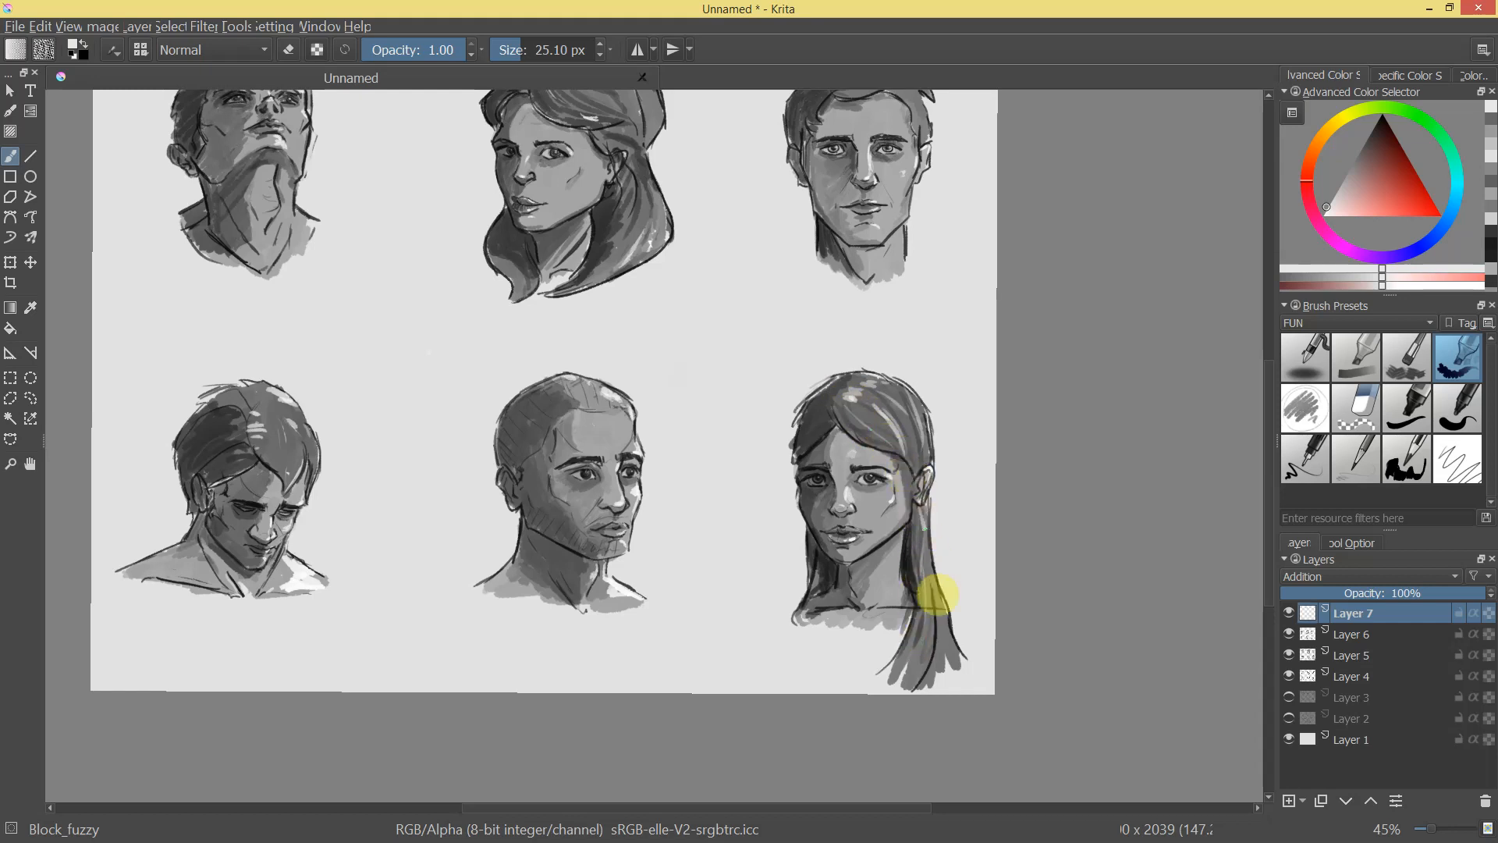
left_click_drag(971, 553, 975, 588)
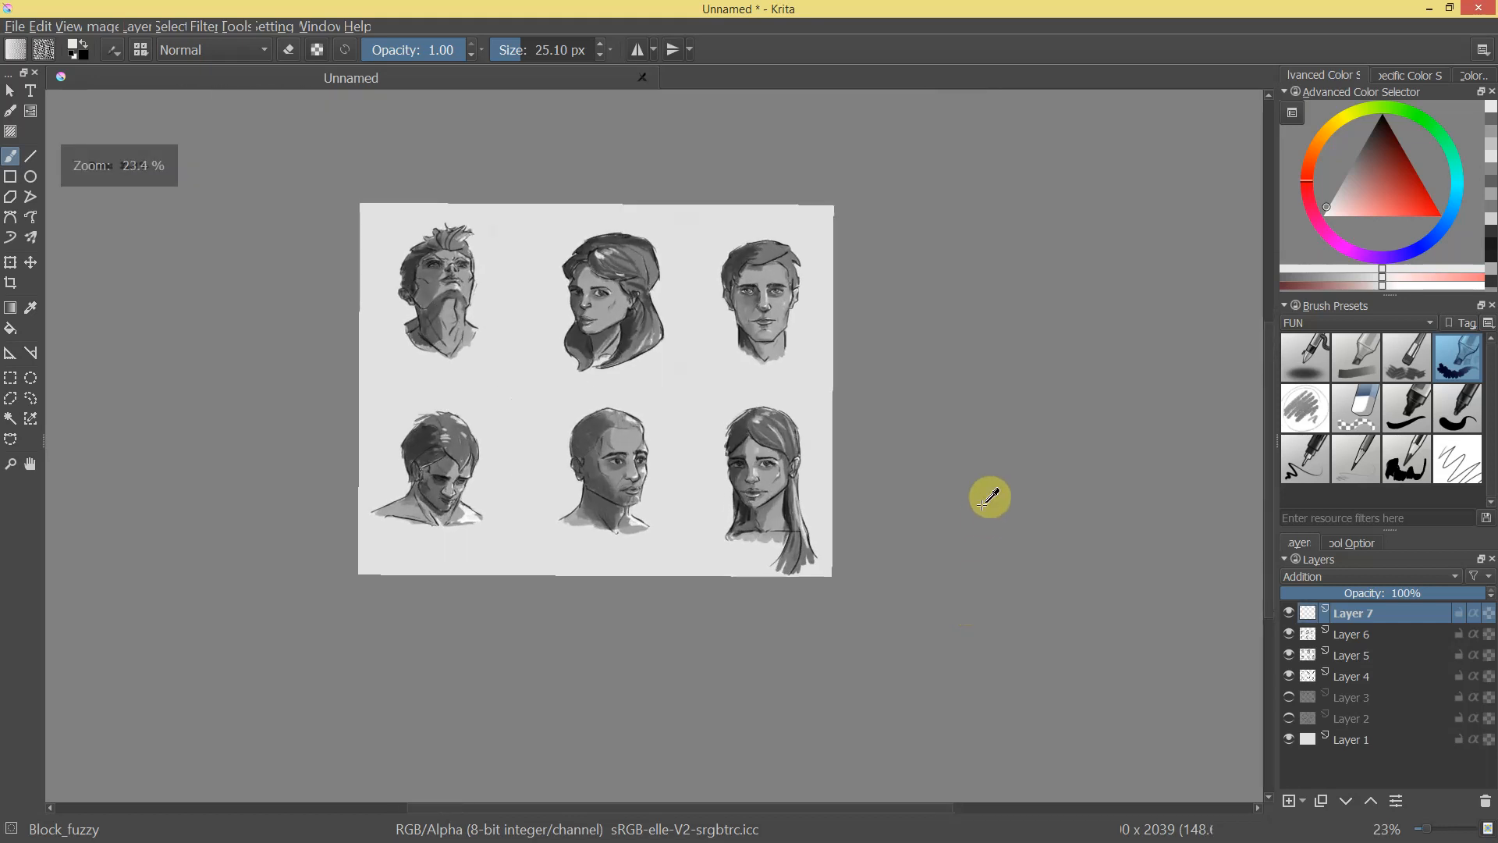
left_click_drag(854, 437, 972, 347)
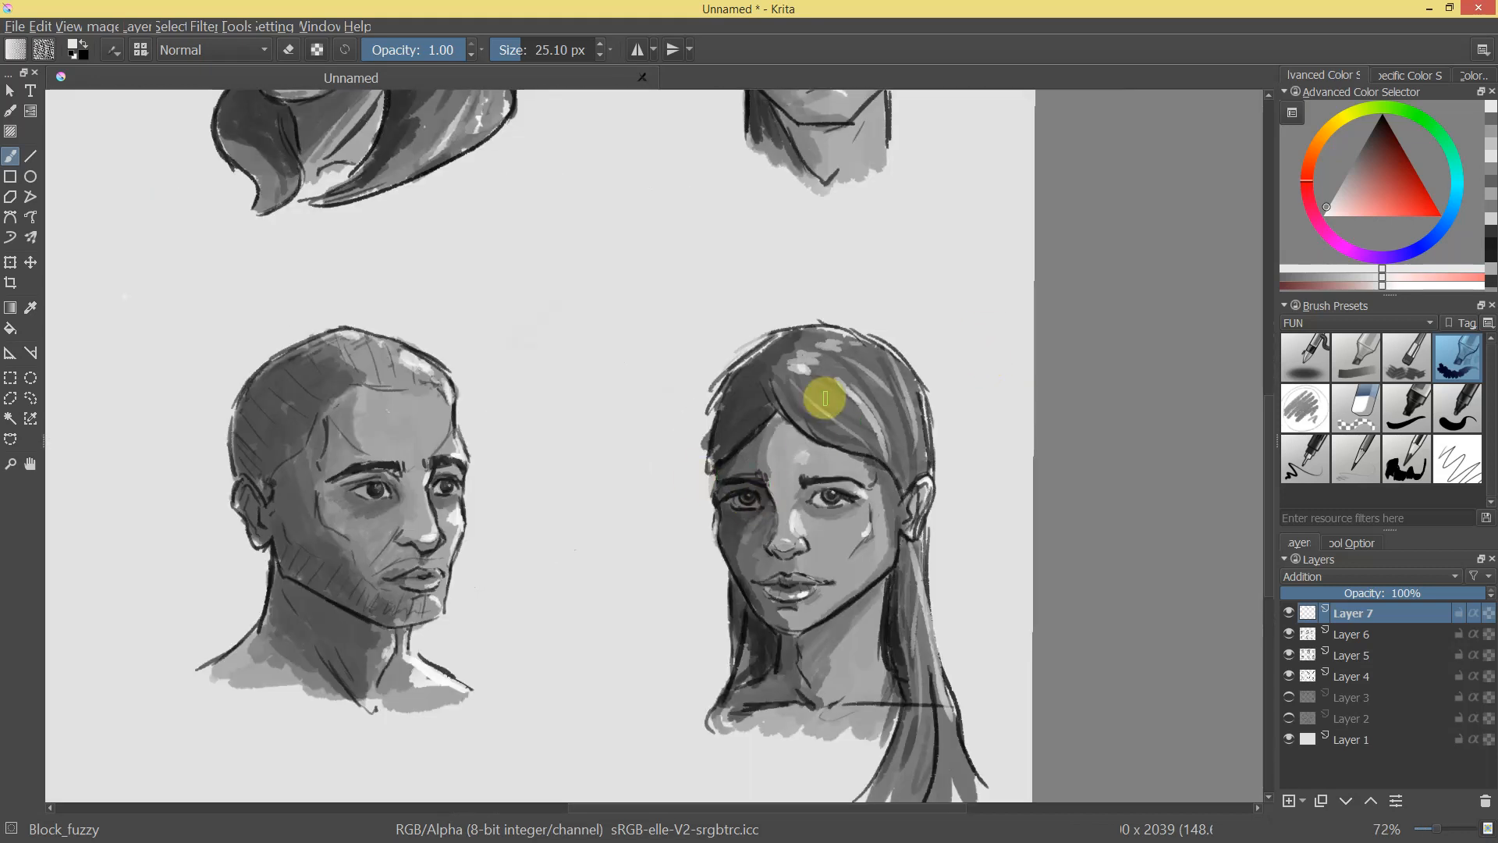
left_click_drag(1037, 267, 962, 468)
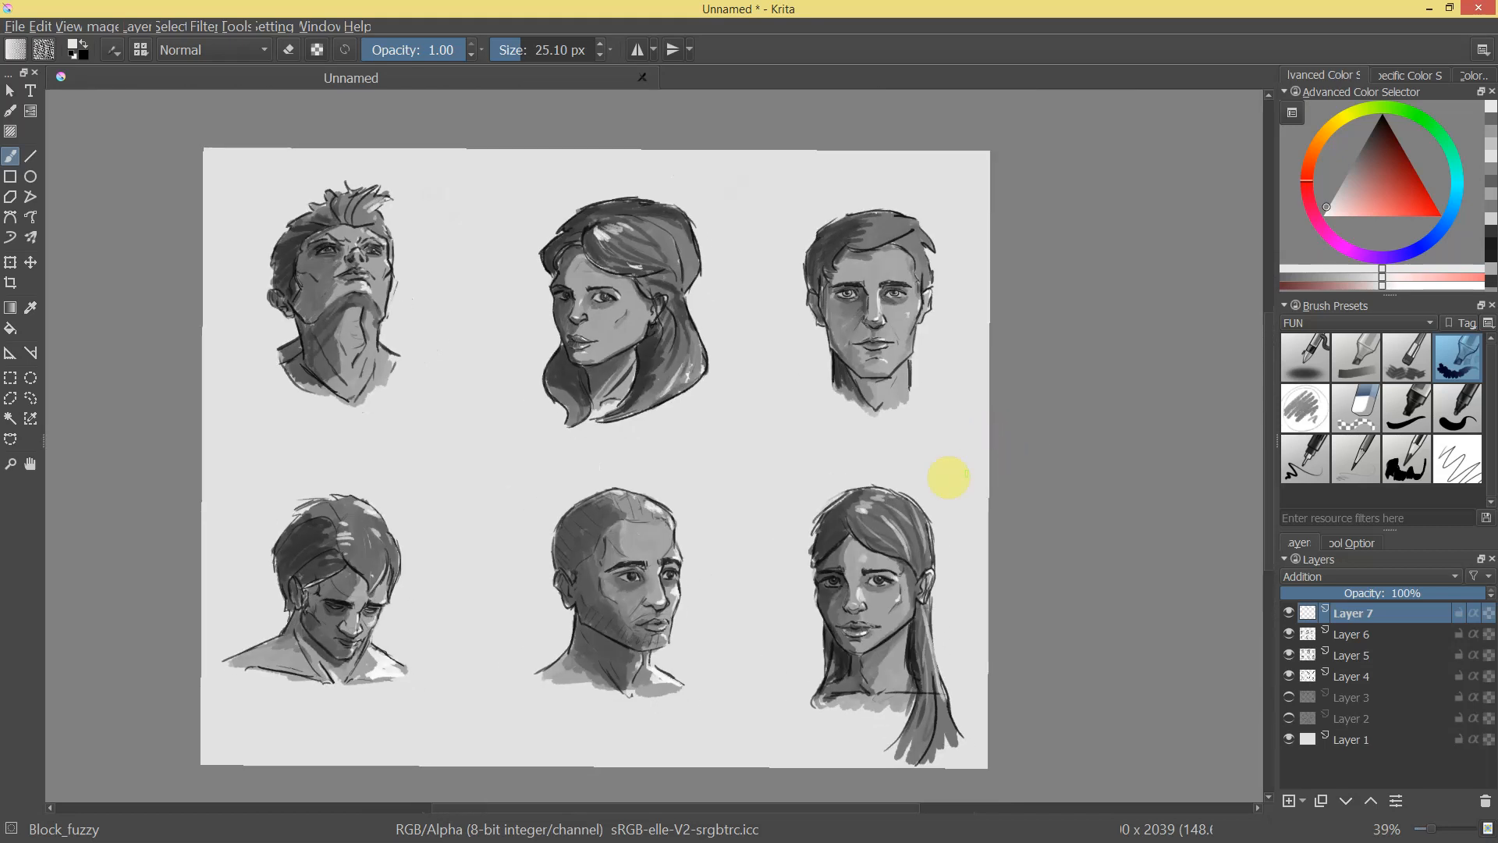
Combine Layers 4 to 7 into one layer group.
left_click_drag(1070, 446, 1137, 438)
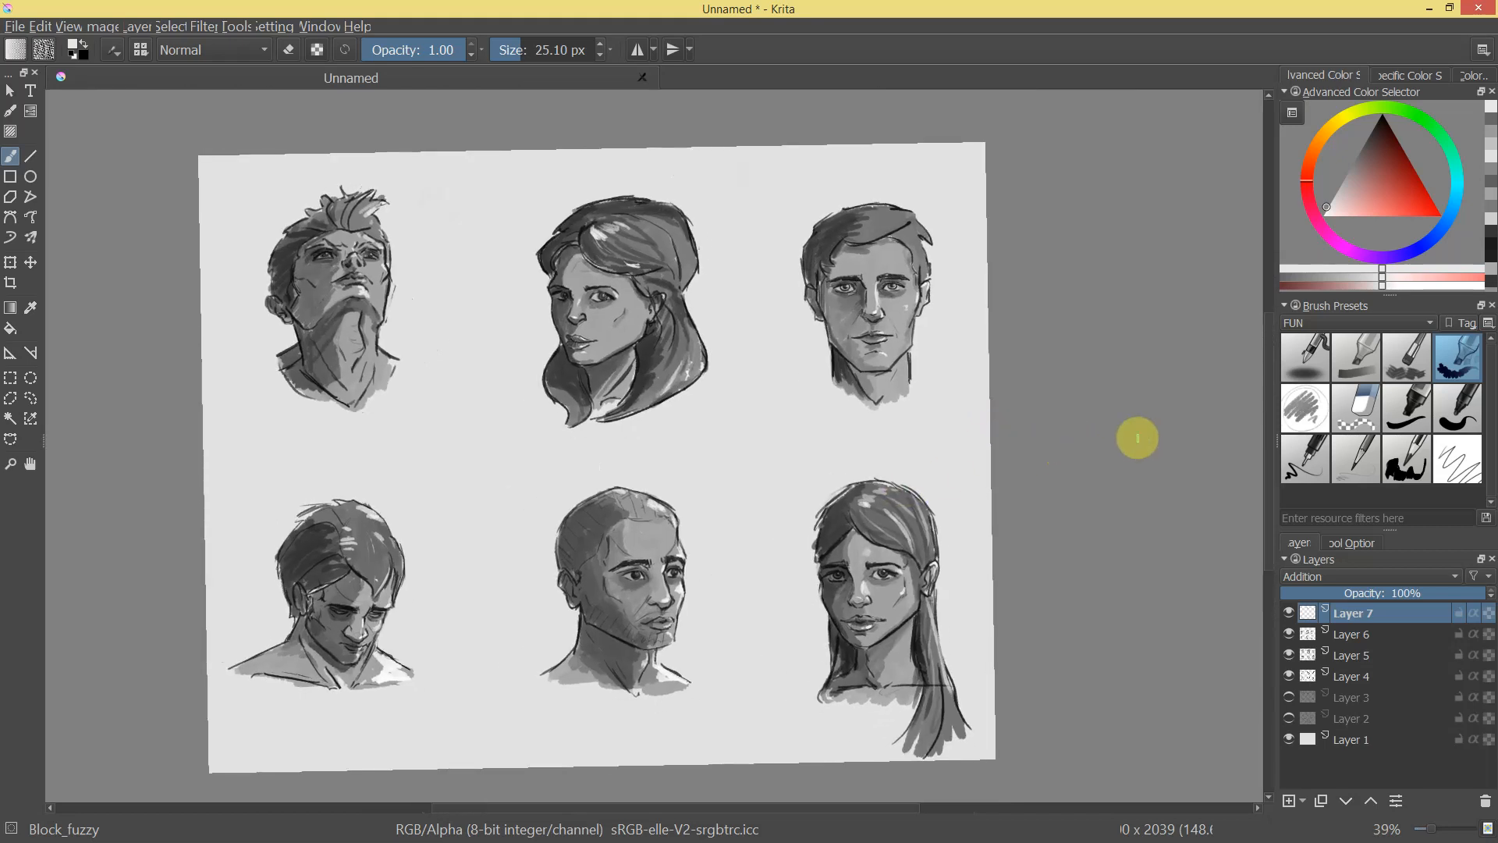
left_click(1370, 677, "shift")
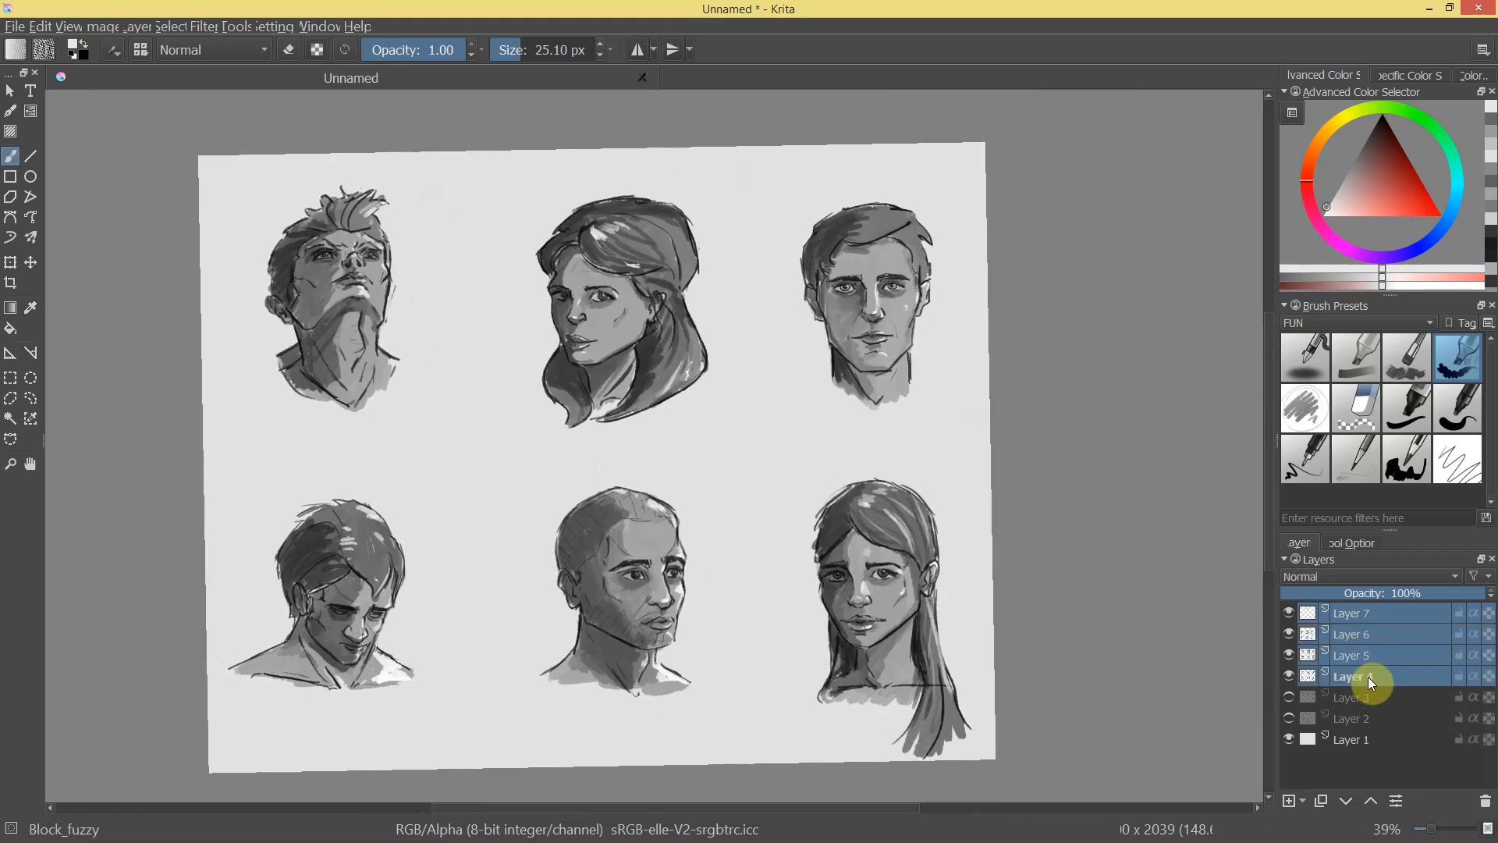
key("ctrl+e")
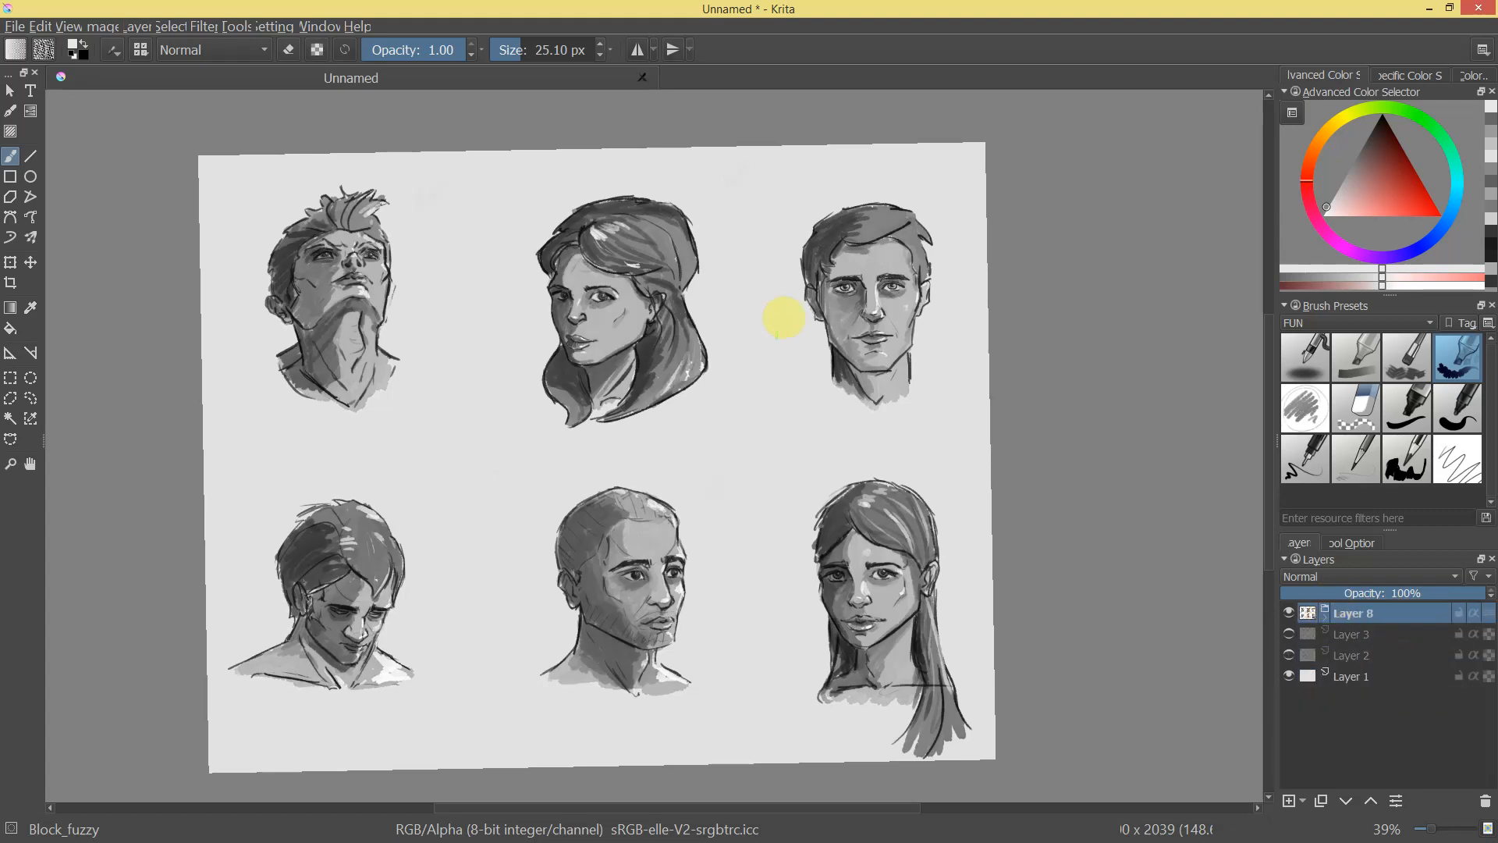
Lasso the middle column of two heads, shift it slightly left and up, and clear the selection.
key("l")
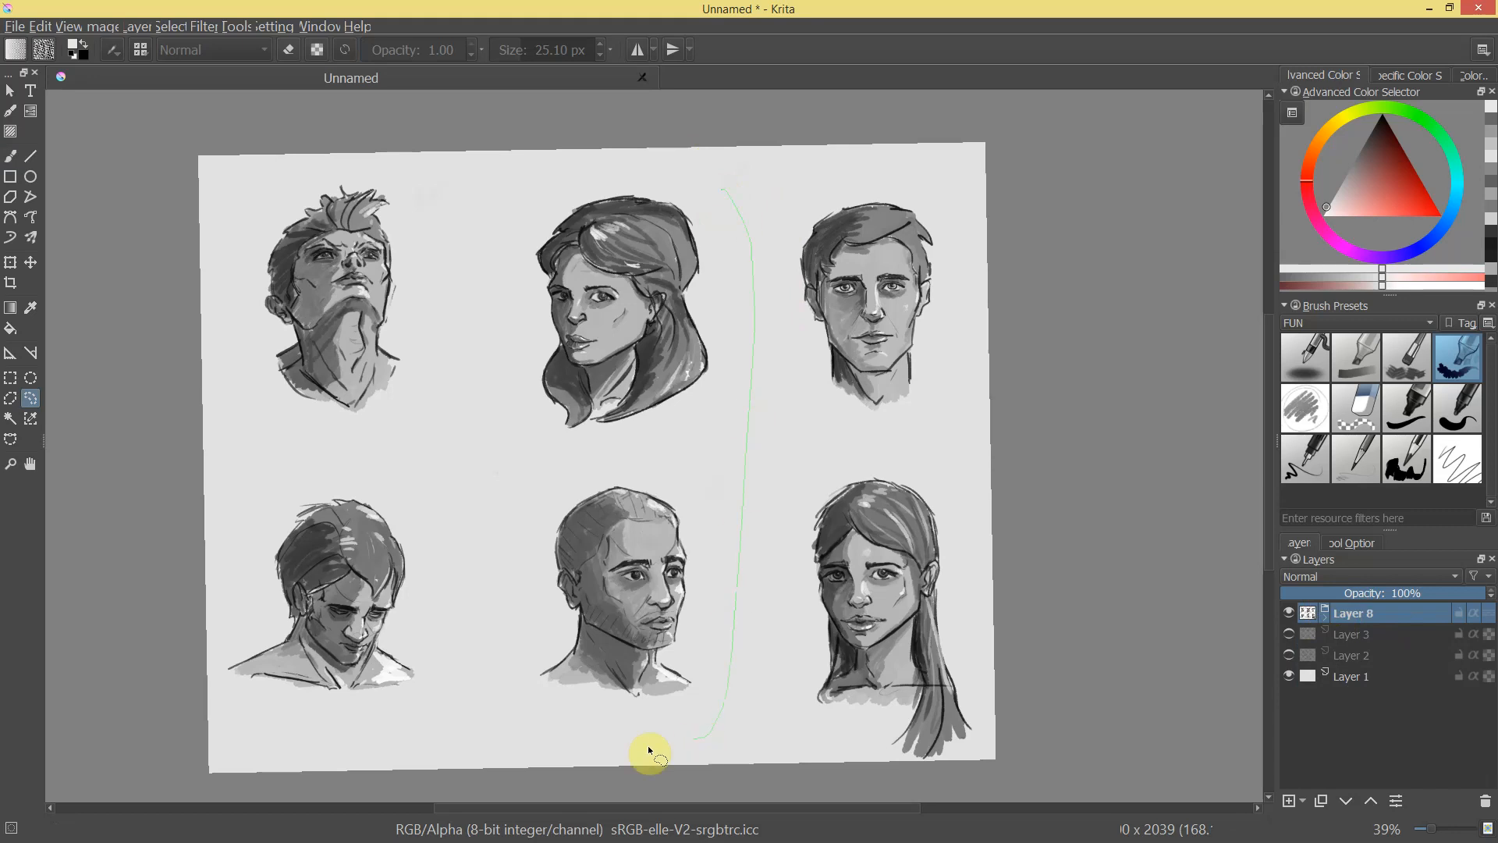
left_click_drag(486, 260, 724, 189)
key("ctrl+t")
left_click_drag(728, 369, 705, 364)
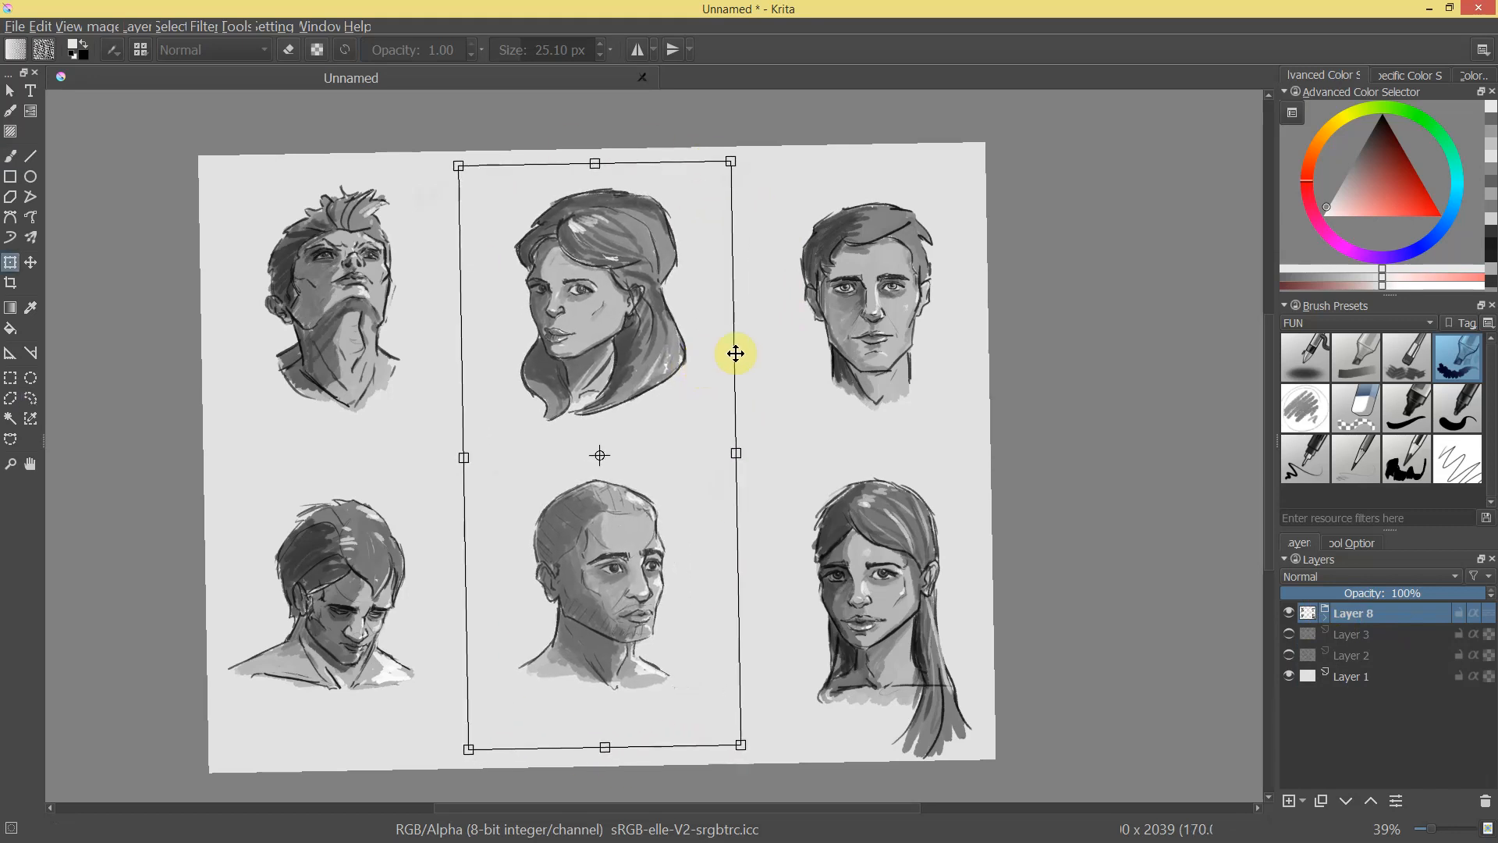
key("Return")
key("ctrl+shift+a")
Lasso the right column of two heads and shift it slightly up and towards the middle column.
mouse_move(746, 353)
left_mouse_down()
mouse_move(1057, 551)
mouse_move(971, 97)
left_mouse_up()
key("ctrl+t")
left_click_drag(906, 289, 1005, 429)
key("Return")
Add a new visible paint layer at the top of the group.
left_click(1288, 801)
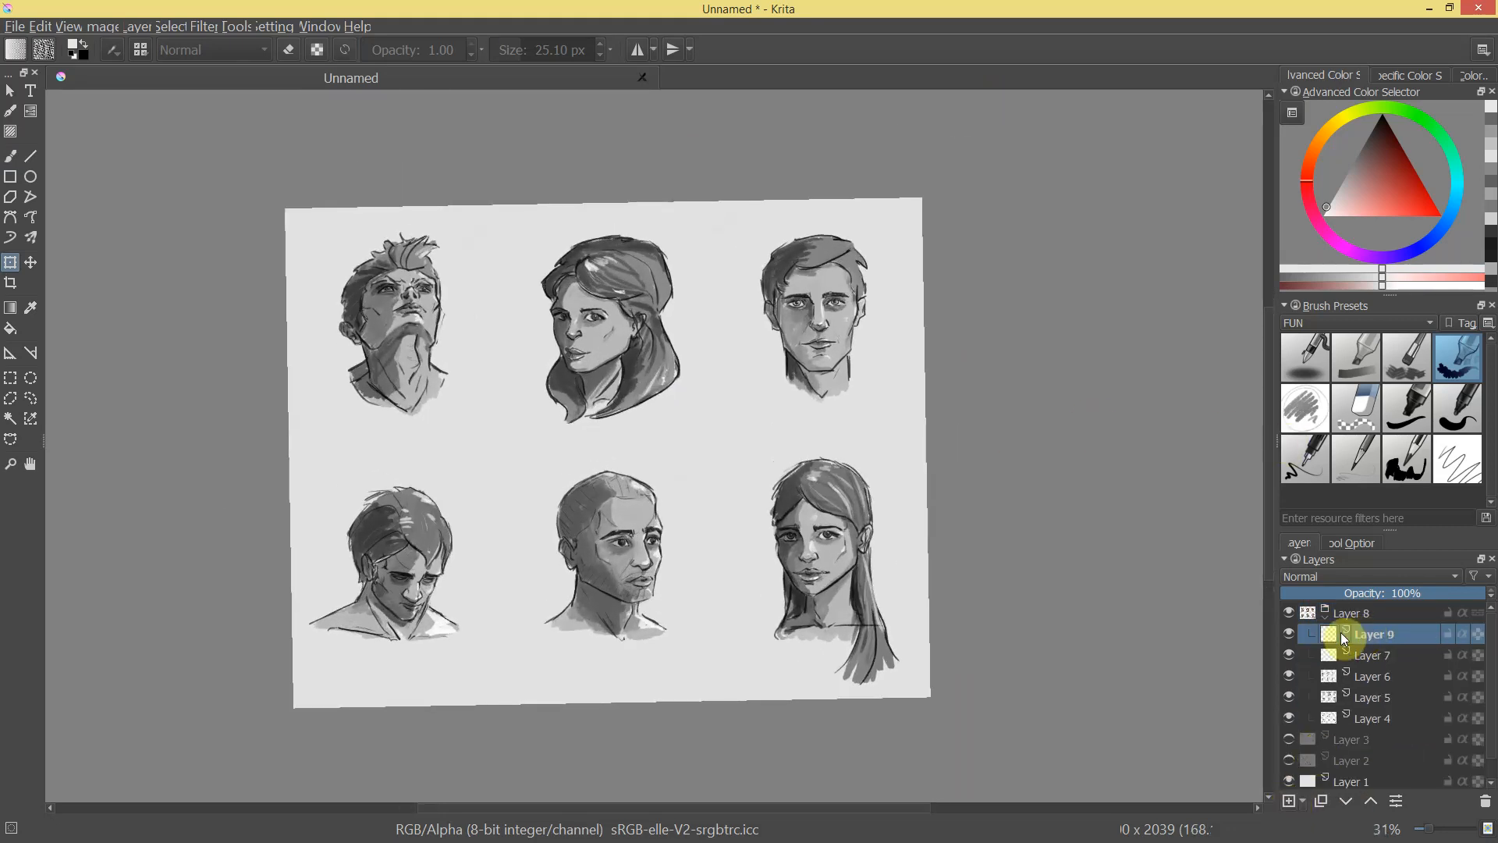
left_click(1290, 633)
key("b")
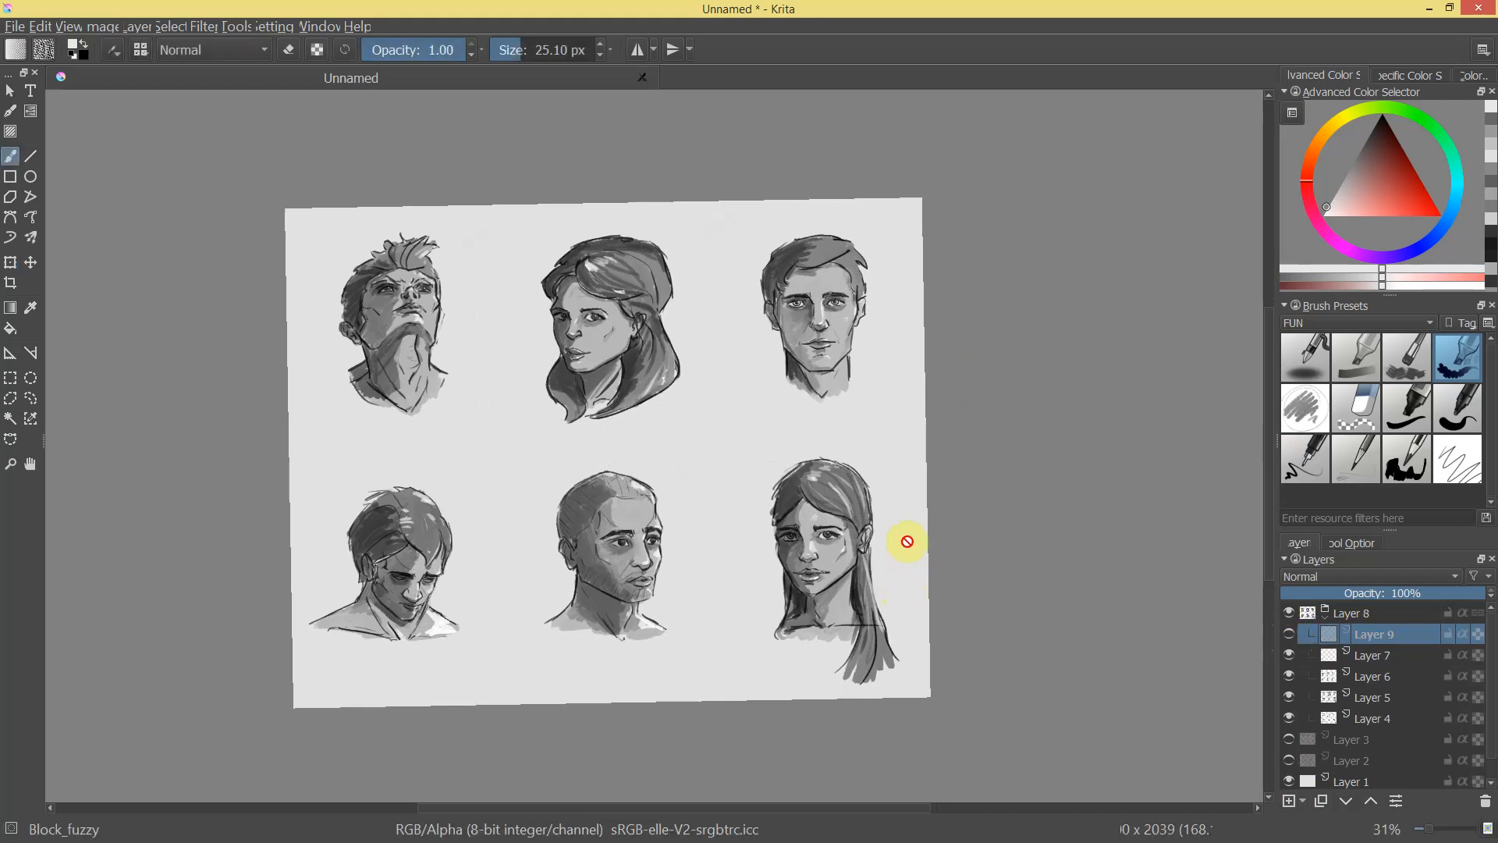
left_click(1291, 634)
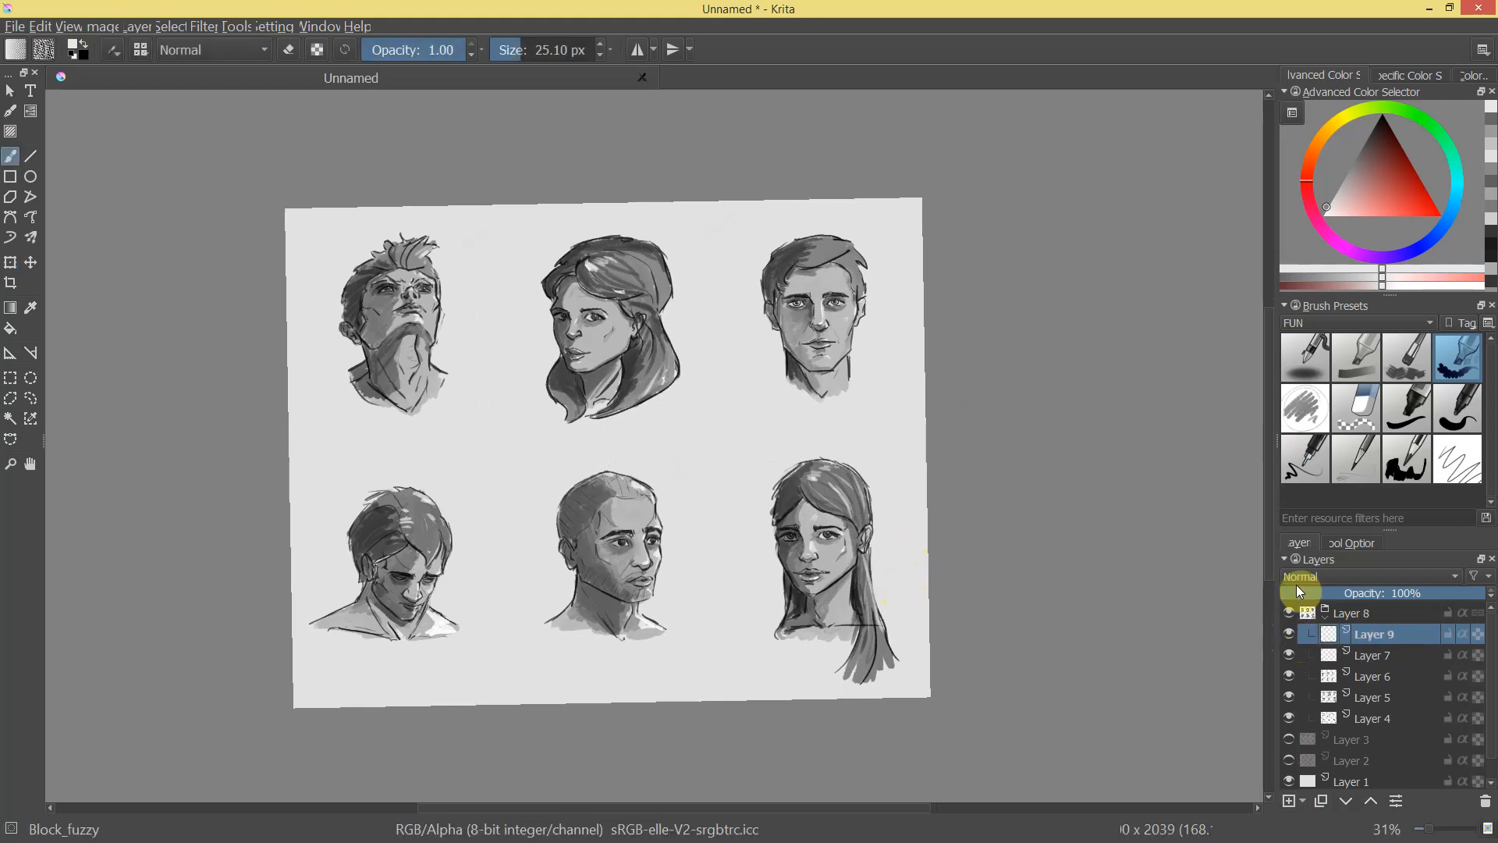
key("l")
mouse_move(717, 515)
left_mouse_down()
mouse_move(747, 639)
mouse_move(887, 689)
left_mouse_up()
key("ctrl+z")
key("ctrl+z")
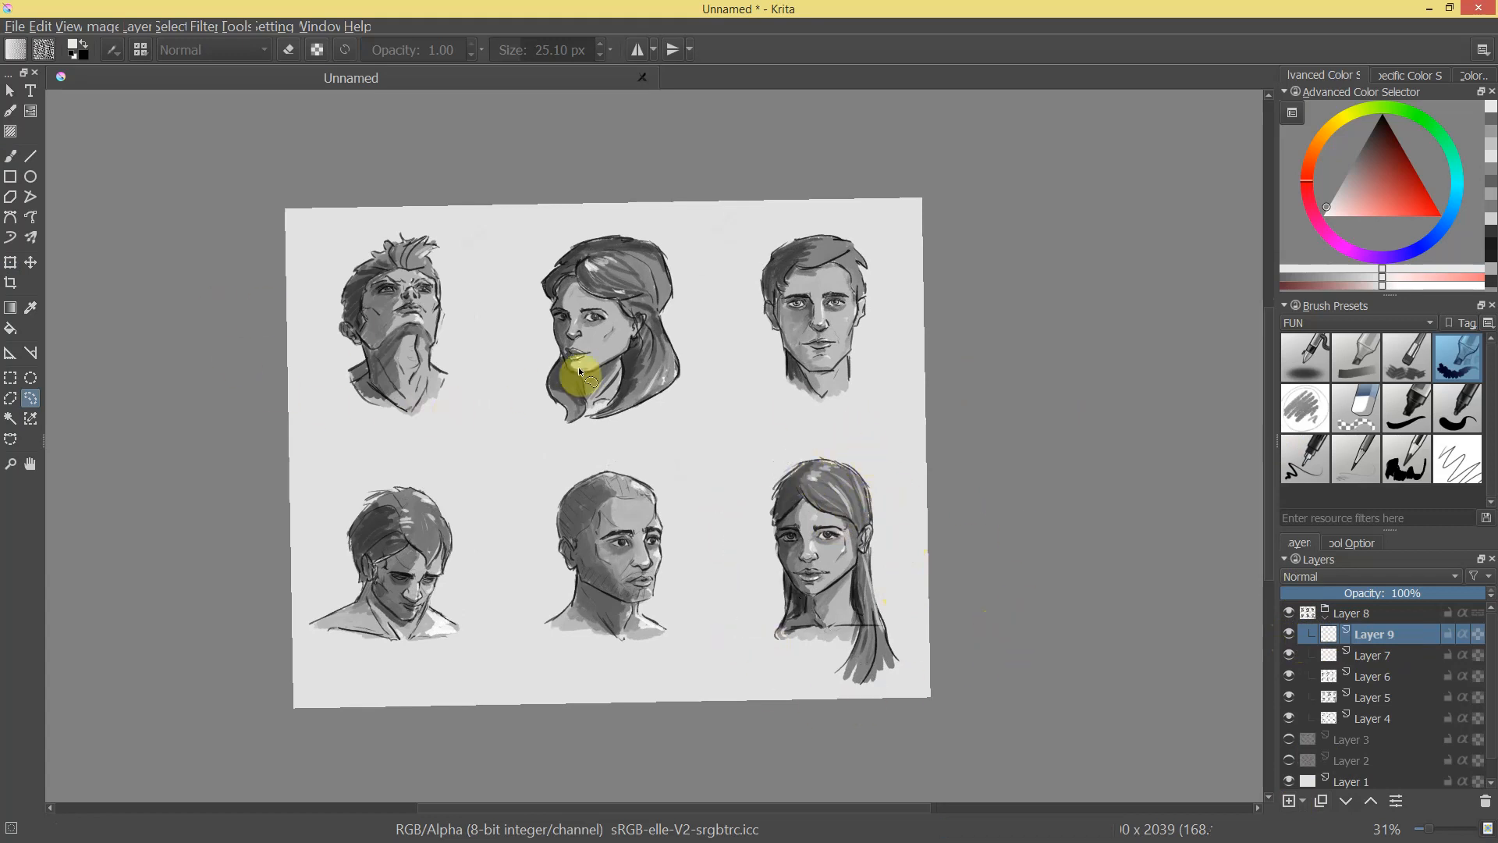
Write circled numbers 1, 2 and 3 in mid-gray beside the upper row of heads with a 17.16 px brush.
key("plus")
key("b")
left_click(1356, 155)
left_click_drag(485, 384, 540, 368)
left_click_drag(411, 378, 804, 409)
mouse_move(803, 409)
left_mouse_down()
mouse_move(706, 356)
mouse_move(755, 382)
mouse_move(327, 408)
left_mouse_up()
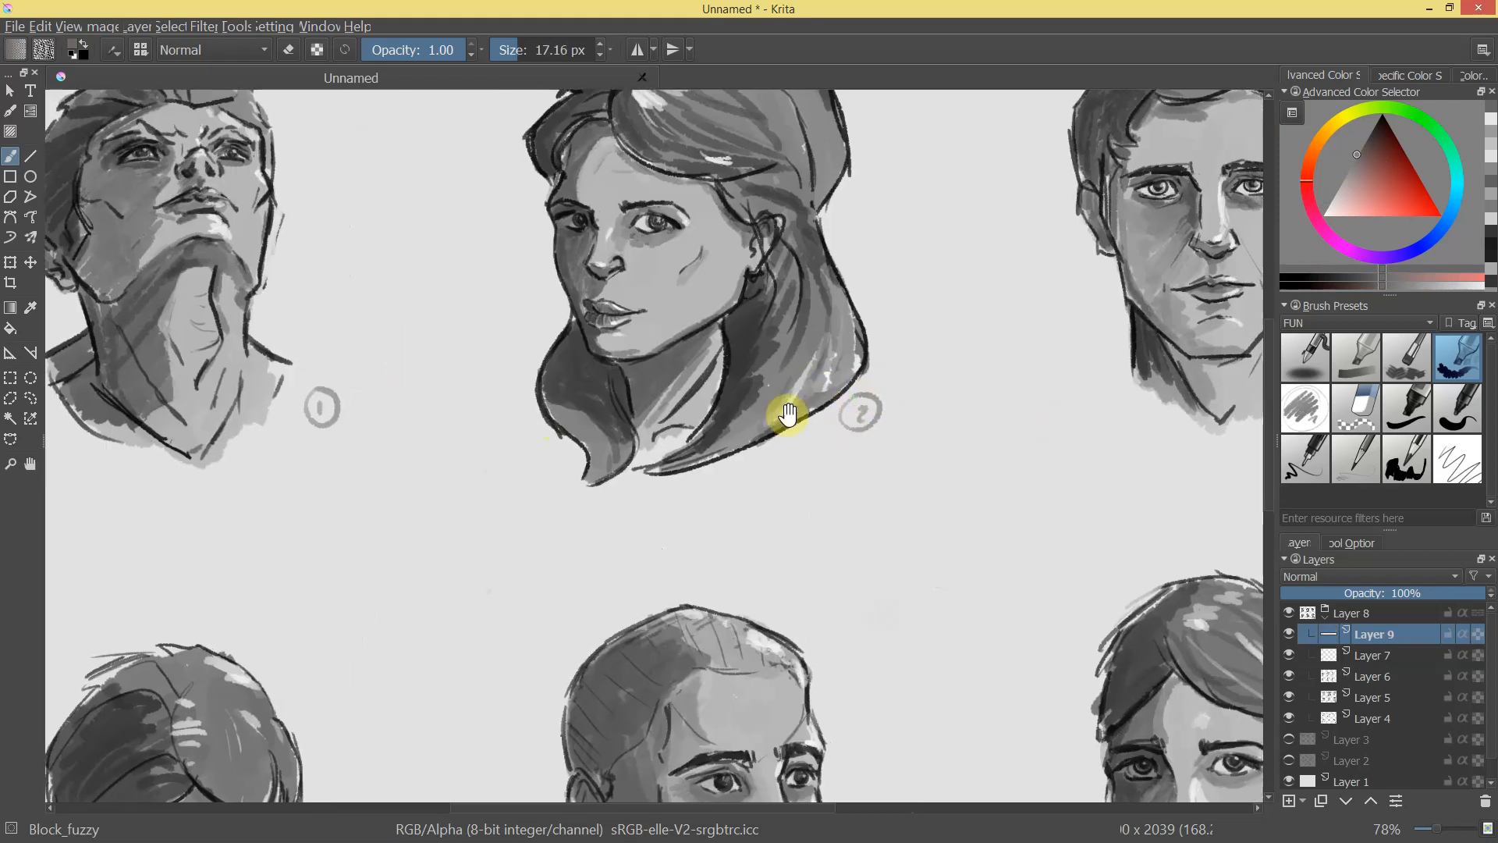
left_click_drag(944, 415, 384, 414)
Write circled numbers 4, 5 and 6 beside the lower row of heads with a 14.20 px brush.
left_click_drag(807, 466, 1089, 333)
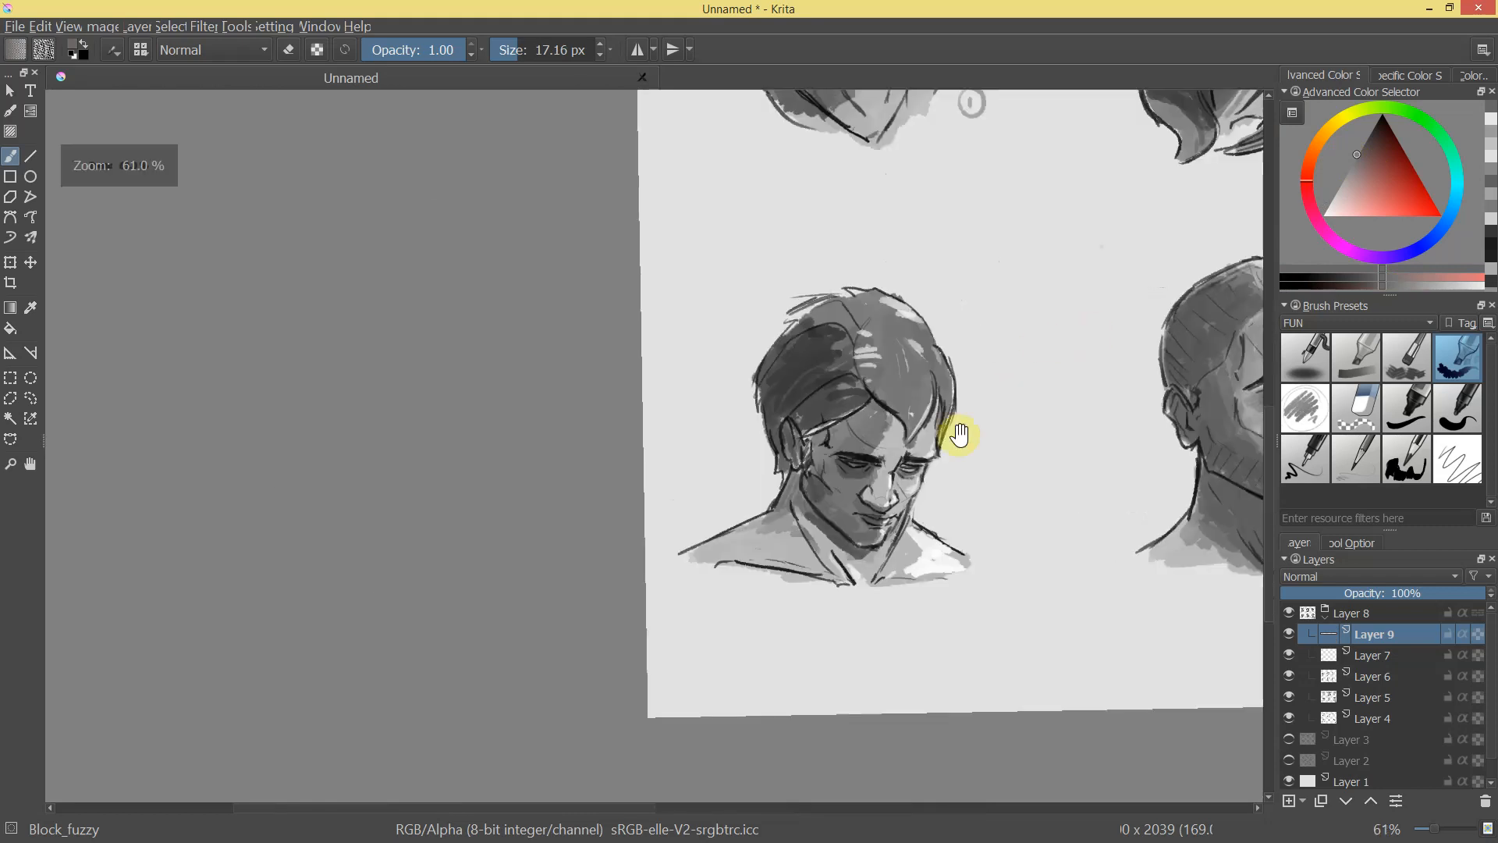
left_click_drag(960, 434, 737, 447)
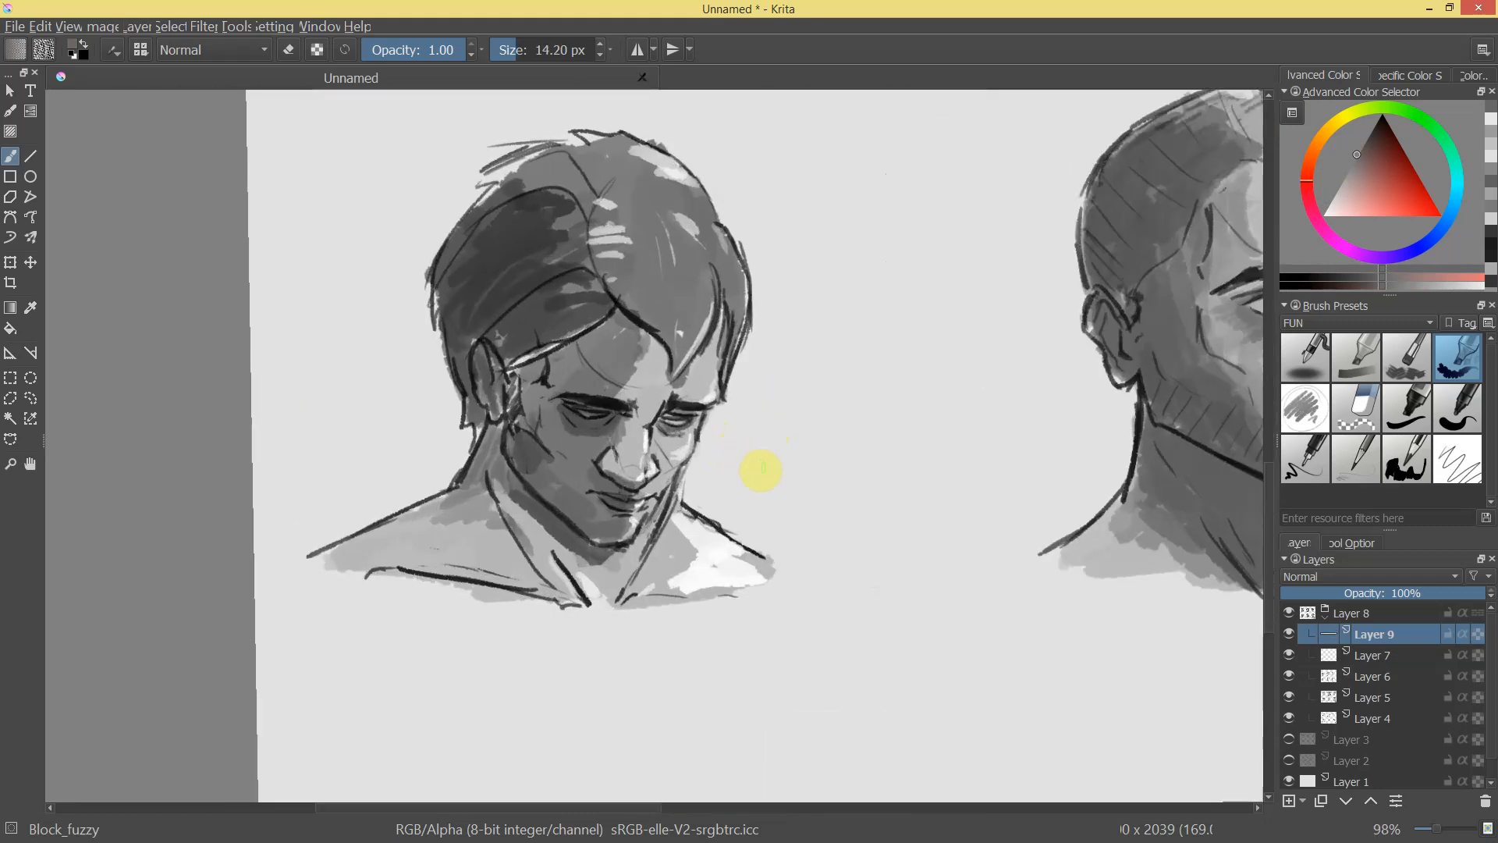
left_click_drag(761, 475, 654, 405)
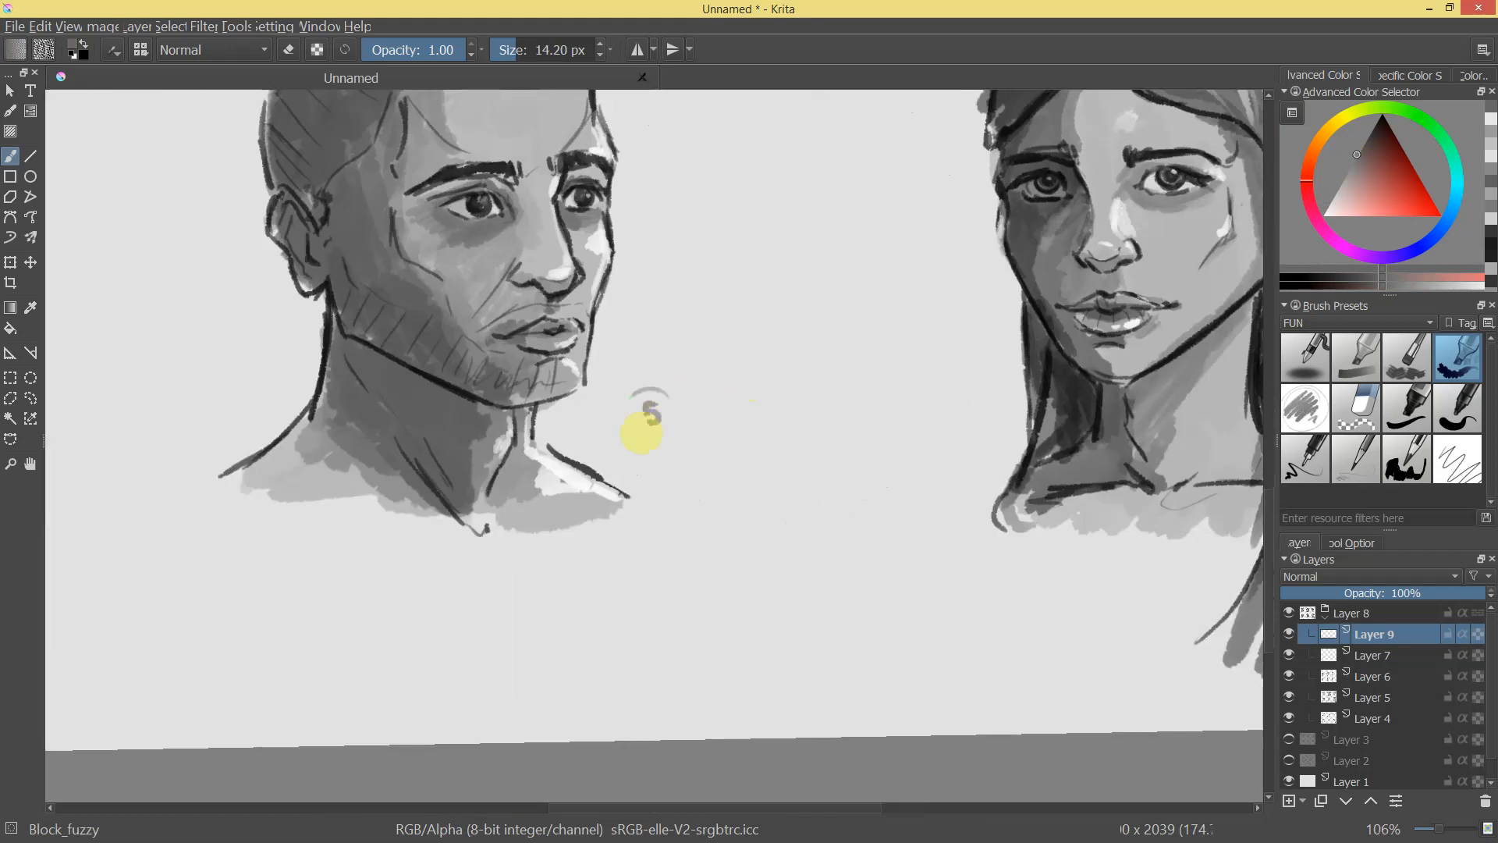
left_click_drag(776, 474, 751, 408)
left_click_drag(848, 484, 1030, 405)
left_click_drag(1100, 450, 1082, 446)
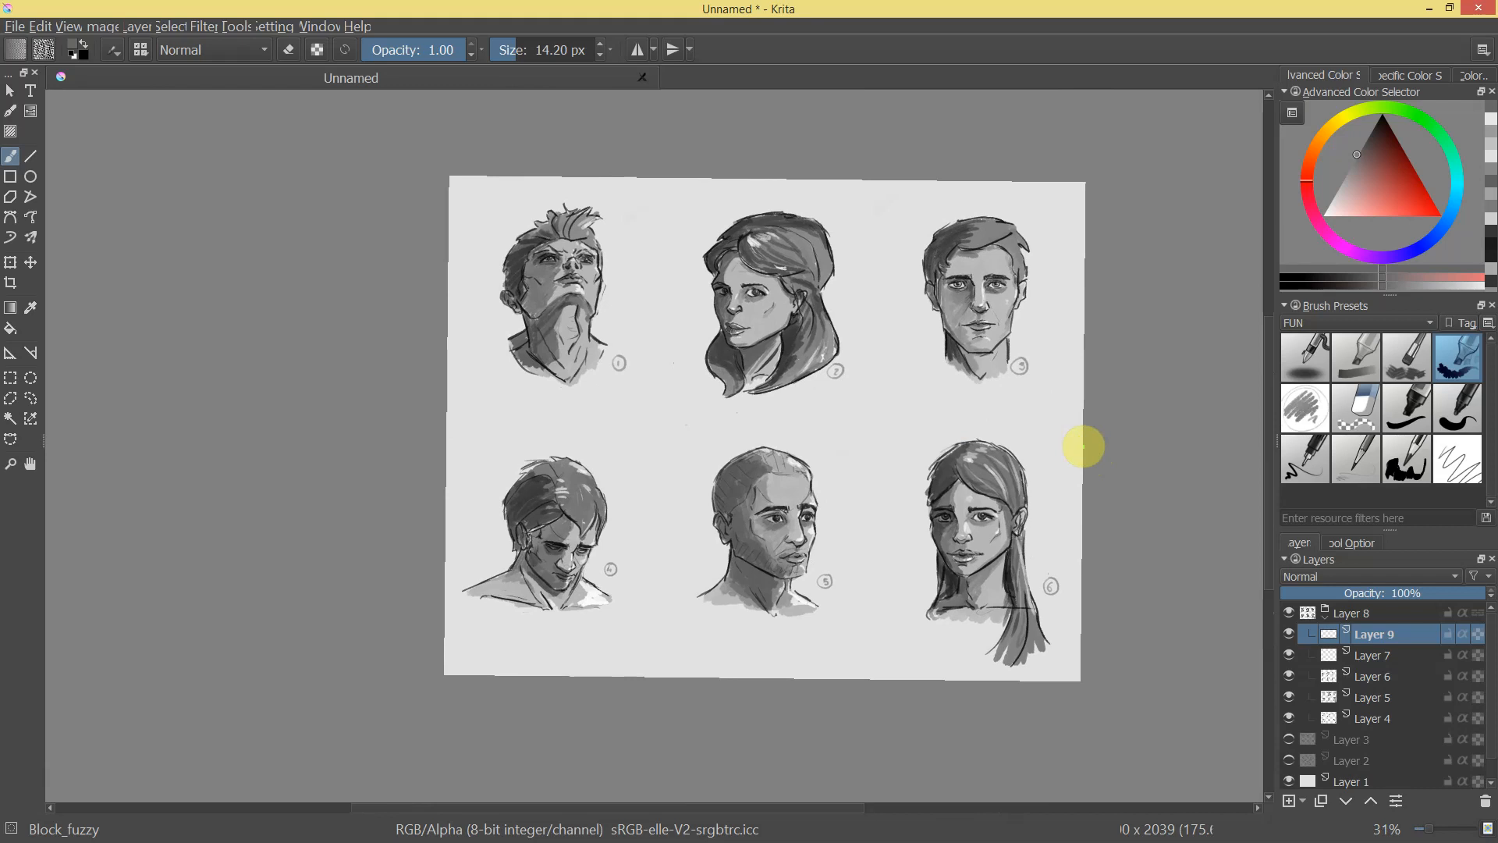
Merge Layers 4, 5, 6, 7 and 9 inside the group into a single layer.
left_click(1363, 613)
left_click_drag(848, 287, 897, 187)
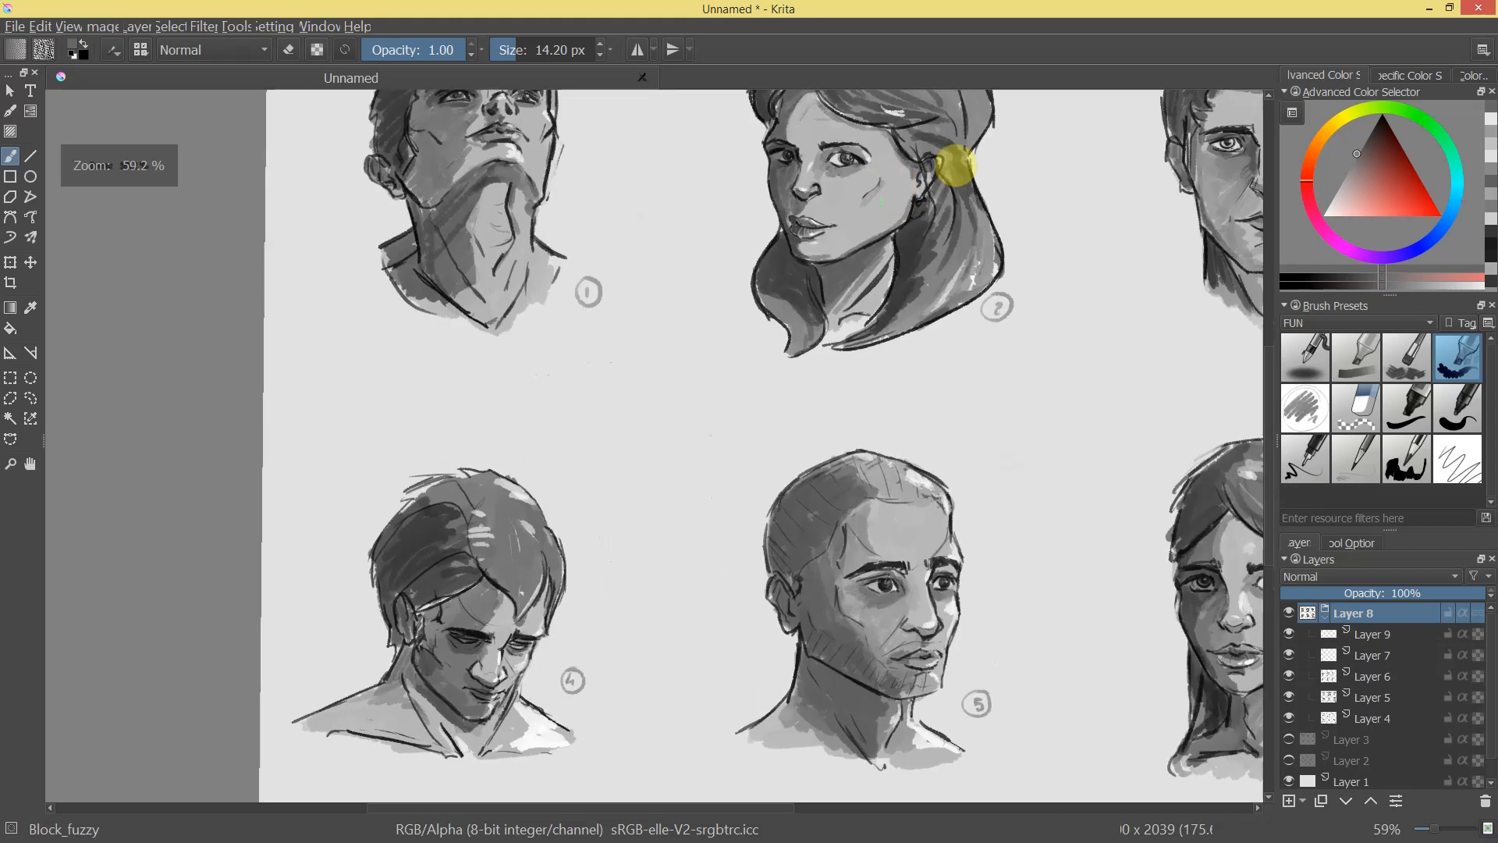
left_click_drag(968, 119, 672, 401)
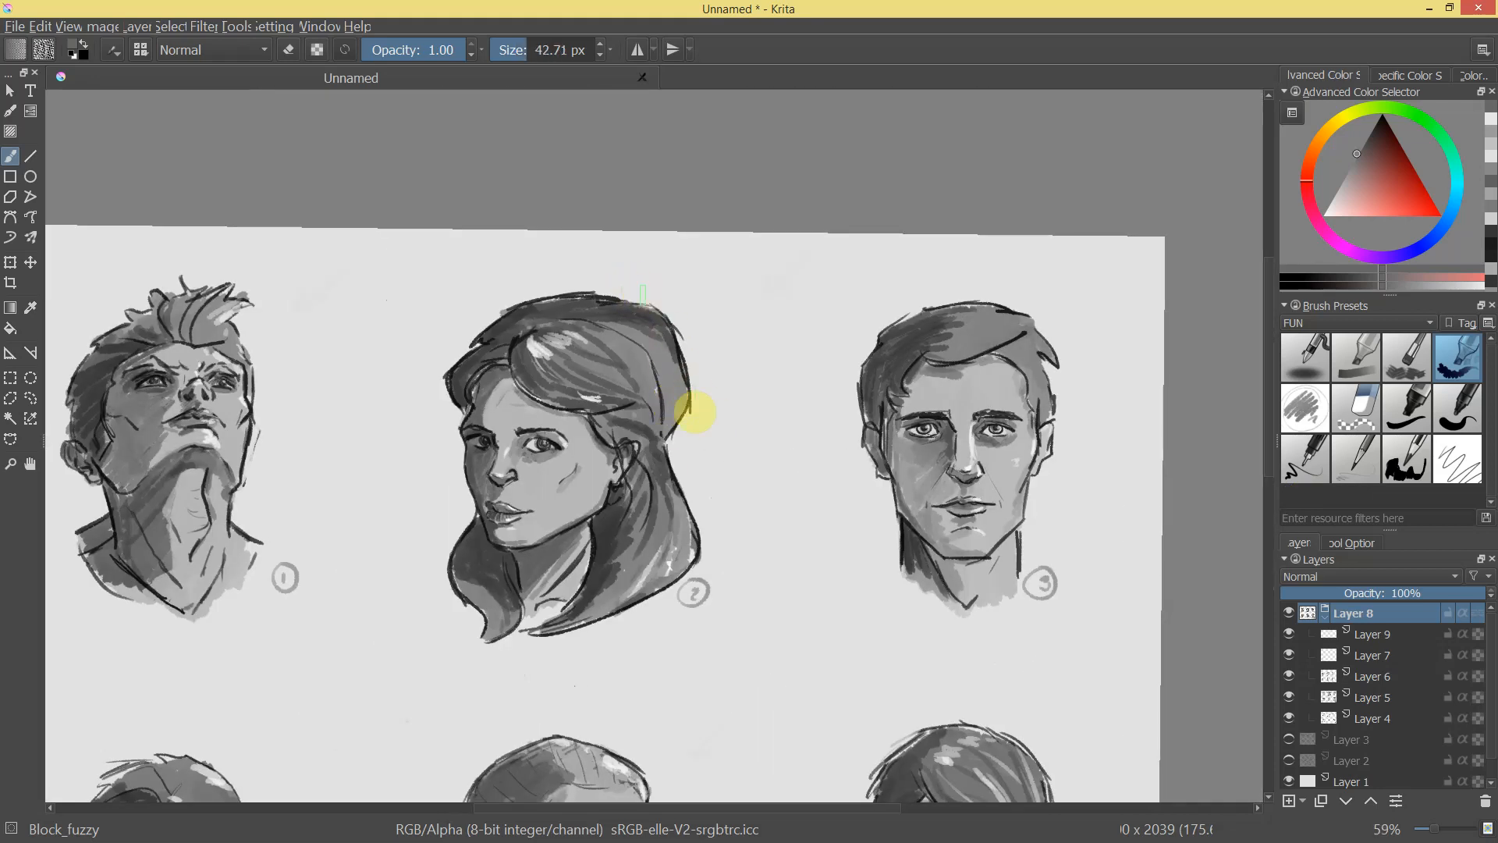
left_click(1366, 634)
left_click(1373, 716, "shift")
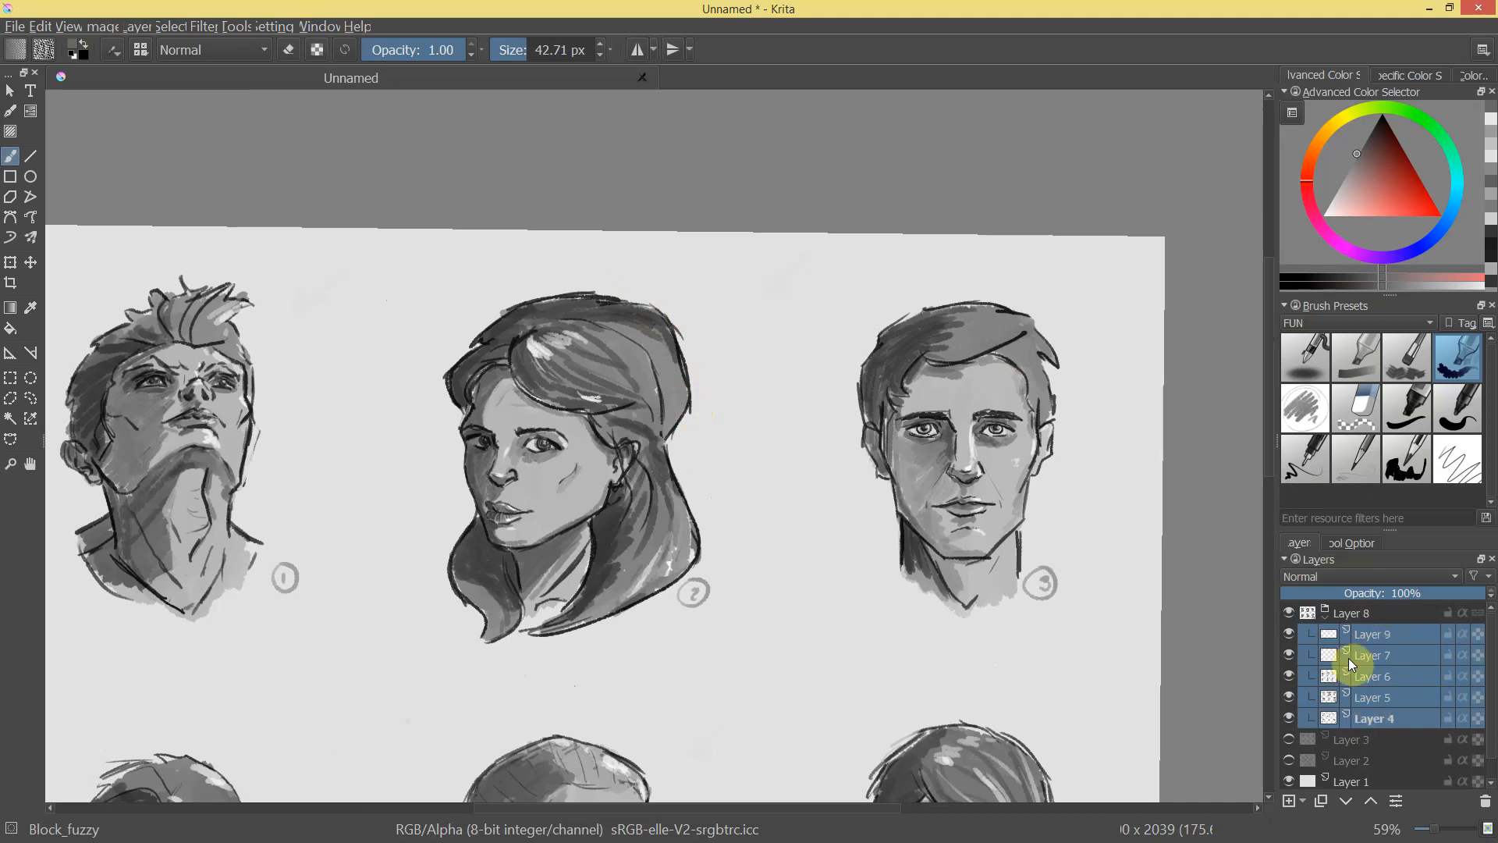
right_click(1370, 676)
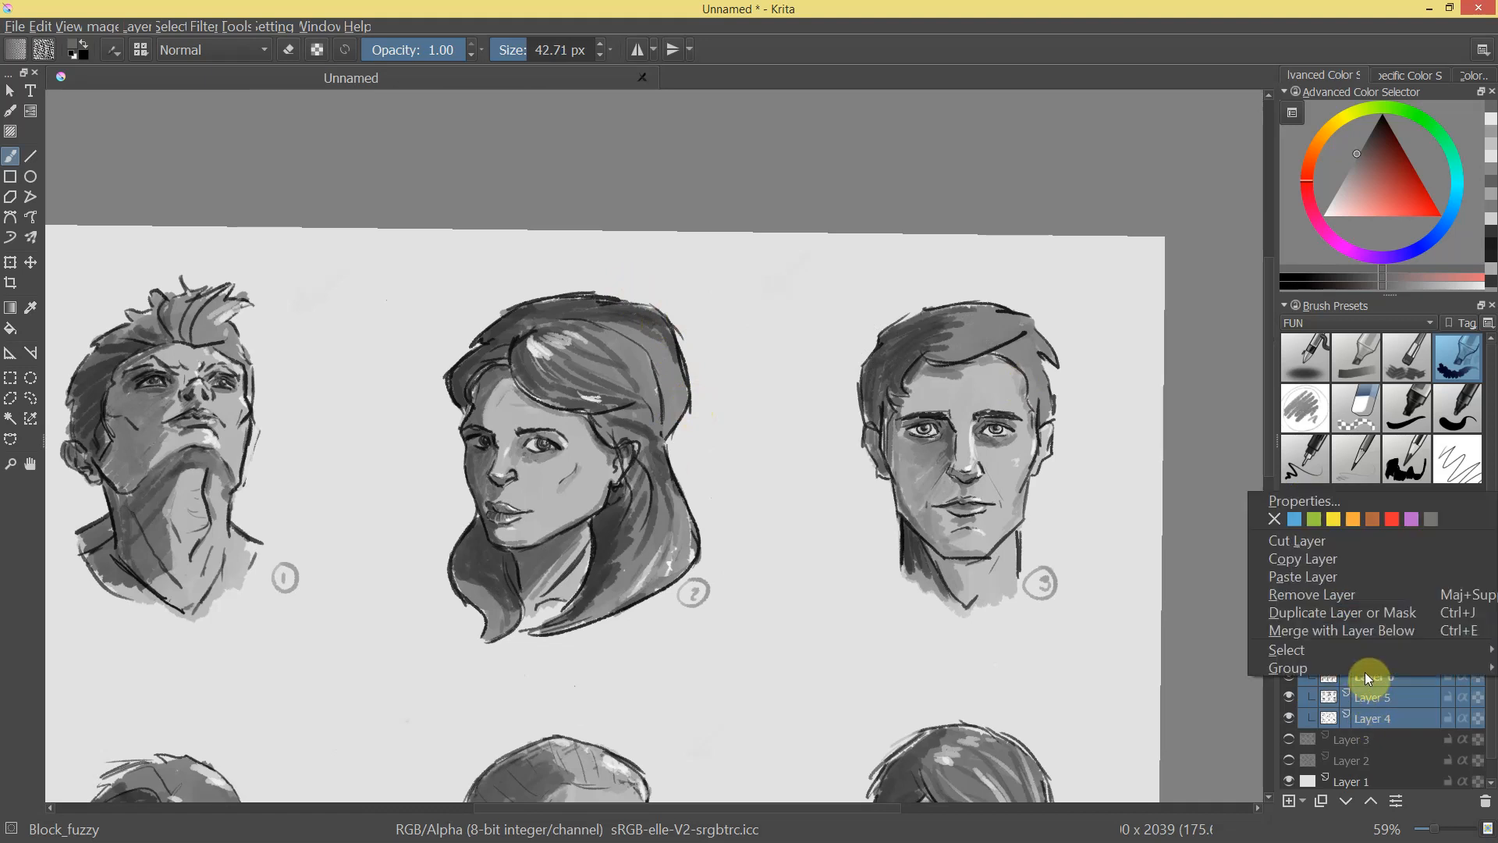
left_click(1359, 718)
left_click(1383, 633, "shift")
key("ctrl+e")
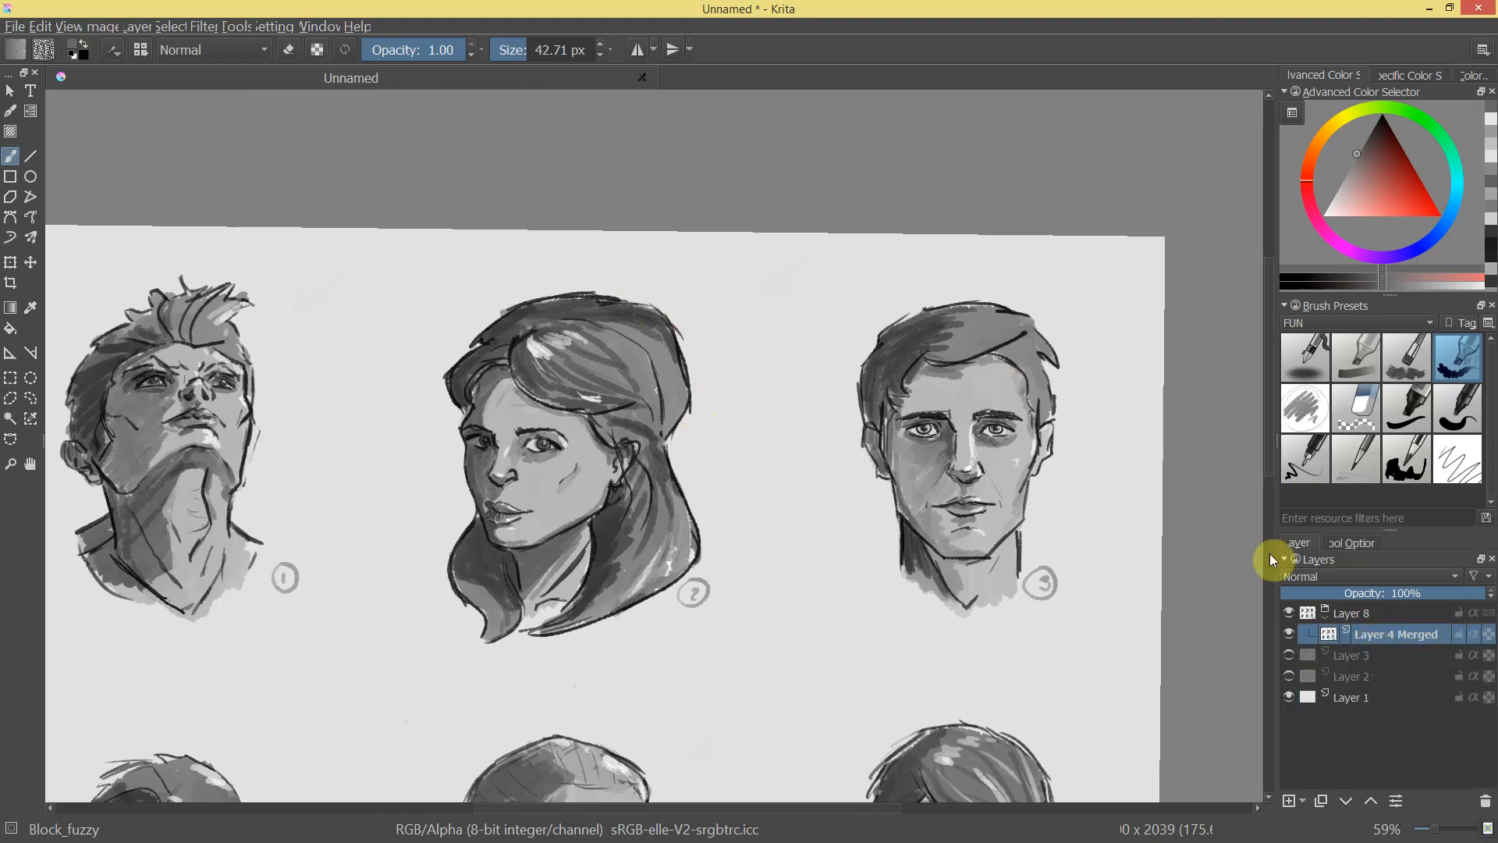
Erase the outer edge of the hair at the back of head 2 to slim the woman's skull shape.
key("e")
mouse_move(640, 308)
left_mouse_down()
mouse_move(624, 294)
mouse_move(653, 316)
left_mouse_up()
mouse_move(750, 408)
left_mouse_down()
mouse_move(755, 489)
mouse_move(754, 241)
left_mouse_up()
Redraw the outline of head 2's hair from the crown down the back in near-black with a 10.38 px brush.
key("e")
left_click(1361, 128)
left_click_drag(1356, 123, 1376, 118)
mouse_move(595, 172)
left_mouse_down()
mouse_move(714, 337)
mouse_move(691, 401)
left_mouse_up()
mouse_move(742, 337)
left_mouse_down()
mouse_move(735, 415)
mouse_move(740, 343)
left_mouse_up()
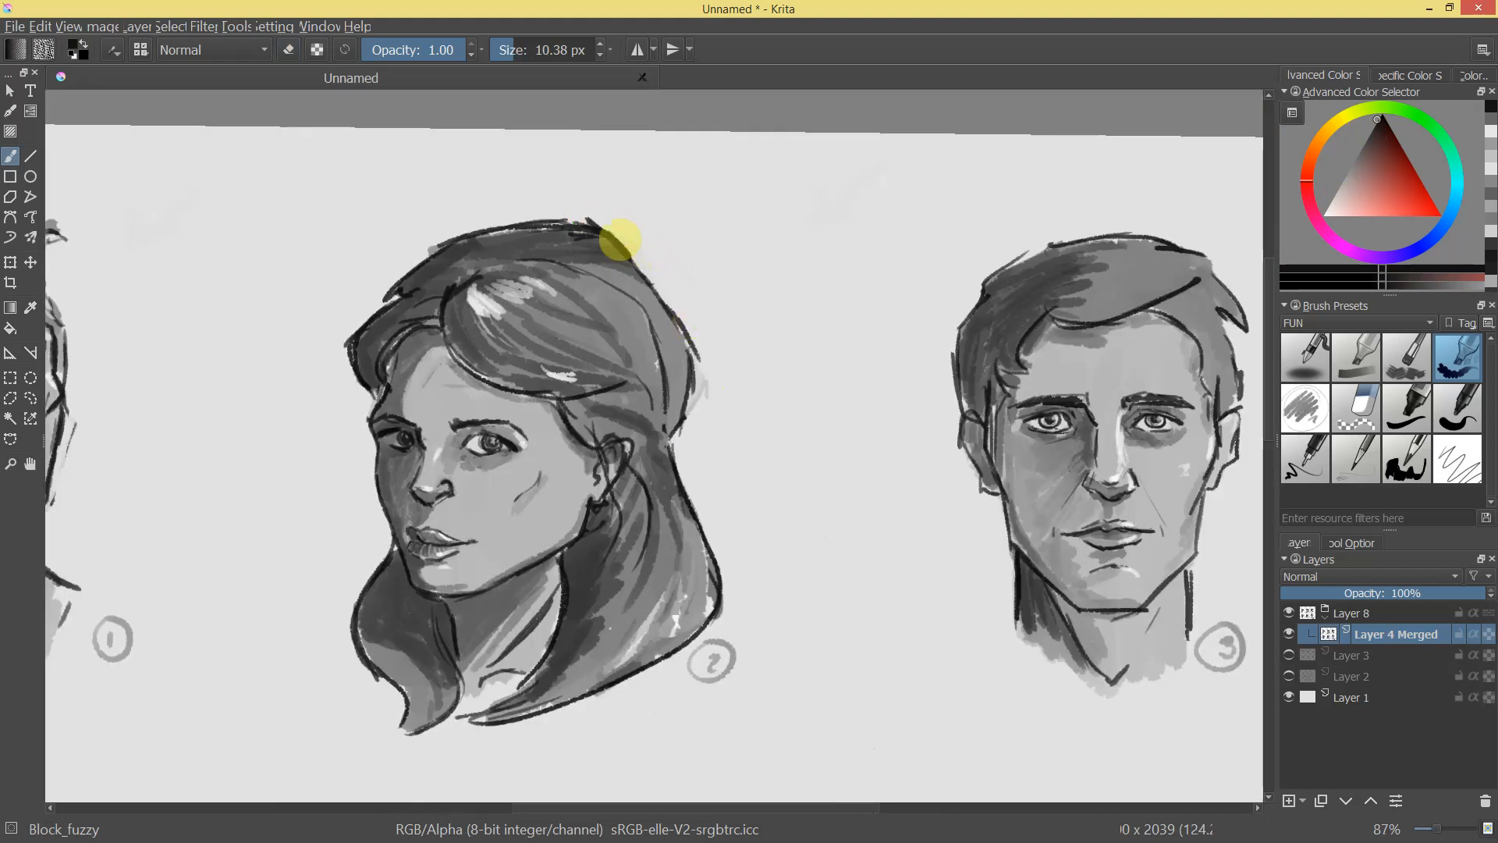
mouse_move(733, 405)
left_mouse_down()
mouse_move(745, 536)
mouse_move(769, 401)
mouse_move(669, 367)
left_mouse_up()
key("e")
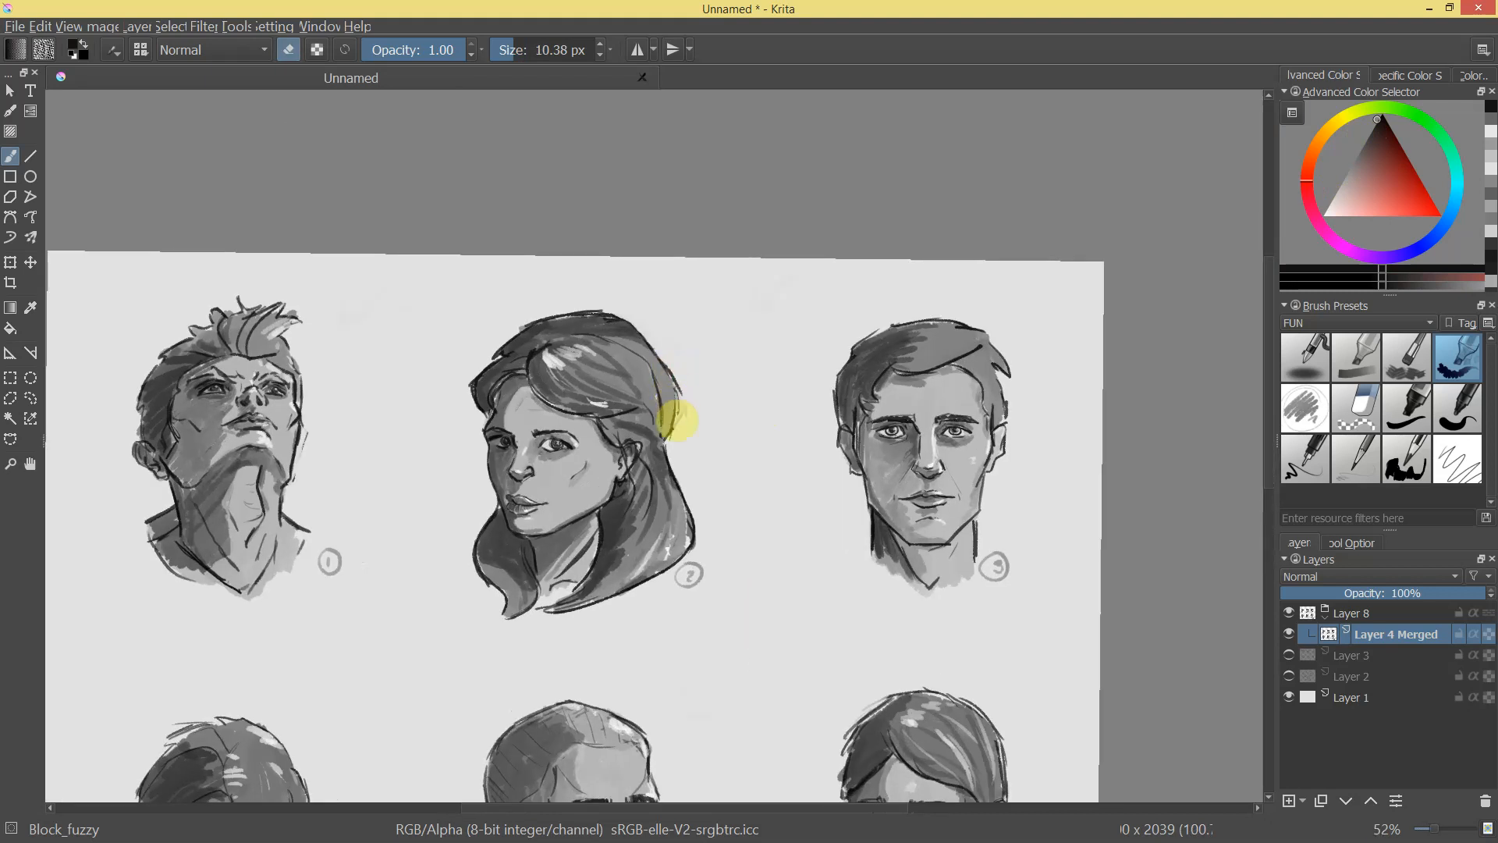
Draw a freehand selection around head 6 and its long hair, leaving out the circled number.
left_click_drag(679, 419, 659, 325)
left_click_drag(695, 501, 862, 279)
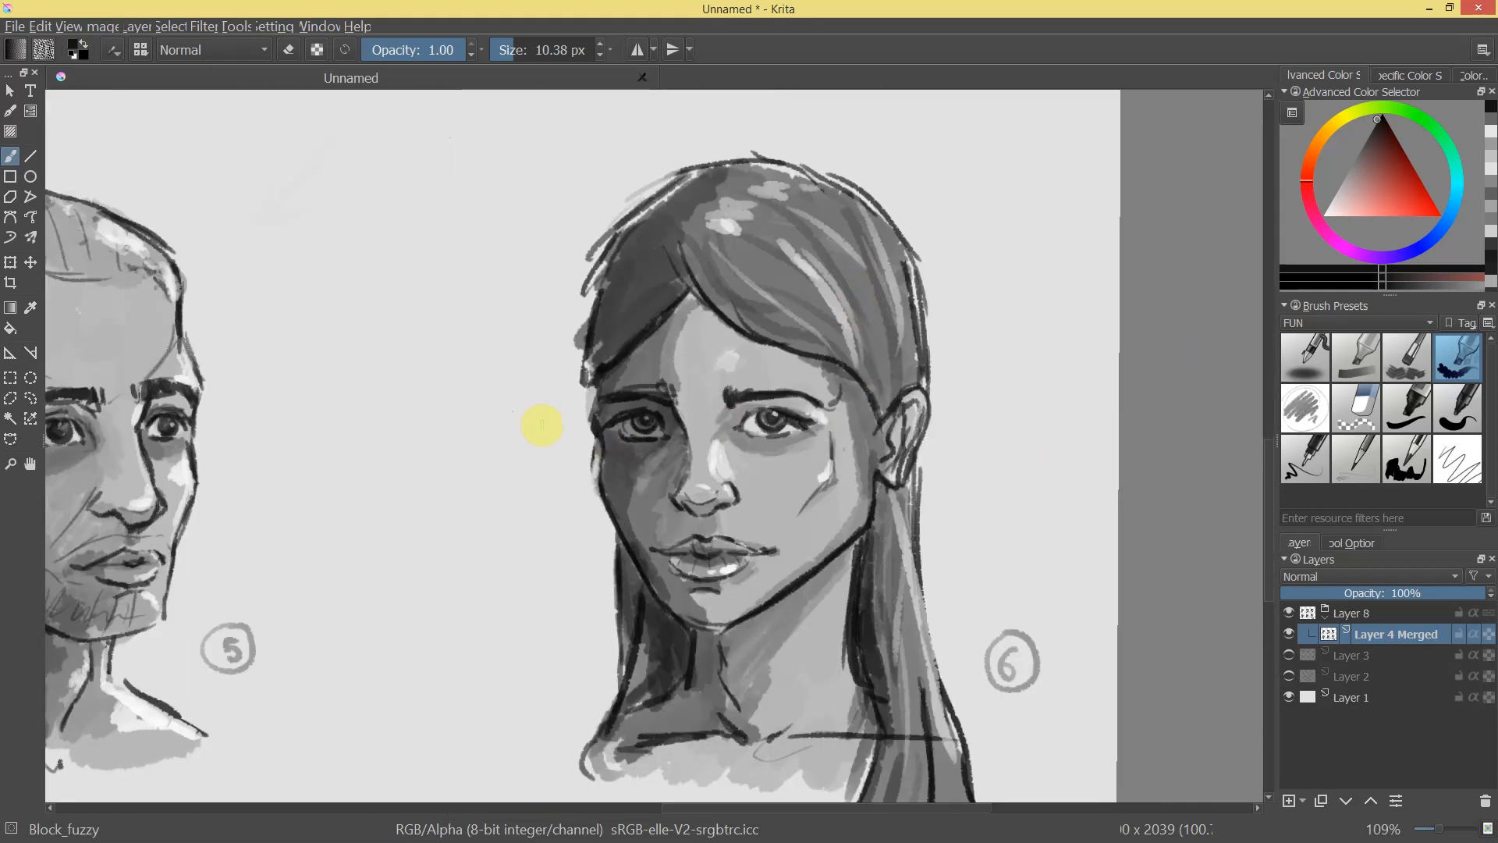
left_click_drag(980, 625, 975, 591)
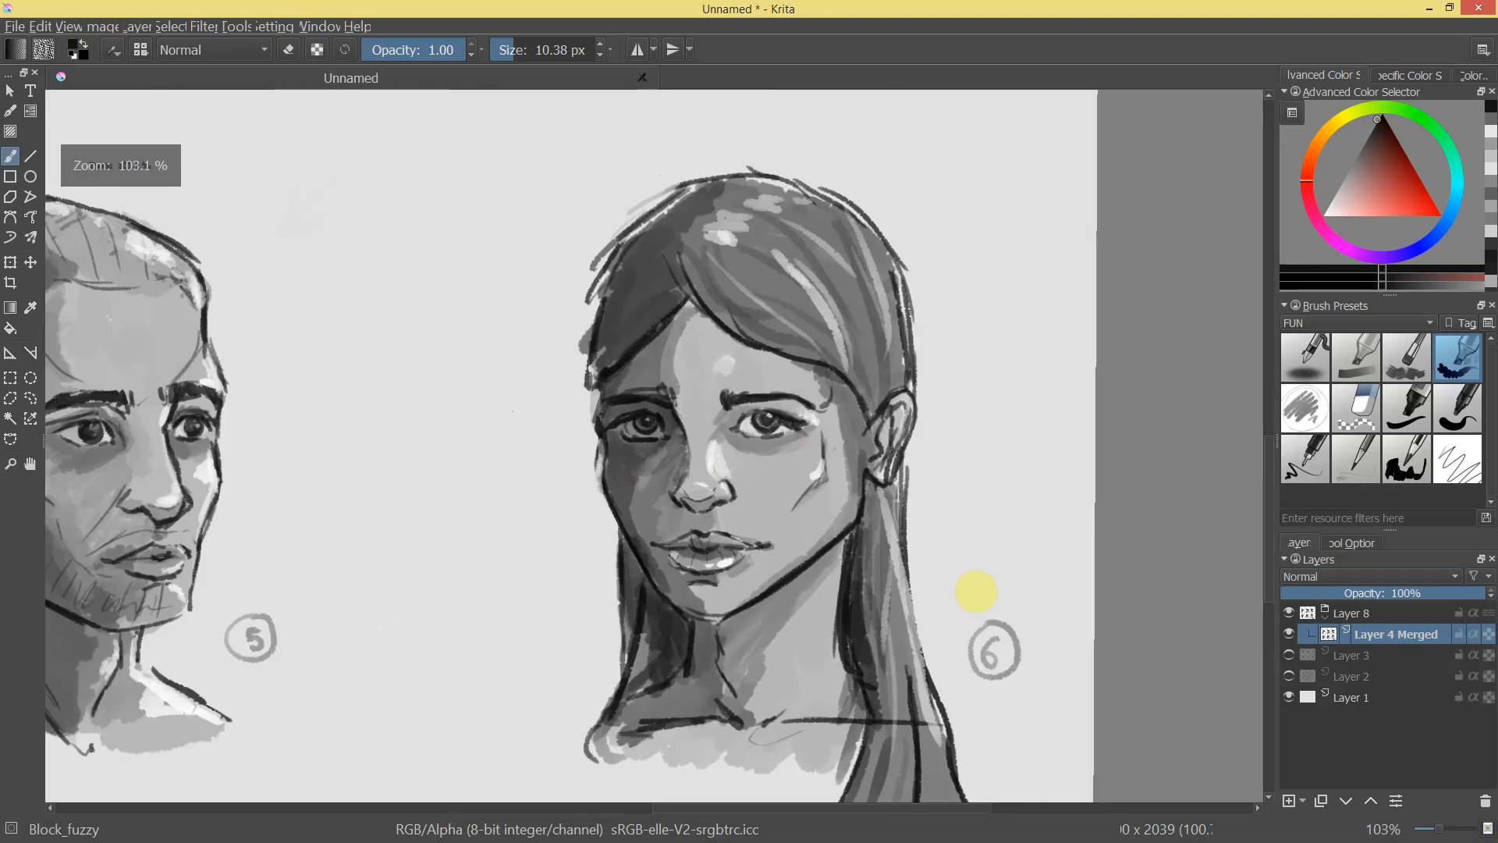
left_click_drag(863, 519, 857, 545)
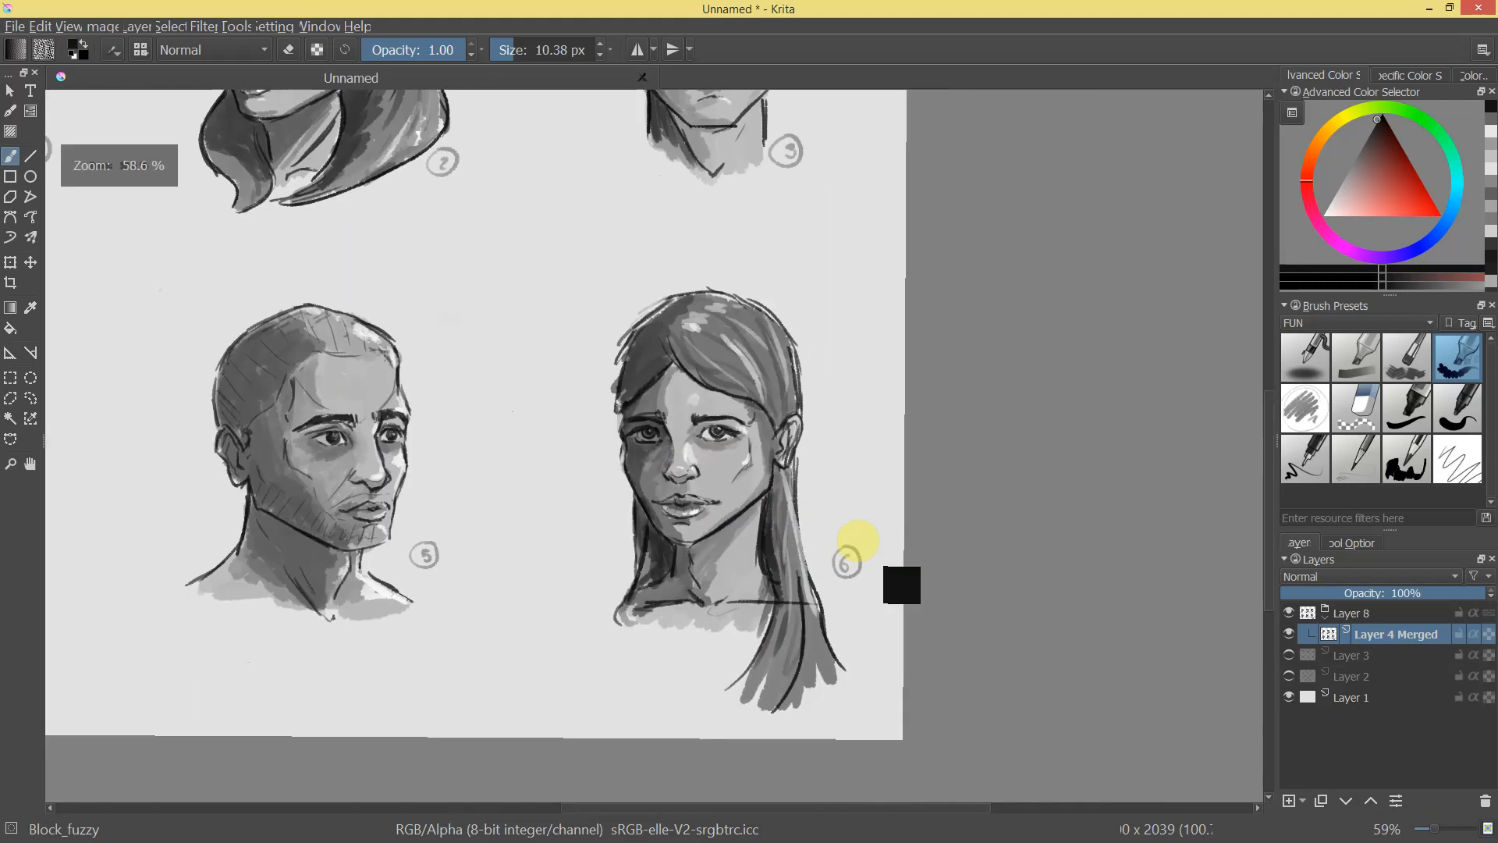
key("l")
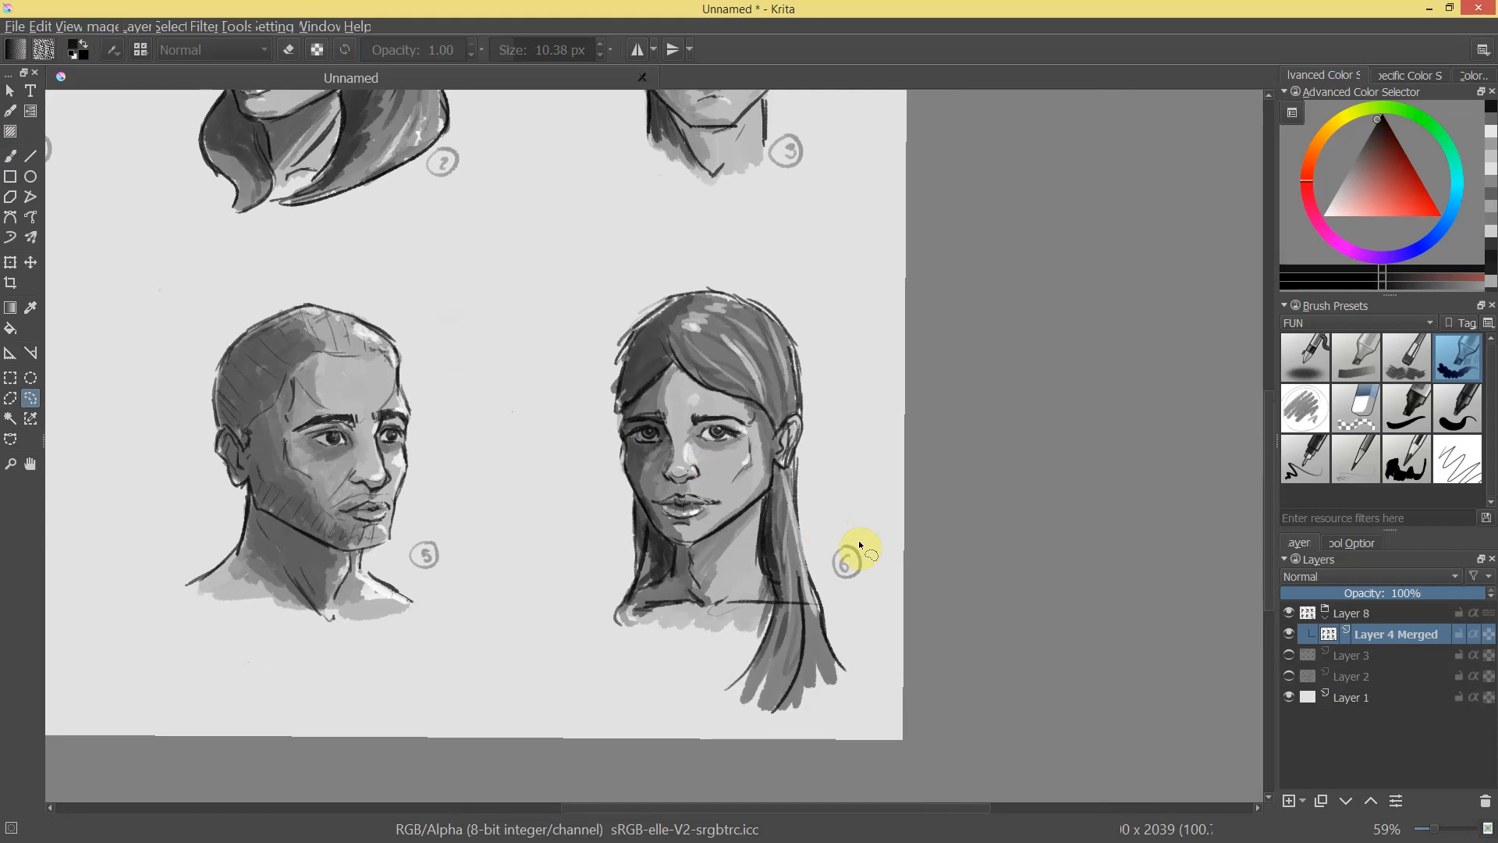
left_click_drag(630, 704, 889, 696)
left_click_drag(738, 234, 733, 236)
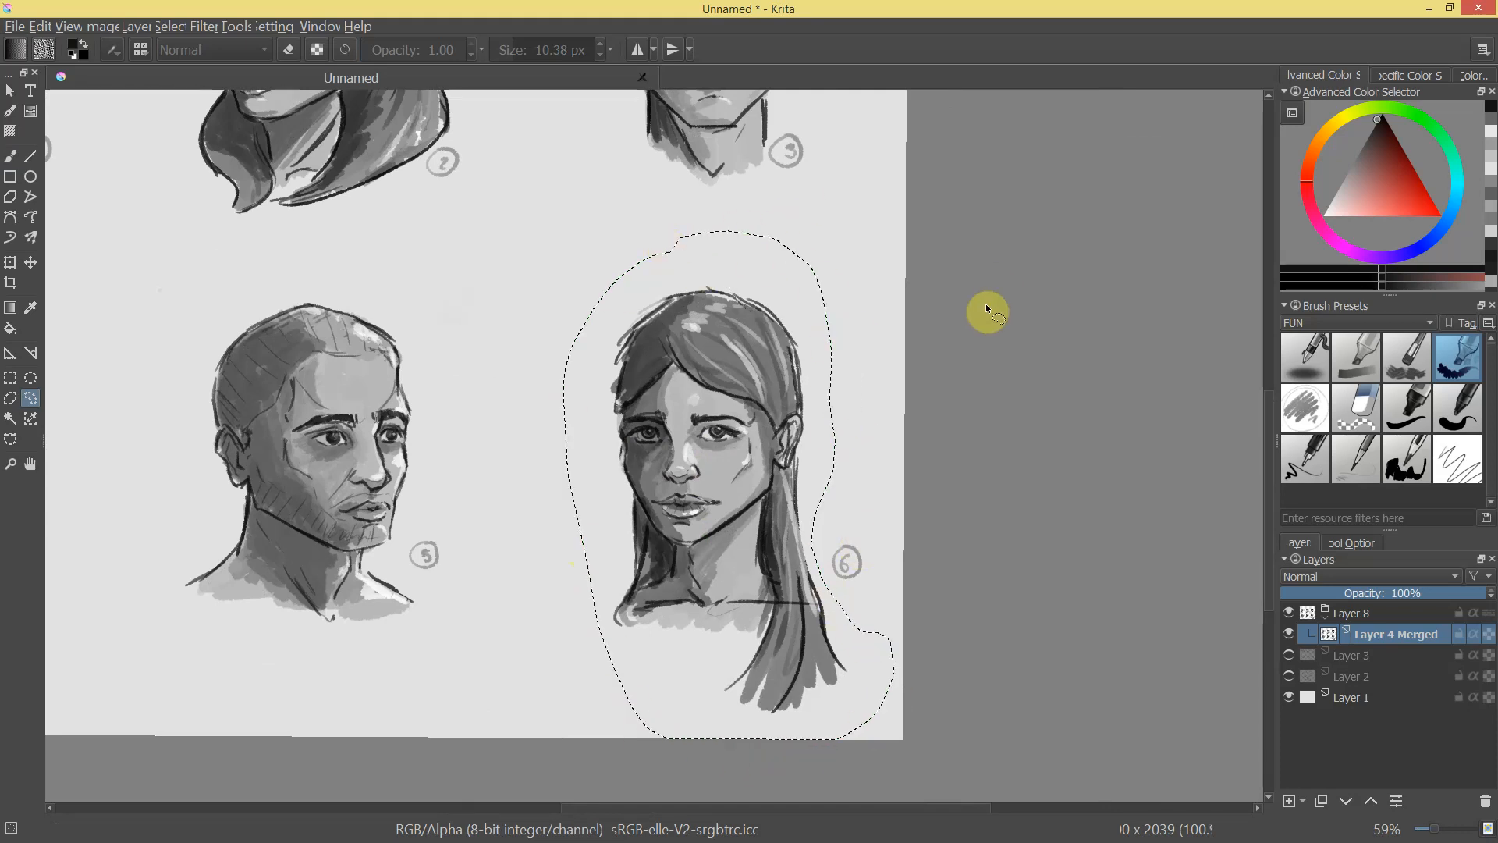
Reshape the shaded temple and cheek contour of head 6 with a Liquify transform at brush size 127.29 and apply it.
key("ctrl+t")
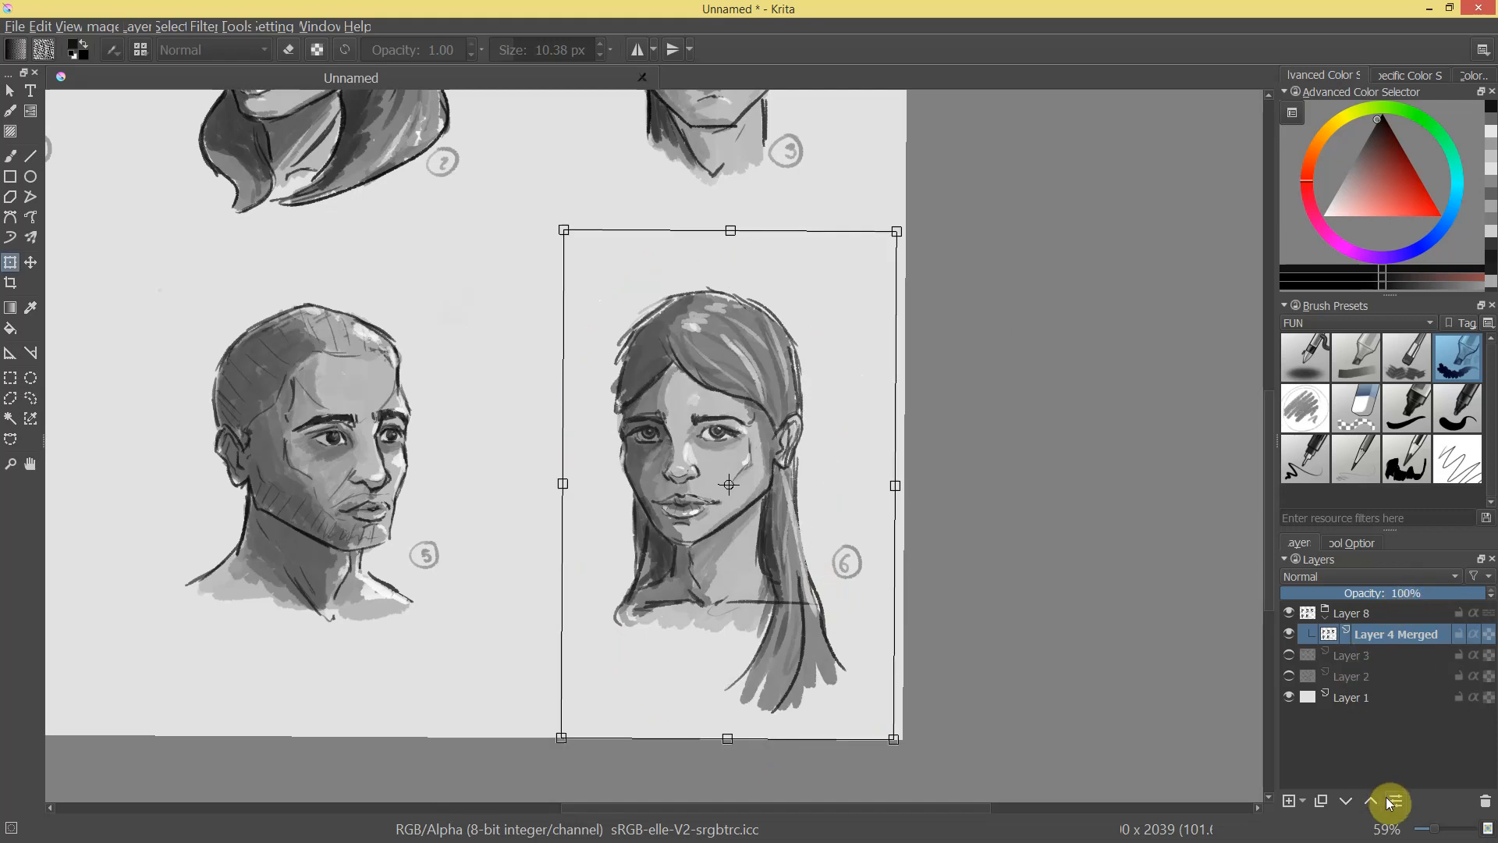
left_click(1353, 542)
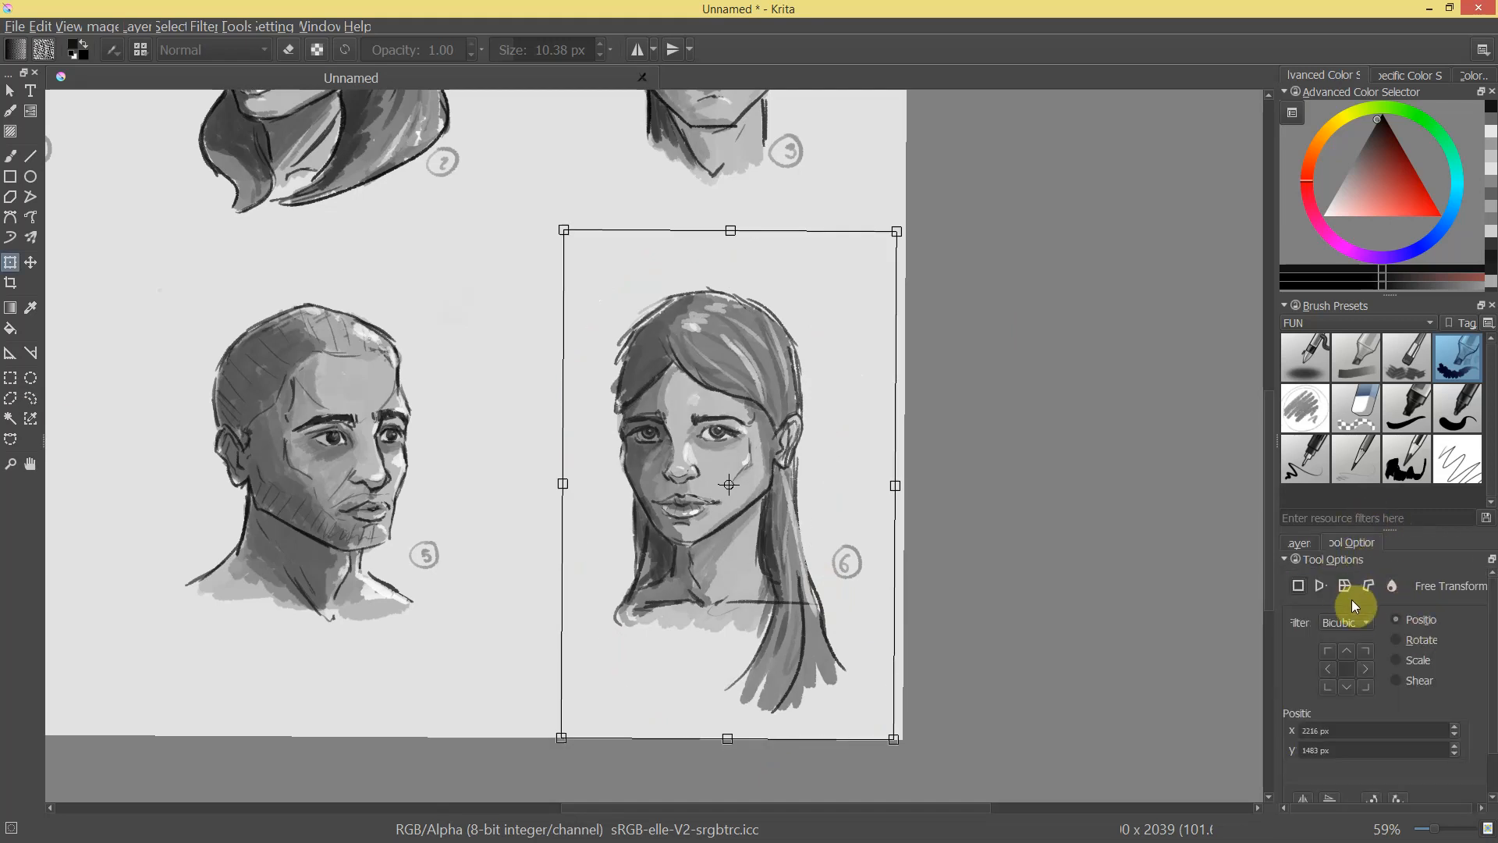
left_click(1391, 586)
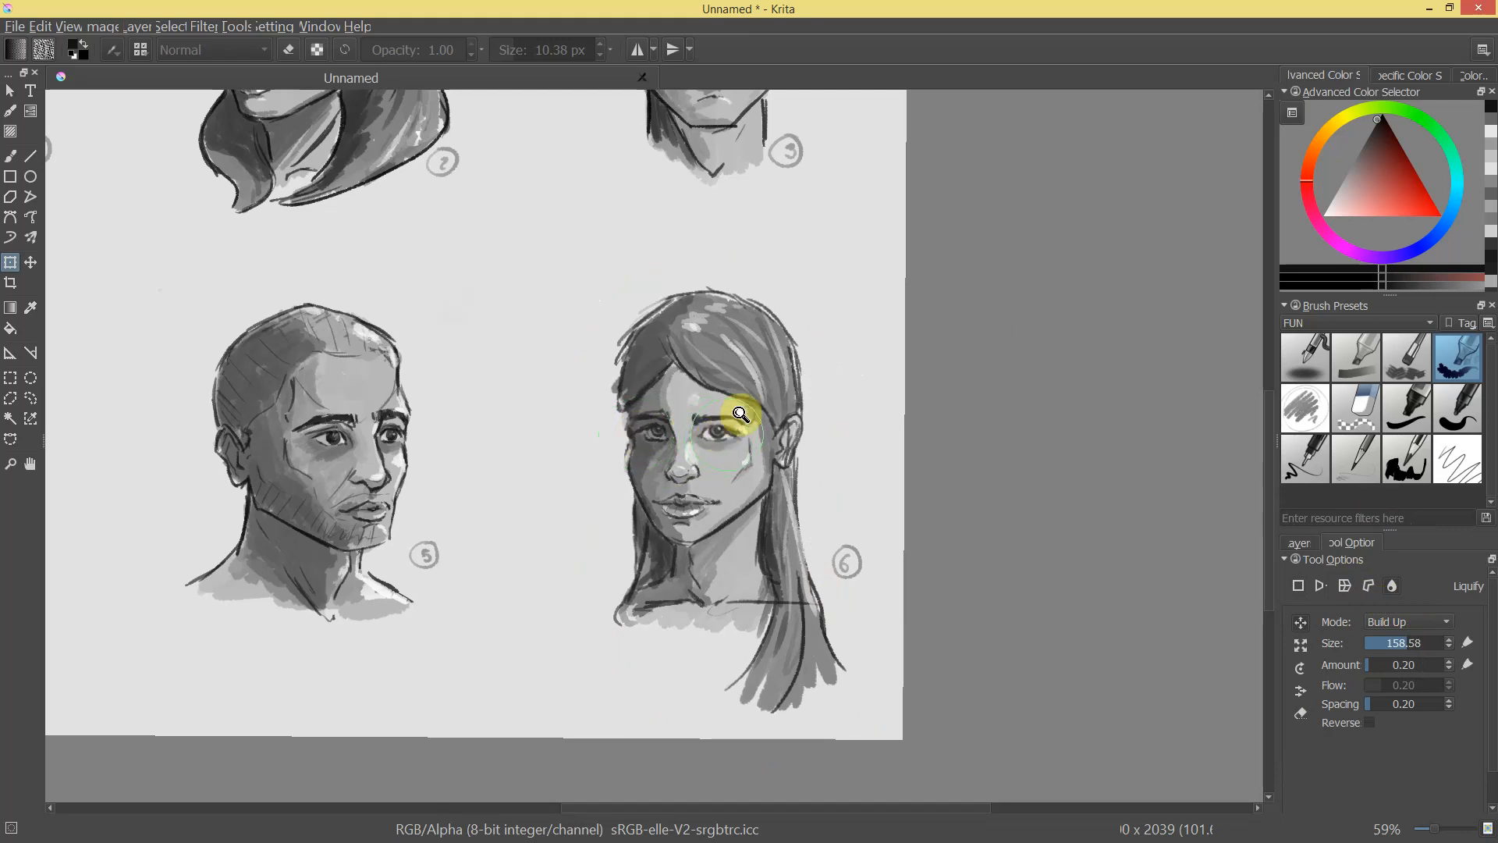
scroll(718, 435, "up", 3)
left_click_drag(686, 424, 662, 429, "shift")
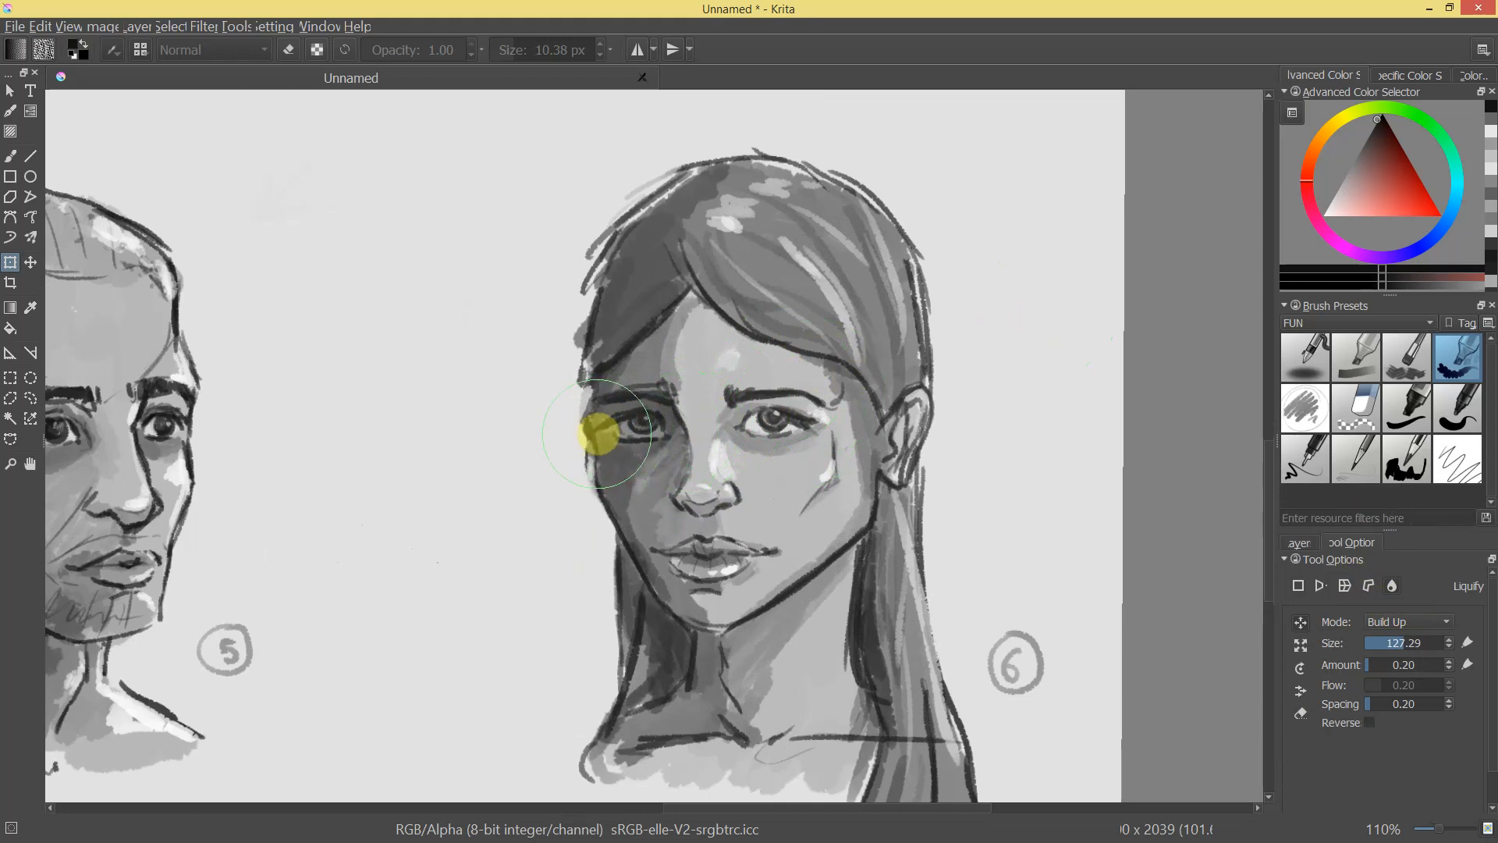
left_click_drag(850, 484, 868, 373, "ctrl")
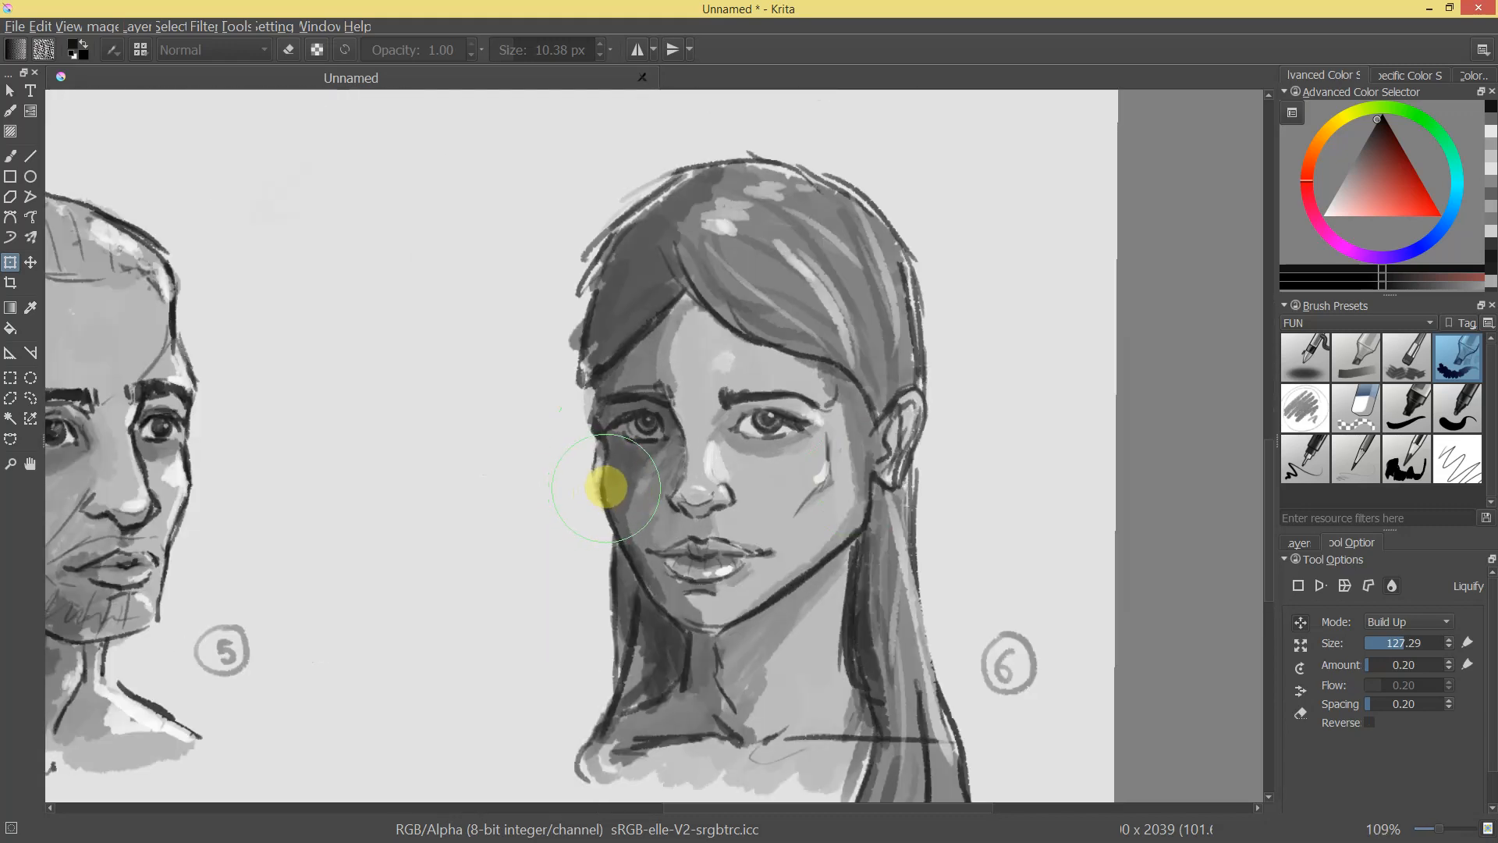
mouse_move(947, 508)
left_mouse_down("ctrl")
mouse_move(900, 585)
mouse_move(922, 492)
mouse_move(1036, 528)
mouse_move(635, 328)
mouse_move(500, 191)
mouse_move(705, 411)
left_mouse_up("ctrl")
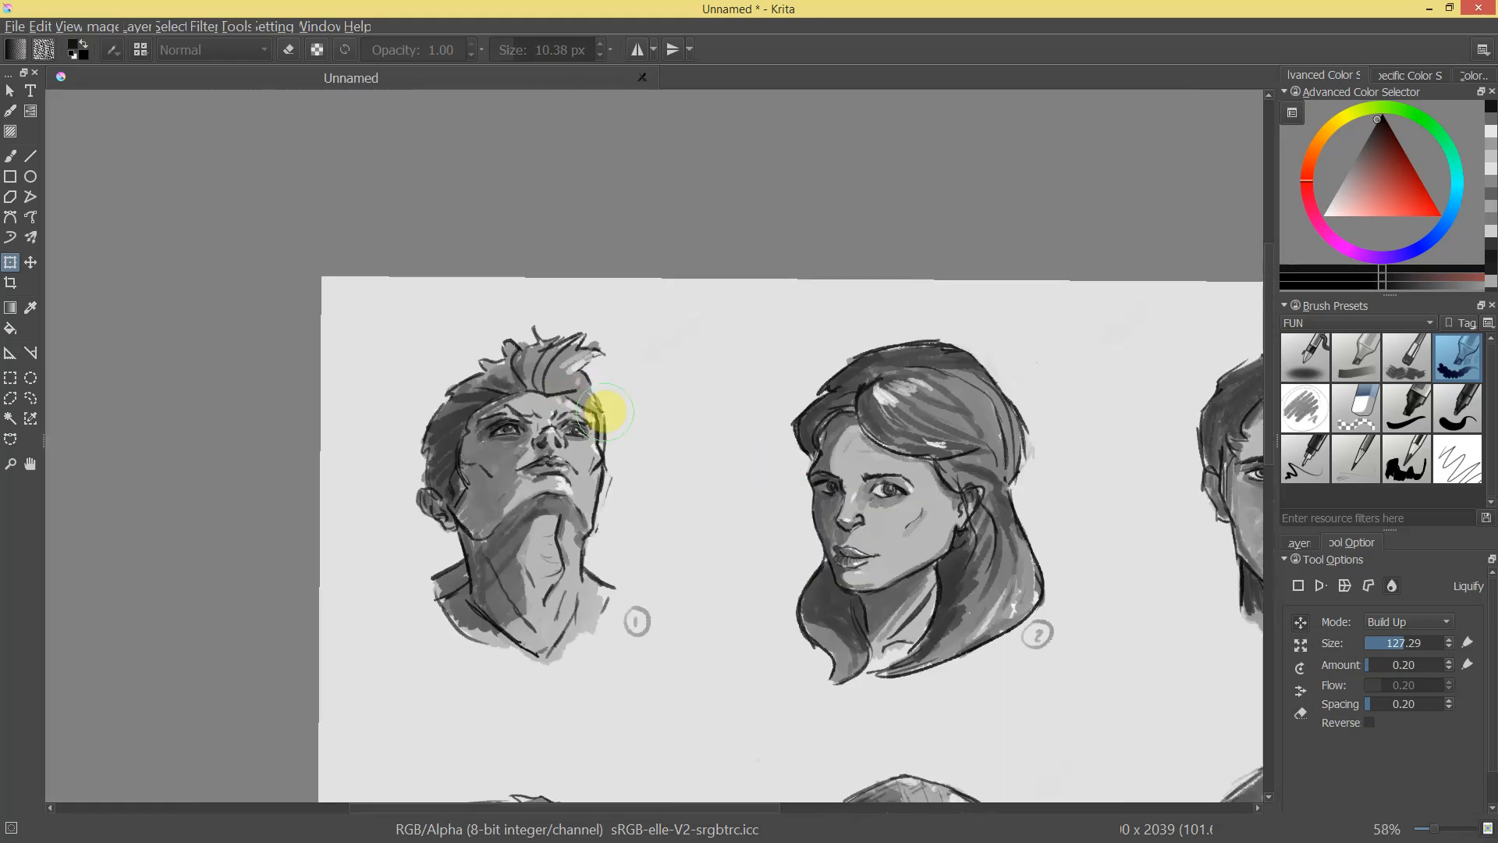
mouse_move(594, 416)
left_mouse_down()
mouse_move(608, 421)
mouse_move(585, 428)
mouse_move(631, 414)
left_mouse_up()
left_click_drag(1013, 559, 1053, 577)
key("Return")
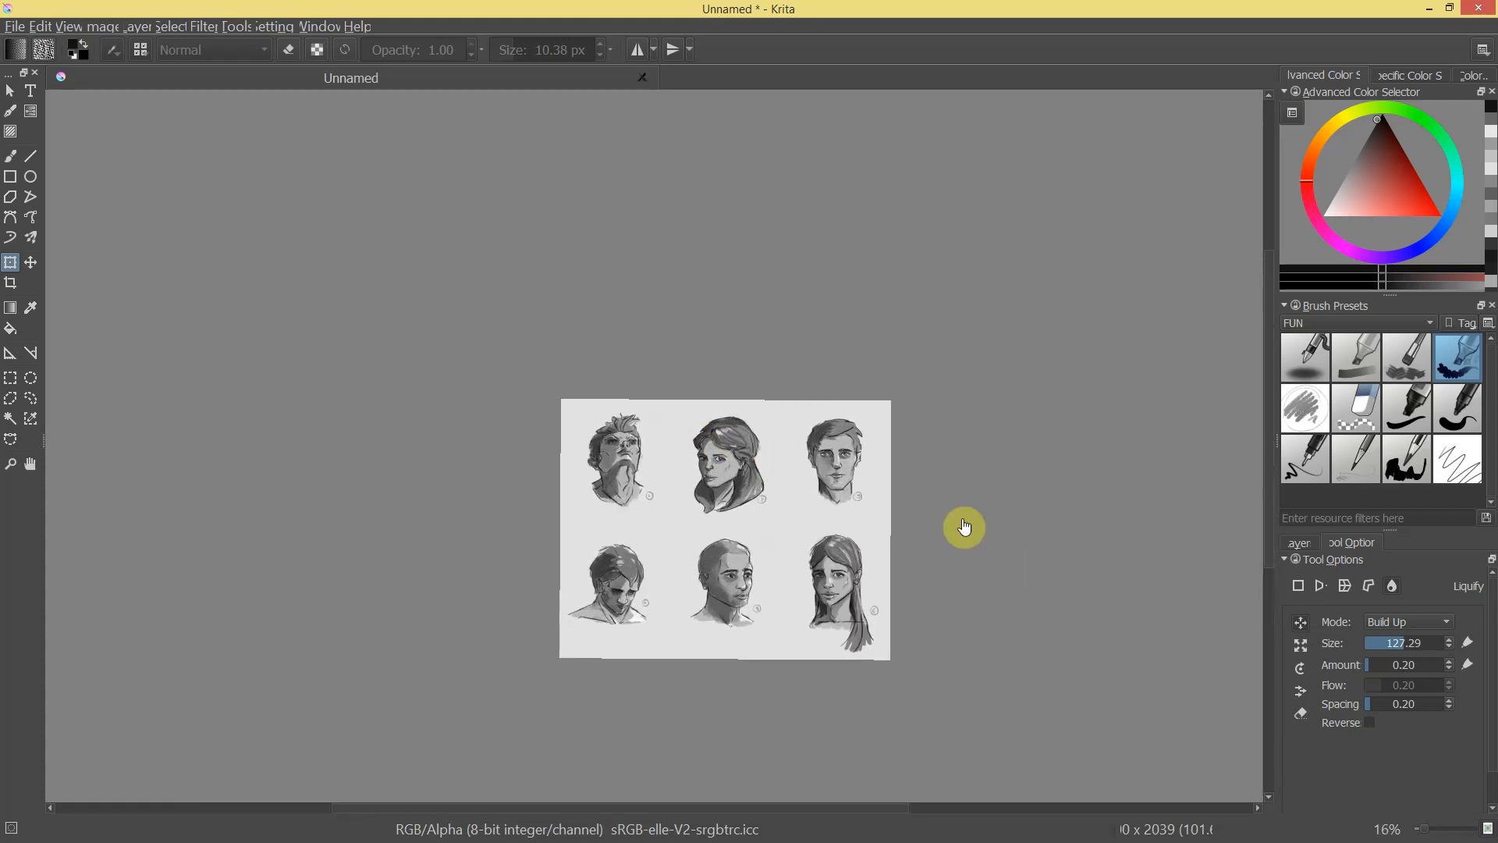
Adjust the brow and temple edge of head 1 with a Liquify transform at brush size 127.29.
left_click_drag(916, 551, 833, 354)
left_click_drag(645, 284, 652, 390)
key("b")
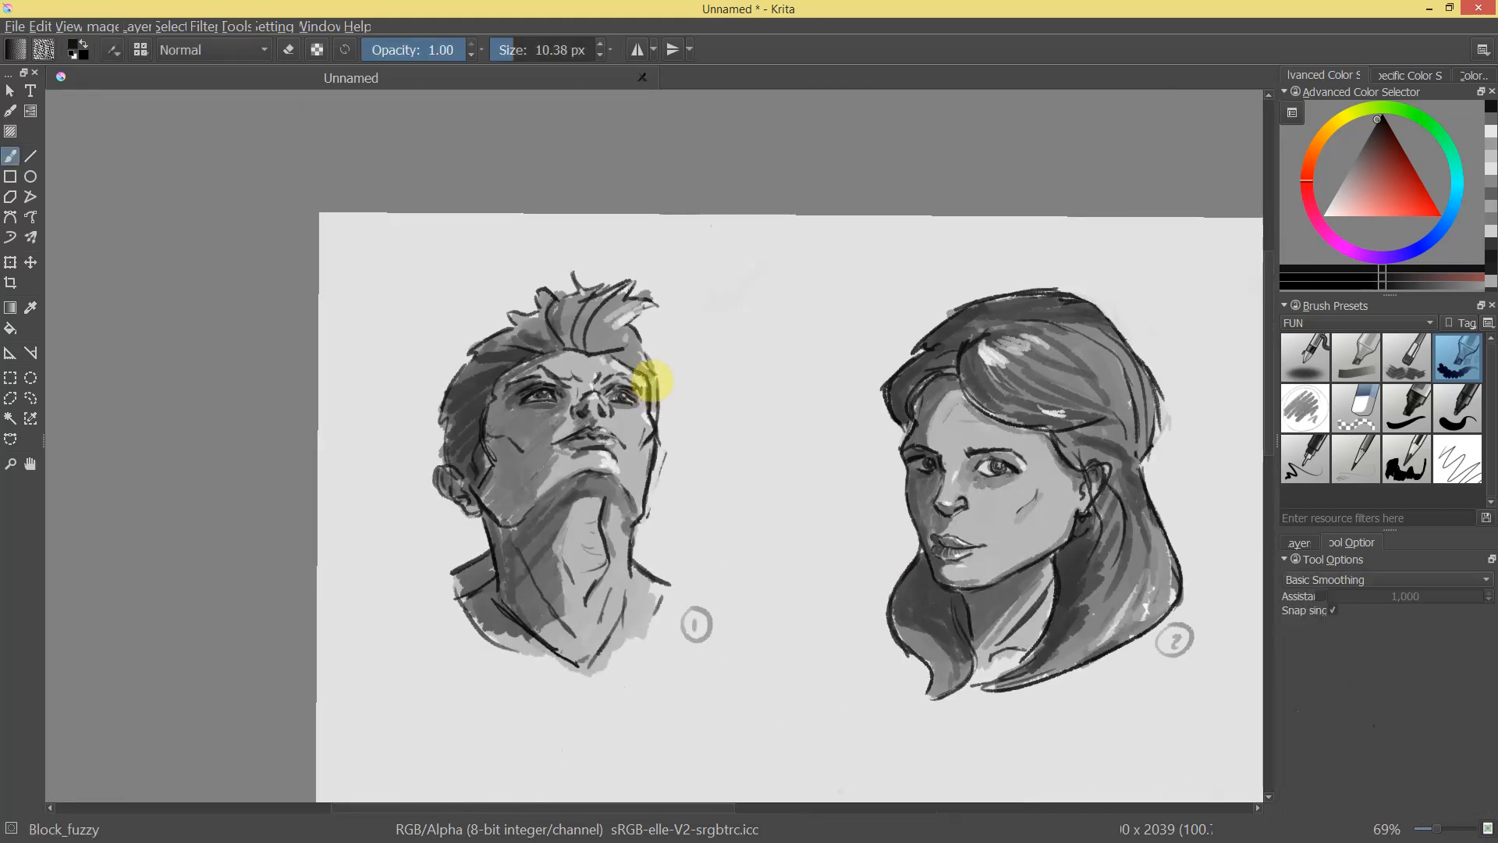
key("ctrl+t")
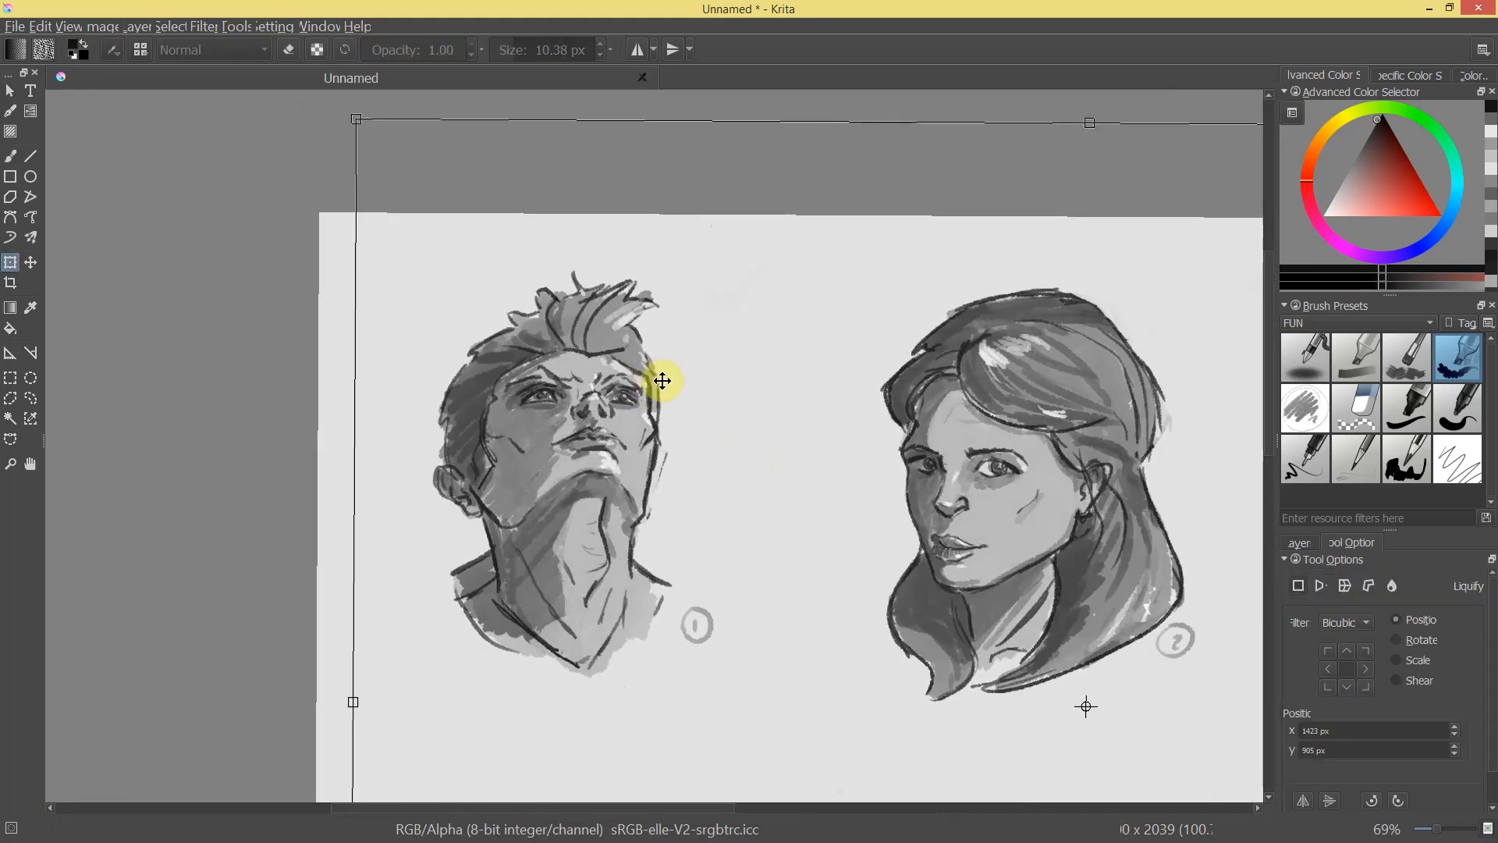
left_click(1392, 585)
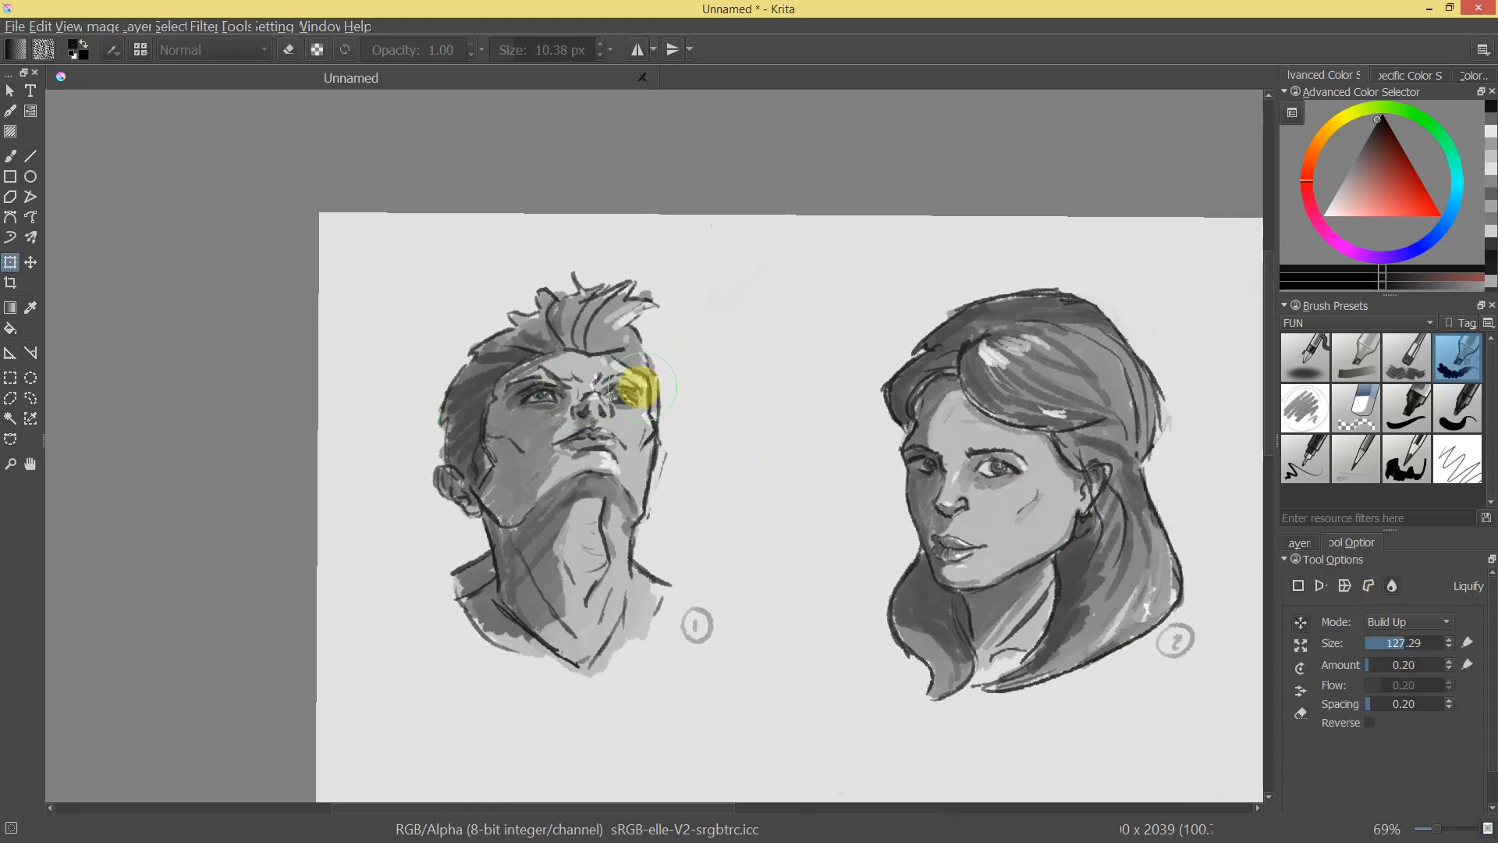
mouse_move(634, 386)
left_mouse_down()
mouse_move(622, 377)
mouse_move(667, 385)
left_mouse_up()
left_click_drag(793, 419, 925, 390)
mouse_move(1012, 485)
left_mouse_down()
mouse_move(912, 458)
mouse_move(936, 422)
mouse_move(1019, 402)
left_mouse_up()
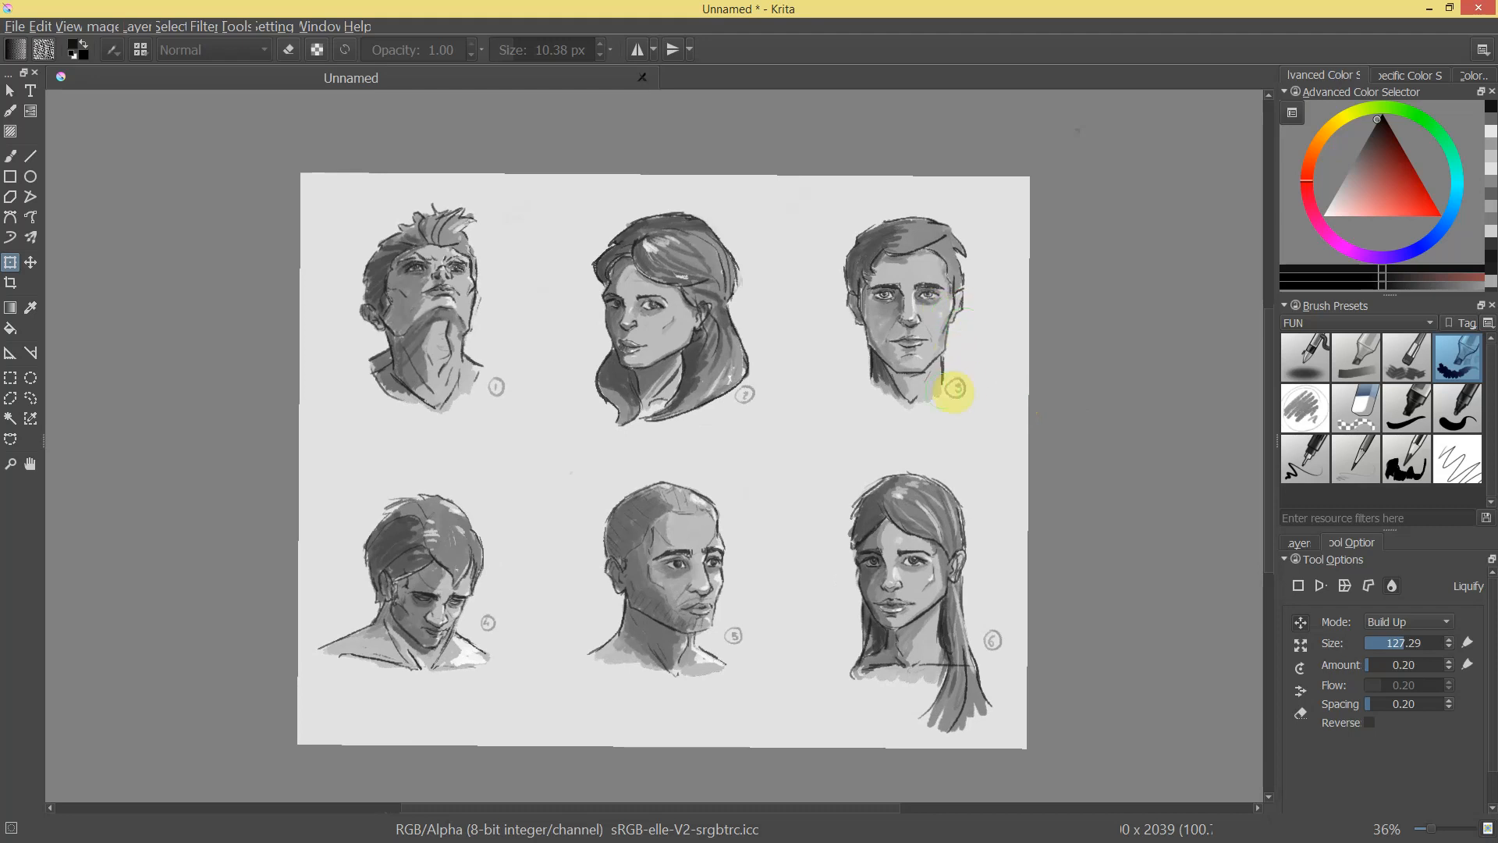
mouse_move(966, 391)
left_mouse_down()
mouse_move(949, 433)
mouse_move(978, 401)
left_mouse_up()
Toggle the visibility of Layer 3, Layer 2 and the Layer 8 group to compare the early sketches with the finished heads.
left_click(1300, 543)
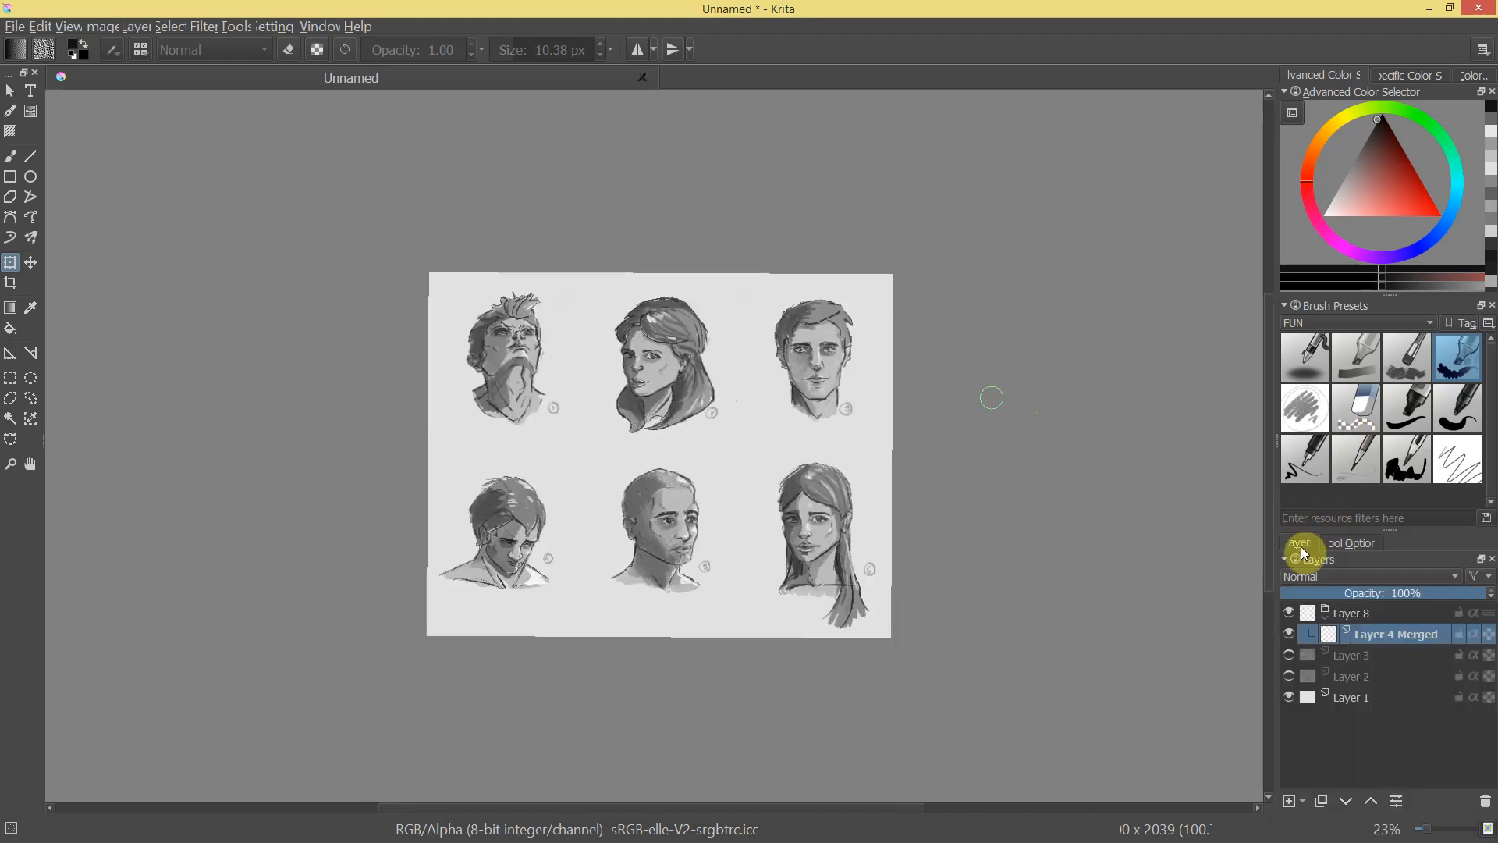
left_click(1289, 658)
left_click(1288, 658)
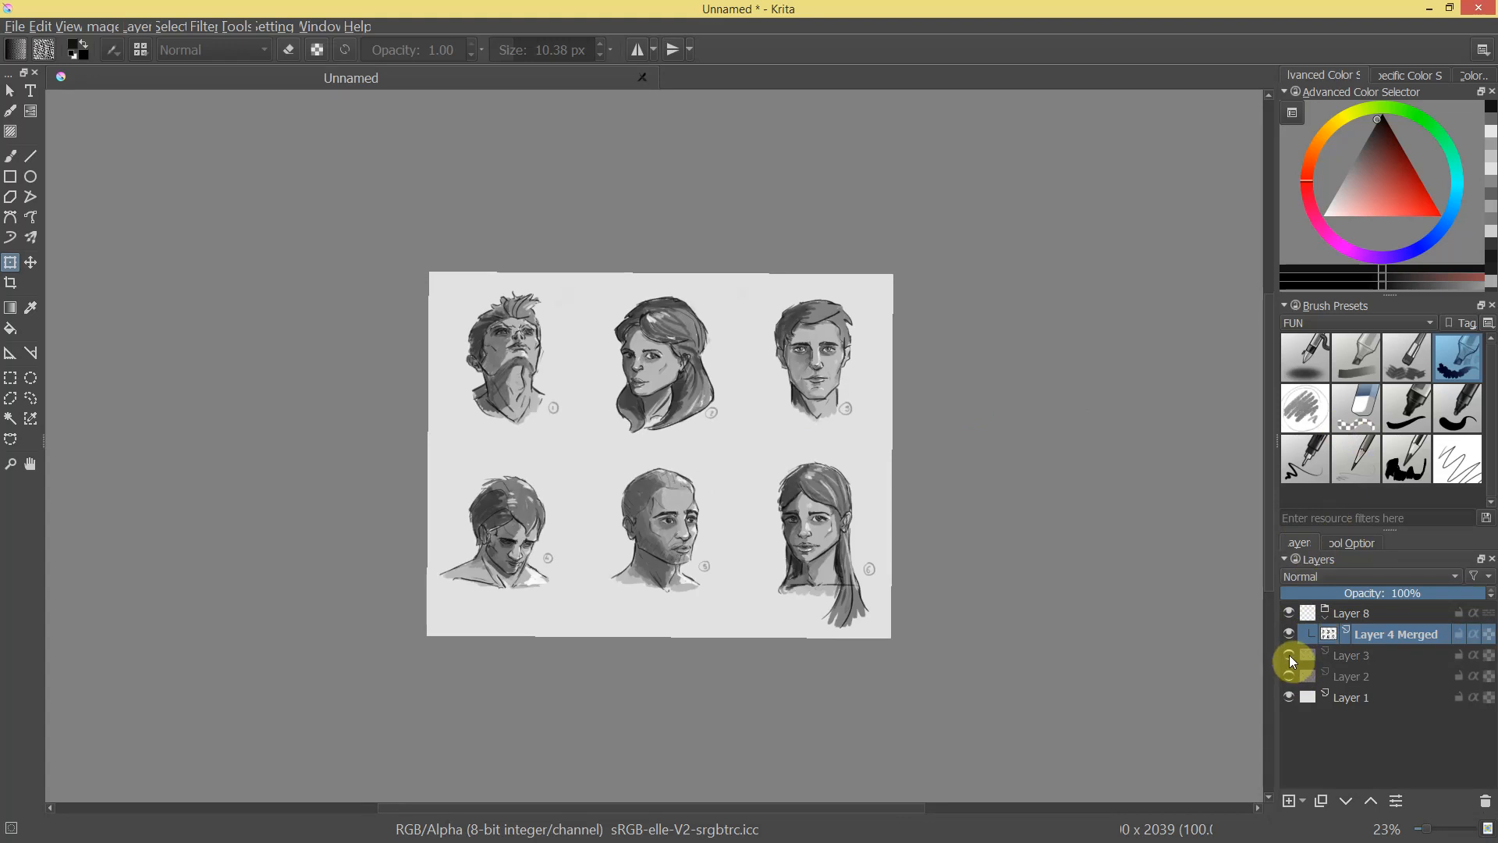
left_click(1289, 675)
left_click(1286, 677)
left_click(1288, 615)
left_click(1286, 676)
left_click(1287, 675)
left_click(1290, 615)
left_click_drag(845, 408, 889, 372)
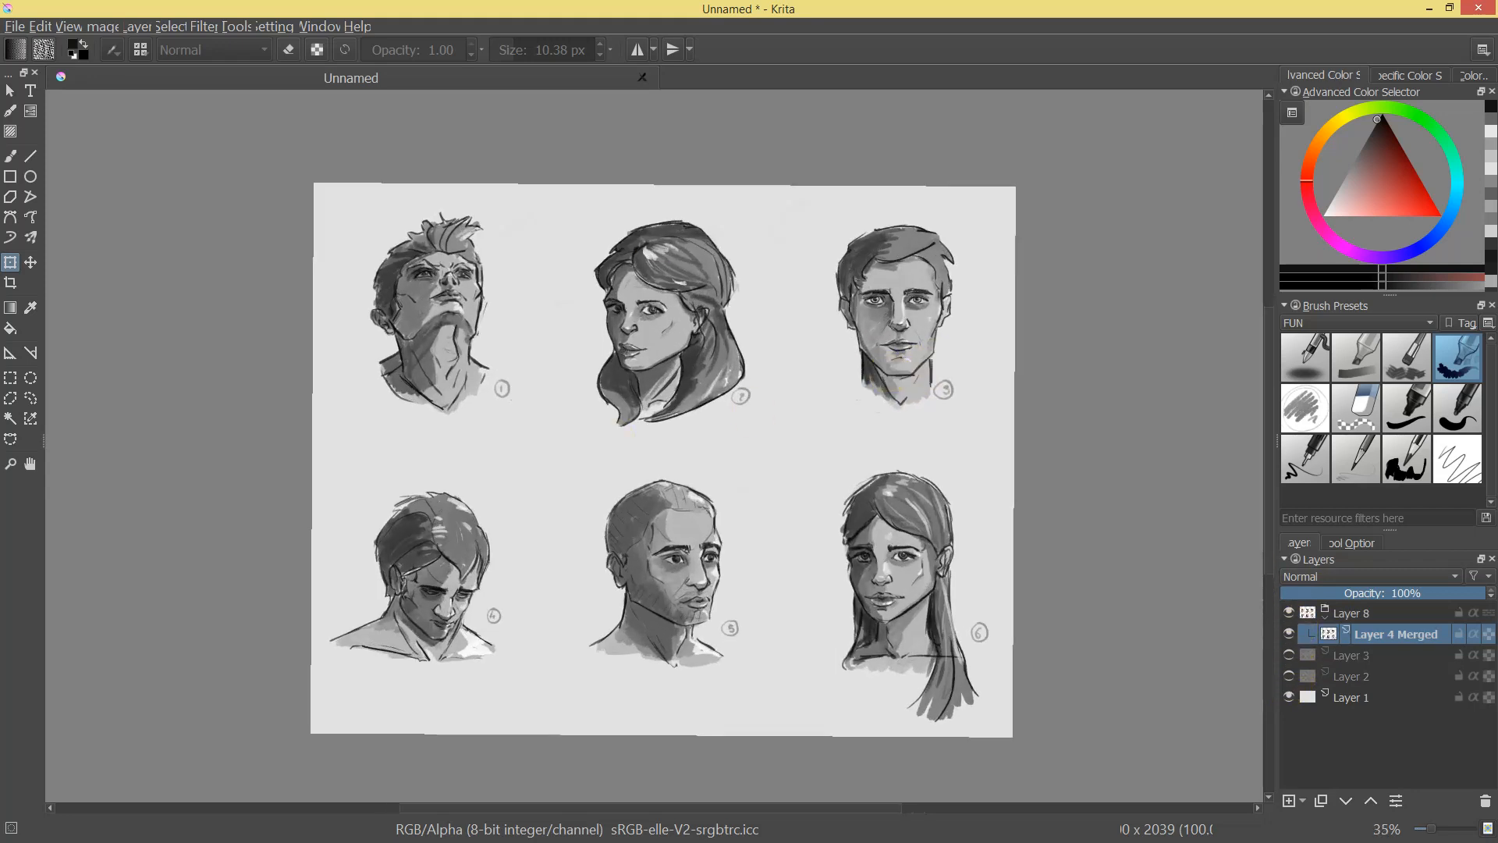